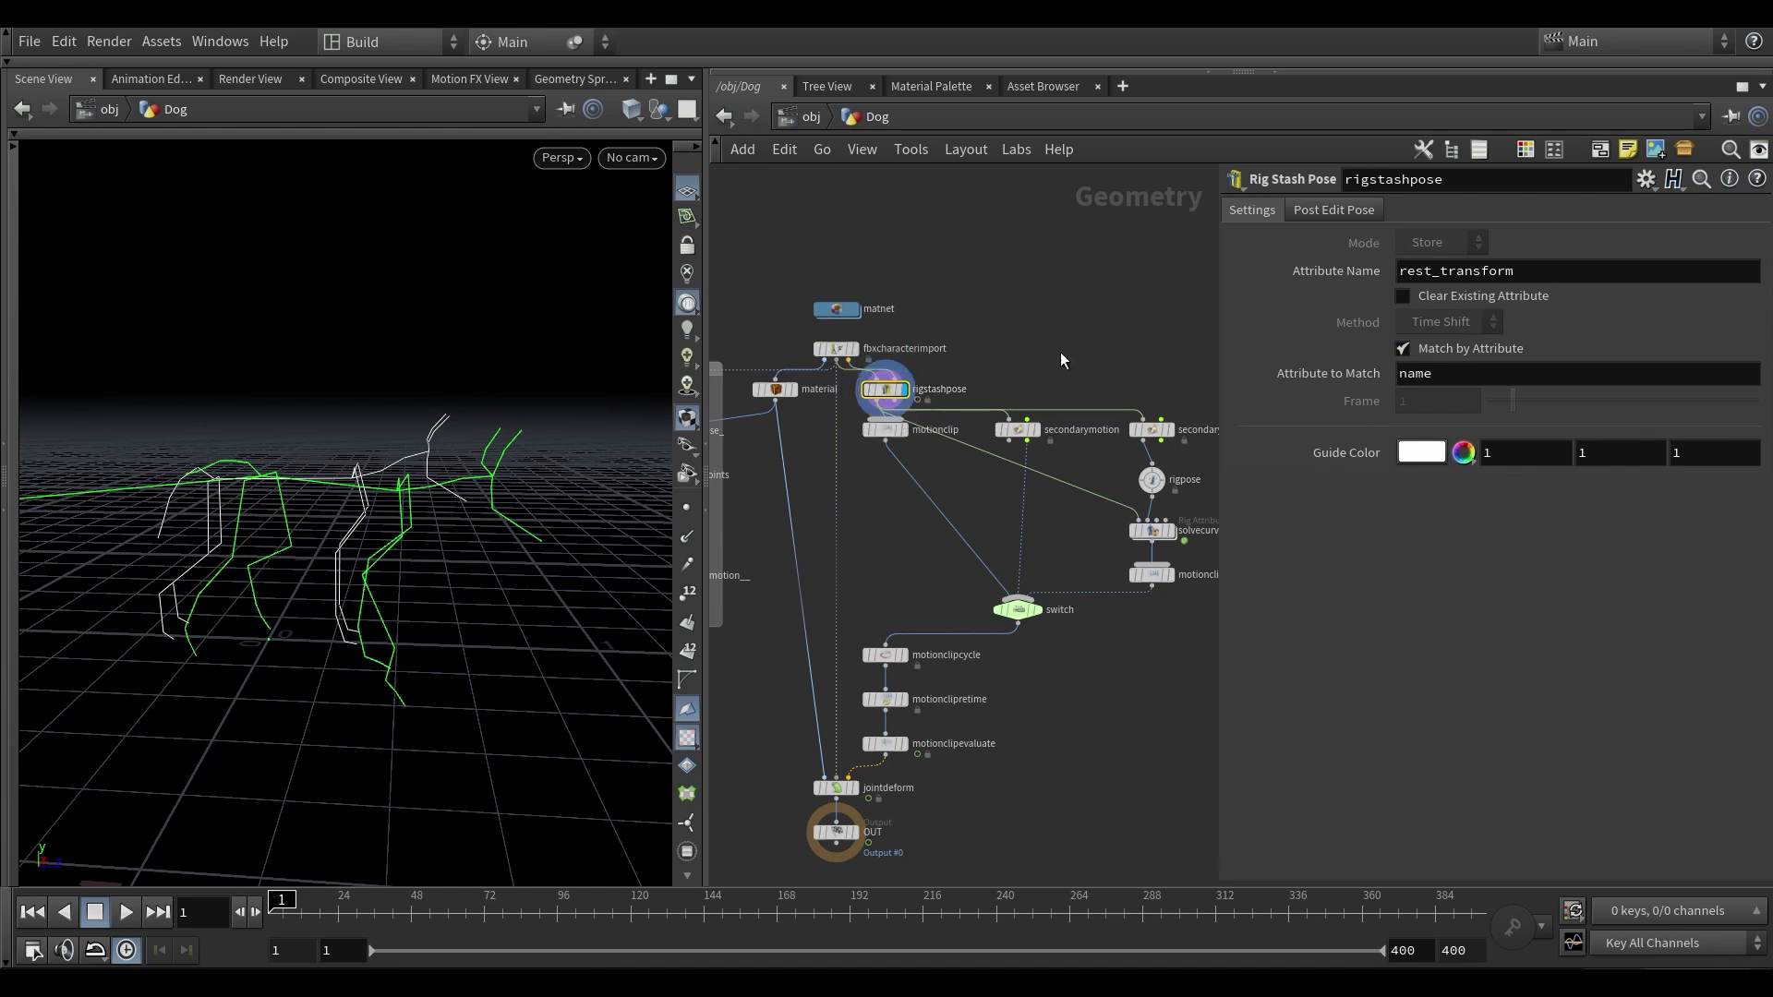
- Display the OUT node's result in the viewport and select that node
middle_drag(901, 595, 901, 557)
drag(902, 557, 901, 729)
scroll(889, 538, up, 2)
middle_drag(898, 541, 900, 487)
scroll(900, 487, down, 1)
click(942, 641)
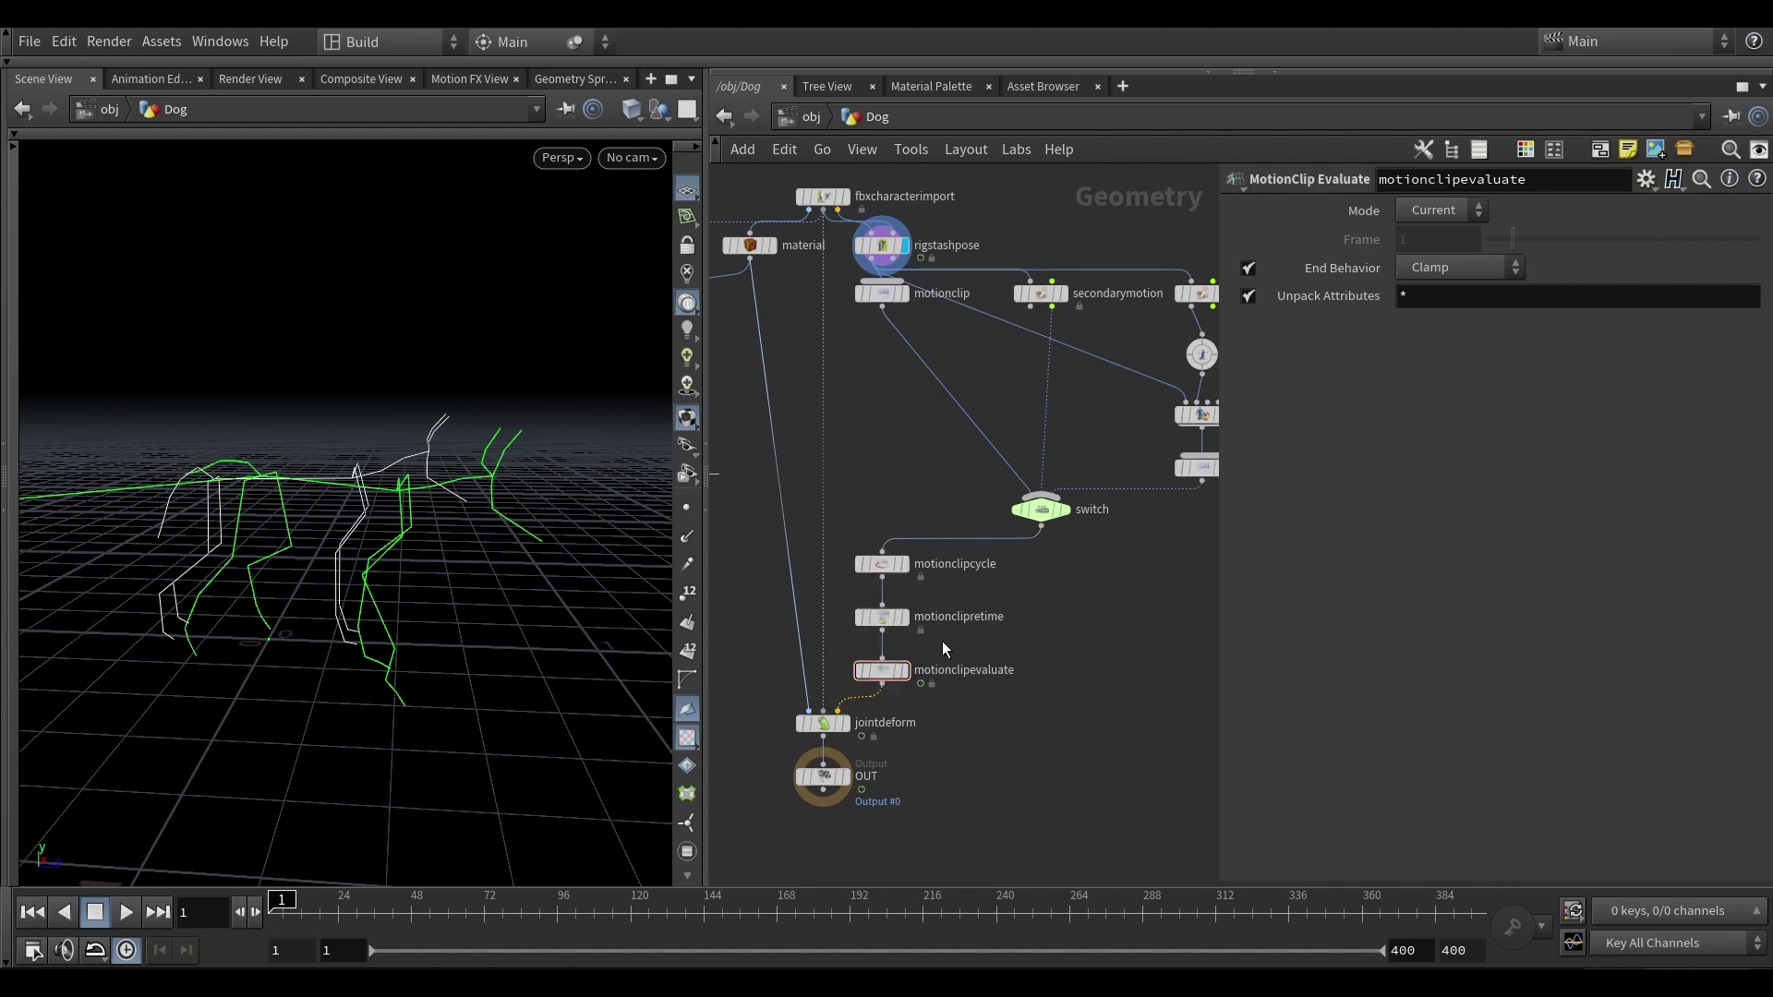
click(846, 777)
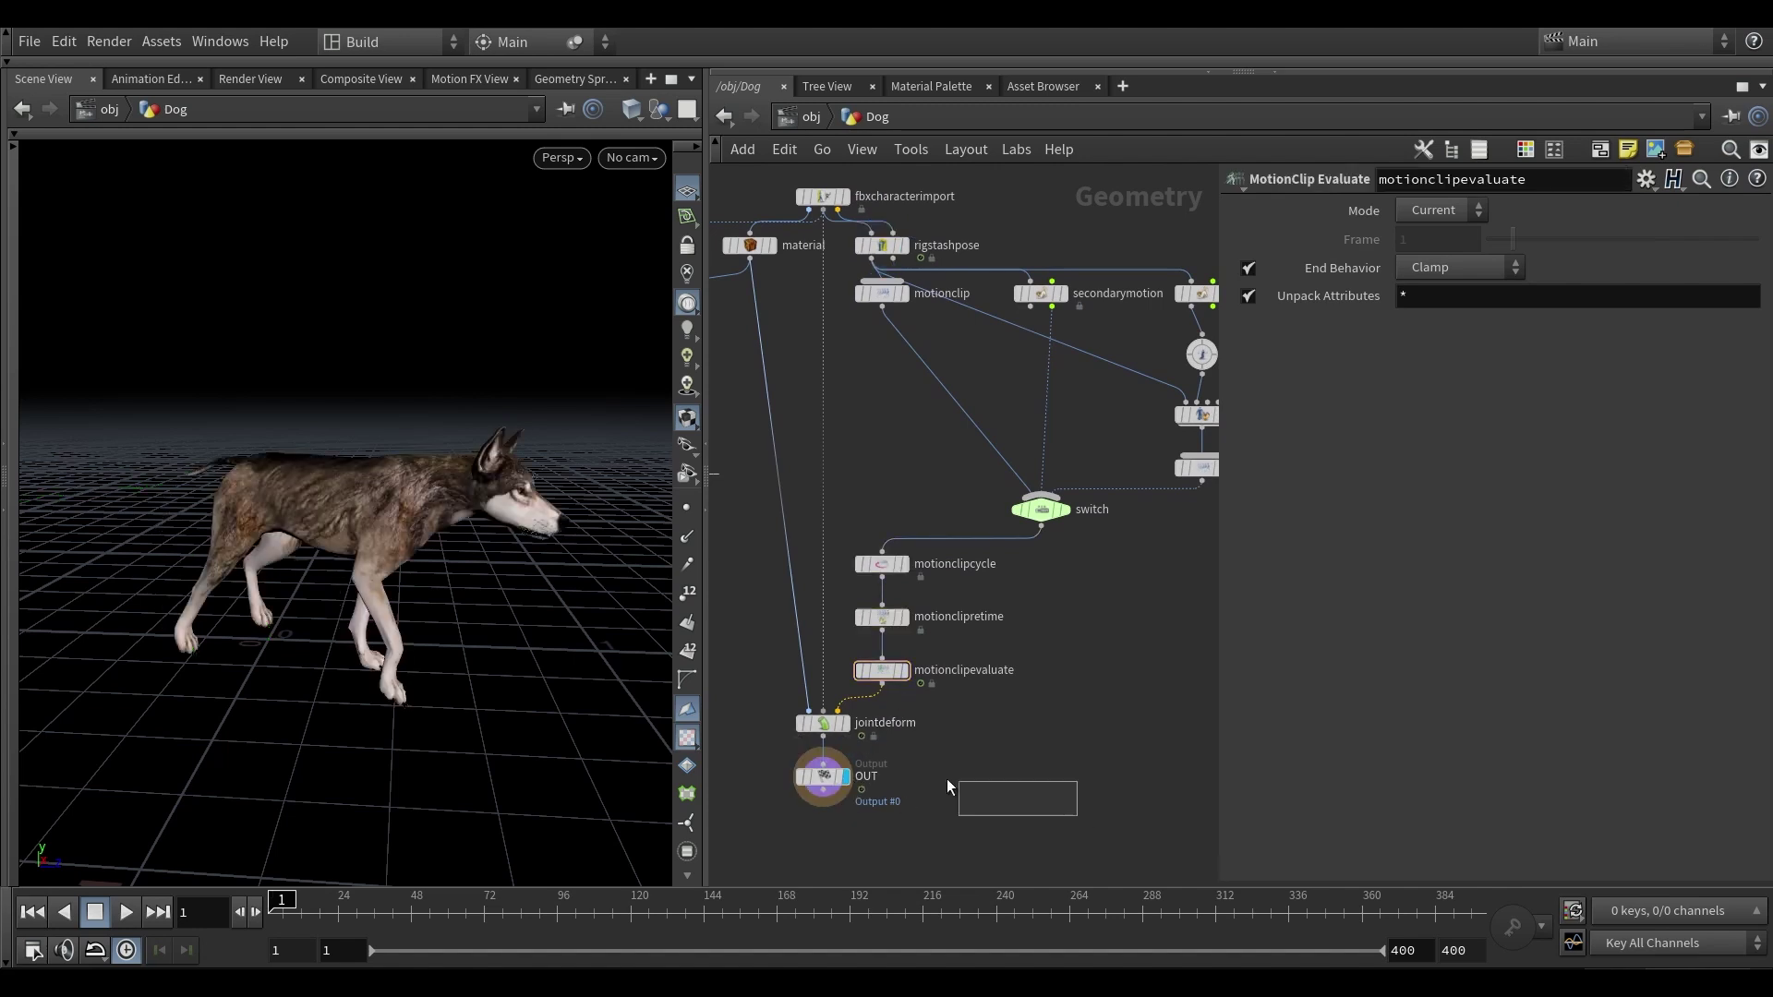
click(822, 775)
- Play back the dog's original animation from different angles and return the timeline to frame 1
key(Up)
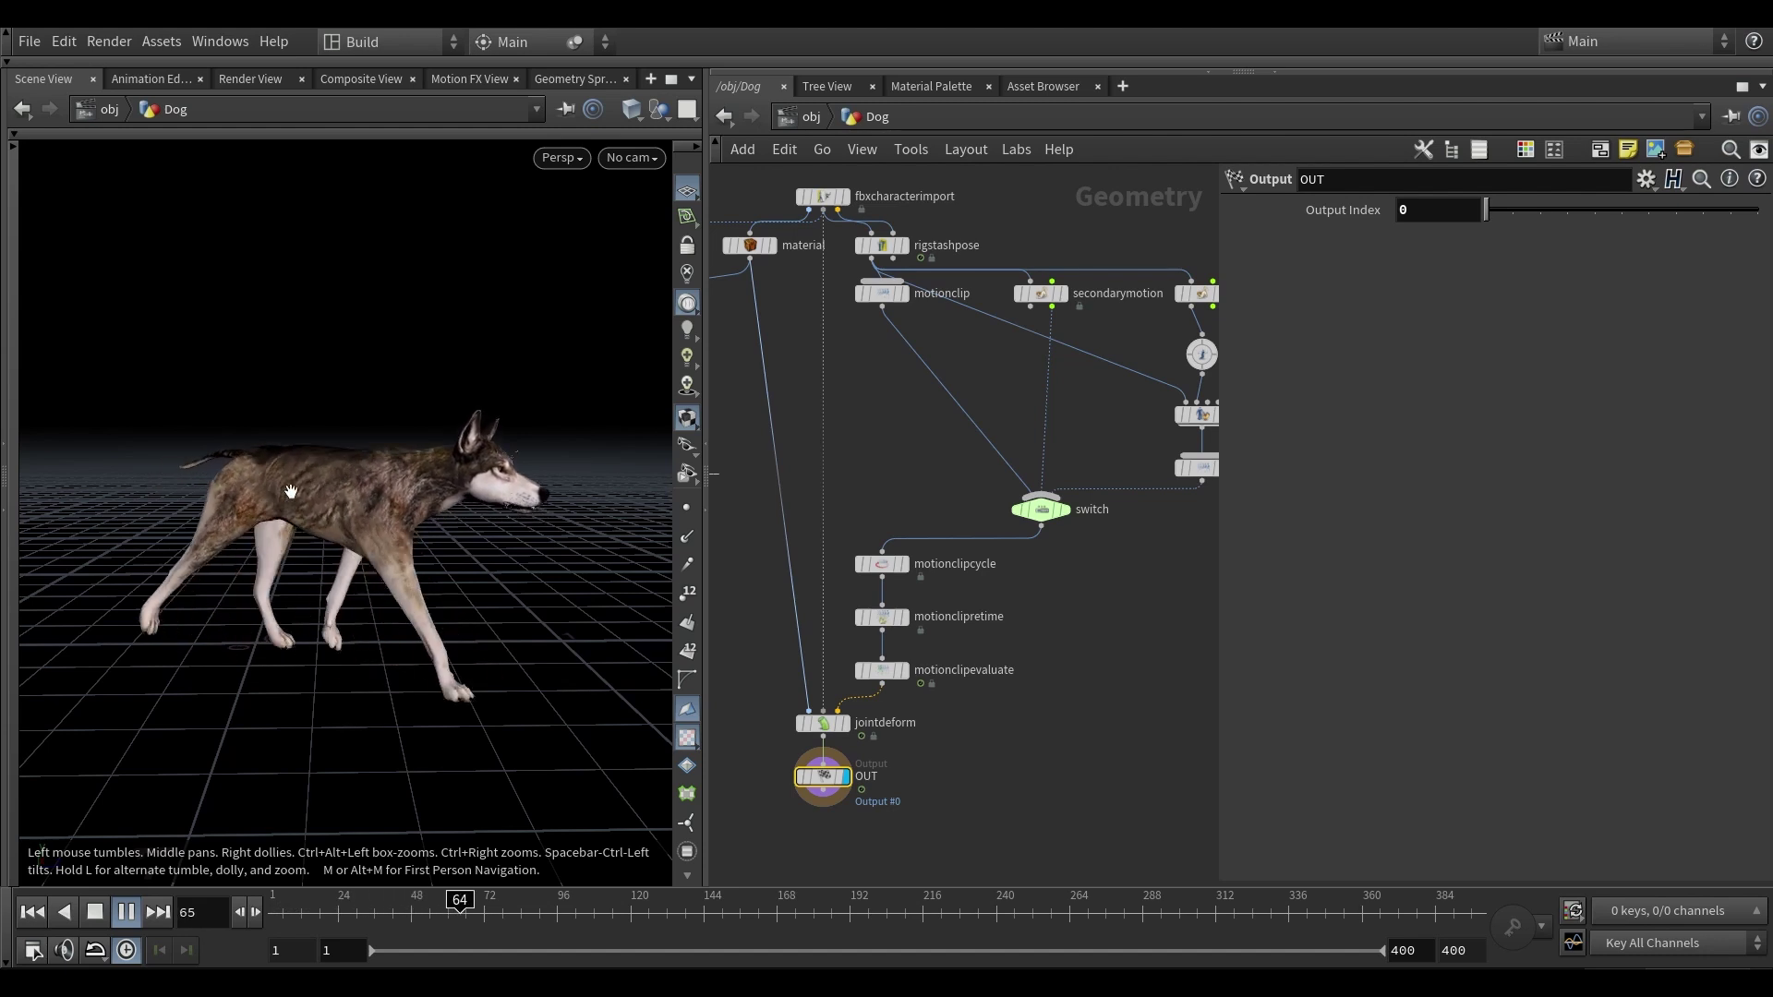
drag(311, 515, 373, 495)
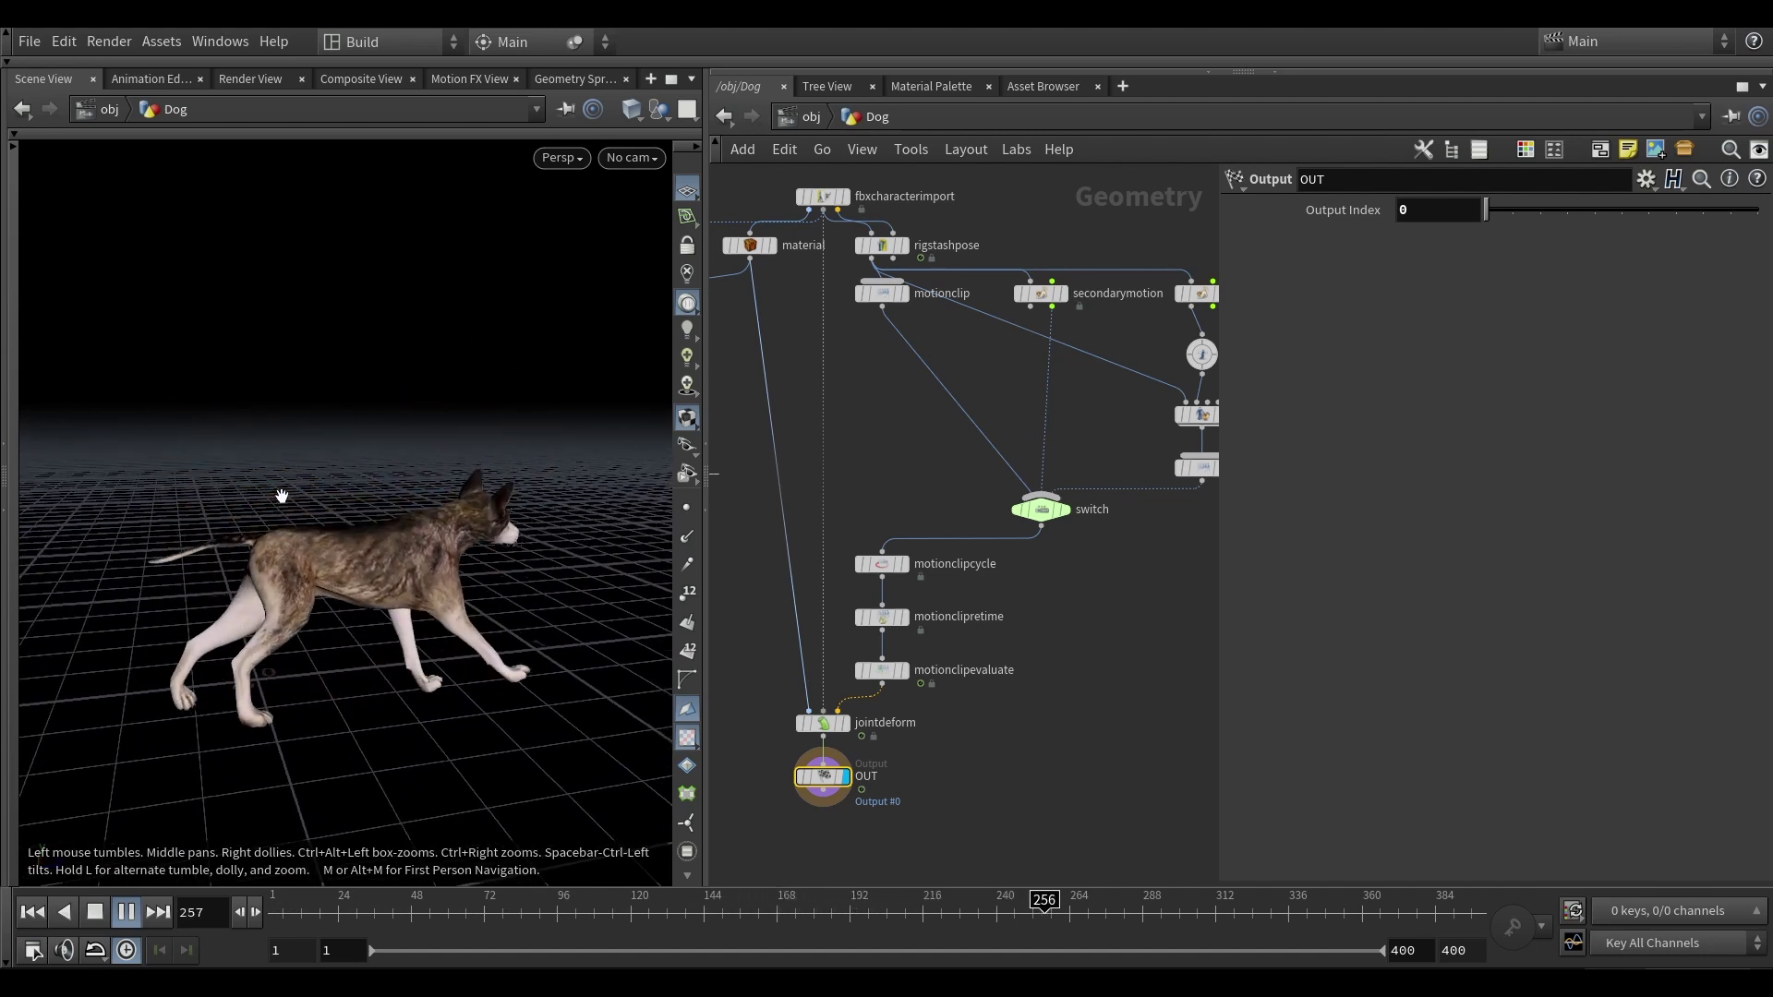
key(Up)
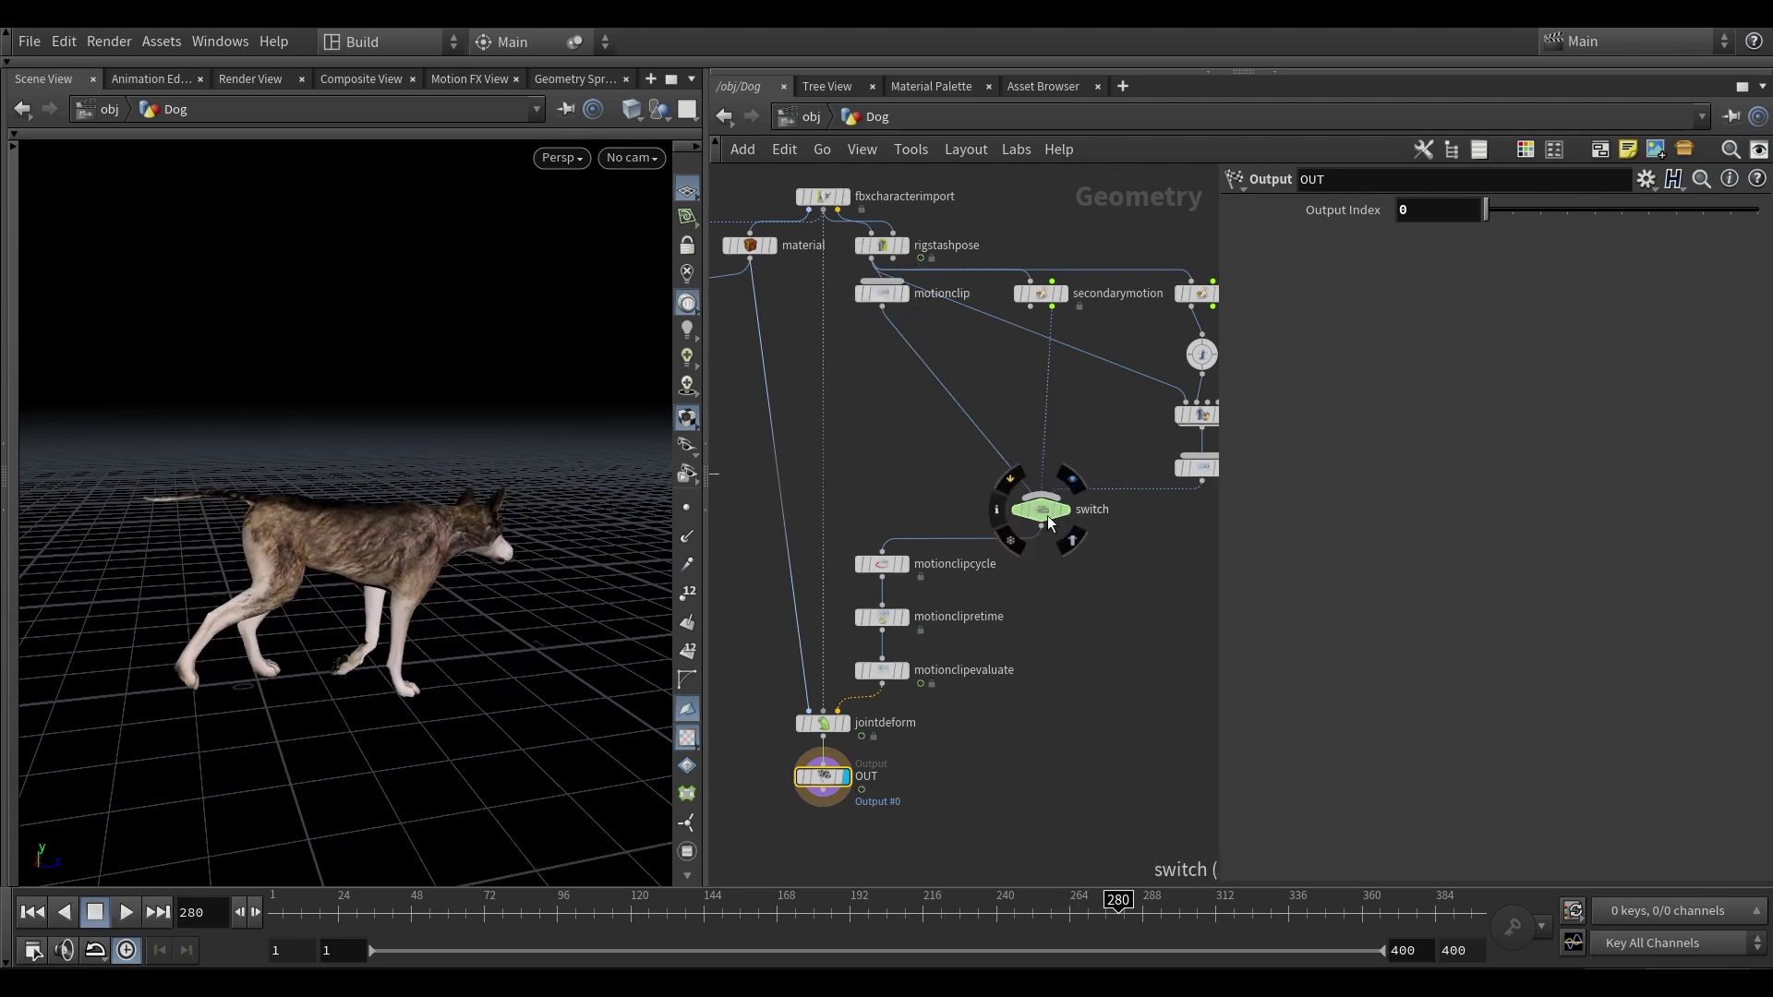
key(Up)
drag(392, 698, 310, 514)
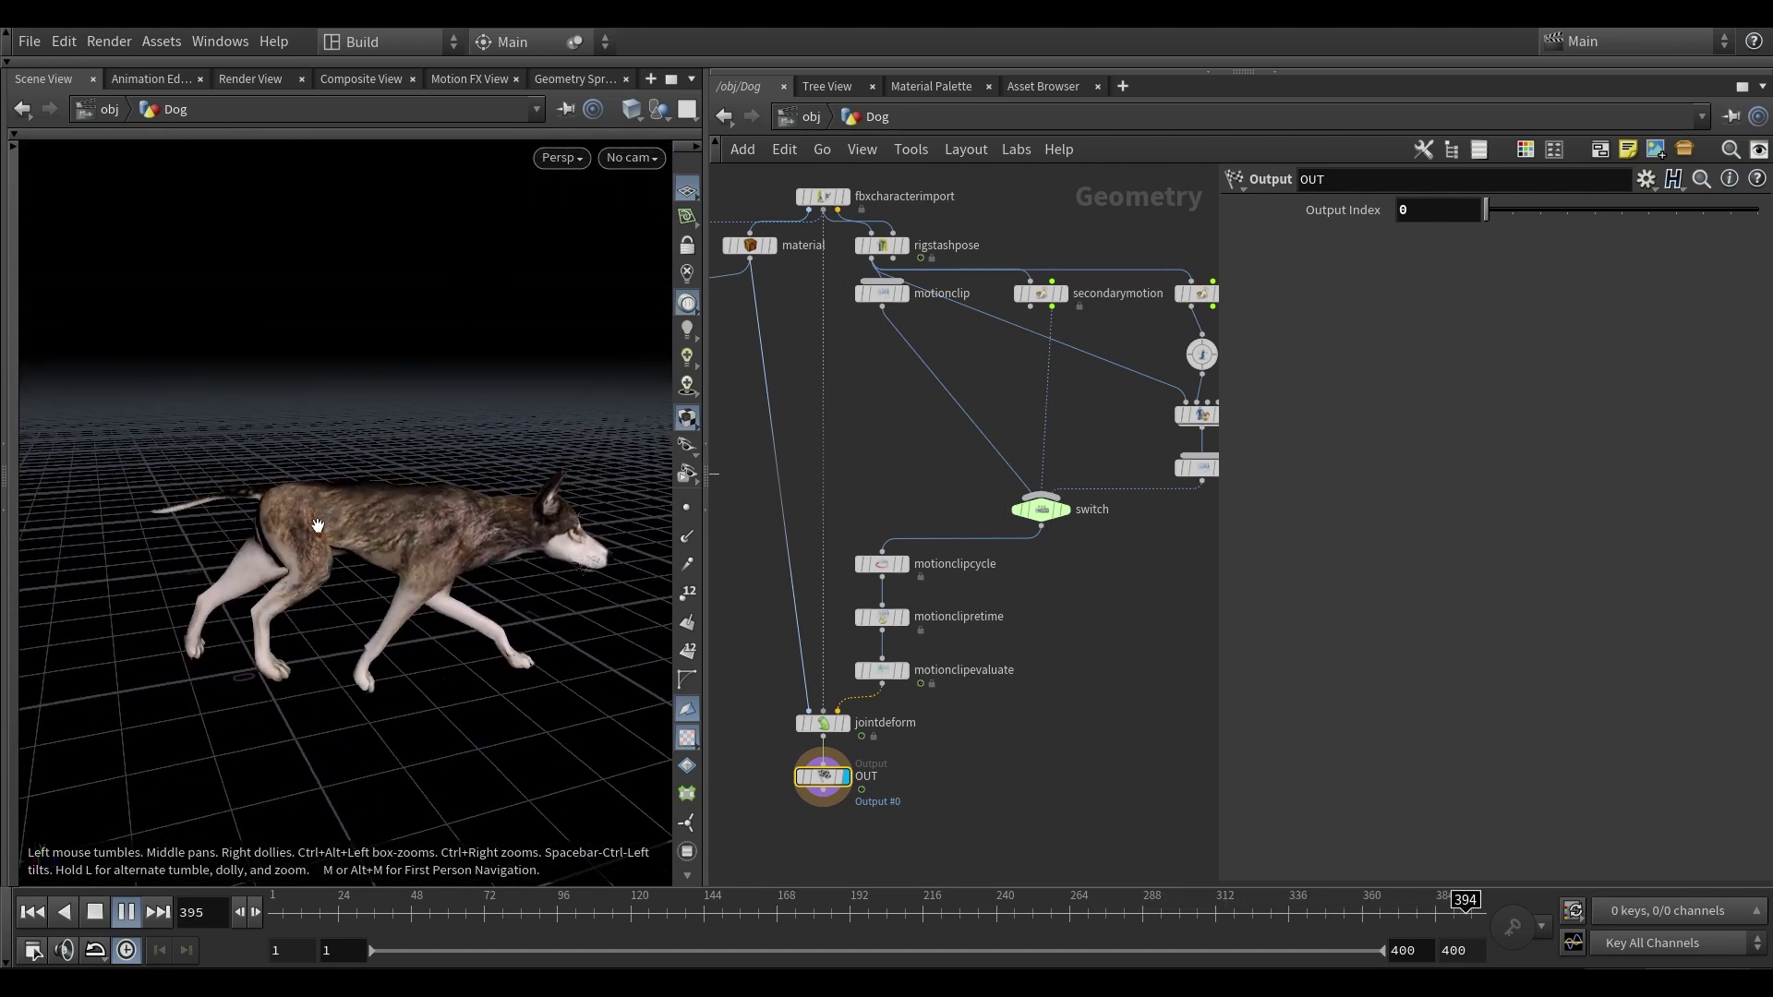
key(Up)
drag(303, 905, 268, 908)
- Change the switch node to use the secondarymotion branch and bring up the secondarymotion node's parameters
click(1049, 510)
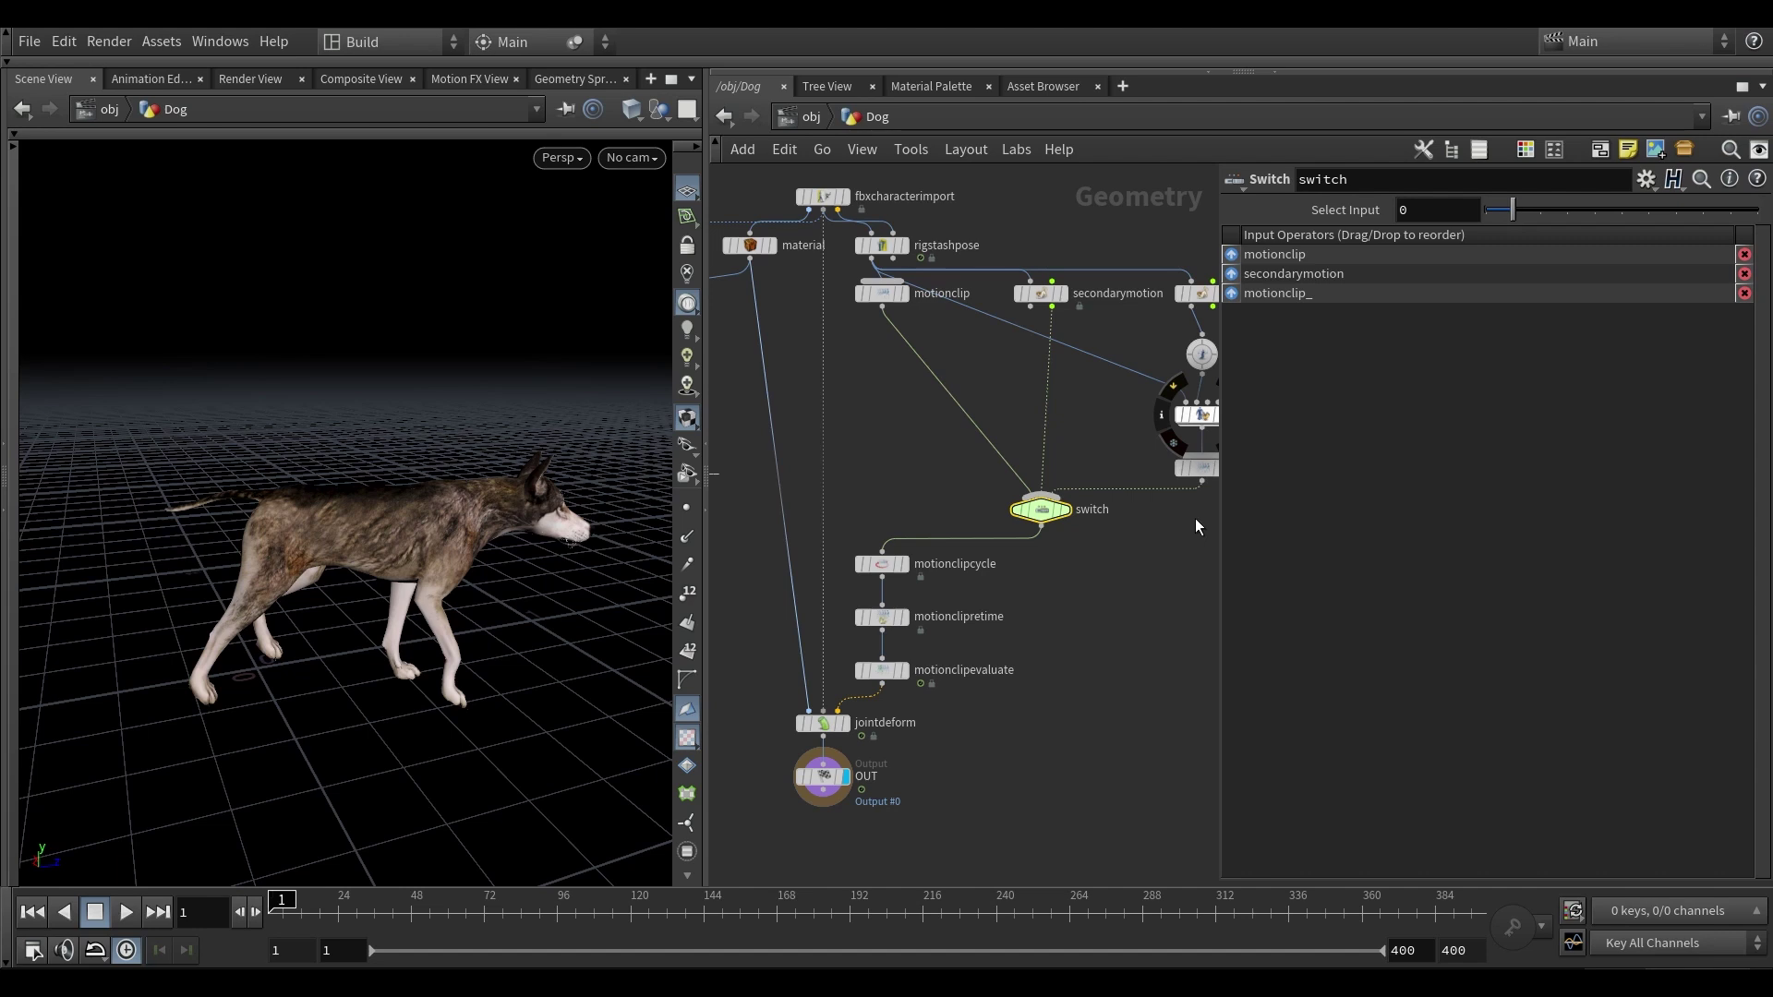
middle_drag(1094, 323, 1055, 376)
scroll(1054, 362, up, 1)
drag(1060, 367, 999, 345)
scroll(1066, 374, down, 1)
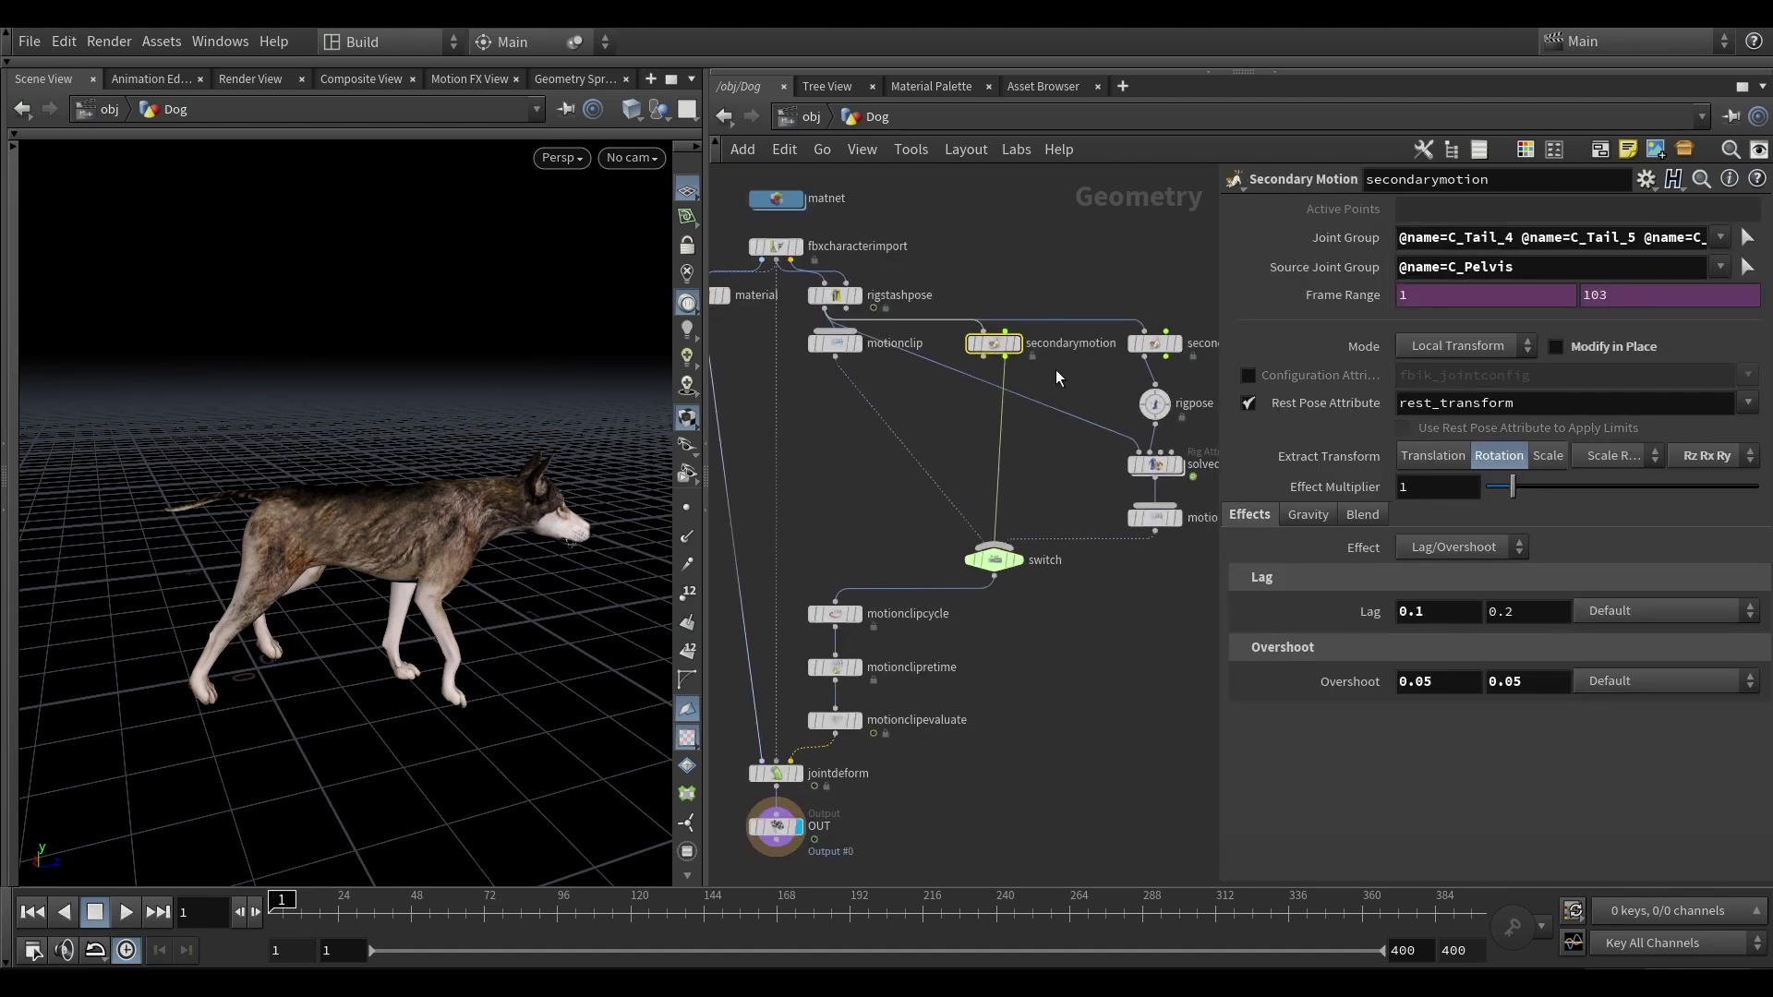
middle_drag(972, 702, 981, 685)
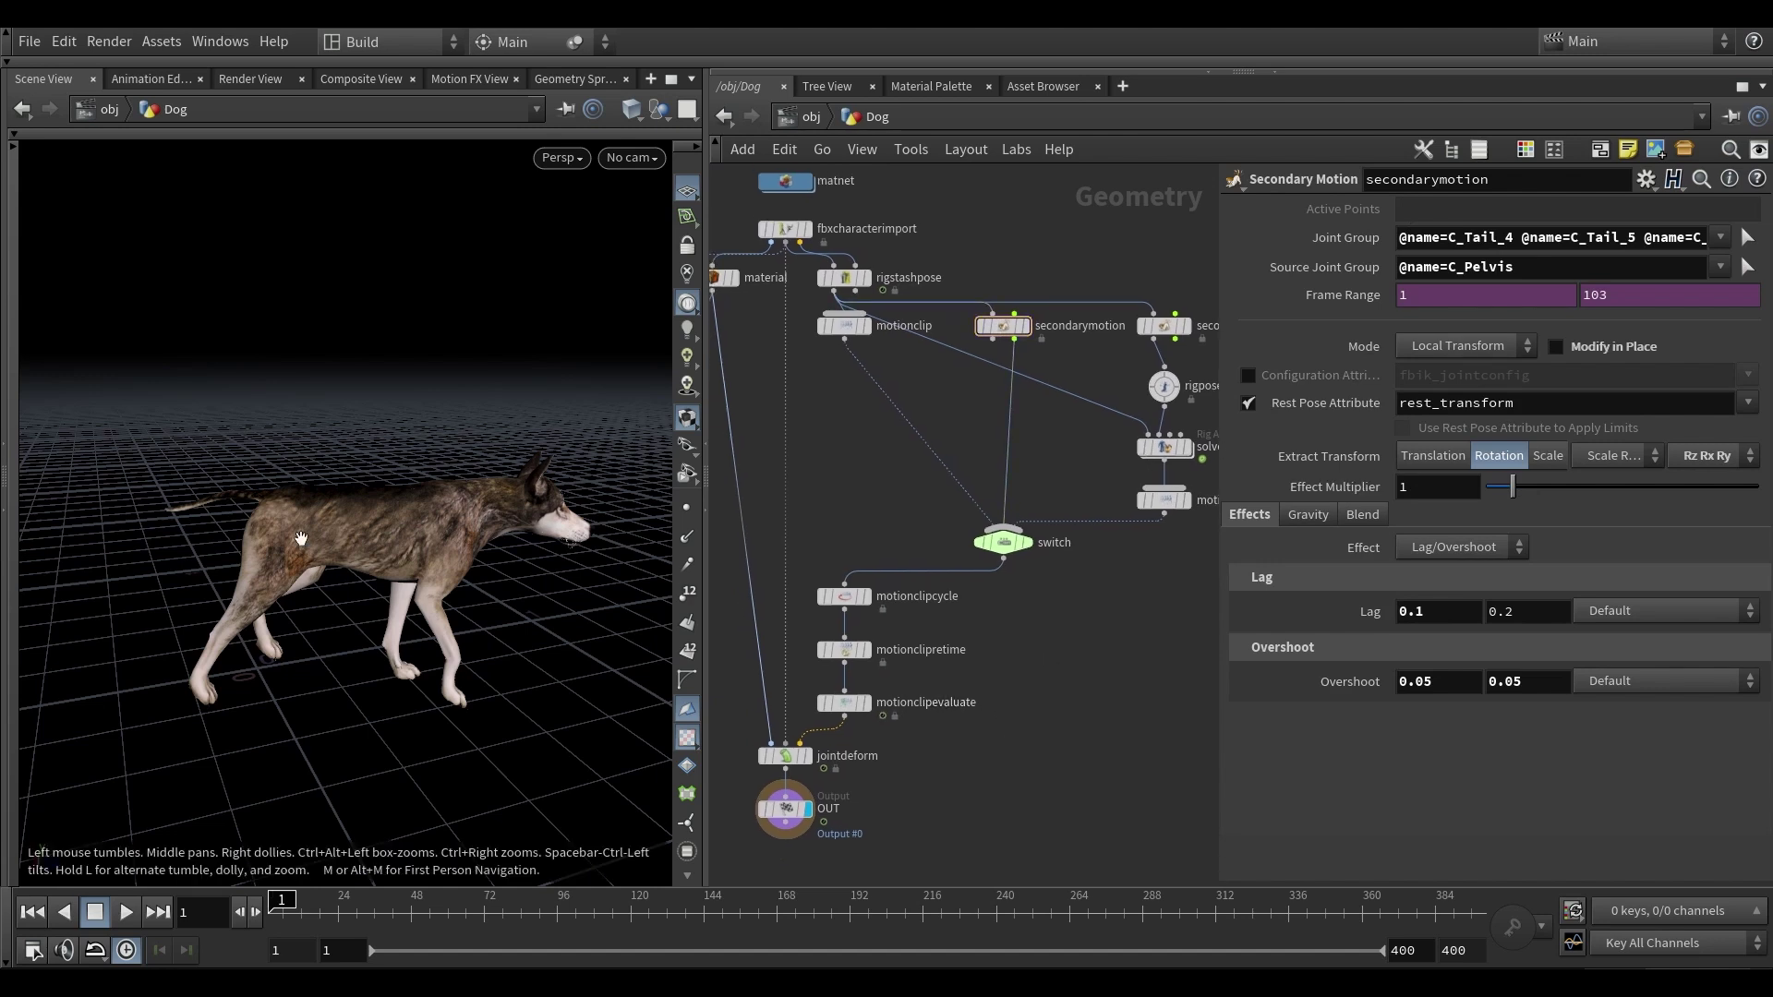
- Play back the dog with secondary motion on its tail and return to the first frame
scroll(281, 514, up, 1)
drag(282, 514, 301, 522)
key(Up)
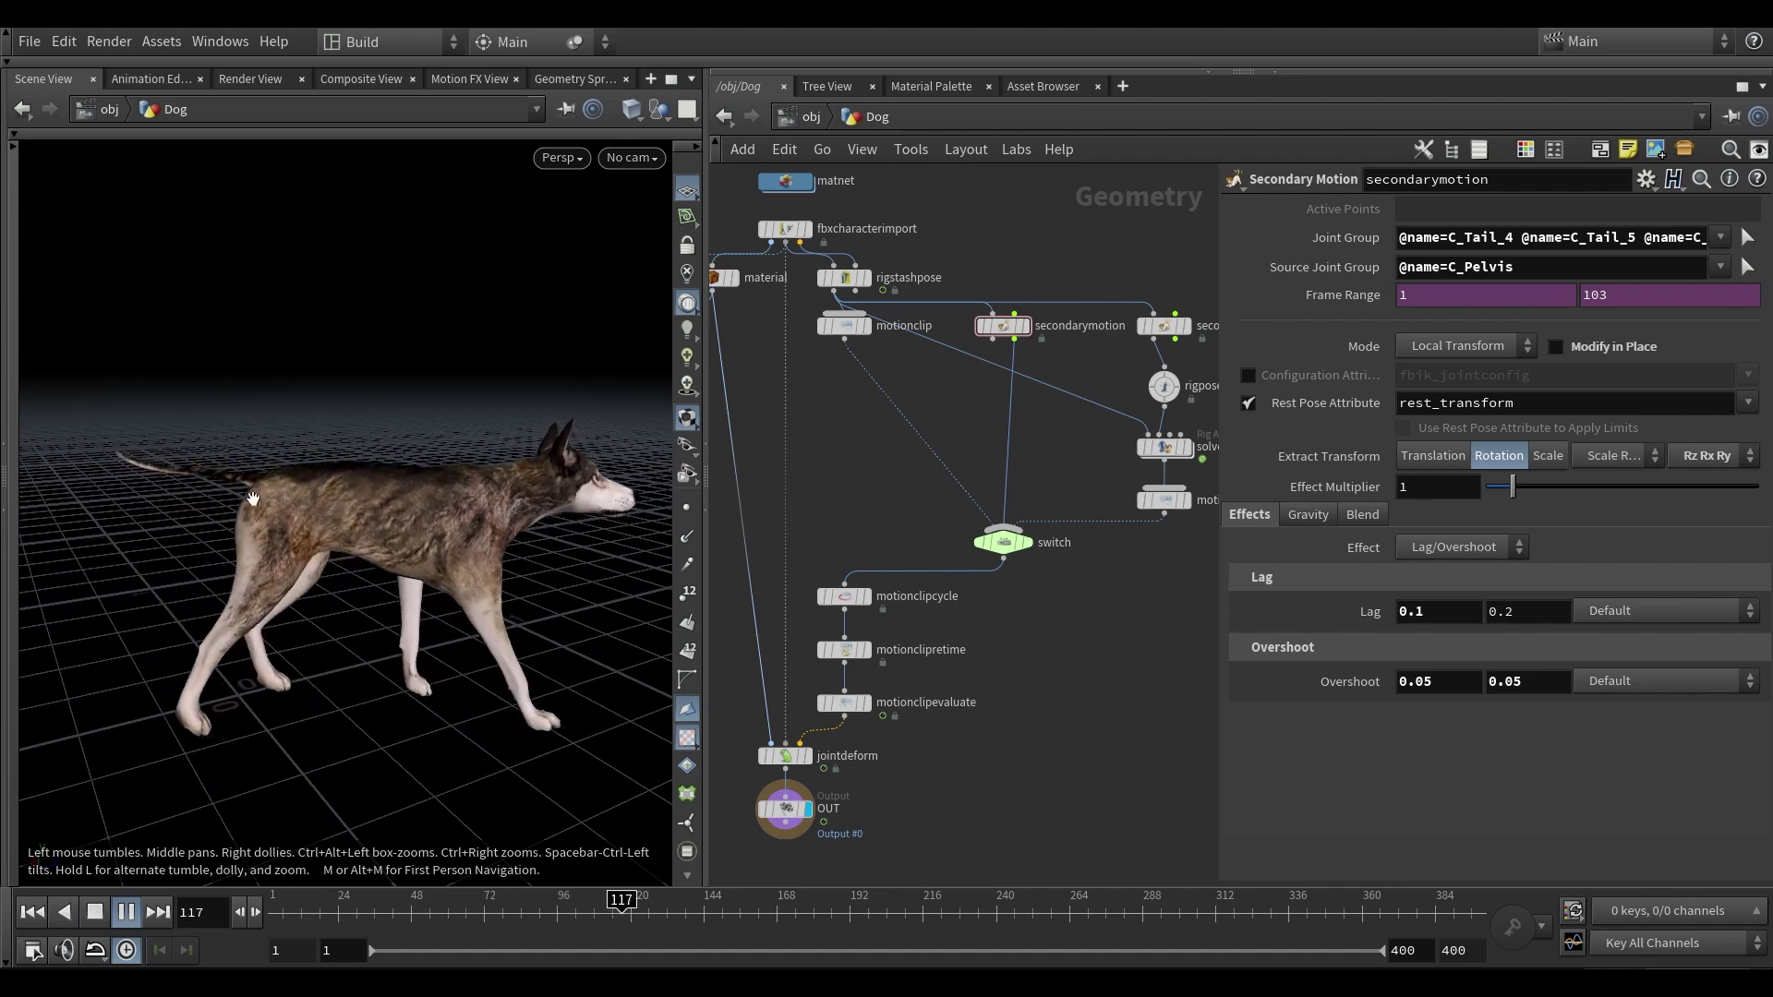
drag(166, 488, 245, 529)
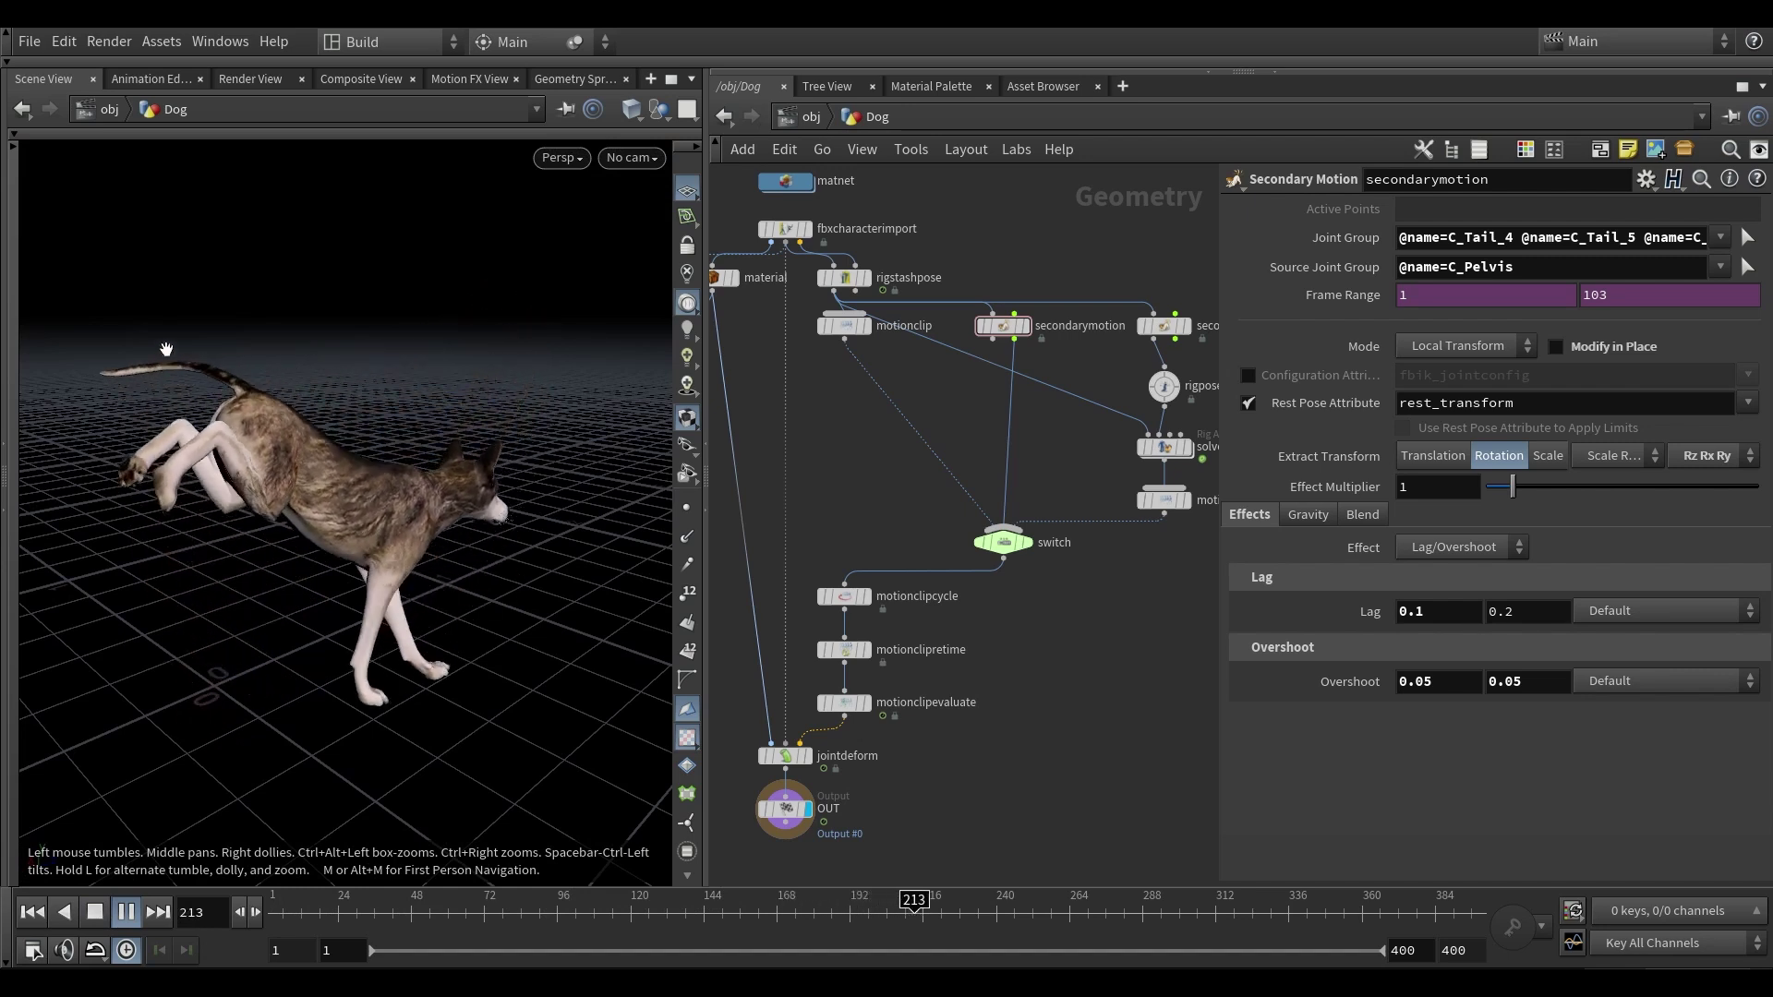
drag(268, 540, 317, 527)
key(Up)
key(ctrl+Up)
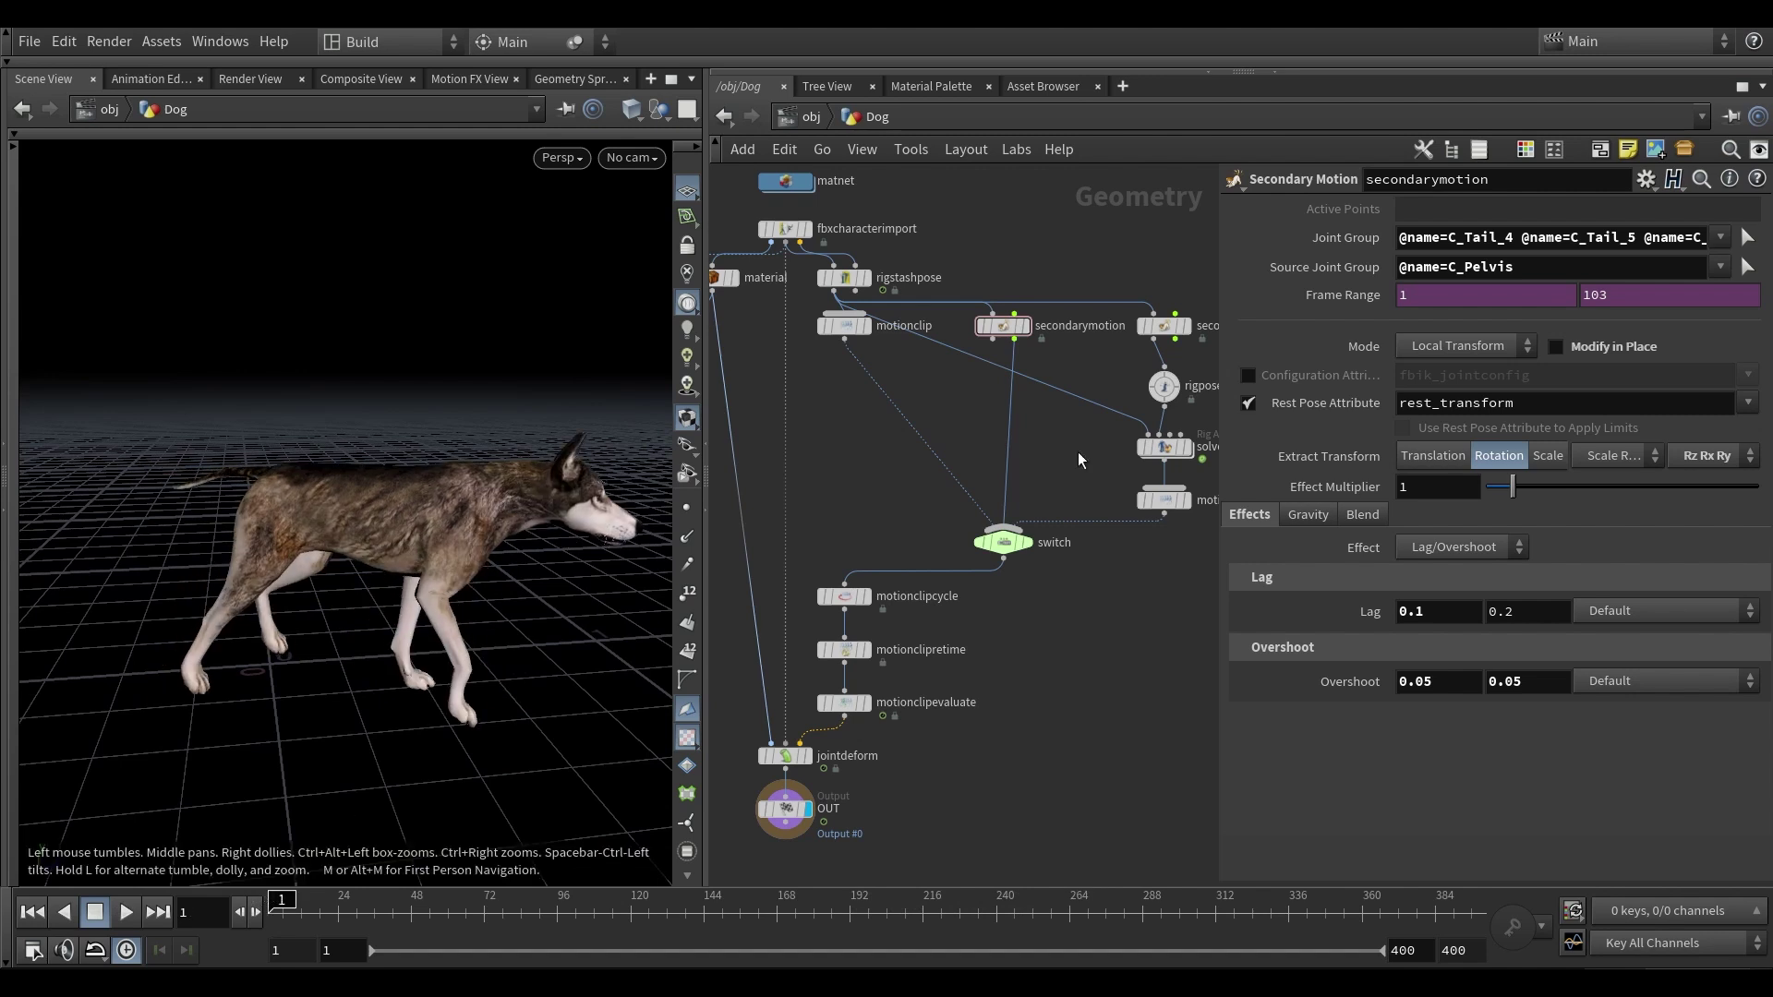
- Display the secondarymotion node's output skeleton in the viewport
middle_drag(1031, 349, 995, 419)
scroll(995, 420, up, 3)
click(995, 409)
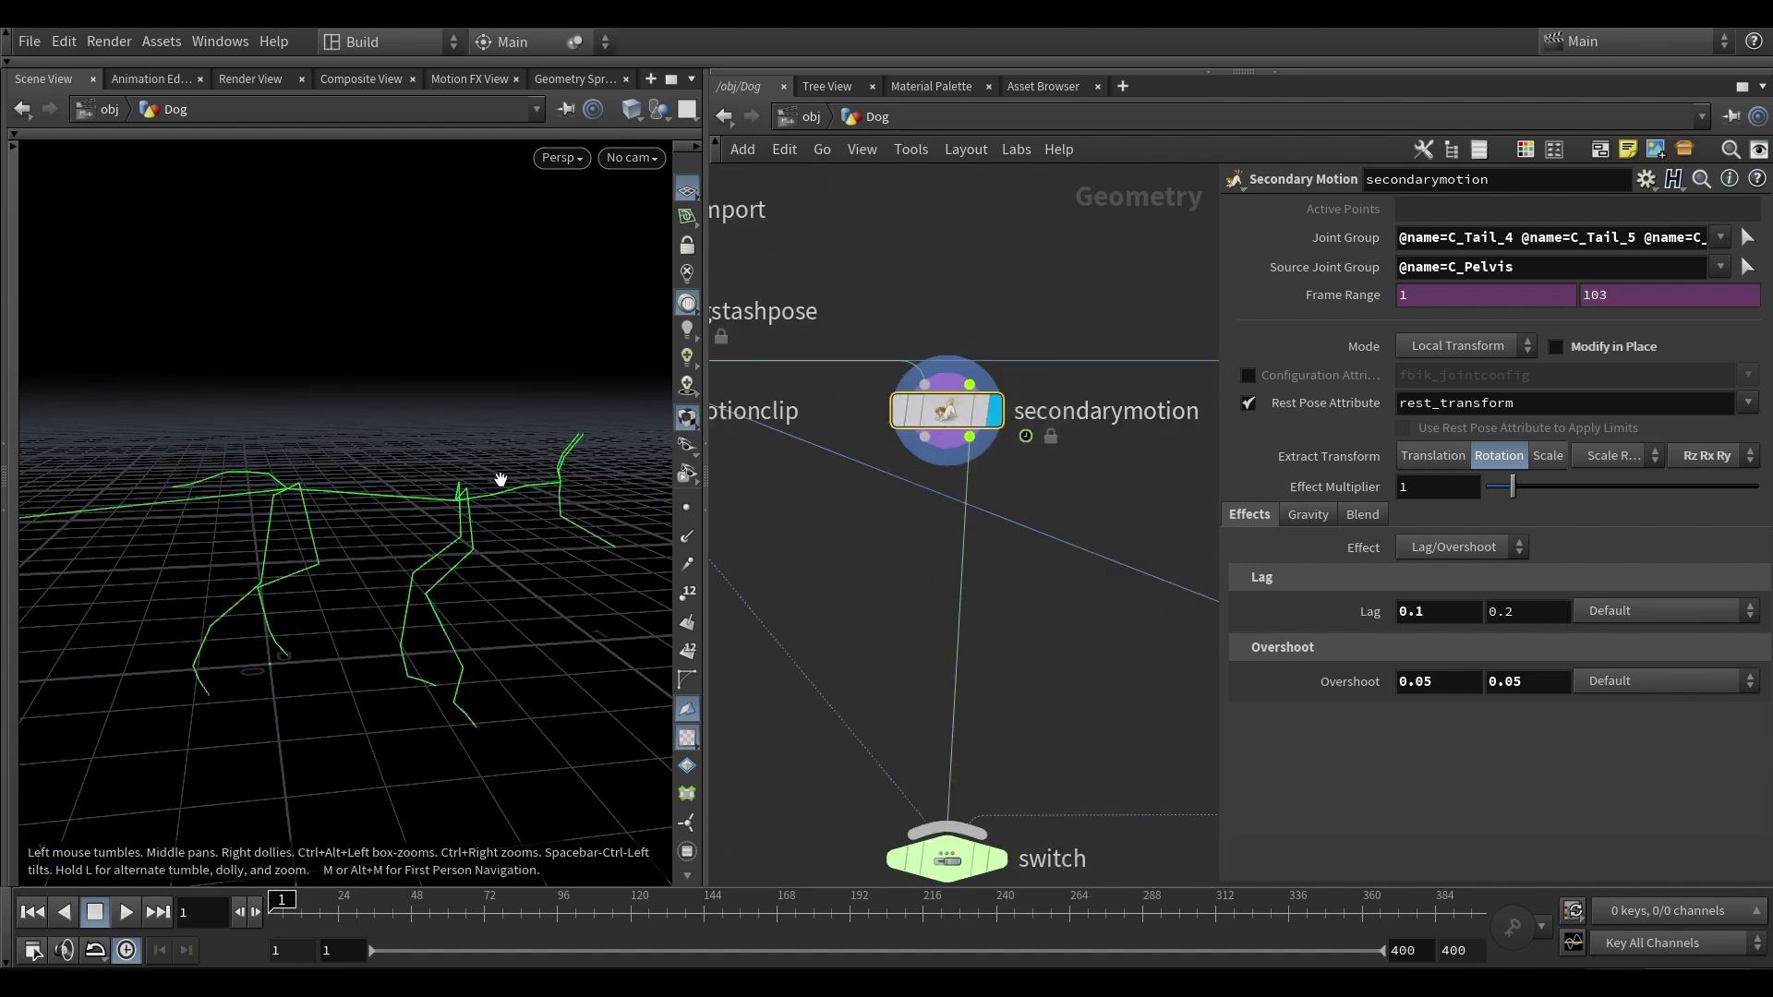
drag(502, 483, 438, 493)
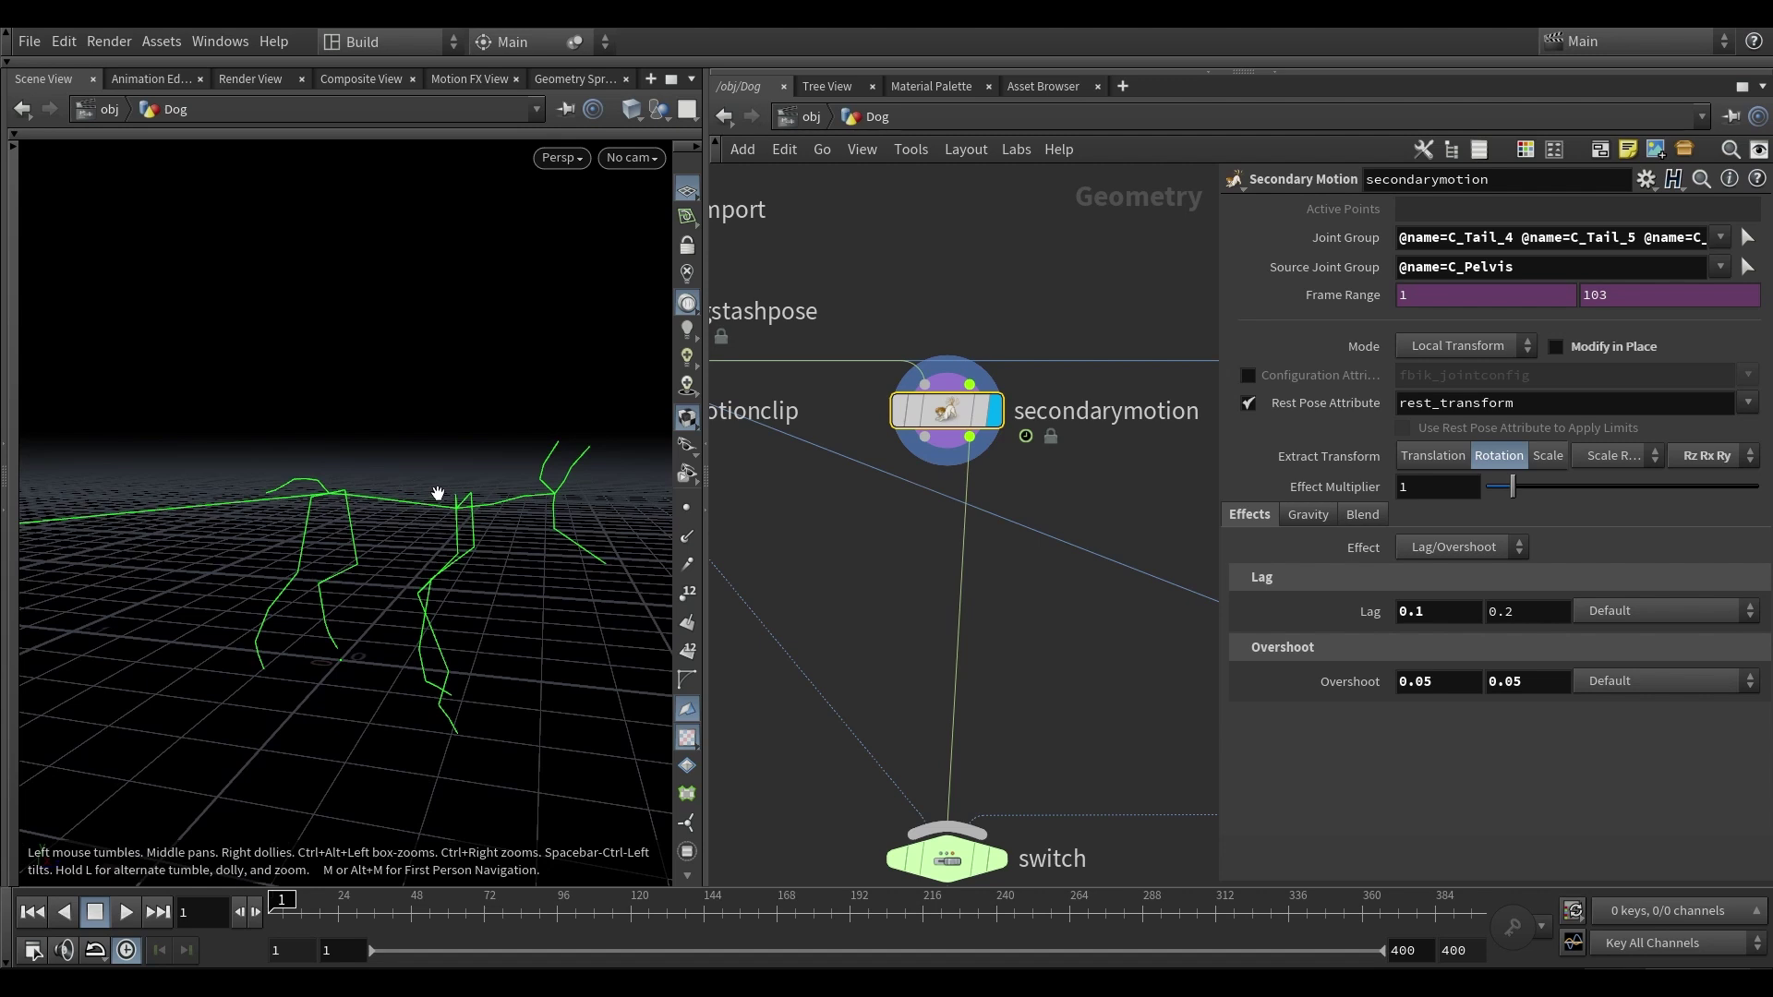
drag(438, 493, 468, 496)
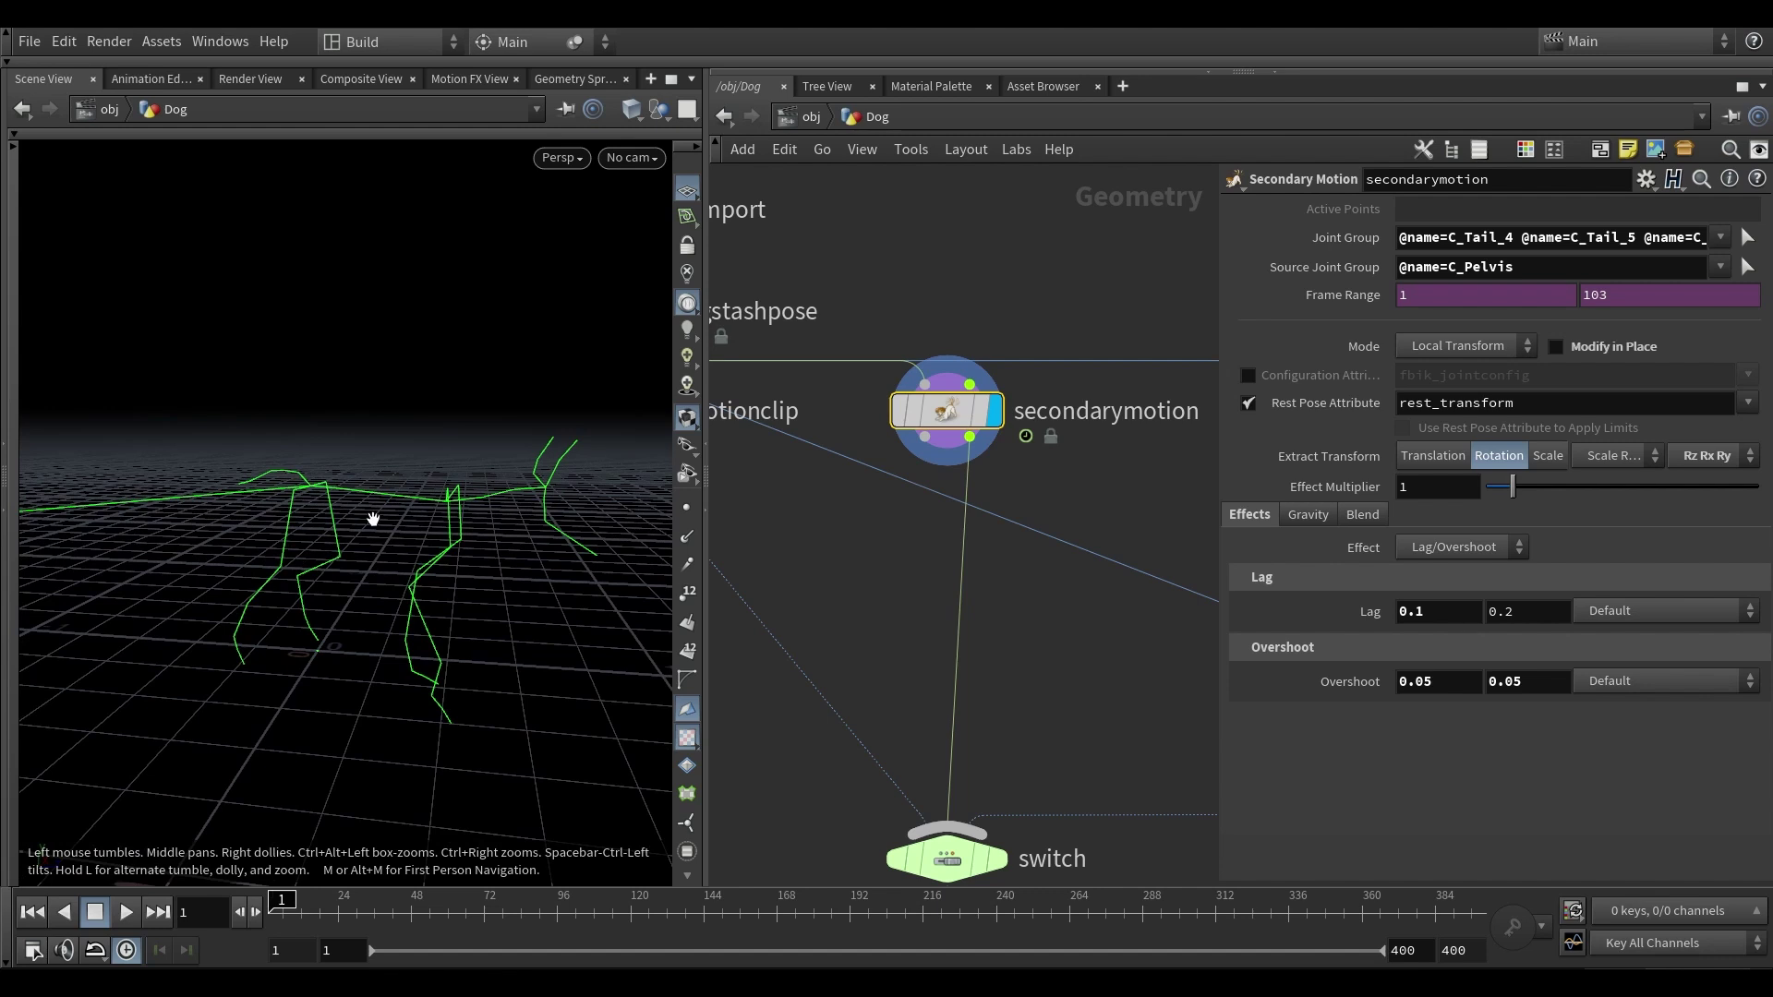
drag(364, 509, 400, 507)
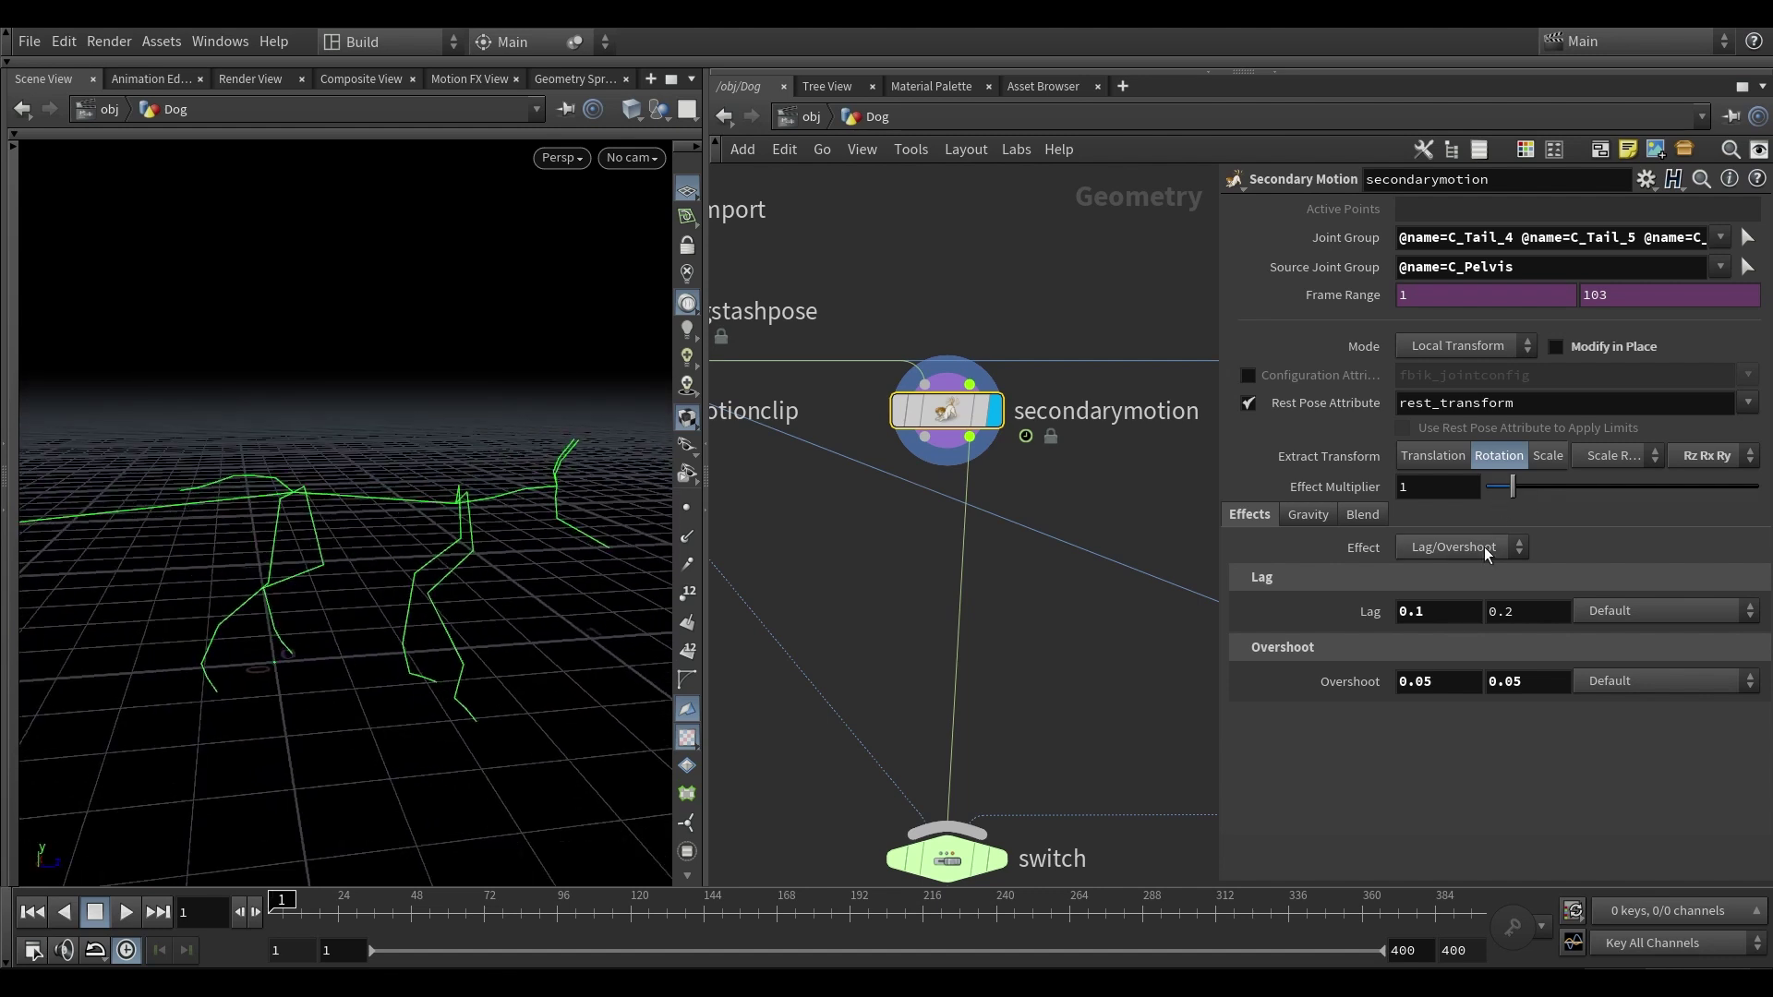
- Review the available Effect types of the secondarymotion node, keeping Lag/Overshoot
click(1445, 549)
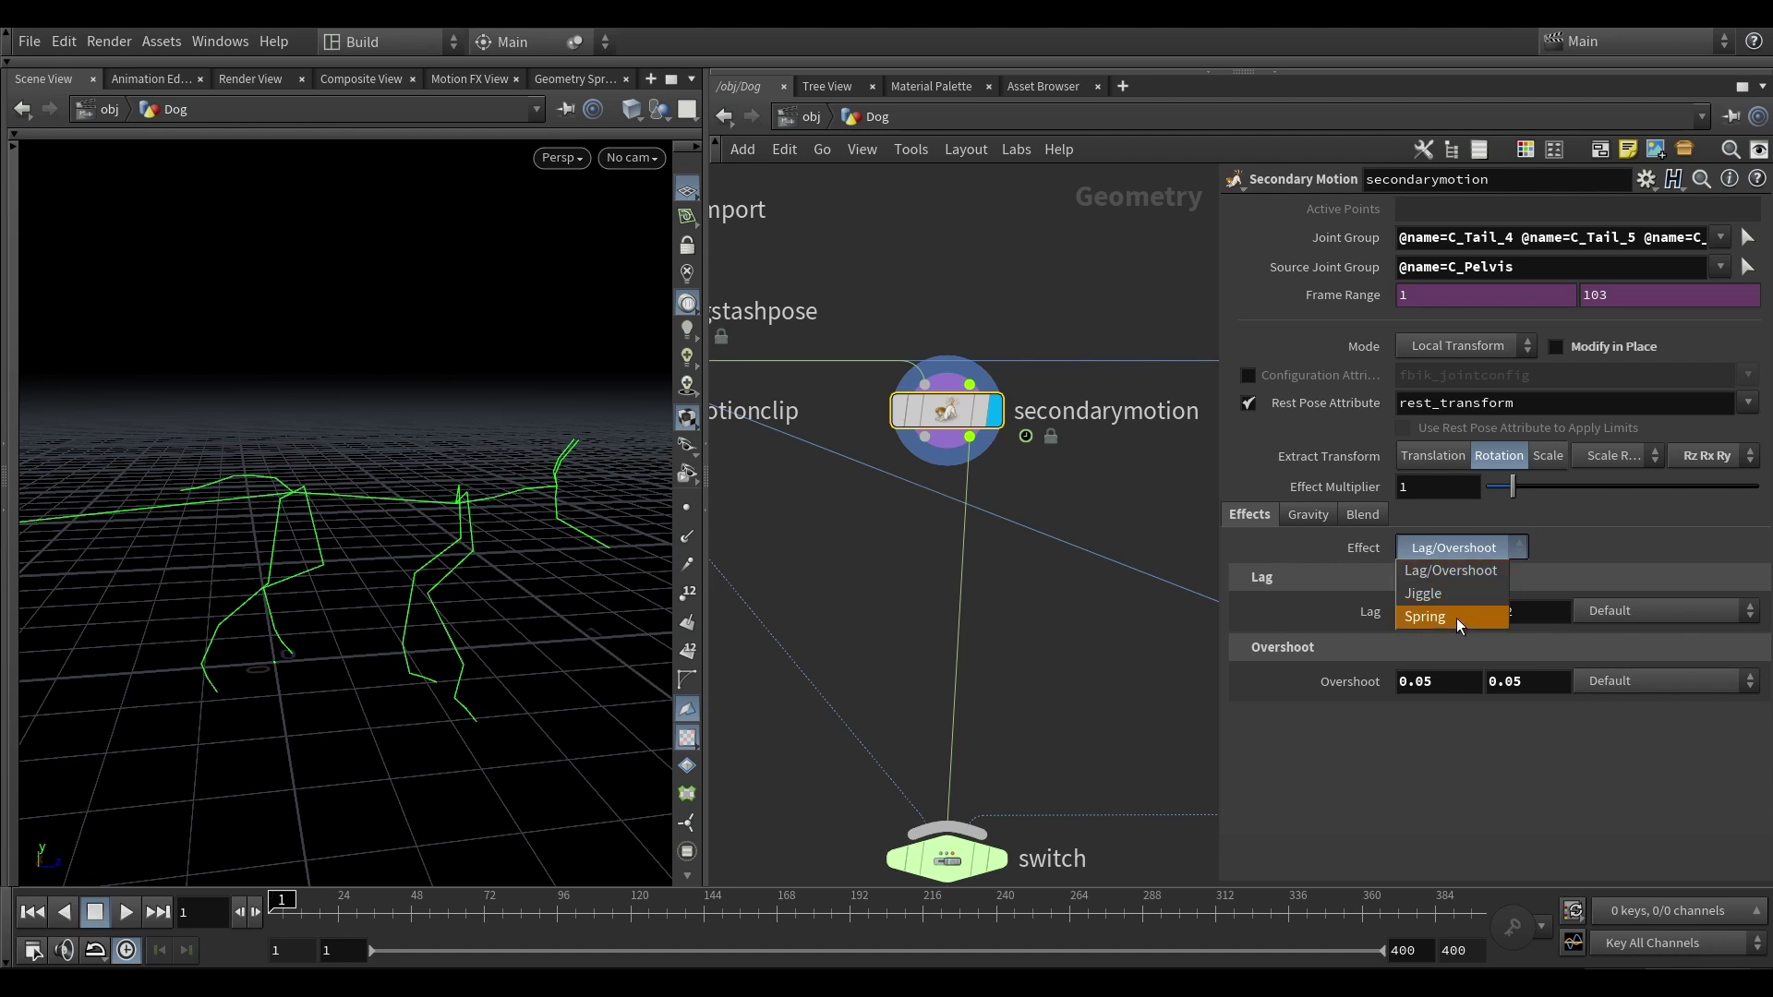
click(1453, 547)
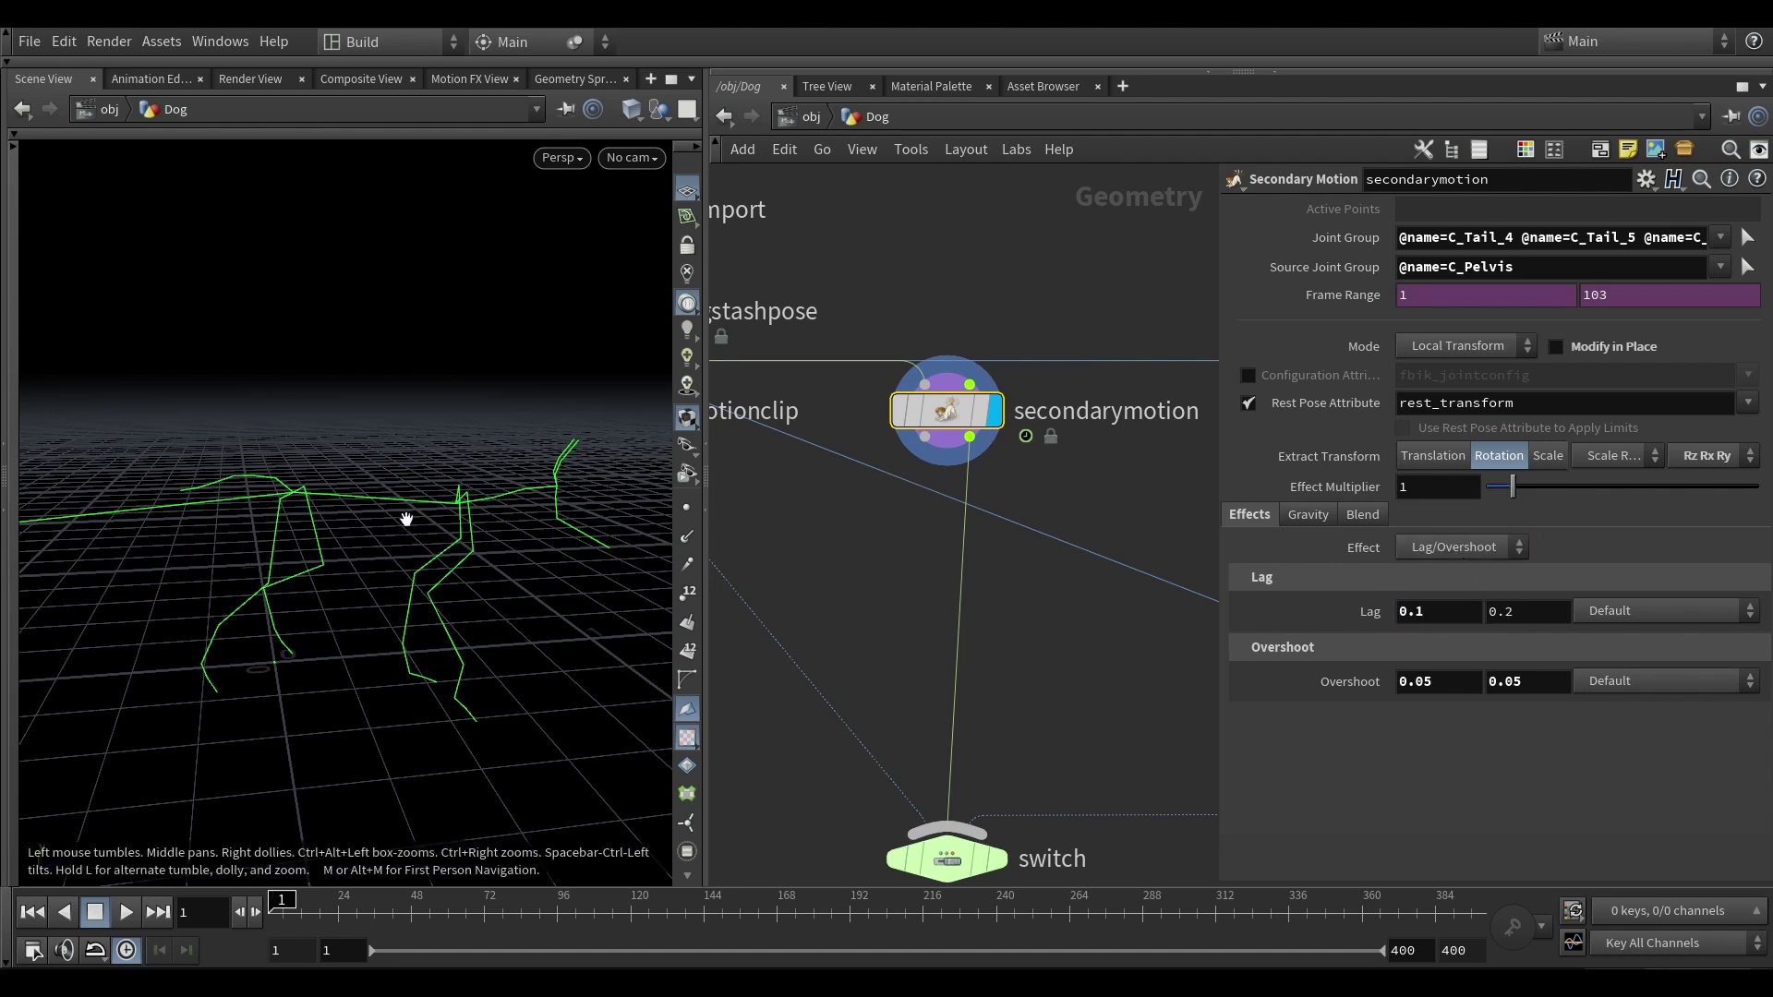
drag(408, 514, 346, 491)
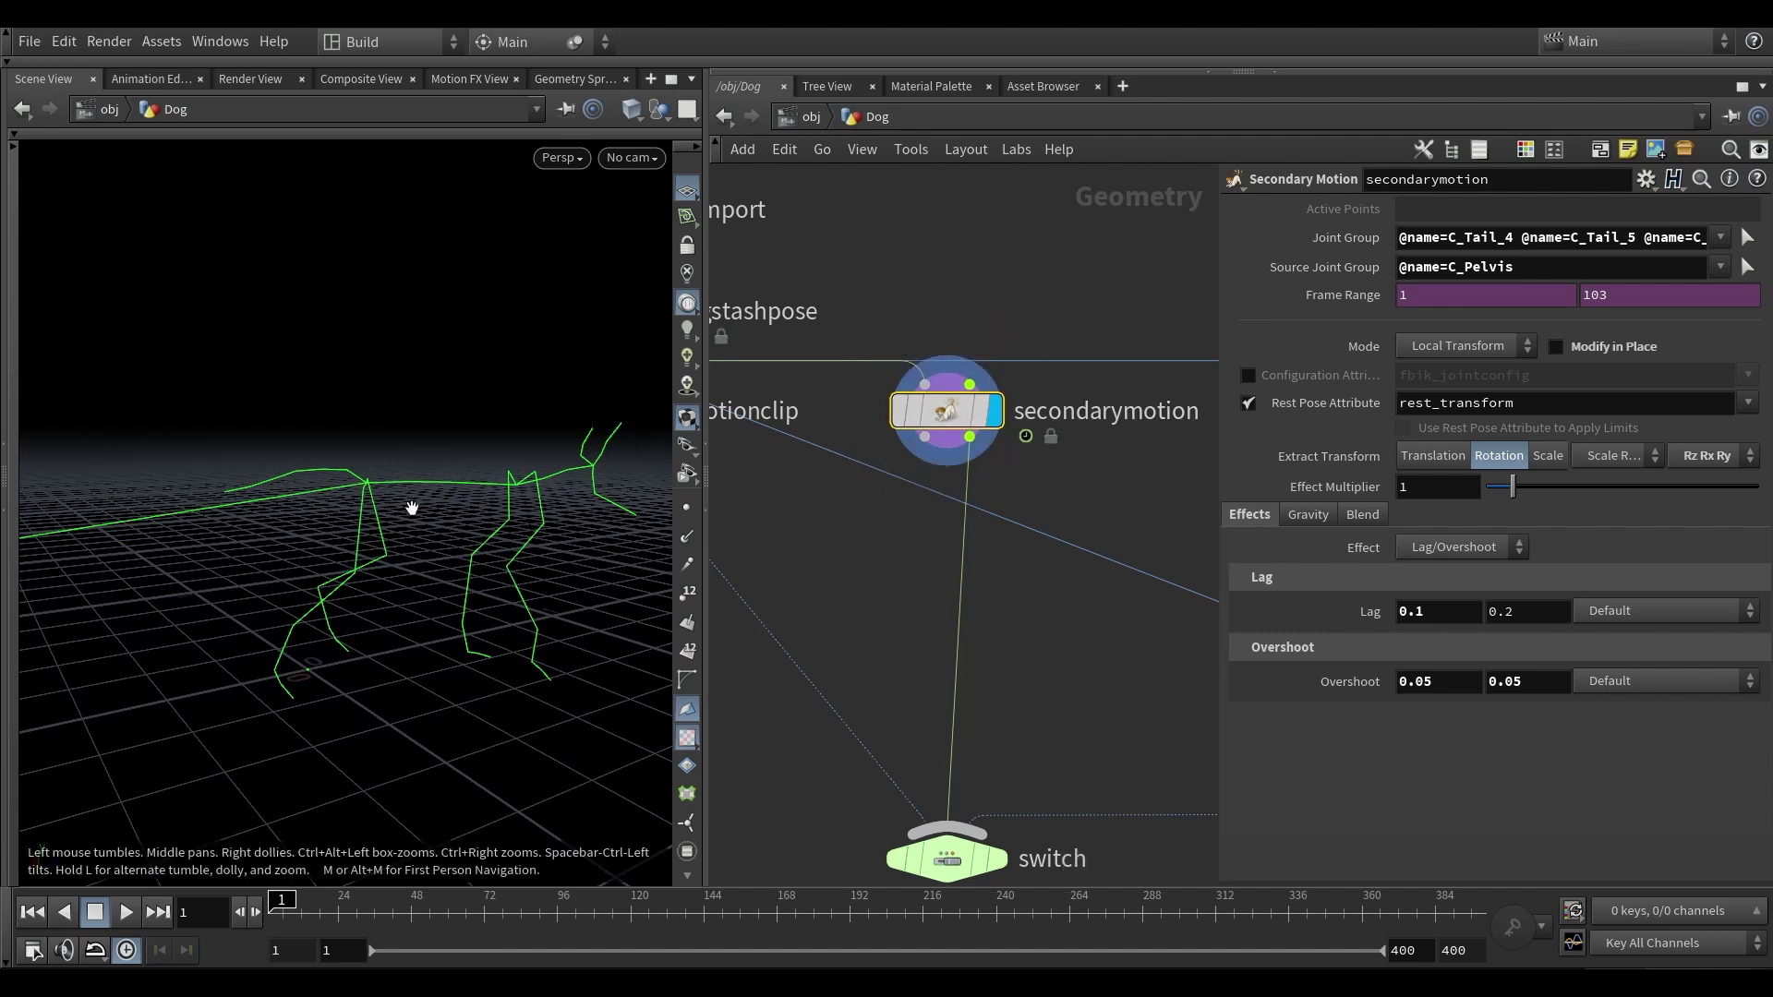
mouse_move(415, 507)
mouse_down()
mouse_move(365, 499)
mouse_move(391, 497)
mouse_up()
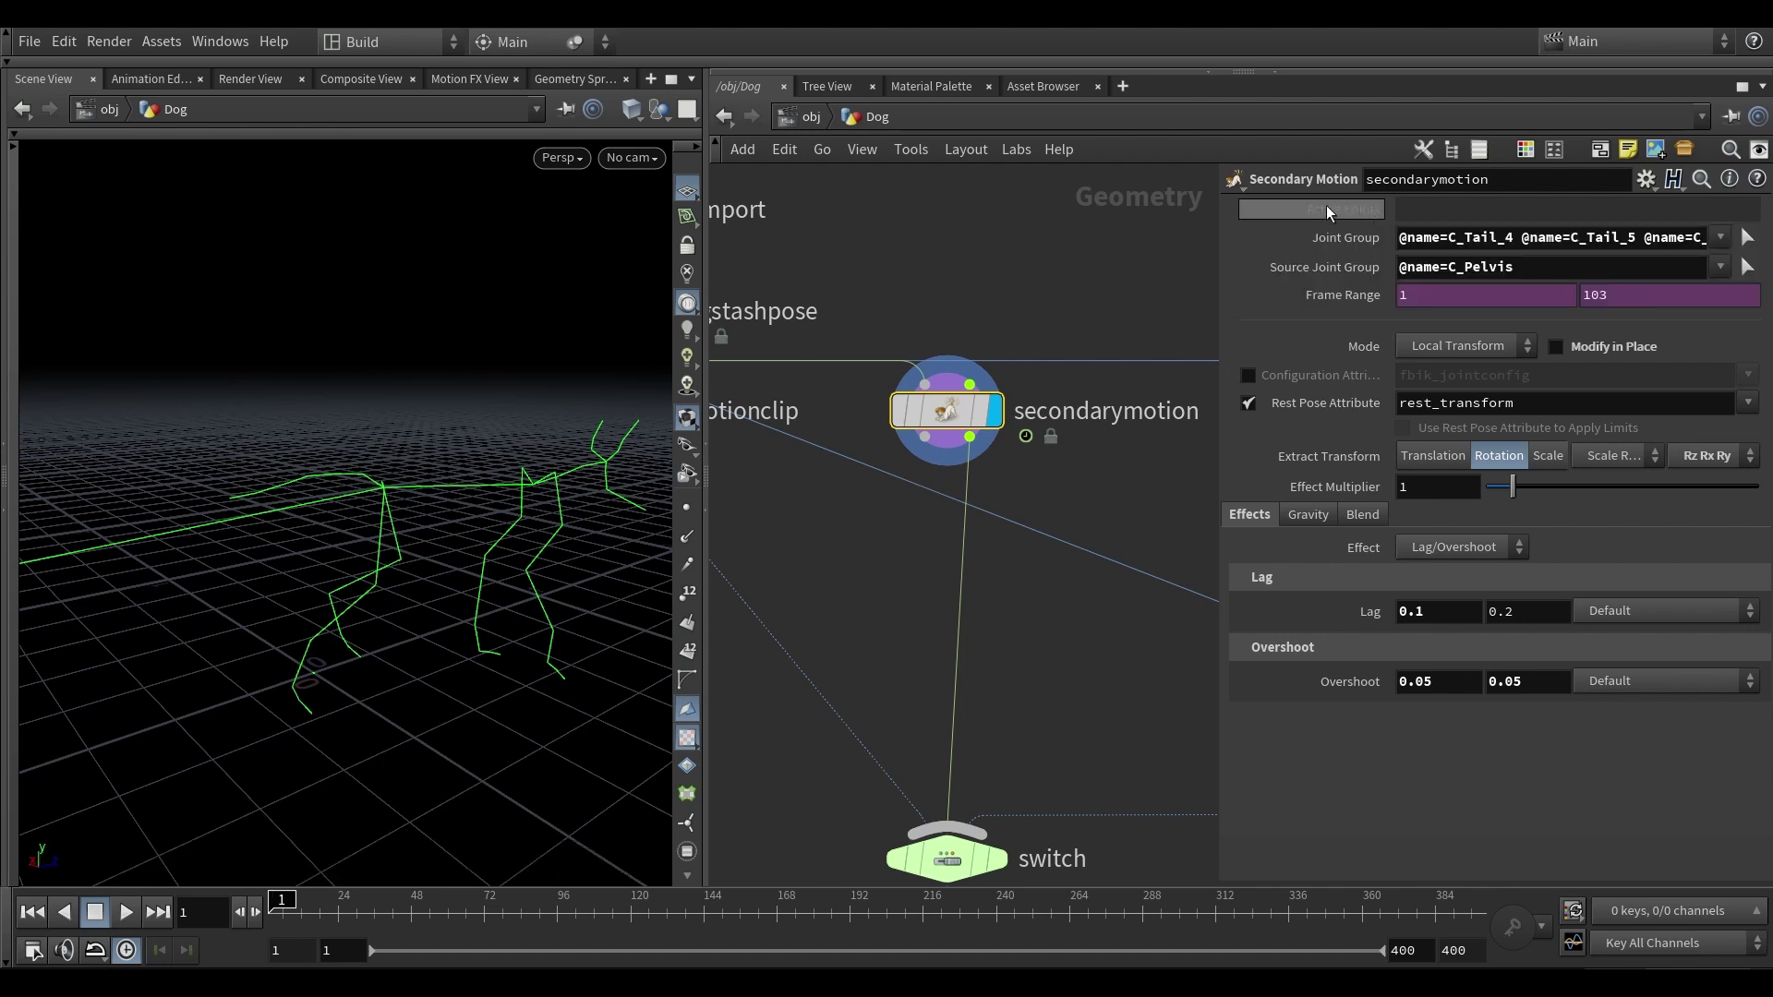
- Activate the secondarymotion node's viewport handles and inspect the joints along the dog's tail
mouse_move(947, 427)
key(Return)
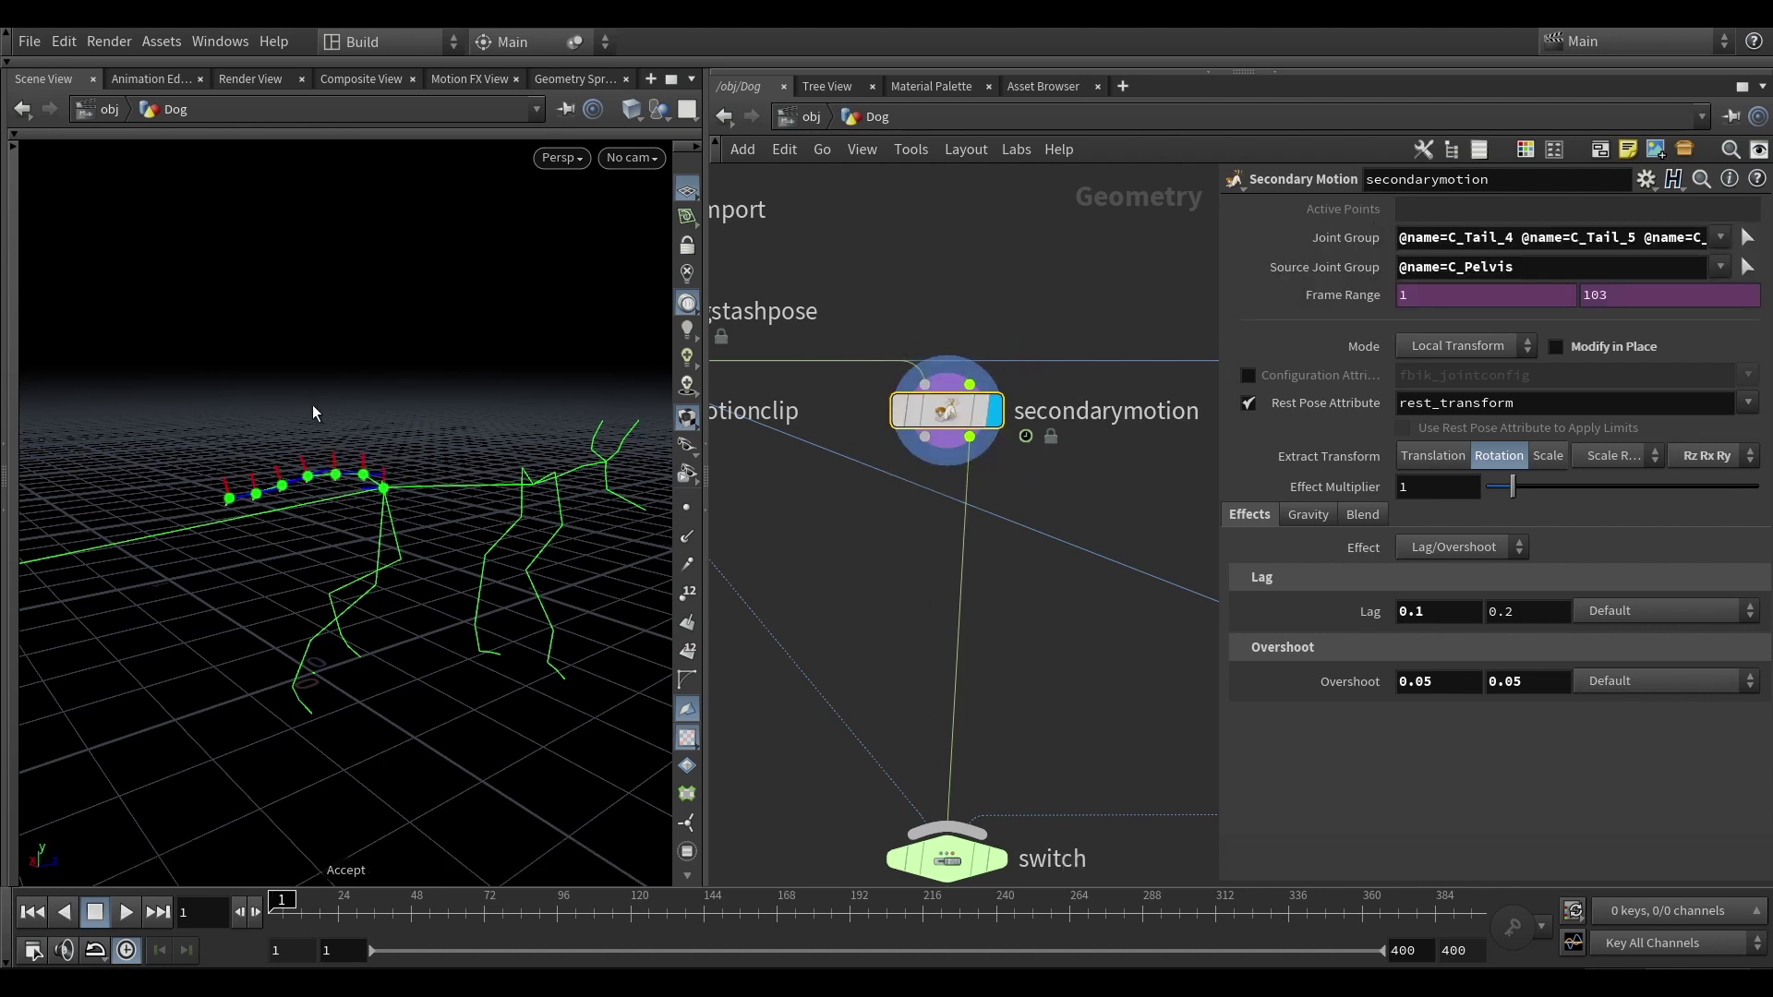
alt+drag(313, 408, 295, 343)
click(305, 484)
mouse_move(336, 531)
alt+mouse_down()
mouse_move(351, 518)
mouse_move(323, 517)
alt+mouse_up()
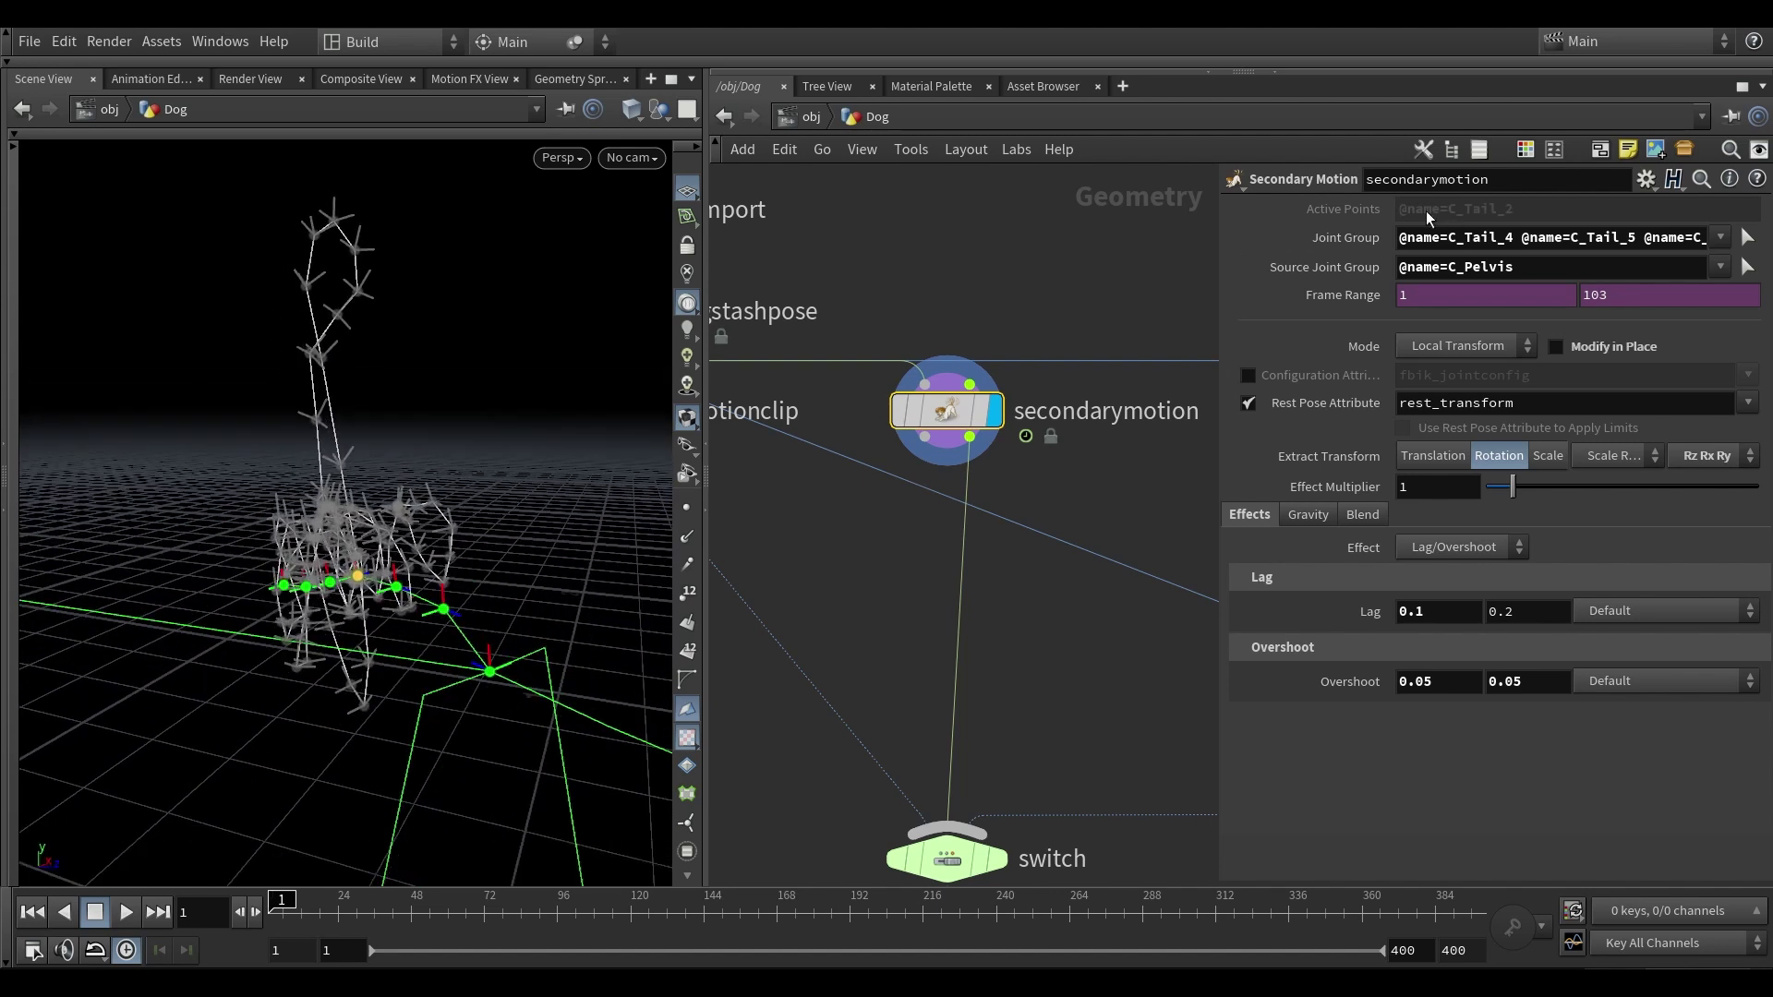
click(424, 452)
mouse_move(407, 457)
alt+mouse_down()
mouse_move(329, 479)
mouse_move(415, 451)
mouse_move(459, 495)
mouse_move(422, 503)
mouse_move(431, 474)
alt+mouse_up()
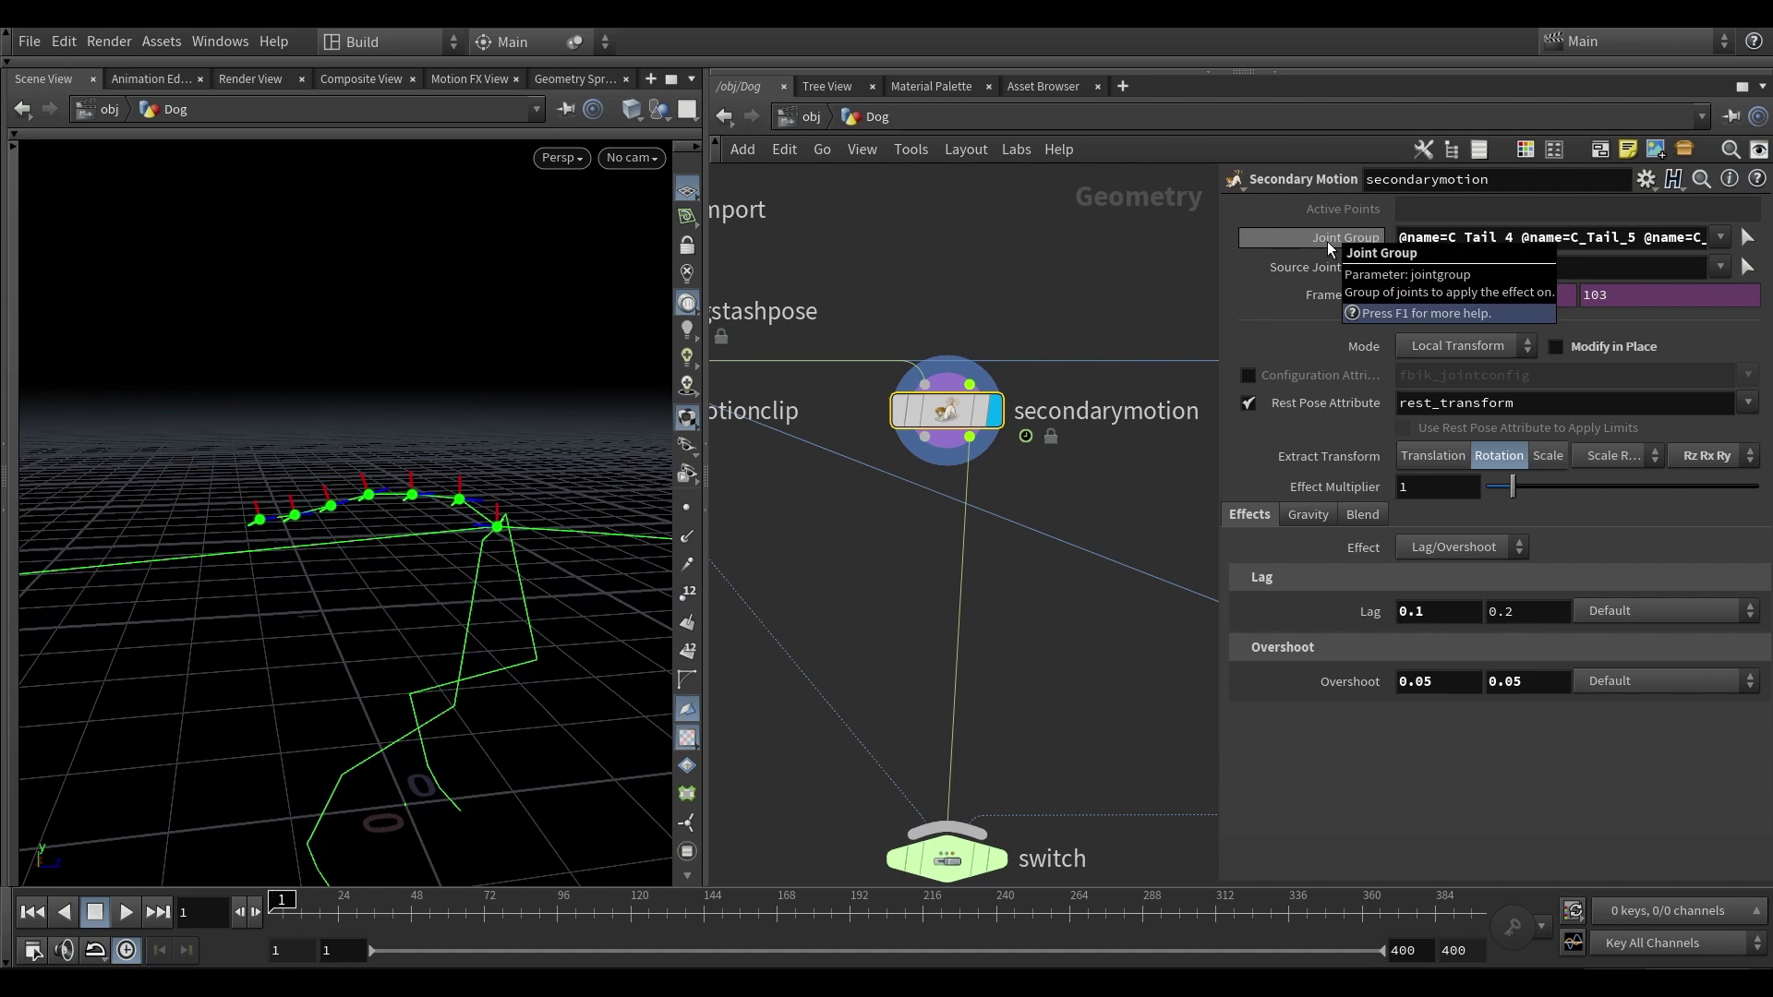
- Reassign the Joint Group by selecting the dog's tail joints in the viewport, starting from C_Tail_0
alt+drag(441, 499, 453, 504)
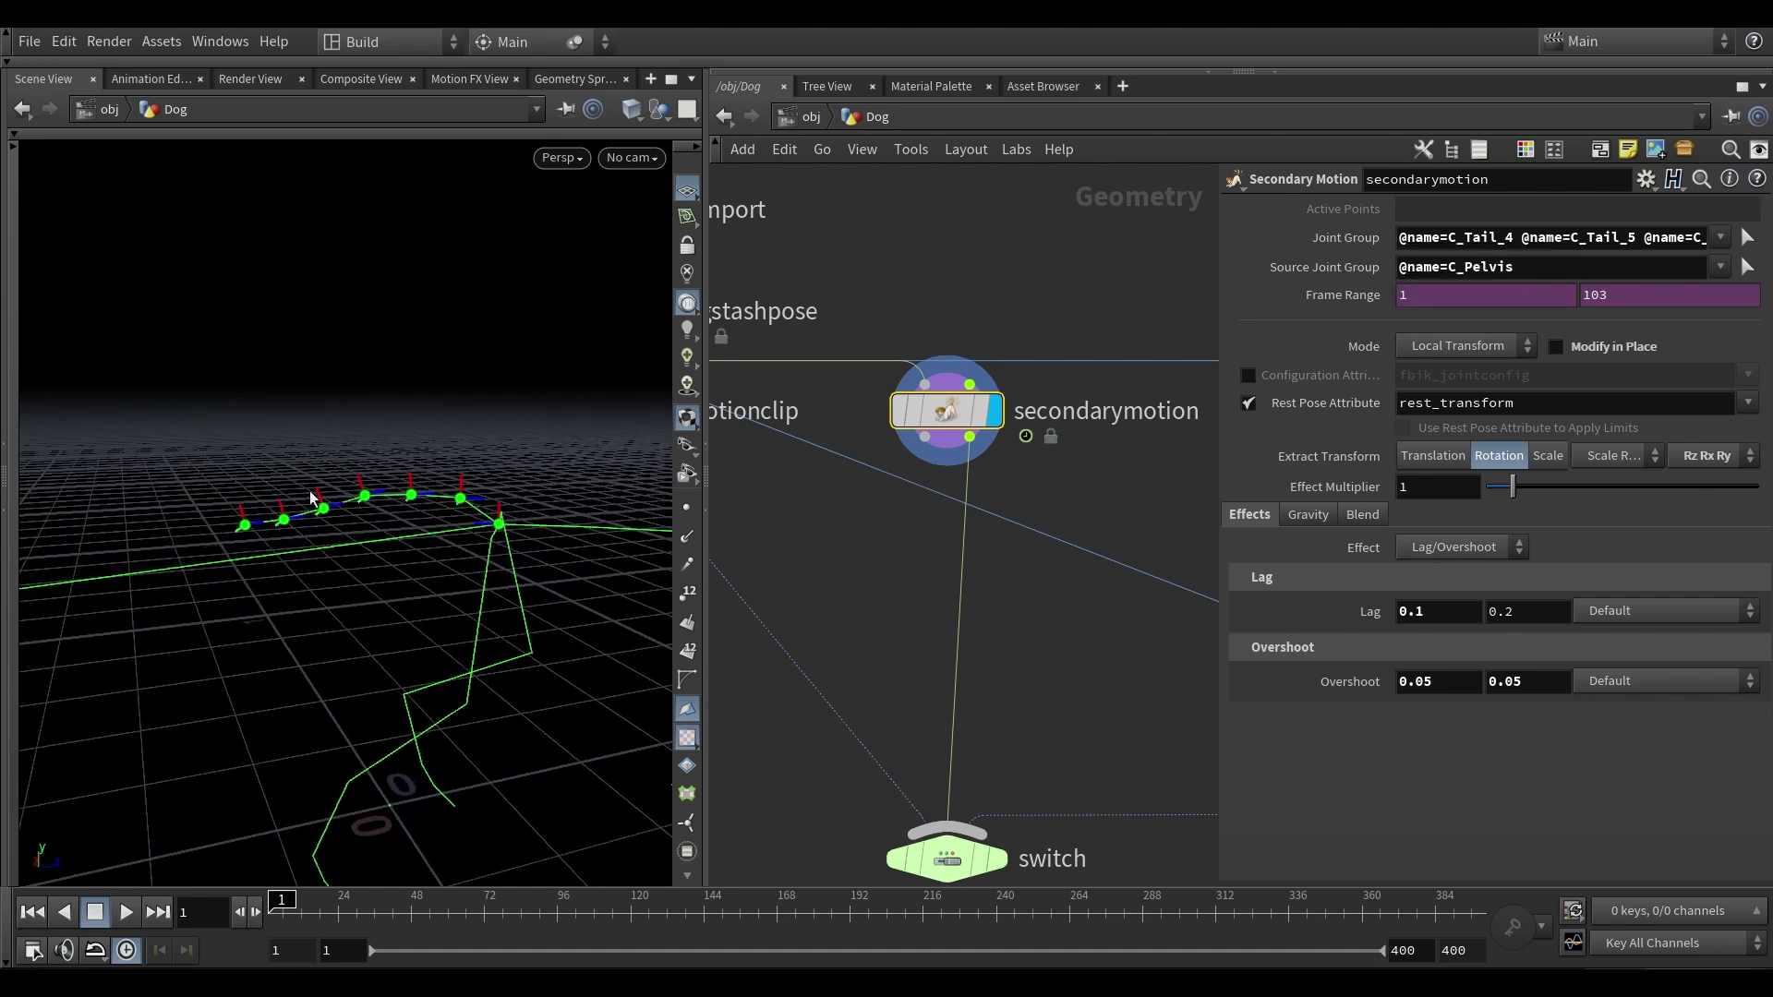
alt+drag(315, 458, 365, 498)
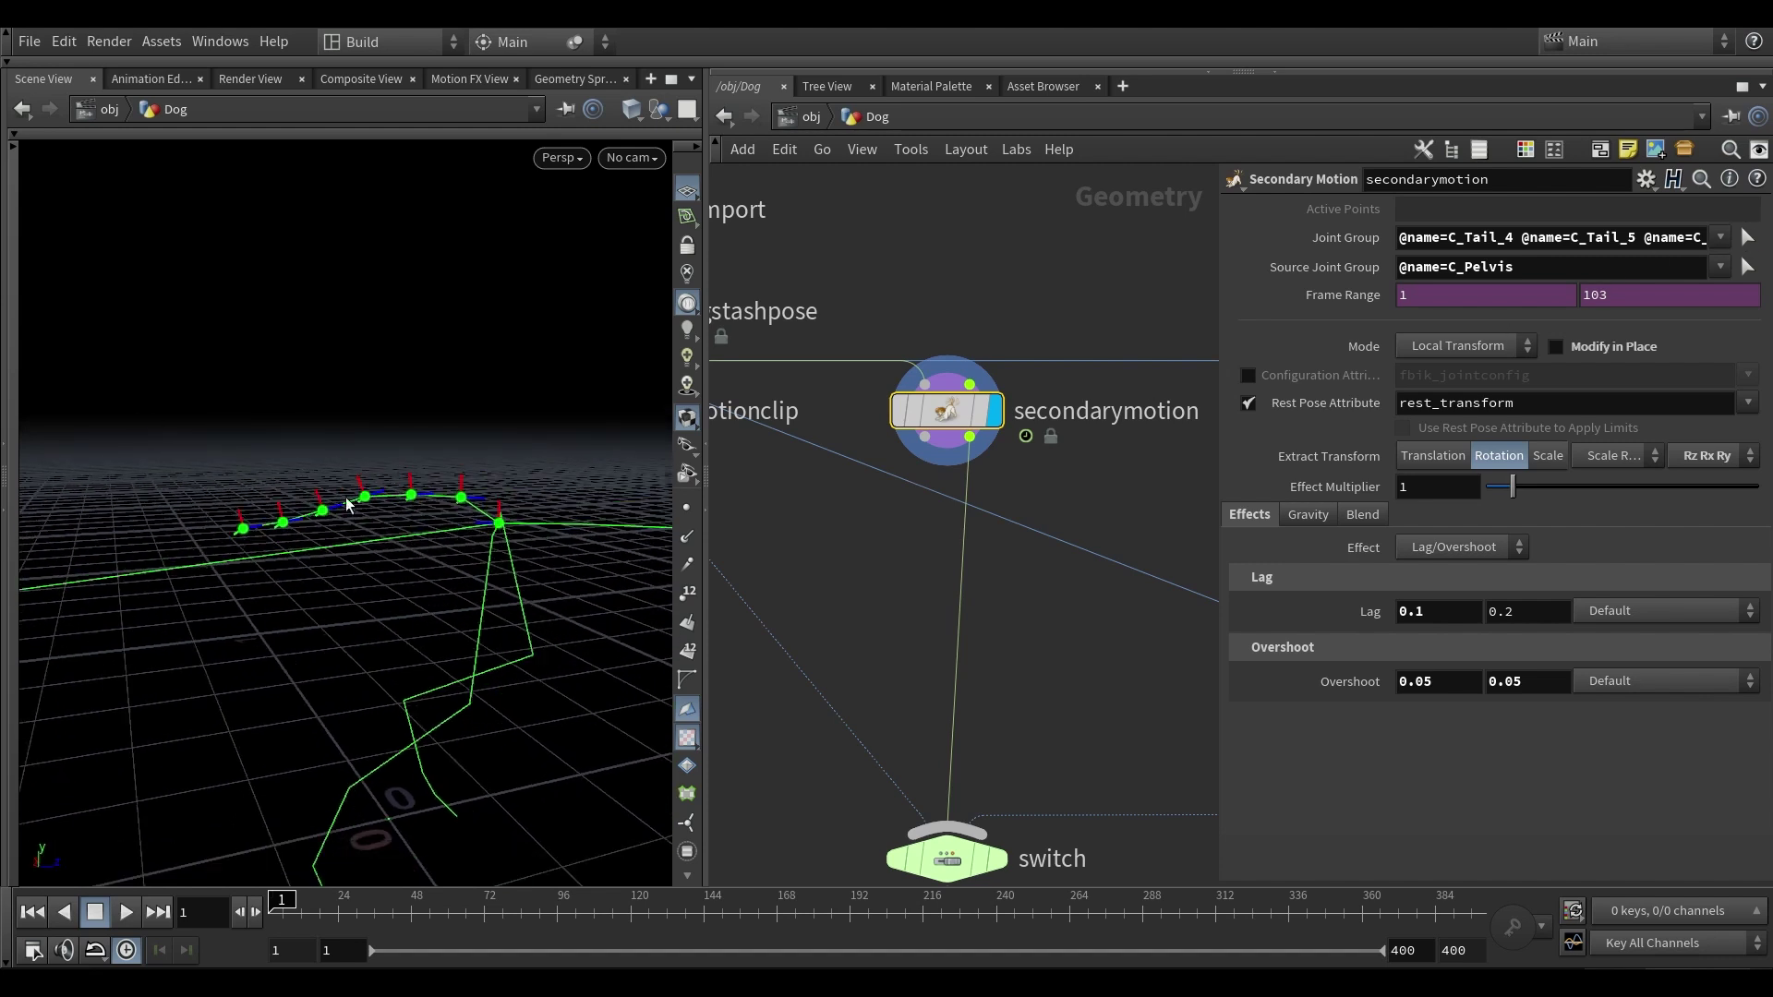
key(s)
drag(158, 407, 474, 534)
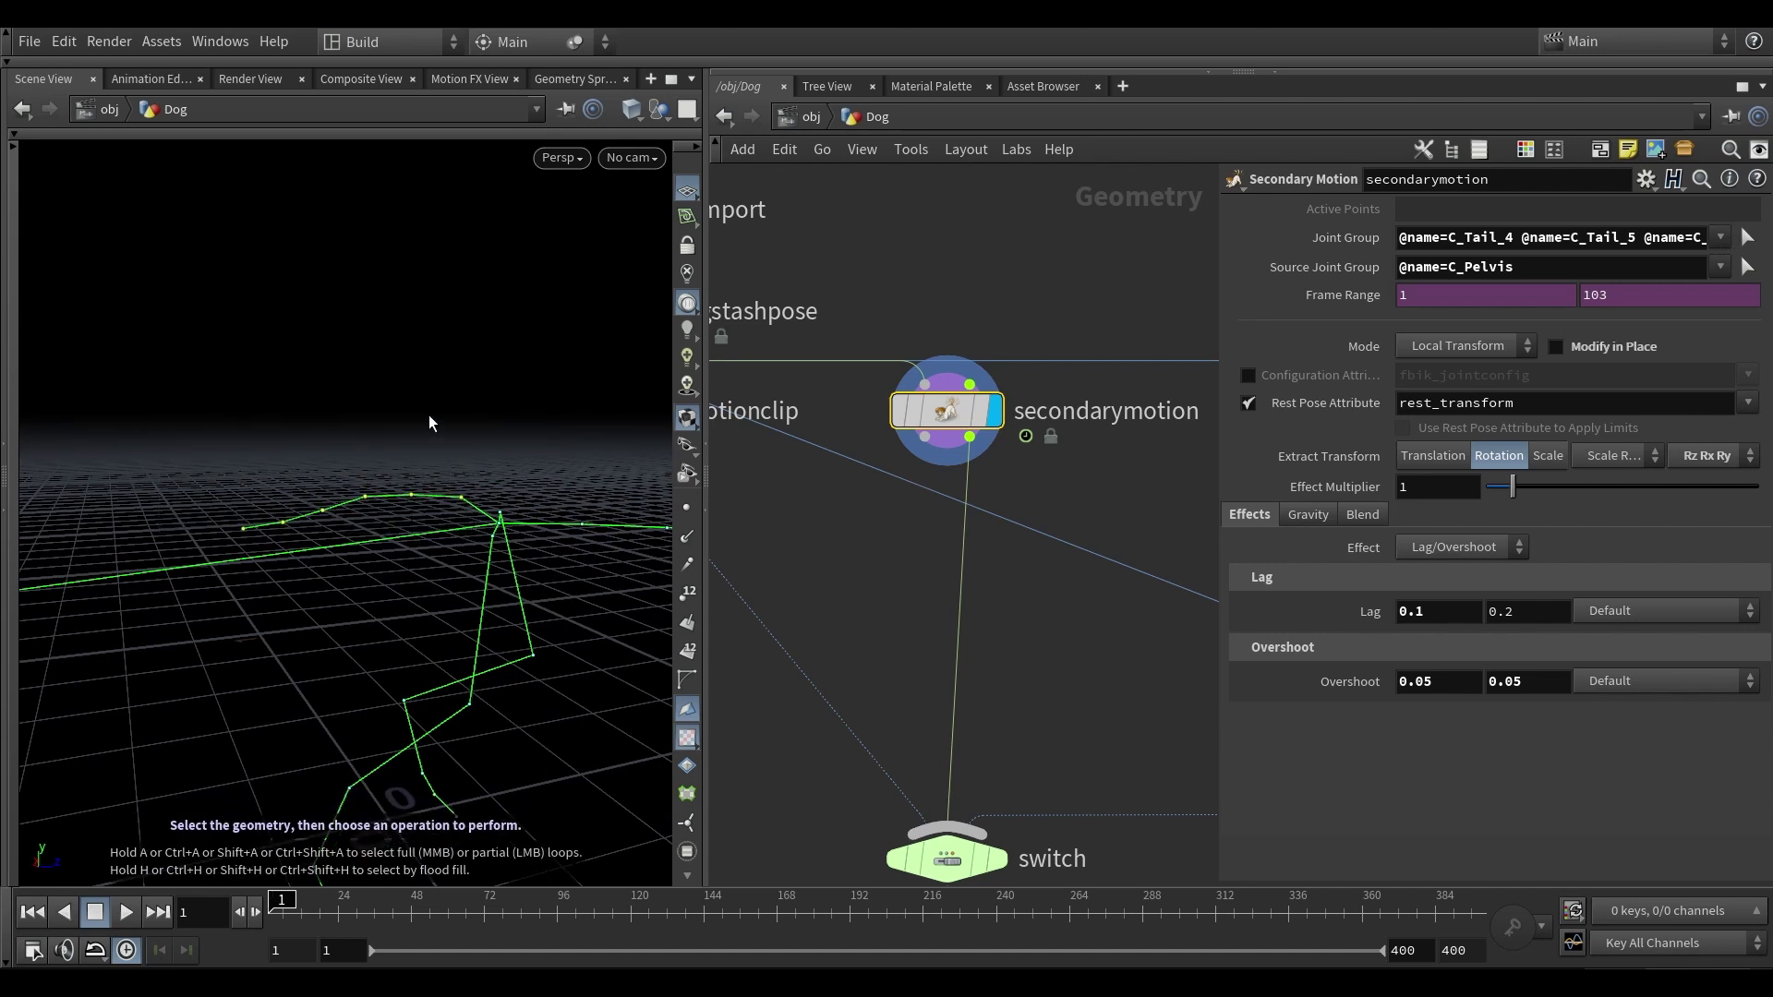
key(Return)
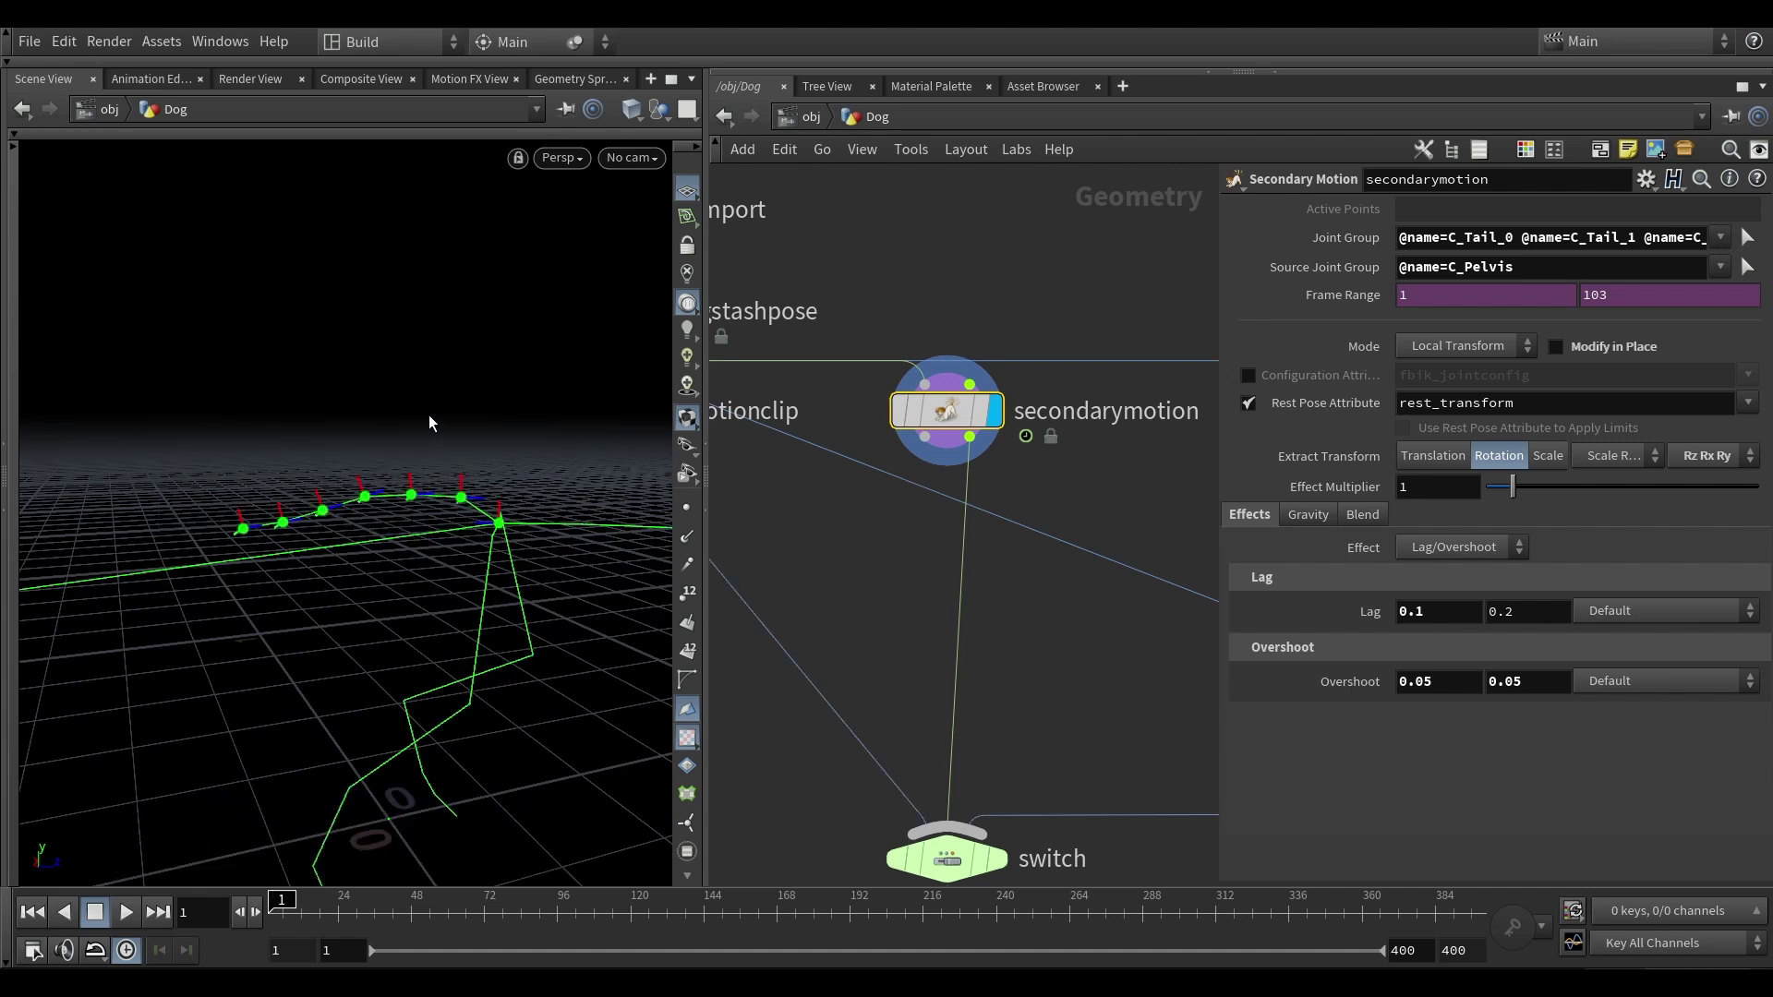
- Examine the C_Pelvis source joint and its relation to the driven tail joints in the viewport
alt+drag(447, 448, 428, 462)
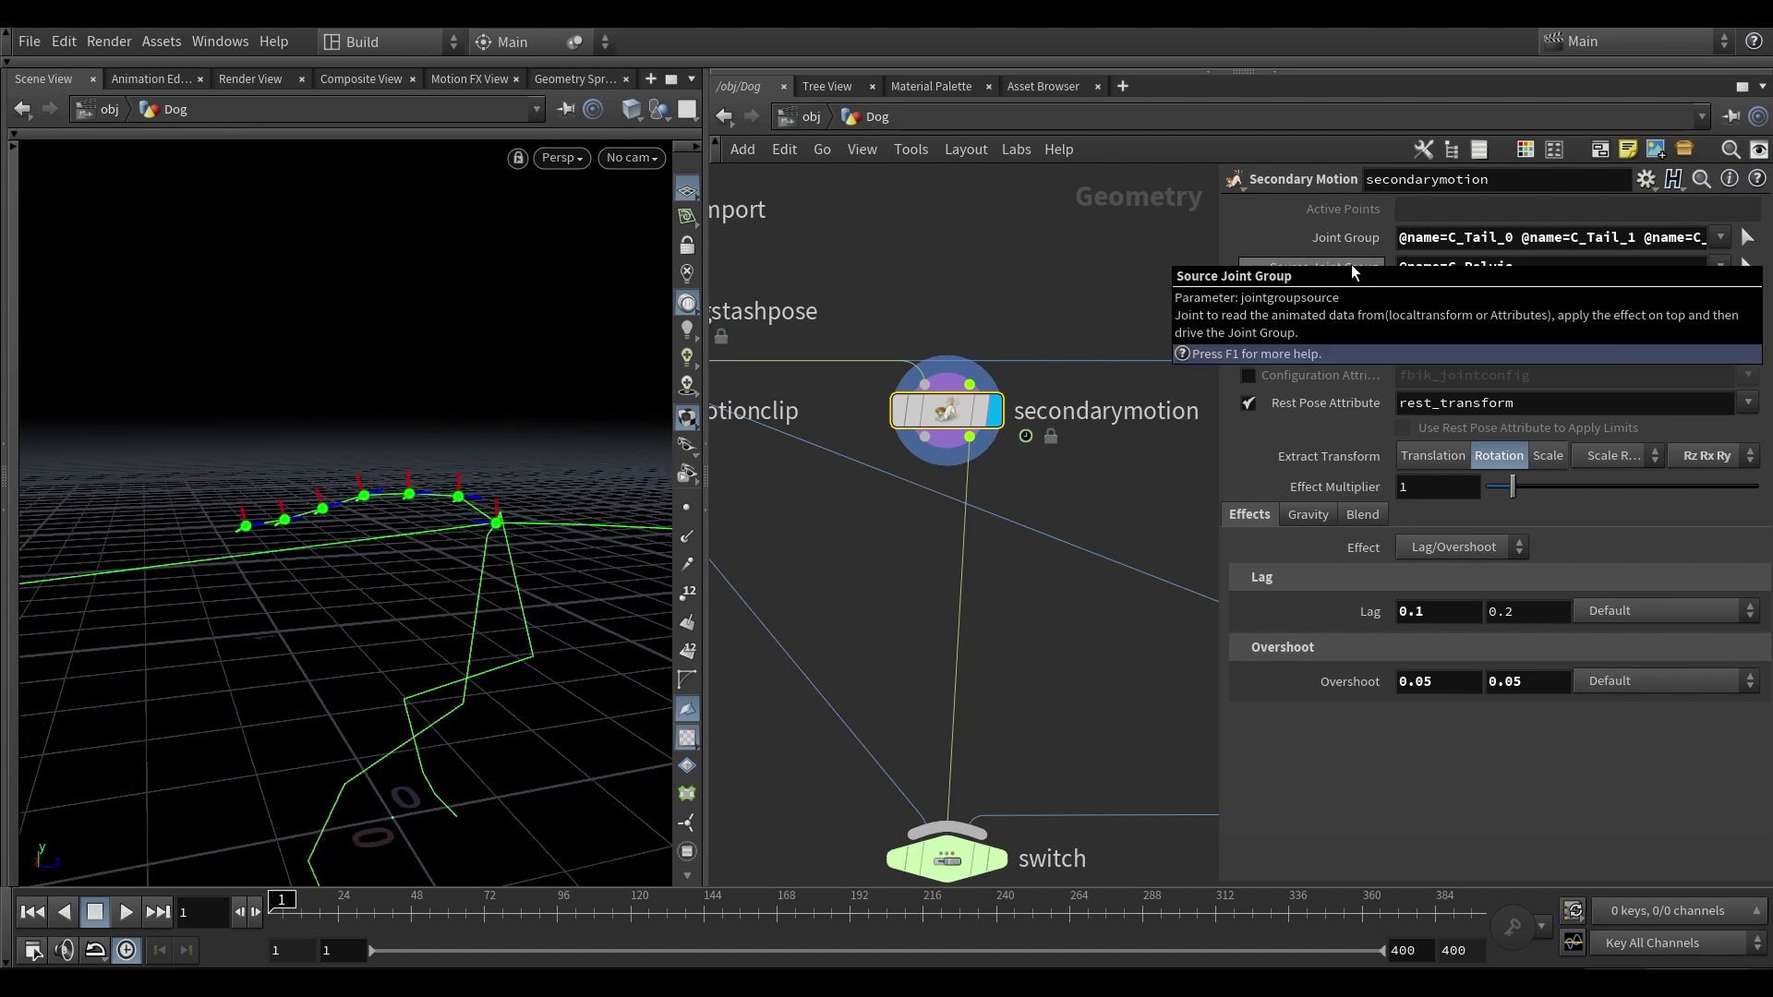
alt+drag(464, 498, 487, 513)
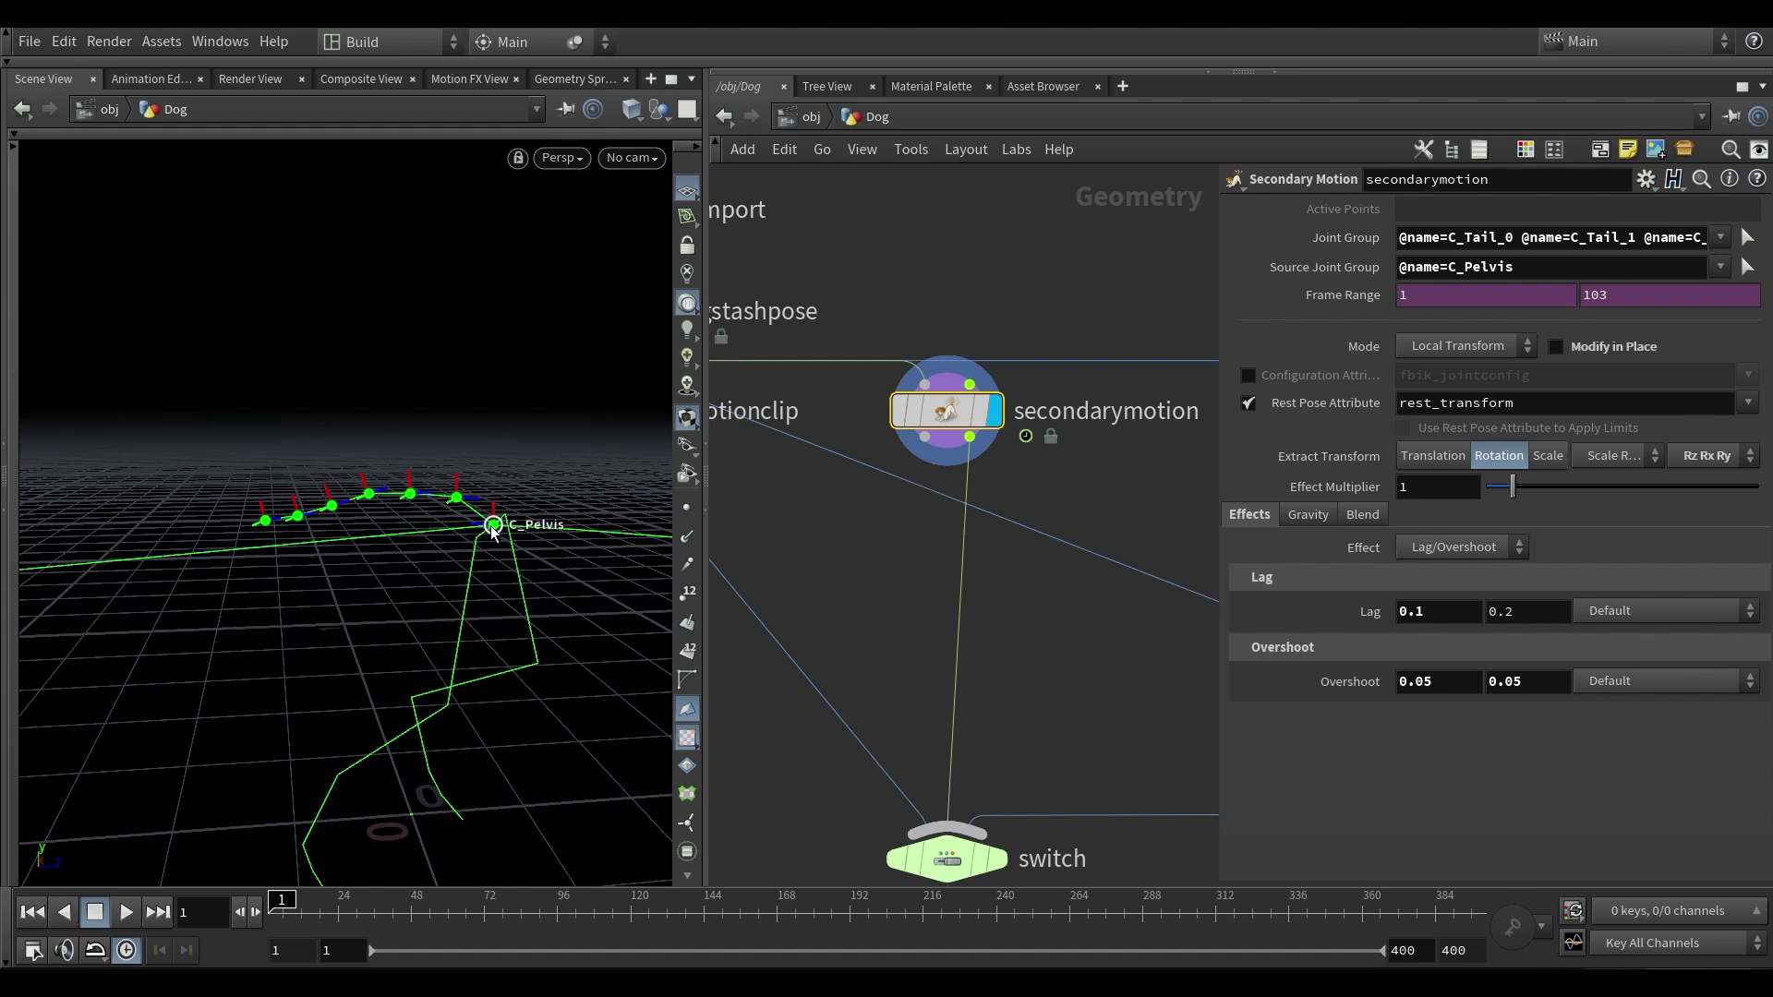
alt+right_drag(491, 532, 479, 518)
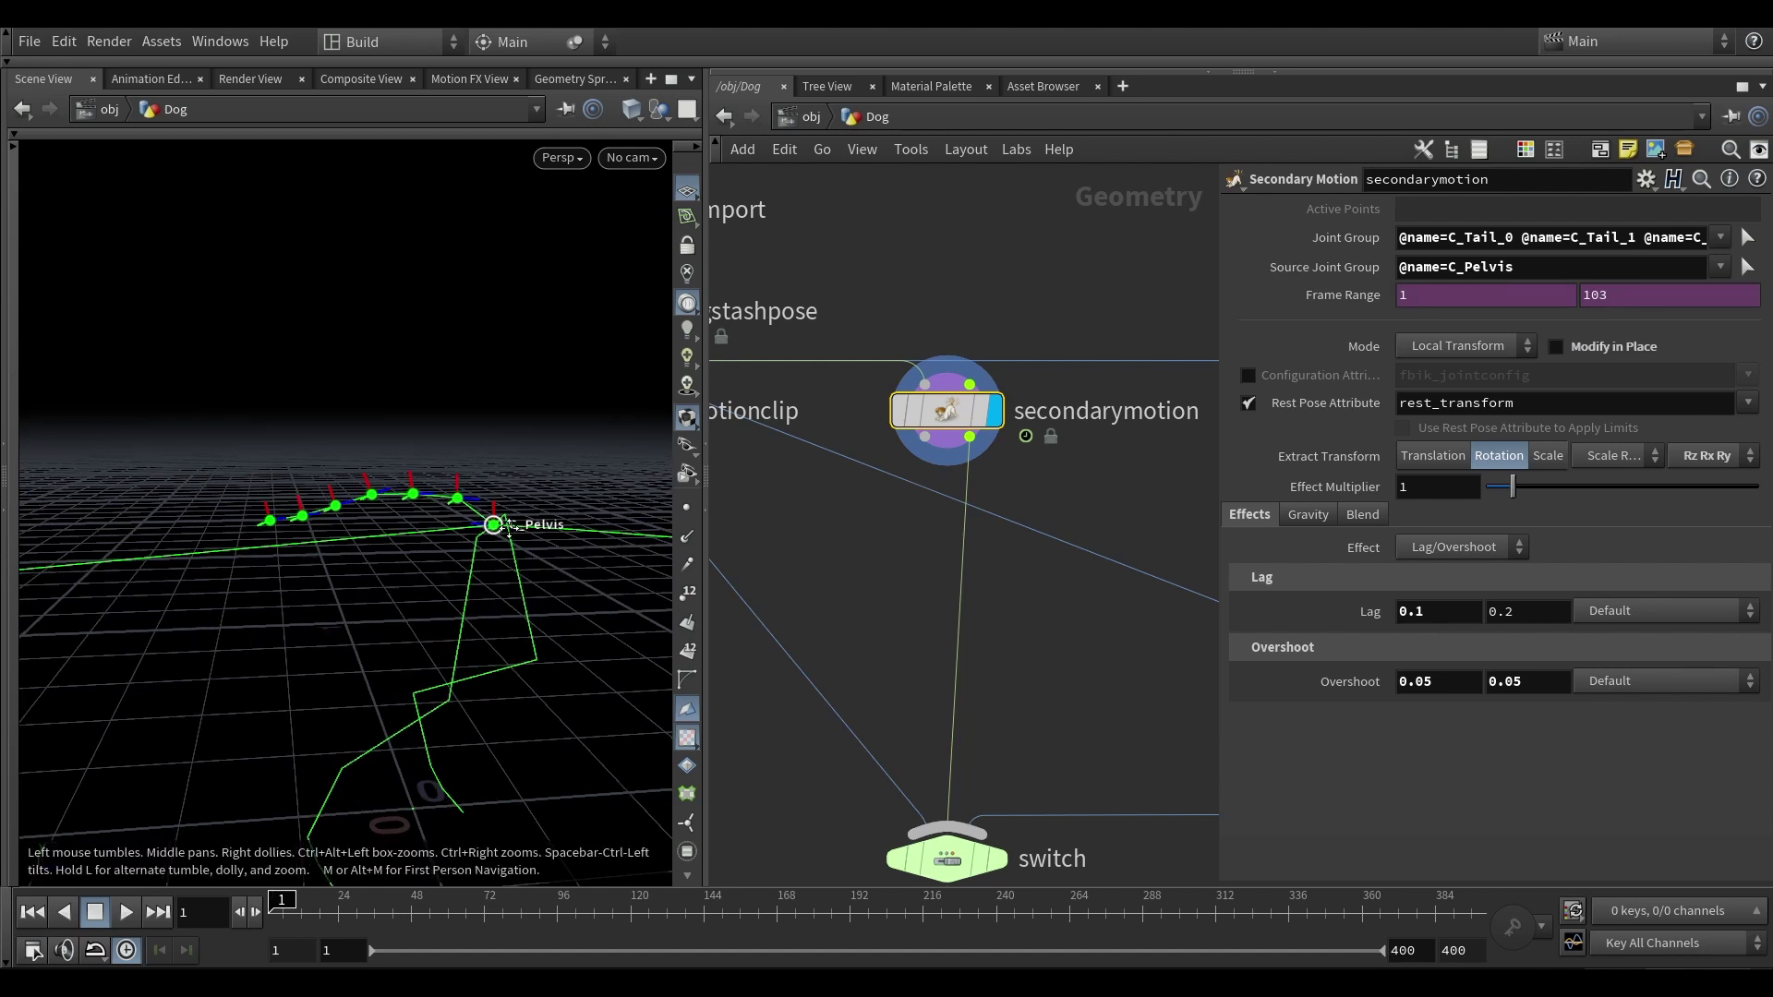
alt+middle_drag(491, 527, 476, 513)
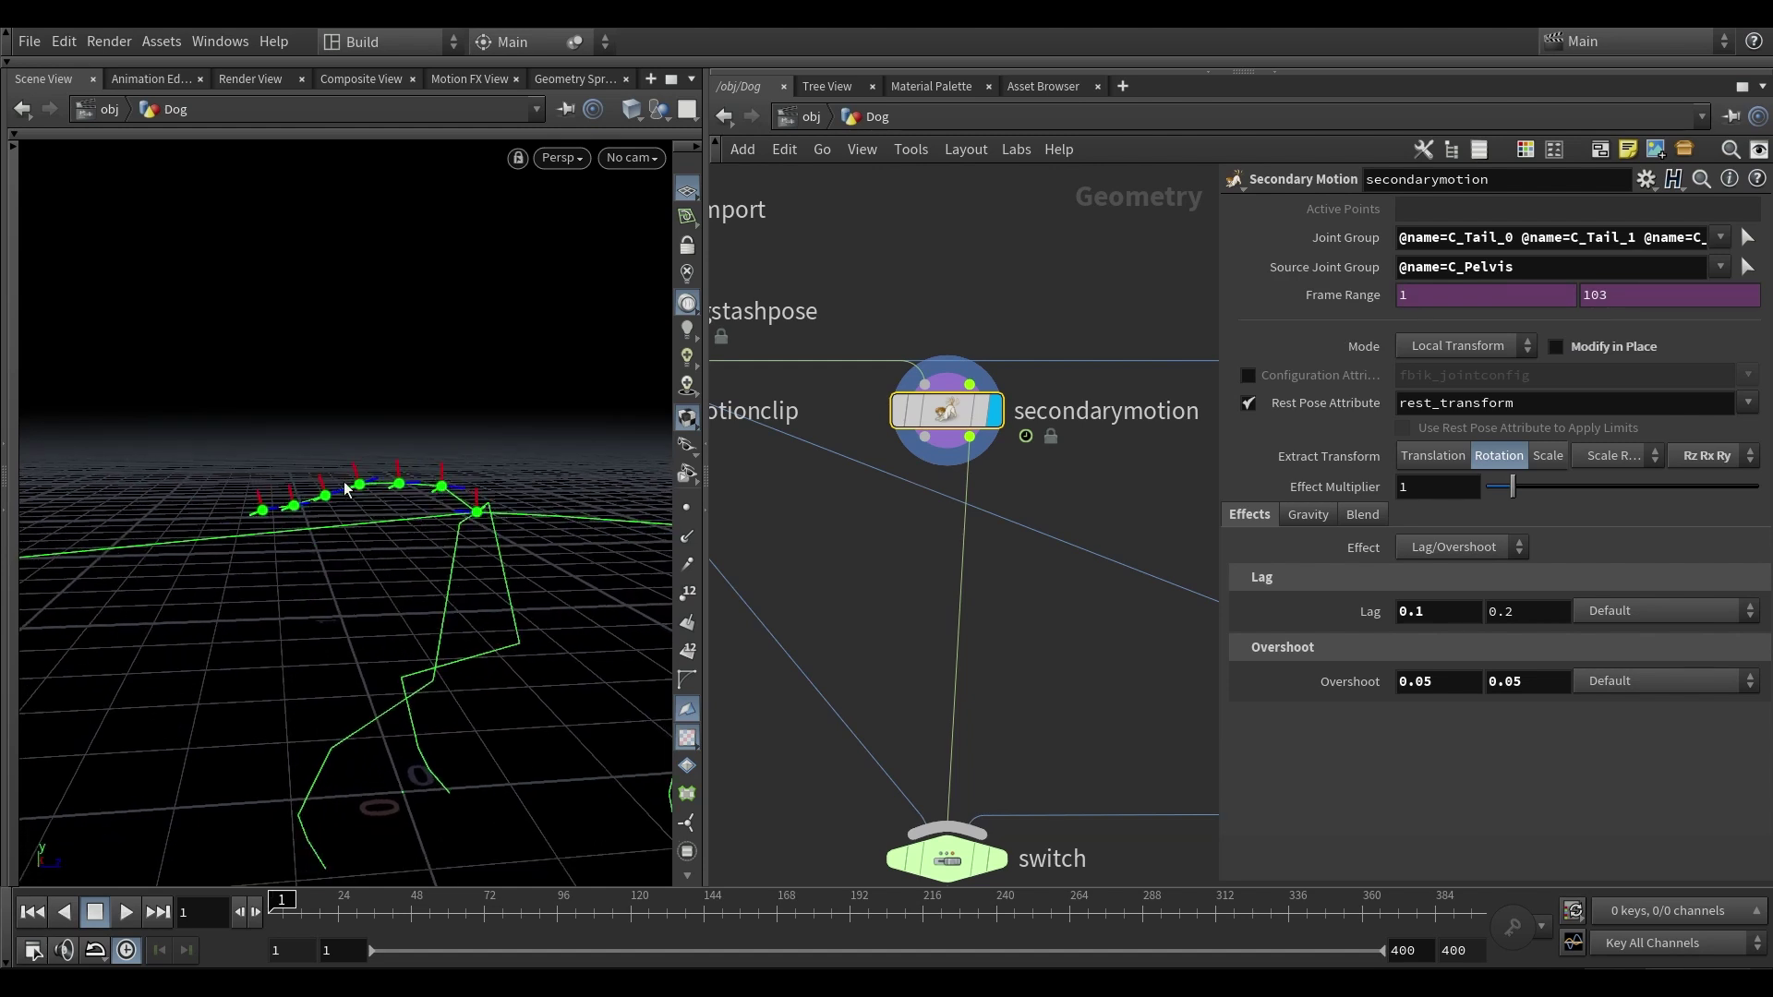
alt+drag(358, 497, 392, 507)
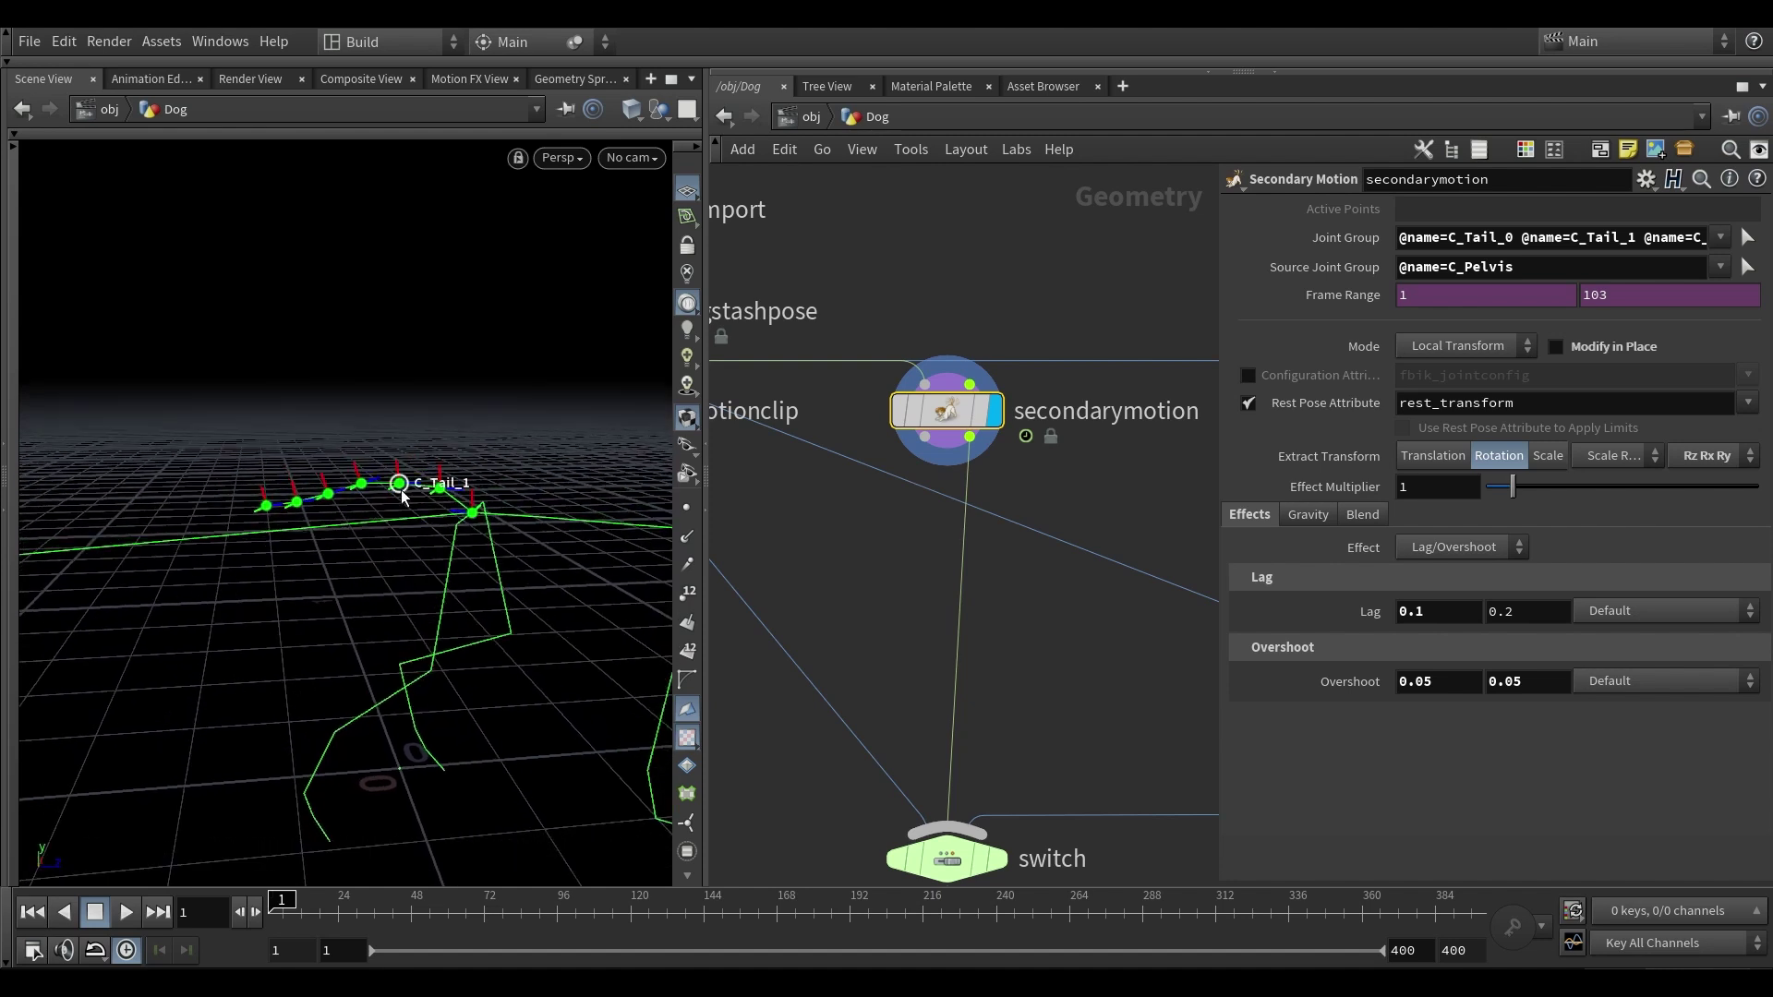
alt+drag(447, 451, 464, 524)
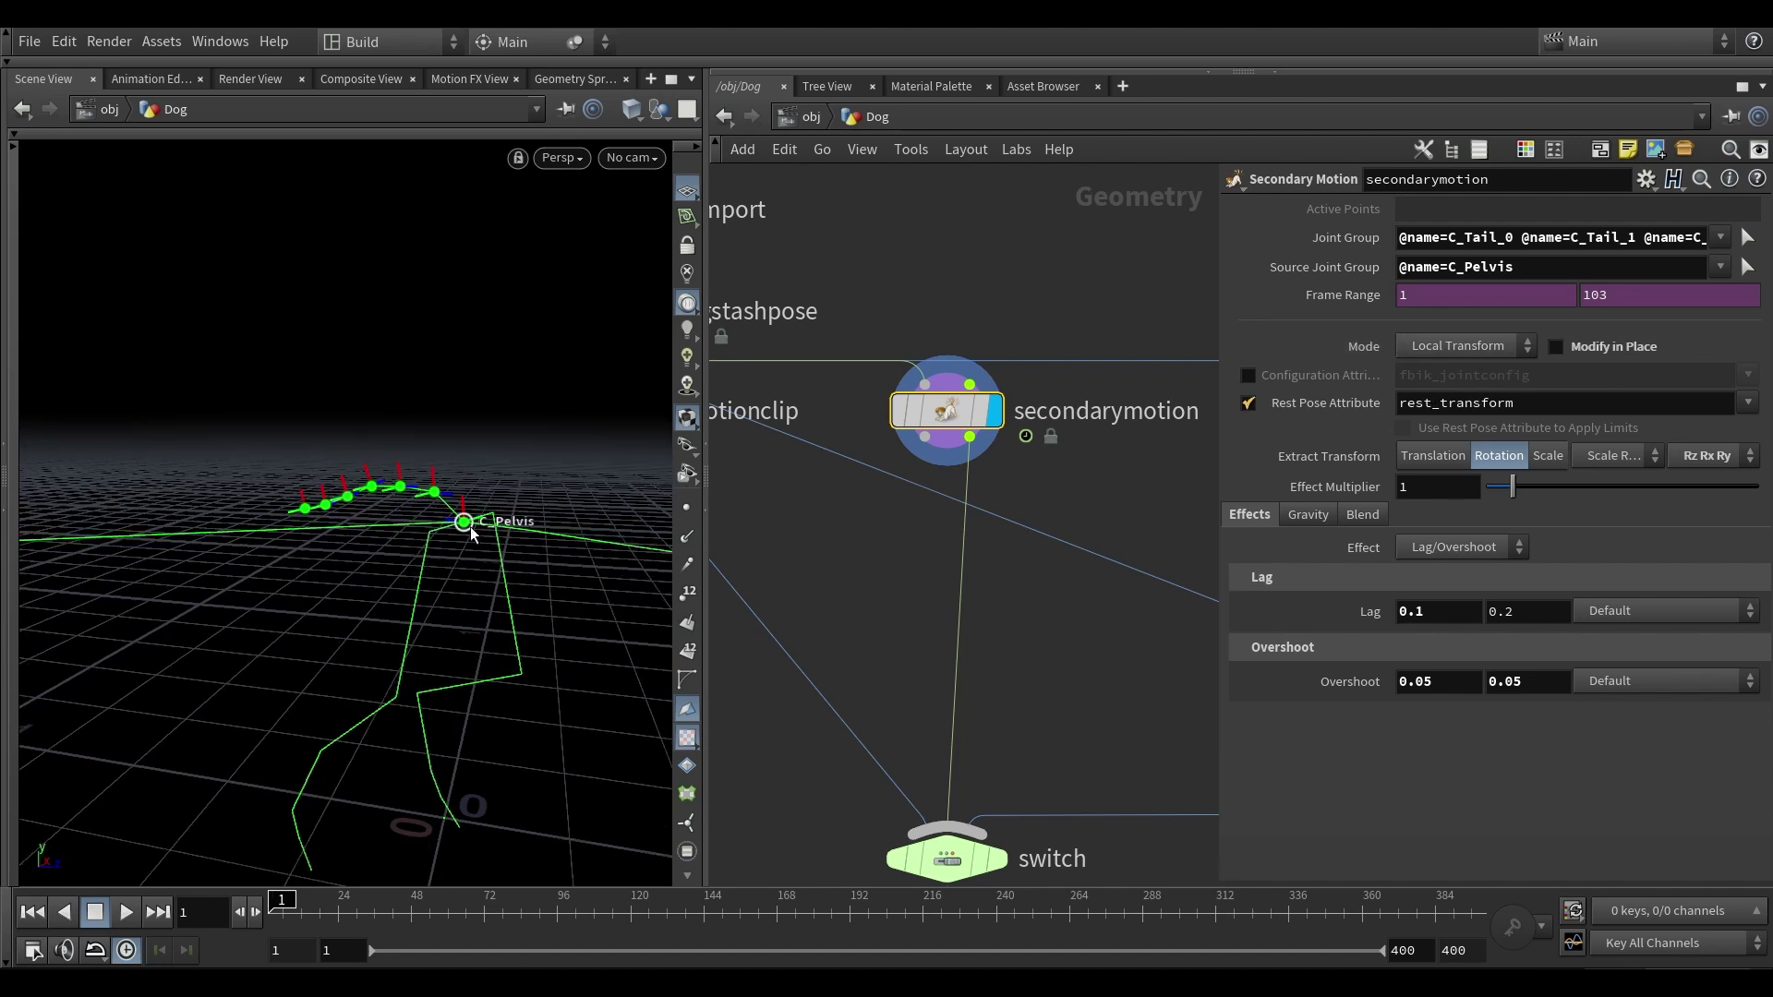
alt+drag(469, 525, 471, 526)
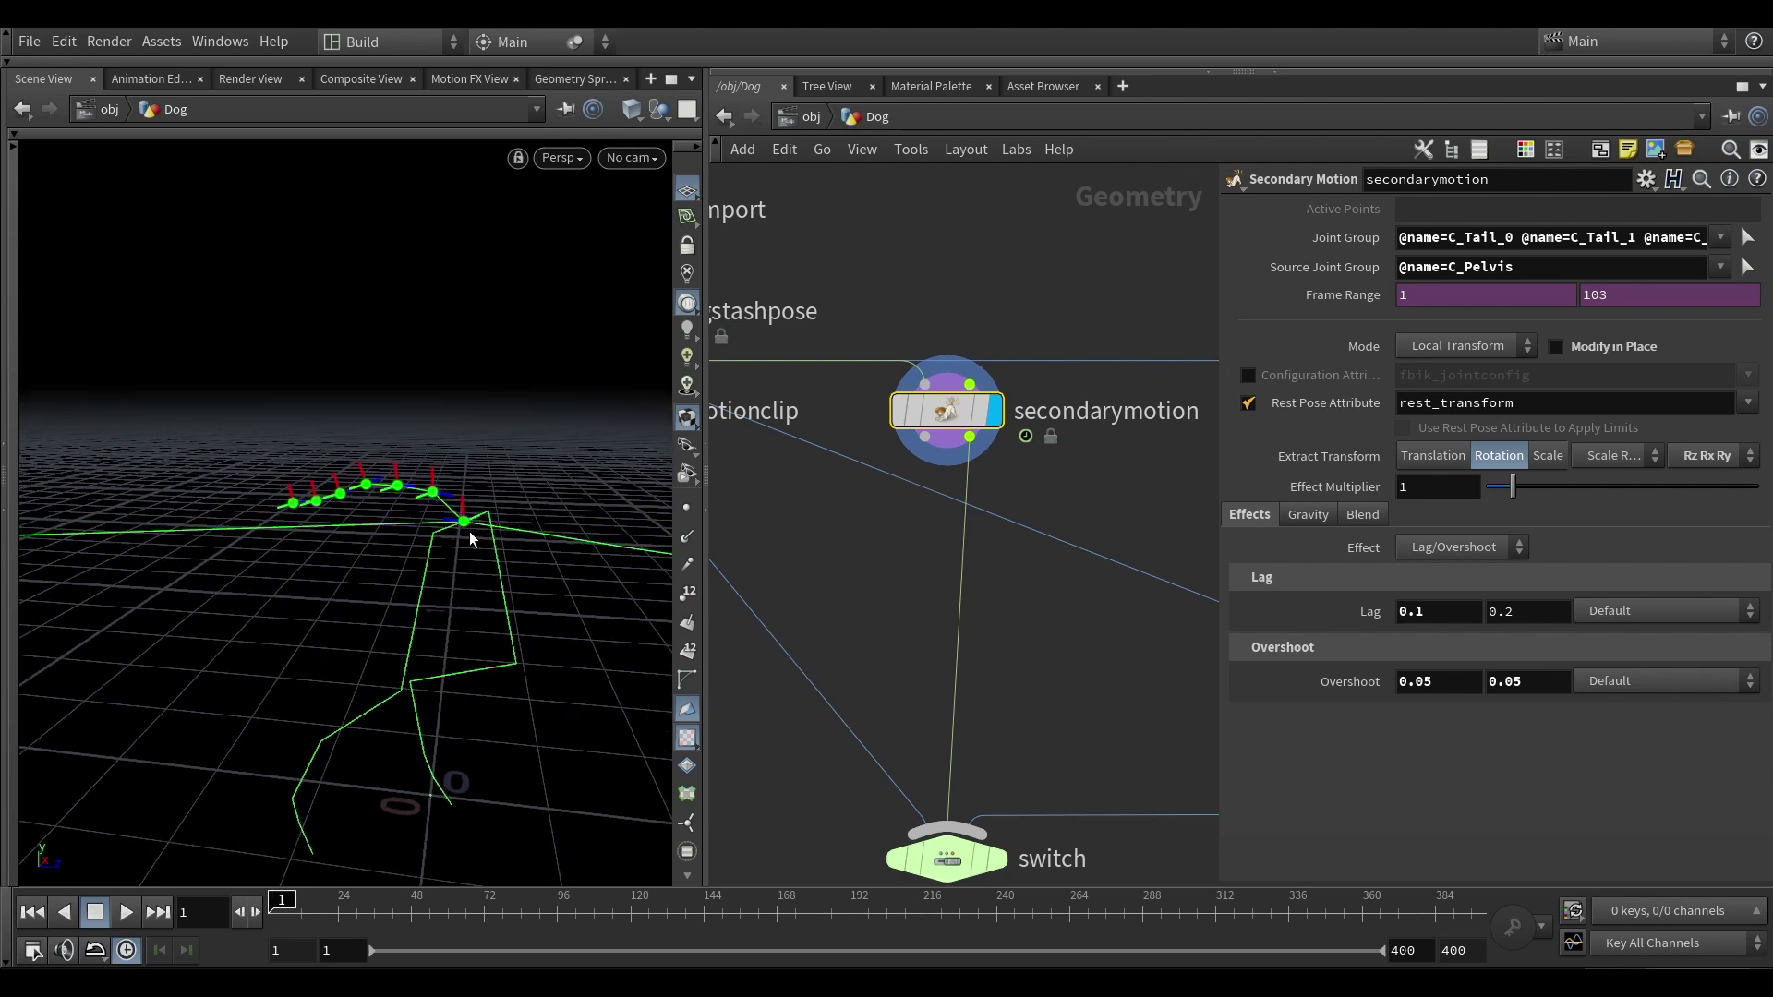
alt+drag(469, 530, 498, 529)
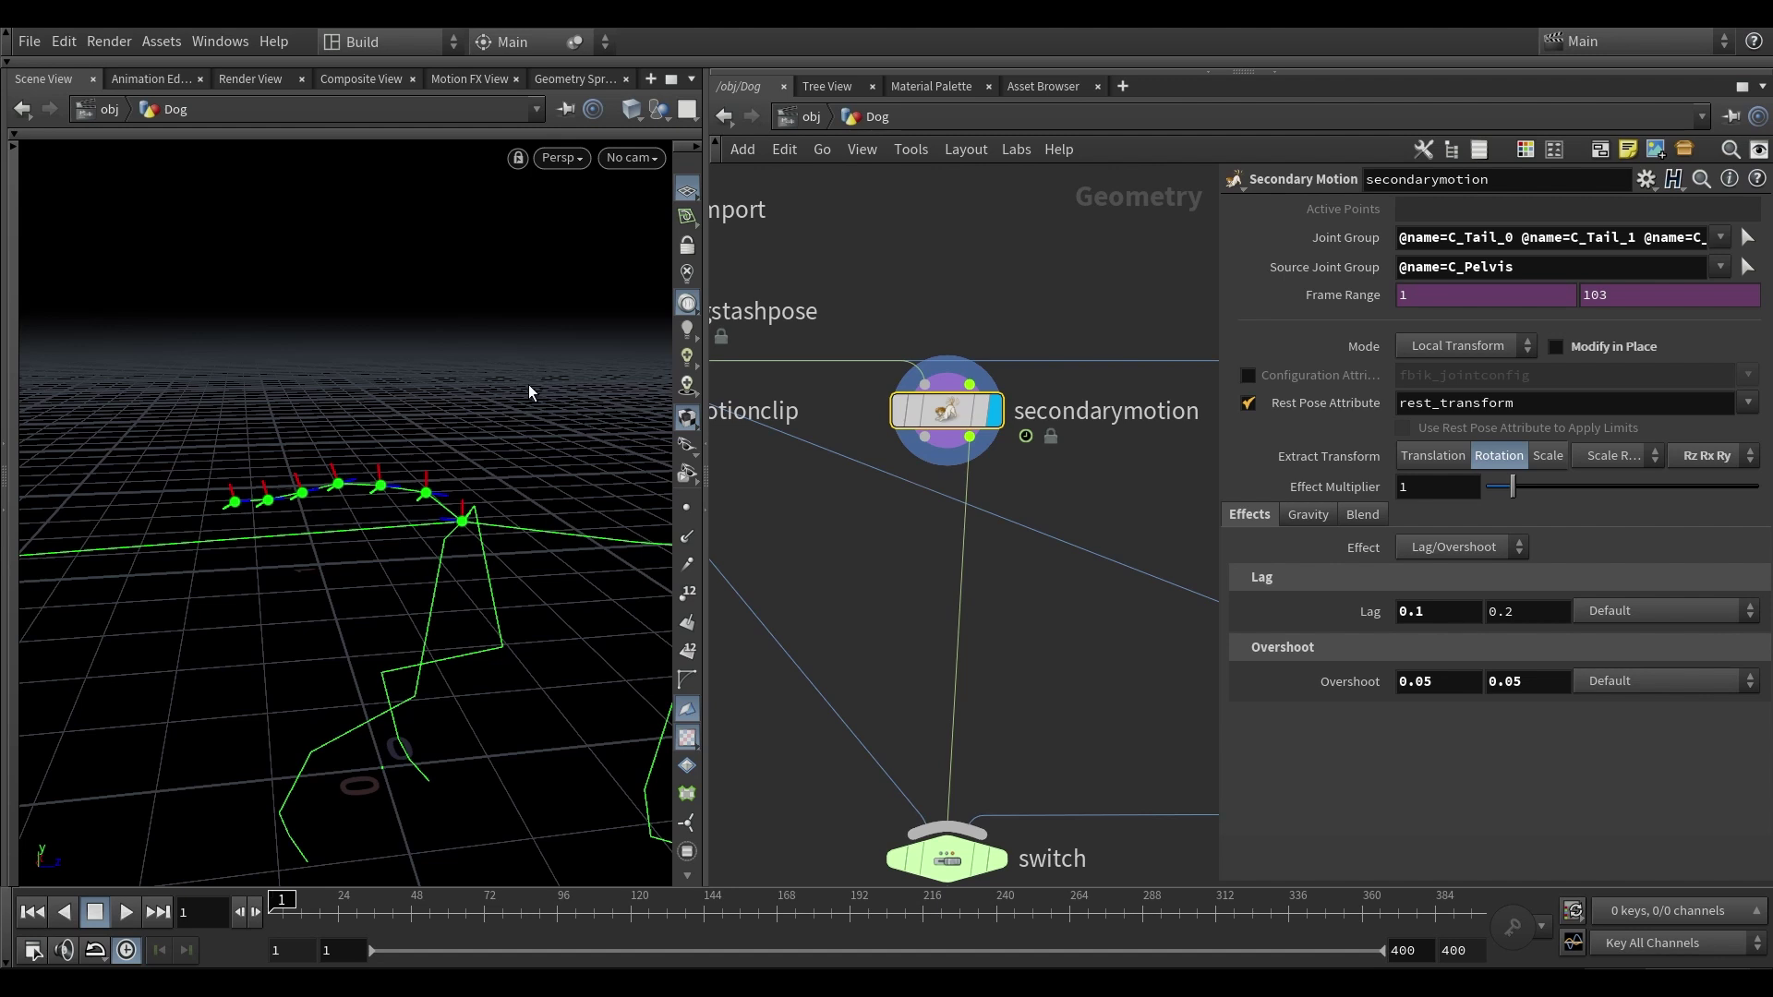
alt+drag(515, 385, 427, 433)
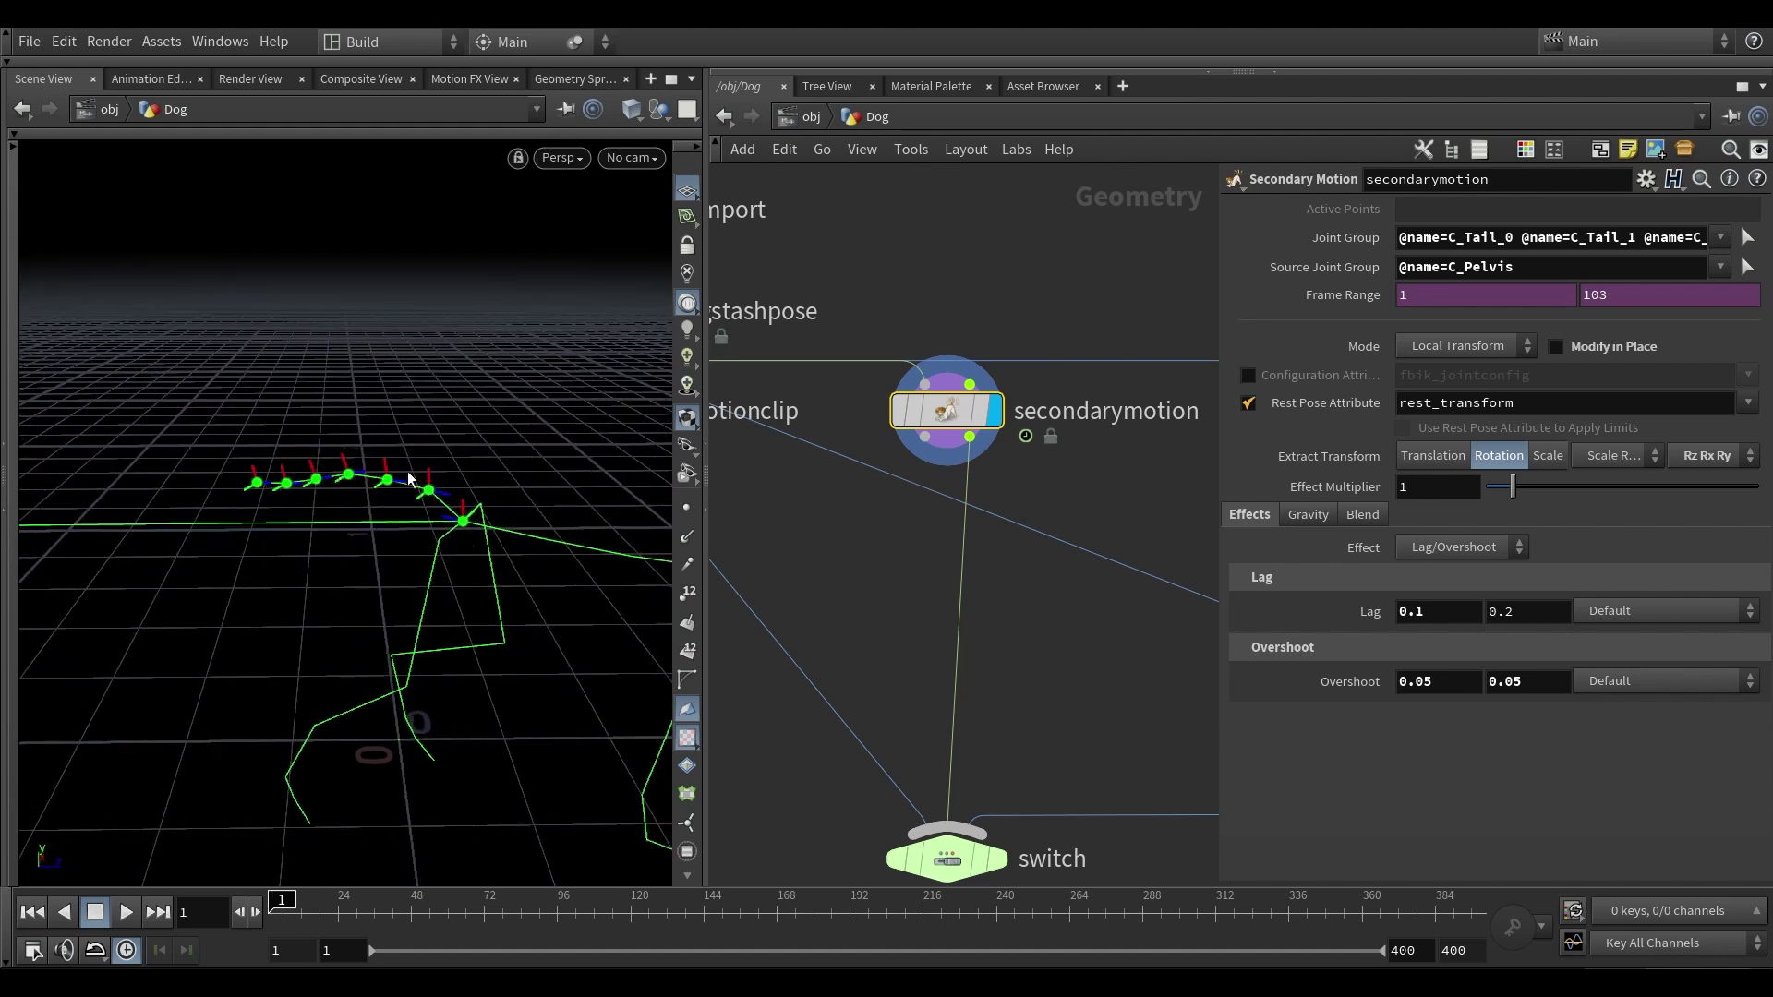
alt+drag(464, 523, 462, 522)
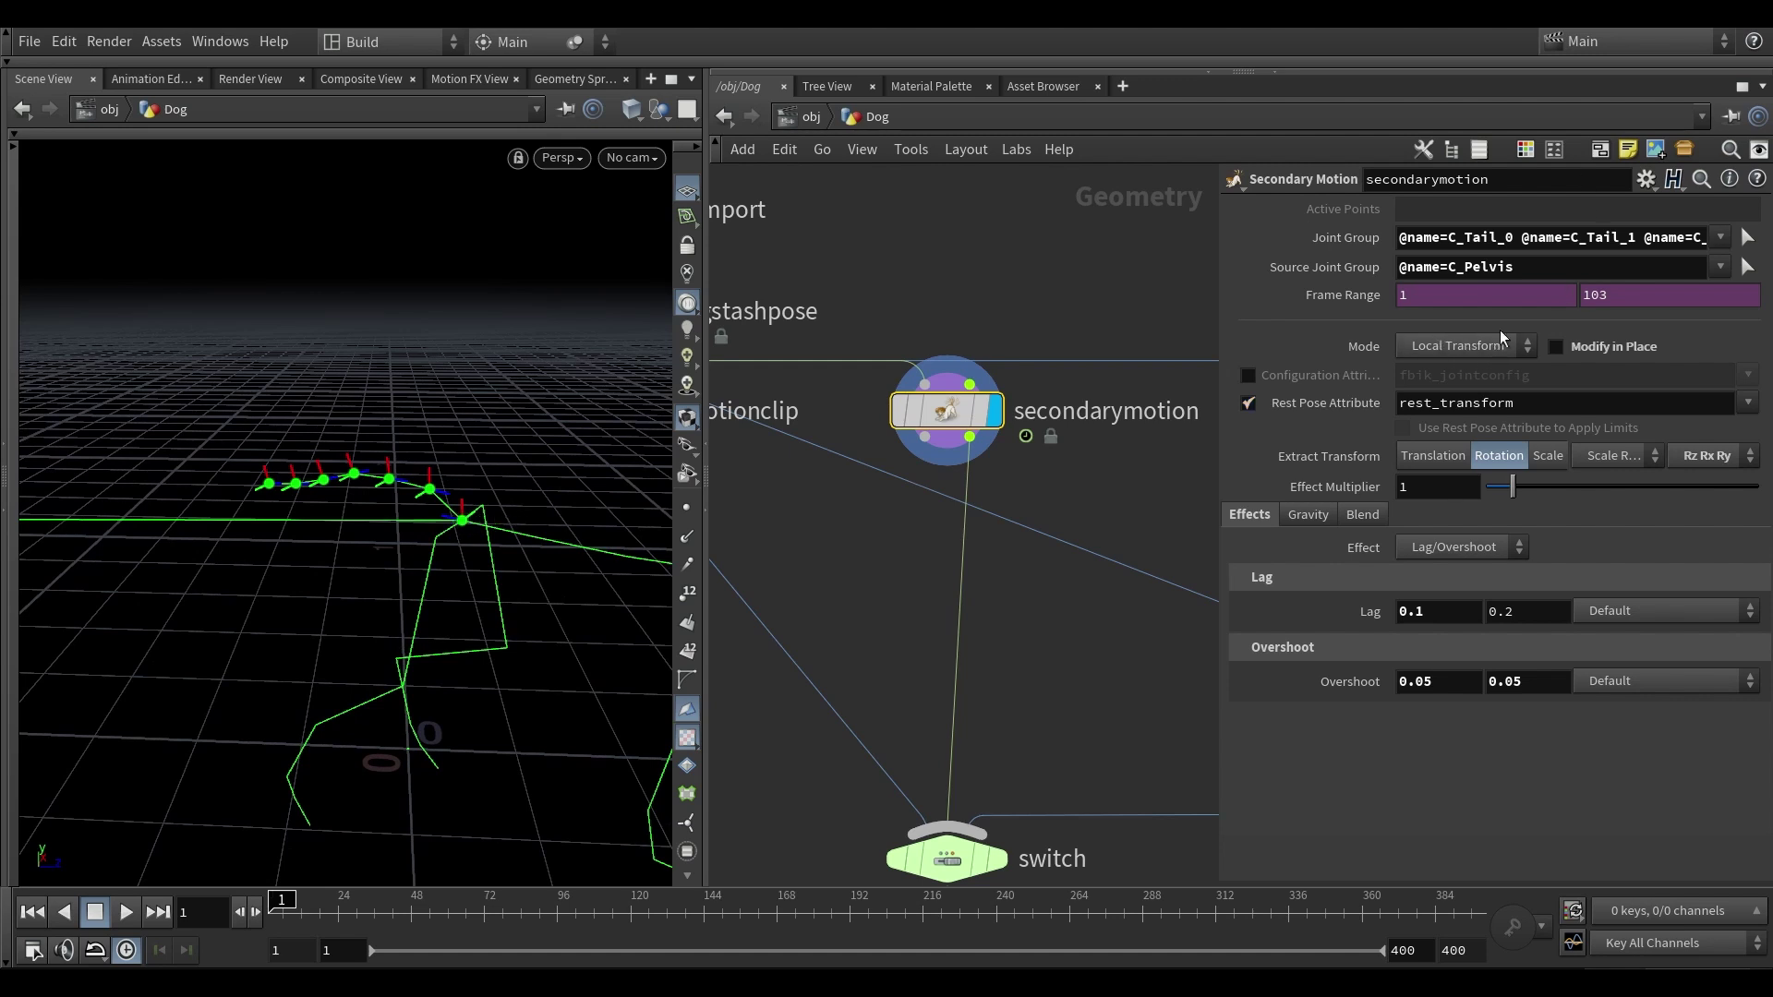
alt+drag(477, 519, 470, 533)
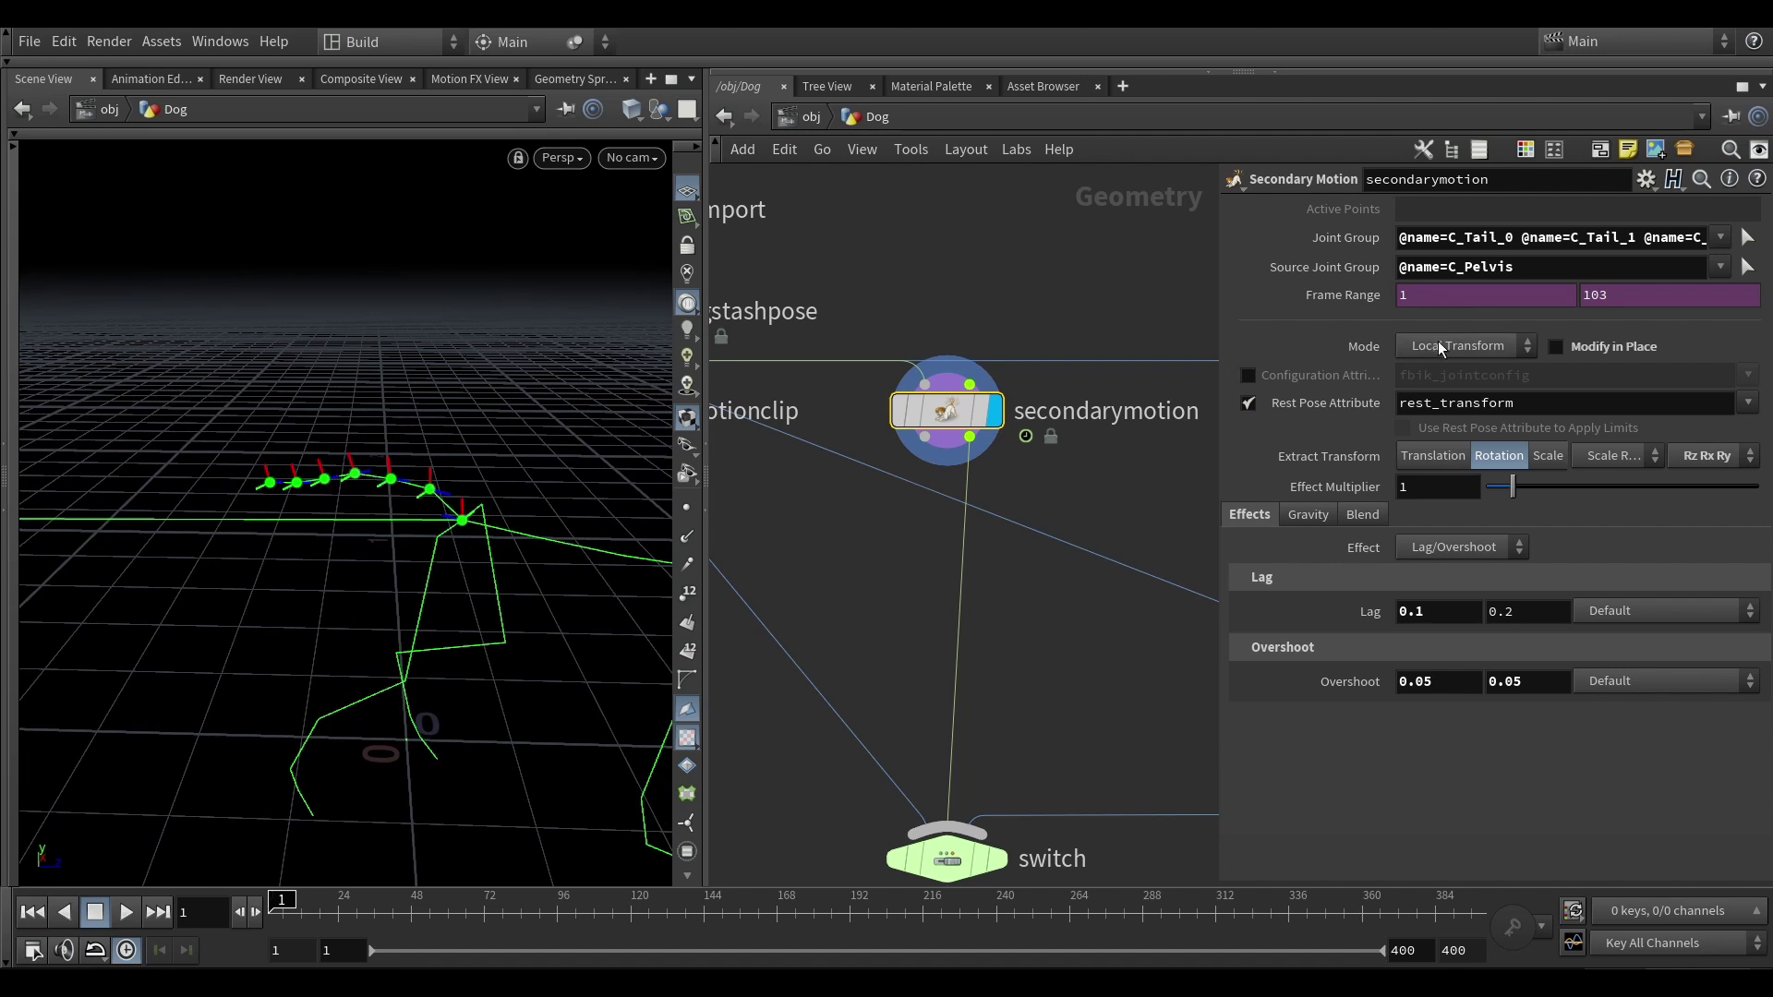
alt+drag(372, 486, 403, 462)
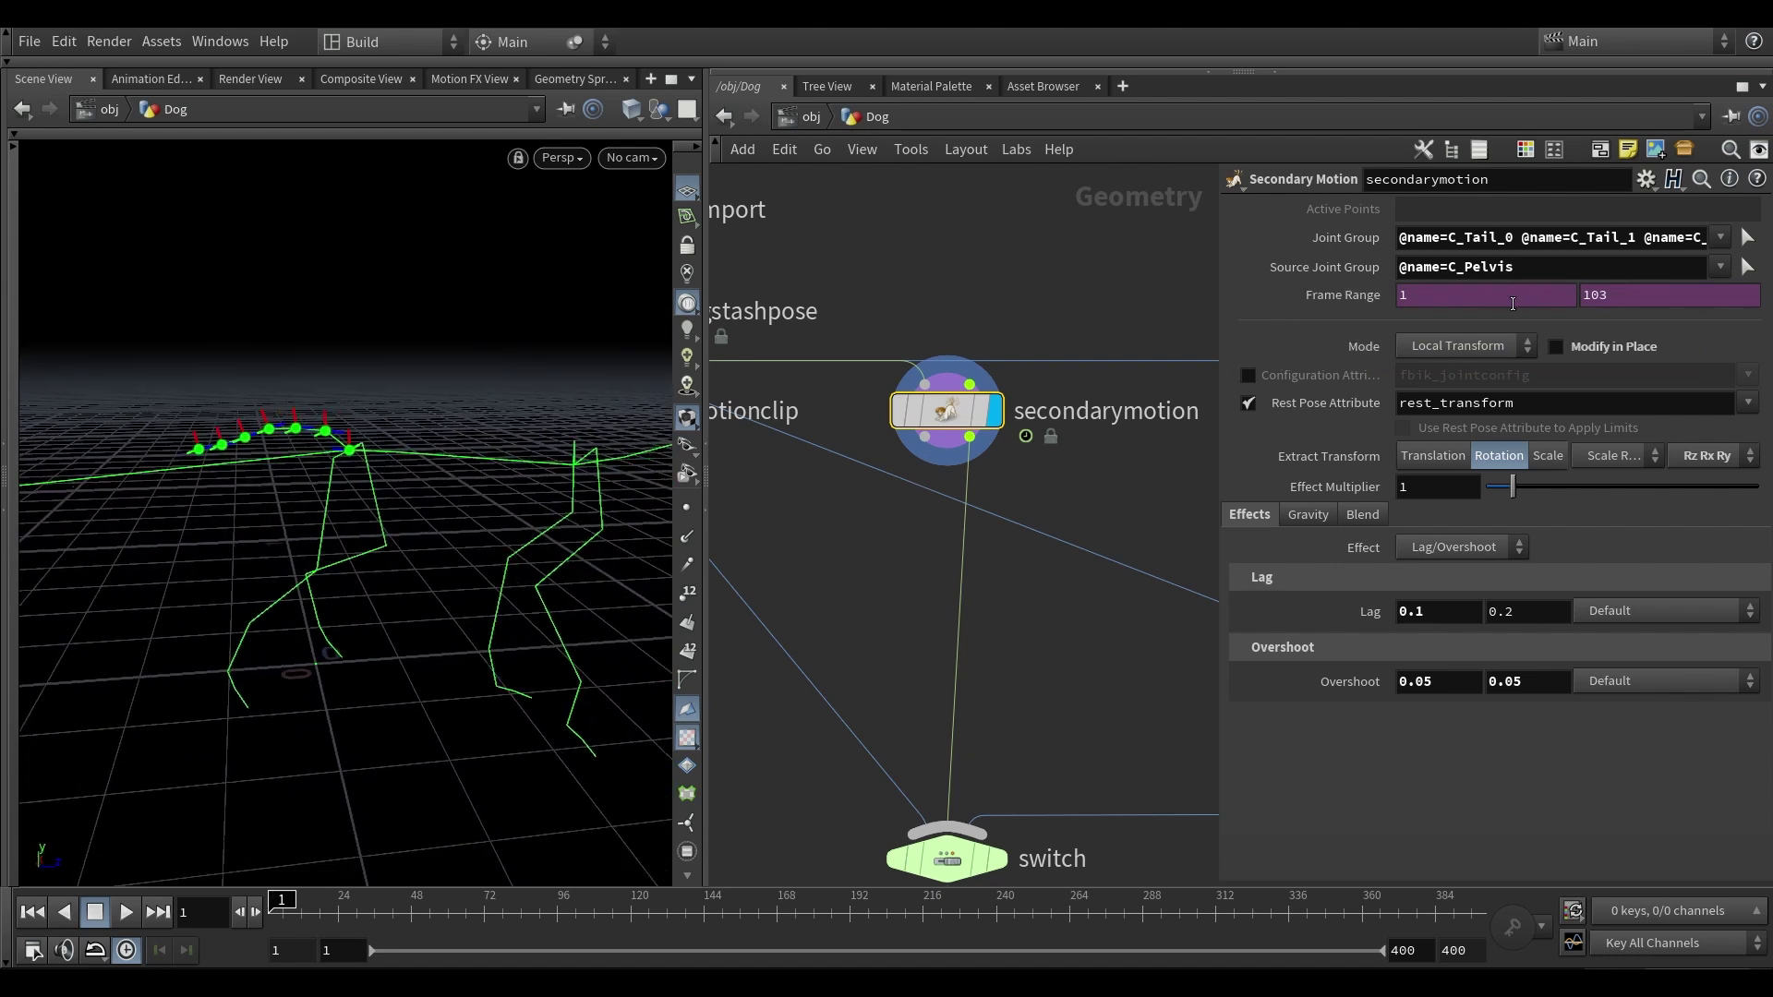
alt+drag(412, 427, 356, 469)
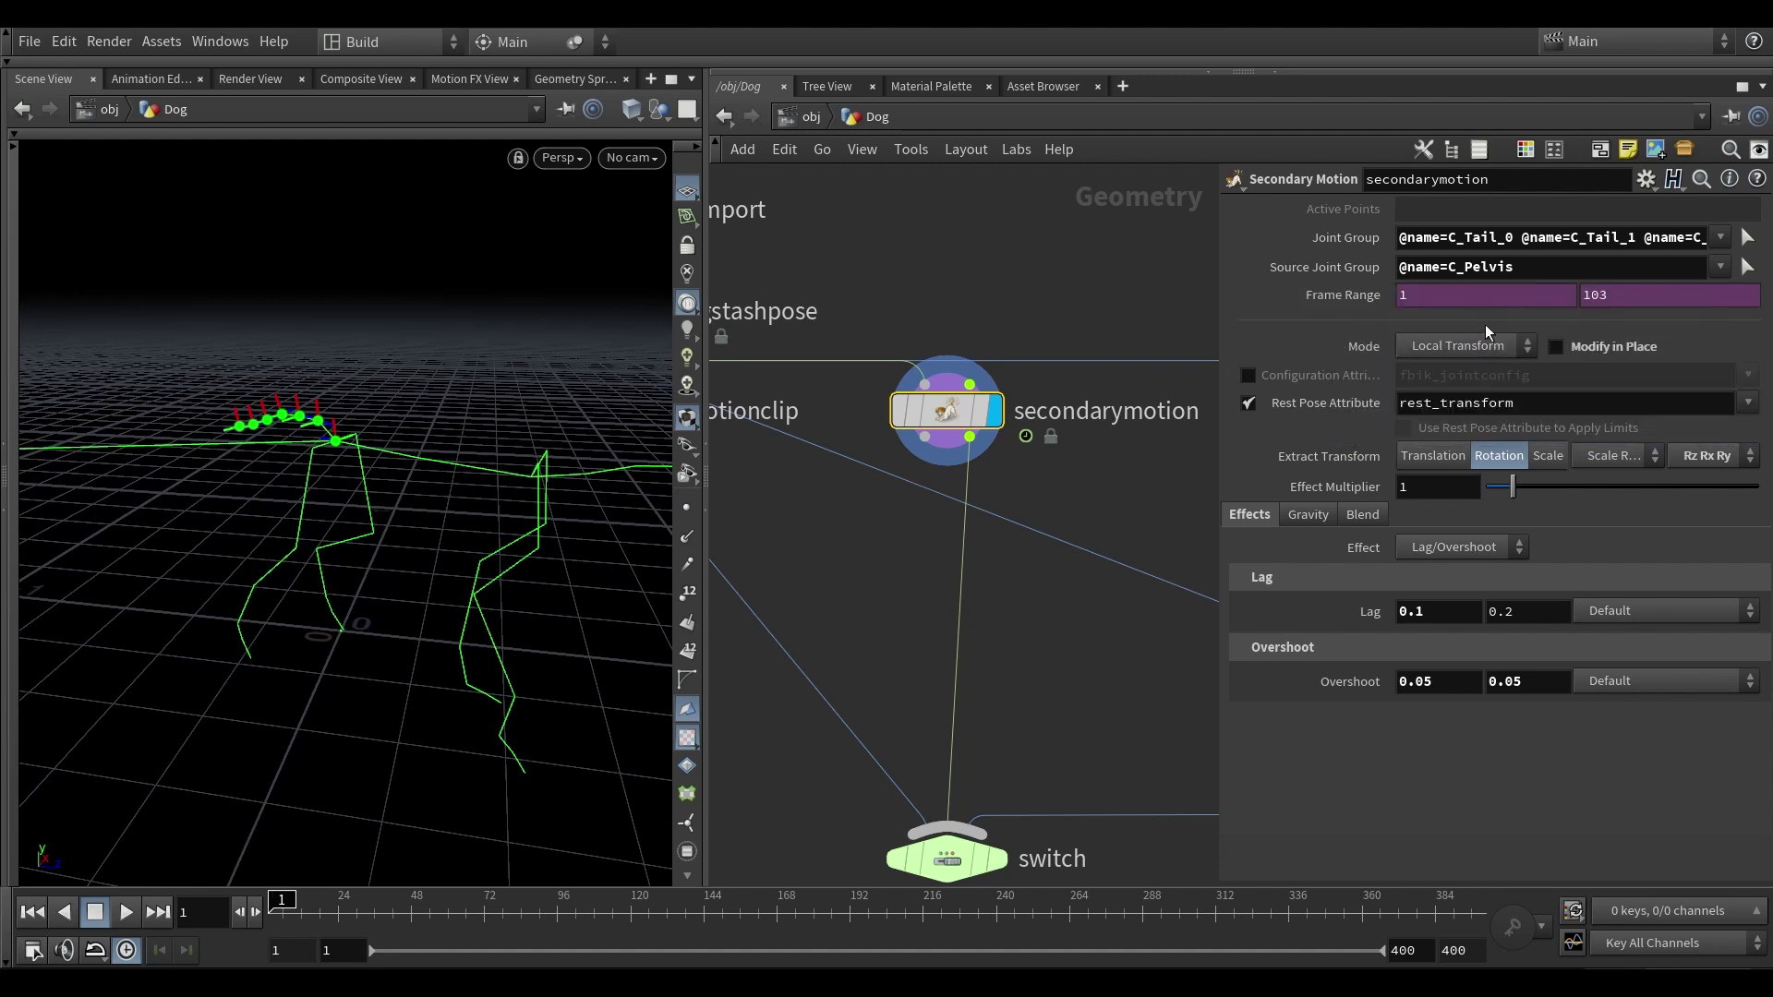
alt+drag(403, 459, 590, 434)
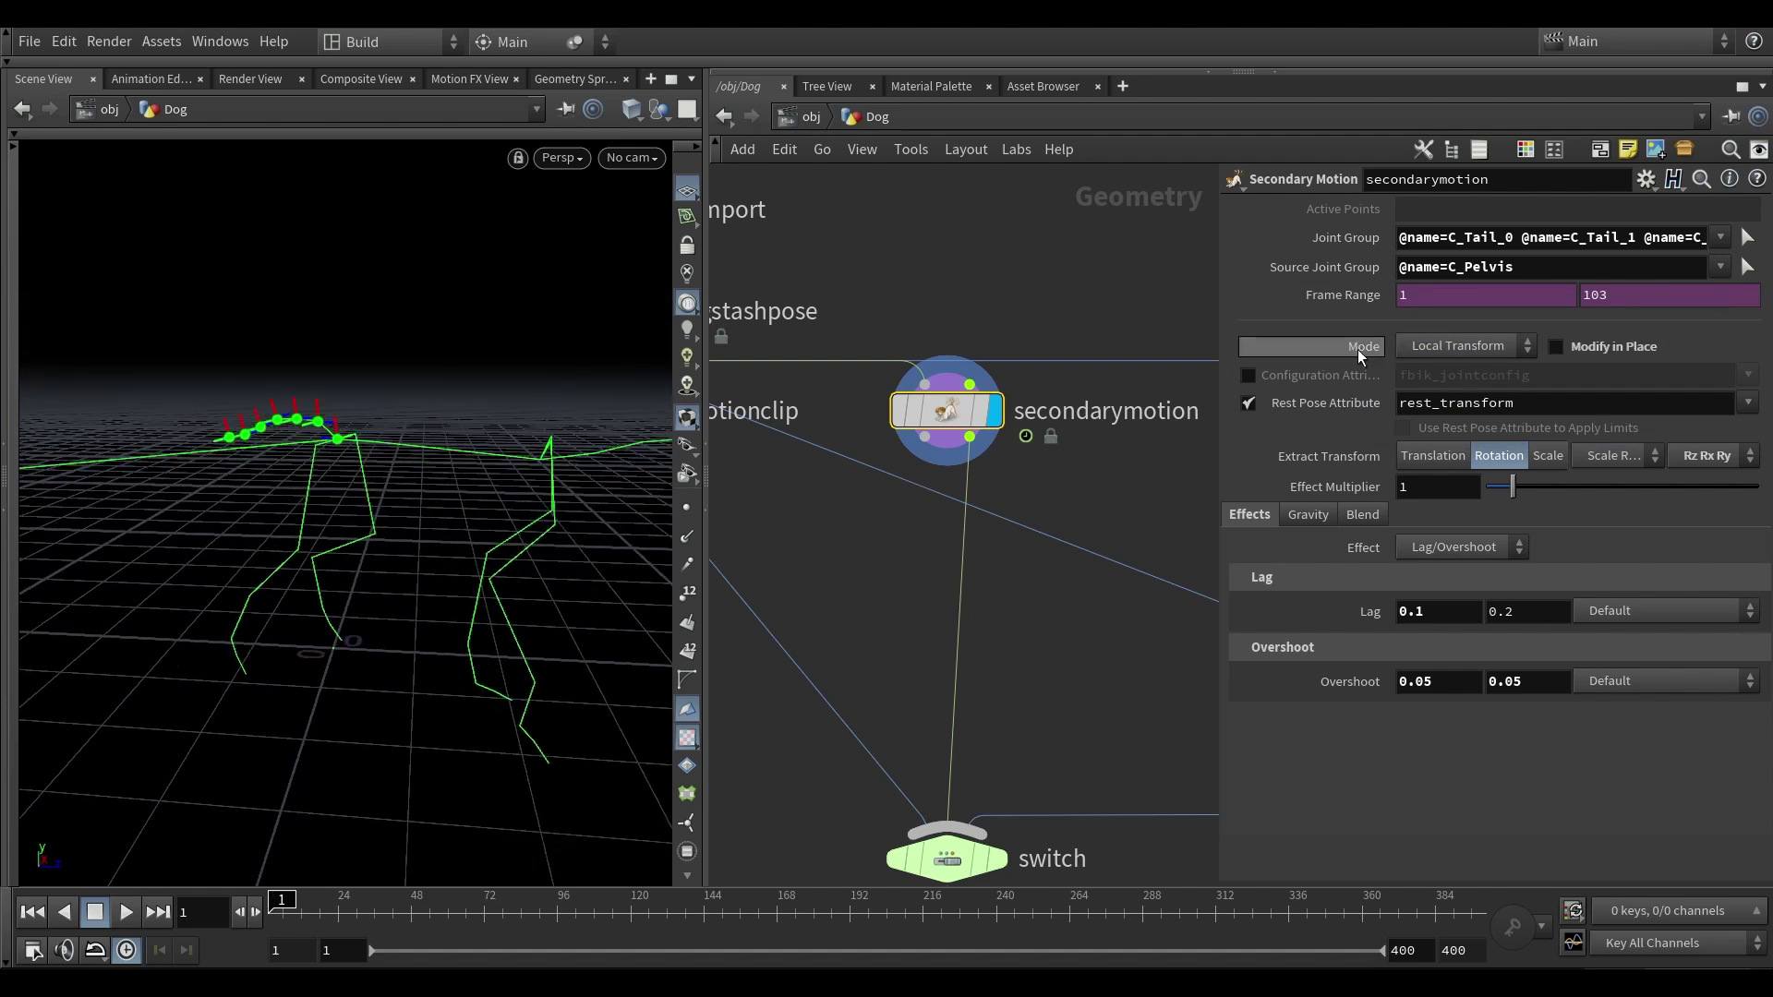
- Review the Mode options of the secondarymotion node, keeping Local Transform
click(1453, 349)
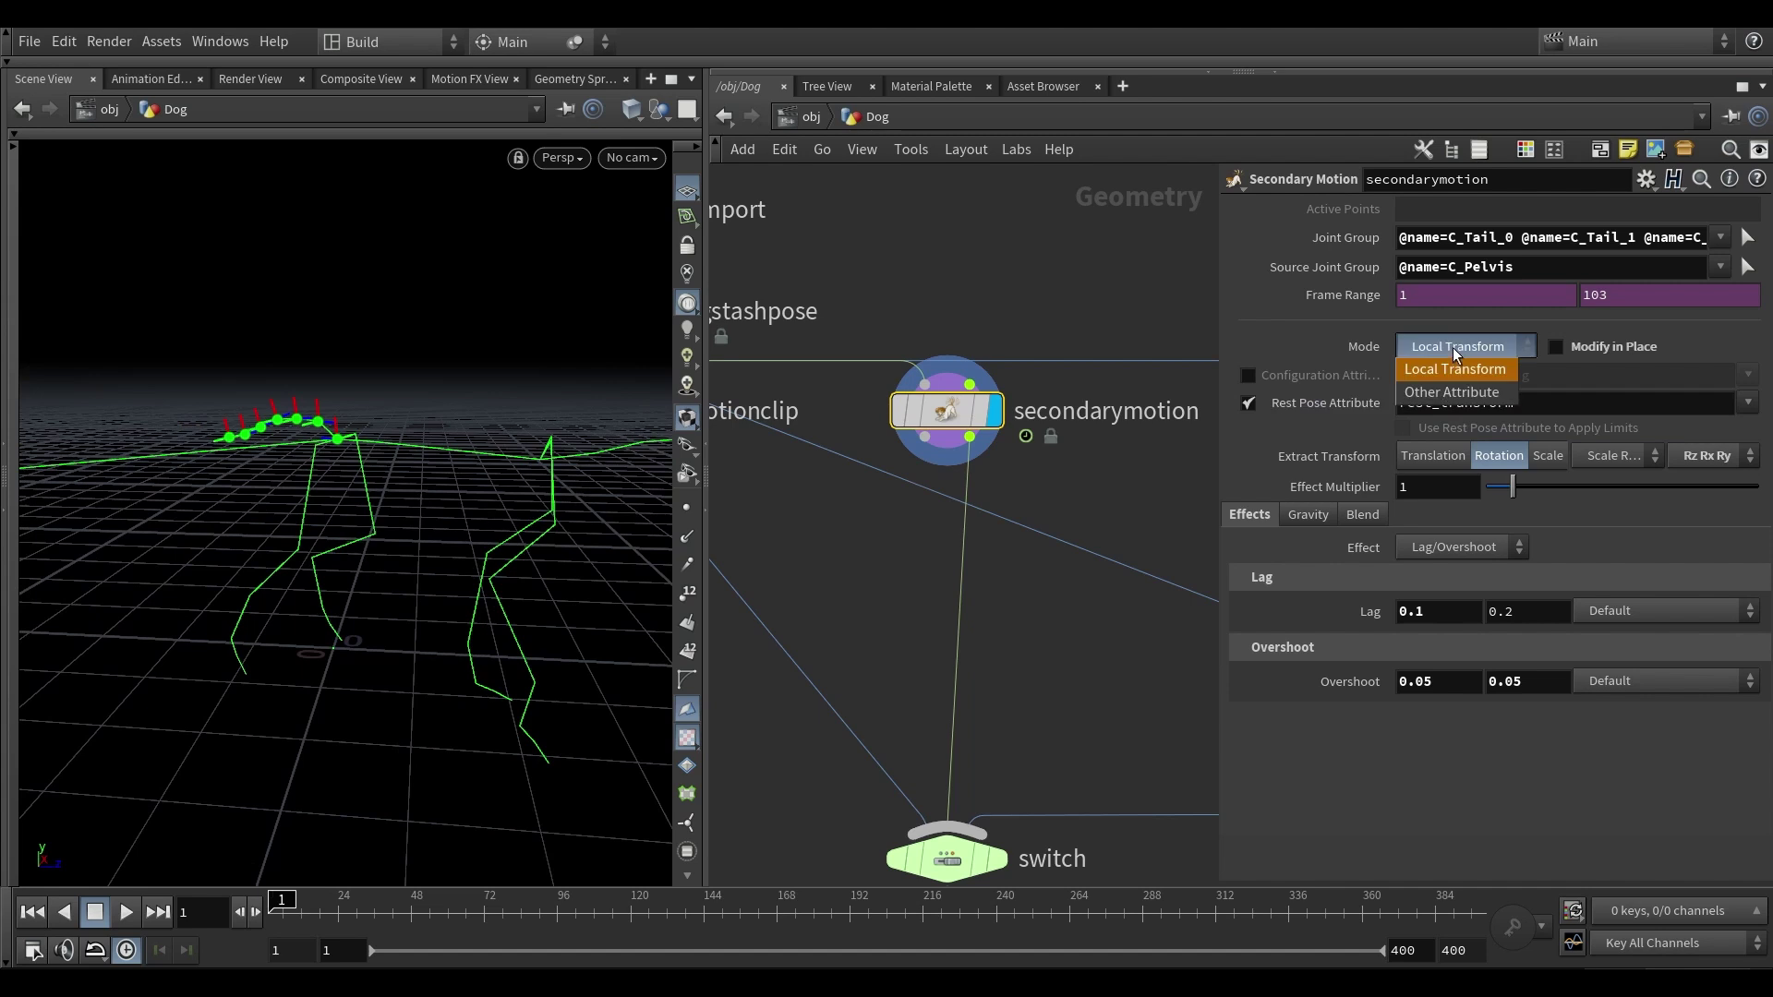
click(1459, 368)
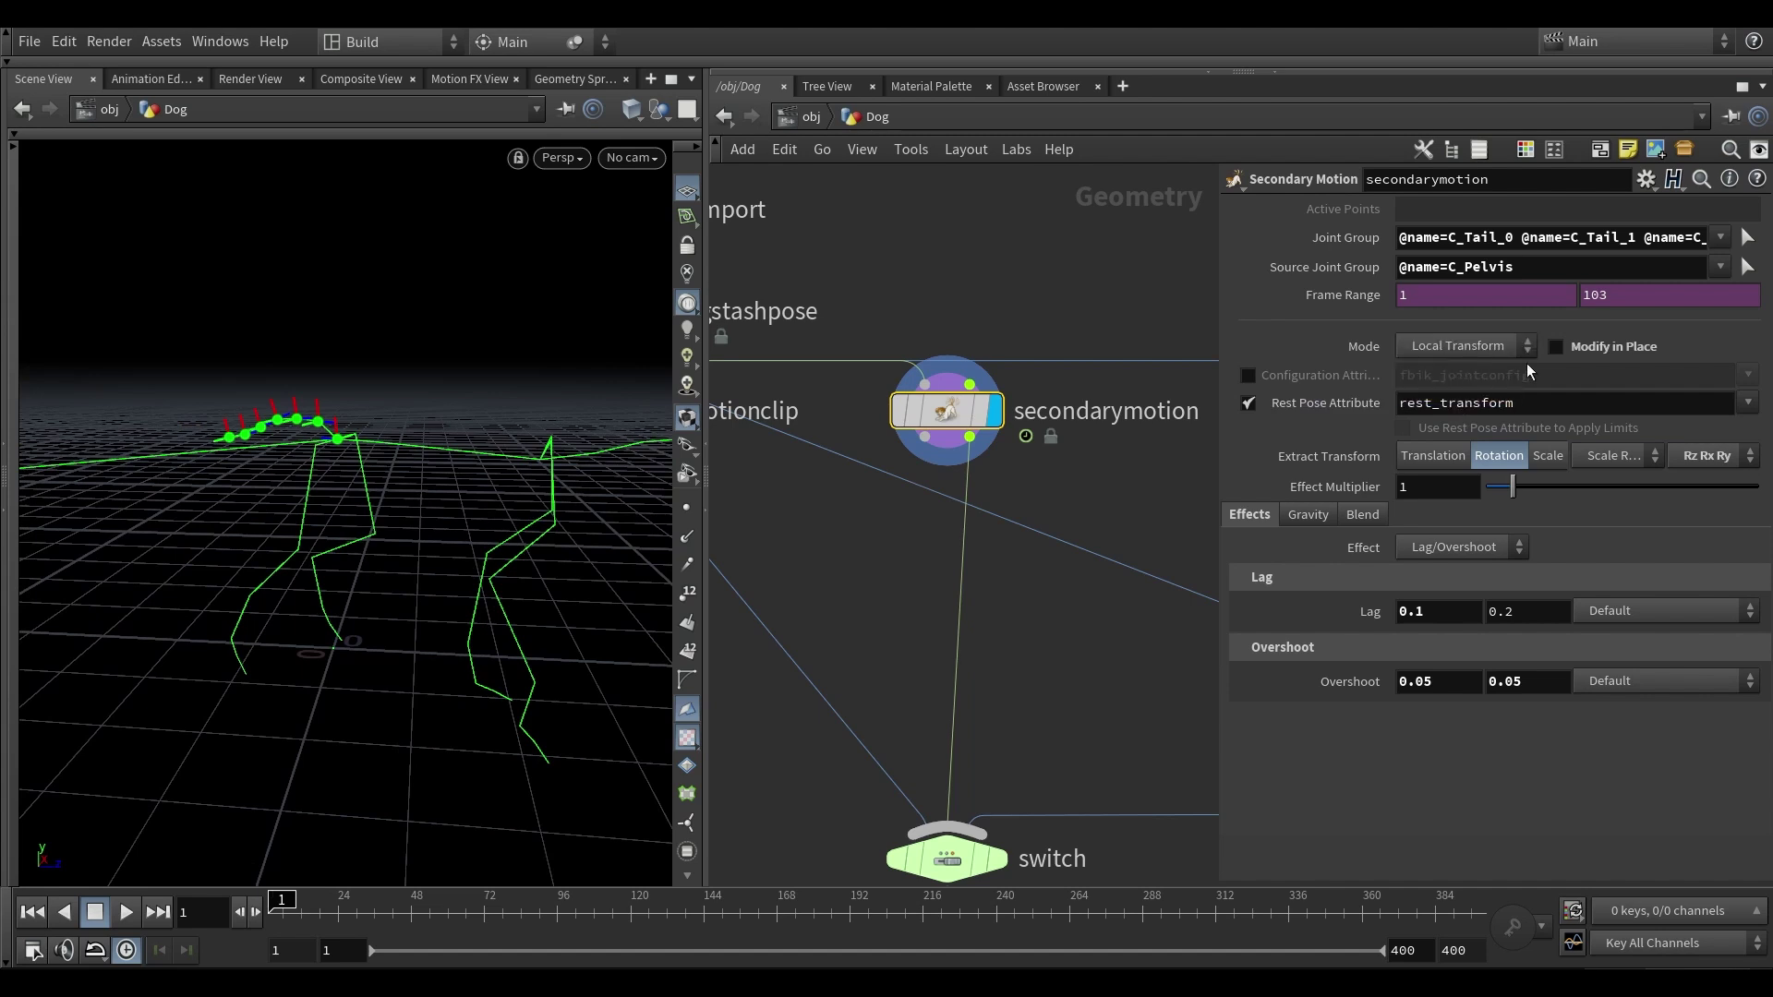
drag(539, 407, 409, 408)
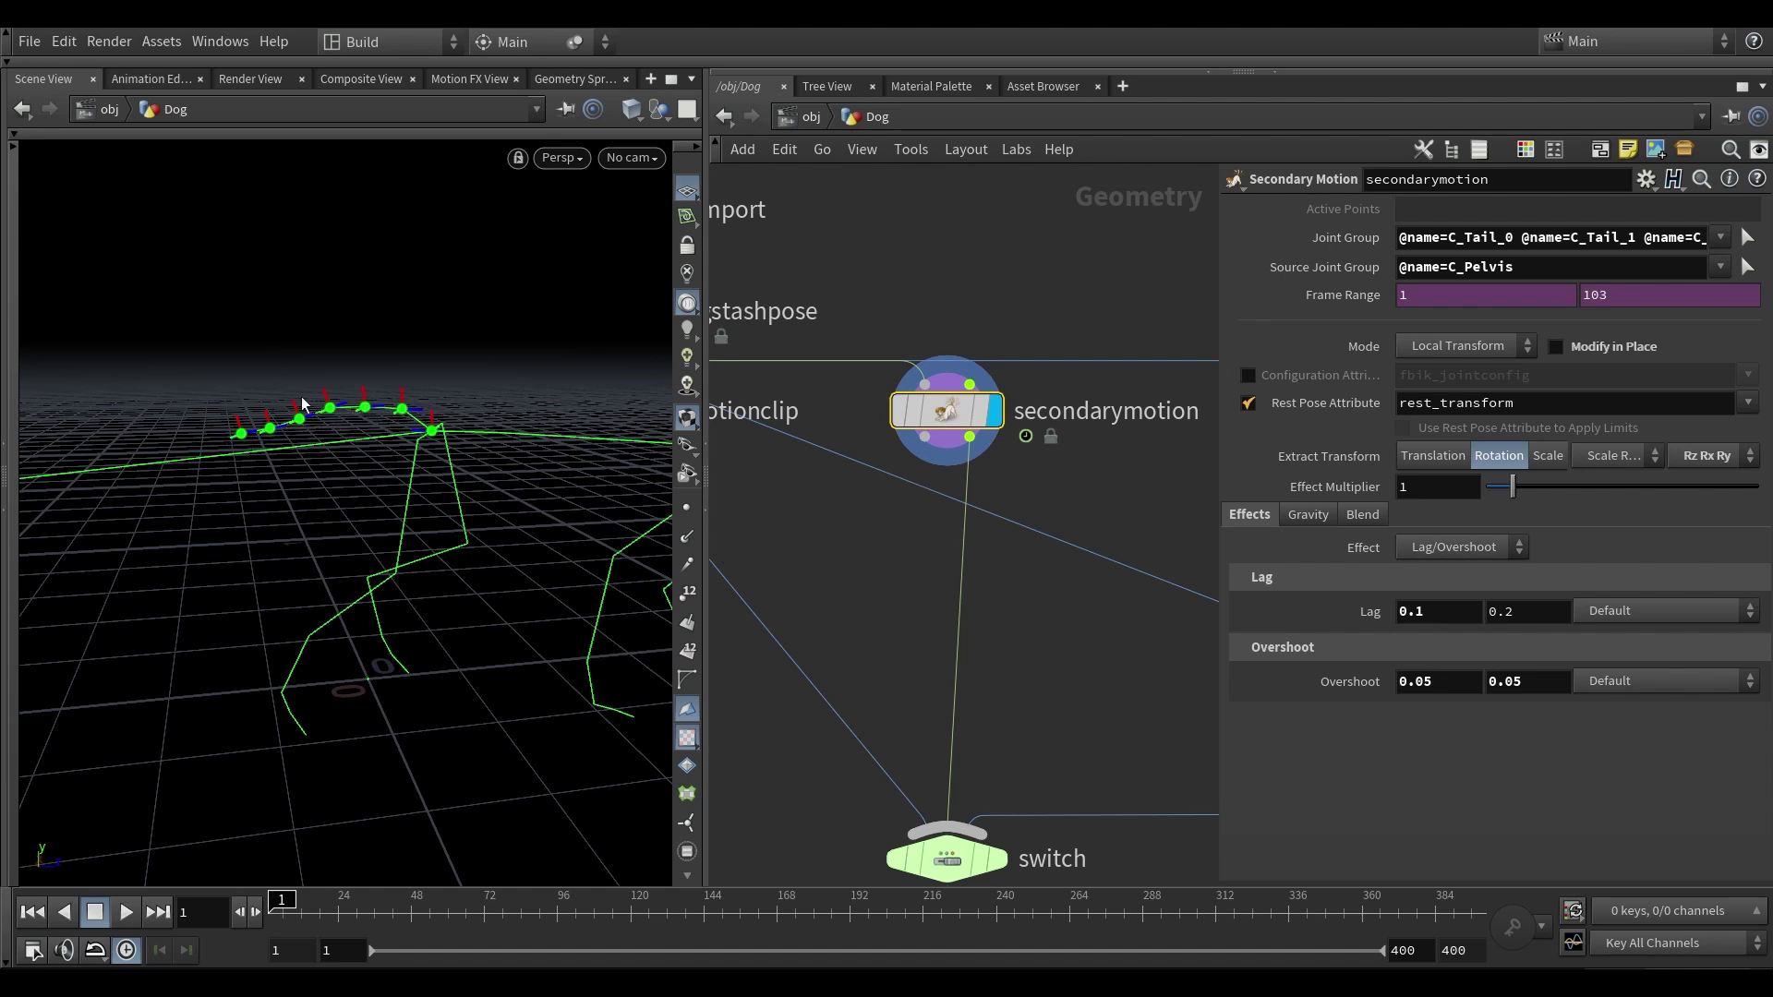
alt+drag(301, 397, 344, 395)
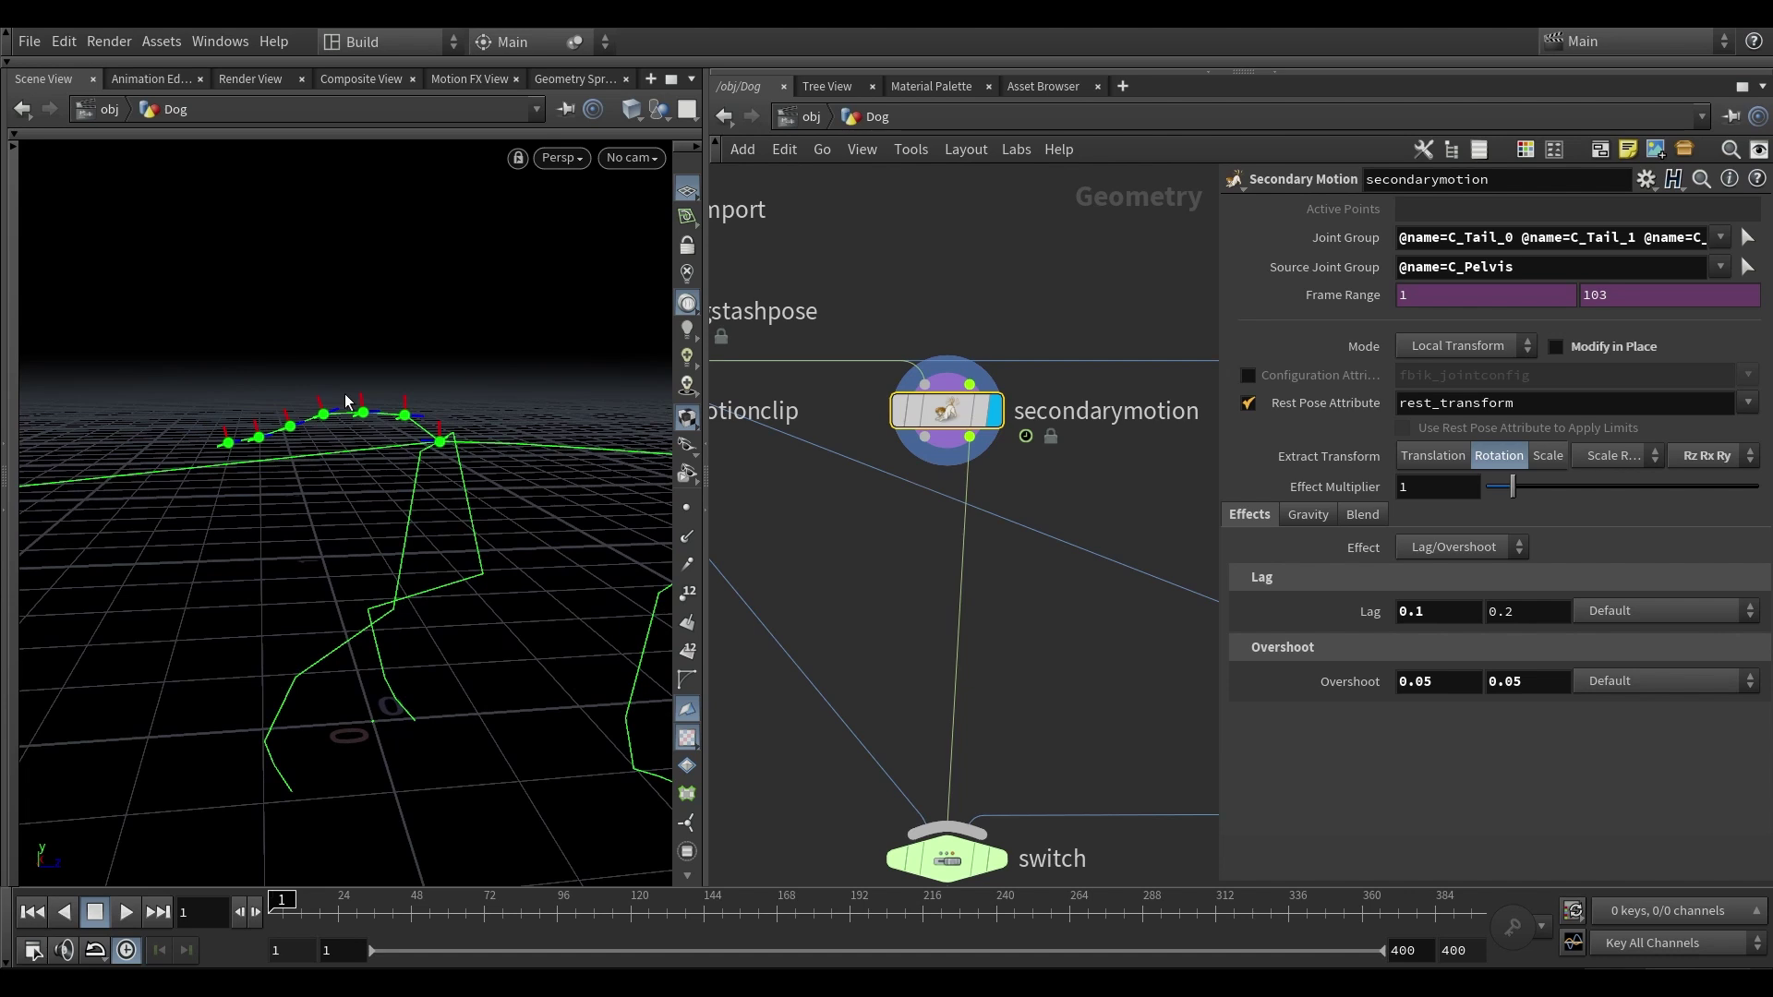
- Advance through the animation from frame 1 and examine how the dog's tail moves without the effect modified in place
key(Right)
key(Right)
key(Right)
key(Right)
key(Right)
key(Right)
key(Right)
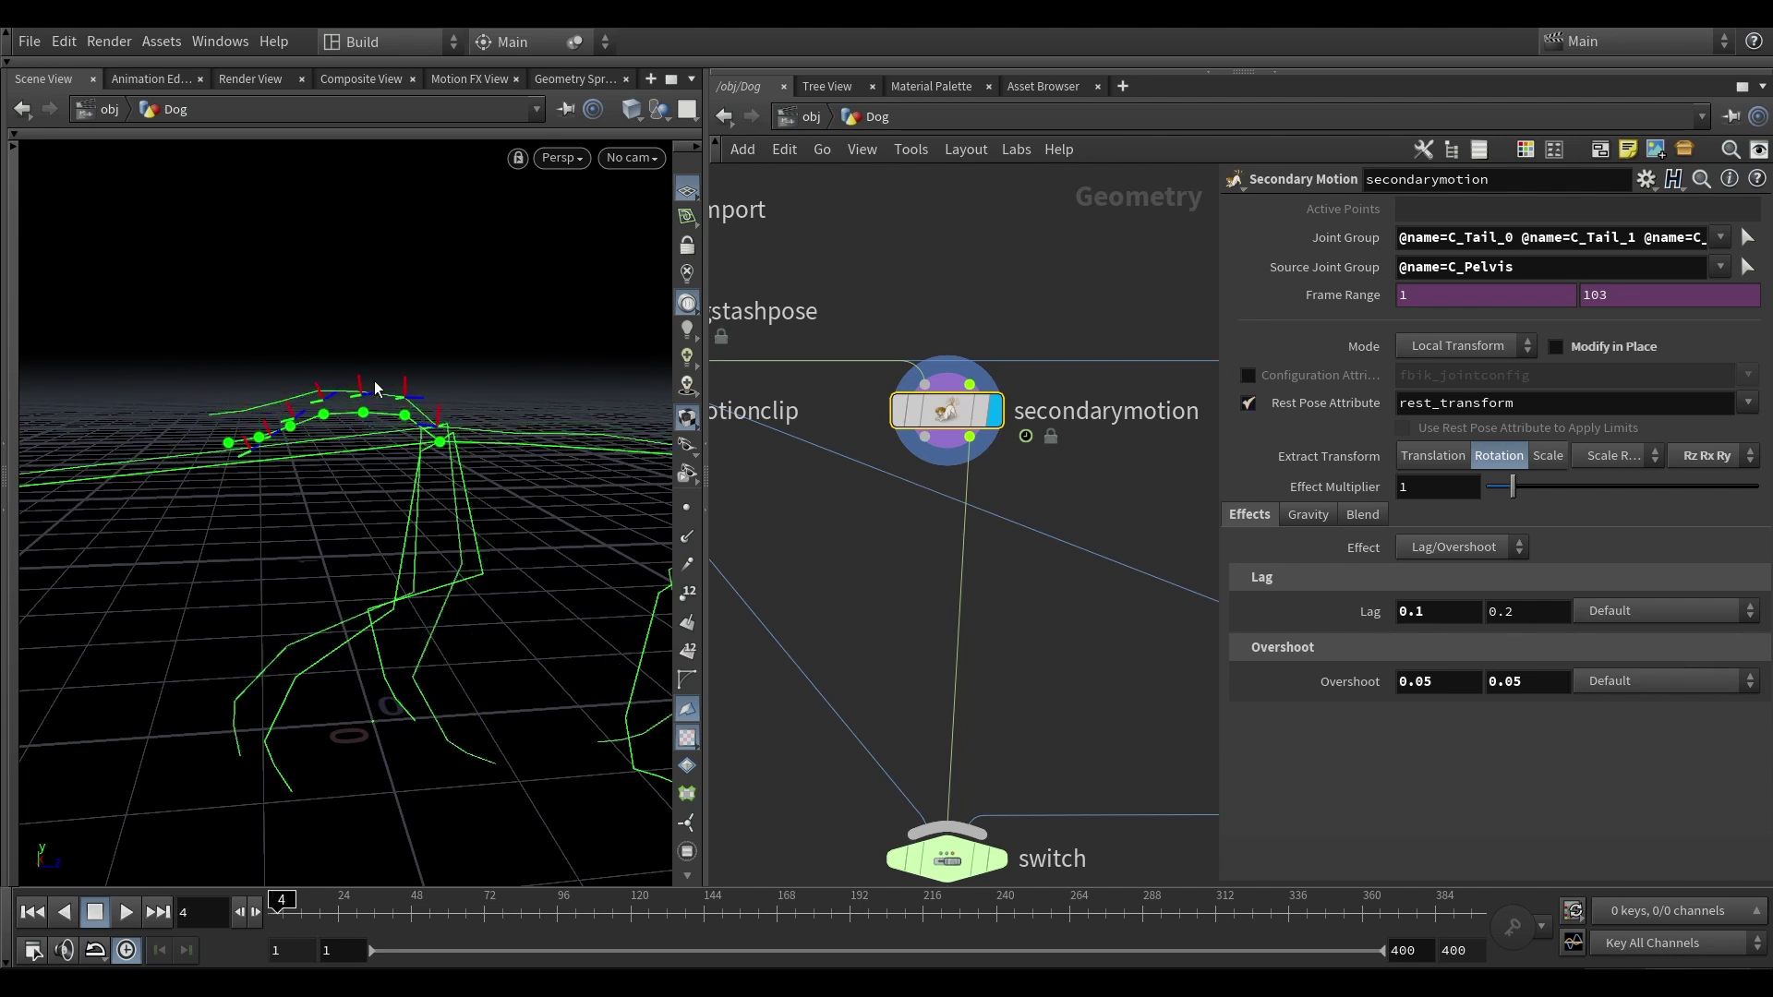
key(Right)
key(Right)
key(Right)
key(Right)
key(Right)
key(Right)
key(Right)
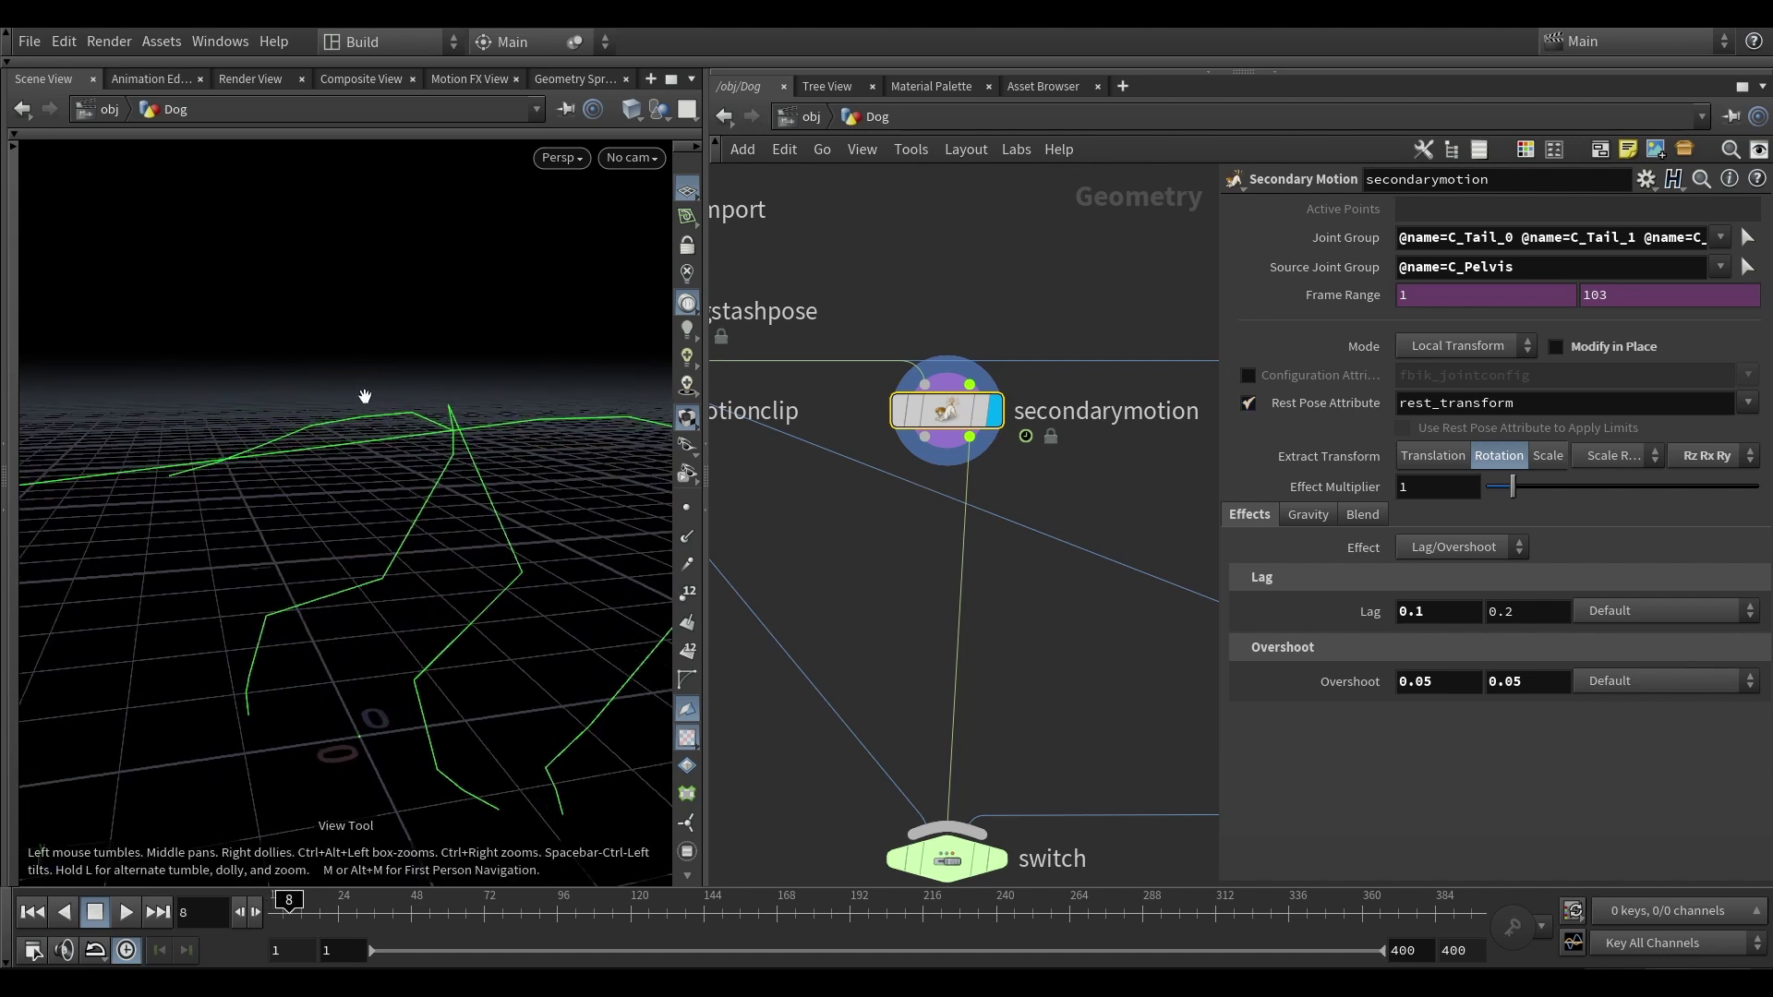
key(Right)
key(Right)
key(Right)
key(Right)
key(Right)
key(Right)
drag(358, 412, 241, 376)
key(Right)
key(Right)
key(Right)
key(Right)
key(Right)
key(Right)
key(Right)
drag(406, 911, 442, 910)
- Step the animation back to frame 43 while watching the tail's pose
key(Left)
key(Left)
key(Left)
key(Left)
key(Left)
key(Left)
key(Left)
drag(371, 472, 397, 434)
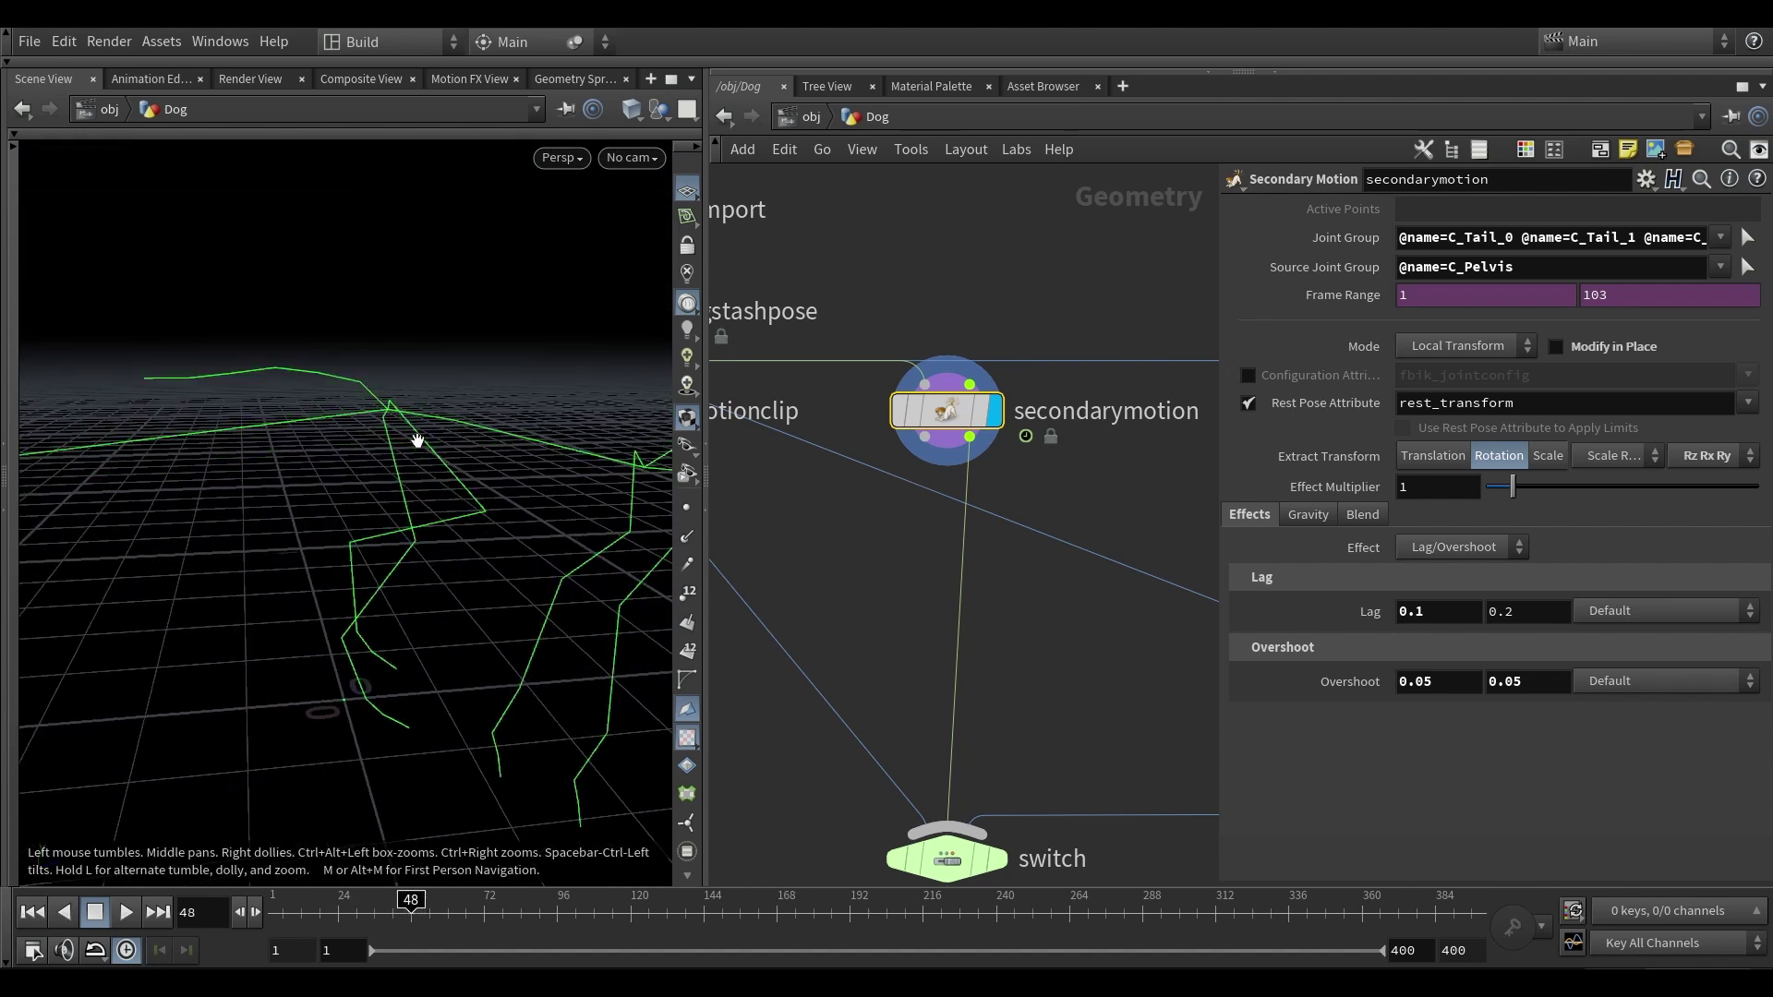
key(Left)
key(Left)
key(Left)
key(Left)
key(Left)
key(Left)
key(Left)
key(Left)
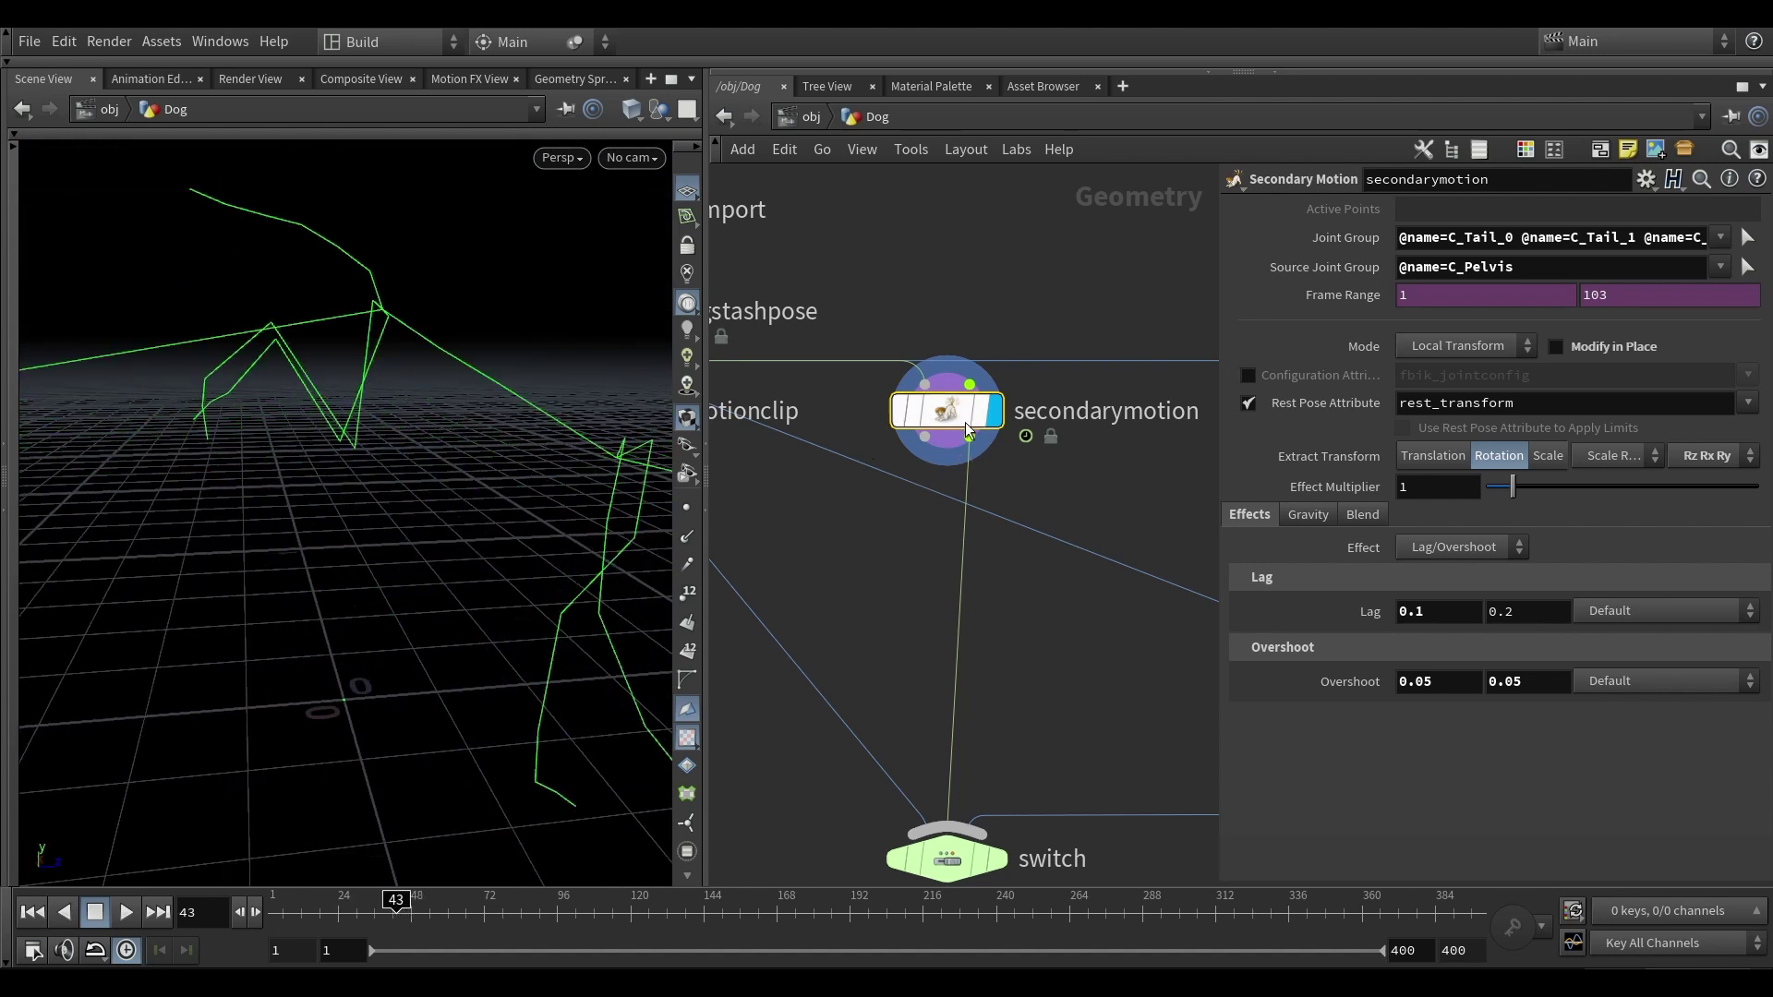
- Enable Modify in Place on the secondarymotion node and frame the dog's tail in the viewport
scroll(1013, 739, down, 5)
middle_drag(1012, 739, 1091, 373)
middle_drag(1062, 250, 1012, 494)
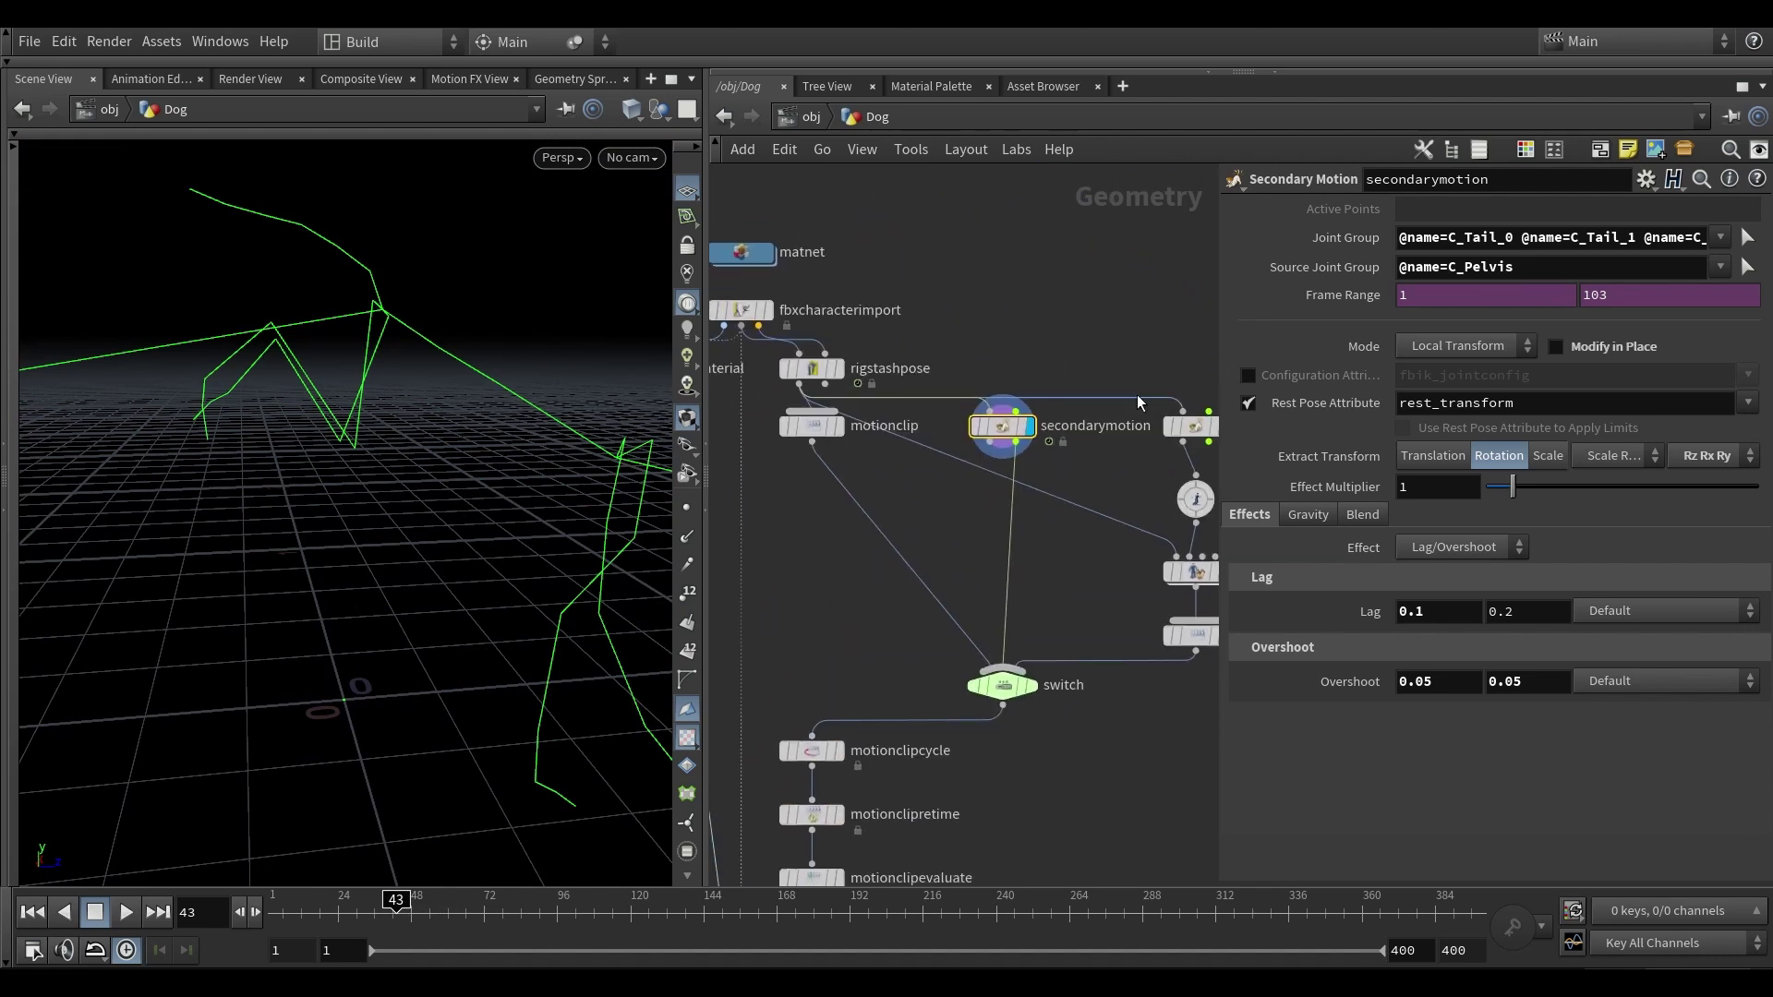
click(1588, 348)
middle_drag(380, 354, 390, 392)
mouse_move(389, 392)
alt+mouse_down()
mouse_move(322, 314)
mouse_move(381, 380)
alt+mouse_up()
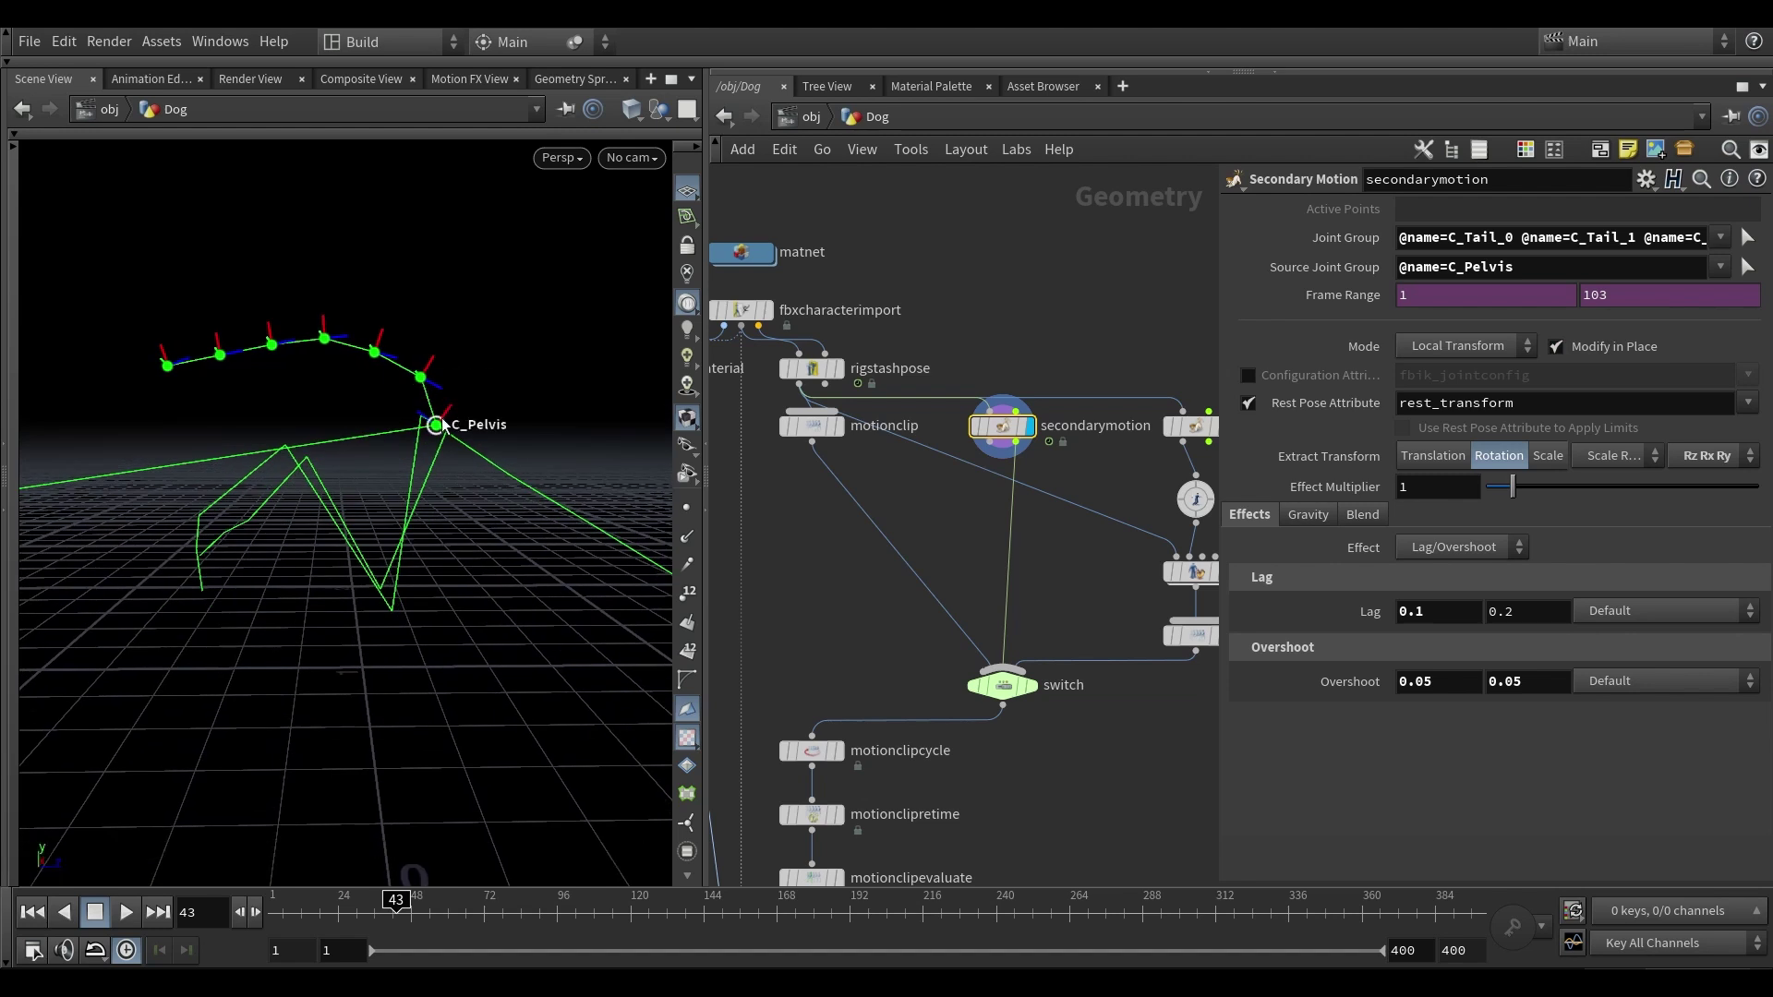
- Step back and forth through the frames around 43, ending at frame 47, to check the secondary motion on the tail
key(Left)
key(Left)
key(Left)
key(Left)
key(Left)
key(Right)
key(Right)
key(Right)
key(Right)
key(Right)
key(Right)
key(Right)
key(Right)
key(Right)
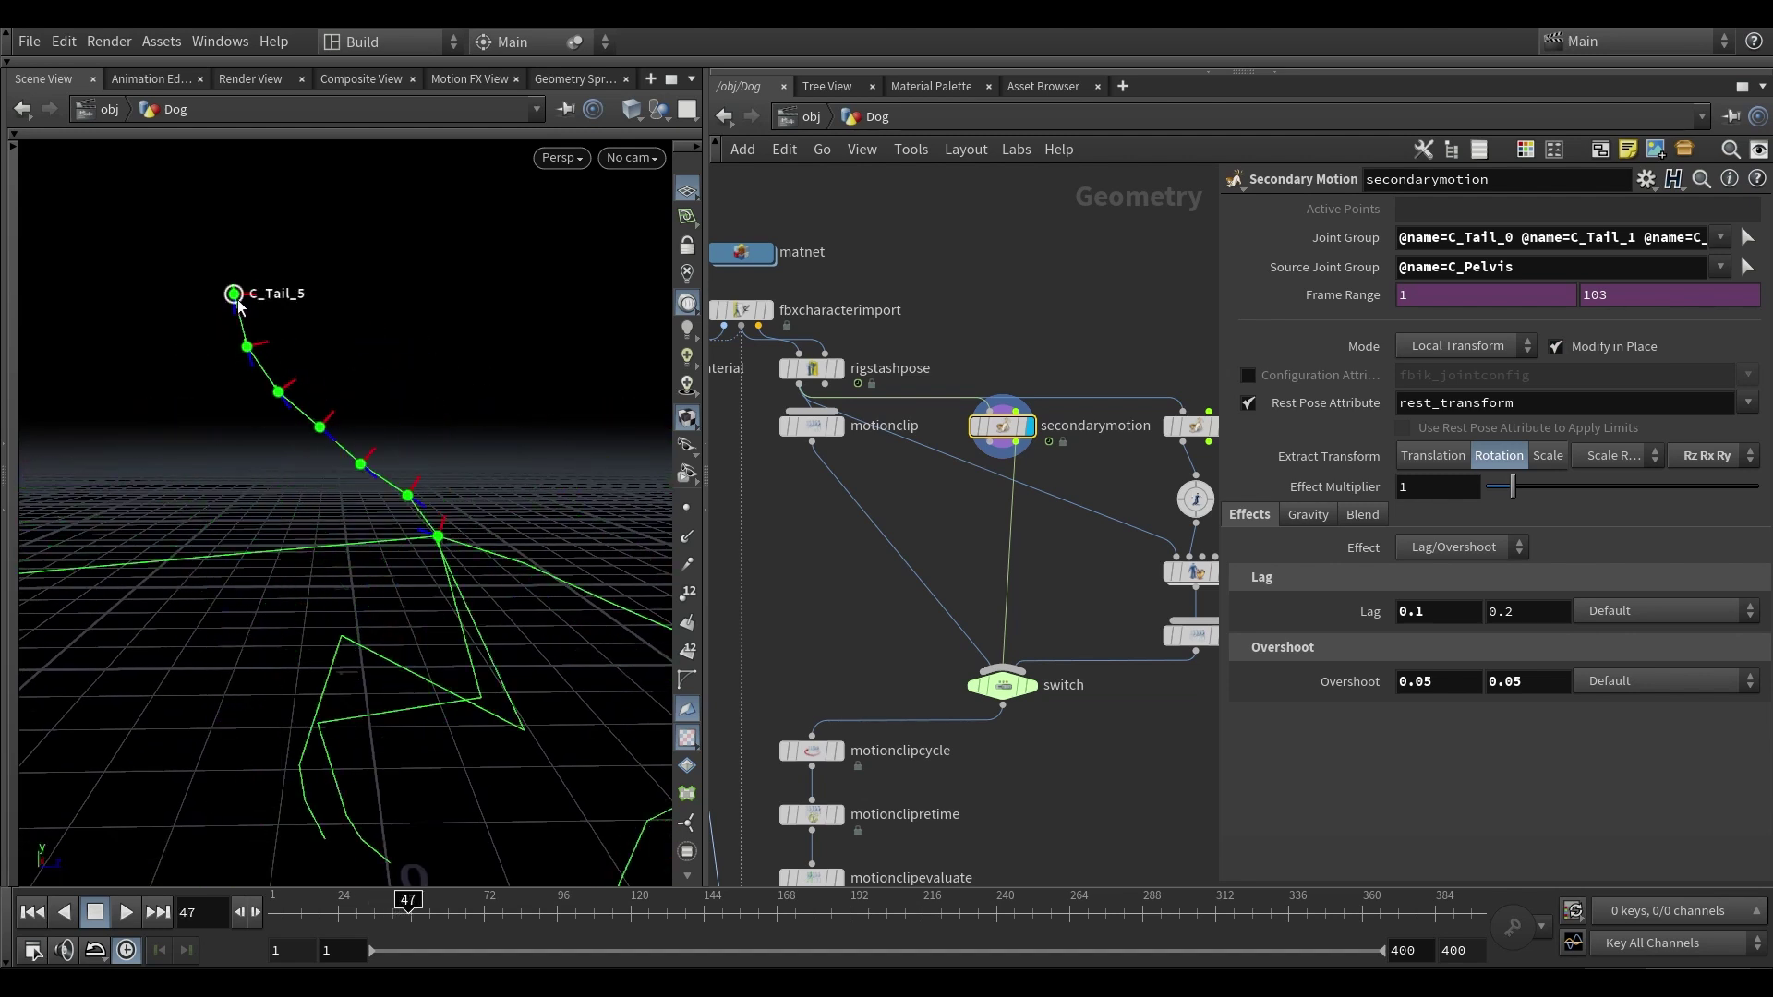
- Inspect the tail joints at frame 47 from several angles and read the description of the Modify in Place parameter
alt+drag(339, 442, 235, 333)
alt+drag(368, 490, 189, 272)
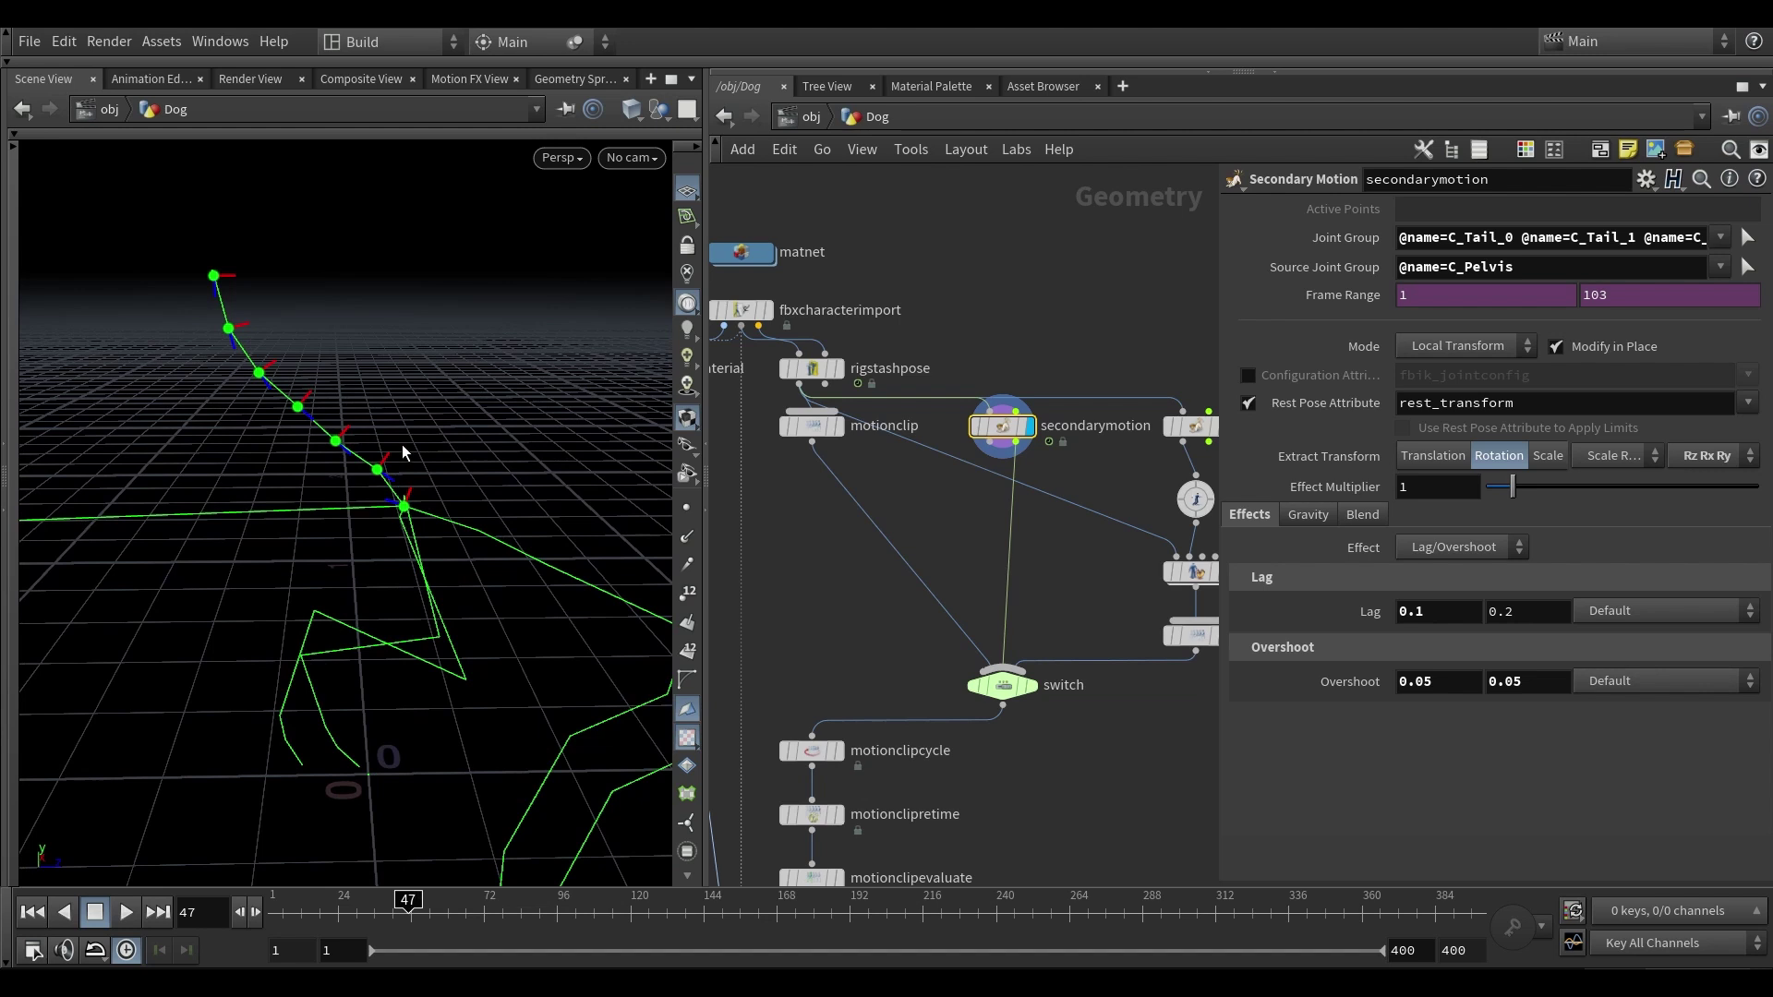
alt+drag(402, 452, 389, 476)
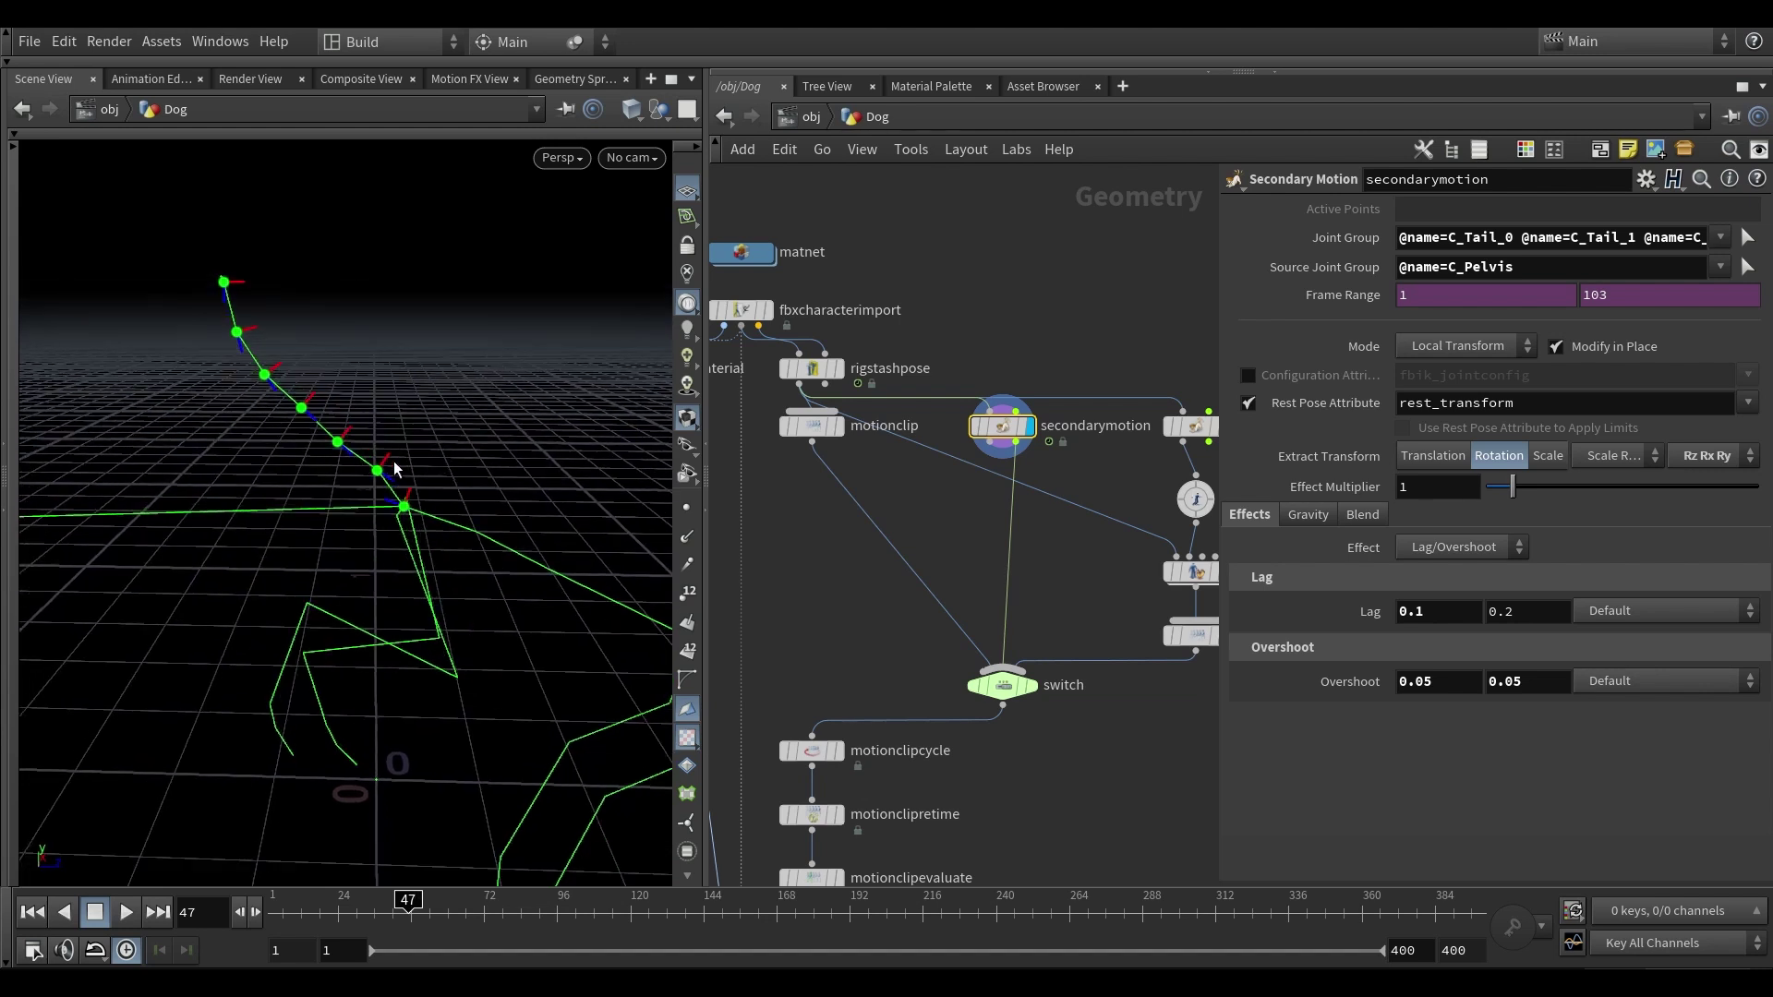
alt+drag(354, 461, 374, 431)
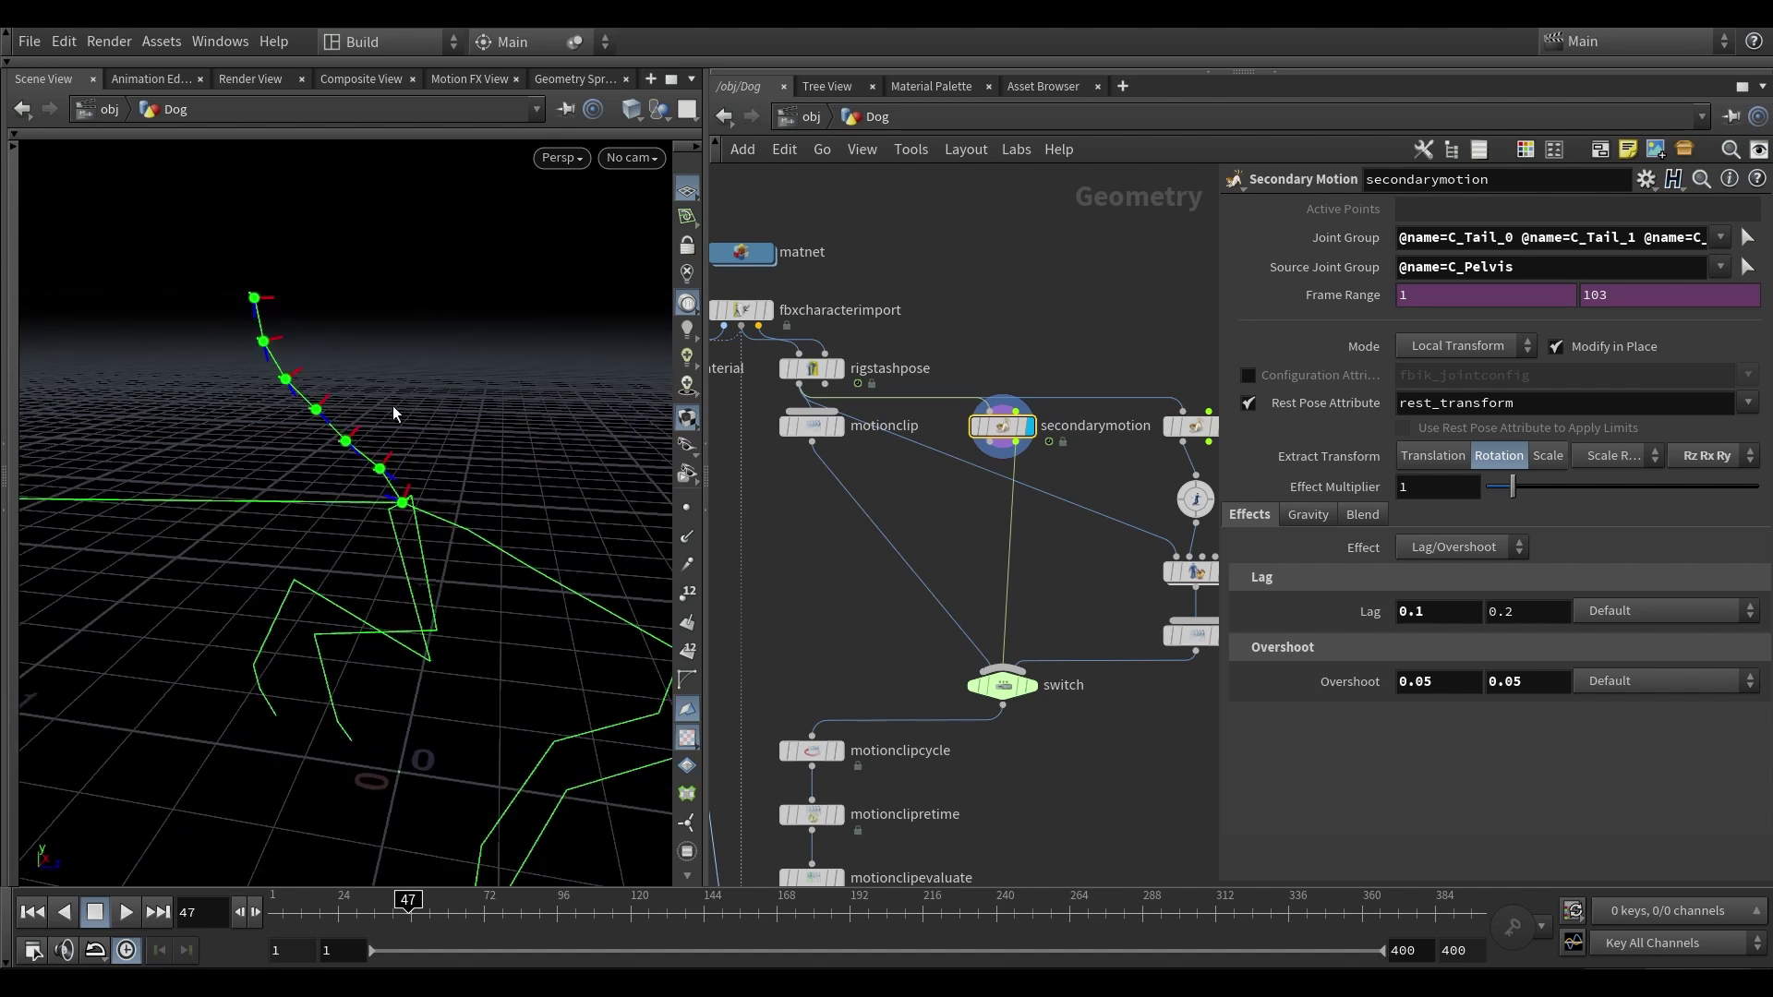
alt+drag(396, 435, 412, 499)
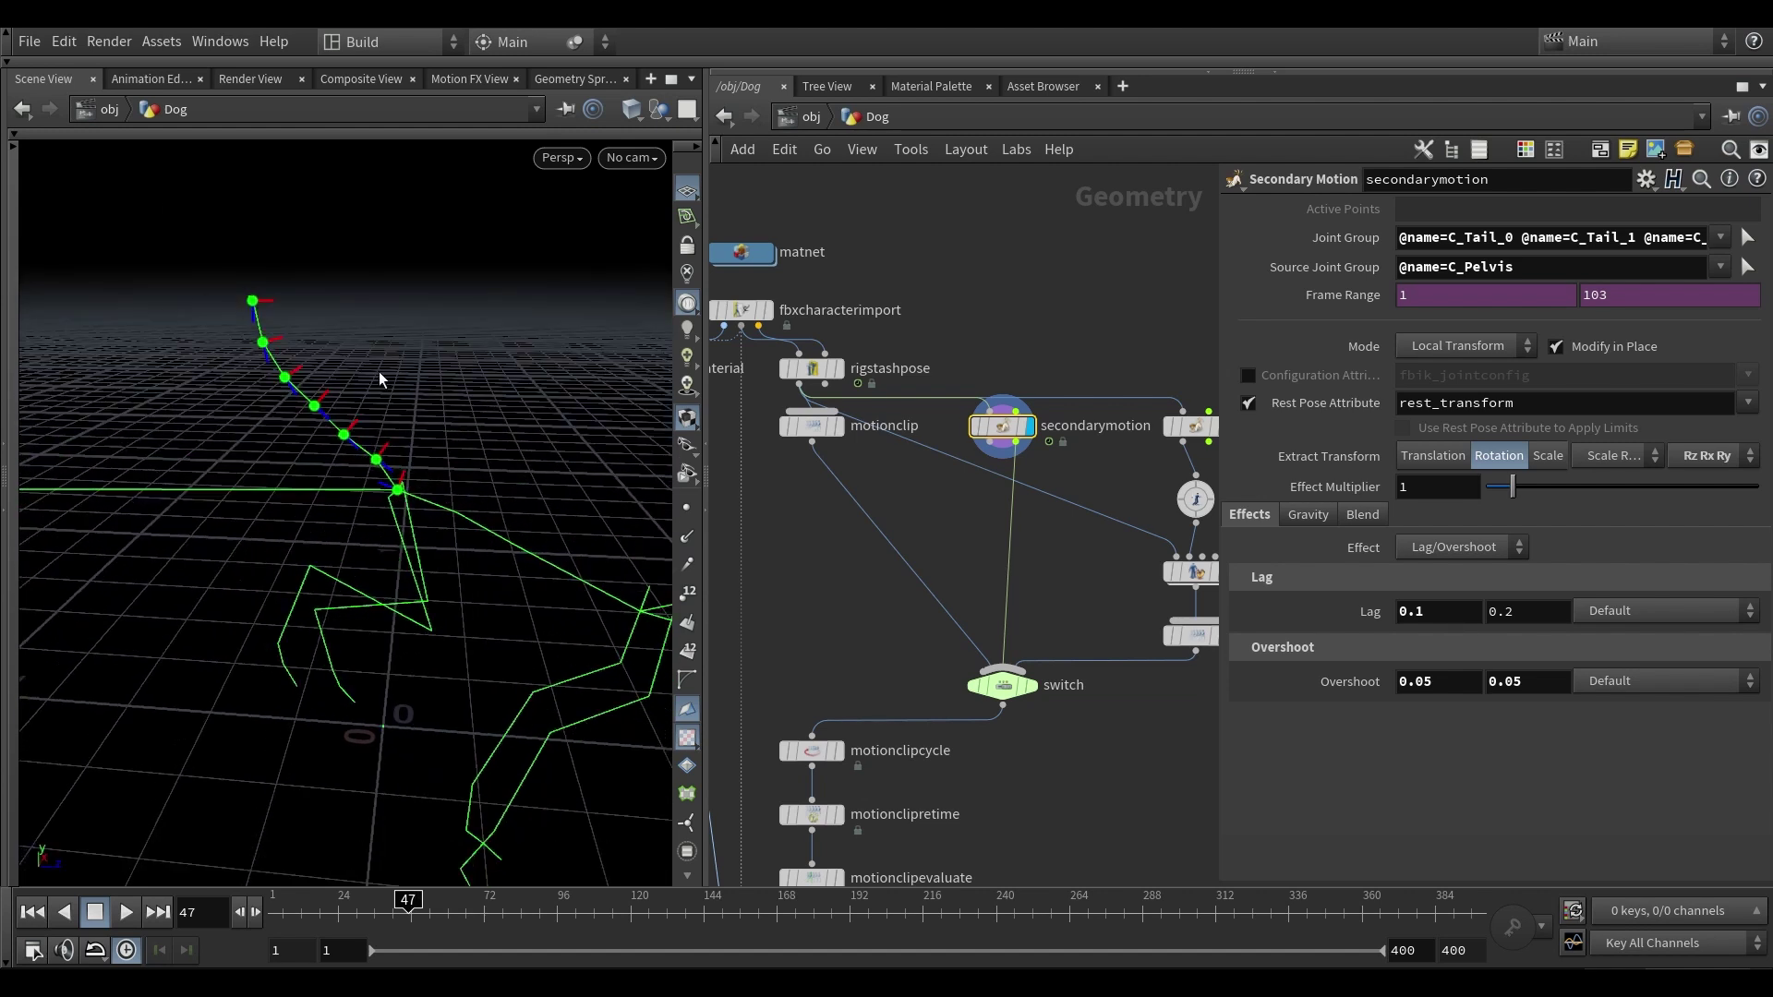
middle_drag(1089, 621, 1054, 612)
mouse_move(802, 415)
mouse_move(343, 412)
alt+mouse_down()
mouse_move(383, 393)
mouse_move(338, 404)
alt+mouse_up()
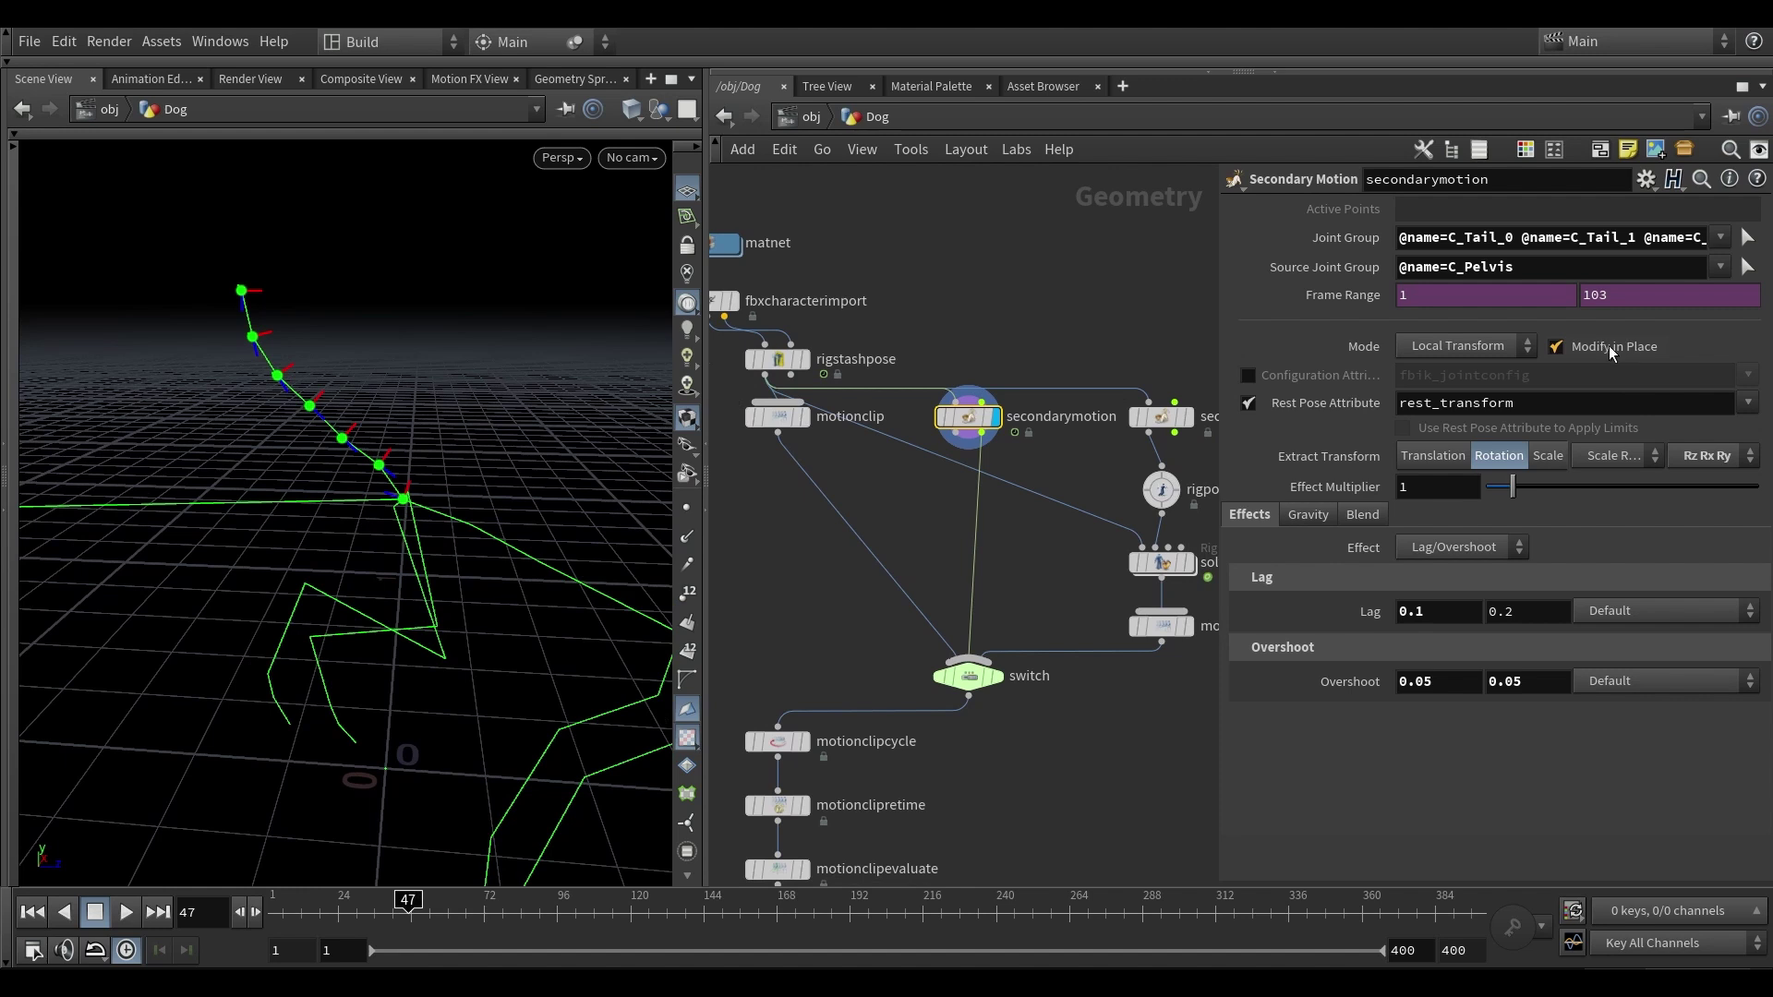
mouse_move(1610, 352)
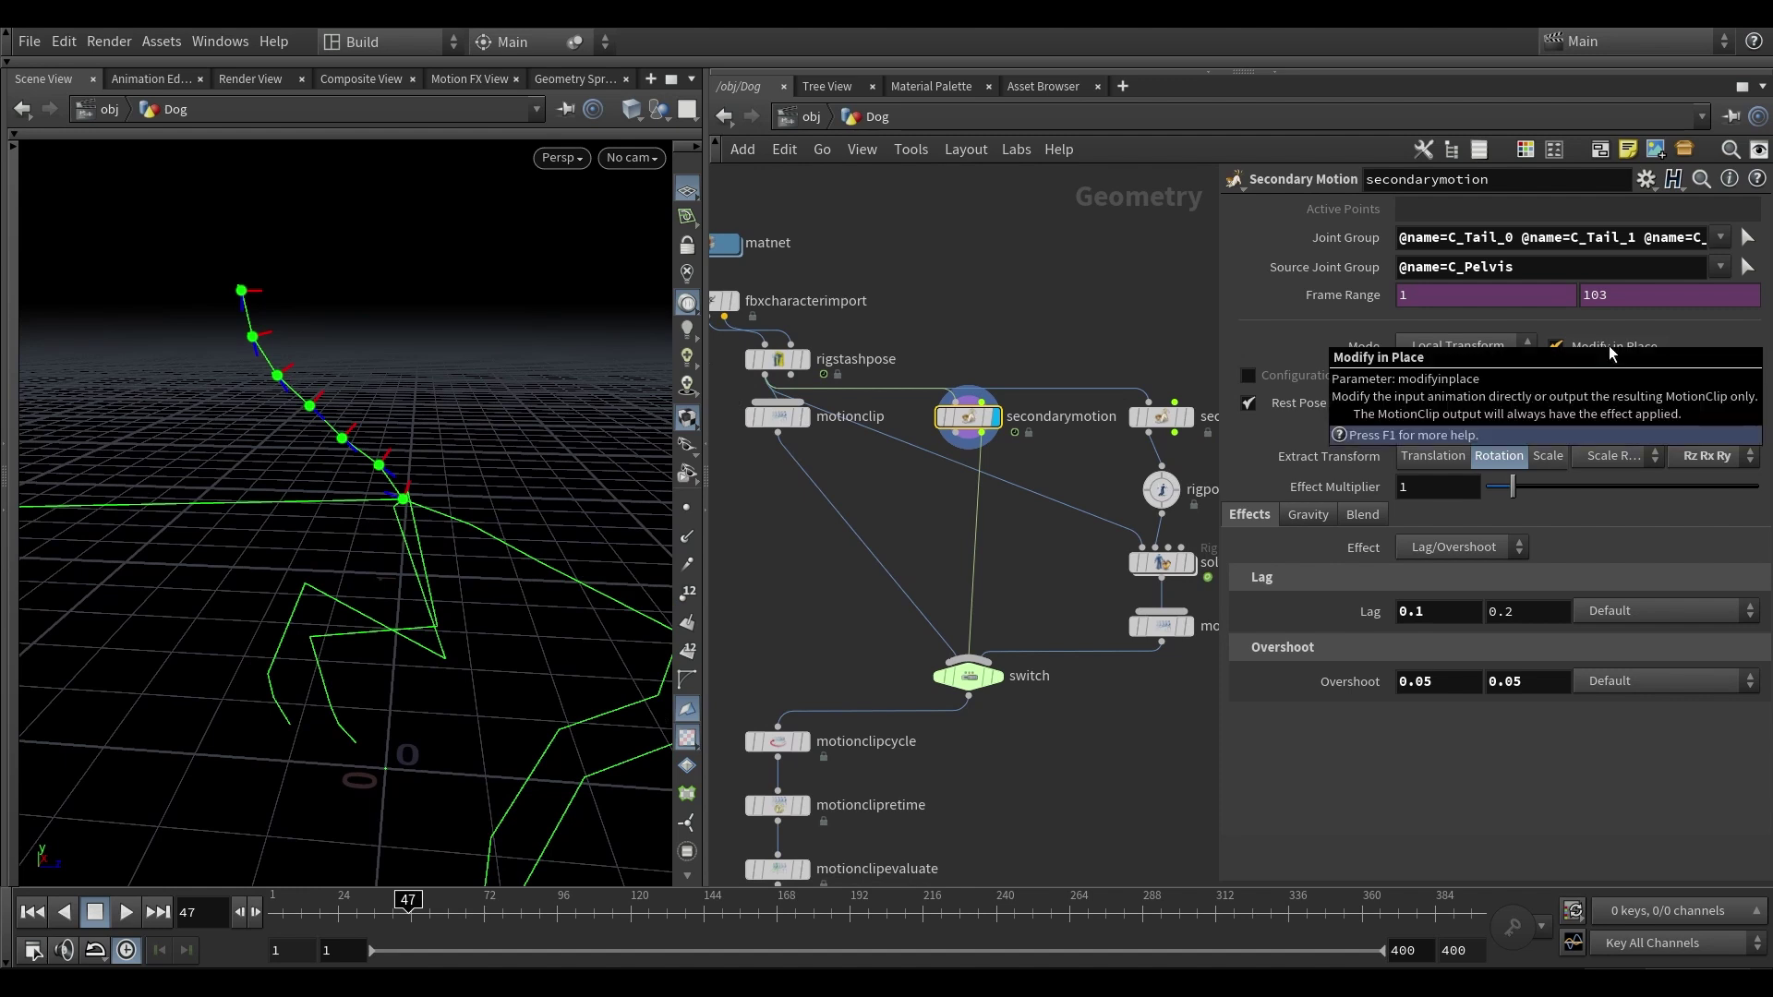
alt+drag(524, 397, 844, 466)
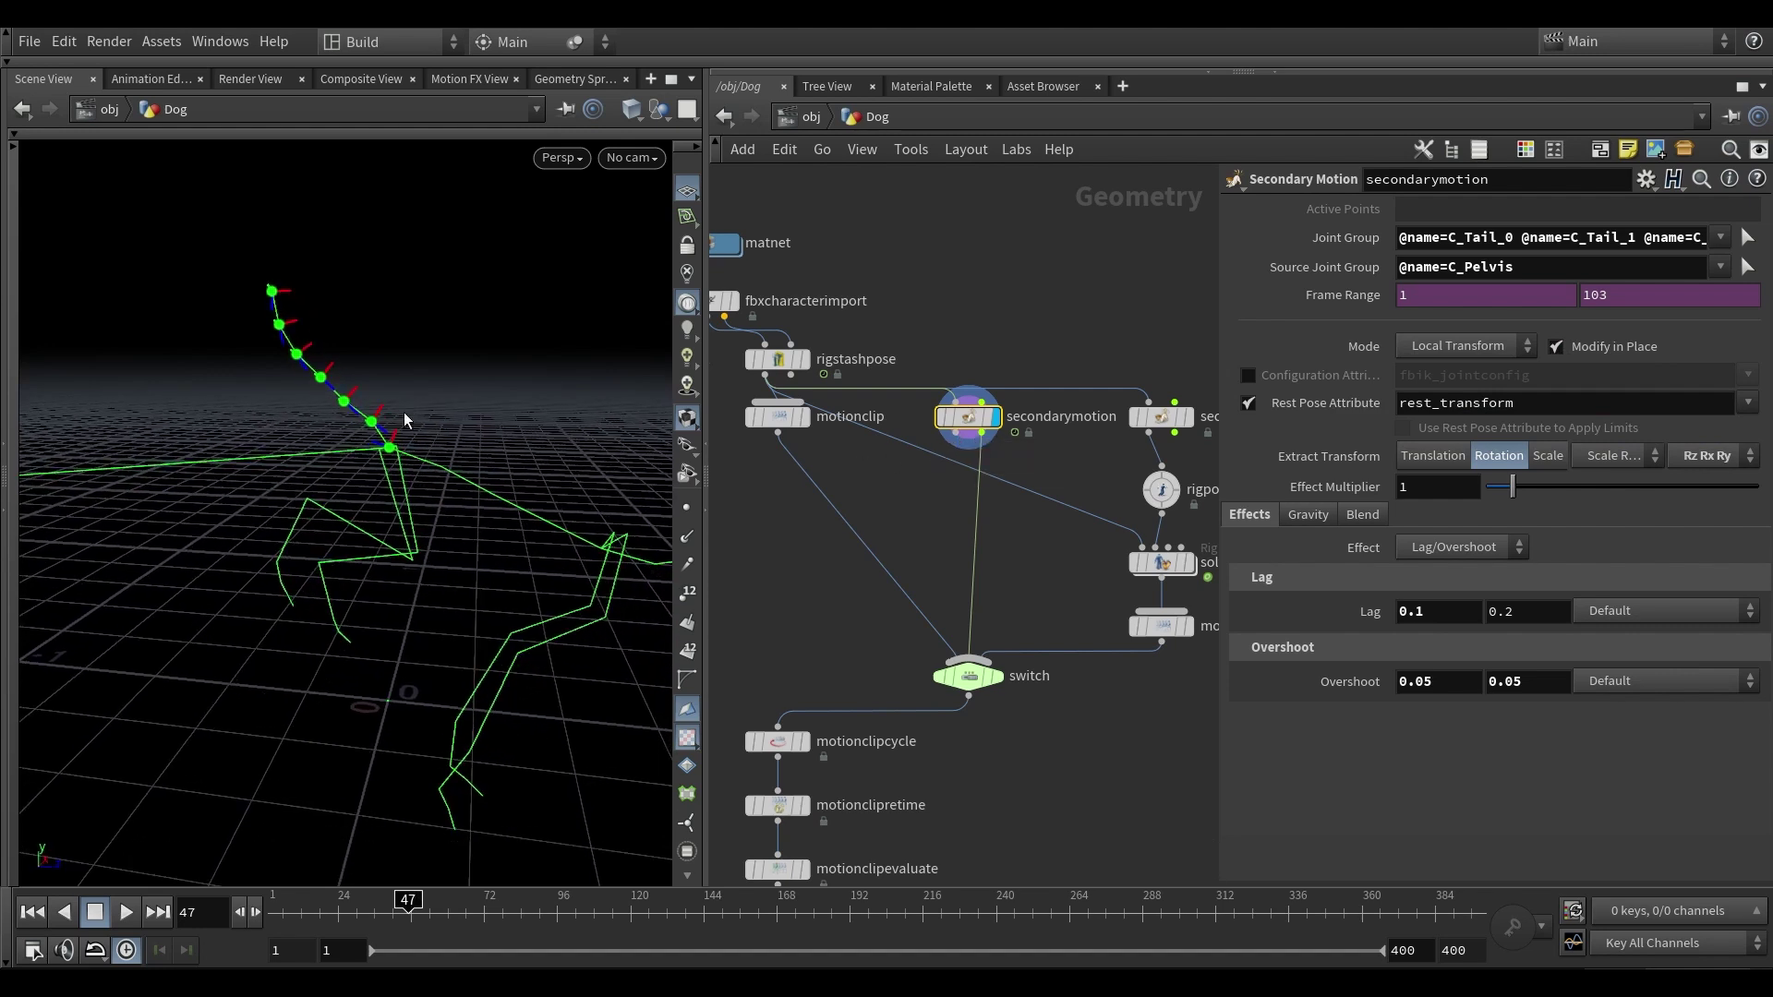
- Examine the secondarymotion node's connections in the network and compare them with the tail and pelvis joints in the viewport
mouse_move(1570, 348)
drag(436, 471, 393, 455)
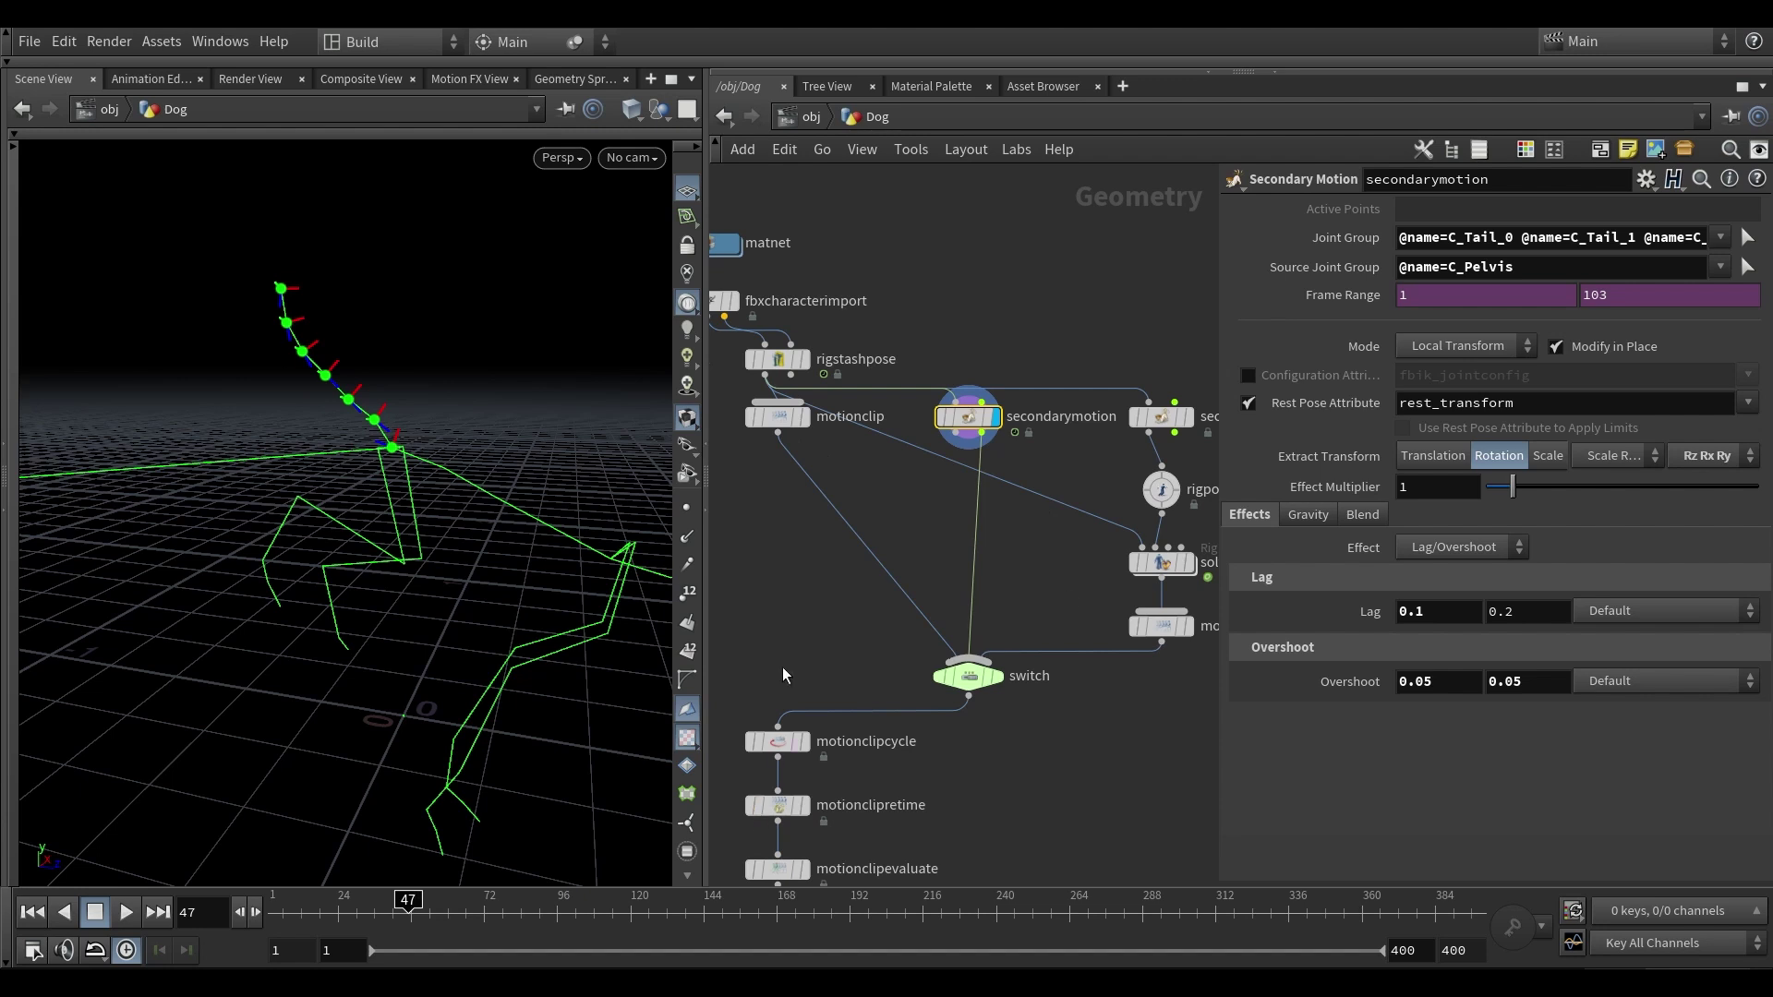
scroll(783, 667, down, 1)
middle_drag(783, 667, 830, 610)
scroll(980, 419, up, 2)
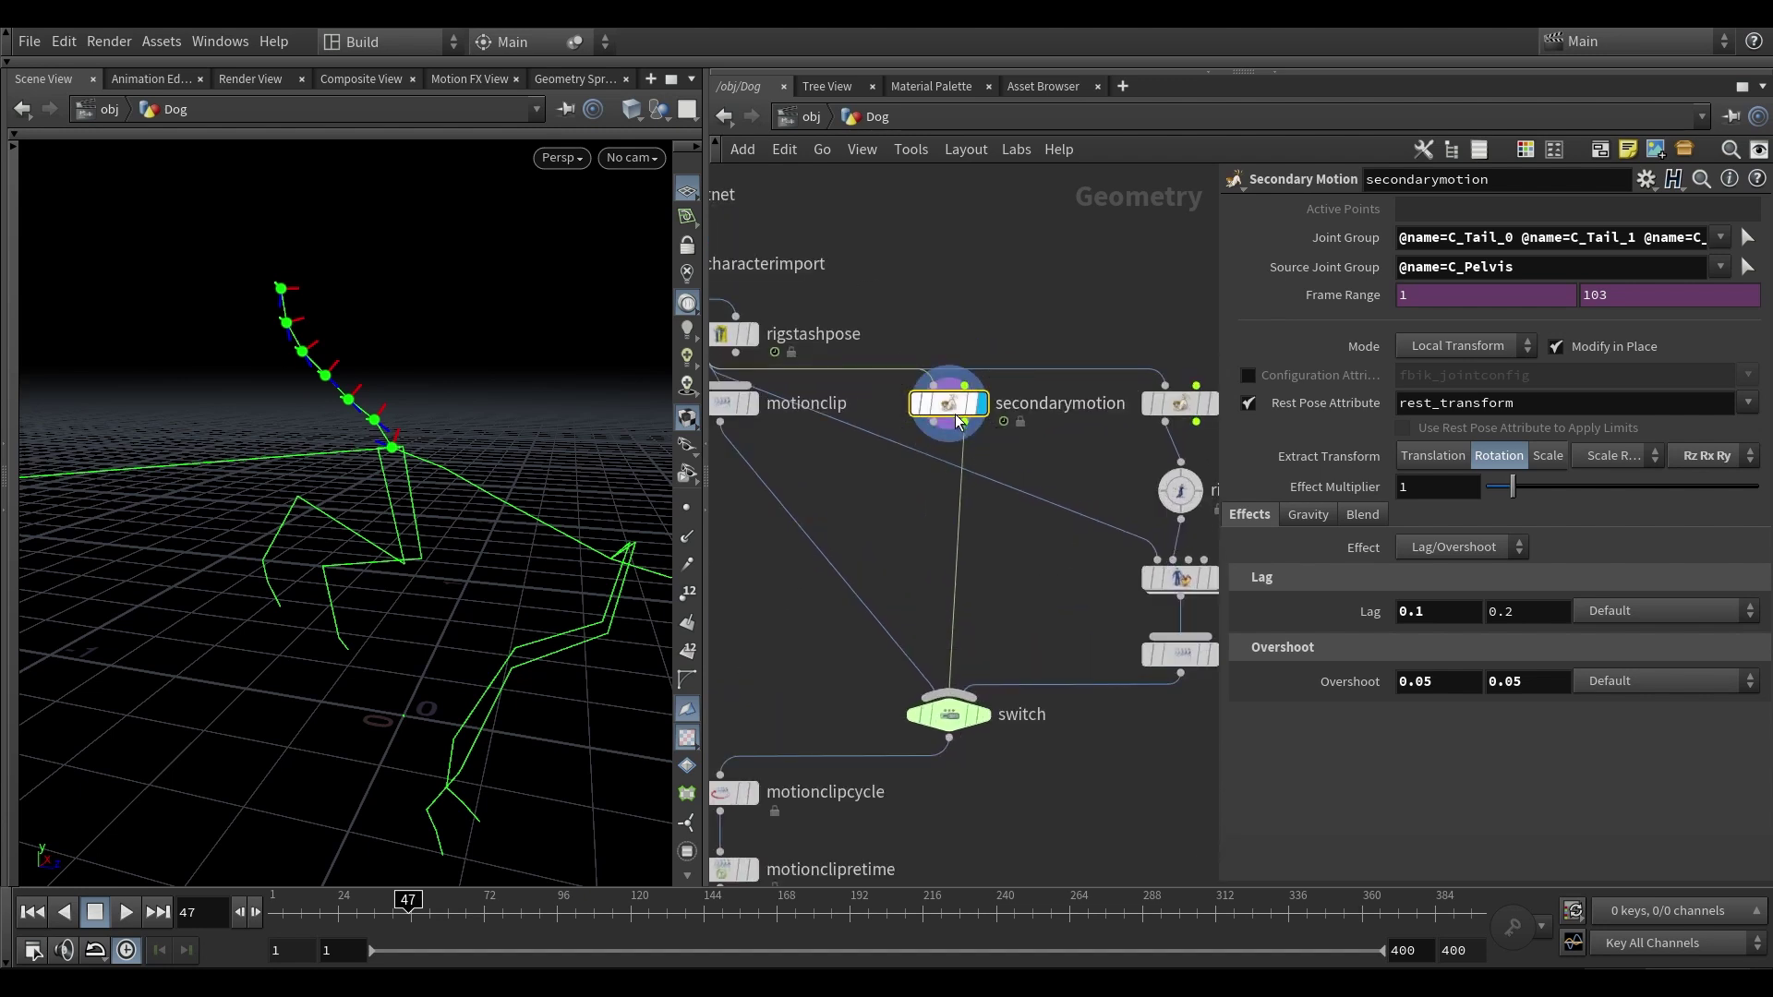
middle_drag(1033, 472, 1072, 494)
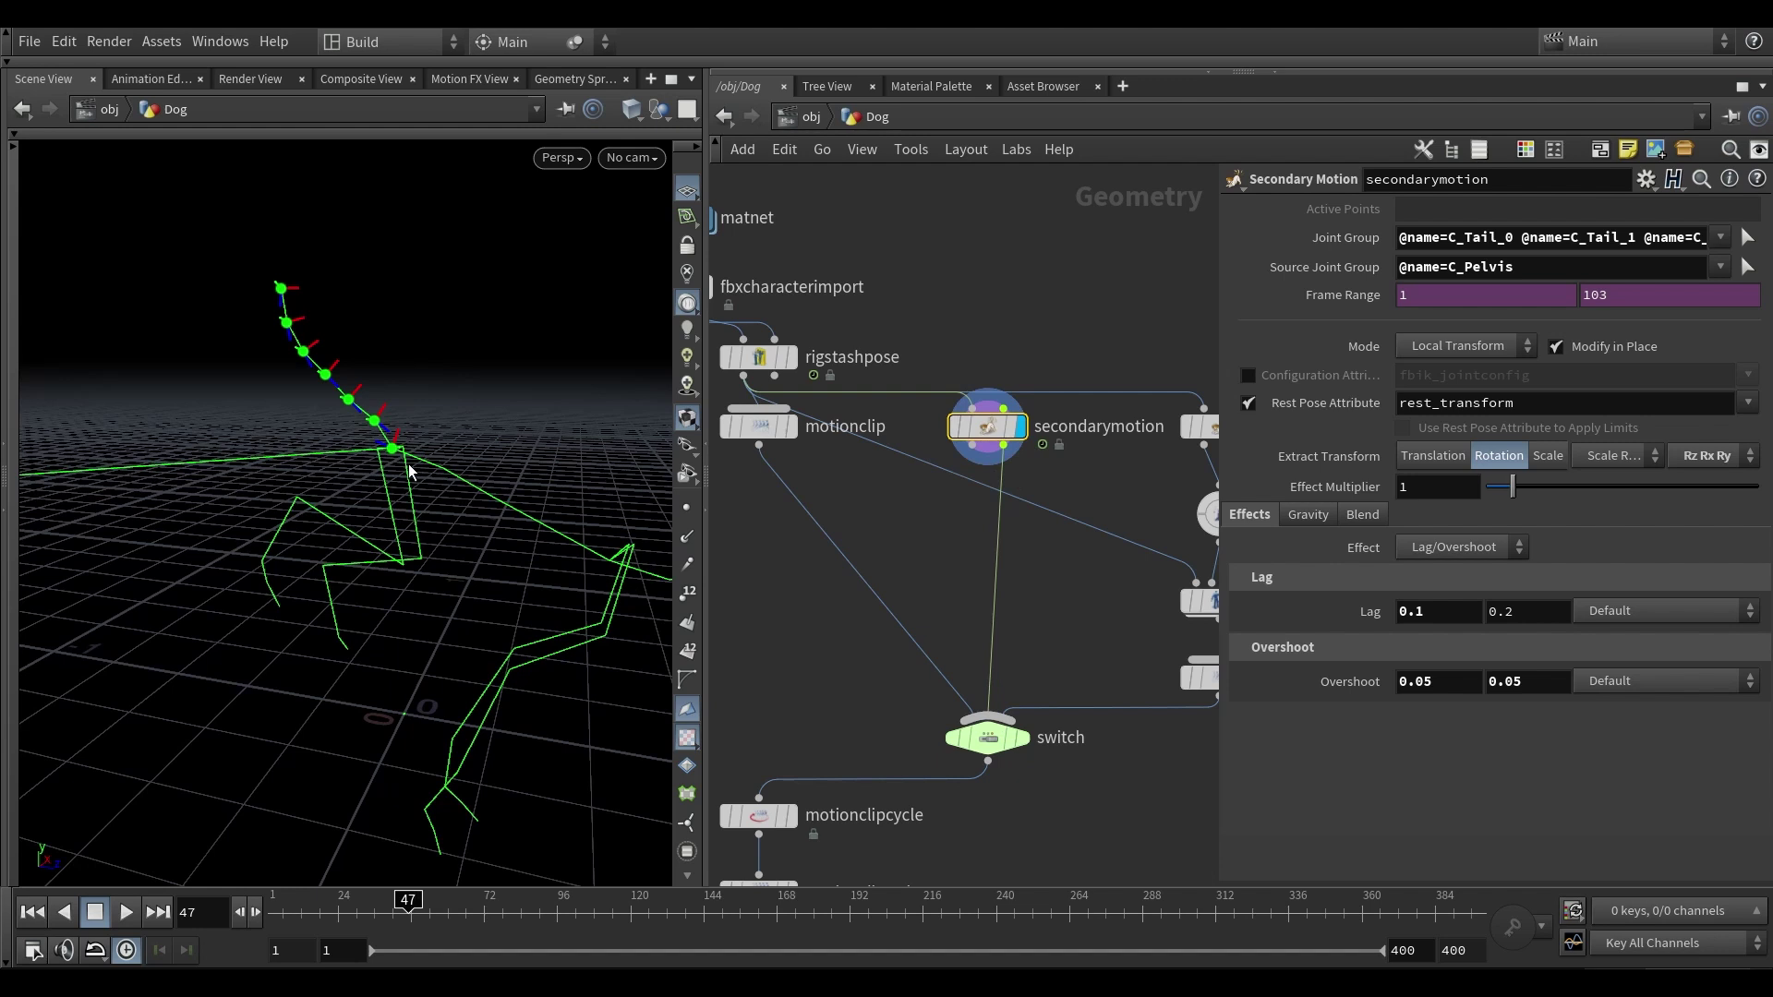
key(alt)
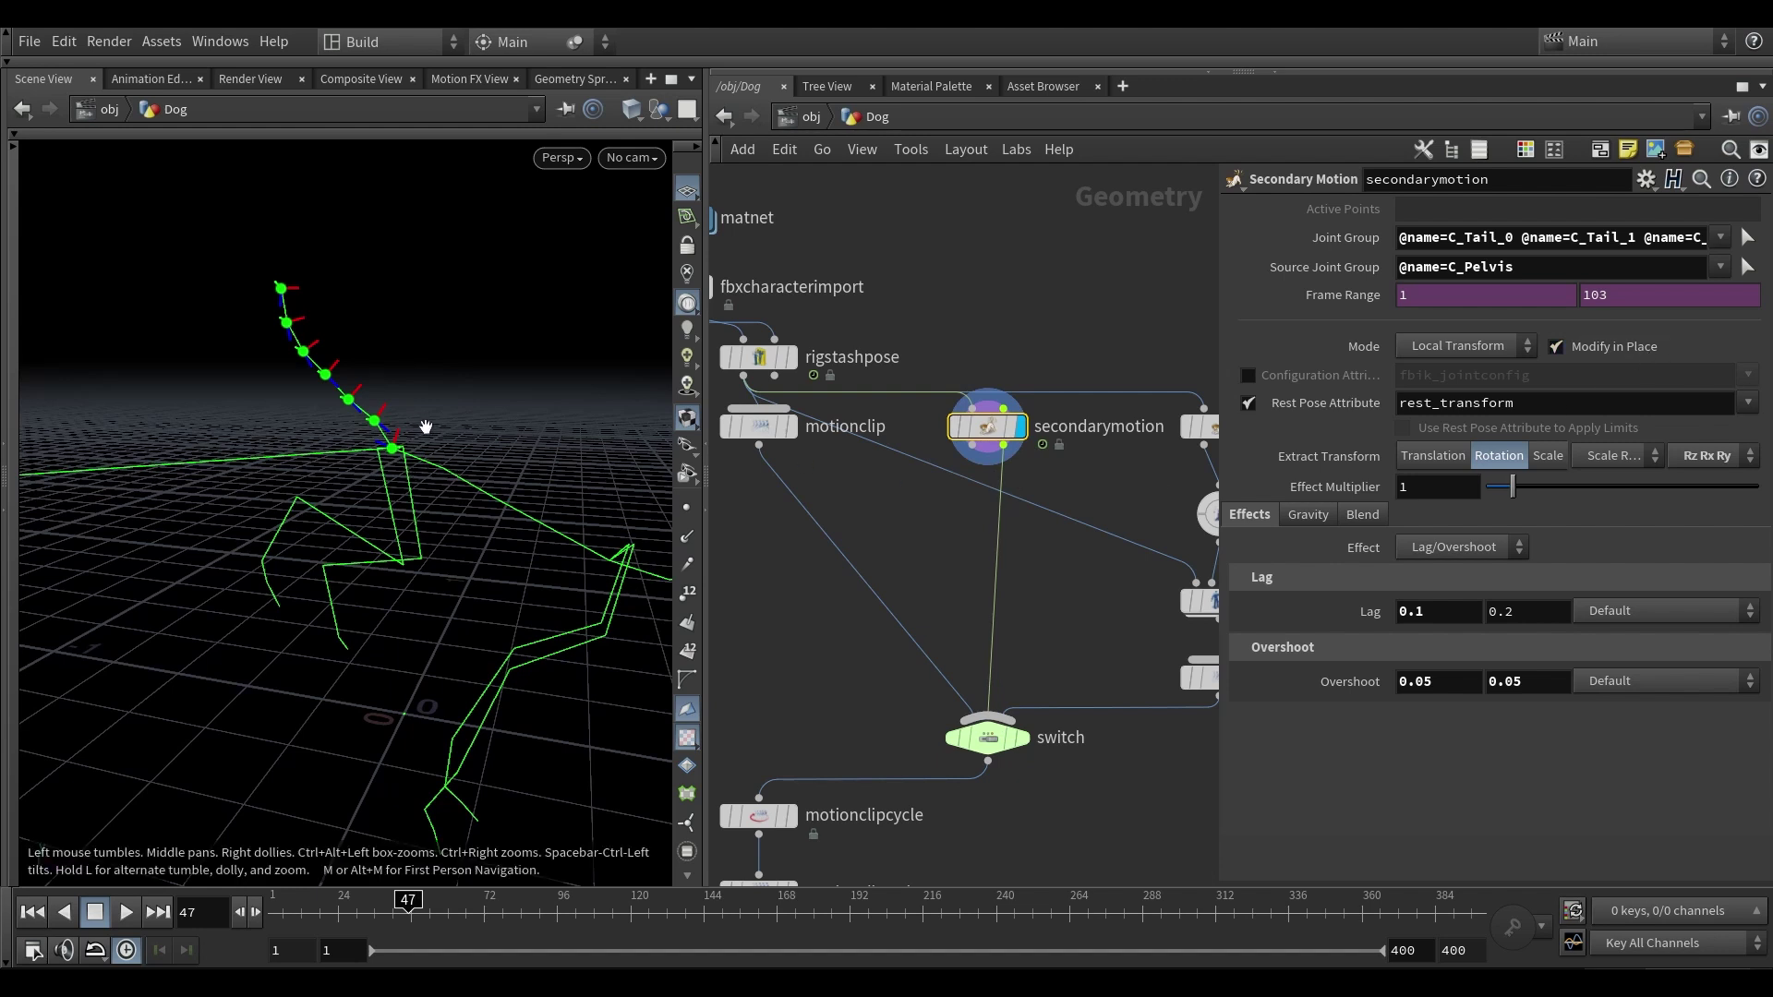
alt+drag(426, 427, 434, 423)
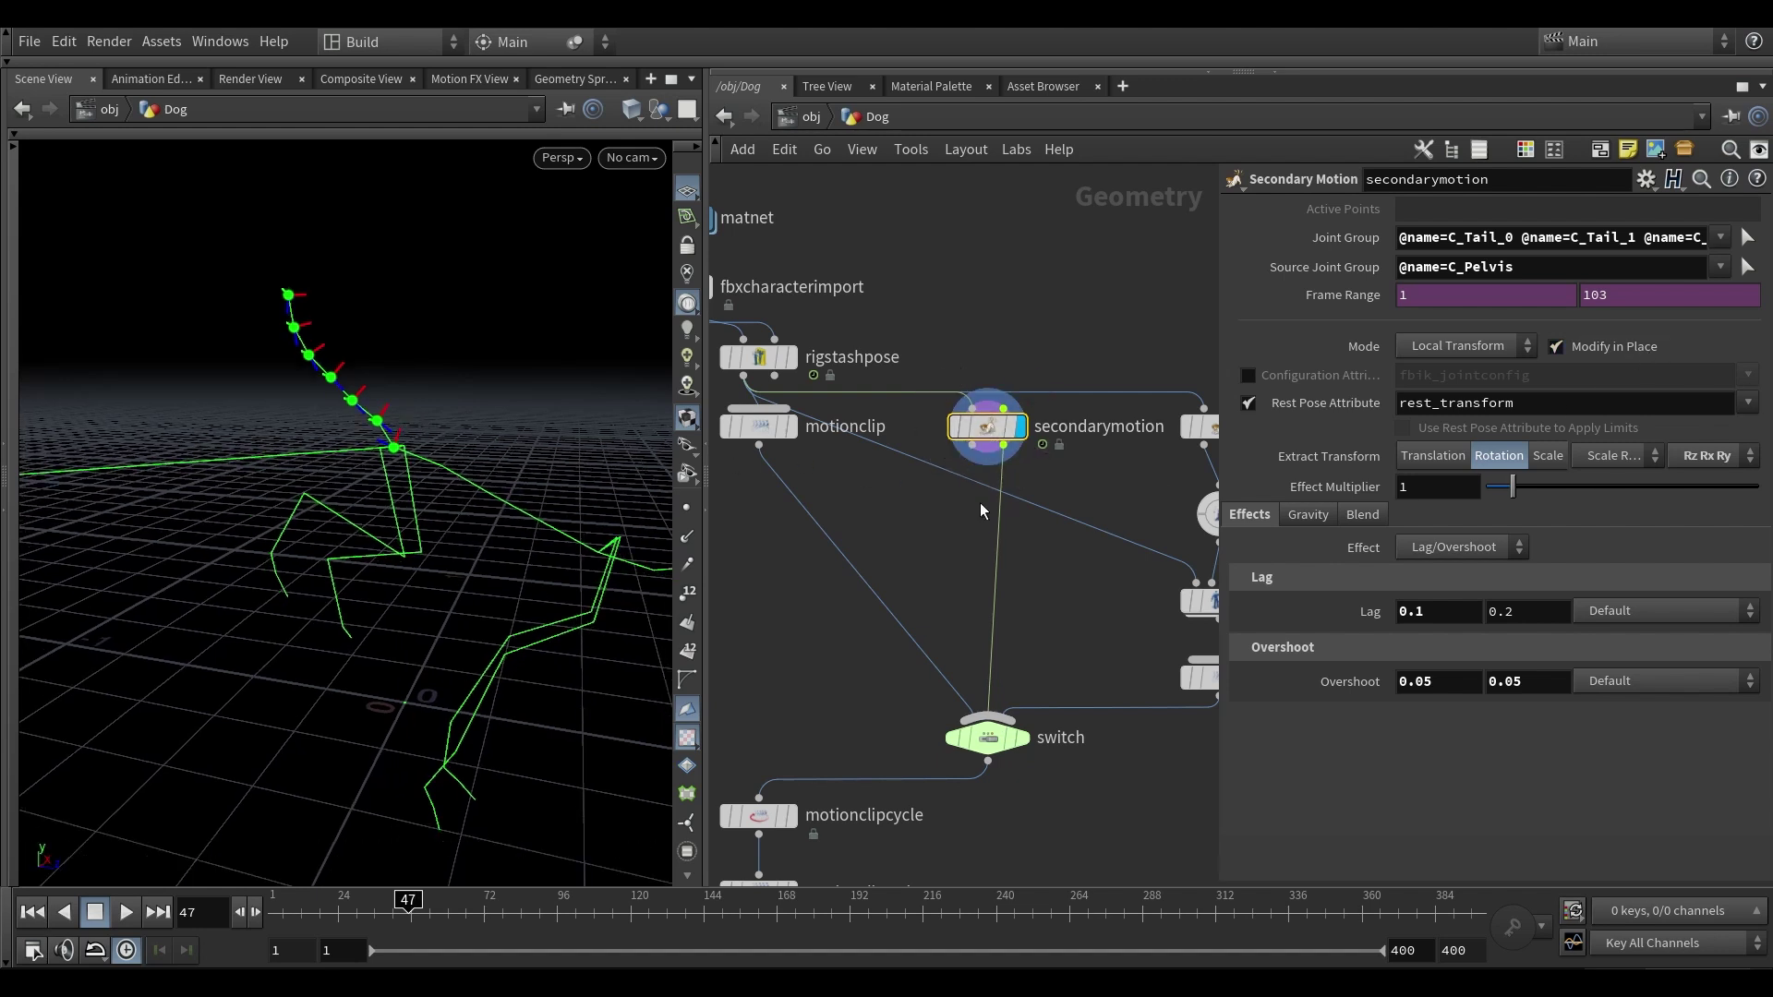
mouse_move(967, 441)
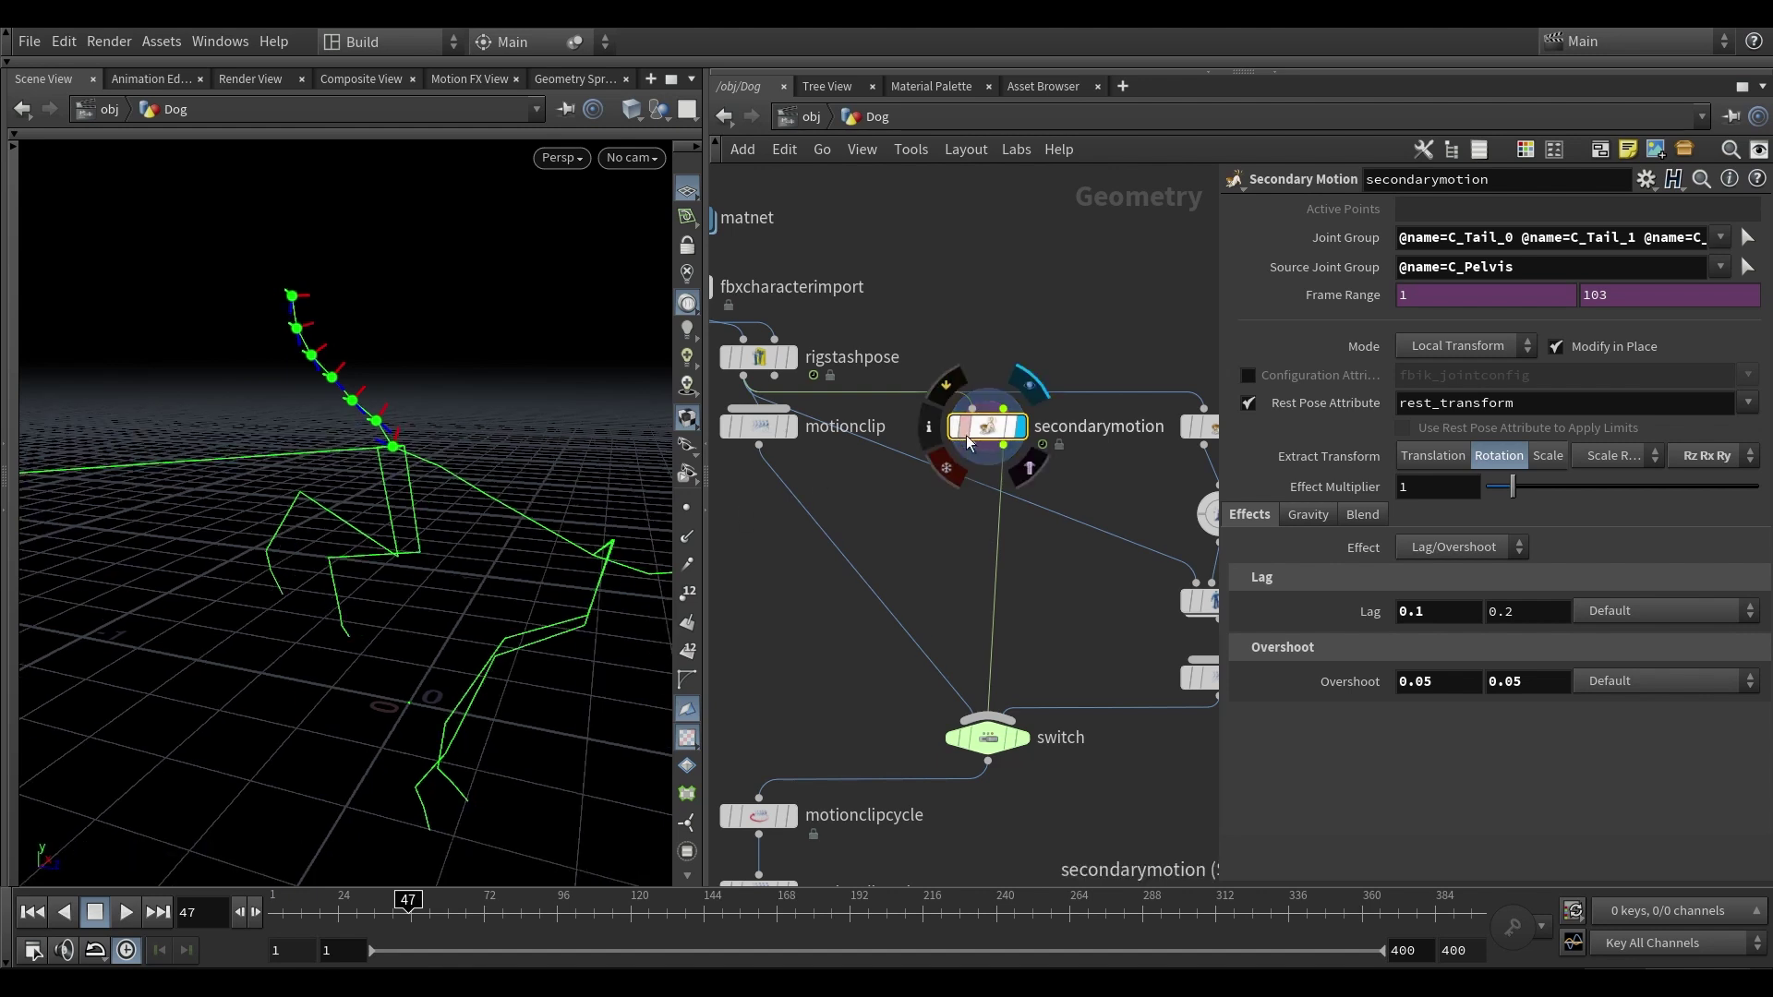
alt+middle_drag(430, 491, 422, 482)
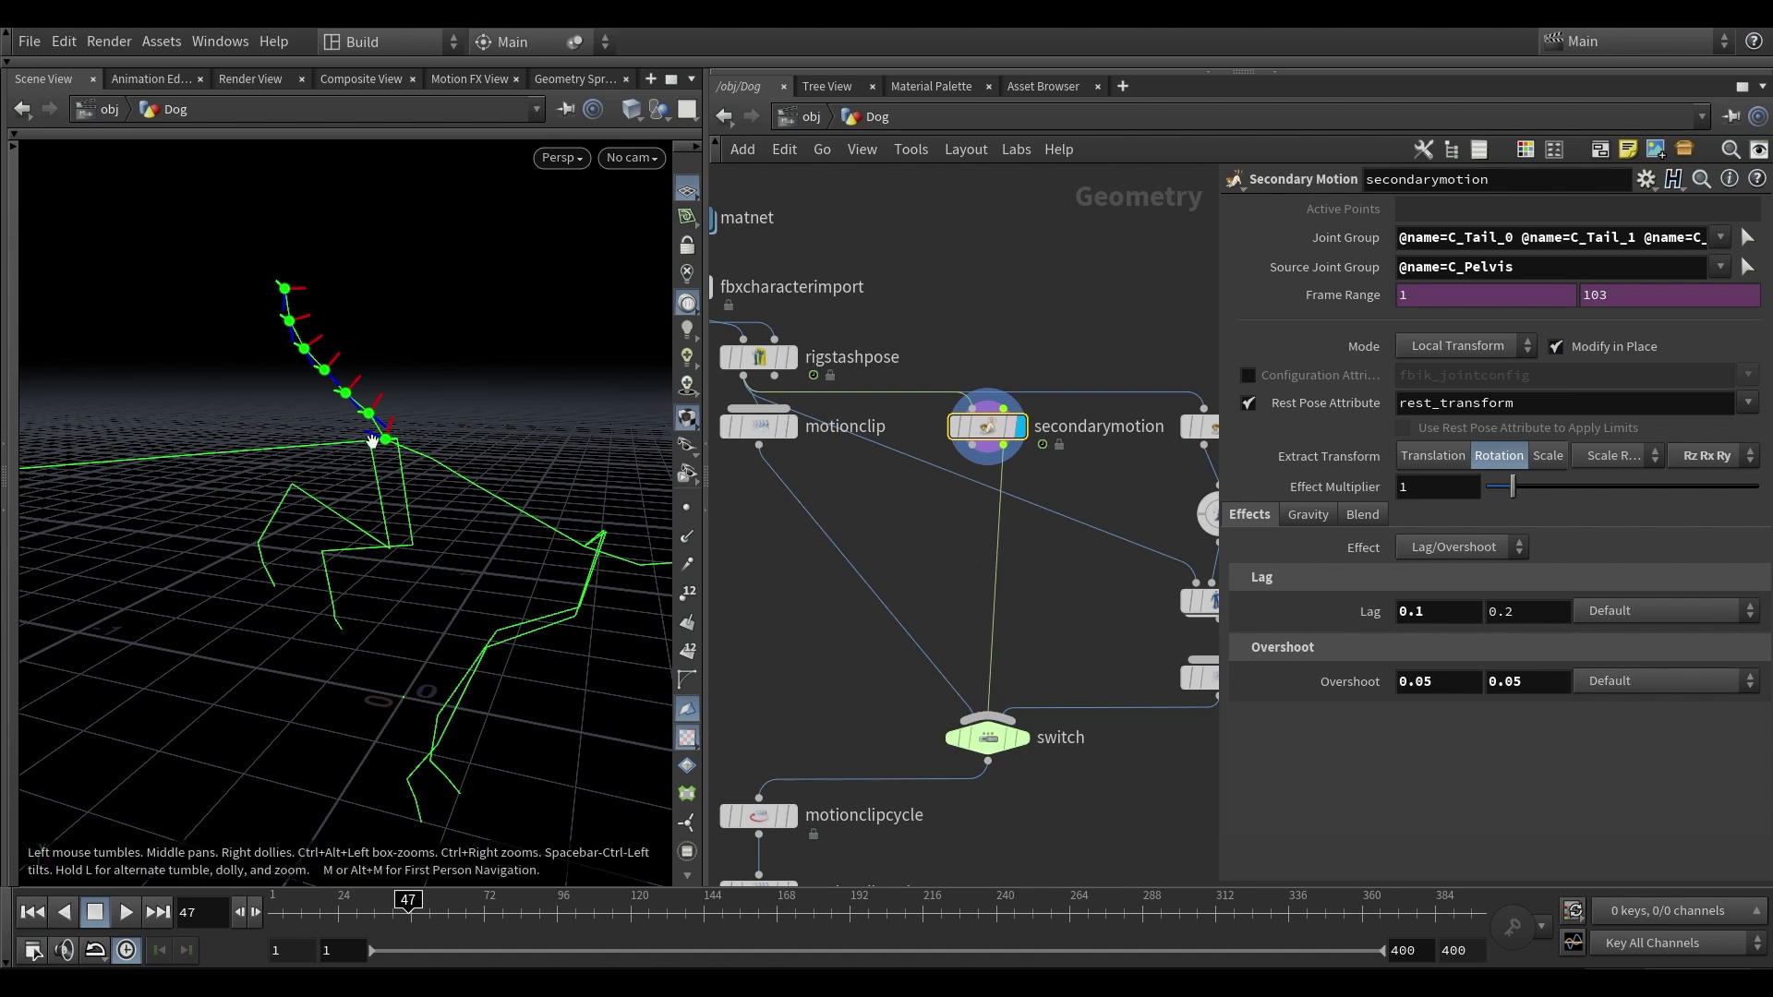
drag(385, 445, 394, 408)
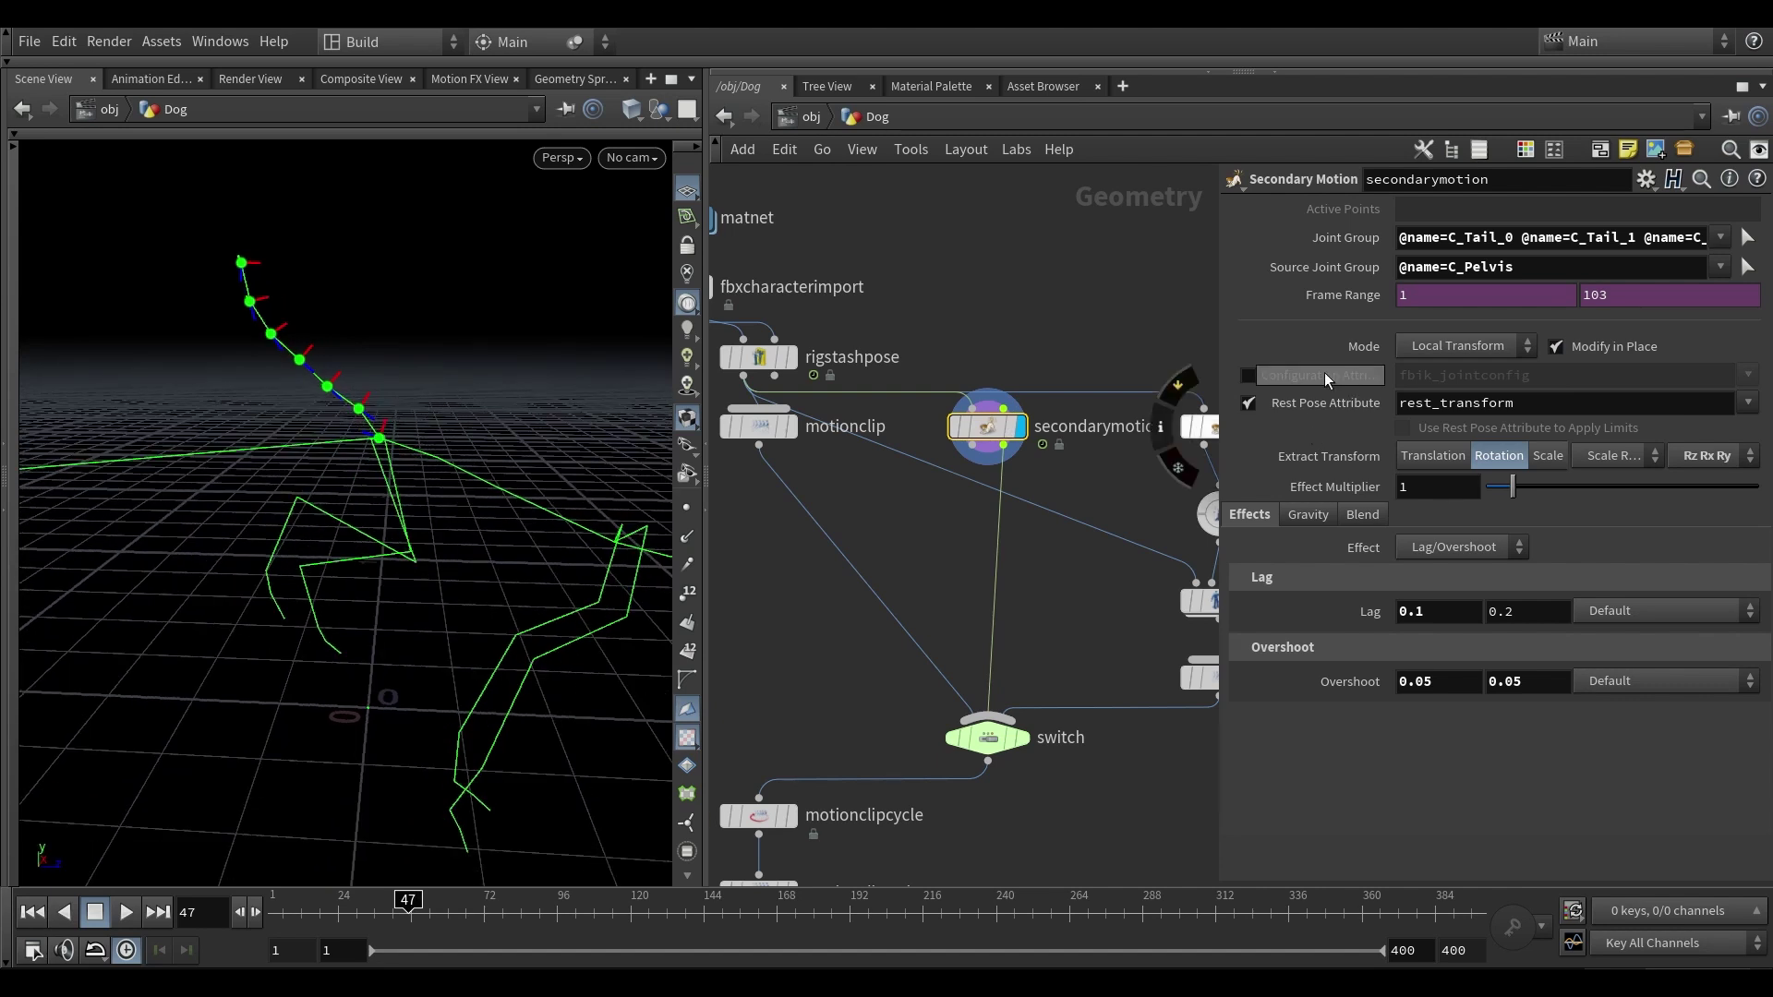
mouse_move(1324, 373)
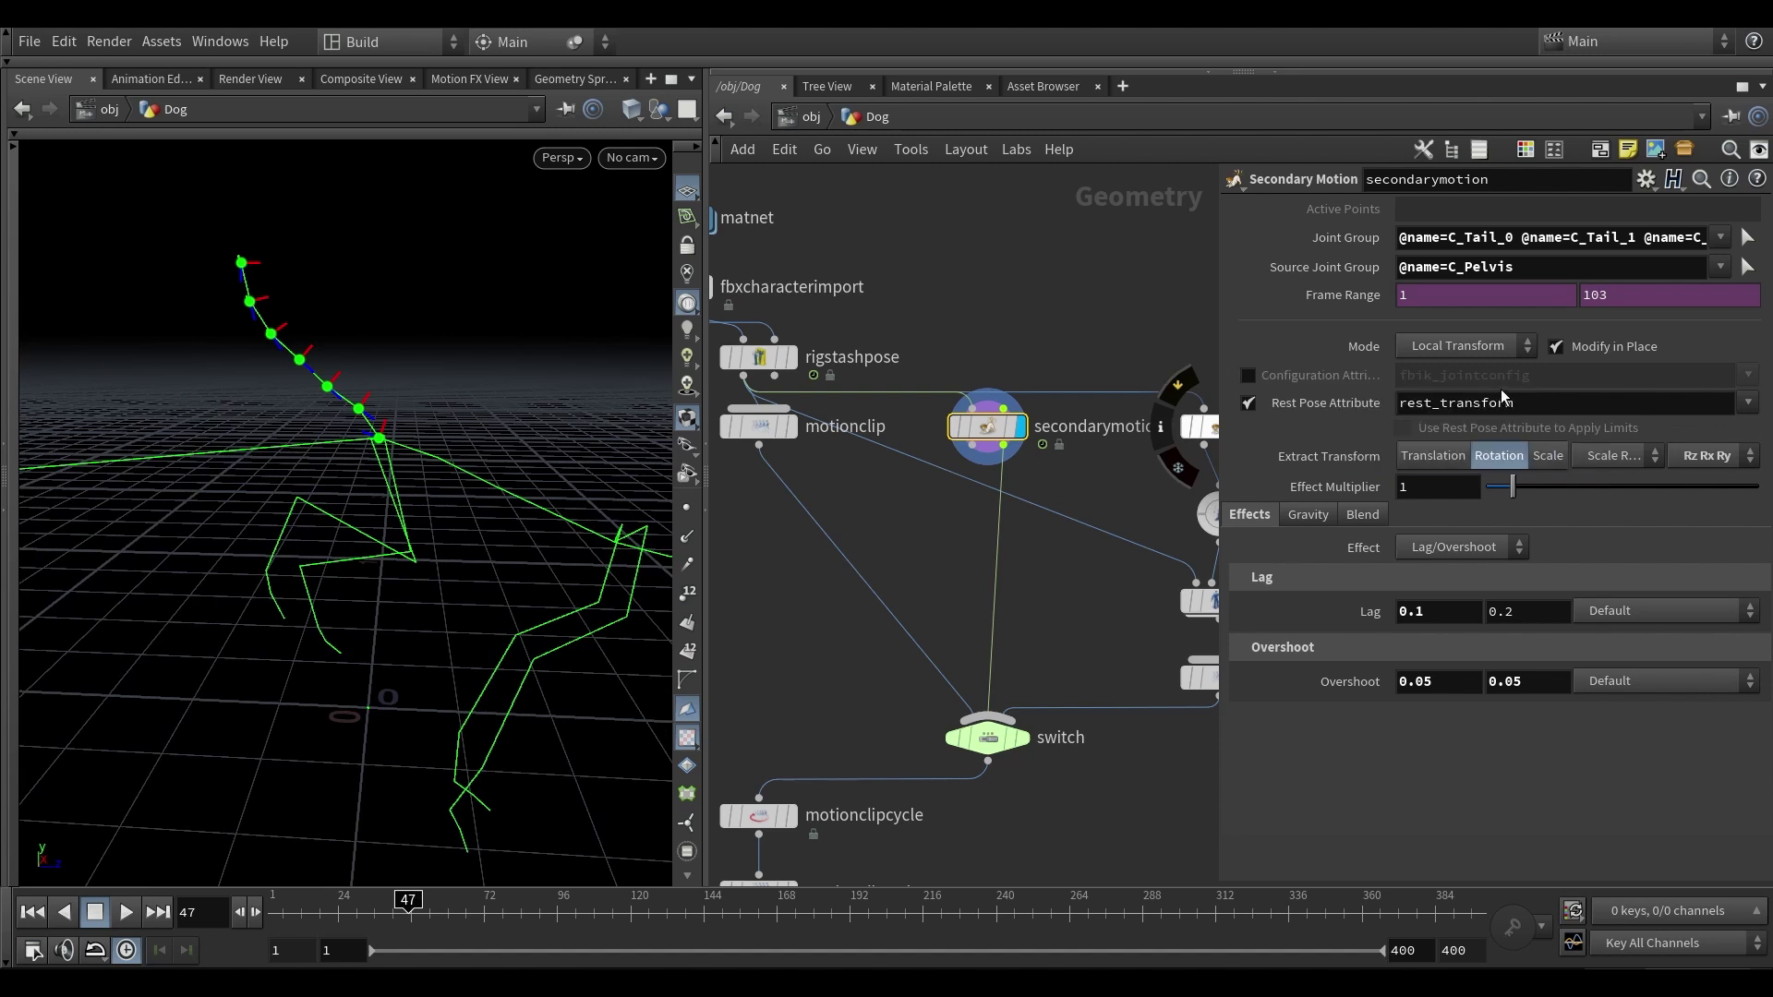
drag(375, 437, 367, 443)
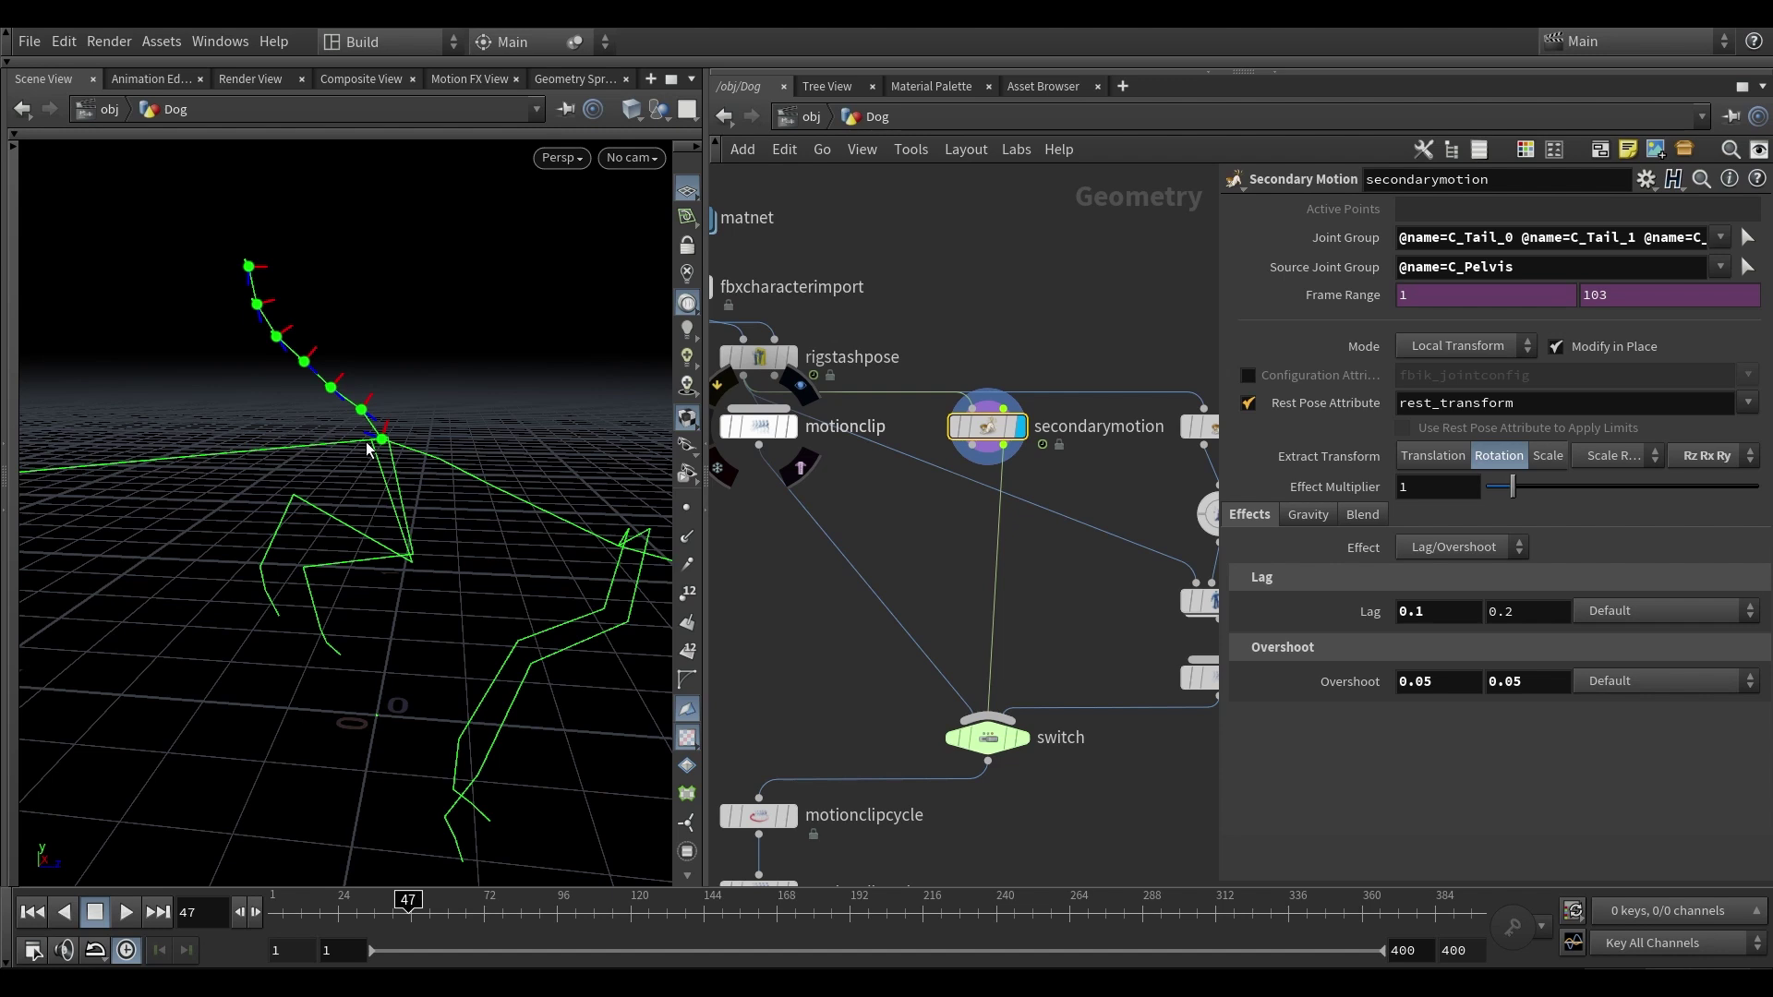
drag(367, 449, 374, 445)
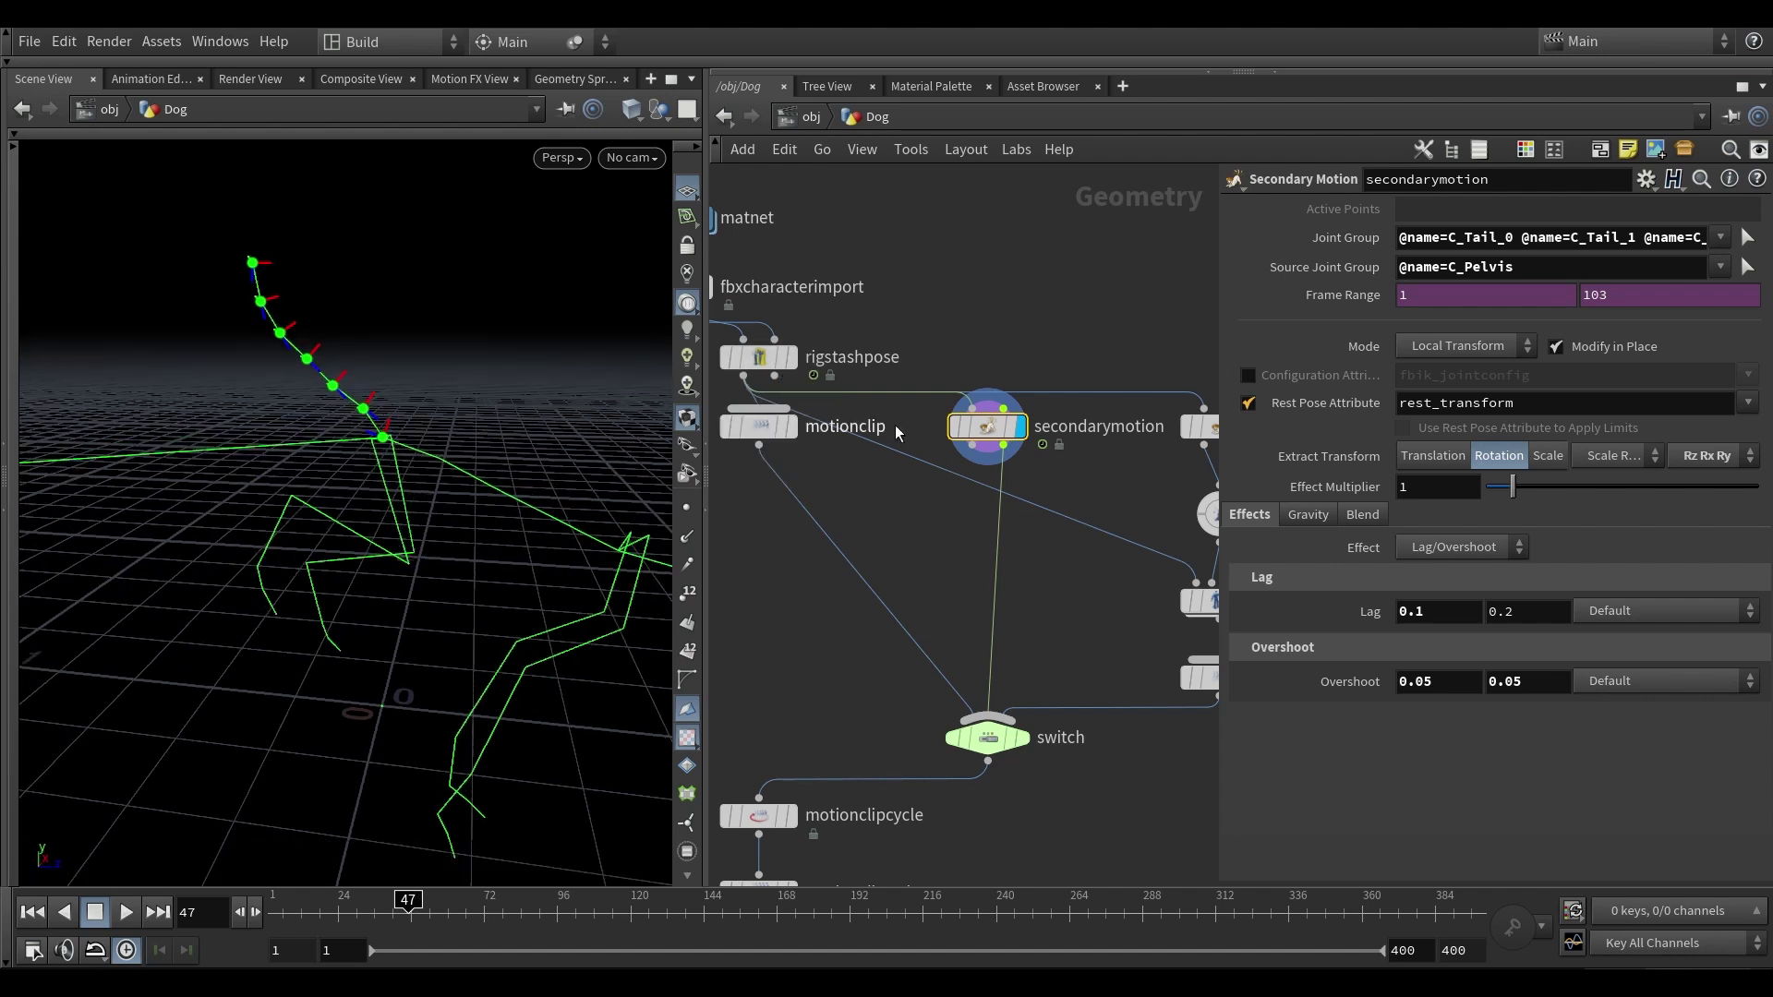
- Examine the secondarymotion node and the tail joints from several angles at frames 47 and 41
scroll(895, 429, down, 3)
scroll(834, 416, up, 5)
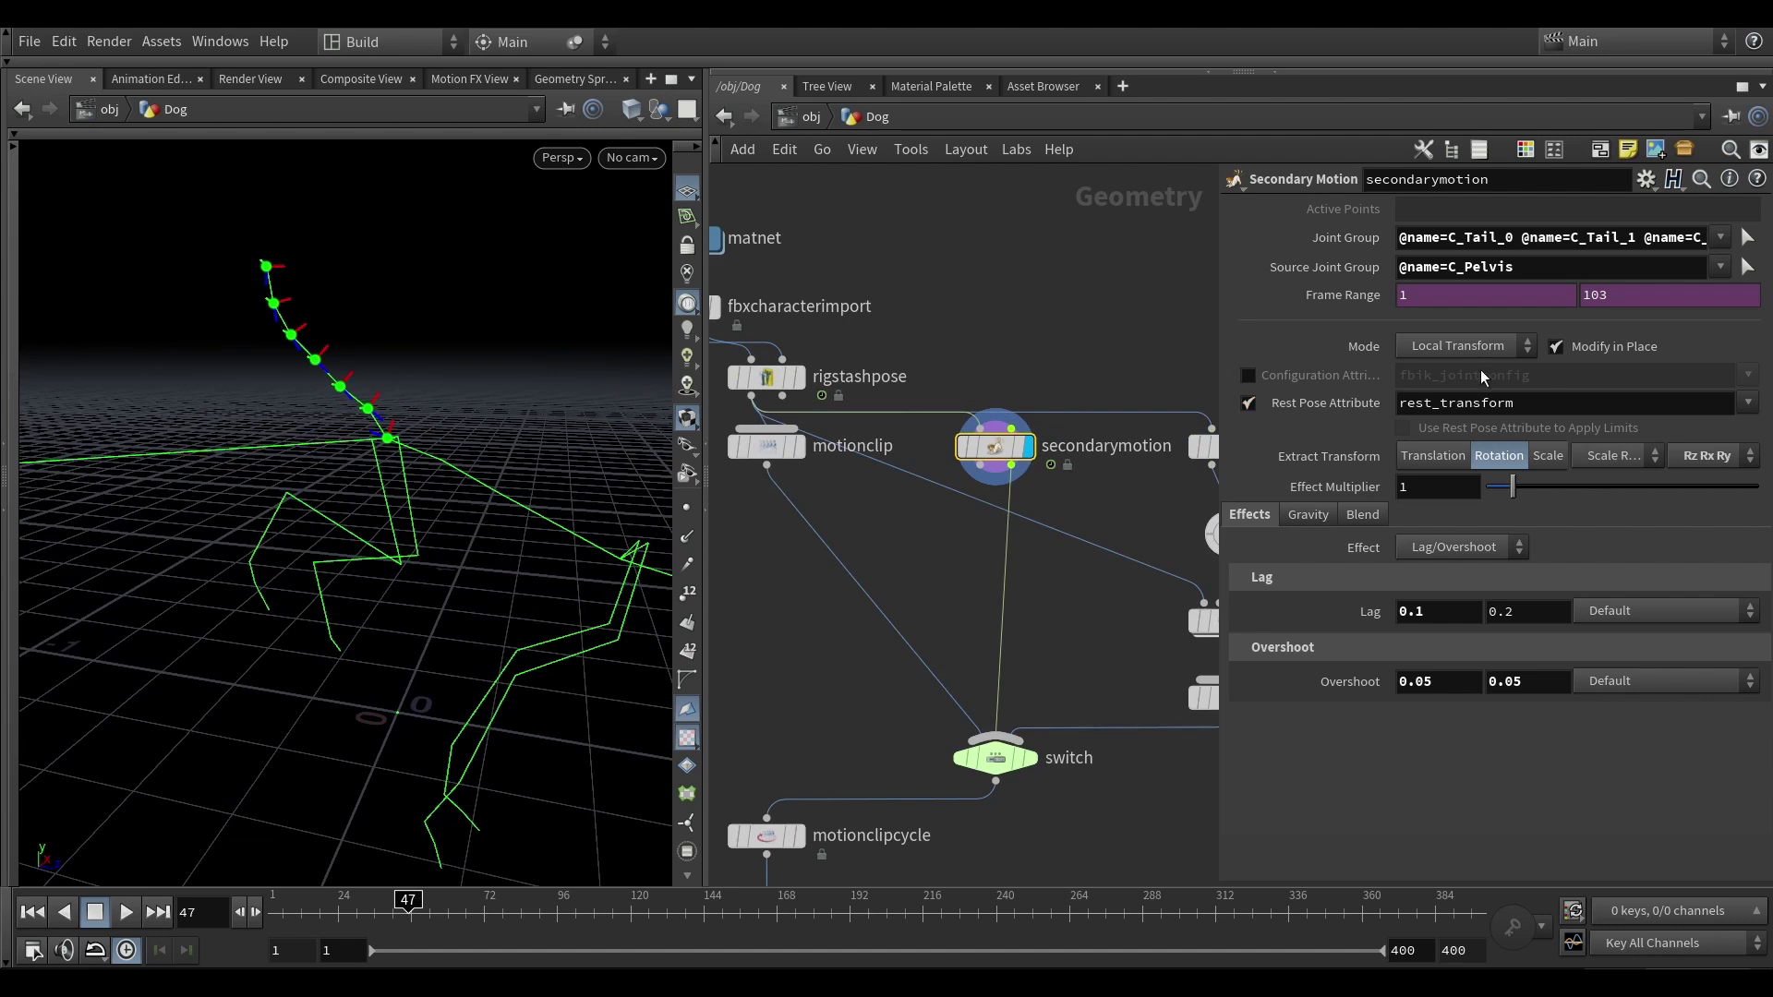
alt+drag(362, 428, 431, 436)
scroll(388, 392, up, 1)
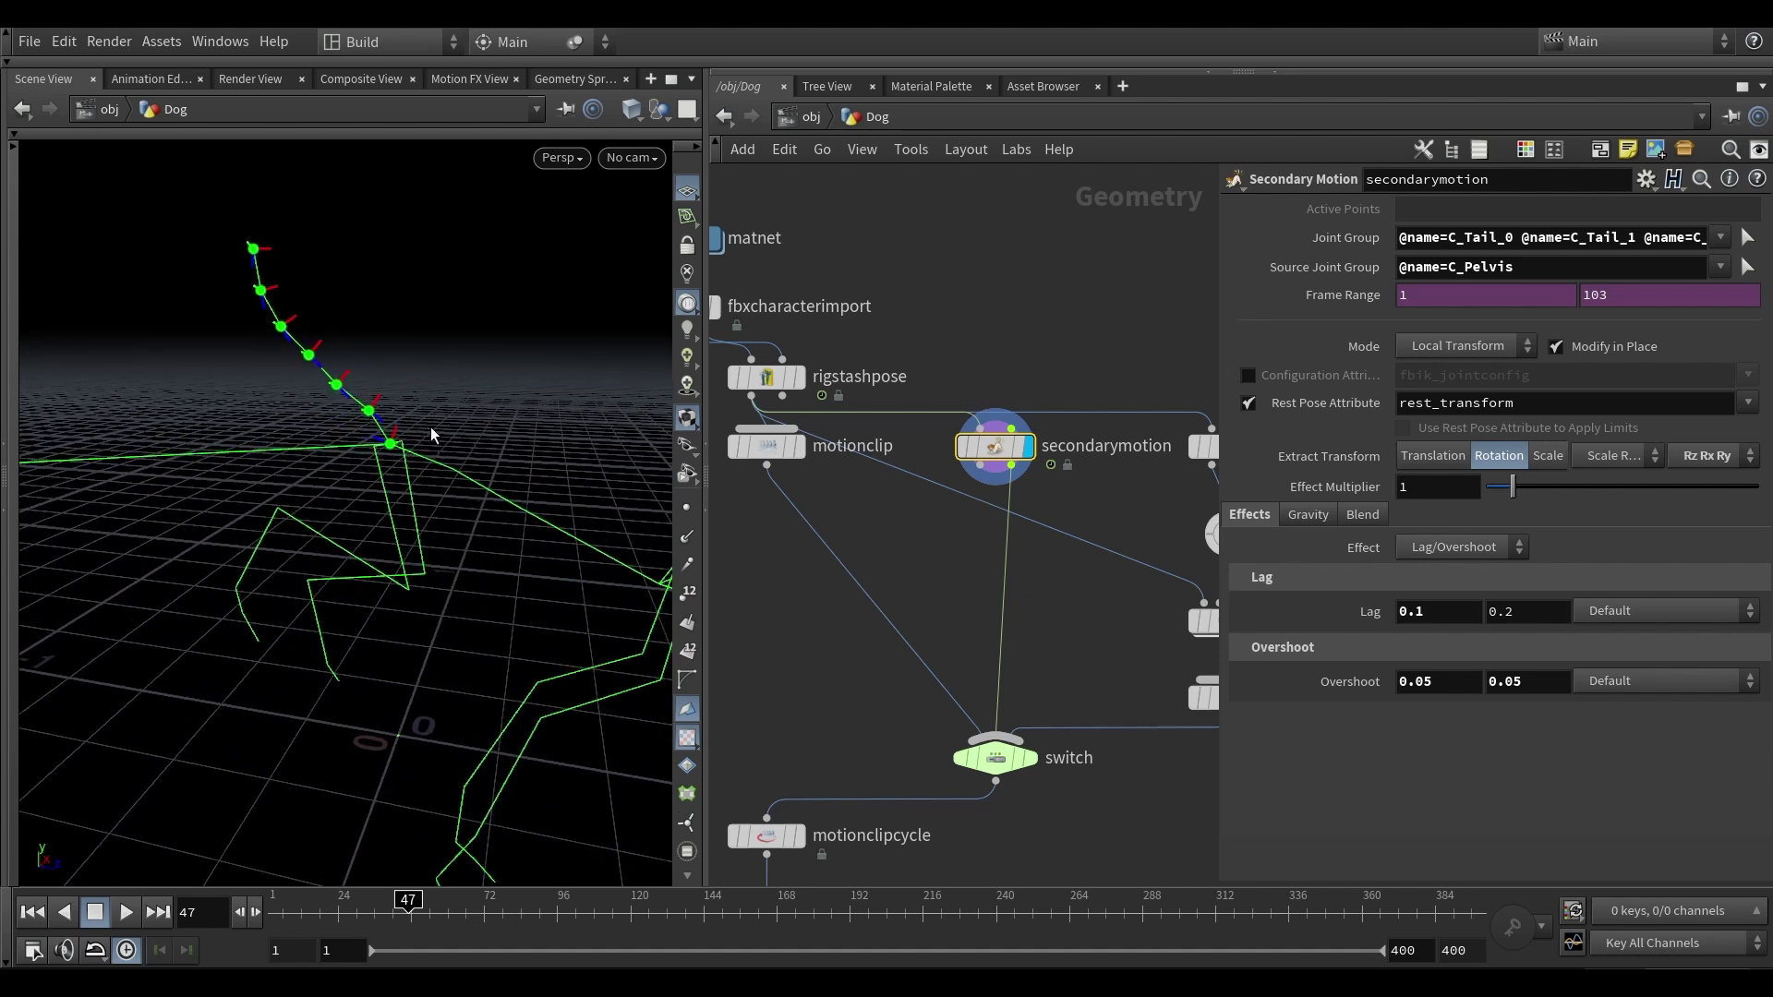
alt+drag(430, 426, 402, 423)
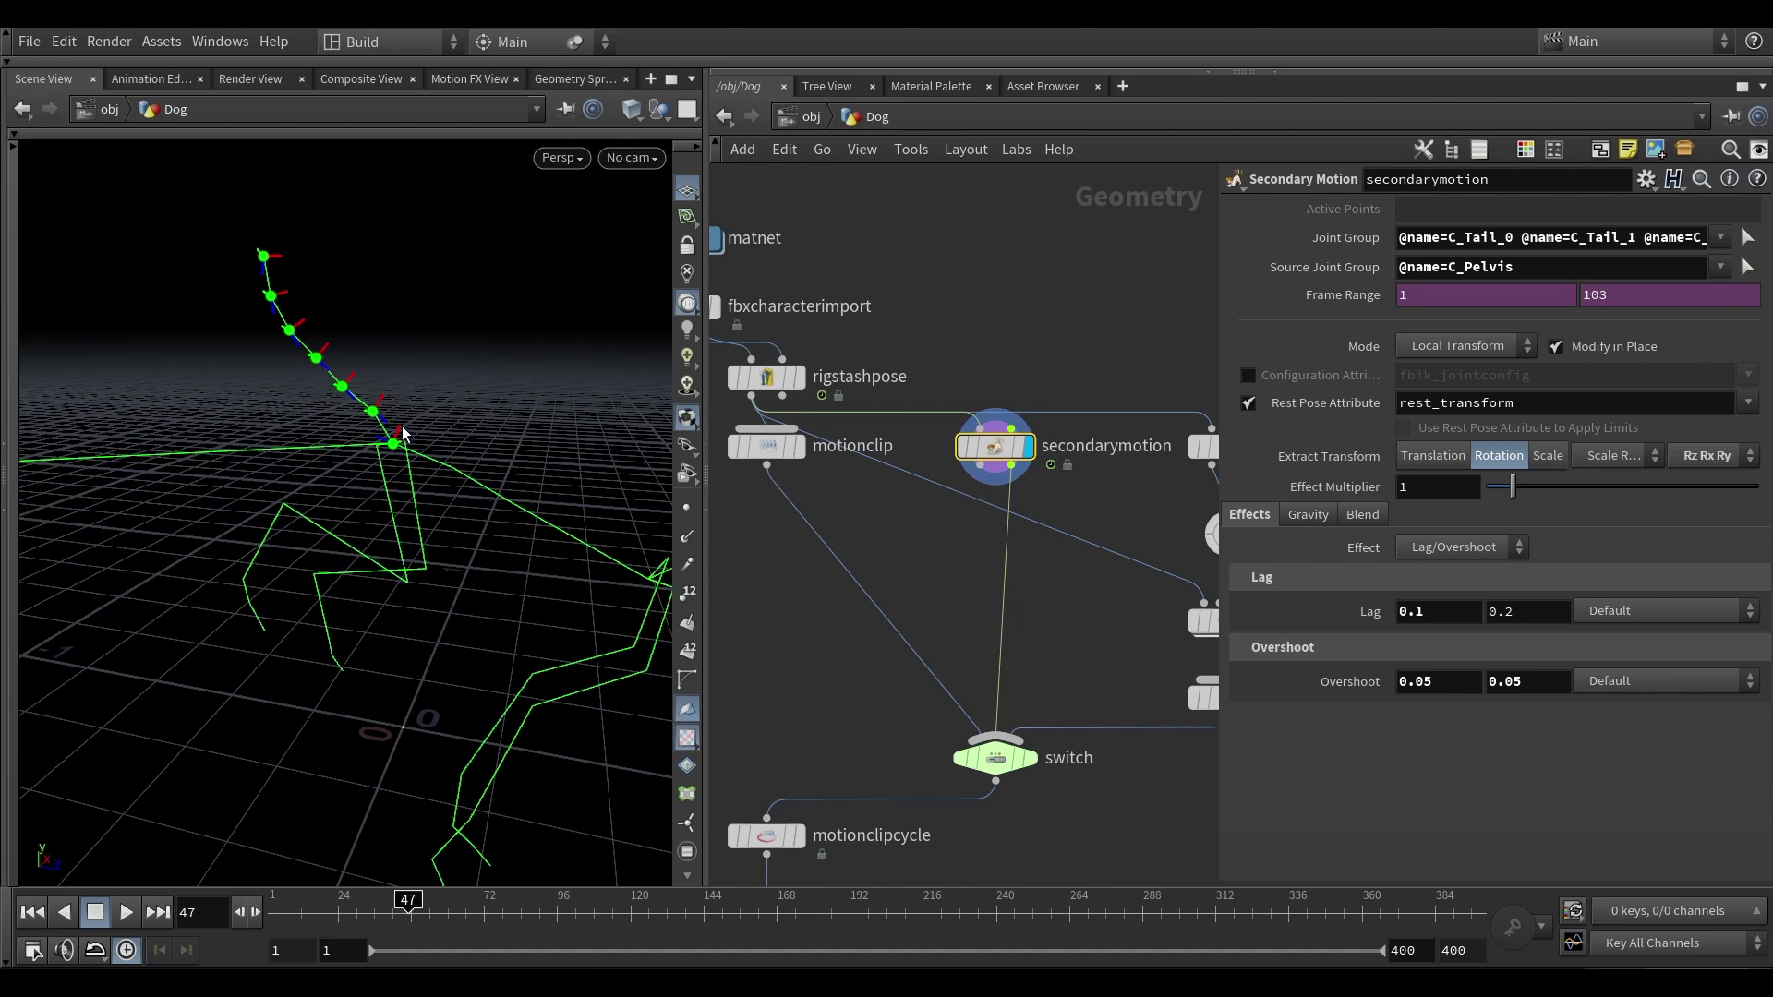
alt+drag(402, 425, 416, 458)
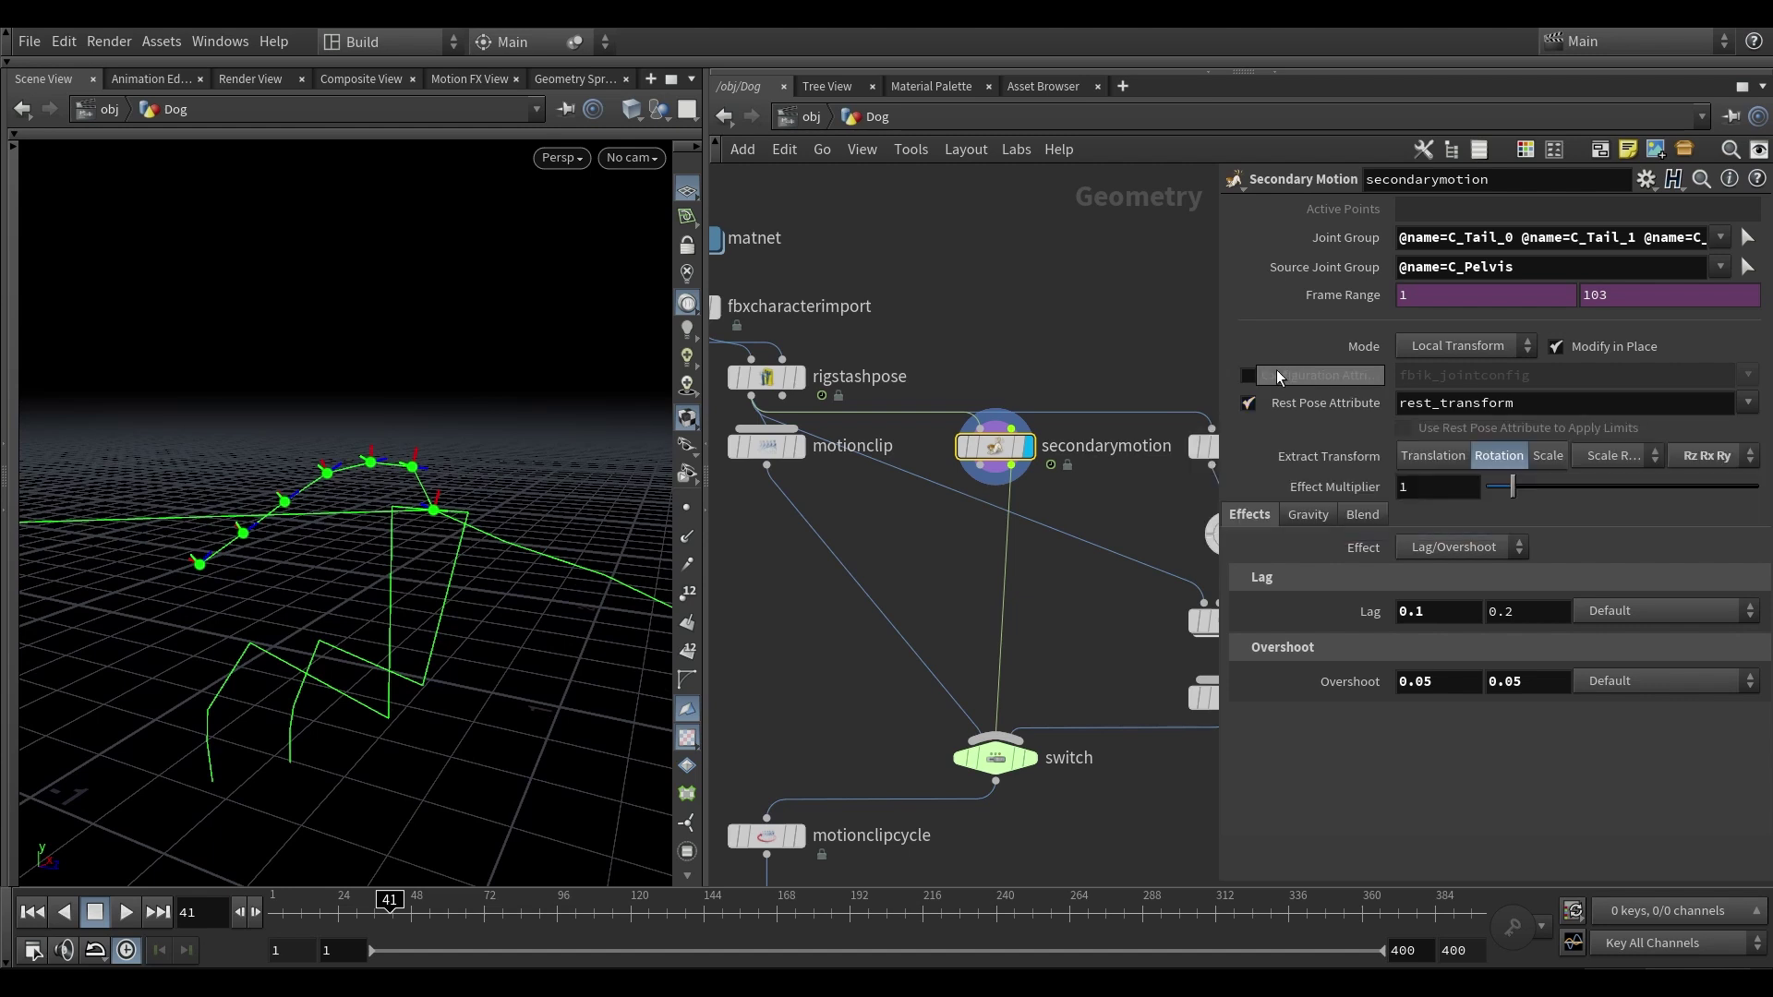
- Enable the Configuration Attribute on the secondarymotion node briefly and disable it again
click(1248, 376)
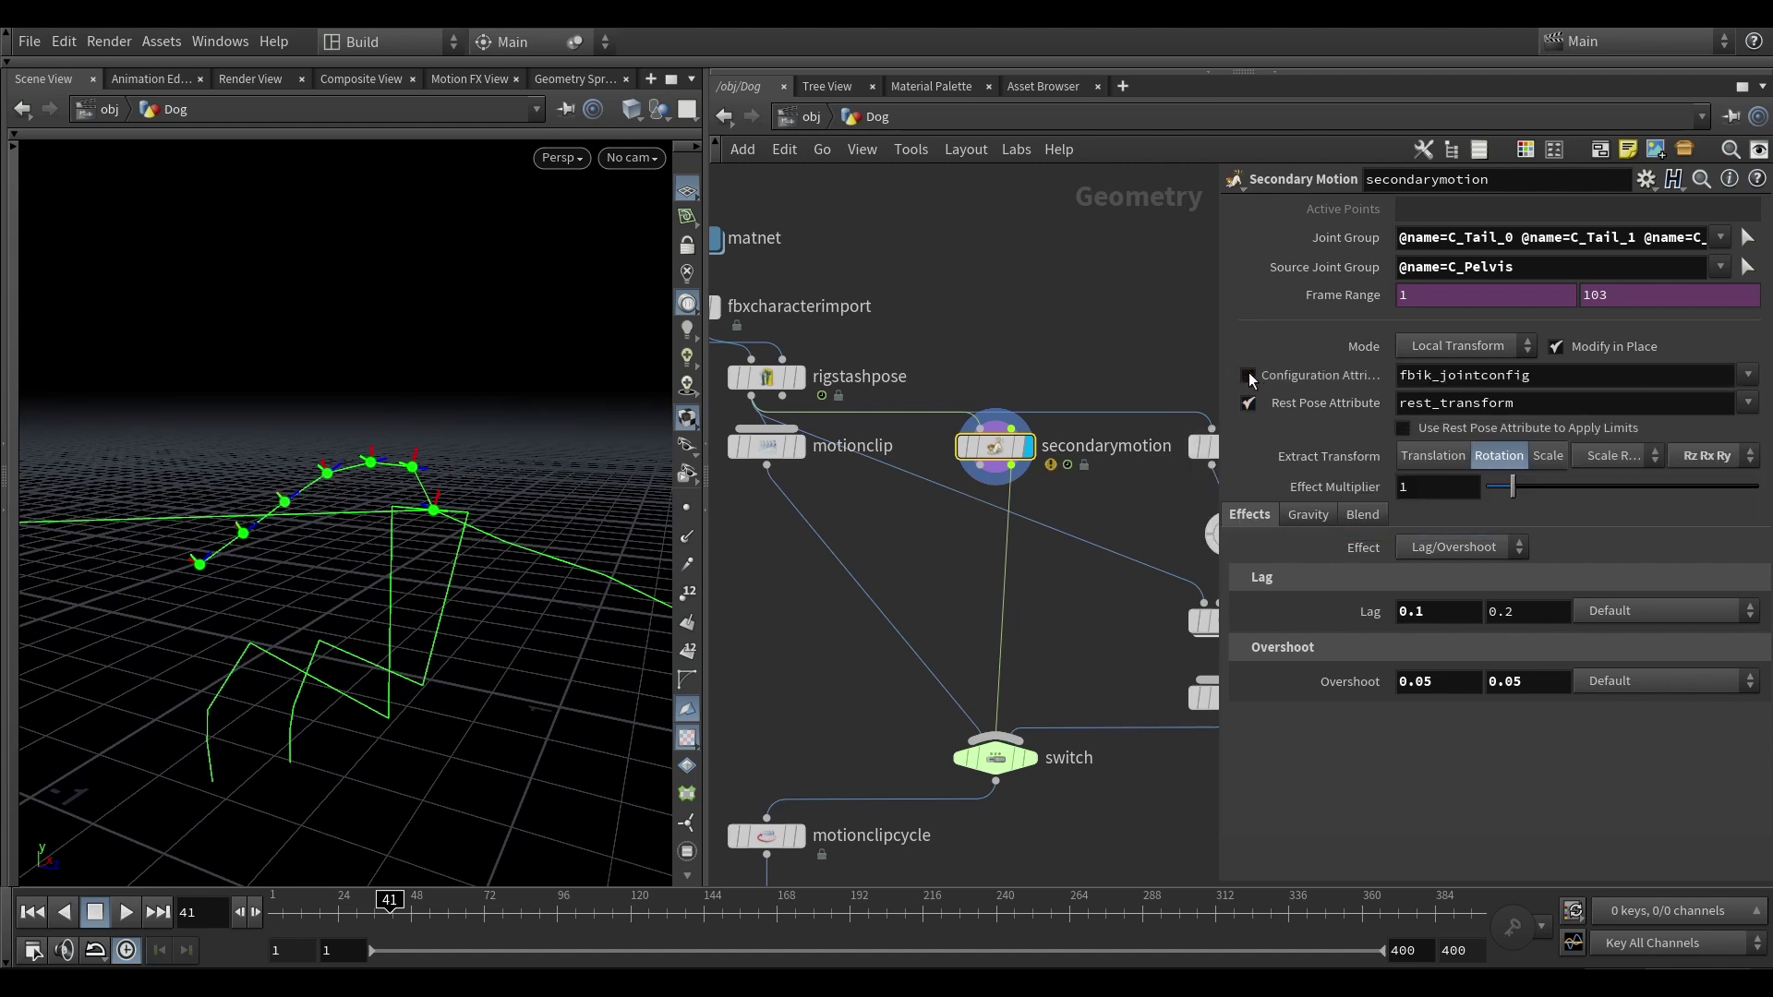
click(1248, 376)
drag(397, 519, 486, 484)
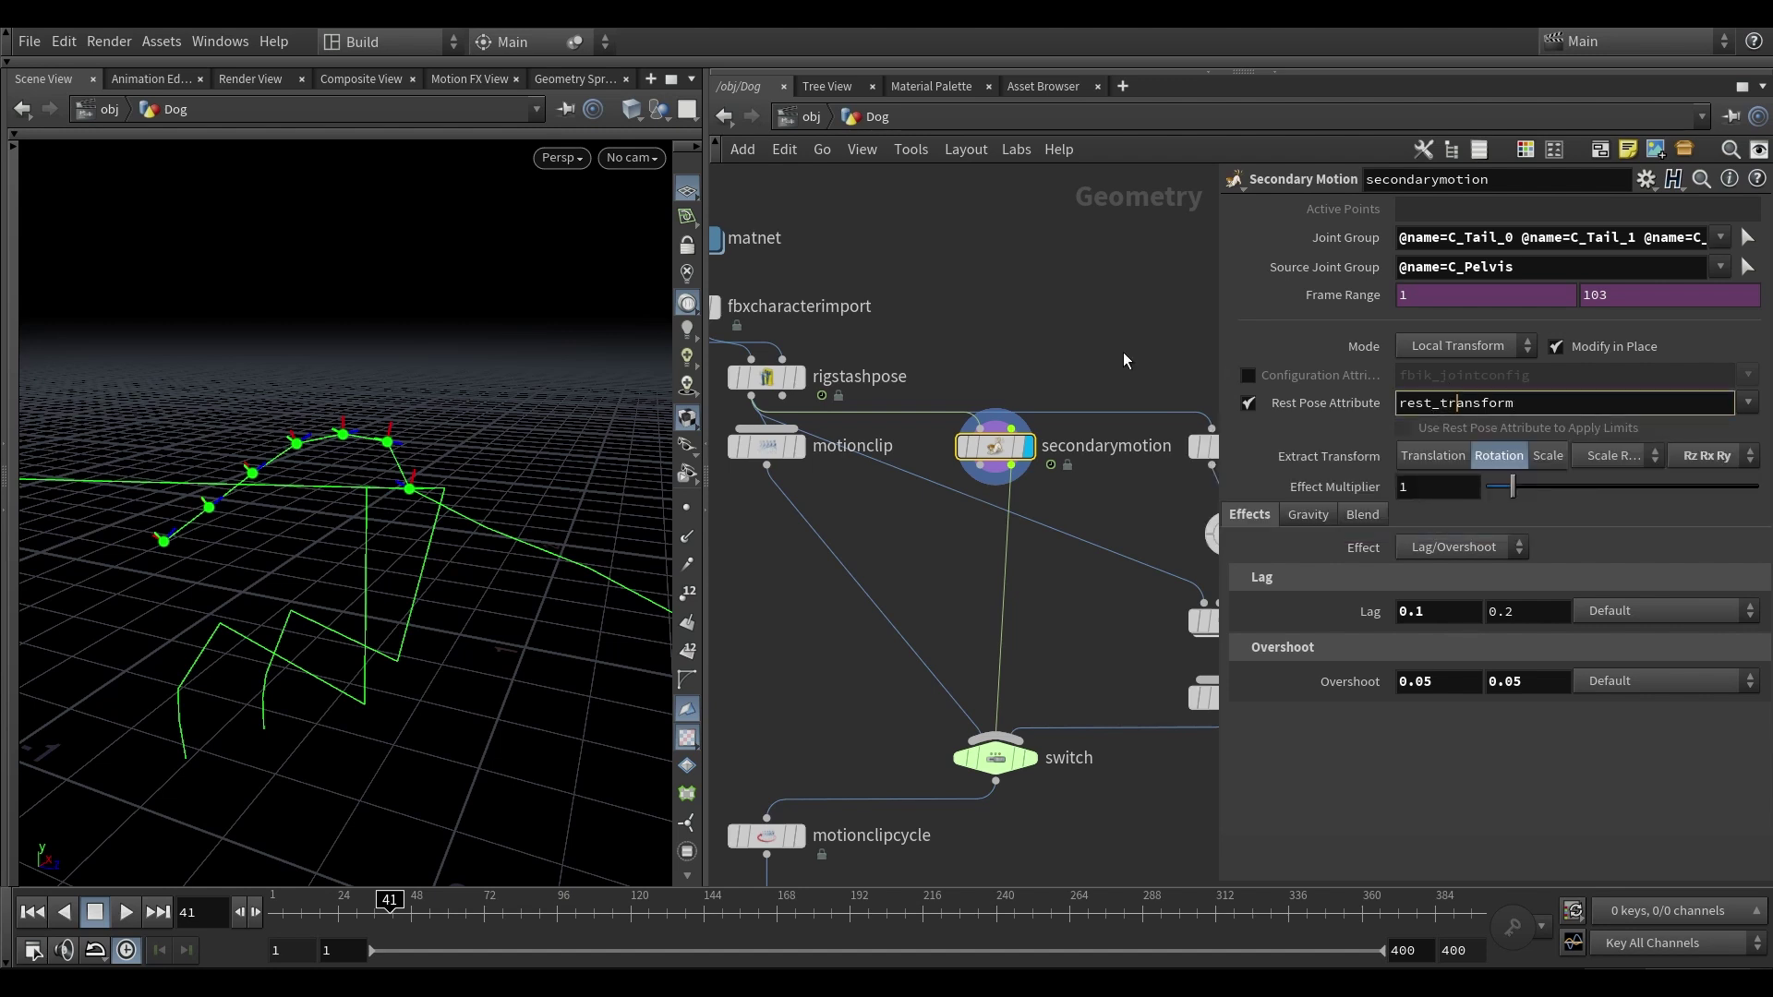
- Inspect the tail joints at frame 41 alongside the Rest Pose Attribute rest_transform, leaving its value as it is
alt+drag(448, 493, 400, 473)
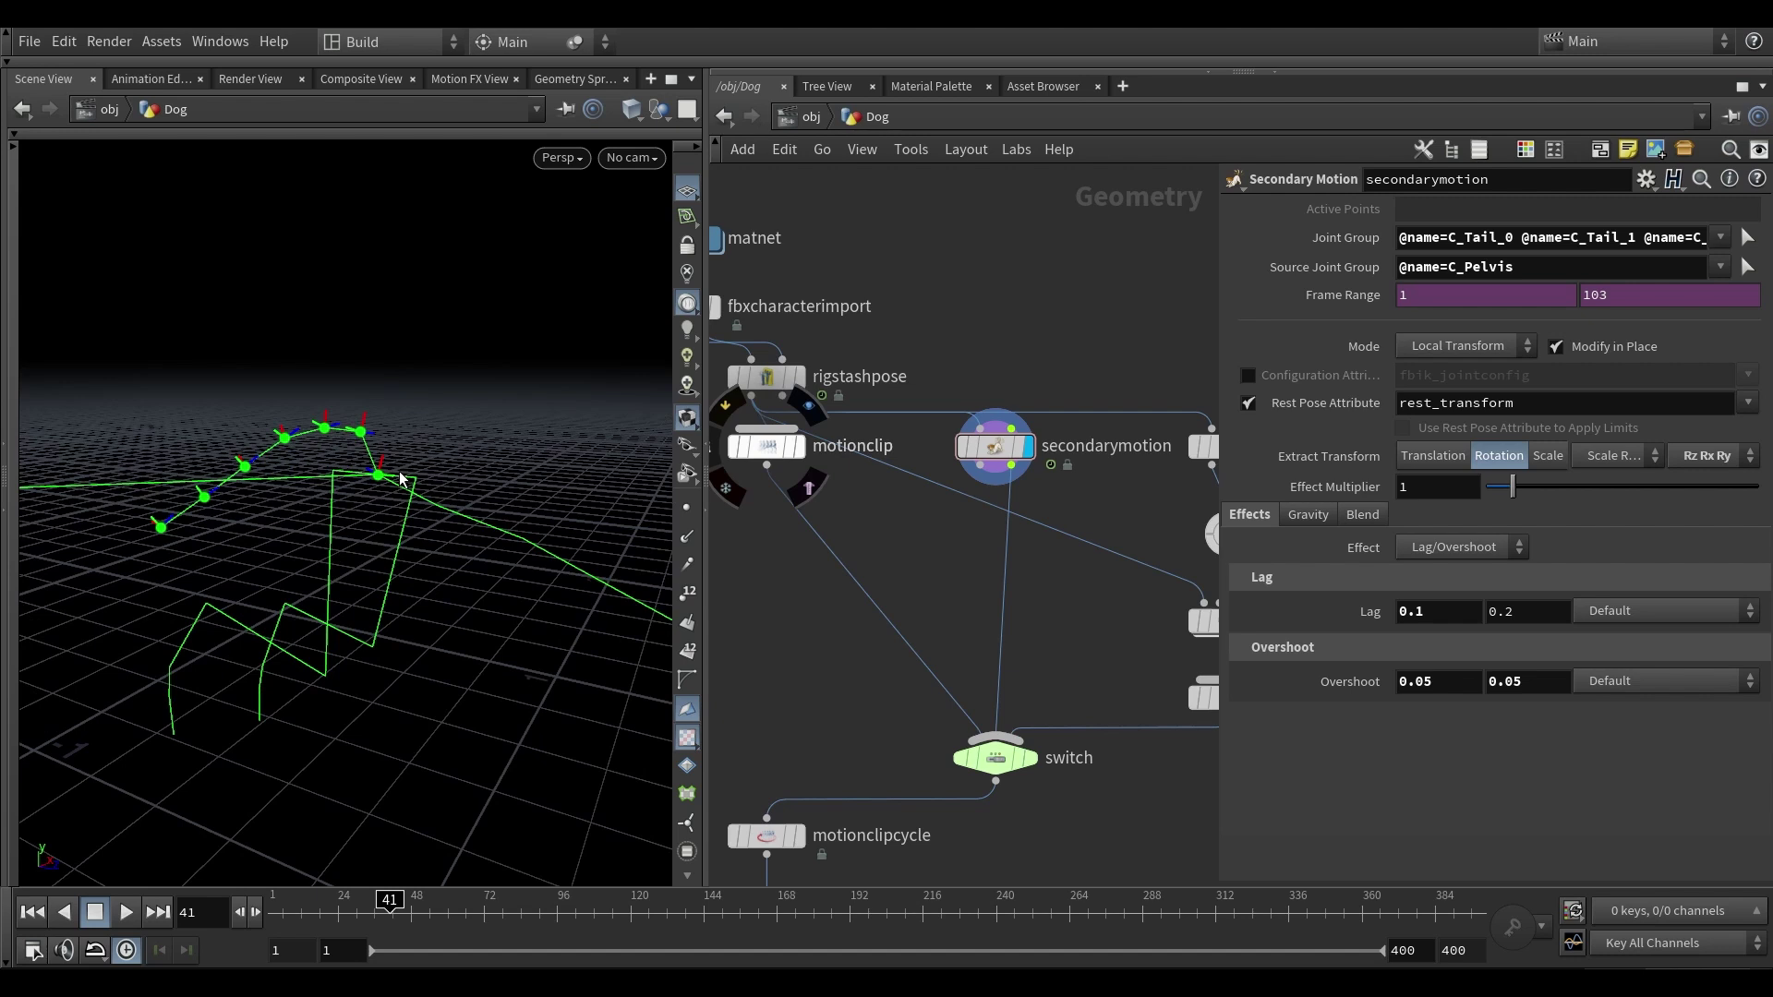
alt+drag(348, 467, 385, 449)
click(1518, 403)
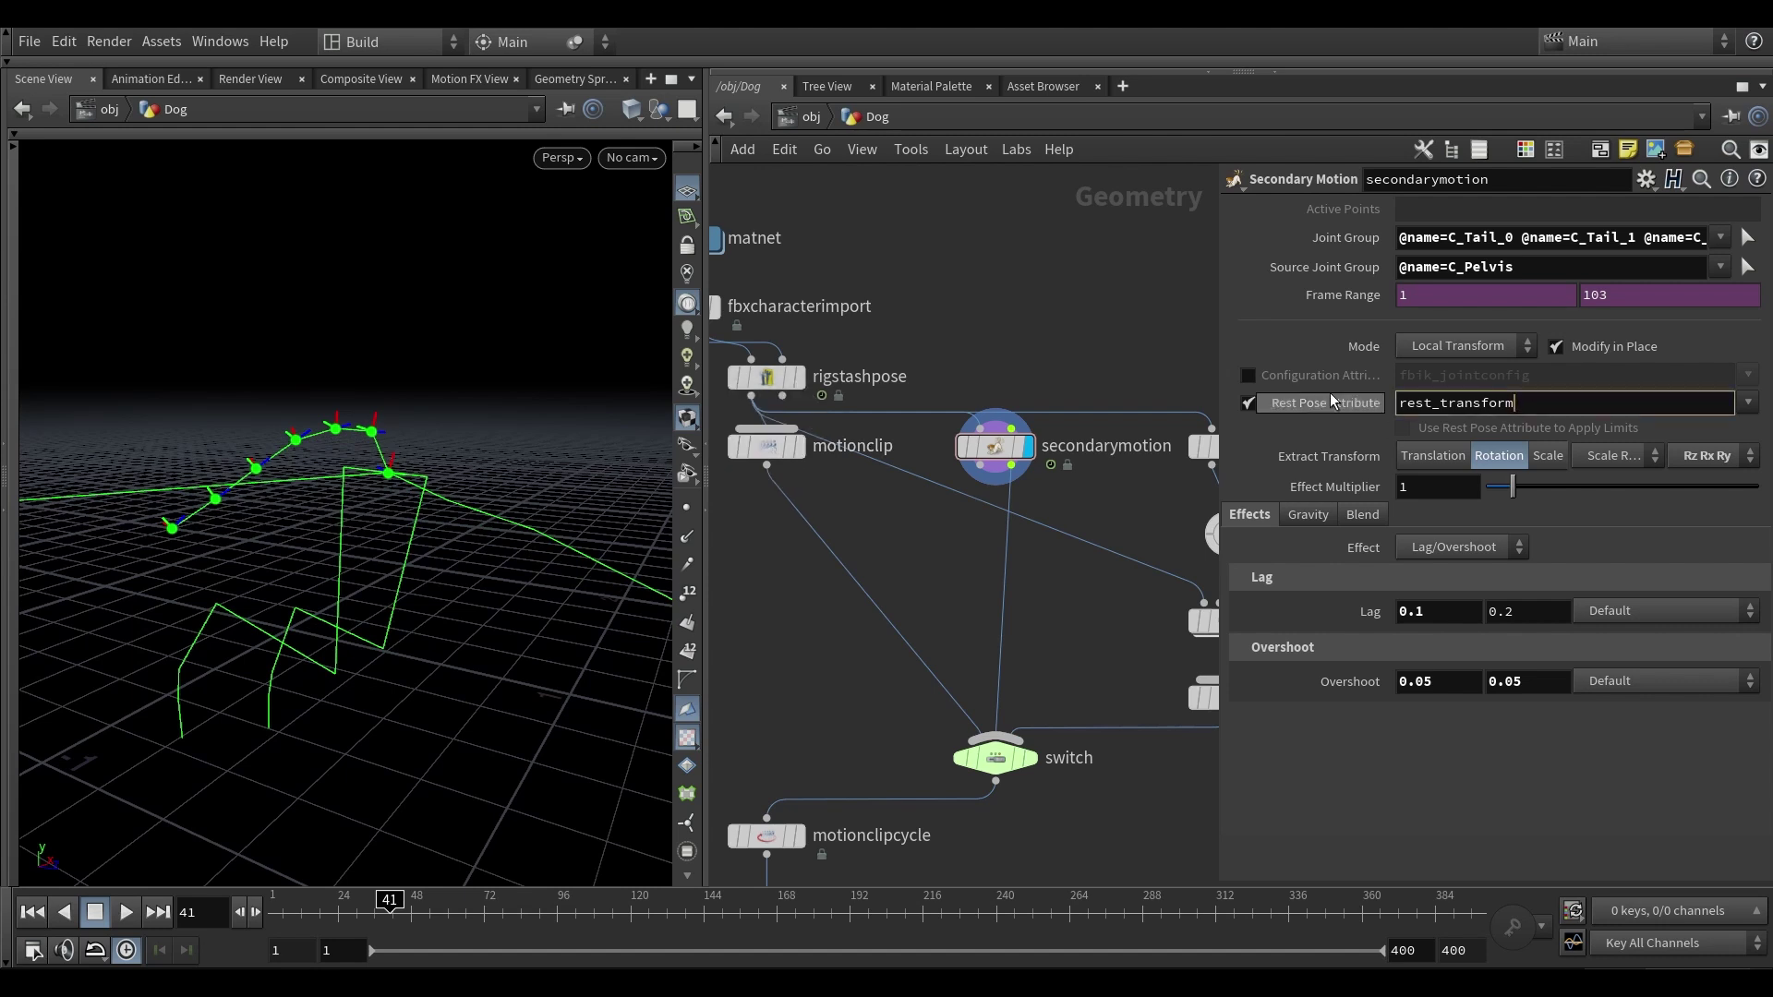
key(Return)
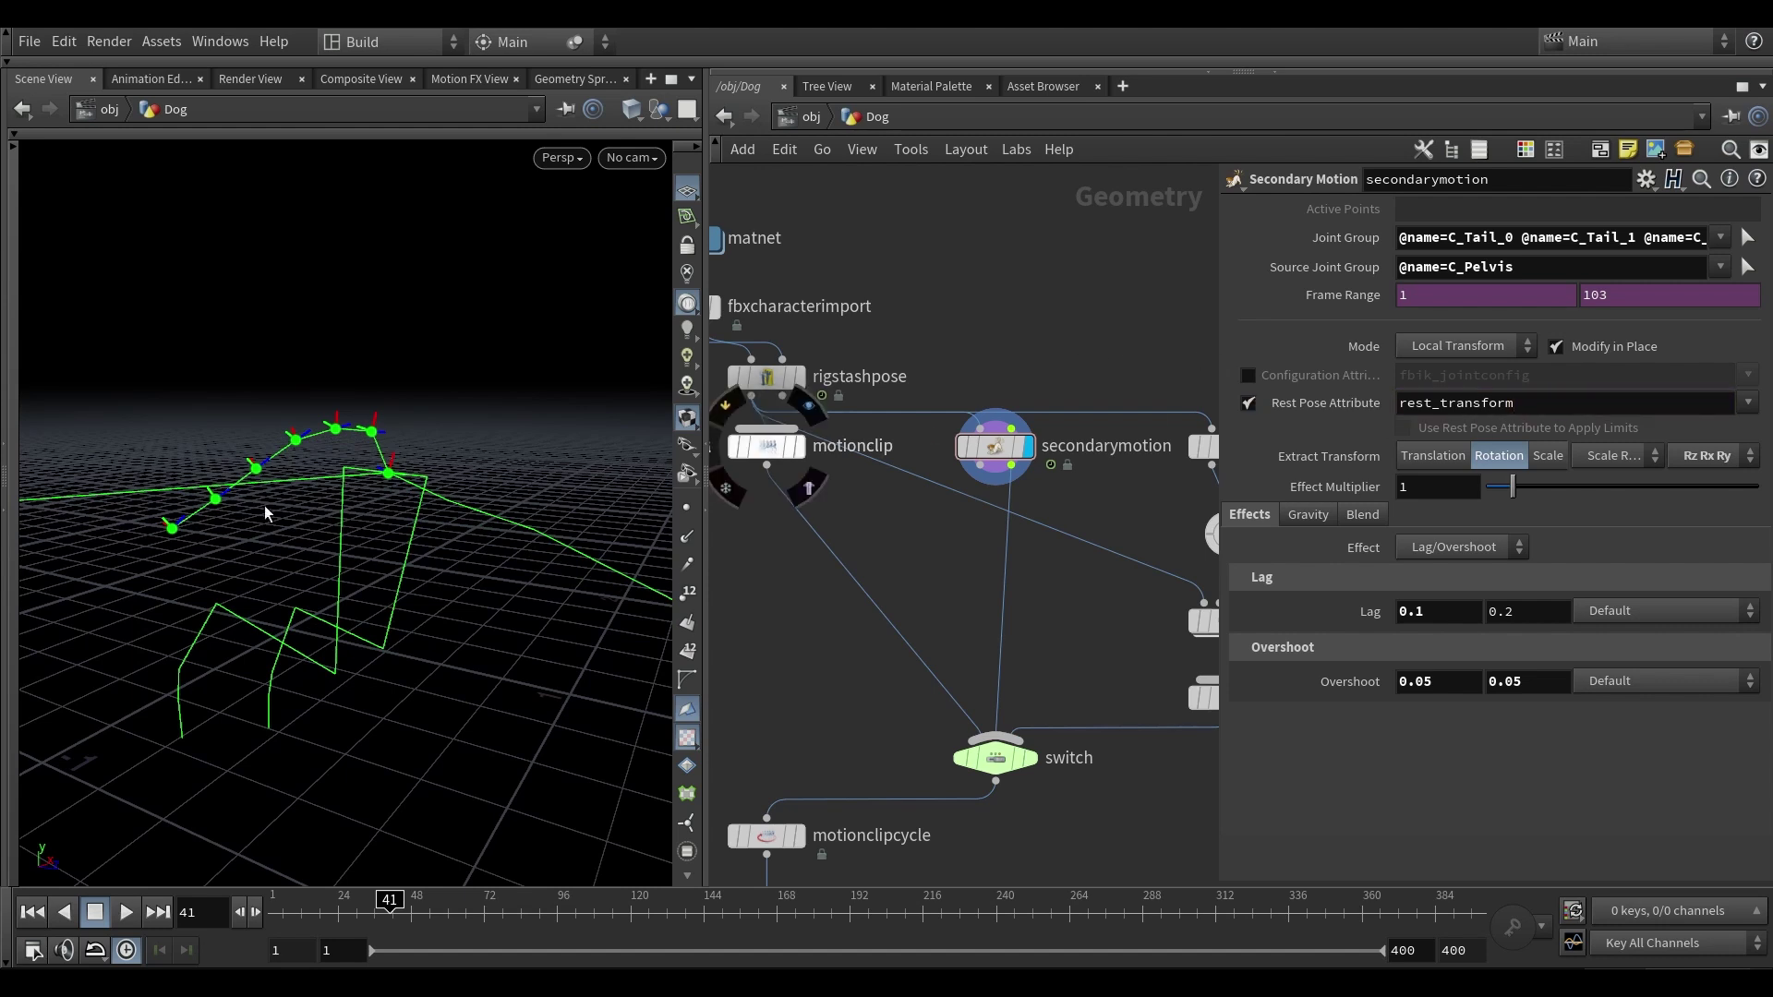
alt+drag(265, 506, 323, 432)
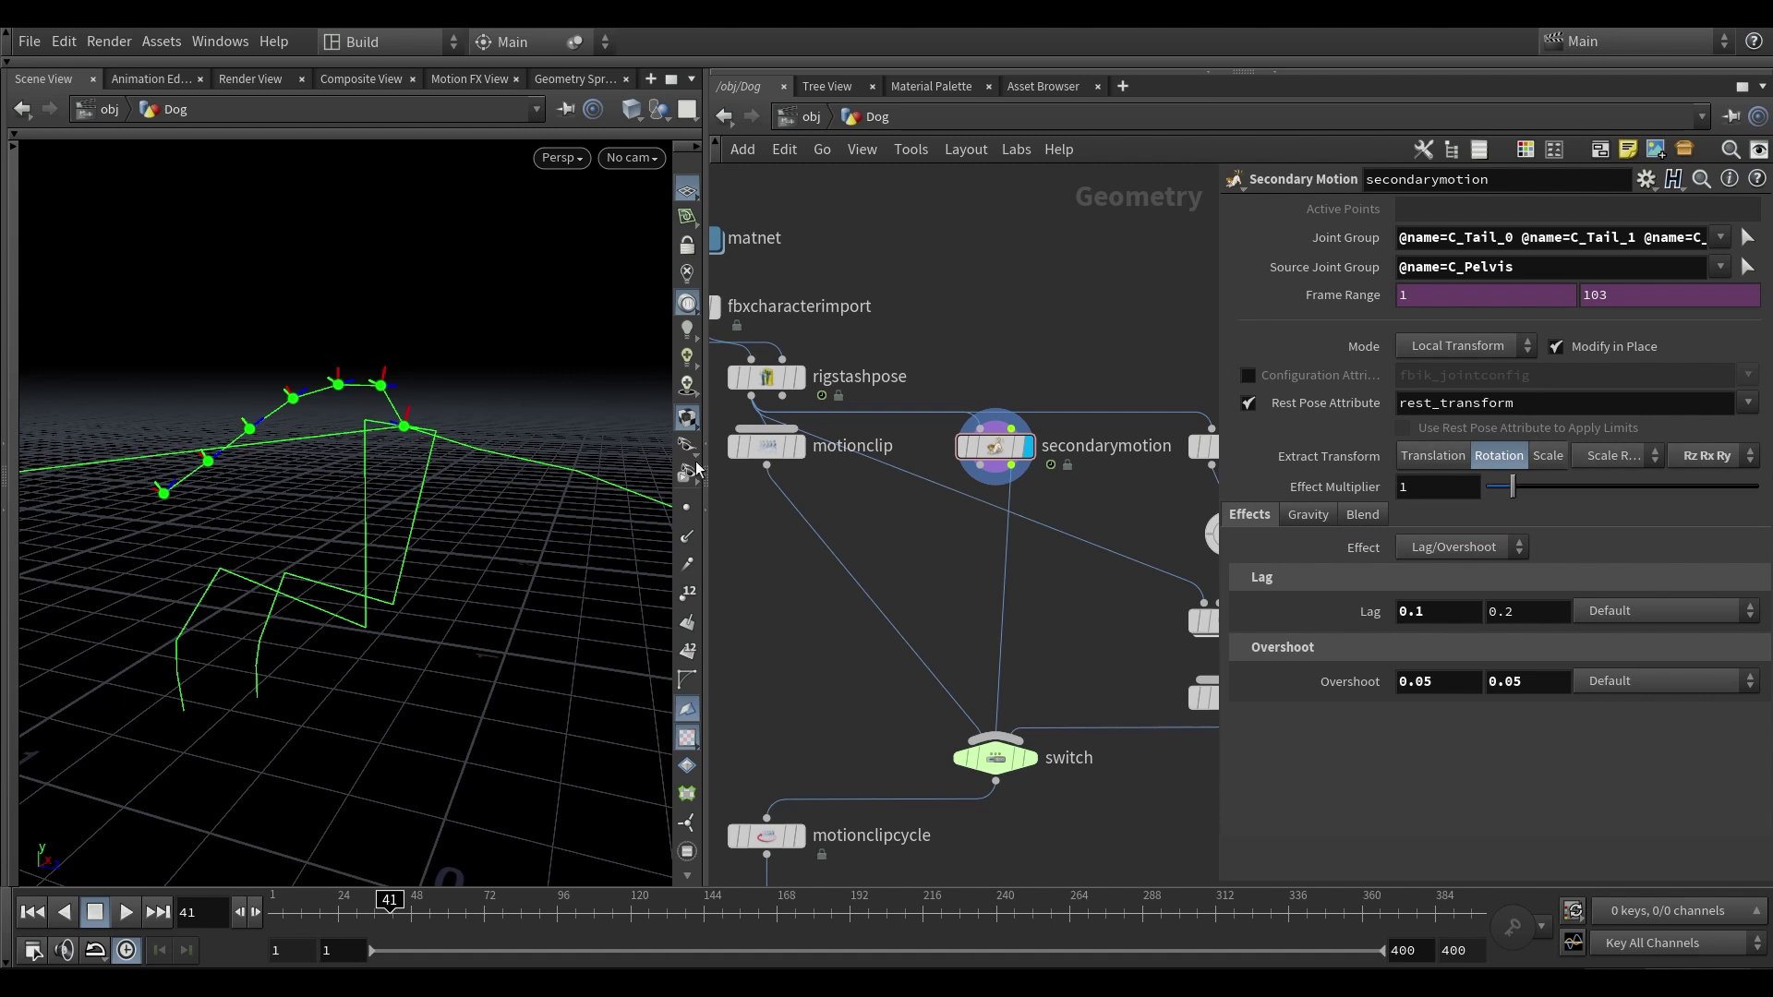
alt+drag(349, 425, 373, 419)
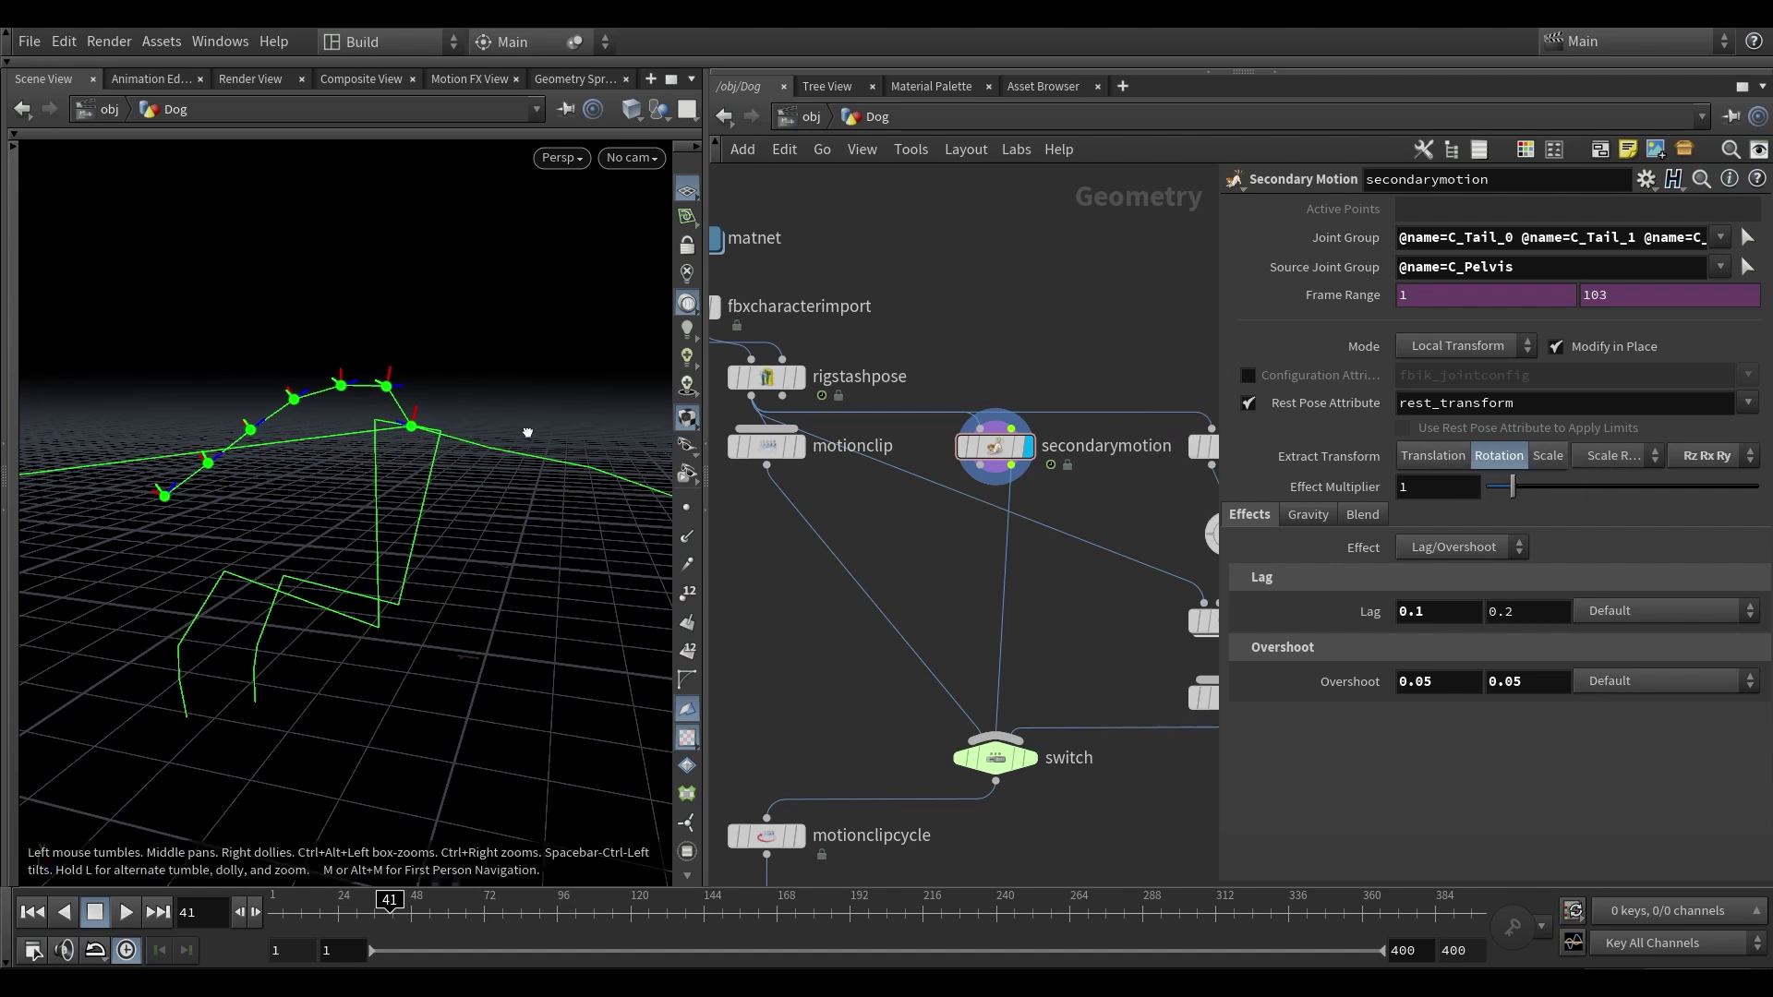
alt+drag(523, 431, 455, 455)
- Step forward frame by frame from 41 to 50 to check how the tail moves
key(Right)
key(Right)
key(Right)
key(Right)
key(Right)
key(Right)
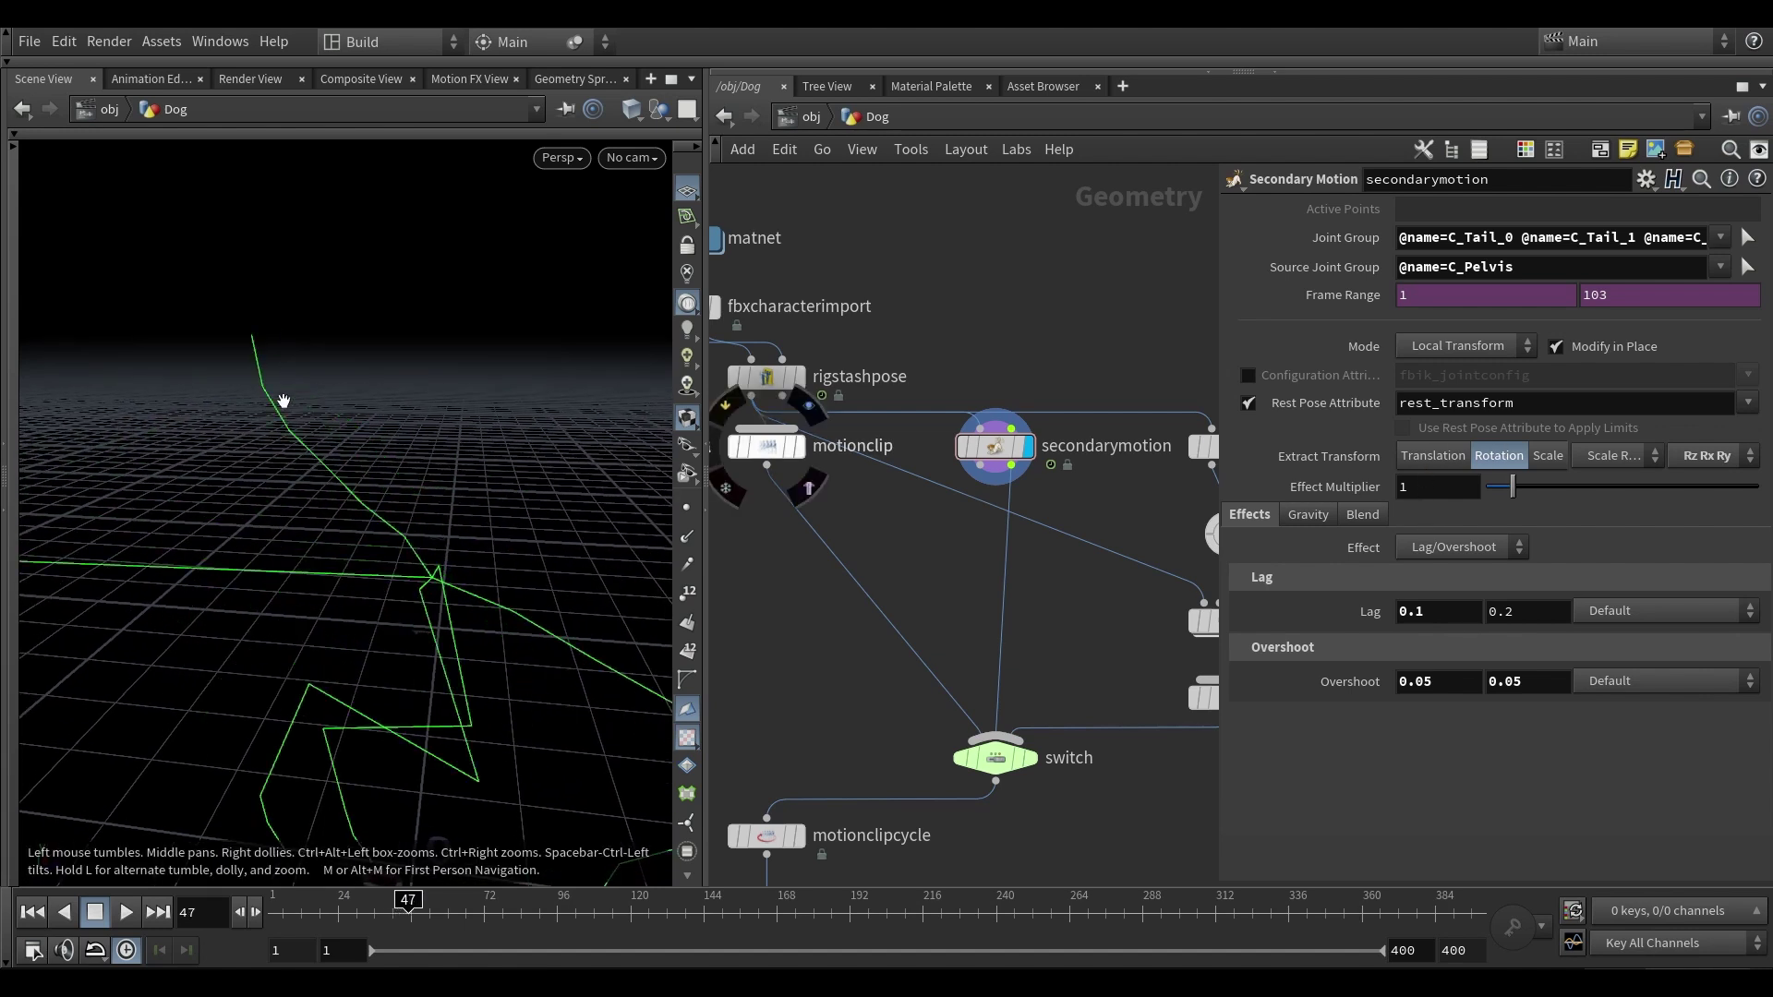
key(Right)
key(Right)
key(Right)
mouse_move(377, 683)
middle_down()
mouse_move(376, 585)
mouse_move(376, 665)
middle_up()
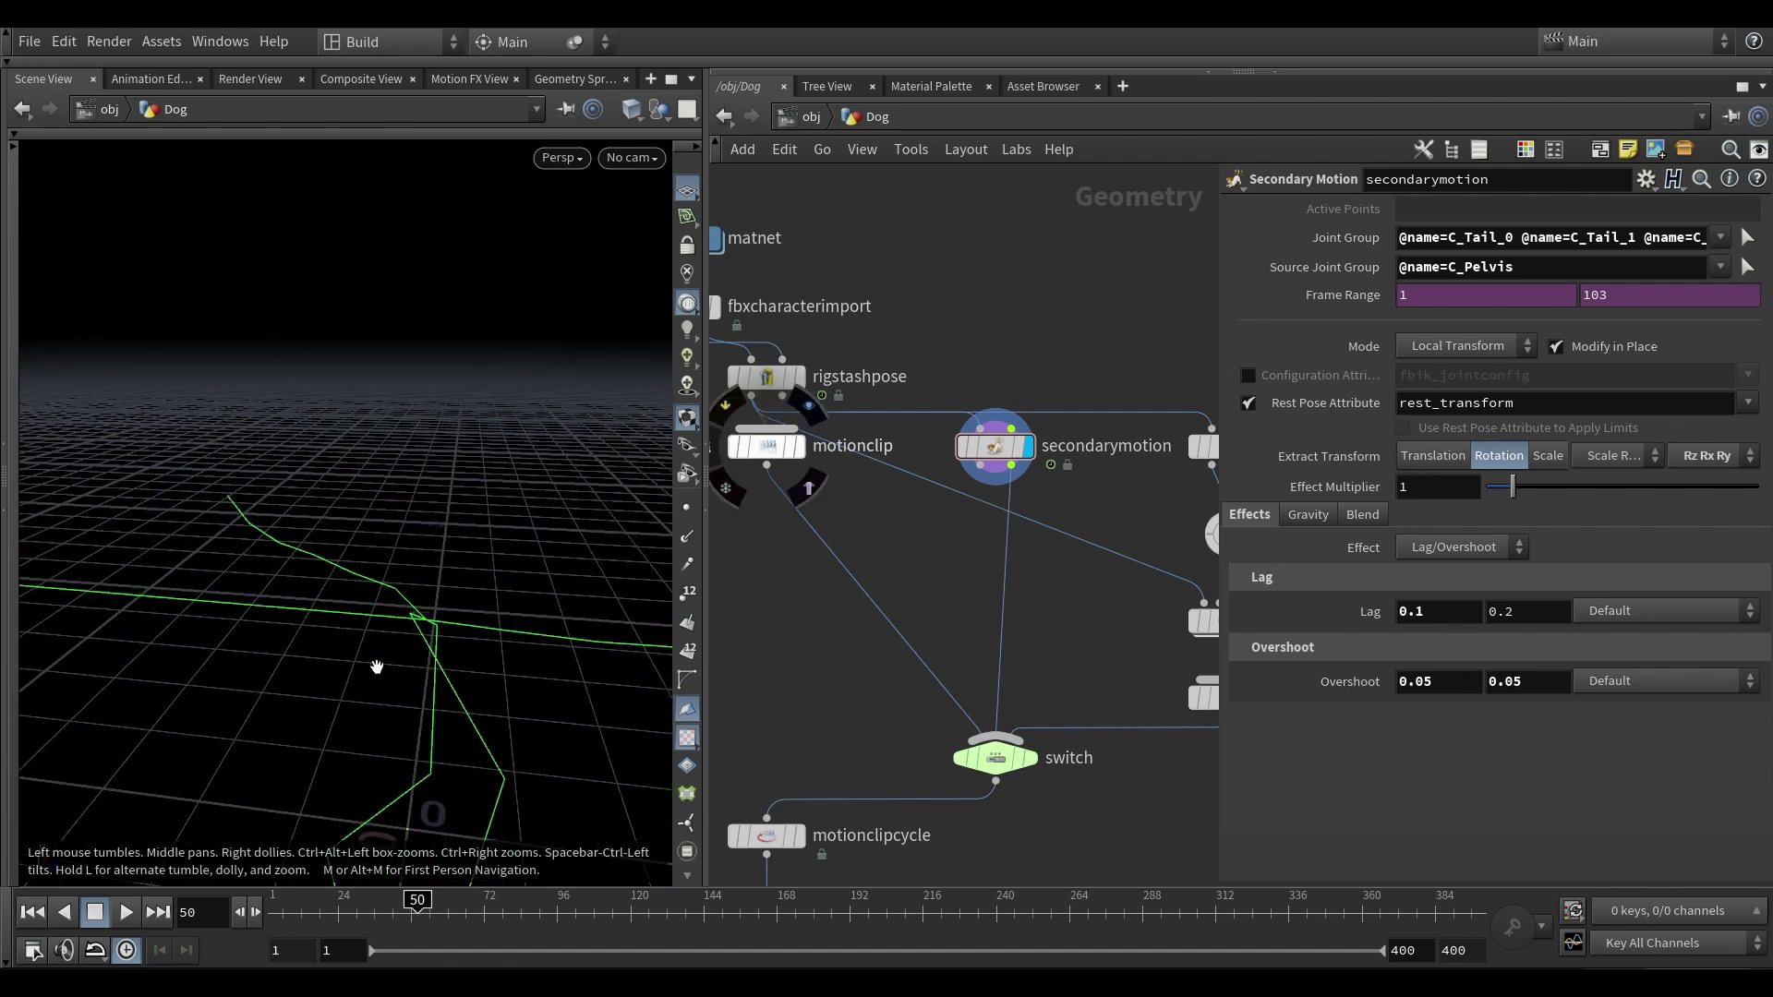
- Return to frame 1 and display the OUT node to view the deformed dog mesh
drag(307, 913, 271, 912)
middle_drag(313, 539, 292, 489)
alt+drag(291, 490, 371, 523)
scroll(862, 641, down, 4)
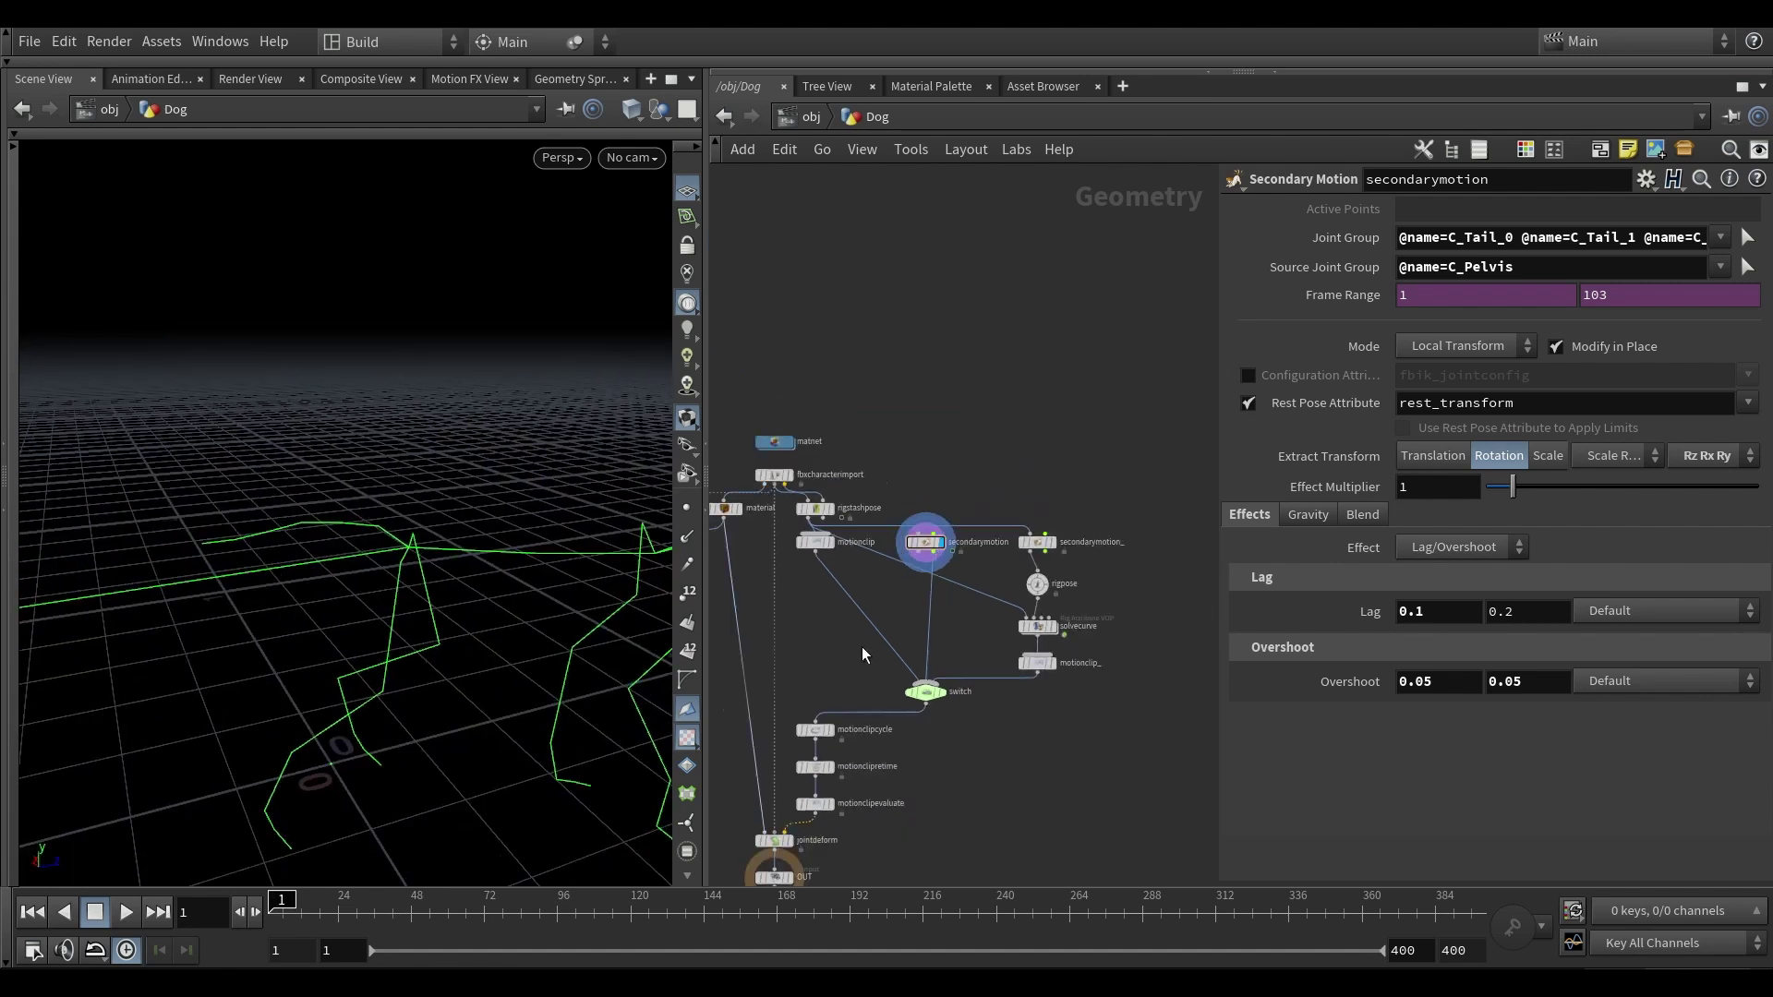
middle_drag(861, 646, 897, 572)
scroll(851, 813, up, 3)
click(813, 769)
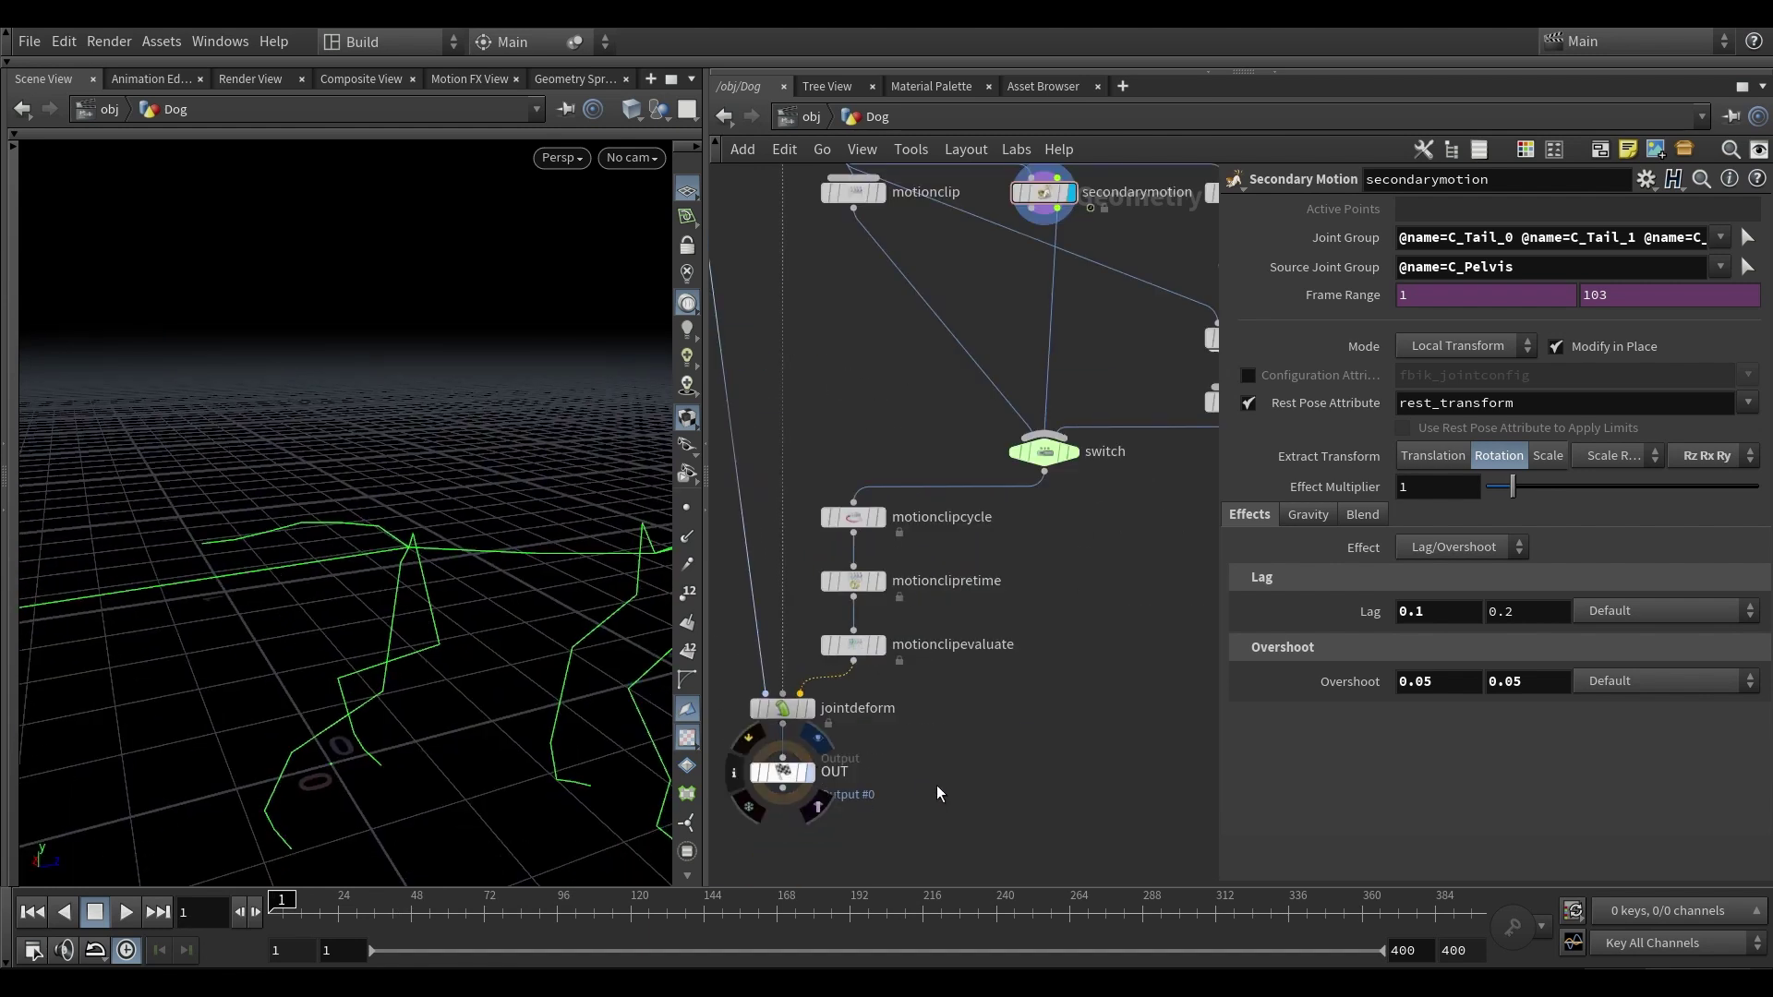
alt+drag(422, 496, 629, 554)
- Select the secondarymotion node and enable Translation in its Extract Transform setting
middle_drag(1055, 299, 1028, 424)
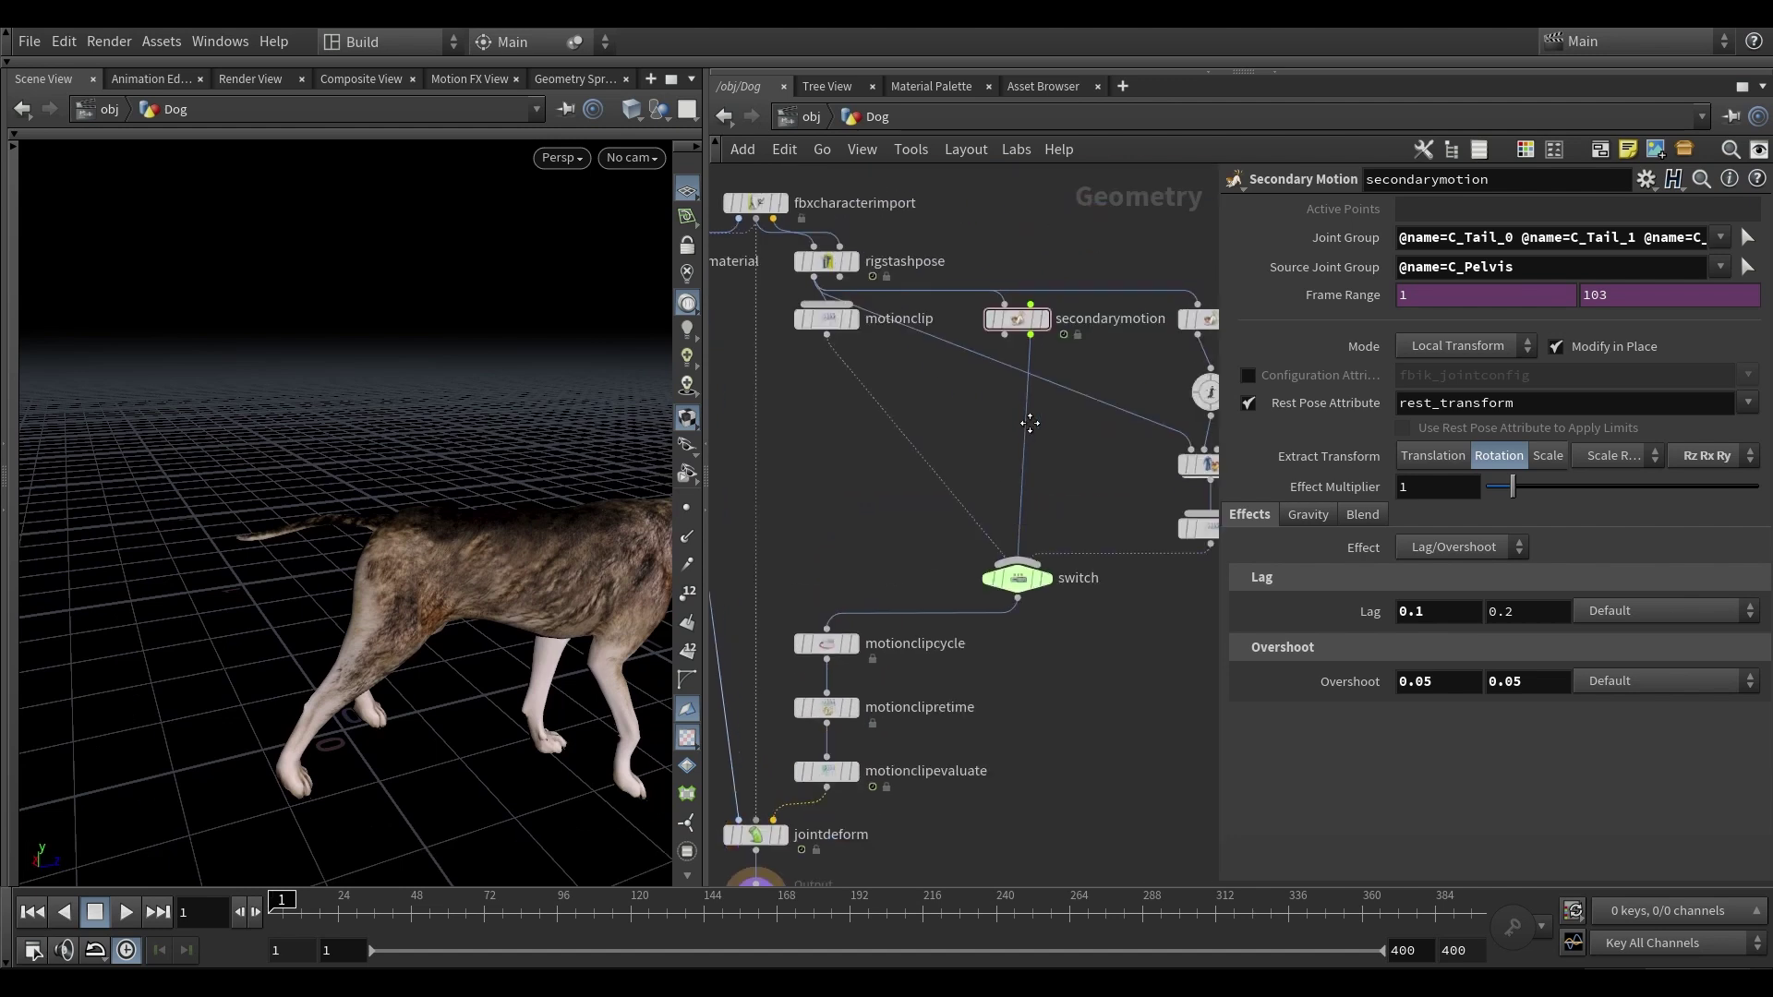
scroll(1077, 356, up, 2)
drag(1104, 347, 1031, 310)
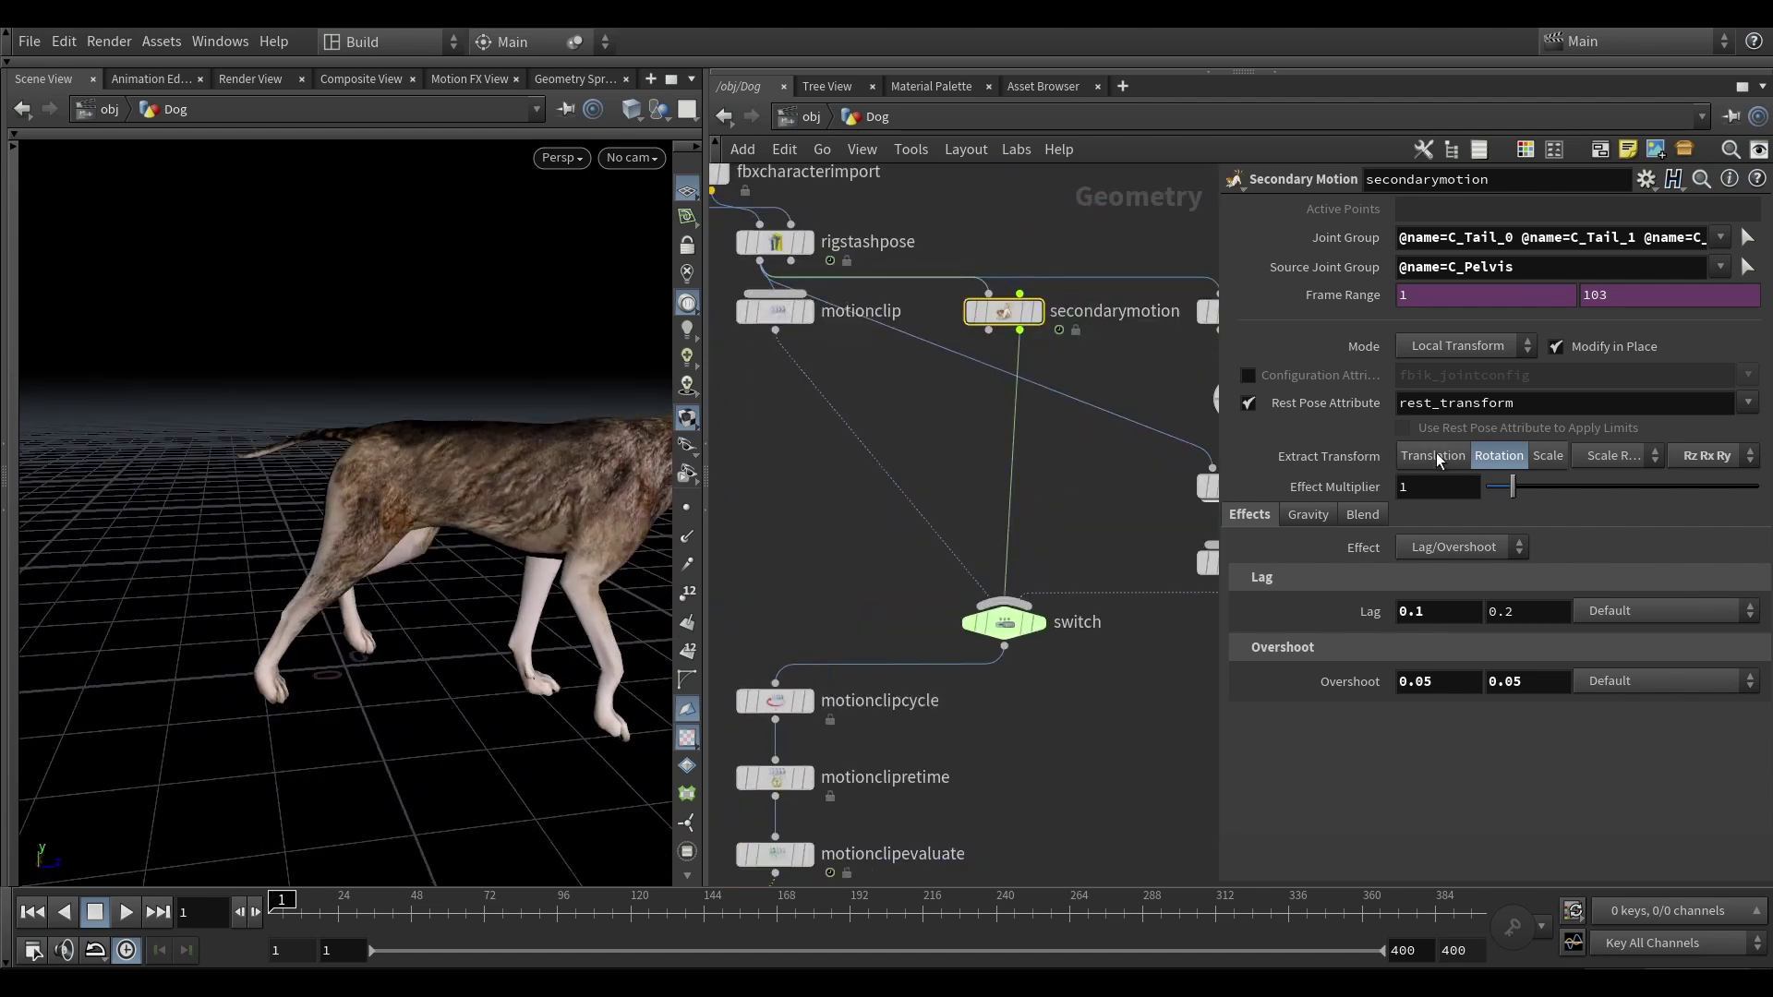
click(1437, 452)
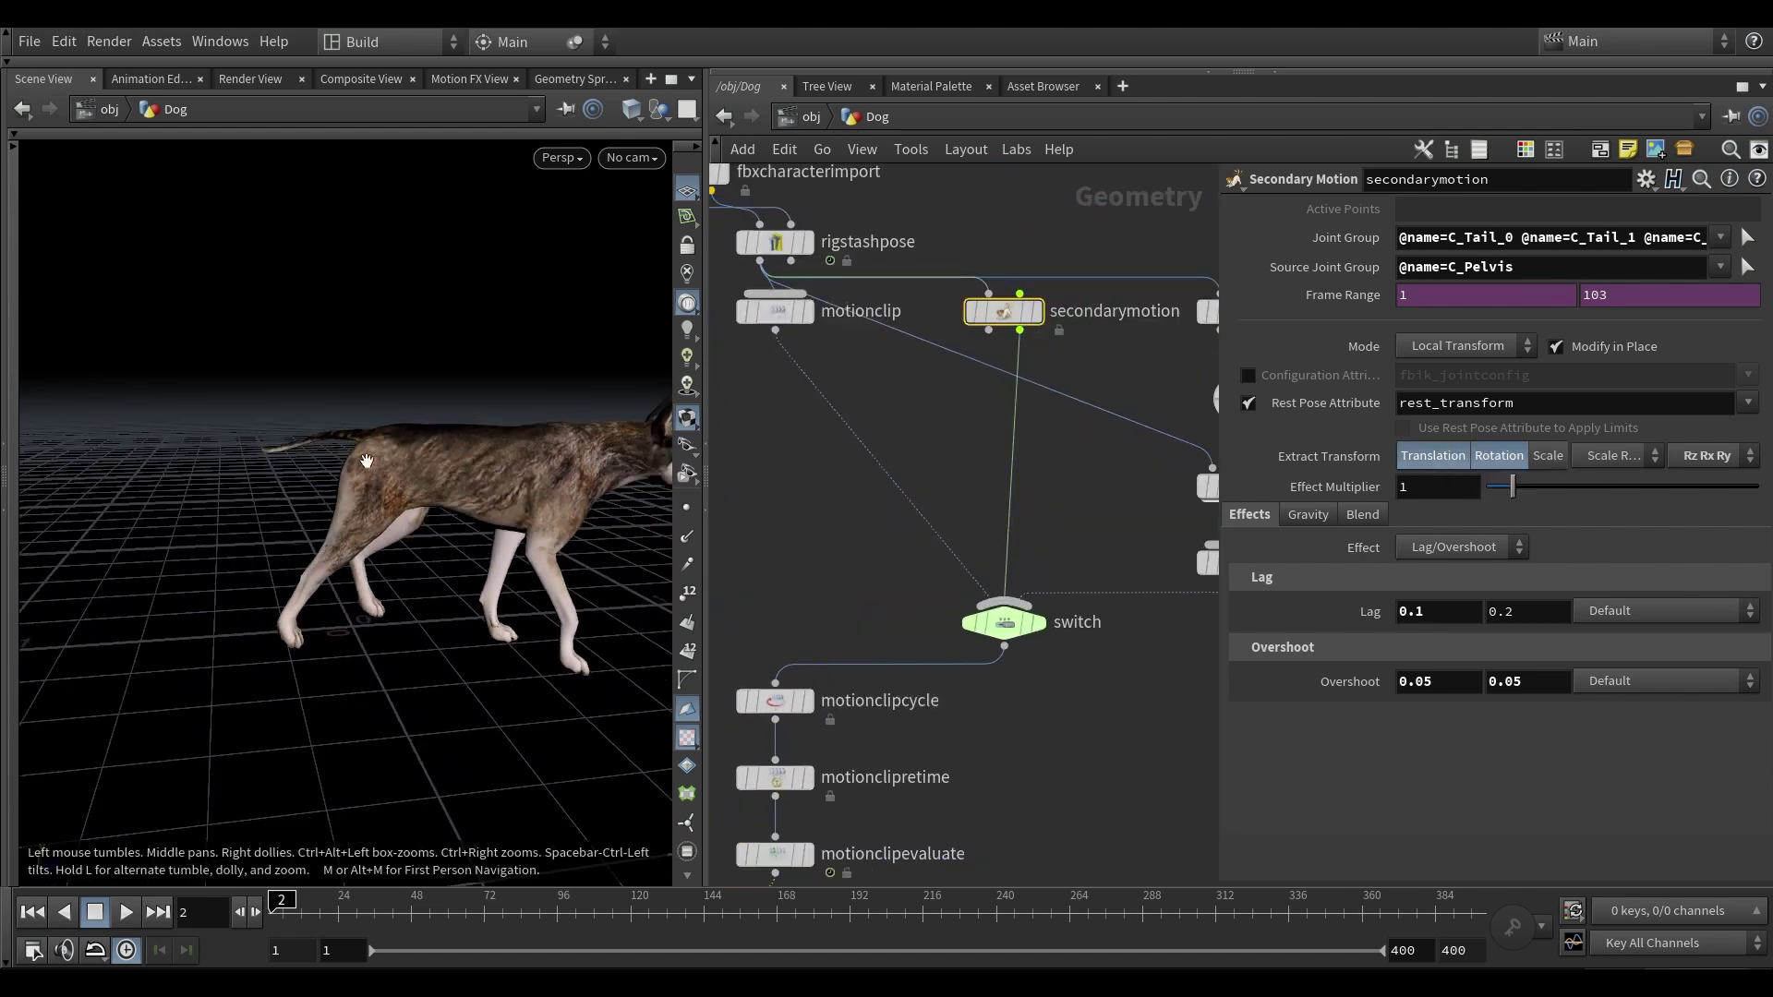
- Play the dog animation, stop it and step back to frame 194 to check the tail
key(Up)
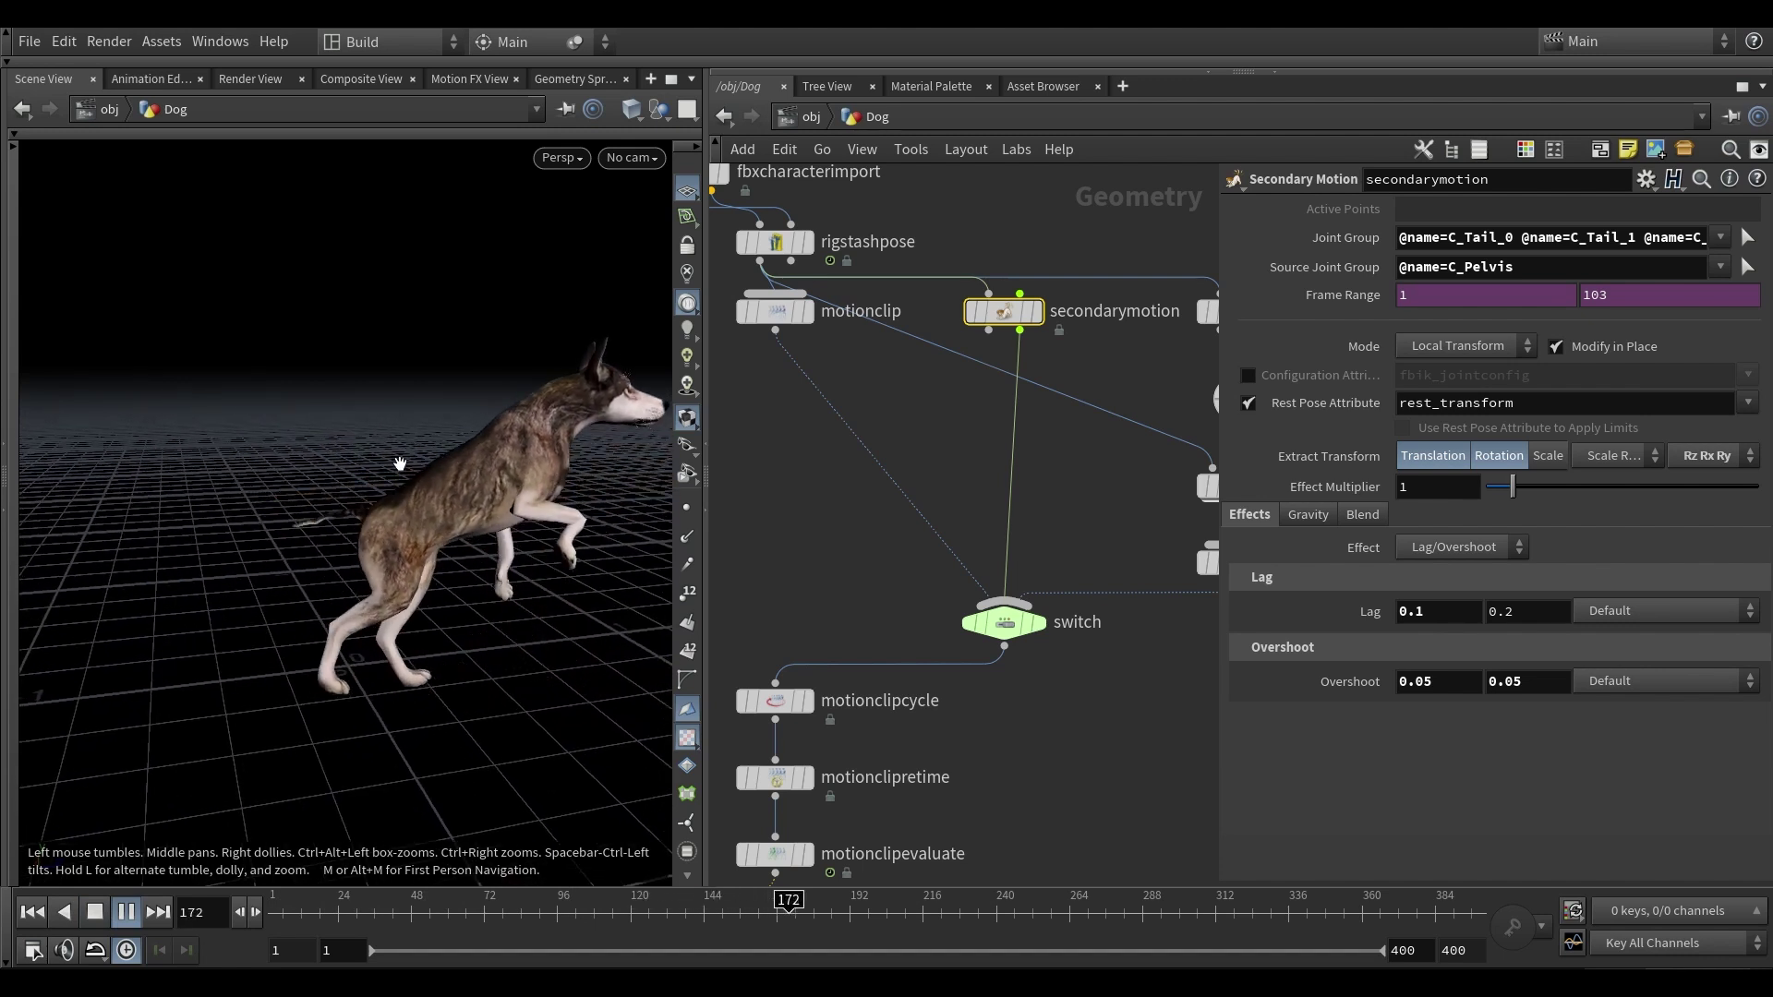
key(Up)
key(Left)
key(Left)
key(Left)
right_drag(400, 463, 408, 390)
key(Left)
key(Left)
key(Left)
- Disable Translation in Extract Transform and try Scale on and off while checking the tail at frame 194
drag(276, 534, 310, 498)
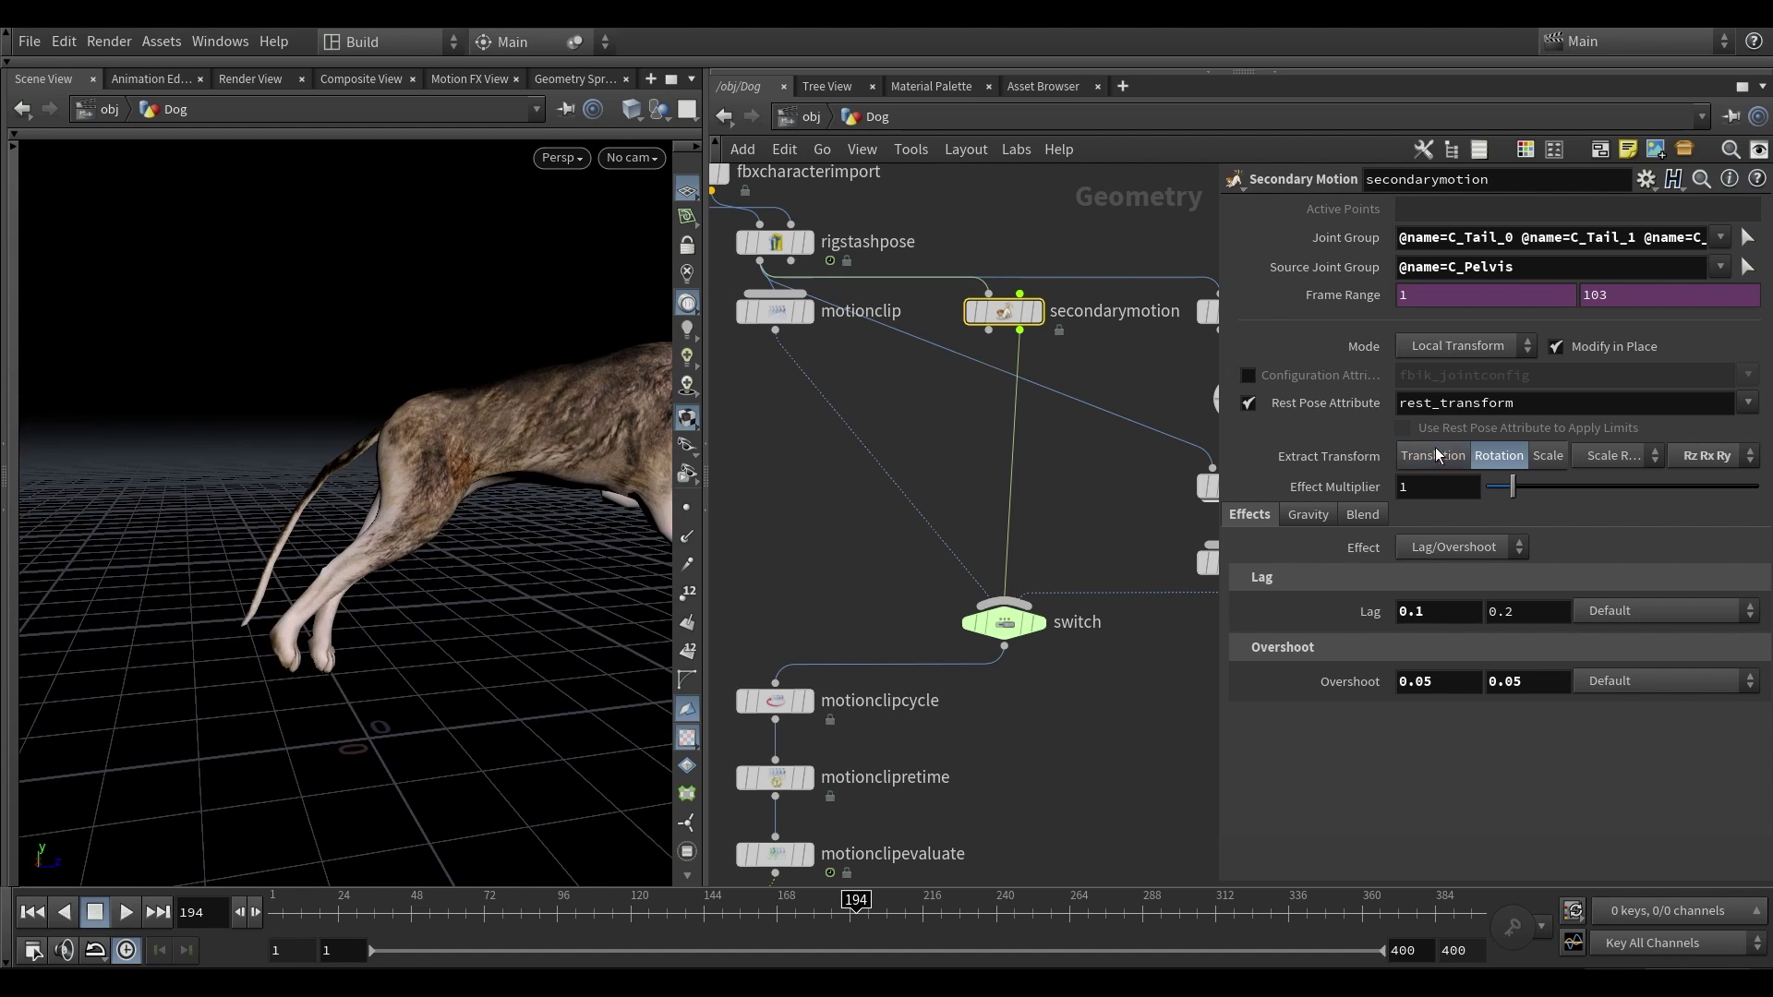
drag(356, 427, 367, 444)
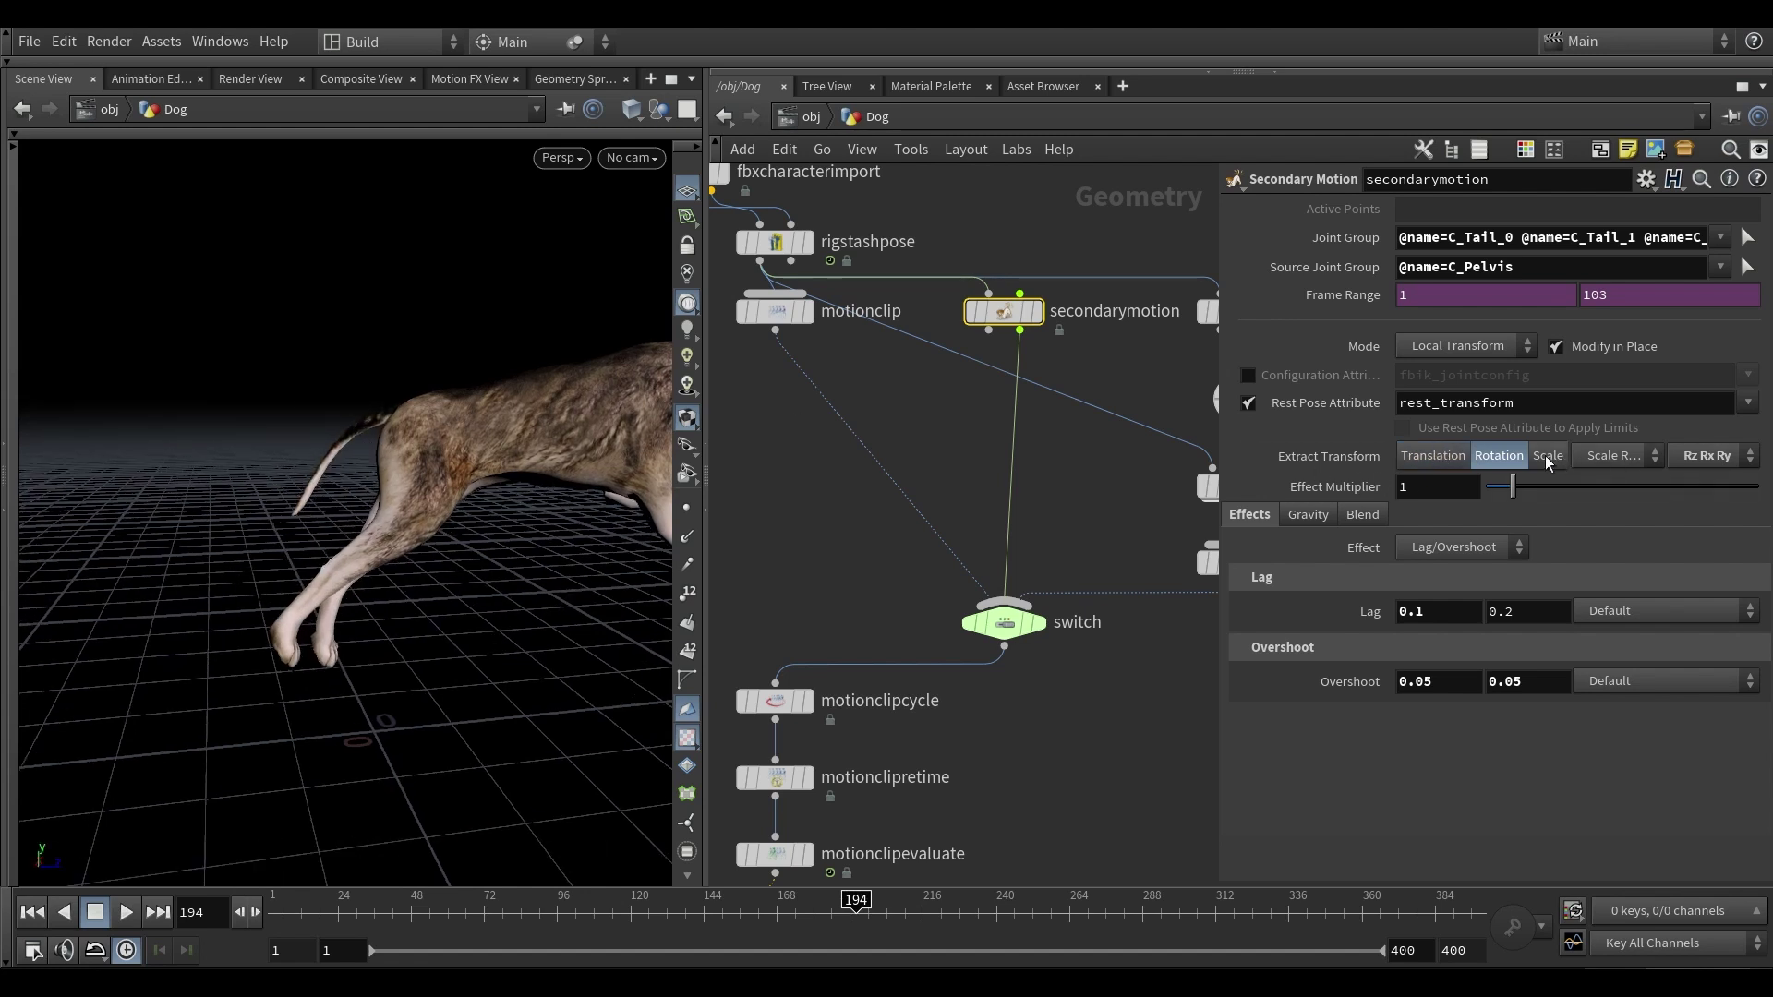
drag(322, 465, 377, 465)
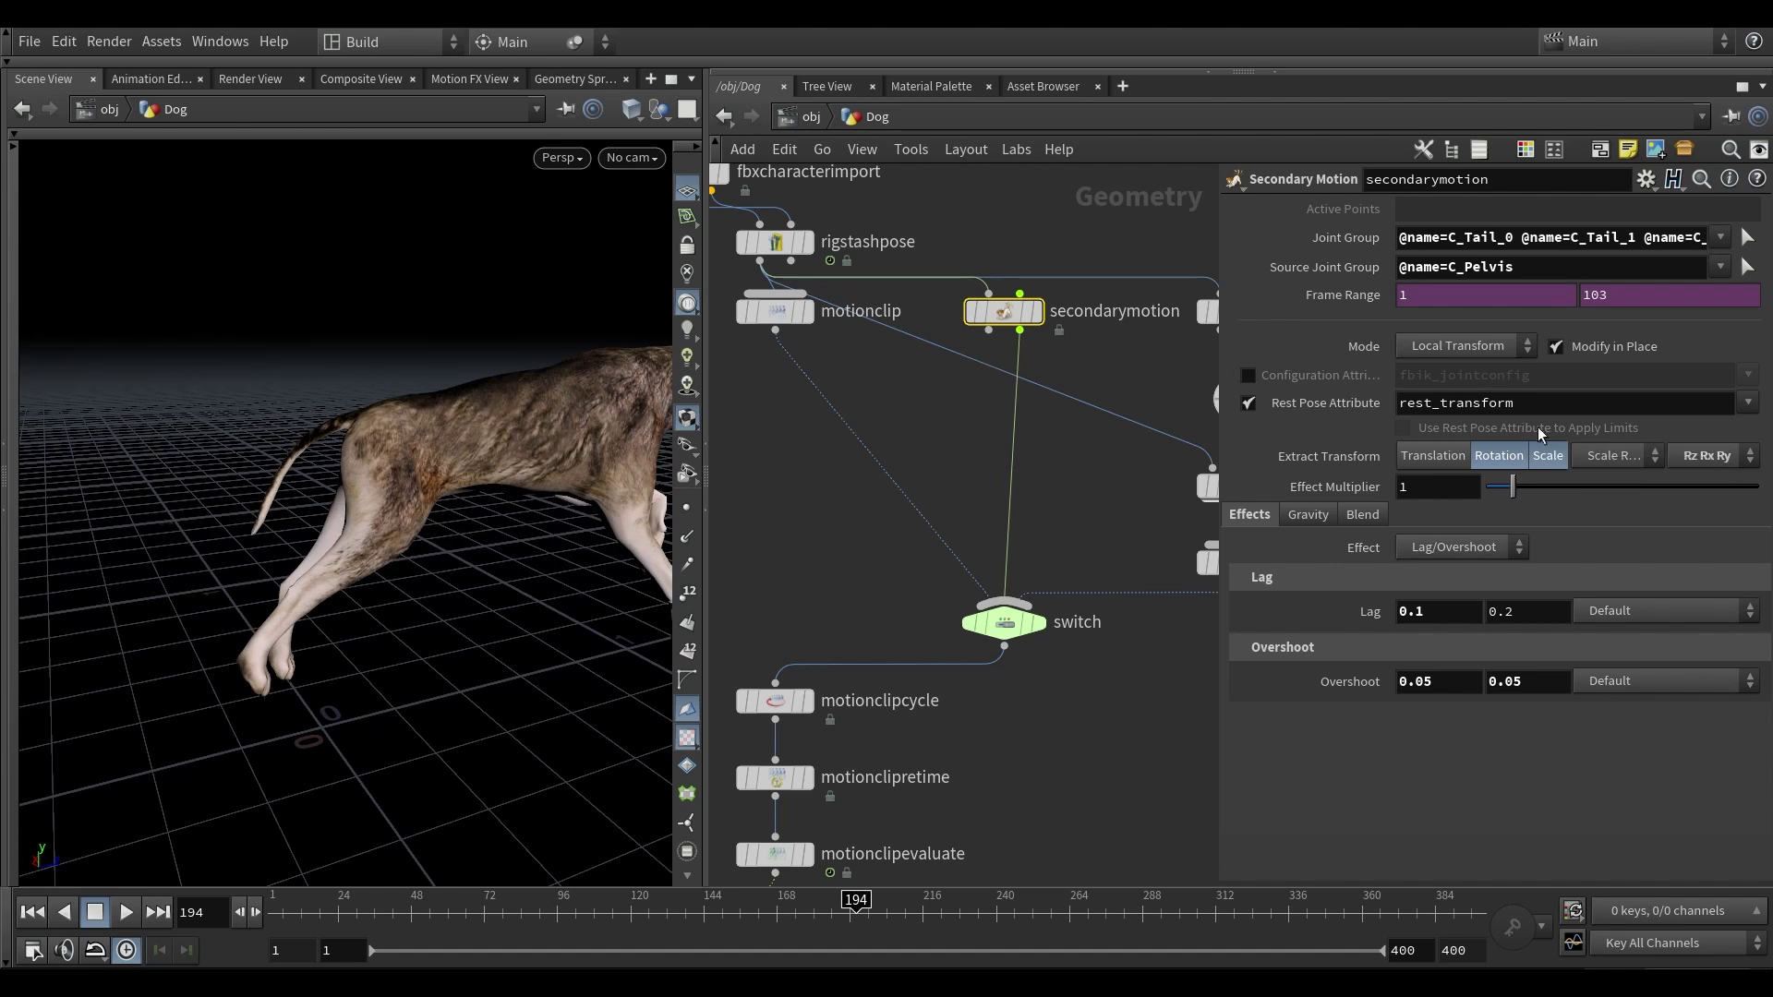
drag(396, 483, 330, 492)
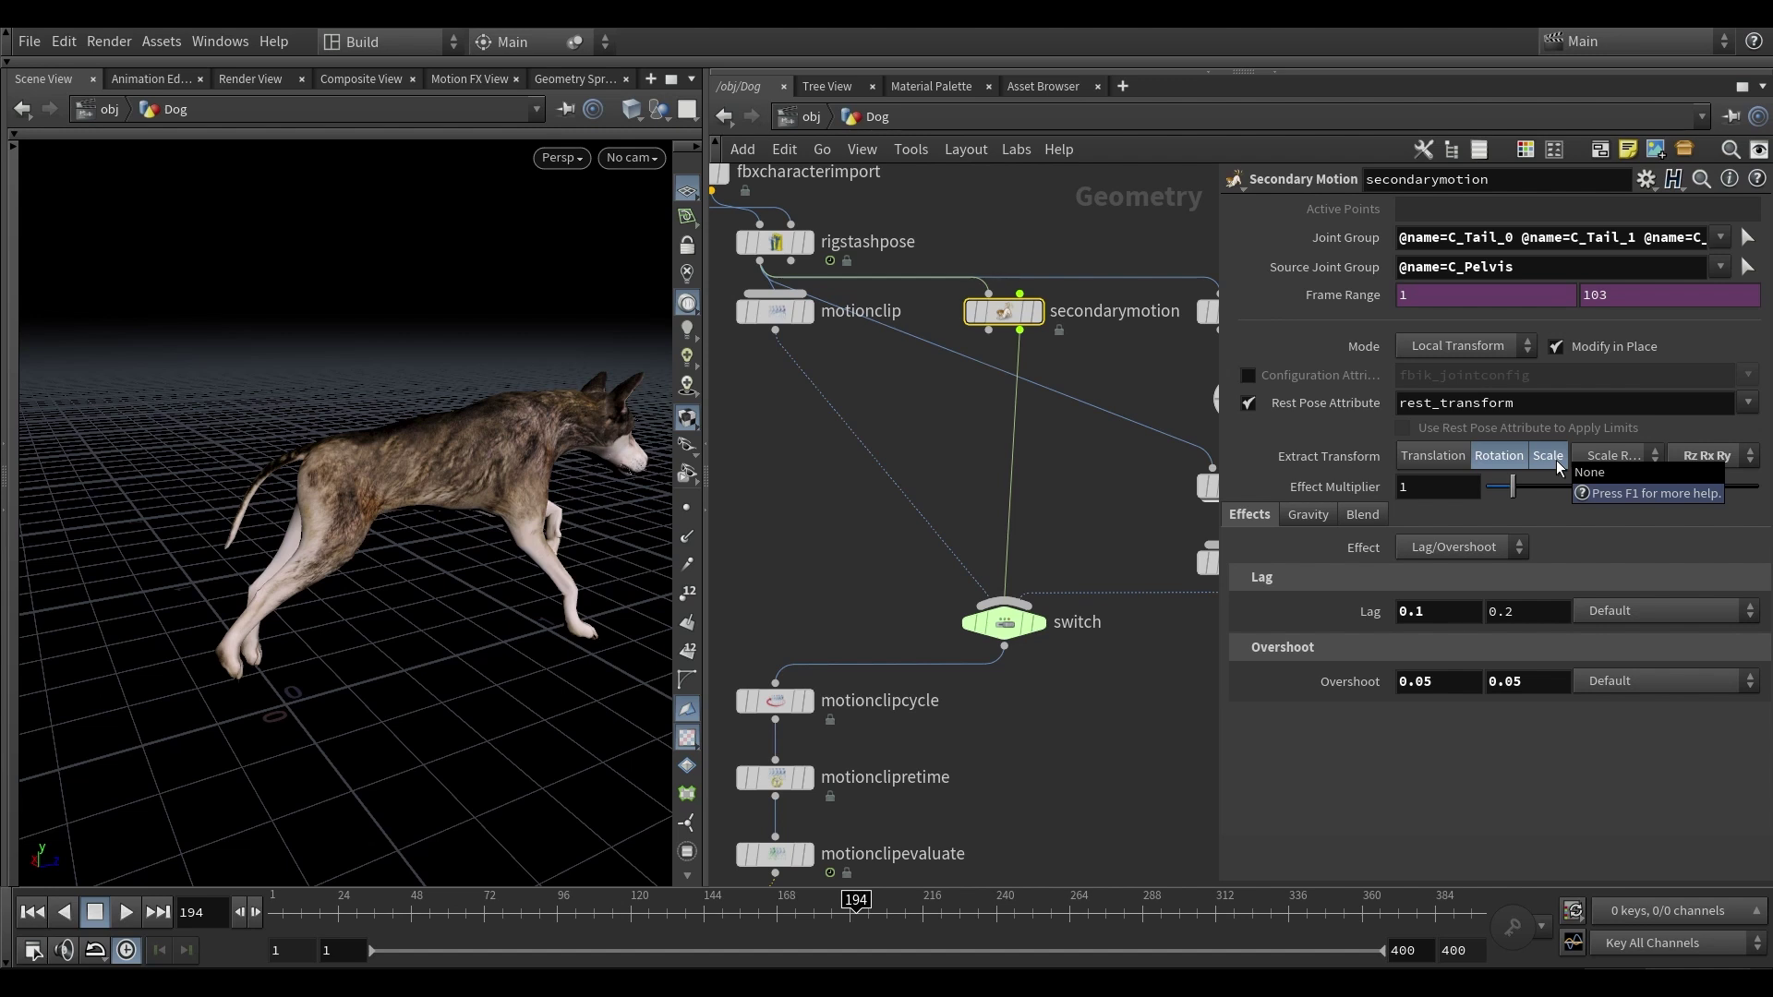
drag(322, 491, 445, 475)
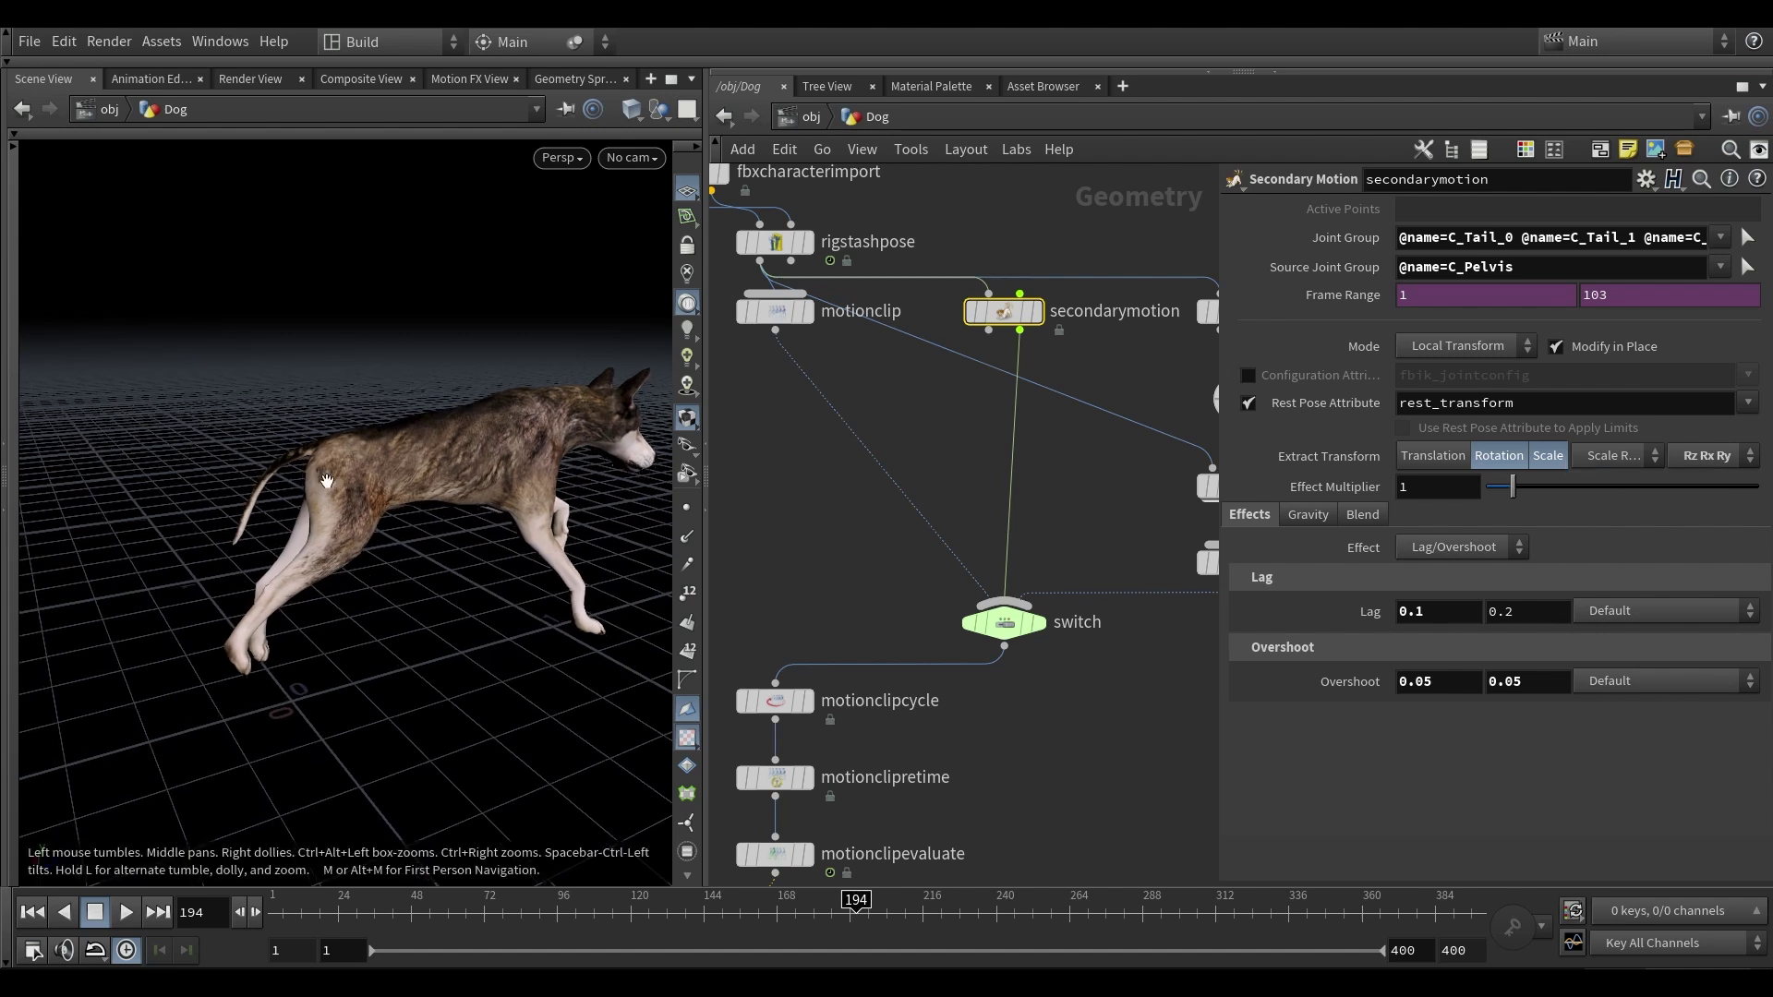
drag(445, 475, 480, 473)
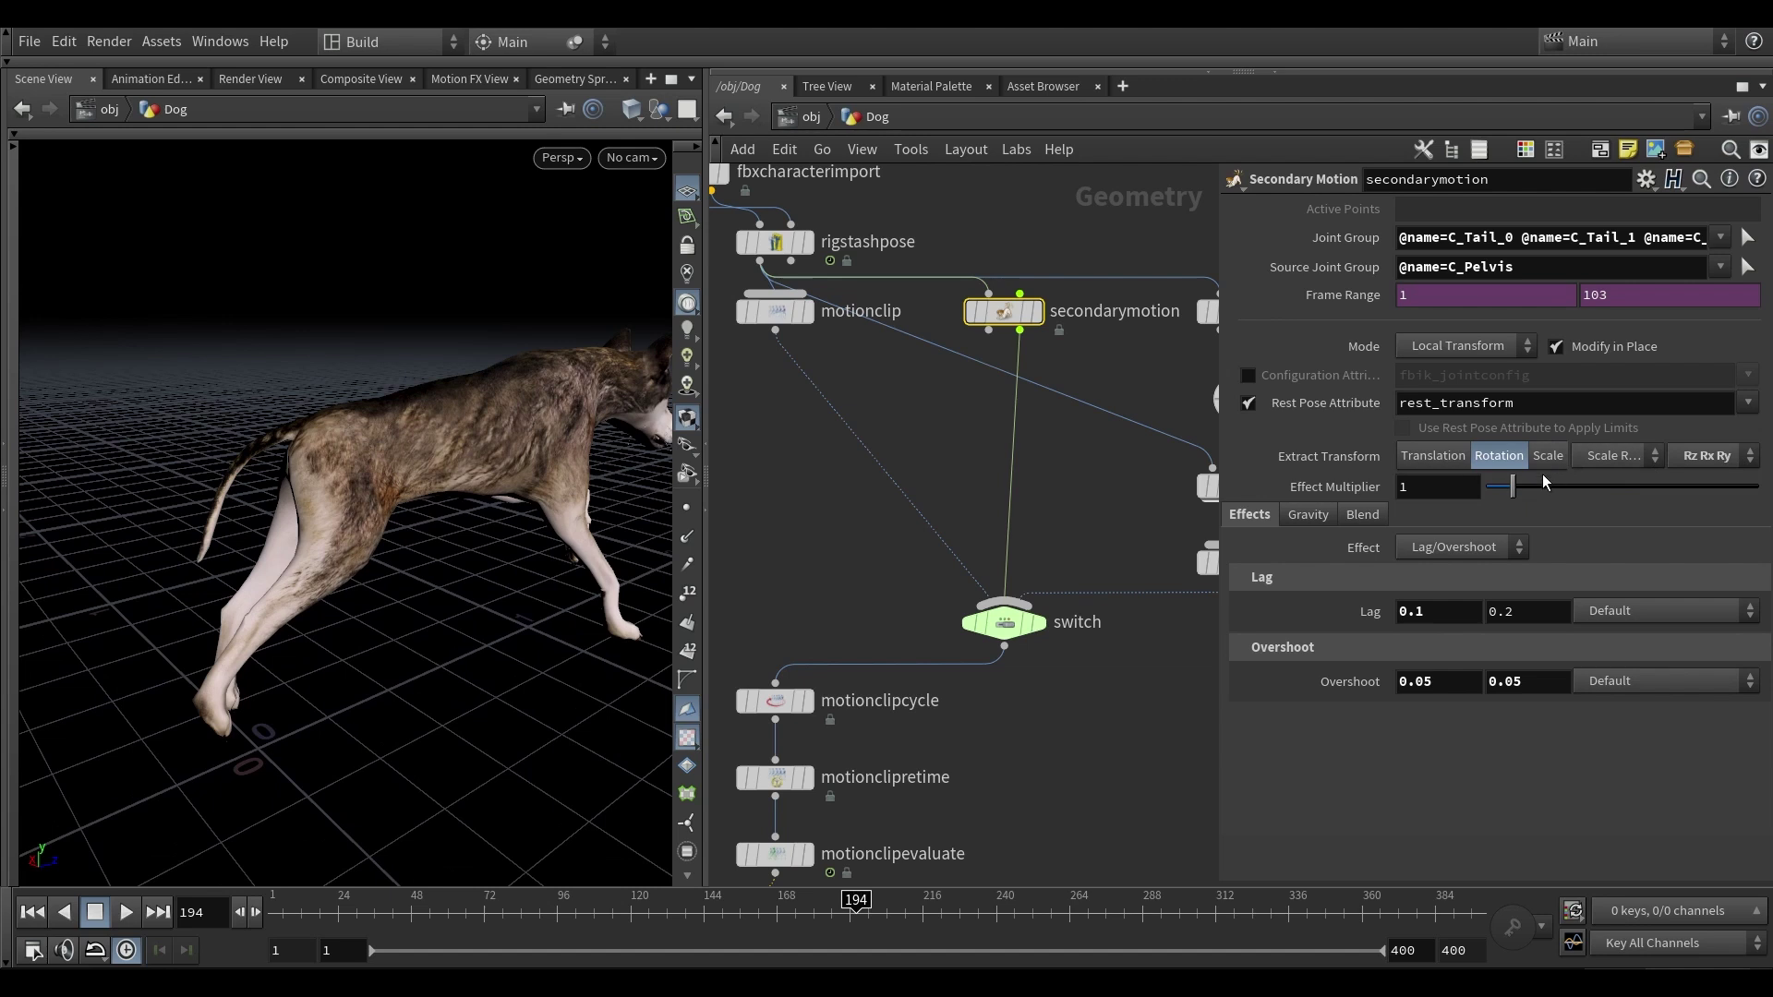
- Inspect the tail with only Rotation extracted and scrub the timeline to frame 230
drag(385, 563, 320, 556)
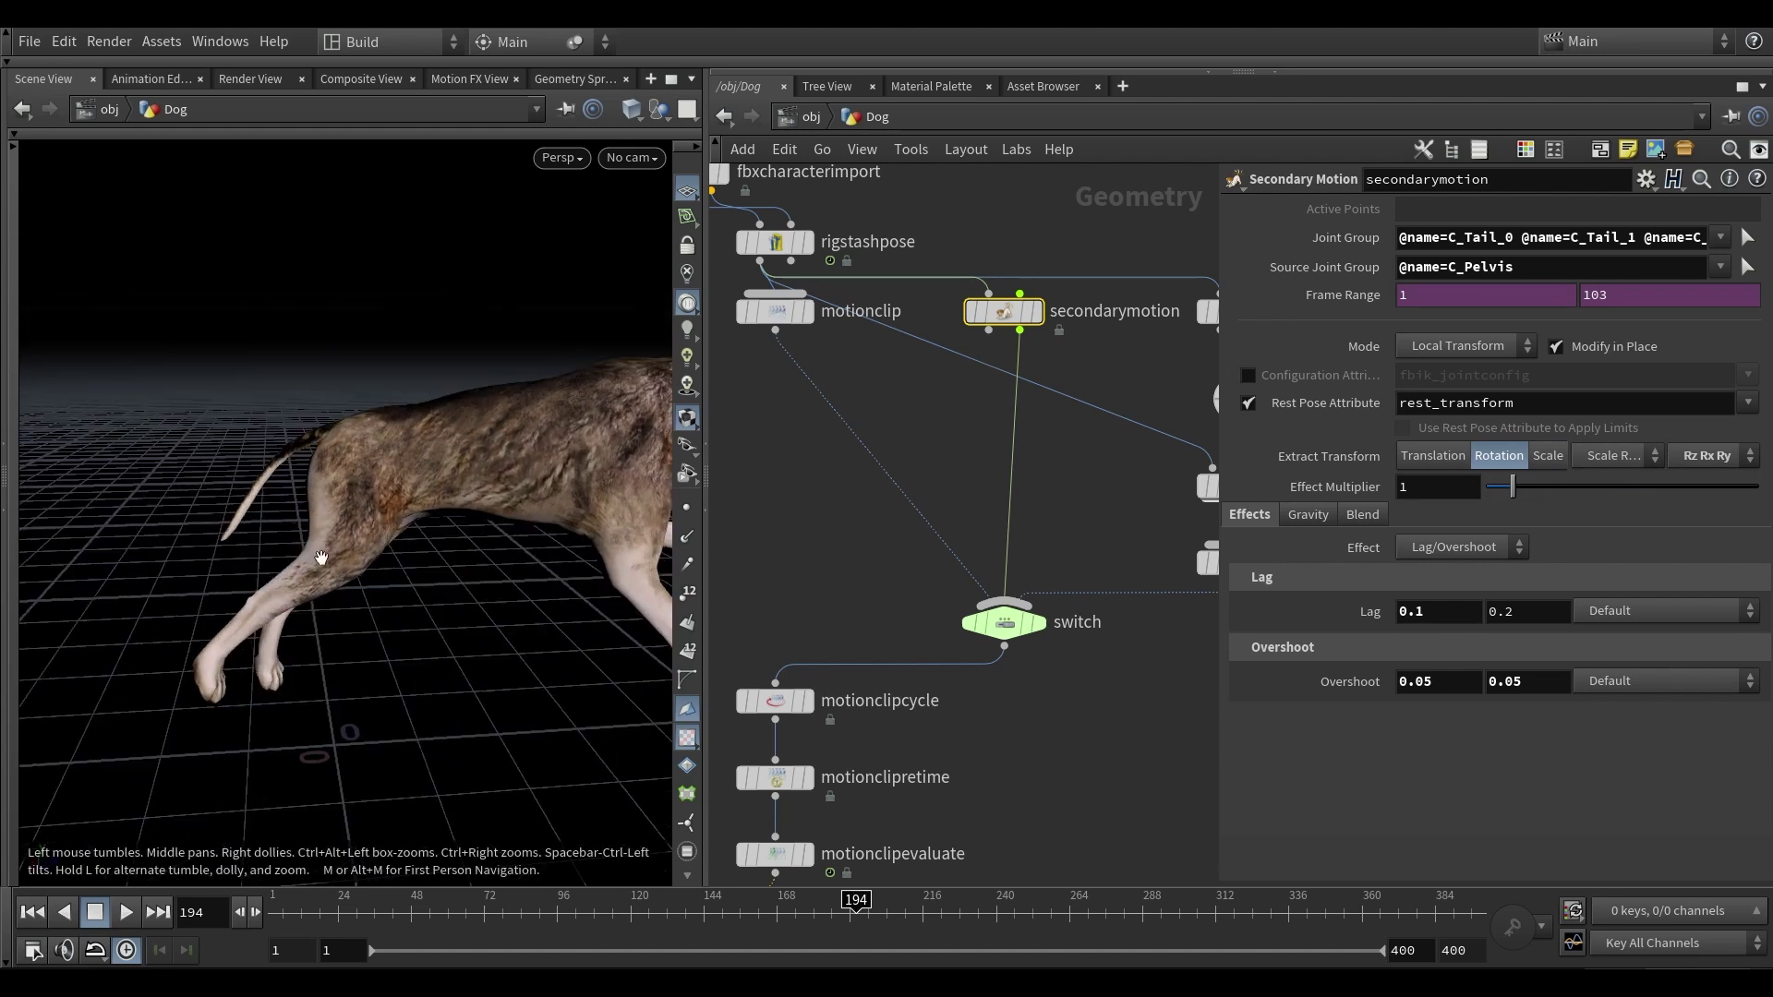
drag(502, 506, 534, 504)
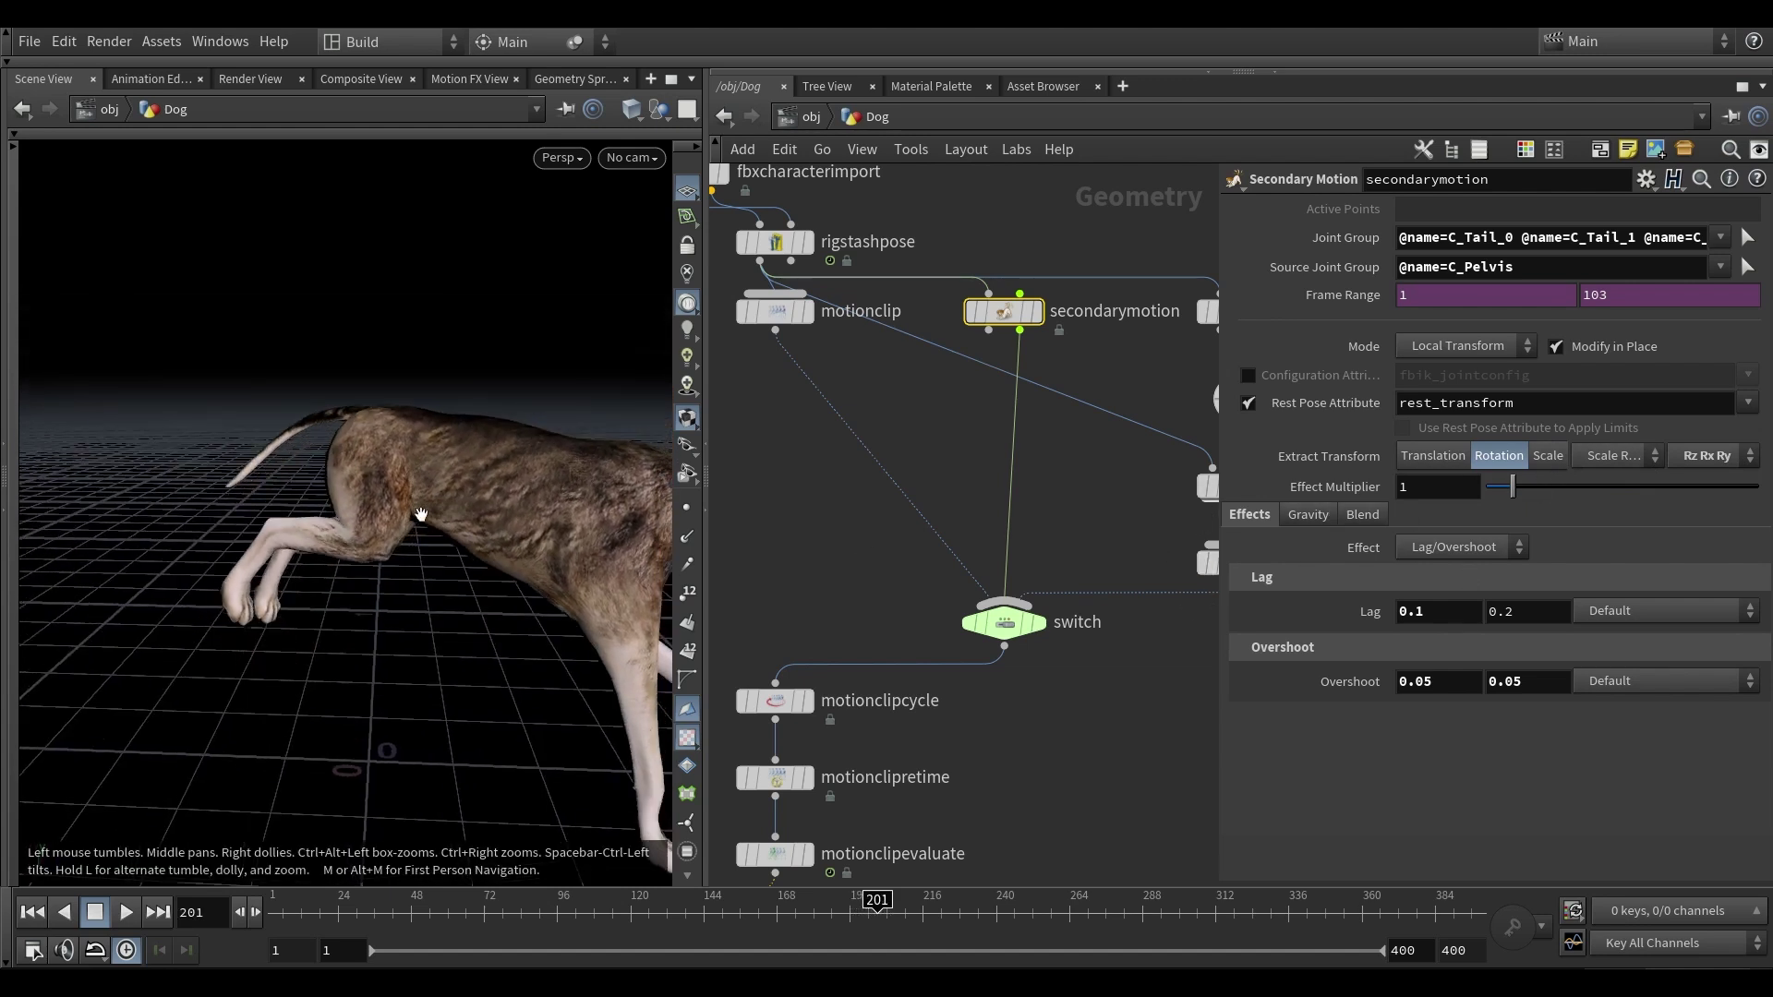
click(751, 902)
drag(751, 903, 966, 819)
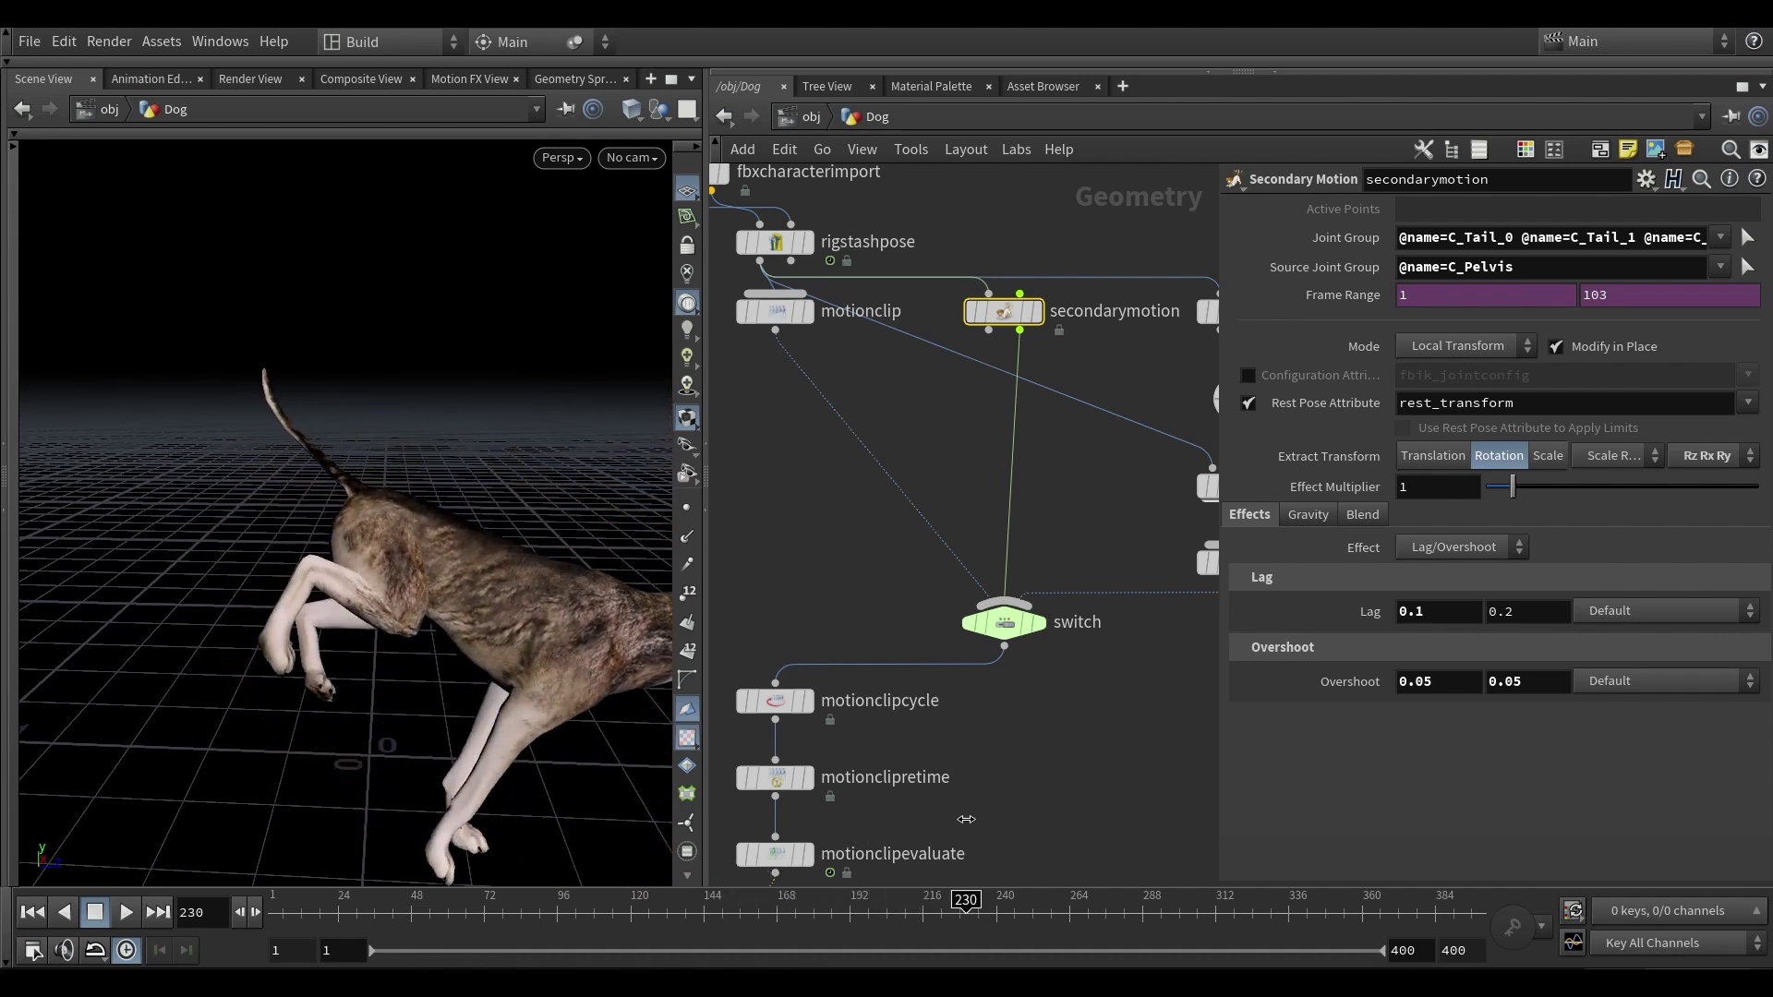
- Set the Effect Multiplier to 5 and view the exaggerated tail bend up close
middle_drag(294, 453, 294, 433)
click(1426, 483)
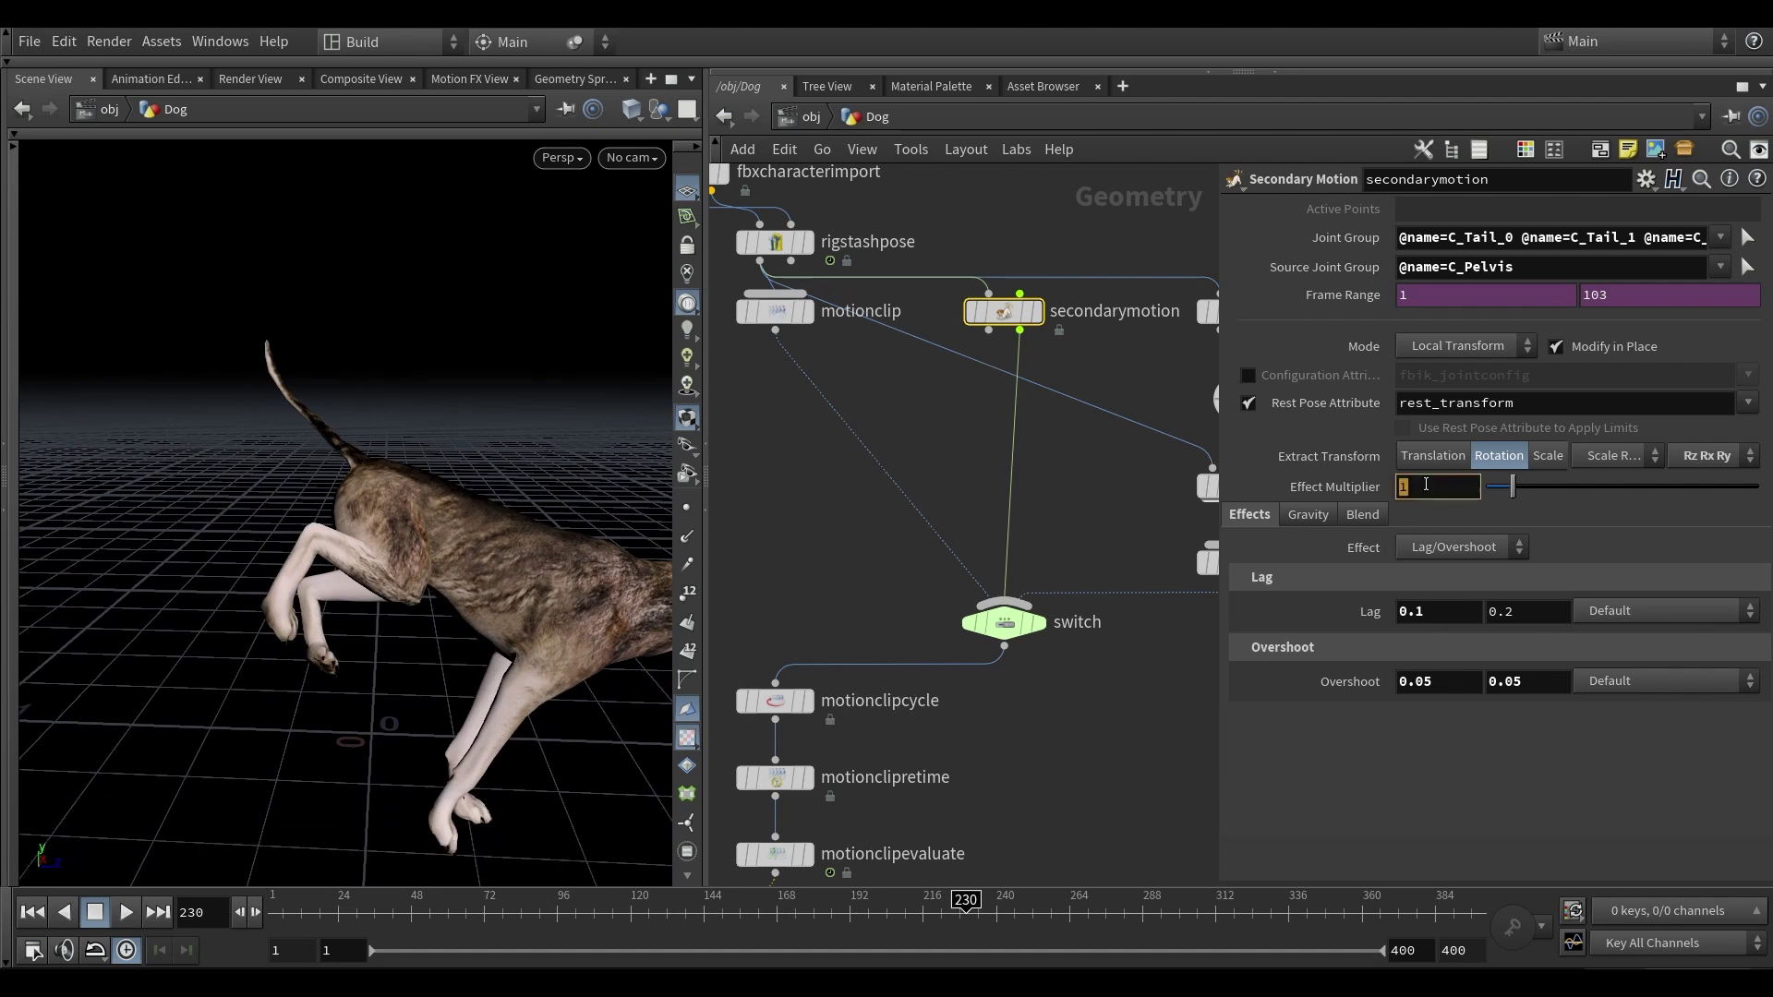
text(5)
key(Return)
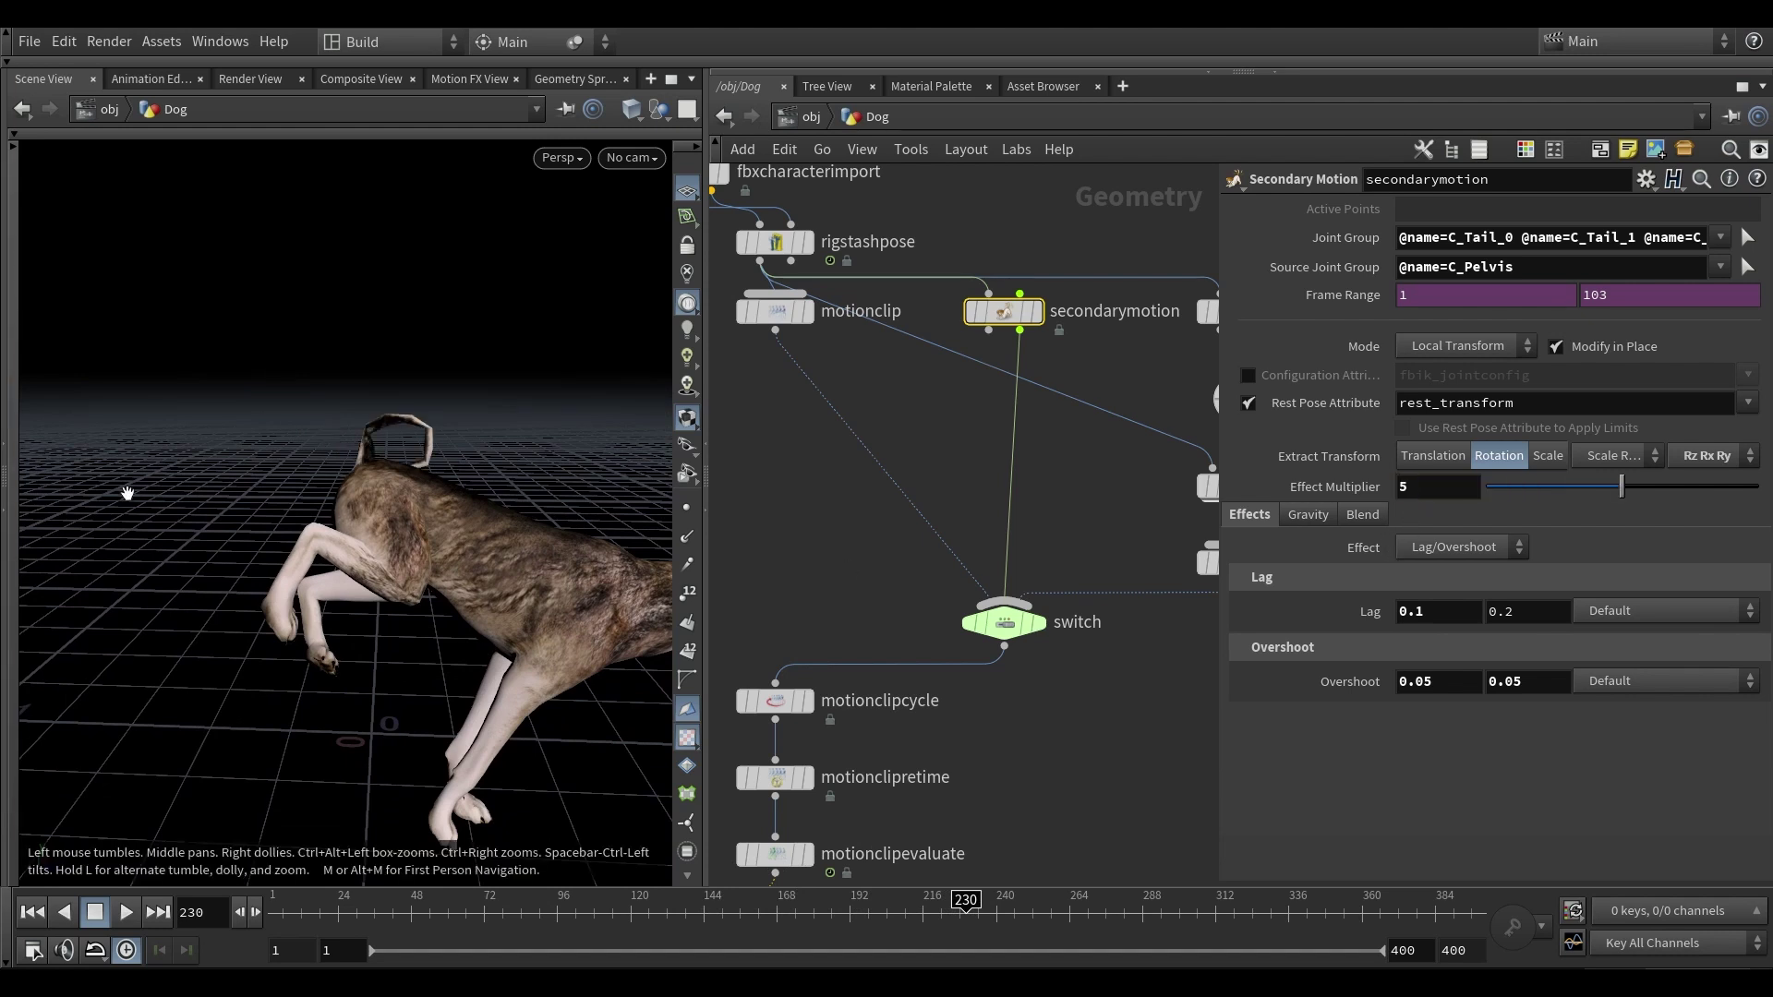
right_drag(126, 490, 407, 465)
middle_drag(410, 521, 387, 498)
right_drag(387, 499, 429, 495)
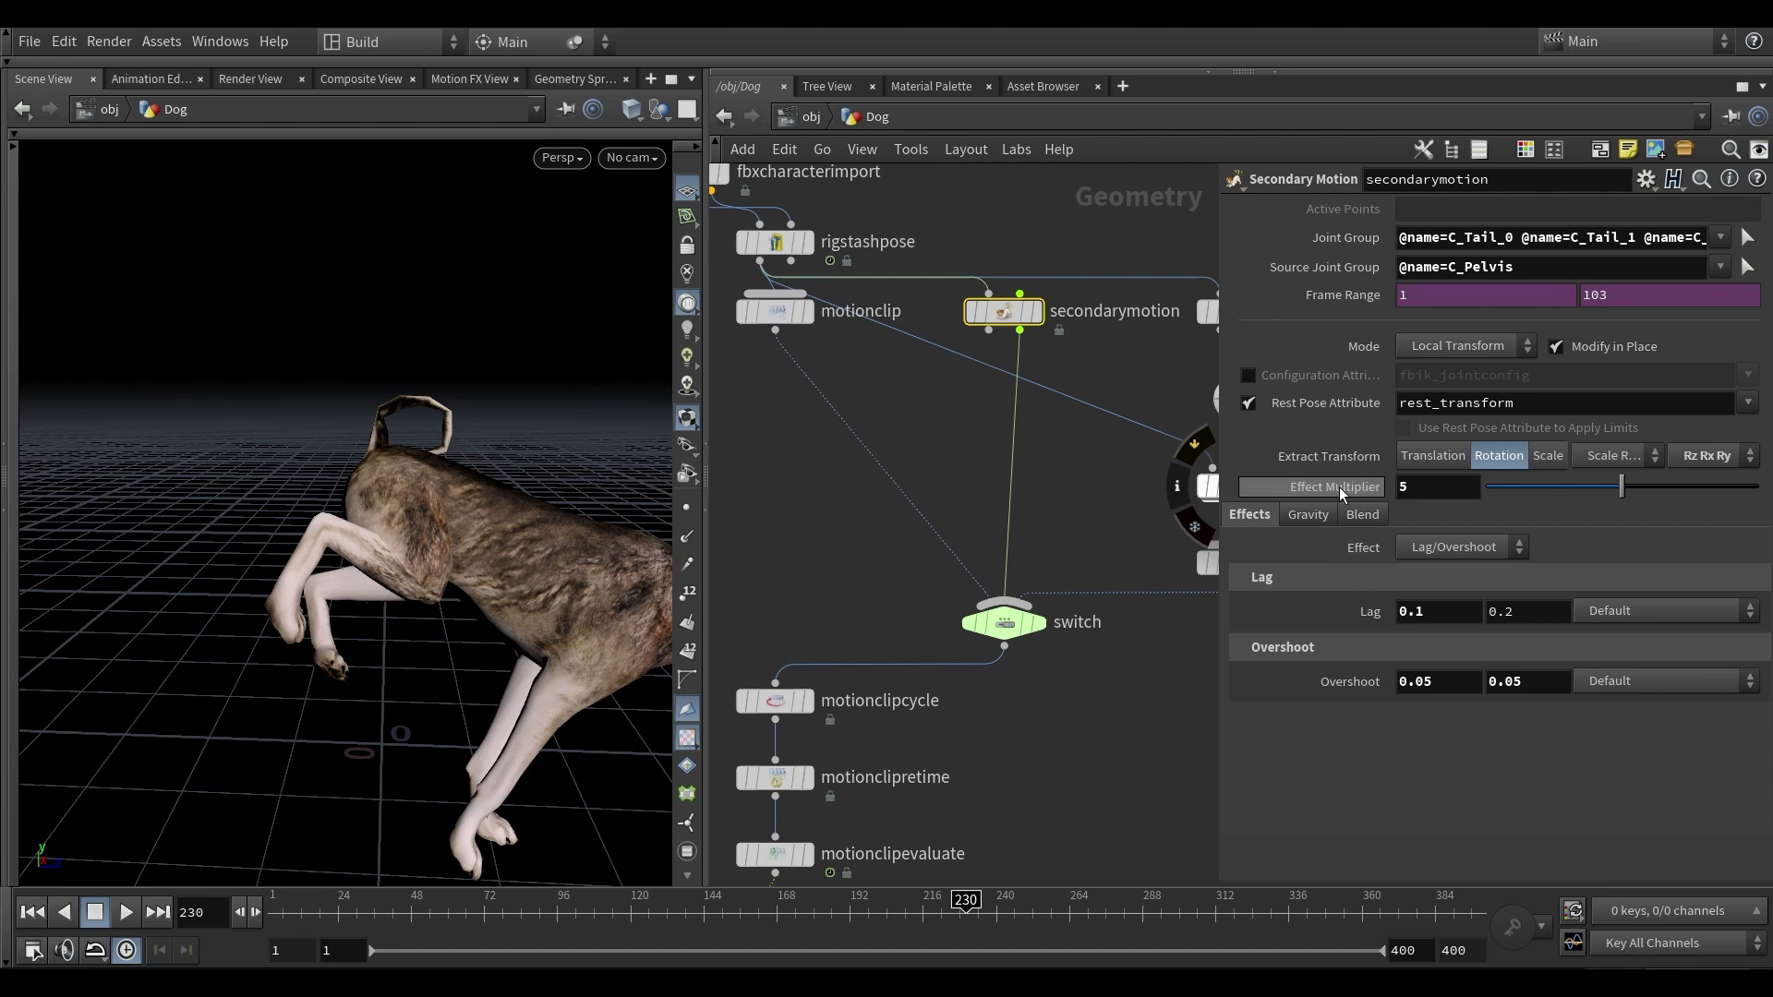
- Examine the Effect Multiplier alongside the Lag and Overshoot settings and view the tail from different angles
mouse_move(1338, 485)
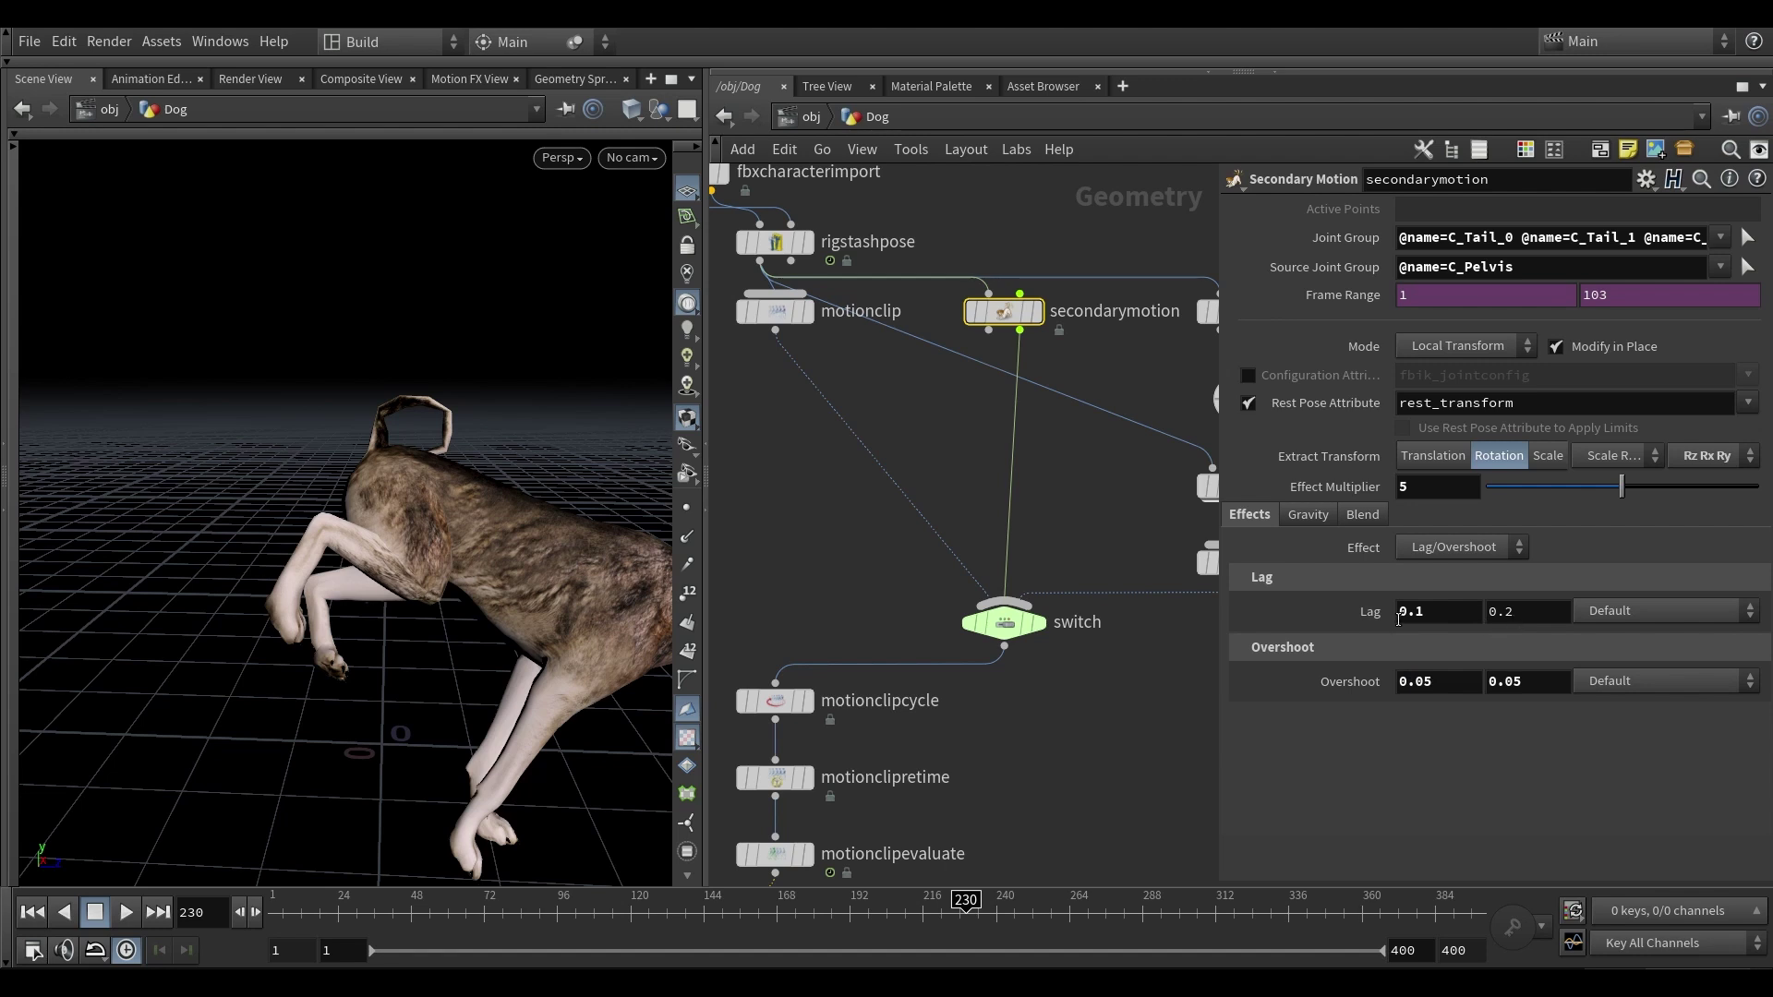
click(1424, 487)
click(1097, 484)
drag(366, 473, 399, 449)
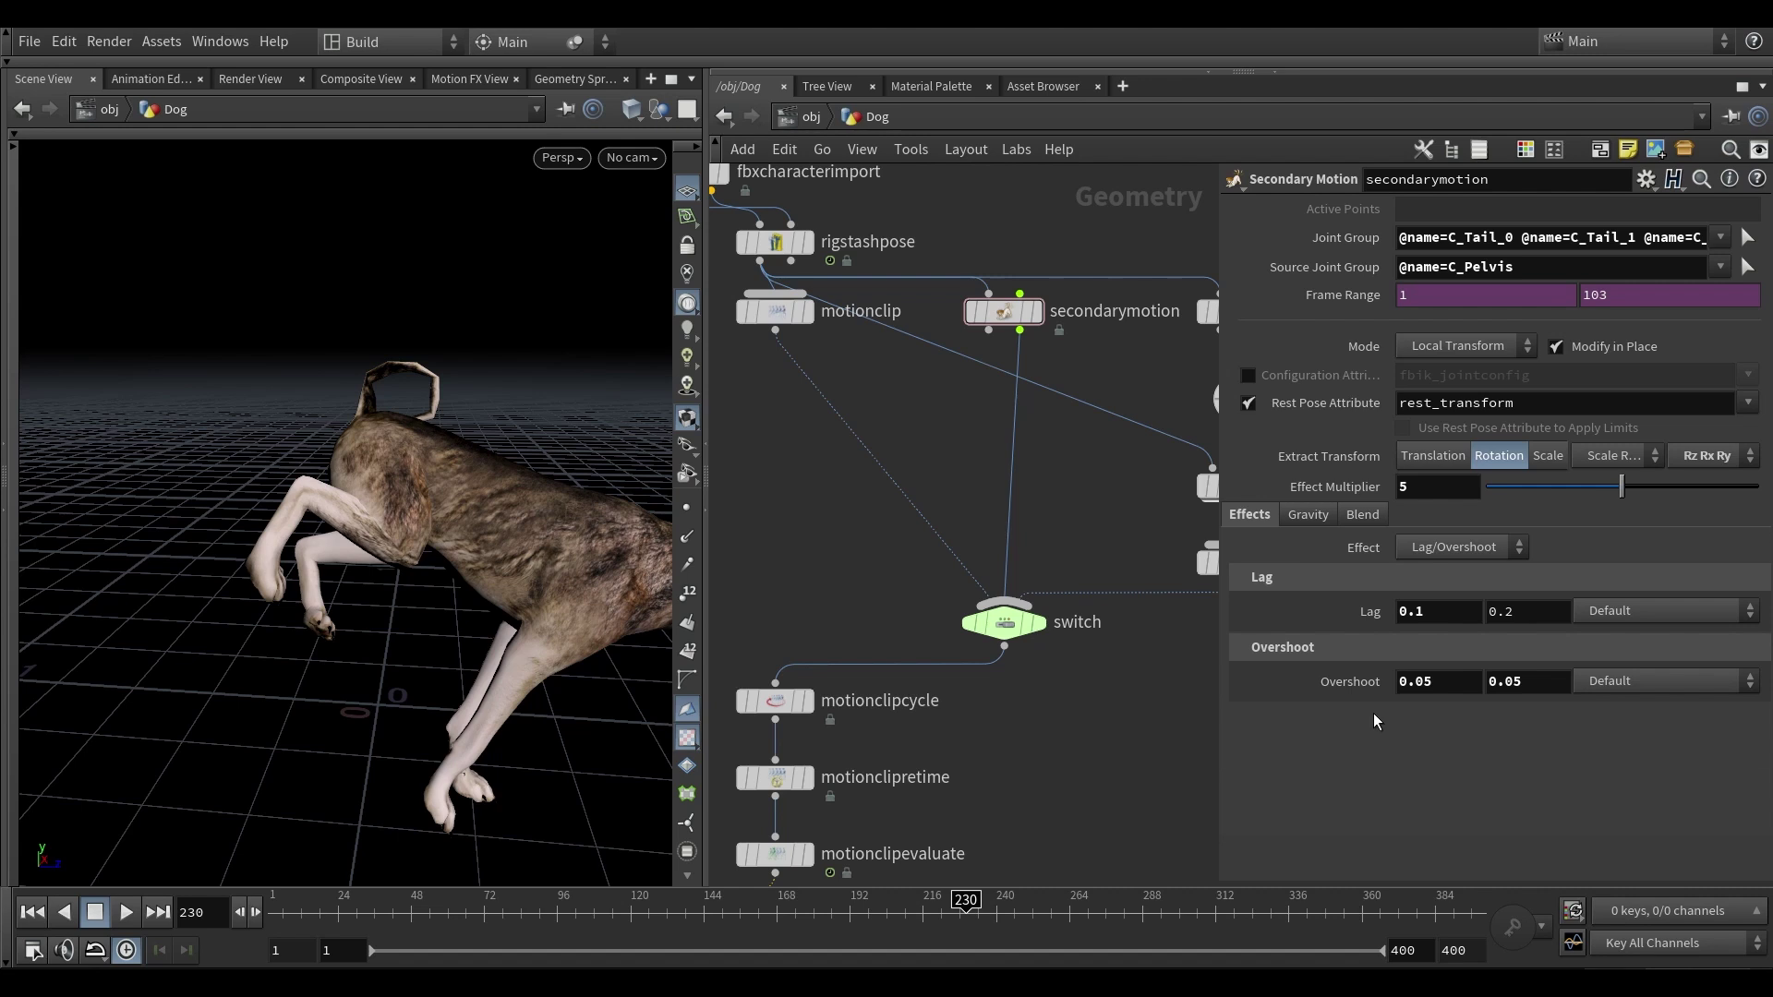
alt+drag(348, 358, 386, 425)
alt+drag(435, 355, 448, 342)
- Set the Effect Multiplier back to 1 and check the tail at frame 230
click(1437, 486)
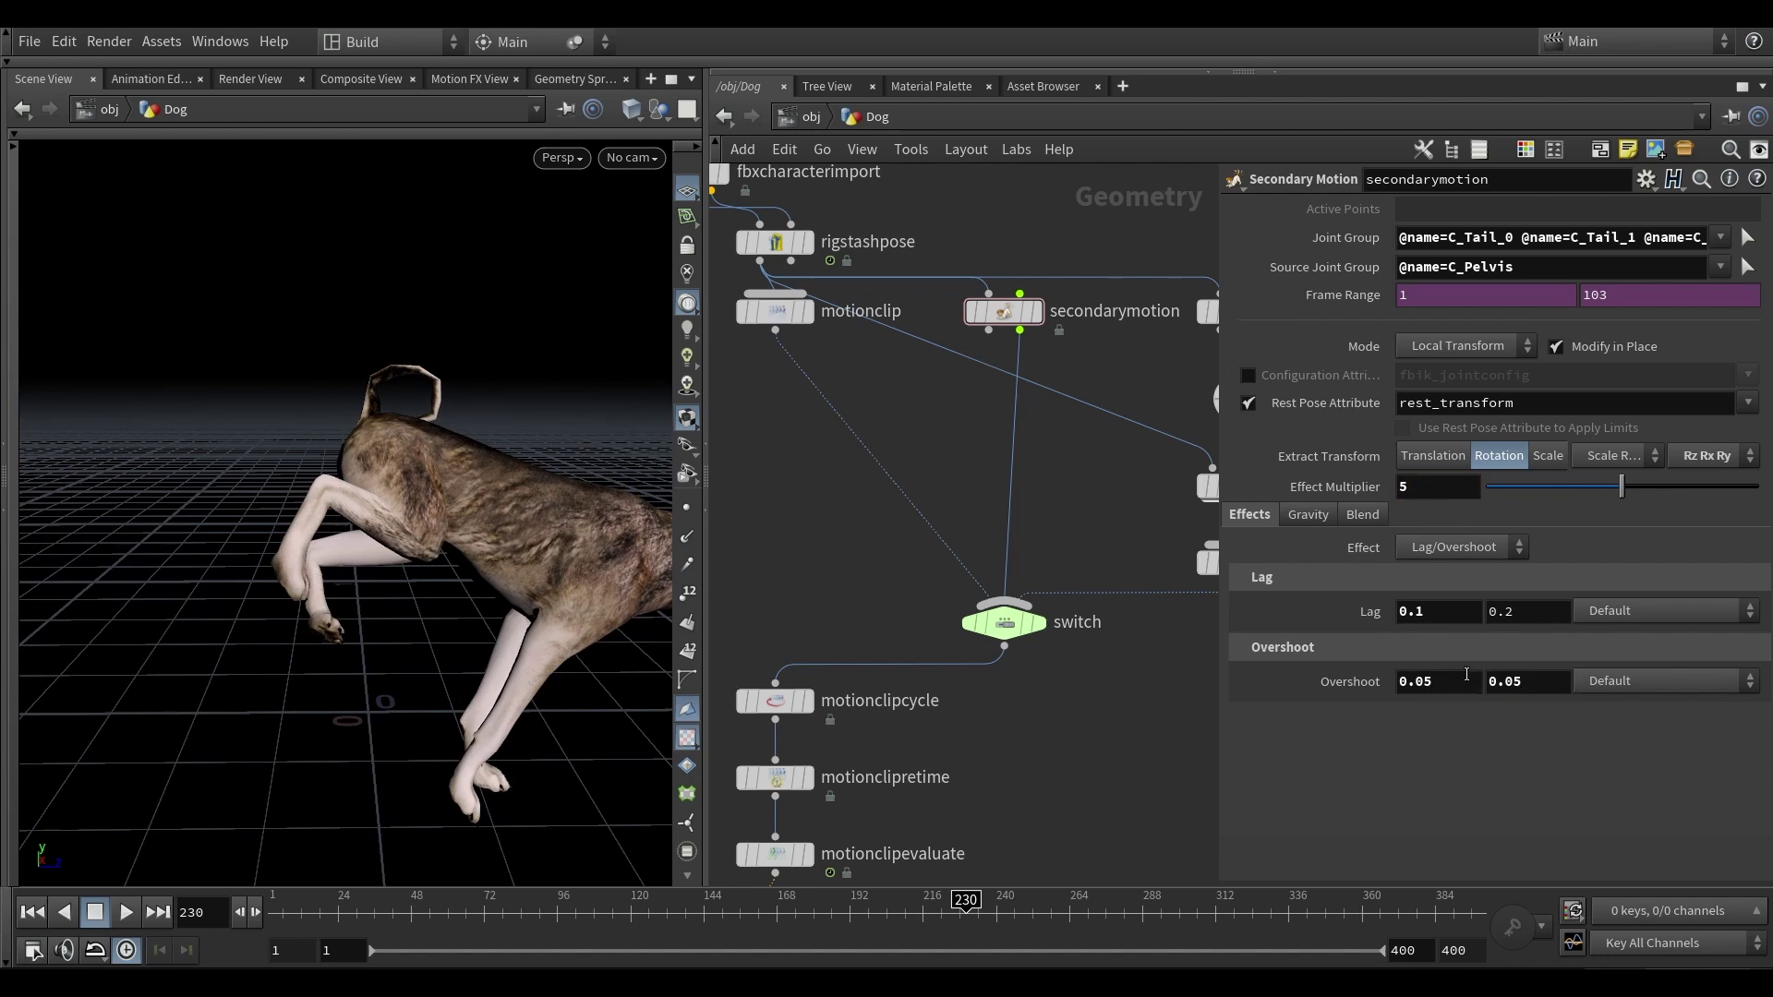
double_click(1448, 497)
text(1)
key(Return)
mouse_move(406, 434)
mouse_down()
mouse_move(376, 429)
mouse_move(368, 450)
mouse_move(432, 436)
mouse_up()
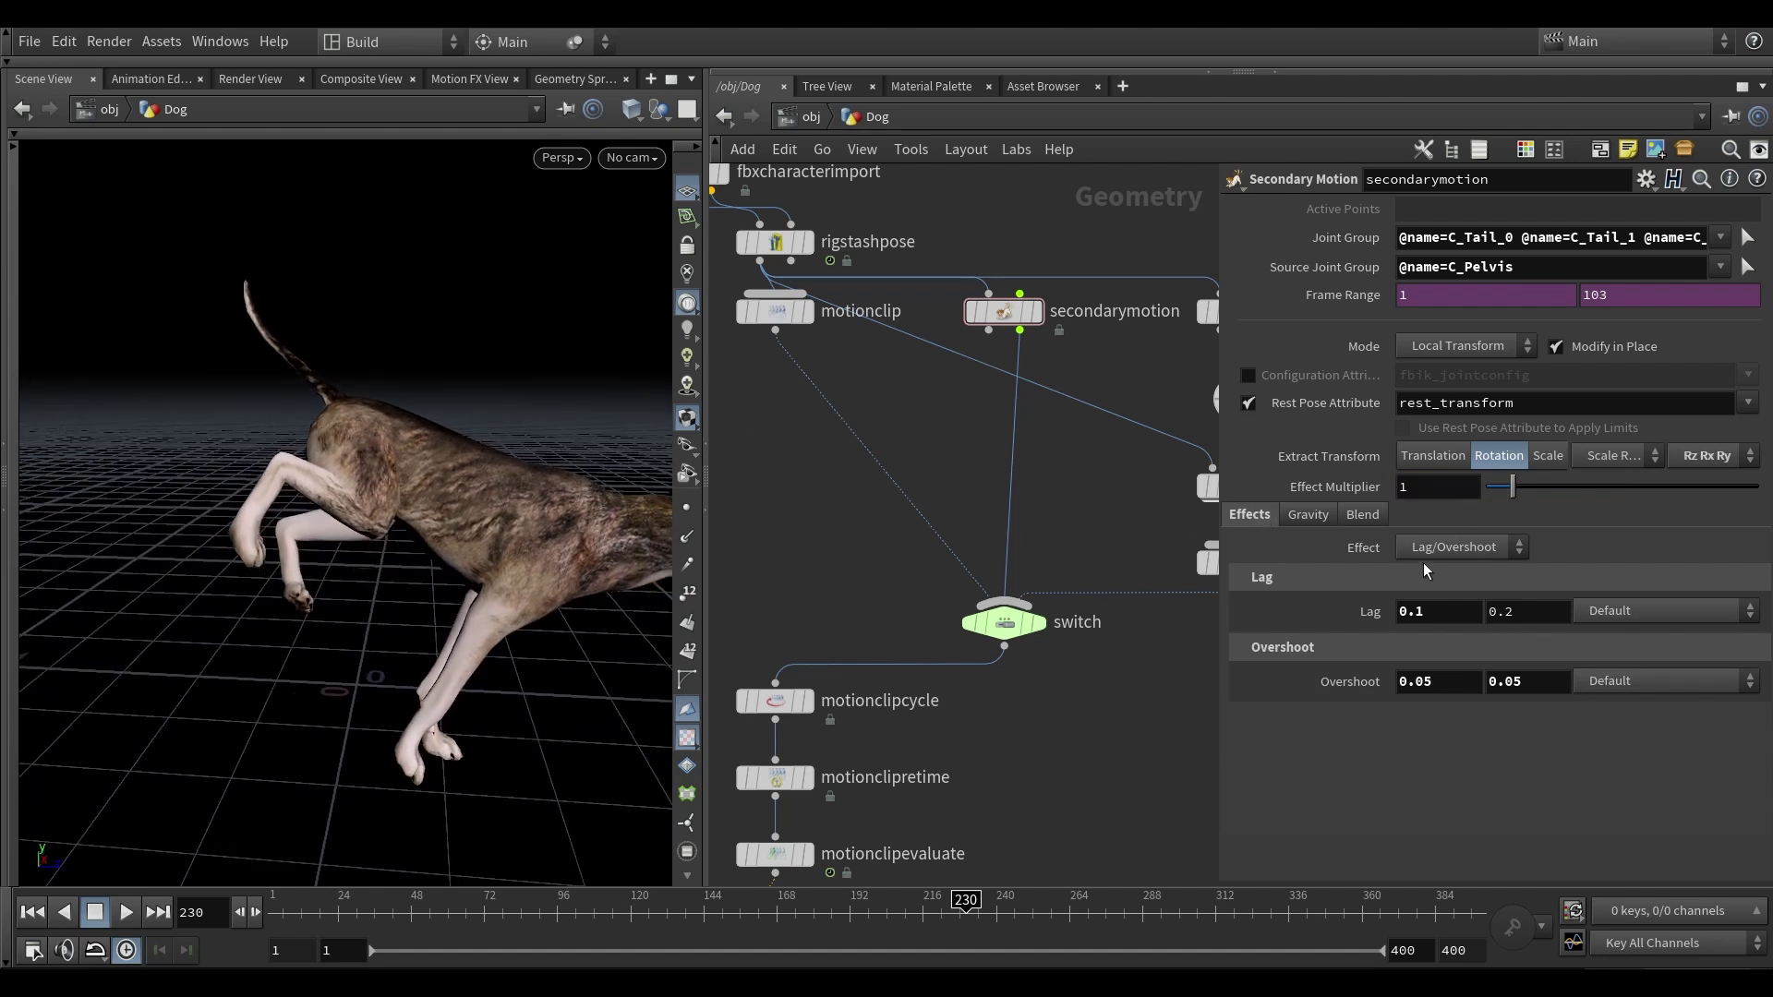
- Check the available effect types for the tail's secondary motion and scrub the timeline to frame 228
mouse_move(514, 513)
mouse_down()
mouse_move(489, 499)
mouse_move(545, 503)
mouse_up()
click(1453, 548)
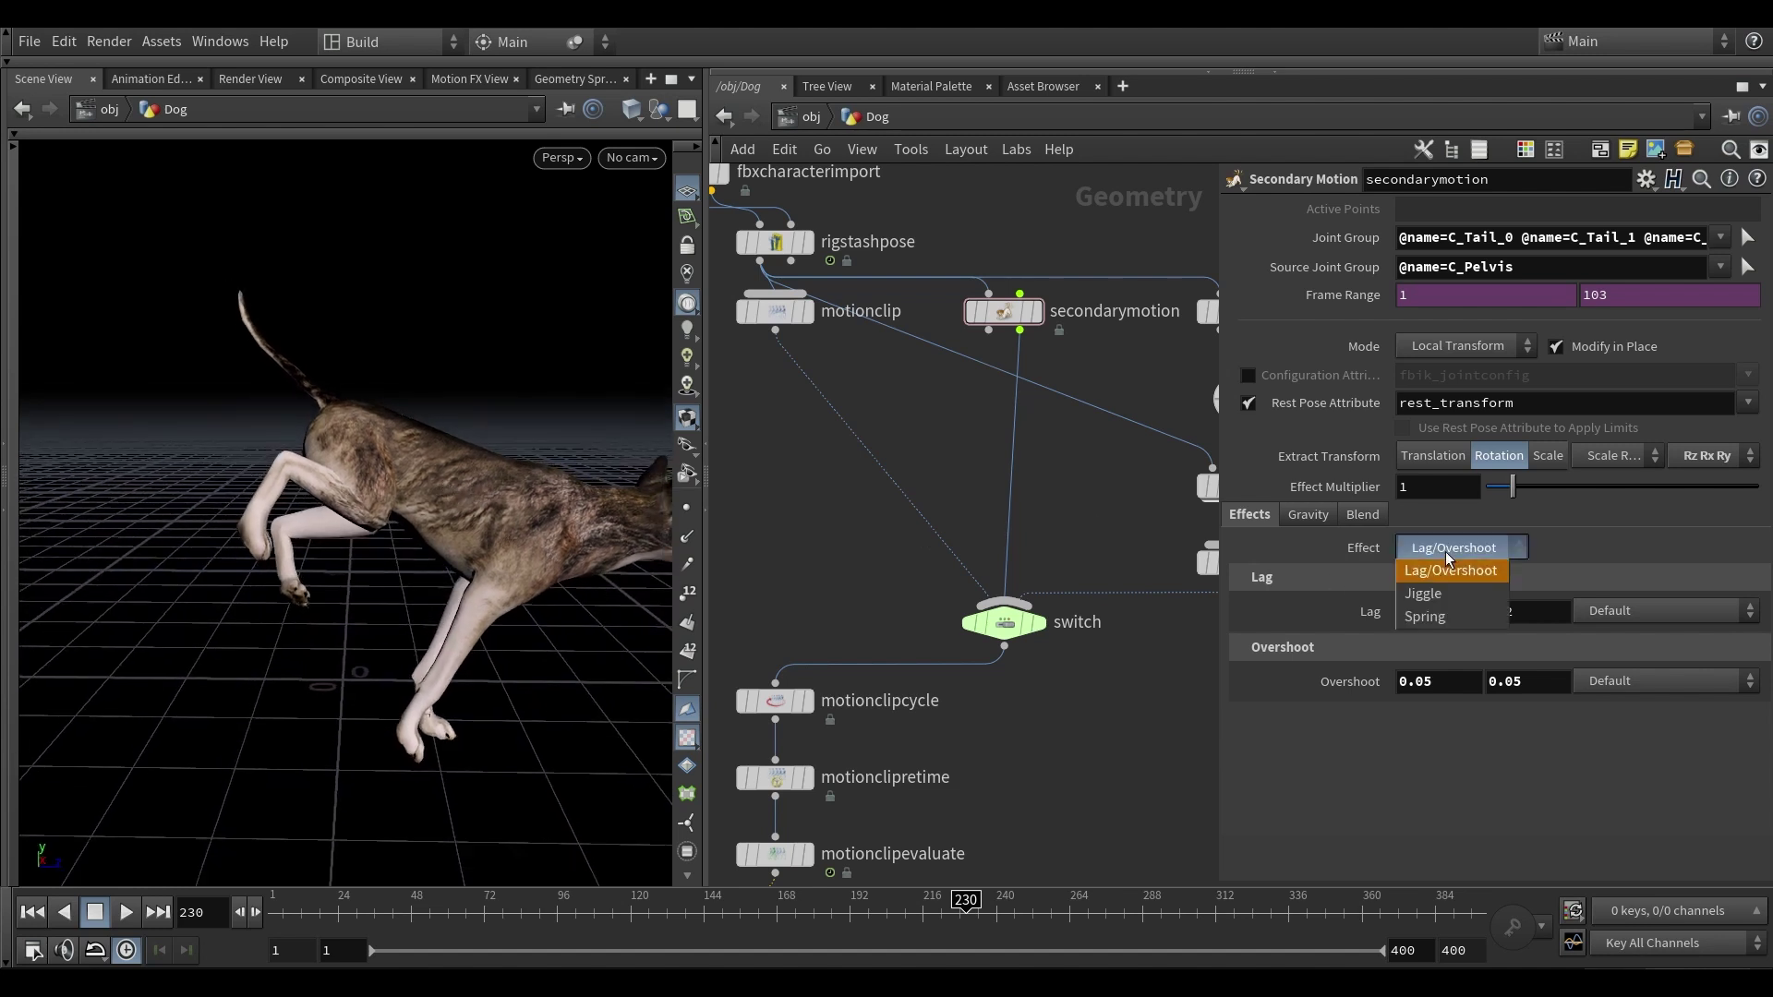
click(1450, 543)
drag(389, 403, 406, 420)
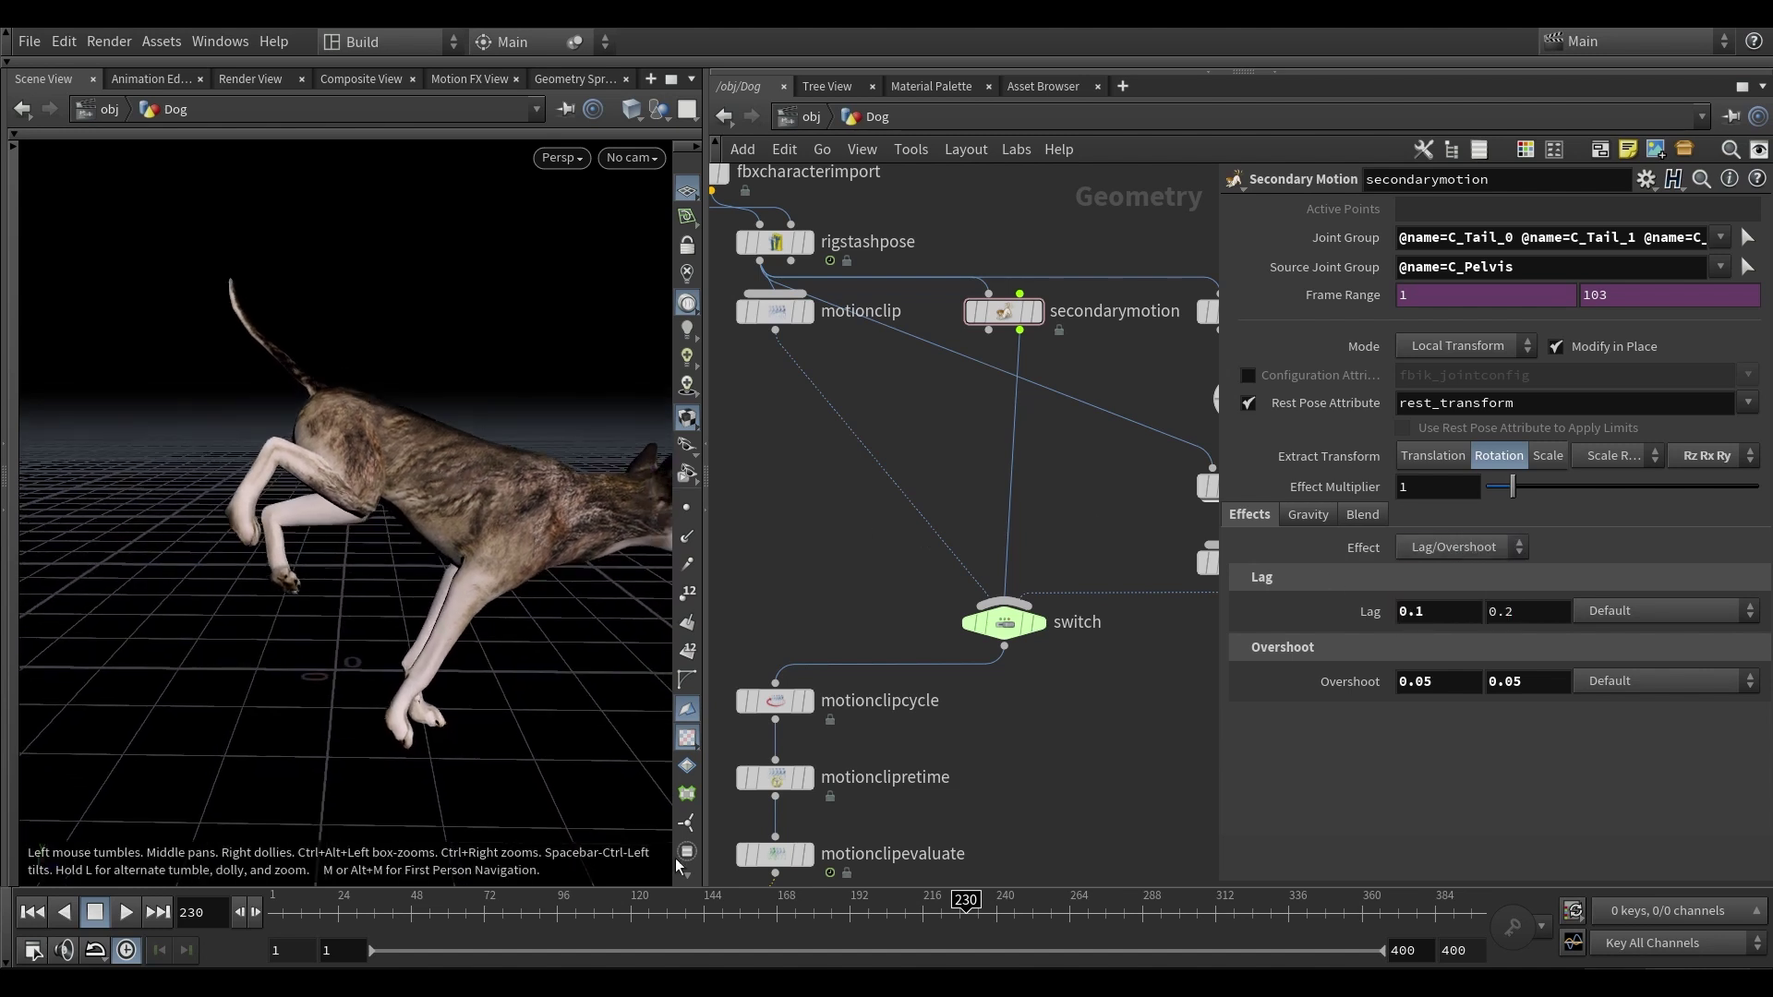
drag(966, 897, 923, 896)
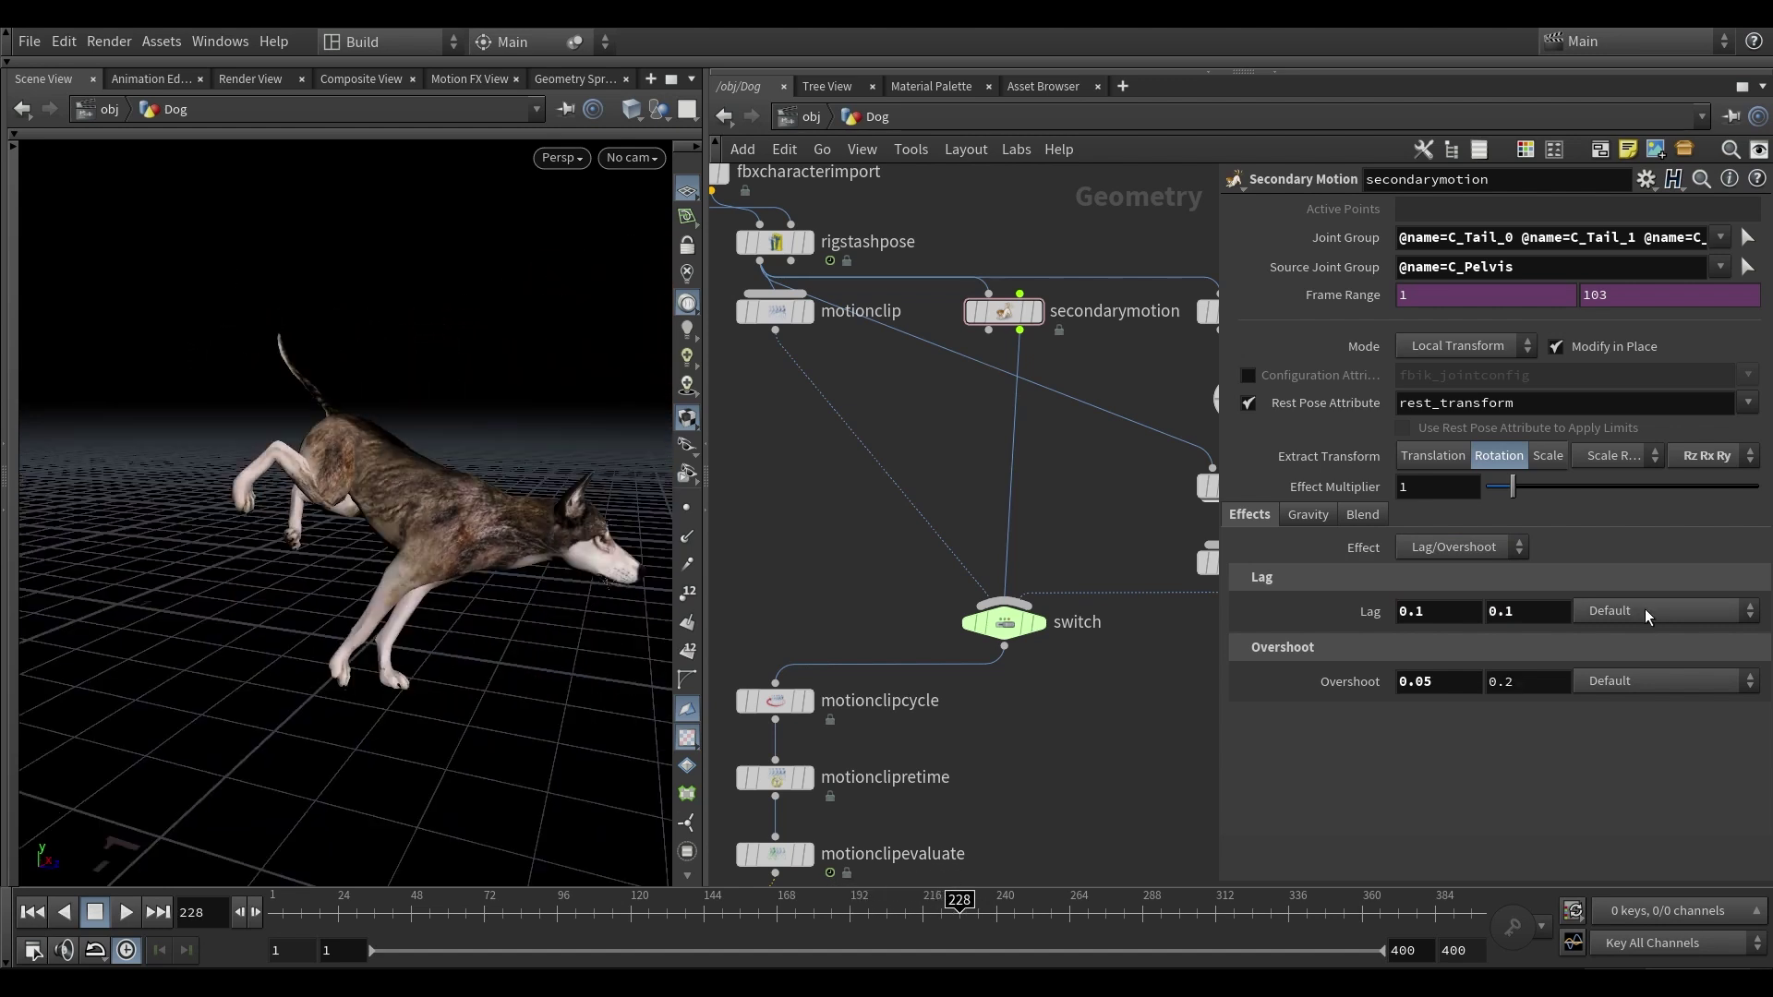
- Set the Lag to Overwrite with Attribute and examine the lag attribute entry along with the tail up close
click(1644, 611)
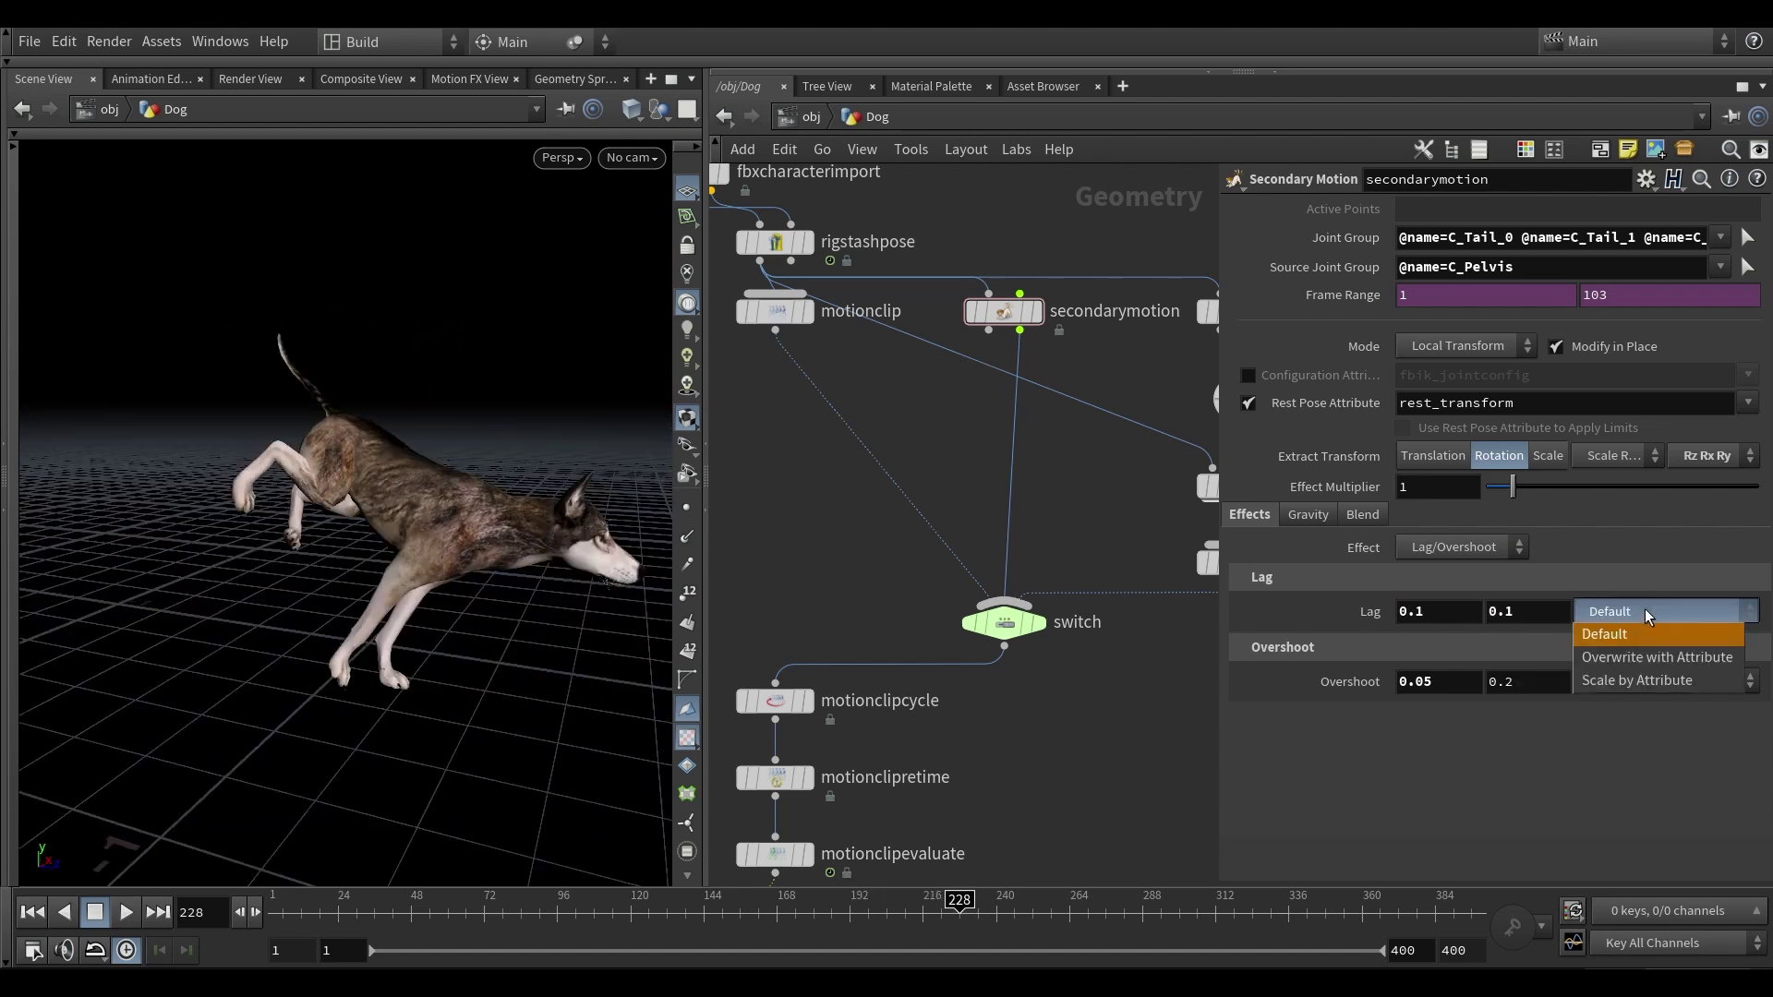
click(1669, 657)
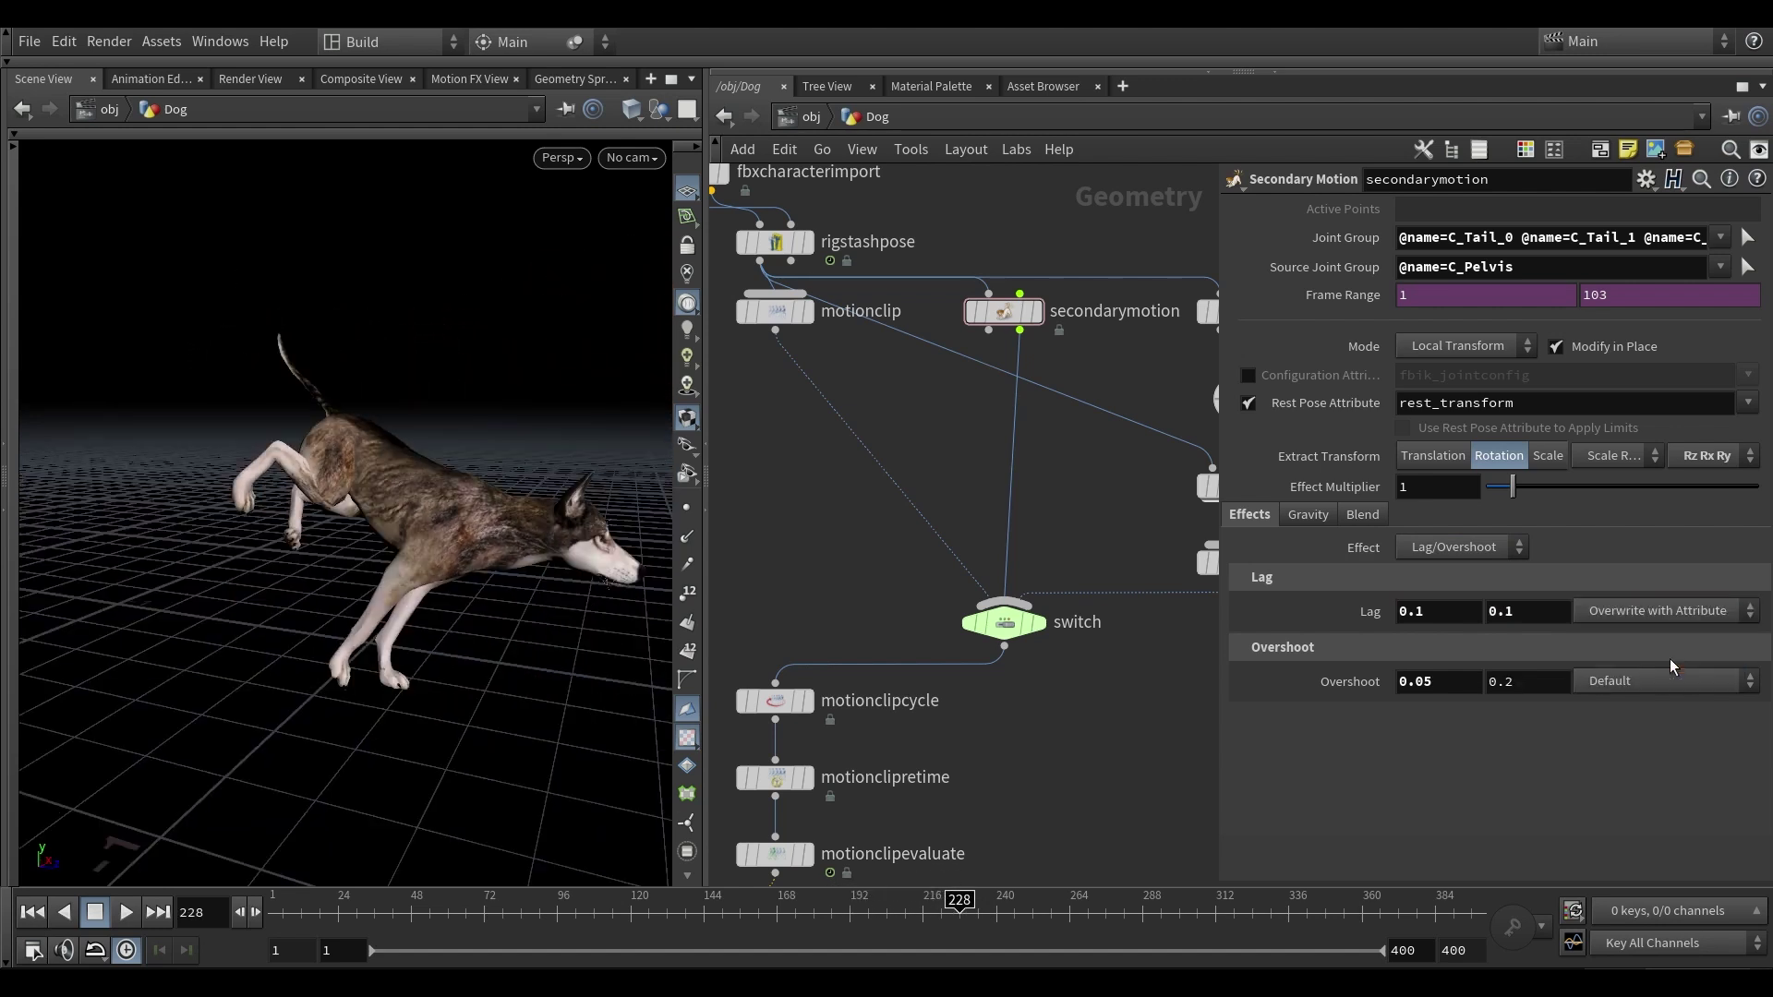
drag(369, 498, 379, 488)
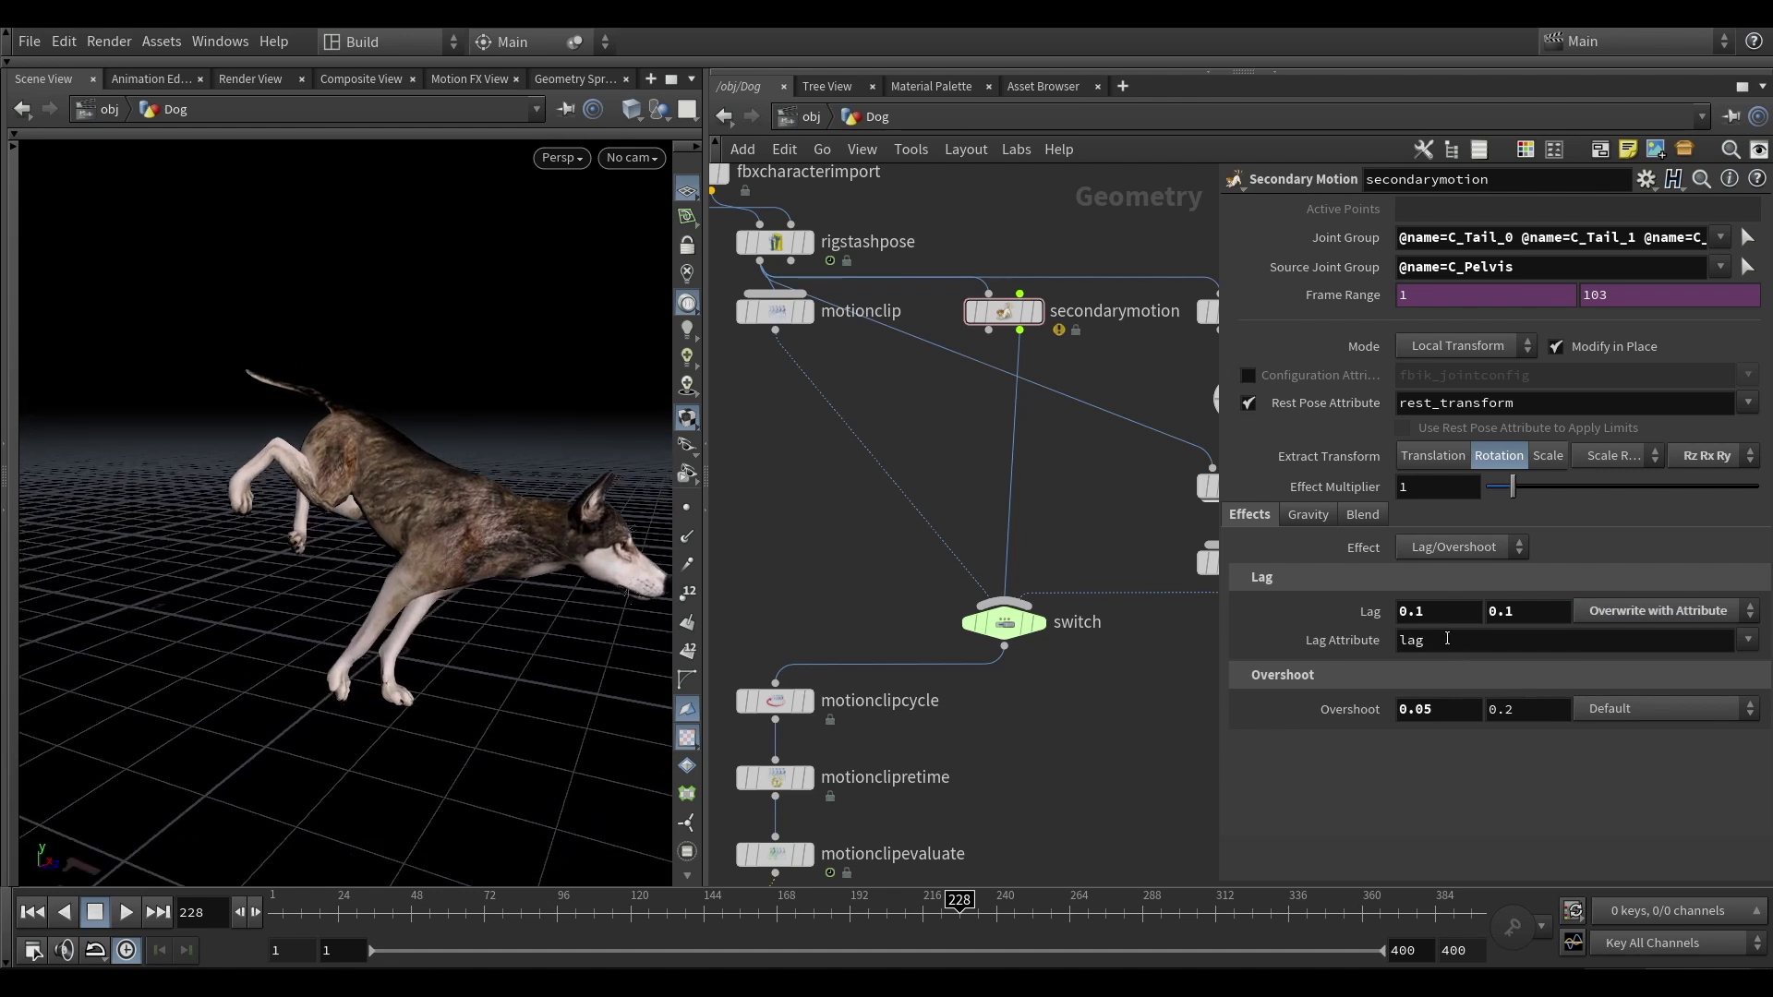
middle_drag(1059, 545, 1043, 545)
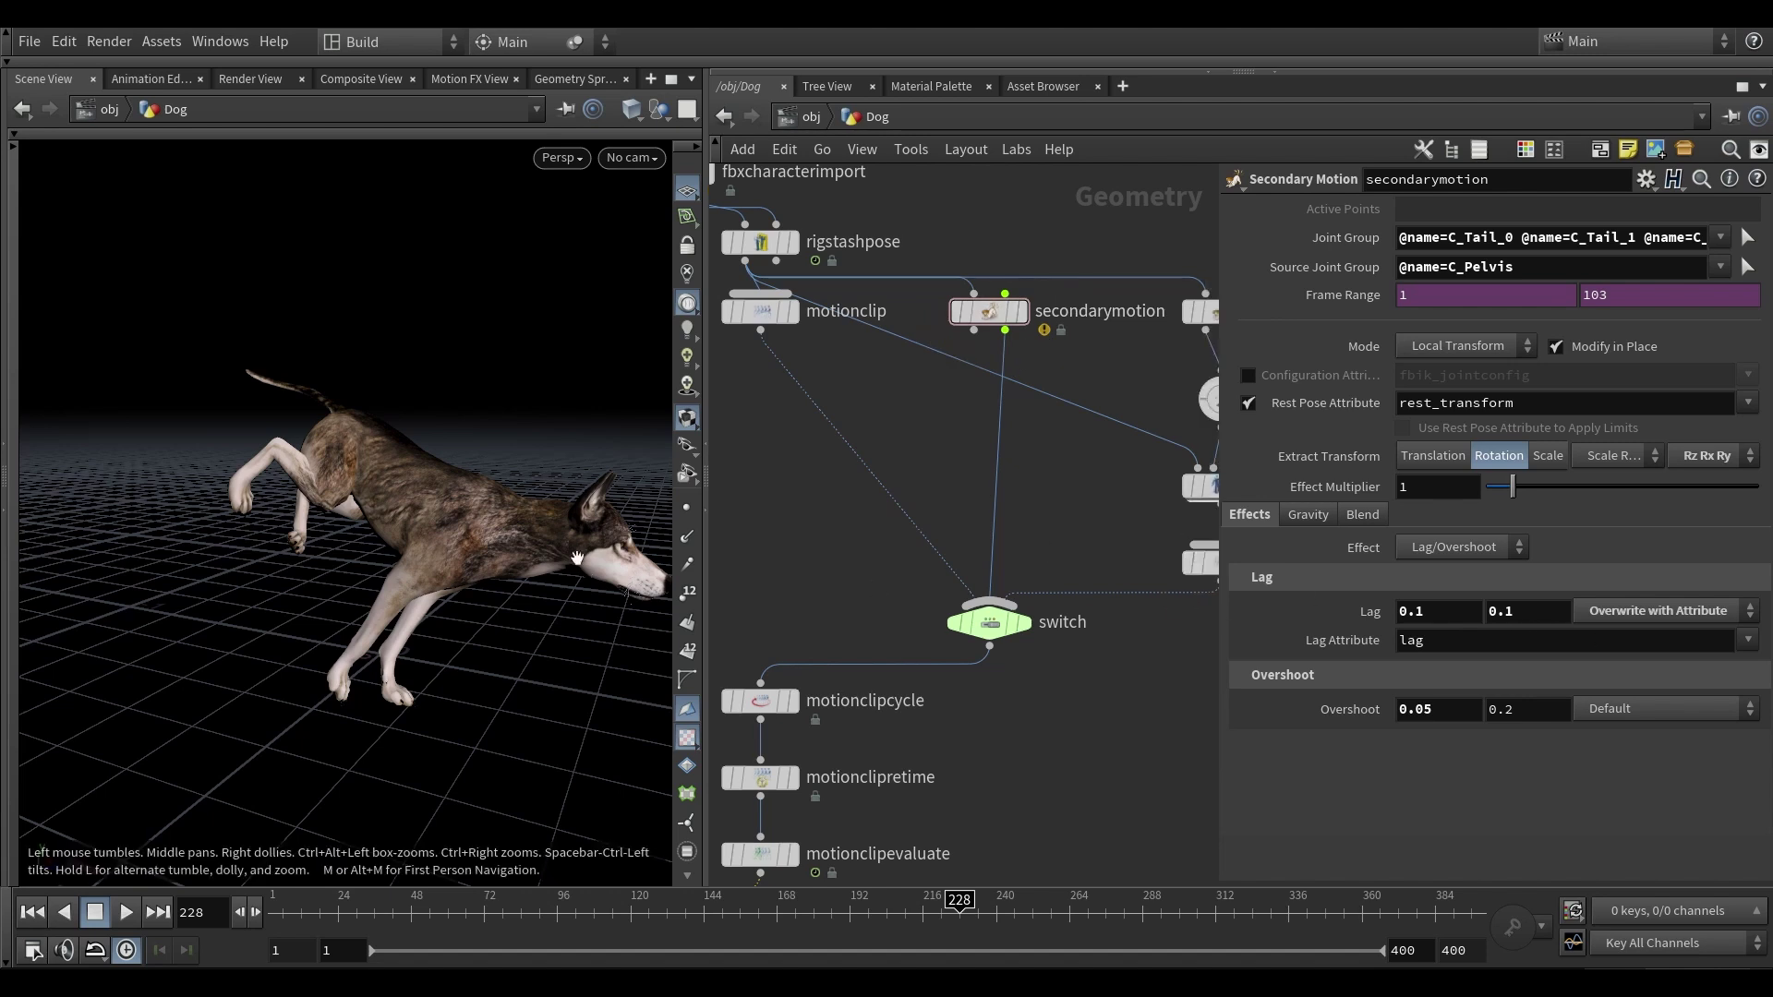
drag(293, 461, 391, 409)
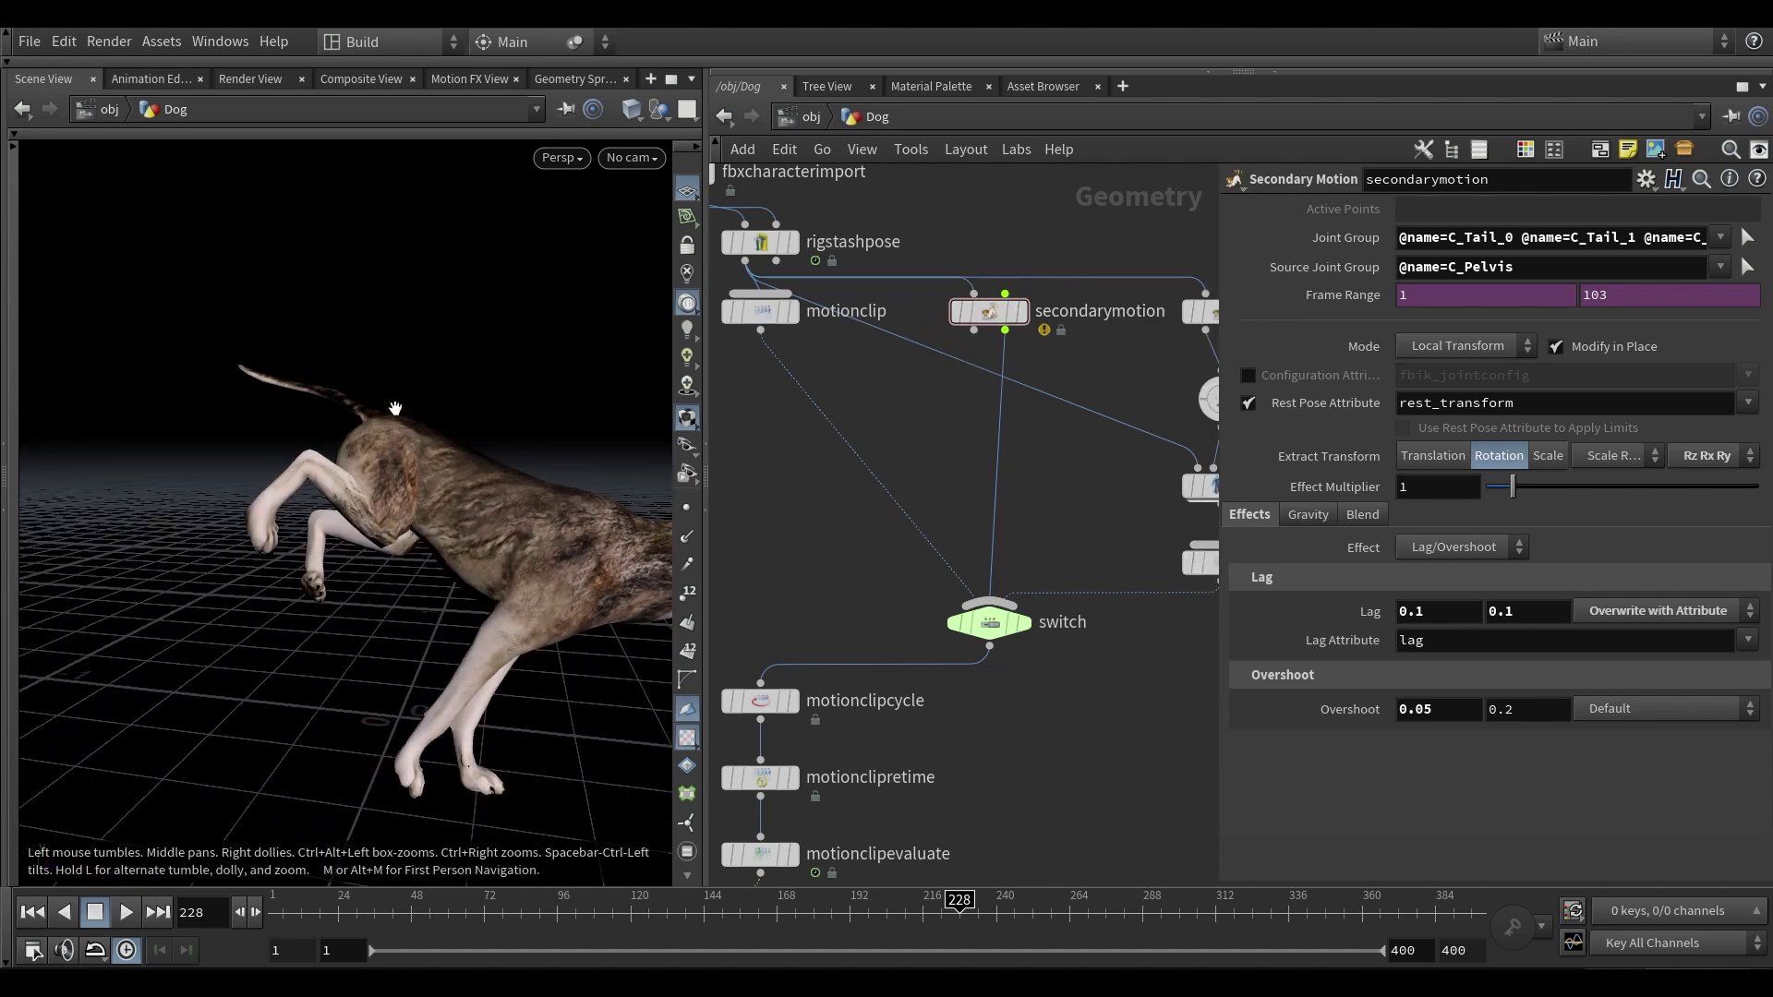
click(1446, 644)
double_click(1447, 644)
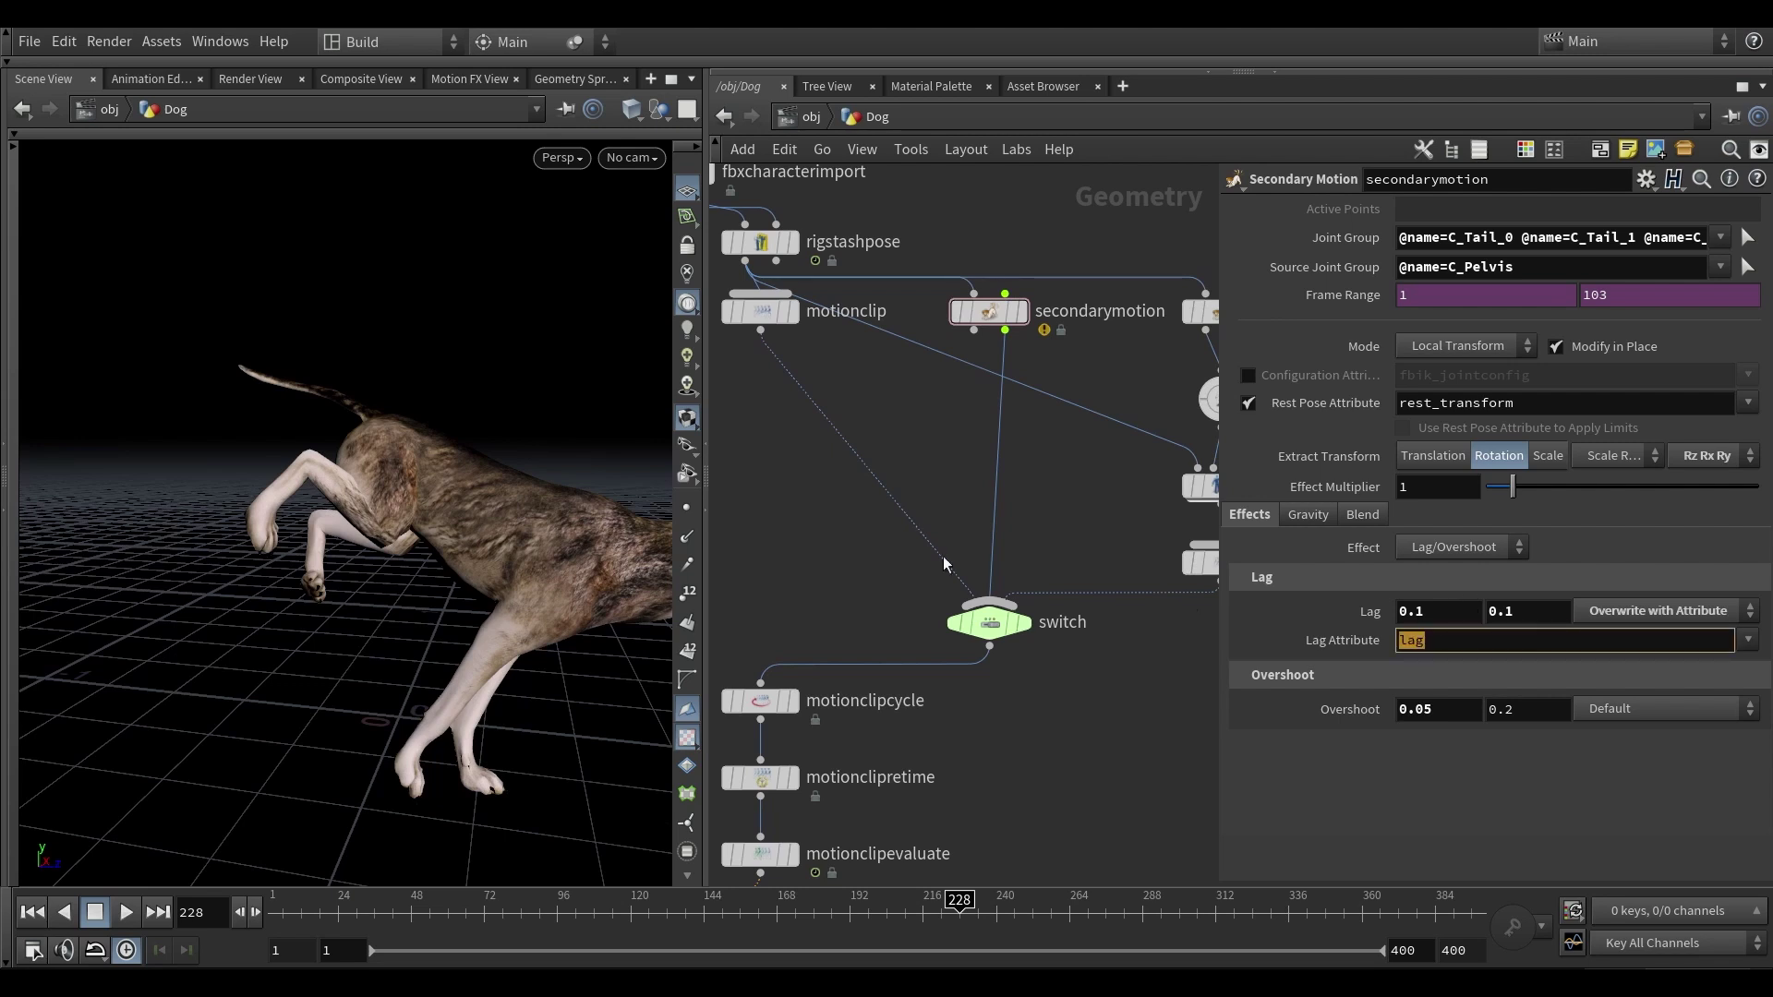
click(1070, 513)
drag(260, 418, 266, 415)
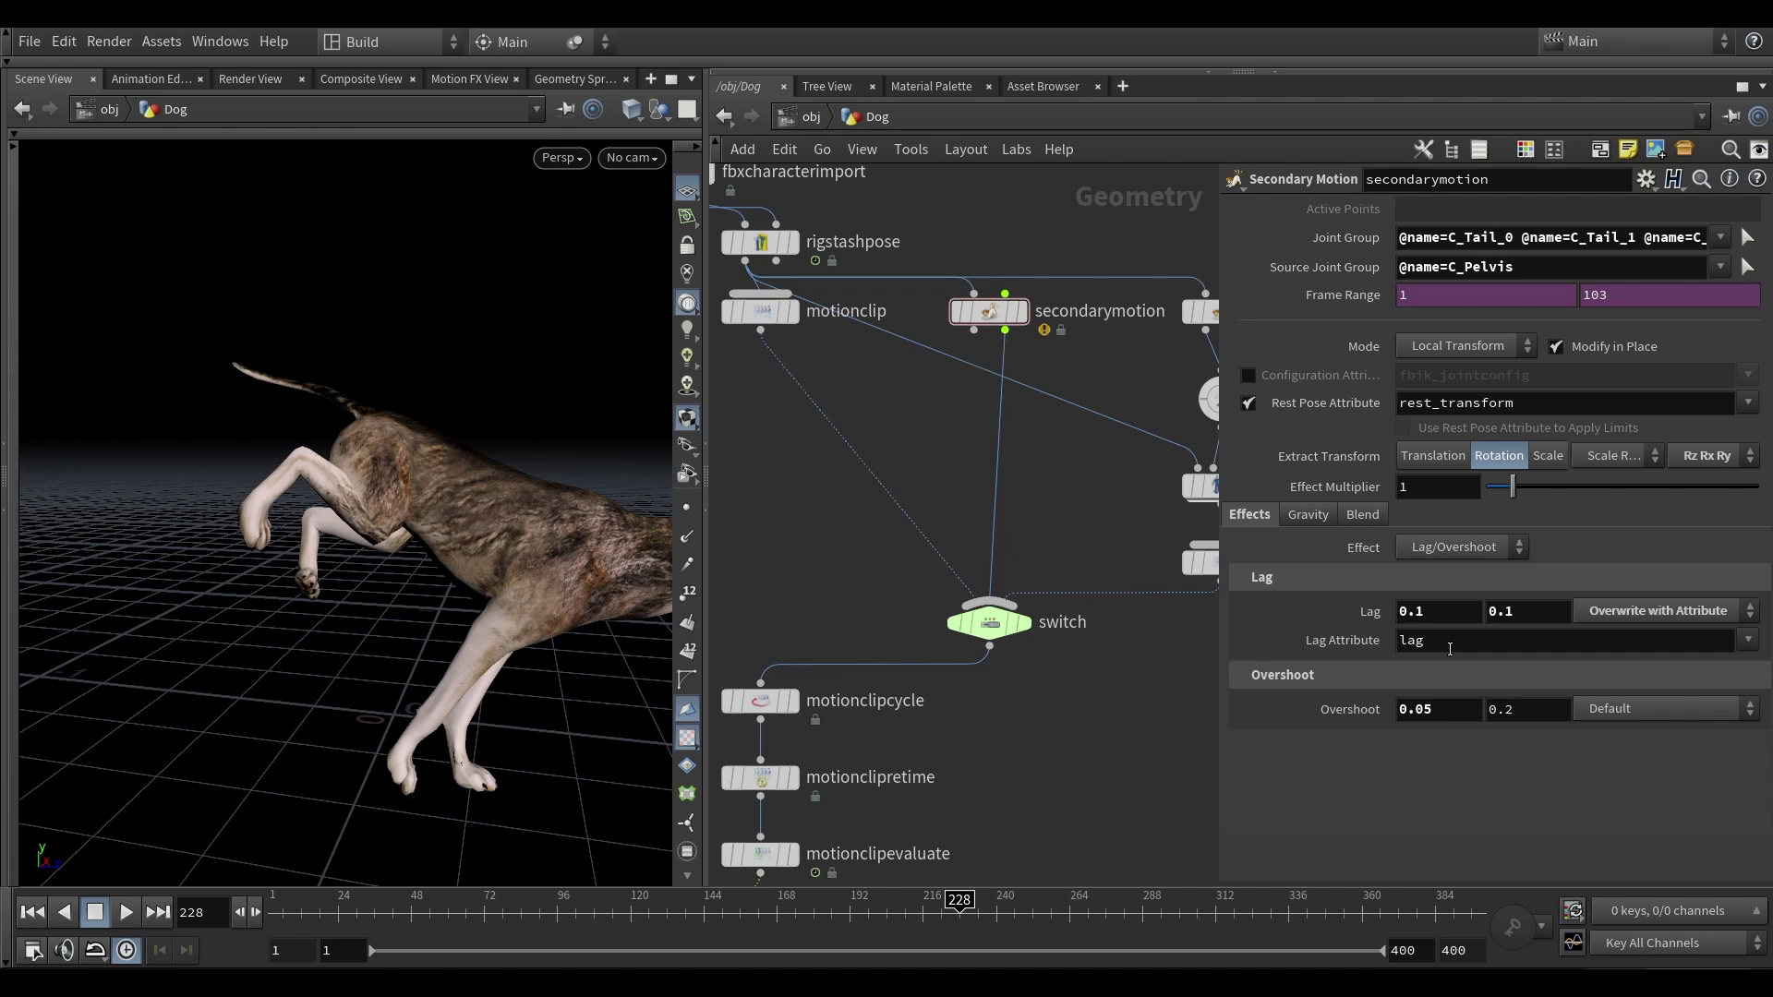
- Set the Lag to Scale by Attribute, keeping lag as the Lag Attribute, and view the tail from another angle
click(1643, 617)
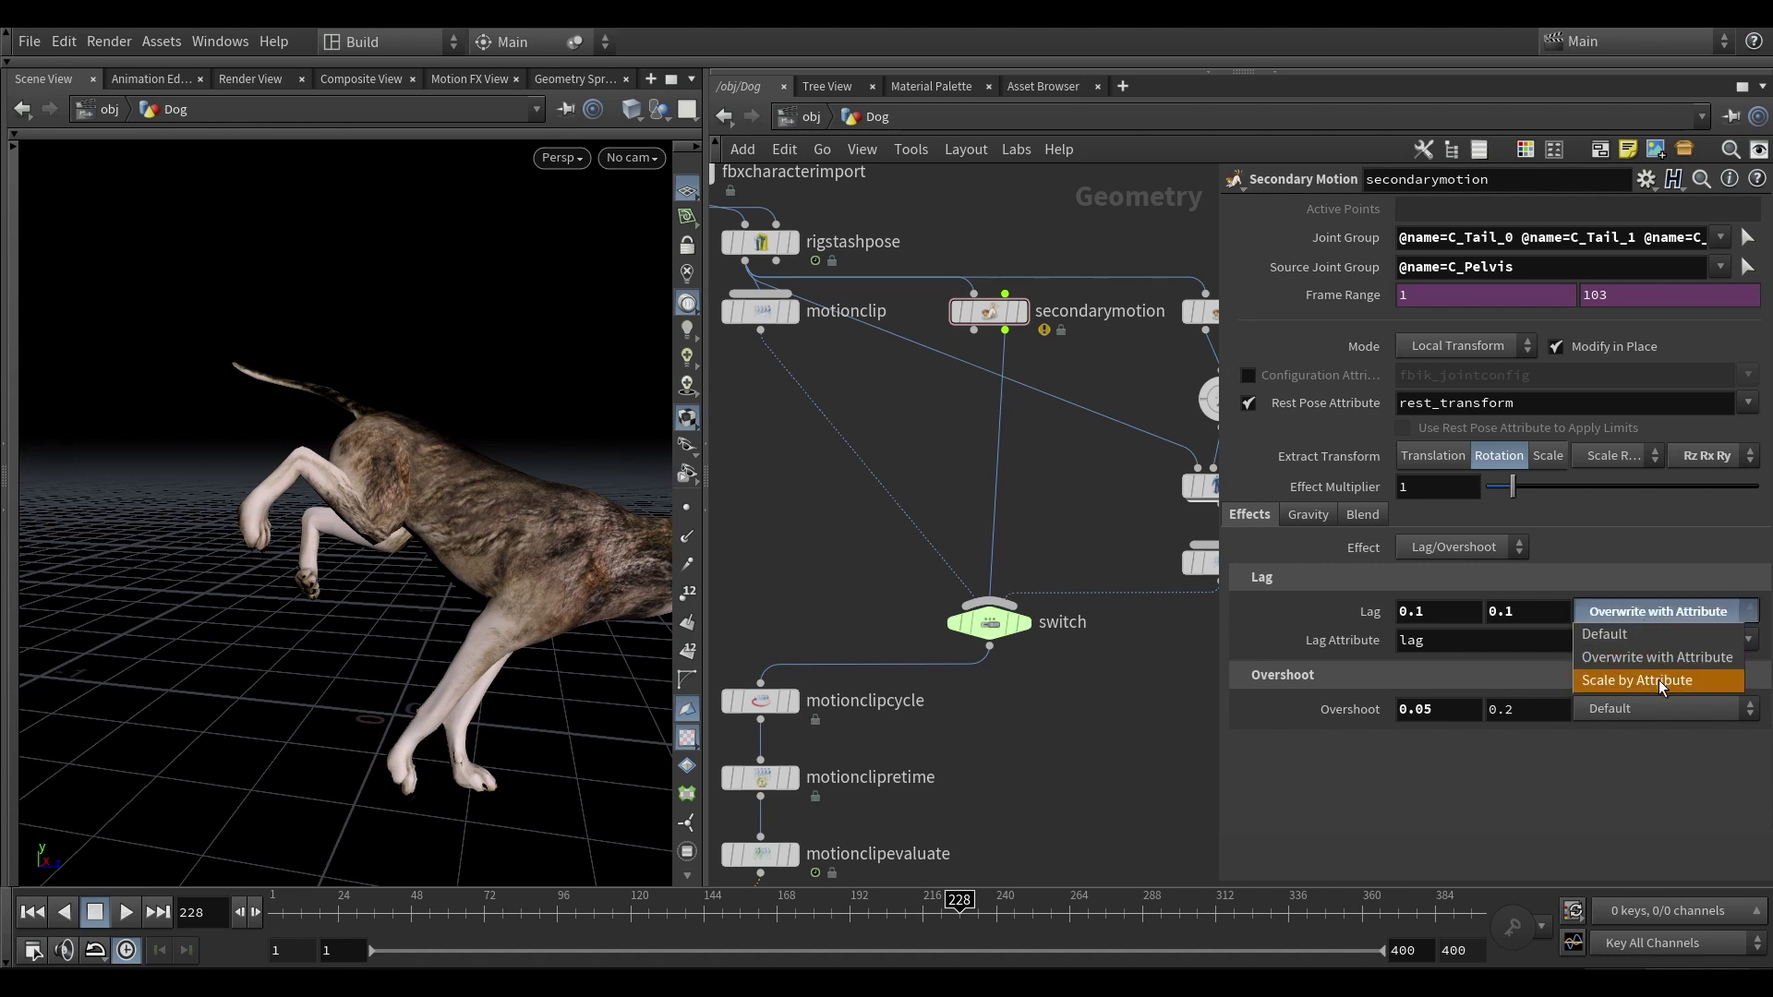
click(1658, 680)
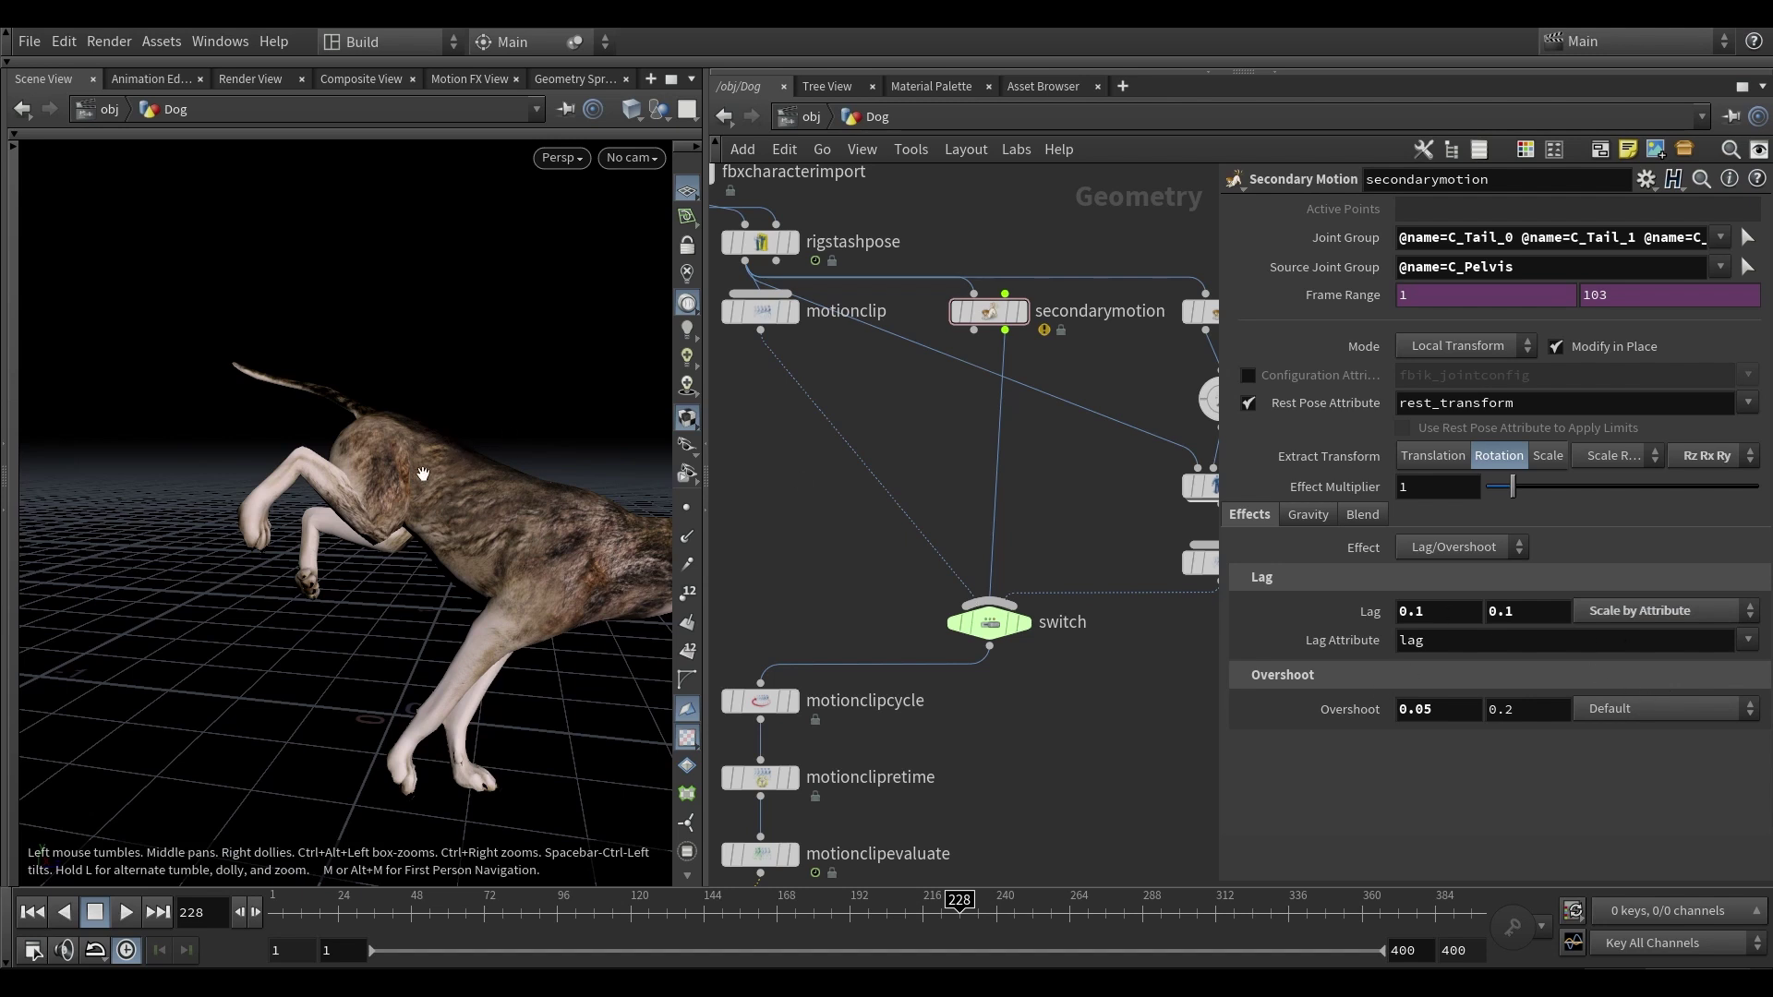
alt+drag(422, 474, 517, 482)
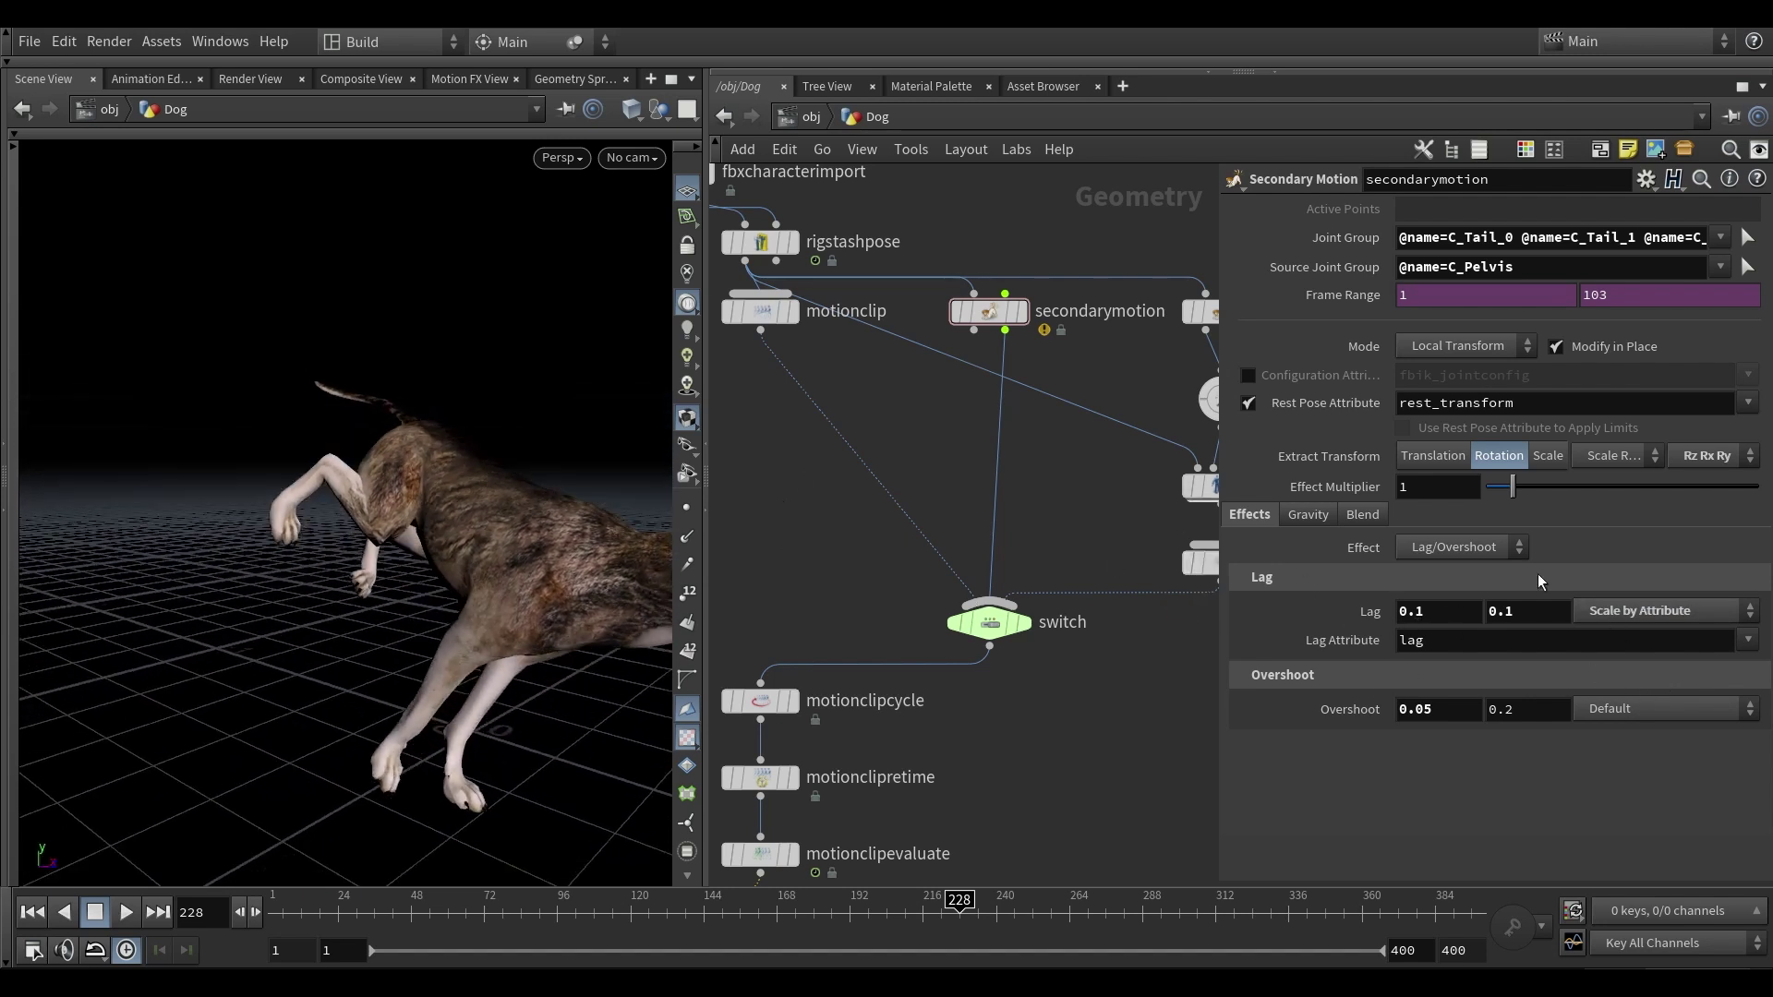
click(1454, 644)
key(Return)
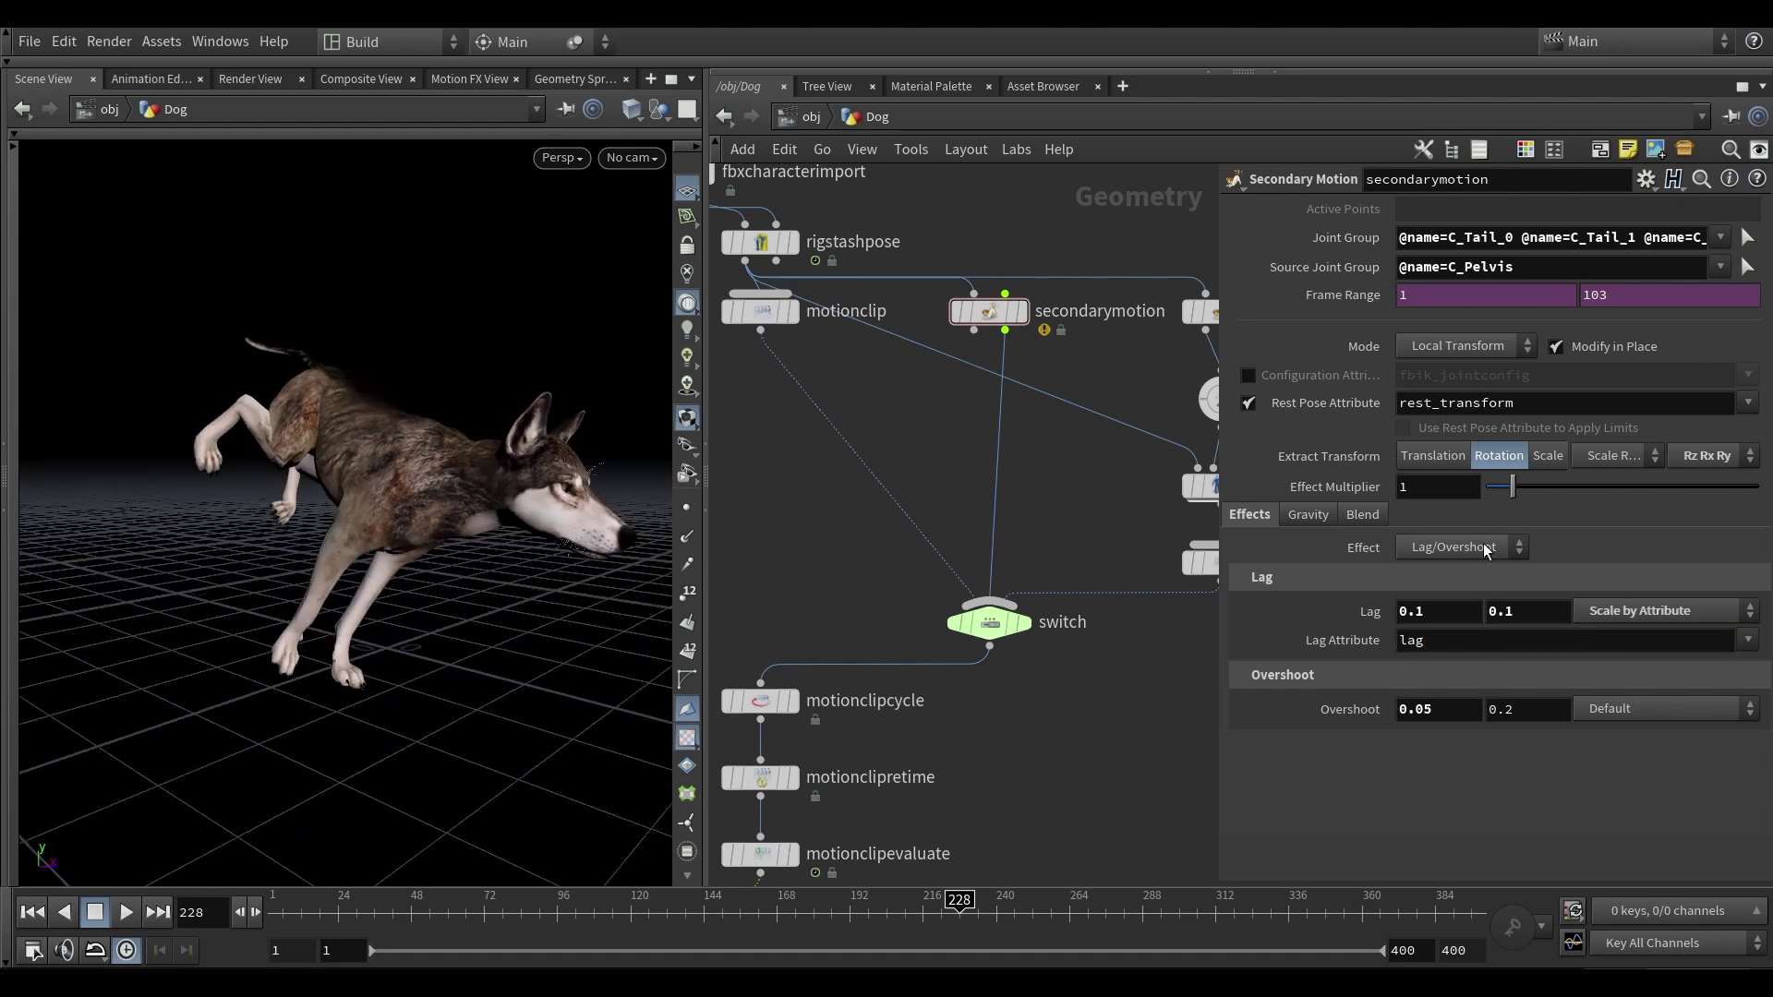
- Switch the secondary motion effect to Jiggle, compare it with Spring, and scrub the timeline to frame 333
click(1484, 548)
click(1473, 593)
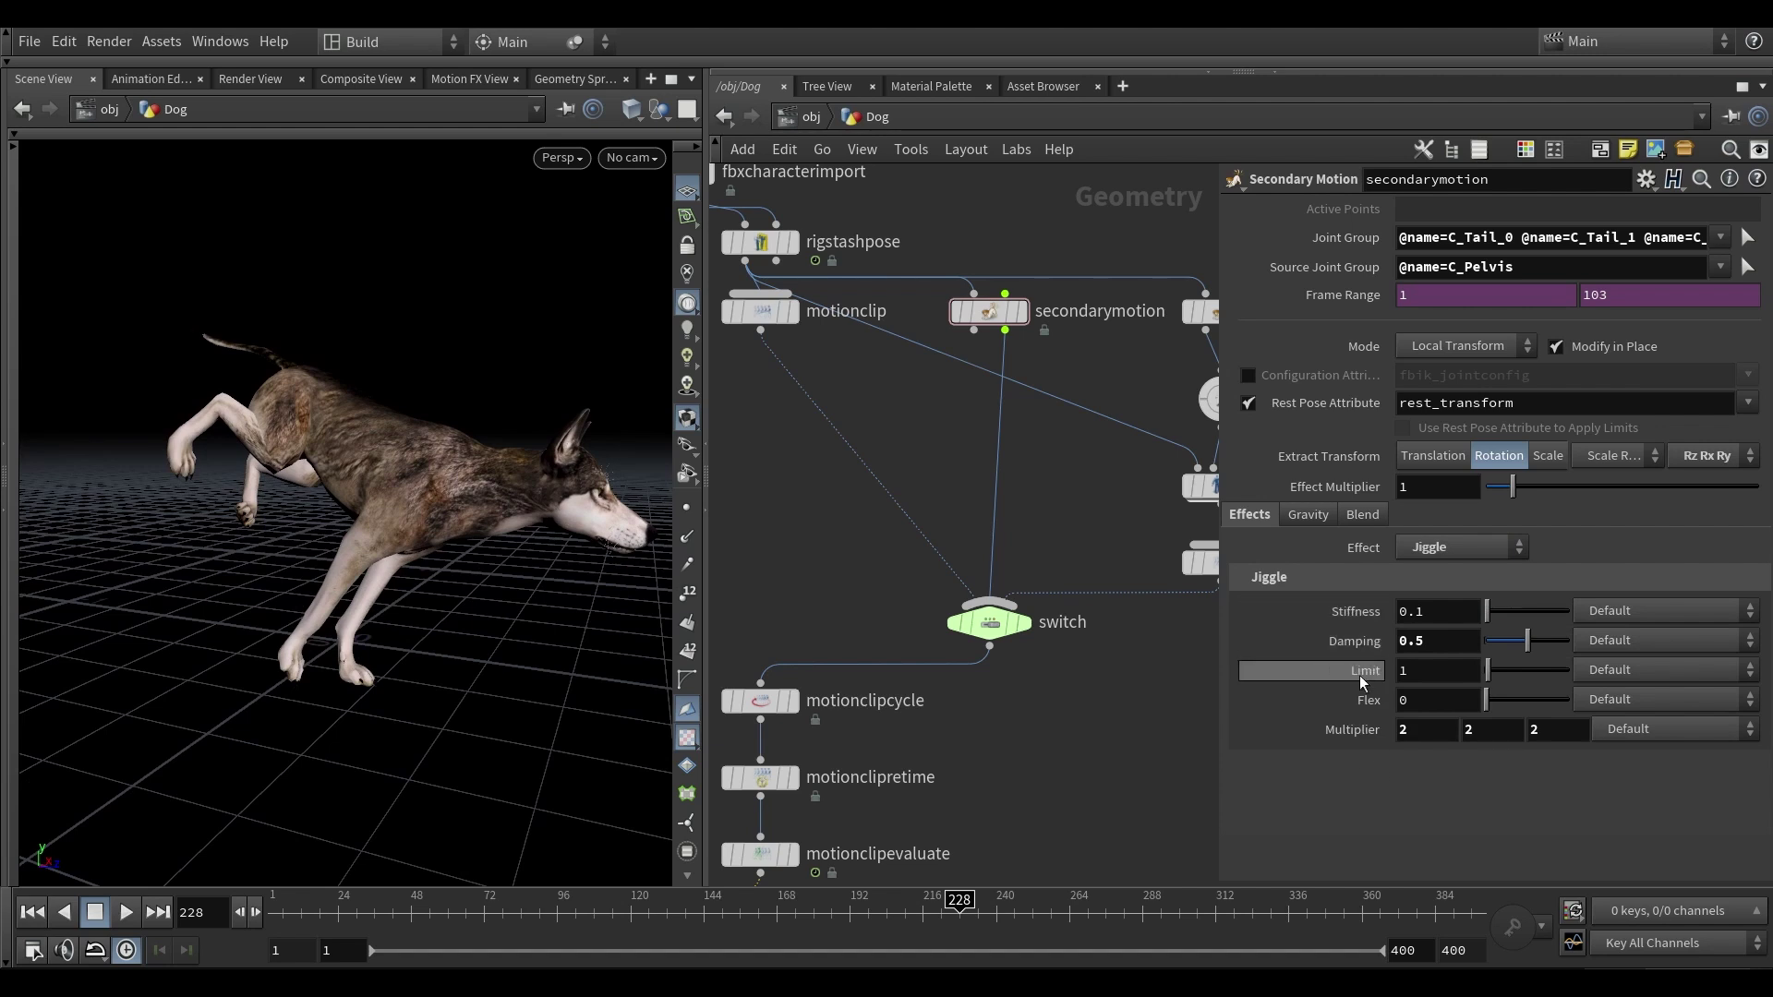
click(1485, 547)
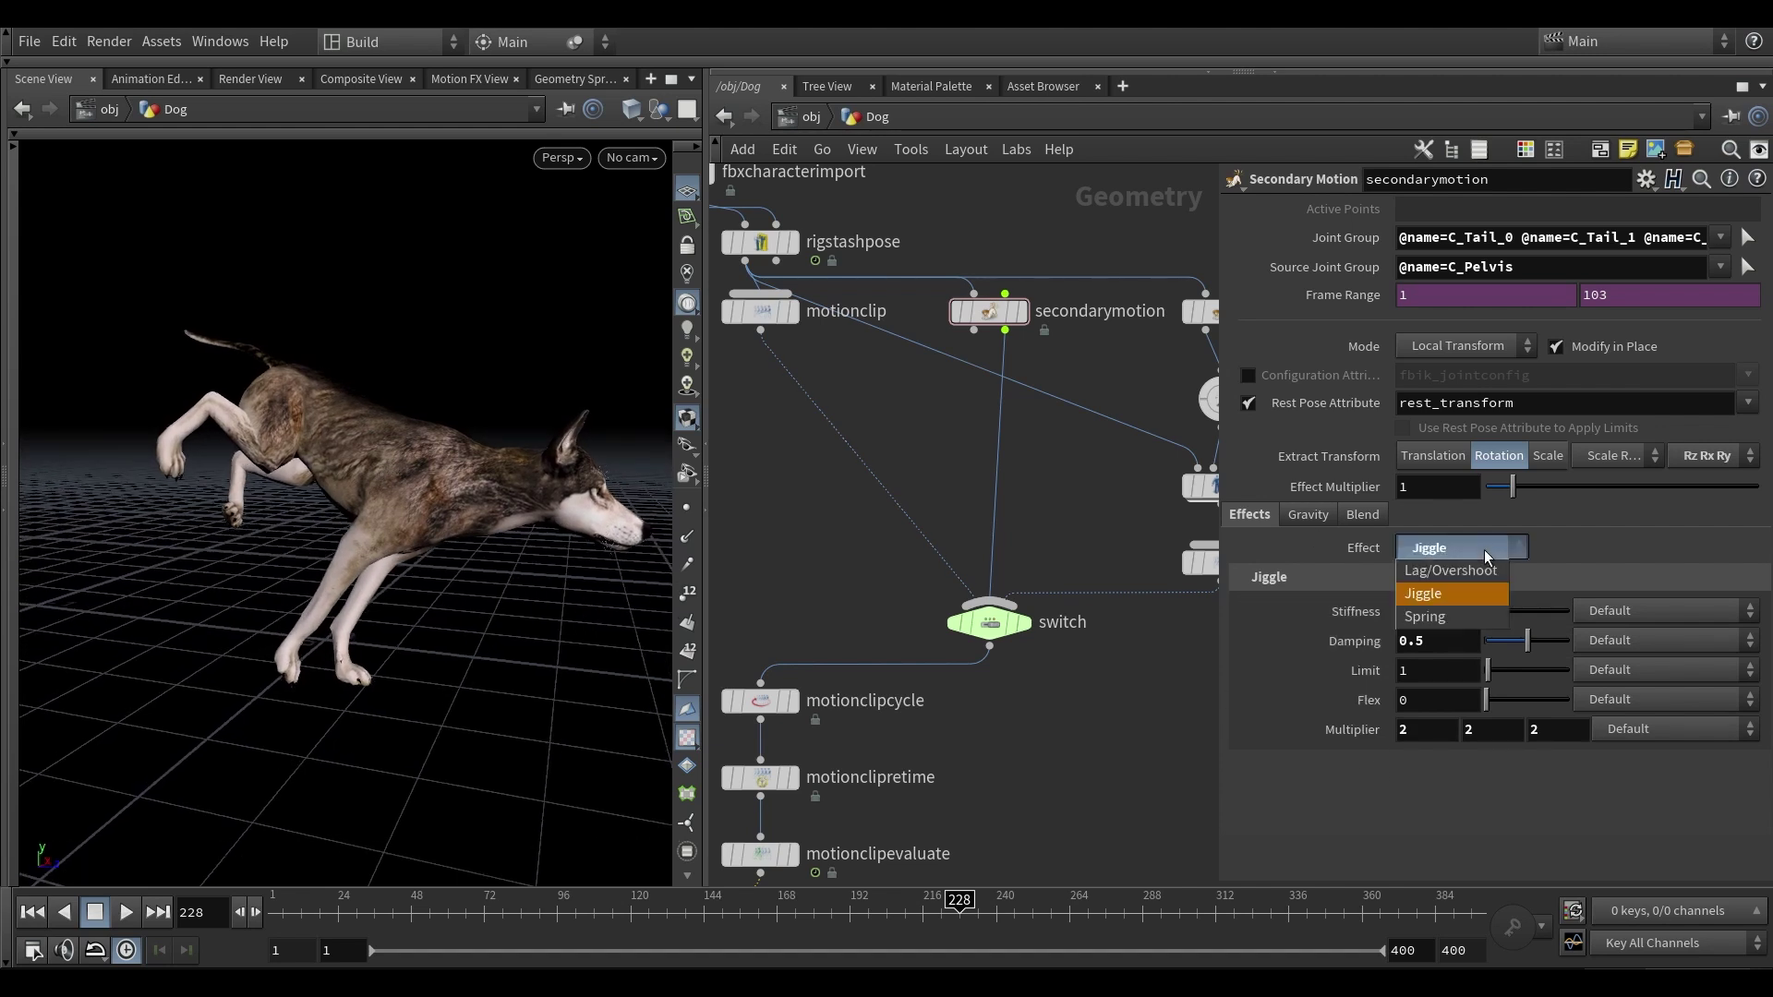
click(1472, 598)
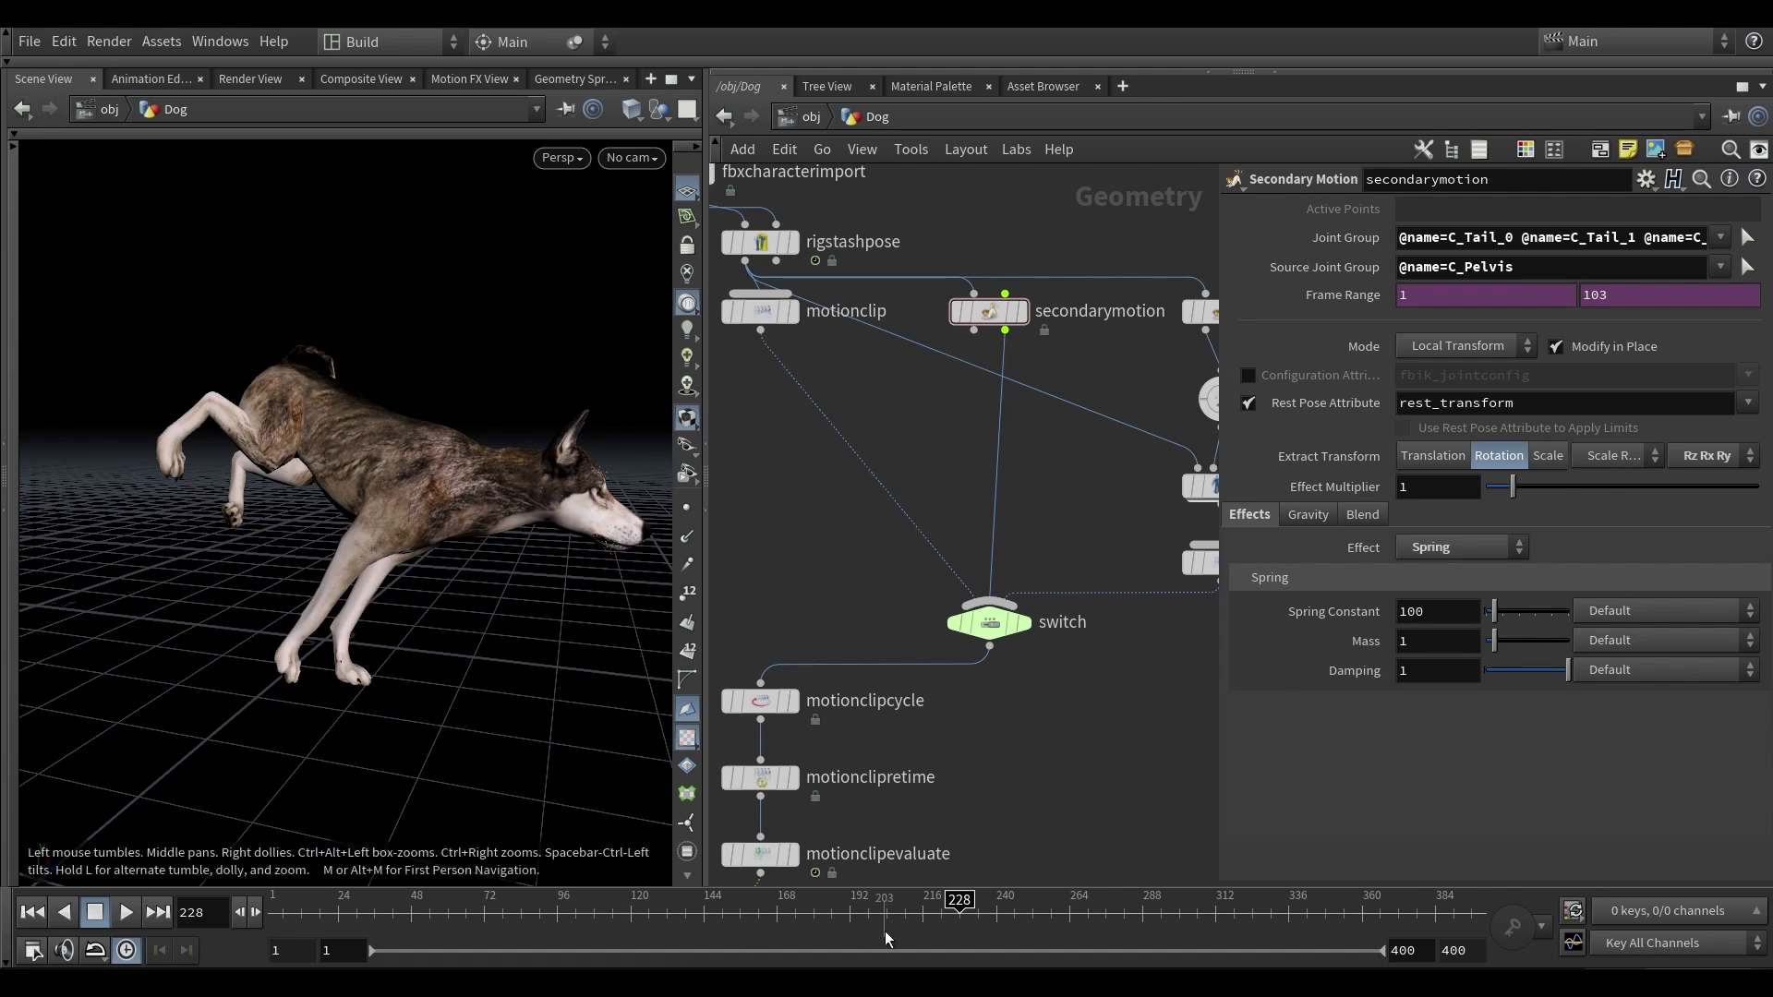
mouse_move(923, 906)
mouse_down()
mouse_move(784, 909)
mouse_move(899, 909)
mouse_up()
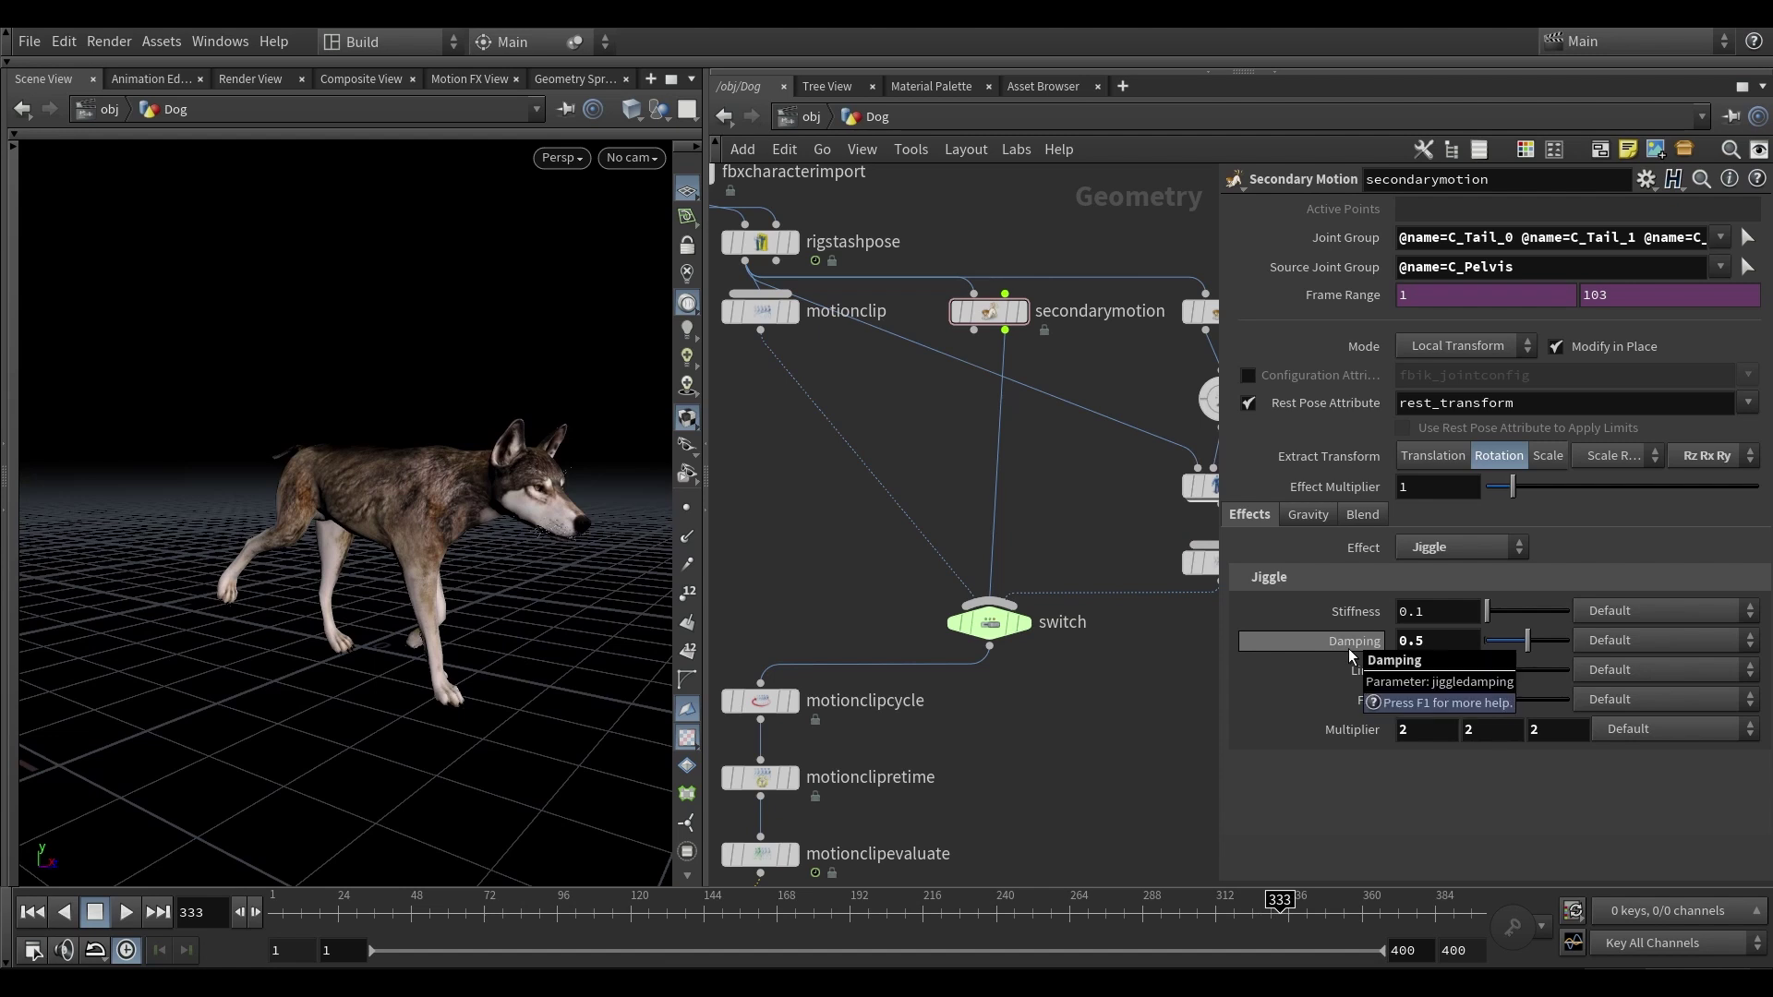
- Review the secondarymotion node's Gravity settings and look over the whole node network
click(1307, 514)
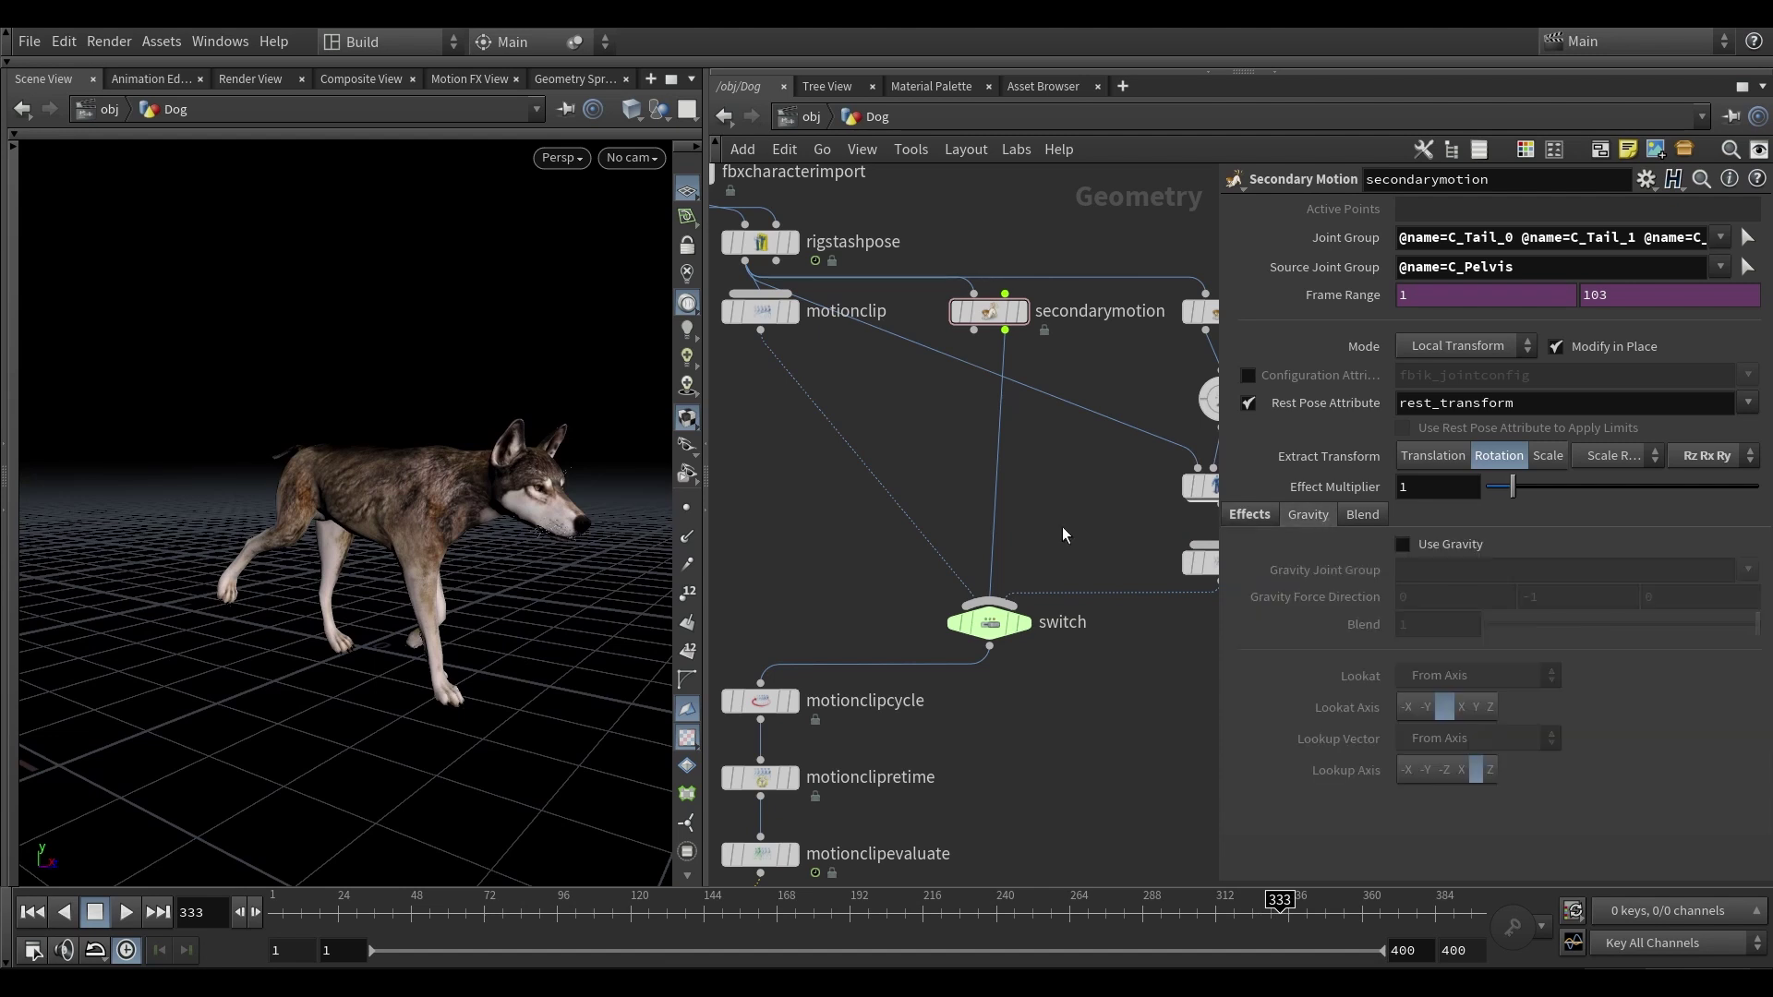
scroll(951, 503, up, 2)
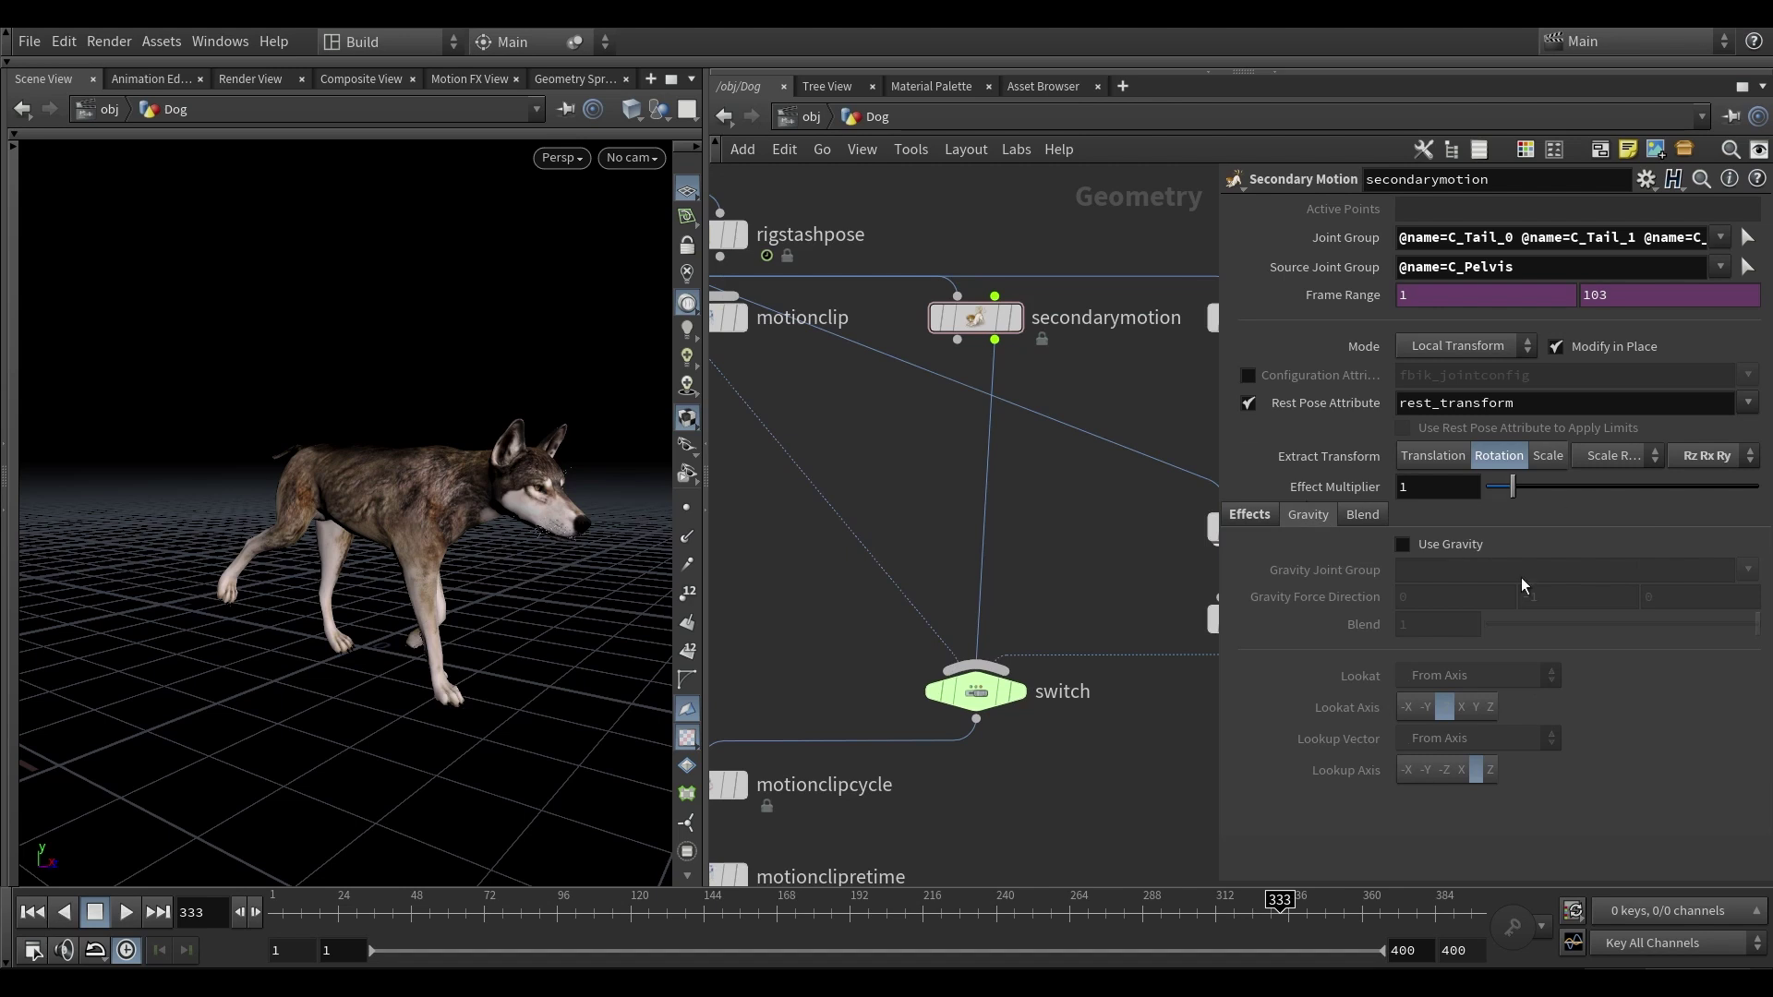
scroll(863, 517, down, 4)
middle_drag(869, 497, 1044, 499)
scroll(778, 522, down, 2)
middle_drag(745, 427, 764, 426)
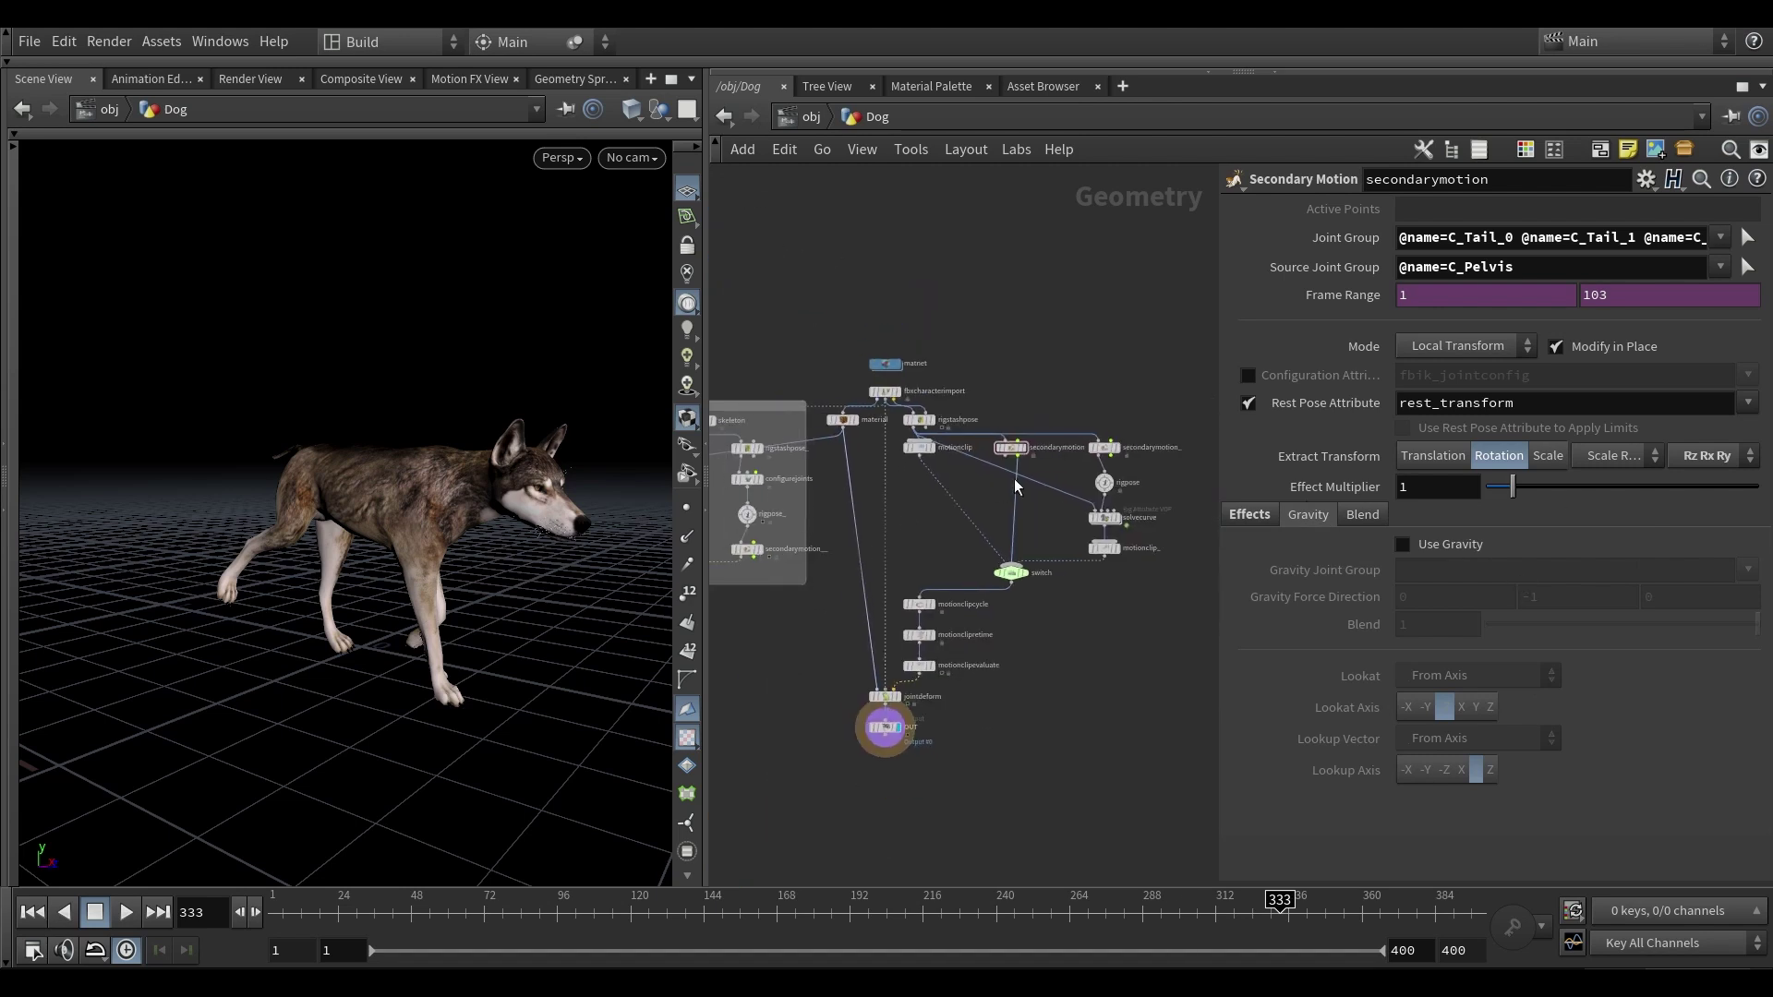
- Review the Blend In and Blend Out settings of the secondarymotion node
scroll(1014, 478, up, 3)
click(1362, 514)
scroll(940, 563, up, 2)
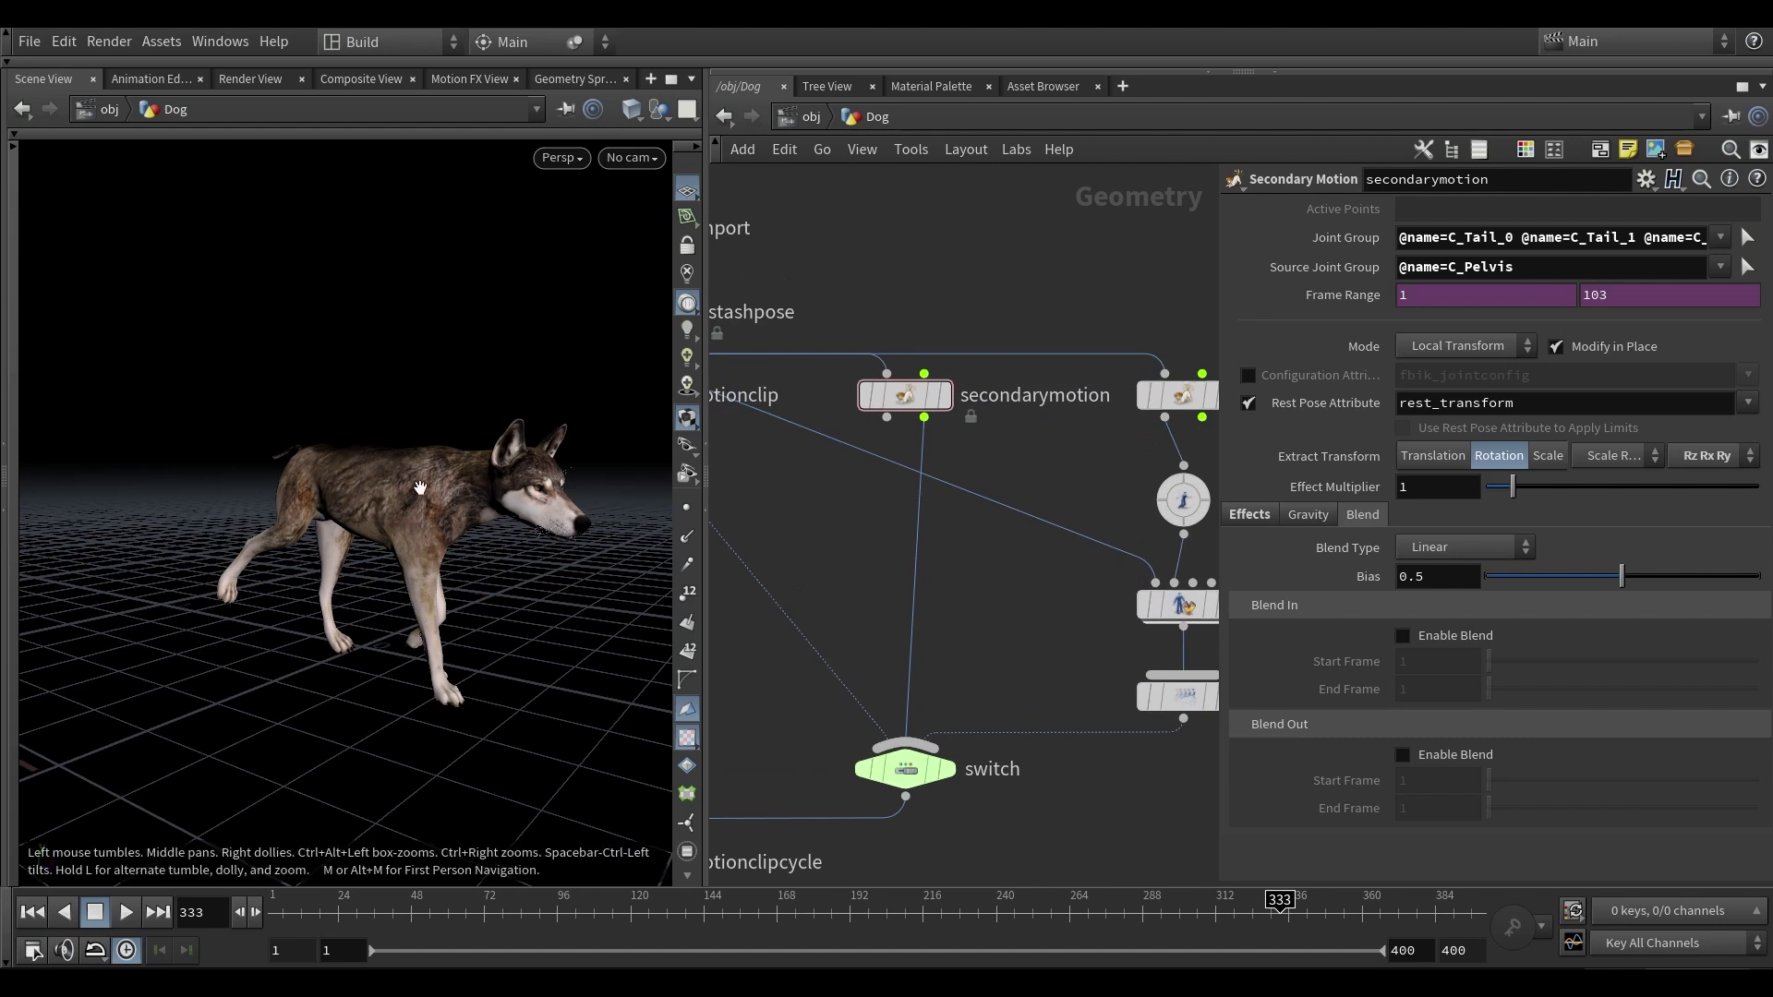
middle_drag(420, 488, 371, 485)
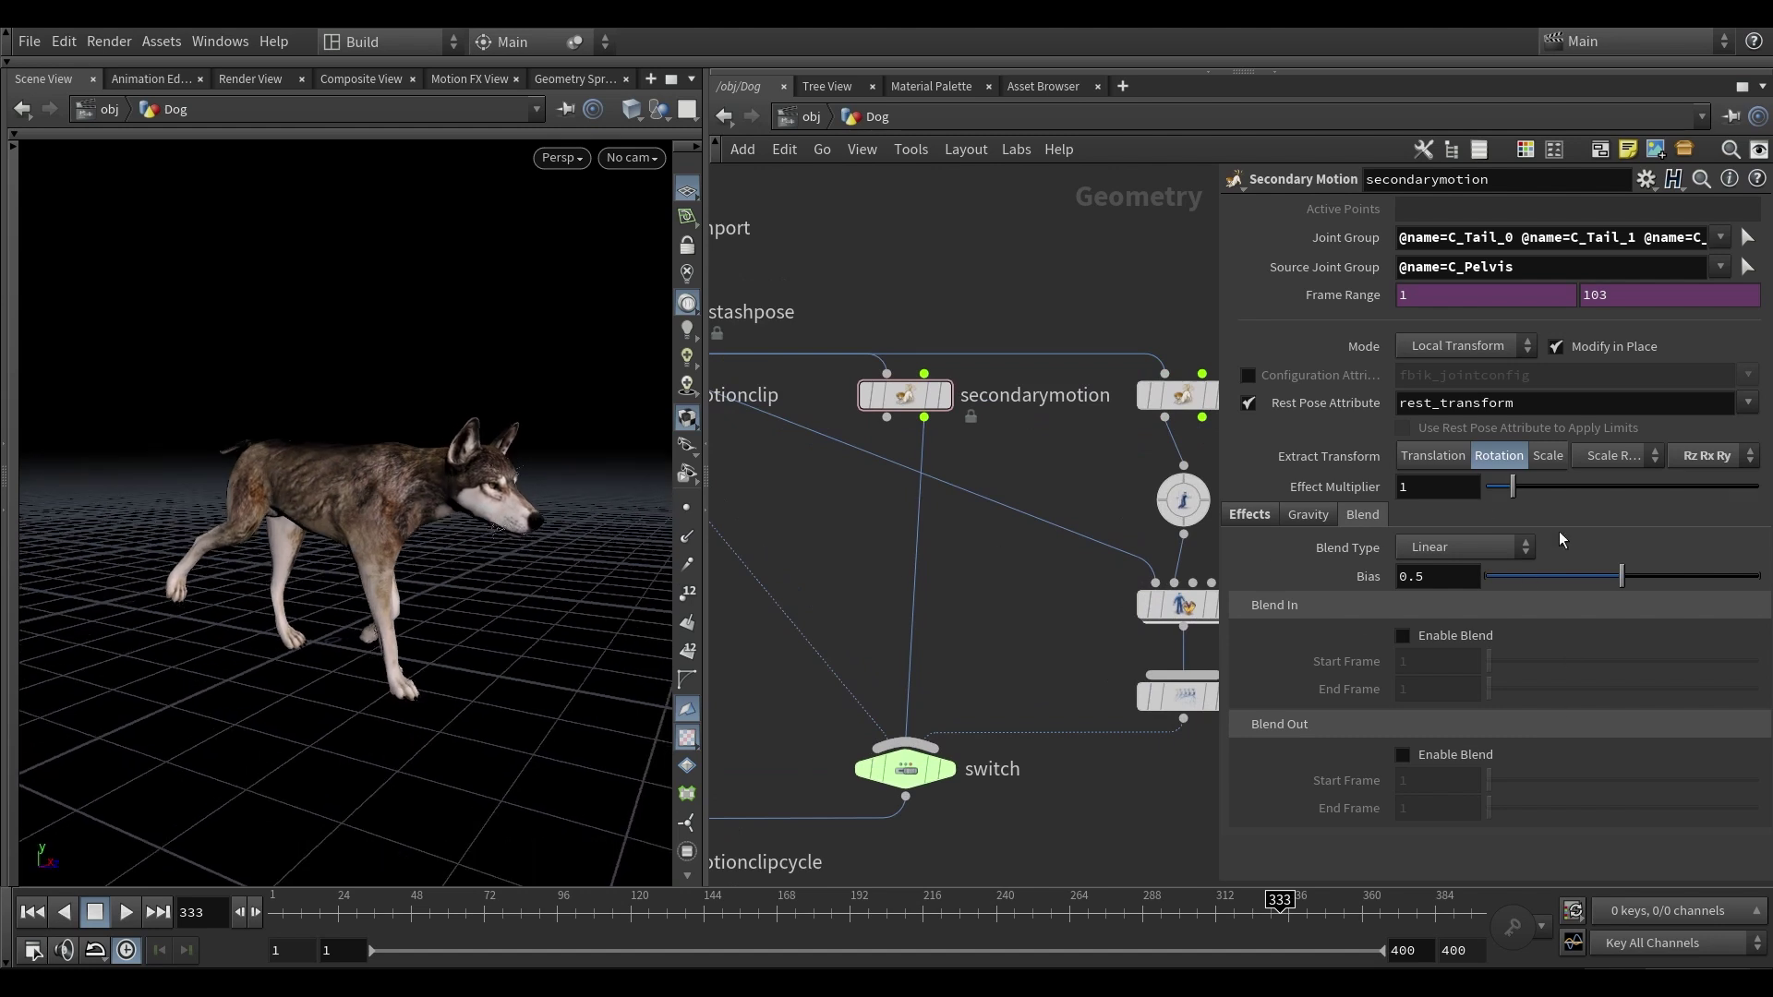
drag(325, 494, 331, 489)
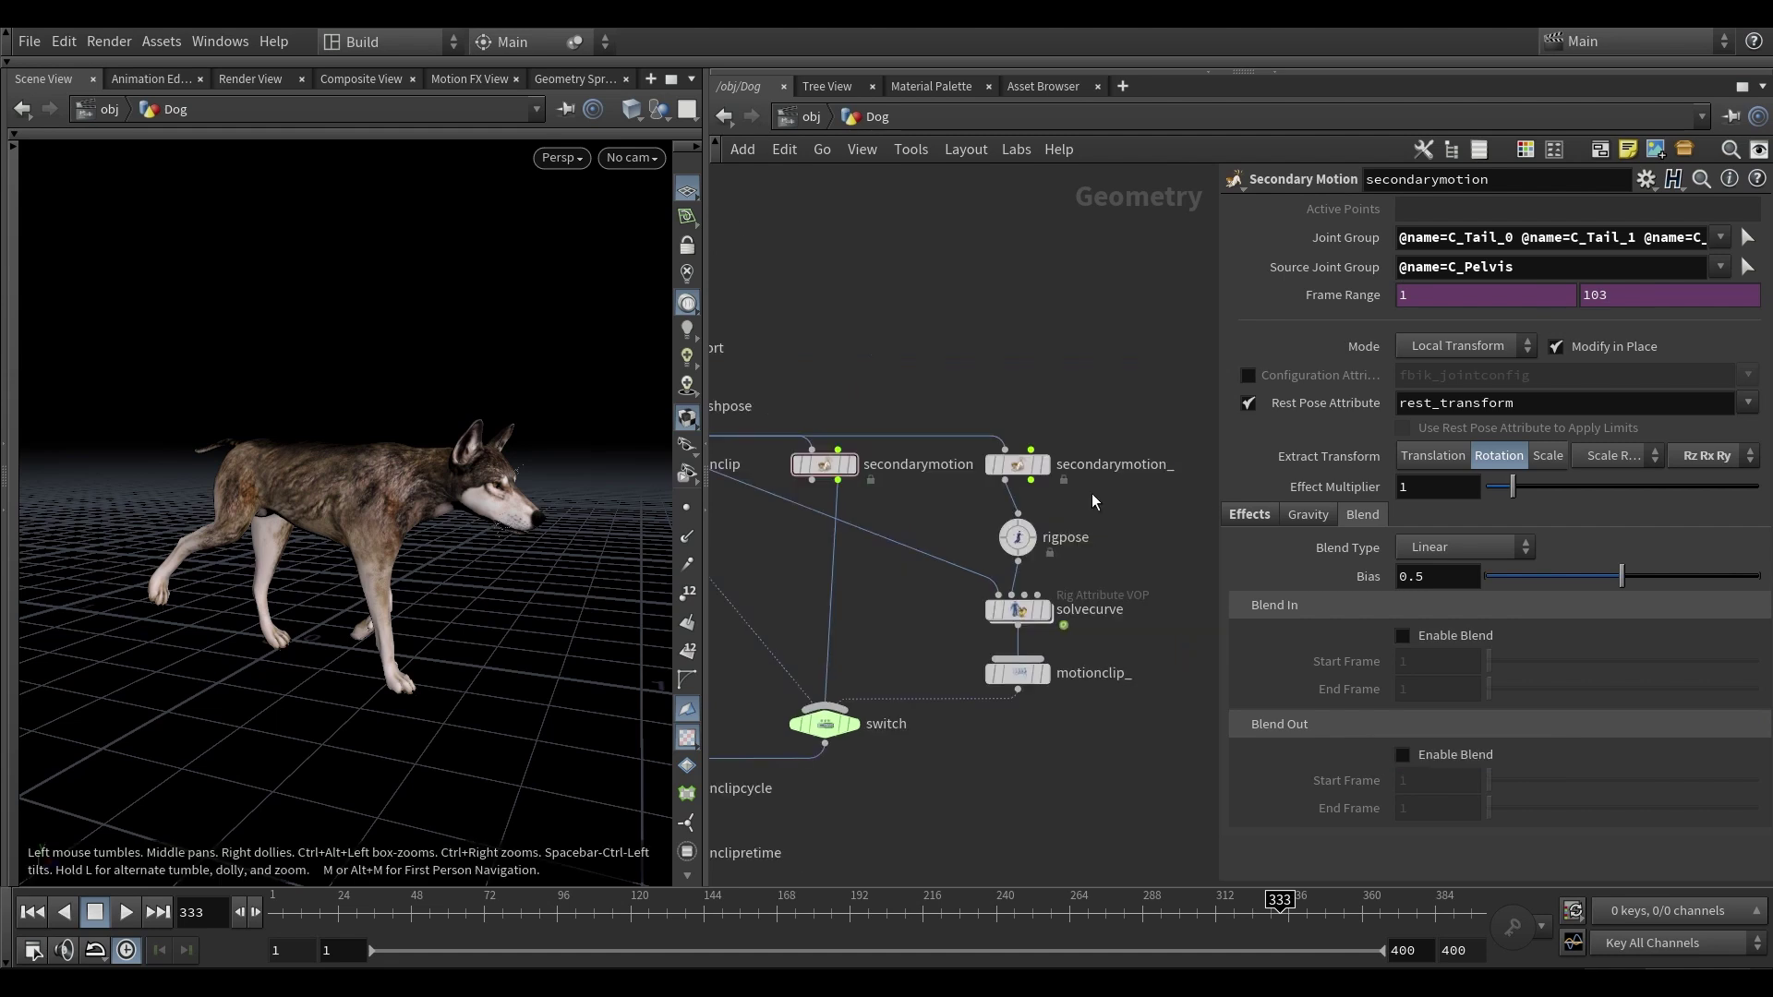
- Select the secondarymotion_ node in the alternate branch and view its spring settings
scroll(1092, 494, up, 2)
drag(1088, 363, 986, 474)
scroll(1099, 498, down, 1)
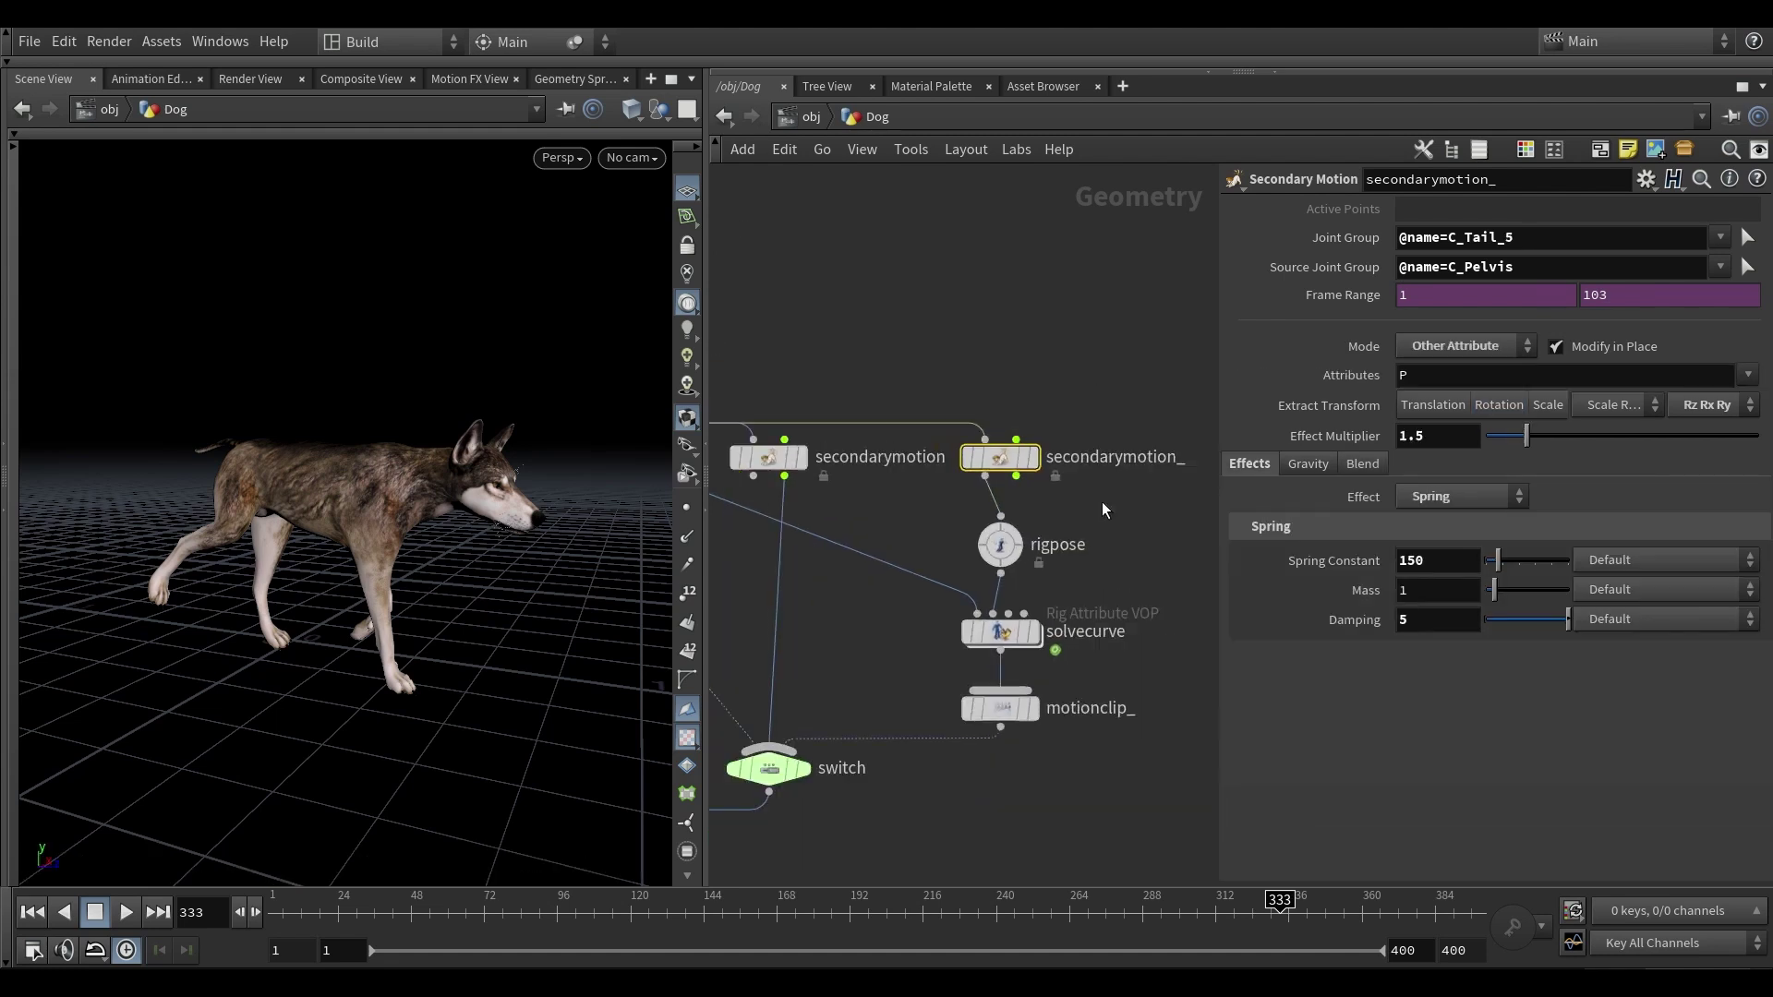
- Set the switch node's Select Input to 2 so the motionclip_ branch is used
middle_drag(1102, 503, 1072, 464)
scroll(822, 645, down, 3)
scroll(831, 647, up, 3)
click(787, 587)
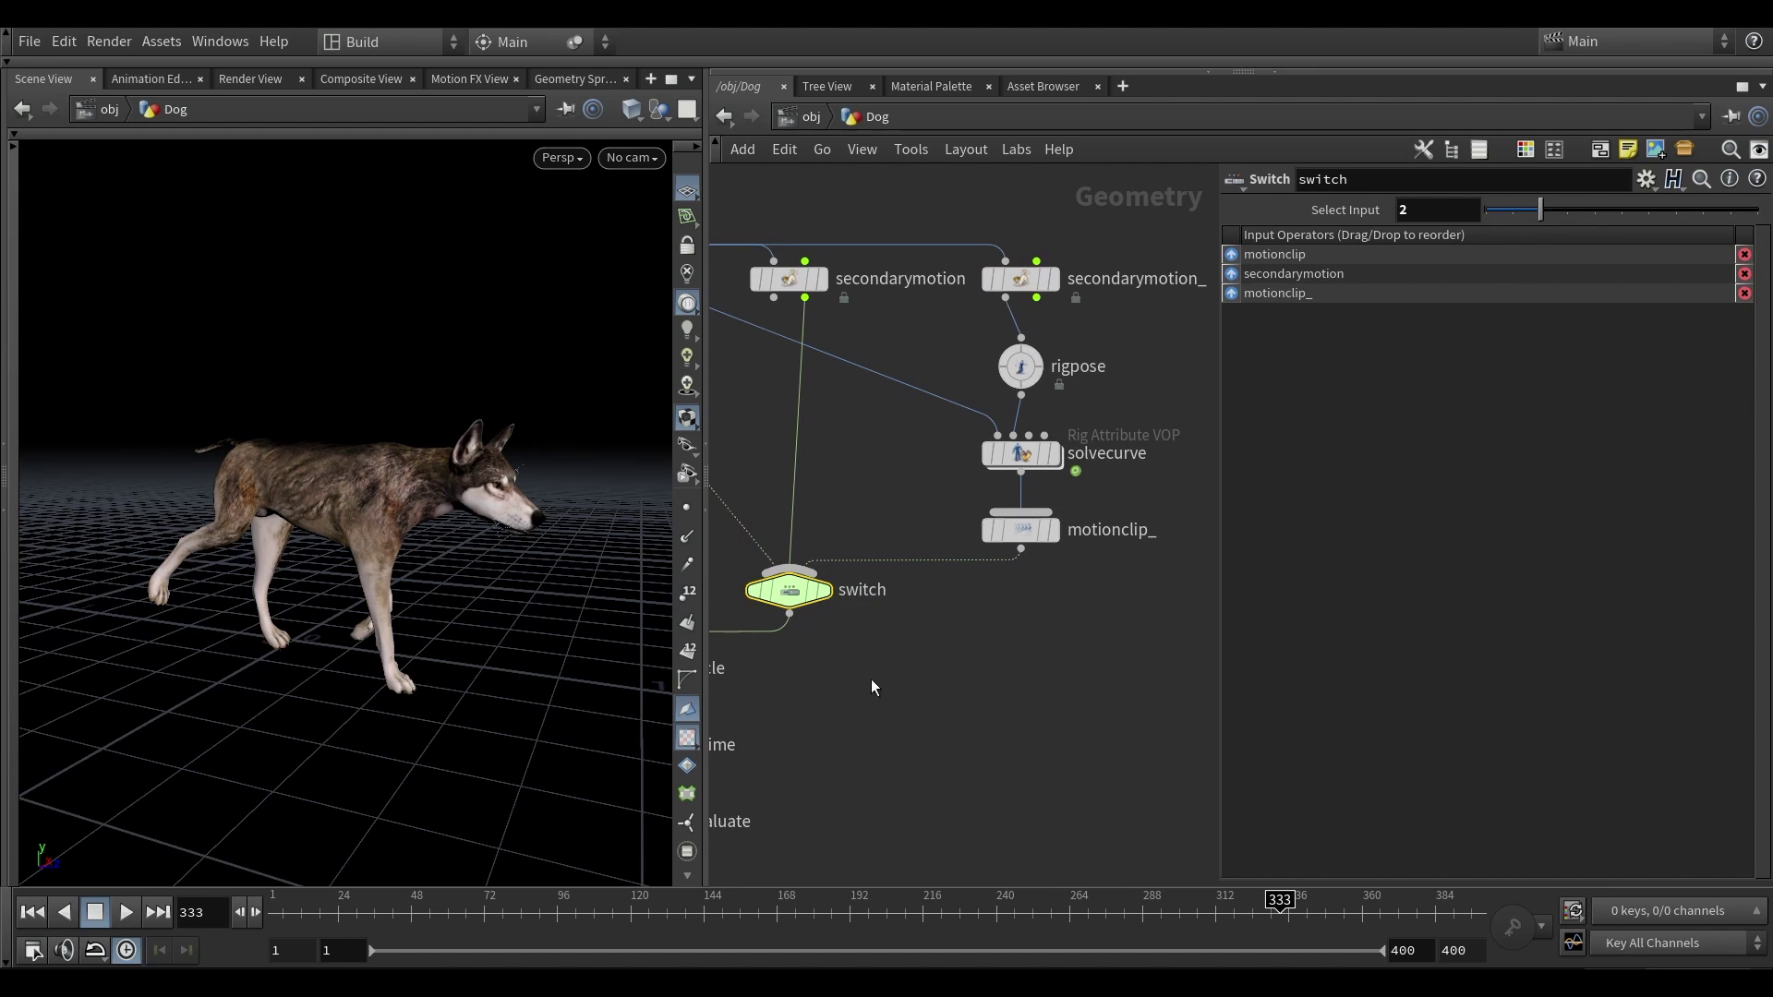
- Play the animation from frame 1, watch the tail from several angles, and stop at frame 18
click(272, 913)
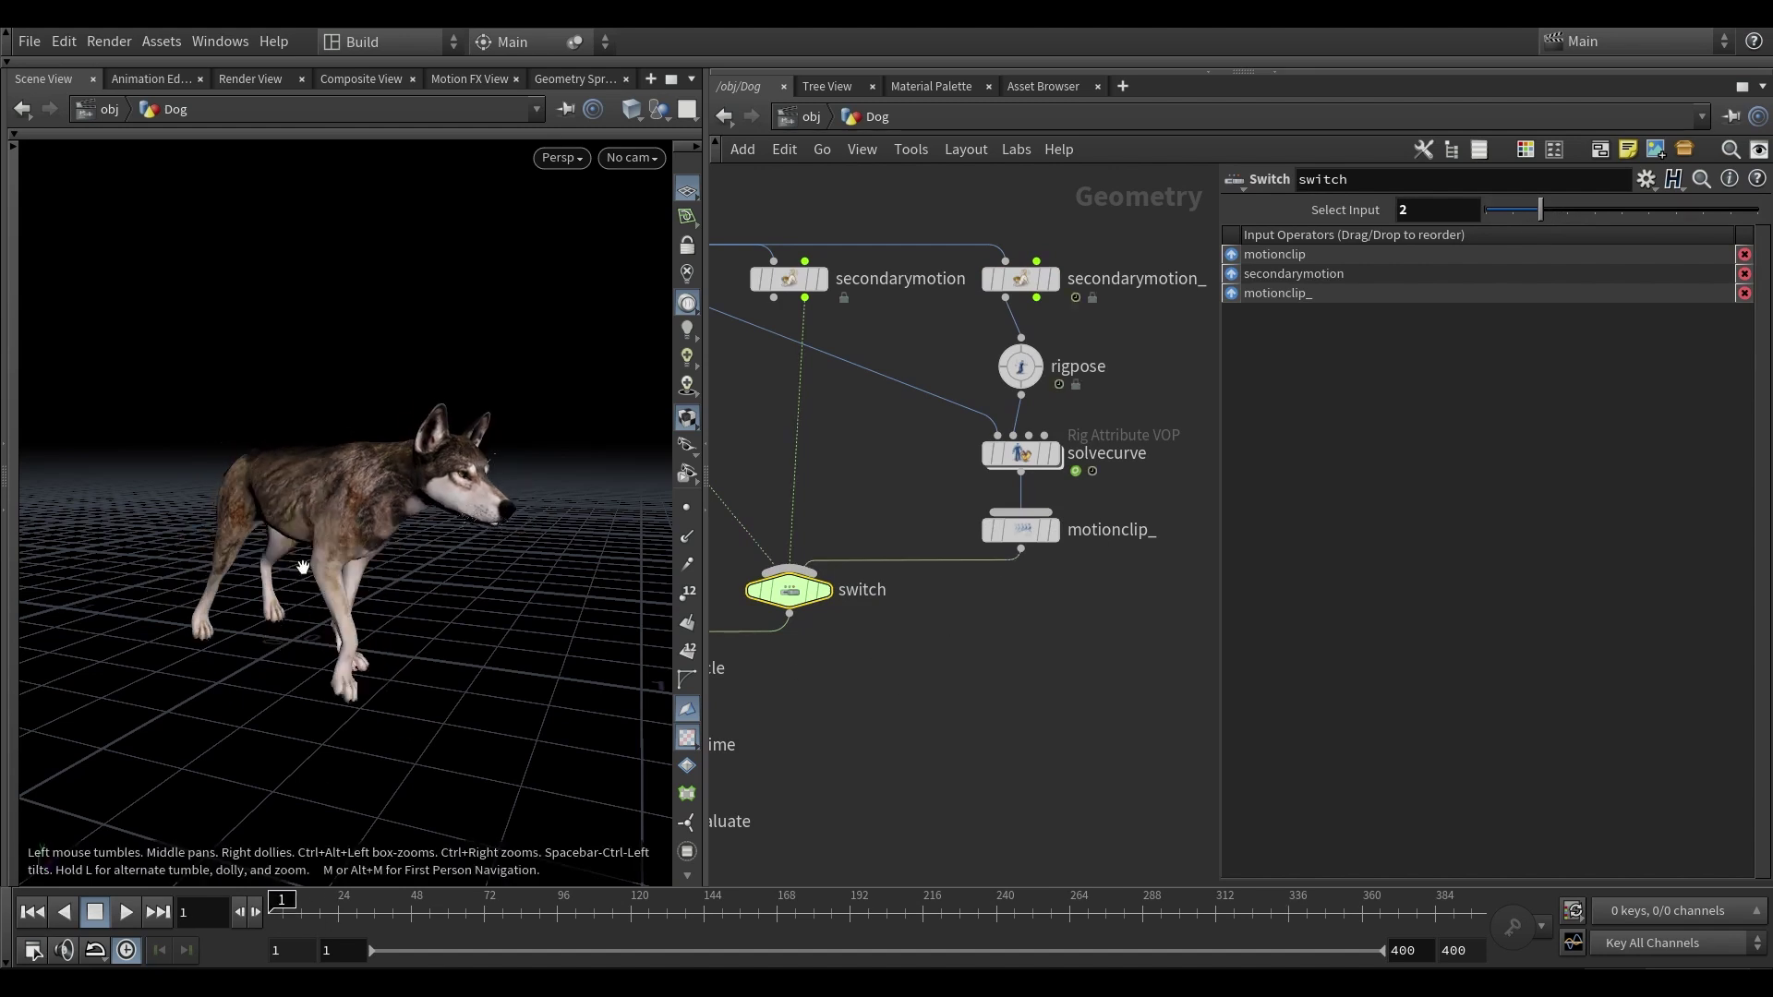
drag(301, 566, 424, 517)
key(Up)
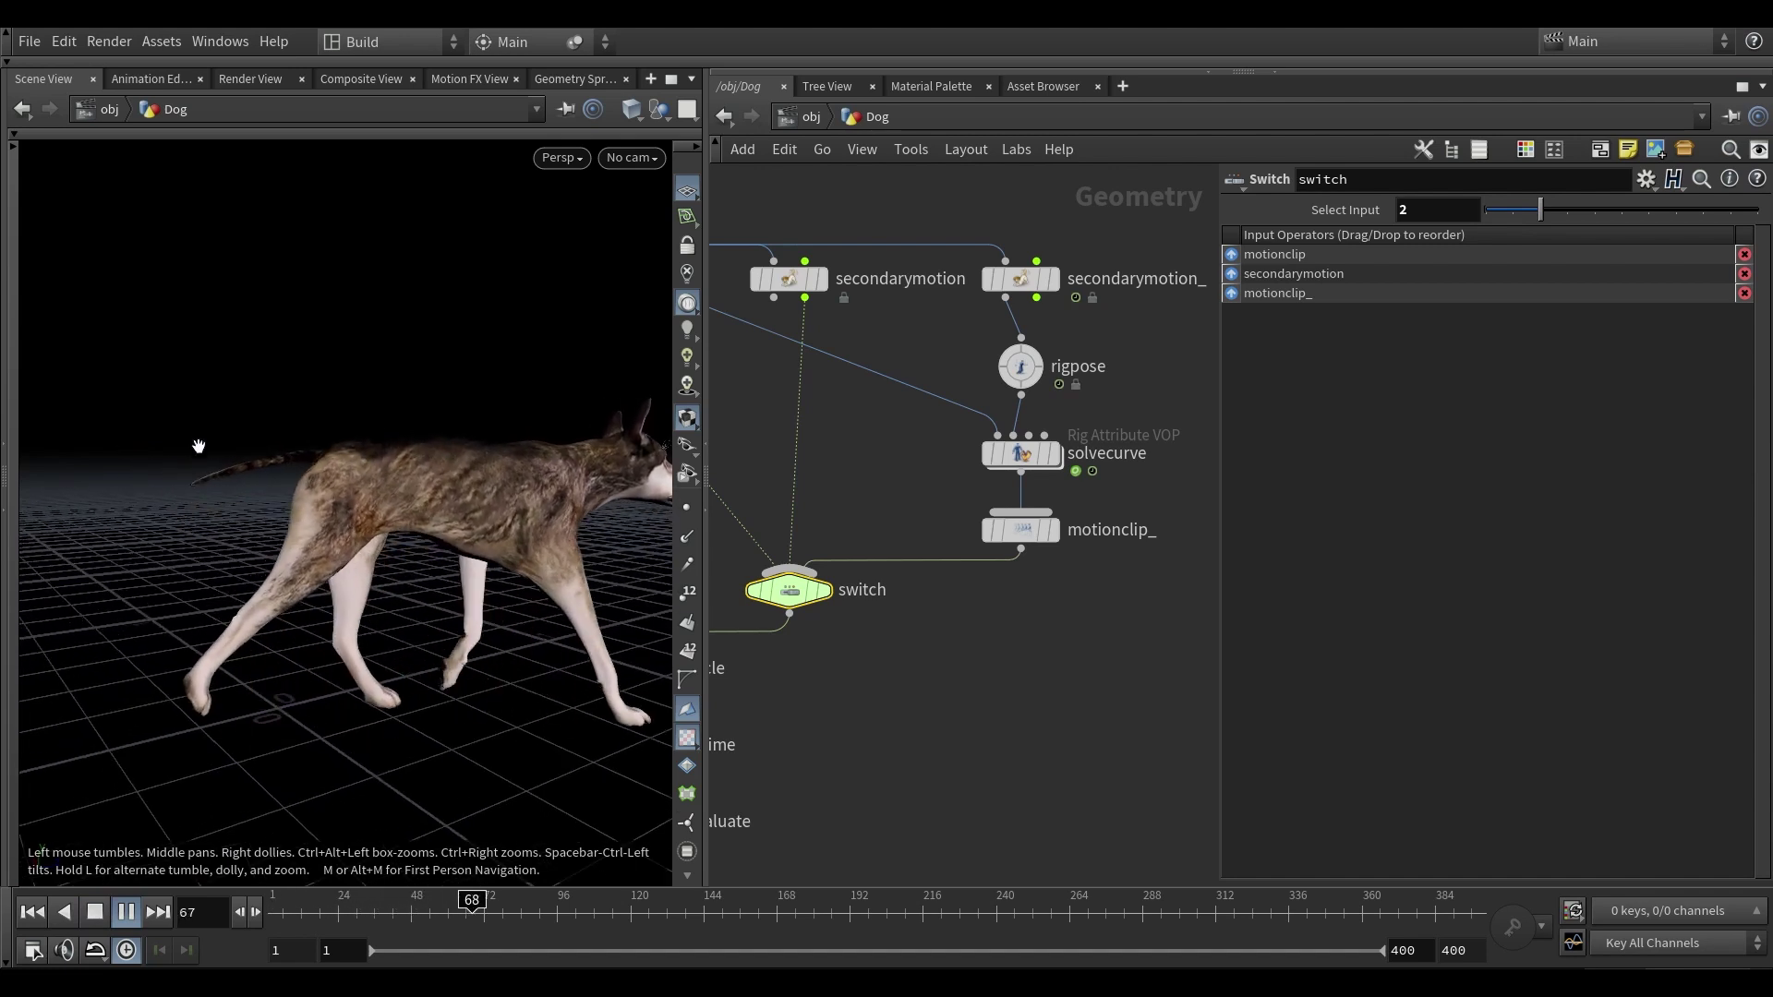
drag(210, 462, 499, 591)
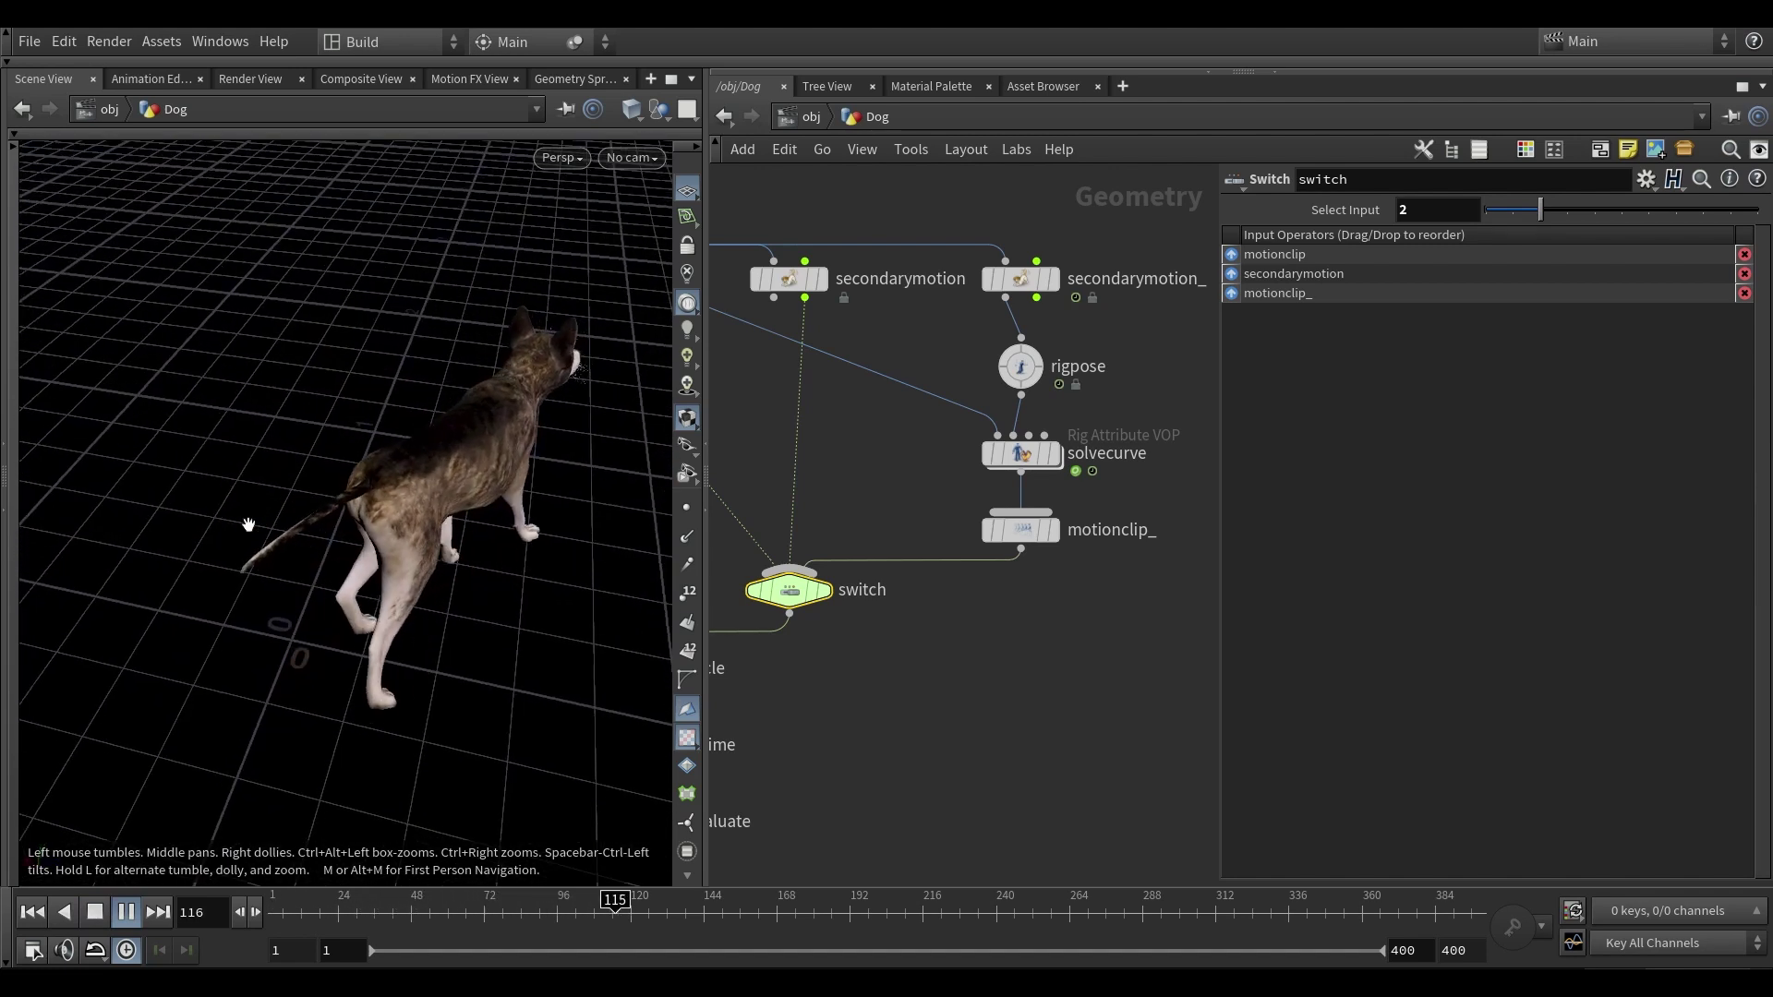
drag(245, 523, 329, 490)
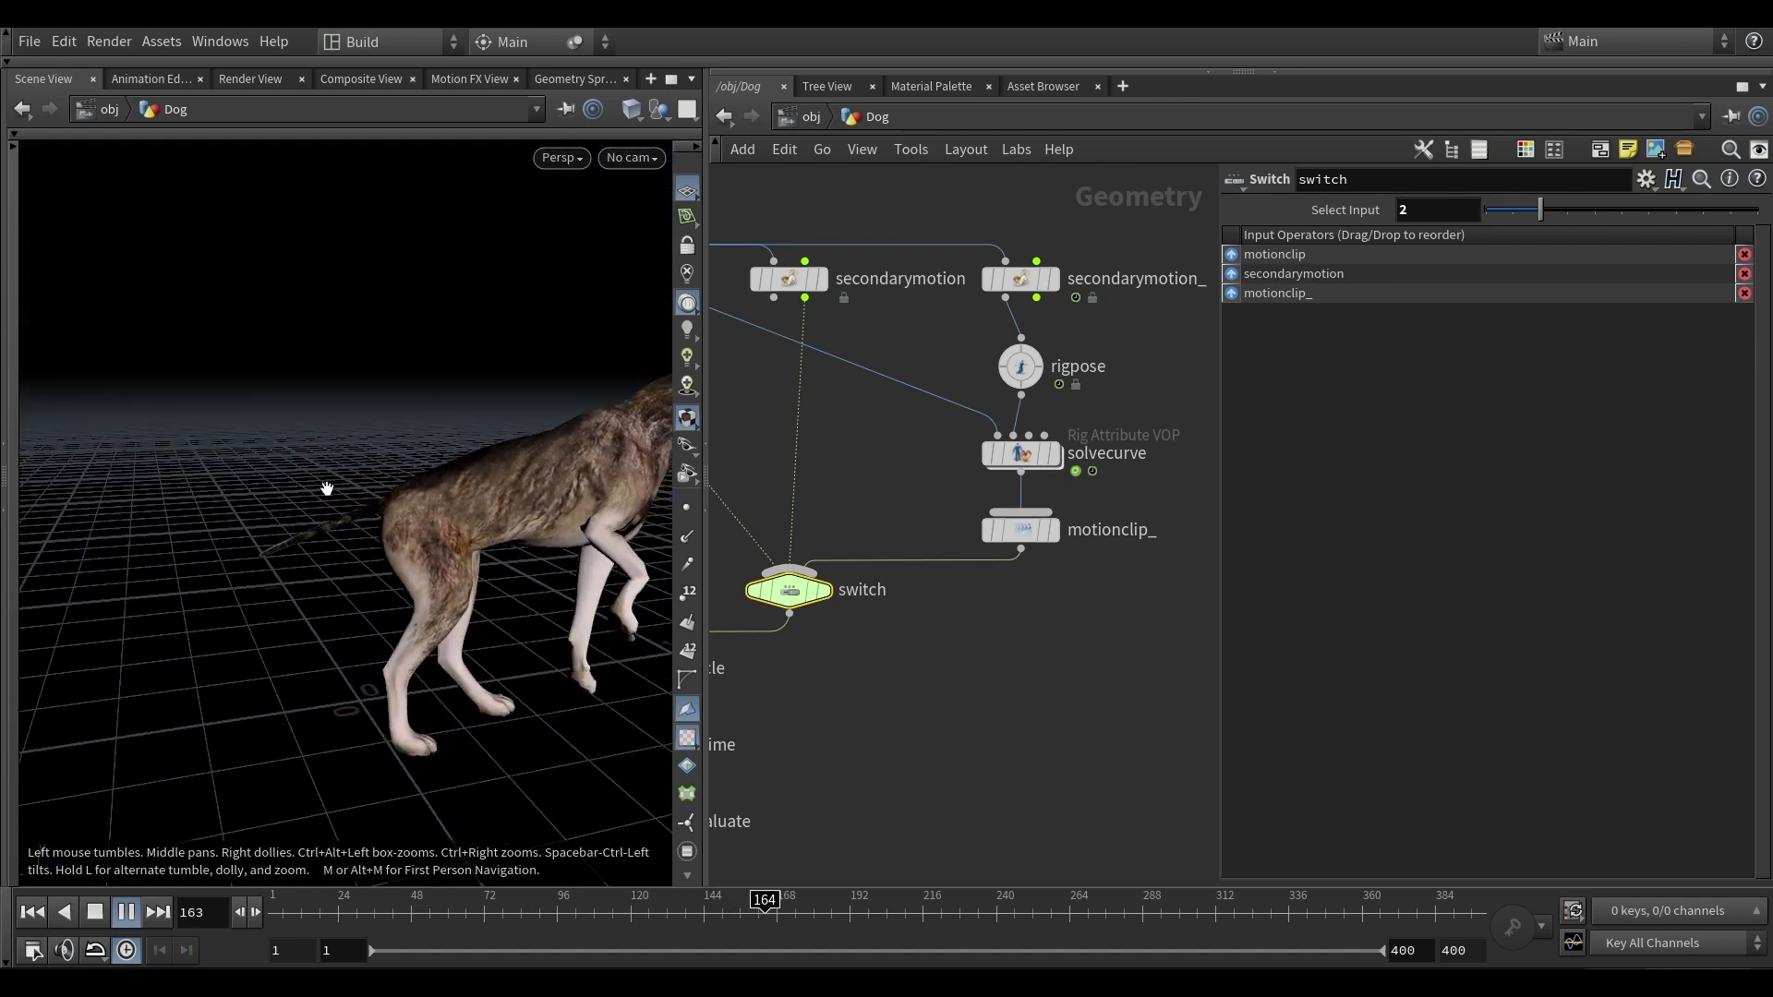
middle_drag(463, 523, 336, 536)
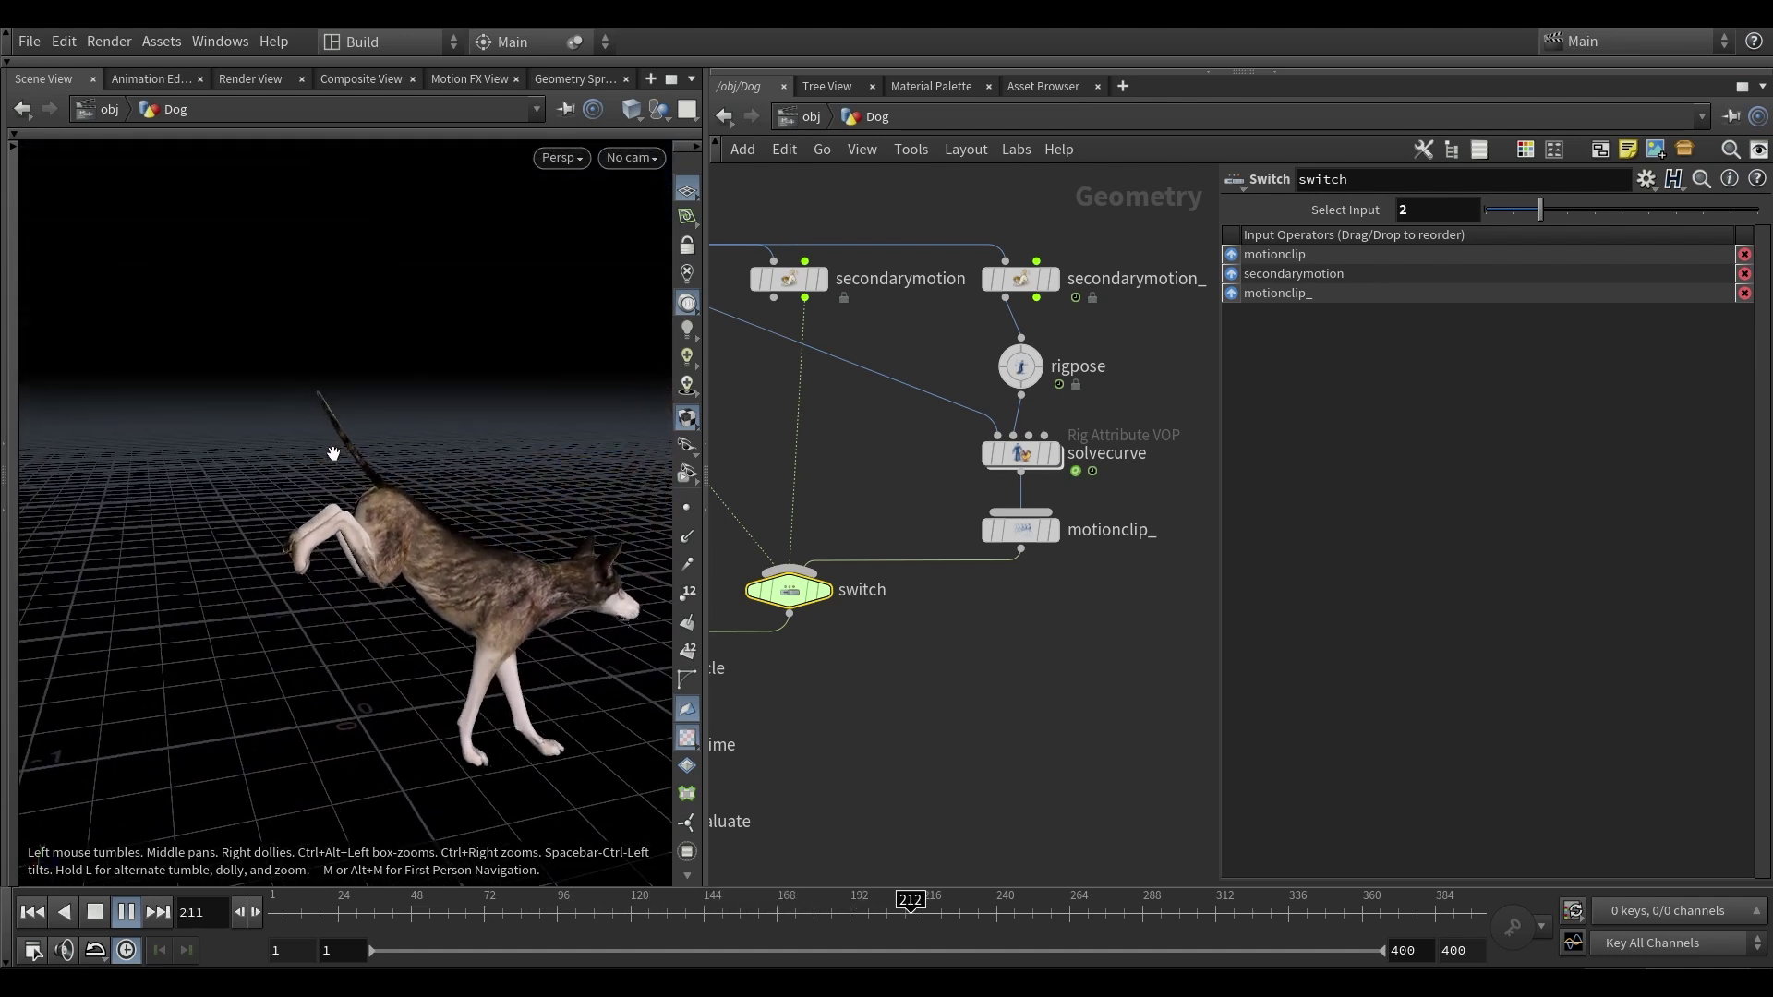
drag(469, 518, 431, 538)
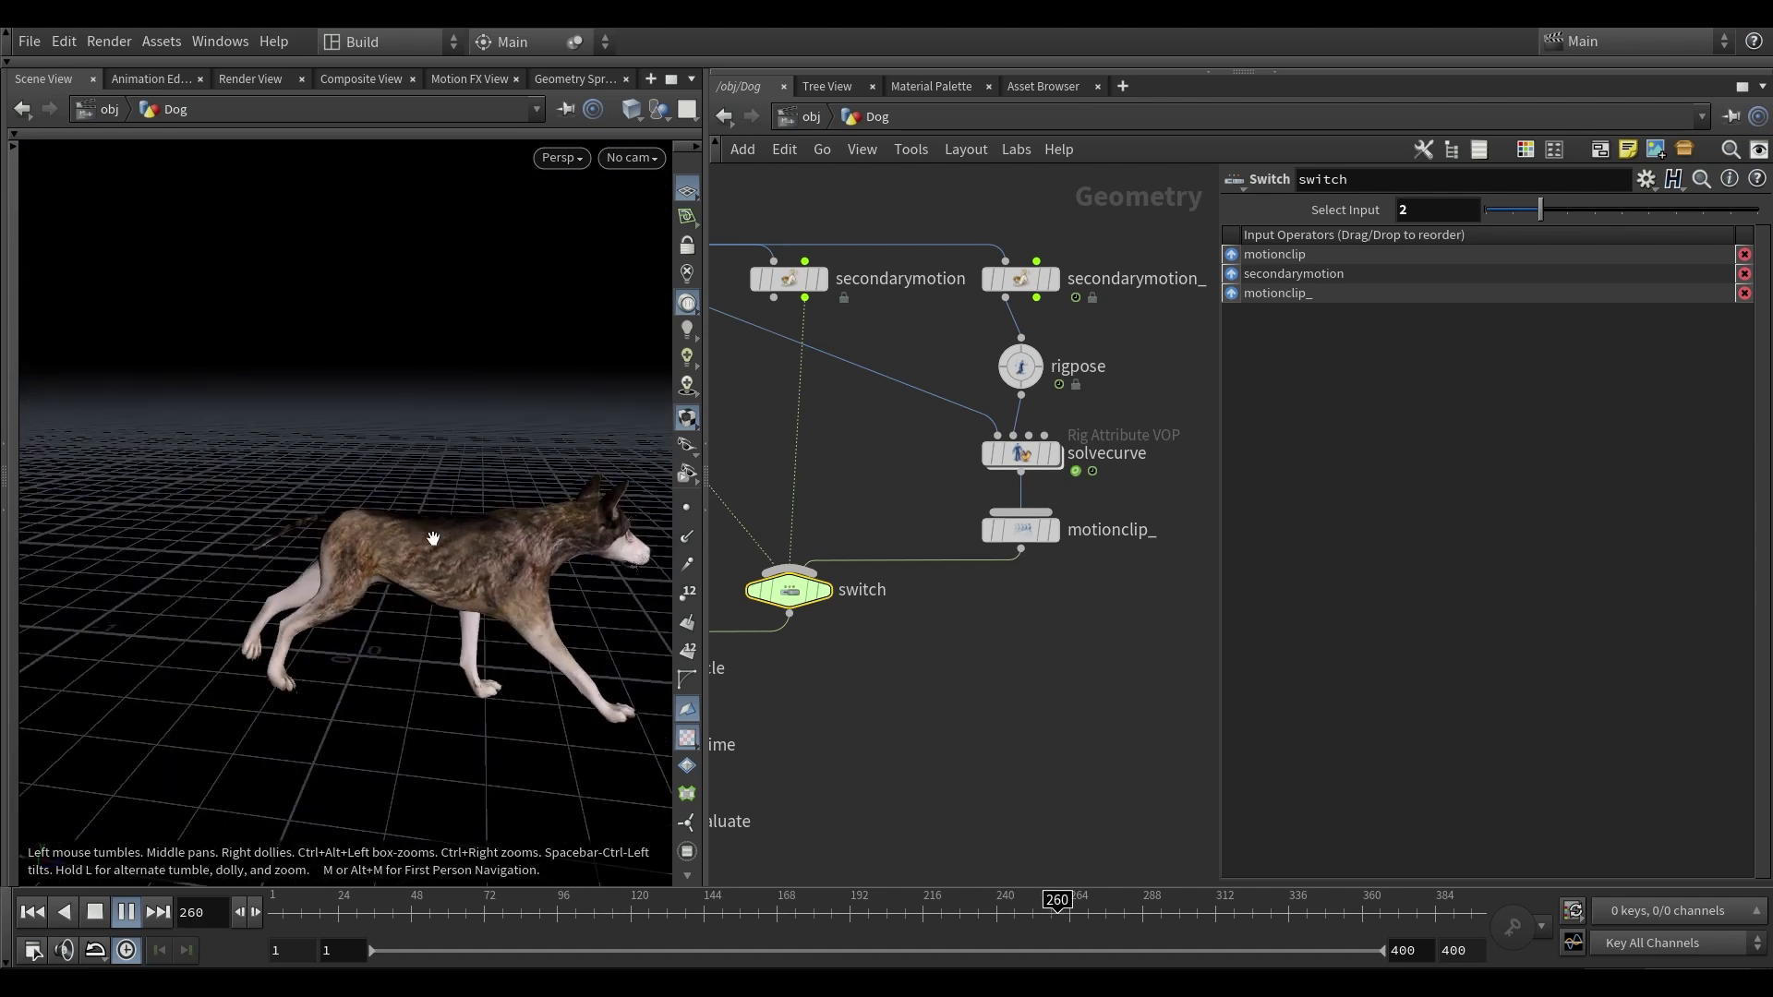
middle_drag(431, 538, 422, 523)
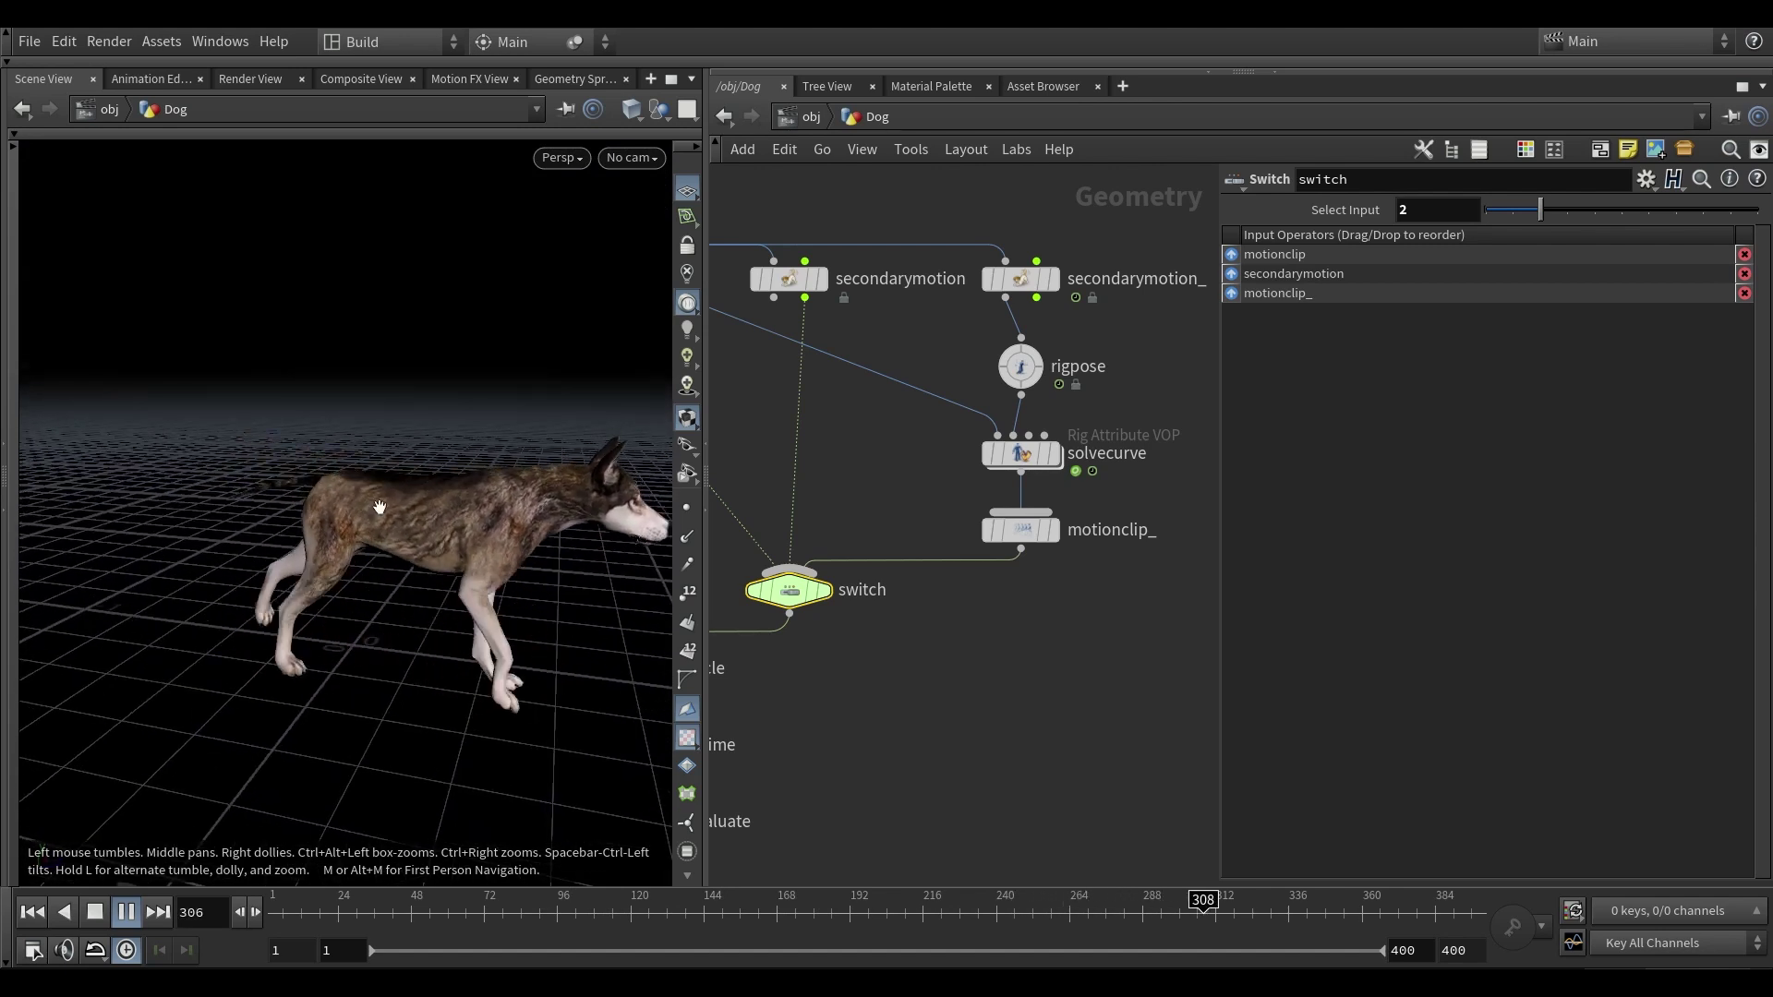
click(320, 910)
- Select the secondarymotion_ node again to examine its joint group, Other Attribute mode and P attribute
scroll(1024, 602, down, 3)
scroll(1023, 601, up, 3)
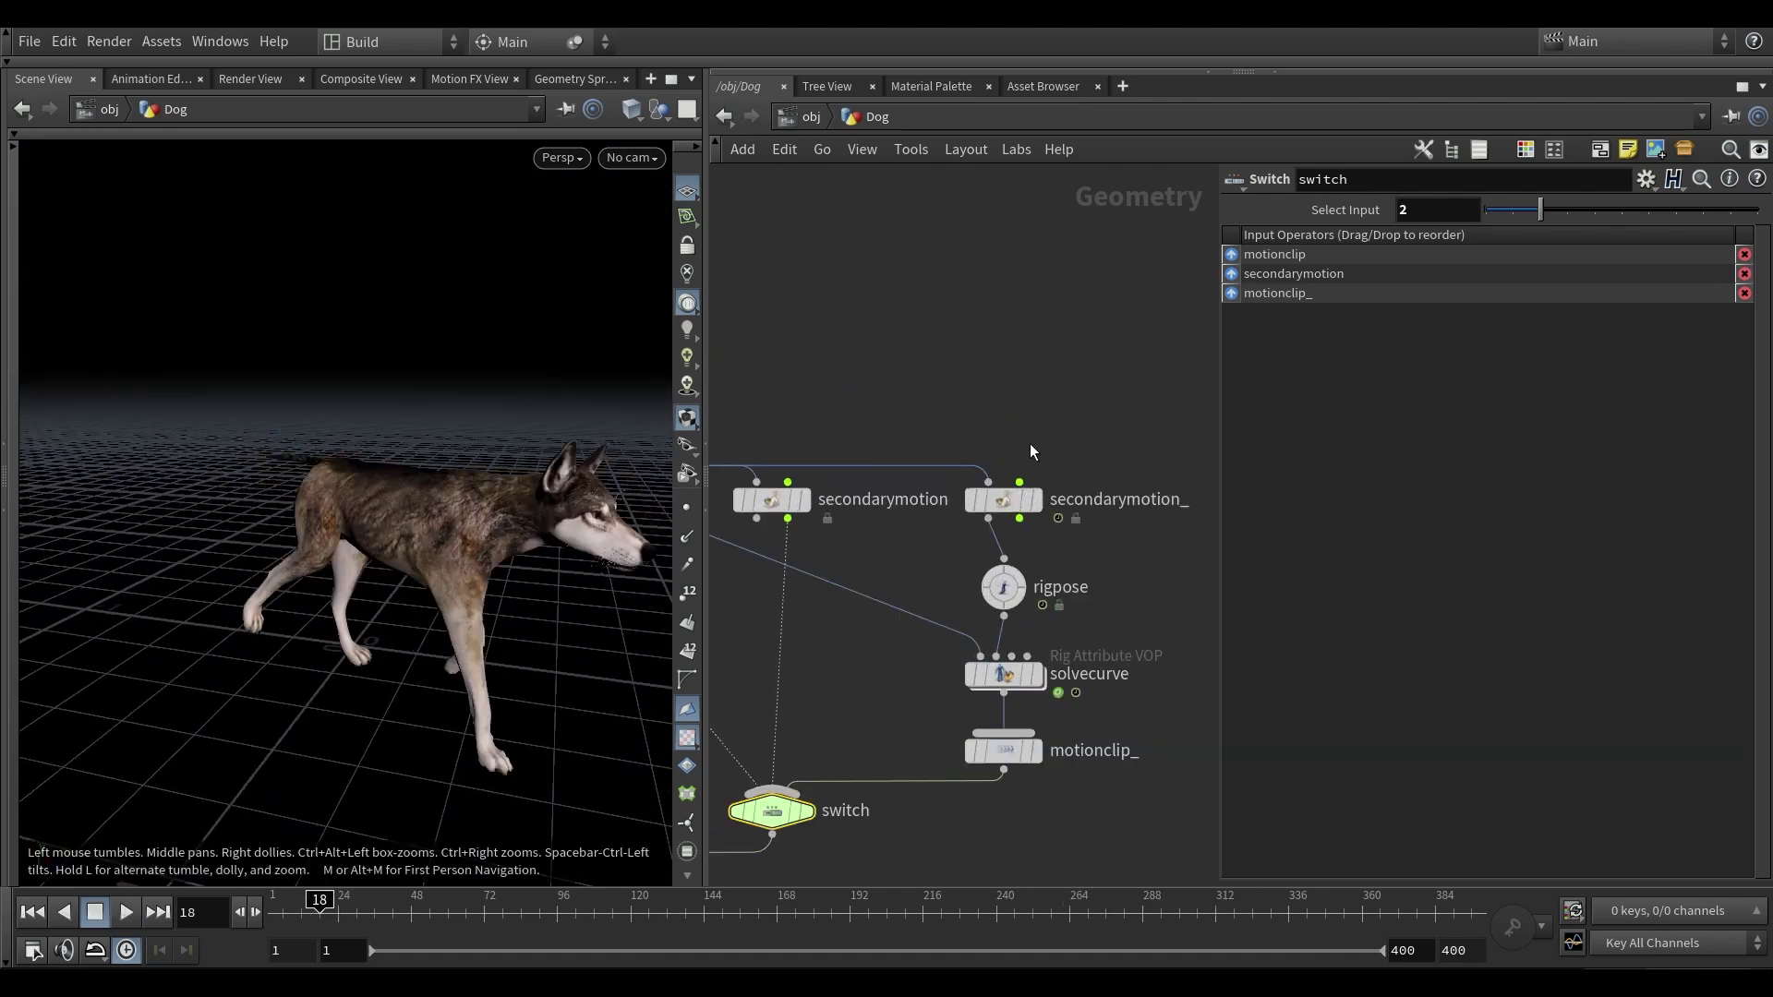
click(1003, 504)
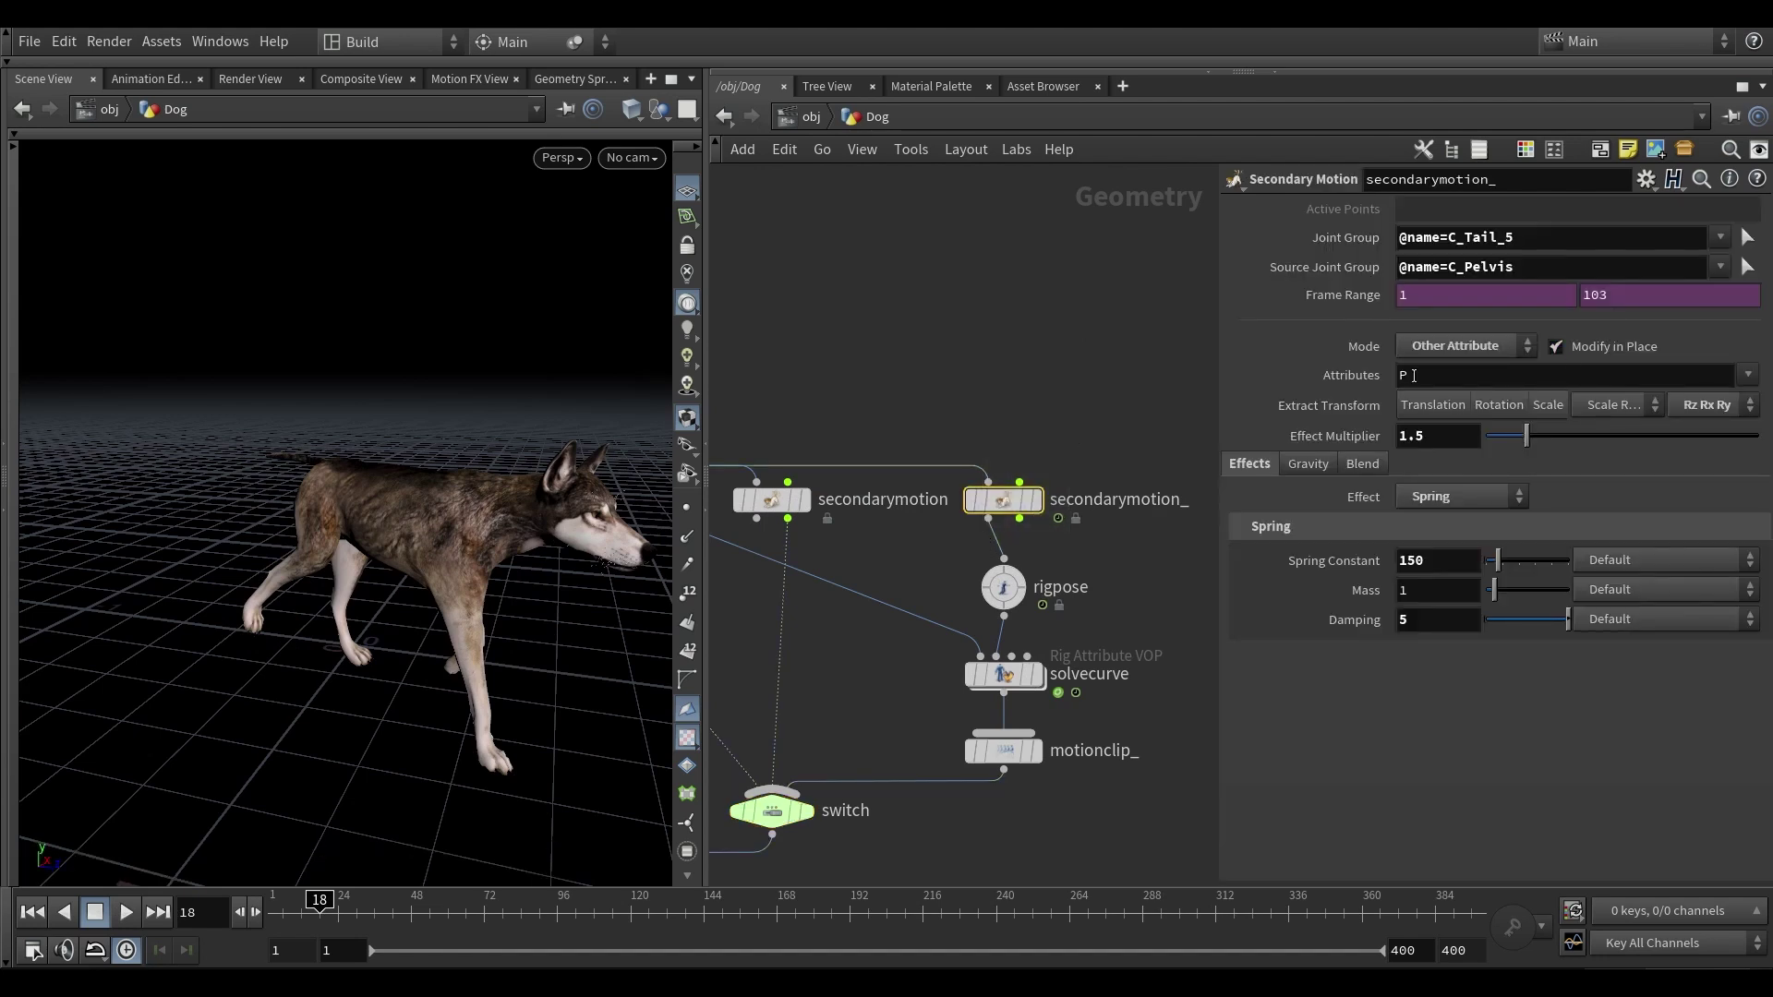
- Display the secondarymotion_ node's output and inspect the C_Pelvis source joint and the tail tip on the skeleton
drag(335, 506, 439, 487)
click(1034, 500)
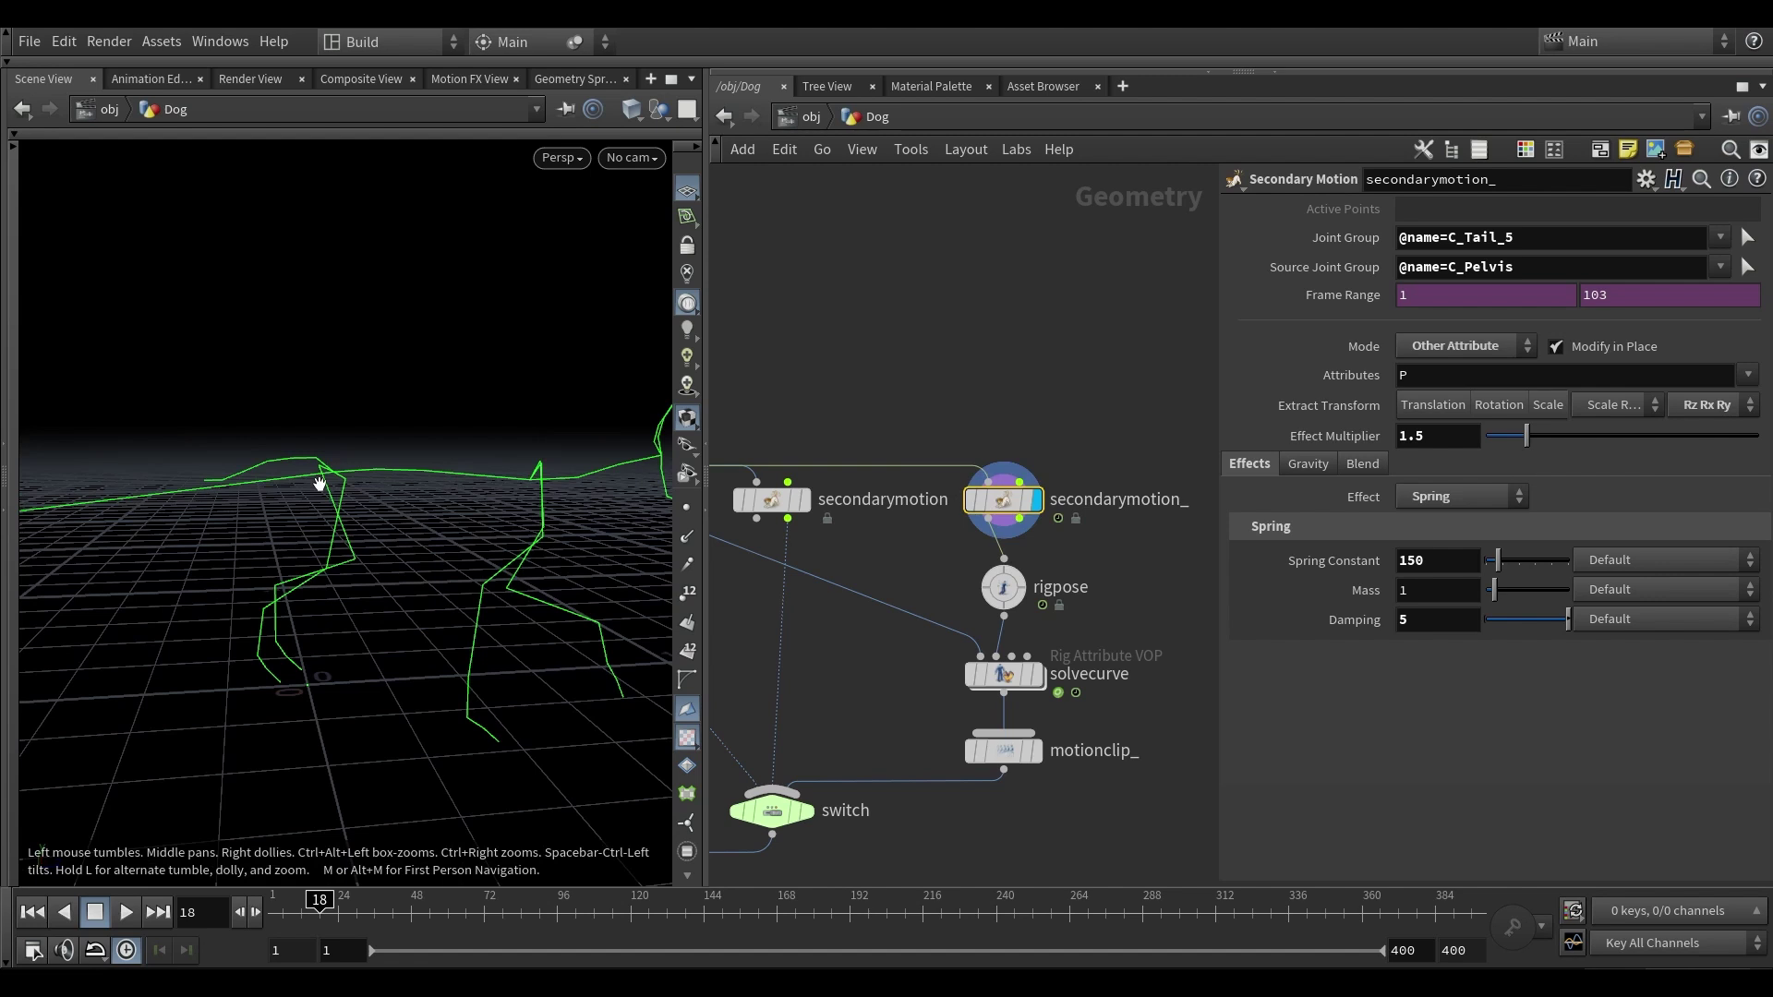
drag(332, 440, 255, 447)
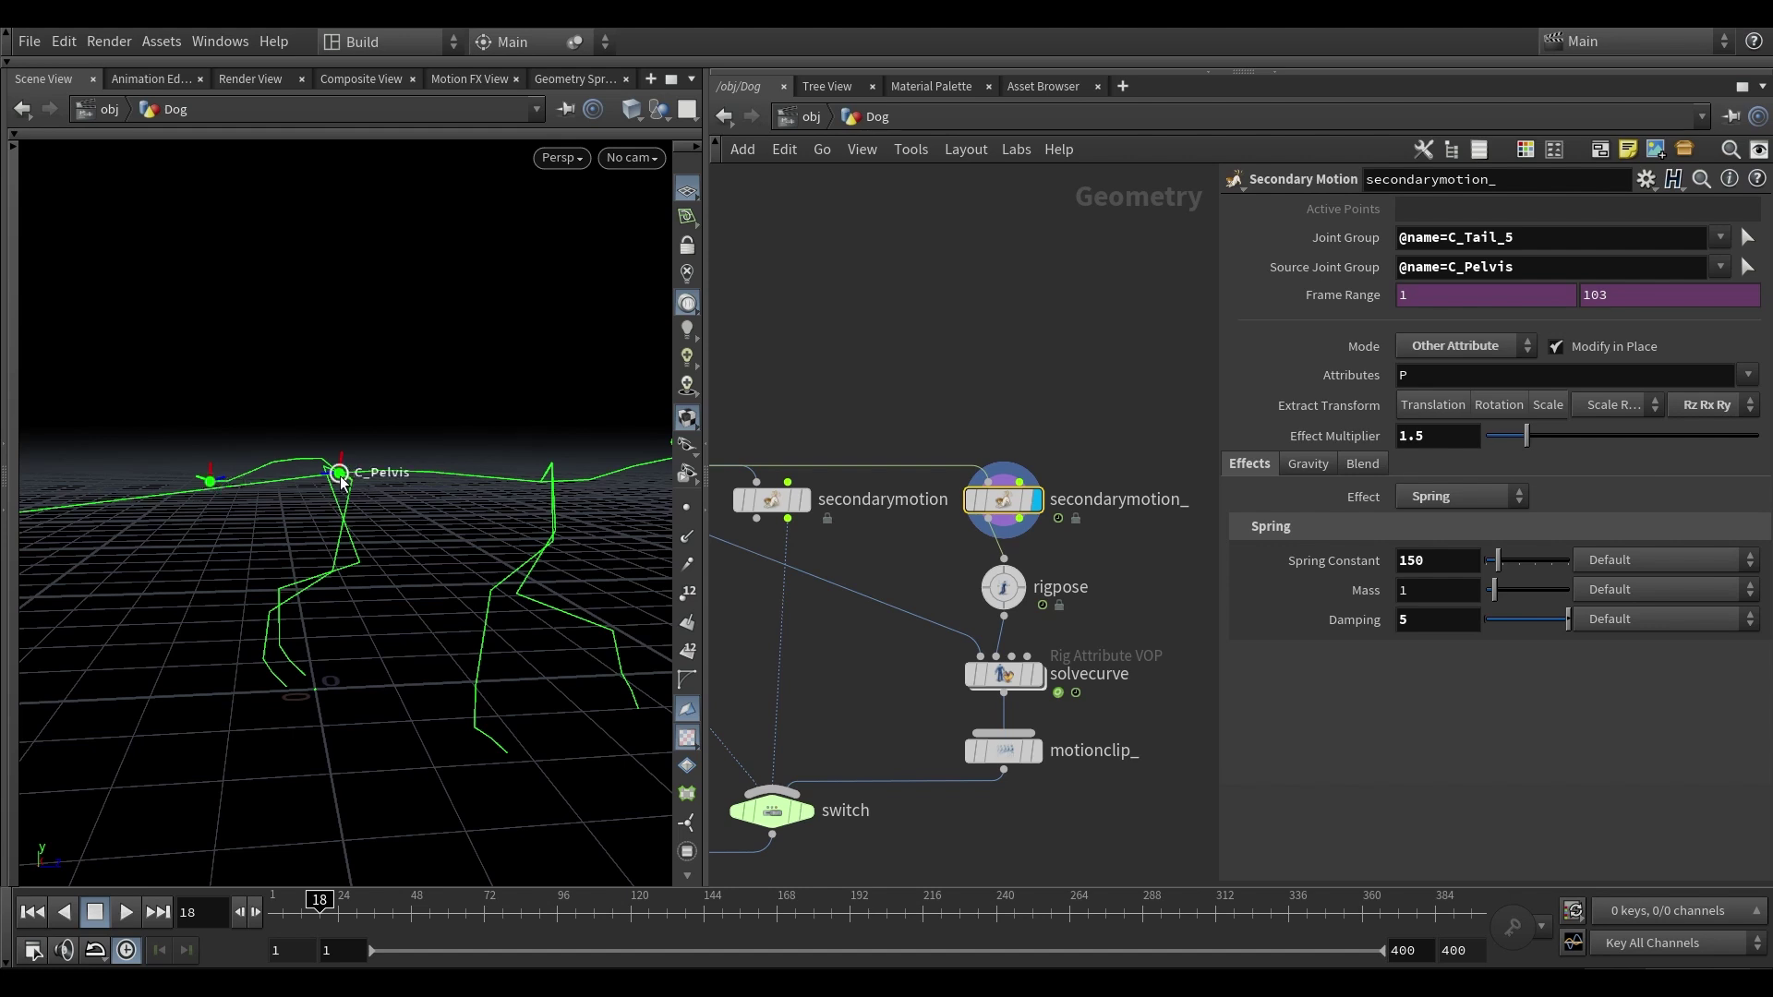
alt+drag(386, 385, 395, 398)
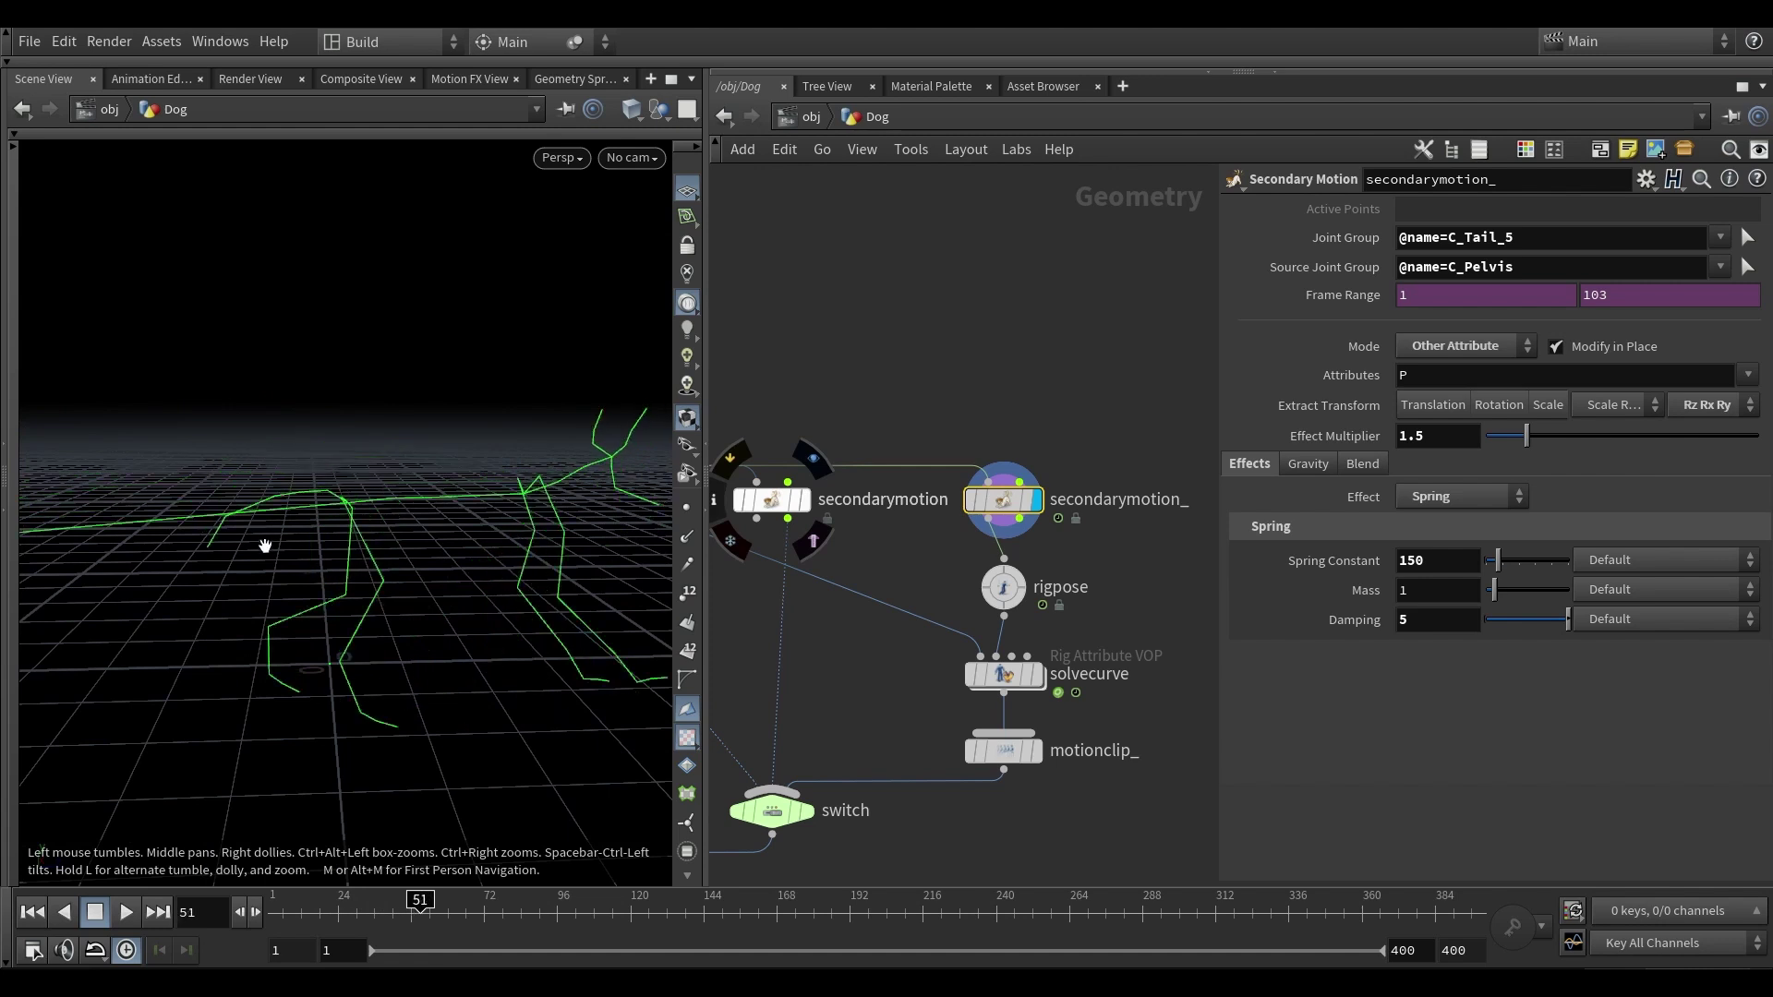
- Play the skeleton animation and watch the tail's motion from several angles
drag(253, 467, 267, 477)
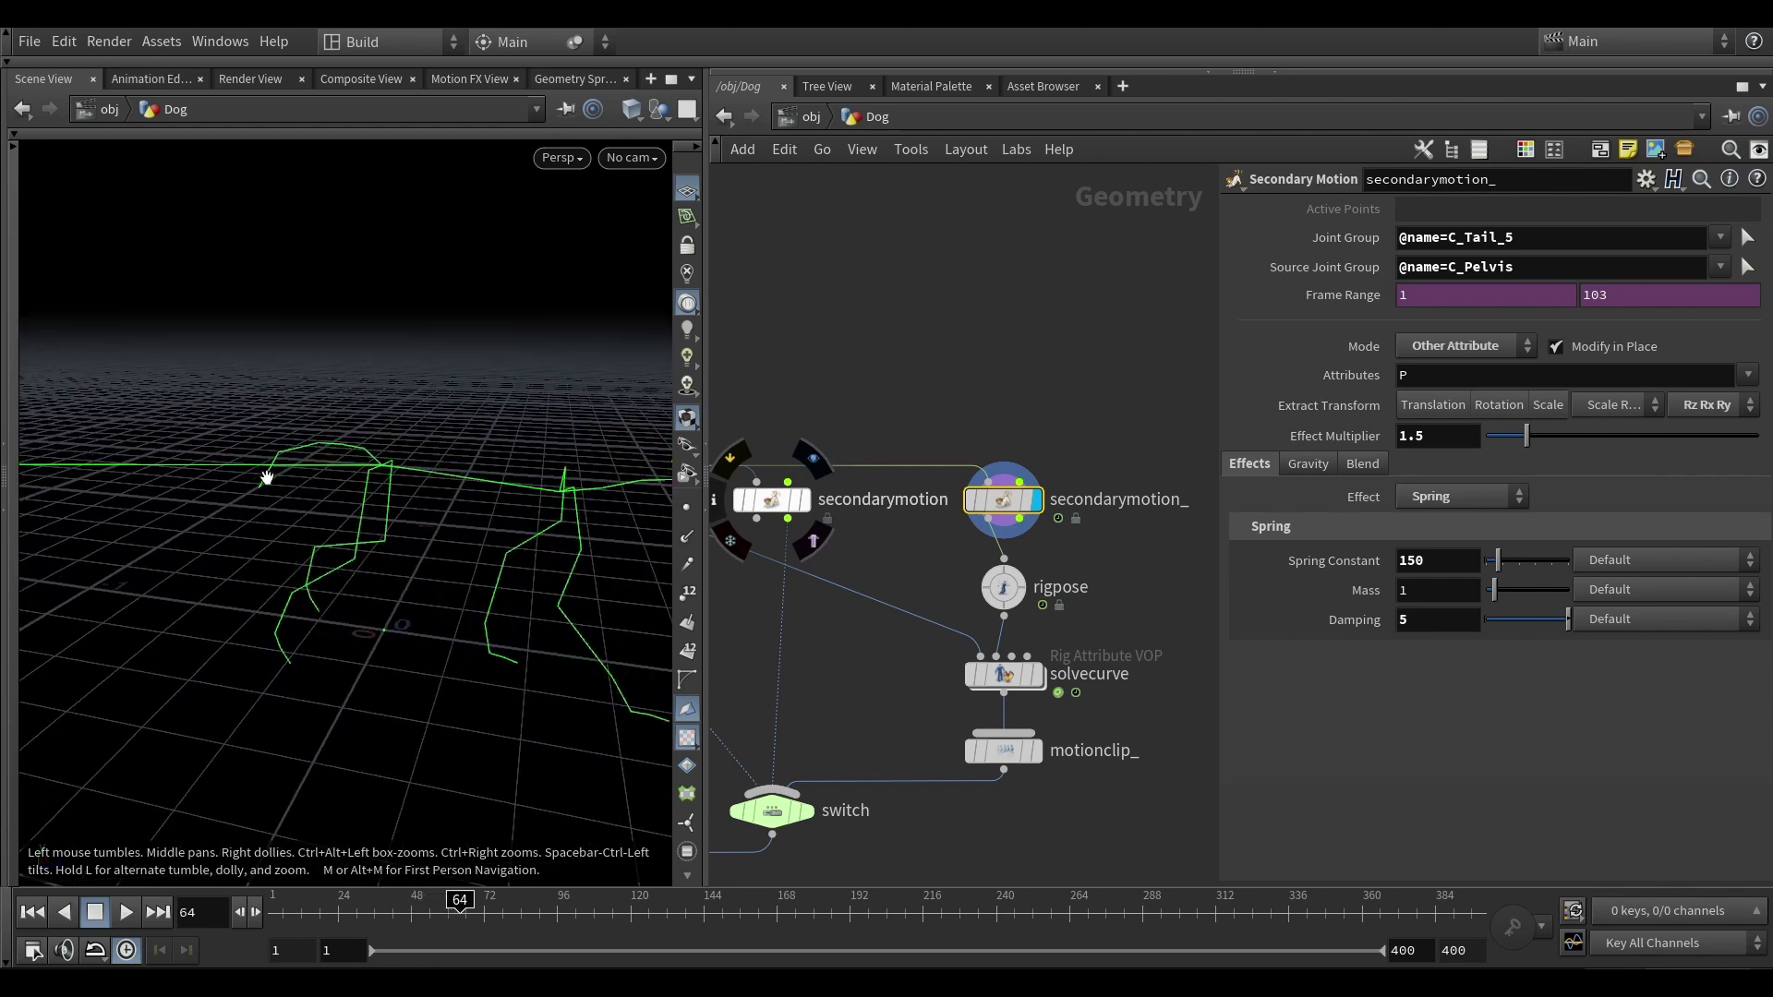
drag(366, 424, 375, 435)
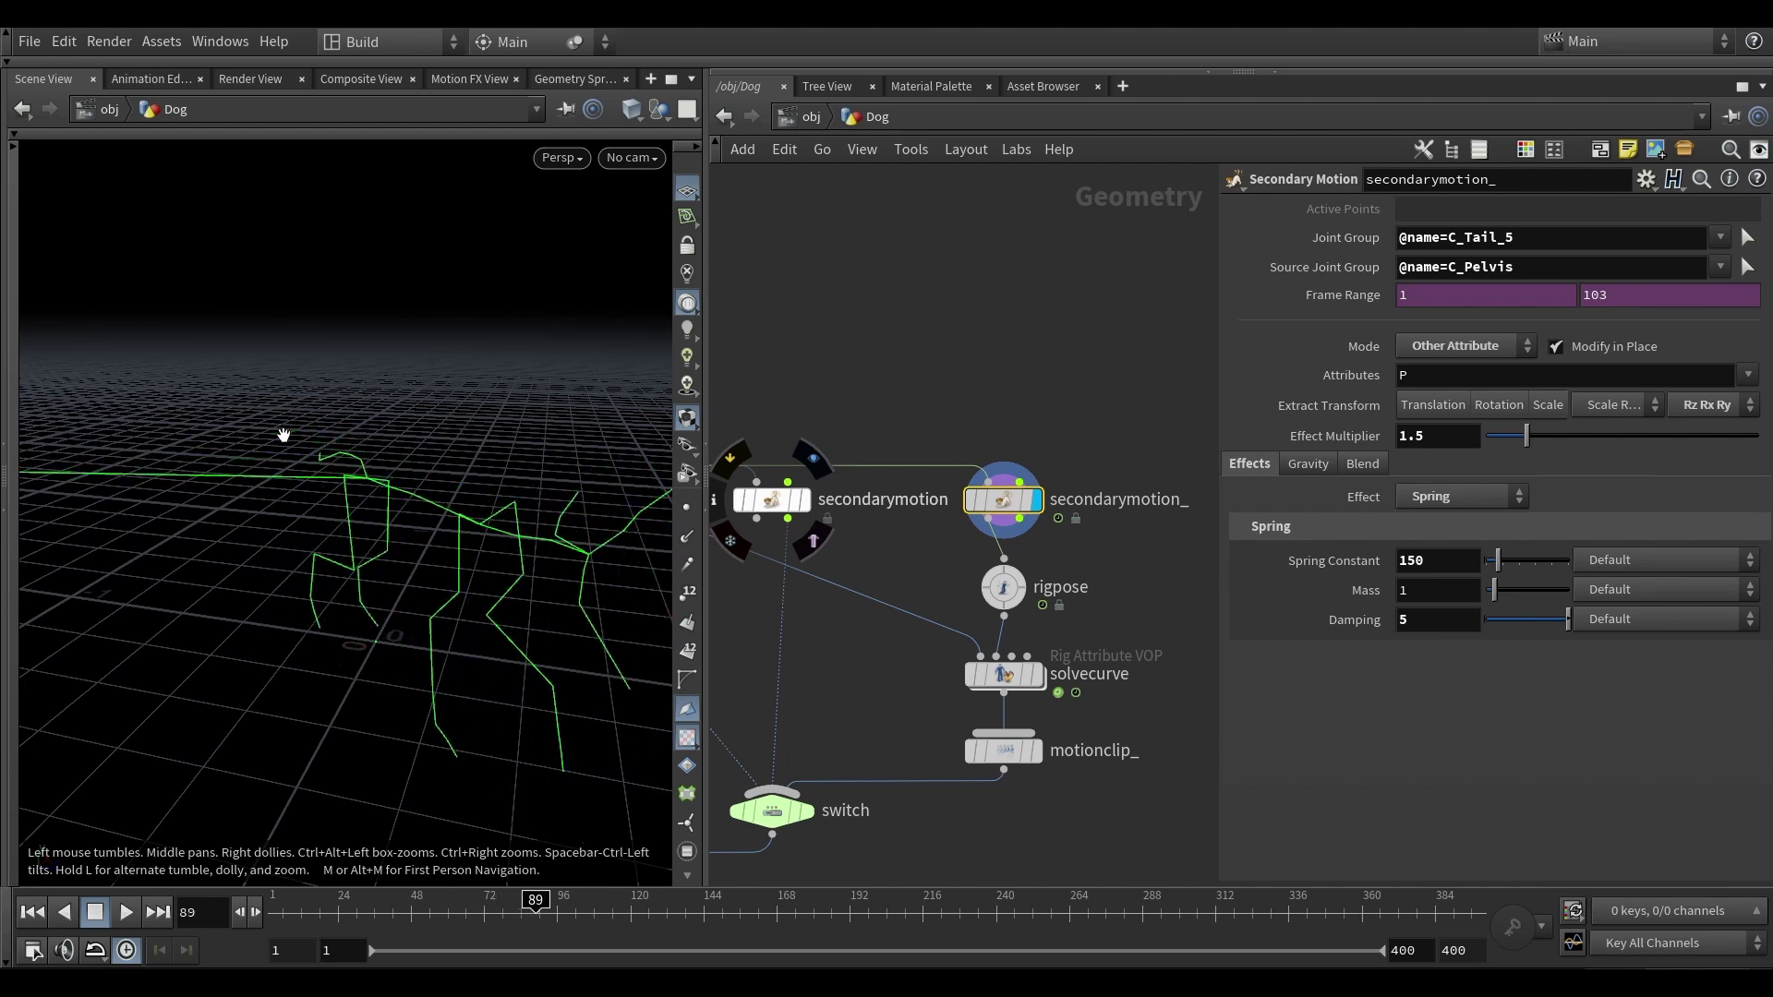
drag(284, 434, 345, 447)
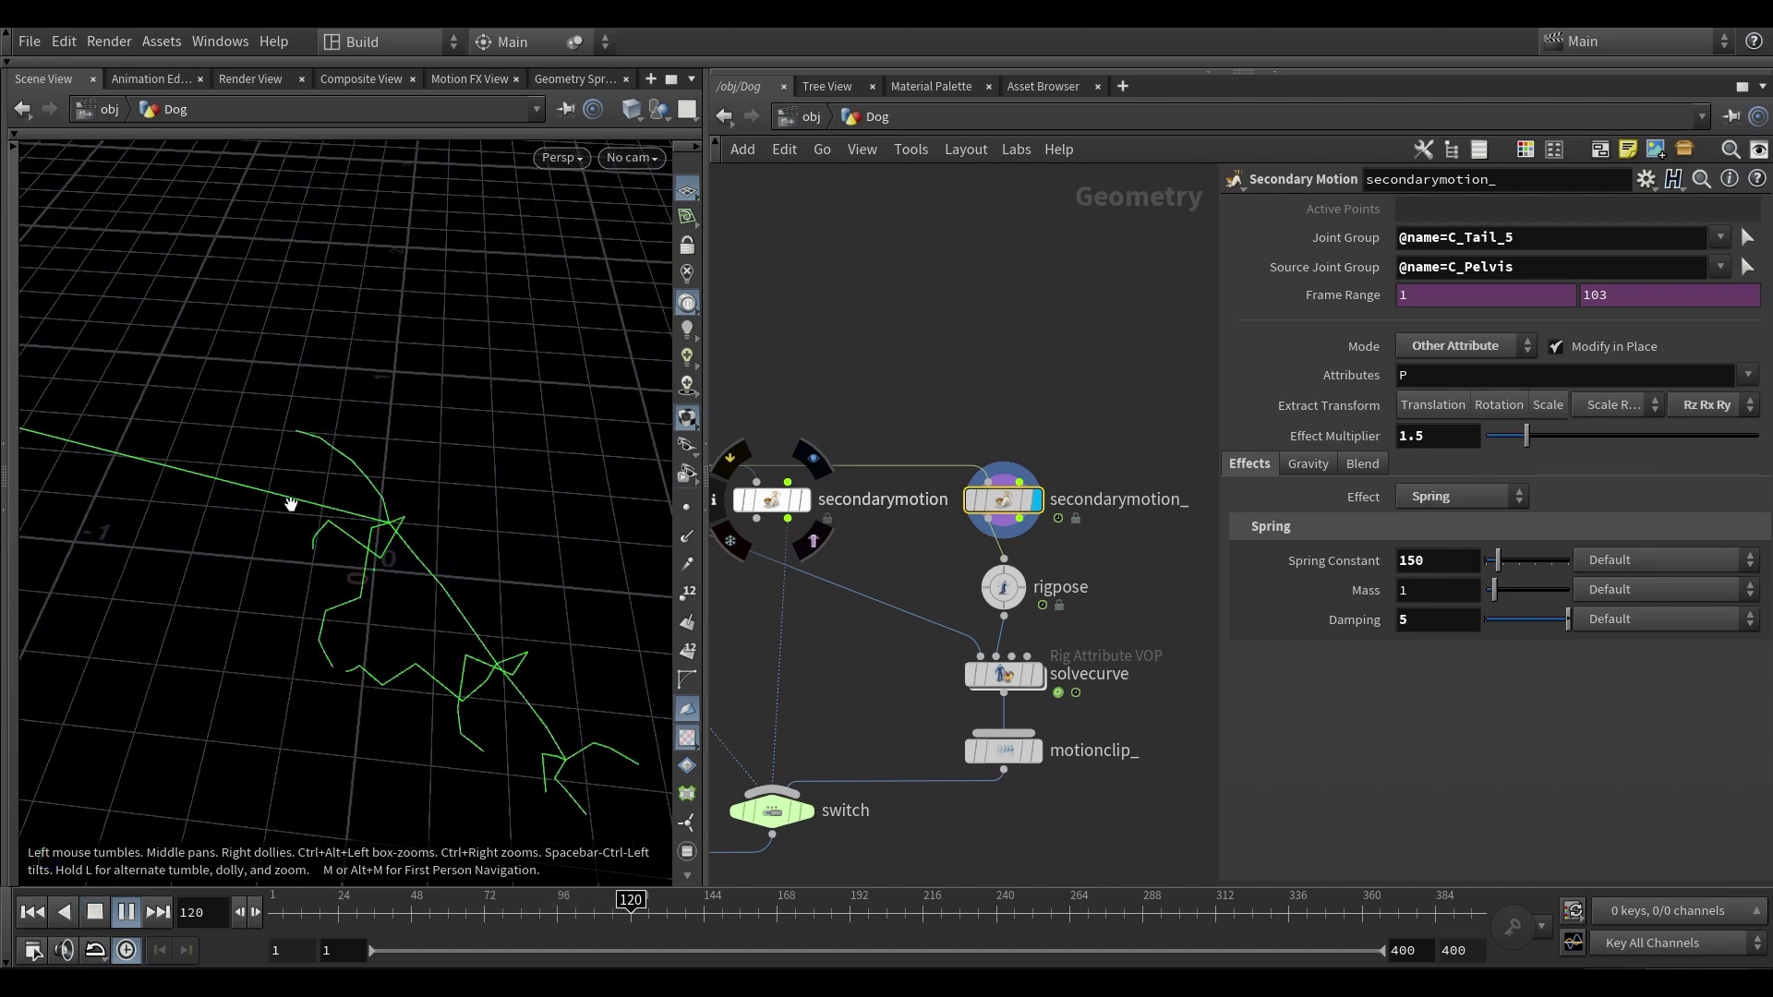
drag(292, 504, 414, 469)
- Scrub back to frame 44 and examine the last tail joint on the skeleton up close
drag(456, 904, 396, 901)
middle_drag(194, 145, 170, 164)
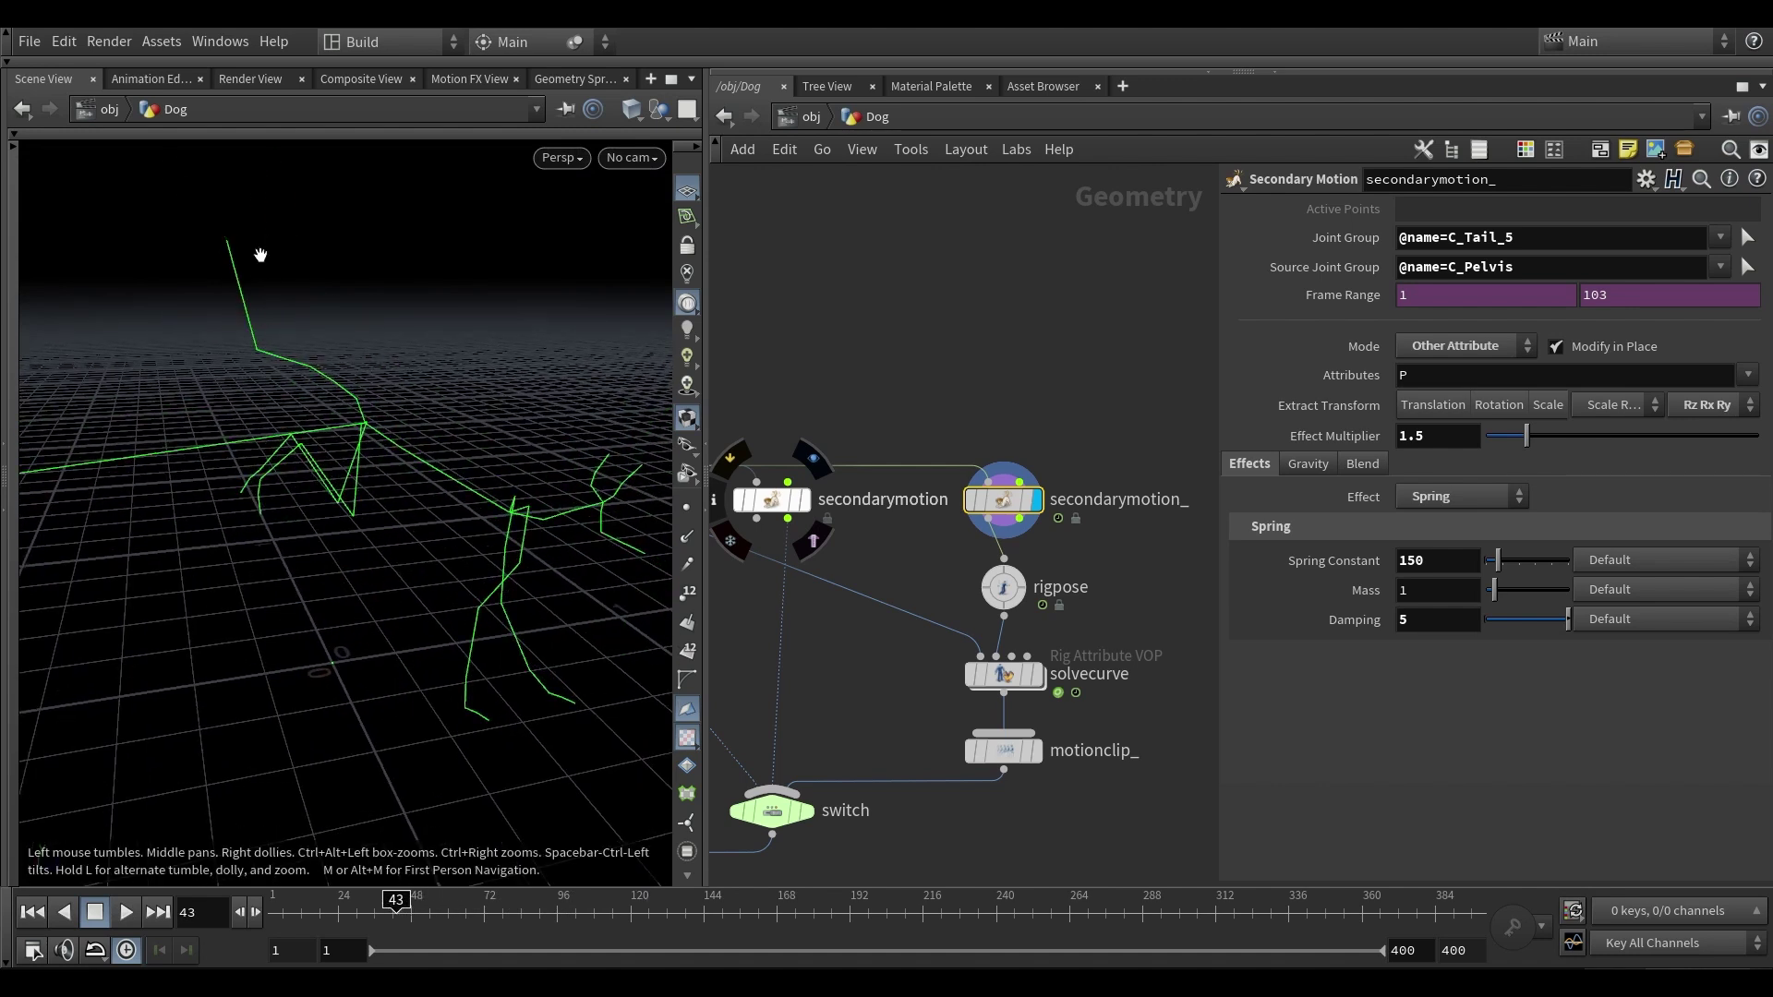
drag(266, 352, 251, 324)
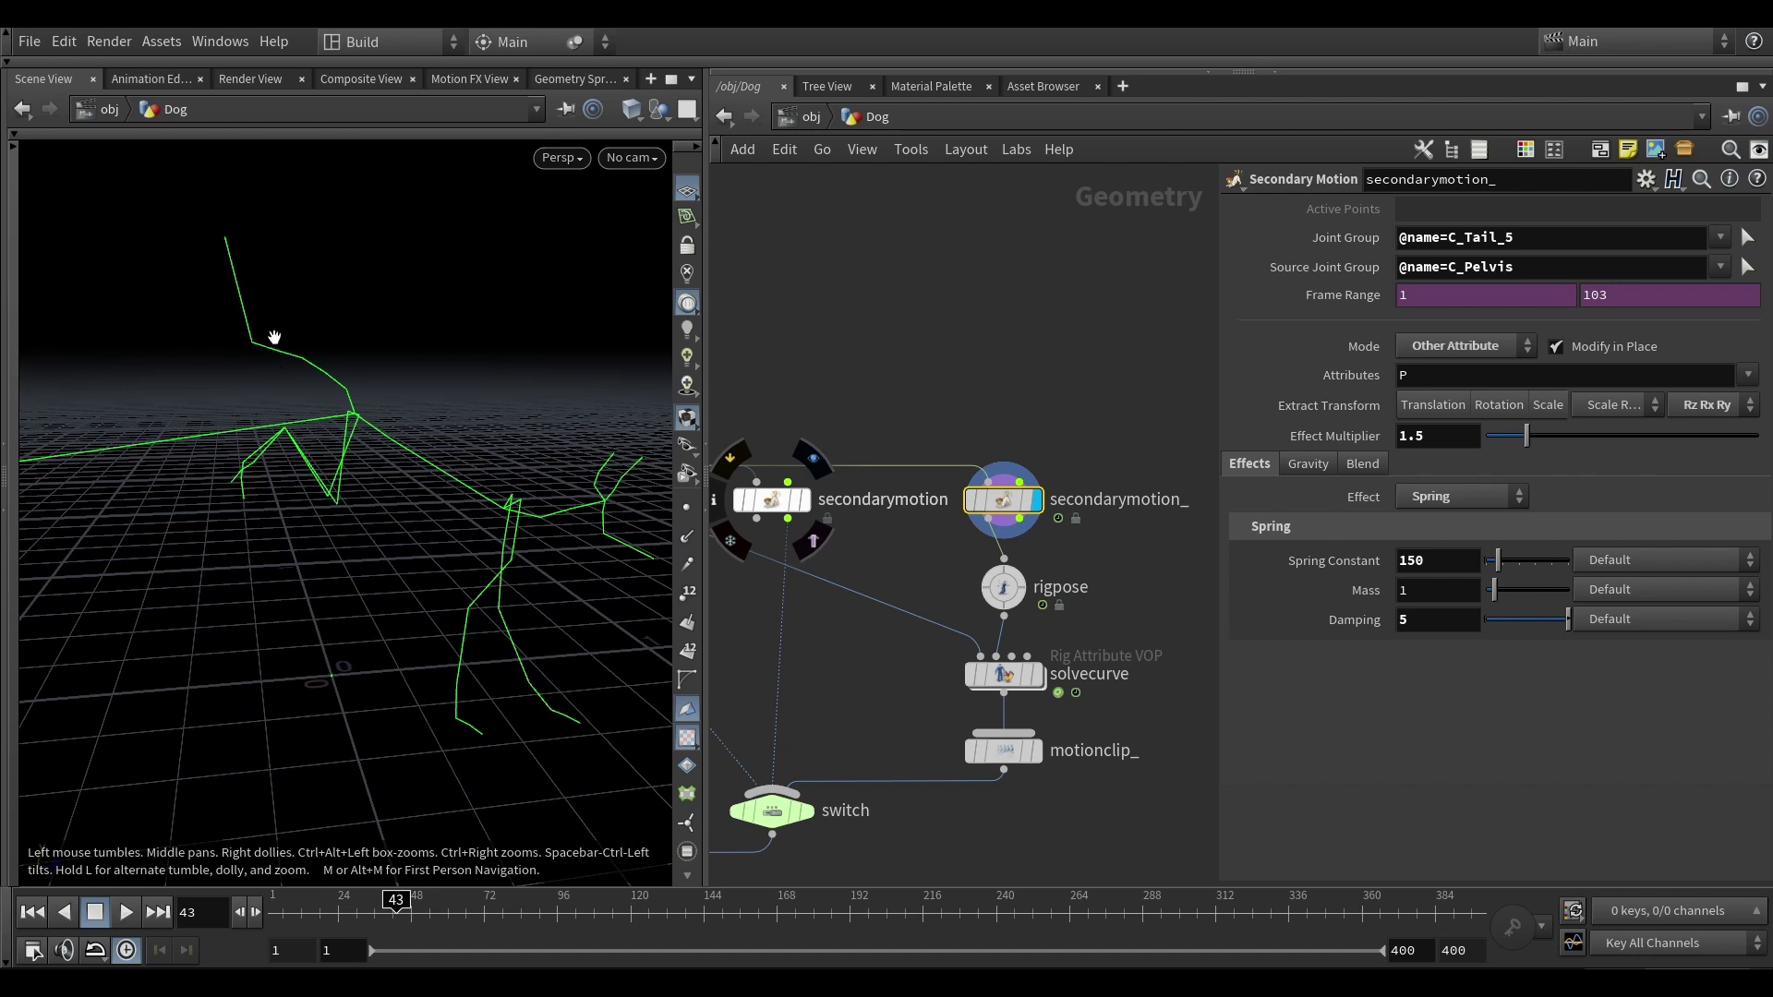
drag(348, 404, 432, 440)
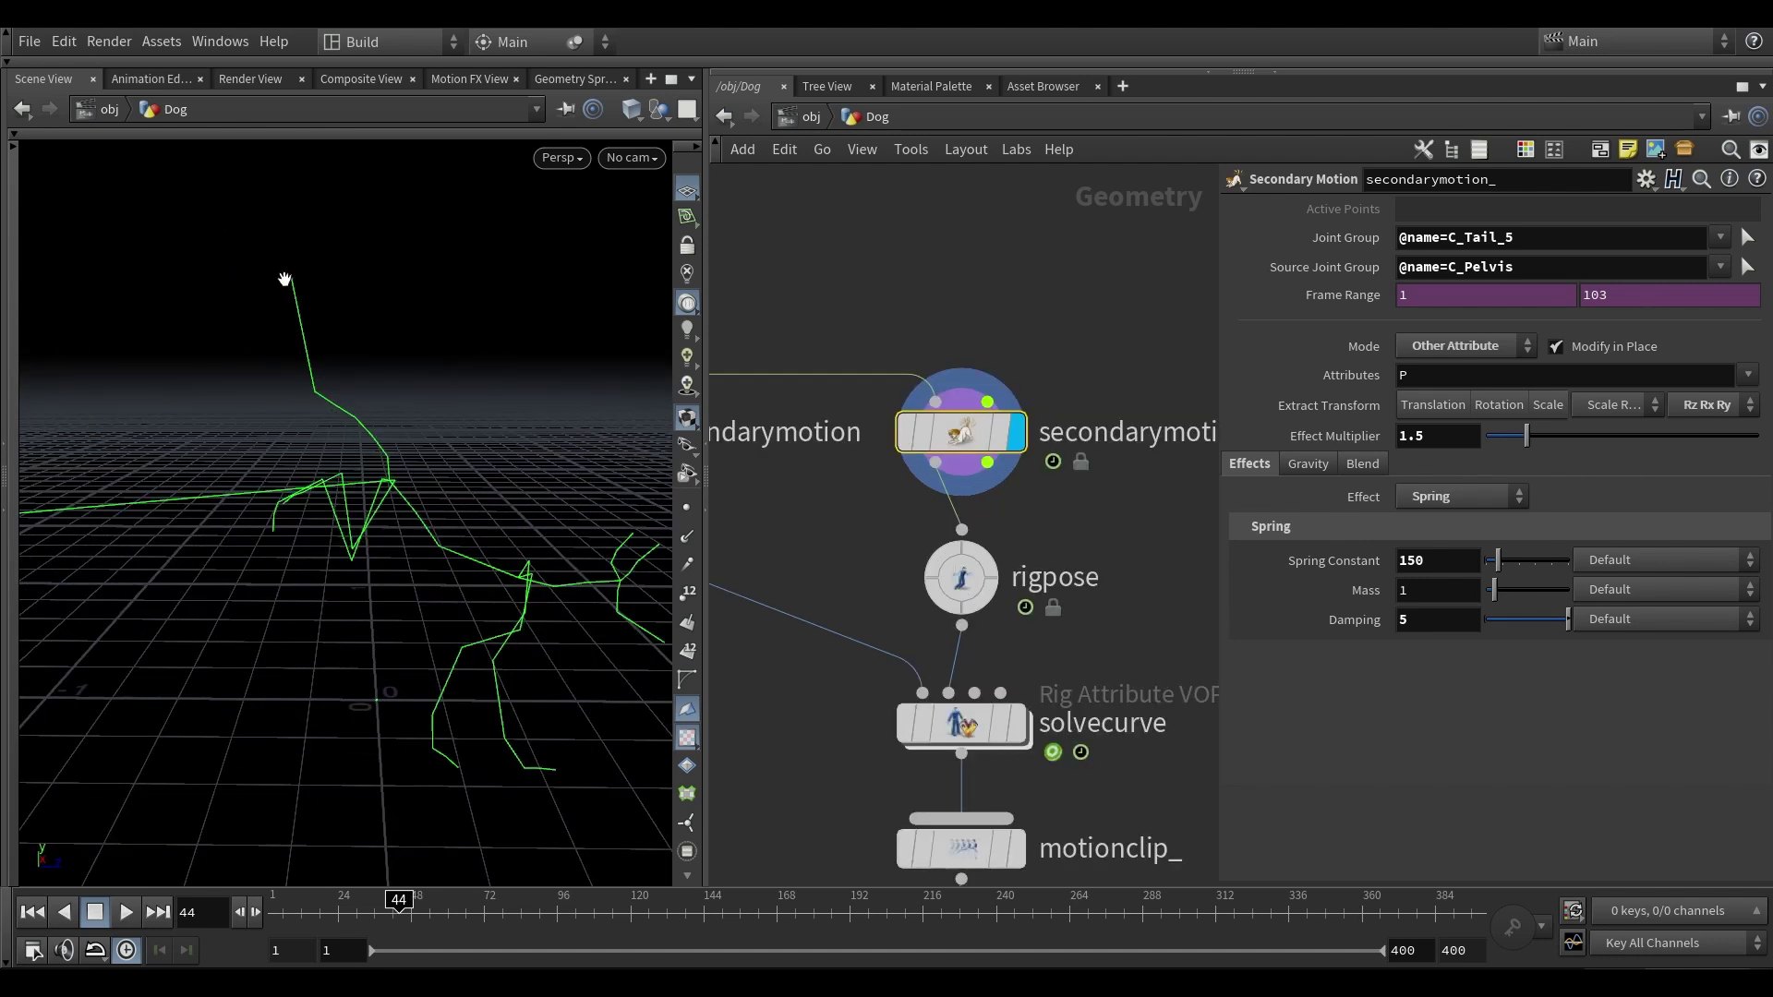
drag(374, 456, 290, 257)
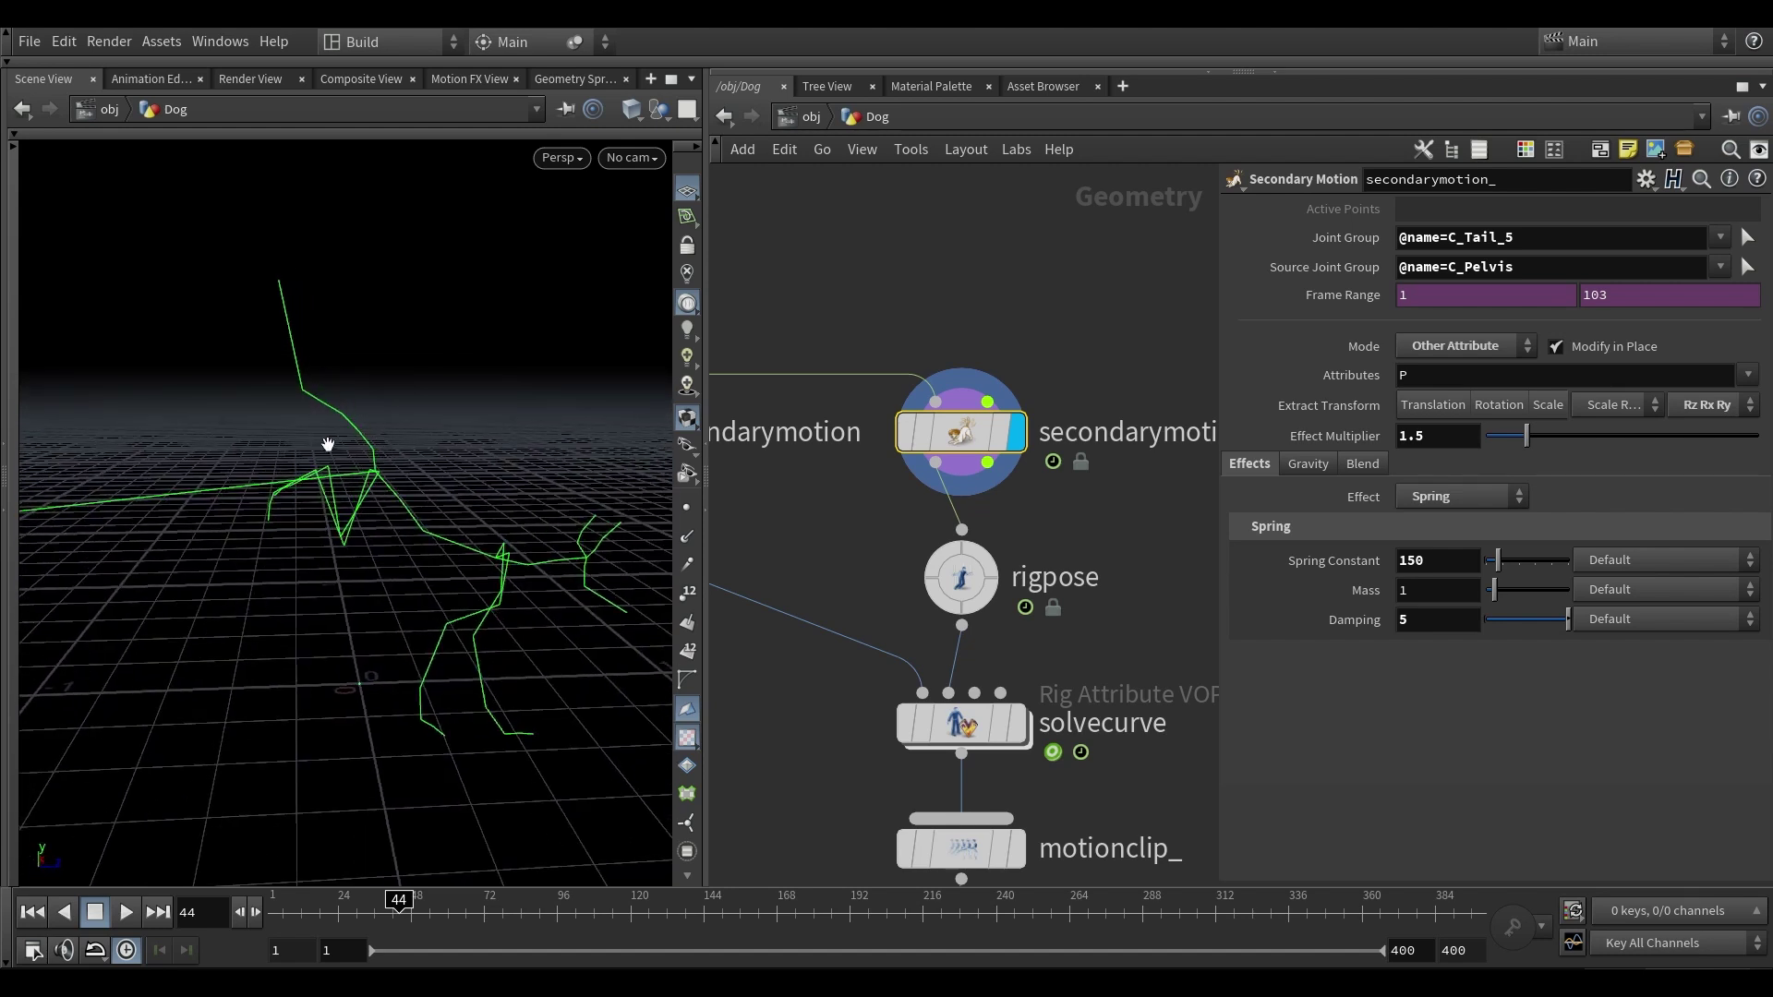
drag(342, 437, 307, 368)
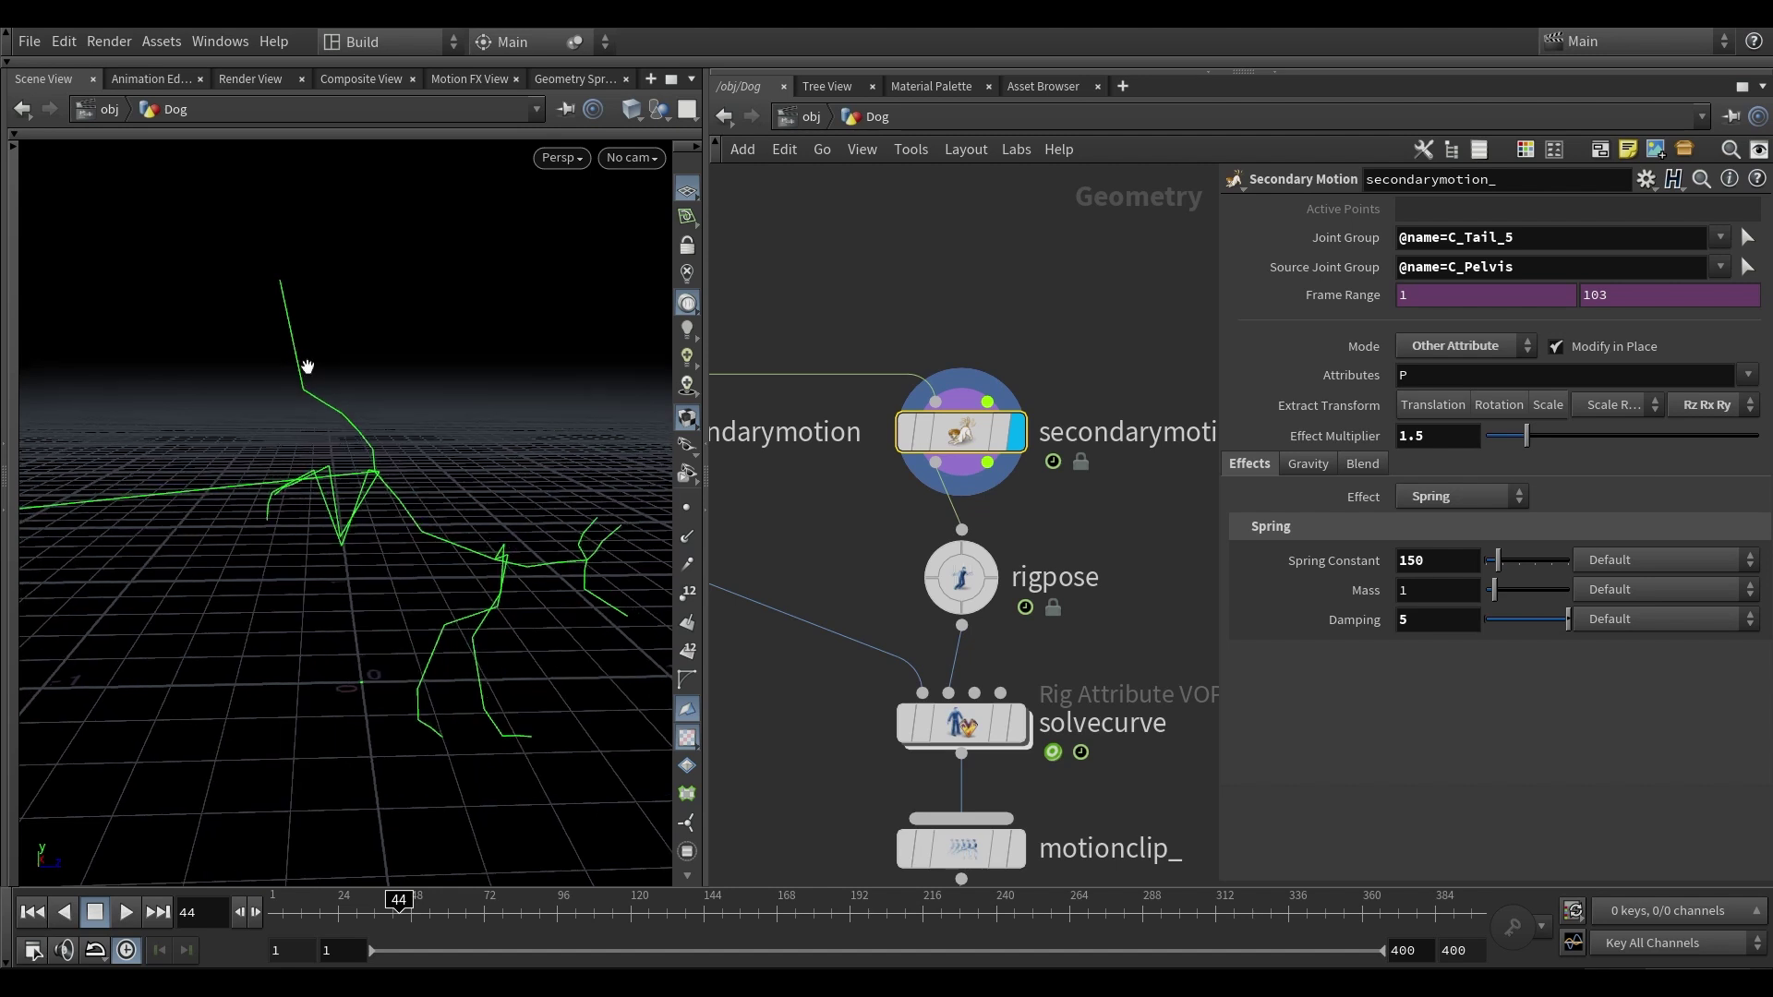
- Compare the solvecurve output with the rigpose output, then view the rigpose transformation on C_Tail_5
scroll(441, 451, down, 2)
scroll(892, 564, down, 2)
middle_drag(894, 566, 881, 528)
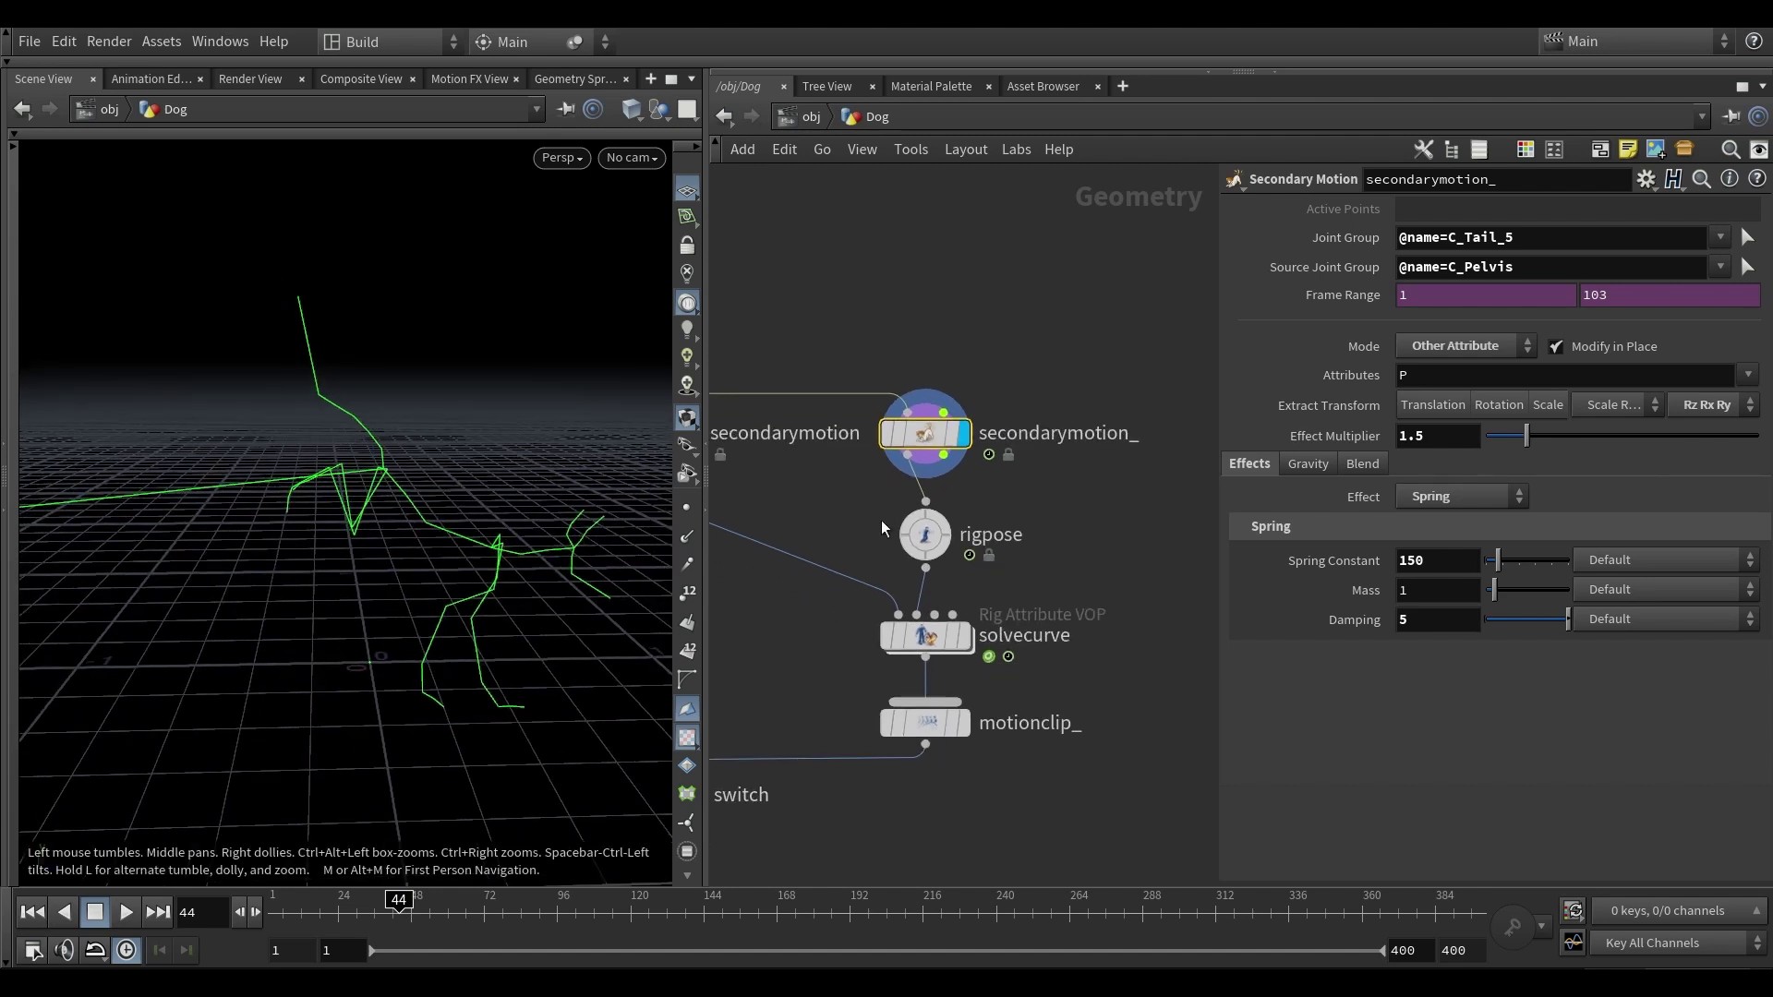
scroll(936, 508, up, 3)
mouse_move(954, 545)
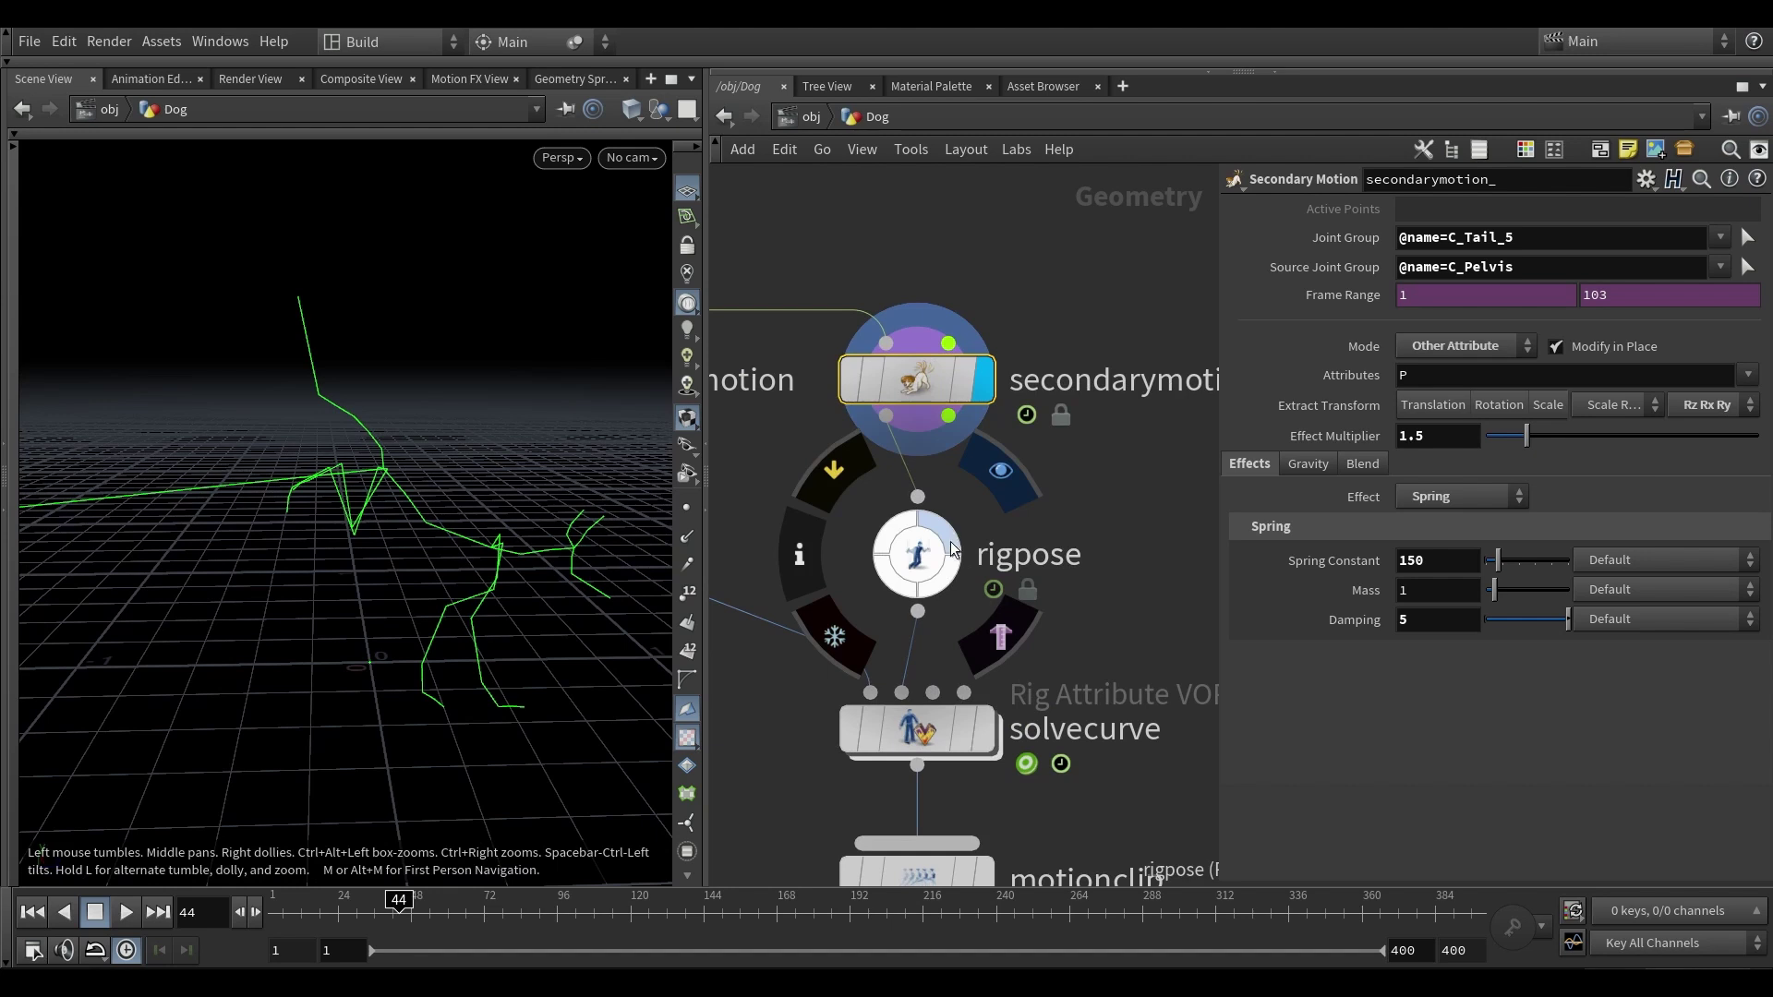
scroll(1005, 657, down, 3)
mouse_move(1055, 653)
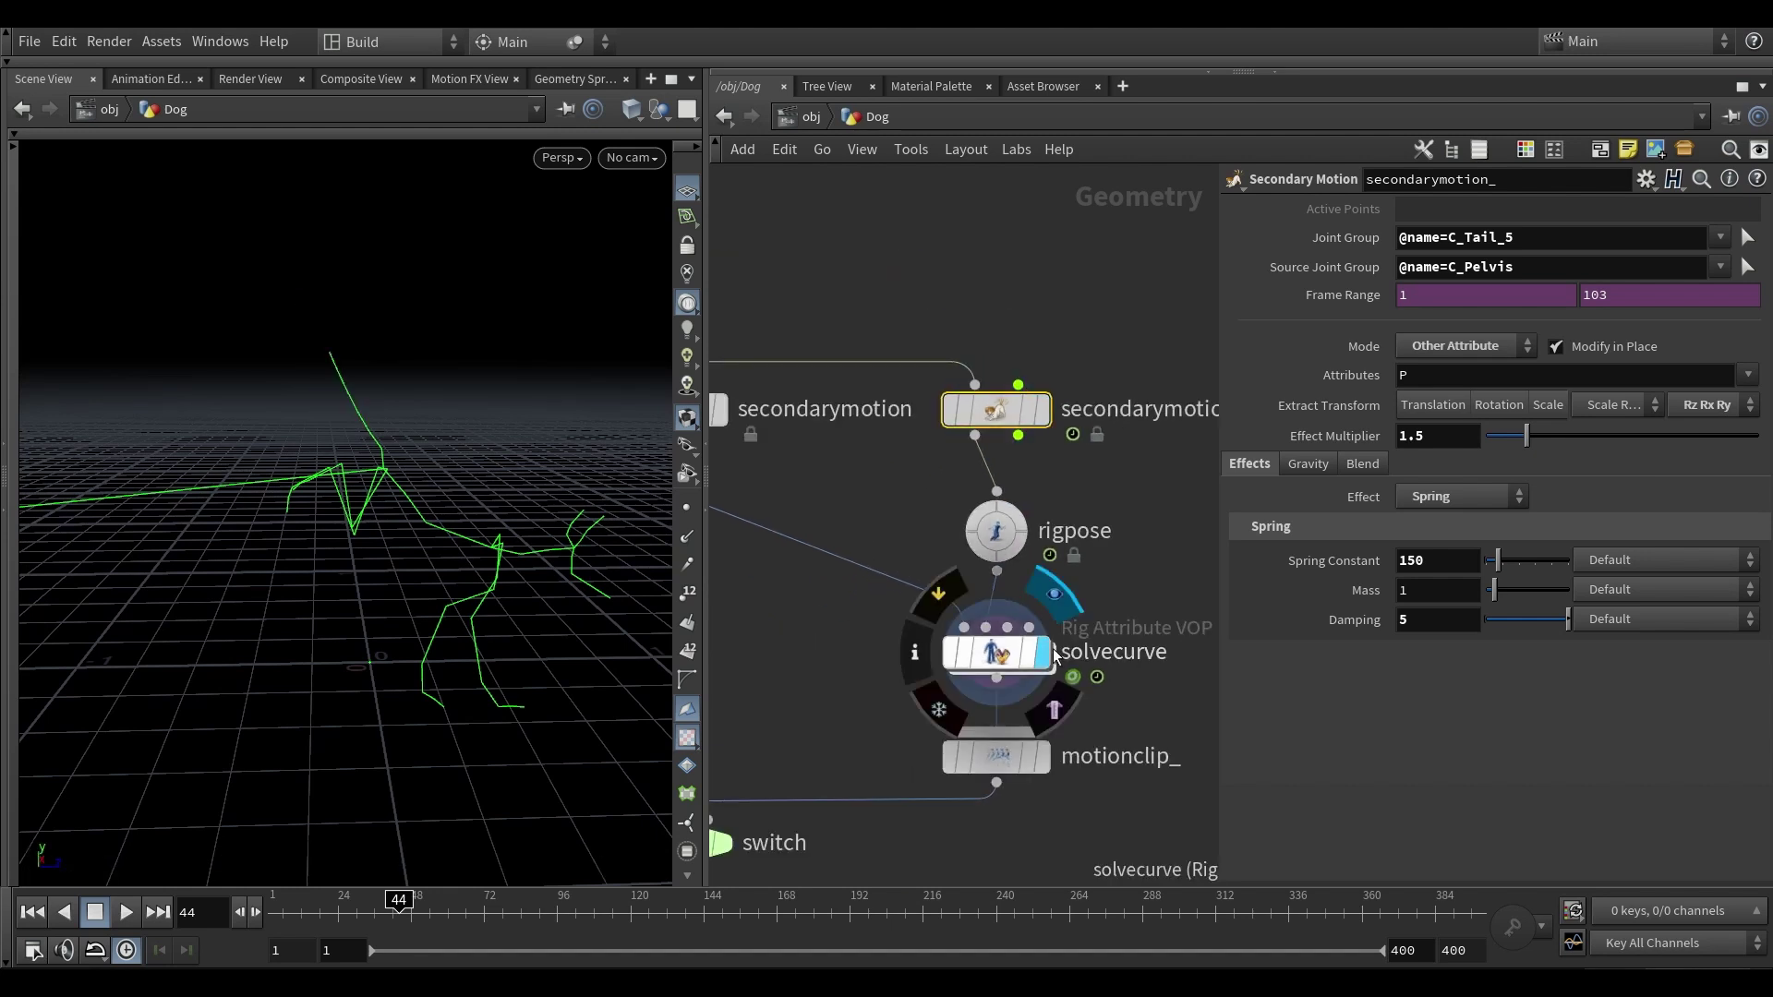
click(1011, 517)
scroll(388, 368, up, 2)
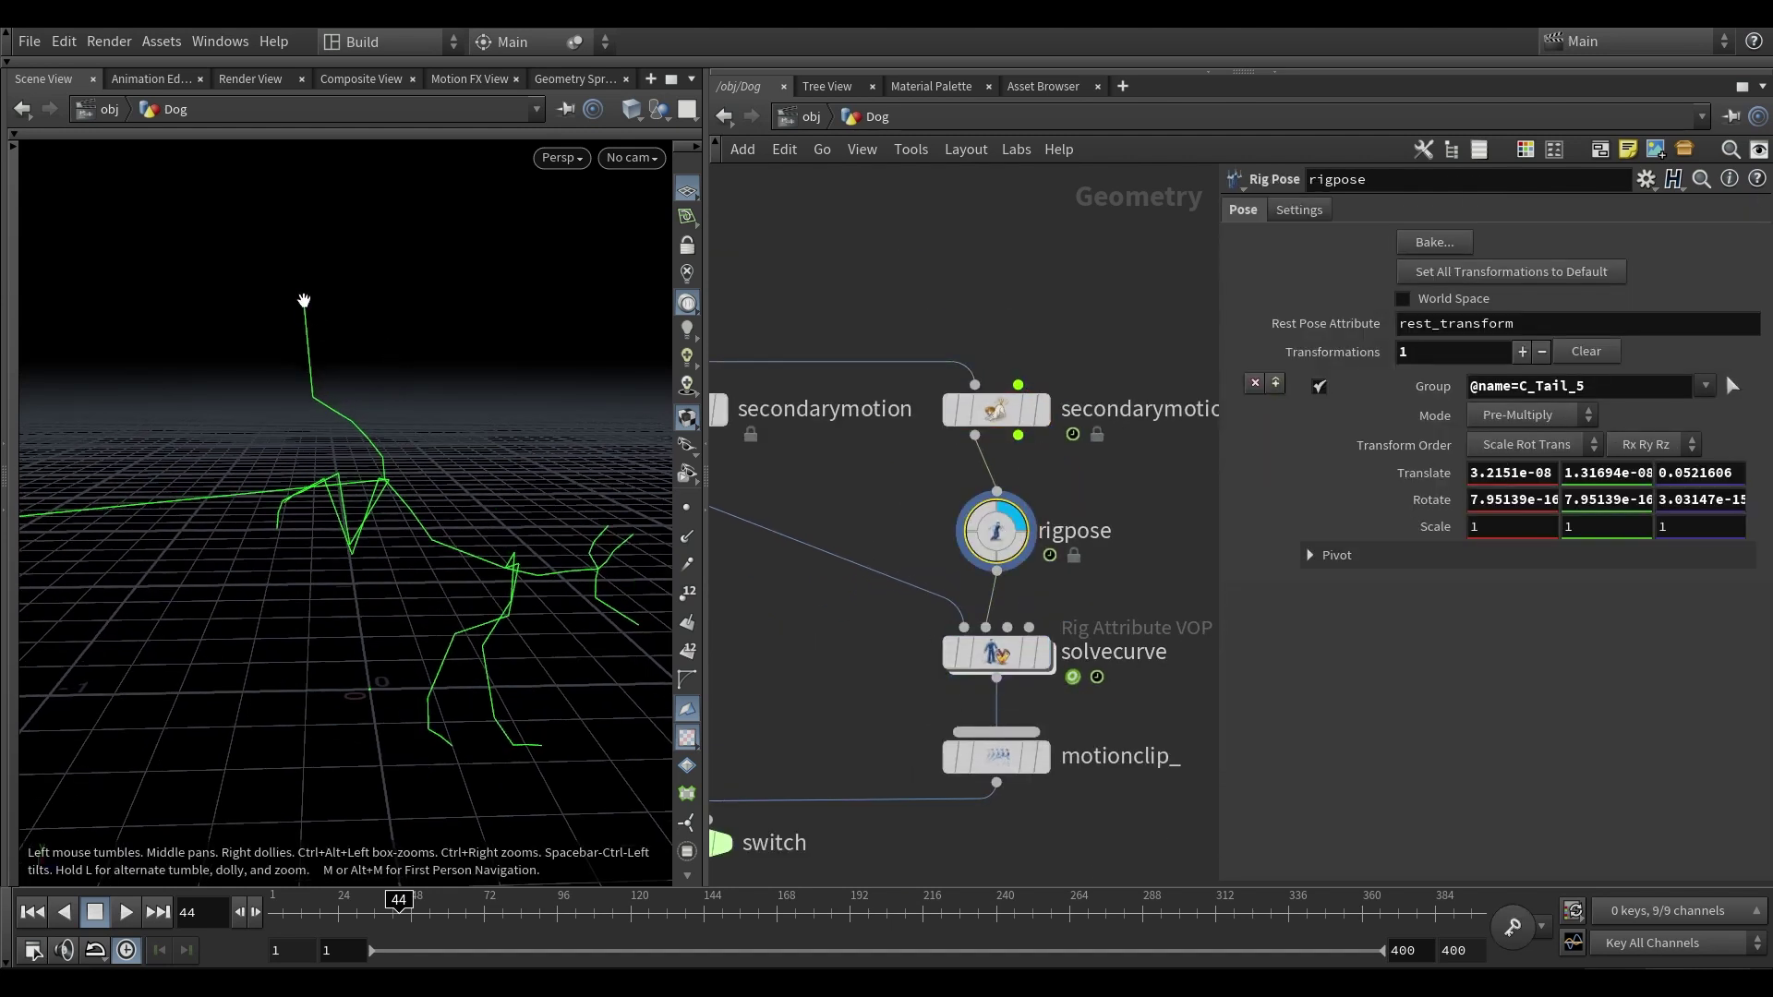
middle_drag(1106, 572, 1086, 557)
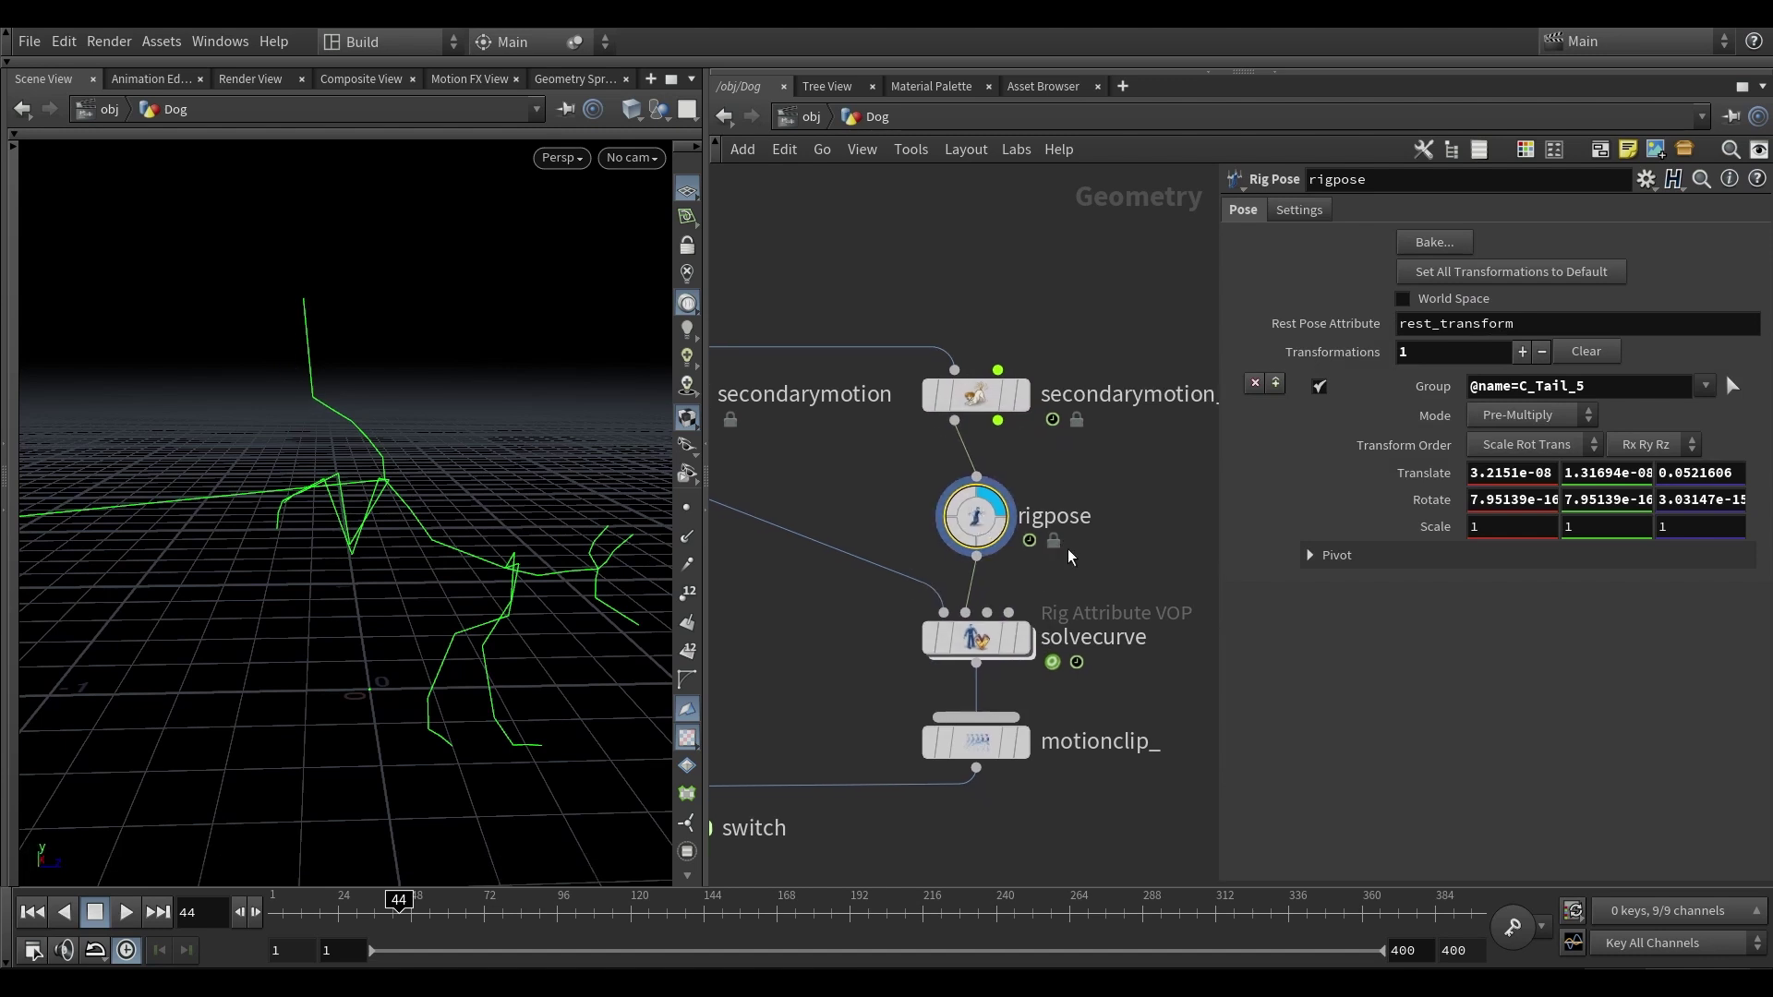
- Display solvecurve, enter its network, and show point numbers to match the joints in the getpointtransforms1 group
click(981, 620)
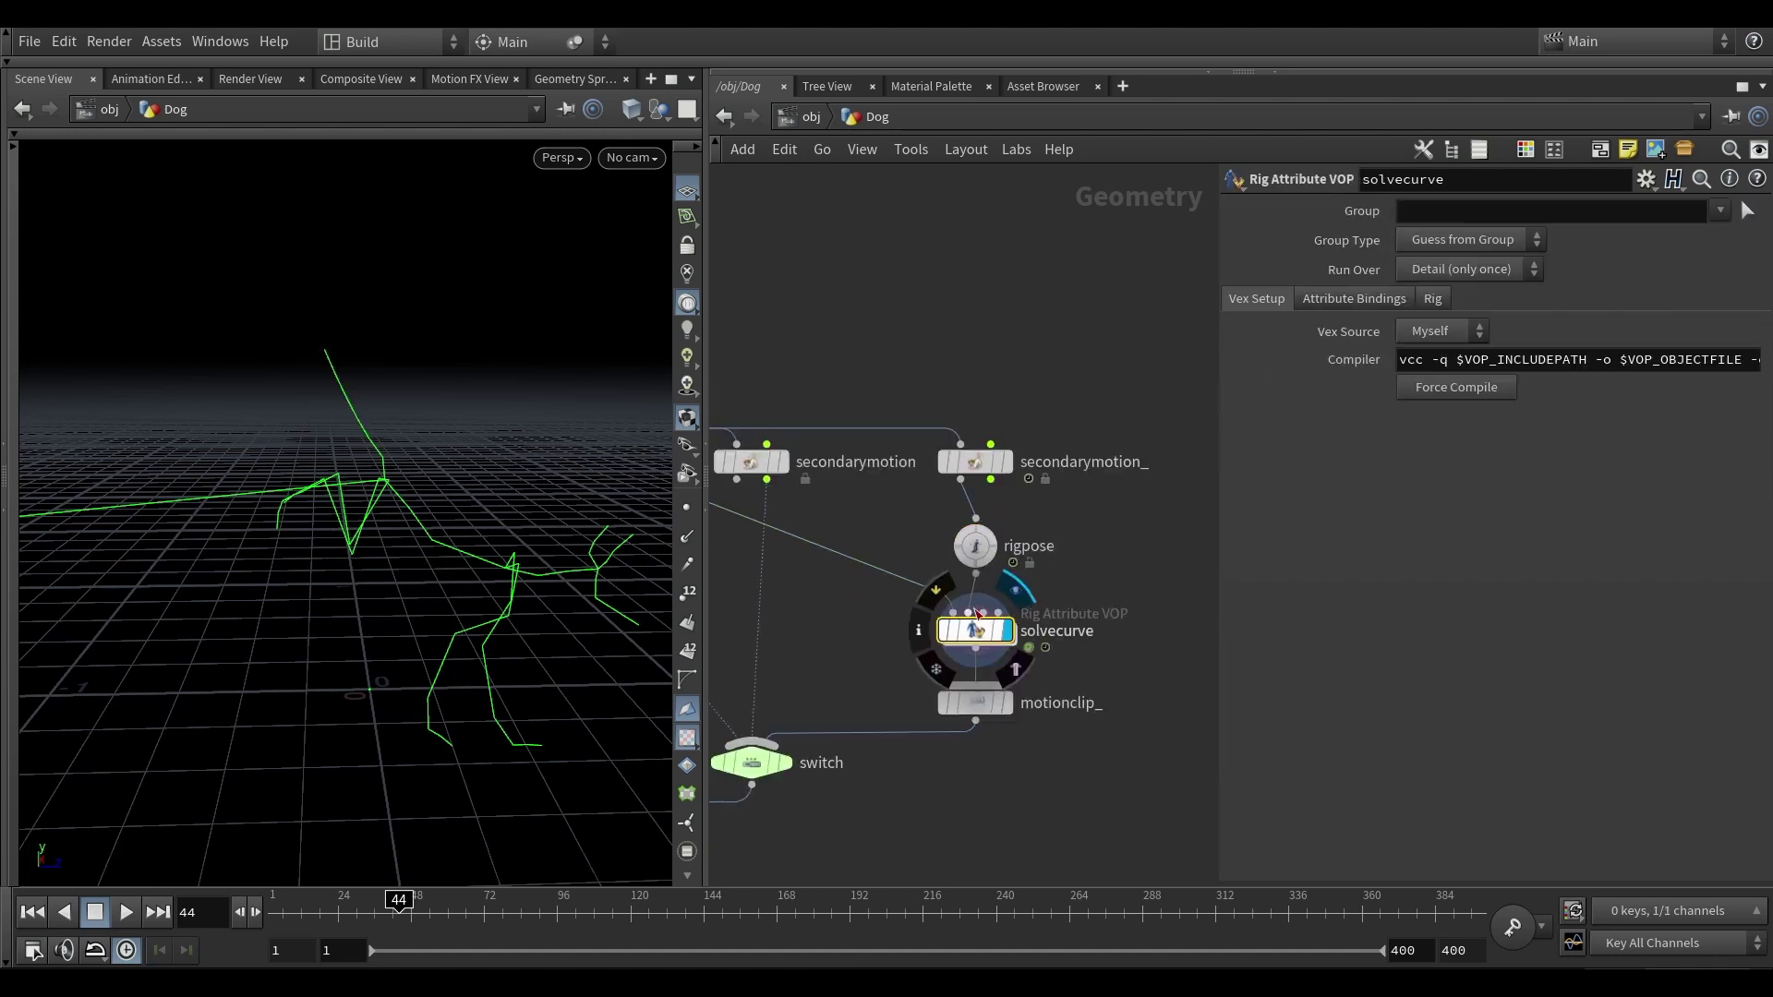
double_click(975, 622)
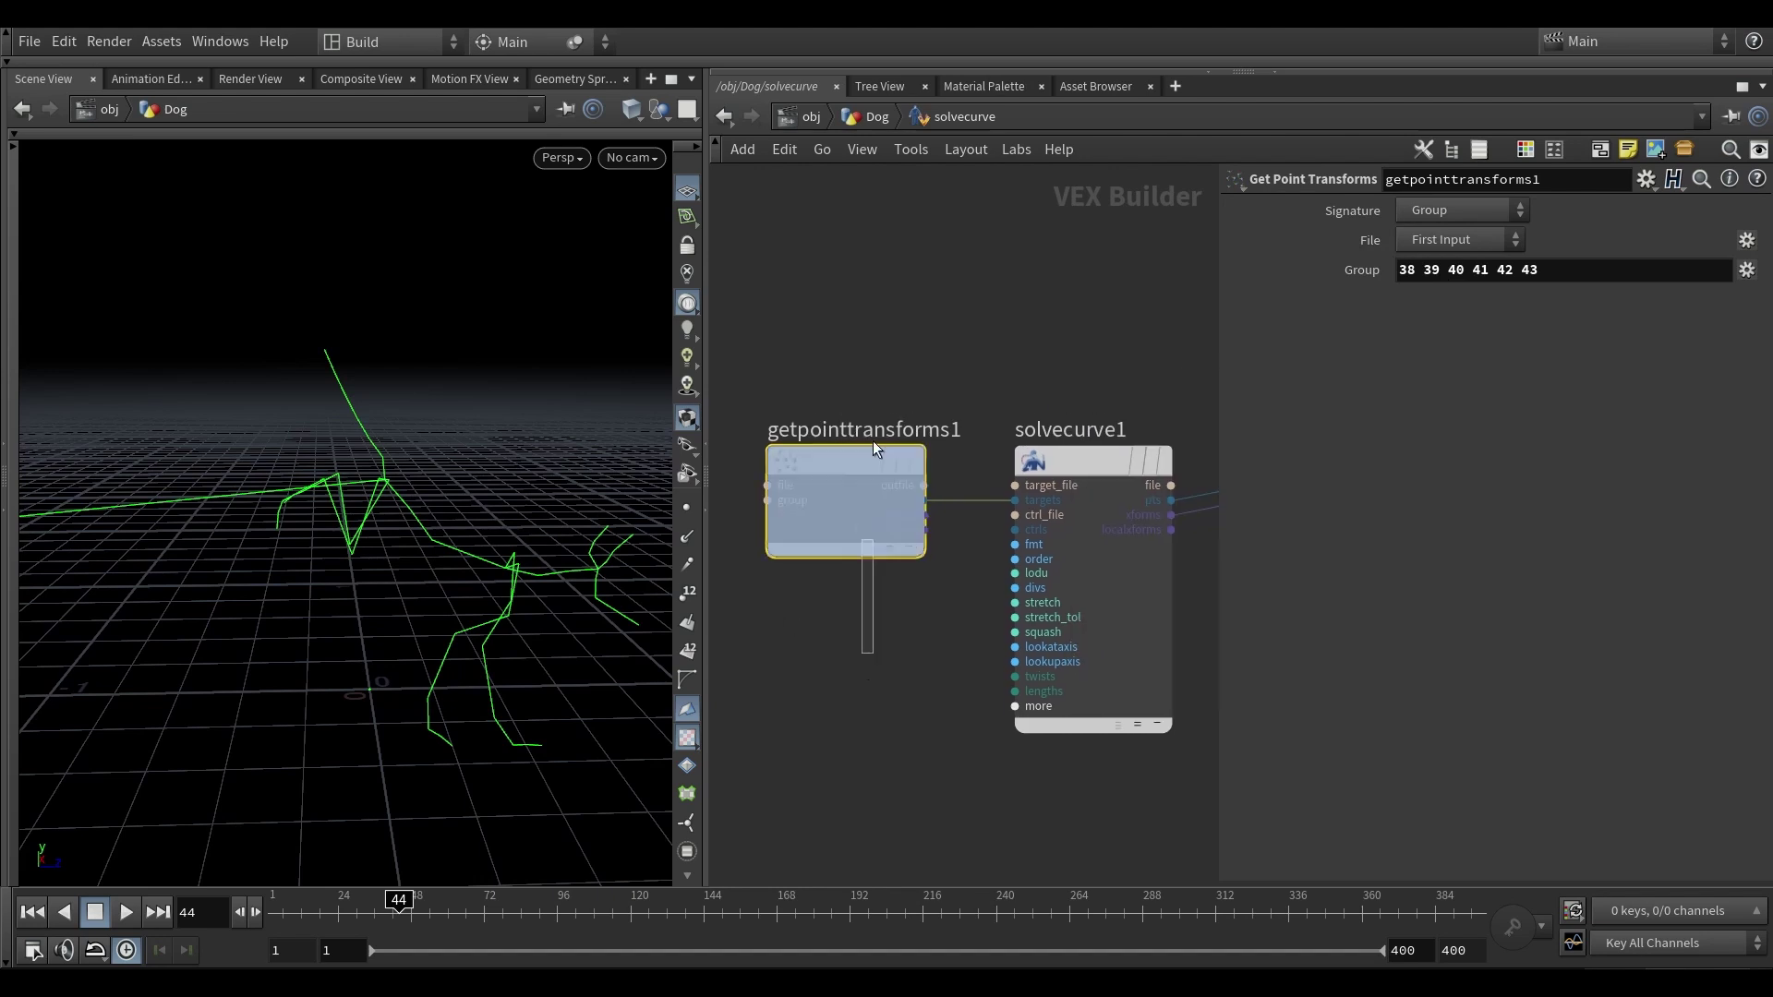
click(687, 592)
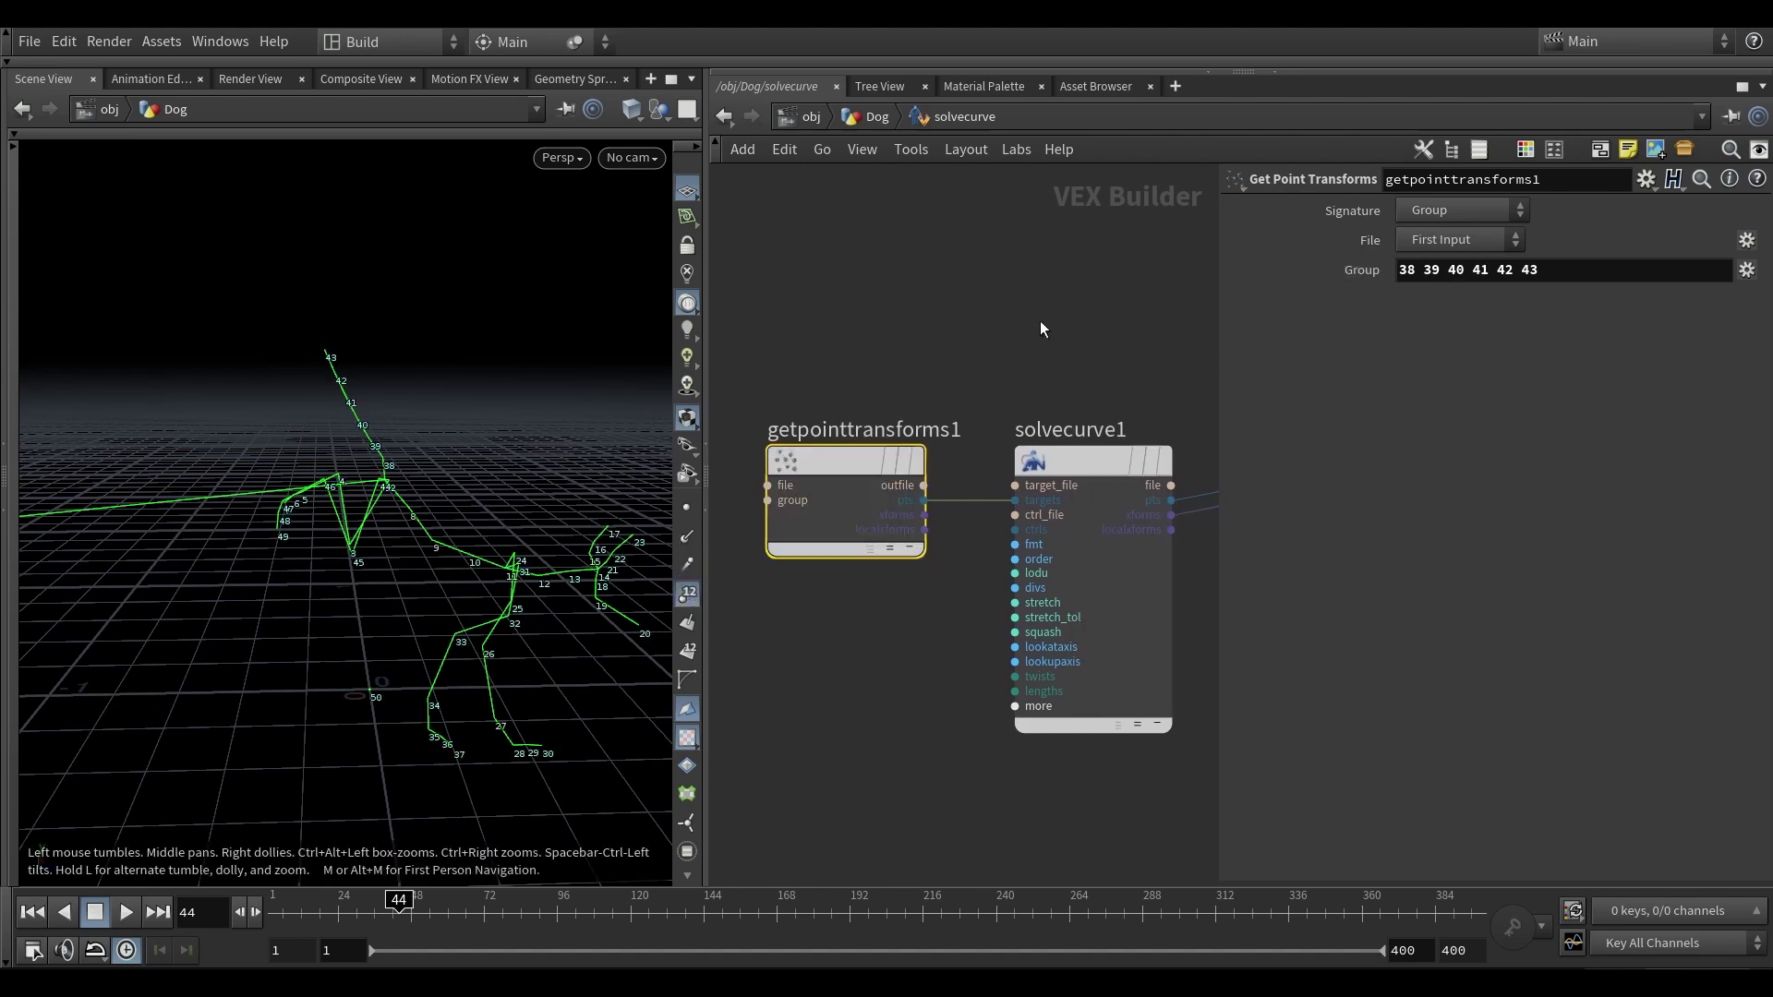
middle_drag(1044, 330, 965, 375)
- Examine the solvecurve1 Curve Solver's control points and curve settings against the tail, then hide the point numbers
click(1005, 515)
scroll(965, 376, down, 3)
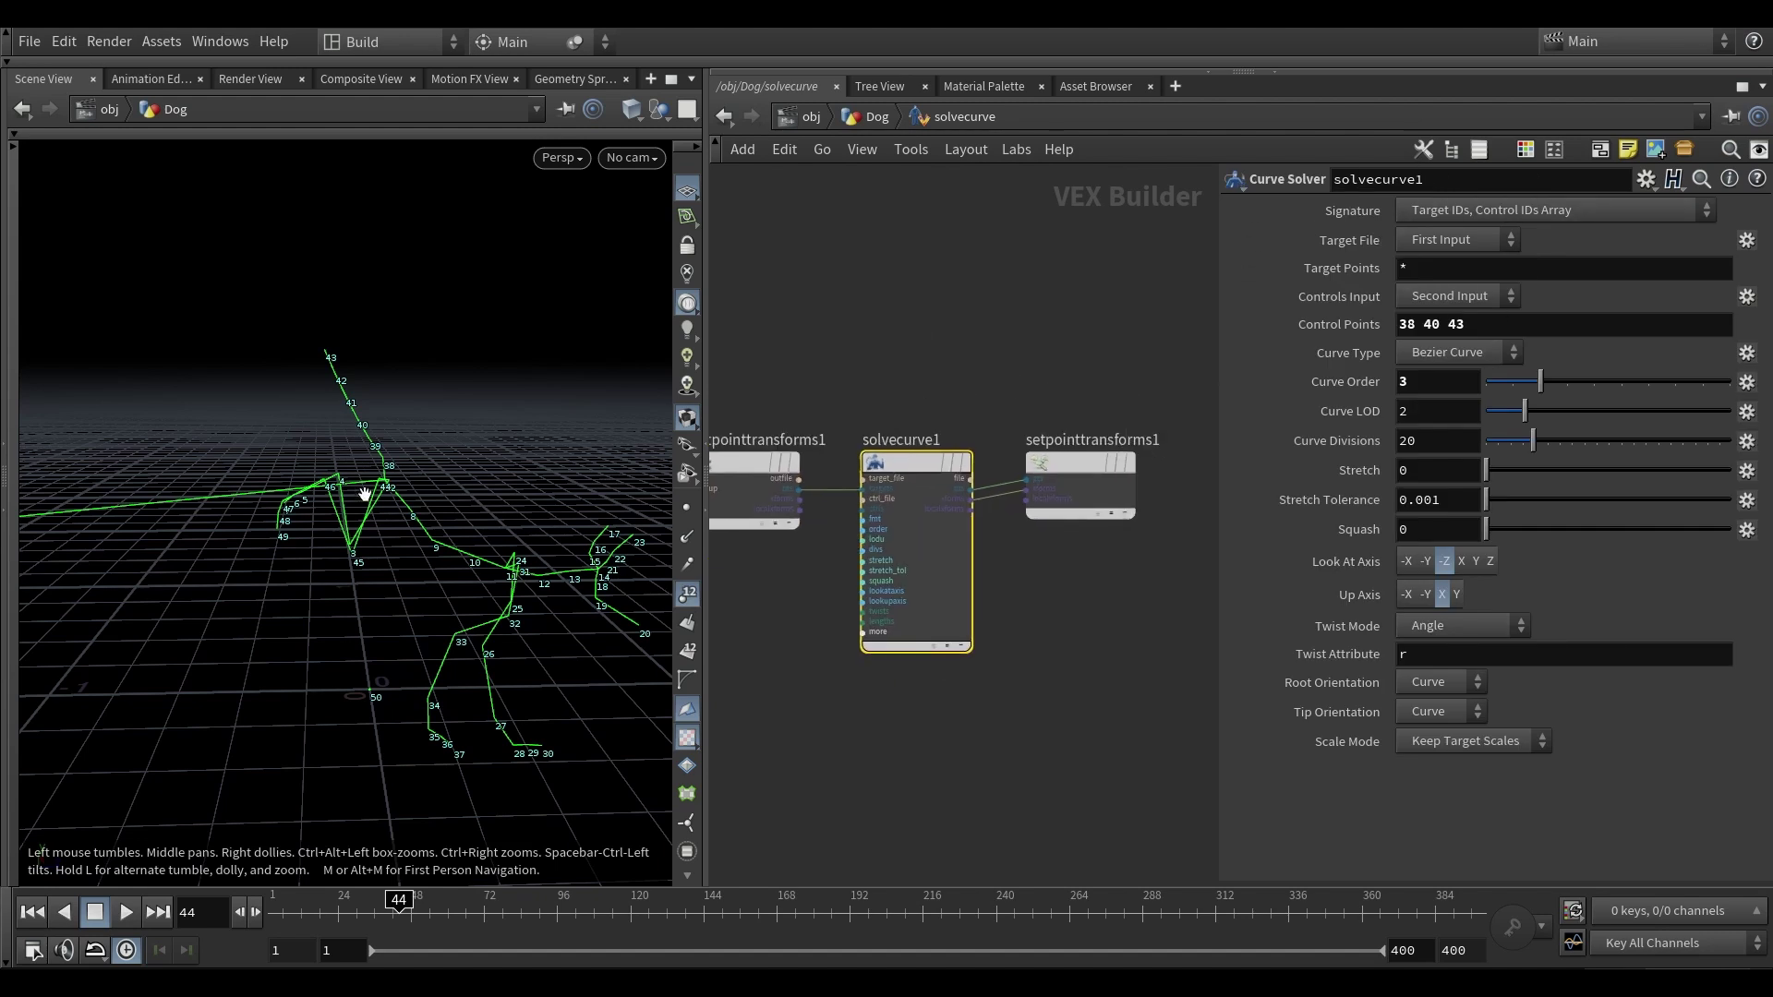
click(995, 345)
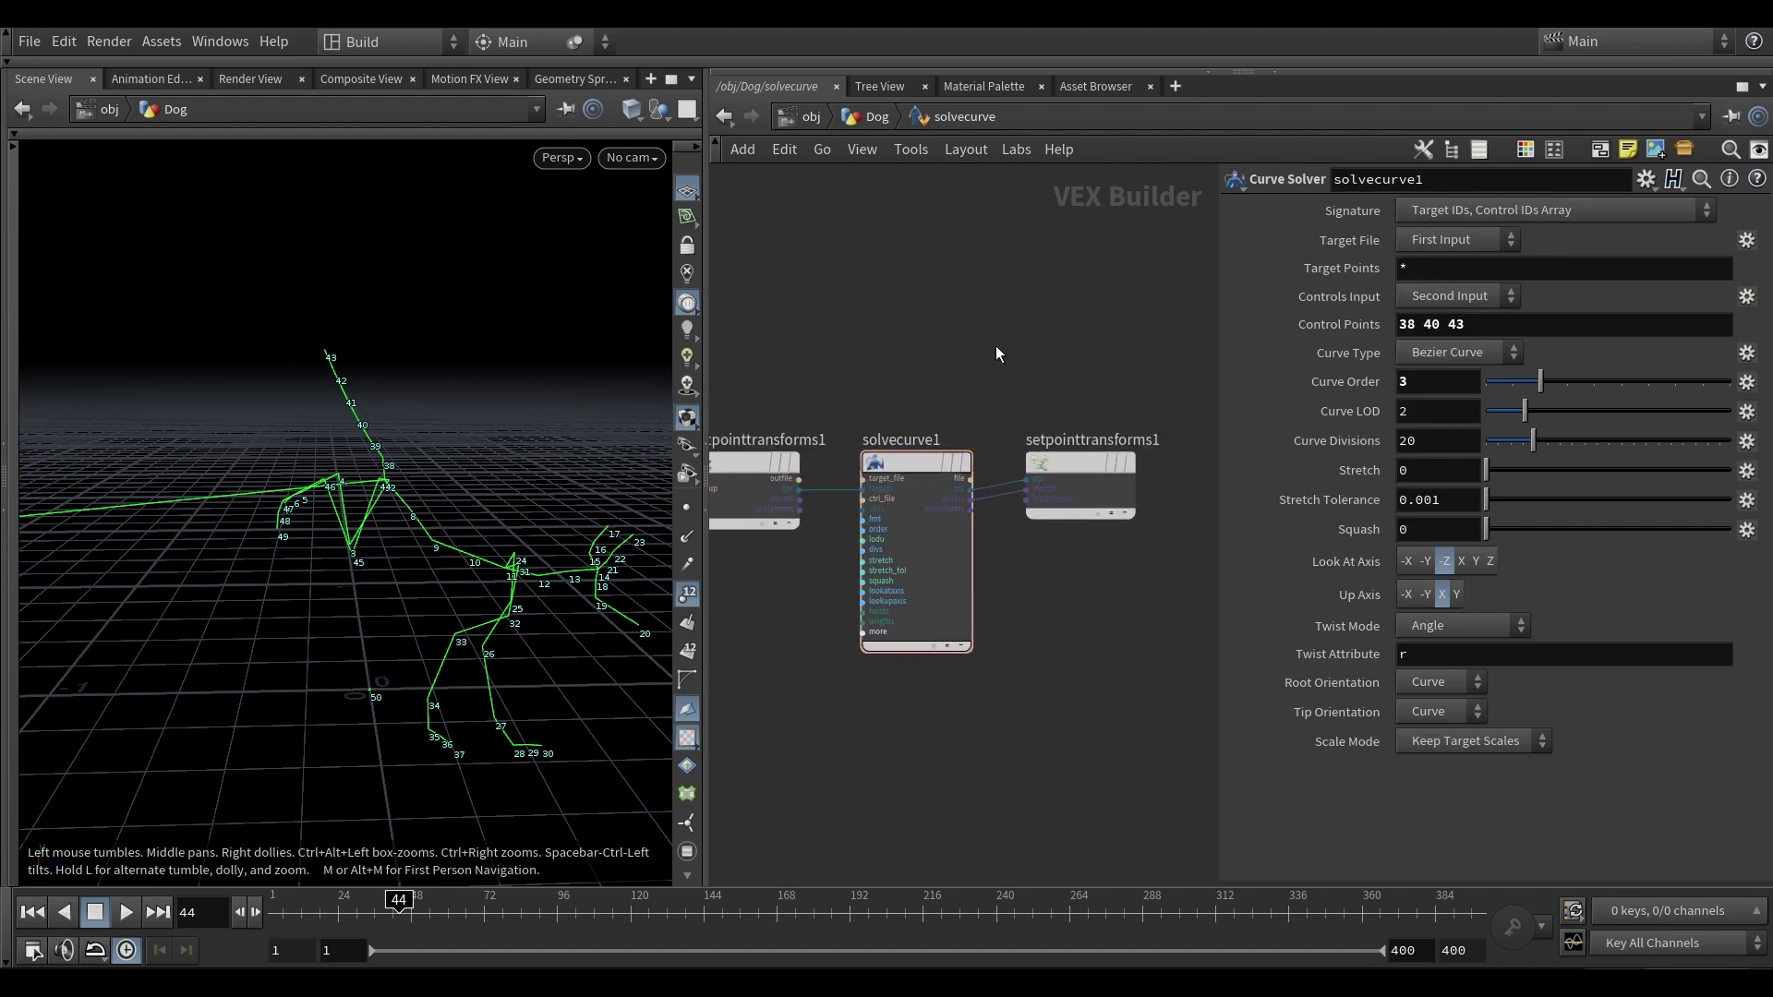
click(687, 595)
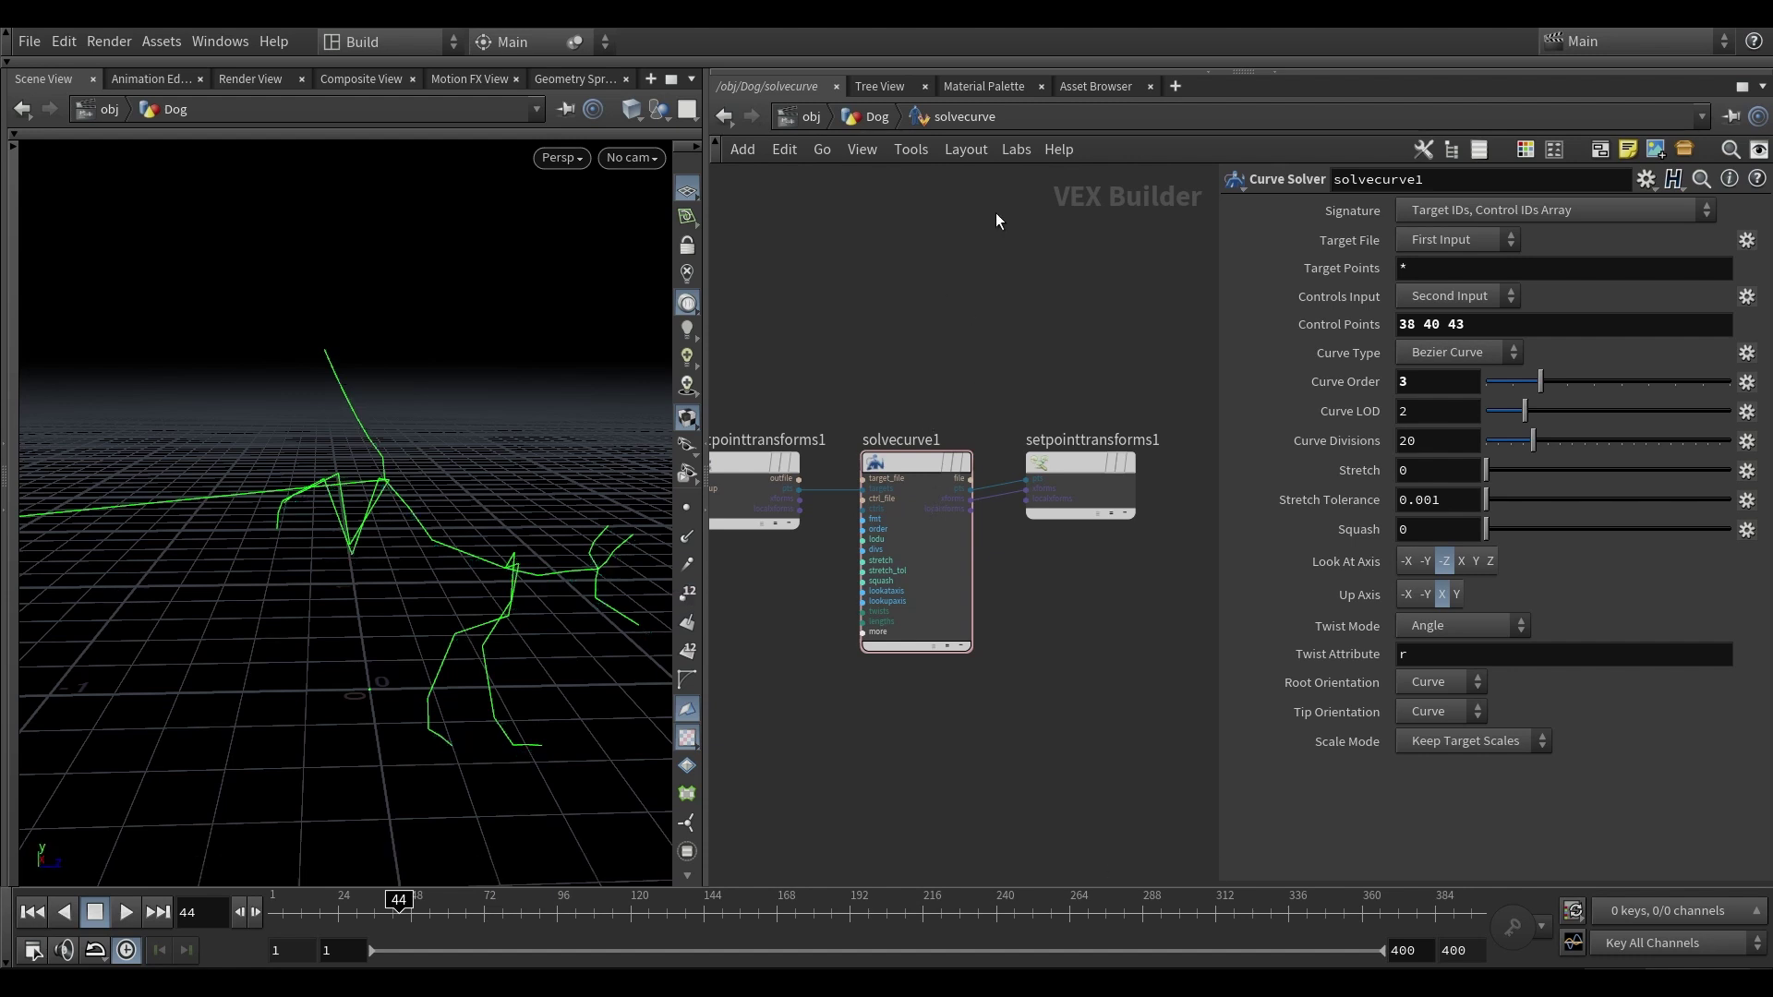
click(936, 504)
- Return to the Dog network and scrub to frame 47 to view the curve-solved tail on the skeleton
click(872, 117)
click(368, 912)
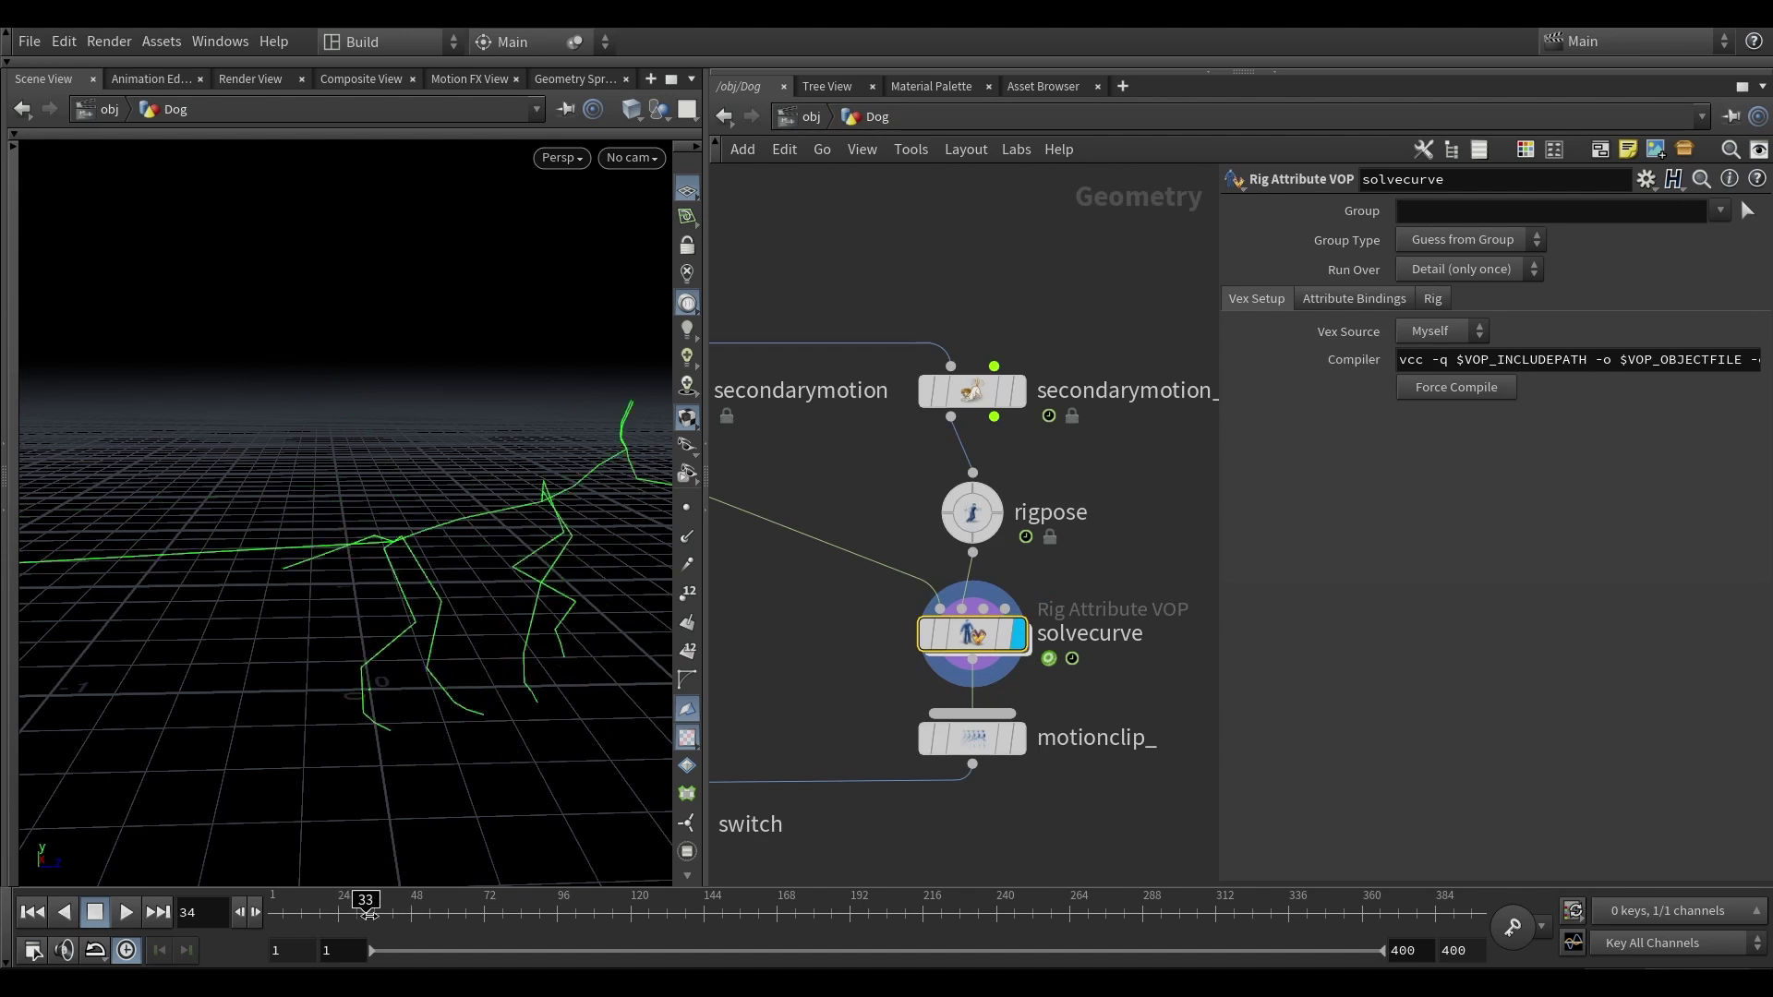
drag(368, 912, 409, 904)
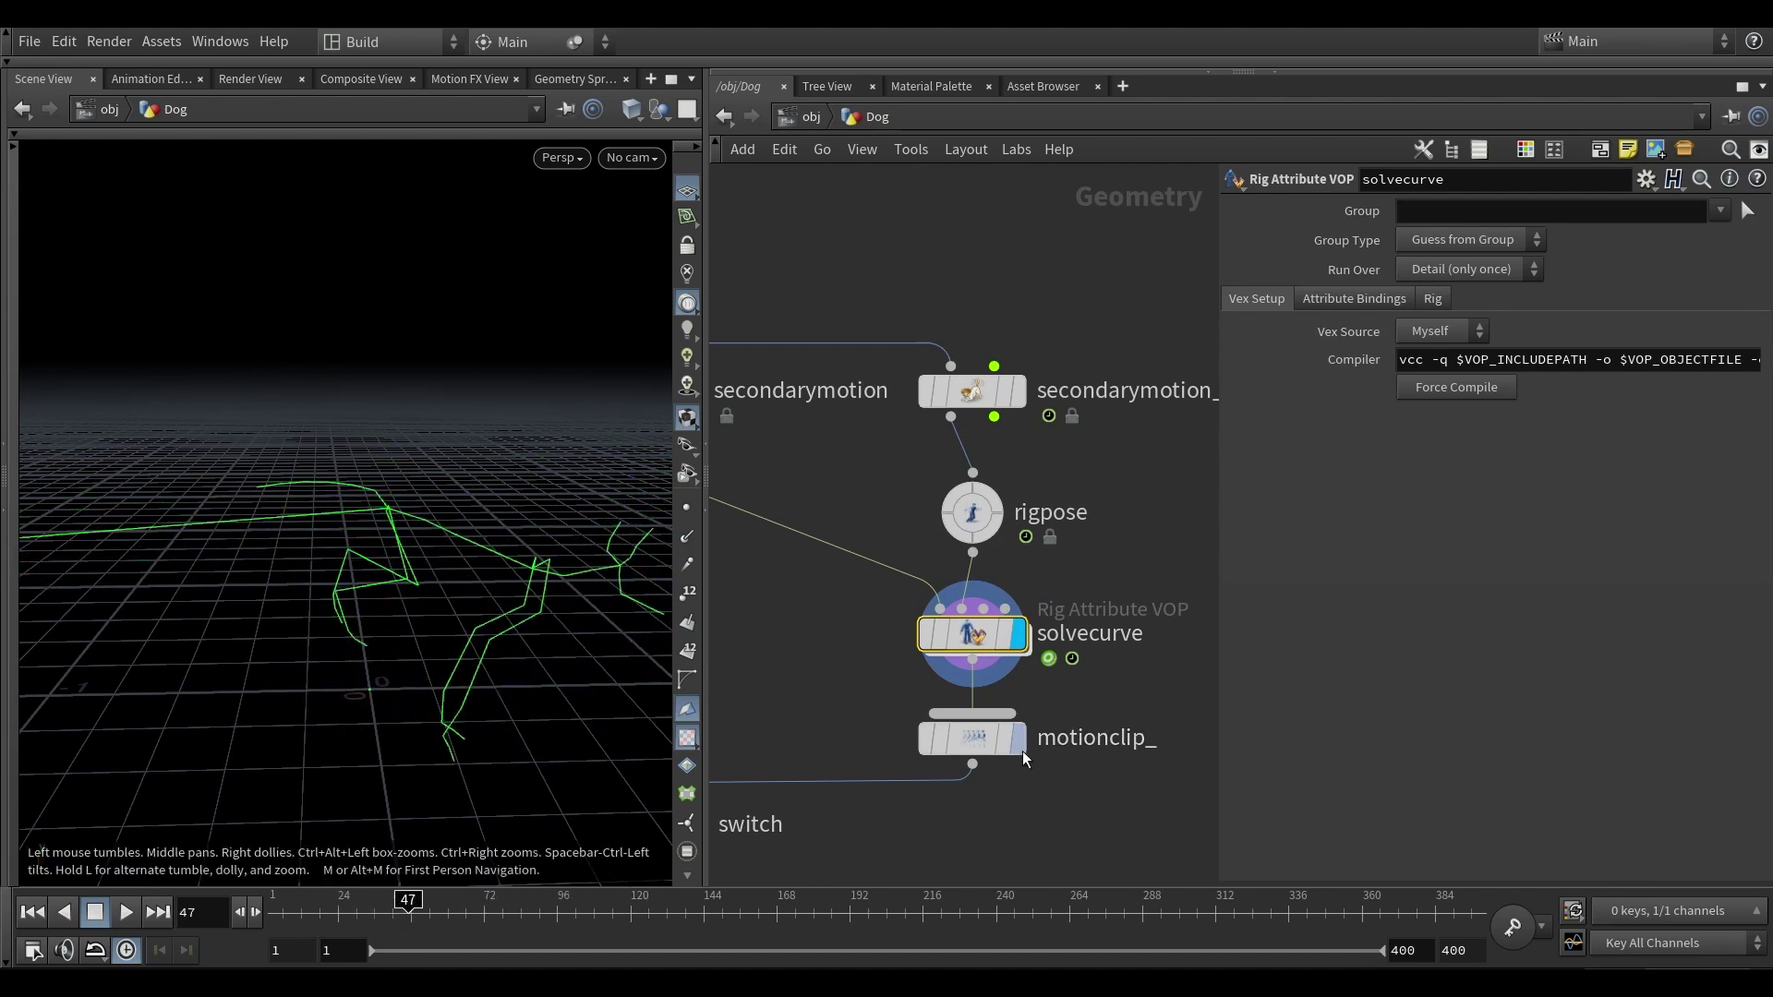
- Display the OUT node and view the skinned dog's tail motion, ending at frame 50
scroll(979, 794, down, 4)
middle_drag(953, 824, 1132, 625)
middle_drag(928, 769, 972, 639)
scroll(857, 739, up, 2)
click(853, 732)
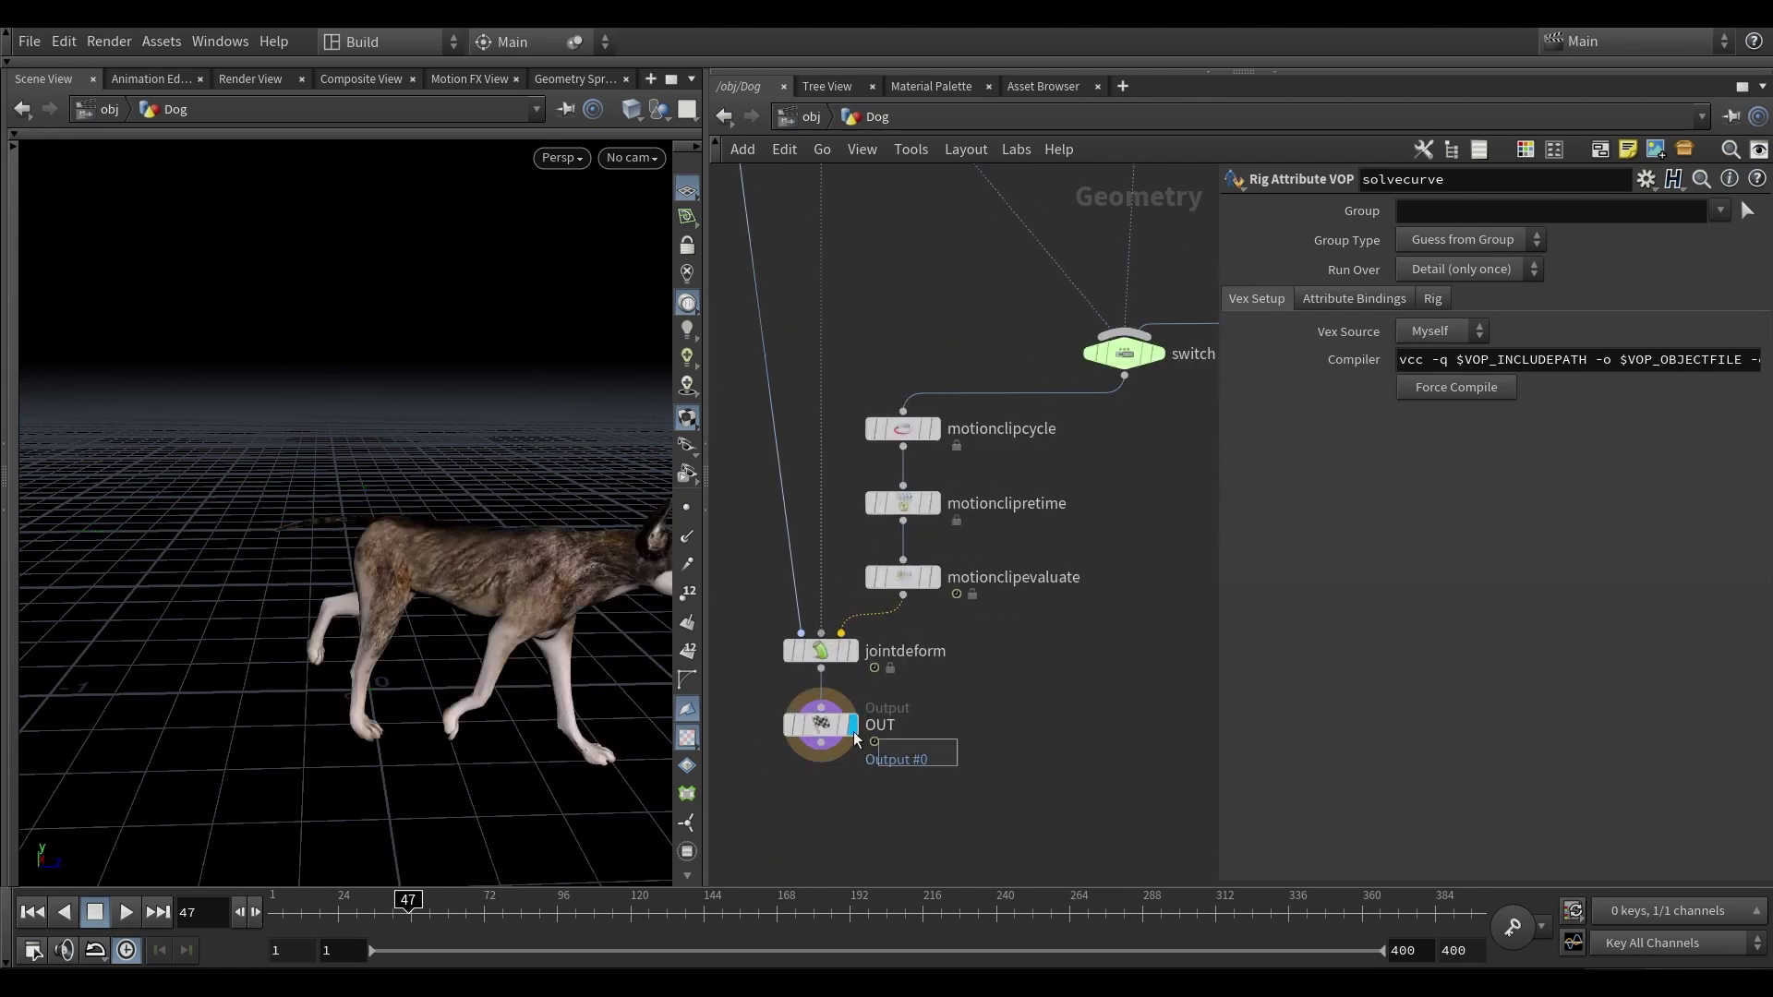
scroll(435, 495, up, 2)
drag(435, 495, 407, 531)
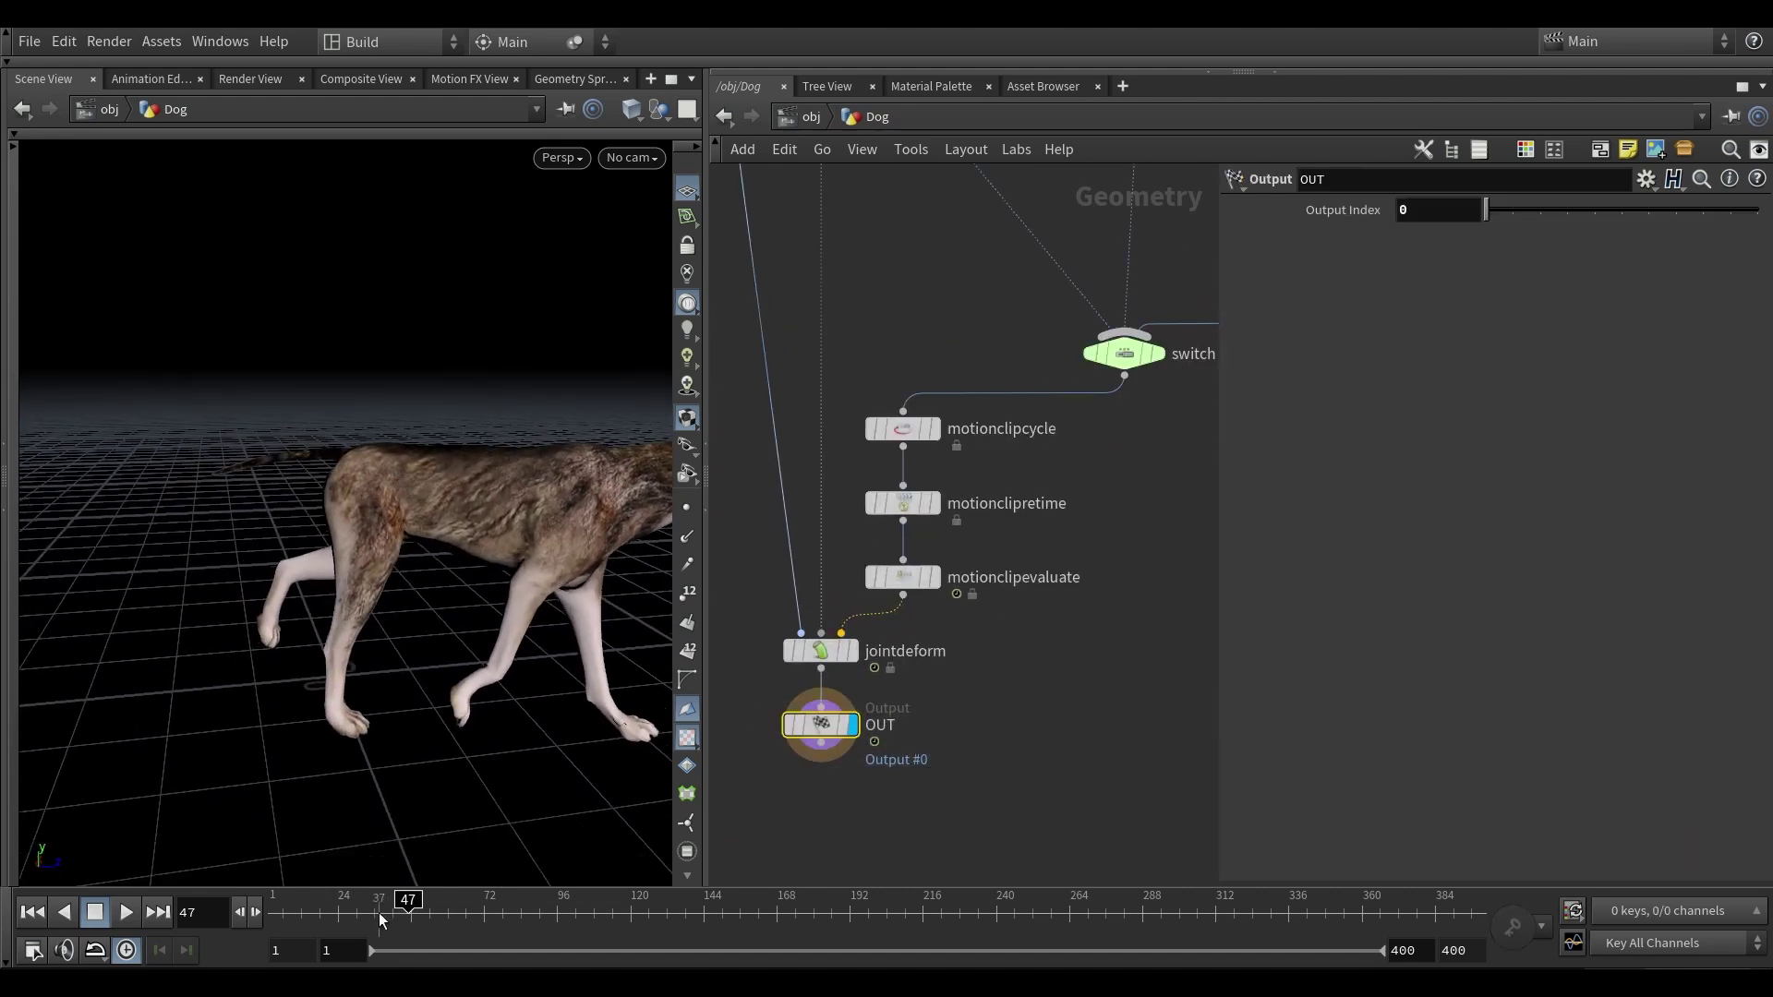
drag(380, 920, 418, 909)
key(Up)
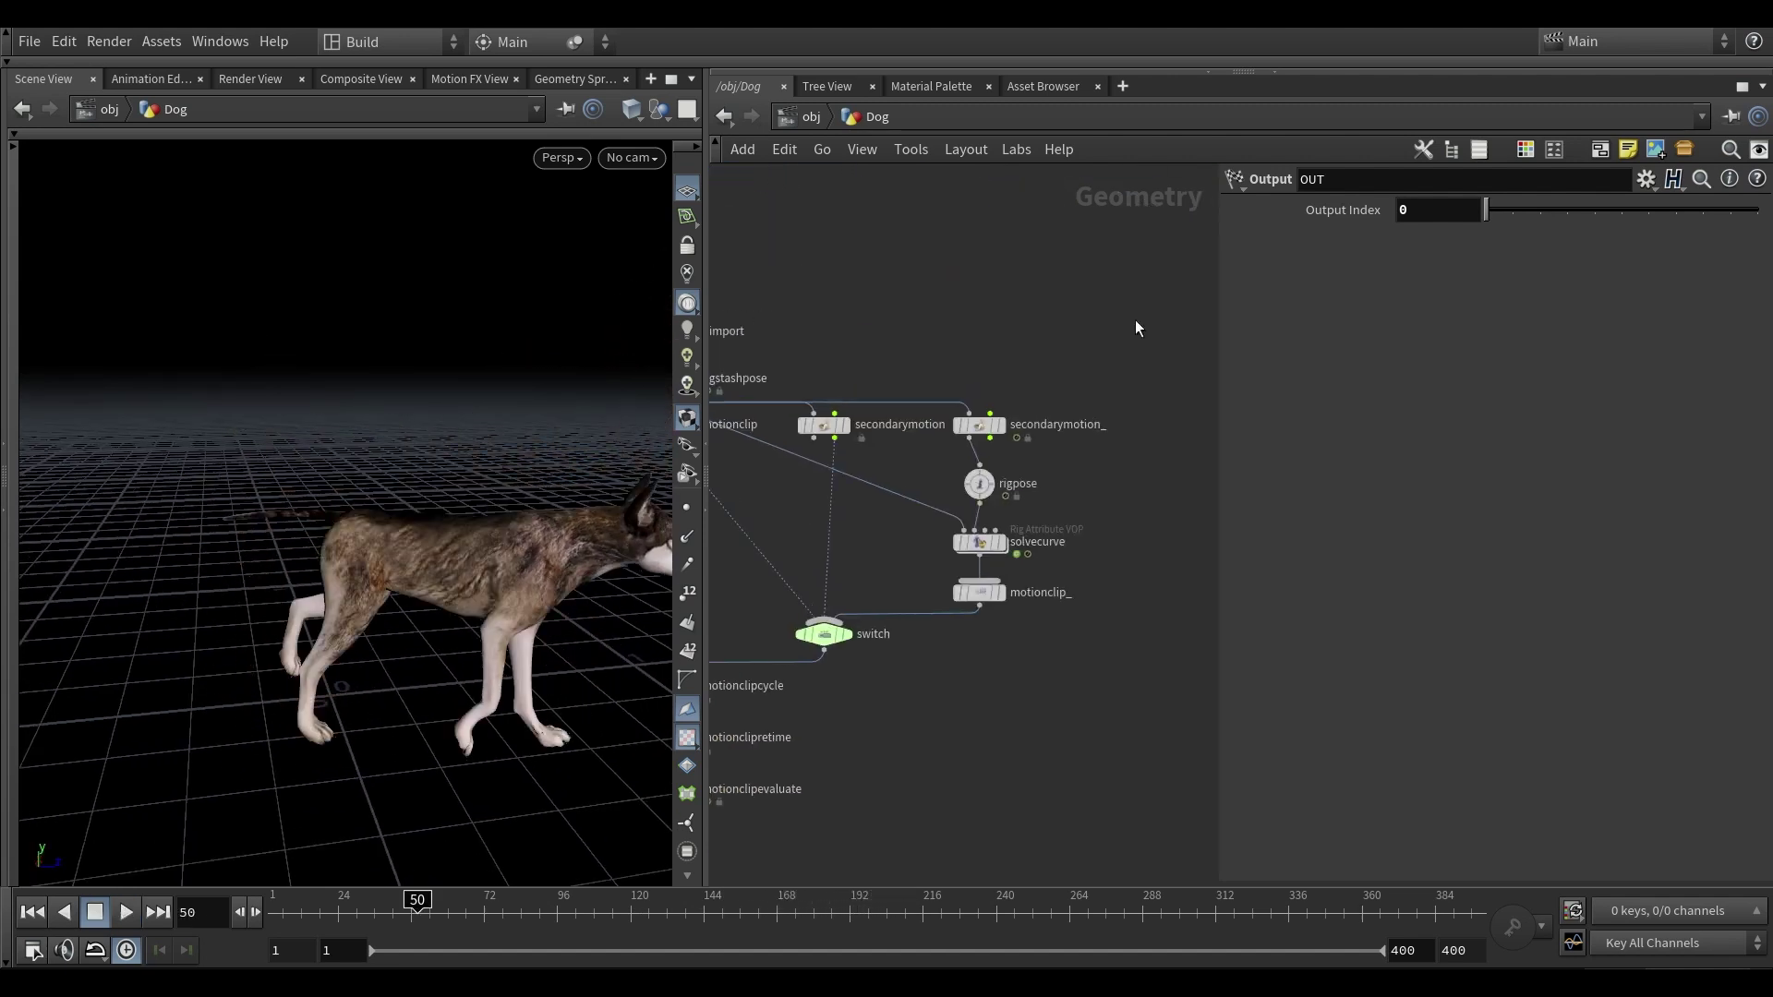
- Select the secondarymotion_ node and review the alternate branch from it down to motionclip_
drag(1033, 353, 948, 467)
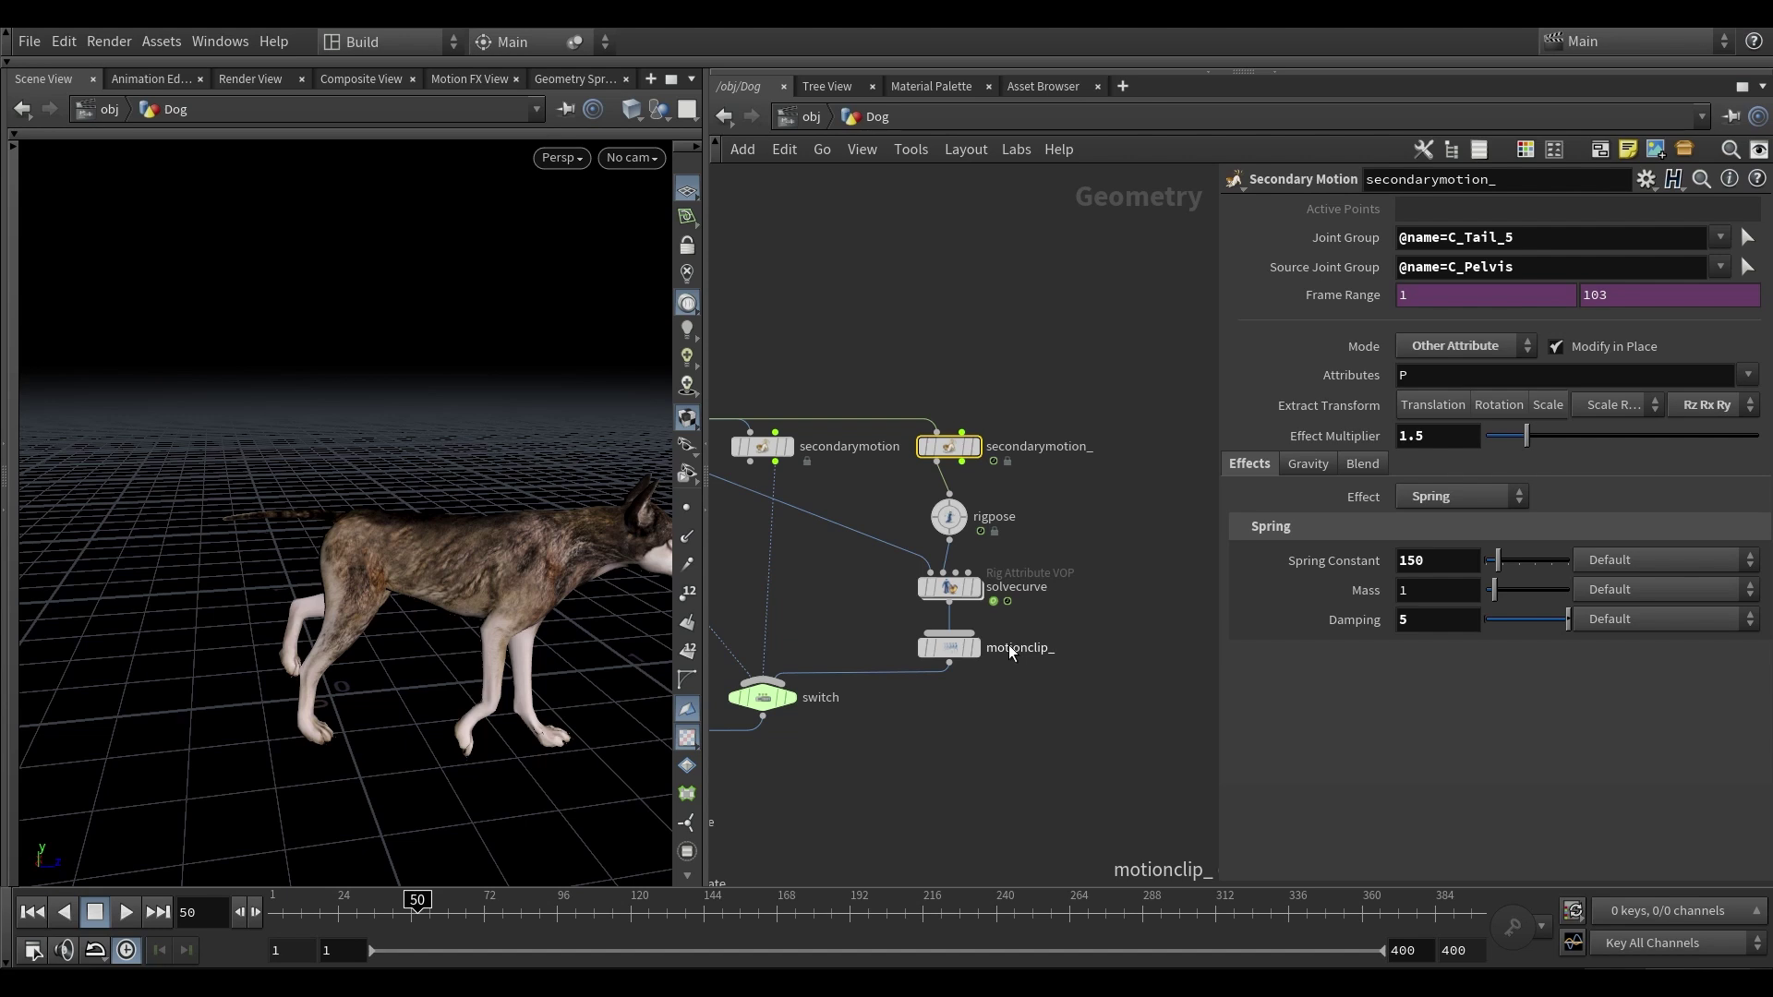
scroll(1006, 362, down, 5)
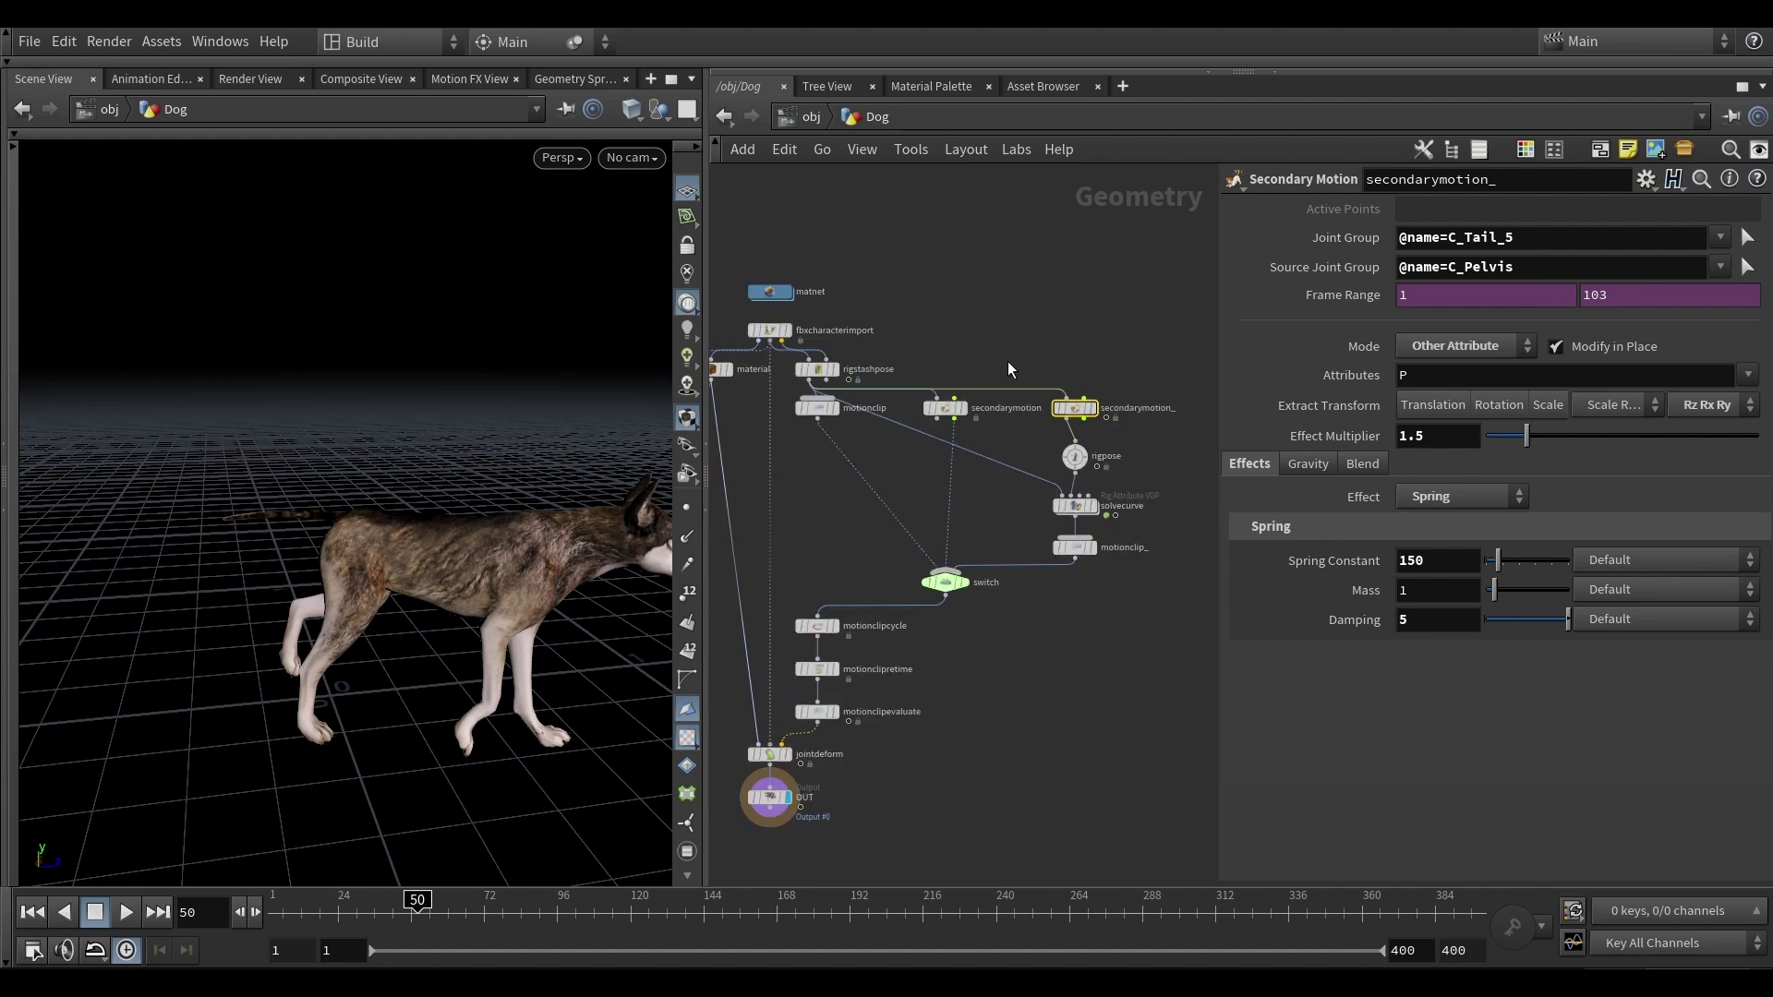
- Display the jointdeform_ node in the earring network box and frame the dog in the viewport
middle_drag(784, 348, 967, 338)
scroll(870, 386, up, 5)
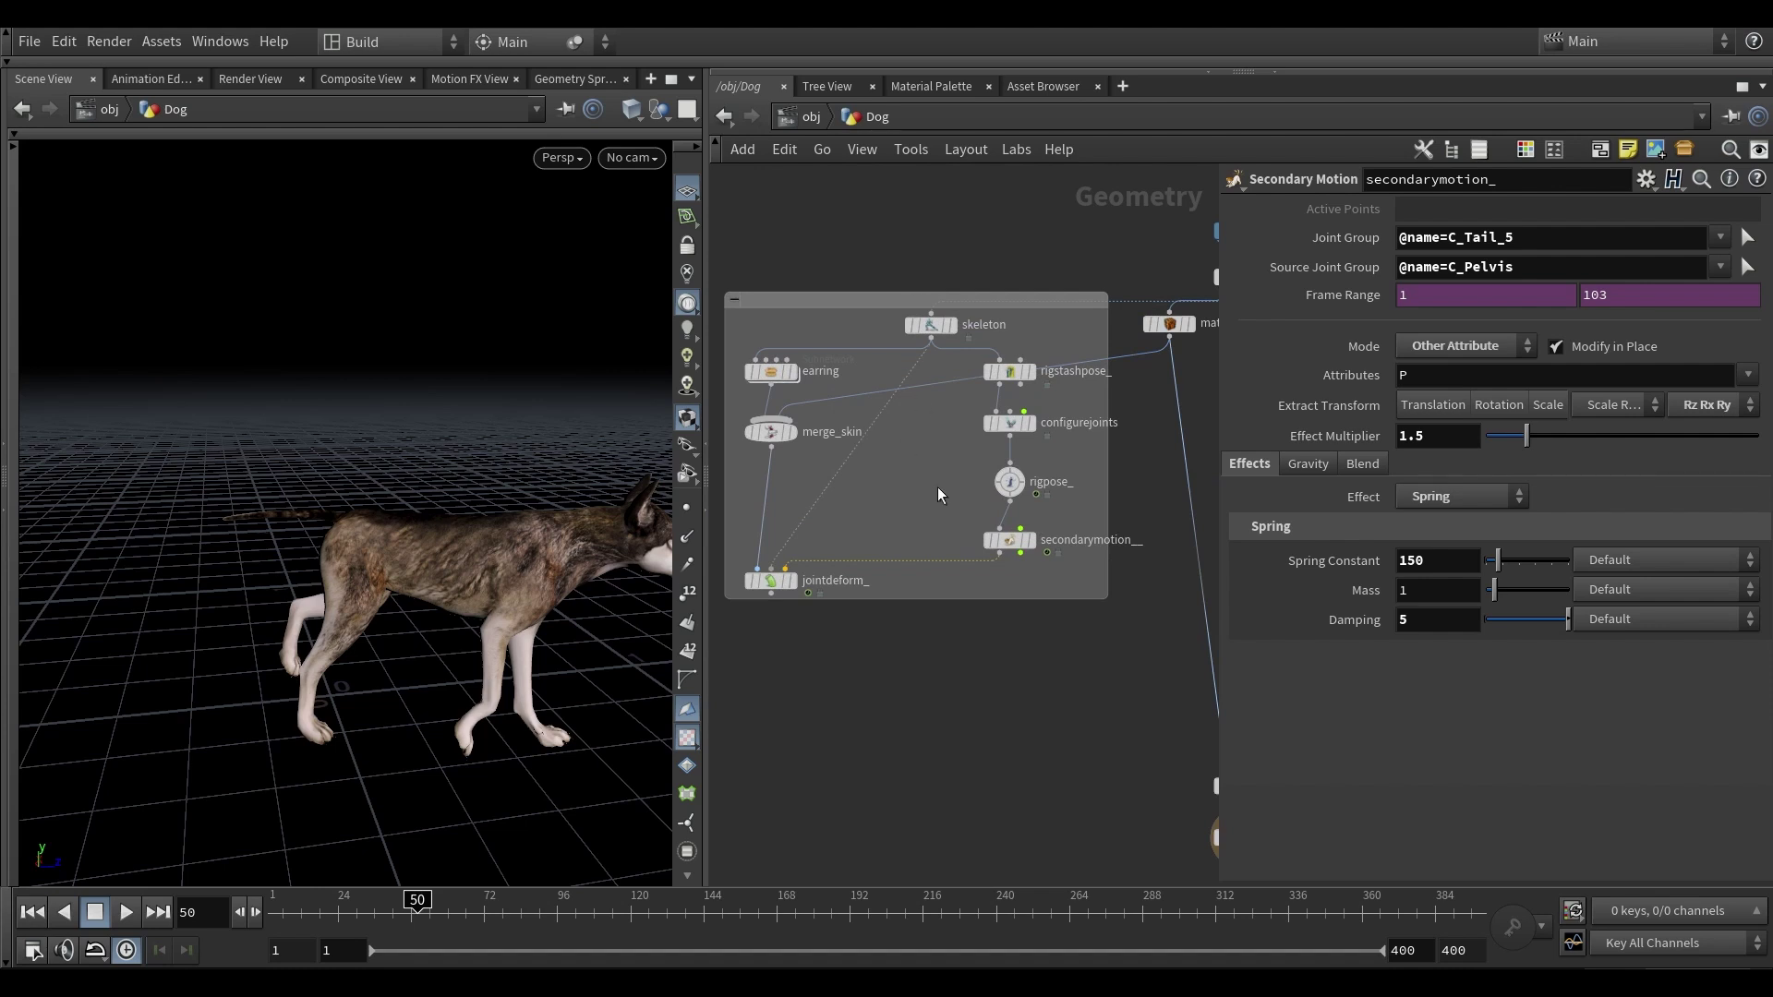
click(791, 580)
click(768, 580)
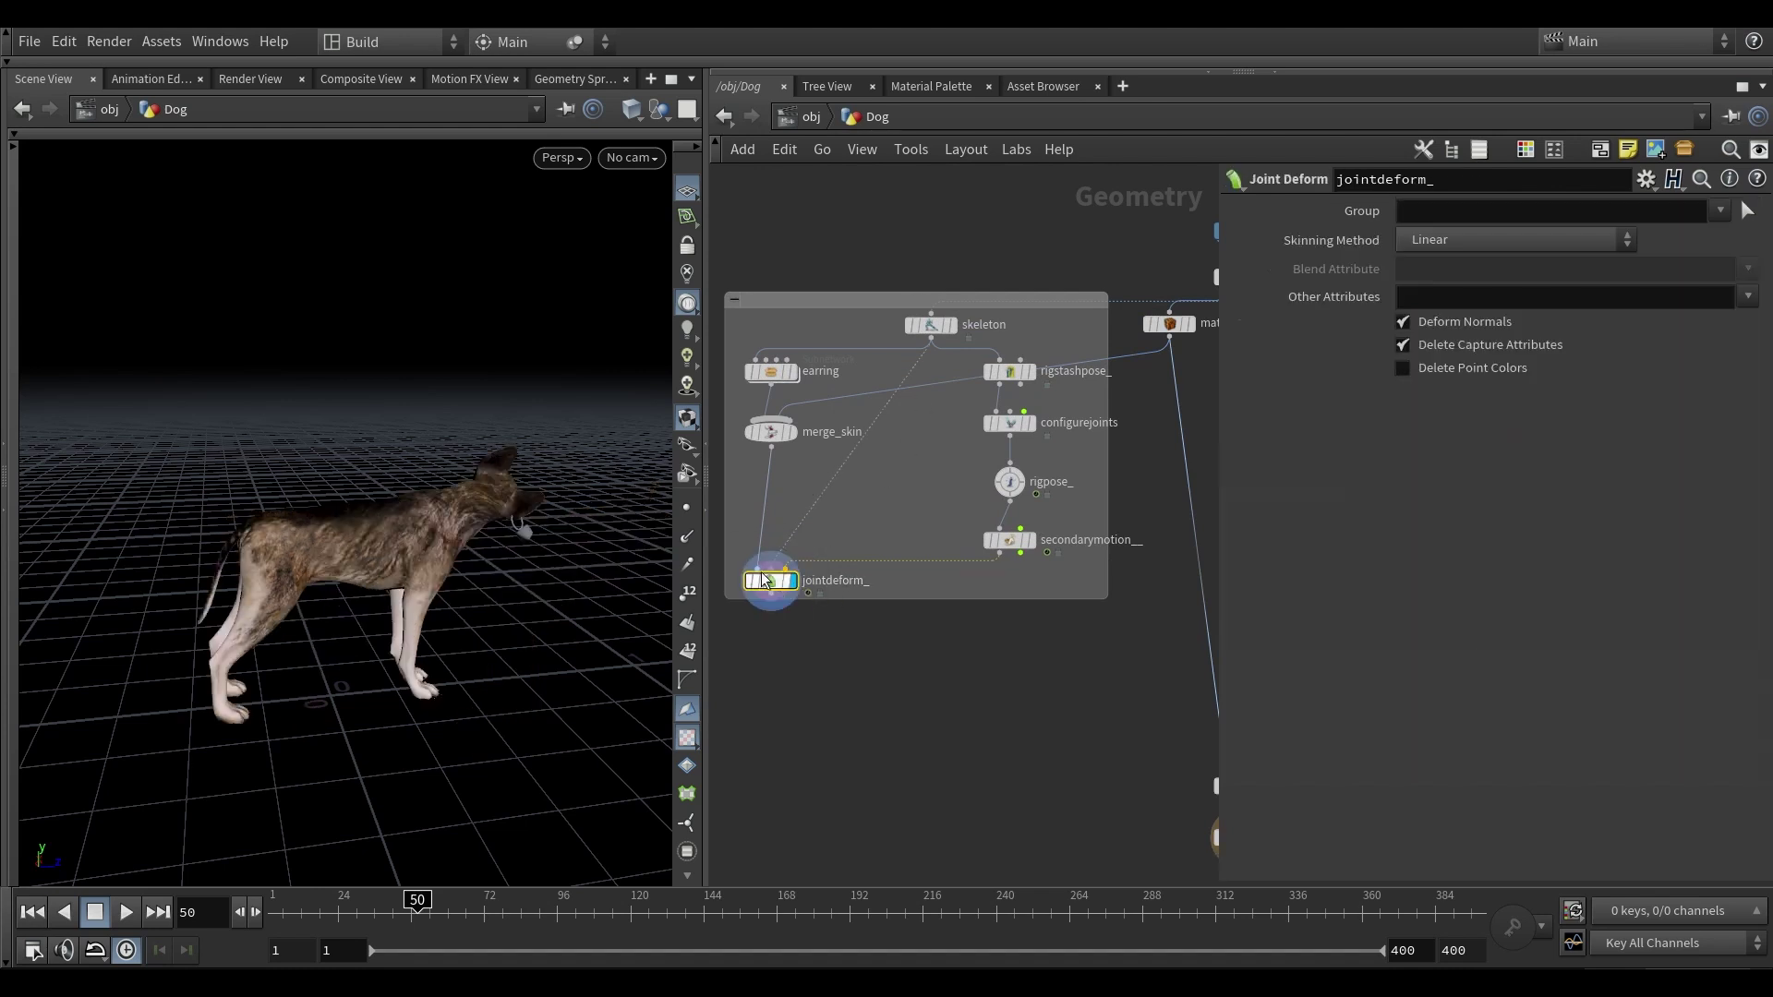
key(f)
drag(287, 562, 324, 545)
- Play the earring animation from frame 1, watch the dog's head, stop at frame 83, and return to frame 1
click(272, 910)
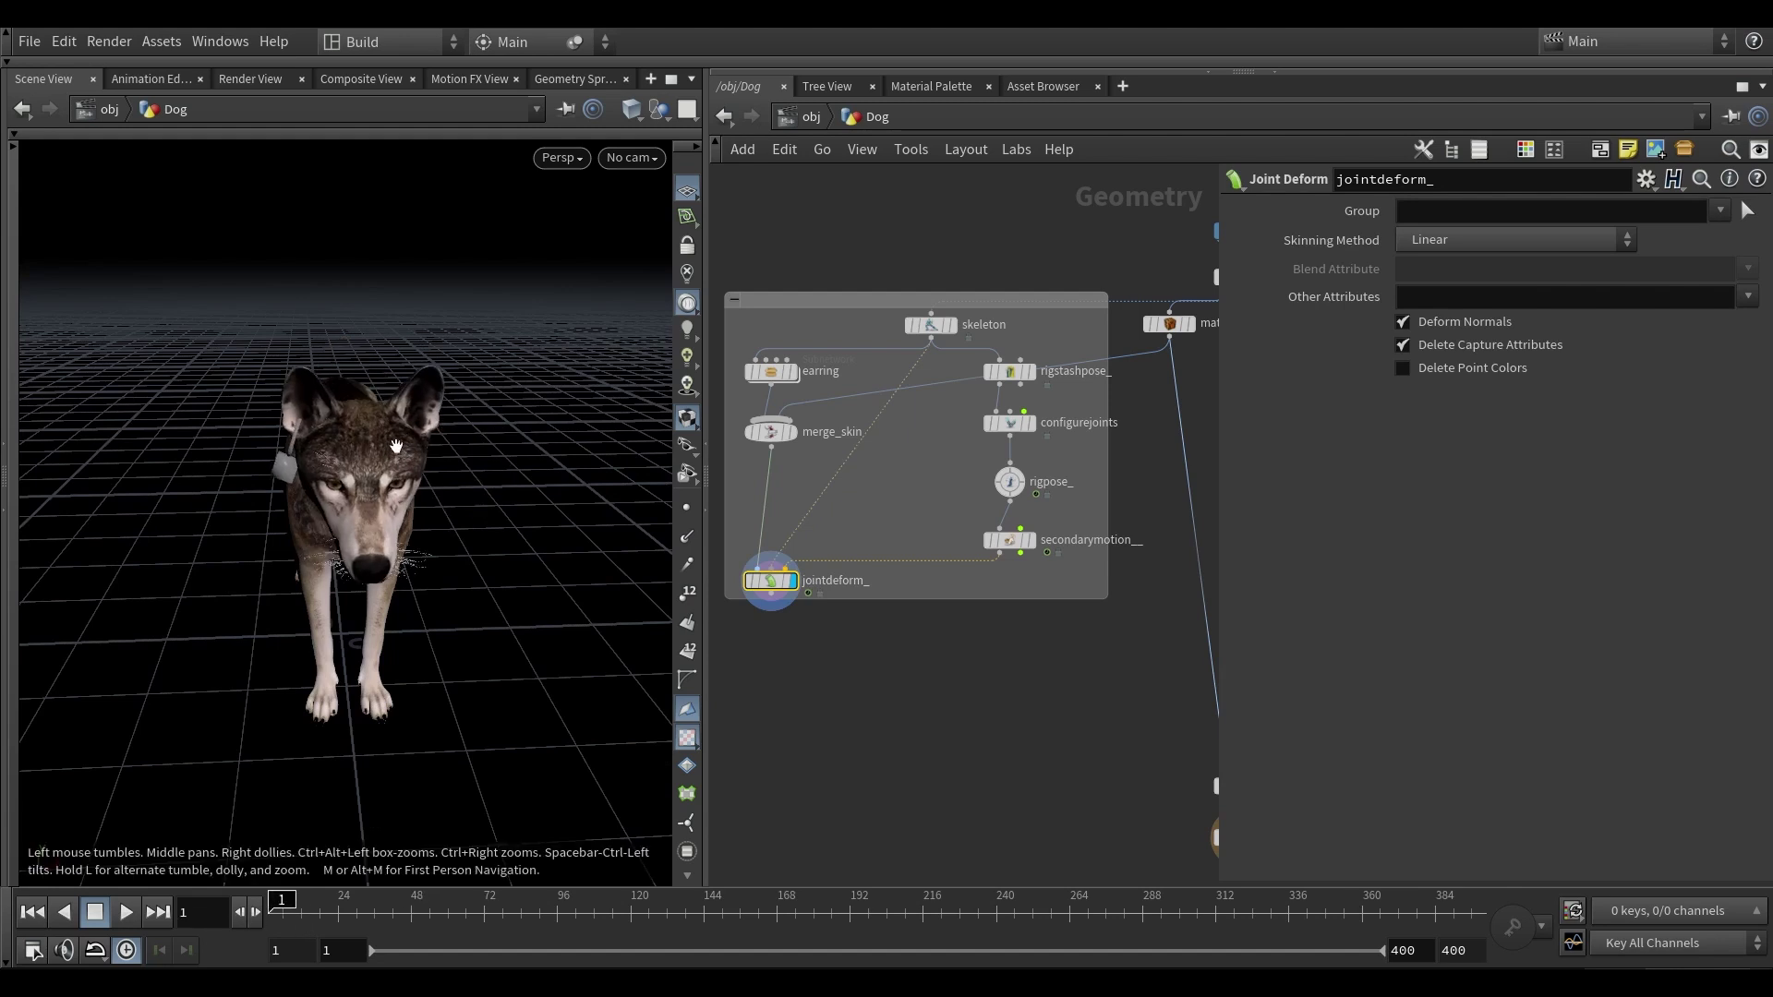
scroll(329, 463, up, 4)
drag(328, 463, 420, 403)
key(Up)
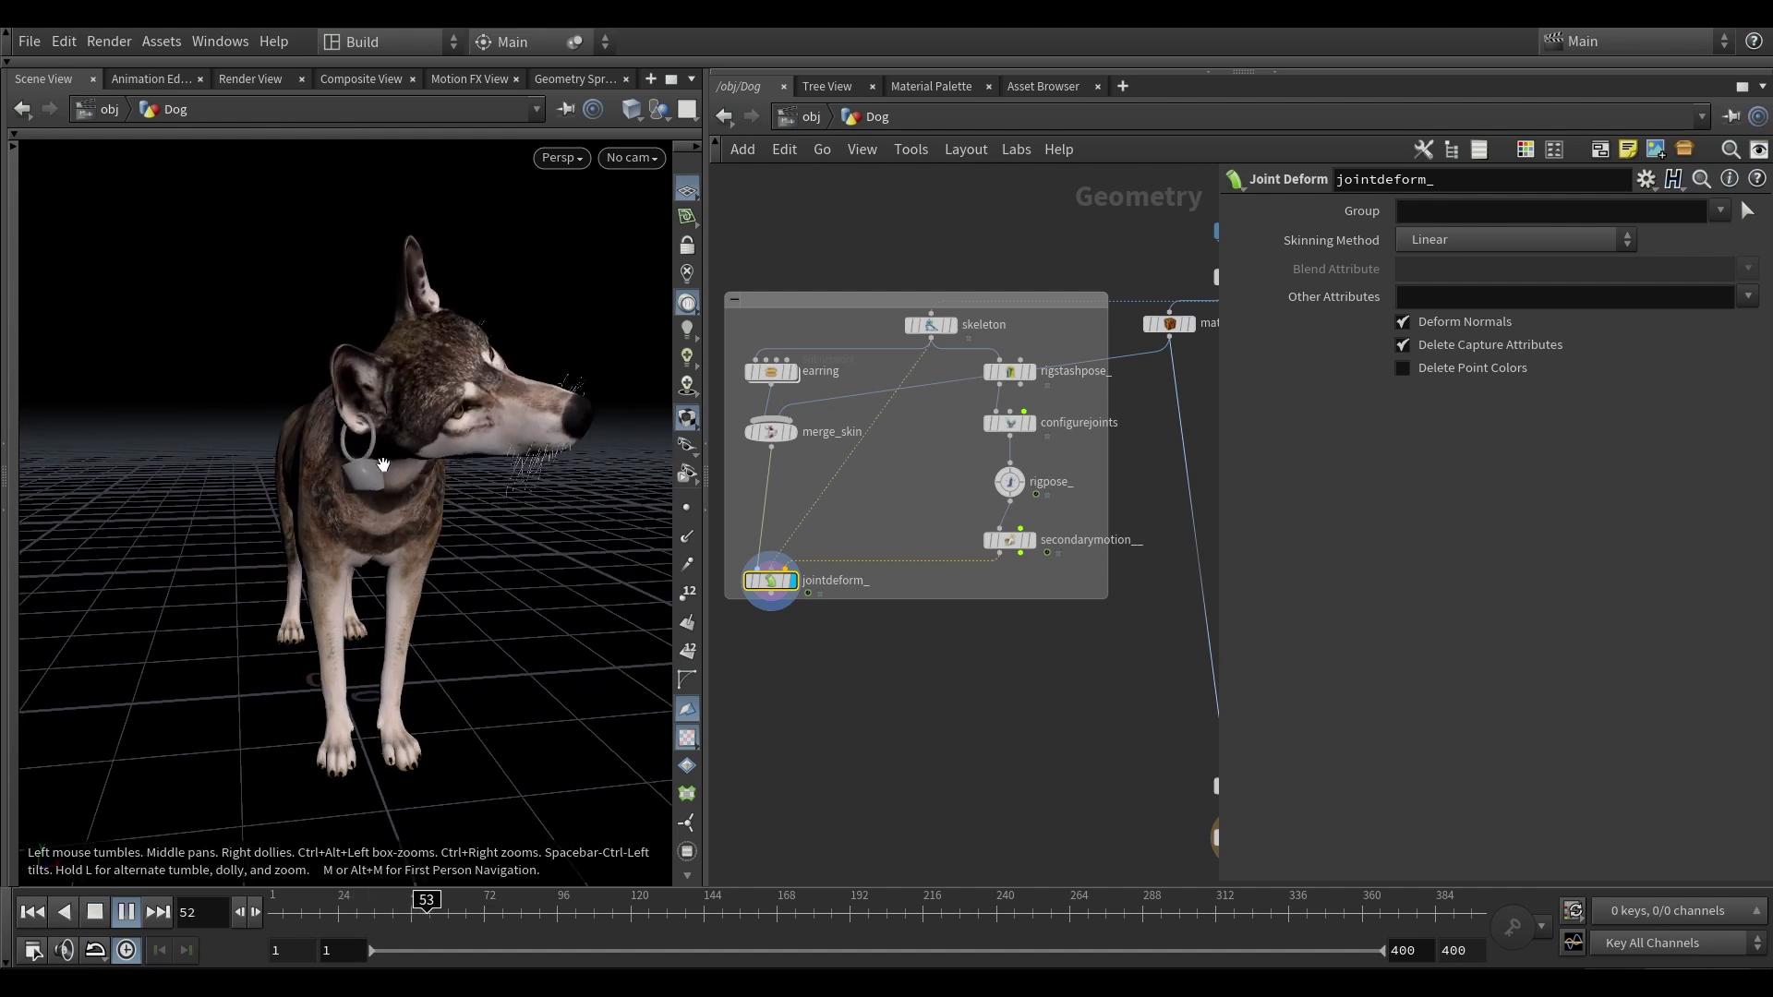
key(Up)
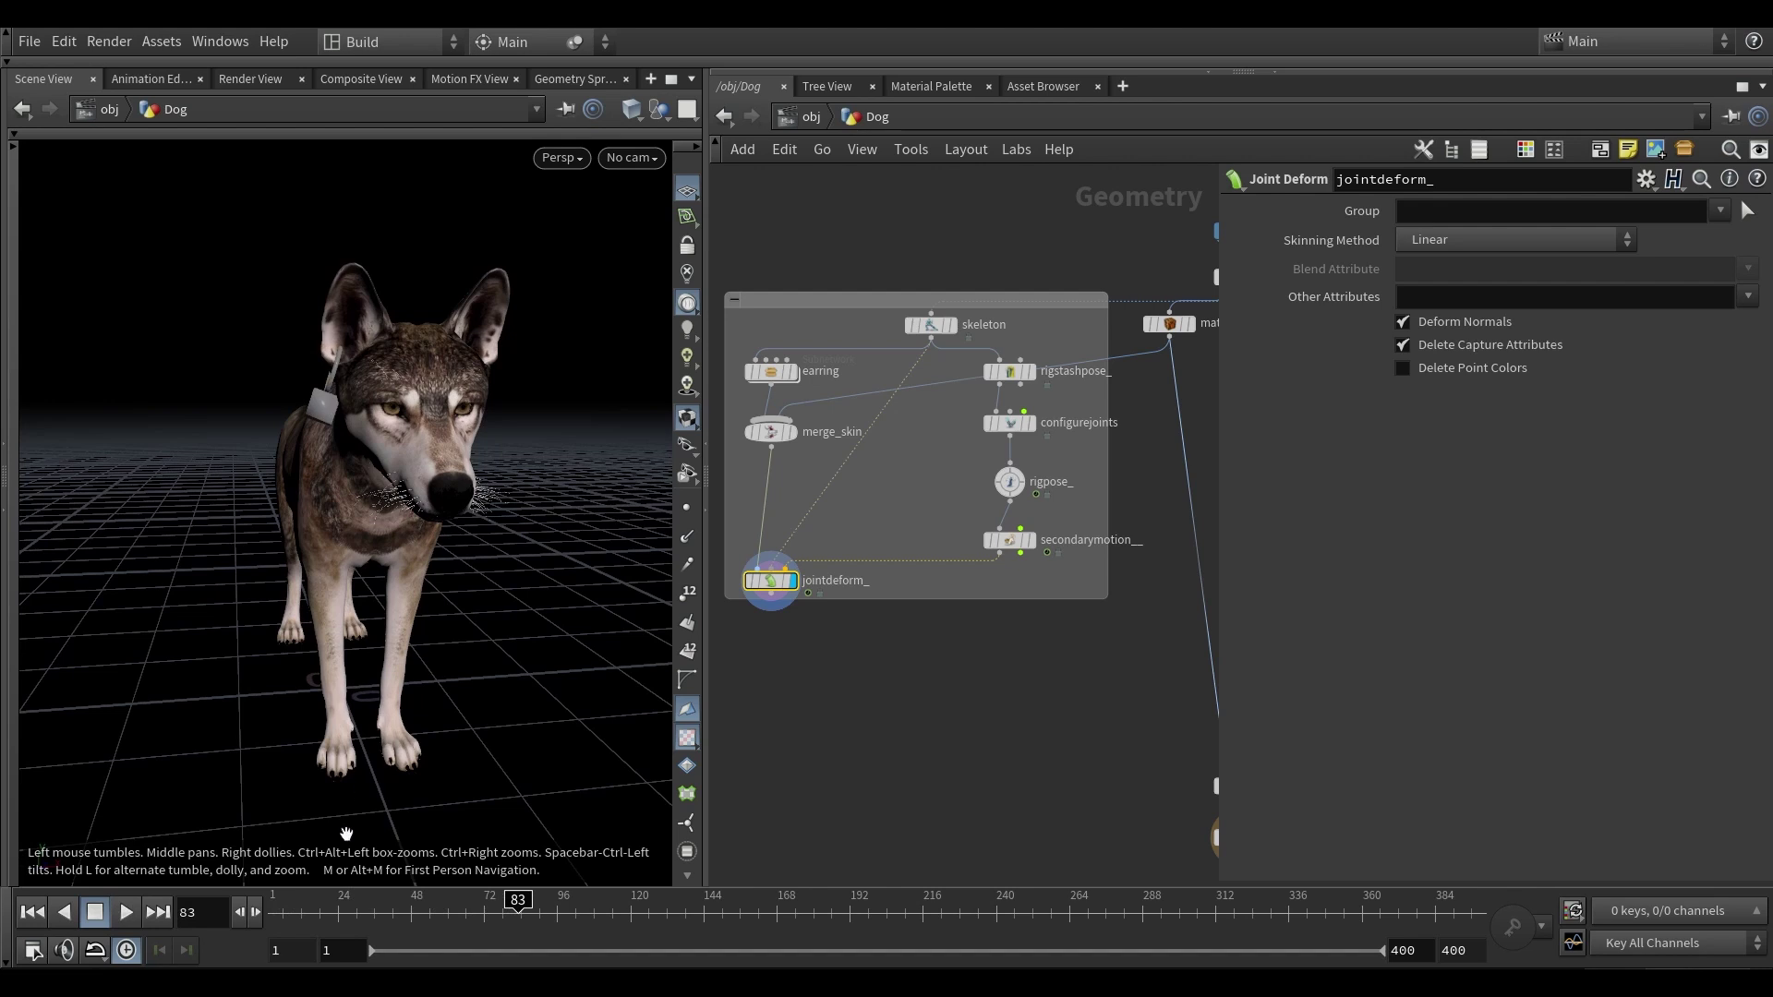
click(273, 908)
drag(389, 397, 377, 395)
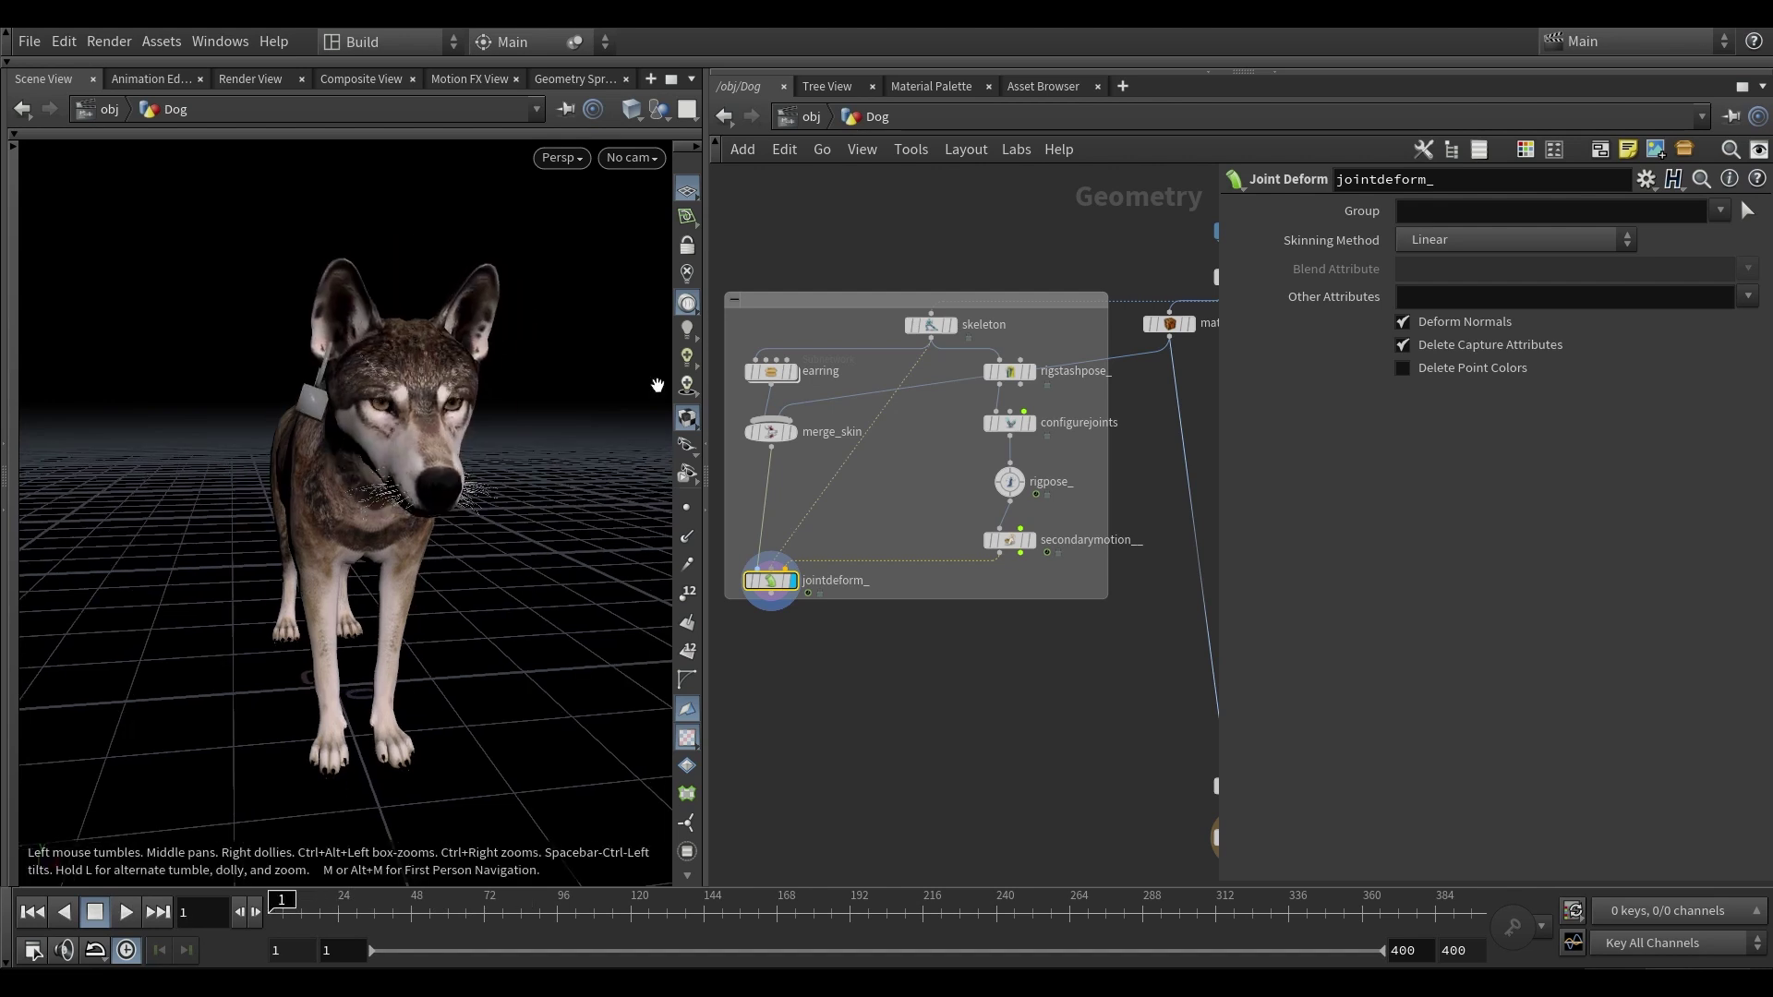
- Display the skeleton node in the earring network box and view the joints around the dog's head
middle_drag(913, 435, 919, 455)
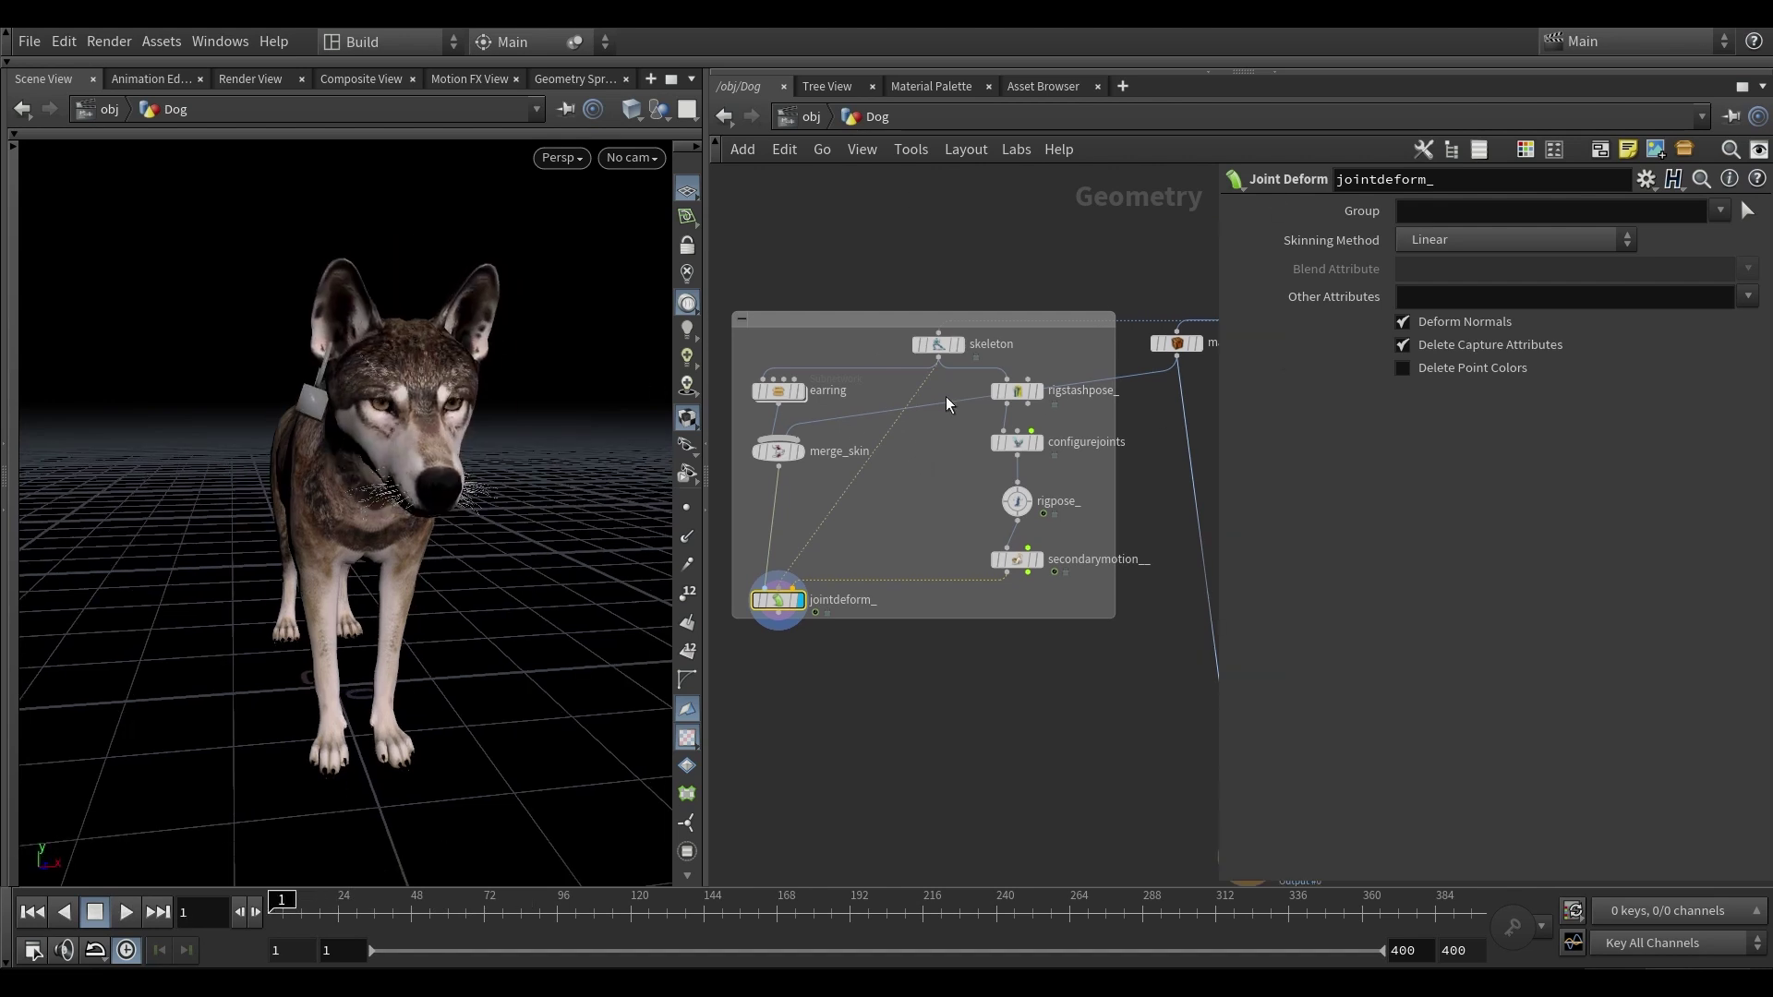
scroll(945, 396, up, 3)
click(957, 336)
drag(511, 361, 342, 338)
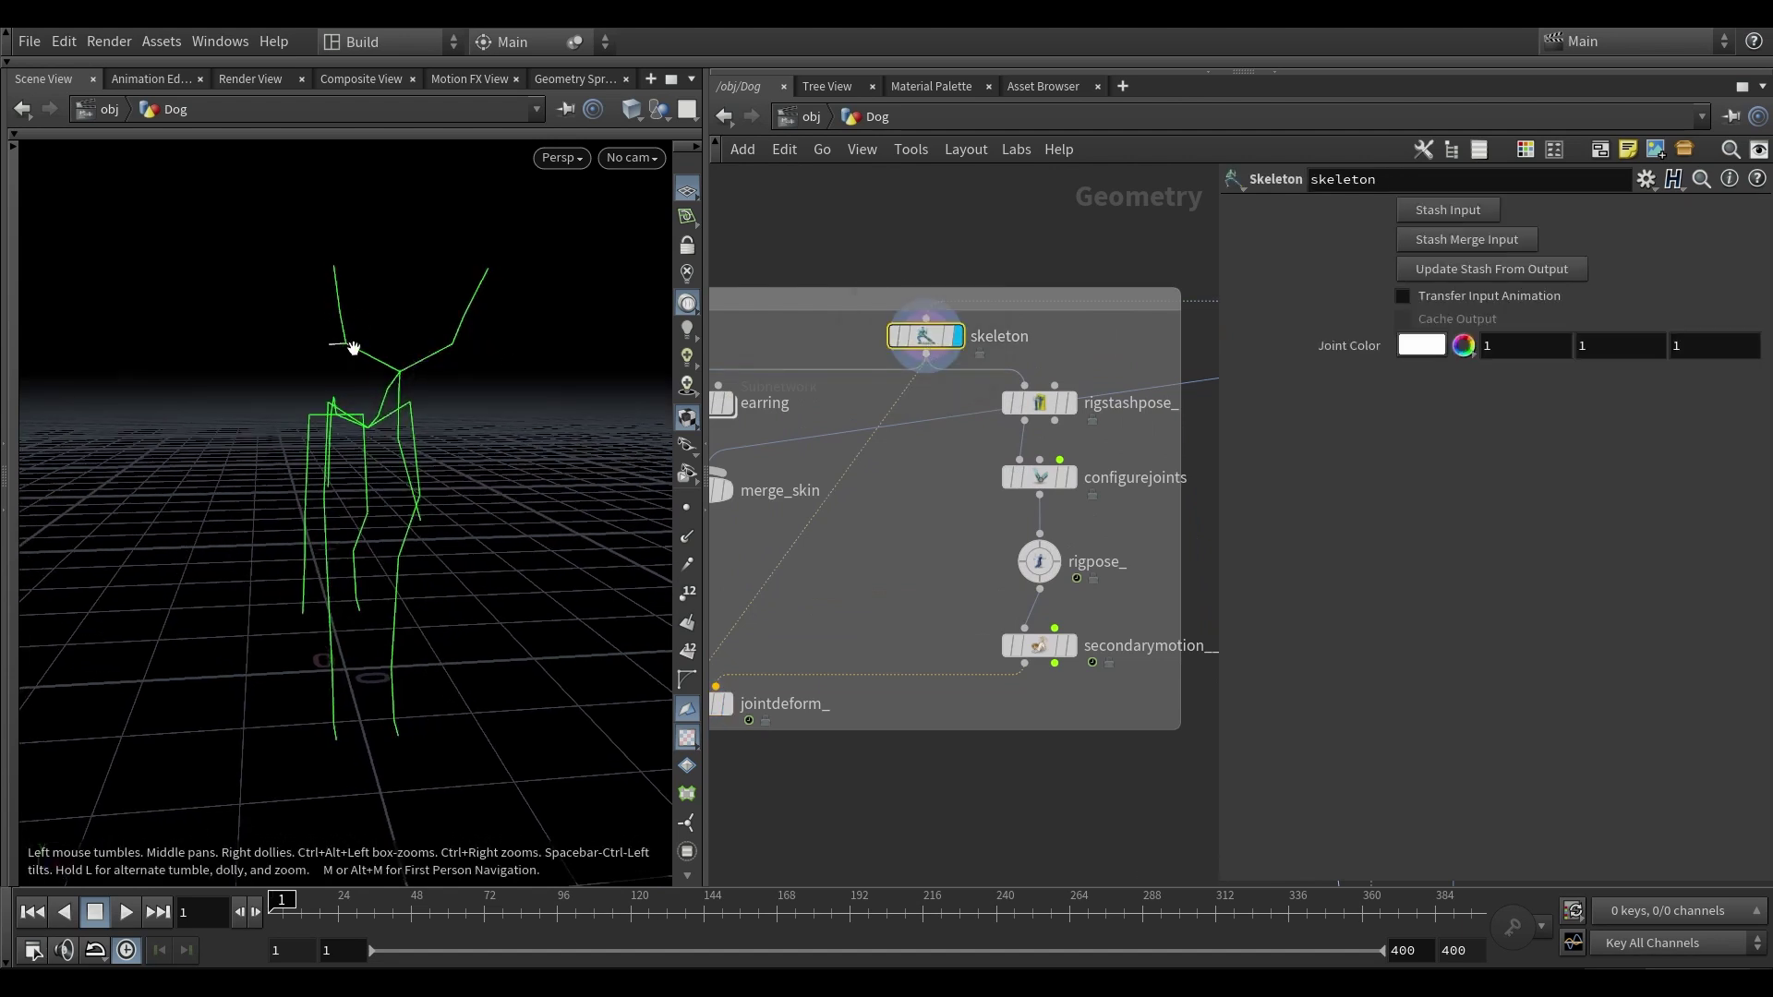
- Display the earring subnetwork, inspect the capturepackedgeo settings inside it, and return to the Dog network
scroll(1094, 454, down, 2)
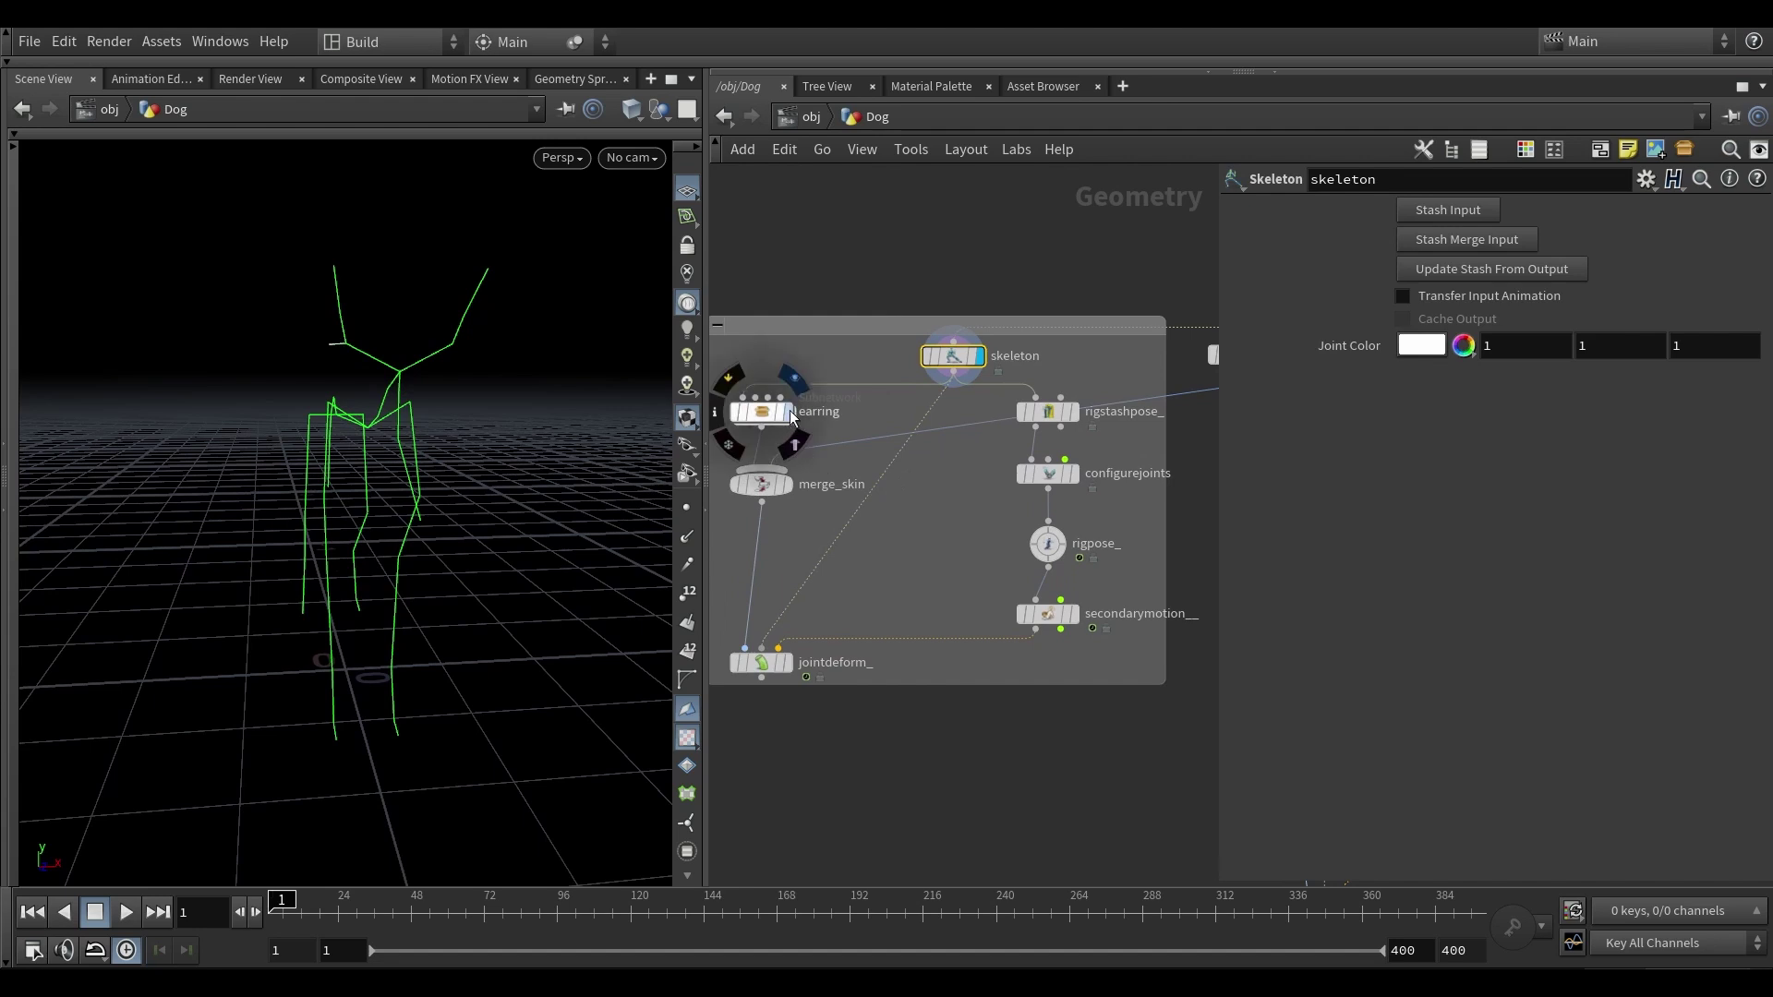
click(787, 412)
drag(457, 387, 357, 347)
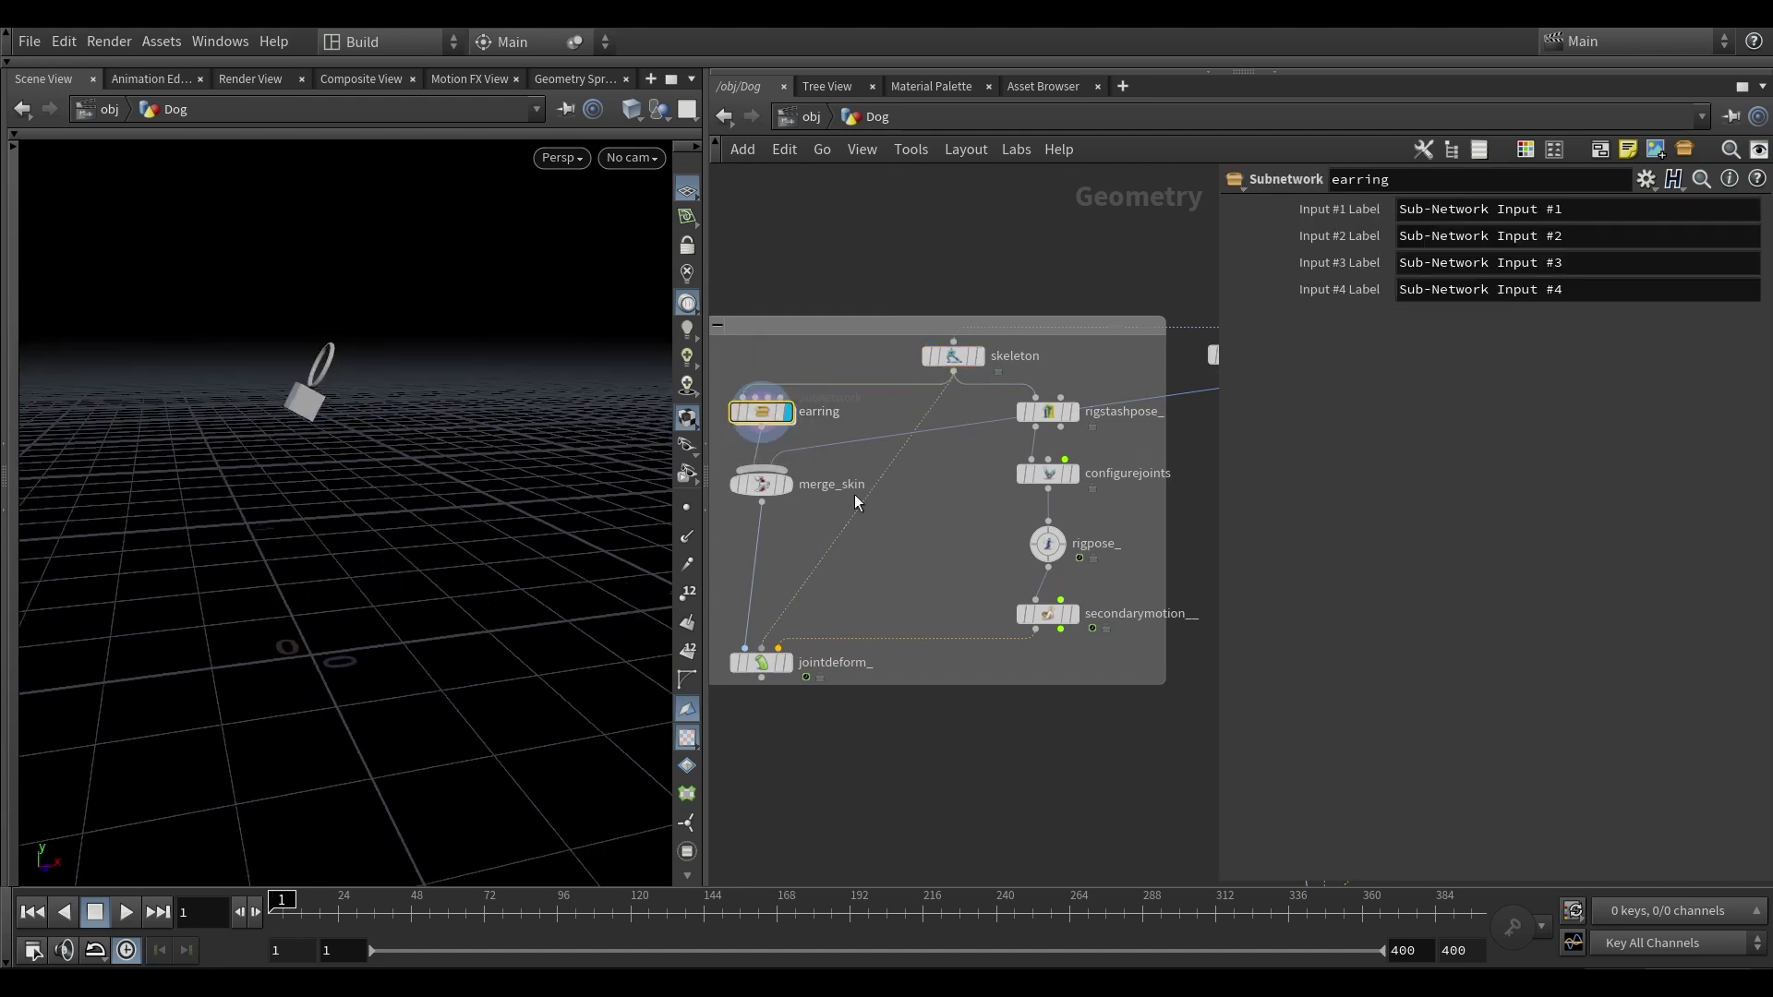
double_click(759, 410)
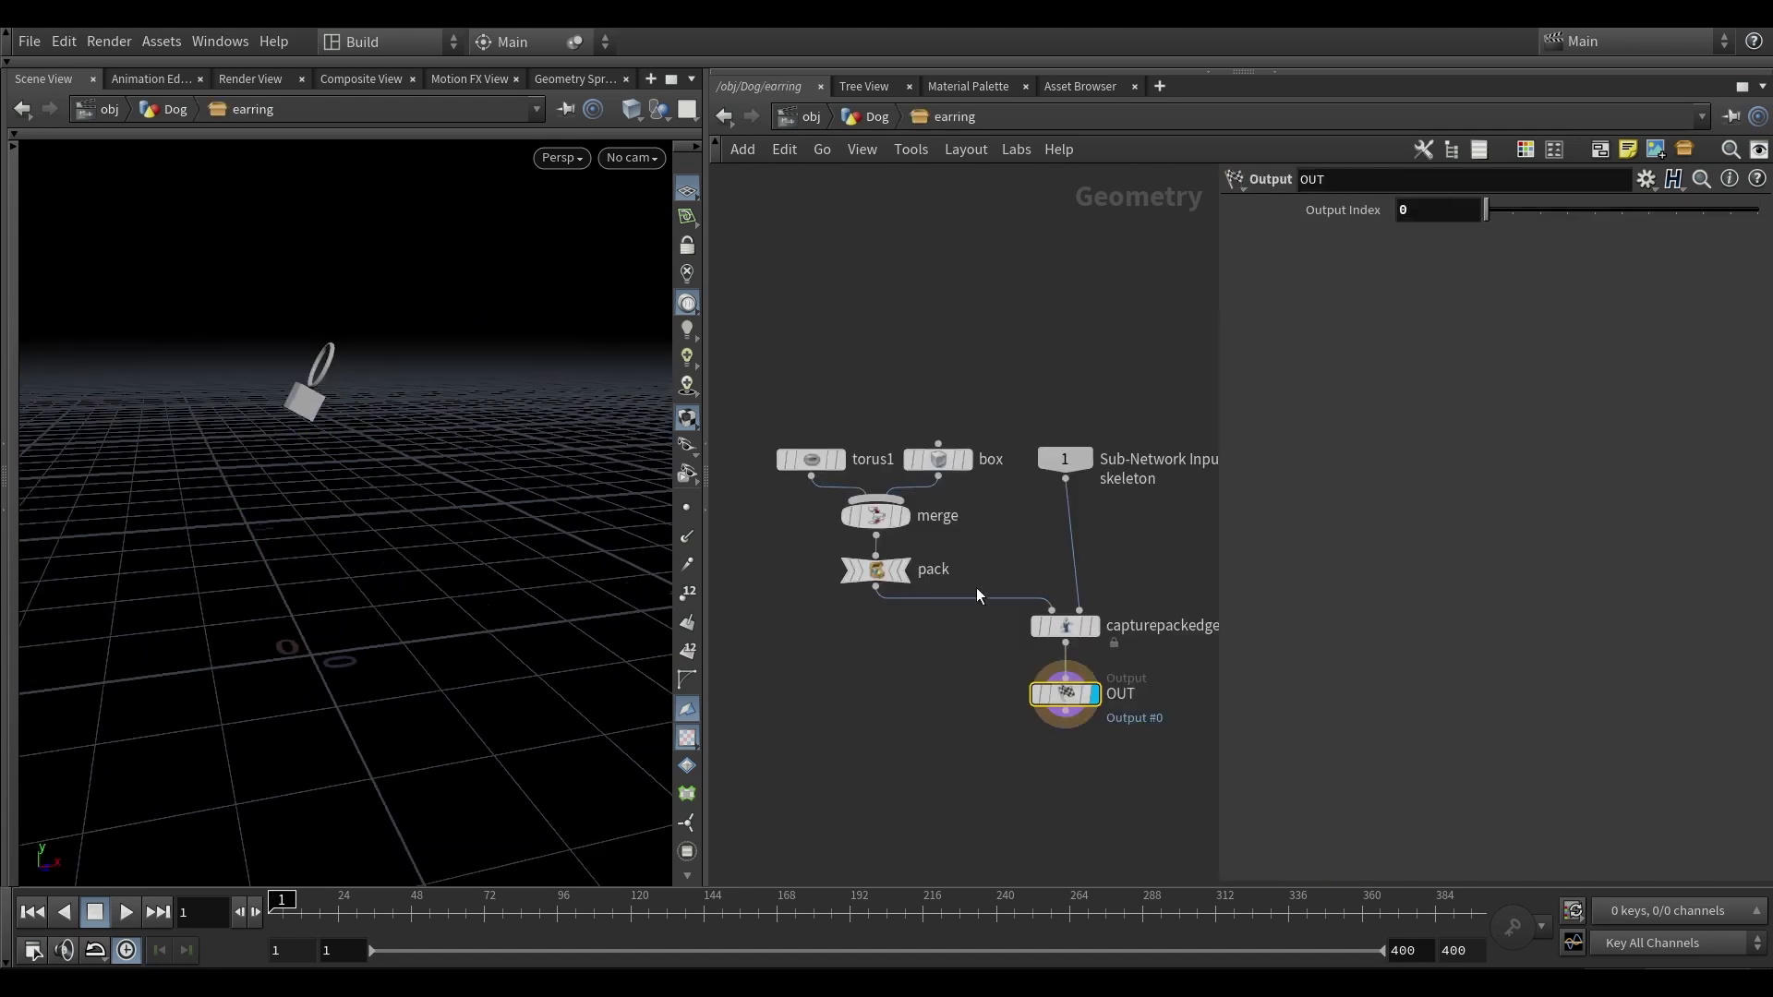
click(1082, 629)
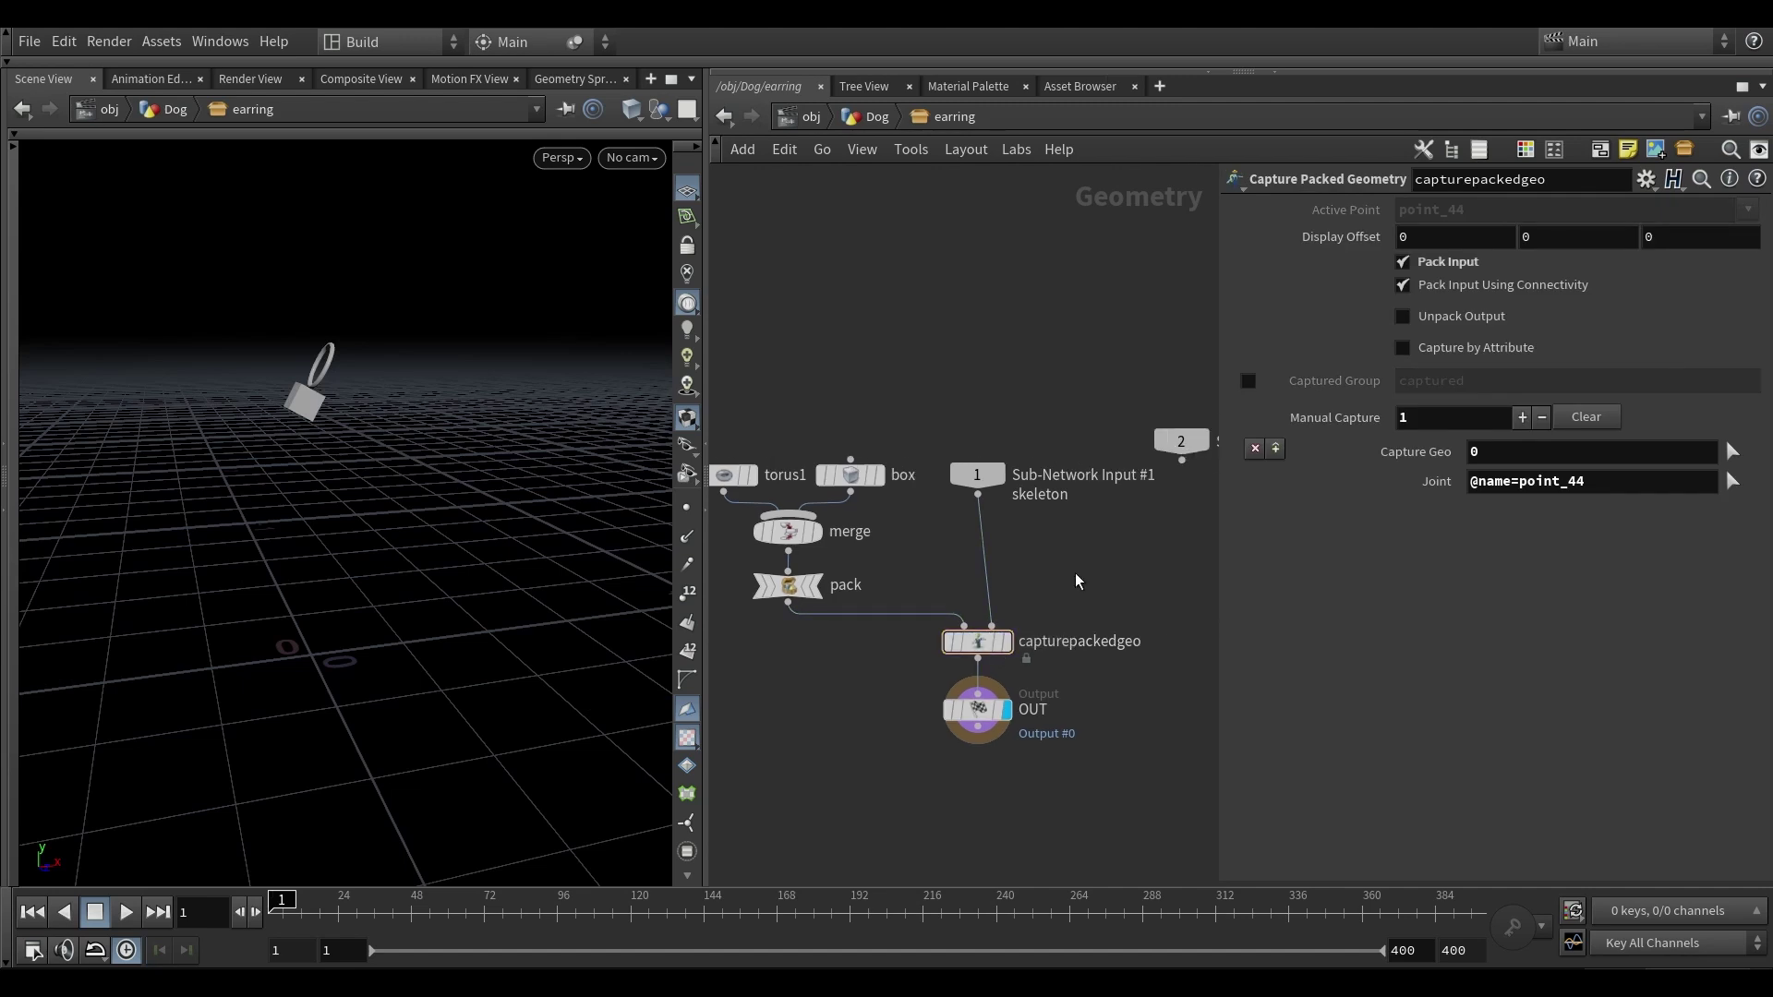
key(u)
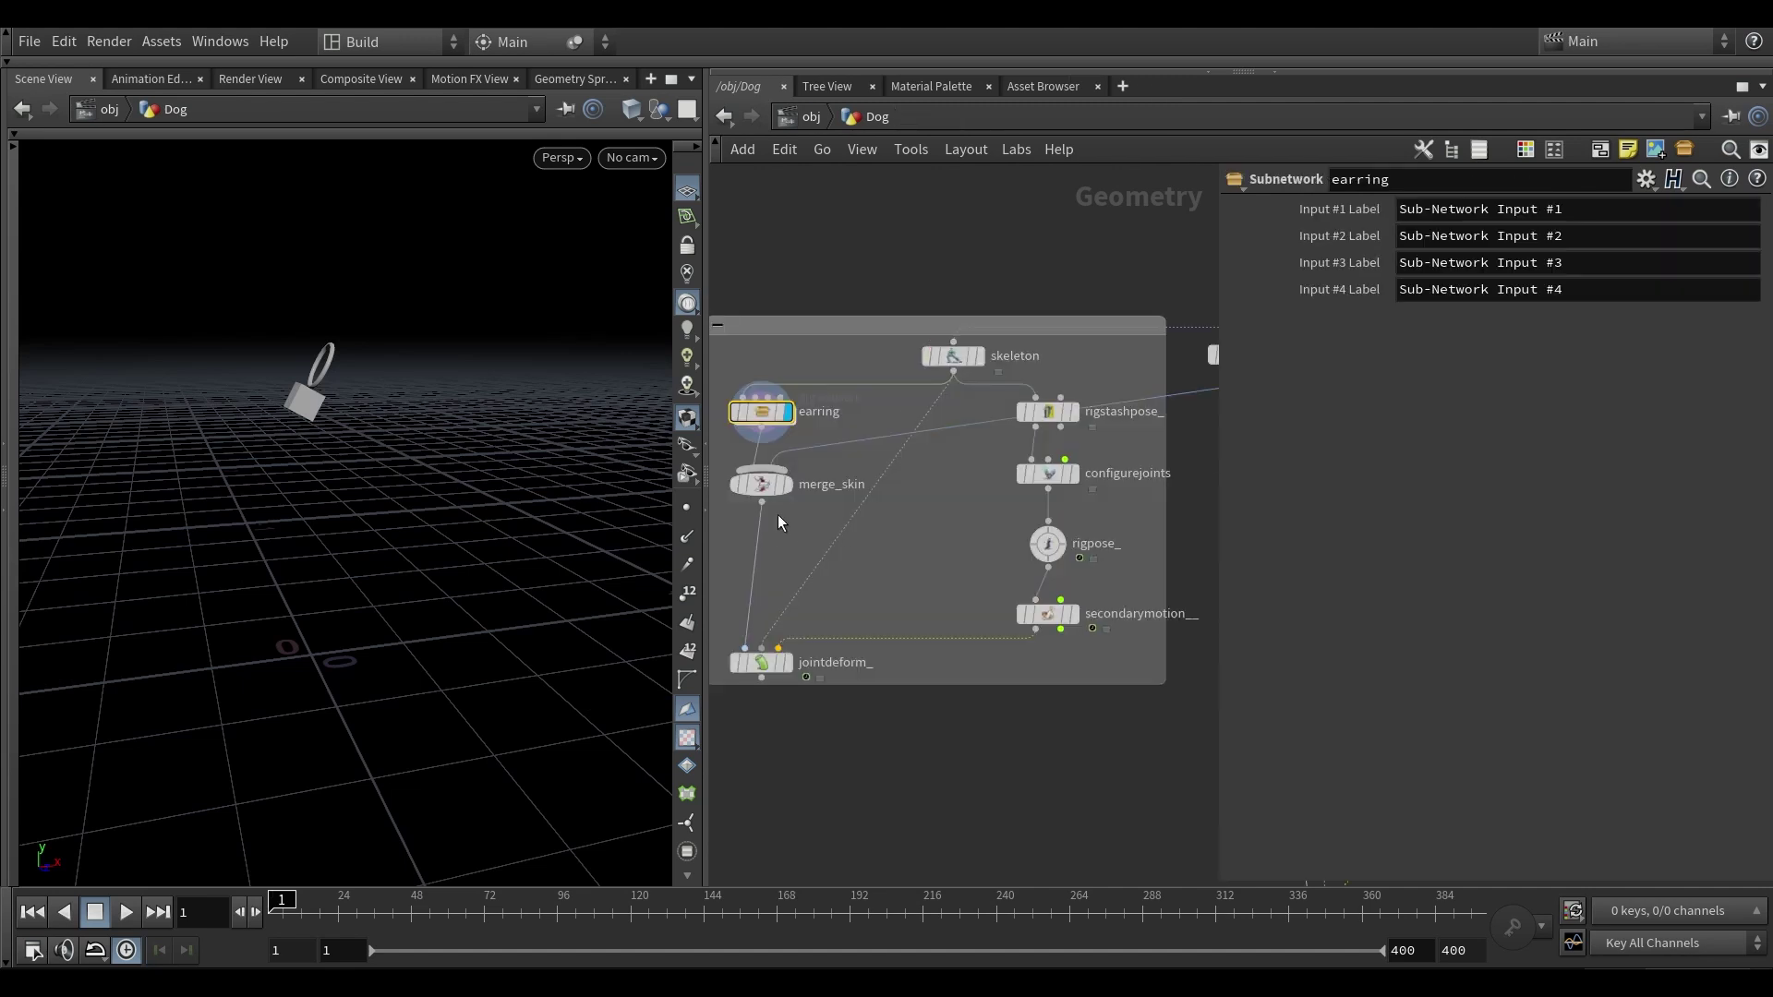
- Display the merge_skin node and view the earring together with the dog's skin
click(786, 484)
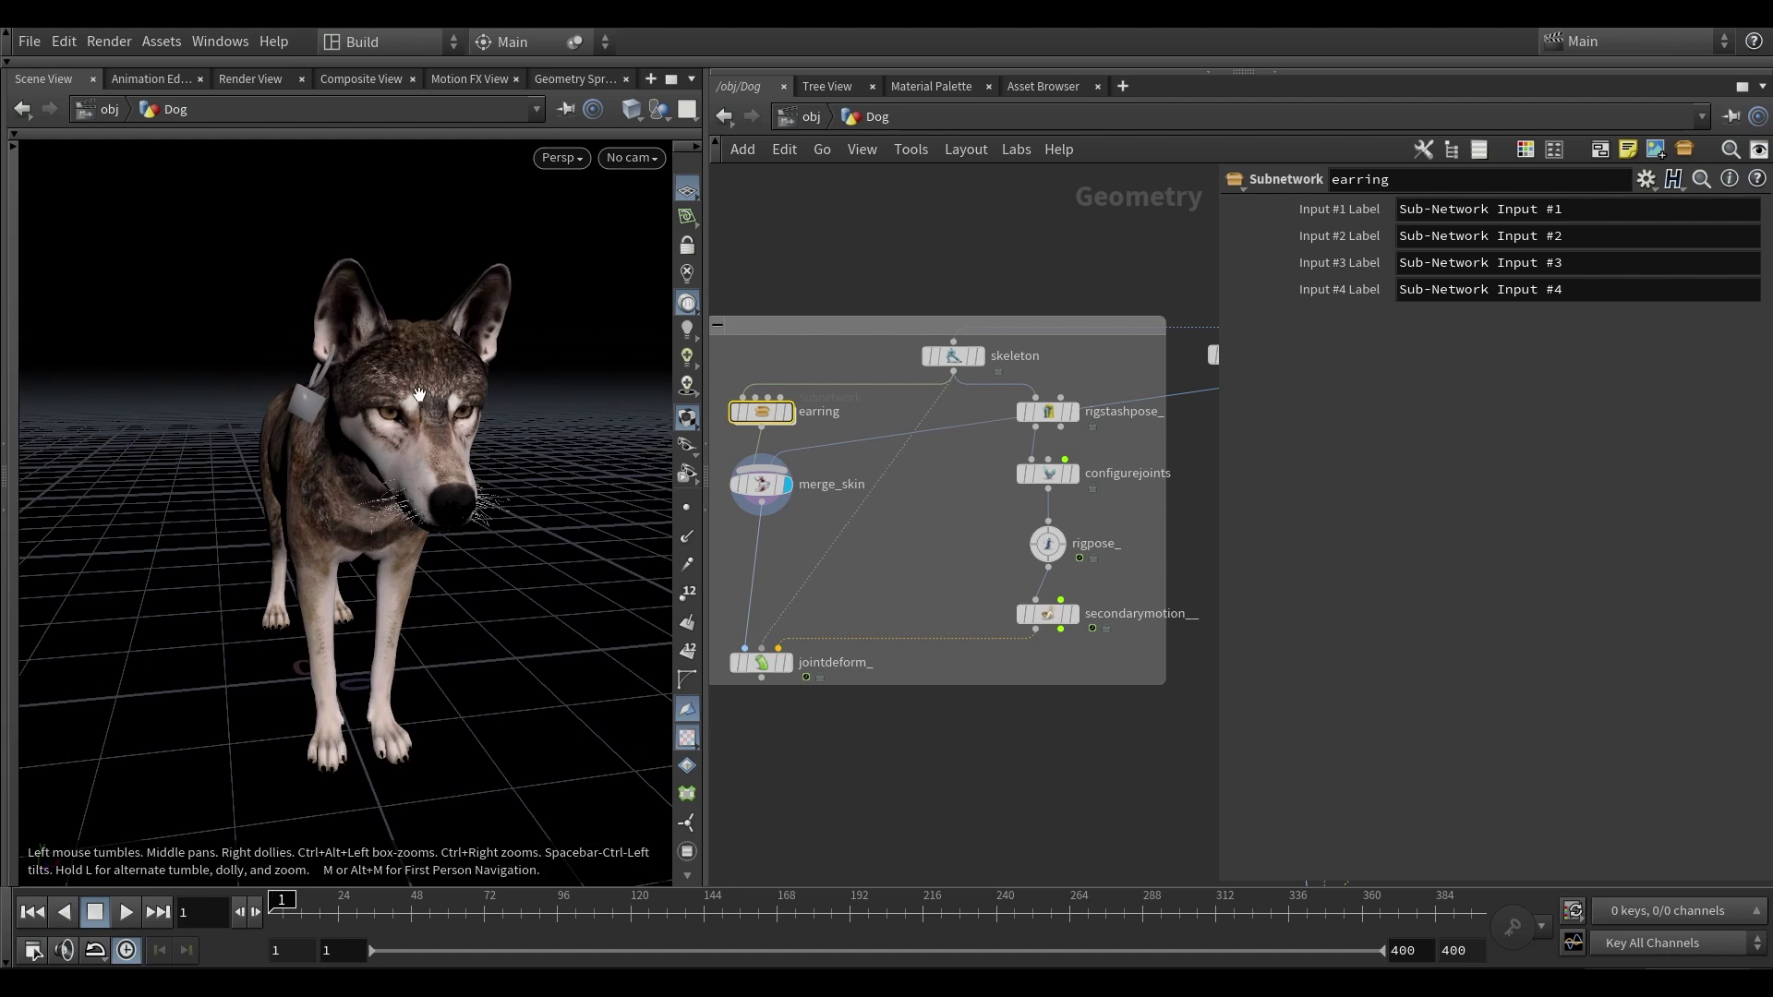
drag(418, 394, 413, 397)
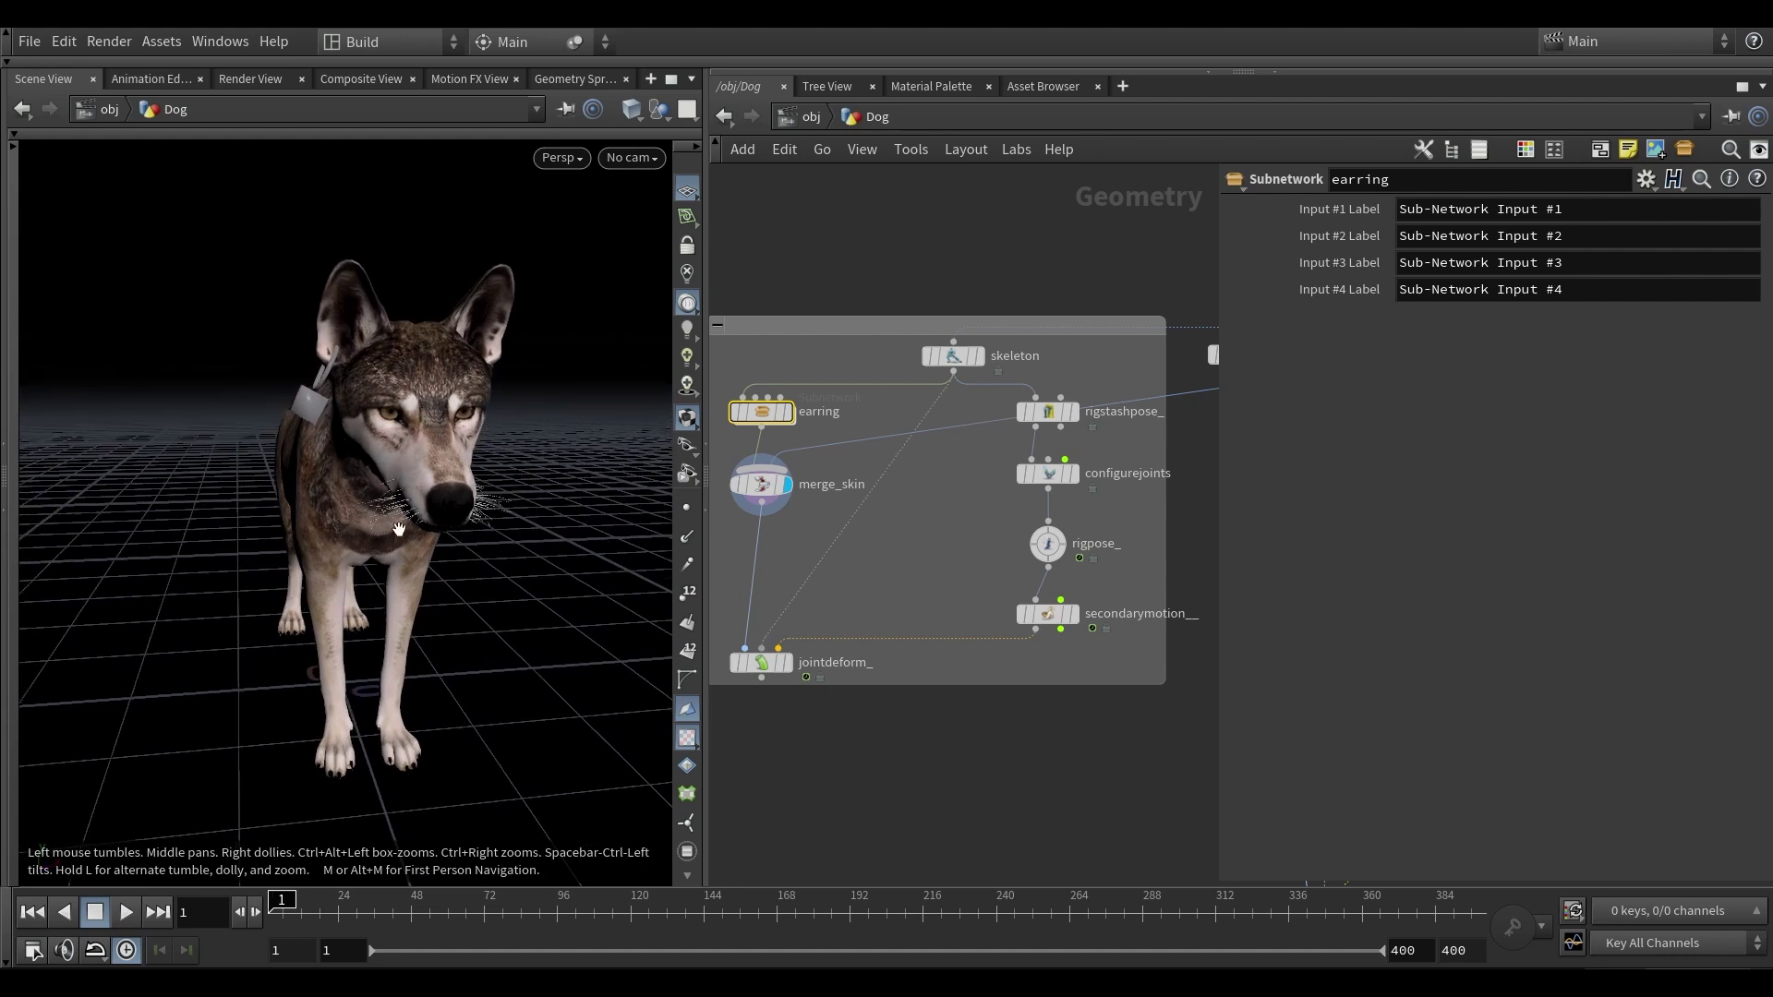
- Select and display the configurejoints node and view the skeleton with its point_44 limit settings
middle_drag(1004, 447, 1057, 442)
scroll(917, 507, up, 2)
middle_drag(934, 502, 864, 503)
click(950, 449)
click(987, 450)
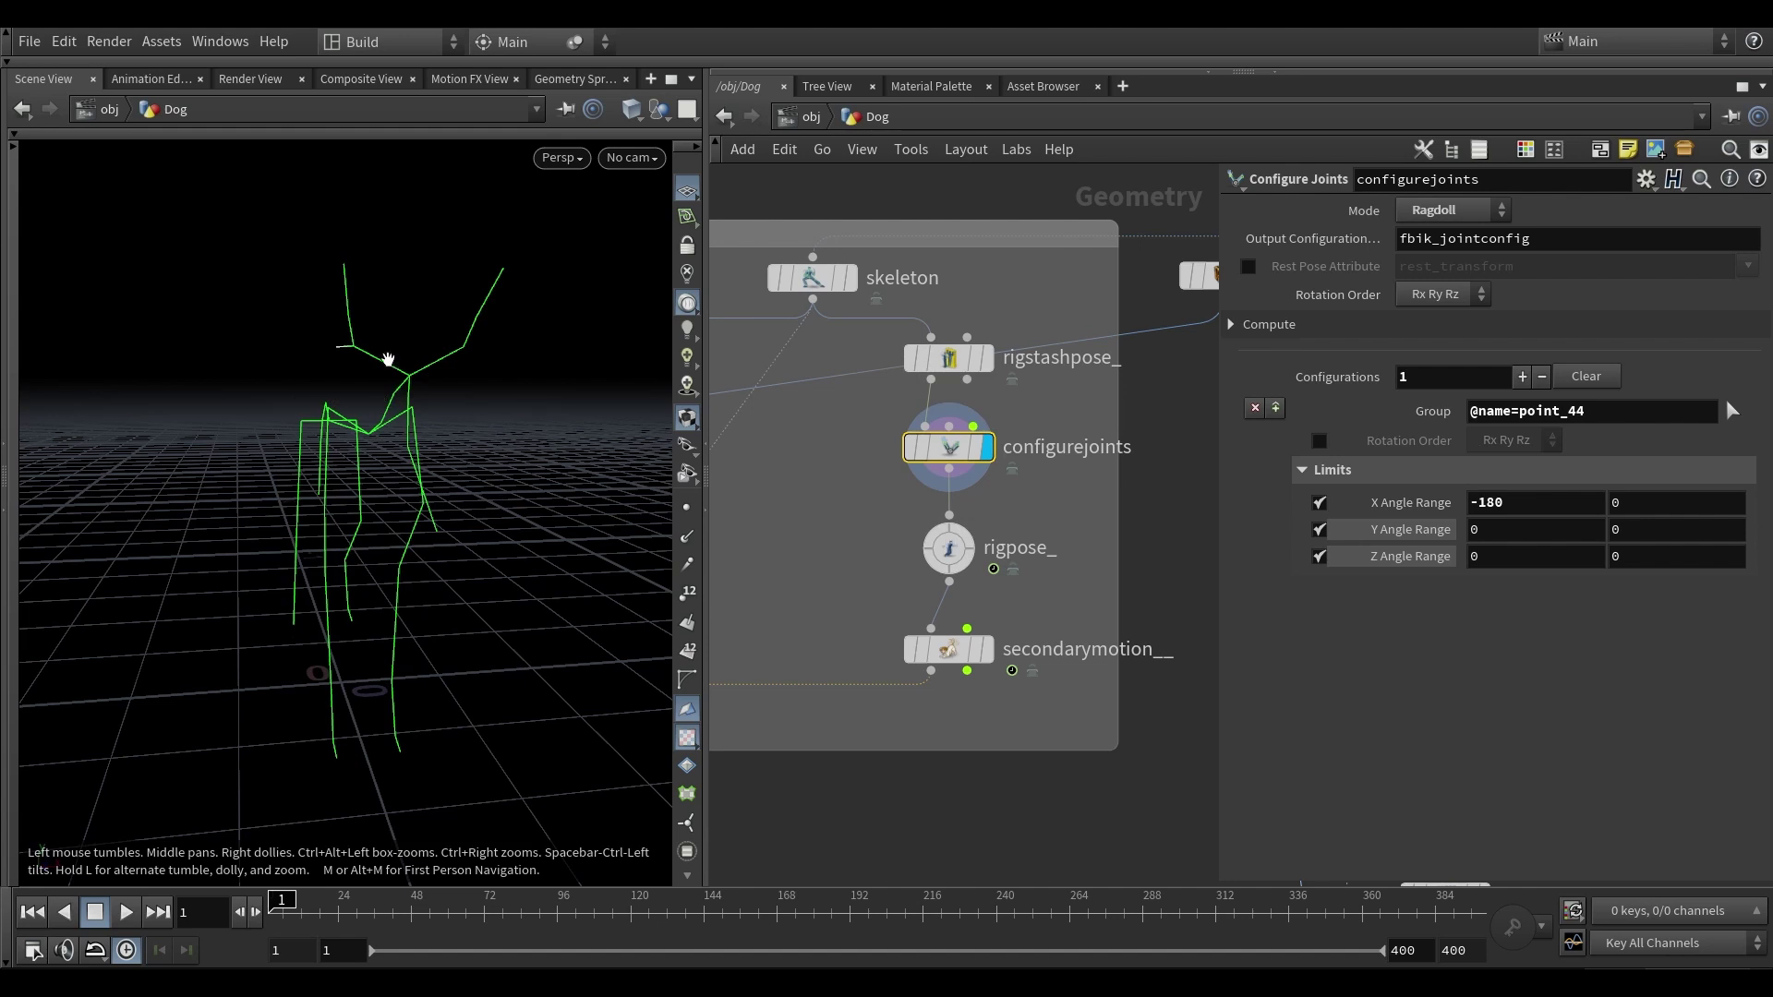
mouse_move(387, 364)
mouse_down()
mouse_move(395, 407)
mouse_move(421, 375)
mouse_up()
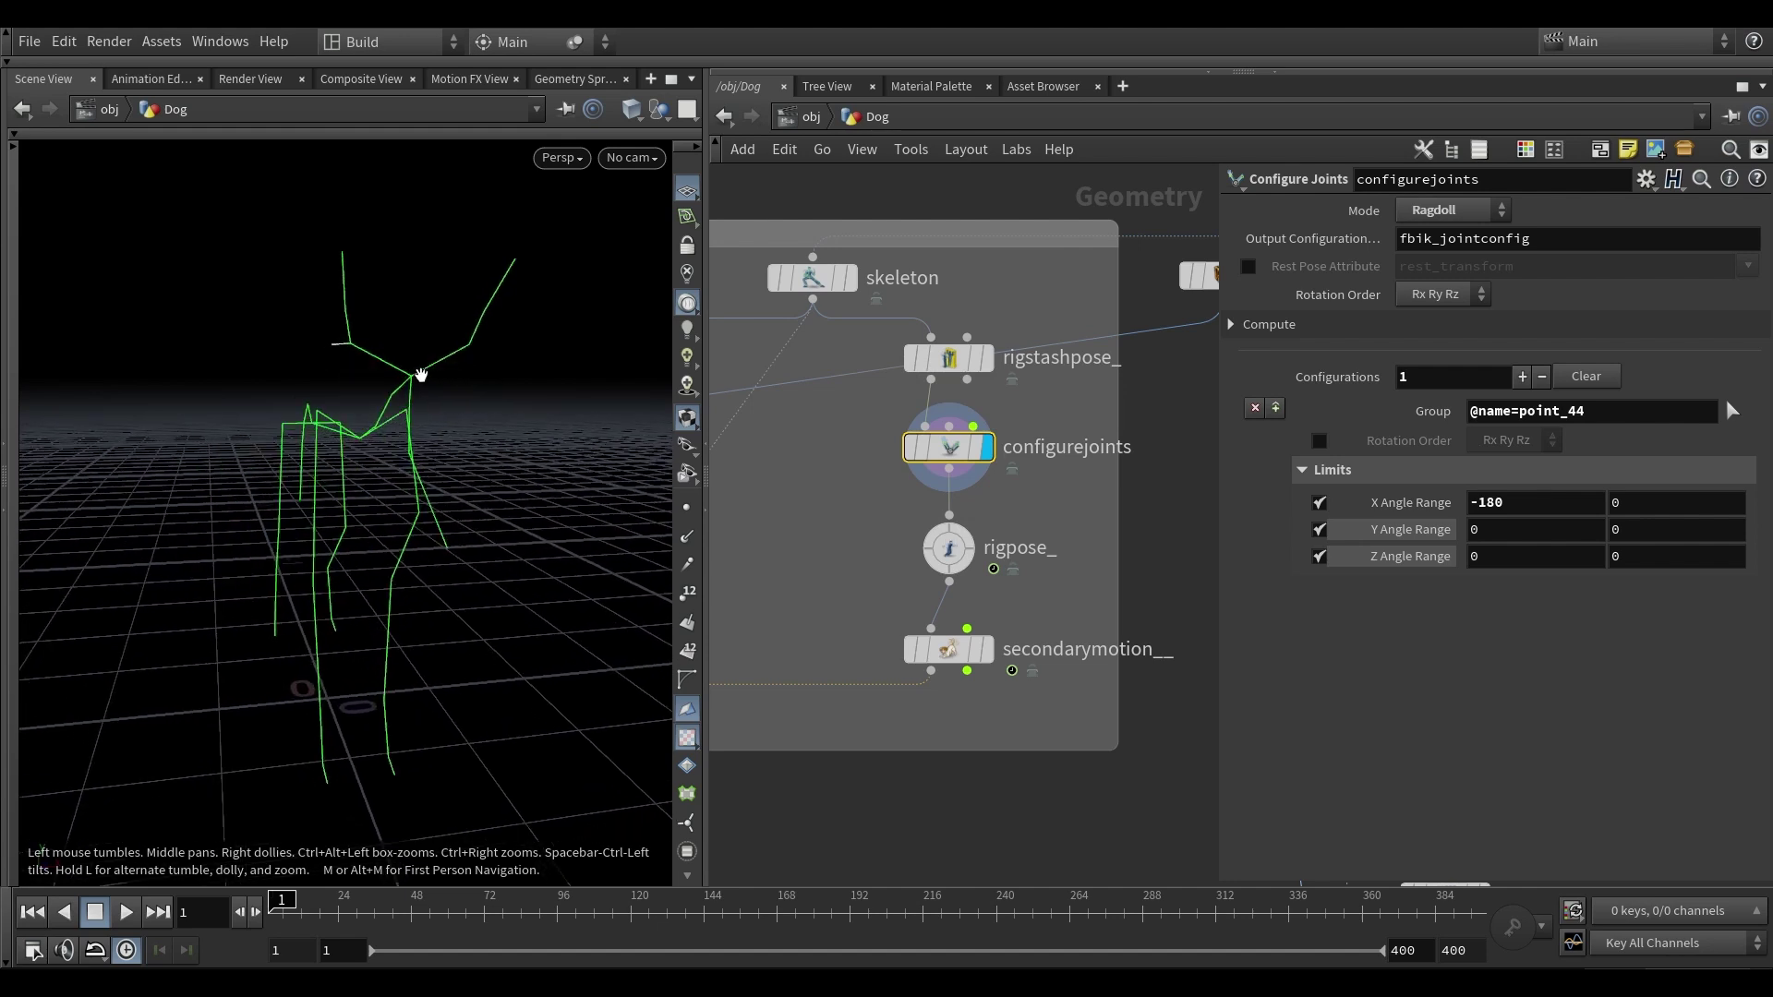
- Activate the Configure Joints tool in the viewport and select the point_44 earring joint by the dog's ear
click(951, 448)
key(Return)
scroll(333, 289, up, 4)
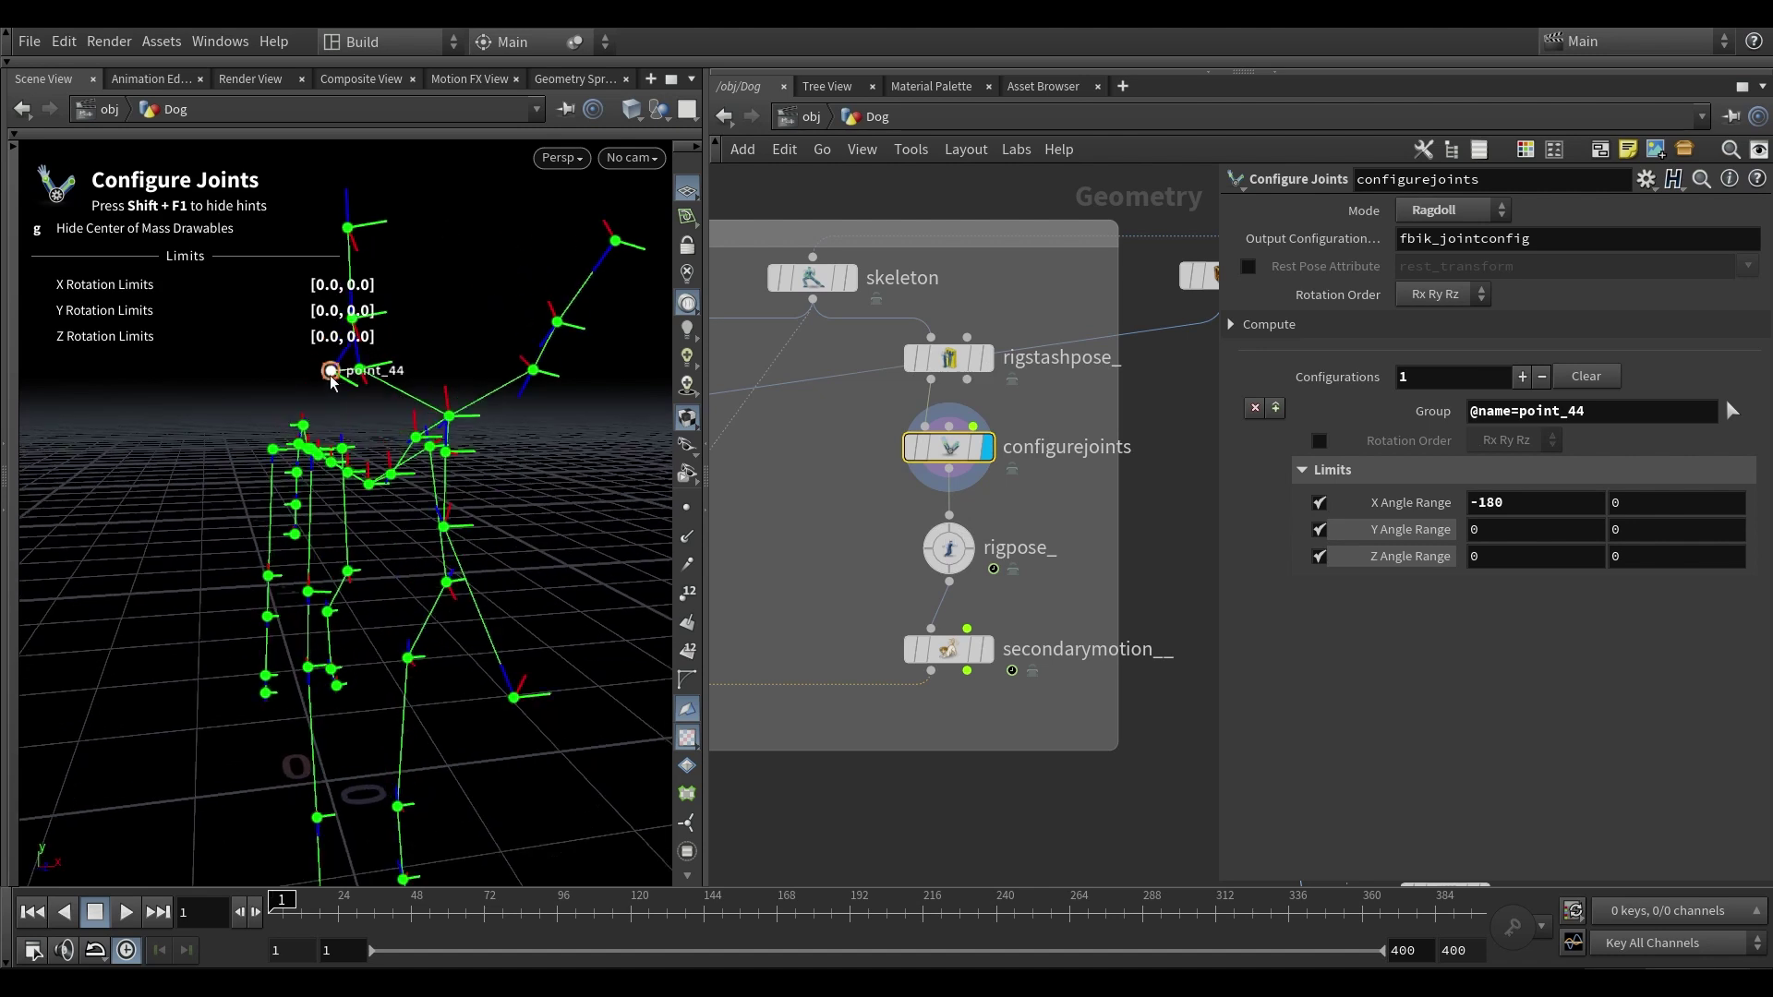
alt+middle_drag(371, 344, 395, 426)
alt+drag(394, 426, 363, 439)
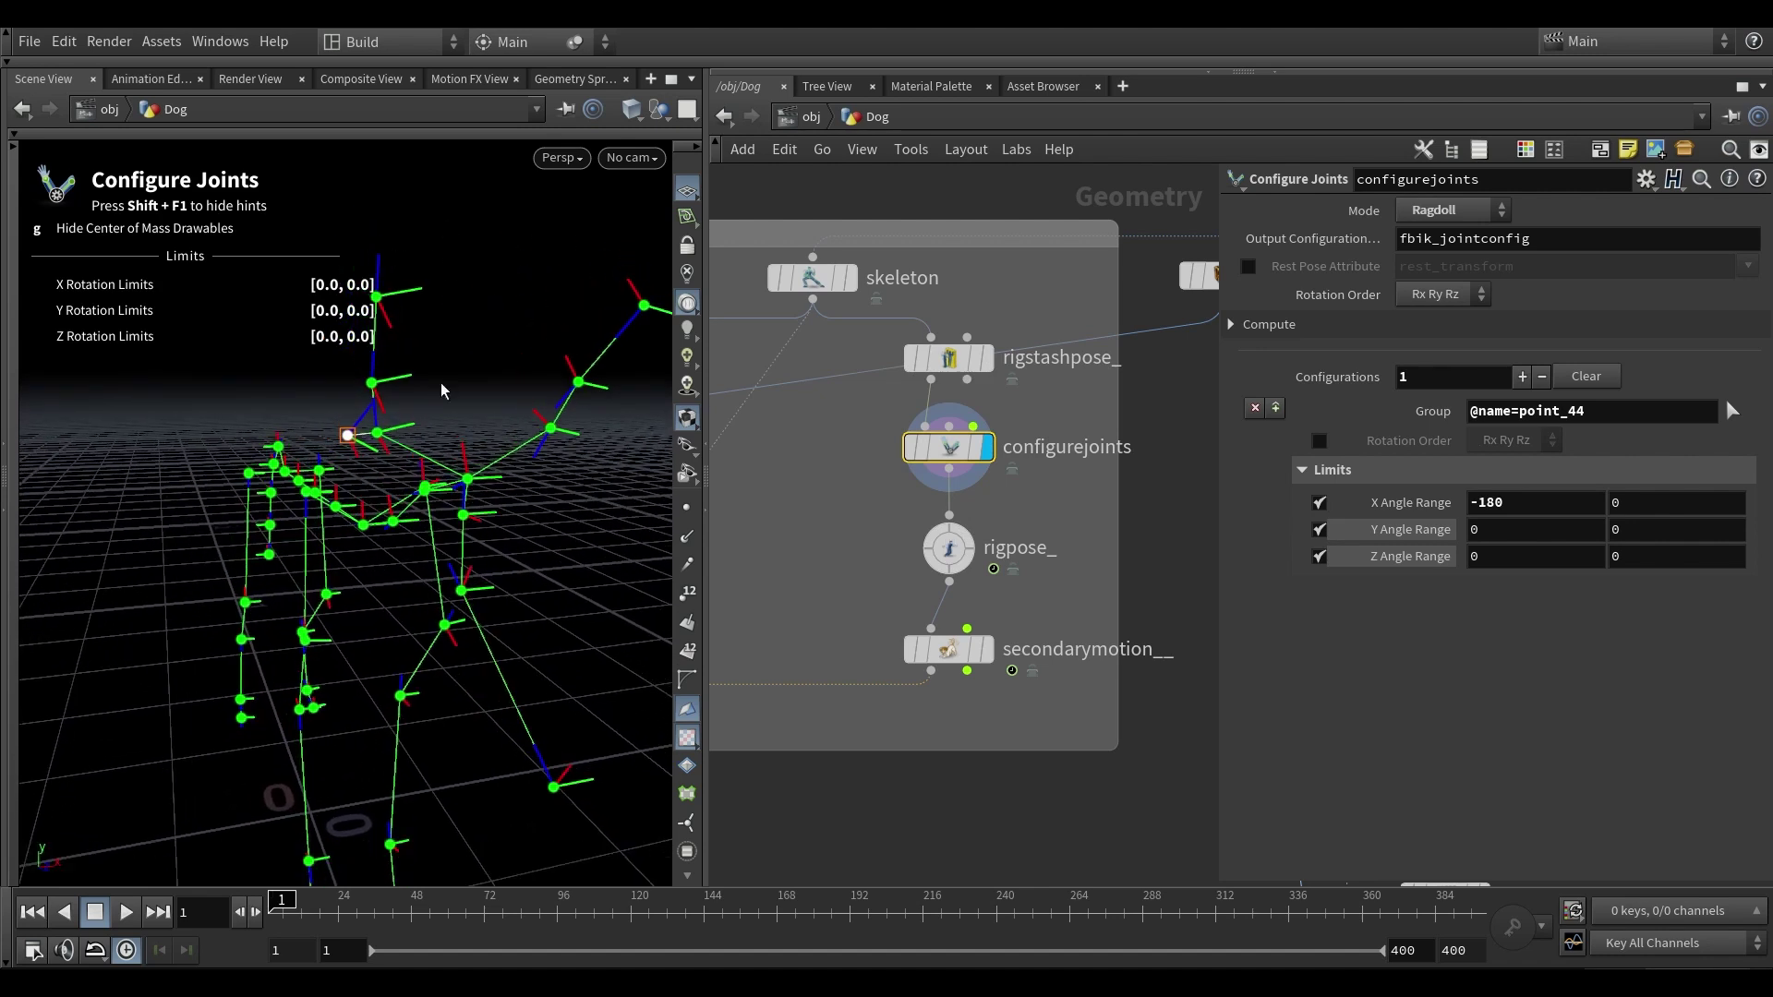
alt+drag(441, 383, 362, 341)
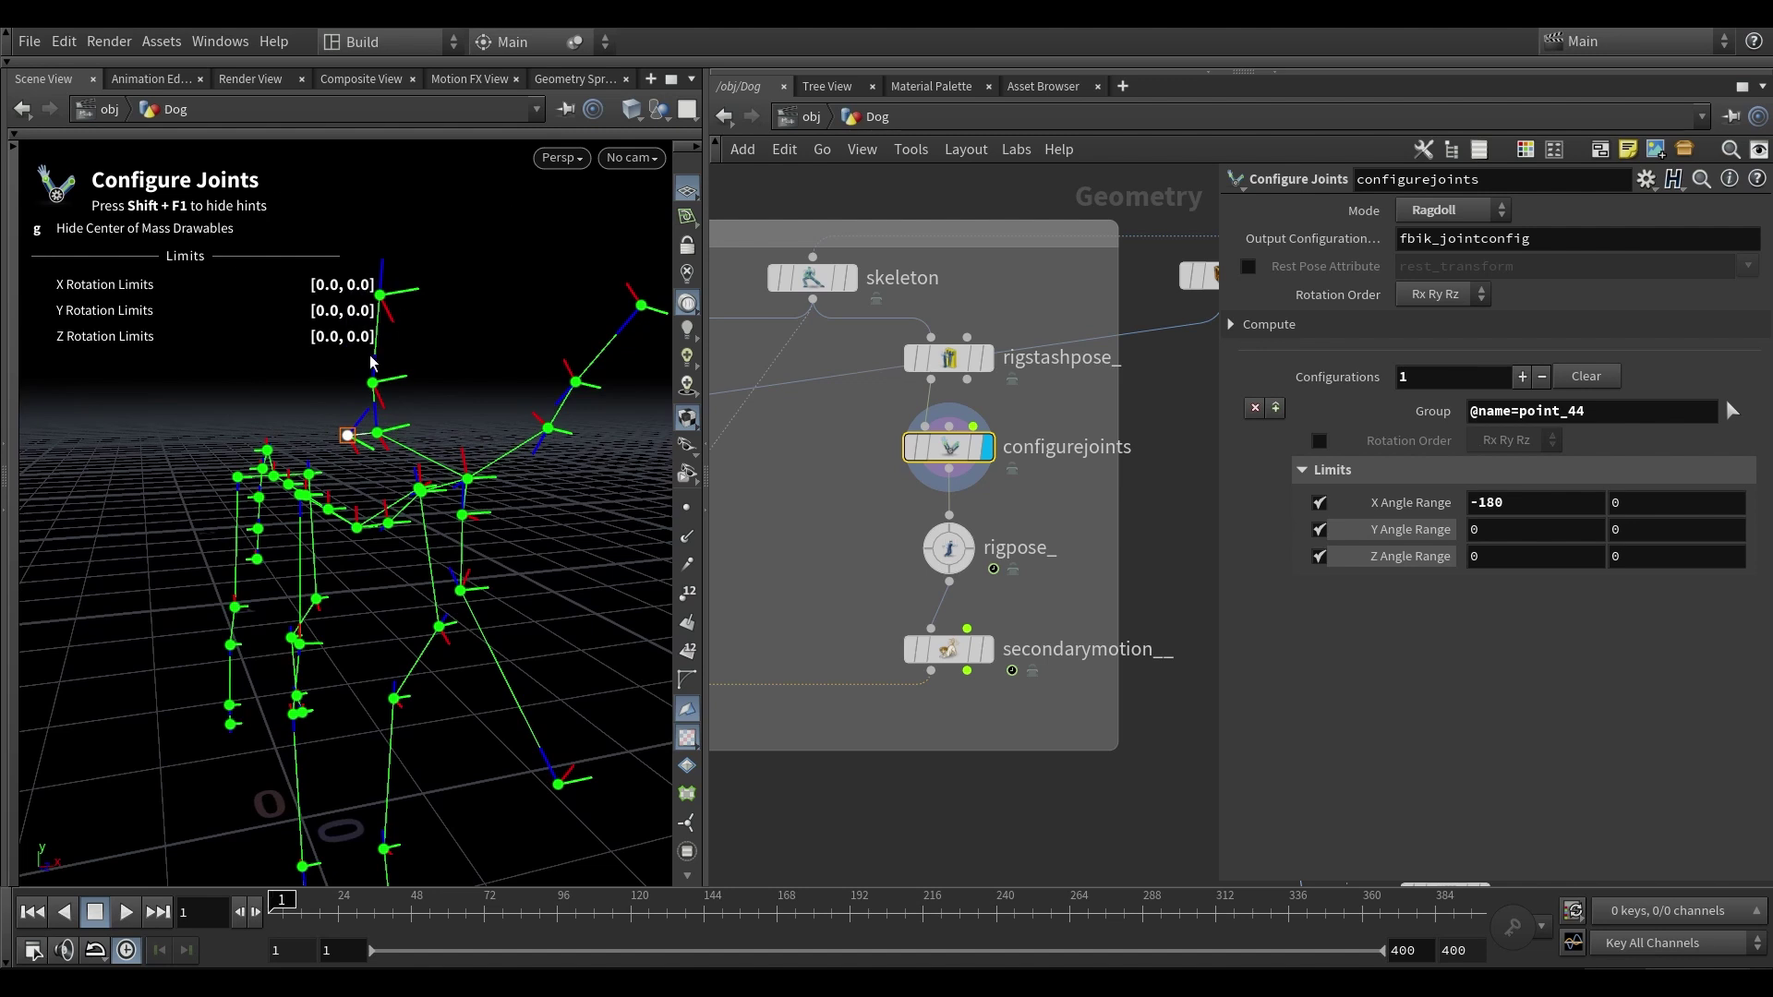
click(349, 434)
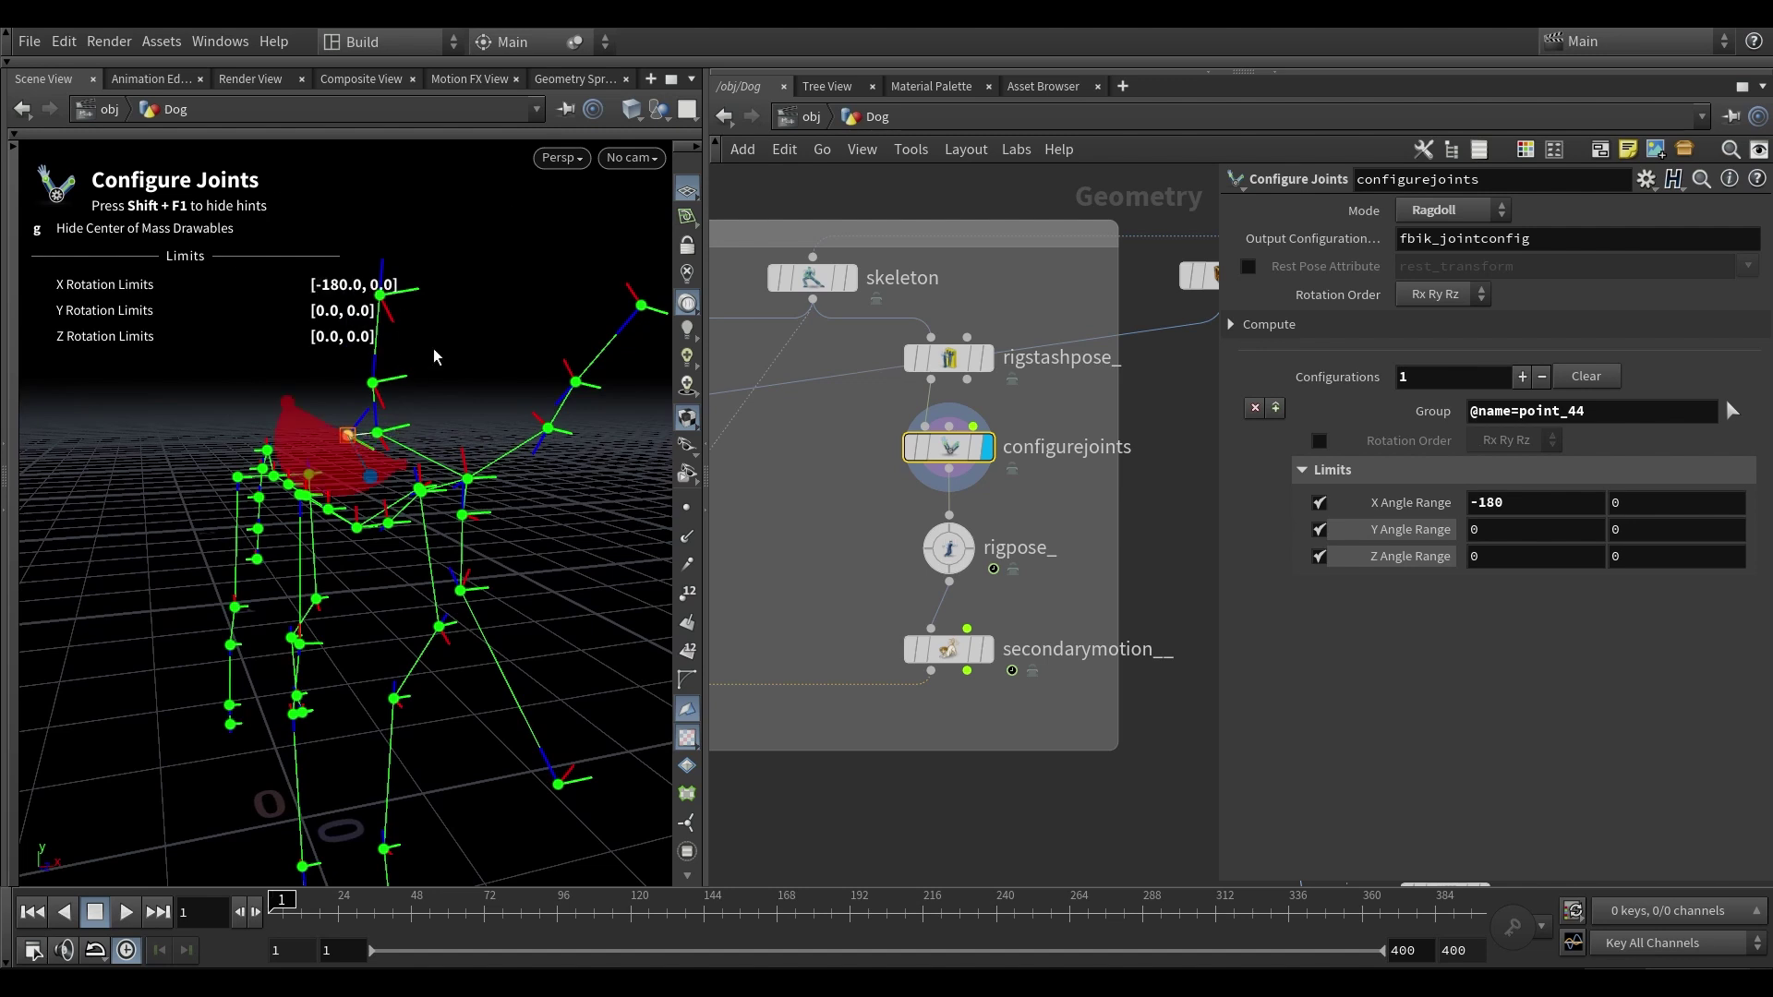
- Examine the X rotation limit range of joint point_44 from several angles and leave the Configure Joints tool
alt+drag(404, 381, 365, 363)
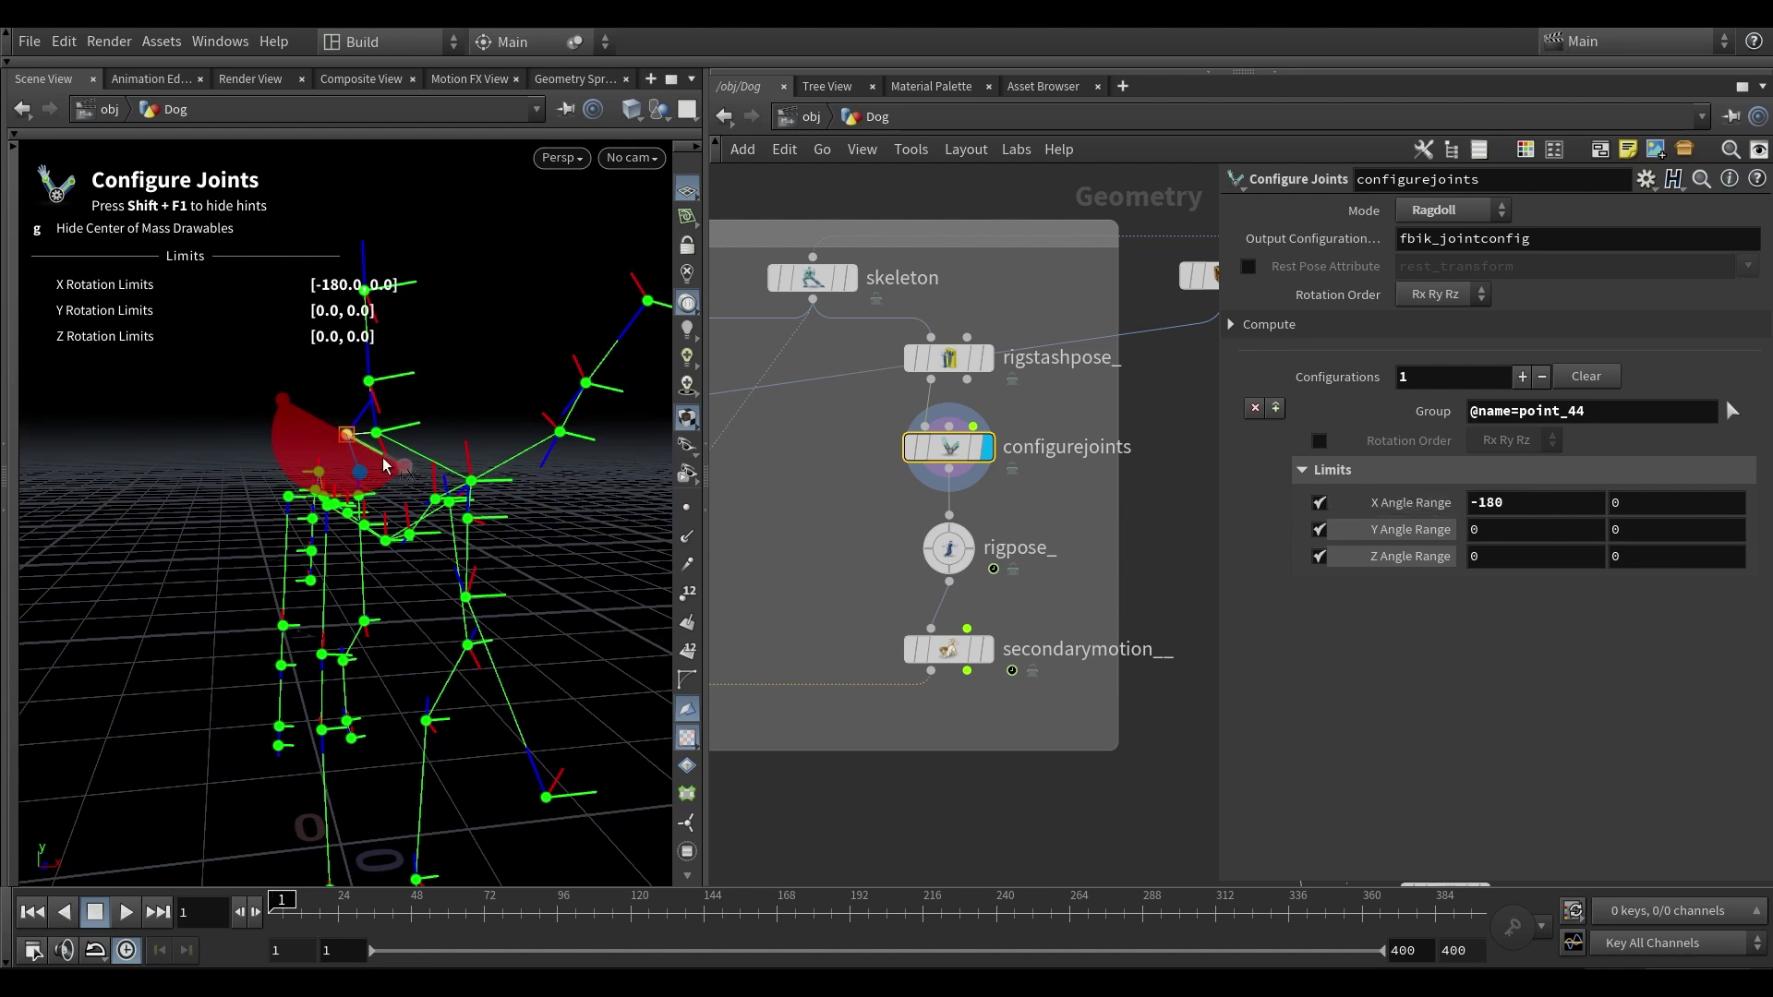
alt+right_drag(395, 441, 462, 437)
alt+drag(462, 438, 480, 440)
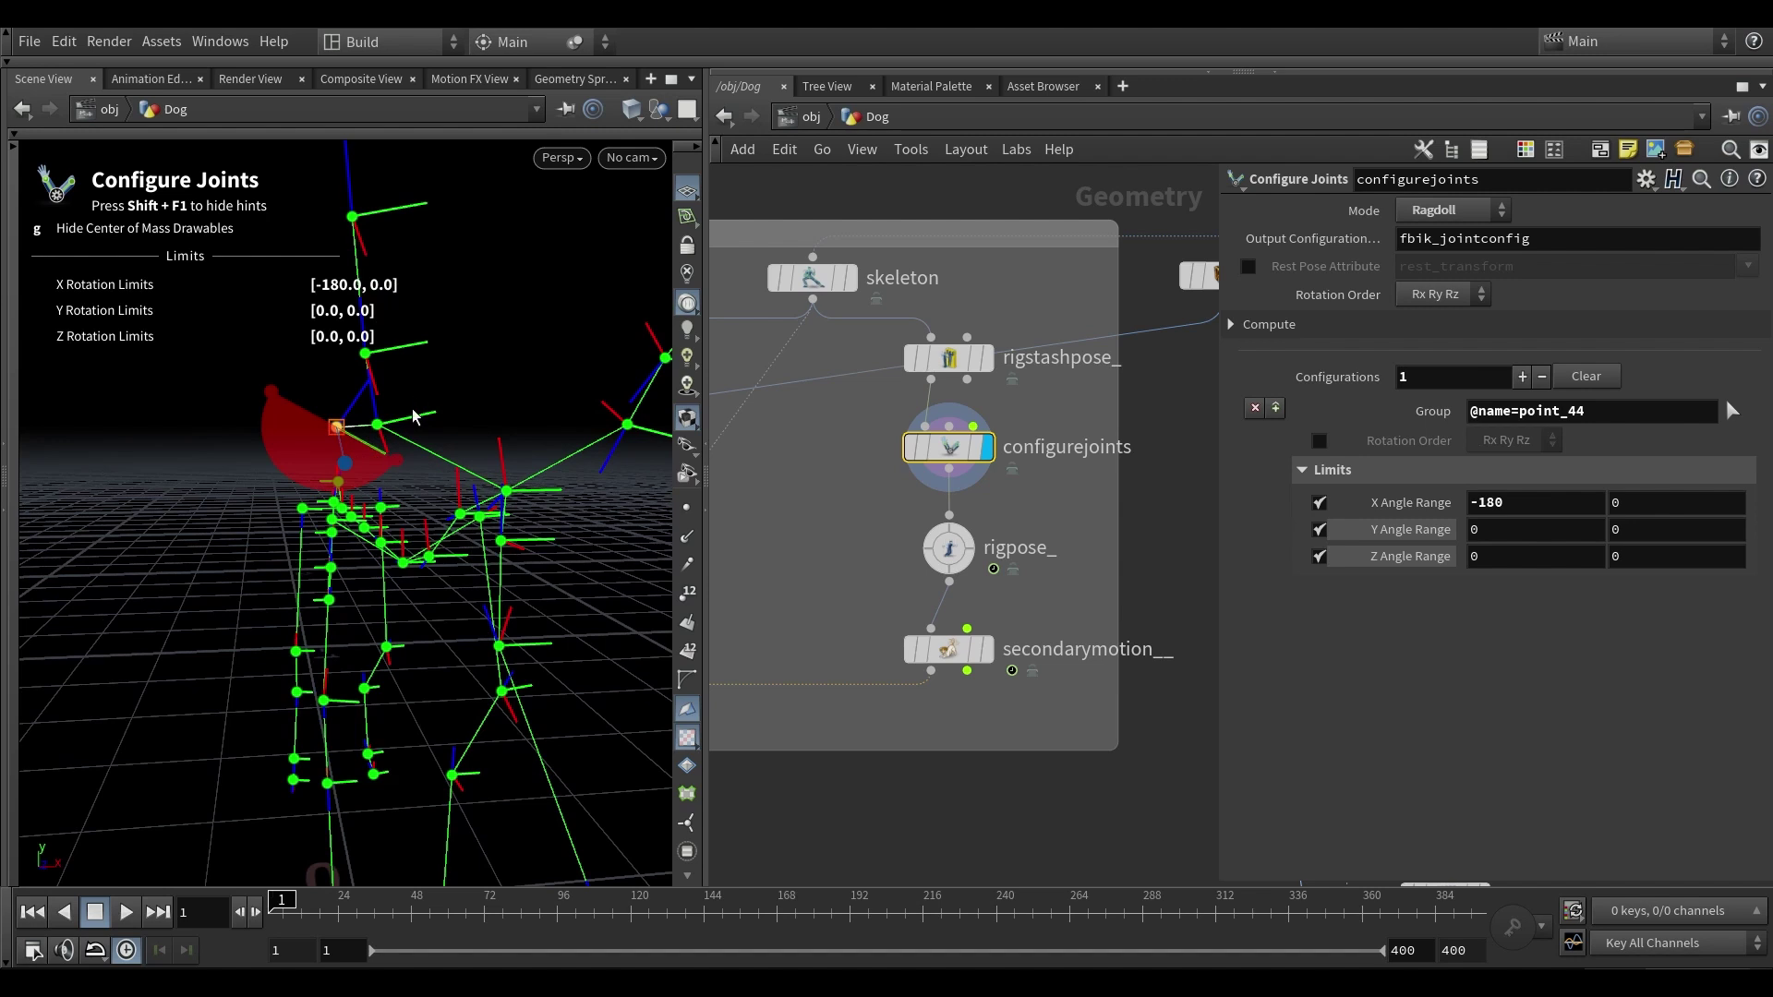
alt+drag(413, 416, 395, 407)
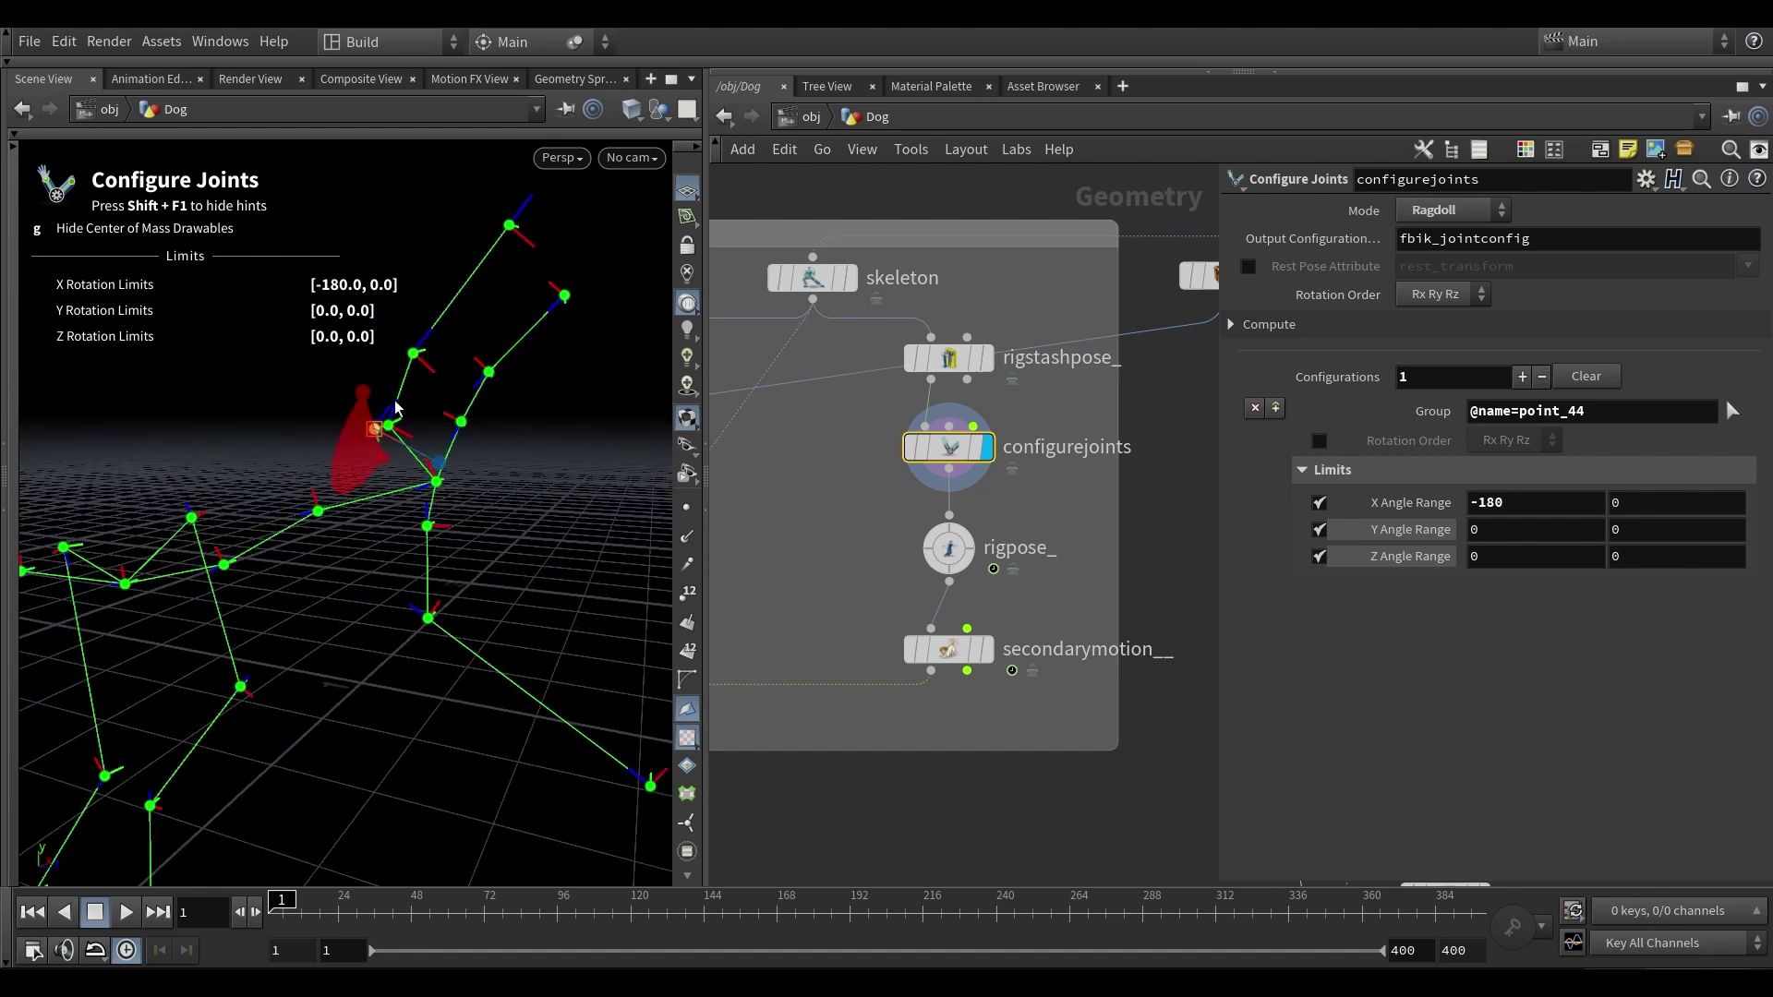
alt+drag(391, 469, 404, 450)
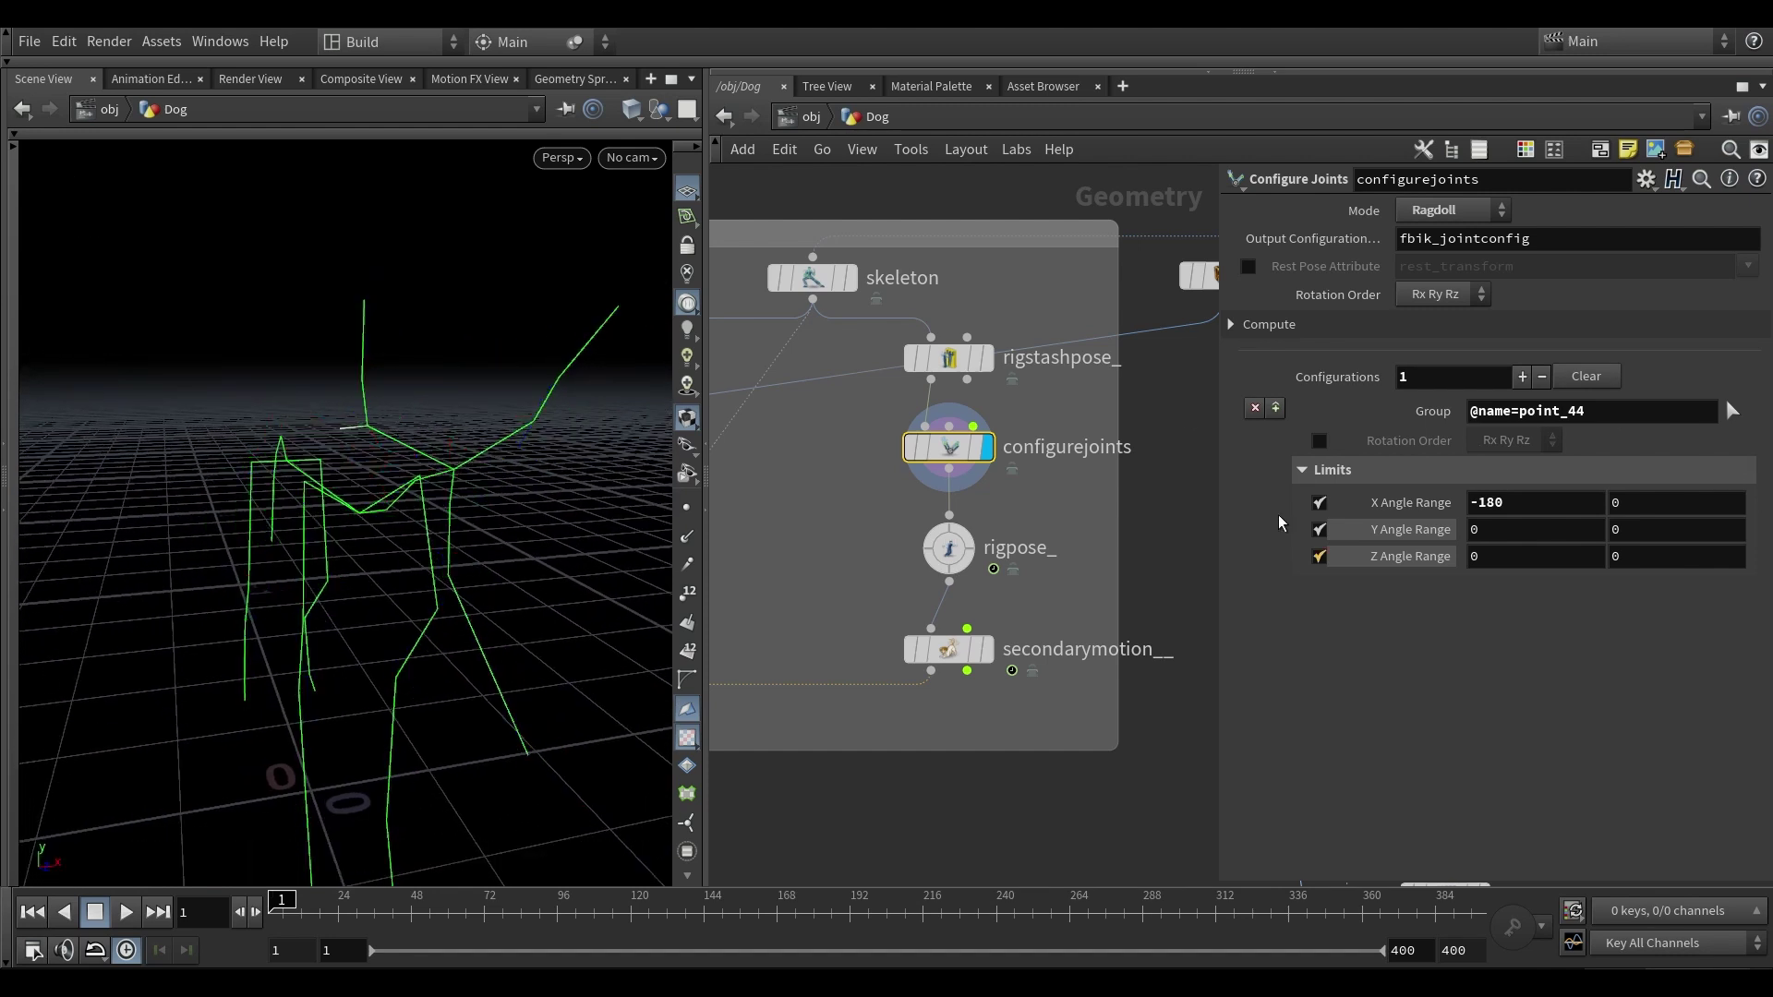
- Display the rigpose_ node, scrub its C_Head rotation animation with the Rig Pose tool, and return to frame 1
middle_drag(1060, 496, 1027, 450)
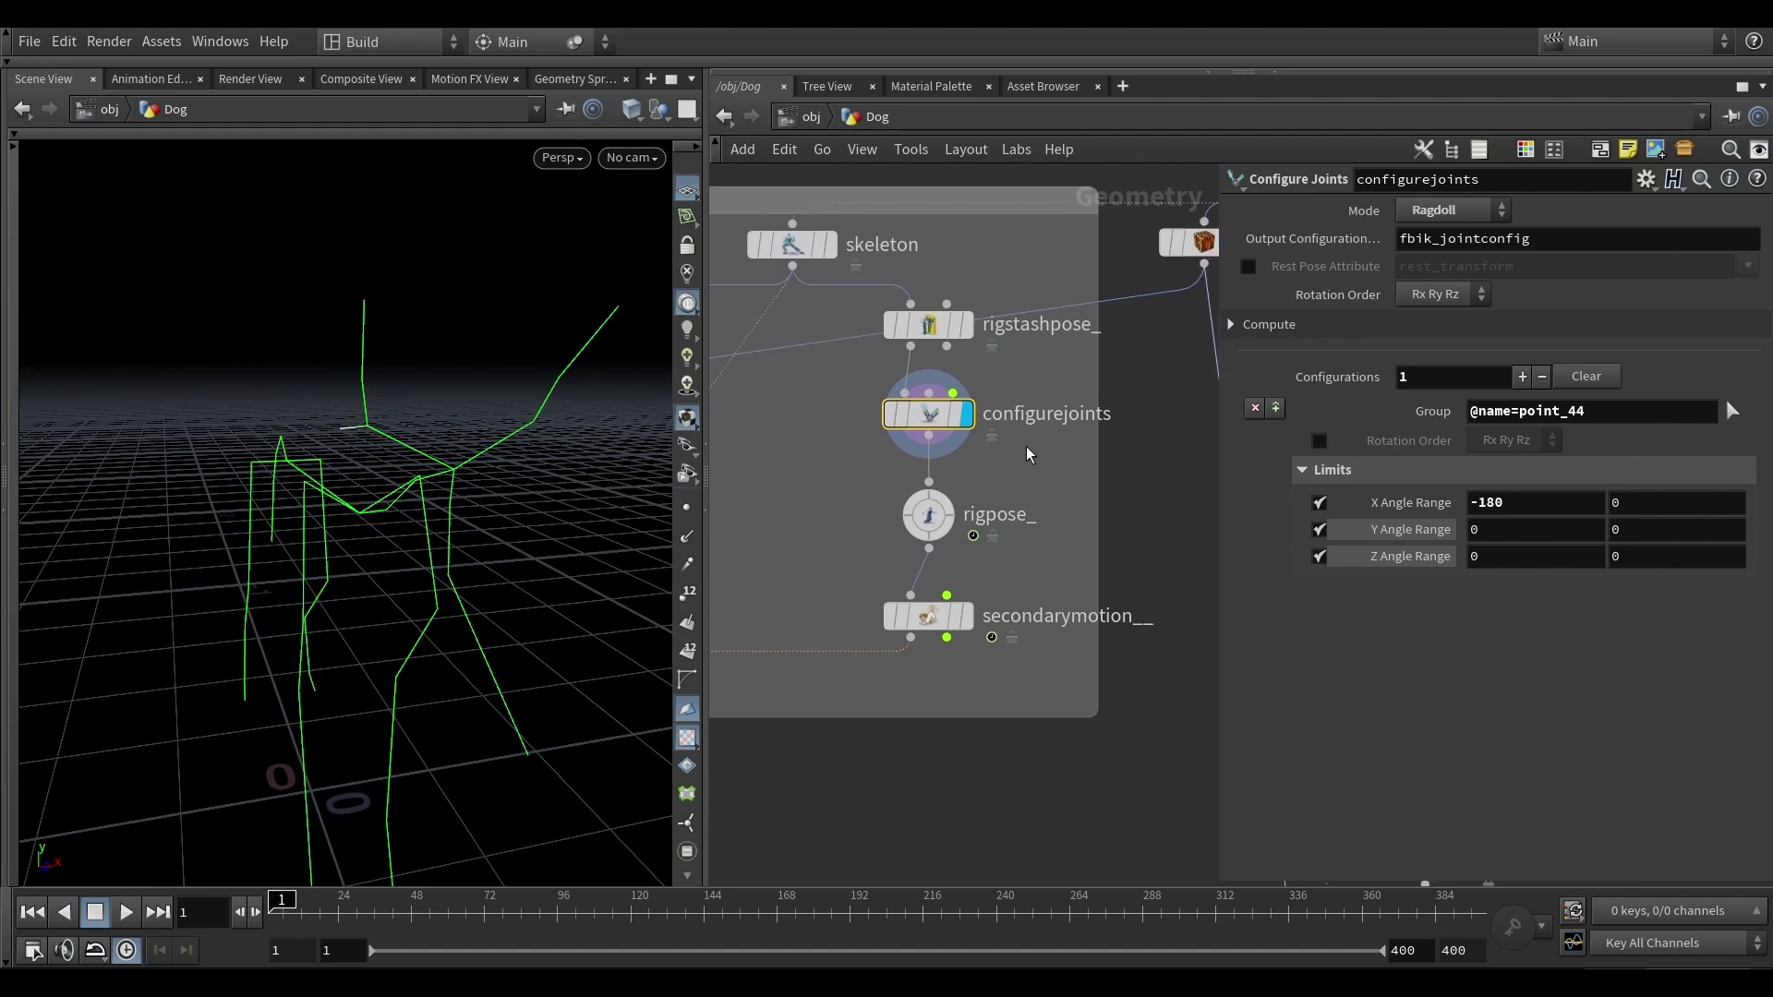
click(933, 520)
drag(1022, 474, 951, 522)
middle_drag(993, 480, 987, 475)
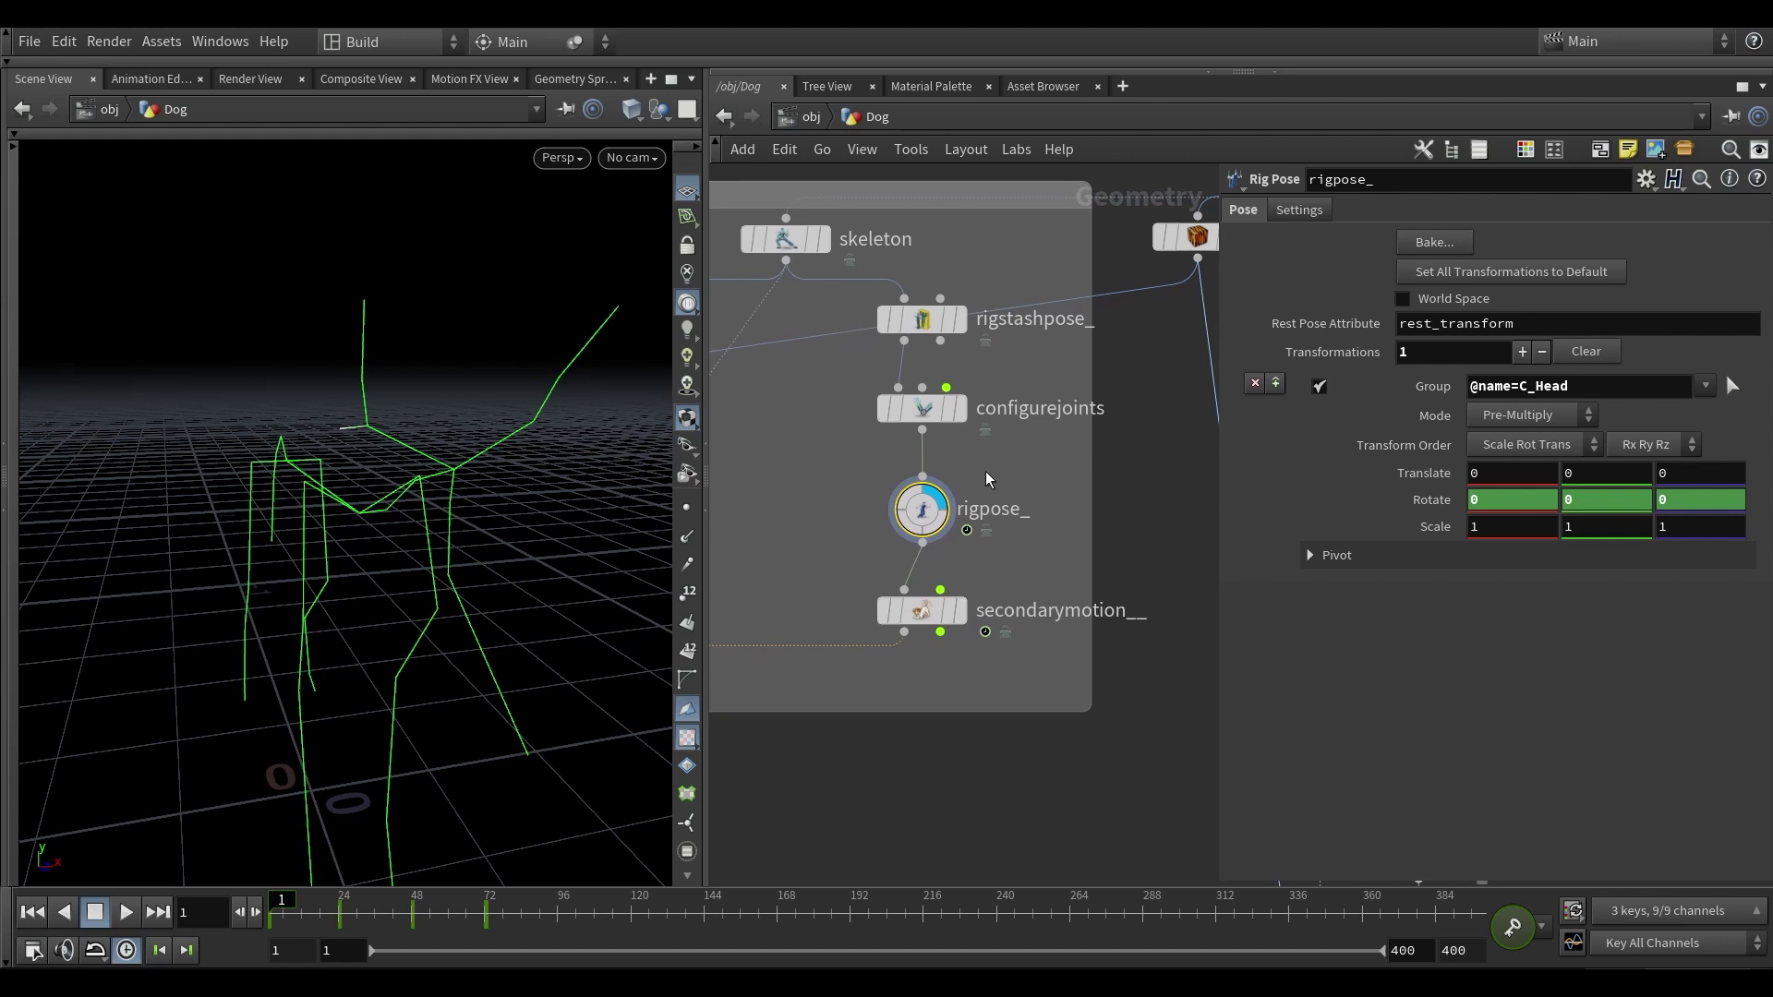
key(Return)
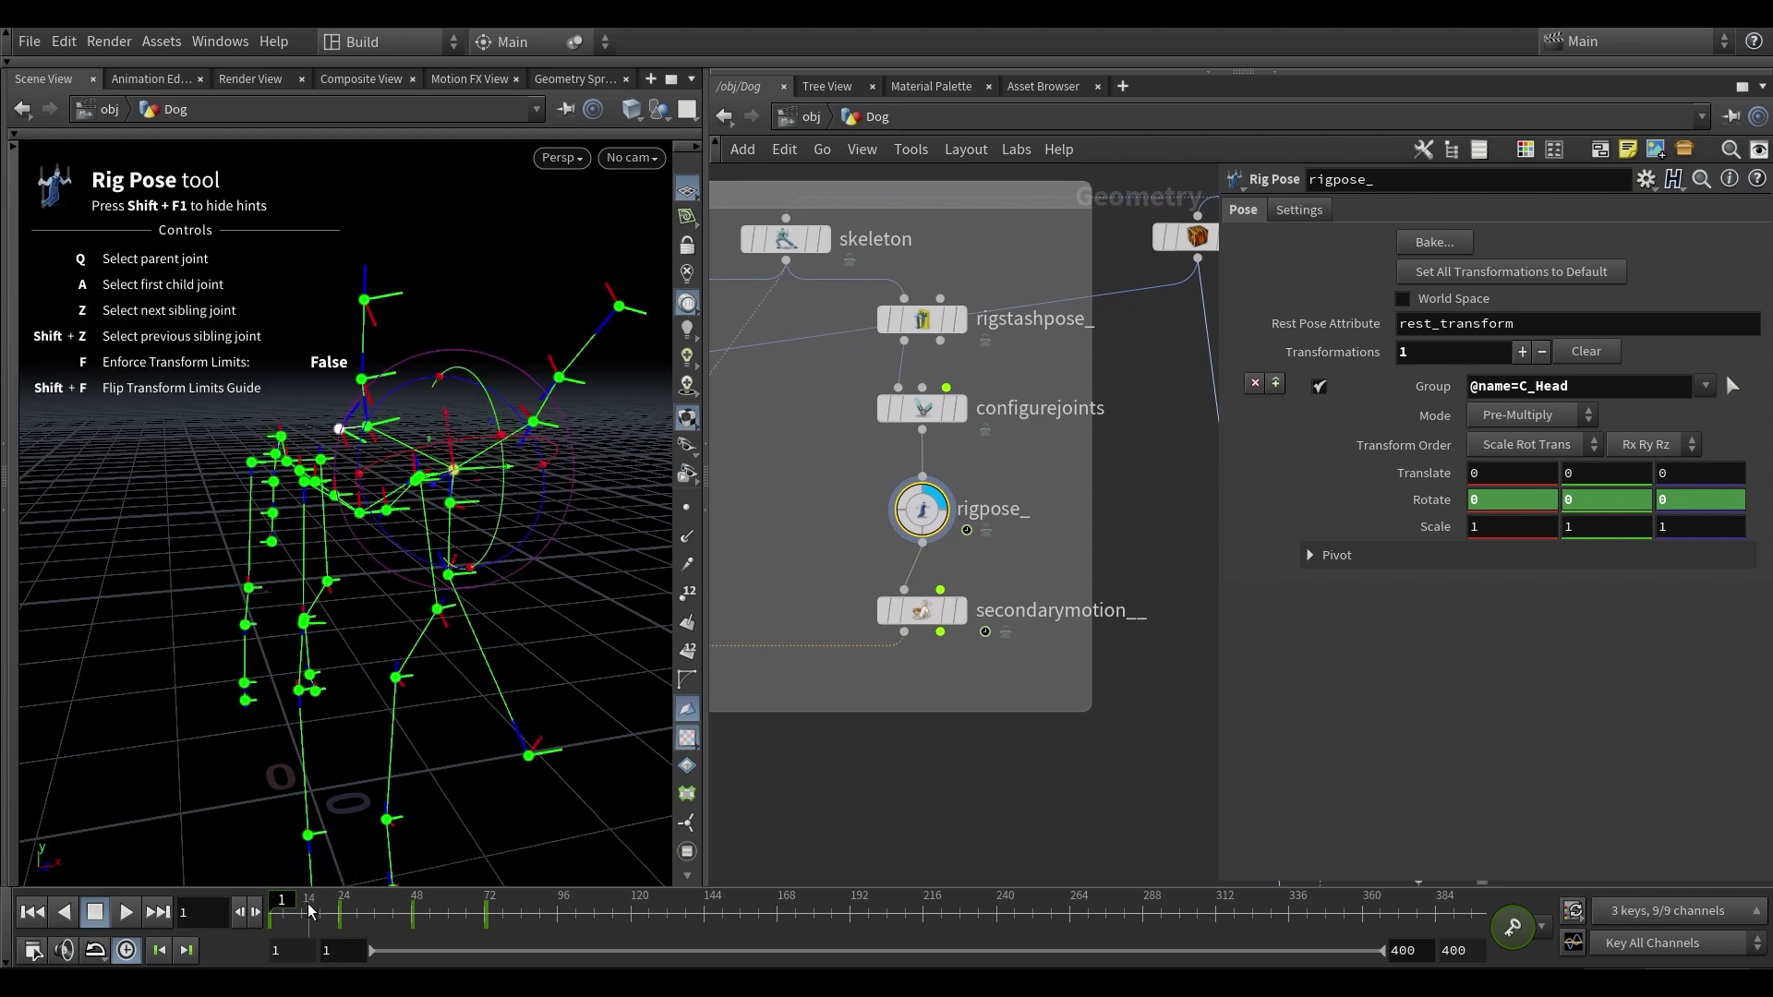
drag(311, 908, 502, 908)
key(ctrl+Up)
key(Escape)
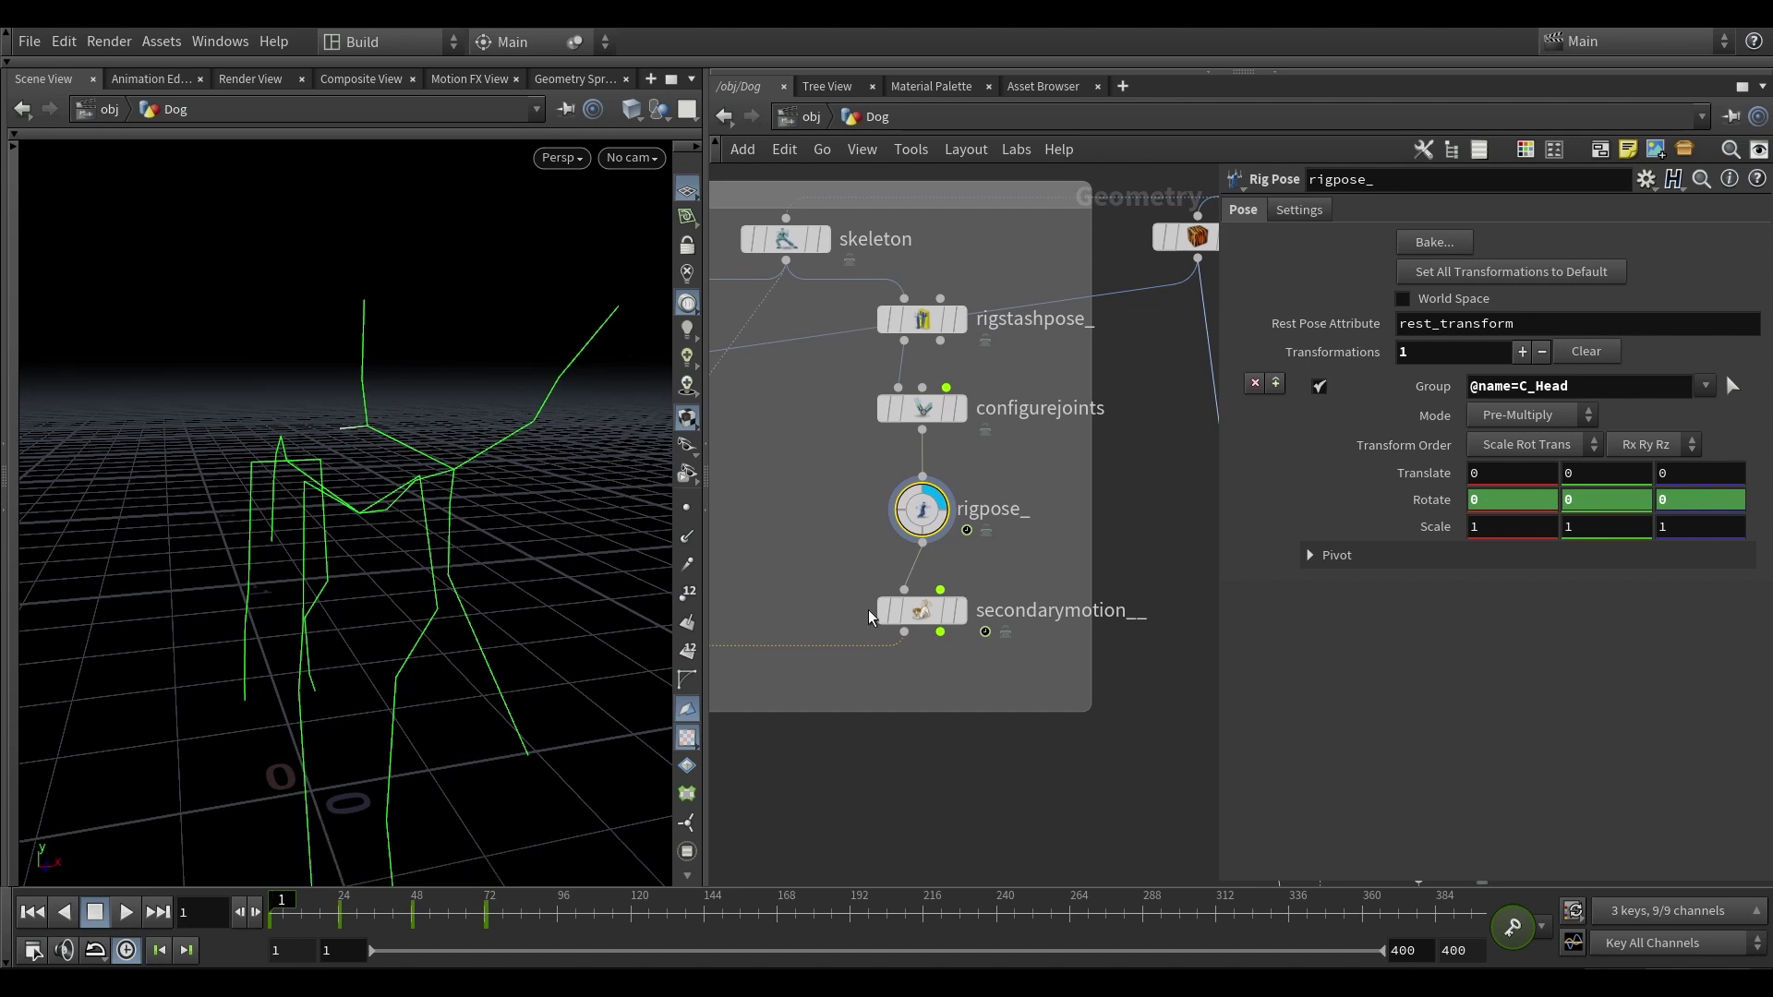
- Display the secondarymotion__ node and examine its joint group point_44 and source joint C_Head in the viewport
click(907, 605)
mouse_move(499, 481)
mouse_down()
mouse_move(428, 428)
mouse_move(473, 489)
mouse_up()
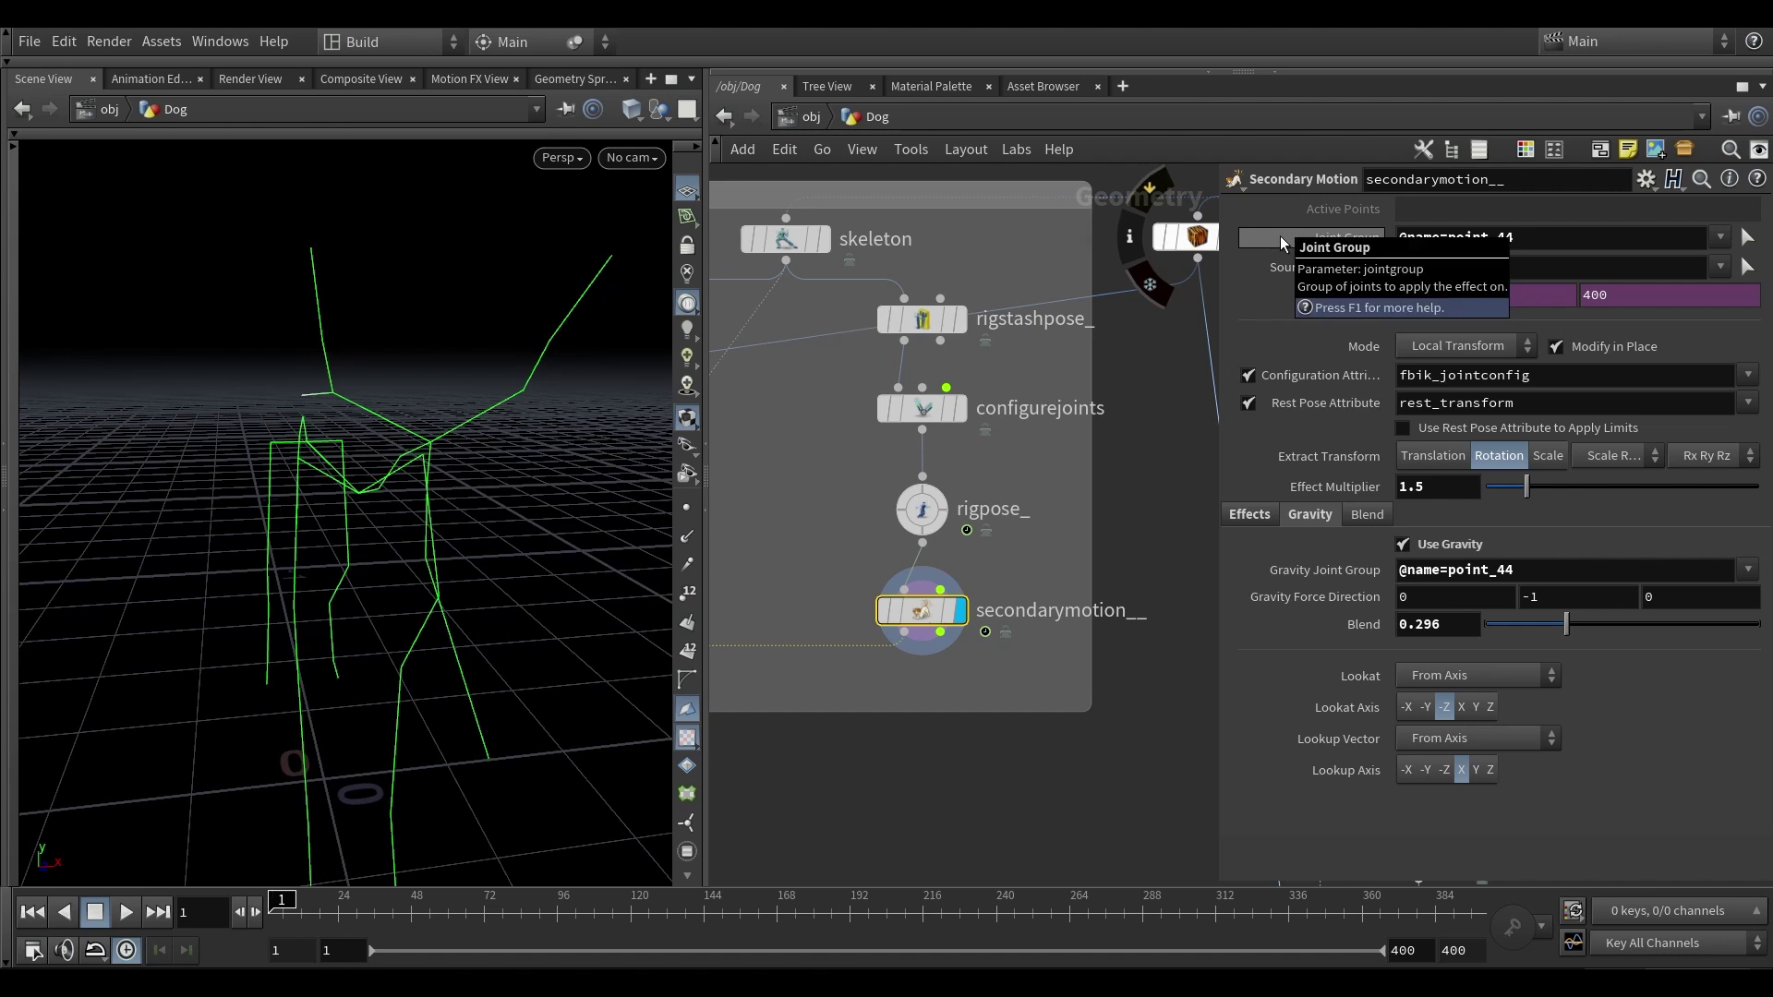
key(Return)
drag(299, 446, 343, 381)
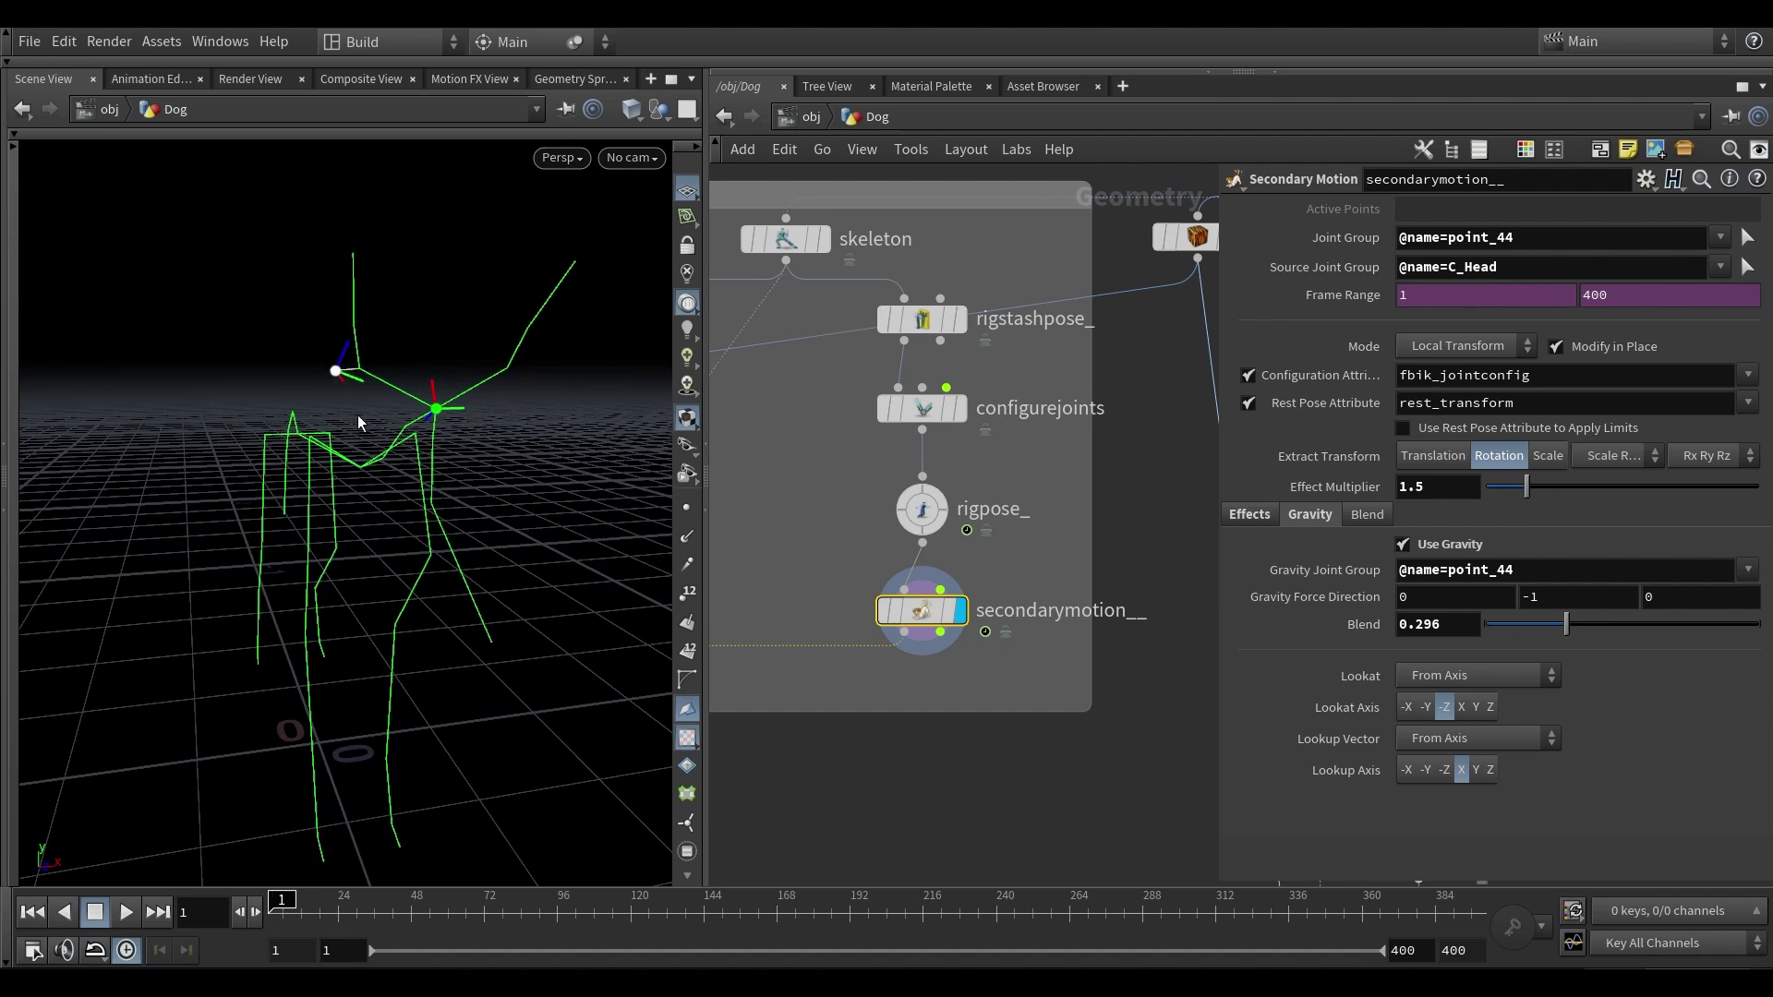
mouse_move(441, 417)
mouse_down()
mouse_move(459, 418)
mouse_move(423, 413)
mouse_up()
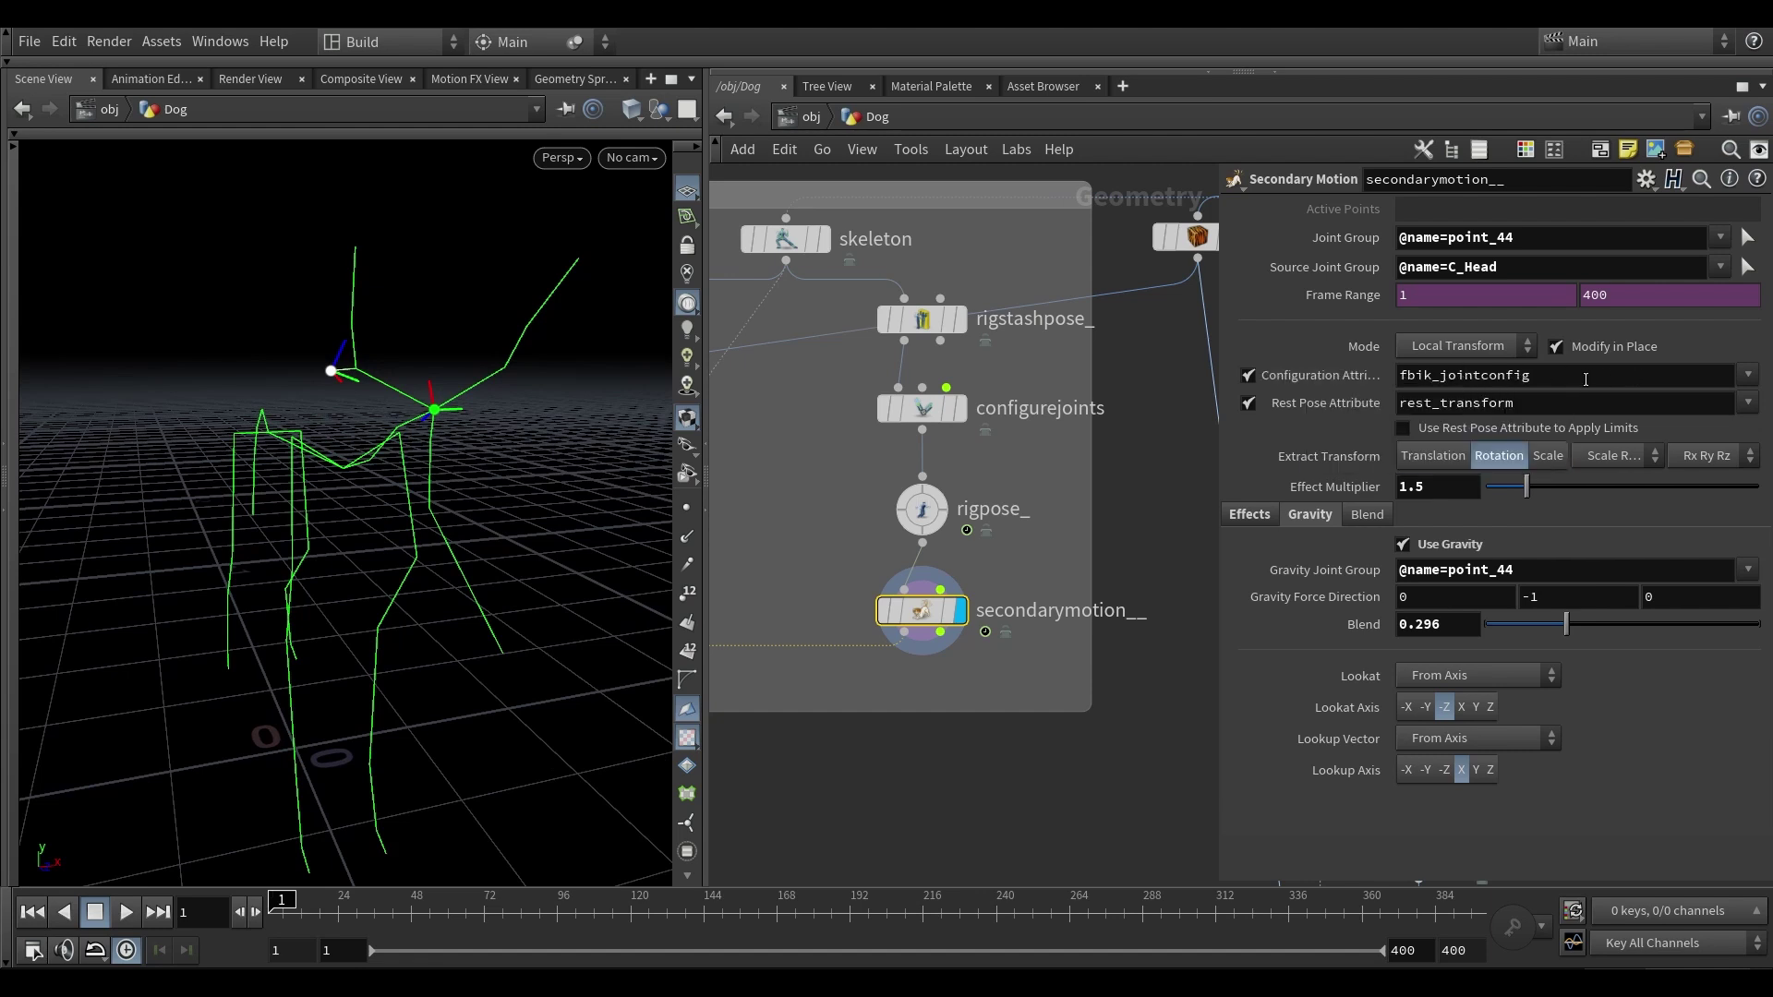
alt+drag(320, 427, 569, 502)
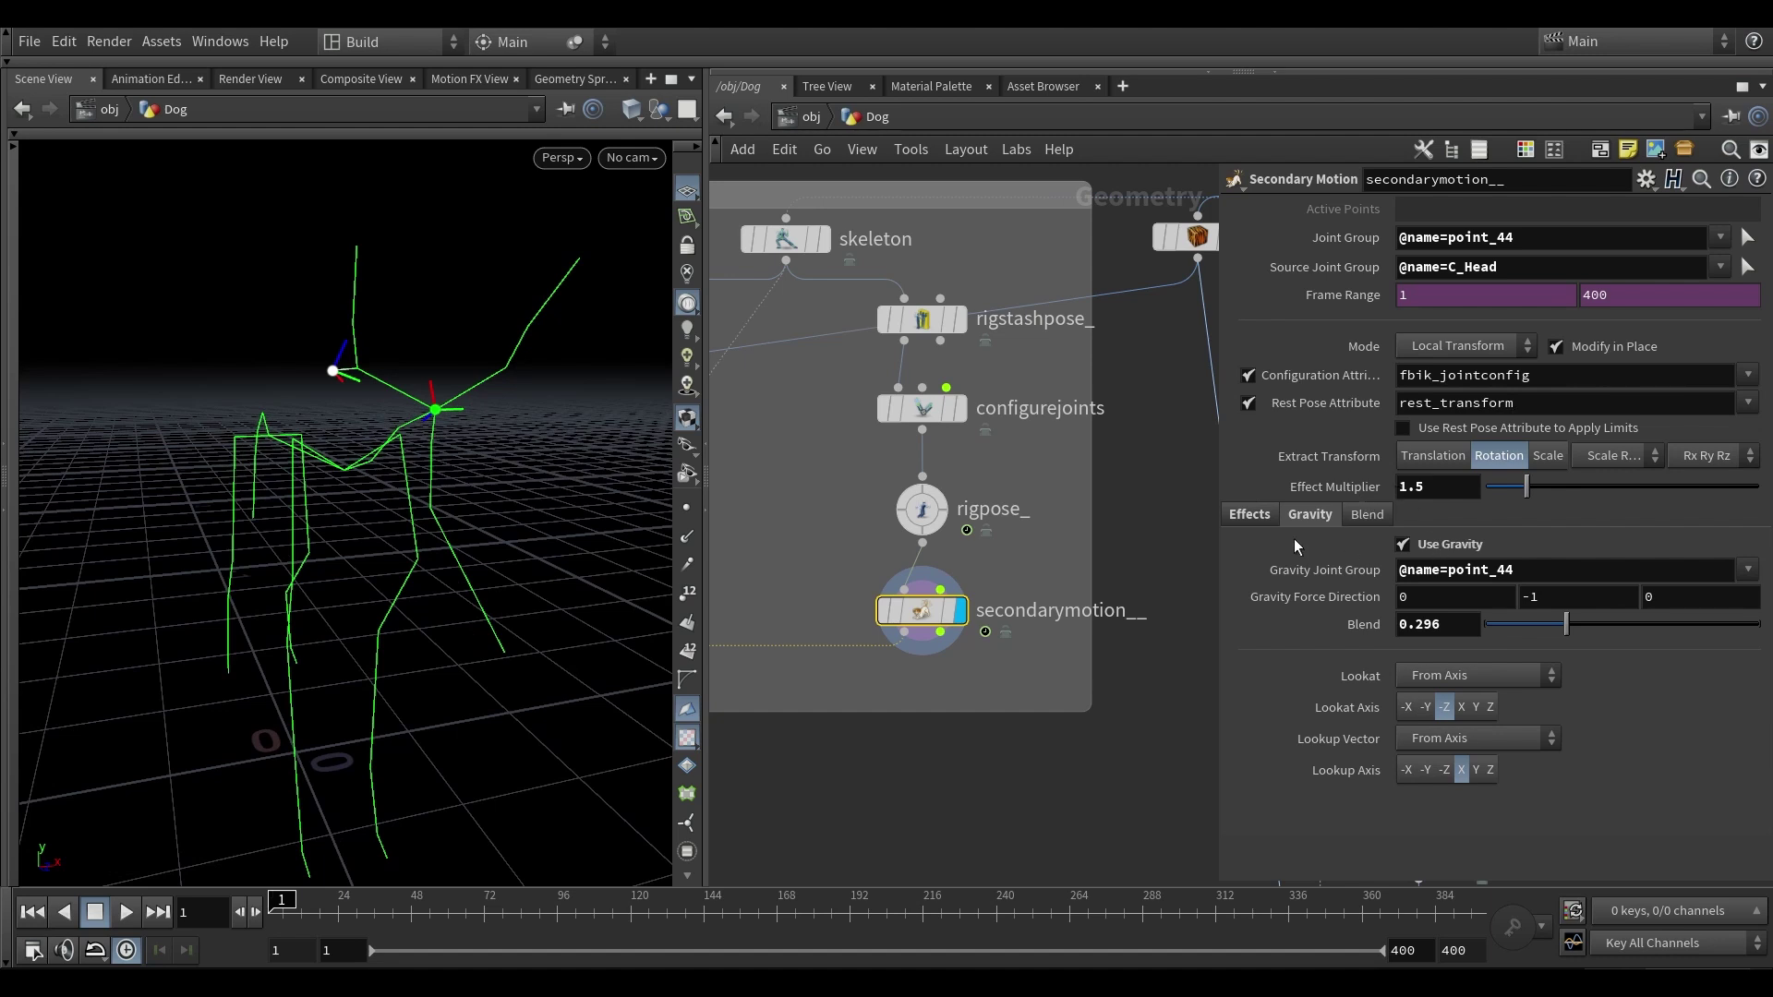
- Compare the Effects and Gravity settings of secondarymotion__ and leave its viewport tool
click(1251, 515)
click(1309, 514)
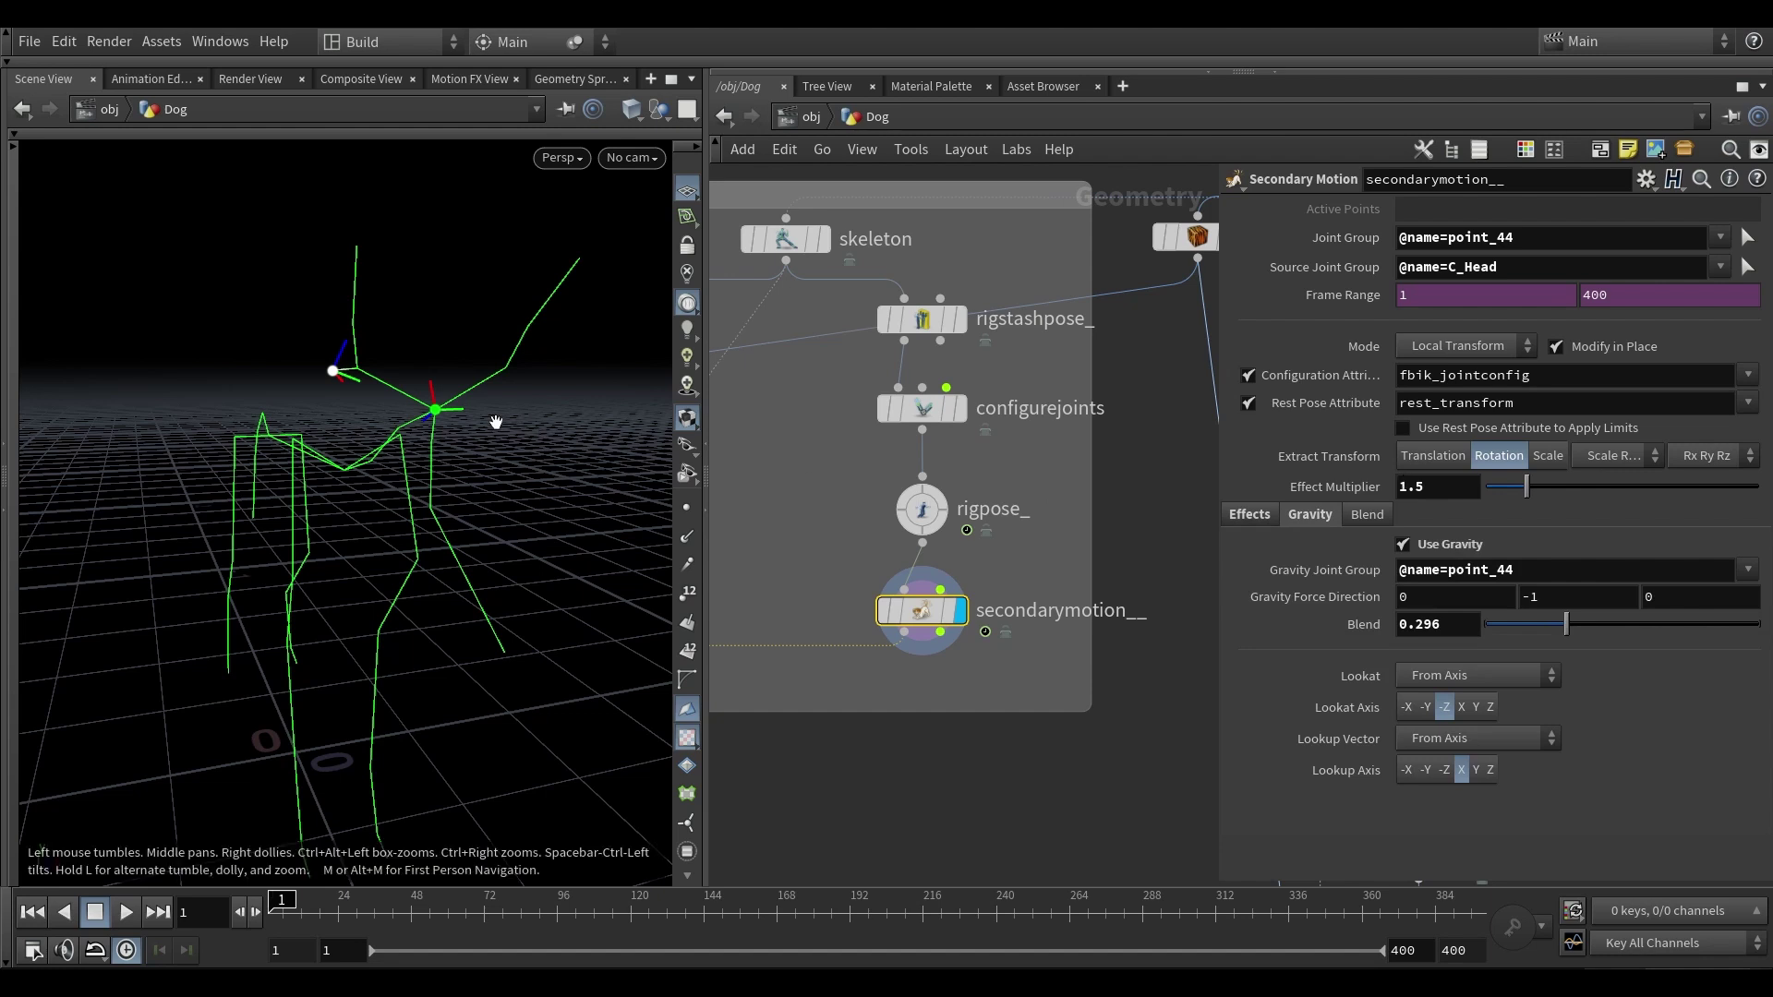
mouse_move(443, 404)
alt+mouse_down()
mouse_move(342, 417)
mouse_move(442, 423)
alt+mouse_up()
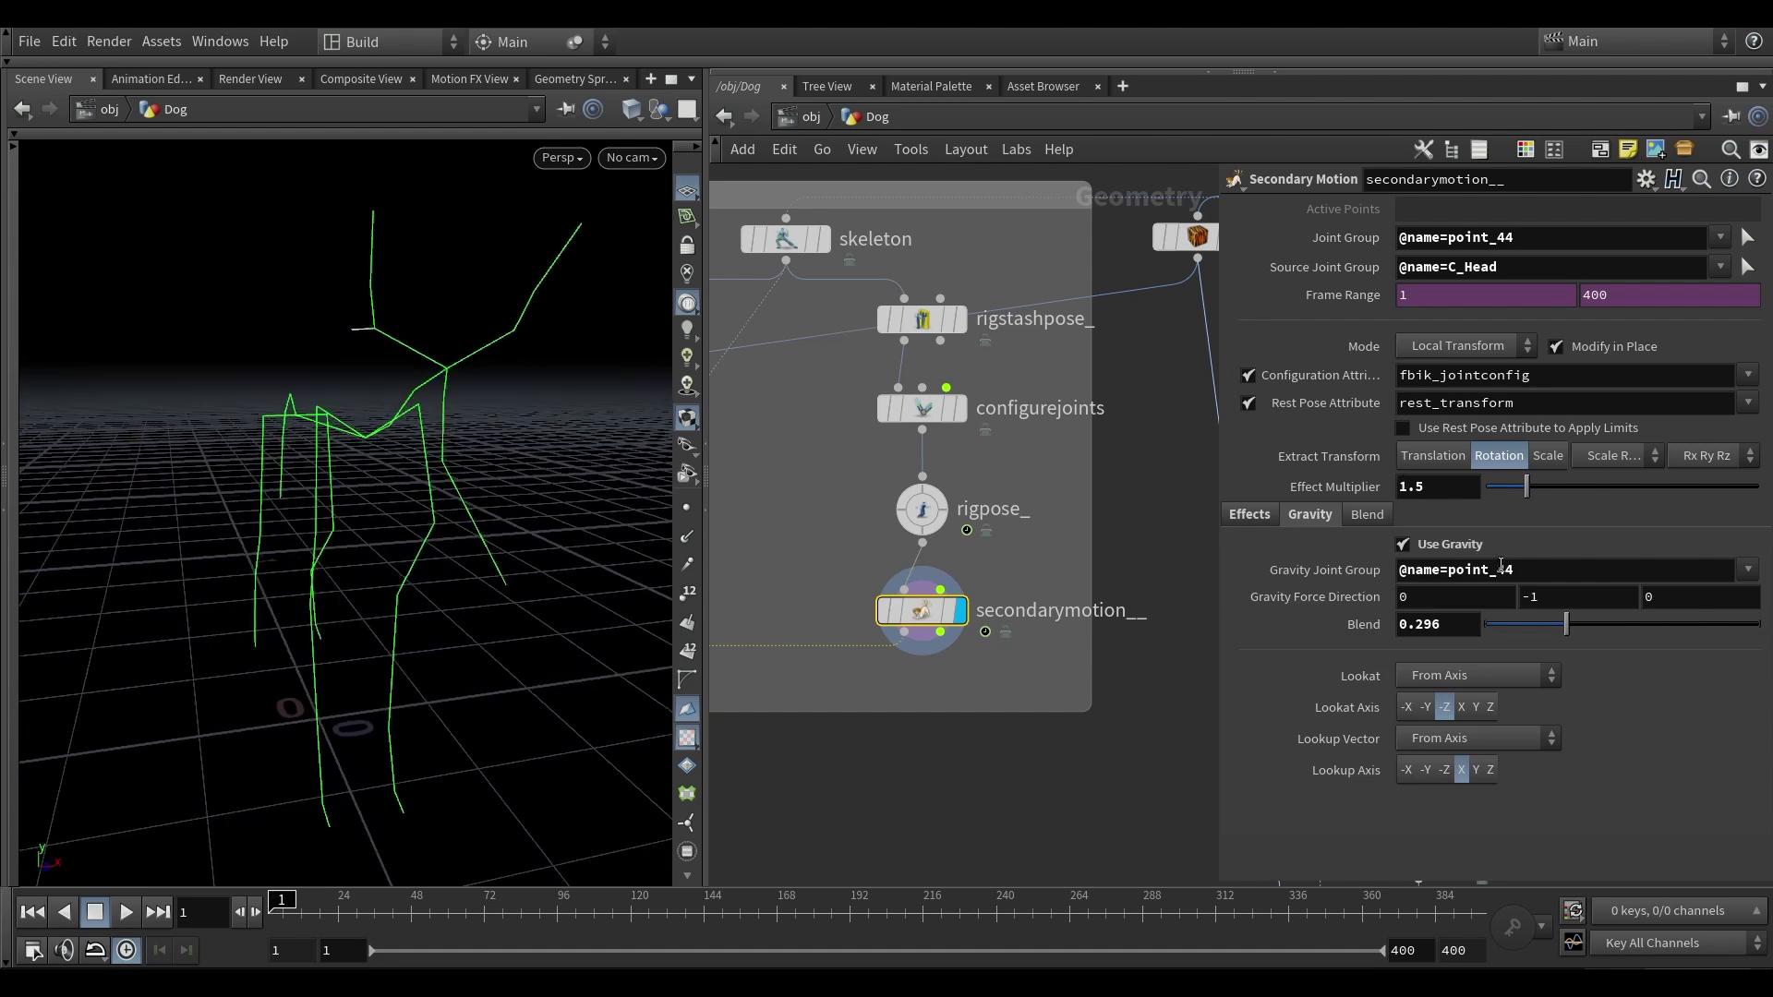
- Display the jointdeform_ node and view the earring hanging from the dog's ear
scroll(1095, 631, down, 3)
scroll(824, 663, up, 3)
click(811, 660)
mouse_move(480, 408)
alt+mouse_down()
mouse_move(319, 438)
mouse_move(384, 448)
mouse_move(342, 437)
alt+mouse_up()
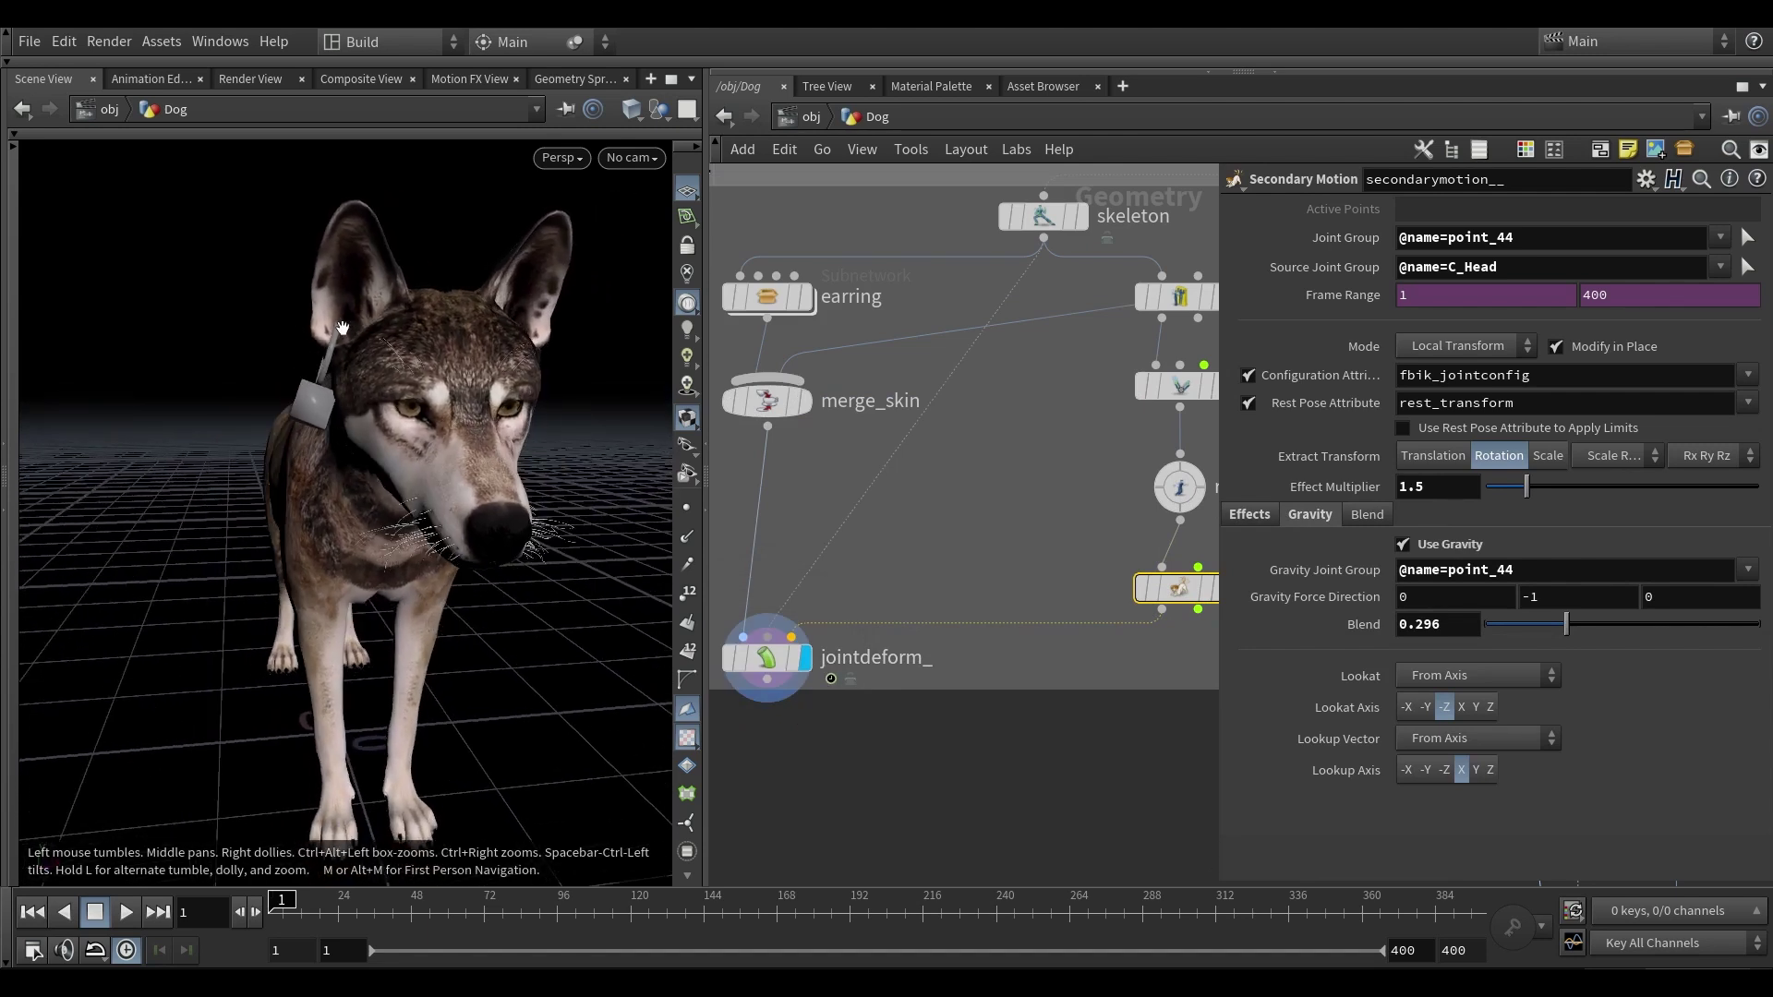
- Turn off Use Gravity on the secondarymotion__ node and view the earring from the front
middle_drag(1009, 538, 973, 533)
drag(1009, 533, 1188, 613)
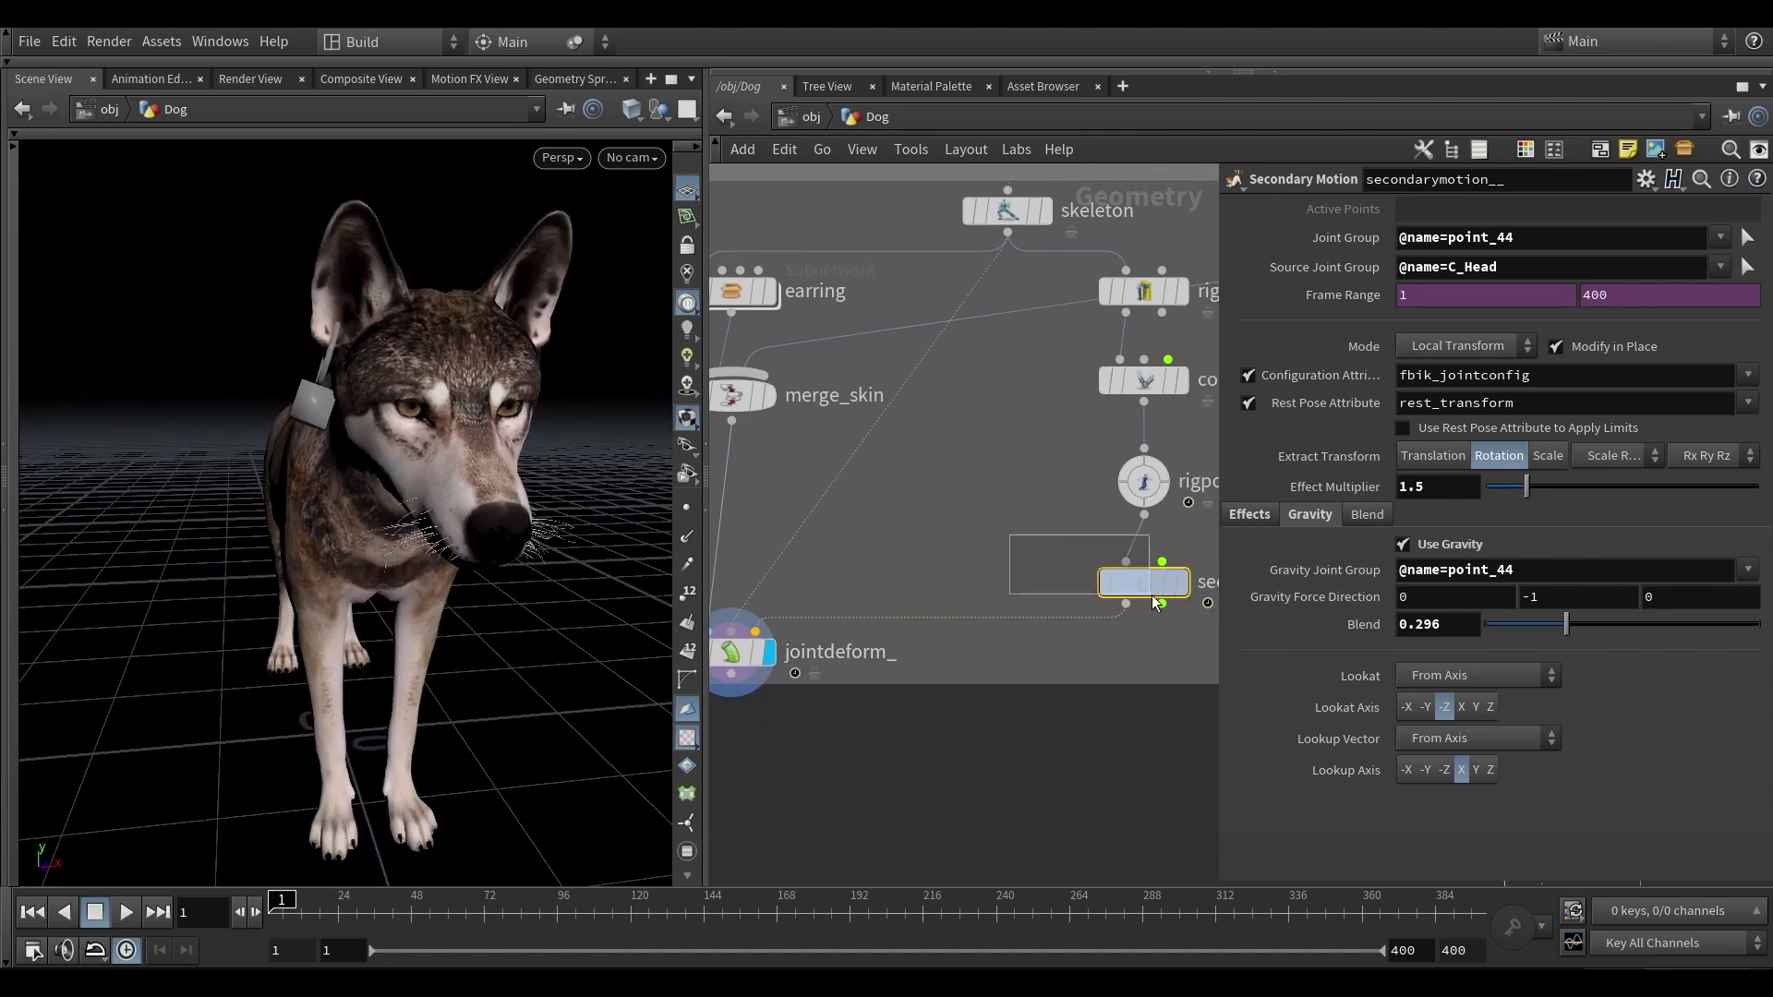
click(1448, 545)
alt+drag(306, 393, 365, 325)
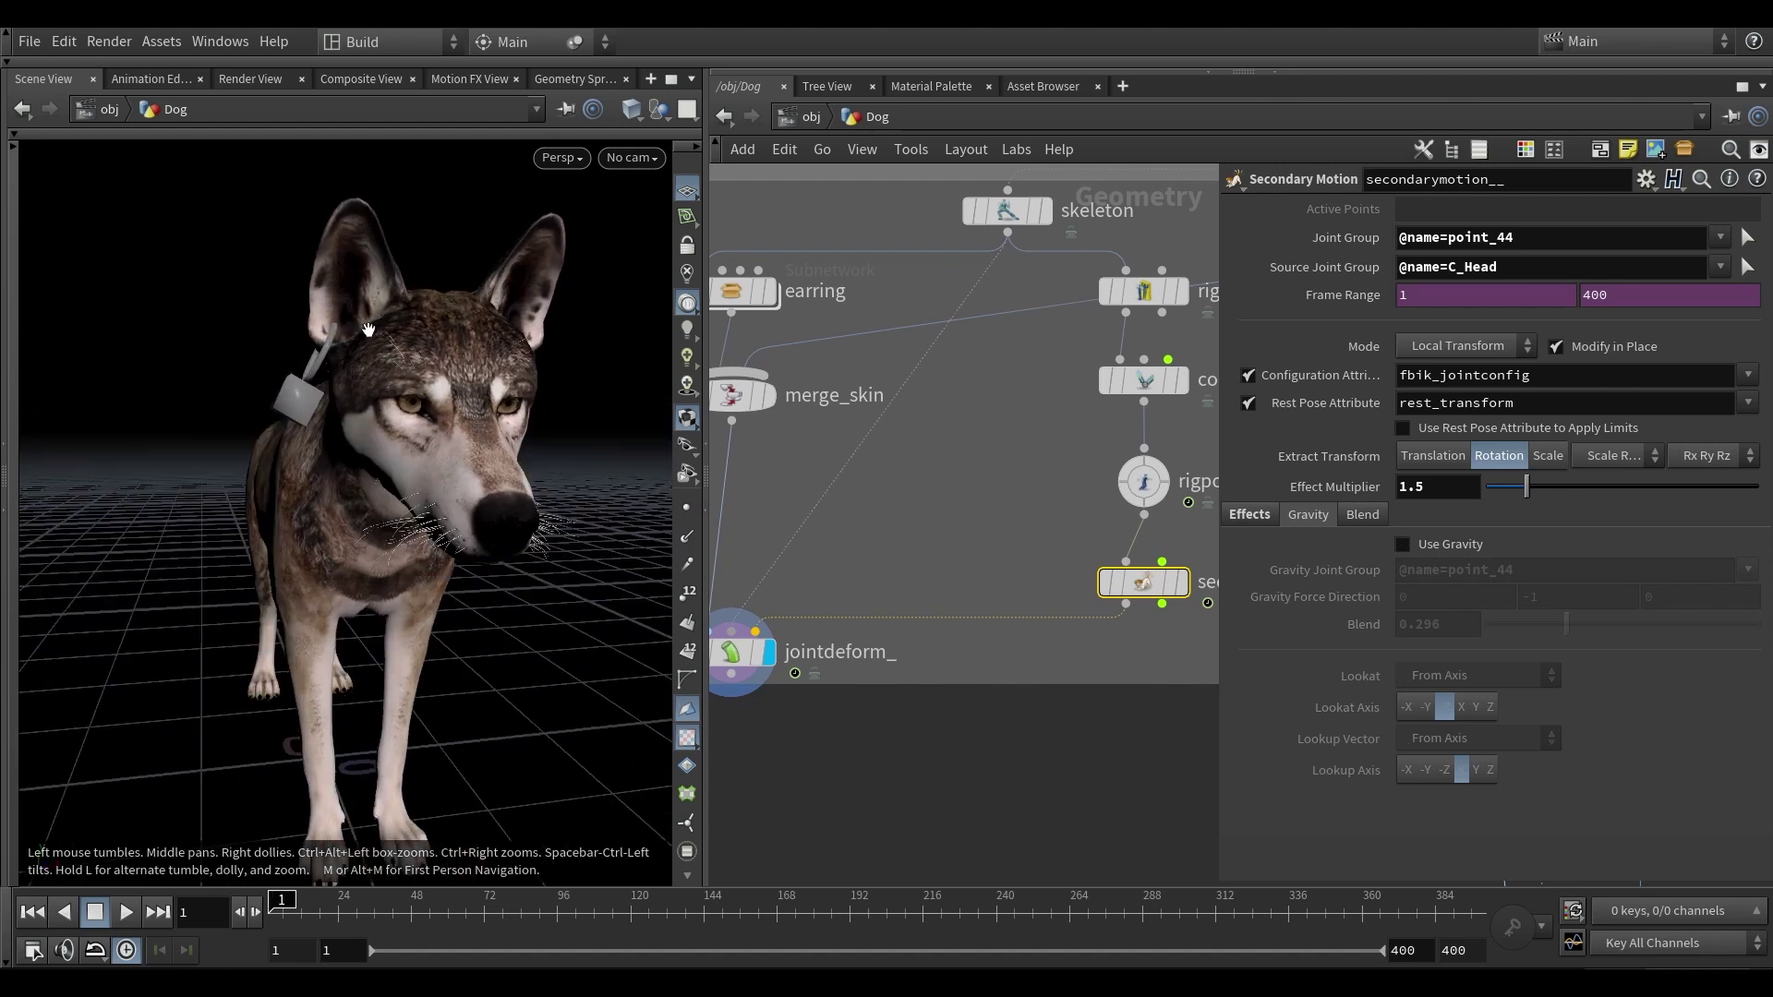
- Play the earring animation without gravity, stop at frame 79, and go to frame 10
key(Up)
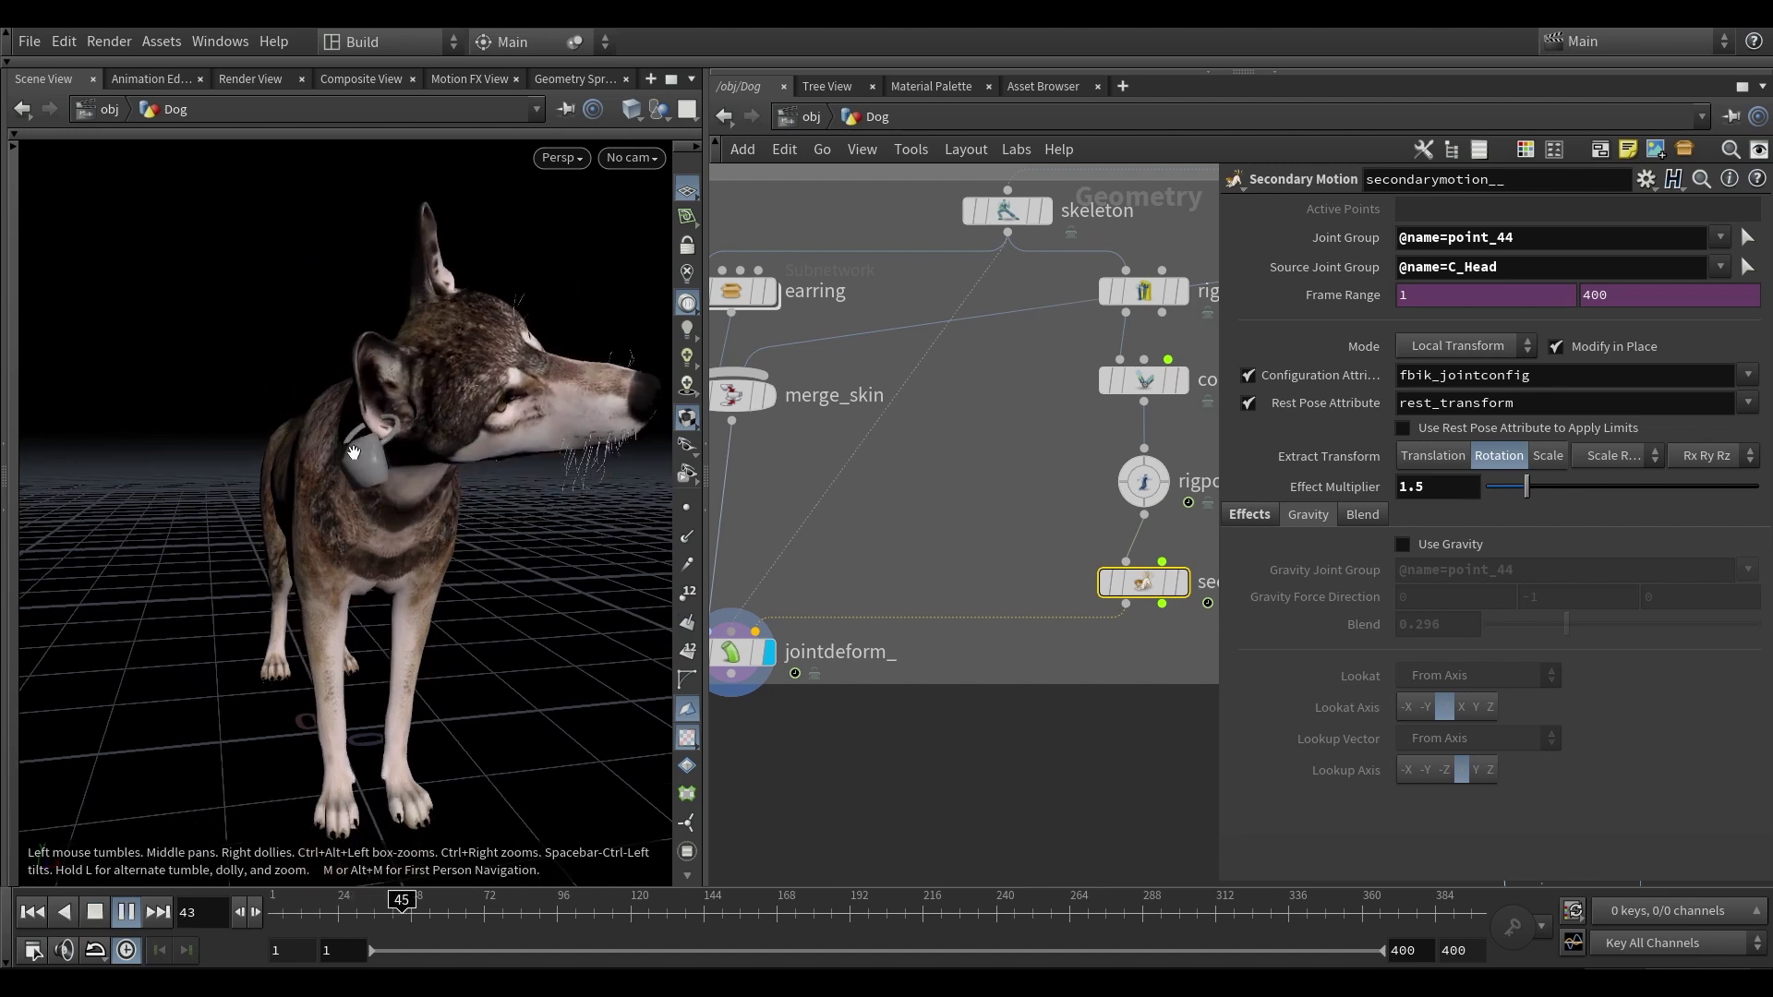
key(Up)
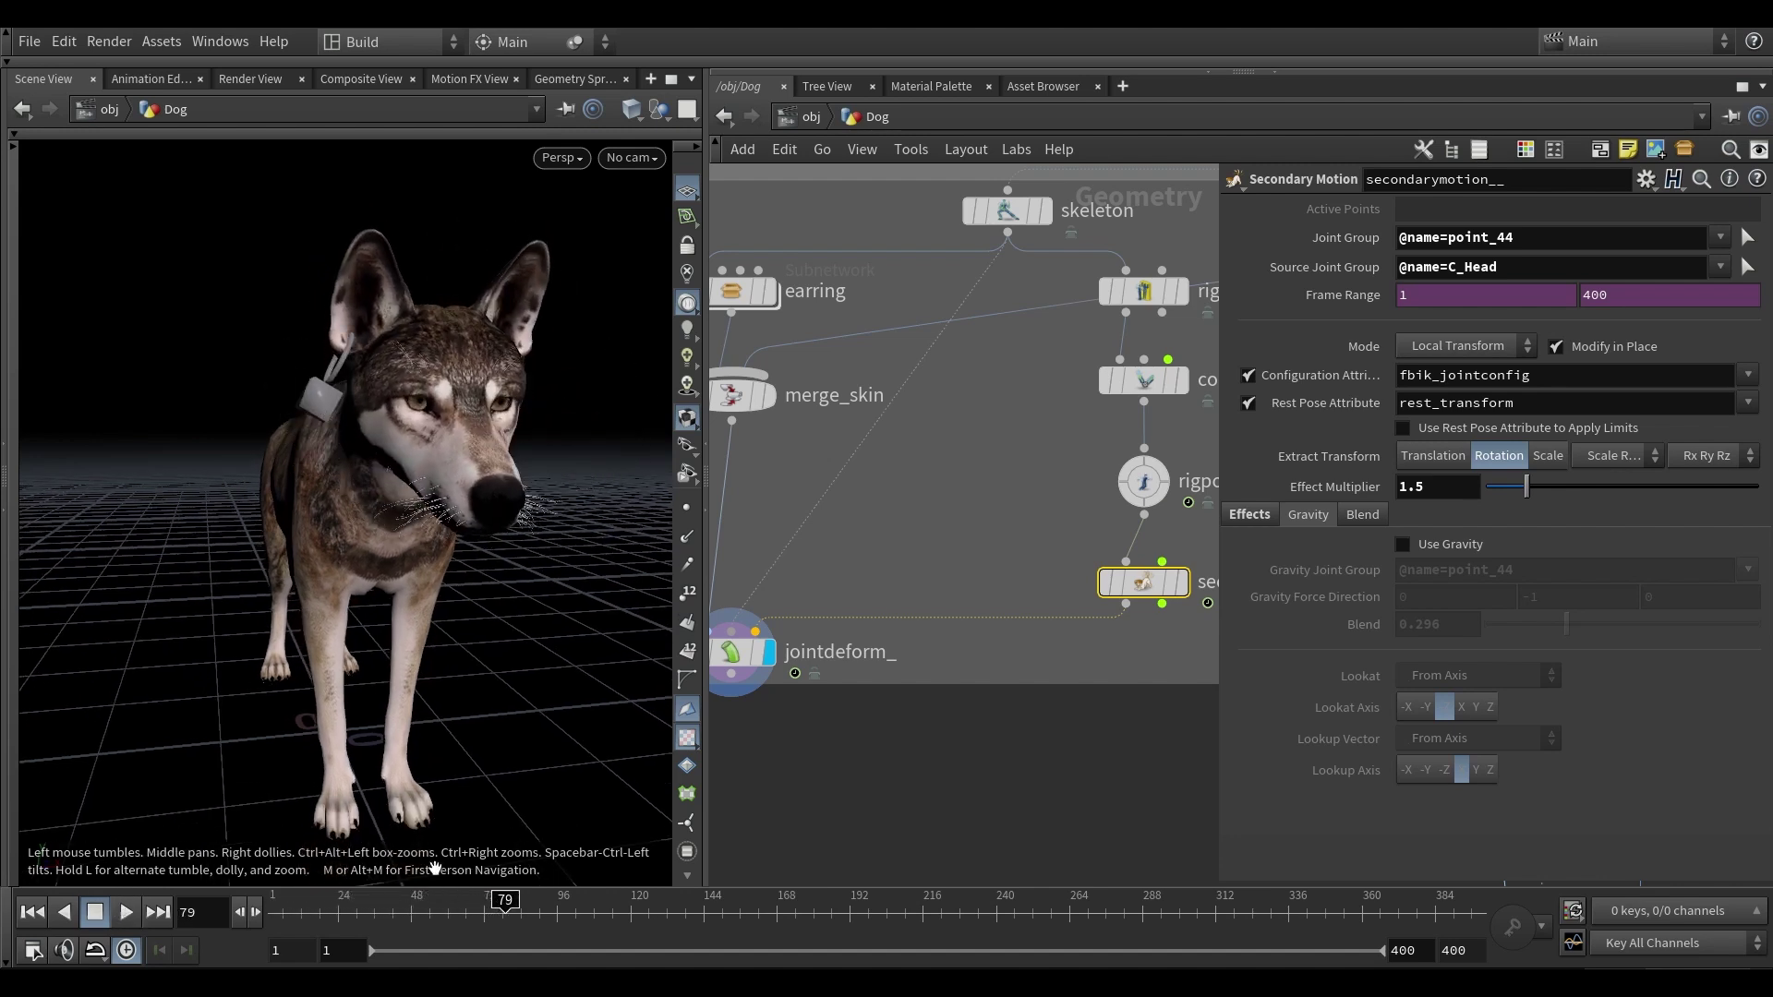
click(296, 903)
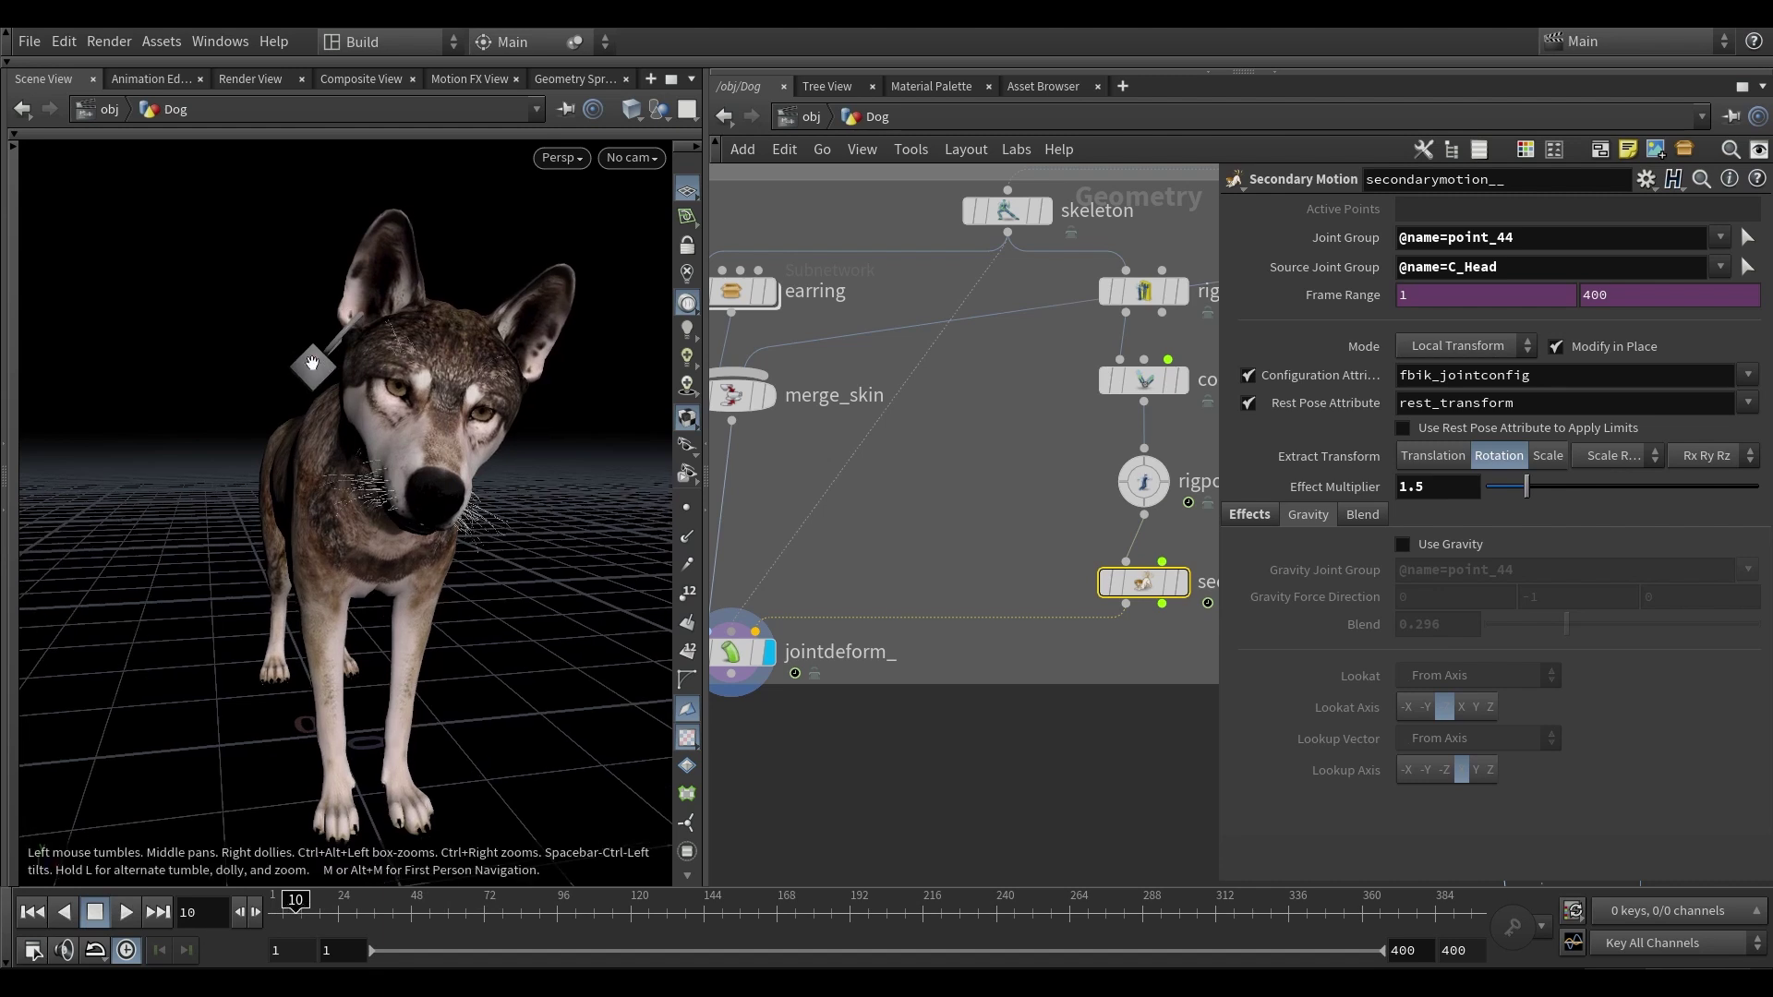
- Step from frame 10 to frame 14 and examine the earring beside the dog's tilted head from several angles
drag(312, 363, 297, 356)
right_drag(298, 357, 288, 410)
key(Right)
key(Right)
key(Right)
key(Right)
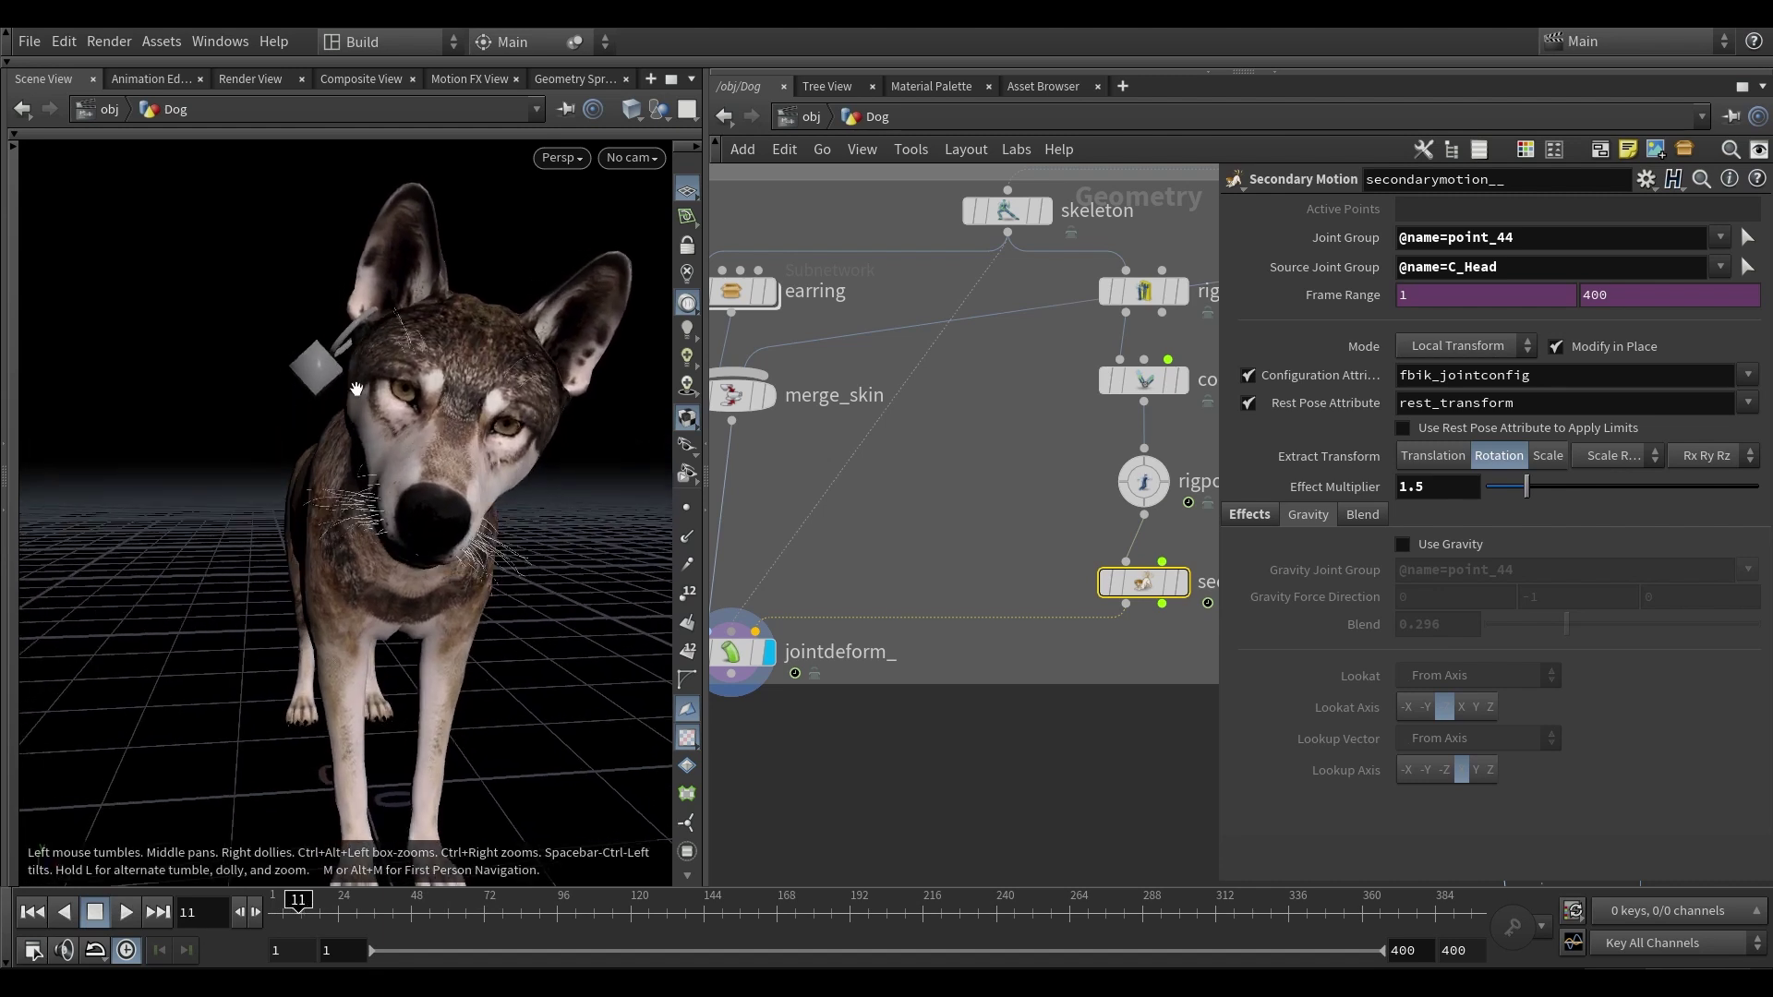
drag(316, 307, 362, 316)
right_drag(361, 340, 296, 400)
drag(297, 400, 404, 384)
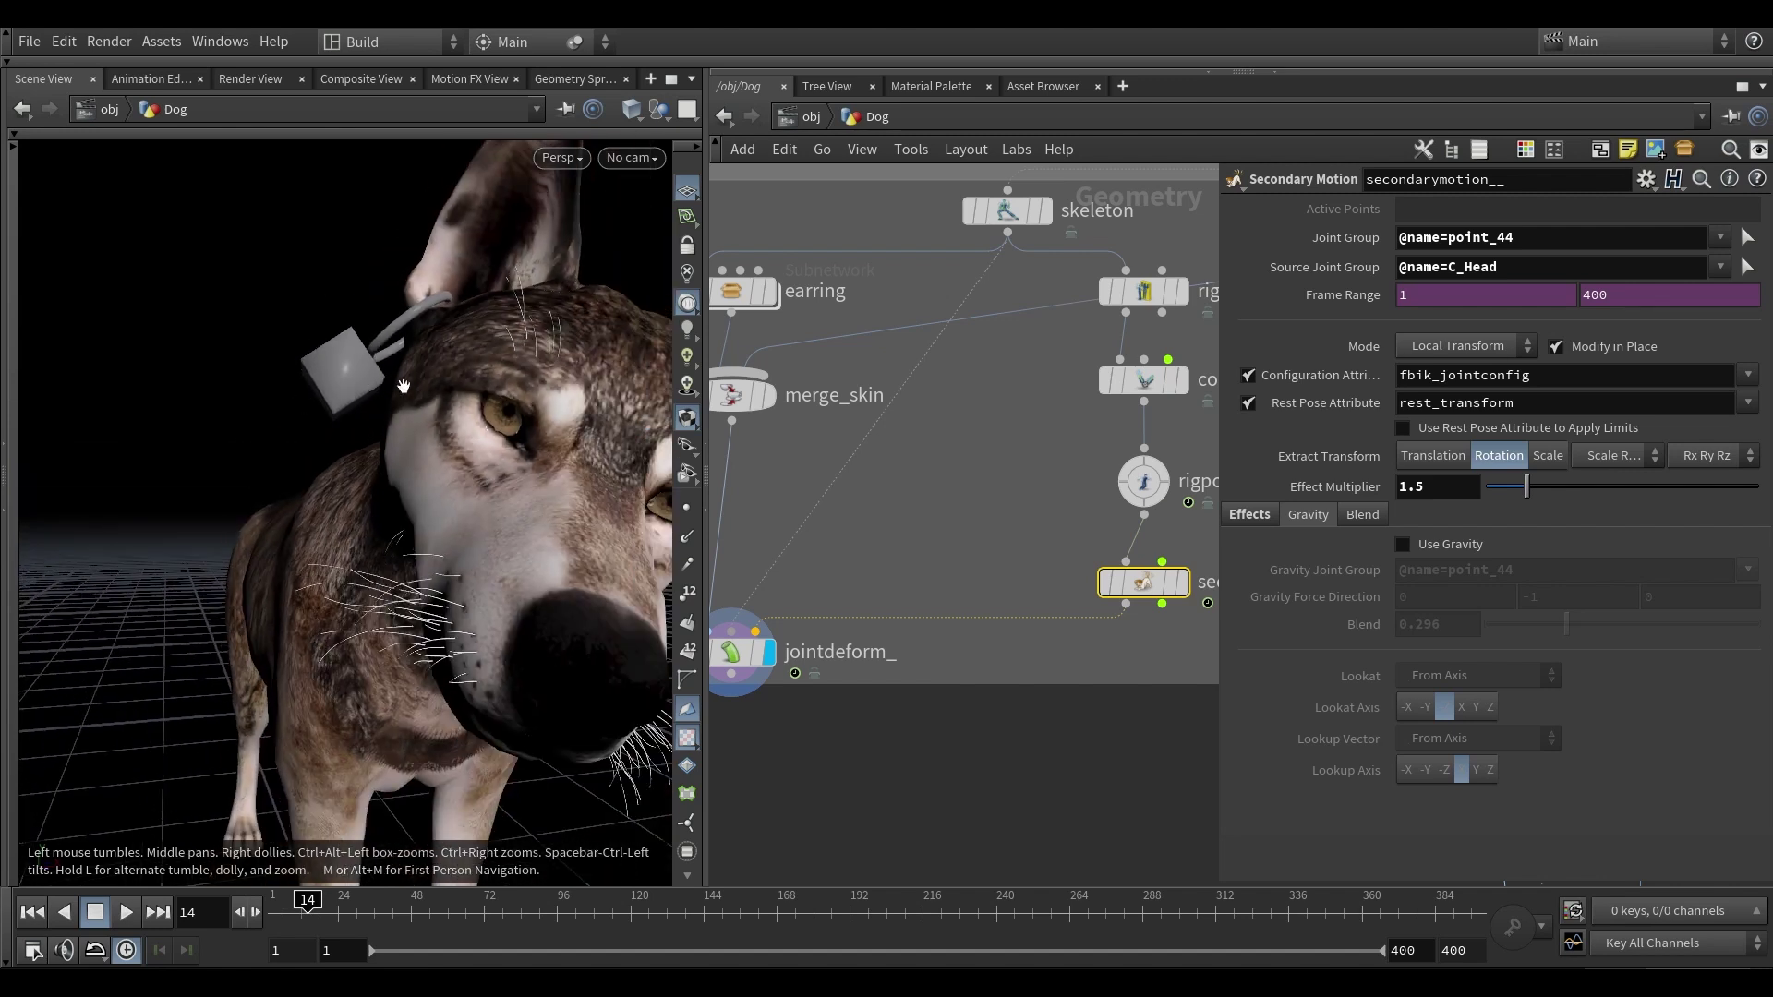
right_drag(404, 384, 392, 374)
drag(392, 374, 433, 386)
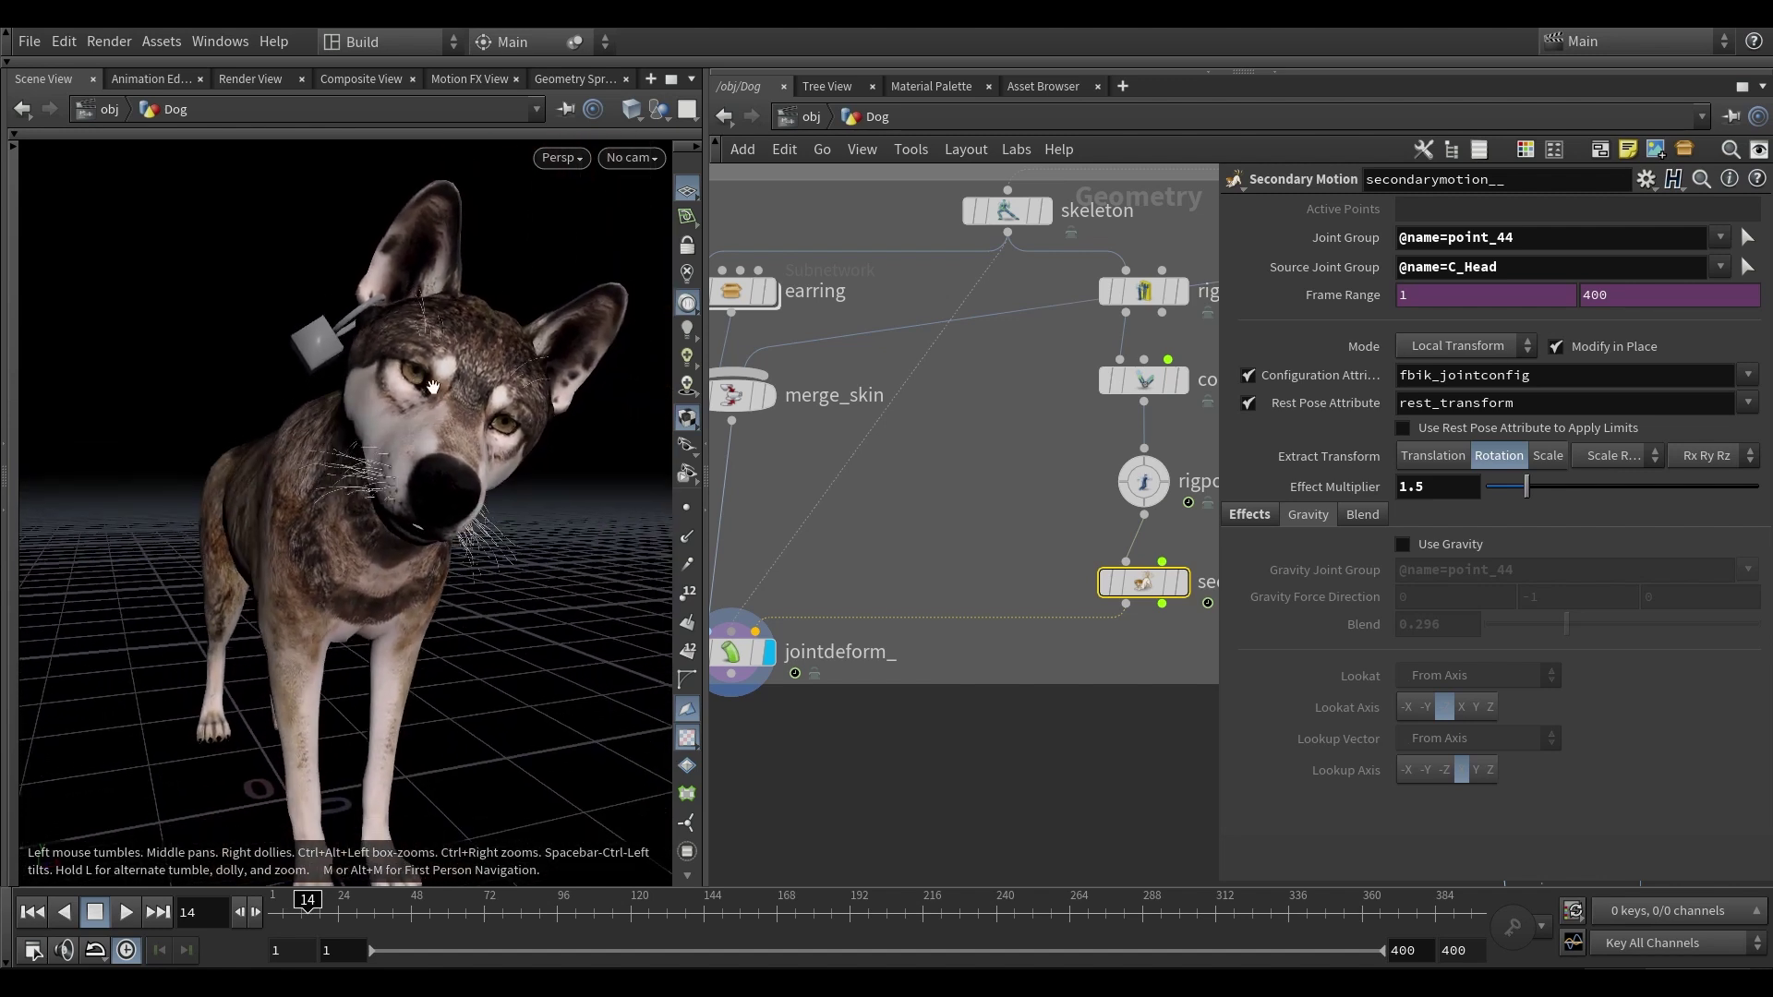
- Advance from frame 14 and play the earring animation without gravity, stopping at frame 71
key(Right)
key(Right)
key(Right)
key(Right)
key(Right)
key(Right)
key(Right)
key(Right)
key(Right)
key(Right)
key(Right)
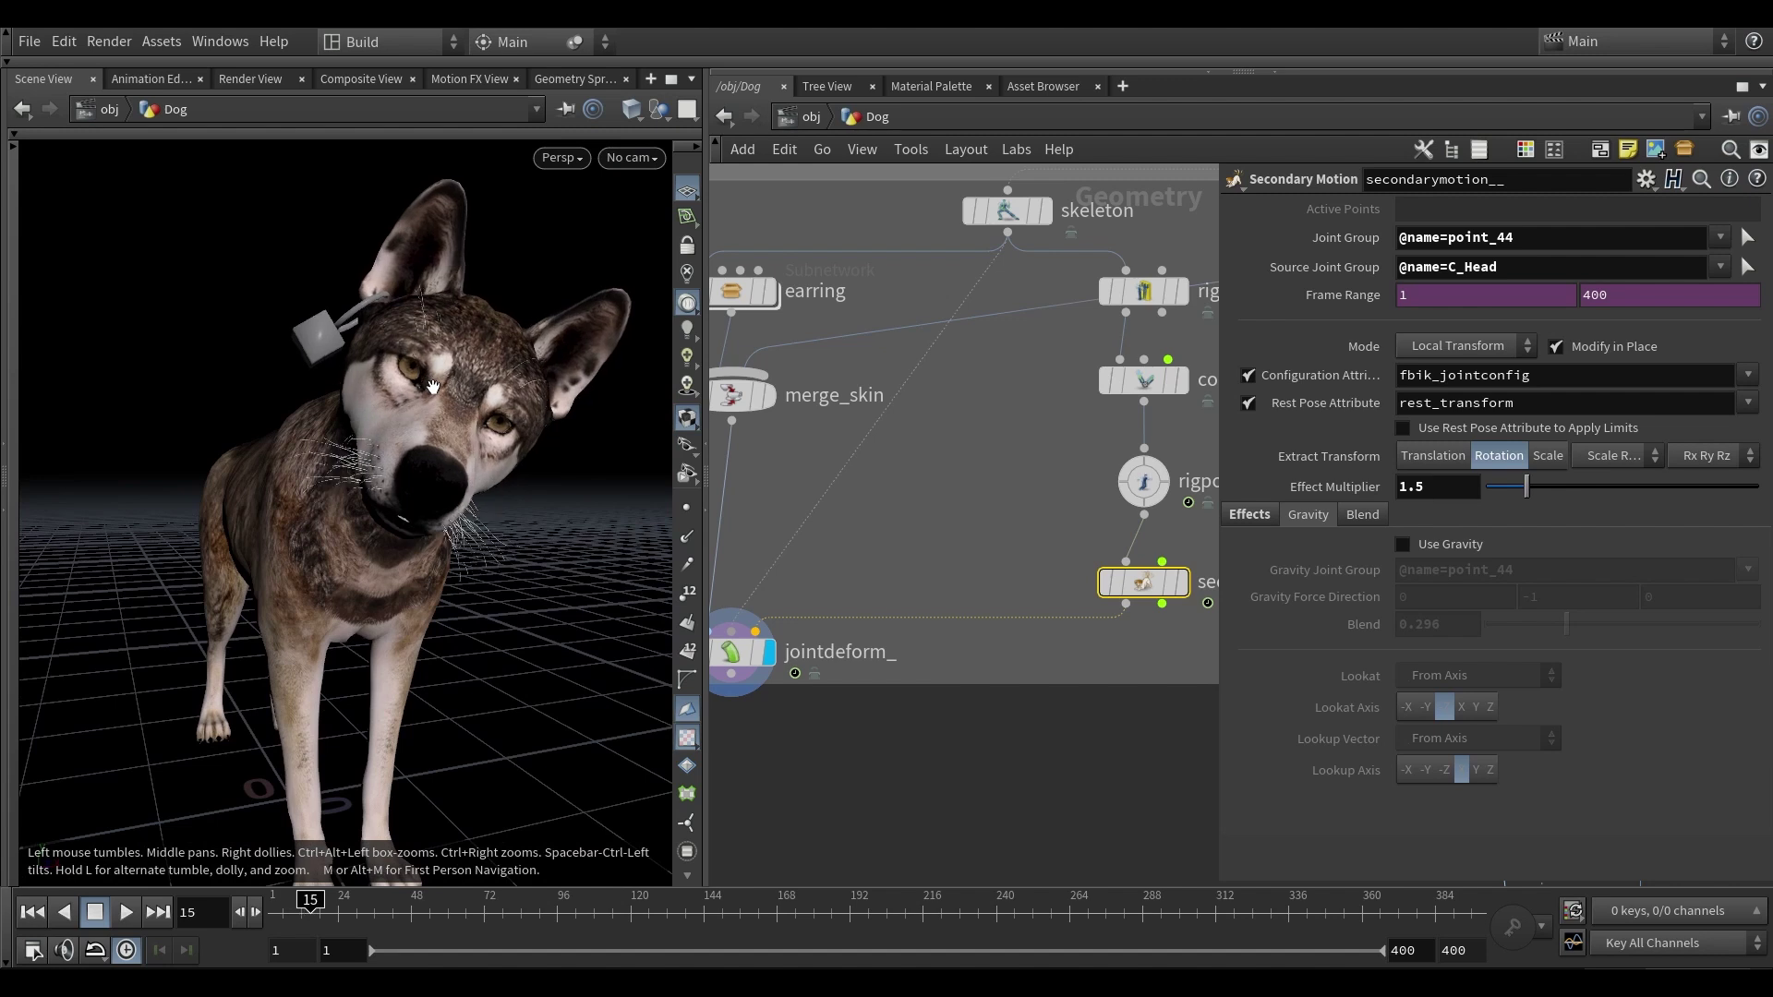
key(Right)
key(Right)
right_drag(433, 385, 333, 351)
key(Up)
key(Up)
drag(352, 330, 532, 430)
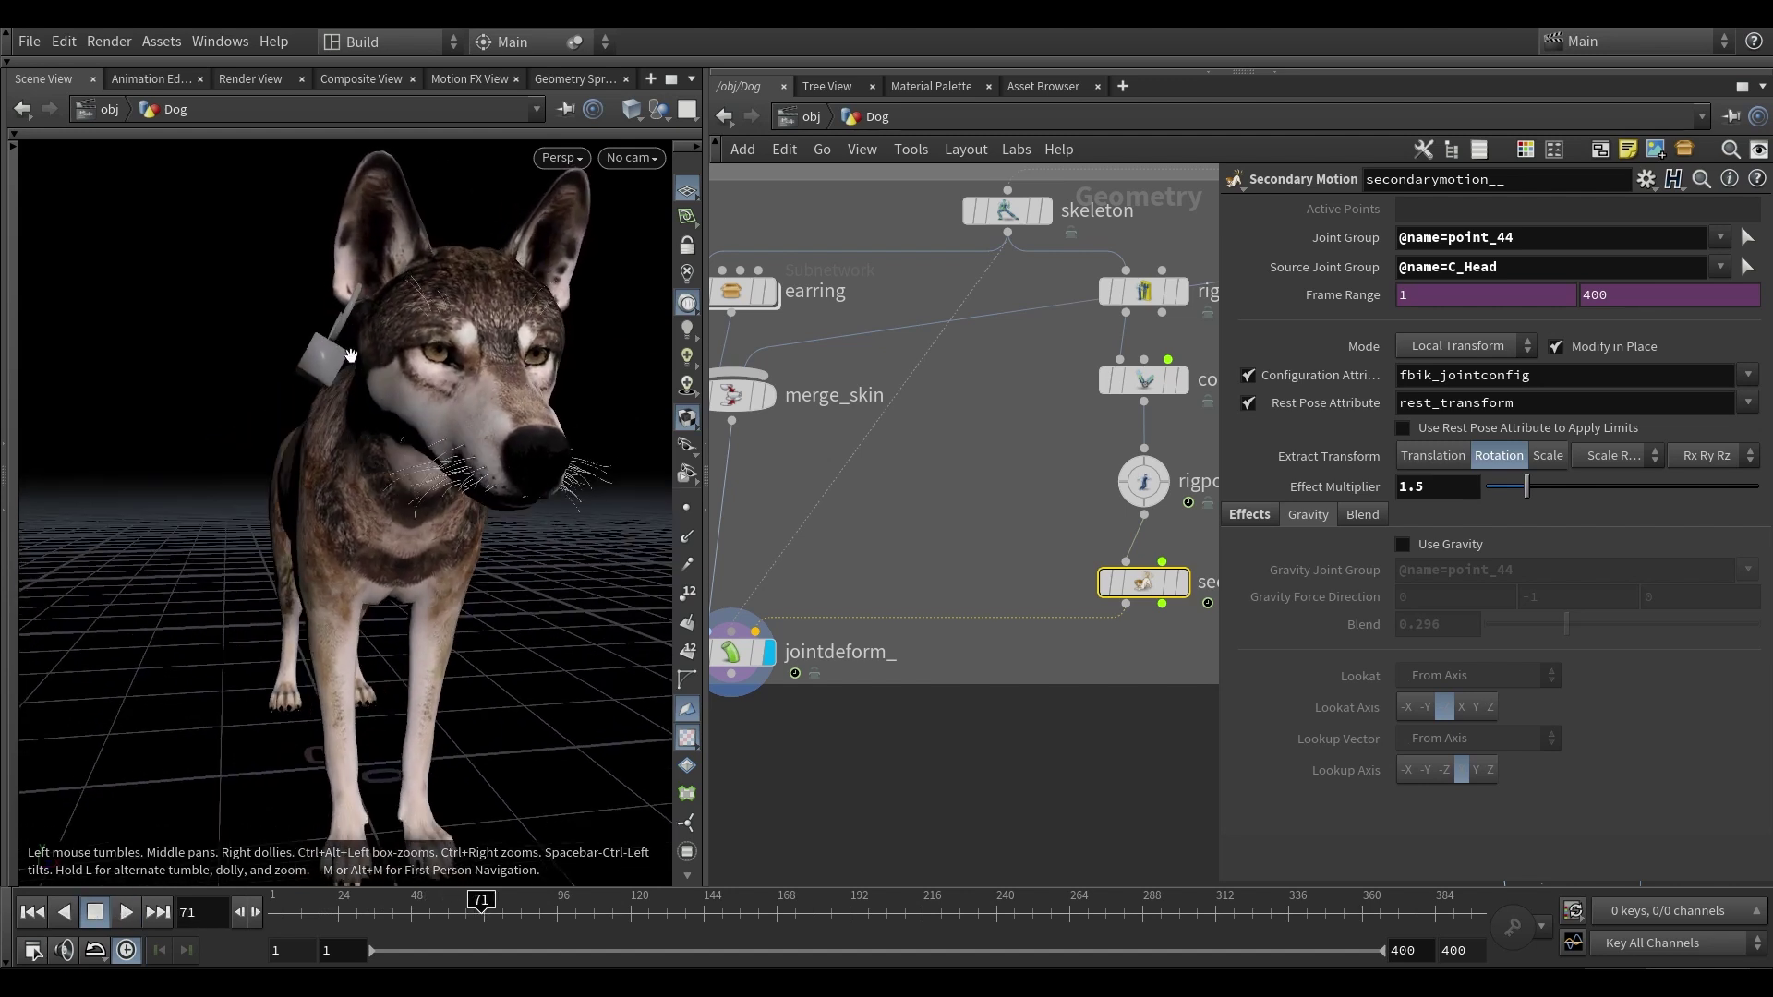
- Turn on Use Gravity on the secondarymotion__ node and view the earring from the front of the head
click(1455, 545)
right_drag(365, 365, 395, 344)
drag(395, 344, 372, 356)
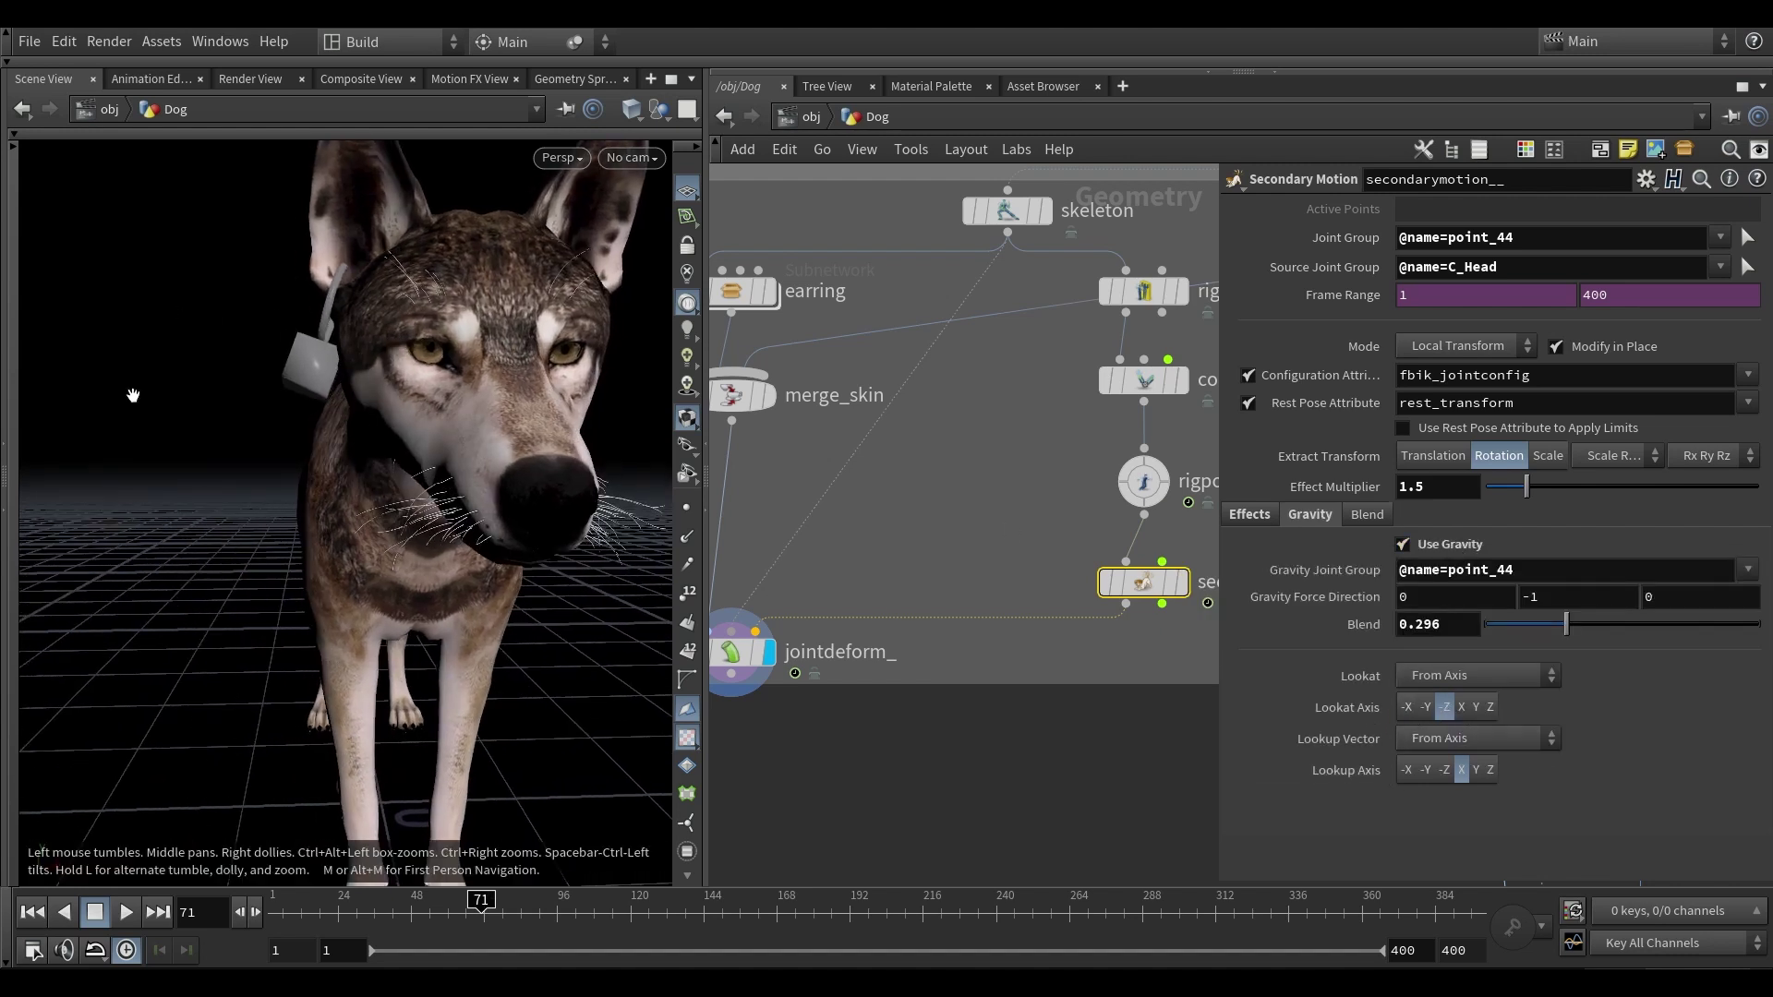
drag(306, 405, 352, 382)
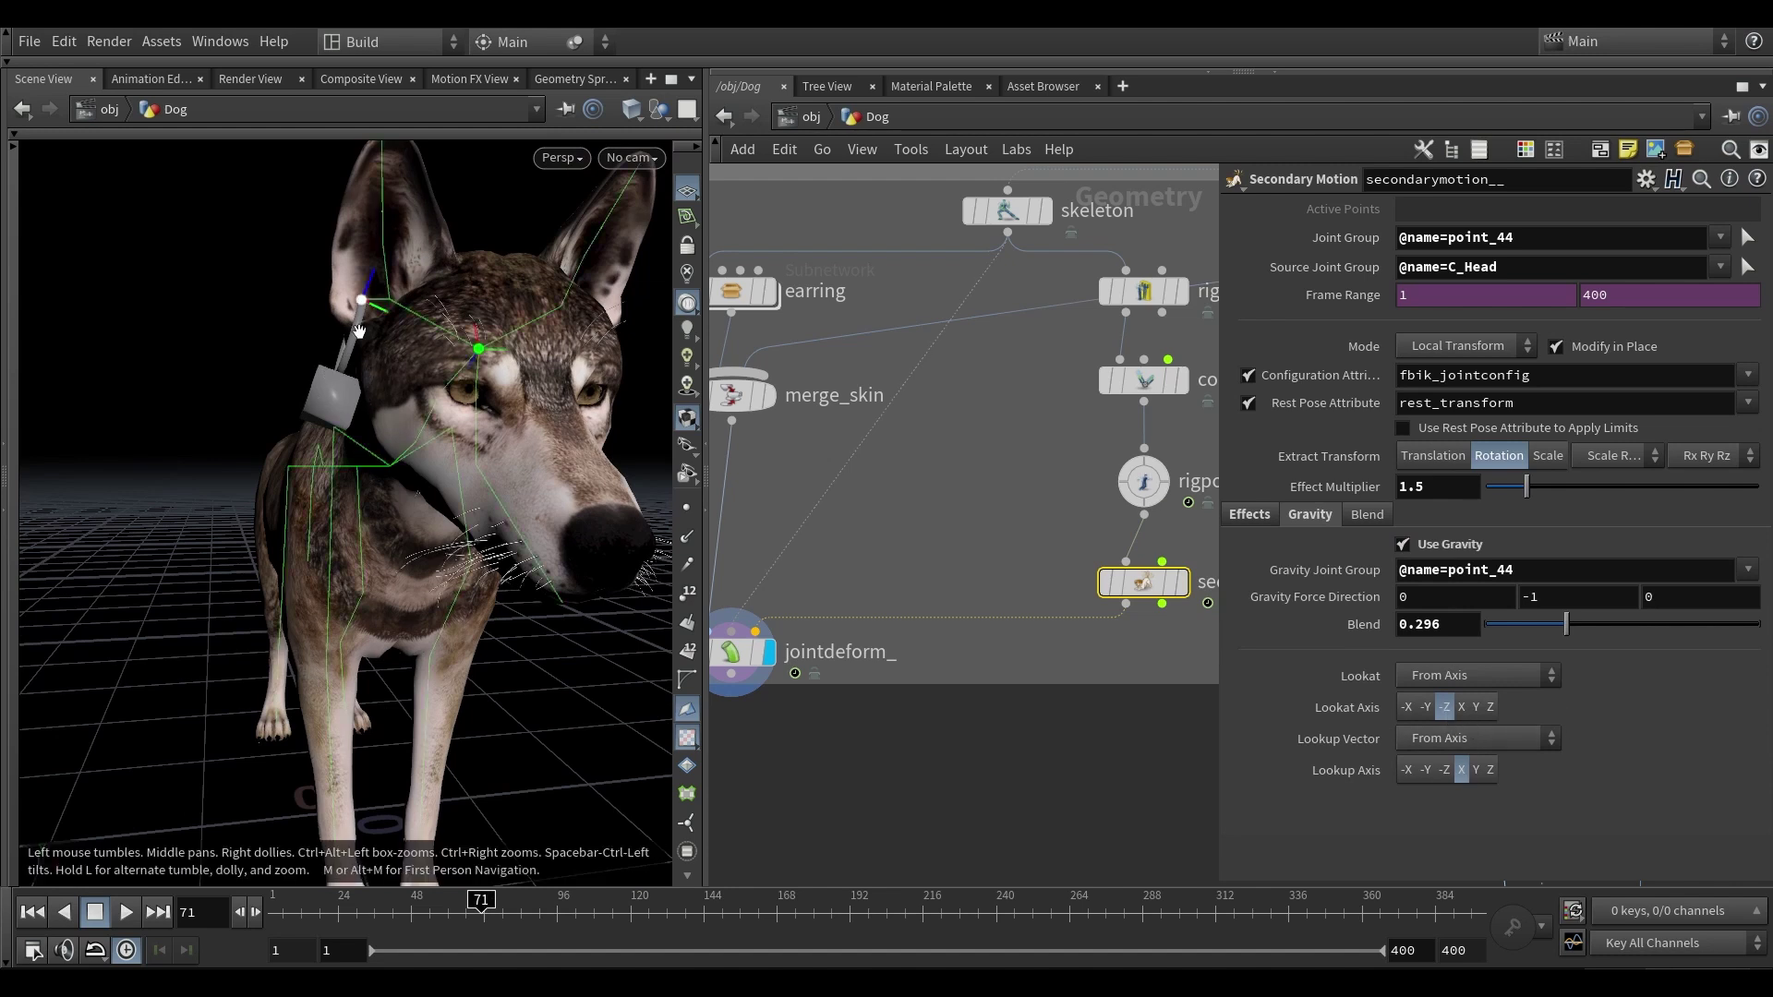
- Examine the earring joint's axes from the side and front, and leave the viewport handle
drag(365, 334, 389, 362)
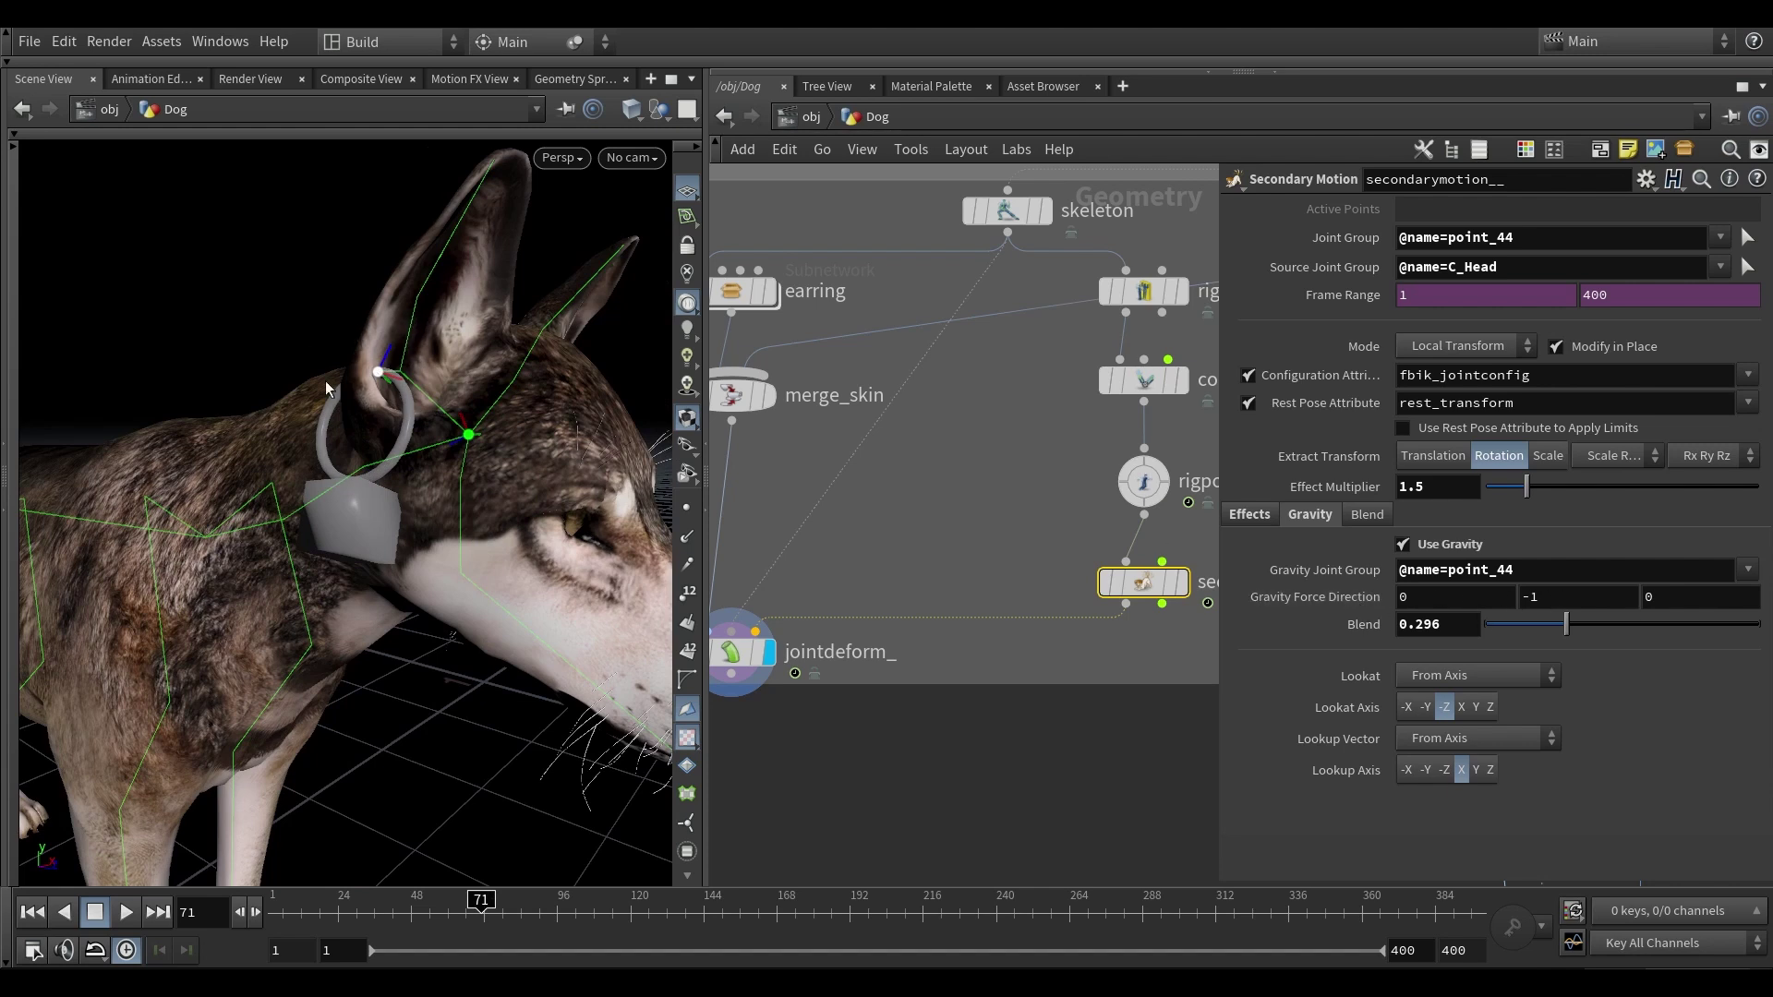
alt+drag(325, 381, 410, 387)
alt+drag(403, 381, 441, 407)
key(Escape)
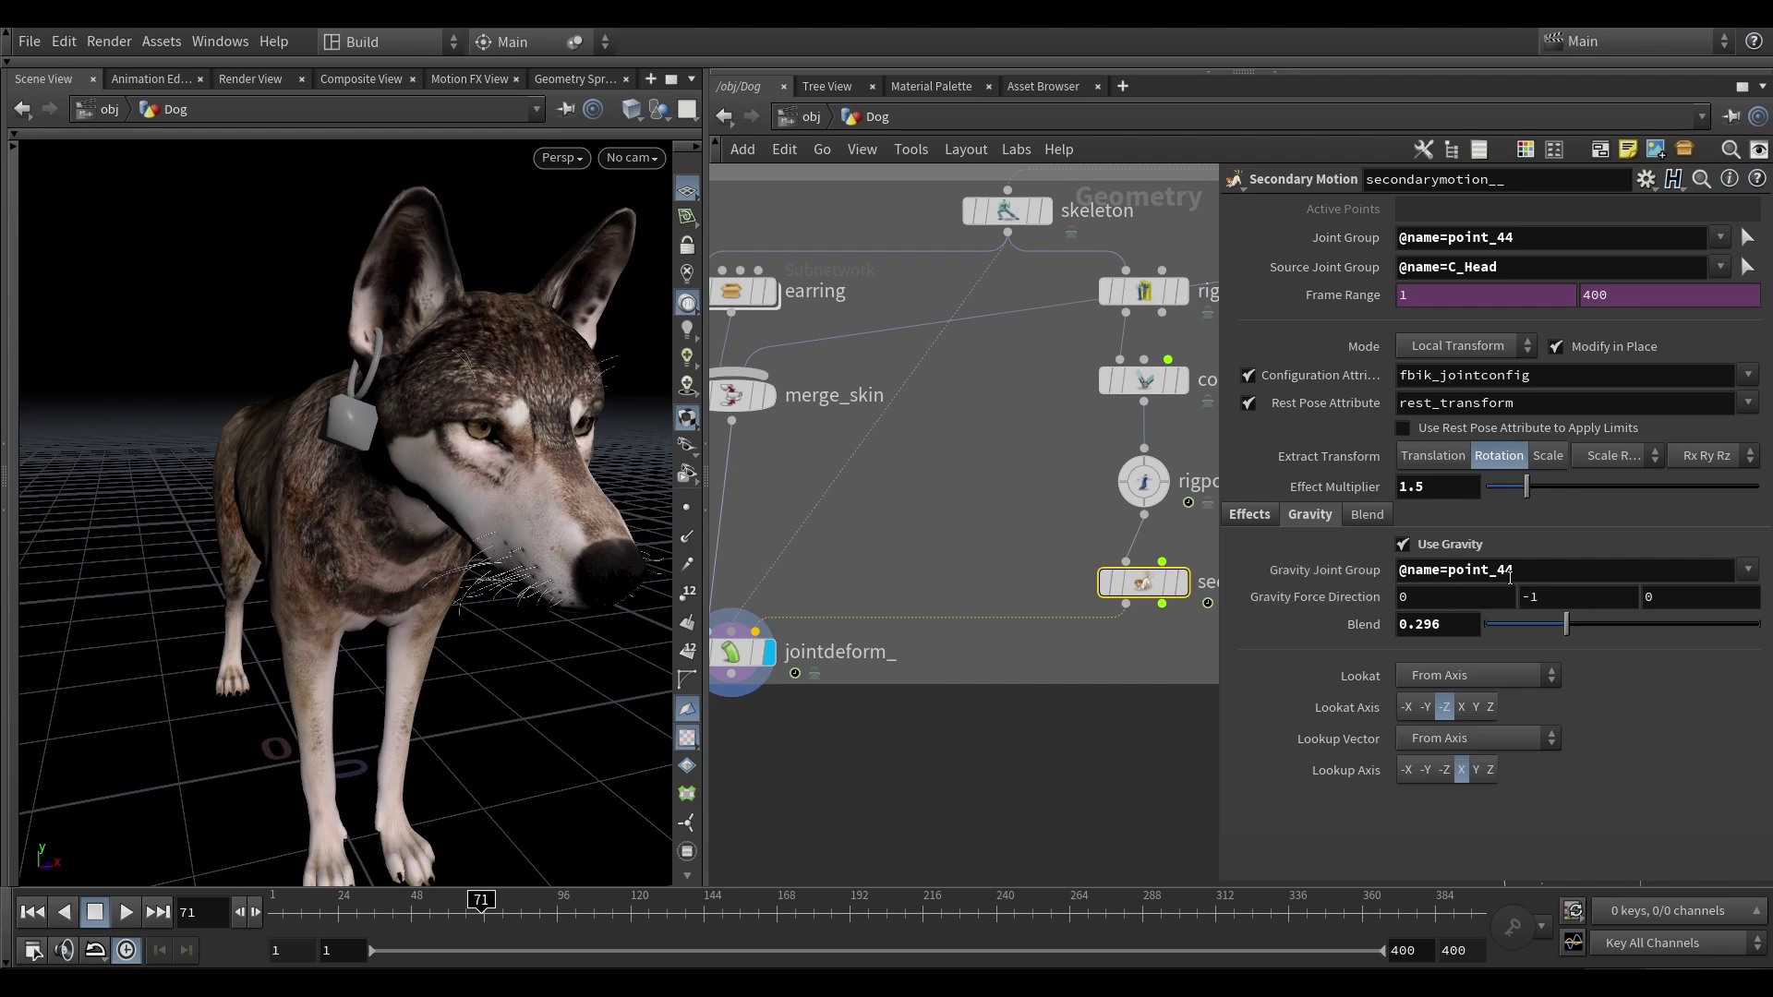
scroll(348, 360, up, 1)
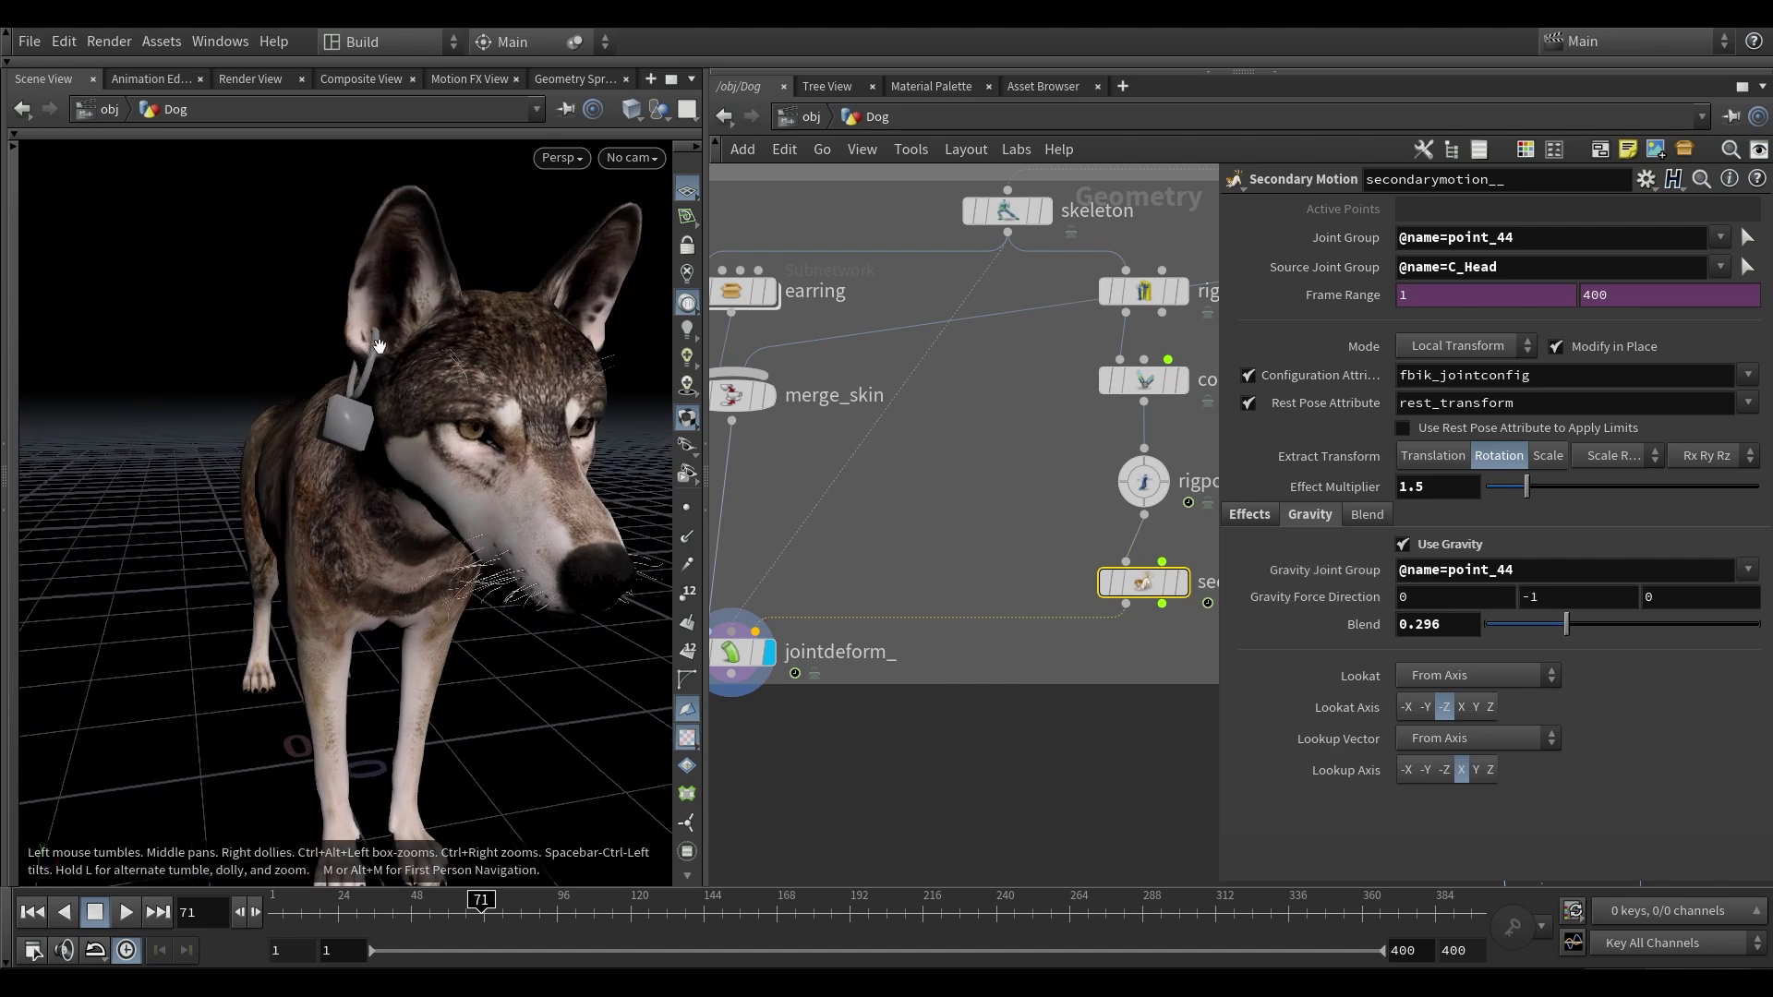
drag(397, 375, 356, 318)
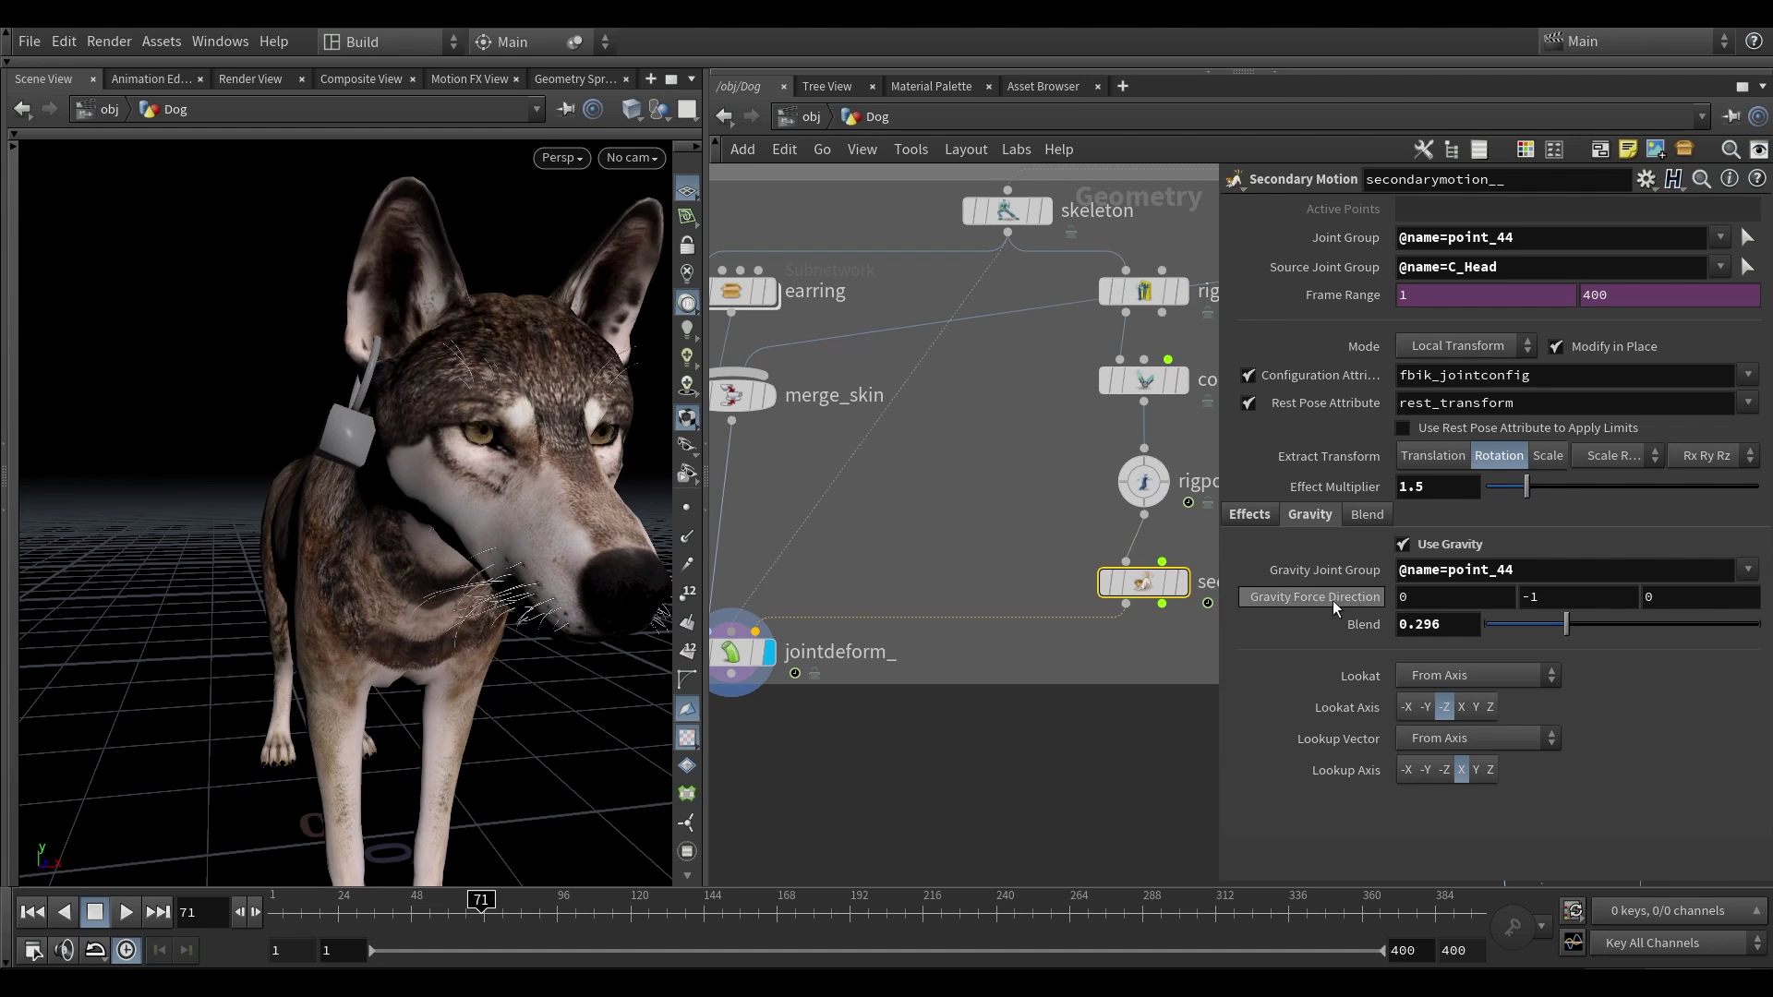
- Set the gravity Blend of secondarymotion__ to 1 and check the earring's orientation against its joint axes
scroll(439, 495, down, 1)
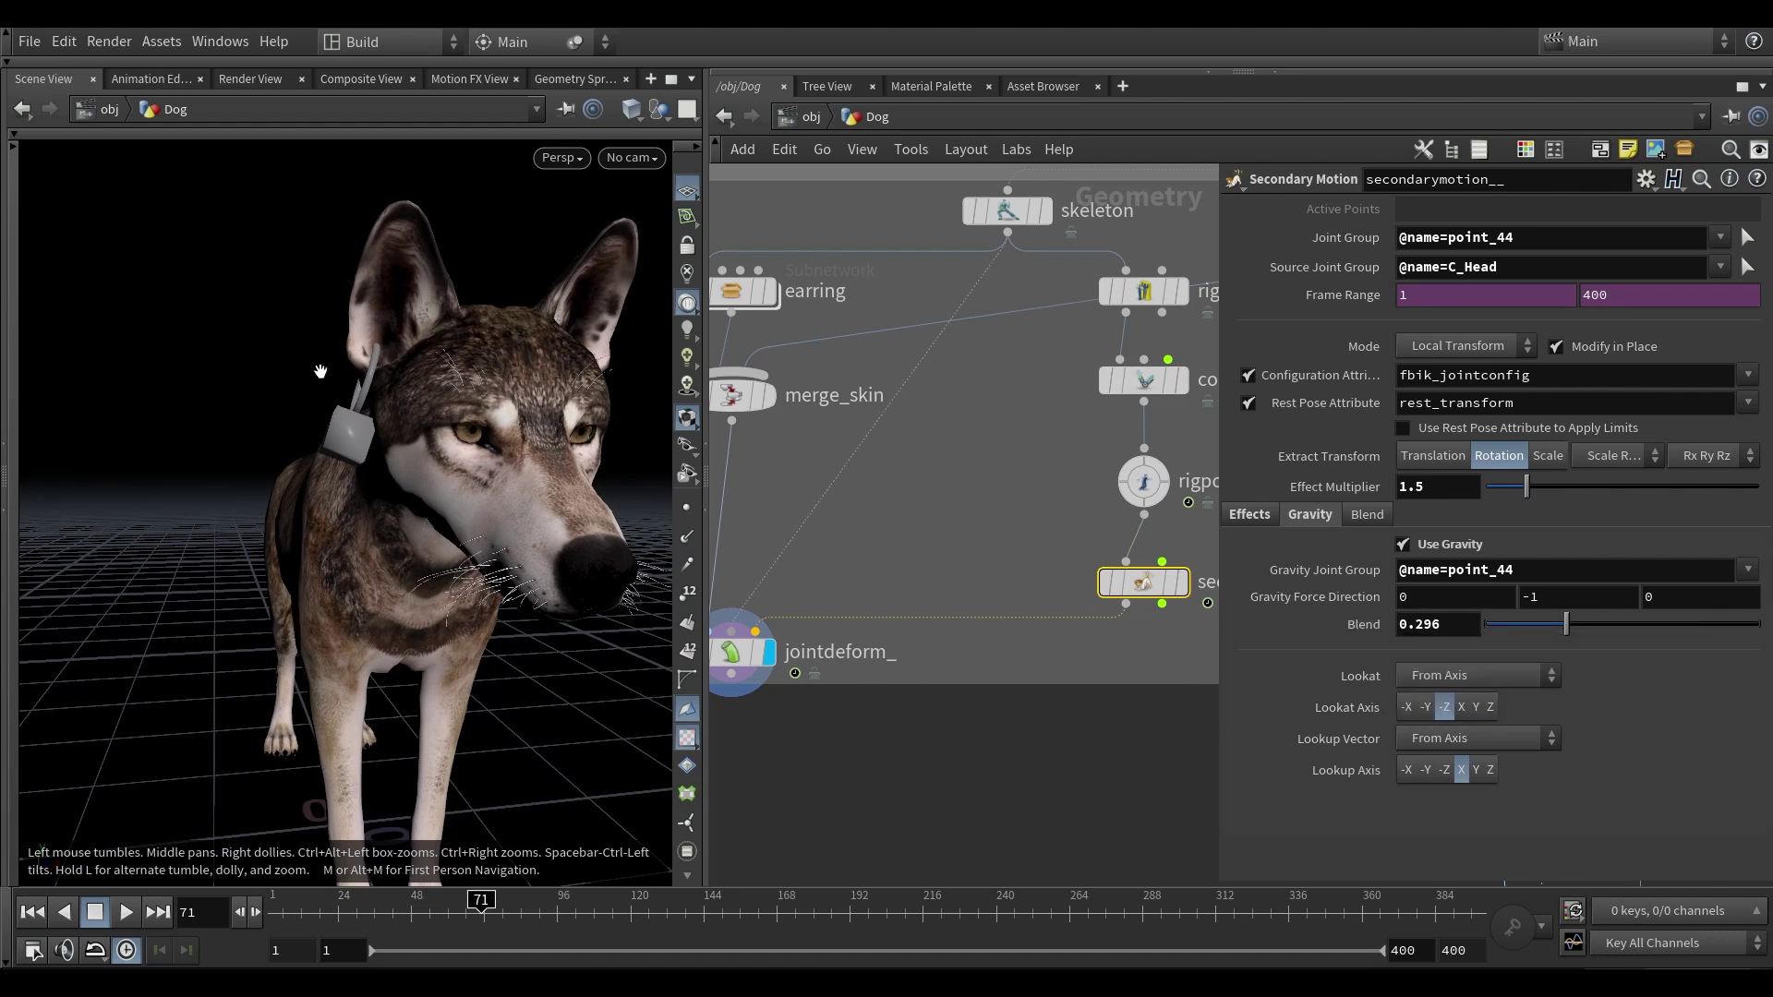
drag(322, 371, 269, 366)
drag(1566, 624, 1760, 629)
drag(317, 398, 393, 414)
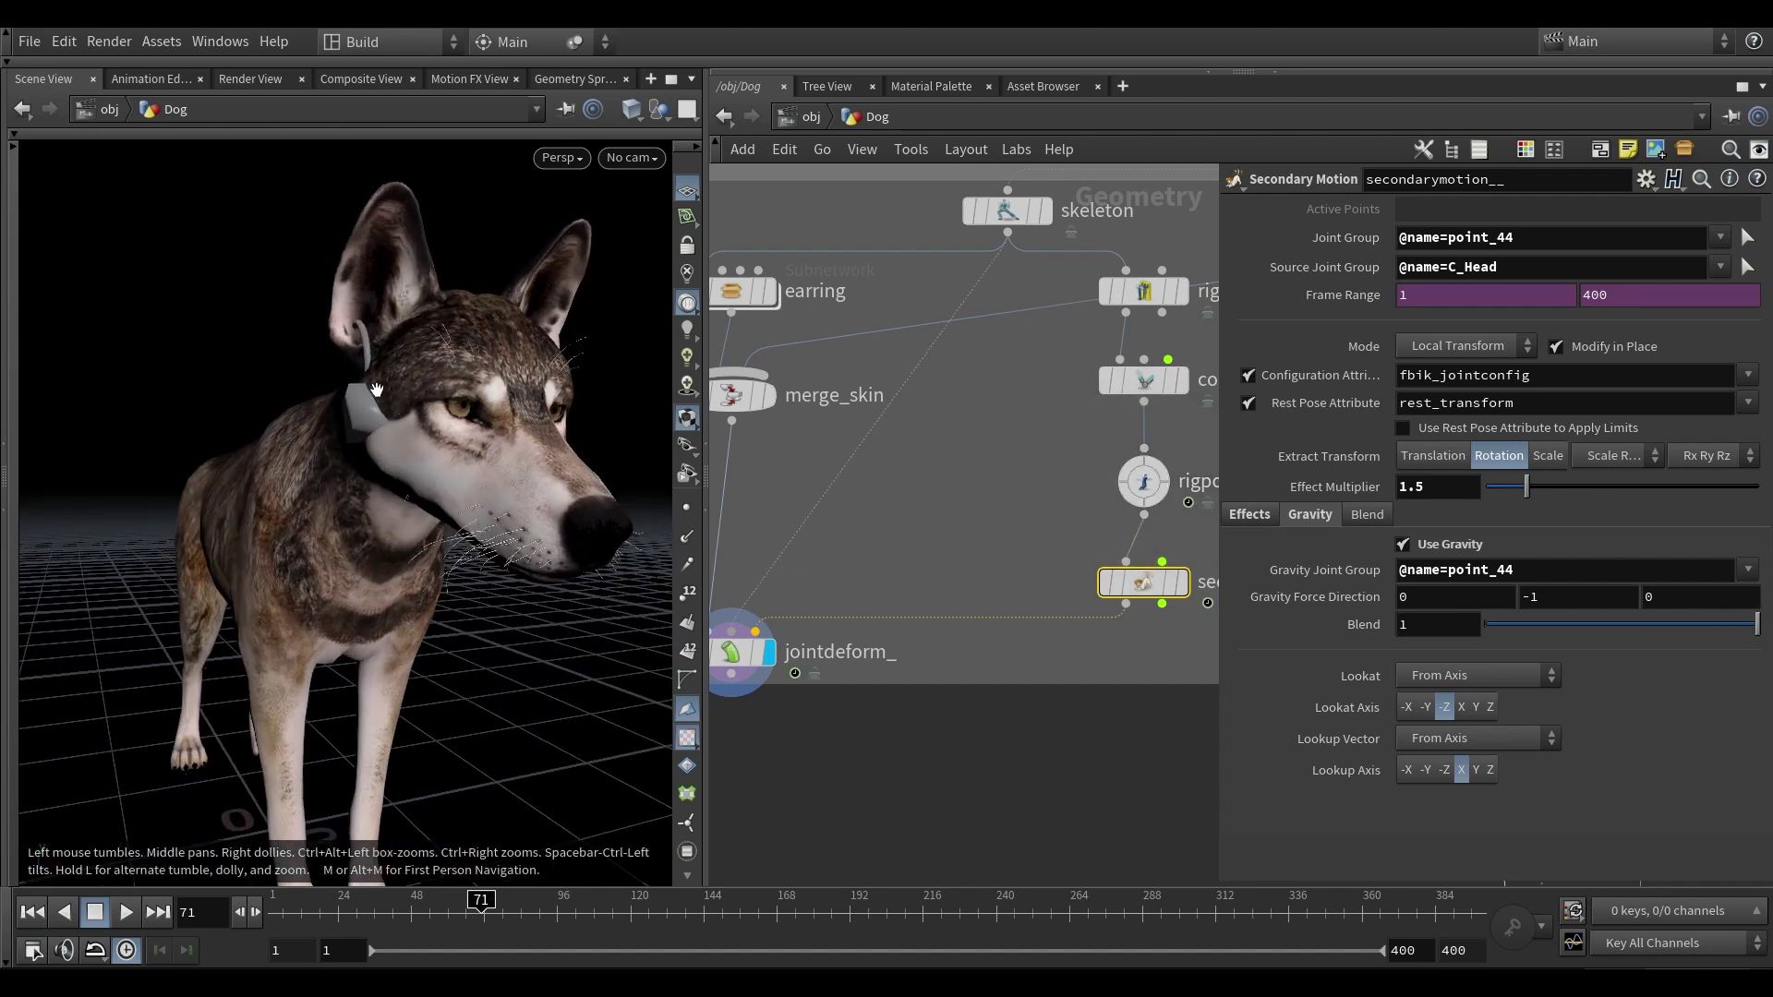
key(Return)
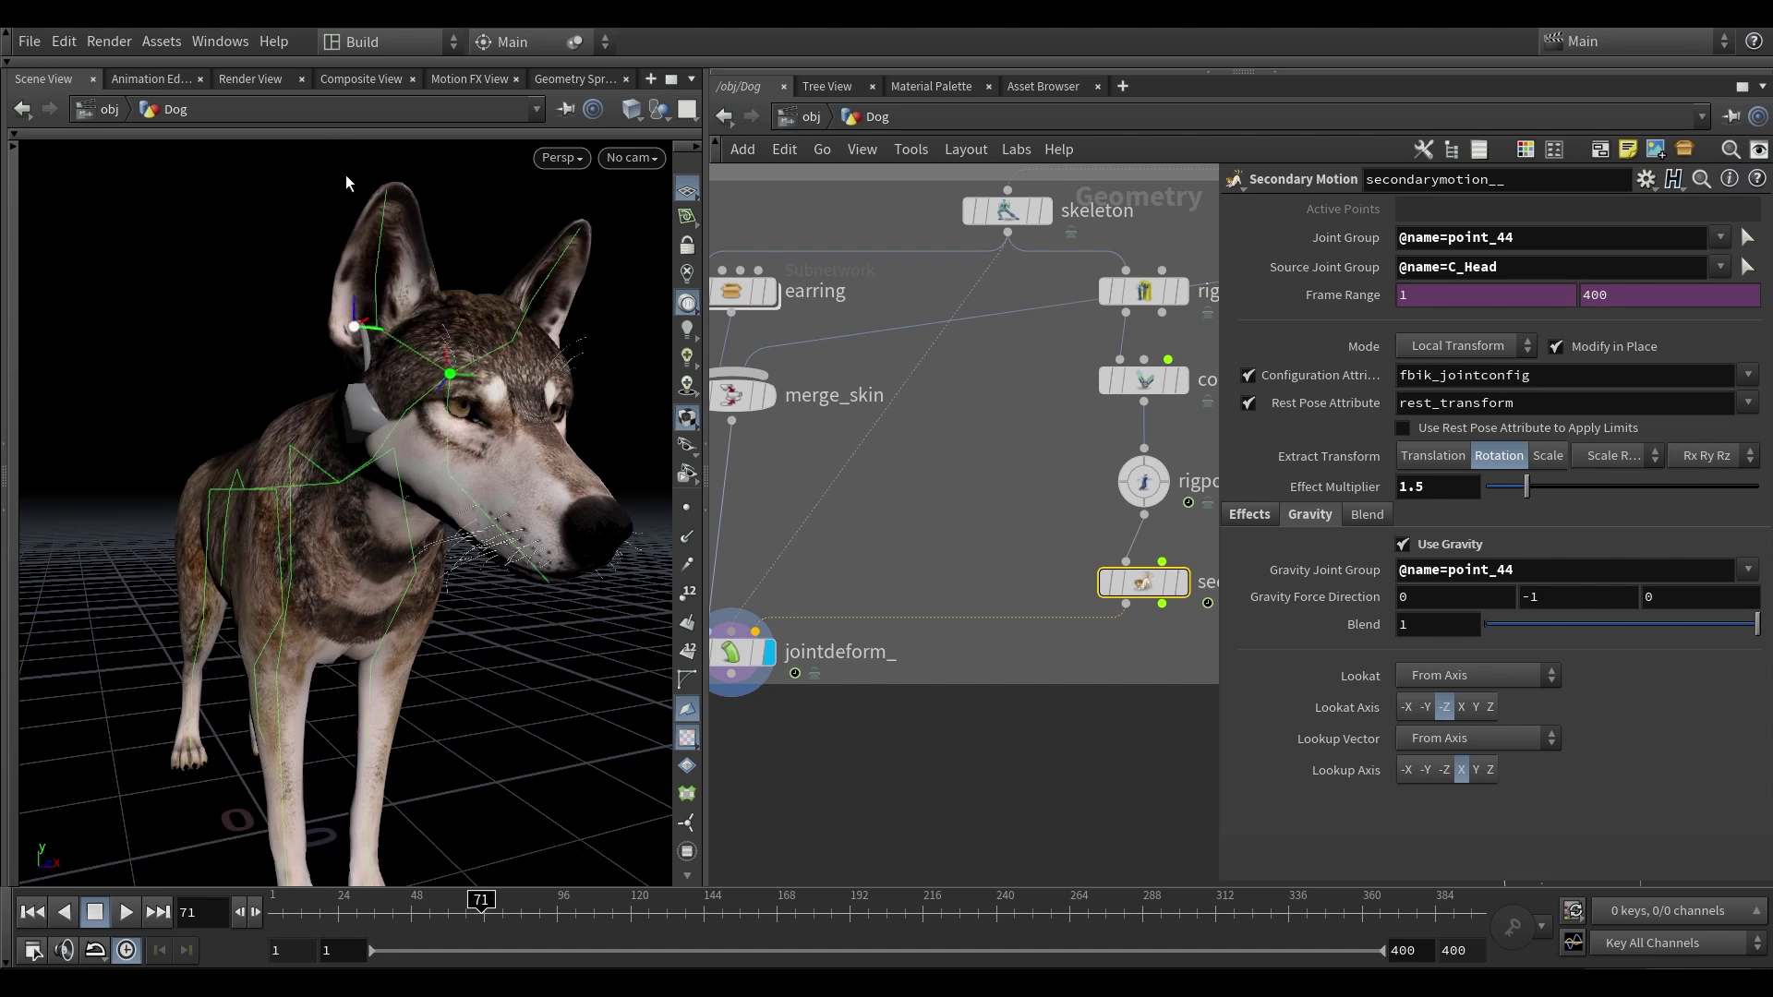
key(Escape)
scroll(547, 555, up, 3)
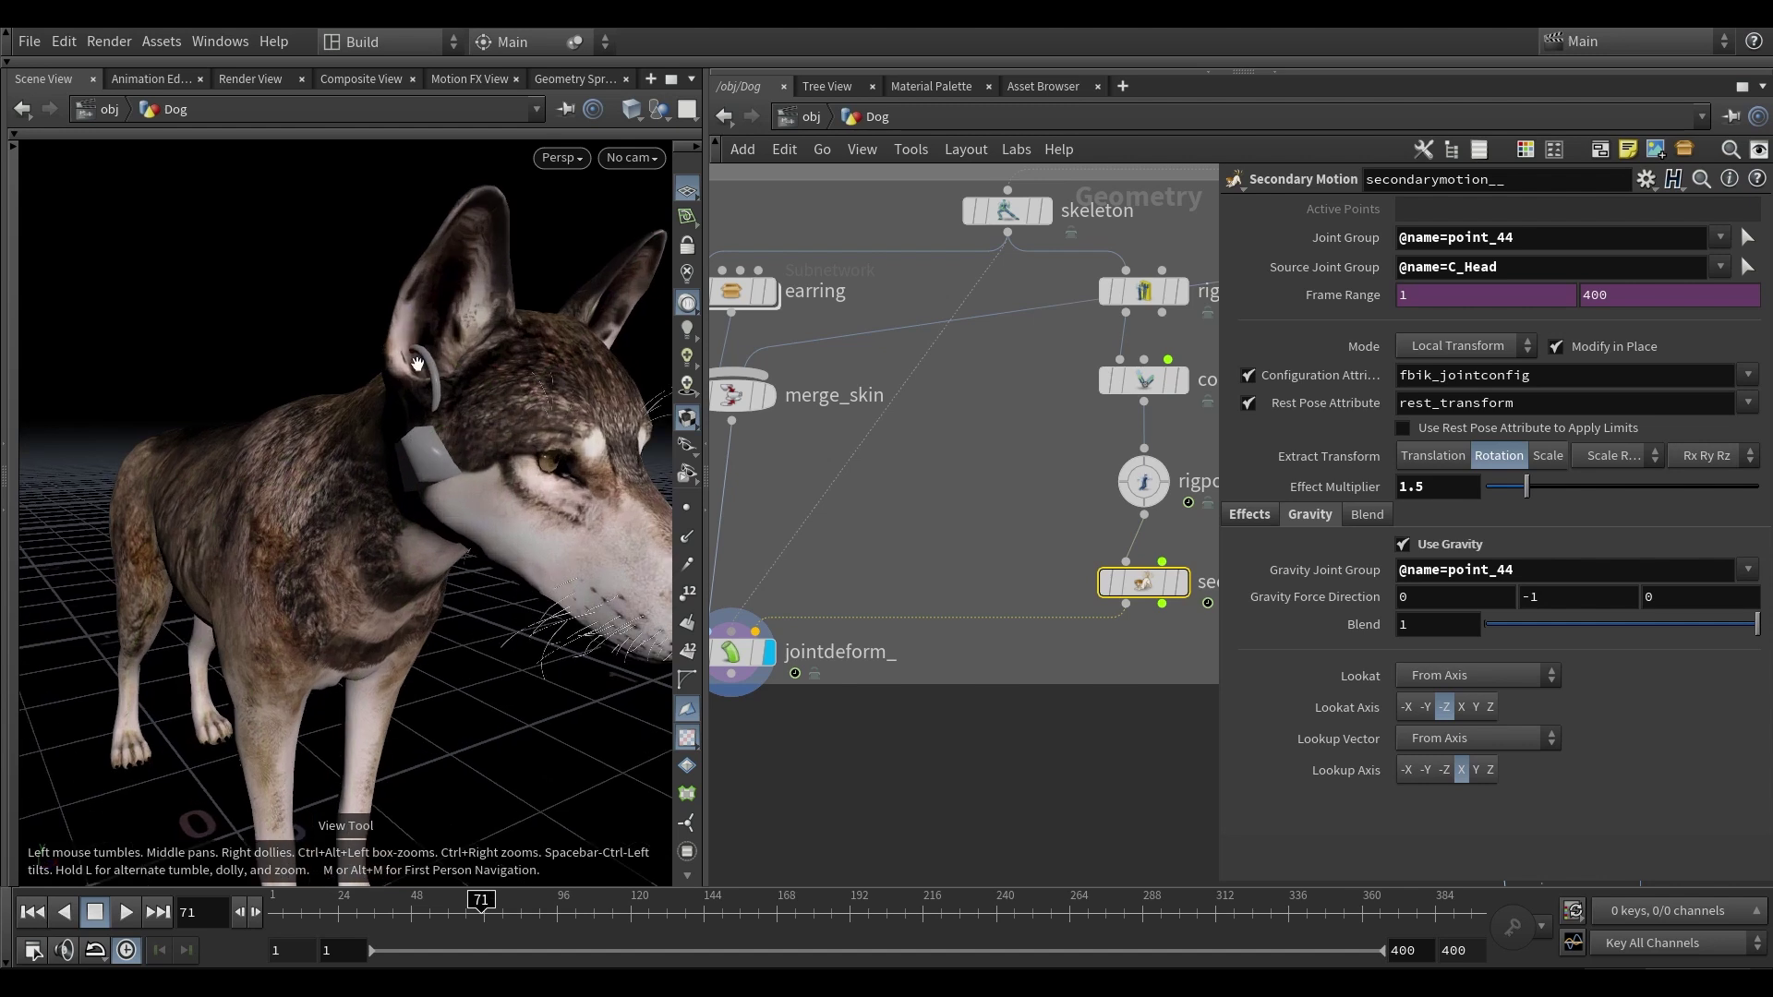
- Set the gravity Blend to 0.303 and play the animation from frame 1, stopping at frame 78
drag(1751, 627, 1568, 627)
drag(462, 462, 383, 473)
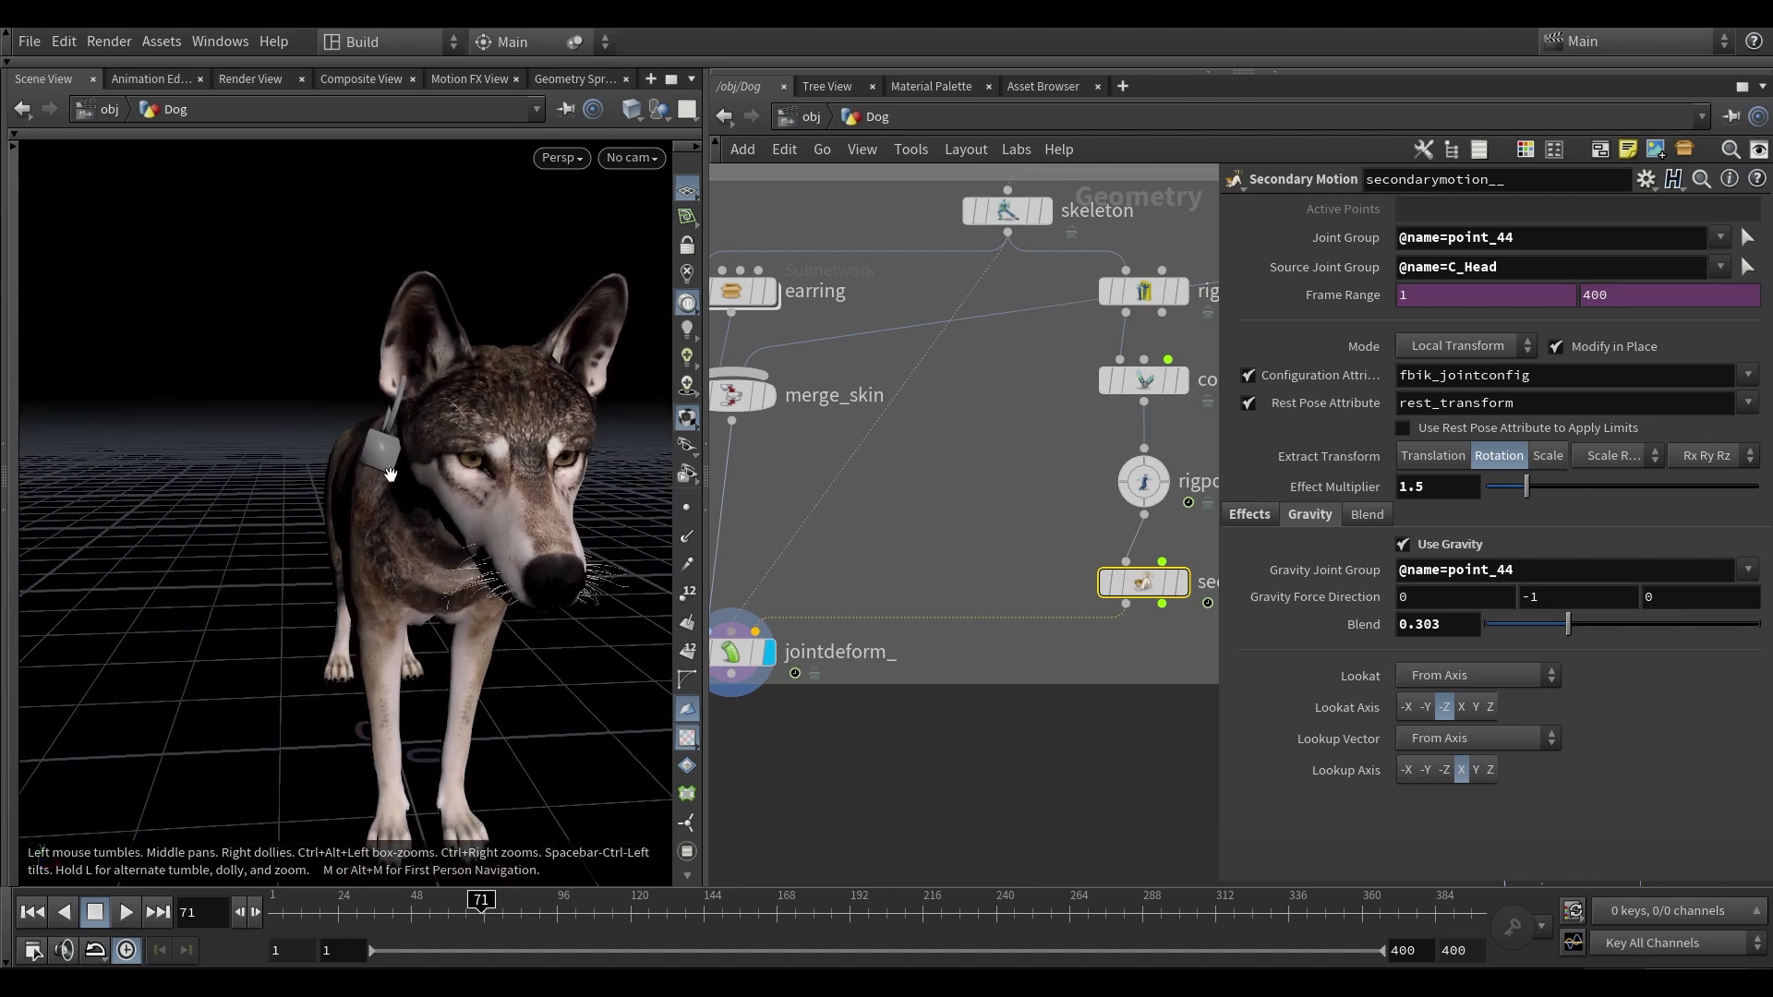
click(271, 912)
scroll(425, 423, up, 2)
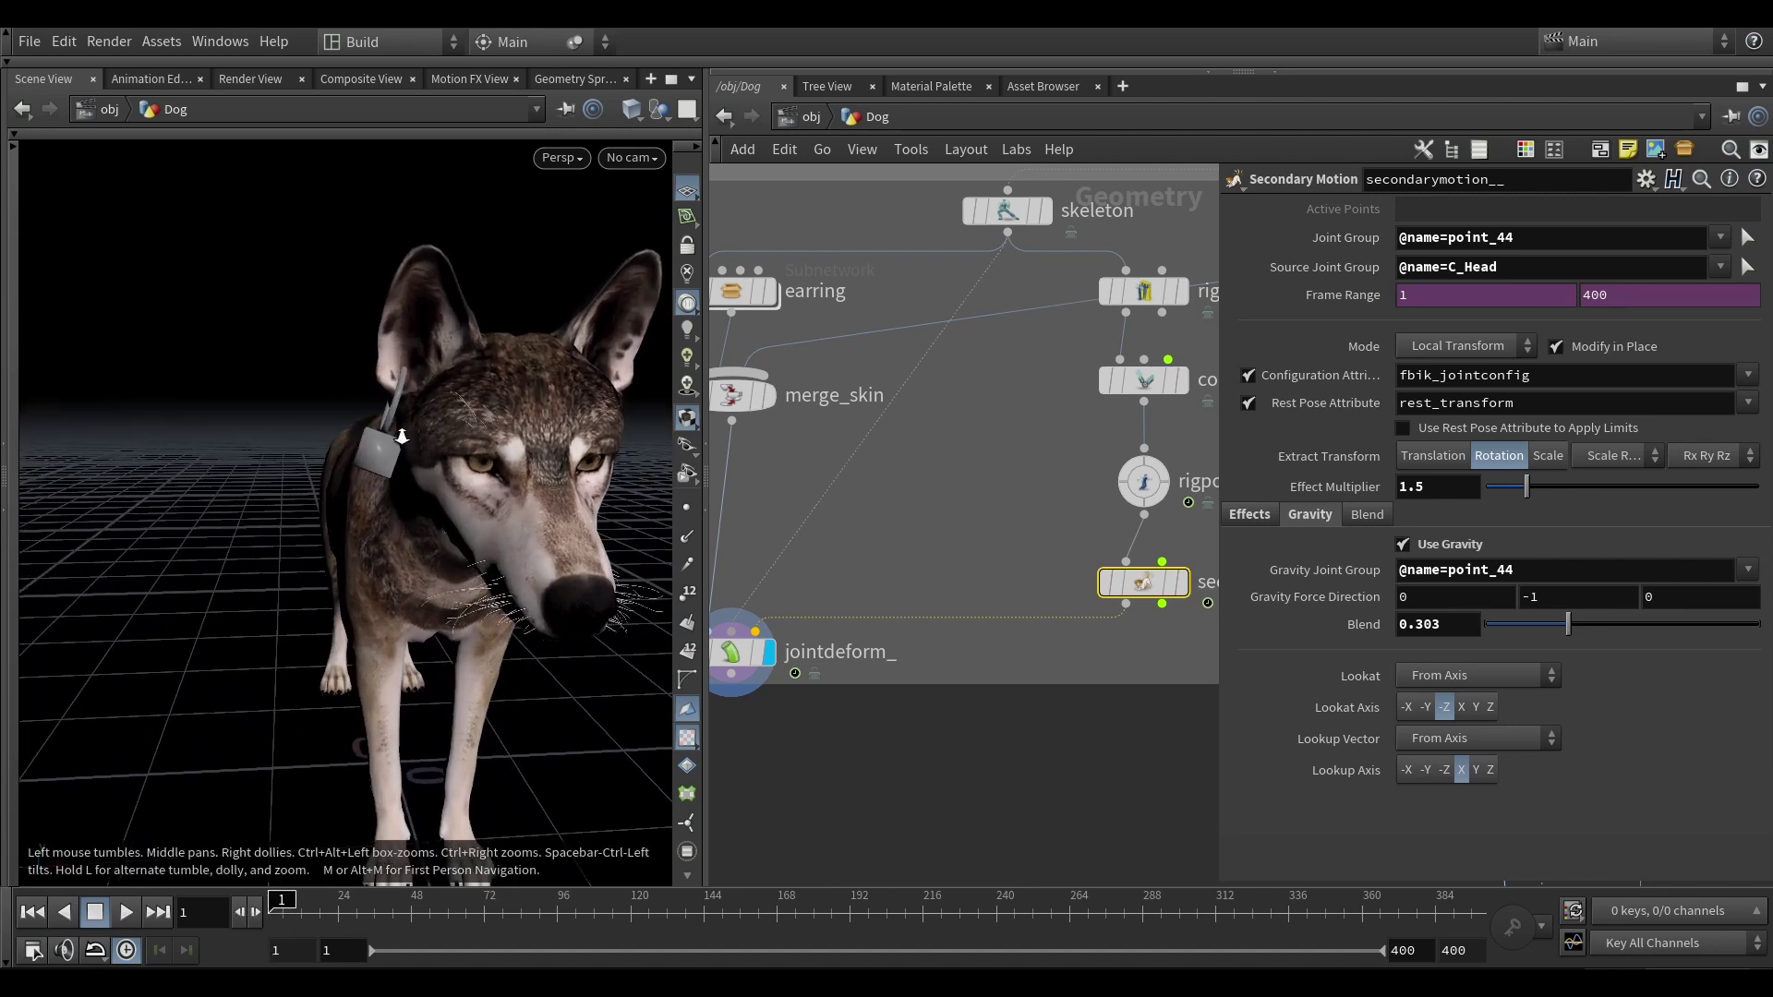
drag(360, 432, 394, 408)
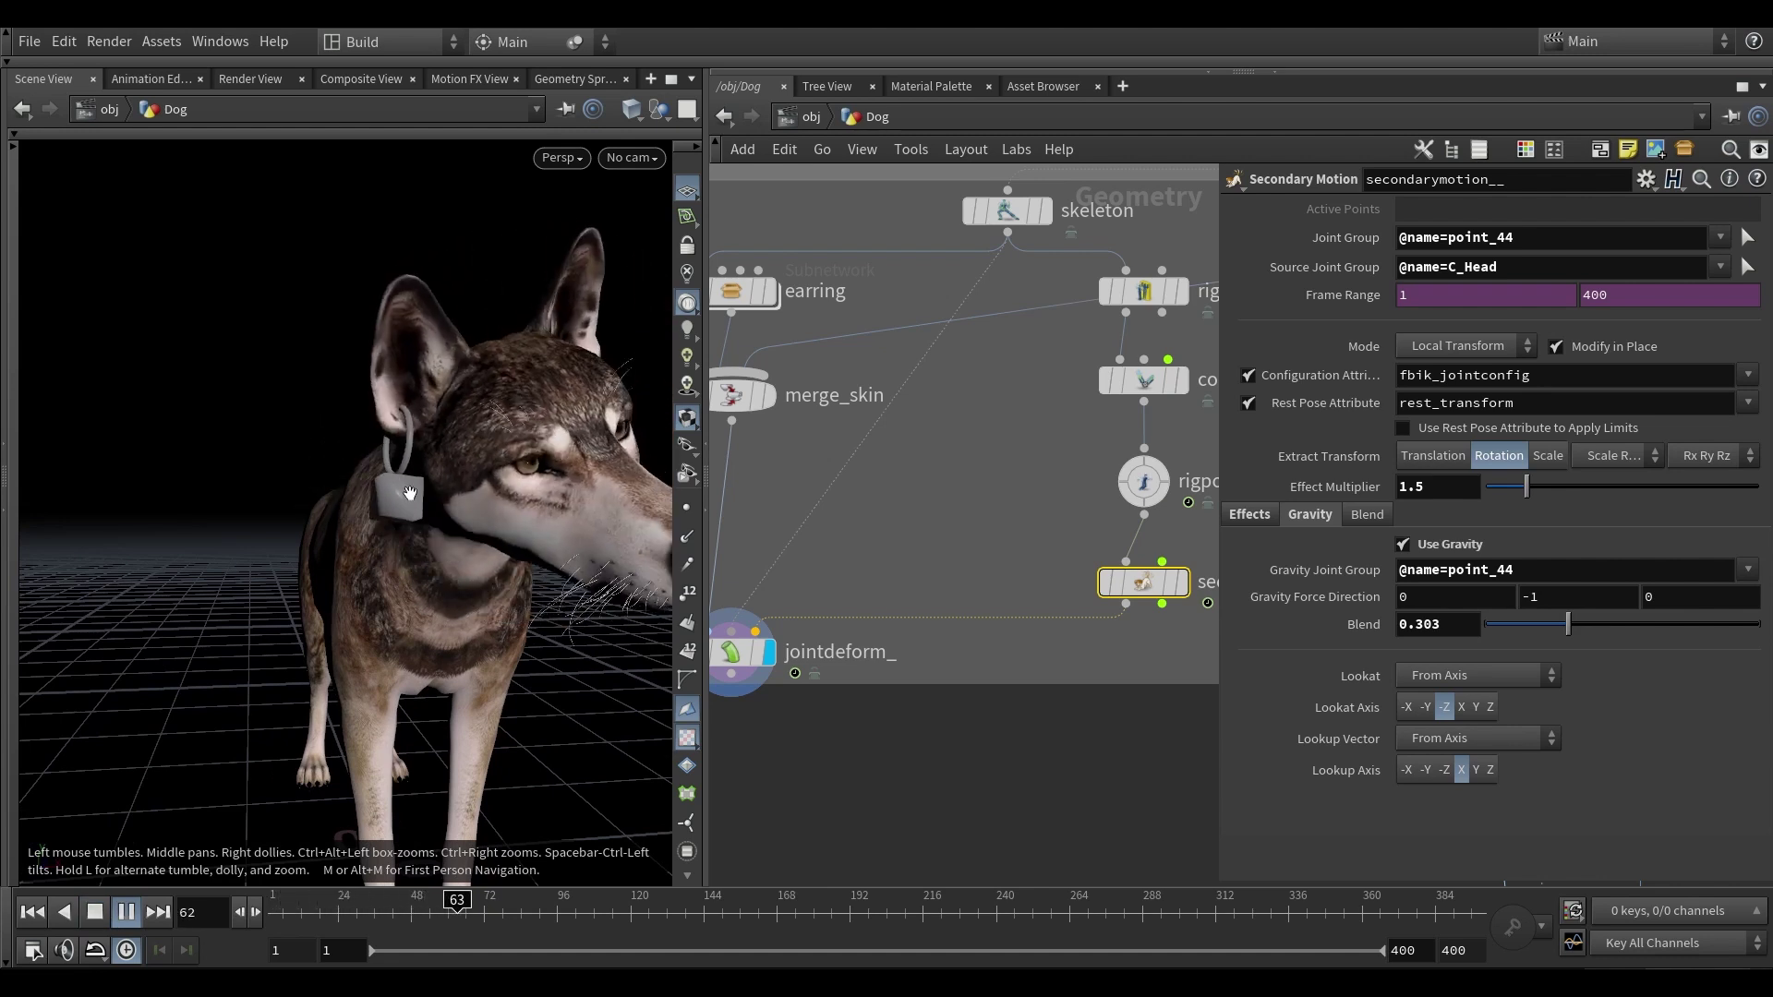
key(Up)
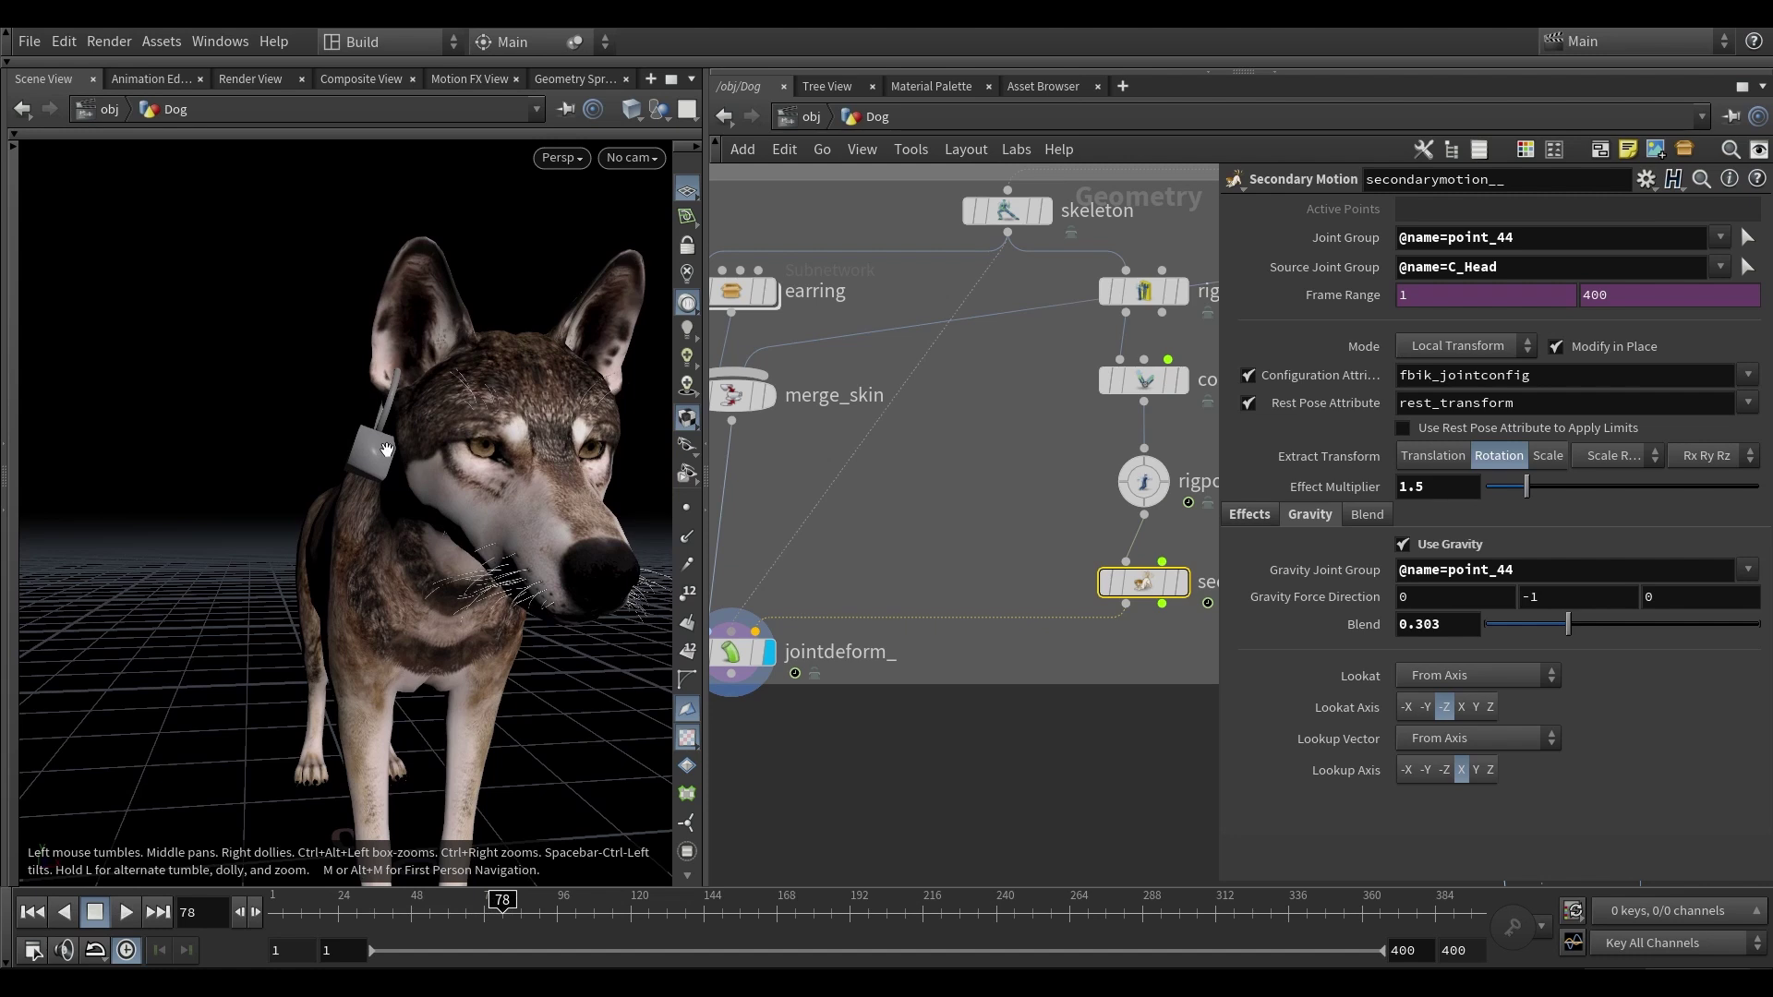
drag(386, 450, 363, 412)
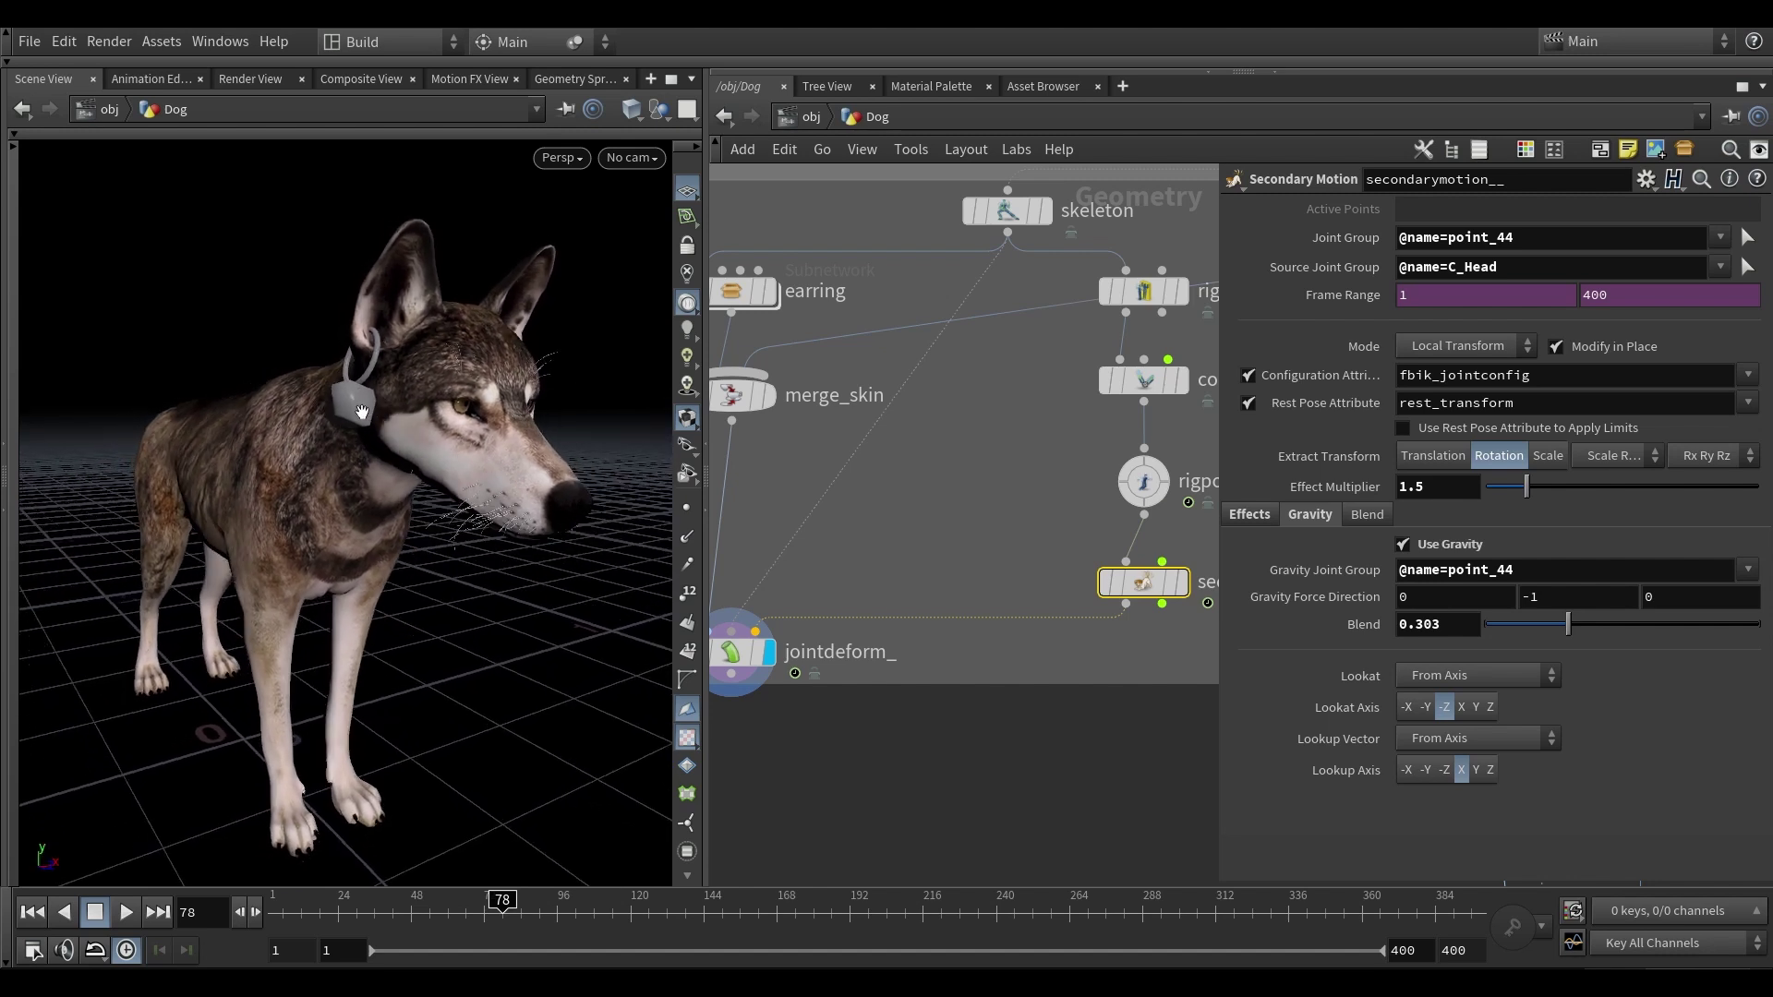
- Review the Gravity and Lag/Overshoot effect settings of secondarymotion__, ending on the effect settings
middle_drag(986, 494, 904, 542)
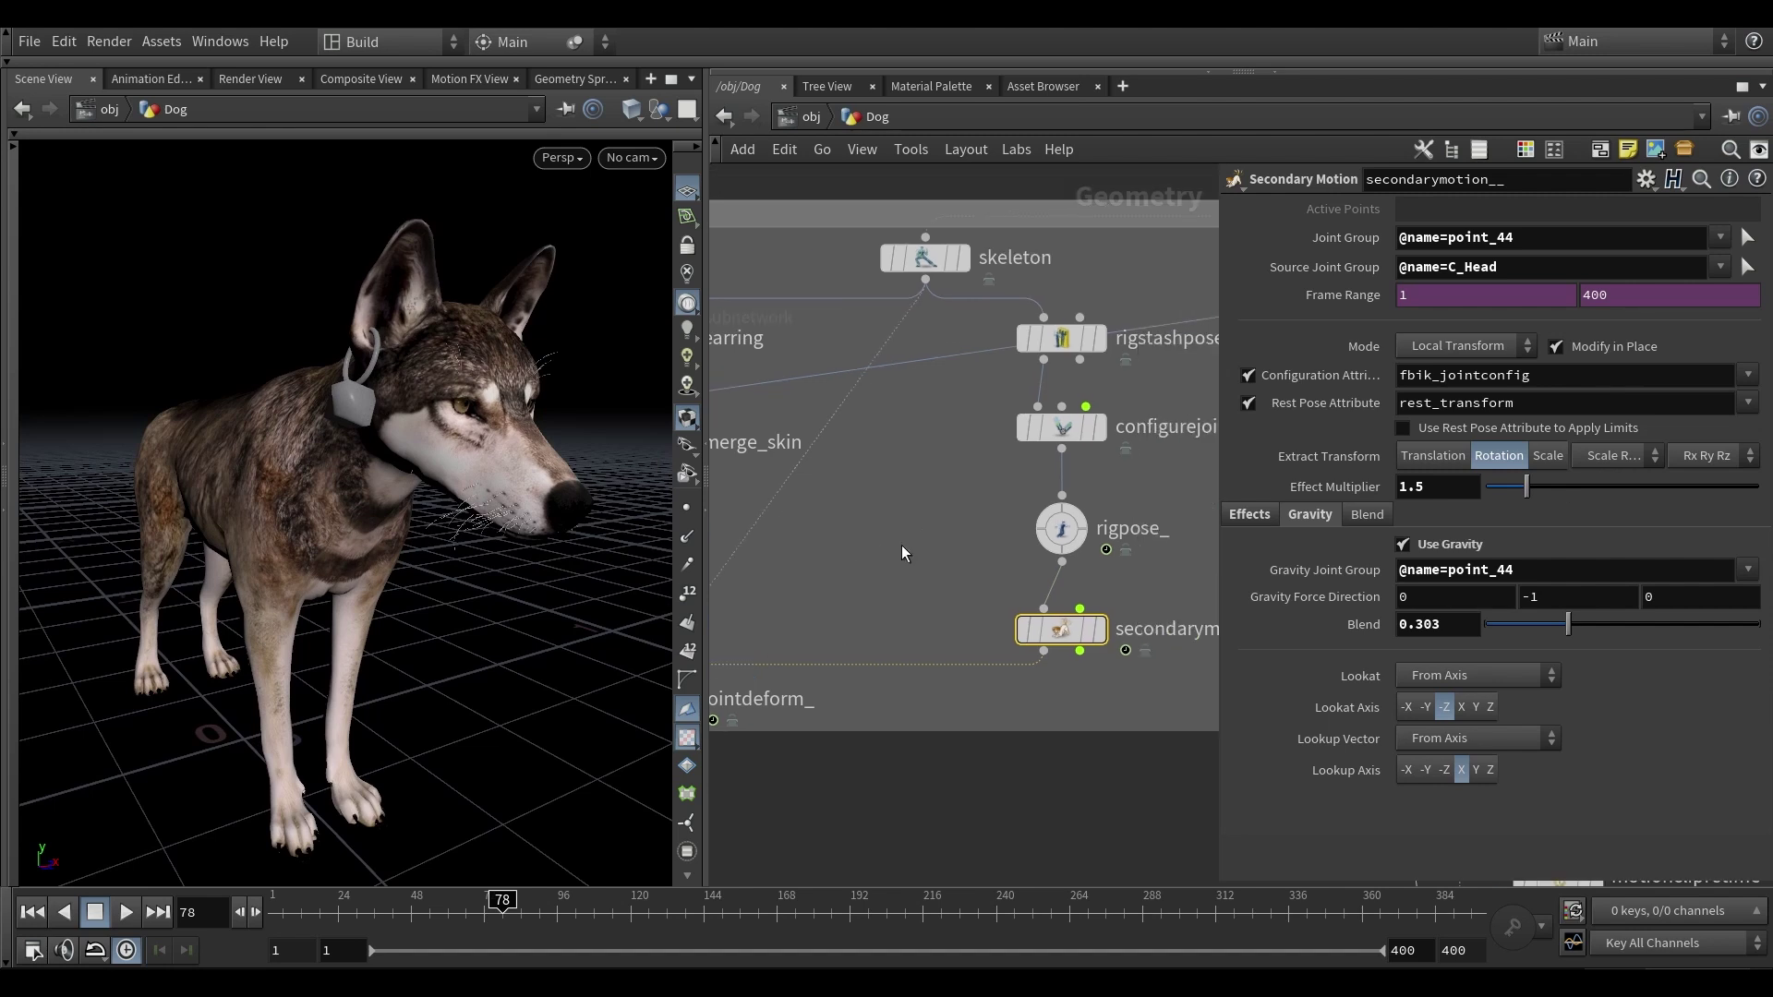
click(1259, 517)
click(1302, 517)
click(1254, 517)
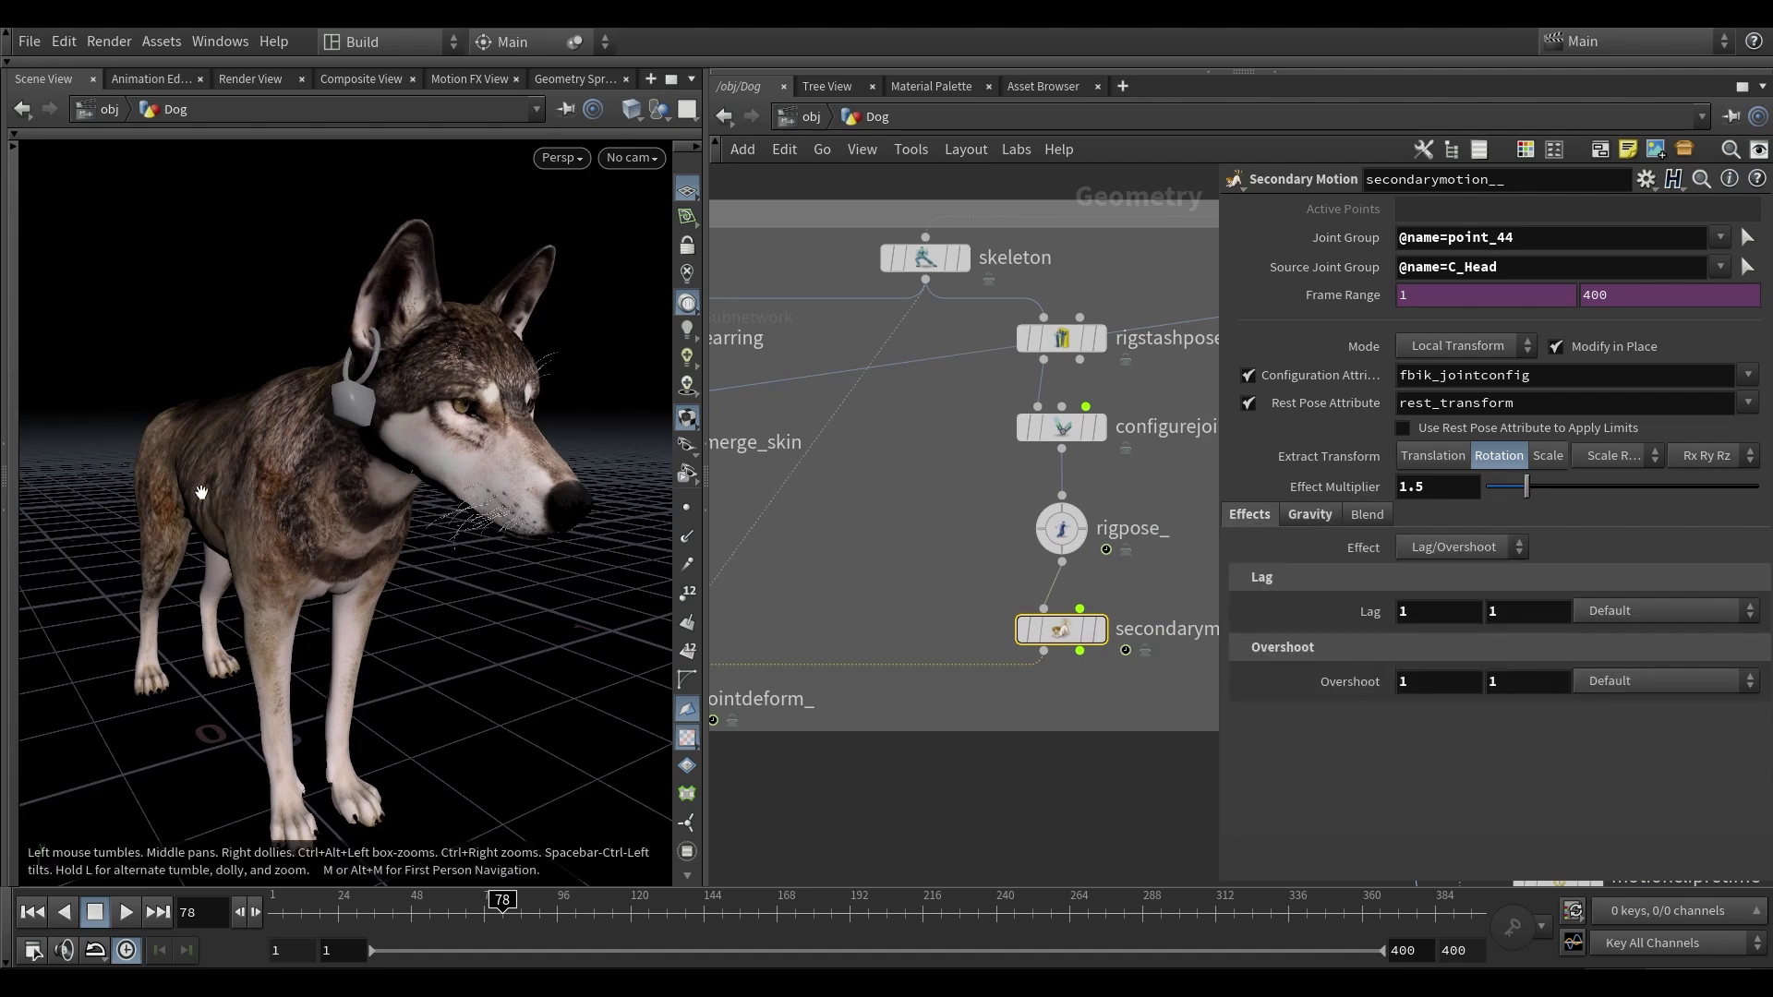
drag(397, 474, 473, 414)
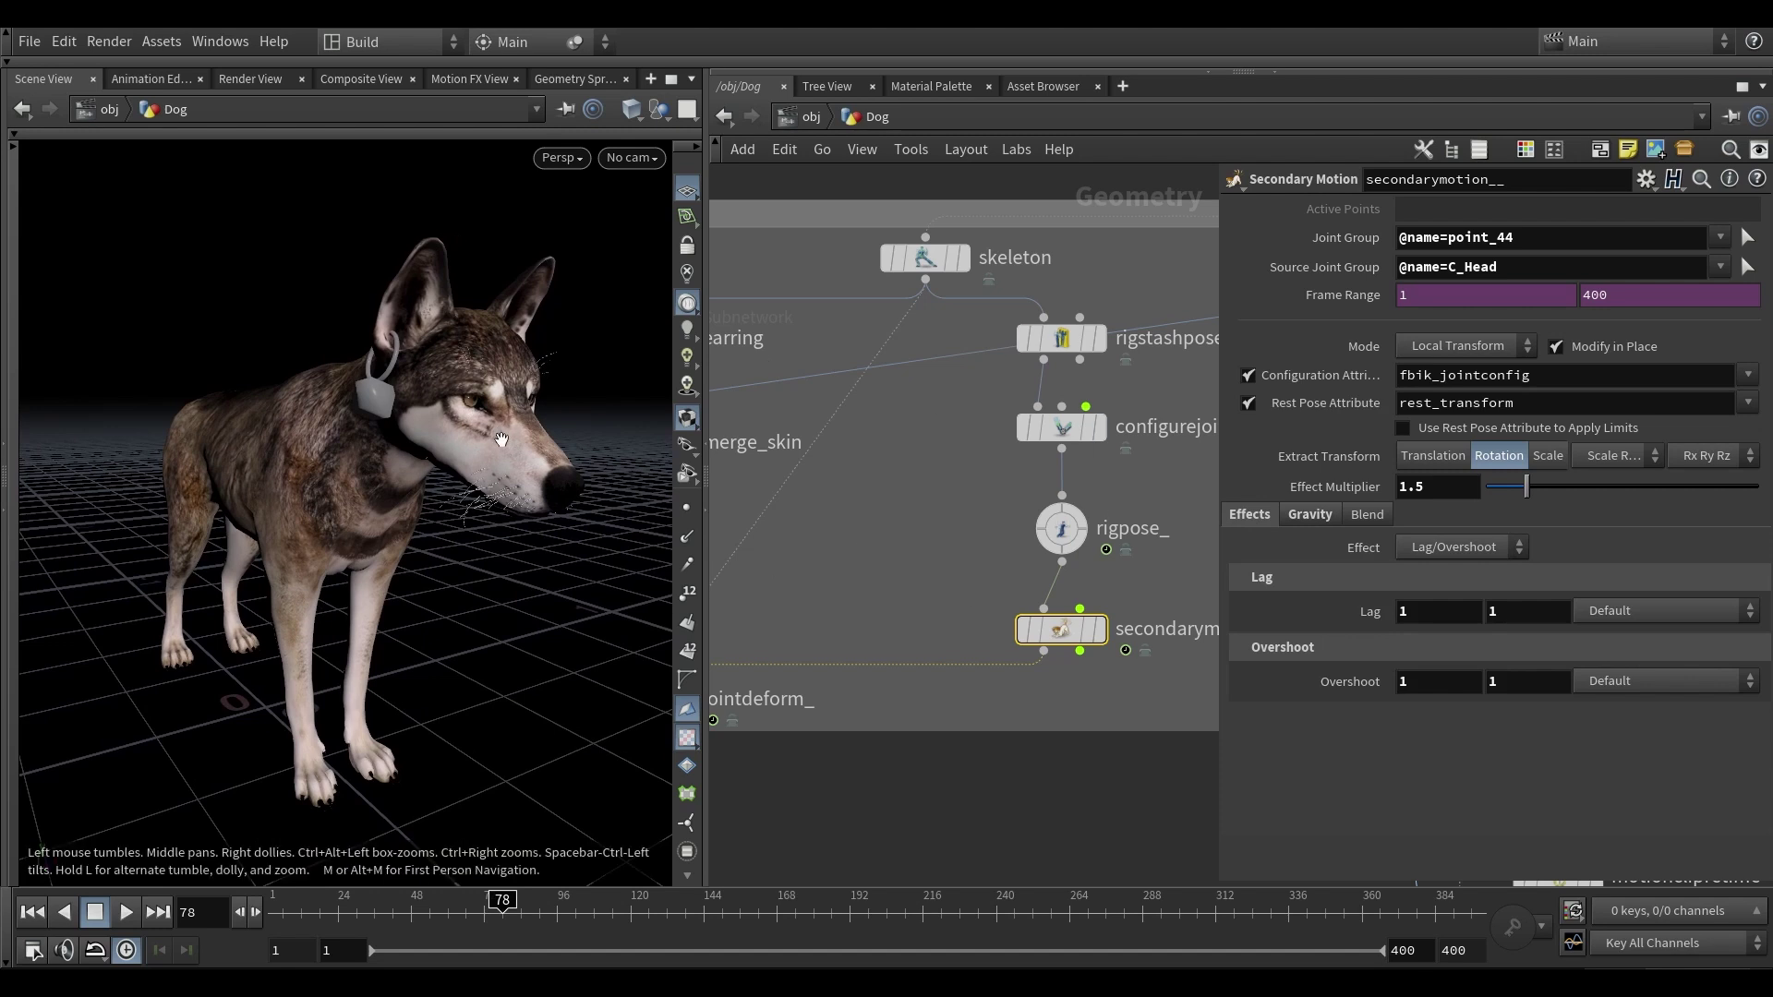
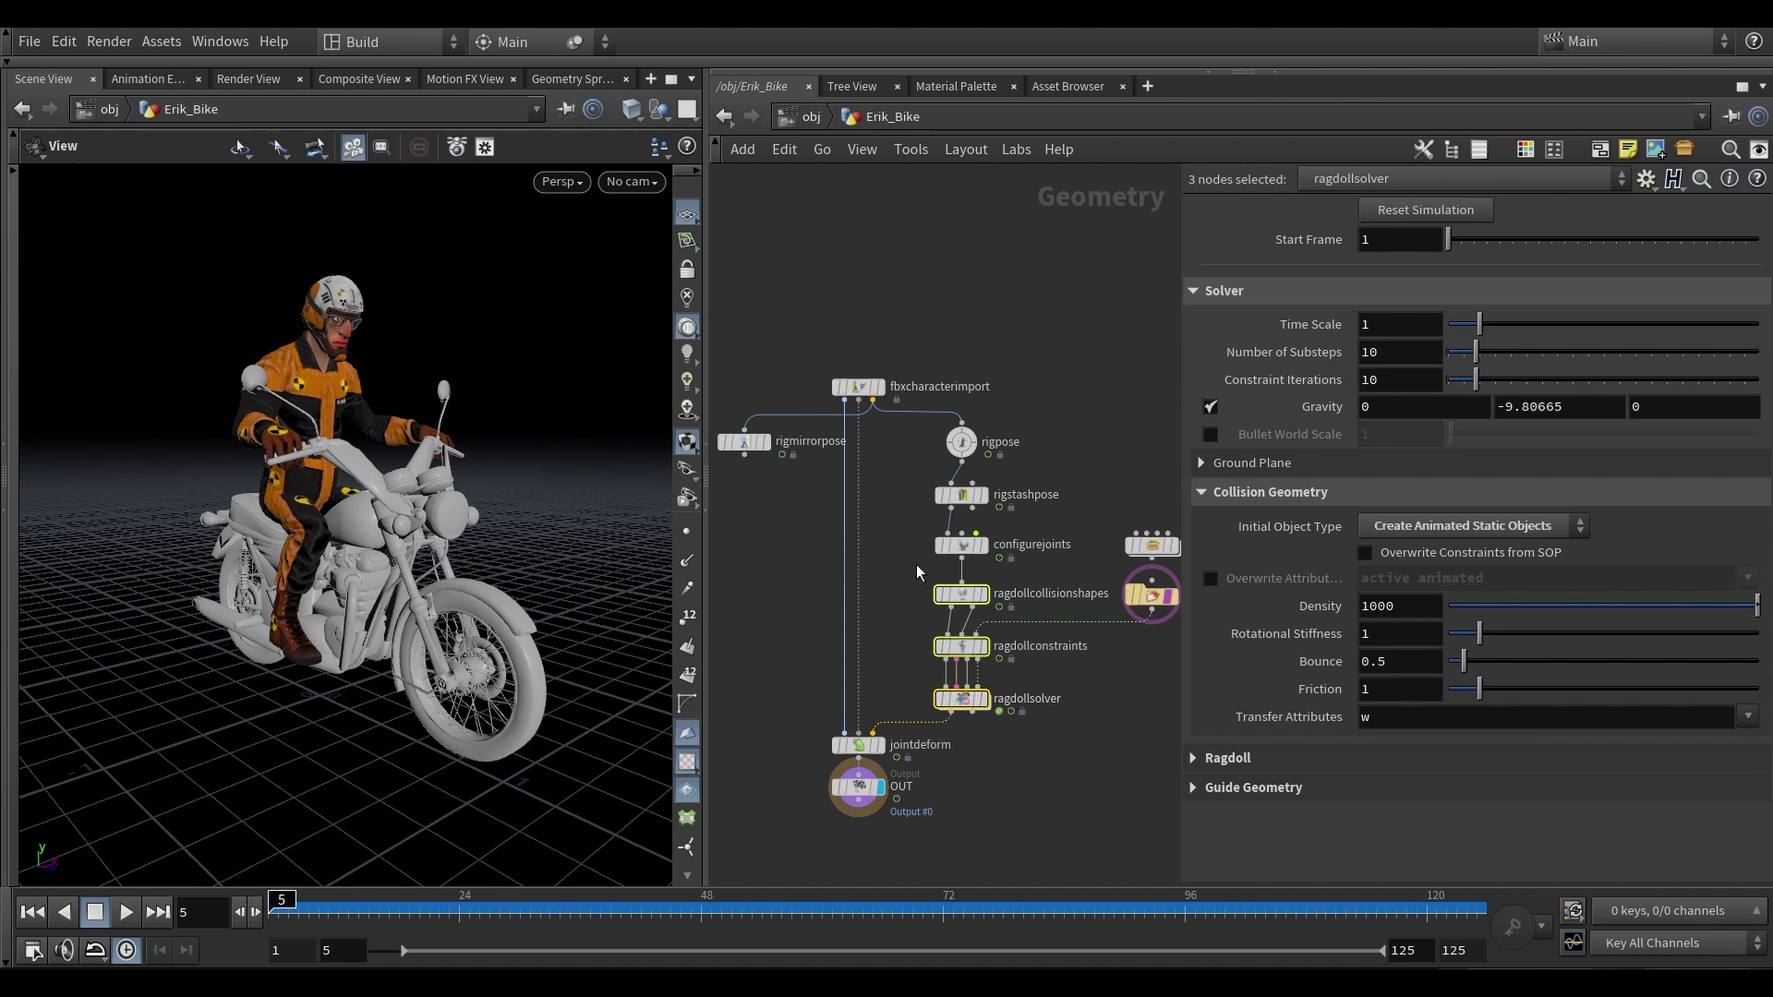
- Review the settings of the configurejoints and ragdollsolver nodes in the Erik_Bike network
drag(916, 563, 1005, 529)
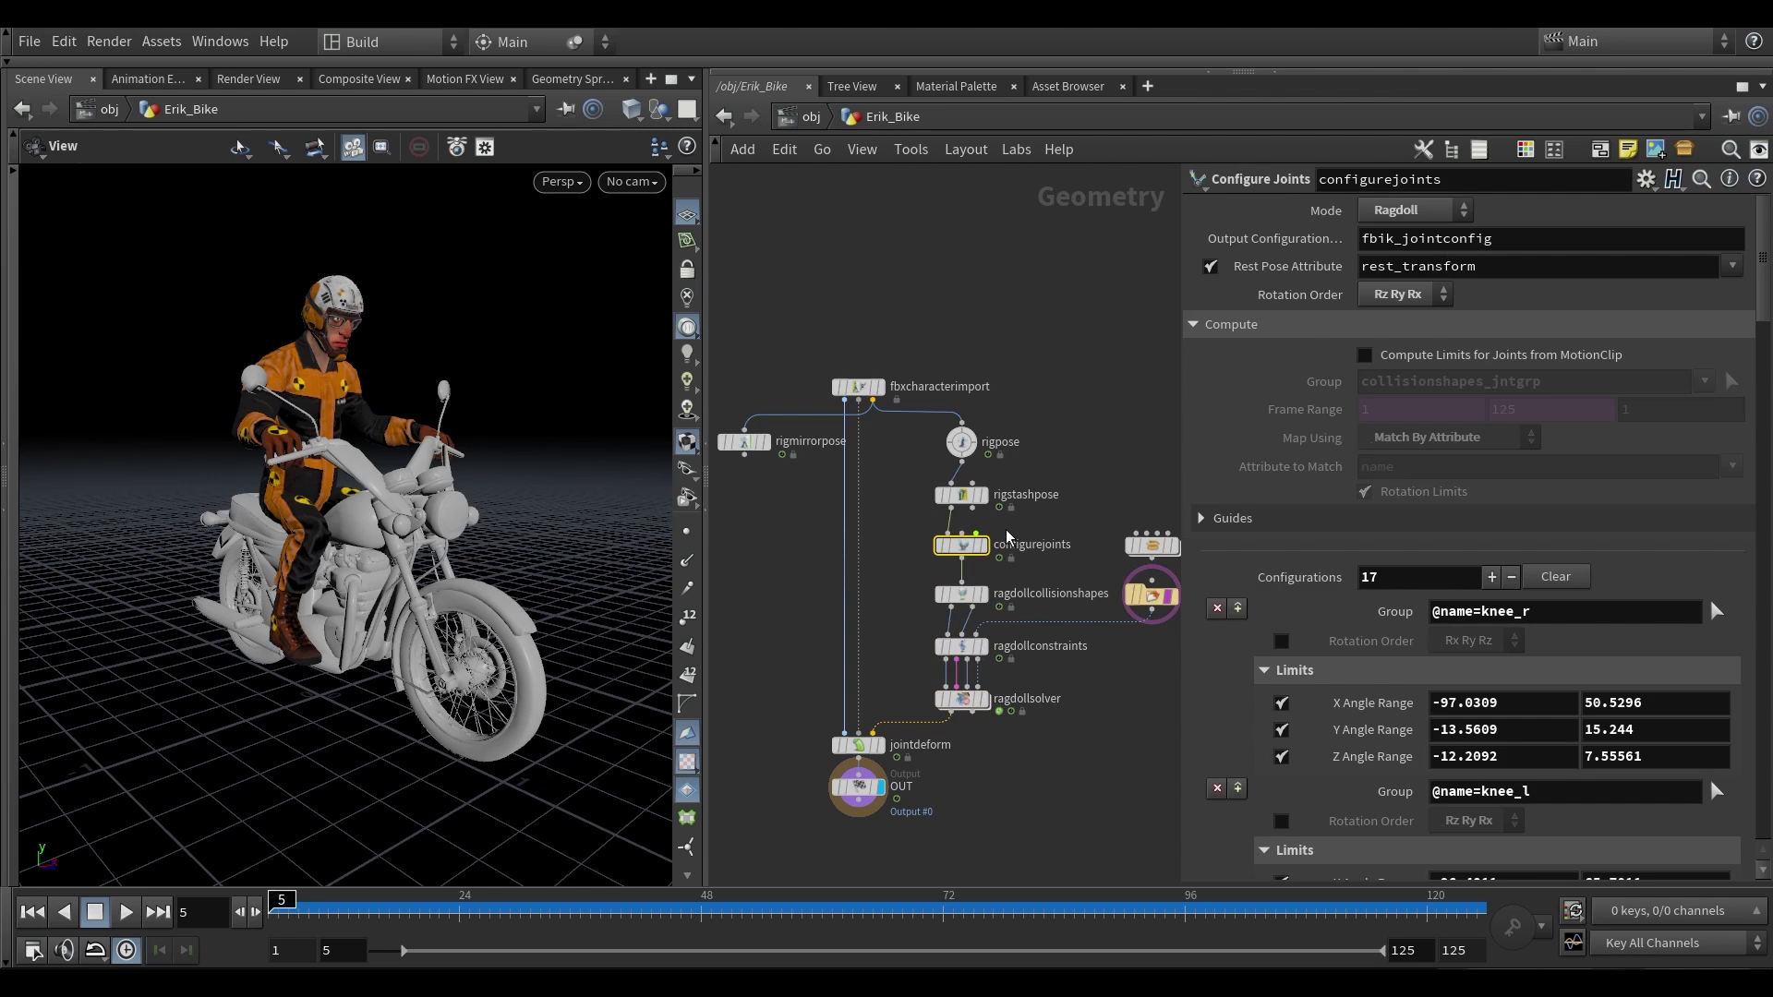
click(1071, 724)
drag(1060, 728, 979, 697)
scroll(1036, 738, down, 2)
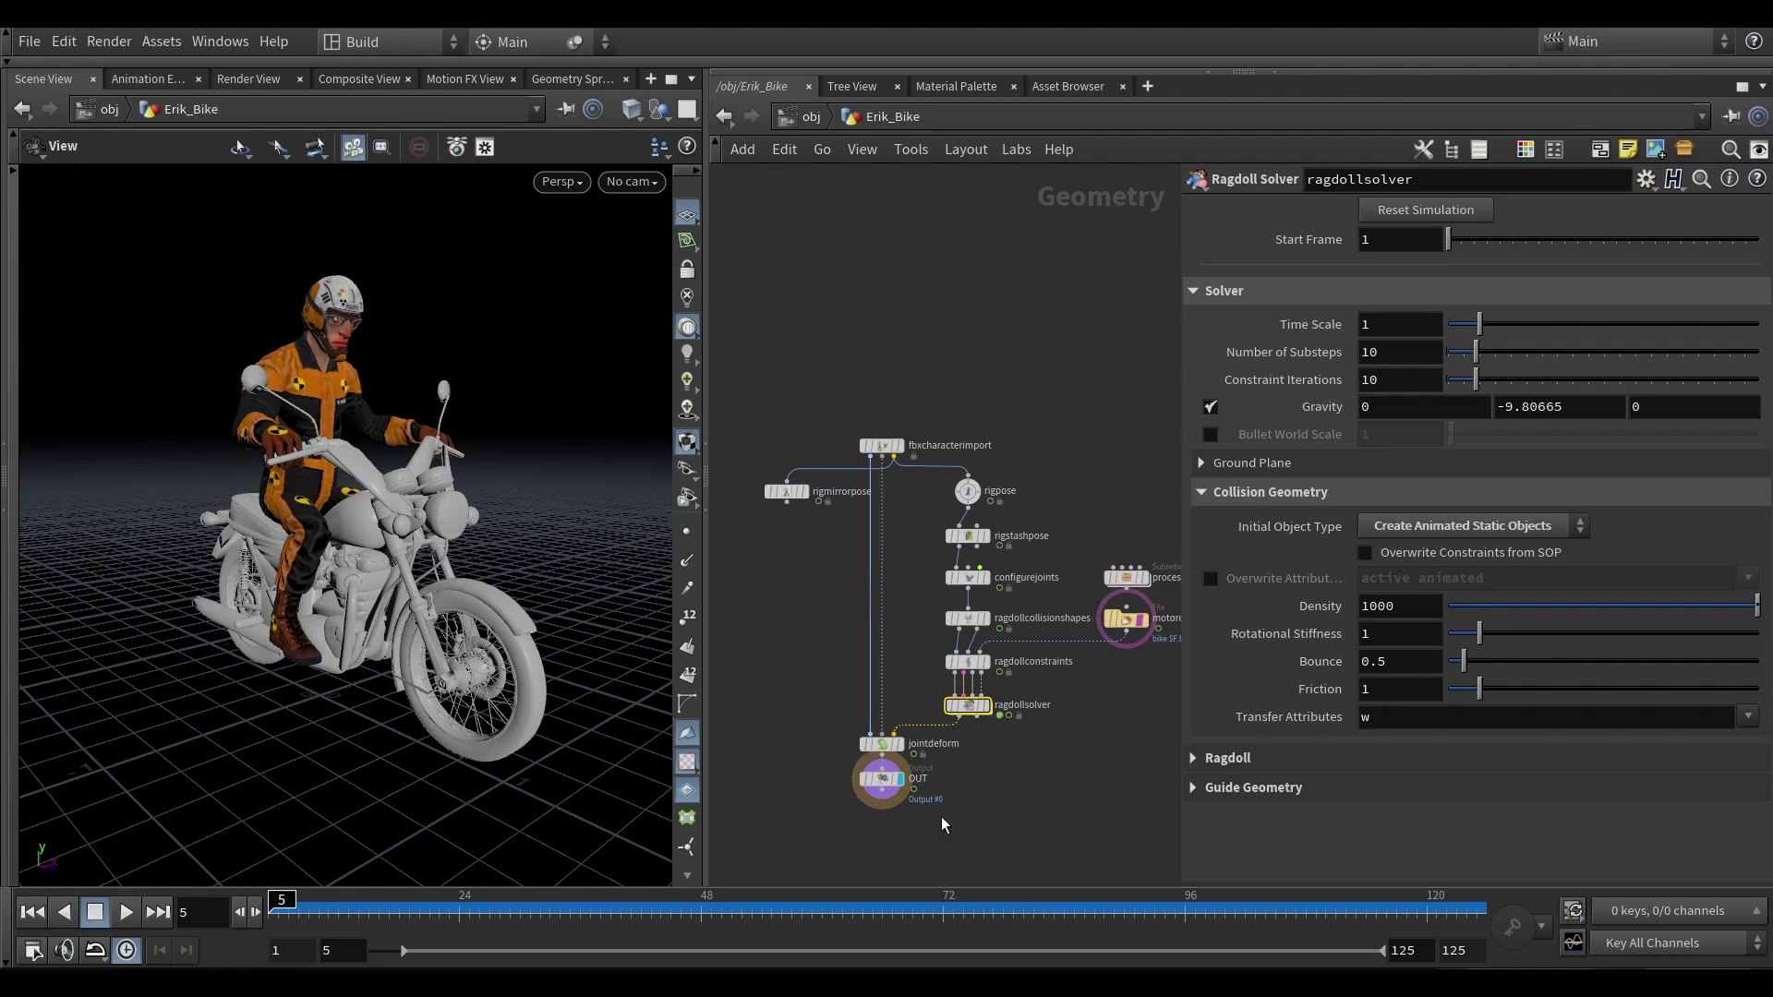
click(1005, 822)
- Open the process_bike subnetwork and display its HP file node with the original motorcycle geometry
scroll(1044, 424, up, 5)
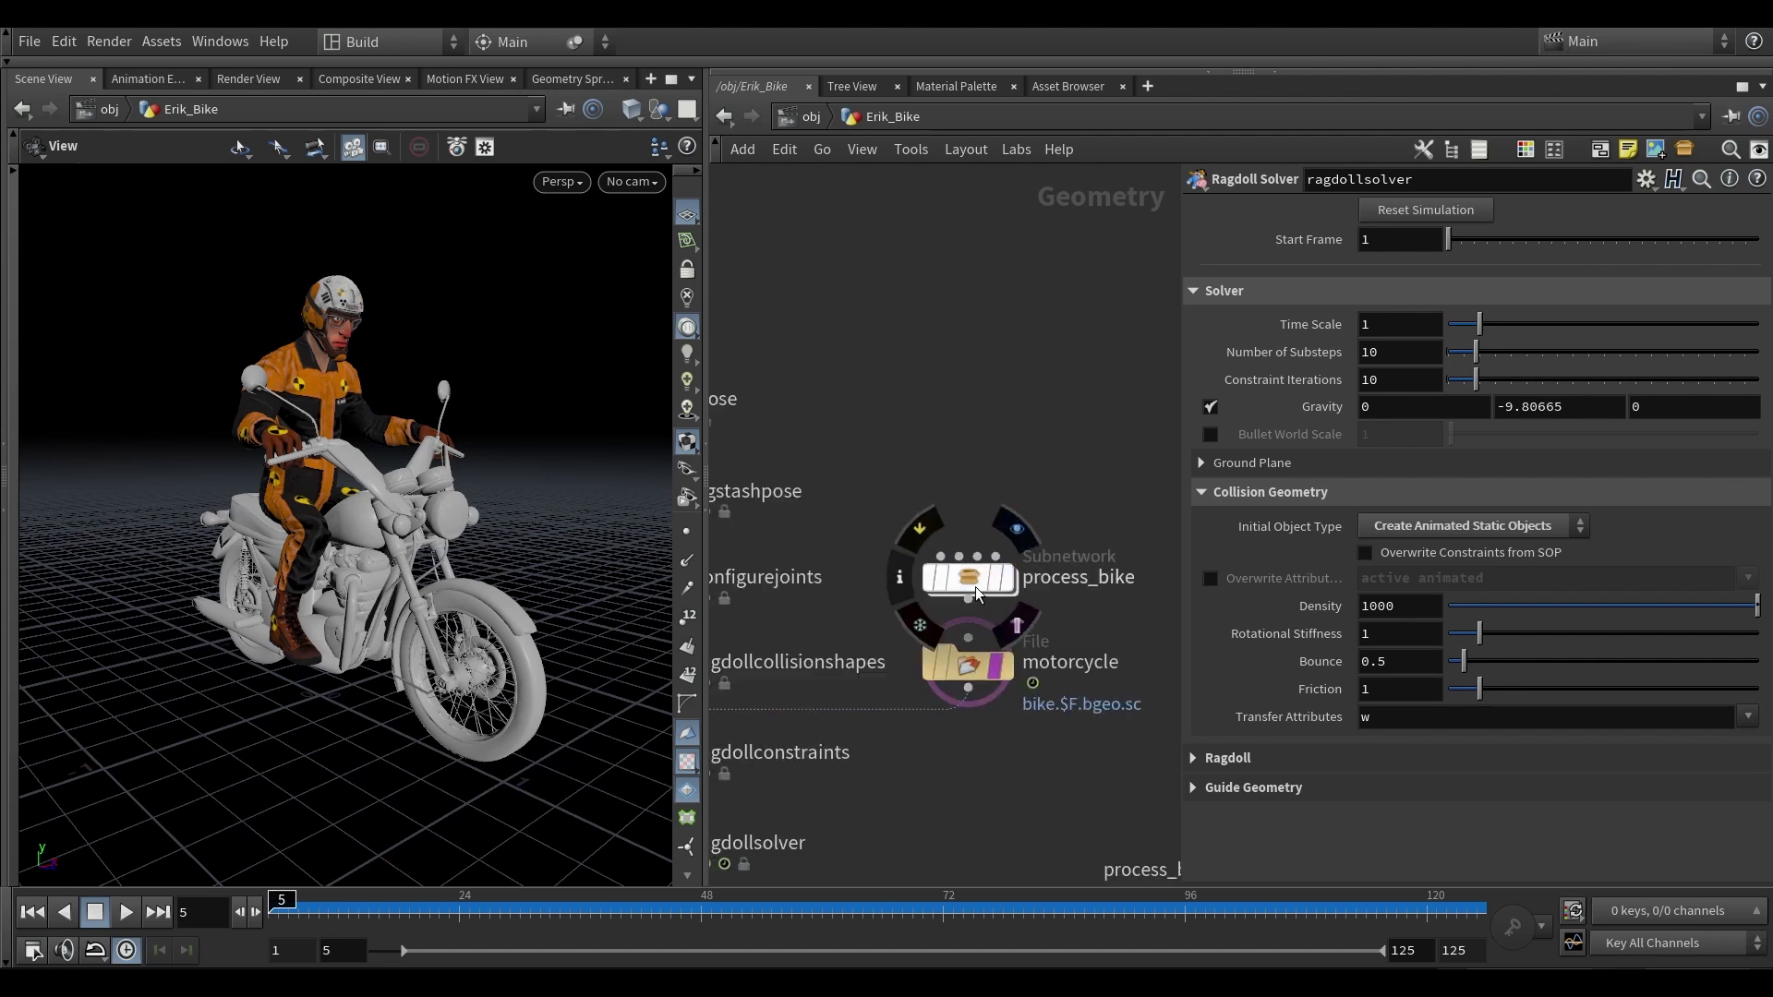
double_click(971, 580)
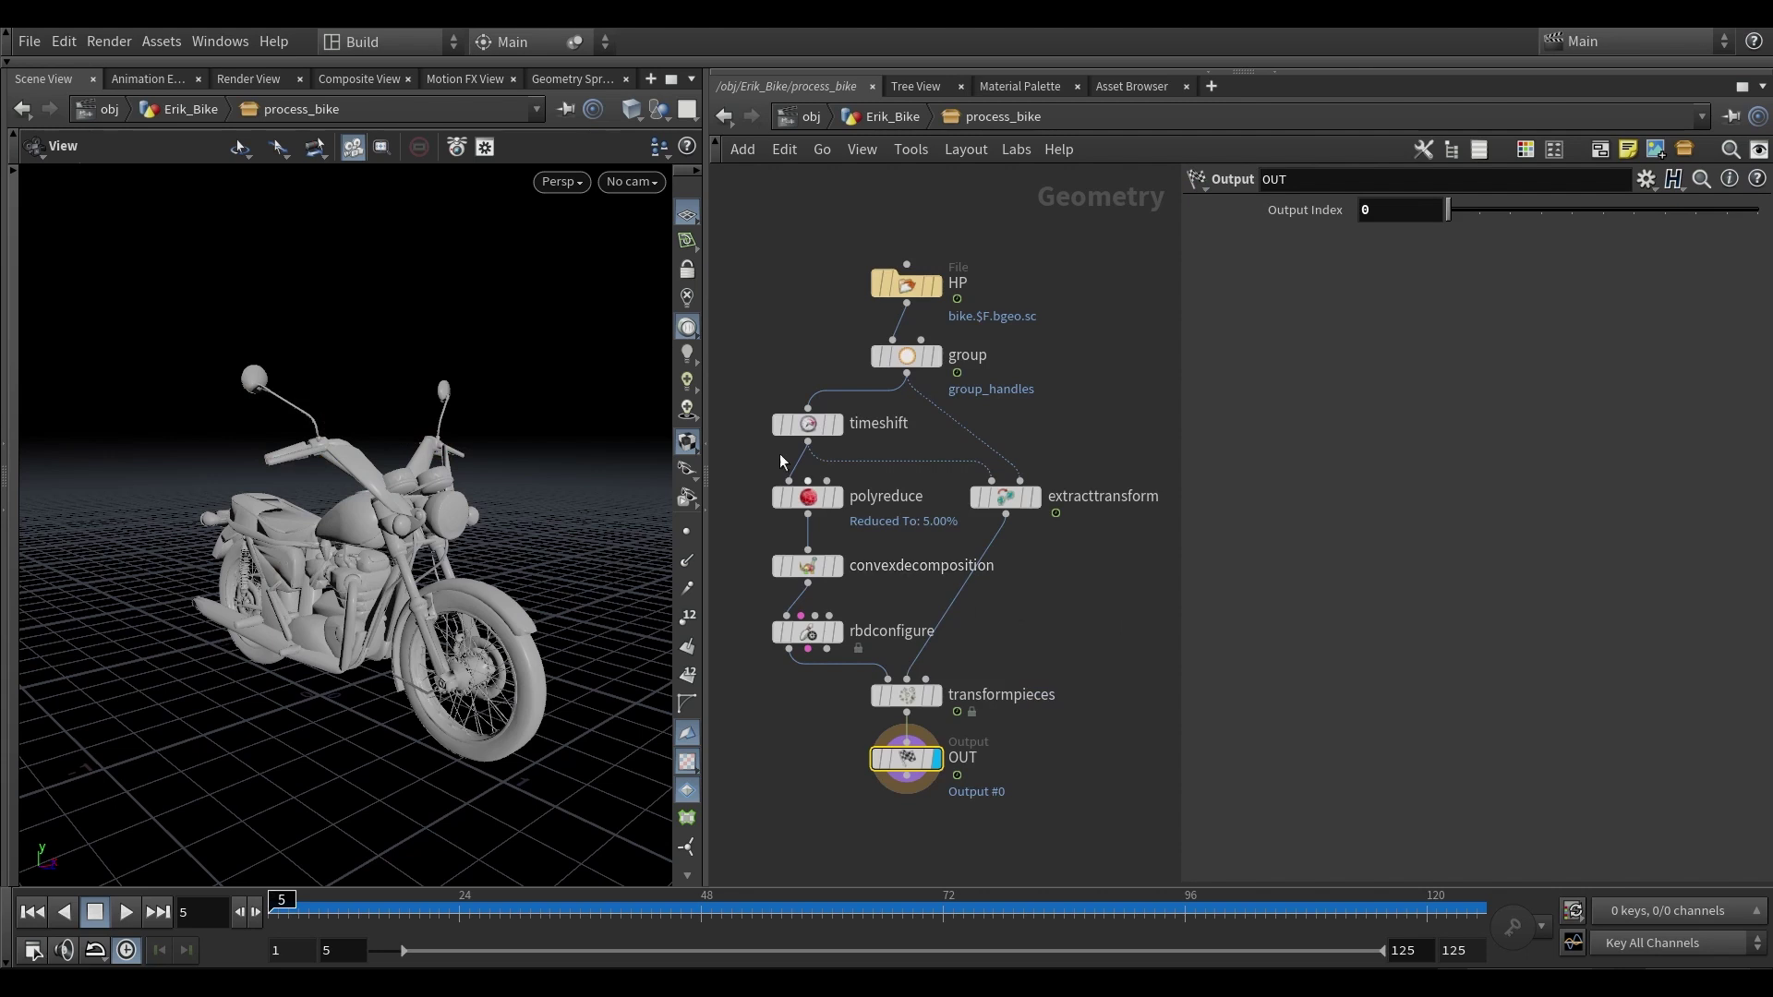
drag(343, 537, 379, 536)
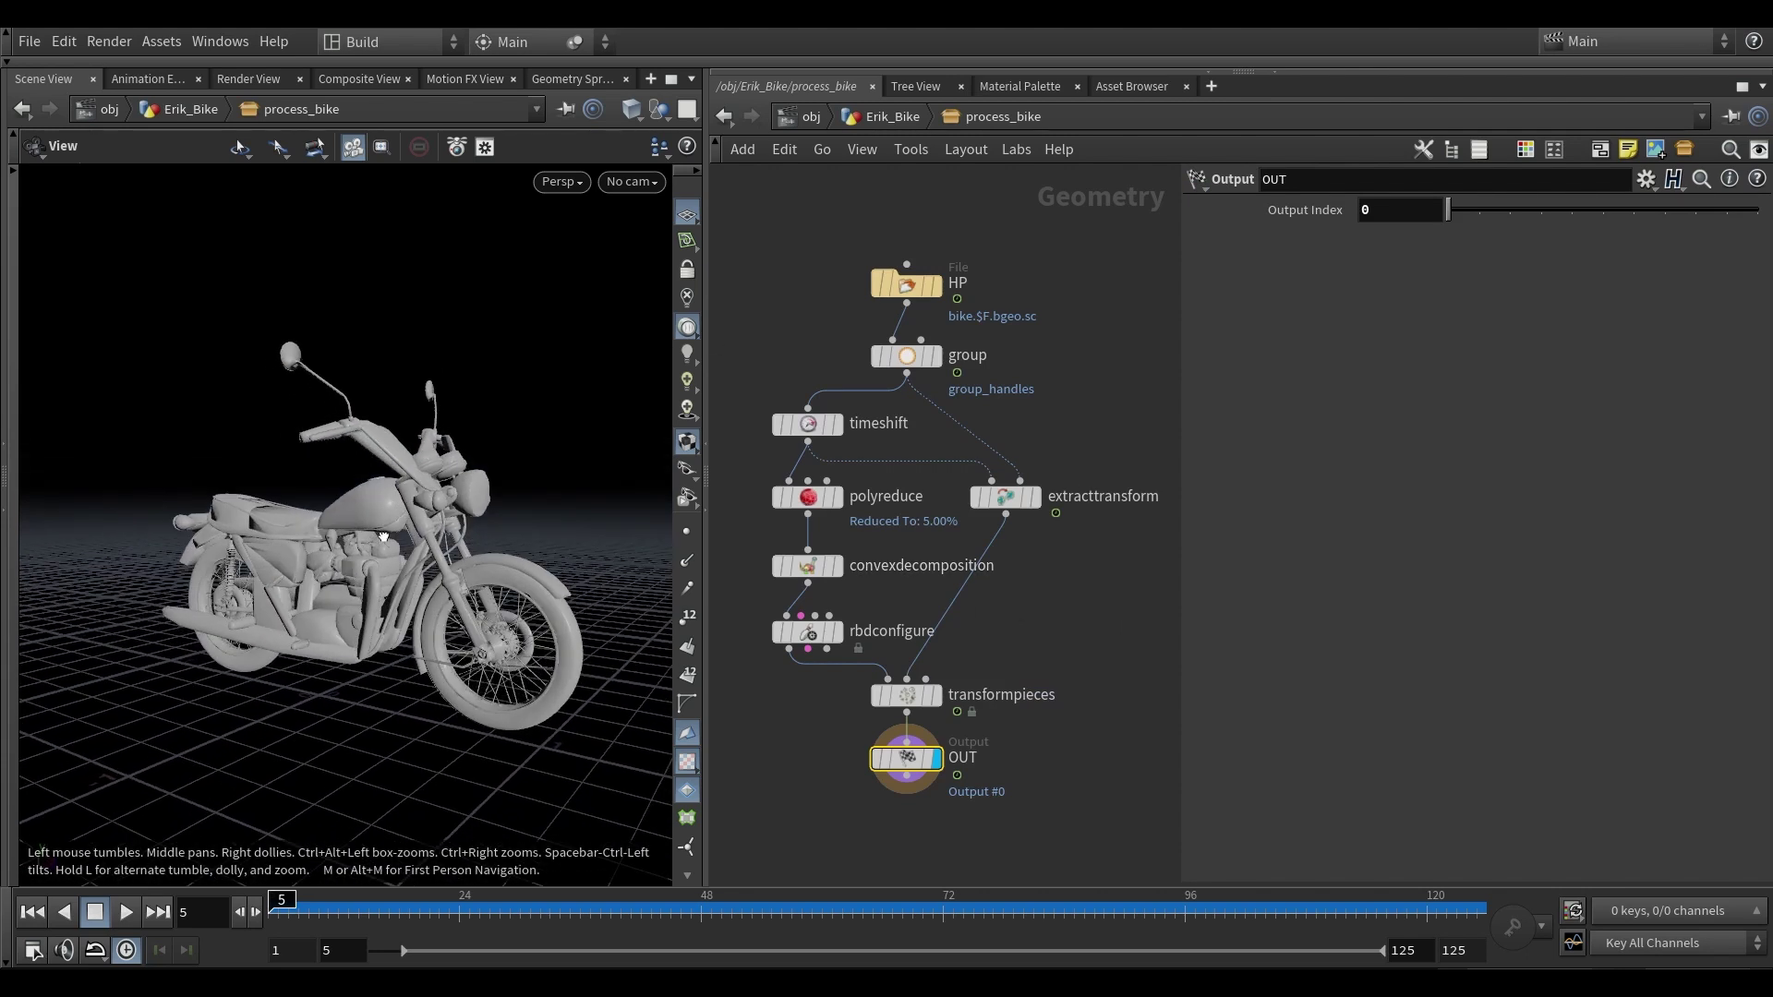
click(911, 287)
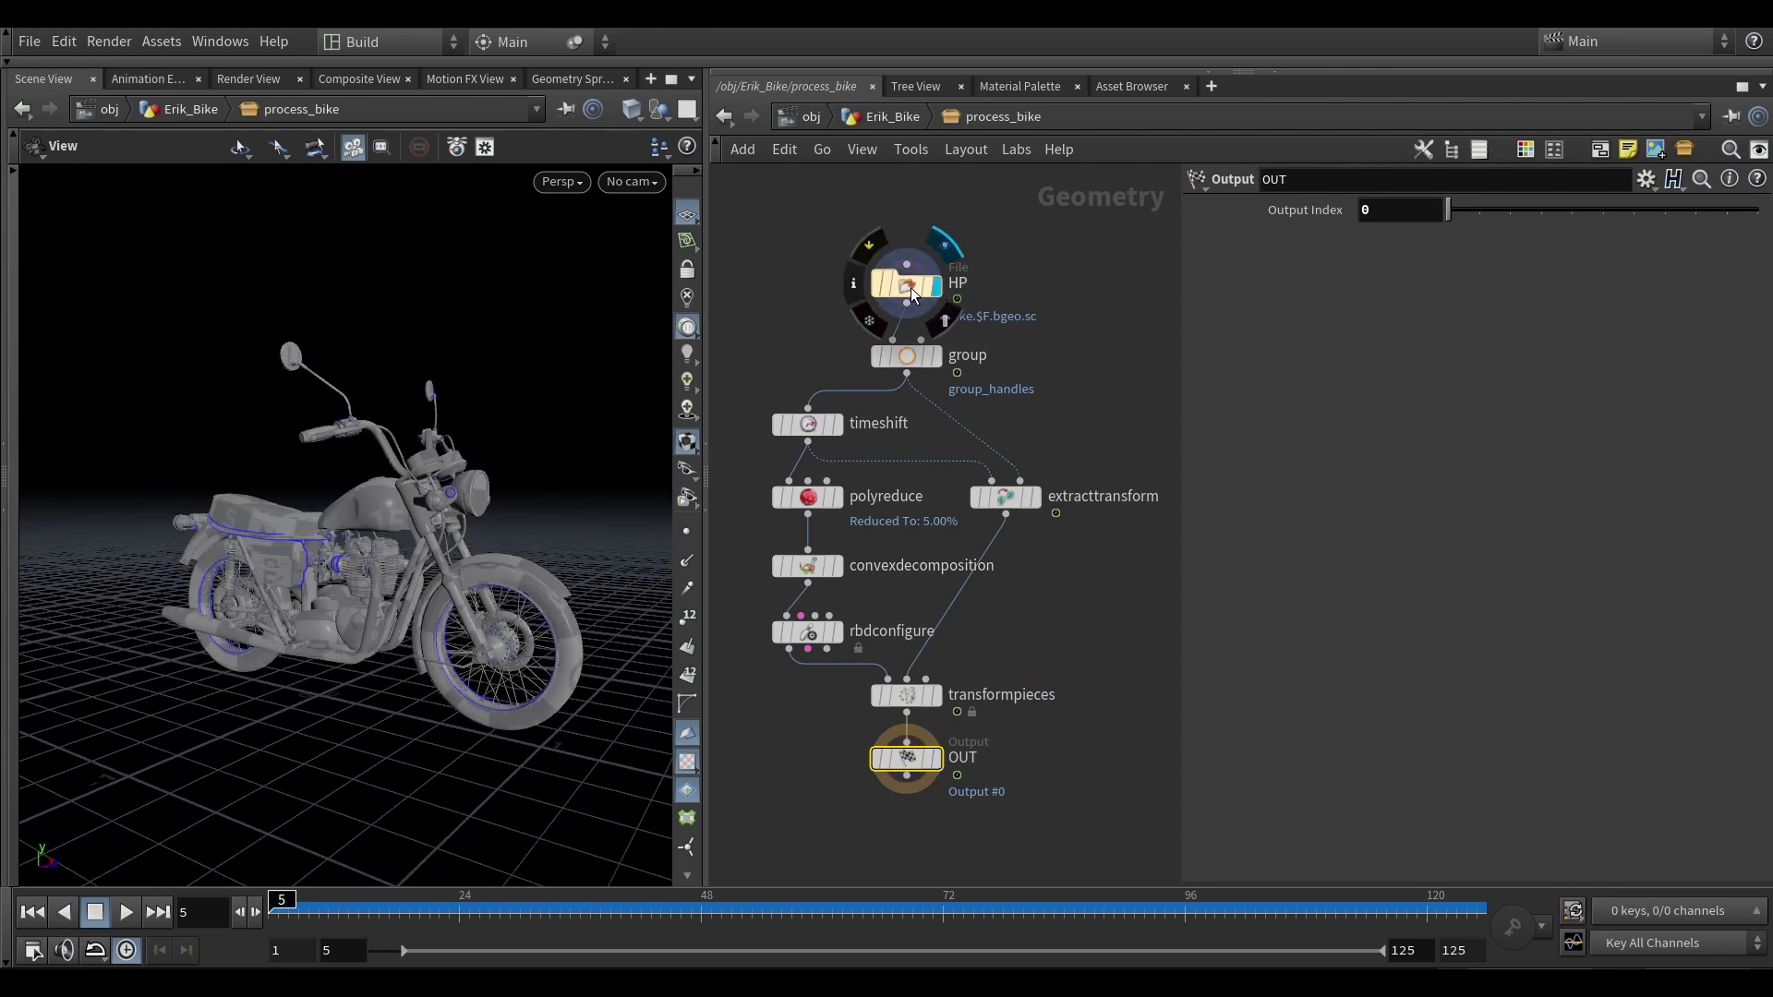
middle_click(909, 292)
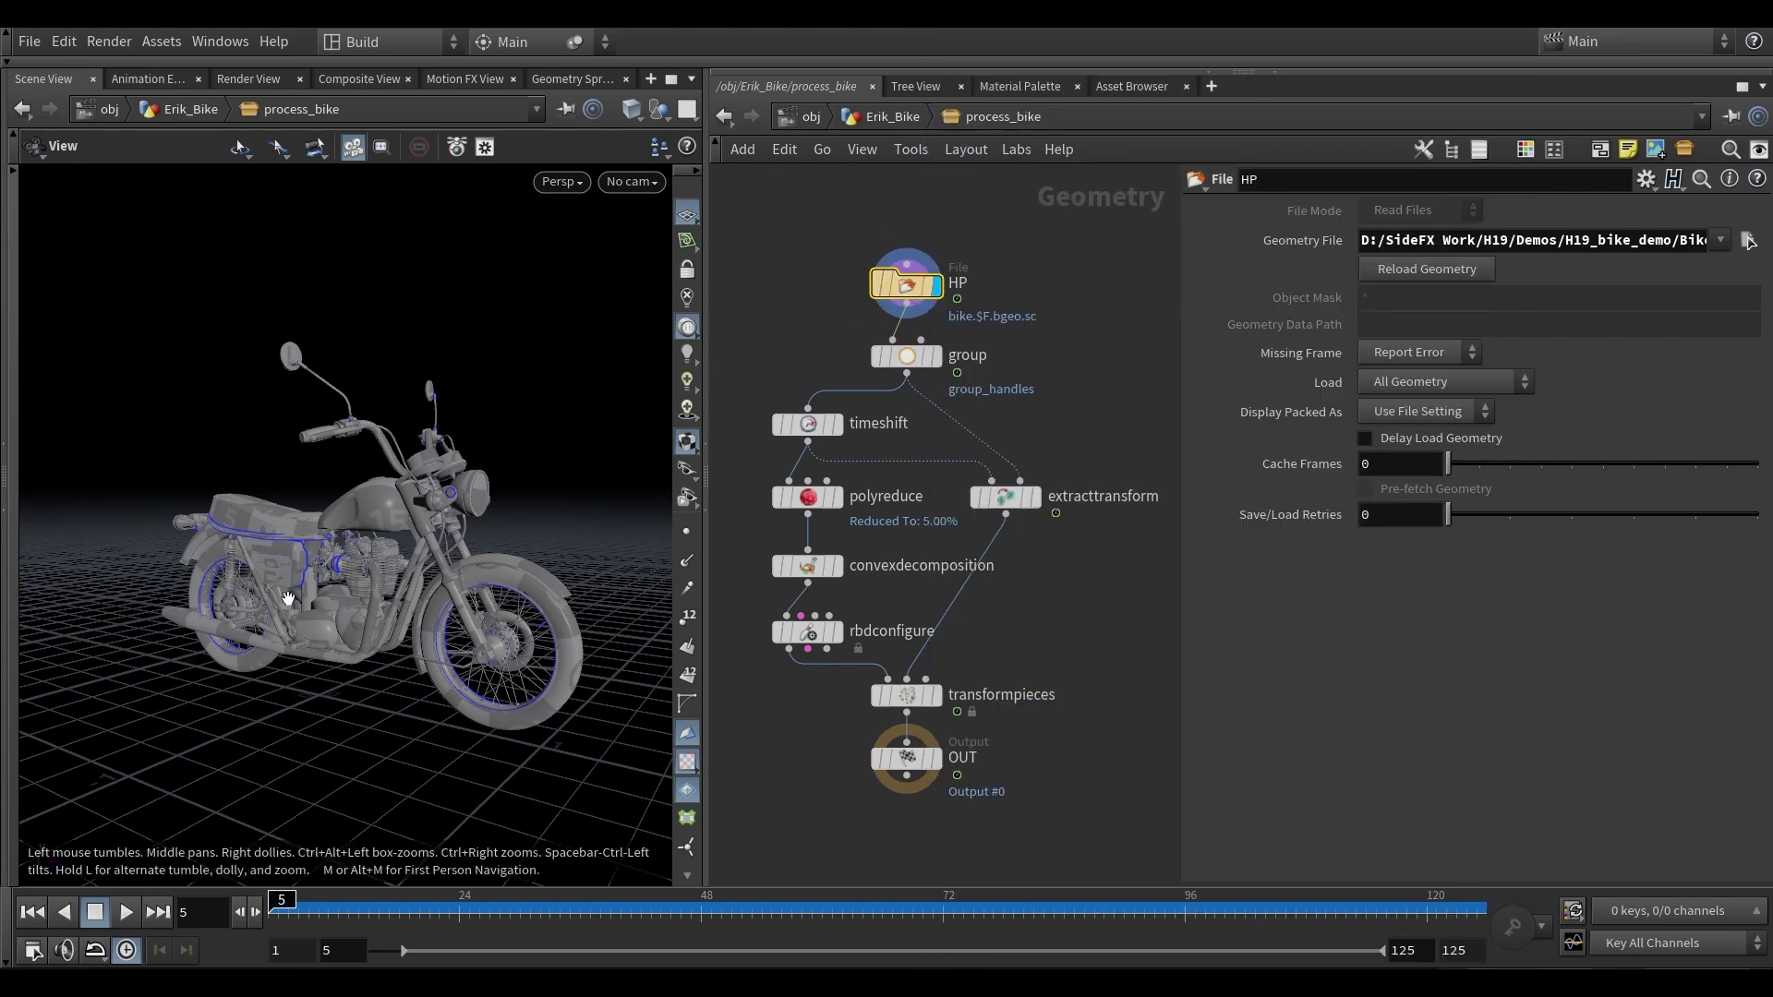
- Examine the high-resolution motorcycle geometry up close from the rear, side and front
drag(275, 565, 327, 562)
right_drag(301, 557, 198, 591)
middle_drag(111, 595, 252, 618)
mouse_move(252, 617)
mouse_down()
mouse_move(348, 602)
mouse_move(231, 626)
mouse_move(324, 584)
mouse_move(237, 617)
mouse_up()
right_drag(609, 463, 360, 581)
middle_drag(362, 580, 419, 547)
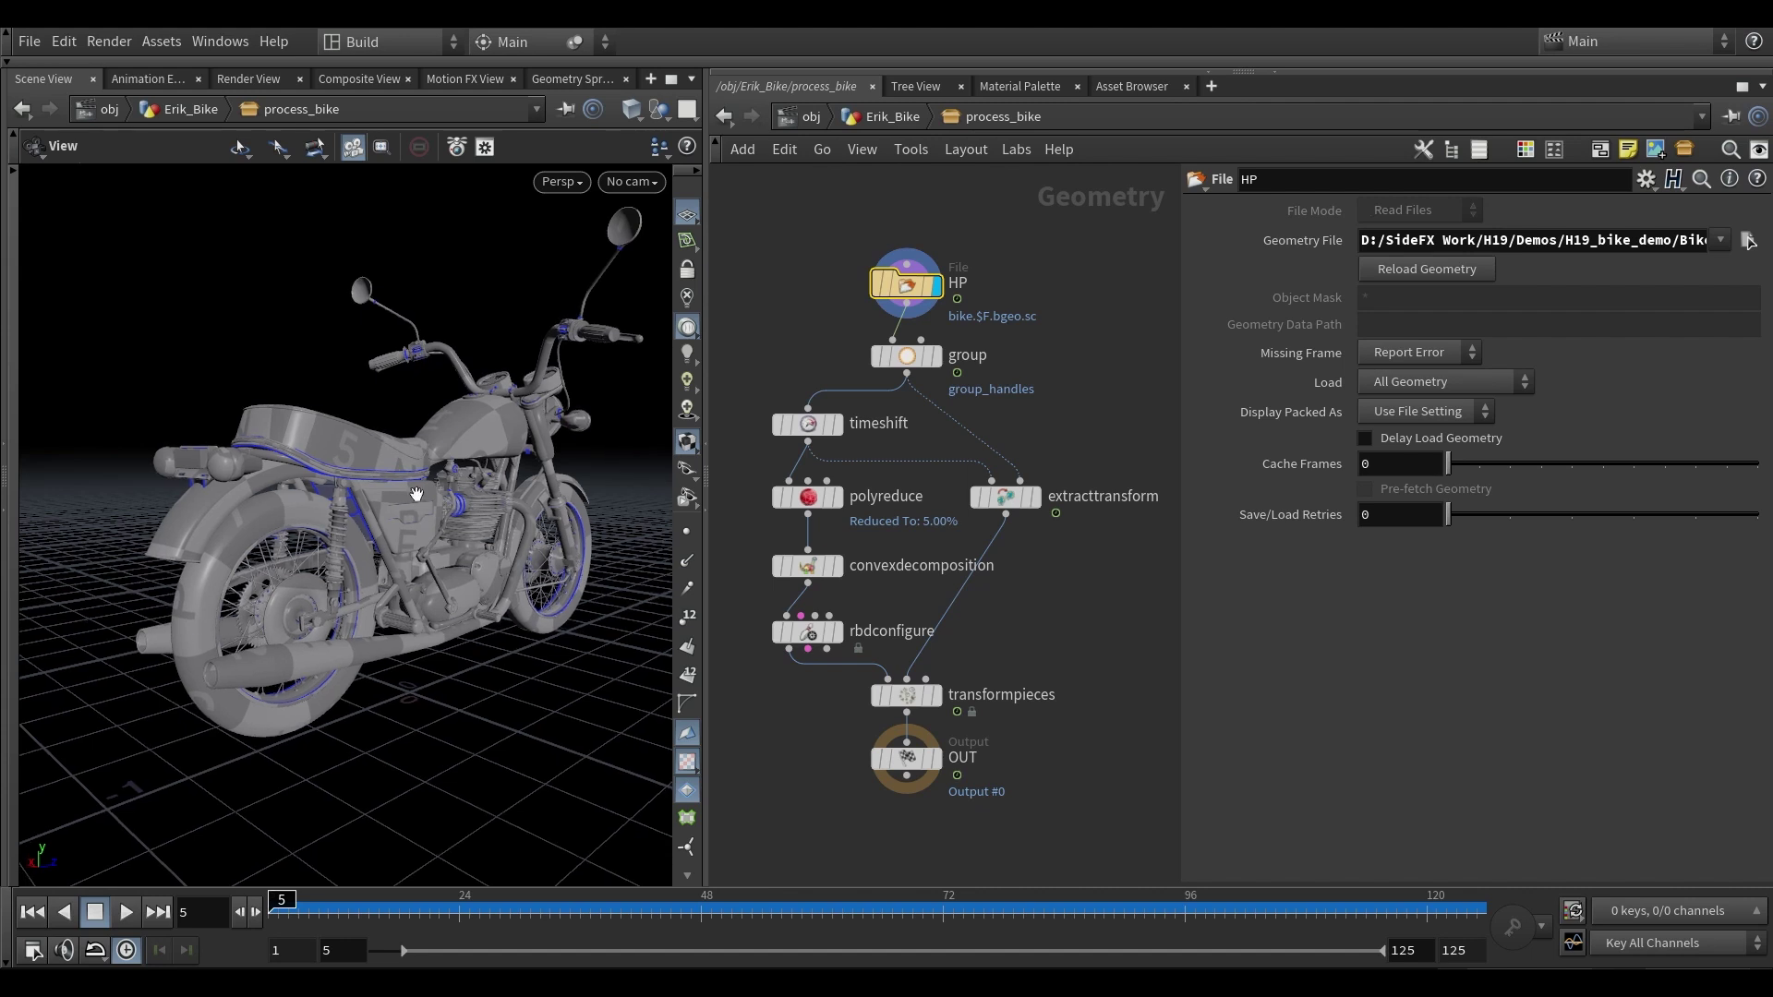
middle_drag(450, 495, 412, 565)
scroll(425, 534, down, 3)
drag(426, 534, 389, 518)
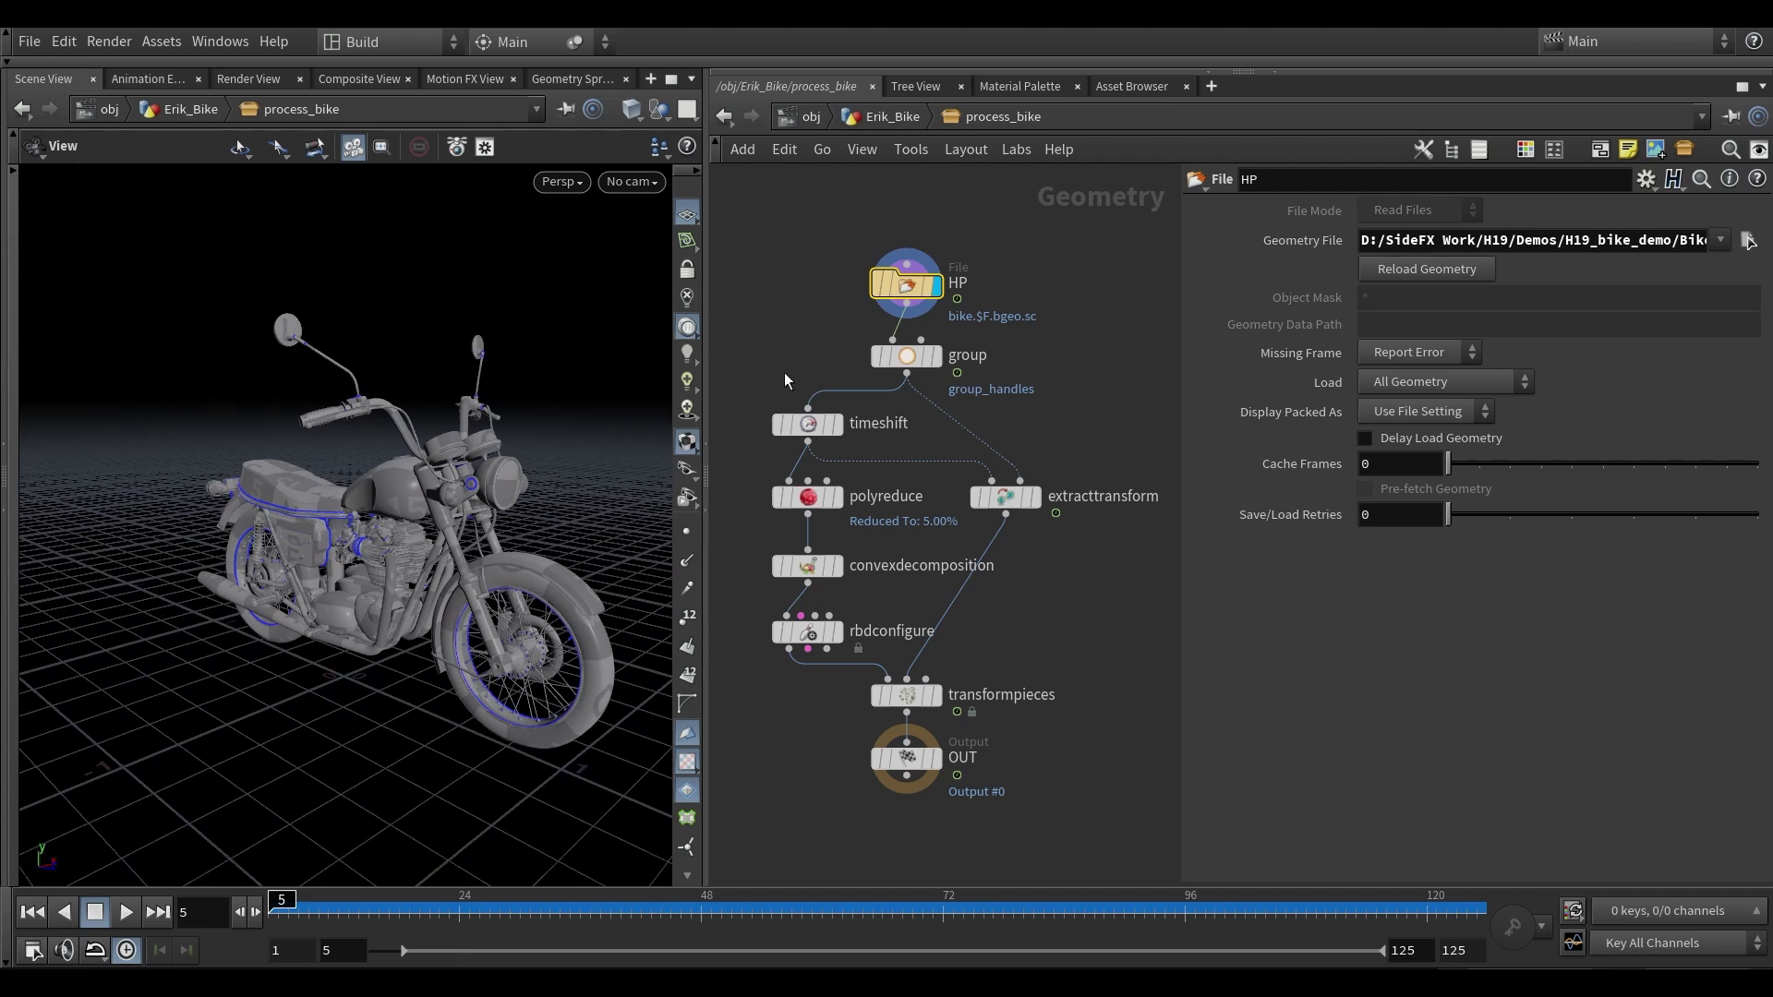
- Display the timeshift node and examine its frame setting and the grouped handle geometry
click(843, 426)
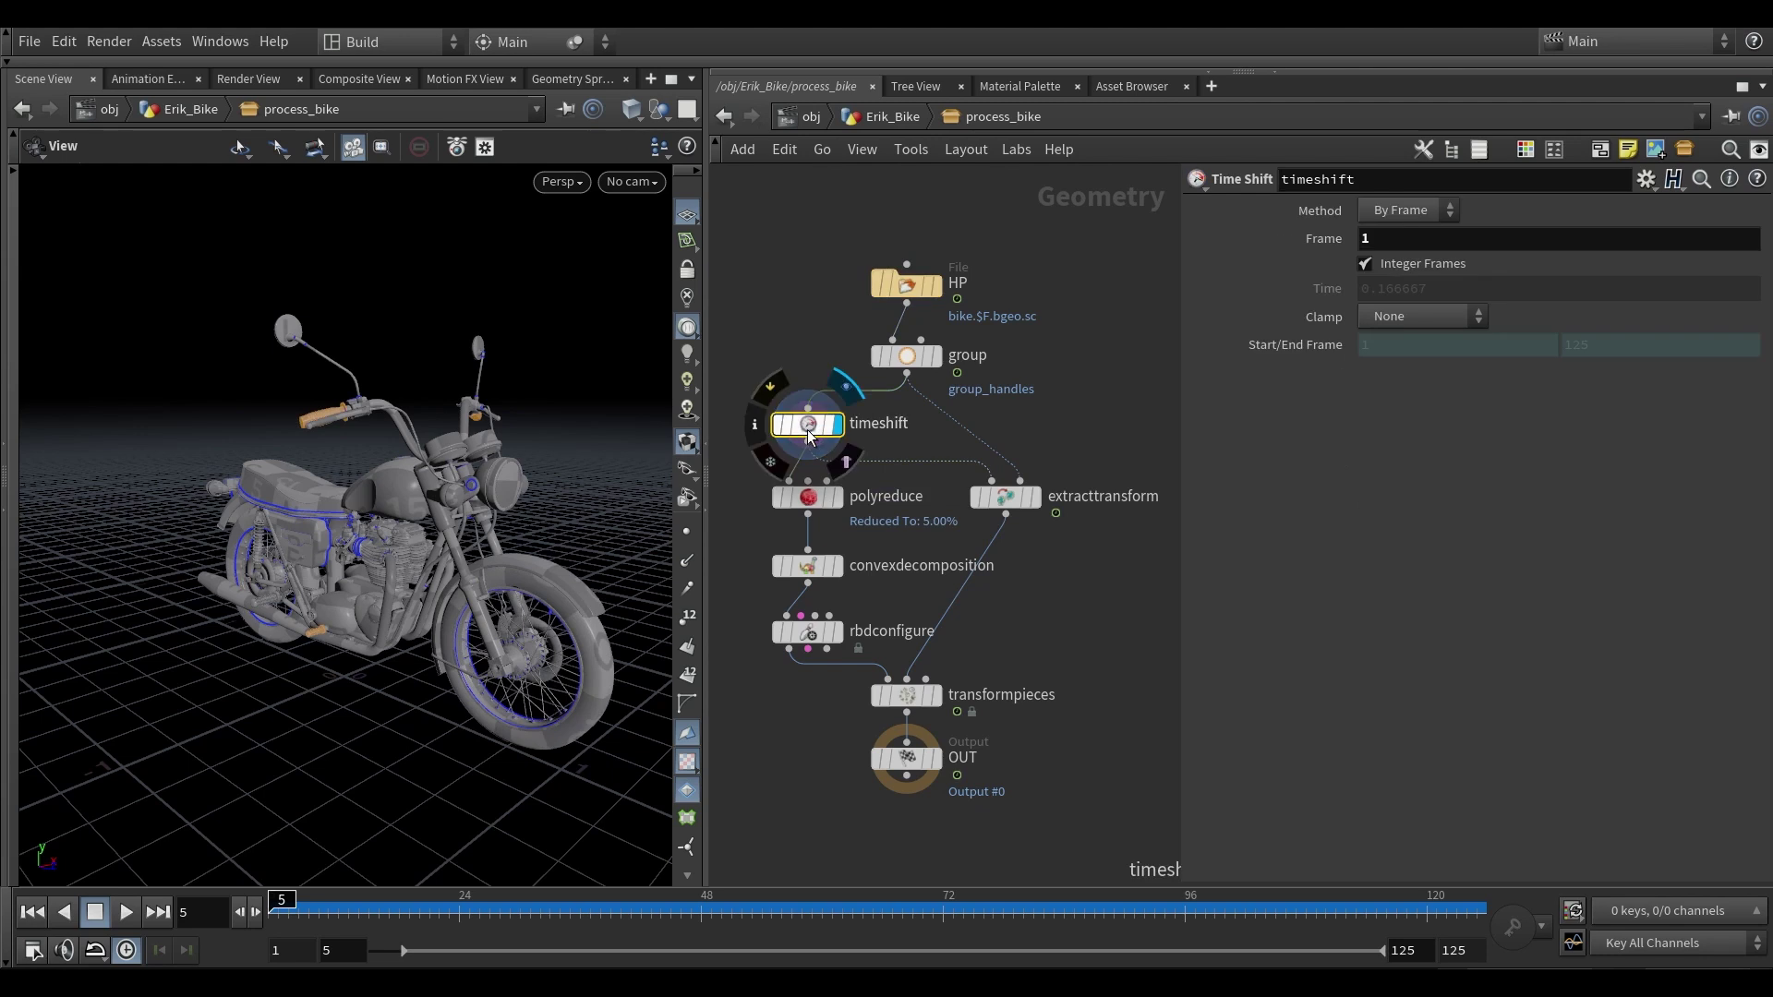
mouse_move(940, 294)
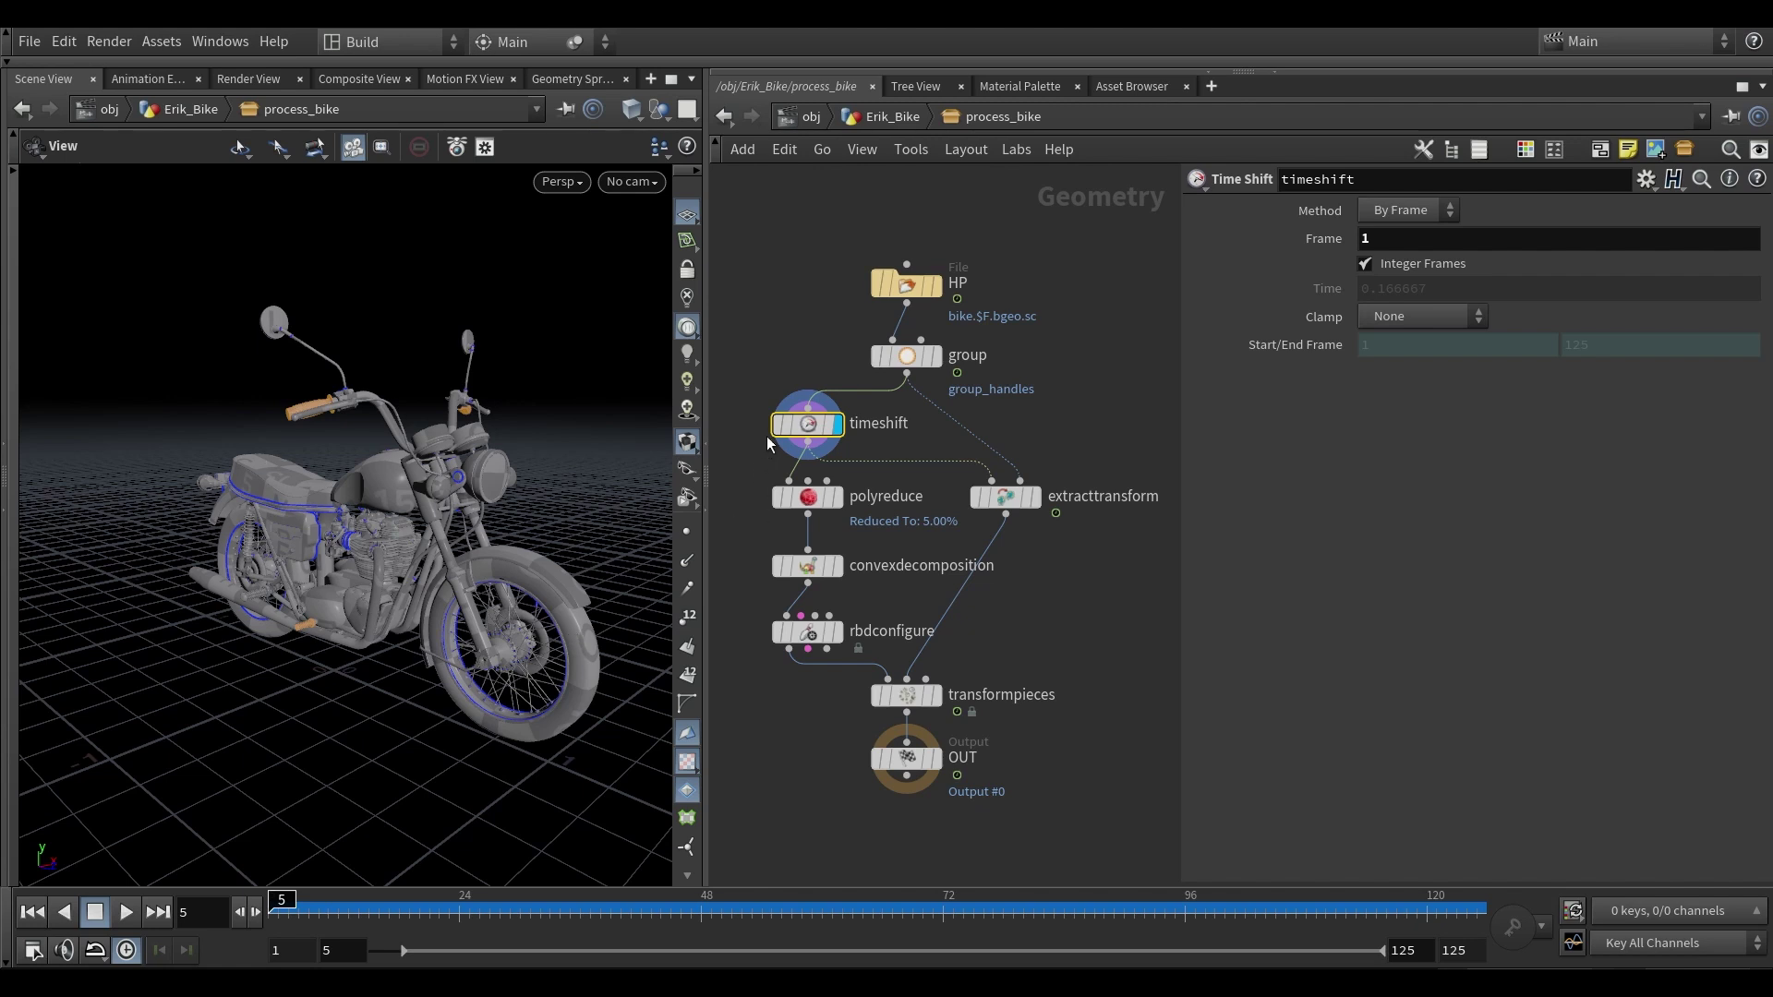
- Display the polyreduce node and examine the reduced motorcycle geometry and its reduction settings
mouse_move(815, 427)
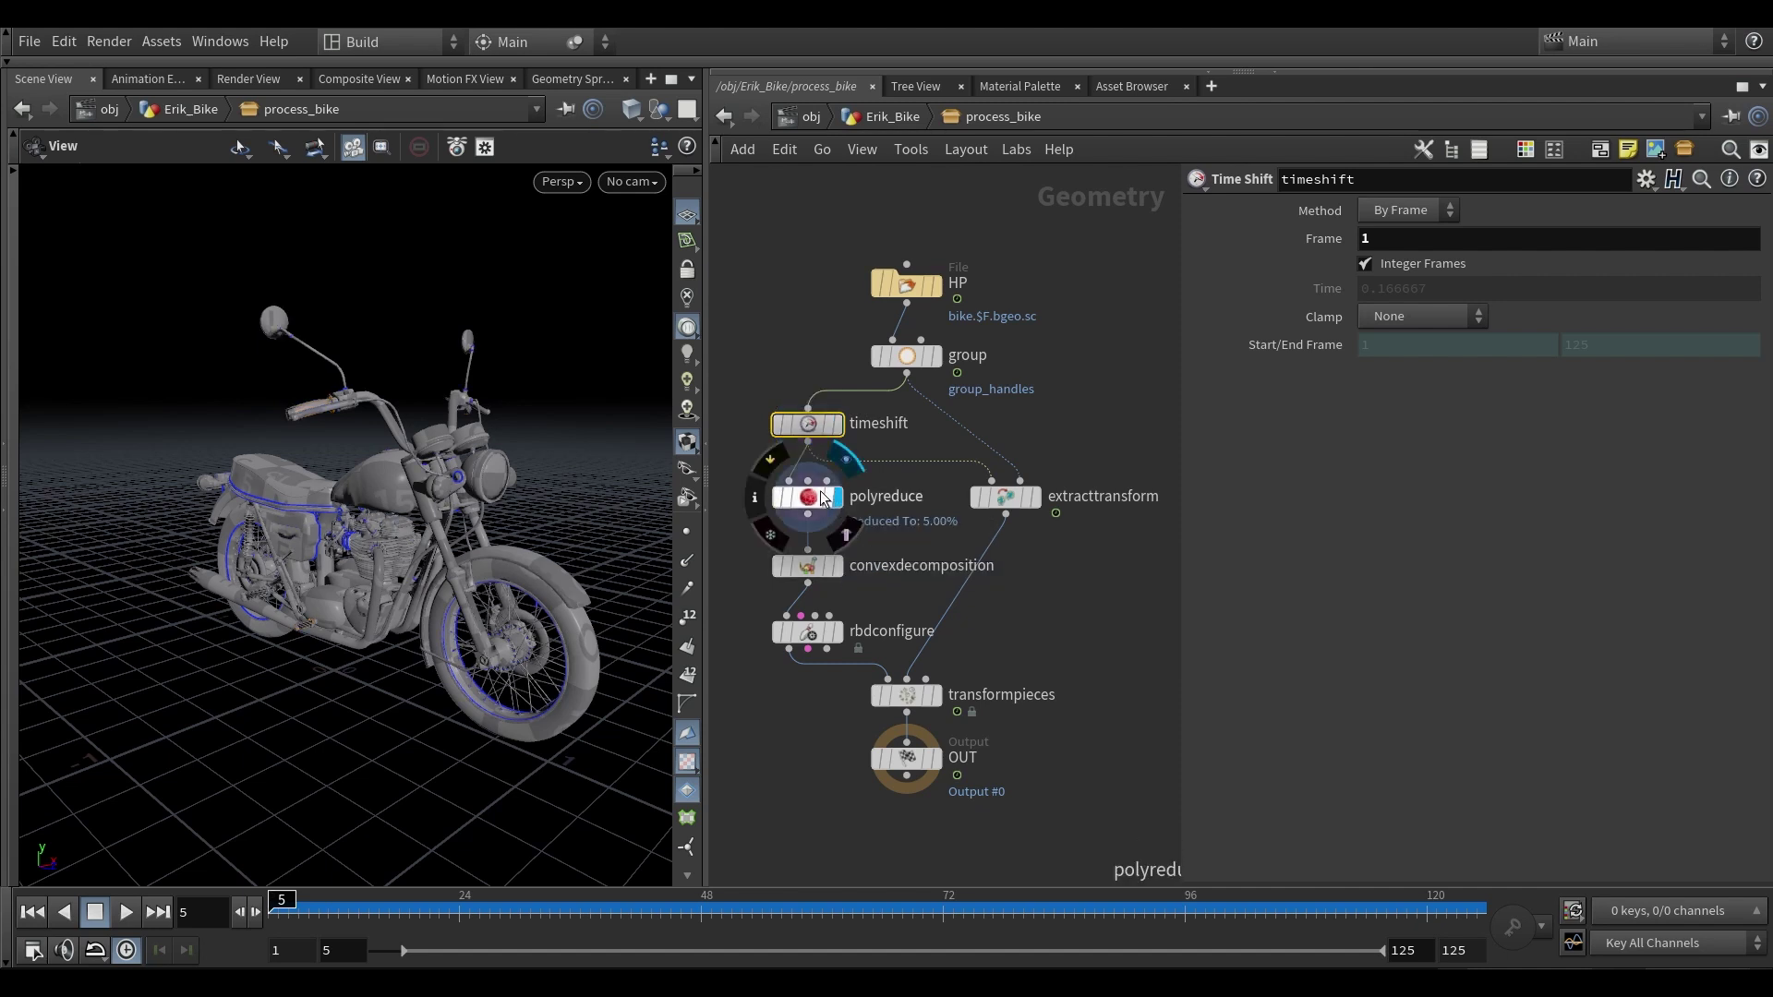
click(820, 501)
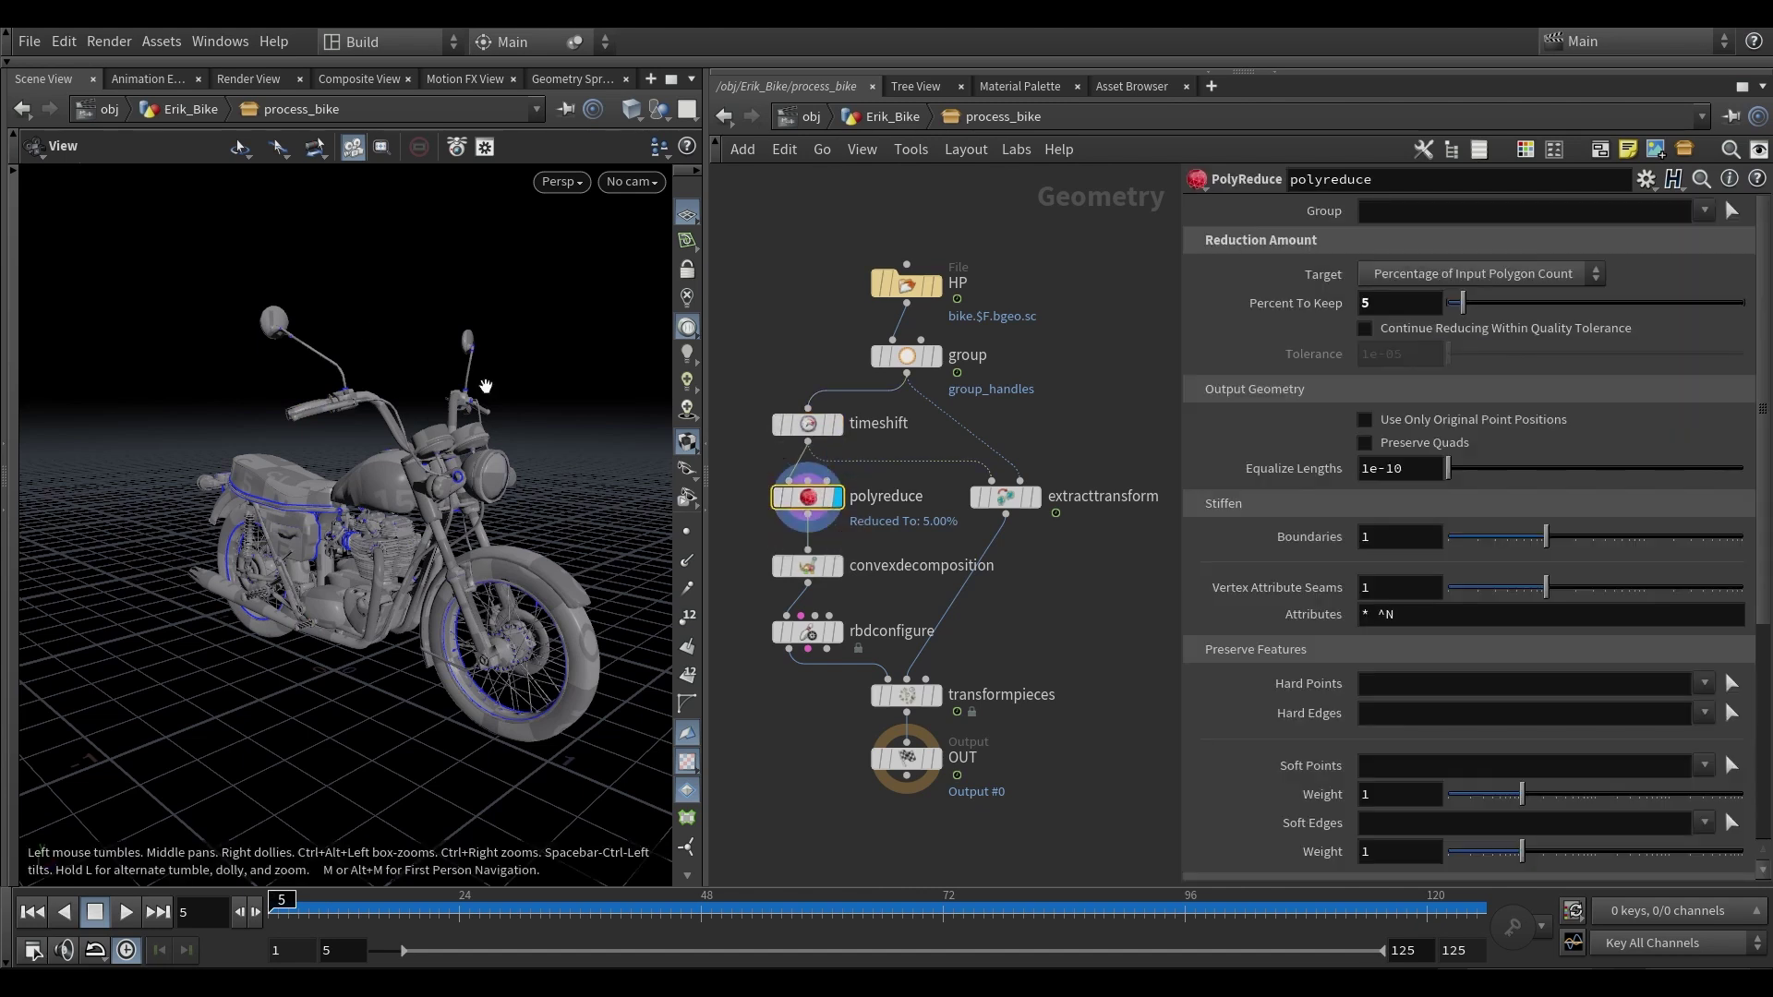
middle_click(806, 507)
drag(327, 593, 352, 554)
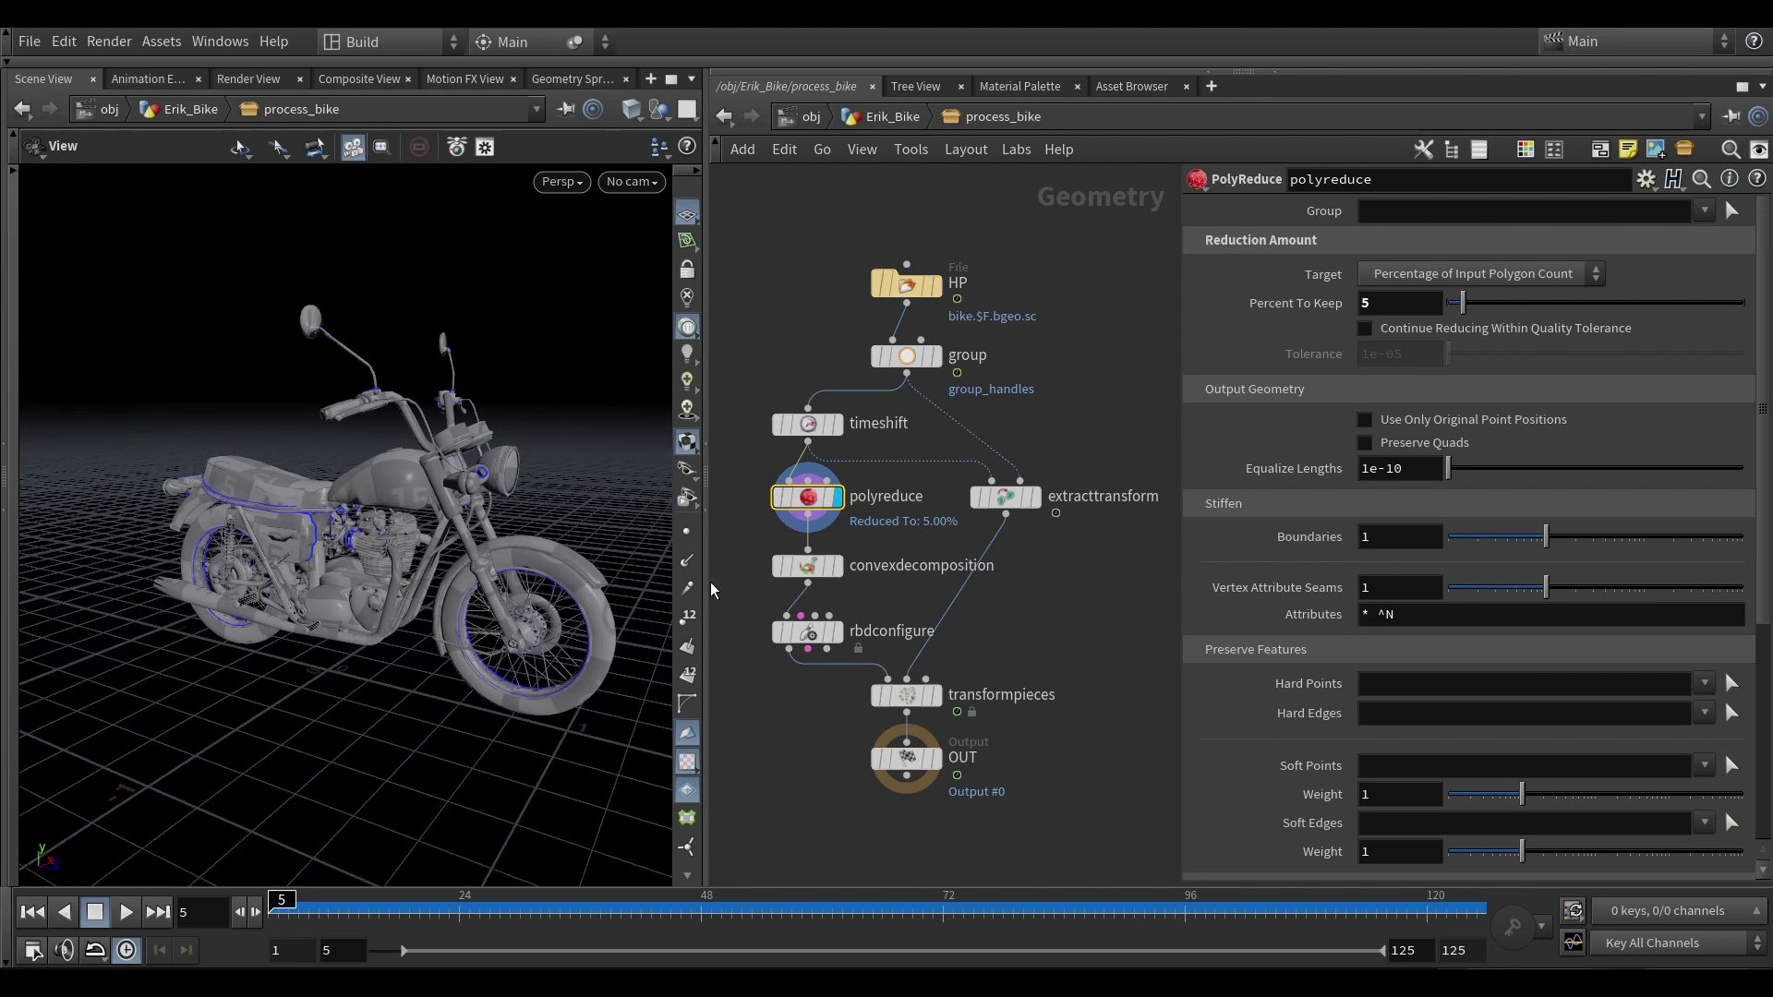
- Display the convexdecomposition node and examine the motorcycle's convex hulls and the node's parameters
click(836, 566)
click(802, 572)
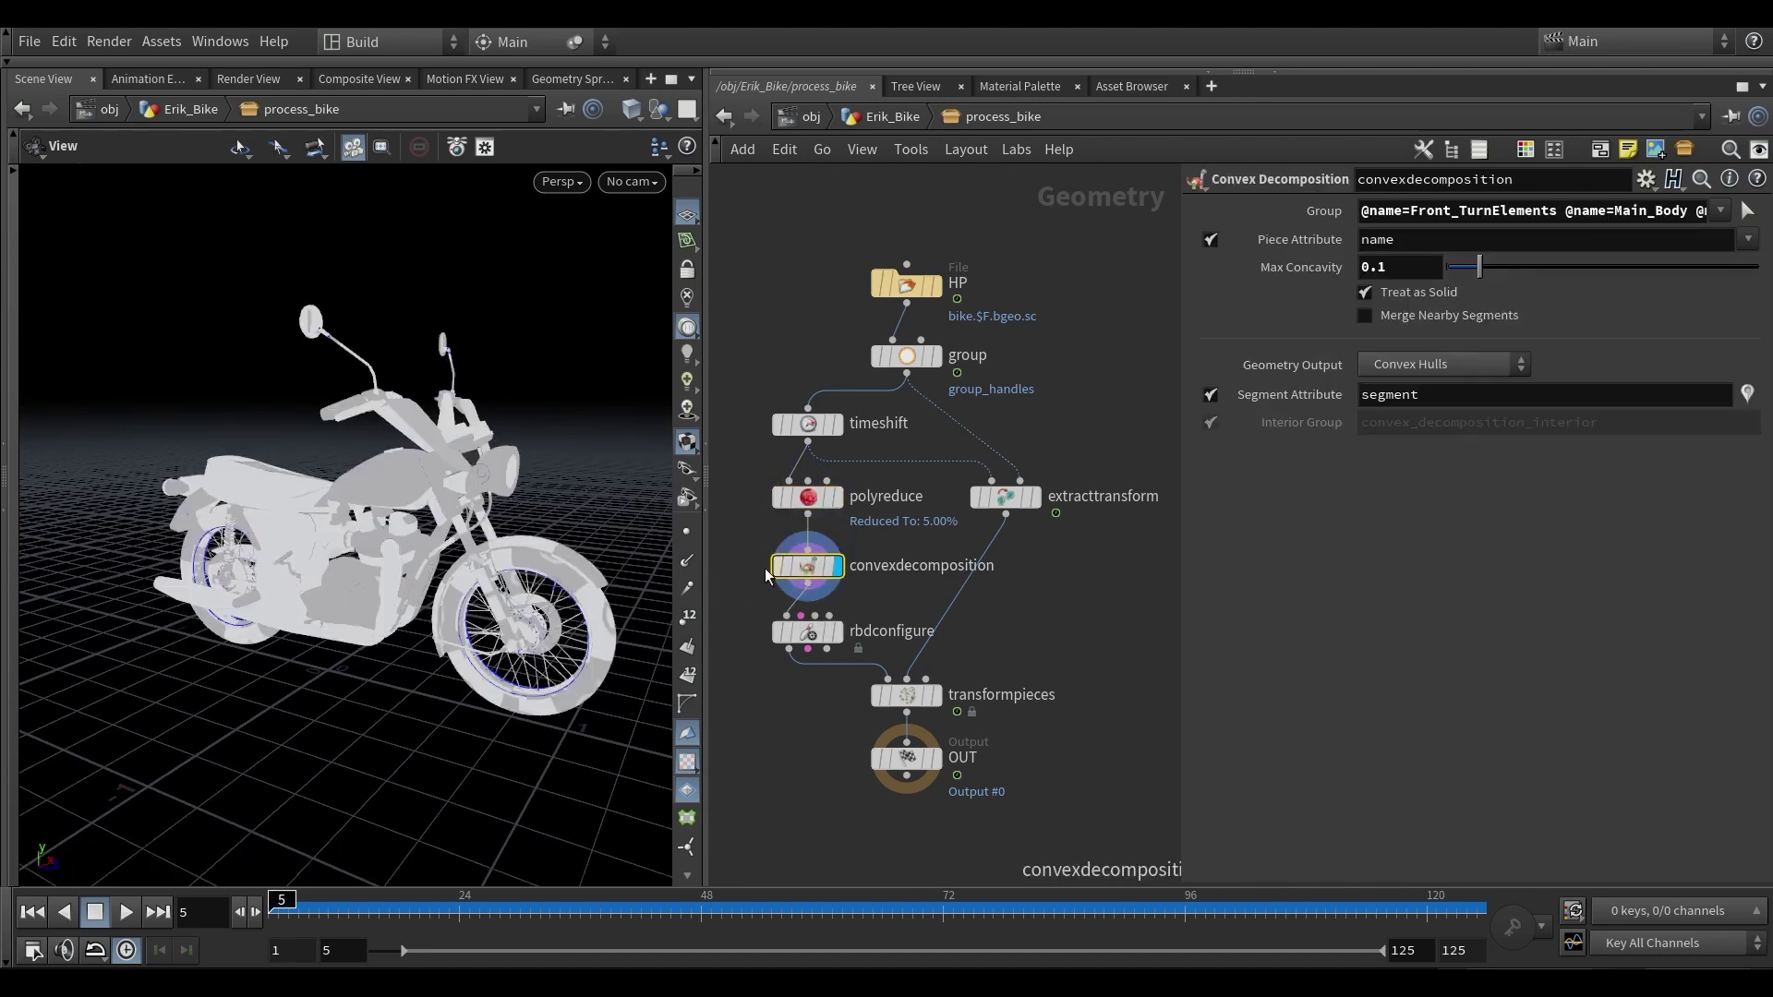
drag(388, 490, 375, 543)
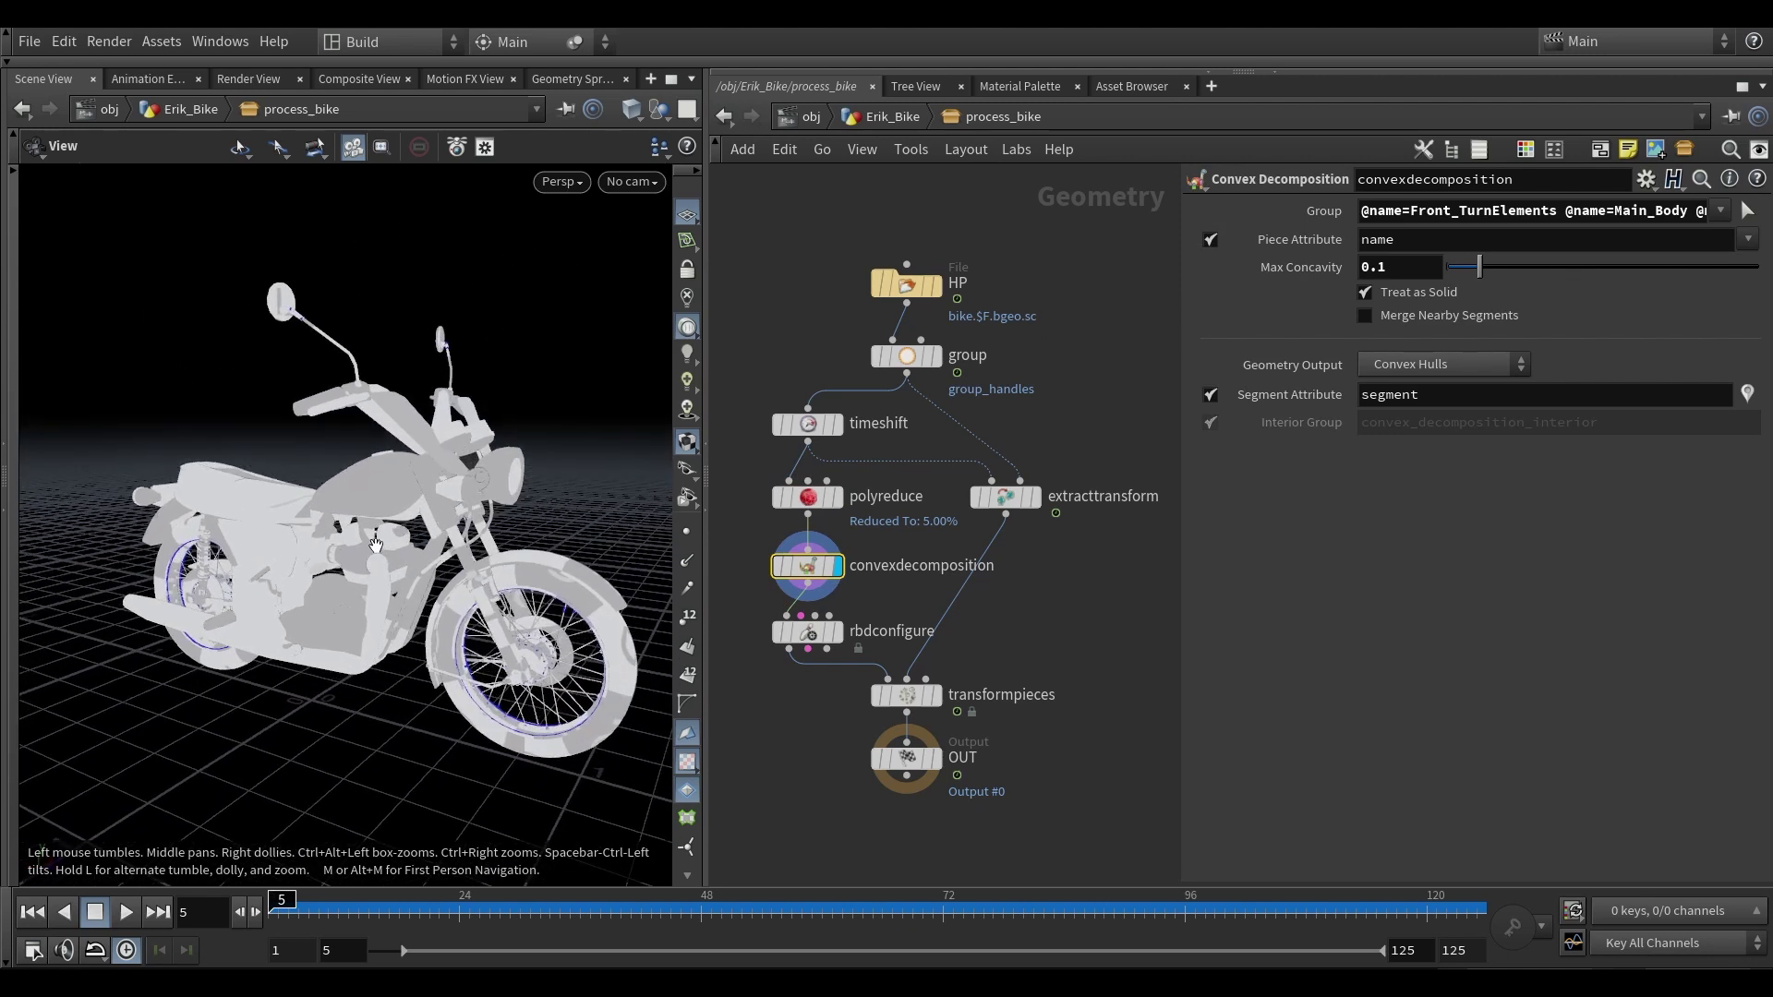
- Display the rbdconfigure node and review its Bullet Data attributes and node information
scroll(796, 596, up, 2)
click(849, 640)
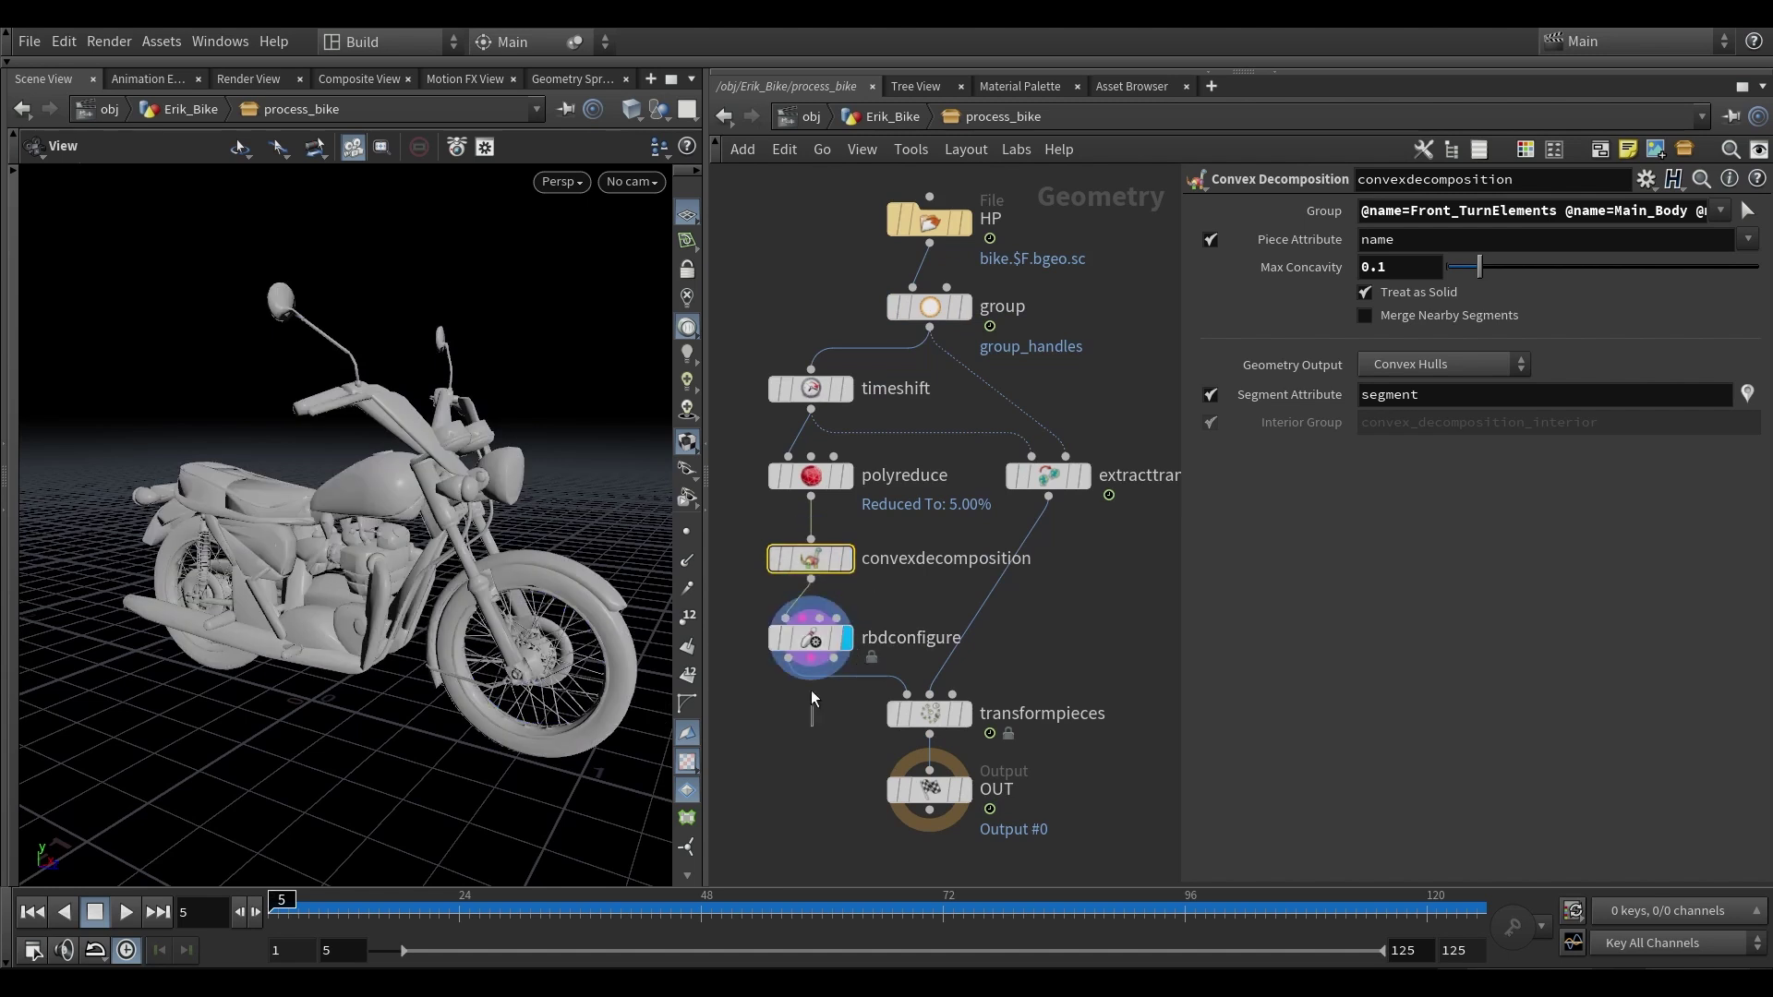
click(811, 646)
scroll(790, 743, down, 2)
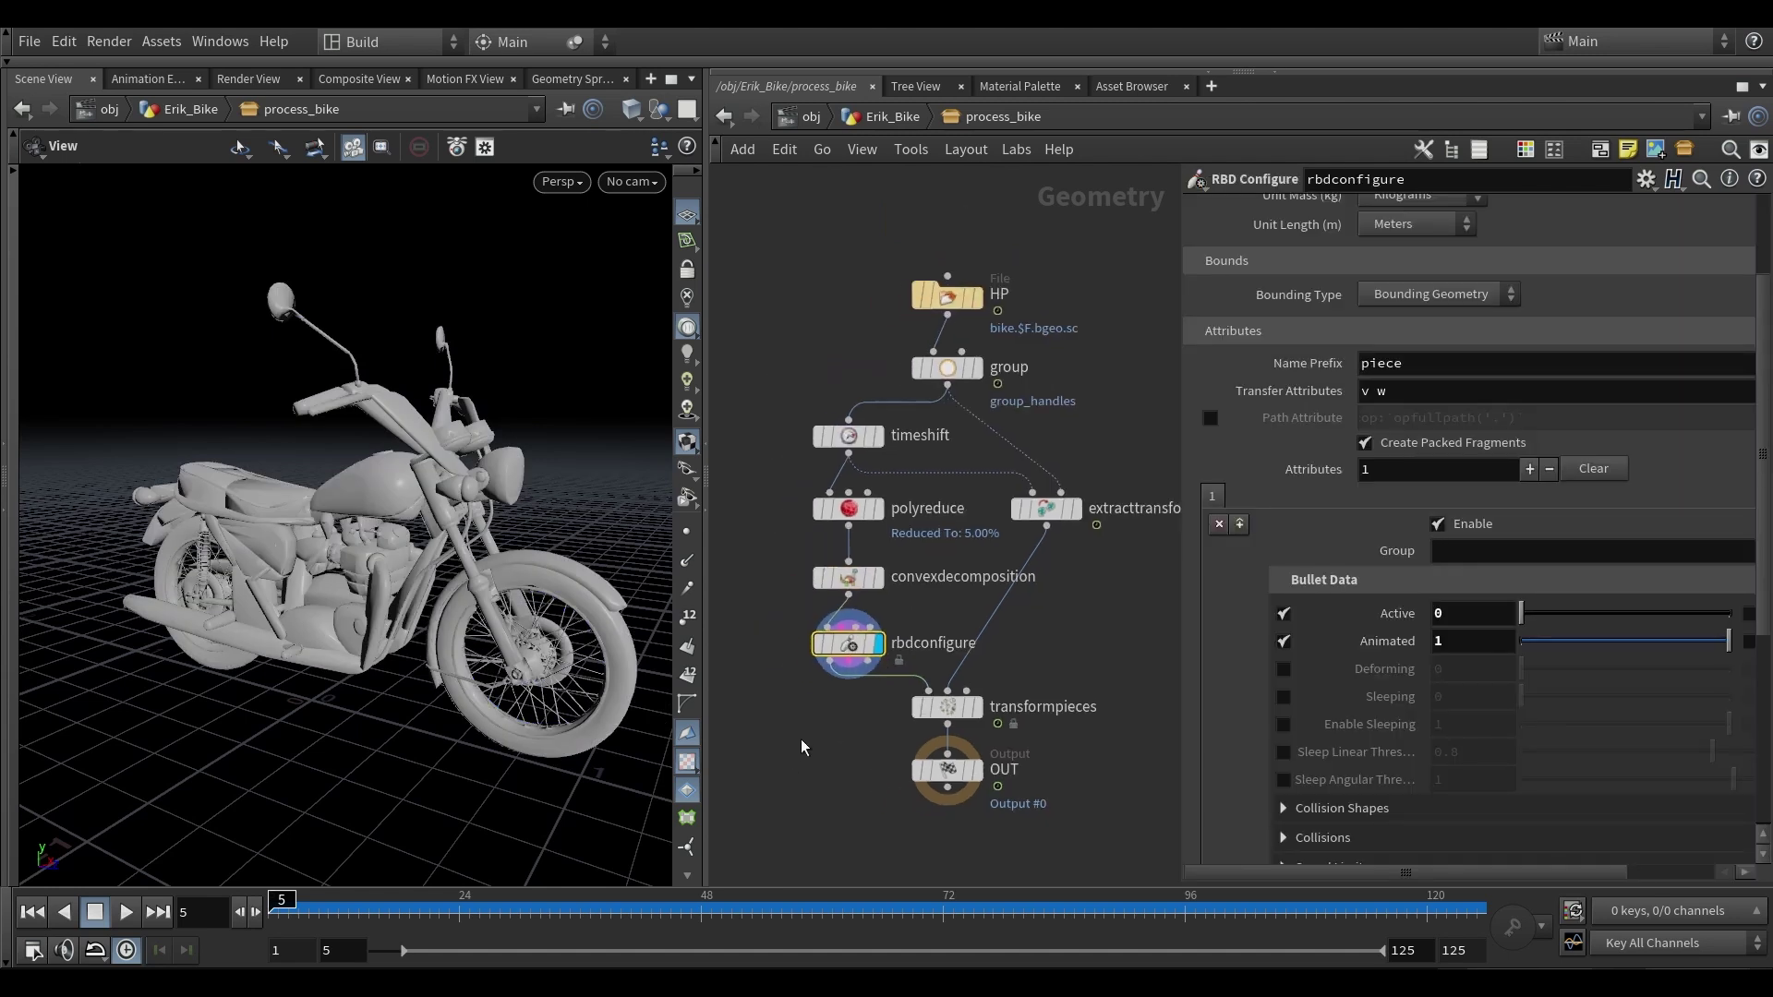
mouse_move(839, 651)
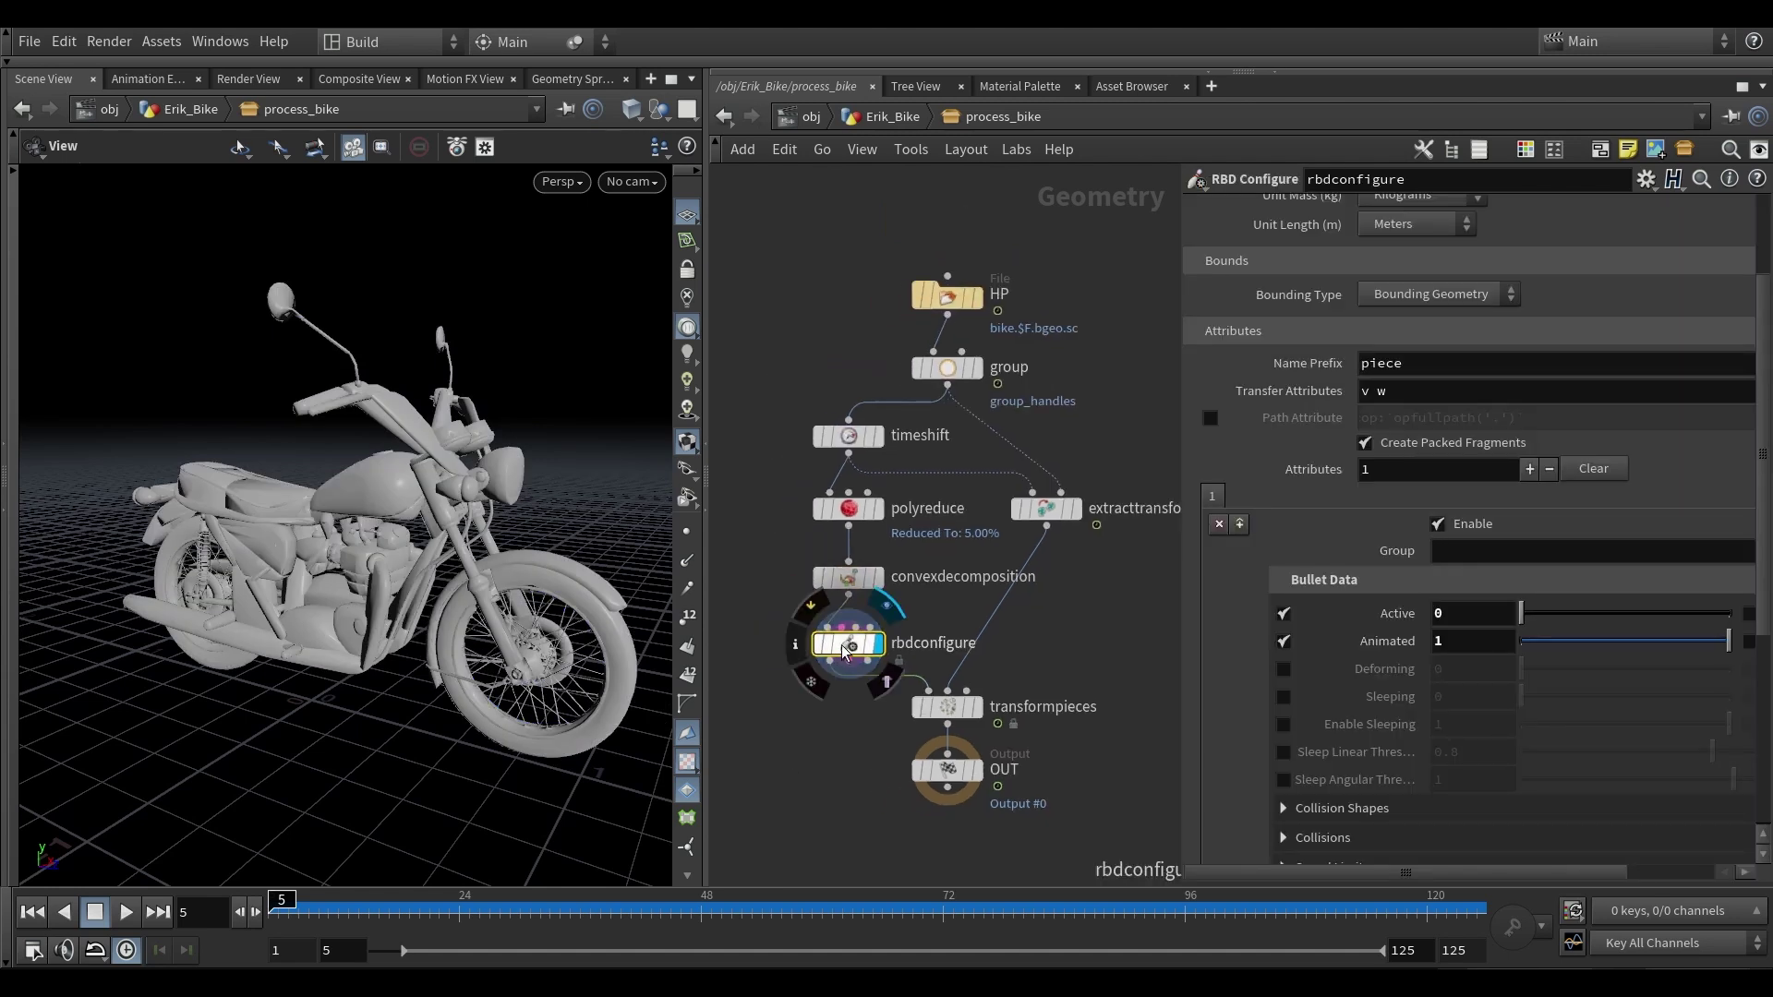
middle_click(842, 651)
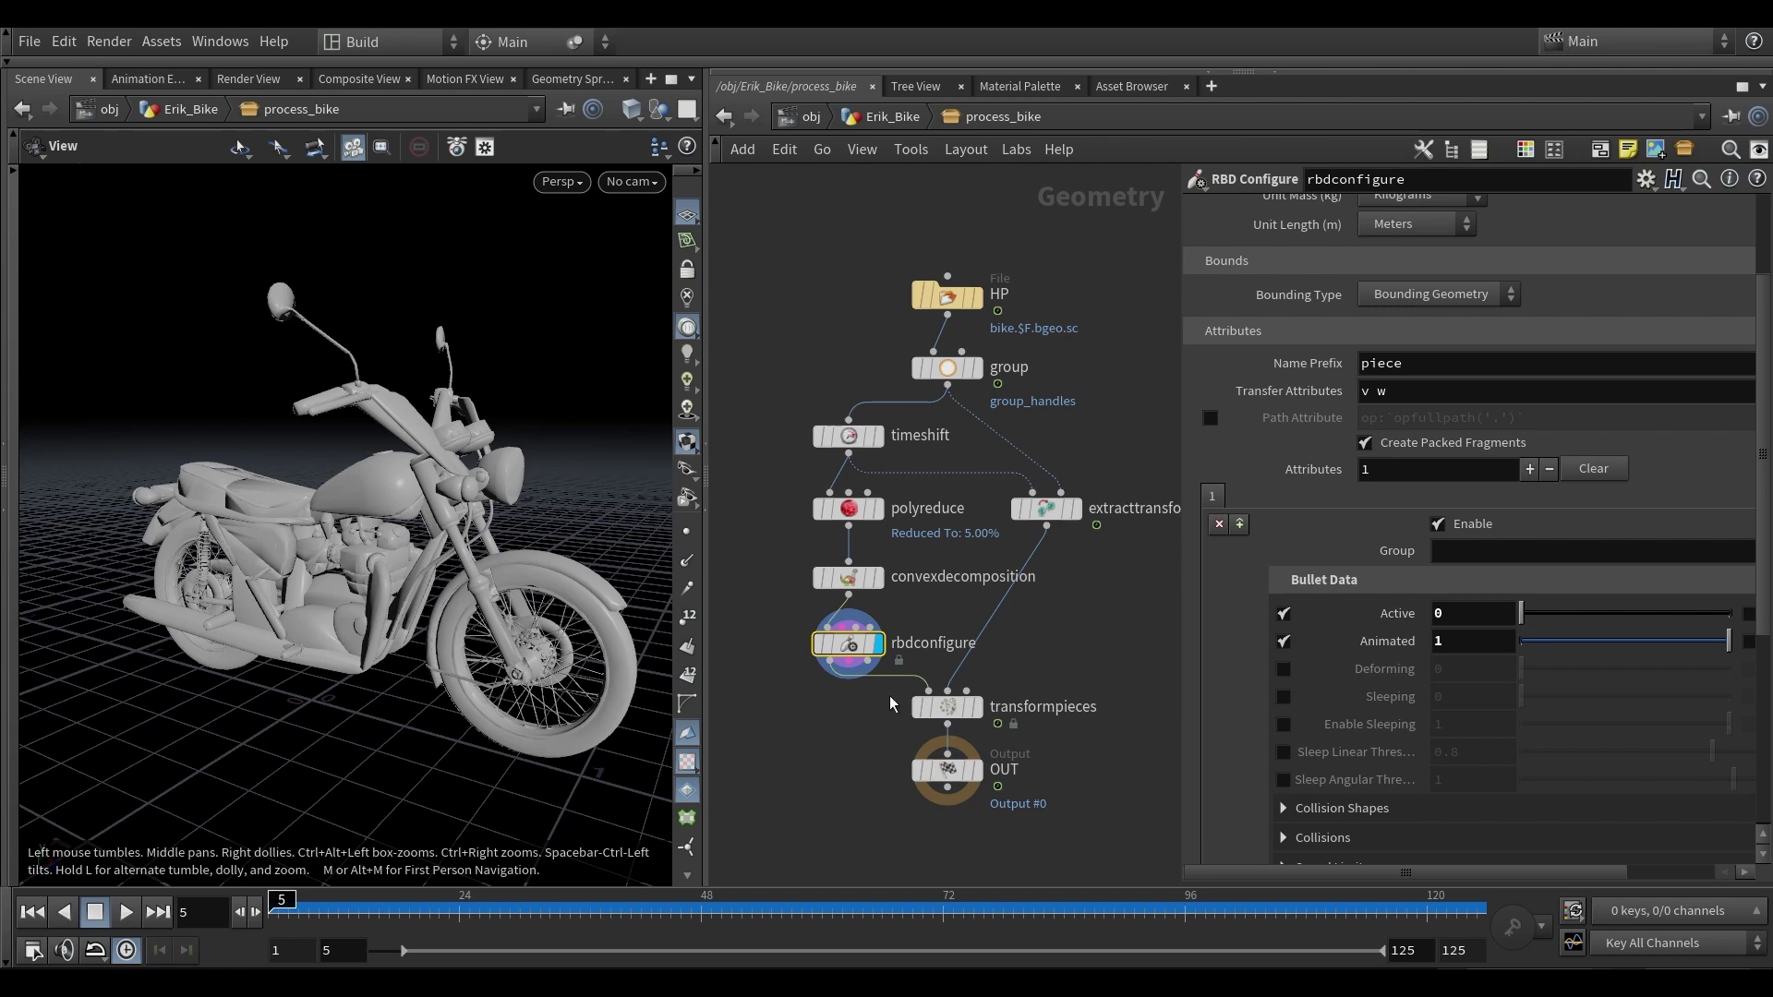
middle_drag(864, 700, 899, 700)
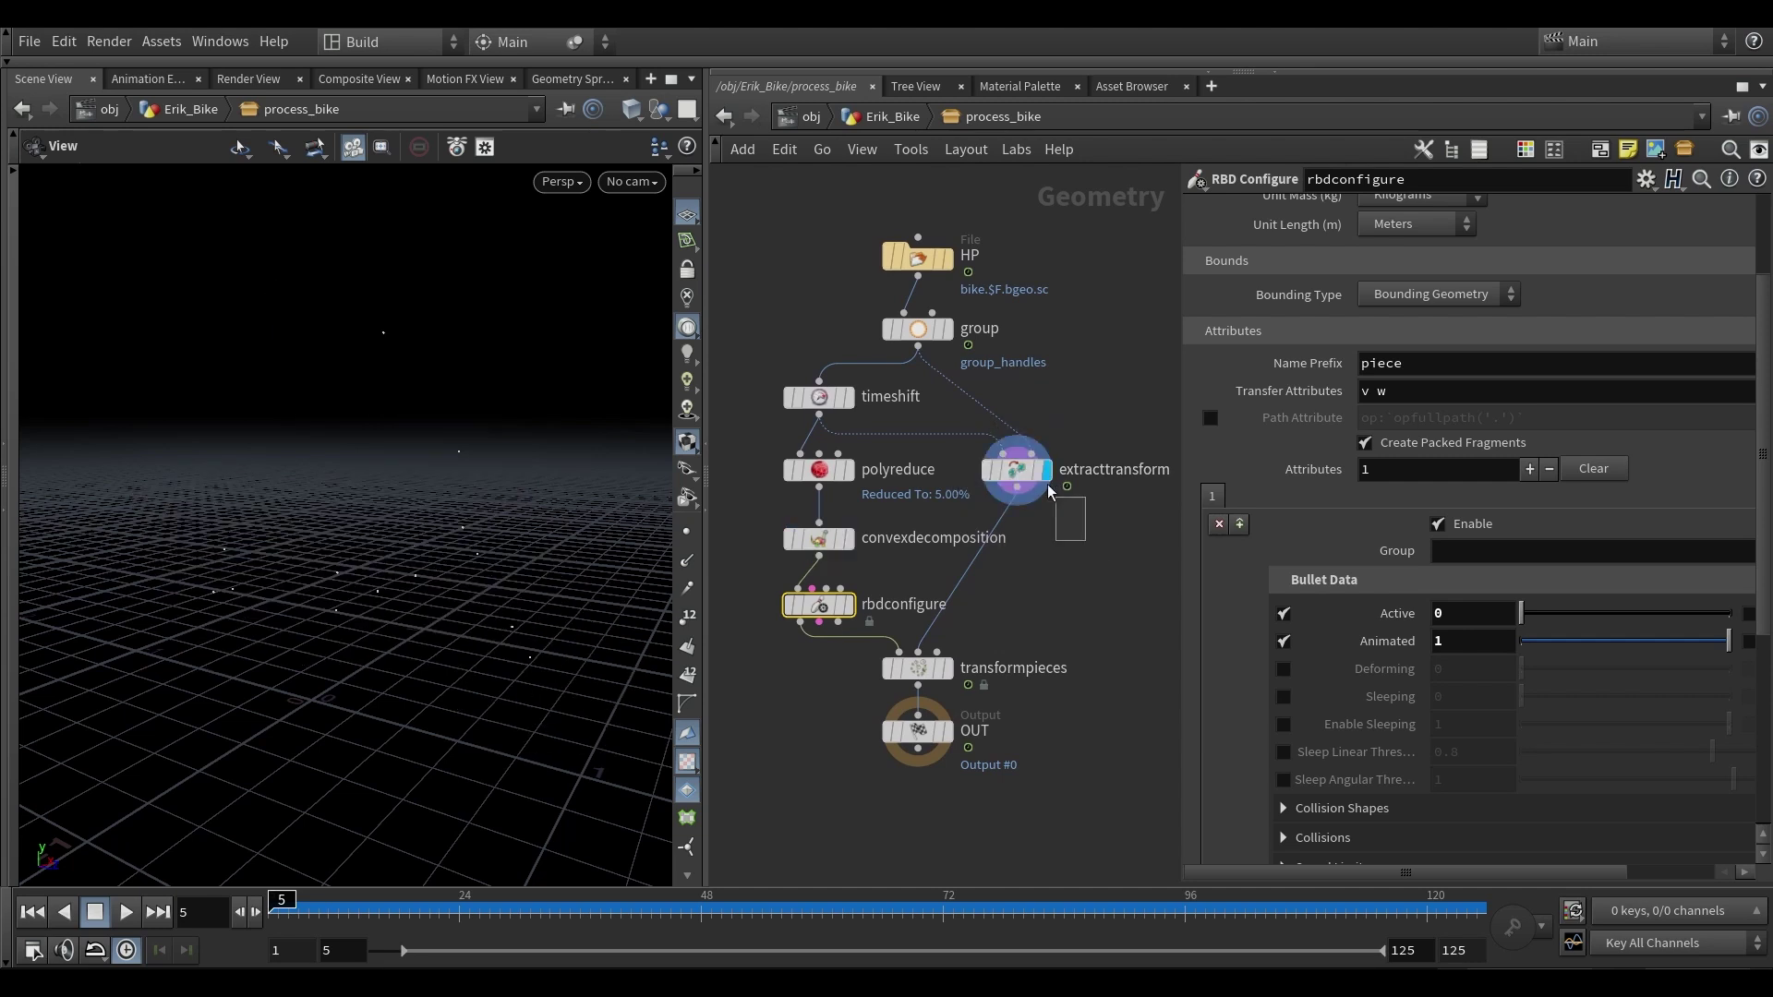
- Review the extracttransform node, display transformpieces, and scrub the first frames of the motorcycle animation
click(1030, 471)
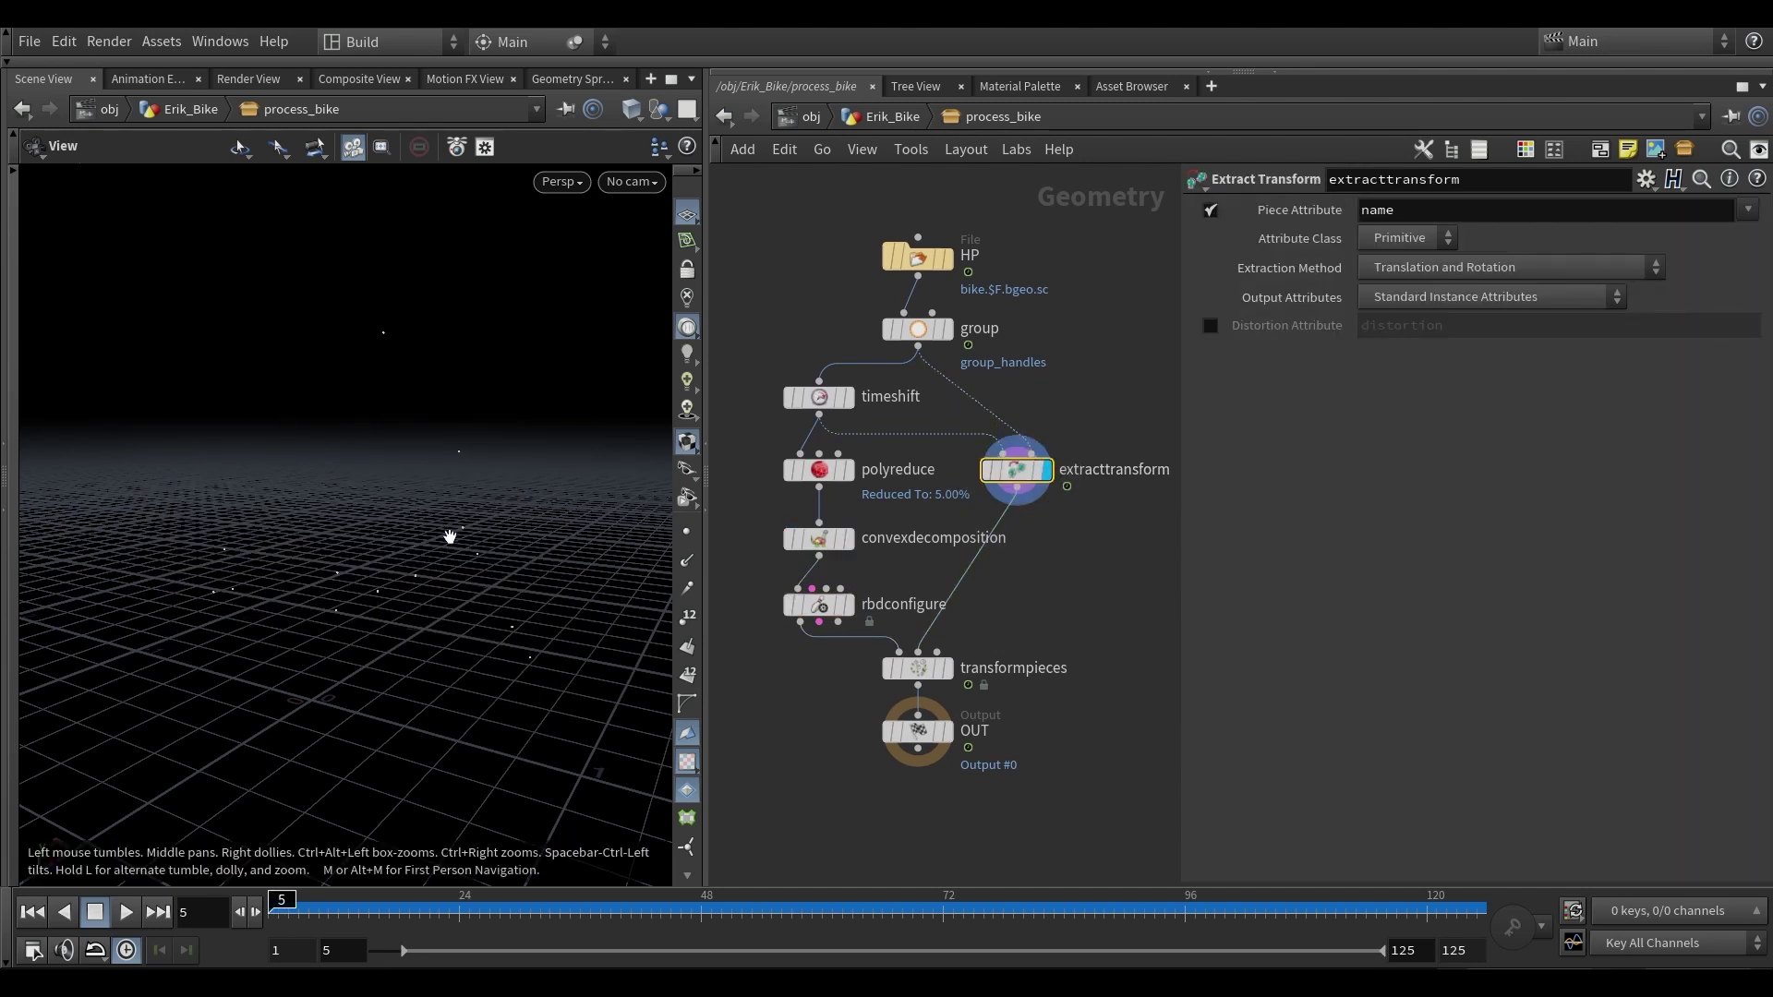
click(947, 667)
drag(1014, 637, 884, 695)
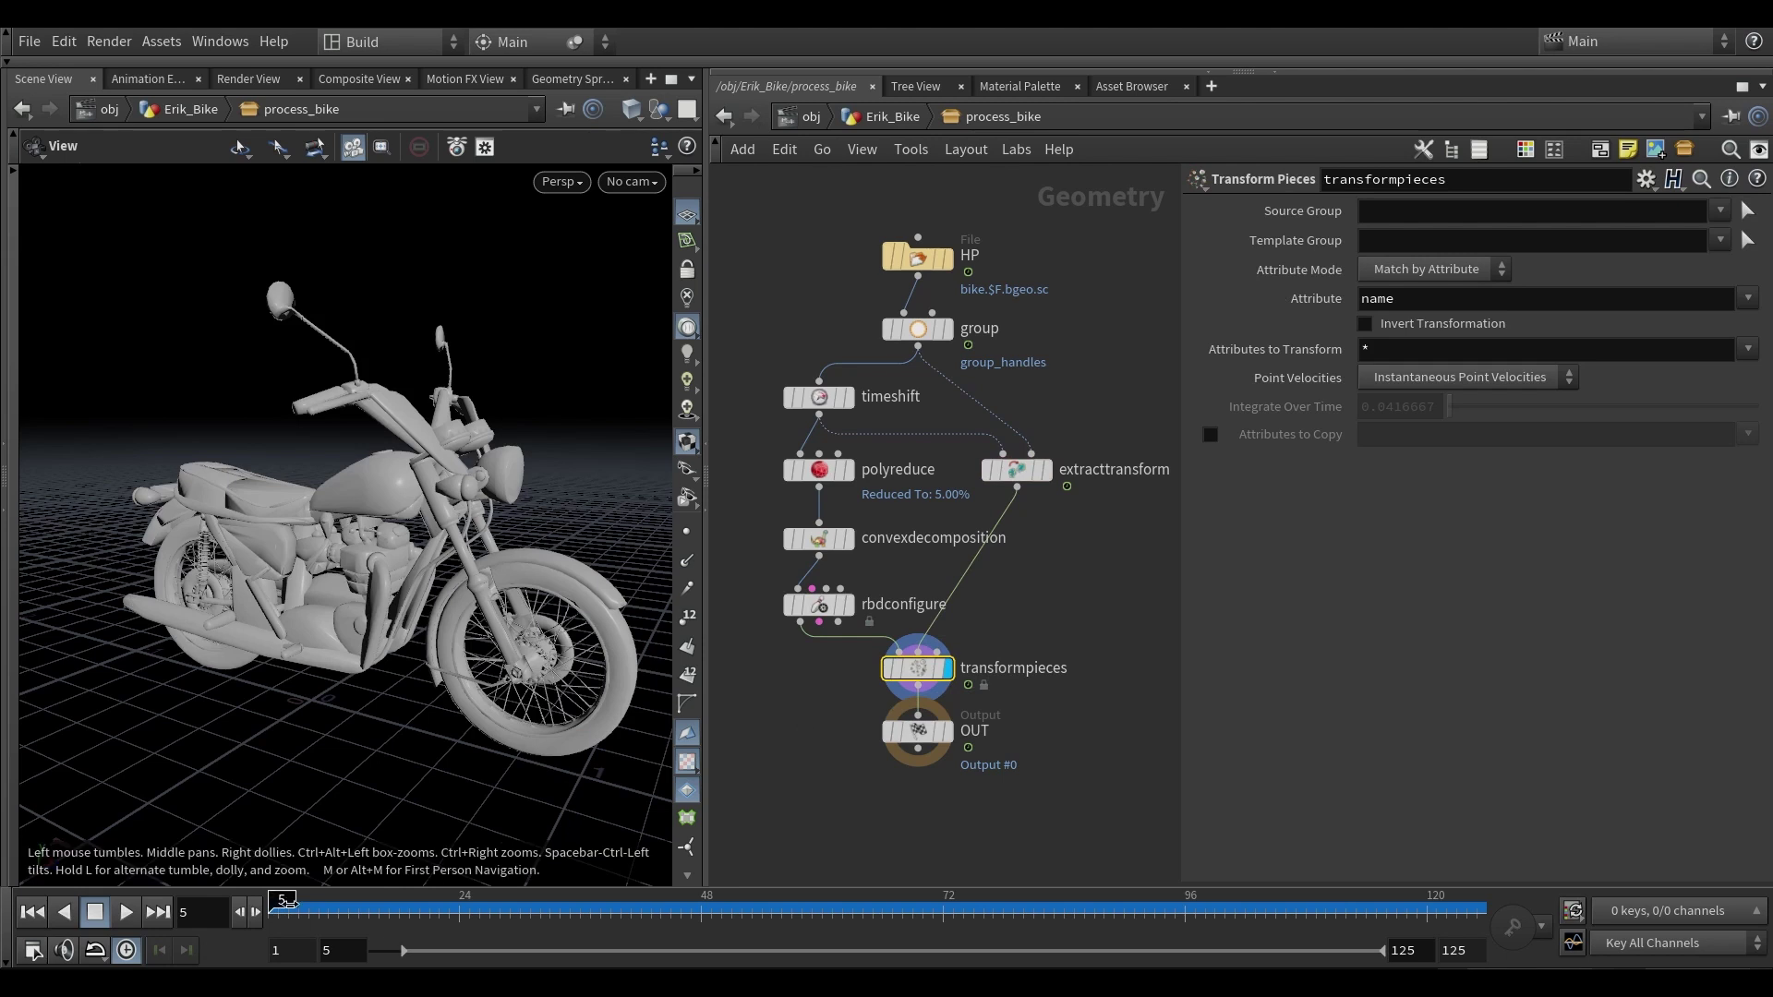
click(320, 905)
drag(321, 905, 281, 905)
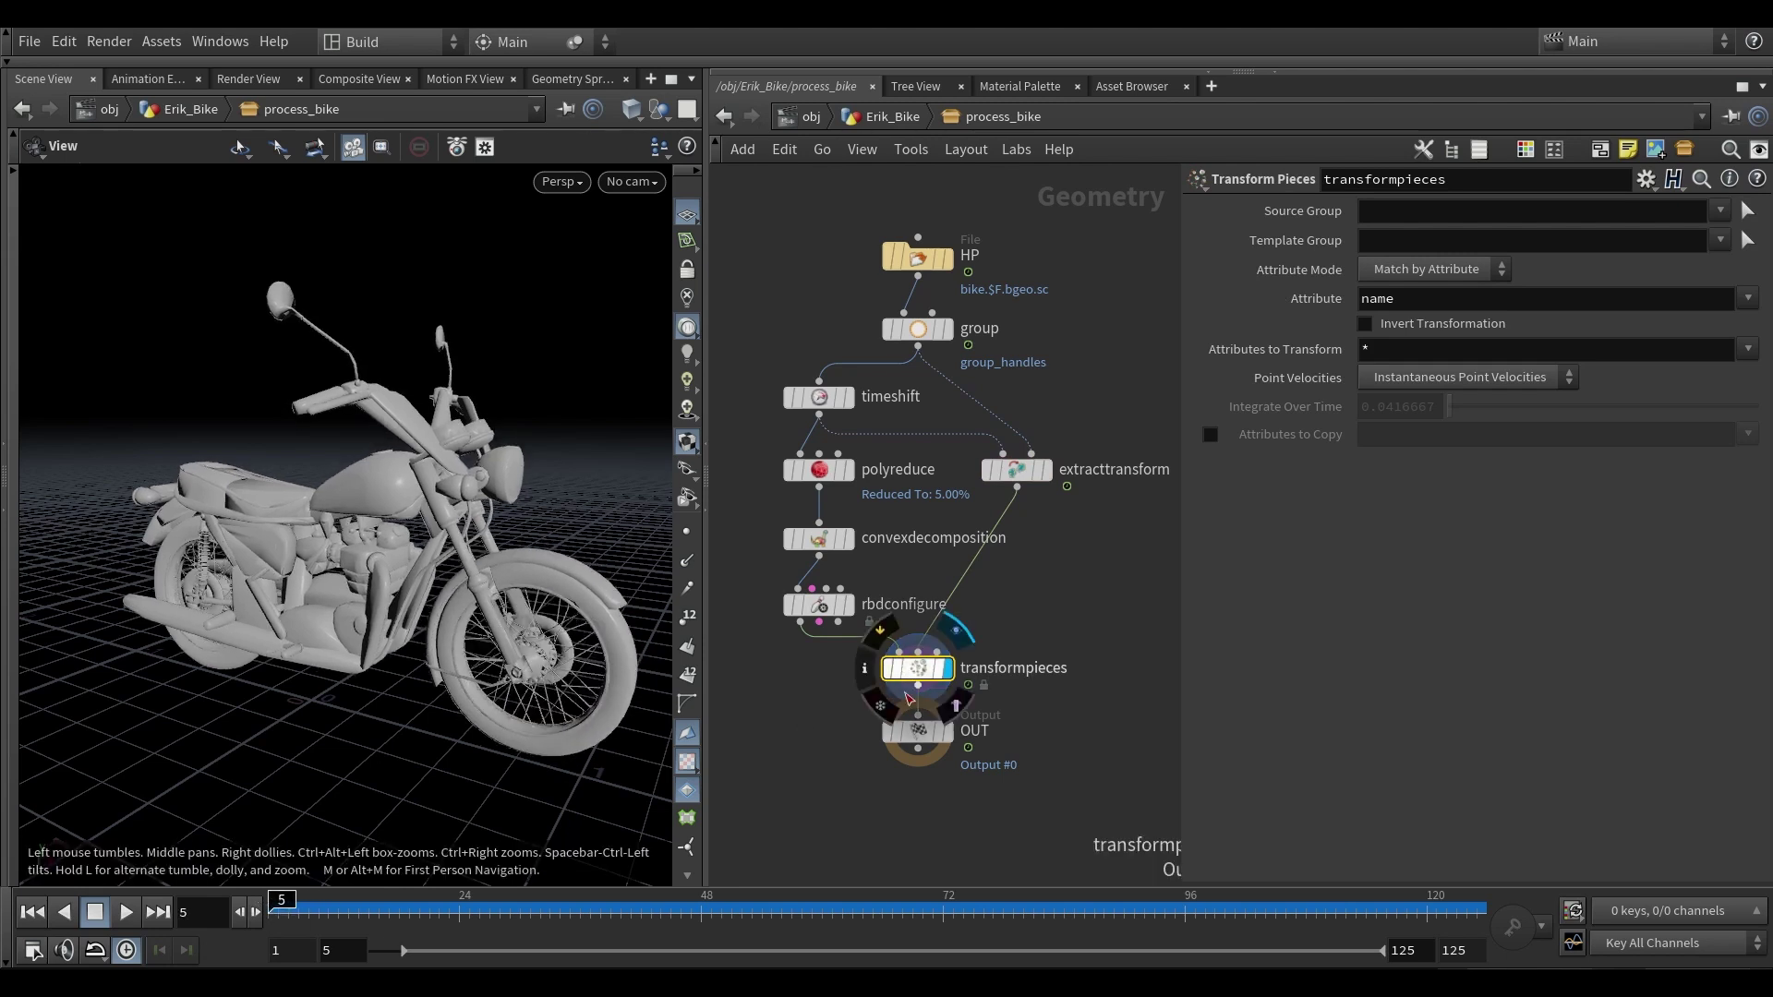
- Display the subnetwork's OUT node, return to the Erik_Bike network and select the motorcycle file node
drag(1038, 786, 869, 727)
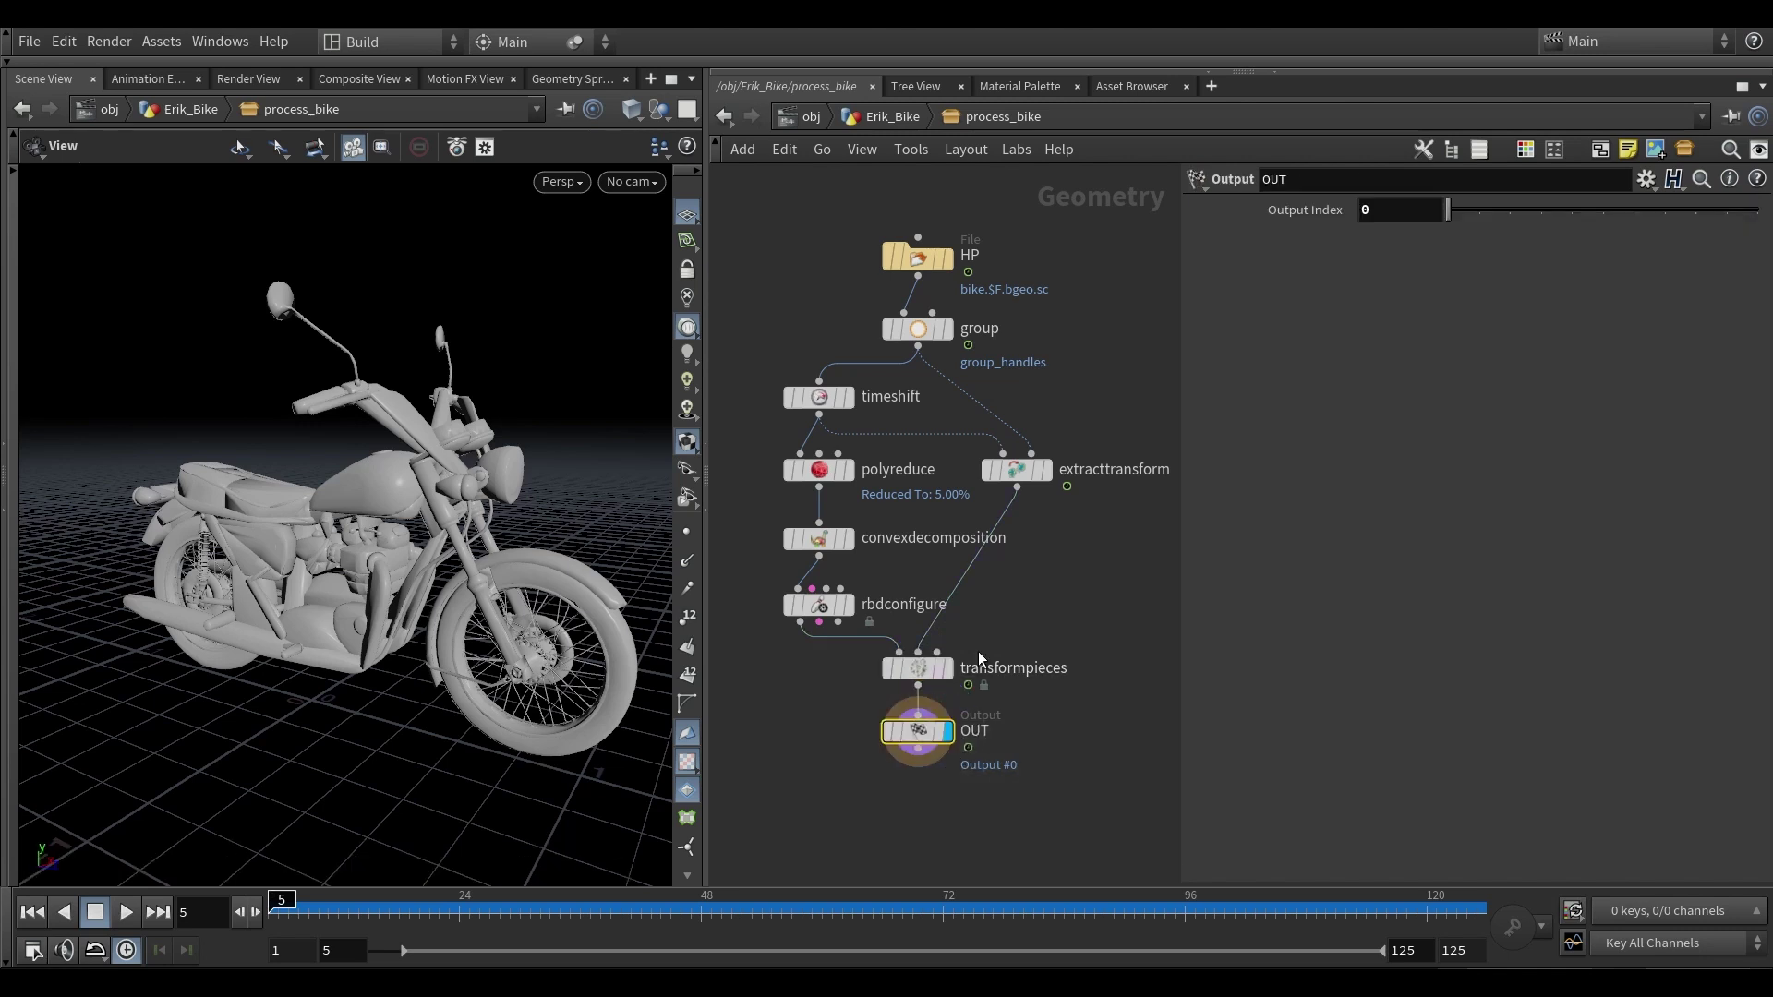
key(u)
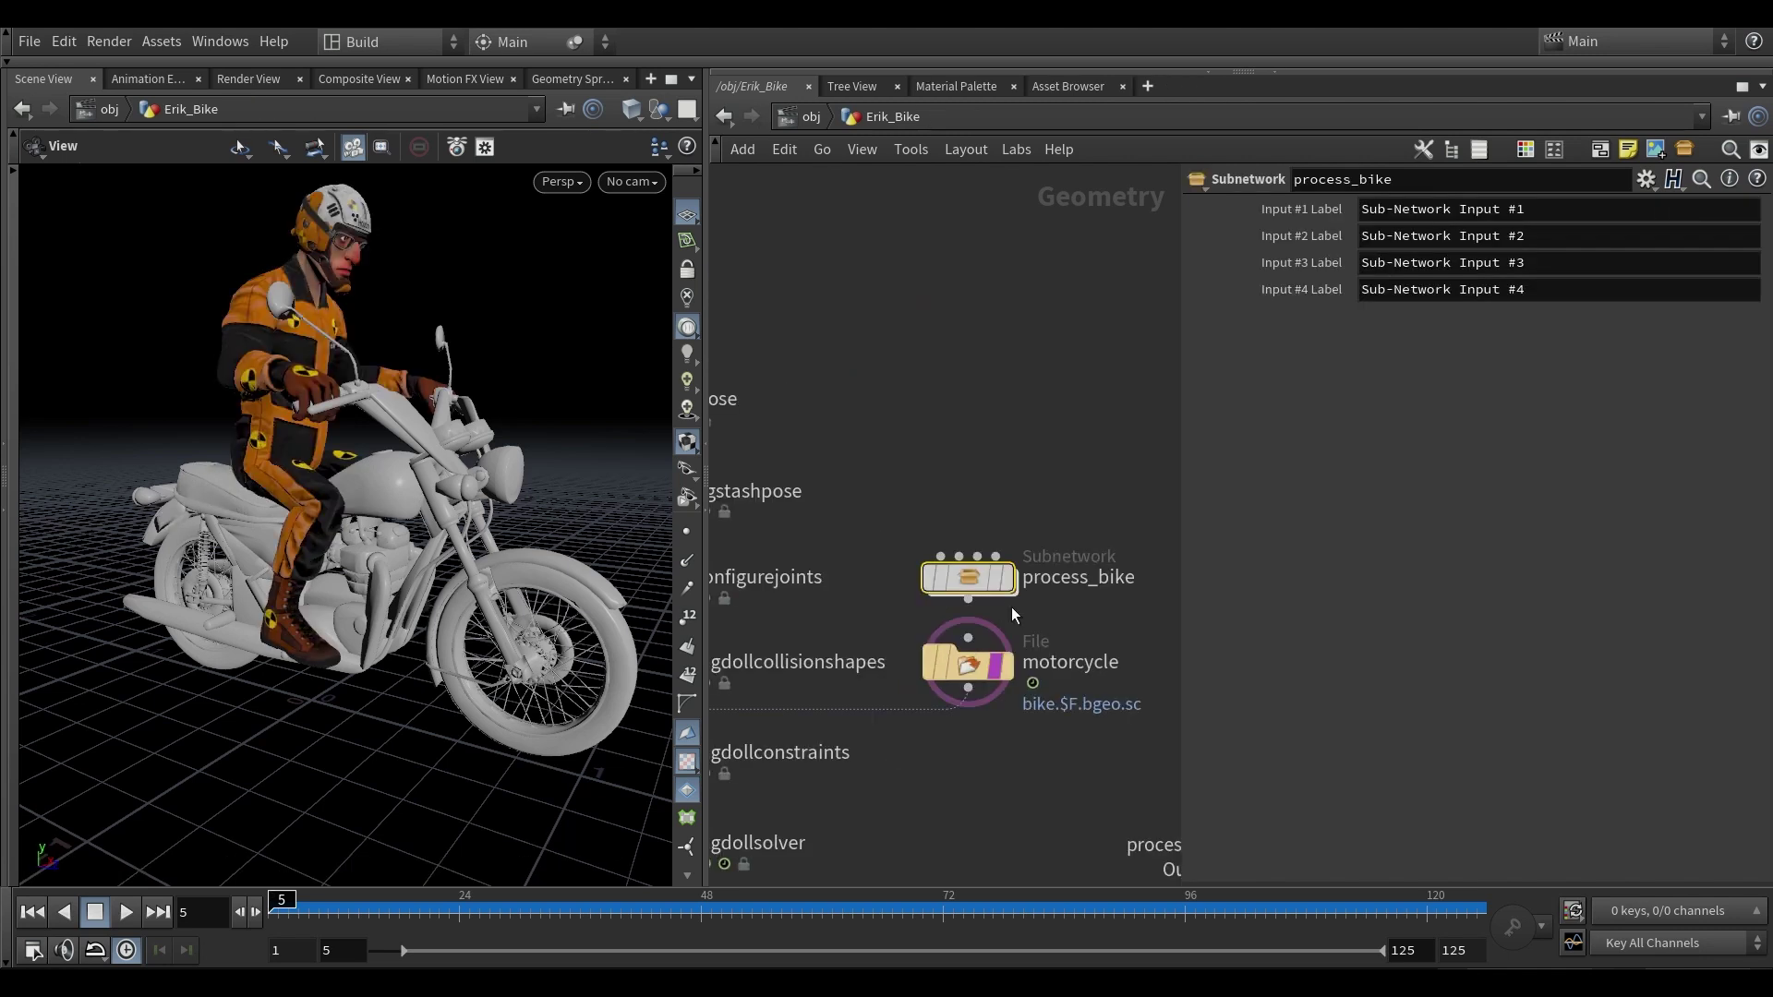
click(968, 663)
- Play the ragdoll rider simulation on the motorcycle, then rewind it to the start frame
scroll(1005, 379, down, 3)
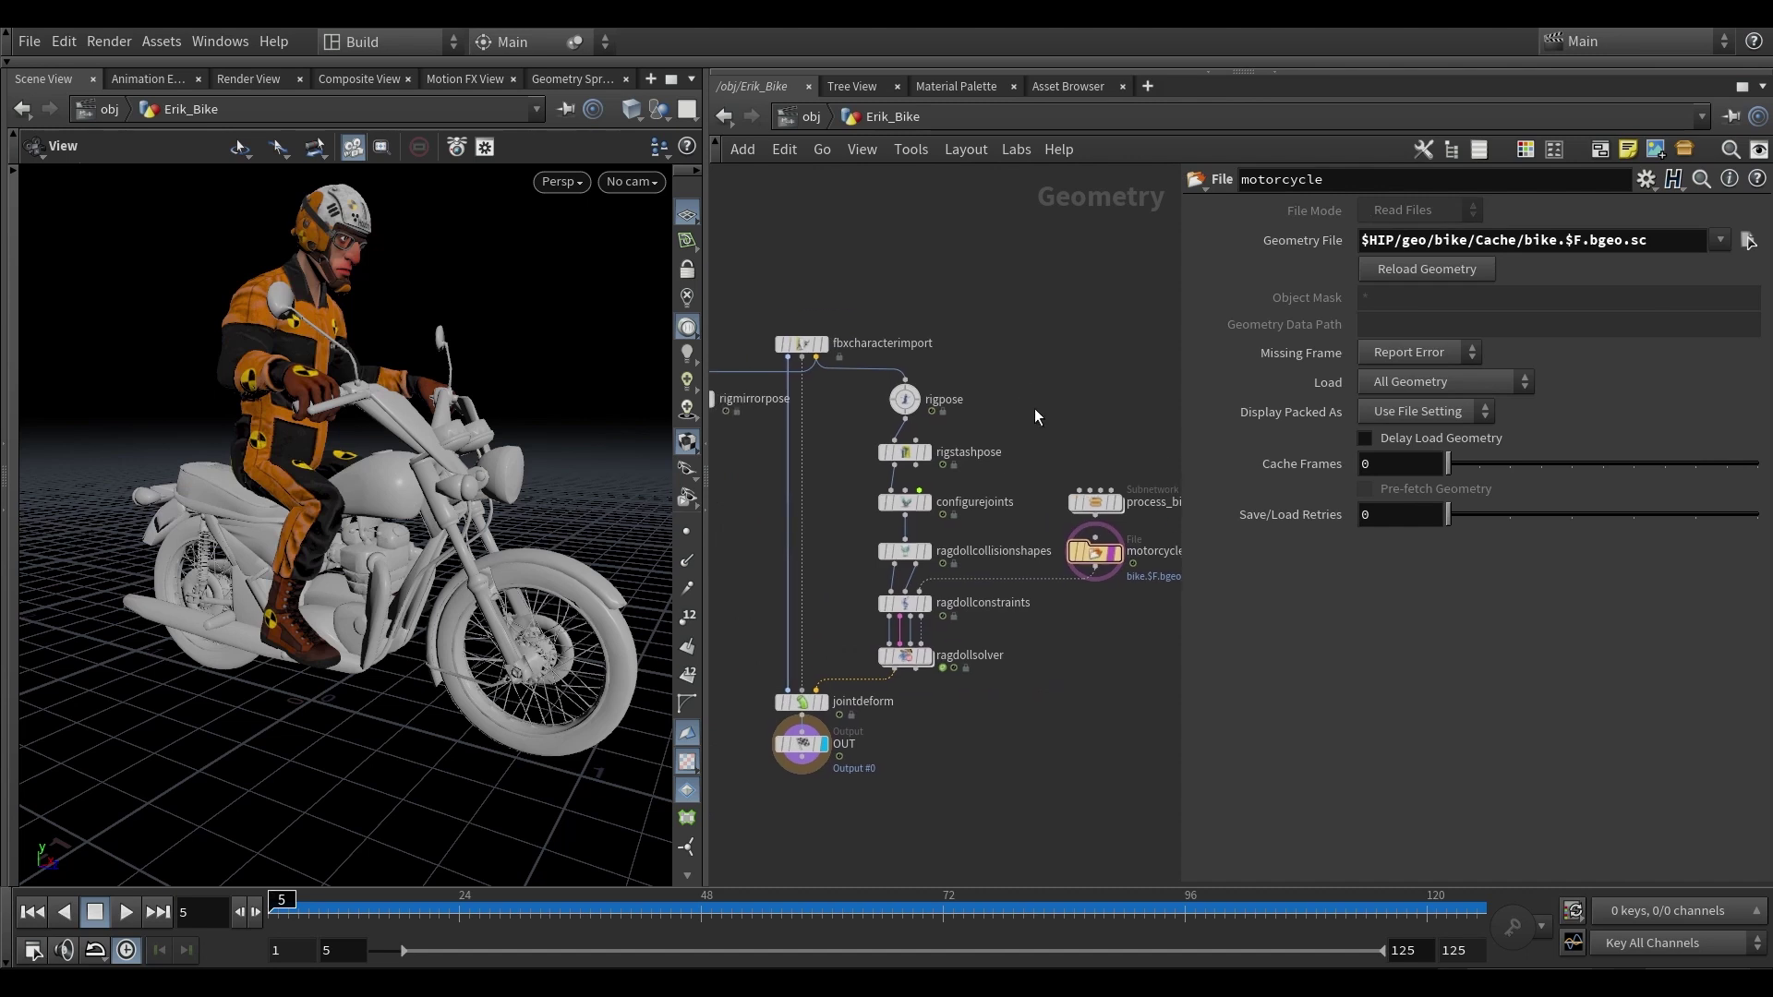
key(Up)
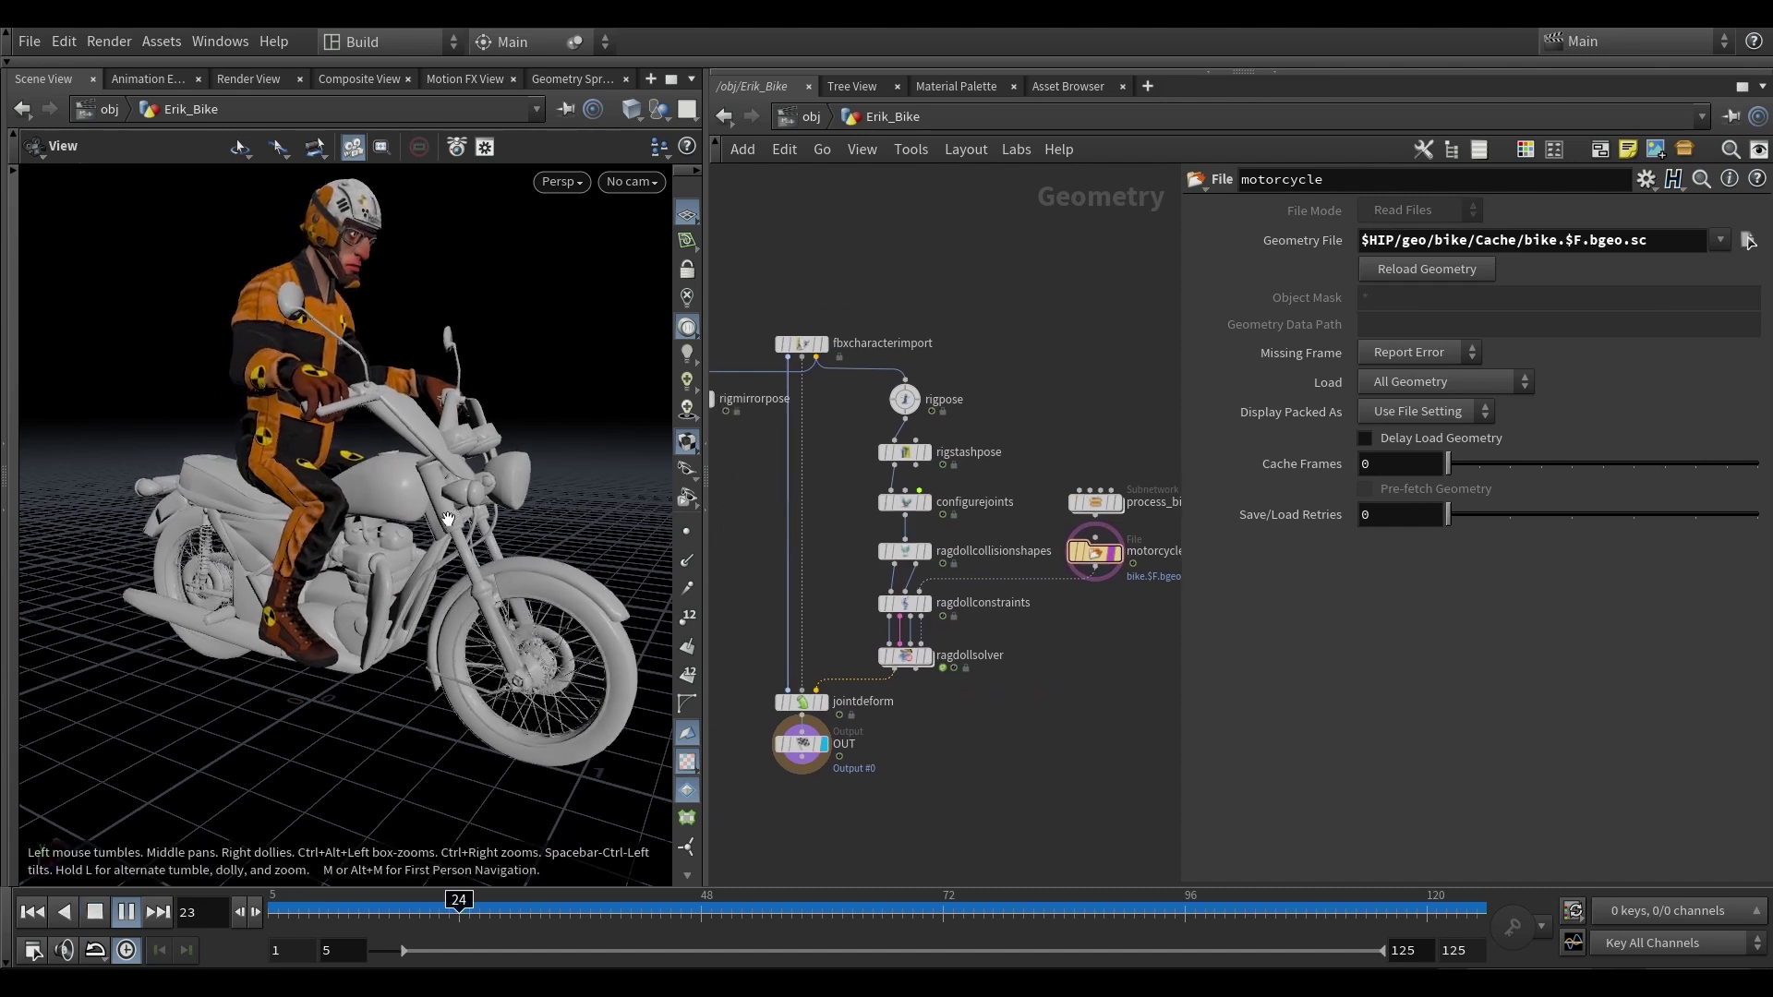
click(32, 913)
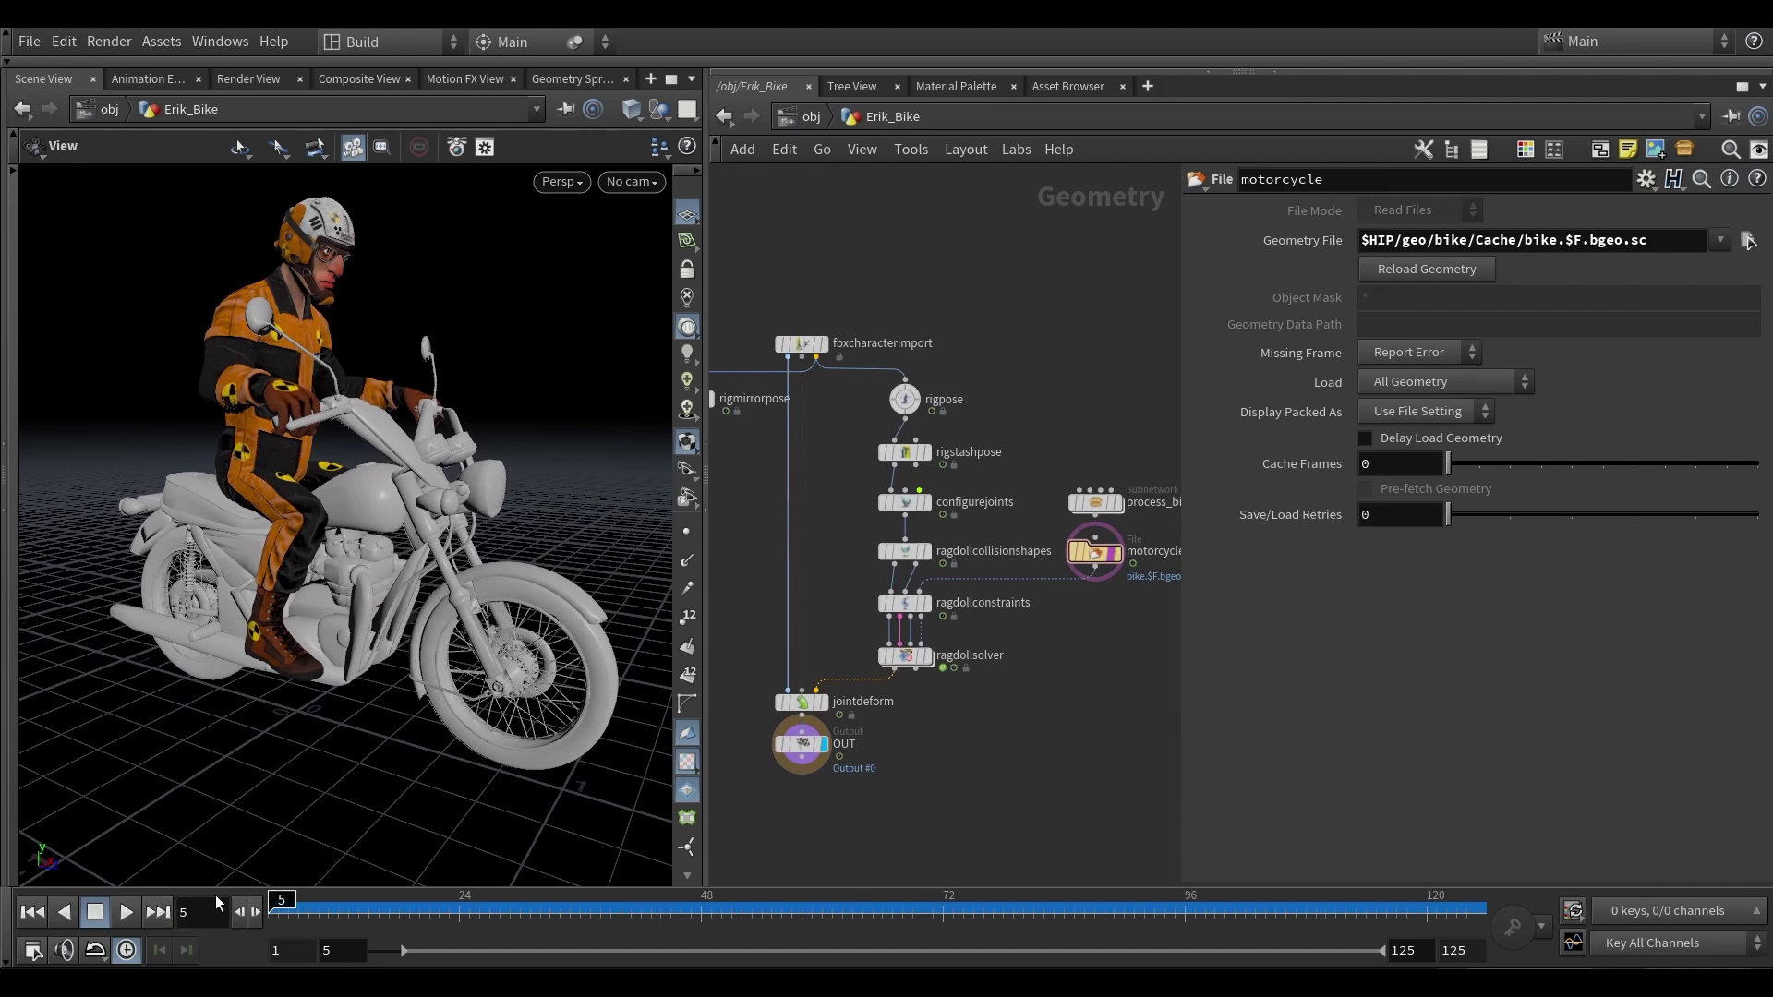
- Display the rigpose node and examine the rider skeleton's seated pose on the motorcycle
scroll(829, 637, up, 2)
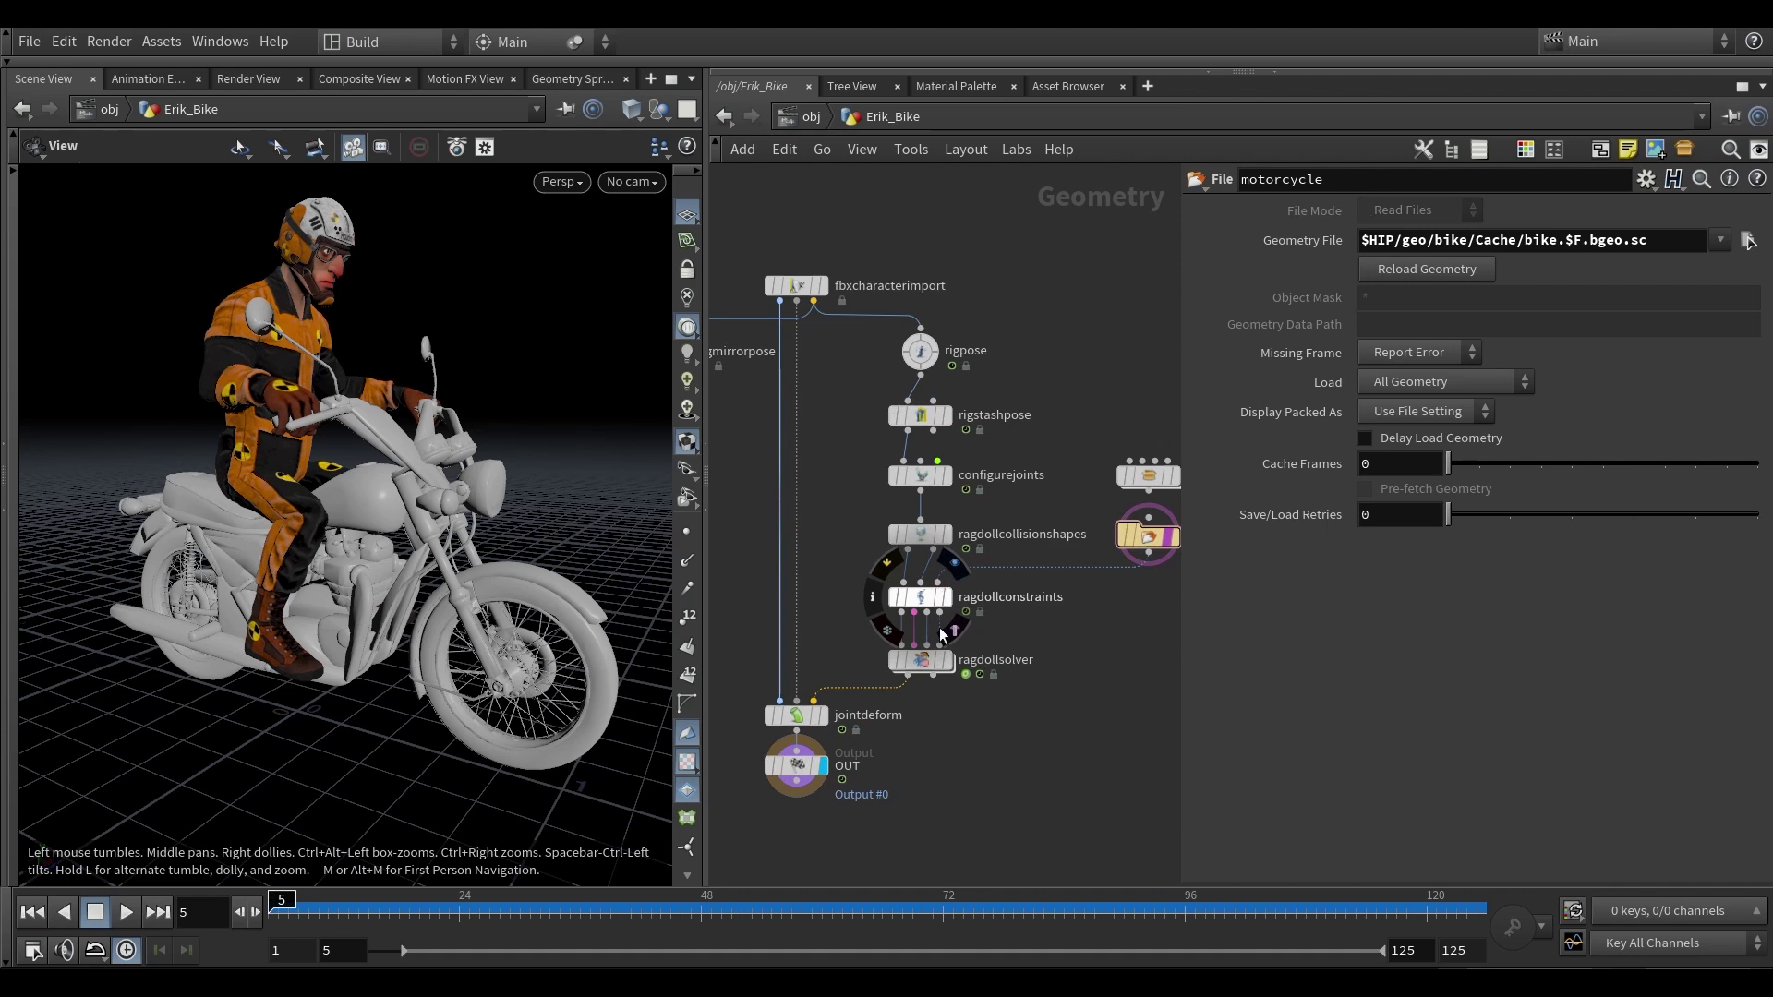
middle_drag(1001, 629, 1008, 644)
scroll(1009, 645, down, 1)
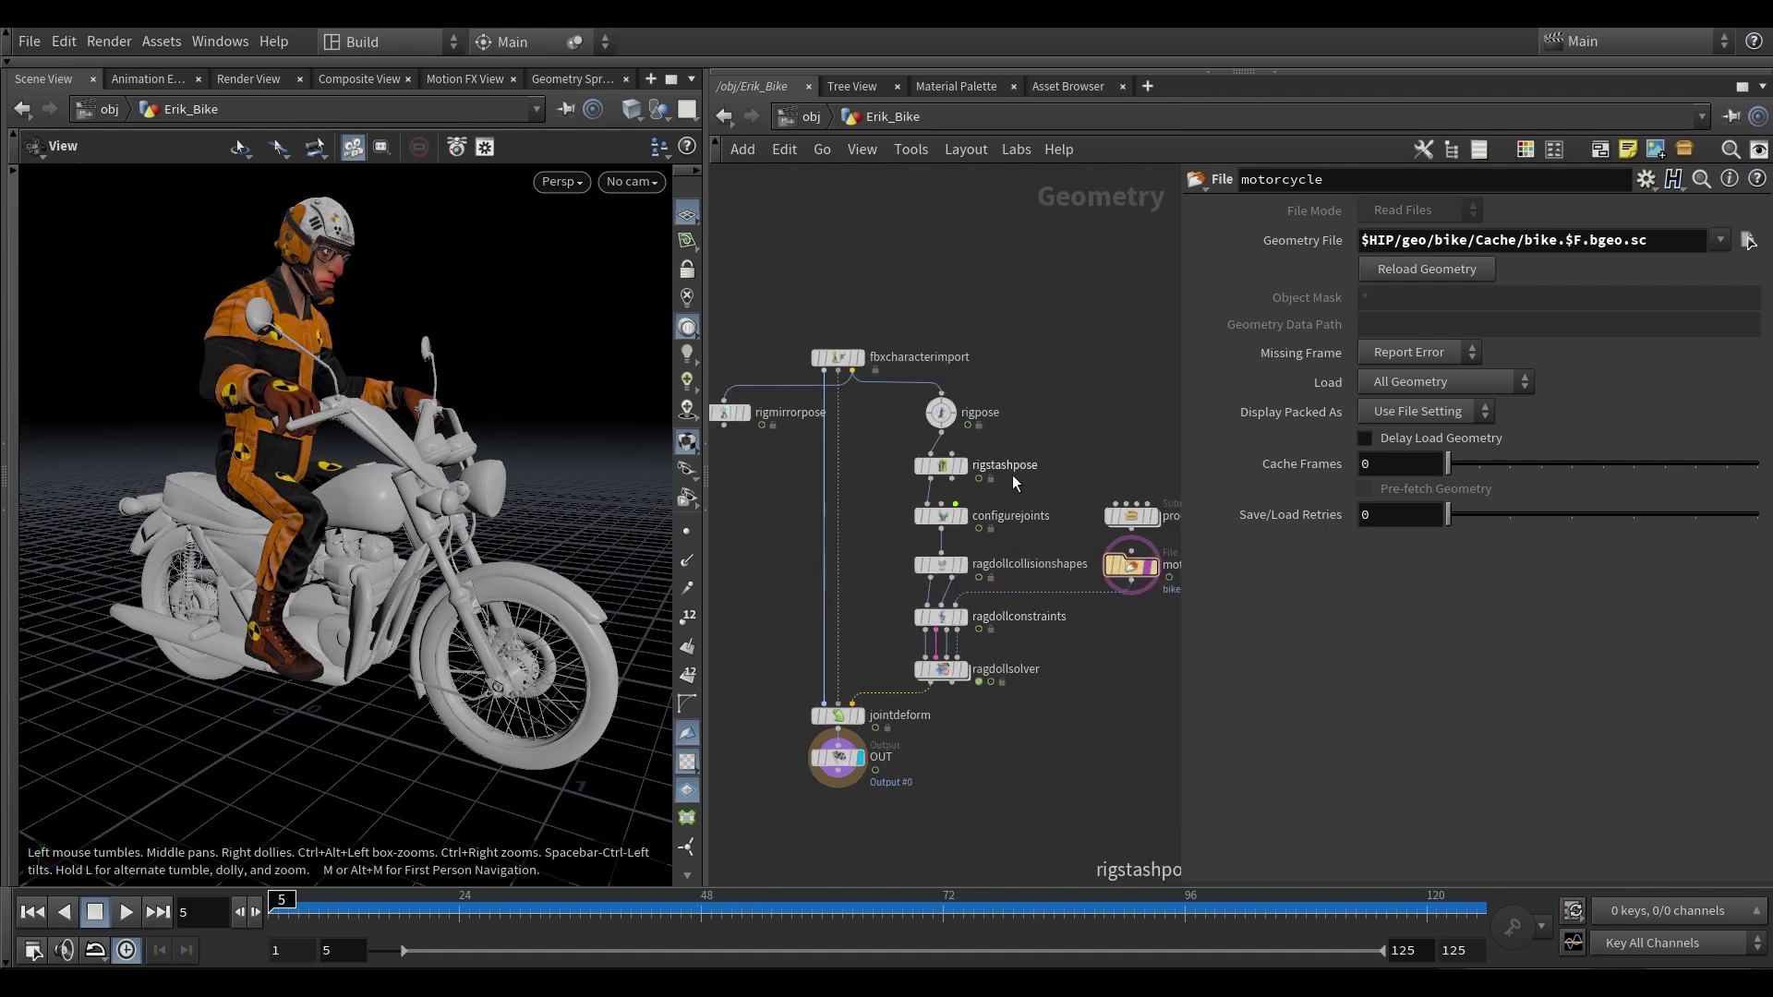
scroll(1012, 474, up, 2)
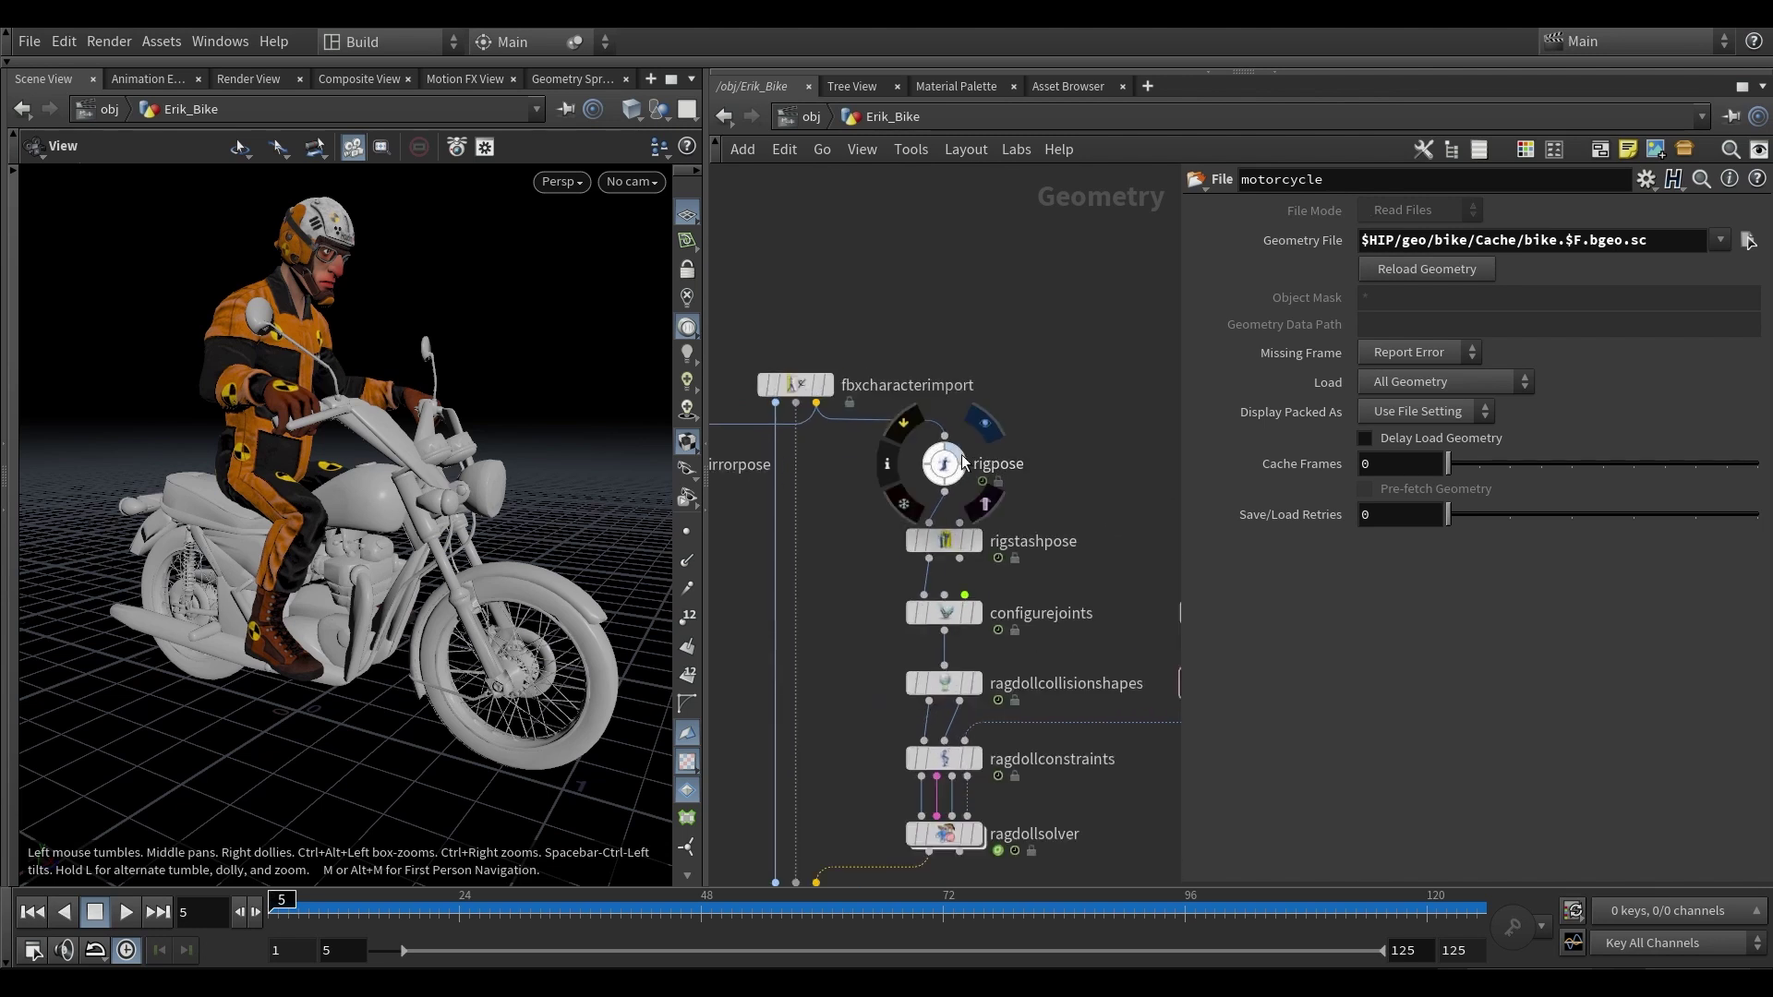
click(961, 454)
click(948, 465)
drag(380, 460, 335, 495)
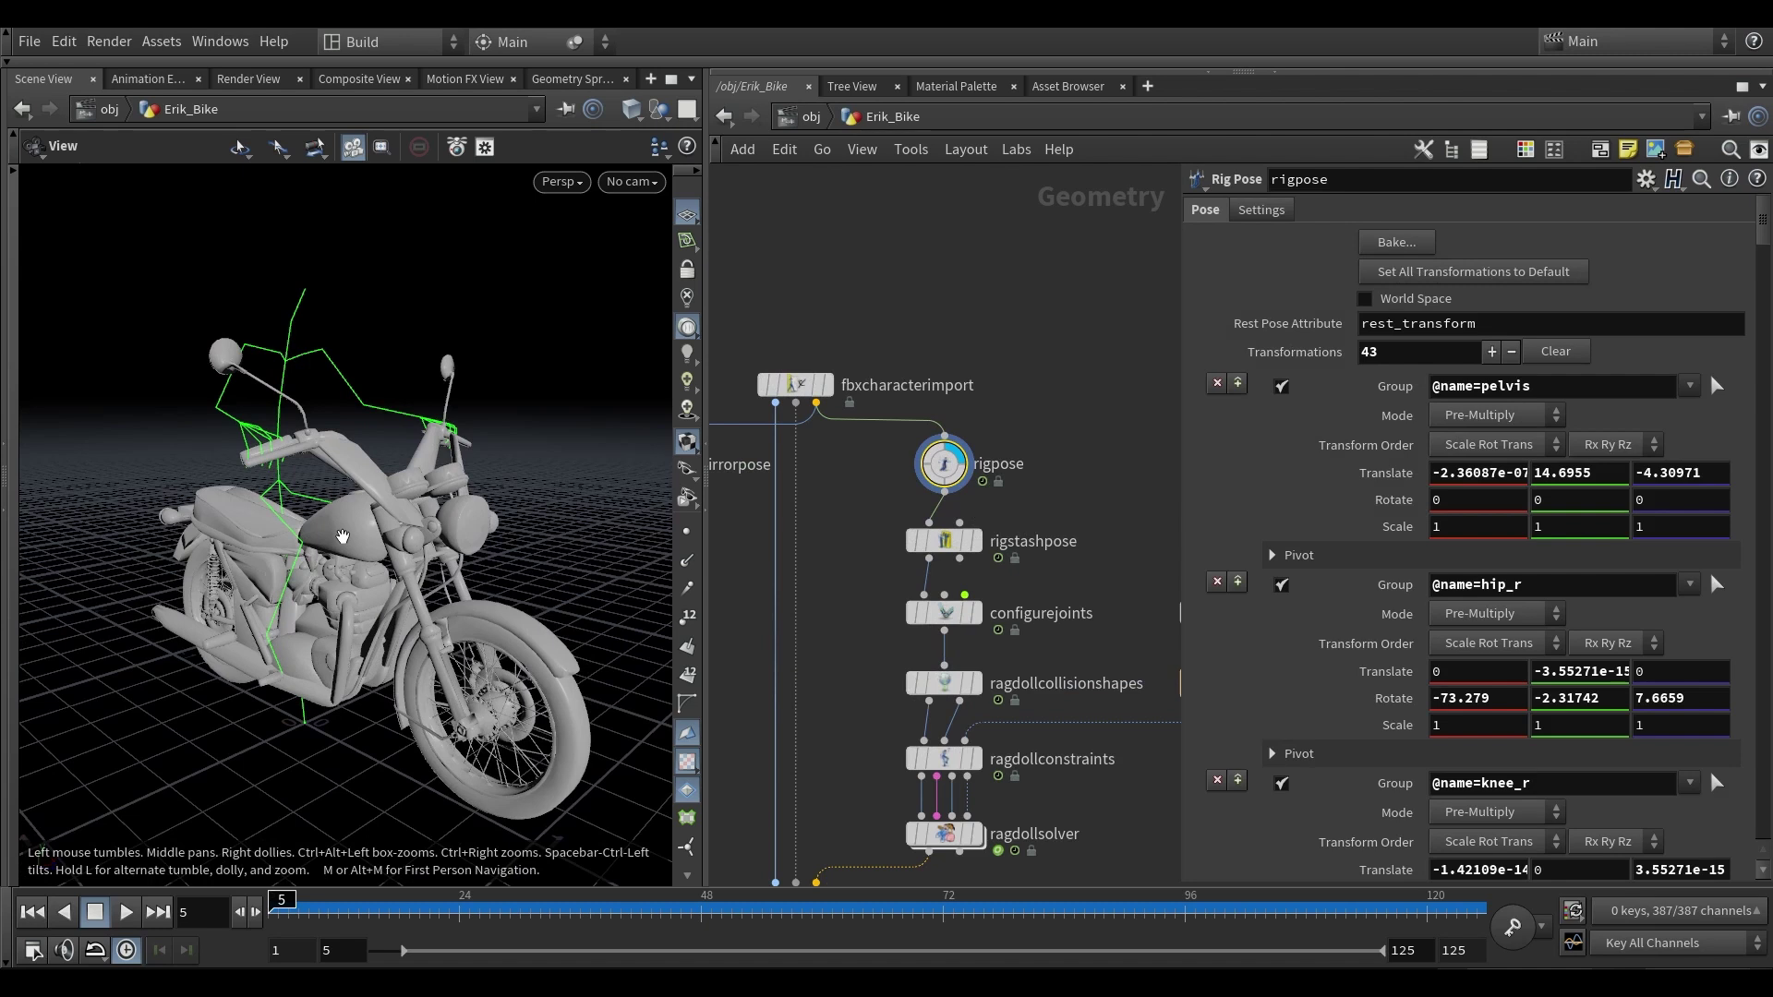
- Display the rigstashpose and configurejoints nodes in turn to review their settings and the skeleton
click(937, 538)
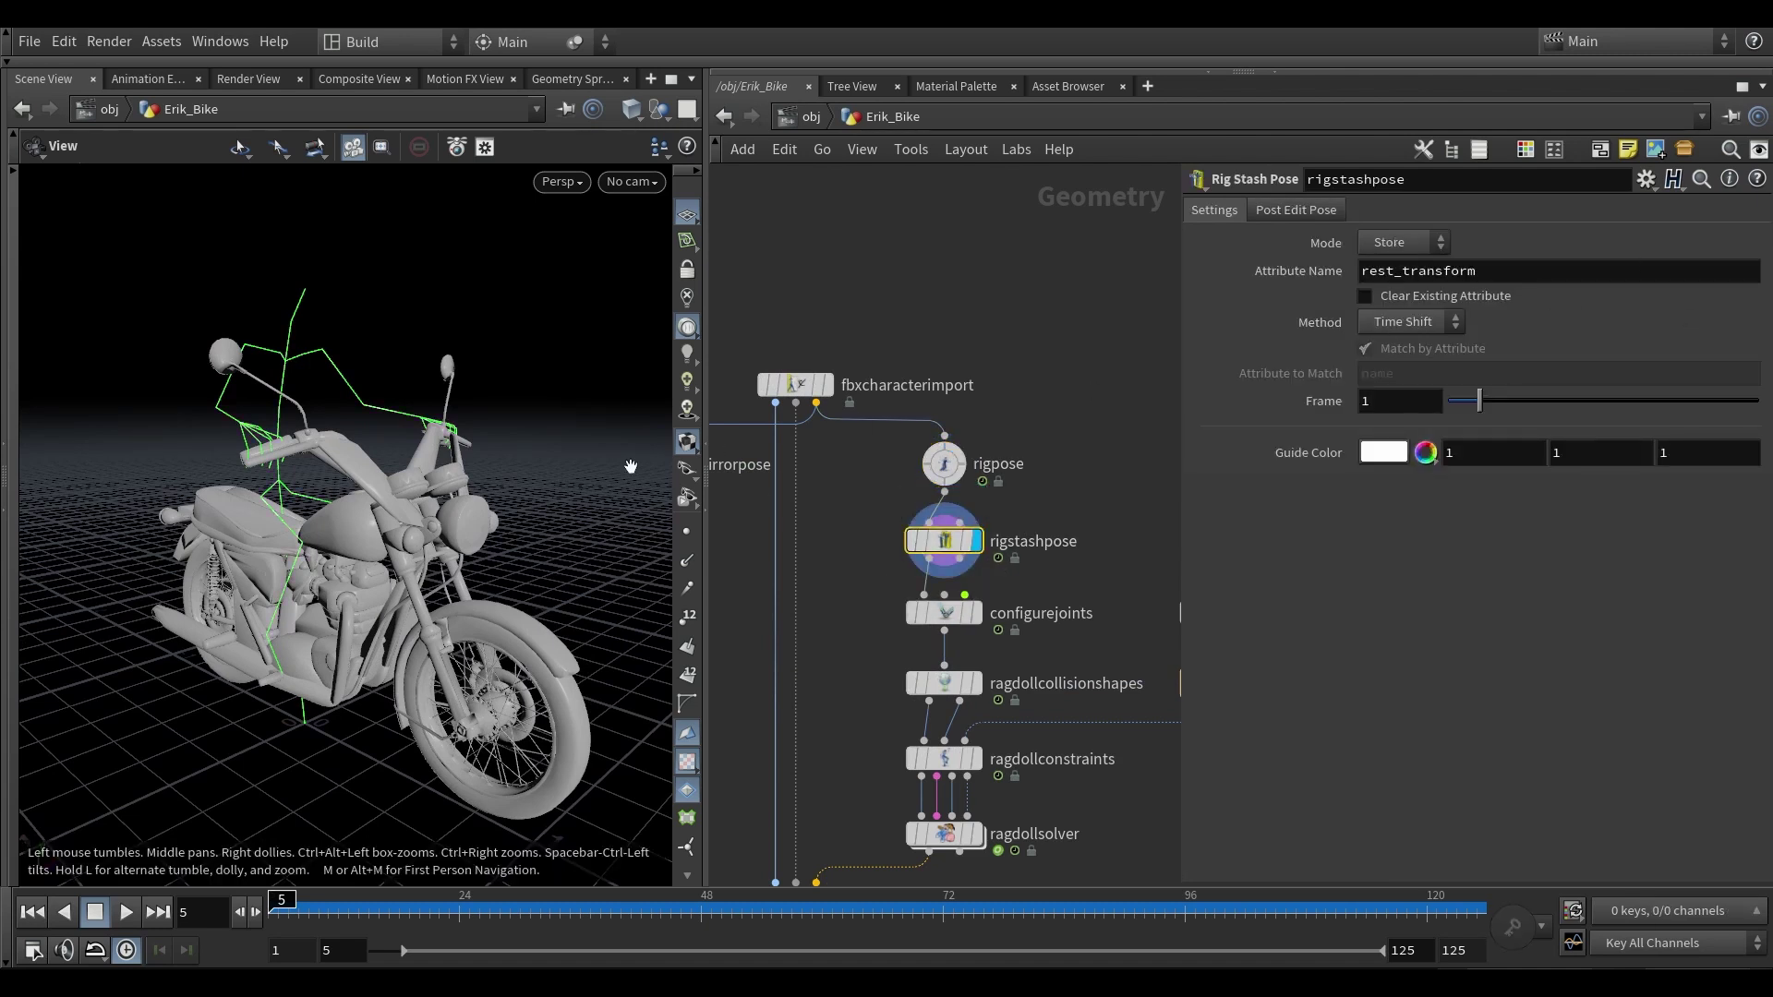
drag(468, 535, 457, 533)
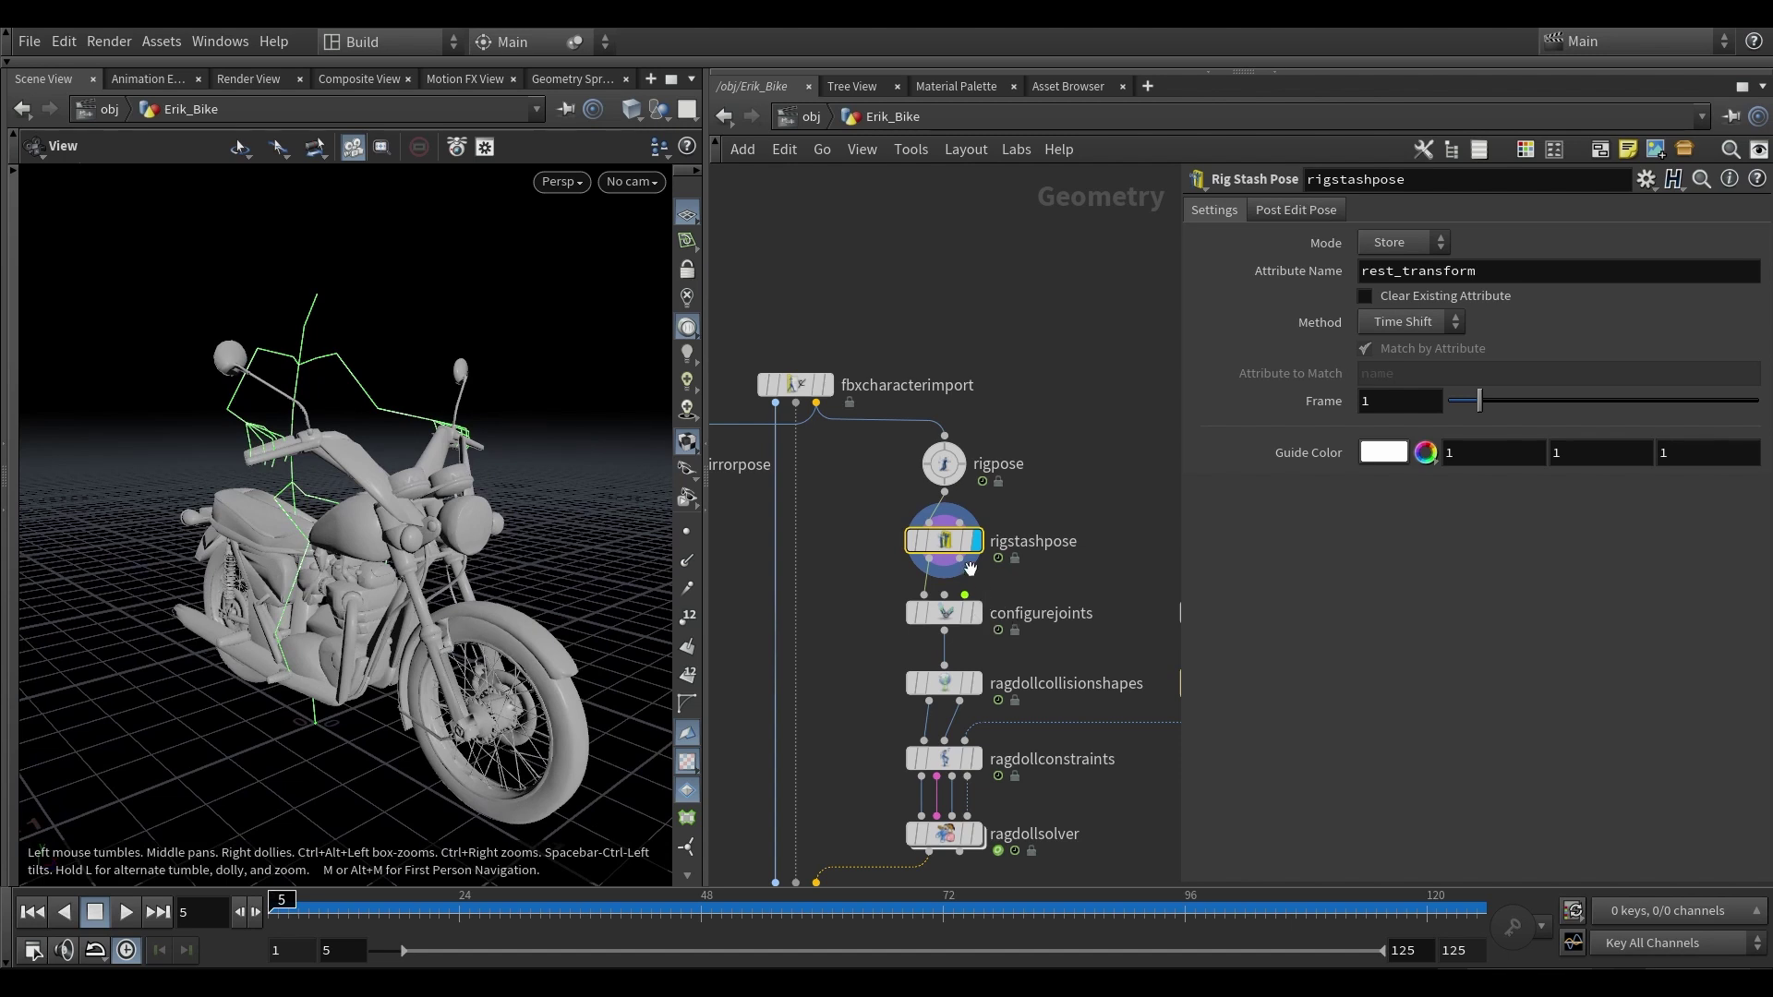
click(976, 615)
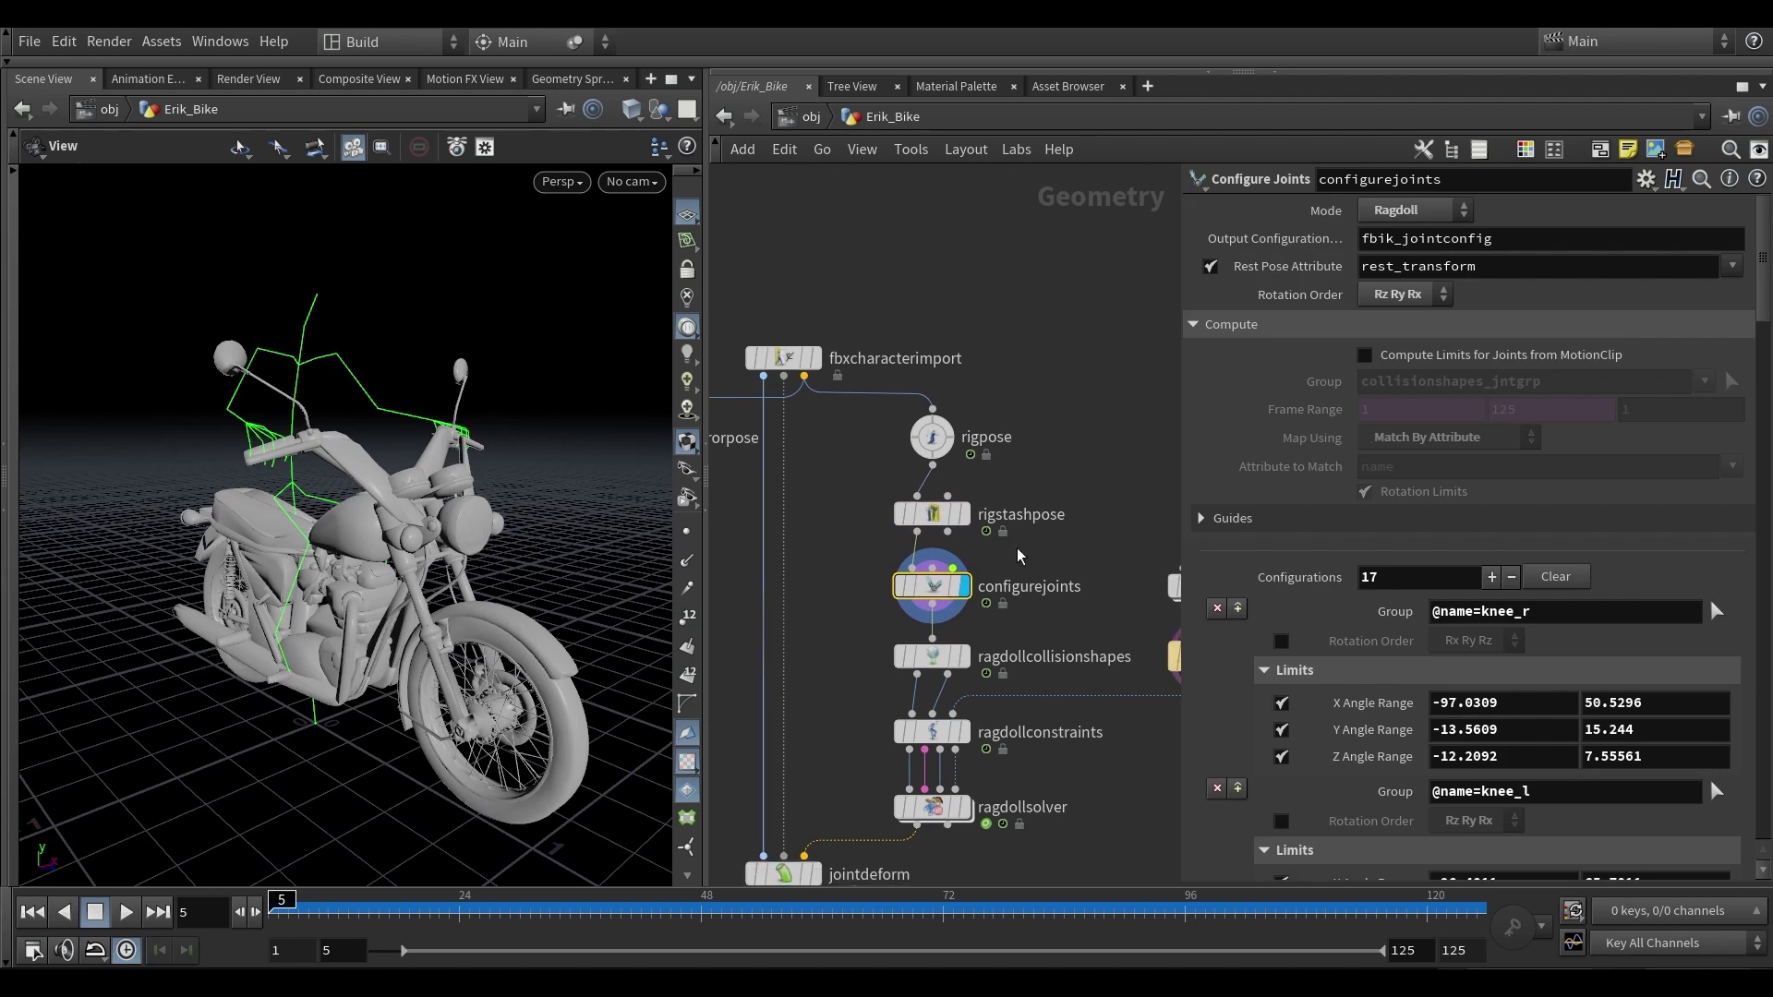
drag(444, 530, 415, 514)
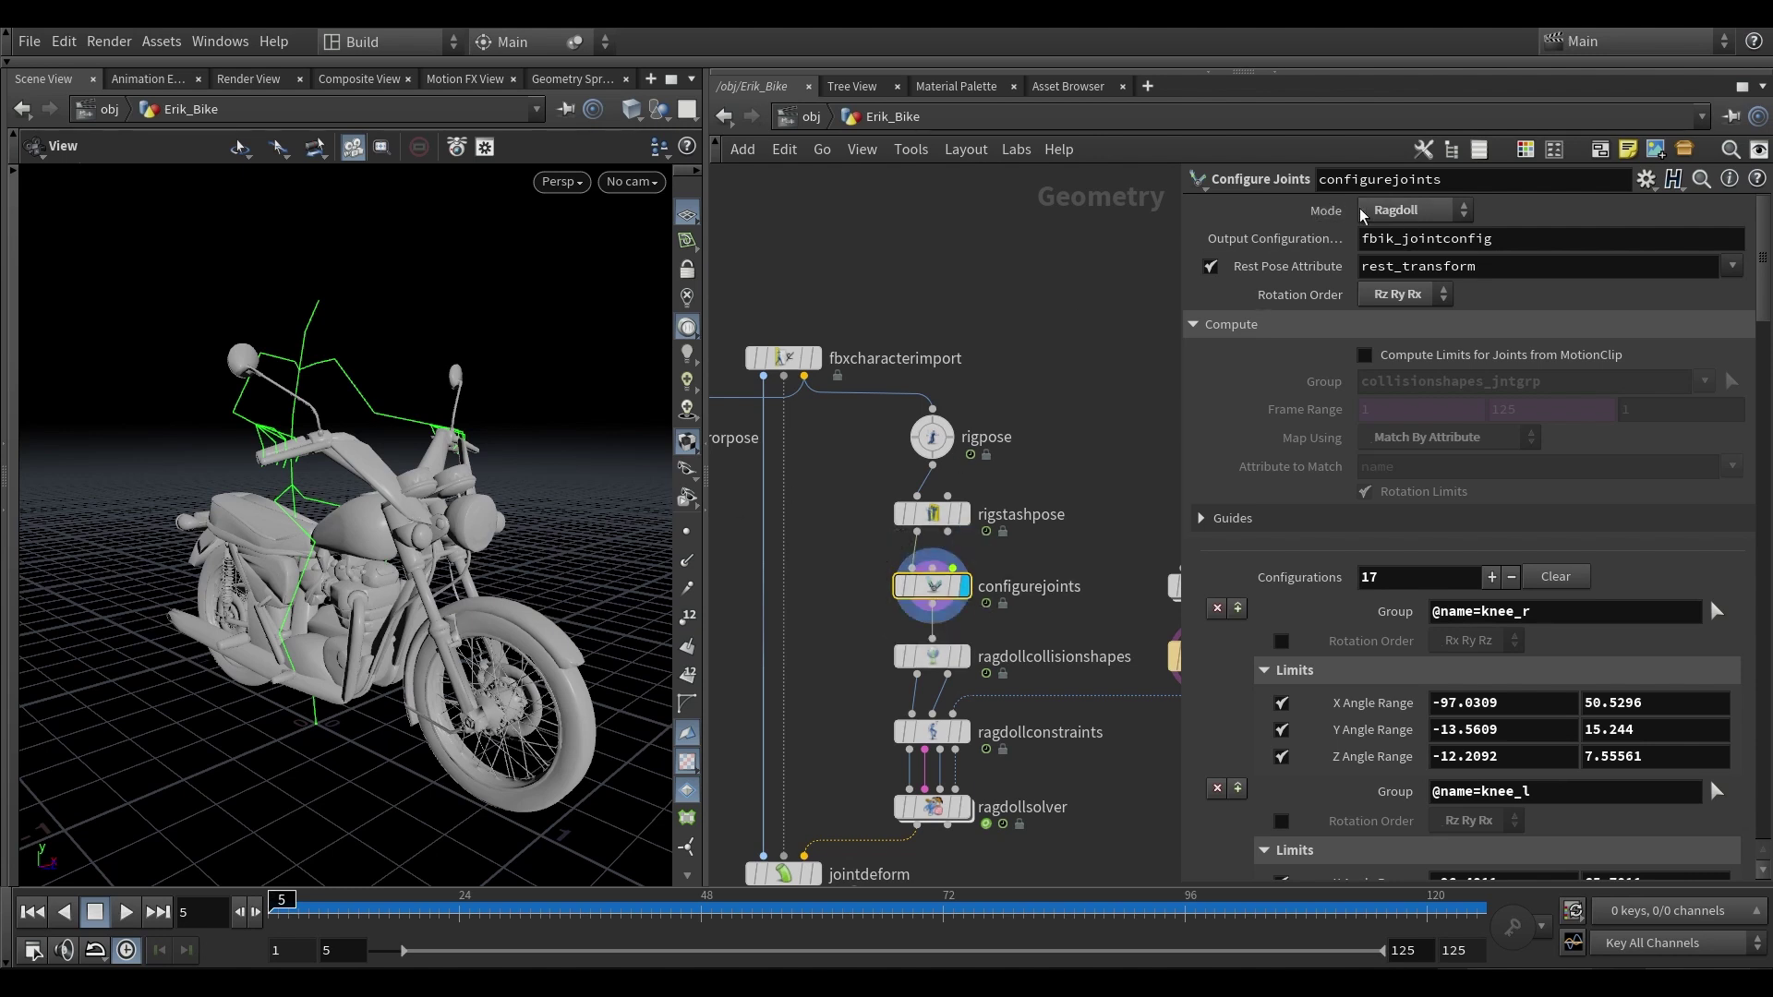
- Try the Full Body IK mode on configurejoints, review its mass and weight options, and restore Ragdoll mode
click(1420, 210)
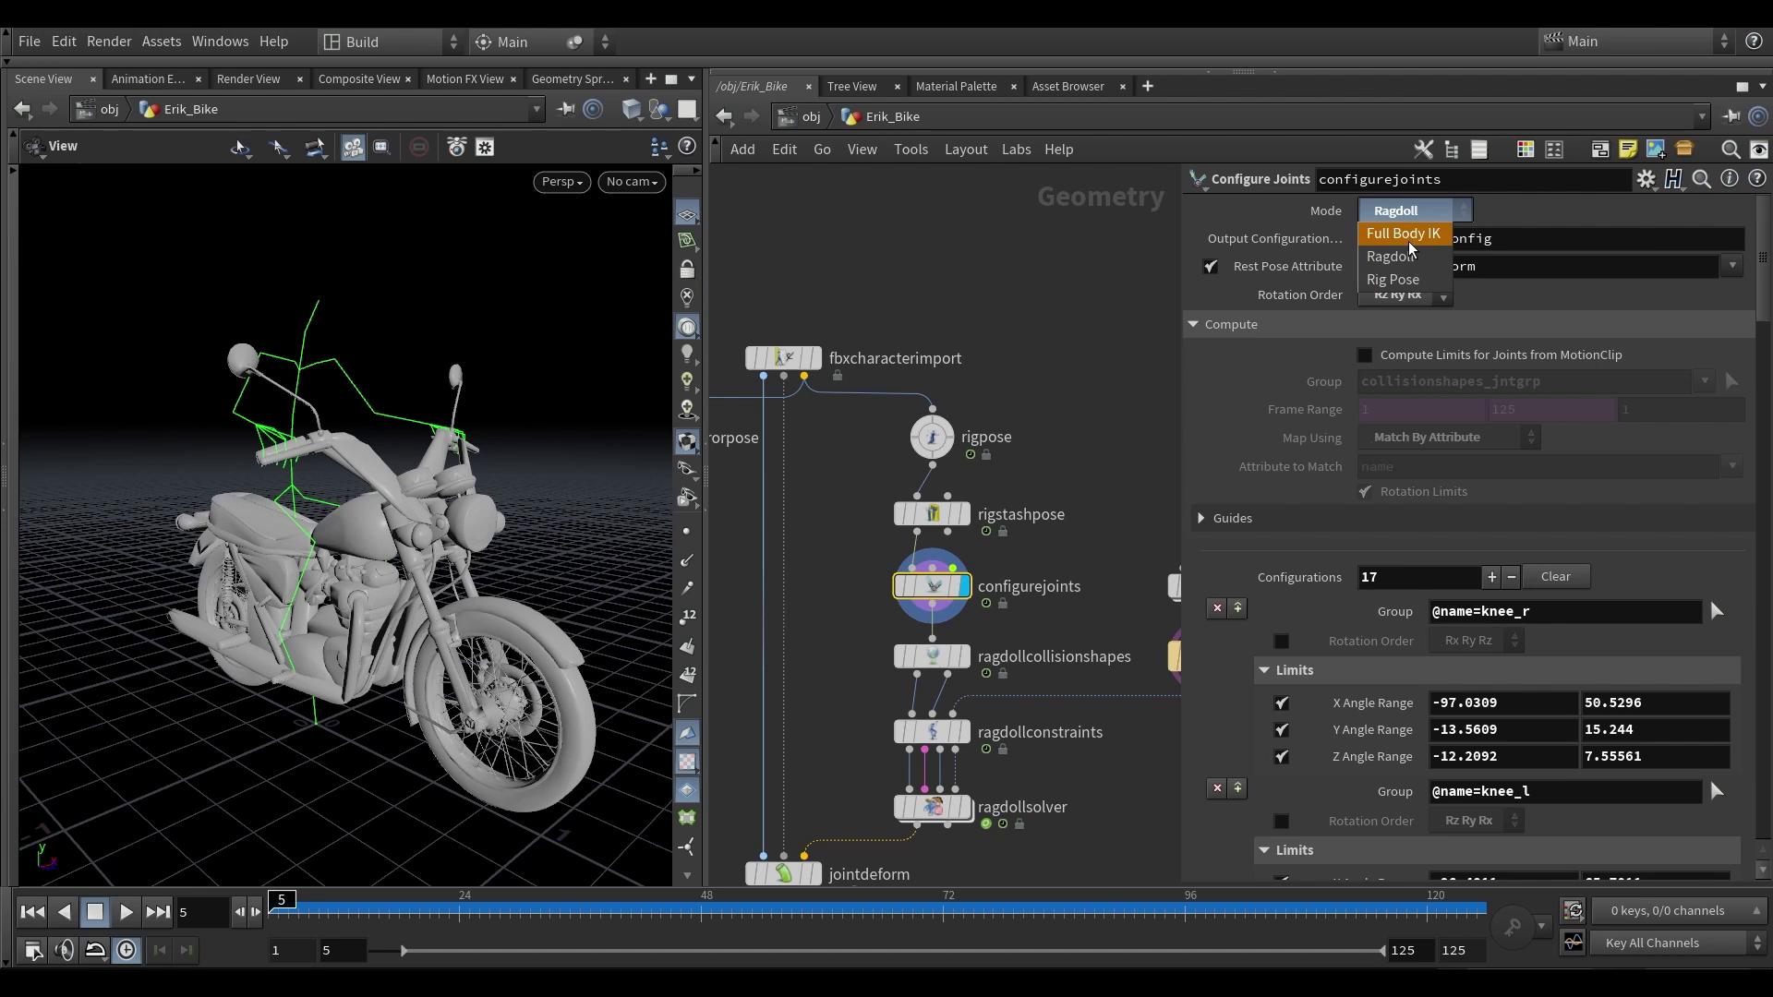
click(1409, 234)
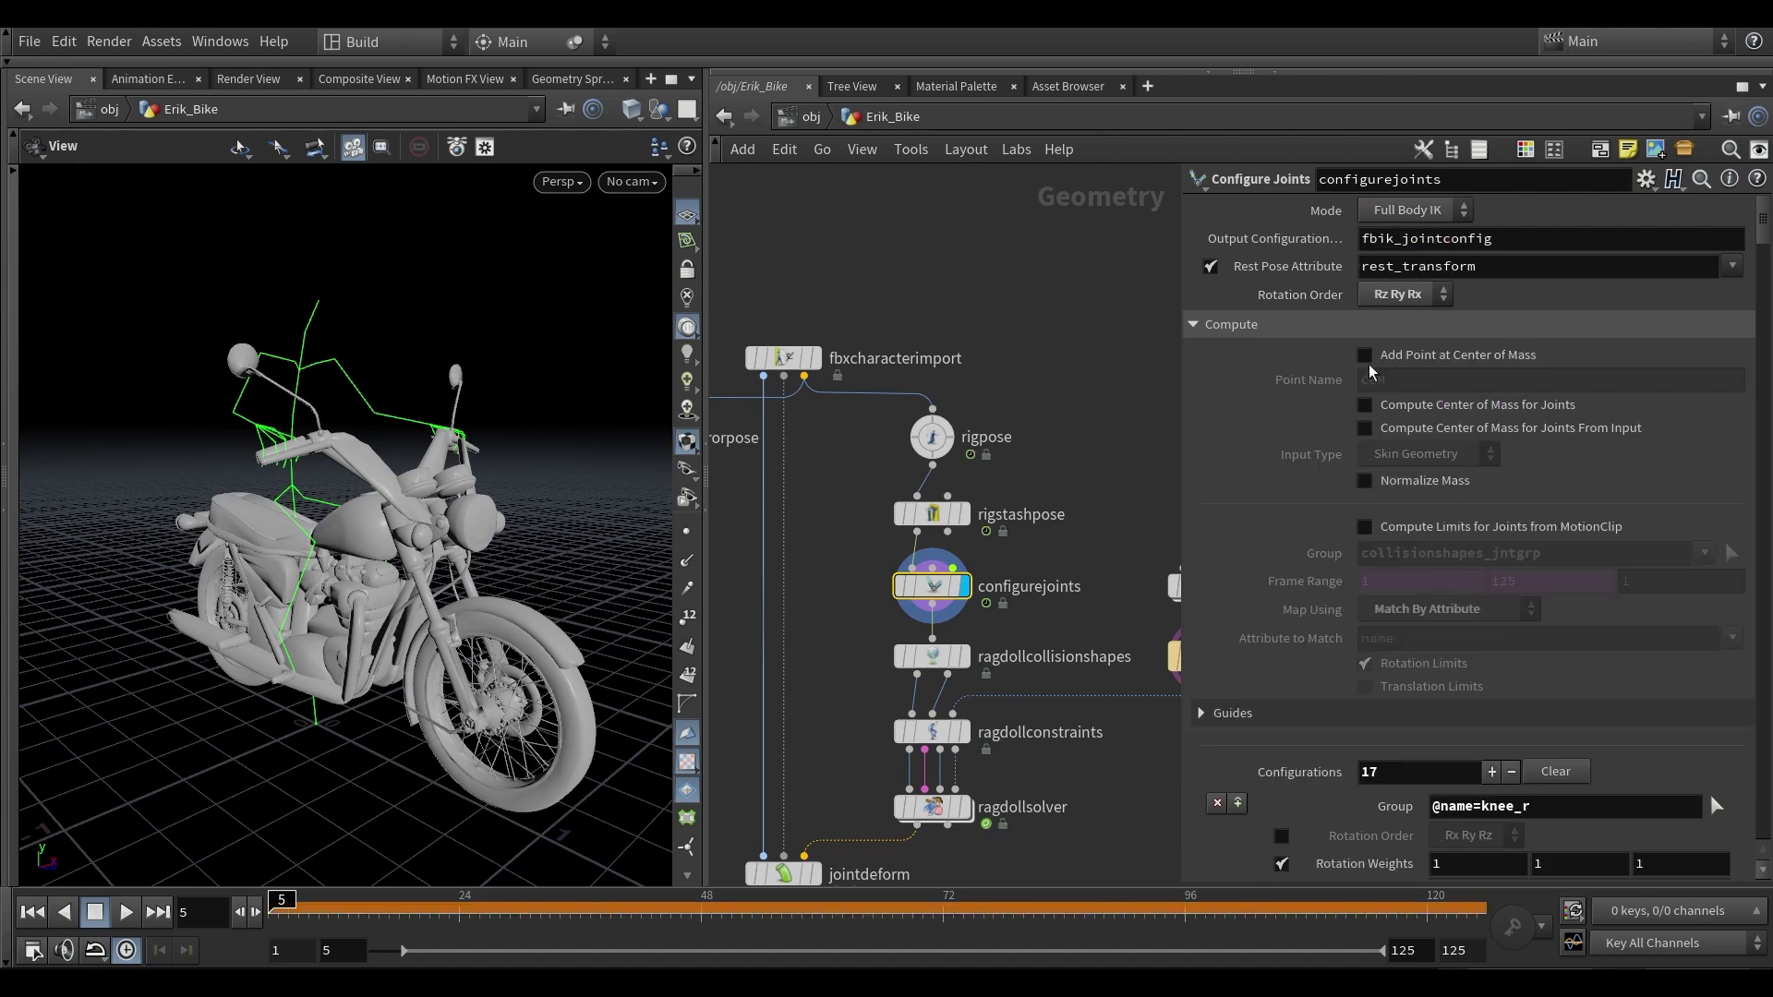
scroll(1326, 587, down, 3)
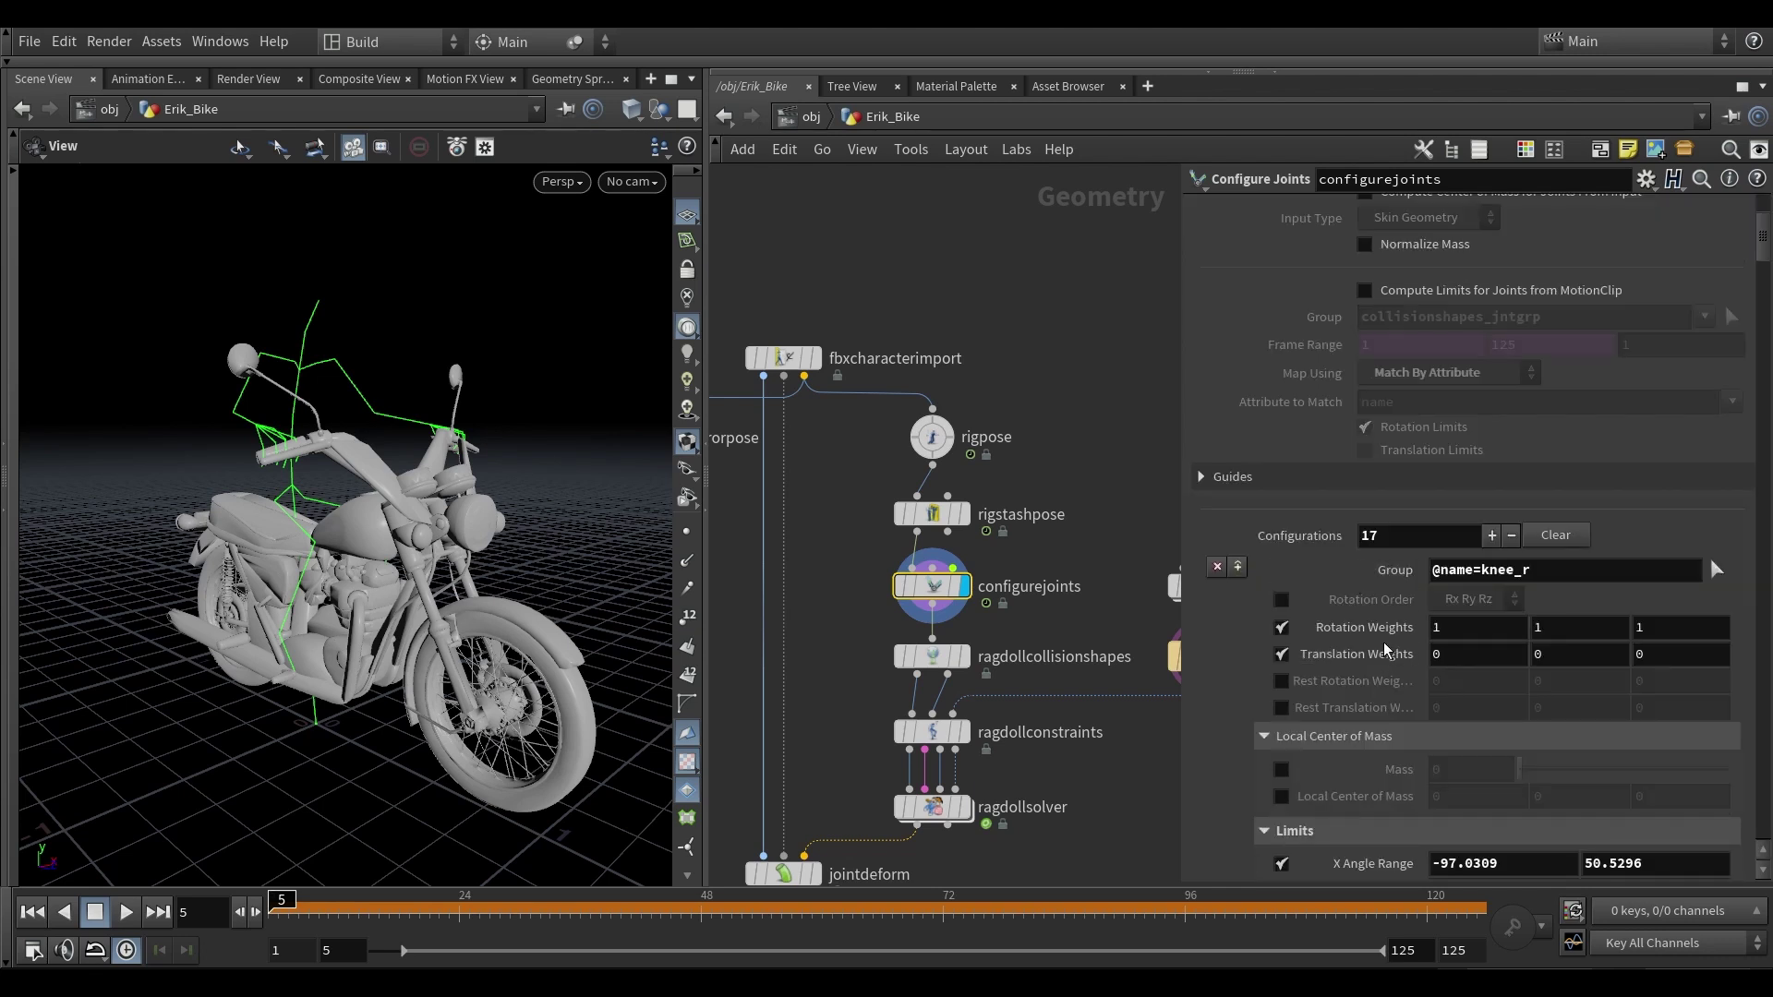
scroll(1385, 651, down, 2)
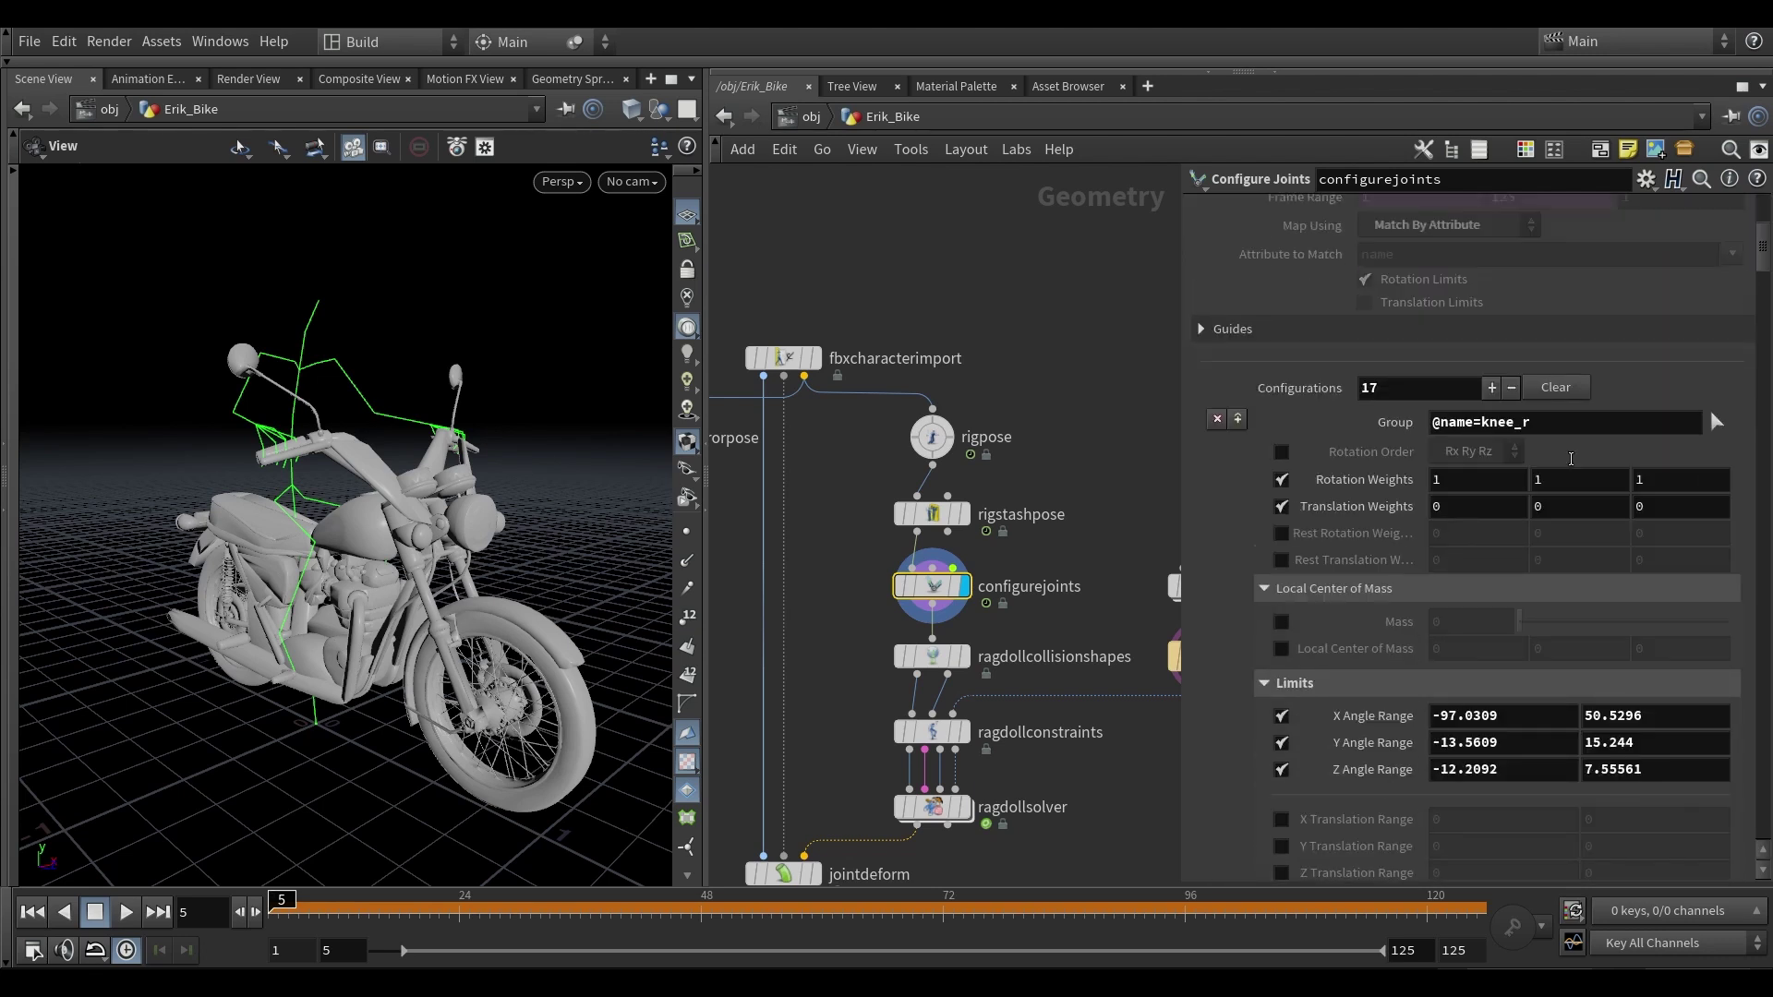
scroll(1570, 458, up, 5)
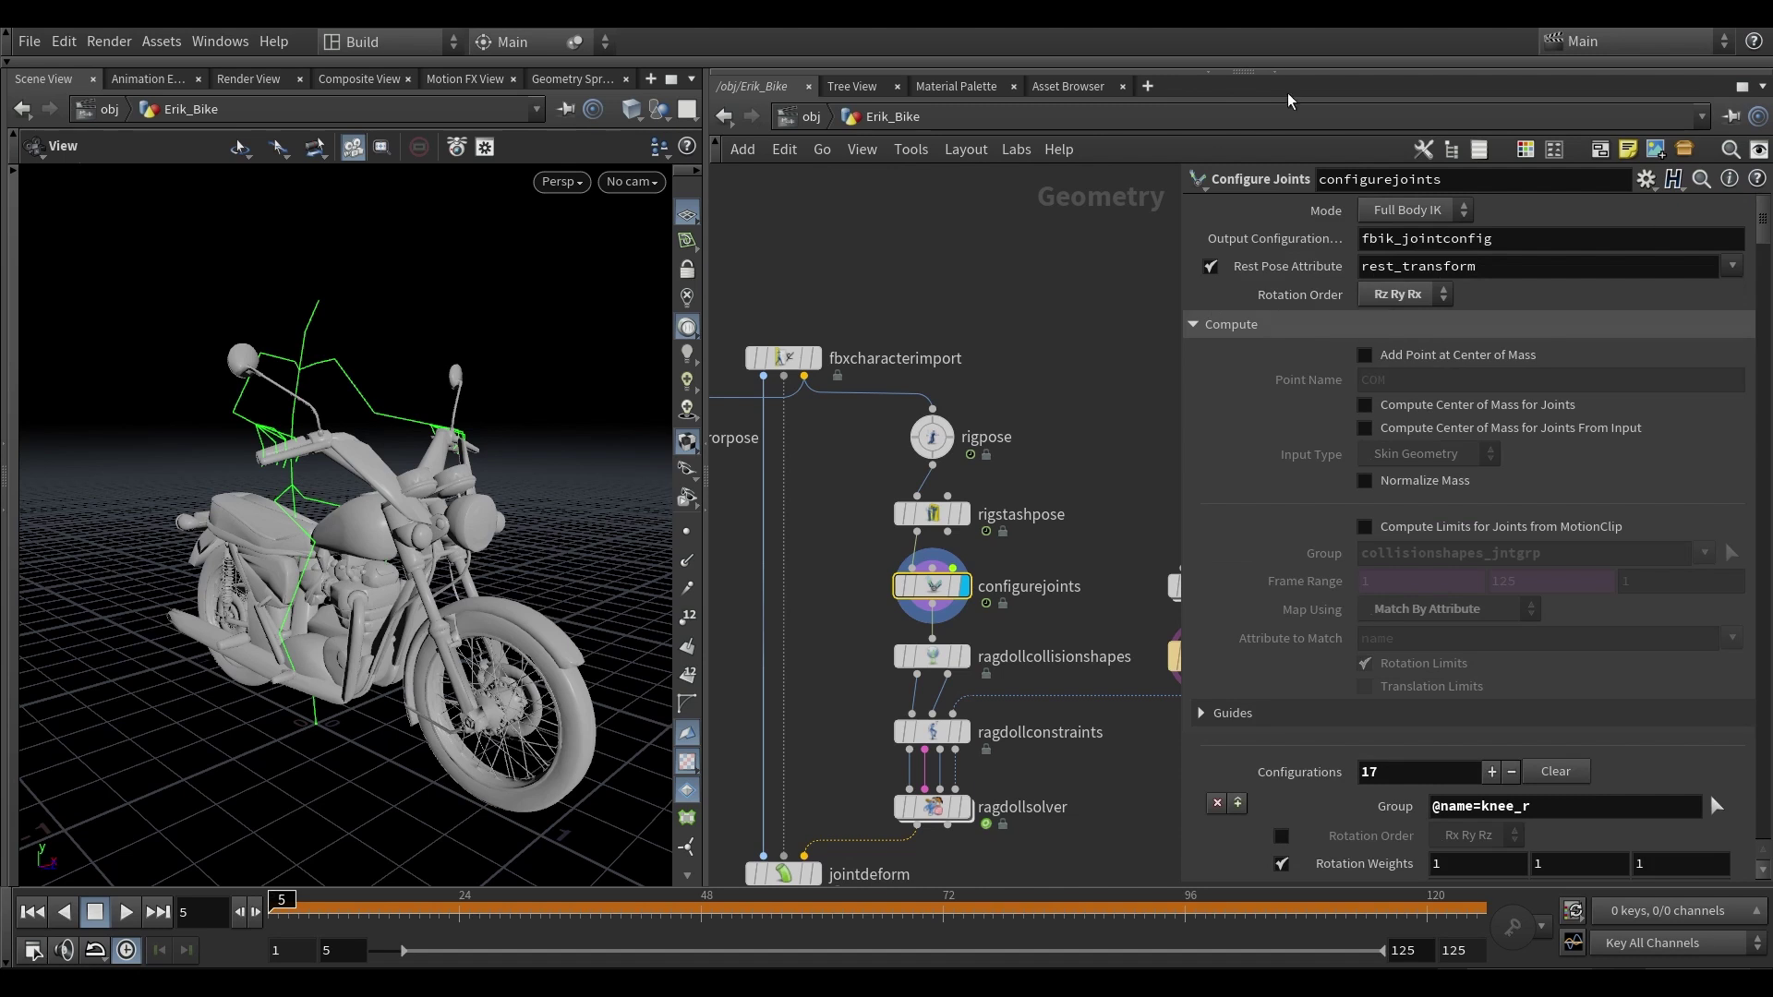
click(1393, 212)
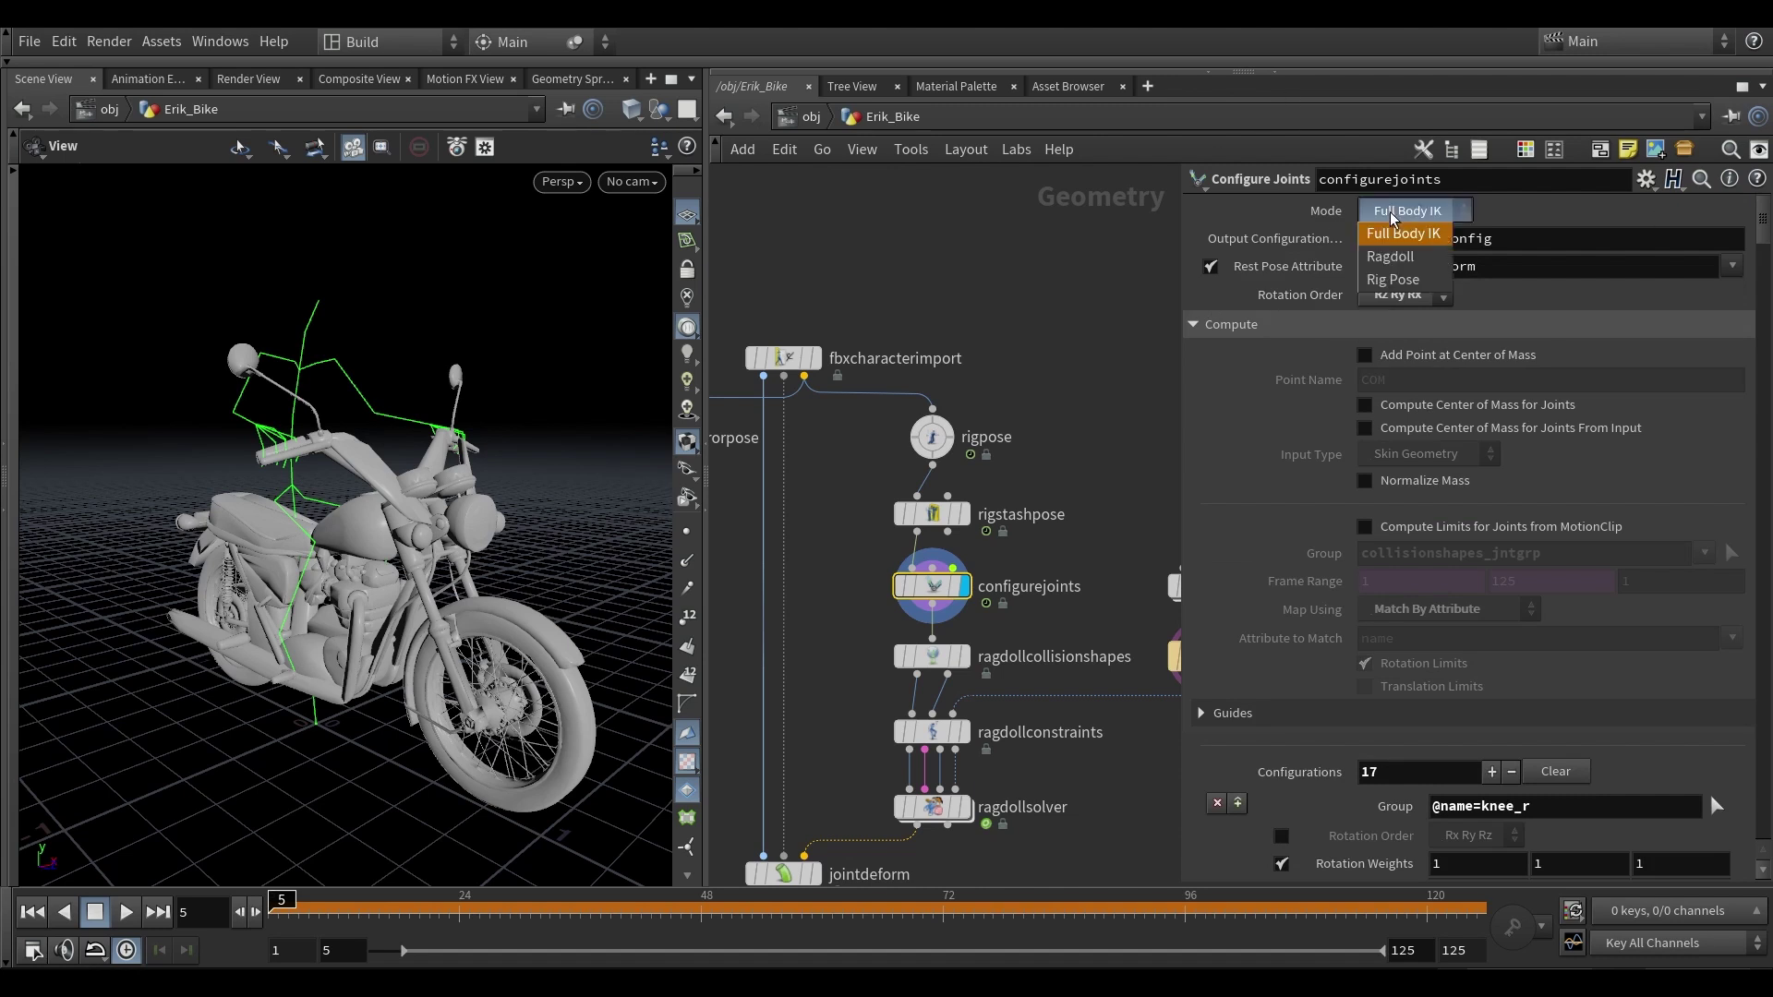
click(1398, 255)
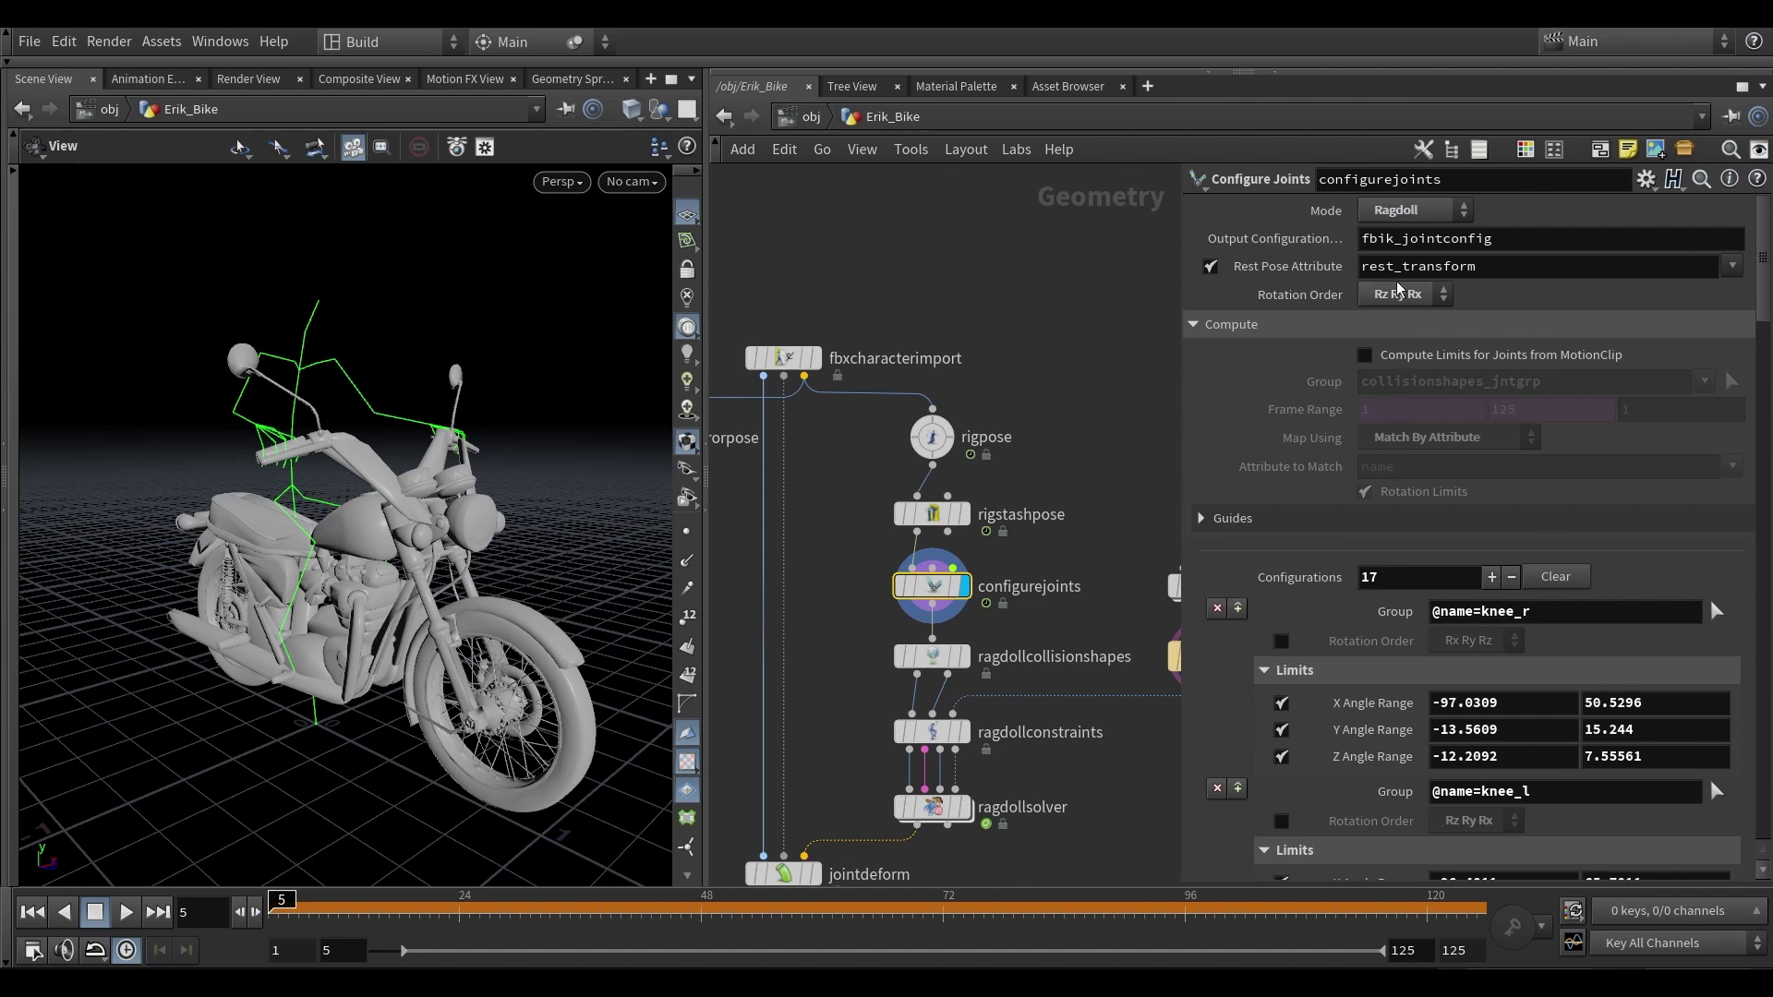
- Set the configurejoints mode to Rig Pose and review the available compute and limit options
click(1399, 211)
click(1413, 280)
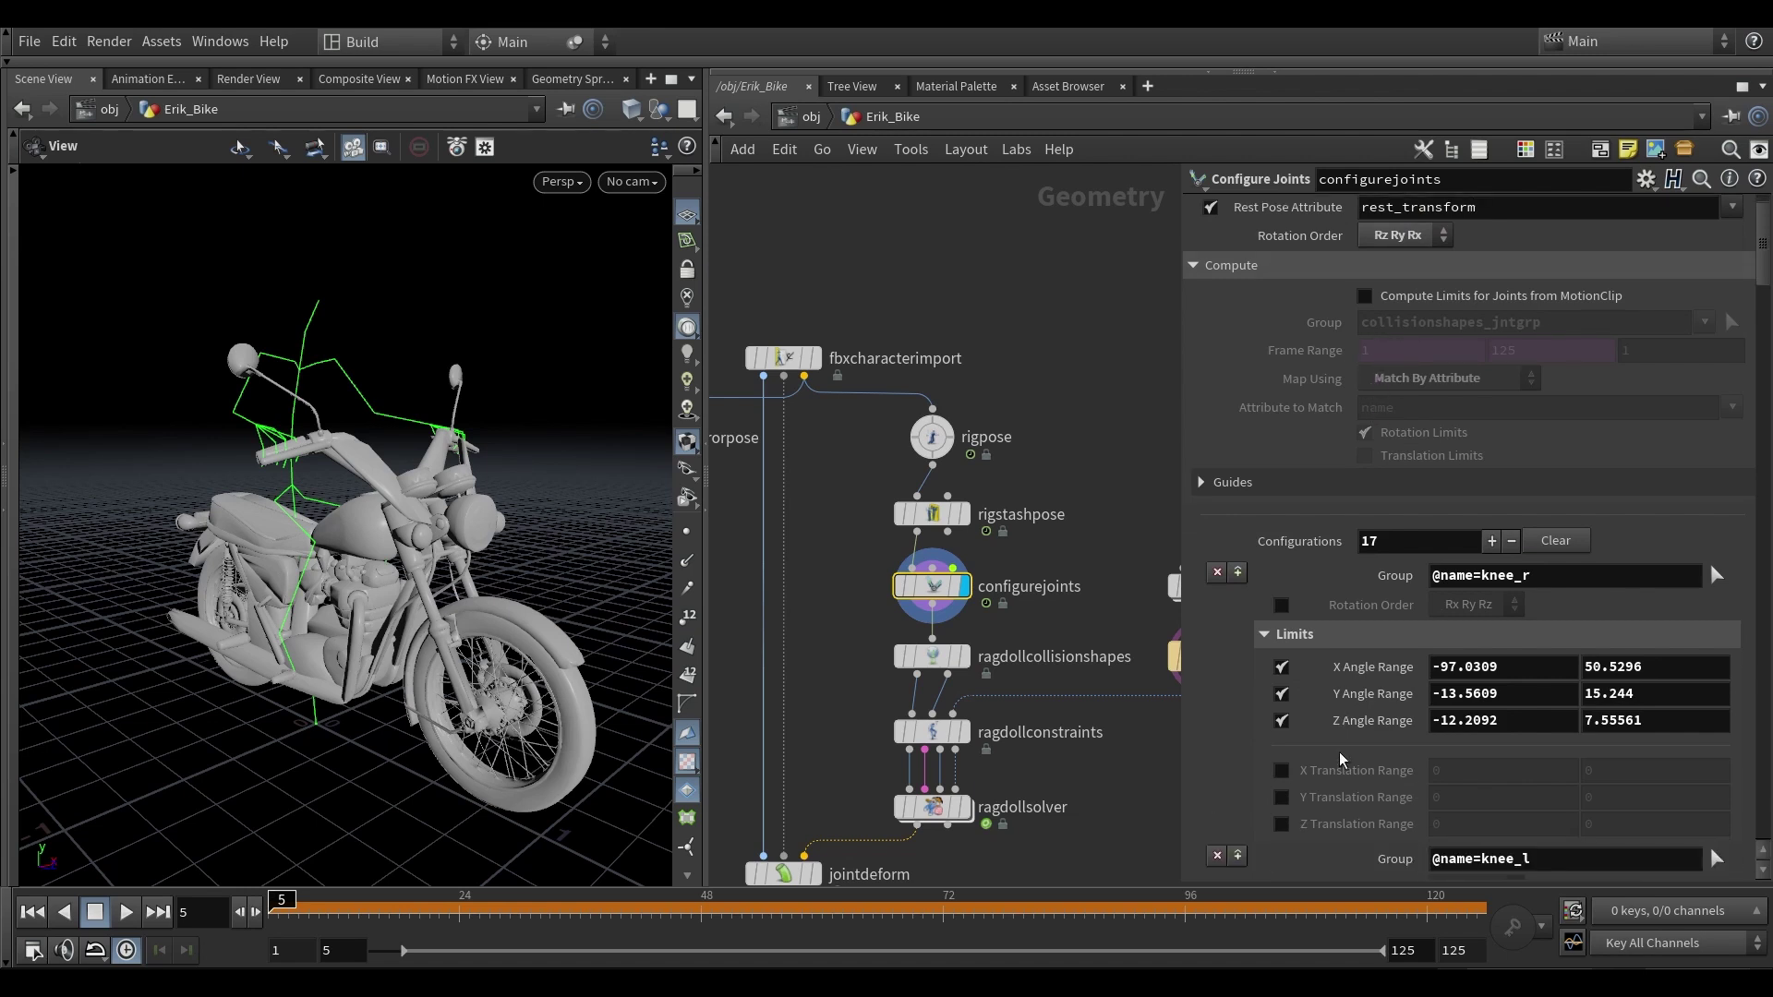
scroll(1308, 604, up, 2)
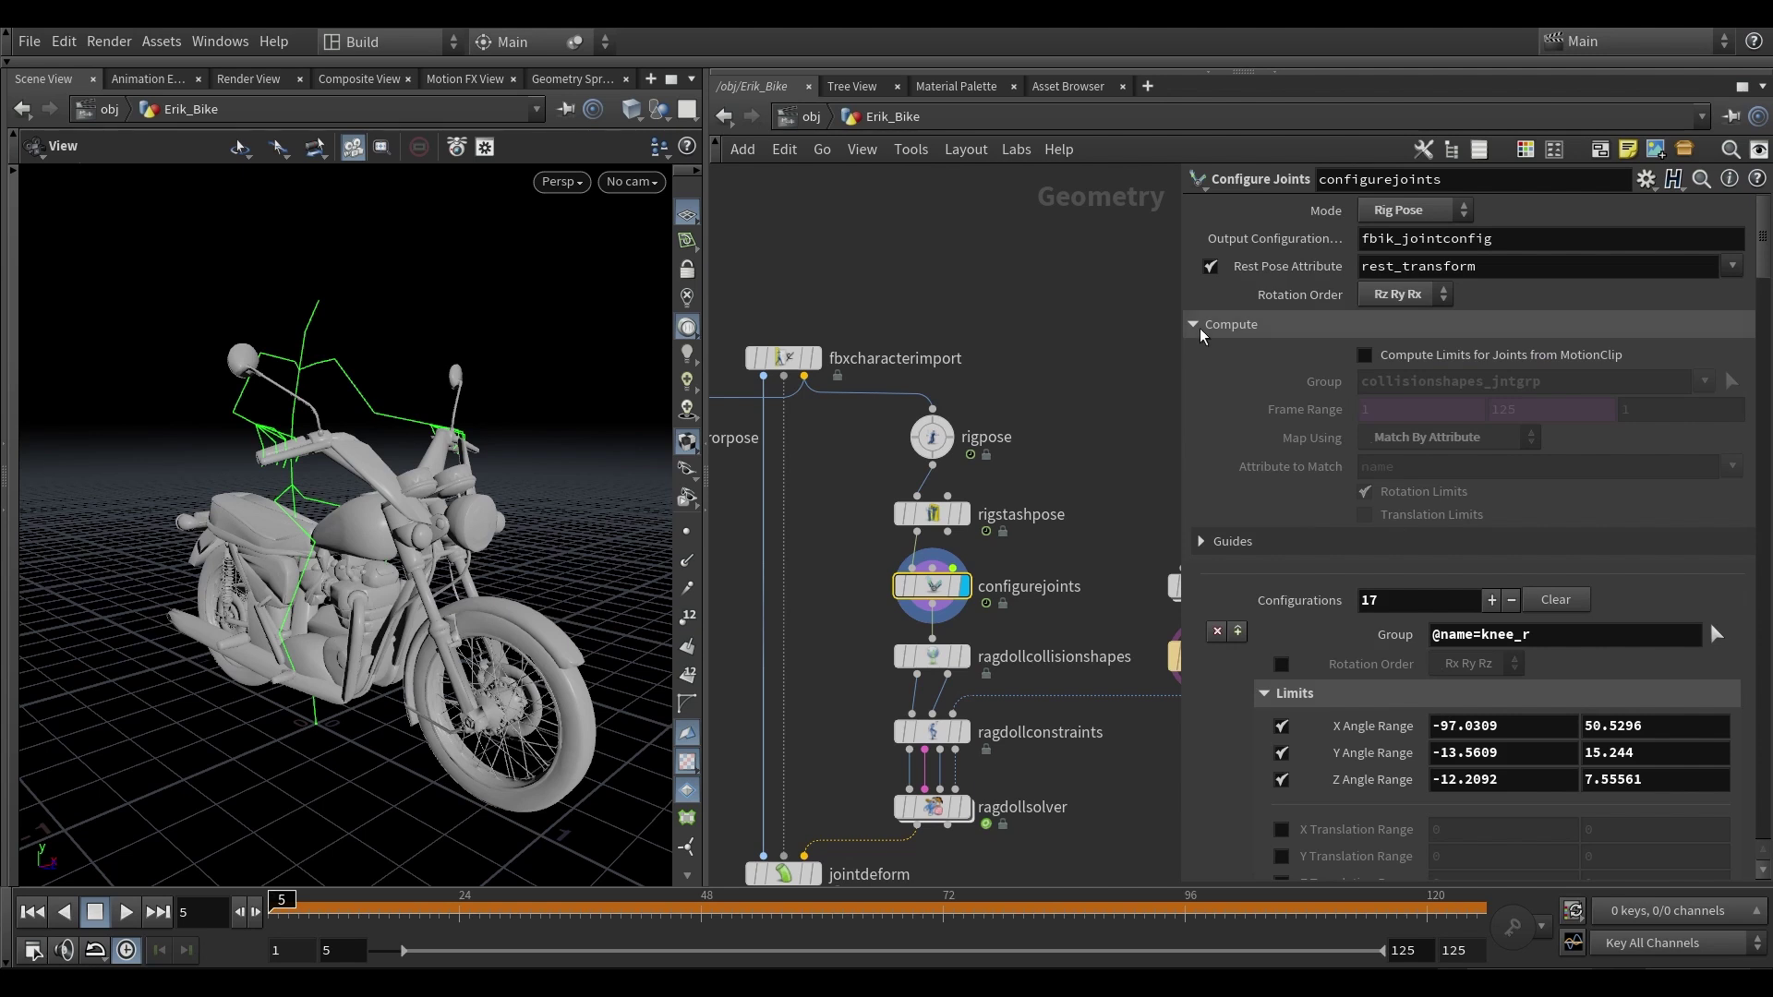
- Set the configurejoints mode back to Ragdoll and collapse its Compute settings
click(1413, 210)
click(1406, 260)
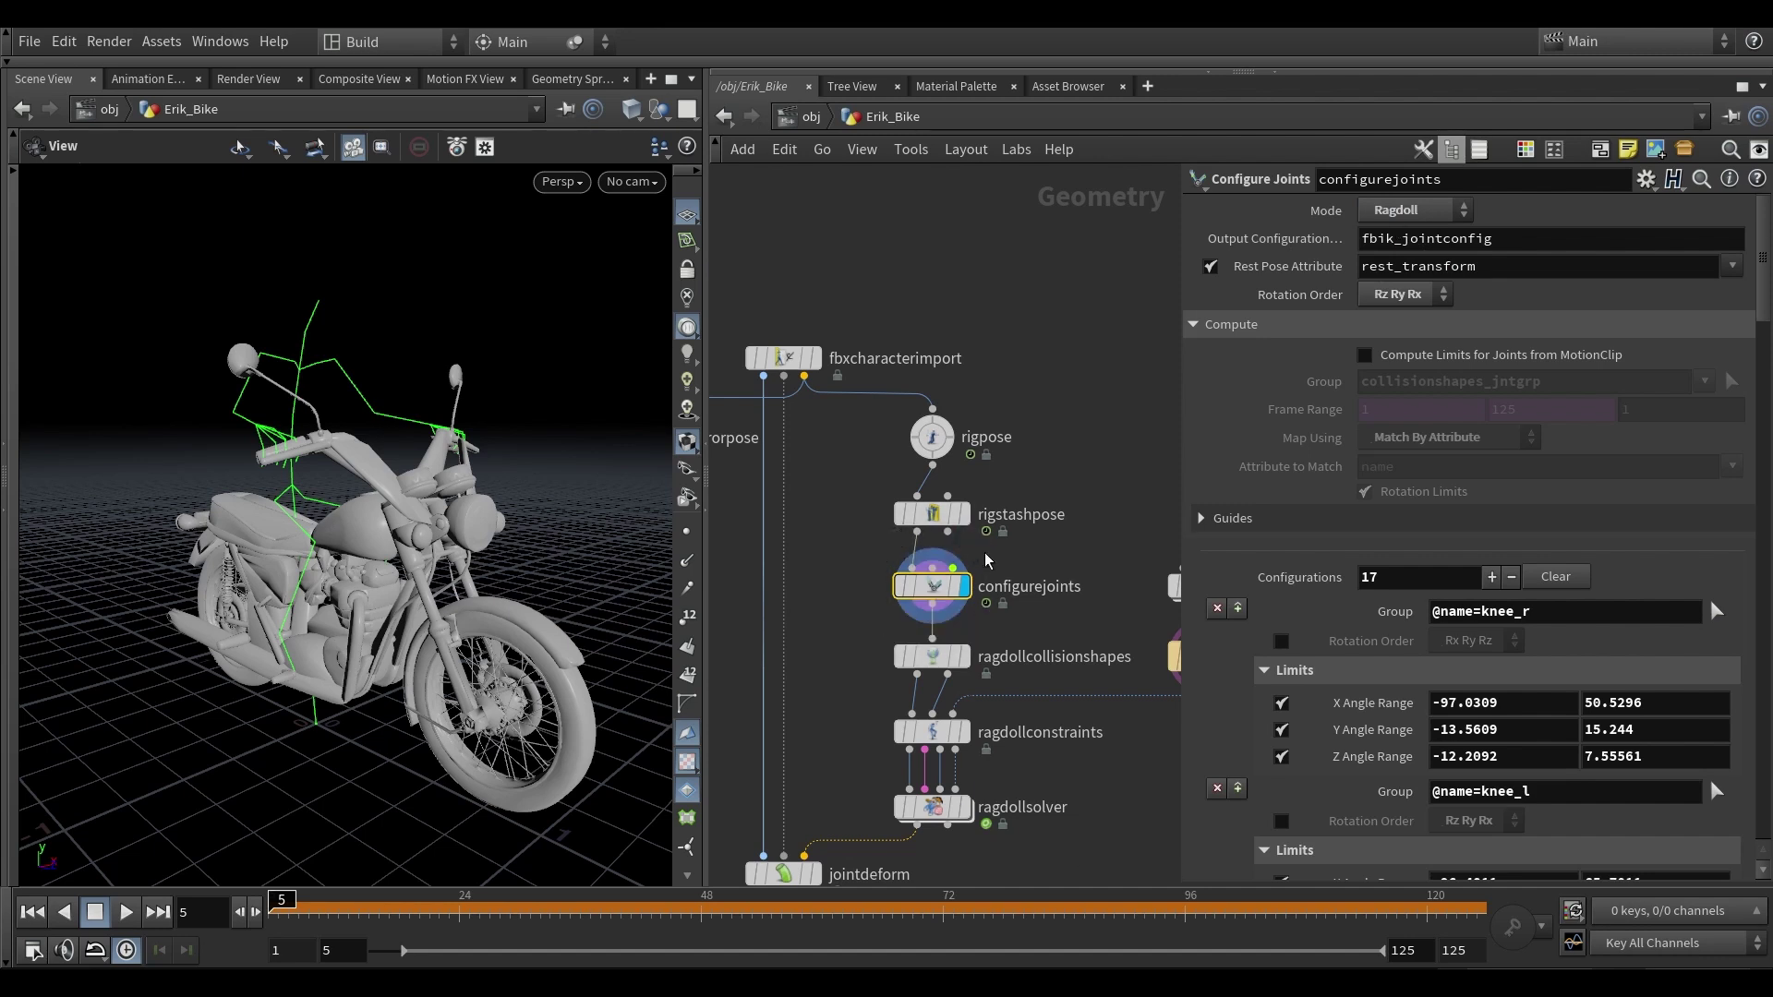
scroll(988, 554, up, 1)
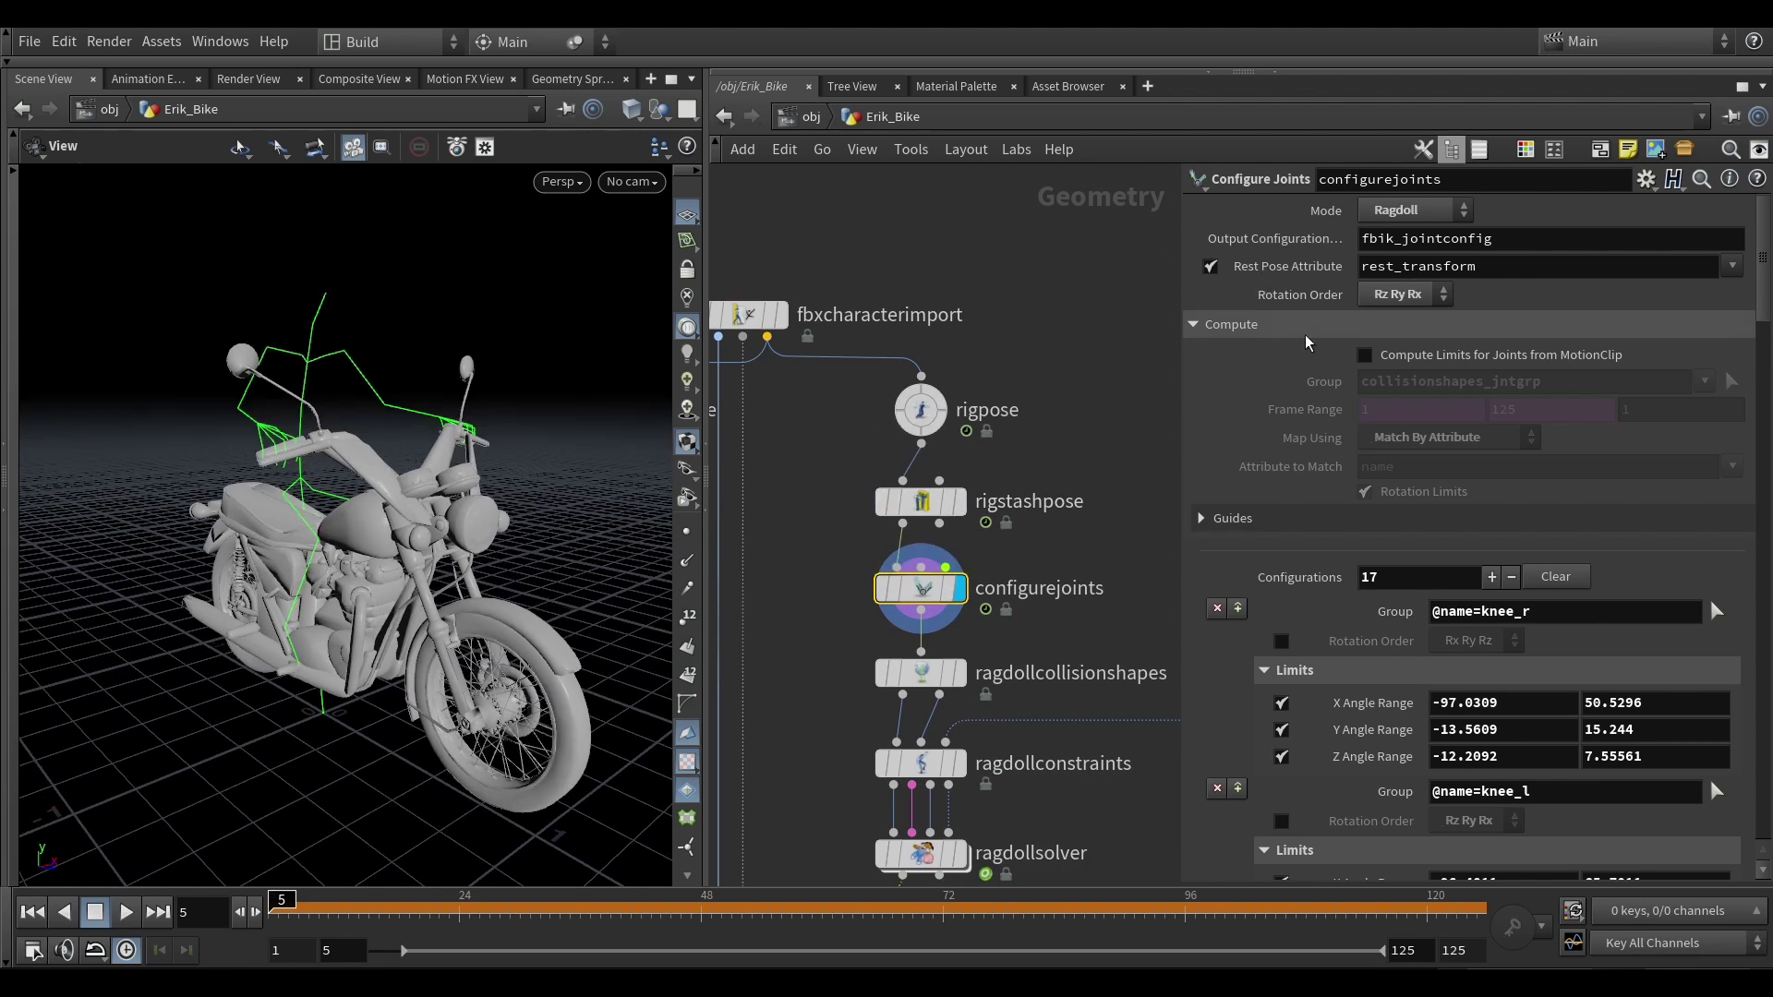
click(1278, 327)
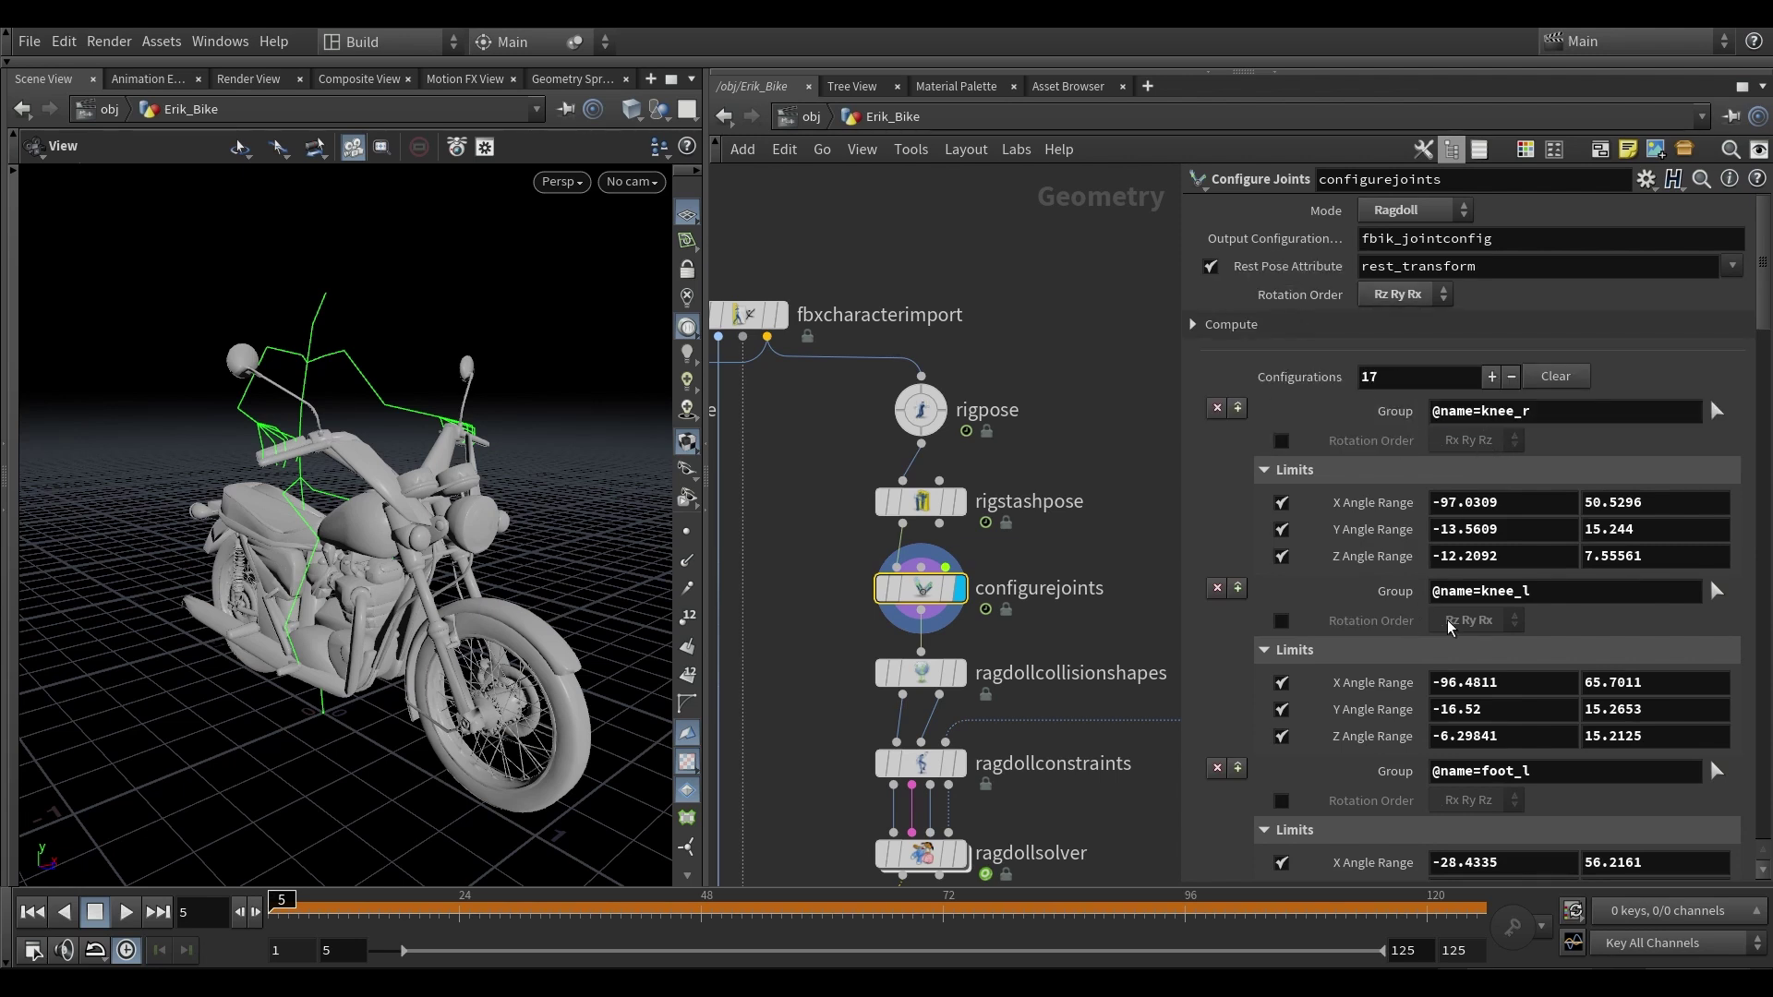
- Activate the interactive Configure Joints handles for configurejoints and frame the rider's upper body
mouse_move(923, 598)
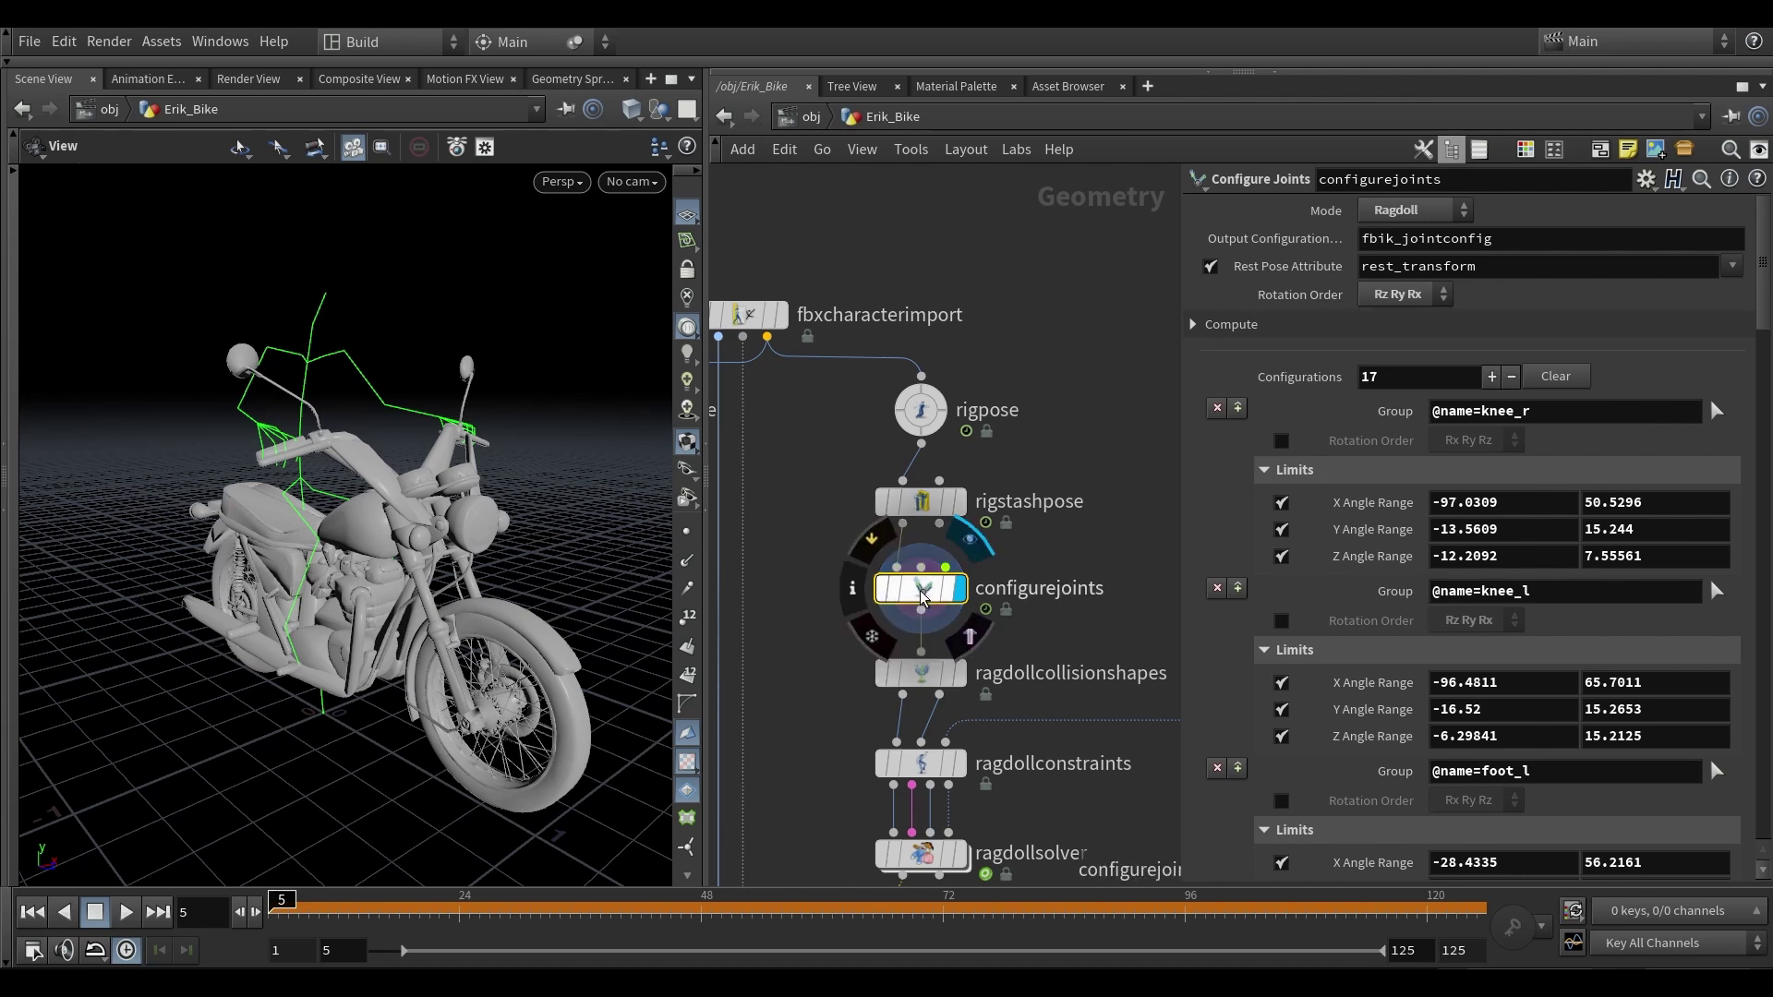
key(Return)
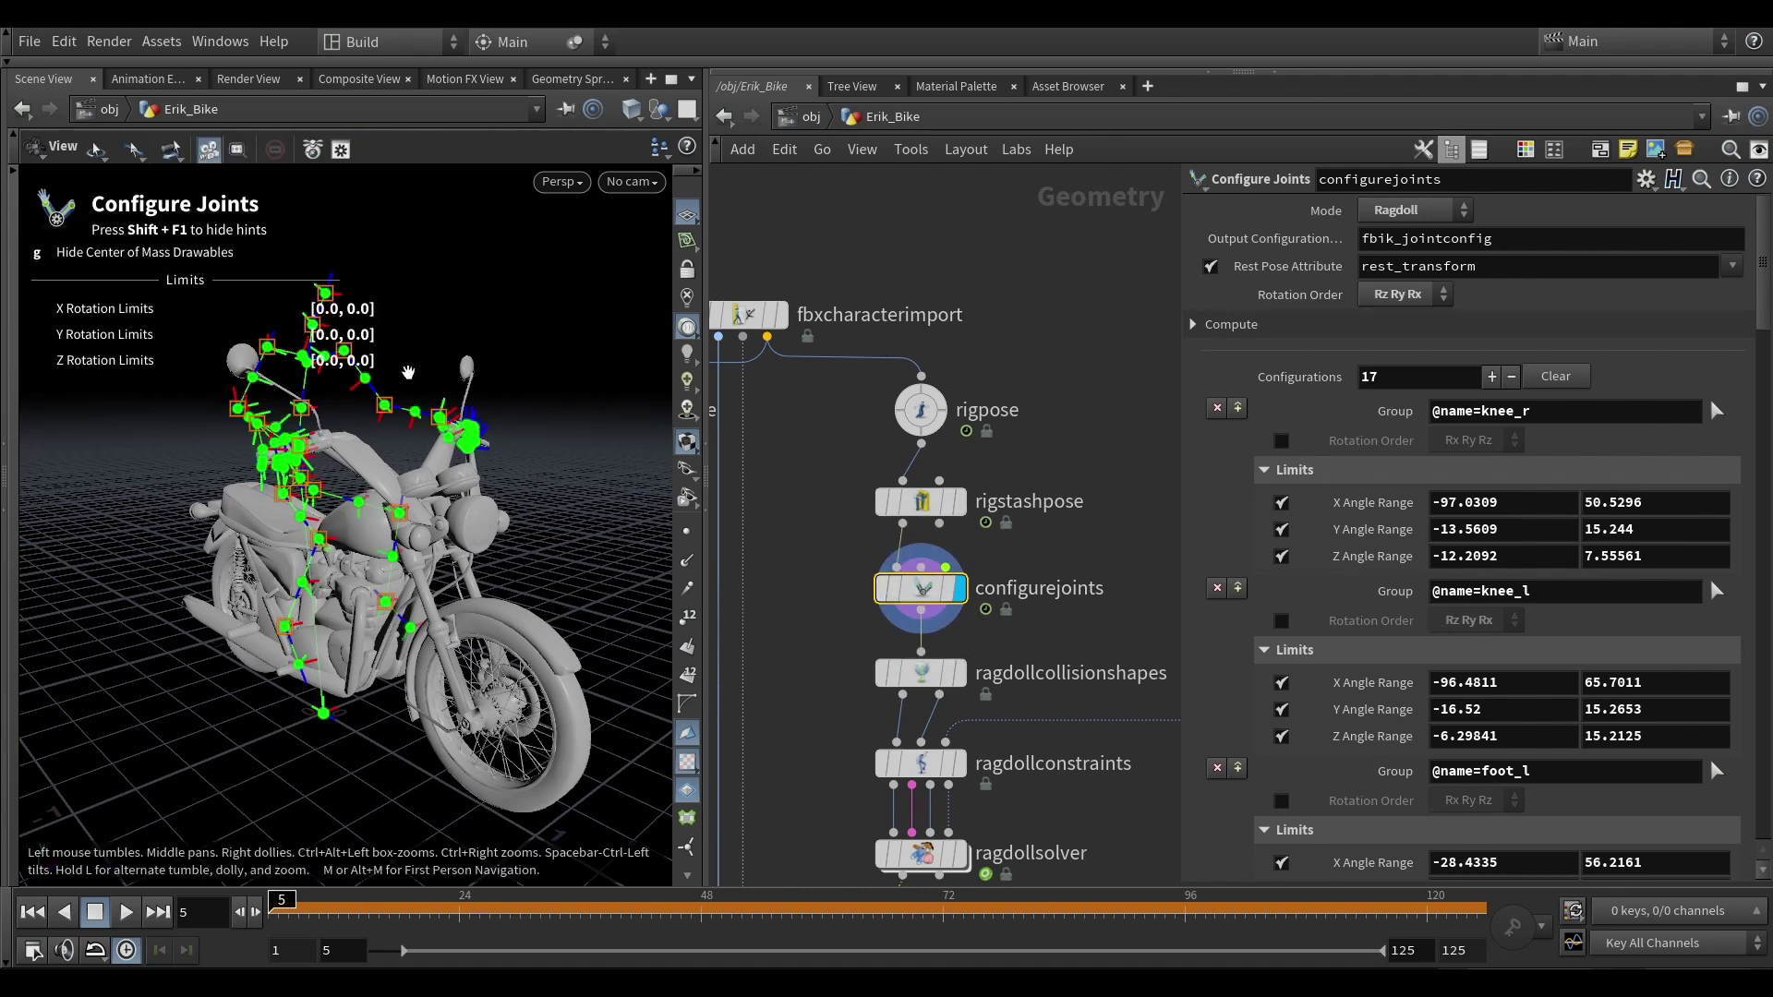
middle_drag(361, 379, 348, 413)
right_drag(348, 413, 388, 462)
mouse_move(388, 463)
mouse_down()
mouse_move(284, 473)
mouse_move(463, 431)
mouse_move(373, 447)
mouse_up()
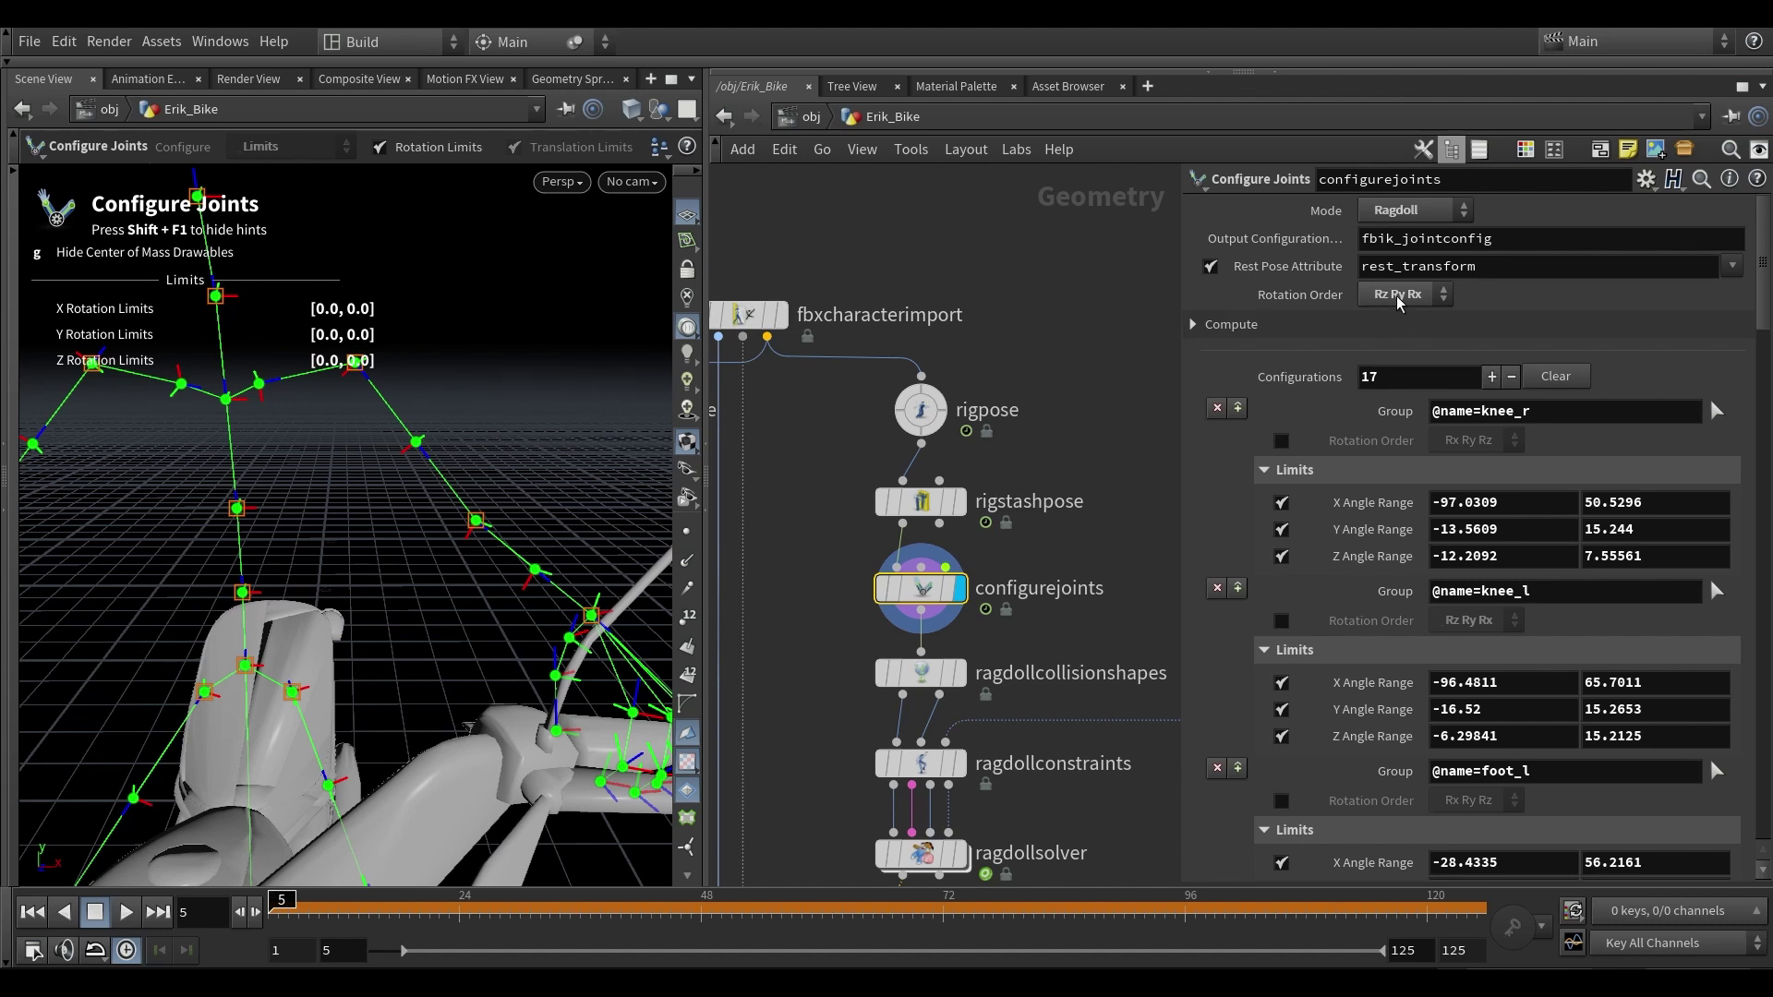
- Examine the local rotation axes of the rider's arm and torso joints in relation to the Rotation Order setting
alt+drag(465, 504, 474, 553)
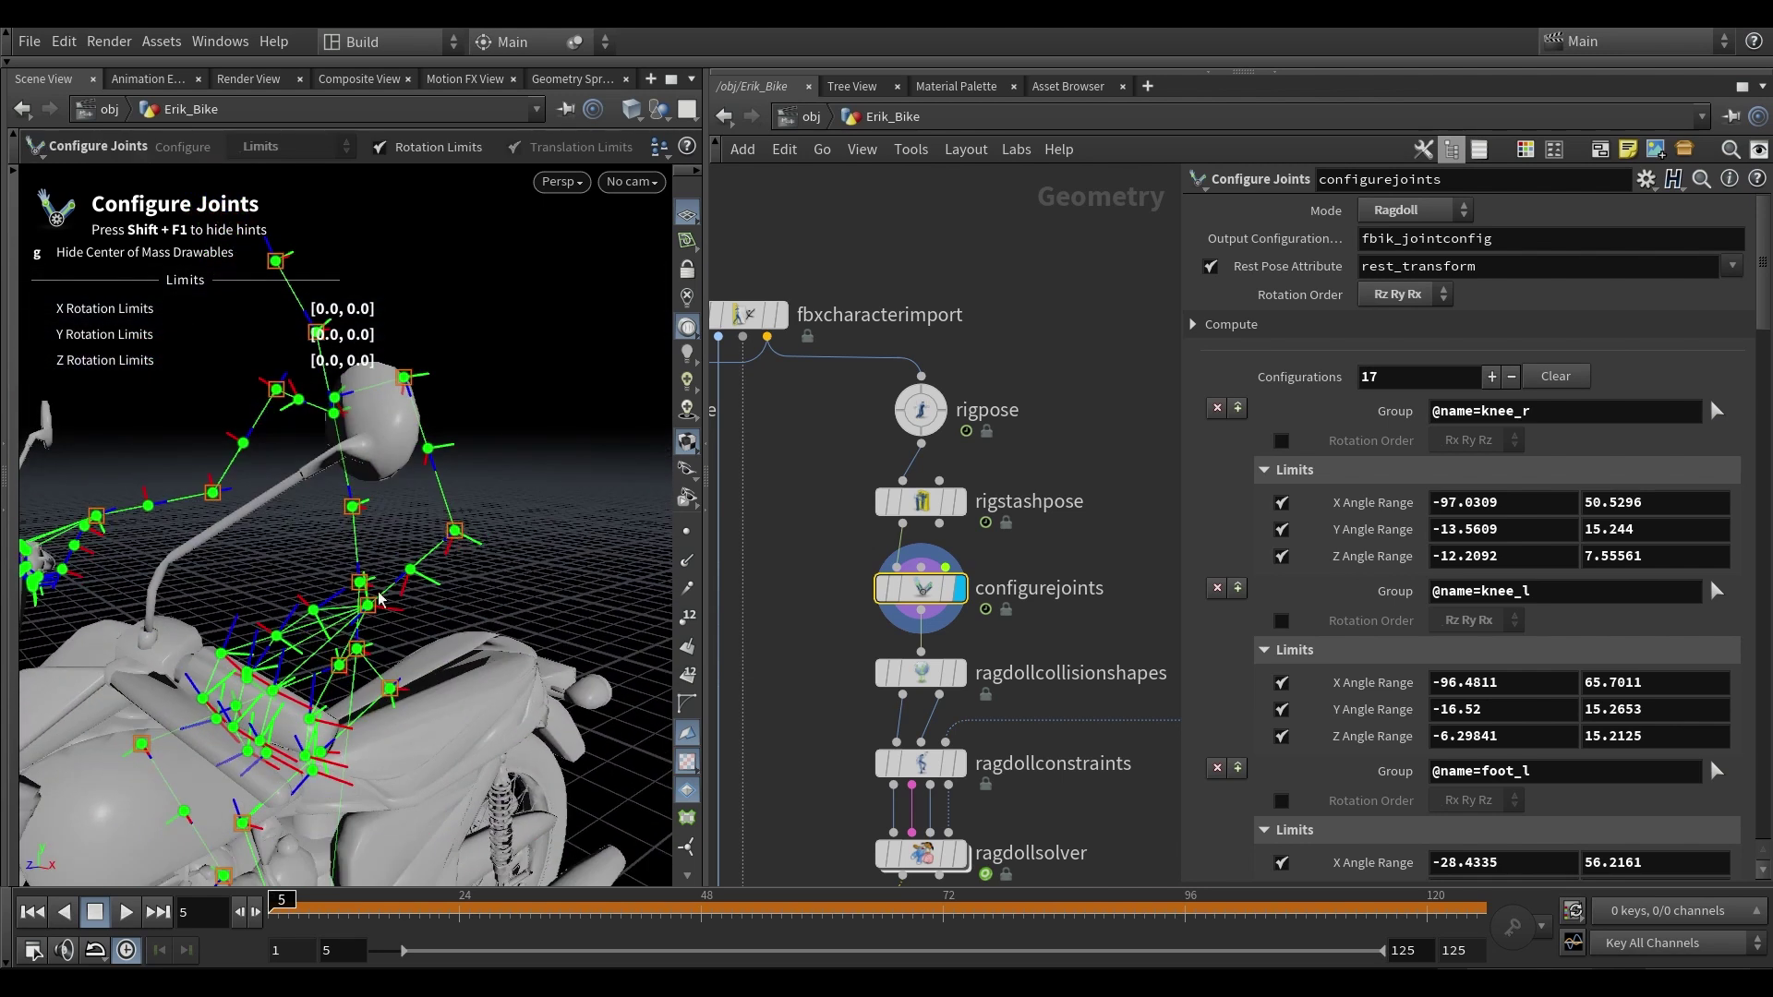
alt+drag(413, 480, 457, 558)
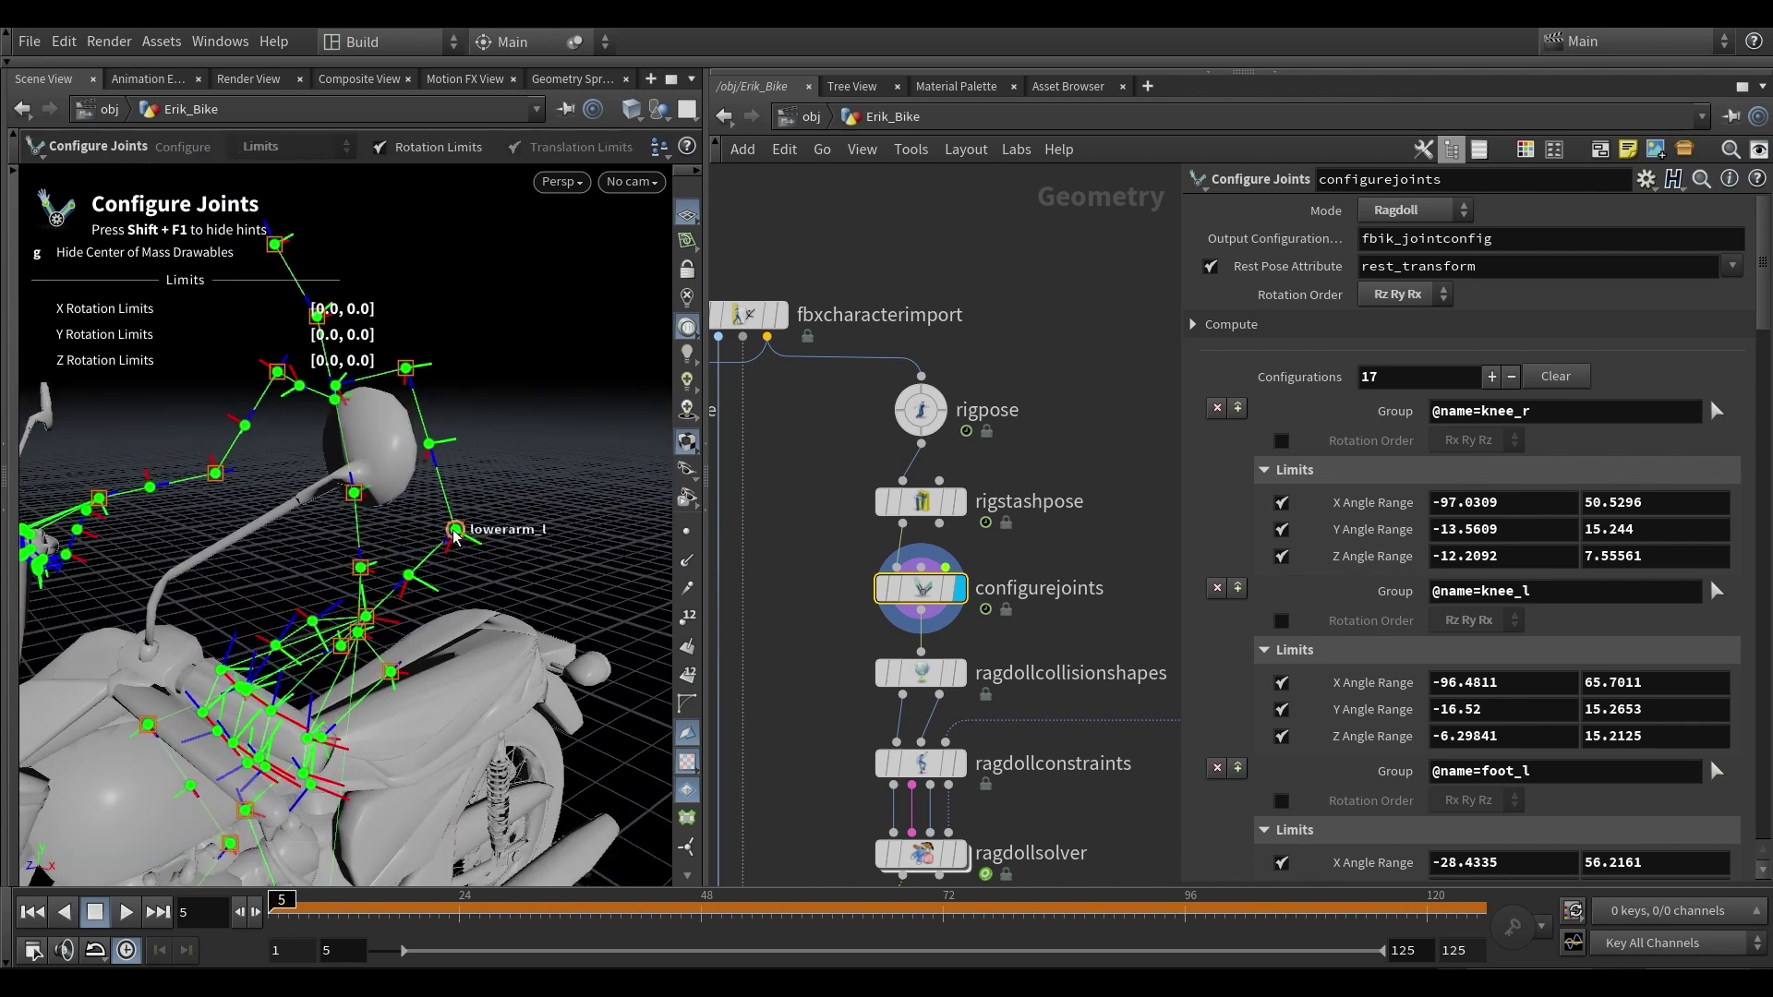
drag(495, 565, 480, 496)
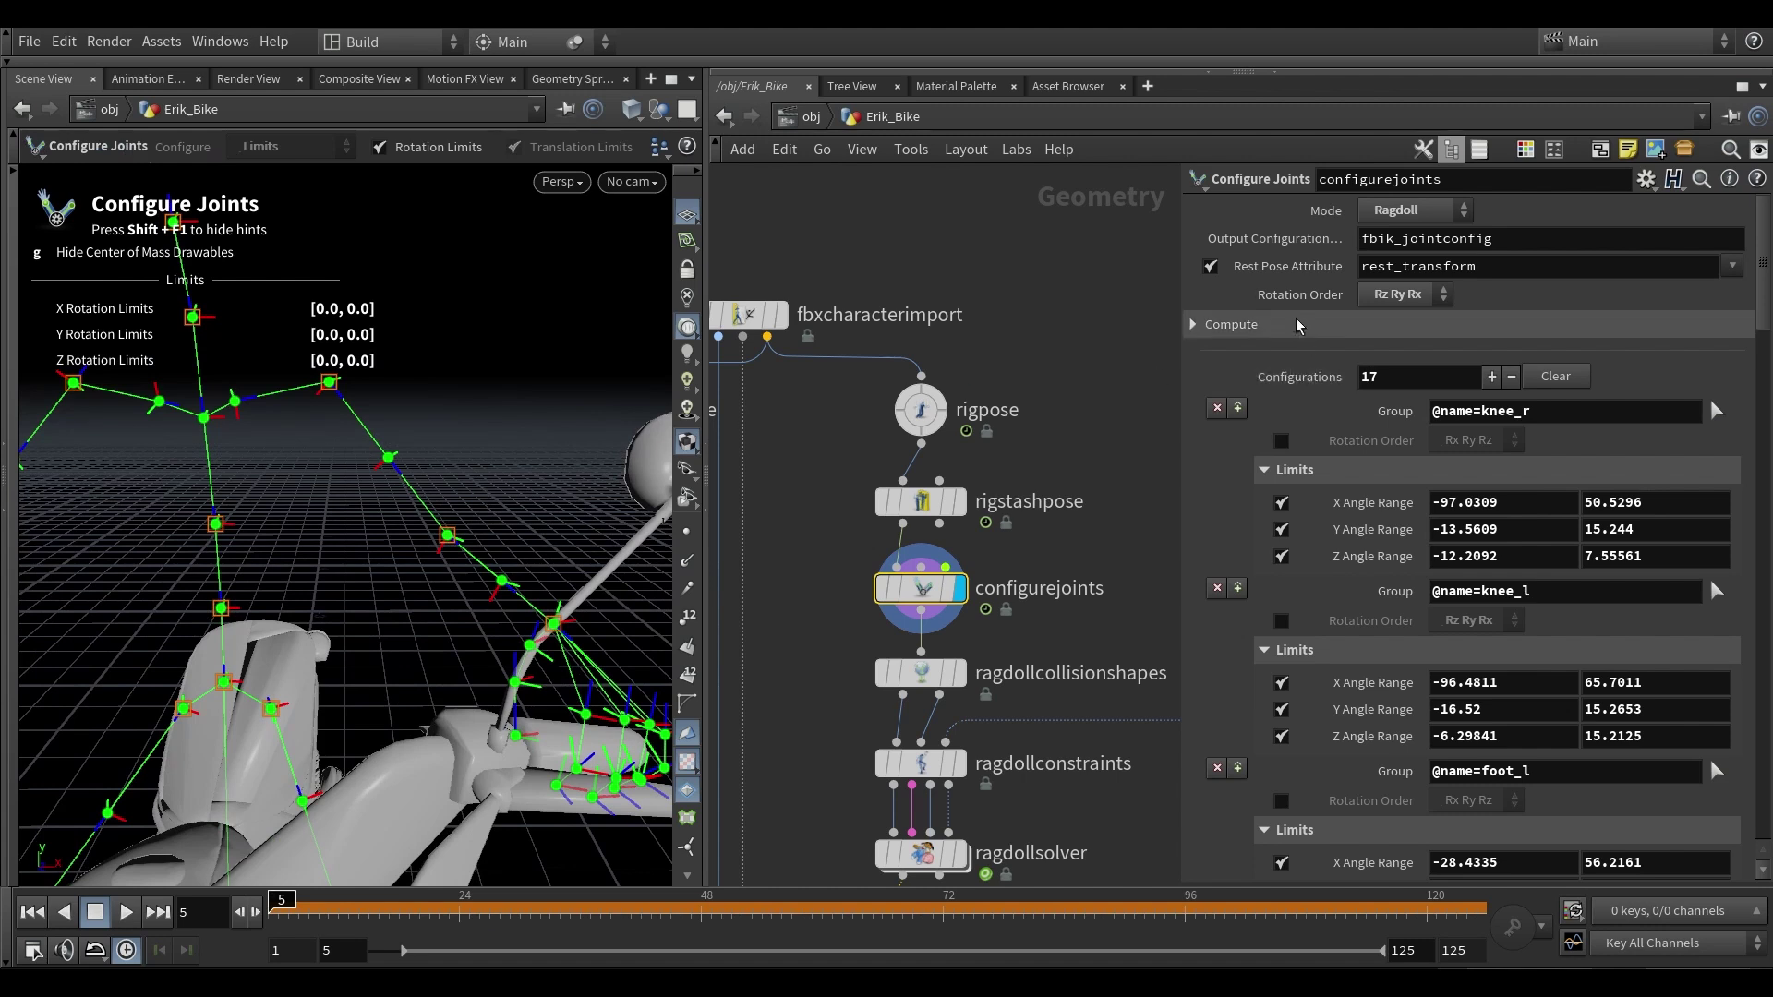
mouse_move(1298, 297)
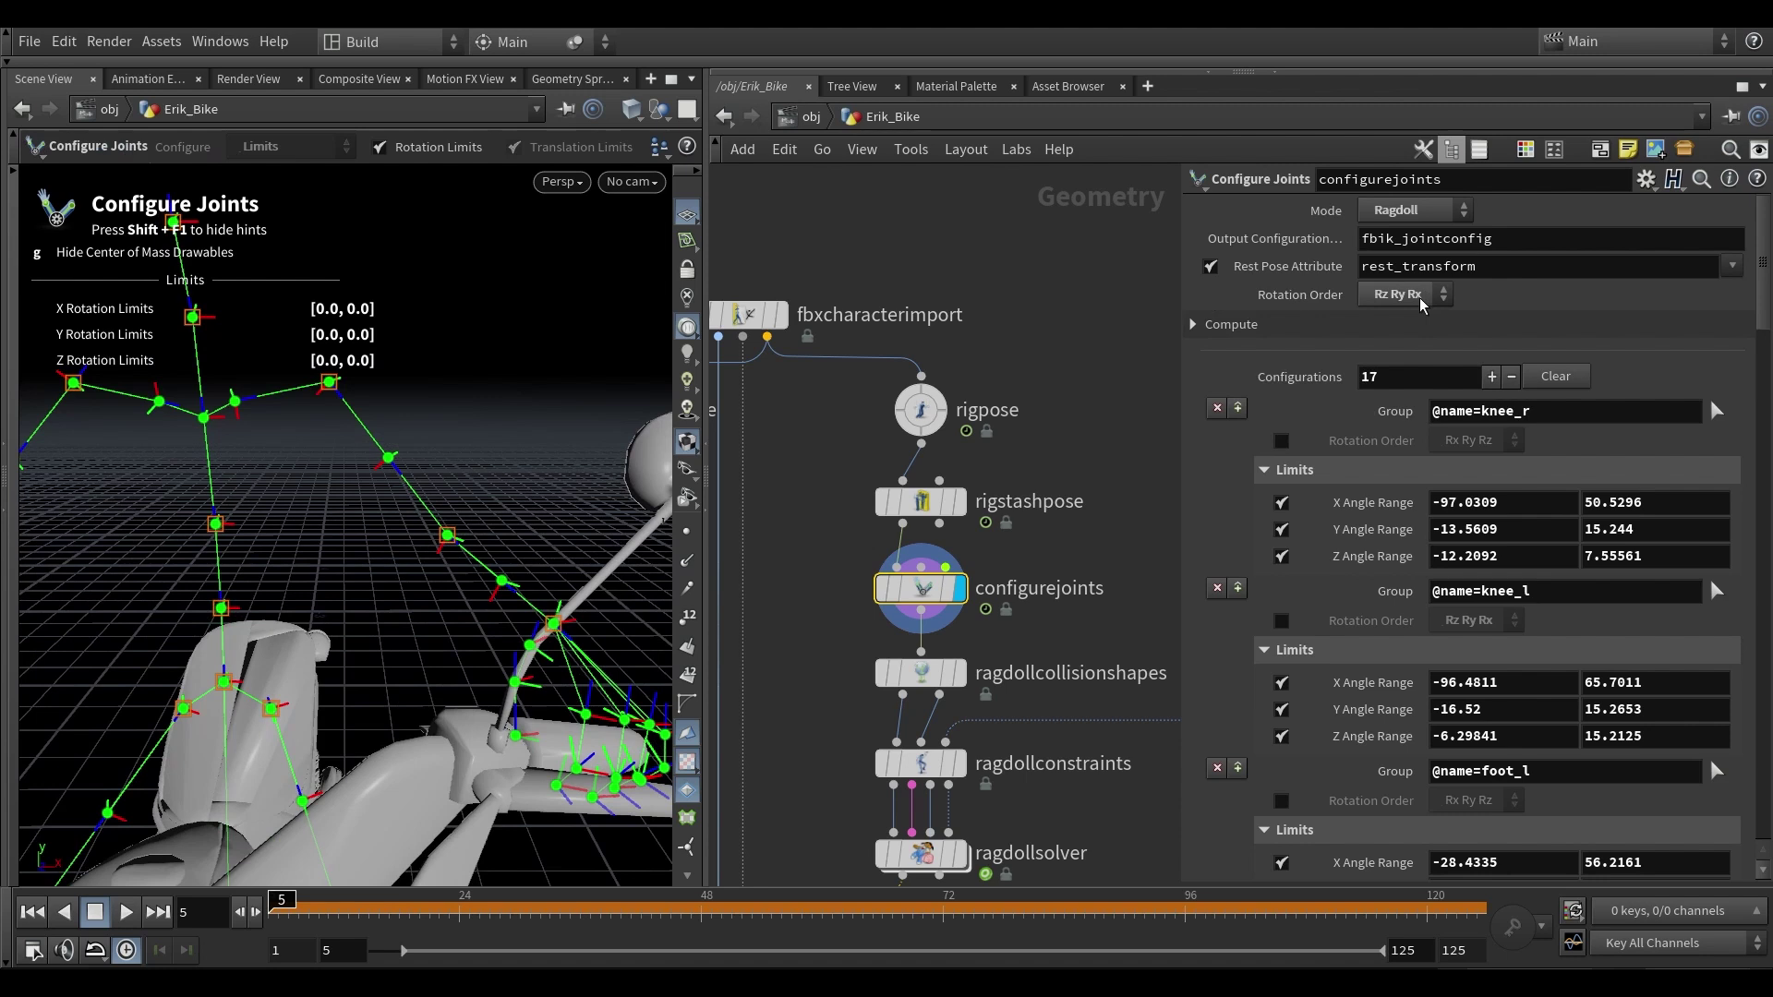
drag(392, 574, 325, 397)
drag(374, 530, 409, 525)
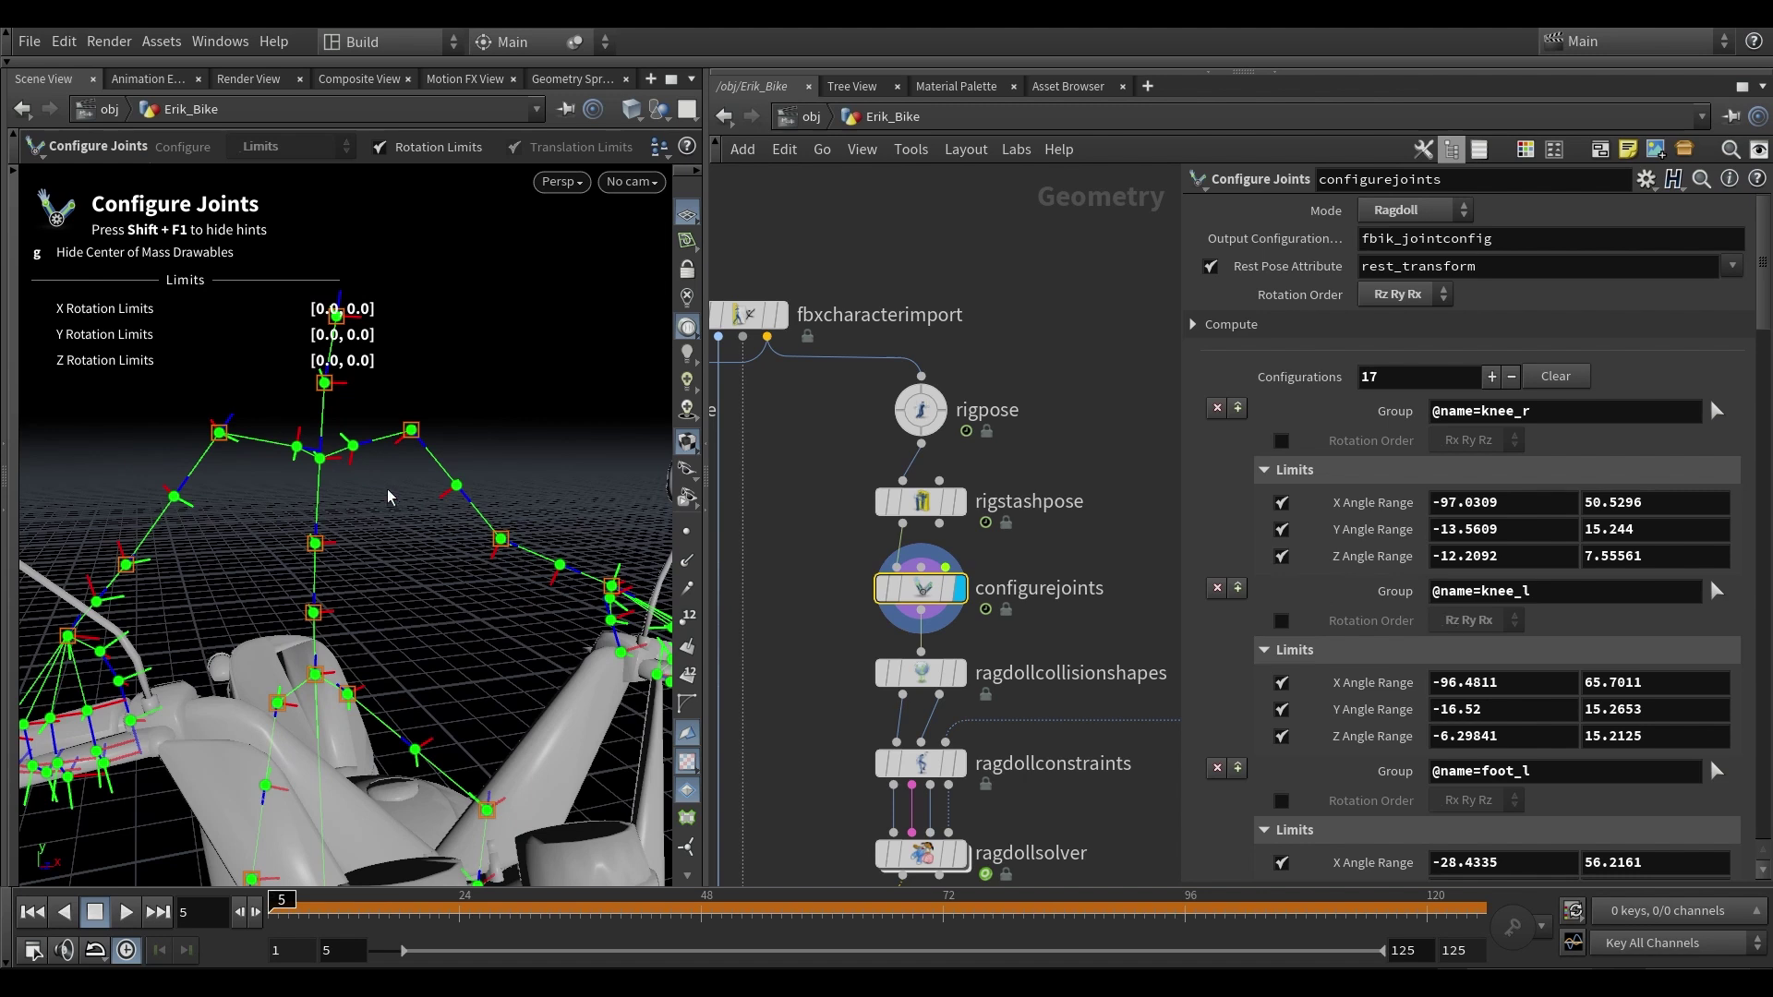
drag(391, 499, 374, 490)
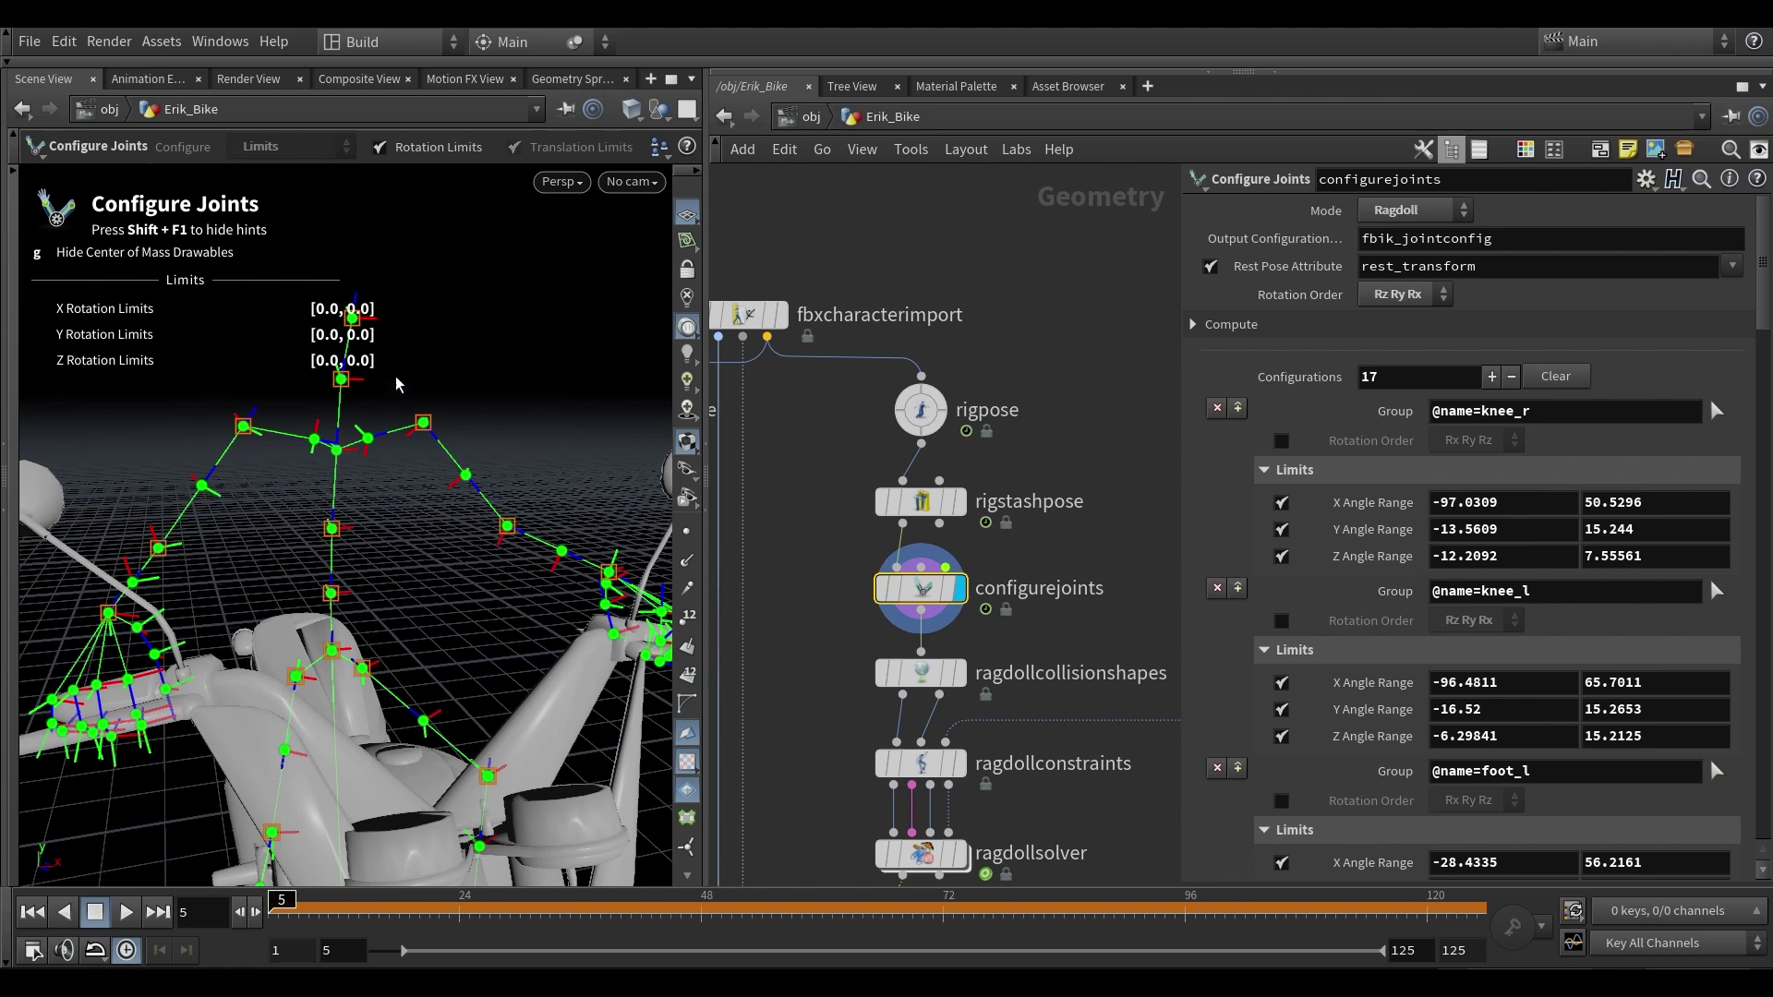
- Expand the Compute settings and review the options for computing joint limits from a MotionClip alongside the skeleton
click(1248, 331)
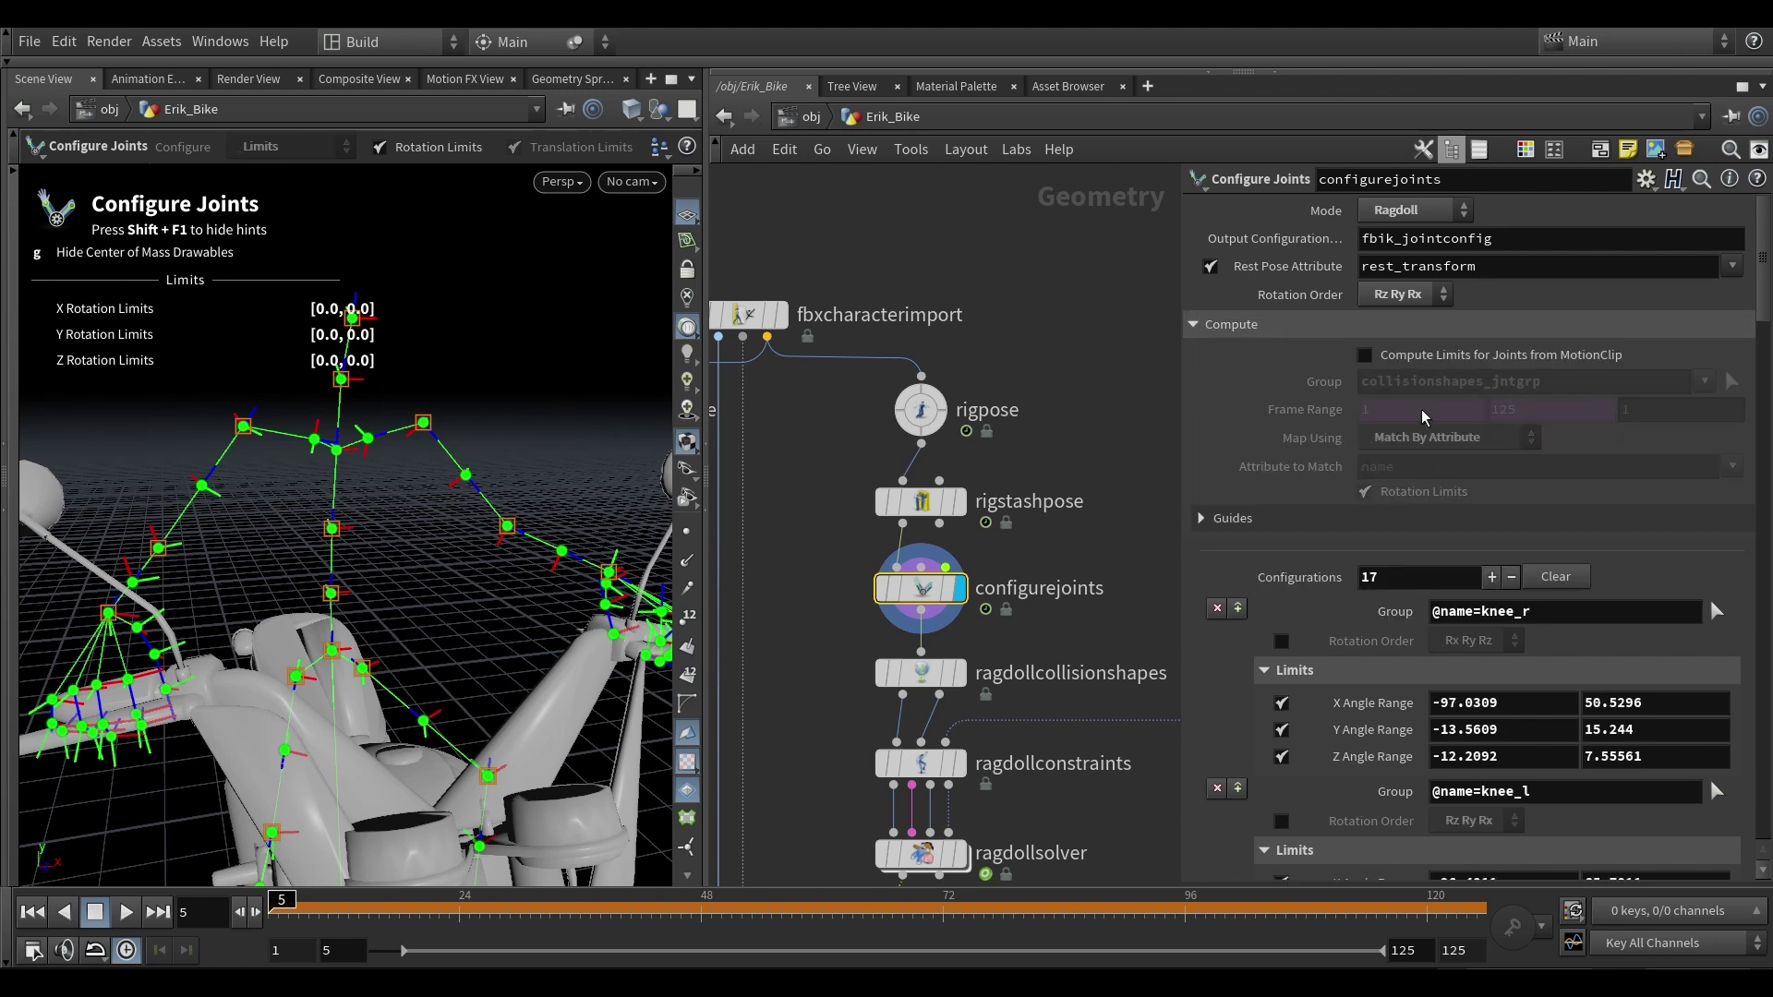
key(Escape)
drag(393, 457, 388, 470)
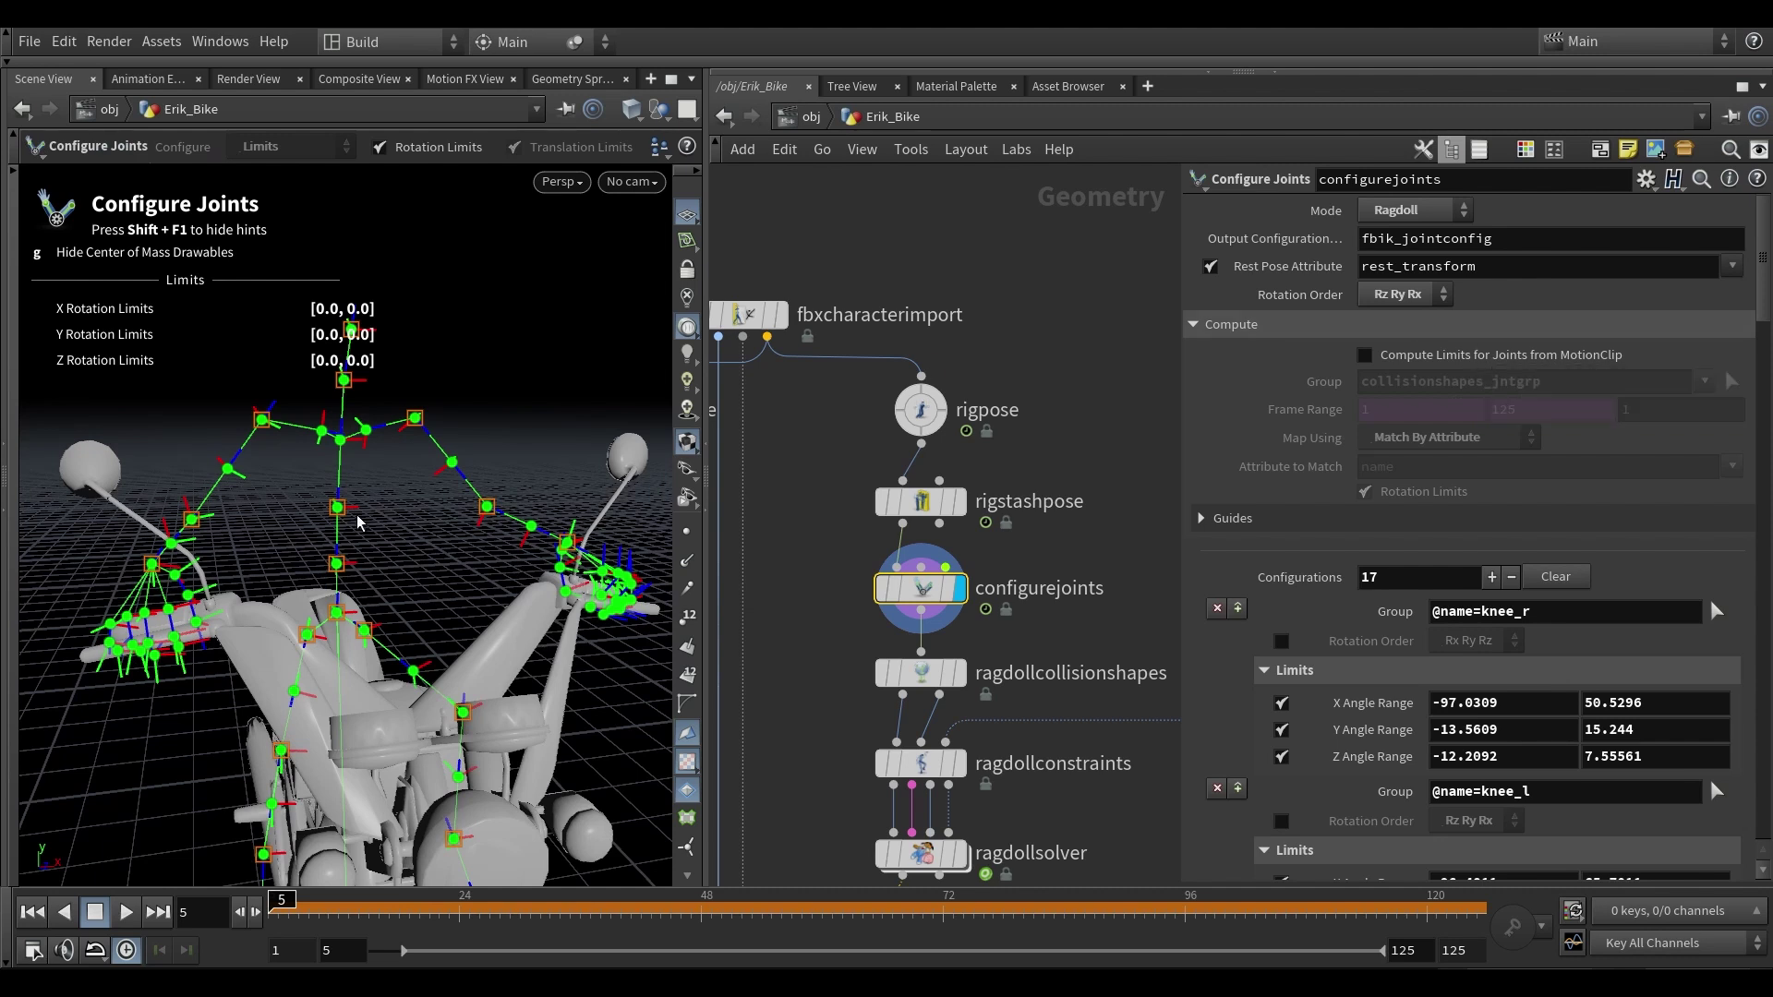
alt+drag(404, 478, 409, 493)
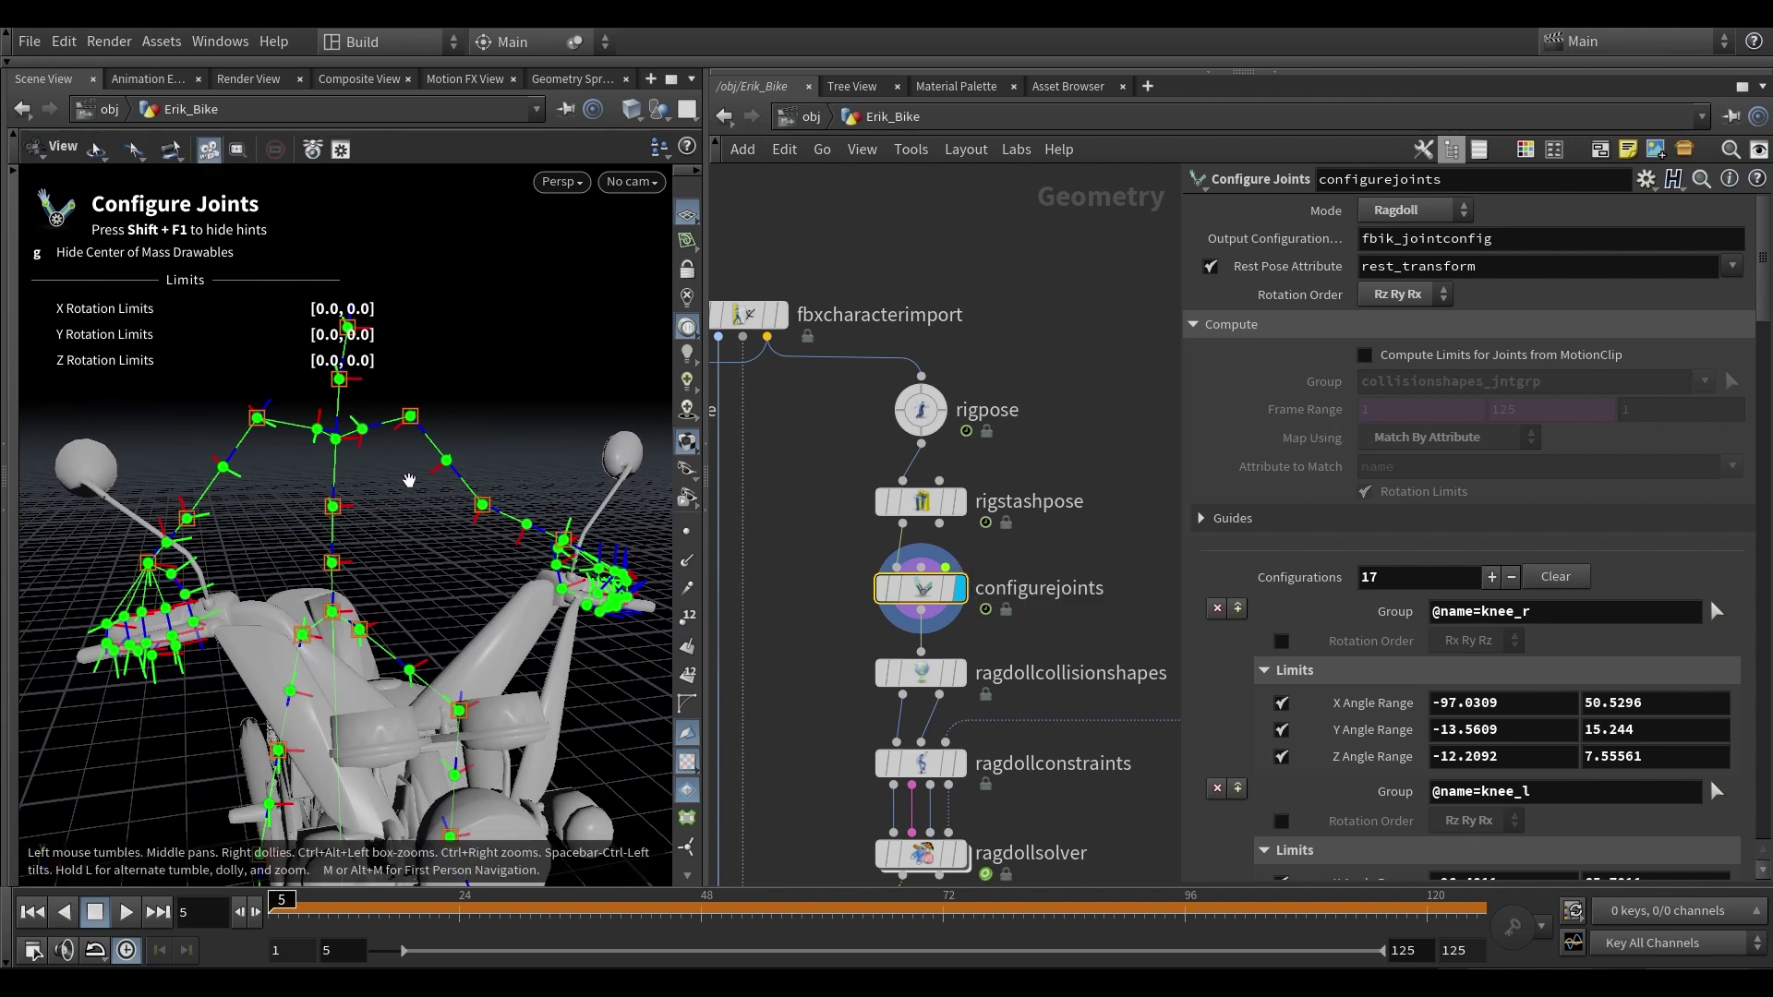
alt+drag(411, 481, 407, 489)
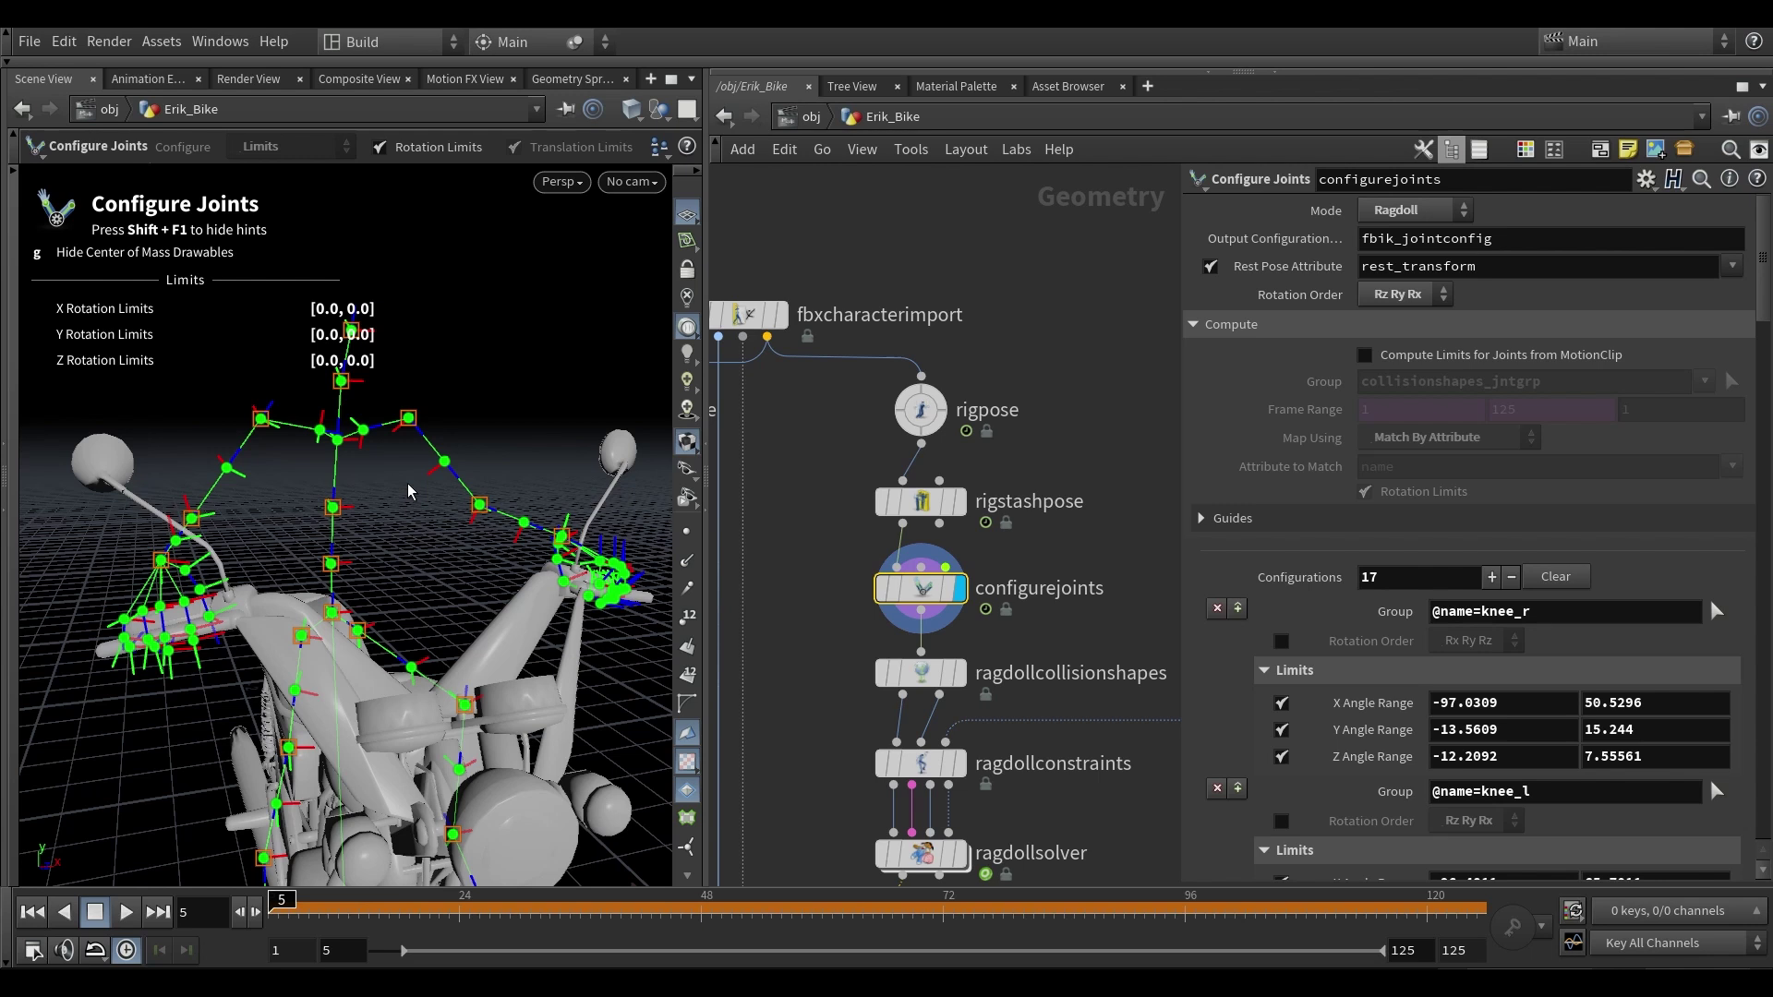
alt+drag(400, 512, 372, 491)
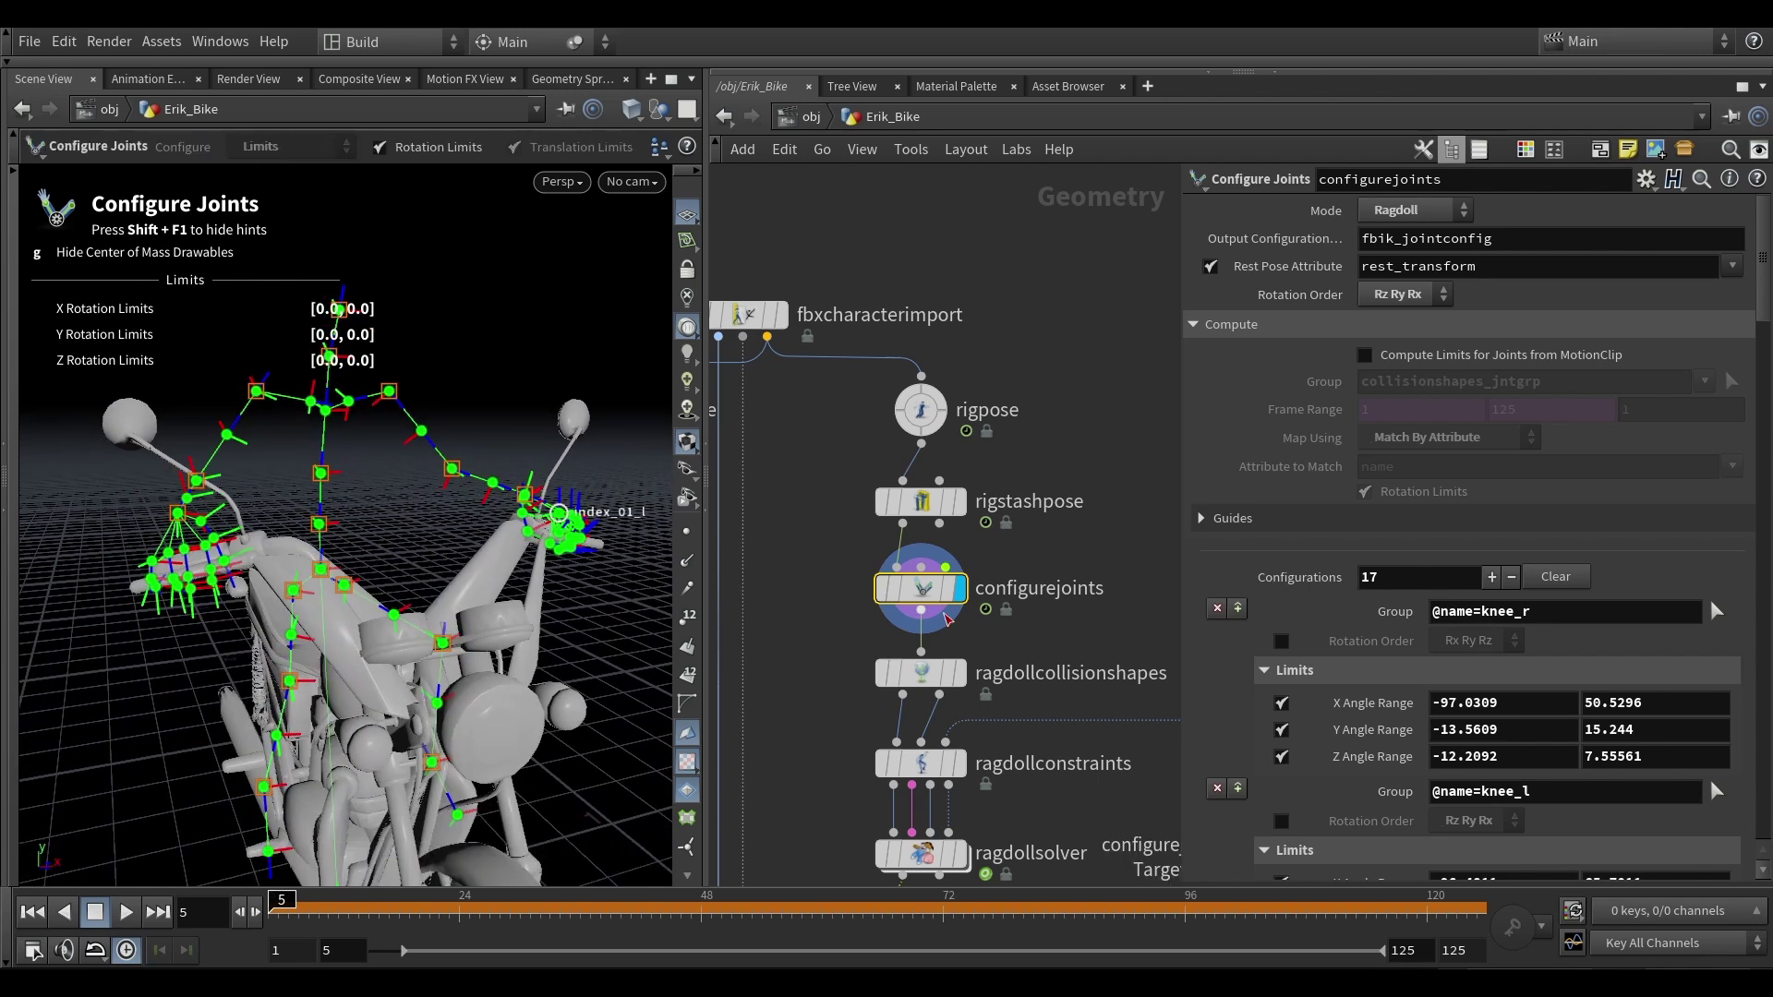
mouse_move(937, 601)
alt+drag(468, 510, 504, 509)
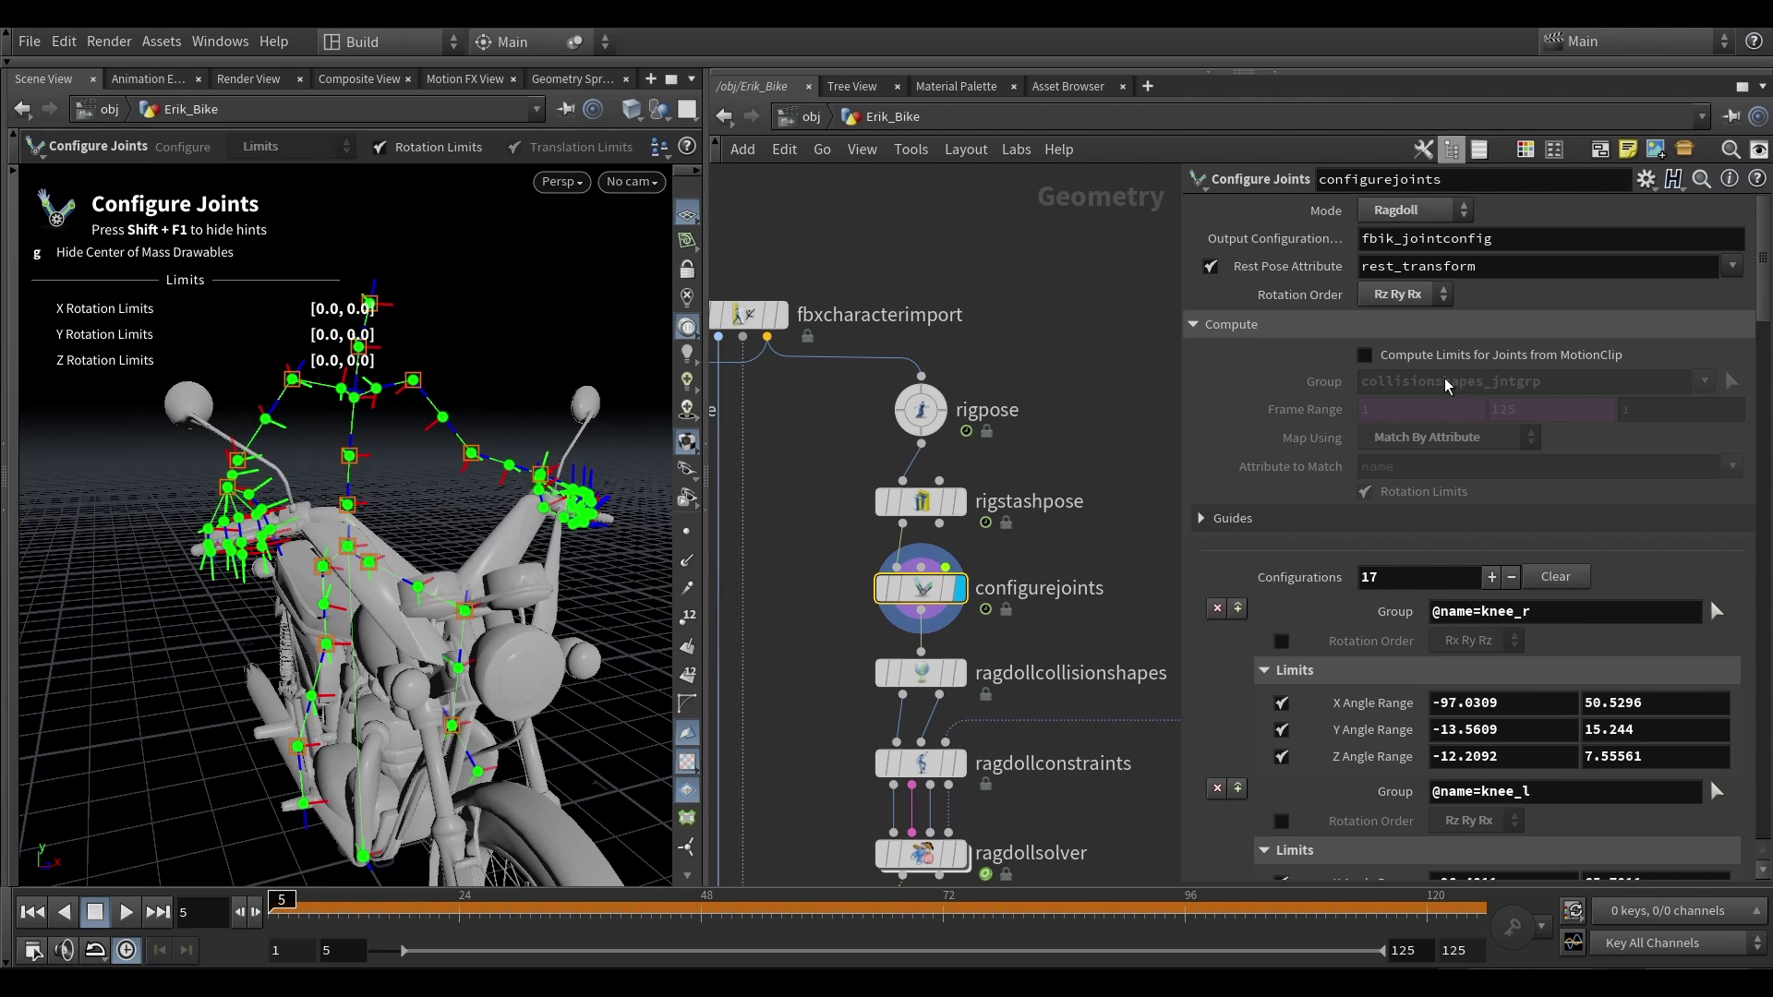
- Collapse the Compute settings and hide the operation controls above the viewport to enlarge the view of the rider's joints
click(1235, 328)
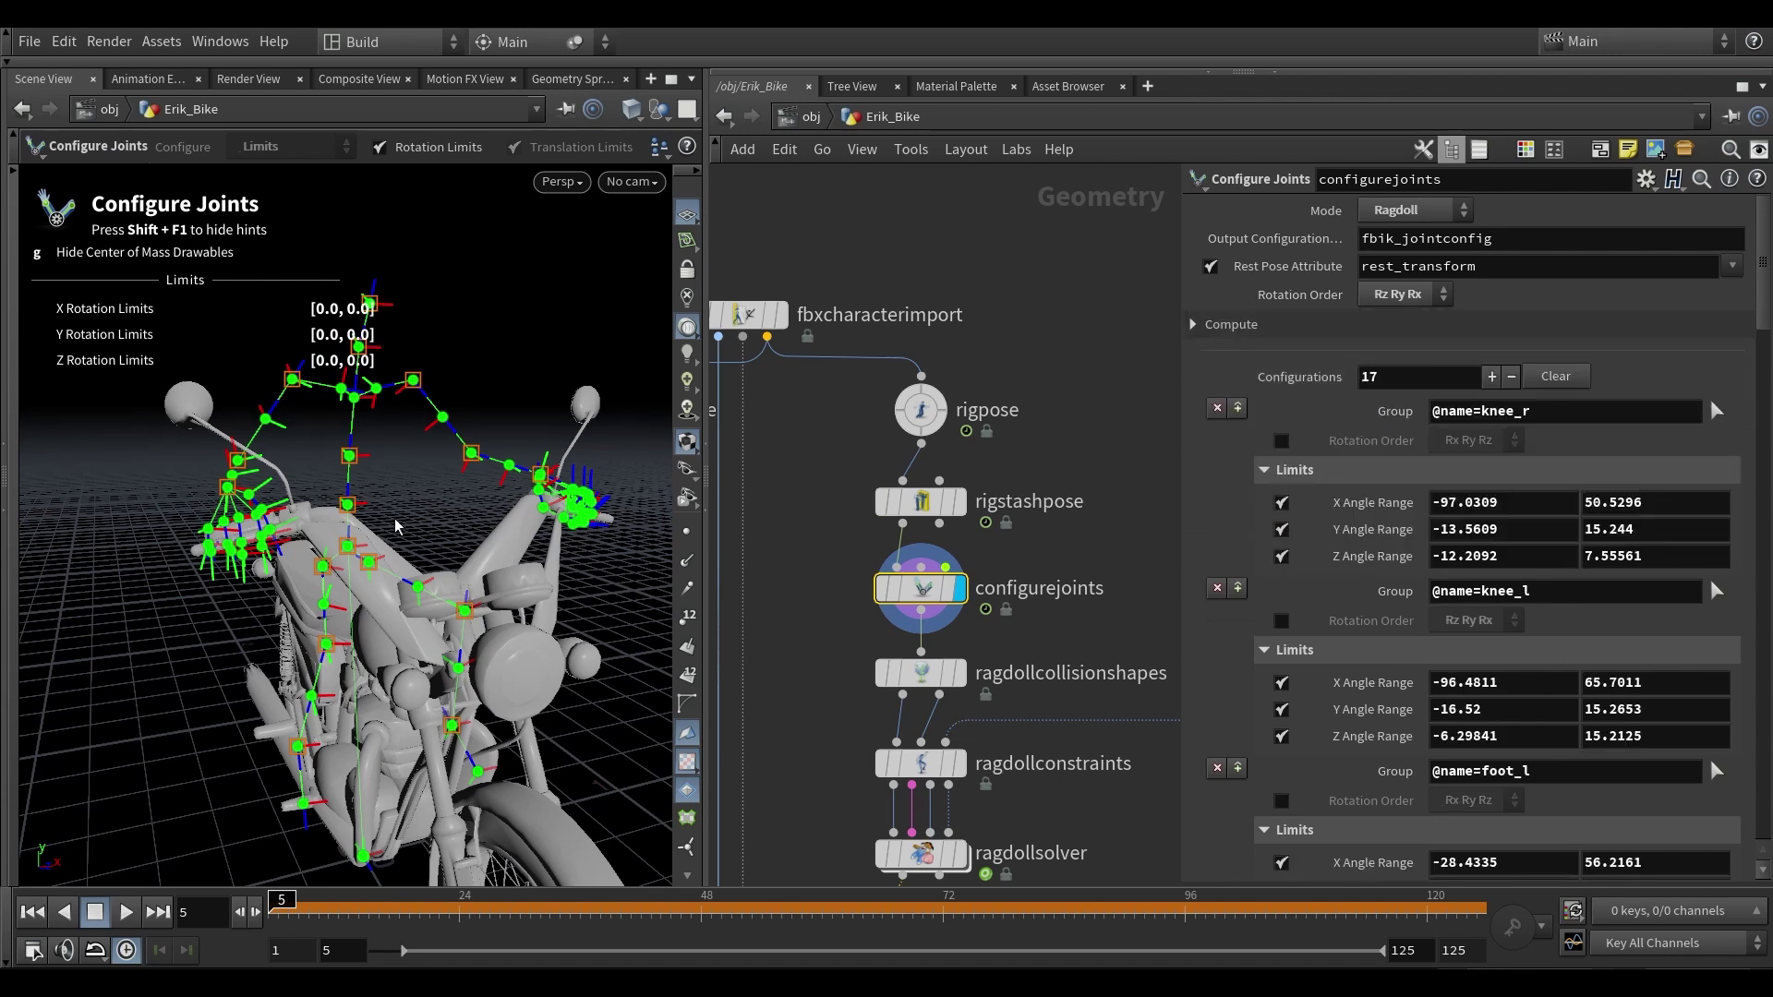
alt+drag(397, 525, 372, 533)
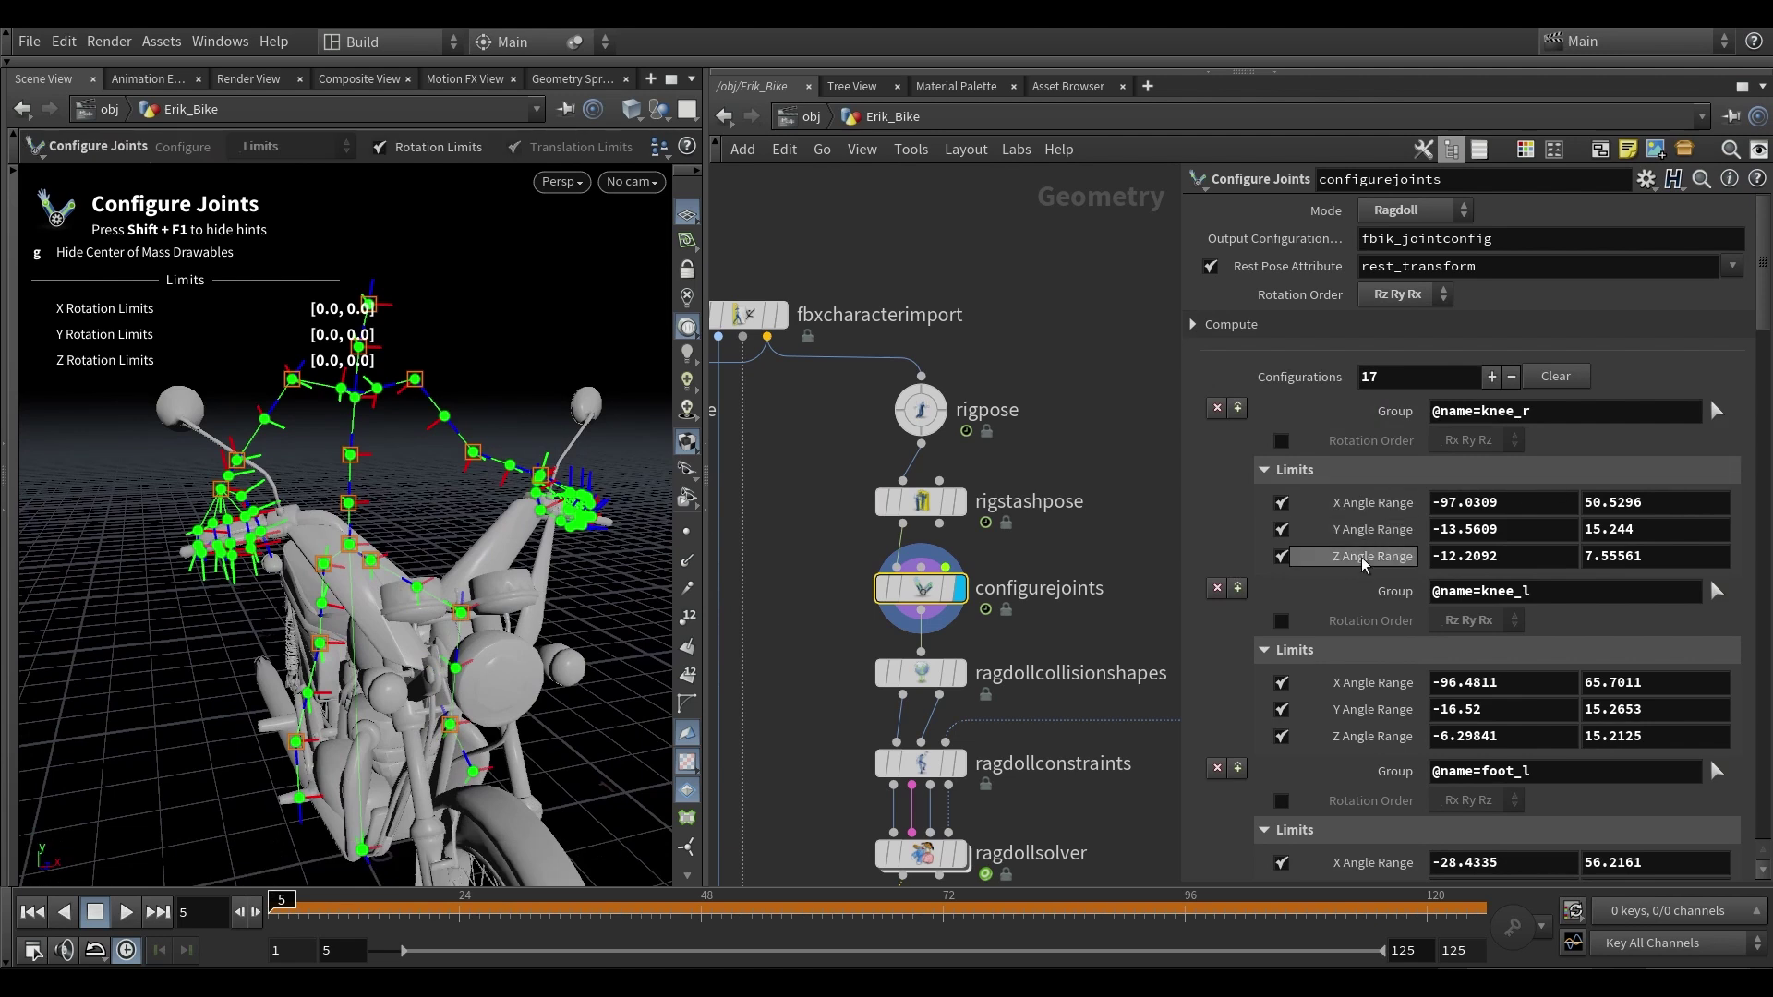
alt+right_drag(382, 420, 459, 407)
alt+drag(458, 406, 455, 401)
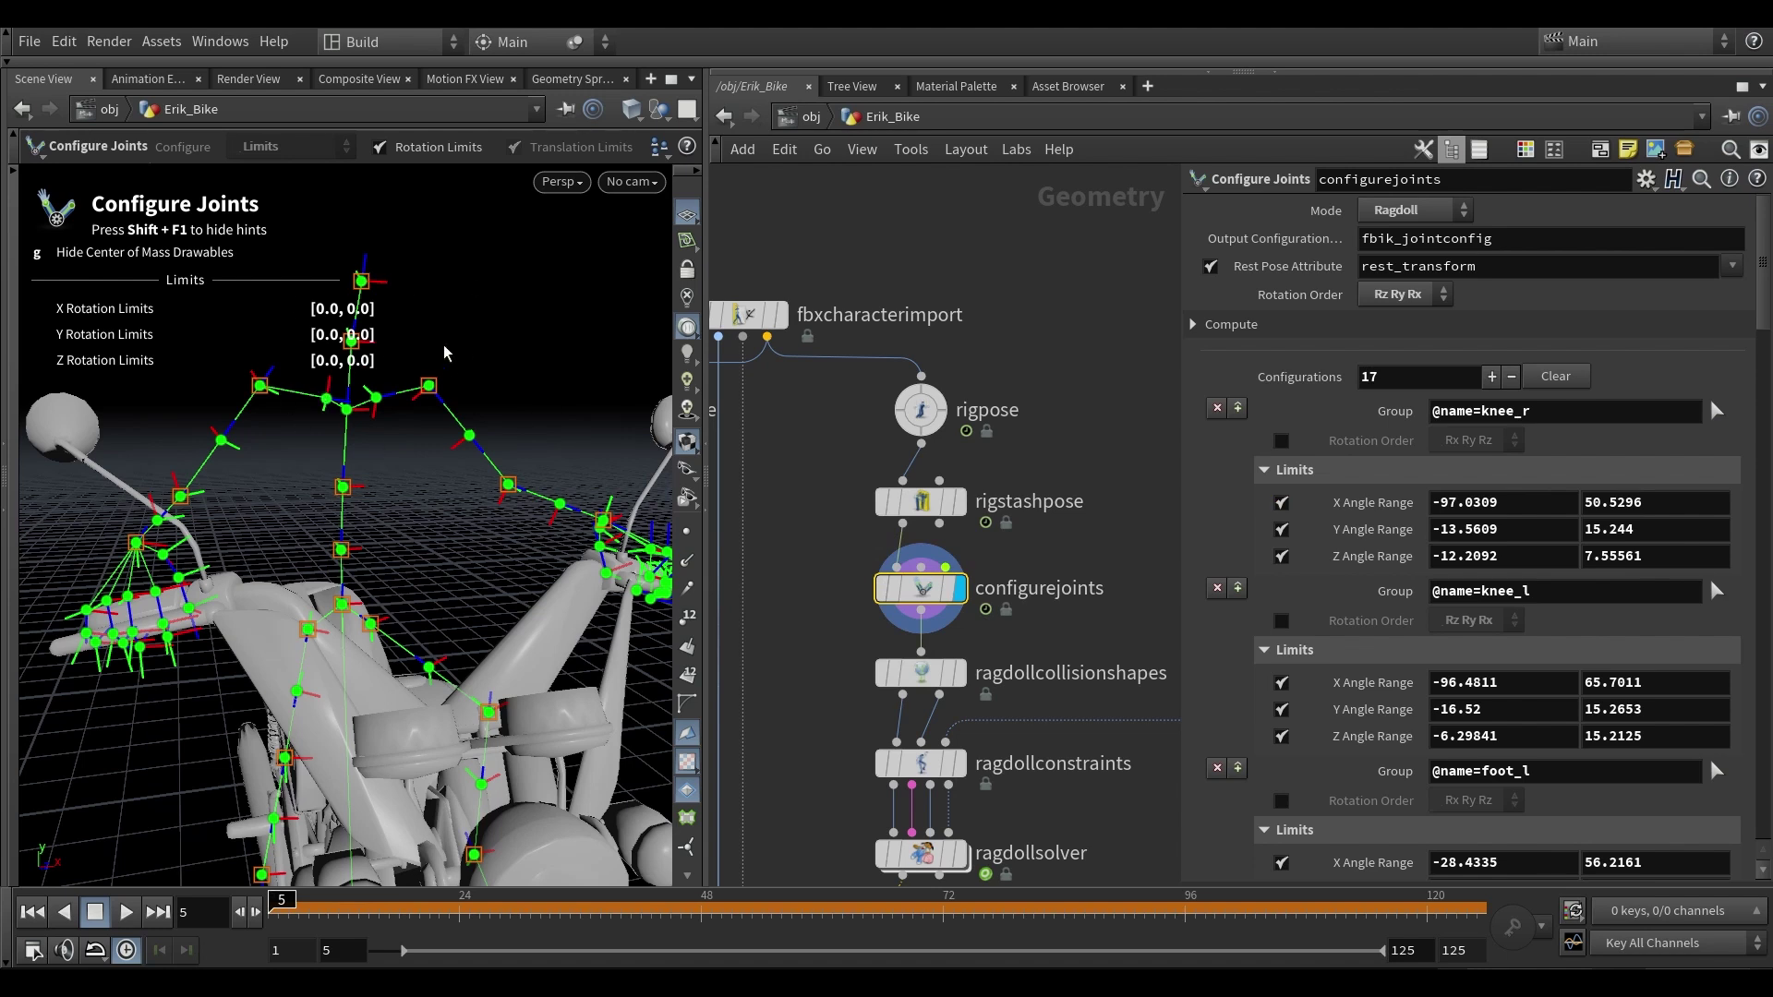
alt+drag(447, 319, 455, 328)
alt+middle_drag(456, 328, 461, 399)
alt+drag(462, 399, 454, 386)
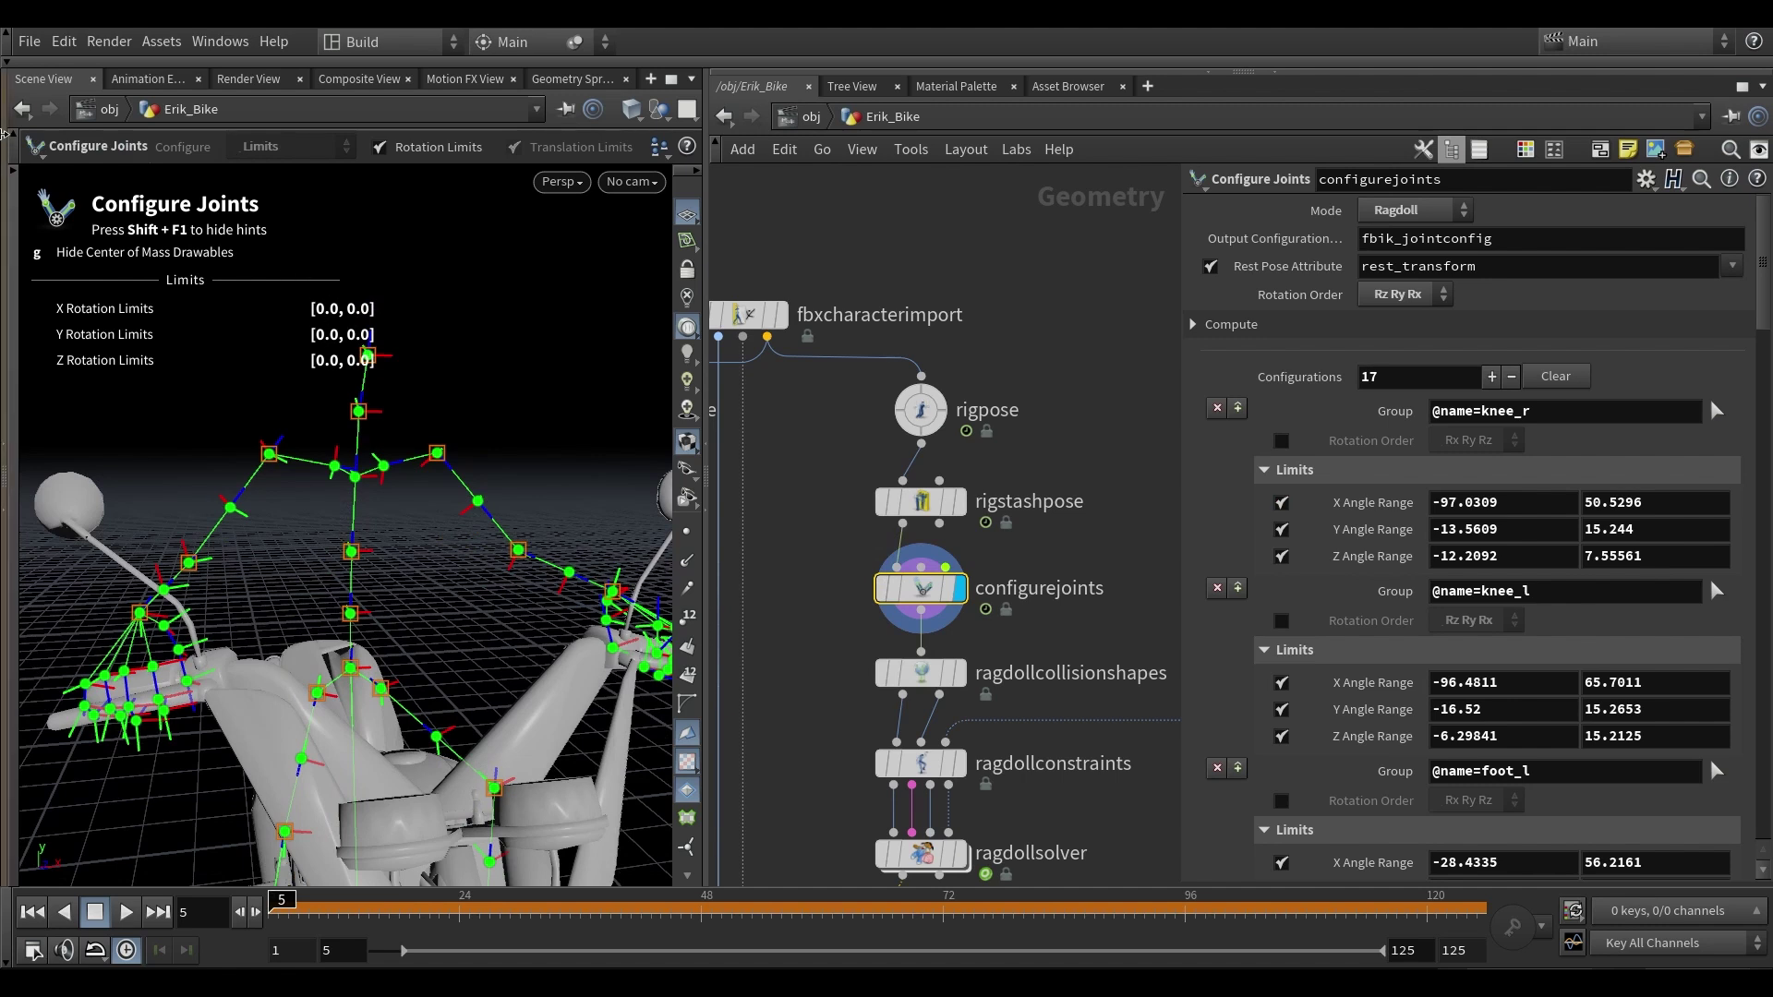
click(13, 144)
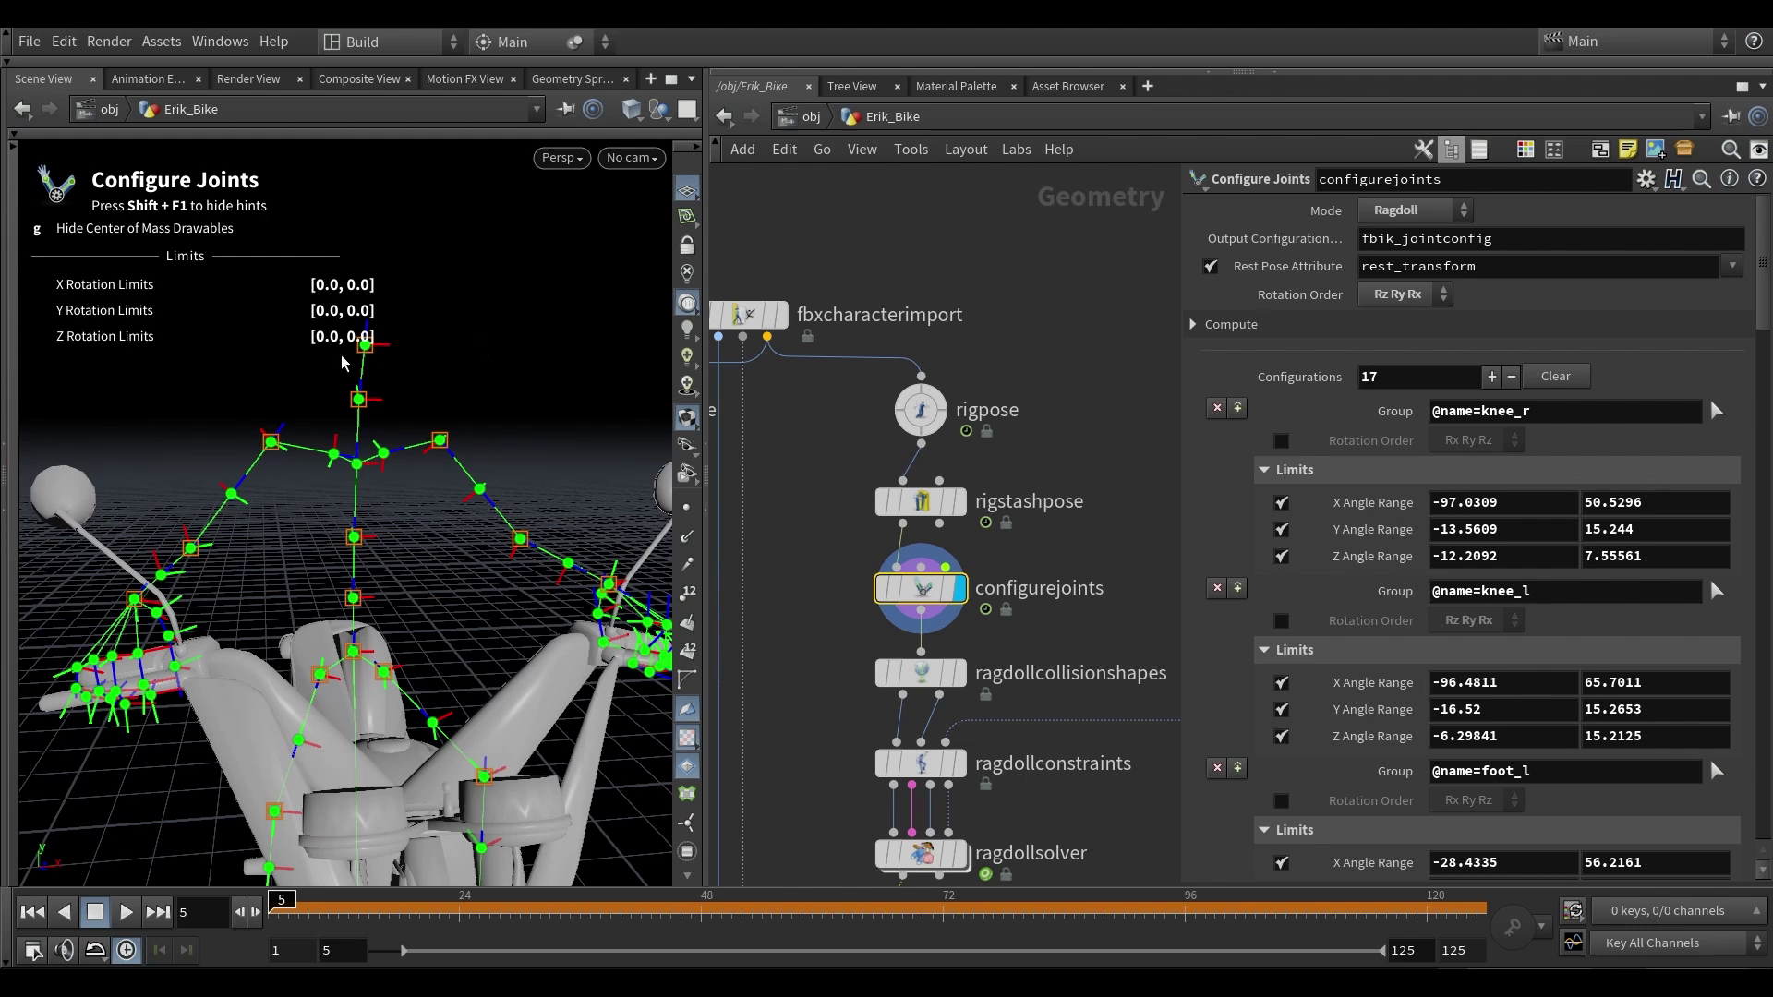
alt+drag(471, 413, 439, 430)
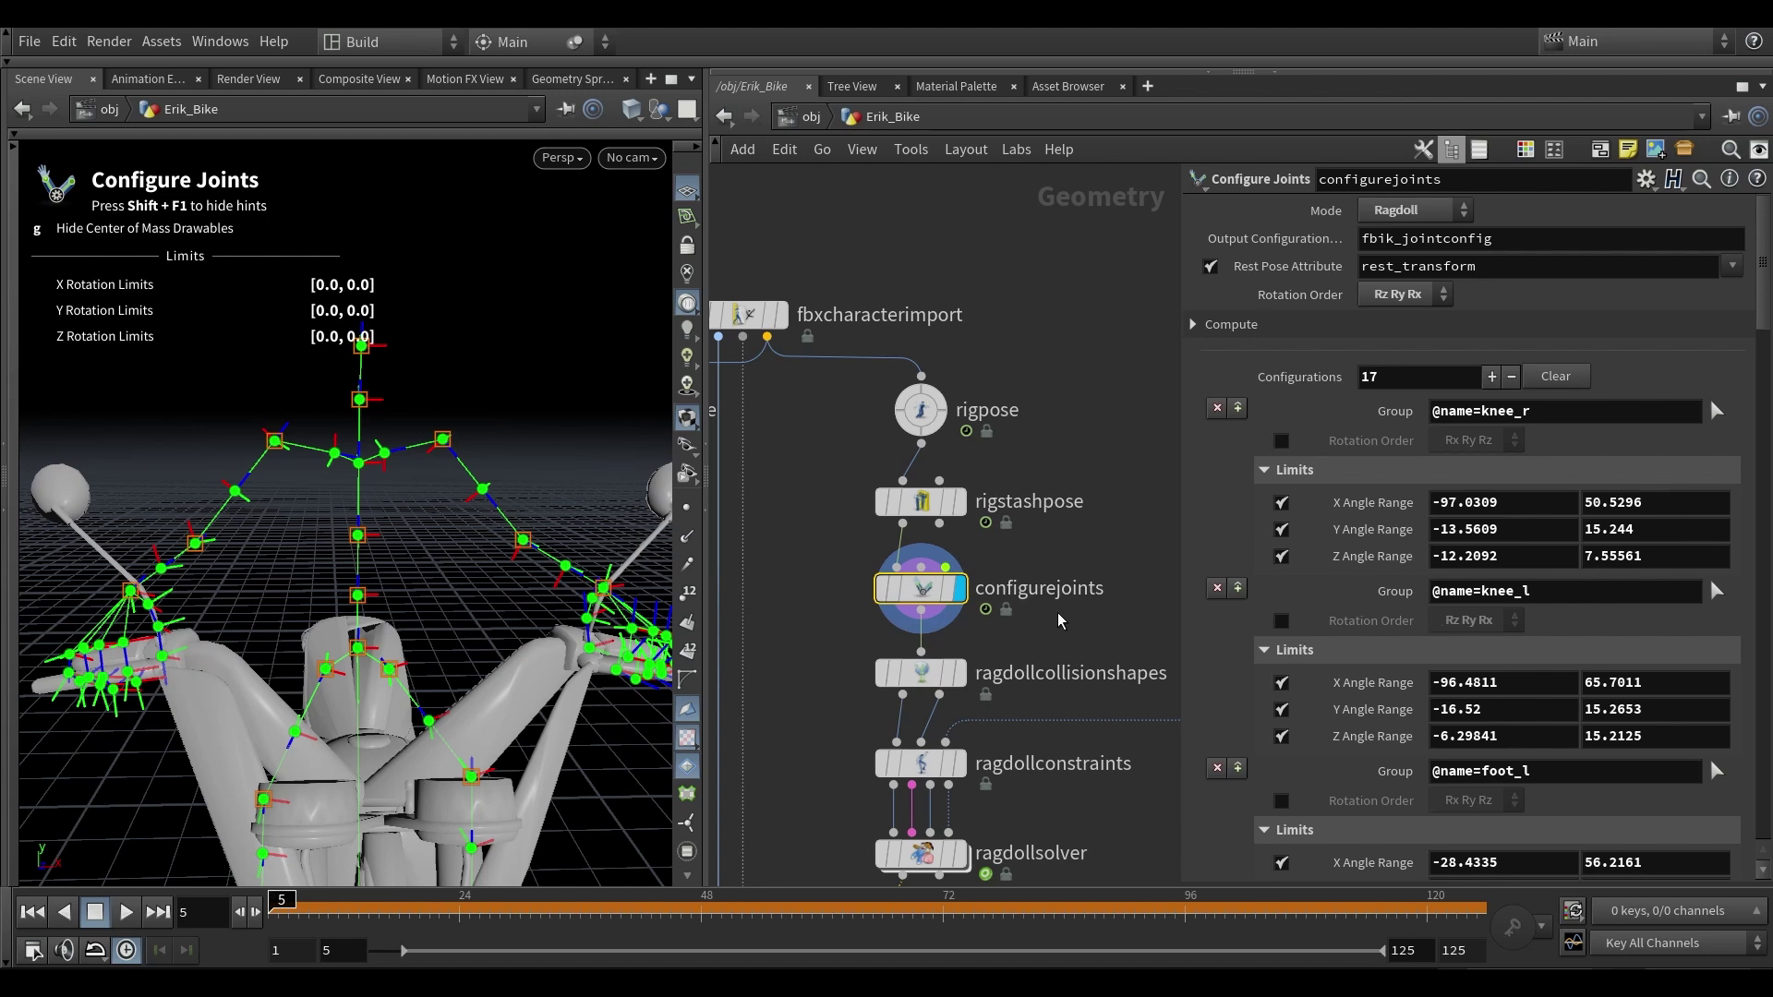
- Select the rider's shoulder_l joint in the viewport and enlarge its rotation limit handles
alt+right_drag(435, 345, 451, 401)
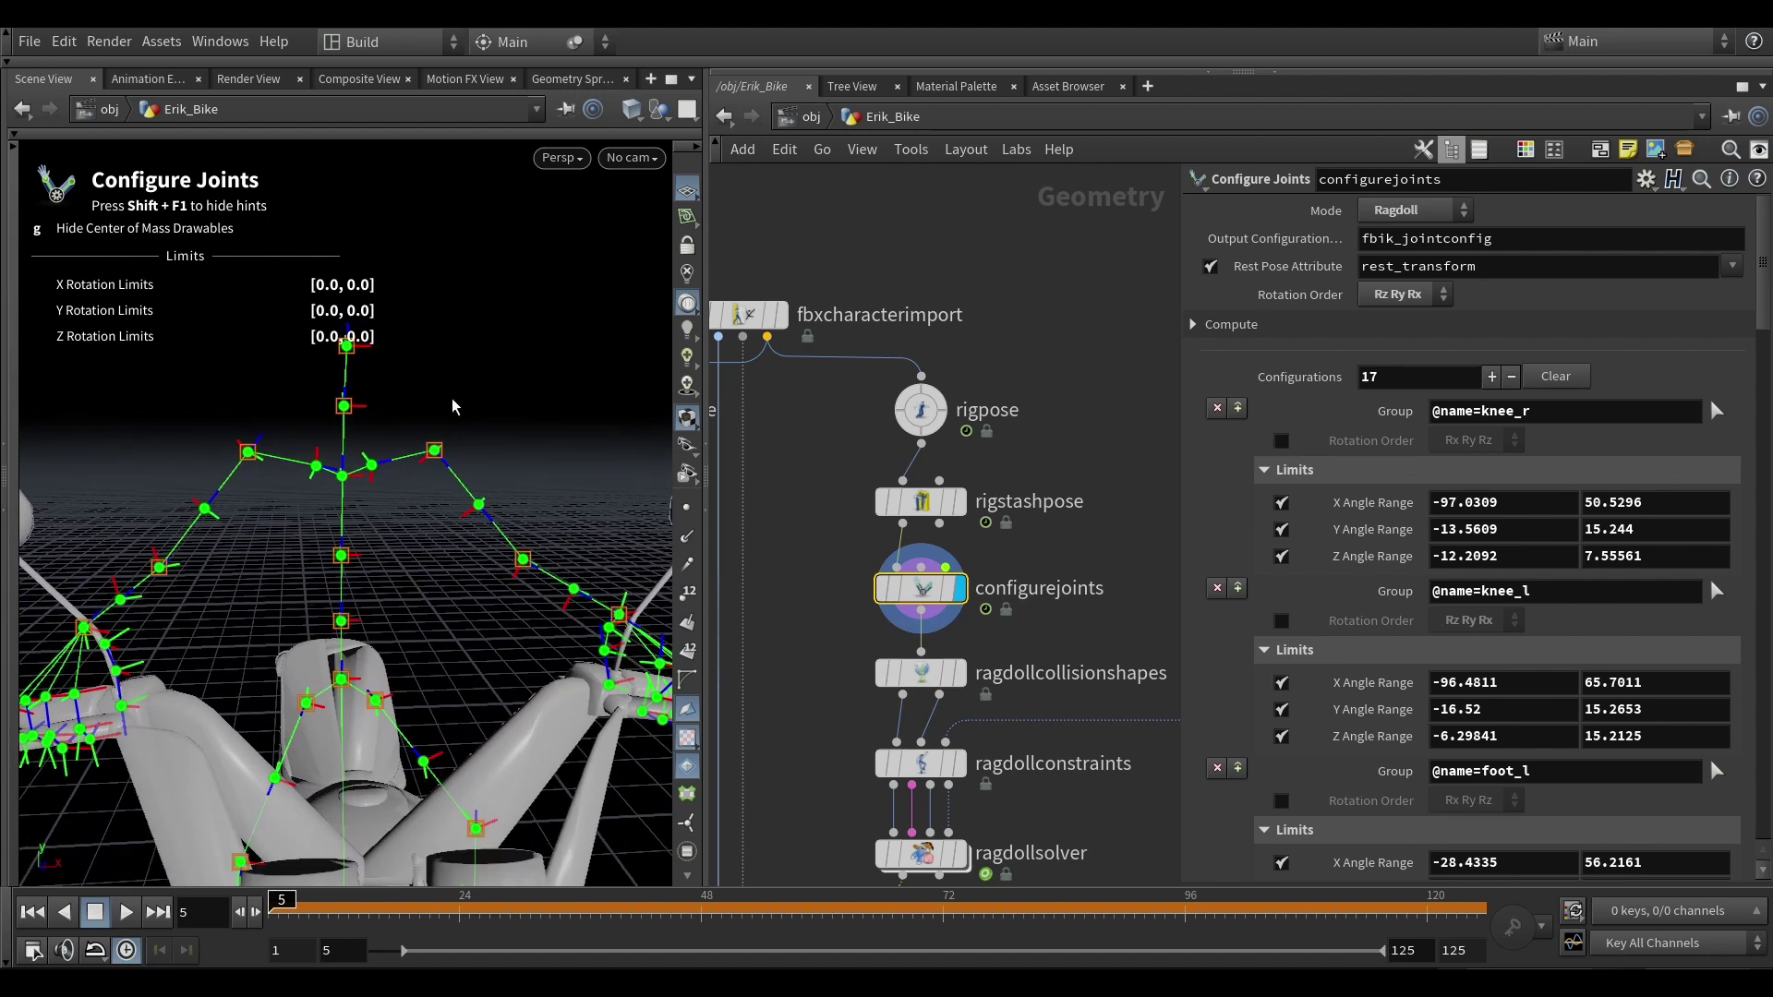
click(440, 453)
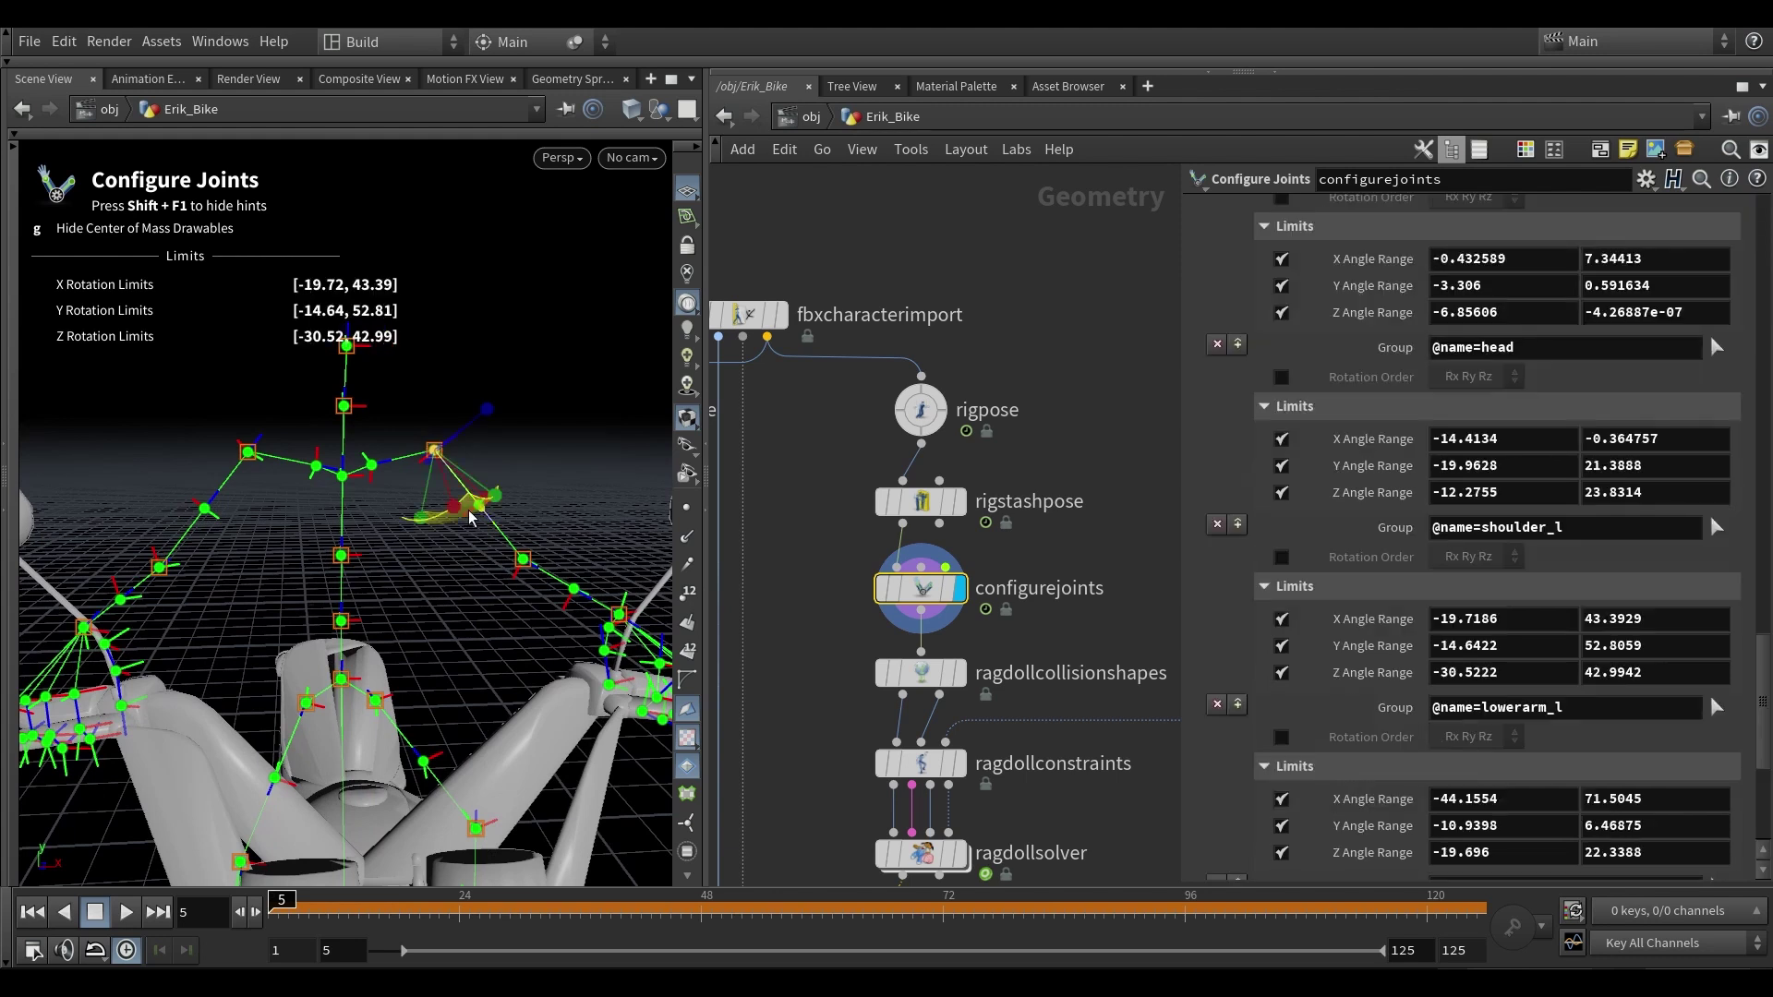
alt+right_drag(464, 465, 501, 466)
alt+drag(501, 466, 460, 489)
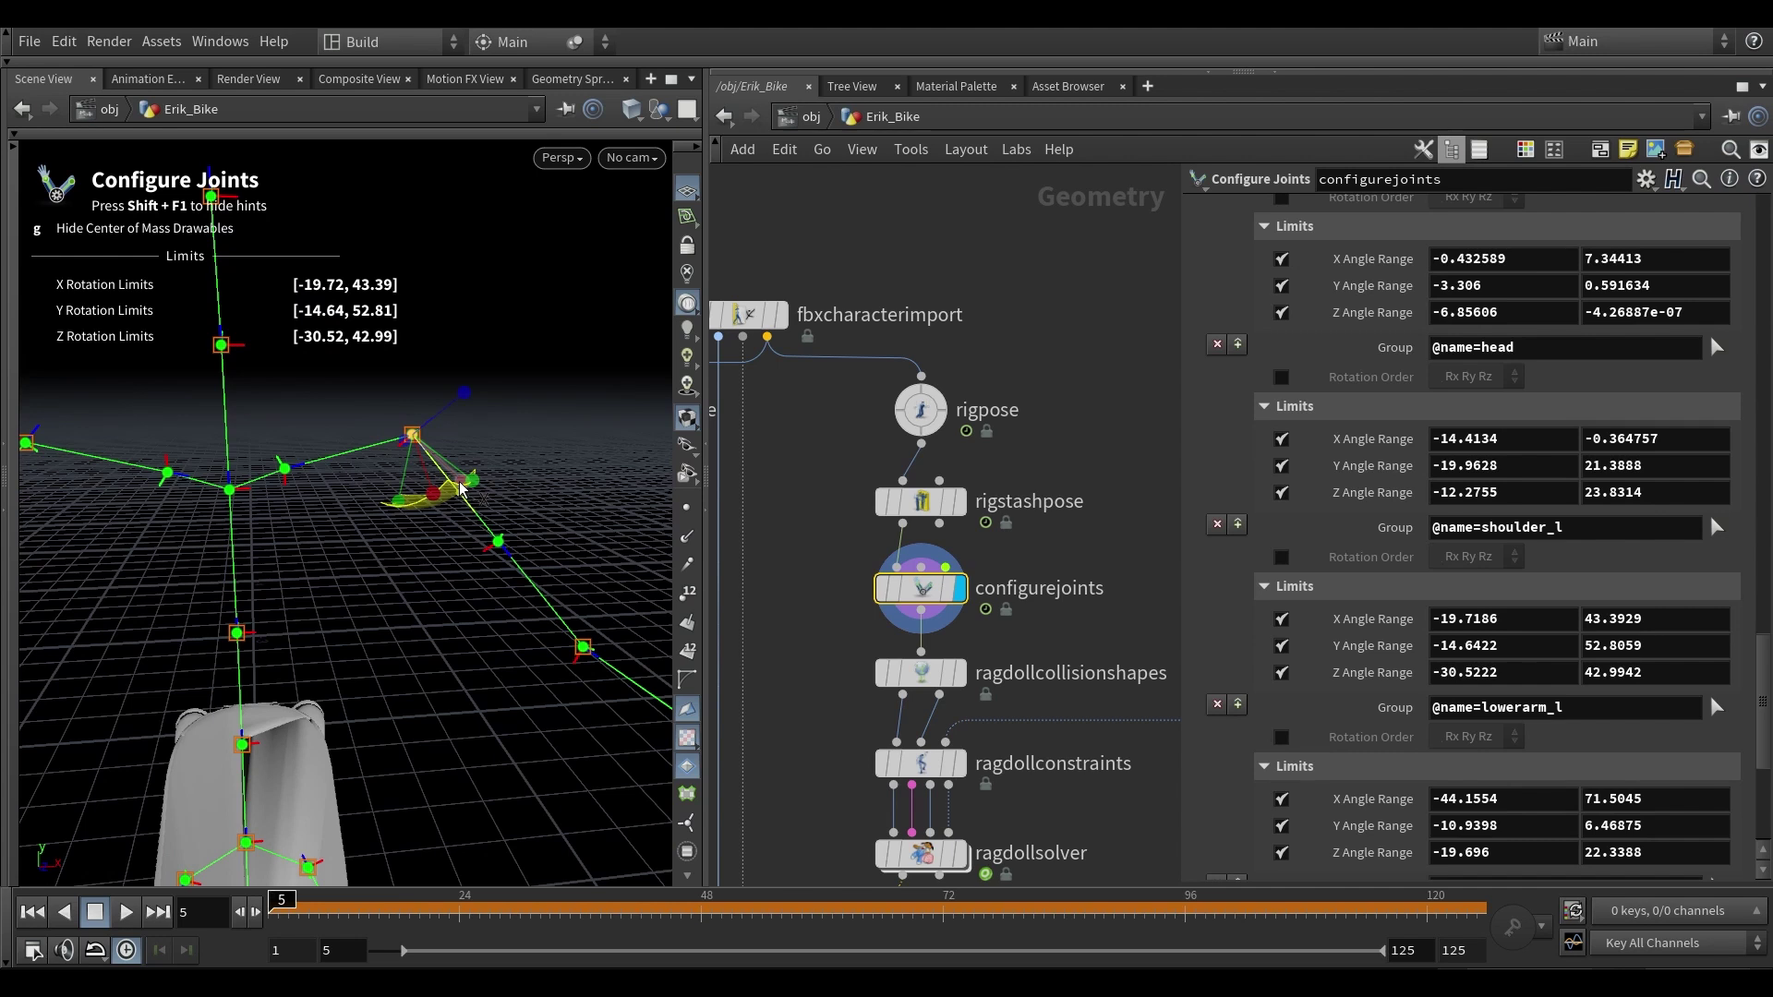
key(equal)
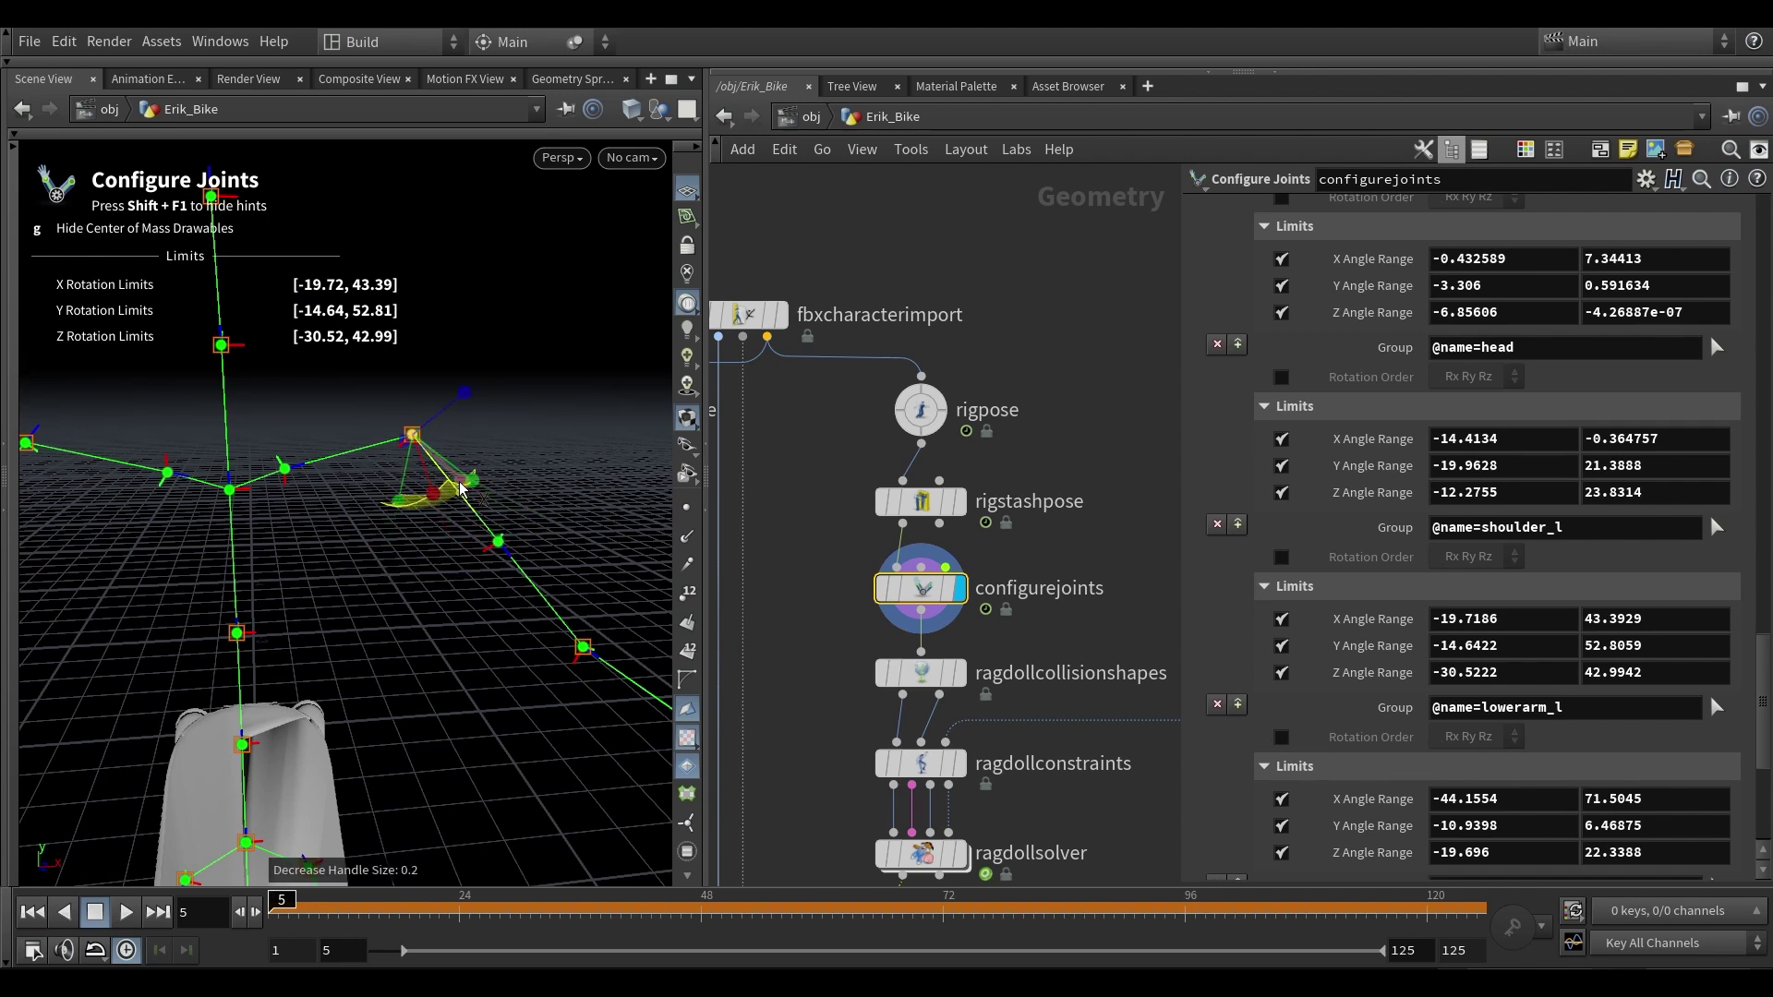
alt+drag(461, 489, 431, 518)
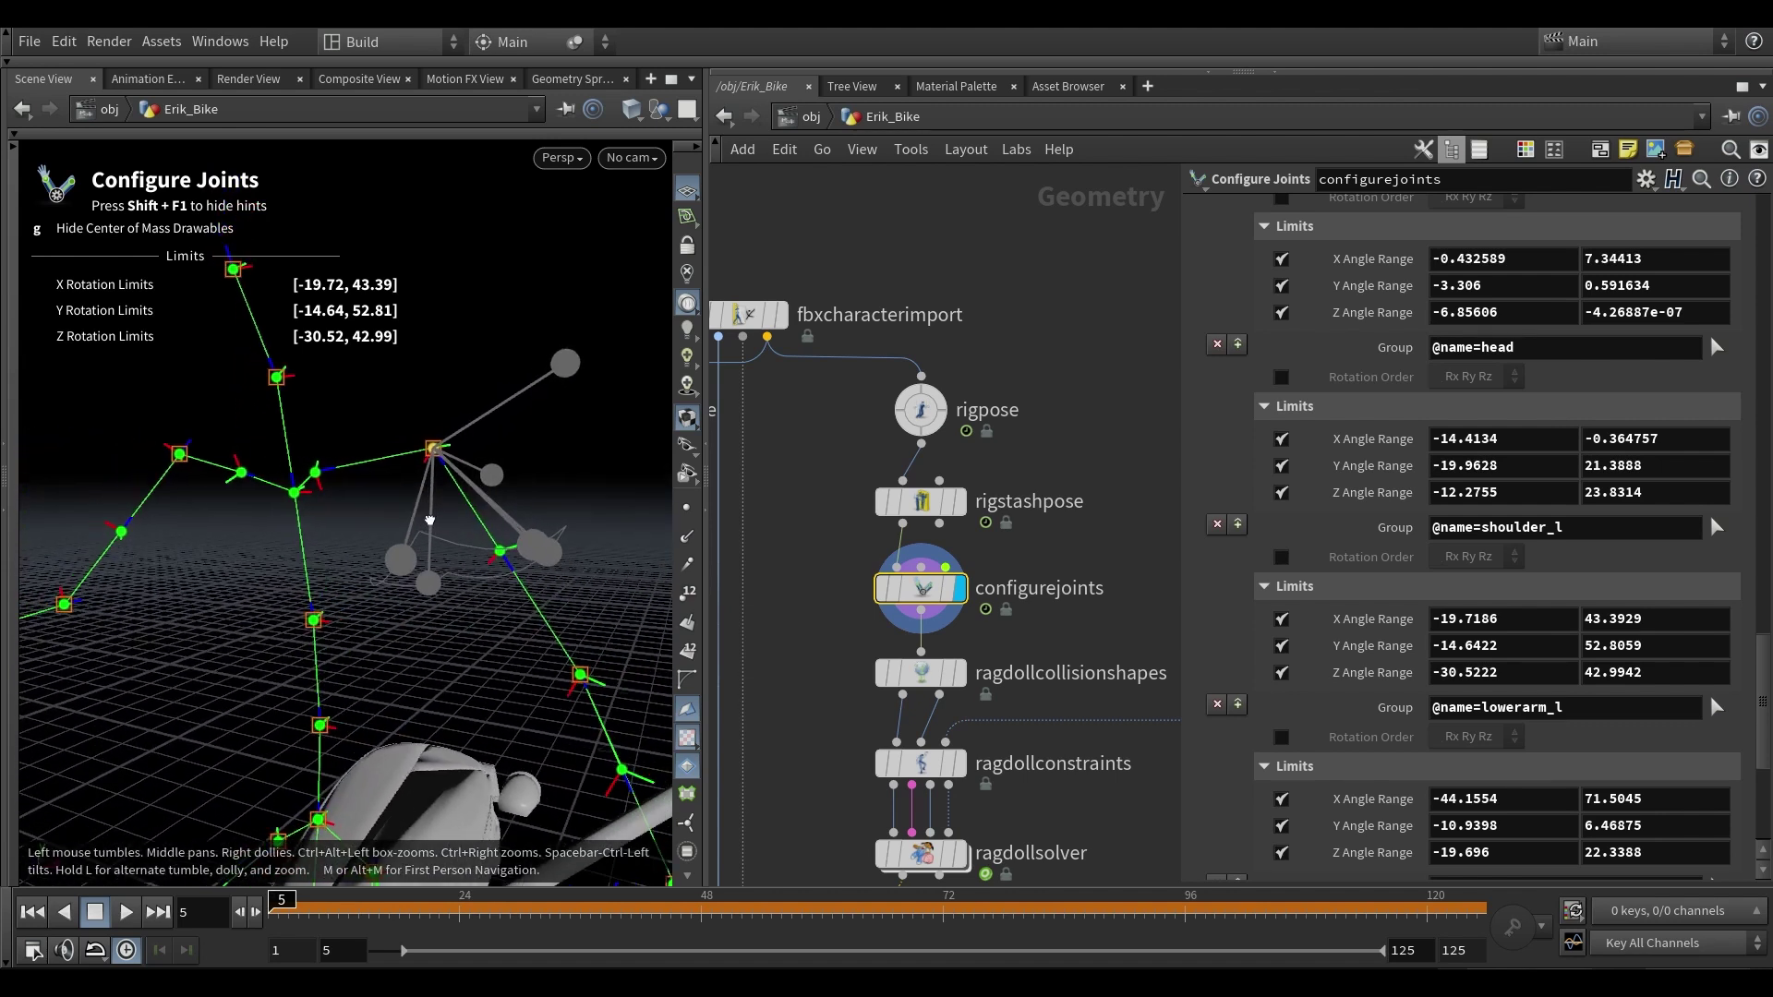
- Examine the shoulder_l rotation limit handles from several angles, undoing a trial adjustment of the limits
alt+drag(575, 367, 570, 365)
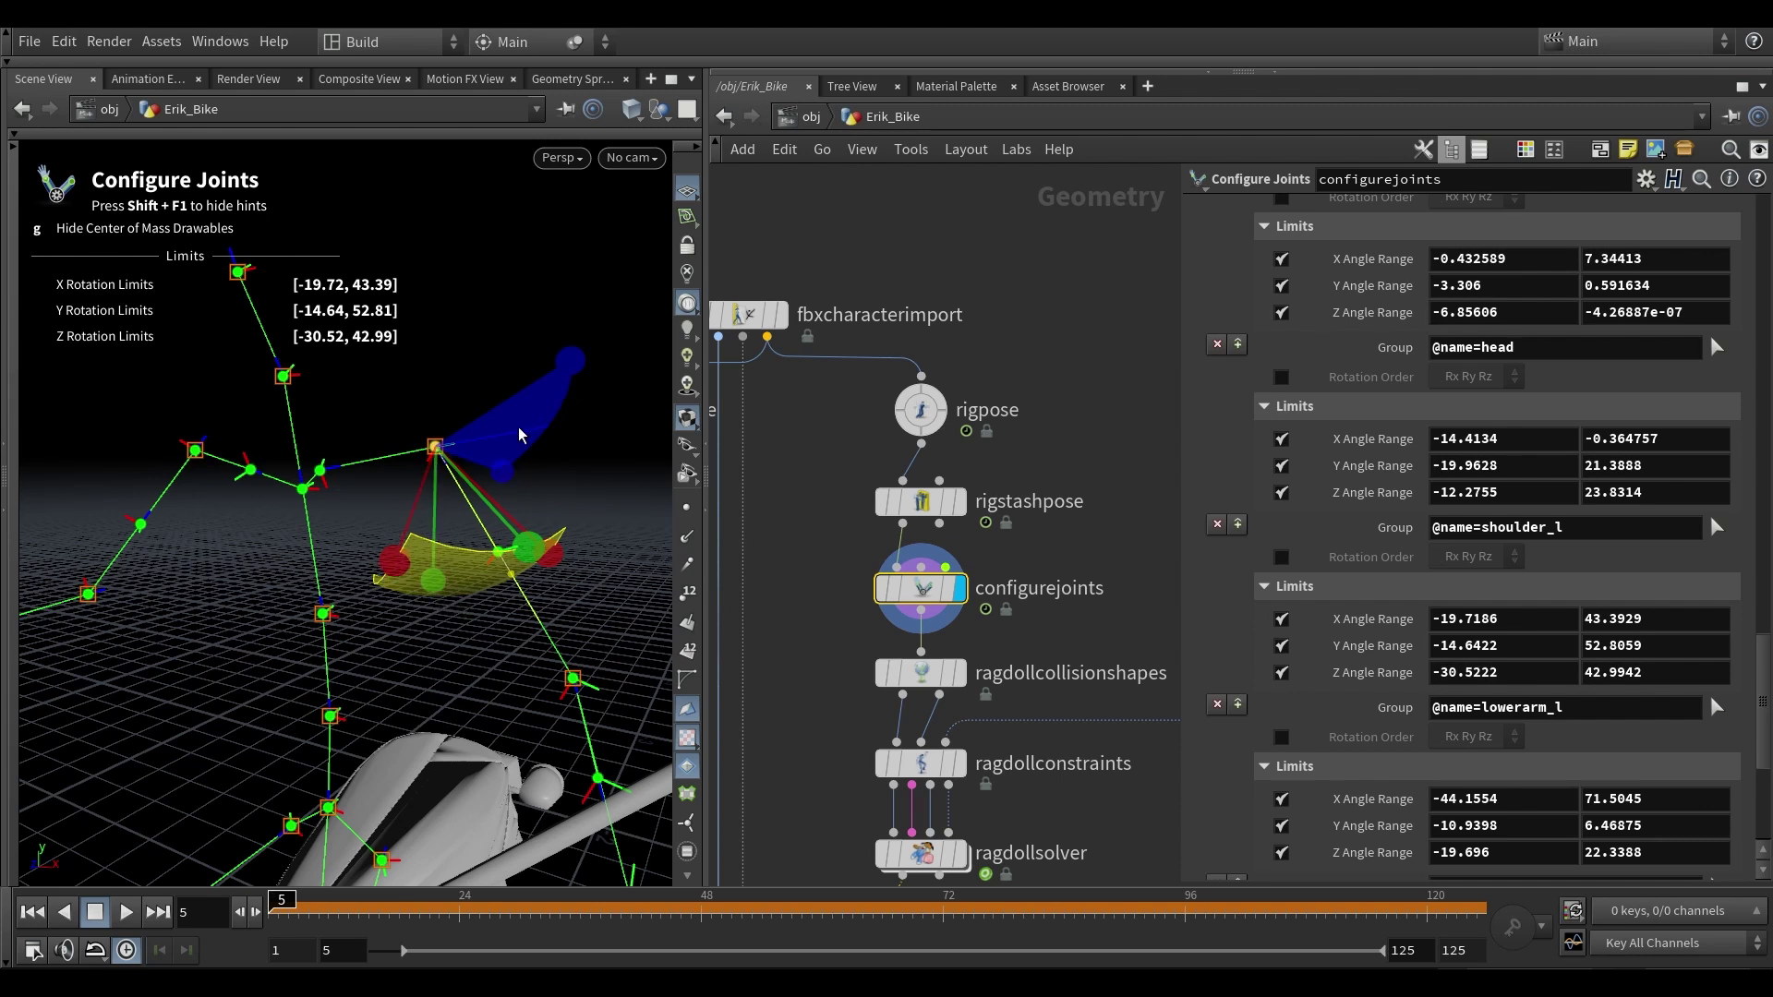
drag(550, 420, 471, 340)
key(ctrl+z)
alt+drag(517, 545, 460, 540)
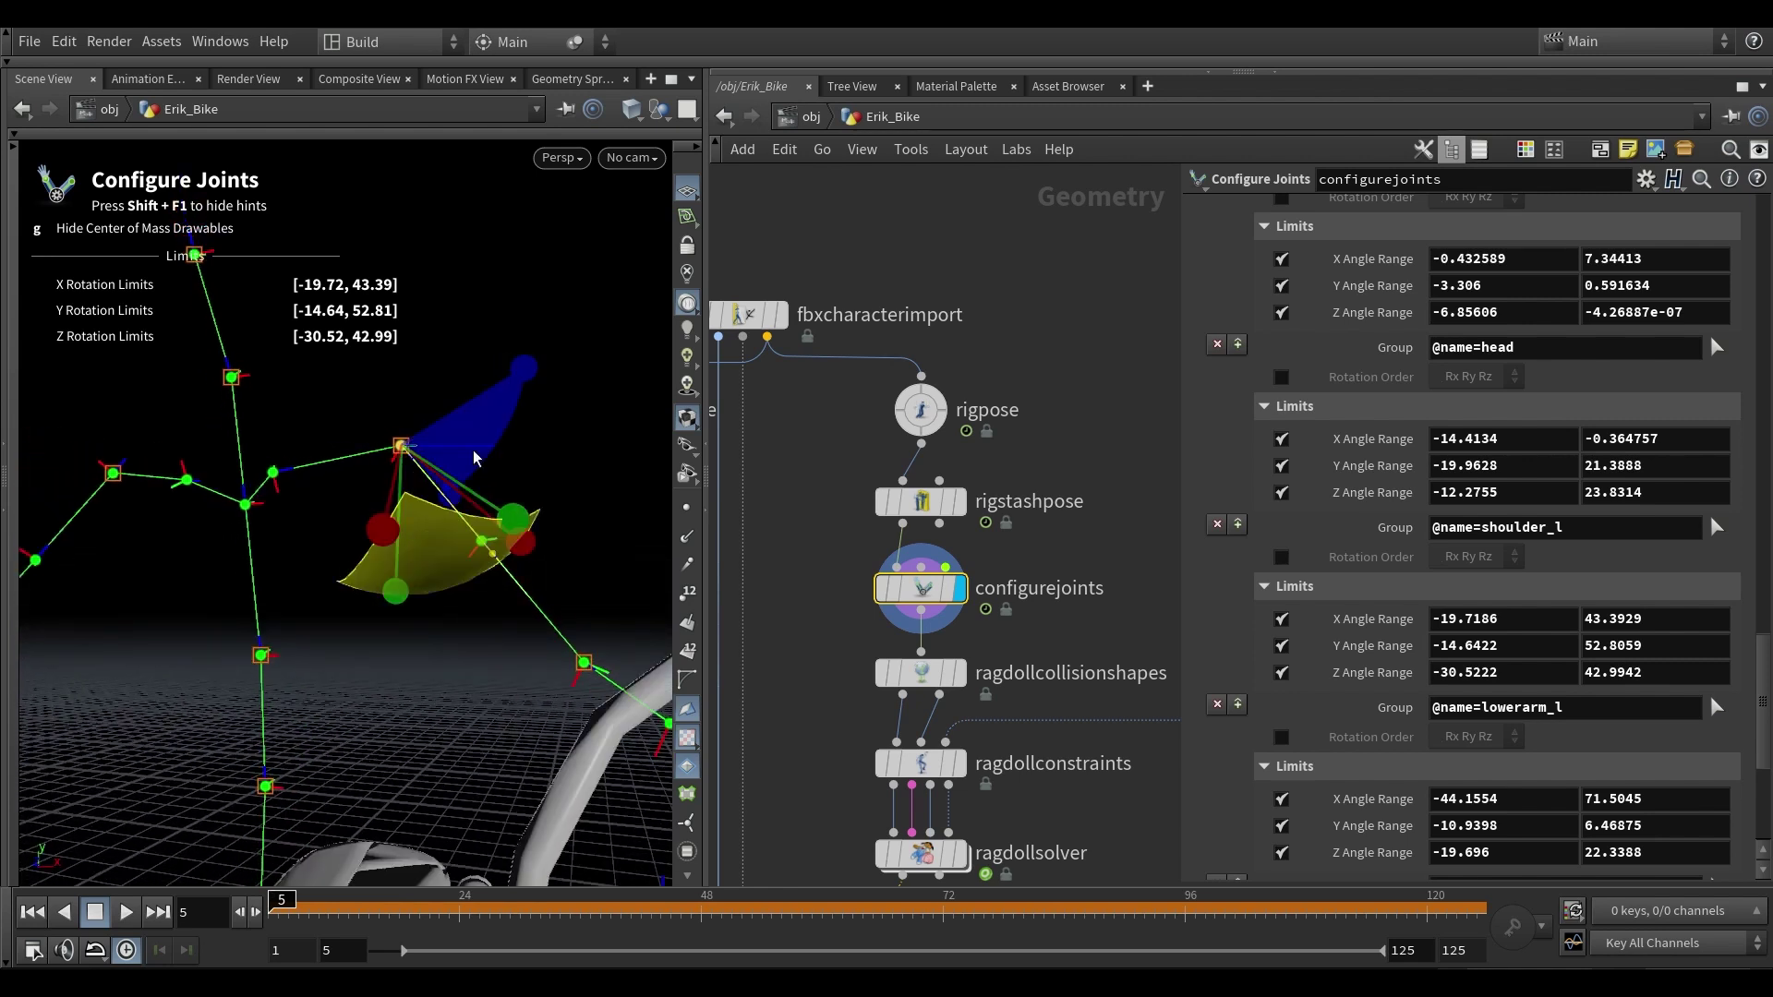
mouse_move(517, 393)
alt+mouse_down()
mouse_move(495, 421)
mouse_move(518, 385)
alt+mouse_up()
alt+drag(455, 511, 513, 522)
alt+drag(423, 605, 496, 540)
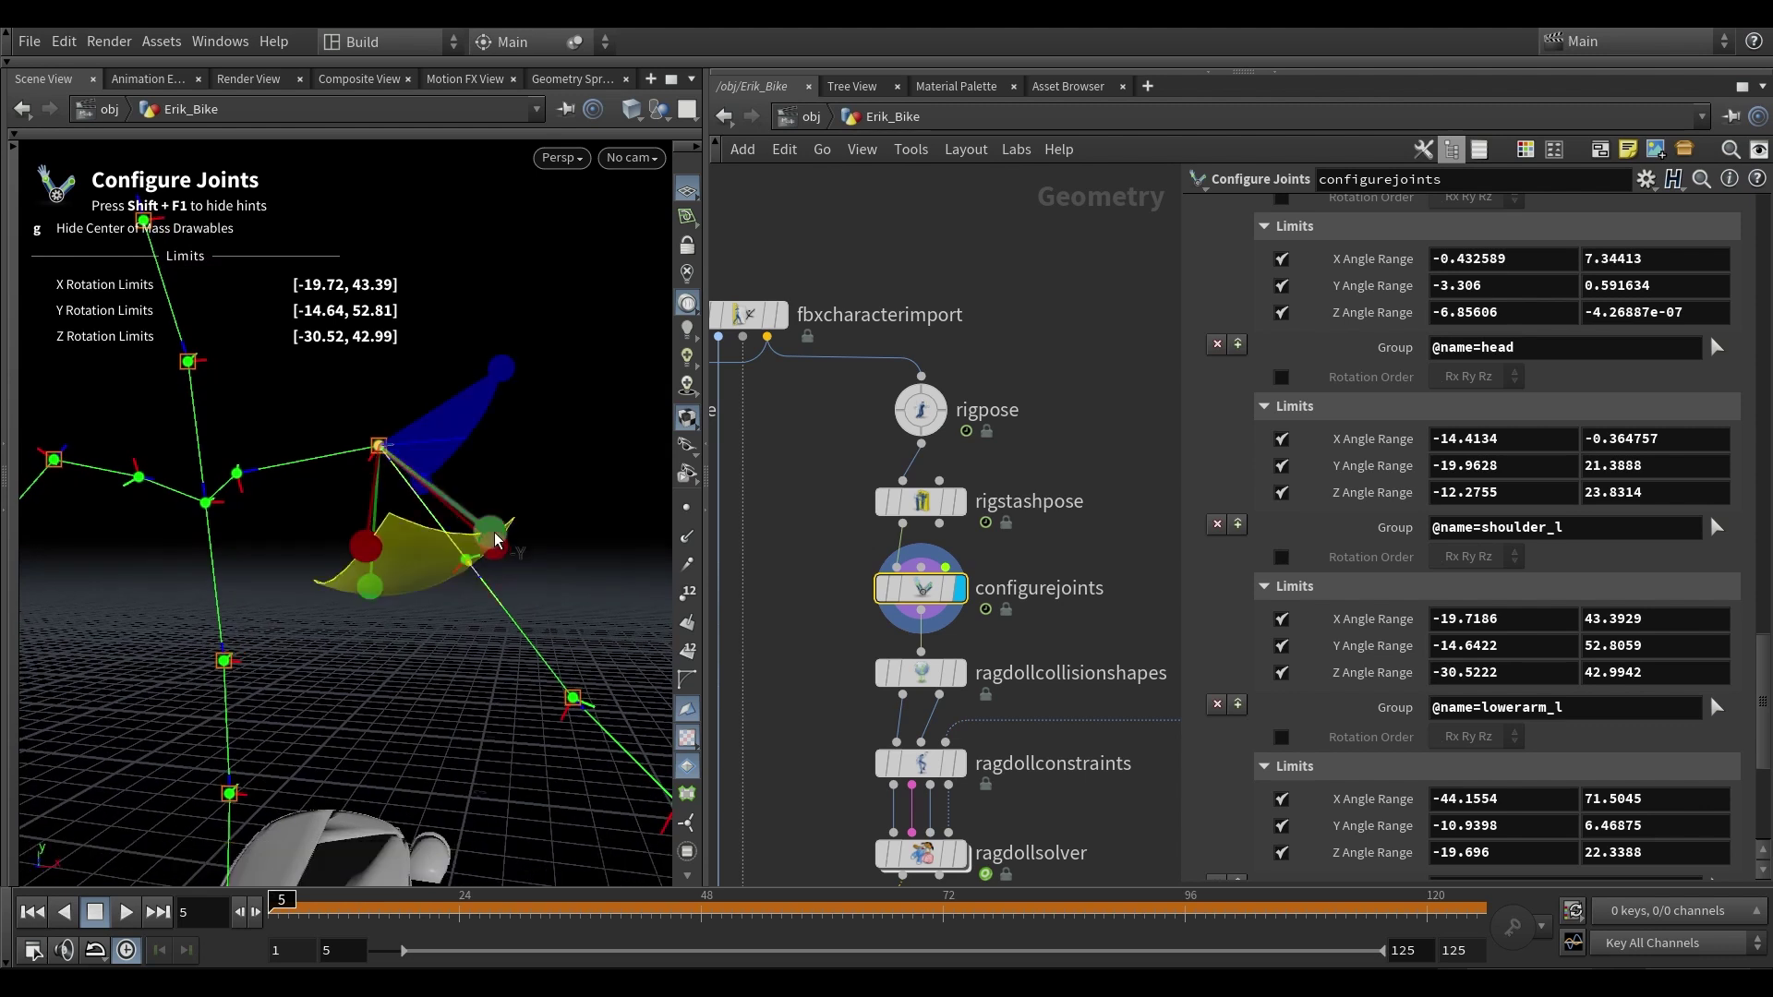
- Open the Handle Parameters of the shoulder_l rotation limit handle and move the dialog clear of the skeleton
right_click(496, 541)
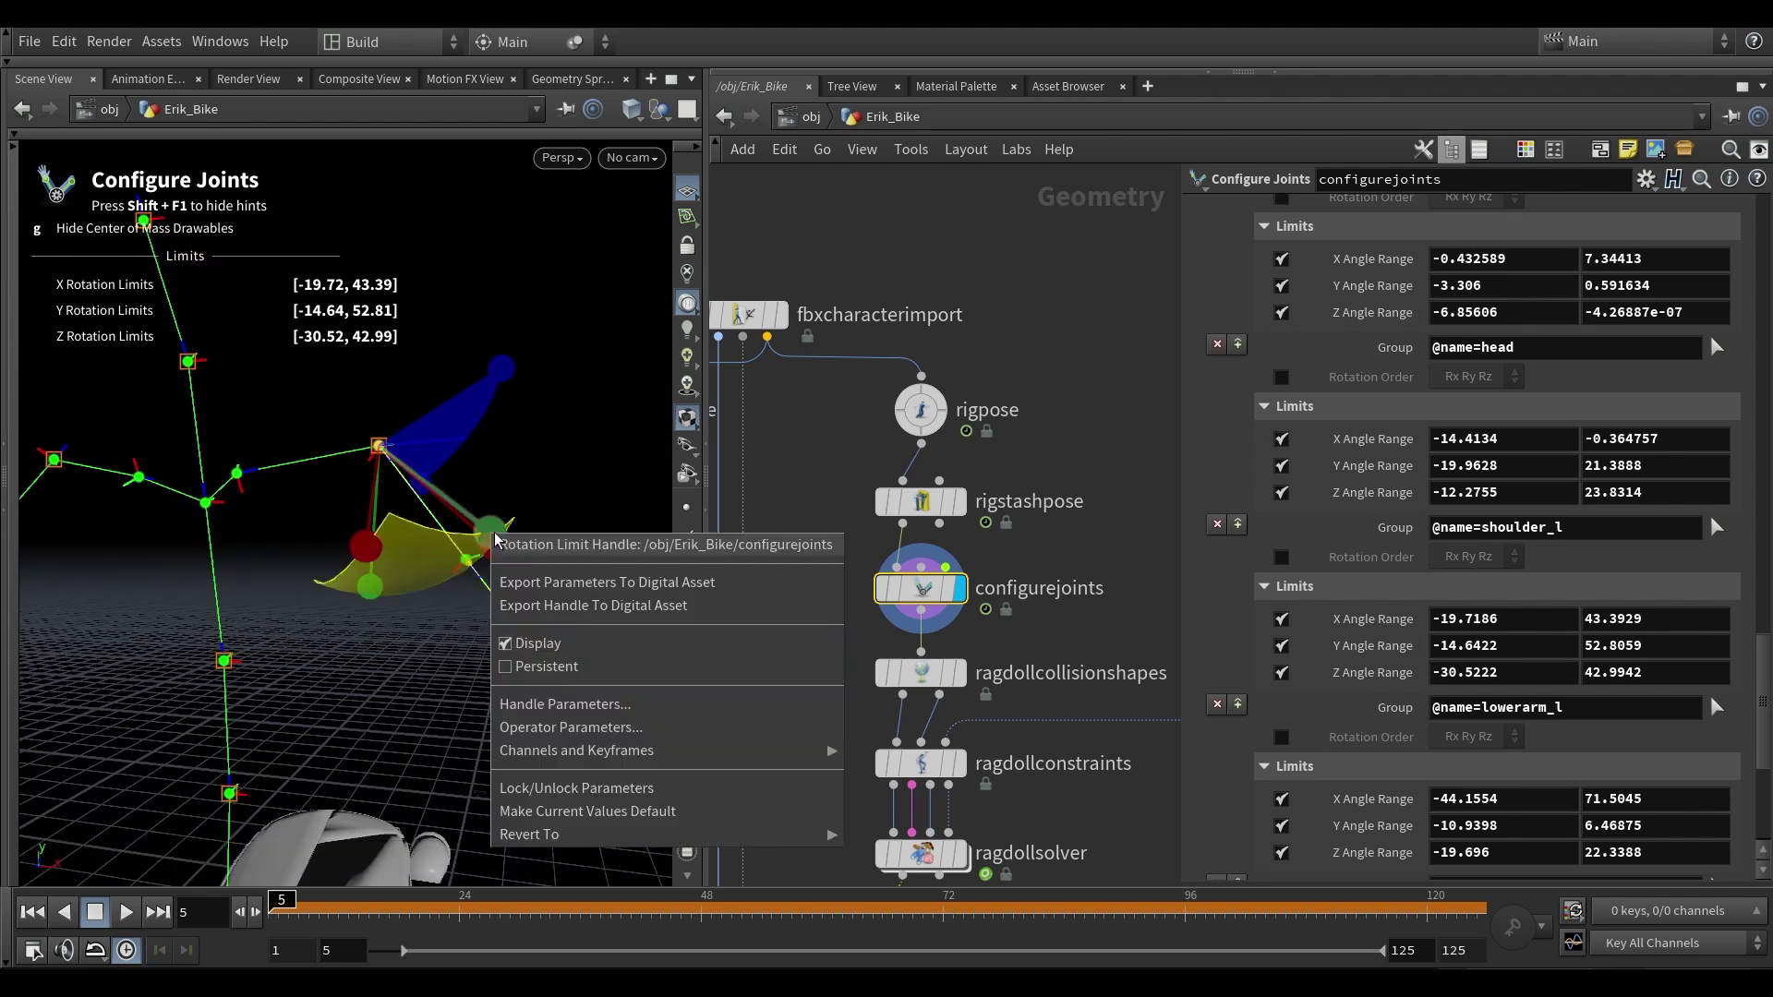
click(565, 703)
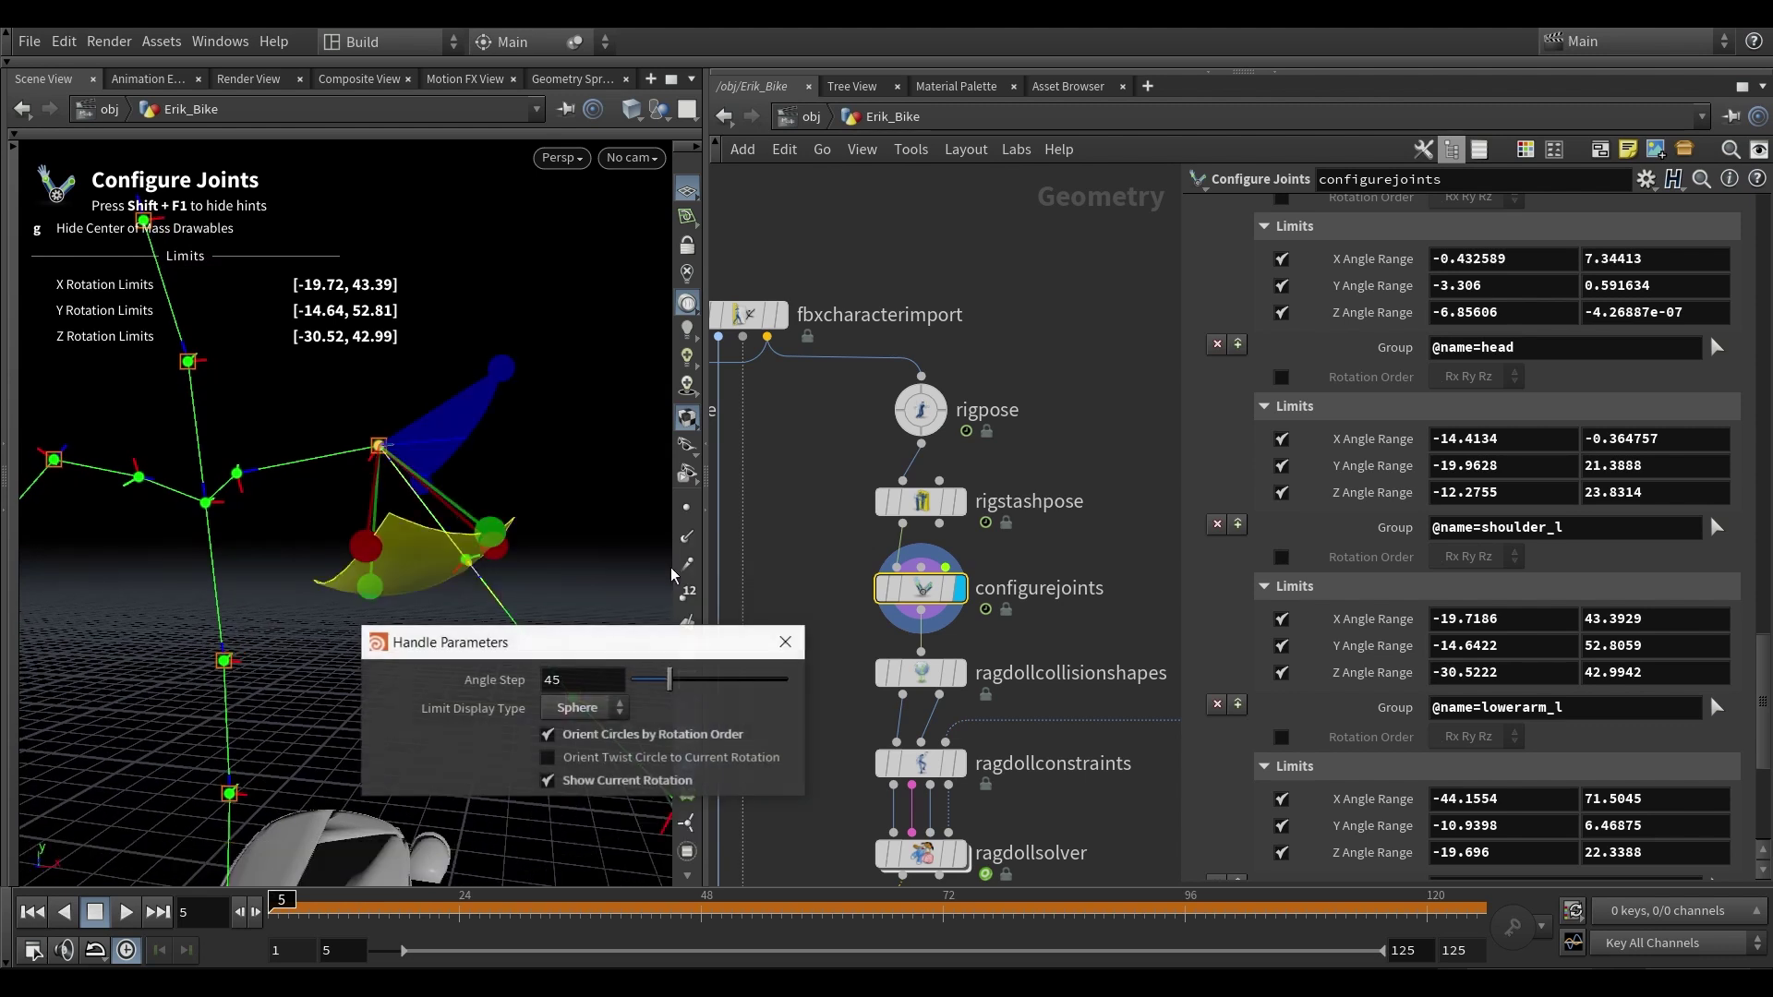
drag(635, 643, 984, 330)
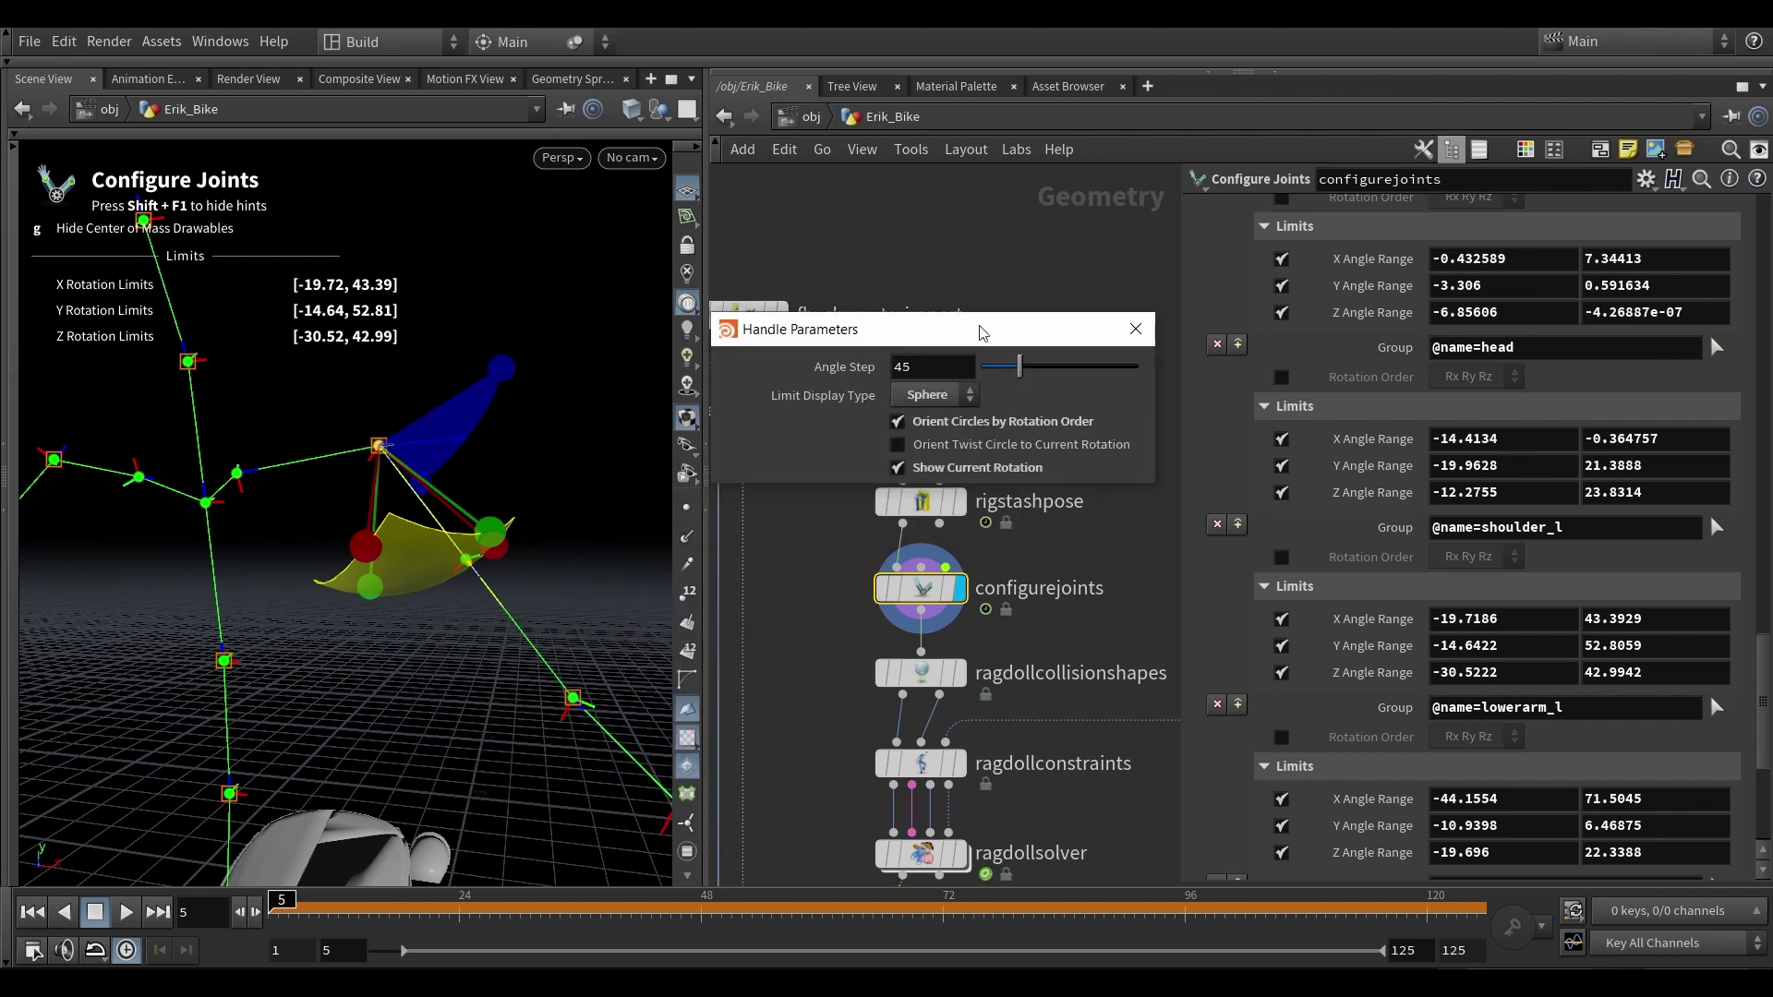
- Compare the shoulder_l limit handle with Show Current Rotation turned off and on, and close the Handle Parameters
click(999, 469)
click(999, 469)
alt+drag(410, 438, 431, 459)
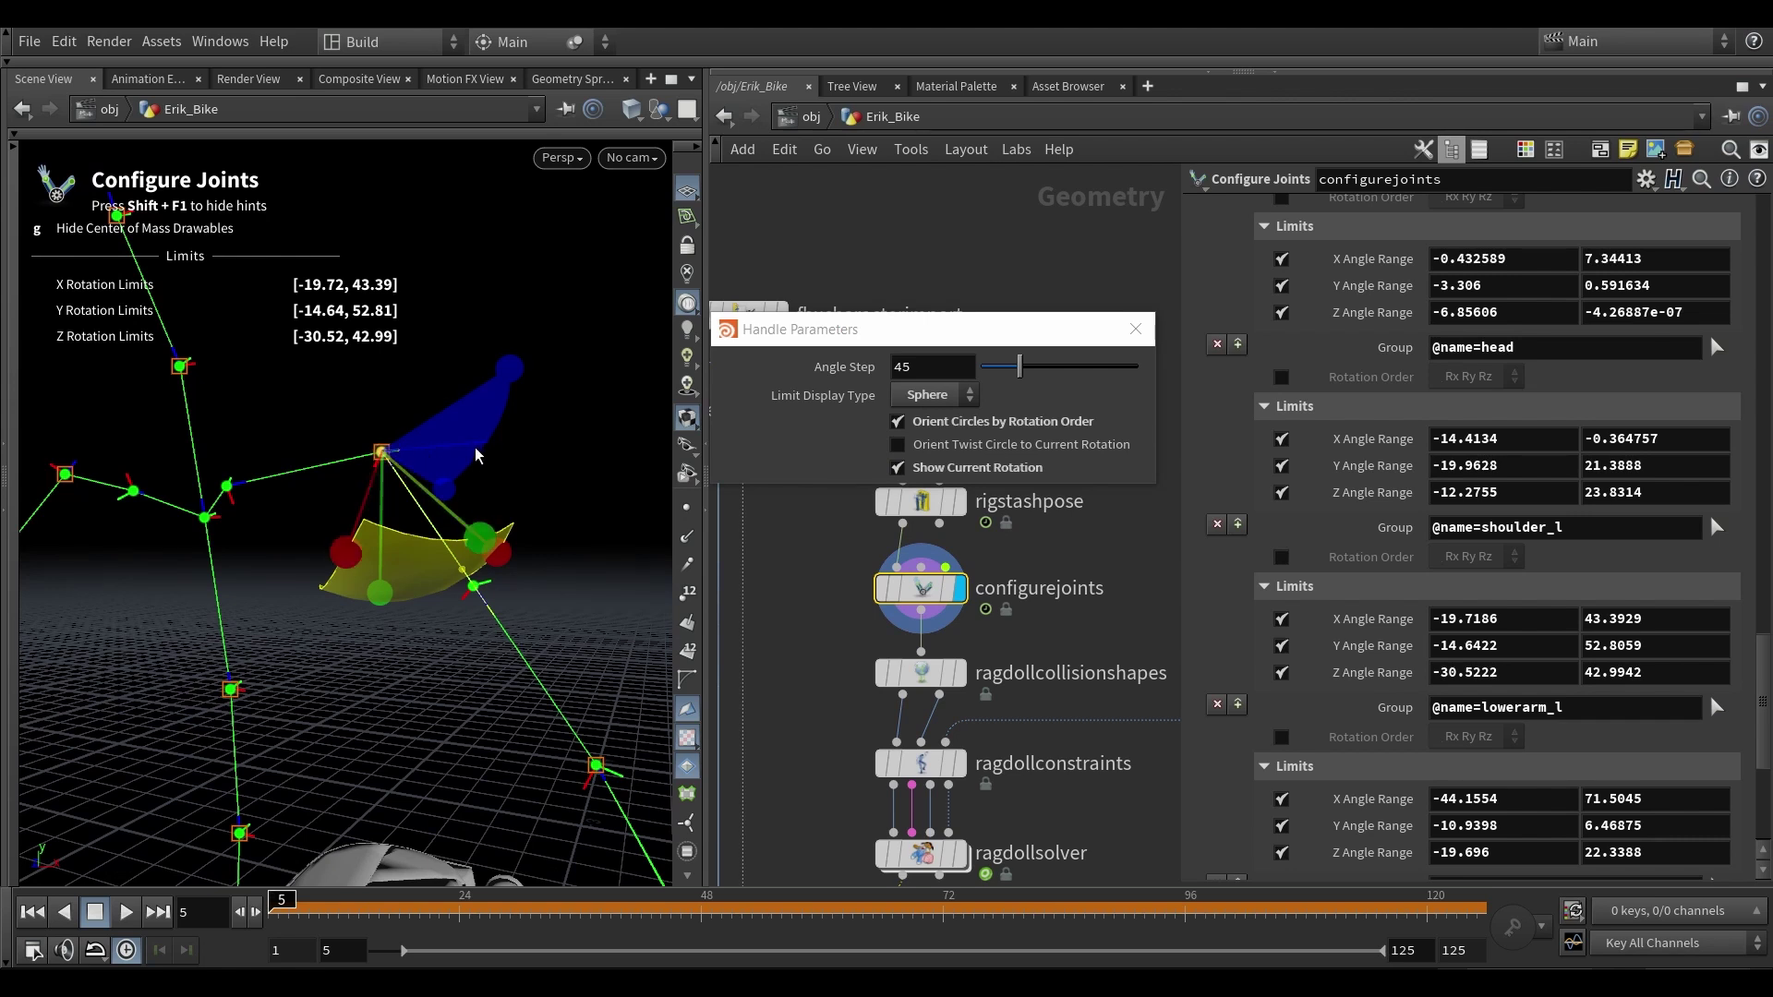
alt+drag(509, 517, 420, 540)
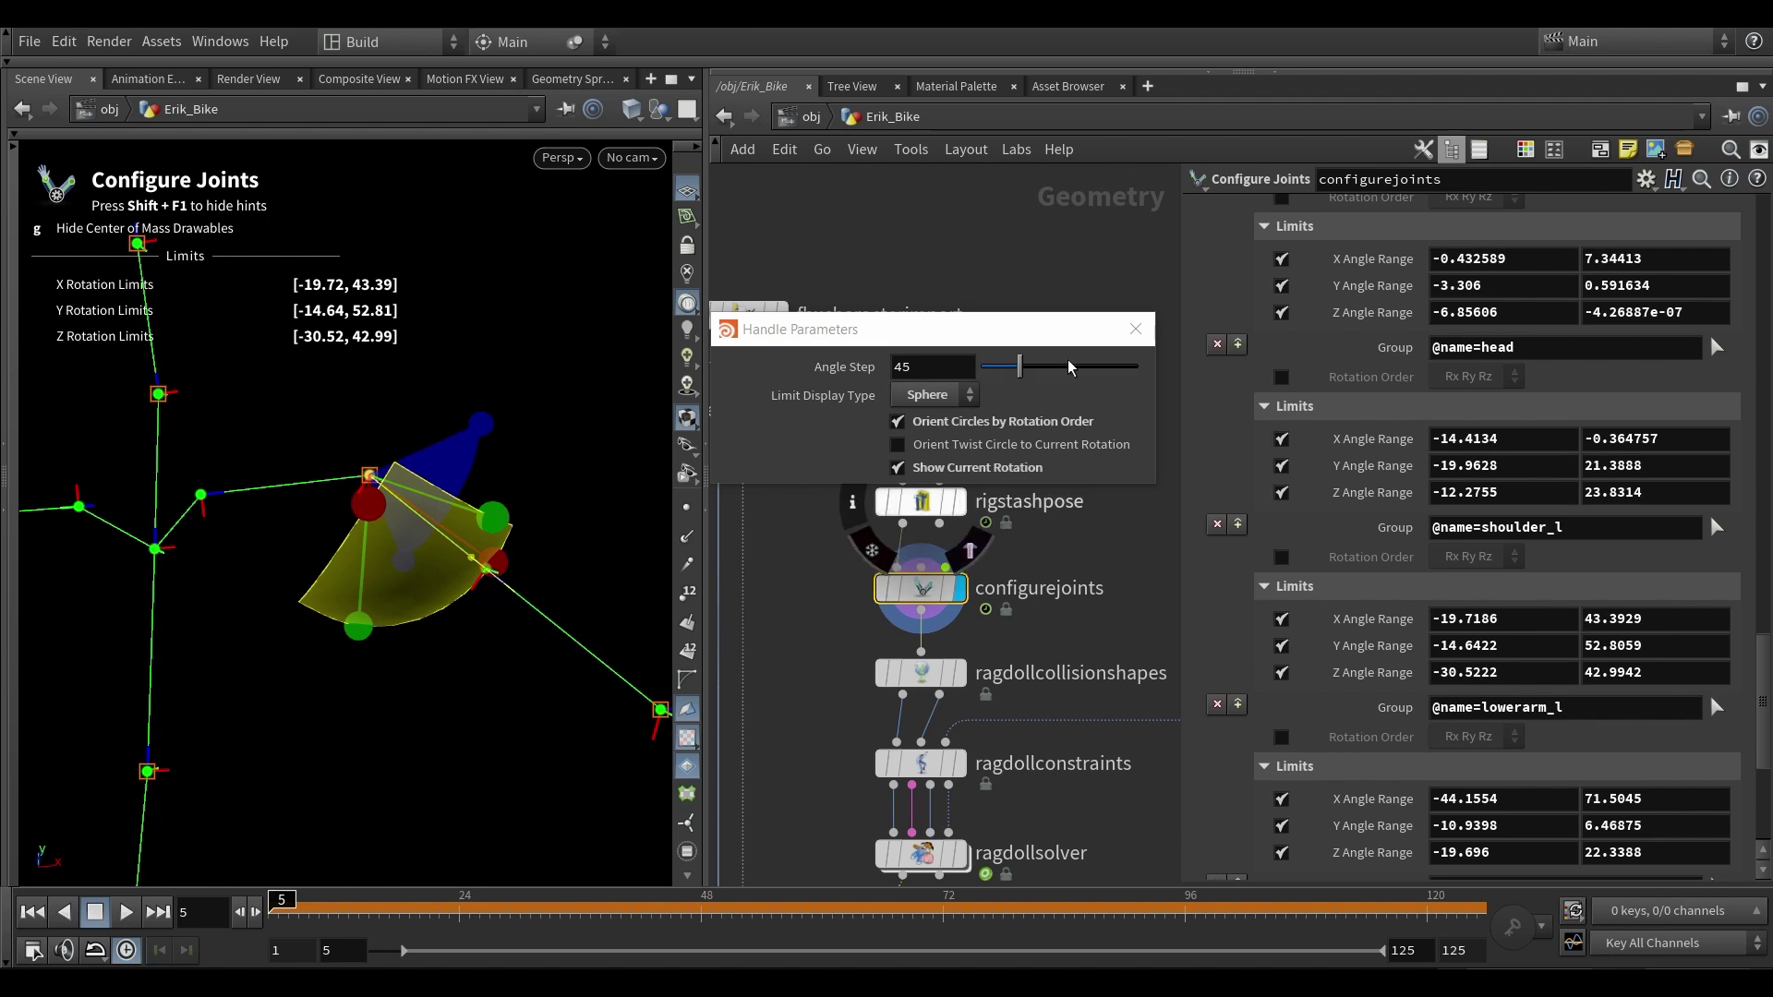
click(1134, 329)
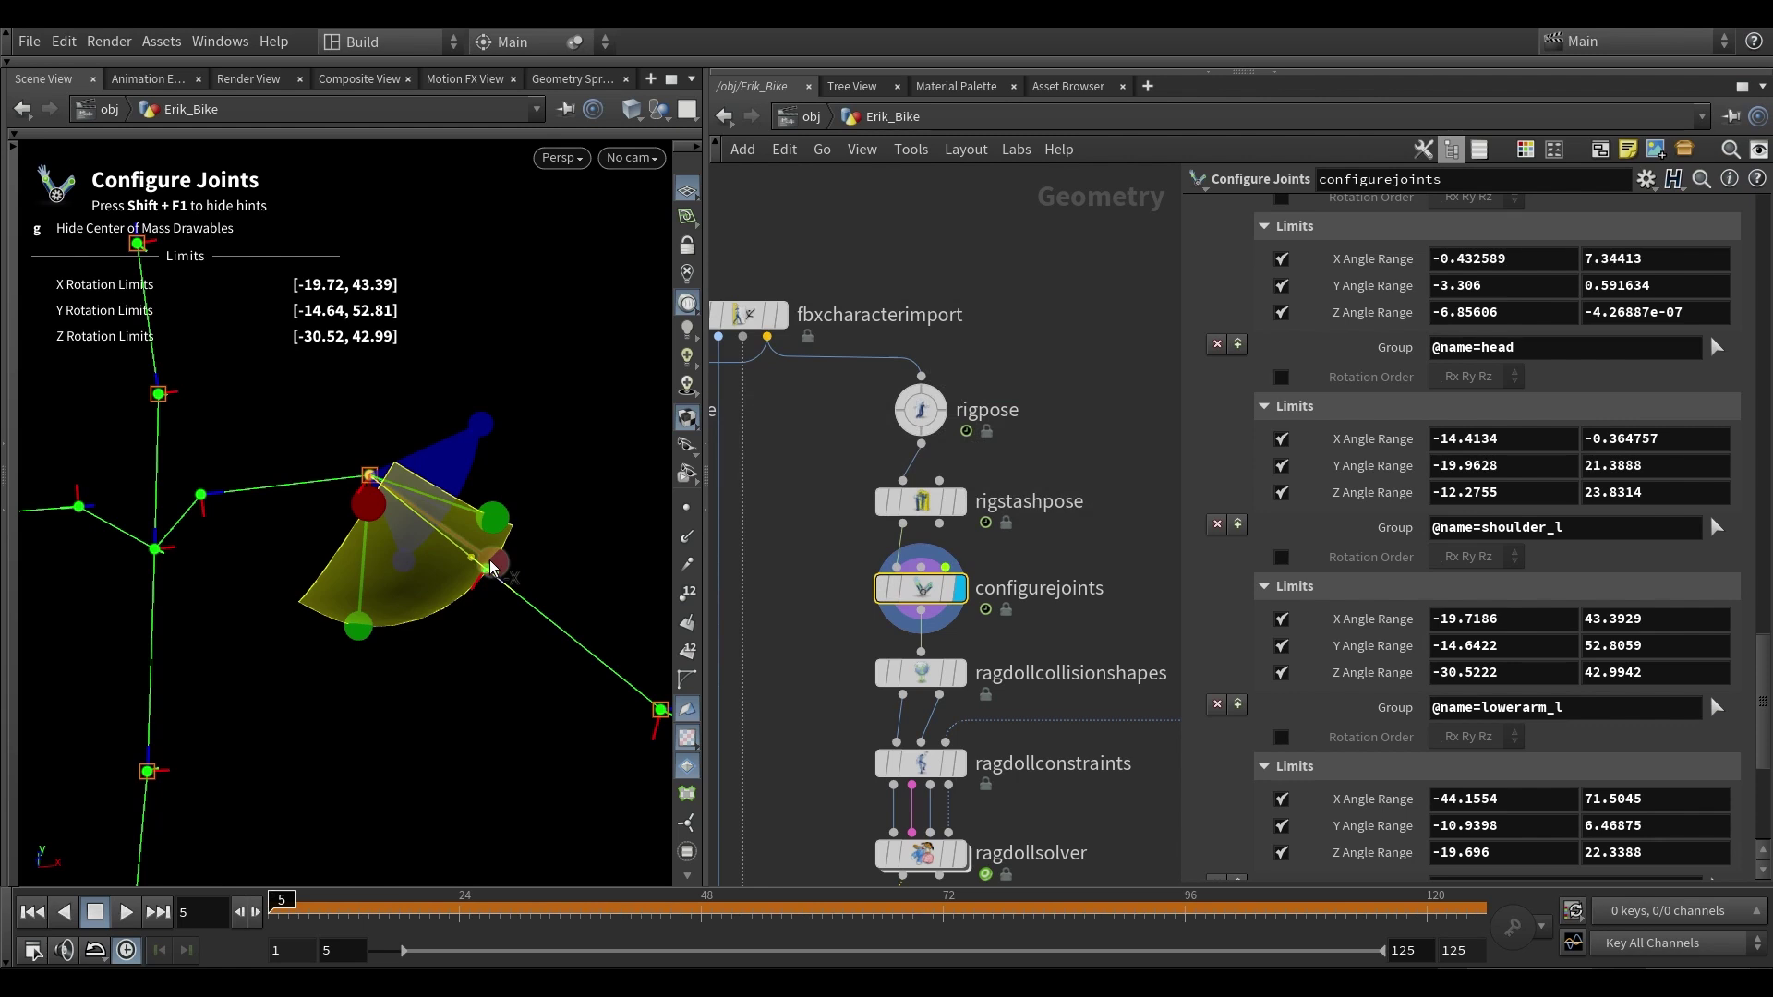
- Select the rider's shoulder_r joint and examine its rotation limit handles from several angles
alt+drag(487, 523, 423, 569)
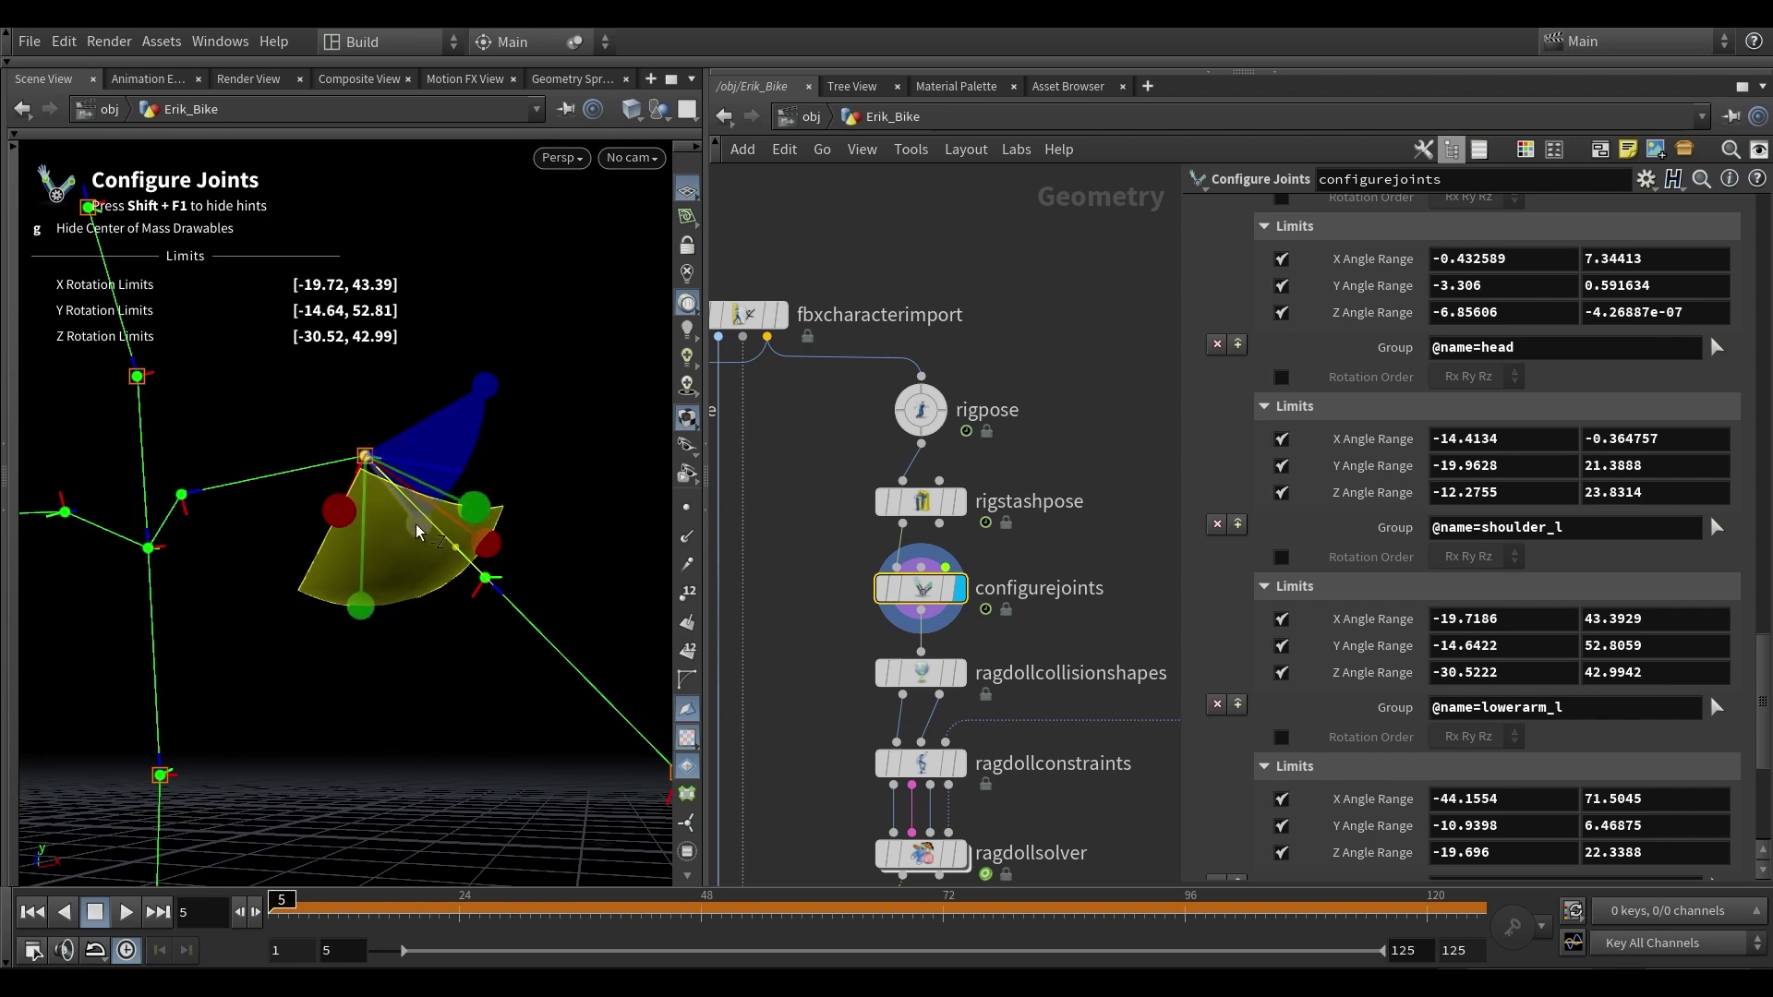
drag(417, 531, 281, 477)
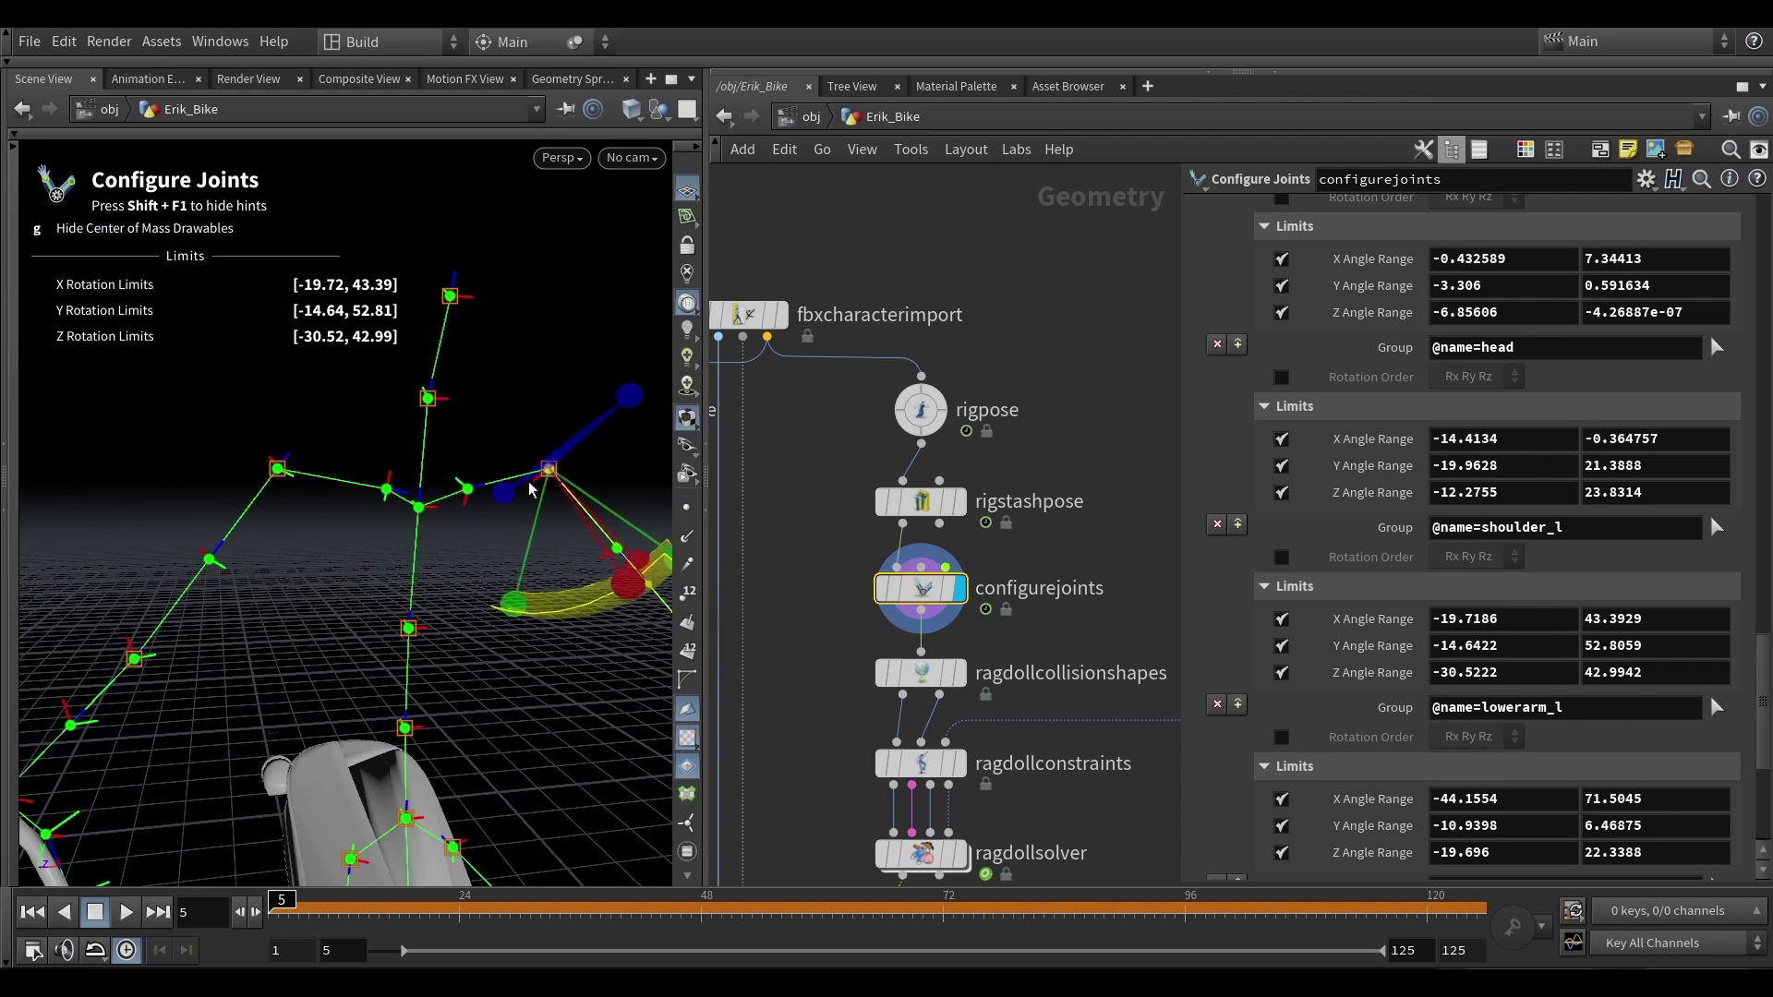
click(278, 468)
alt+drag(321, 571, 454, 481)
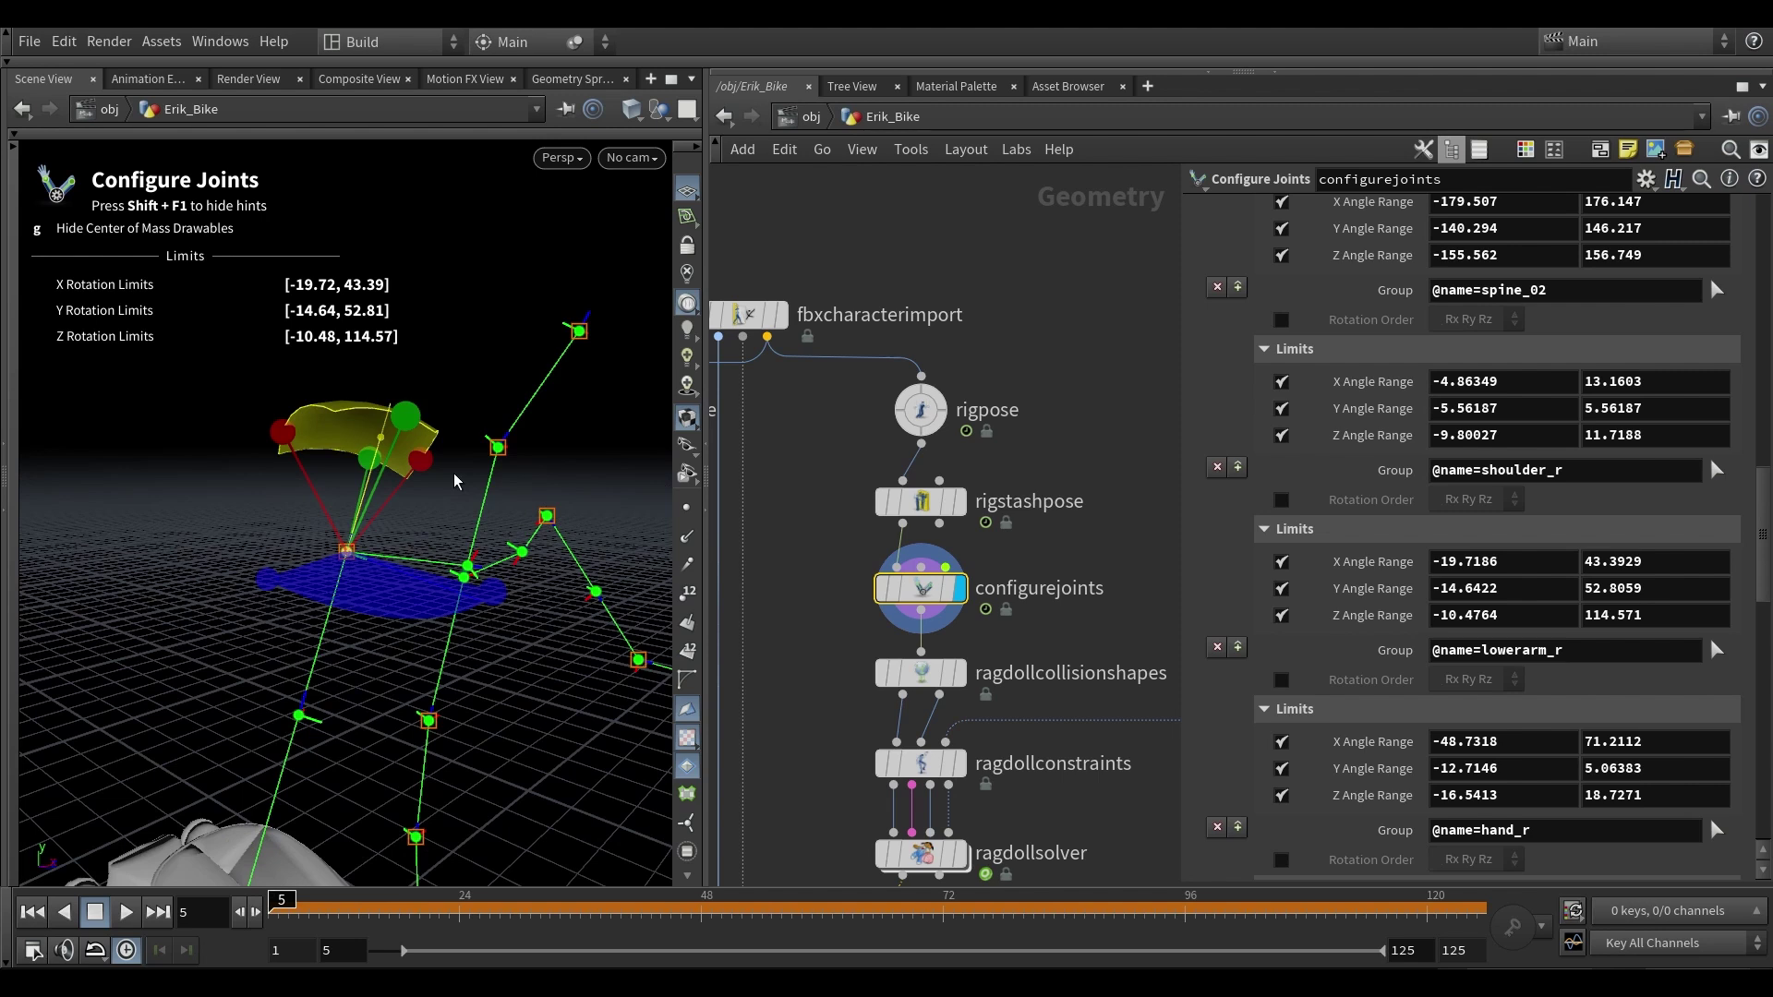
alt+drag(454, 481, 405, 506)
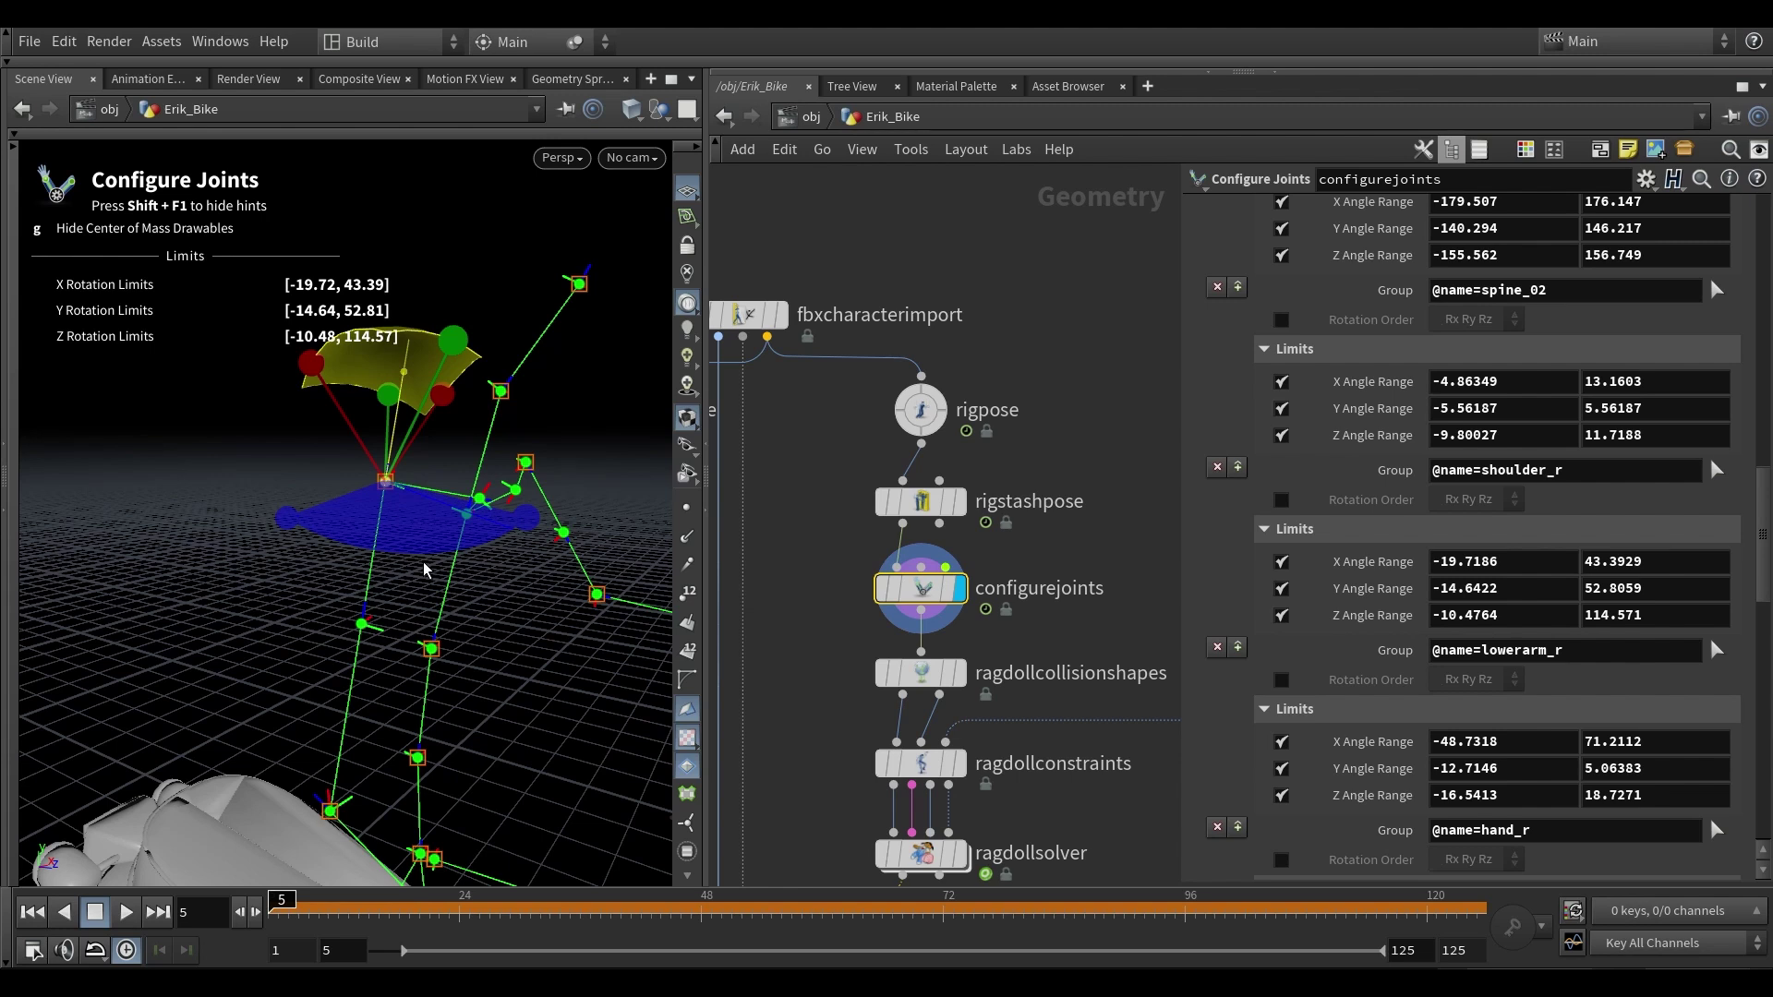
alt+drag(427, 570, 420, 516)
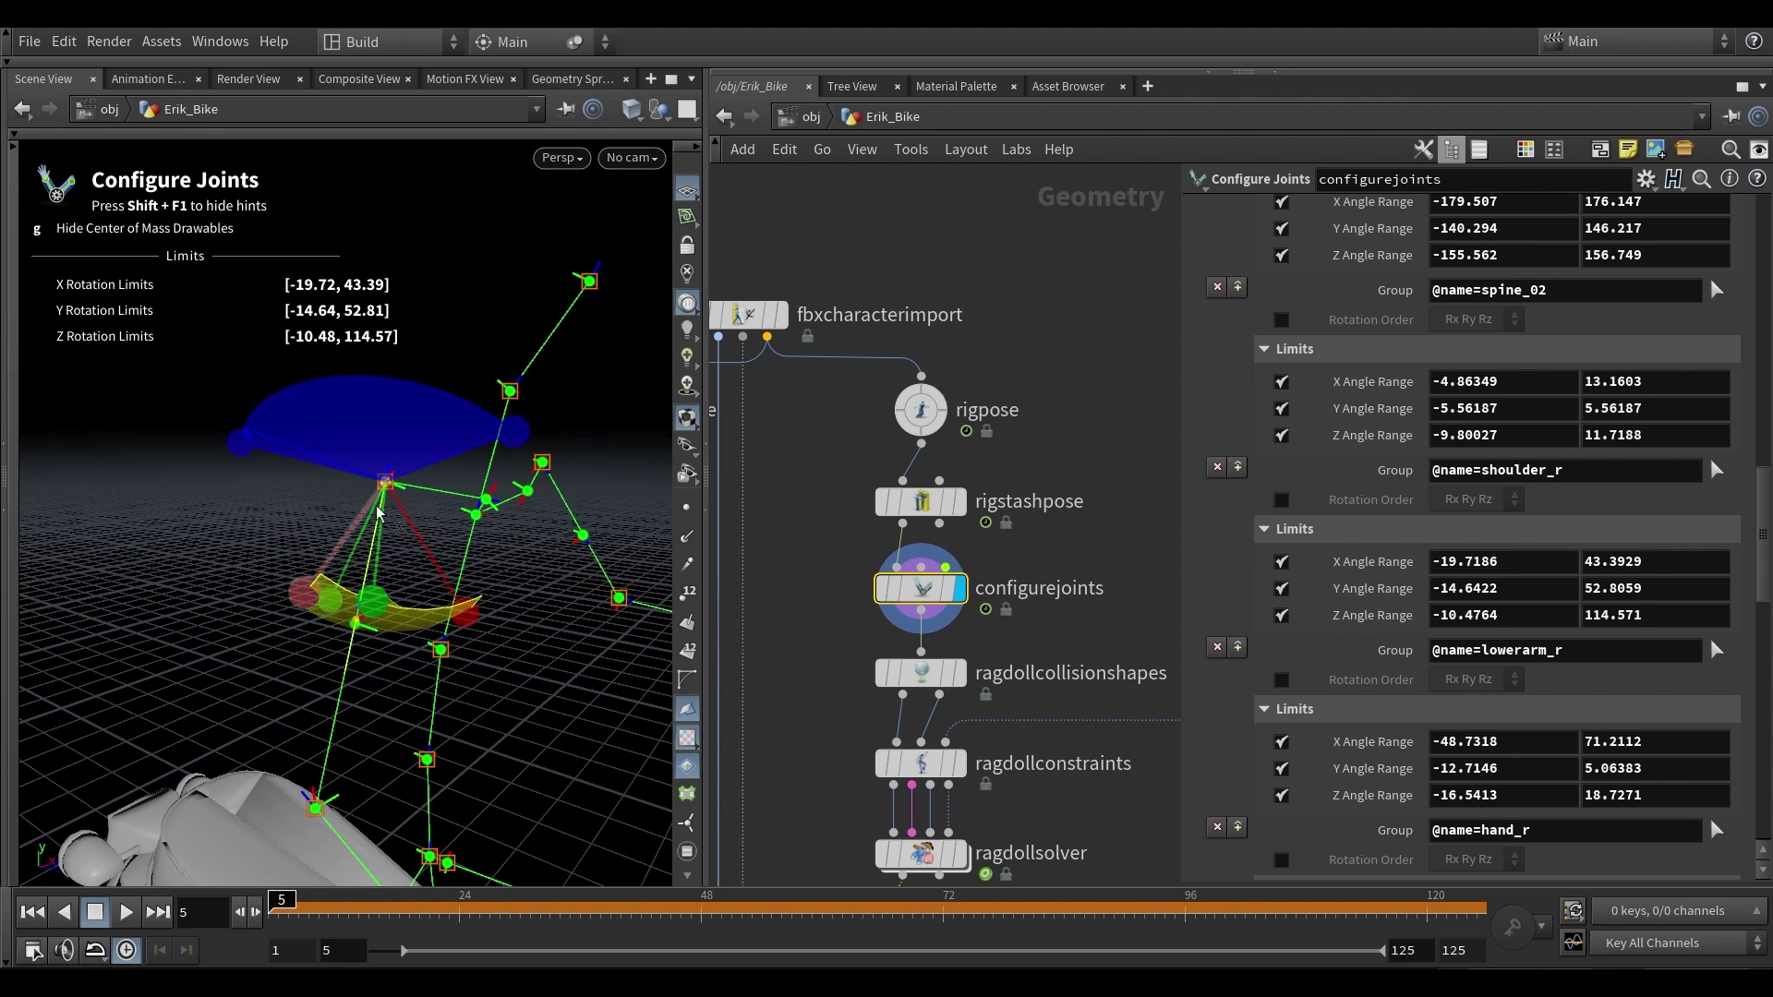
alt+drag(379, 514, 386, 422)
alt+drag(455, 588, 610, 588)
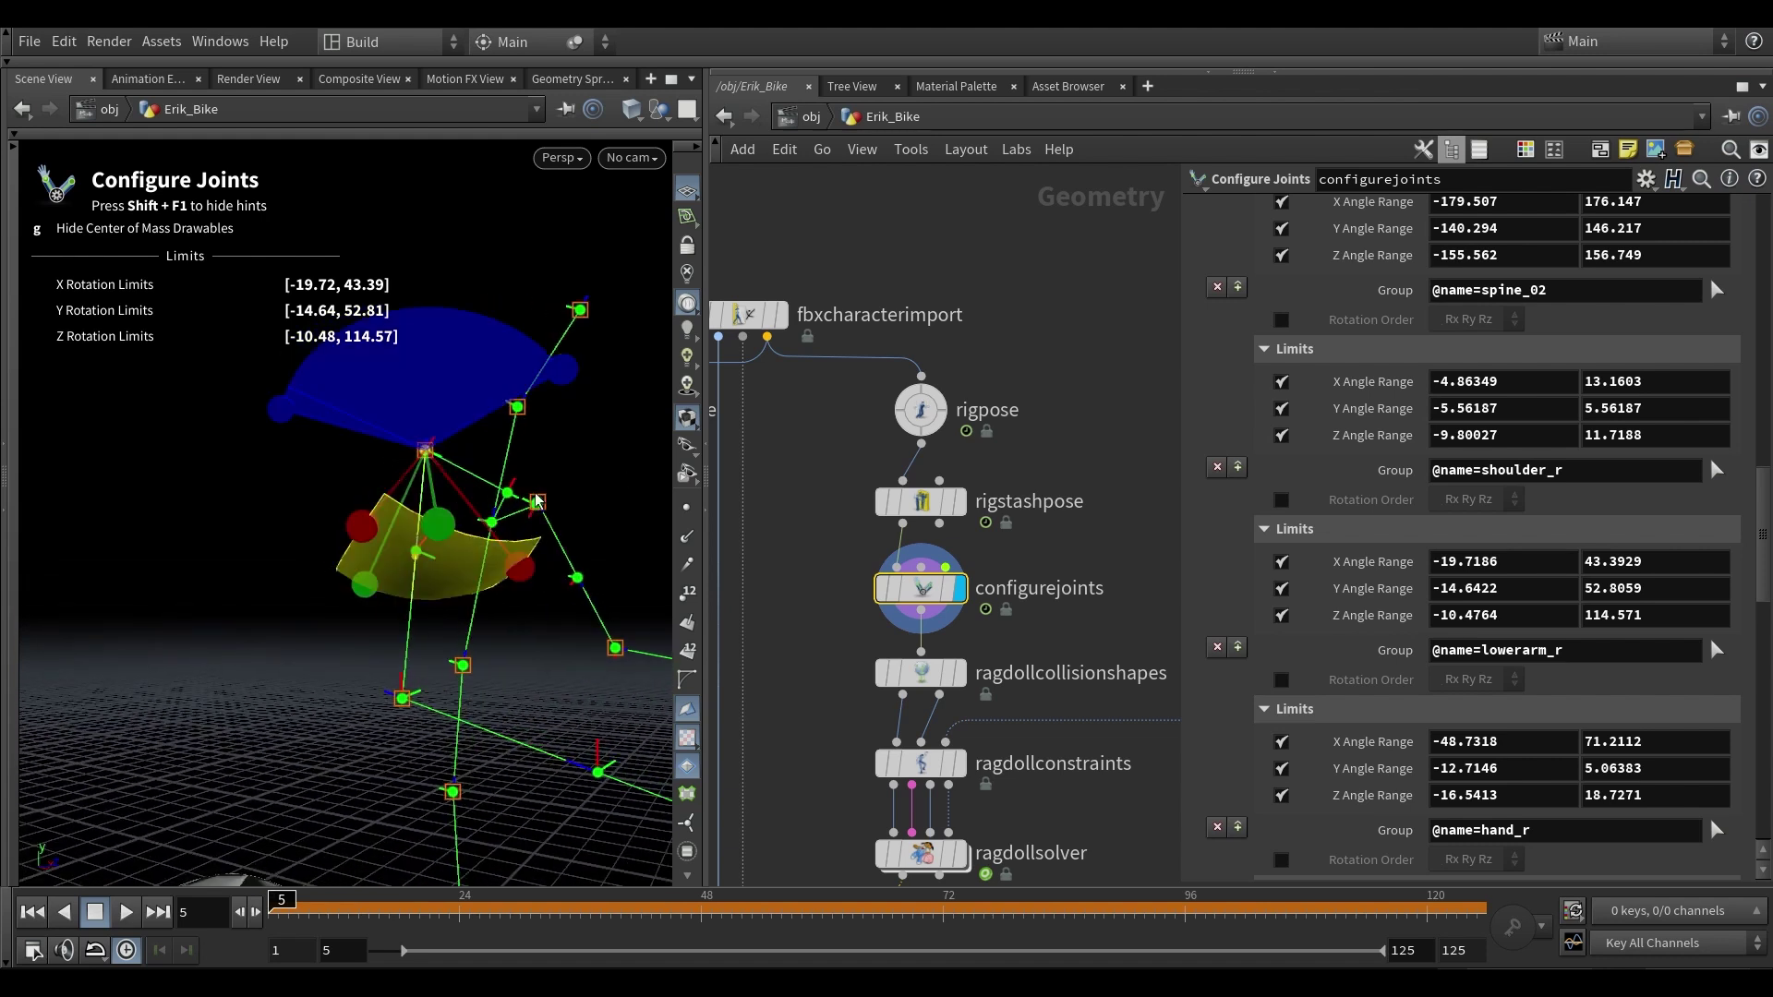
- Try lowering the lower Y rotation limit of shoulder_r to about -39.86, undo it, and leave the joint handles
alt+drag(502, 503, 482, 434)
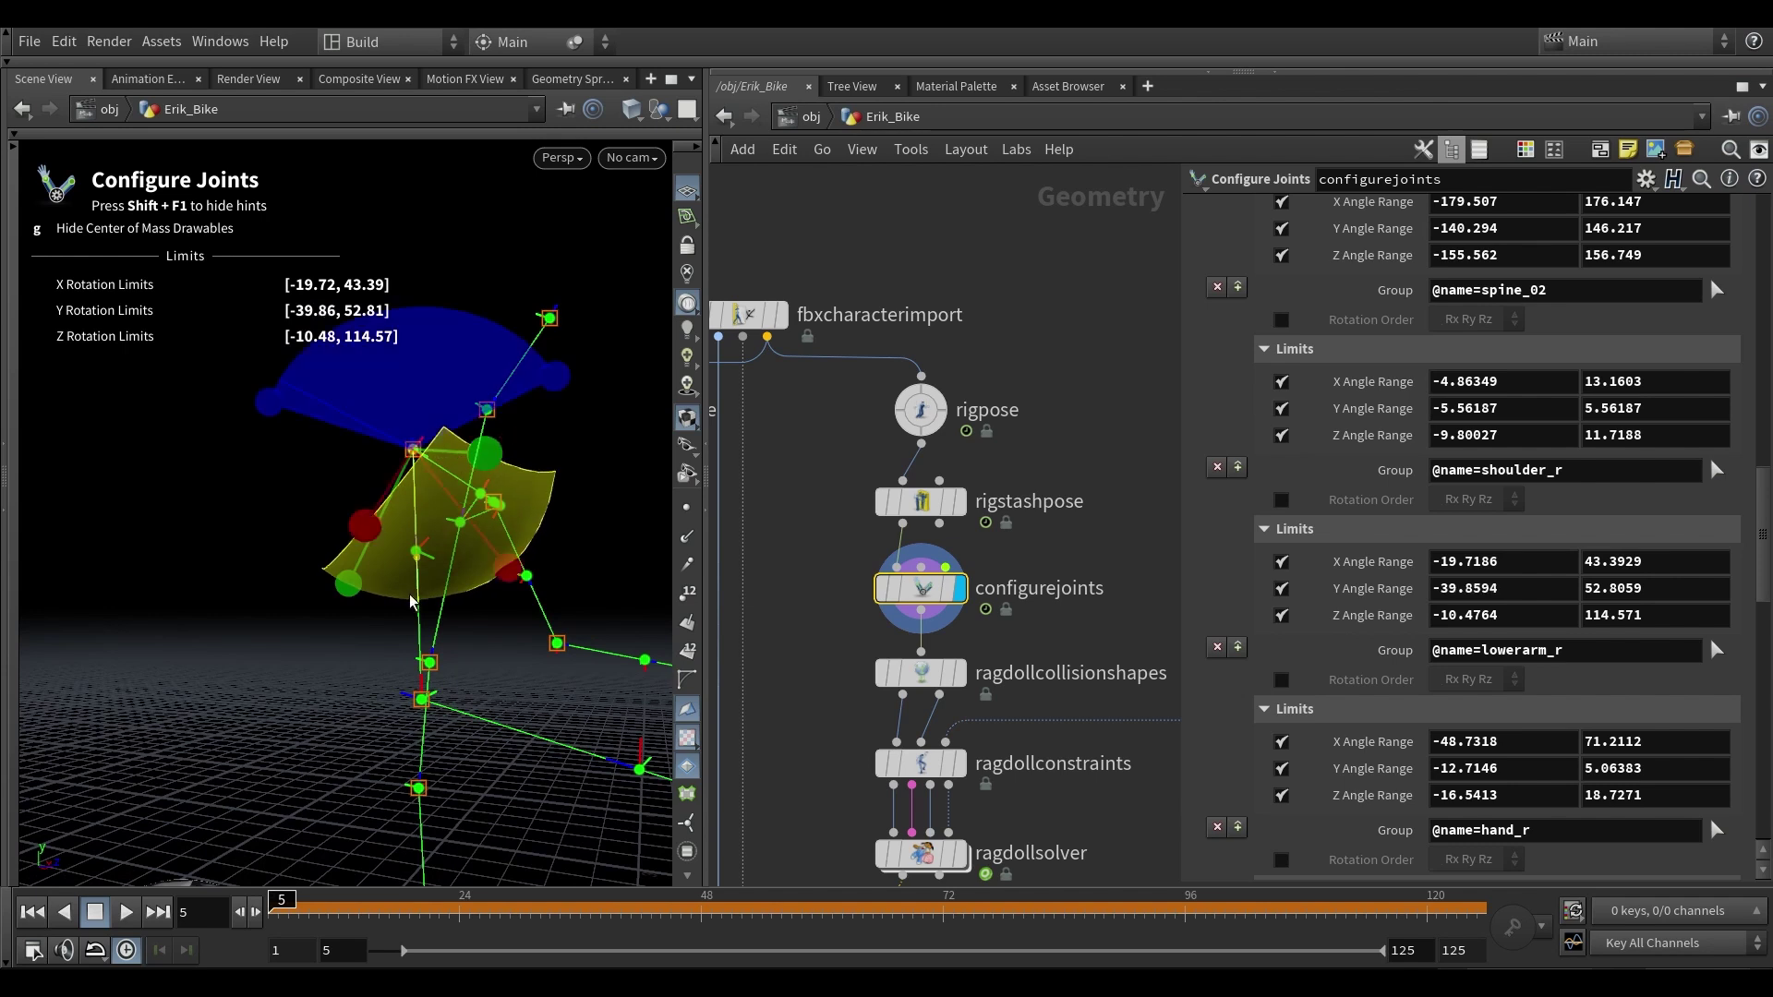
key(ctrl+z)
alt+drag(361, 498, 354, 429)
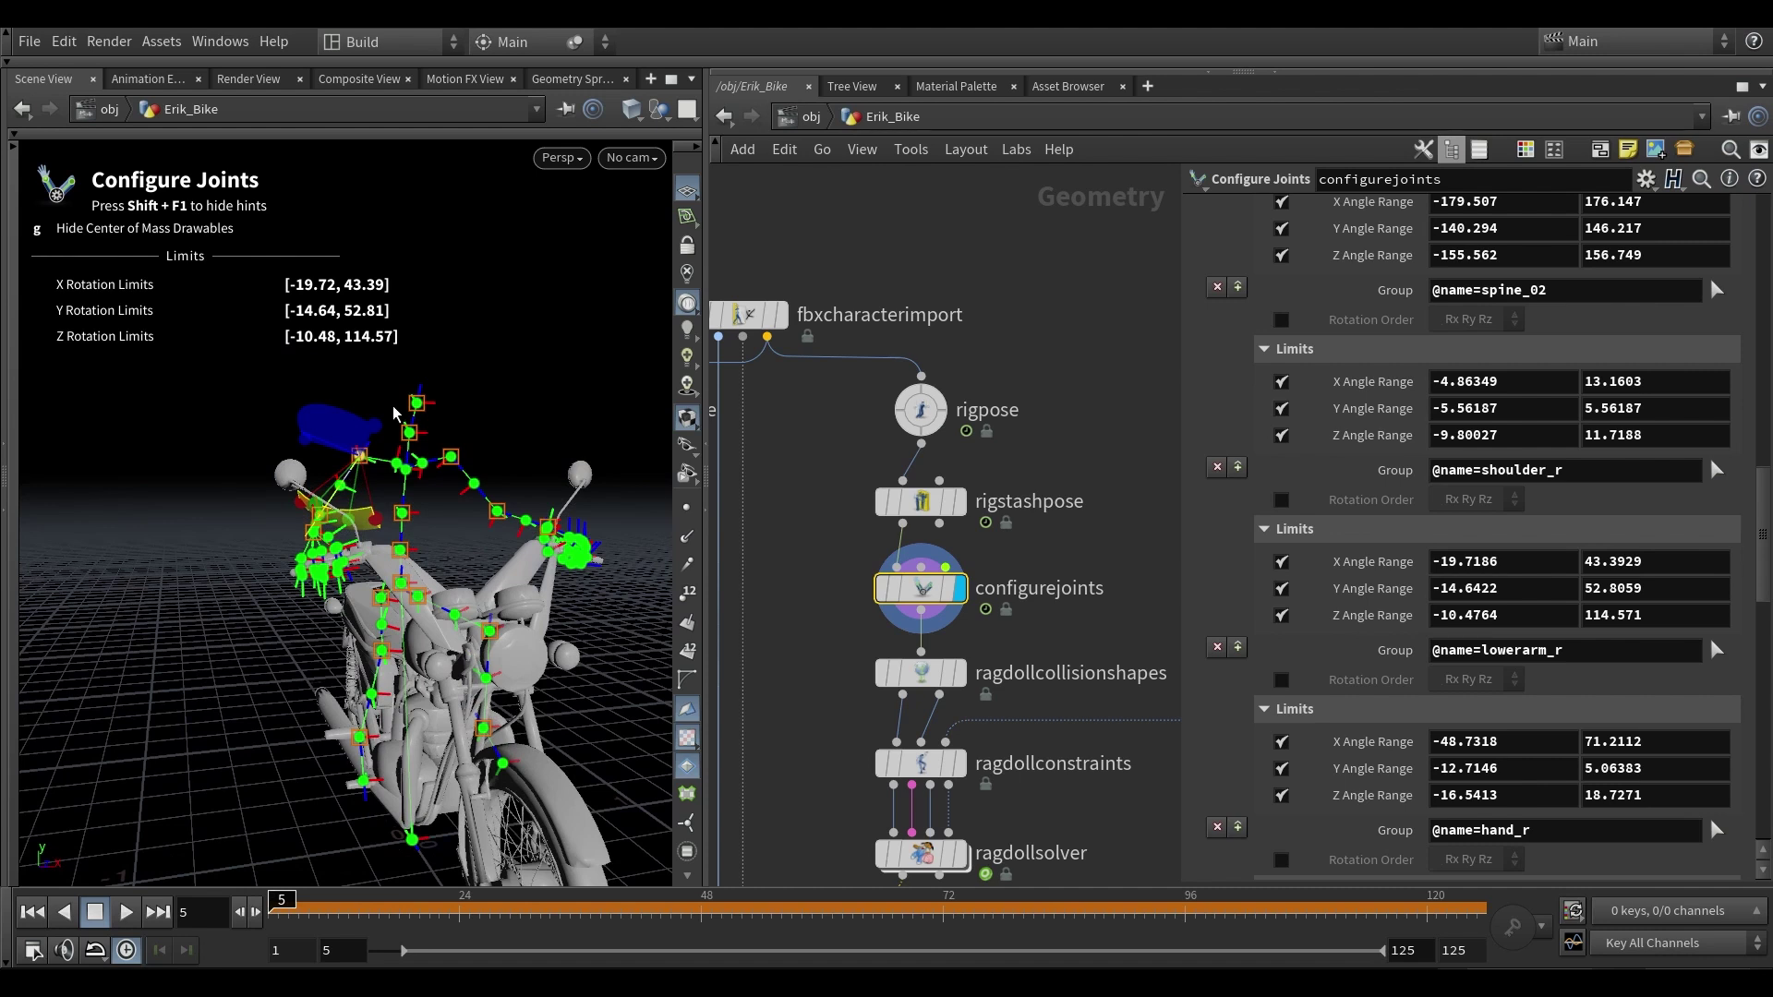
key(Escape)
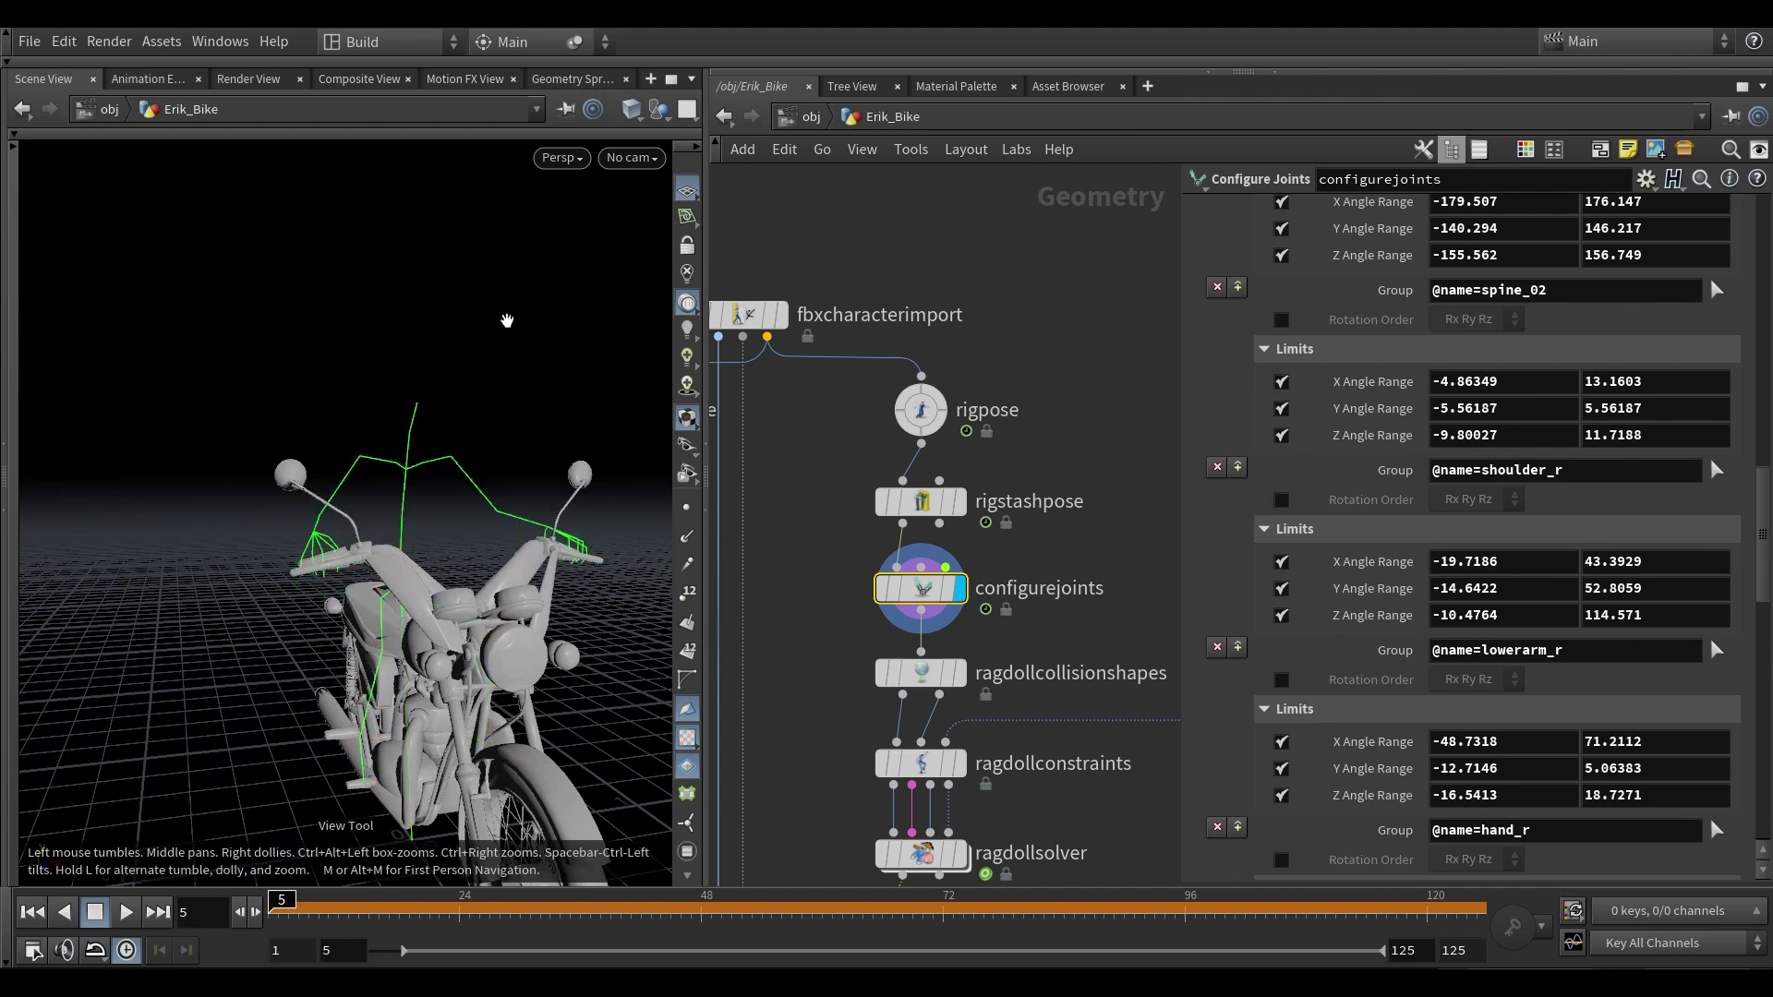
- Open the geometry spreadsheet for configurejoints and limit it to the fbik_jointconfig point attribute
click(560, 81)
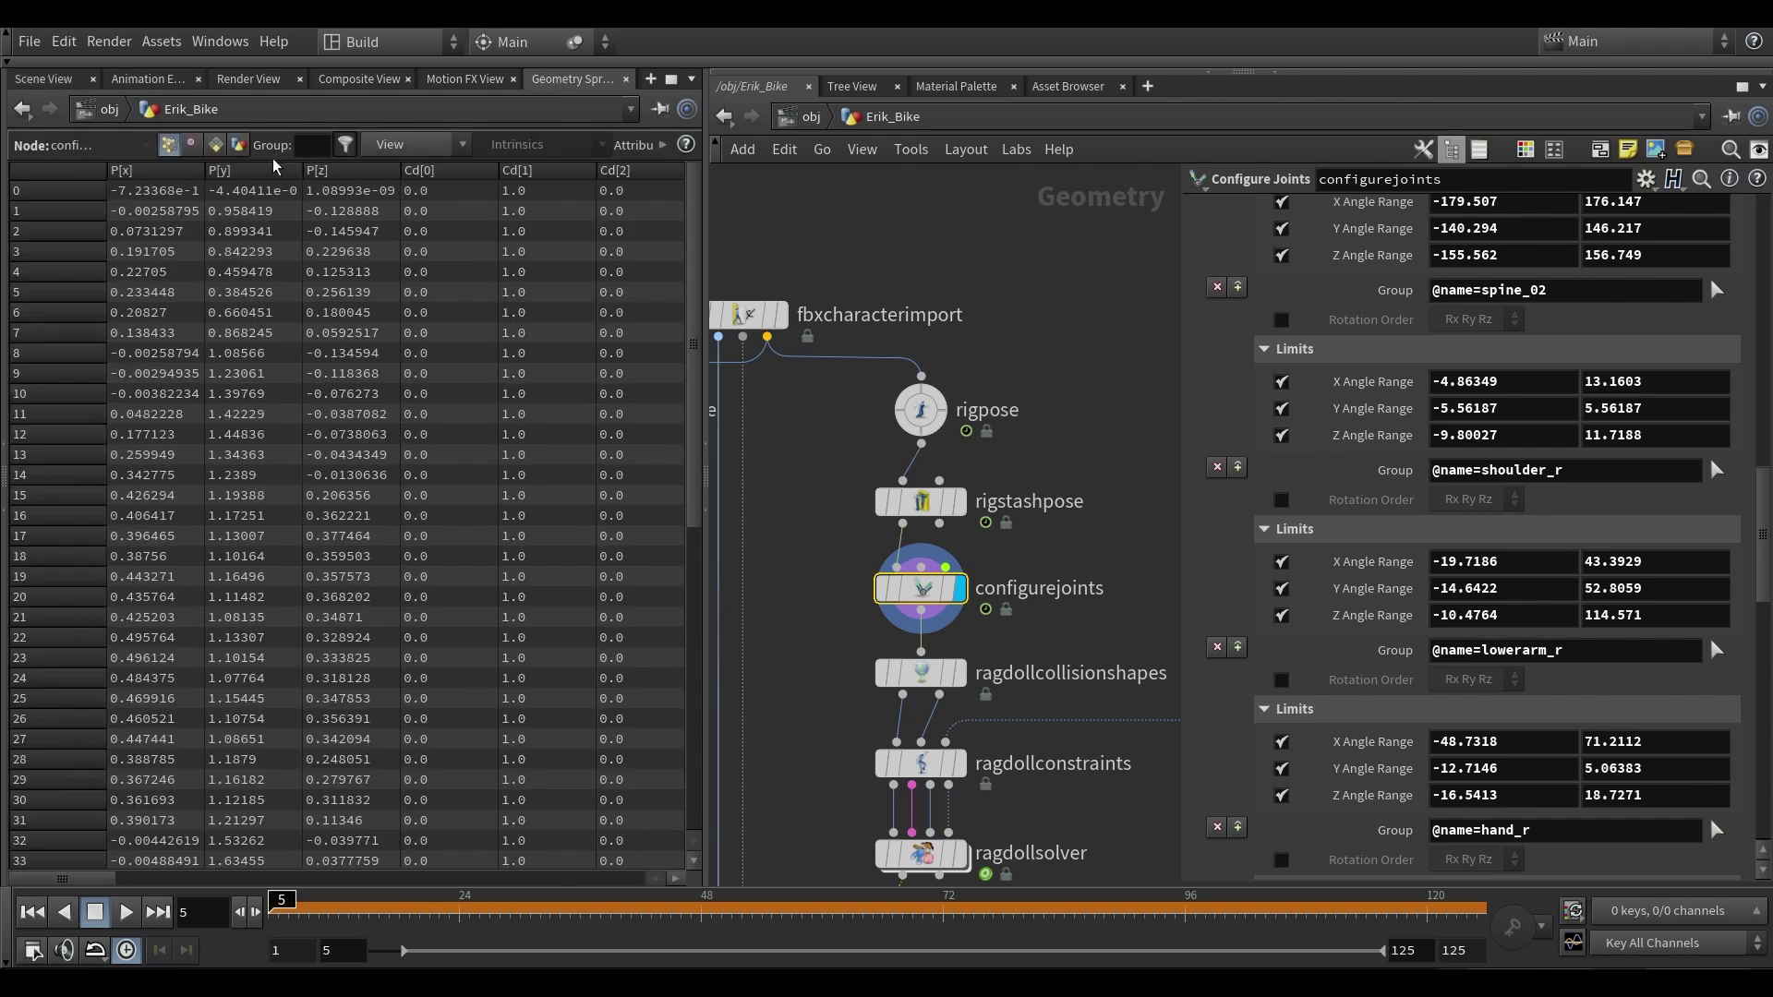
click(390, 145)
click(417, 260)
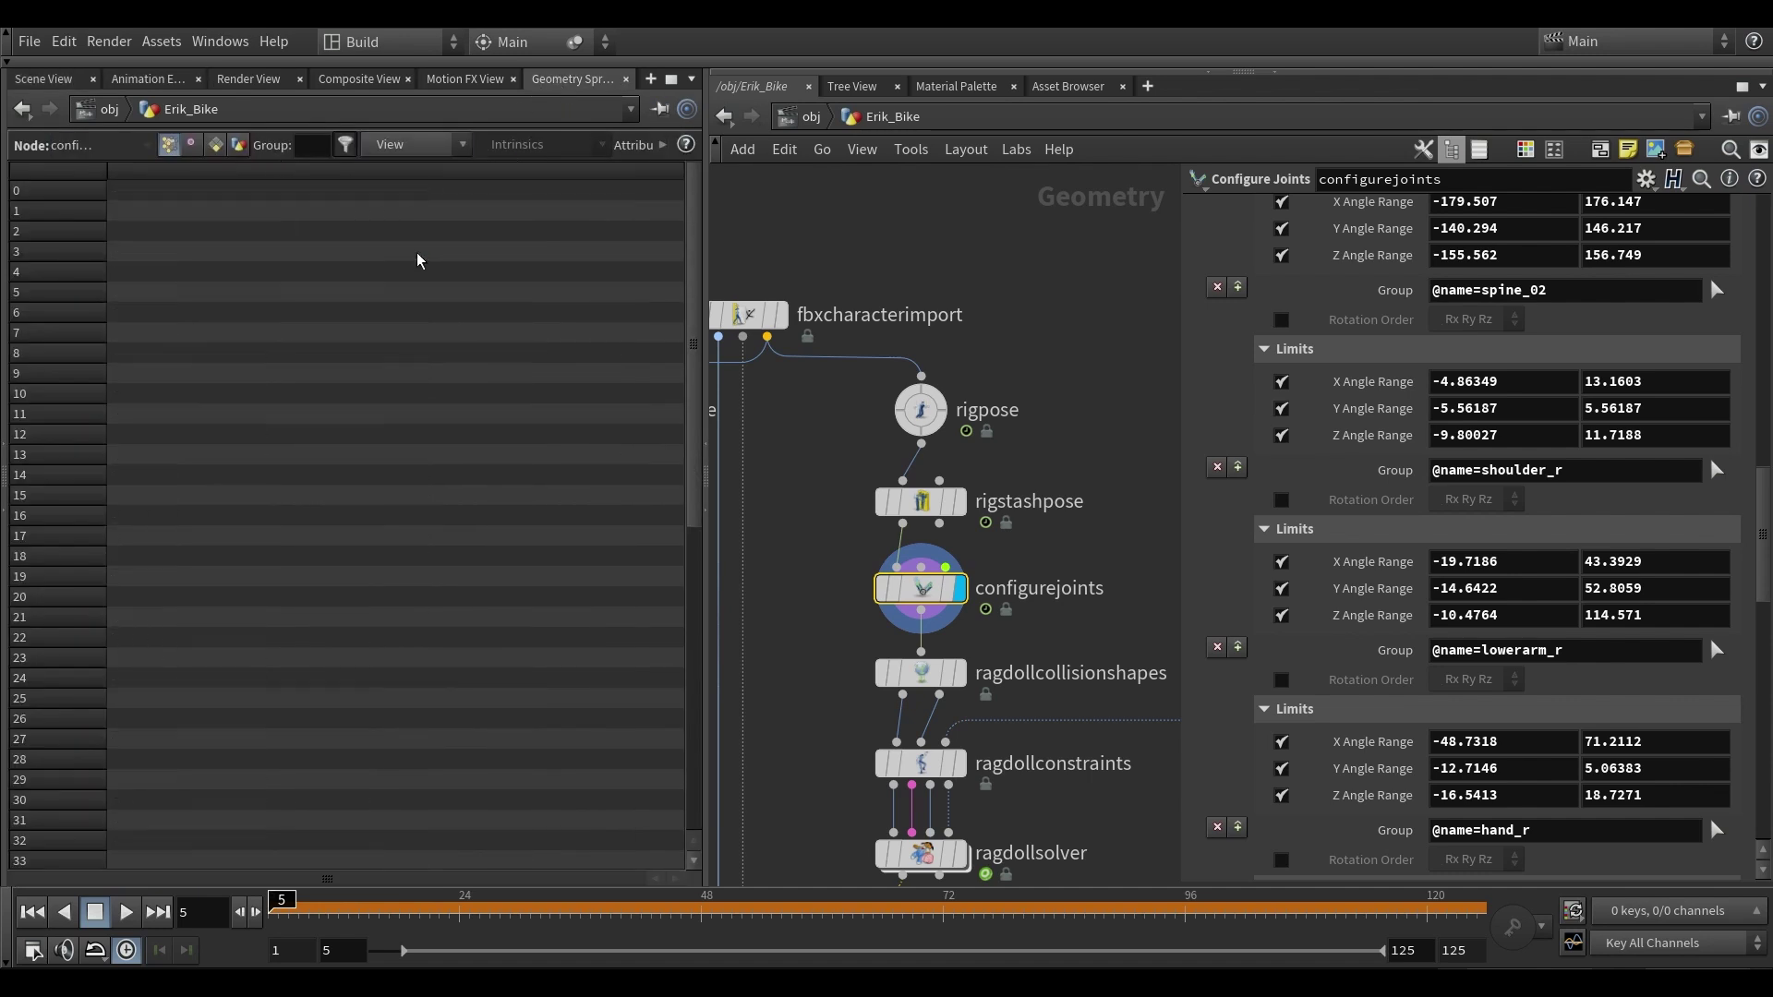
click(429, 144)
click(451, 413)
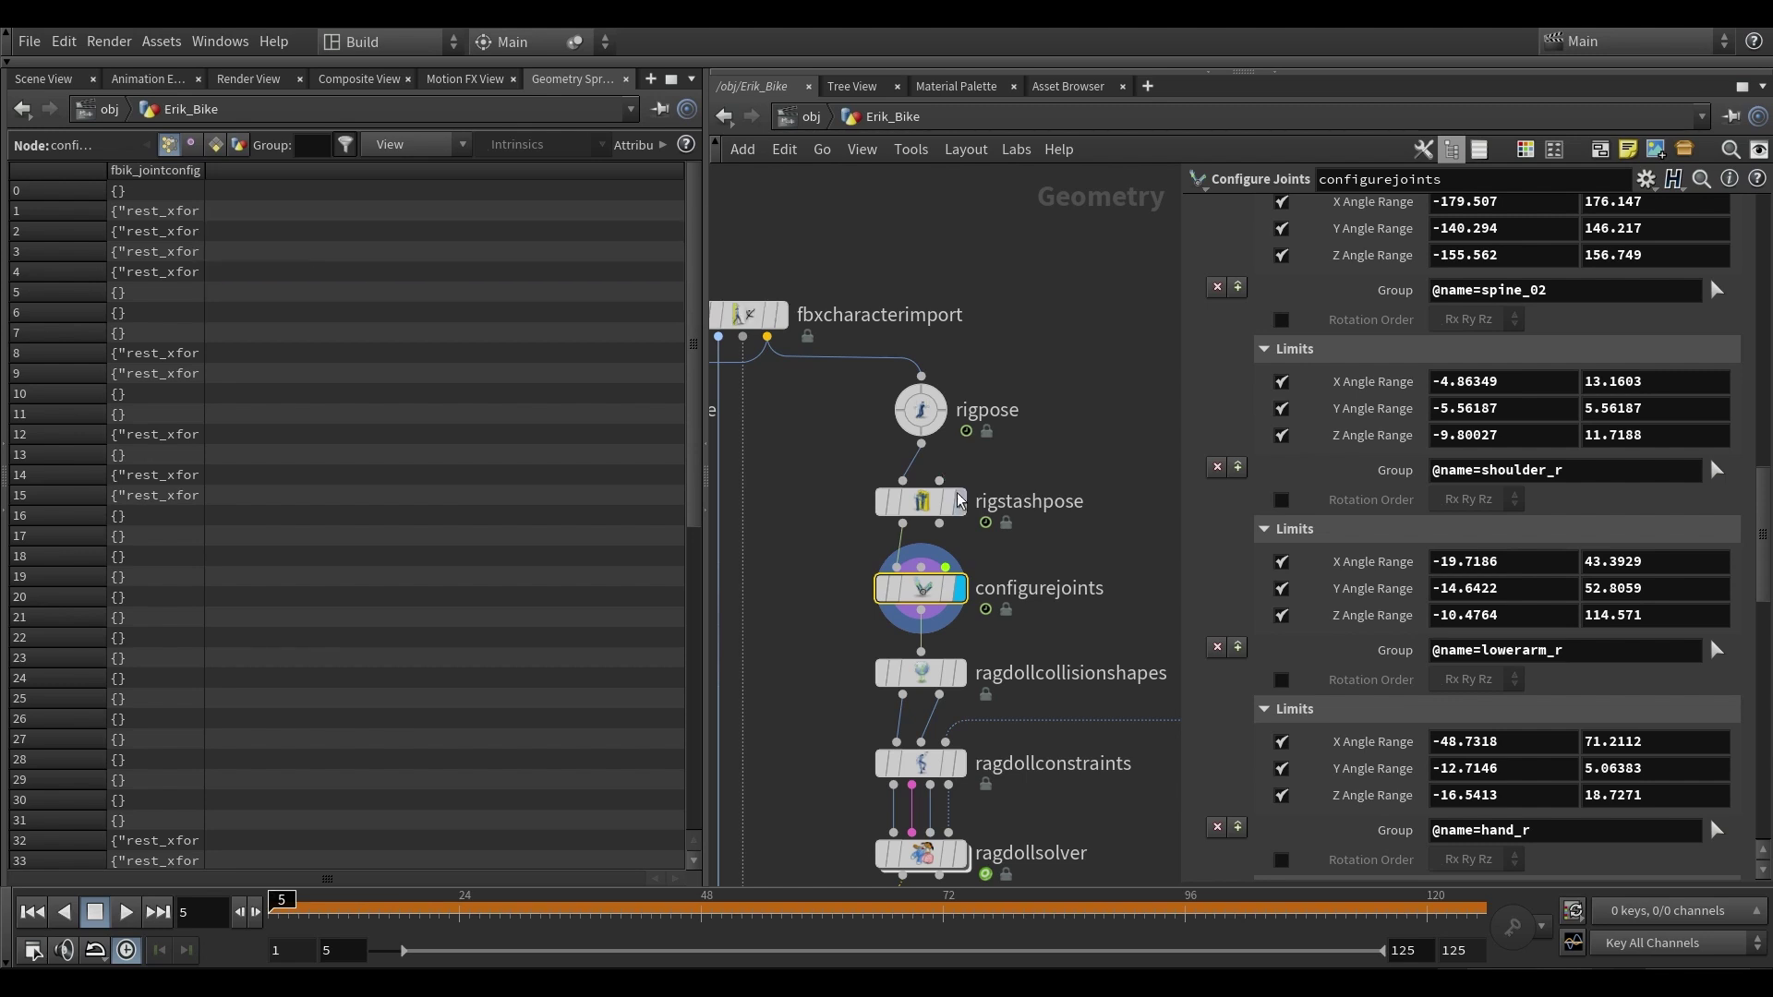
- Compare the rest_transform attribute settings of rigstashpose and configurejoints, and inspect point 1's fbik_jointconfig value
click(920, 502)
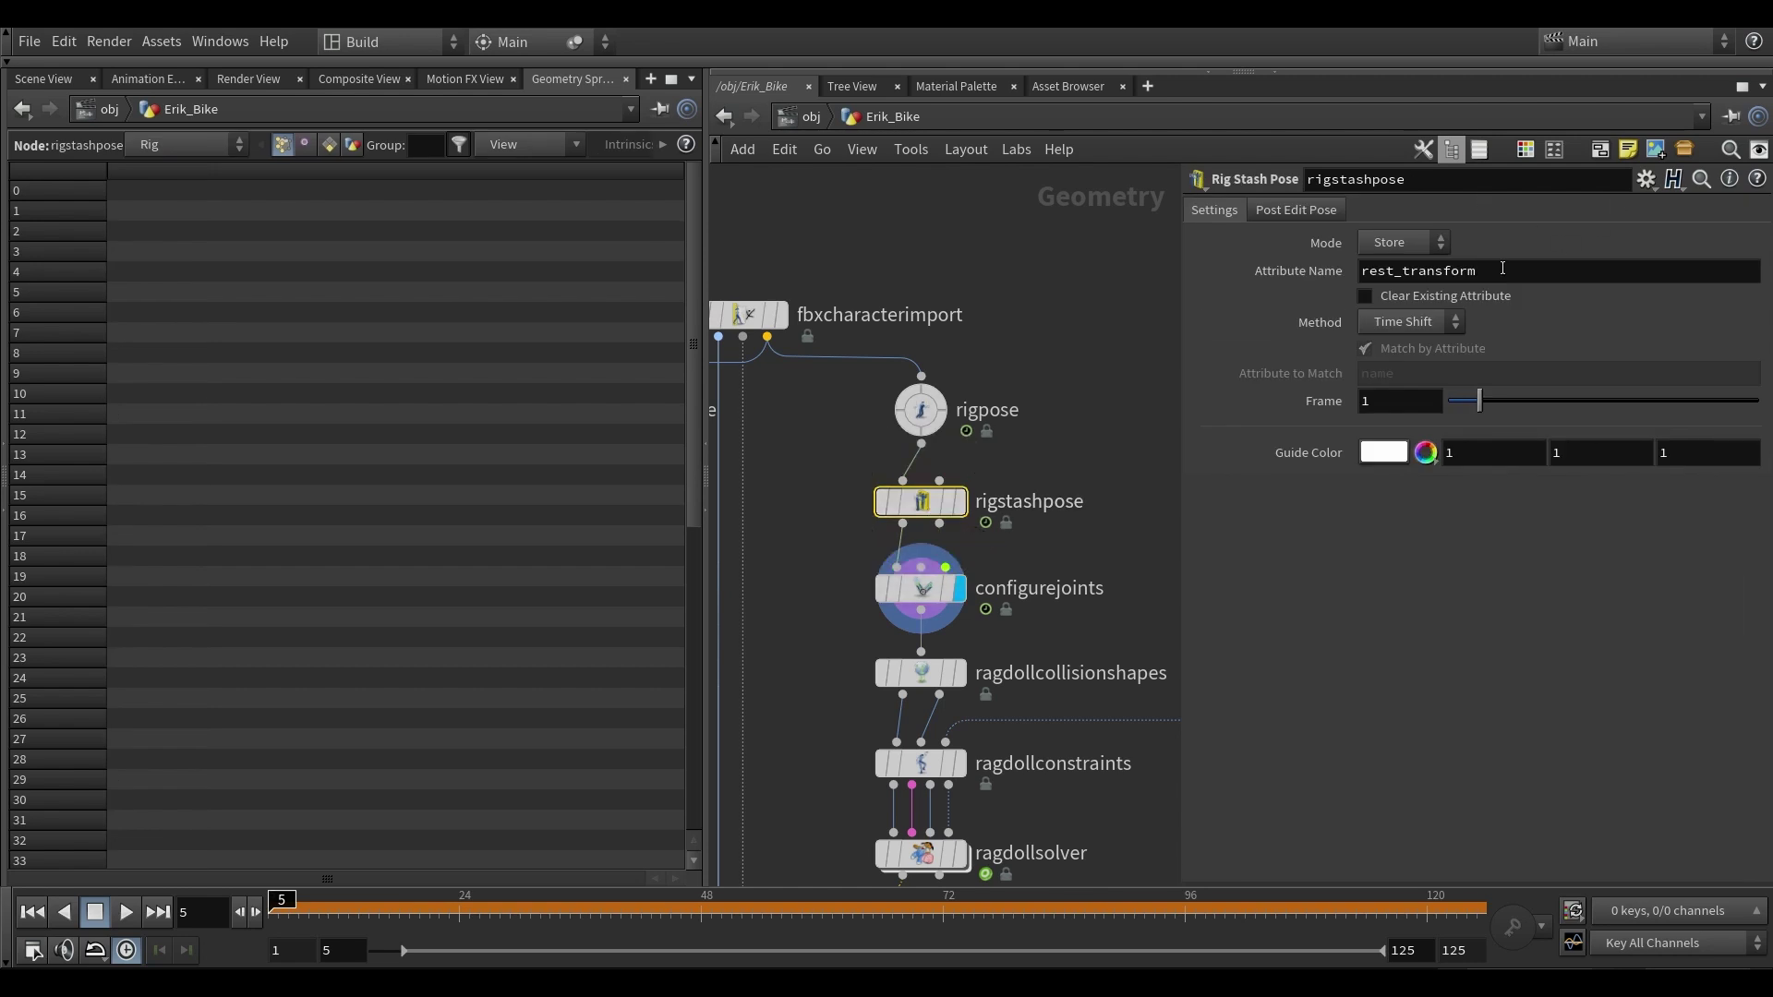
click(921, 589)
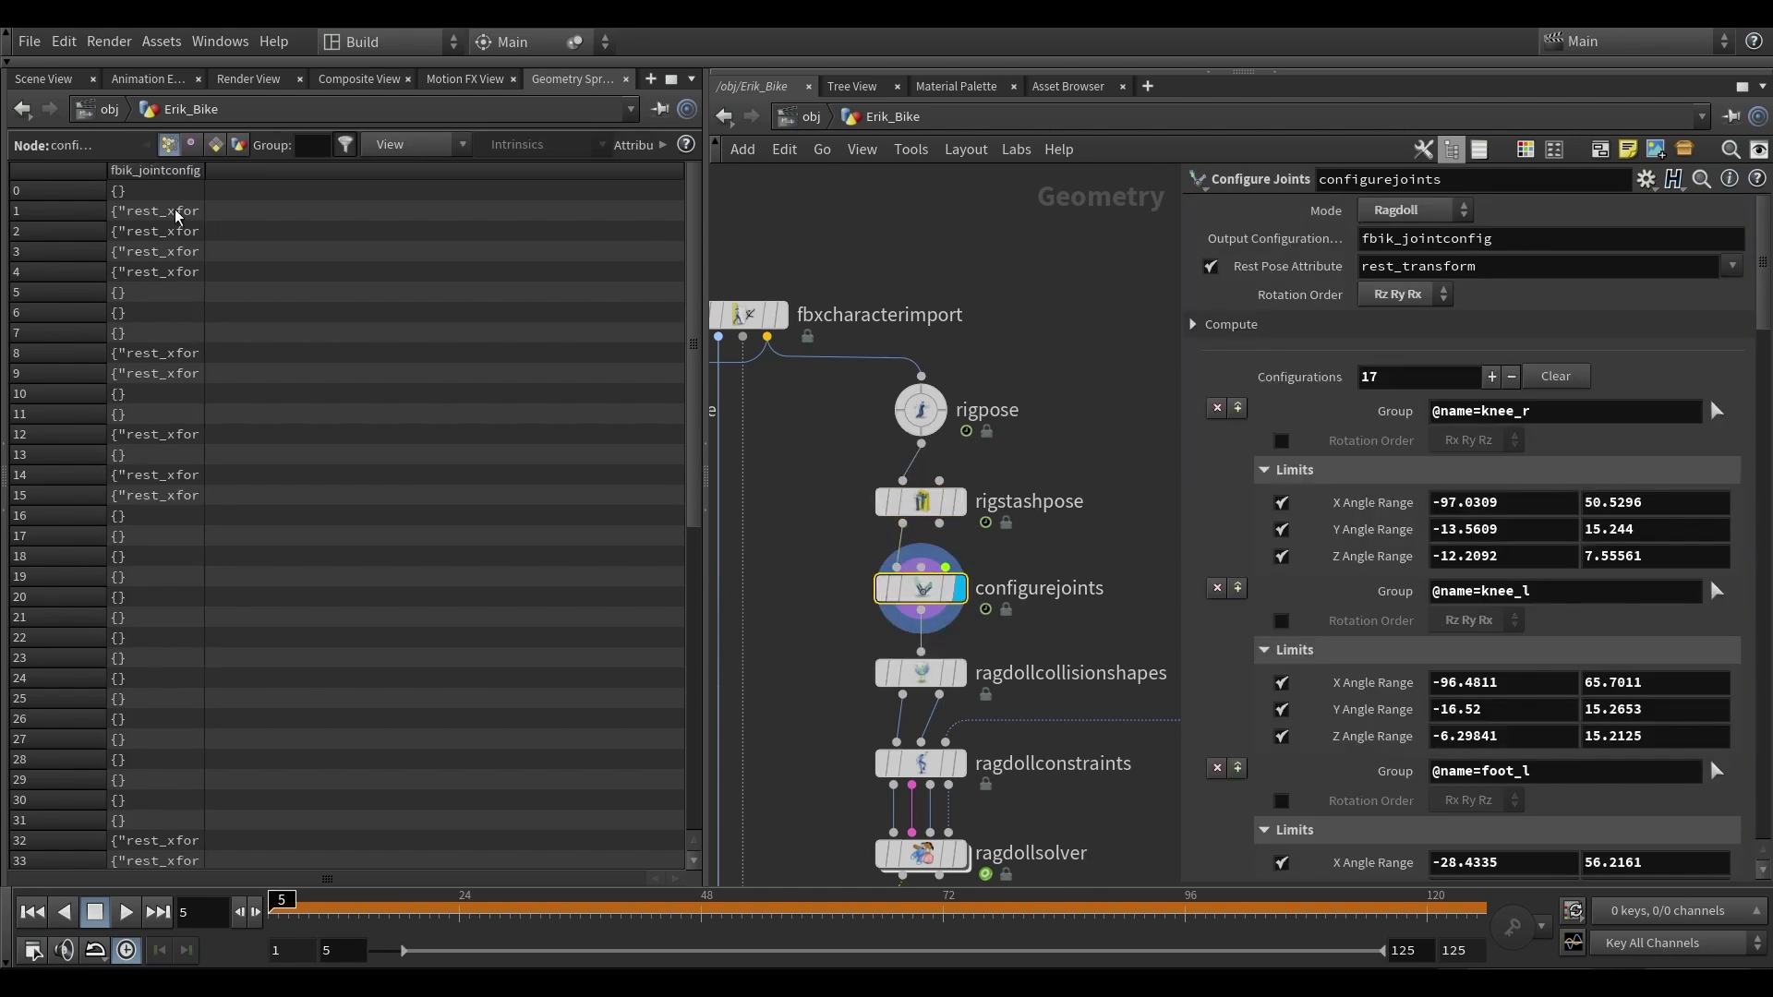
mouse_move(178, 217)
click(921, 501)
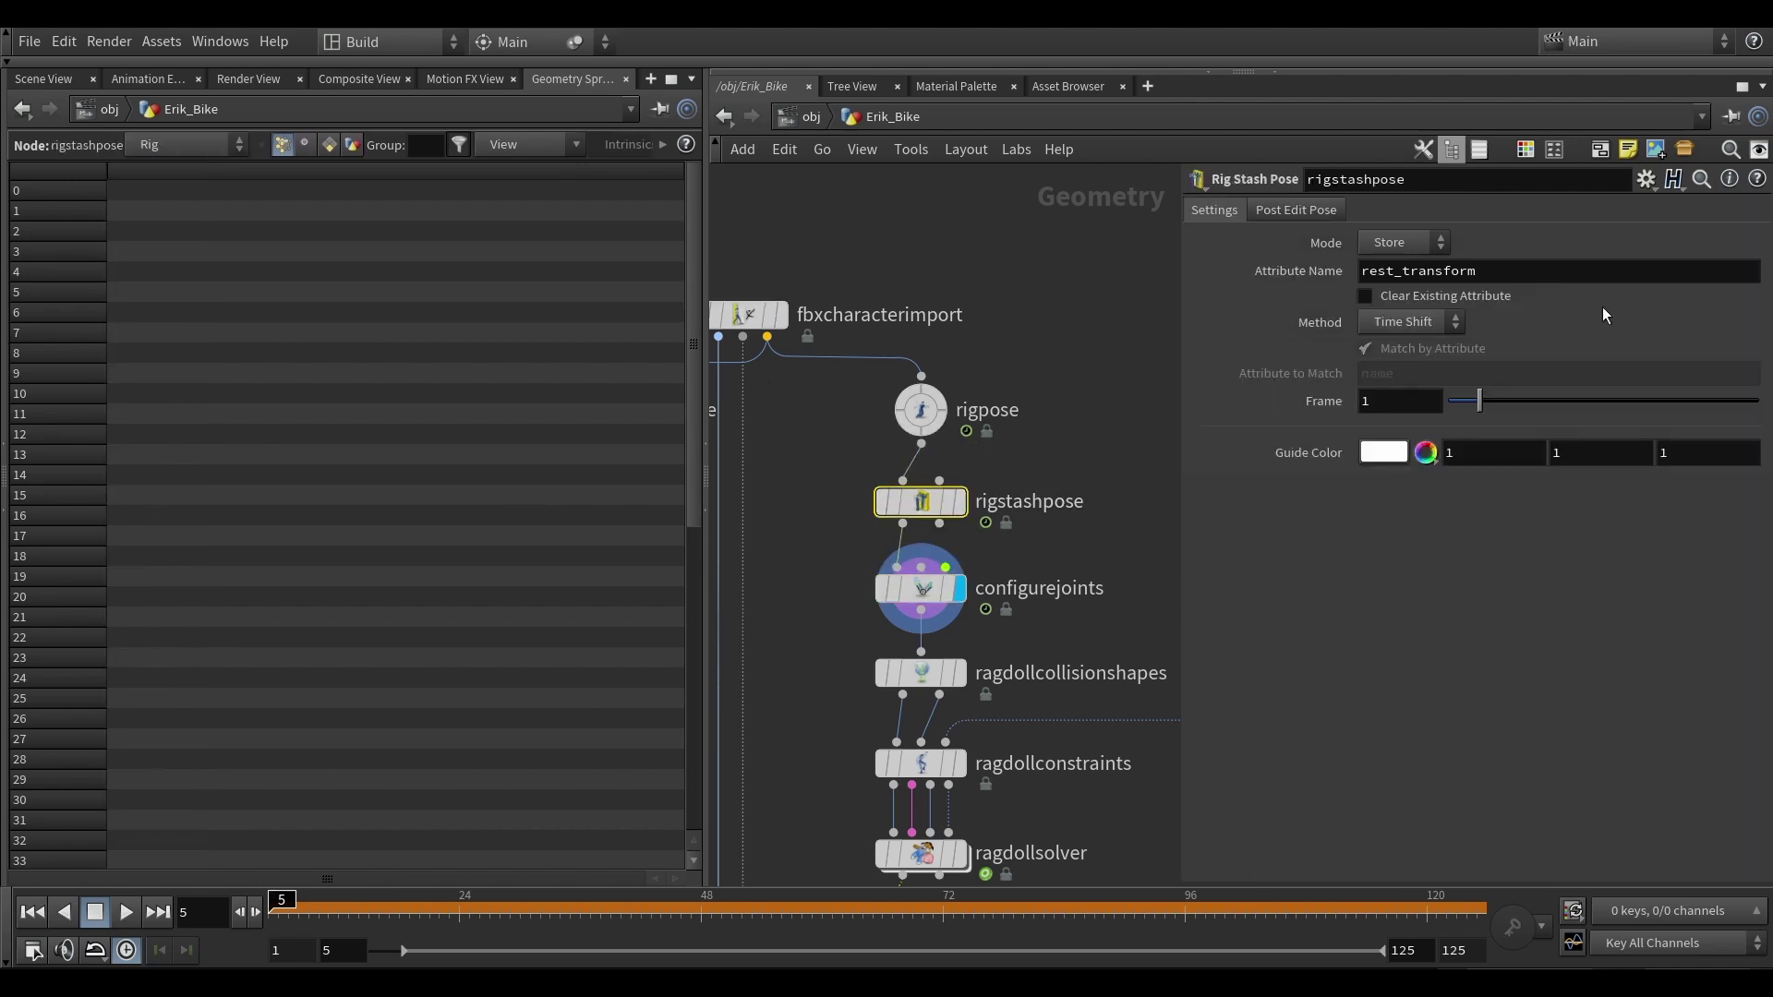
click(920, 588)
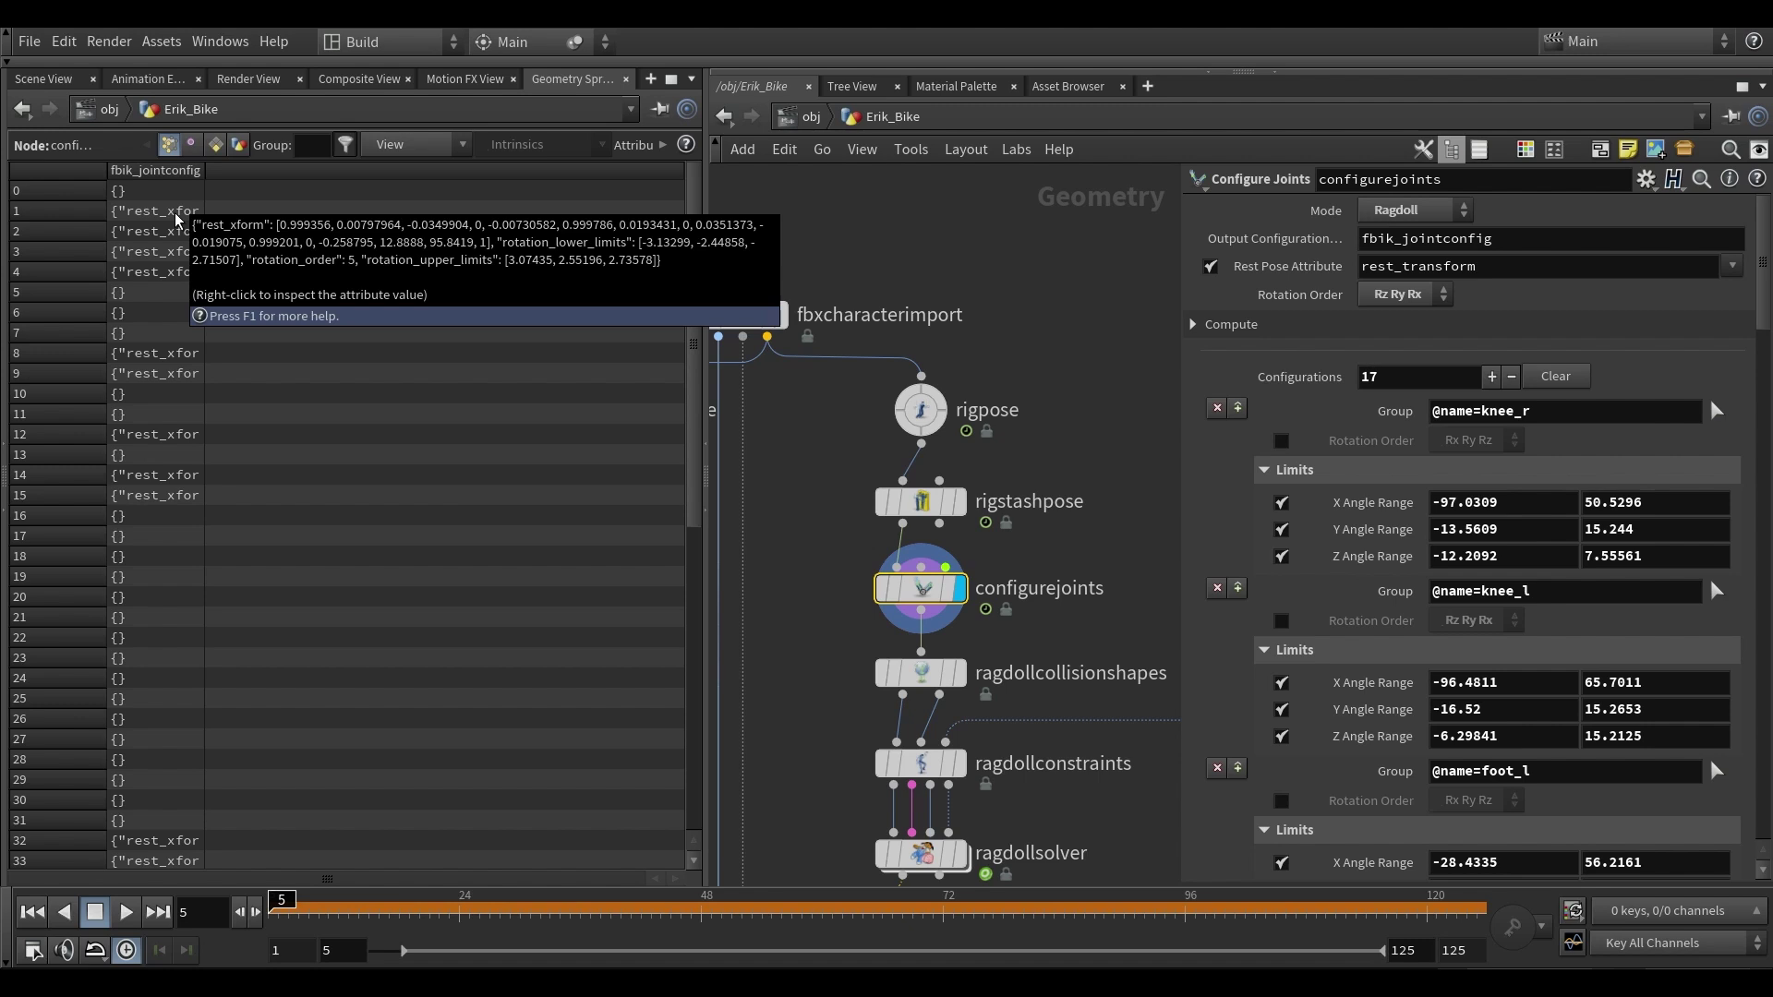
- Return to the 3D view, display the ragdollcollisionshapes node with its interactive handles, and examine the collision shapes around the skeleton
click(56, 81)
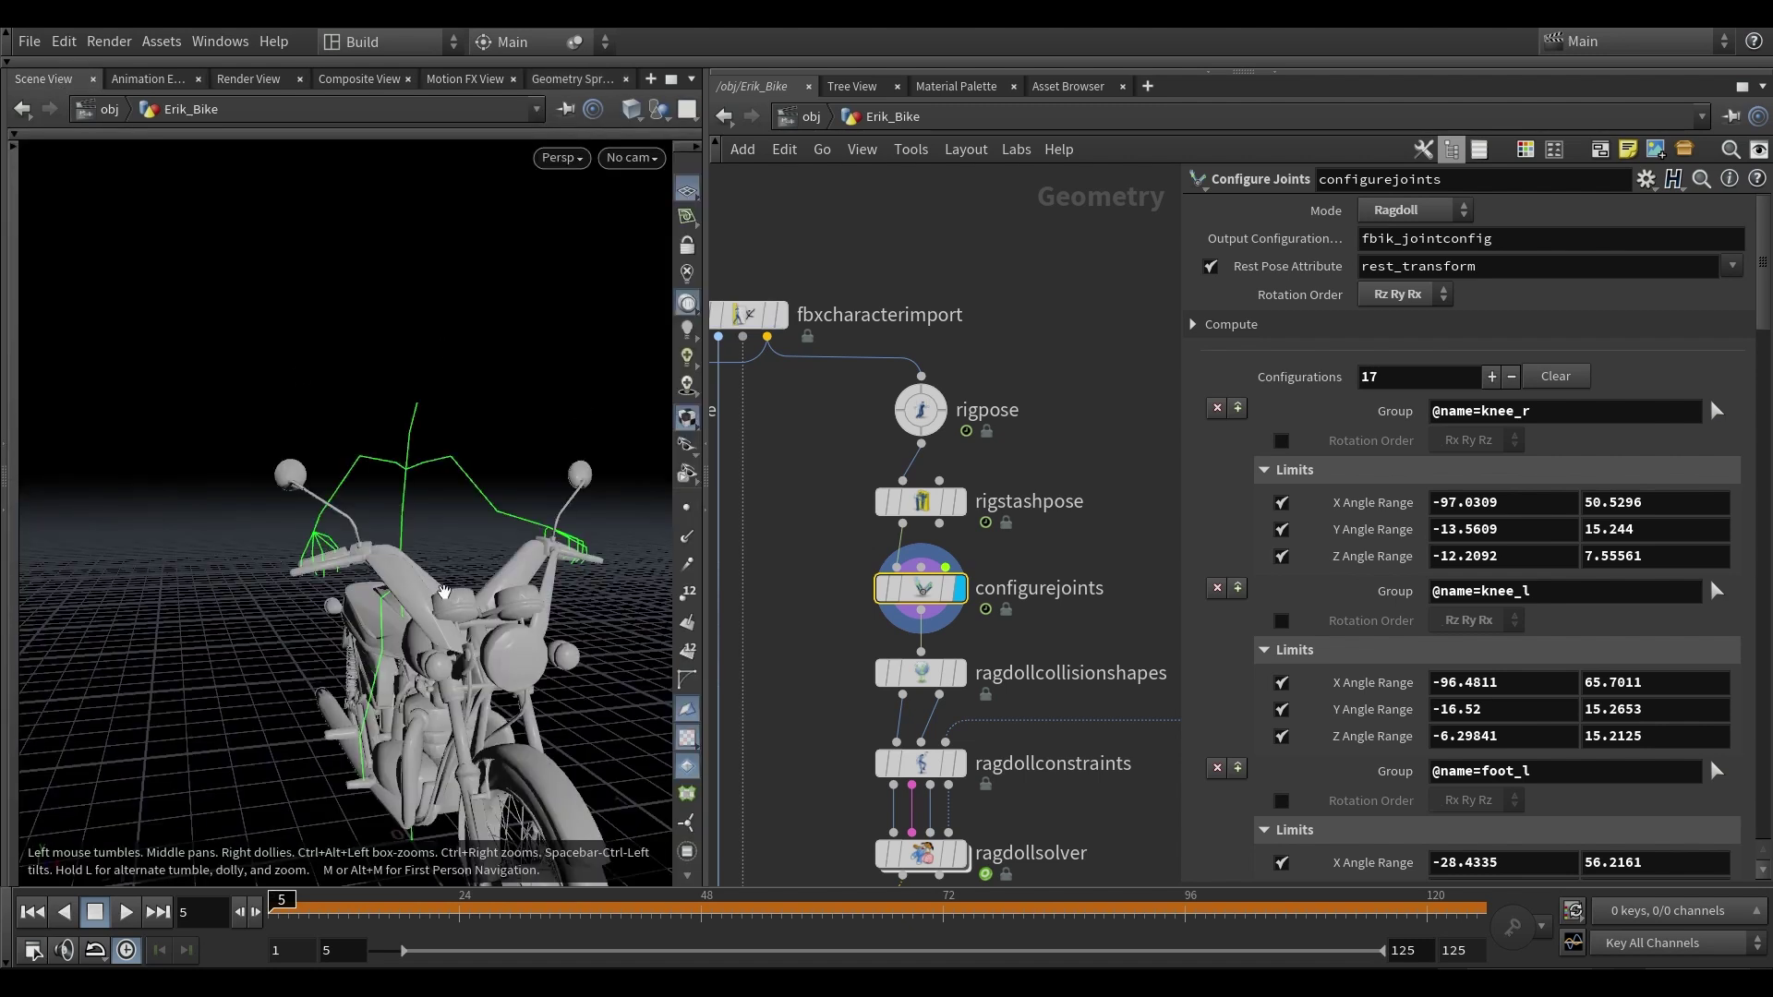
drag(443, 593, 379, 554)
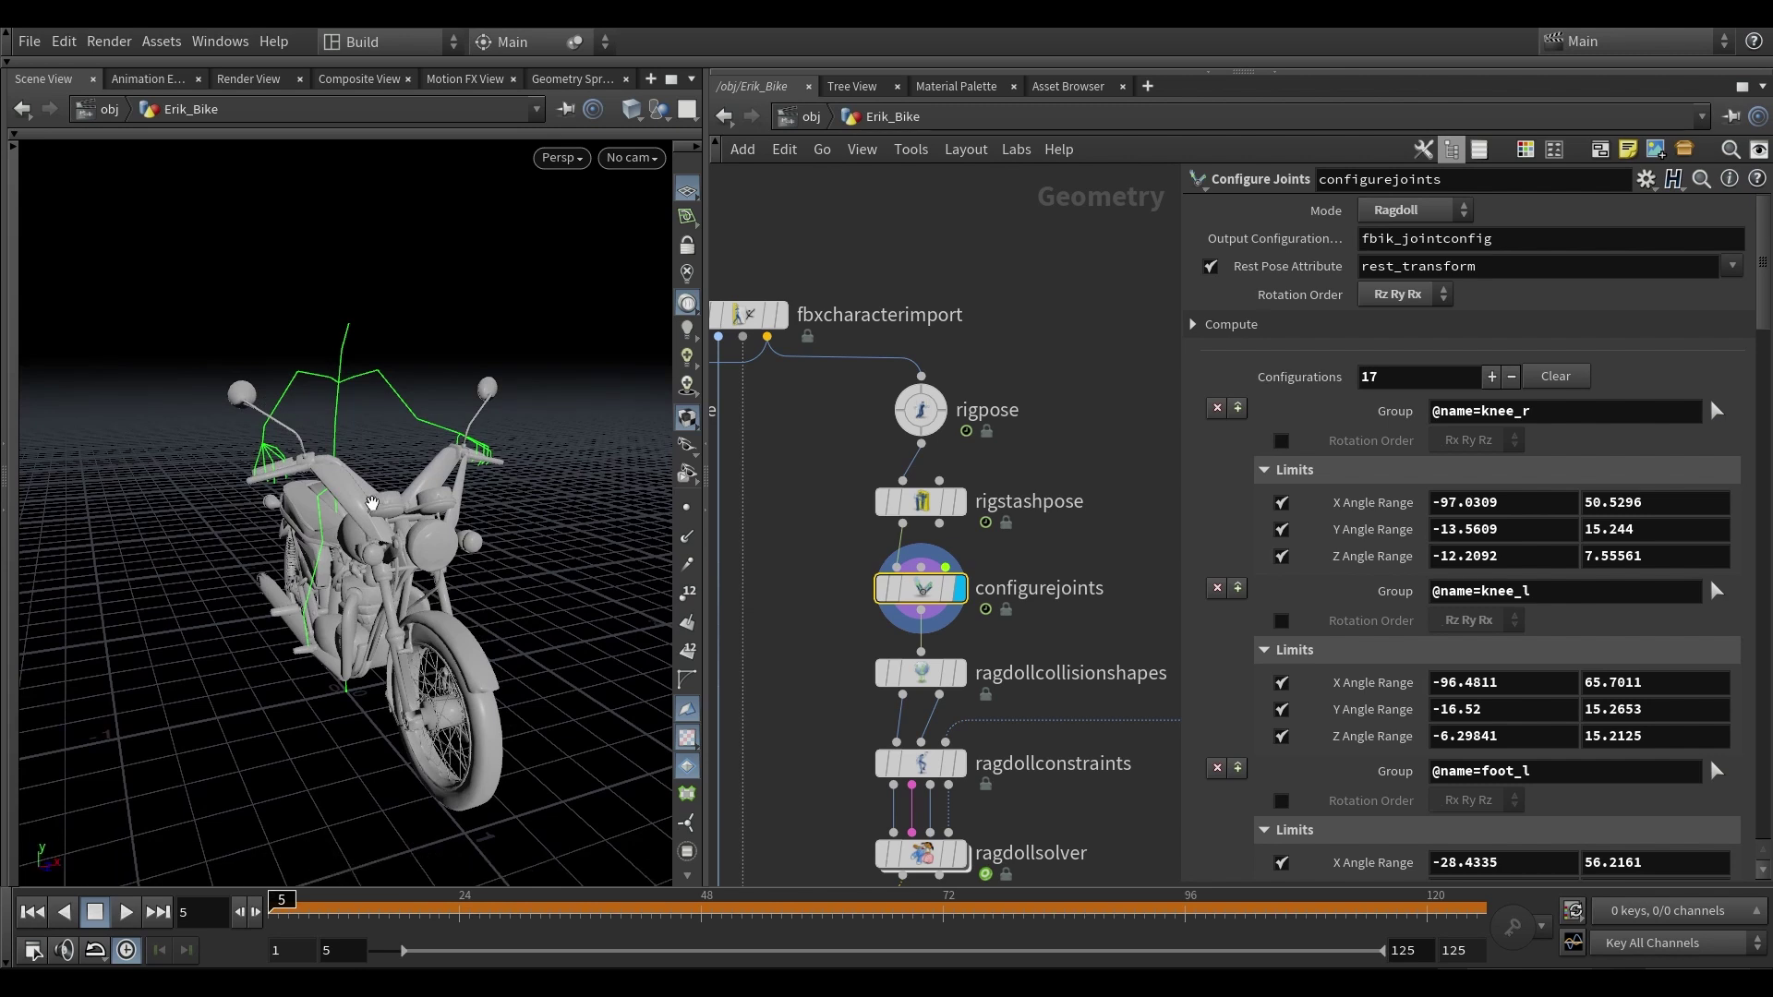
middle_drag(988, 635, 957, 575)
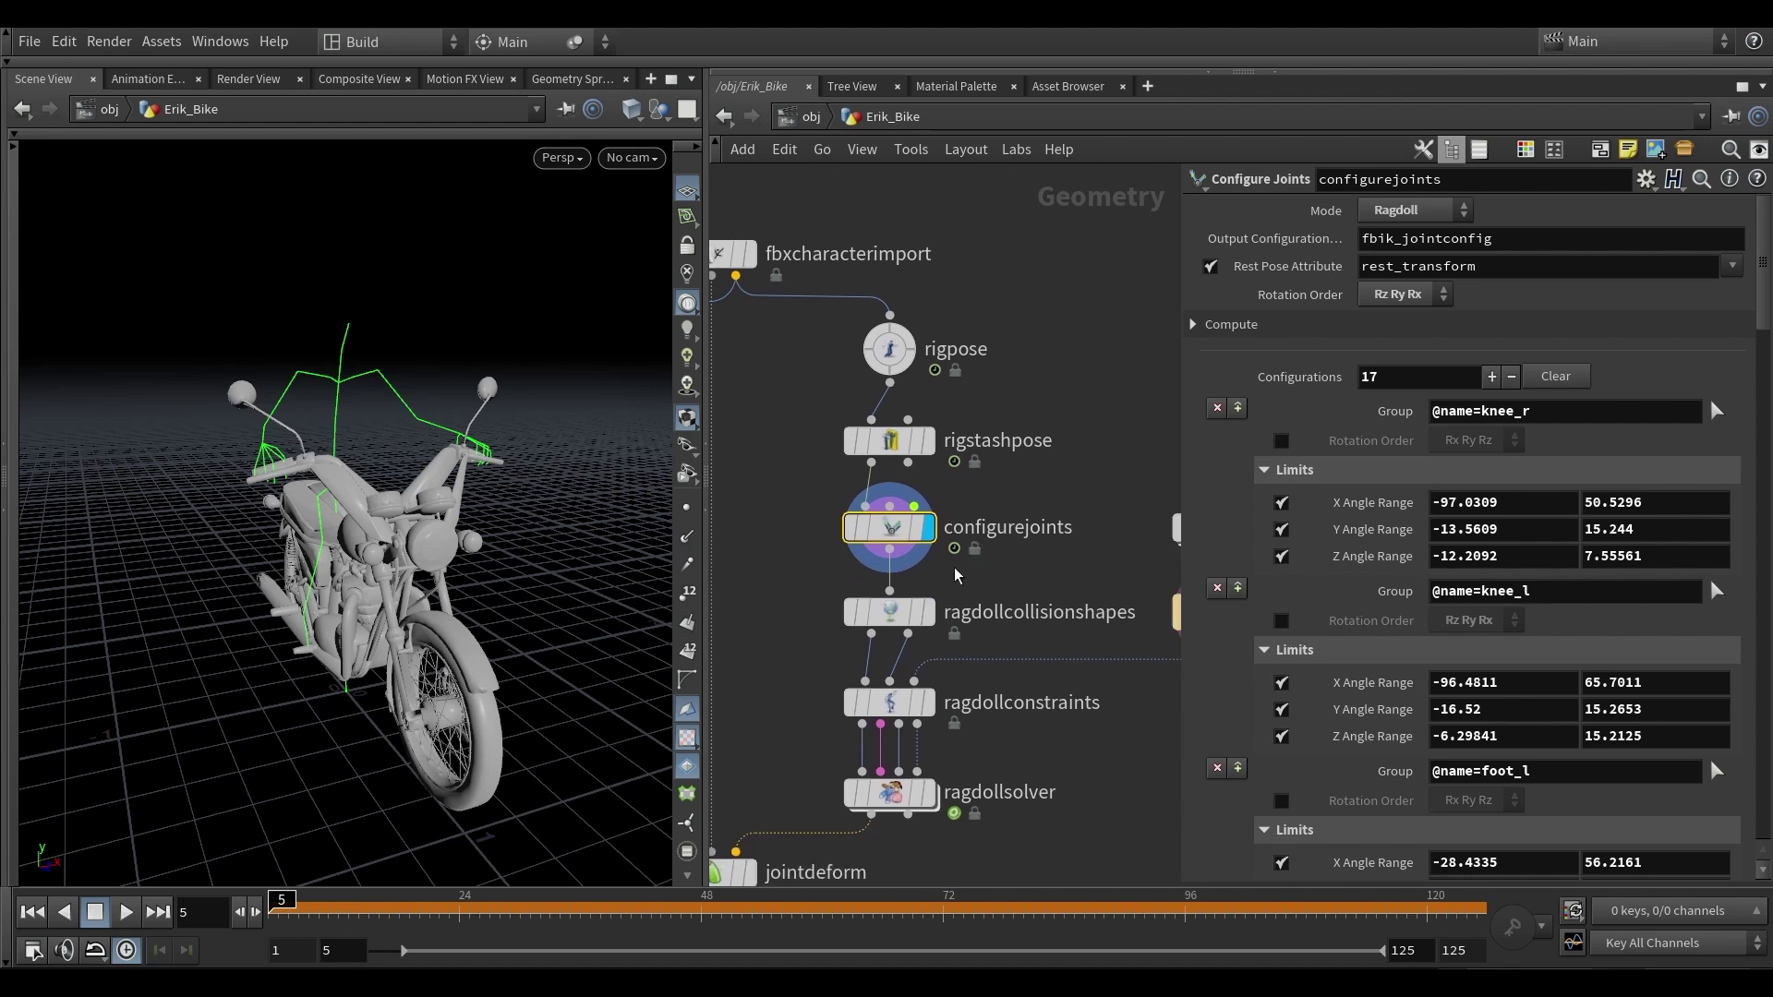
click(890, 613)
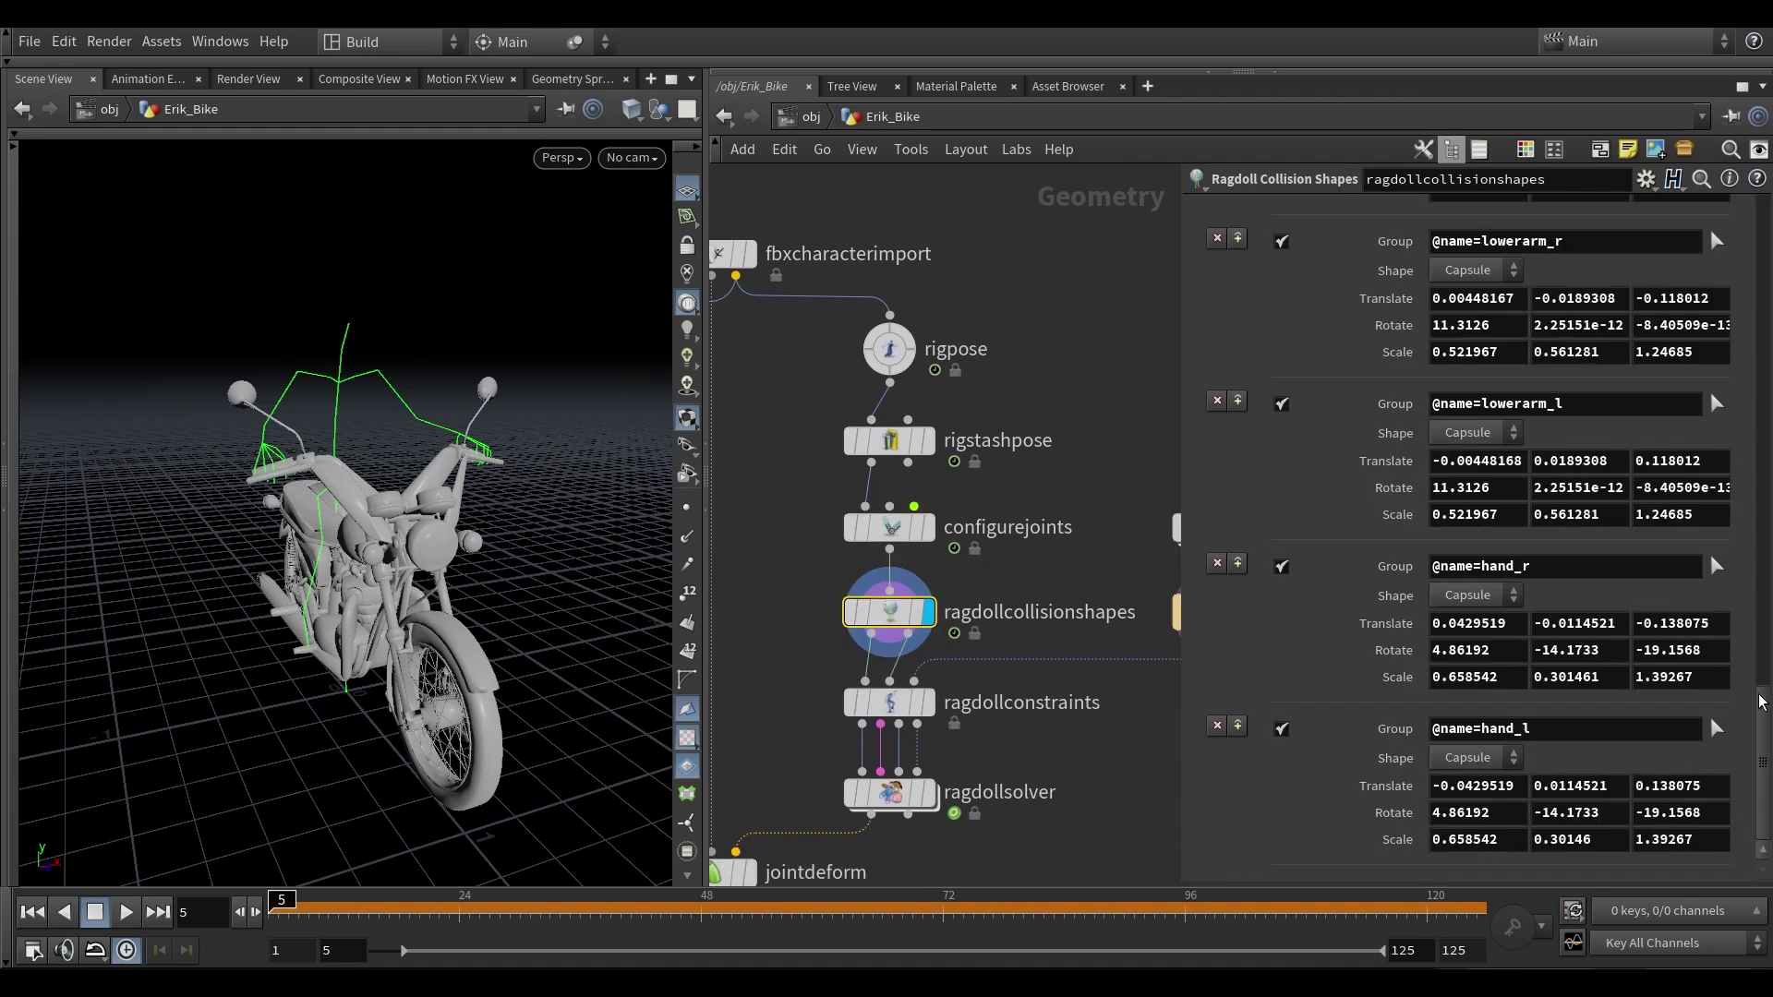
drag(1761, 702, 1760, 205)
key(Return)
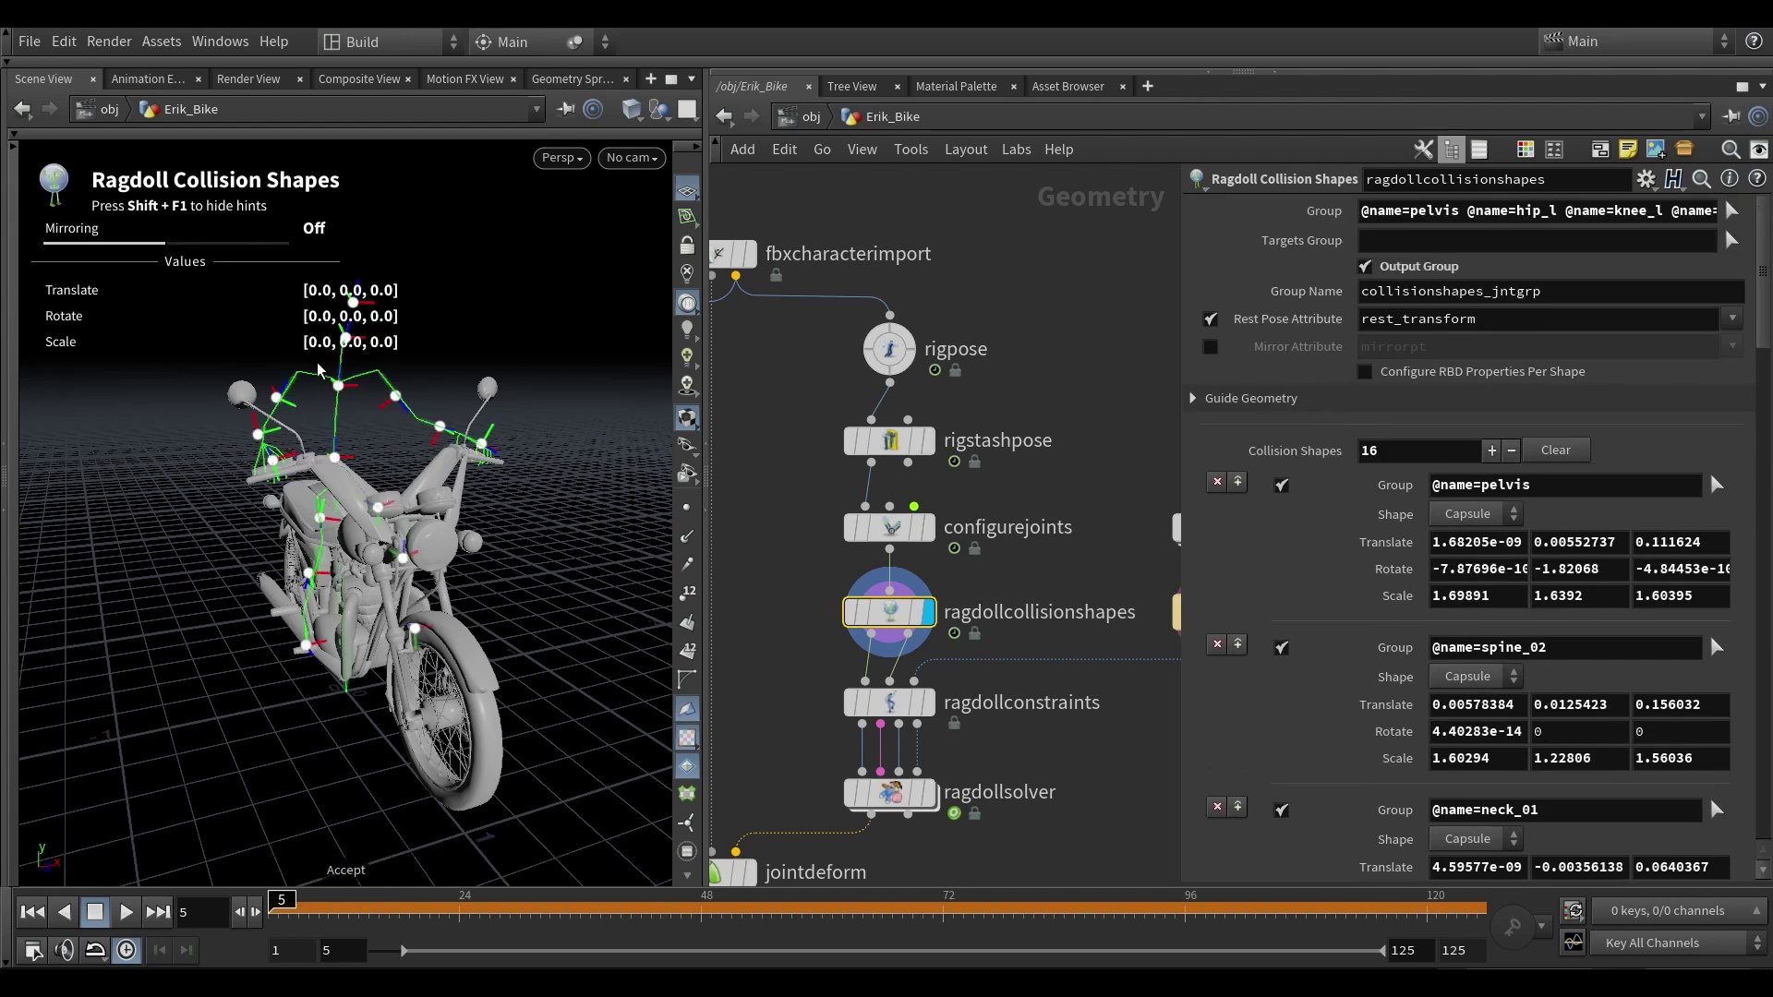
click(914, 616)
alt+drag(420, 393, 383, 439)
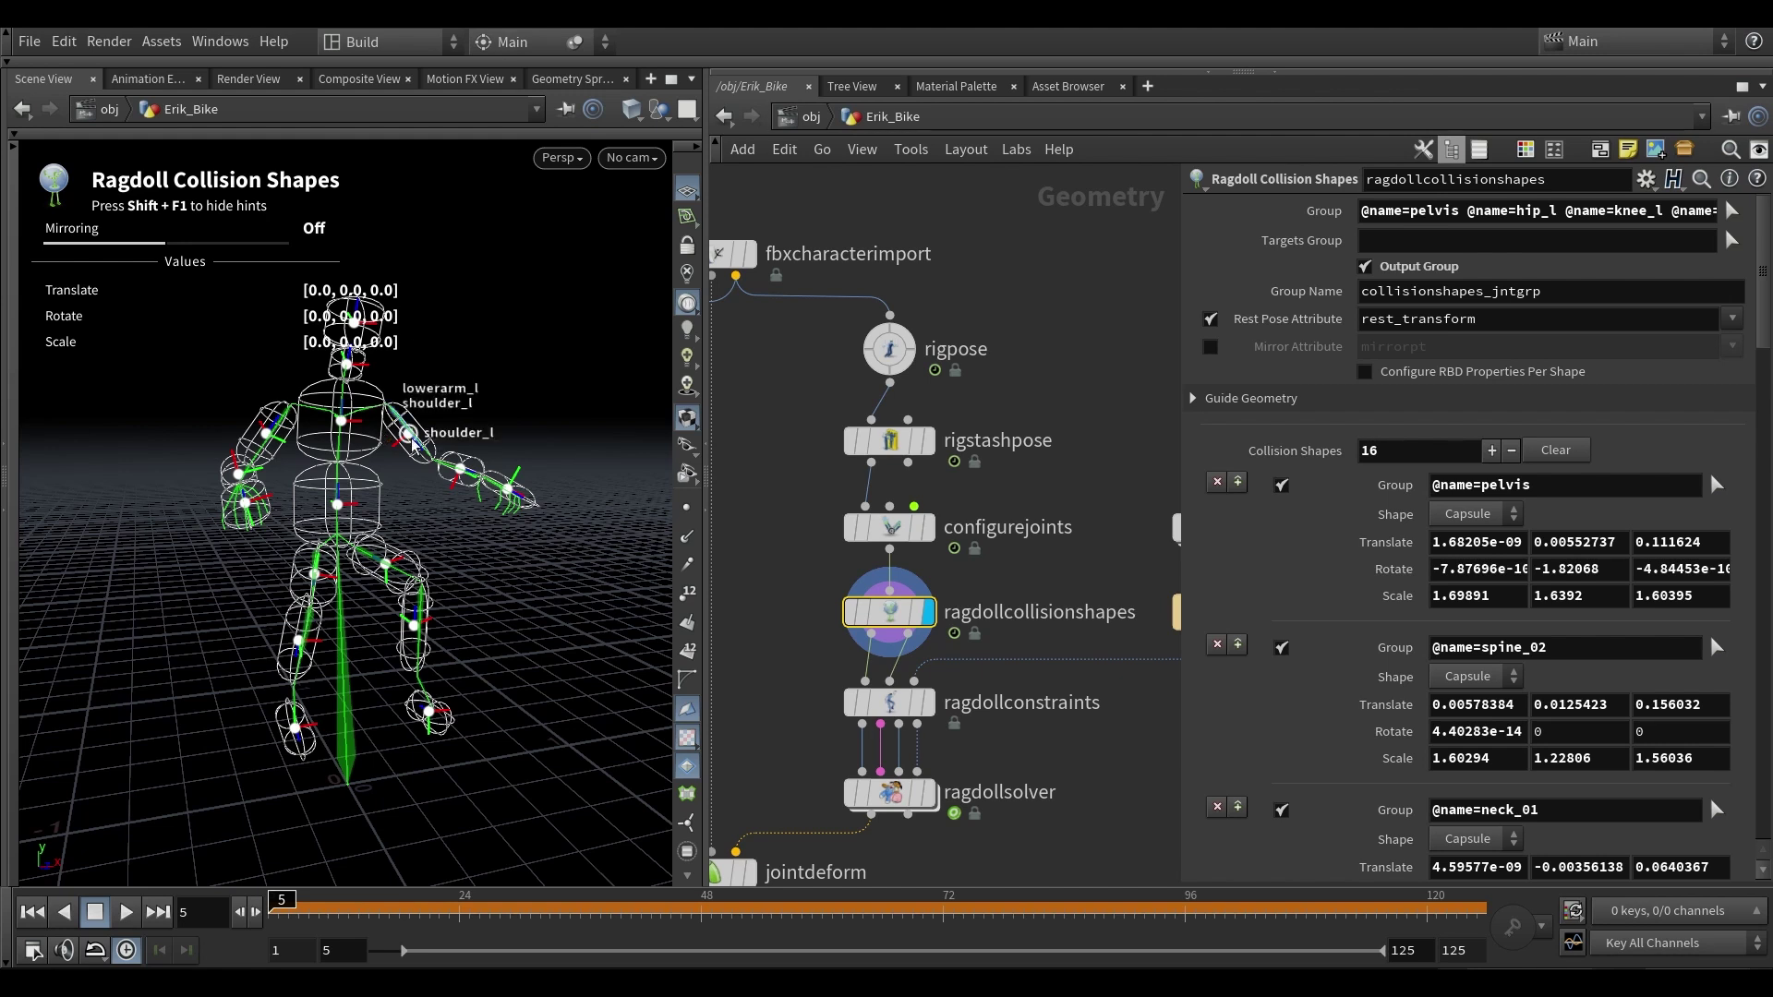
mouse_move(392, 515)
alt+mouse_down()
mouse_move(426, 515)
mouse_move(411, 513)
alt+mouse_up()
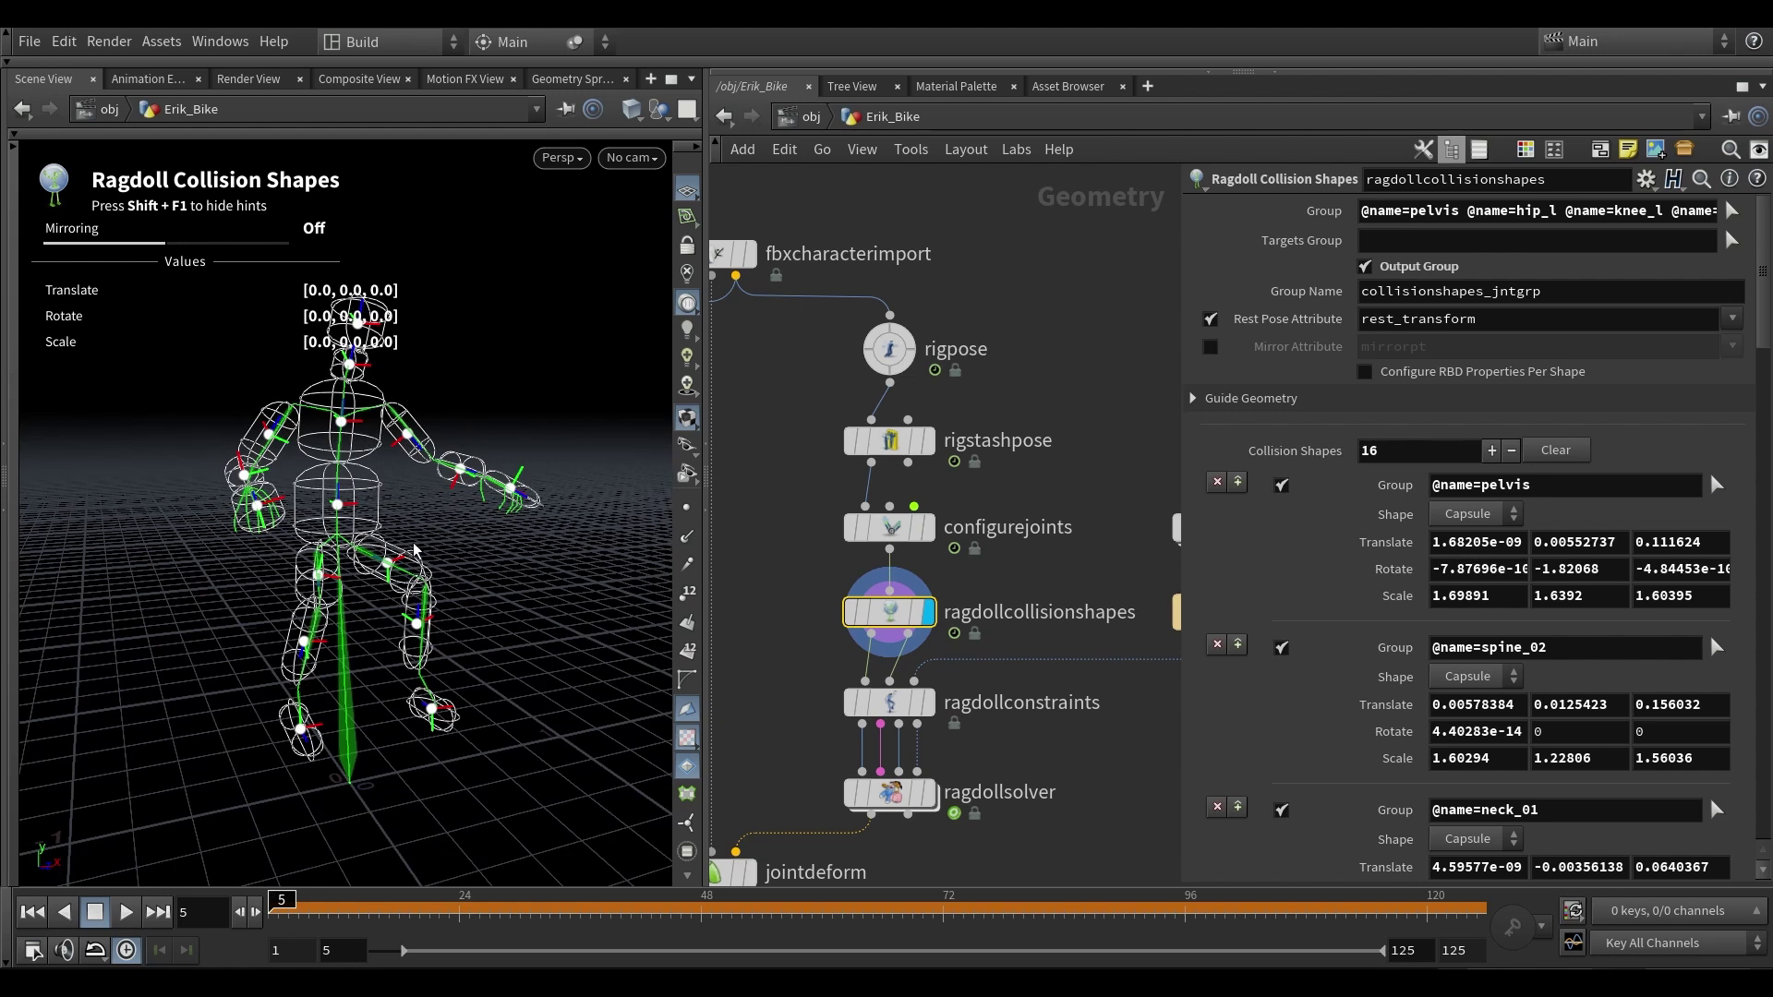
alt+drag(403, 517, 356, 485)
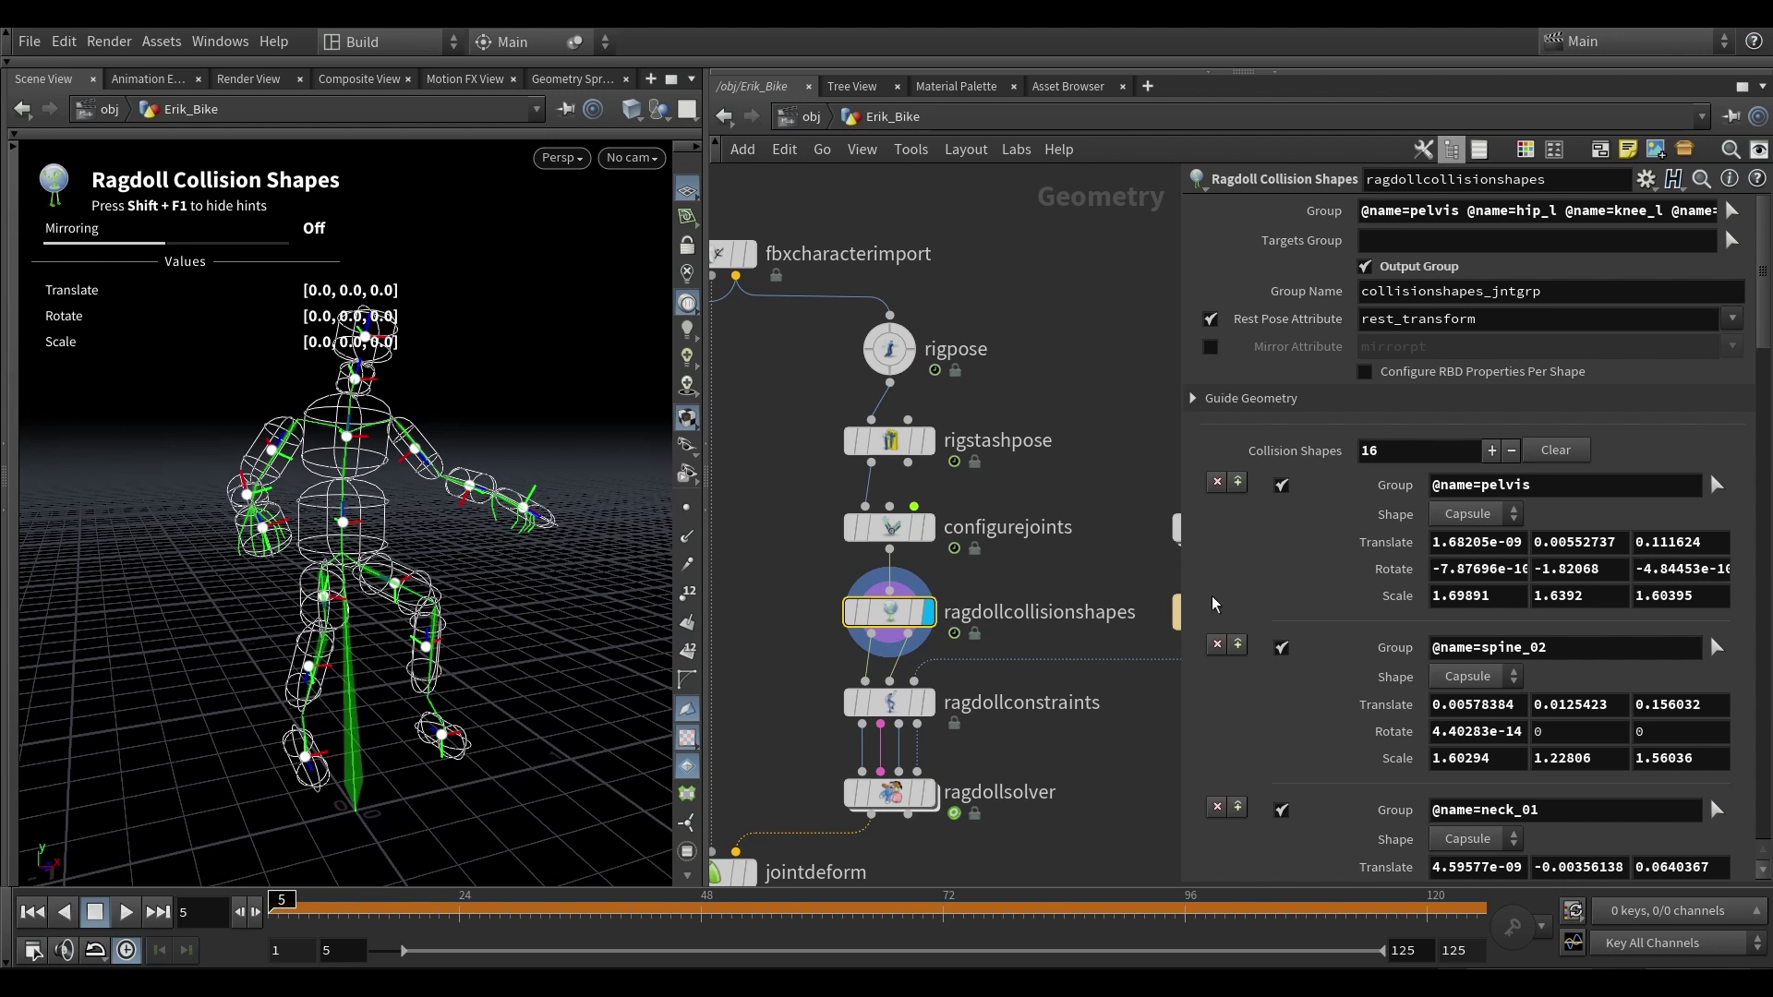
- Try the Box and Sphere shapes for the pelvis collision shape, restore Capsule, and leave the collision shape handles
click(1505, 514)
click(1478, 542)
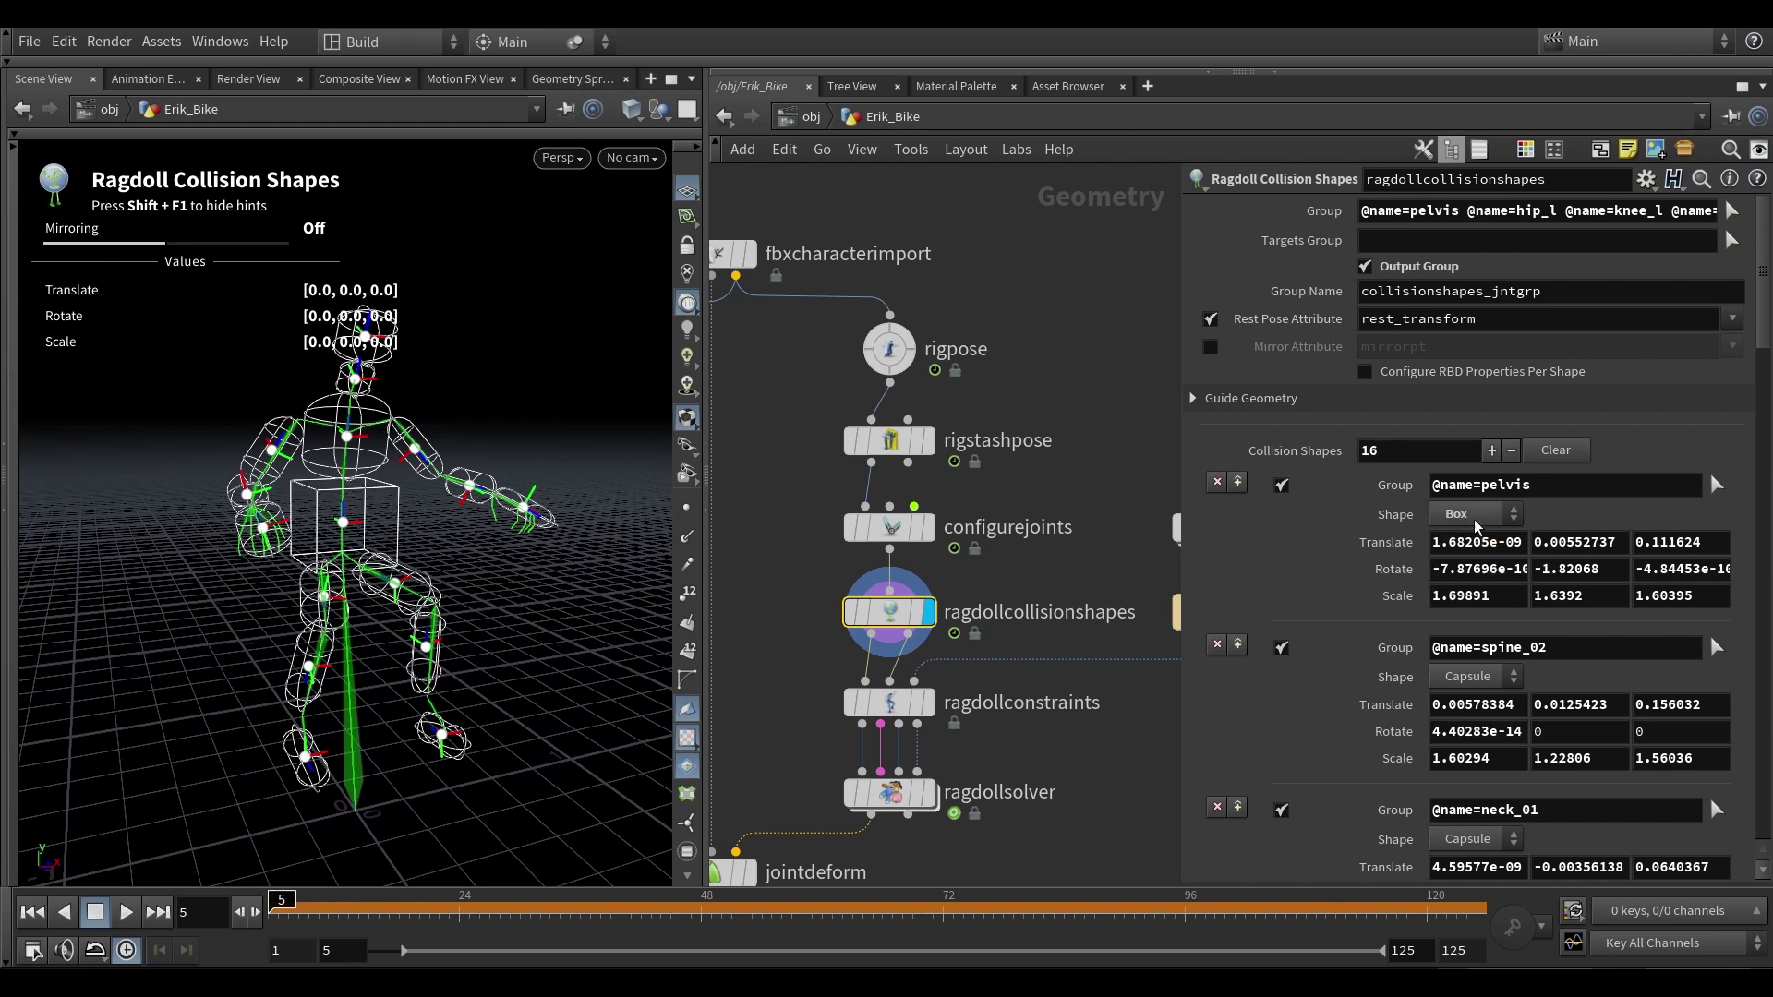
click(1475, 514)
click(1470, 531)
click(1471, 521)
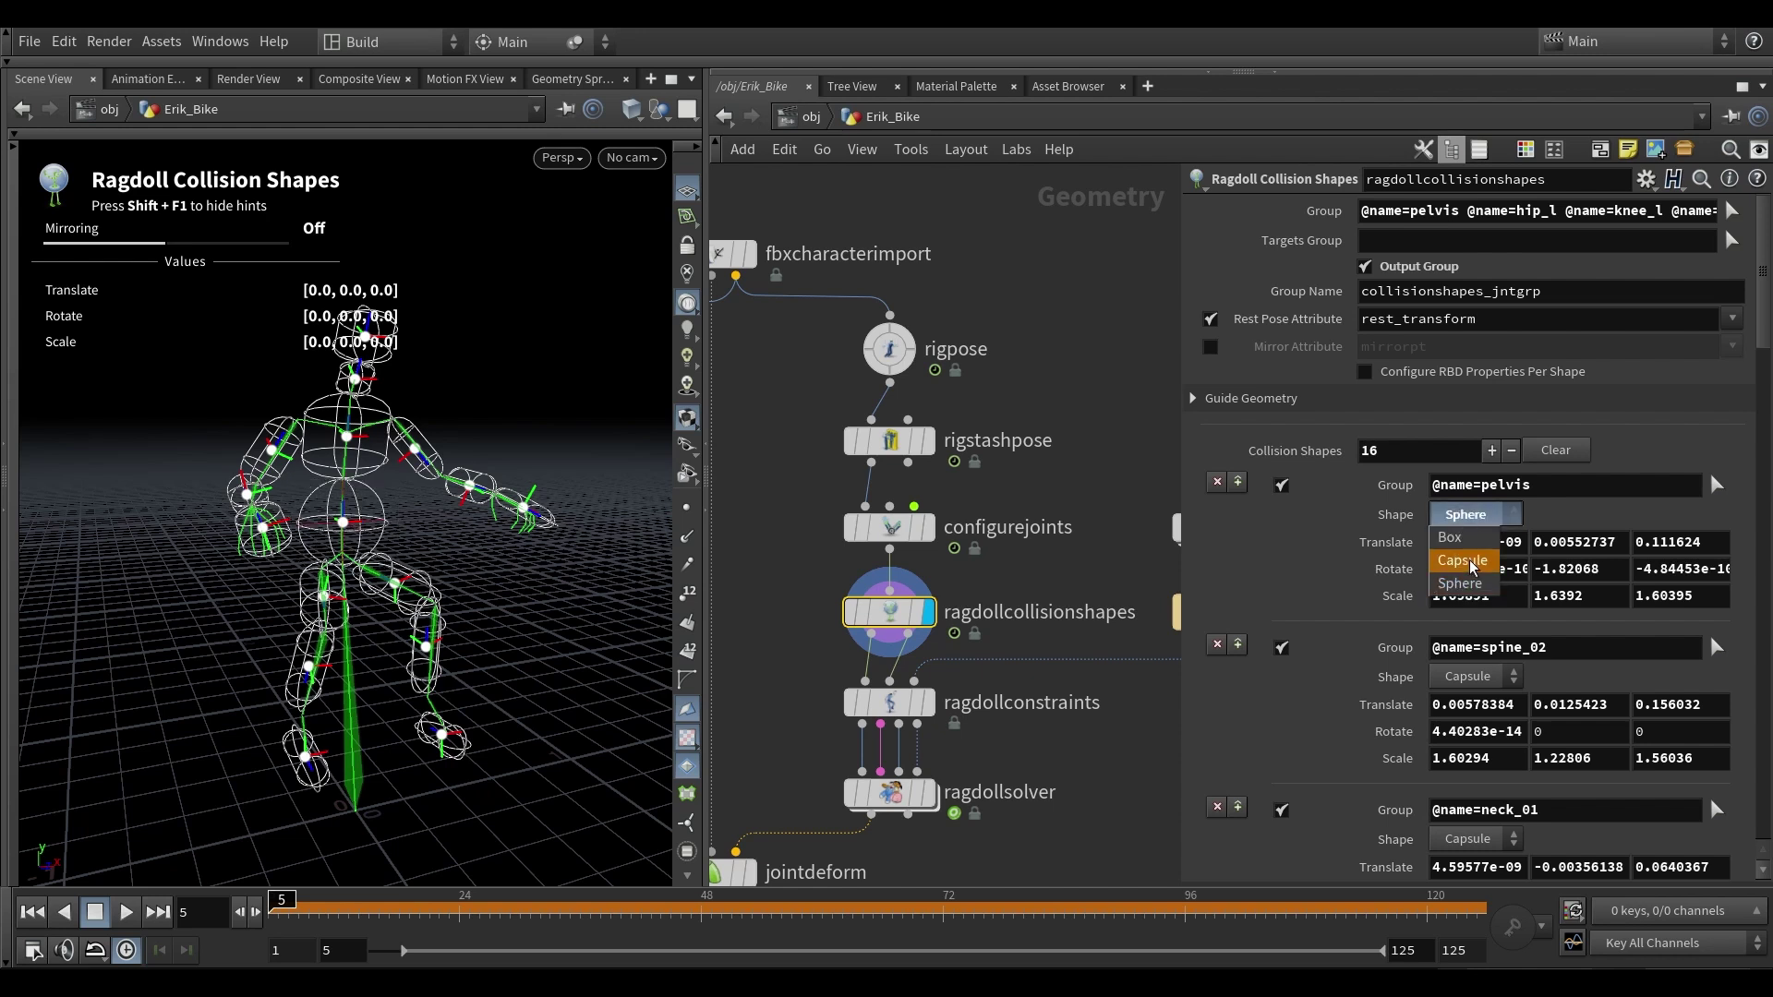
click(1472, 572)
drag(361, 470, 369, 489)
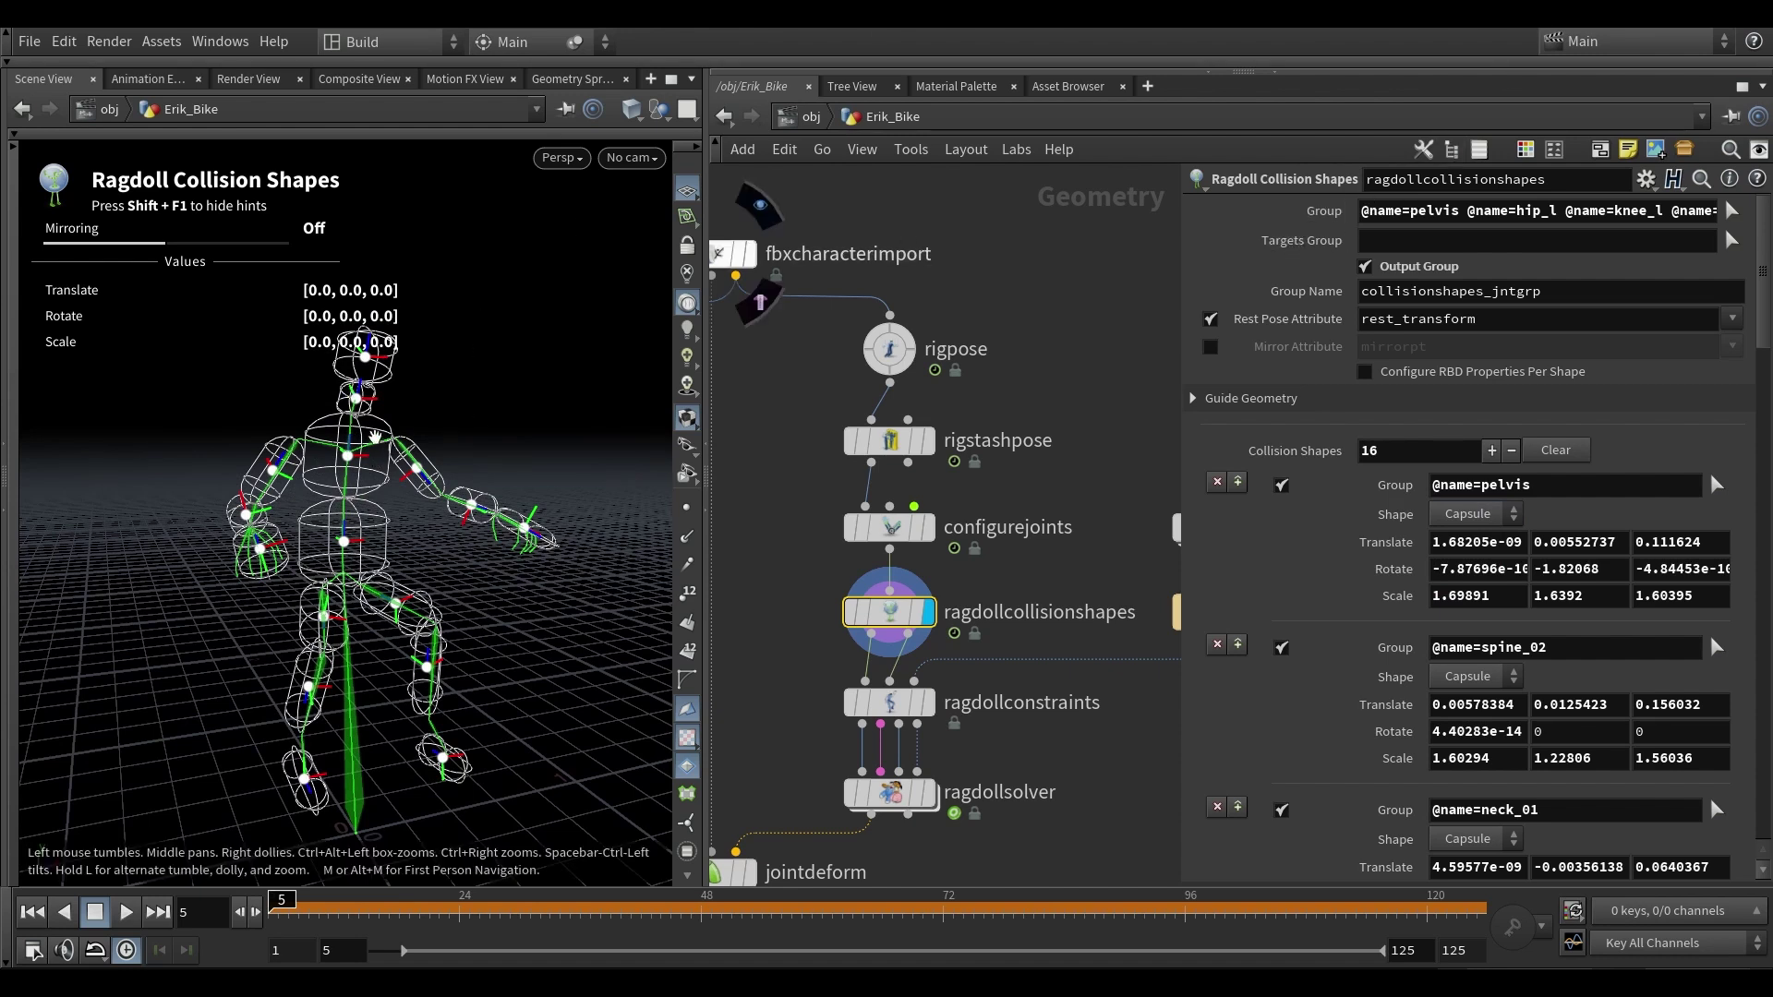
drag(362, 472, 372, 455)
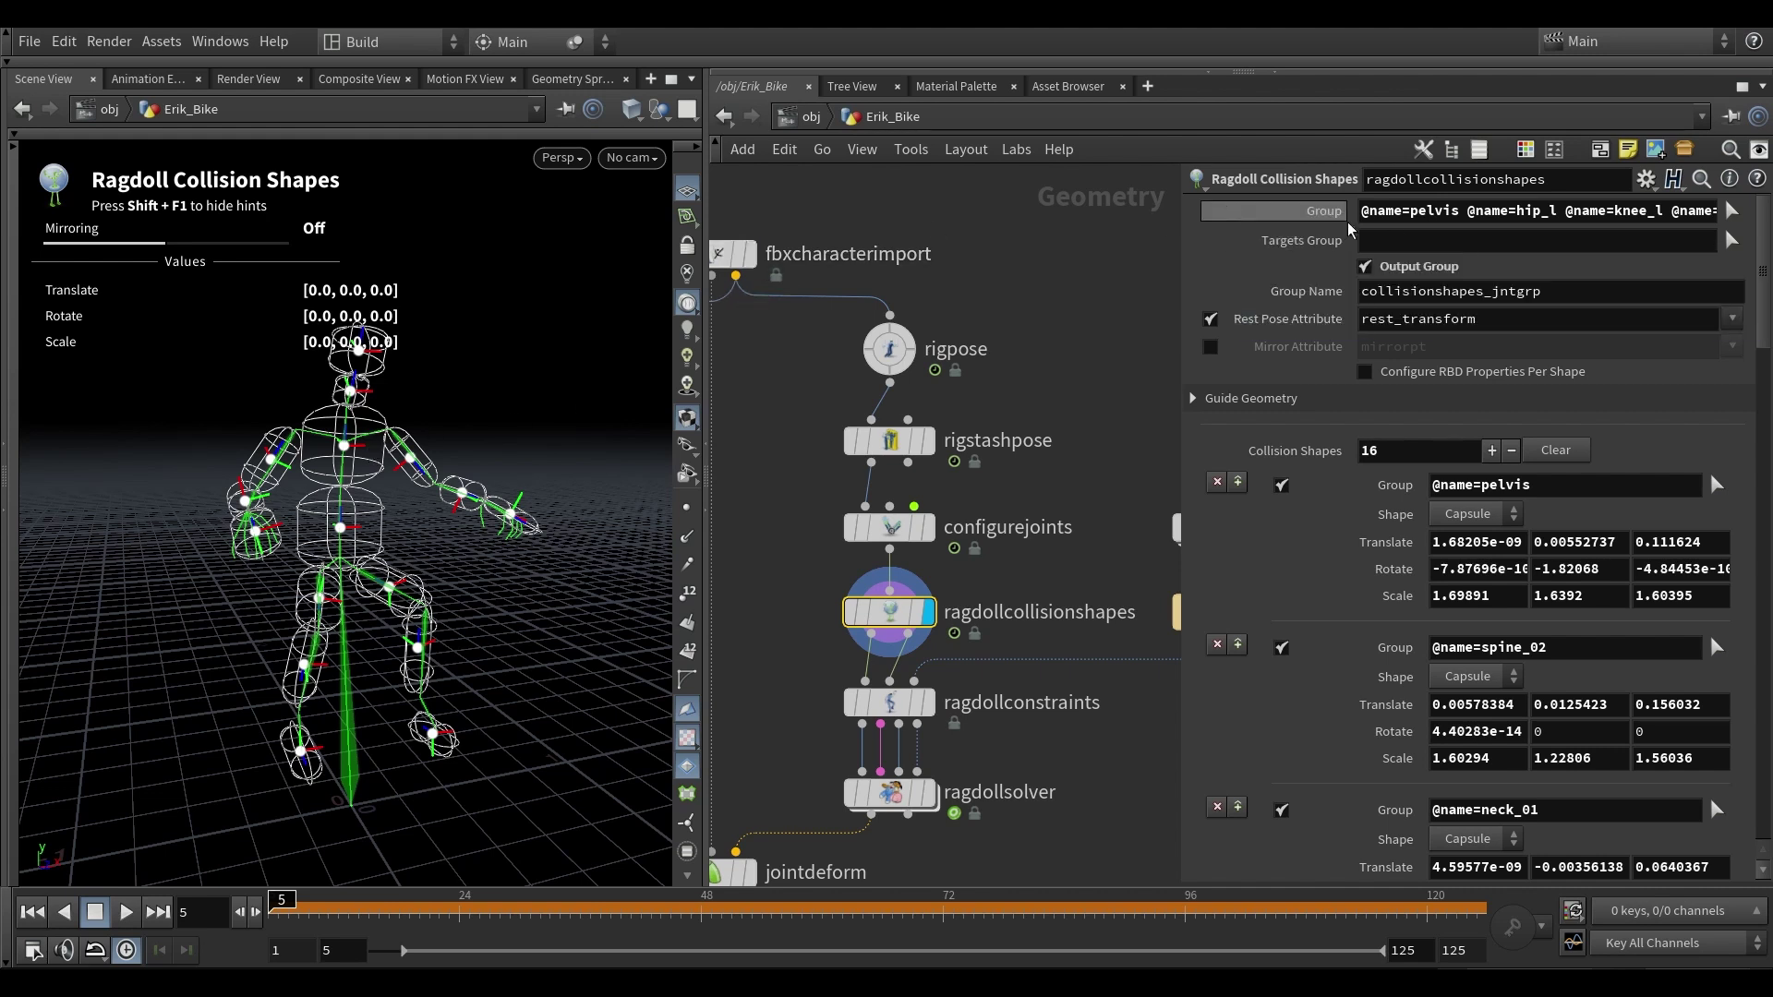
mouse_move(421, 446)
alt+mouse_down()
mouse_move(388, 453)
mouse_move(490, 456)
mouse_move(442, 464)
alt+mouse_up()
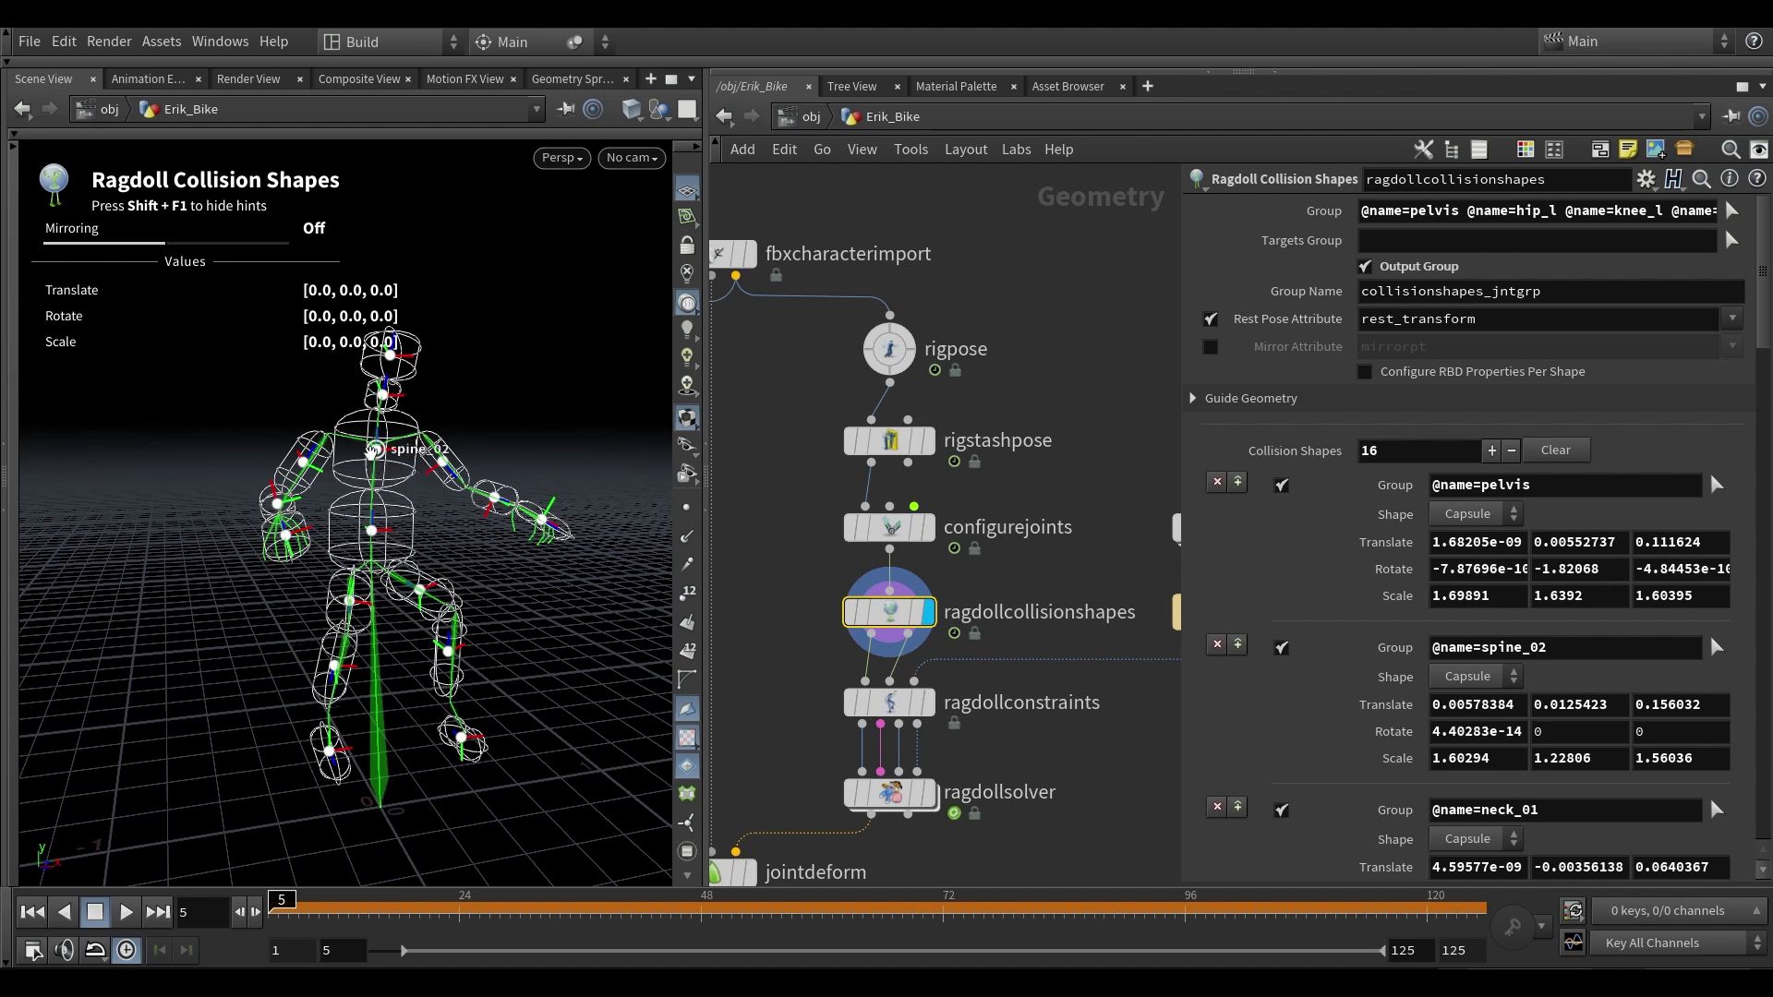
key(Escape)
- Paste a copy of the ragdollcollisionshapes node, connect it below rigmirrorpose, and display it
scroll(739, 559, down, 3)
middle_drag(715, 566, 873, 565)
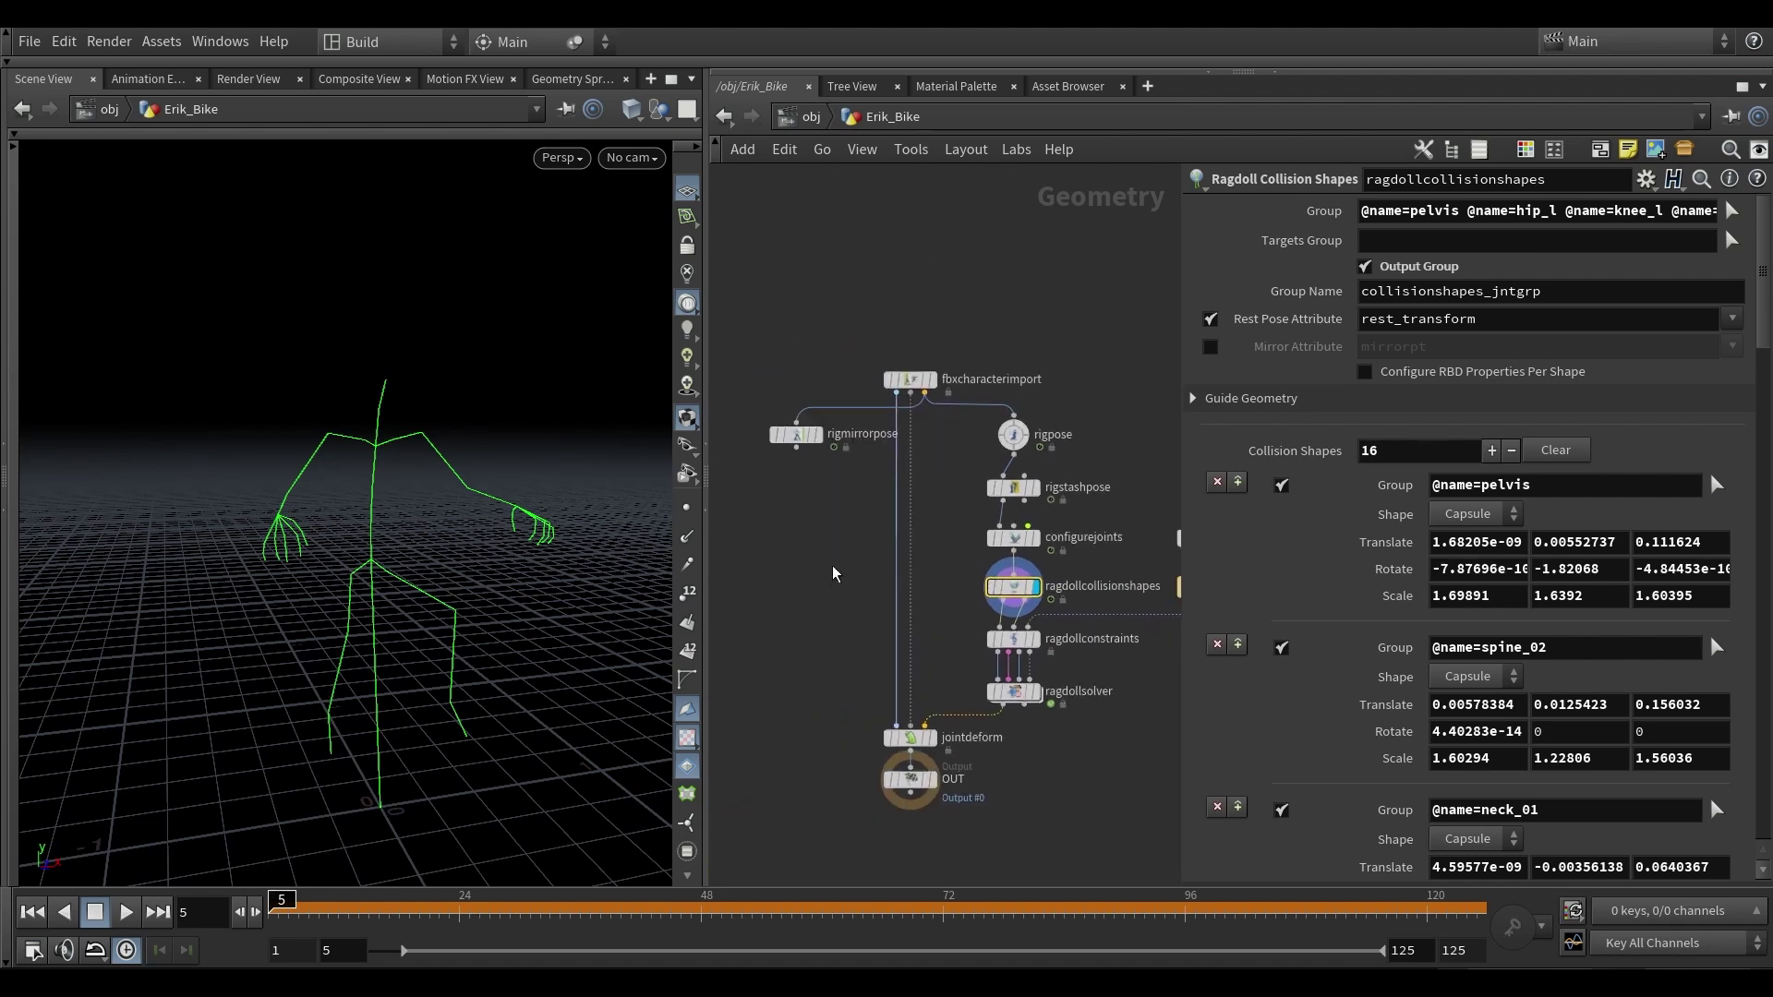
key(ctrl+v)
click(797, 449)
click(826, 553)
drag(832, 567, 796, 571)
scroll(837, 503, up, 3)
scroll(1283, 325, up, 3)
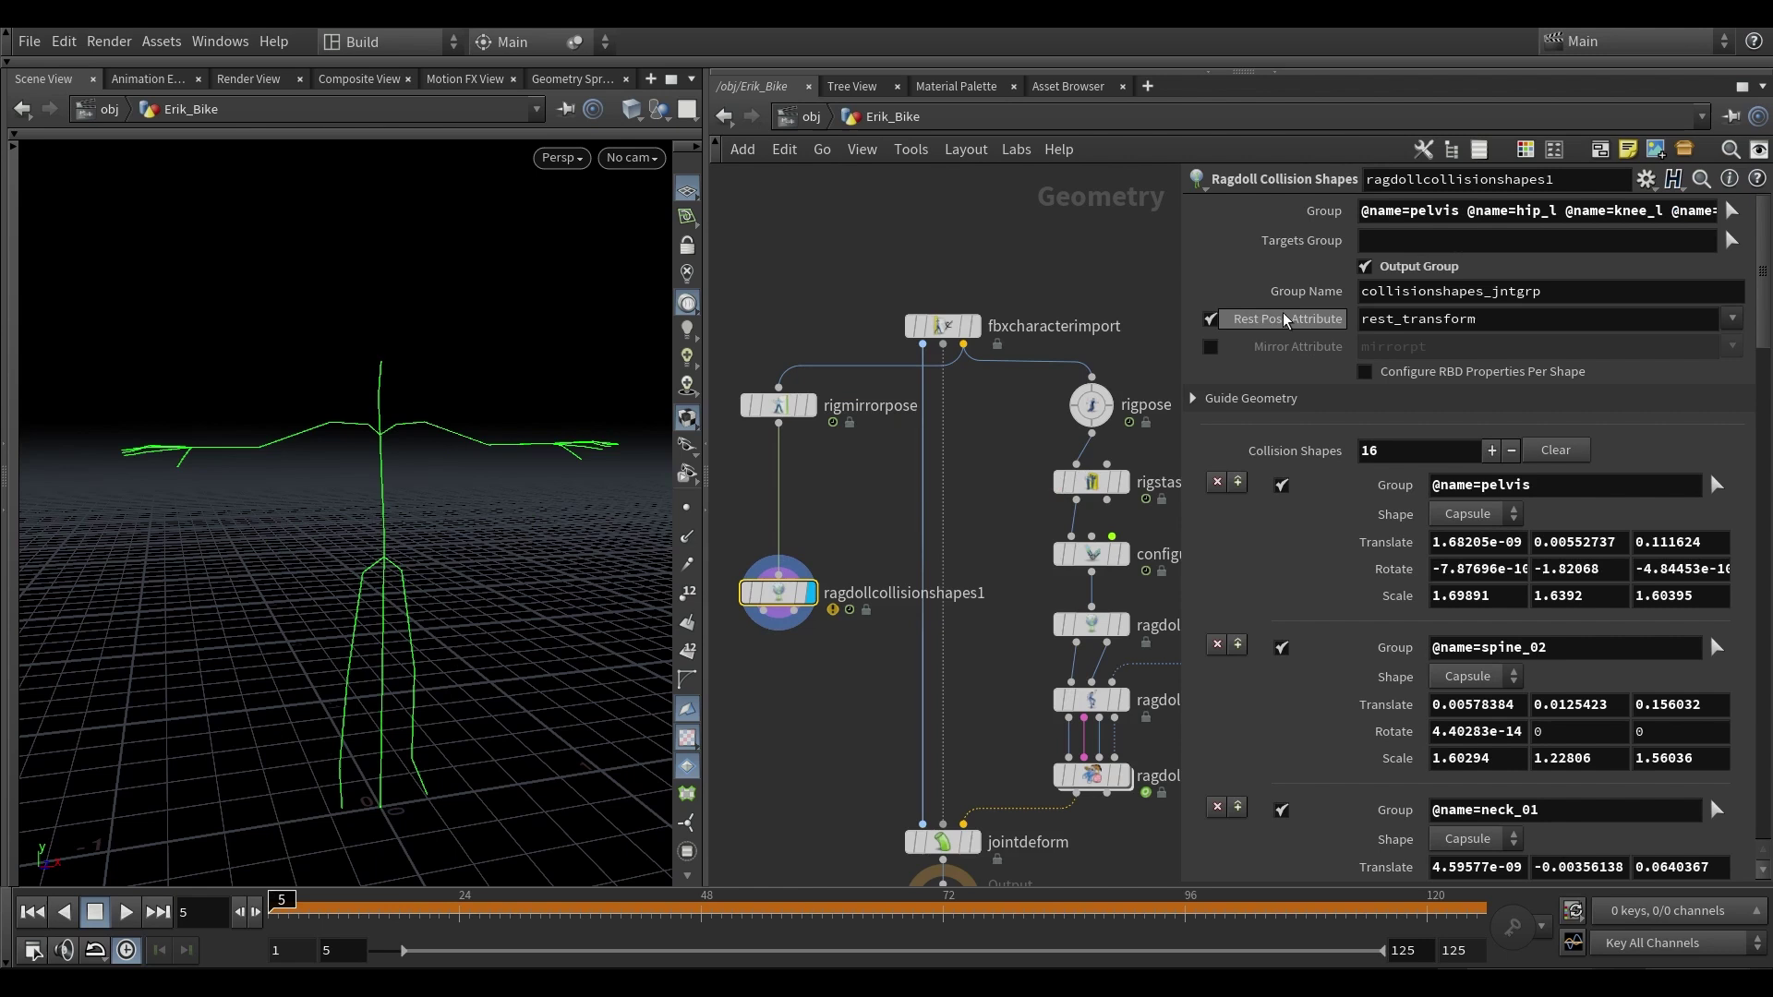
- Disable Rest Pose Attribute and enable Mirror Attribute with mirrorpt on the copied collision shapes node
click(1209, 318)
click(1209, 346)
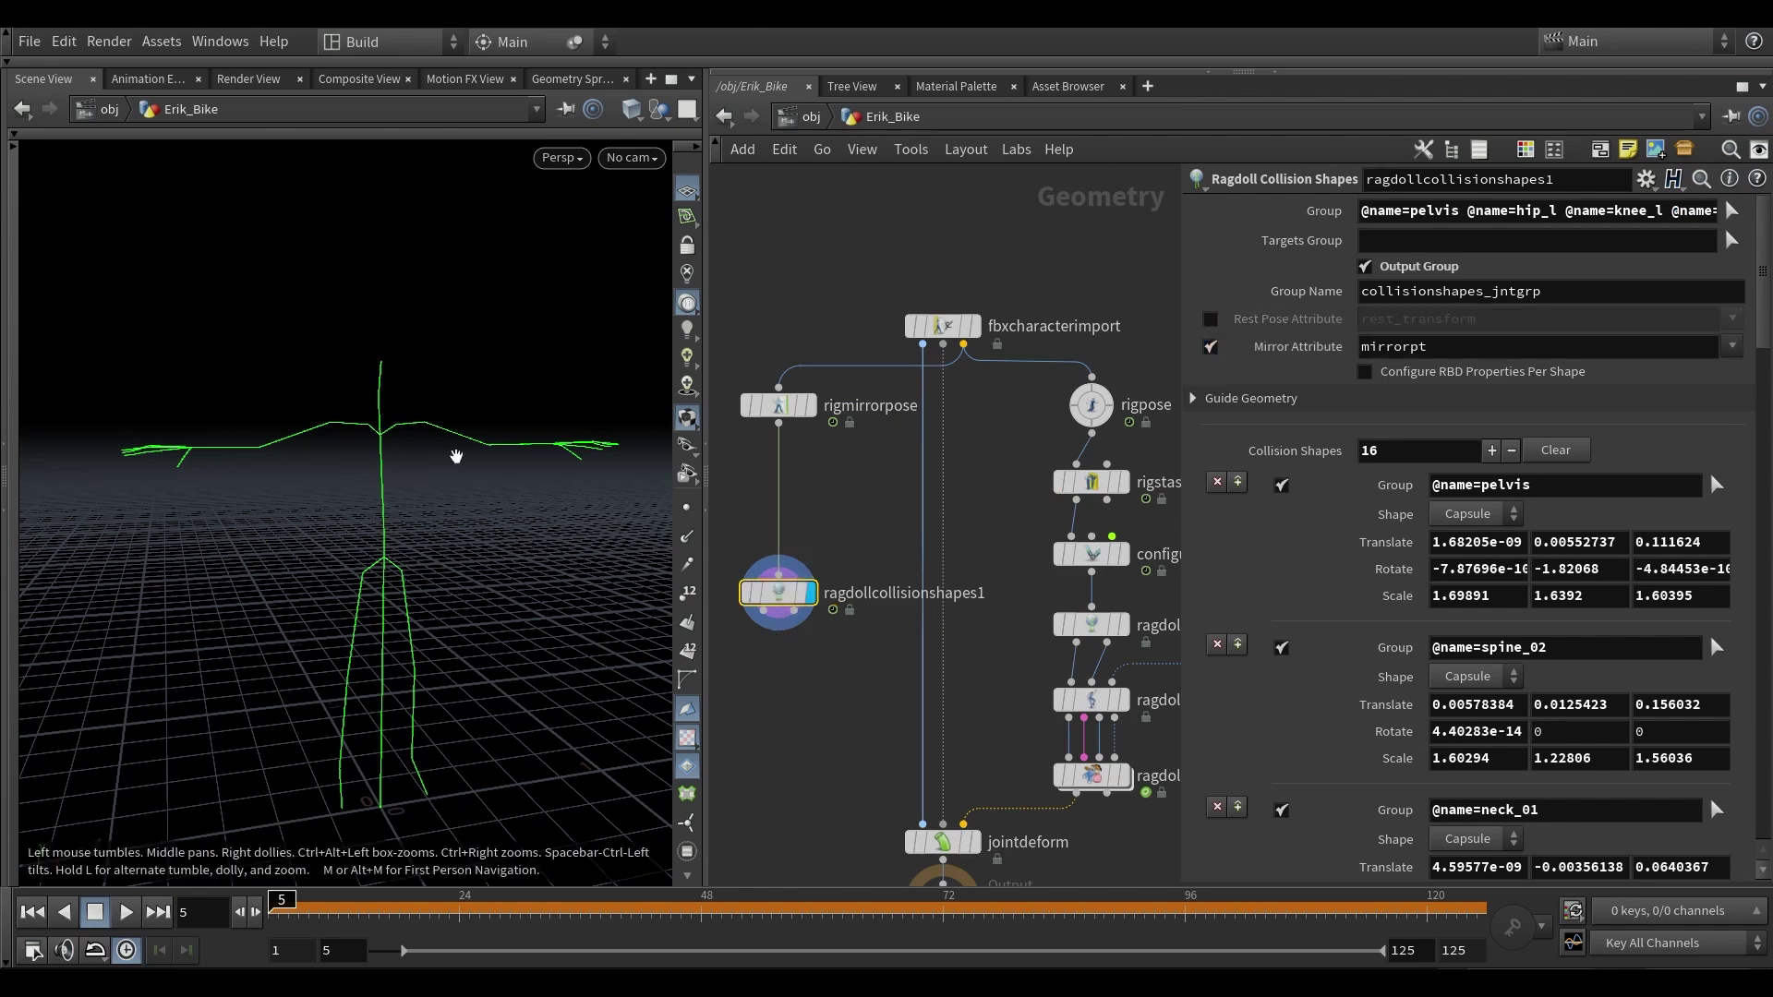
- Clear all collision shapes on the copied node with its interactive handles active and add a capsule shape to the spine_02 joint
key(Return)
alt+drag(407, 435, 389, 417)
click(1555, 450)
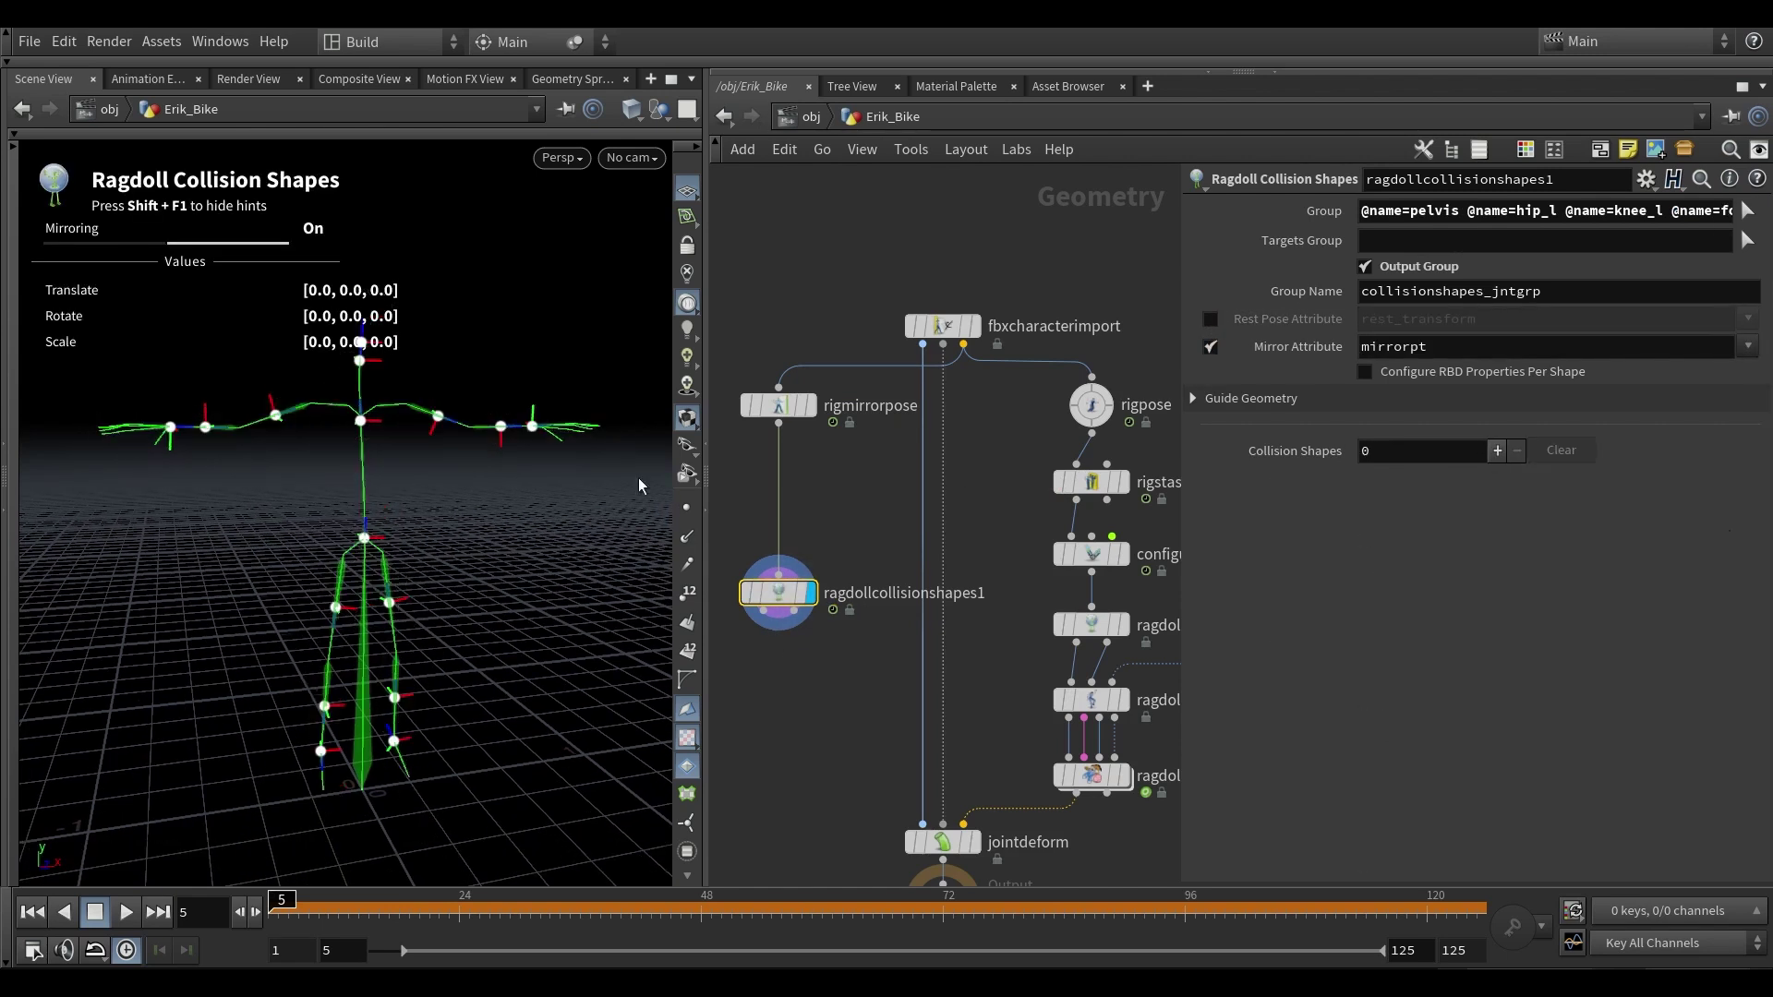
click(364, 426)
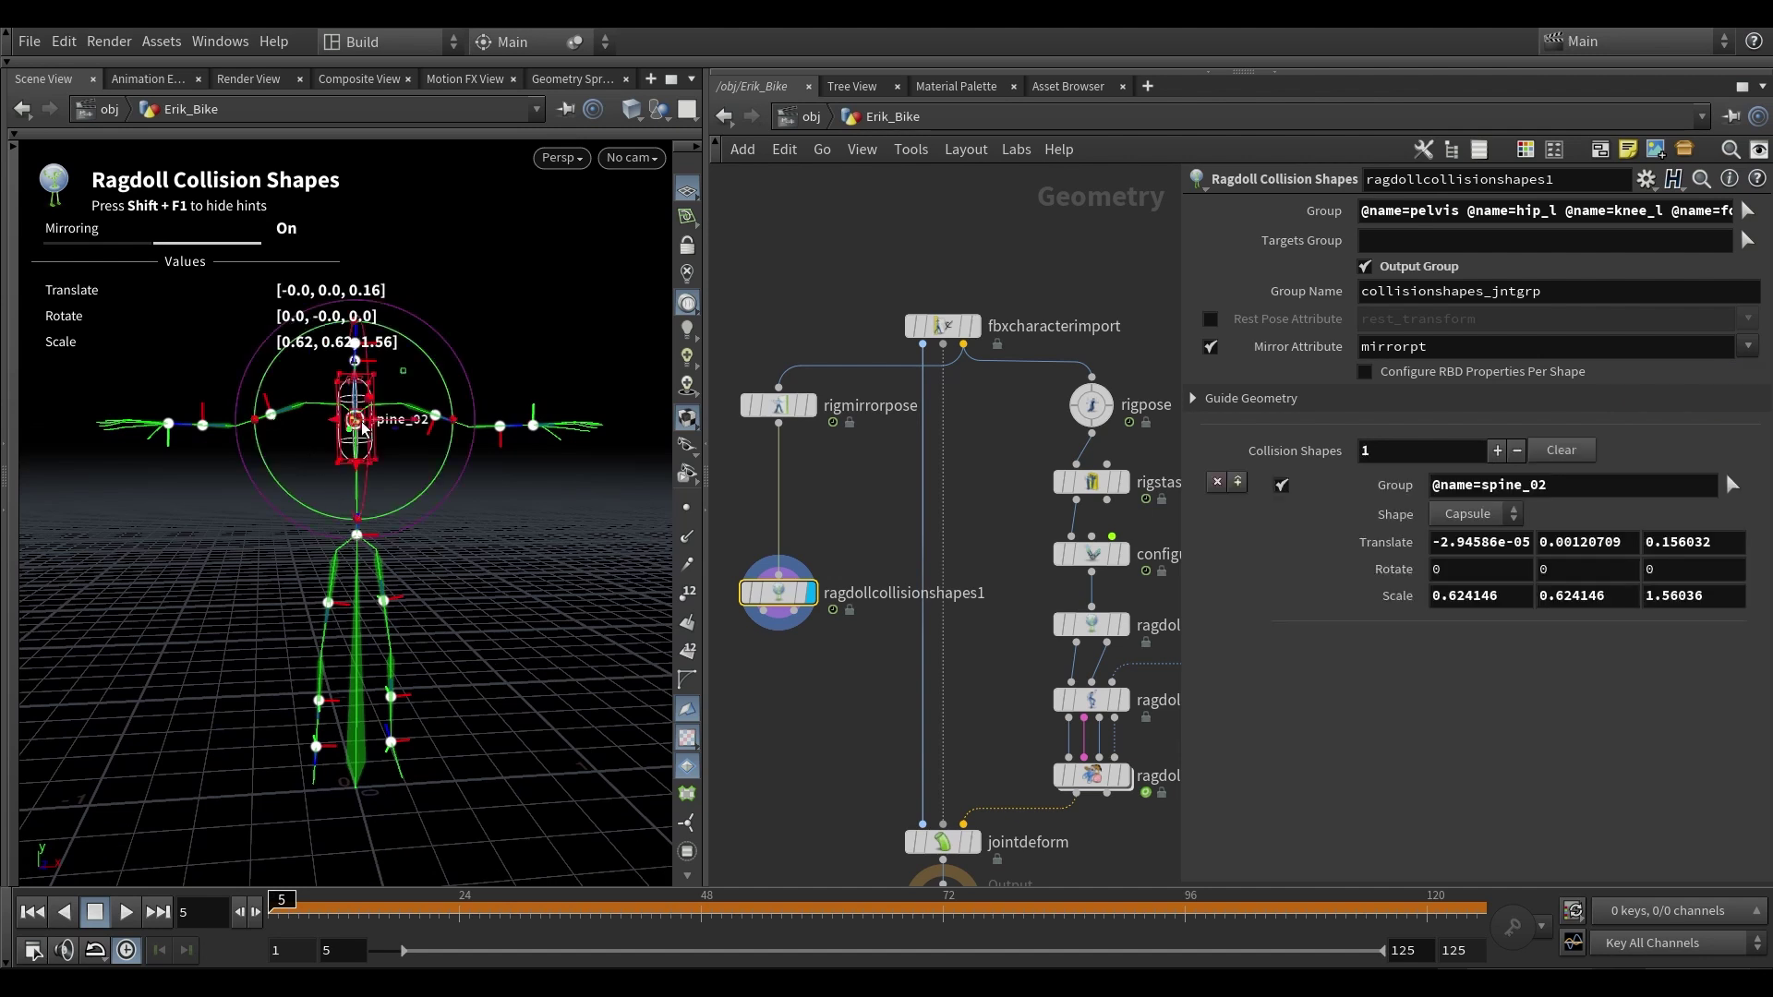
- Examine the spine_02 capsule and its handles on the skeleton, and check the ragdollcollisionshapes1 node's information
scroll(374, 452, up, 3)
alt+drag(378, 469, 399, 459)
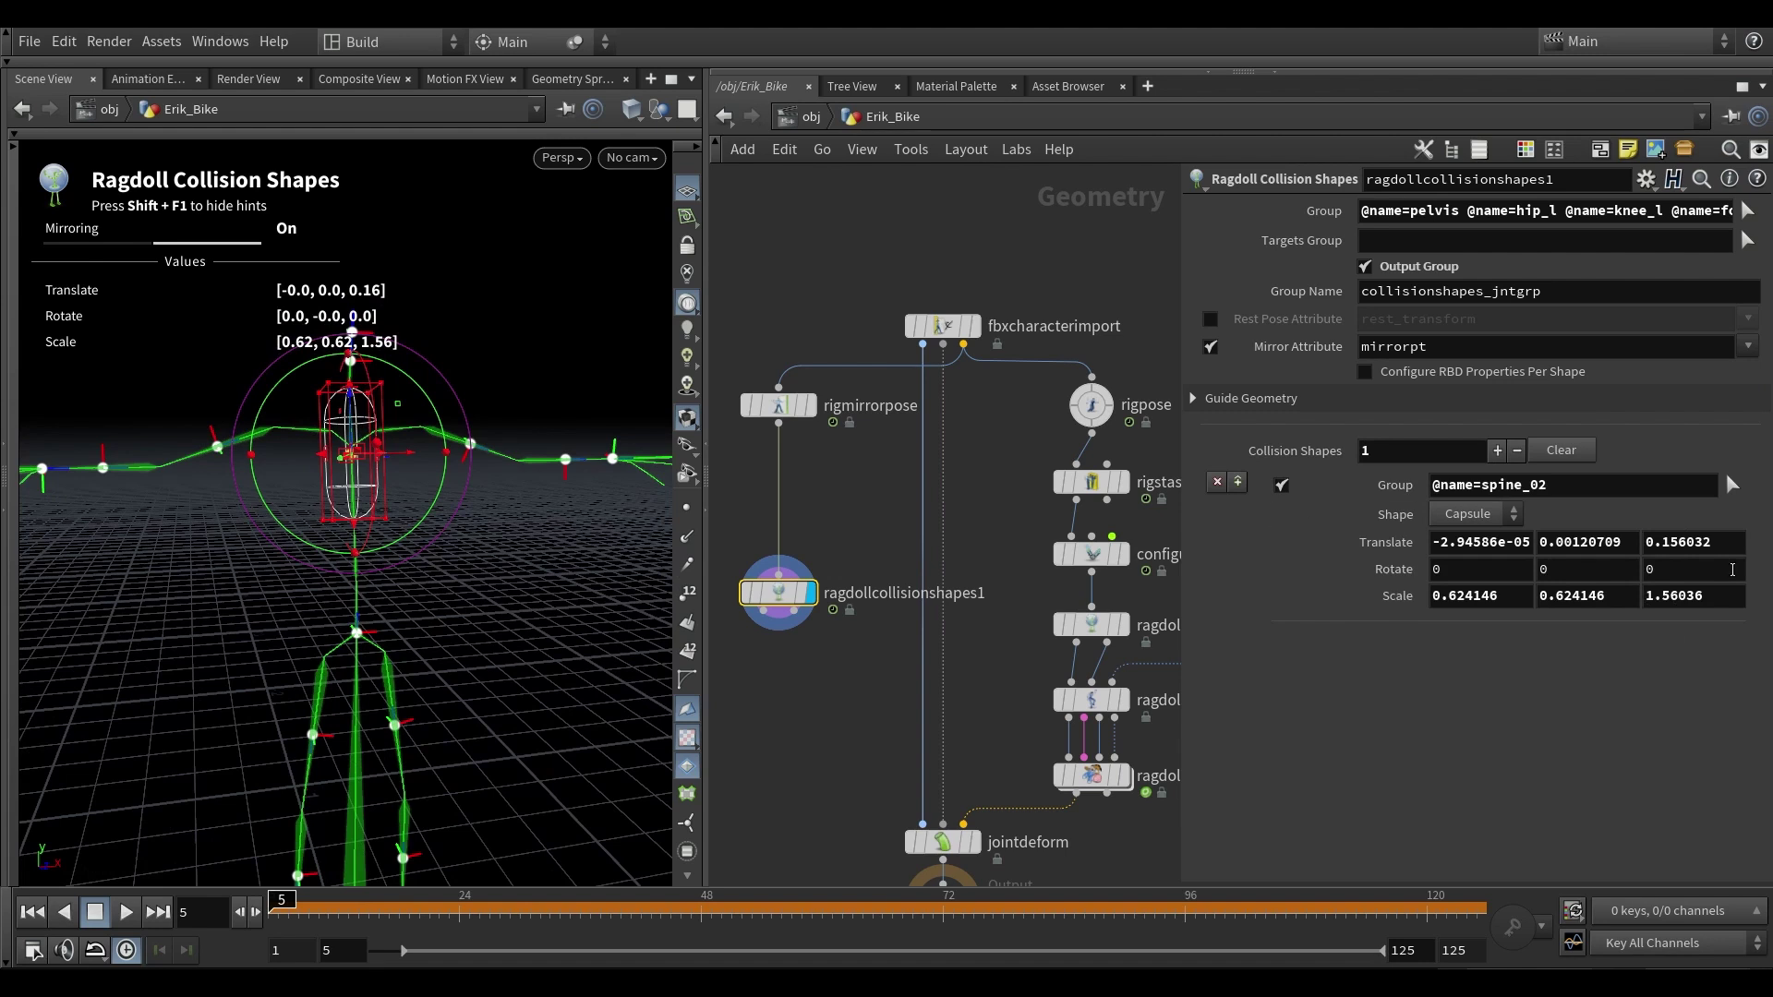
alt+right_drag(377, 441, 332, 464)
alt+middle_drag(371, 484, 354, 432)
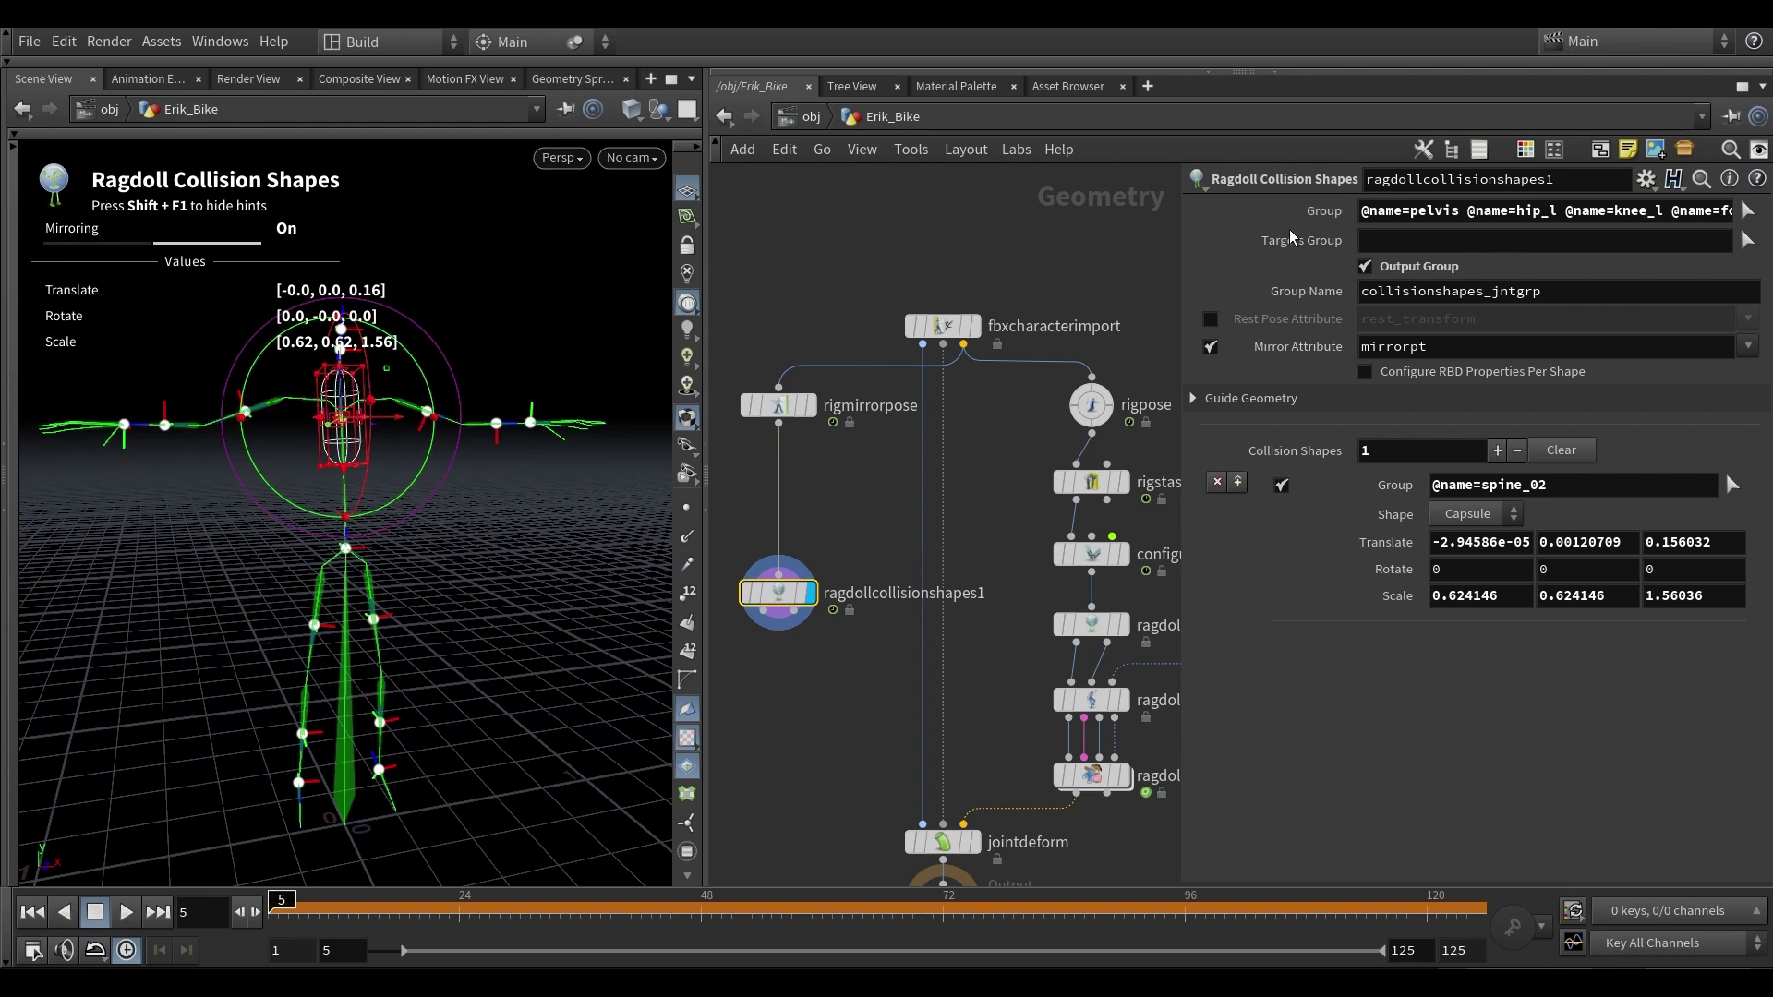
alt+middle_drag(343, 349, 354, 397)
scroll(355, 397, up, 2)
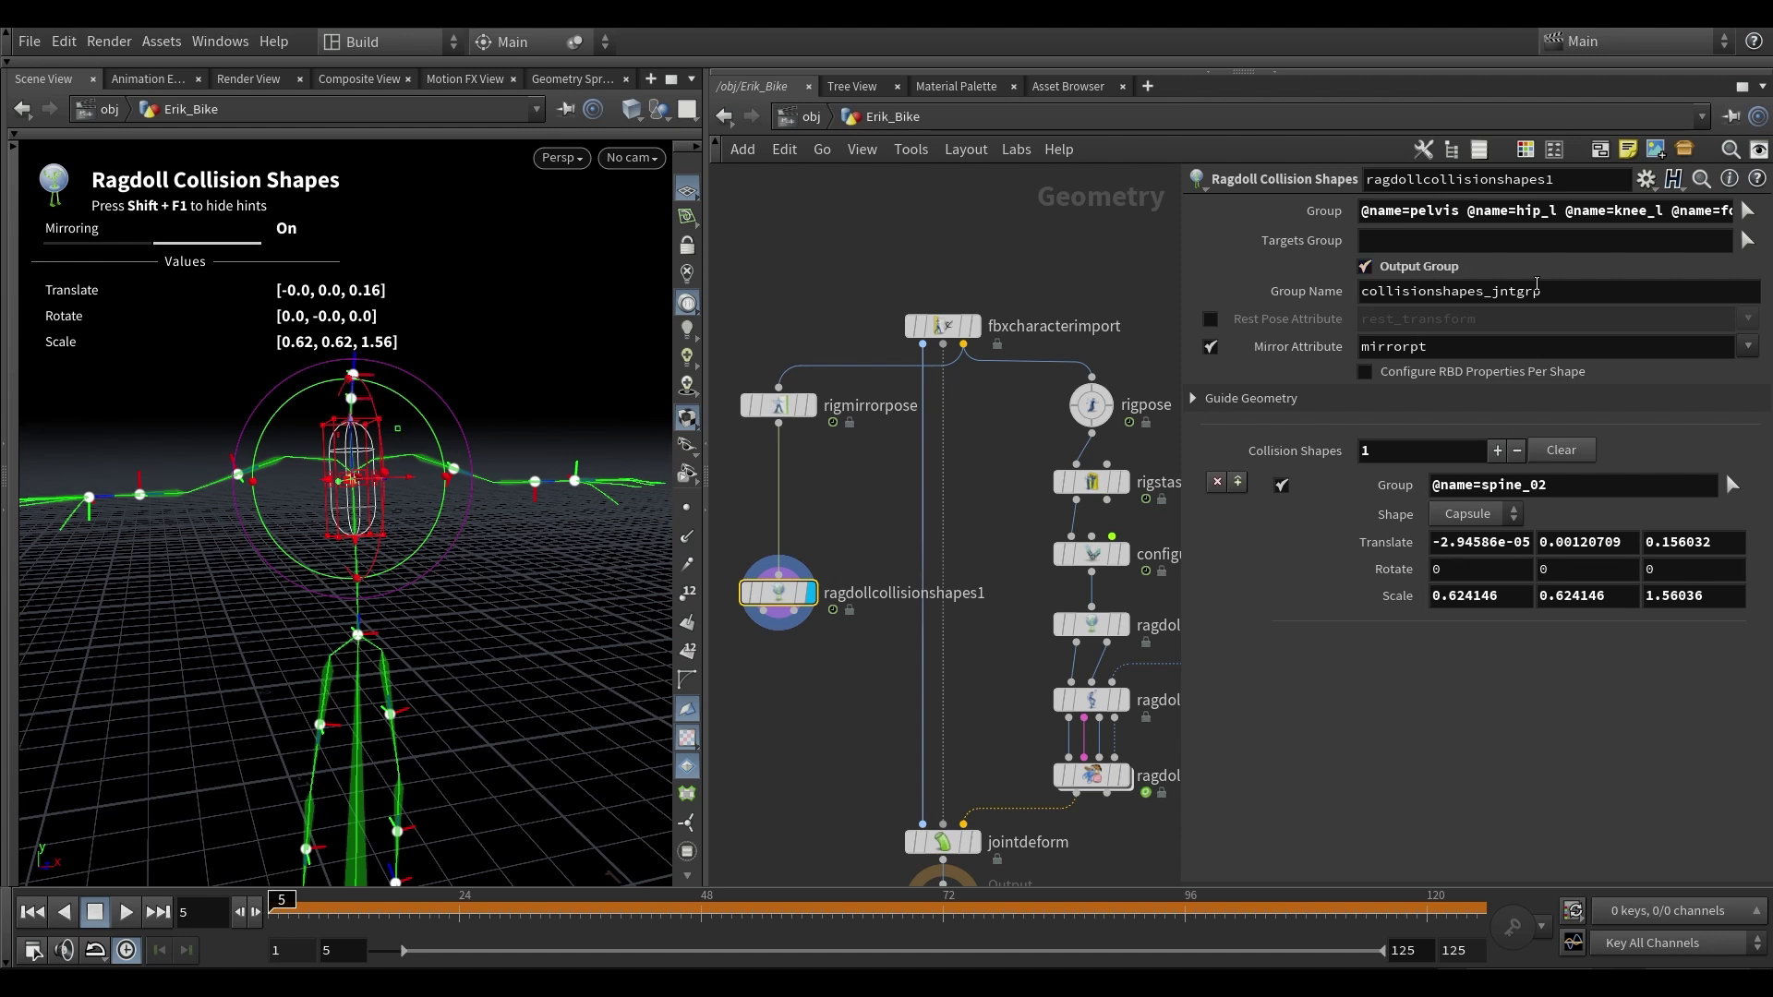
alt+middle_drag(397, 435, 404, 423)
alt+right_drag(403, 423, 363, 436)
alt+drag(362, 437, 376, 443)
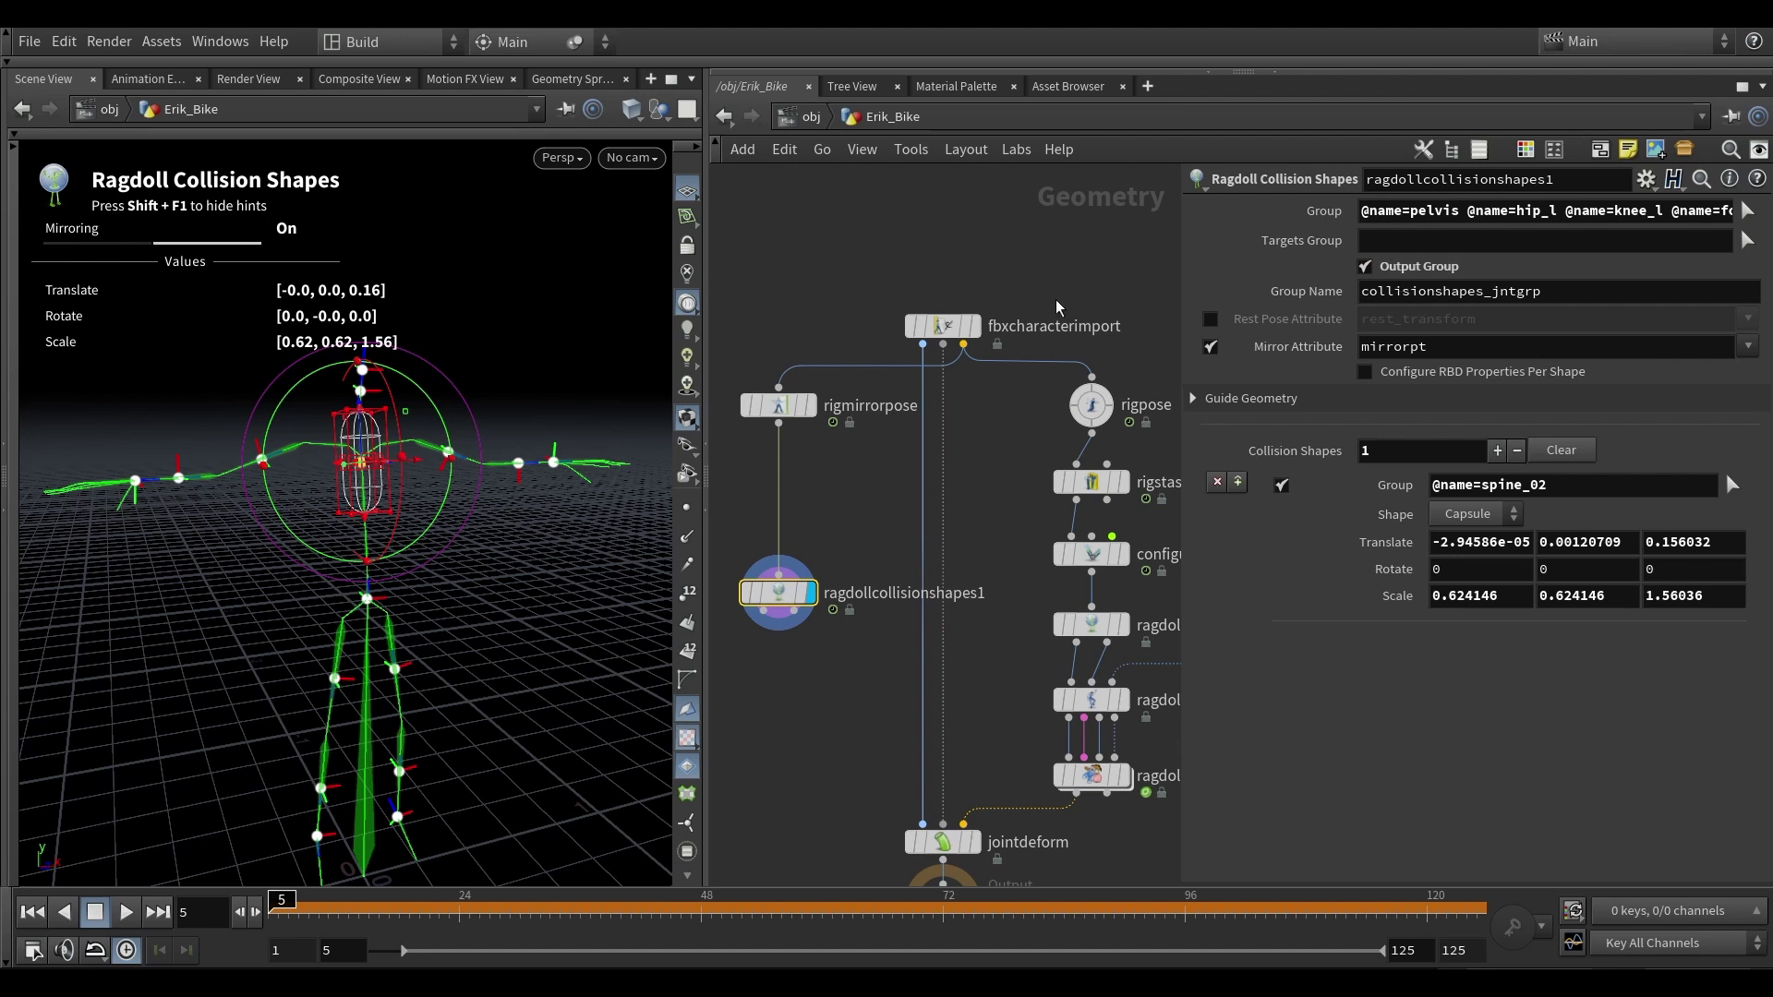
middle_click(774, 595)
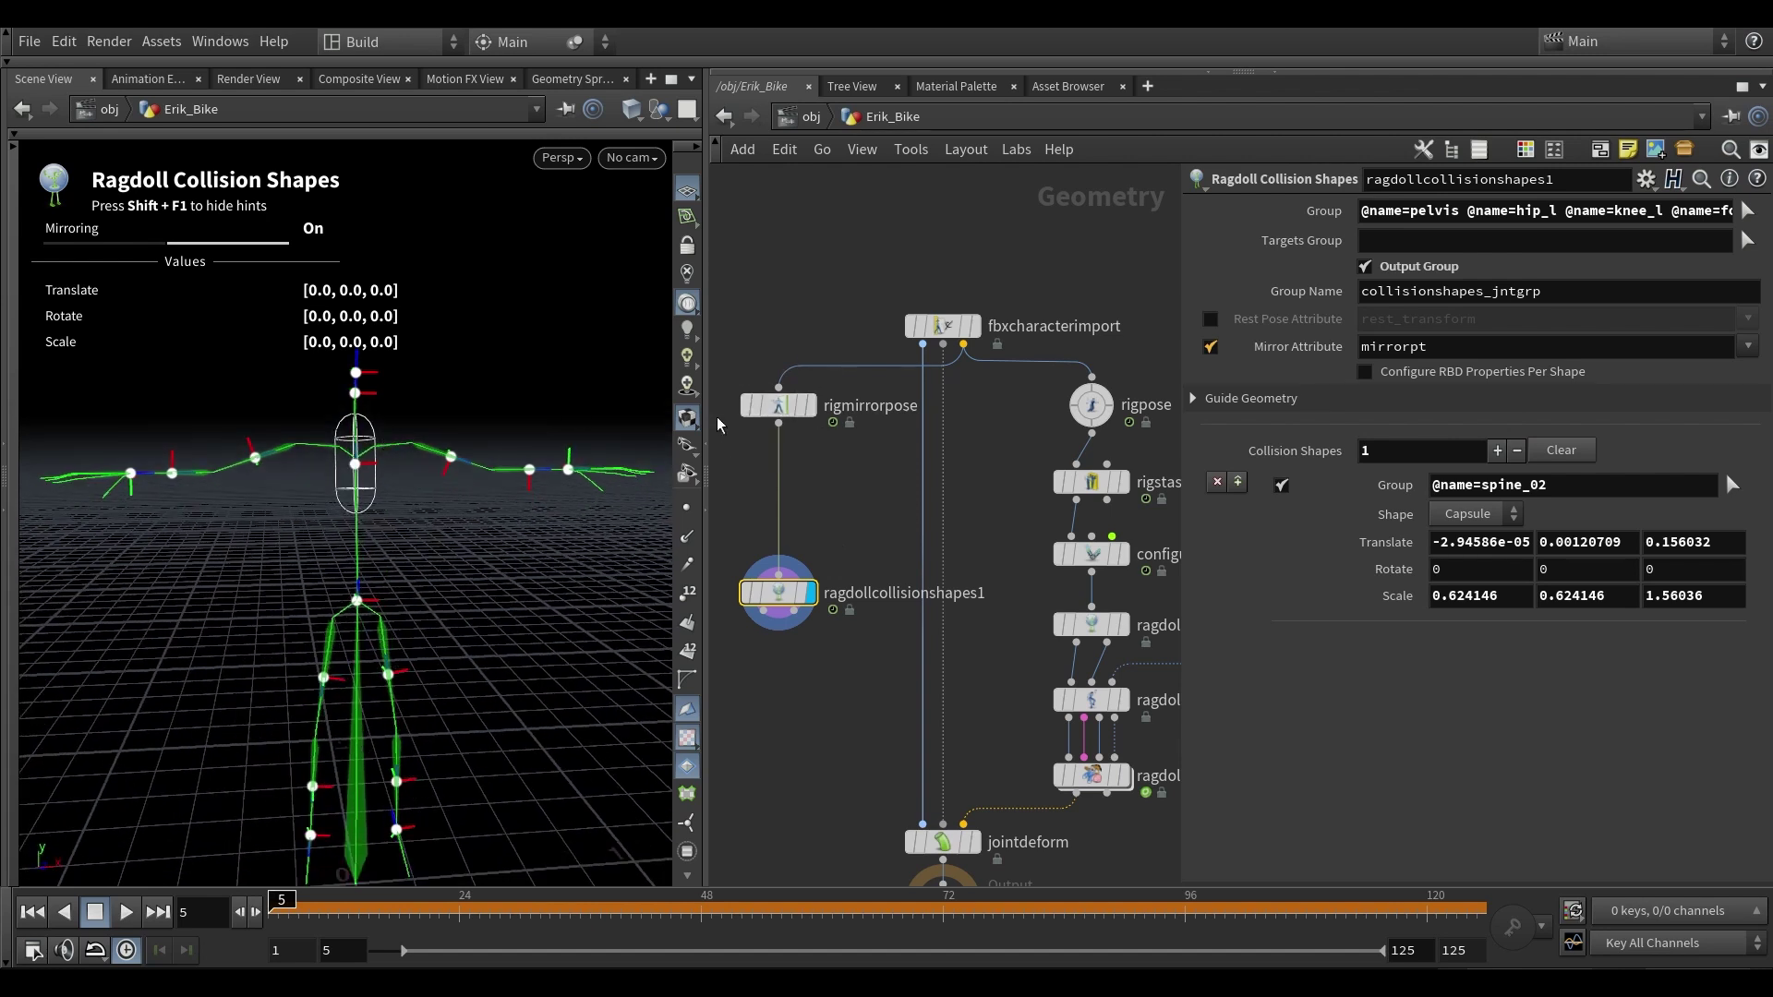
- Inspect the rigmirrorpose node's mirror plane and mirrorpt attribute, and return to the ragdollcollisionshapes1 node
click(778, 405)
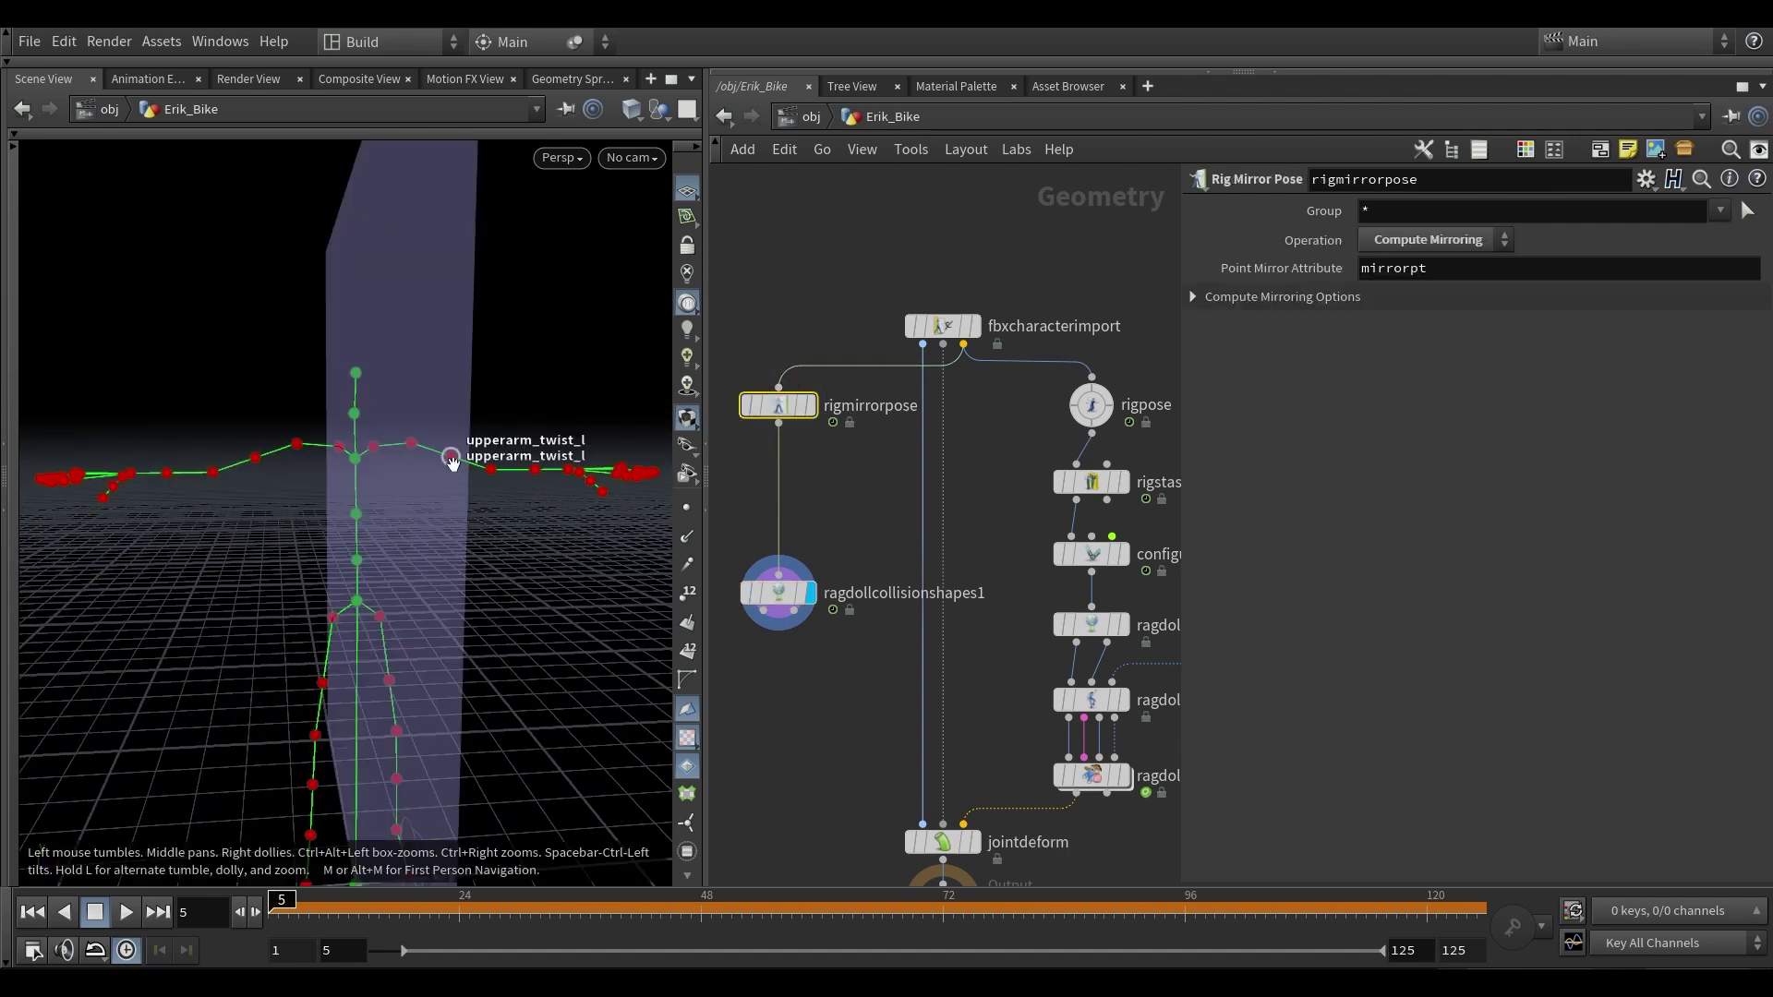
alt+drag(450, 455, 324, 376)
scroll(404, 407, down, 2)
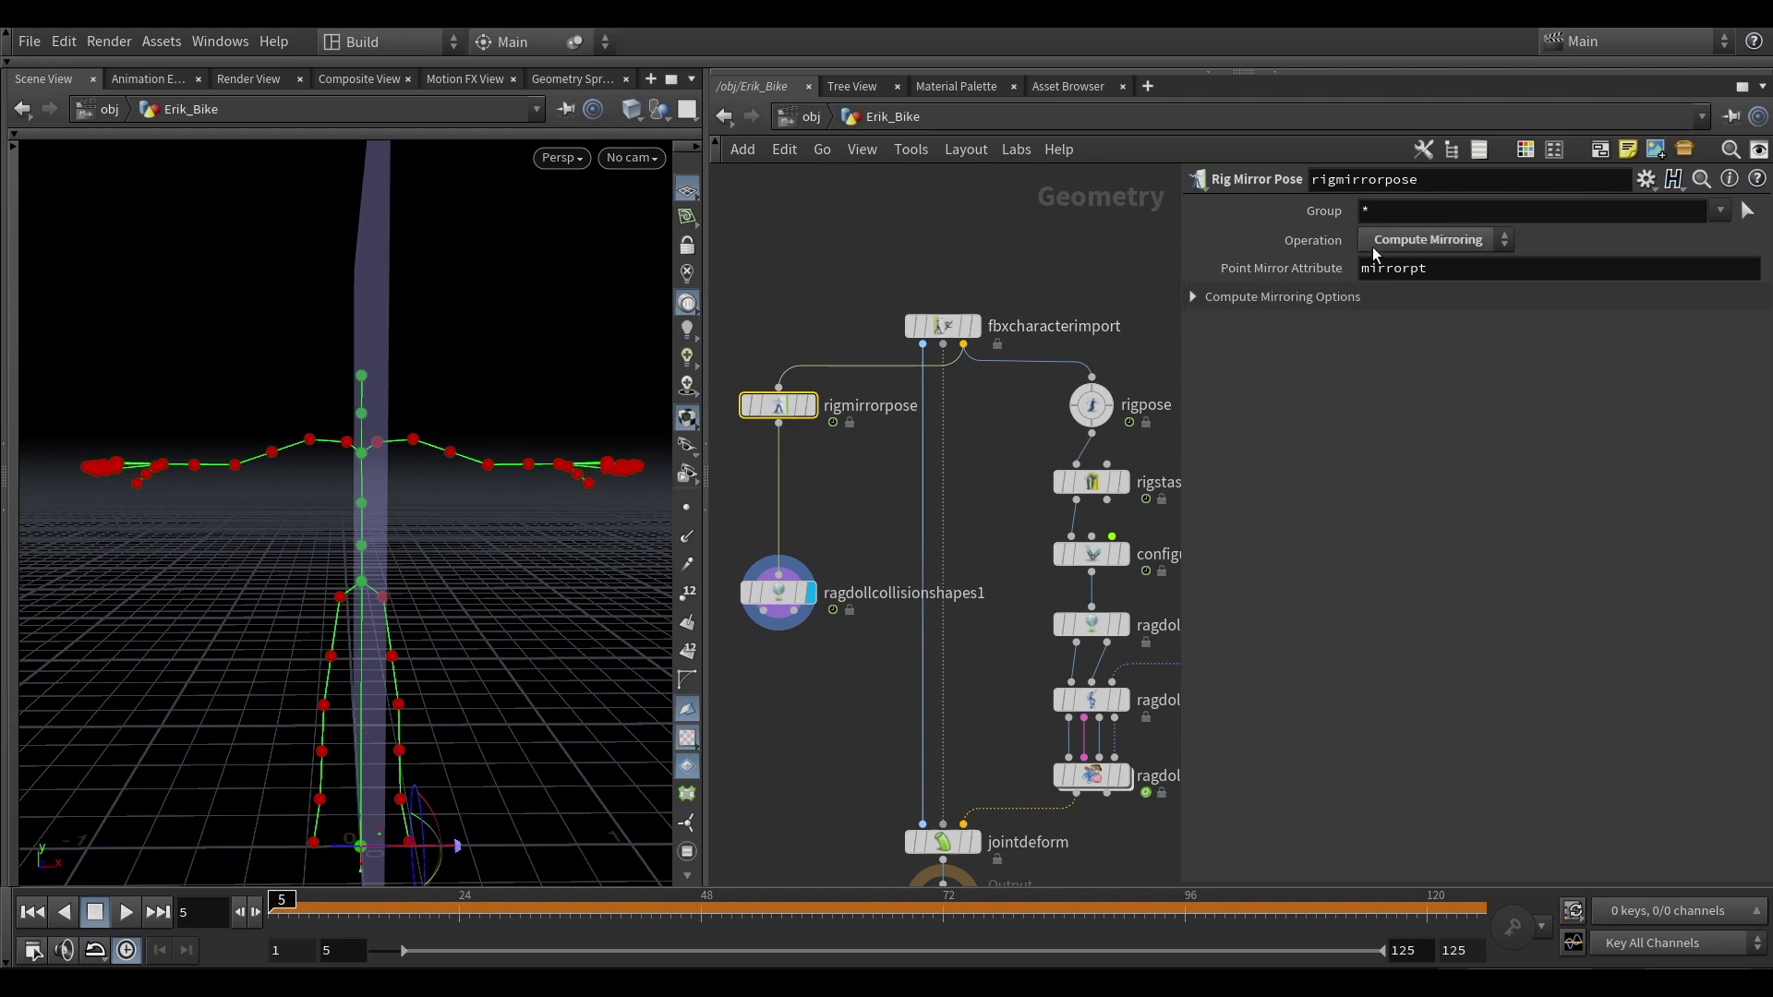
click(781, 592)
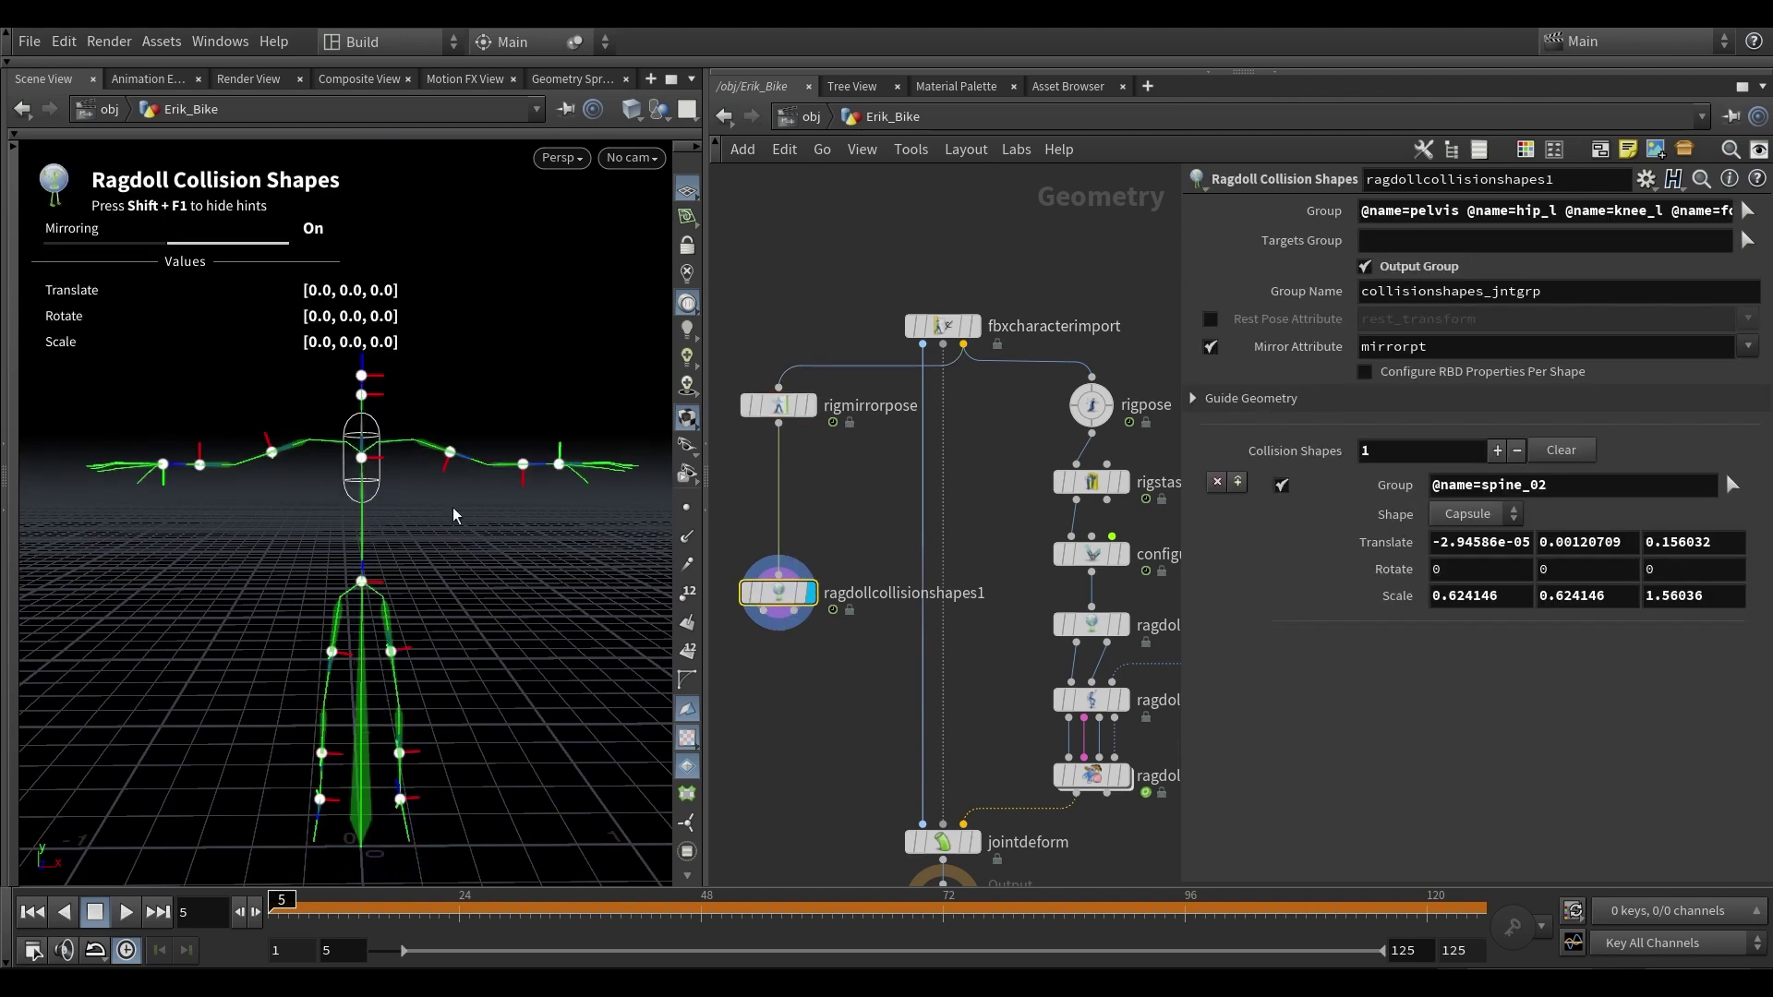
- Reveal the viewport's operation toolbar and toggle the collision shapes' Mirror option off and back on
alt+middle_drag(400, 489, 402, 452)
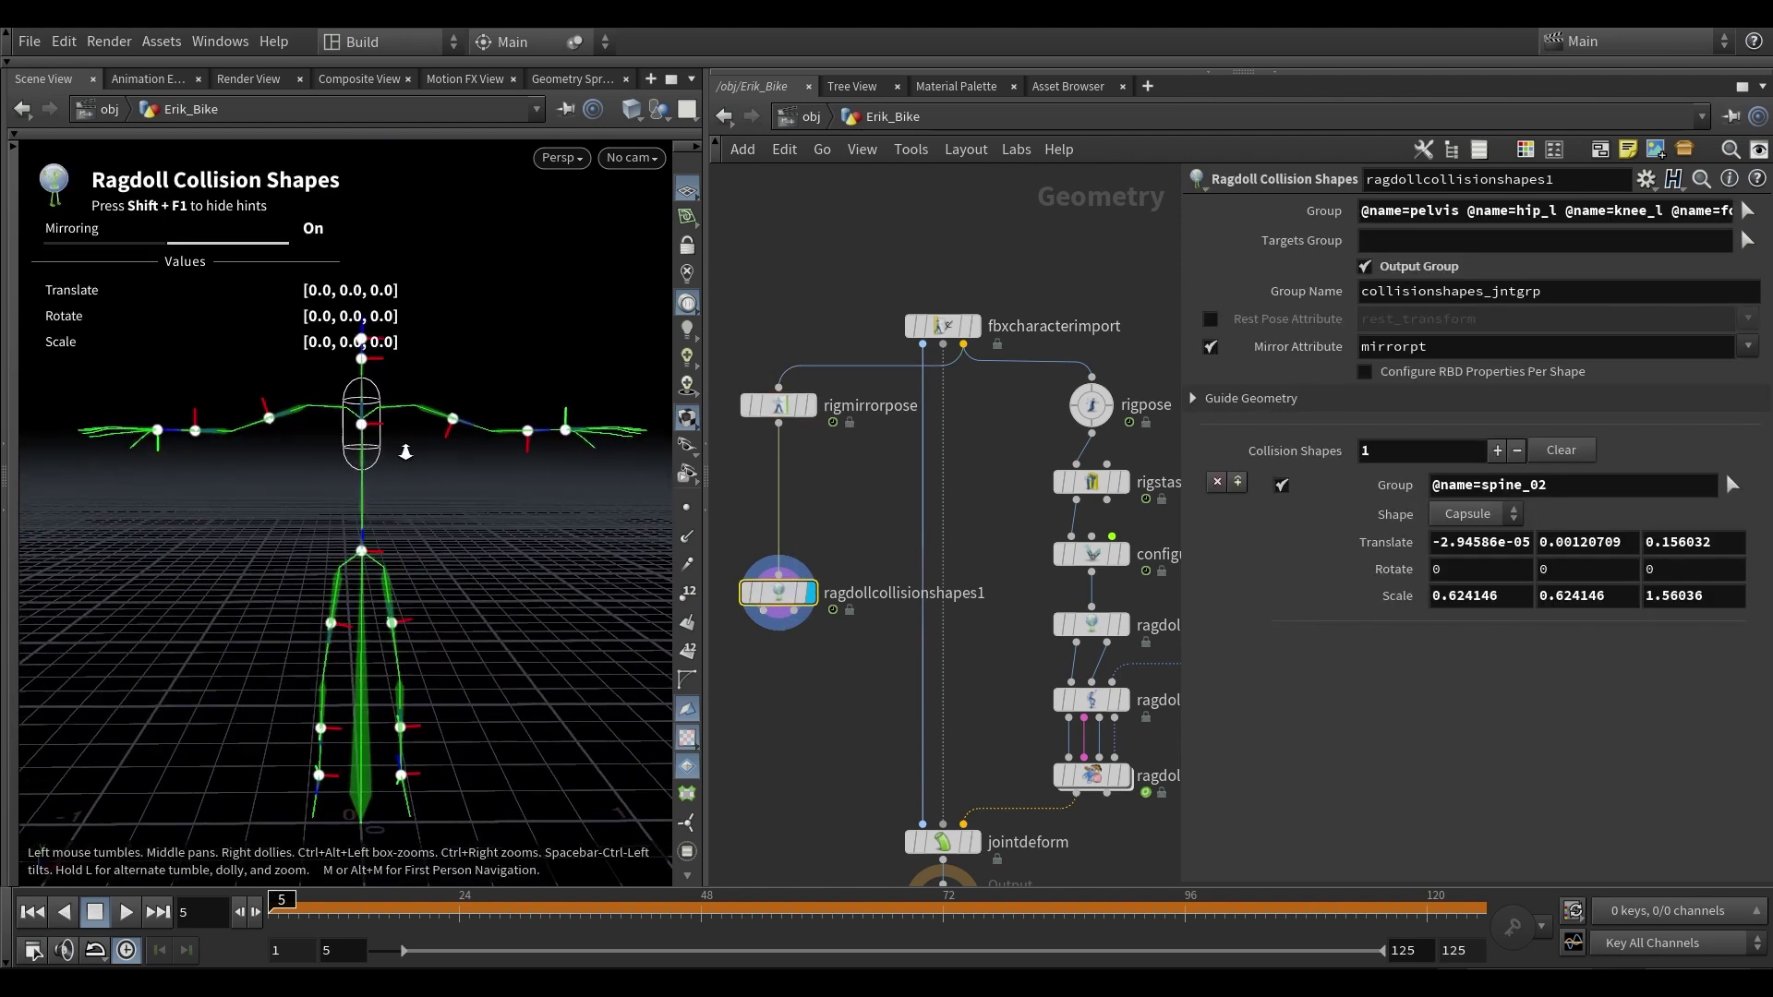
alt+right_drag(402, 452, 405, 455)
click(101, 136)
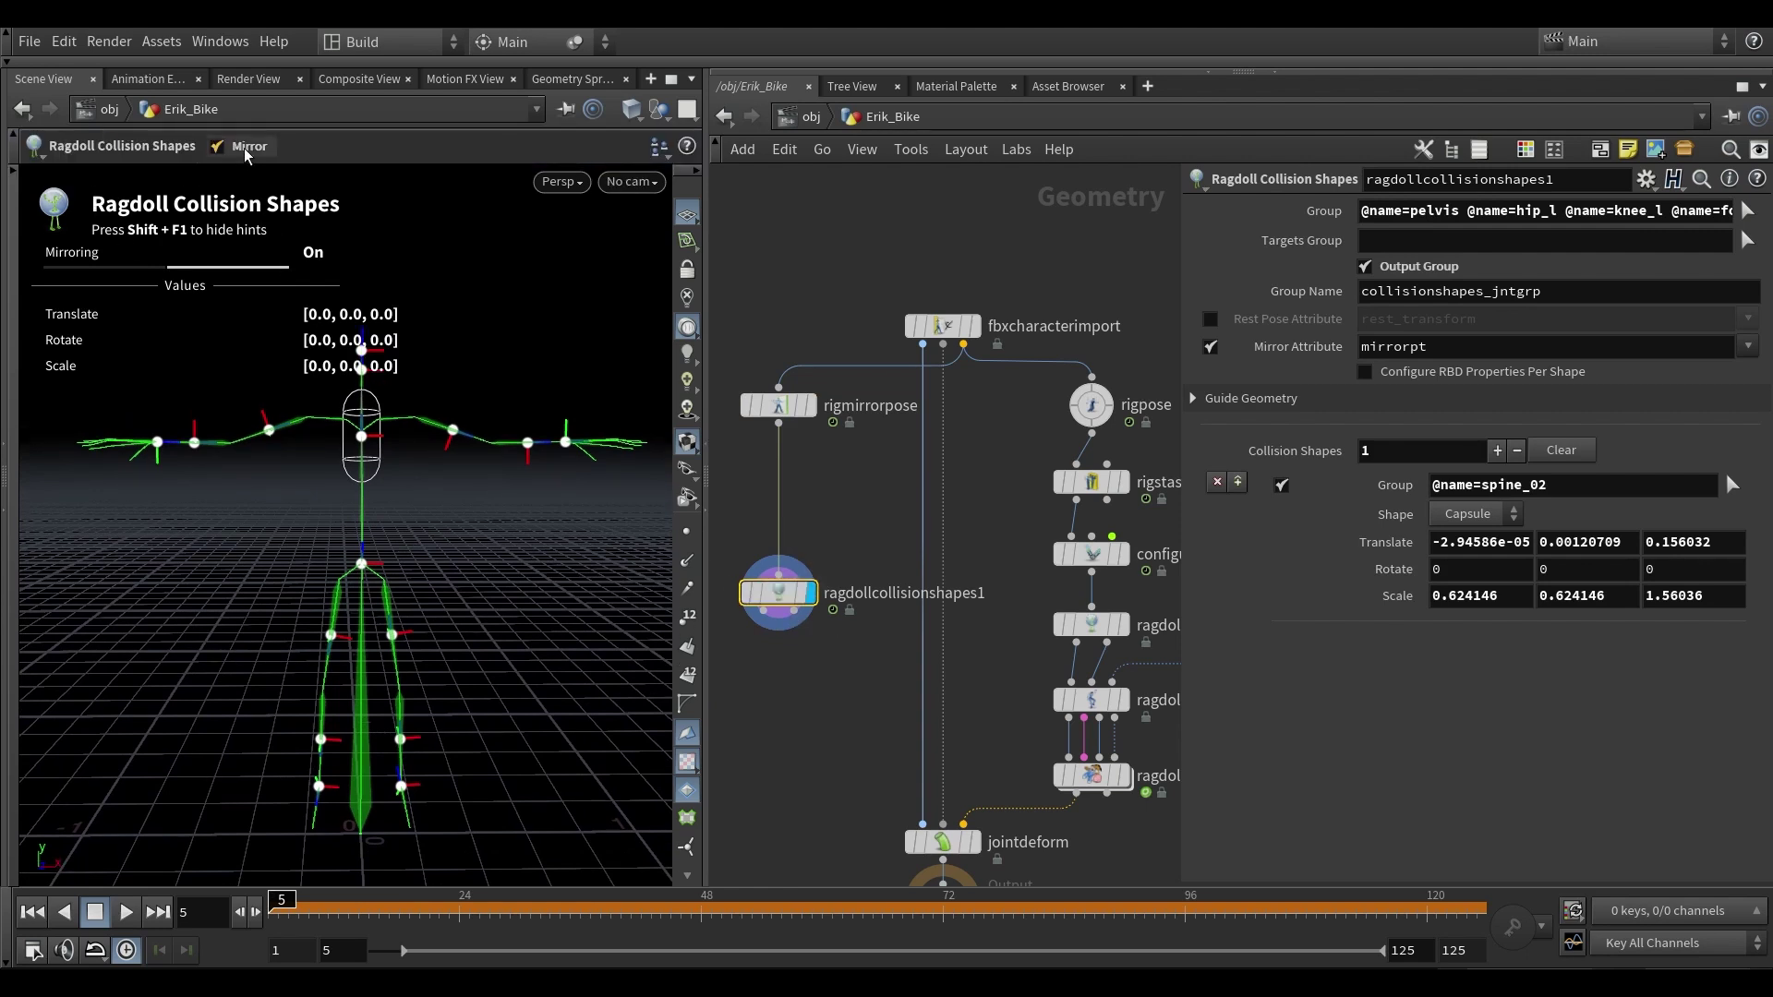
click(242, 145)
click(242, 146)
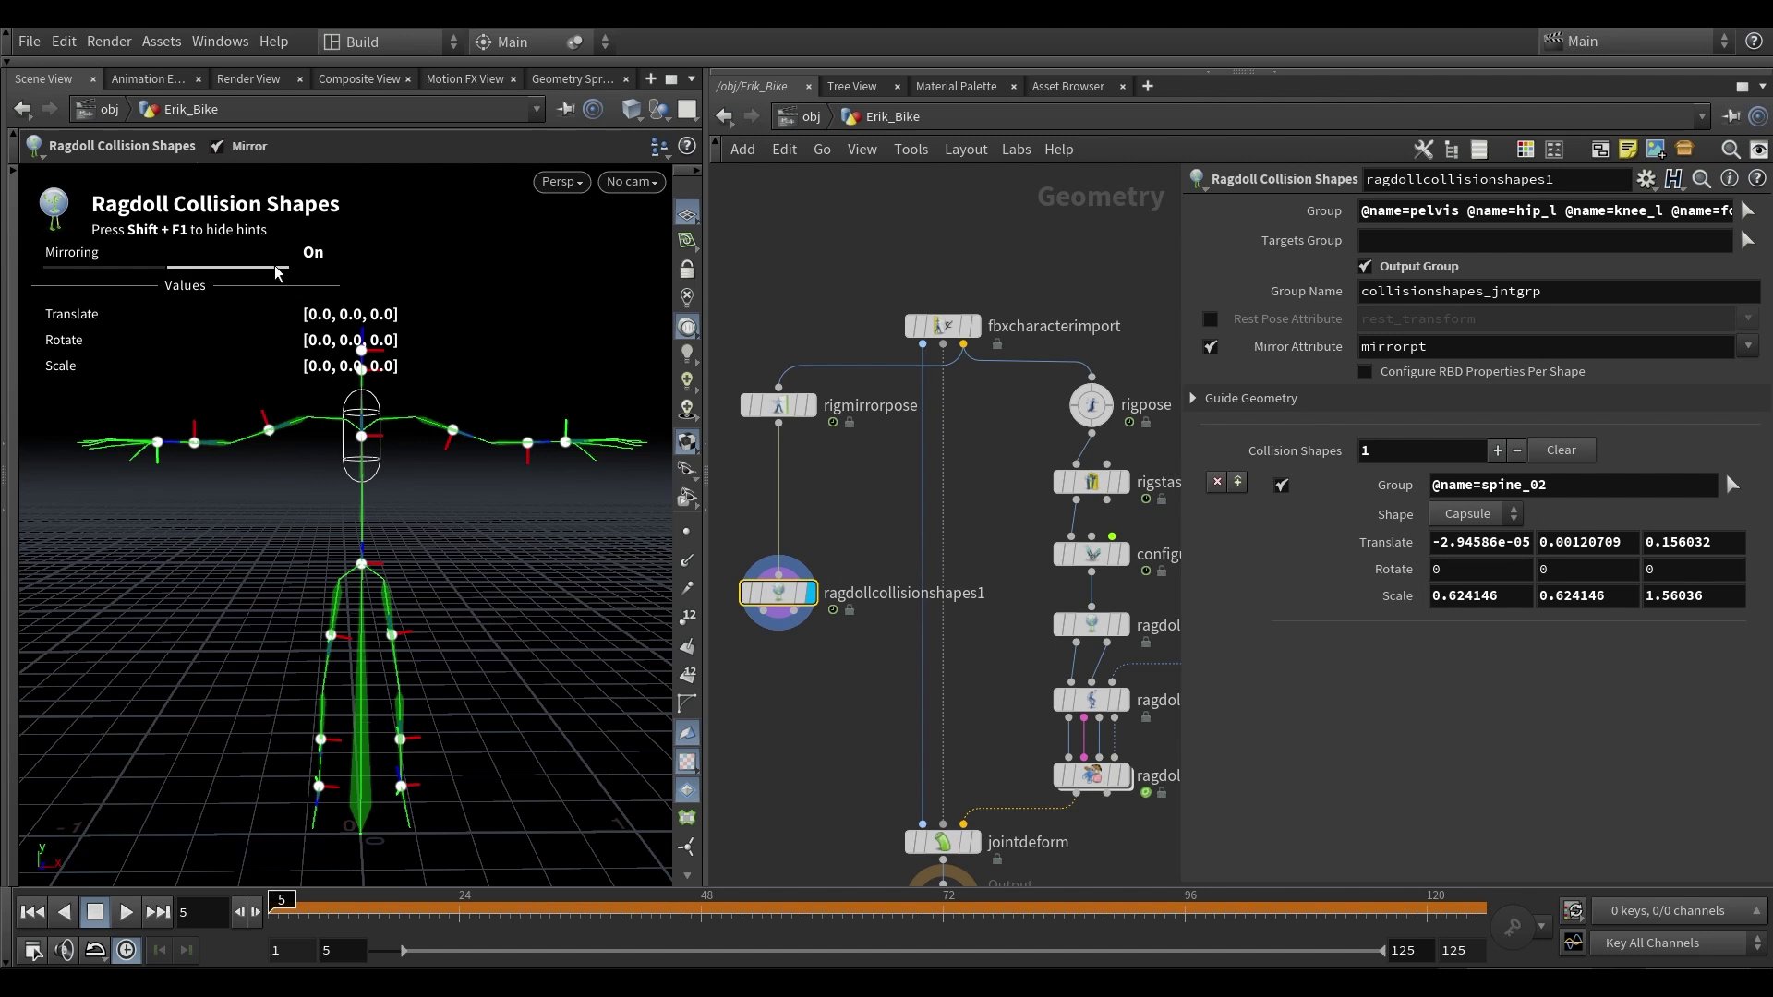
- Add a capsule collision shape to the shoulder_l joint with mirroring on, so shoulder_r gets a matching one
click(454, 430)
alt+drag(269, 437, 273, 393)
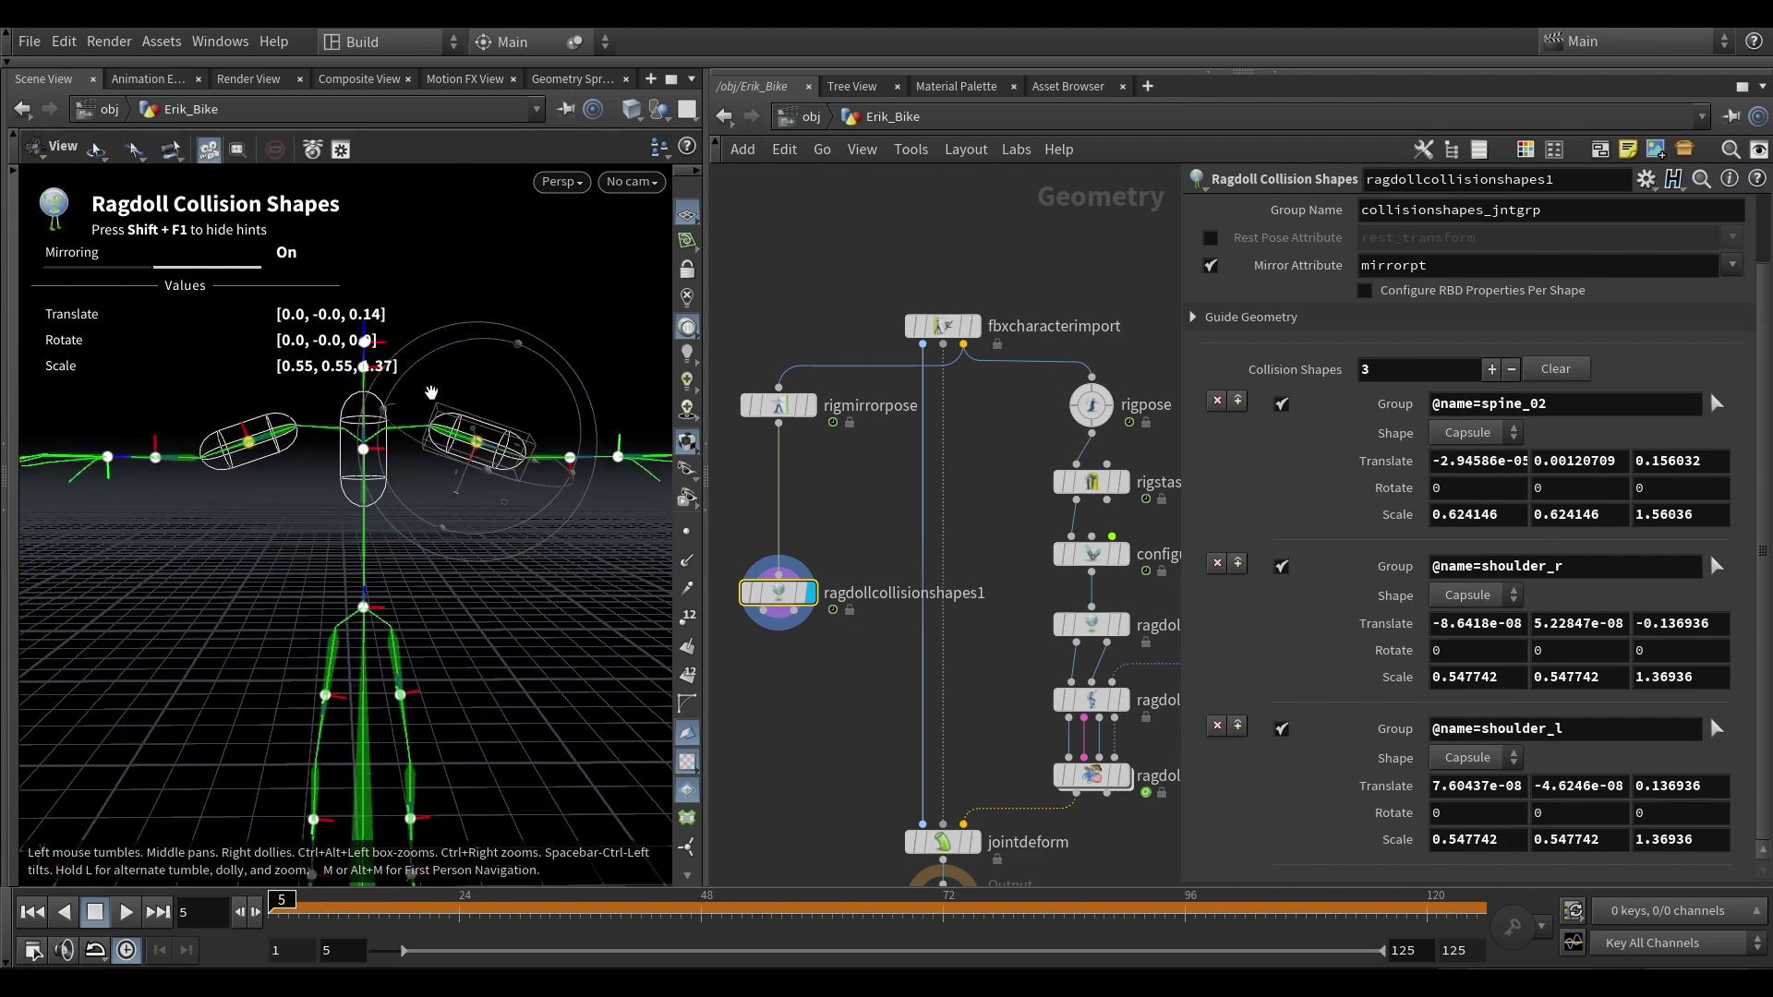
alt+right_drag(273, 393, 480, 545)
- Move the mirrored shoulder_l capsule off its joint to about -0.205 in X and rotate it about 14.8 degrees around Y
drag(461, 509, 488, 437)
mouse_move(602, 345)
mouse_down()
mouse_move(566, 296)
mouse_move(604, 370)
mouse_move(606, 353)
mouse_up()
alt+drag(432, 443, 415, 475)
alt+right_drag(415, 474, 383, 511)
alt+middle_drag(383, 510, 352, 476)
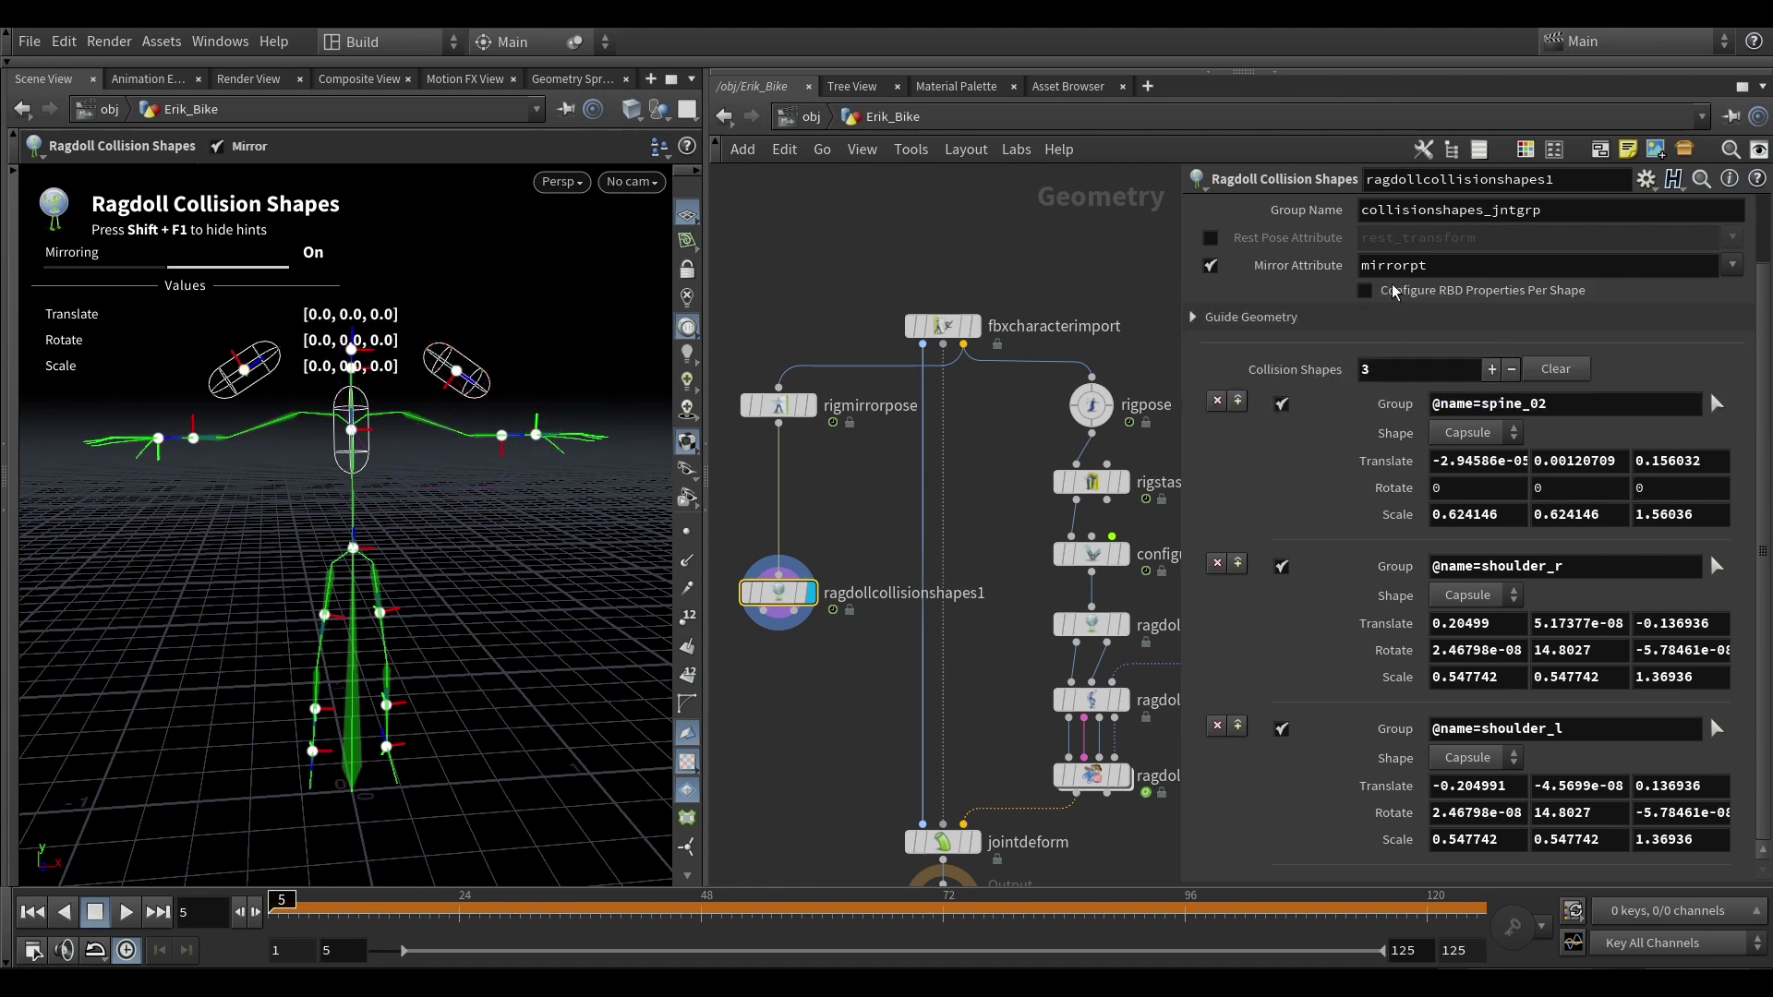
- Enable RBD property configuration per shape and expand the RBD properties of the spine_02 shape
click(1397, 298)
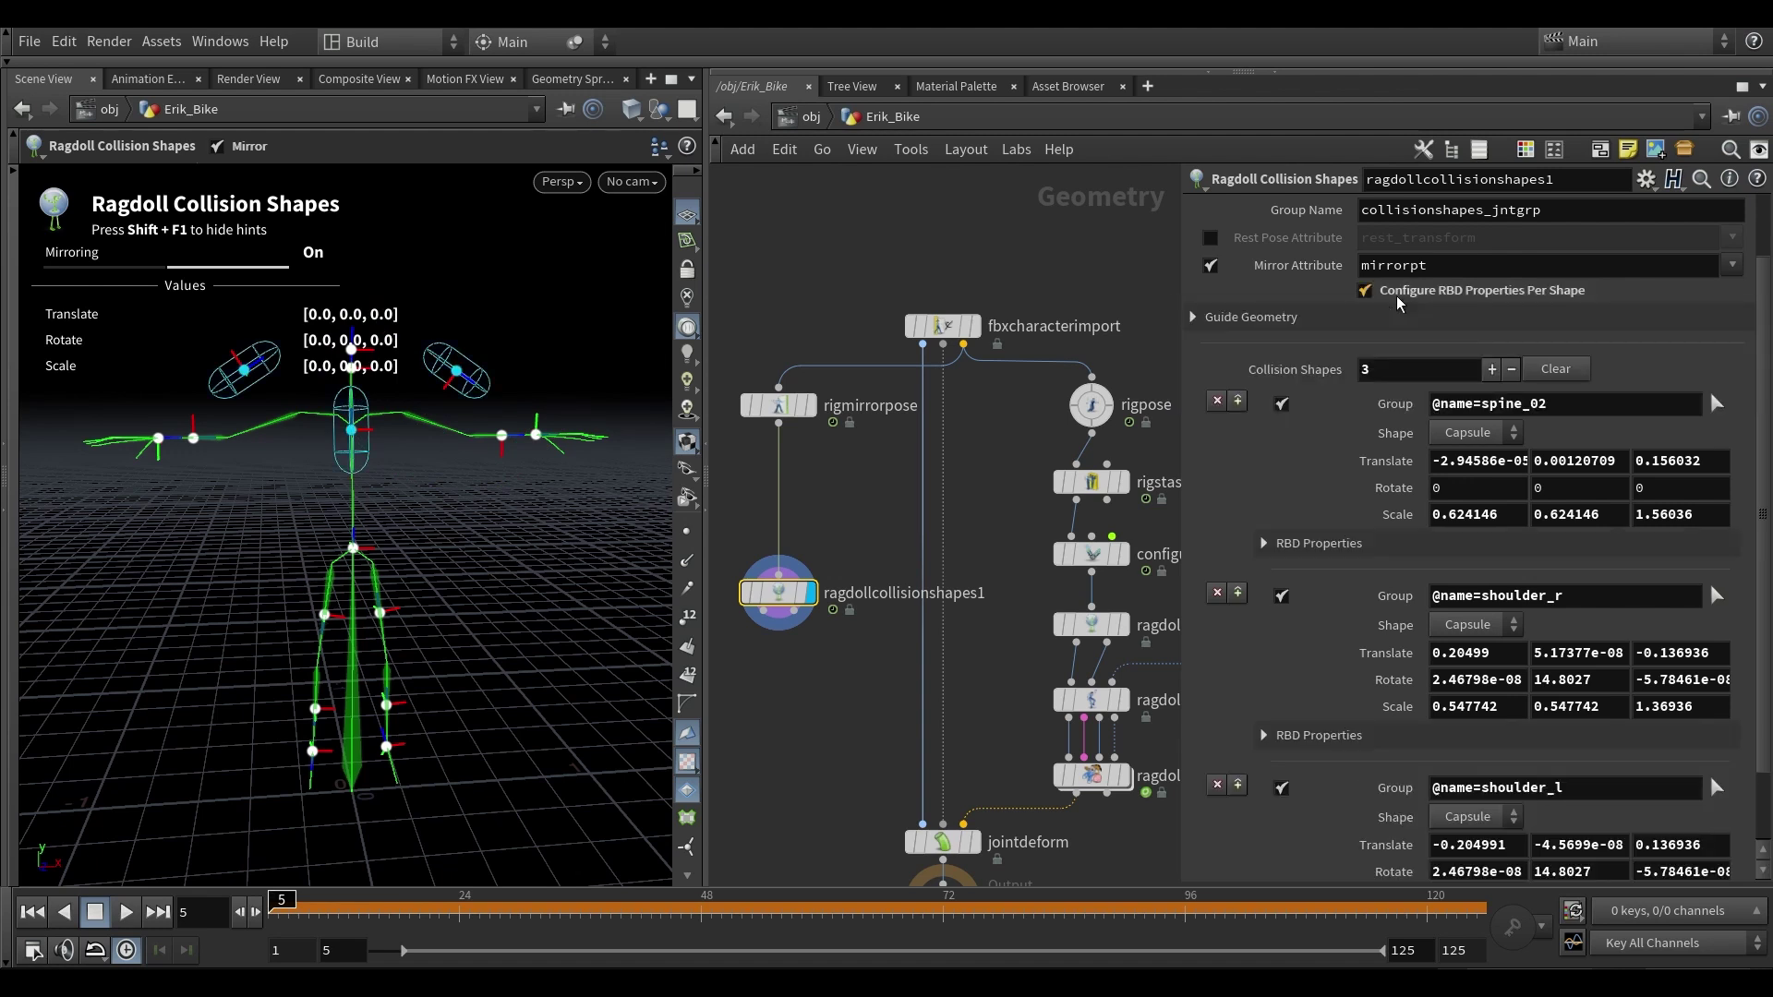
click(1367, 546)
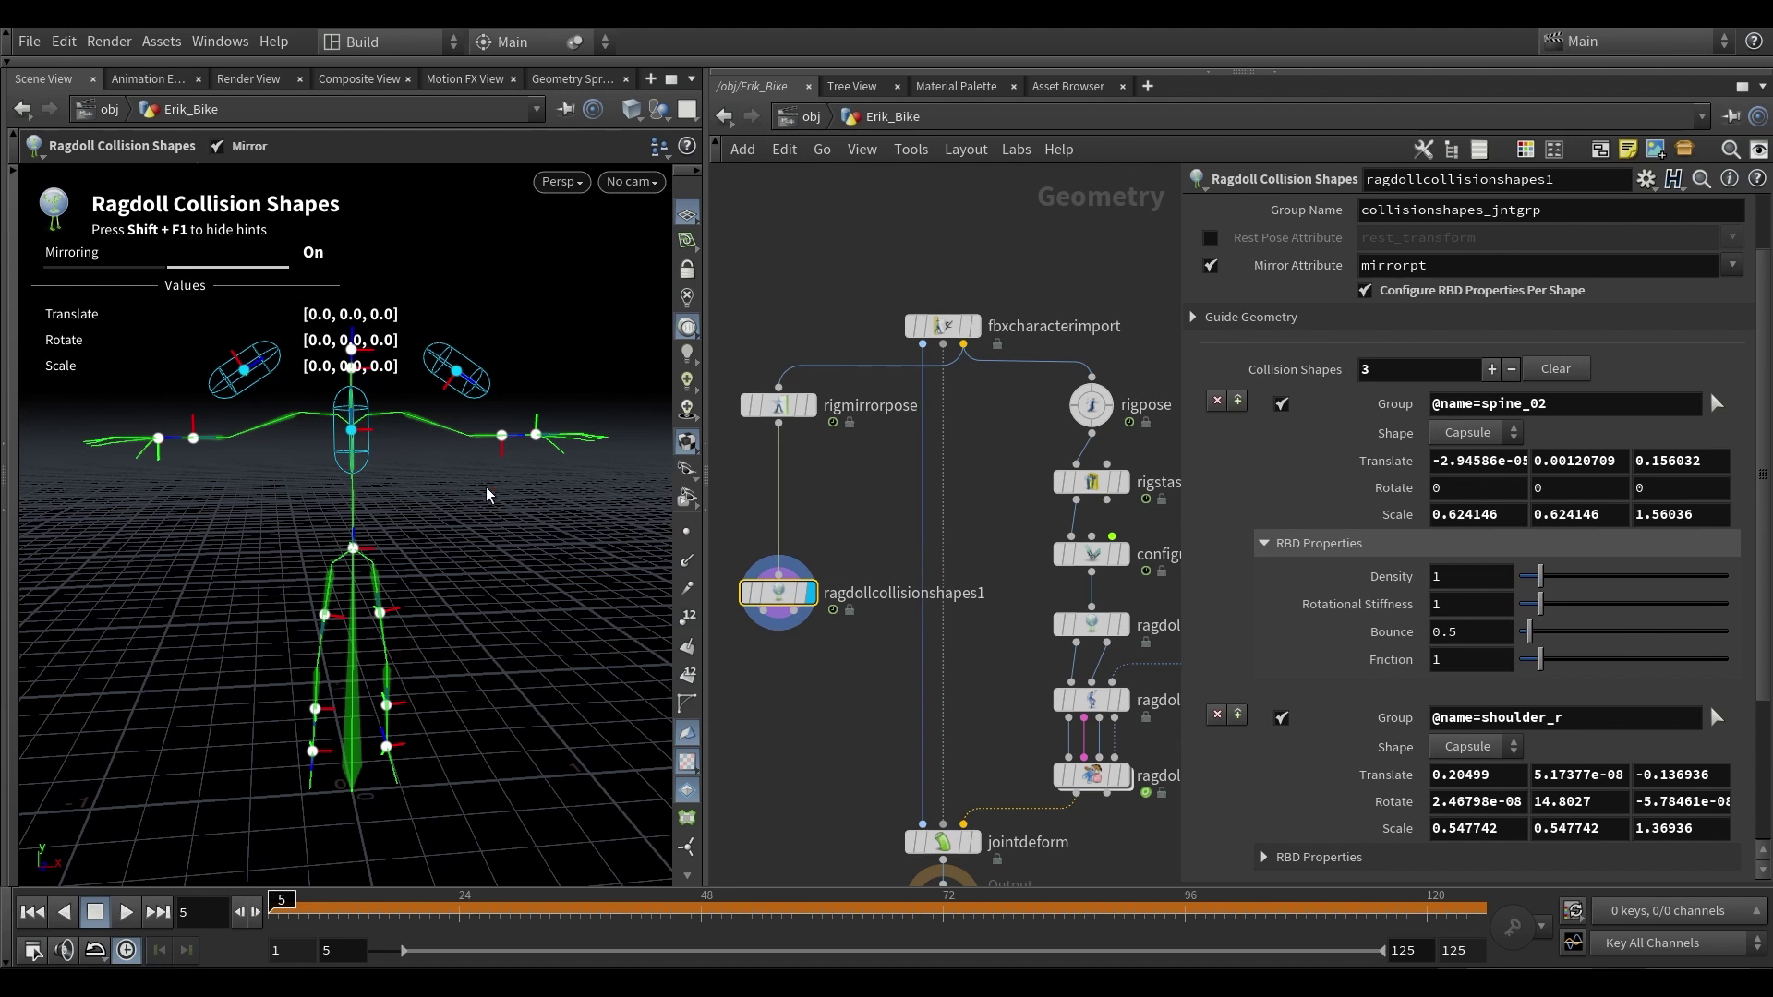
alt+right_drag(381, 355, 417, 394)
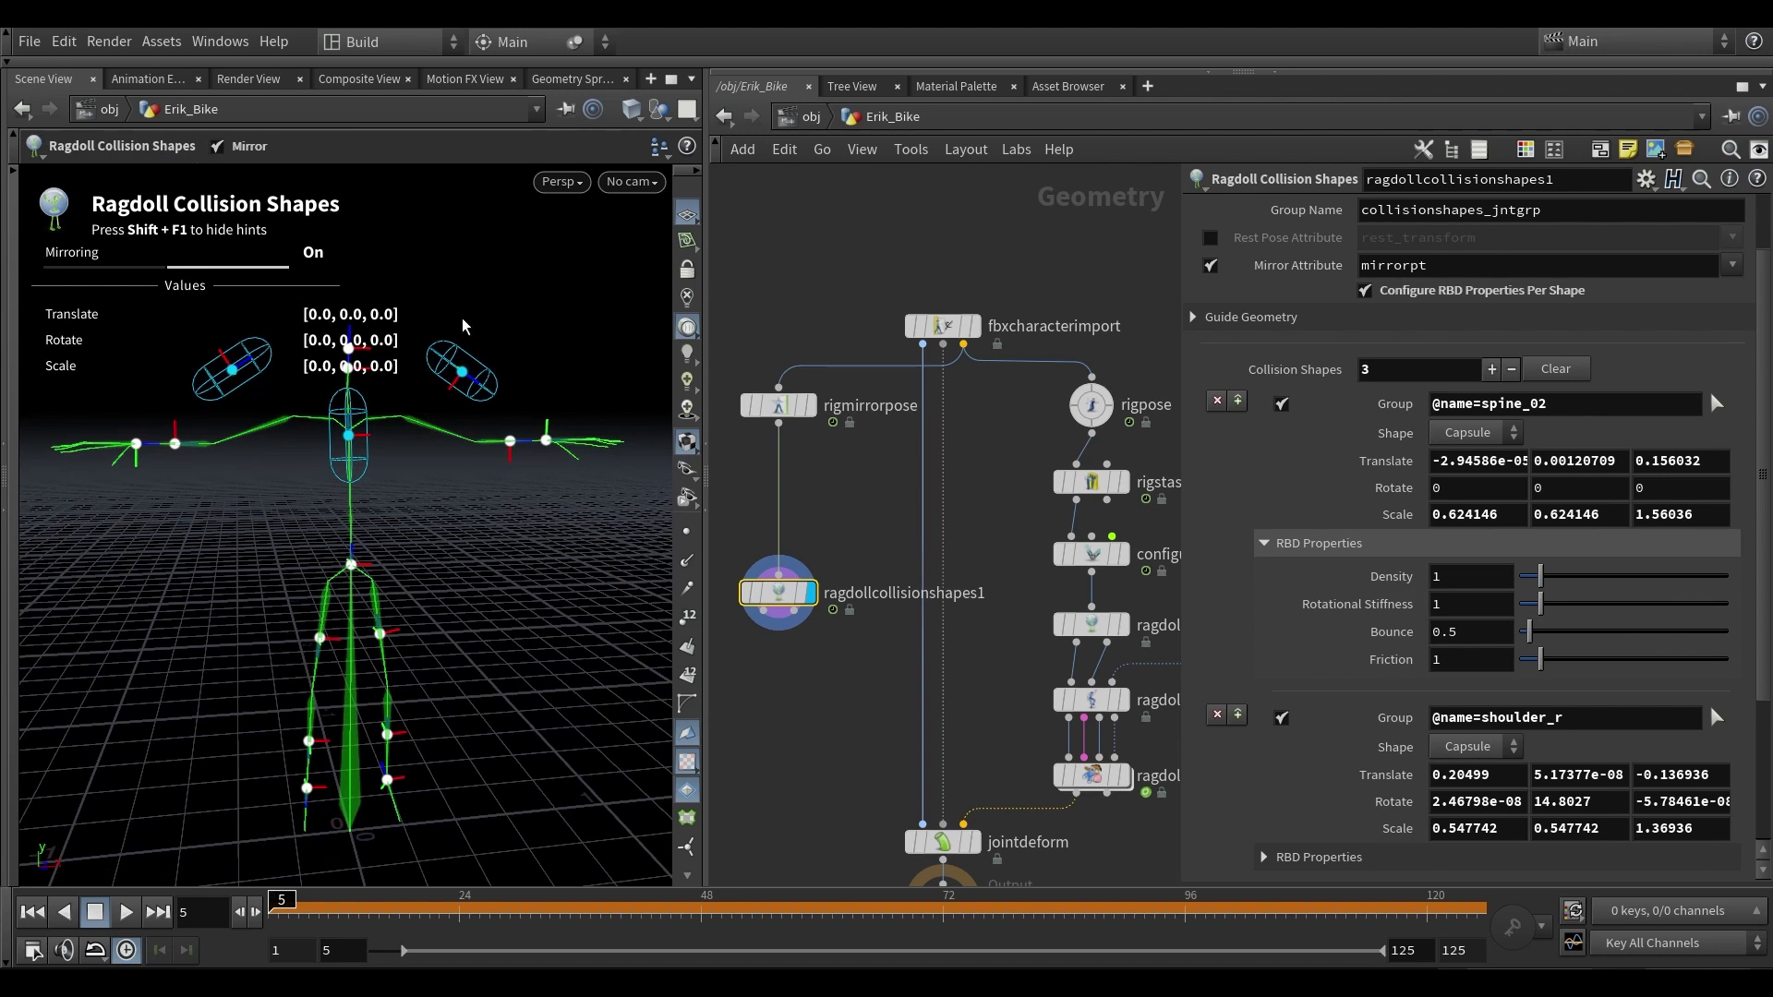
click(1428, 287)
click(1425, 288)
- Raise the spine_02 shape's density to 10 in its RBD properties and leave no shape selected
click(468, 374)
alt+right_drag(522, 281, 439, 404)
alt+drag(489, 395, 469, 417)
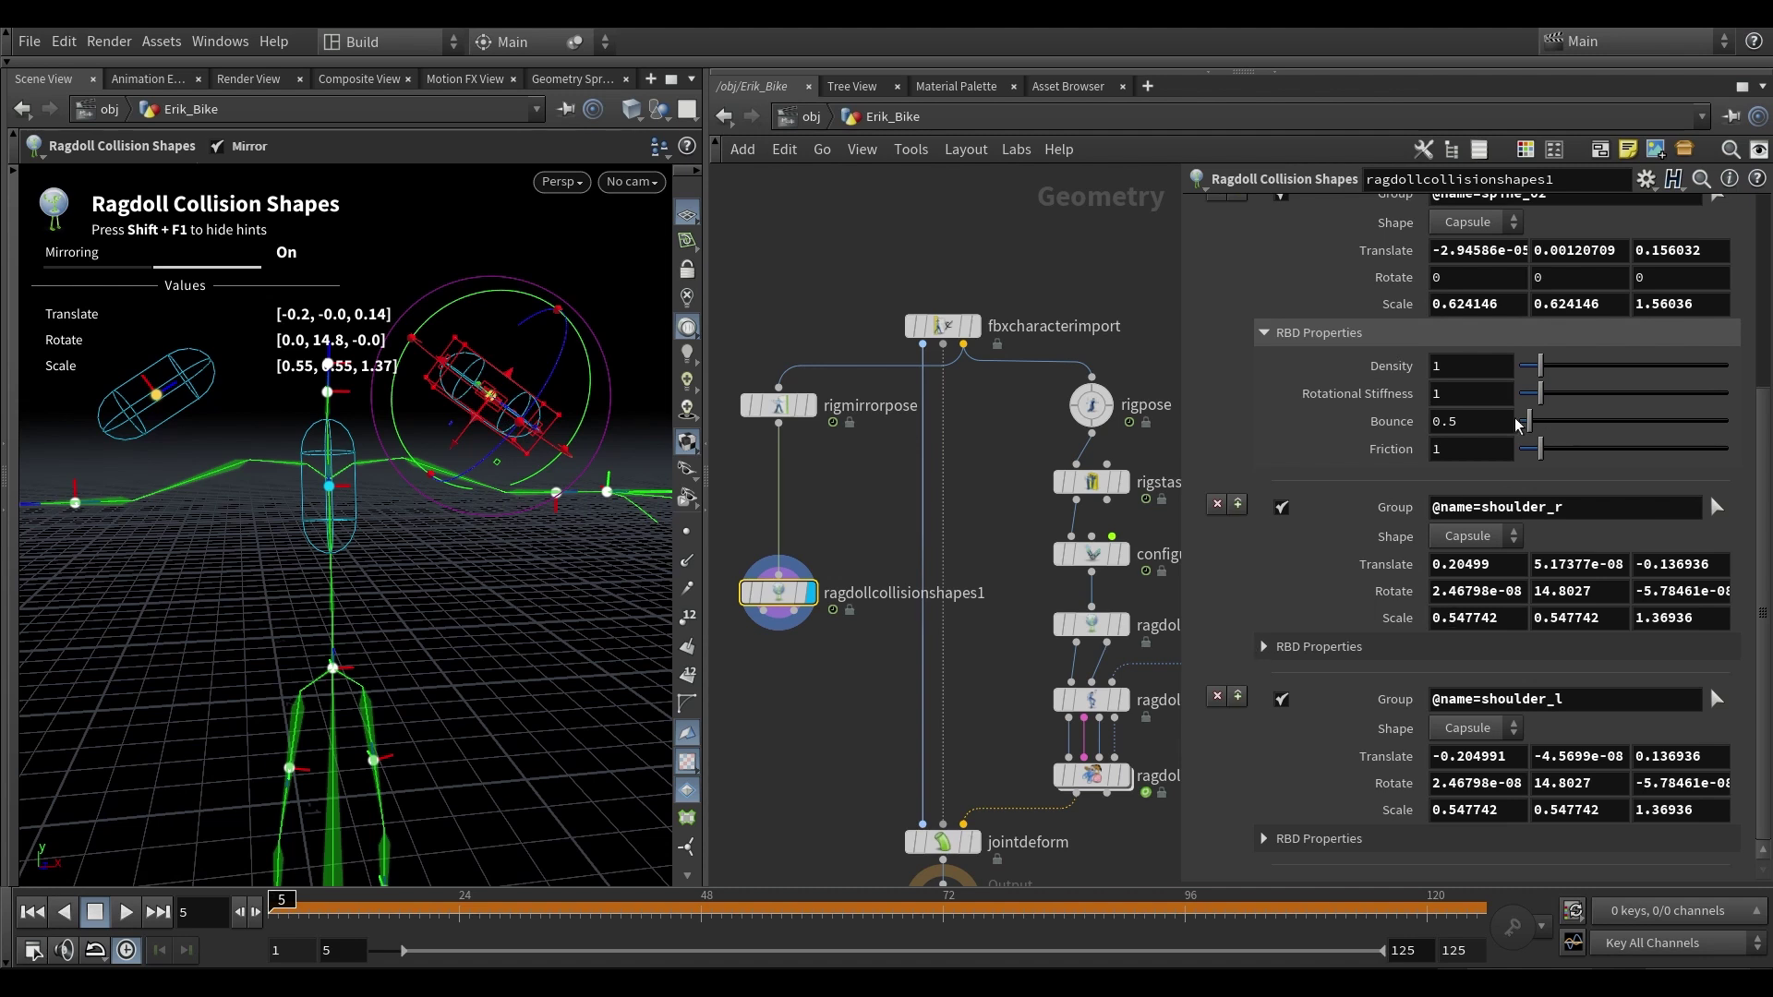
drag(1544, 367, 1710, 368)
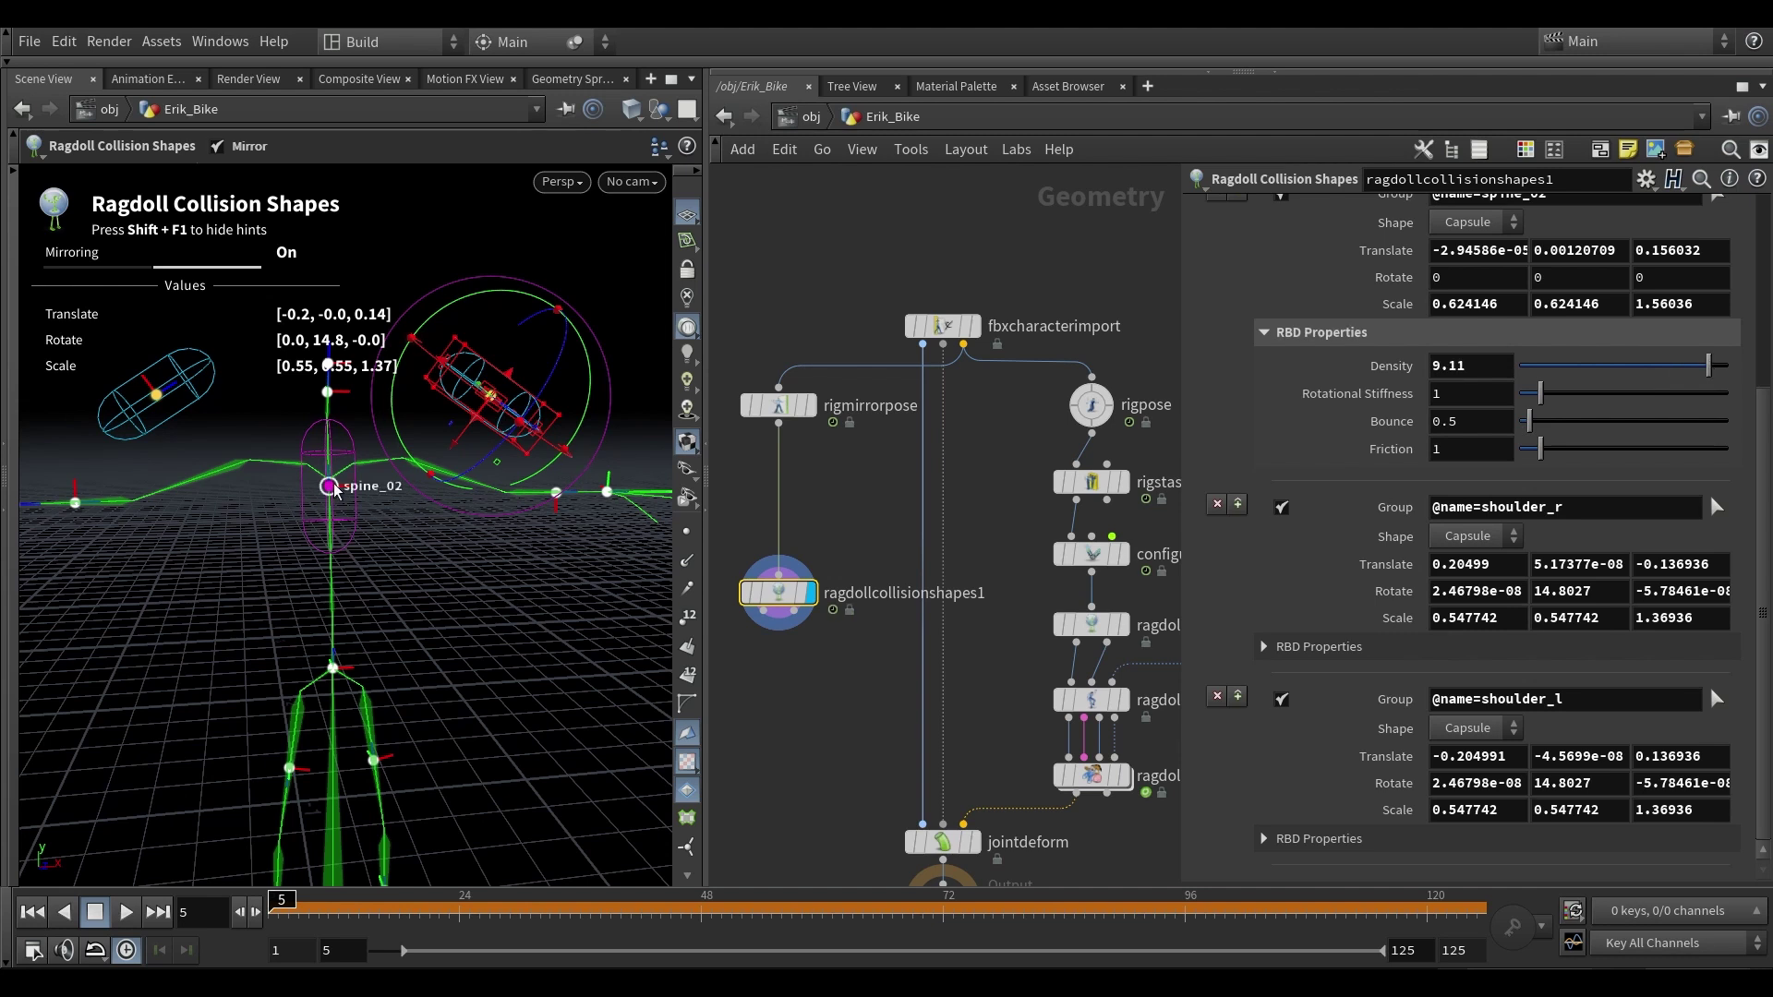
drag(1710, 367, 1734, 368)
click(463, 634)
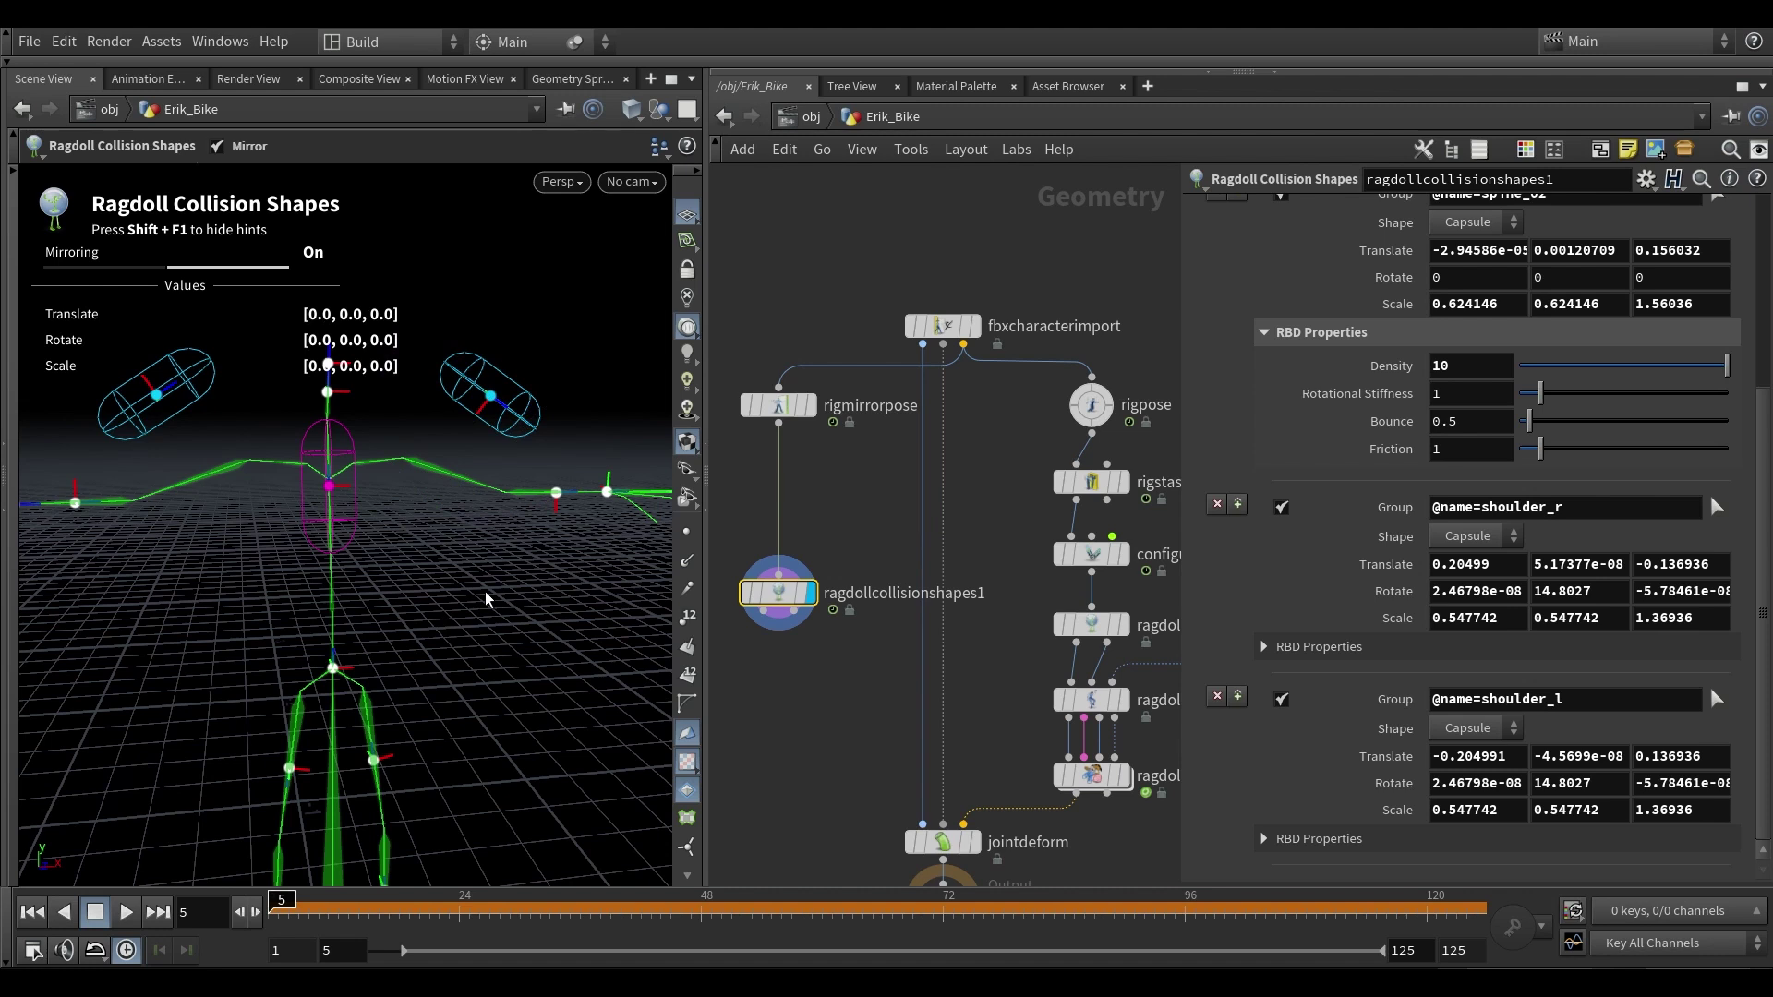
- Disable RBD property configuration per shape on the ragdollcollisionshapes1 node
alt+right_drag(471, 503, 450, 539)
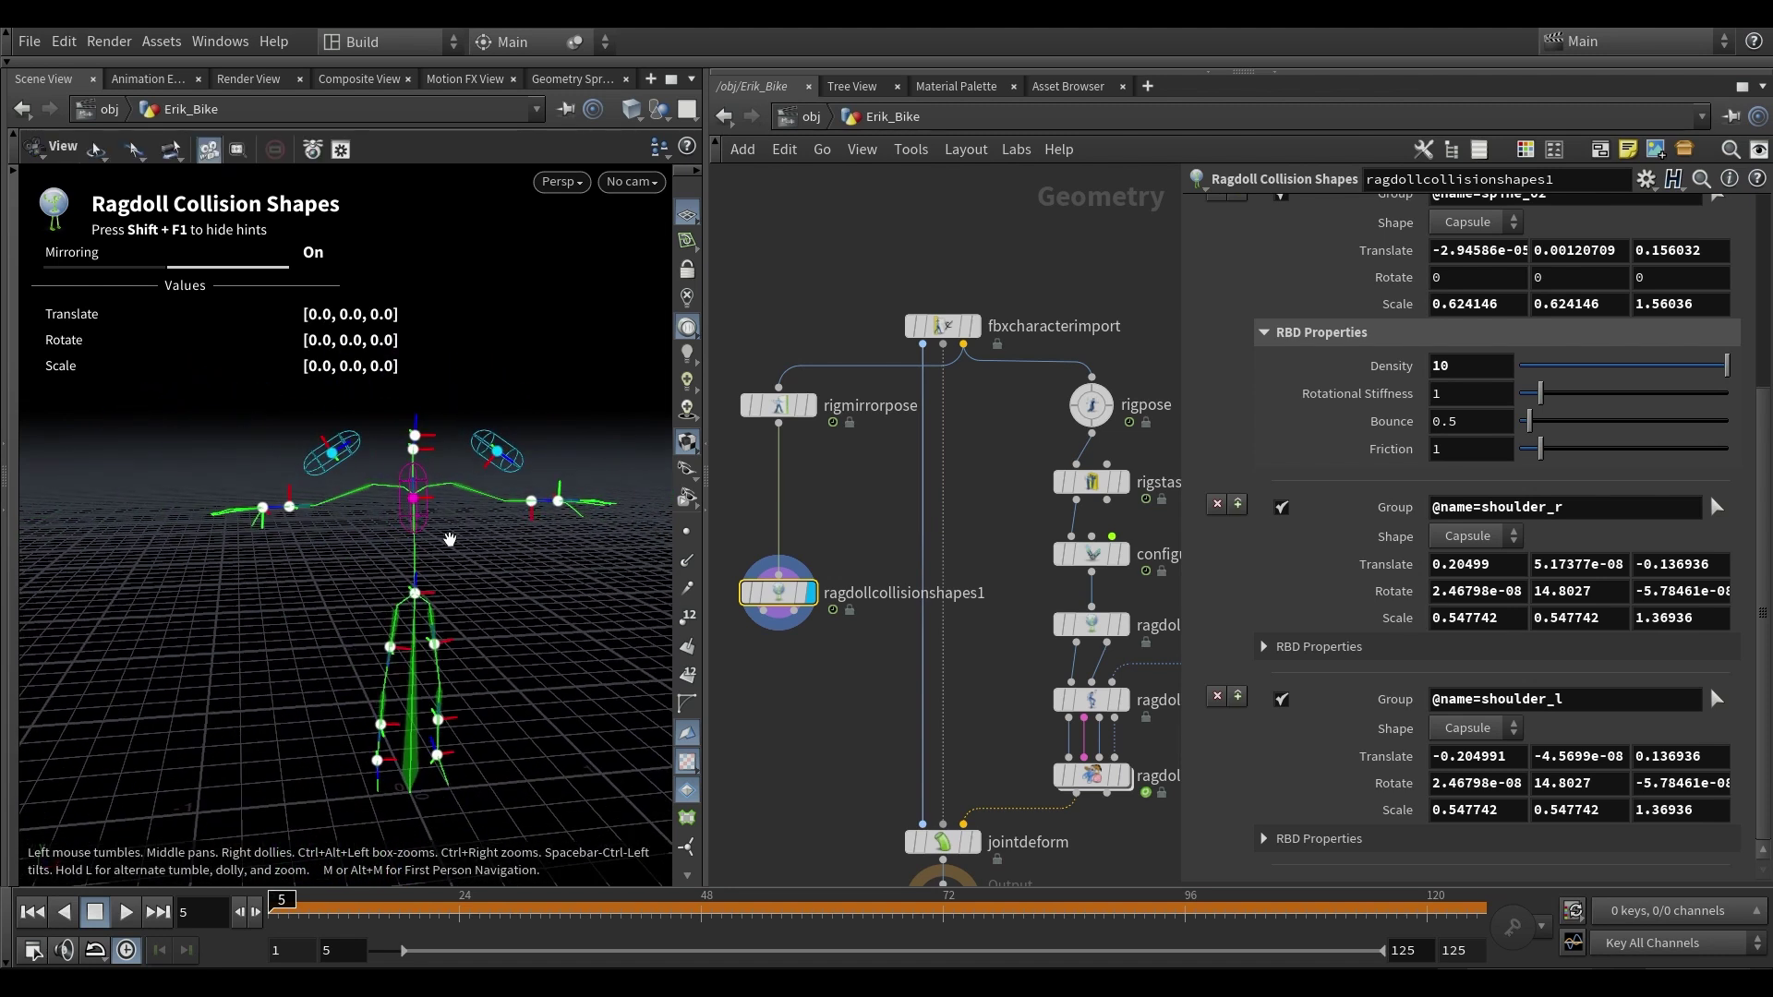
alt+middle_drag(450, 539, 412, 517)
scroll(1345, 412, up, 9)
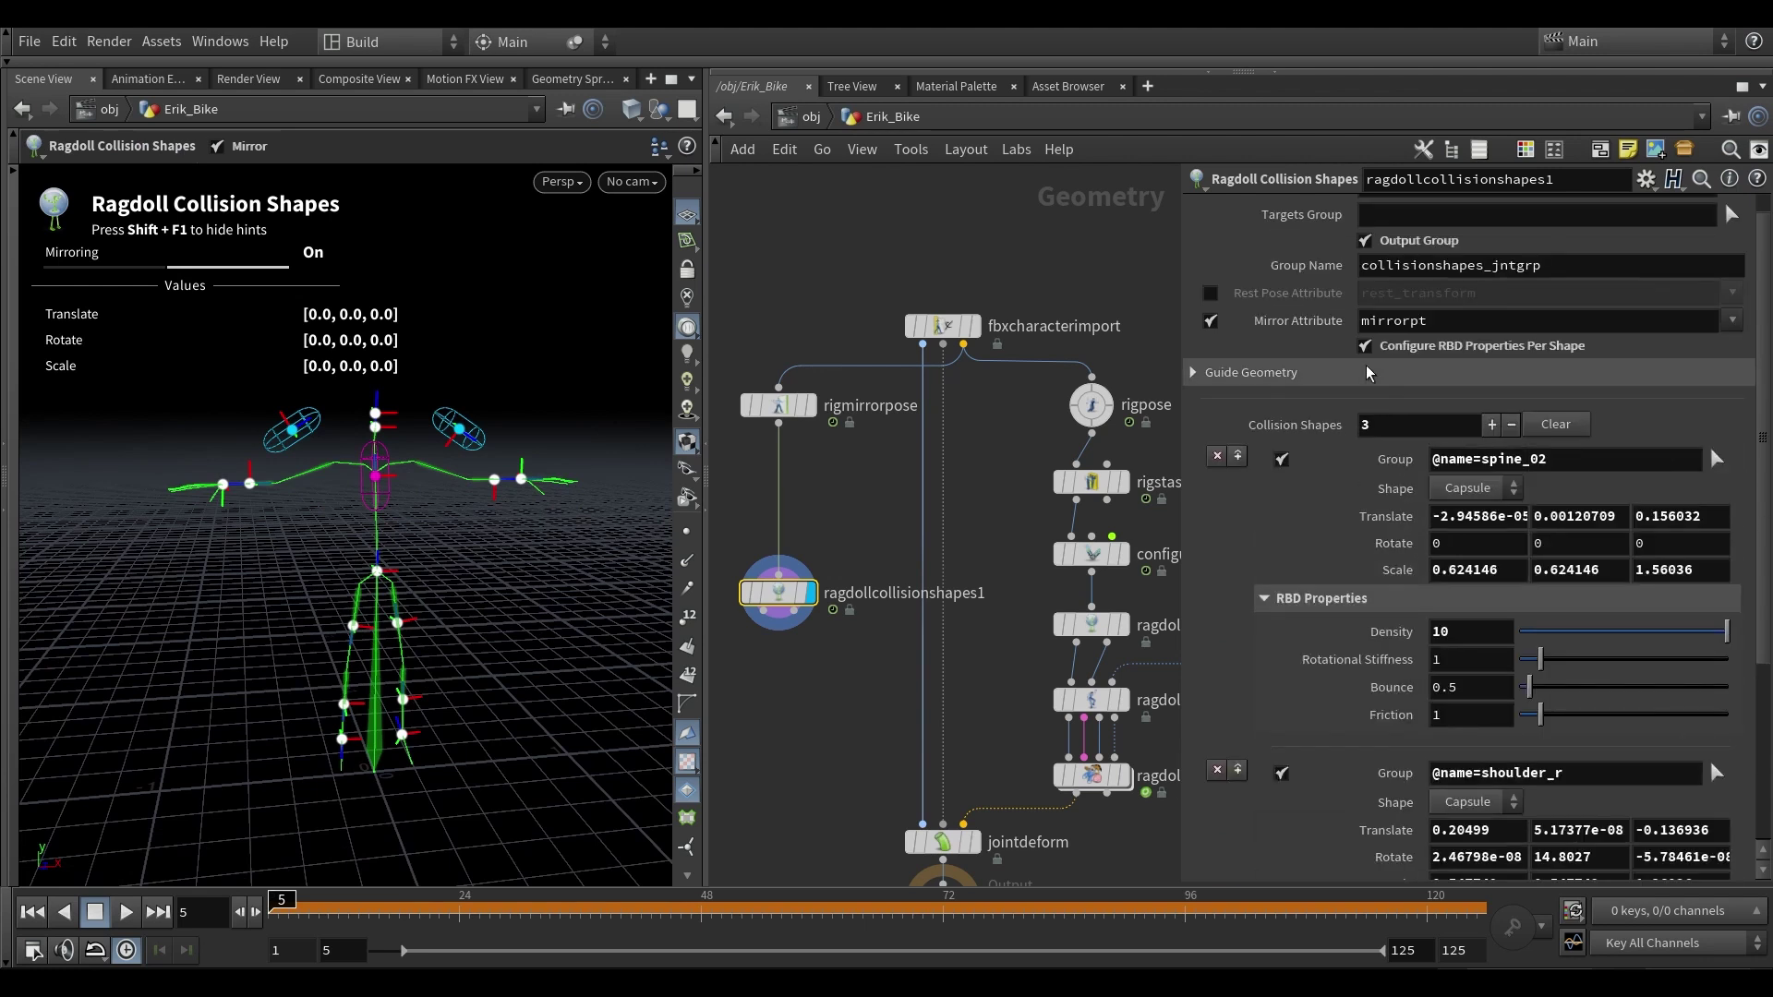
click(1364, 346)
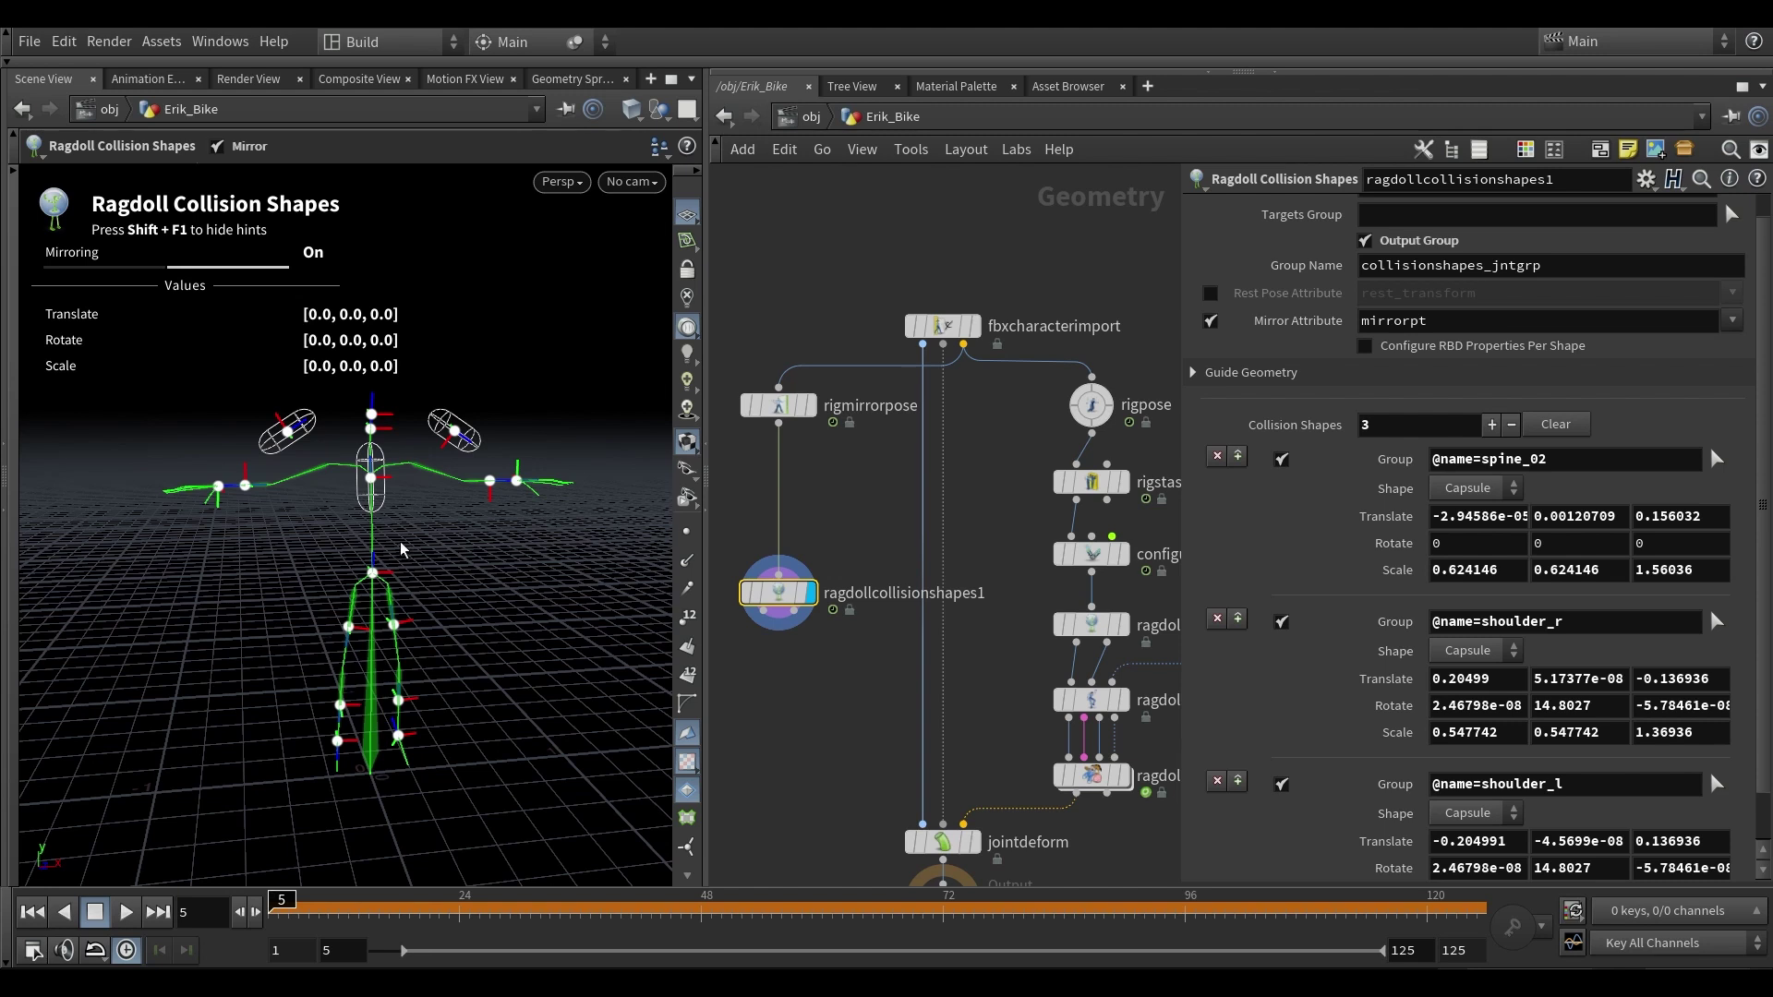
alt+right_drag(400, 544, 419, 506)
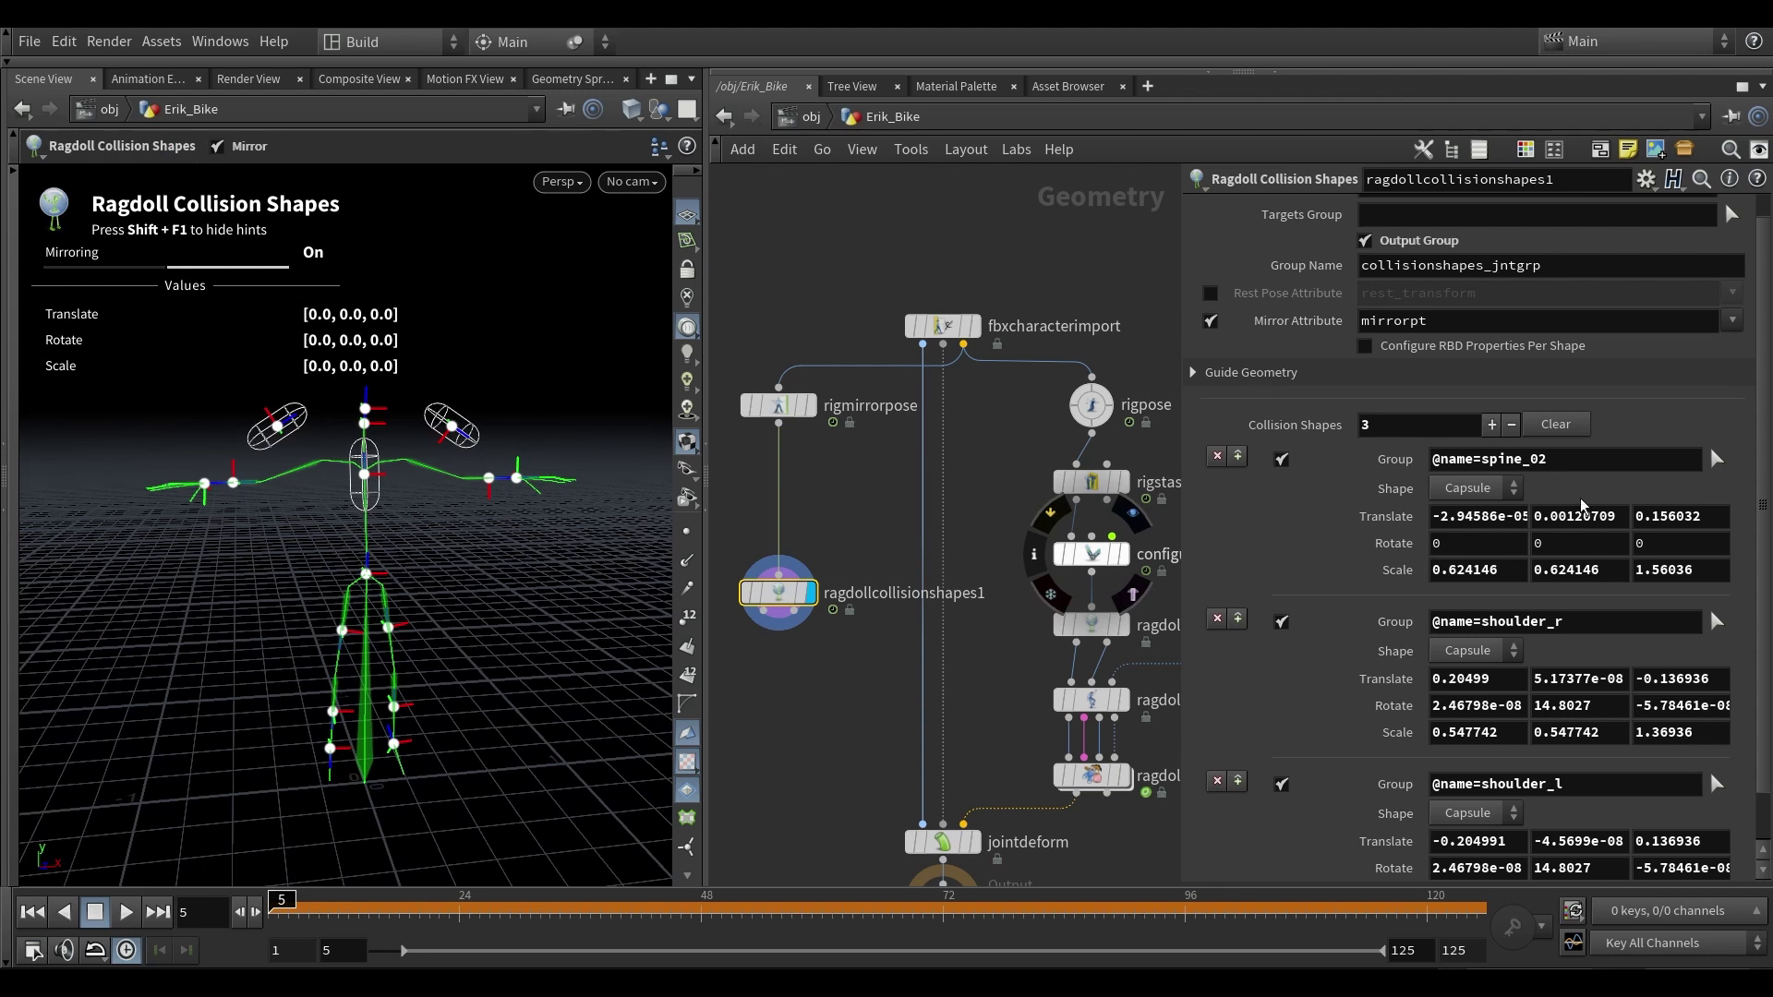
- Switch the spine_02 collision shape to Box and restore it to Capsule
click(1488, 499)
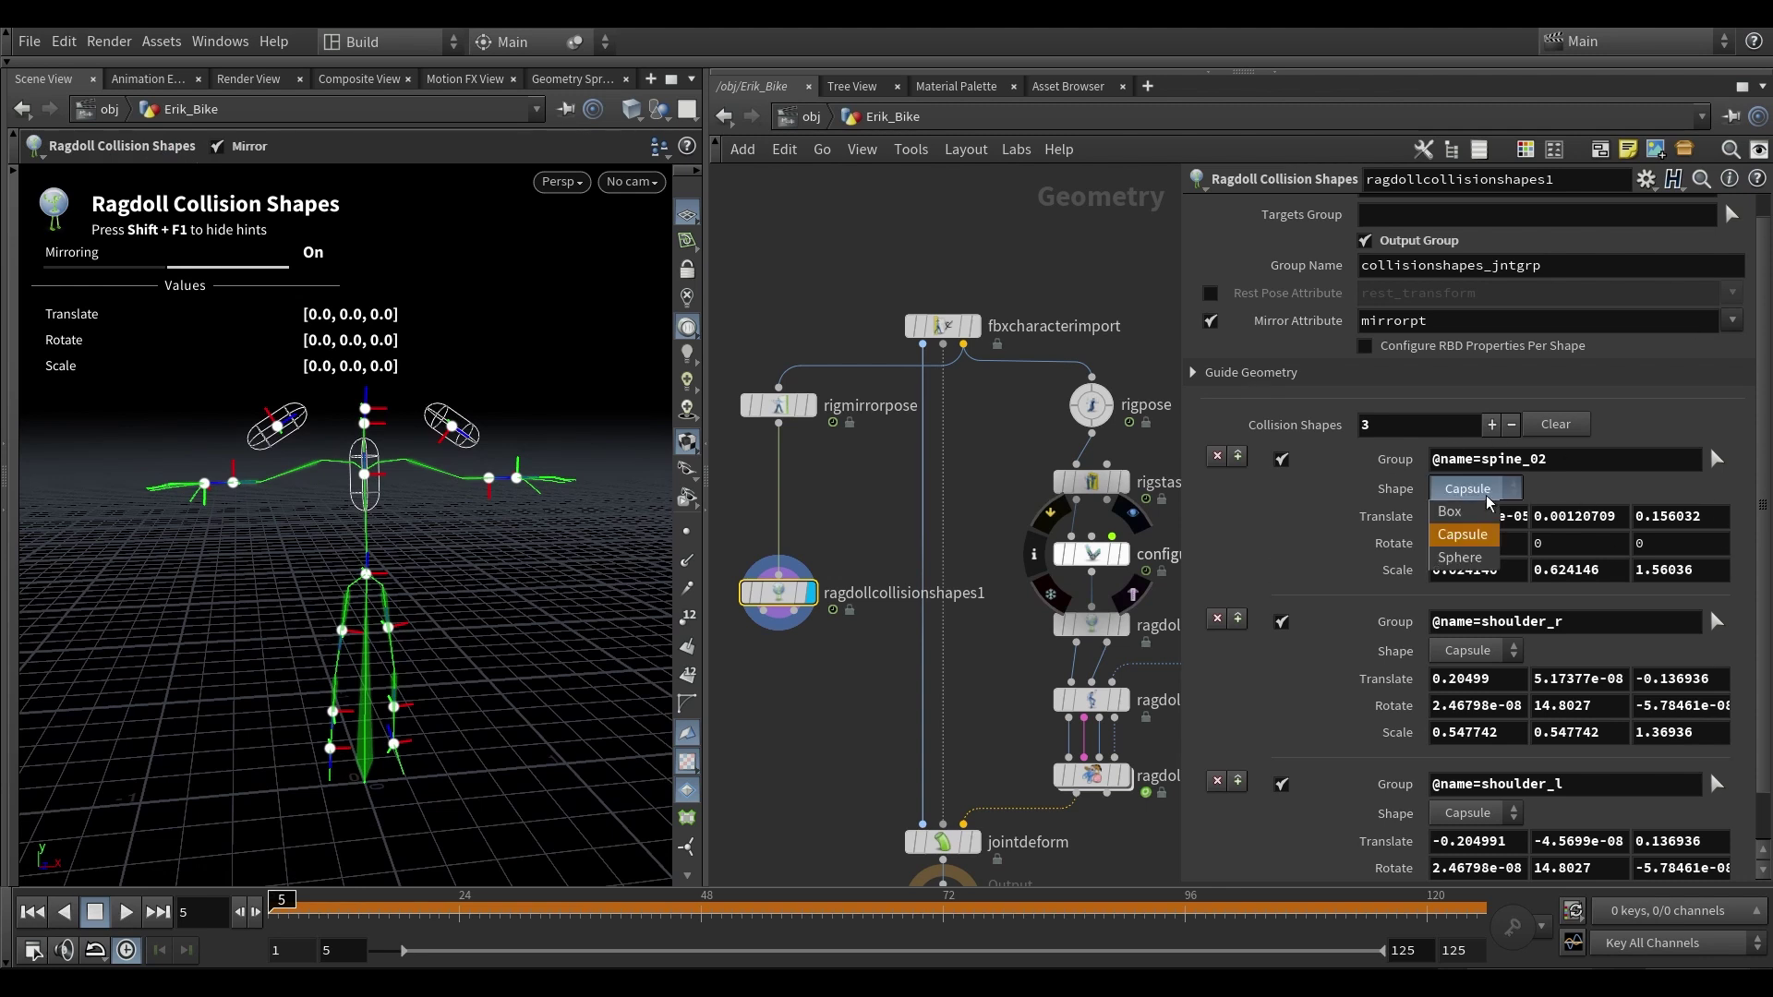
click(1457, 510)
click(1468, 488)
click(1463, 534)
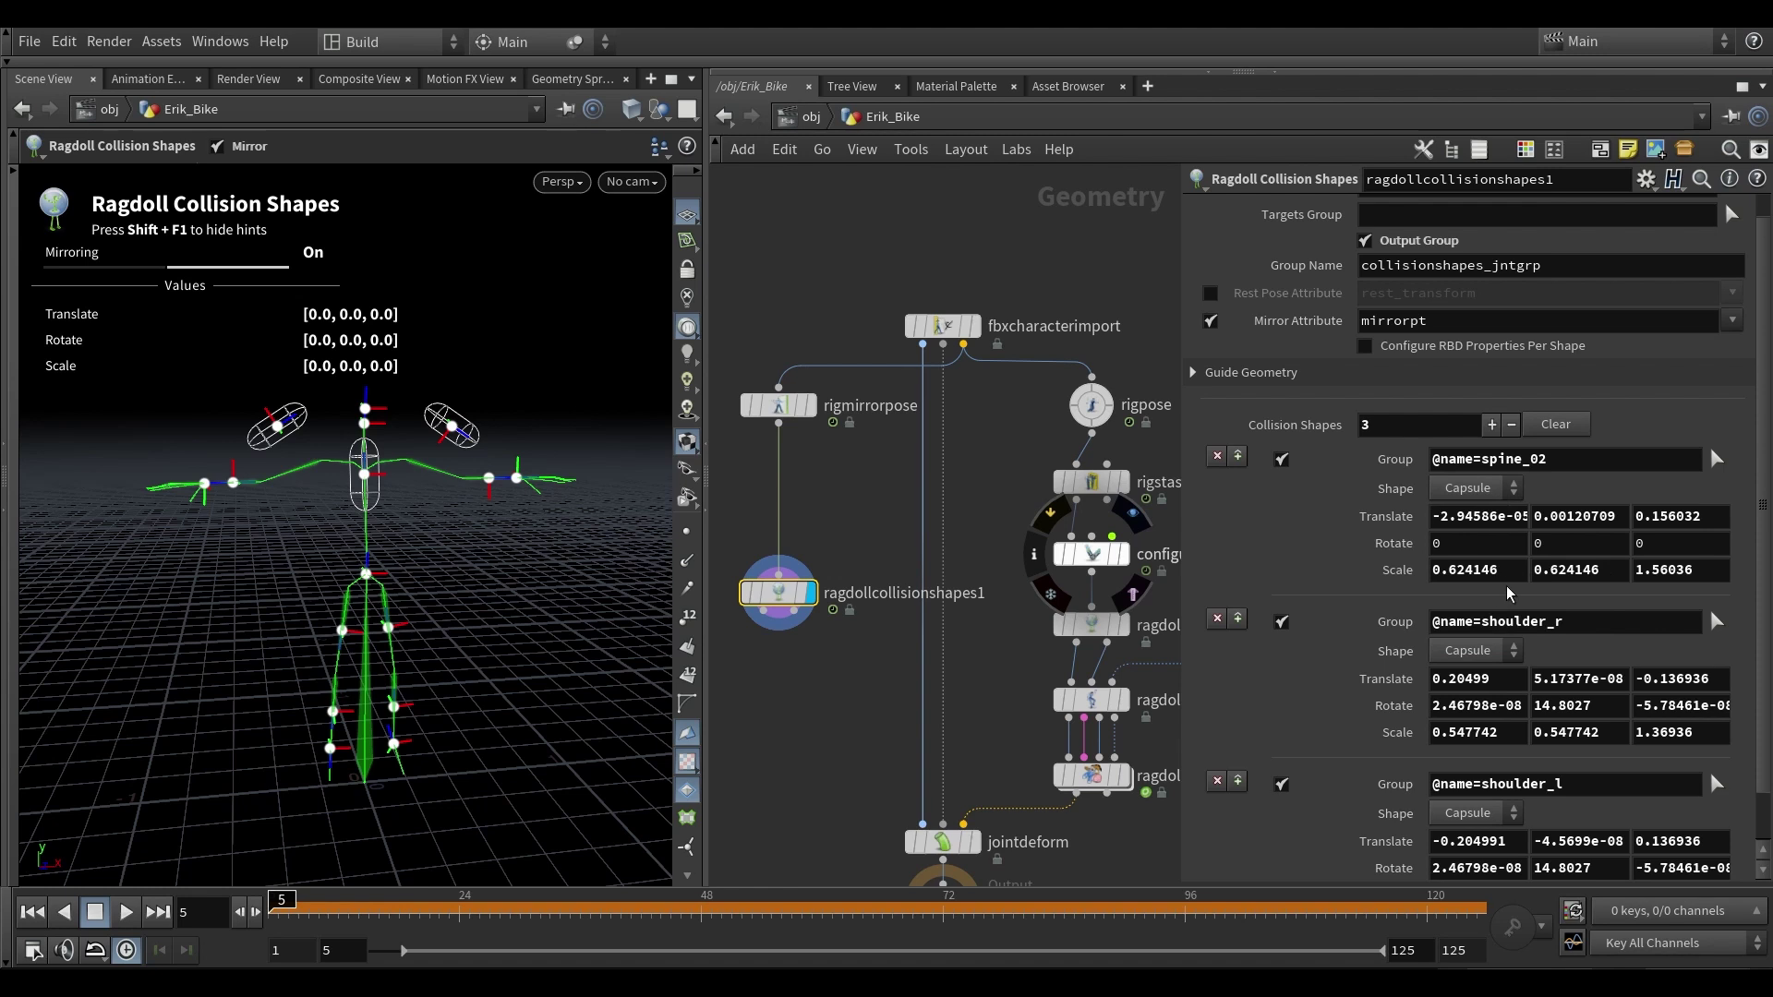
- Feed ragdollcollisionshapes1 from rigstashpose to inspect its shapes on the posed skeleton, and reconnect it to rigmirrorpose
key(Escape)
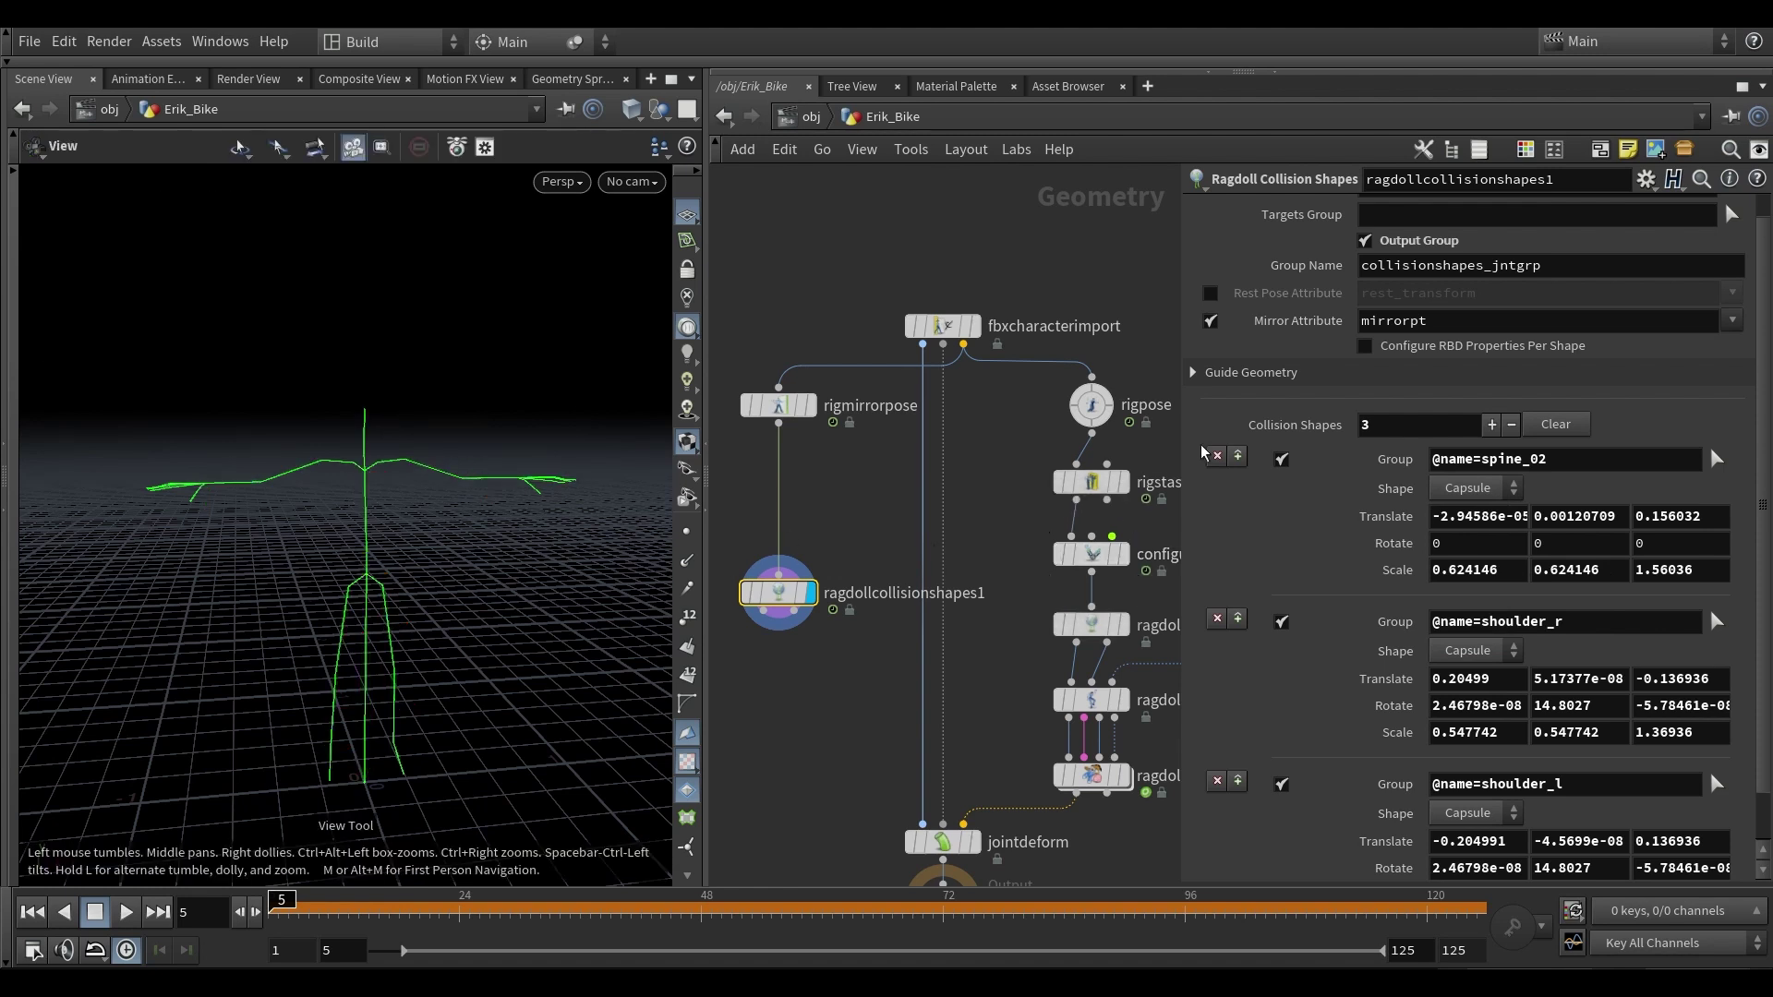
click(1076, 501)
click(812, 580)
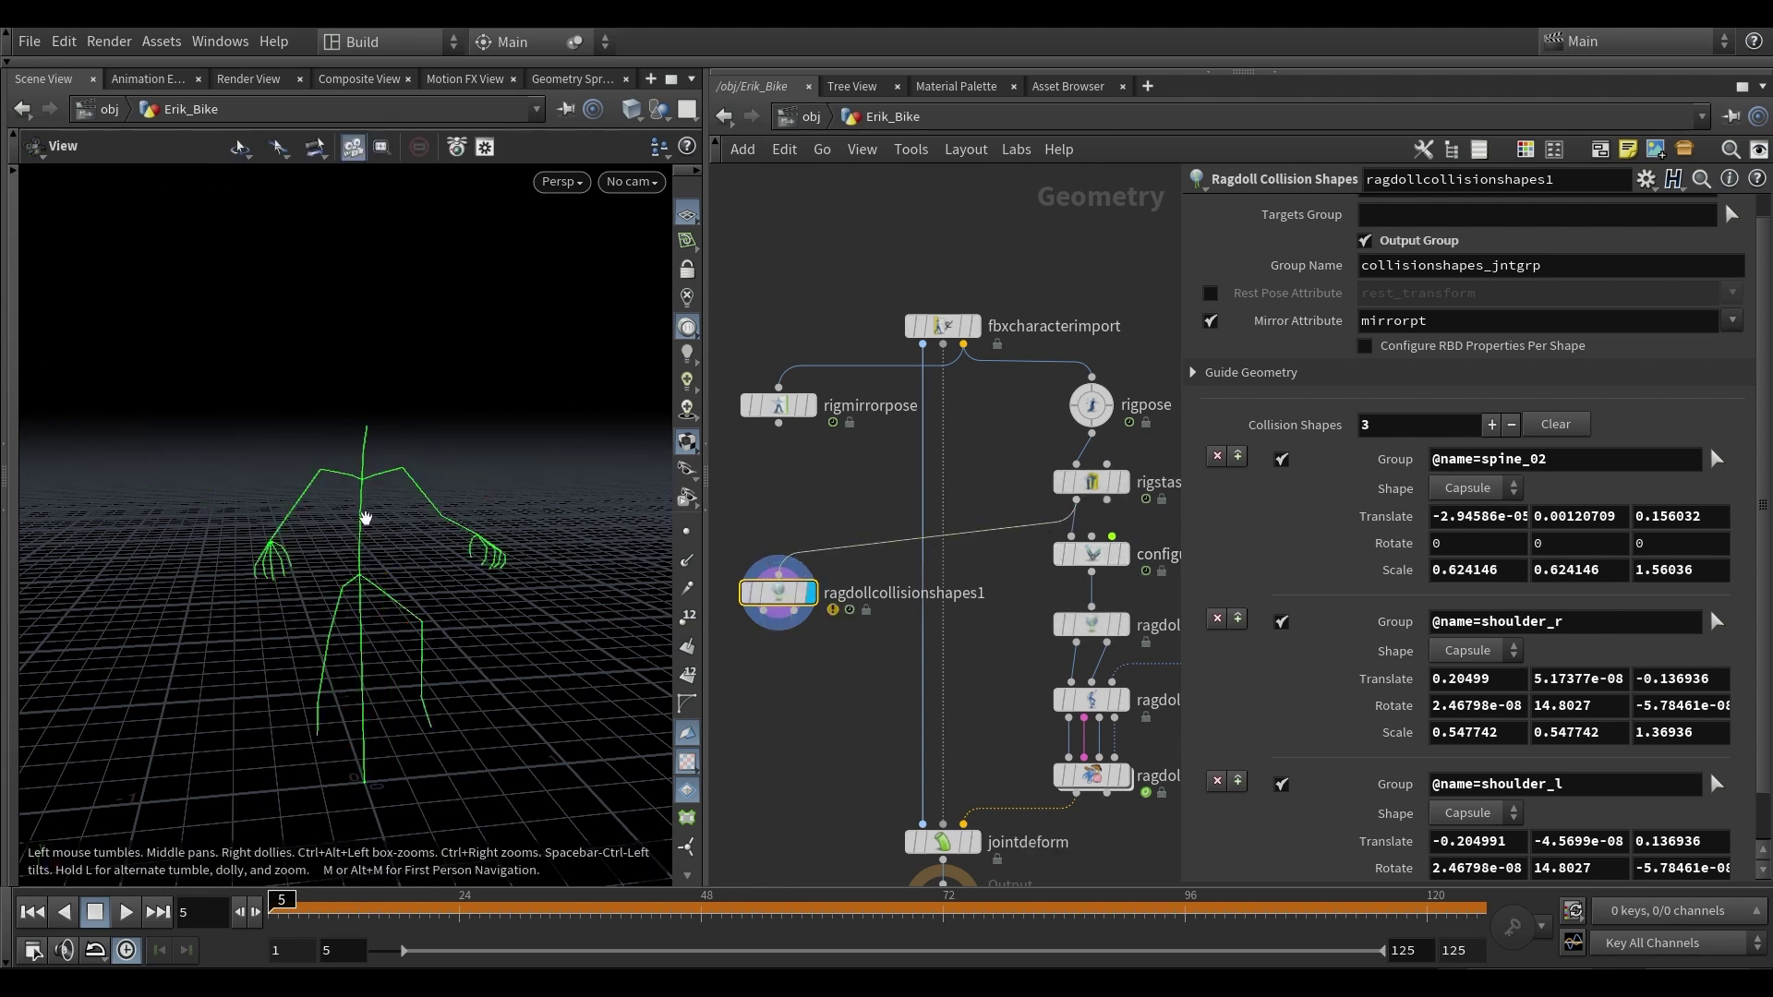
key(Return)
alt+drag(387, 499, 249, 436)
alt+drag(305, 529, 282, 480)
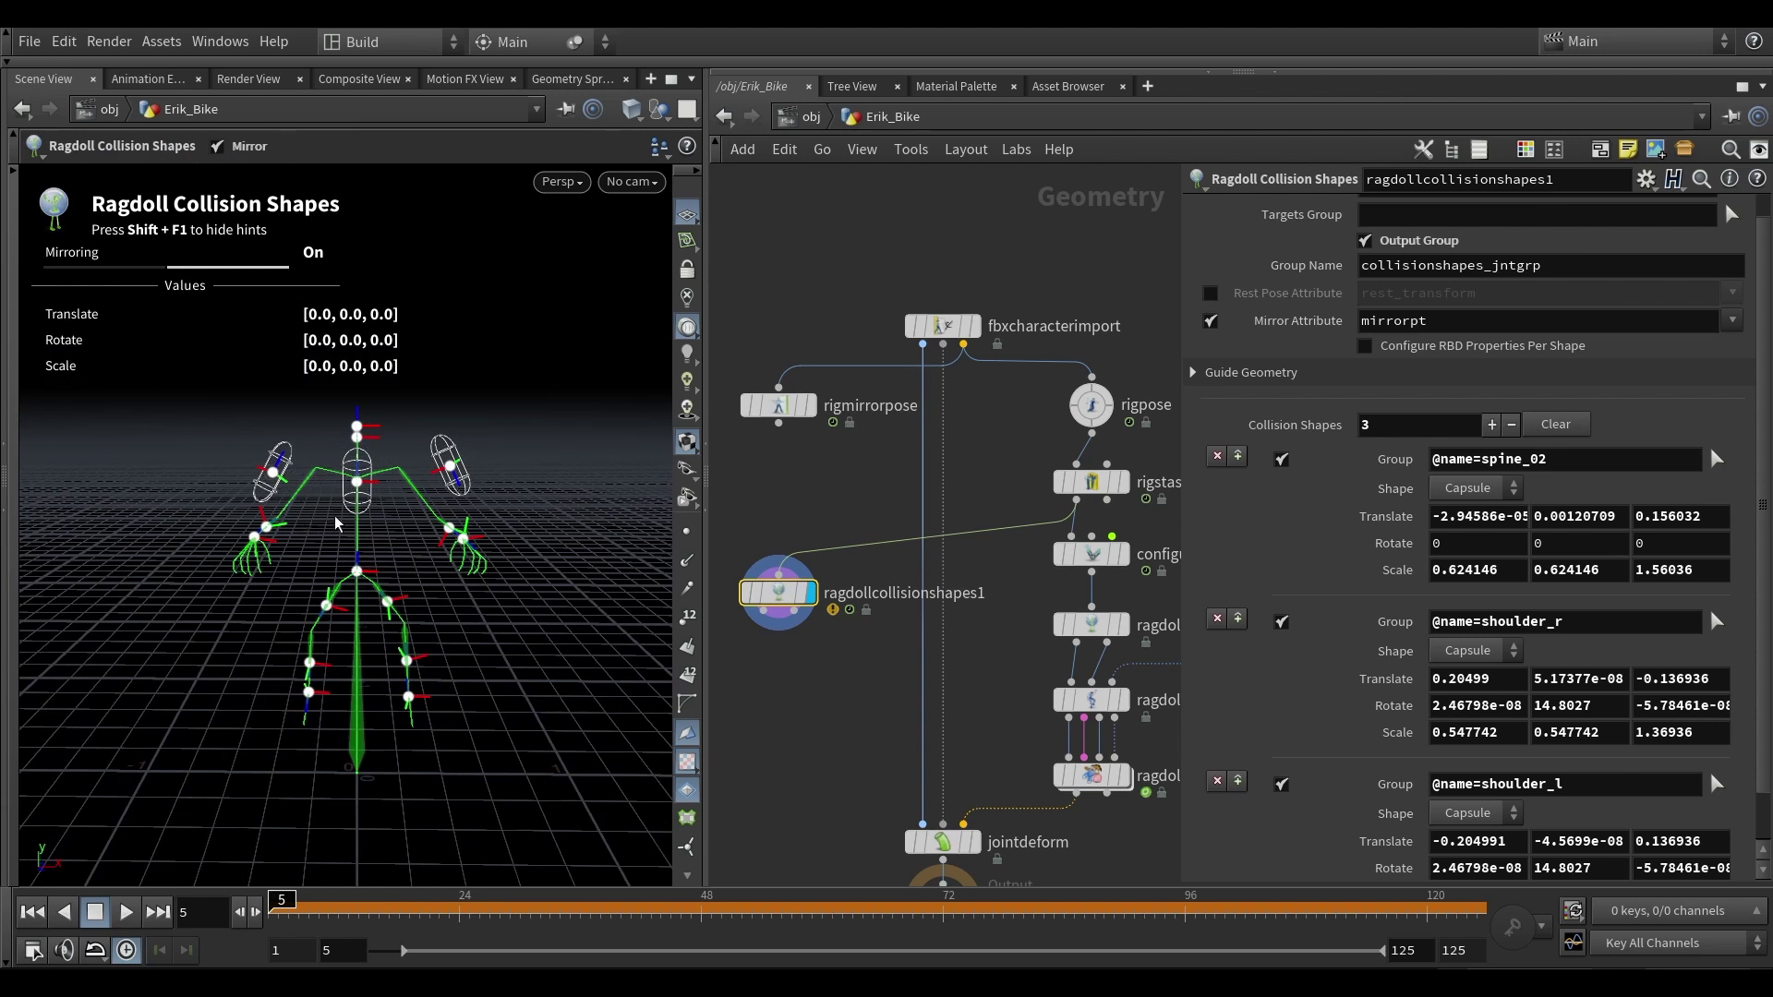
drag(778, 424, 759, 559)
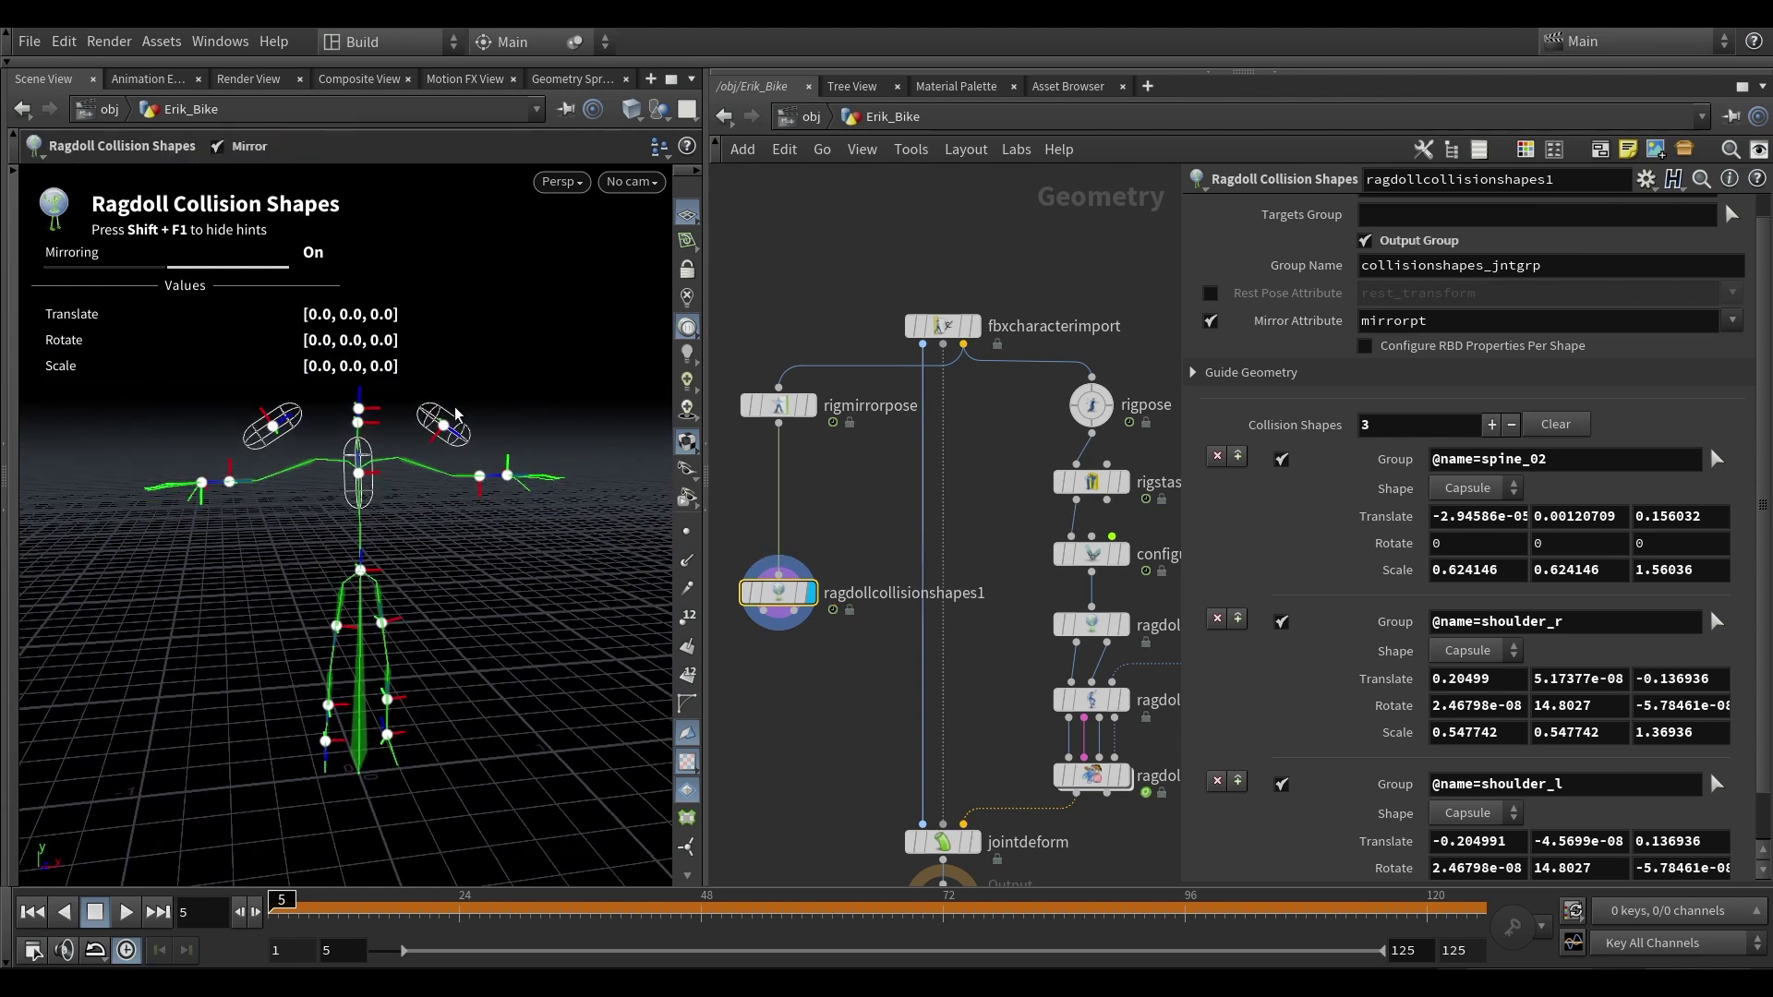
key(Escape)
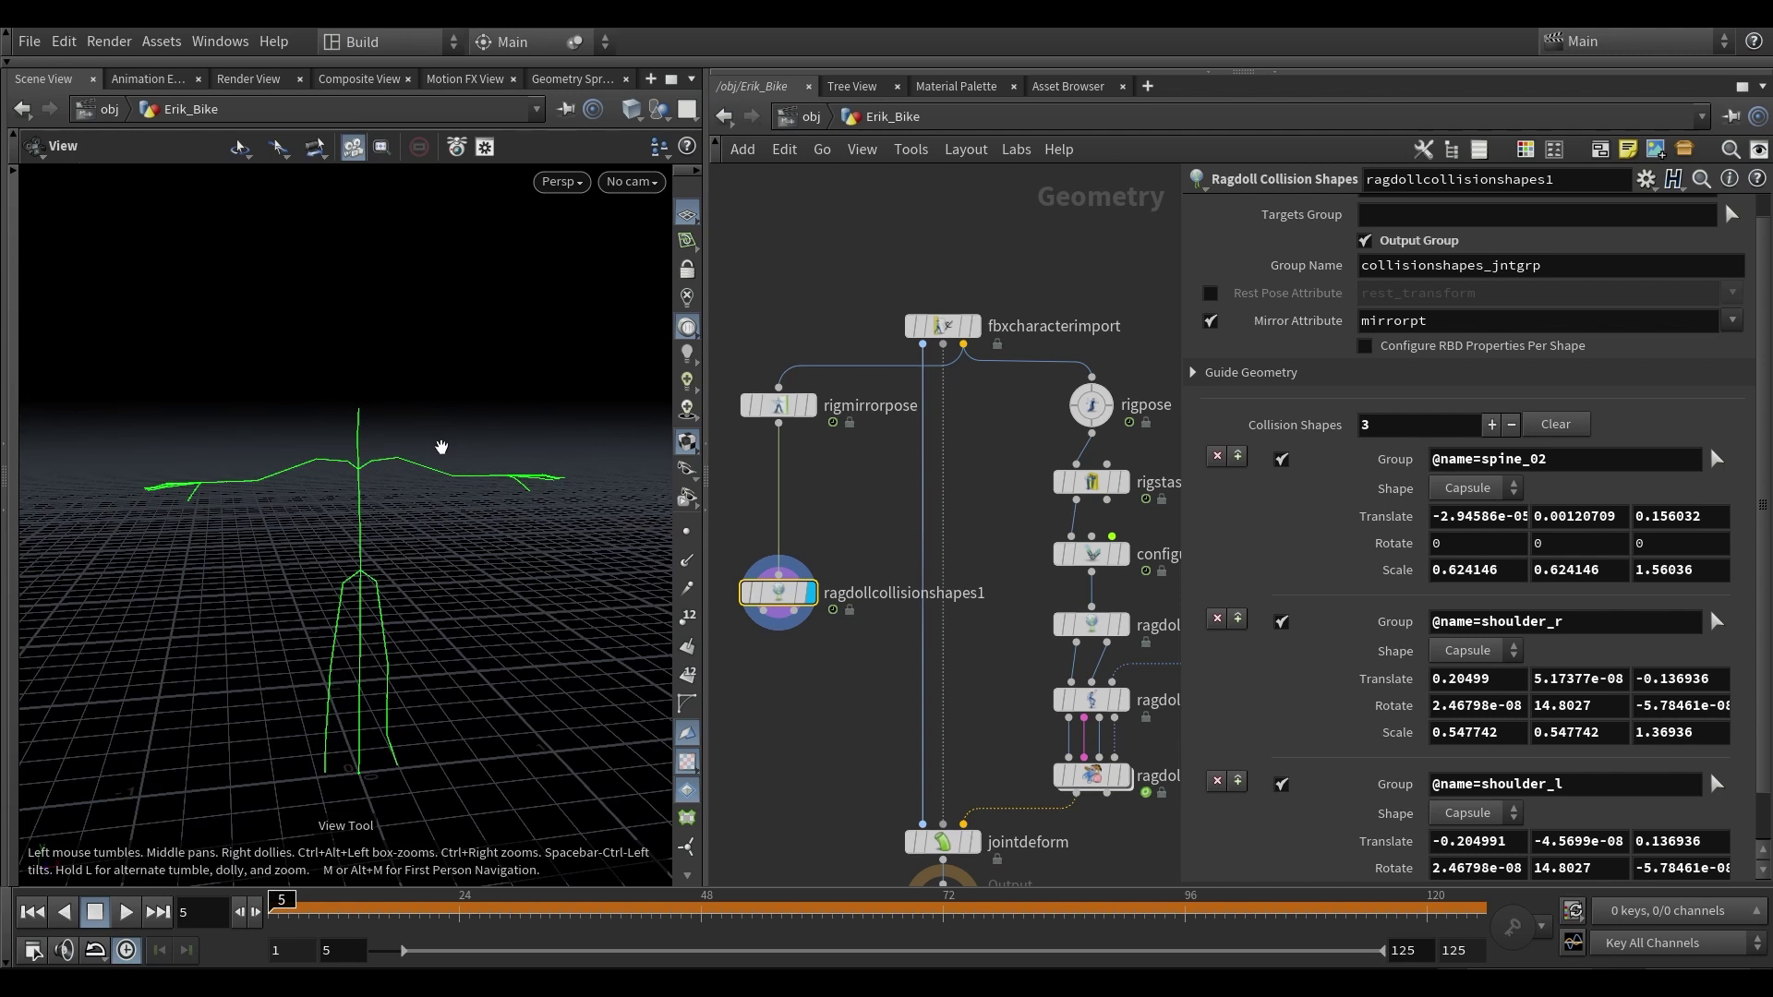
- Add a Null node below ragdollcollisionshapes1, wire it to that node's second output and display it
middle_drag(798, 690, 823, 682)
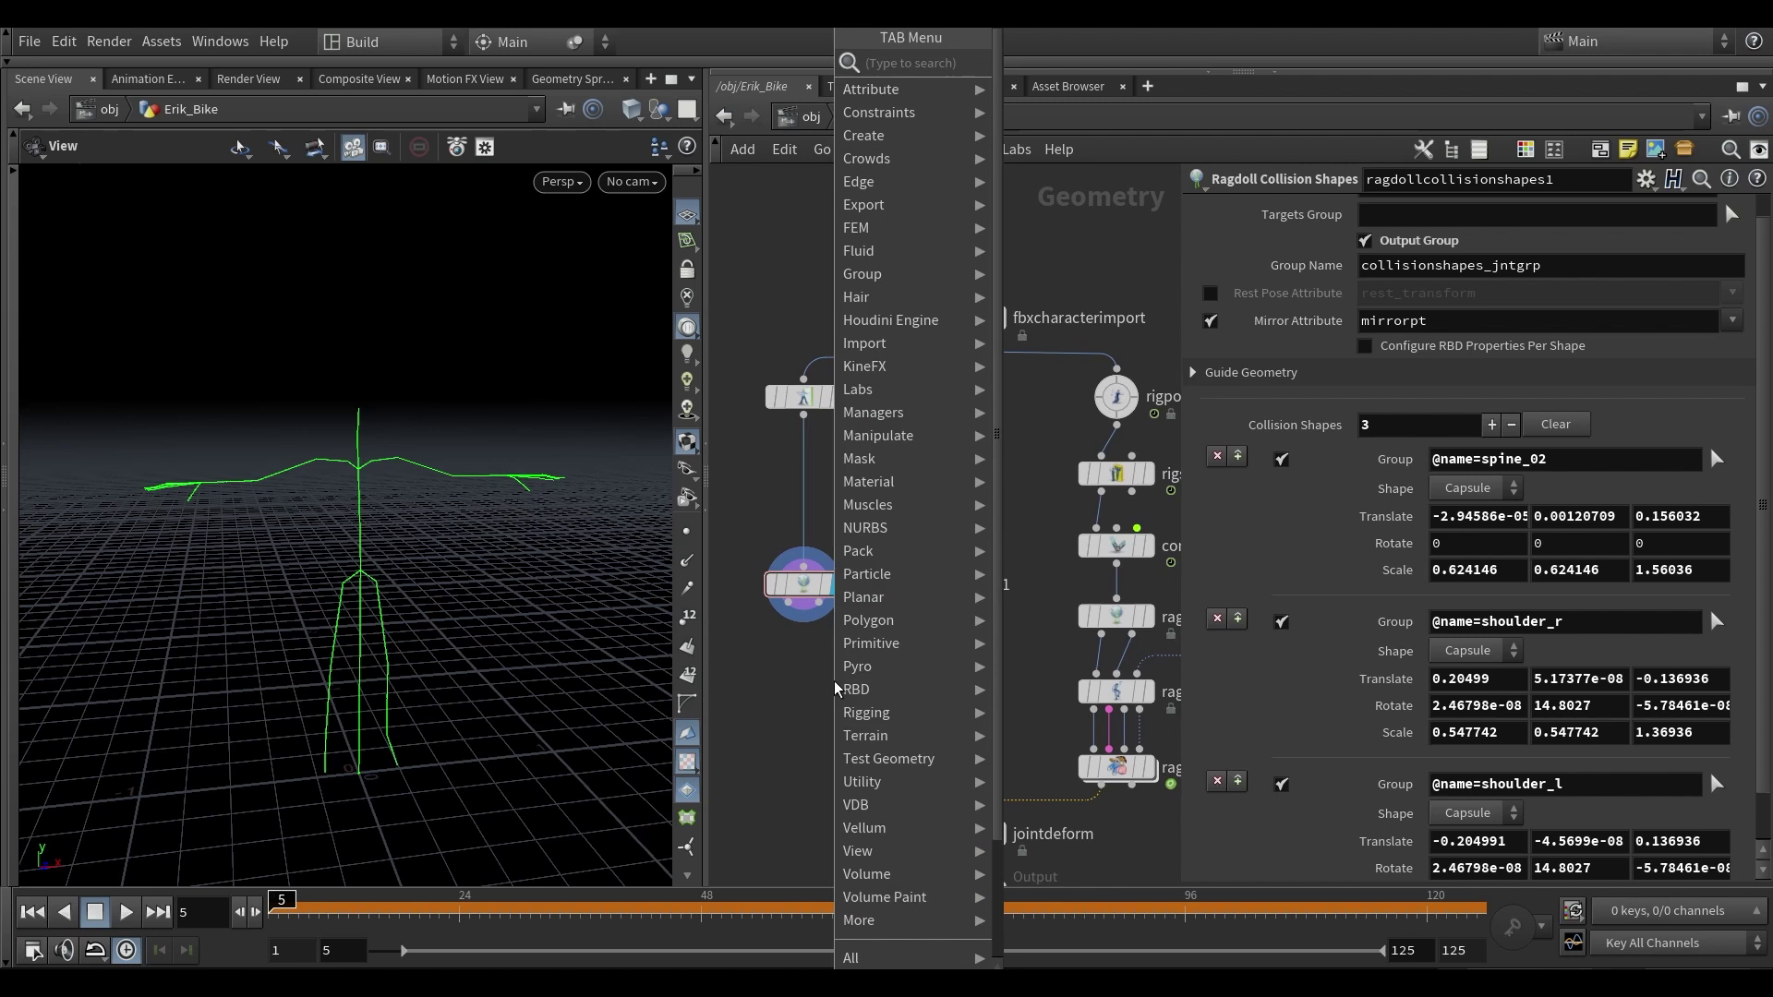
text(null)
key(Return)
click(834, 680)
scroll(835, 678, up, 3)
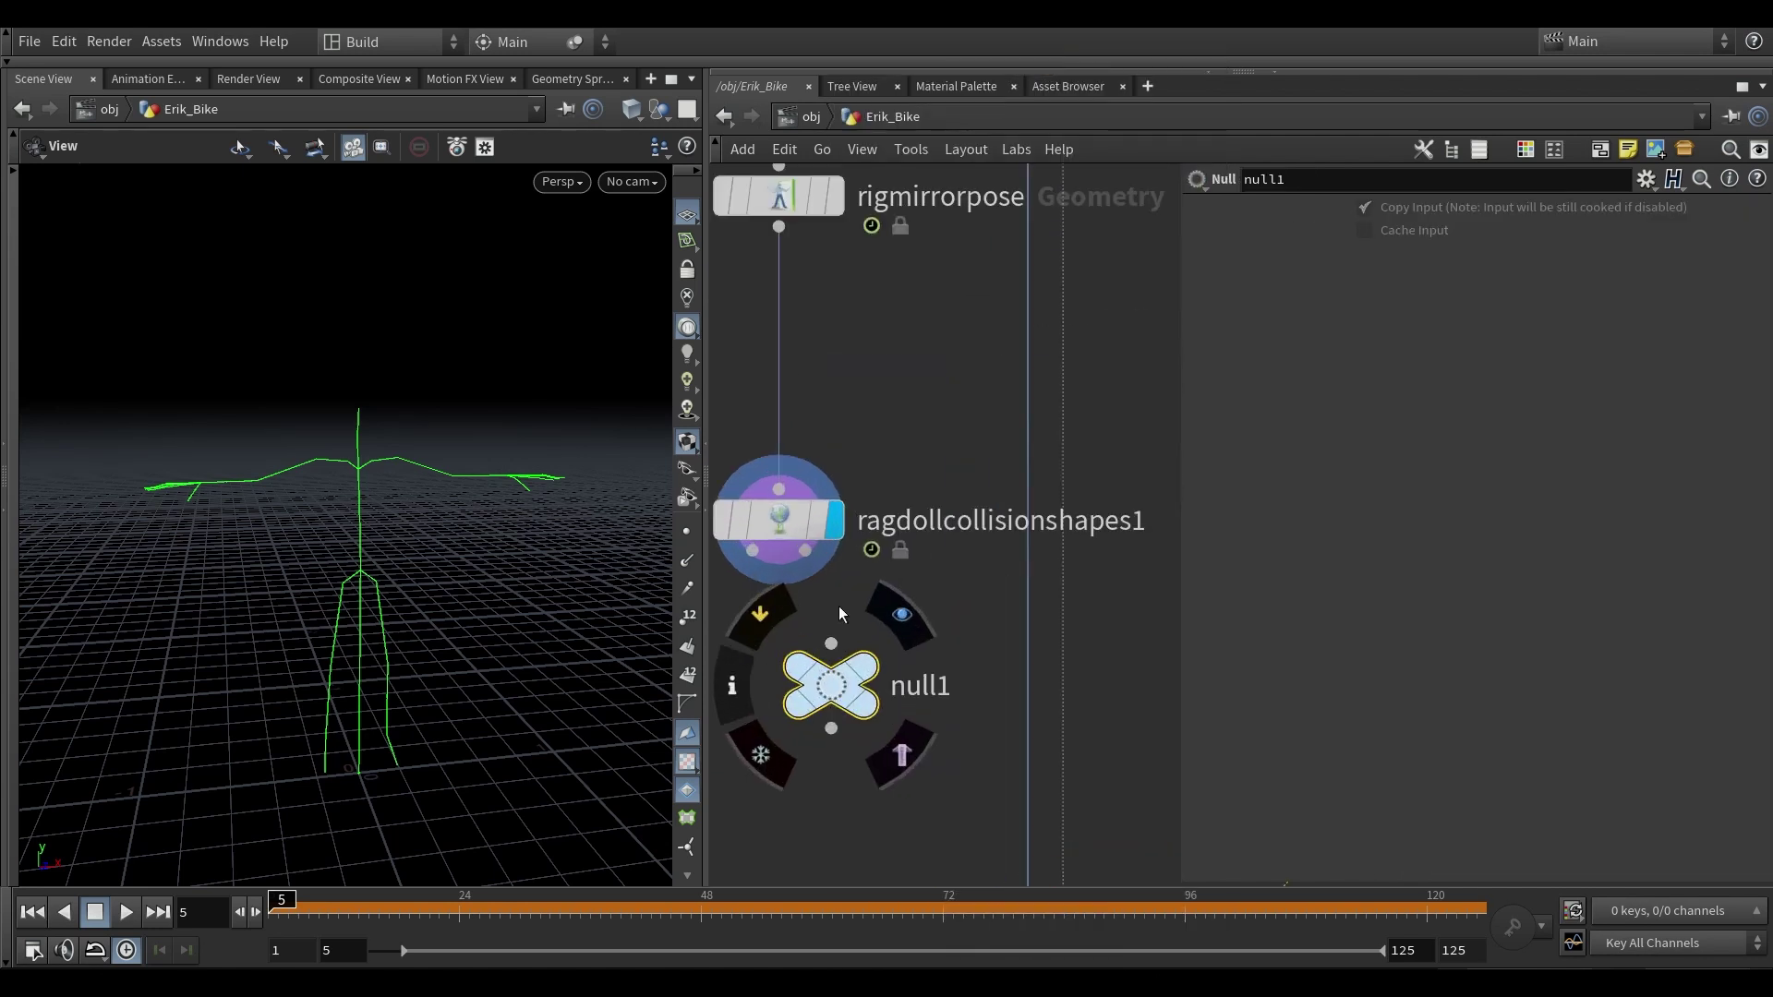
drag(805, 551, 798, 645)
click(864, 667)
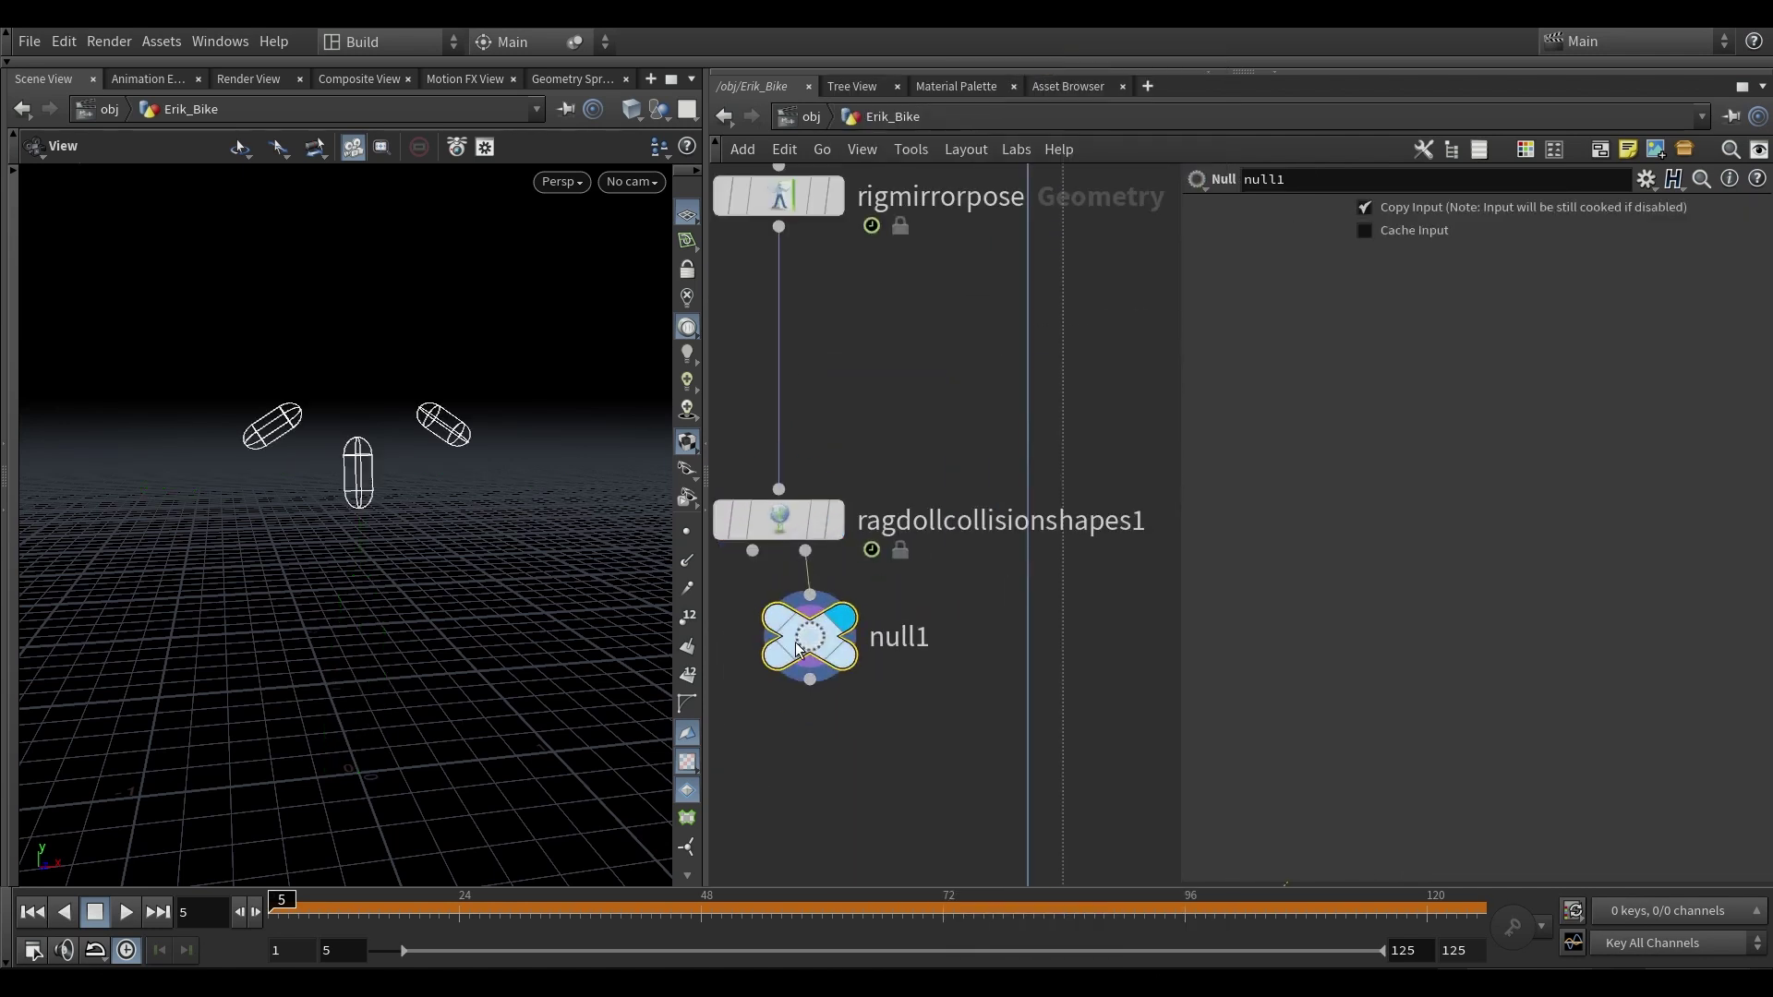
- Rewire null1 to the second output of the finished ragdollcollisionshapes node in the main chain and inspect the character's shapes
scroll(799, 647, down, 6)
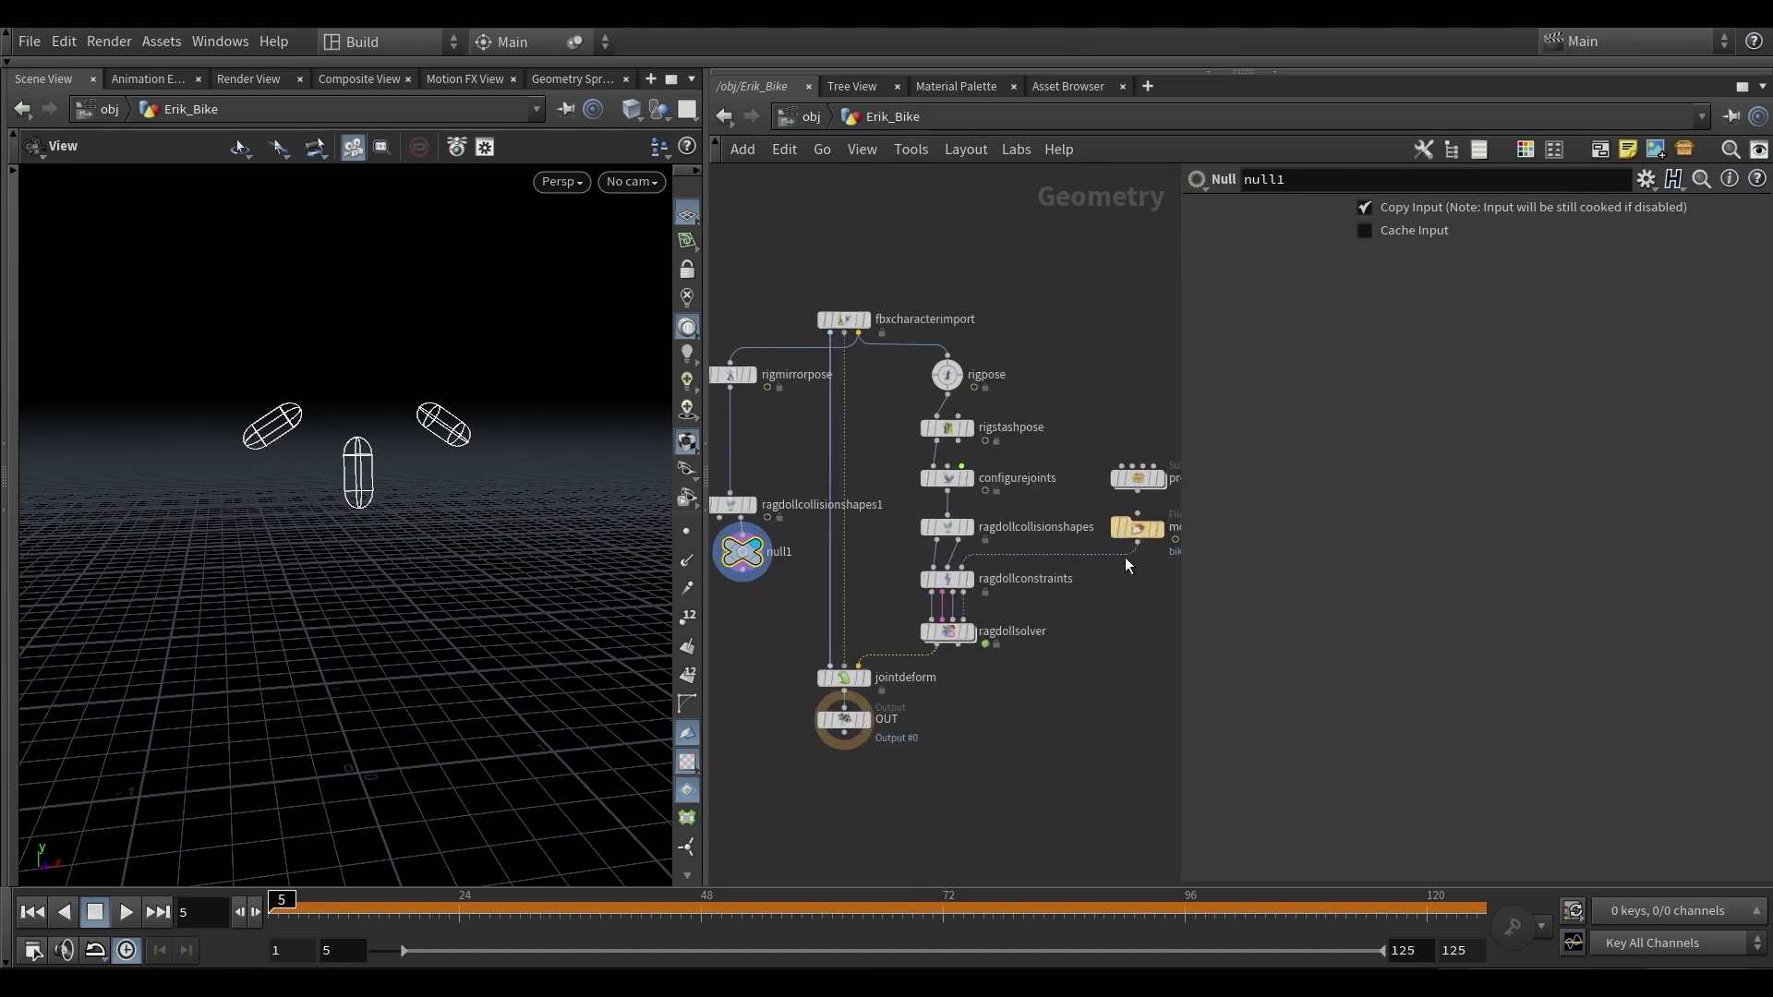
drag(959, 541, 743, 581)
scroll(786, 532, up, 3)
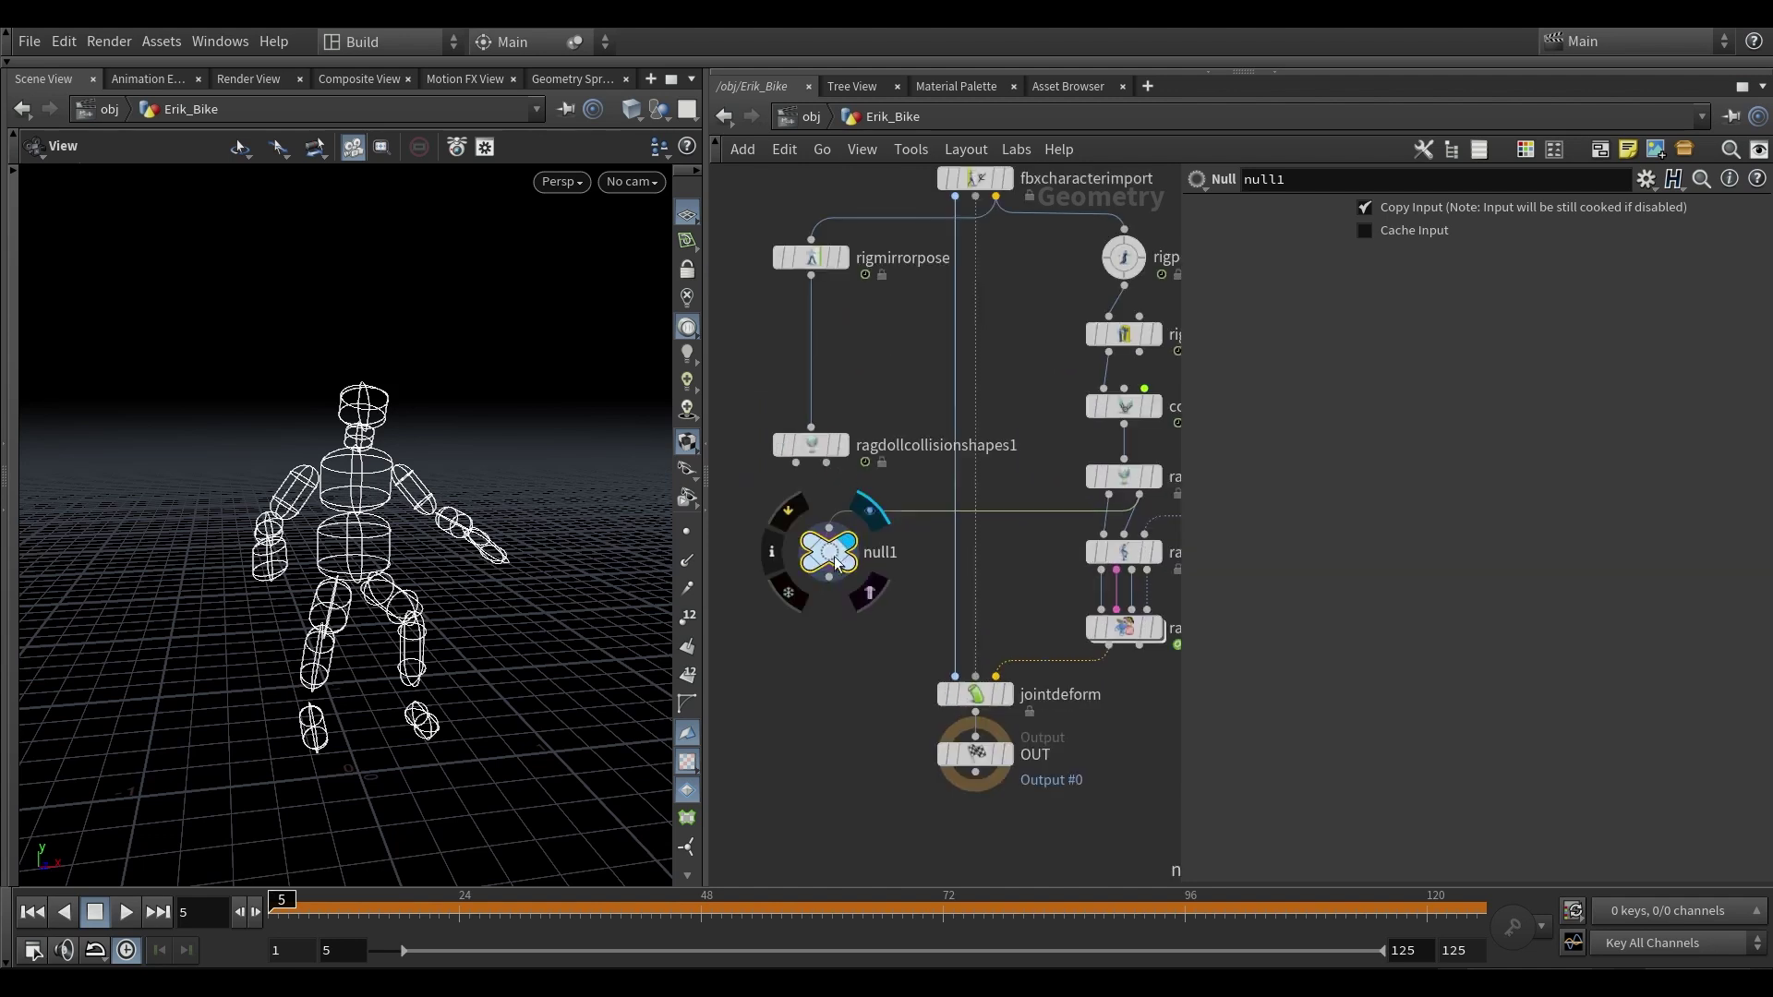
scroll(352, 353, up, 4)
drag(352, 354, 414, 452)
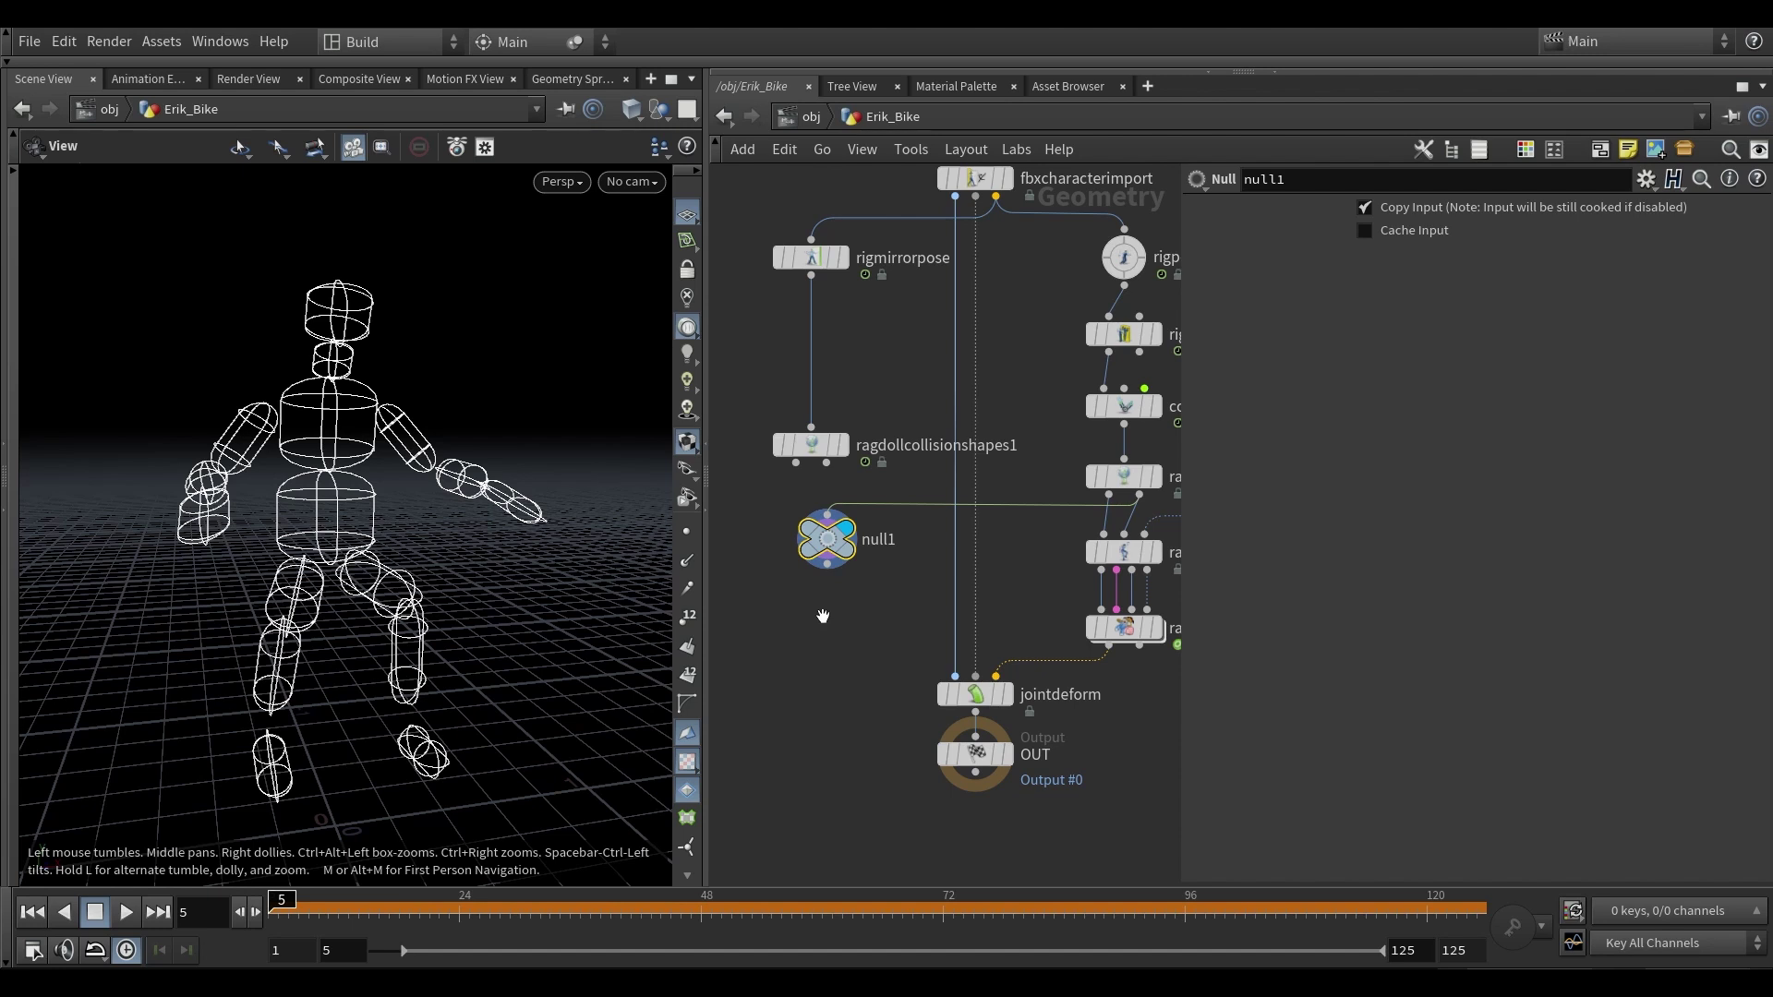
- Add a Split node below null1, connect it to null1 and display its output
key(Tab)
text(sp)
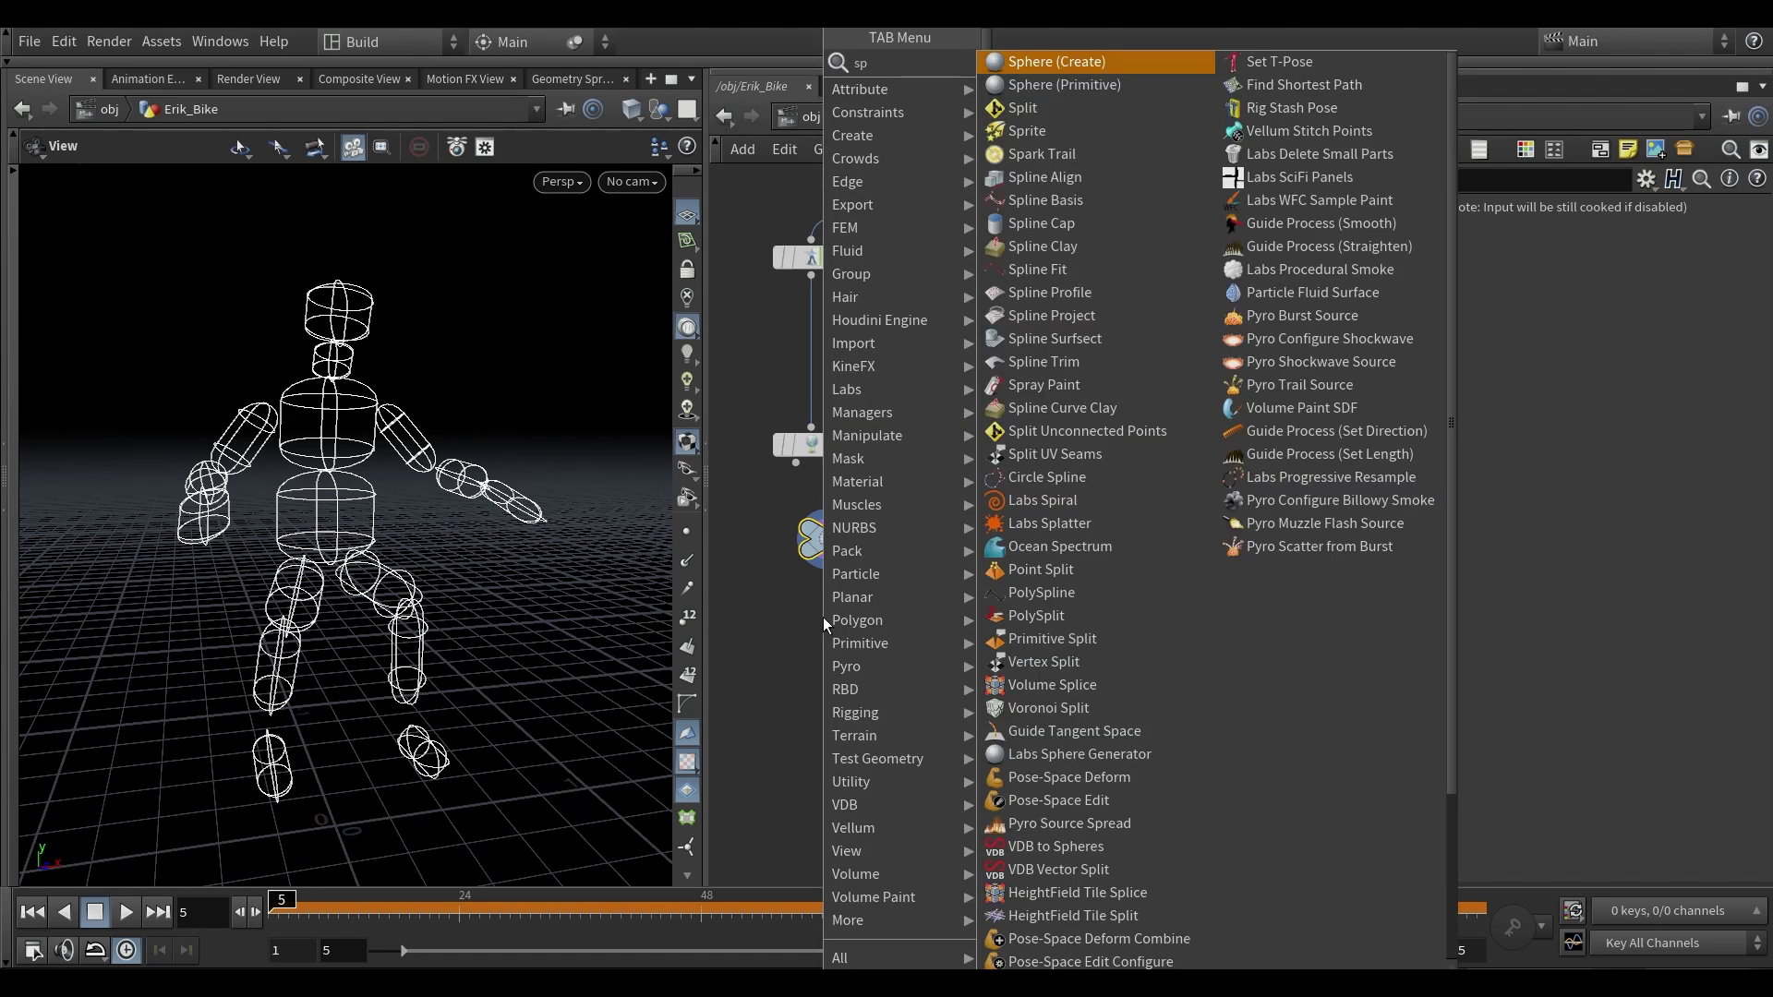
text(lit)
key(Return)
click(828, 635)
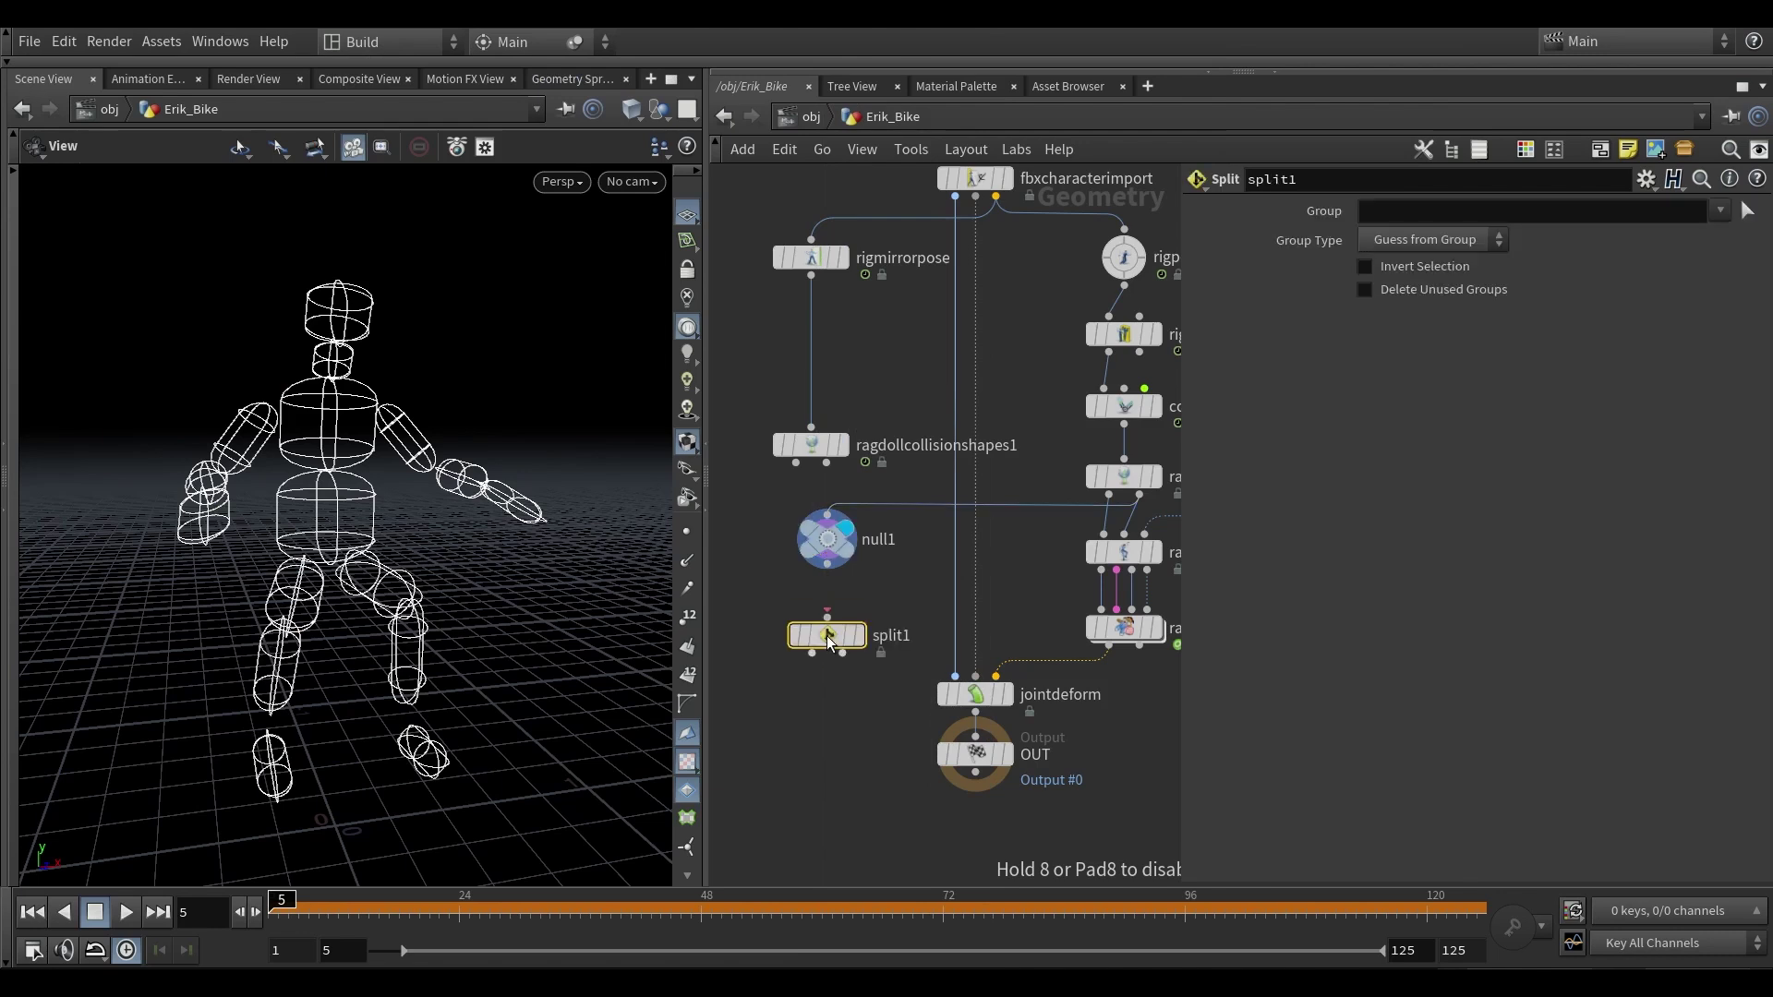
scroll(826, 533, up, 2)
drag(828, 578, 829, 655)
click(875, 681)
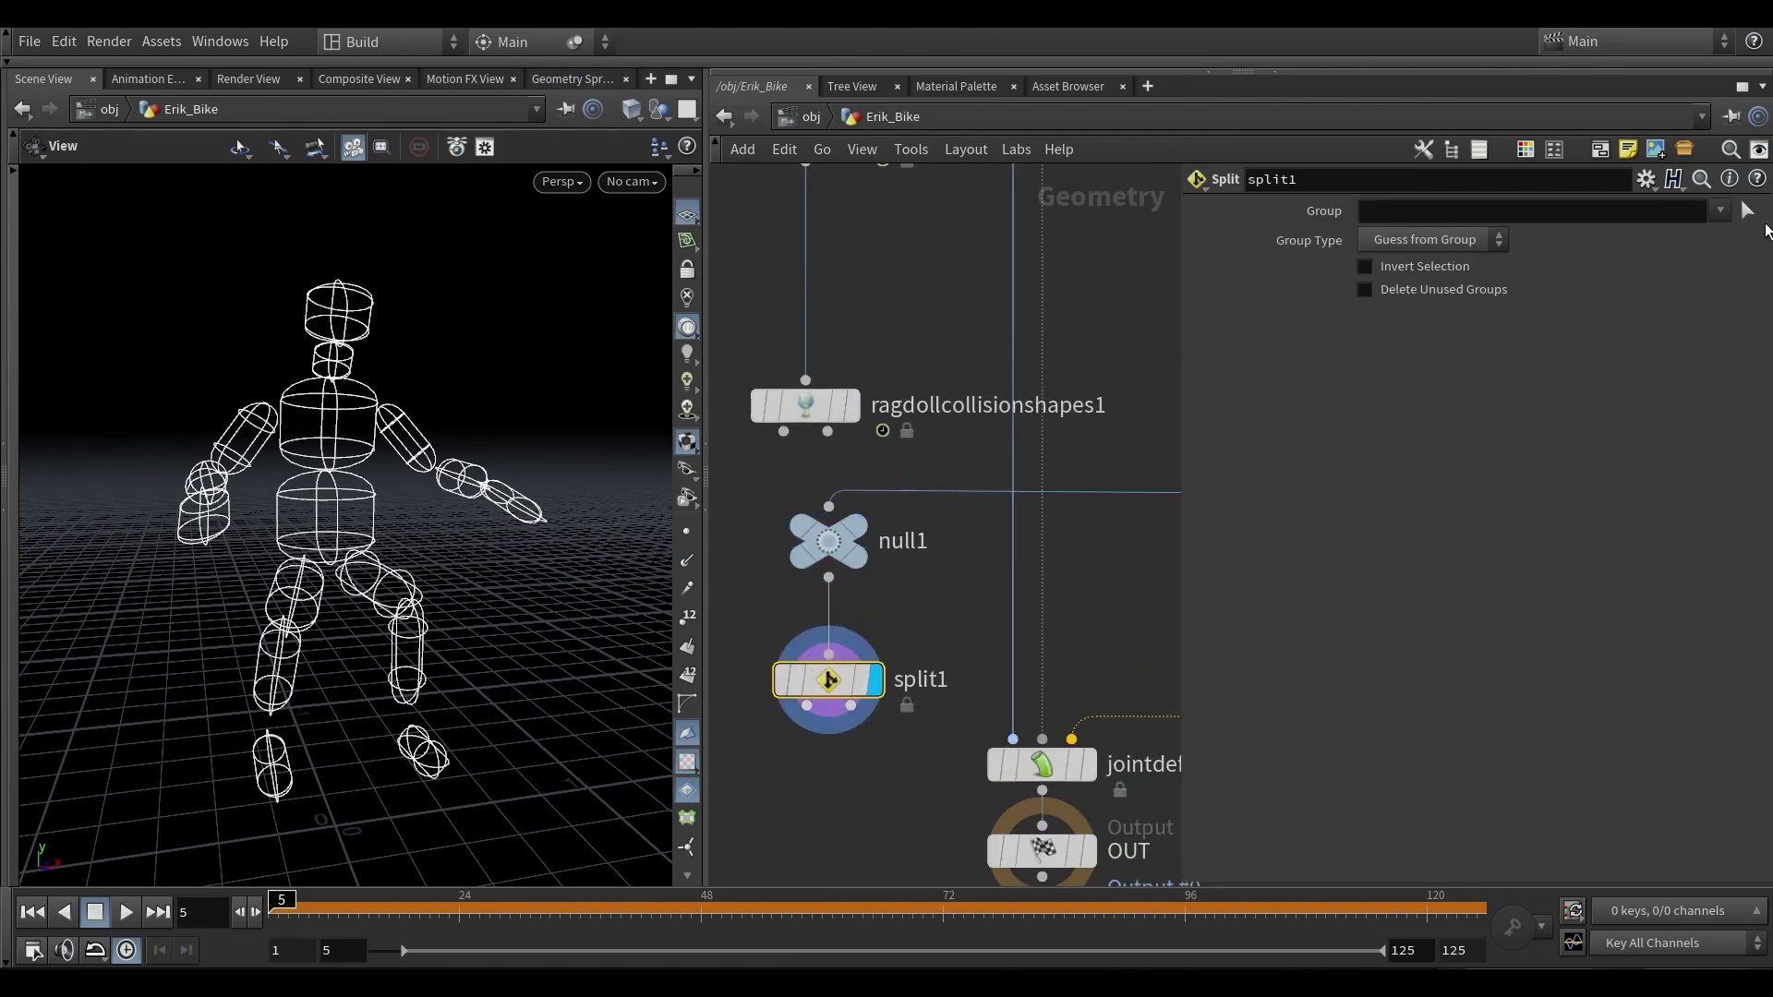
- Set split1's group to the pelvis collision shape, primitive 12, and invert the selection
click(1747, 210)
click(360, 514)
key(Return)
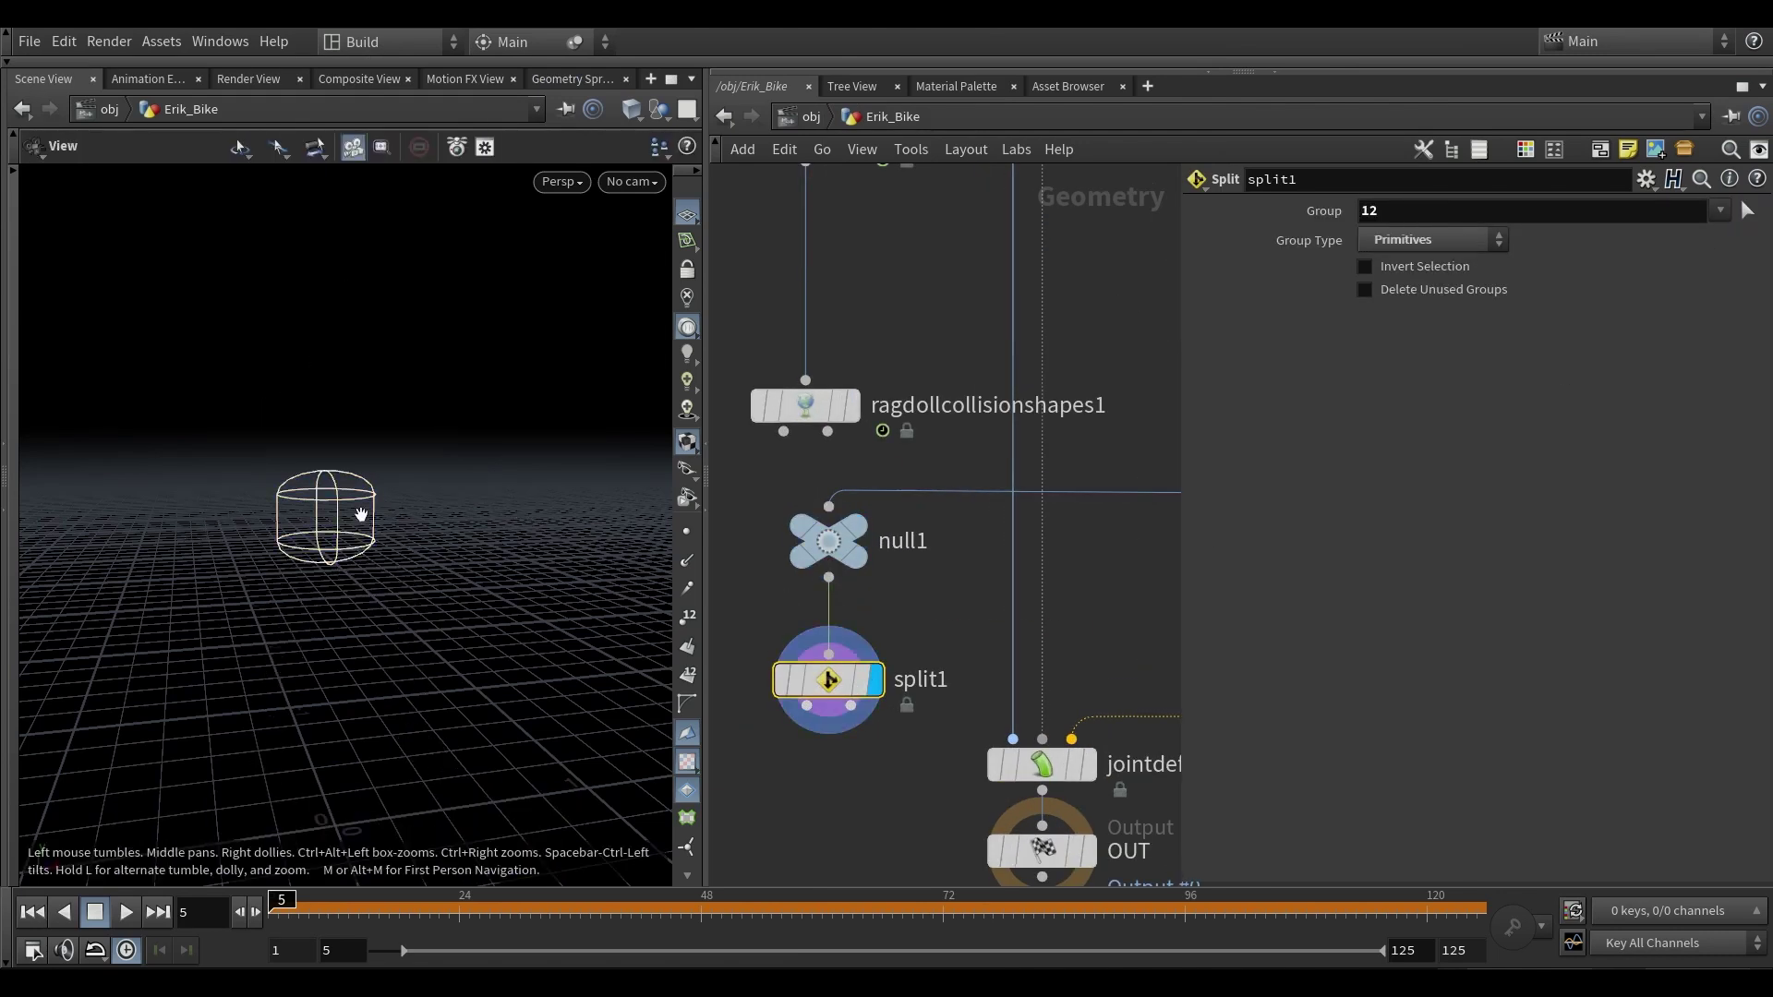
click(1365, 266)
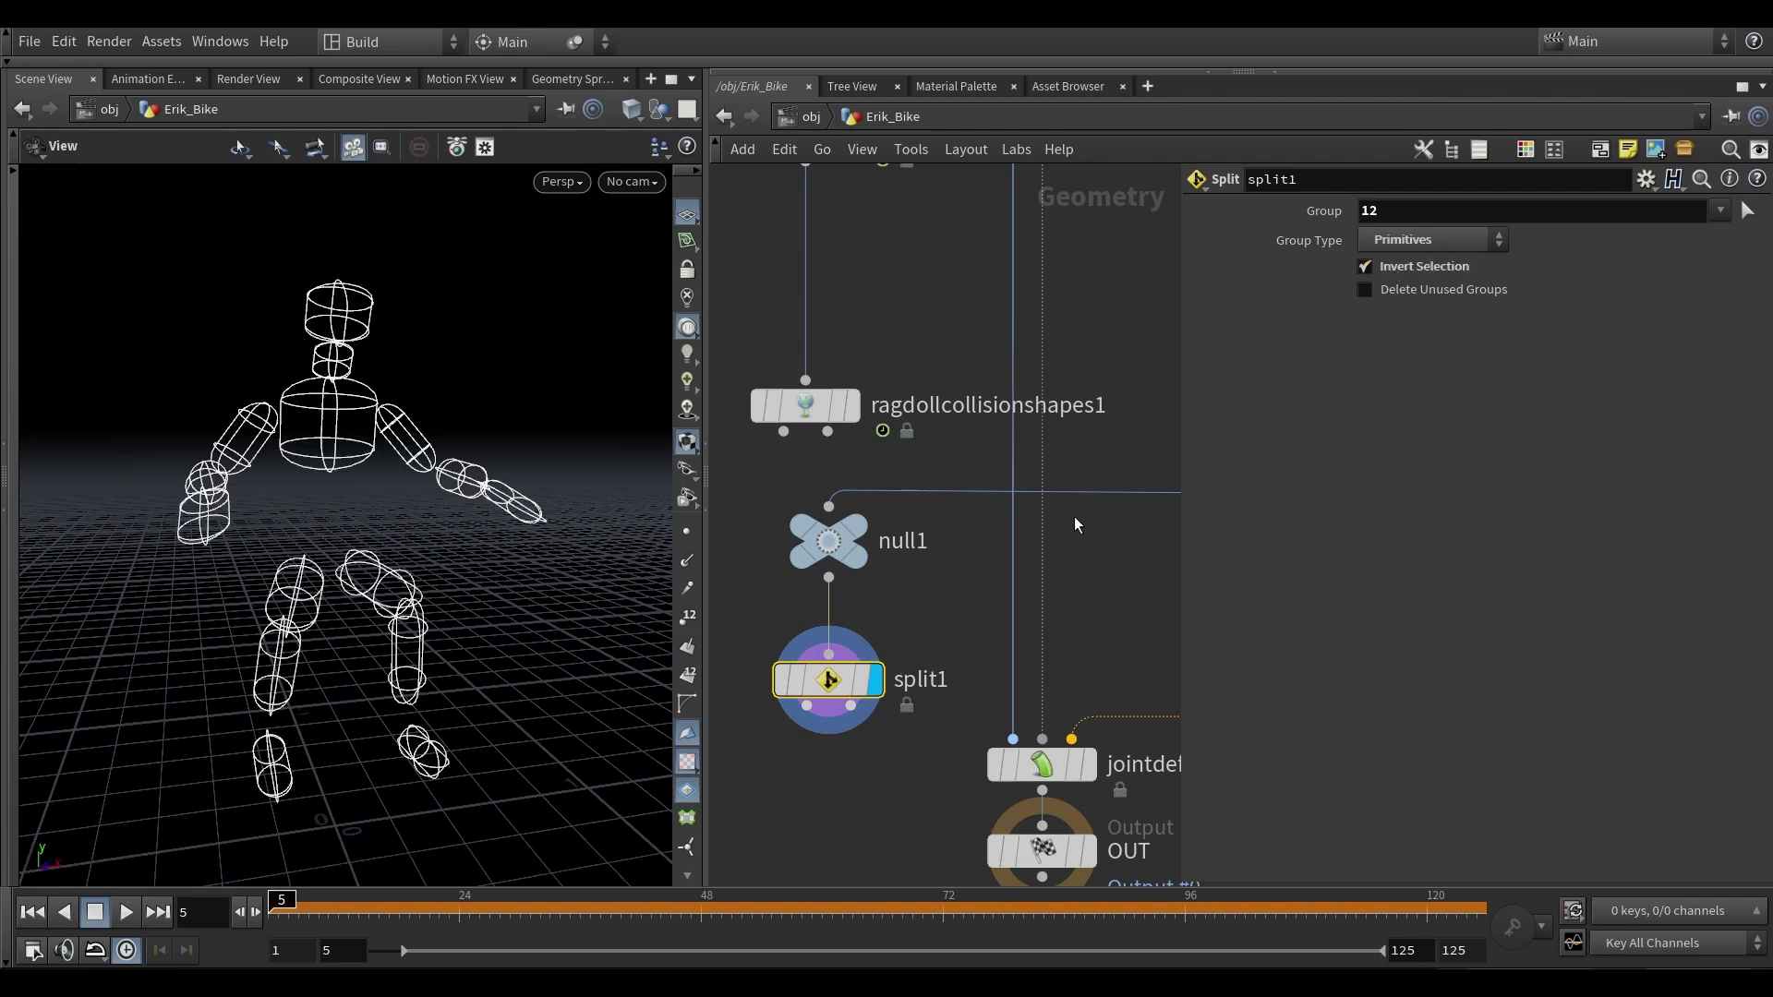
- Select null1 and split1 together and move them clear of the rigmirrorpose branch
middle_drag(884, 725, 851, 589)
click(819, 571)
click(817, 619)
scroll(817, 619, down, 1)
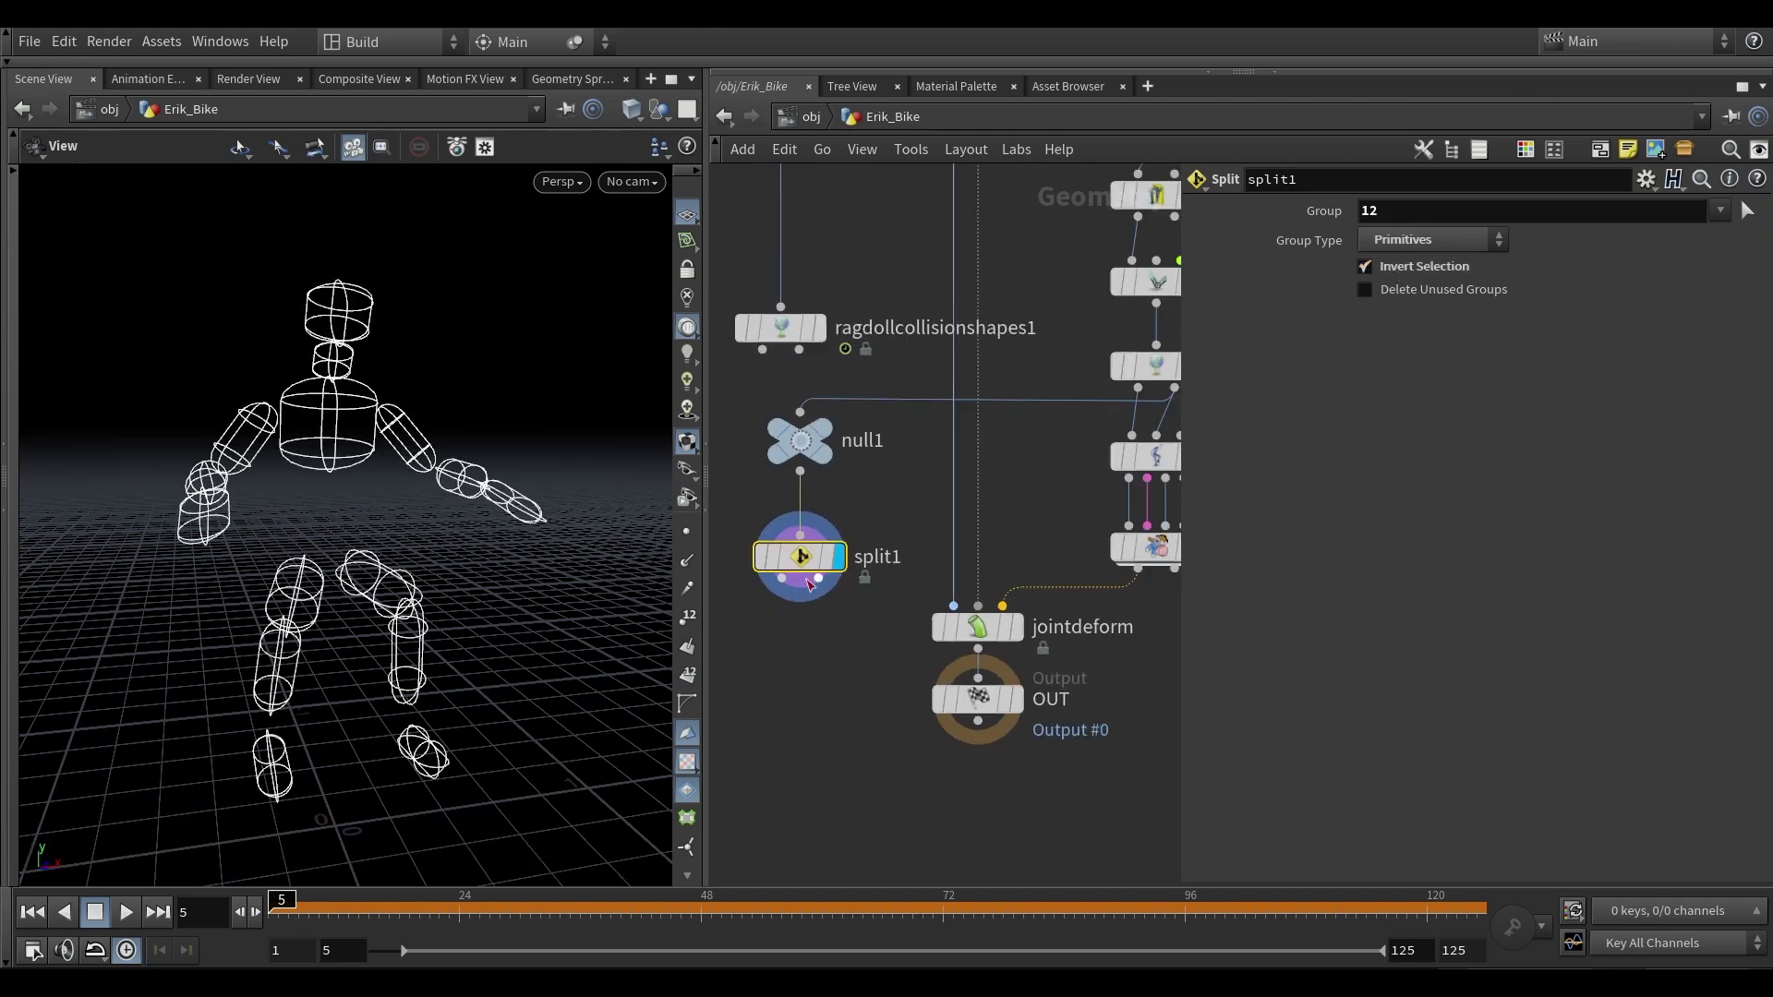
drag(828, 673, 784, 433)
scroll(904, 451, down, 3)
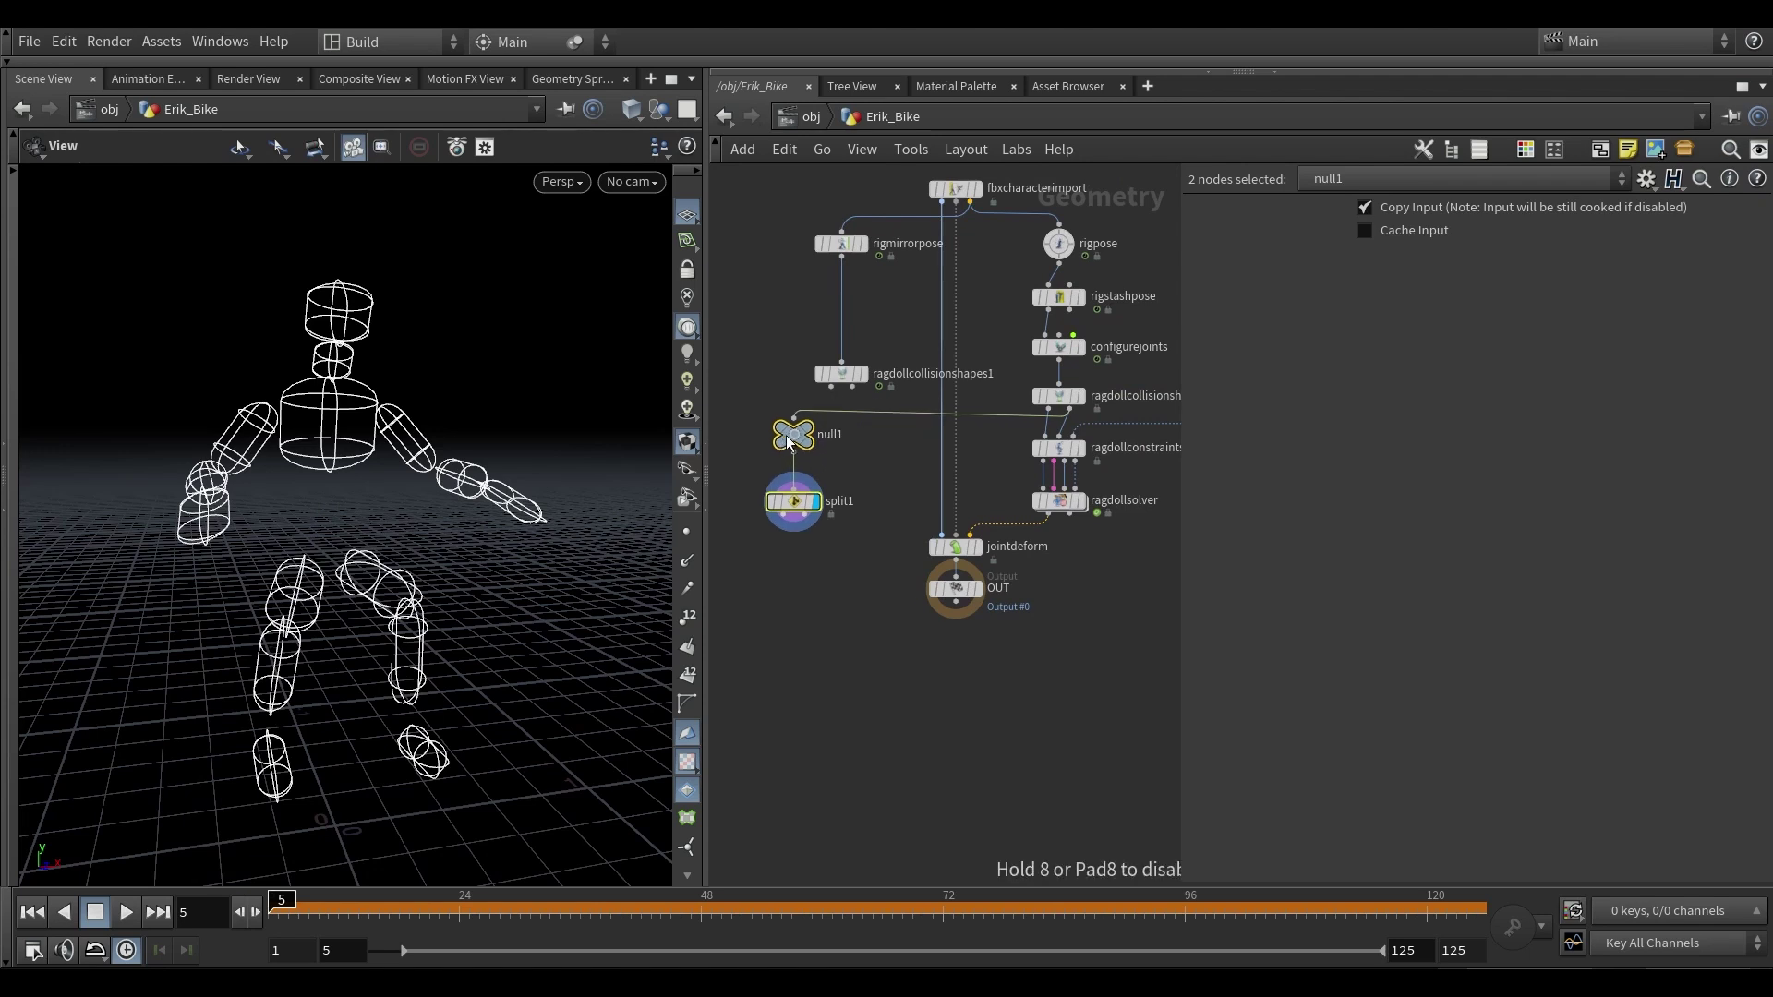
- Add and display a Box node below split1, with its primitive type set to Polygon
click(803, 574)
middle_drag(800, 563, 807, 570)
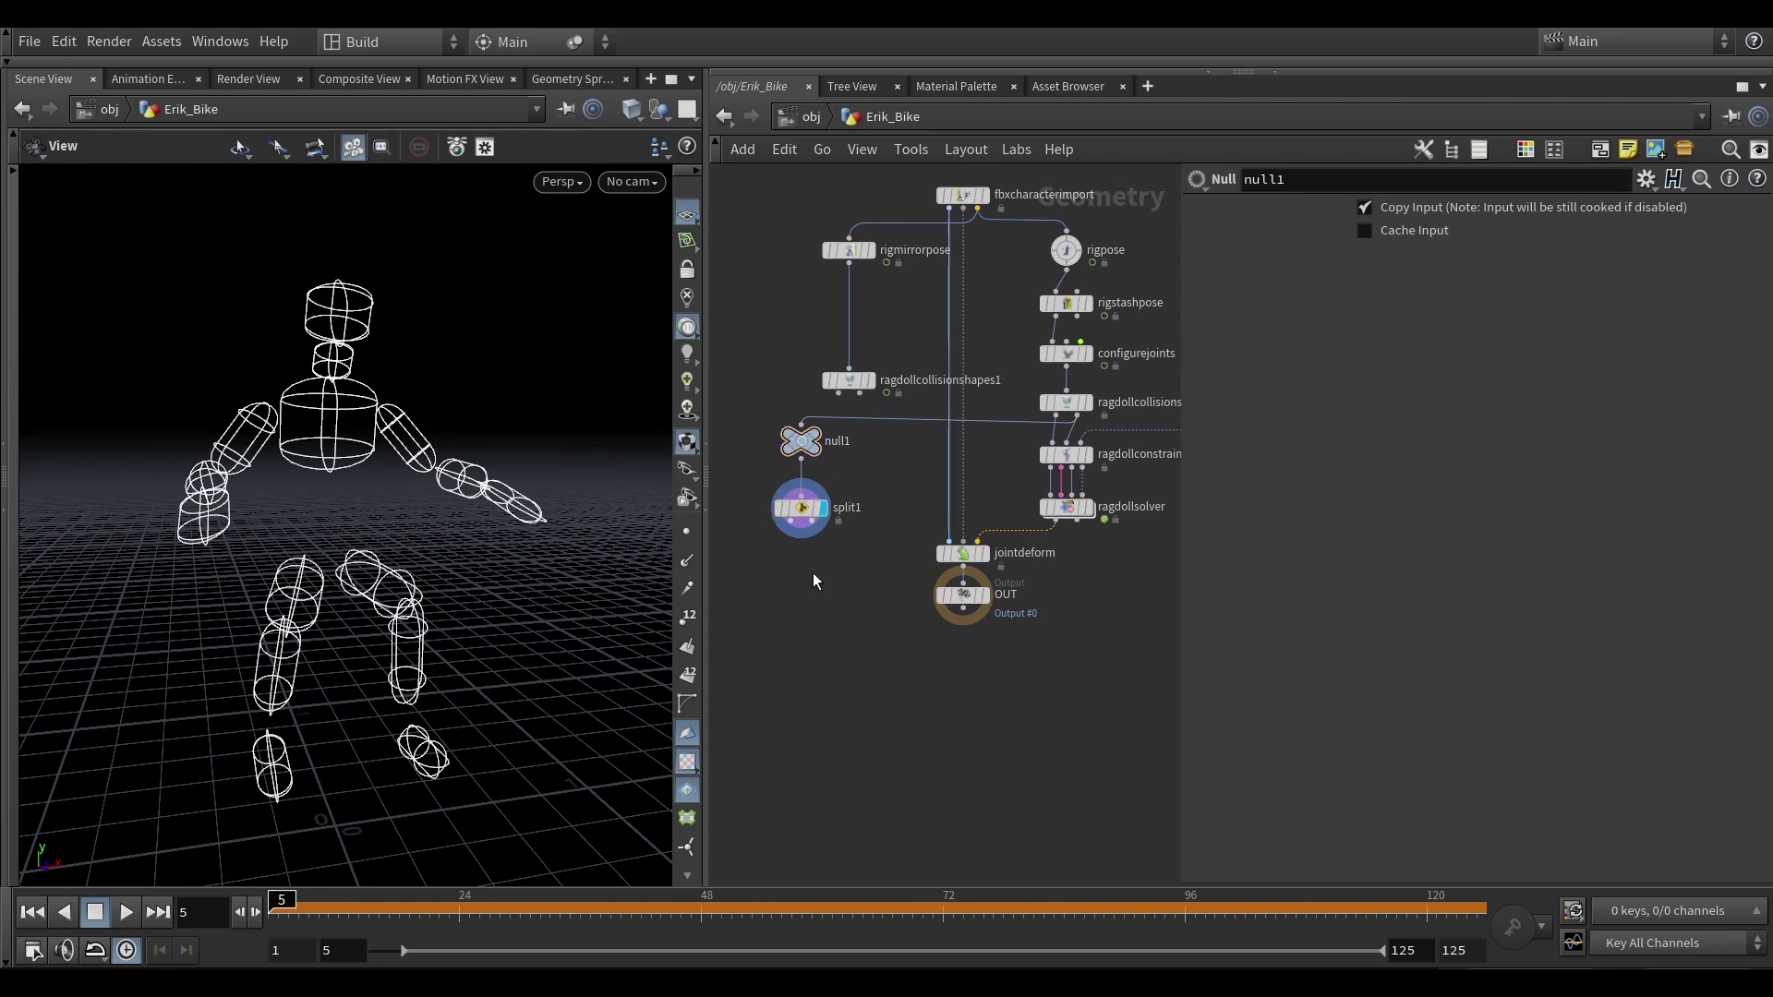
scroll(812, 573, up, 1)
key(Tab)
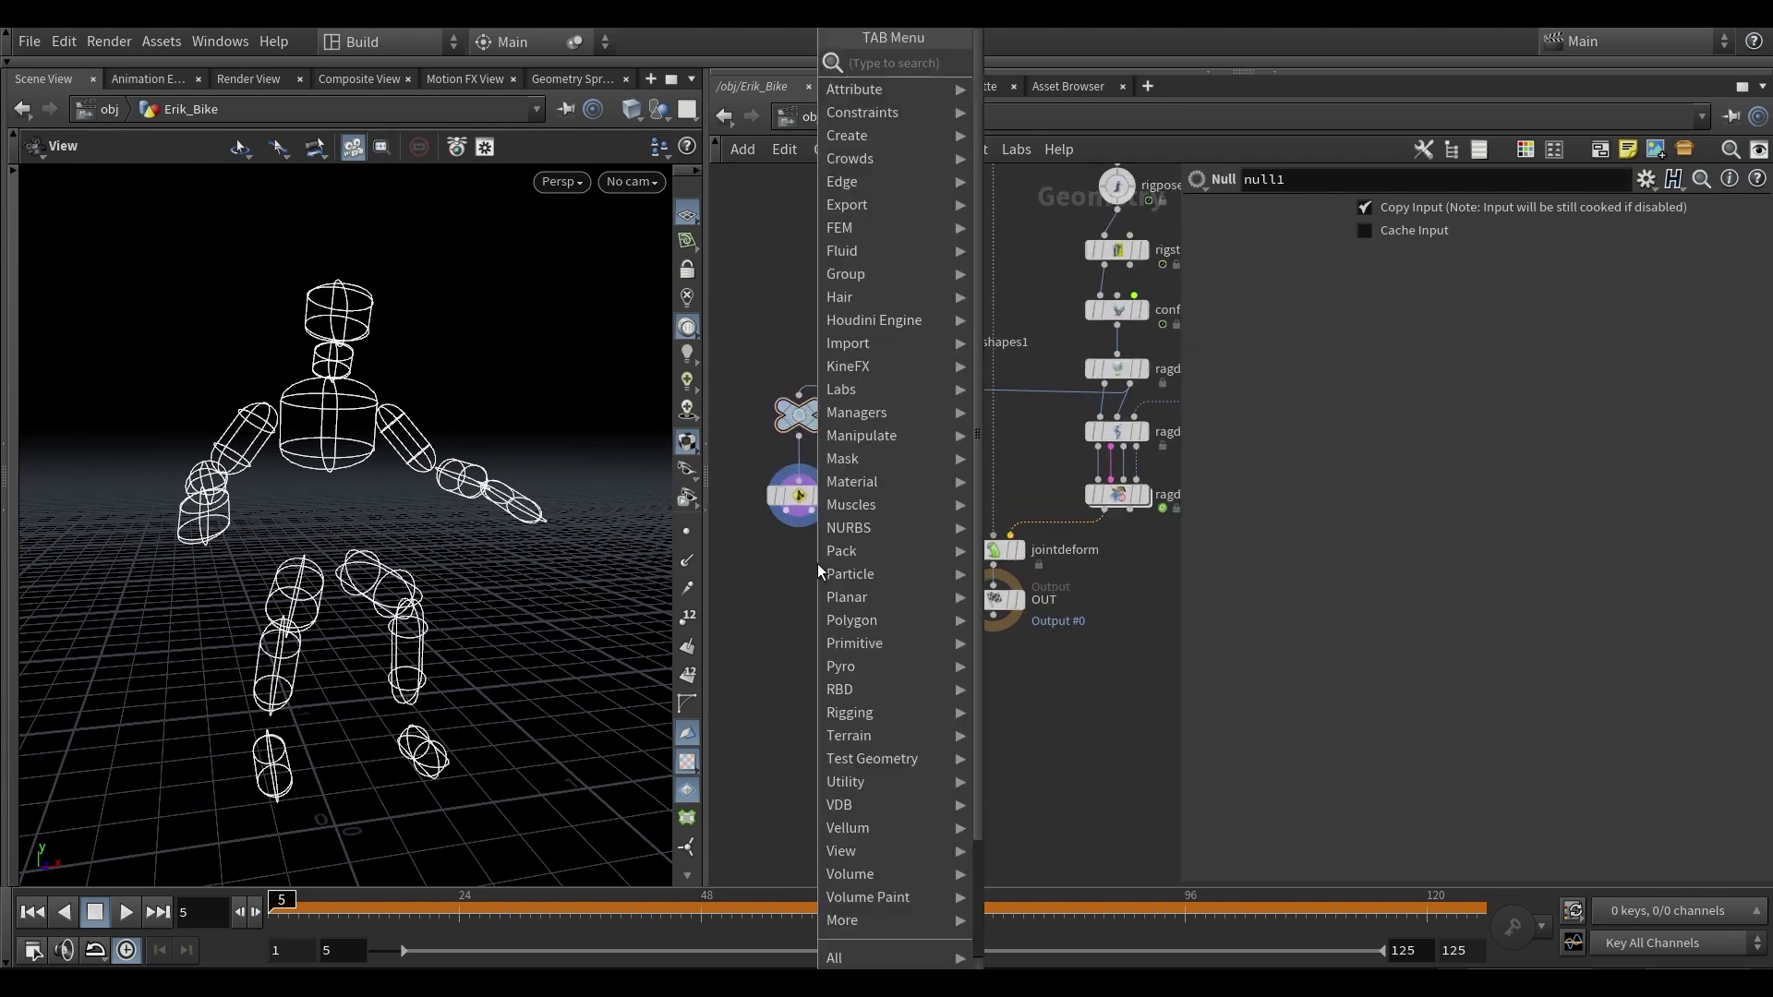
text(box)
key(Return)
key(Return)
scroll(817, 563, up, 3)
drag(831, 561, 907, 507)
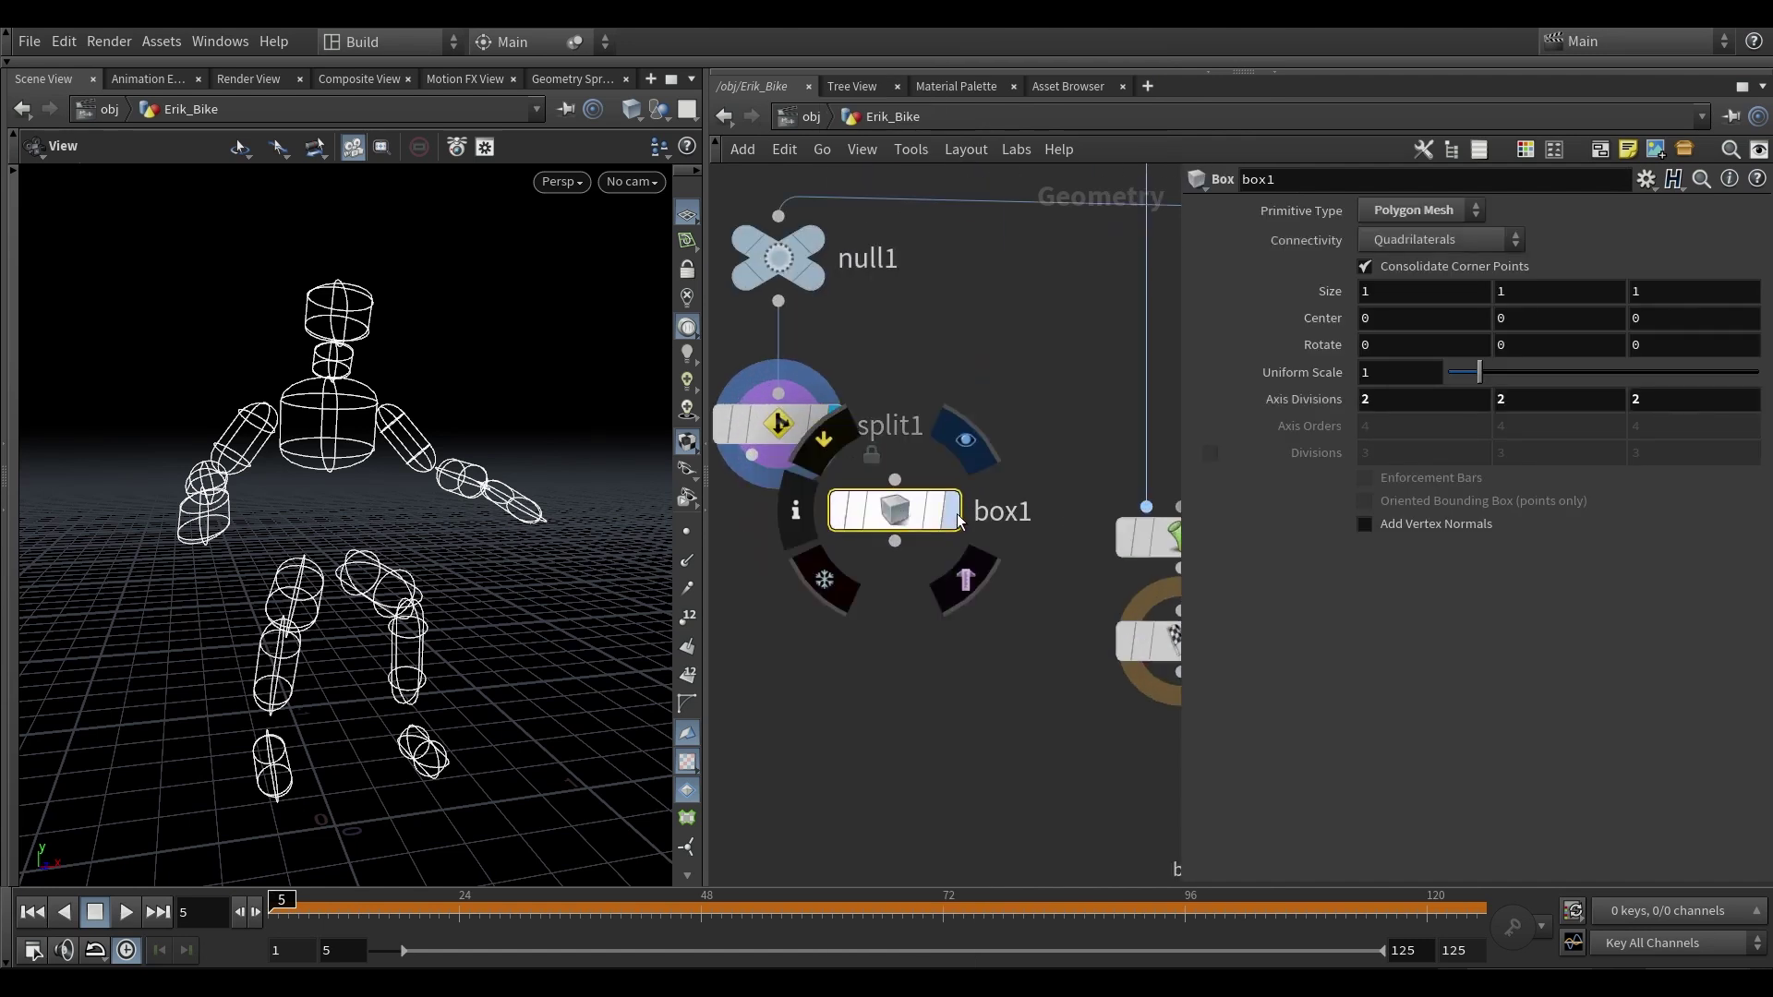
click(954, 517)
click(1421, 212)
click(1427, 225)
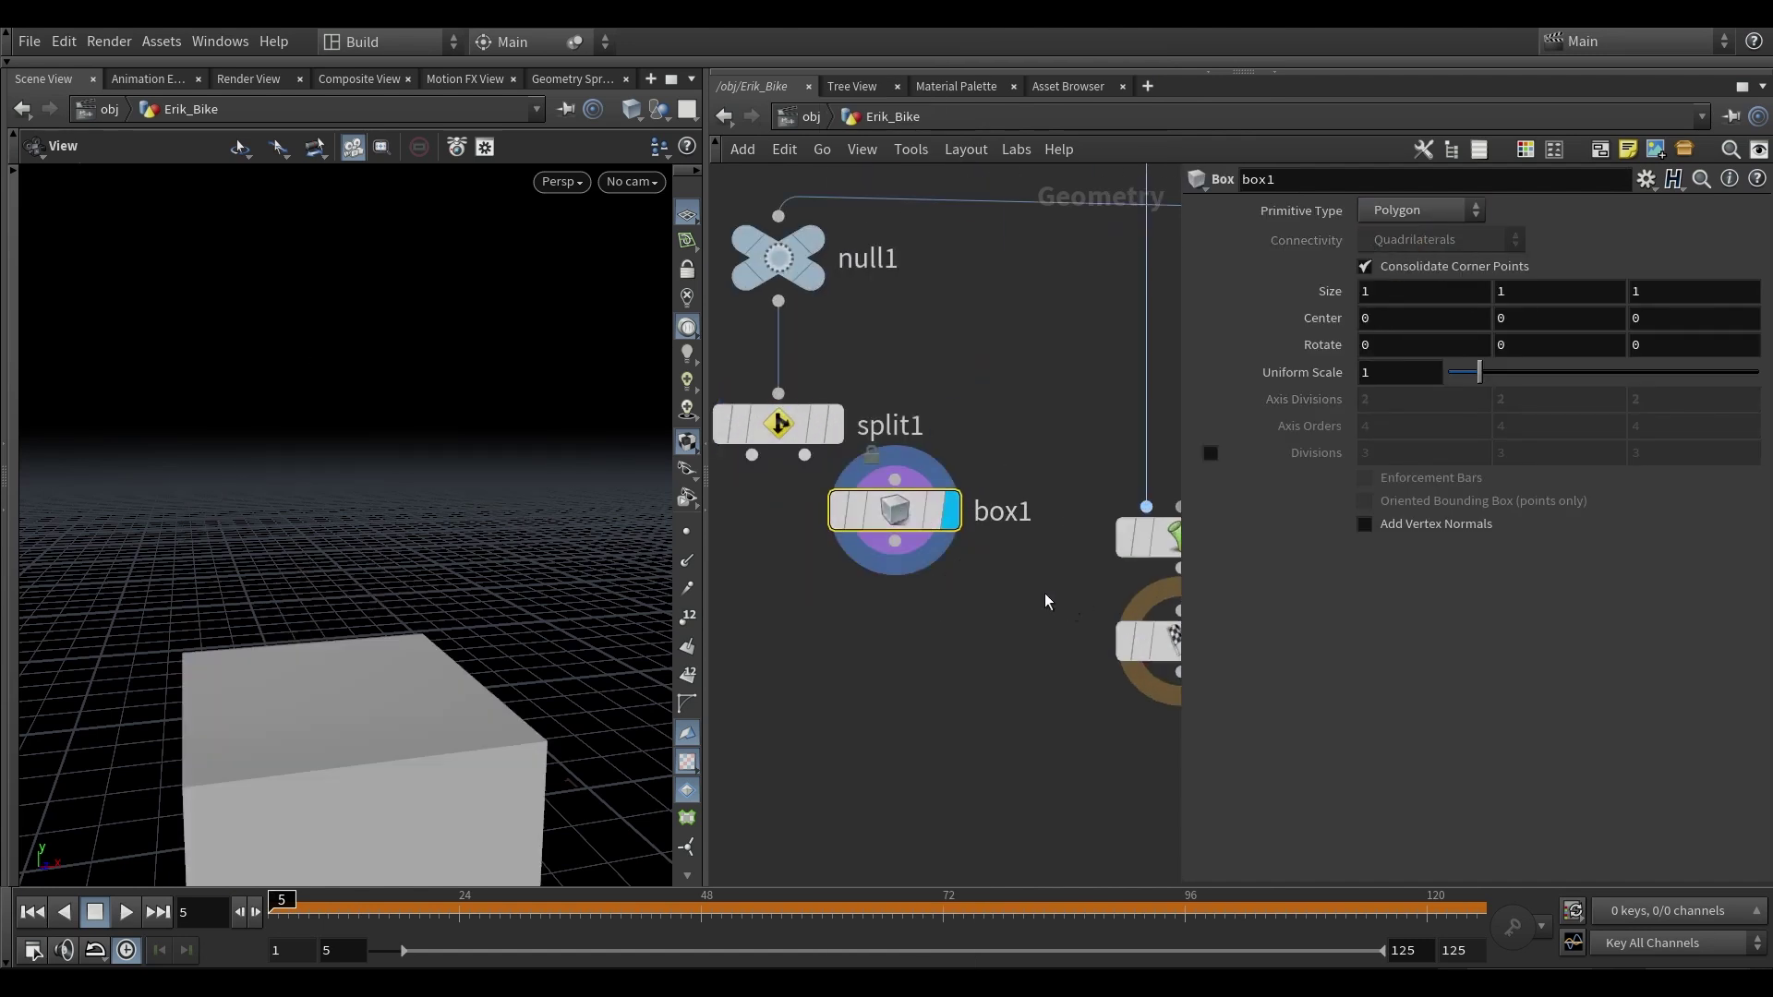
- Add a Pack node below box1 and connect it to box1's output
key(Tab)
text(pack)
key(Return)
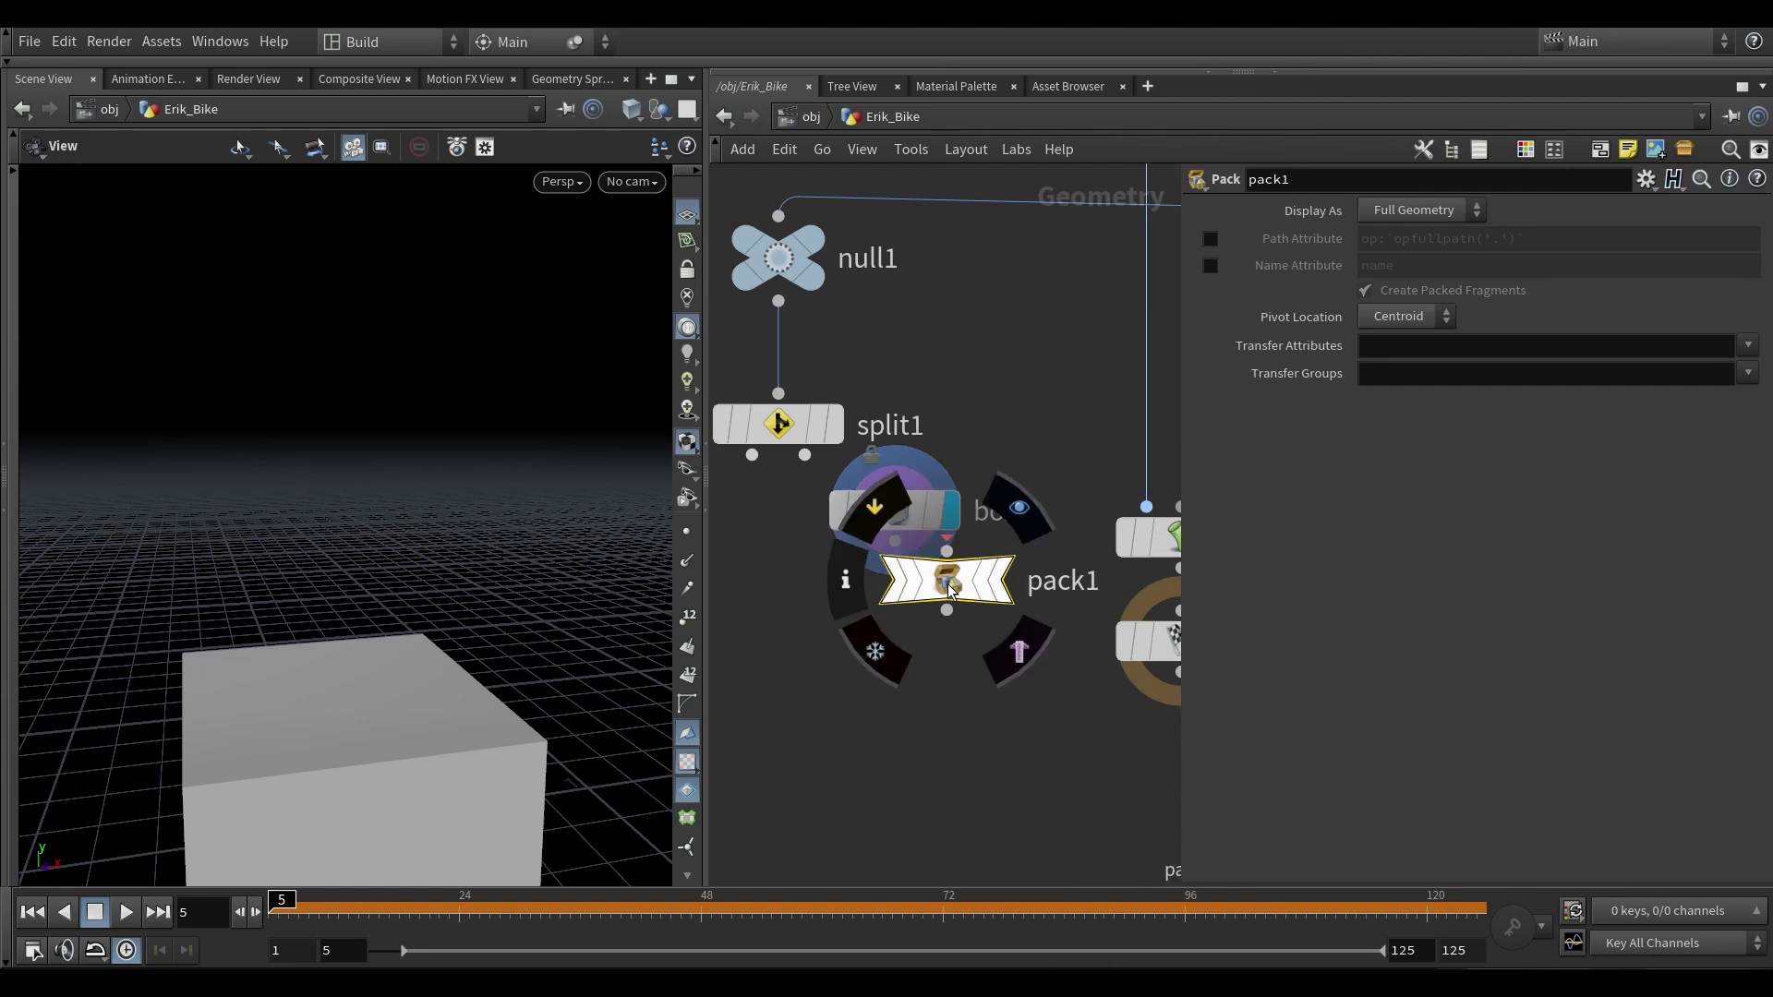
drag(951, 591, 915, 645)
scroll(919, 651, down, 3)
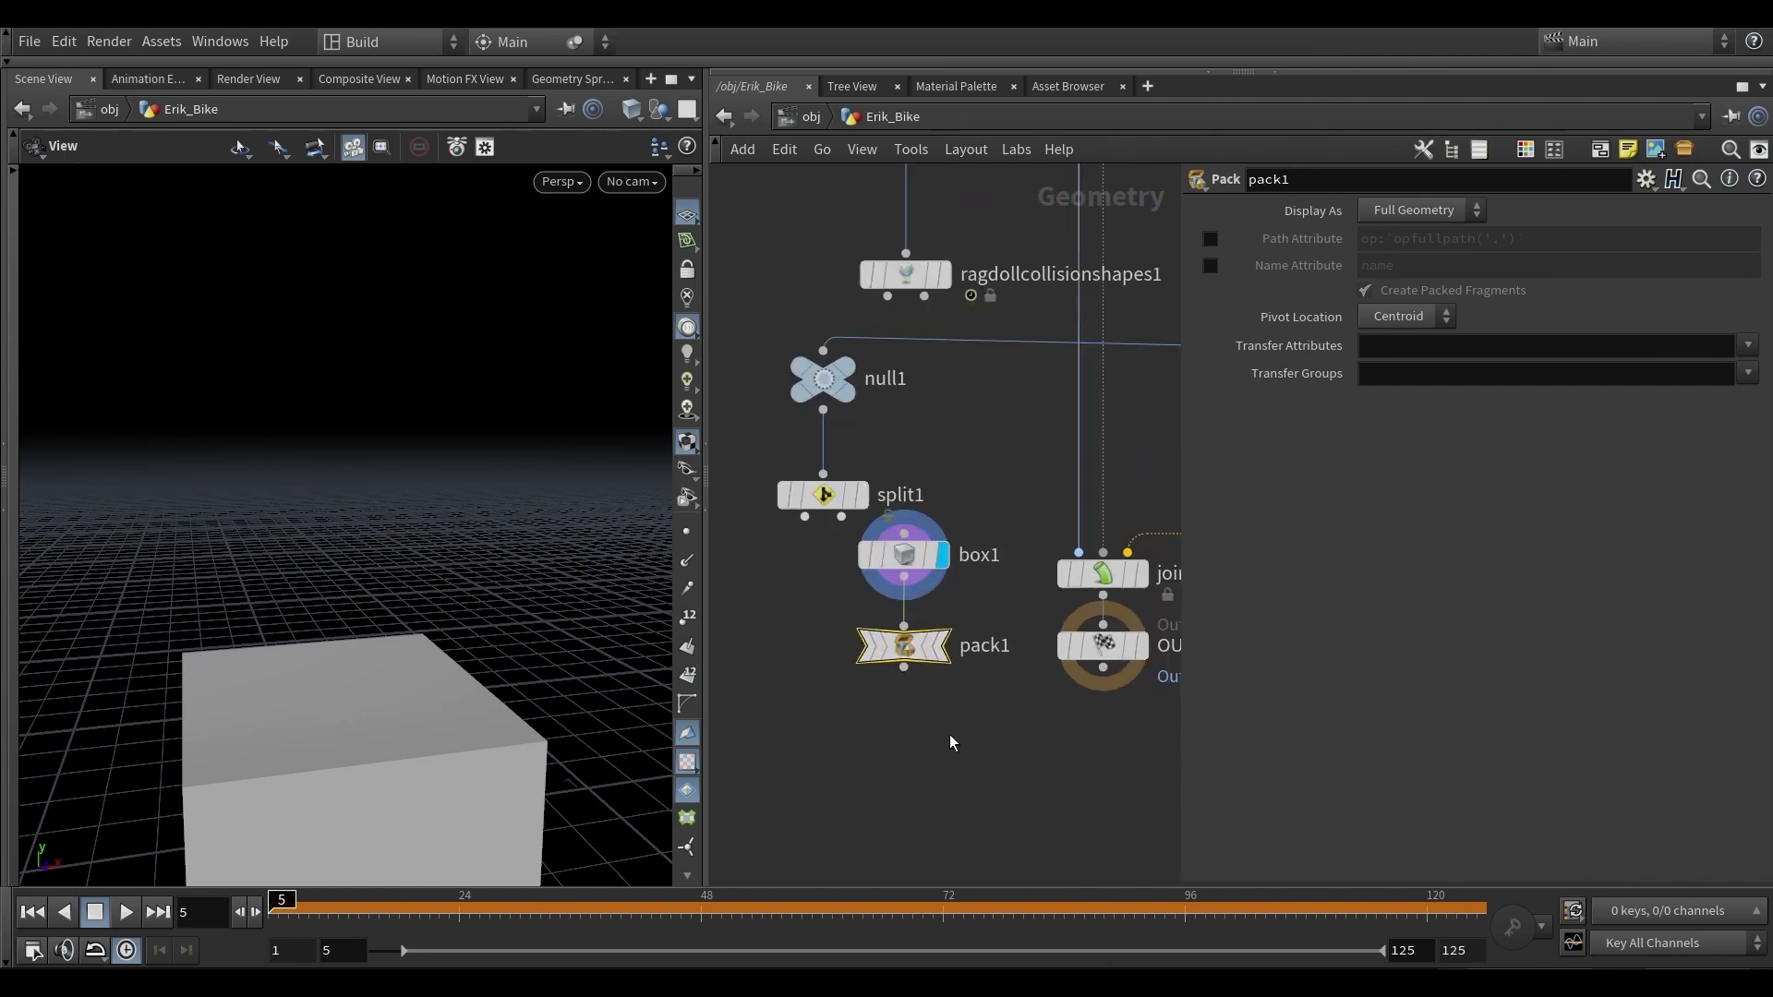
middle_drag(949, 741, 979, 686)
- Add an Attribute Transfer node below pack1 and connect pack1 to its first input
middle_click(851, 438)
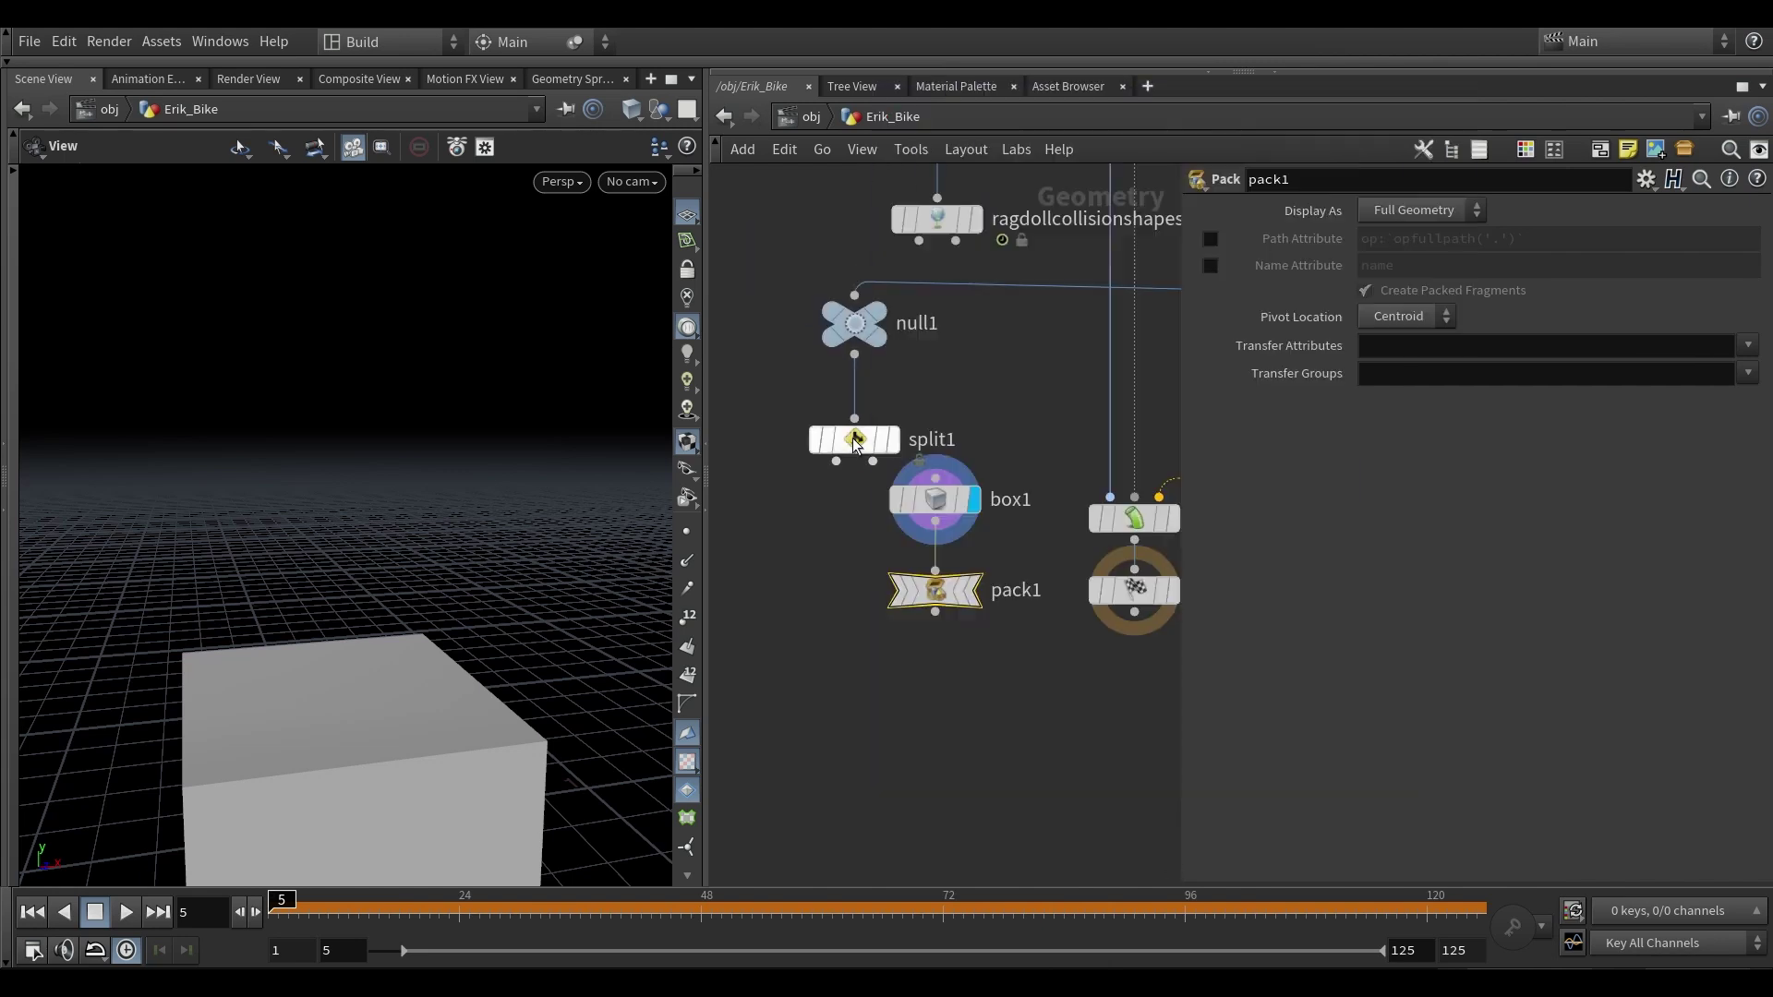
key(Tab)
text(attribtr)
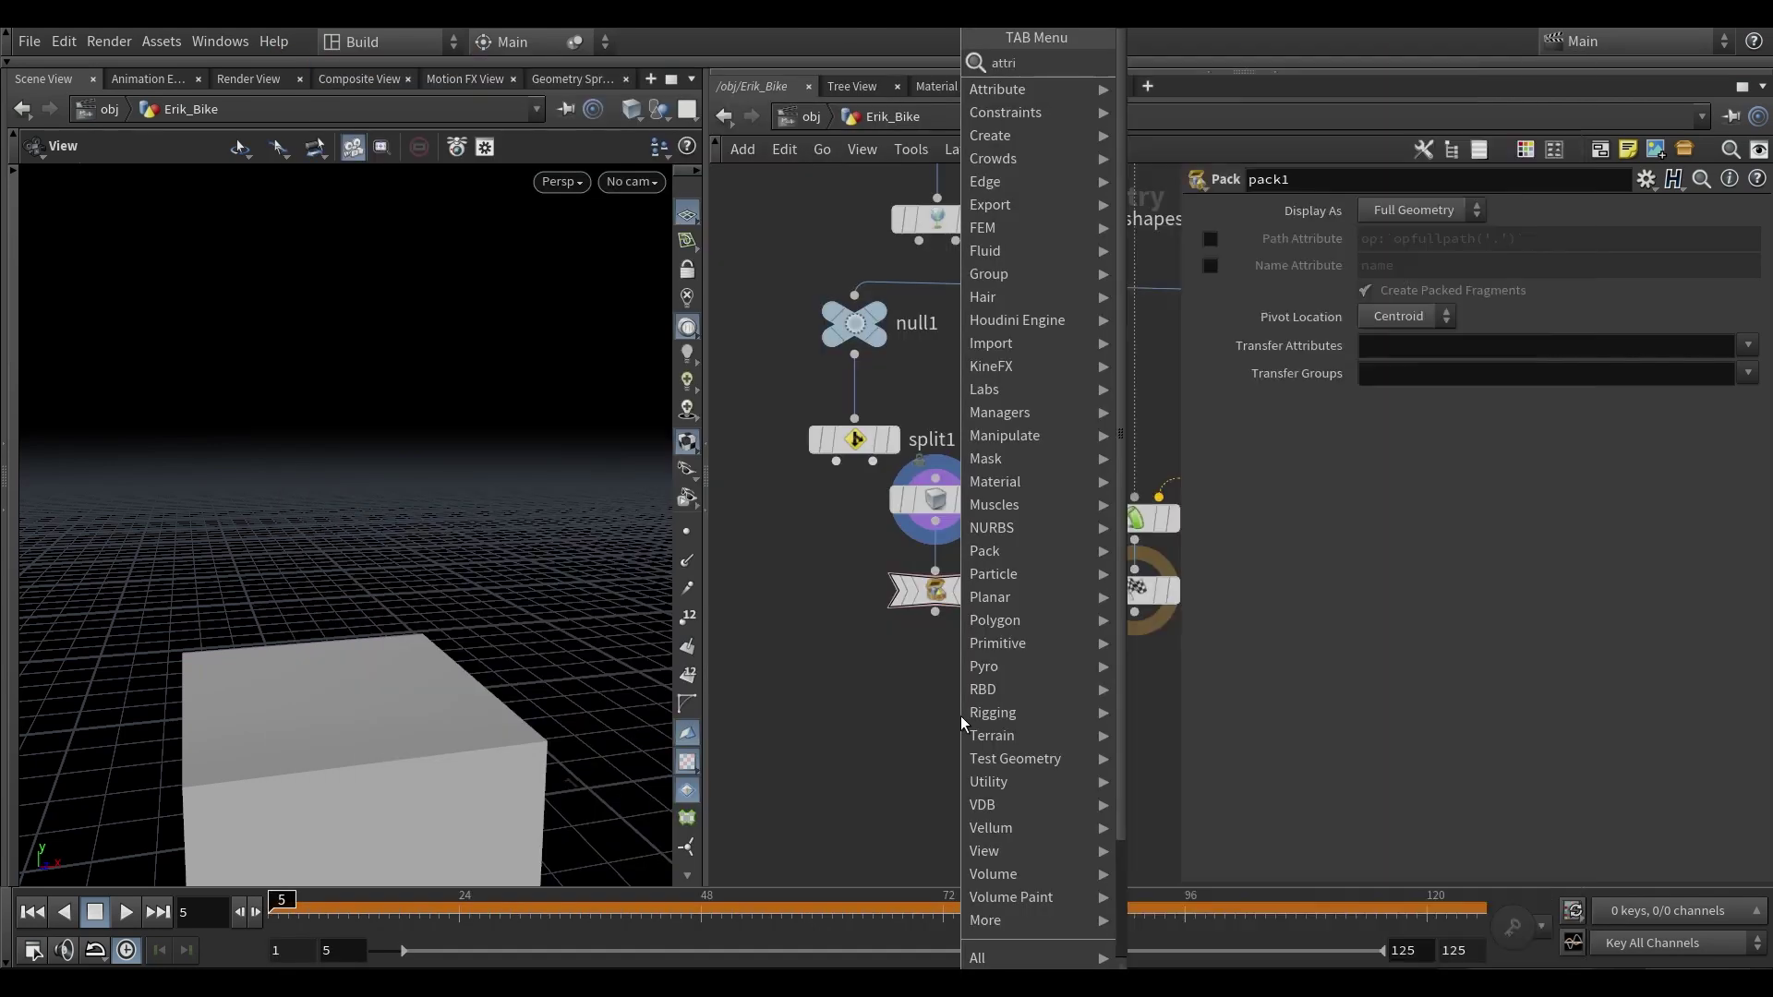
key(Return)
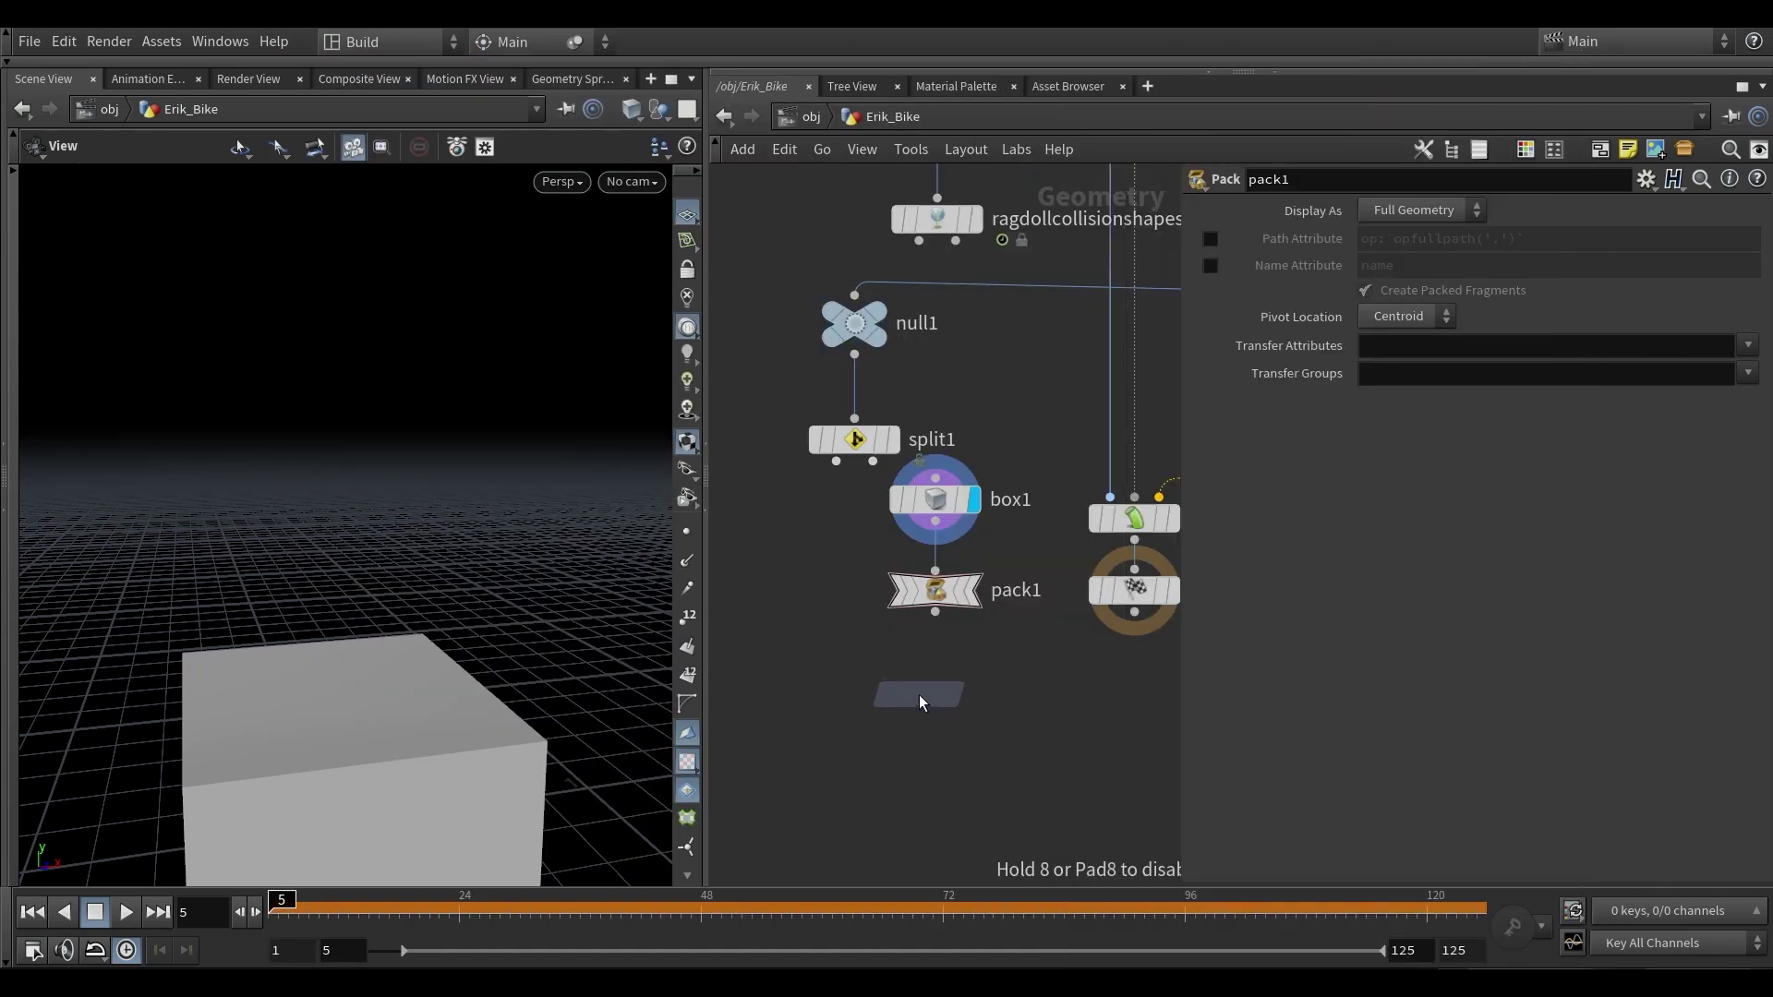
click(922, 700)
scroll(918, 651, up, 2)
drag(937, 602, 914, 697)
drag(918, 711, 934, 713)
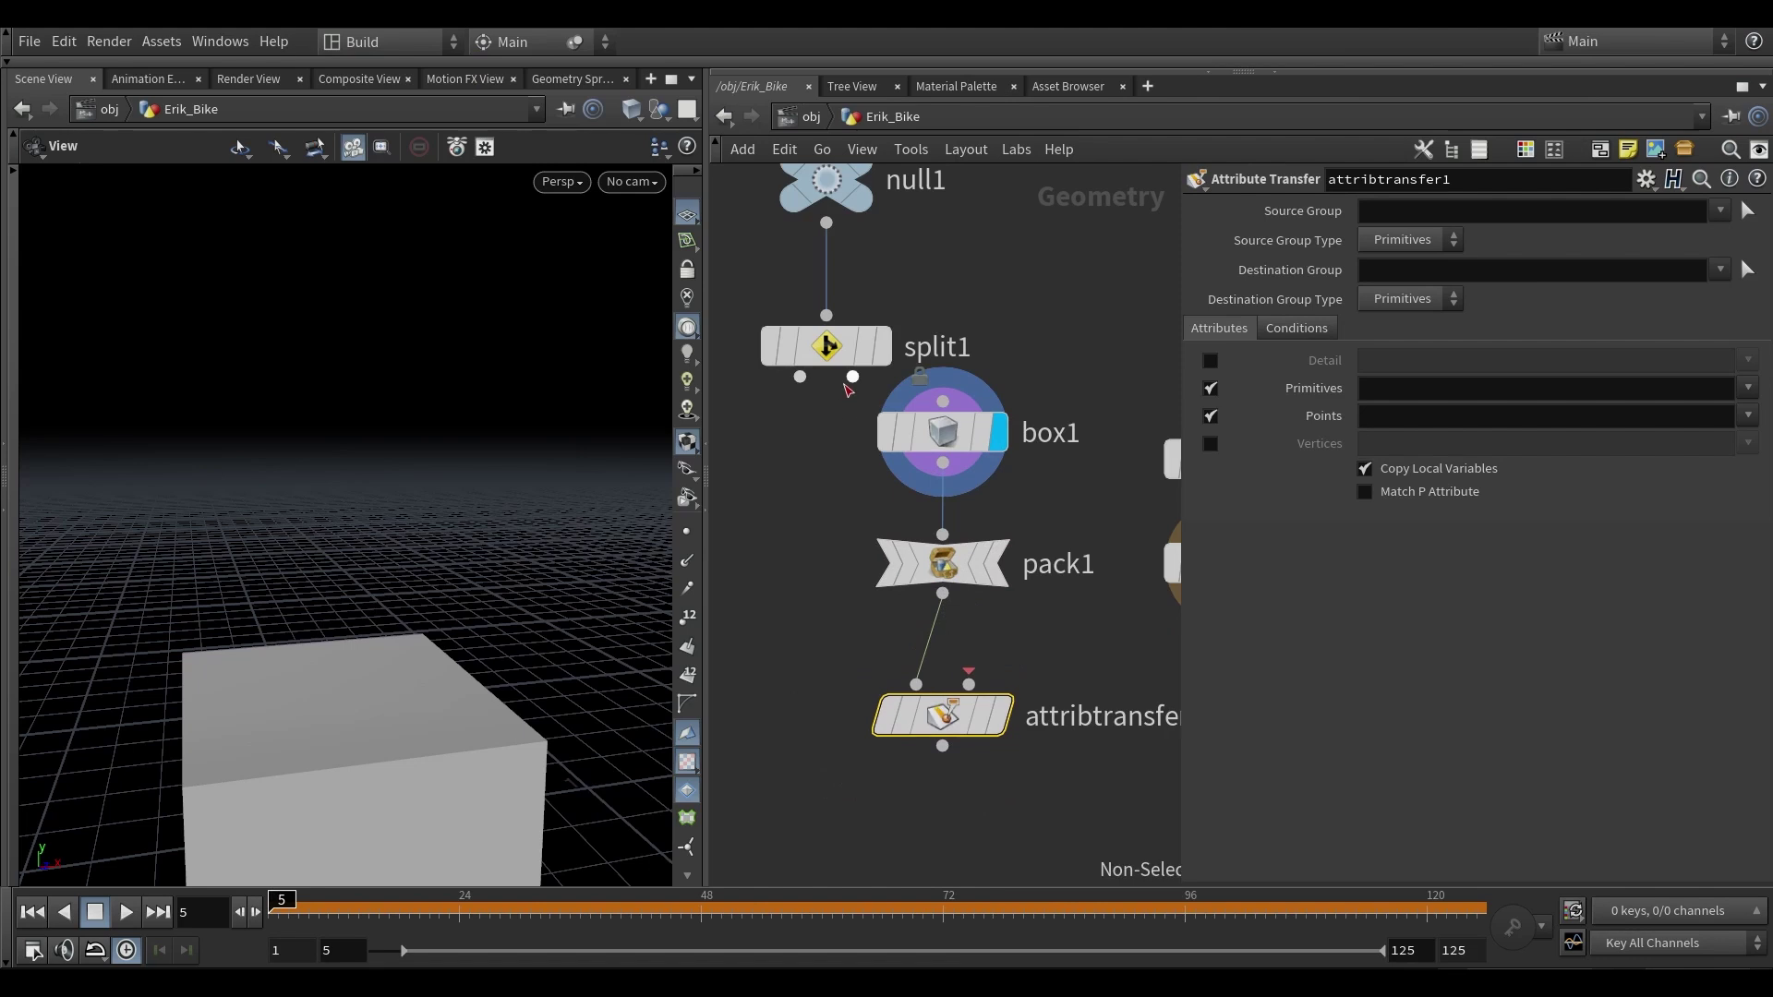
- Connect split1's Non-Selected Geometry output to the second input of attribtransfer1 and display attribtransfer1
drag(849, 380, 968, 681)
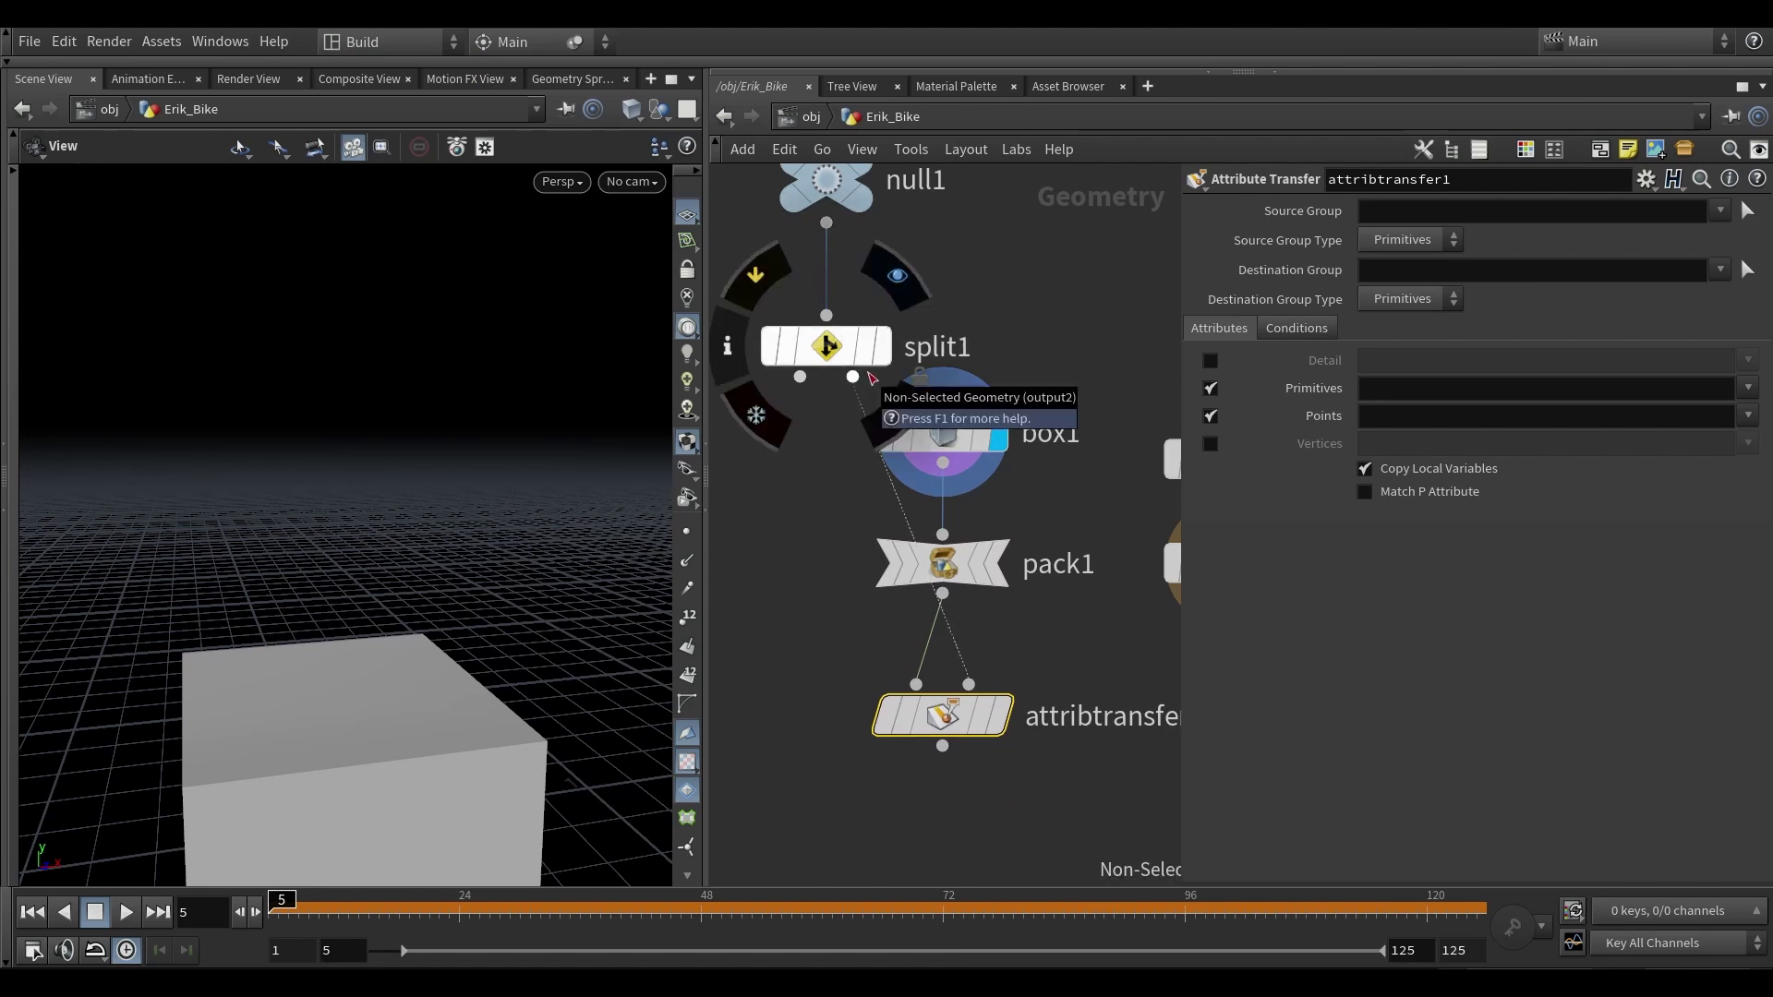
middle_click(839, 385)
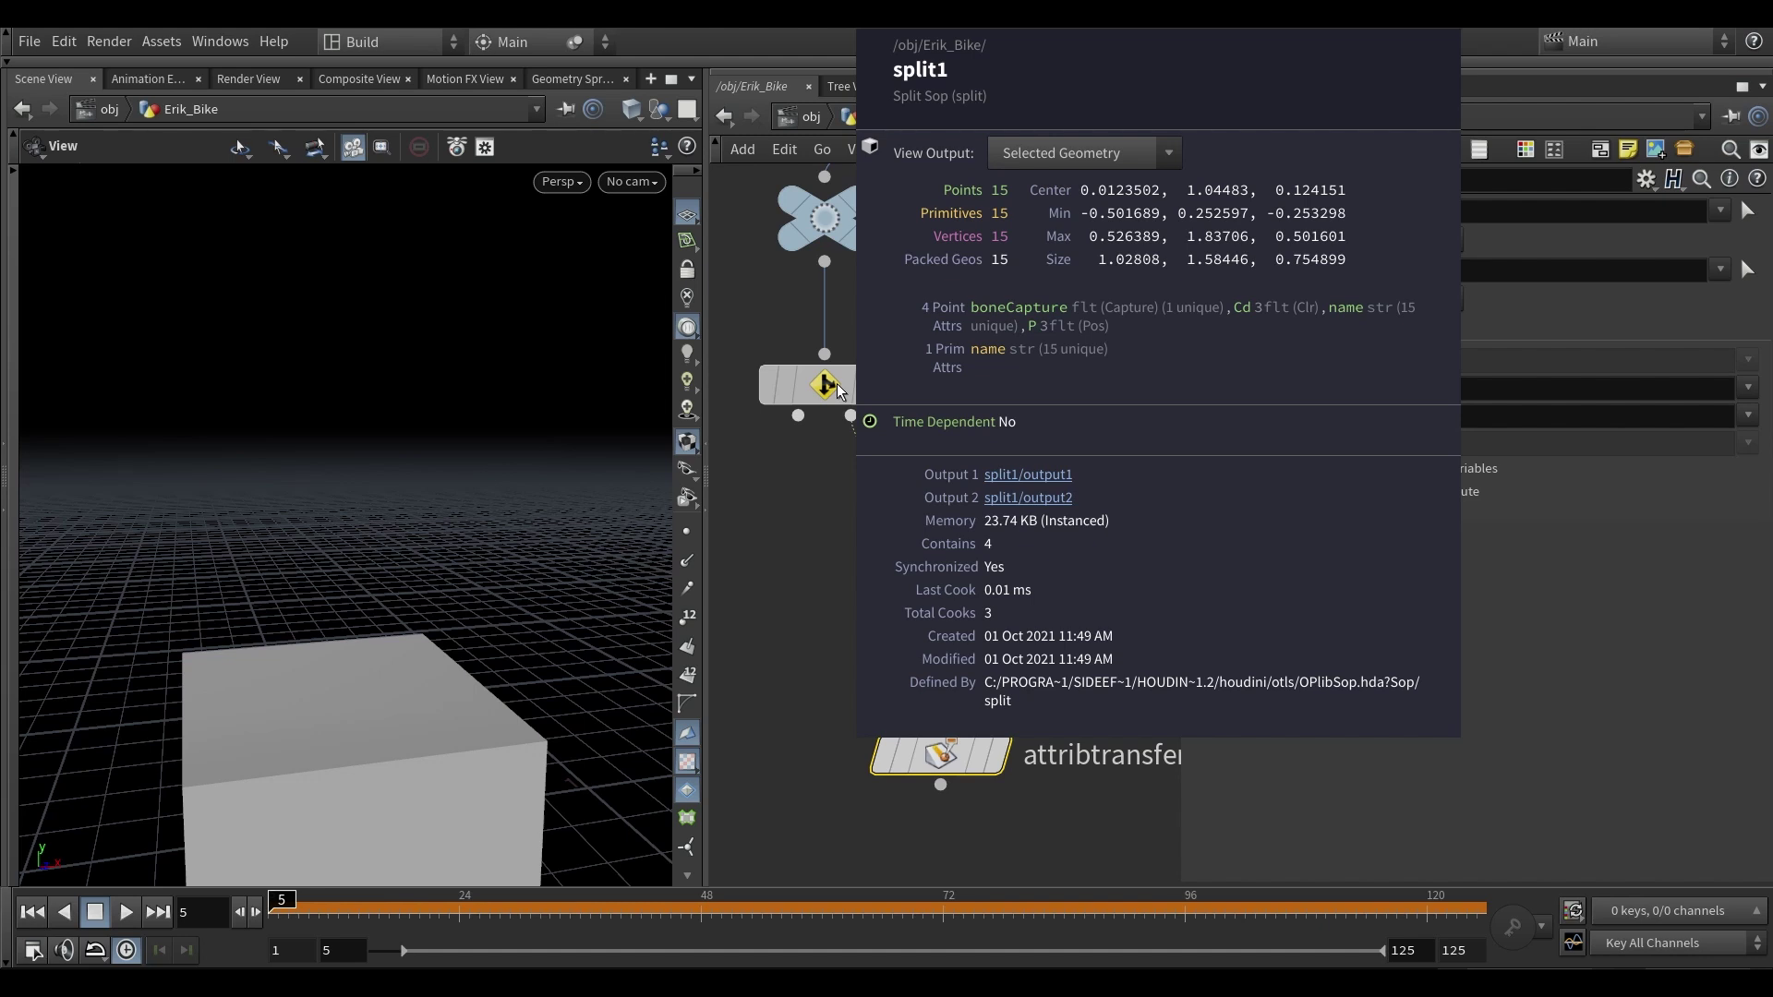
scroll(773, 652, down, 3)
middle_drag(773, 652, 798, 629)
click(931, 690)
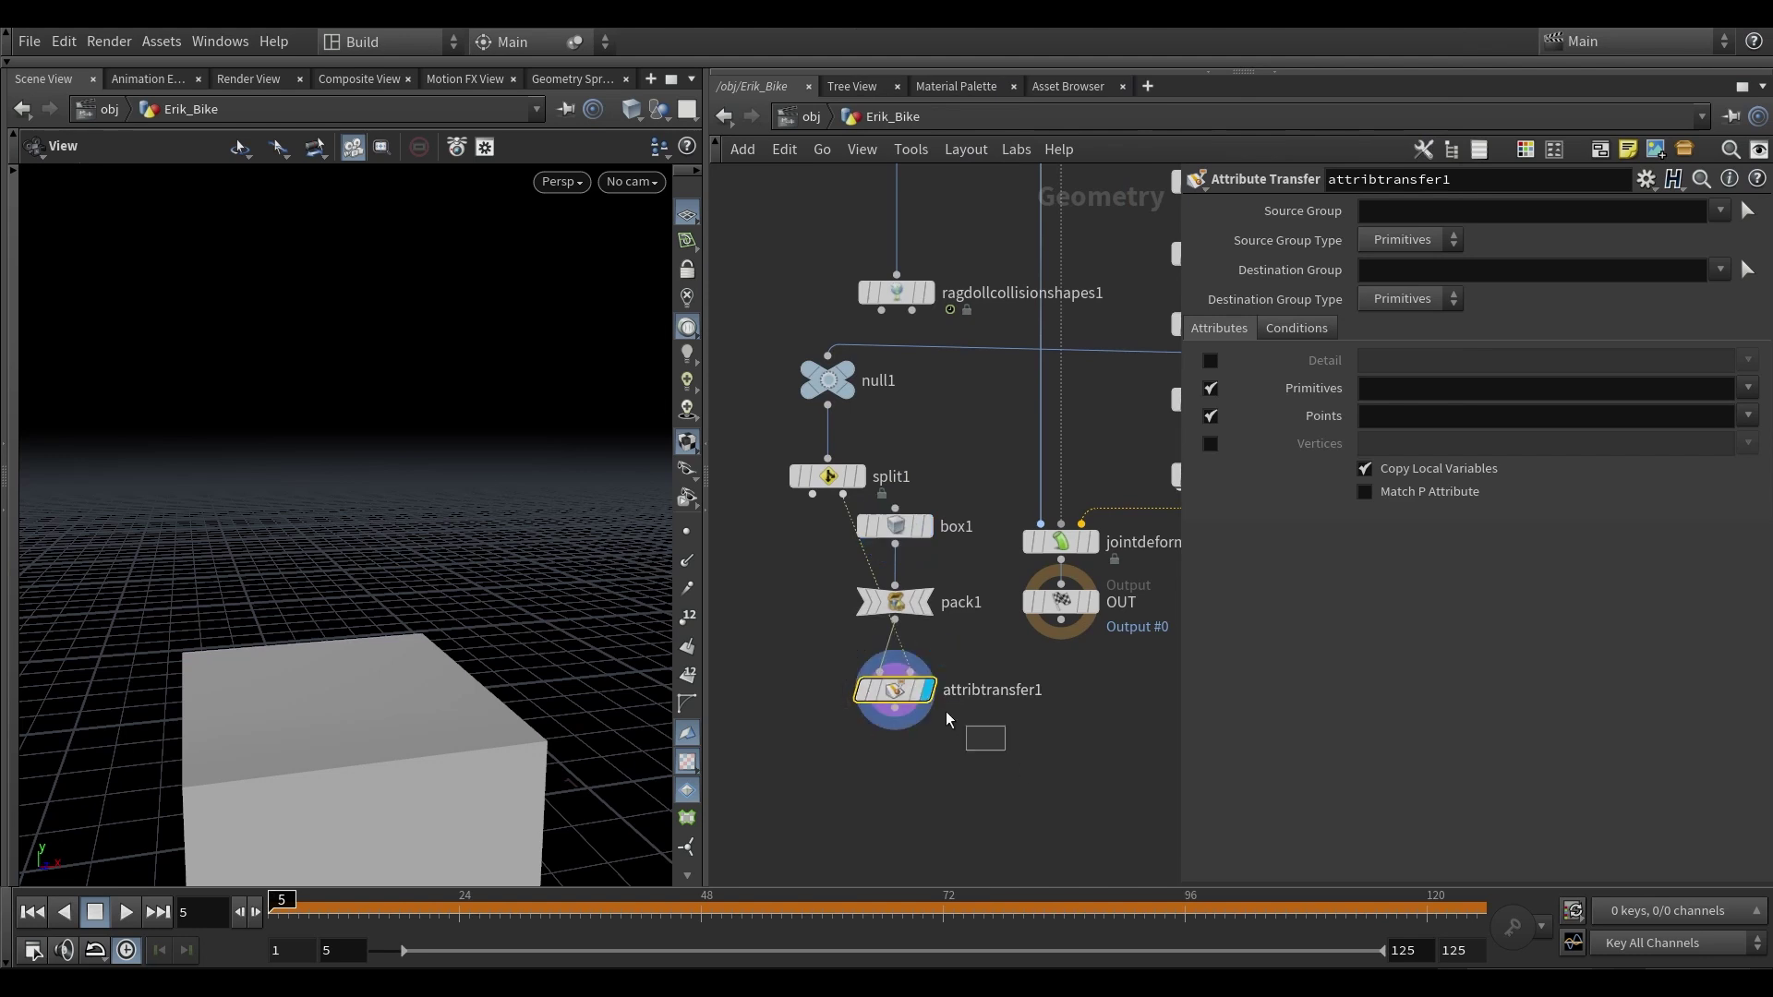
- Add a Merge node combining split1's first output with attribtransfer1, and display the merged result
key(Tab)
text(merge)
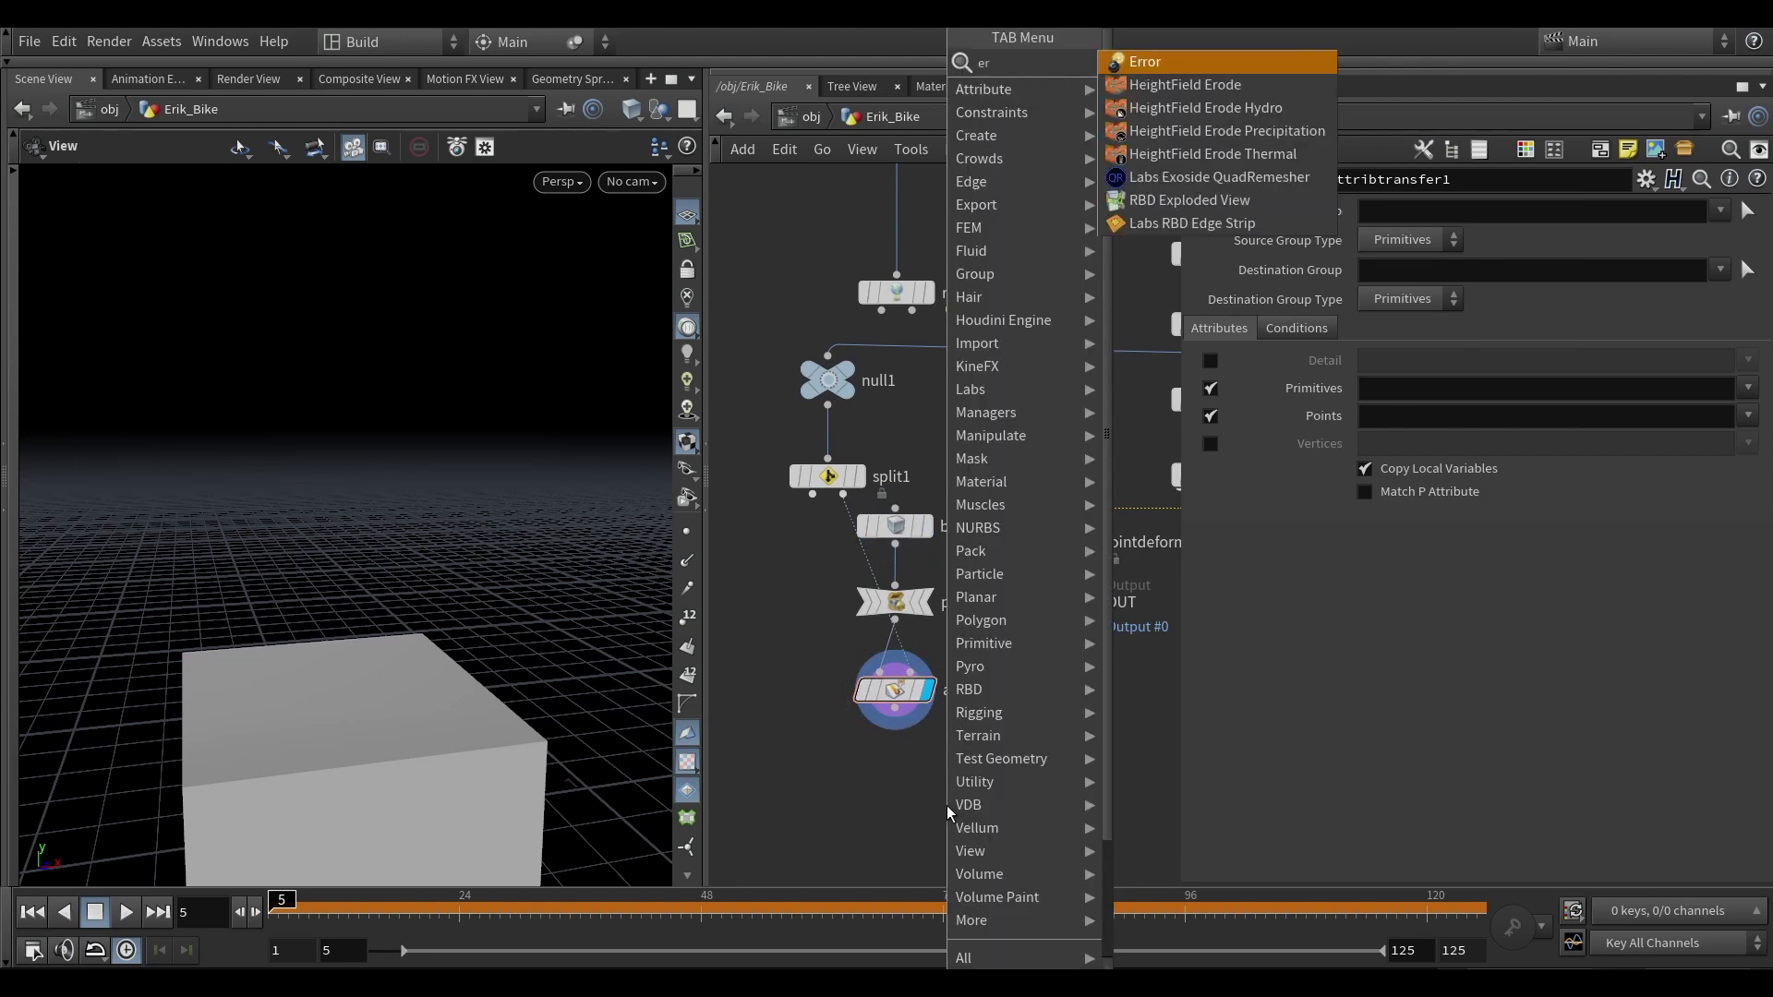
key(Return)
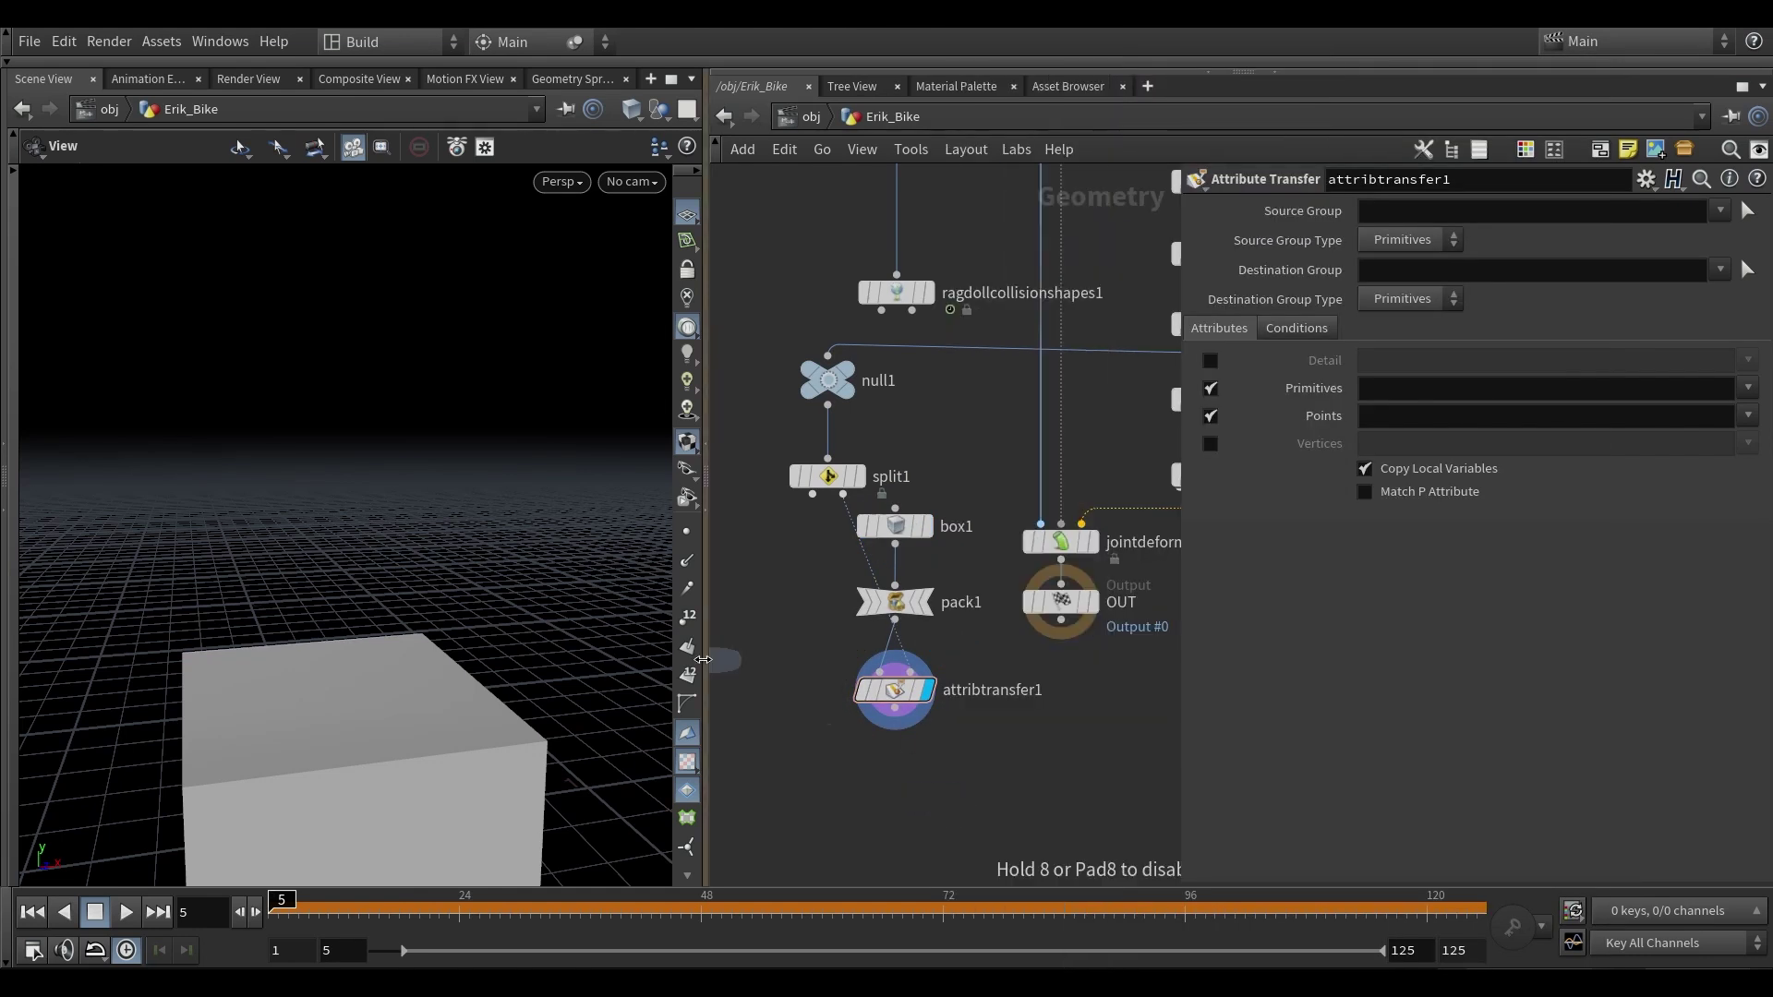
click(827, 782)
drag(812, 495, 828, 763)
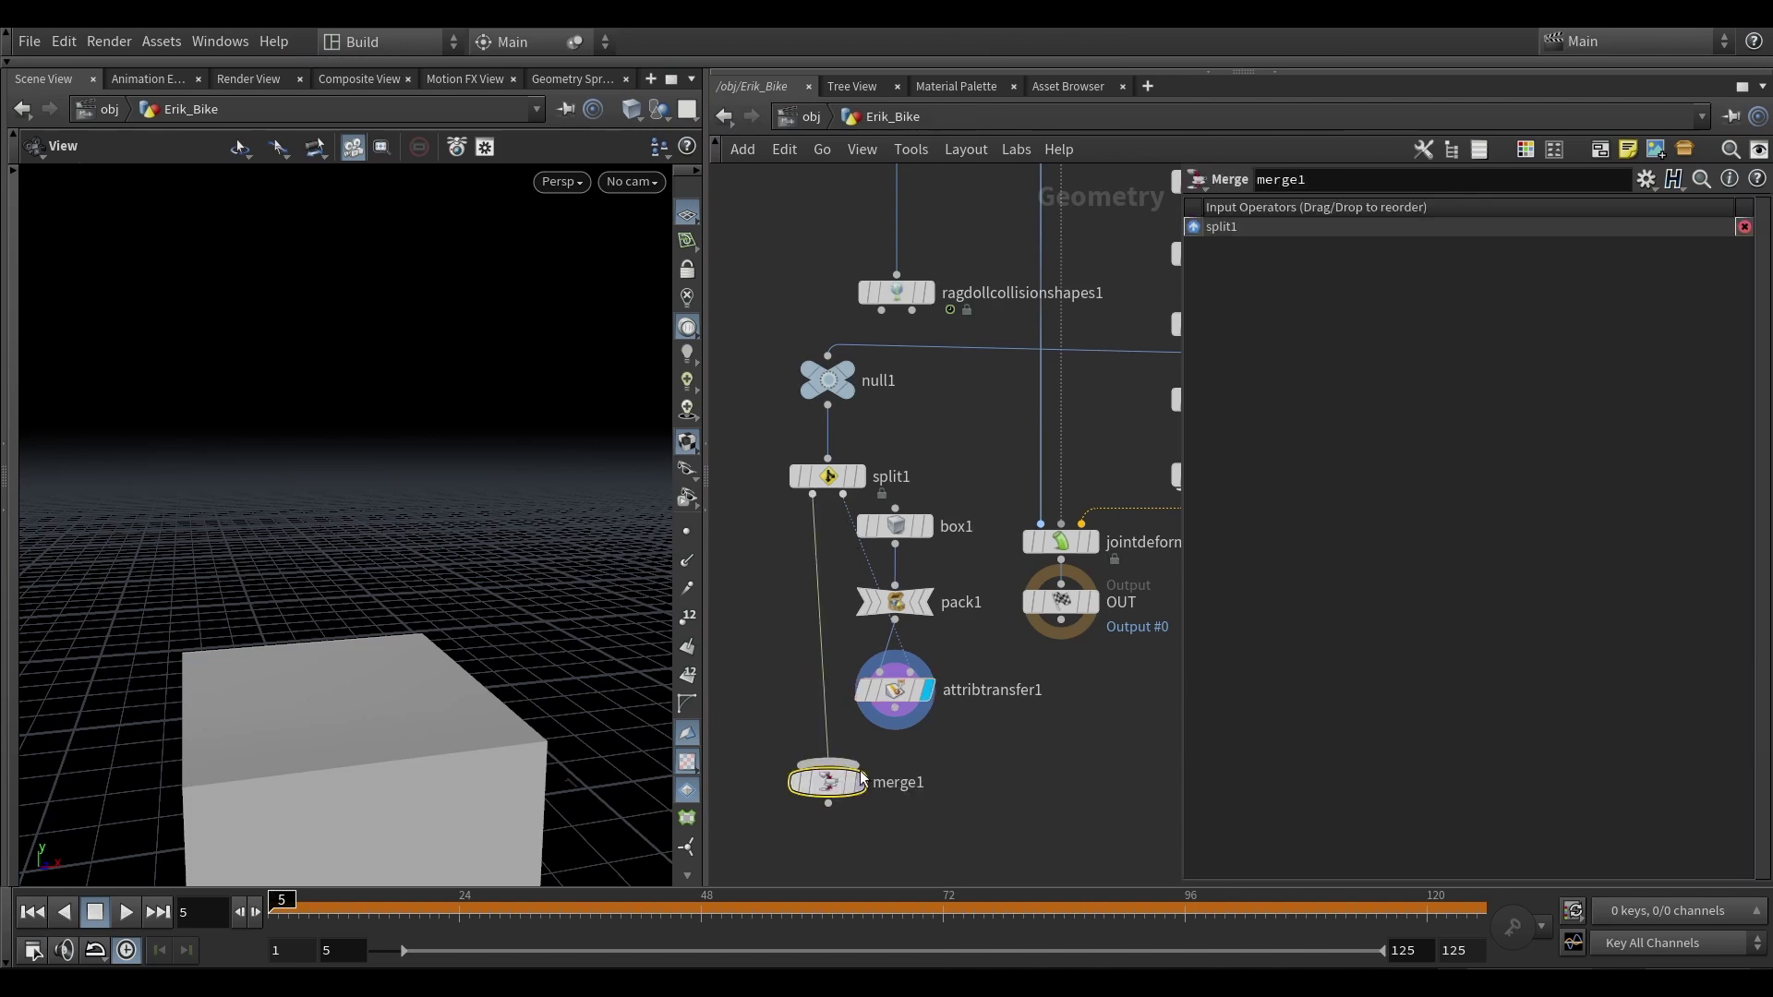
drag(895, 710, 829, 762)
click(858, 787)
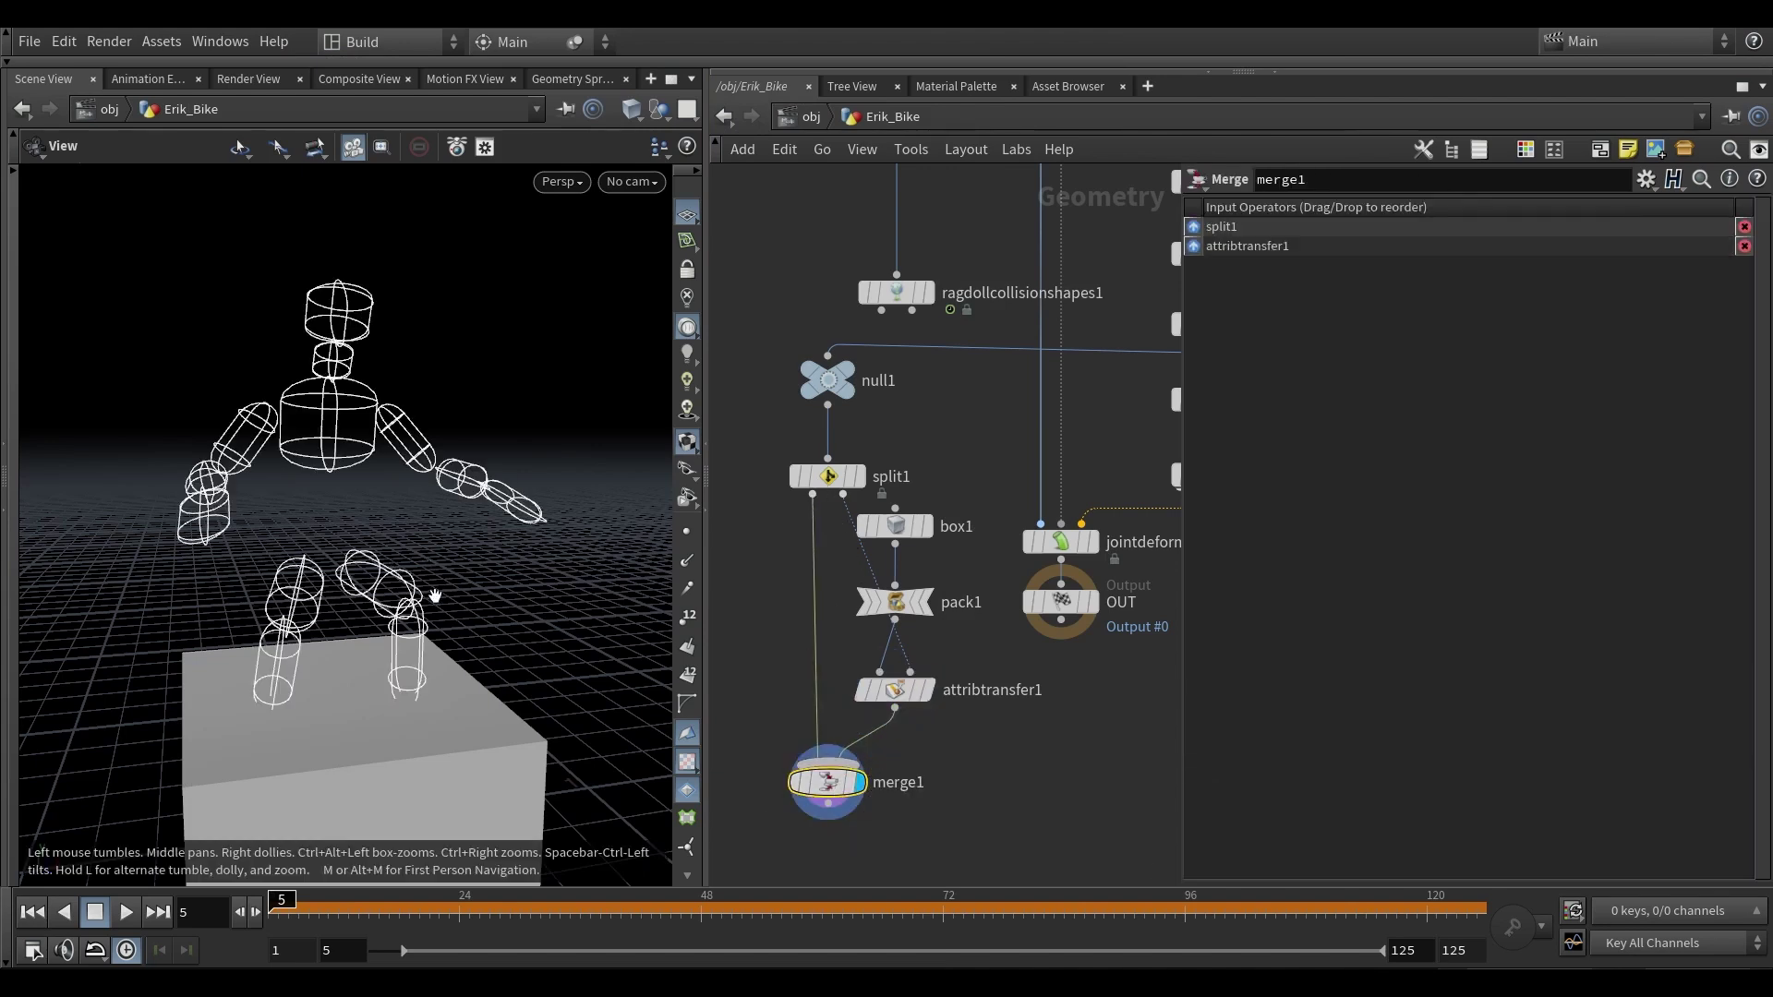
- Set box1's uniform scale to 0.18 and its Y center to 1.1 so it sits at the pelvis
click(911, 527)
drag(1479, 372, 1462, 372)
middle_drag(1517, 320, 1462, 386)
drag(1462, 386, 1454, 384)
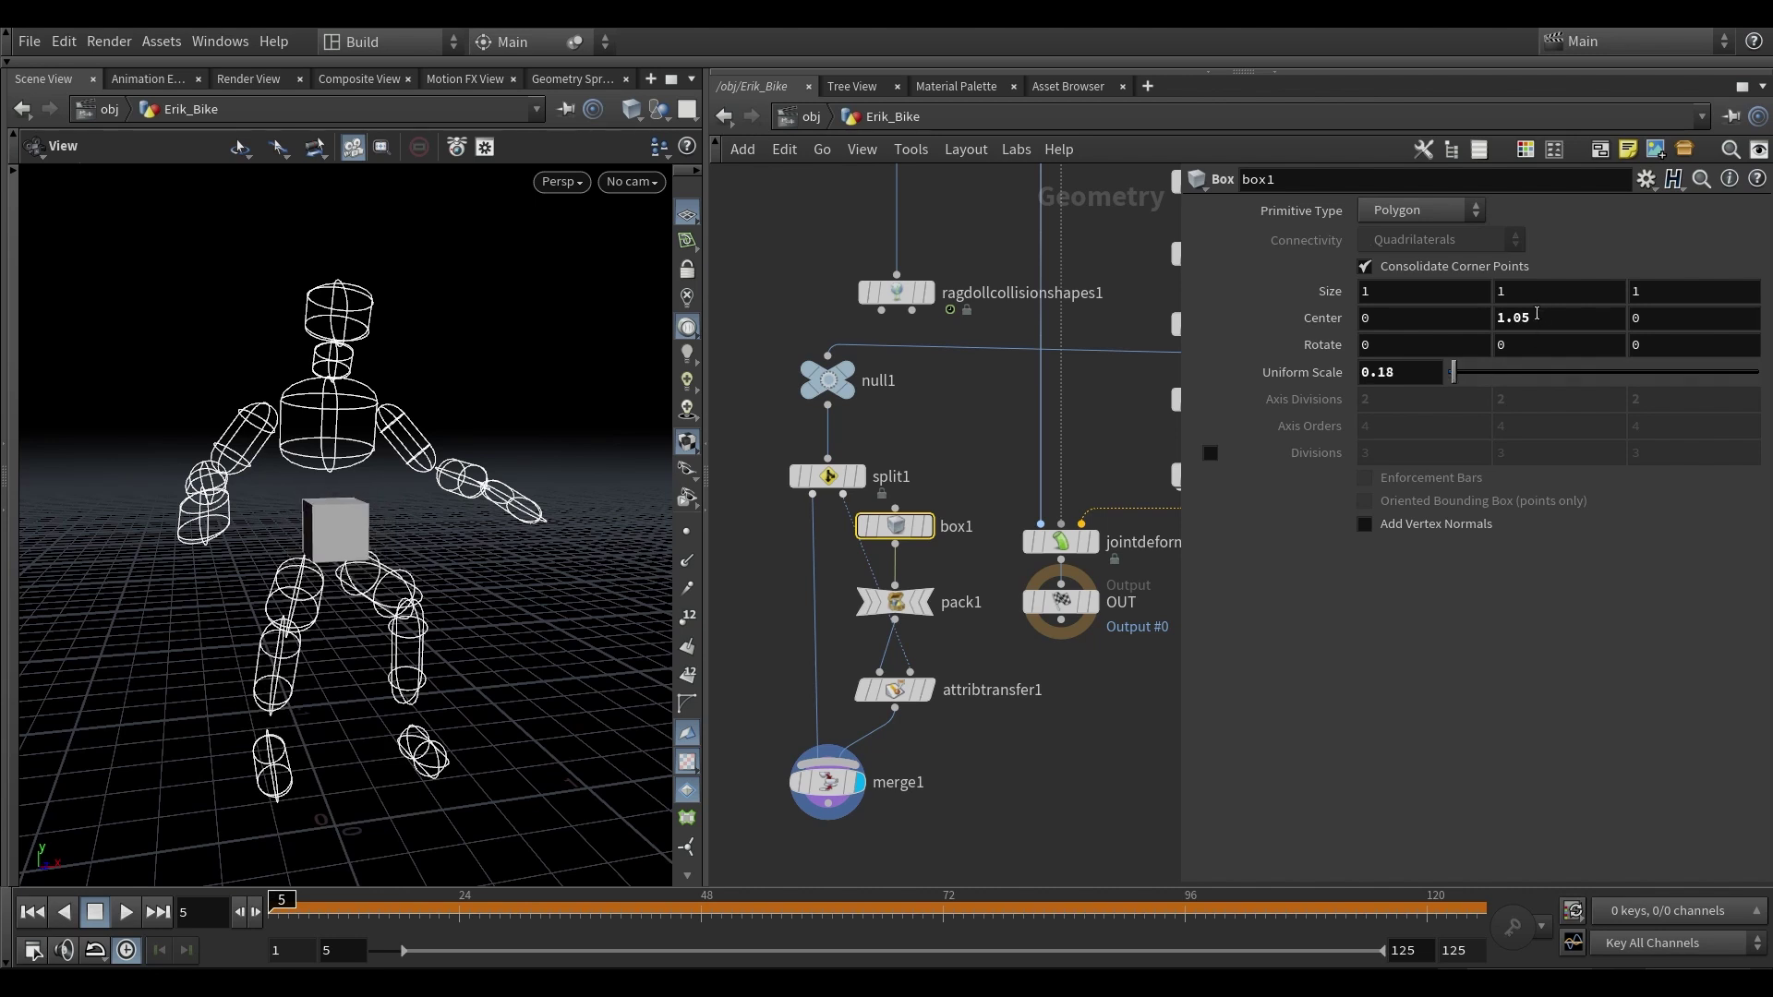
middle_drag(1532, 314, 1608, 349)
drag(497, 503, 410, 514)
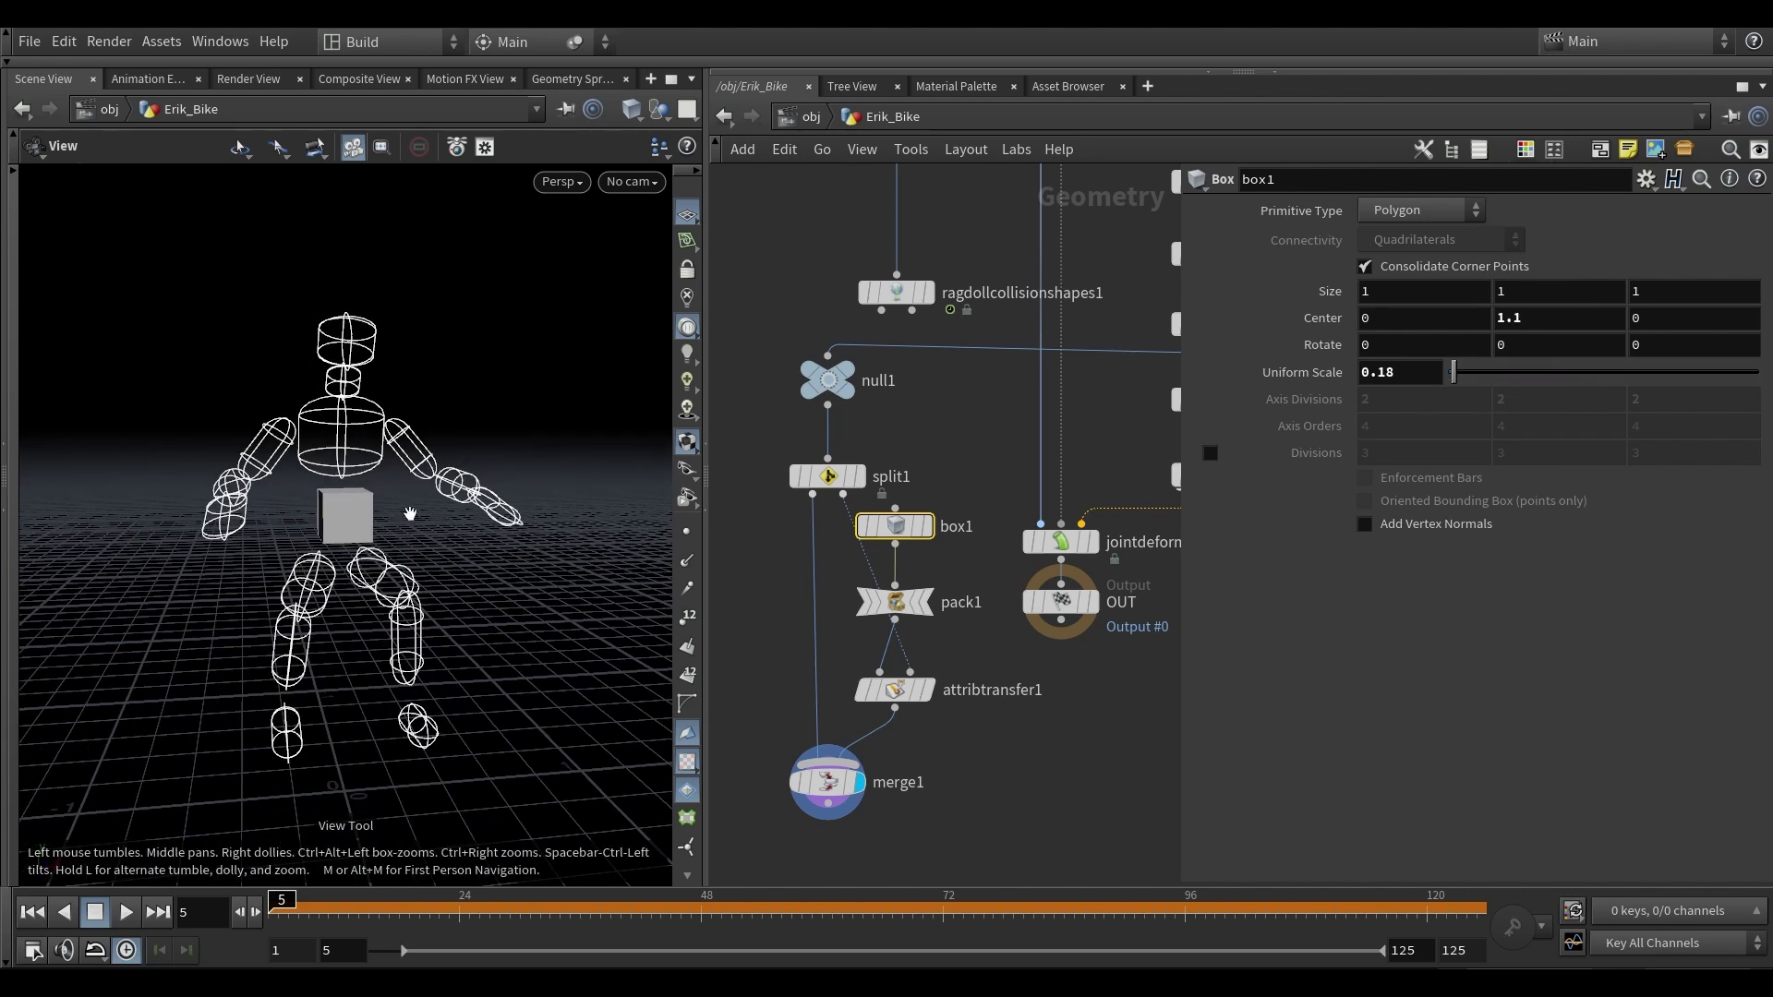
- Try feeding merge1 into the Collision Shapes input of ragdollconstraints, then display ragdollsolver and reset its simulation
click(823, 808)
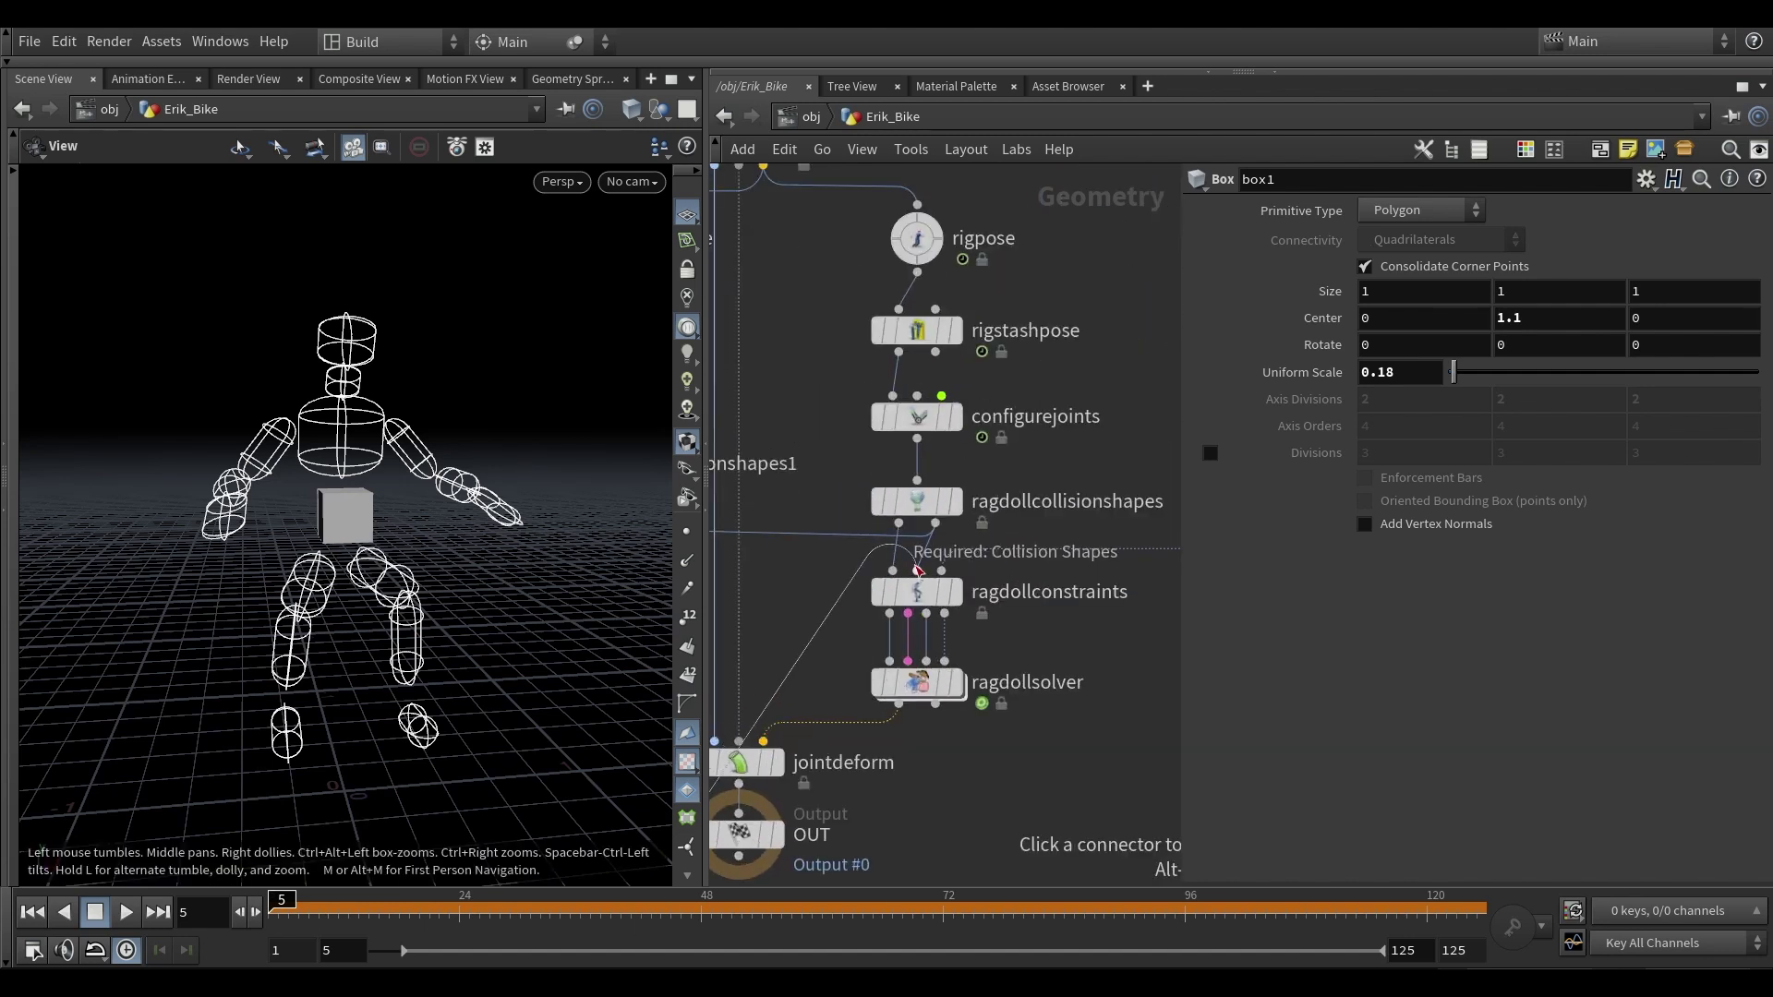
click(919, 571)
mouse_move(965, 687)
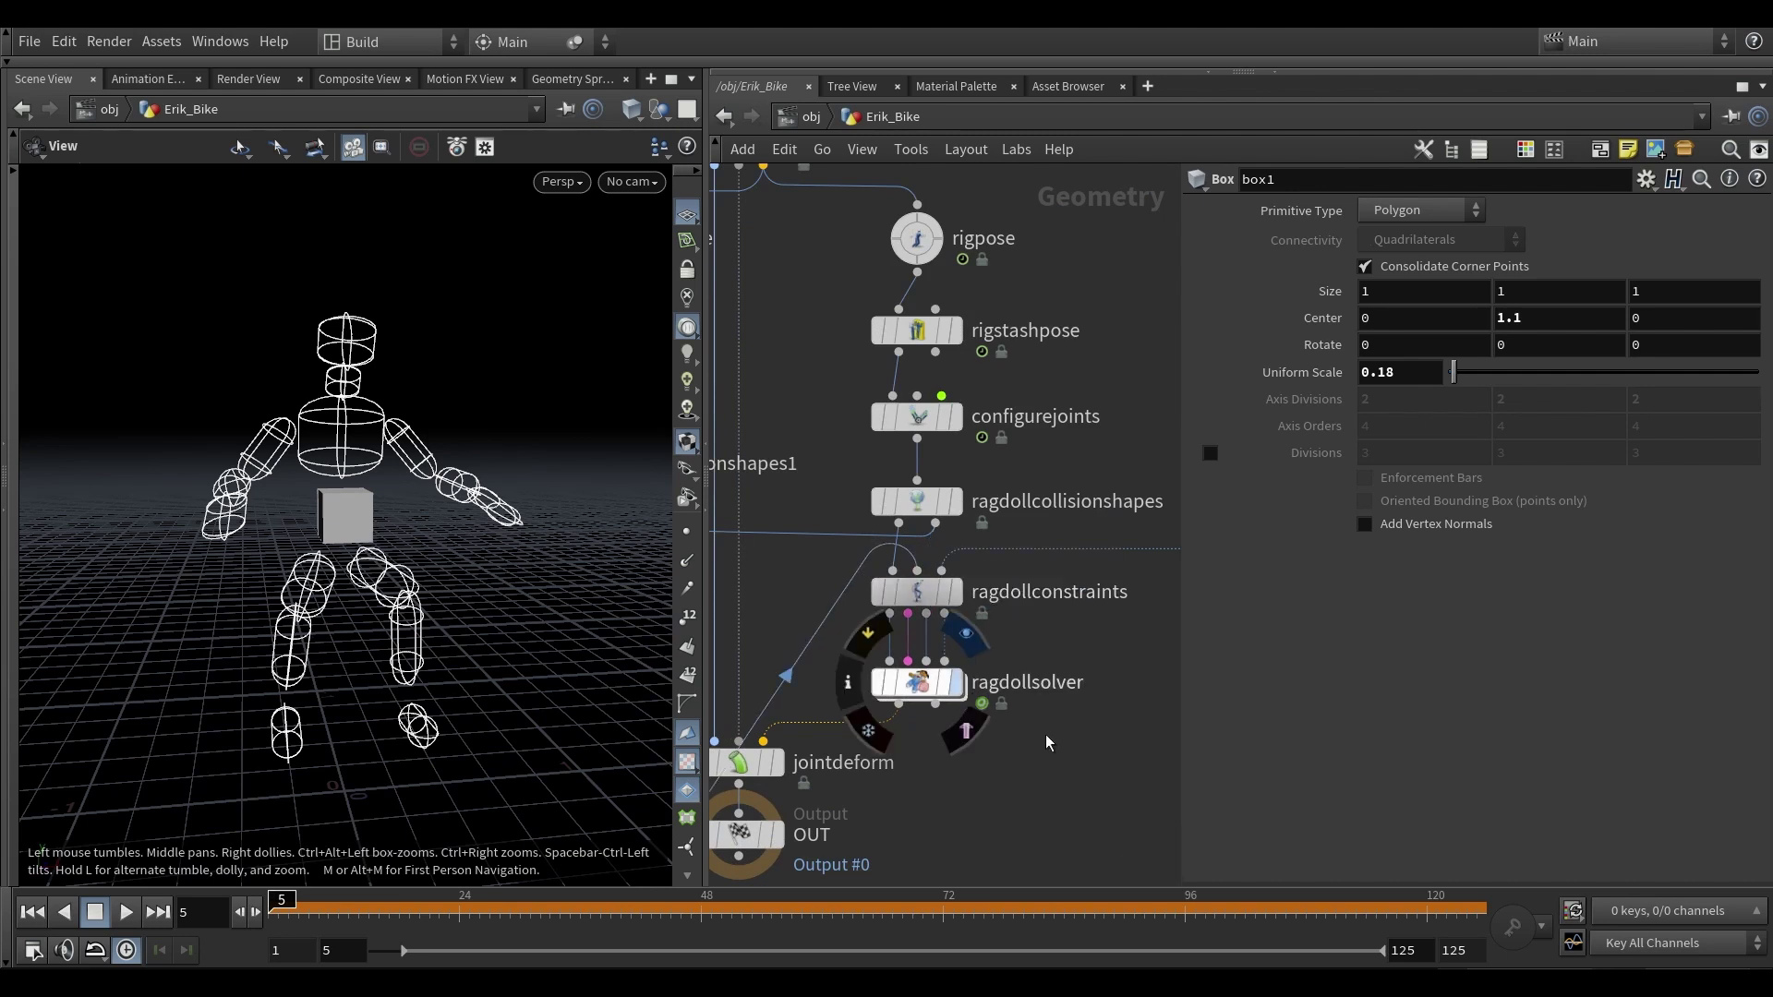
click(957, 685)
click(1429, 212)
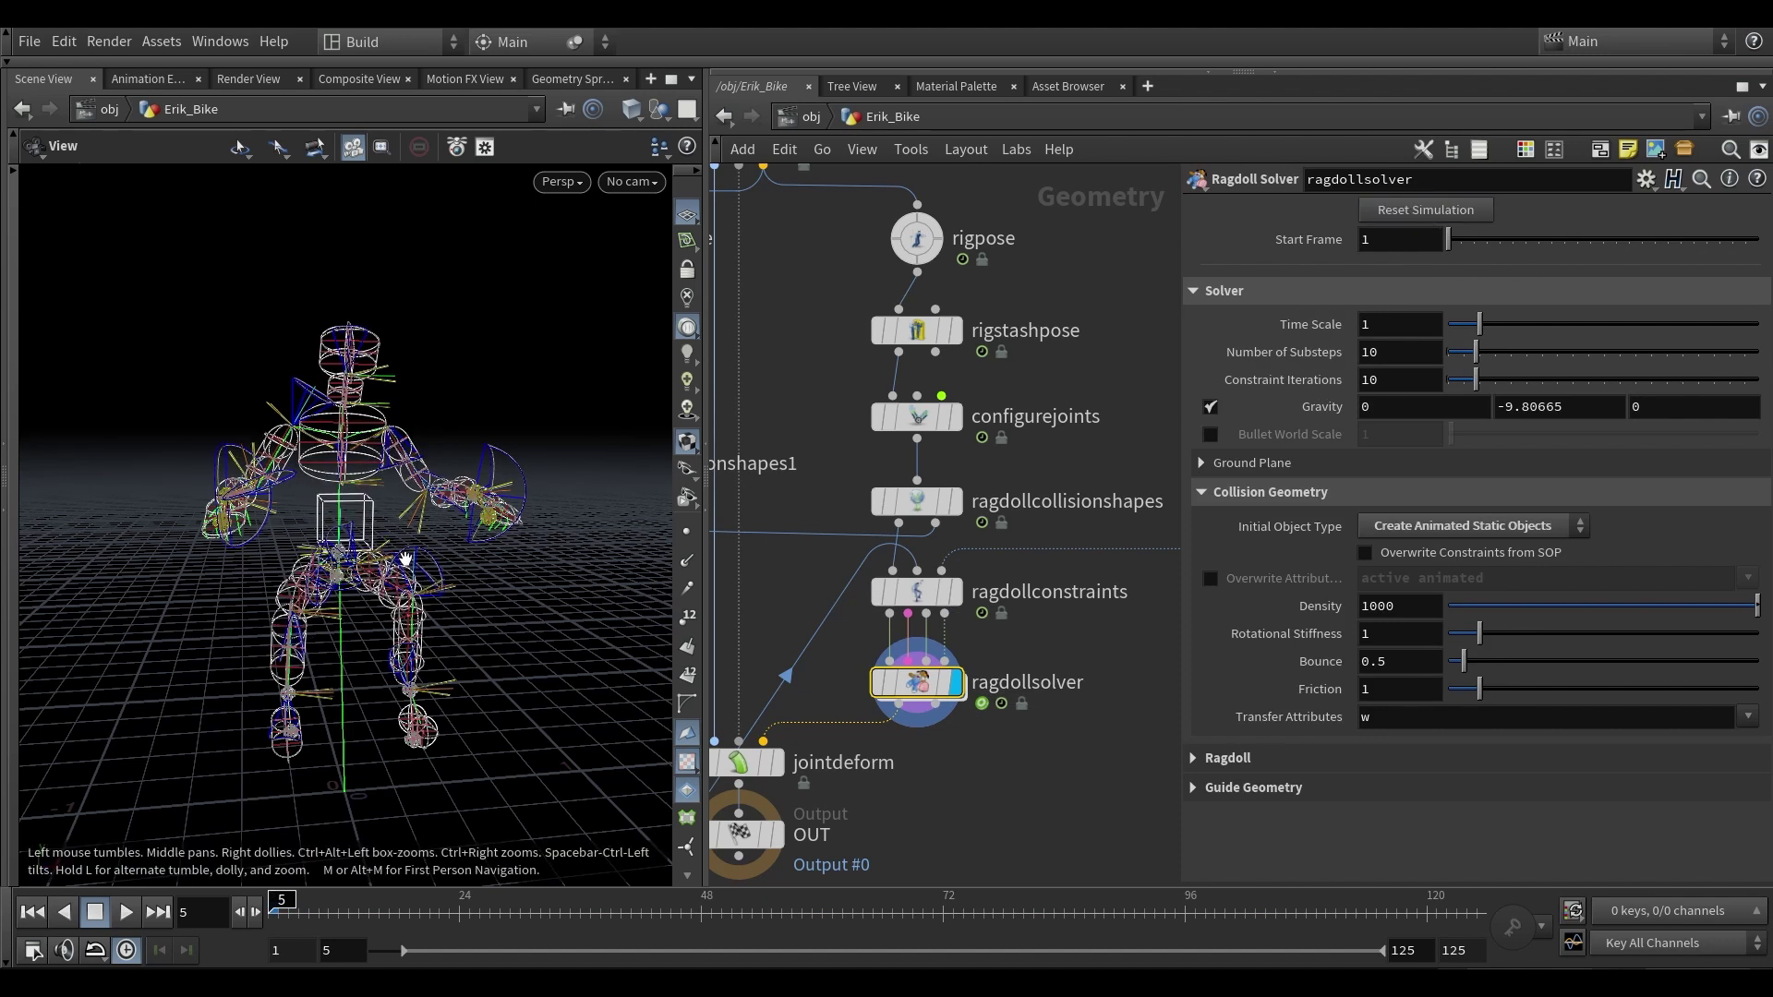
scroll(343, 522, up, 5)
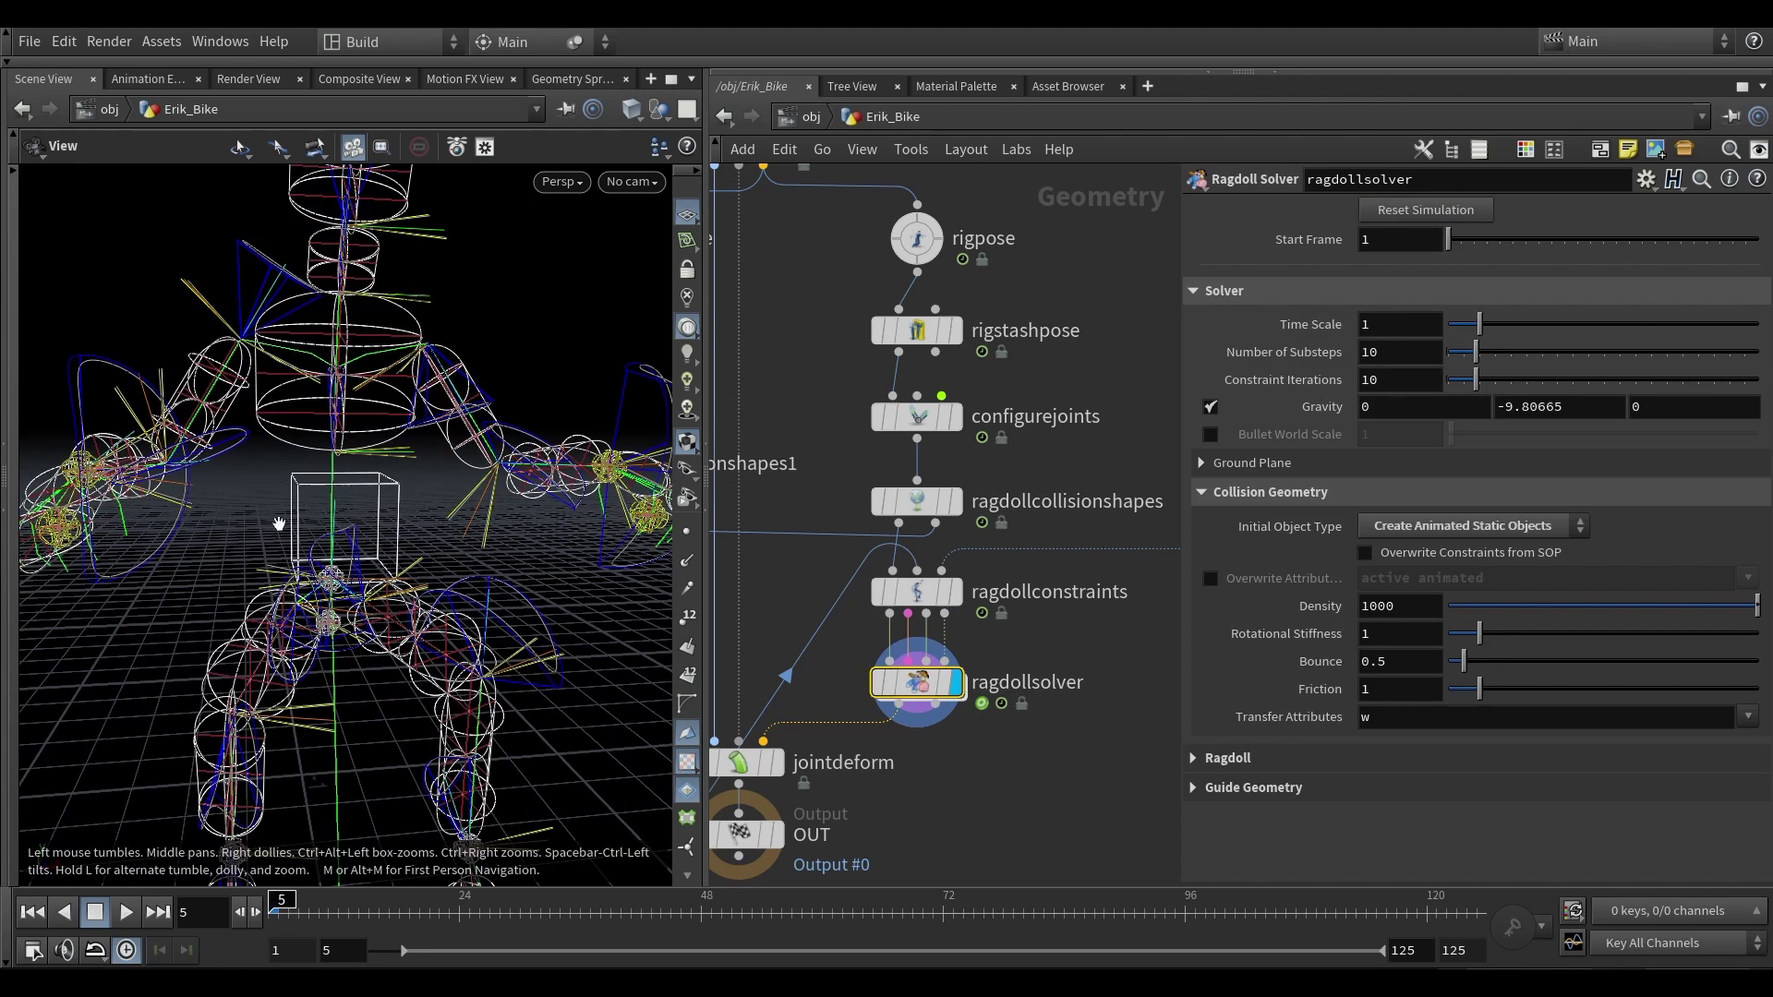
scroll(279, 524, down, 8)
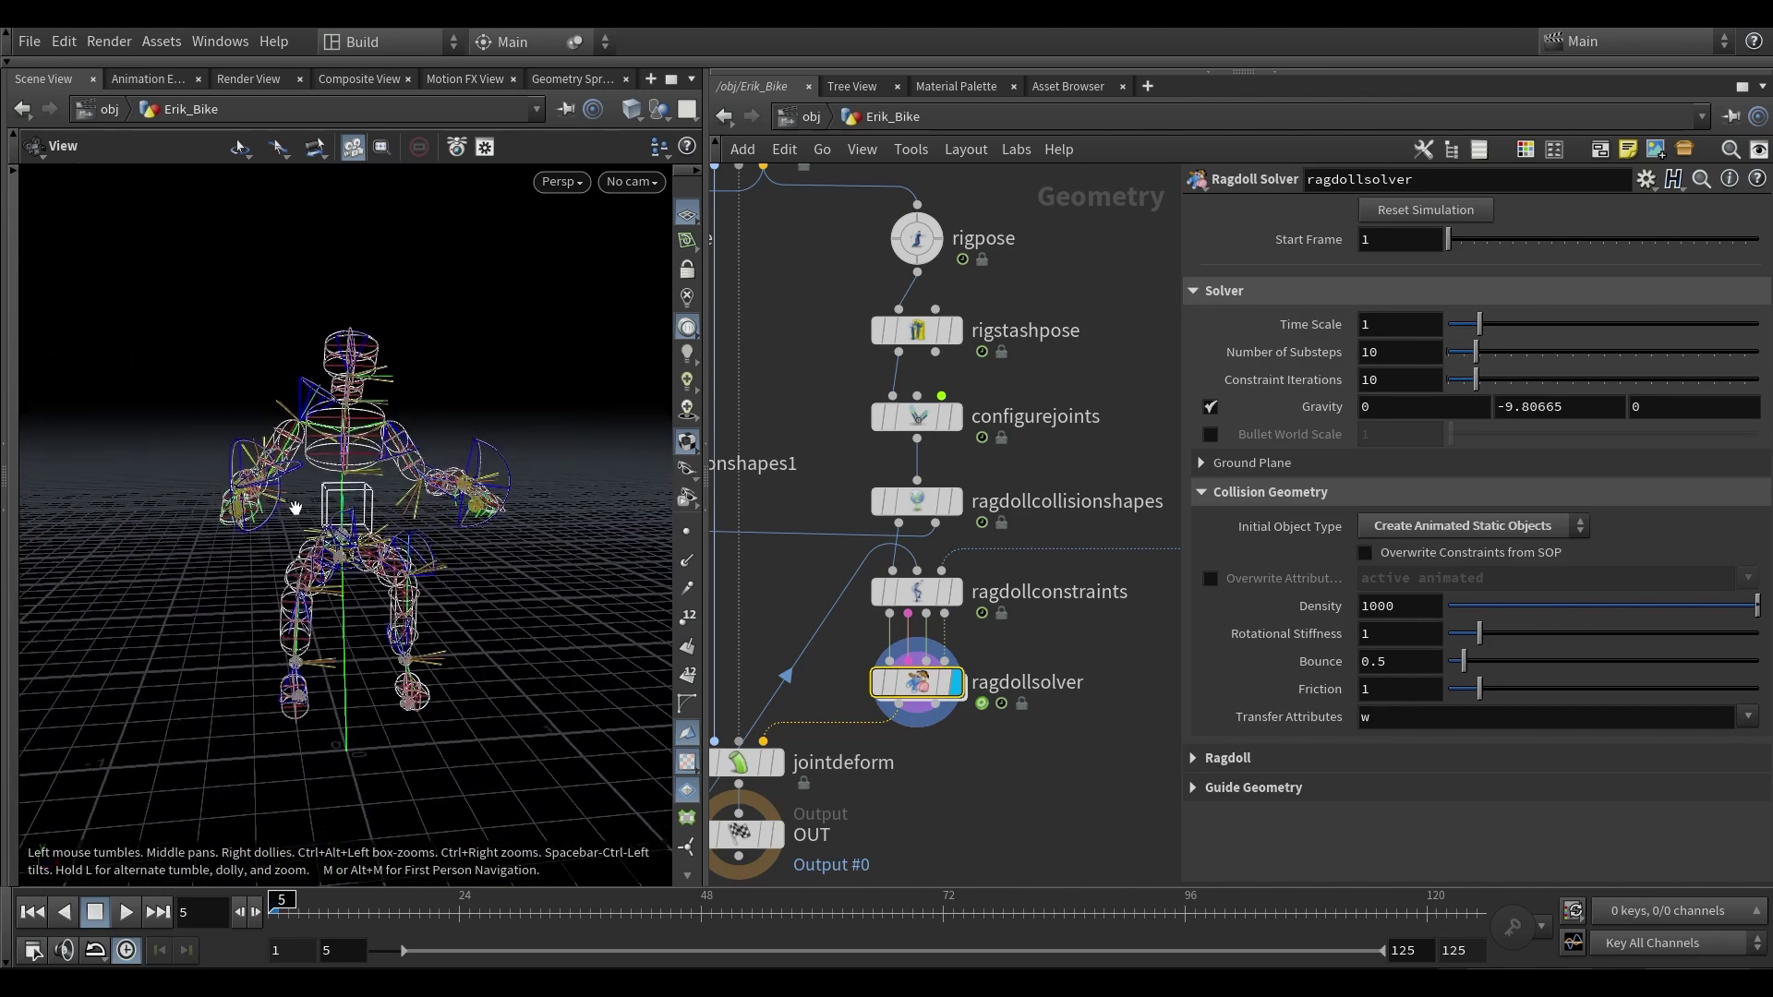
scroll(835, 594, down, 3)
mouse_move(829, 592)
middle_down()
mouse_move(971, 525)
mouse_move(998, 546)
middle_up()
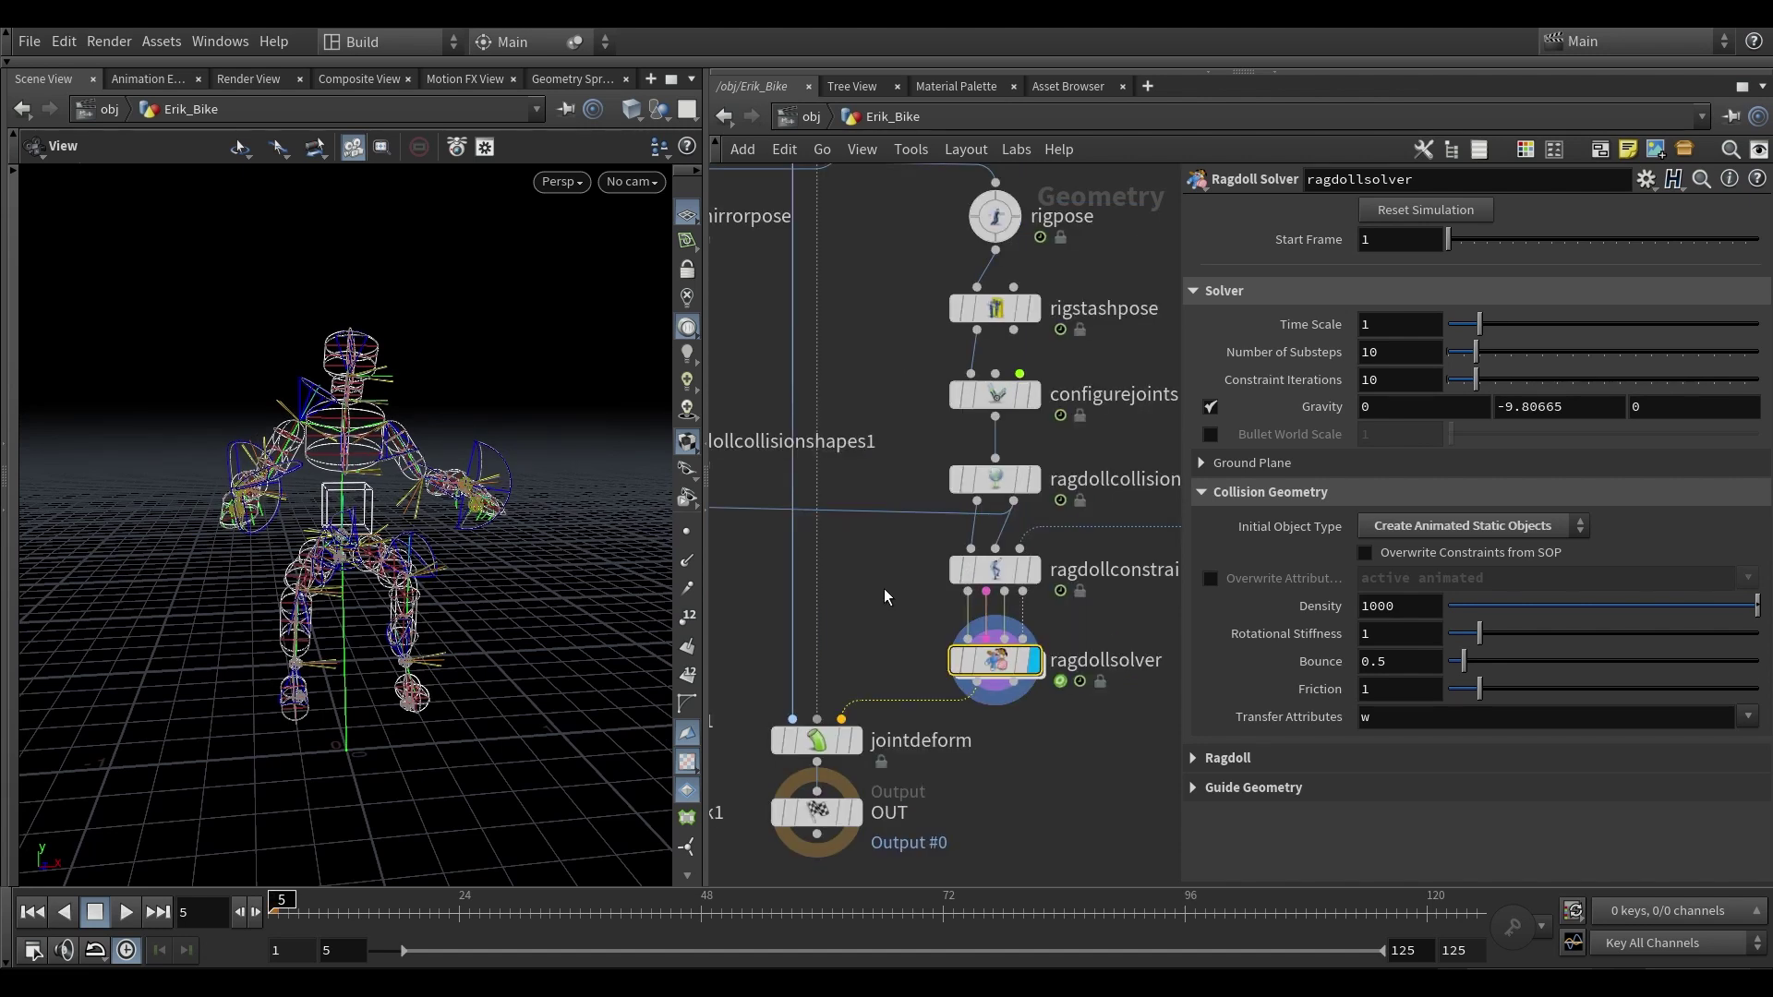
- Display the ragdollconstraints node and enable Display Collision Shapes in its guide geometry
middle_drag(1071, 630, 973, 647)
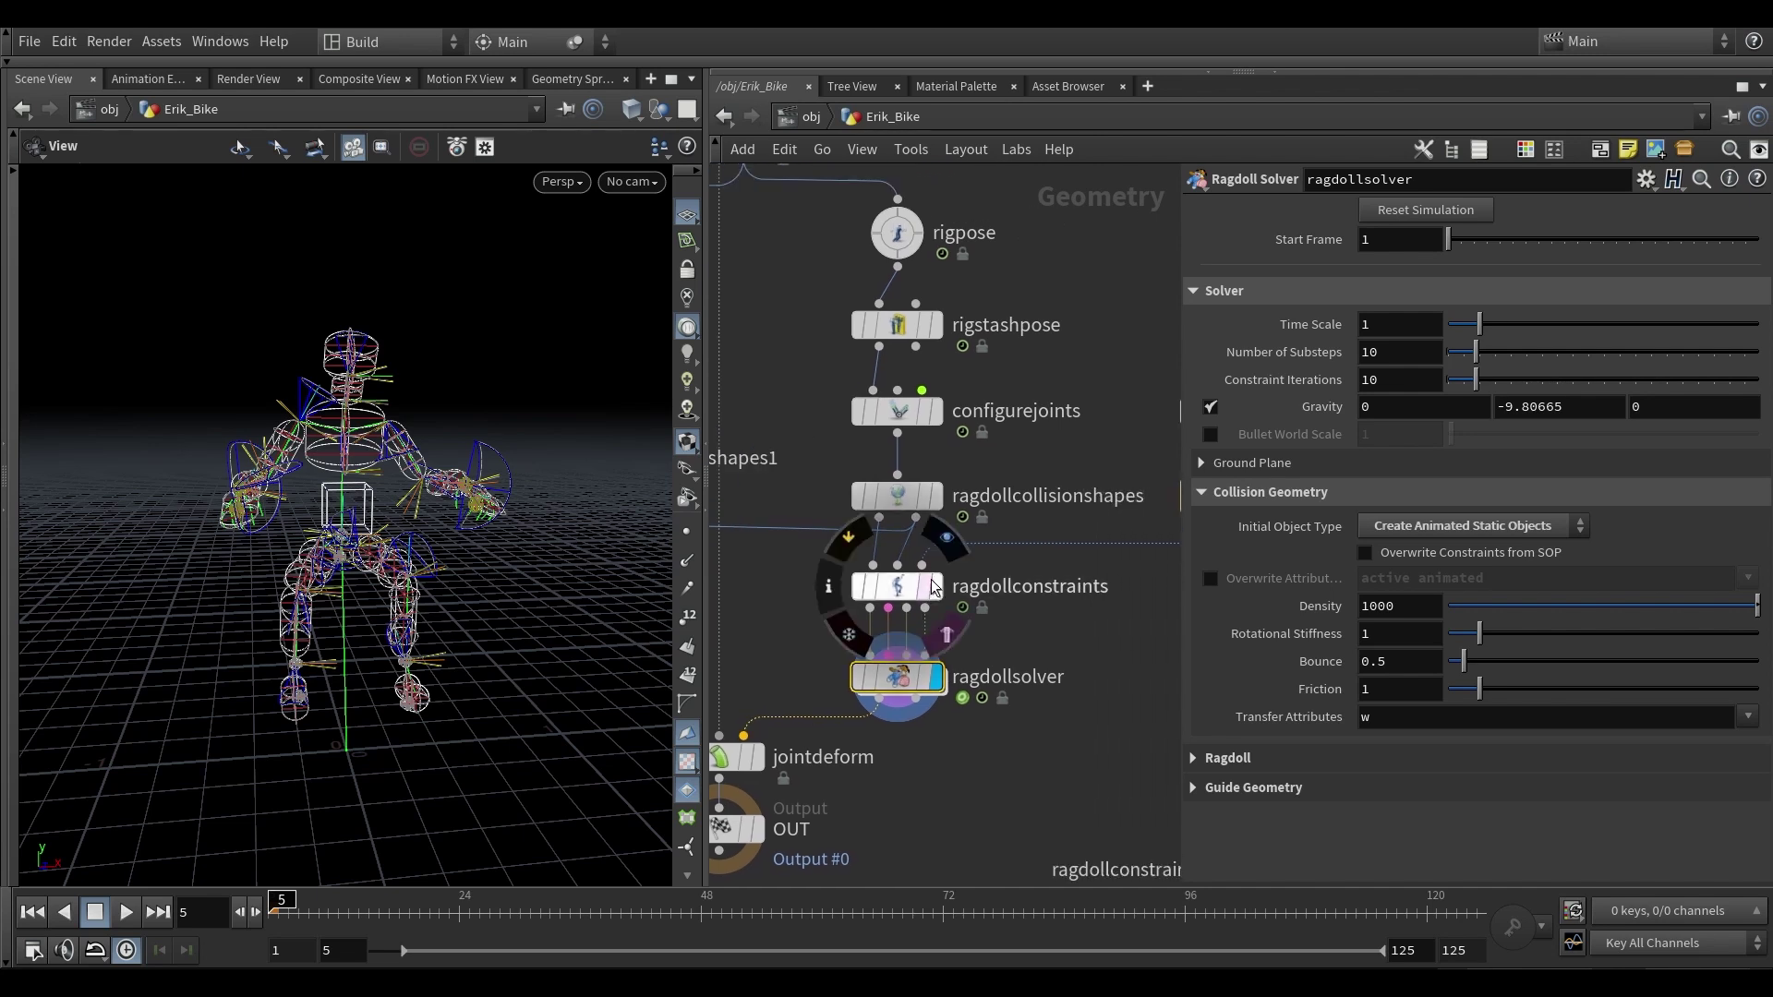
click(934, 587)
click(899, 589)
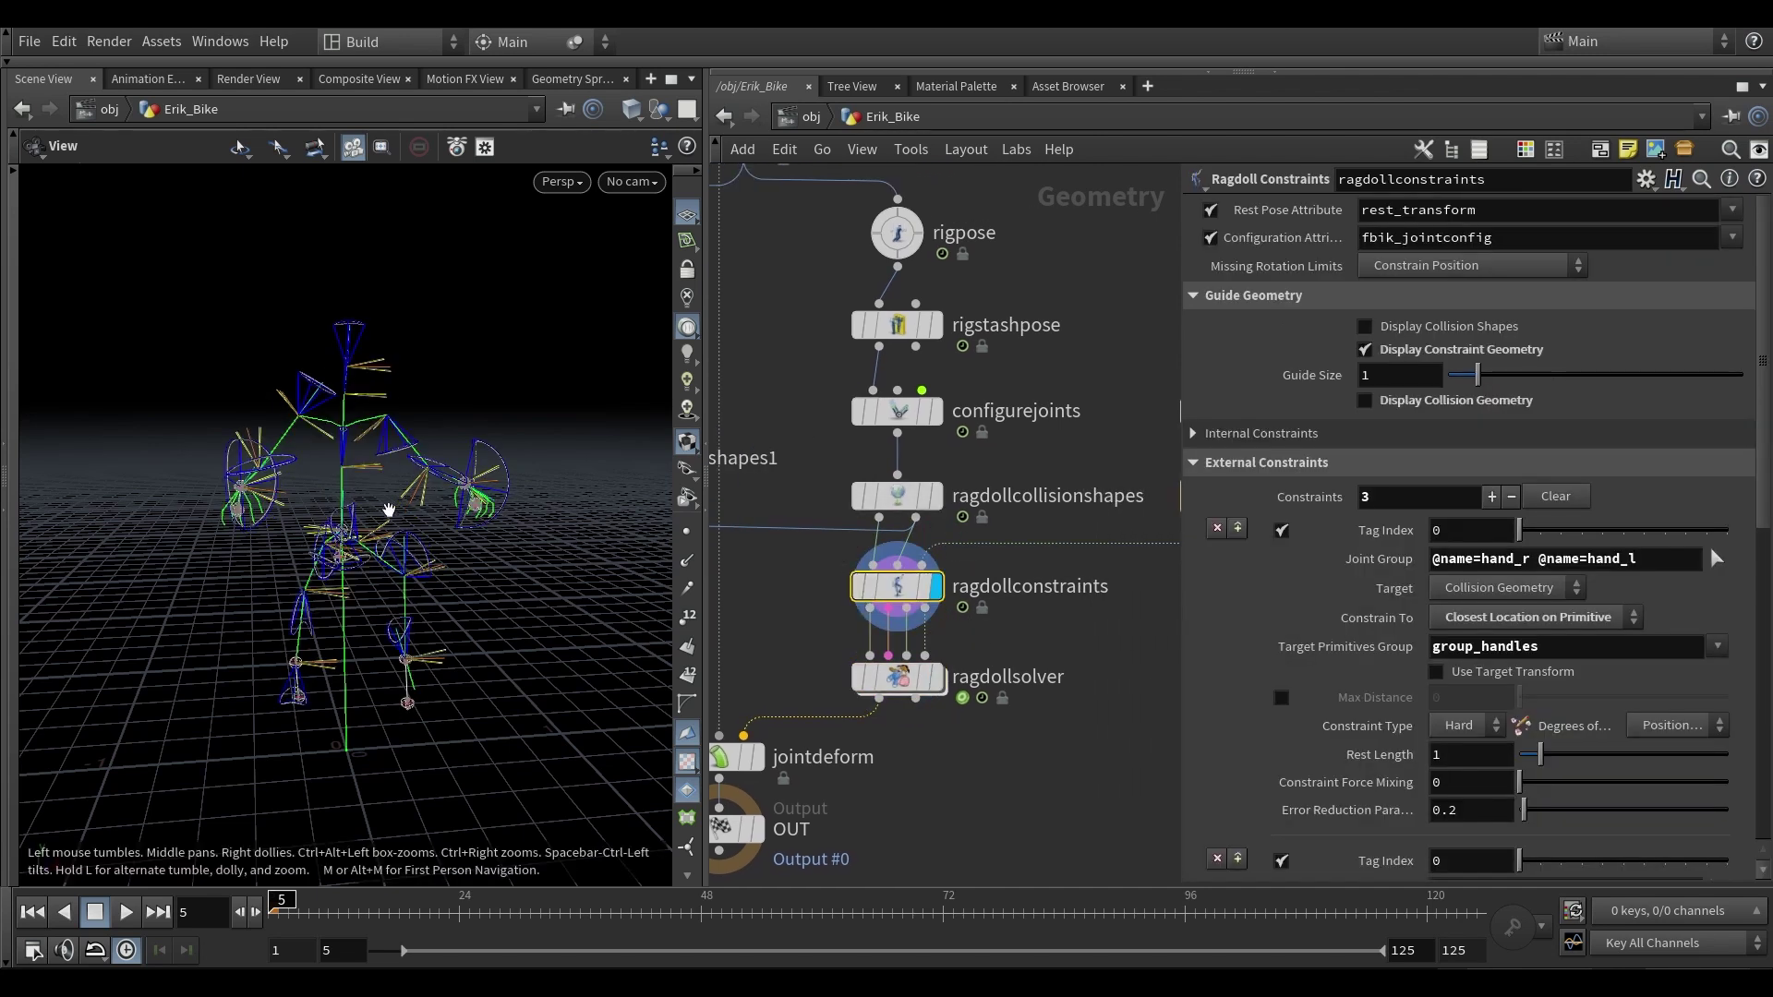
mouse_move(387, 509)
mouse_down()
mouse_move(355, 505)
mouse_move(385, 507)
mouse_up()
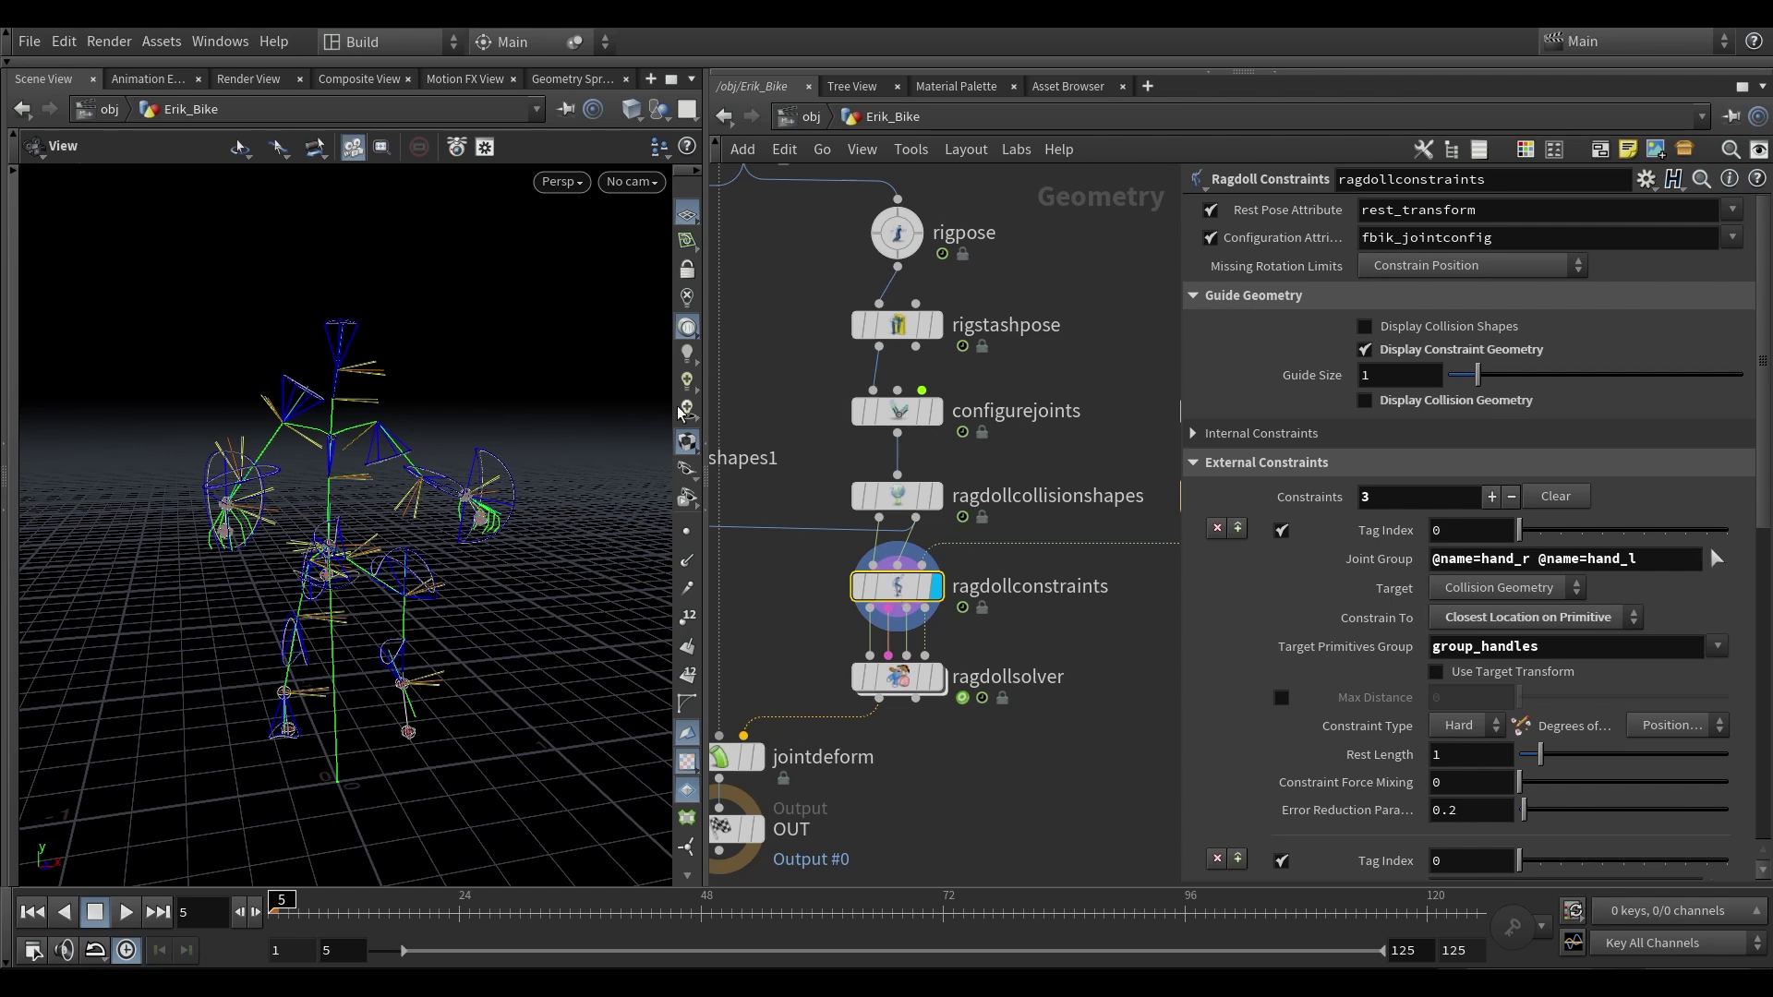
scroll(397, 434, up, 3)
drag(319, 369, 319, 291)
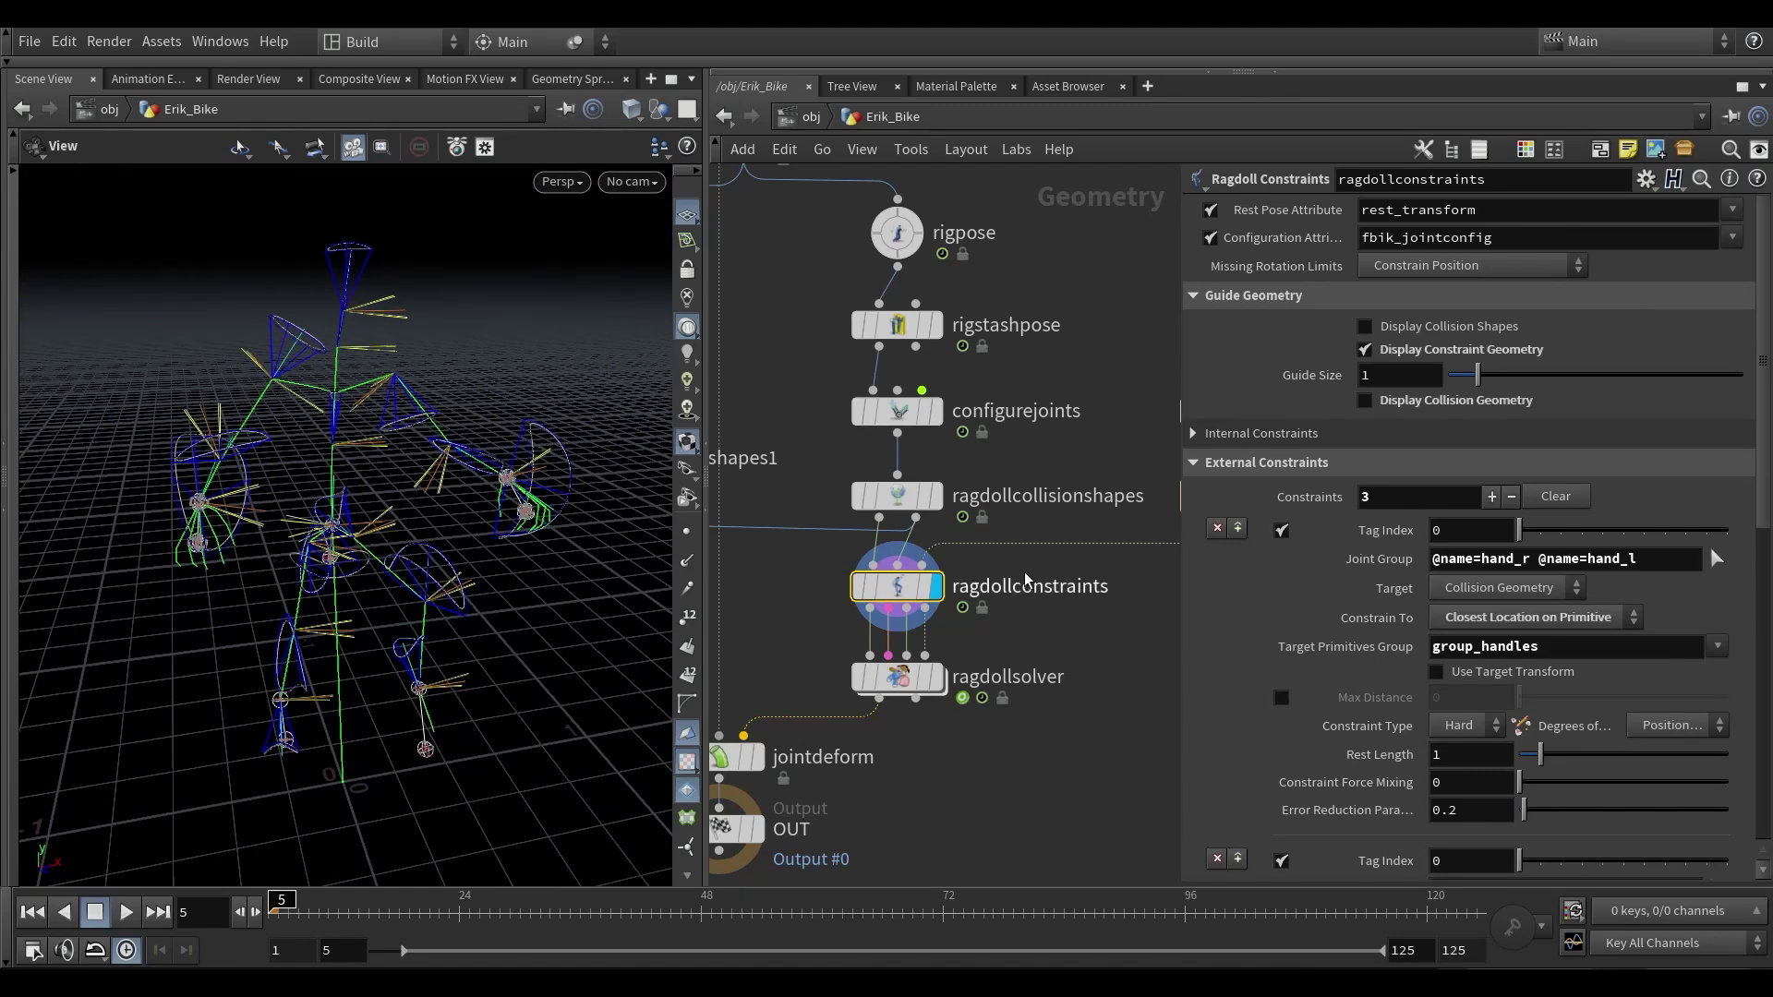
click(1384, 330)
- Examine the collision shapes and joint constraint guides around the character's pelvis, legs, feet and arms
drag(388, 369, 293, 374)
drag(349, 565, 314, 466)
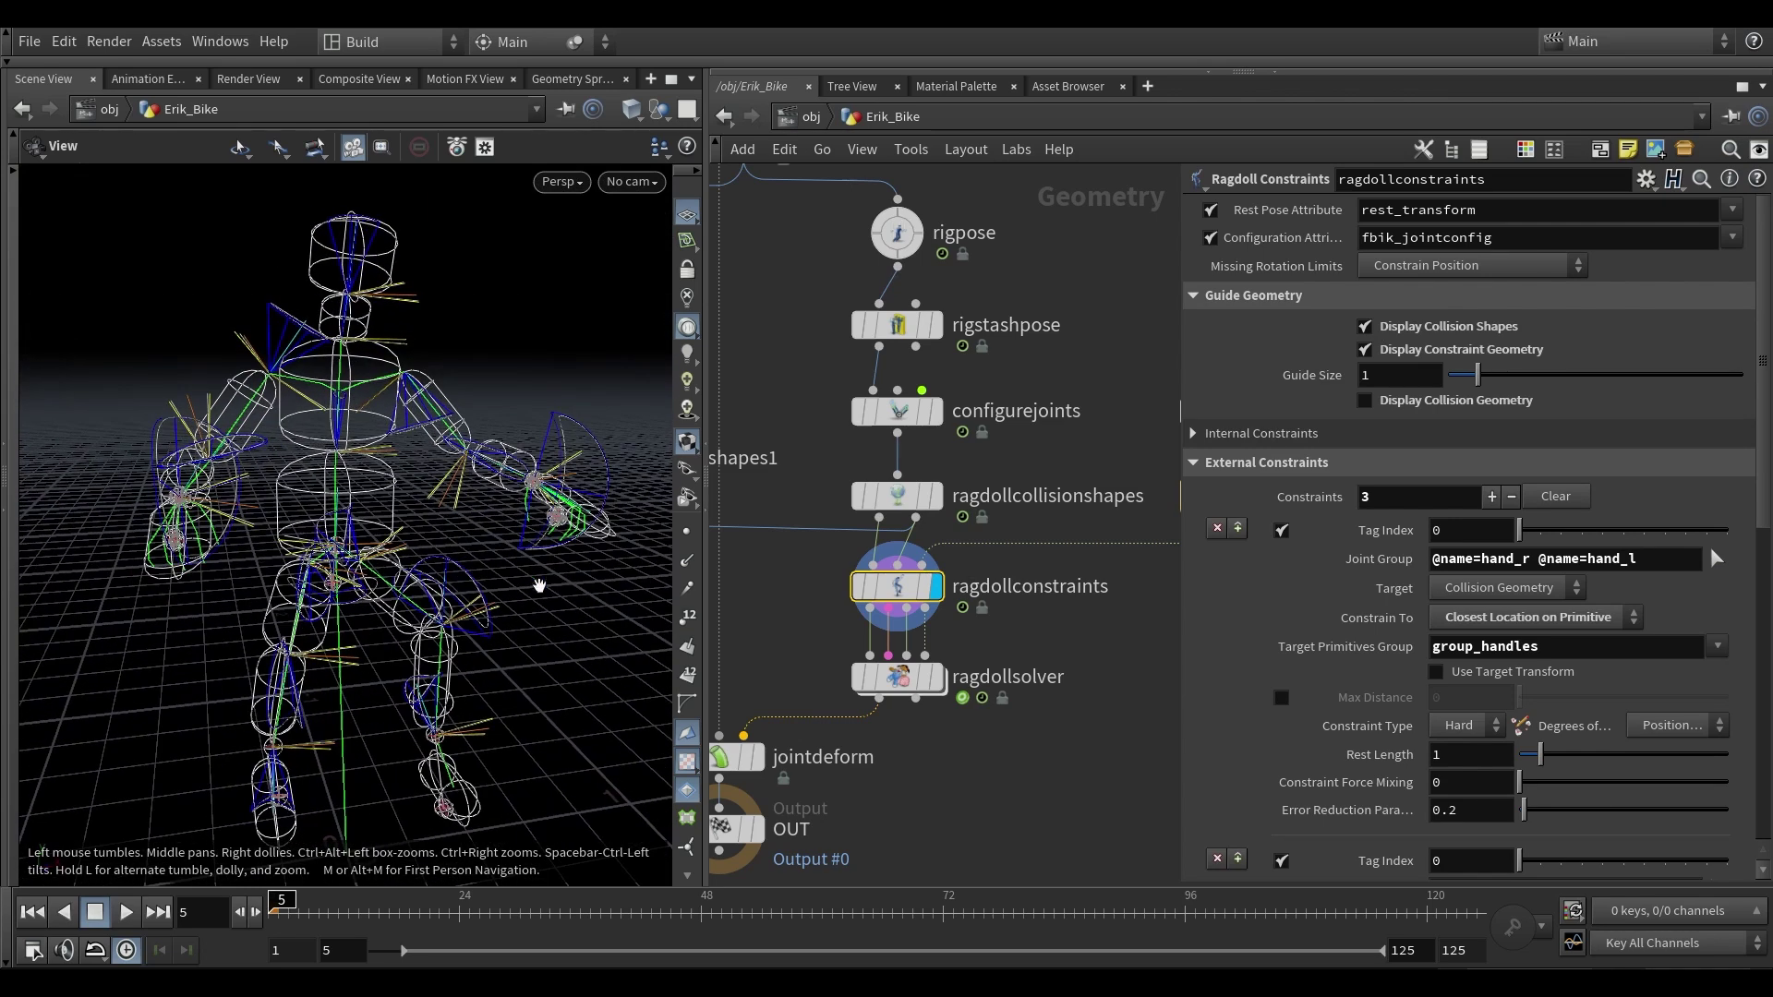
drag(382, 388, 367, 437)
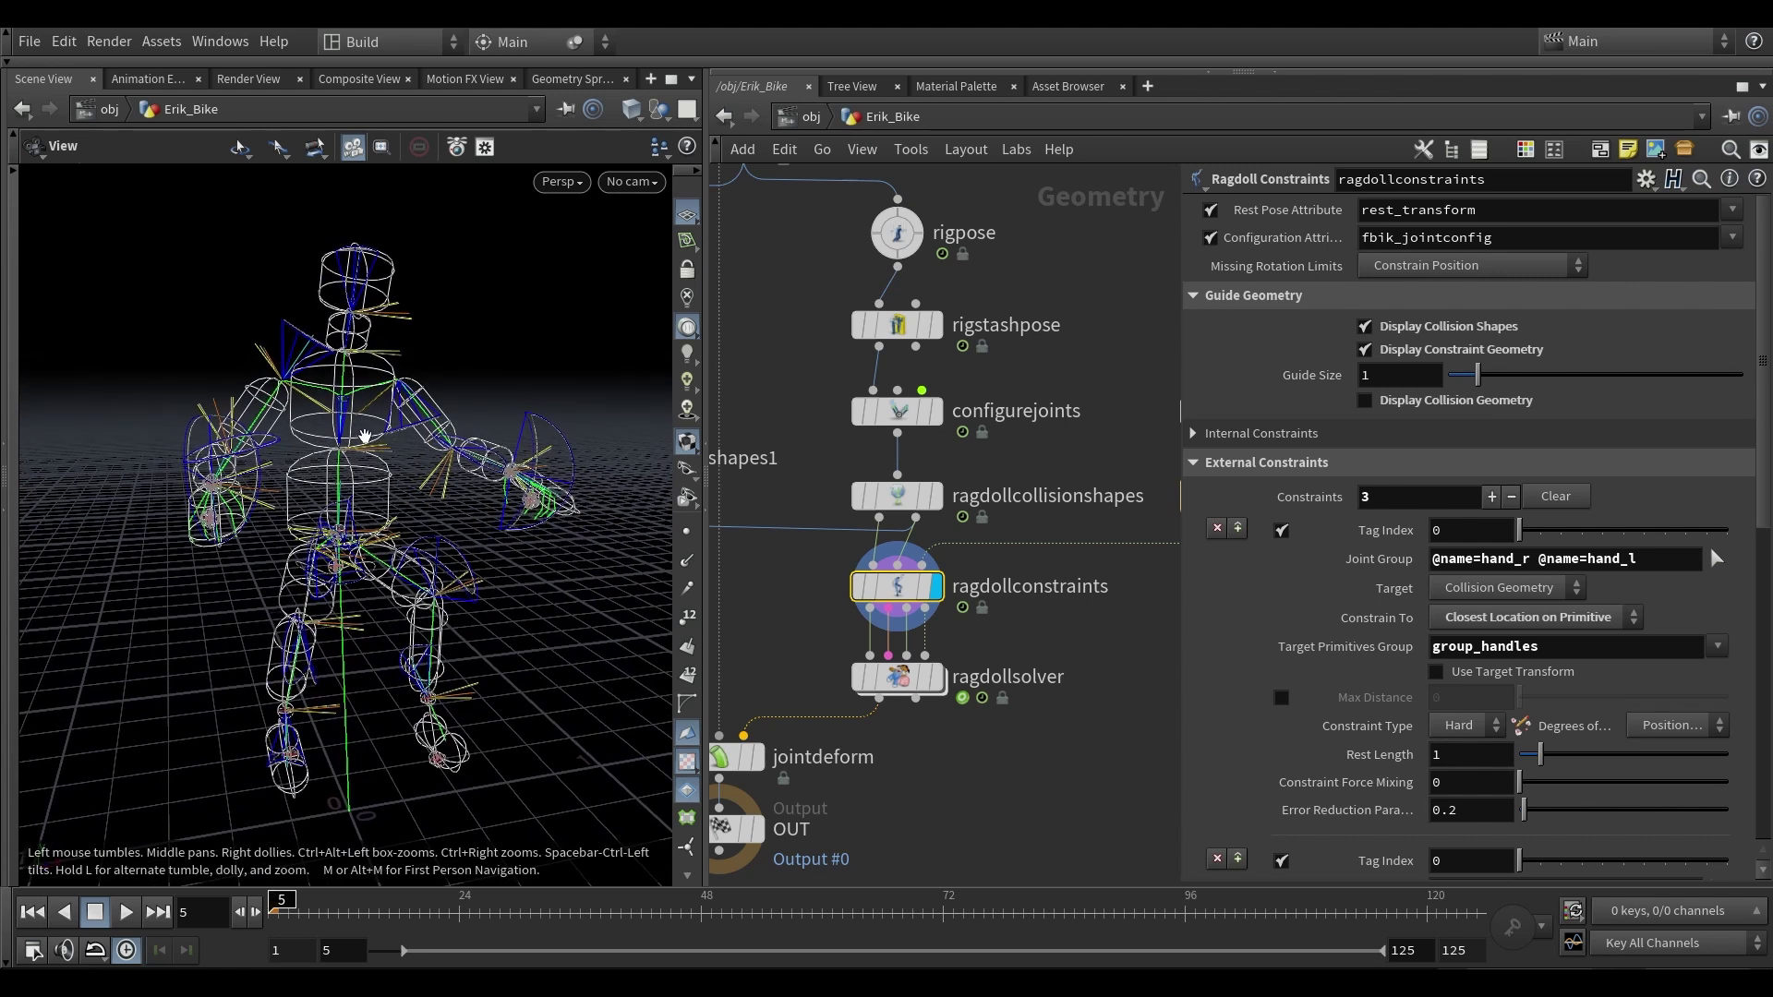
scroll(467, 630, up, 5)
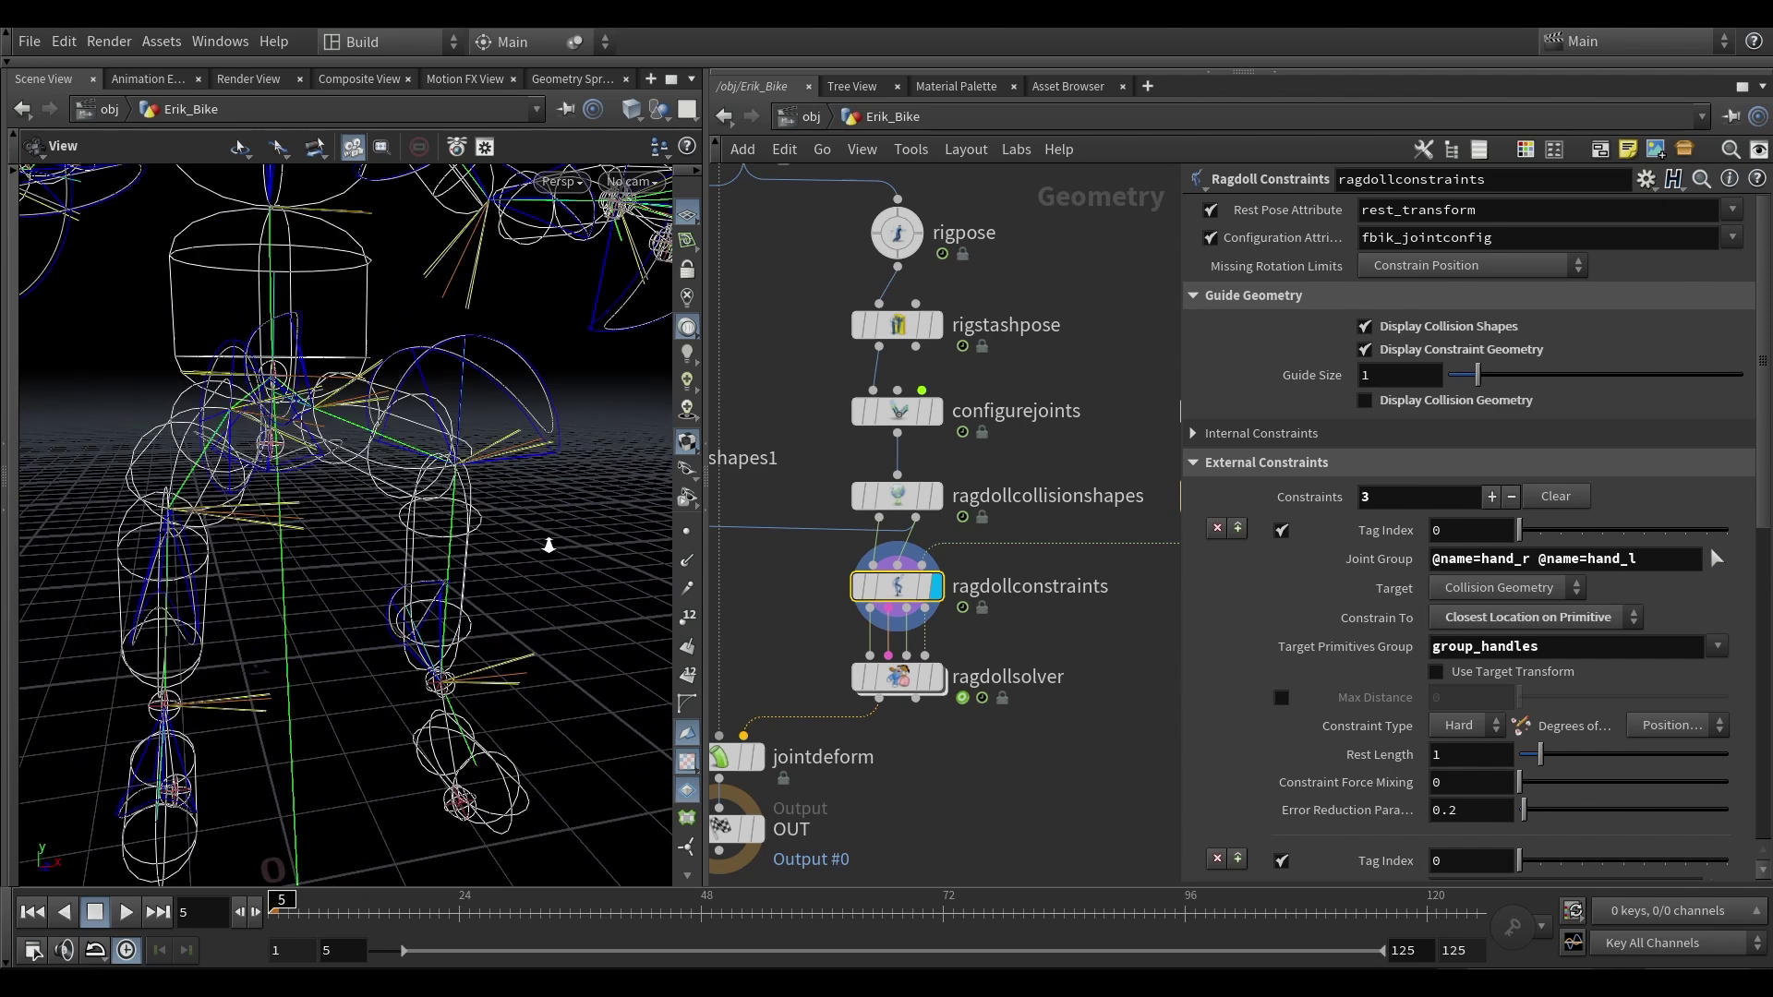
drag(446, 603, 494, 612)
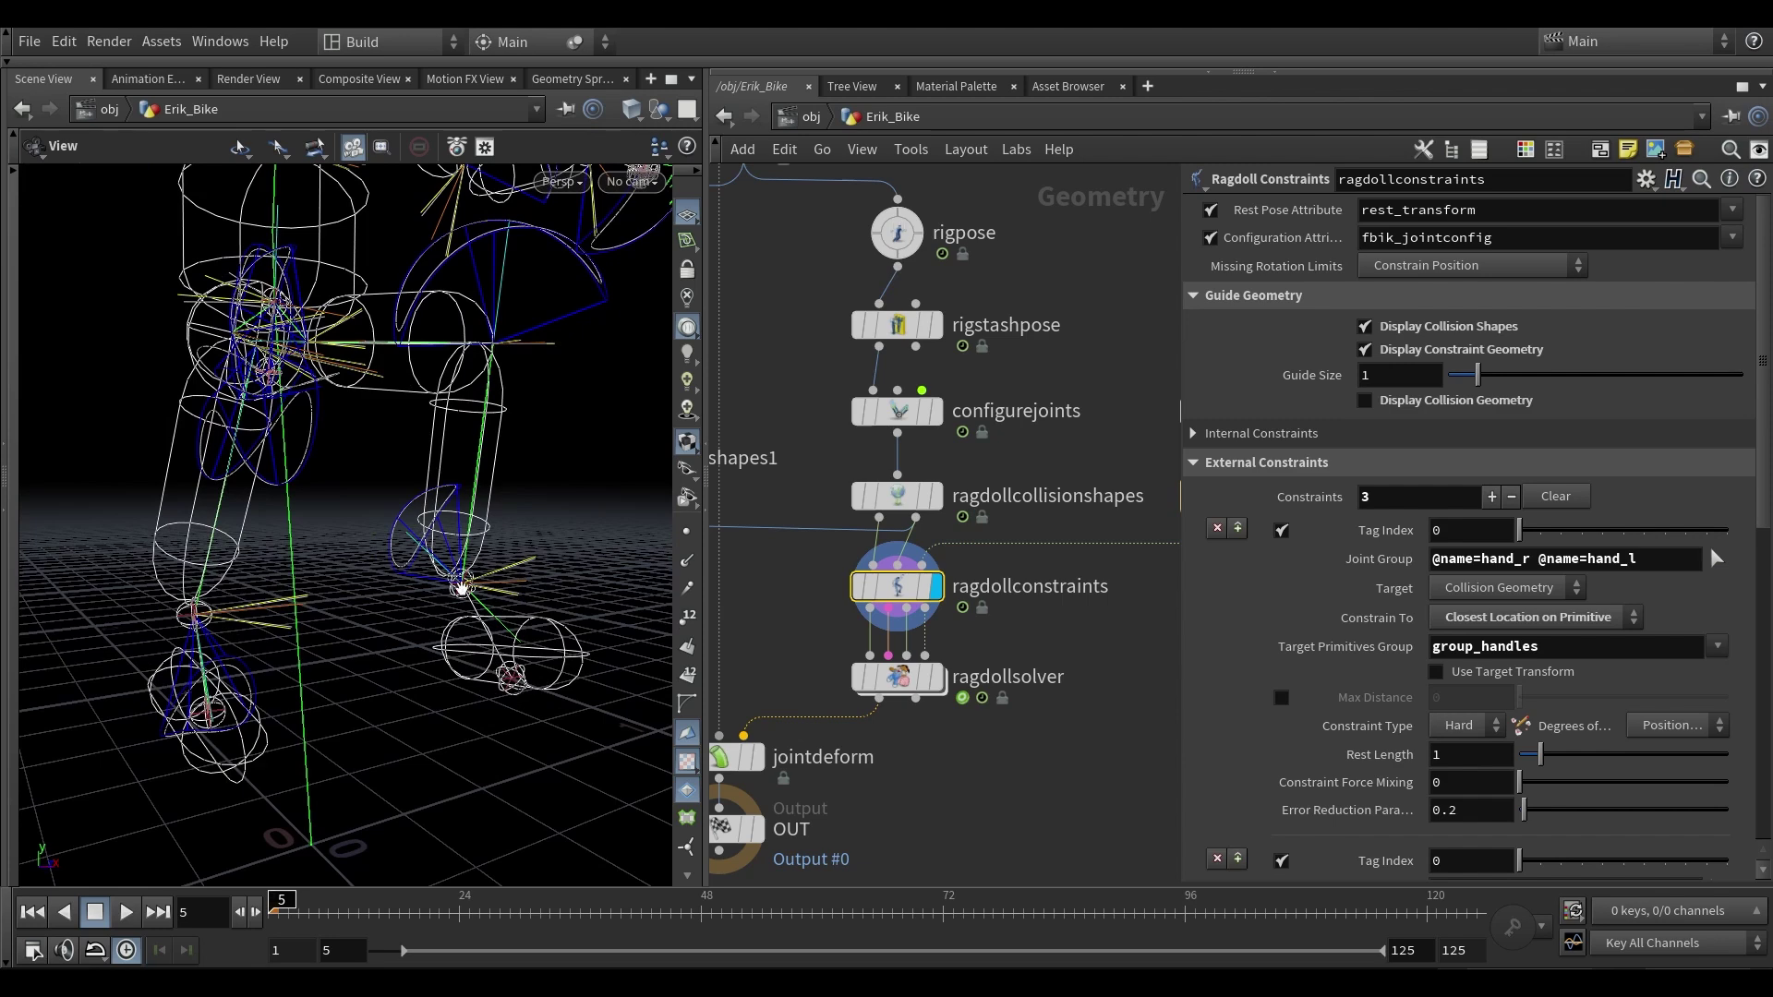
scroll(441, 427, down, 3)
middle_drag(439, 424, 448, 553)
drag(449, 553, 472, 426)
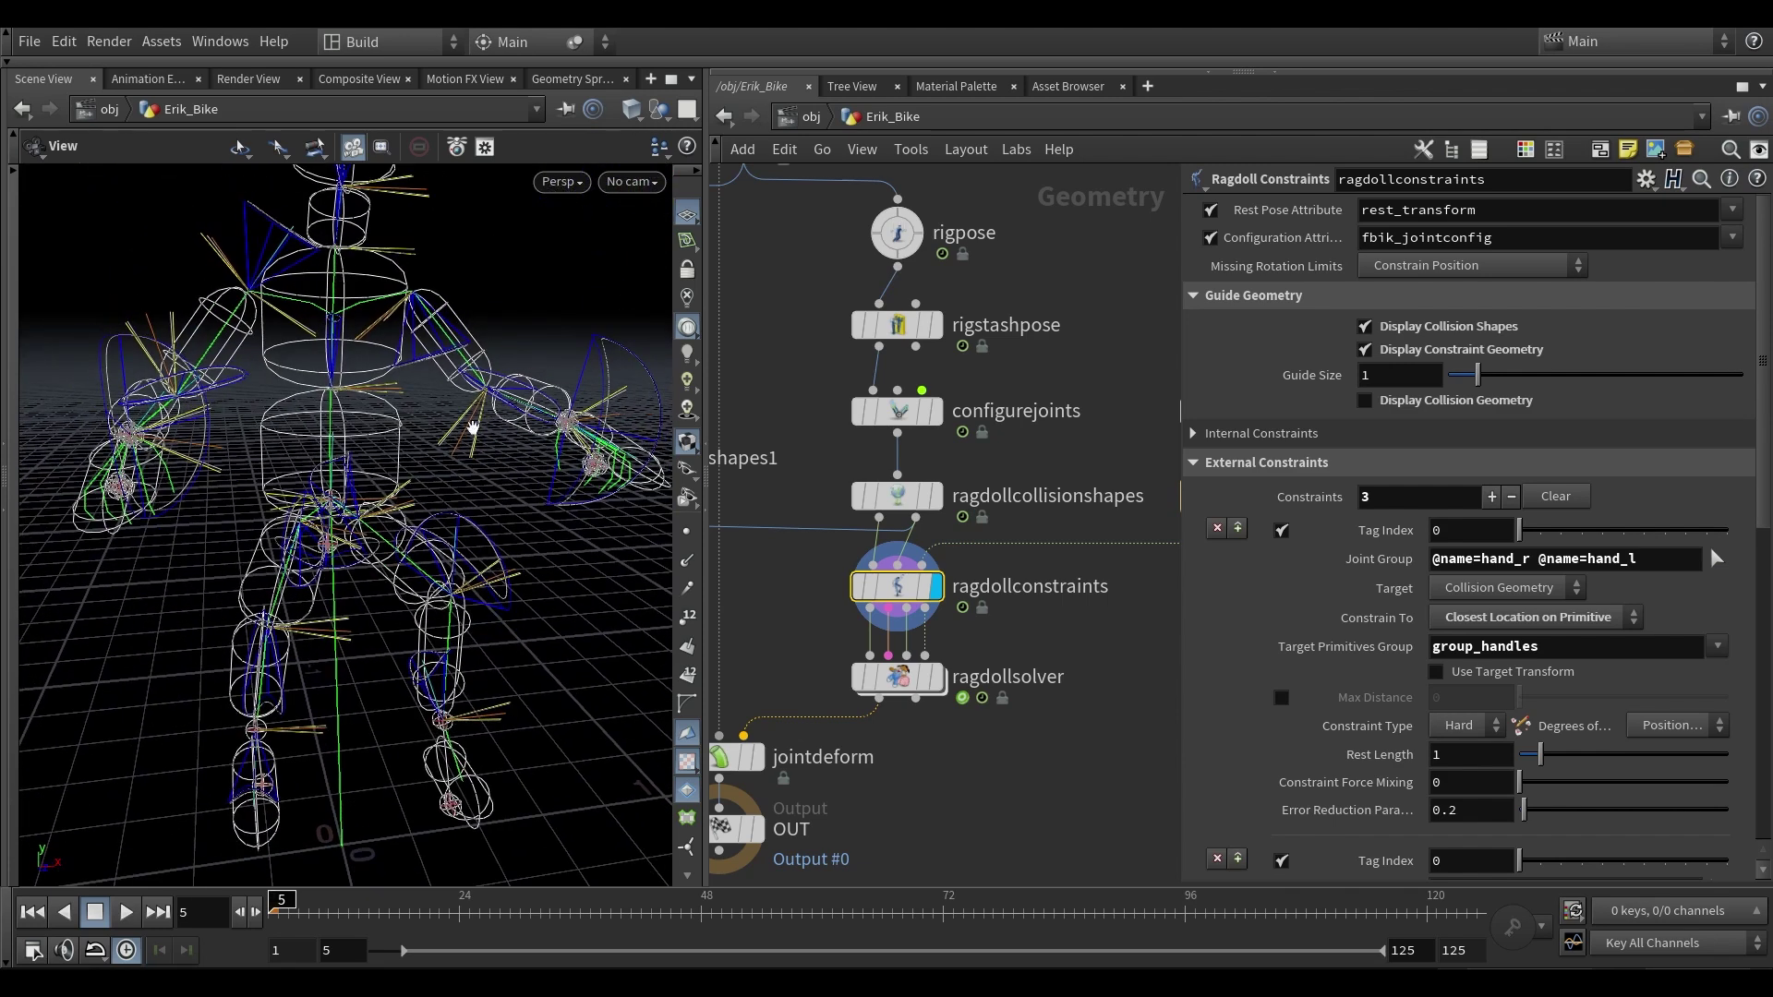
scroll(577, 426, up, 5)
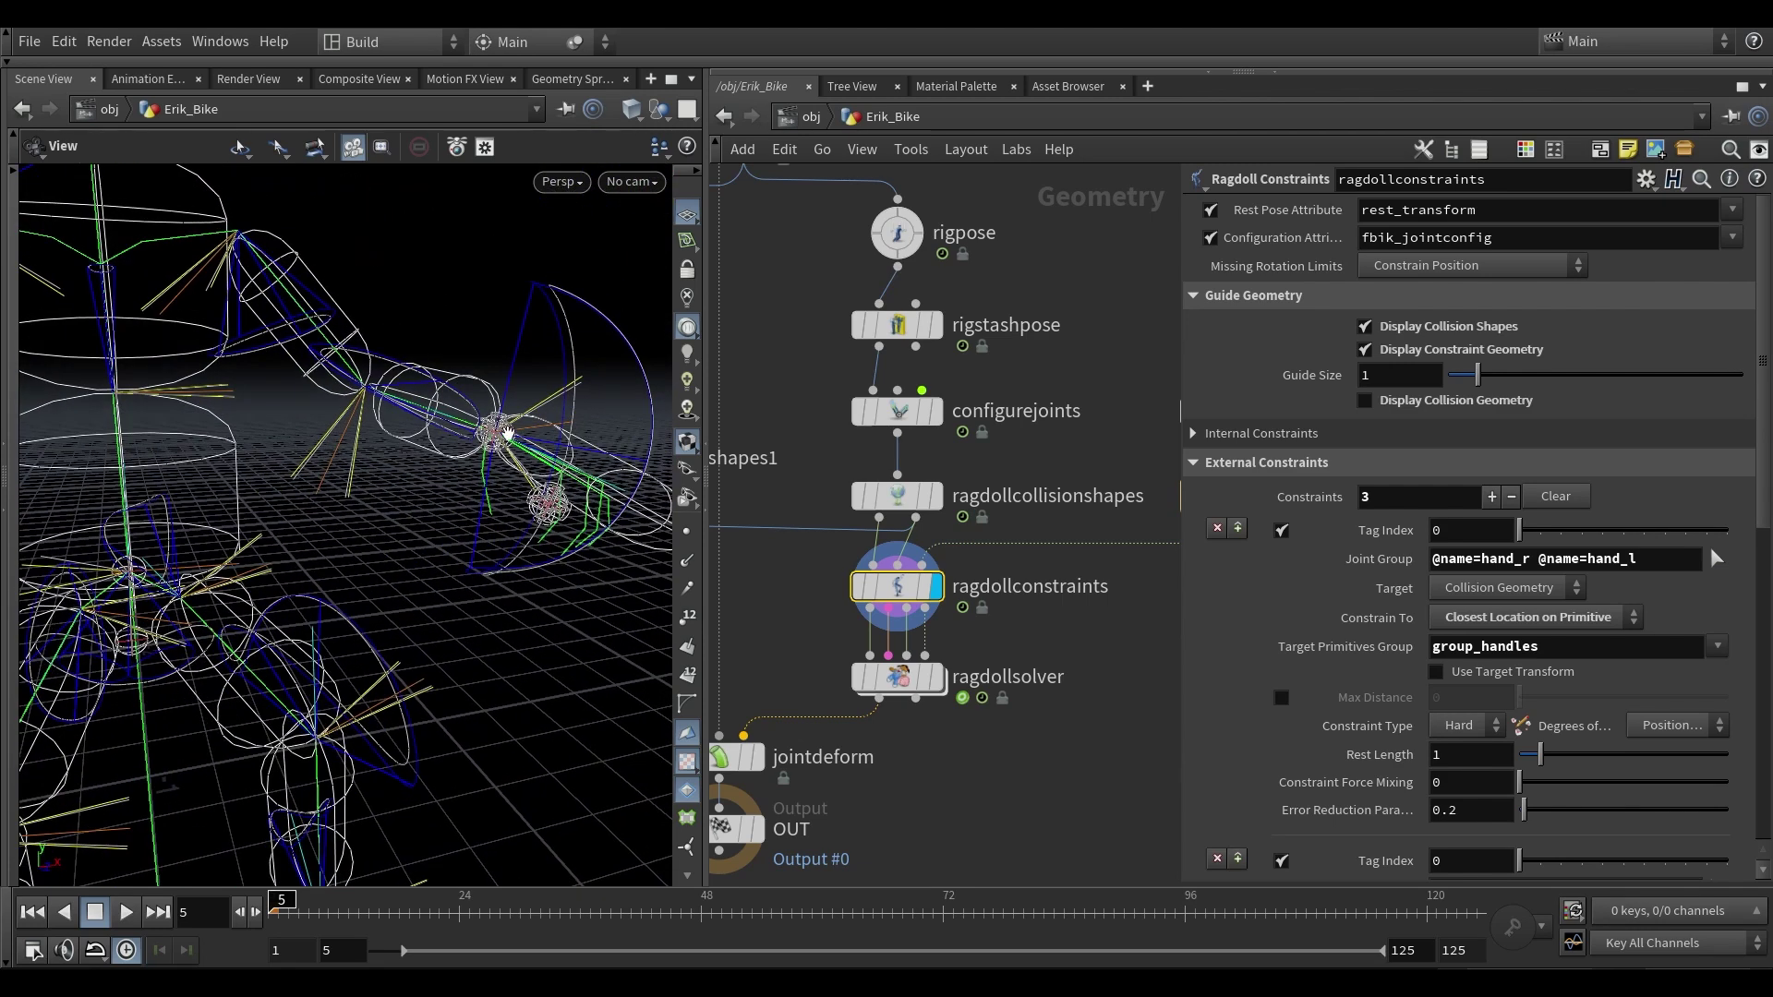
- Examine the whole ragdoll's guides and review the Internal Constraints settings of the ragdollconstraints node
scroll(507, 457, down, 5)
drag(333, 479, 393, 483)
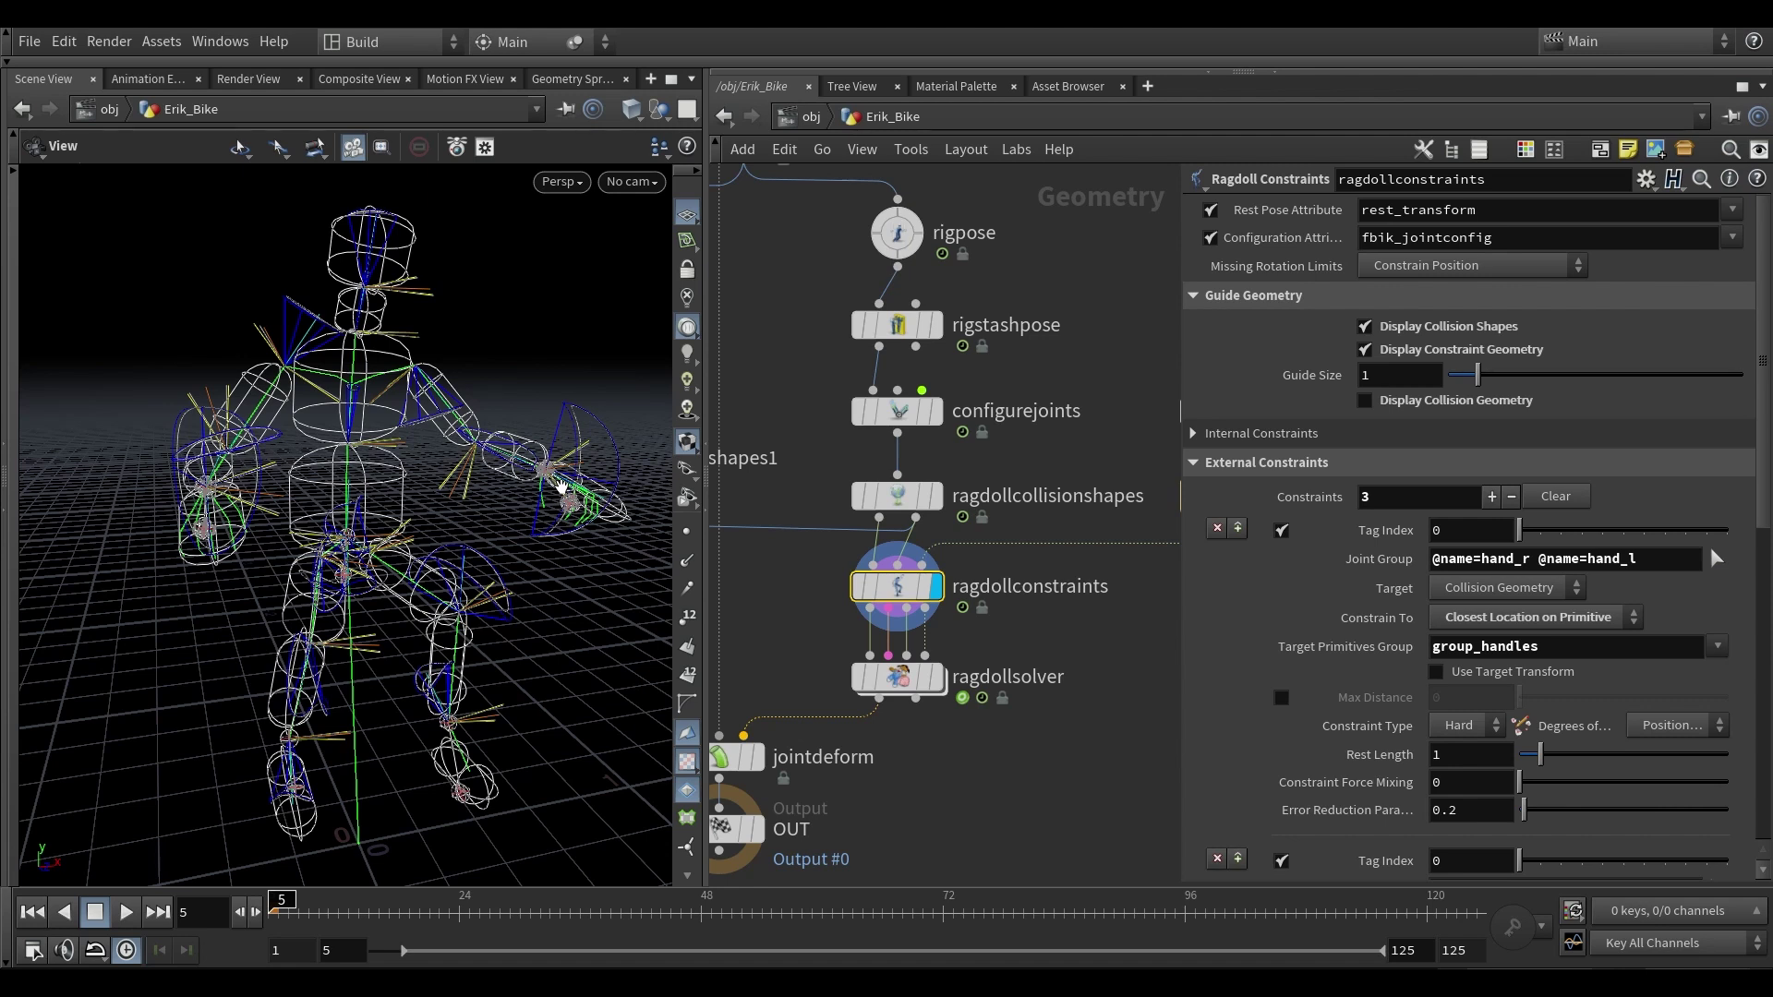
drag(1021, 634, 914, 582)
middle_drag(1022, 656, 1013, 656)
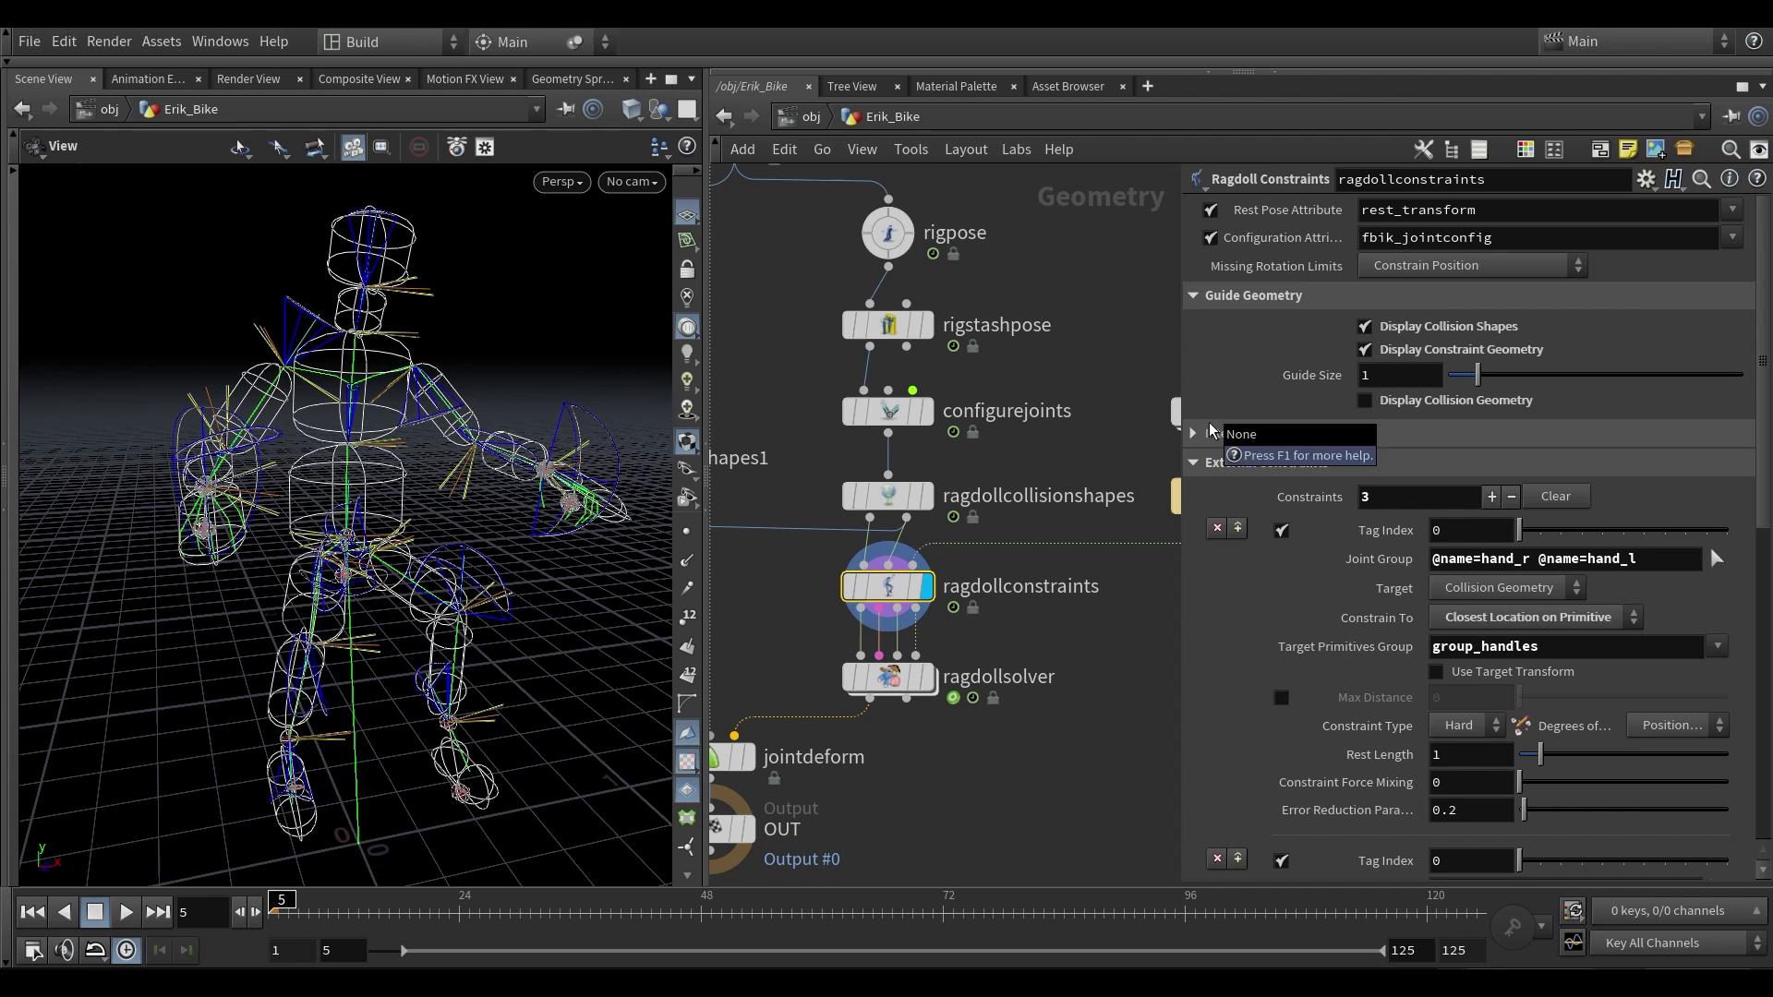
click(1242, 297)
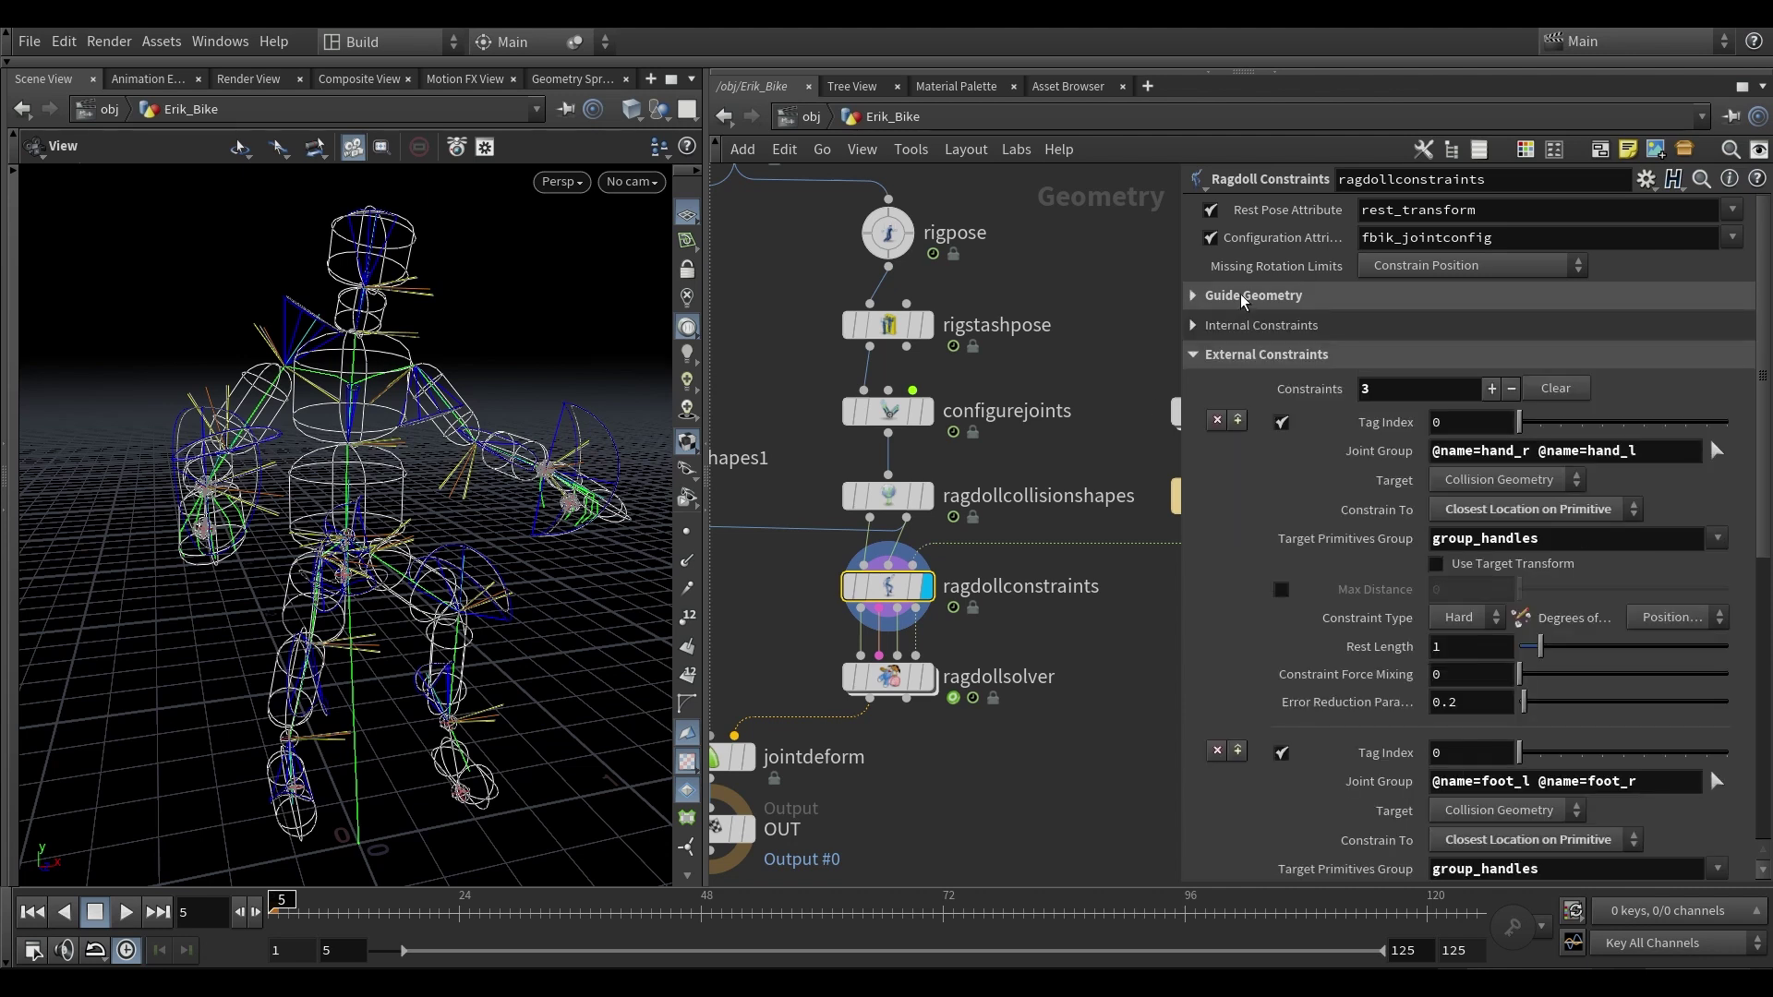
drag(371, 347, 359, 407)
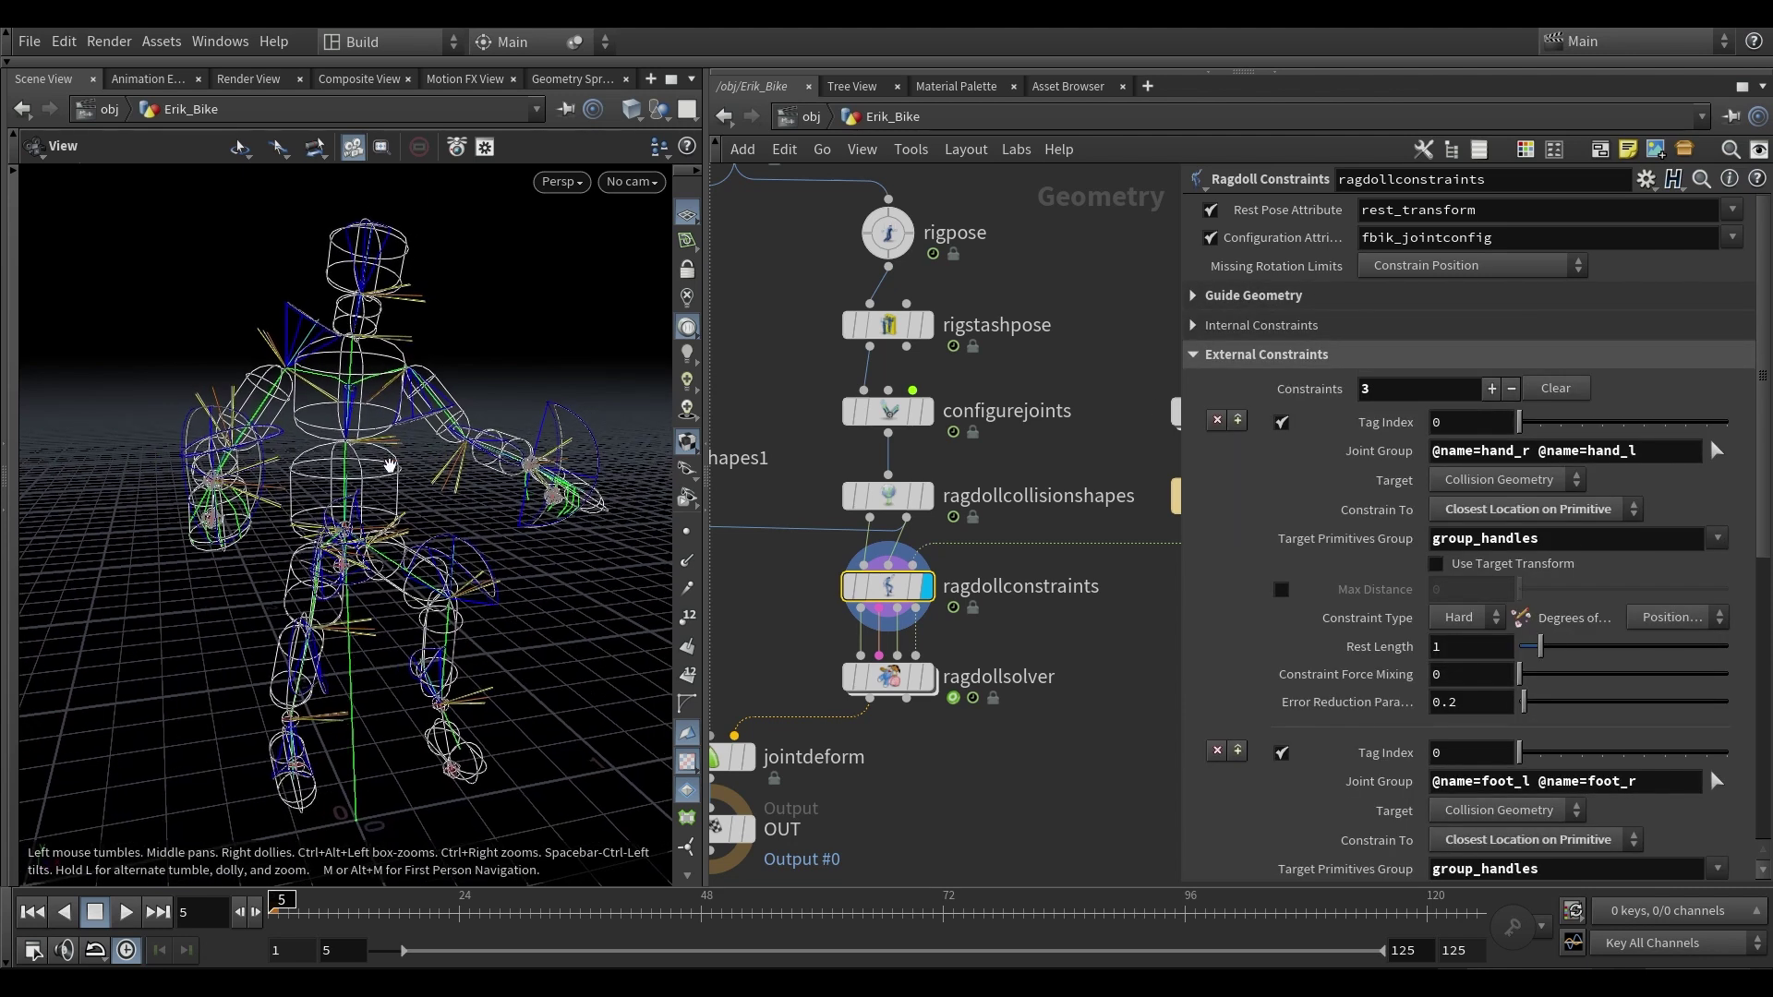
click(1288, 327)
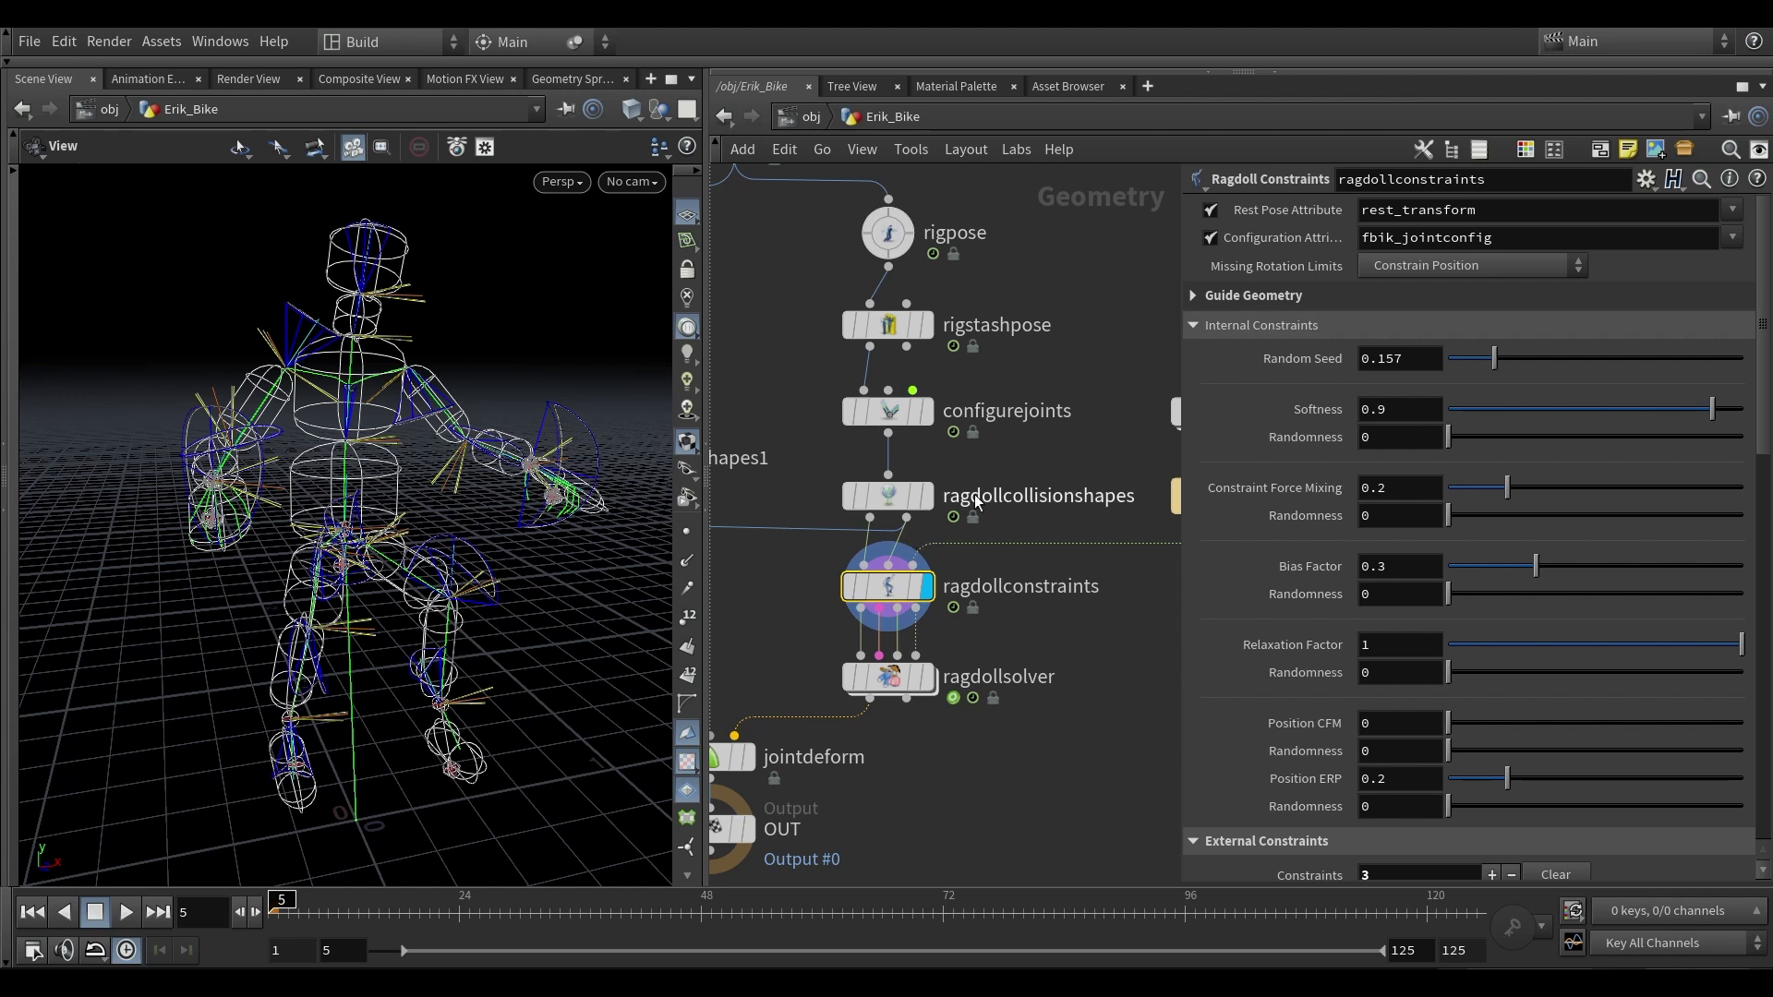
click(1278, 328)
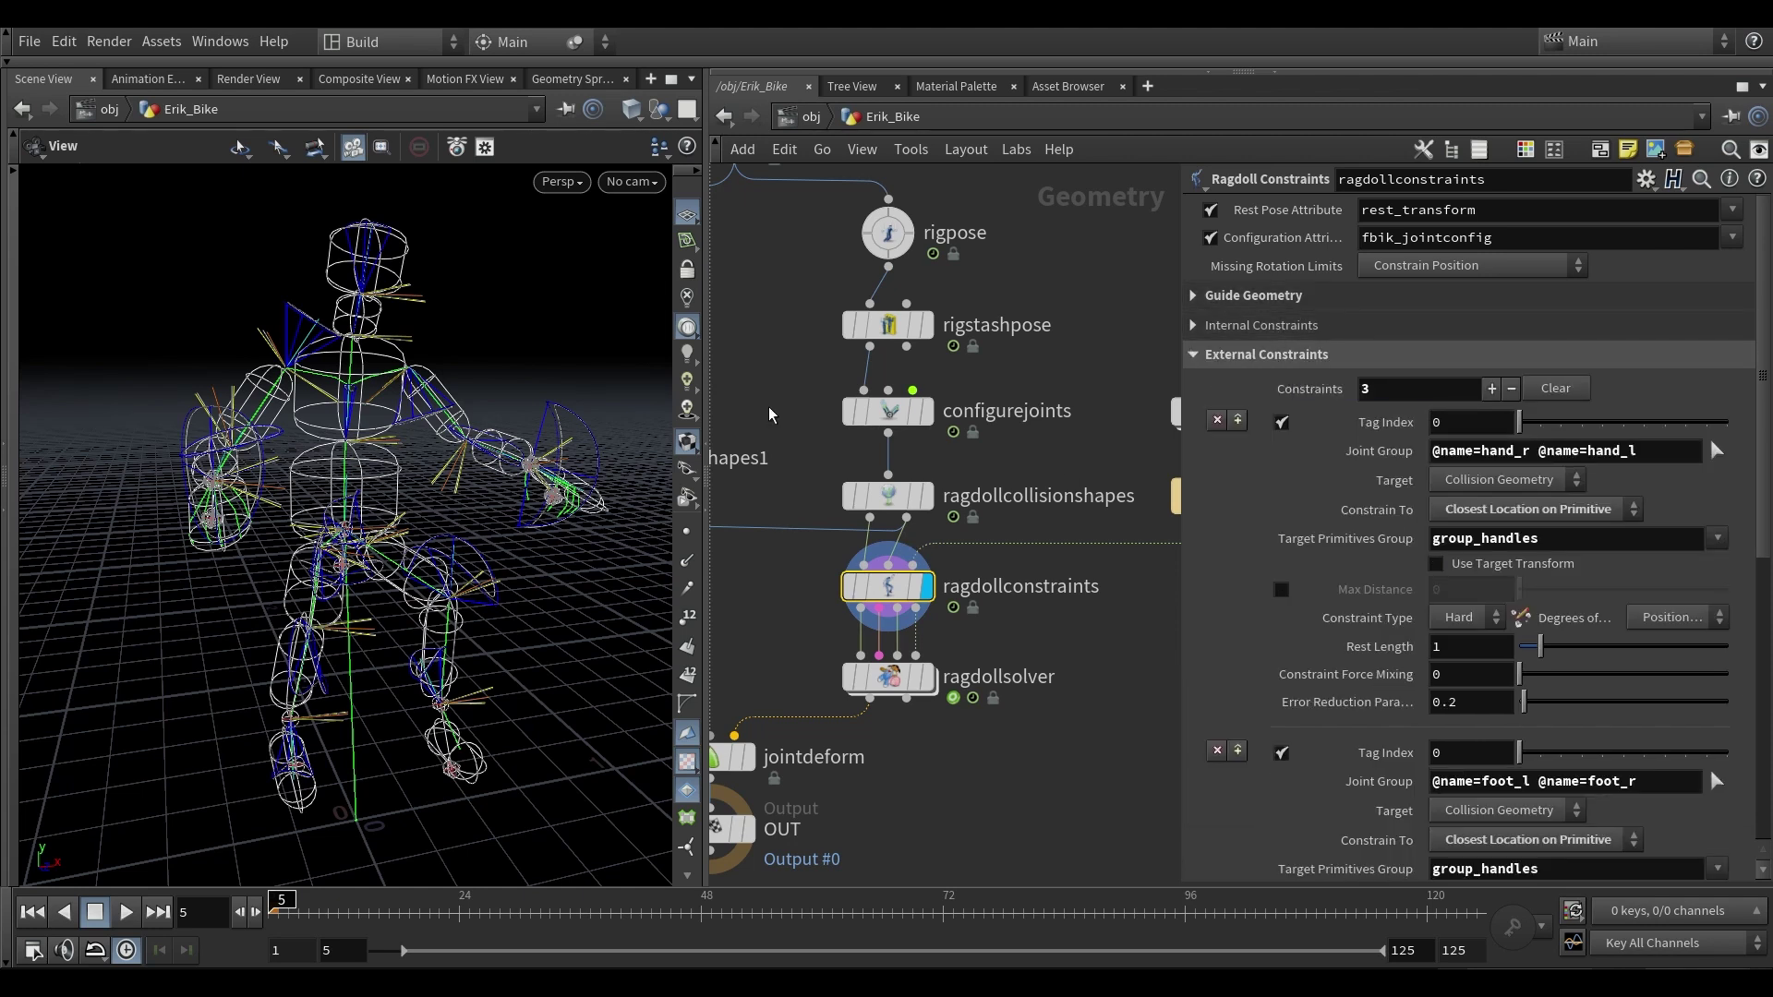
- Inside the process_bike subnetwork, display the group node to examine the group_handles primitives, and return to the Erik_Bike network
scroll(1047, 600, down, 1)
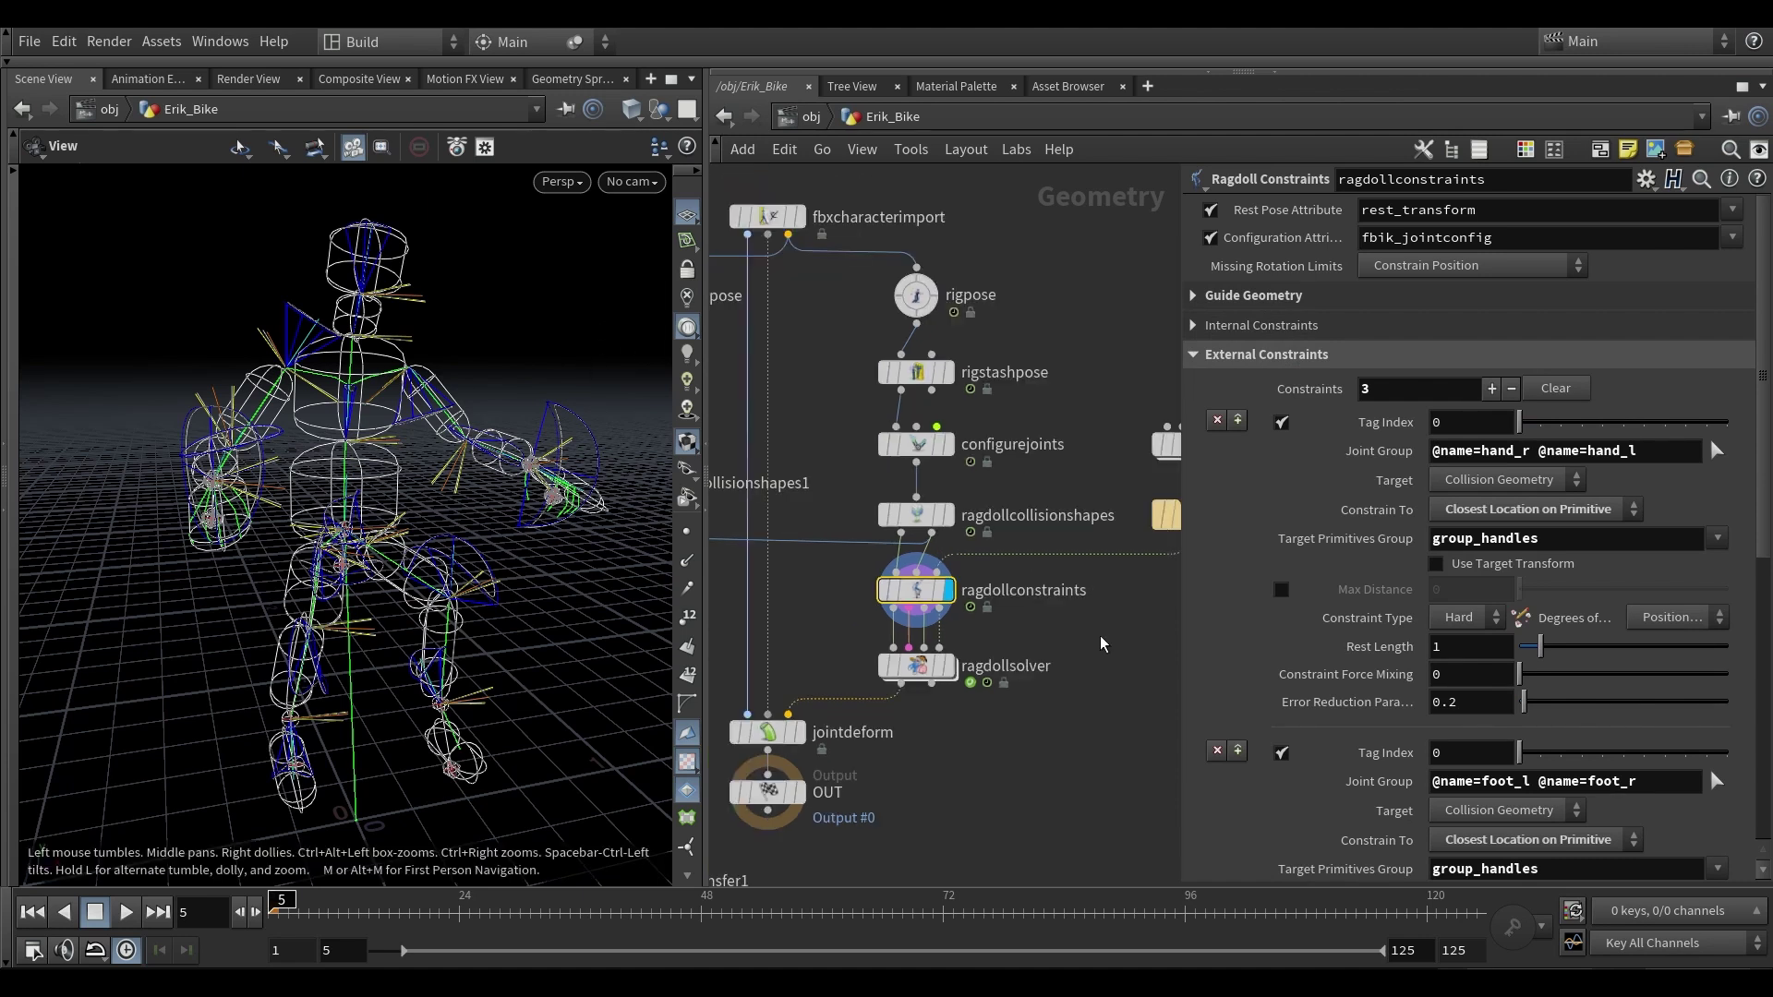
middle_drag(1101, 617, 1007, 614)
double_click(1052, 462)
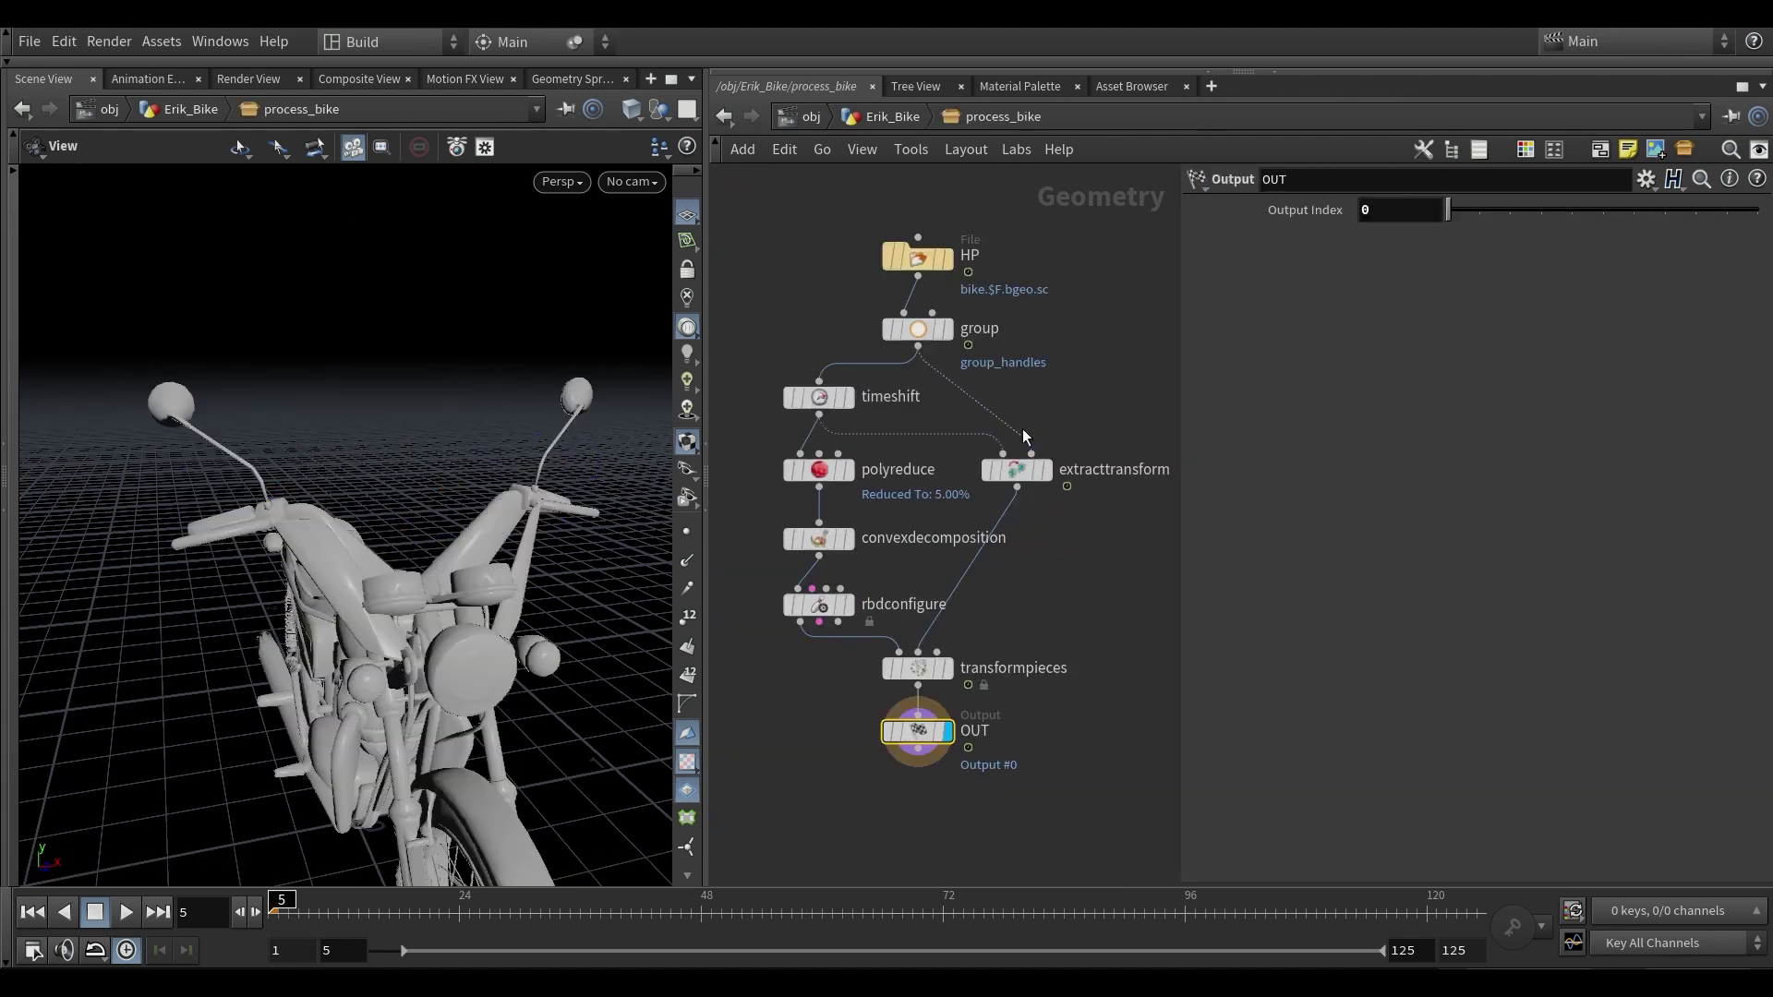
click(865, 373)
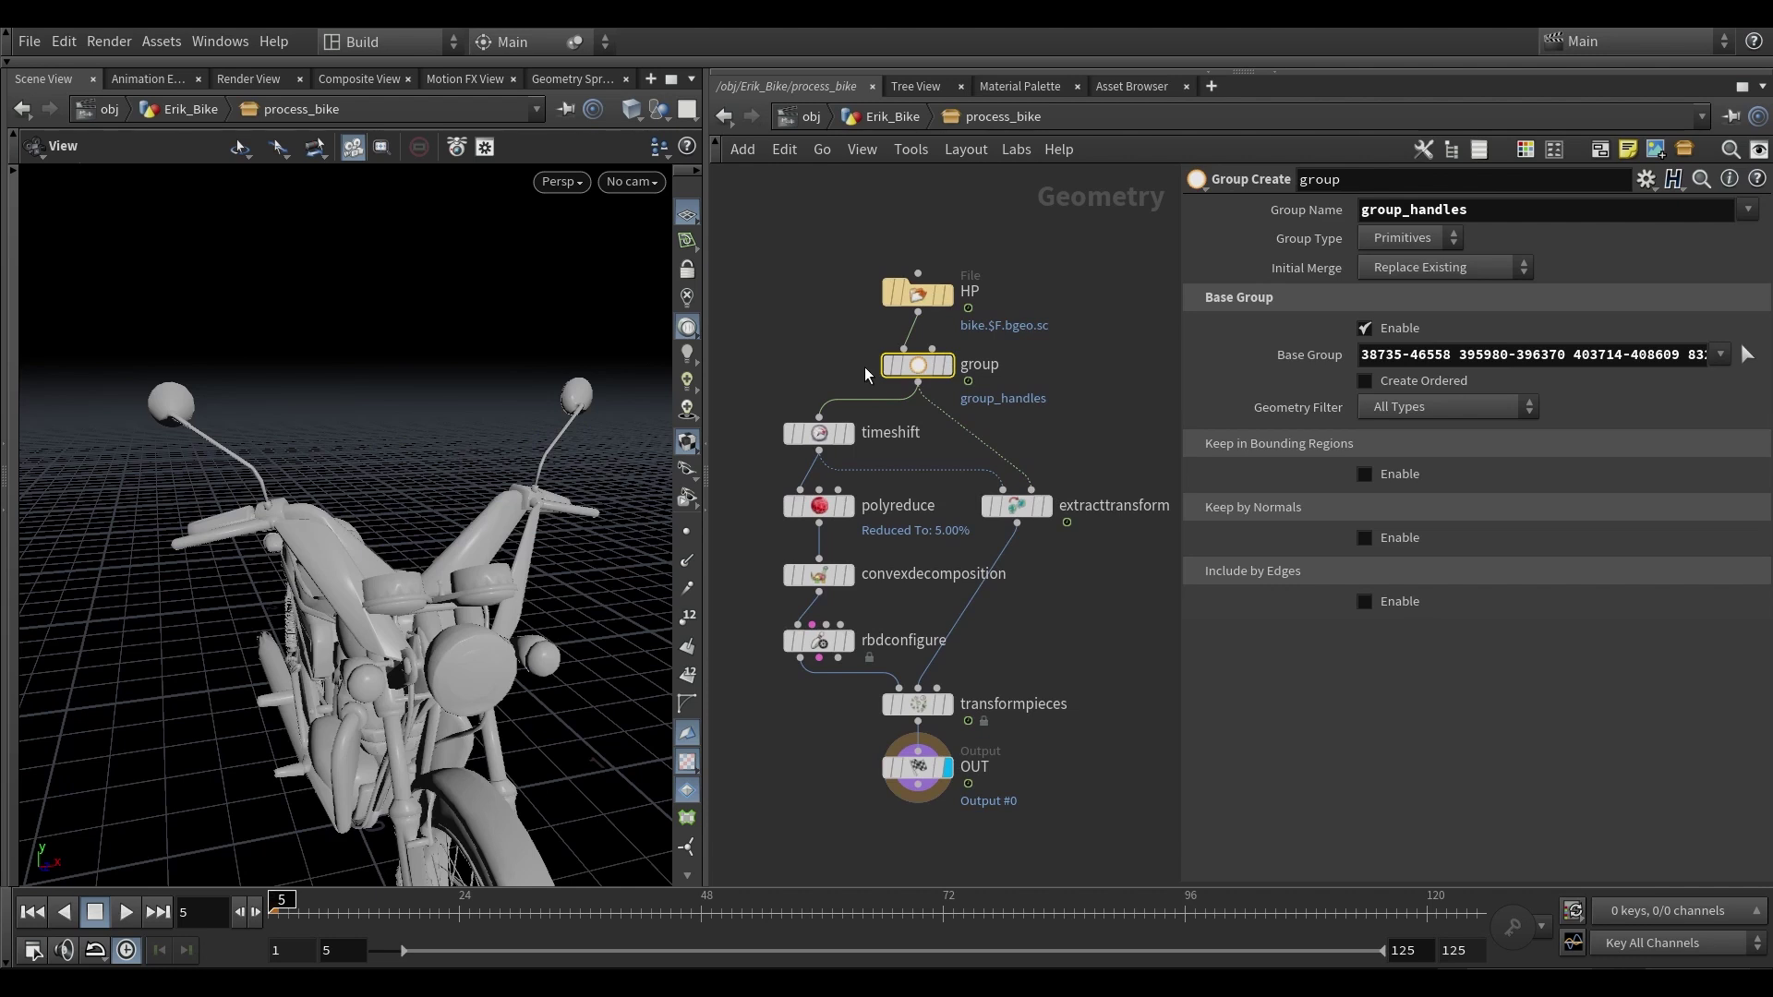
click(946, 365)
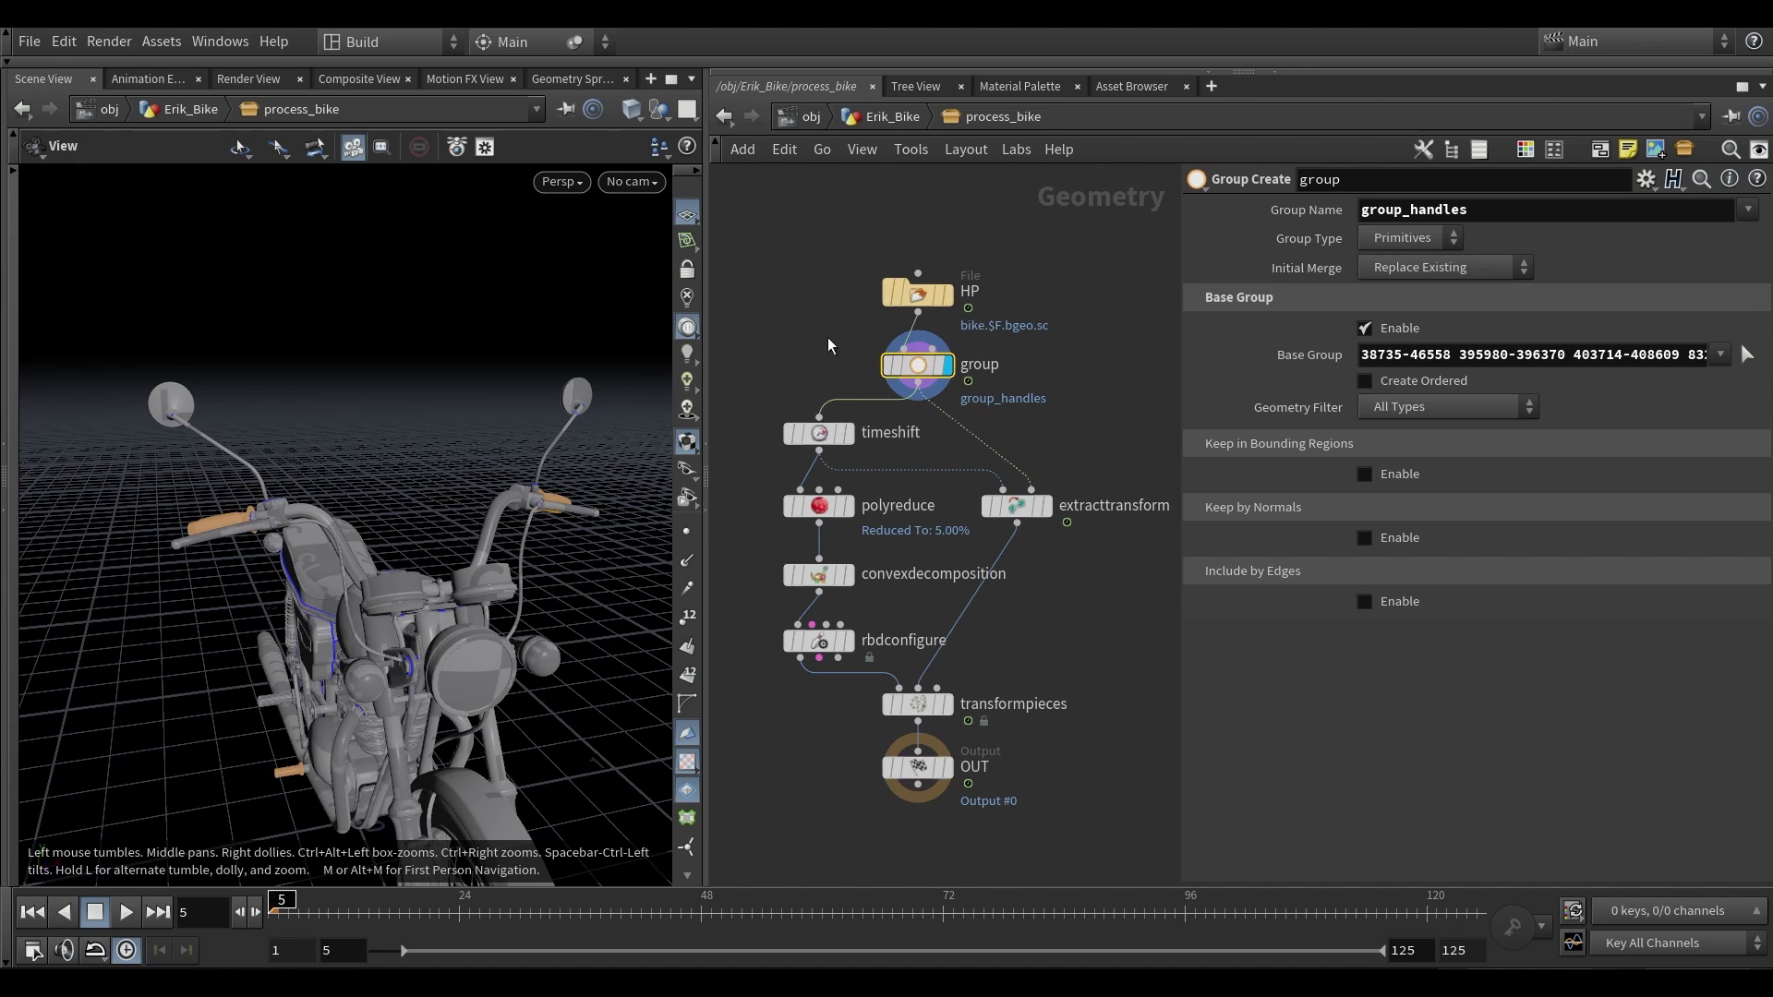
key(u)
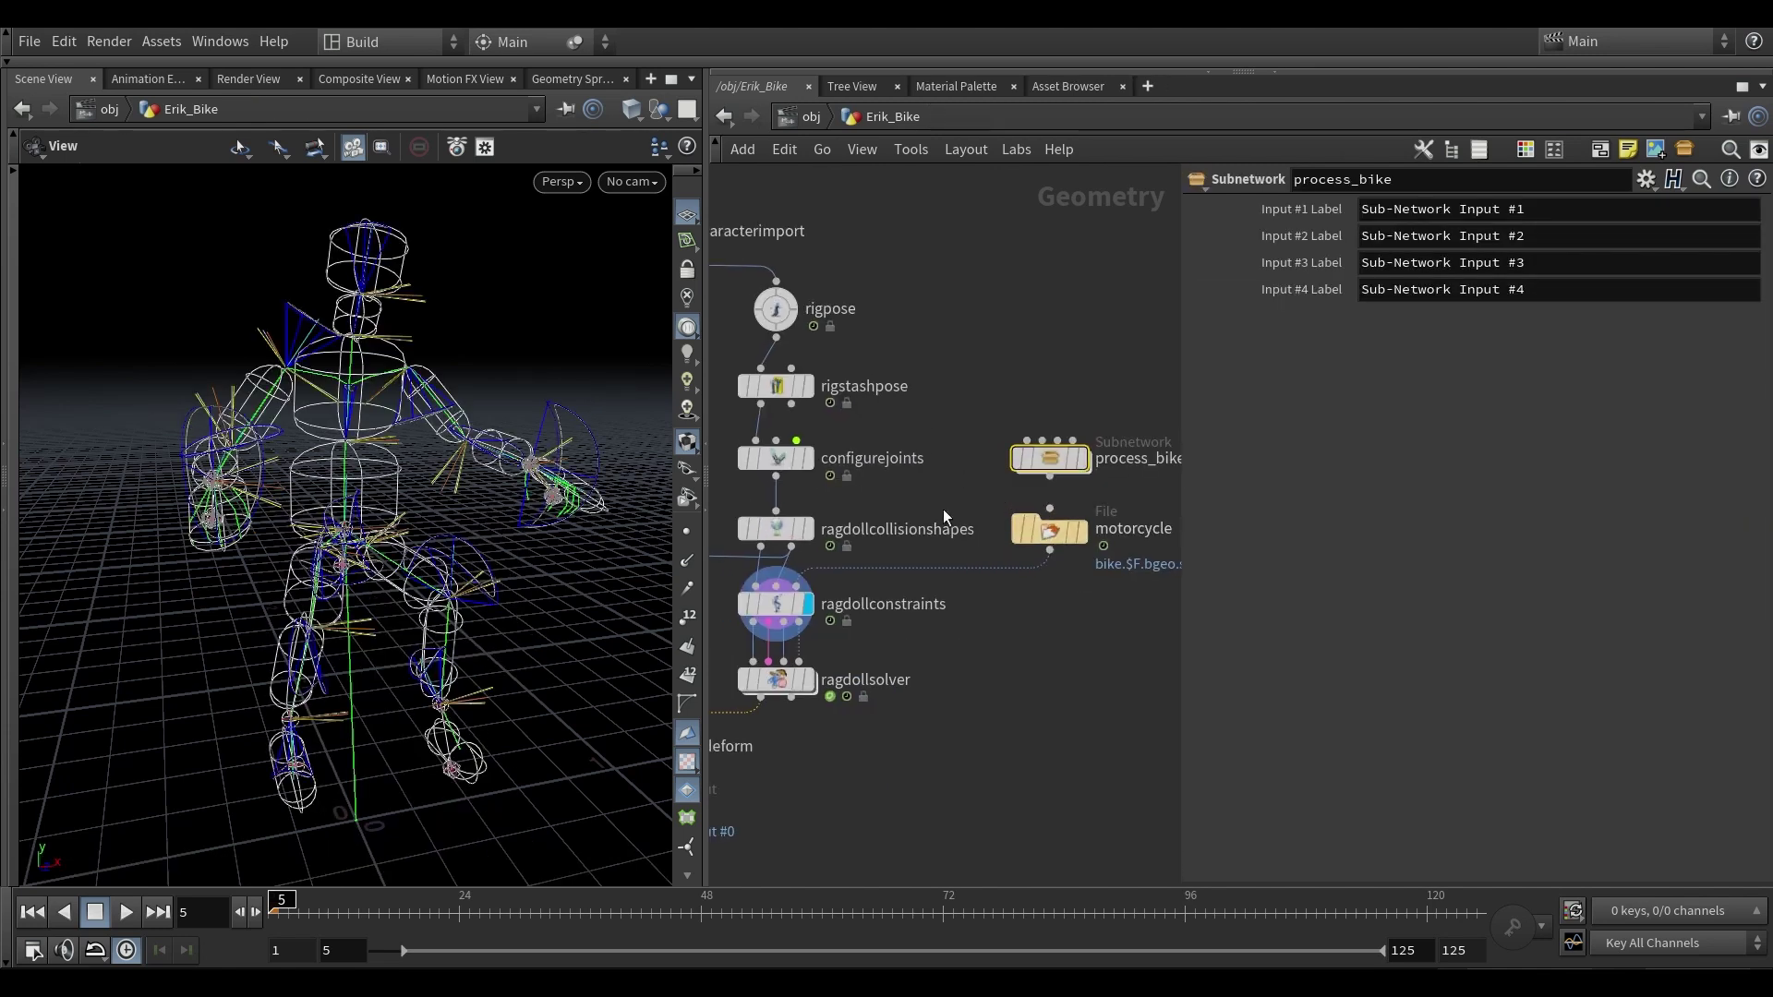
- Template the motorcycle file node and disable Display Collision Shapes in the guide geometry of ragdollconstraints
middle_drag(913, 521, 944, 524)
click(1117, 568)
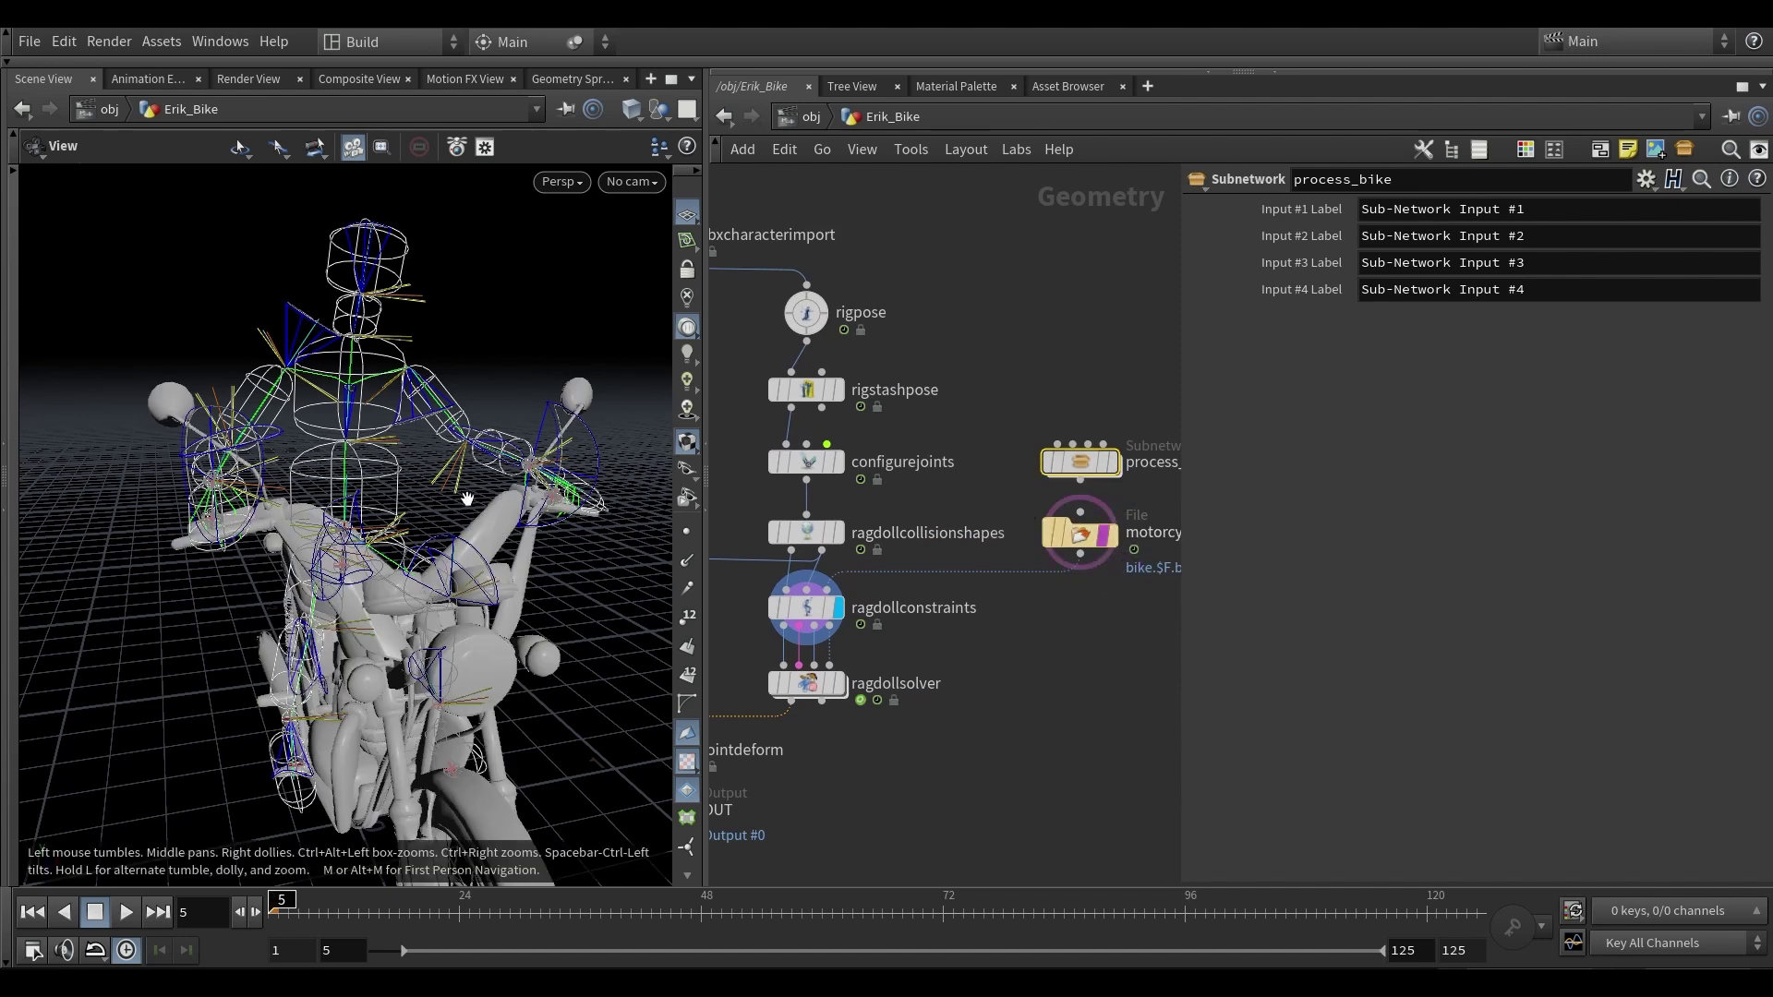
click(825, 605)
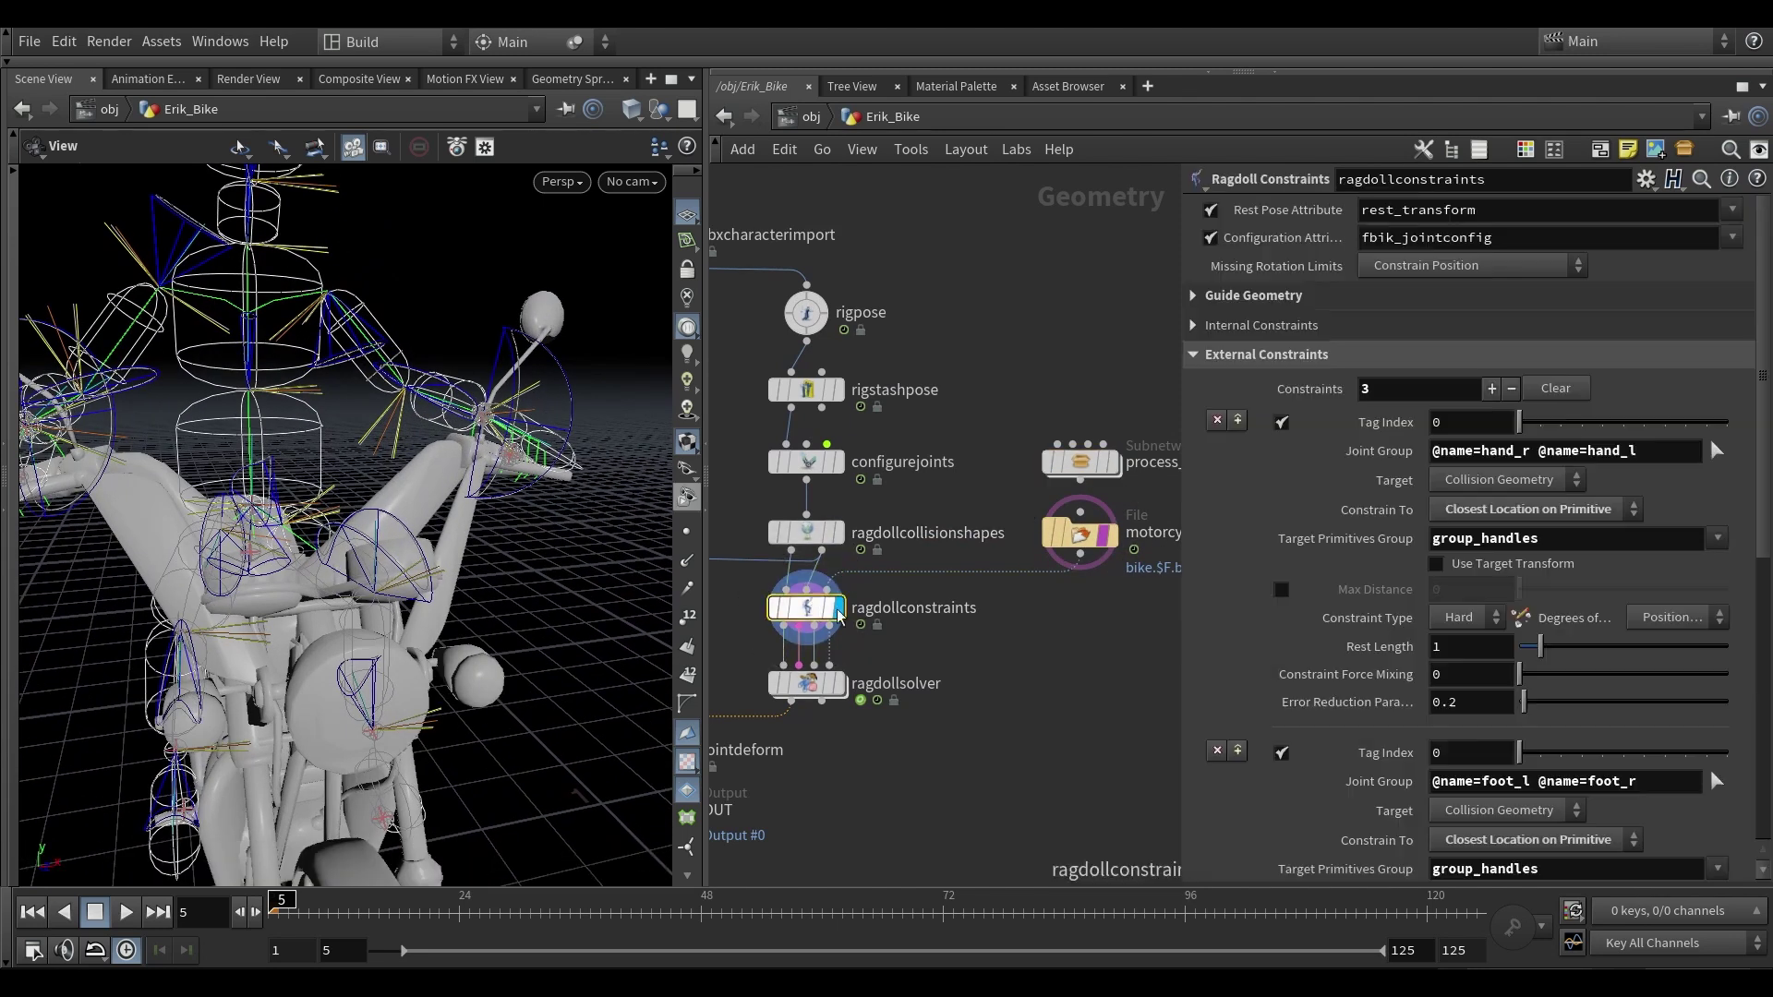
click(1366, 327)
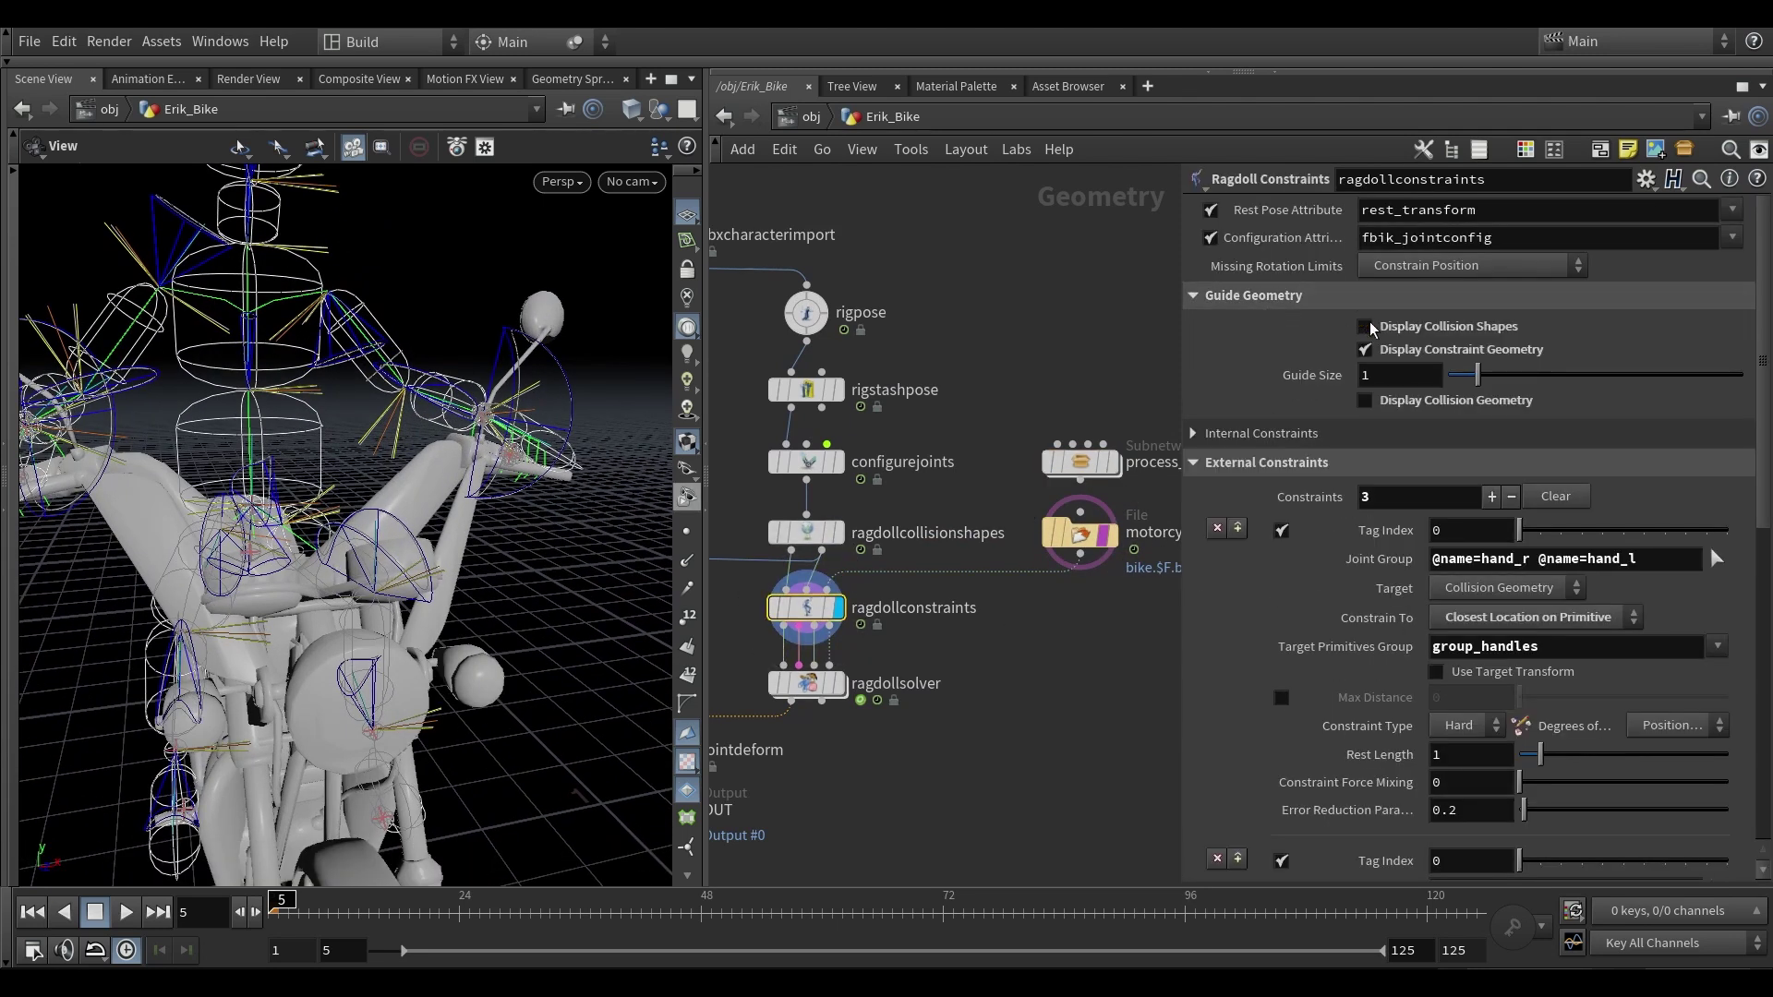
click(1252, 298)
- Examine the ragdoll's constraint guides against the motorcycle from the front and side, focusing on the hands at the handlebars
drag(401, 476, 483, 459)
middle_drag(483, 459, 474, 482)
drag(475, 481, 312, 451)
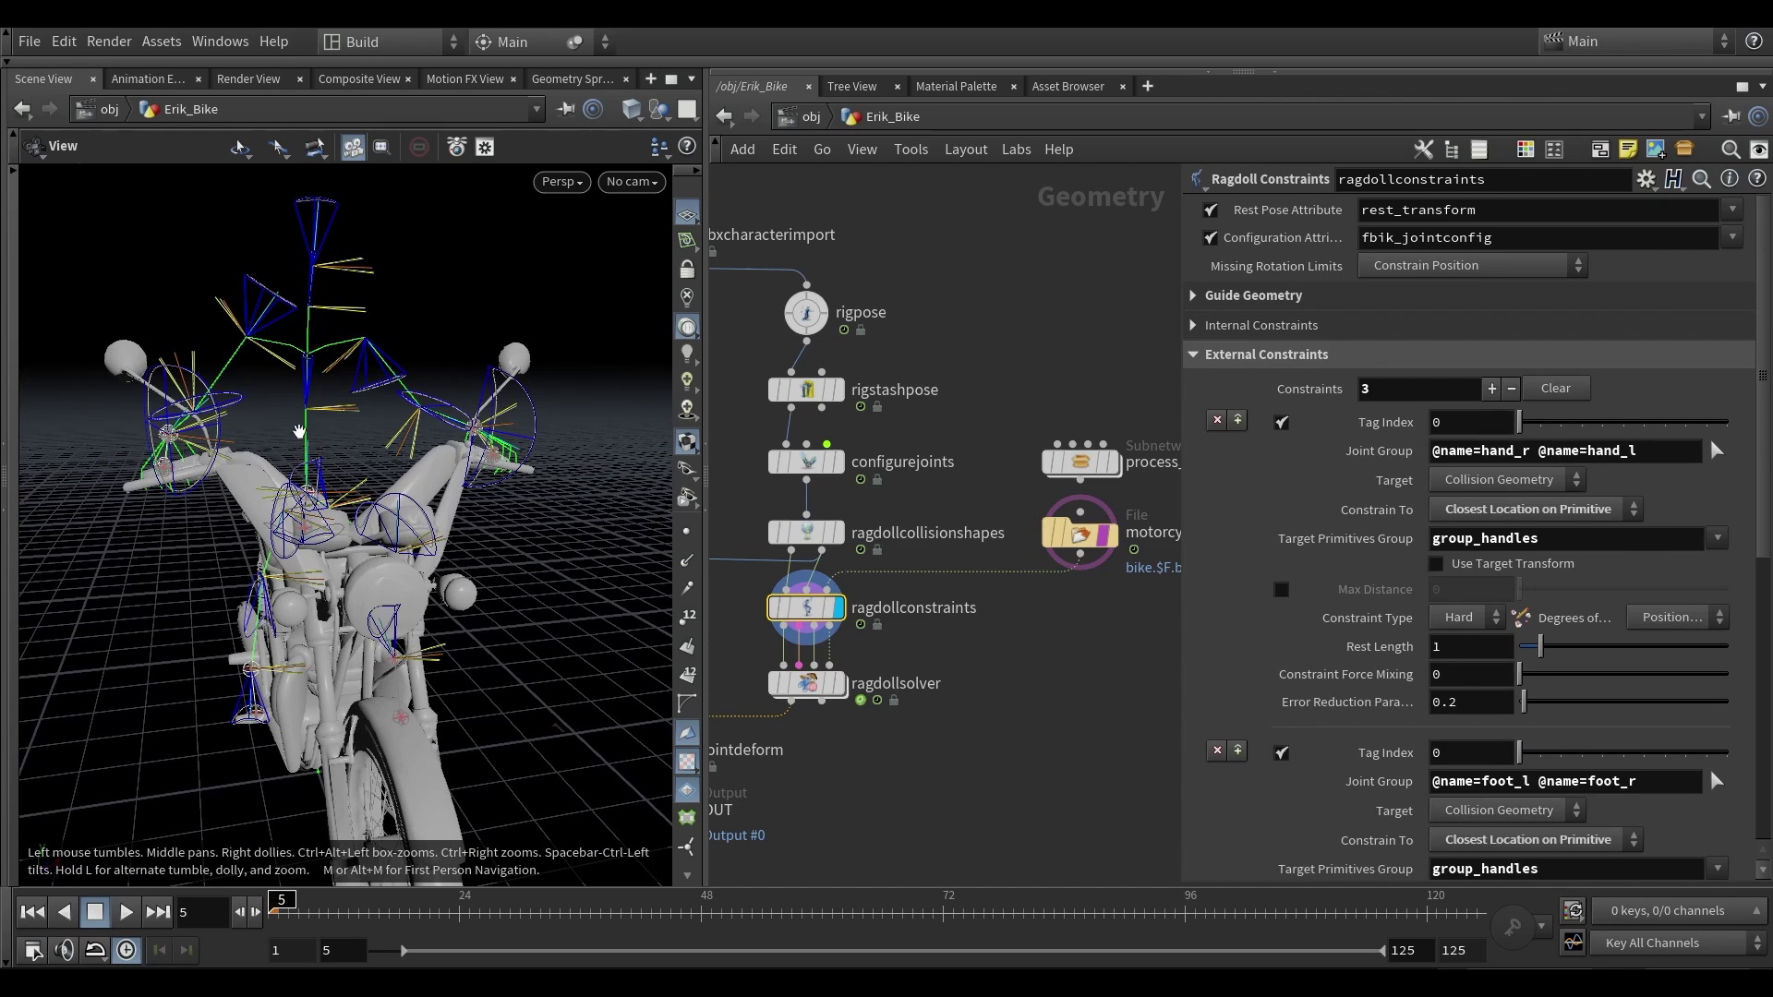
drag(299, 433, 325, 446)
right_drag(221, 455, 145, 470)
middle_drag(145, 470, 161, 475)
drag(161, 476, 400, 492)
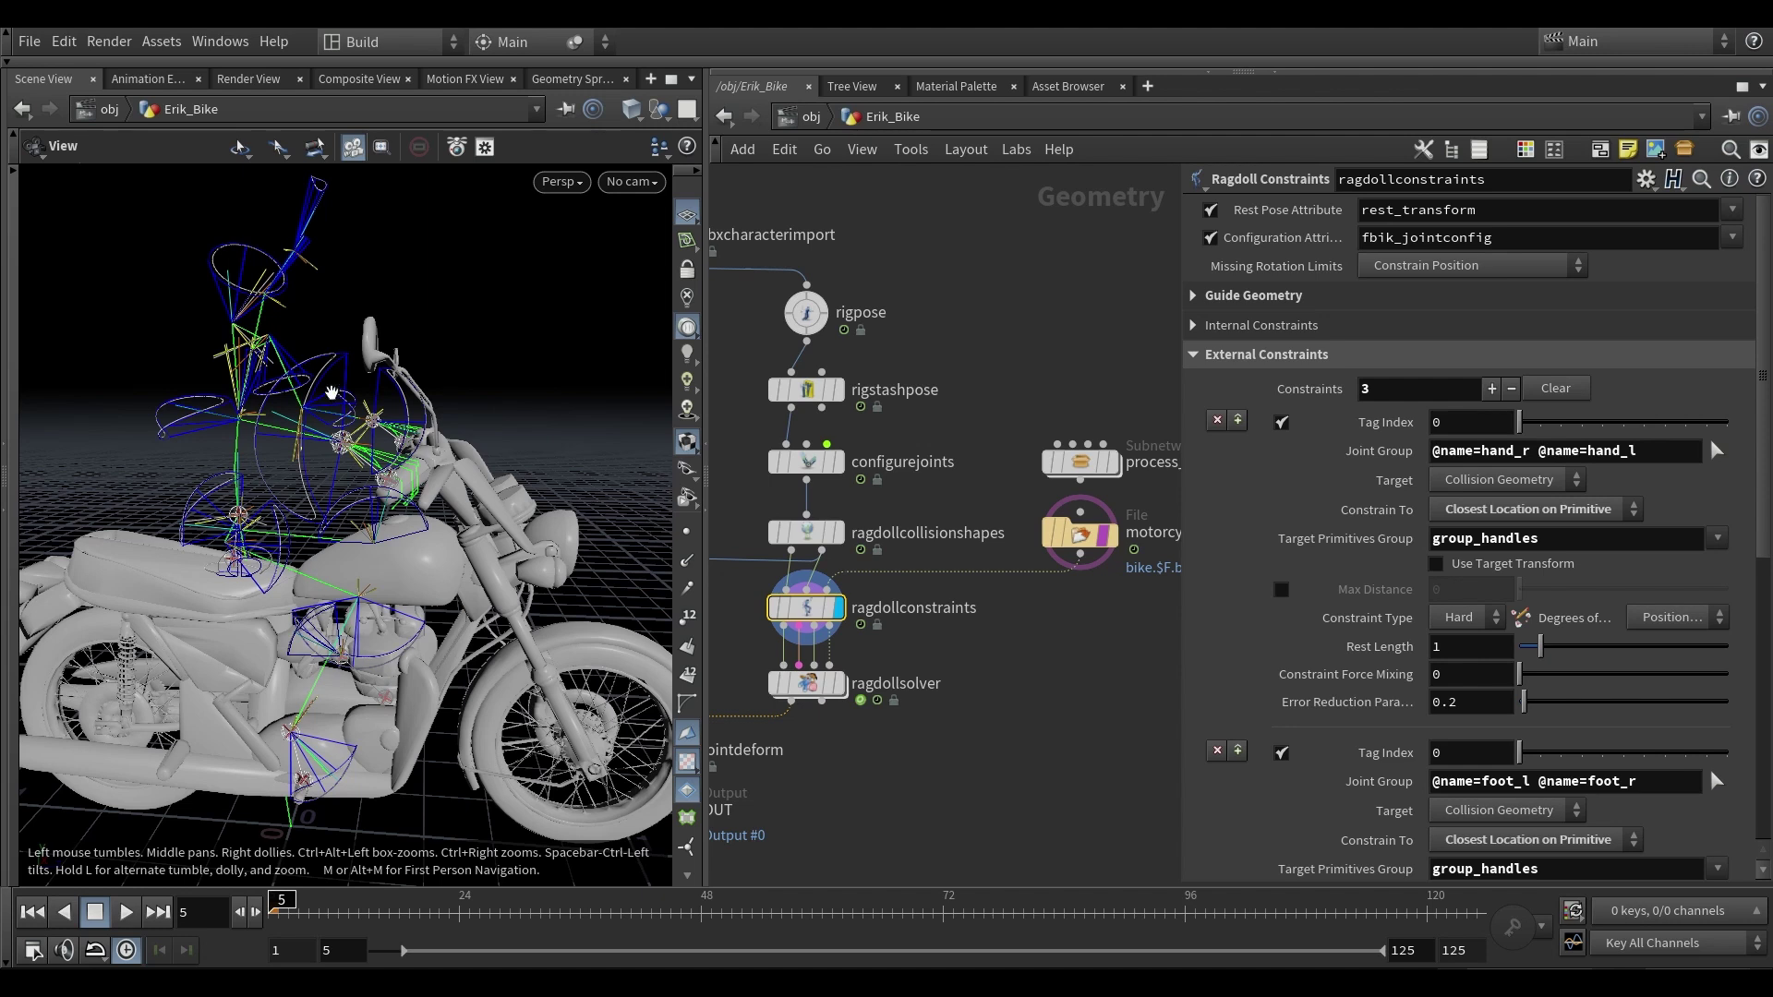
right_drag(320, 457, 421, 452)
drag(421, 453, 291, 469)
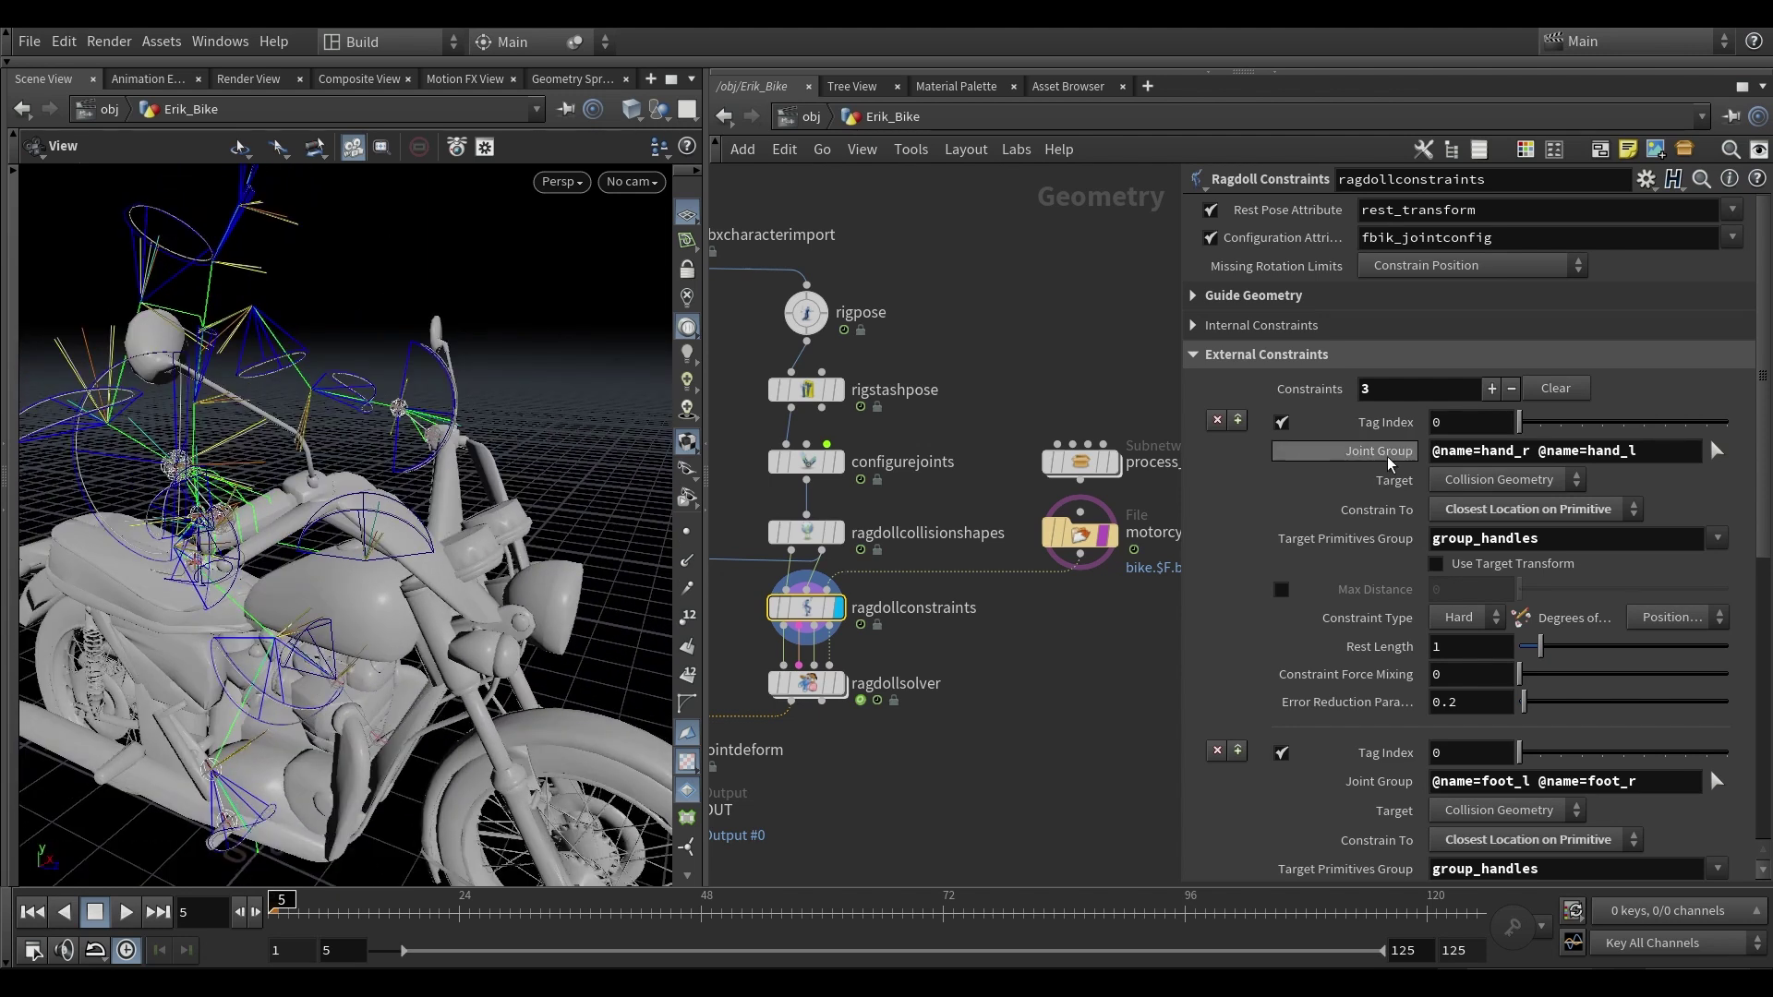
middle_drag(276, 495, 353, 530)
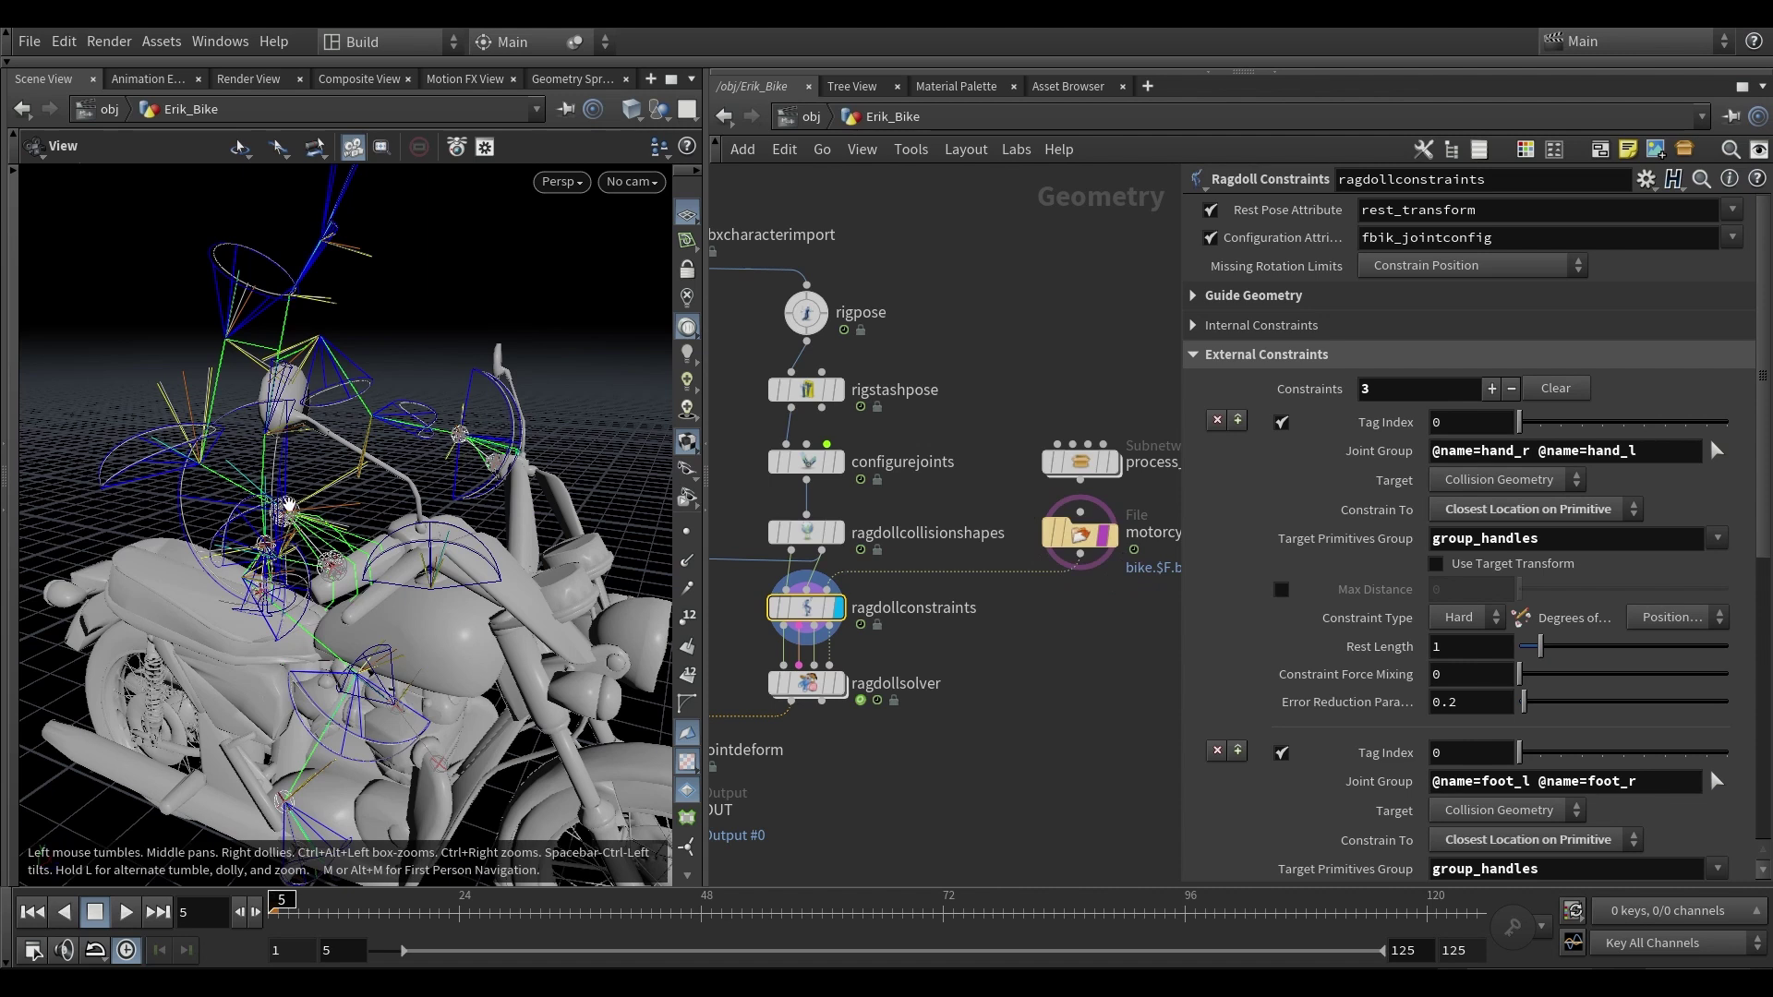
- Review the Target, Constrain To and Constraint Type options of the external constraint for hand_r and hand_l
click(1484, 476)
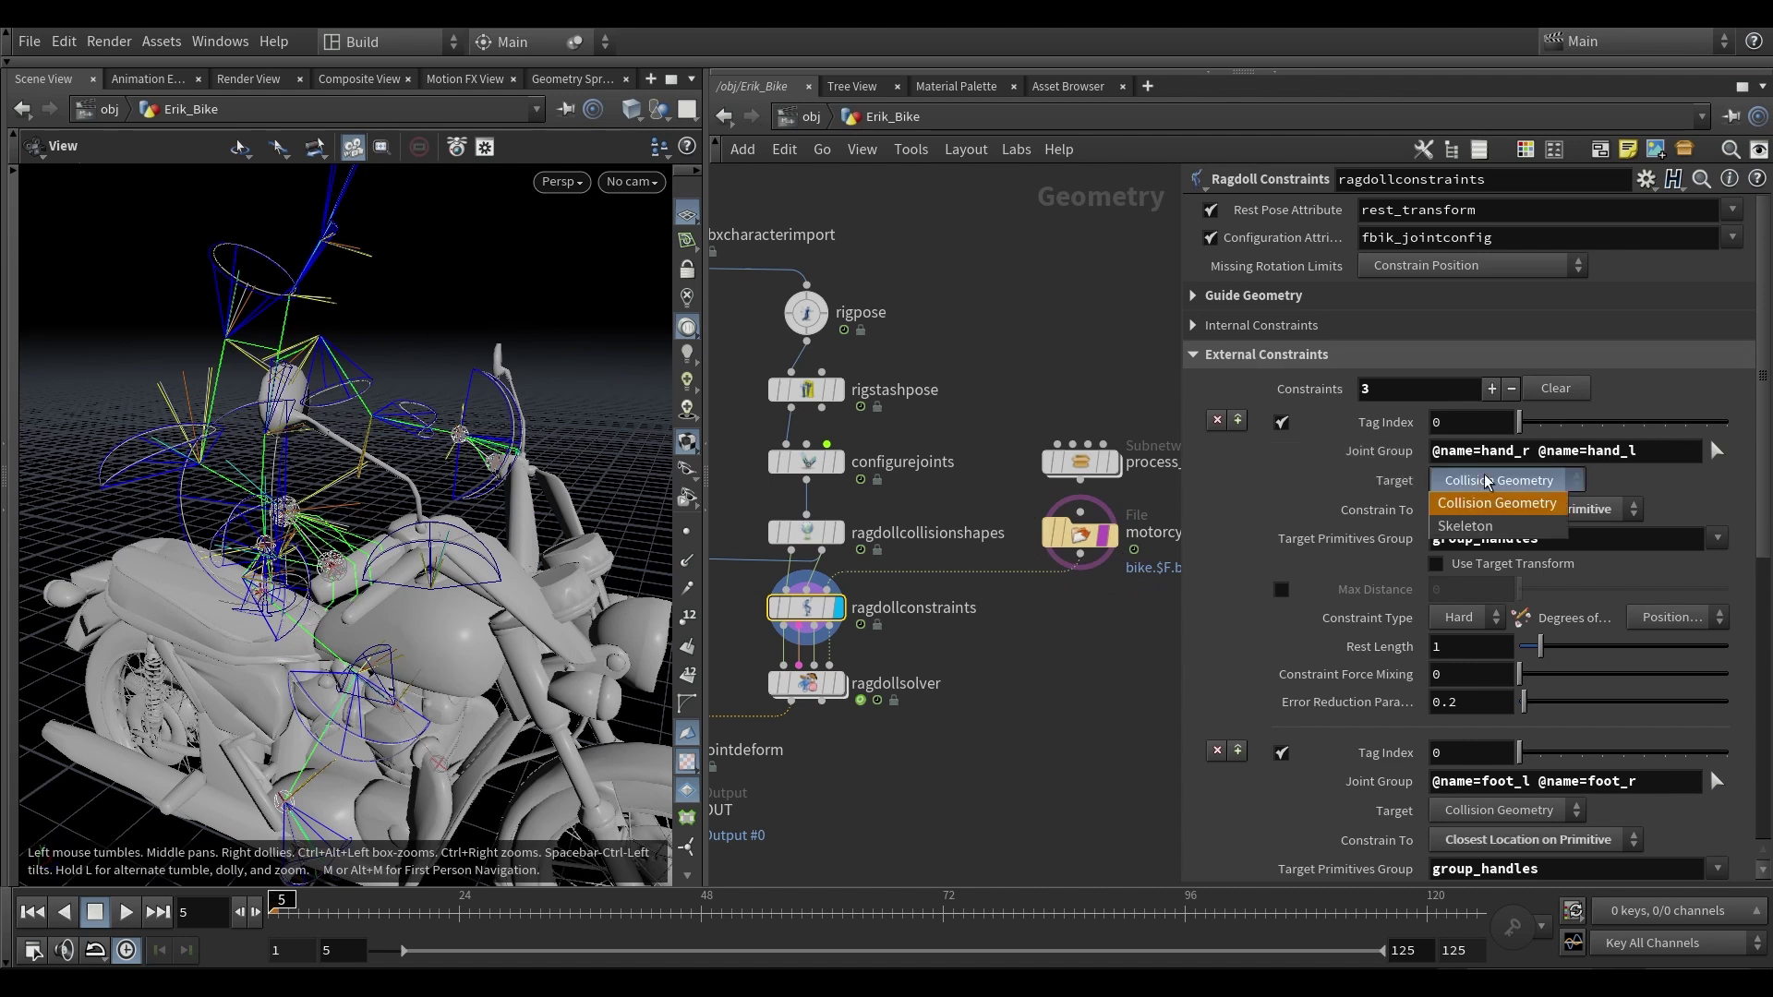
click(1484, 477)
drag(319, 499, 388, 489)
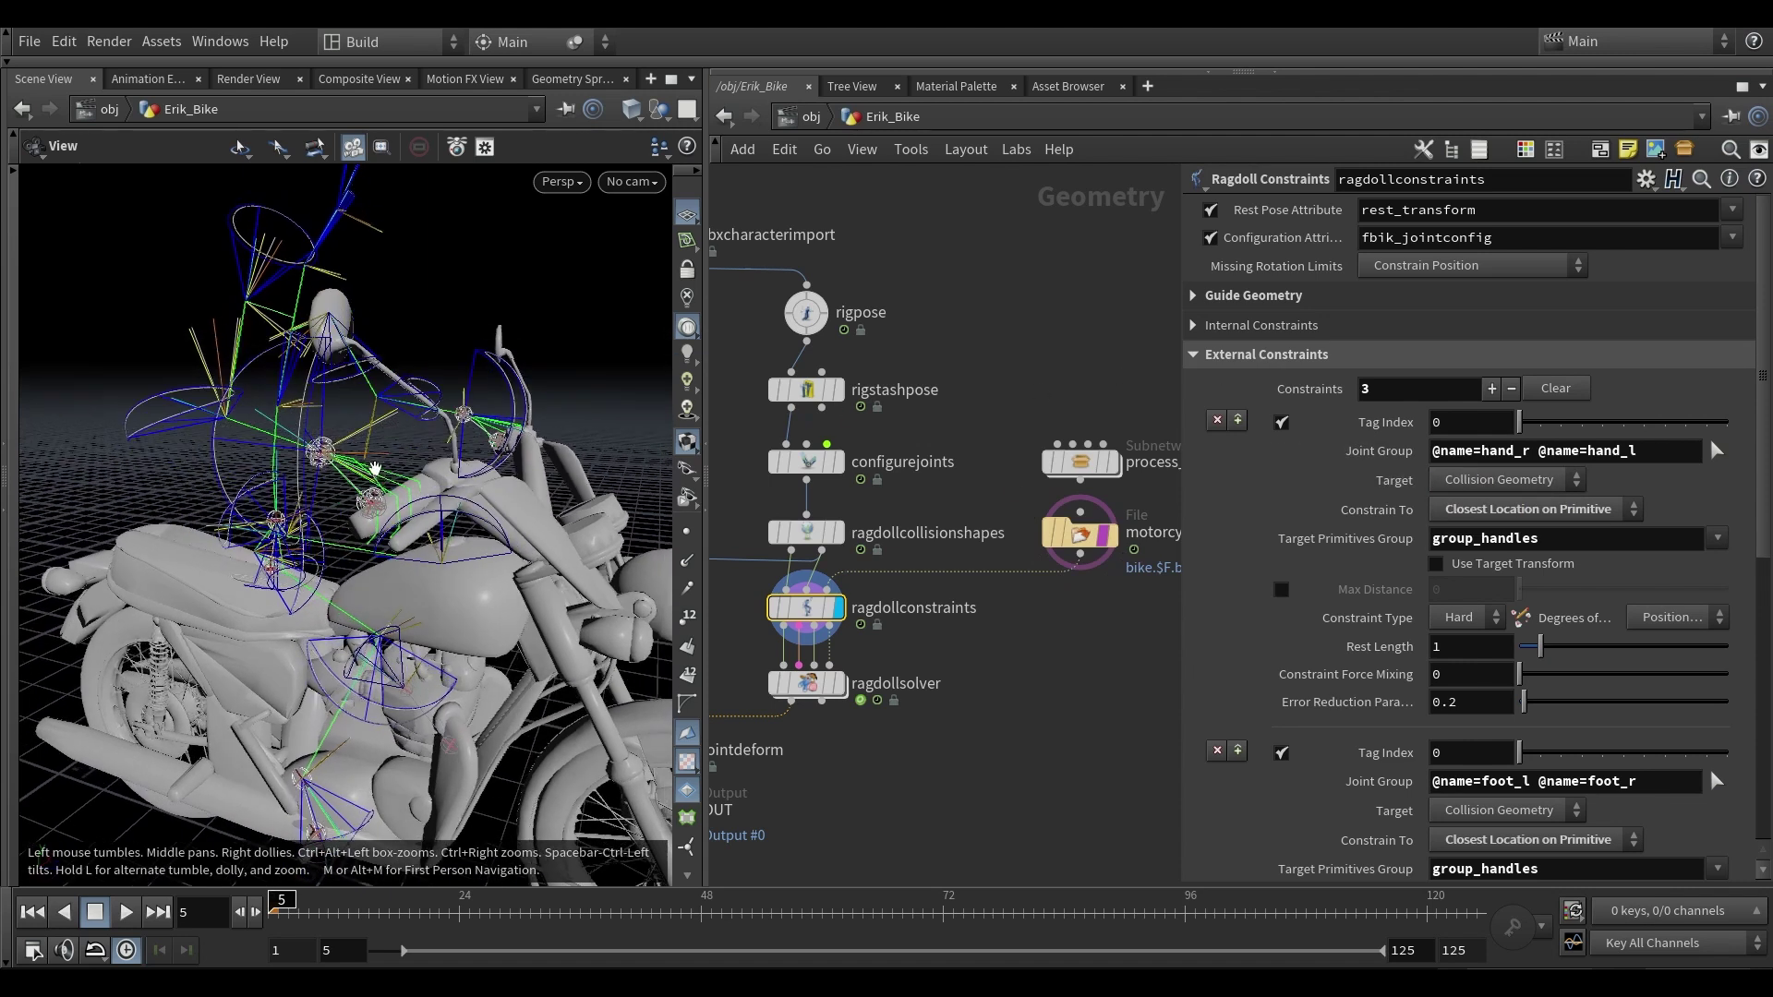
mouse_move(833, 590)
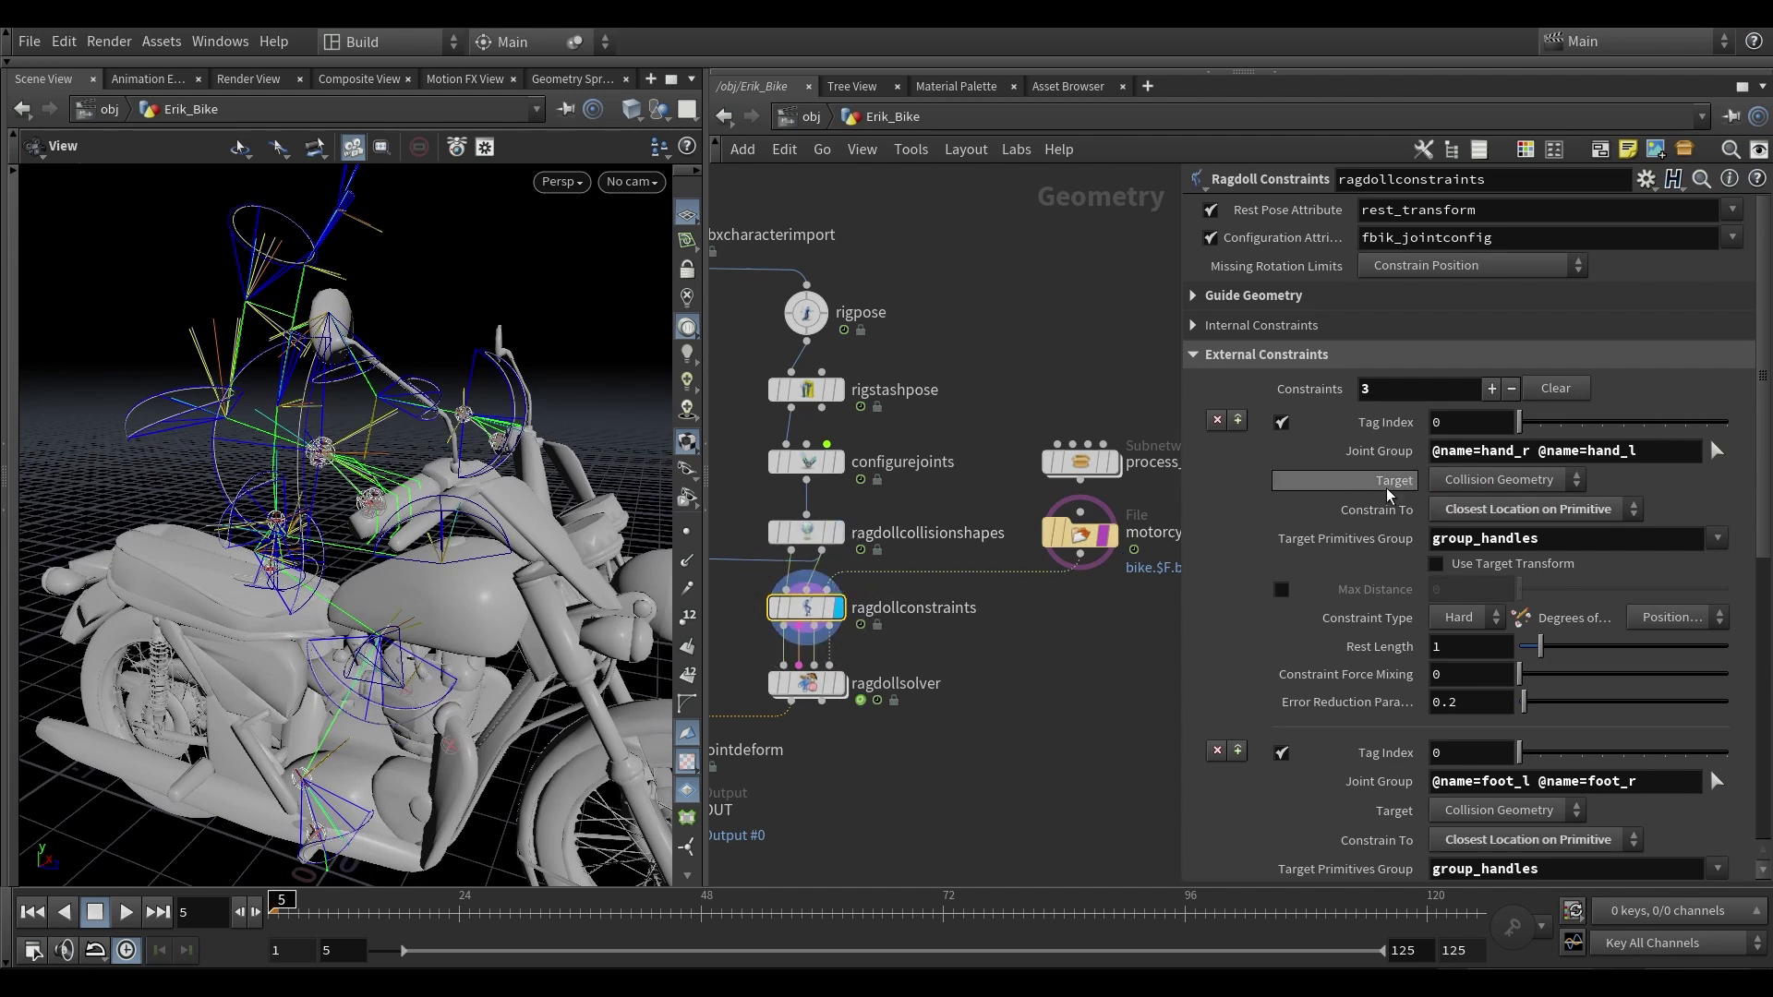
click(1498, 512)
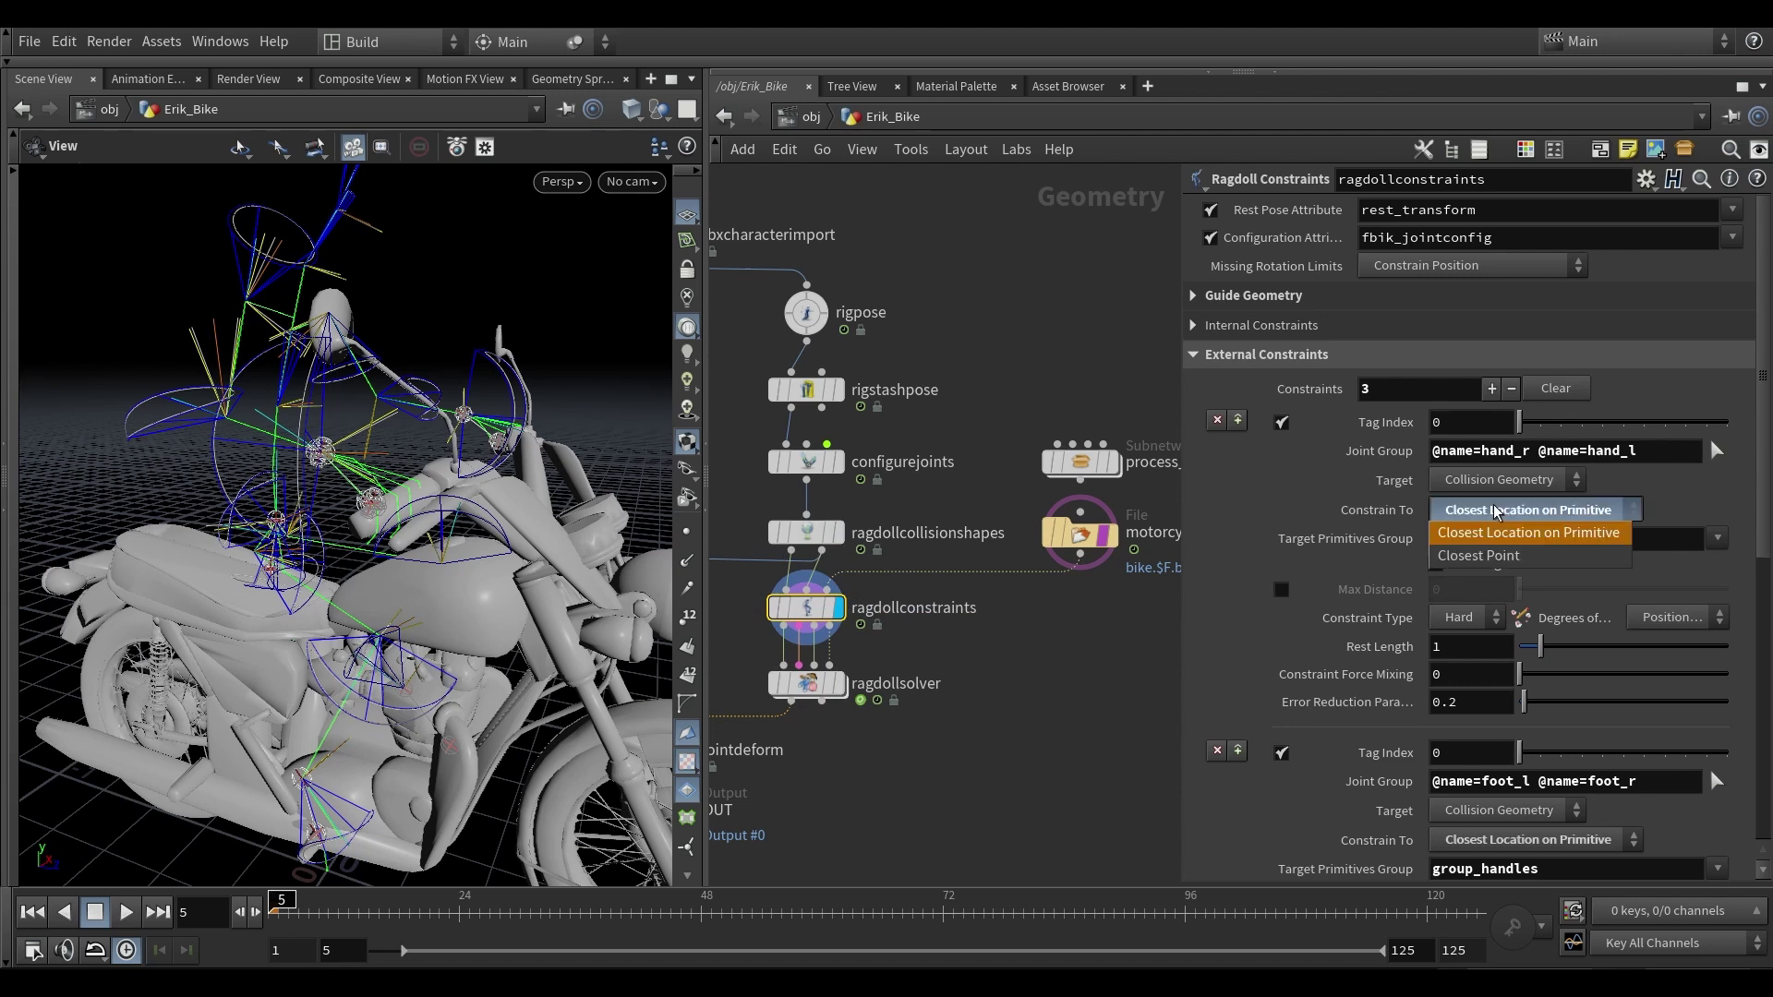
click(1498, 512)
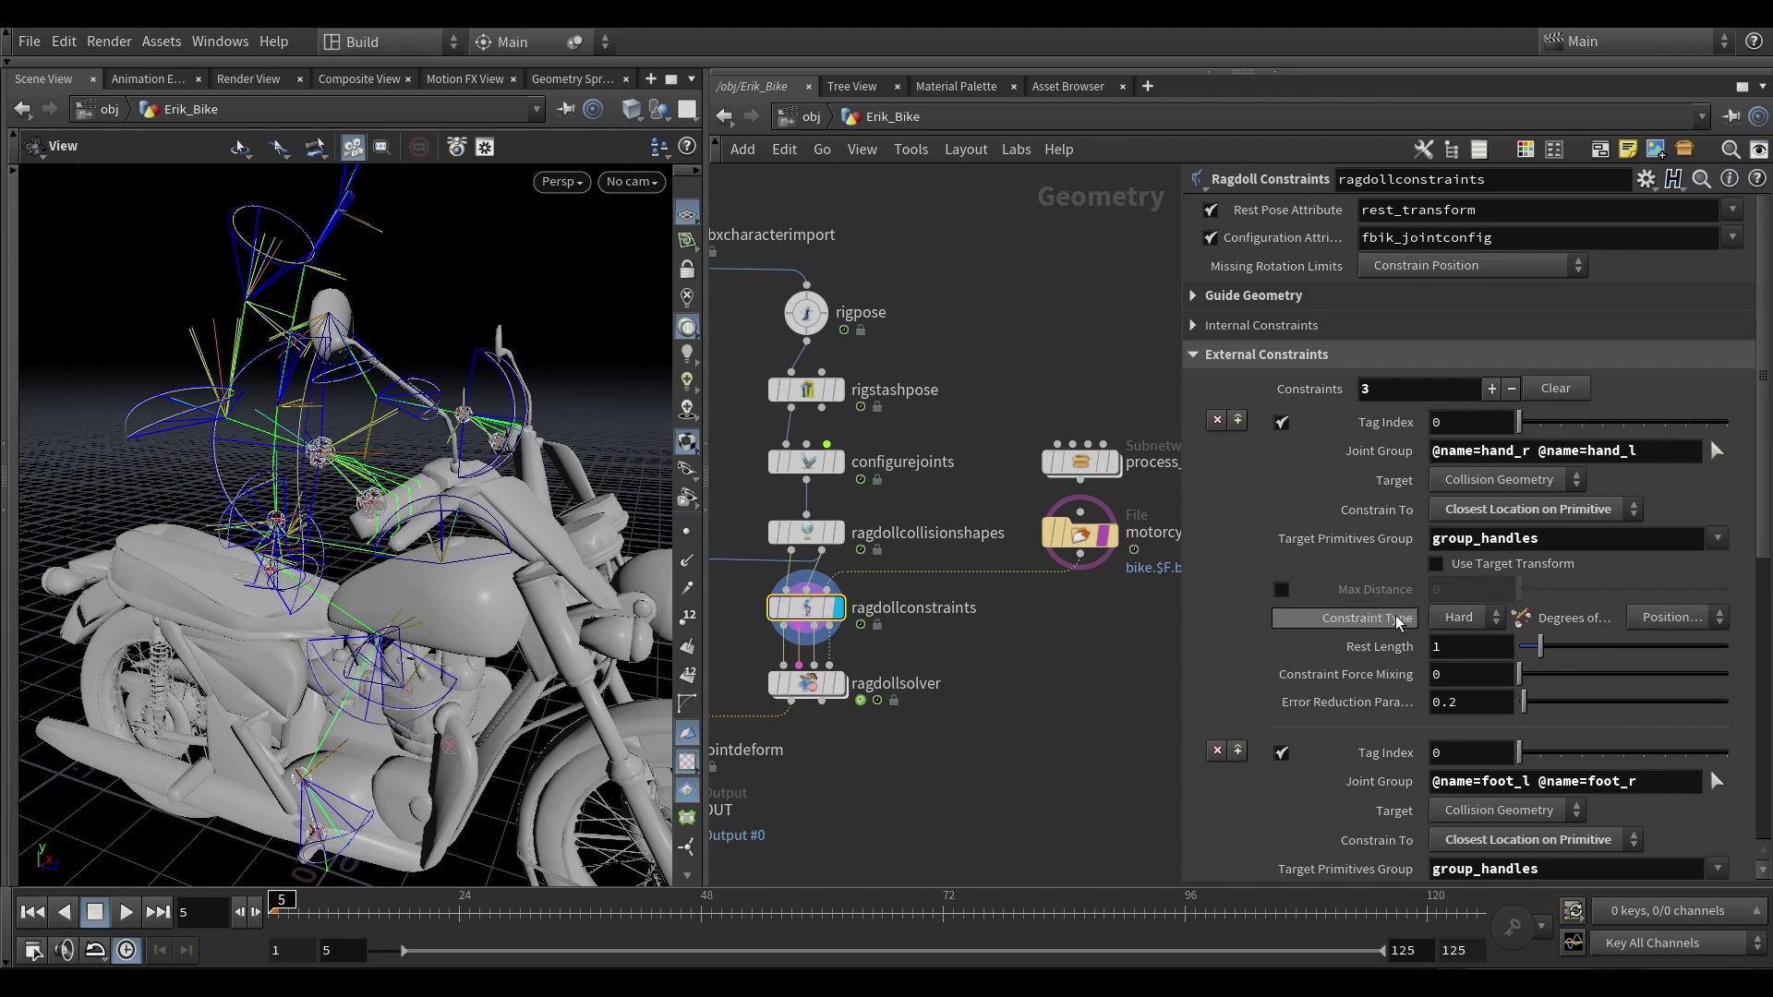
click(1458, 617)
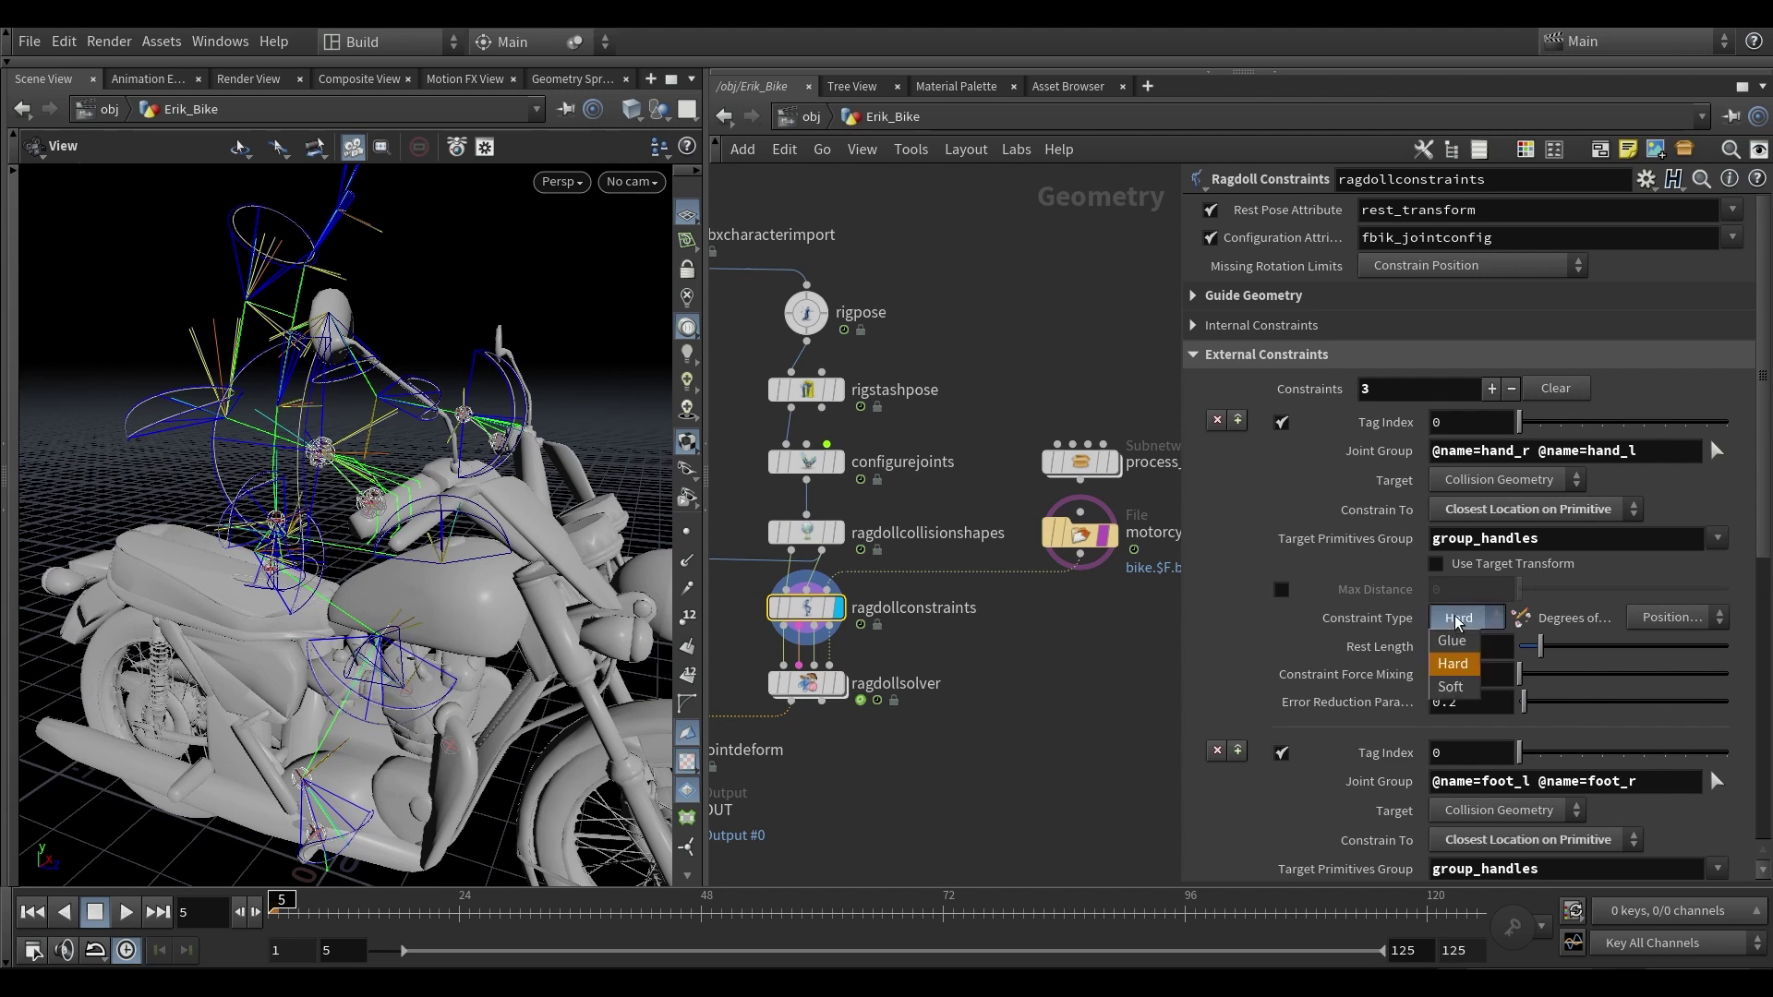
click(1462, 663)
- Review the foot_l and foot_r external constraint settings and examine where the feet attach to the motorcycle
drag(268, 517, 289, 540)
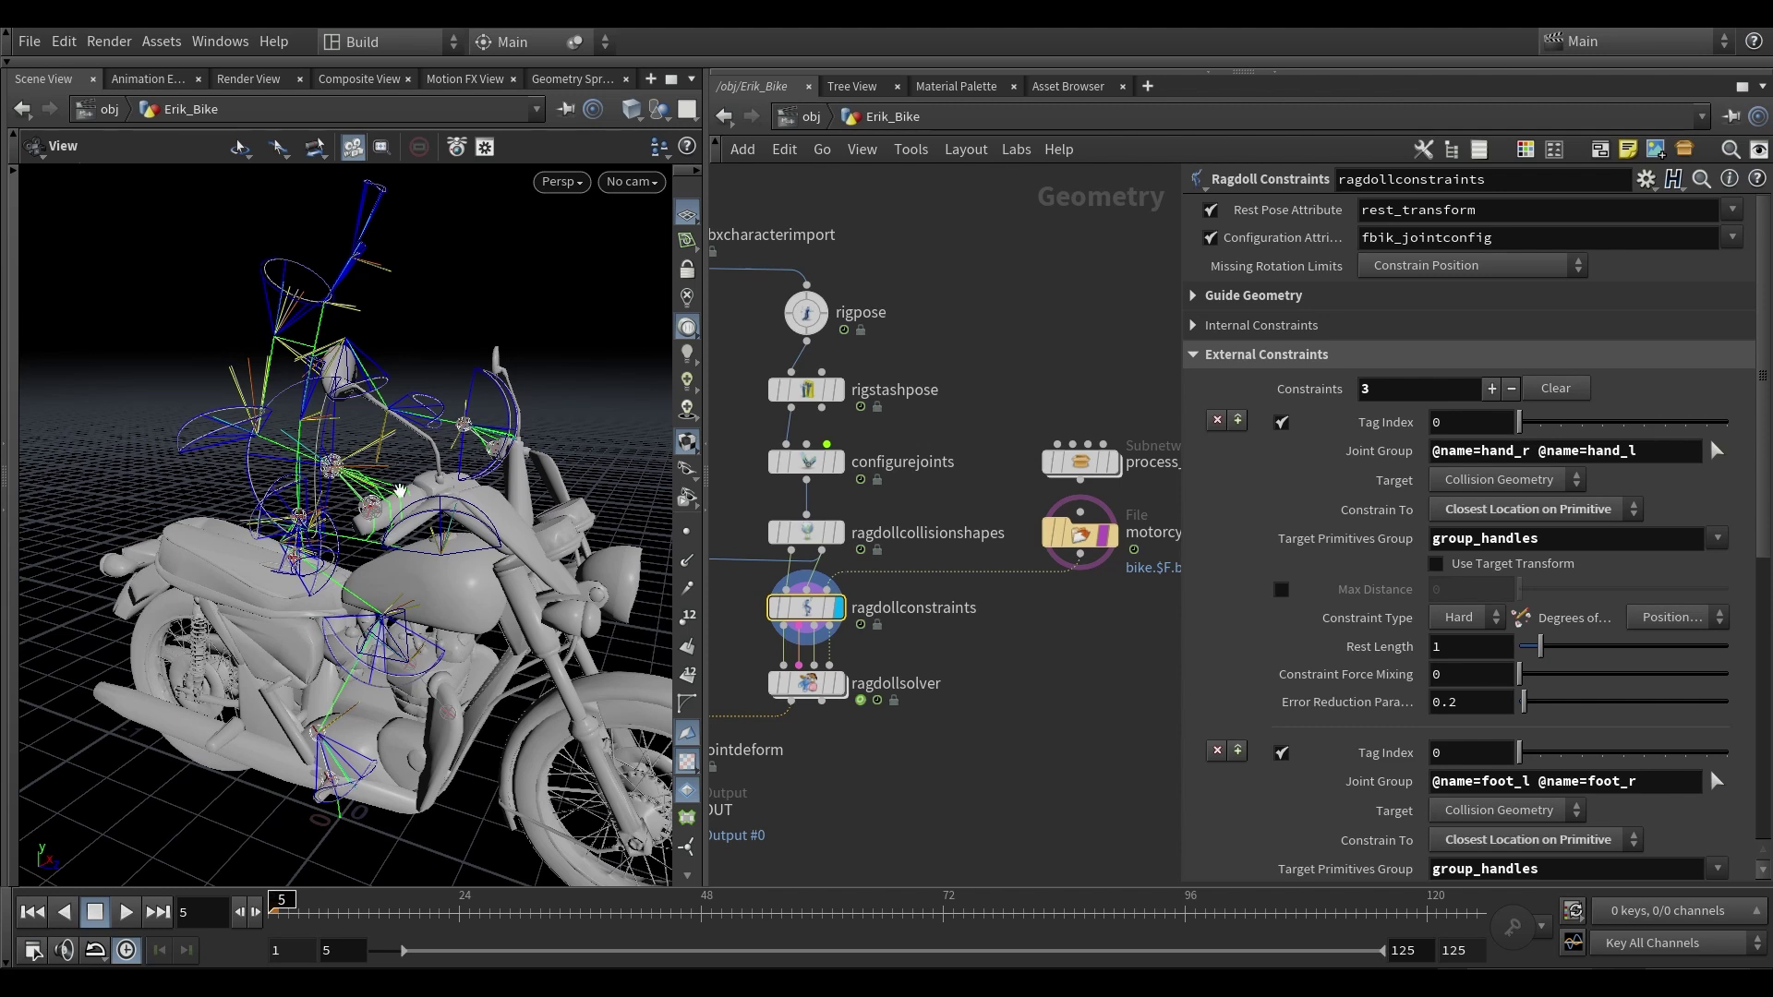
drag(1761, 510, 1760, 663)
drag(434, 521, 367, 527)
right_drag(367, 527, 376, 582)
middle_drag(377, 581, 384, 480)
right_drag(383, 480, 373, 518)
drag(374, 517, 378, 559)
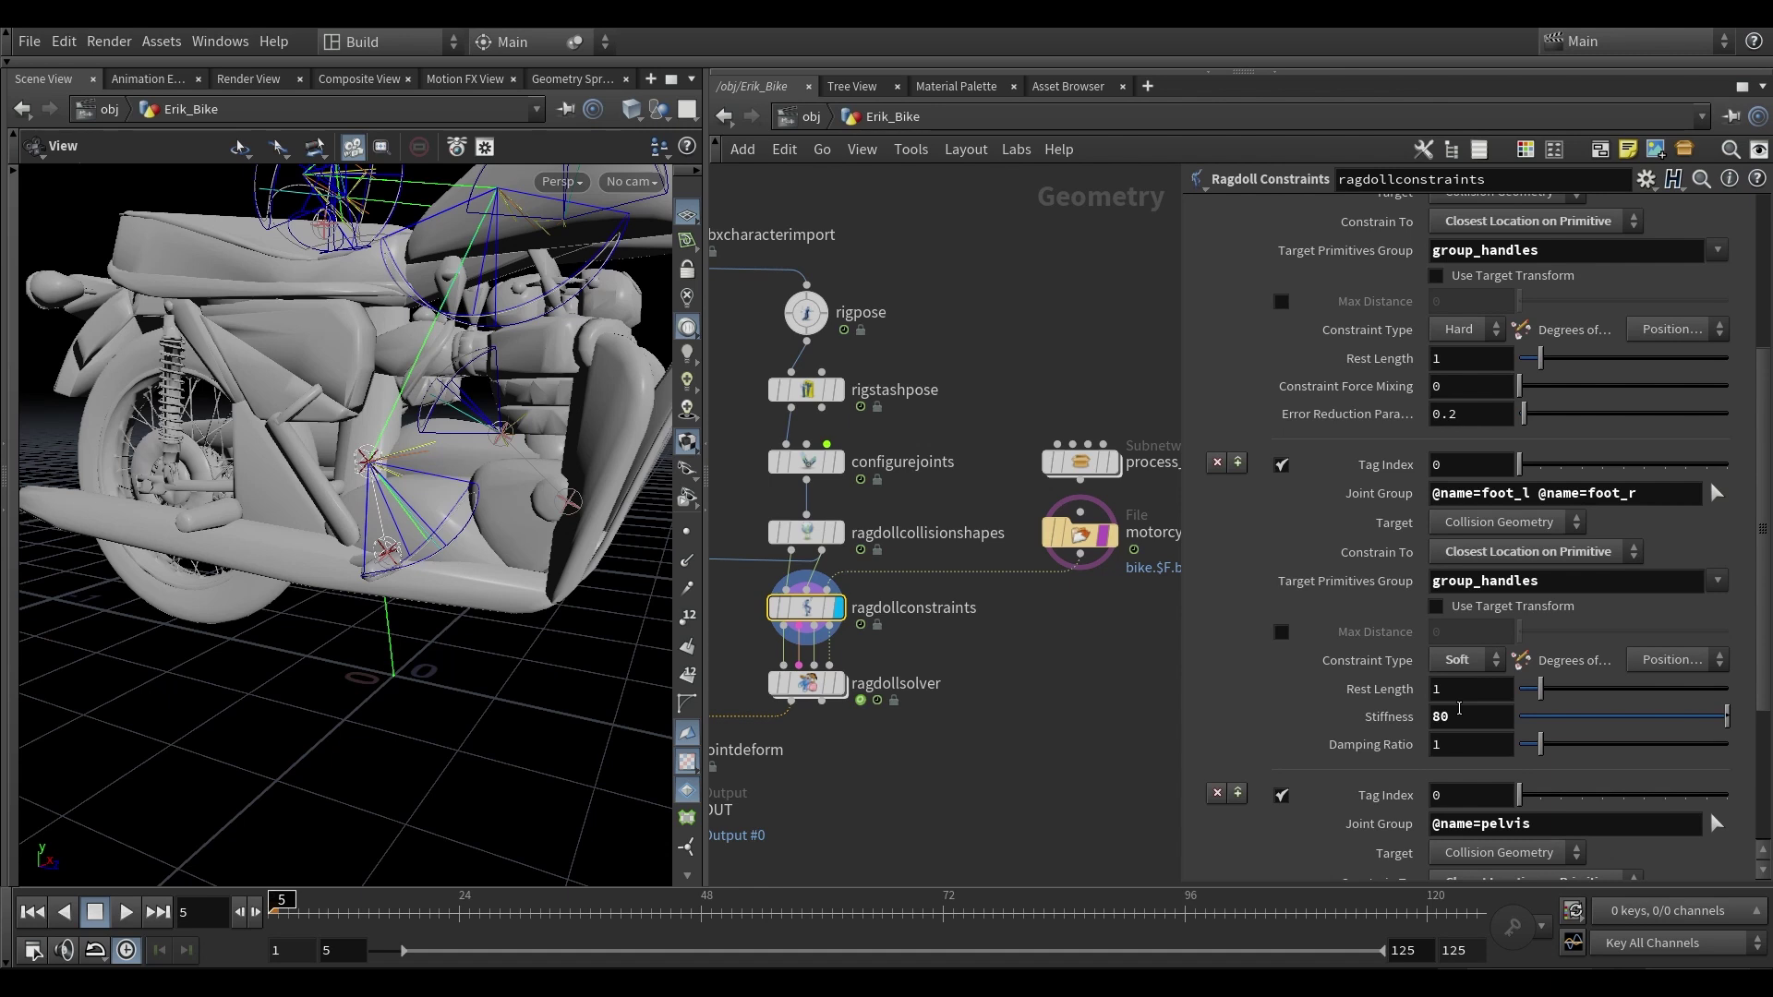
drag(422, 412, 435, 506)
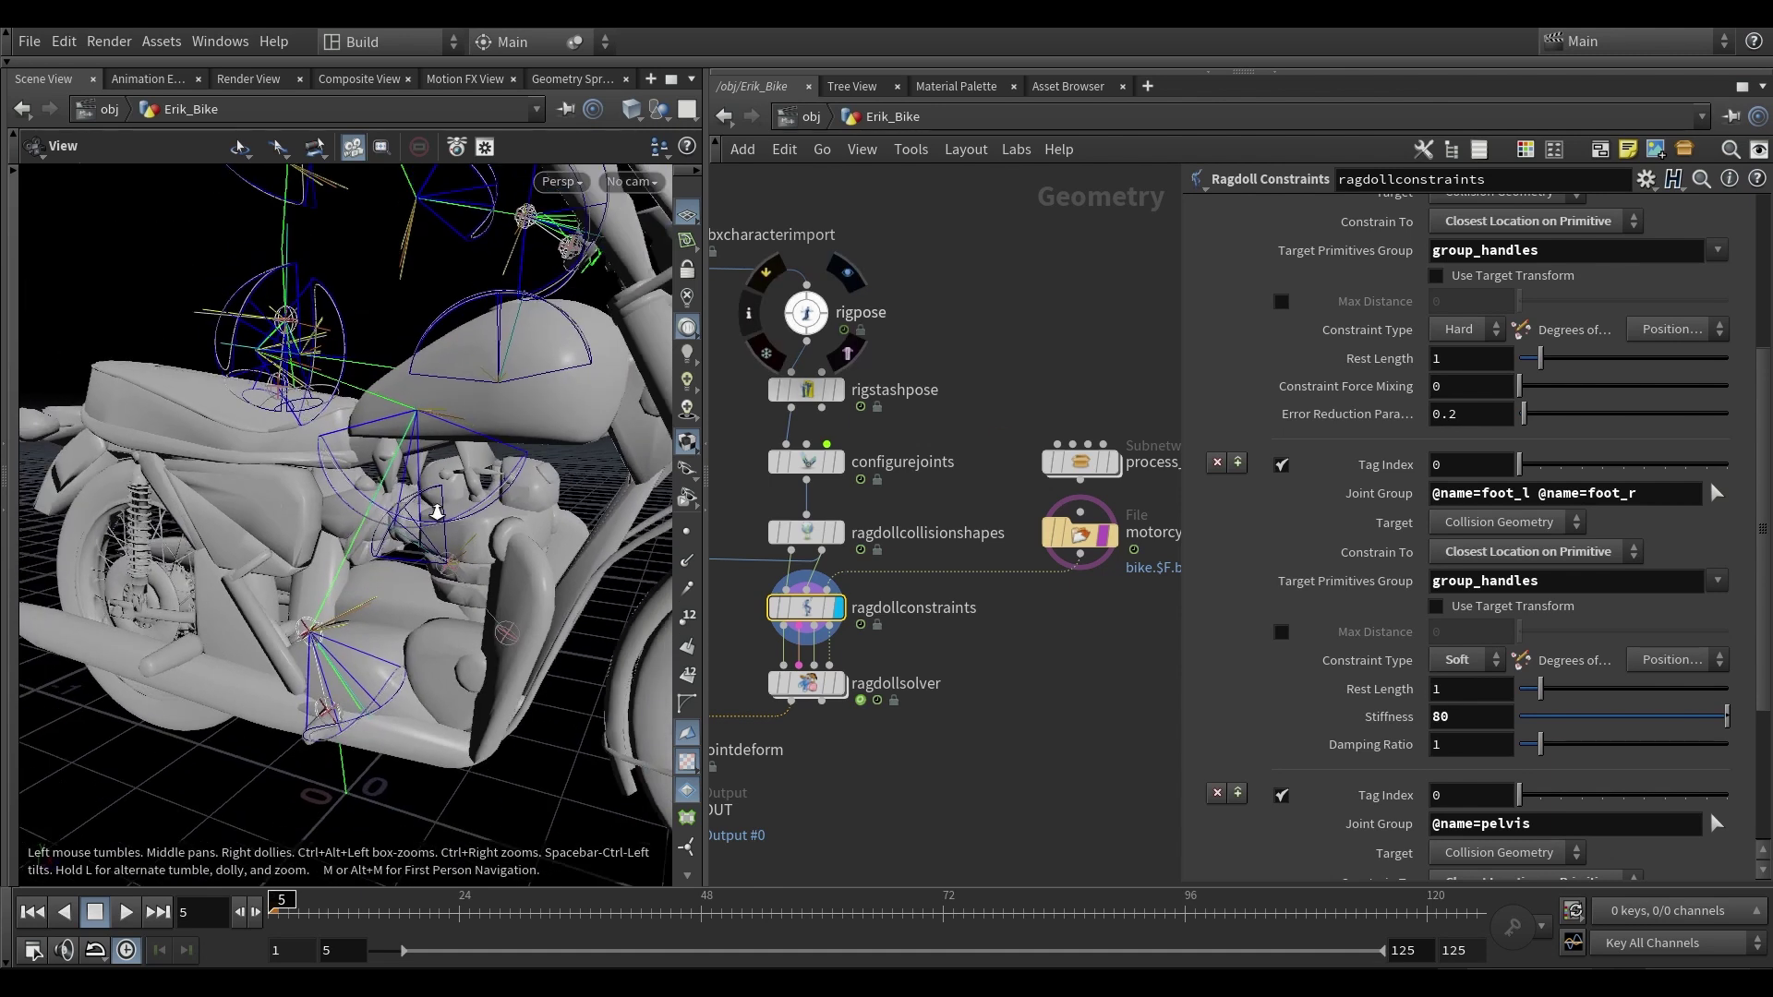
right_drag(435, 507, 269, 565)
- Review the pelvis external constraint settings and examine where the pelvis attaches to the motorcycle seat
scroll(1520, 591, down, 5)
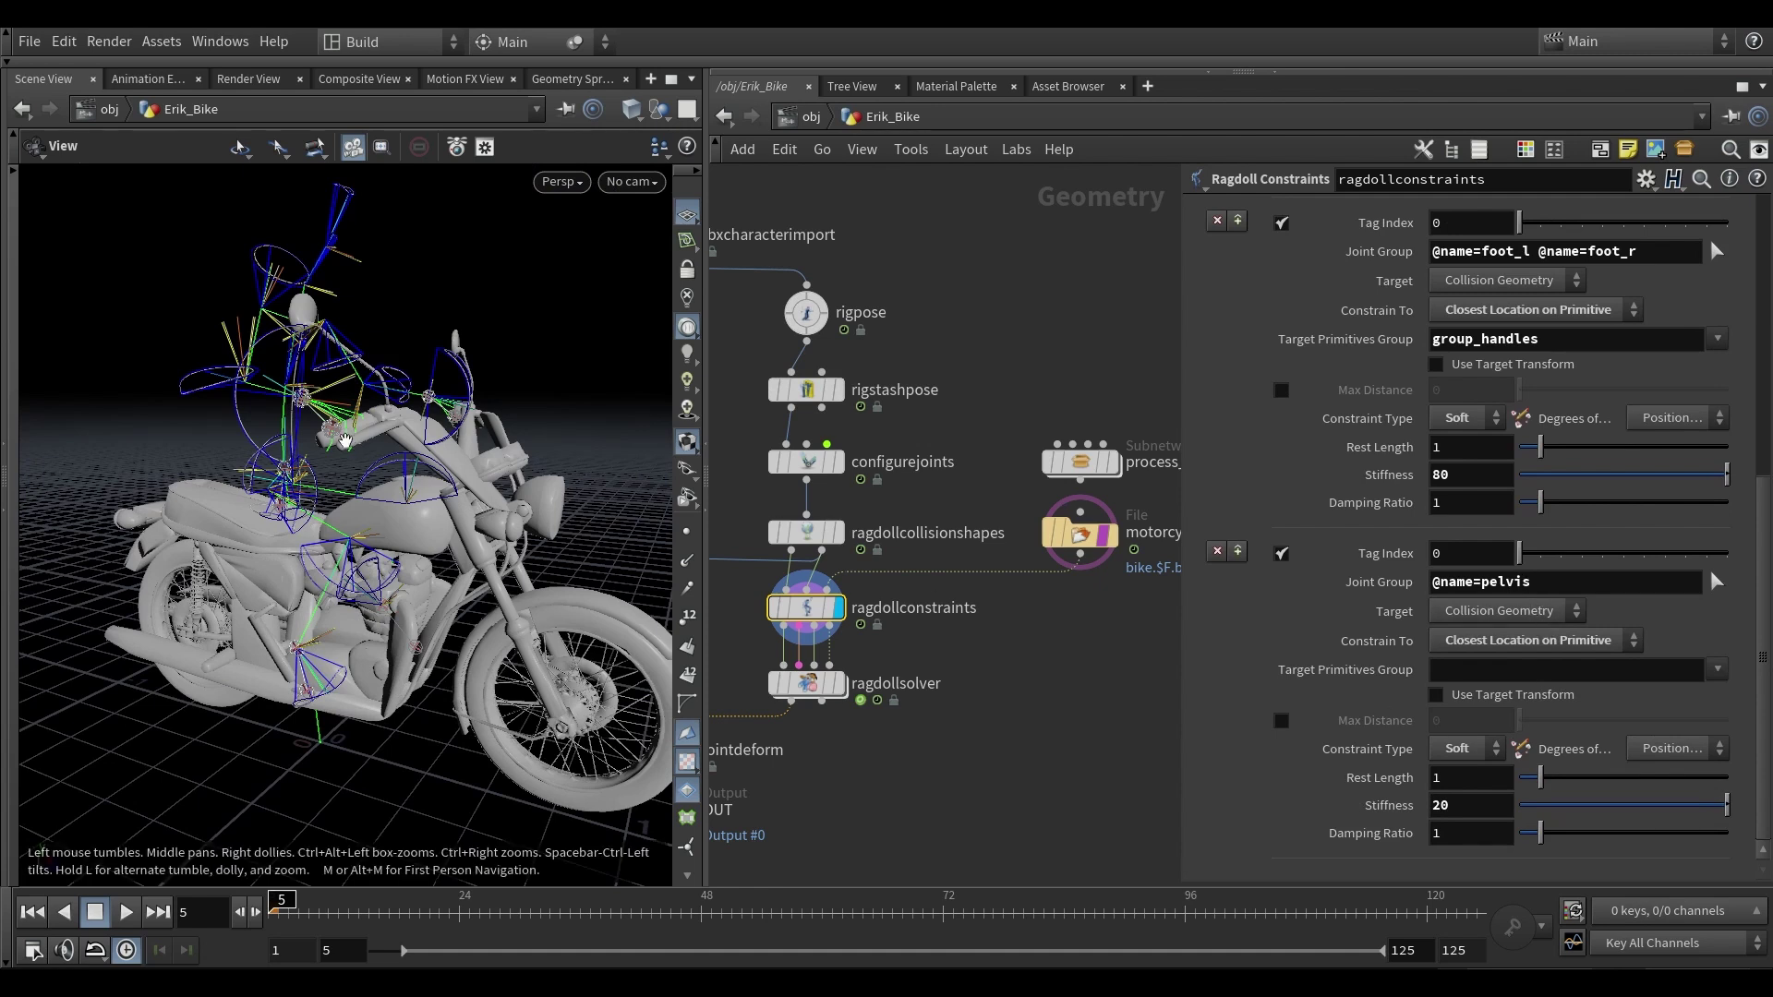
drag(346, 441, 289, 458)
right_drag(289, 459, 363, 483)
drag(305, 500, 345, 462)
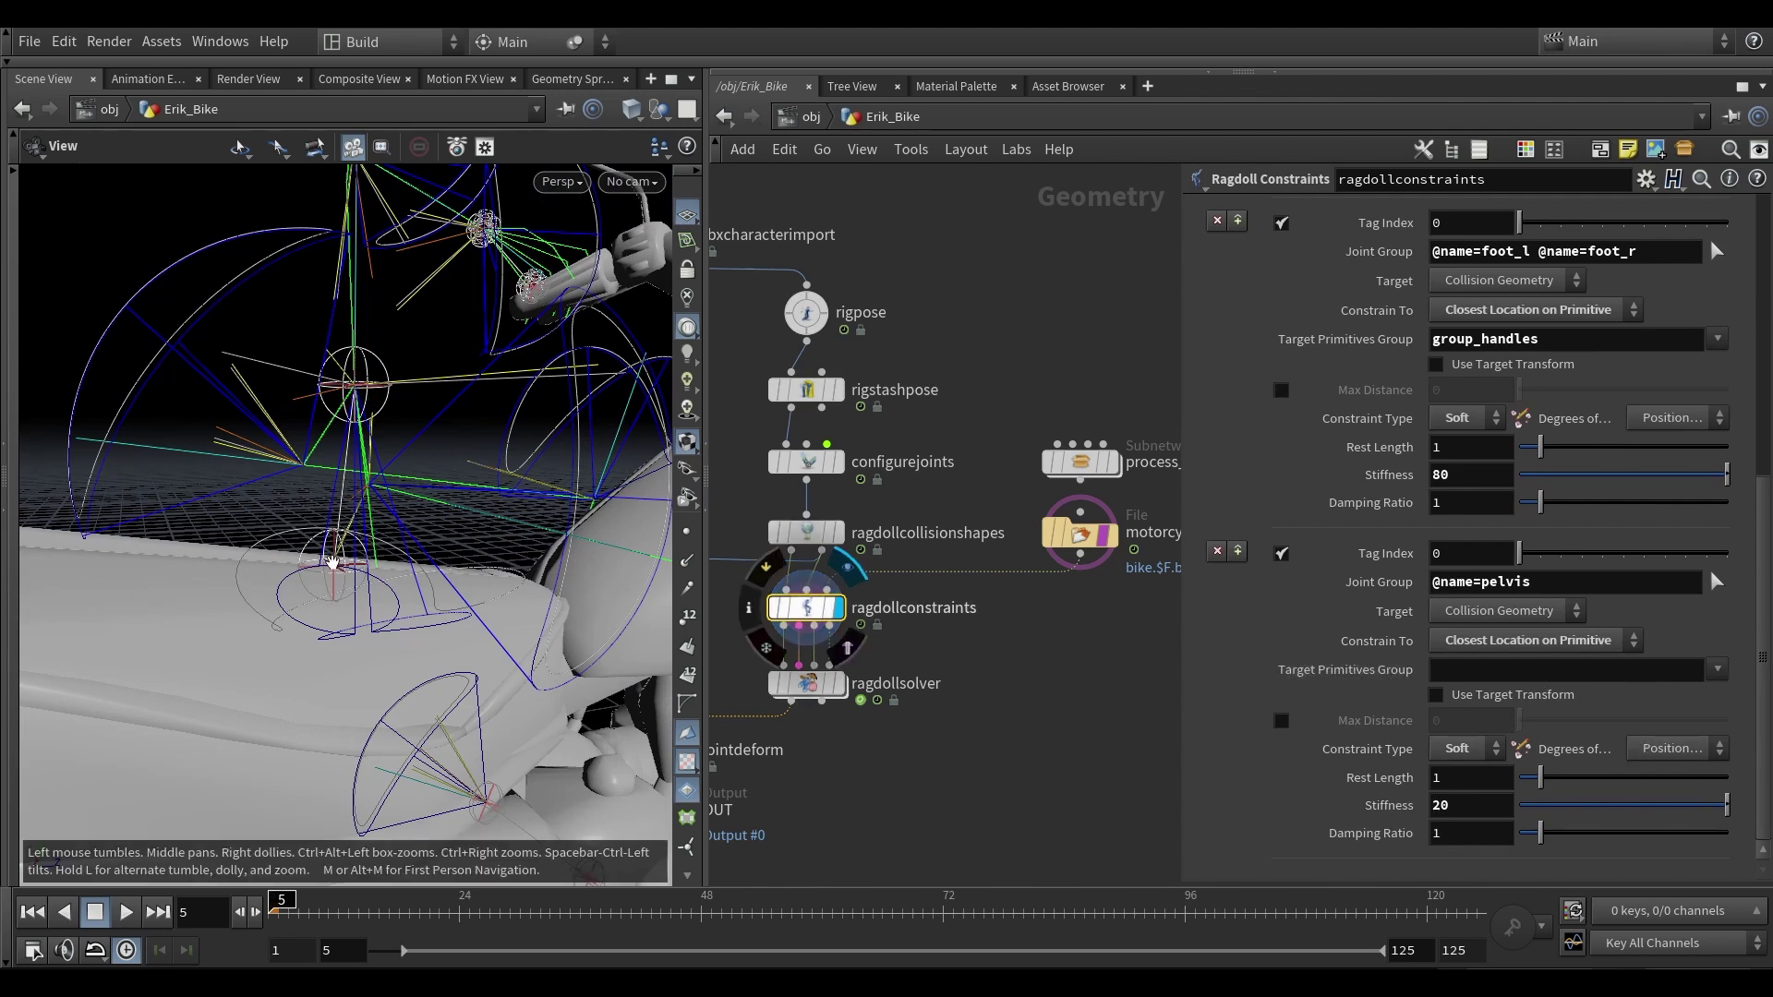
right_drag(497, 463, 286, 456)
drag(461, 480, 388, 515)
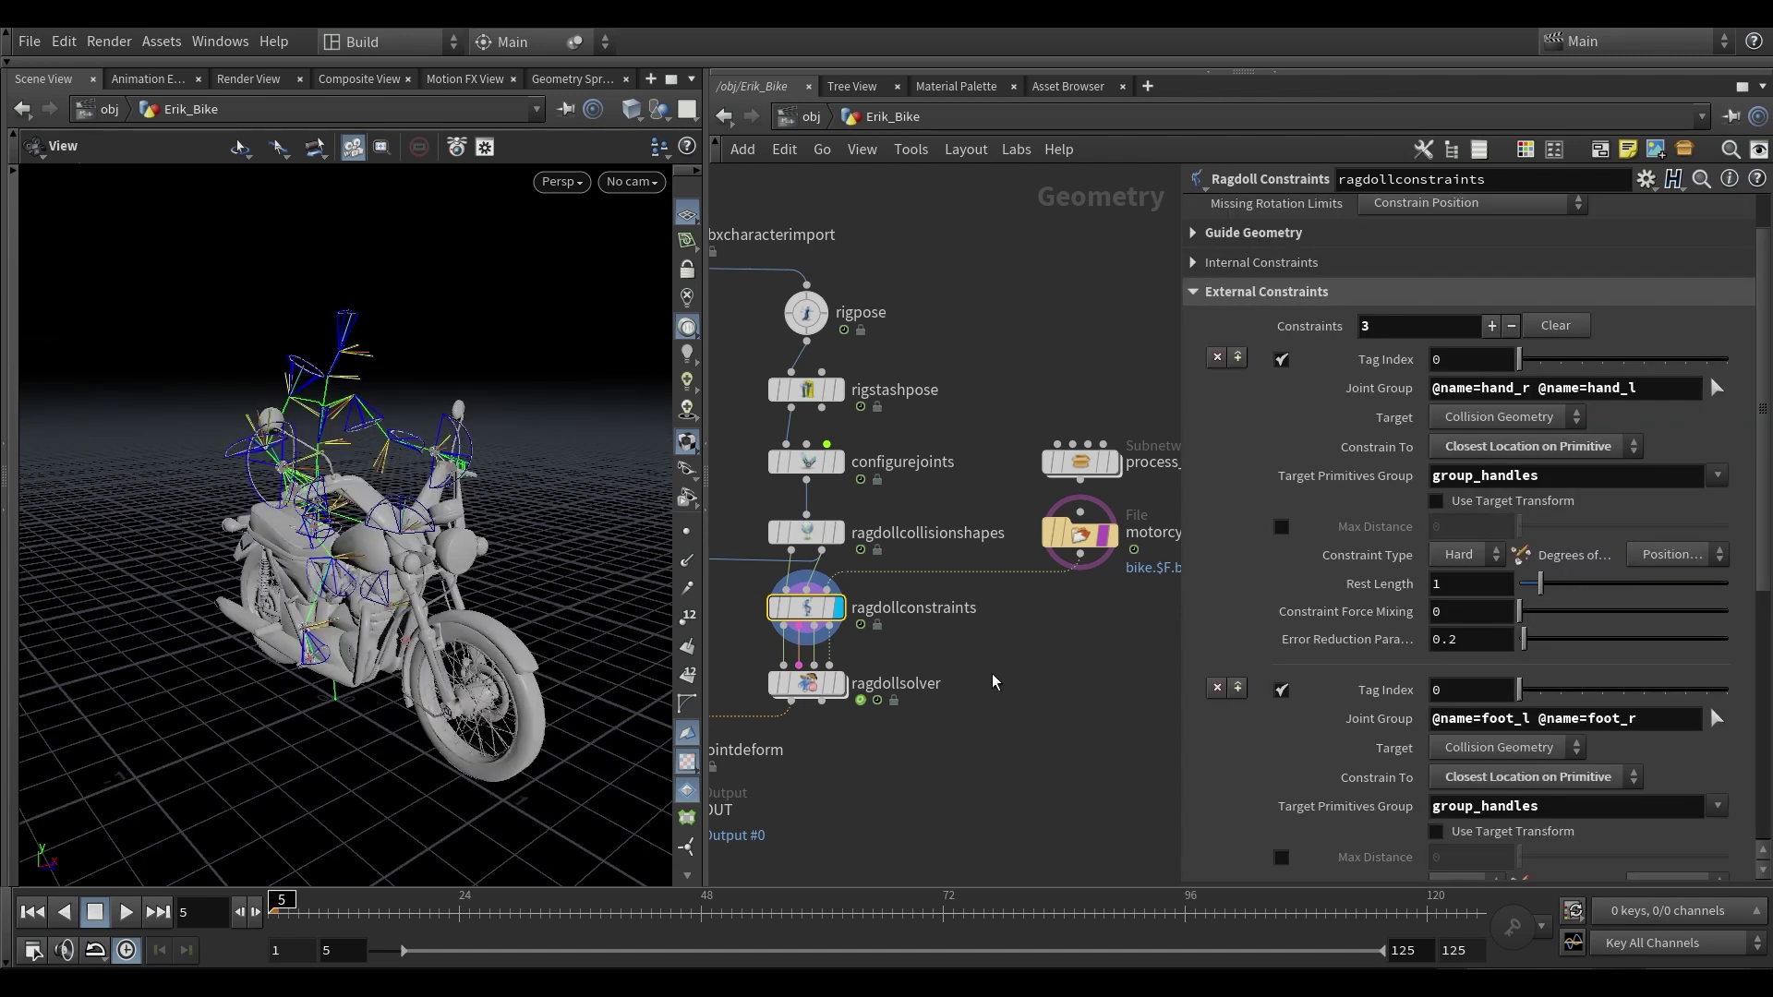
- Display the ragdollsolver node and reset its simulation
middle_drag(940, 743, 1113, 654)
click(1013, 594)
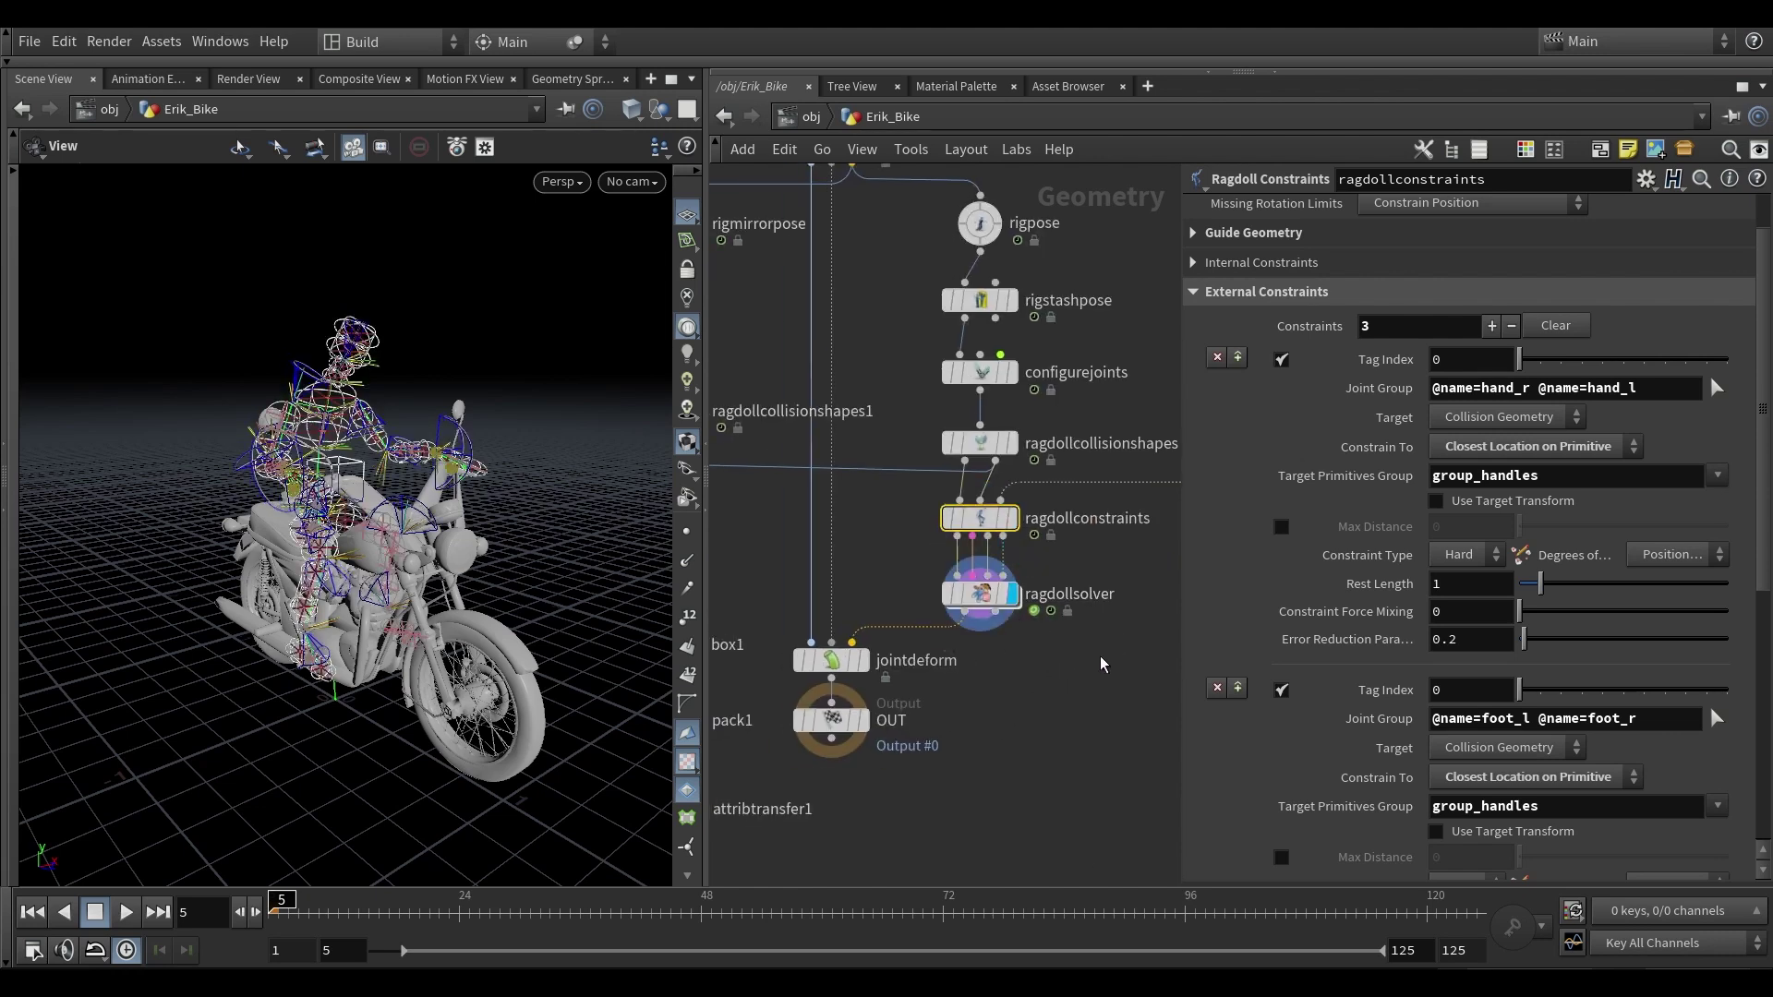
click(982, 594)
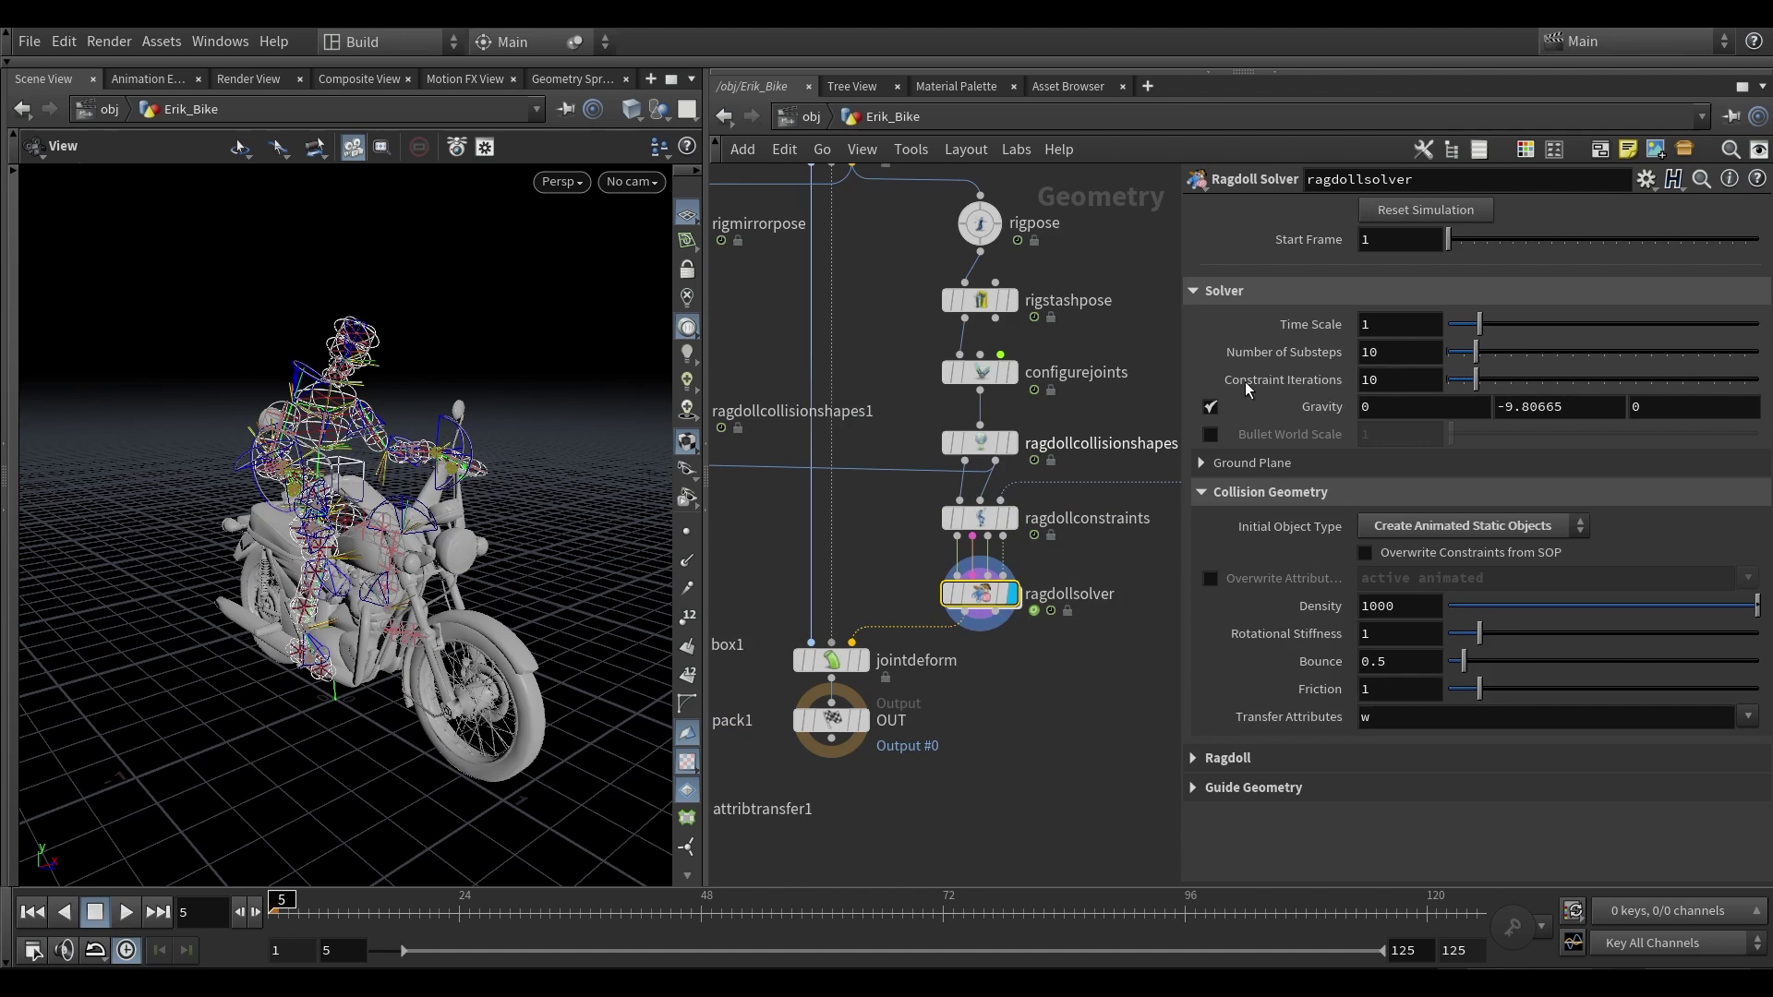
click(1407, 211)
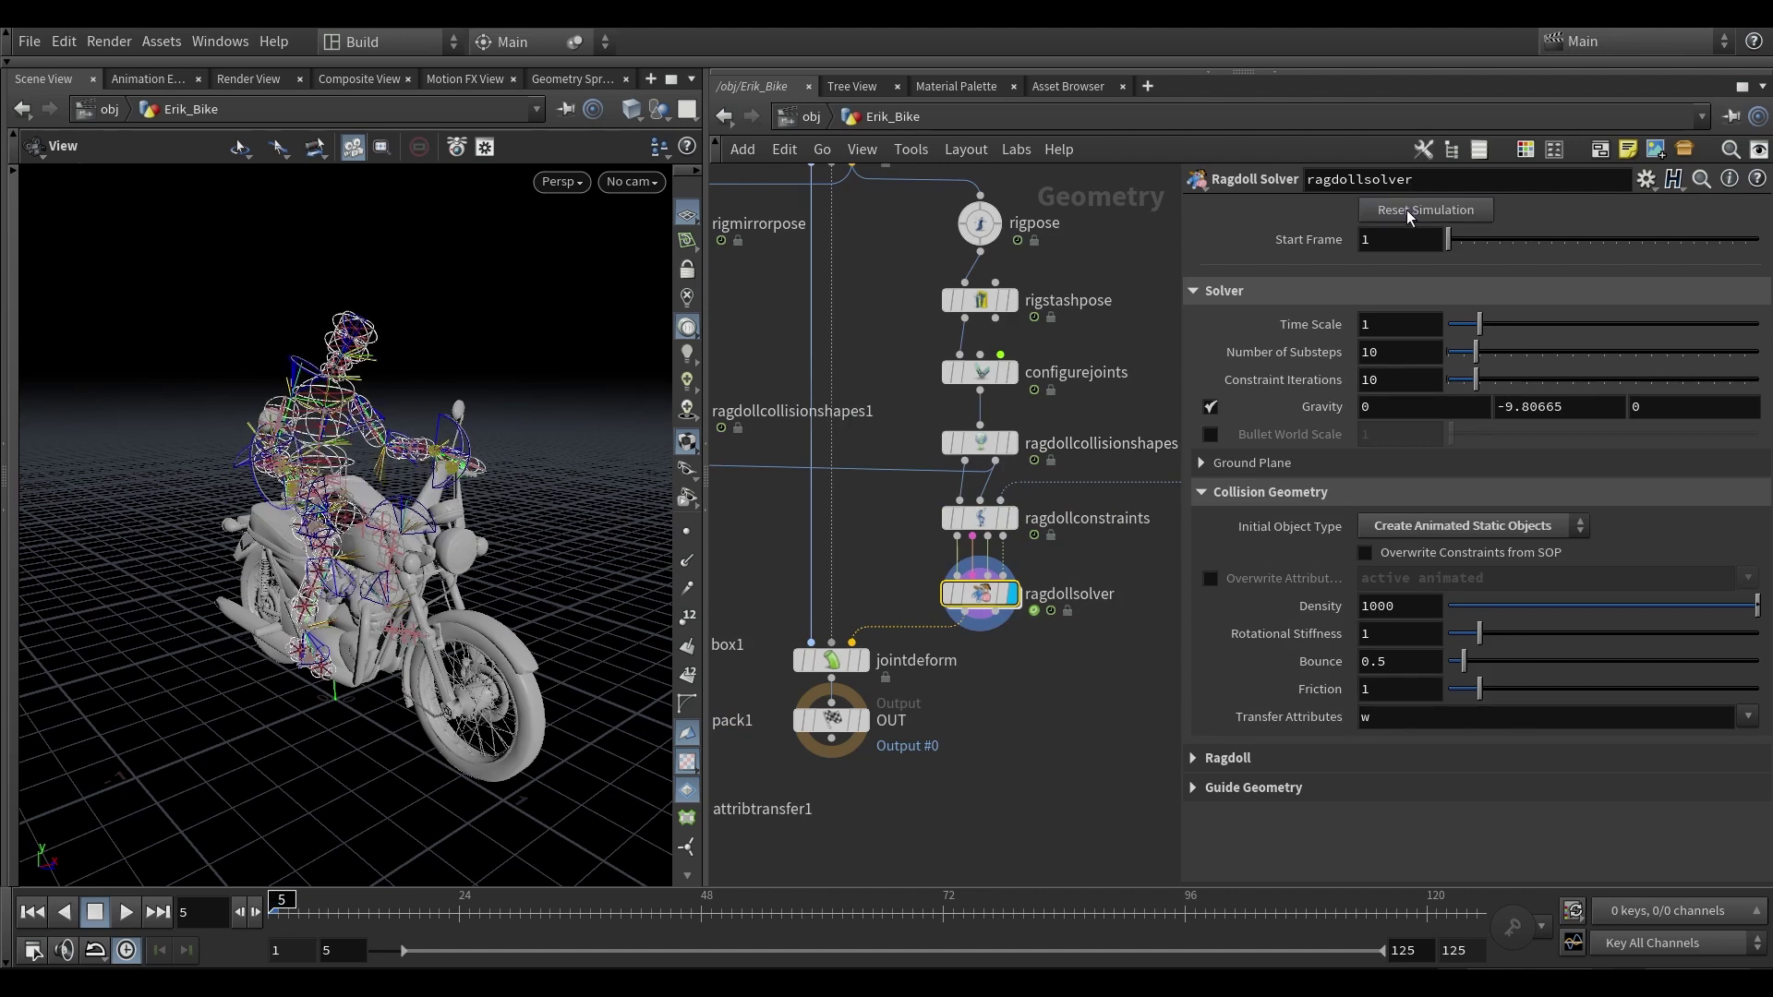
- Disable Display Collision Shapes and Display Constraint Geometry in the guide geometry of ragdollsolver
click(1284, 785)
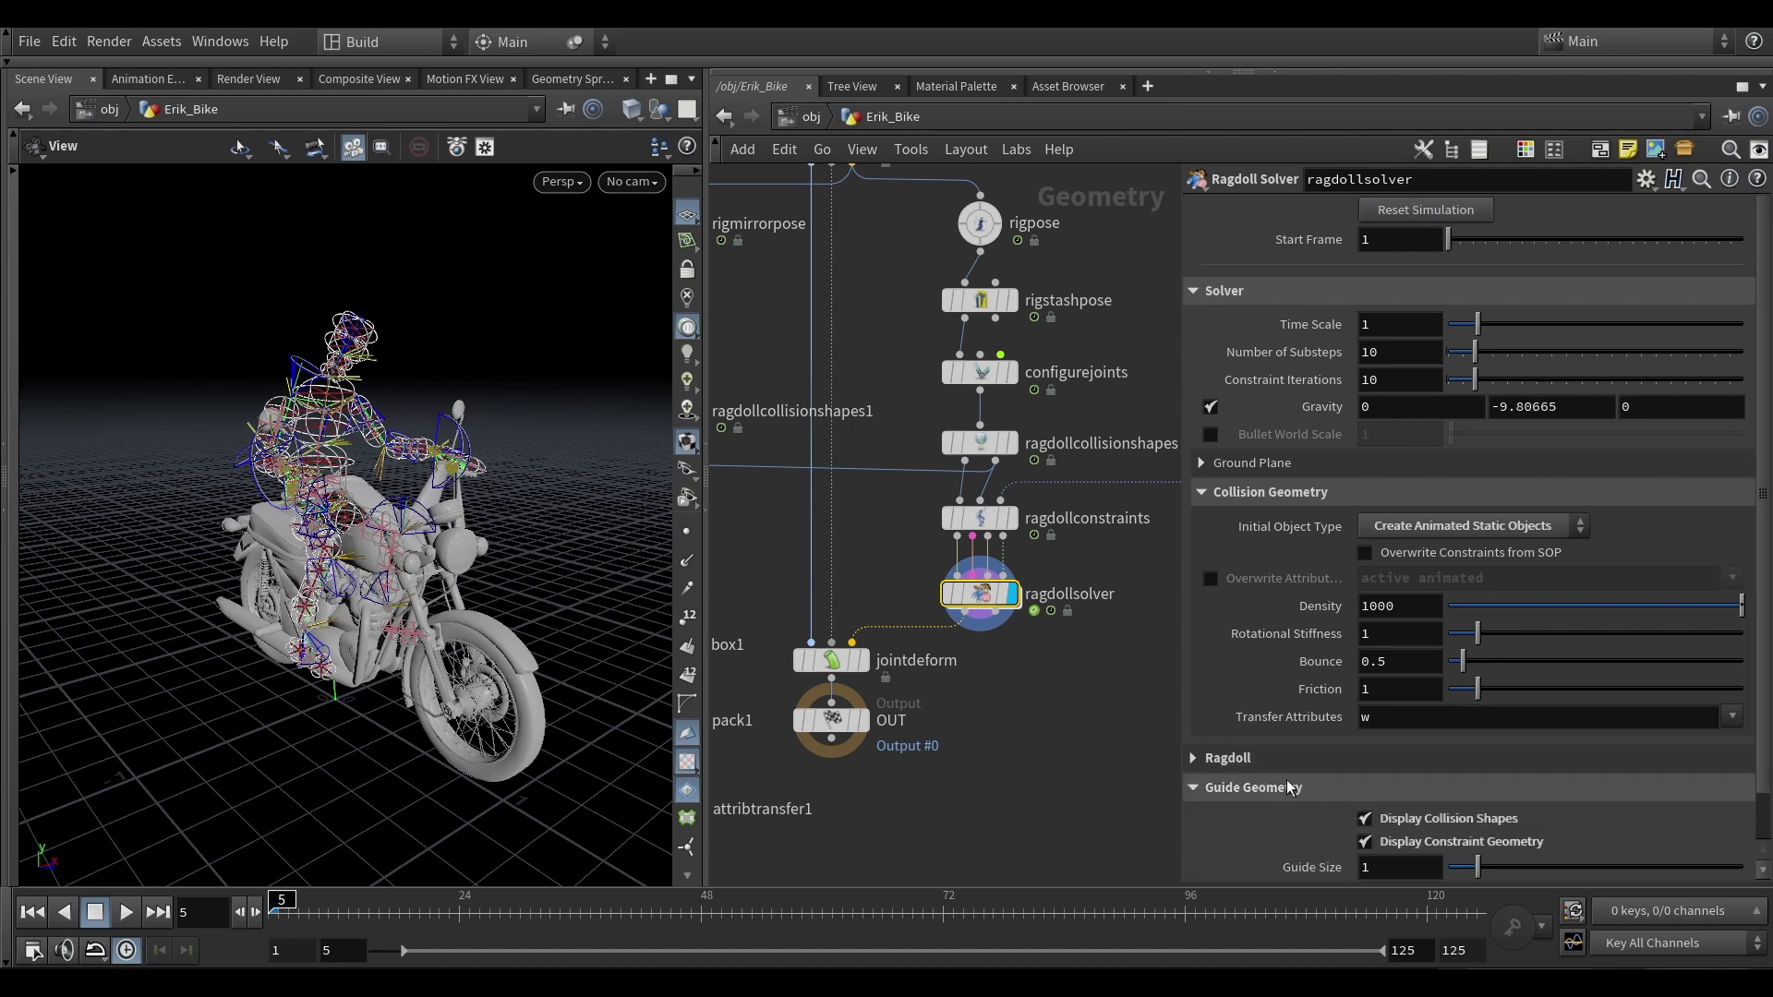
scroll(1287, 779, down, 1)
click(1410, 766)
click(1410, 789)
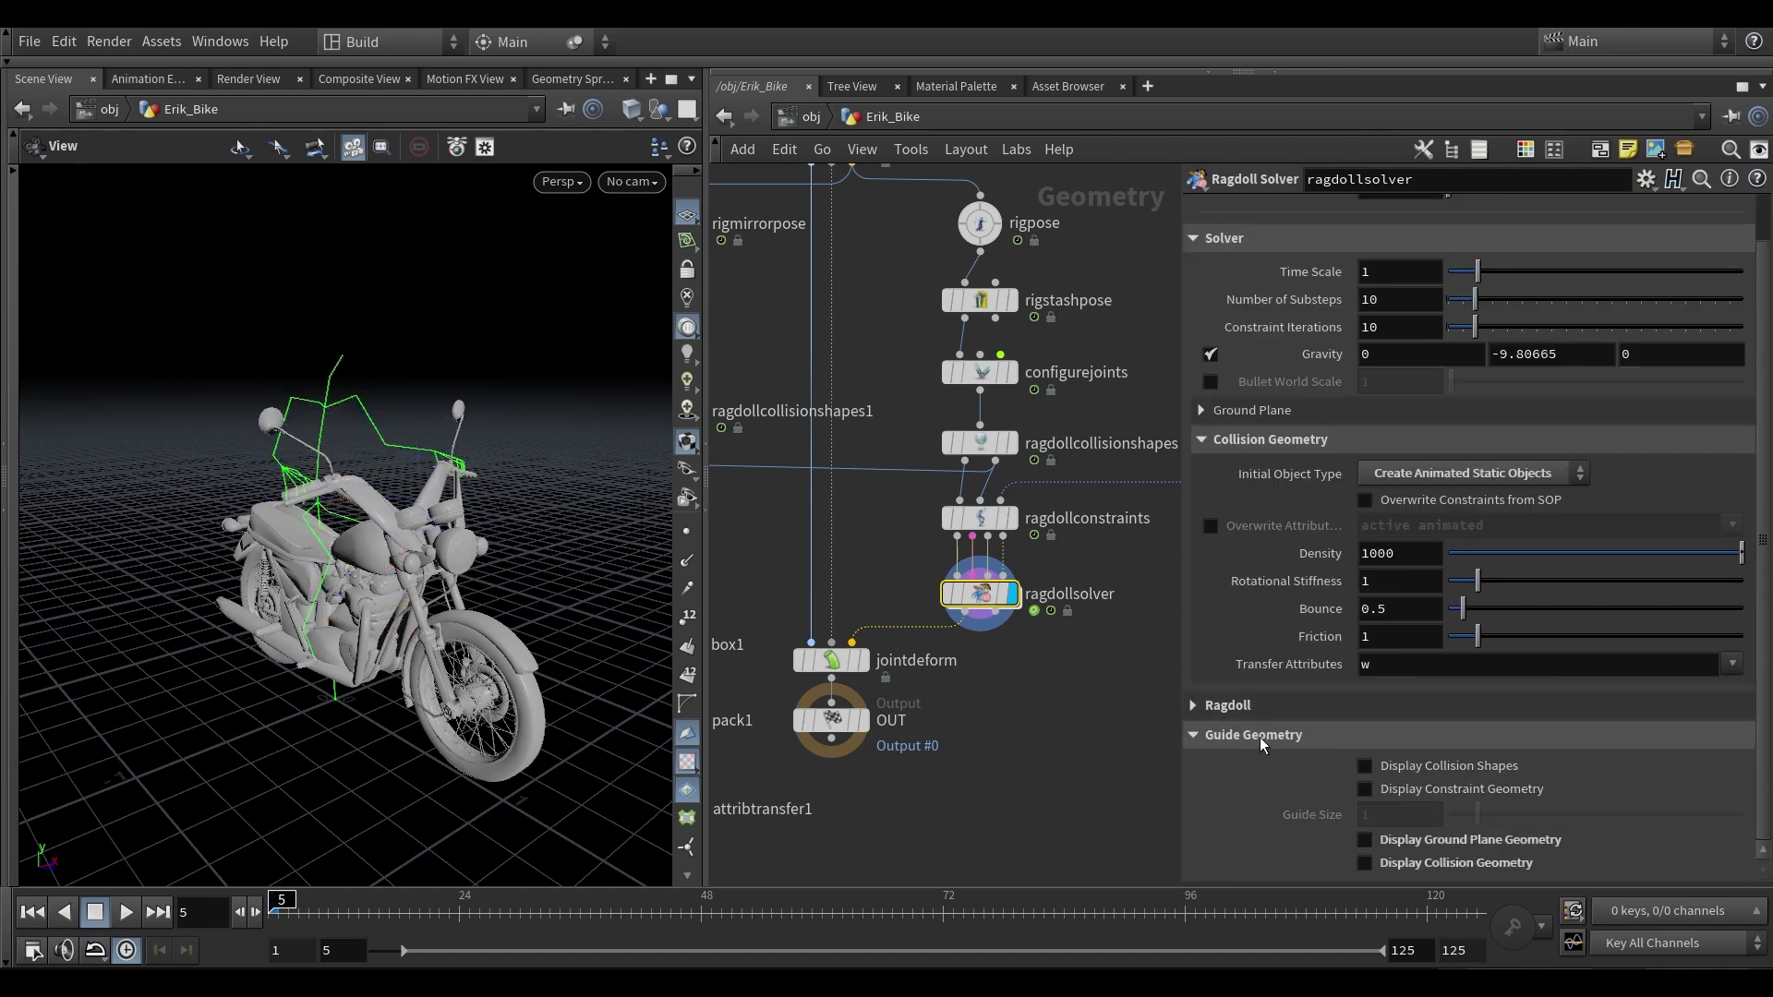
- Review the Add Ground Plane options in the Ground Plane settings of ragdollsolver, keeping None
click(1259, 737)
drag(598, 504, 558, 498)
scroll(374, 483, up, 3)
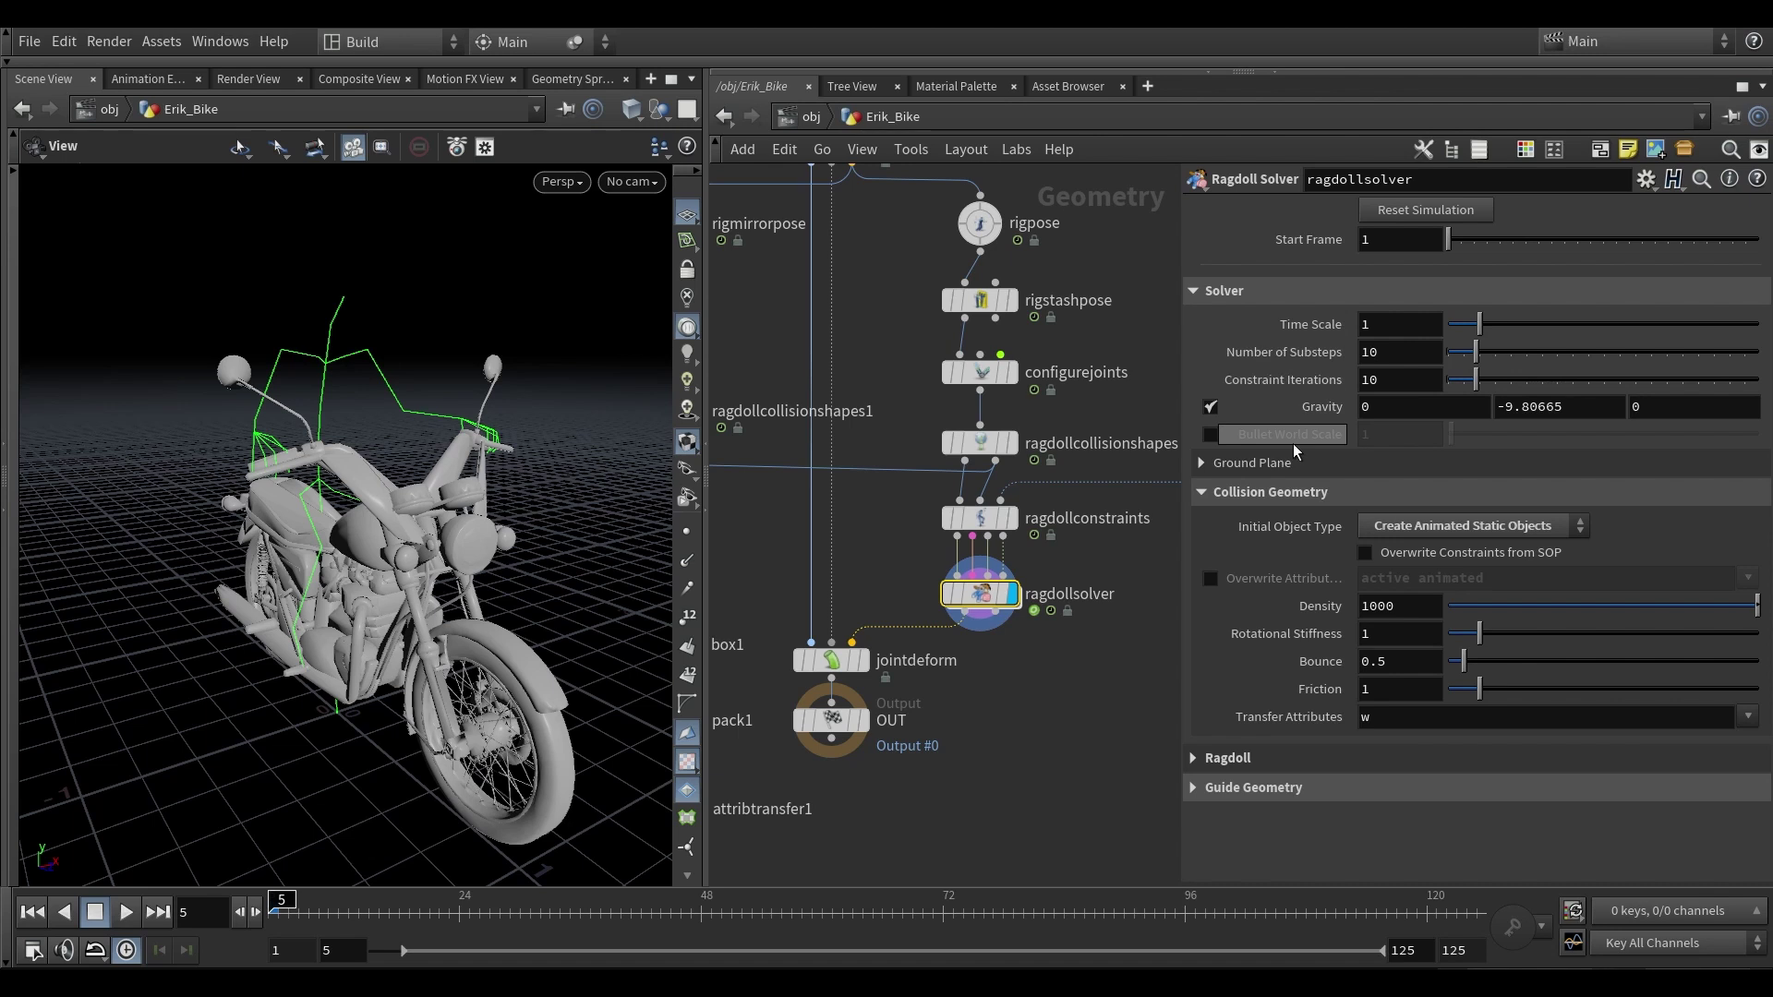
click(1289, 490)
click(1283, 463)
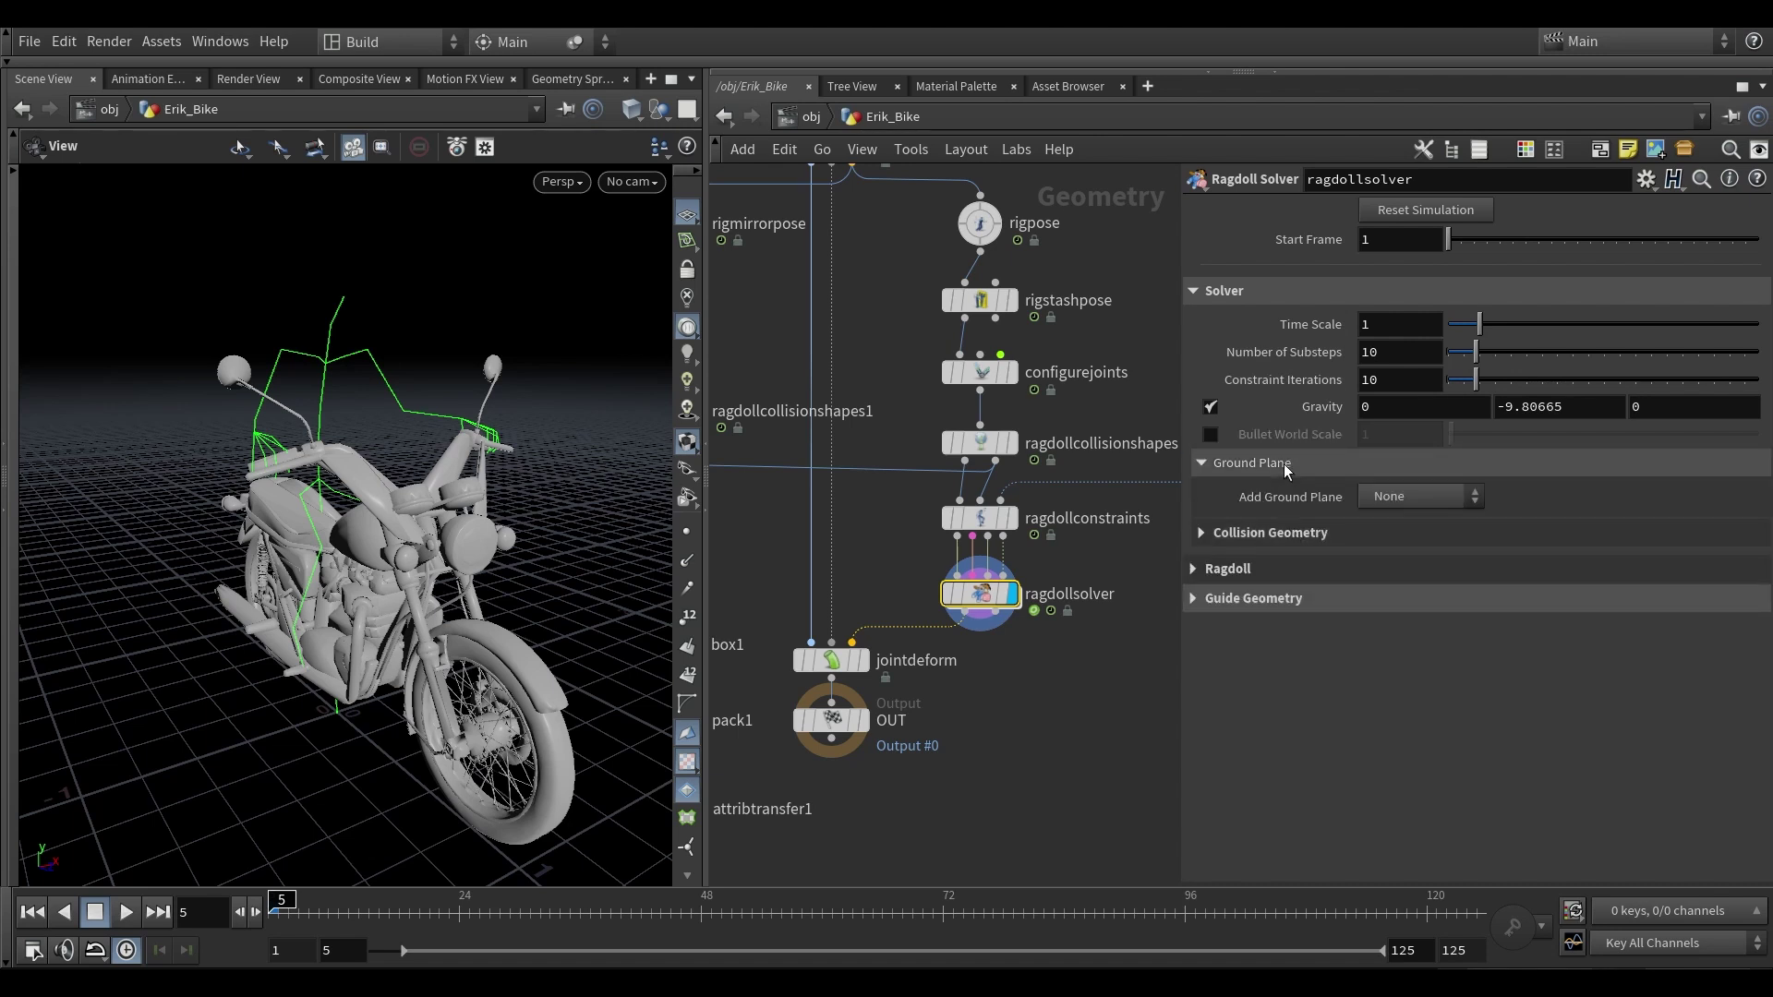
click(1420, 496)
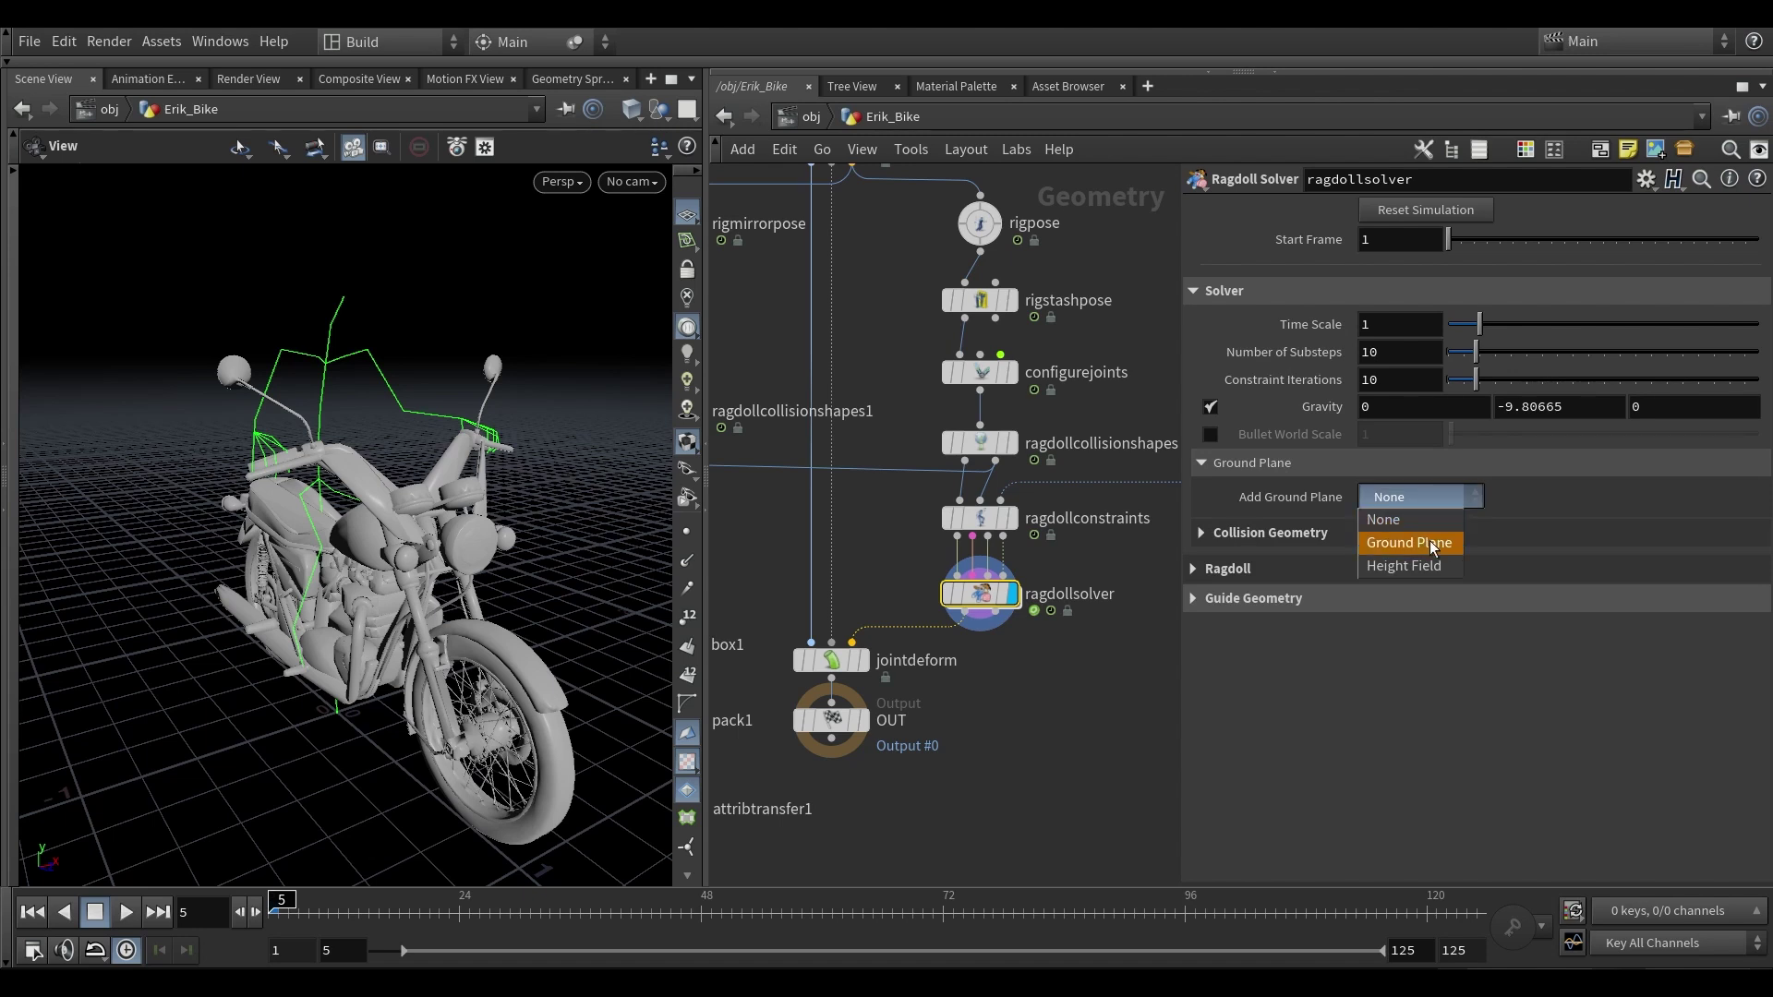
click(1446, 497)
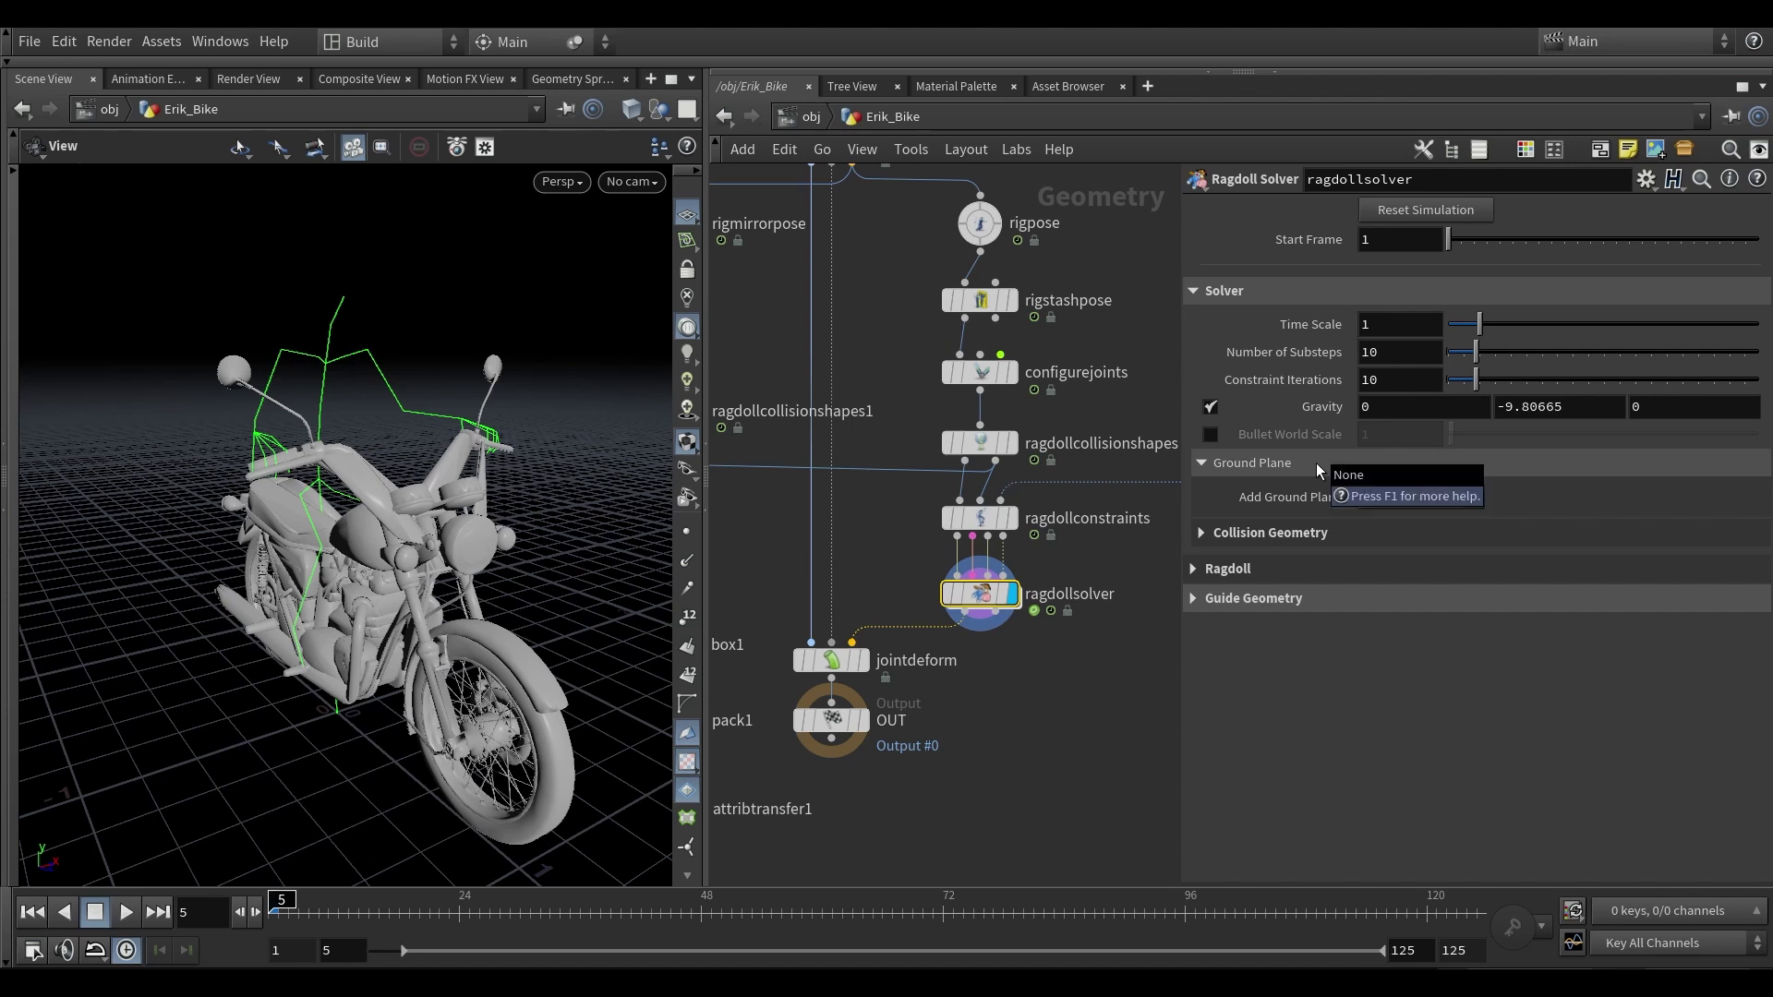
drag(417, 495, 375, 493)
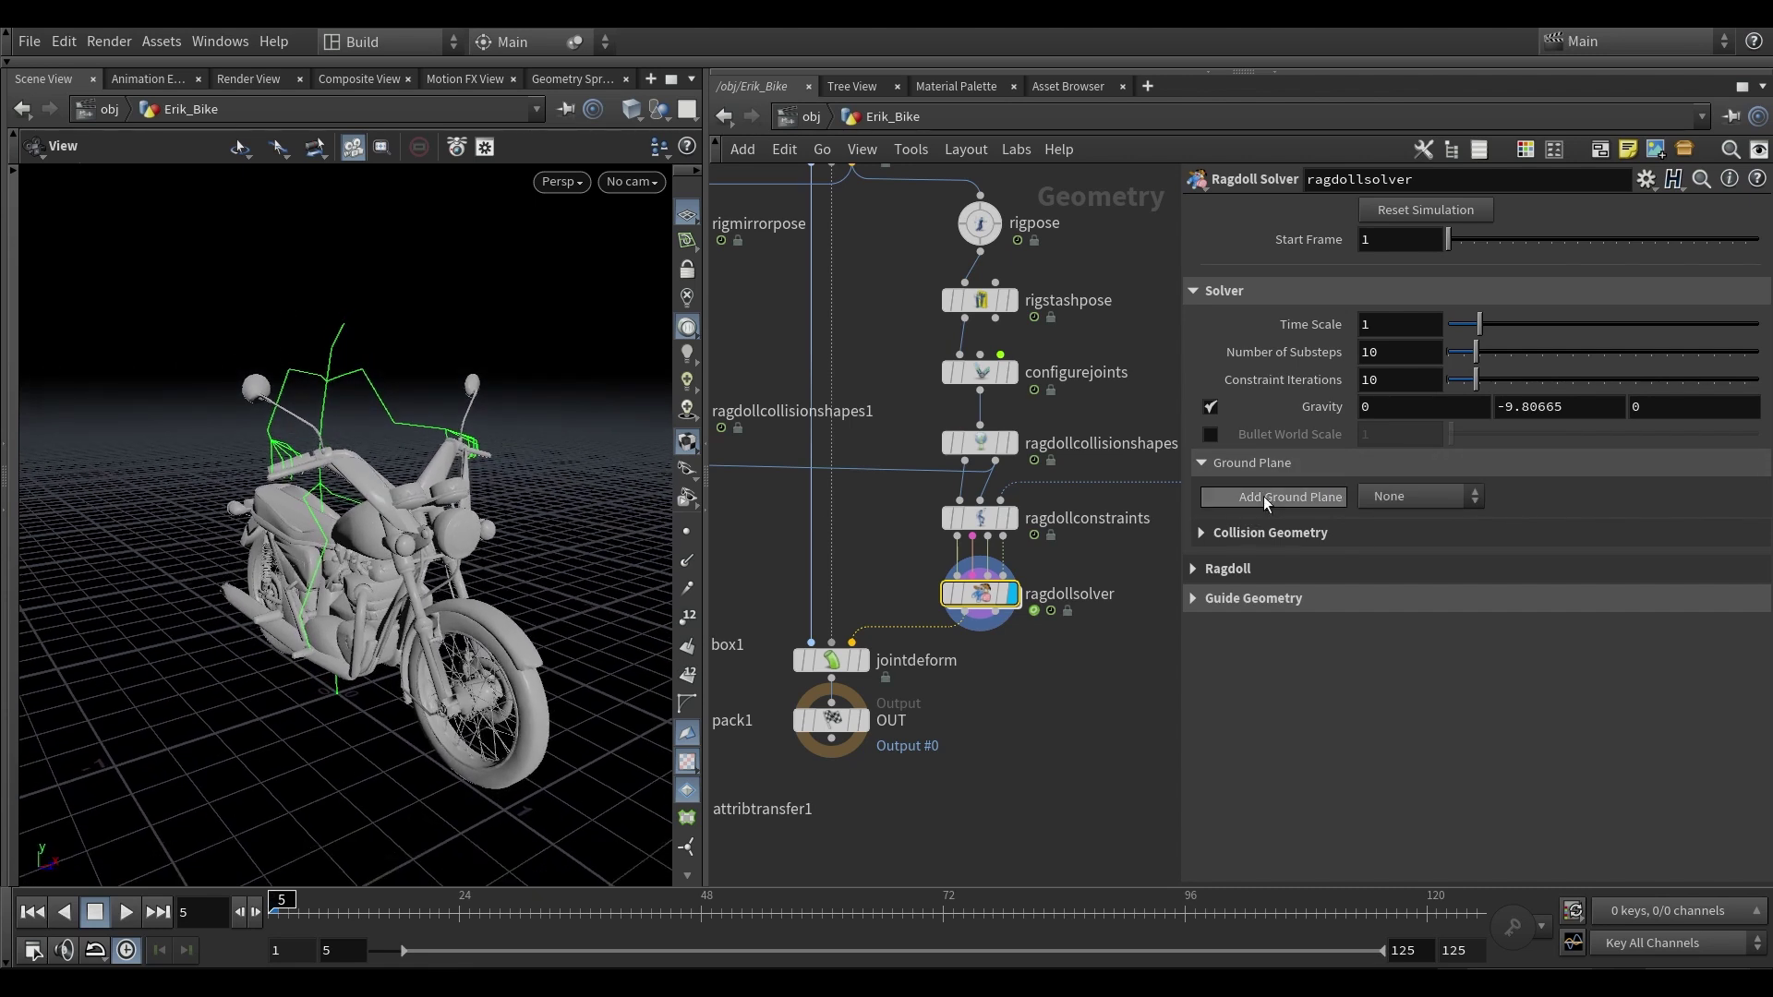
- Examine the collision geometry settings of ragdollsolver and the Active and Animated settings of rbdconfigure inside process_bike, and return to ragdollsolver
click(1269, 534)
click(1263, 465)
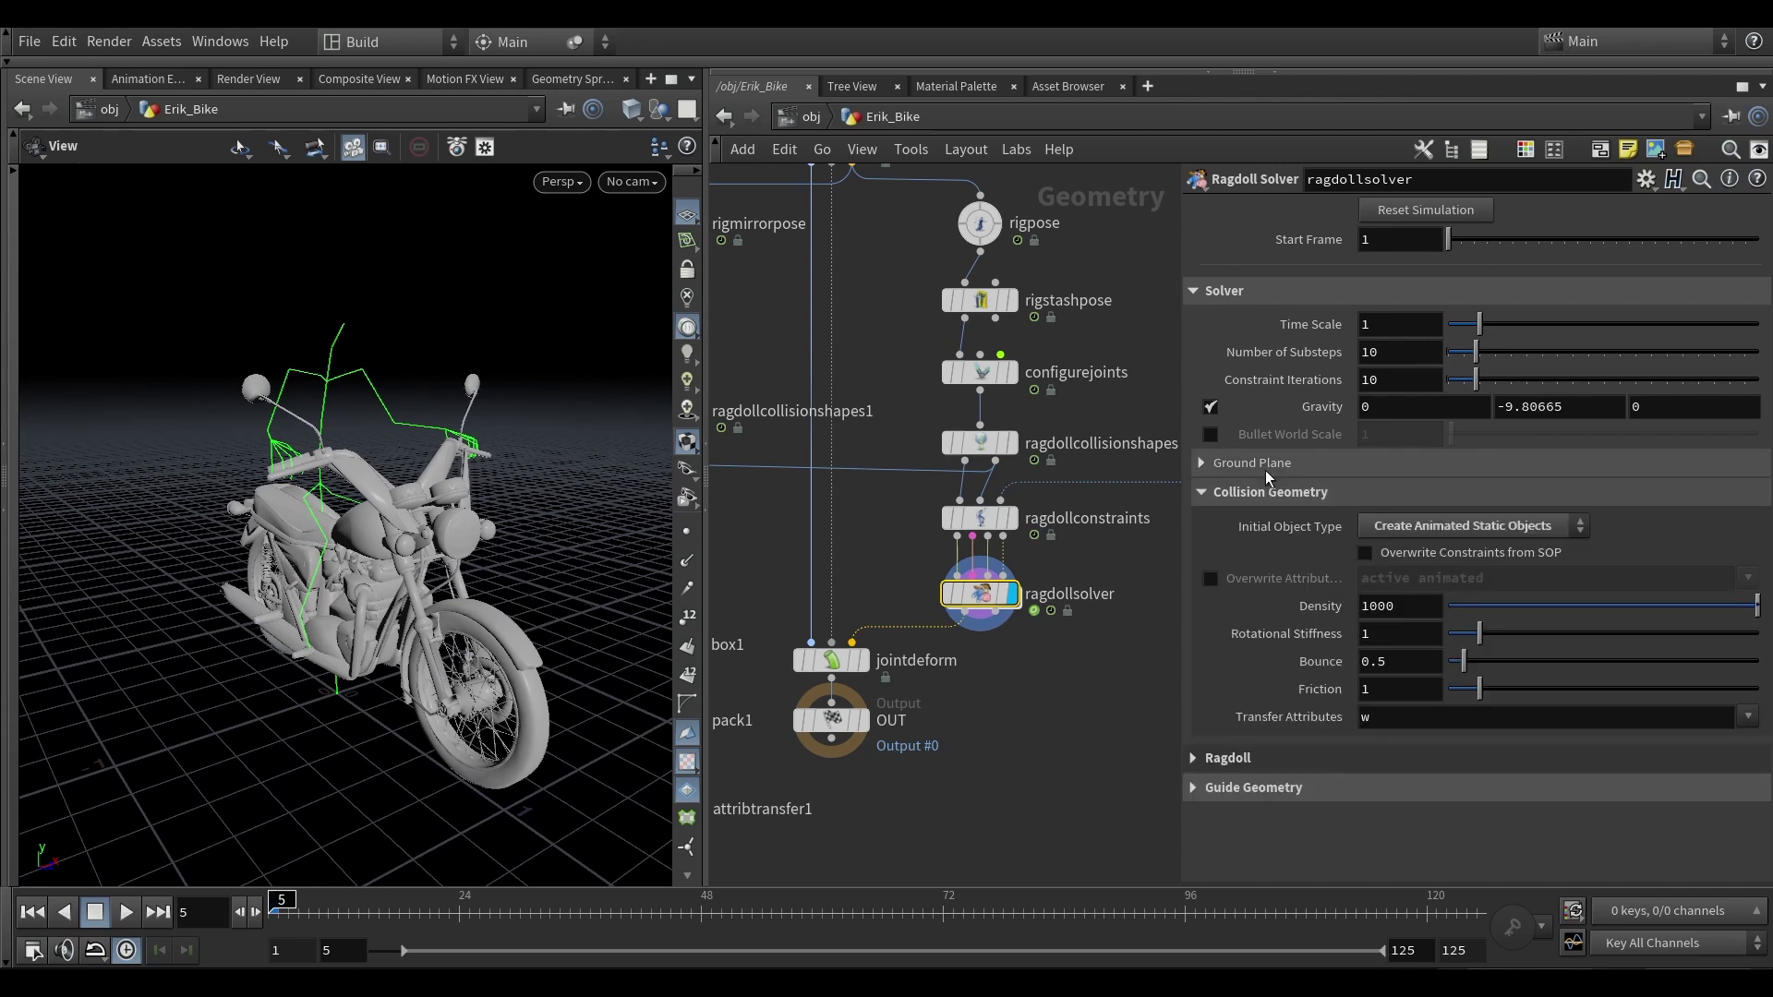
drag(336, 504, 377, 491)
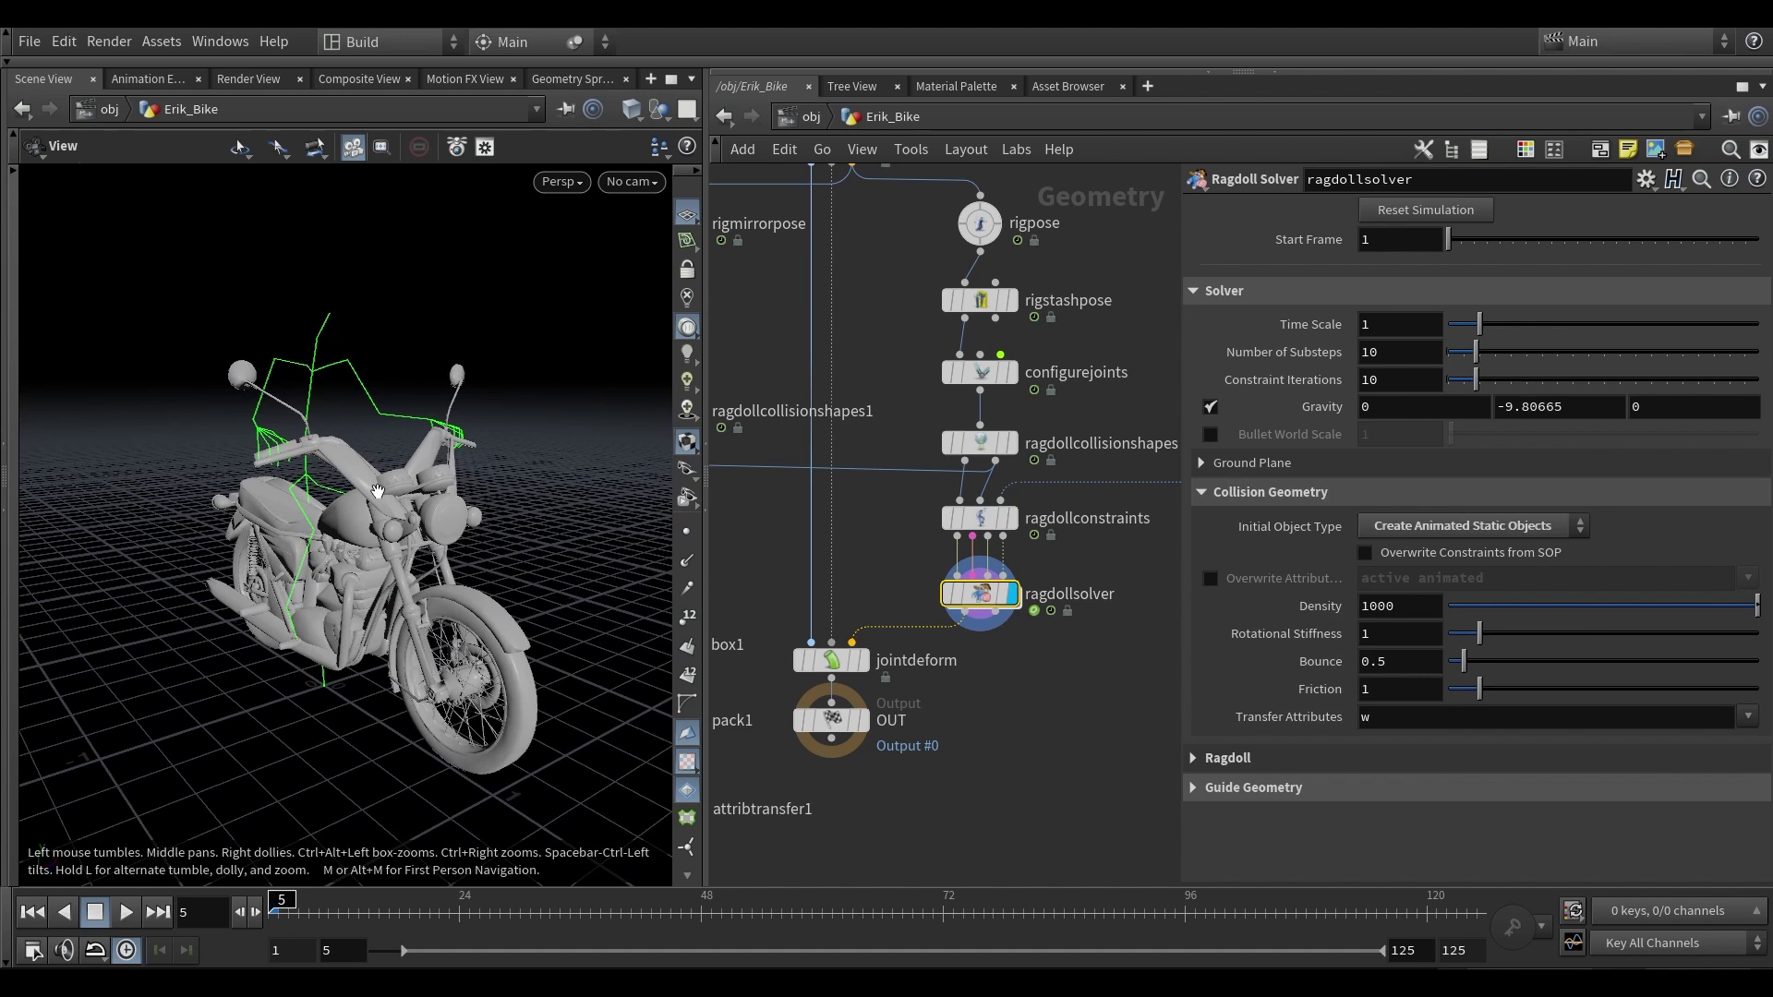
scroll(1044, 325, down, 3)
middle_drag(1145, 325, 926, 459)
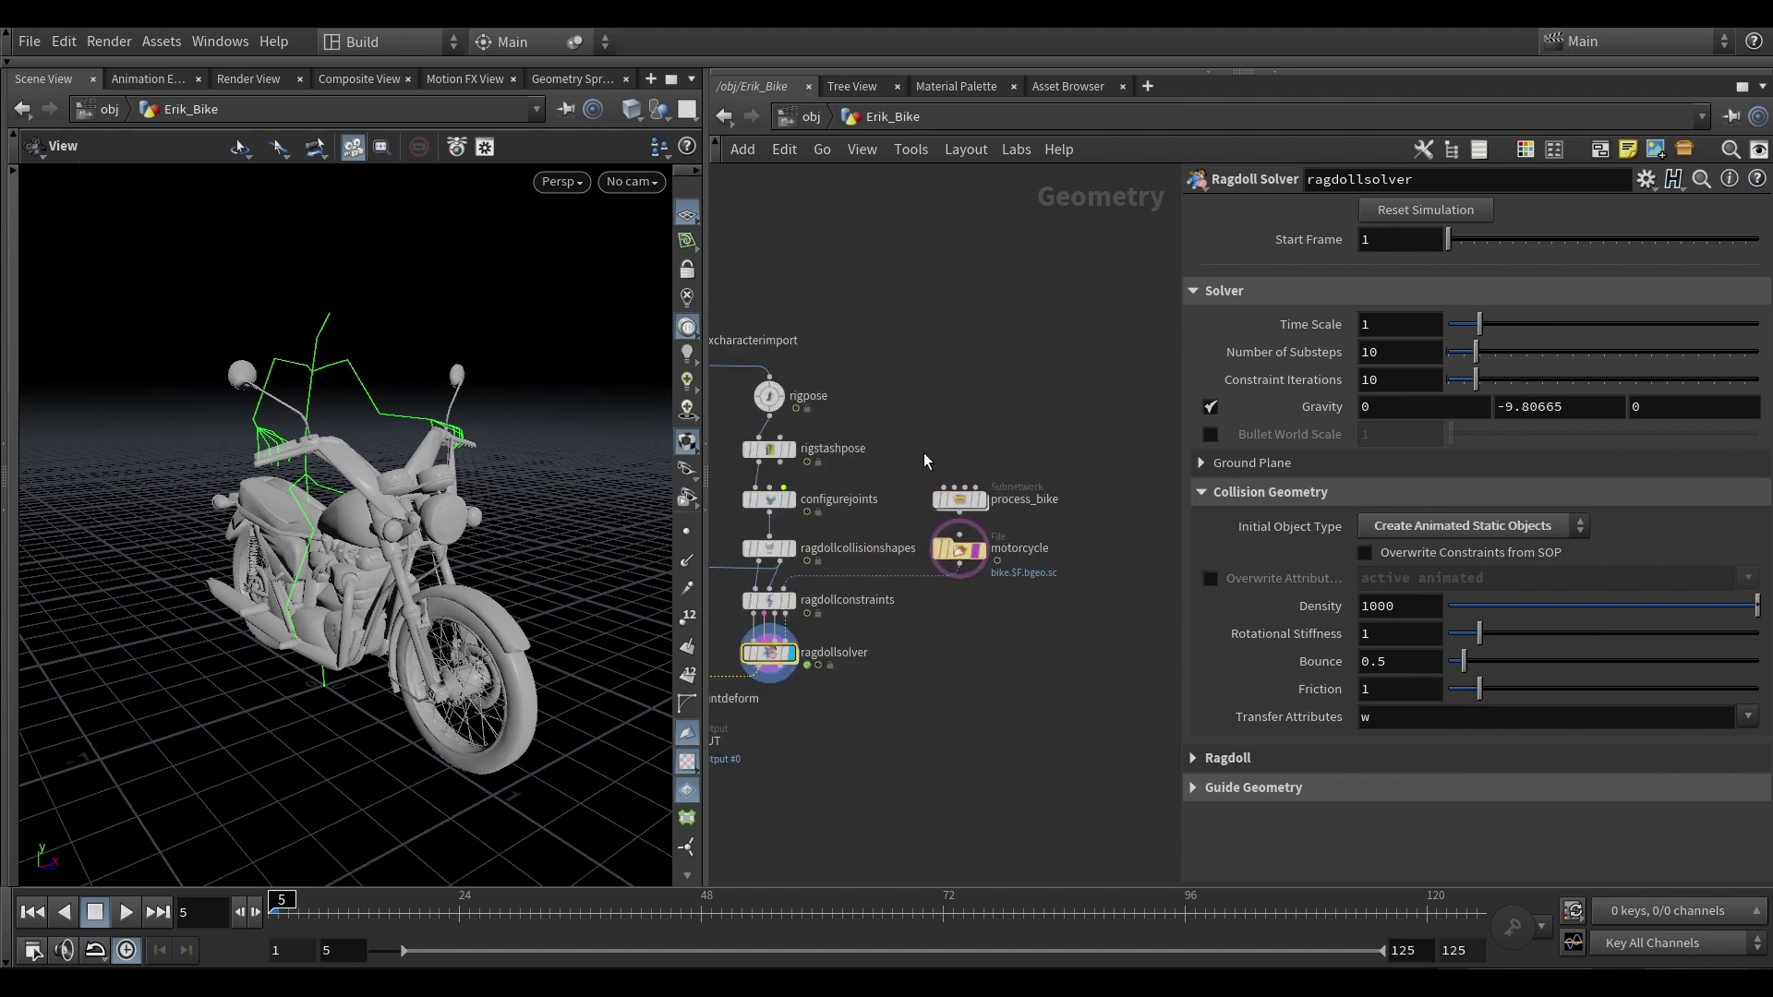
double_click(961, 496)
mouse_move(877, 649)
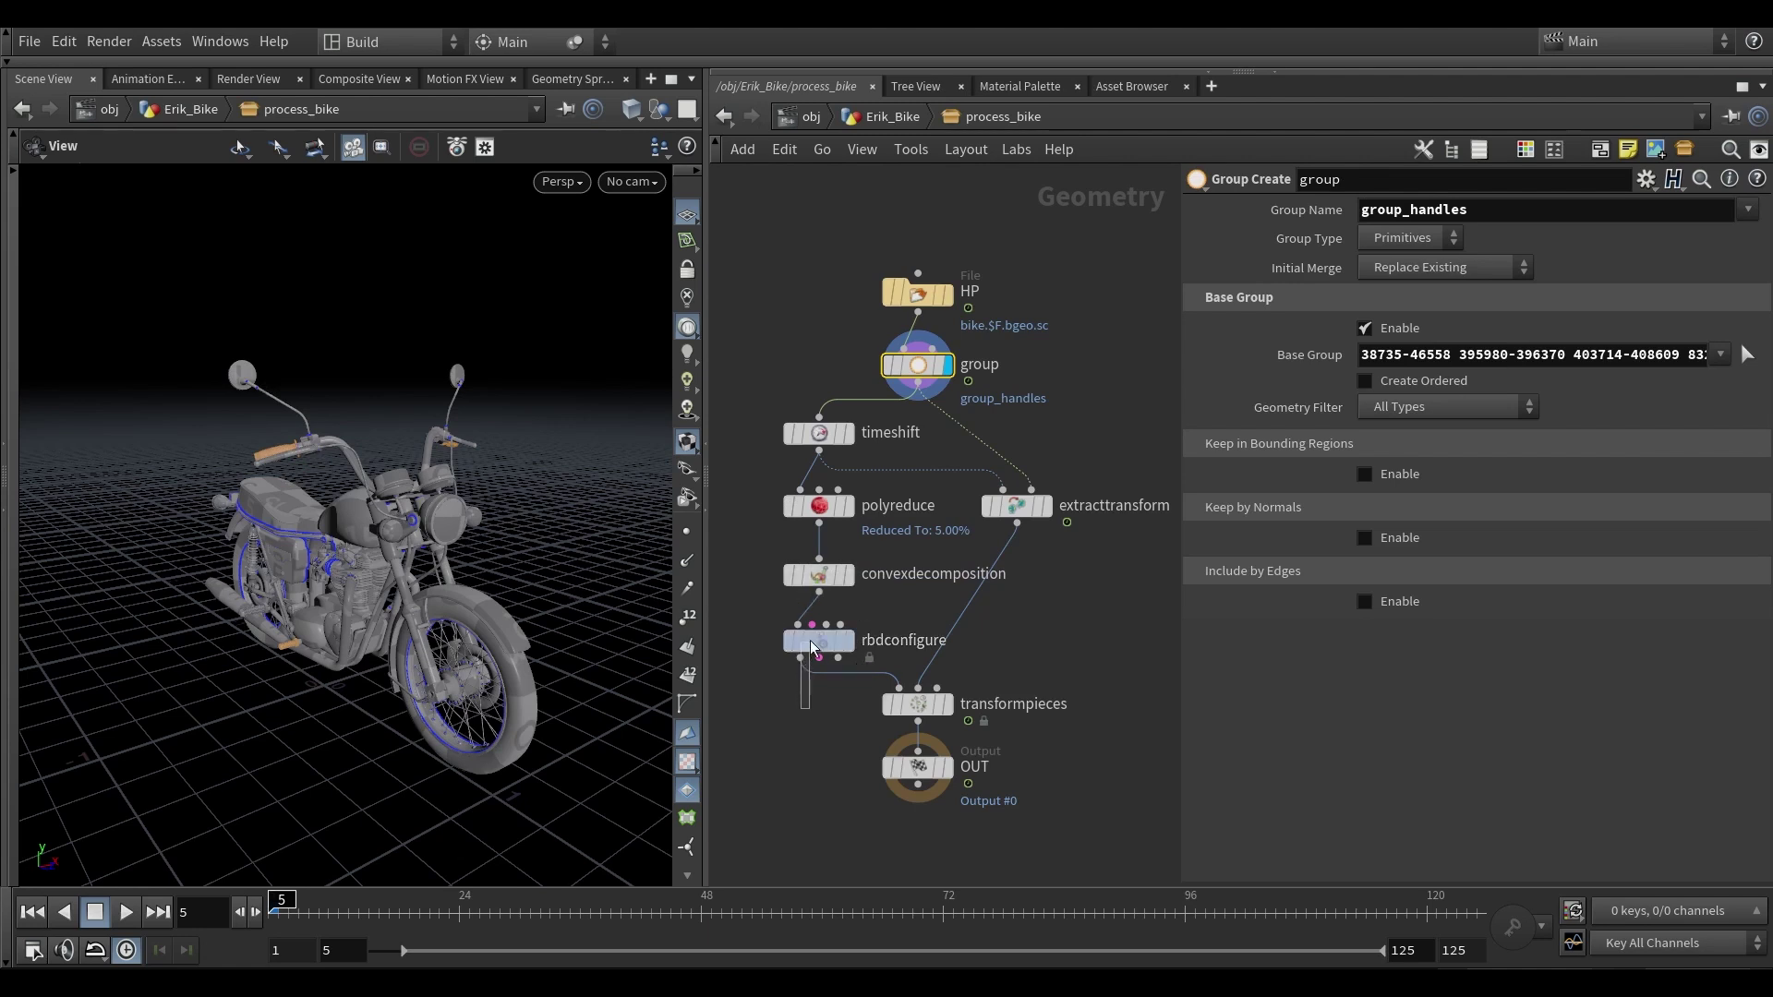
click(817, 651)
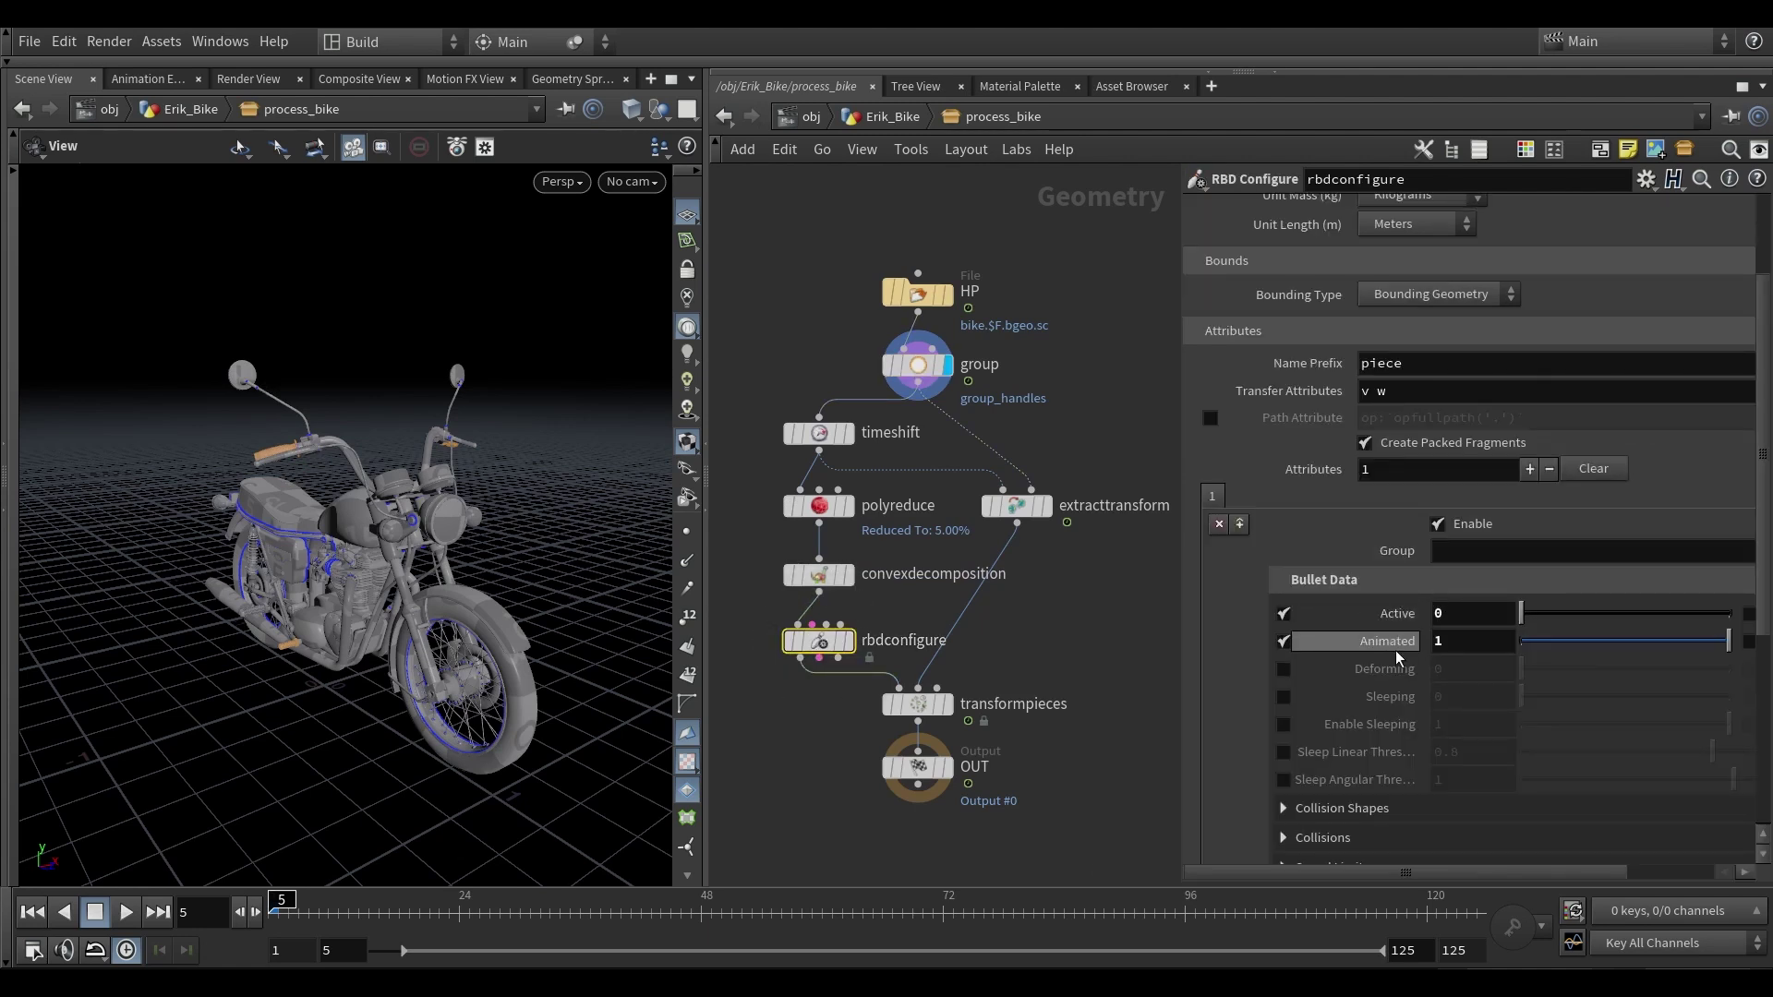
key(u)
scroll(1048, 649, down, 3)
middle_drag(1048, 648, 1066, 637)
scroll(1065, 637, up, 5)
click(935, 601)
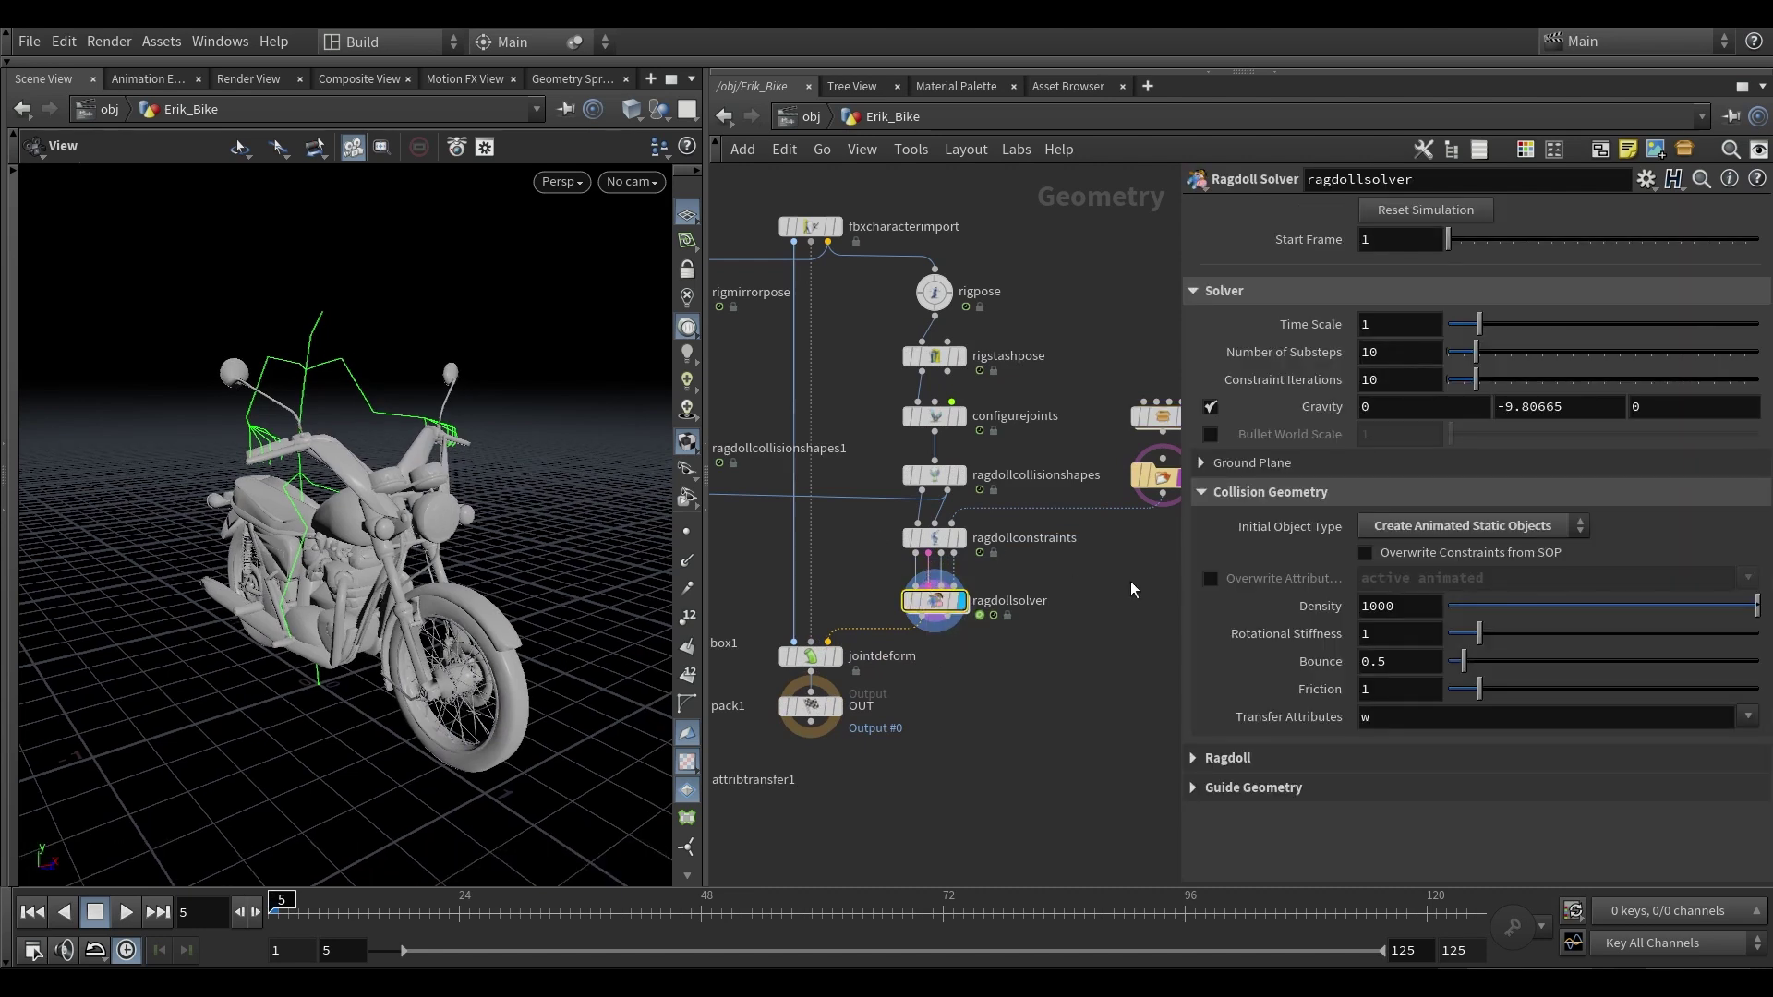
- Try Overwrite Attributes with active animated in the collision geometry, play the reset simulation, and switch the option off again with another reset
click(1208, 579)
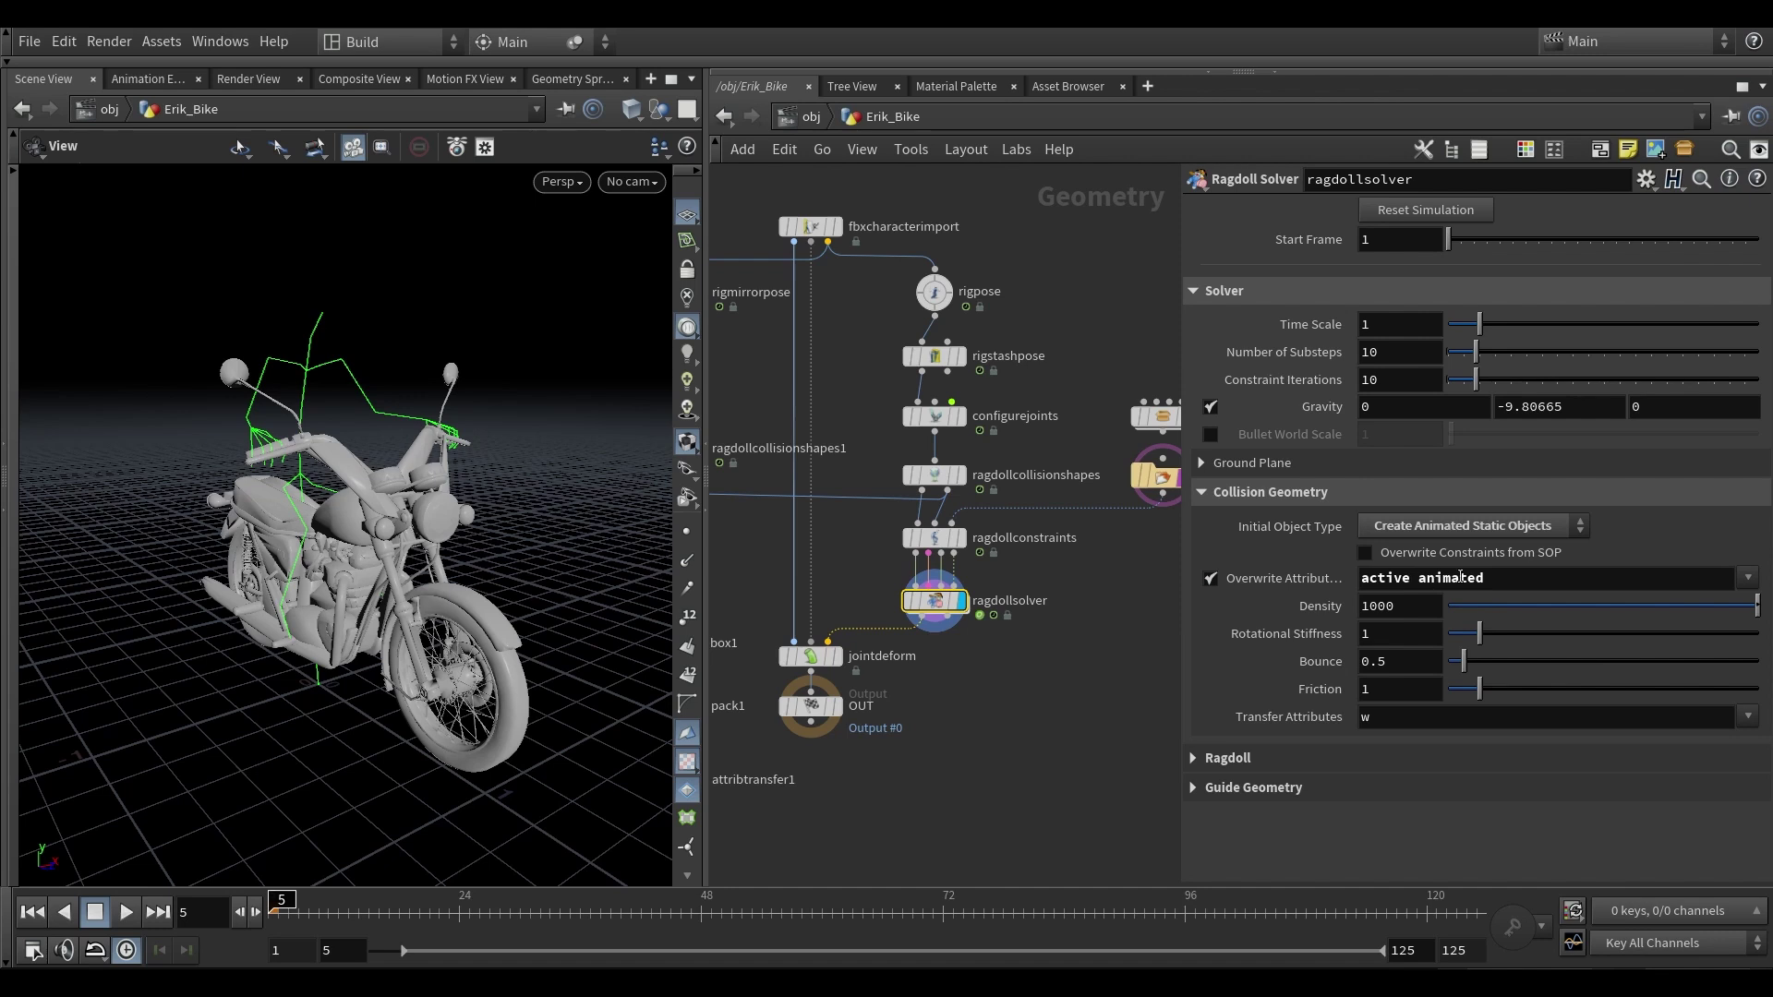
click(1480, 210)
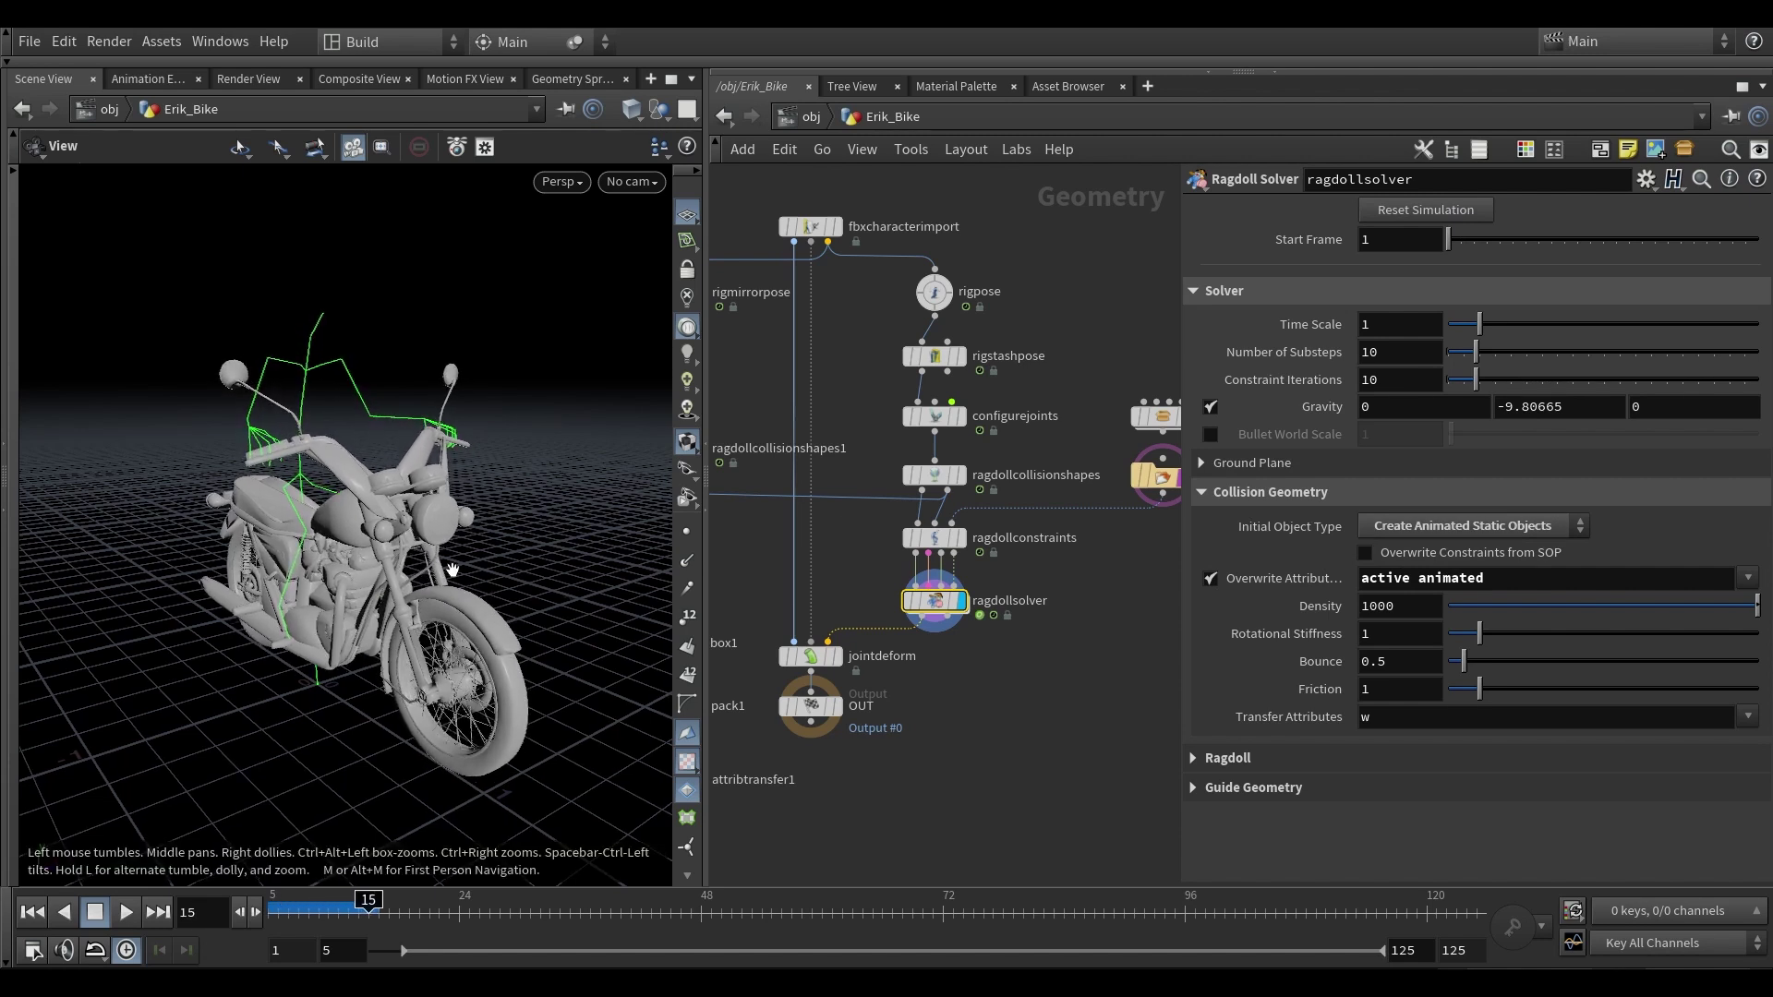
key(Down)
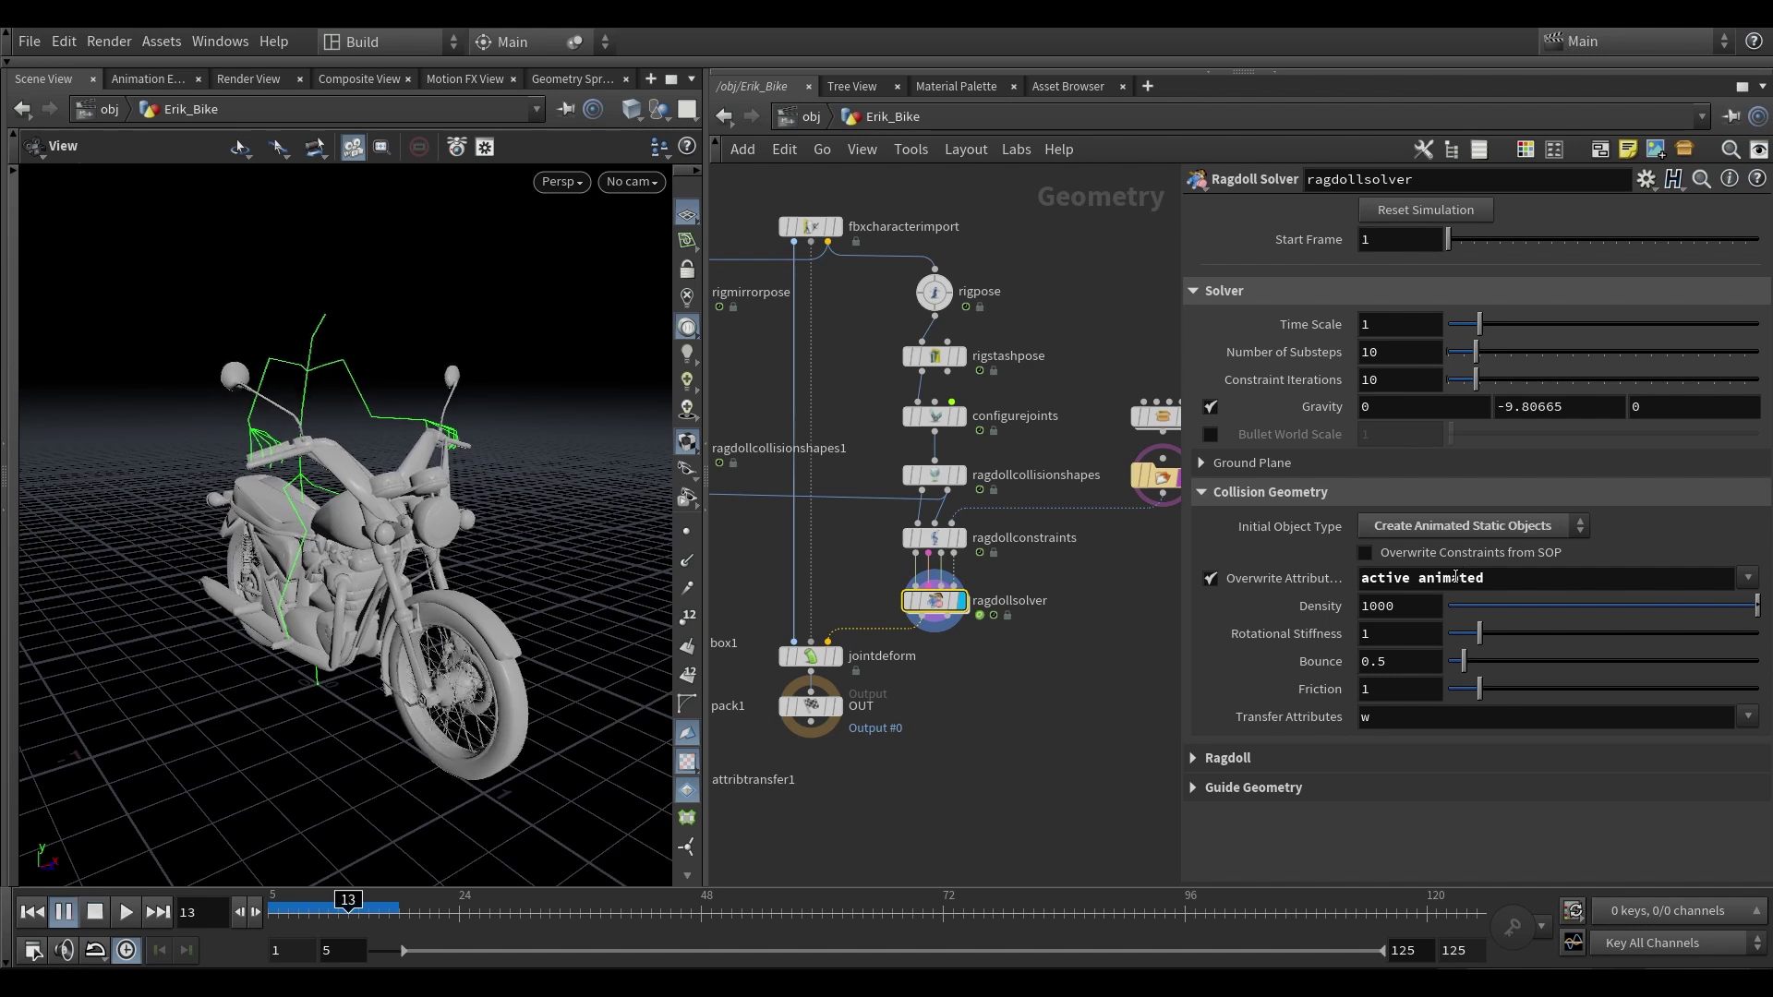
key(ctrl+Up)
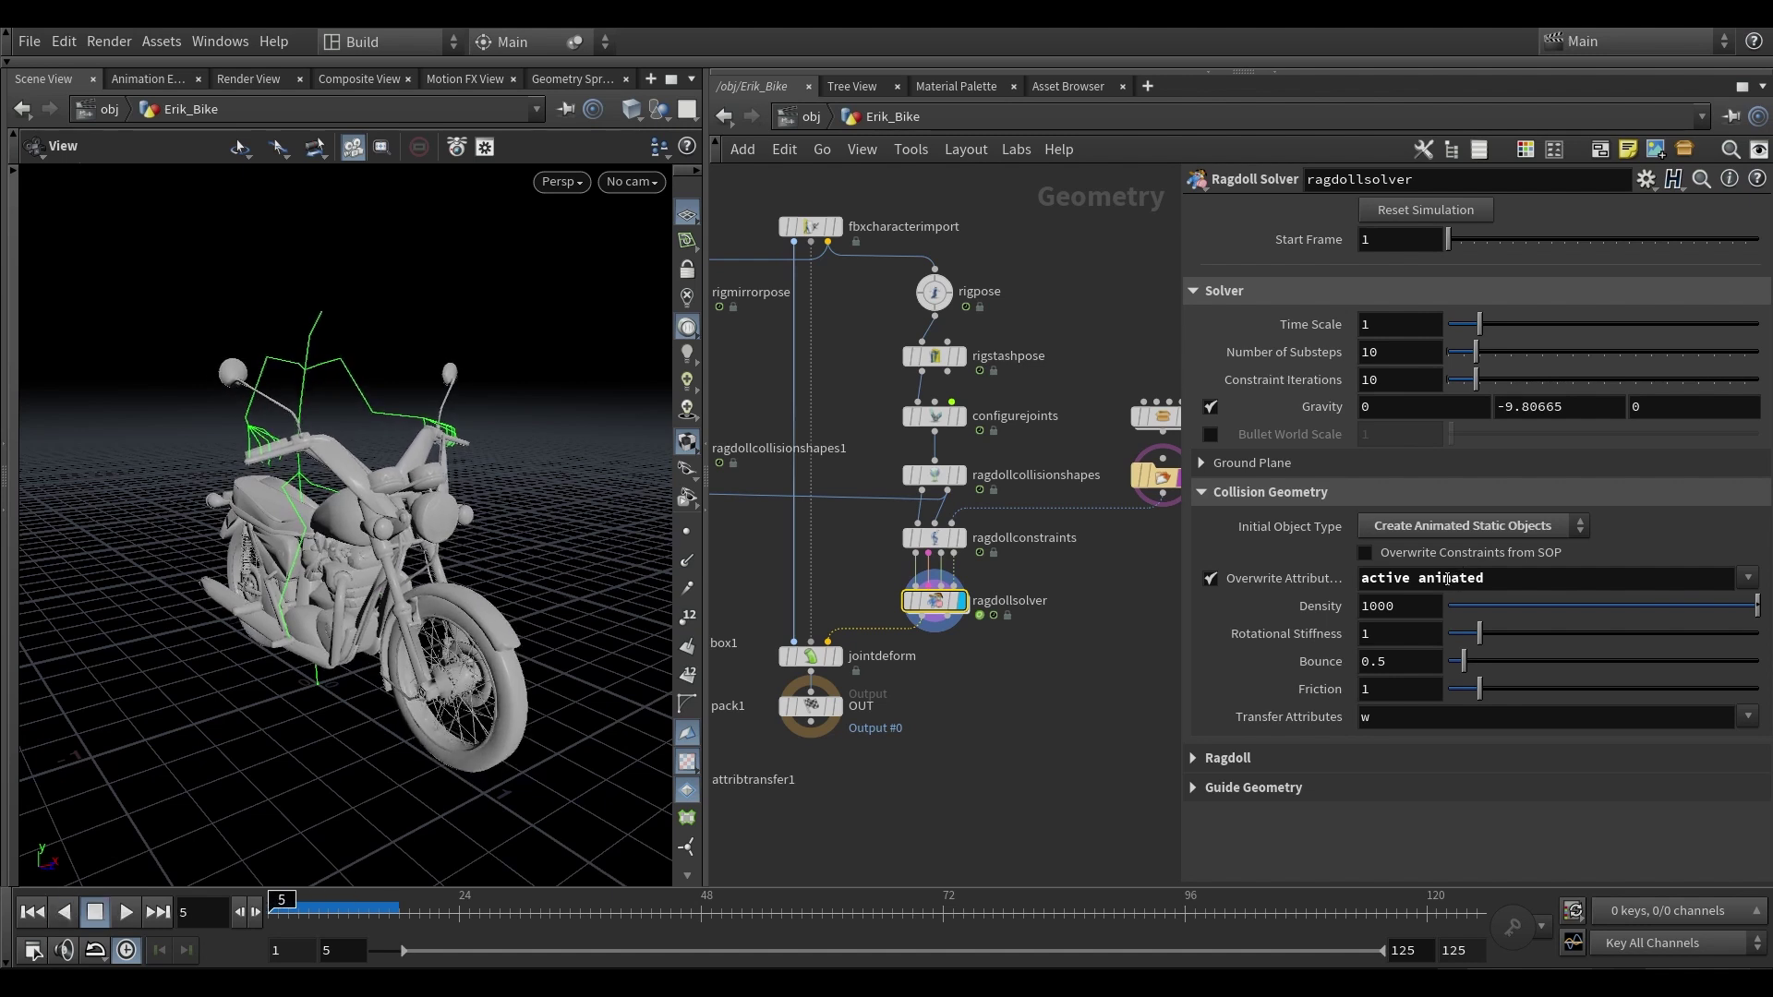
click(1210, 578)
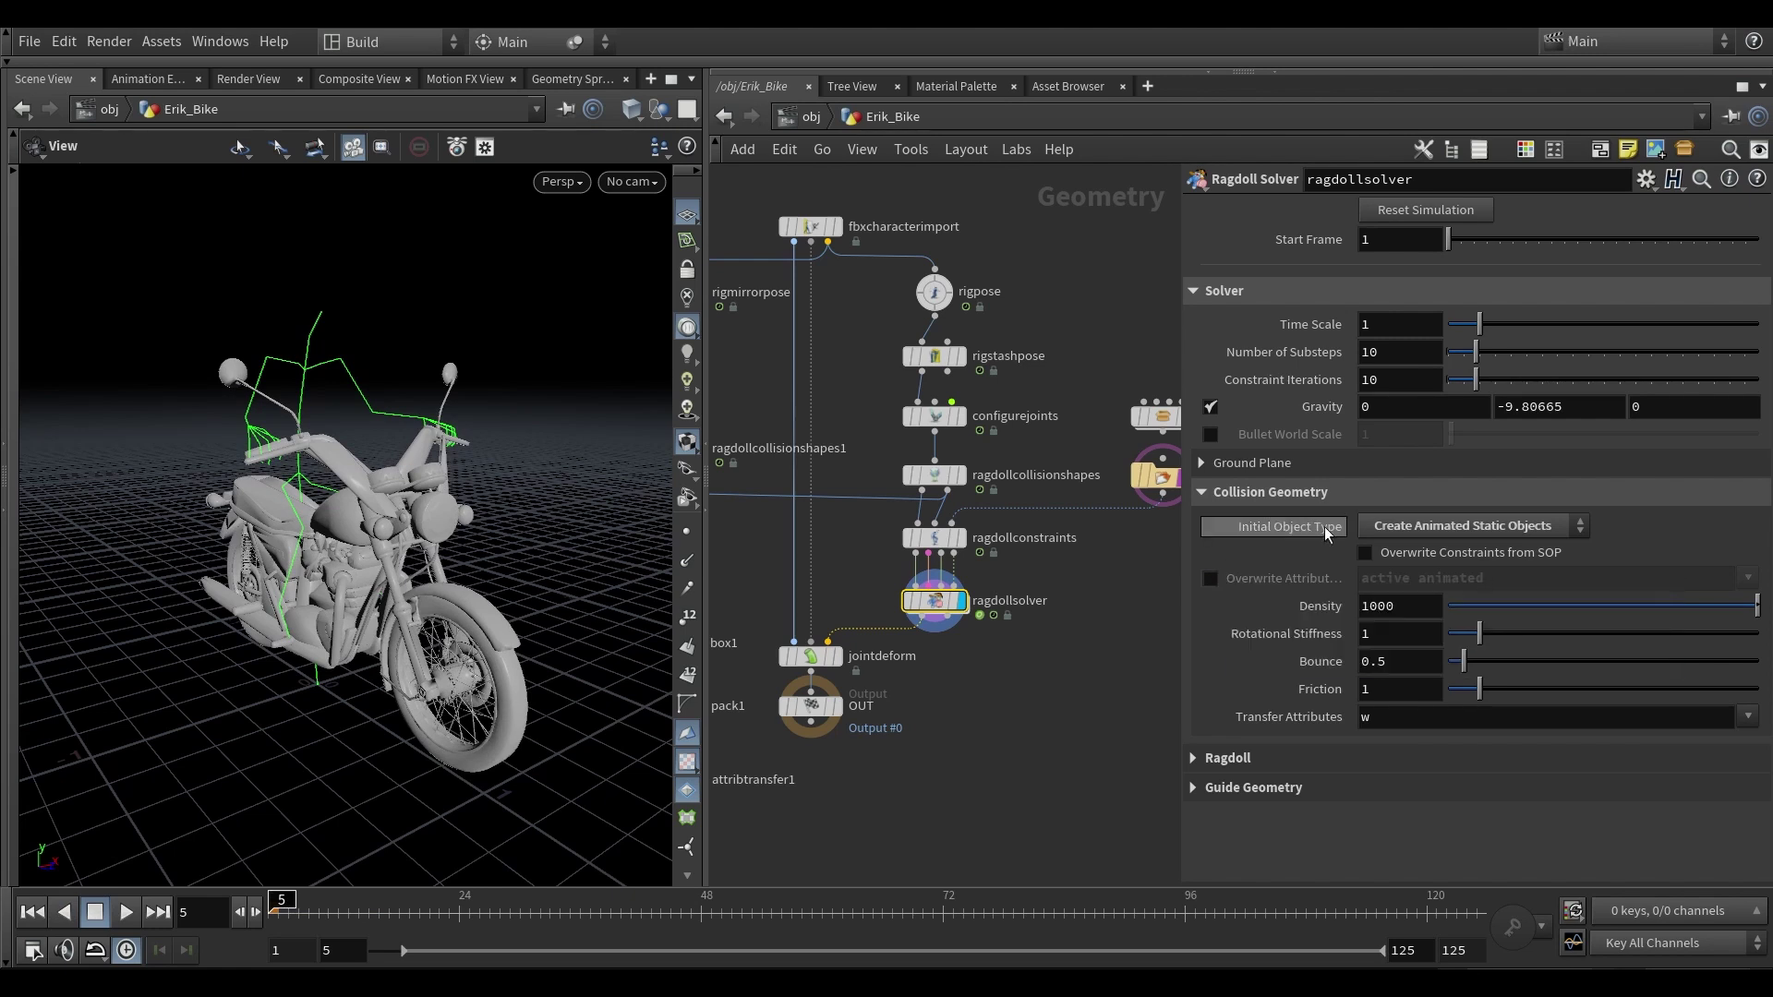
click(1455, 211)
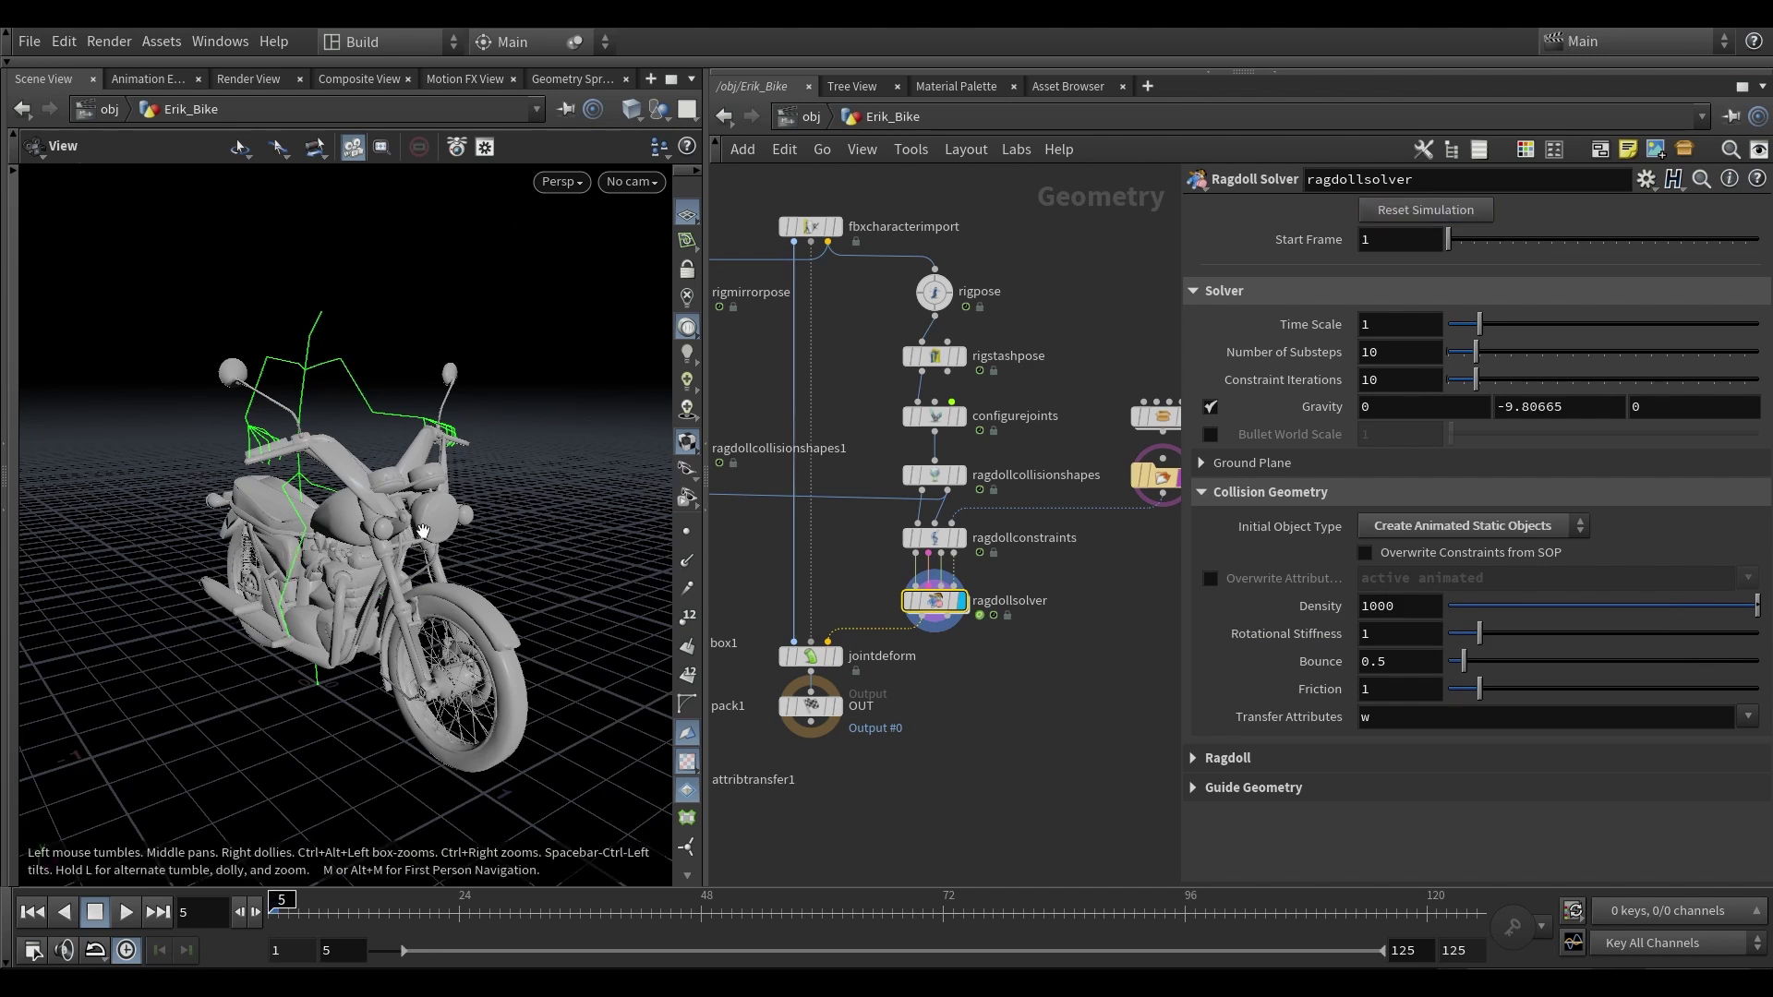
- Advance the simulation frame by frame to frame 14 and scrub back to frame 7 to check the ragdoll on the motorcycle
mouse_move(446, 543)
mouse_down()
mouse_move(405, 514)
mouse_move(425, 524)
mouse_up()
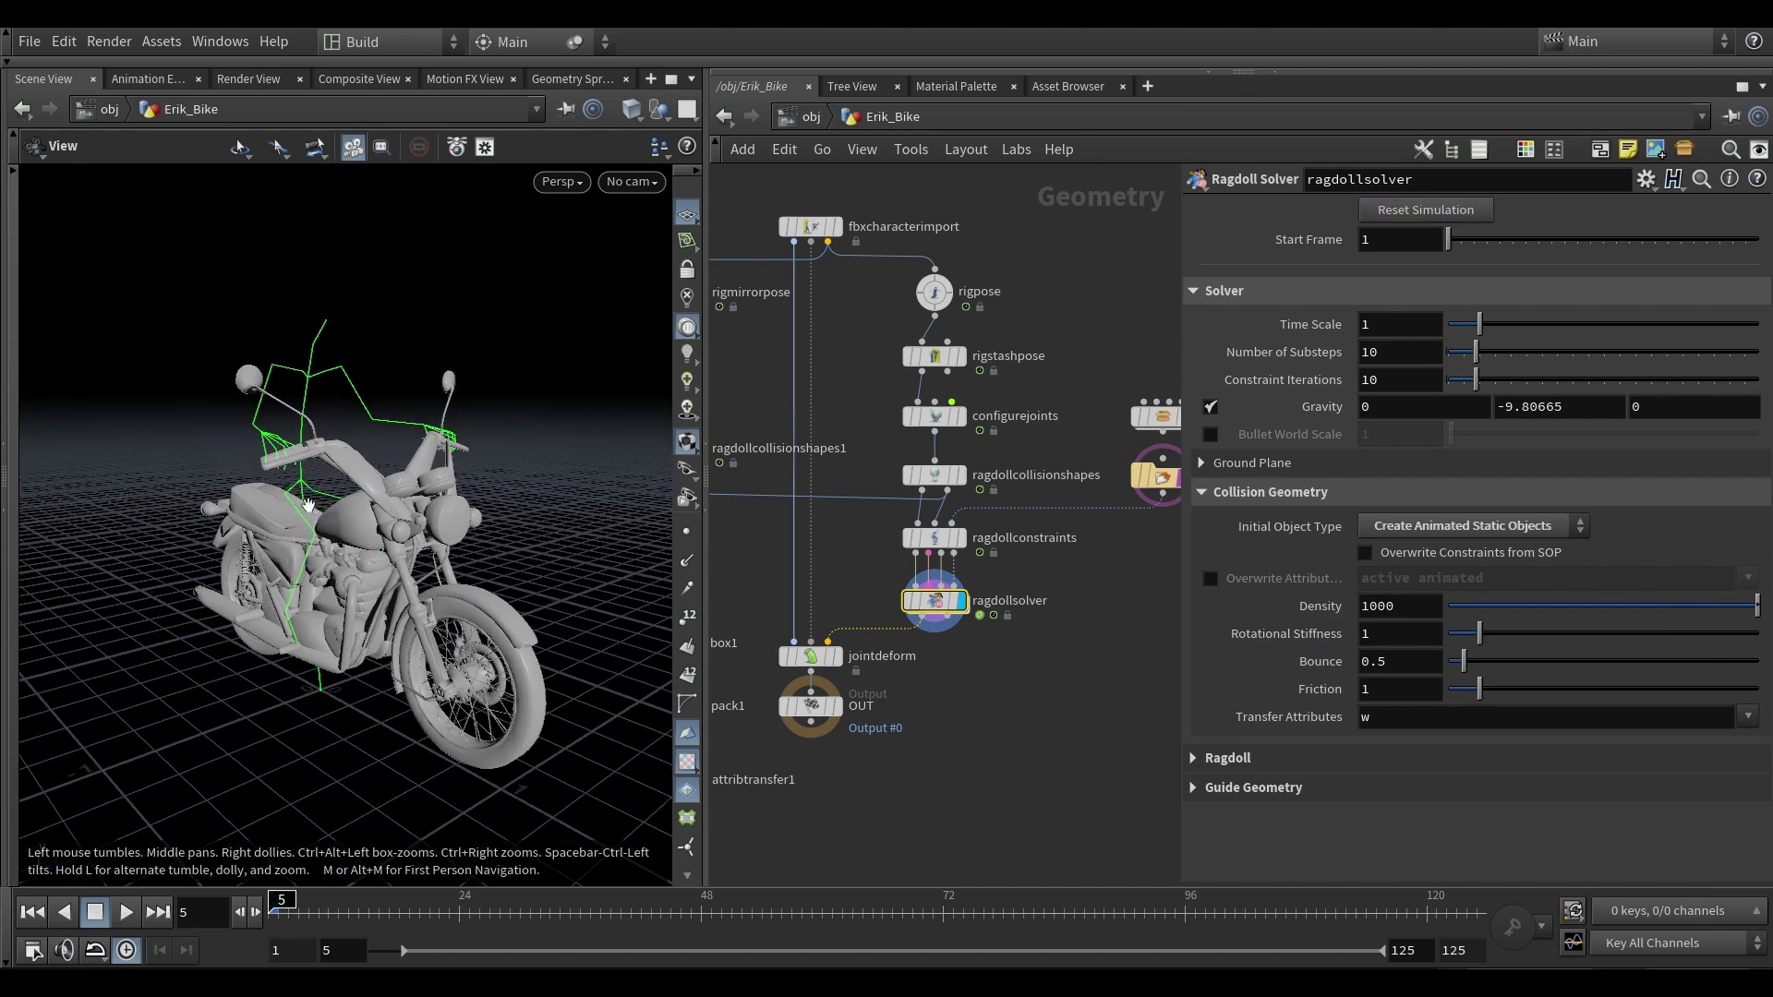
key(Right)
key(Right)
key(Right)
key(Right)
key(Right)
key(Right)
key(Right)
key(Right)
key(Right)
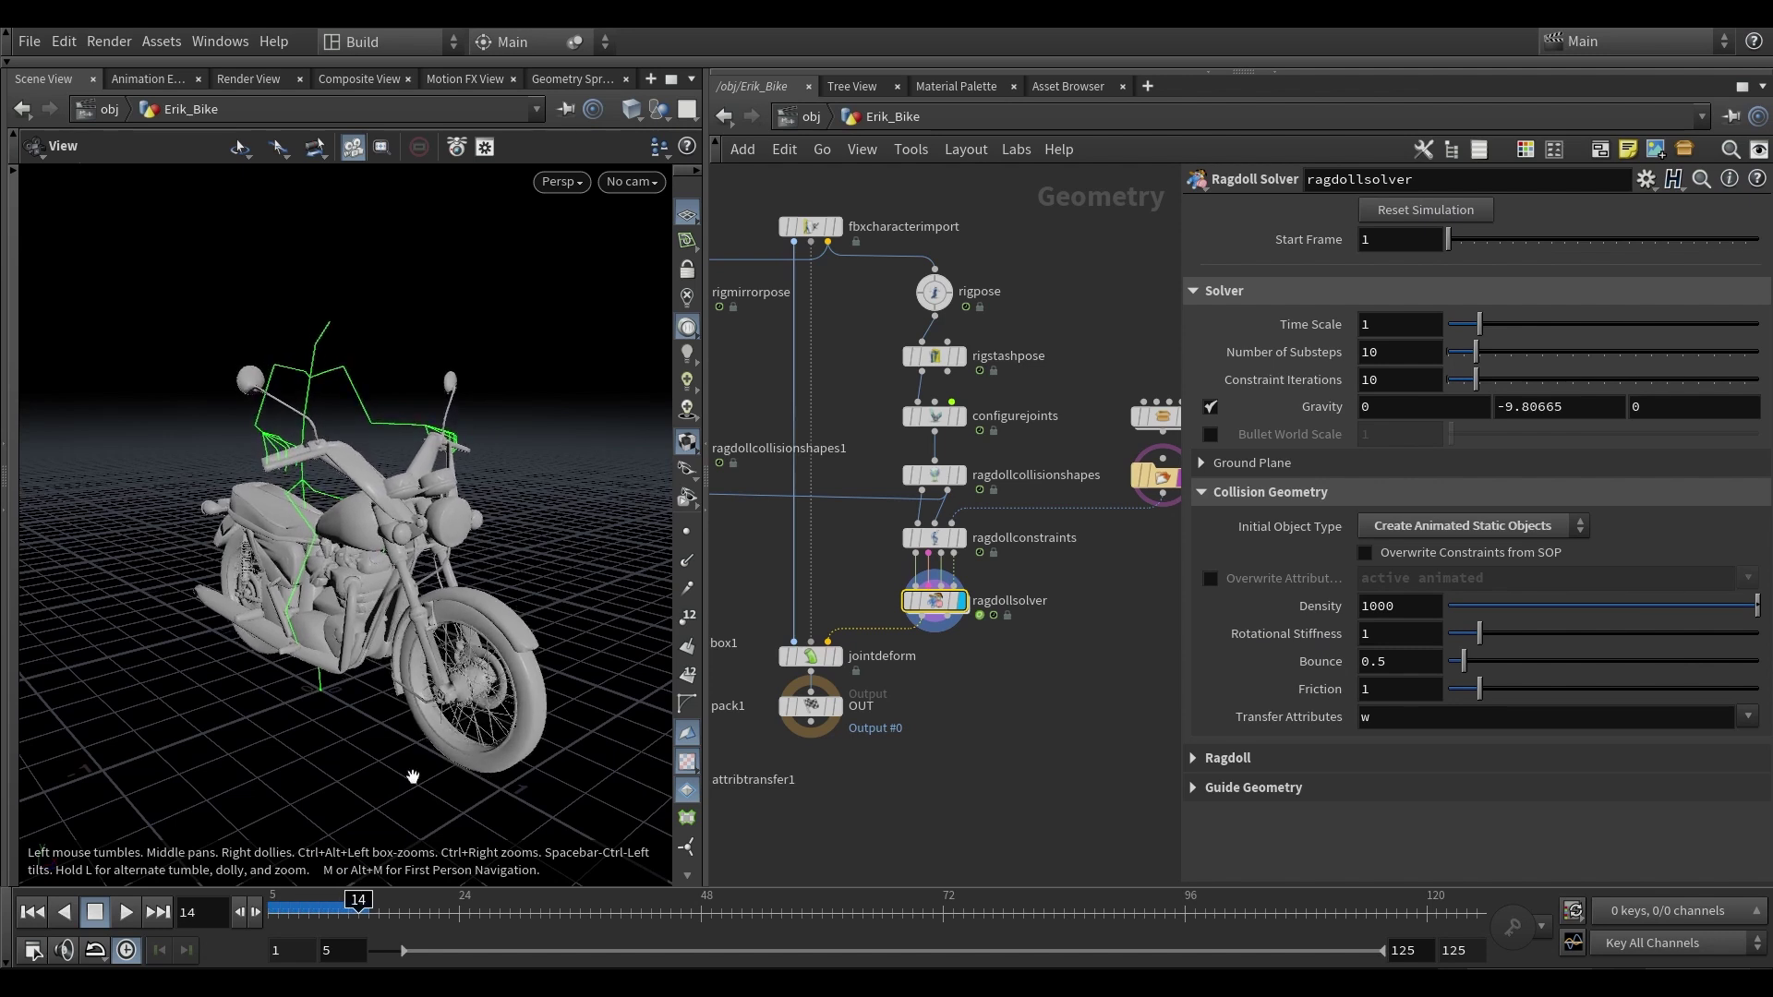
drag(355, 905, 270, 902)
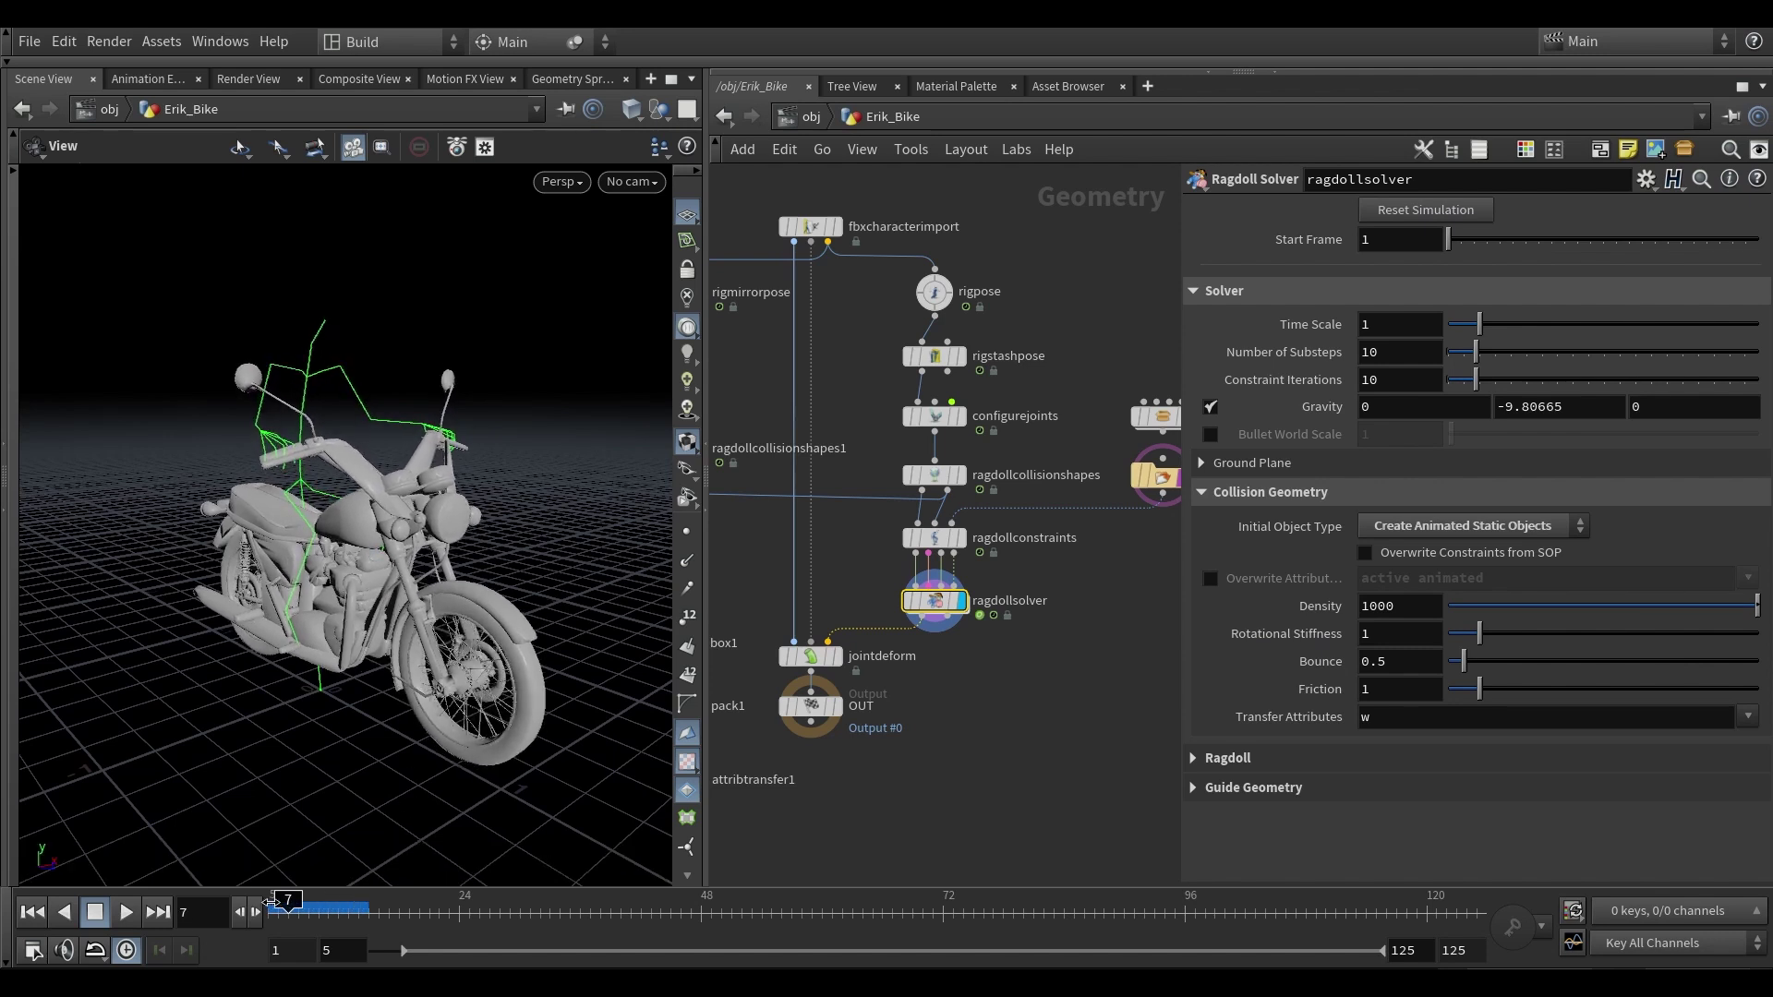
- Review the Initial Object Type options, keeping Create Animated Static Objects, and show the Ragdoll settings in place of the collision geometry settings
click(1398, 522)
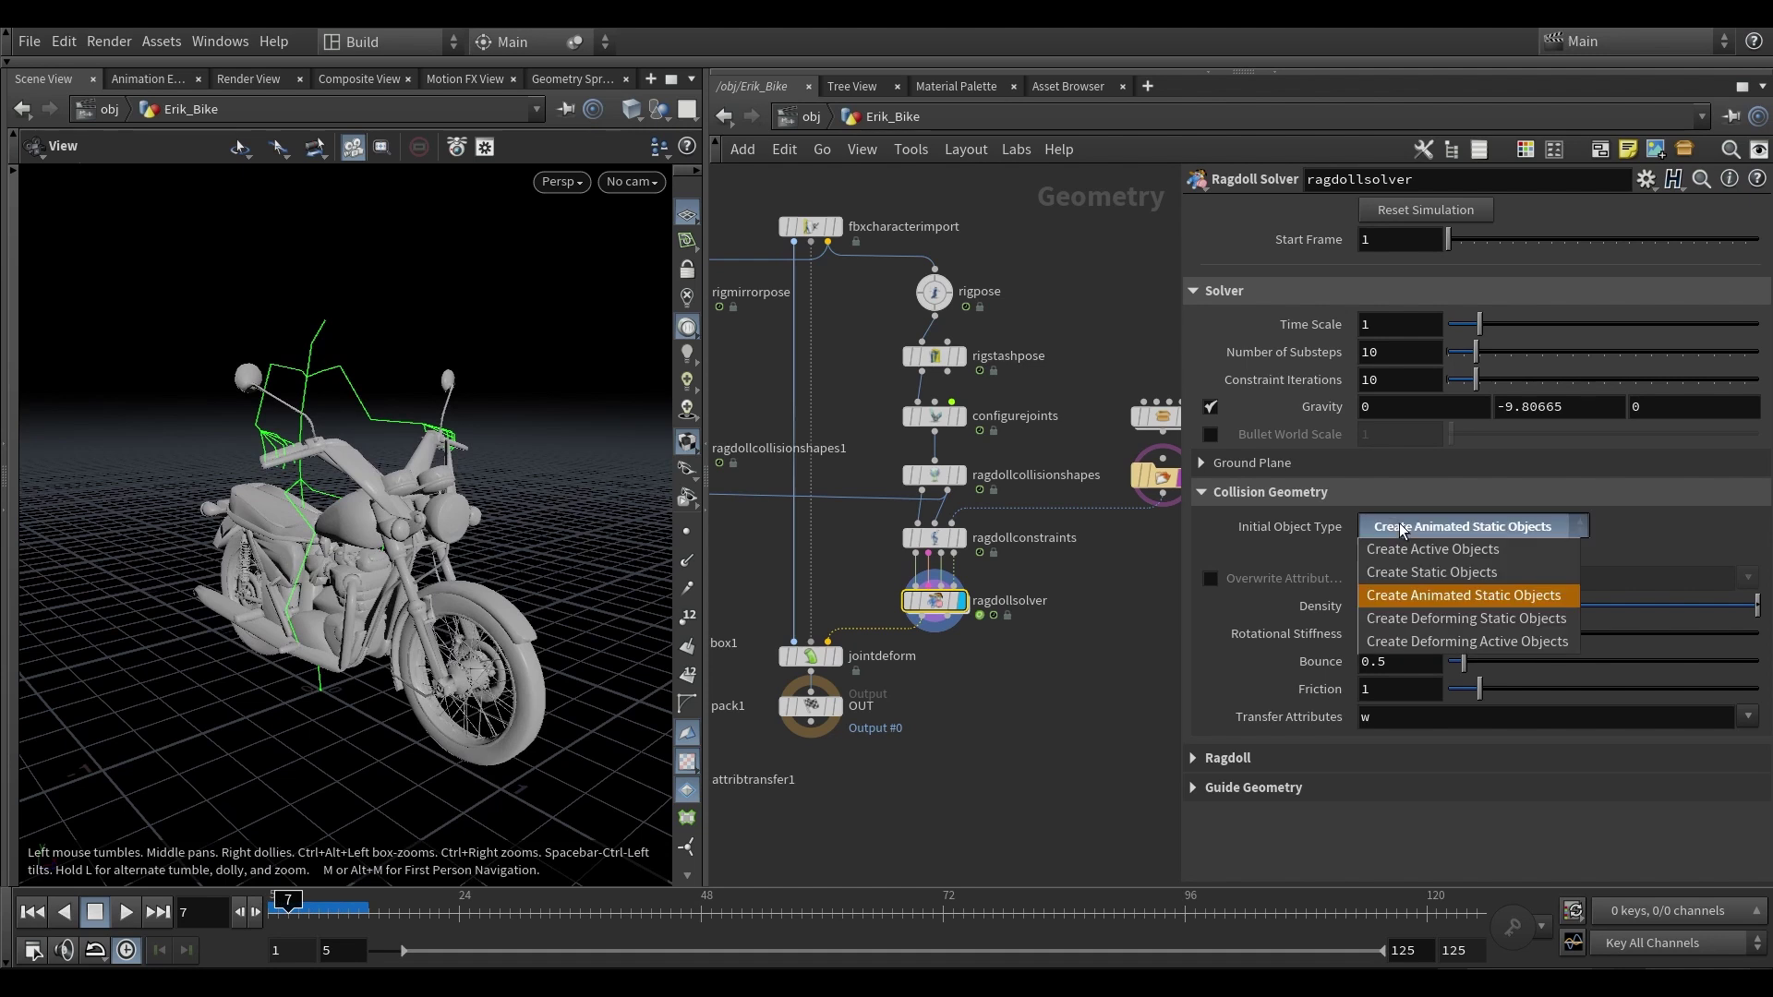
click(1427, 597)
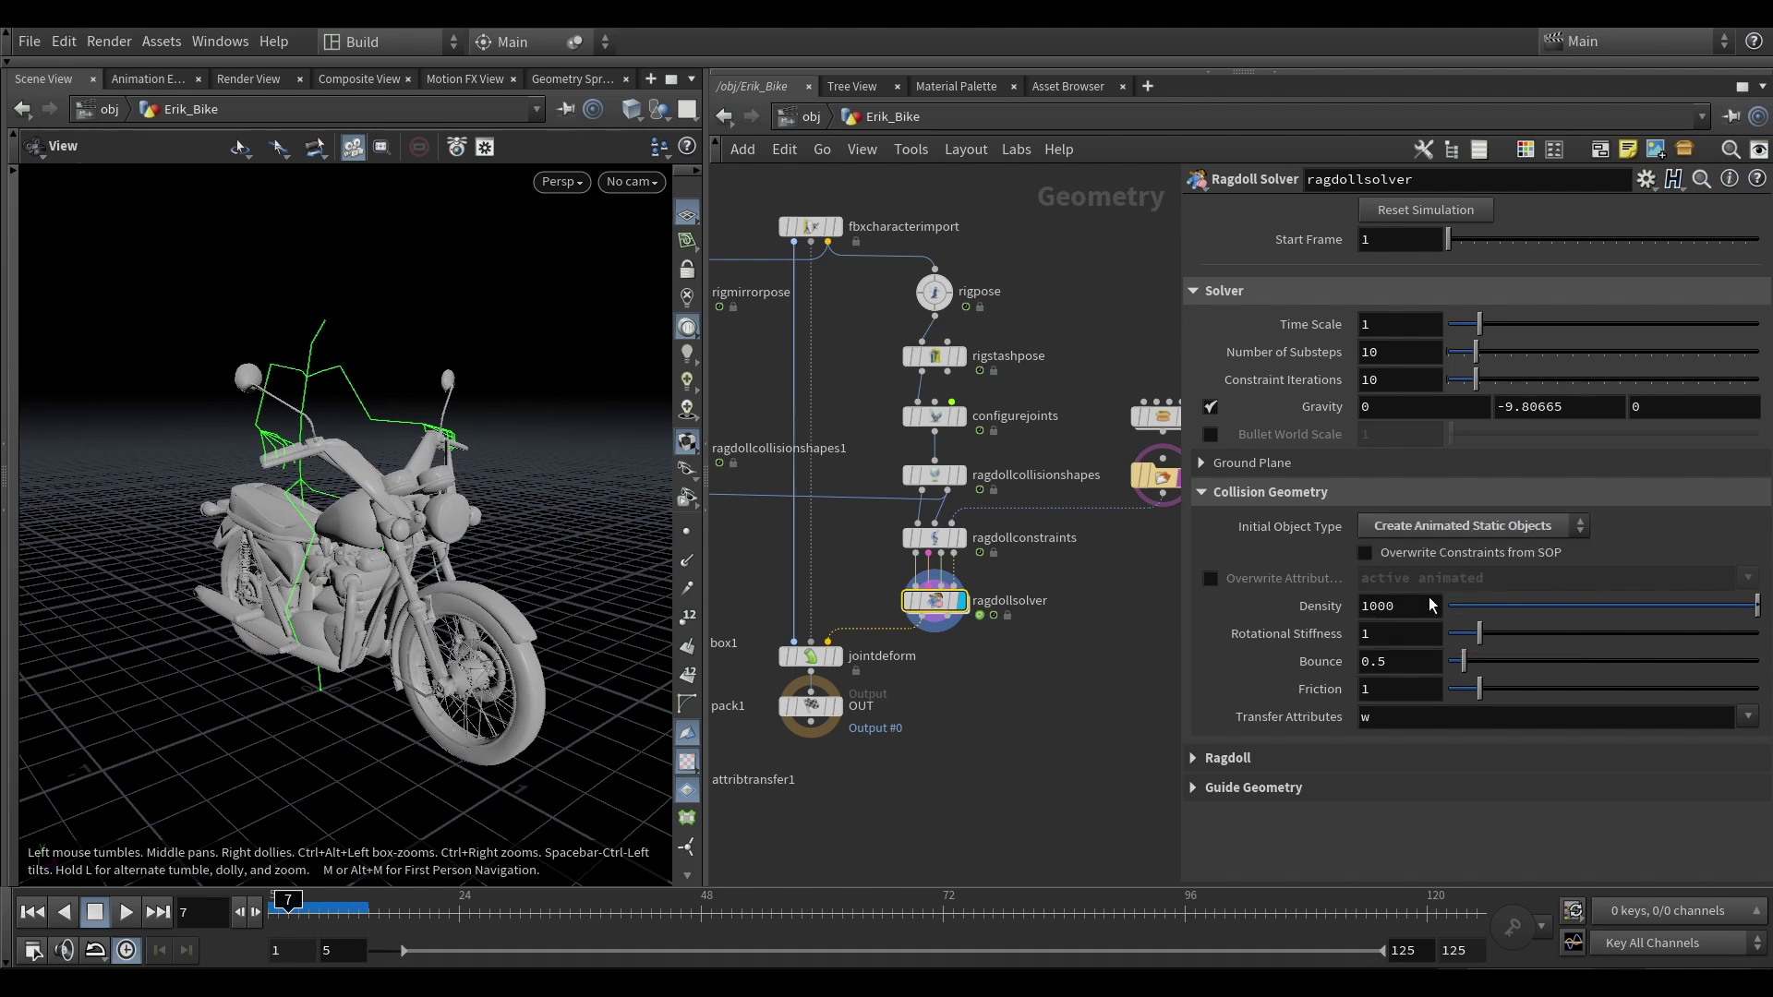
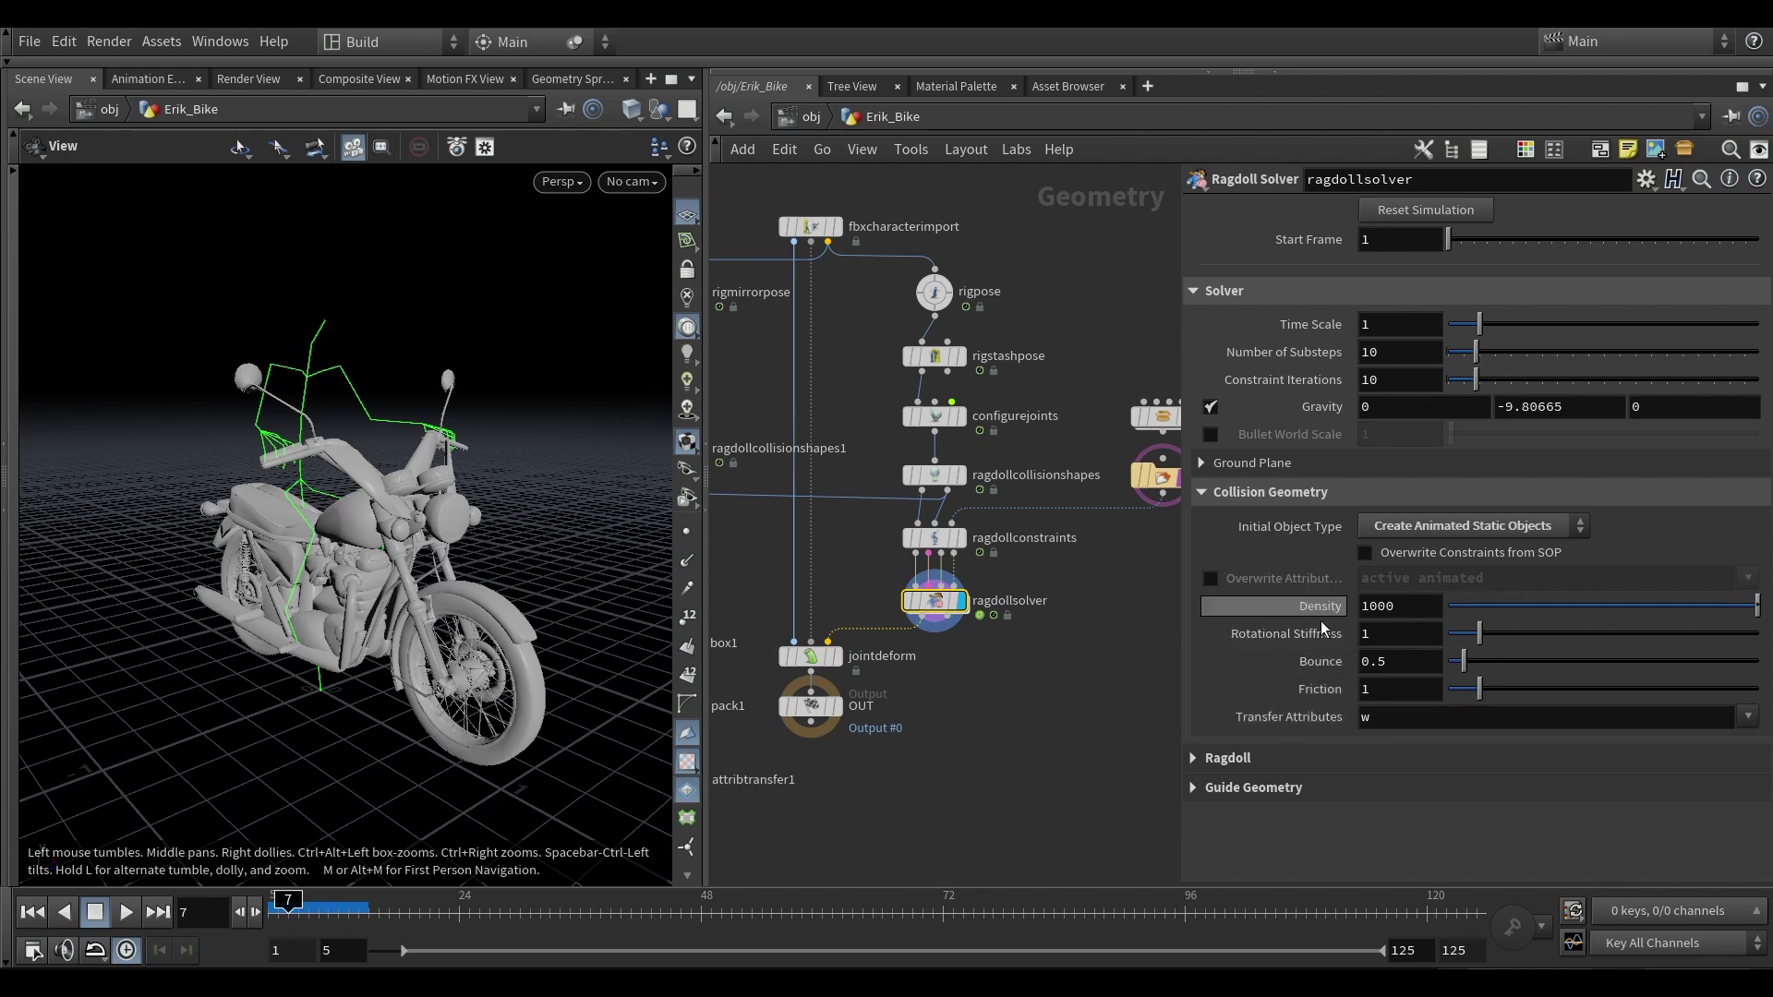
click(1316, 497)
click(1276, 524)
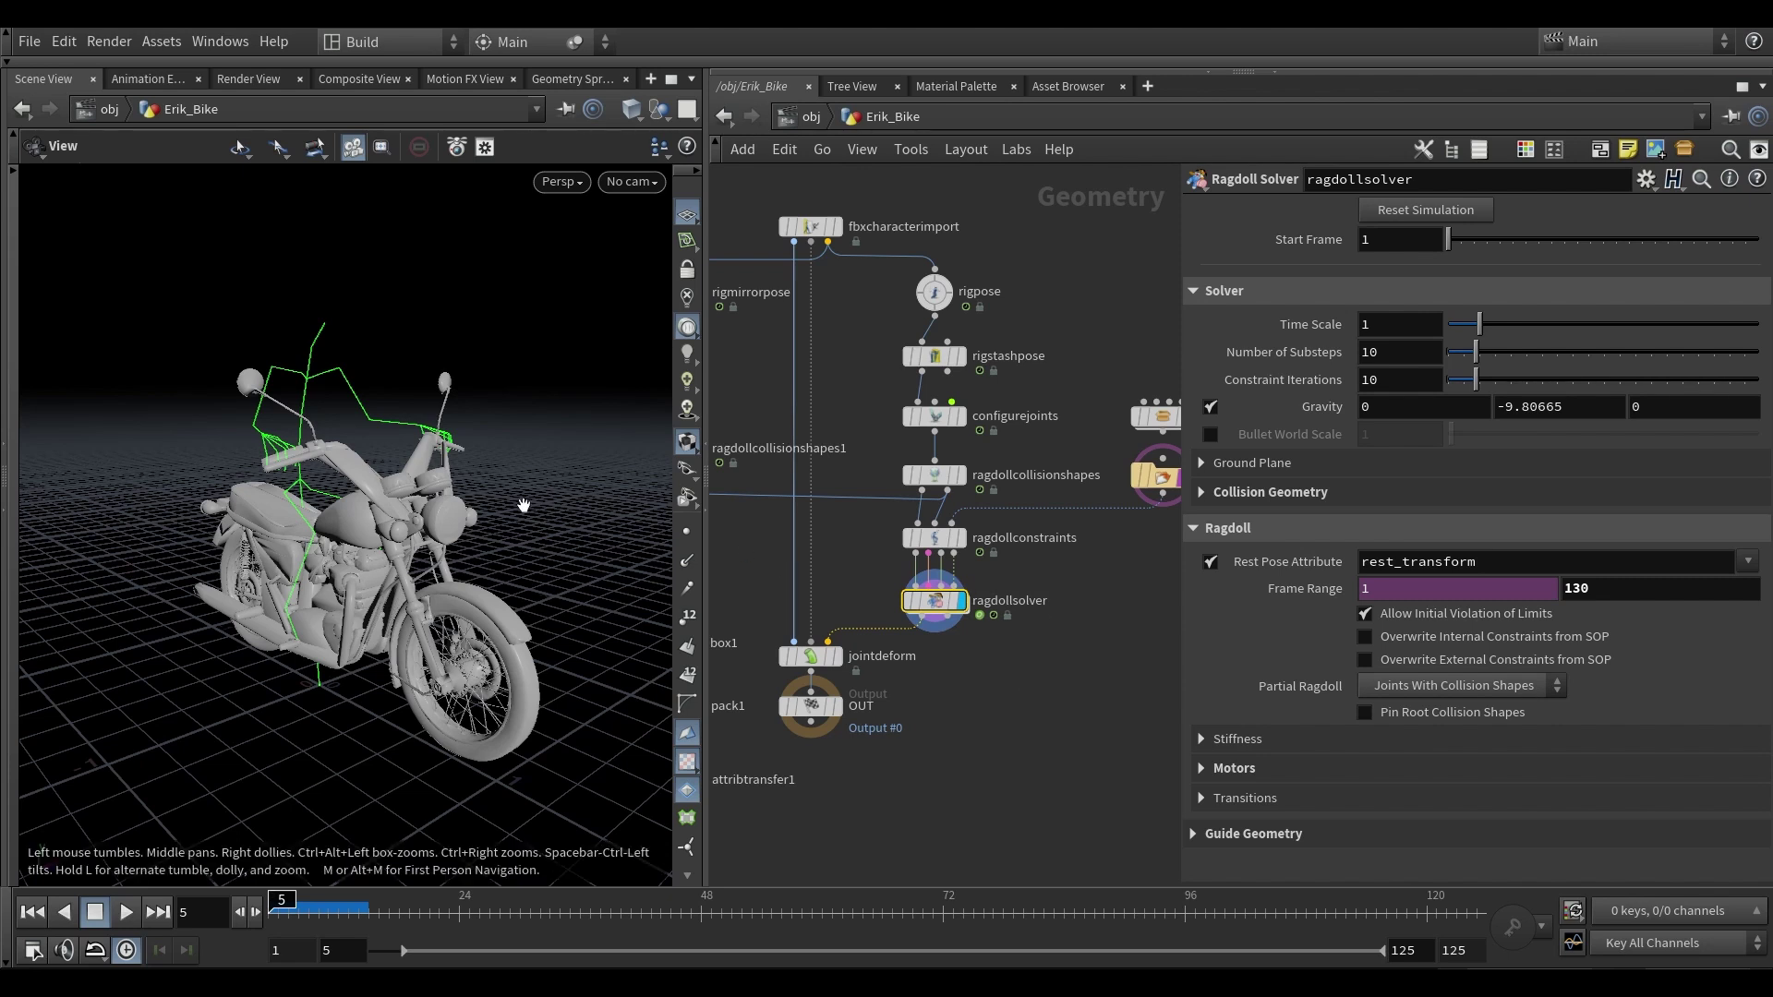
drag(421, 536, 407, 532)
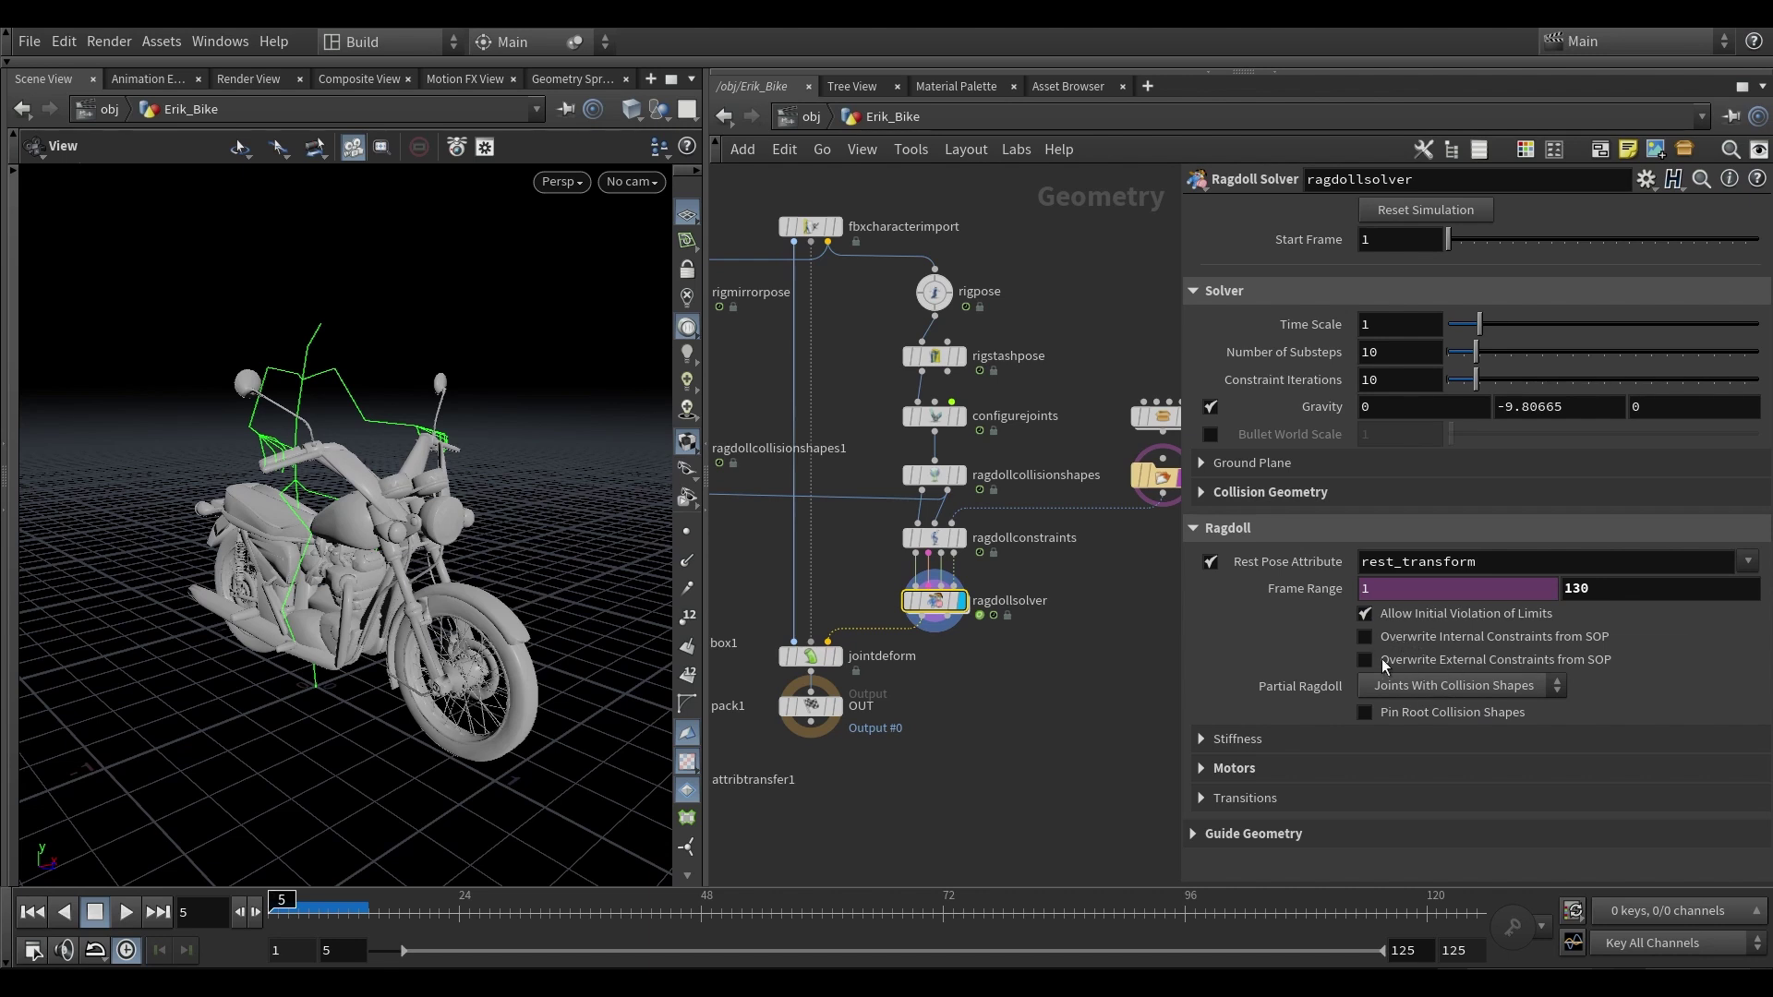
- Examine the ragdollconstraints connections into ragdollsolver and its Partial Ragdoll and Pin Root Collision Shapes options, keeping Joints With Collision Shapes
scroll(1015, 554, up, 4)
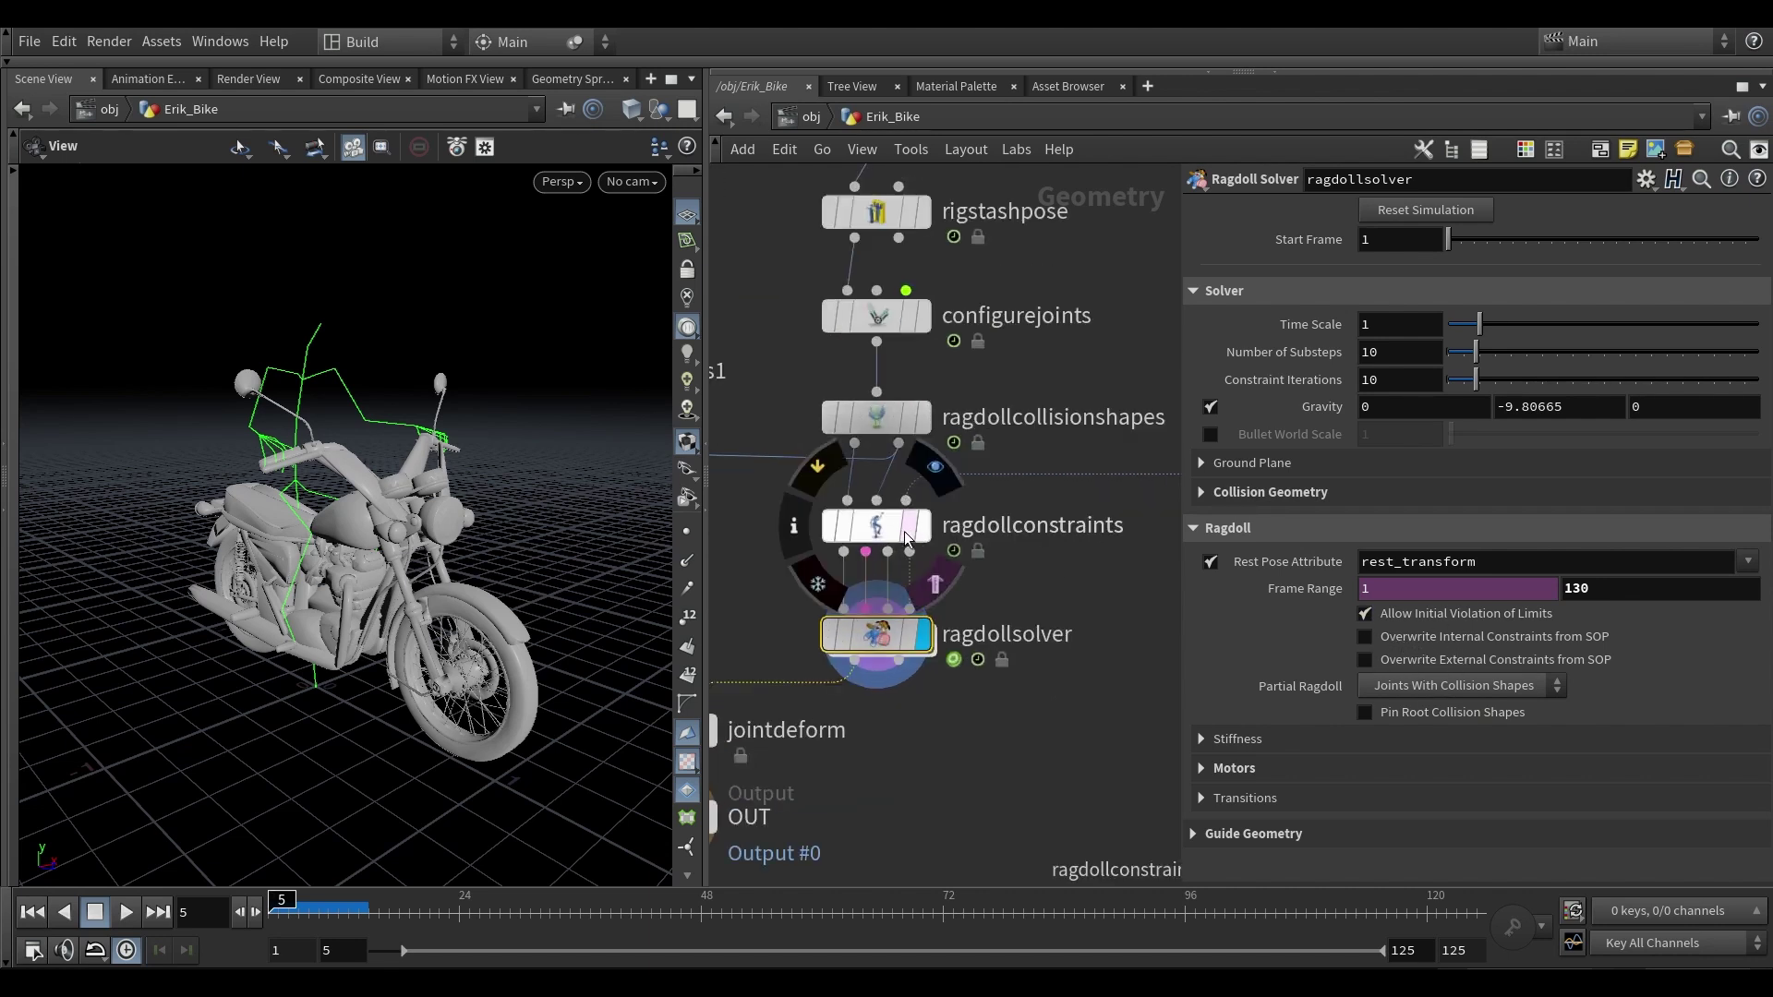
middle_drag(1063, 572, 1062, 590)
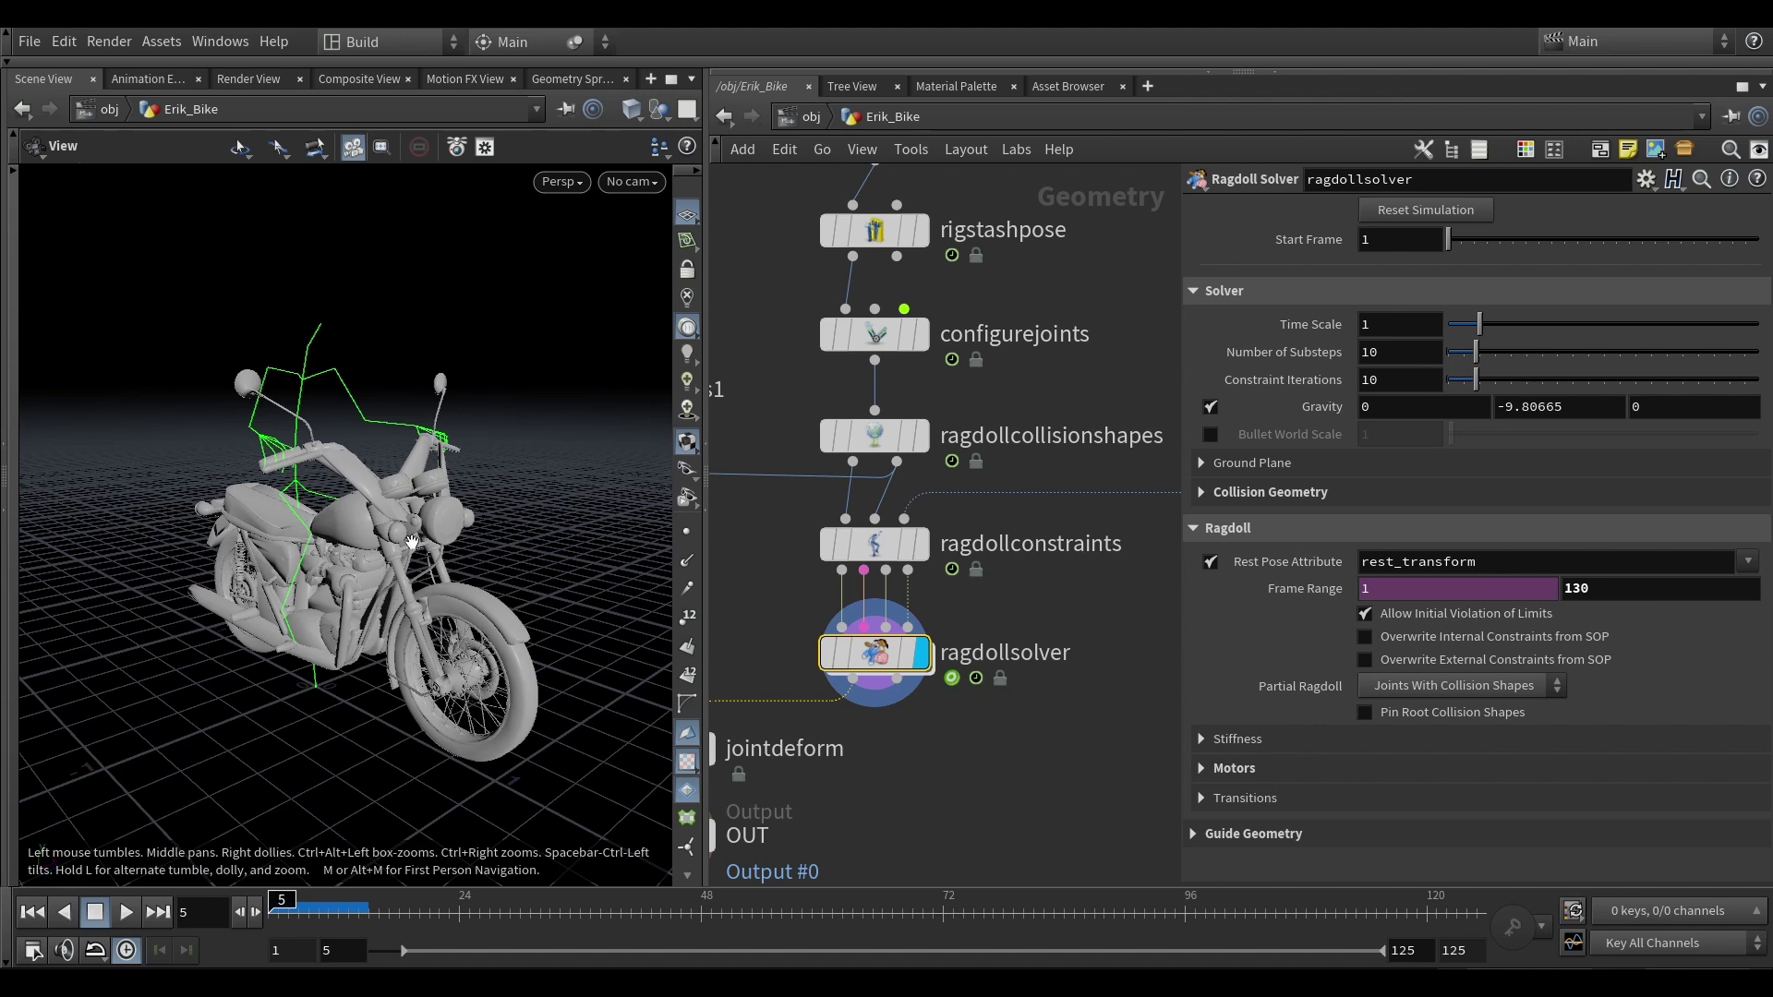
drag(413, 543, 346, 547)
drag(894, 680, 1019, 618)
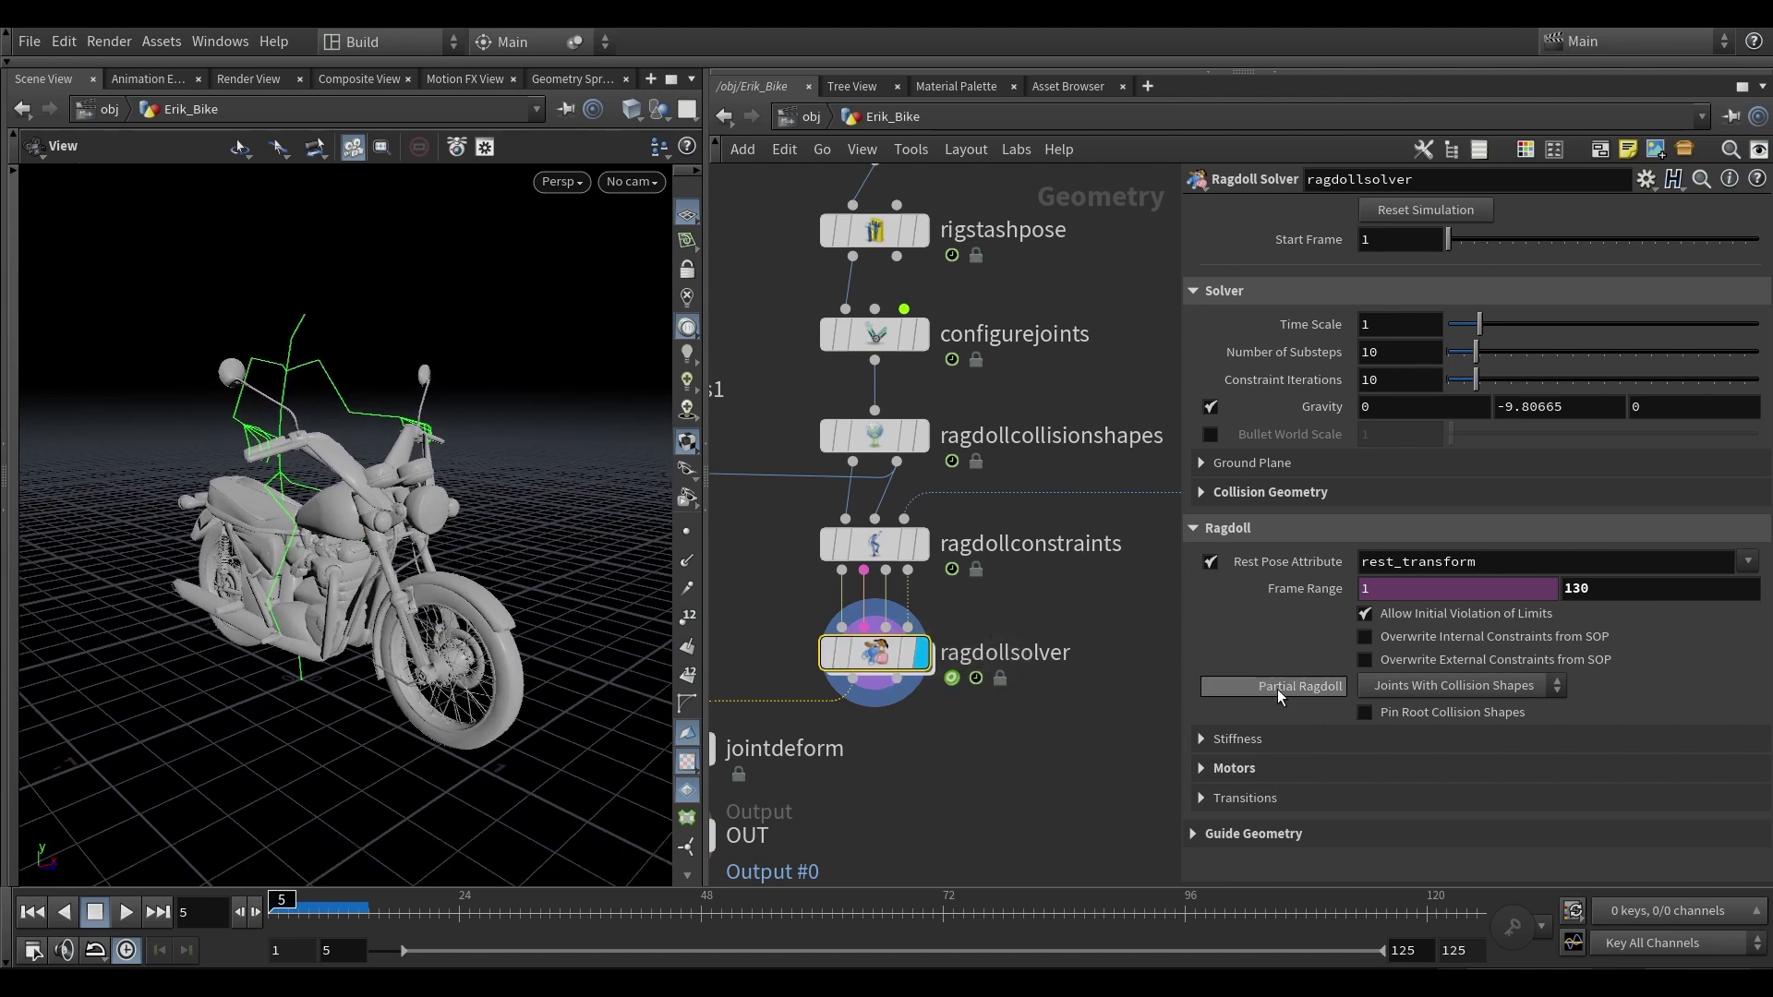
mouse_move(1277, 689)
middle_drag(1034, 587, 1028, 584)
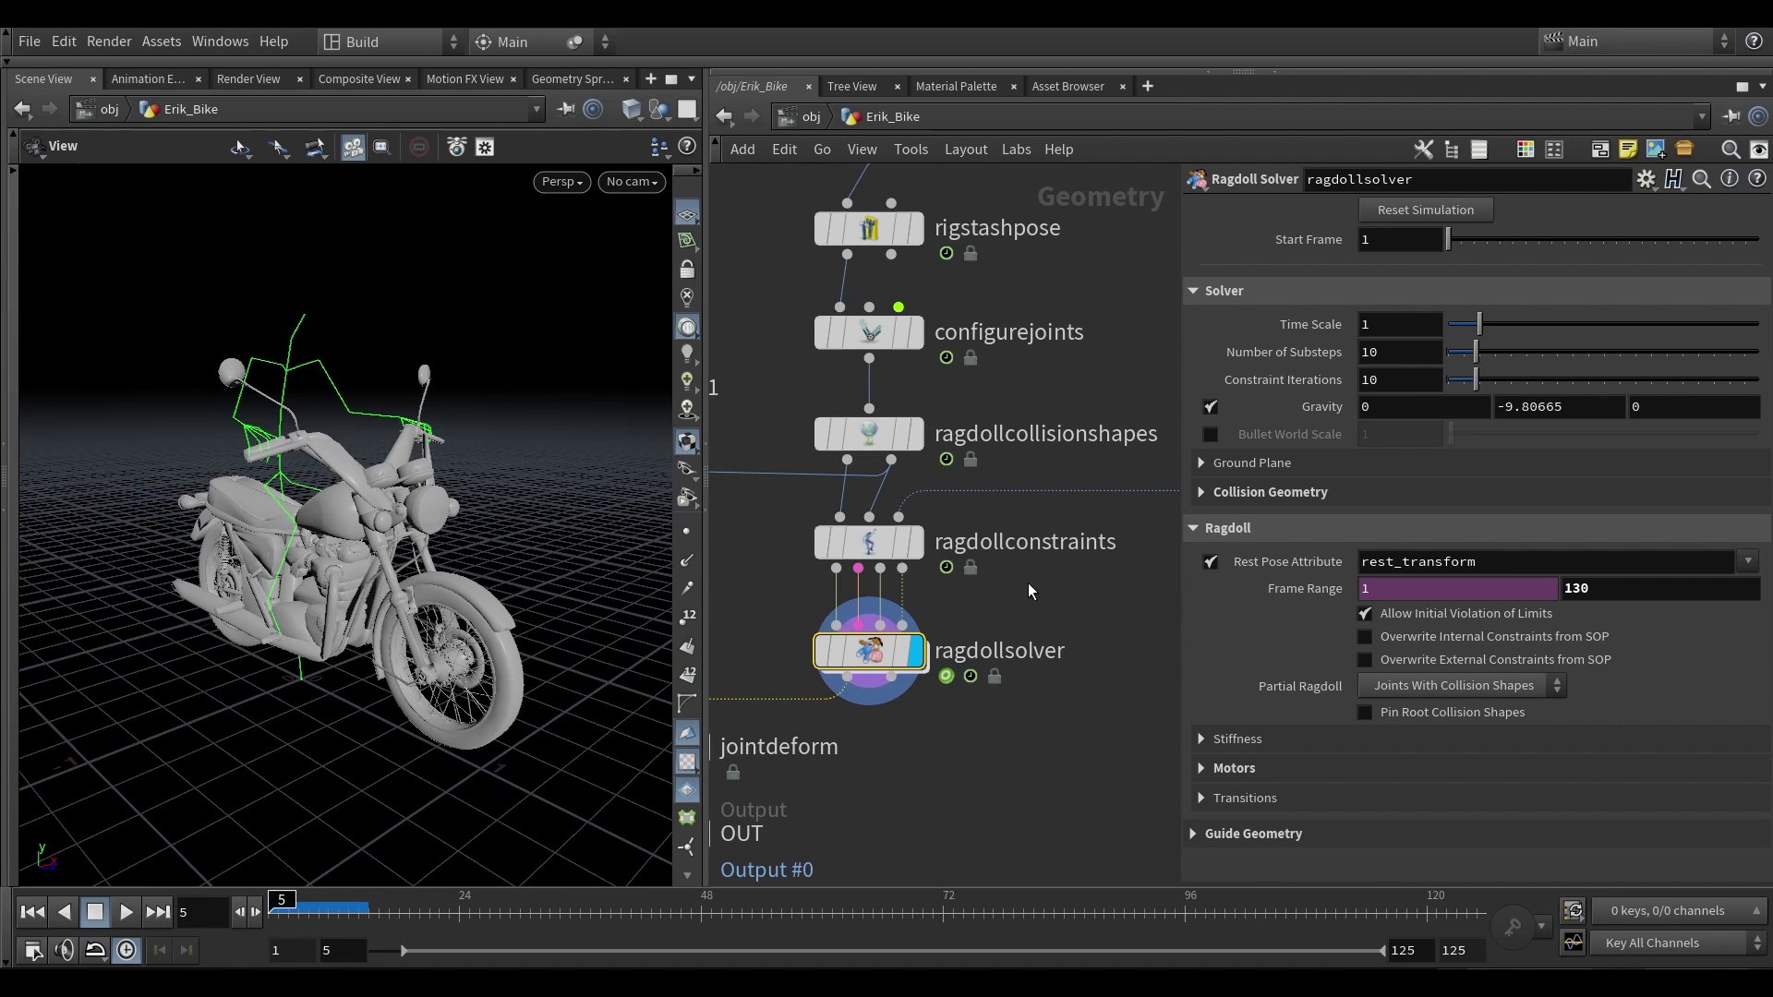
click(1472, 684)
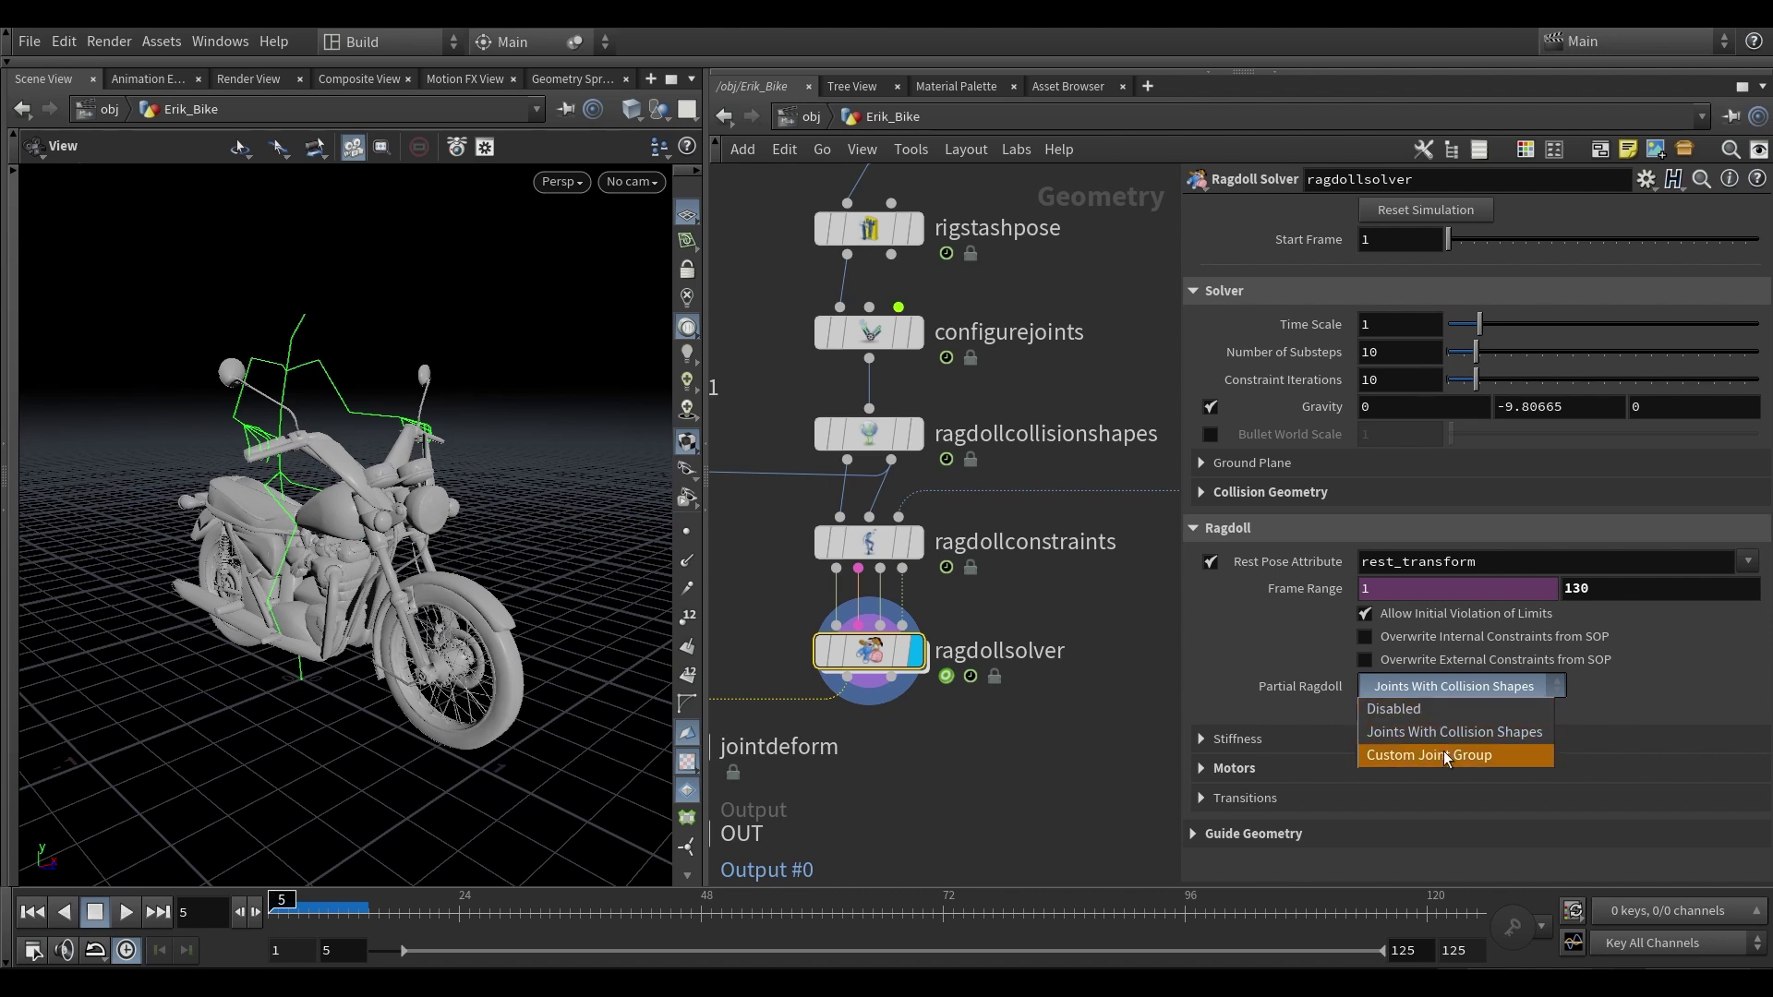
click(1450, 685)
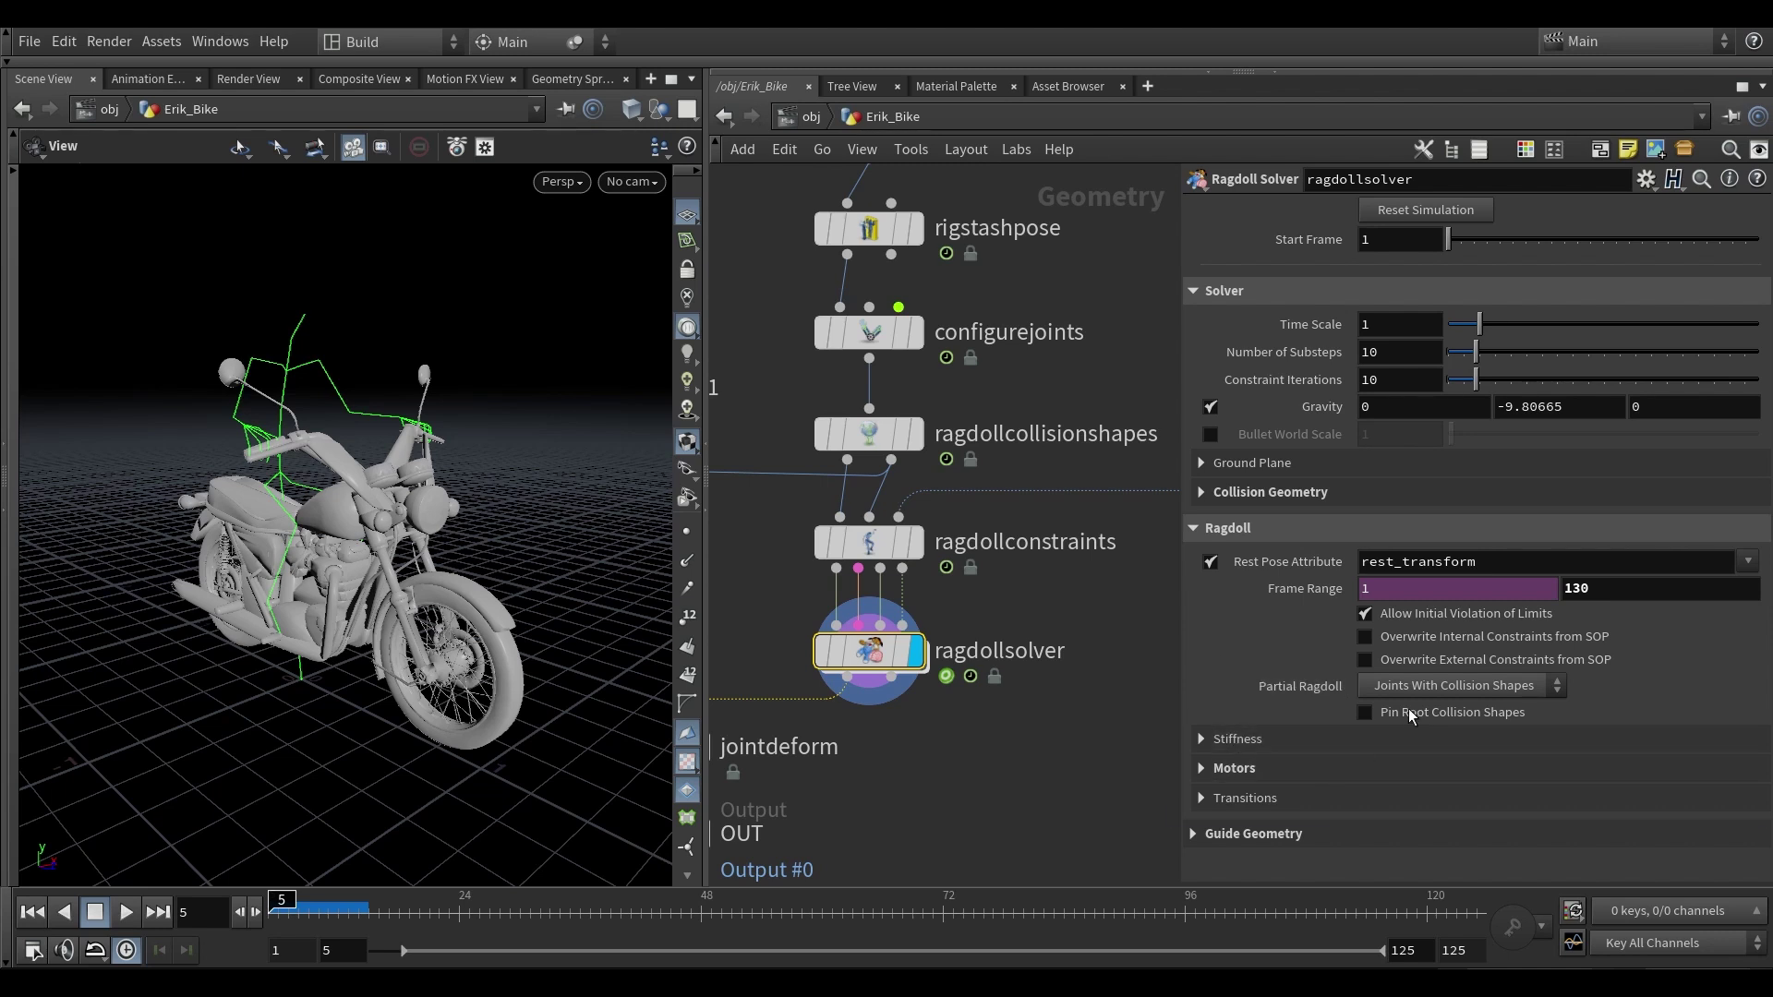
mouse_move(1409, 713)
mouse_move(966, 634)
- Review the Stiffness settings and the Motors settings for the spine joint group of ragdollsolver, and examine the character's skeleton on the motorcycle
click(1261, 739)
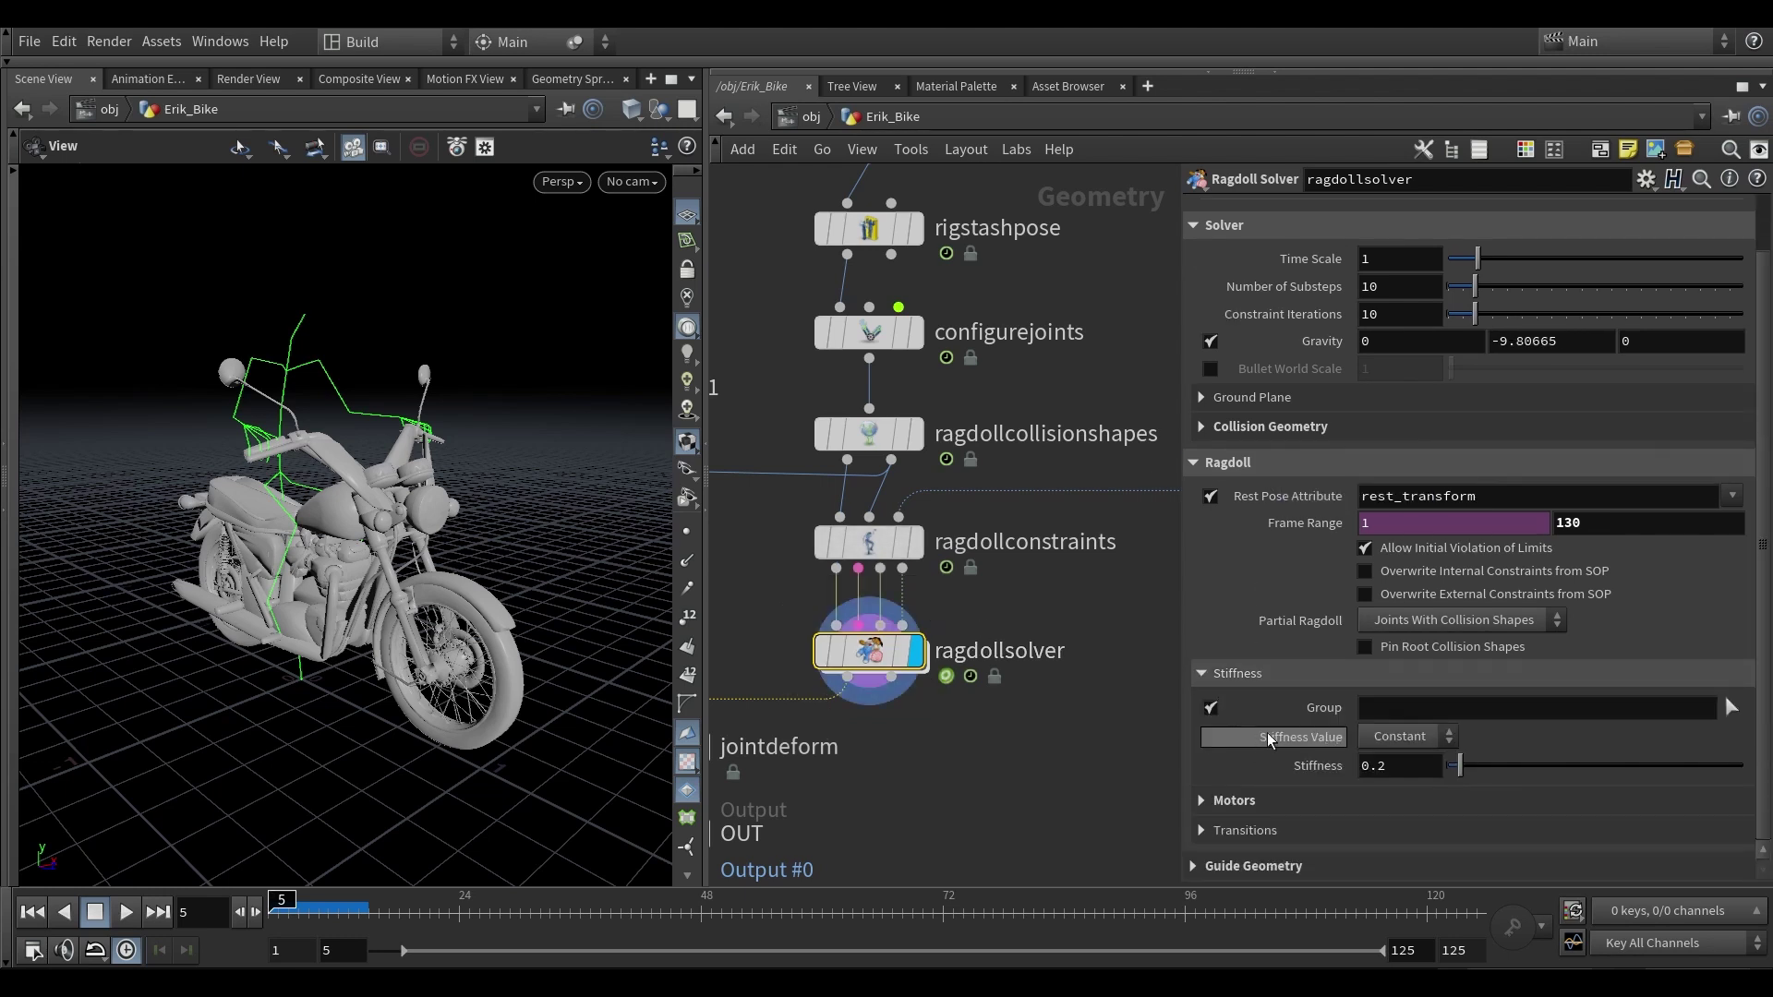
click(1209, 675)
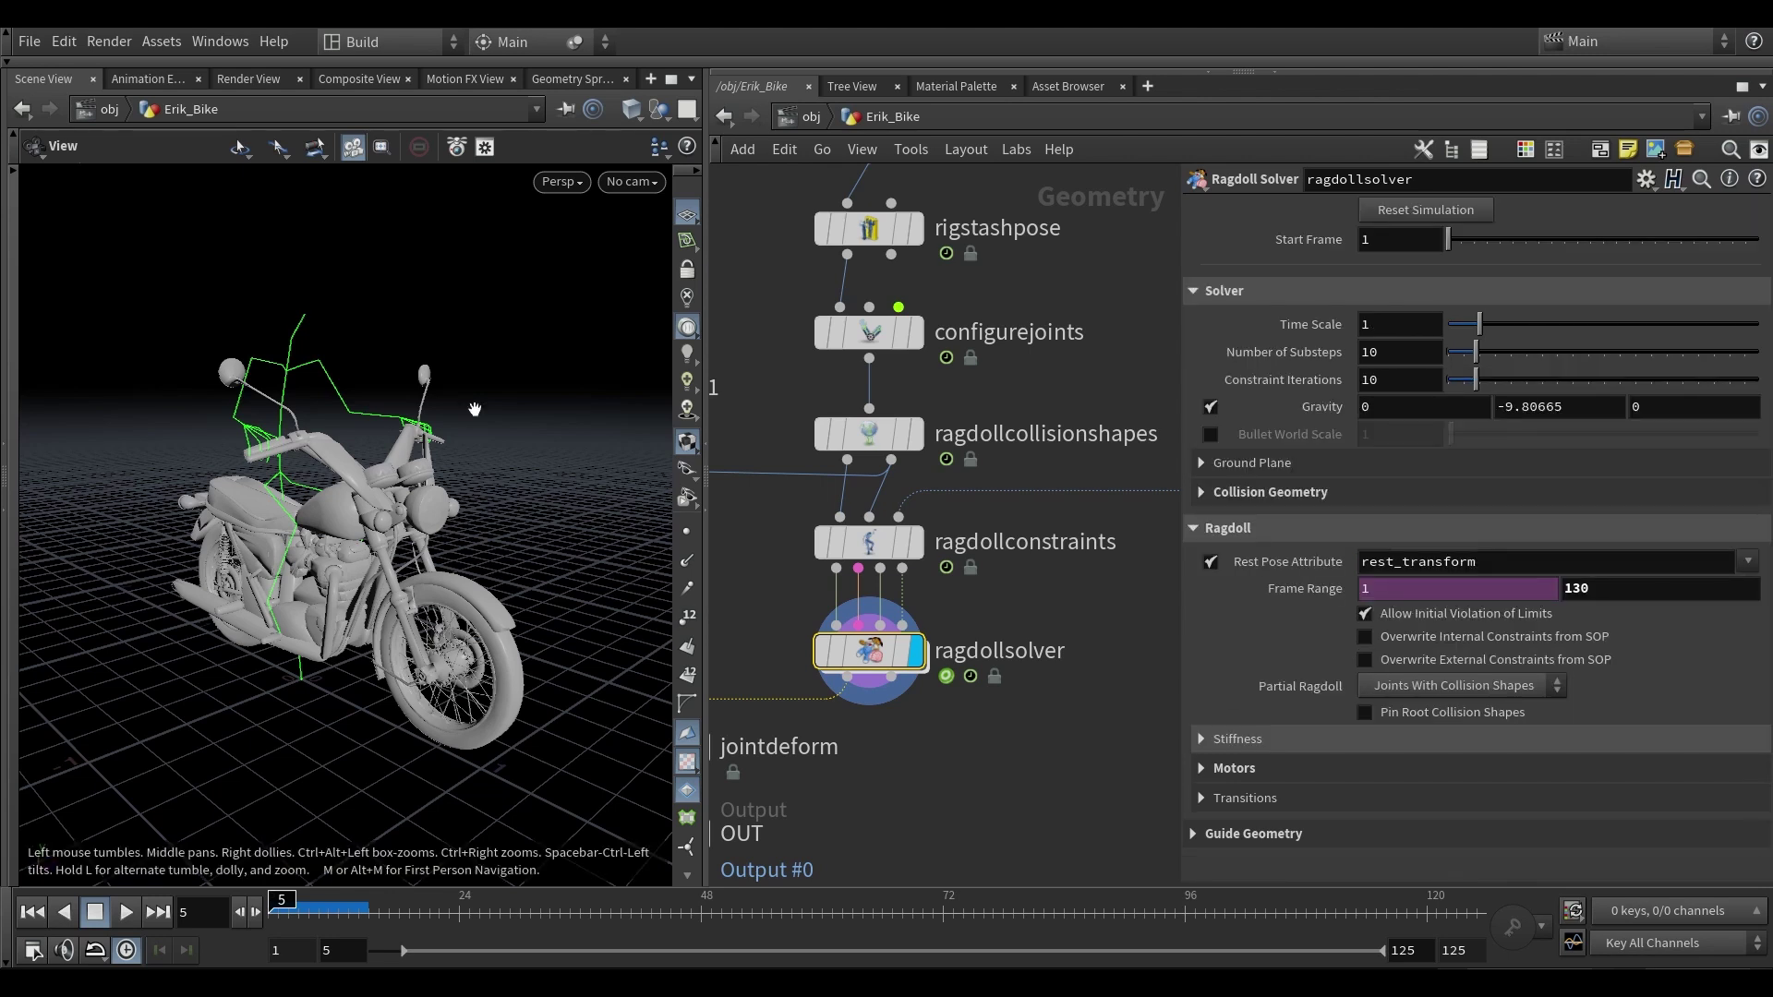
click(1276, 774)
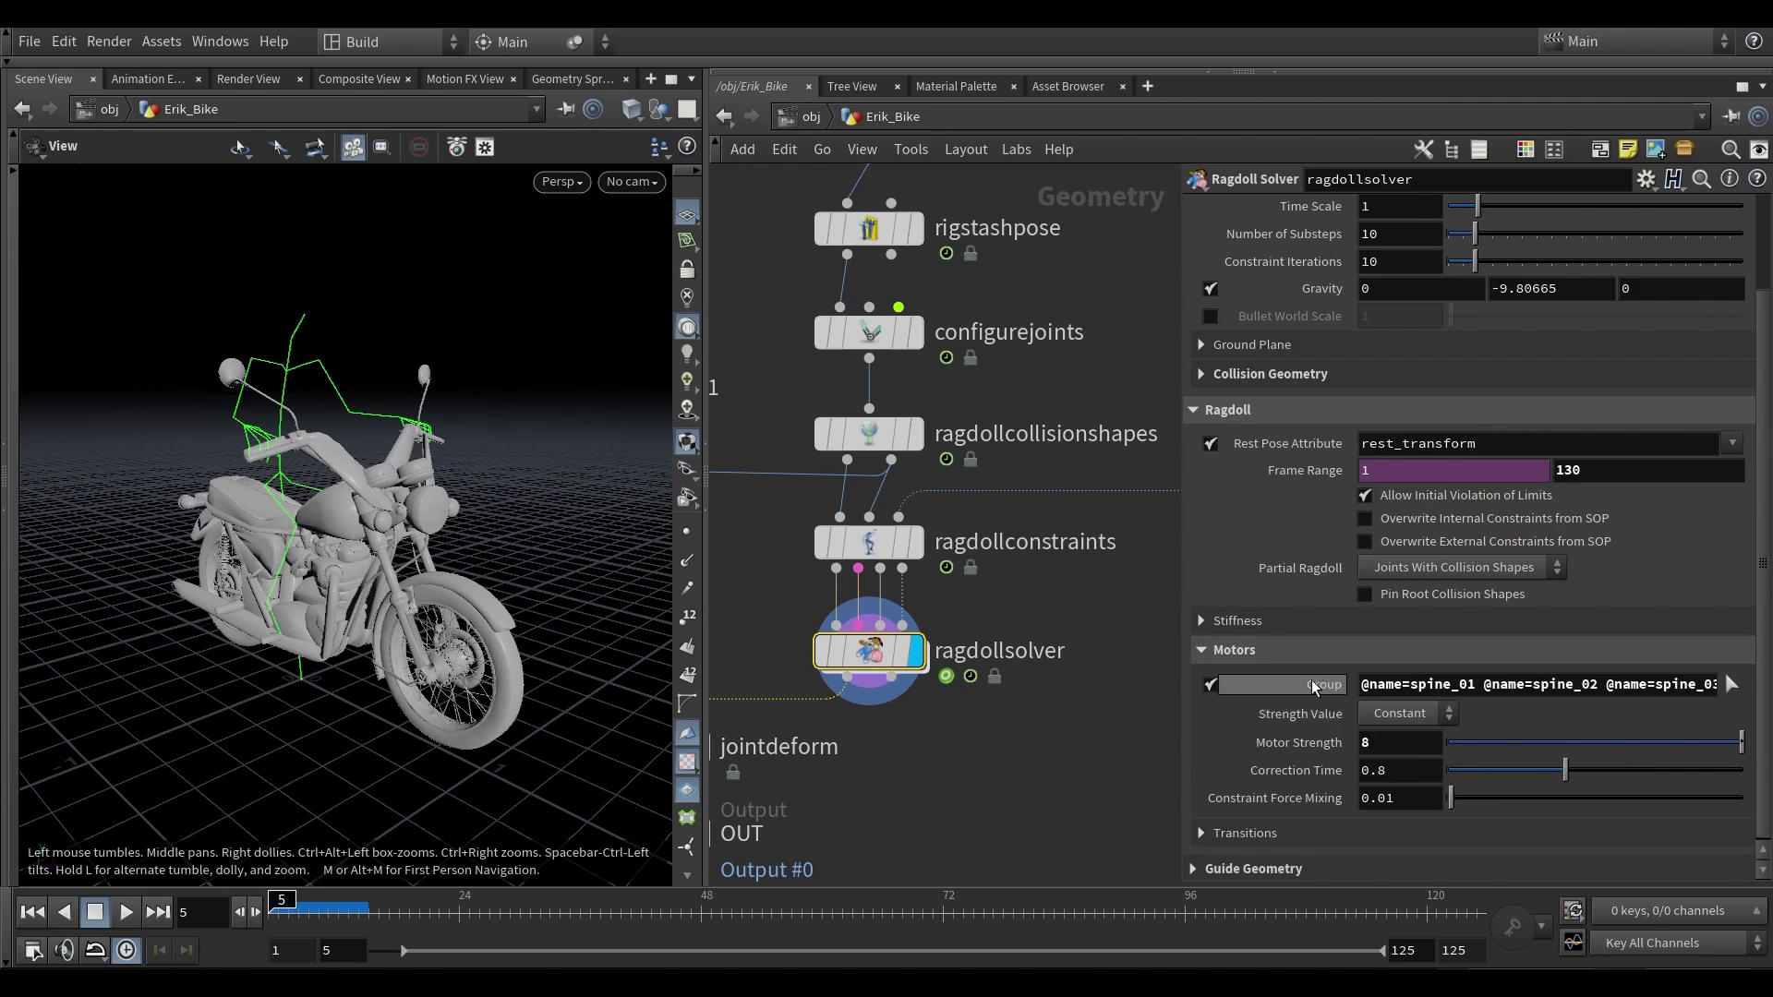
mouse_move(1312, 683)
drag(297, 427, 319, 440)
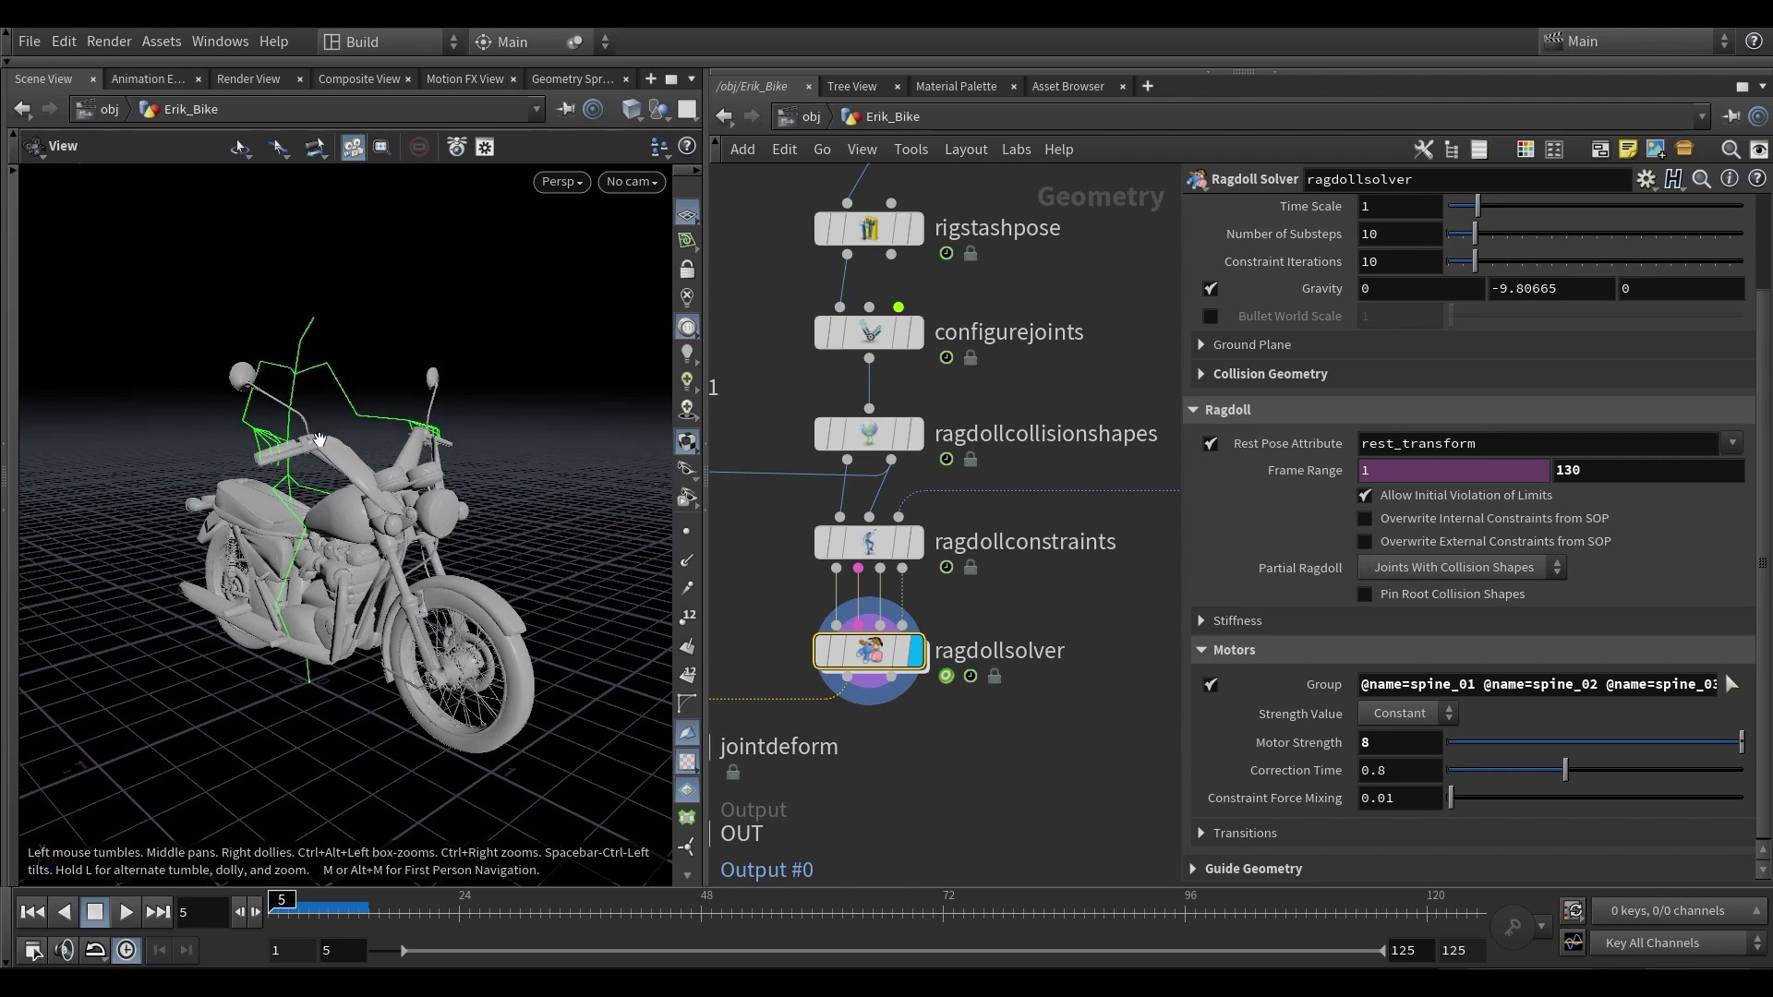
- Display jointdeform in the Erik_Bike network and play the simulation to check the skinned rider on the motorcycle
scroll(901, 759, down, 4)
scroll(796, 764, up, 3)
click(823, 735)
click(775, 738)
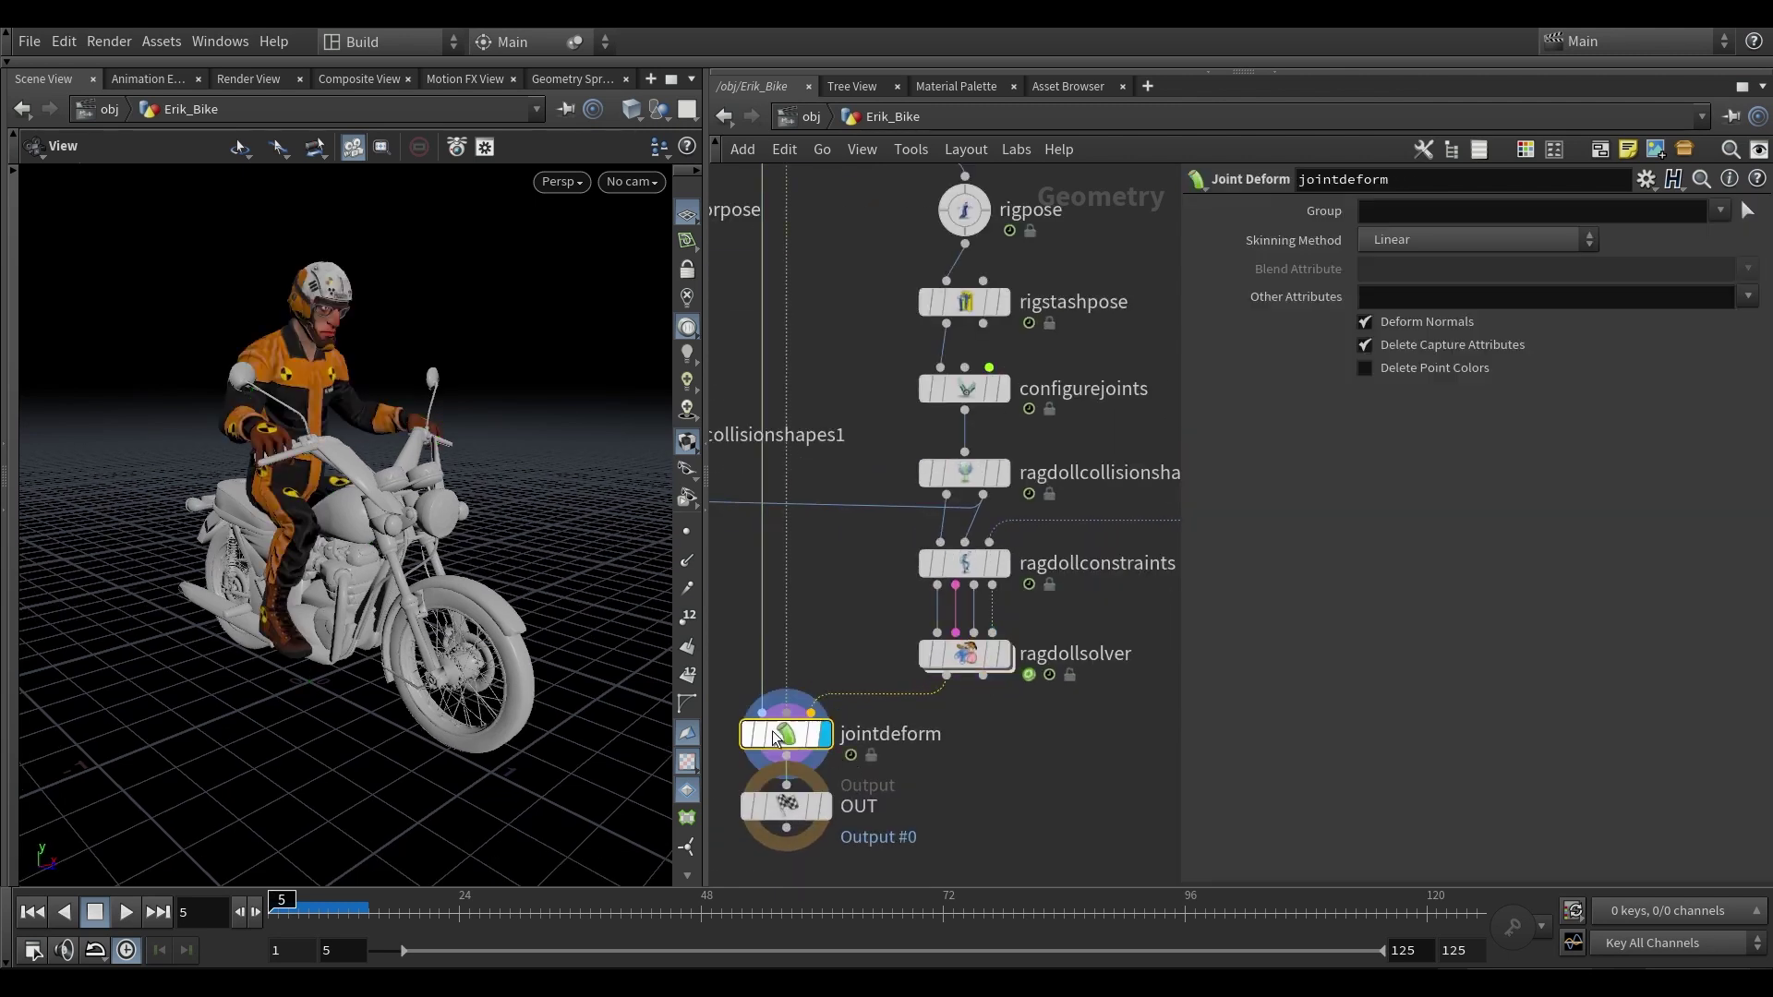
key(Up)
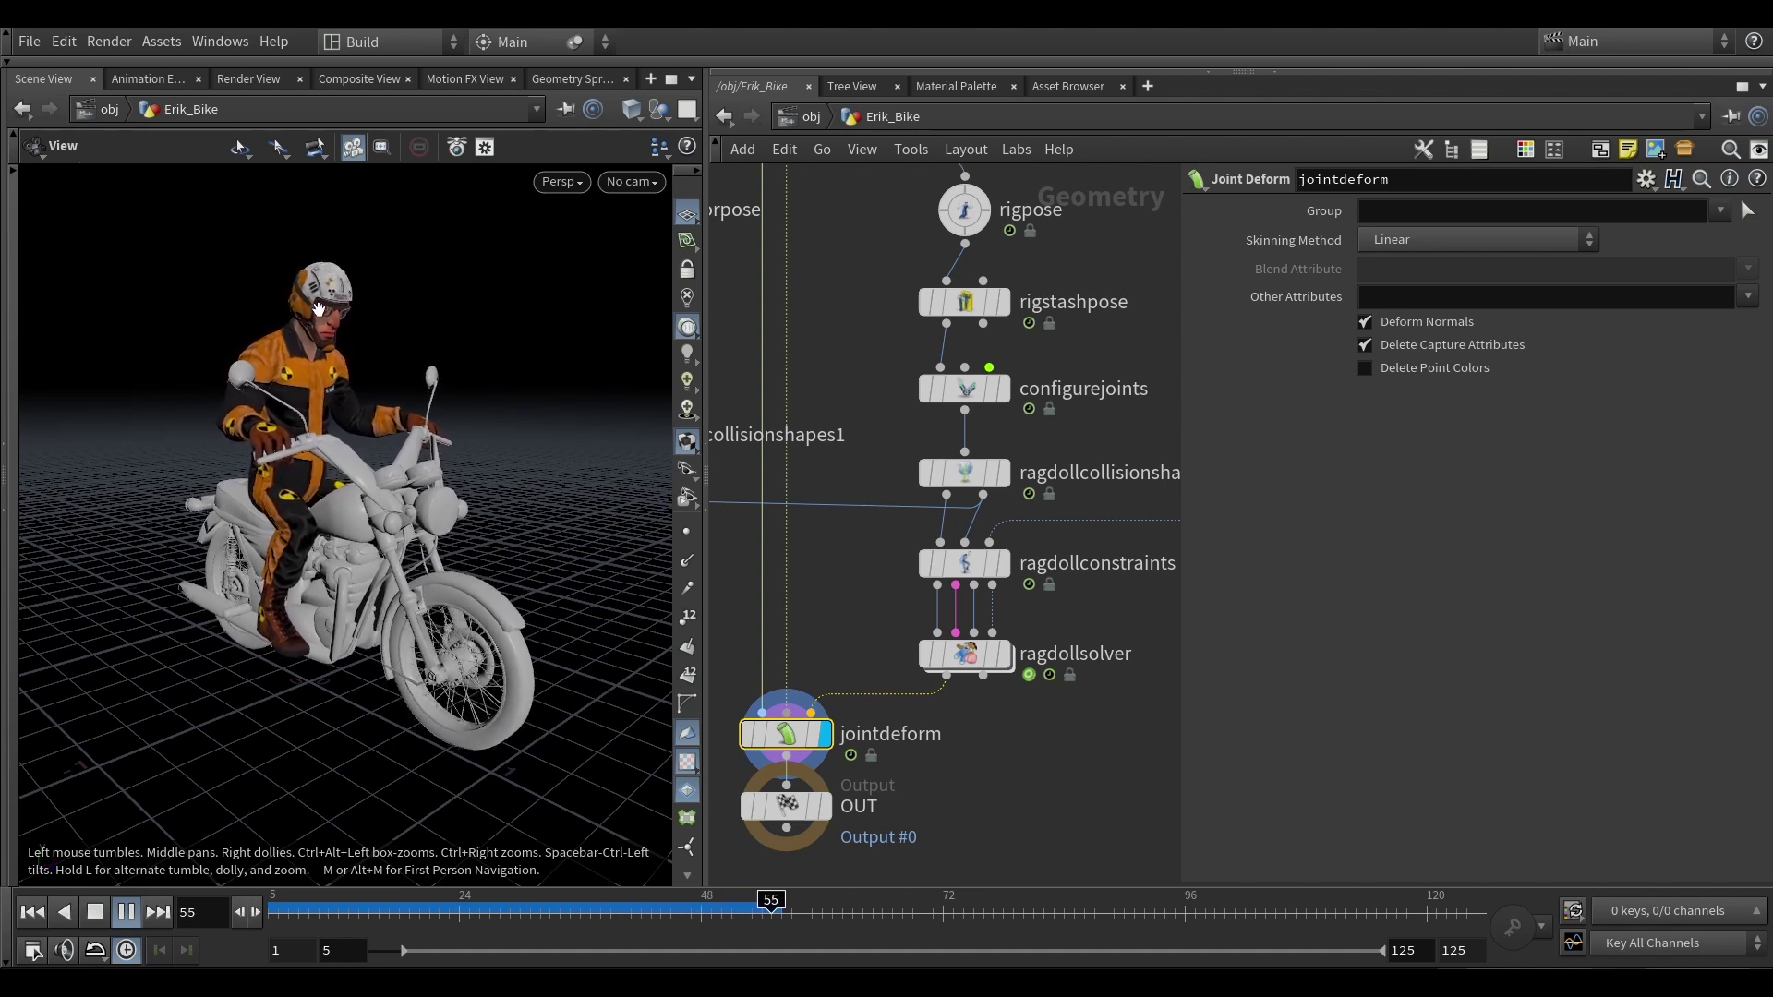
click(95, 911)
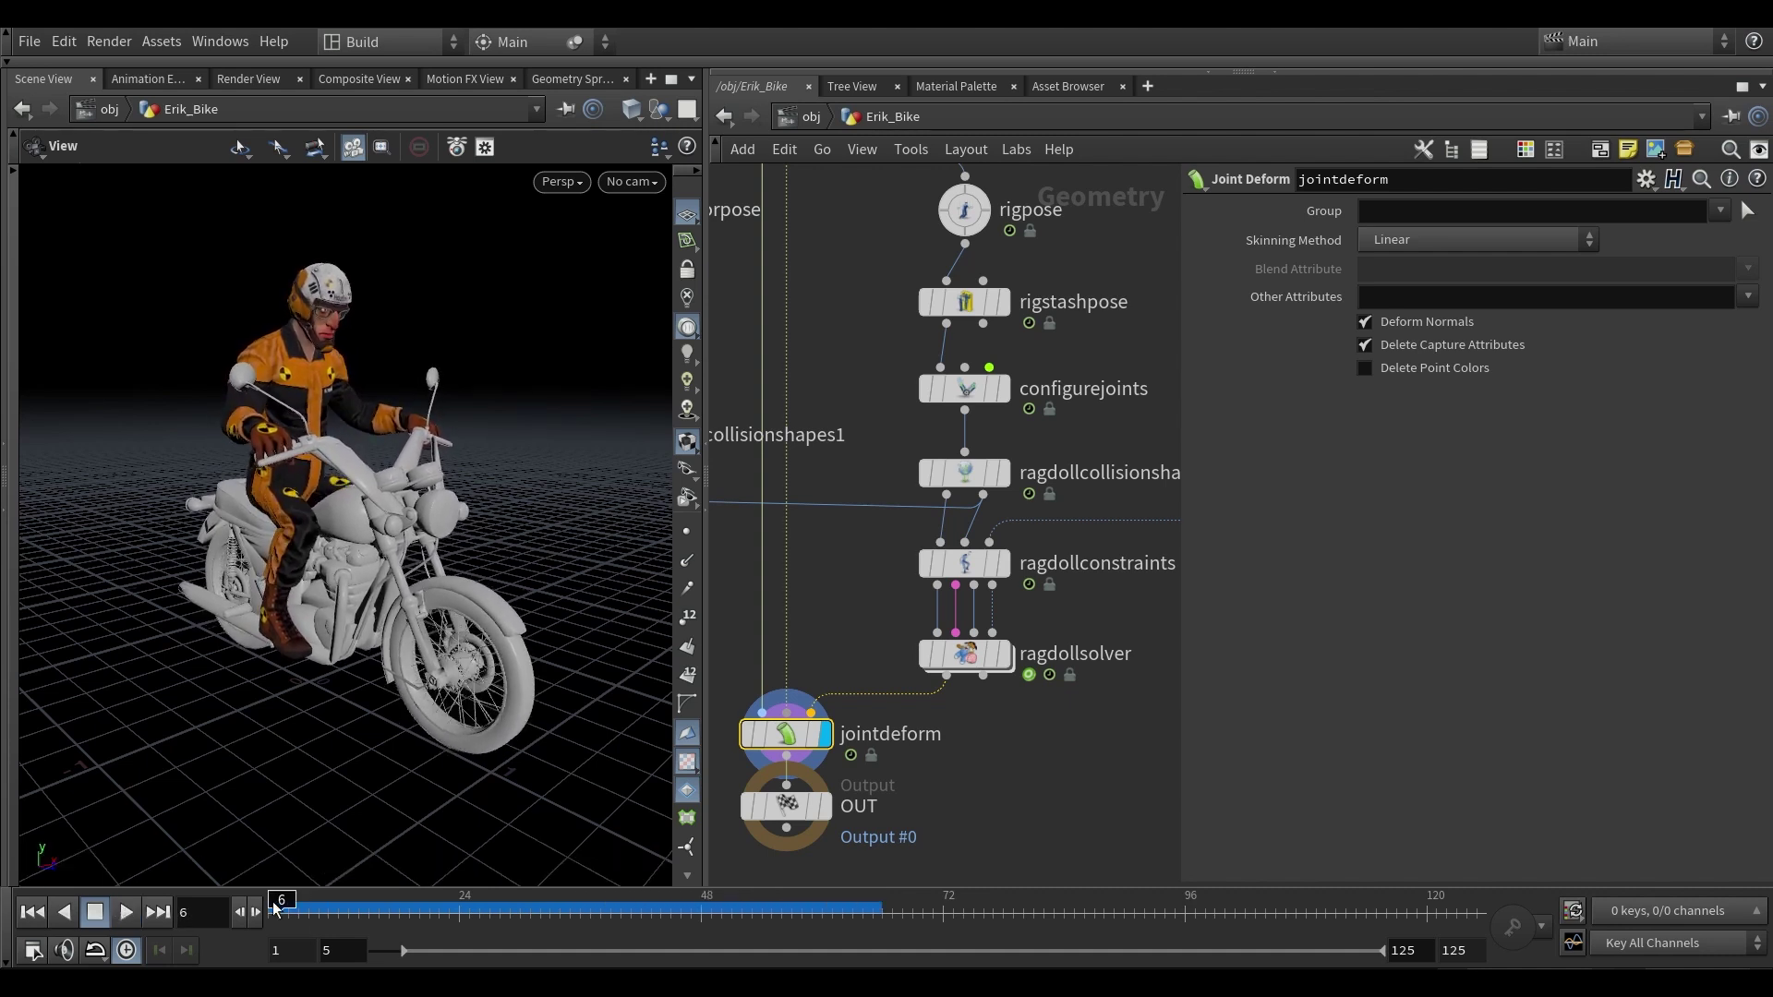
- Review the Motors and Transitions settings of ragdollsolver and leave both sections collapsed
click(1028, 688)
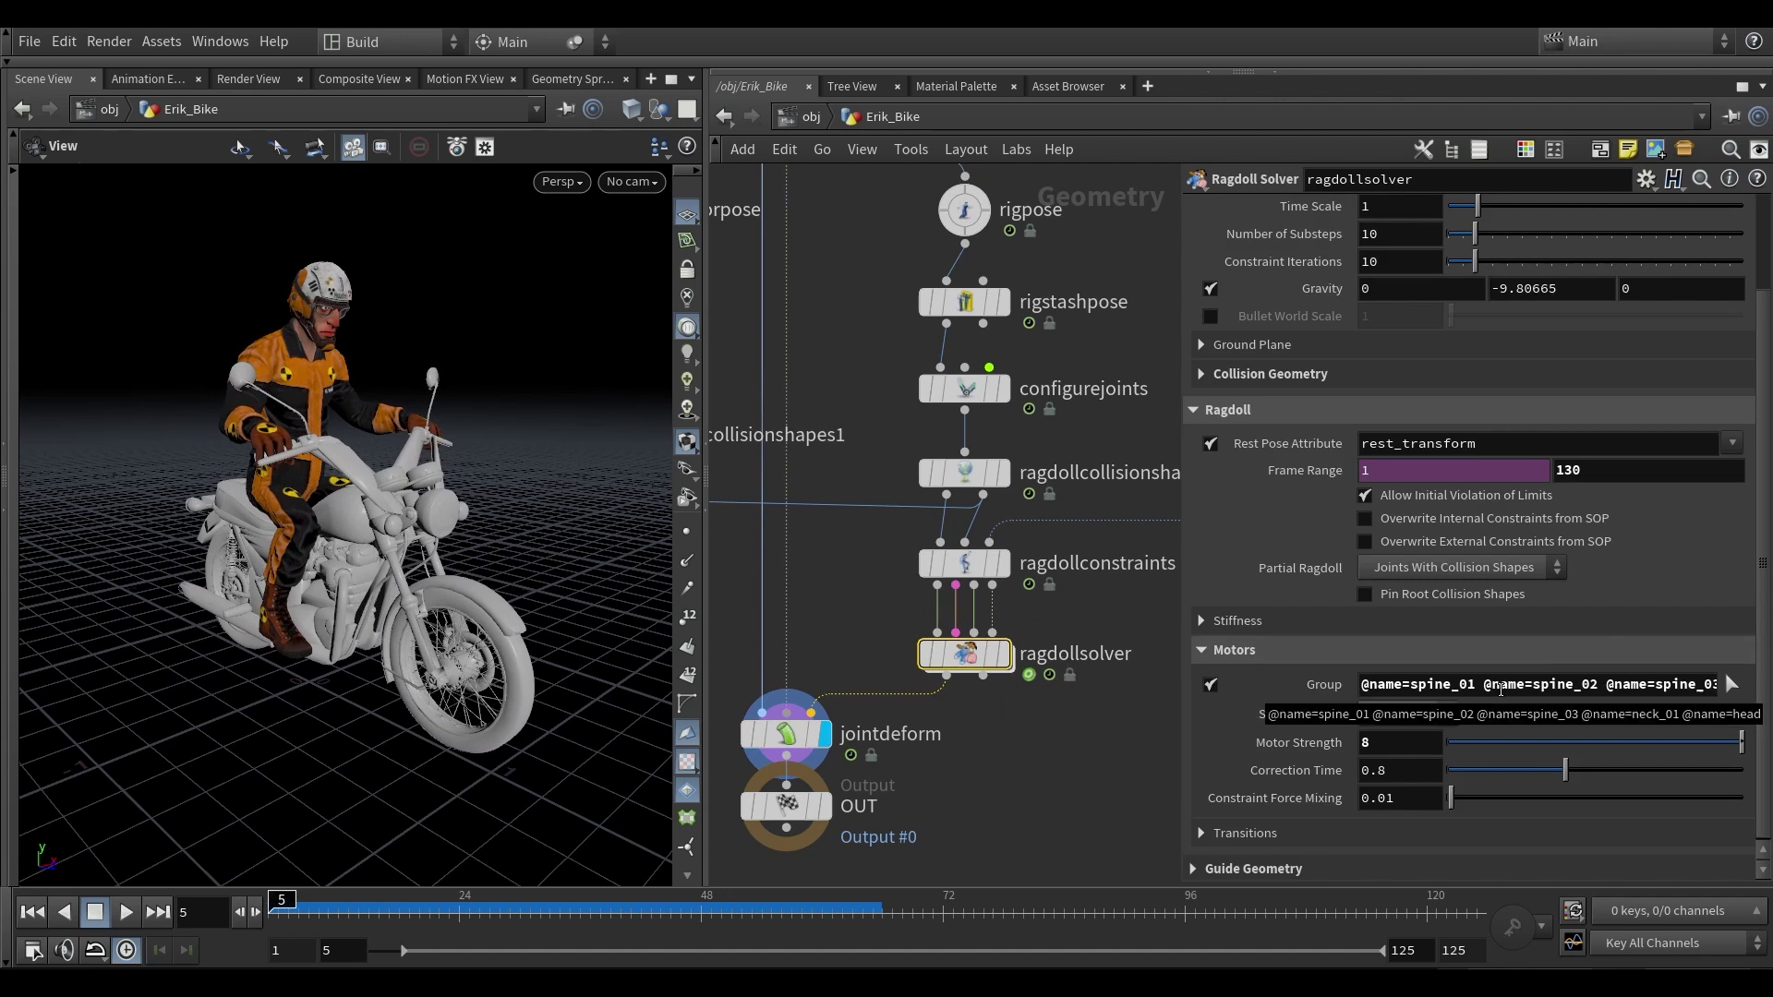
click(1236, 652)
scroll(1278, 785, down, 3)
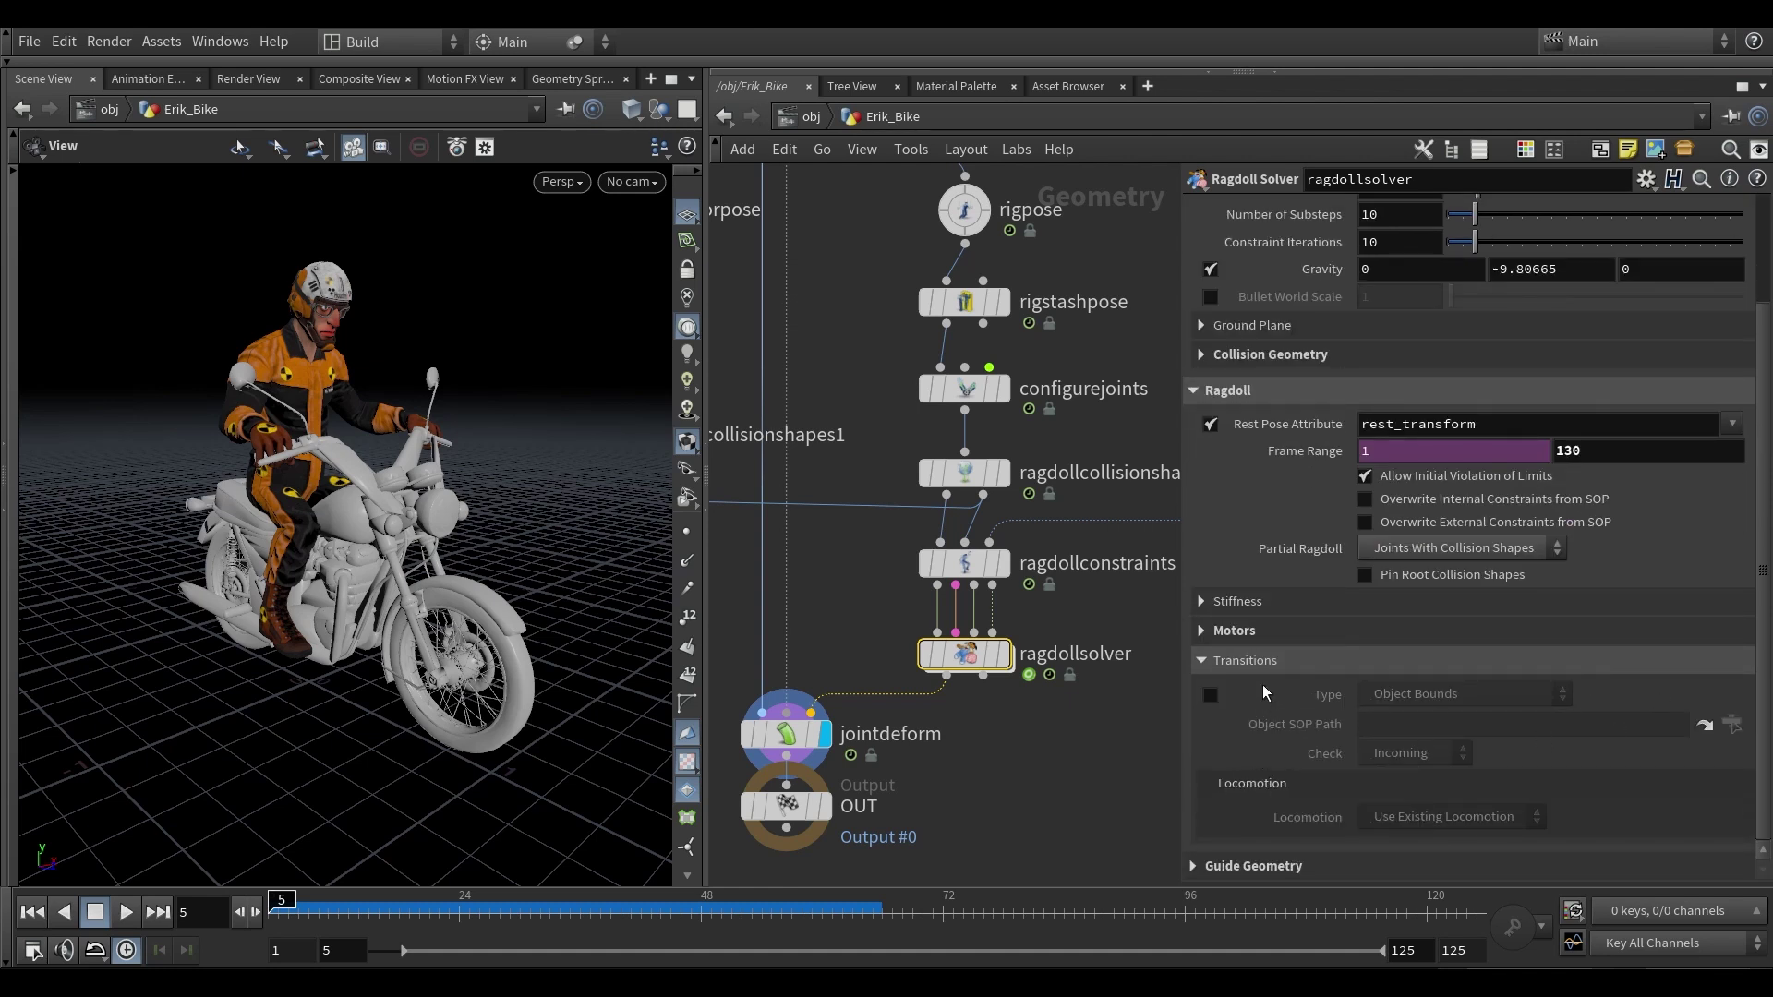
click(1272, 662)
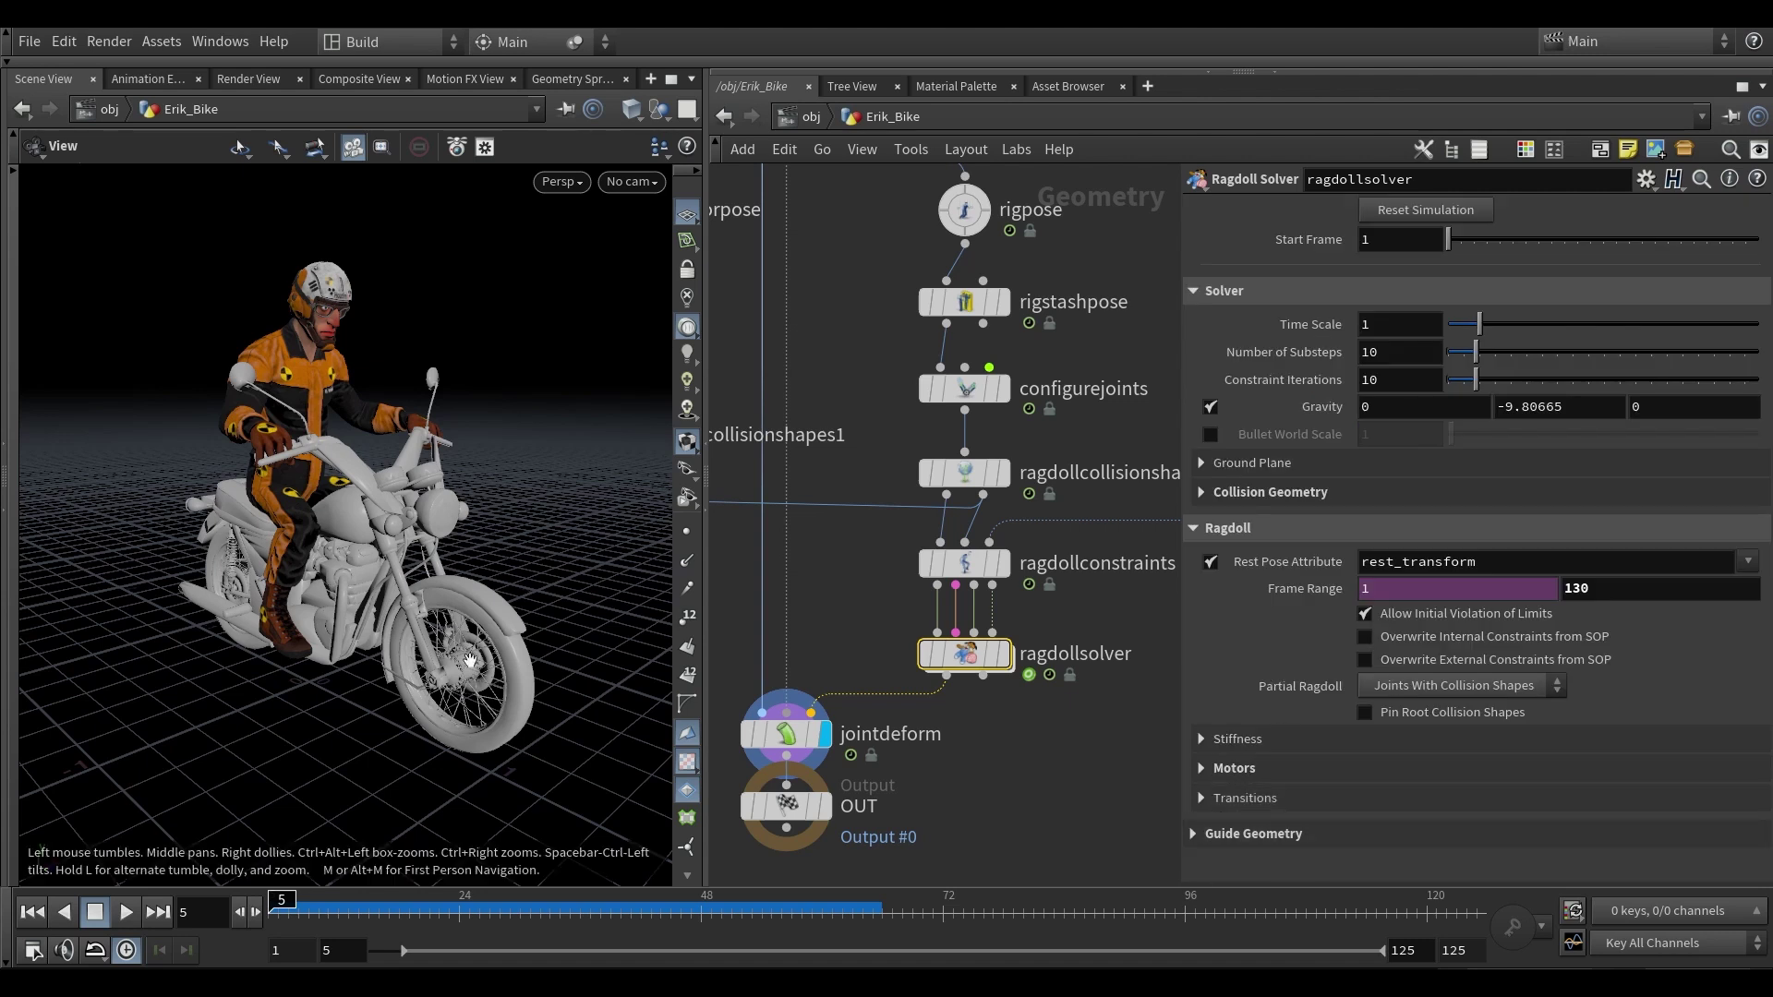
drag(375, 493, 328, 500)
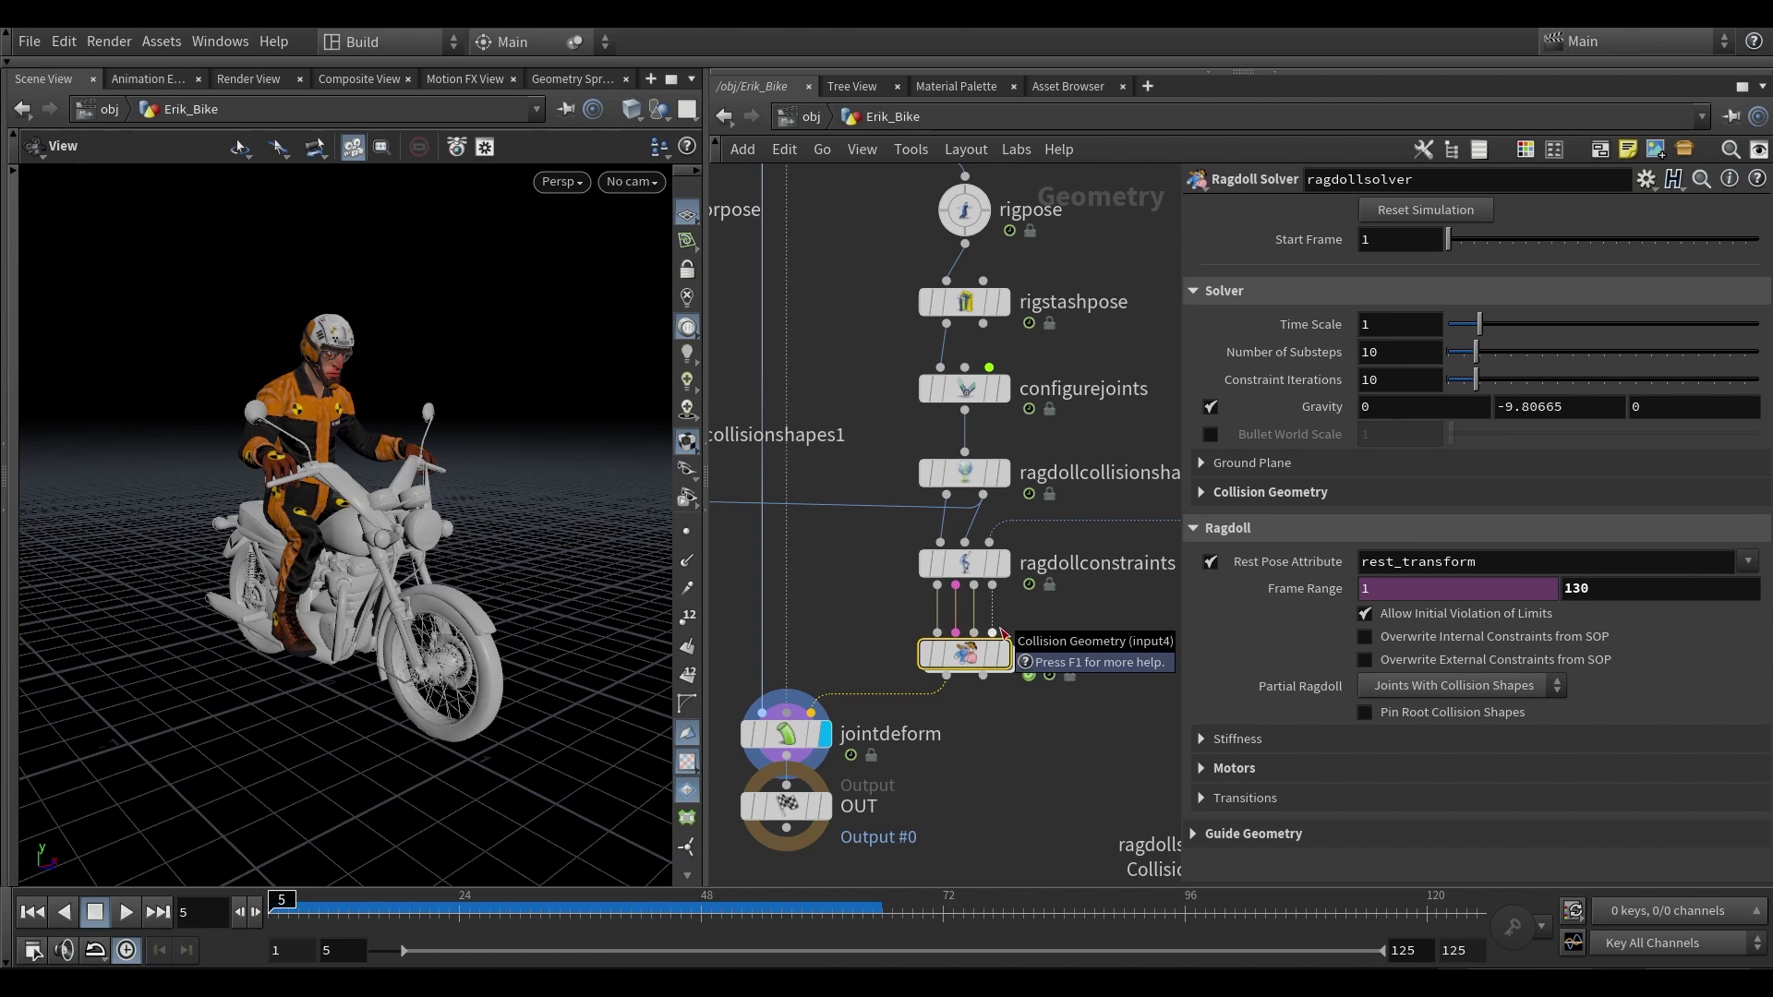
- Replay the rider simulation with the wider network in view and return to frame 5
scroll(851, 637, down, 4)
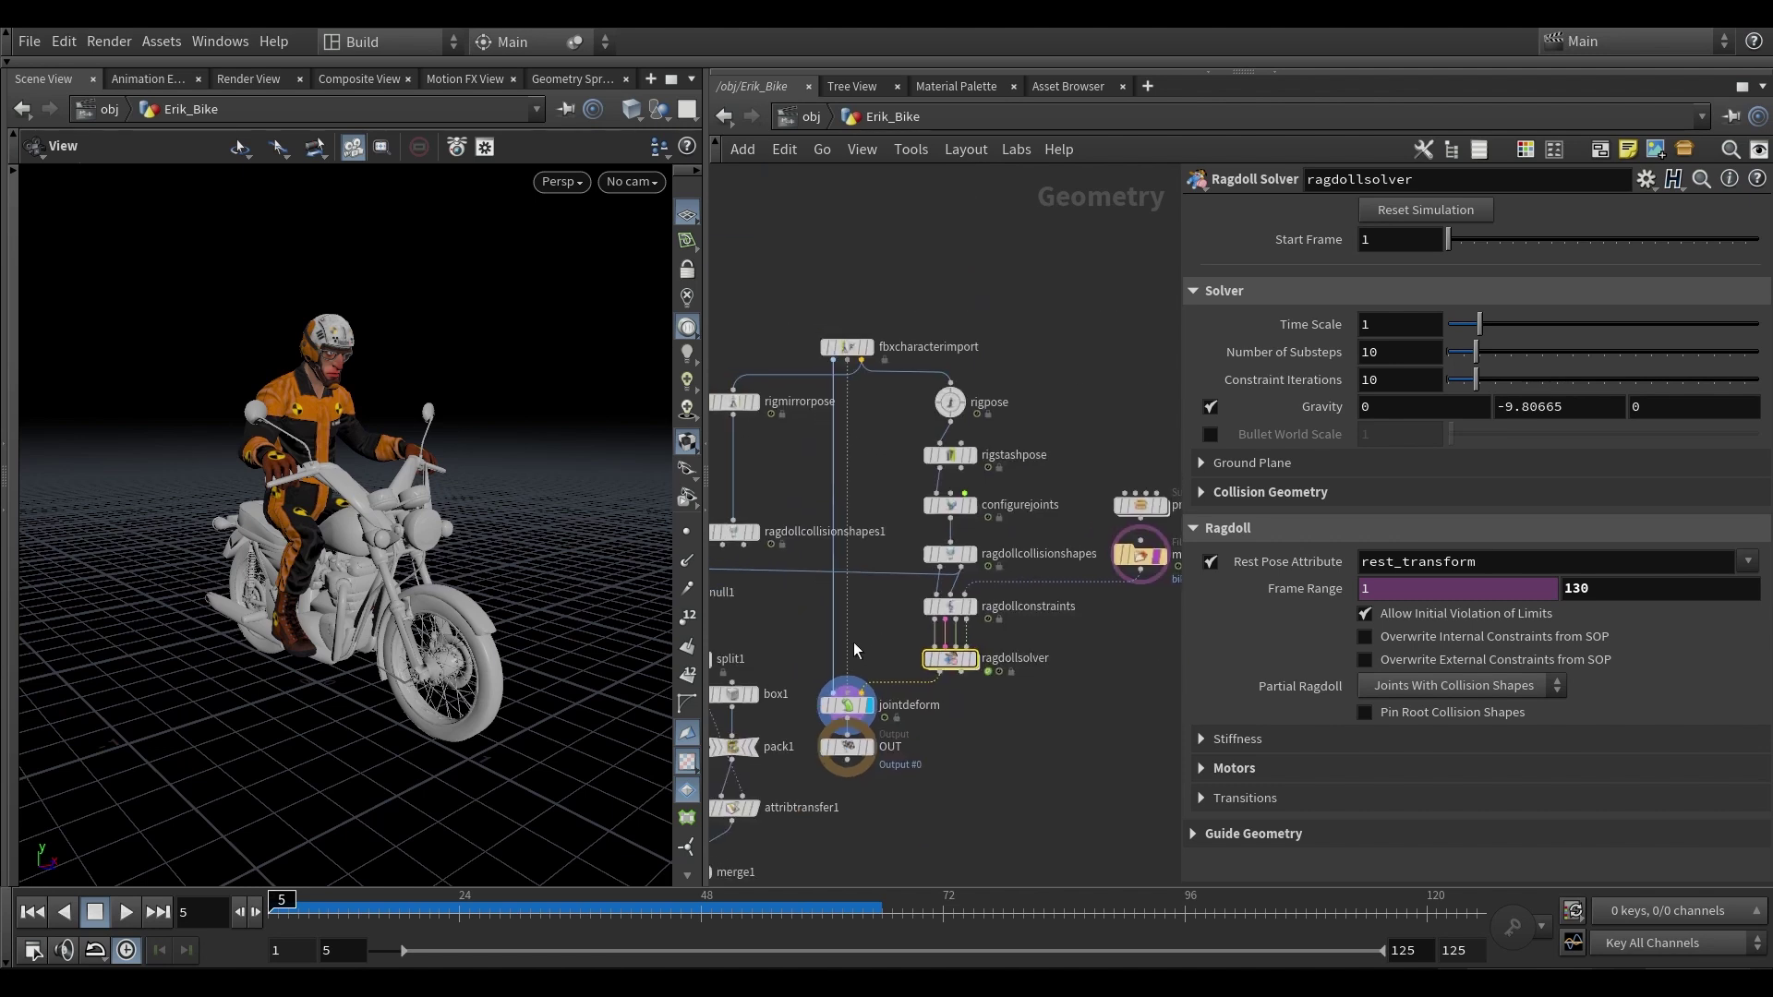
key(Up)
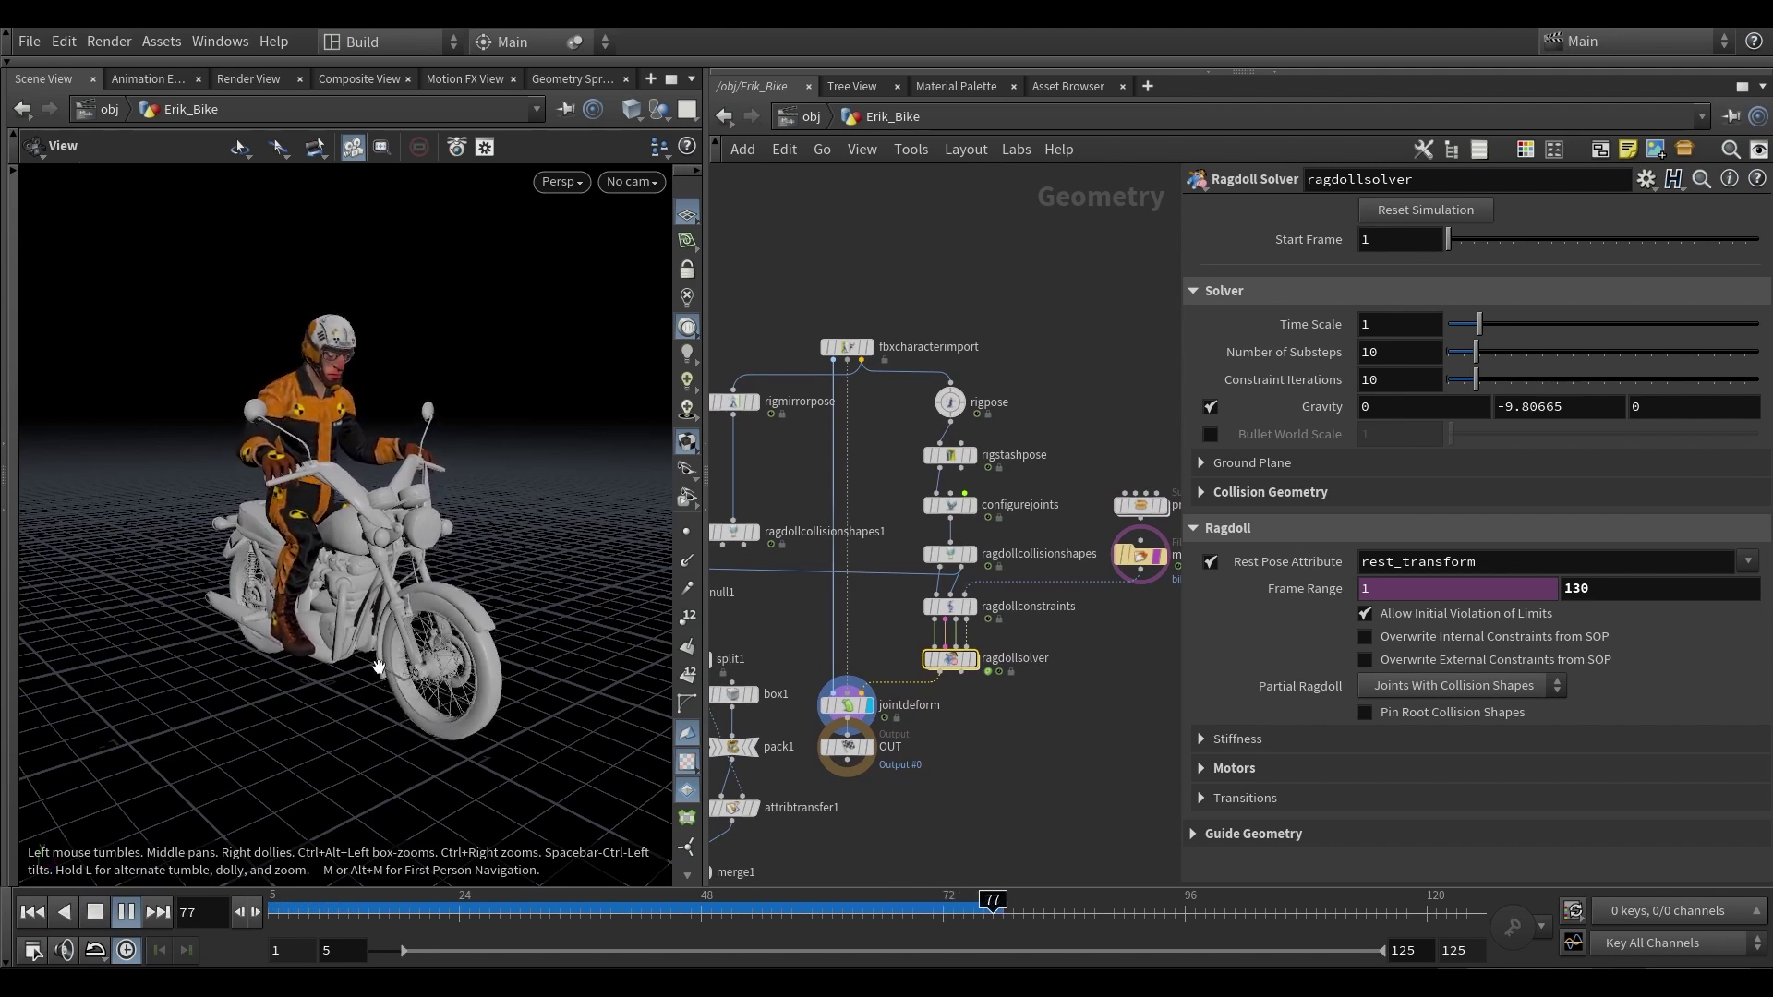
drag(343, 903, 237, 907)
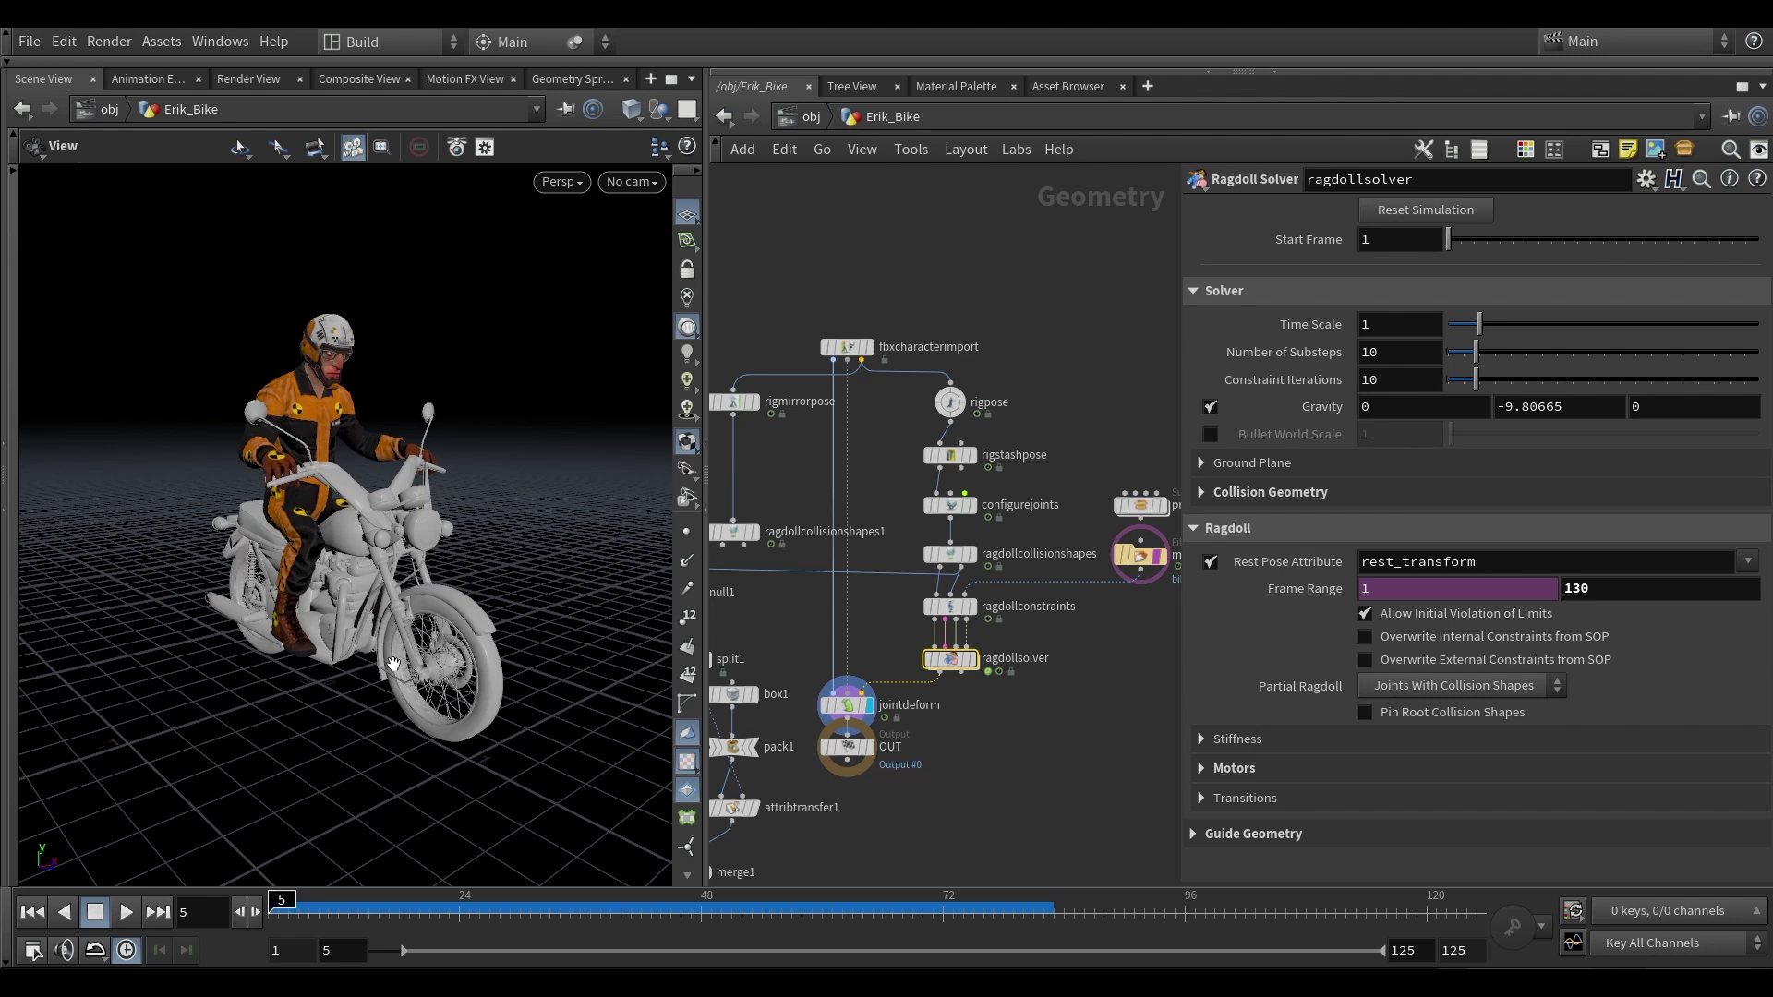
- Leave Erik_Bike, display the Extras object in its place, and enter the Extras network
click(1031, 743)
key(u)
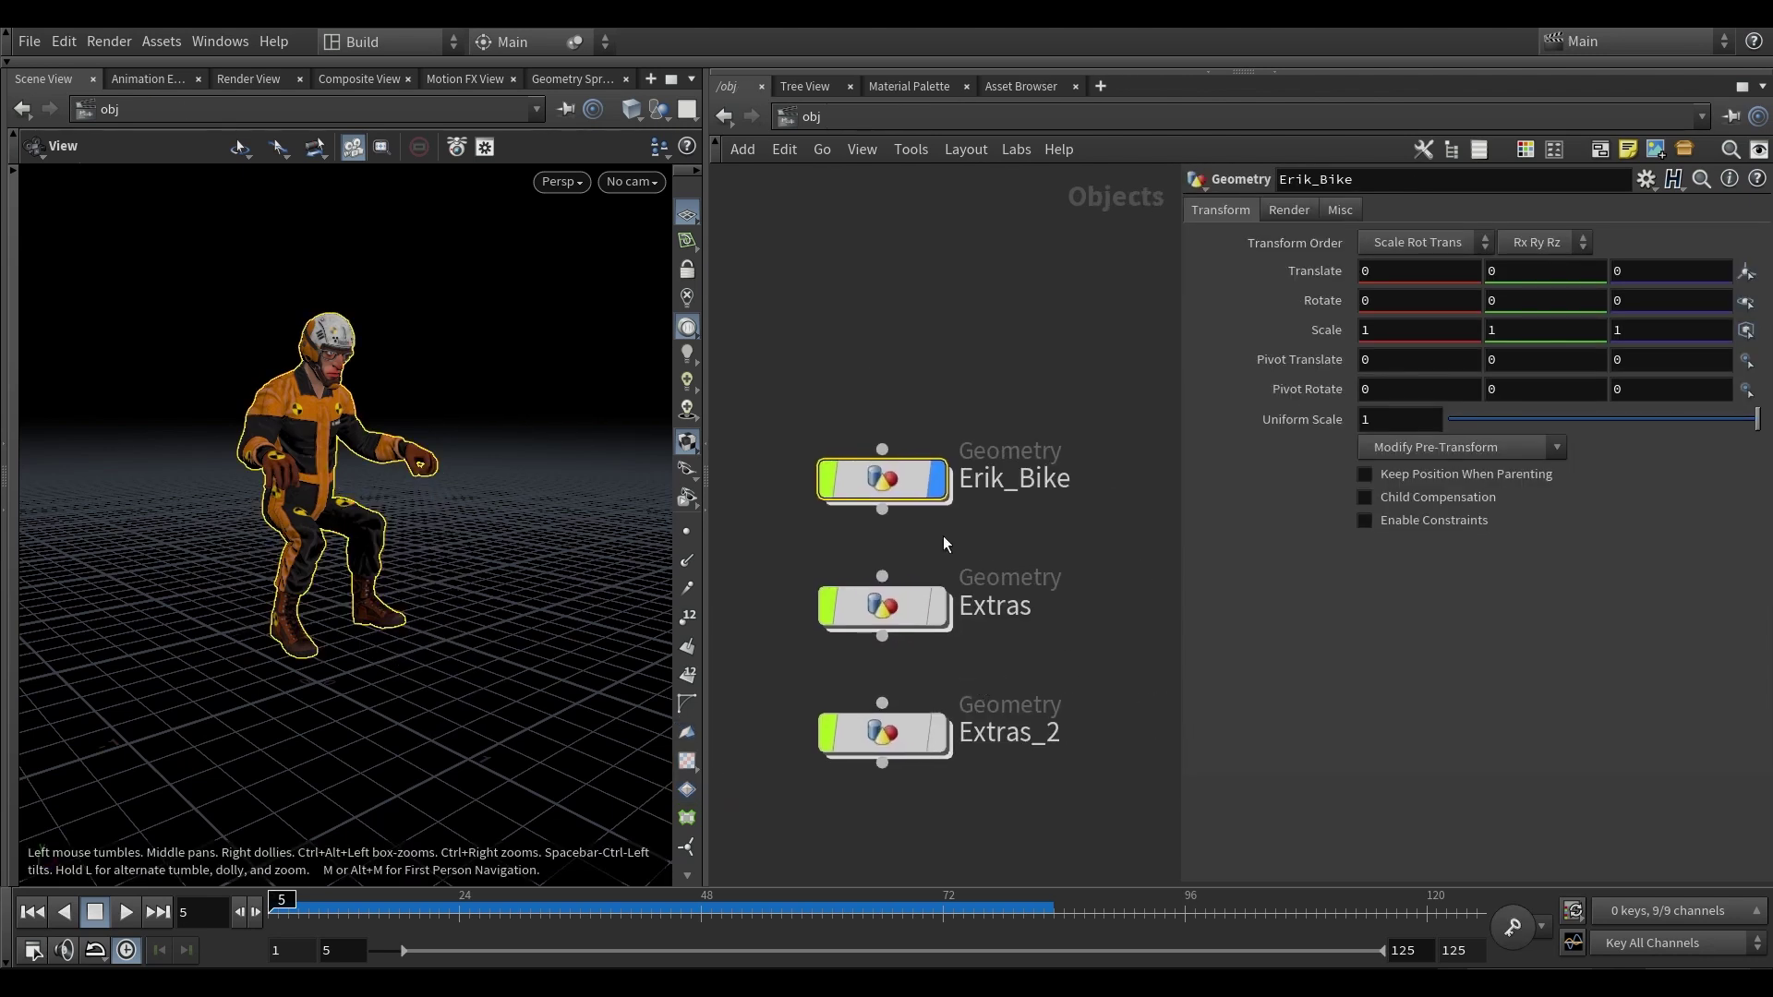
click(951, 411)
click(951, 537)
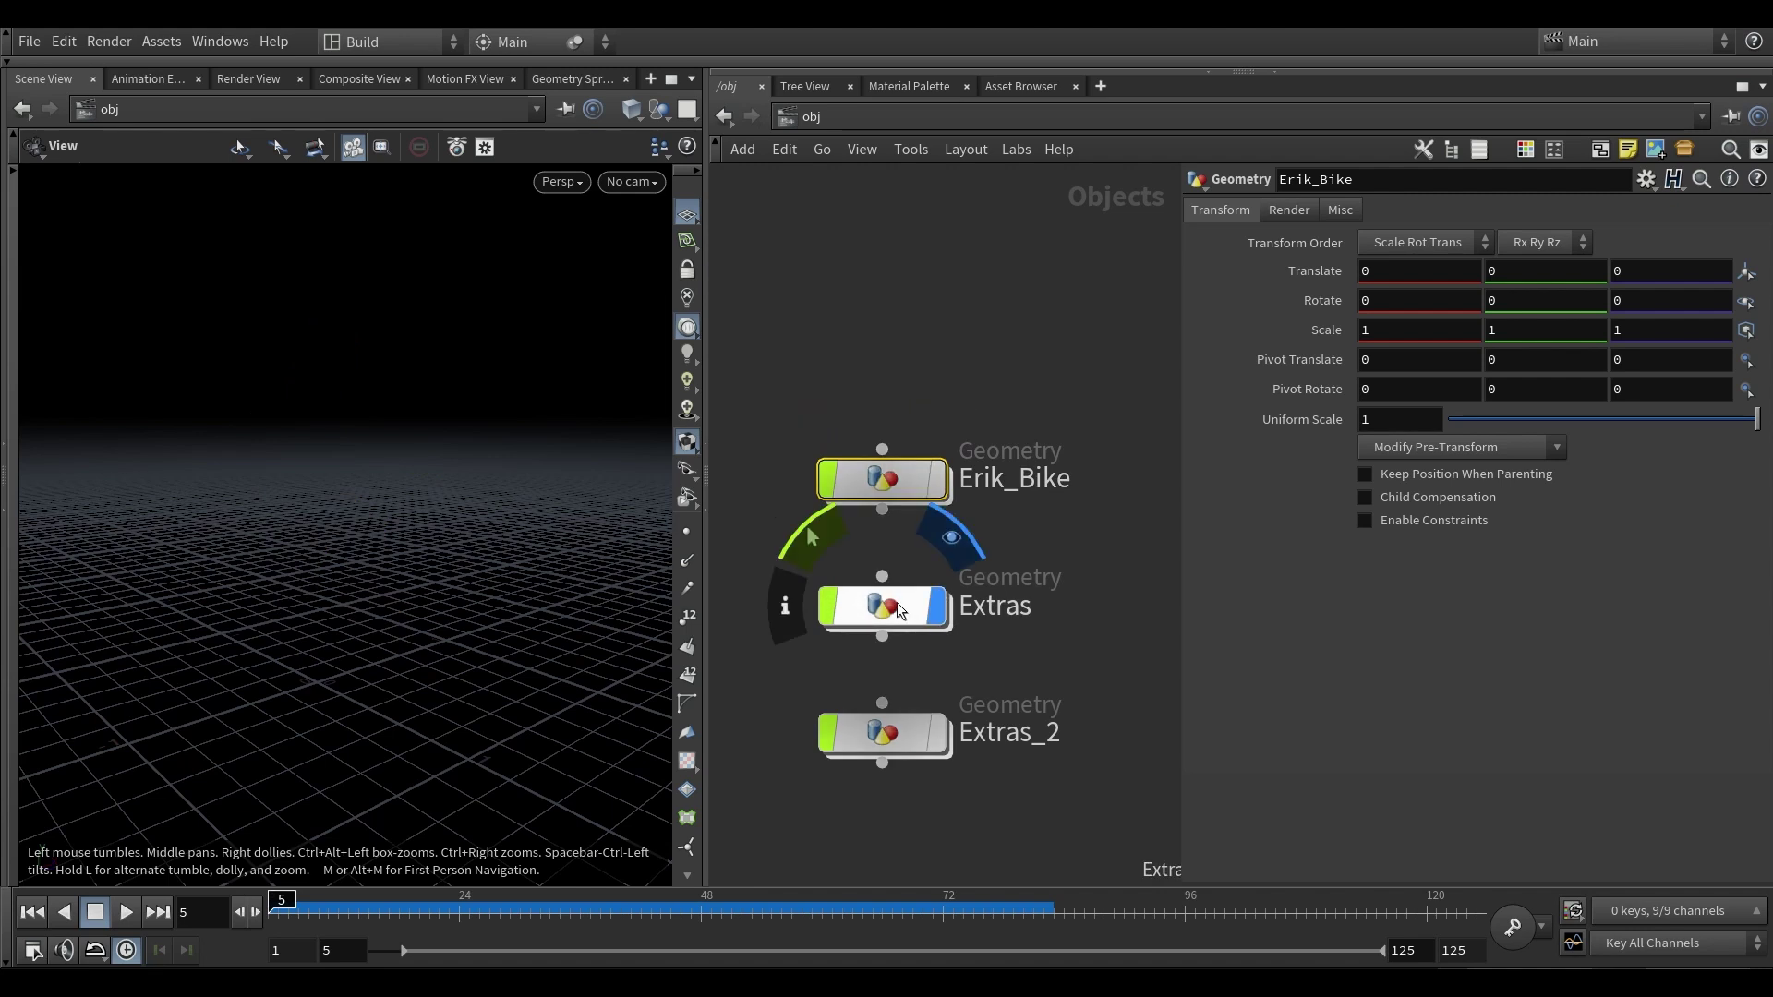
double_click(895, 602)
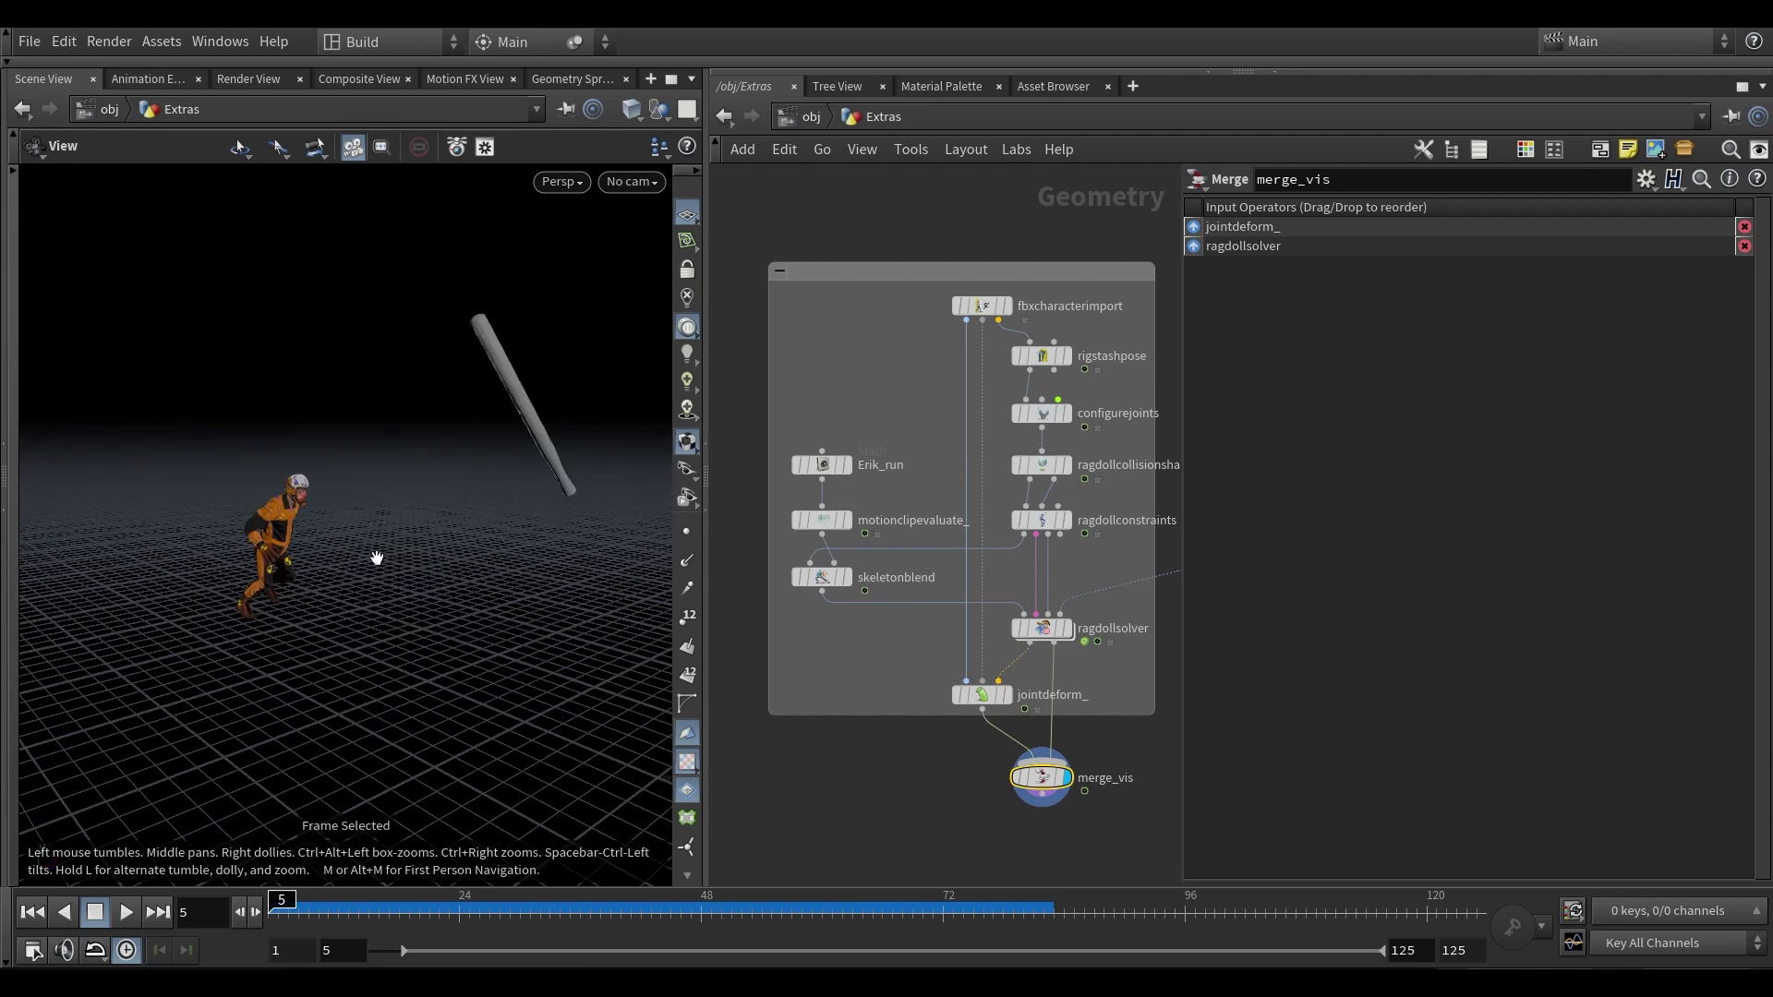
- Frame the running character and bat in the viewport and run the simulation from frame 5 to frame 65
key(f)
drag(320, 533, 487, 517)
key(Right)
key(Right)
key(Right)
key(Right)
key(Right)
key(Right)
scroll(485, 504, up, 3)
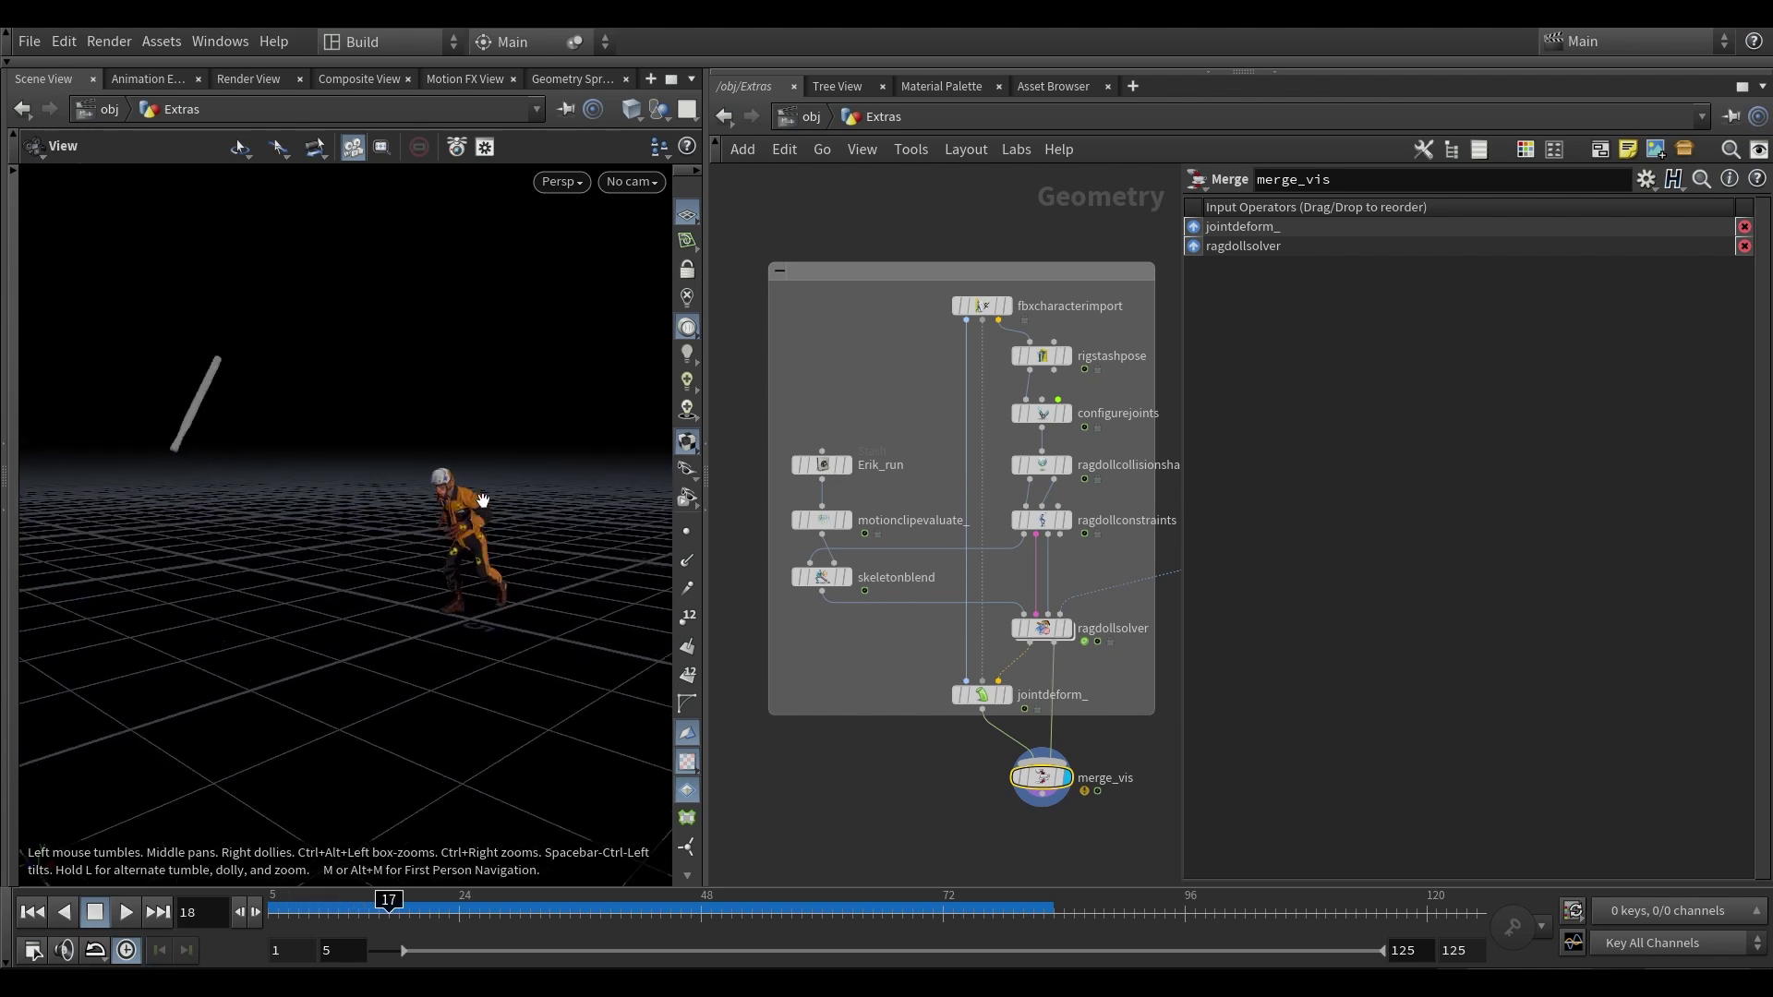
drag(324, 507, 248, 423)
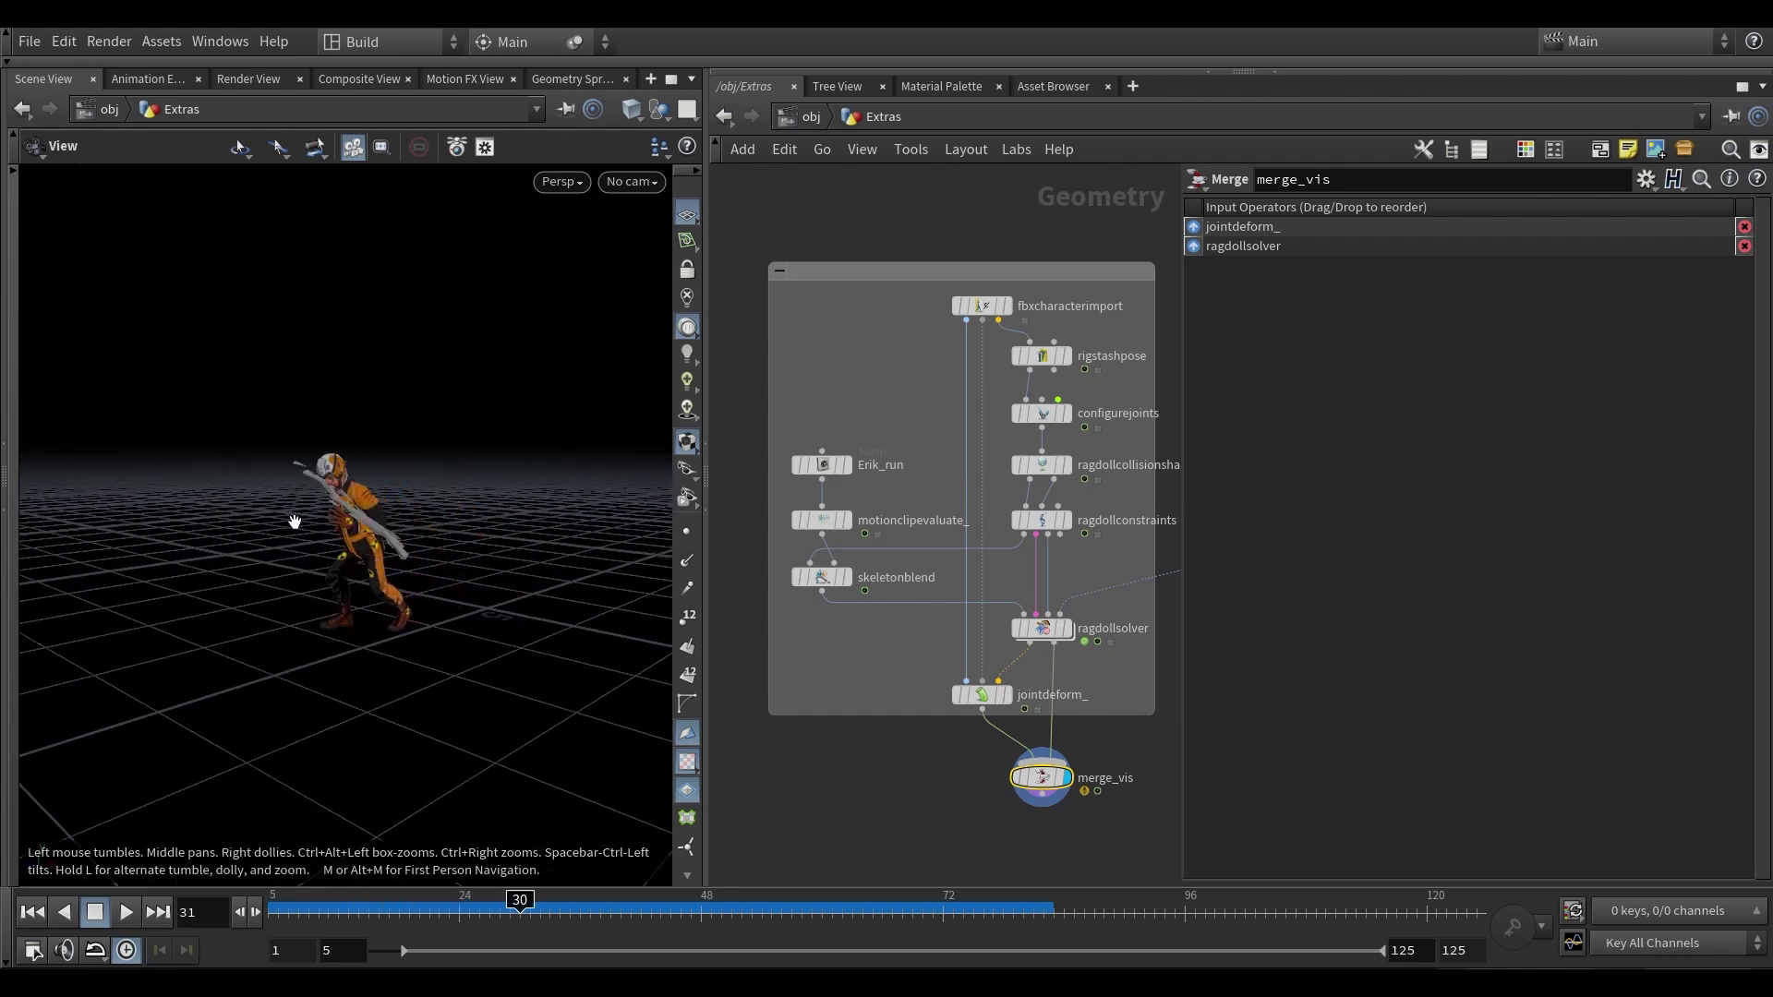
drag(452, 537, 454, 606)
key(Up)
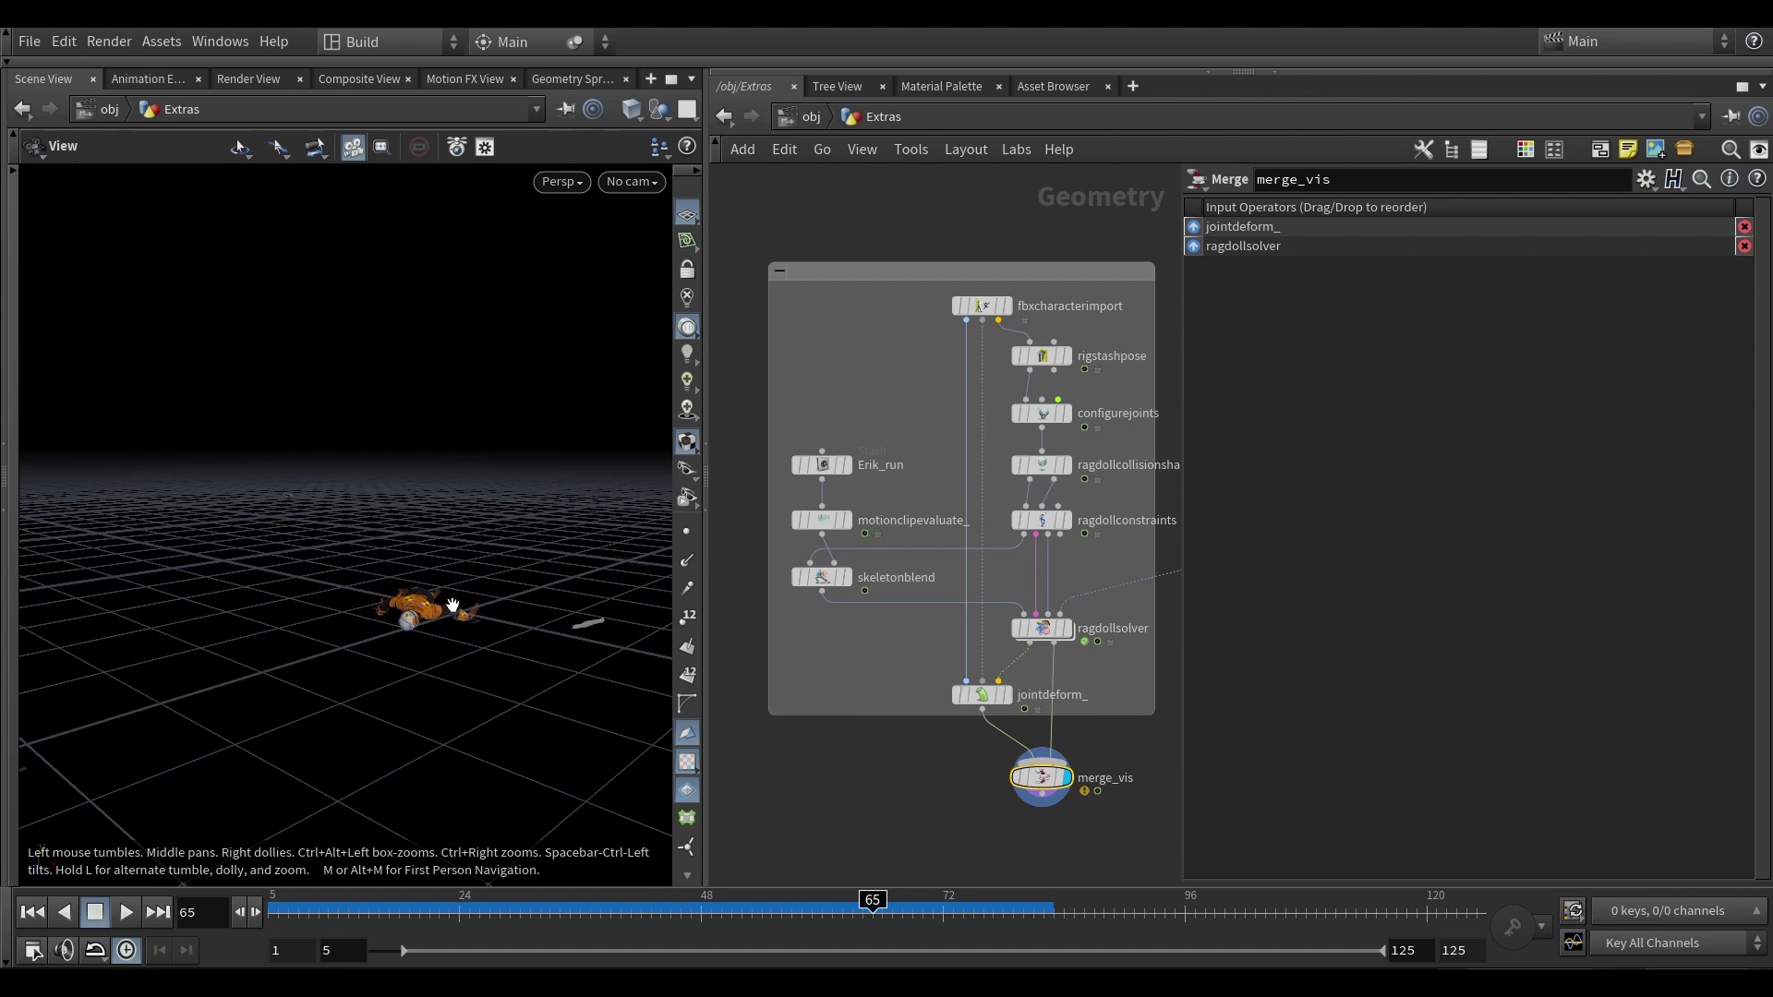
- Scrub back to frame 12 and view the running character before the bat reaches it
drag(878, 896, 337, 909)
middle_drag(431, 566, 409, 590)
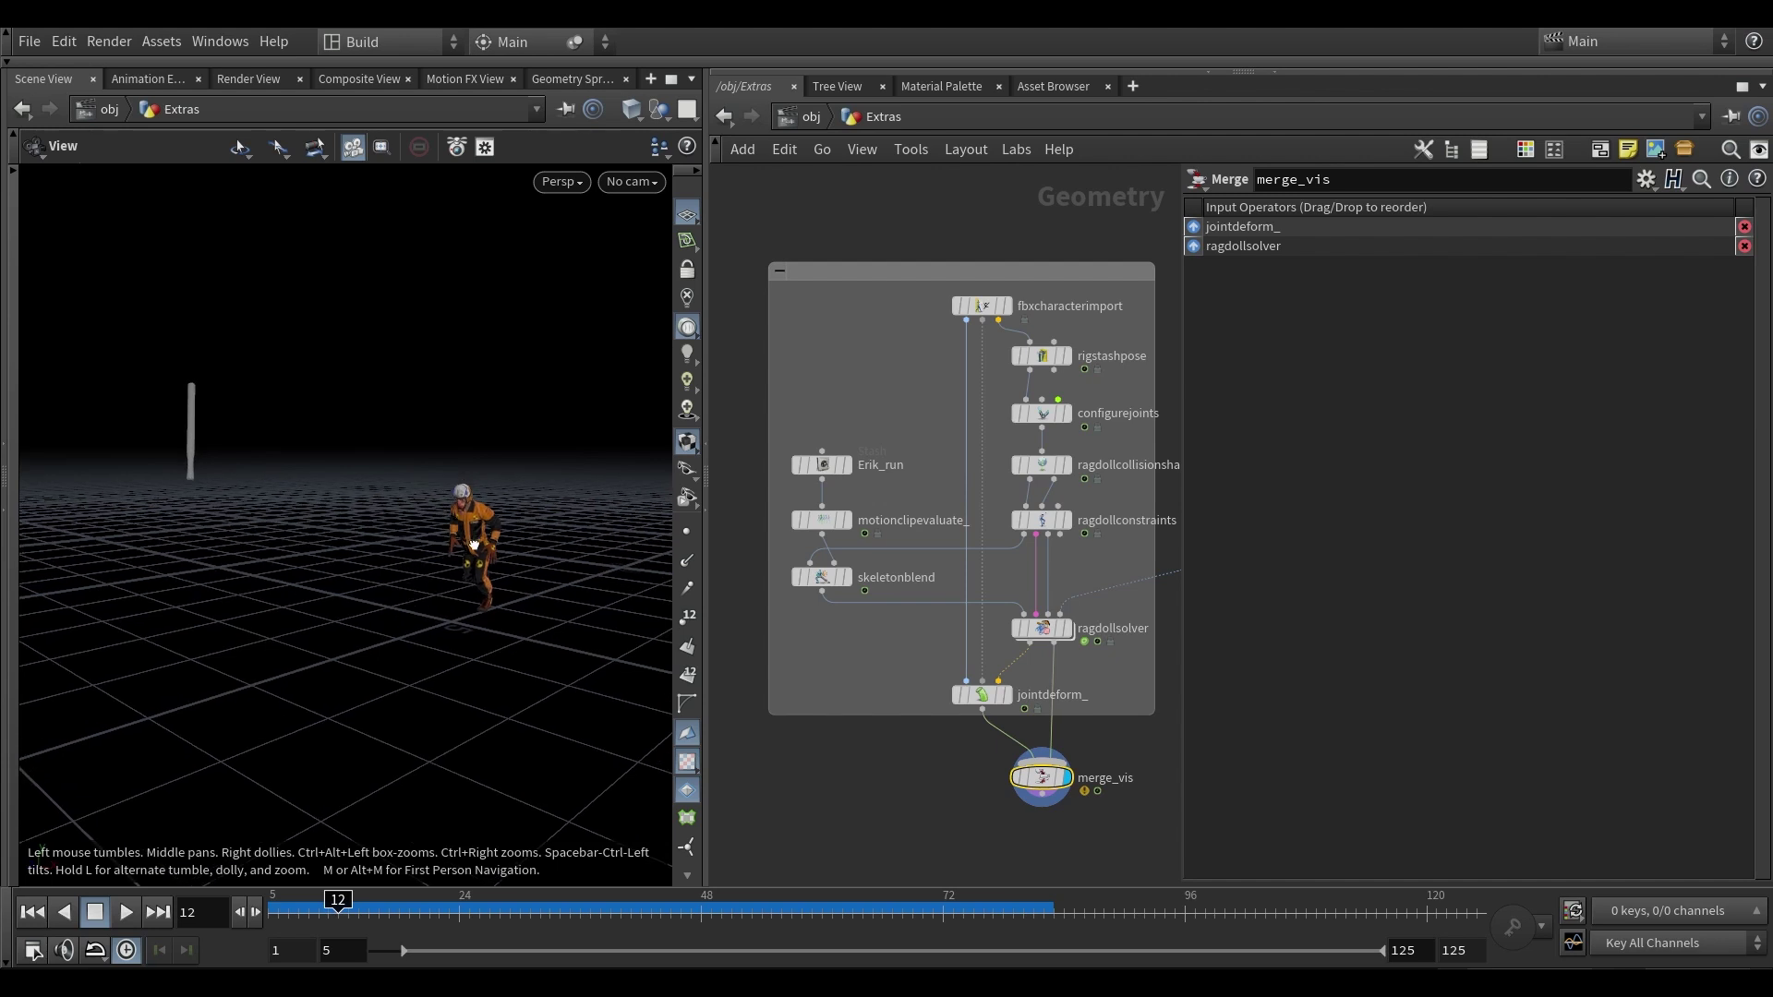
drag(475, 545, 473, 547)
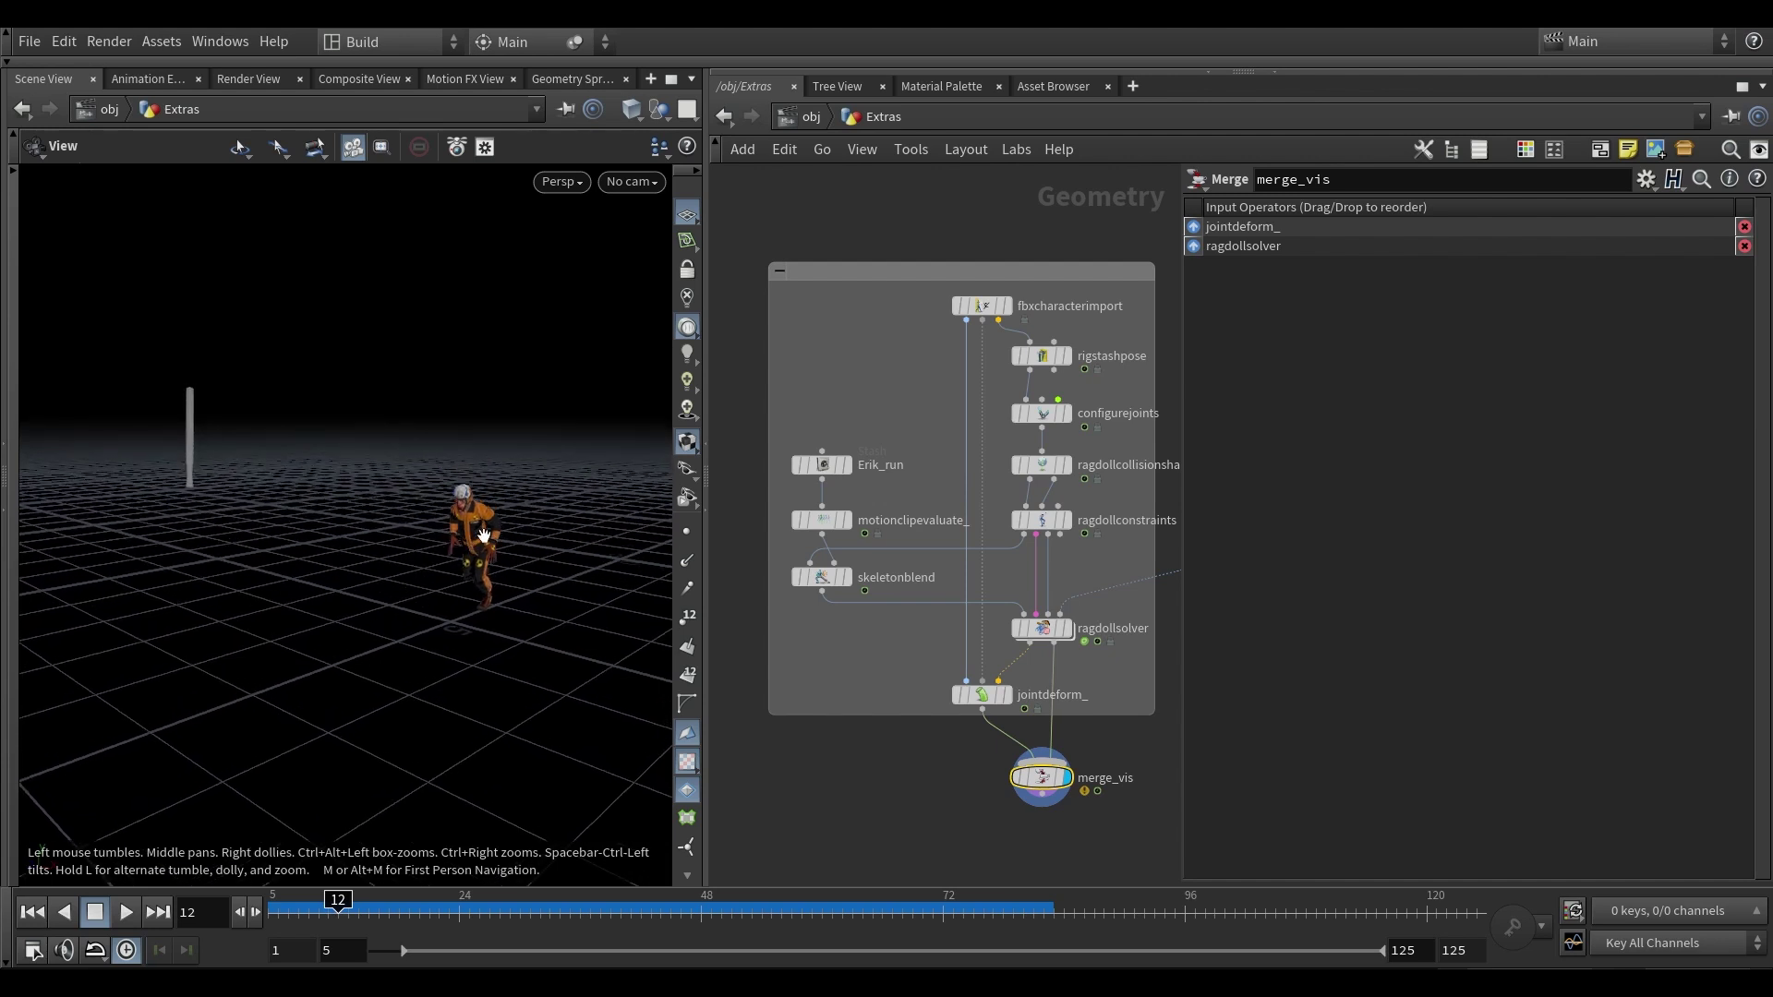
- Expand the Build Bat RBD network box and move it above the box containing the bat's skeleton nodes
middle_drag(1154, 615, 892, 731)
scroll(1025, 699, down, 2)
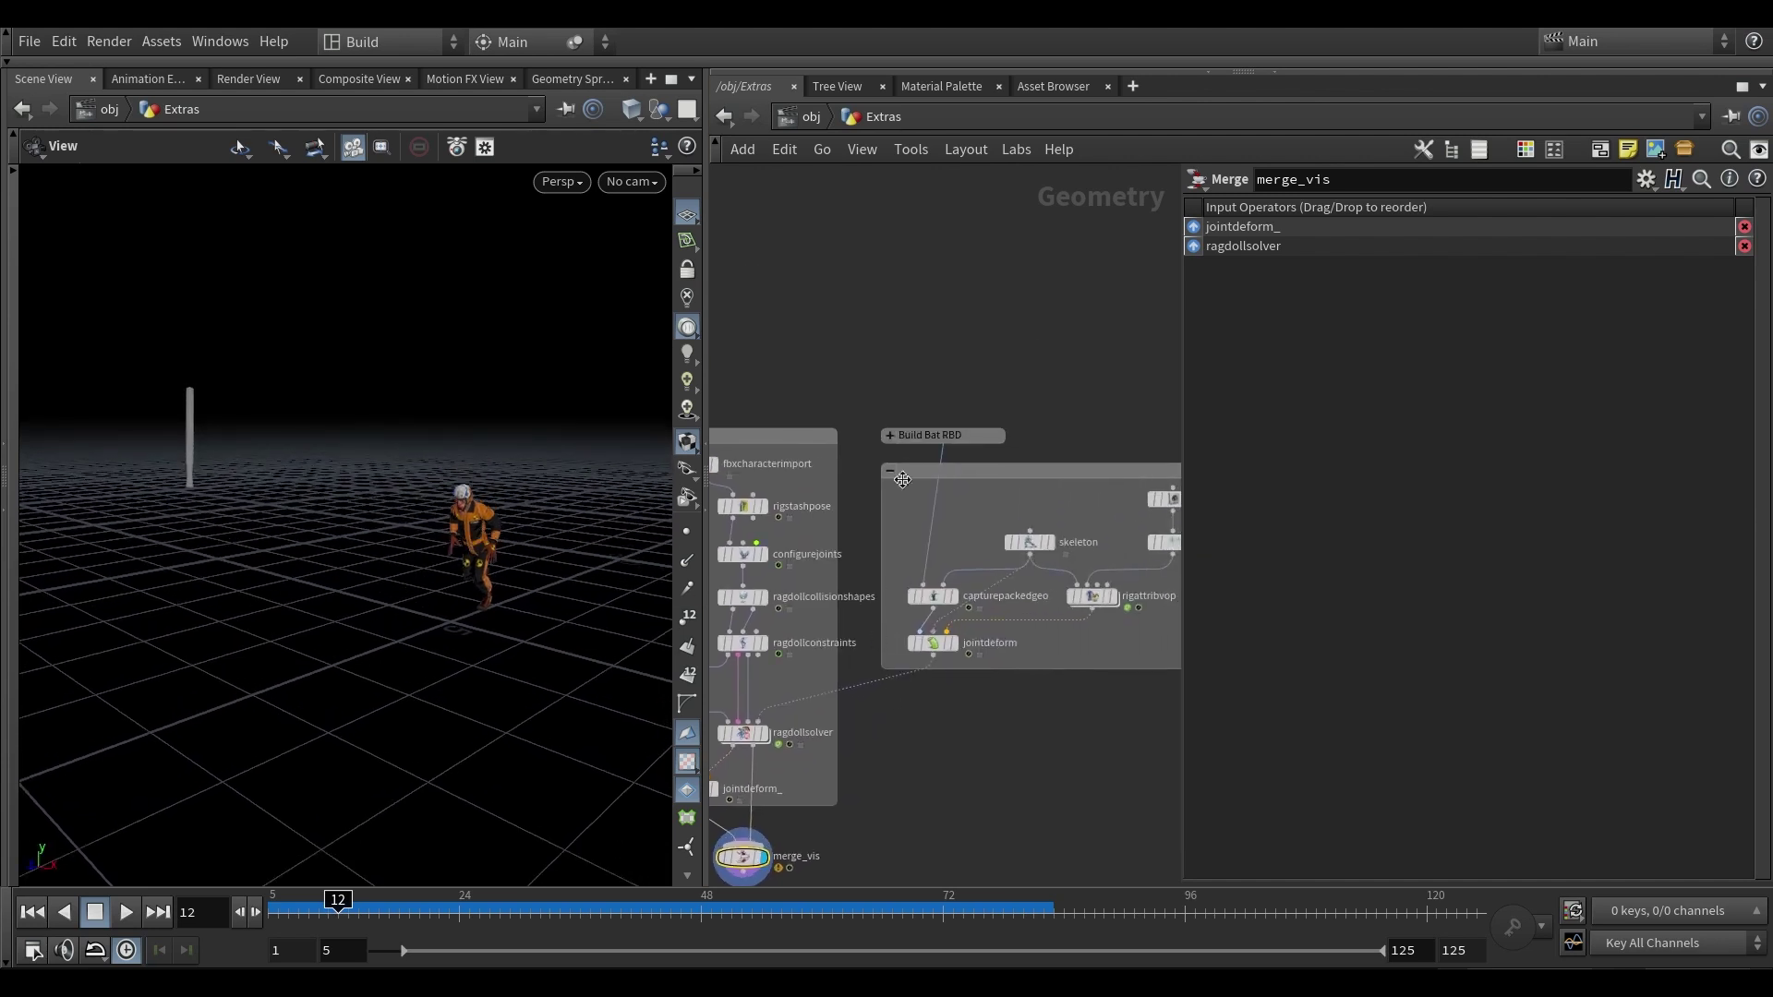
middle_drag(968, 345, 897, 346)
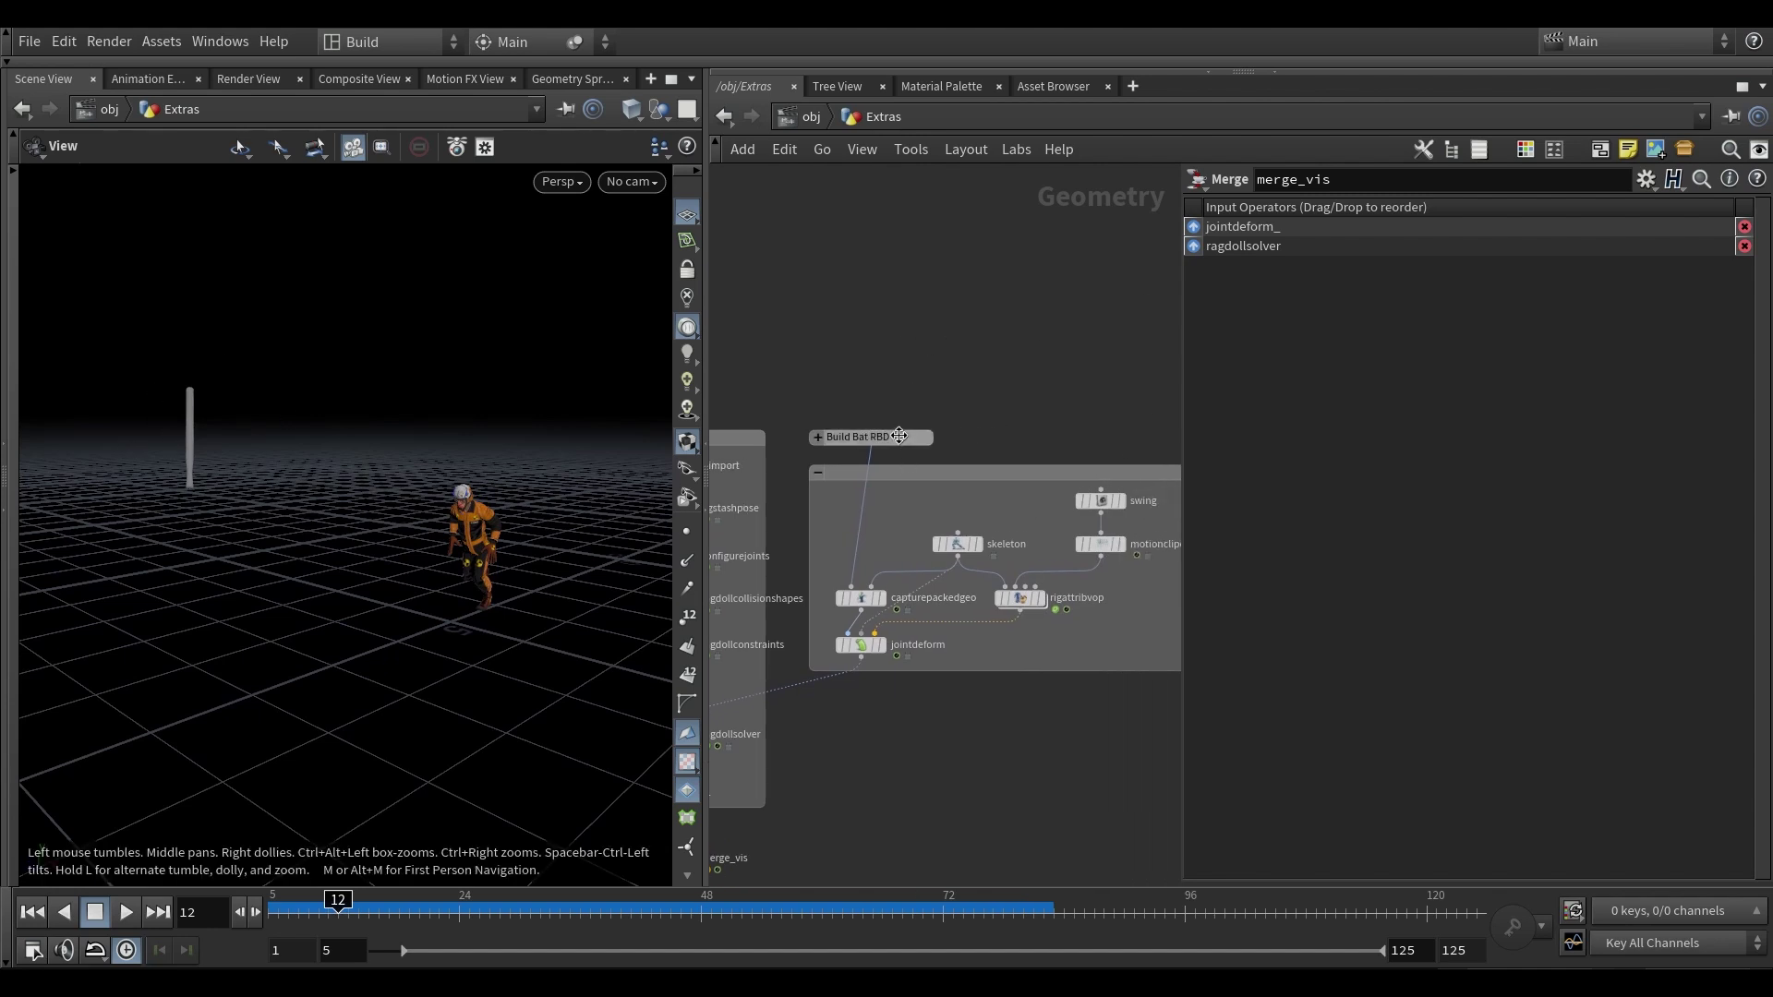
drag(898, 437, 917, 269)
click(837, 269)
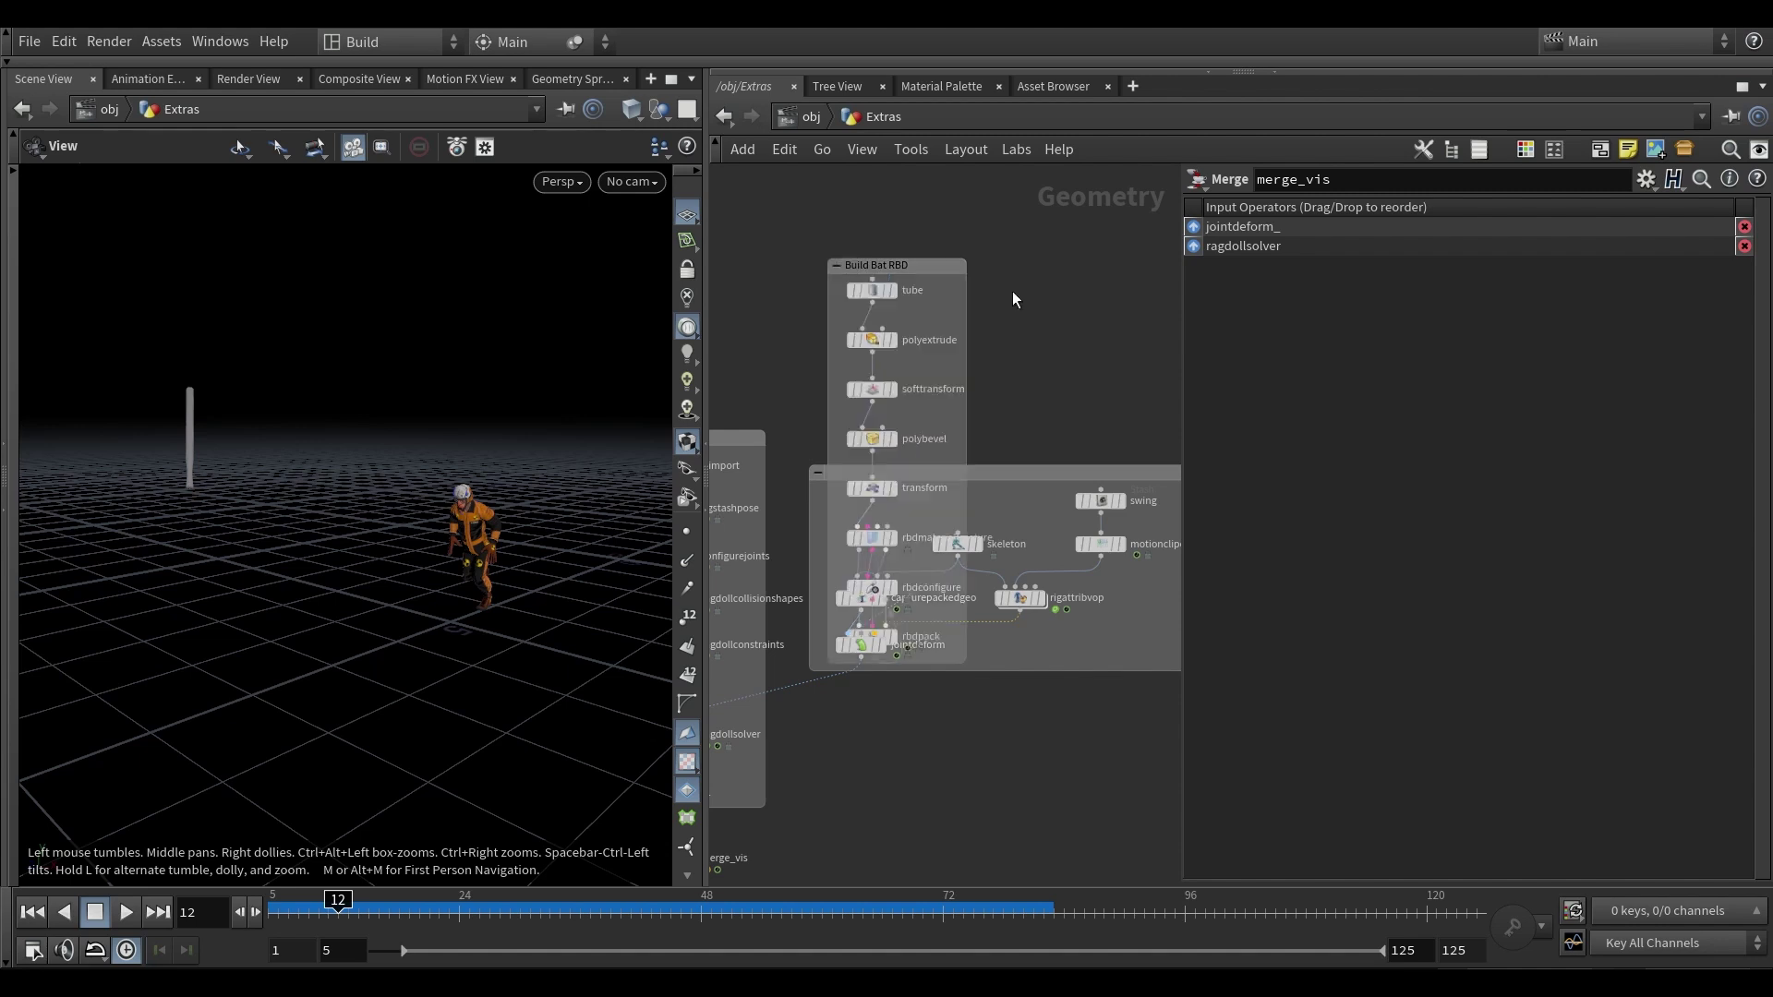
scroll(1012, 291, down, 3)
middle_drag(1012, 291, 980, 439)
drag(912, 423, 919, 227)
scroll(886, 403, up, 5)
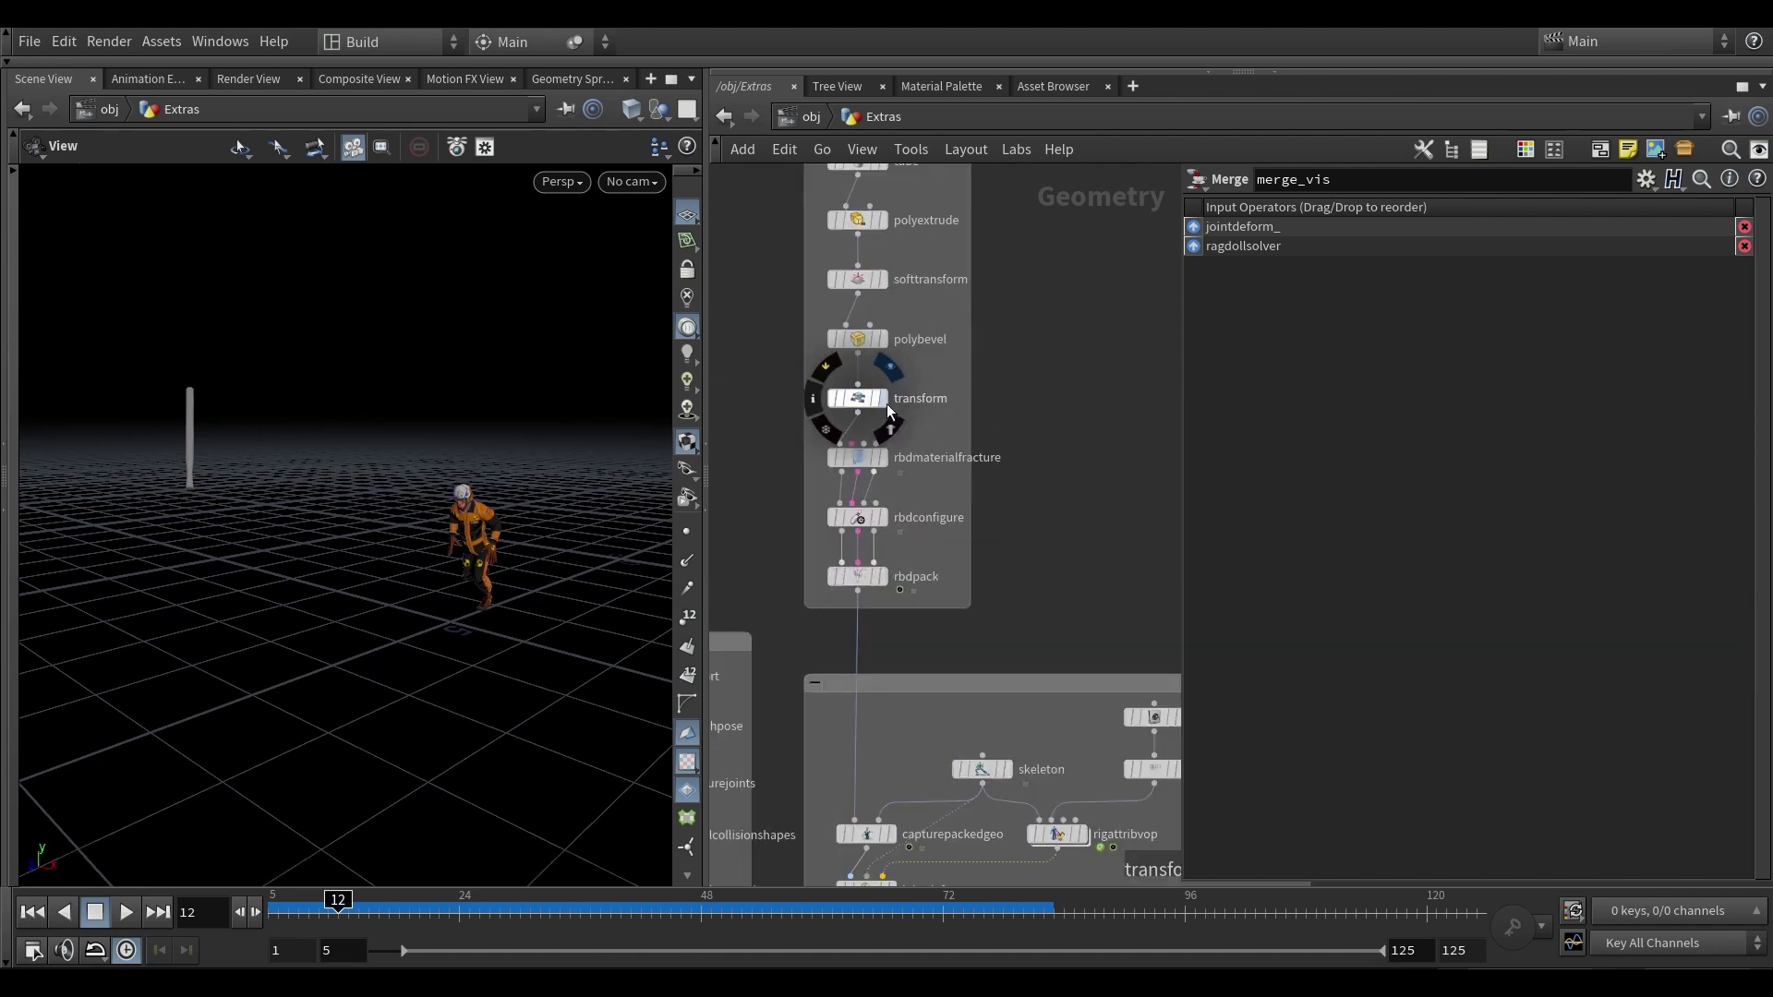
- Display rbdmaterialfracture, frame the bat in the viewport, and examine the Wood material's fracture settings
click(875, 469)
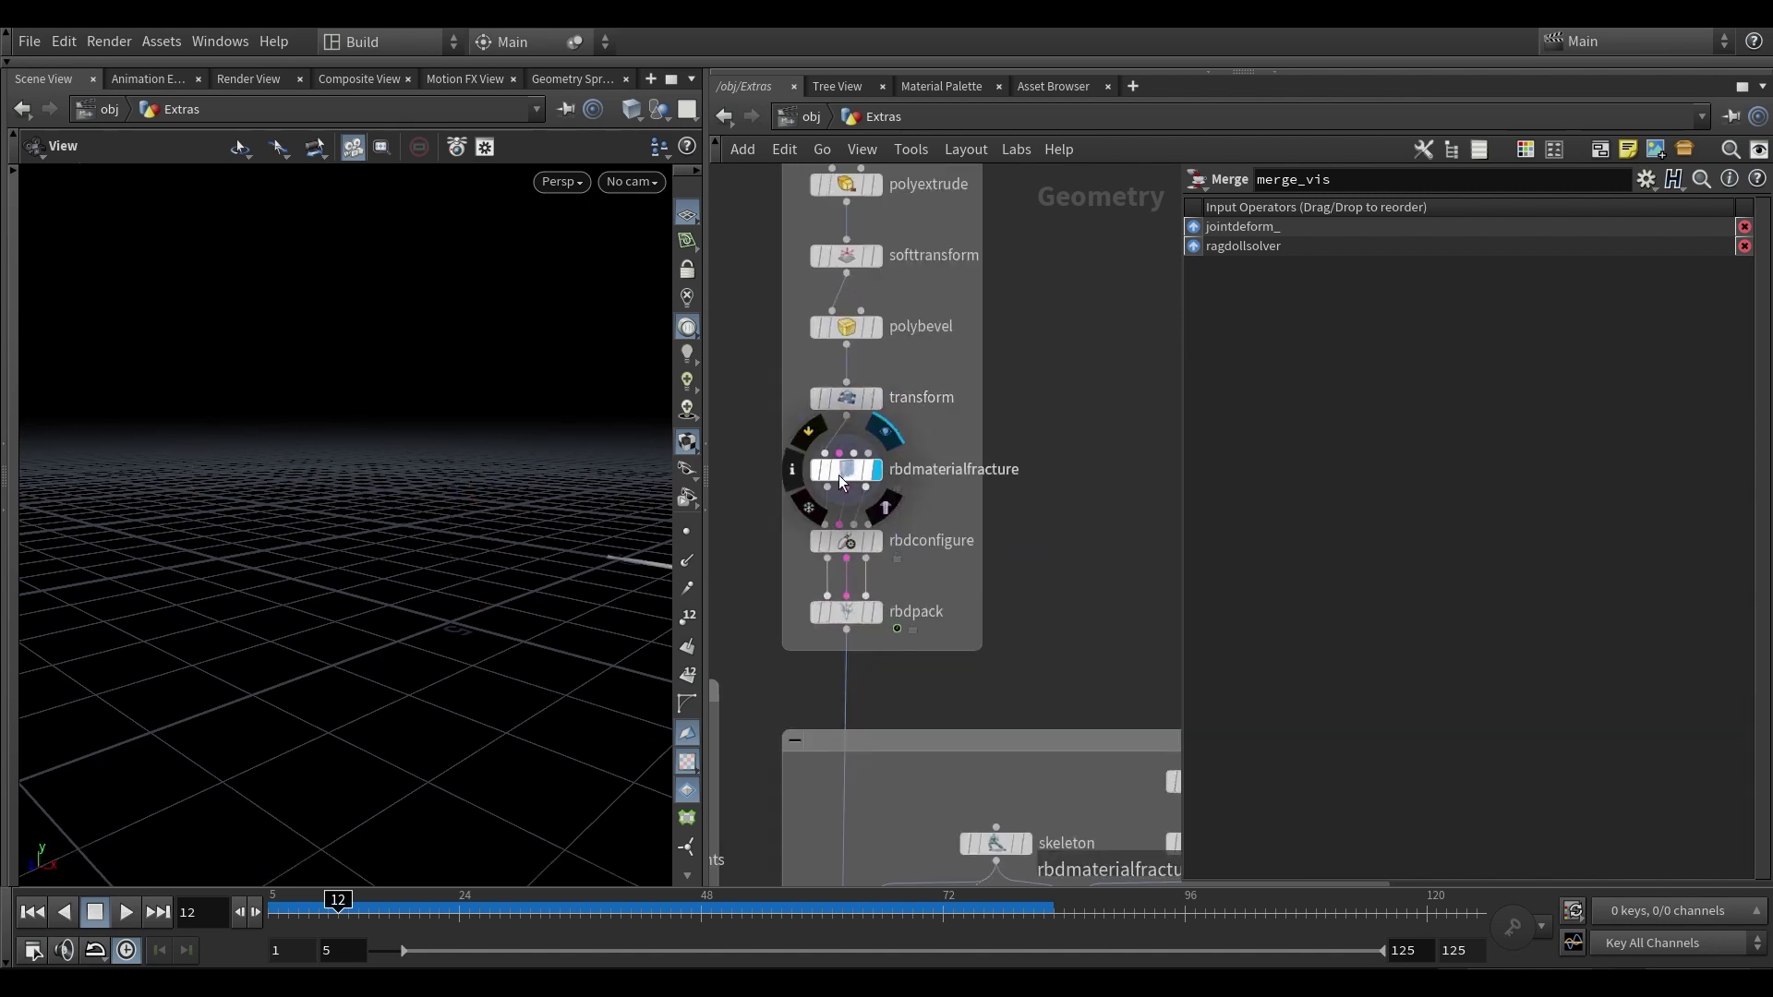
click(838, 474)
key(f)
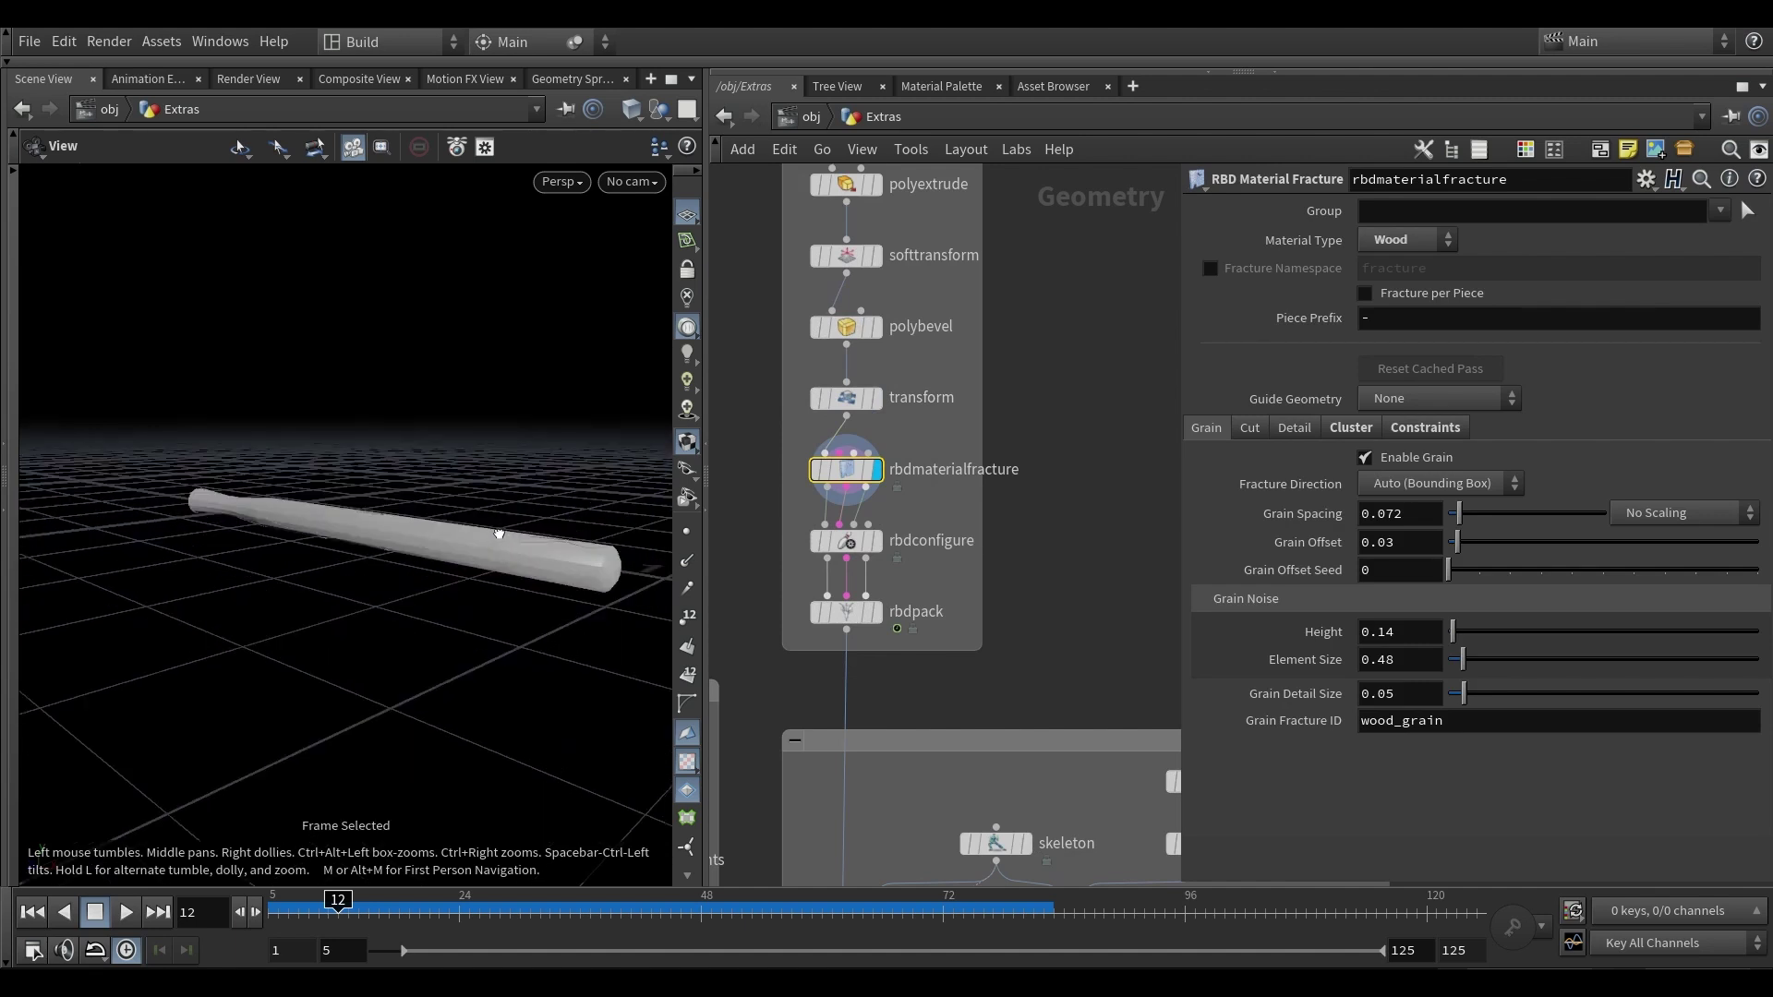
scroll(848, 471, up, 2)
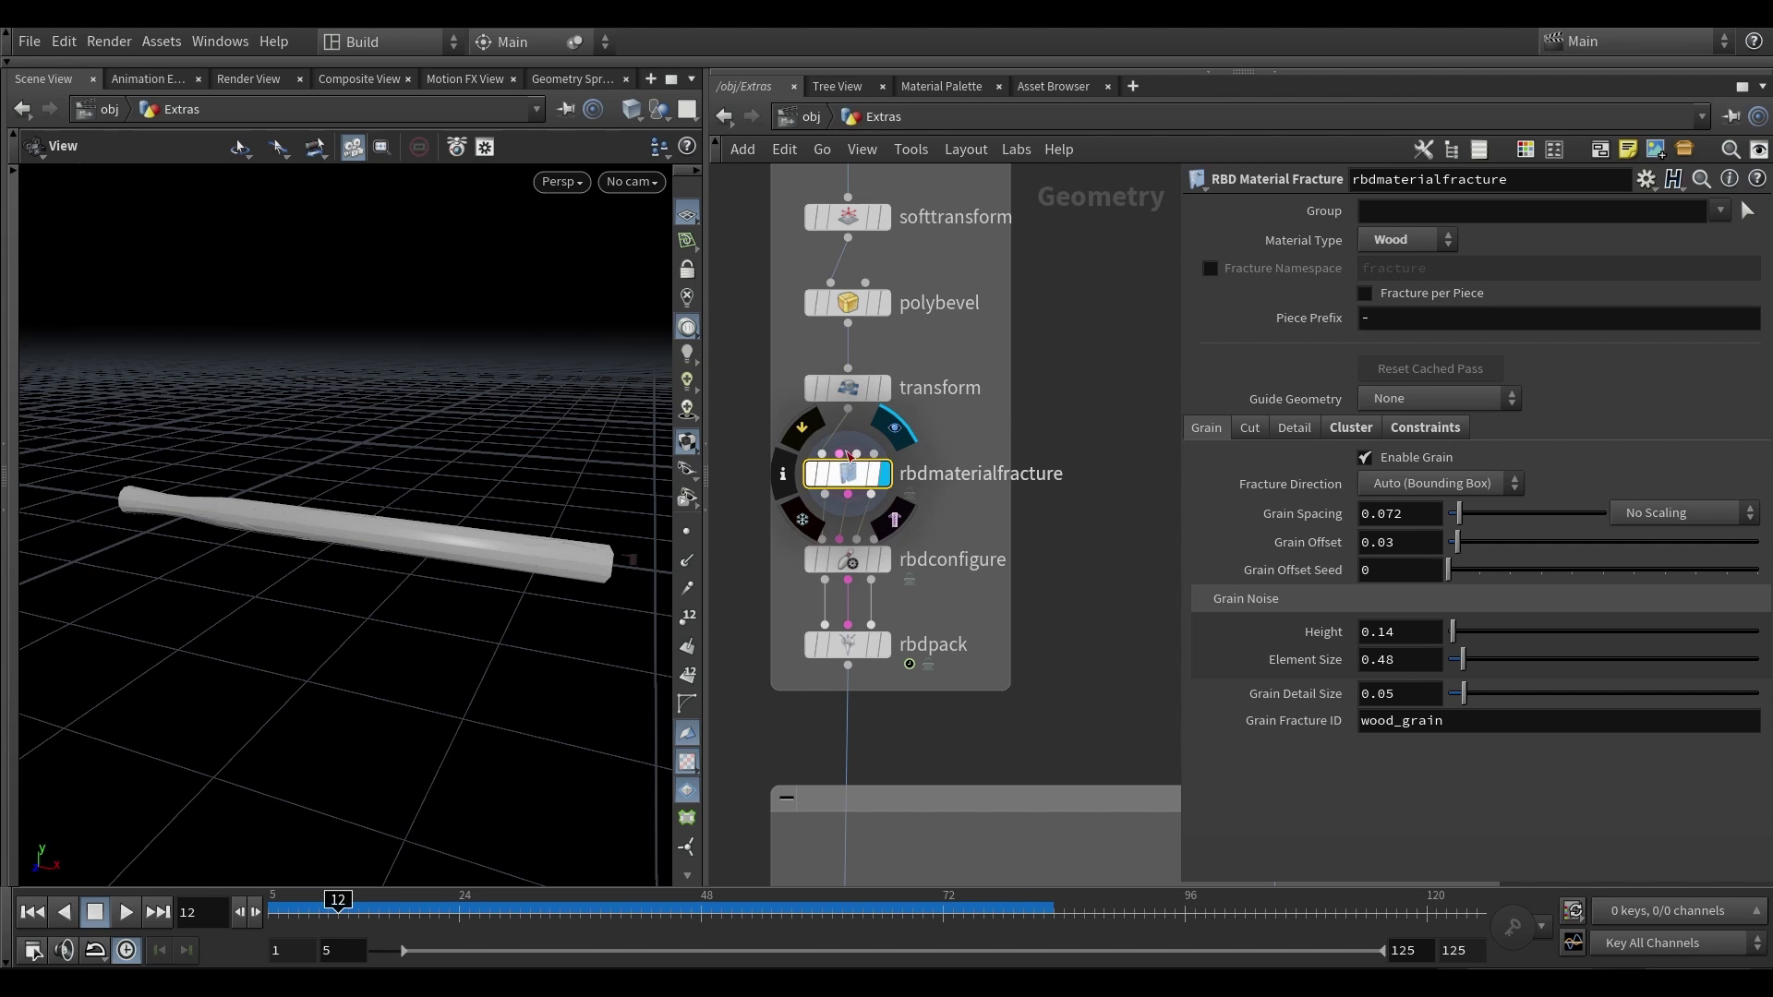
- Display rbdconfigure and examine the keyframed Active and Animated attributes in its Bullet Data
click(887, 561)
click(847, 561)
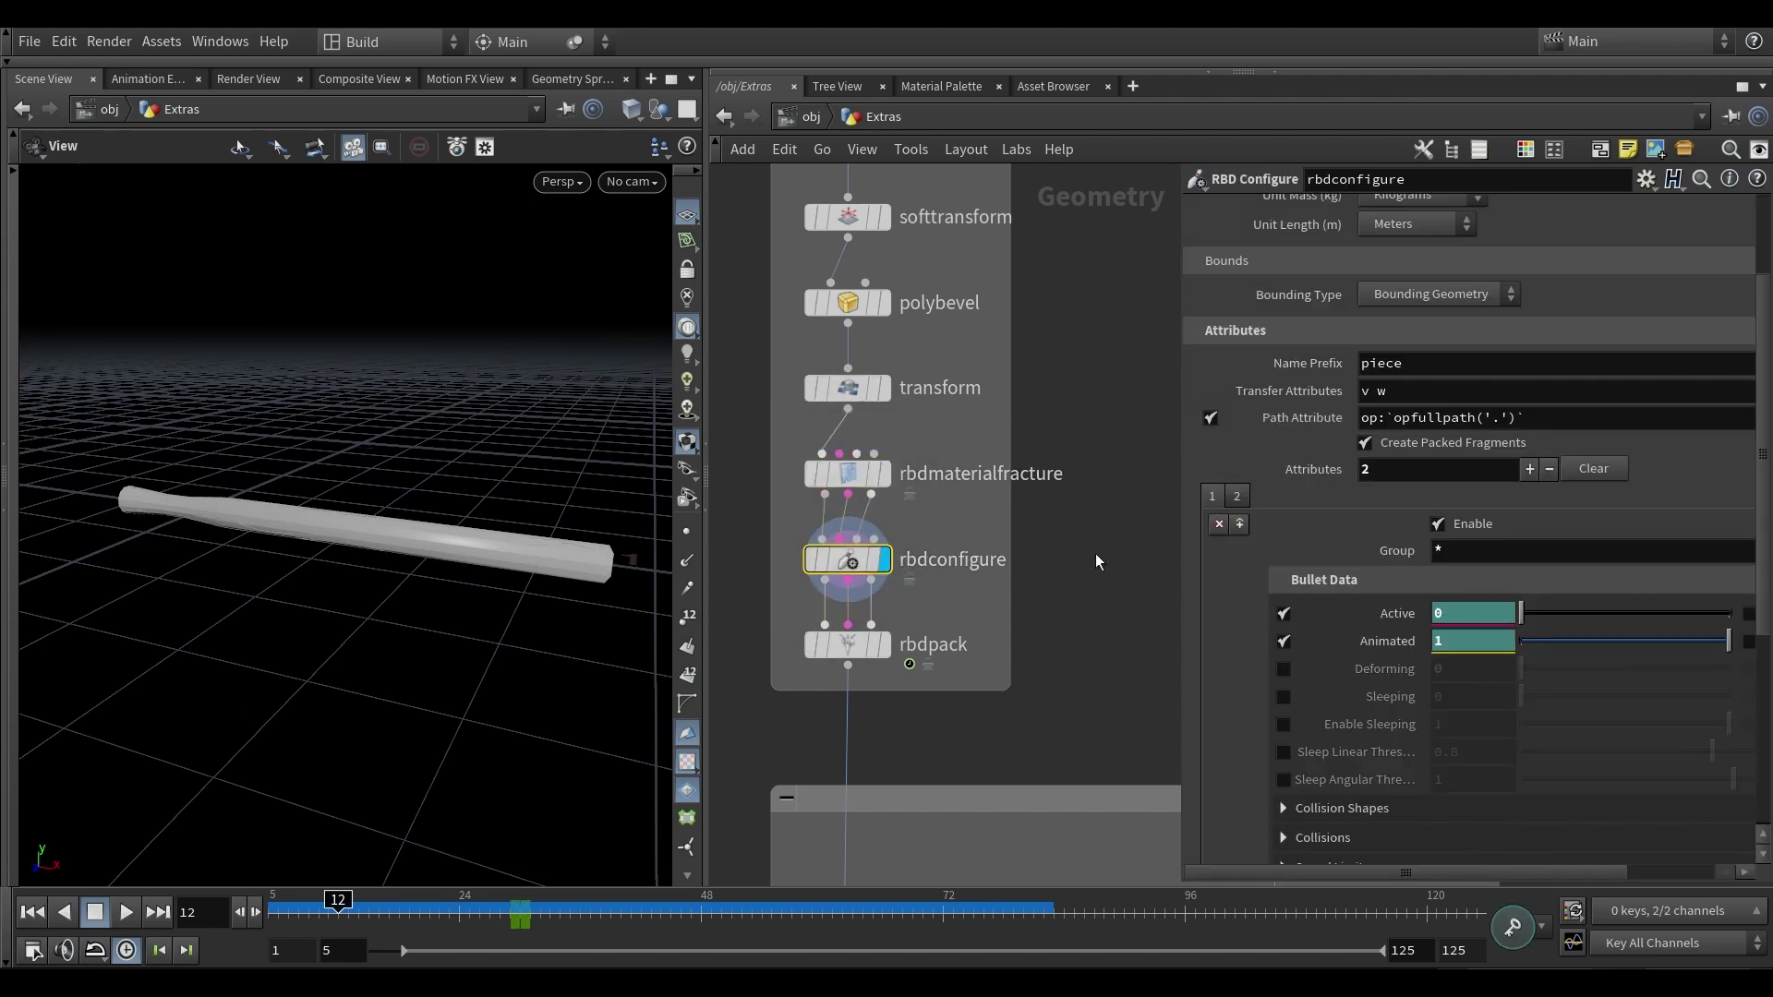
scroll(865, 506, up, 2)
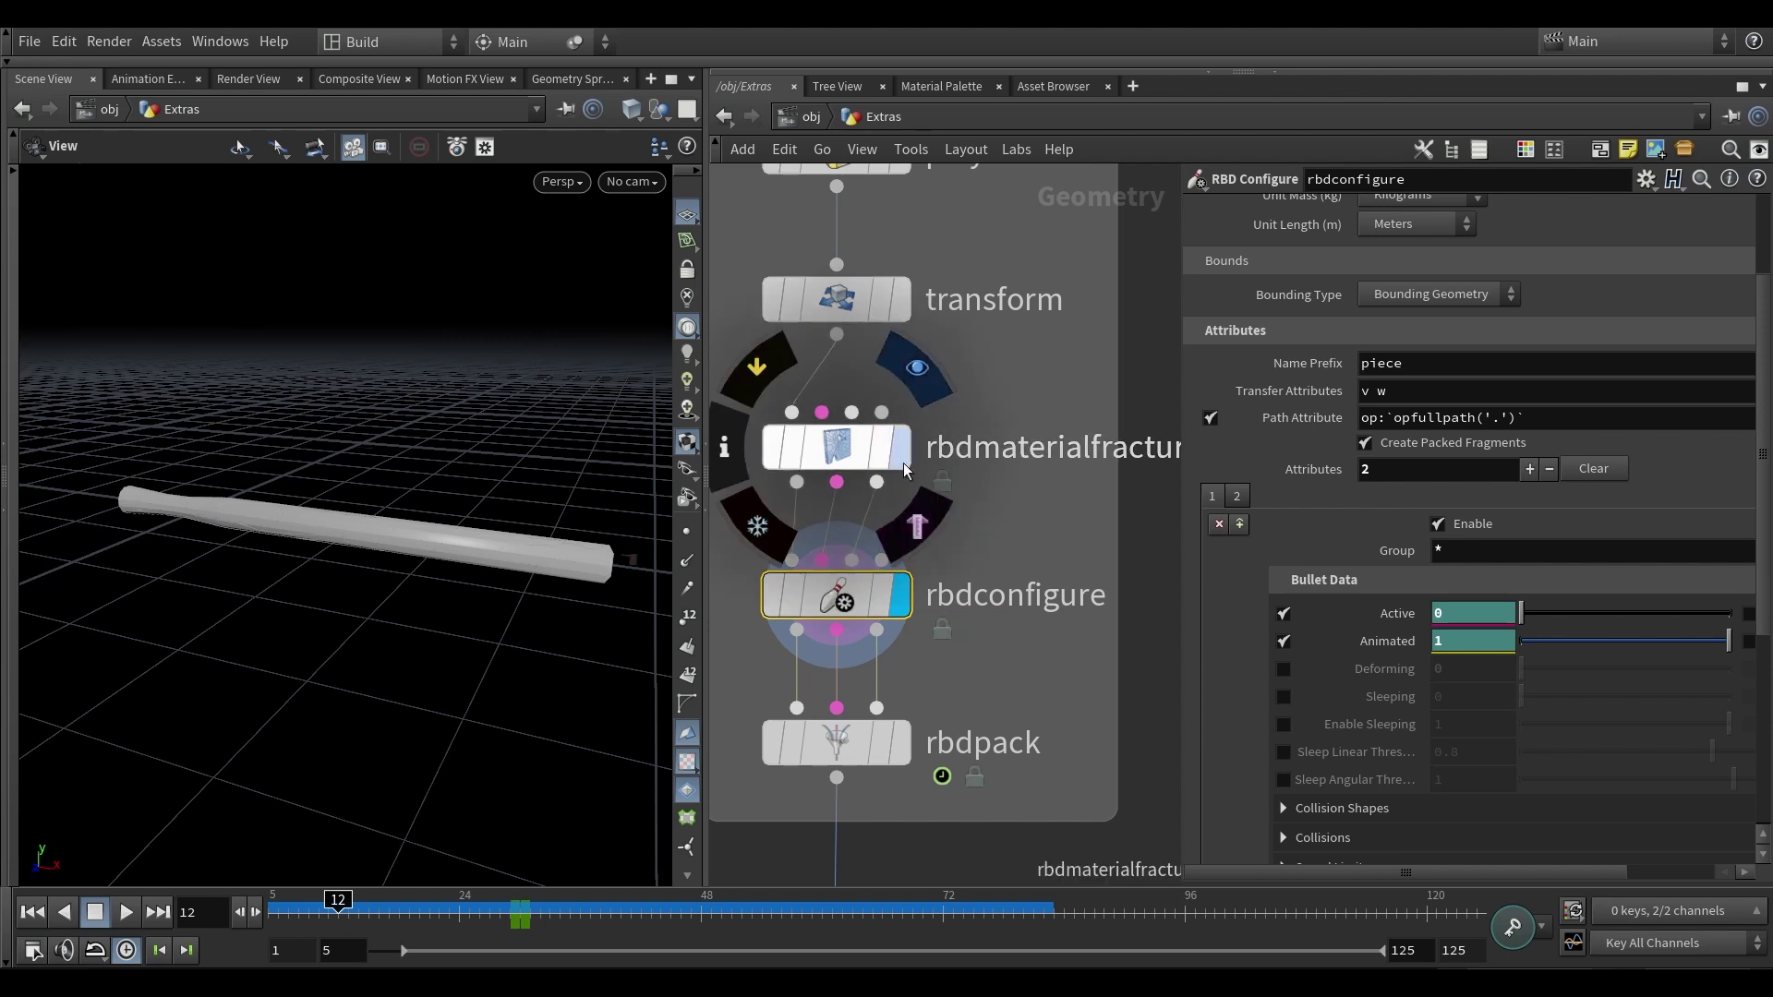
drag(487, 510, 462, 561)
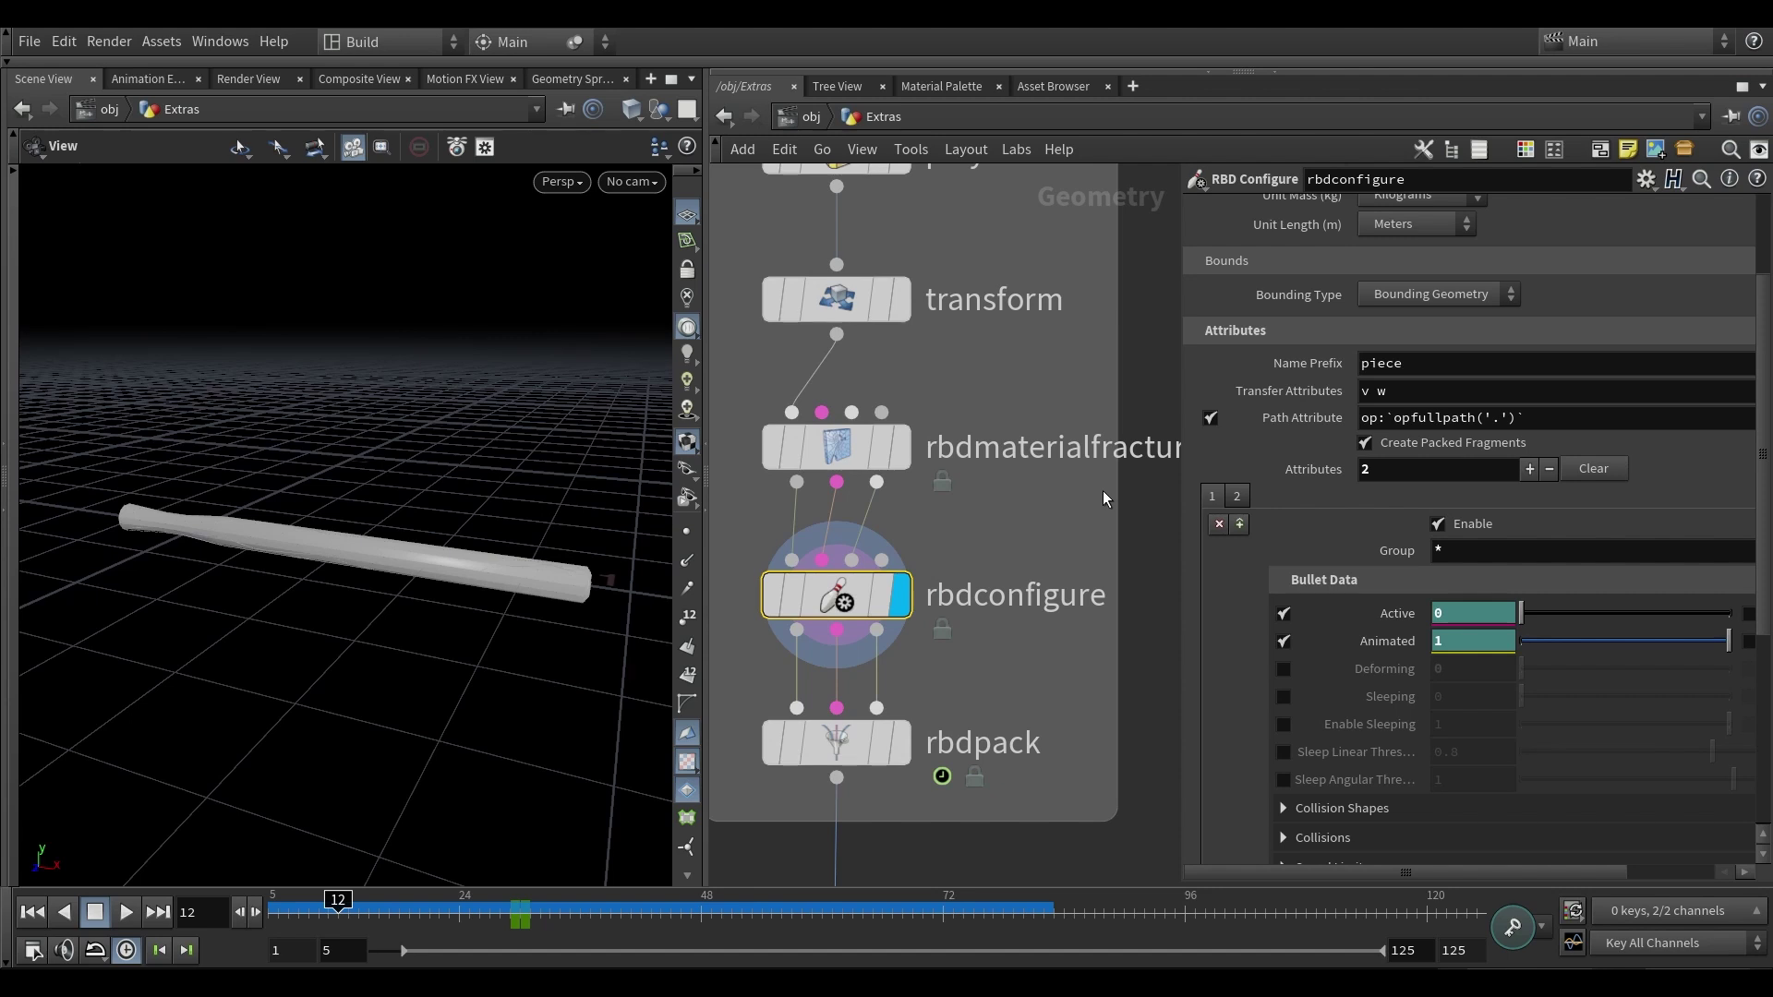
click(1376, 614)
click(1382, 640)
click(1382, 640)
click(1382, 615)
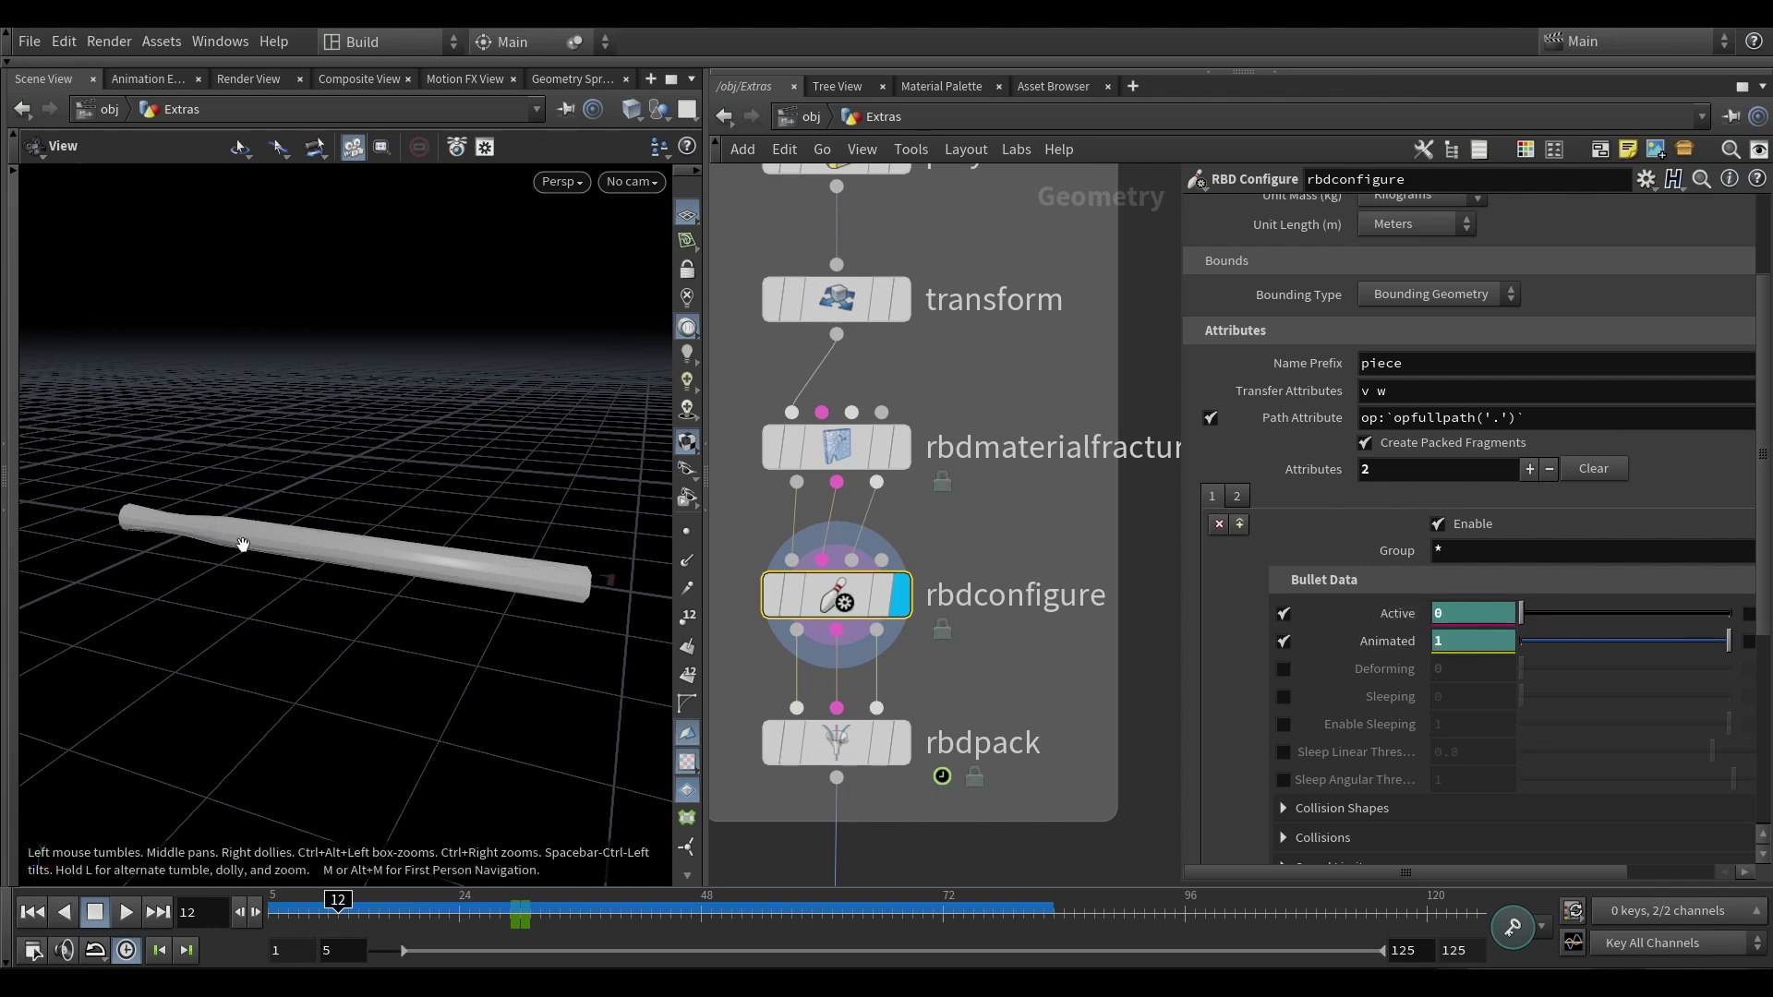
- Return the timeline to frame 5 and display the rbdpack node of the bat setup
right_drag(254, 549, 284, 866)
drag(301, 909, 267, 908)
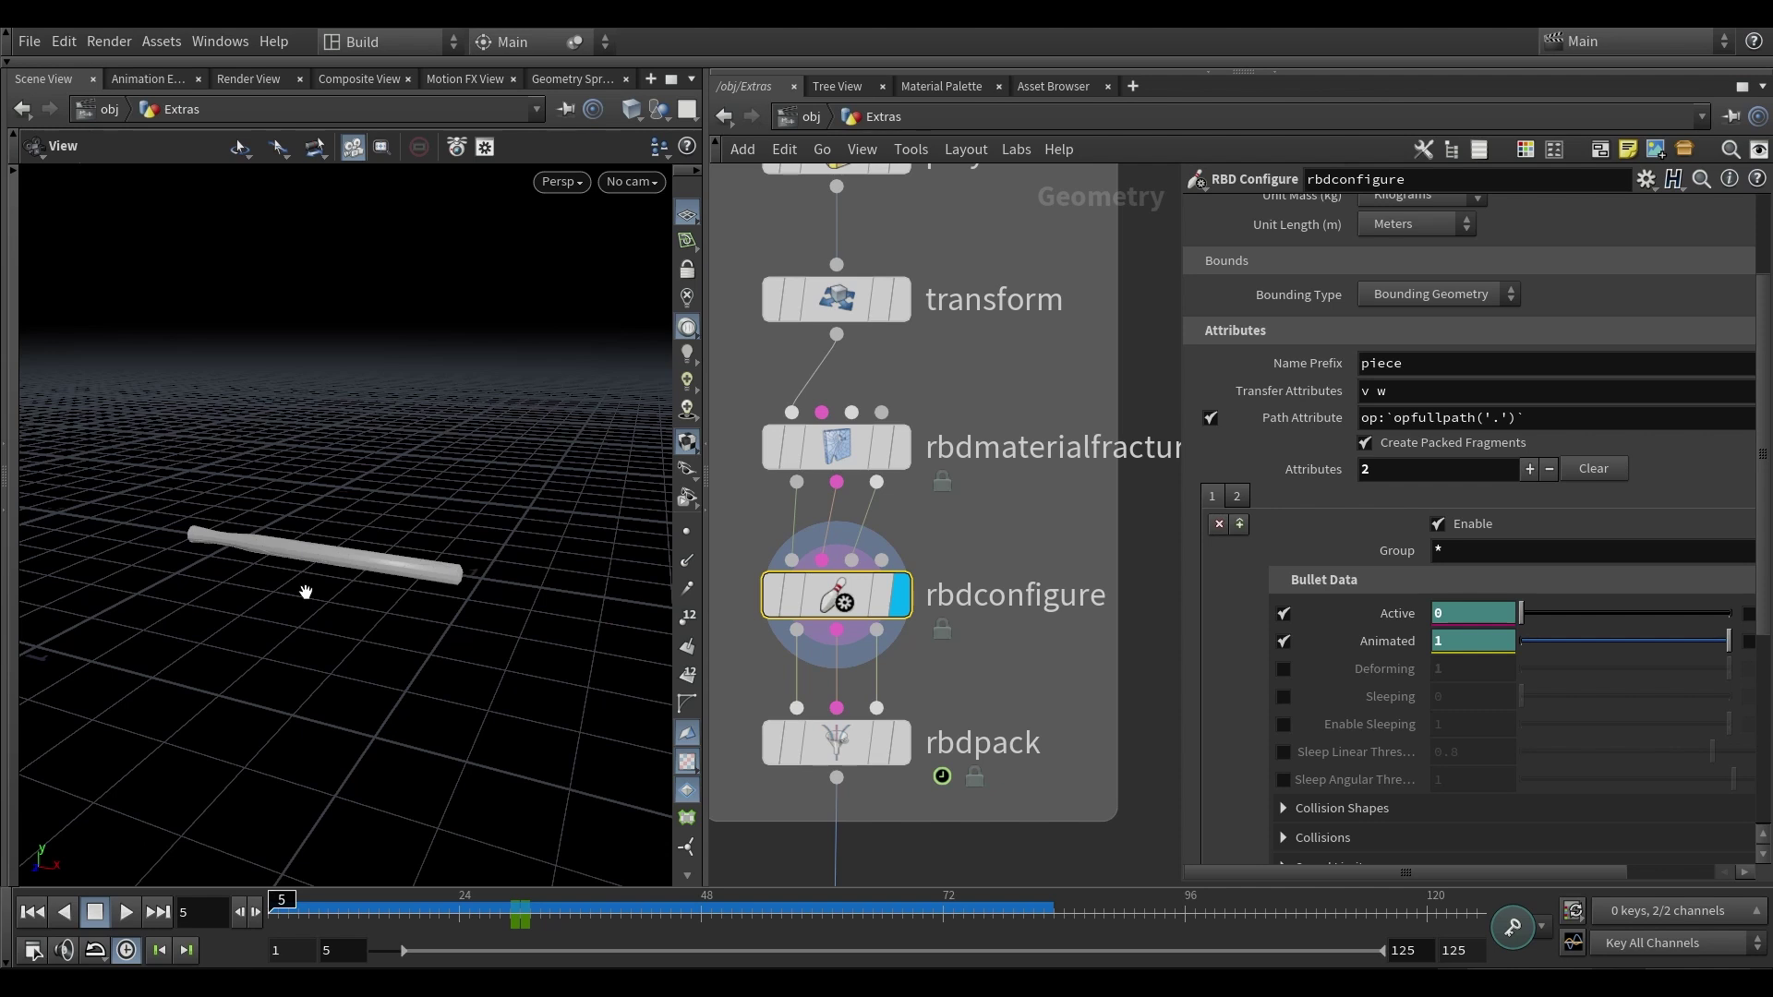
click(903, 744)
scroll(977, 674, down, 3)
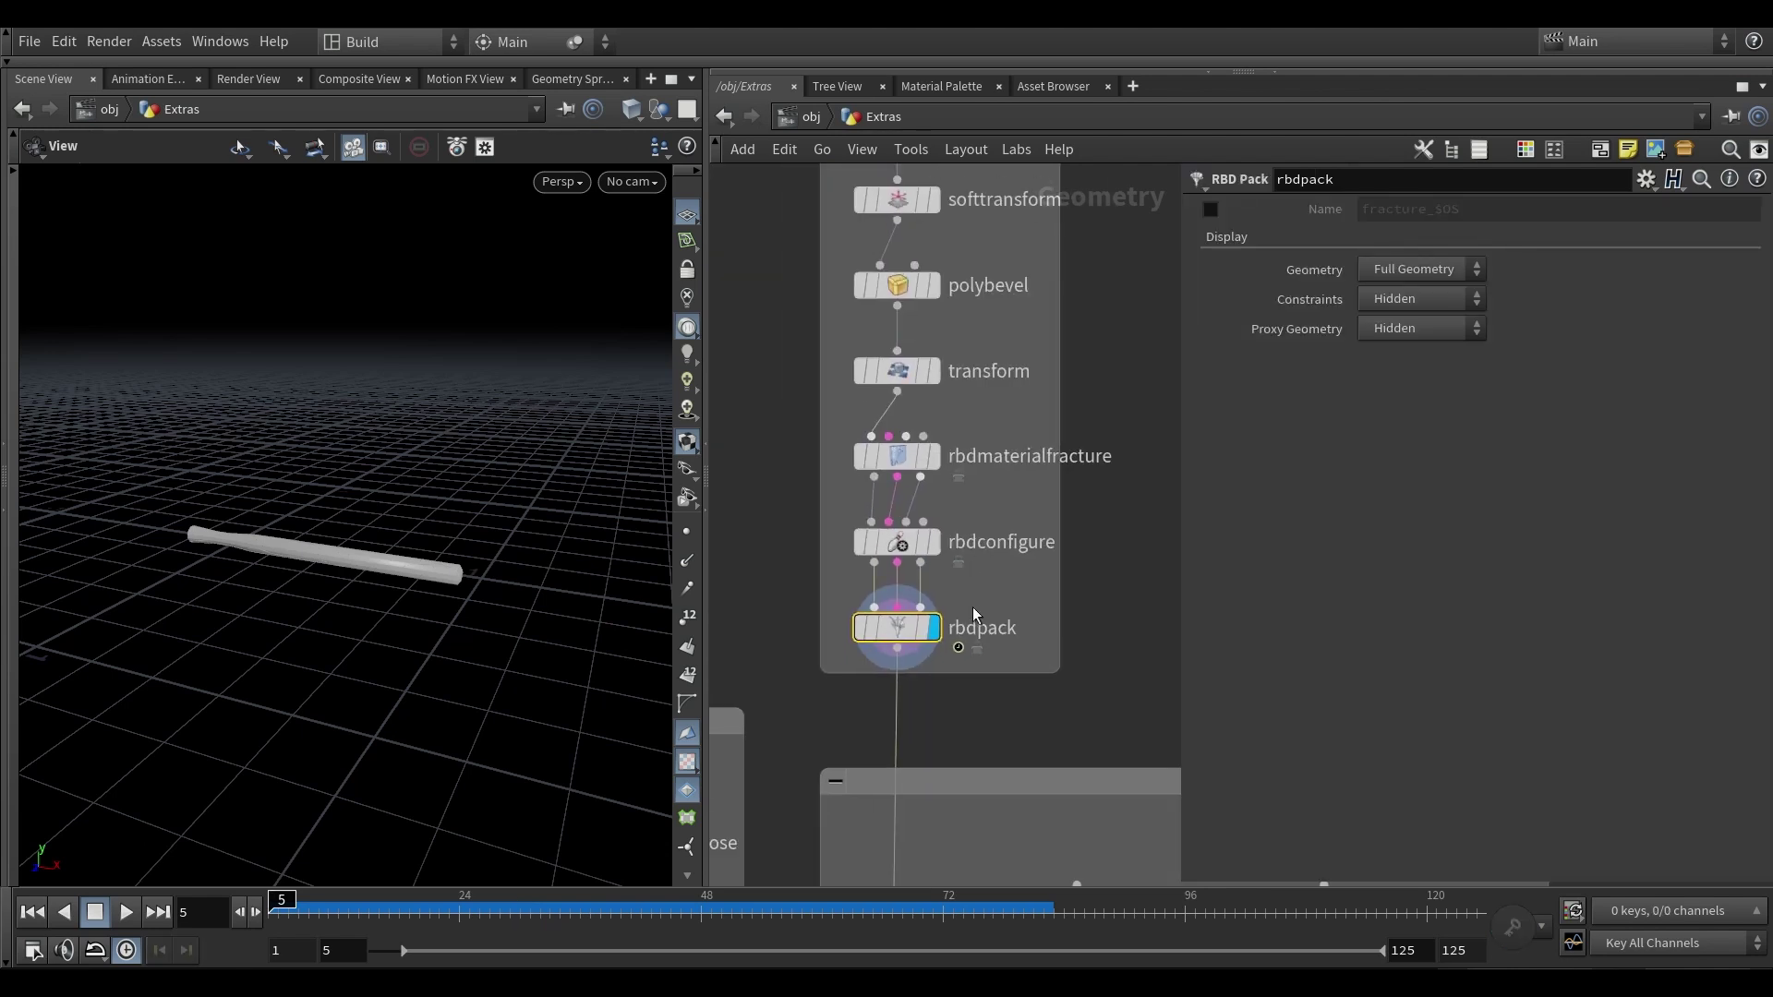
- Display the bat rig's skeleton node and its jointdeform node to inspect how the packed bat is animated
scroll(1008, 641, down, 3)
middle_drag(1001, 708, 981, 507)
middle_drag(1025, 632, 914, 597)
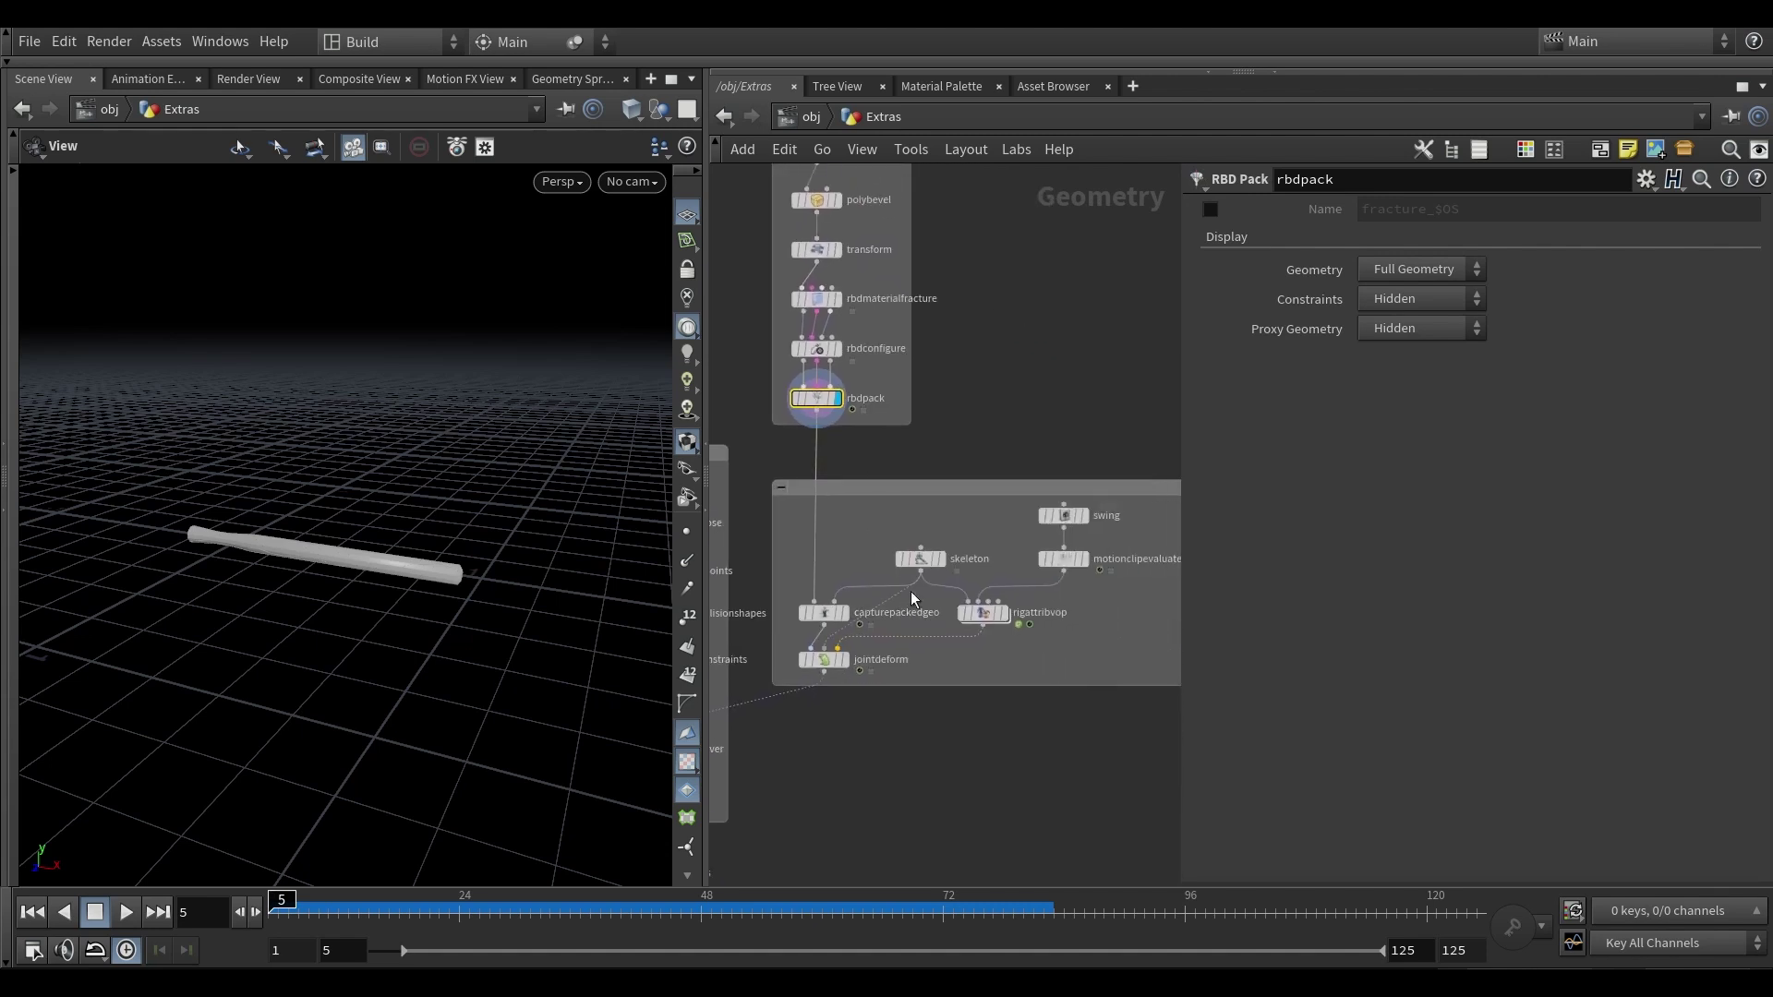
scroll(923, 573, up, 4)
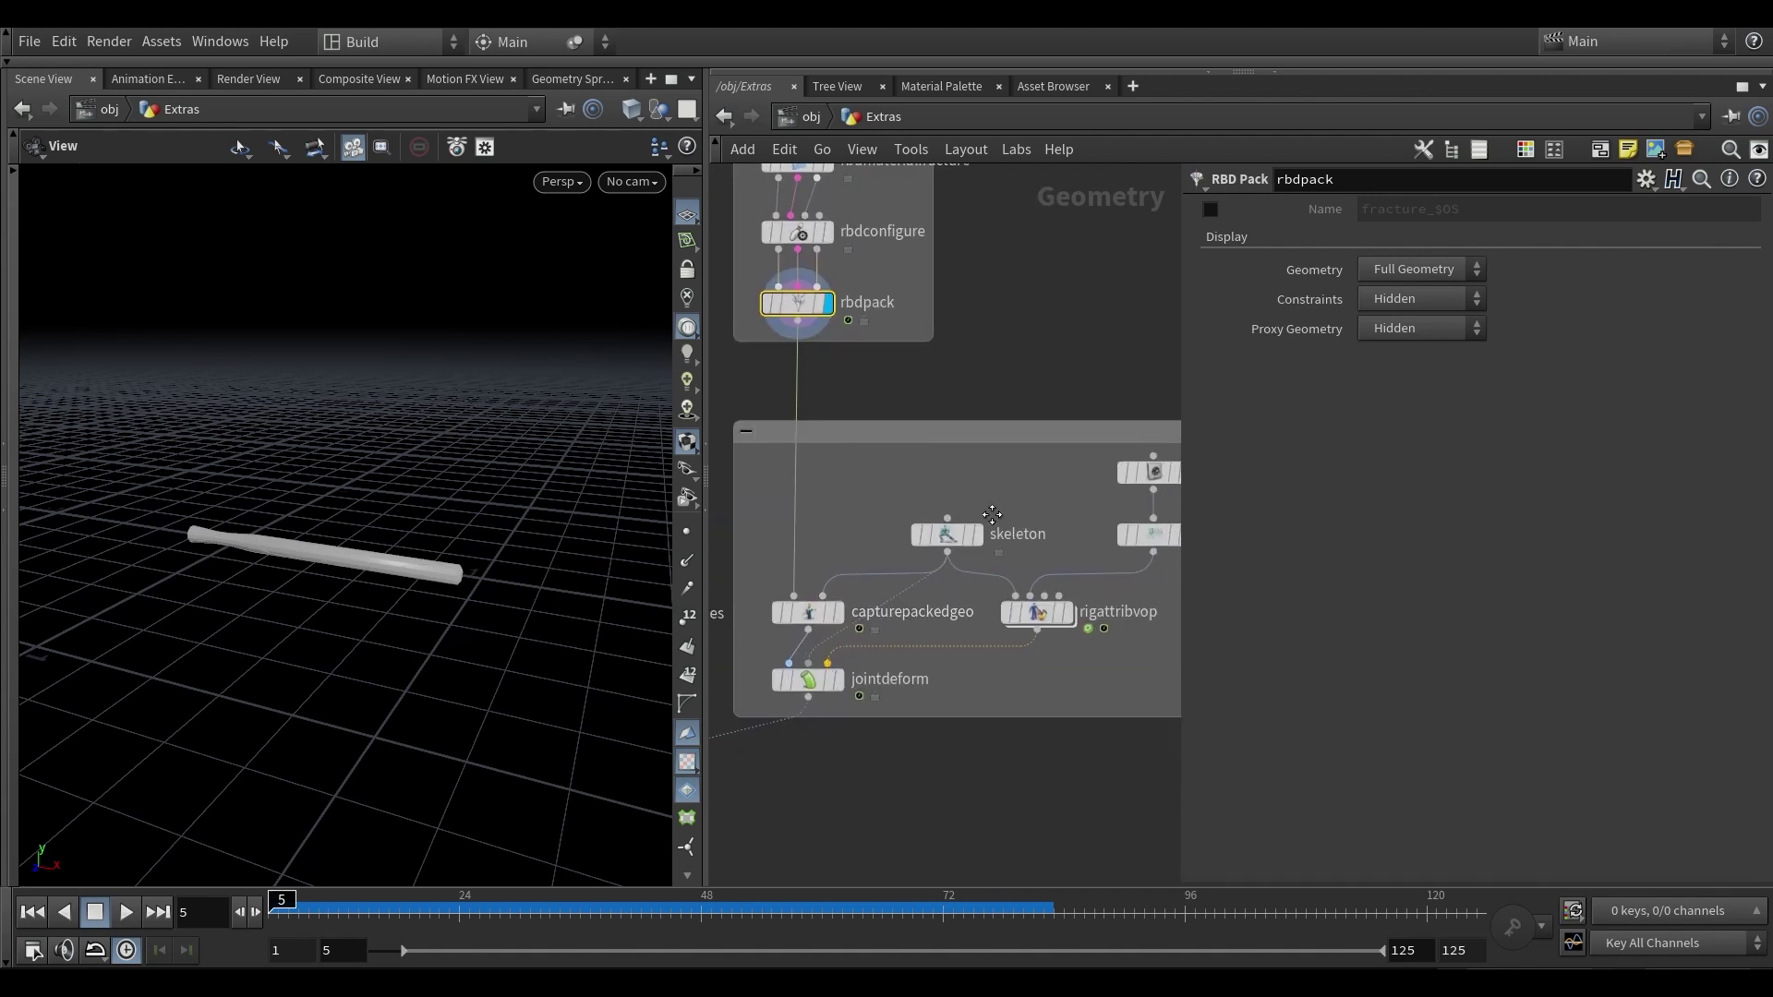
click(951, 533)
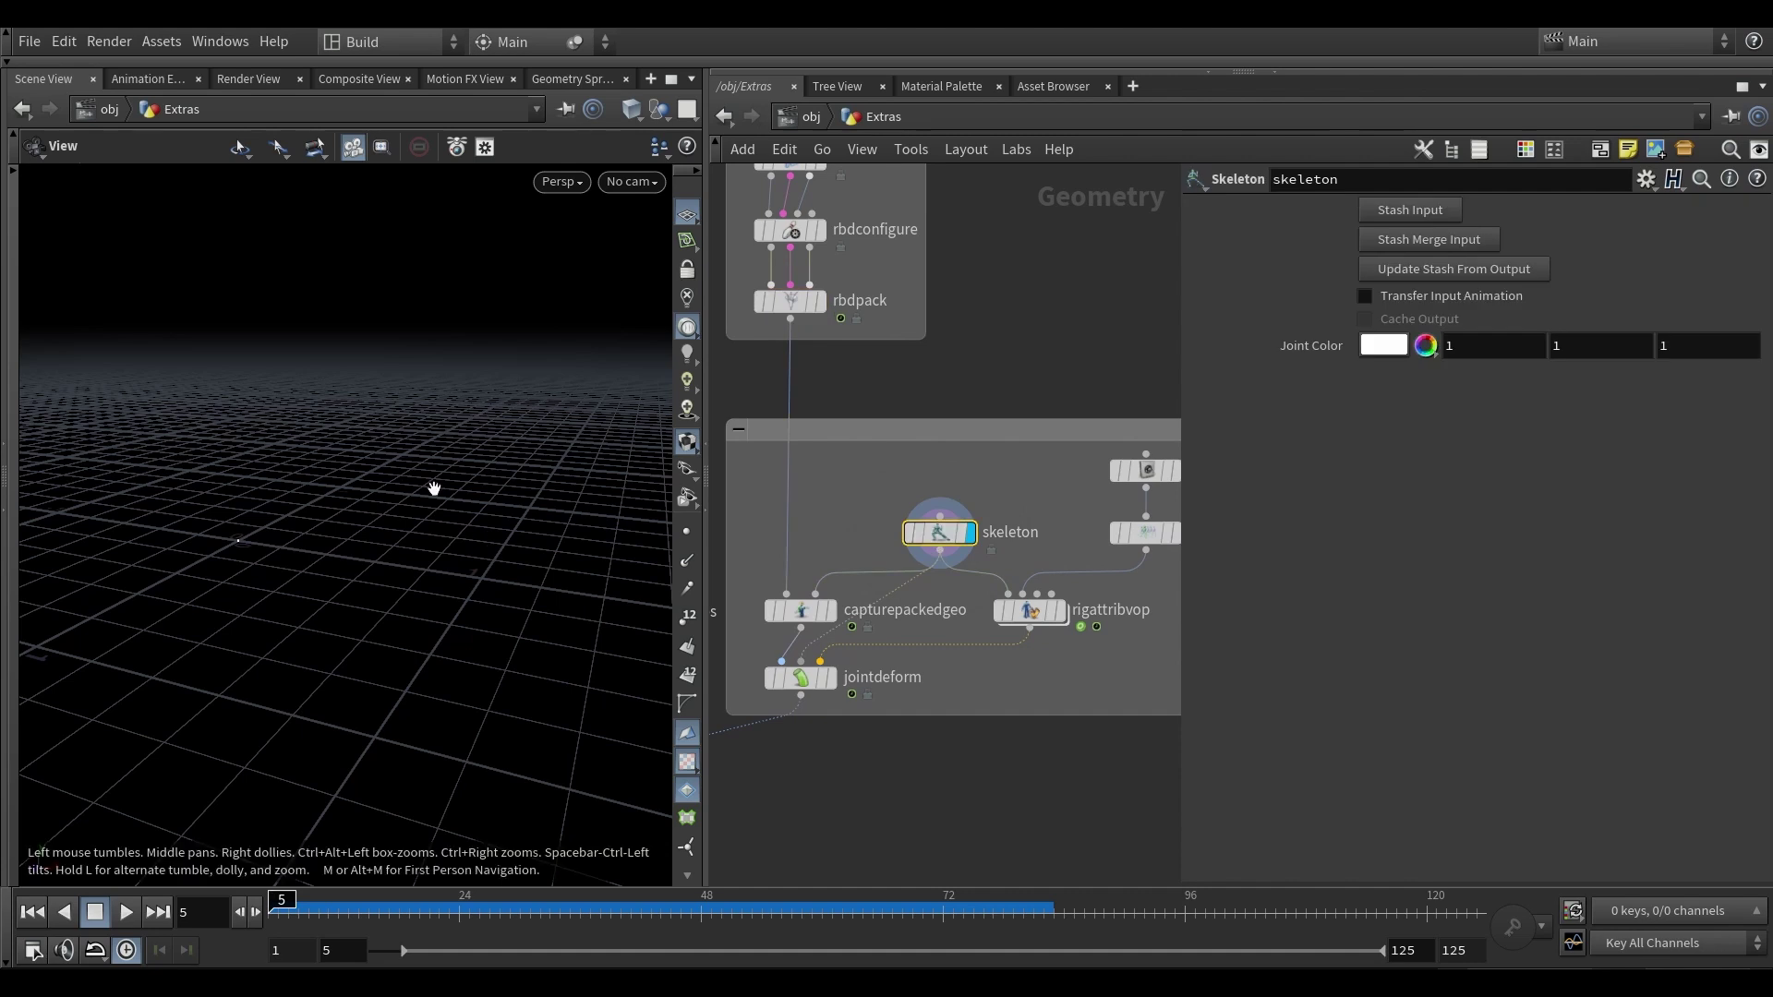
click(829, 679)
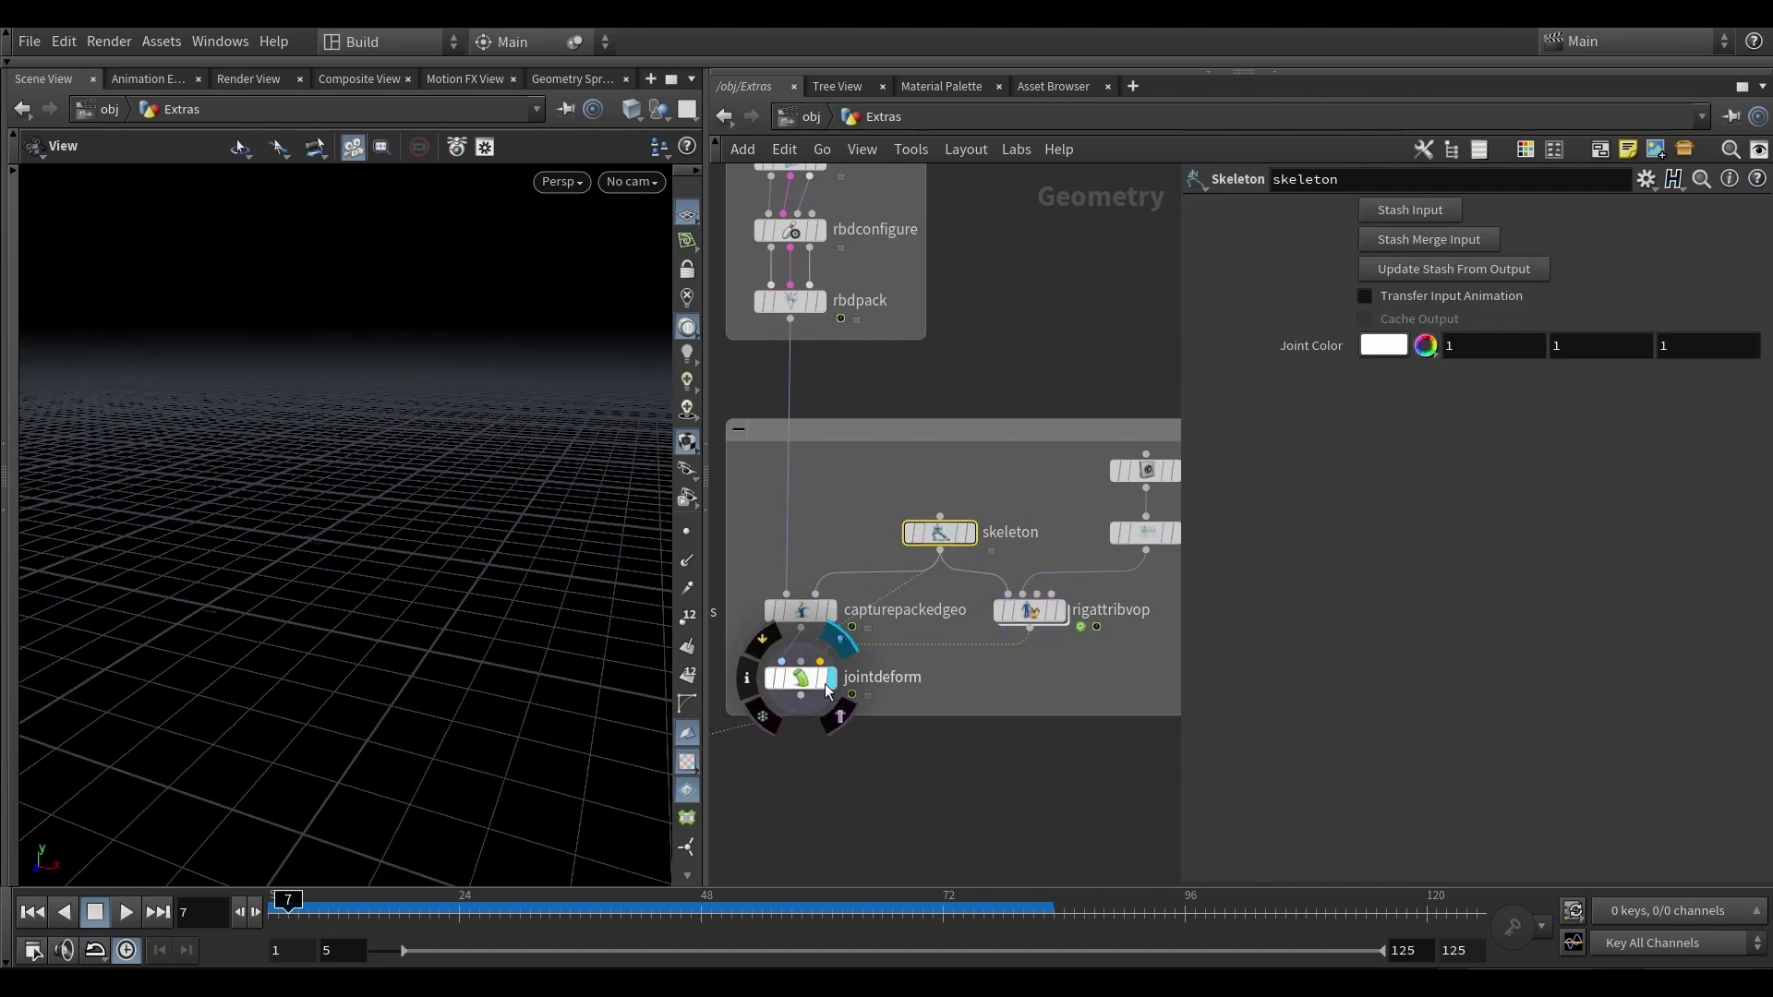
- Inspect the bat's rbdpack node, display capturepackedgeo, and examine its manual capture settings
click(822, 682)
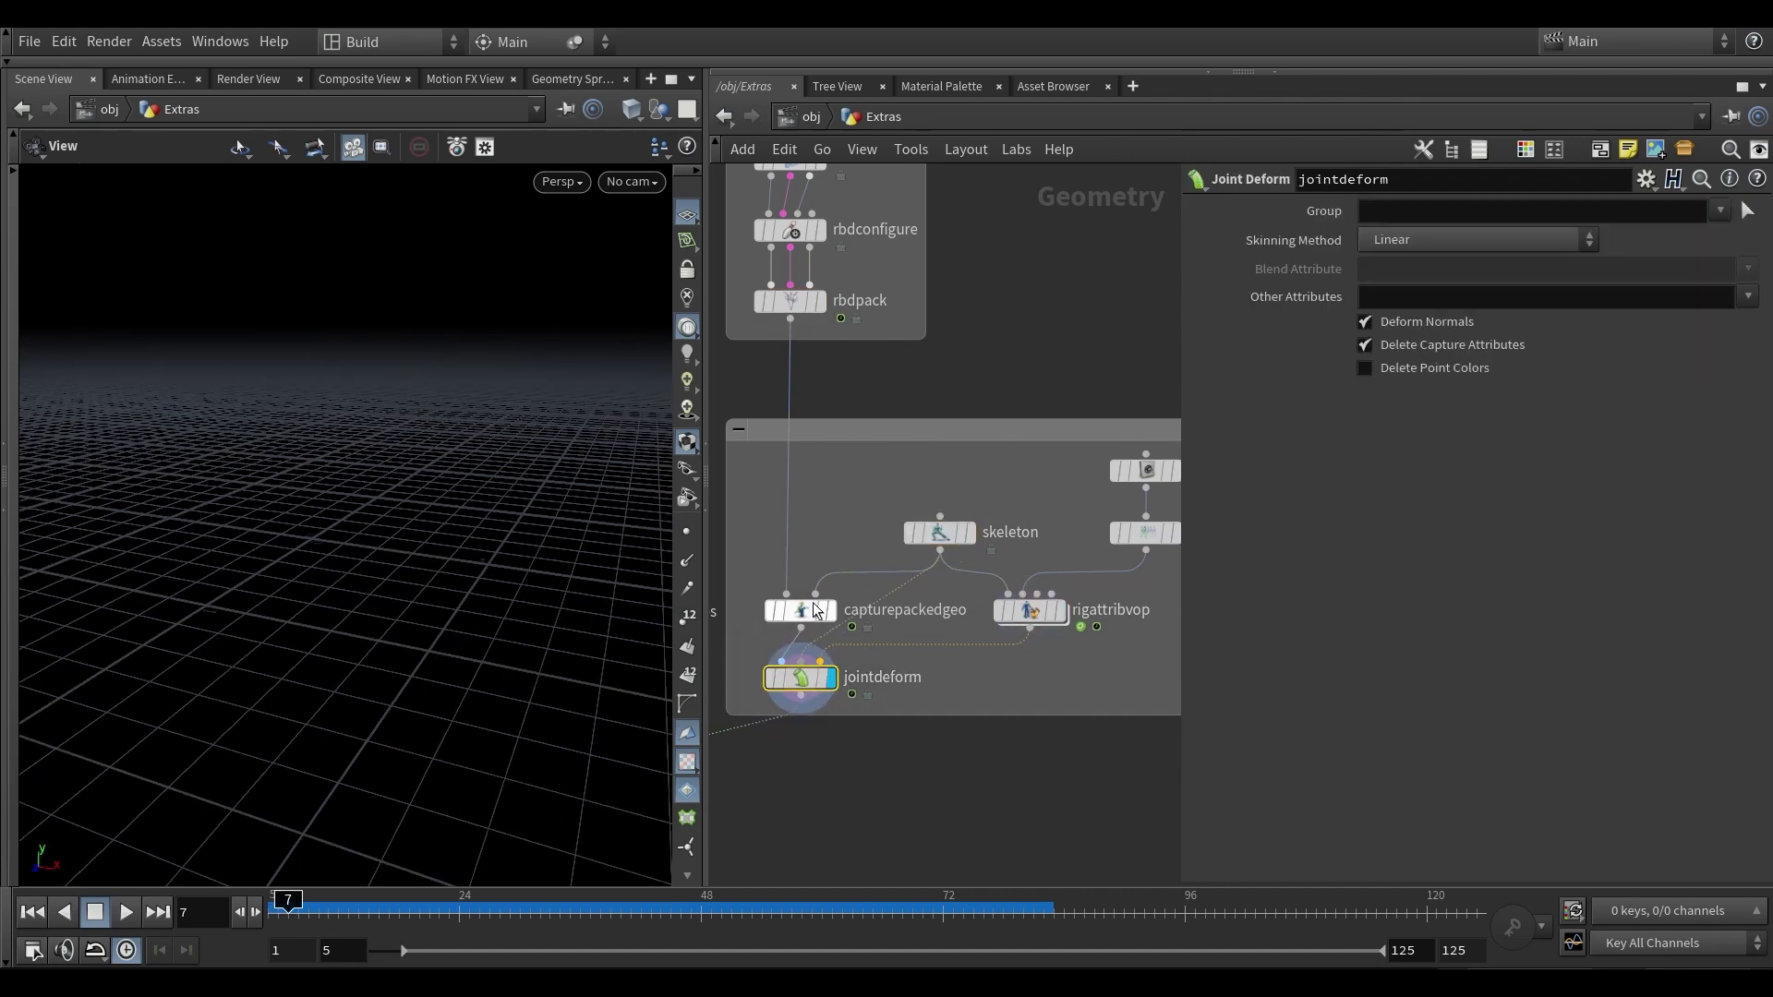
middle_click(790, 307)
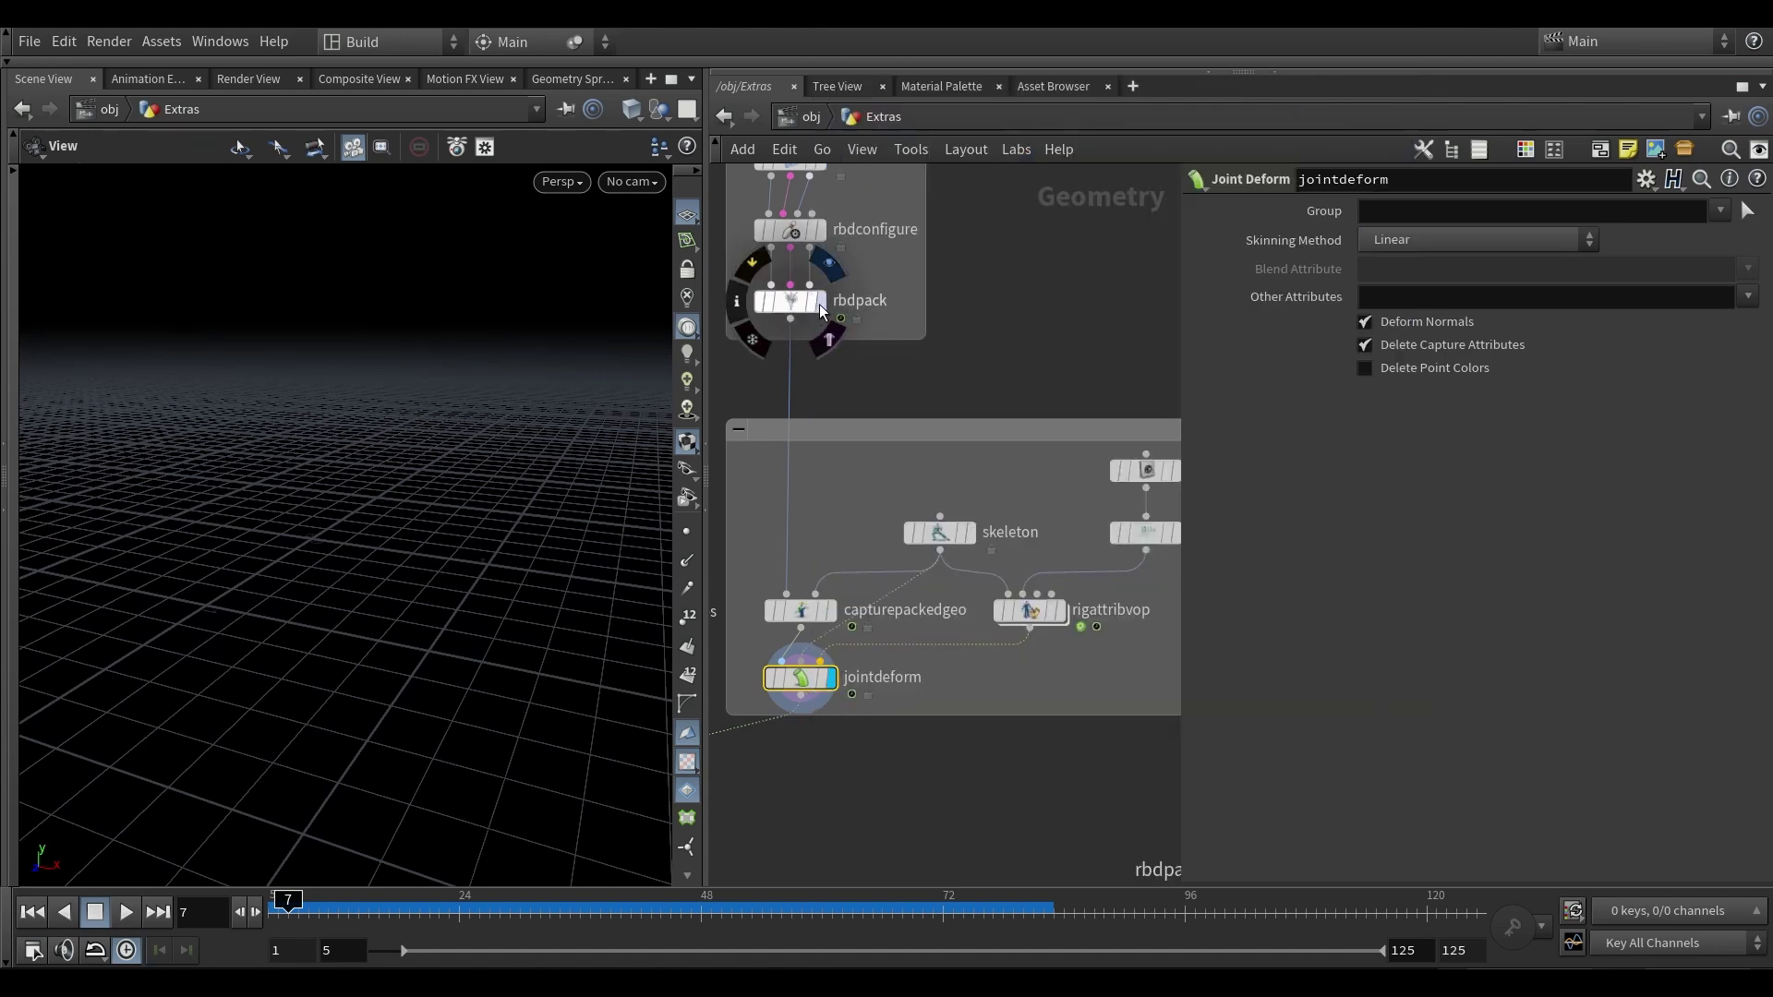
click(799, 304)
click(798, 304)
click(829, 610)
click(812, 611)
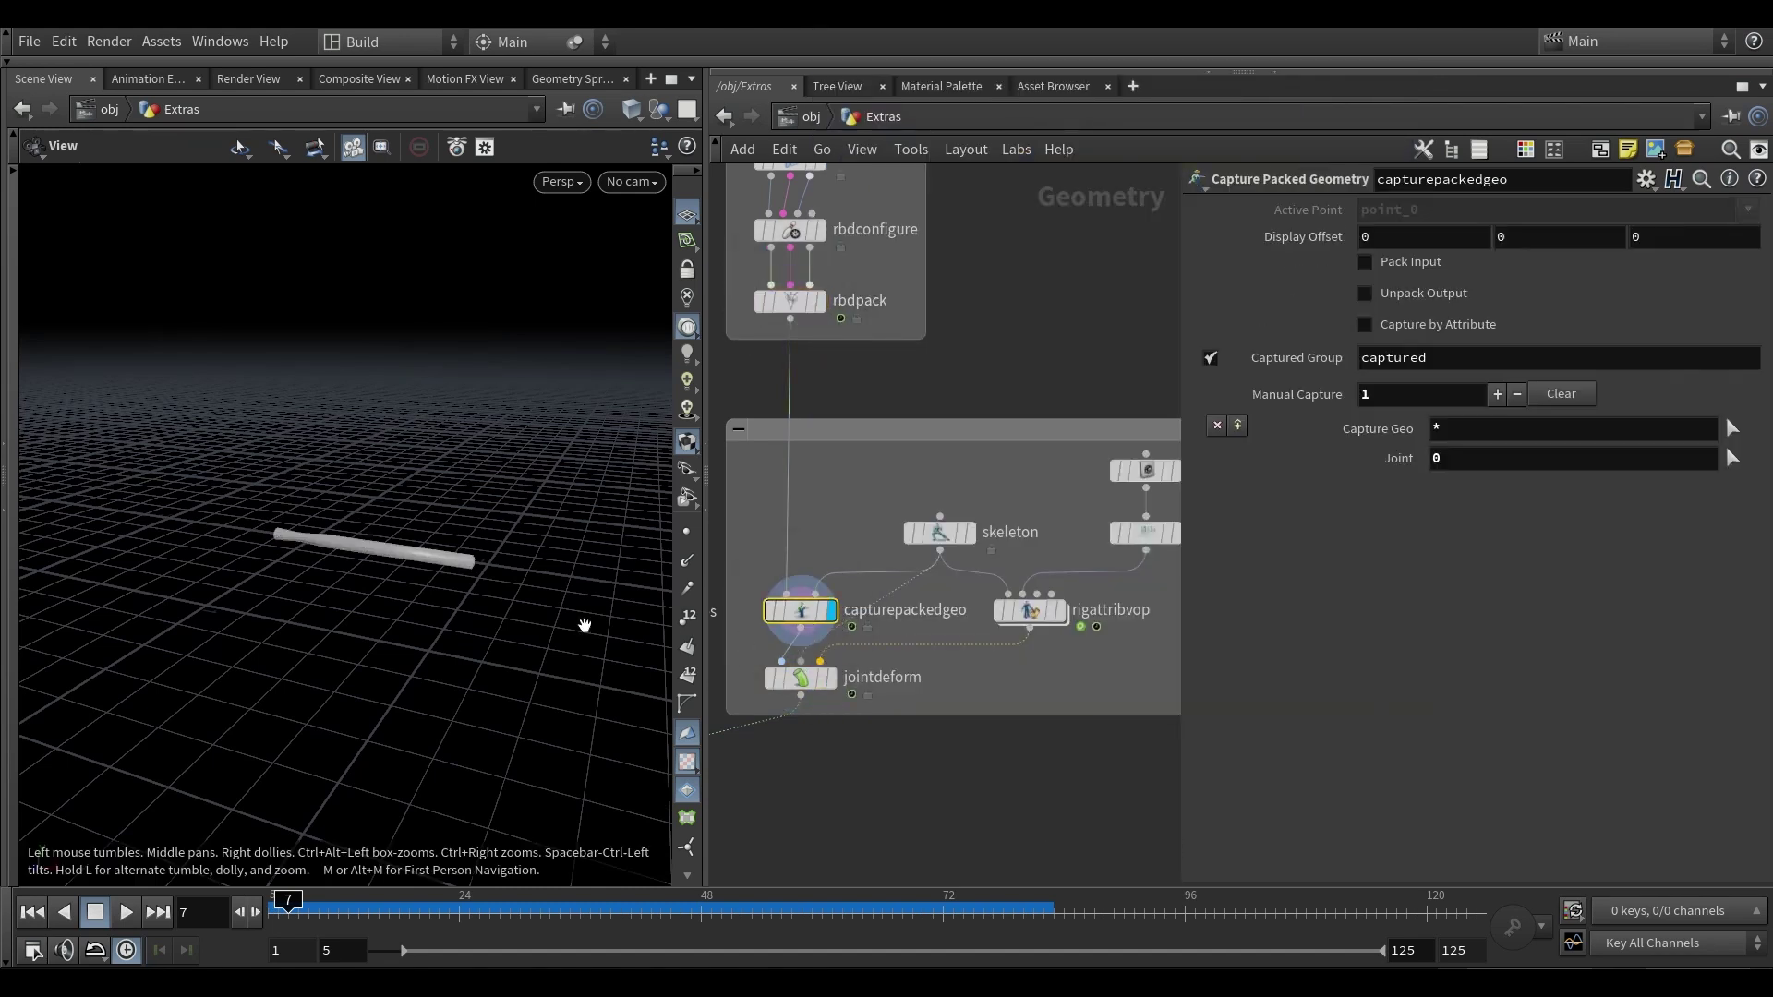
scroll(600, 524, up, 1)
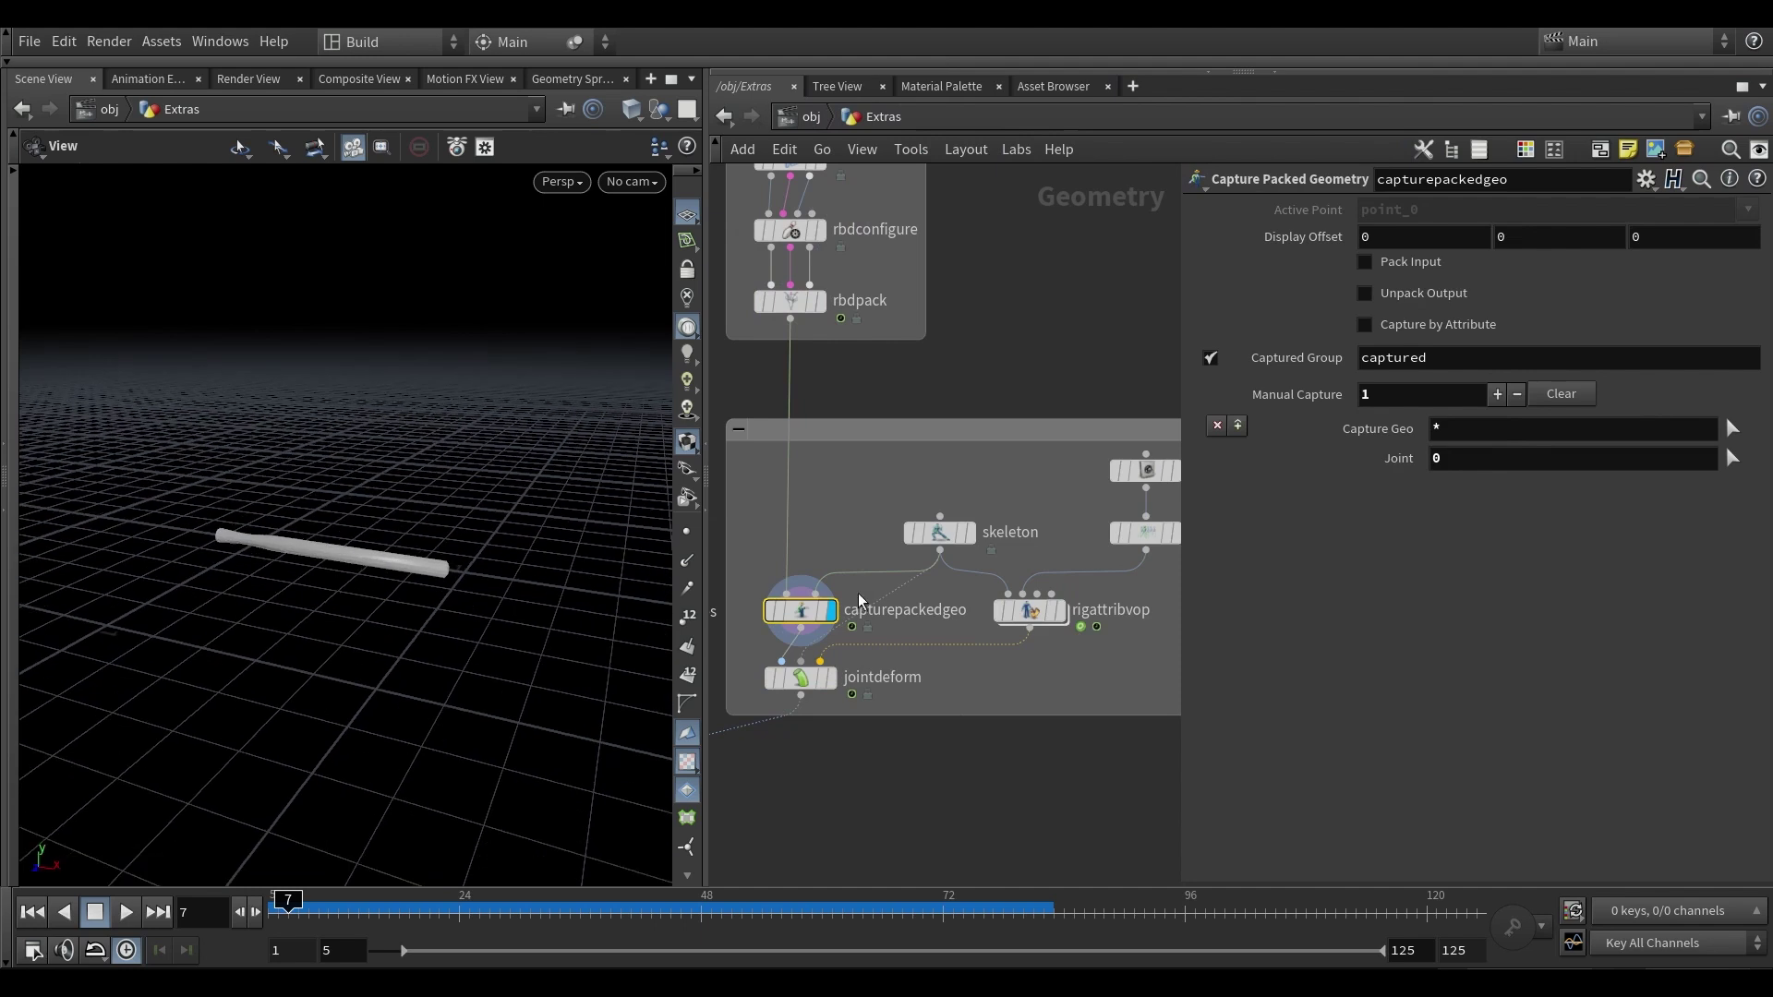
middle_click(815, 606)
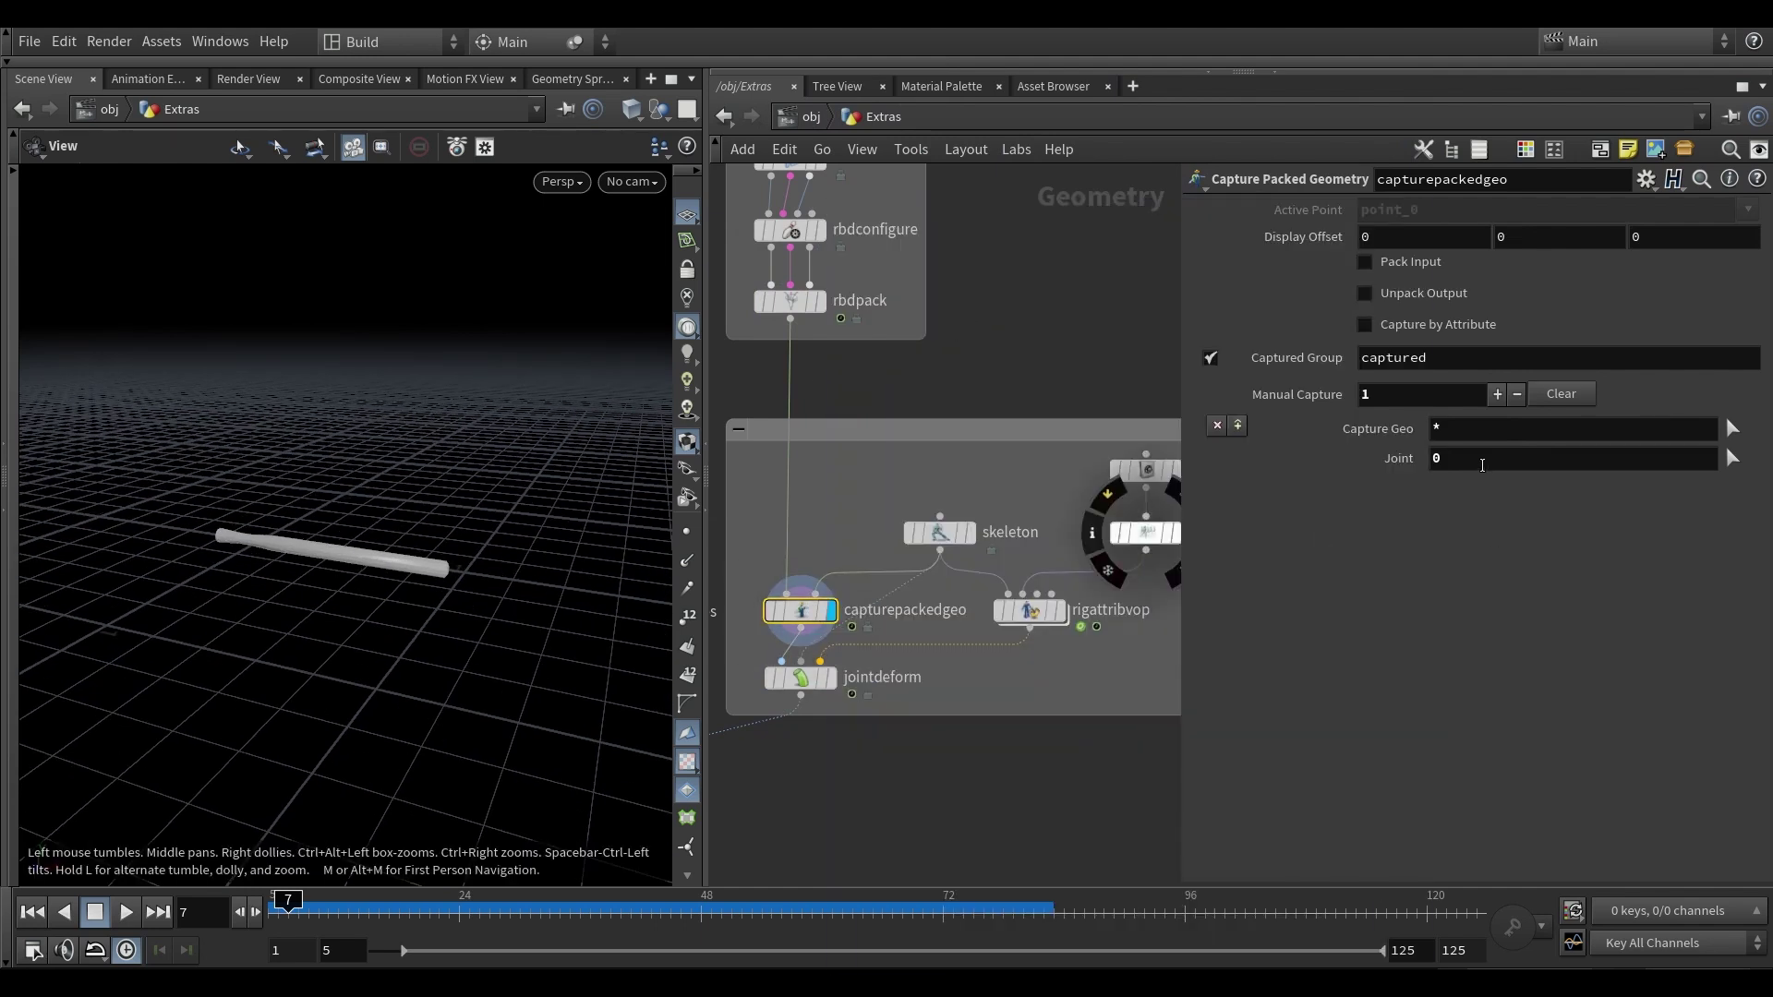
- Display the bat's jointdeform node, frame the bat in the viewport, and play its animation up to frame 75
click(830, 681)
click(809, 674)
key(space+f)
drag(344, 520, 376, 526)
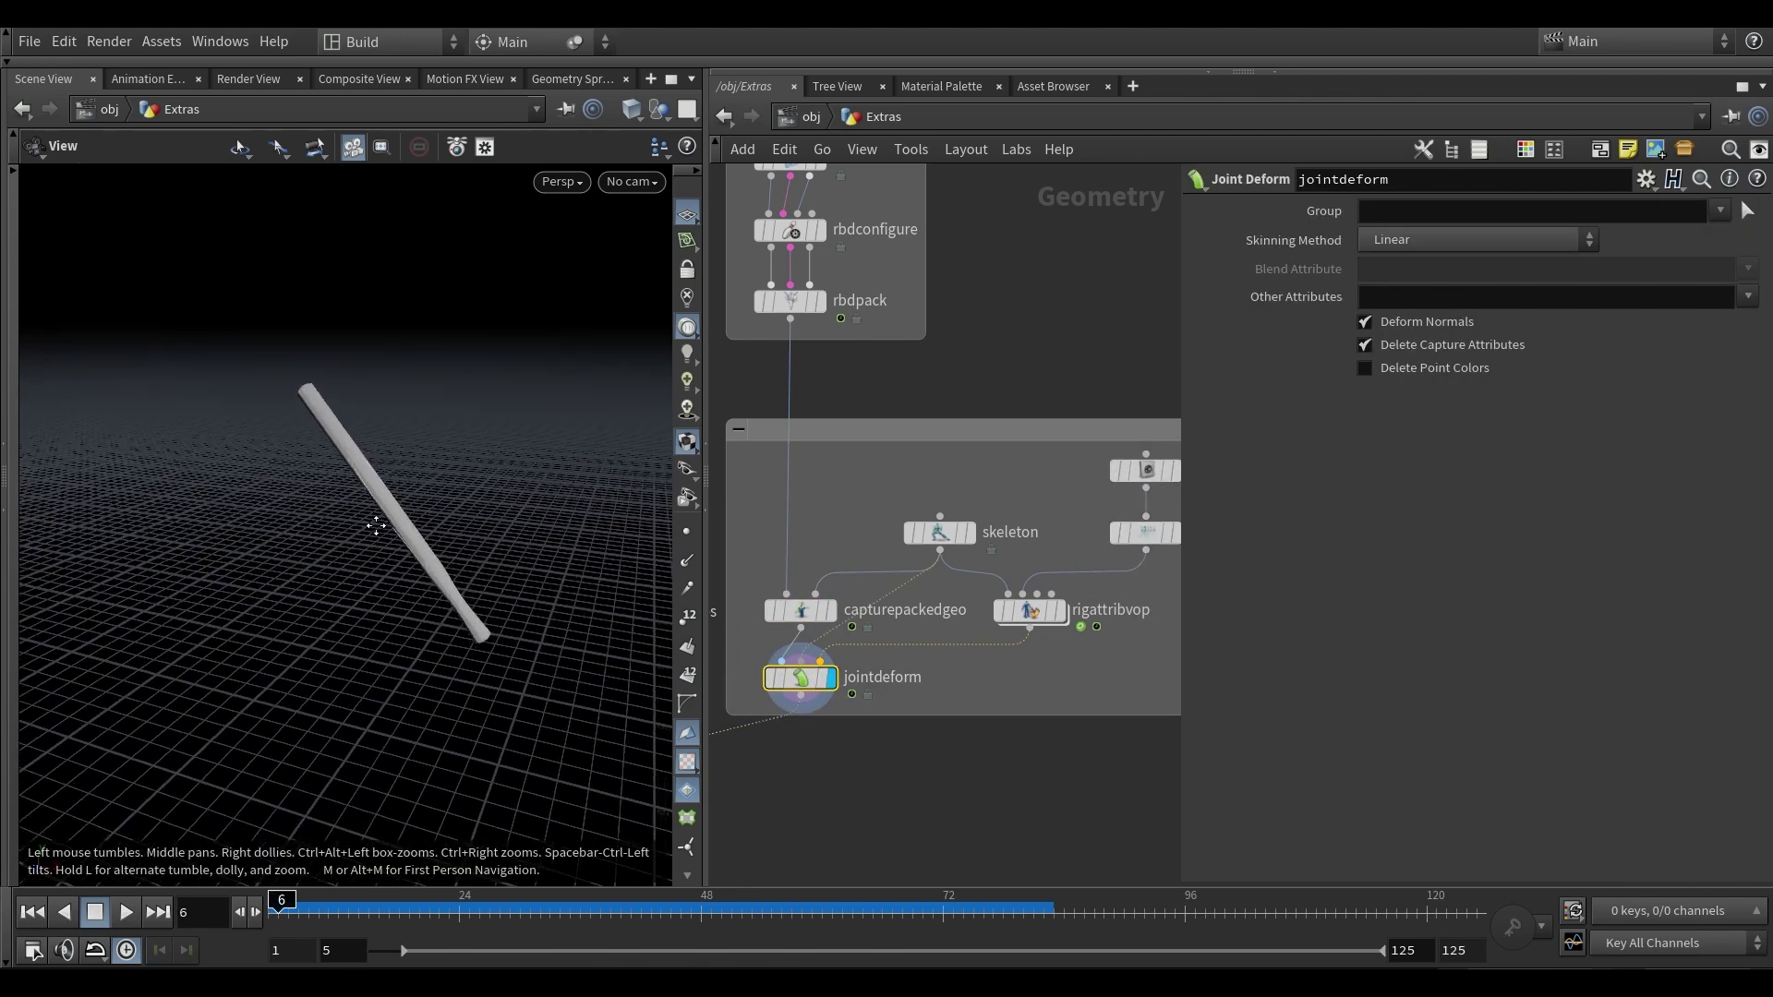
key(Up)
middle_drag(376, 525, 411, 550)
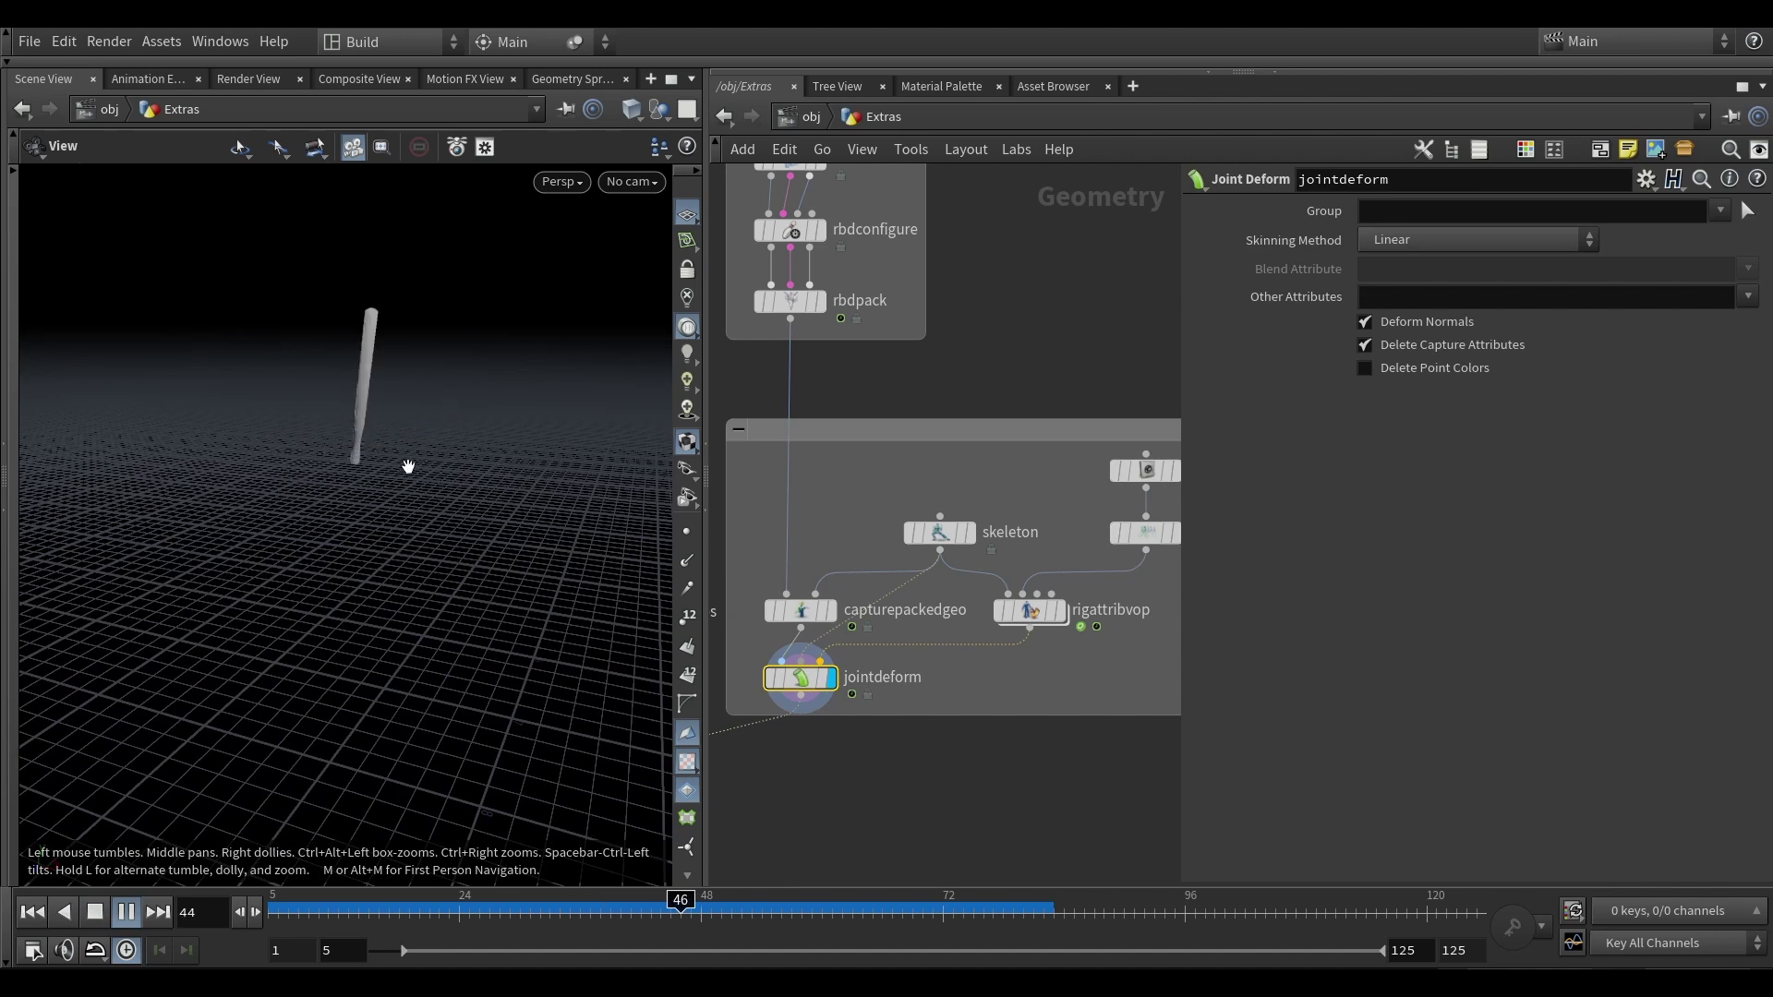
mouse_move(409, 467)
middle_down()
mouse_move(348, 428)
mouse_move(396, 467)
middle_up()
key(Up)
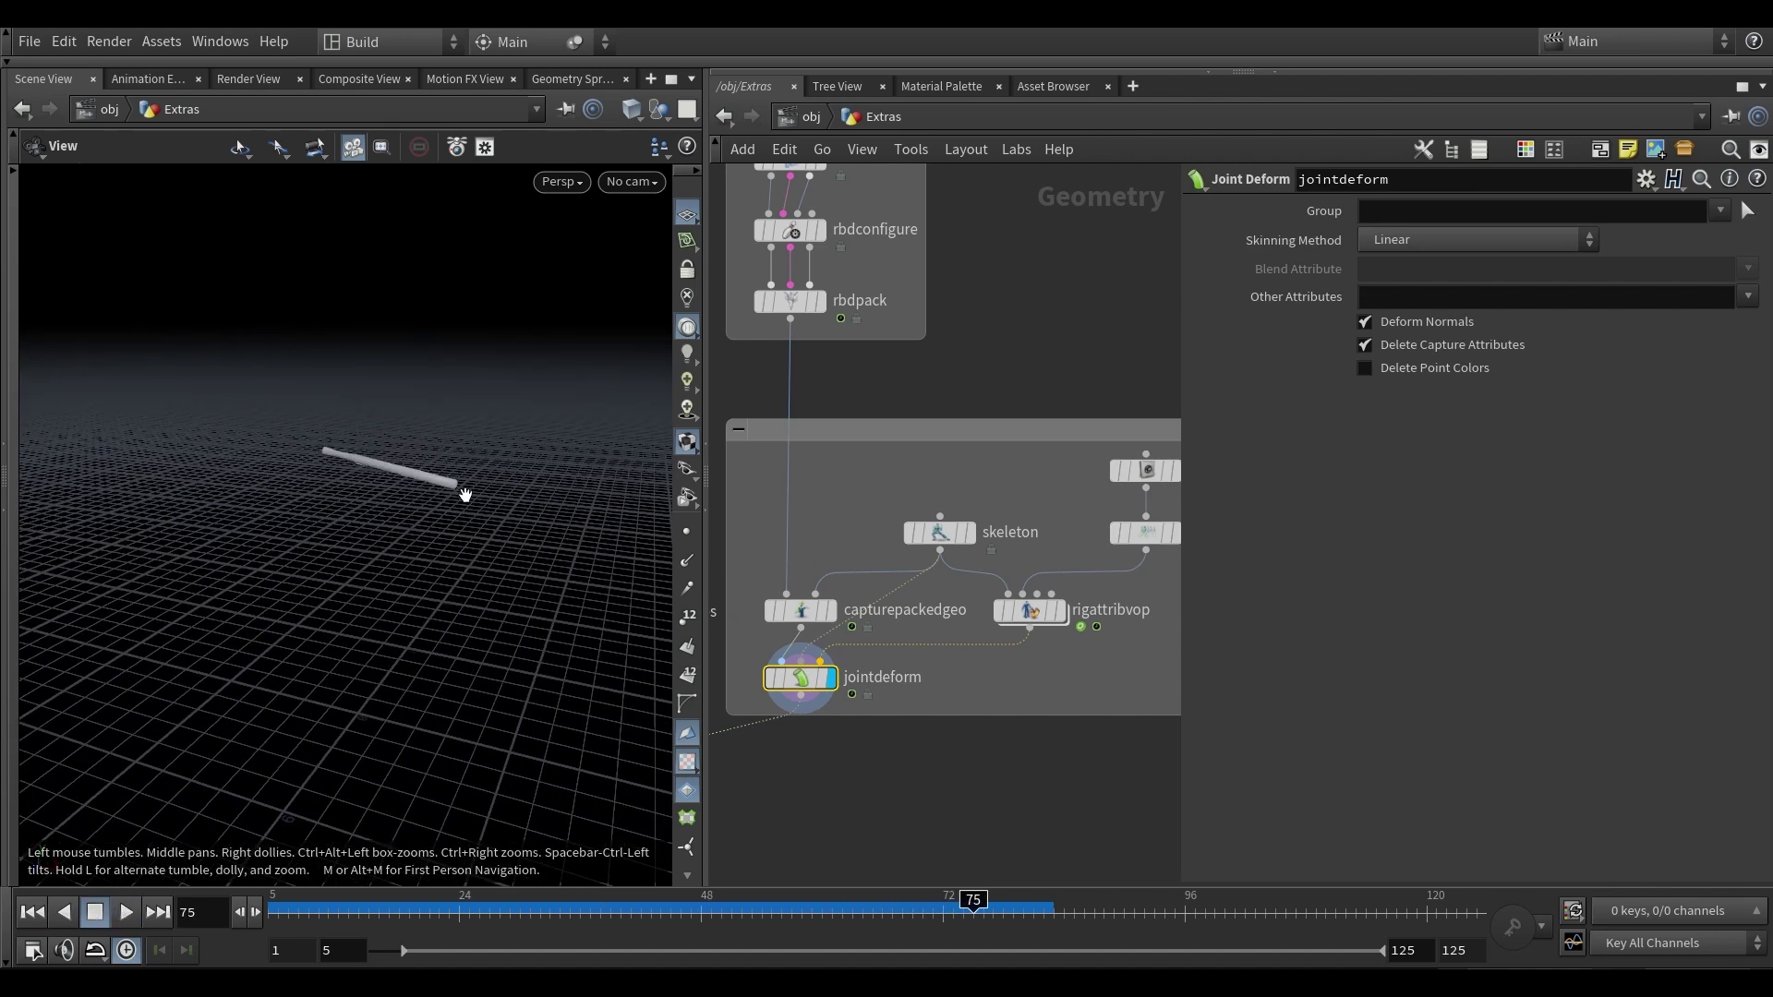
- Select ragdollsolver to expose its Transitions settings and display the merge_vis node with the character and bat
scroll(863, 768, down, 4)
middle_drag(870, 779, 997, 702)
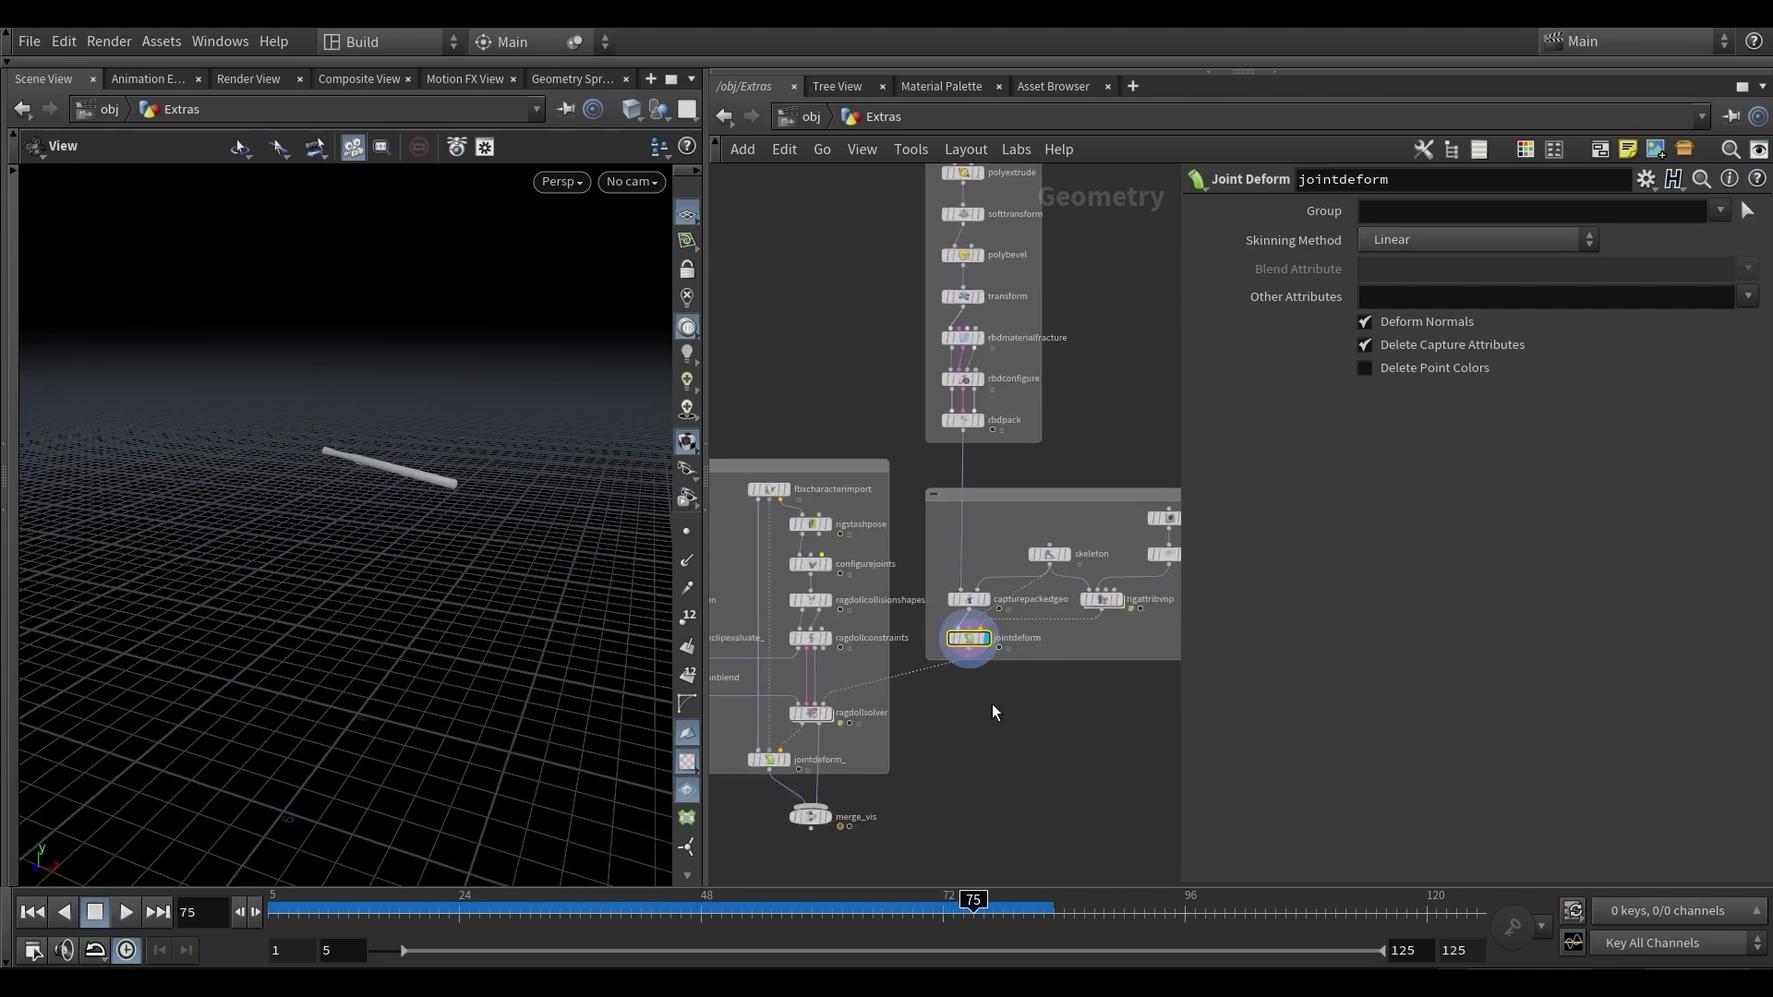
middle_drag(854, 690, 1017, 618)
scroll(1015, 621, up, 3)
click(977, 656)
click(954, 654)
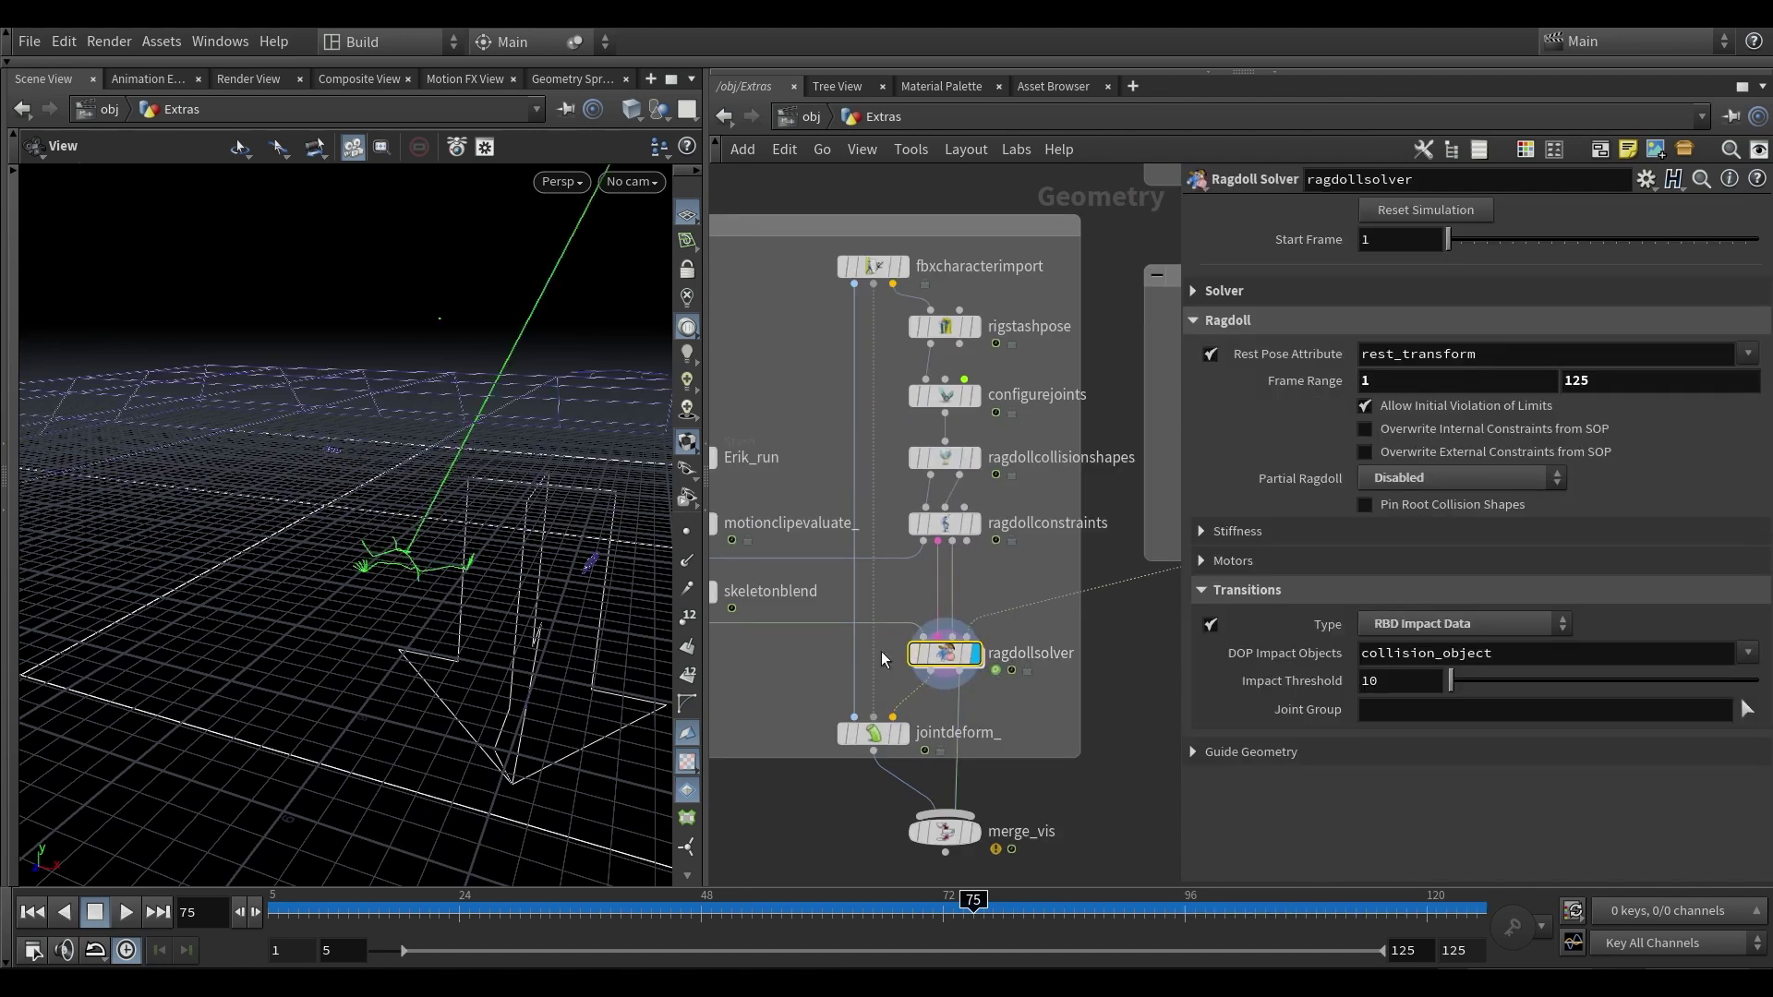
click(974, 831)
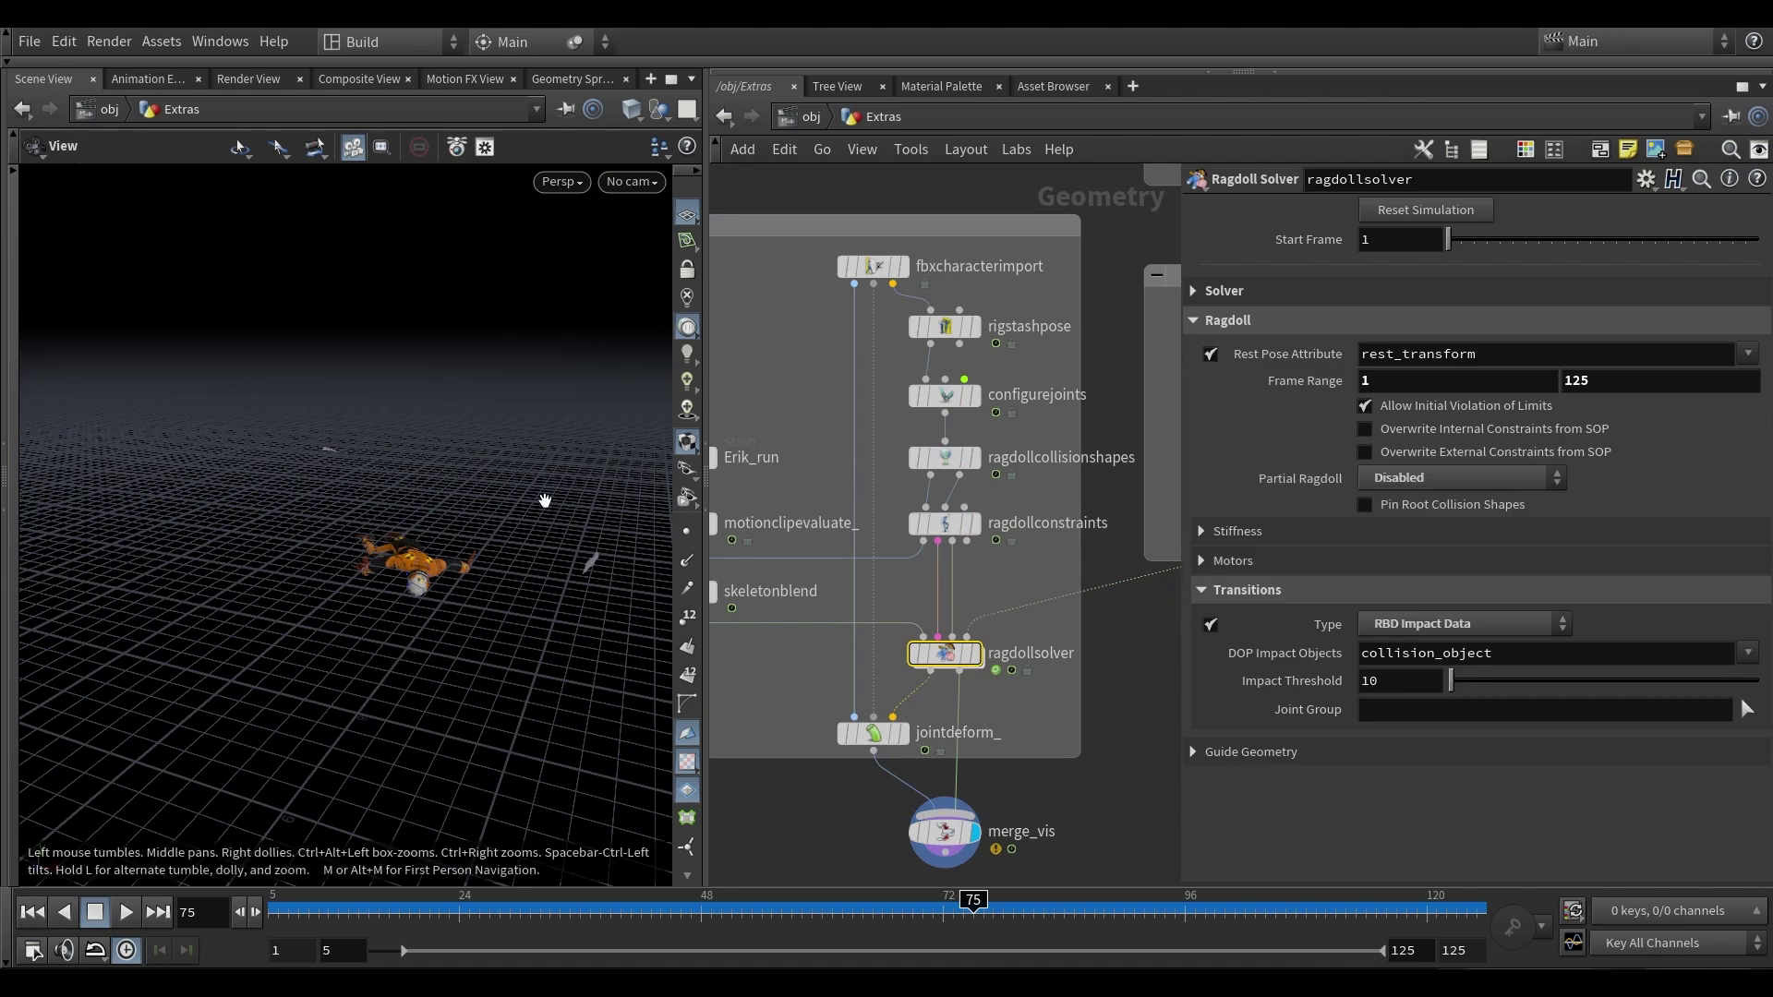
drag(543, 504, 378, 597)
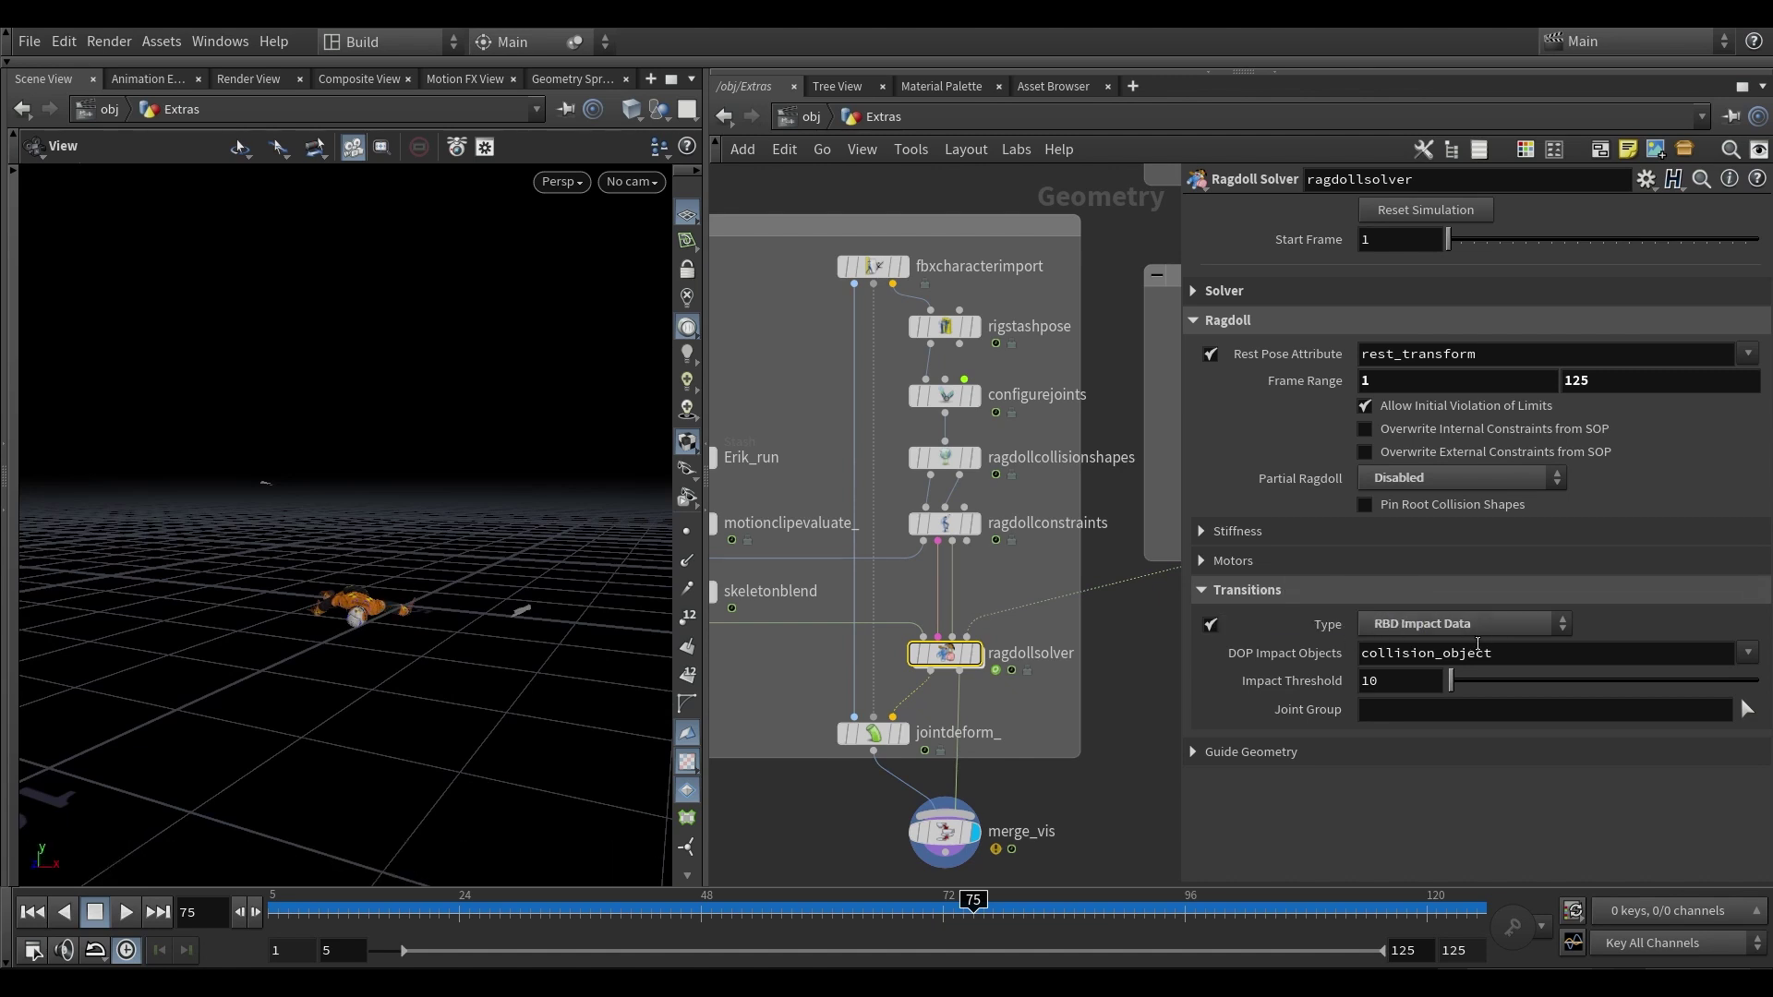
- Move the timeline to frame 13 and step forward to frame 30 to examine the bat's approach and impact
drag(508, 914, 349, 909)
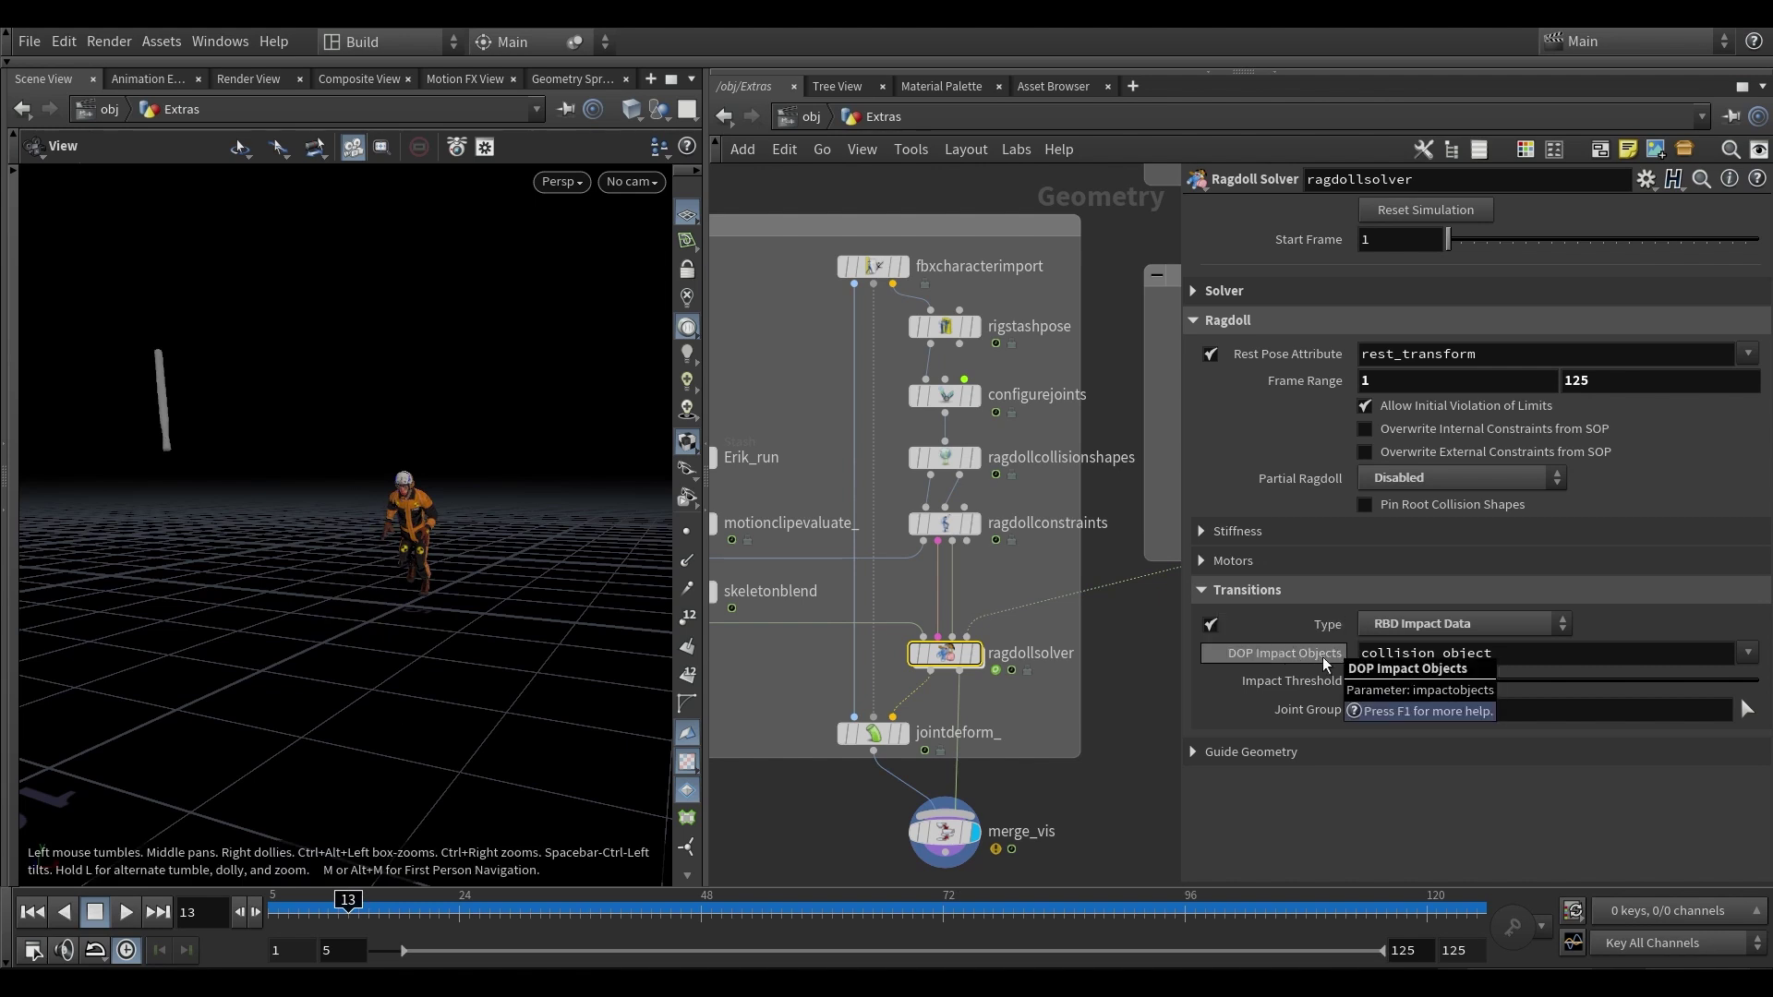
key(Right)
key(Right)
key(Right)
key(Right)
key(Right)
key(Right)
key(Right)
key(Right)
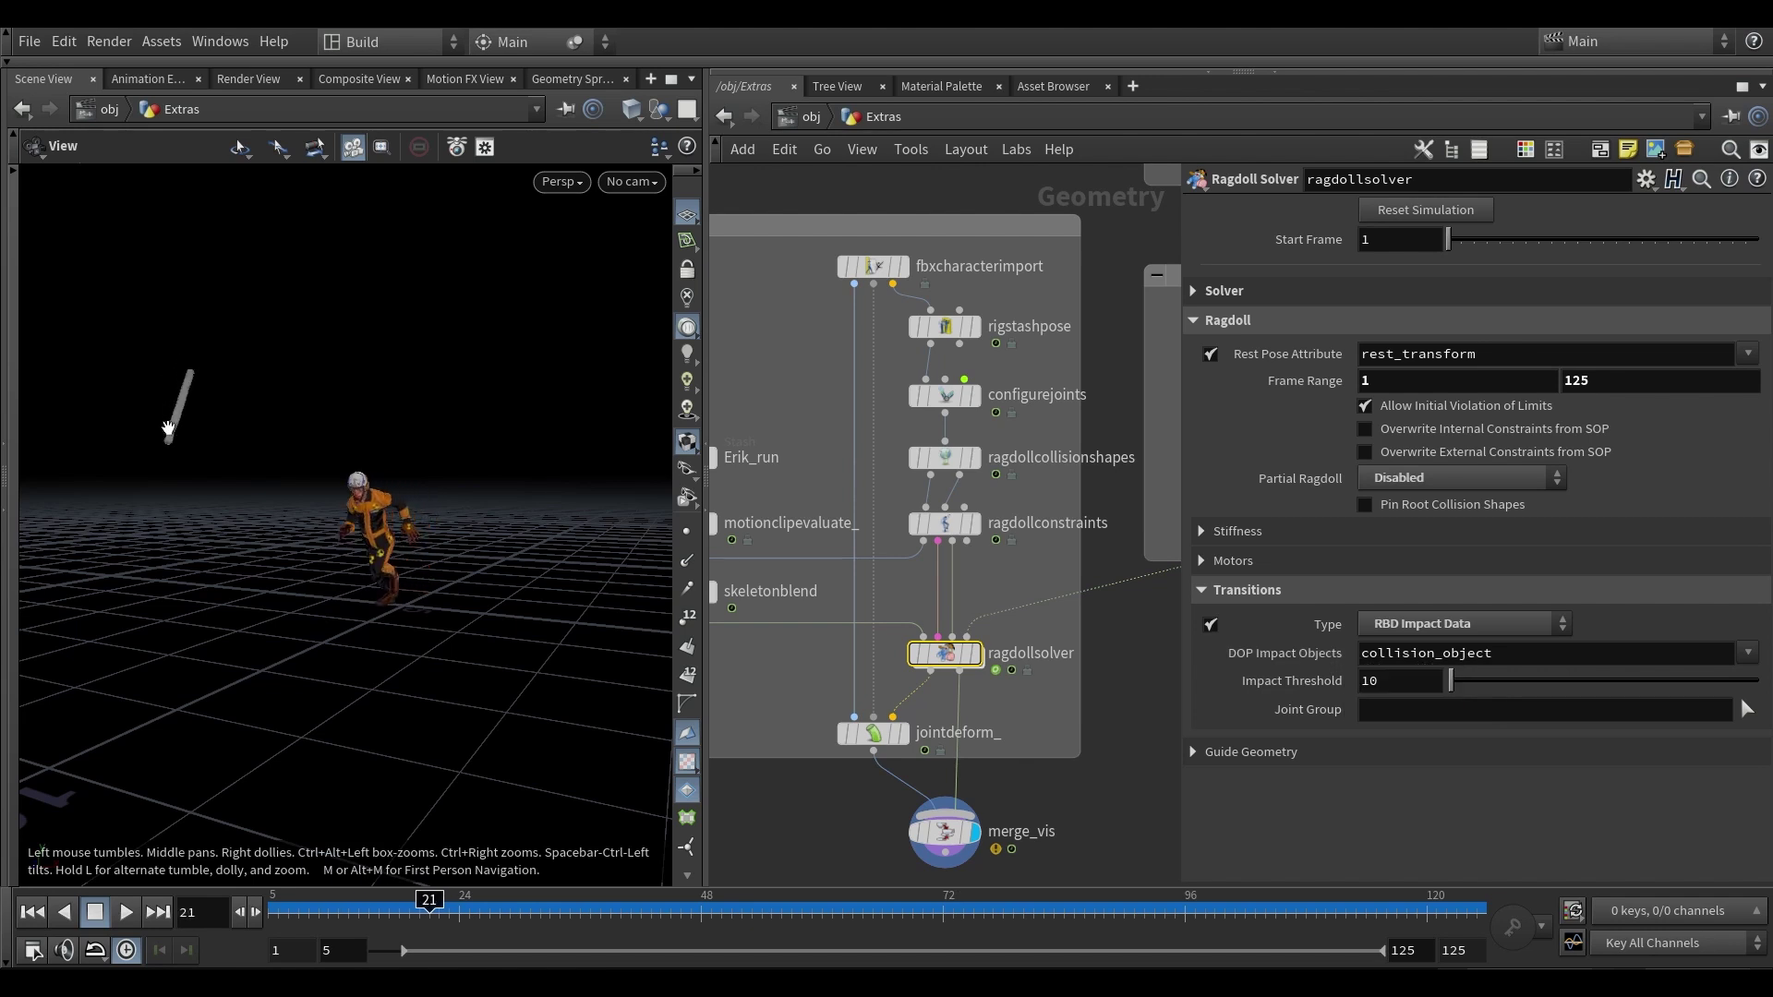
key(Right)
key(Right)
key(Right)
key(Right)
key(Right)
key(Right)
key(Right)
key(Right)
key(Right)
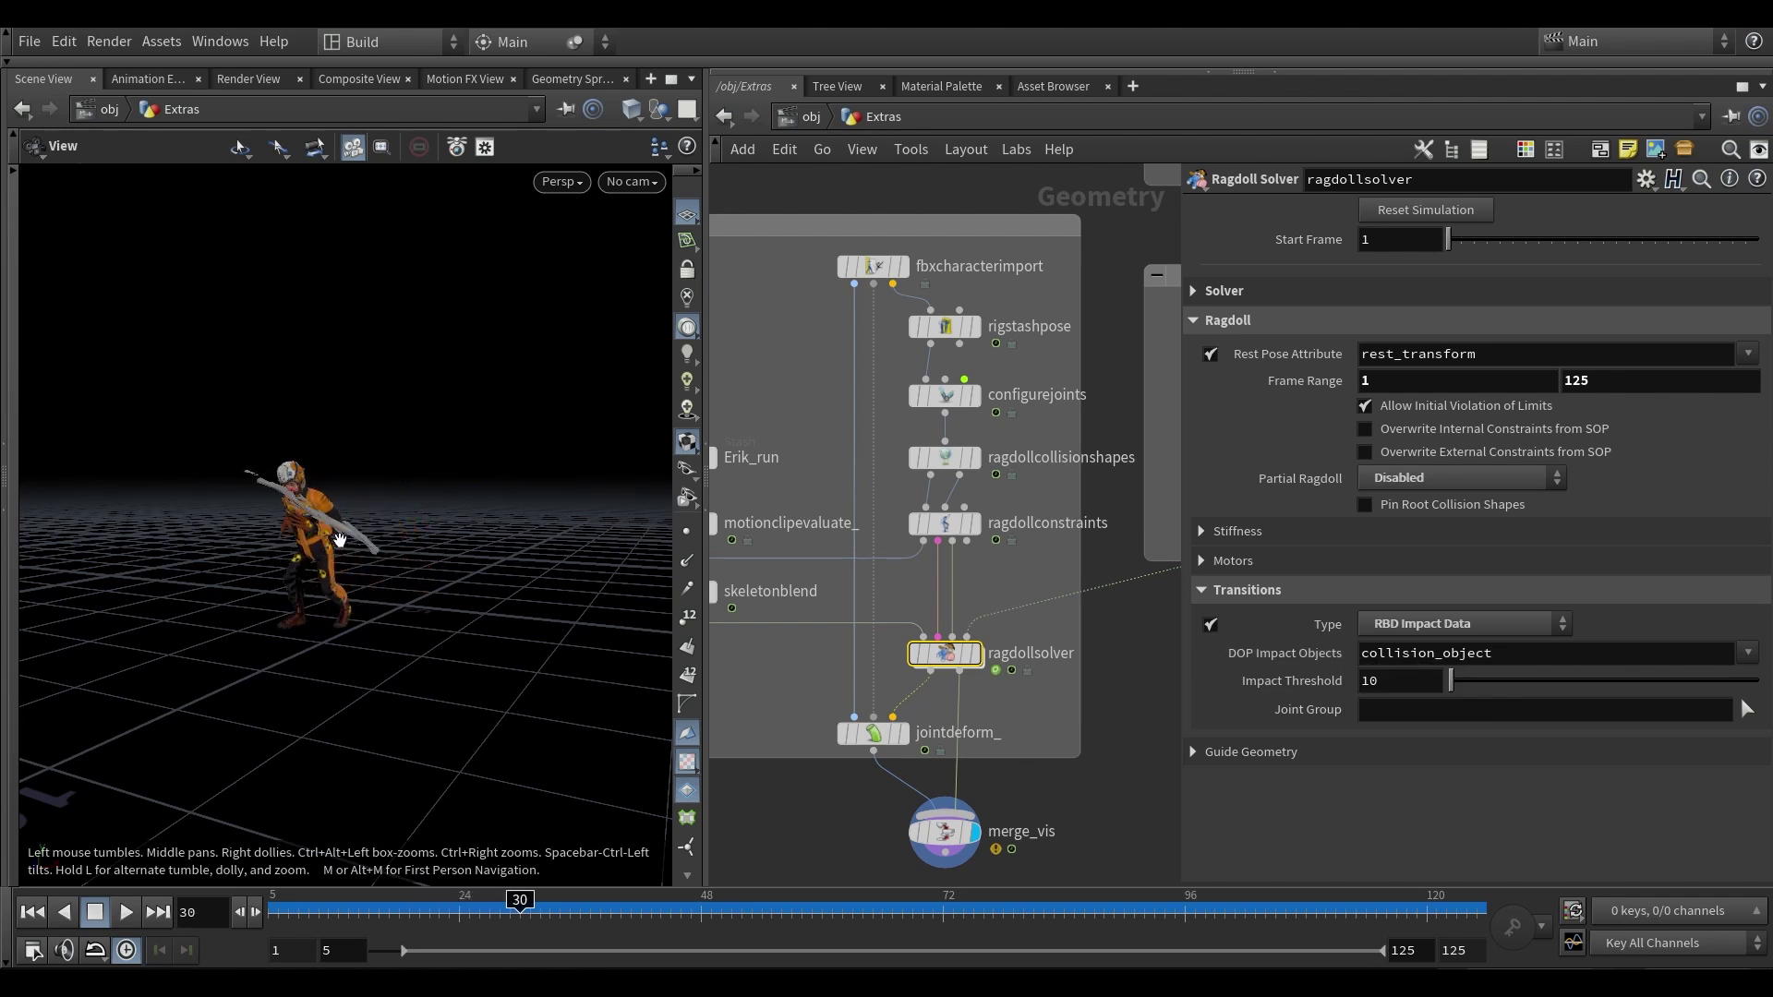
- Examine the fractured bat and the struck character up close at frame 30 alongside the ragdollsolver's RBD Impact Data transition
right_drag(339, 540, 182, 484)
drag(182, 484, 384, 493)
drag(425, 553, 394, 518)
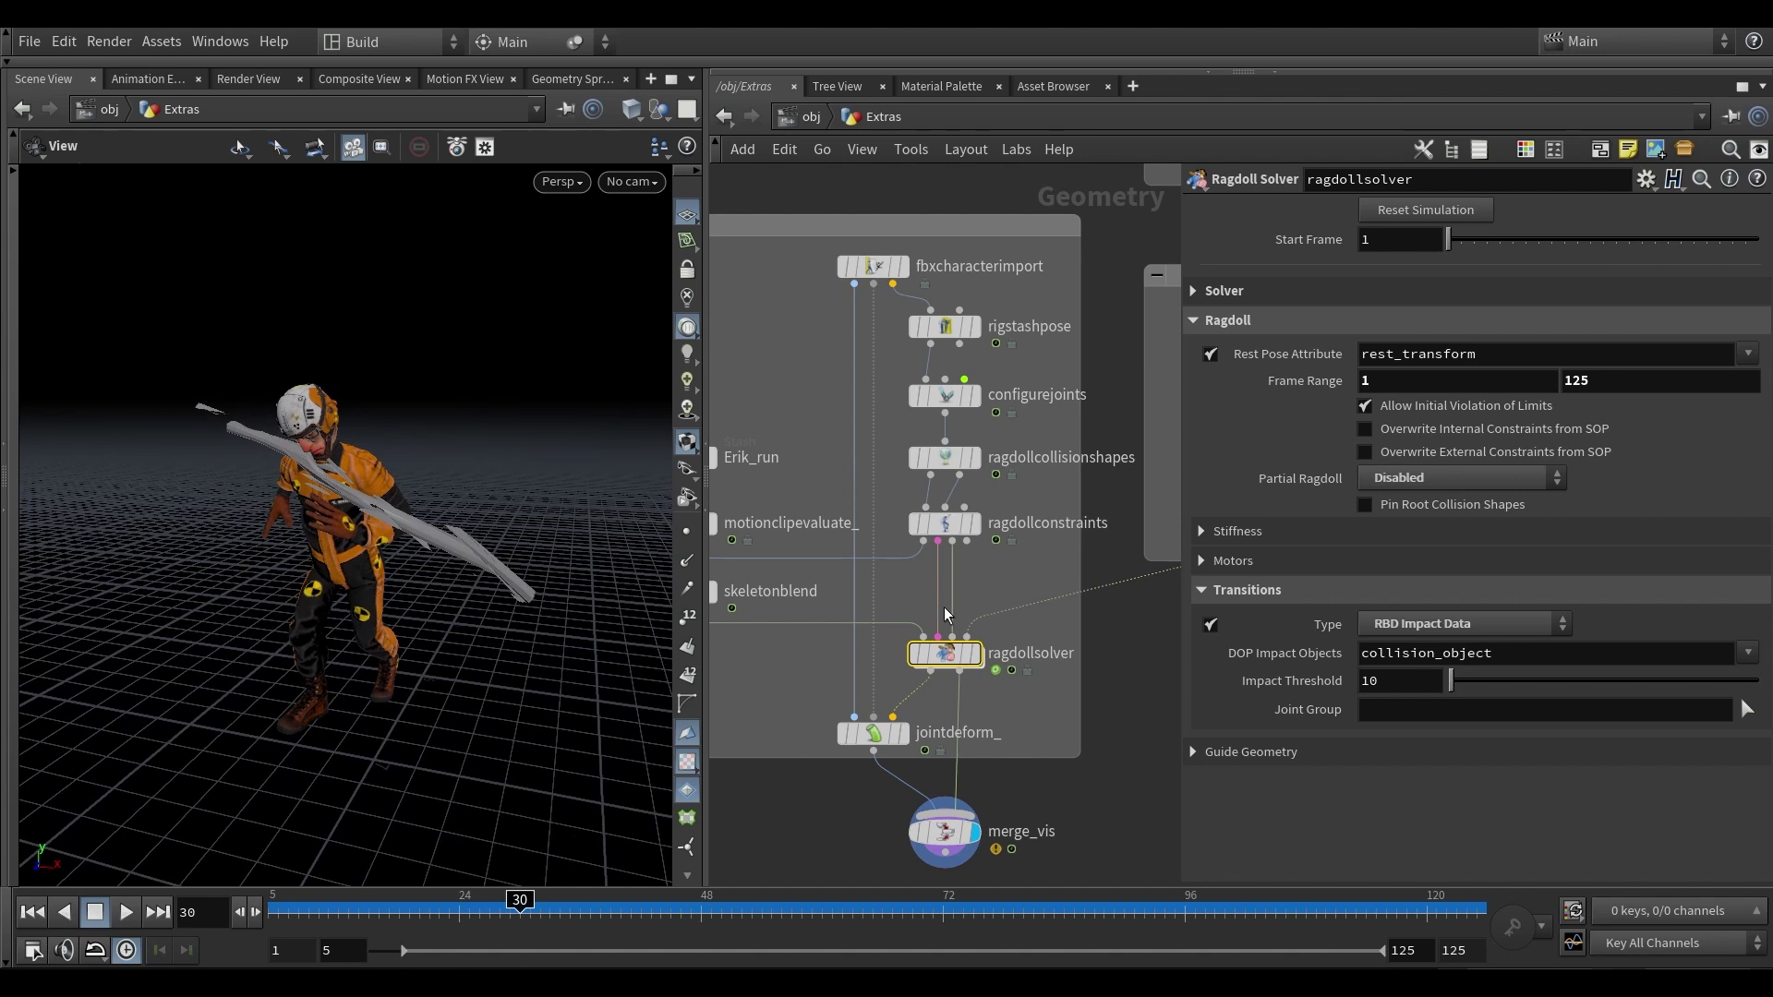
scroll(945, 607, up, 3)
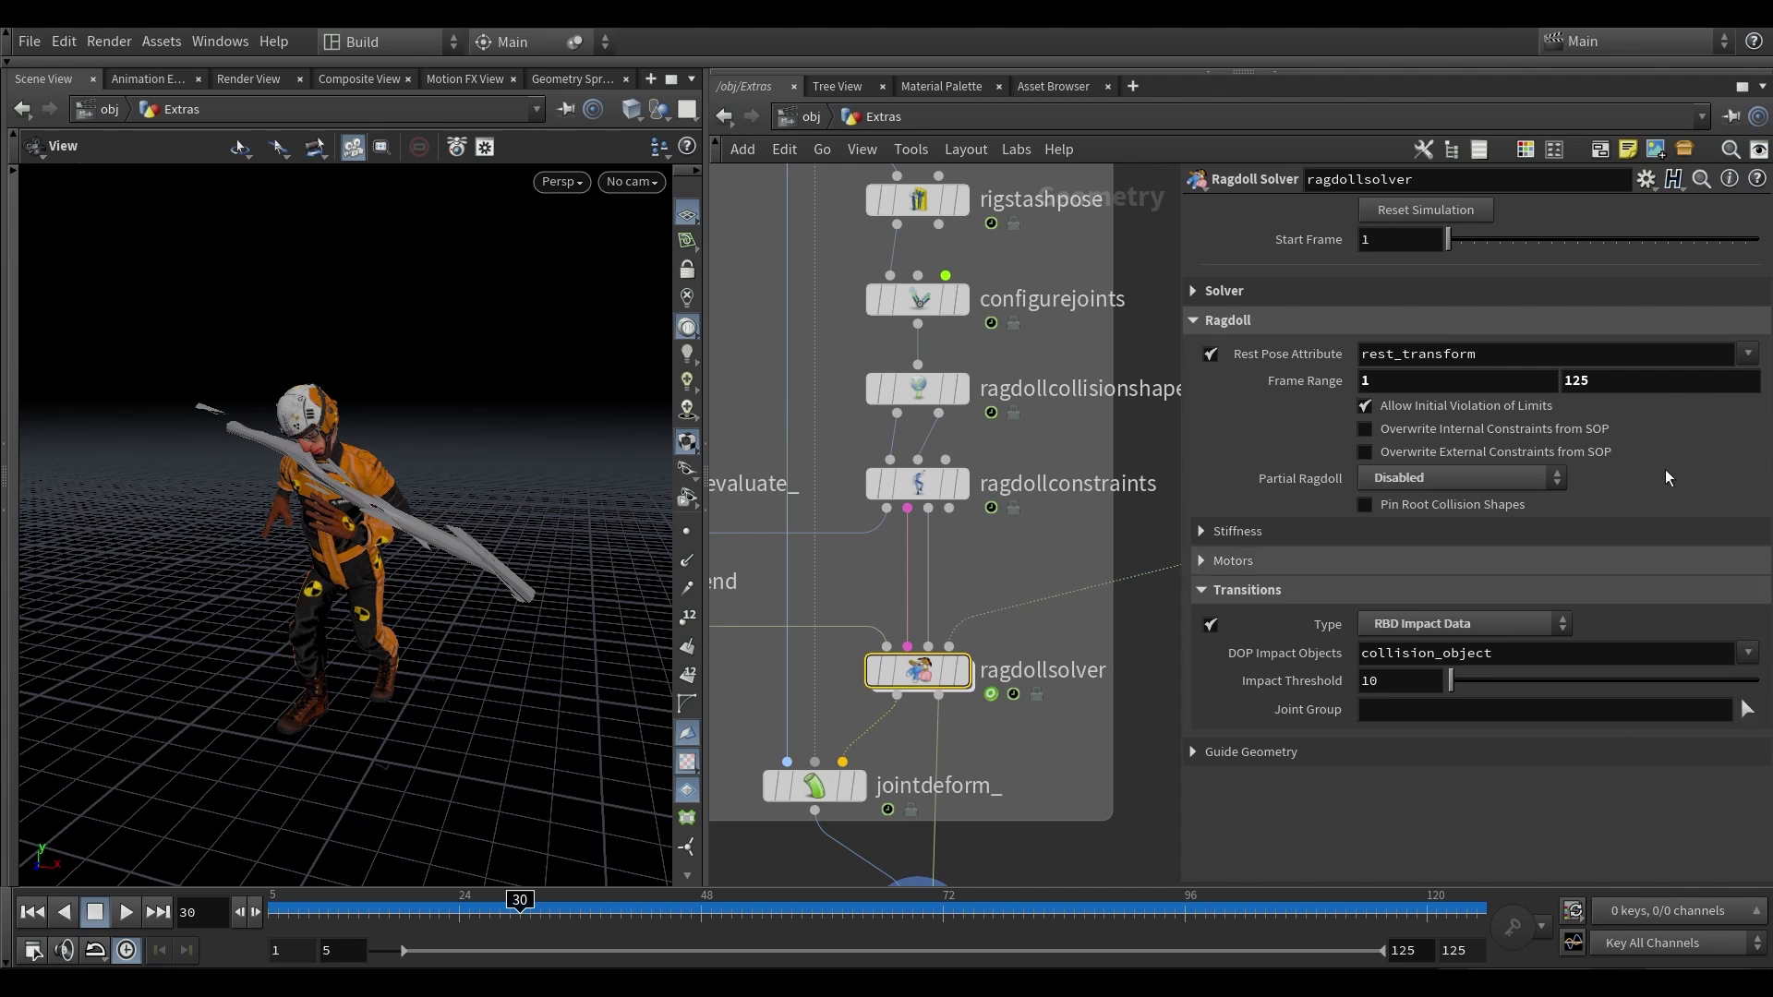
mouse_move(368, 476)
mouse_down()
mouse_move(329, 482)
mouse_move(344, 497)
mouse_up()
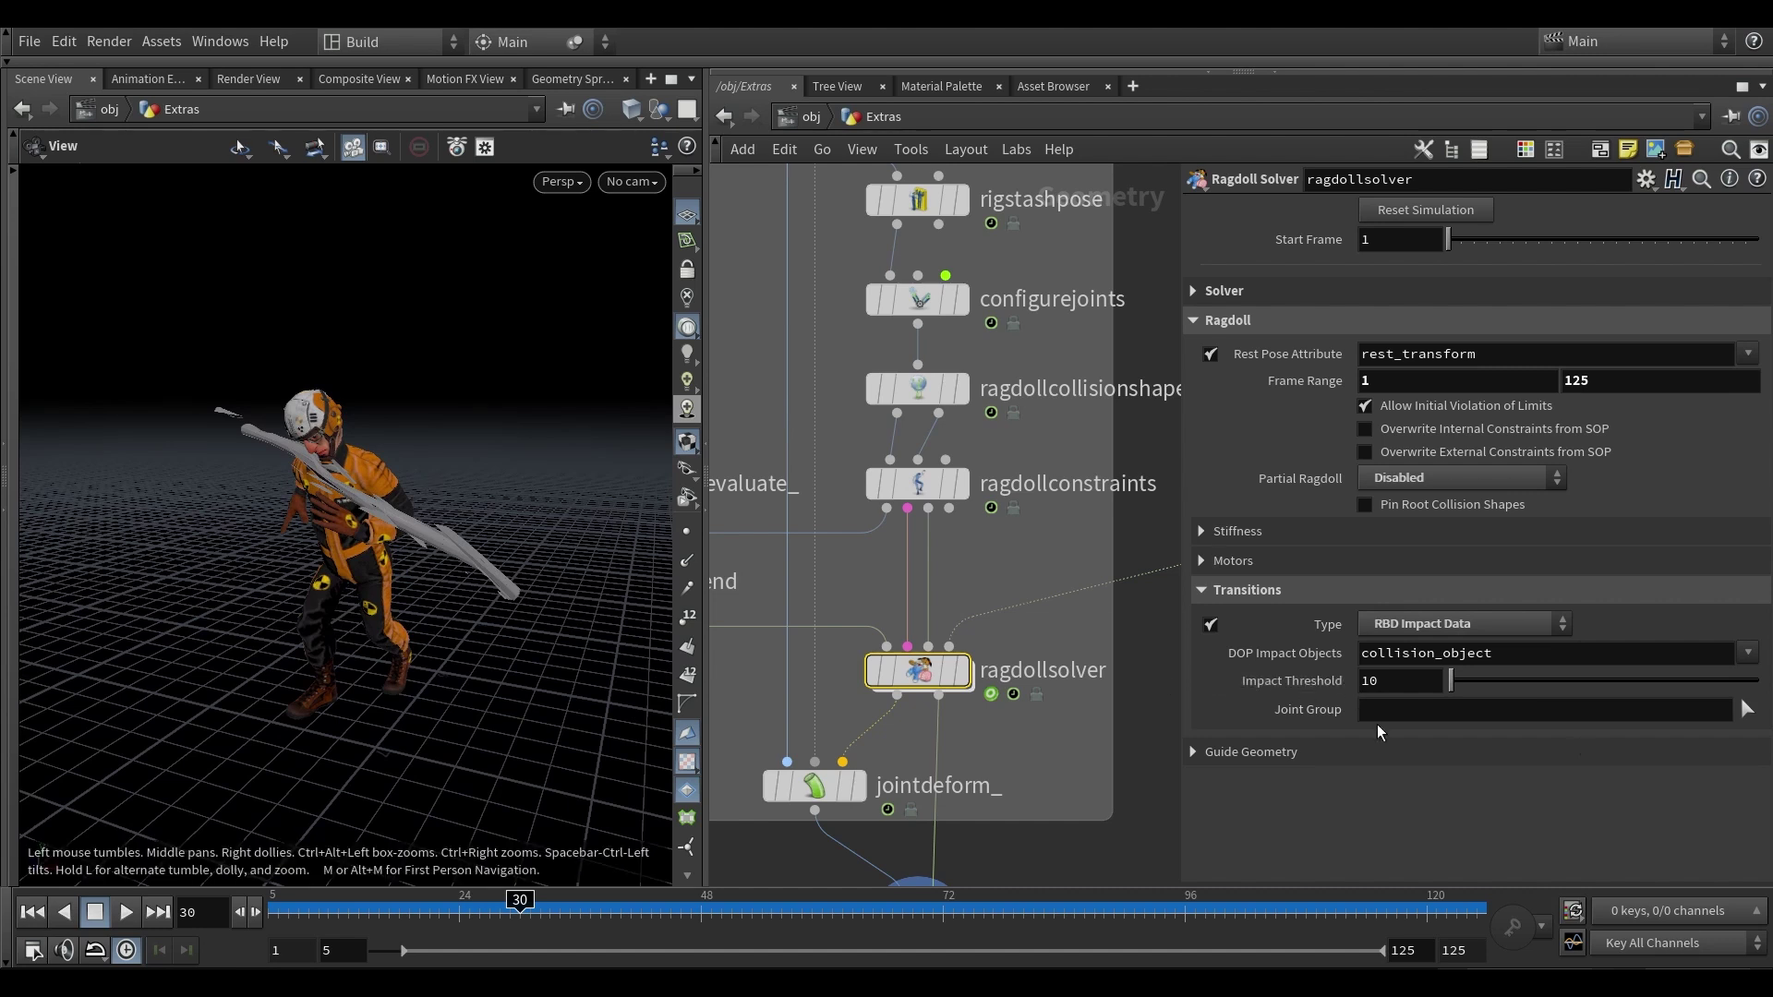
- Compare frames 29 to 31 around the impact and play the ragdoll's fall on to frame 77
key(Left)
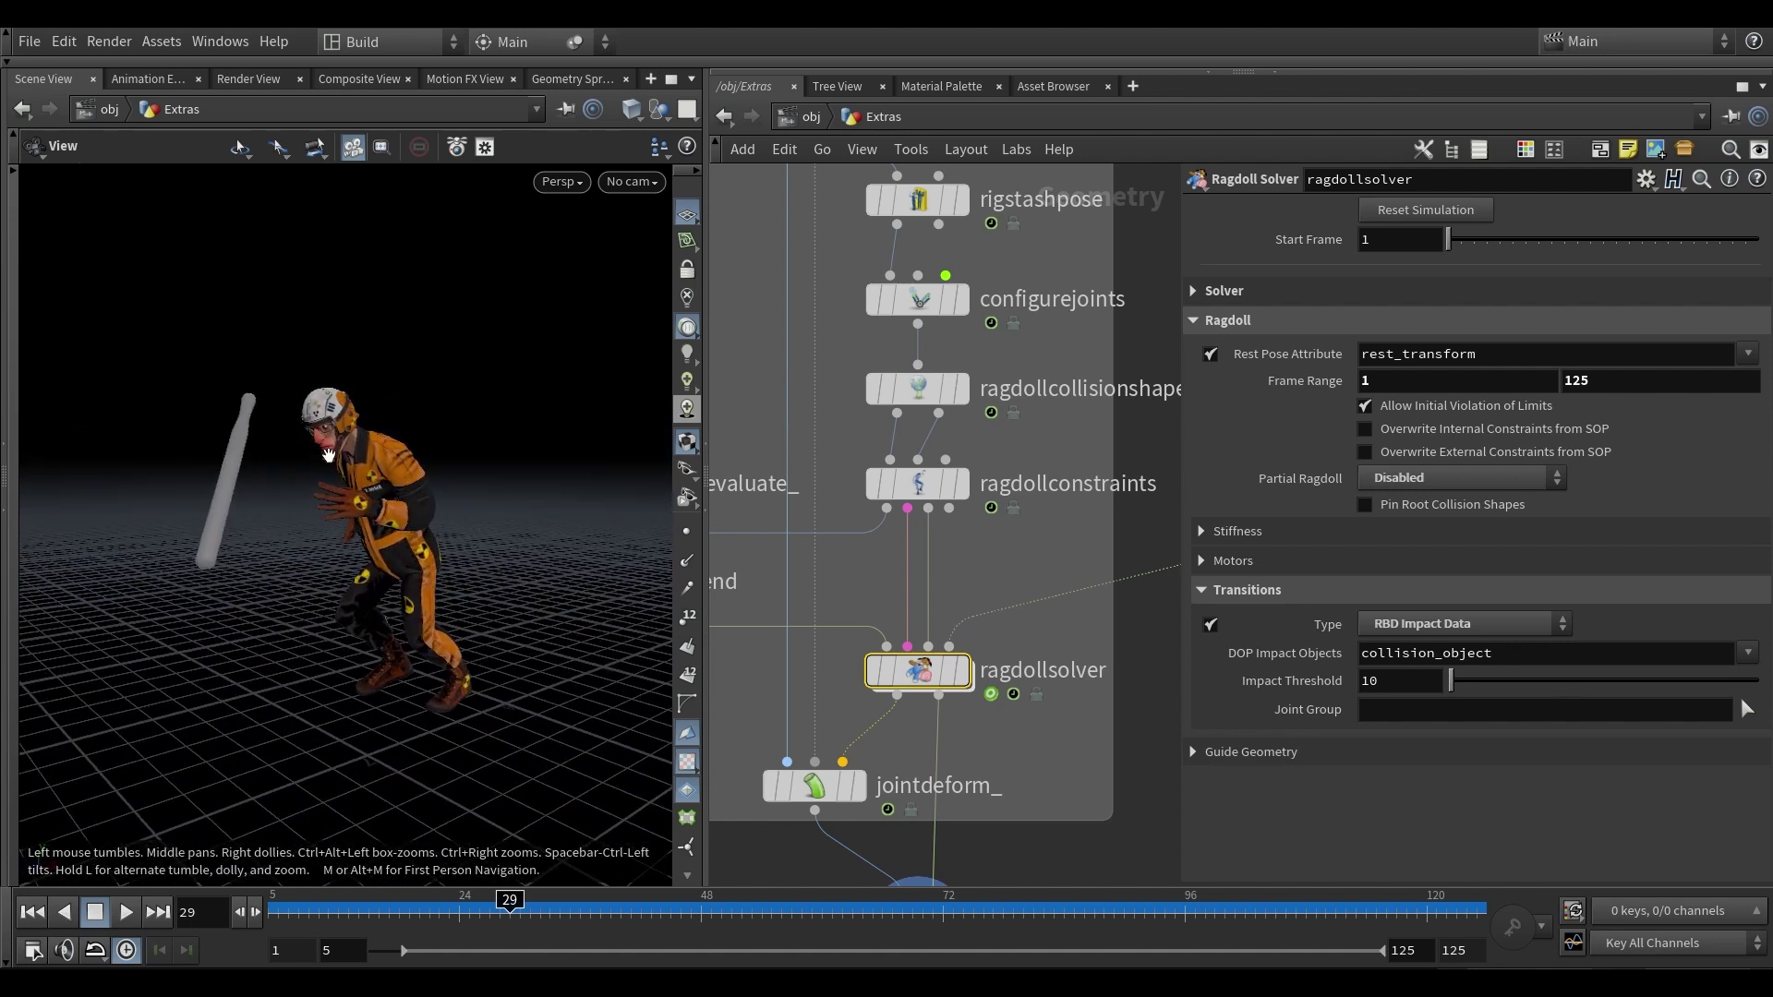
key(Right)
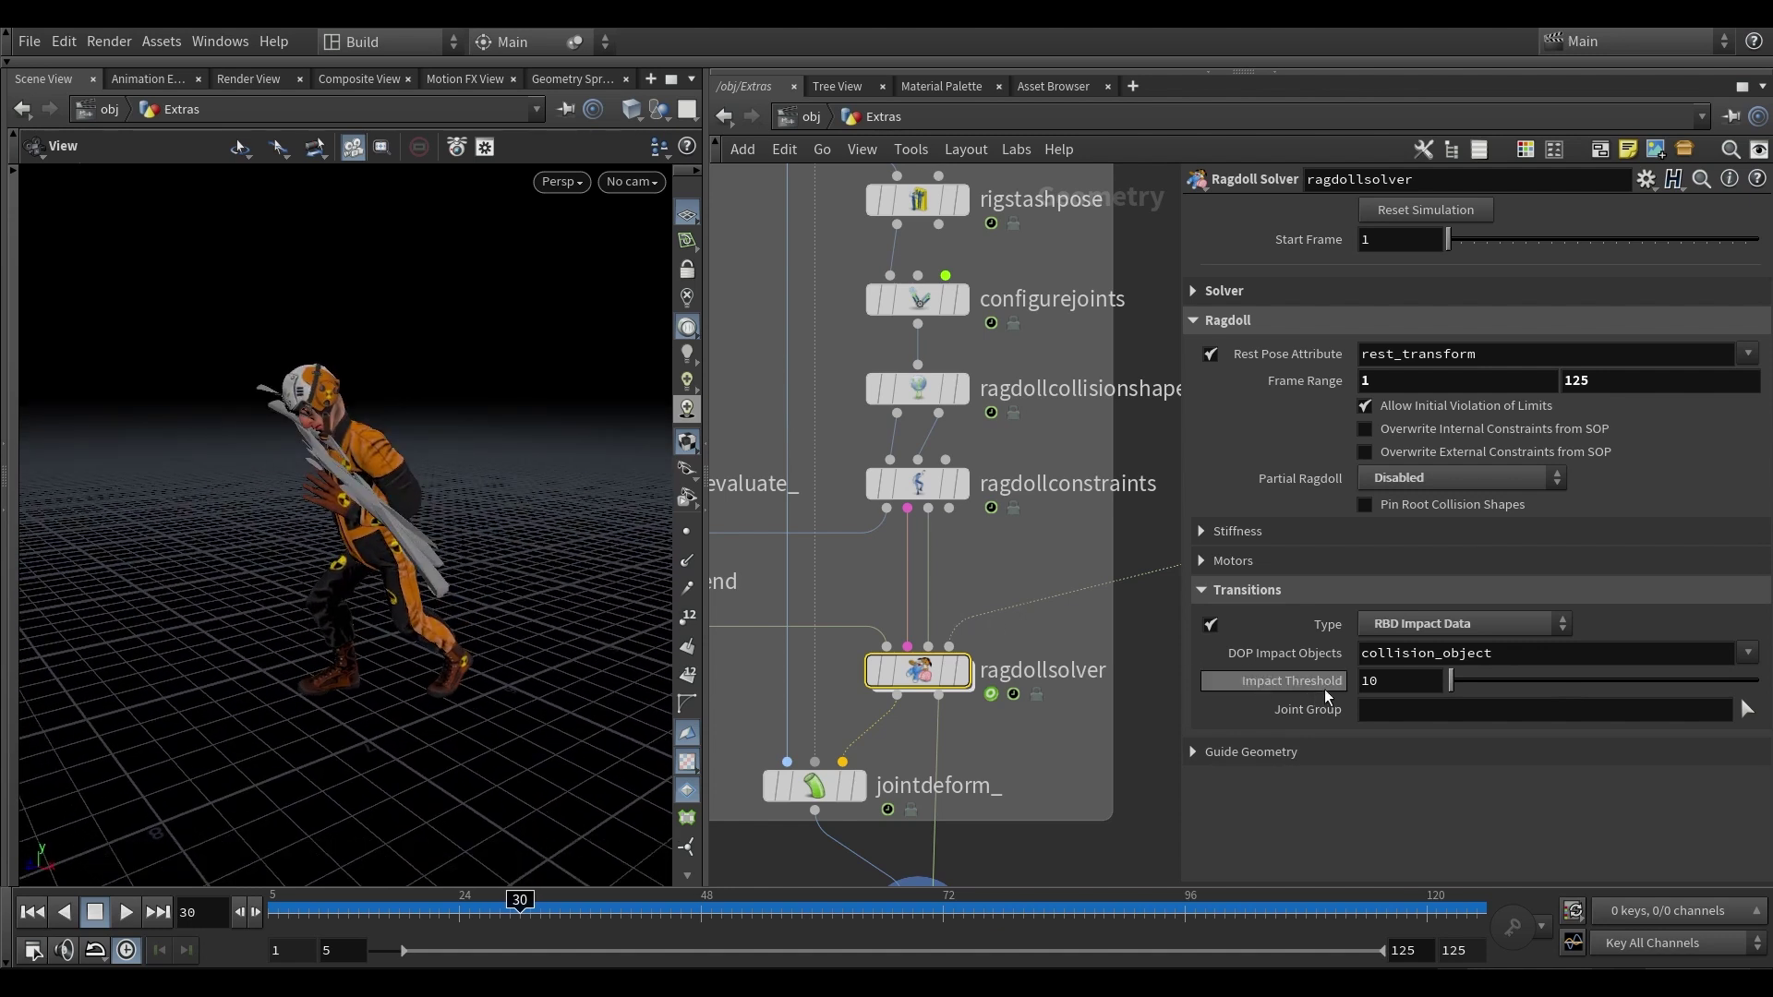
key(Right)
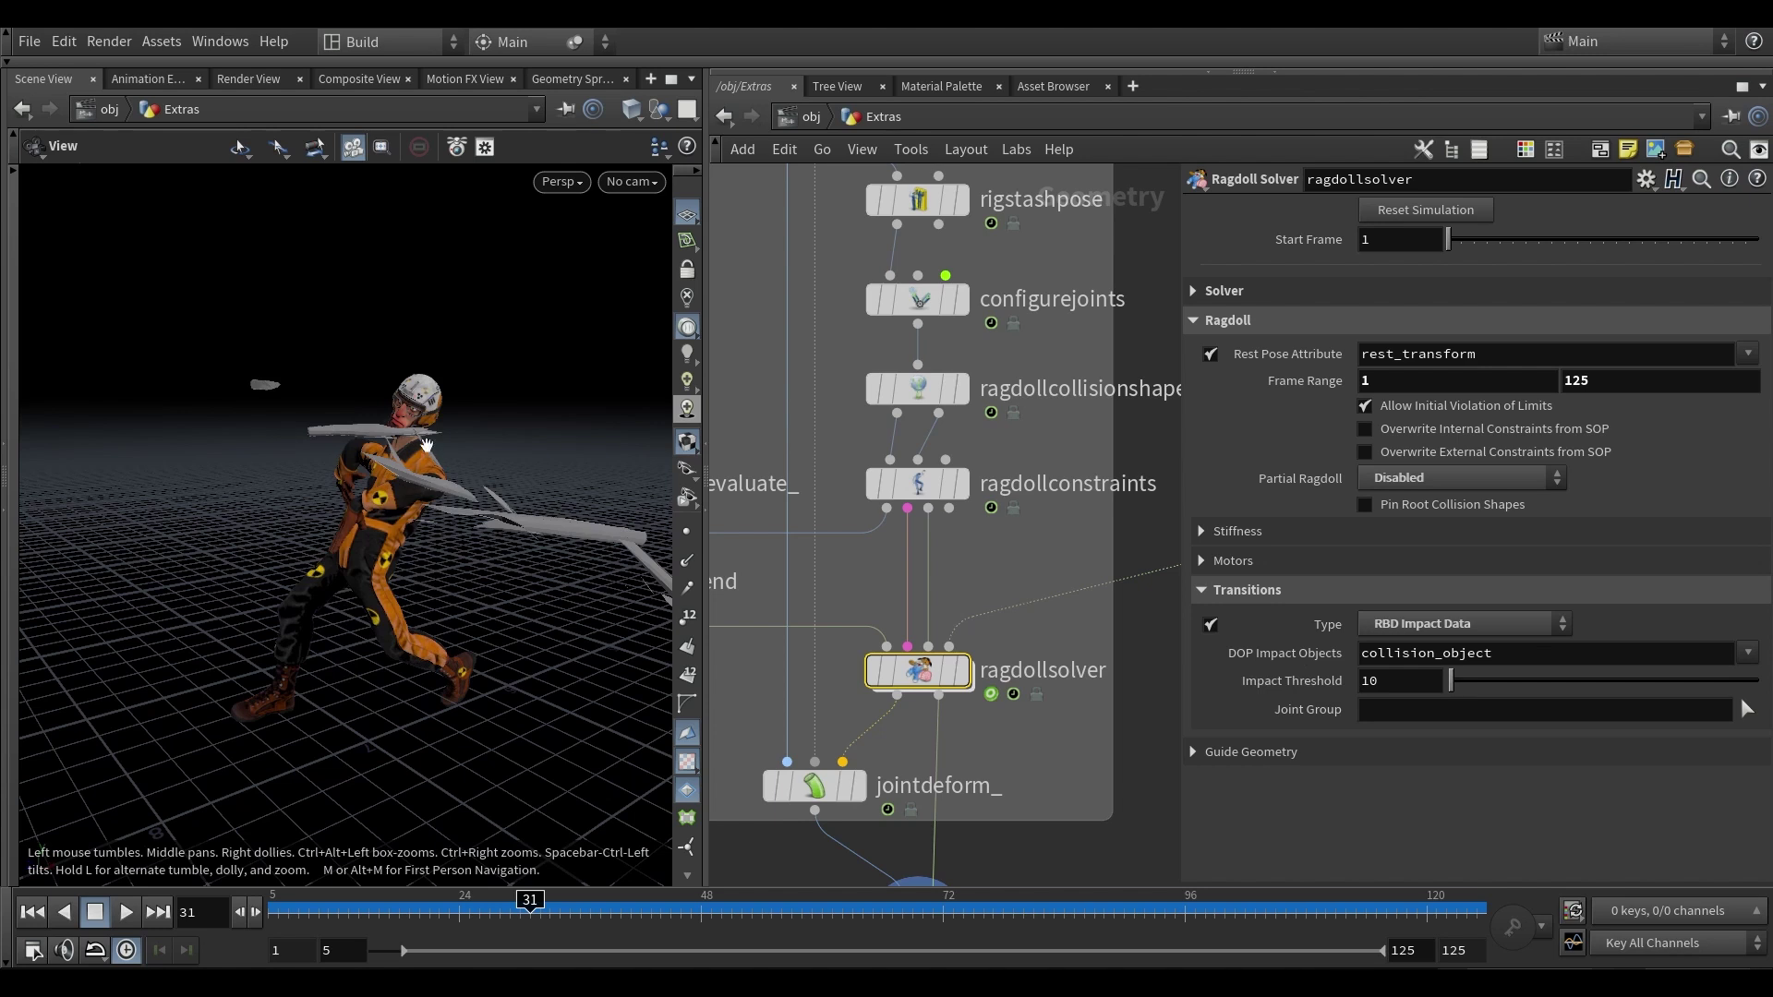
key(Right)
key(Right)
key(Right)
key(Right)
key(Right)
key(Up)
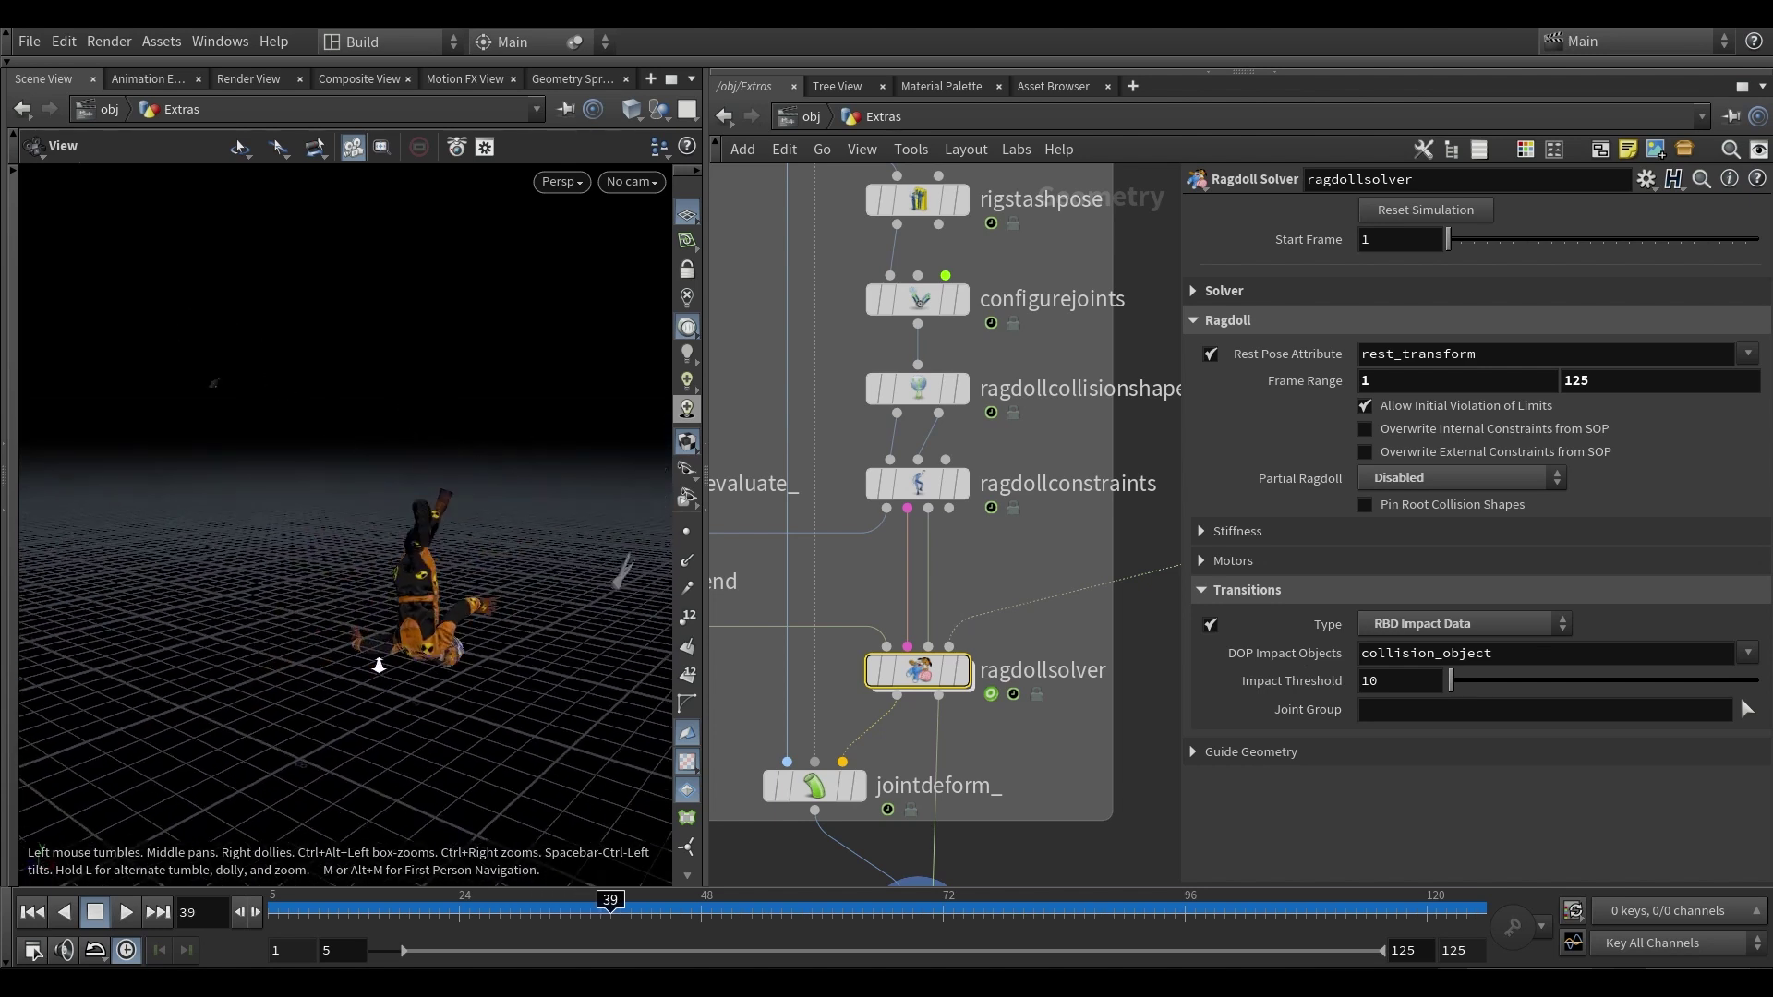
mouse_move(406, 634)
mouse_down()
mouse_move(467, 618)
mouse_move(422, 617)
mouse_up()
key(Up)
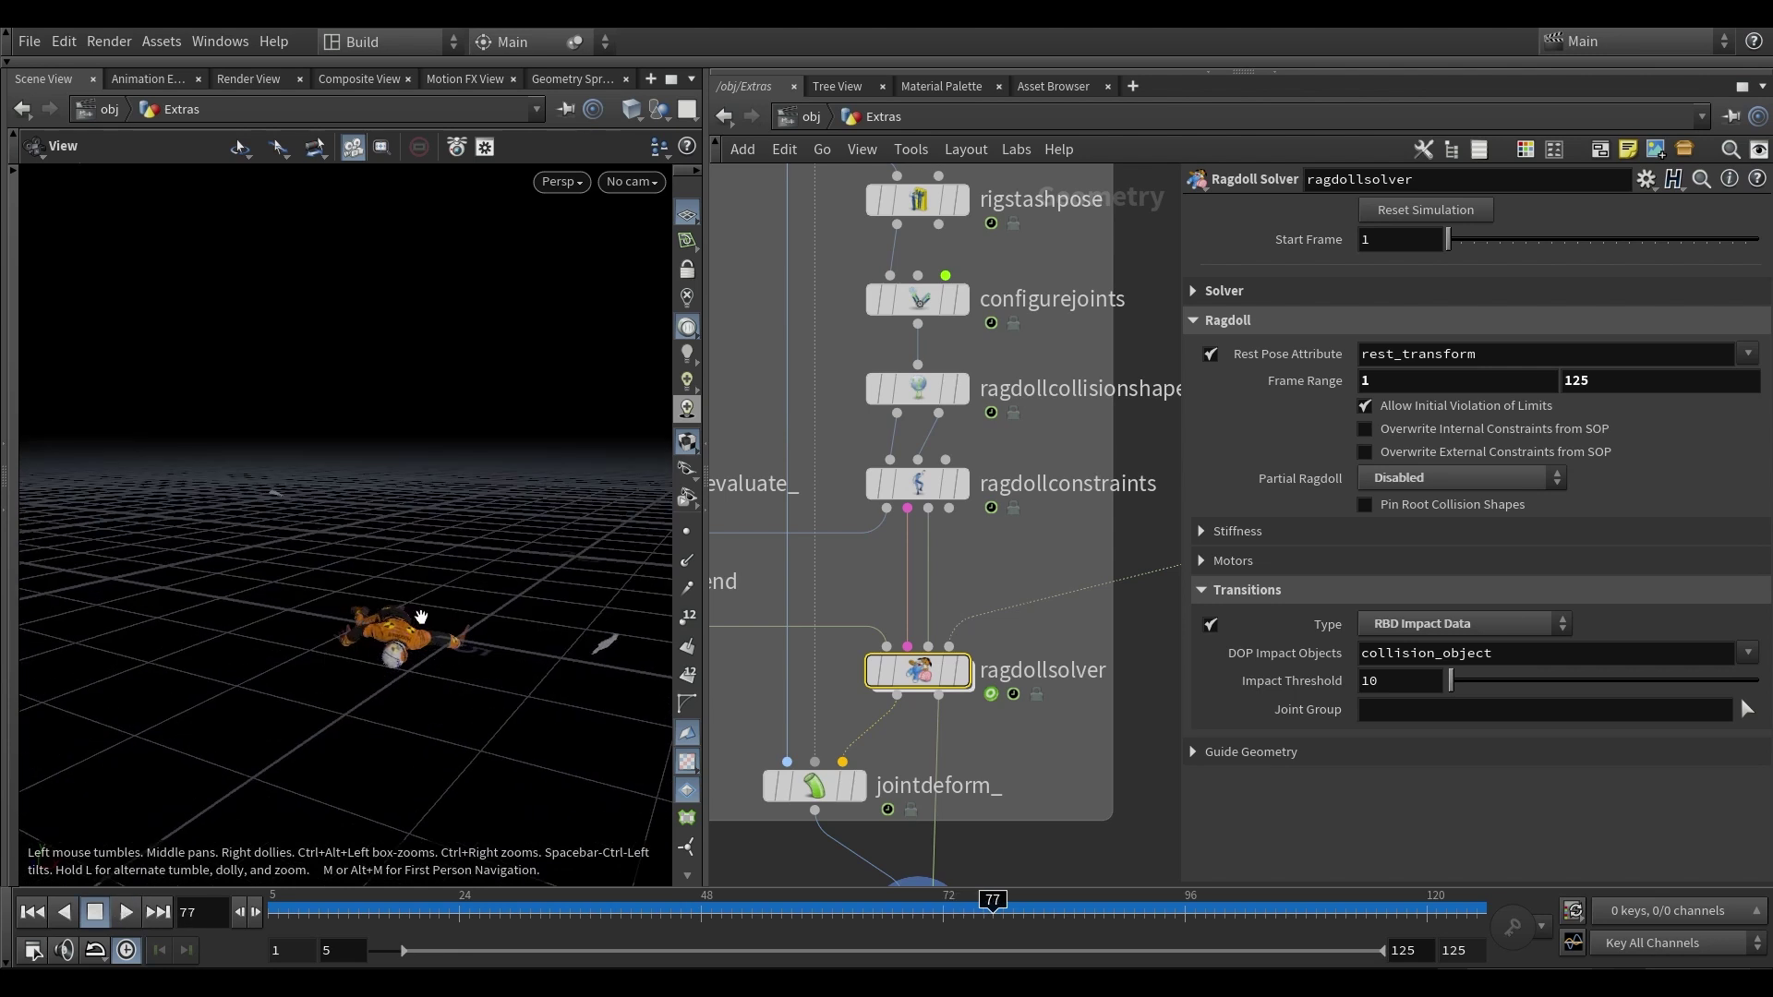
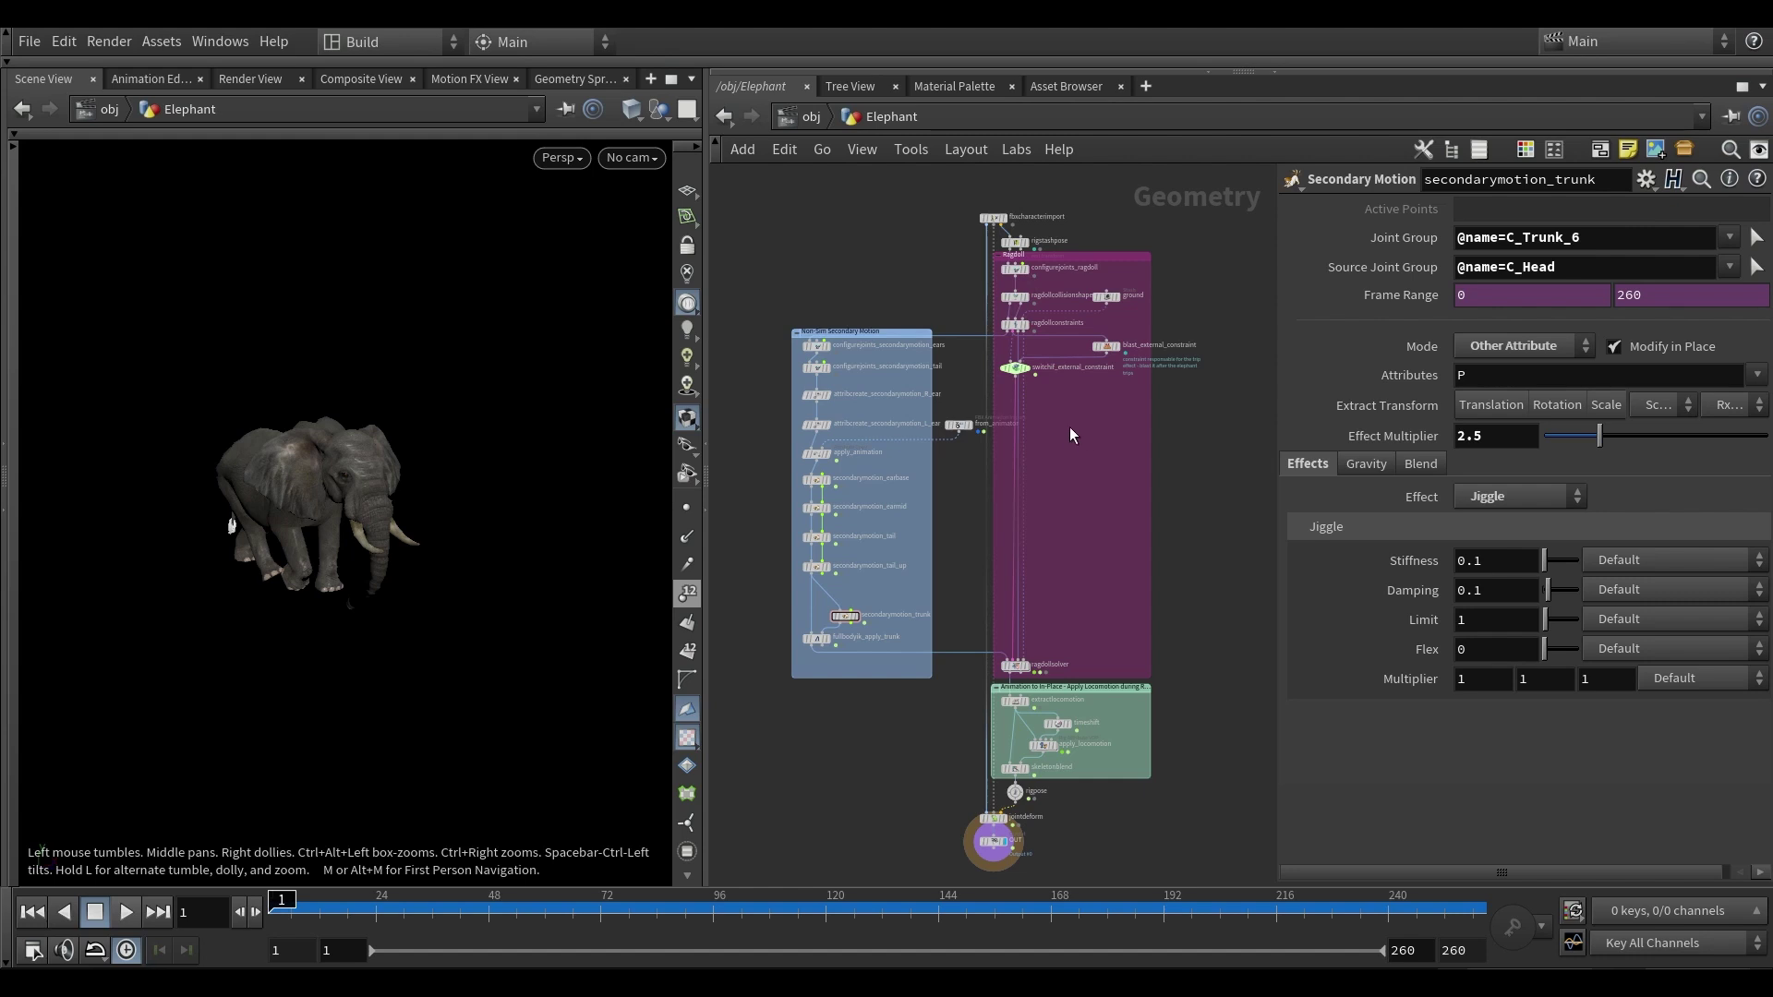
- Examine the Ragdoll section of the Elephant network and play the elephant simulation to frame 246
middle_drag(1069, 368, 1078, 563)
scroll(1038, 397, up, 5)
middle_drag(1038, 397, 974, 261)
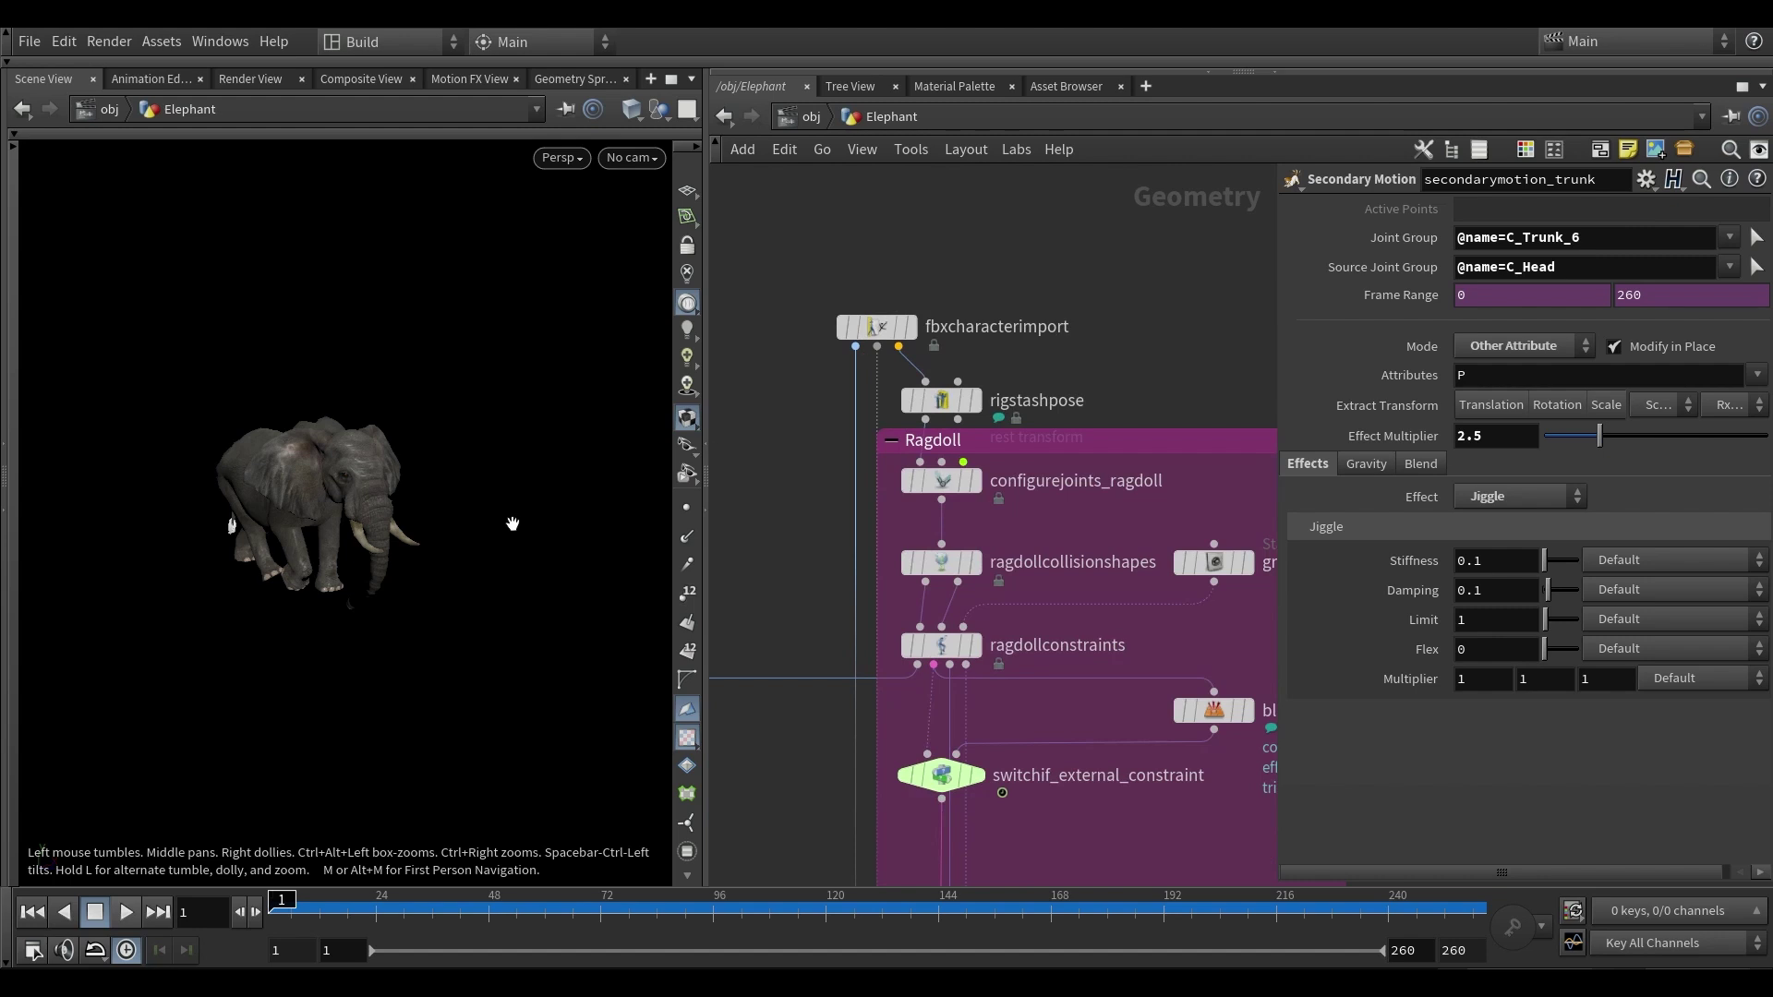
key(Right)
key(Up)
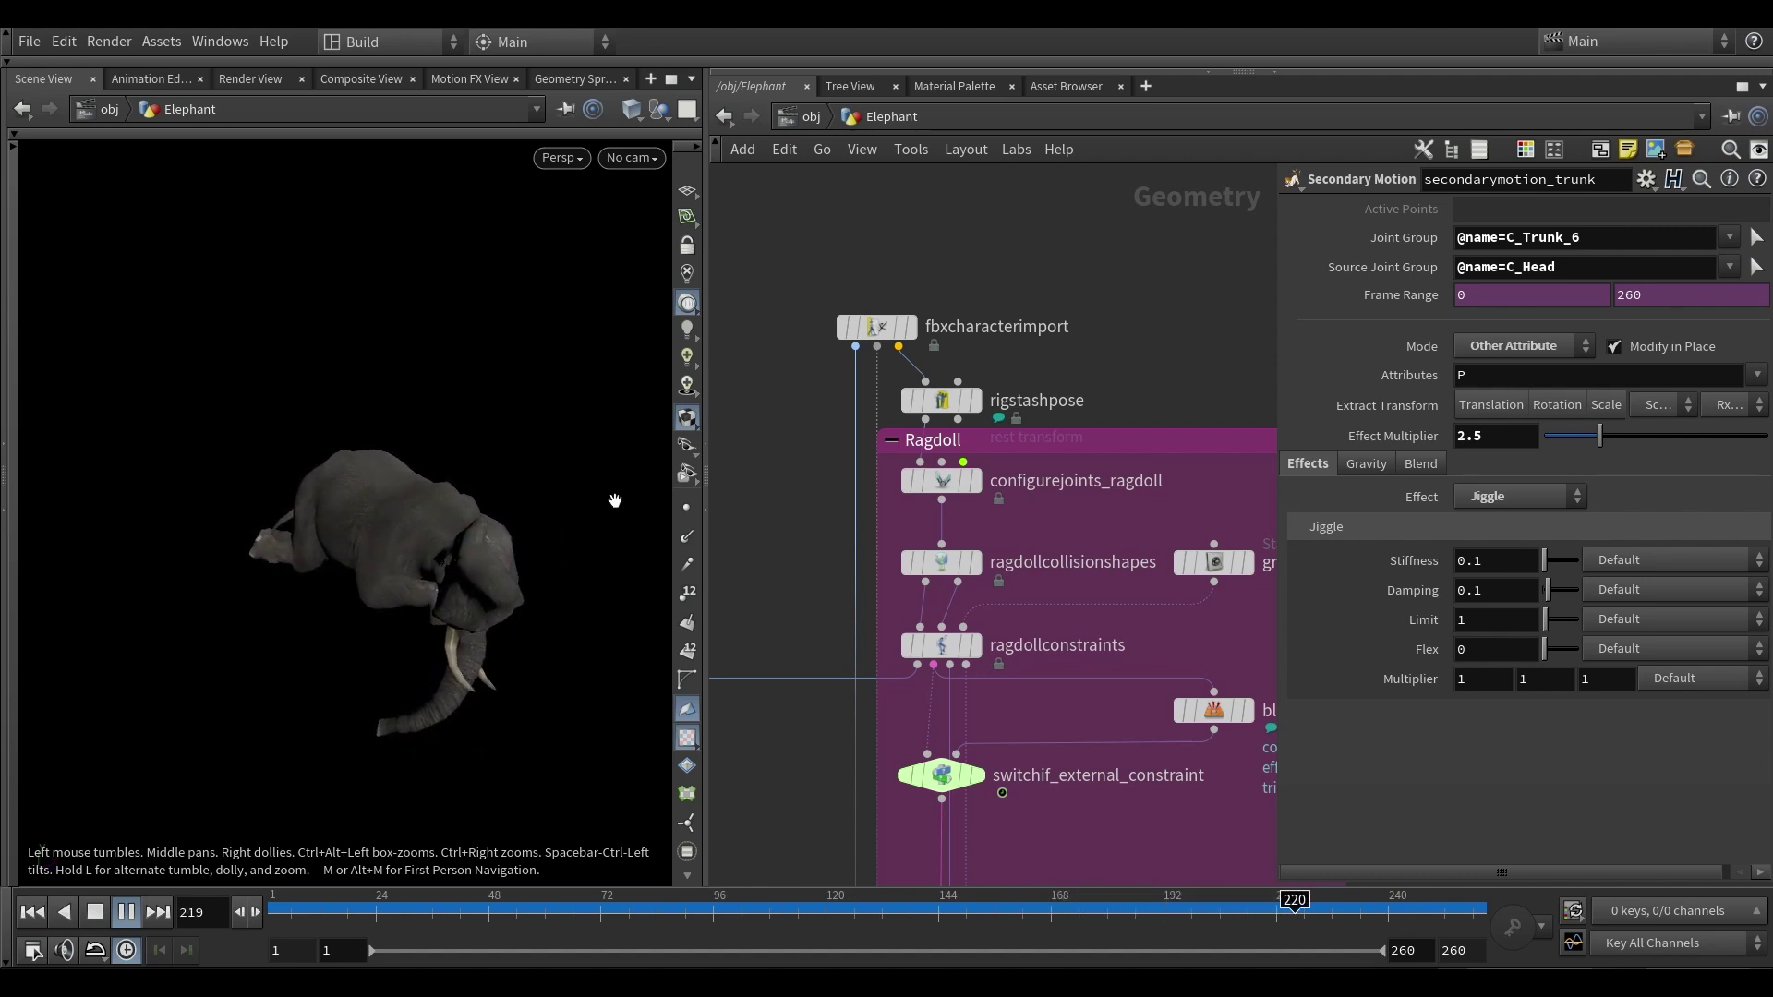
key(Up)
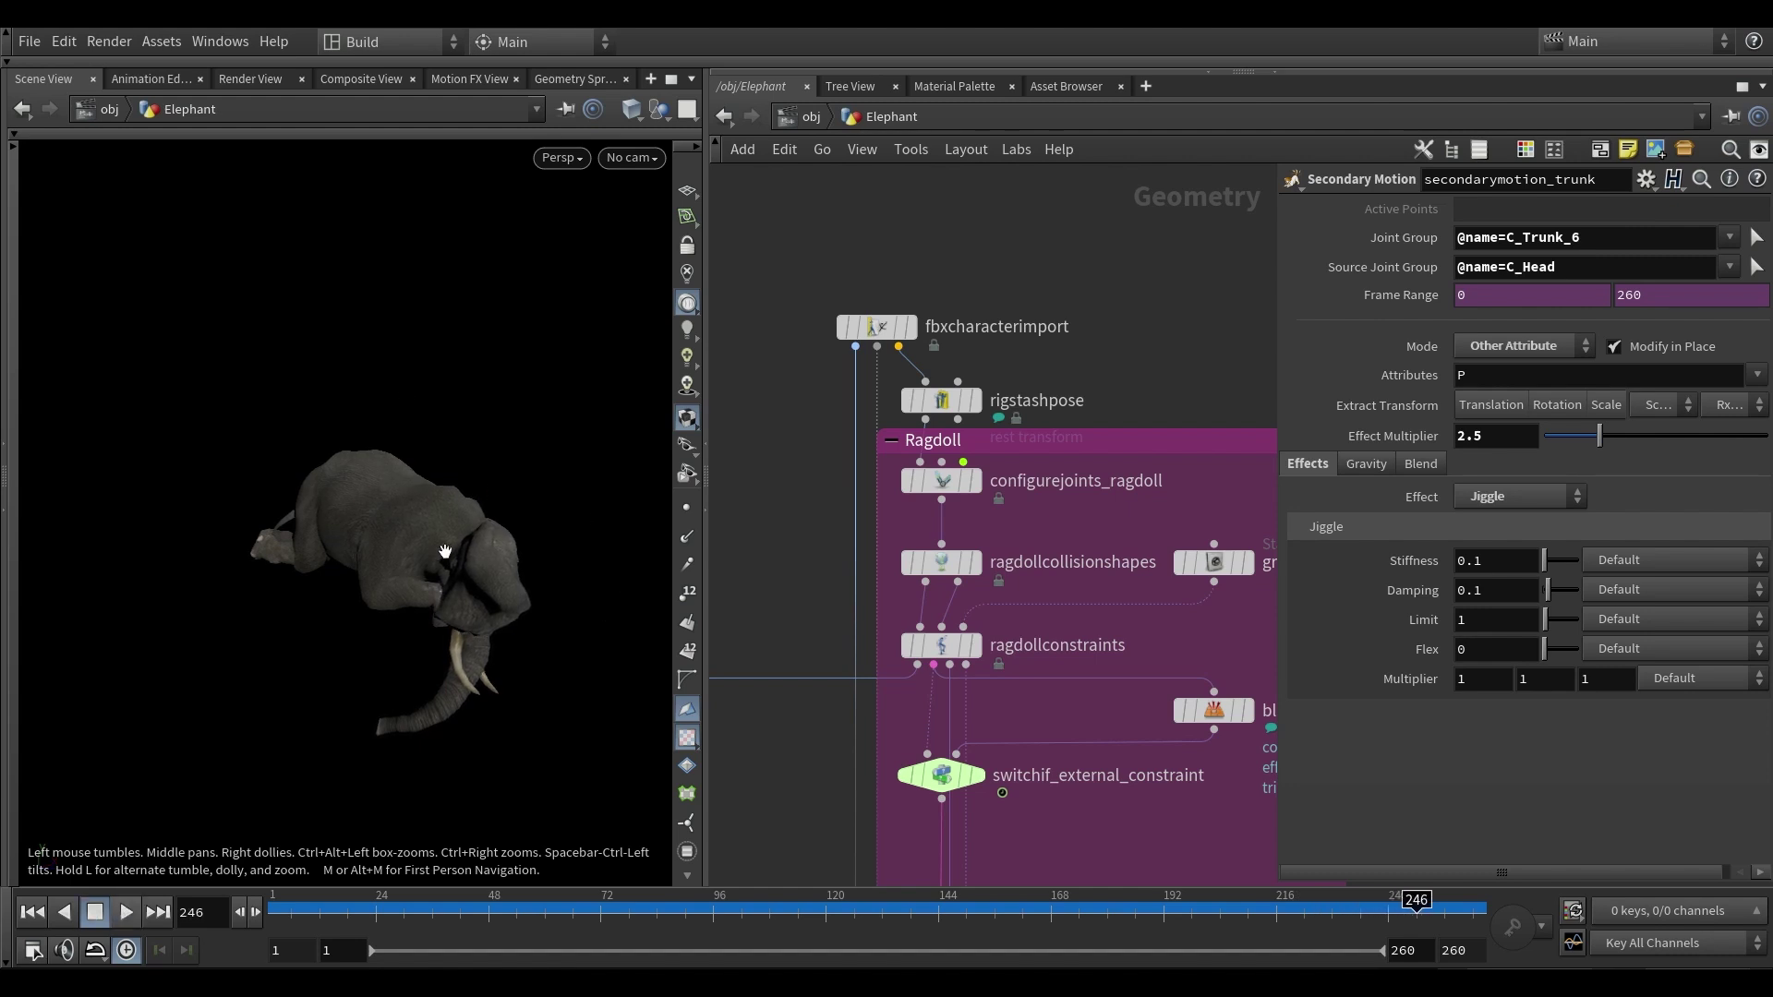
- Return the timeline to frame 1 and review the elephant's fbxcharacterimport and rigstashpose nodes
drag(302, 910, 270, 911)
drag(480, 378, 384, 452)
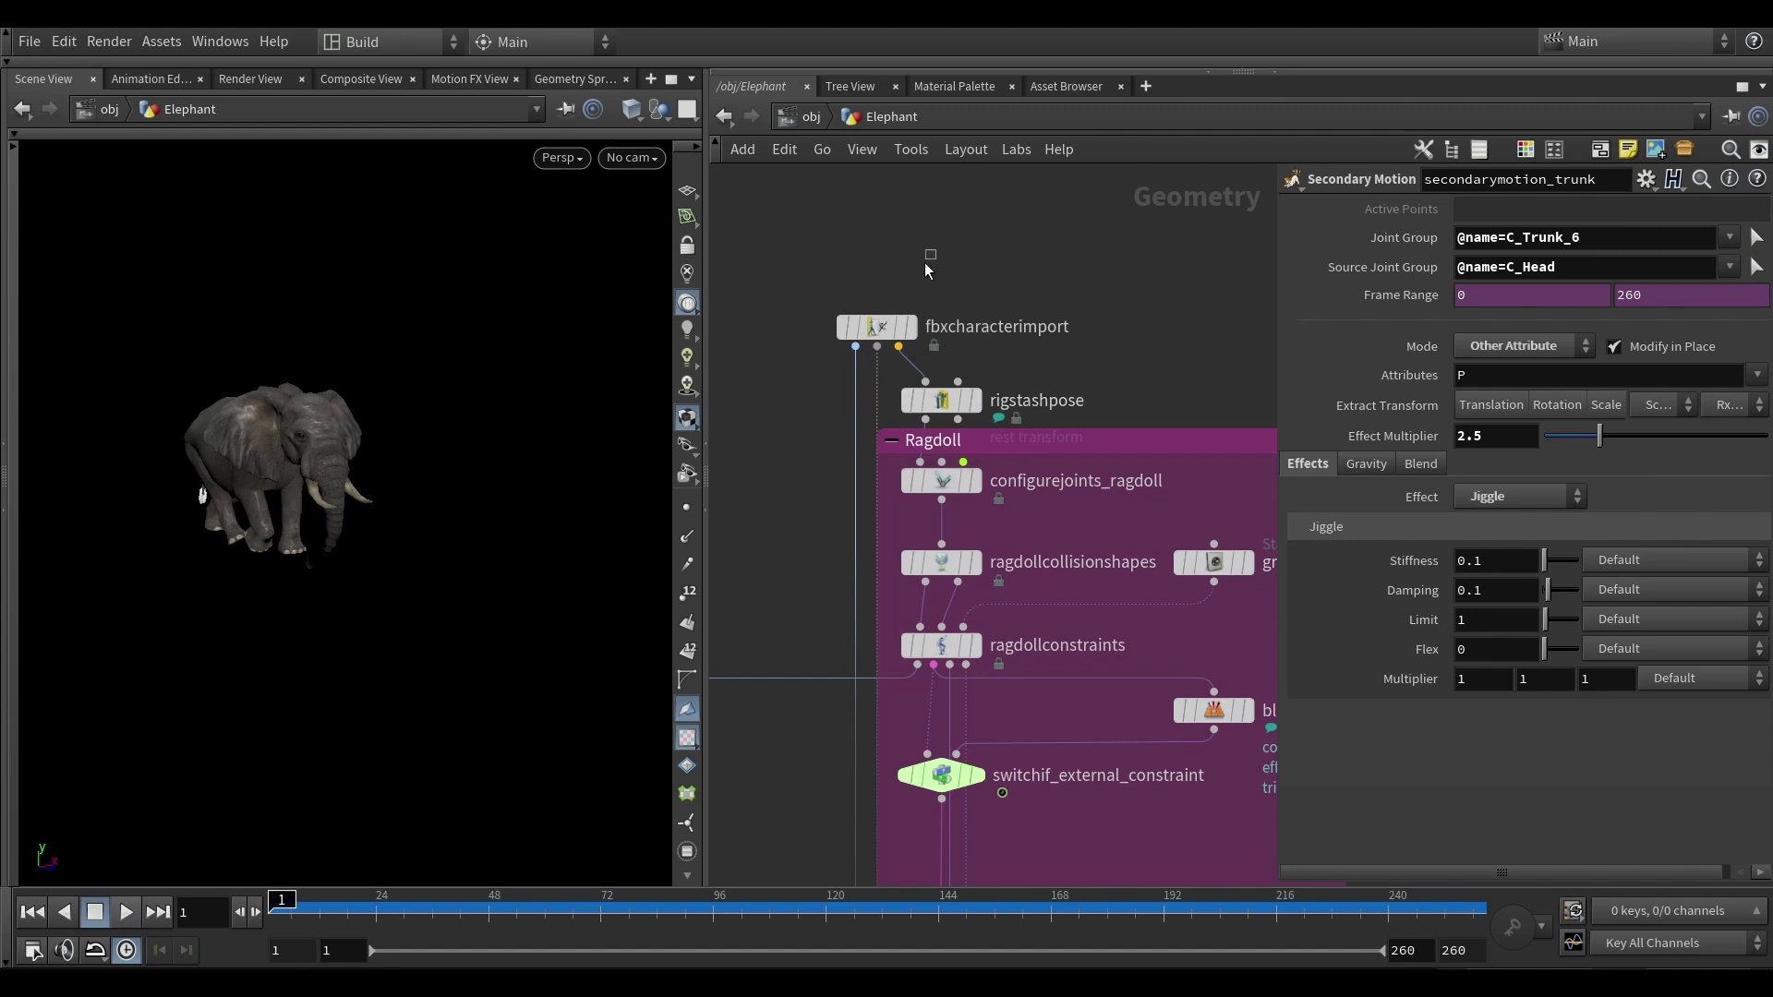
click(876, 328)
click(941, 400)
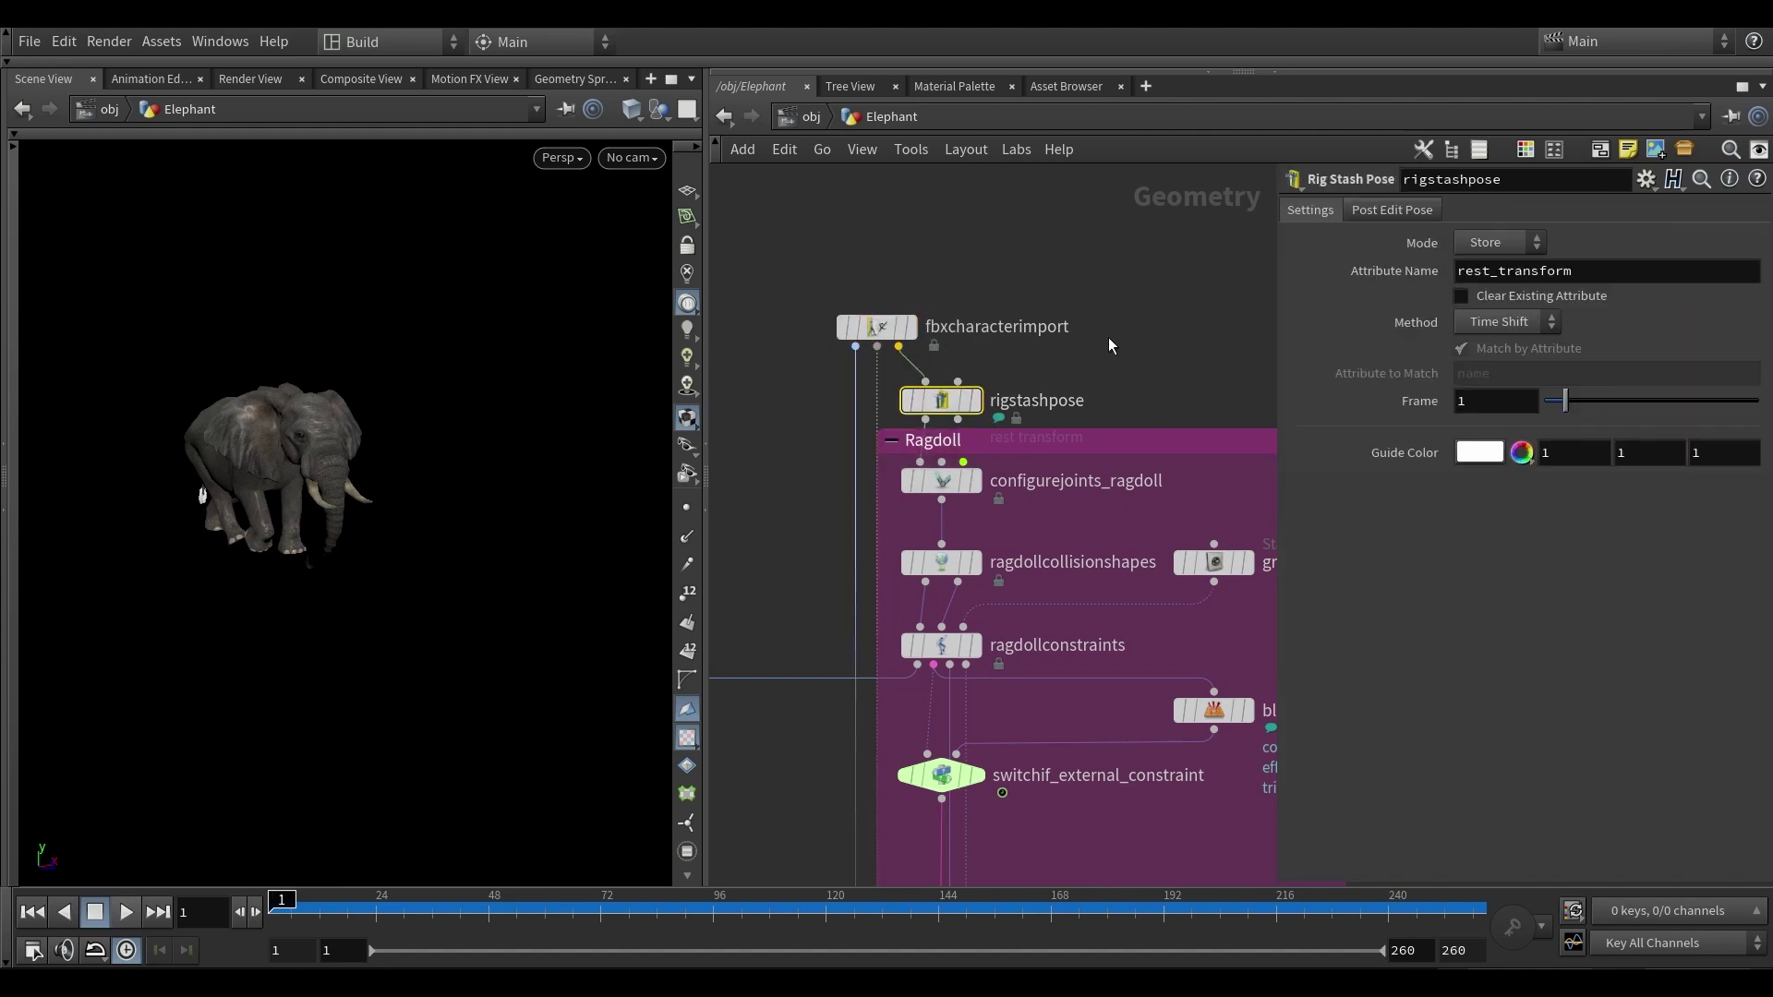
middle_drag(1116, 379, 1073, 260)
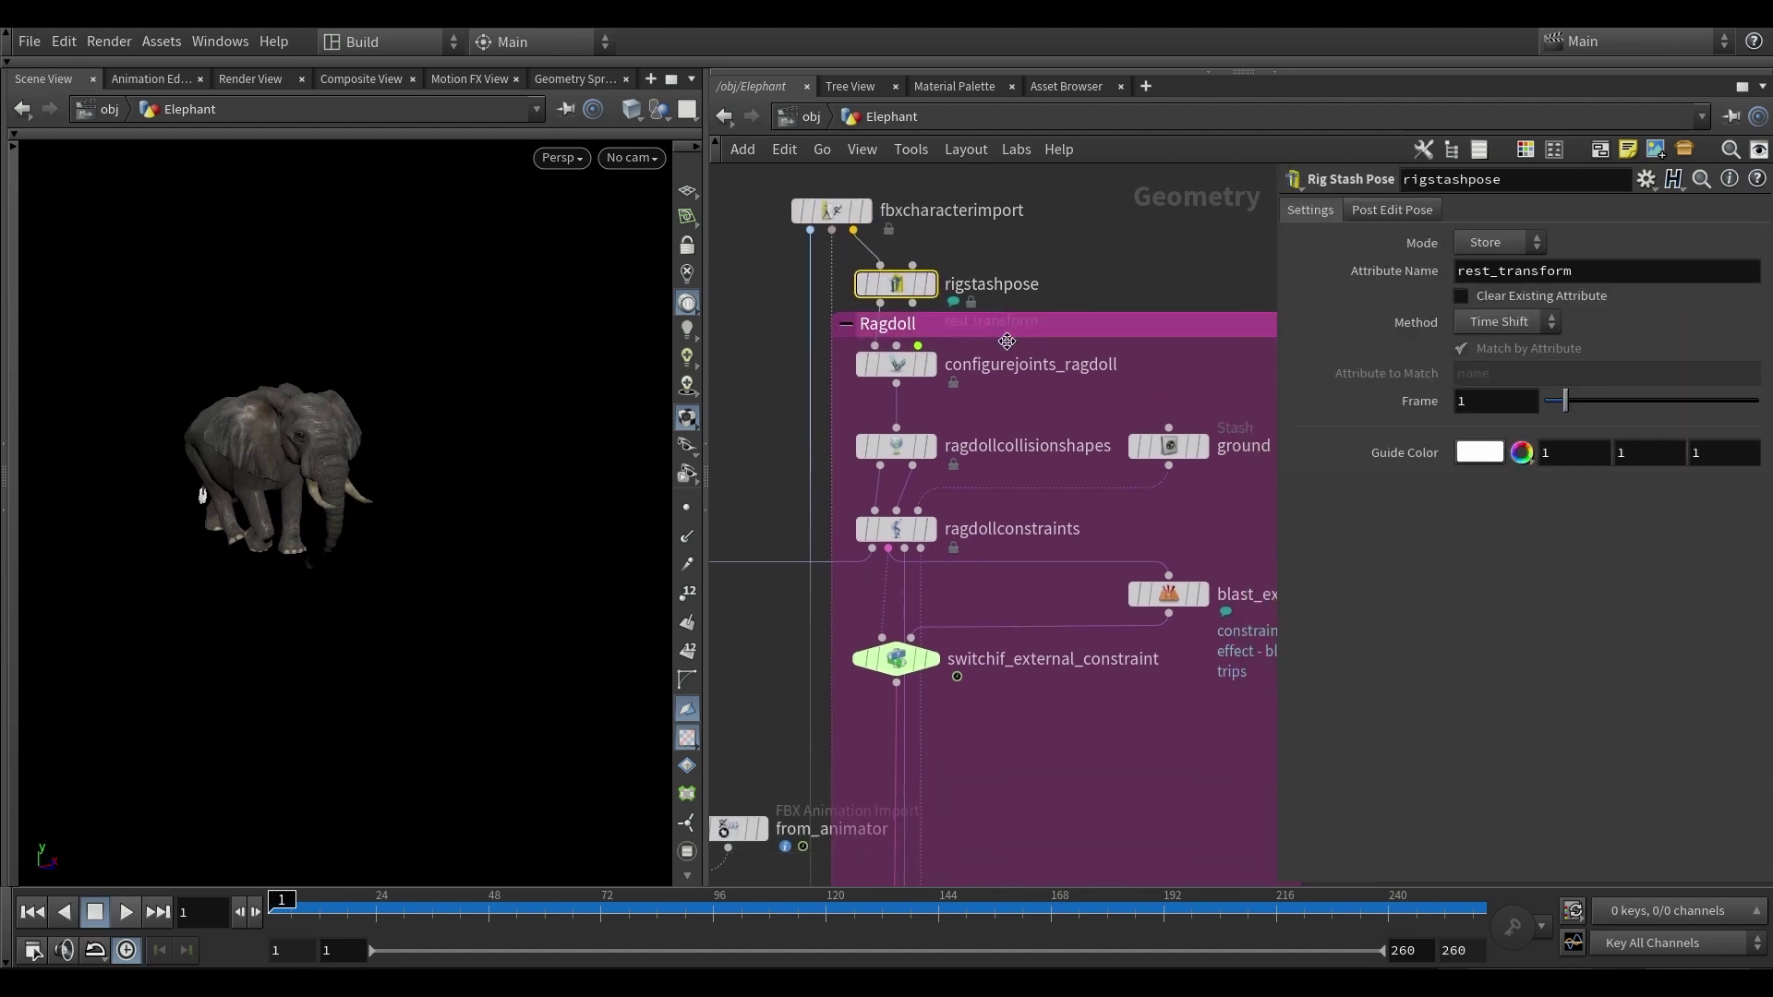
scroll(1034, 394, down, 1)
middle_drag(1065, 354, 1028, 327)
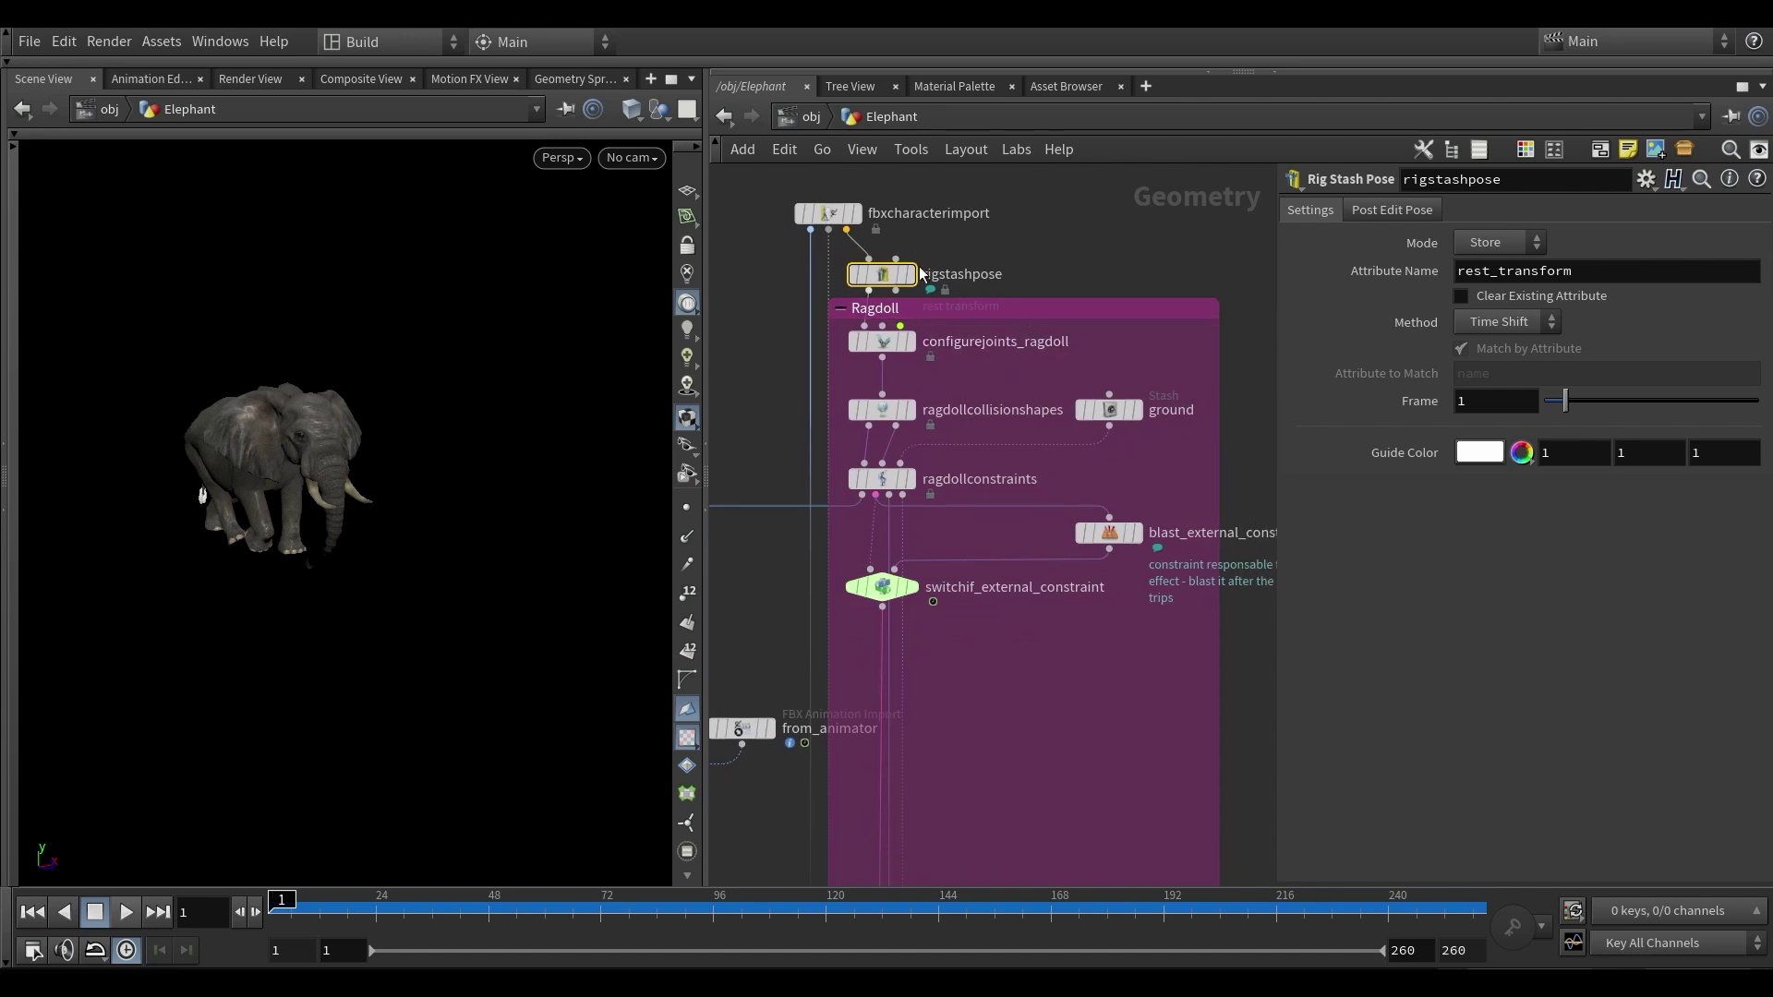
scroll(935, 342, up, 3)
- Display configurejoints_ragdoll and examine the elephant's joint configuration with its viewport handles
click(897, 349)
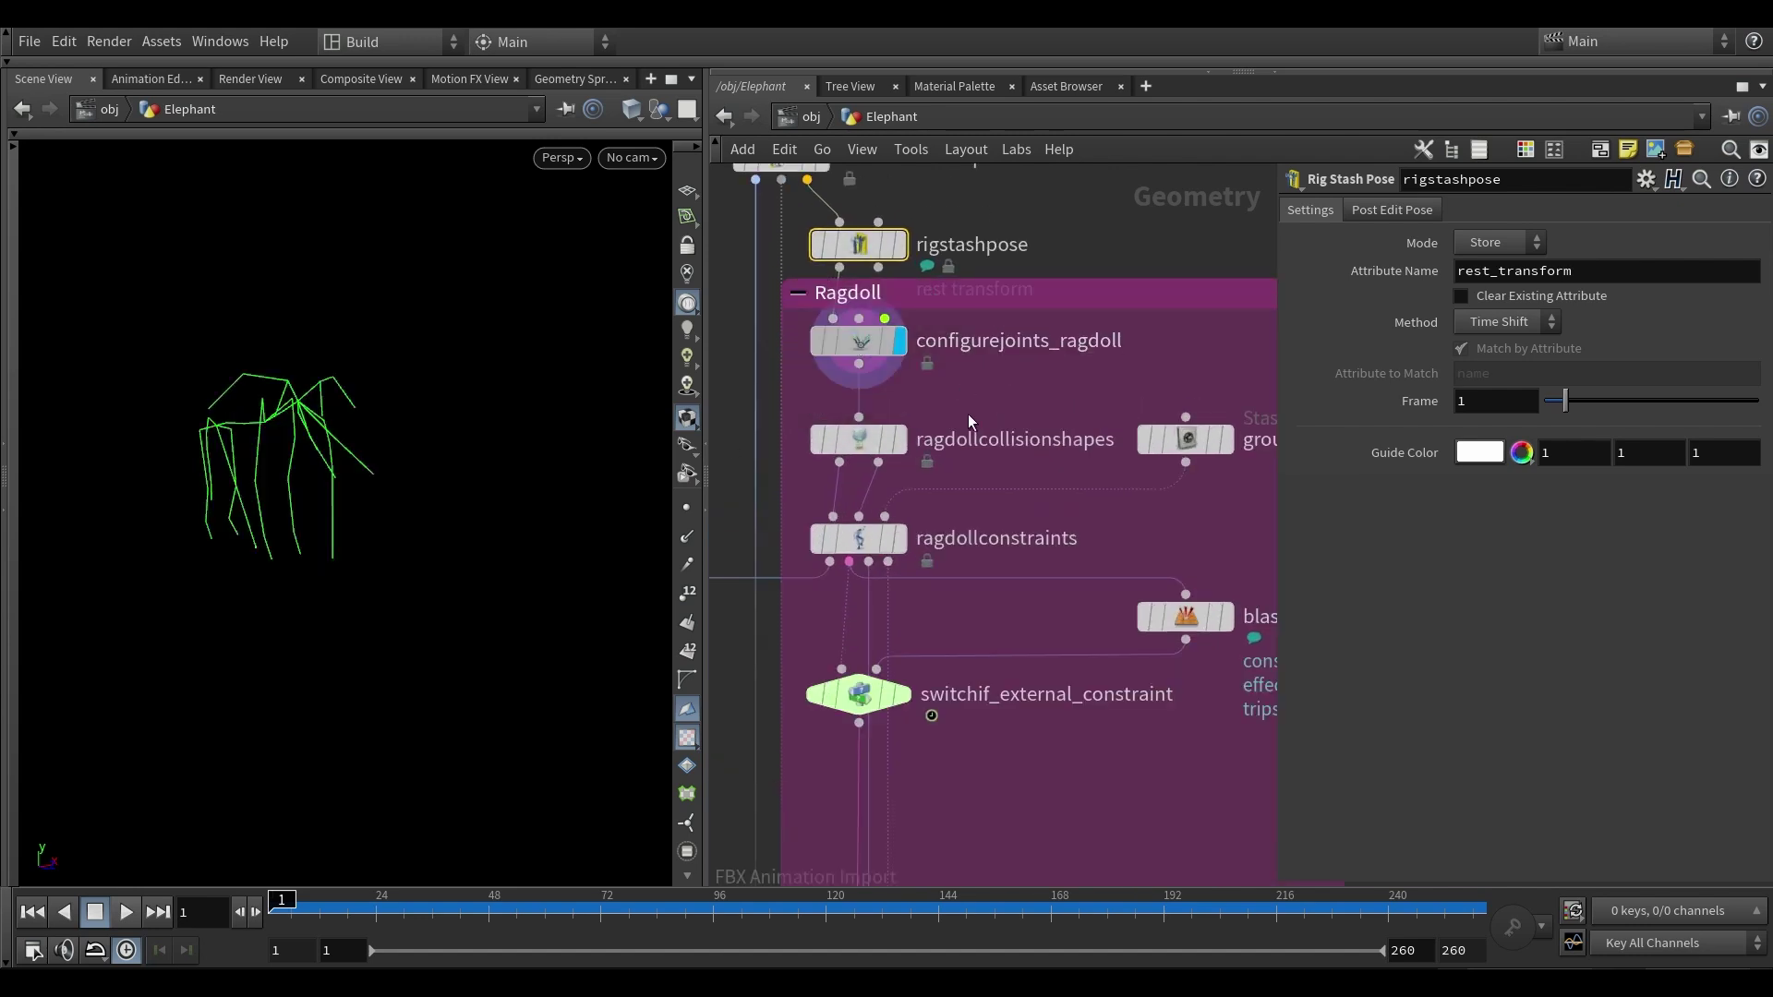
click(859, 341)
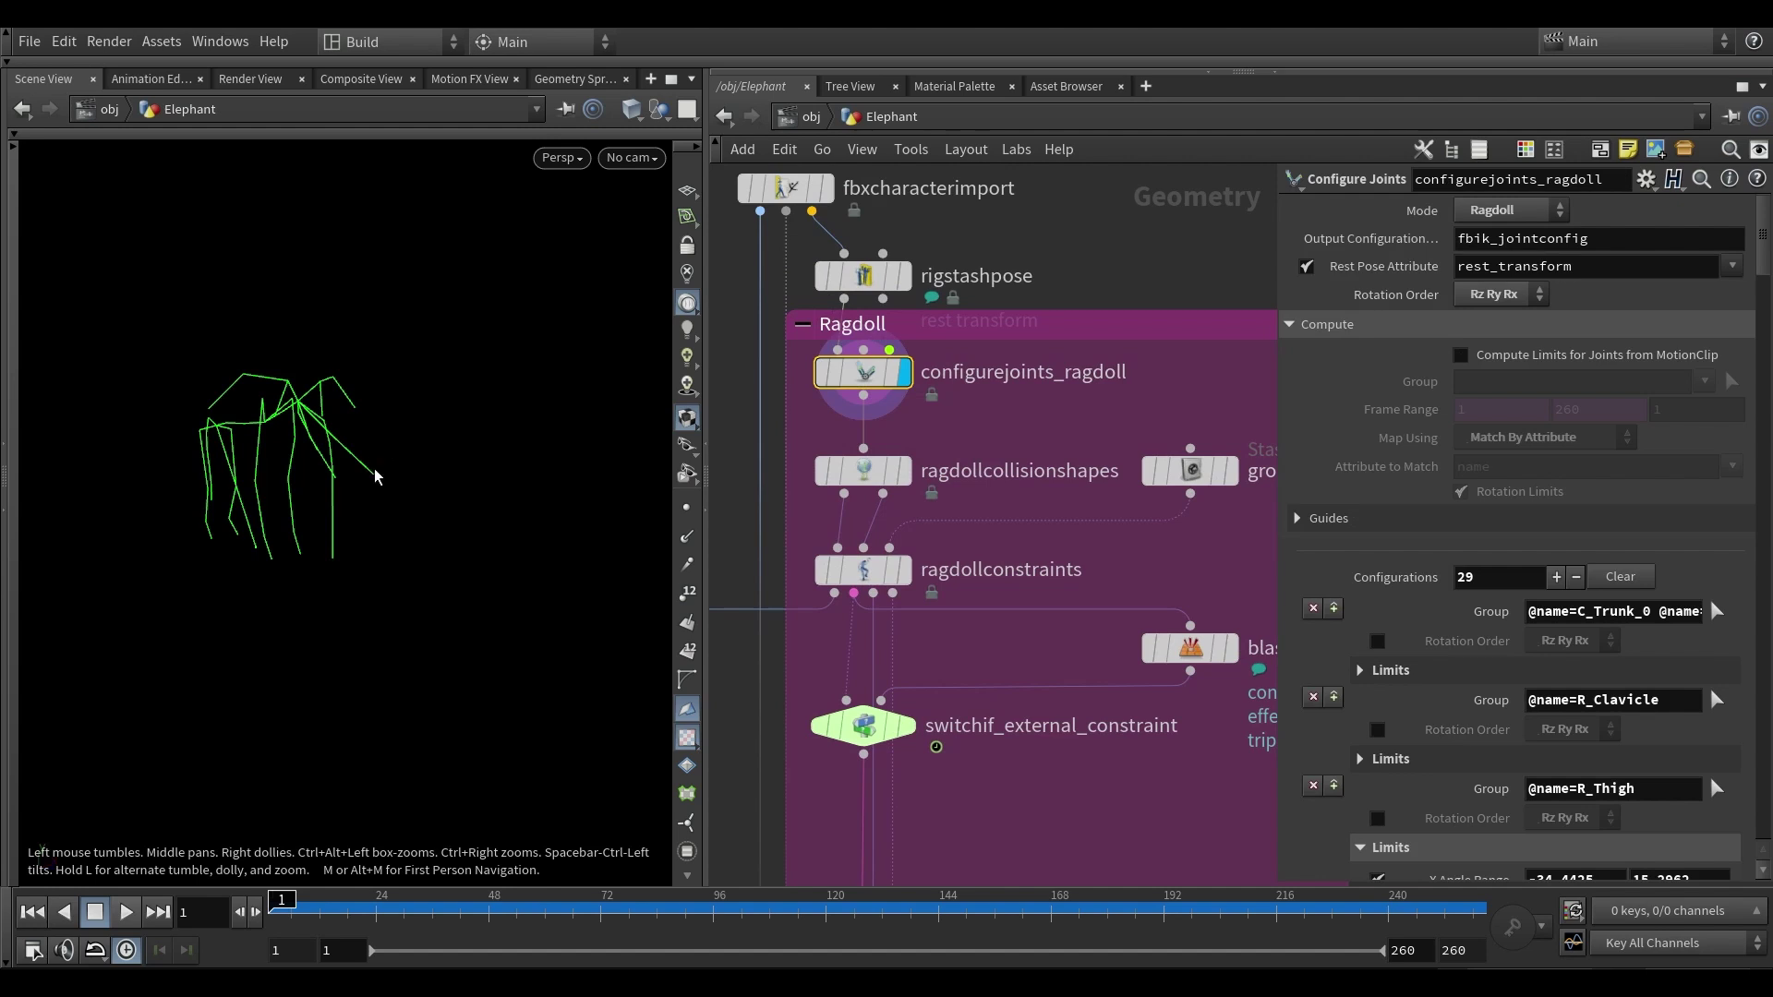
key(Return)
alt+drag(366, 460, 240, 443)
alt+drag(520, 466, 489, 464)
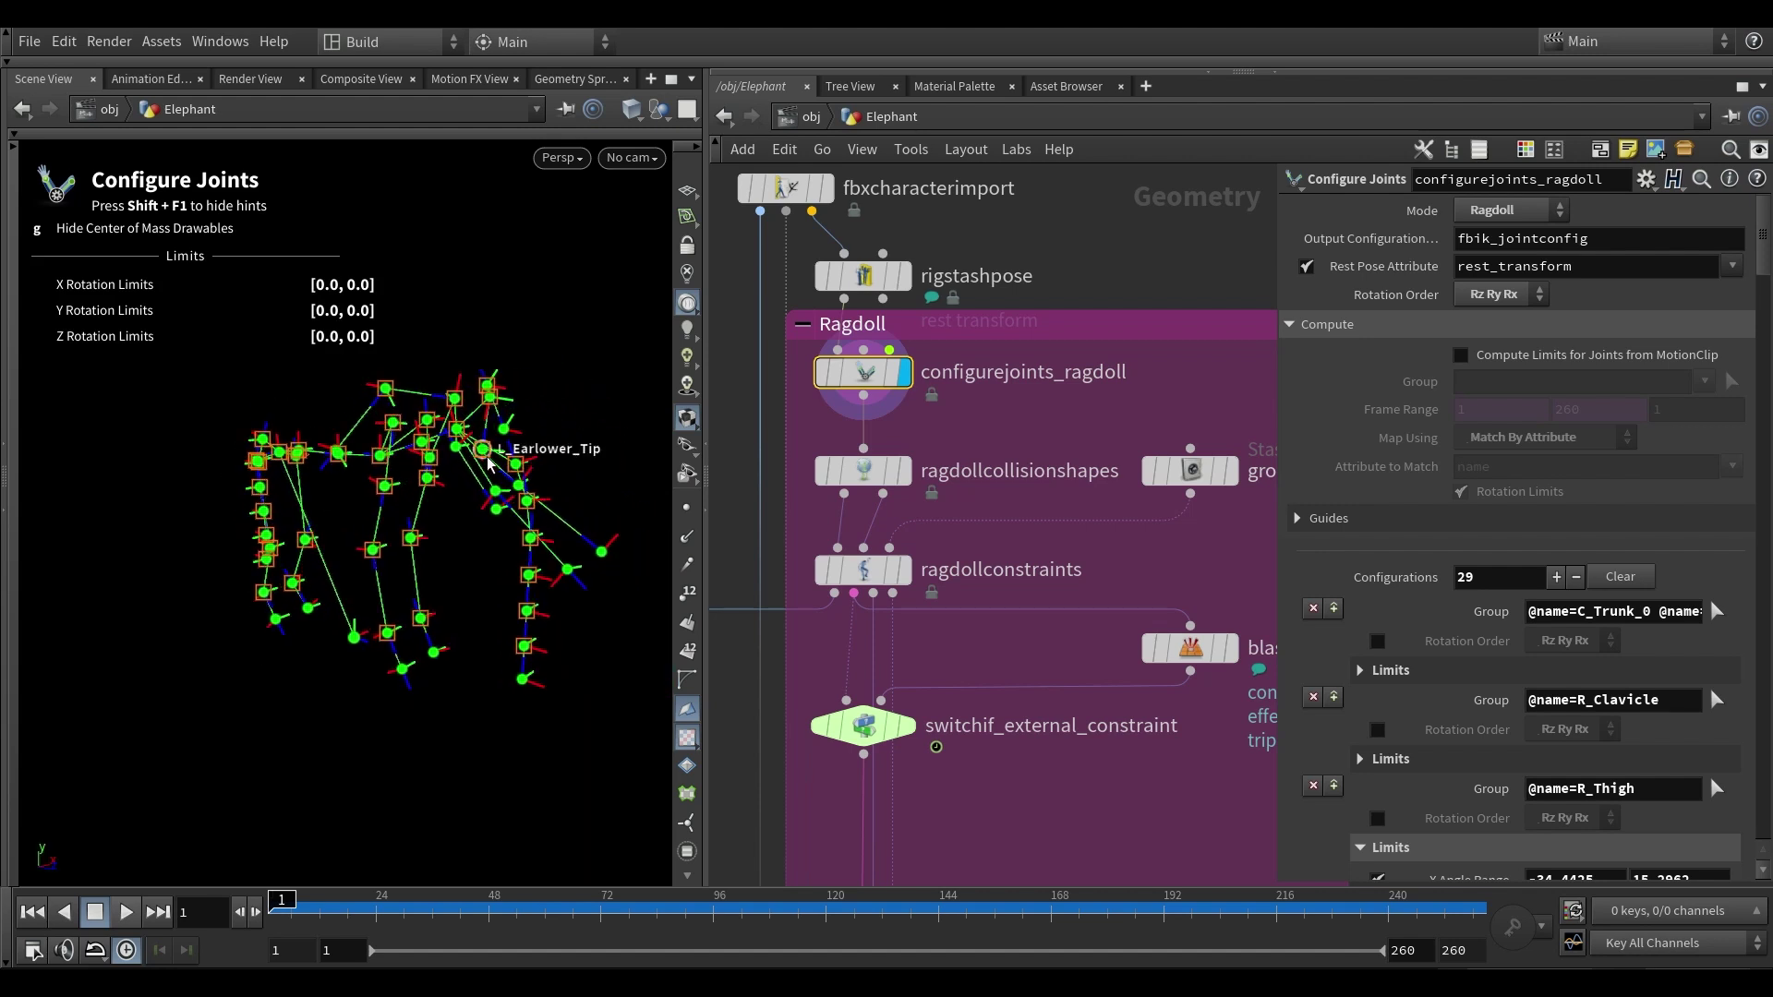
key(Escape)
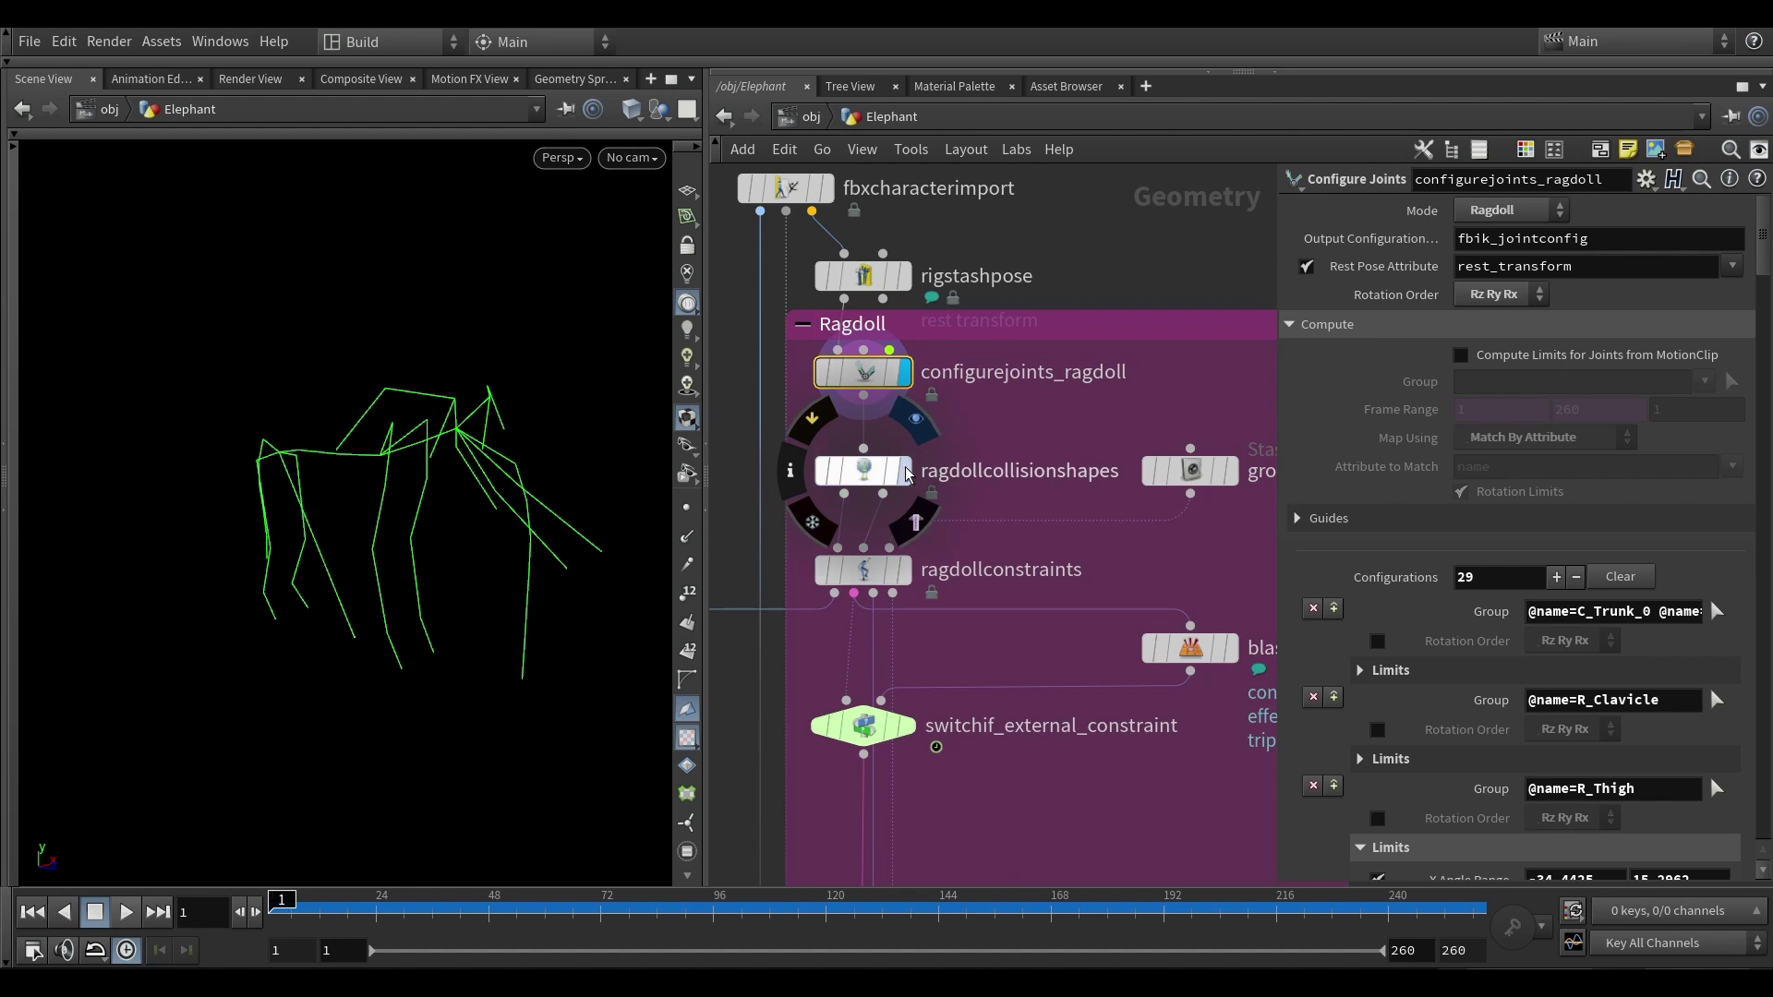
- Display ragdollcollisionshapes with its viewport handles and examine the elephant's collision shapes around the pelvis and spine
click(904, 469)
key(Return)
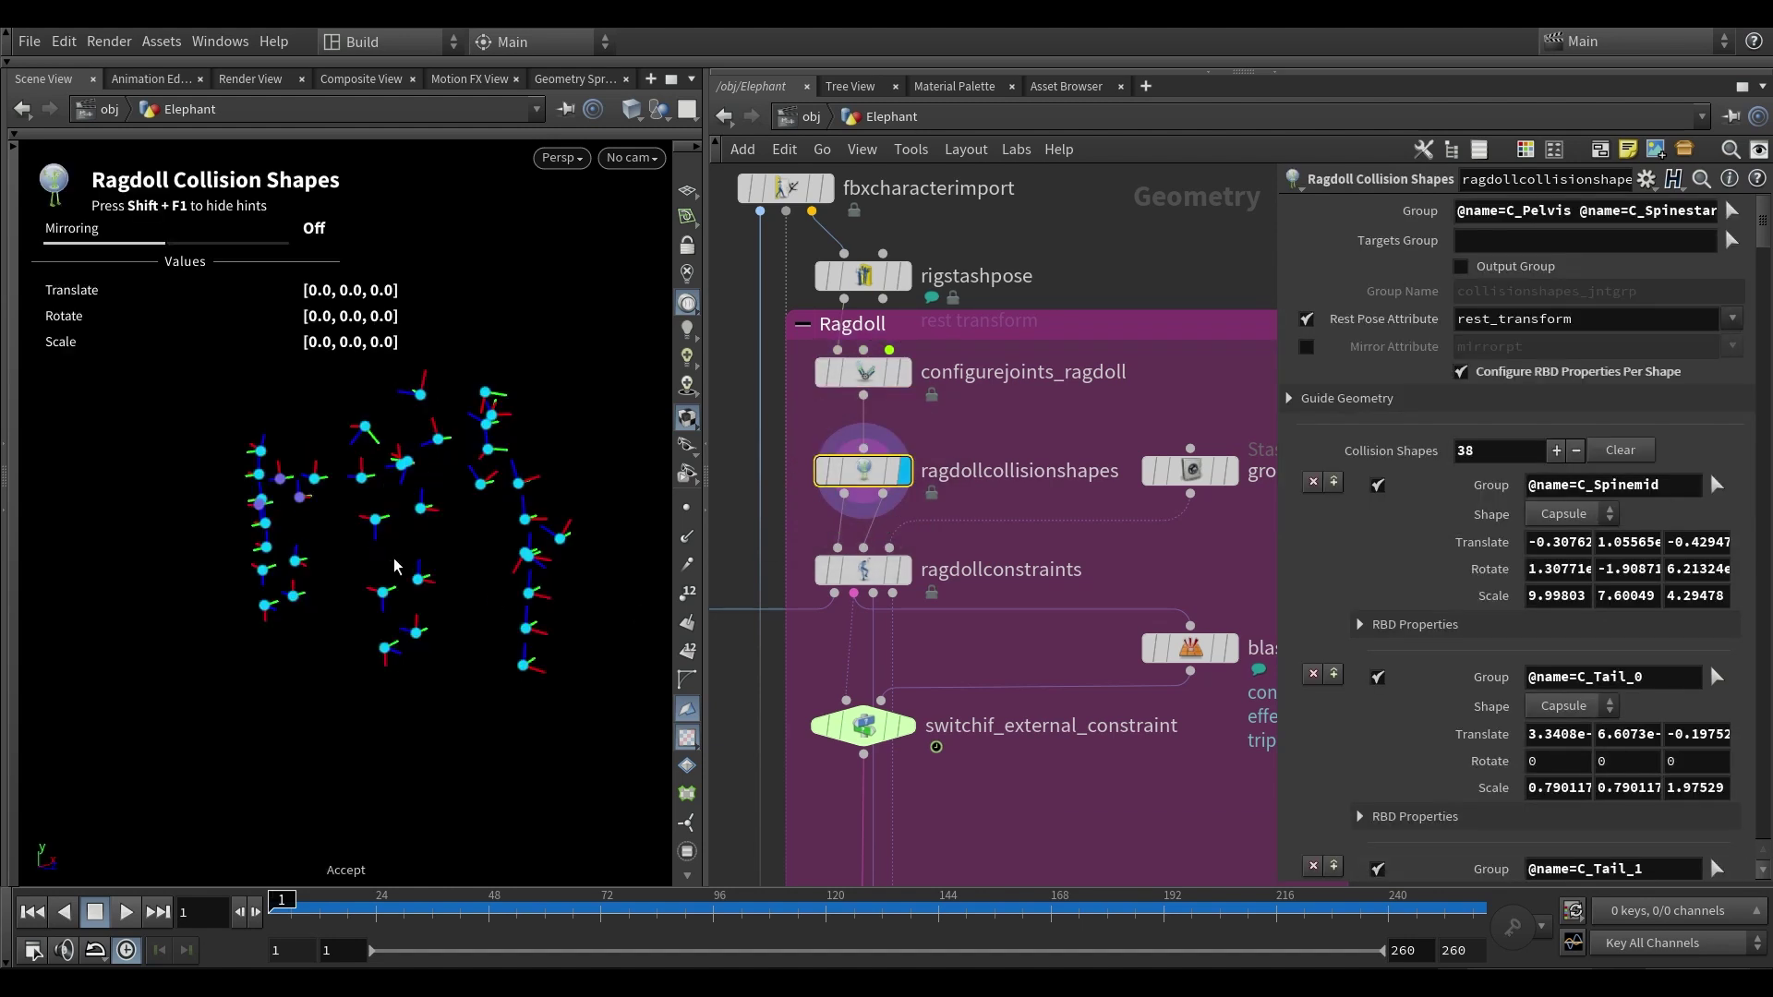
drag(454, 513, 386, 524)
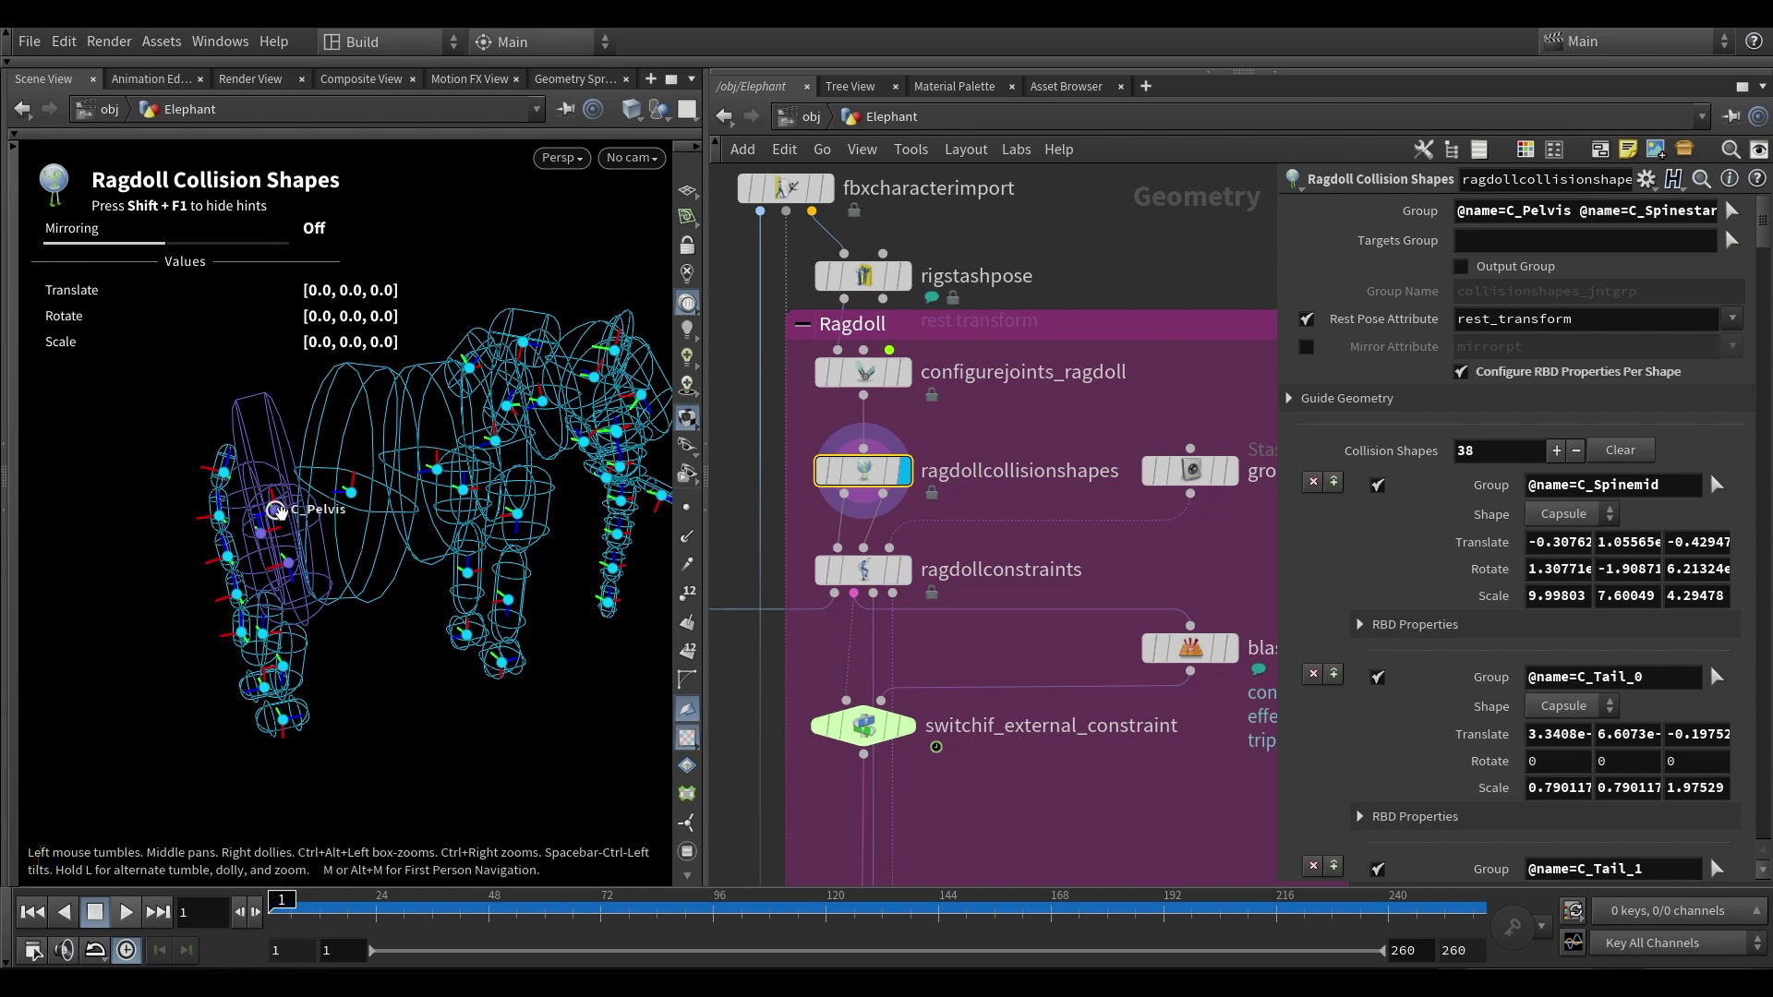
drag(282, 524, 327, 508)
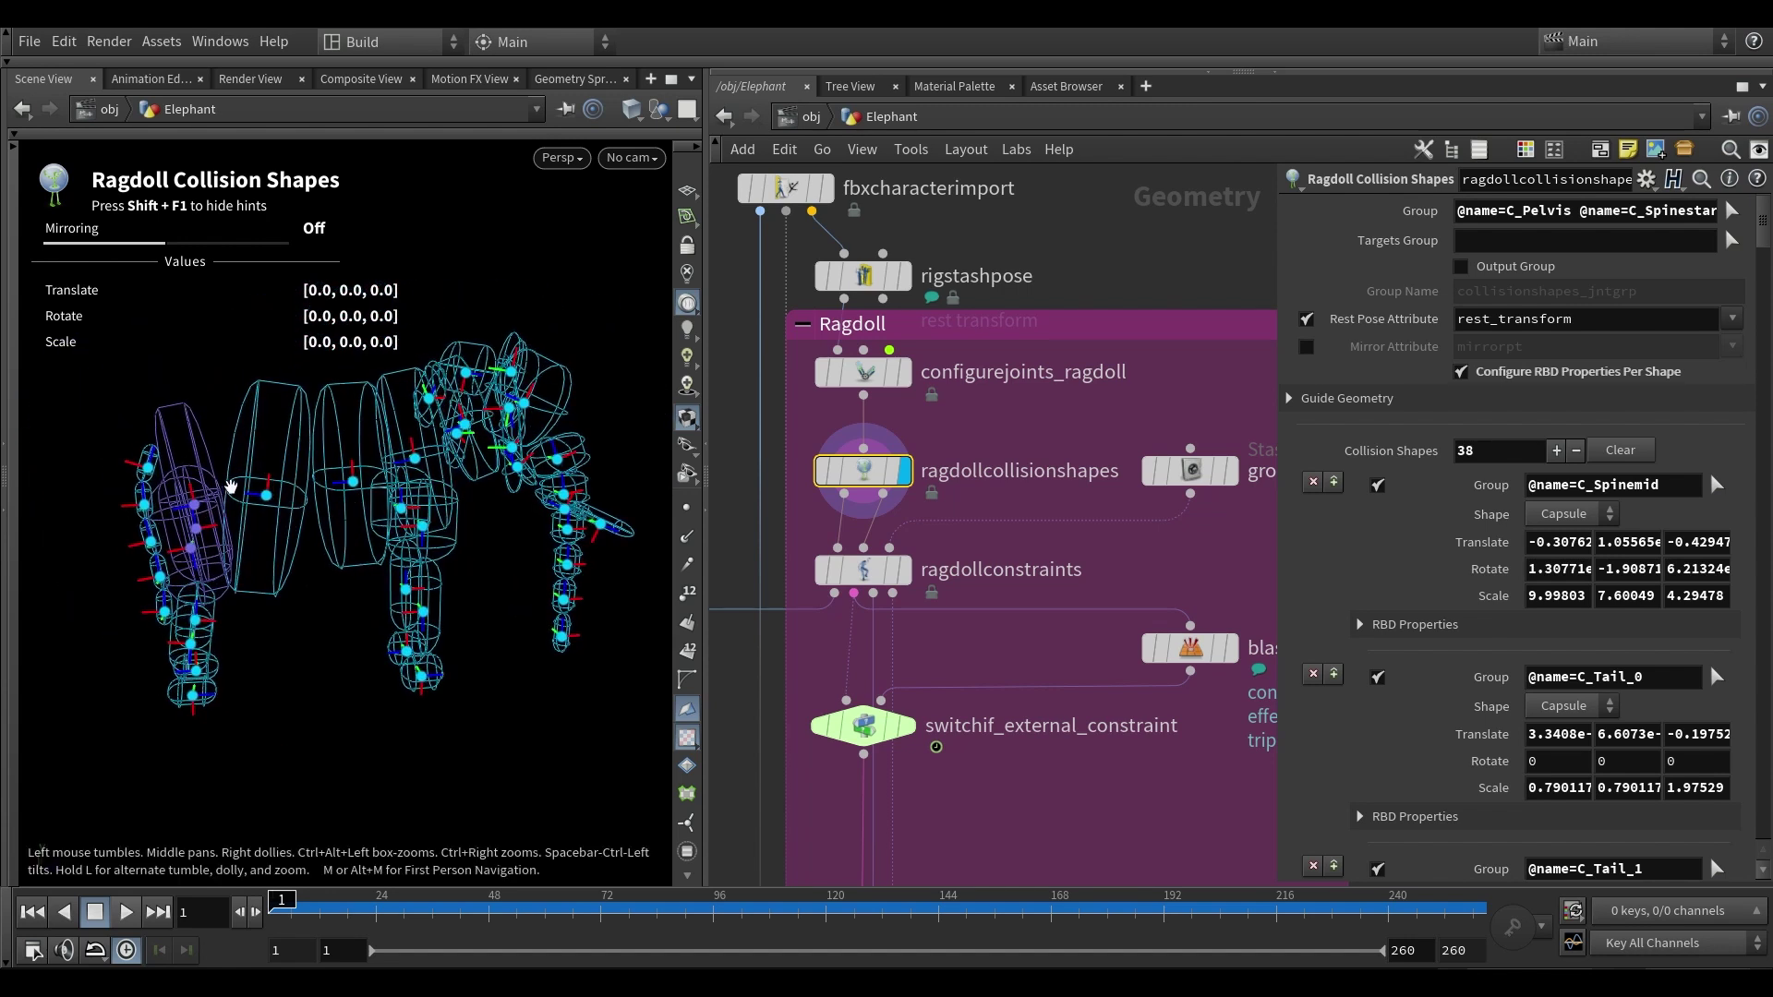
middle_drag(230, 487, 287, 471)
drag(287, 471, 247, 502)
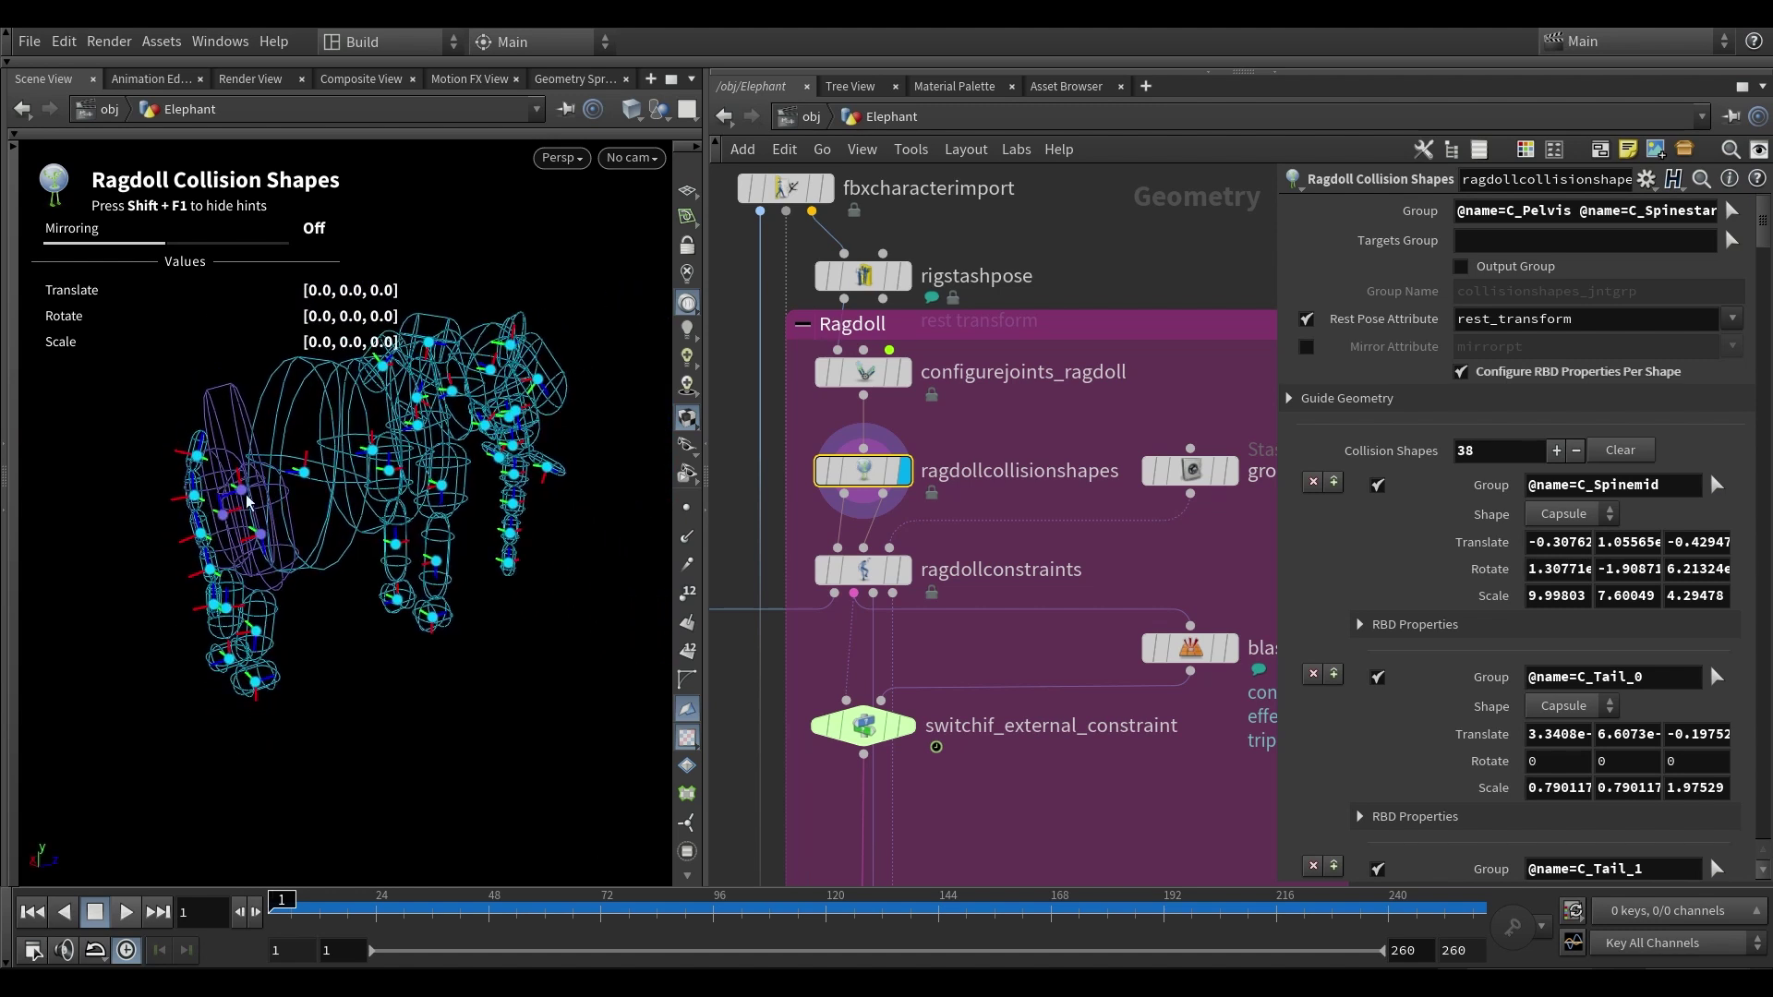
right_drag(242, 481, 273, 447)
drag(274, 447, 277, 467)
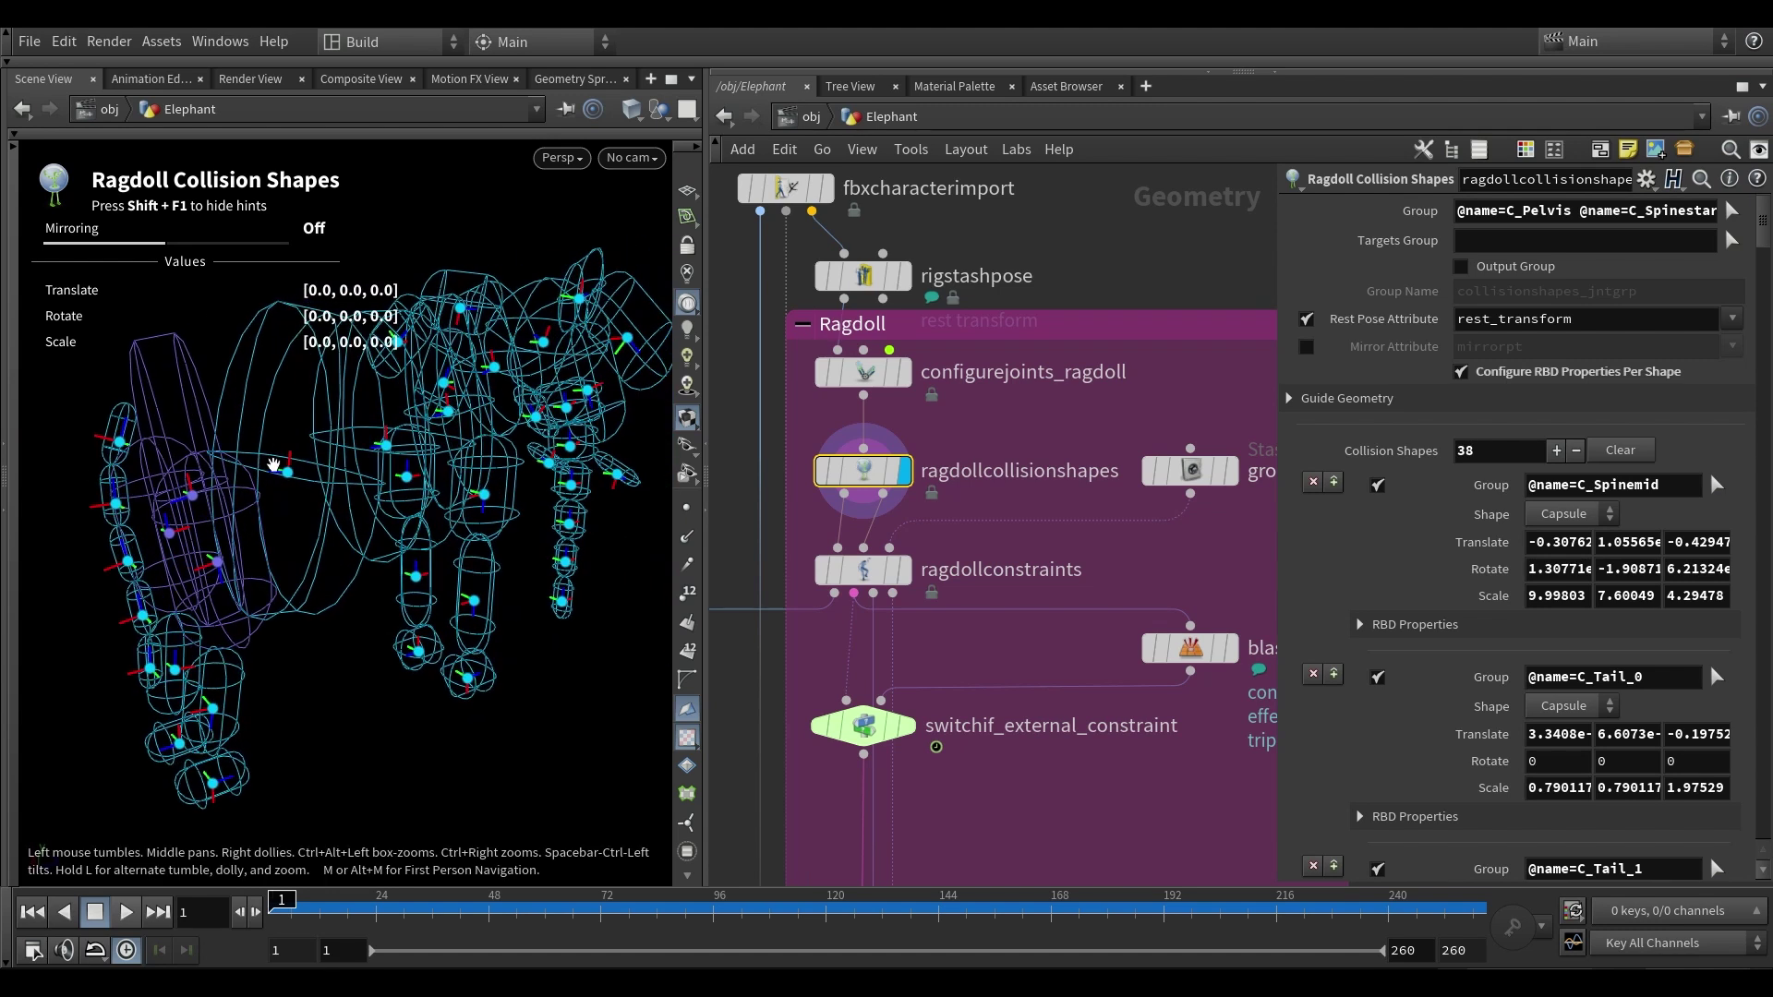
- Inspect the collision shapes of the elephant's tail and legs from several angles, and leave the viewport handles
middle_drag(188, 490, 318, 476)
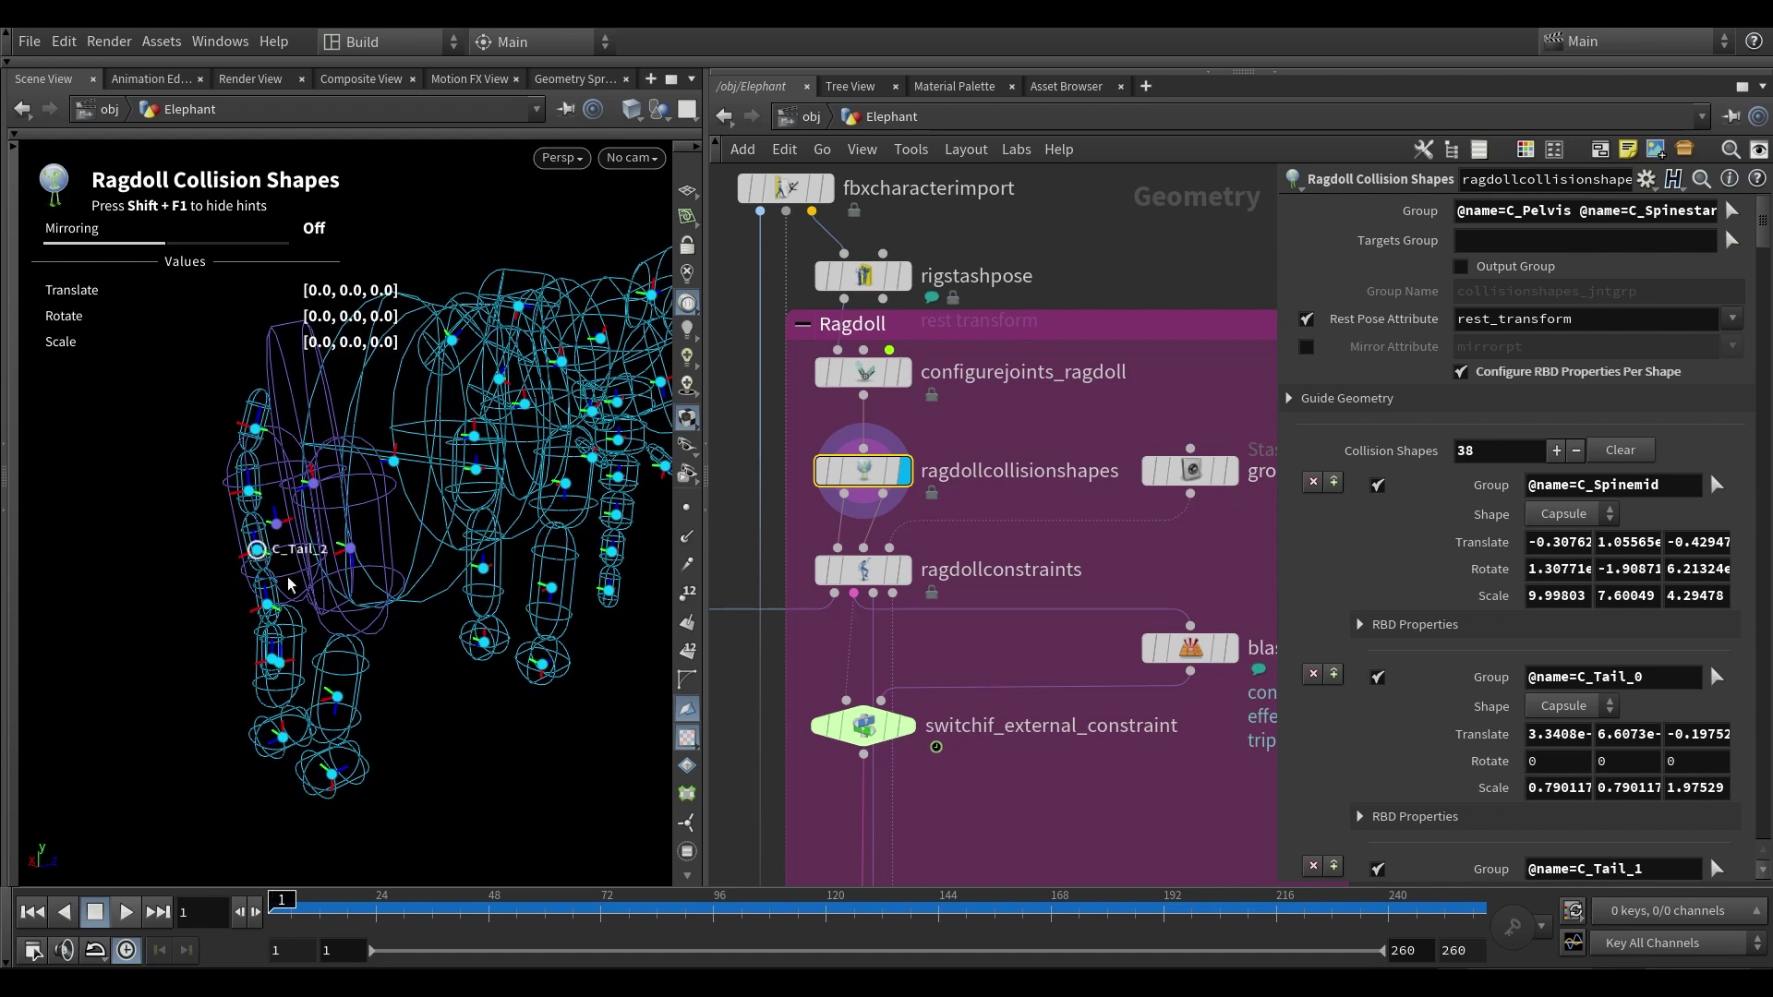
drag(396, 523, 384, 366)
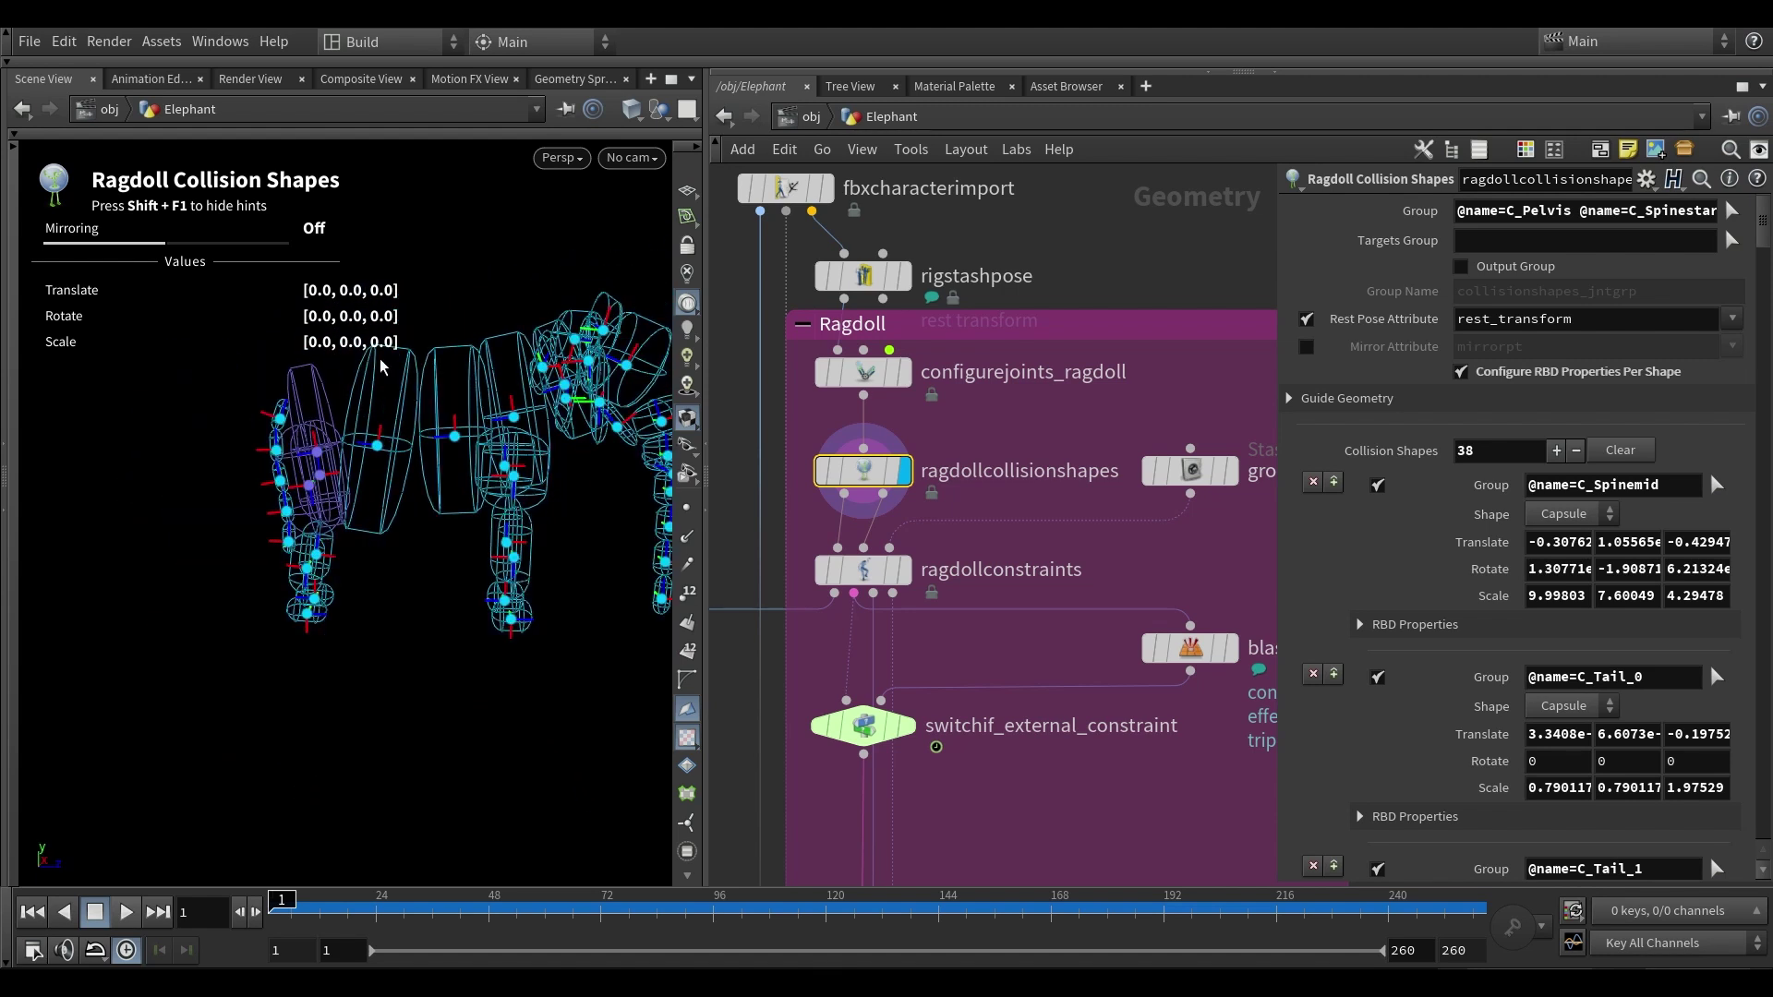
right_drag(308, 434, 400, 418)
drag(400, 417, 339, 444)
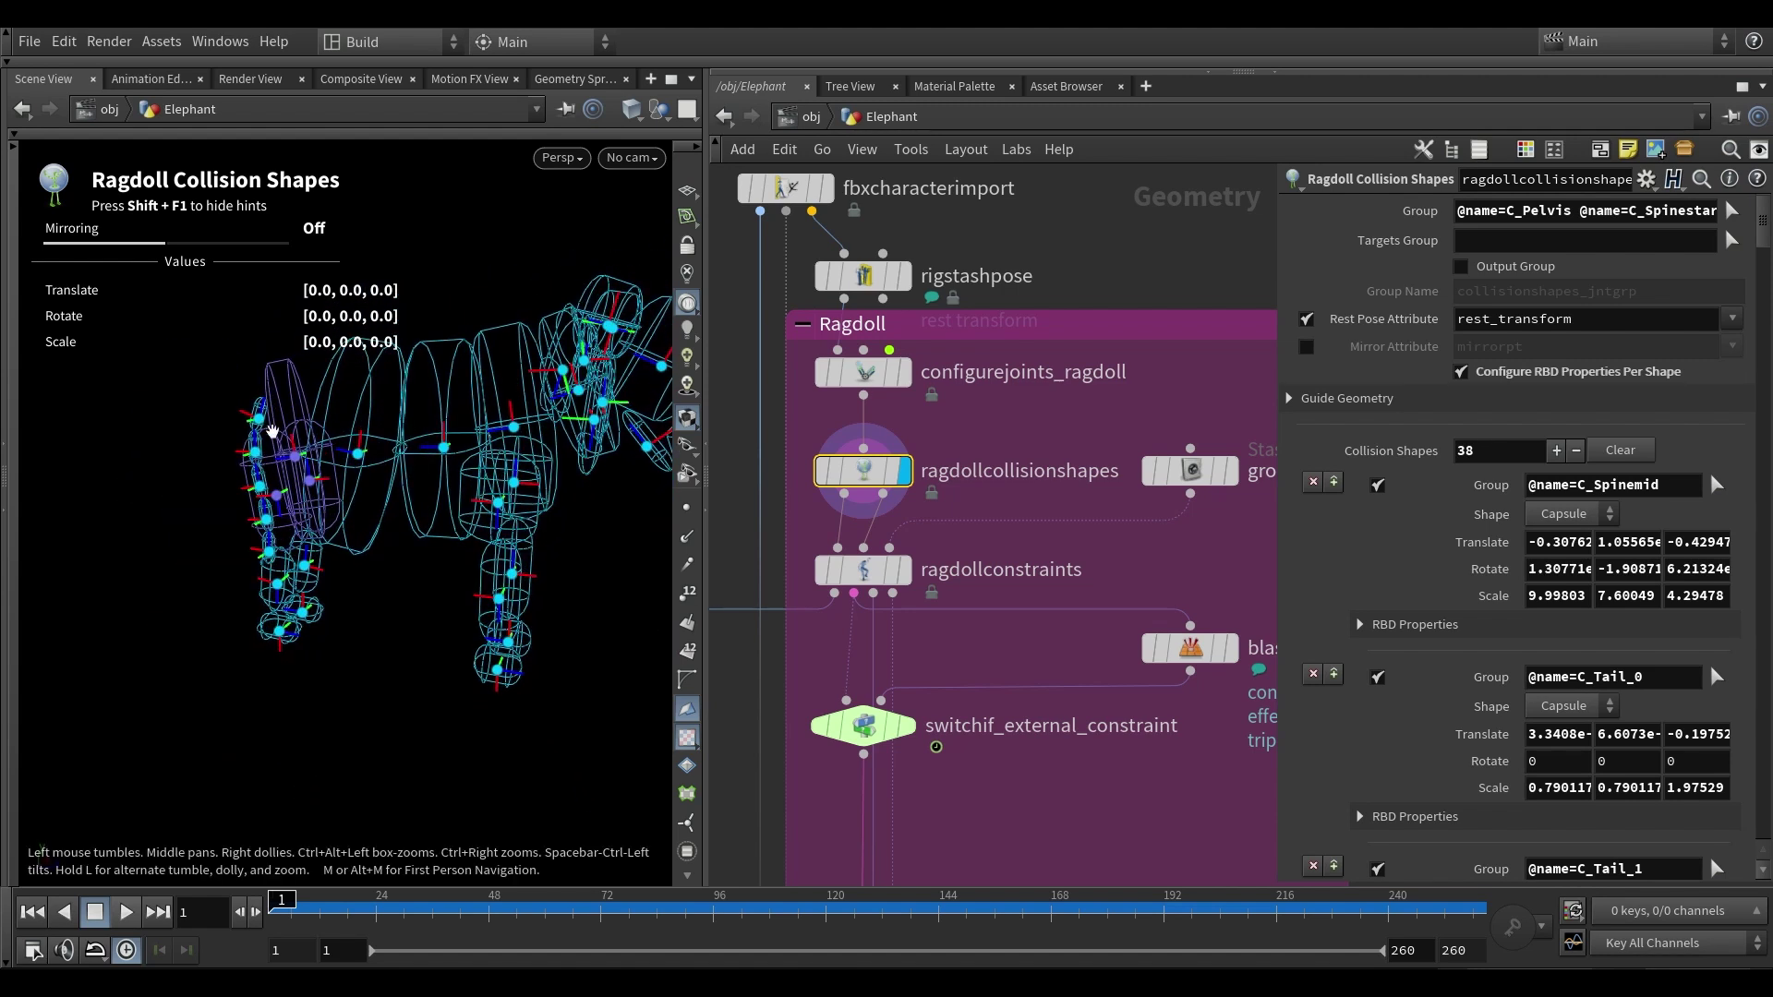
right_drag(297, 452, 346, 475)
middle_drag(346, 475, 293, 482)
drag(293, 482, 284, 458)
key(Escape)
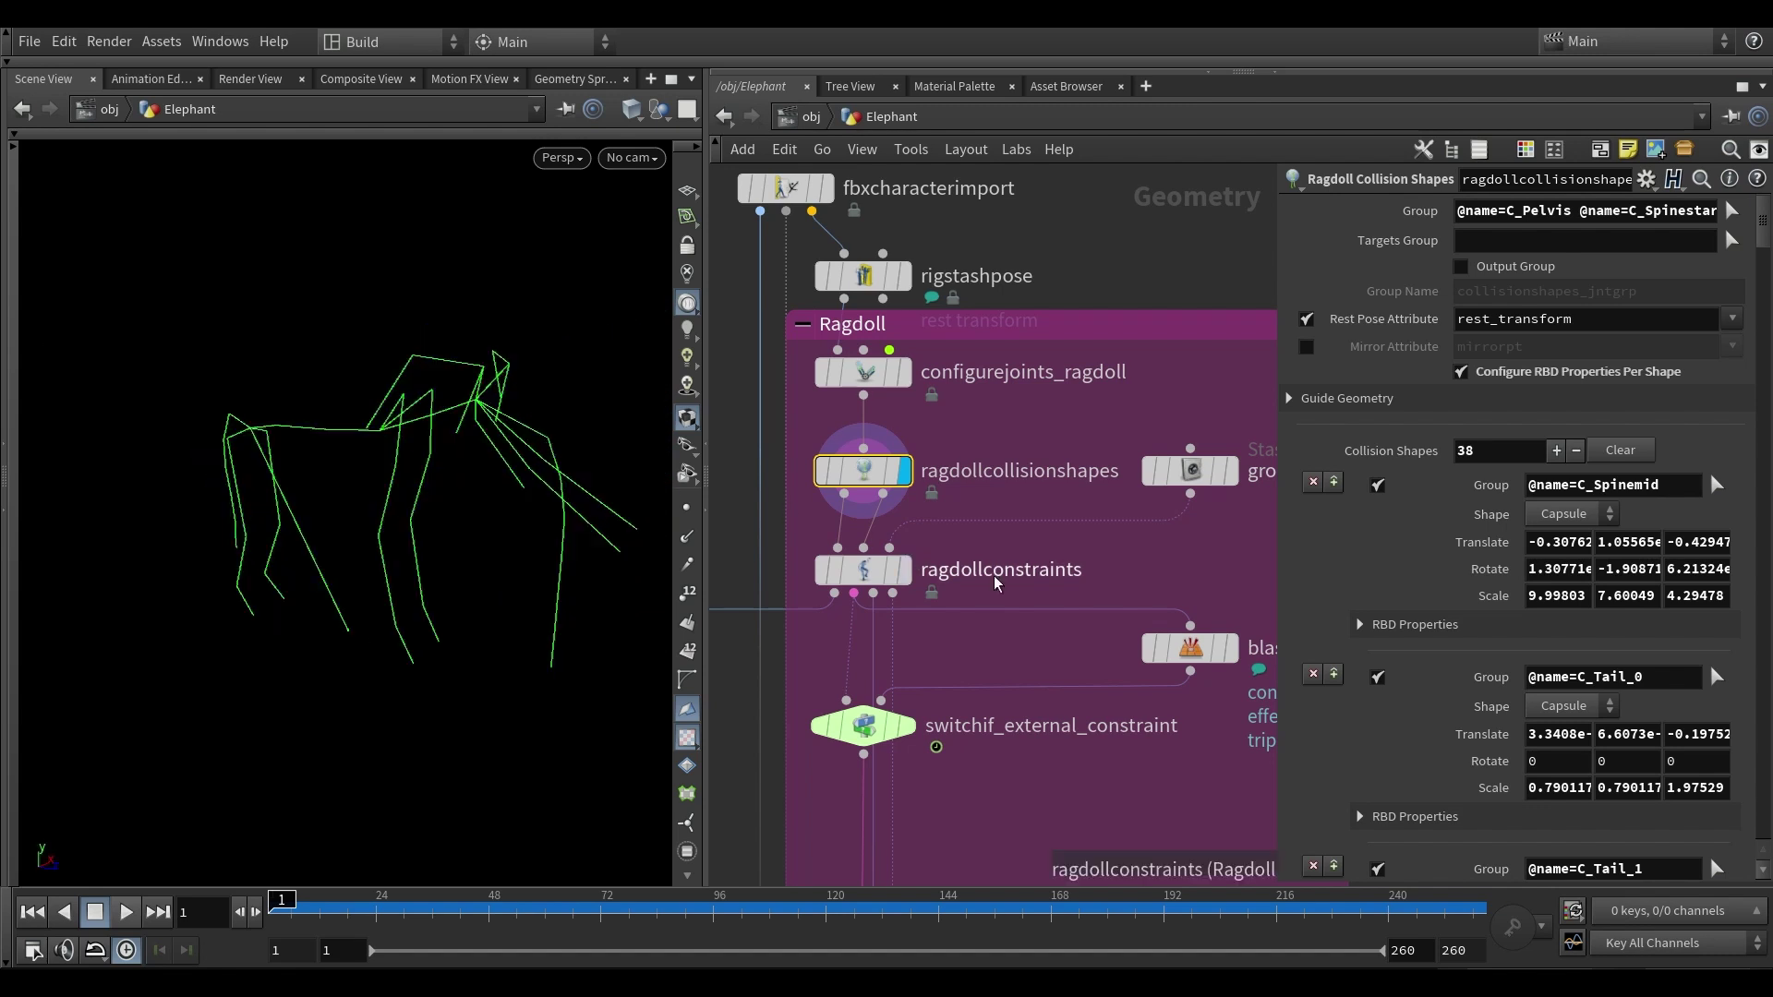
- Display the ground stash node and frame its collision geometry in the viewport
click(1228, 470)
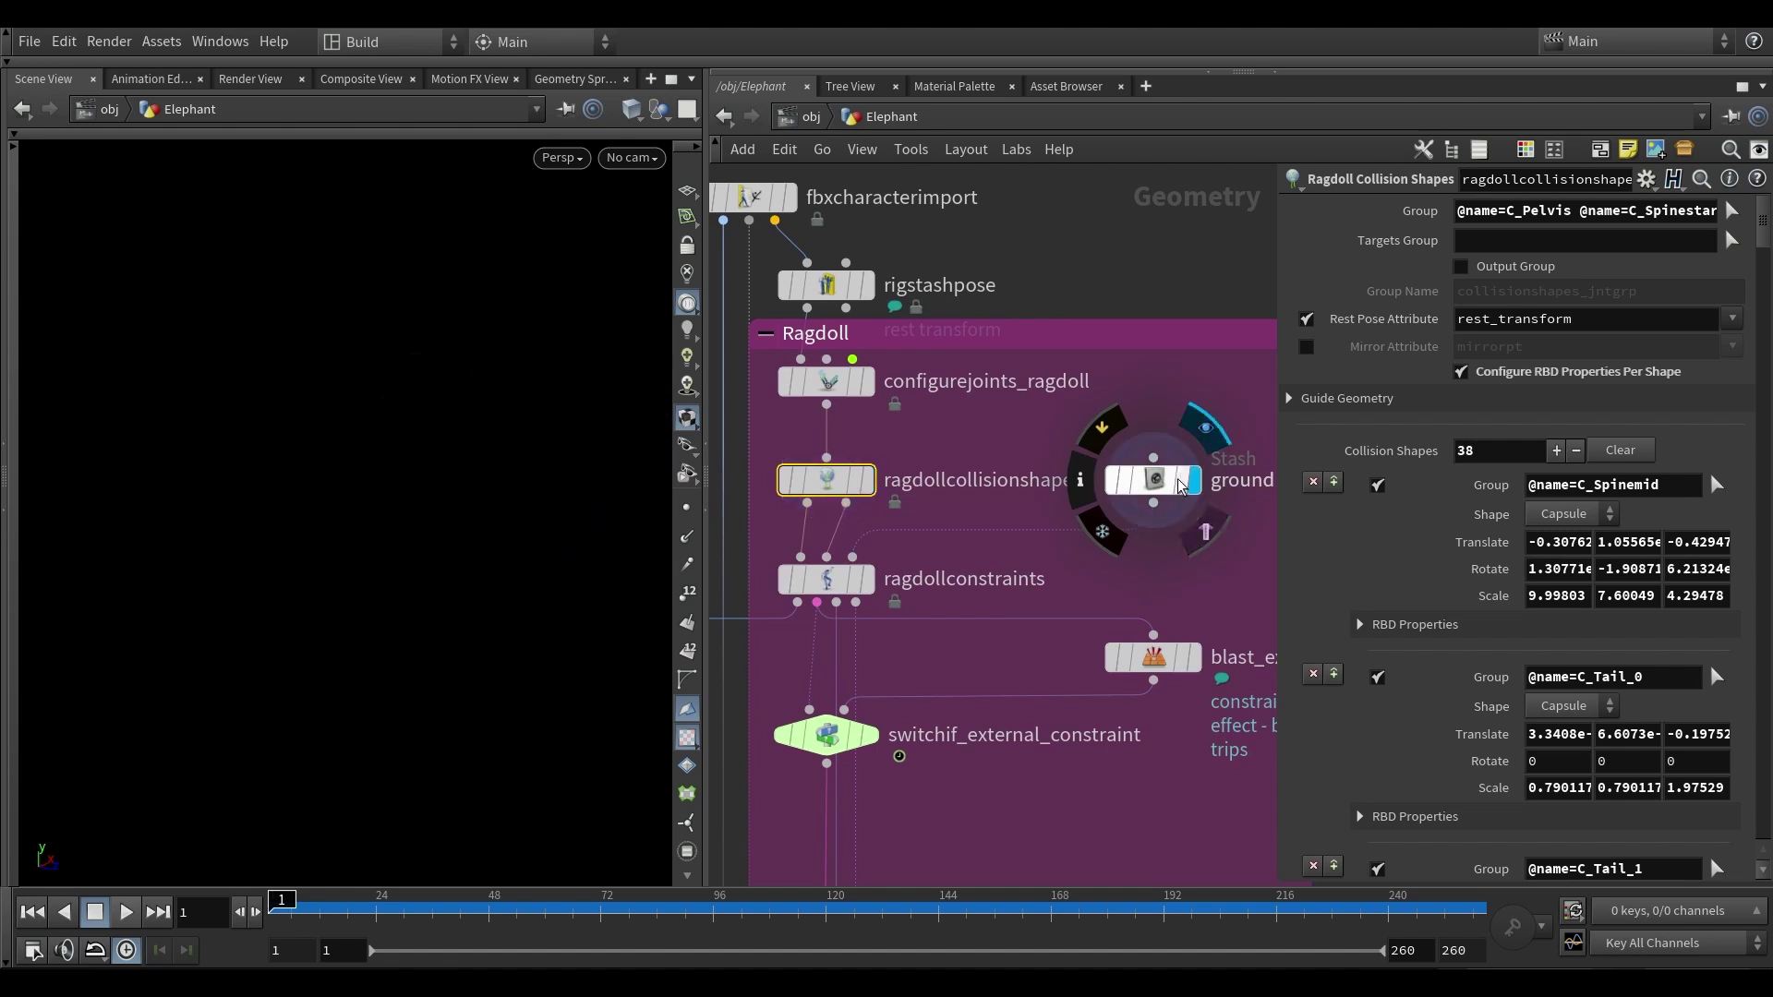
click(1191, 470)
key(f)
drag(481, 534, 337, 558)
scroll(411, 508, up, 5)
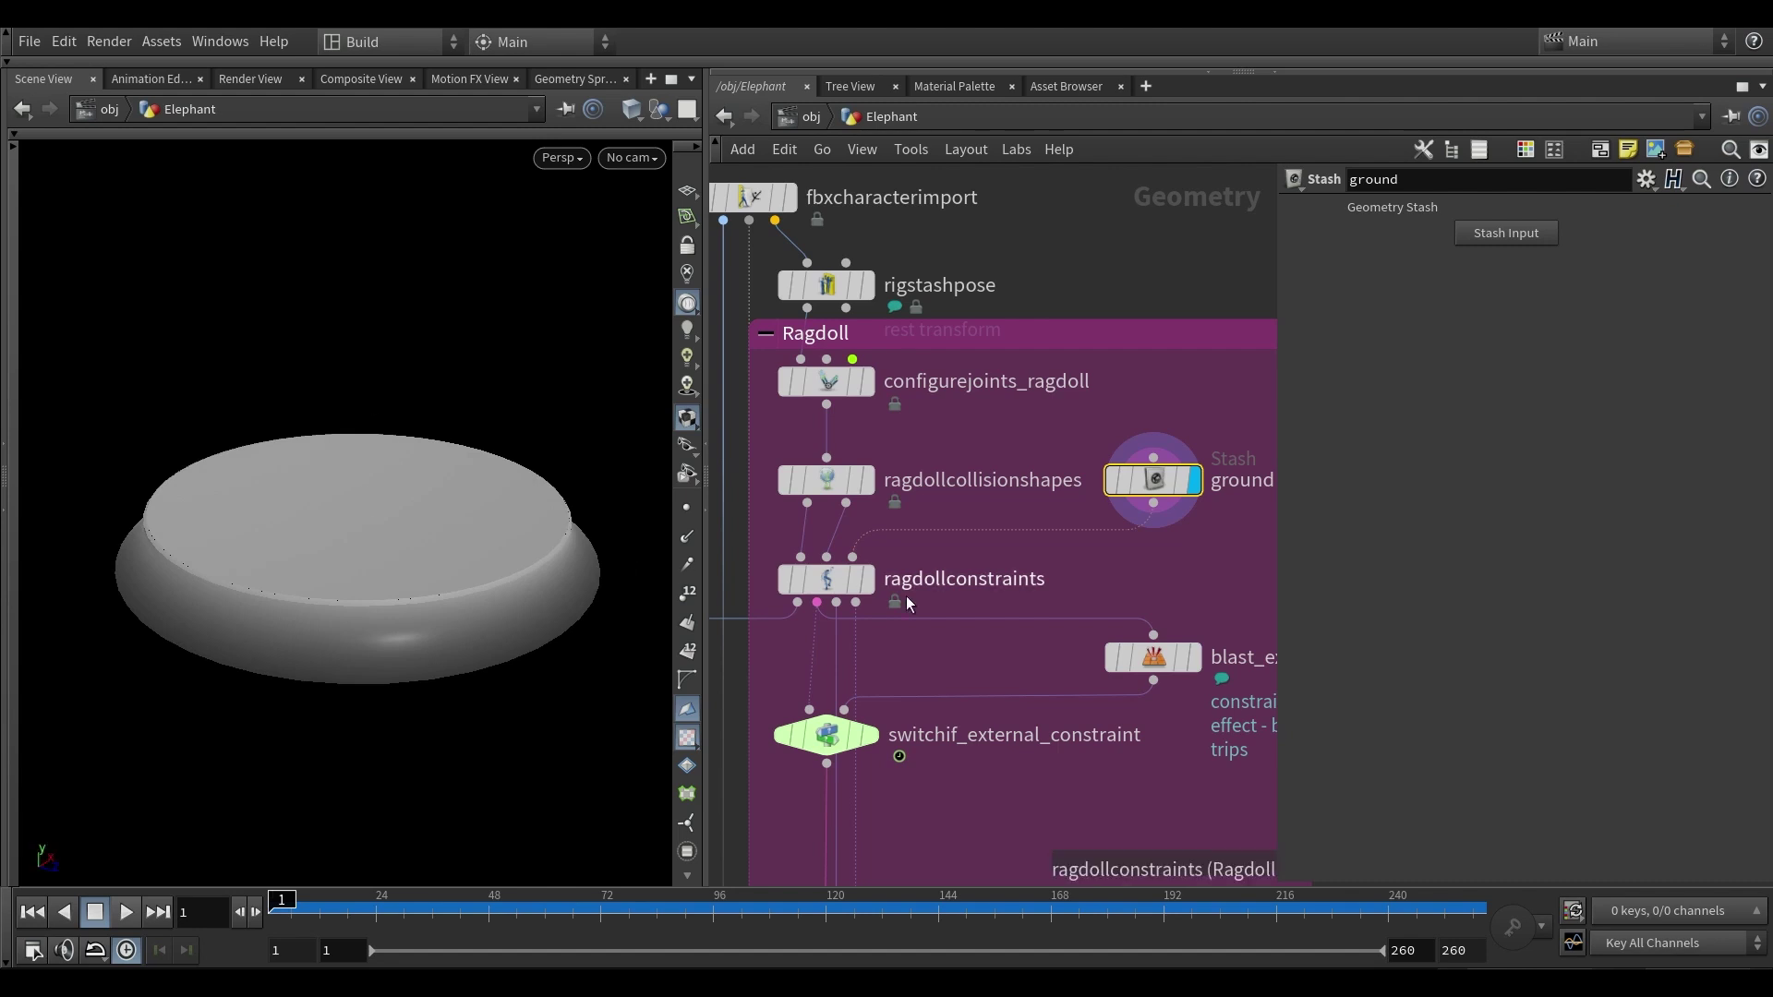
- Display ragdollconstraints and examine its external glue constraint from L_Foot to the collision geometry
click(874, 585)
click(815, 589)
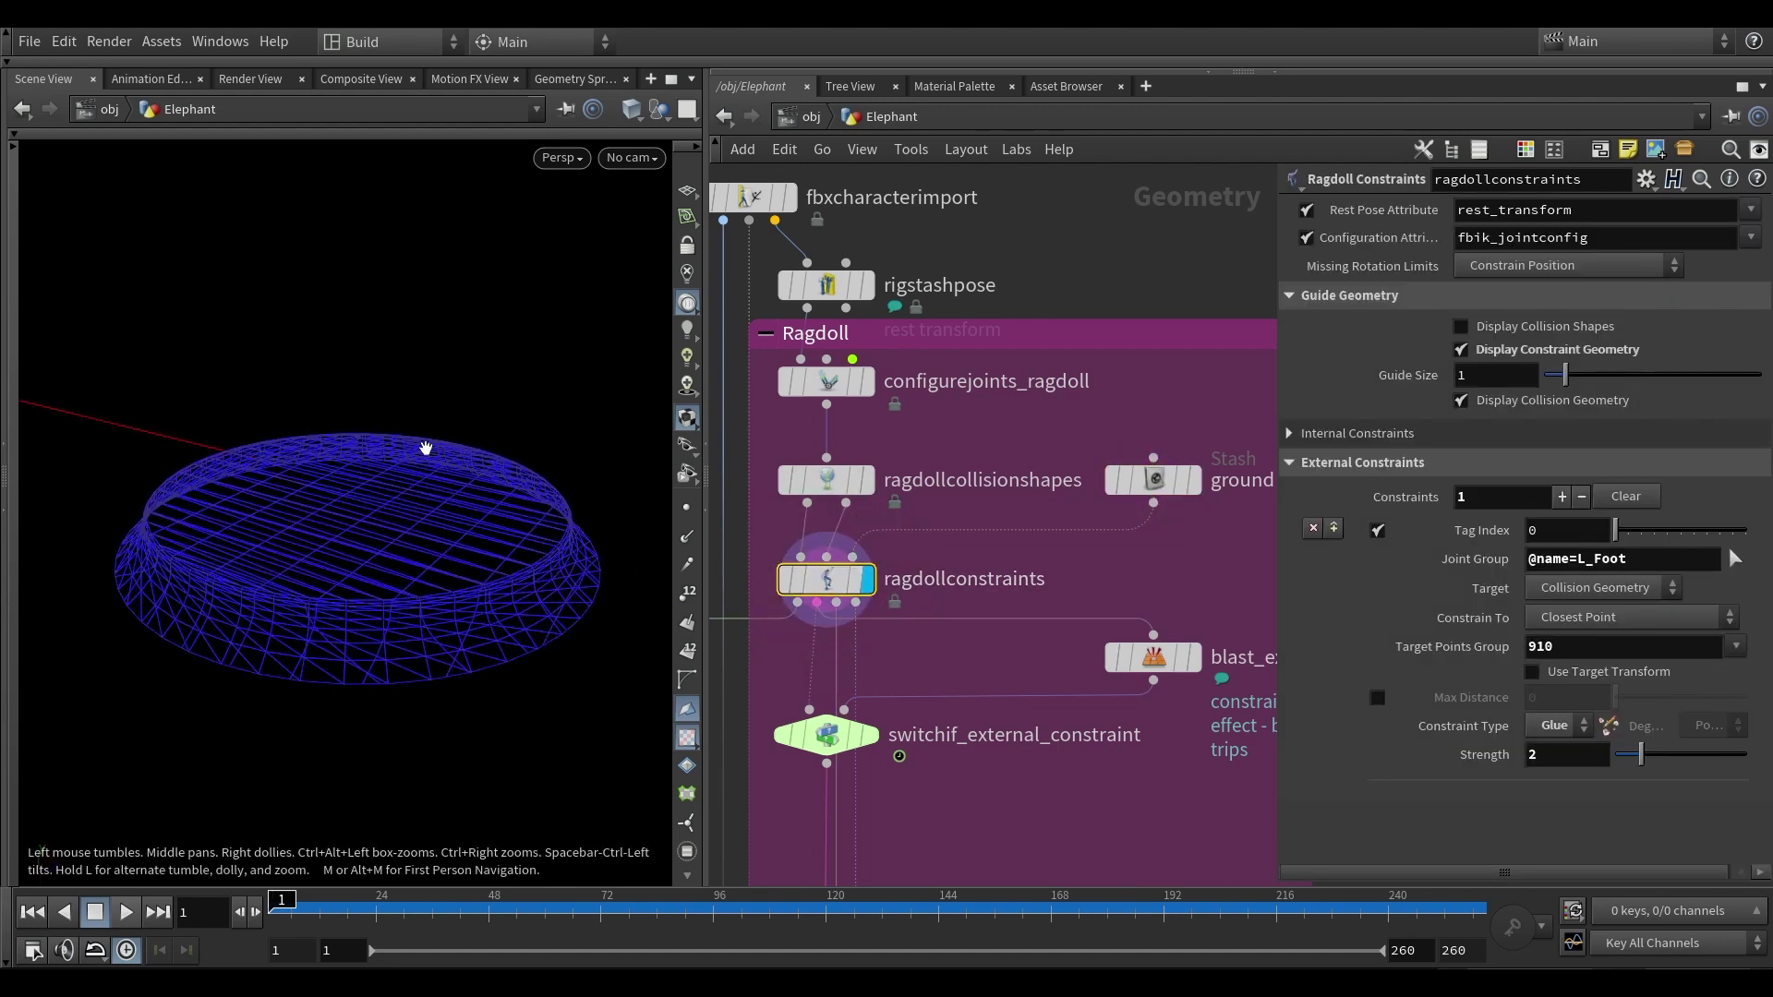
drag(529, 591, 283, 519)
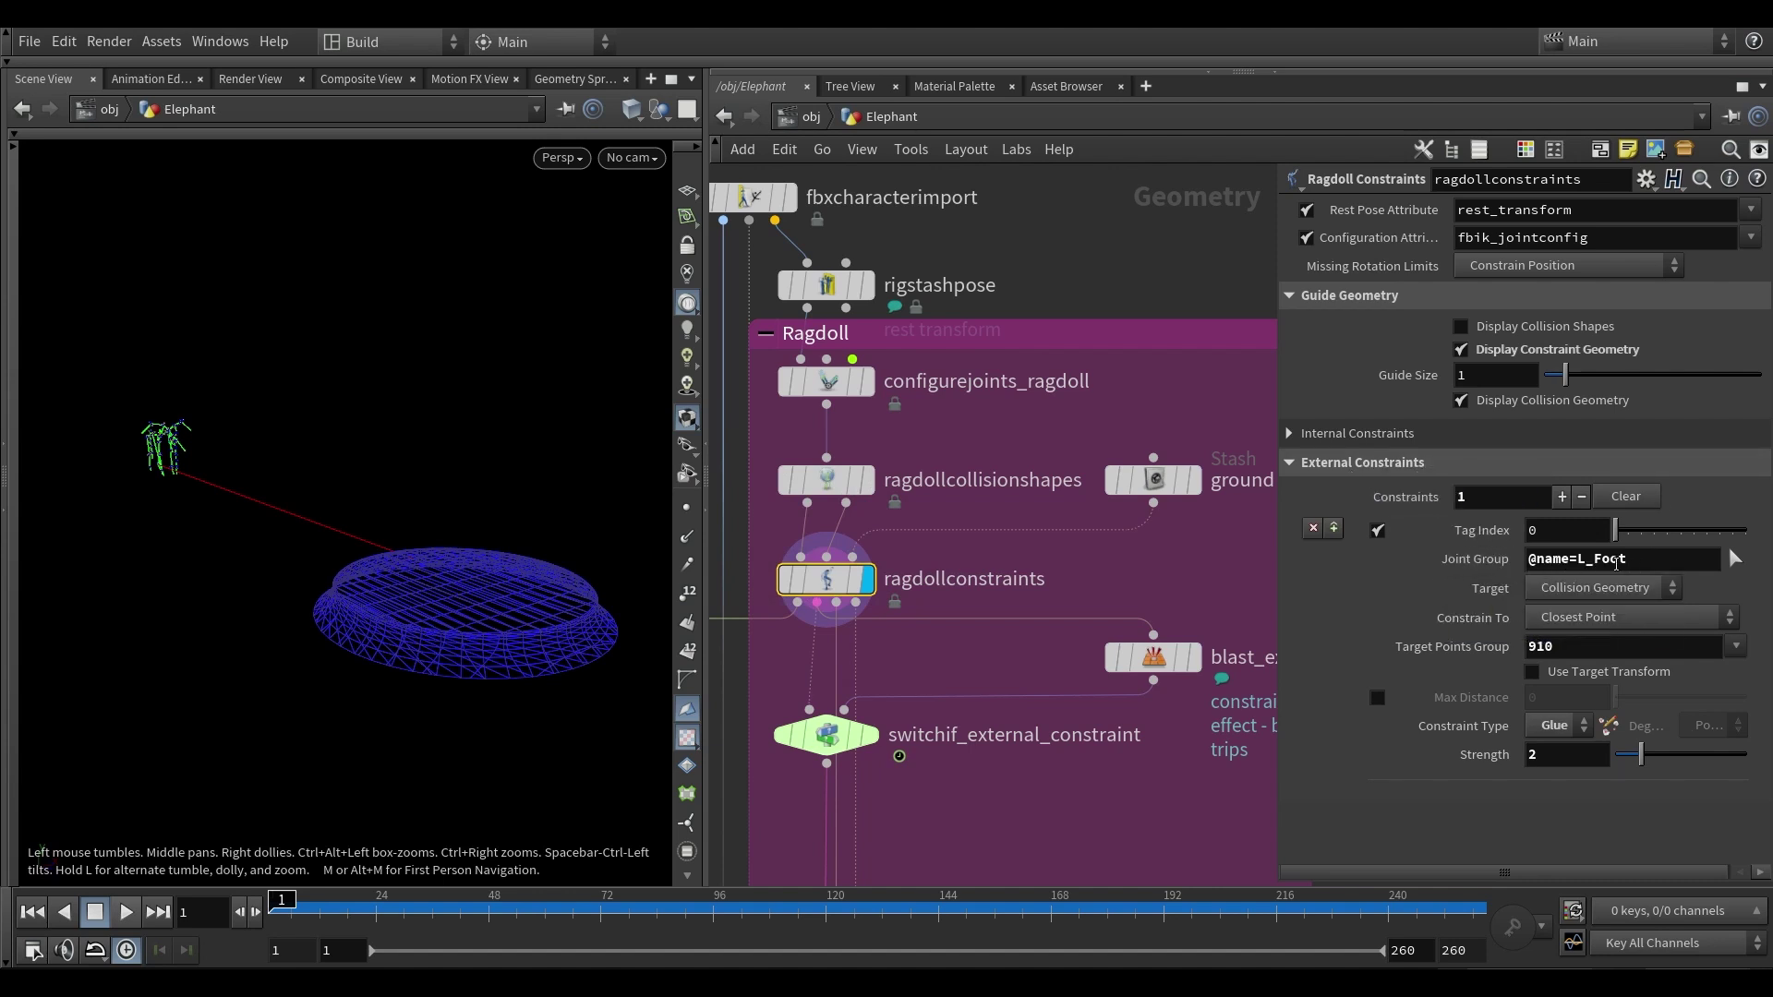
- Trace the external constraint line in the viewport from the elephant's foot to its attachment on the ground
drag(76, 494, 138, 507)
middle_drag(138, 507, 397, 513)
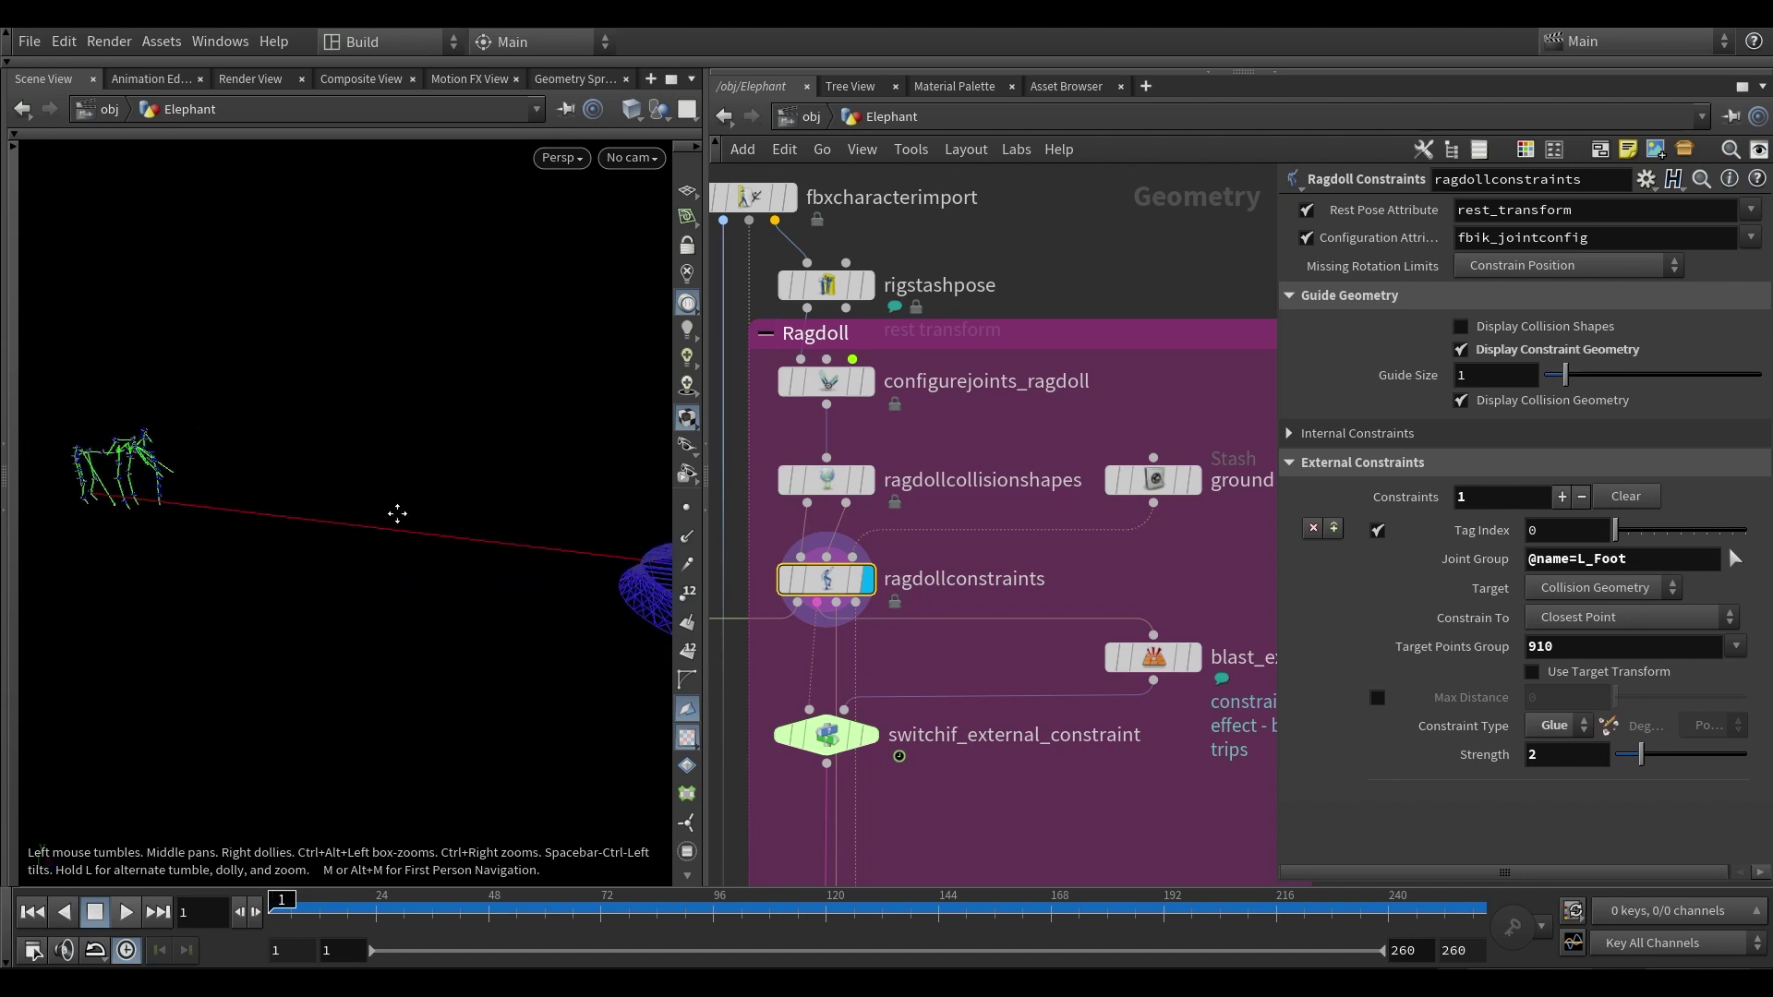
drag(242, 495, 297, 490)
middle_drag(172, 553, 266, 562)
drag(175, 534, 248, 538)
middle_drag(475, 553, 396, 552)
drag(396, 551, 439, 558)
middle_drag(524, 555, 433, 544)
scroll(523, 518, up, 5)
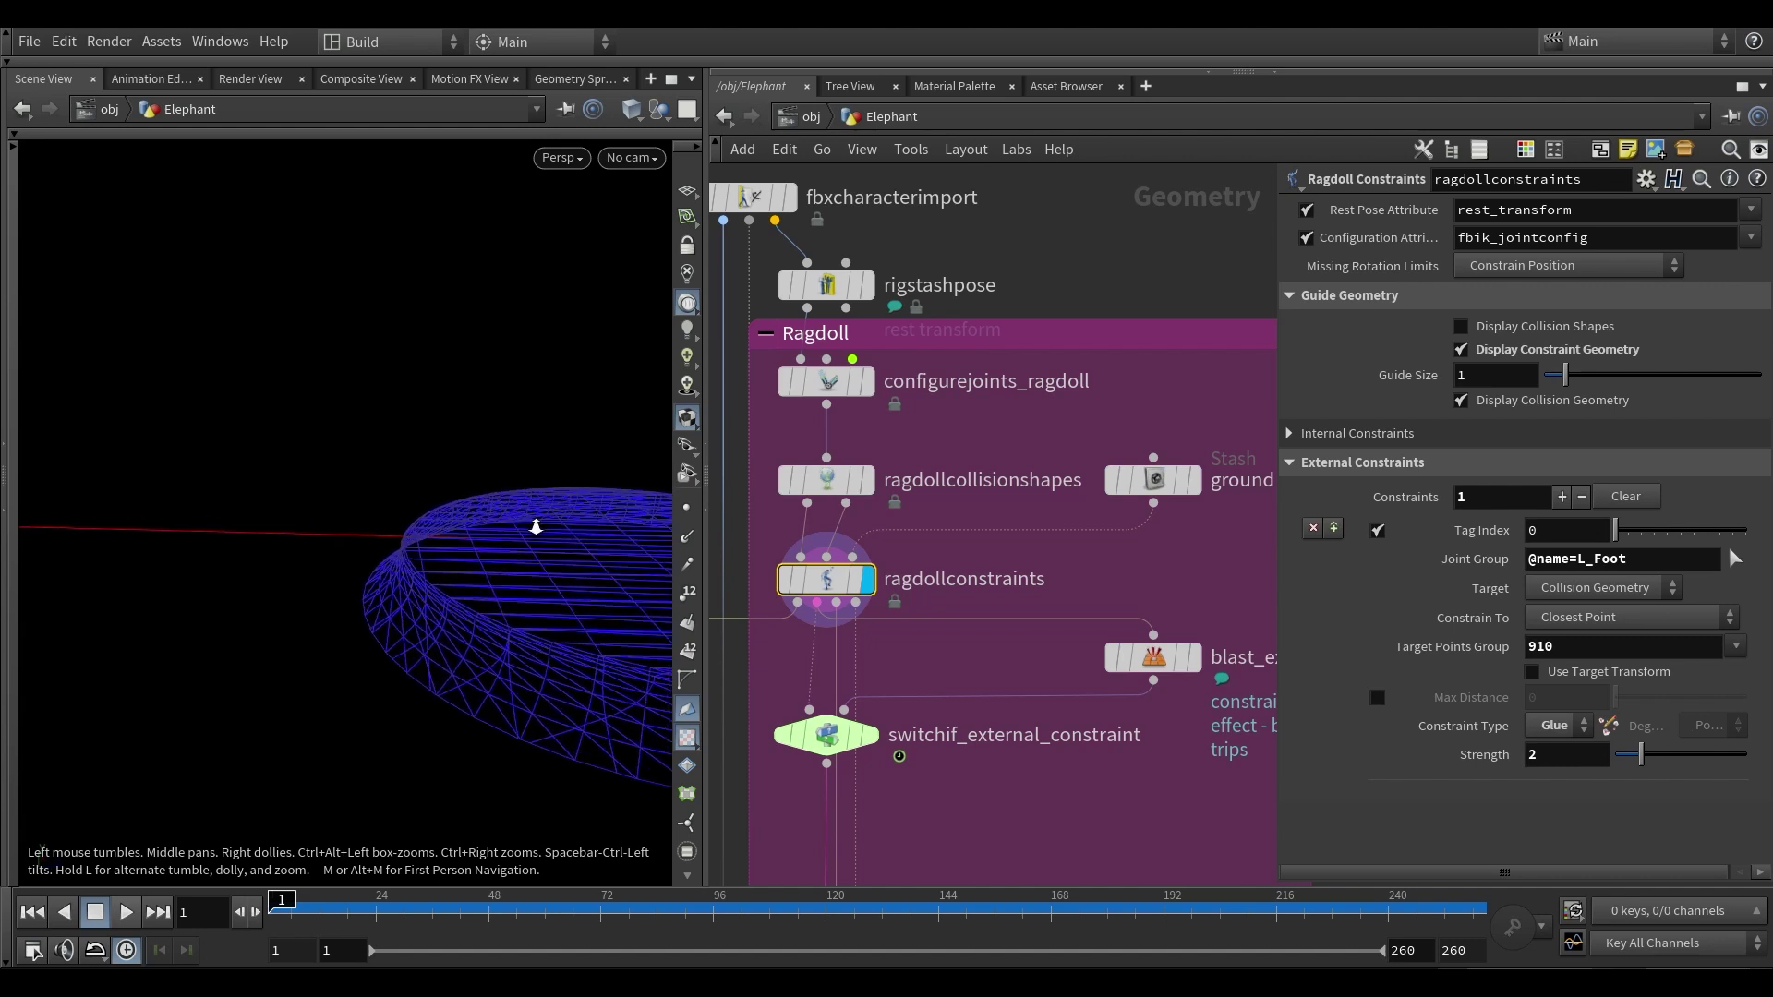
drag(535, 526, 413, 561)
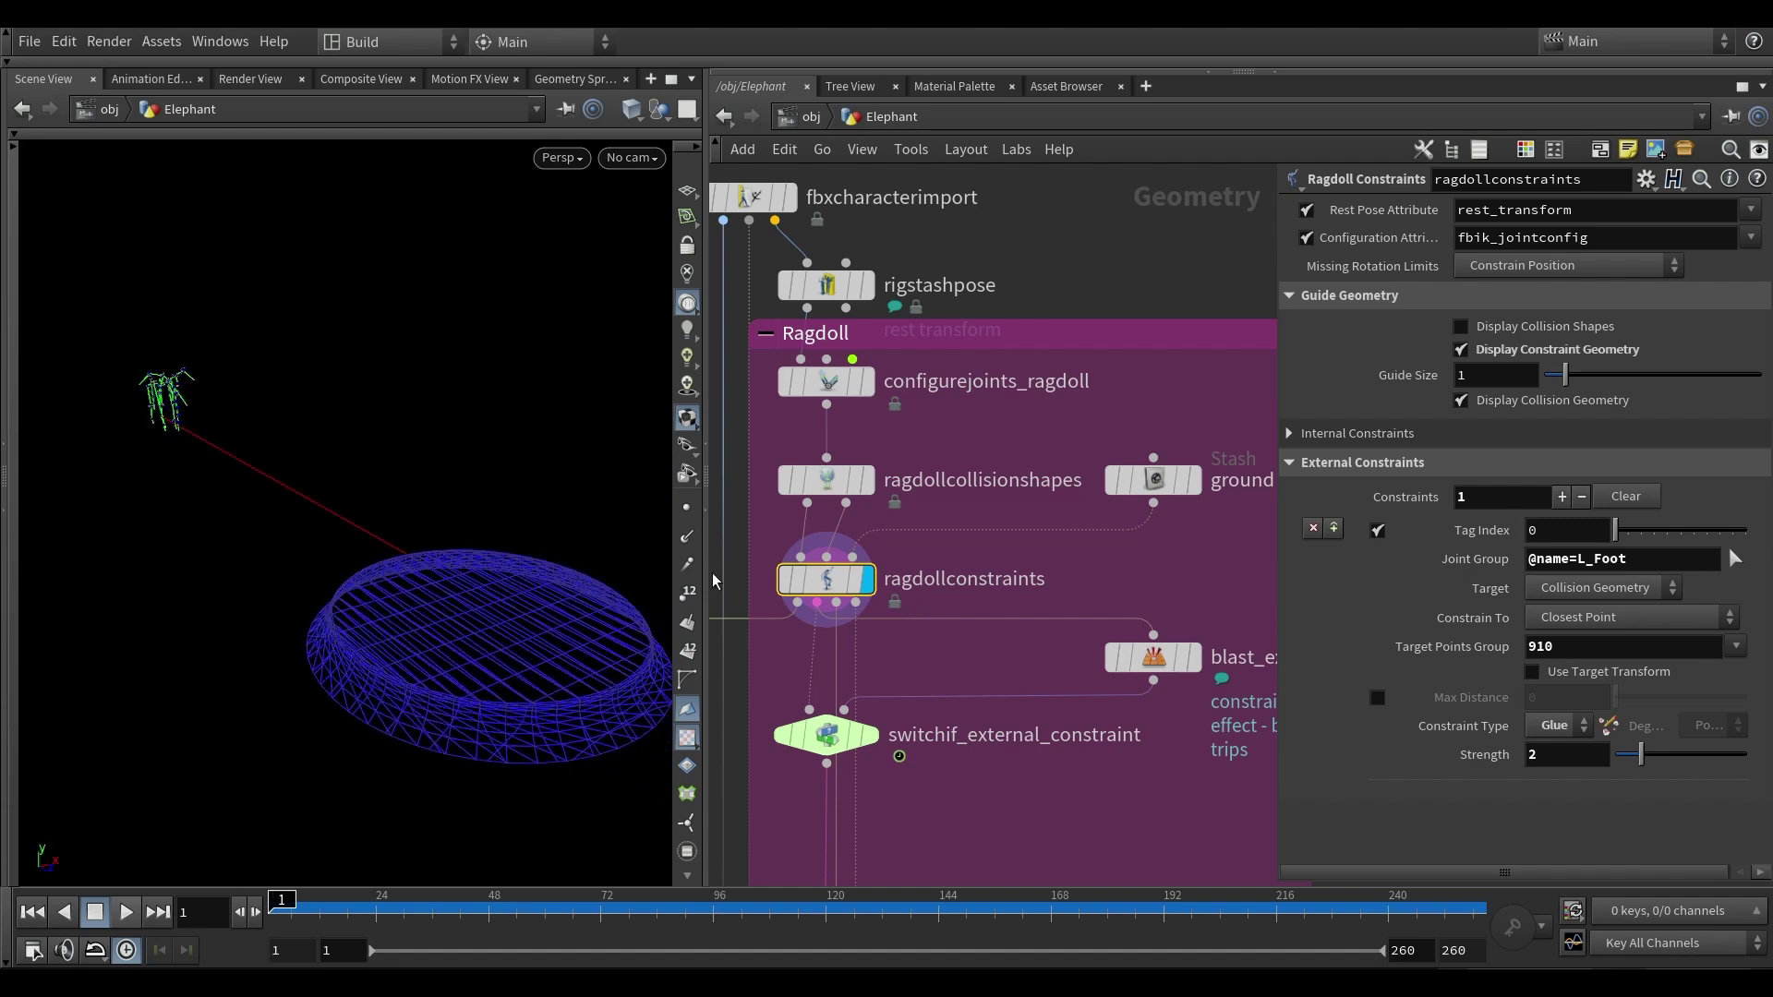
- Check the ragdollsolver's Ragdoll and Transitions settings
click(826, 735)
key(ctrl+v)
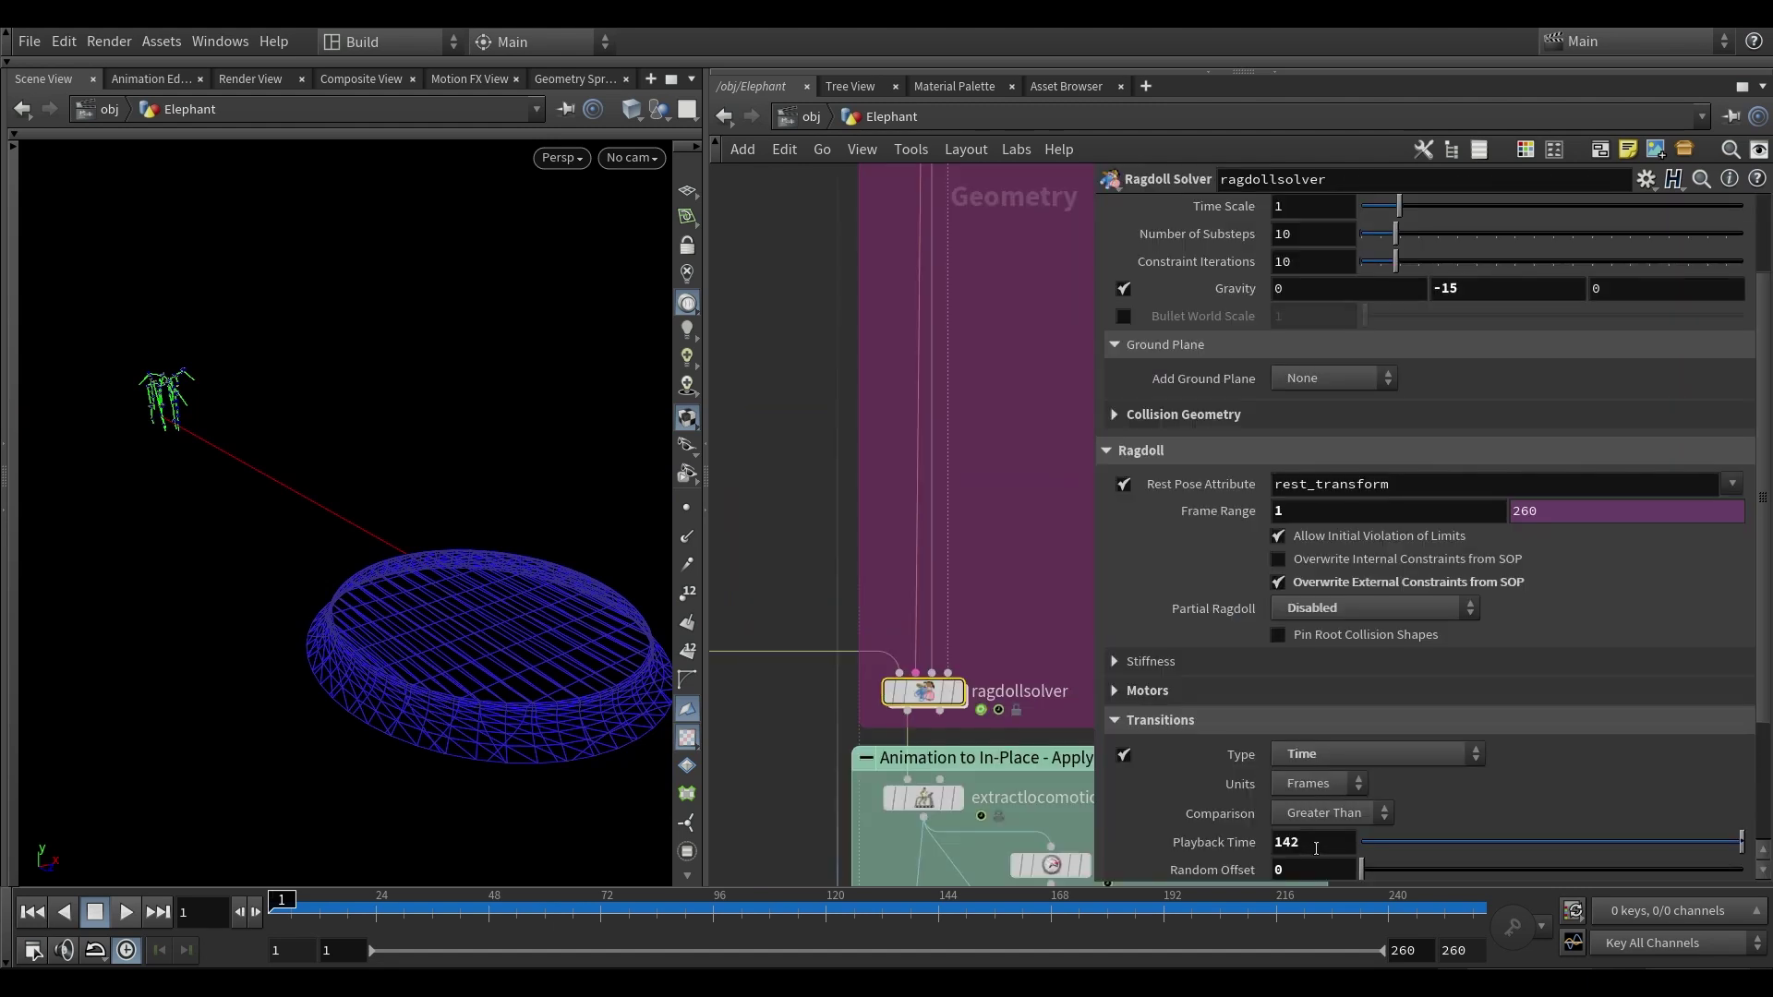
scroll(969, 389, down, 3)
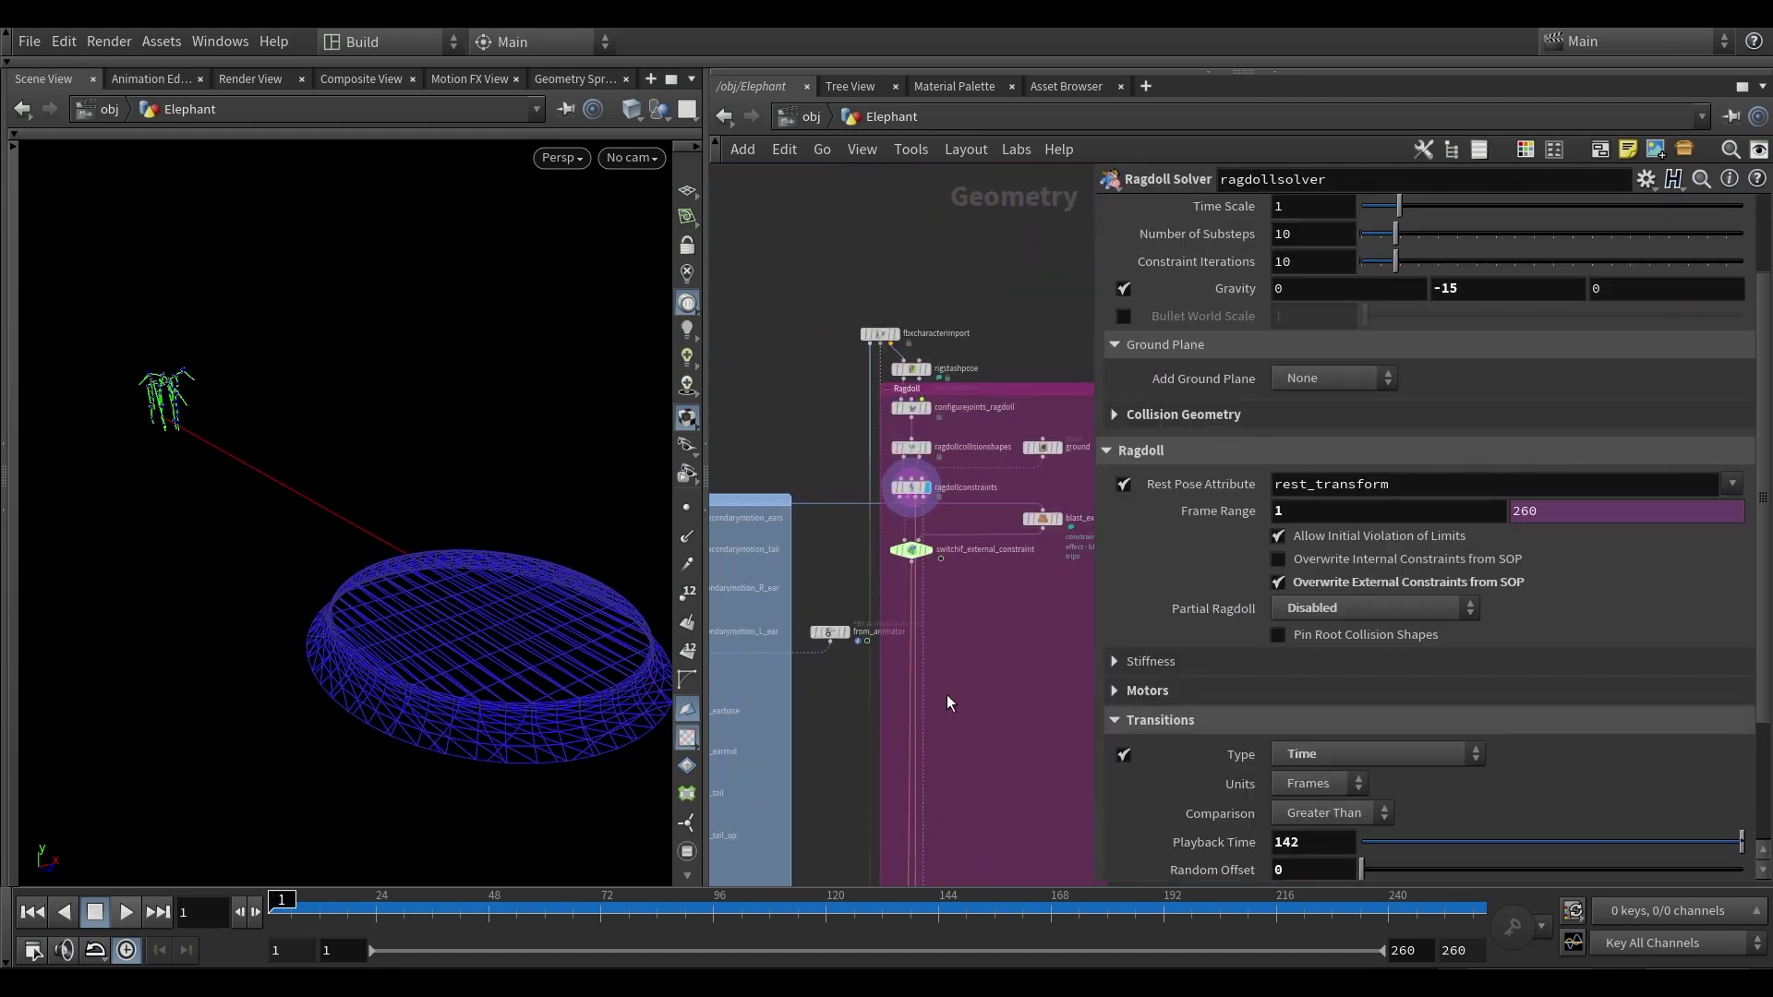
- Return to the ragdollconstraints node and review the L_Foot external constraint alongside its guides in the viewport
scroll(945, 528, up, 3)
click(882, 482)
mouse_move(415, 573)
mouse_down()
mouse_move(461, 586)
mouse_move(439, 568)
mouse_up()
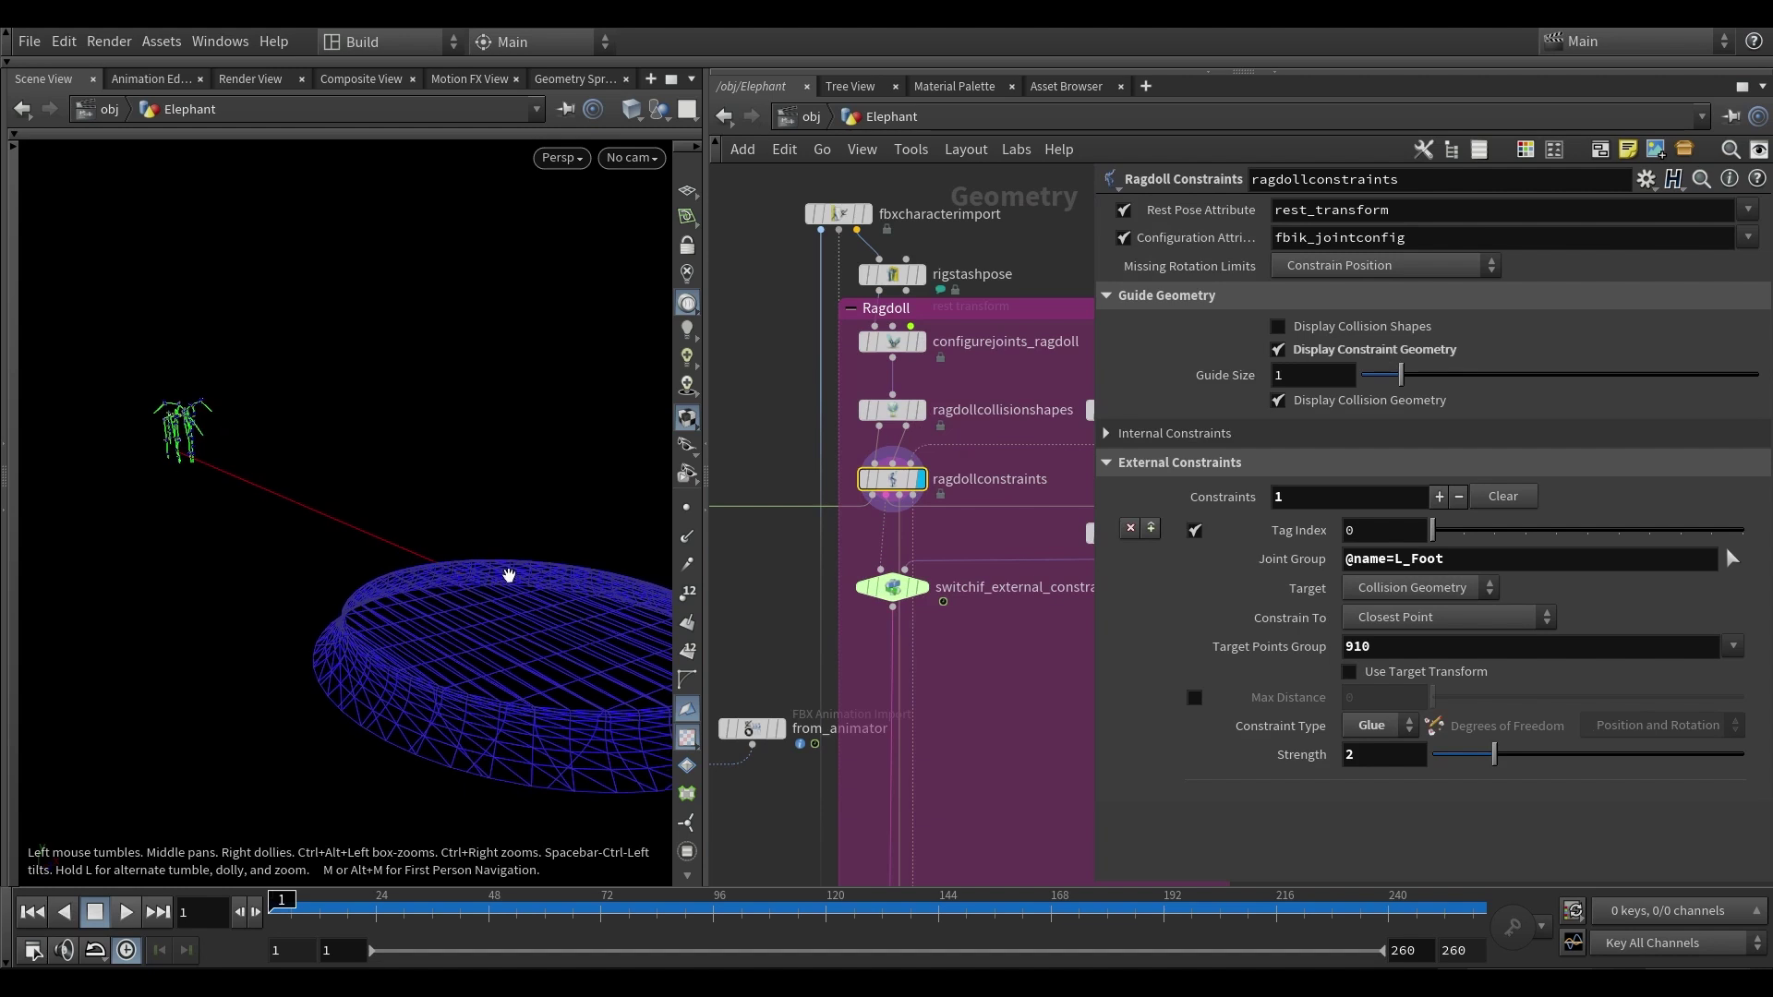
middle_drag(971, 518, 910, 493)
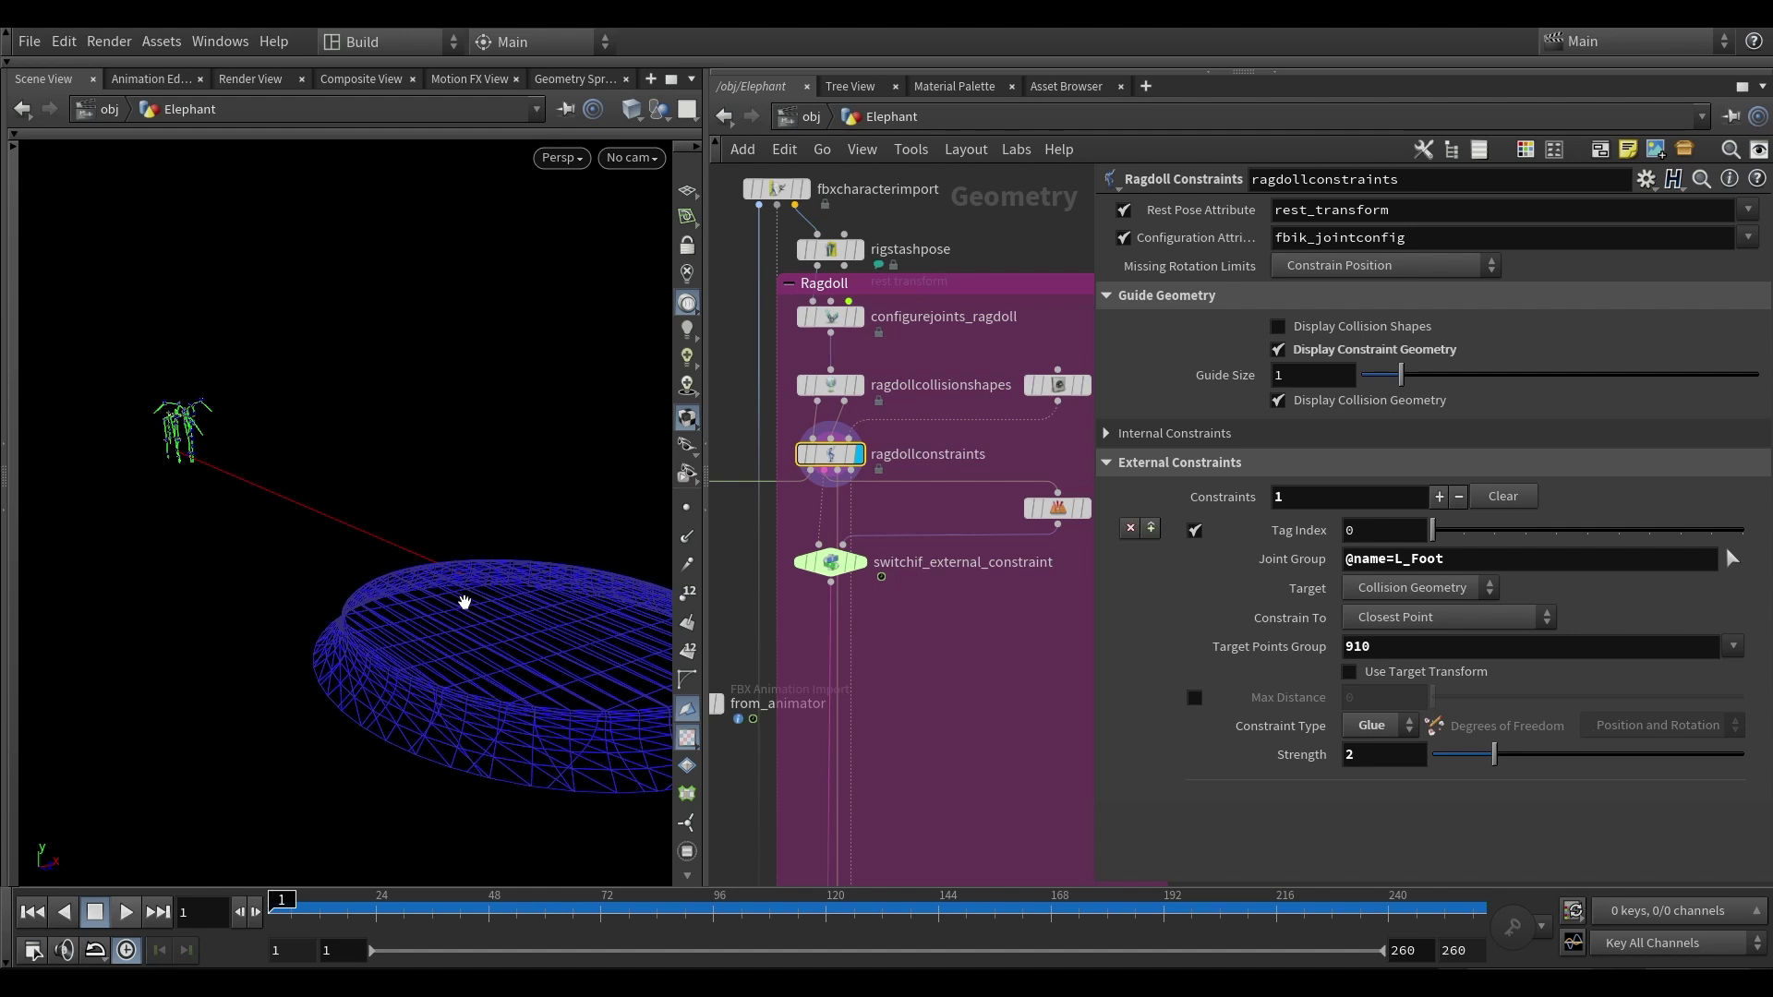
drag(449, 580, 423, 582)
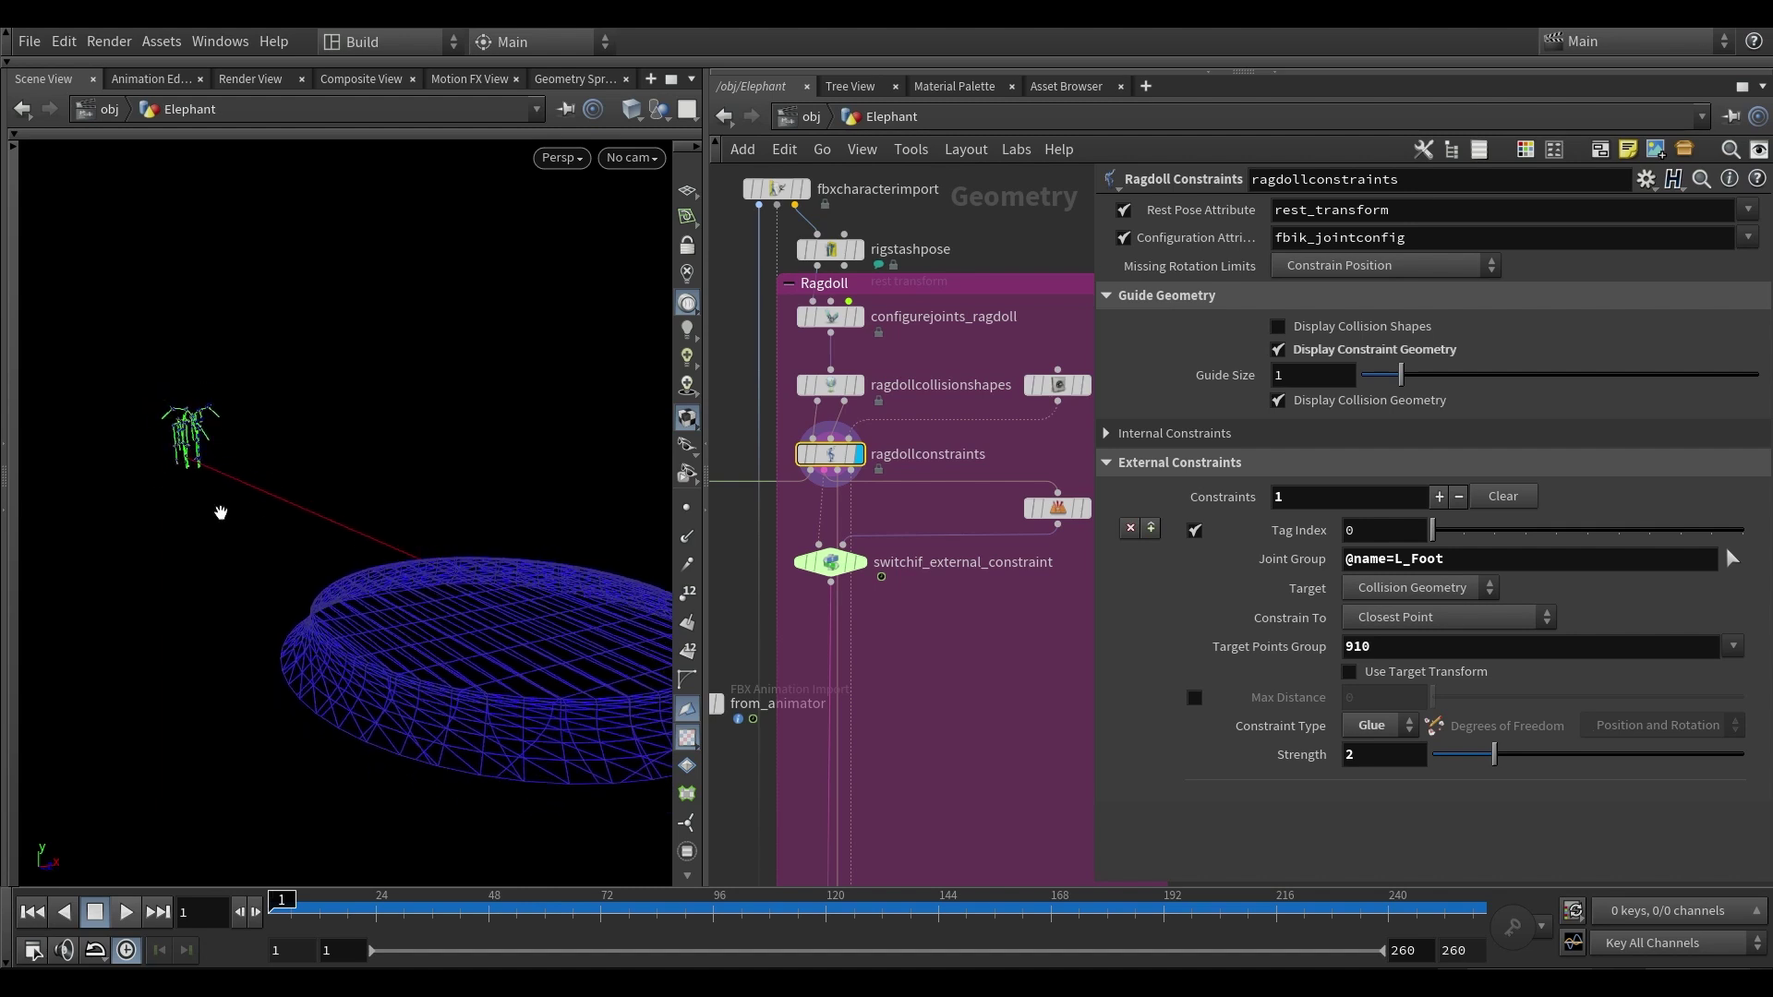
middle_drag(874, 516, 868, 514)
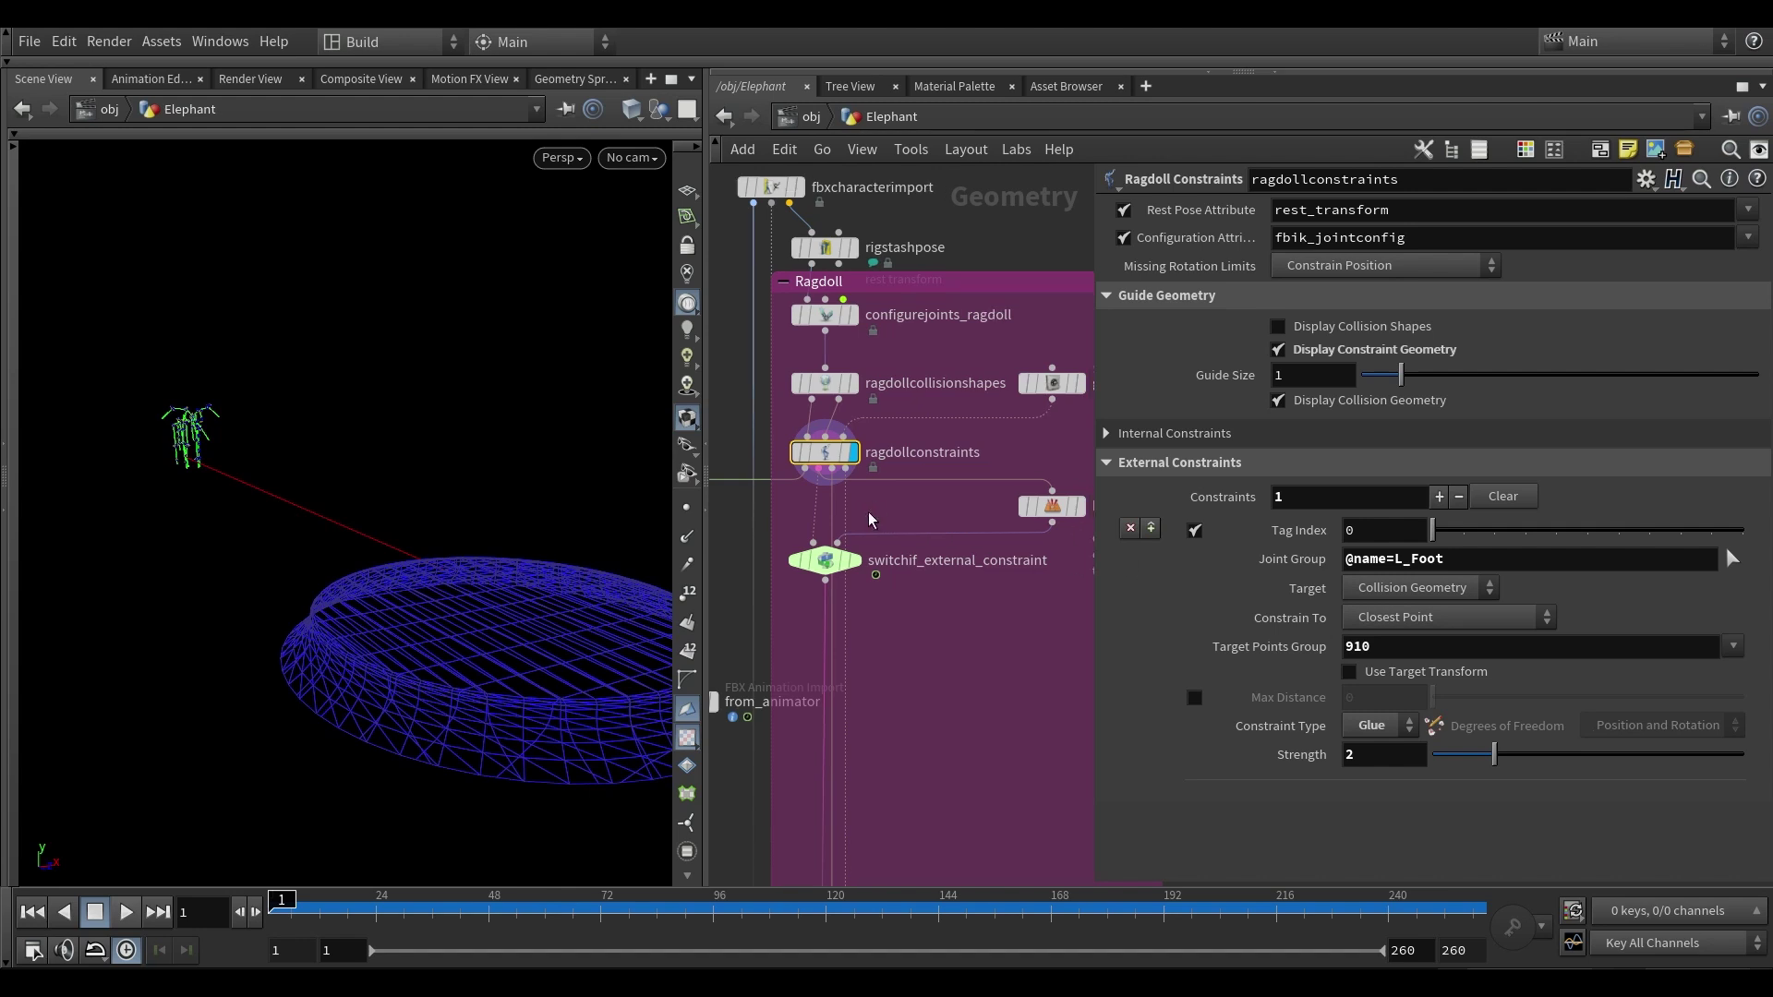
- Display switchif_external_constraint to review its frame expression, and move the timeline to frame 169
middle_drag(862, 604, 847, 602)
click(840, 558)
drag(929, 625, 811, 568)
drag(604, 909, 1055, 911)
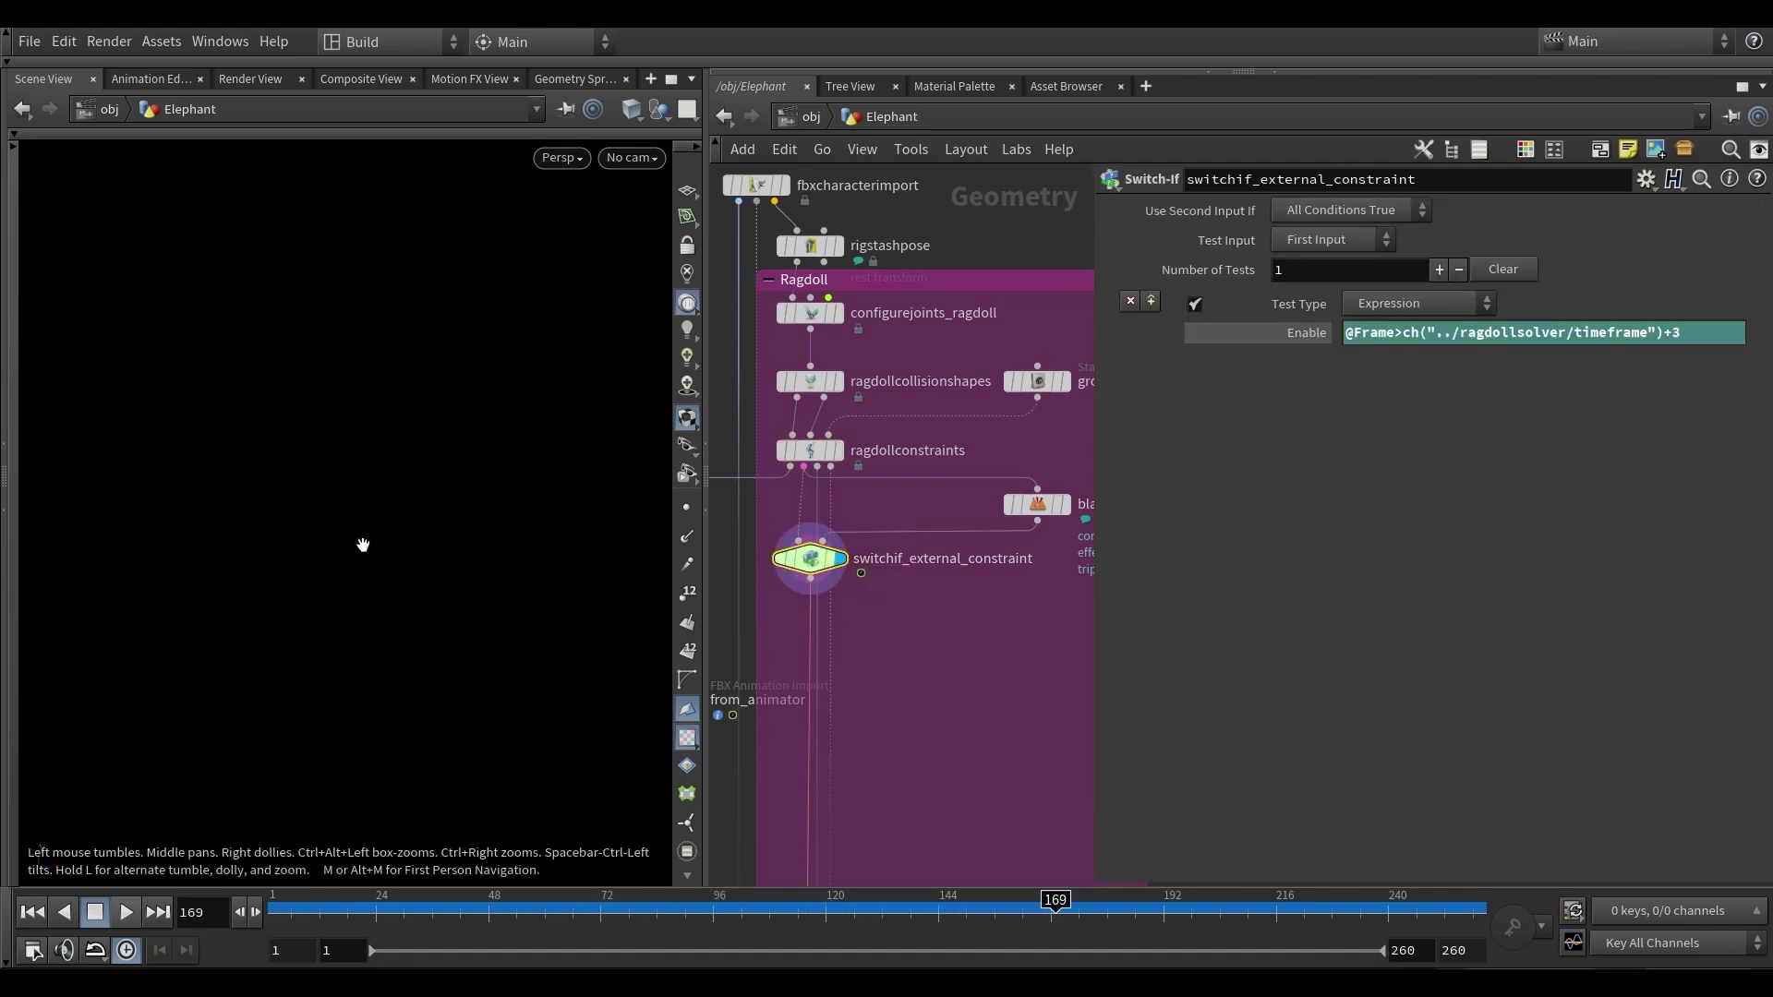
- Display ragdollsolver and examine the falling elephant skeleton together with the Overwrite External Constraints from SOP option
scroll(932, 650, down, 4)
middle_drag(935, 726, 929, 407)
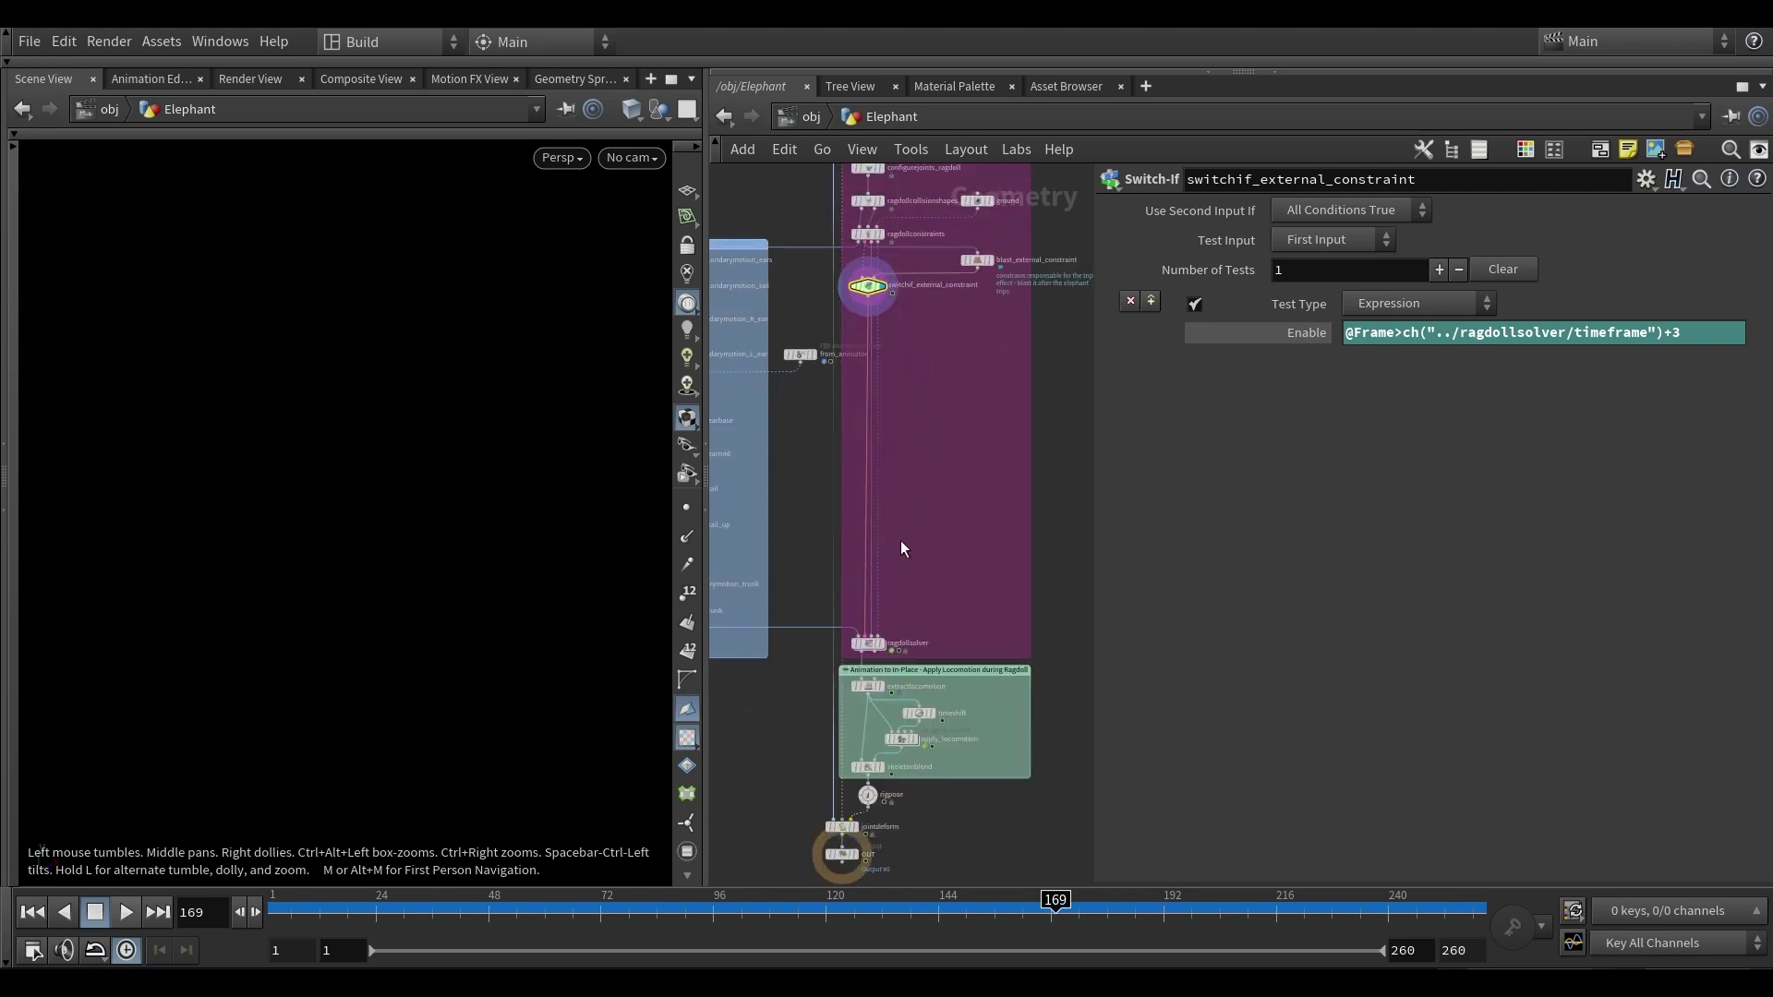
scroll(902, 548, up, 3)
click(877, 752)
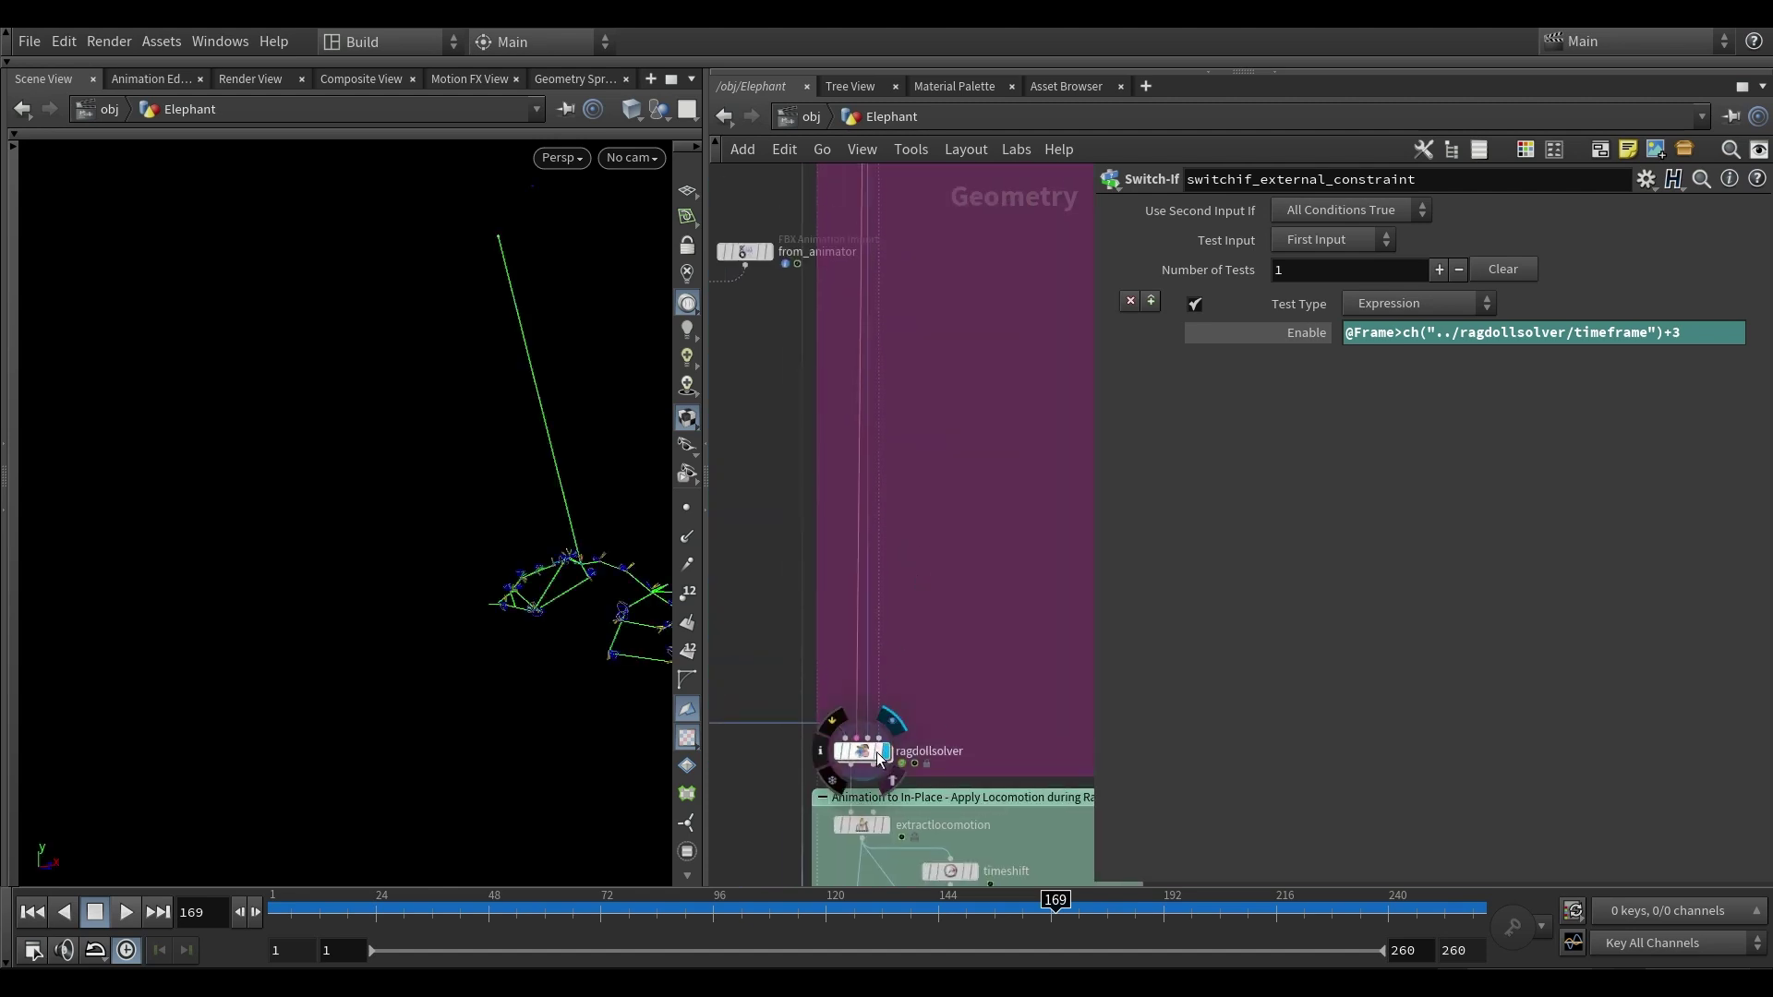
click(872, 752)
drag(415, 583, 453, 583)
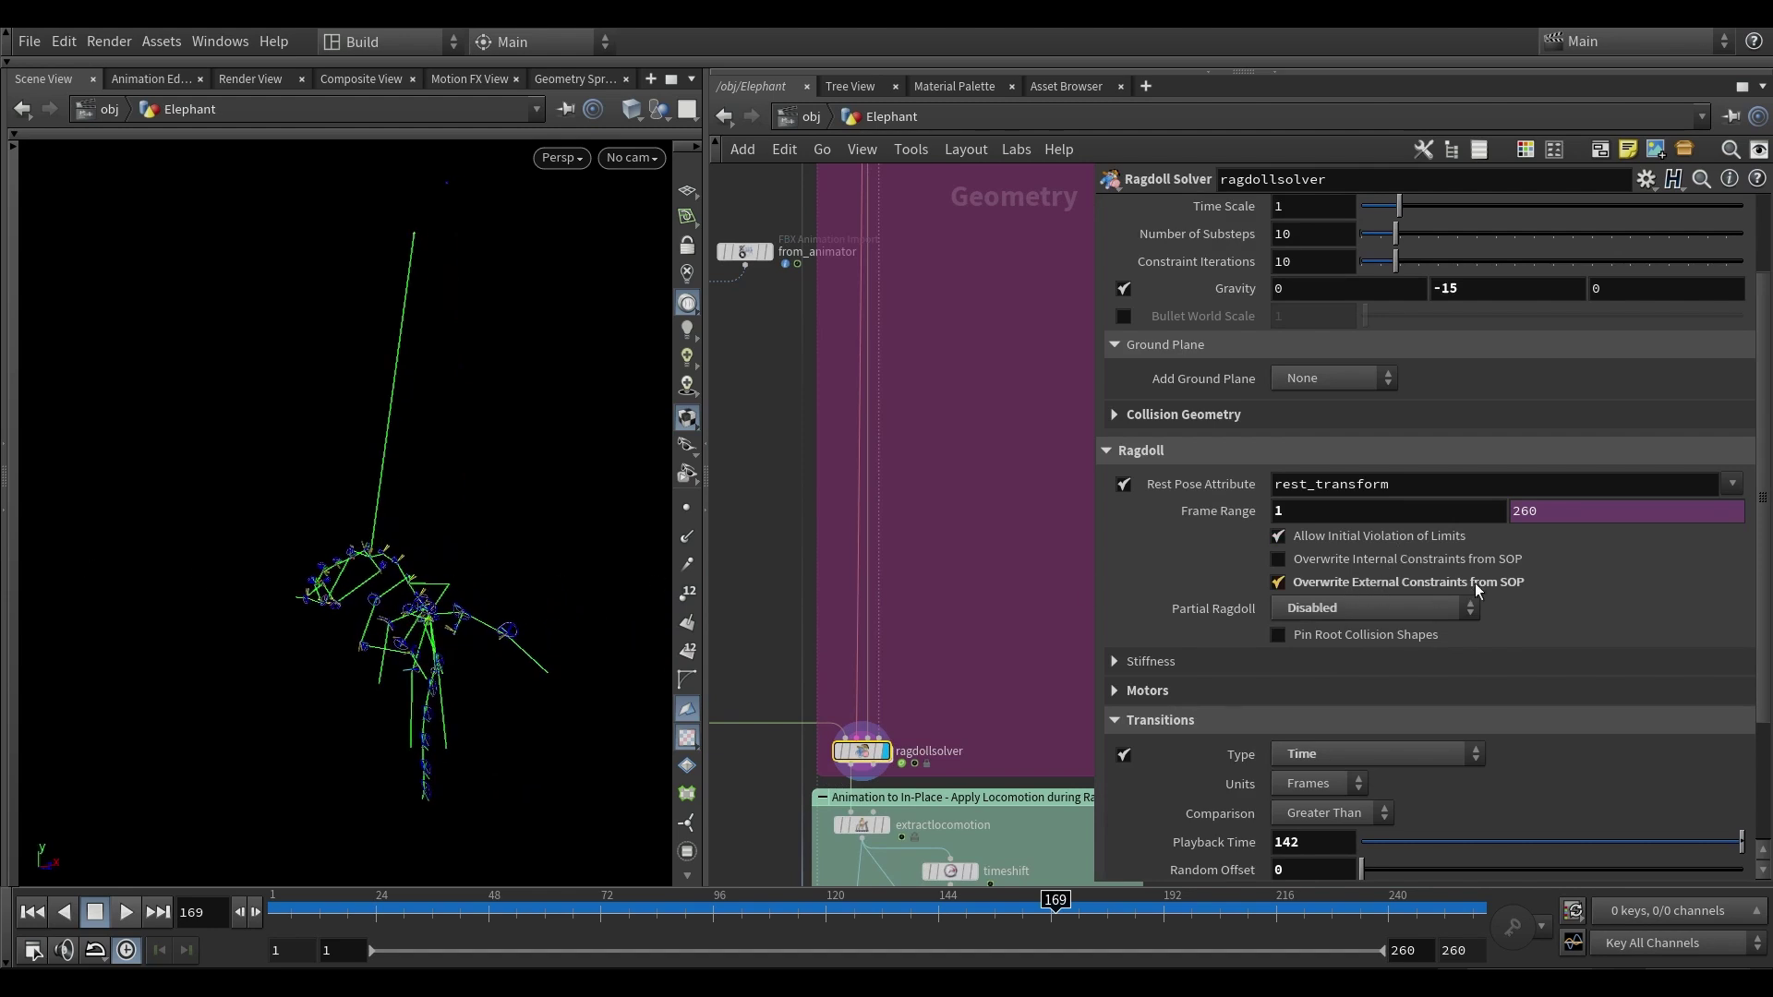
drag(467, 546, 392, 592)
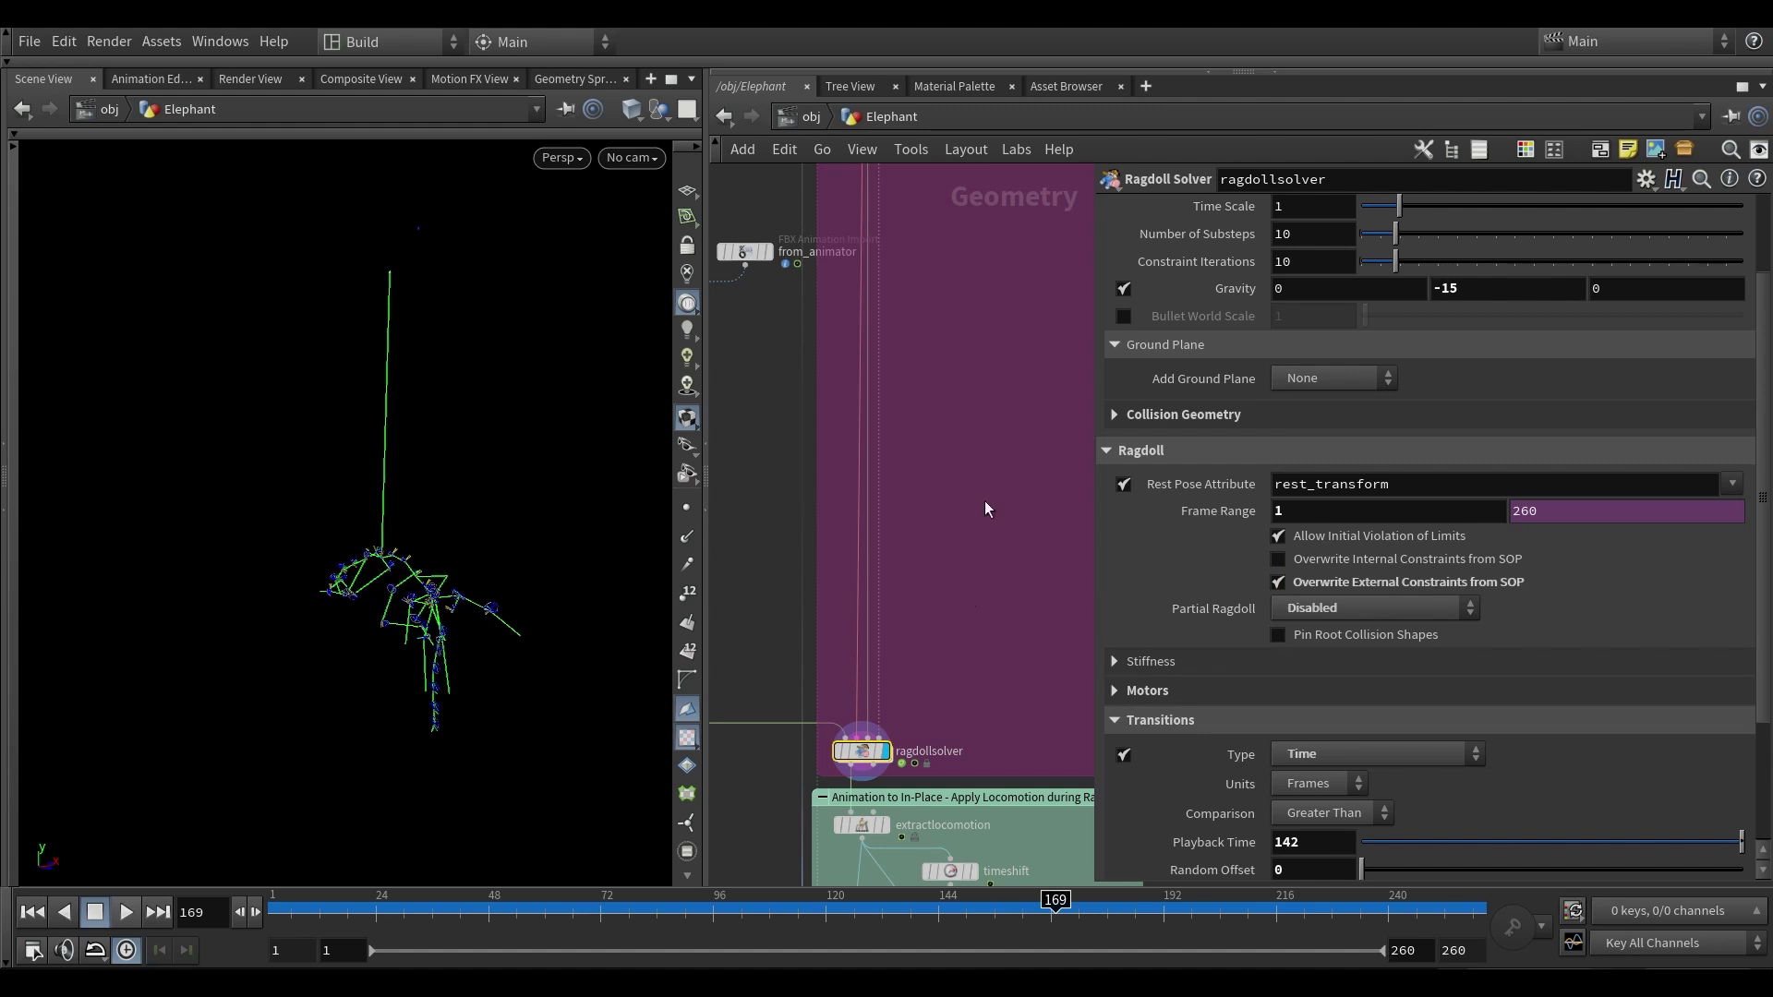
- Review the parameters of blast_external_constraint in the Ragdoll section
scroll(984, 501, down, 4)
middle_drag(973, 383, 967, 514)
scroll(979, 508, up, 3)
drag(1035, 490, 939, 423)
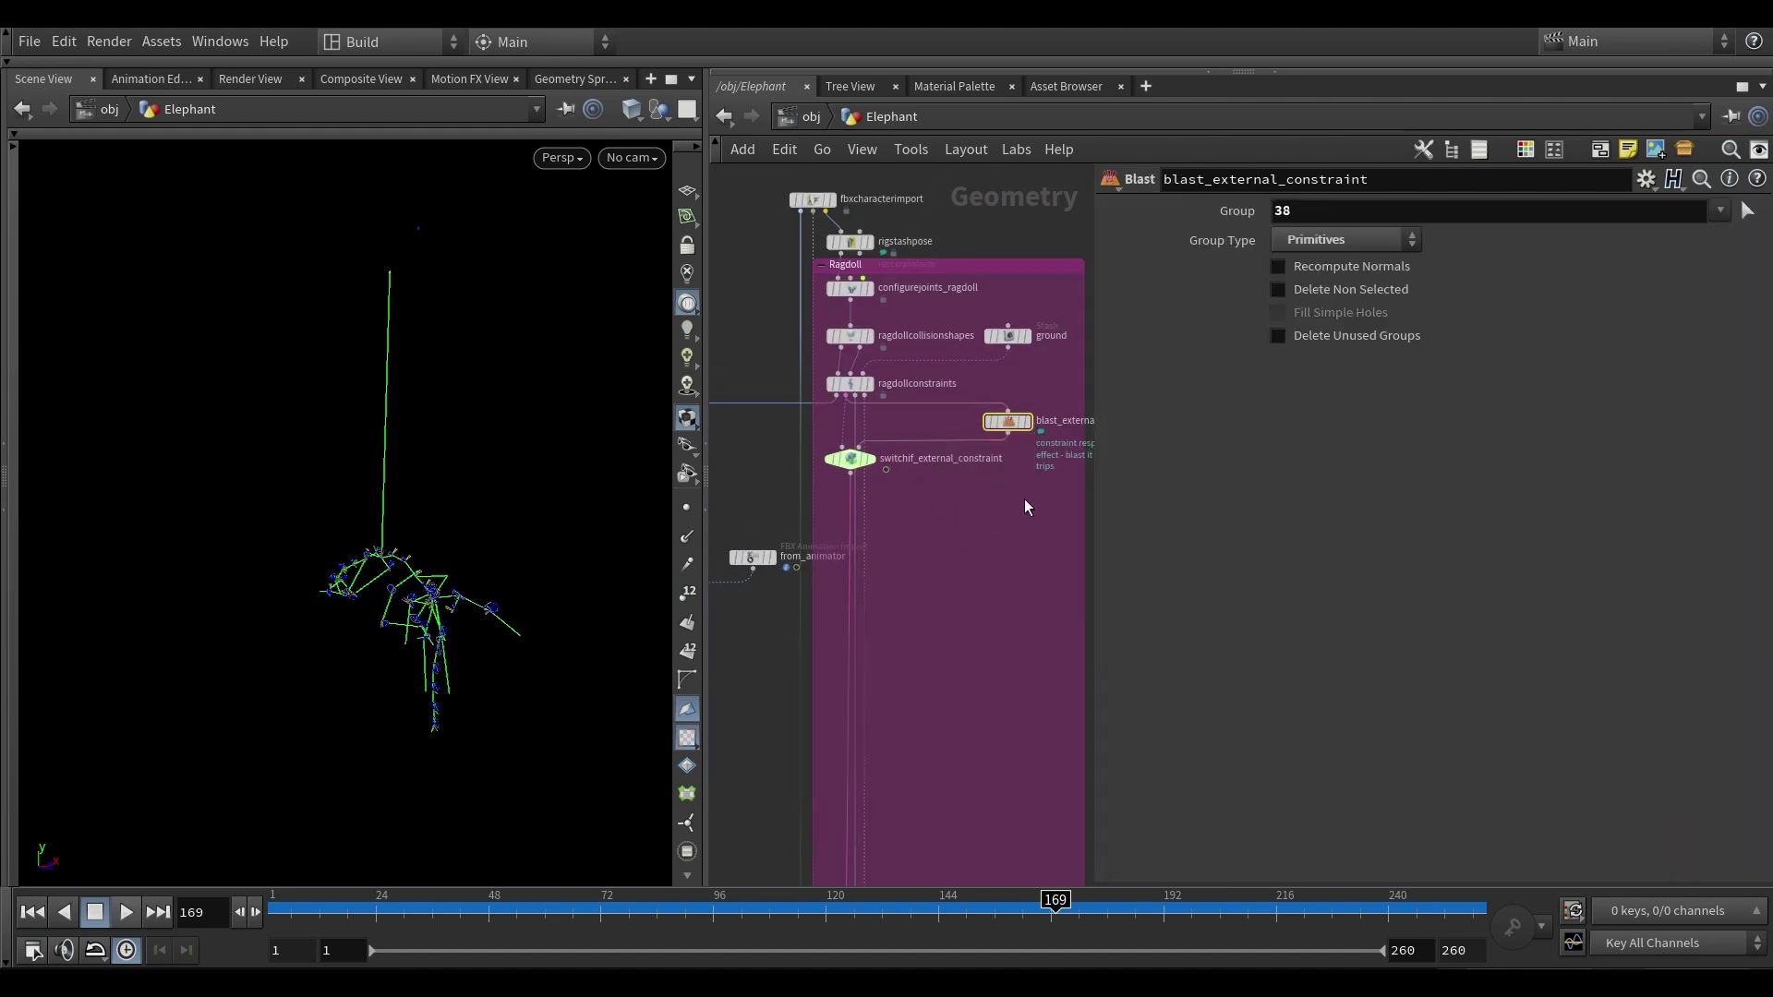
- Go back to the ragdollsolver node and review its time-based Transitions and Guide Geometry settings
scroll(922, 595, down, 3)
middle_drag(946, 672, 971, 593)
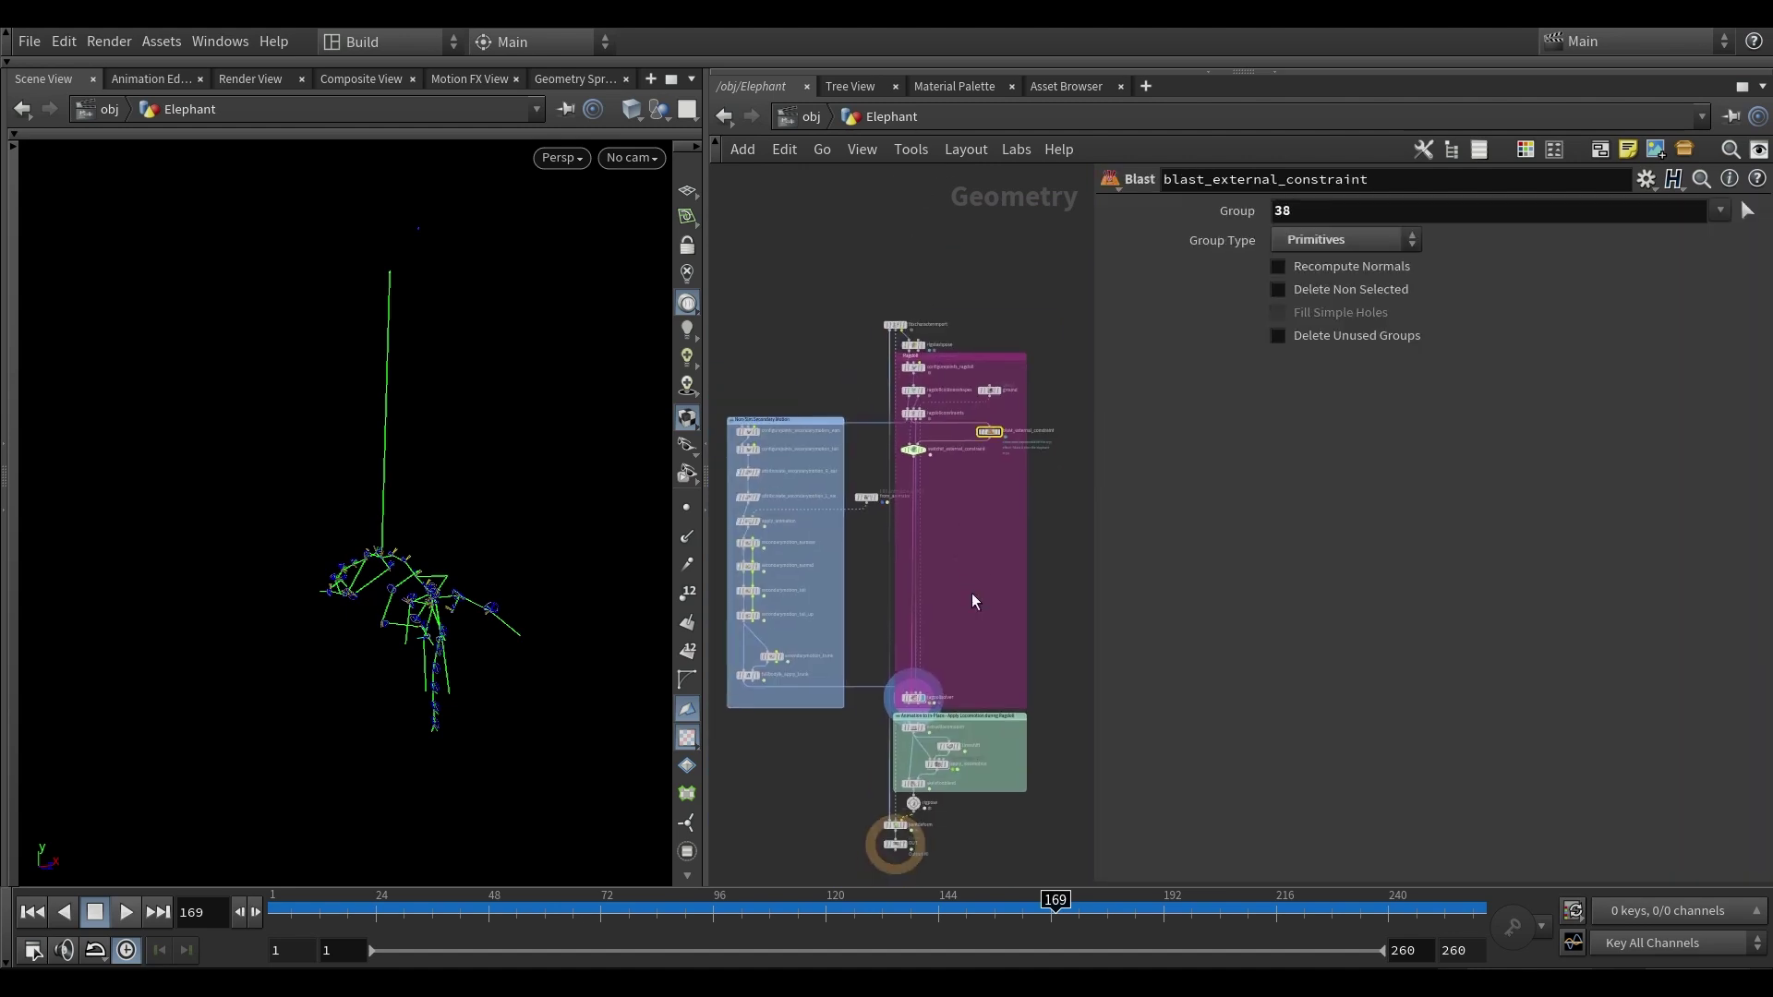
scroll(947, 652, up, 3)
drag(956, 699, 908, 758)
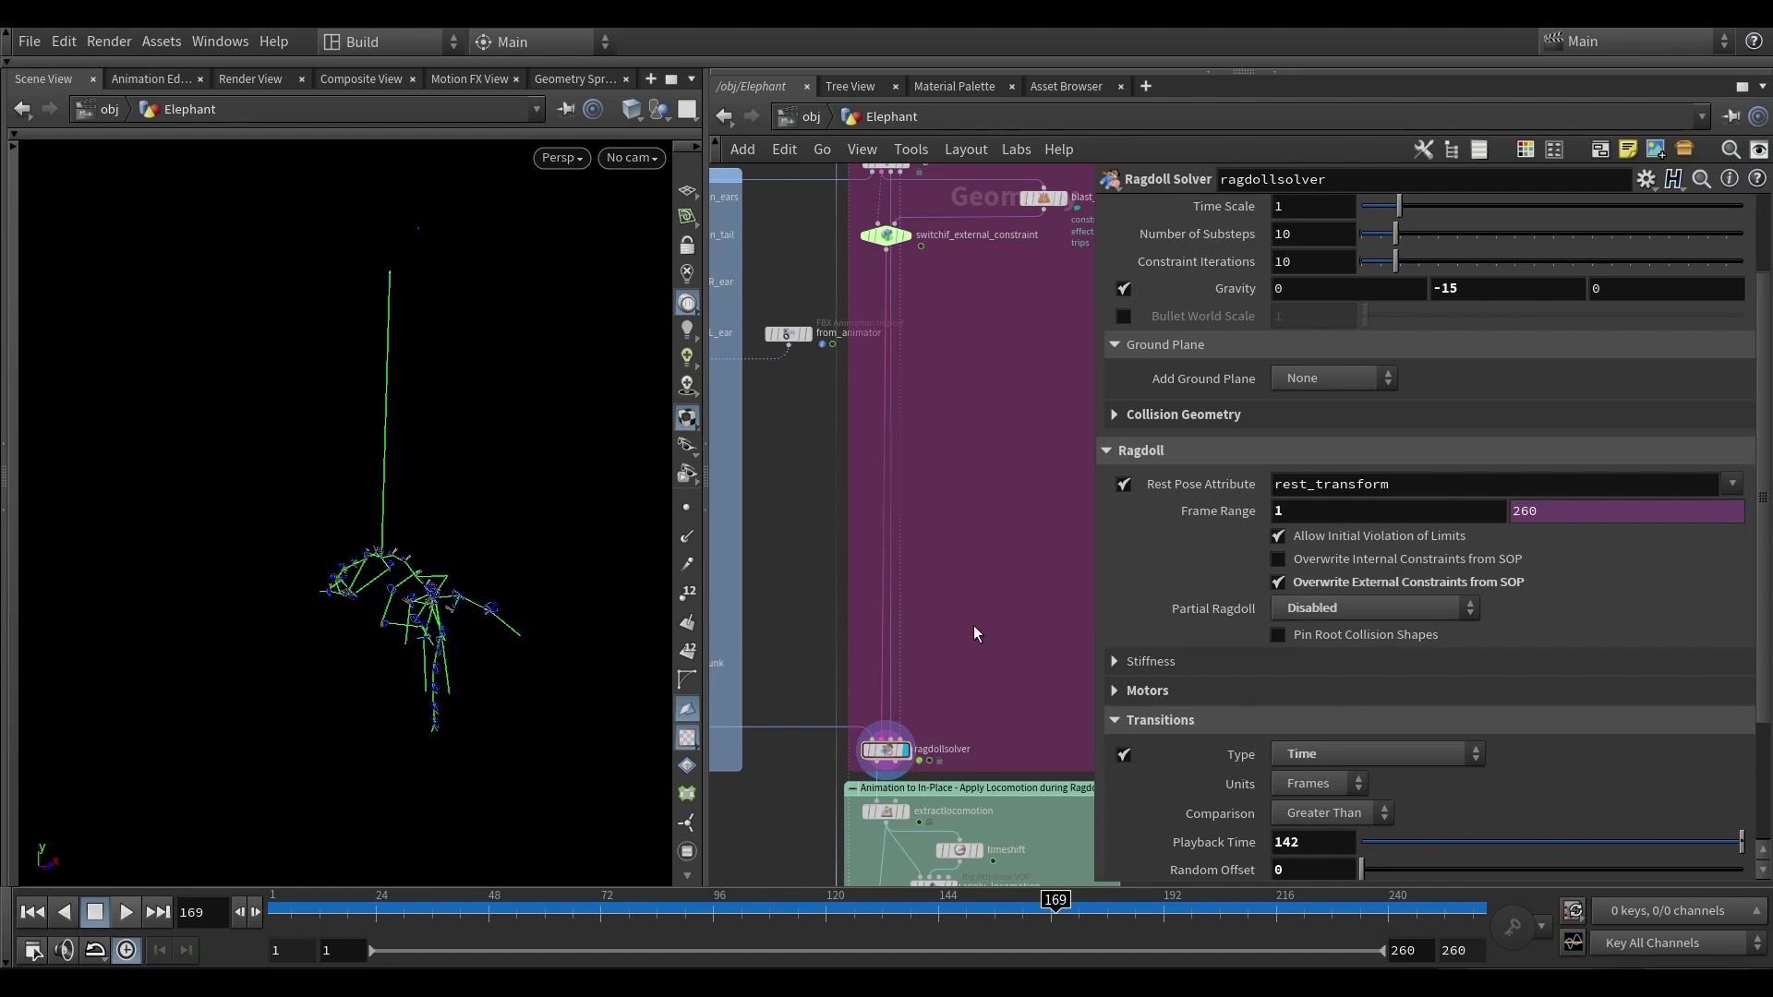
scroll(973, 617, down, 1)
middle_drag(940, 462, 930, 543)
middle_drag(947, 684, 938, 573)
scroll(938, 574, up, 3)
drag(926, 723, 851, 808)
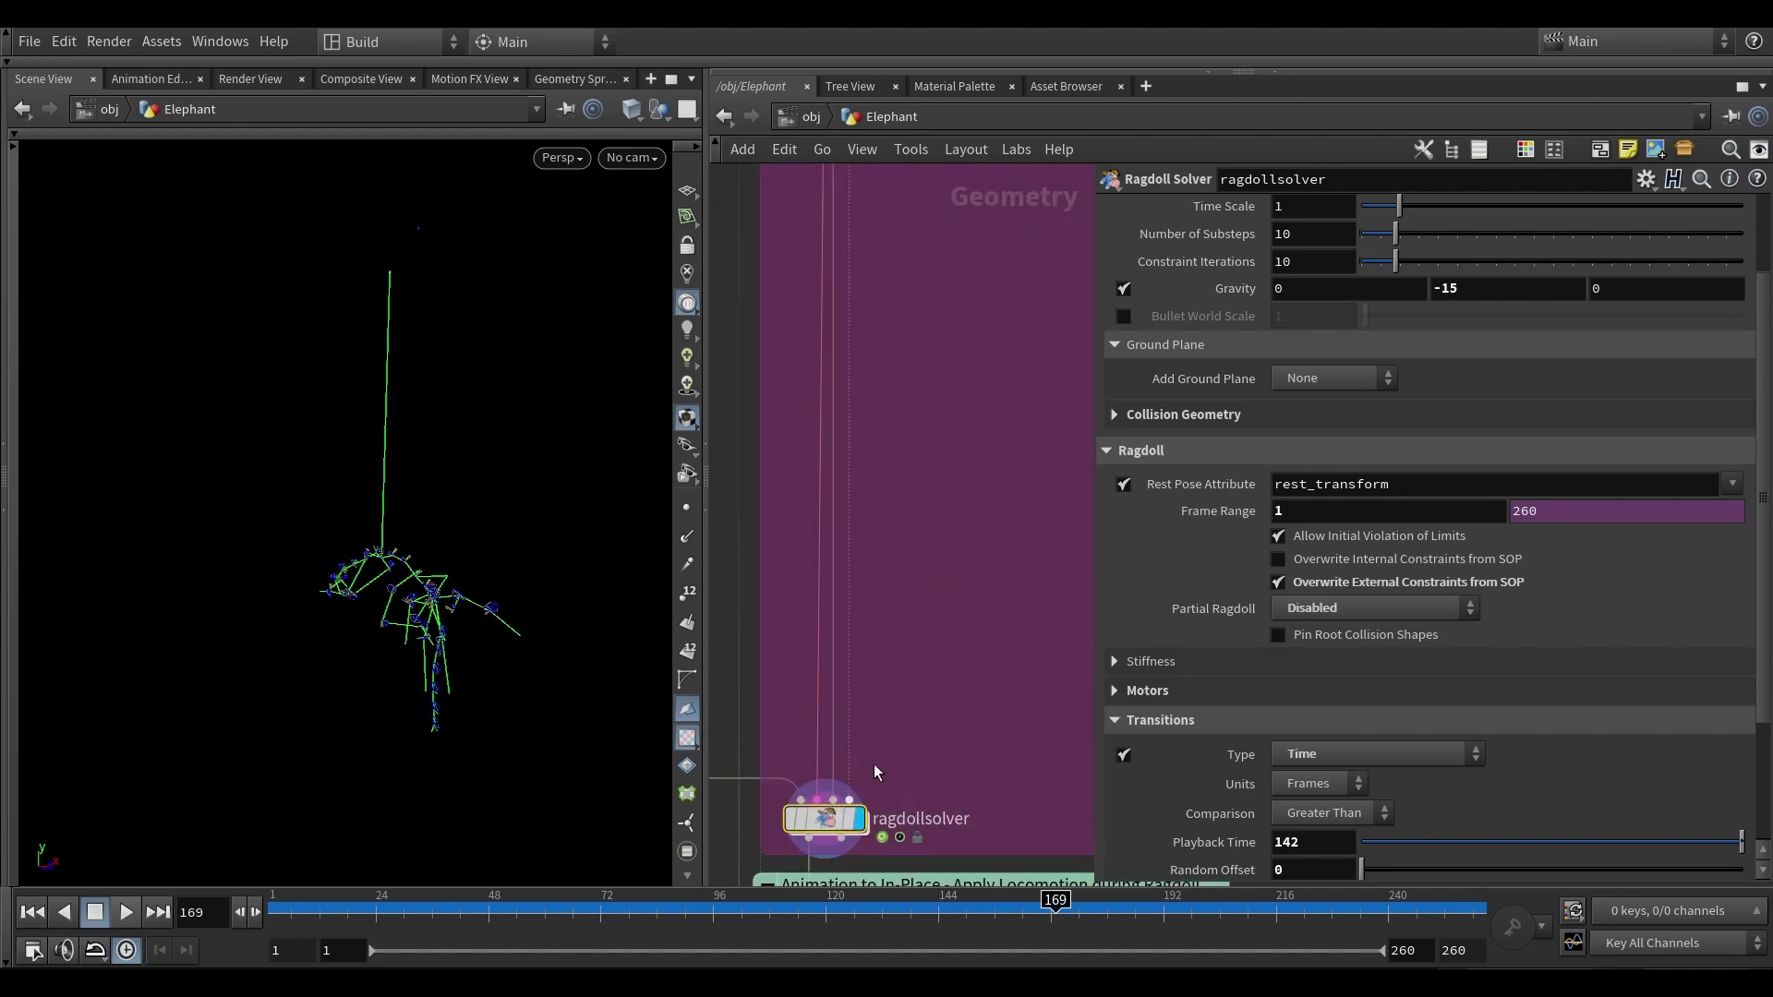
middle_drag(936, 650, 949, 568)
scroll(1176, 600, down, 3)
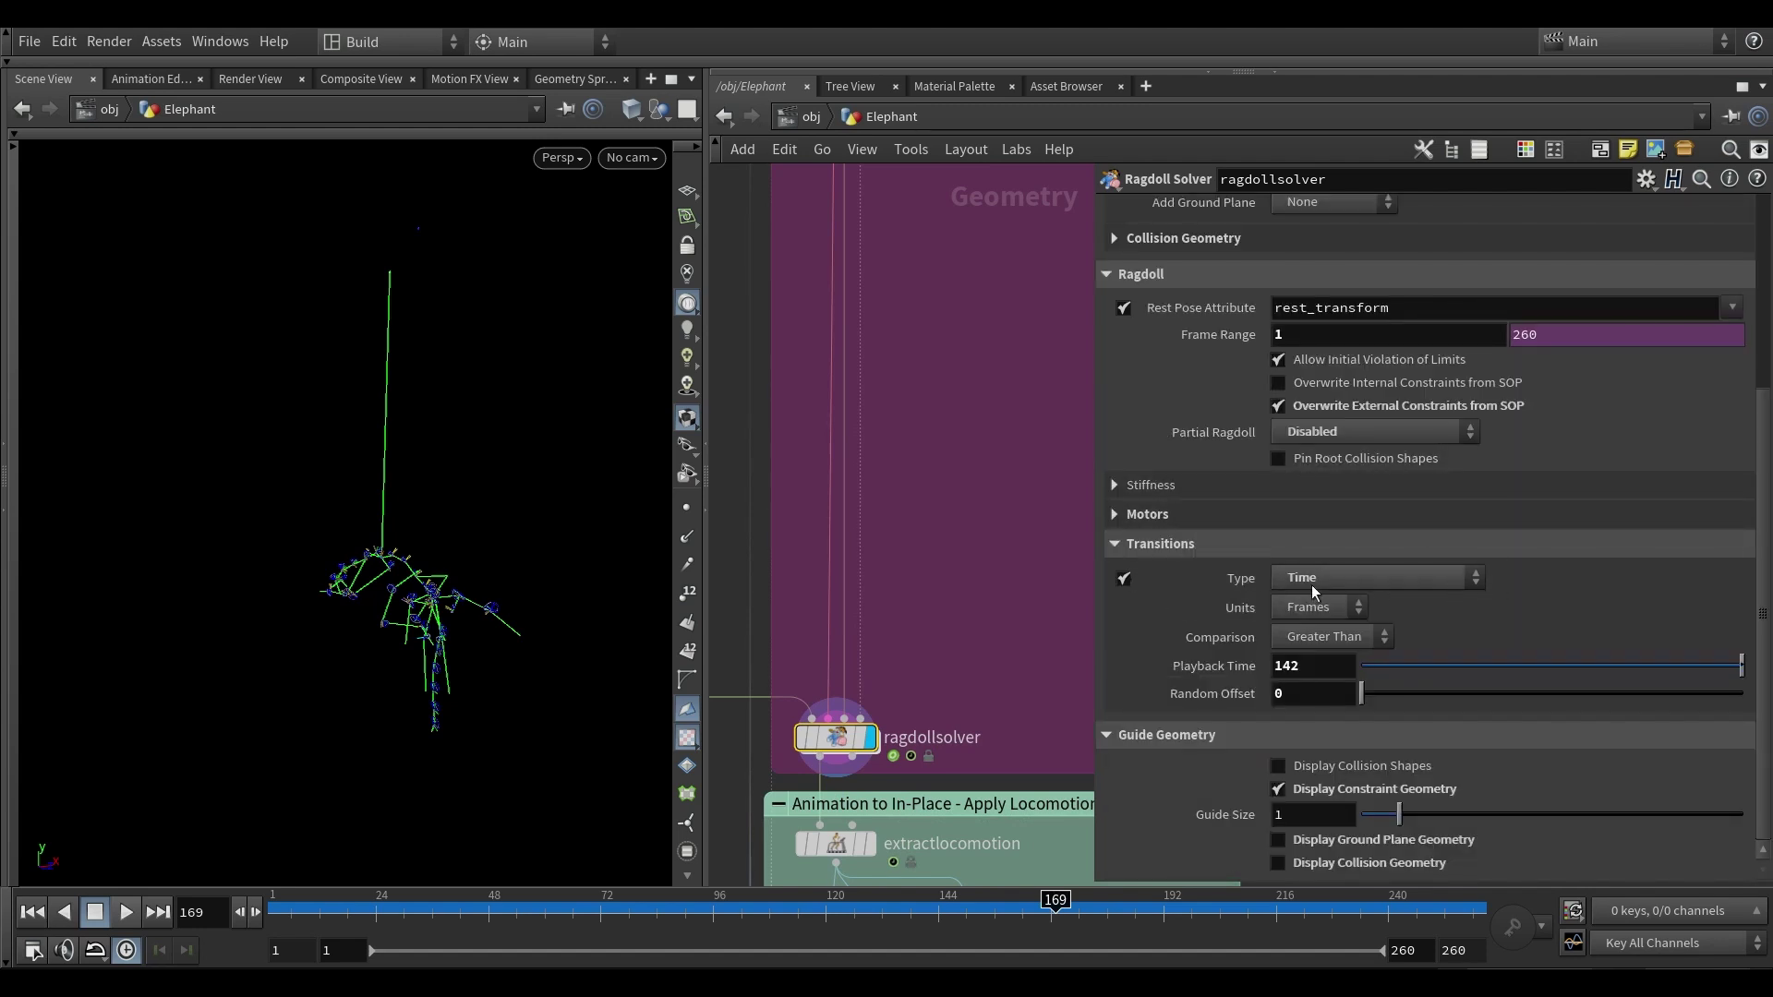
- Move the timeline to frame 142 and examine the short foot constraint on the elephant's skeleton up close
drag(1056, 910, 925, 913)
mouse_move(268, 617)
right_down()
mouse_move(486, 459)
mouse_move(301, 609)
right_up()
middle_drag(301, 610, 415, 621)
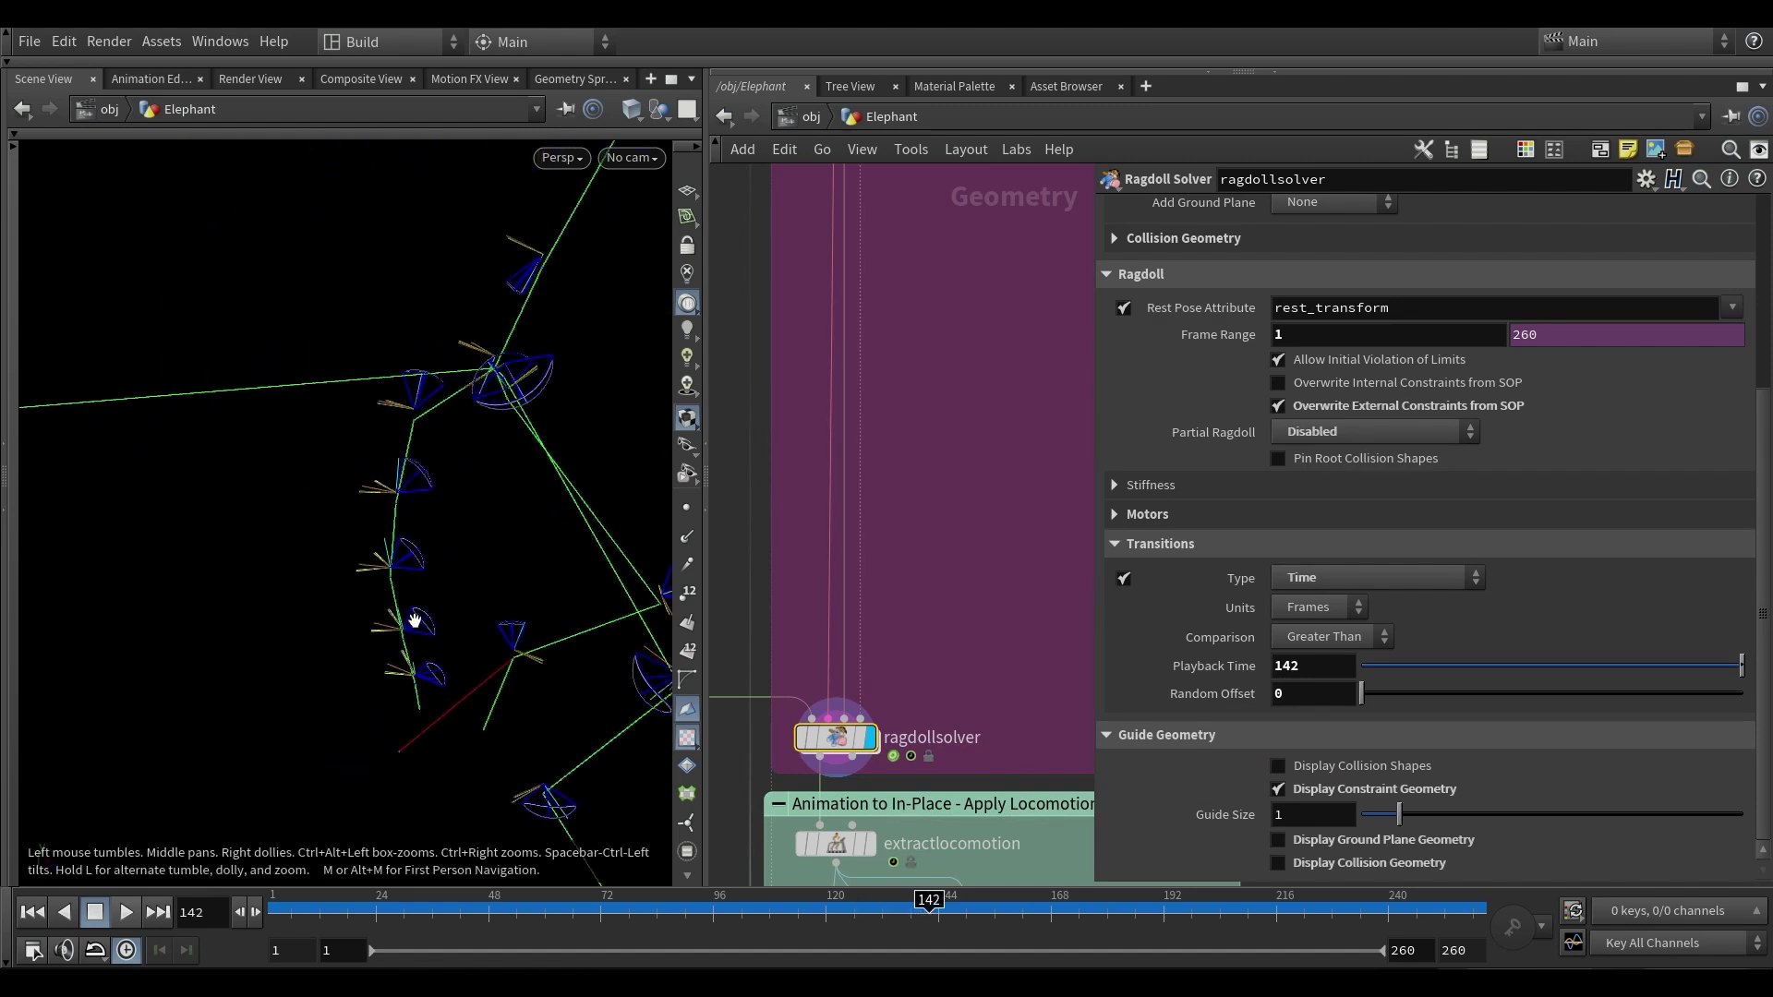
drag(415, 622, 451, 598)
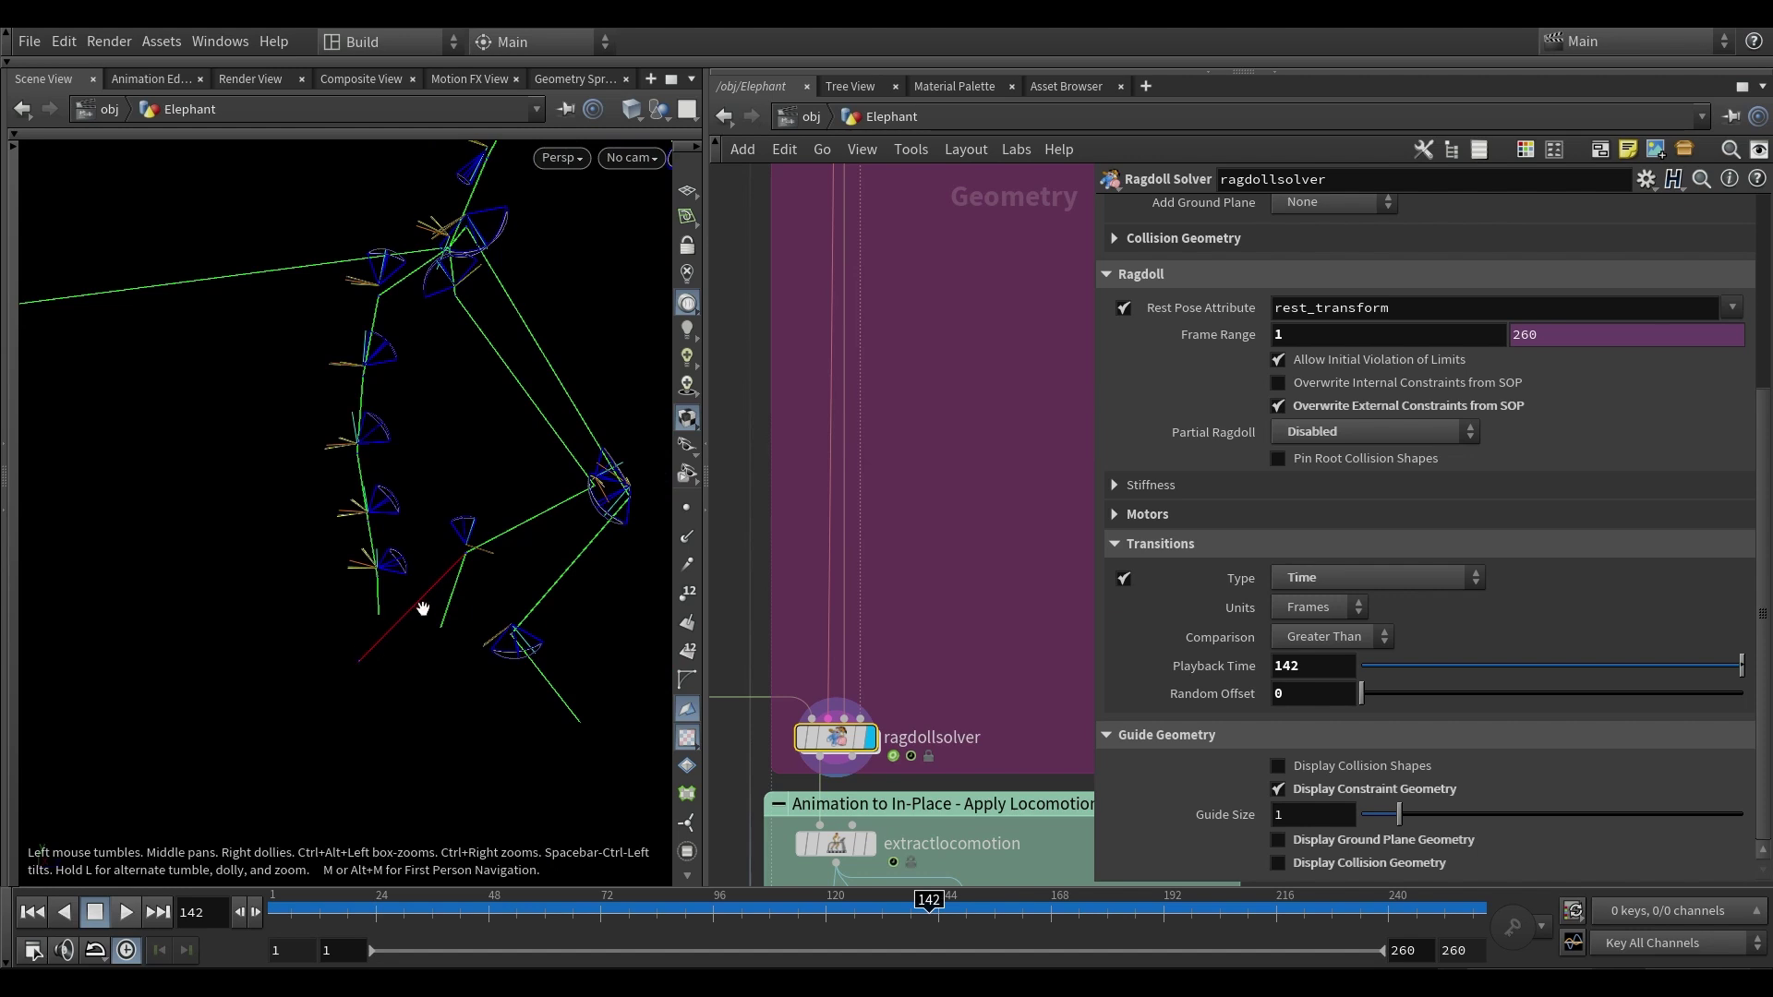
right_drag(472, 588, 400, 593)
drag(399, 594, 346, 605)
- Advance to frame 143 and inspect the foot constraint along with the rest of the skeleton
key(Right)
right_drag(545, 600, 452, 566)
drag(452, 566, 407, 554)
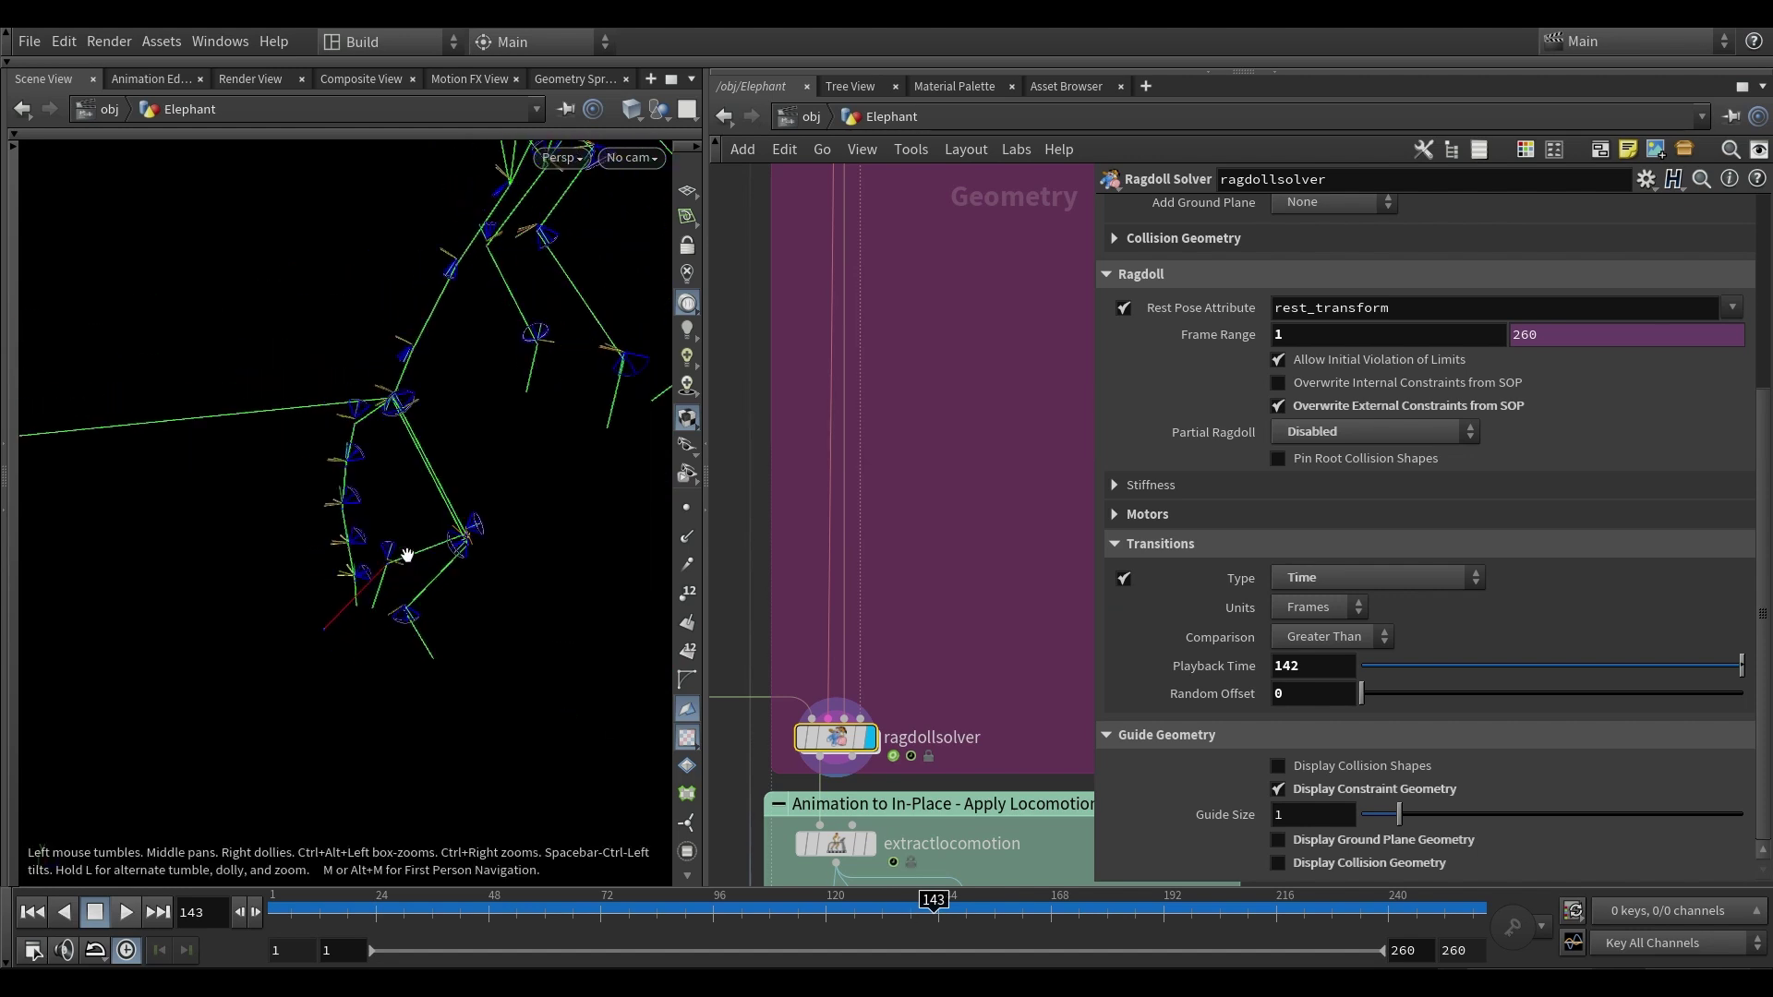
- Step the timeline past frame 148 and back to frame 136 to examine the elephant's foot constraint around the transition
key(Right)
key(Right)
key(Right)
key(Right)
key(Right)
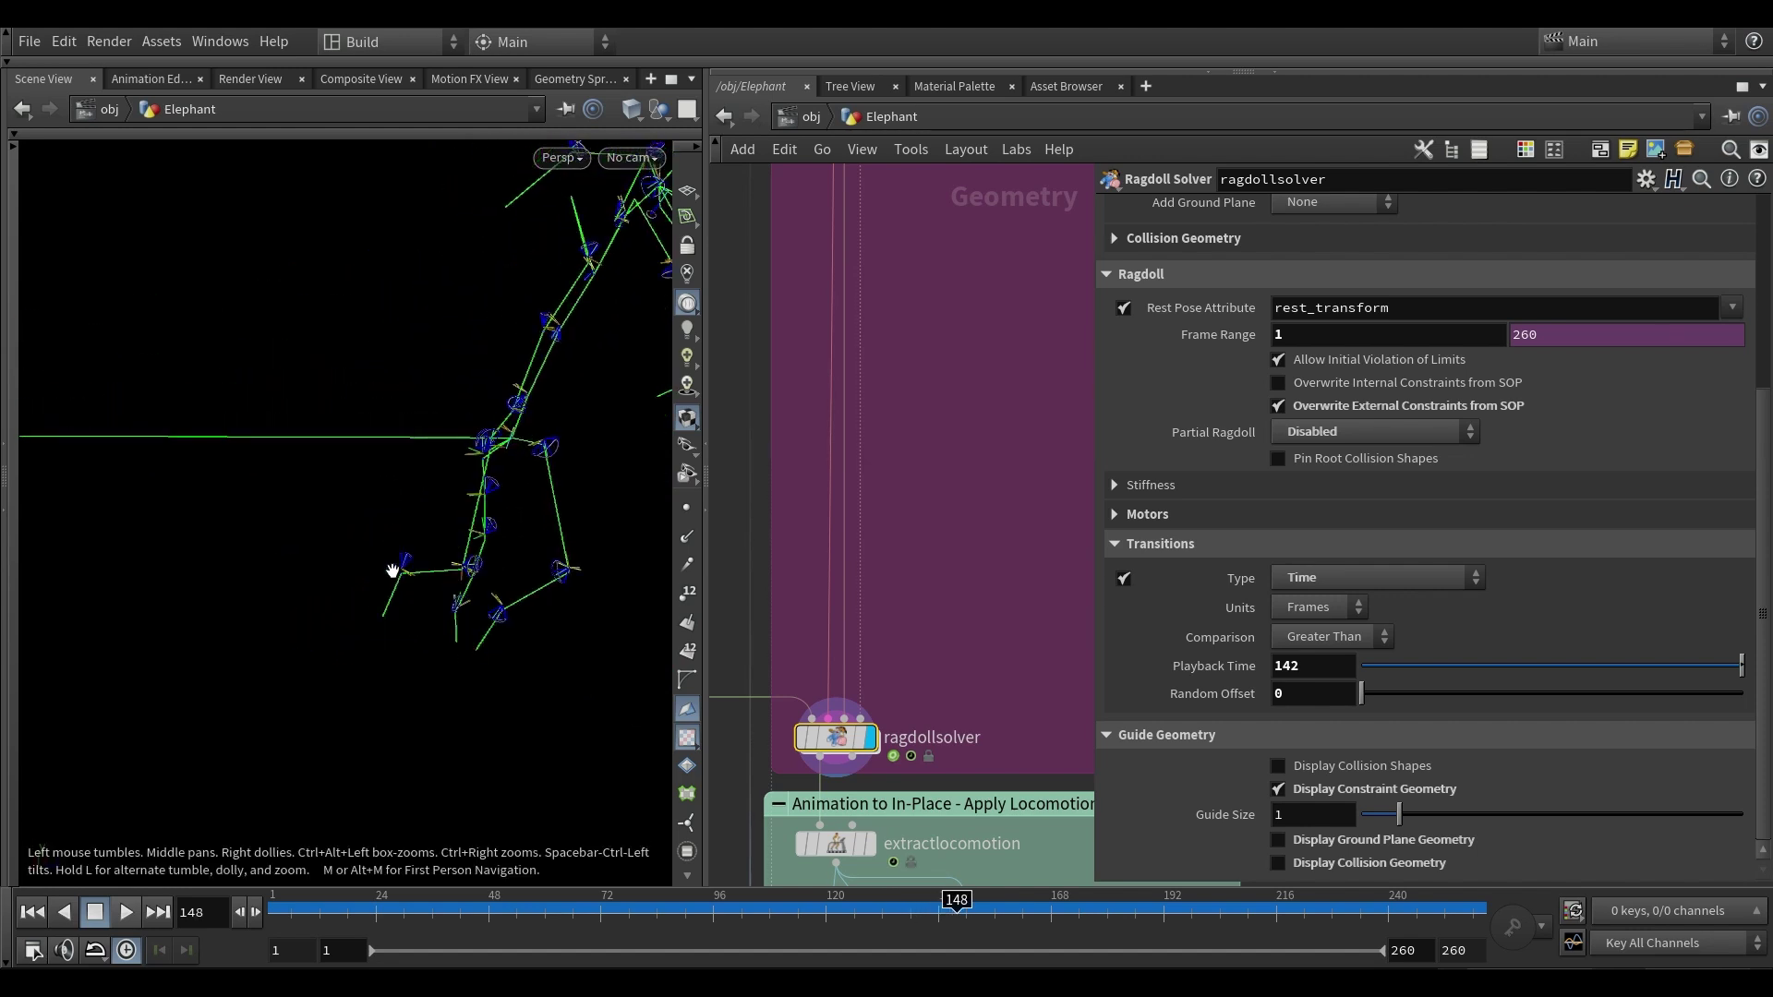
key(Right)
key(Right)
key(Right)
key(Left)
key(Left)
key(Left)
key(Left)
key(Left)
key(Left)
key(Left)
key(Left)
key(Left)
key(Left)
key(Left)
key(Left)
key(Left)
key(Left)
key(Left)
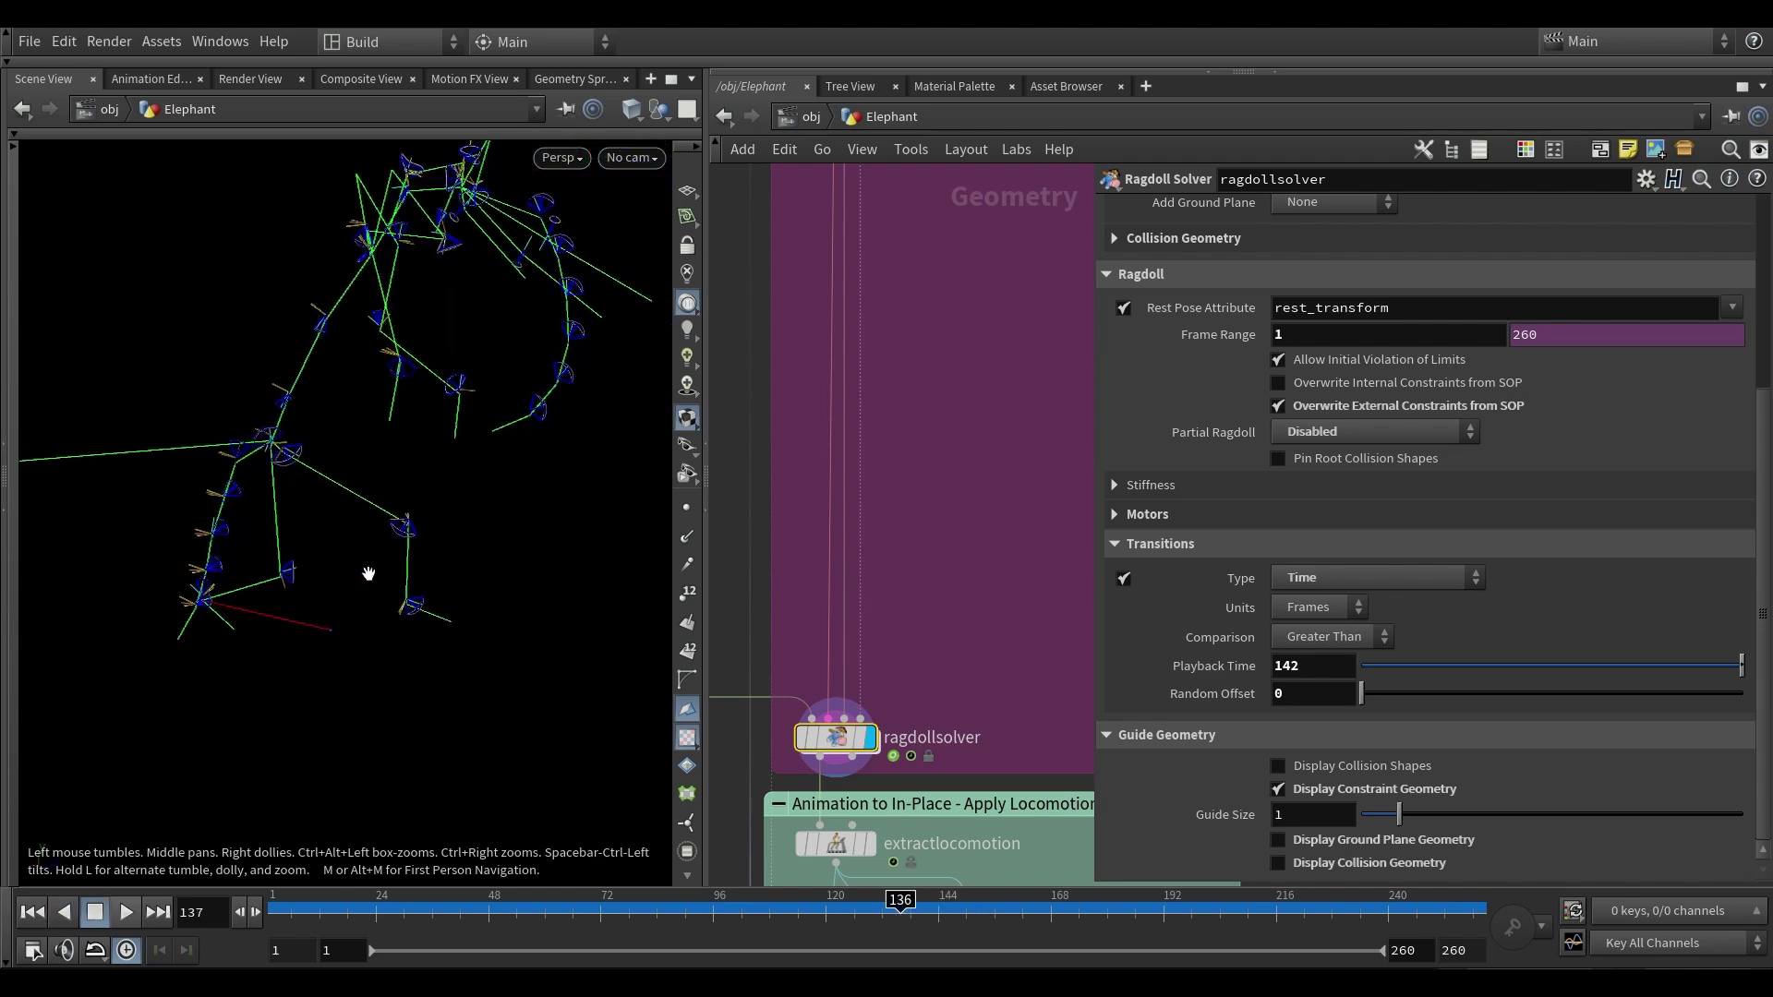
- Advance frame by frame from 136 to 171 to examine how the elephant's skeleton trips and falls
key(Right)
key(Right)
key(Right)
key(Right)
key(Right)
key(Right)
key(Right)
key(Right)
key(Right)
key(Right)
key(Right)
key(Right)
key(Right)
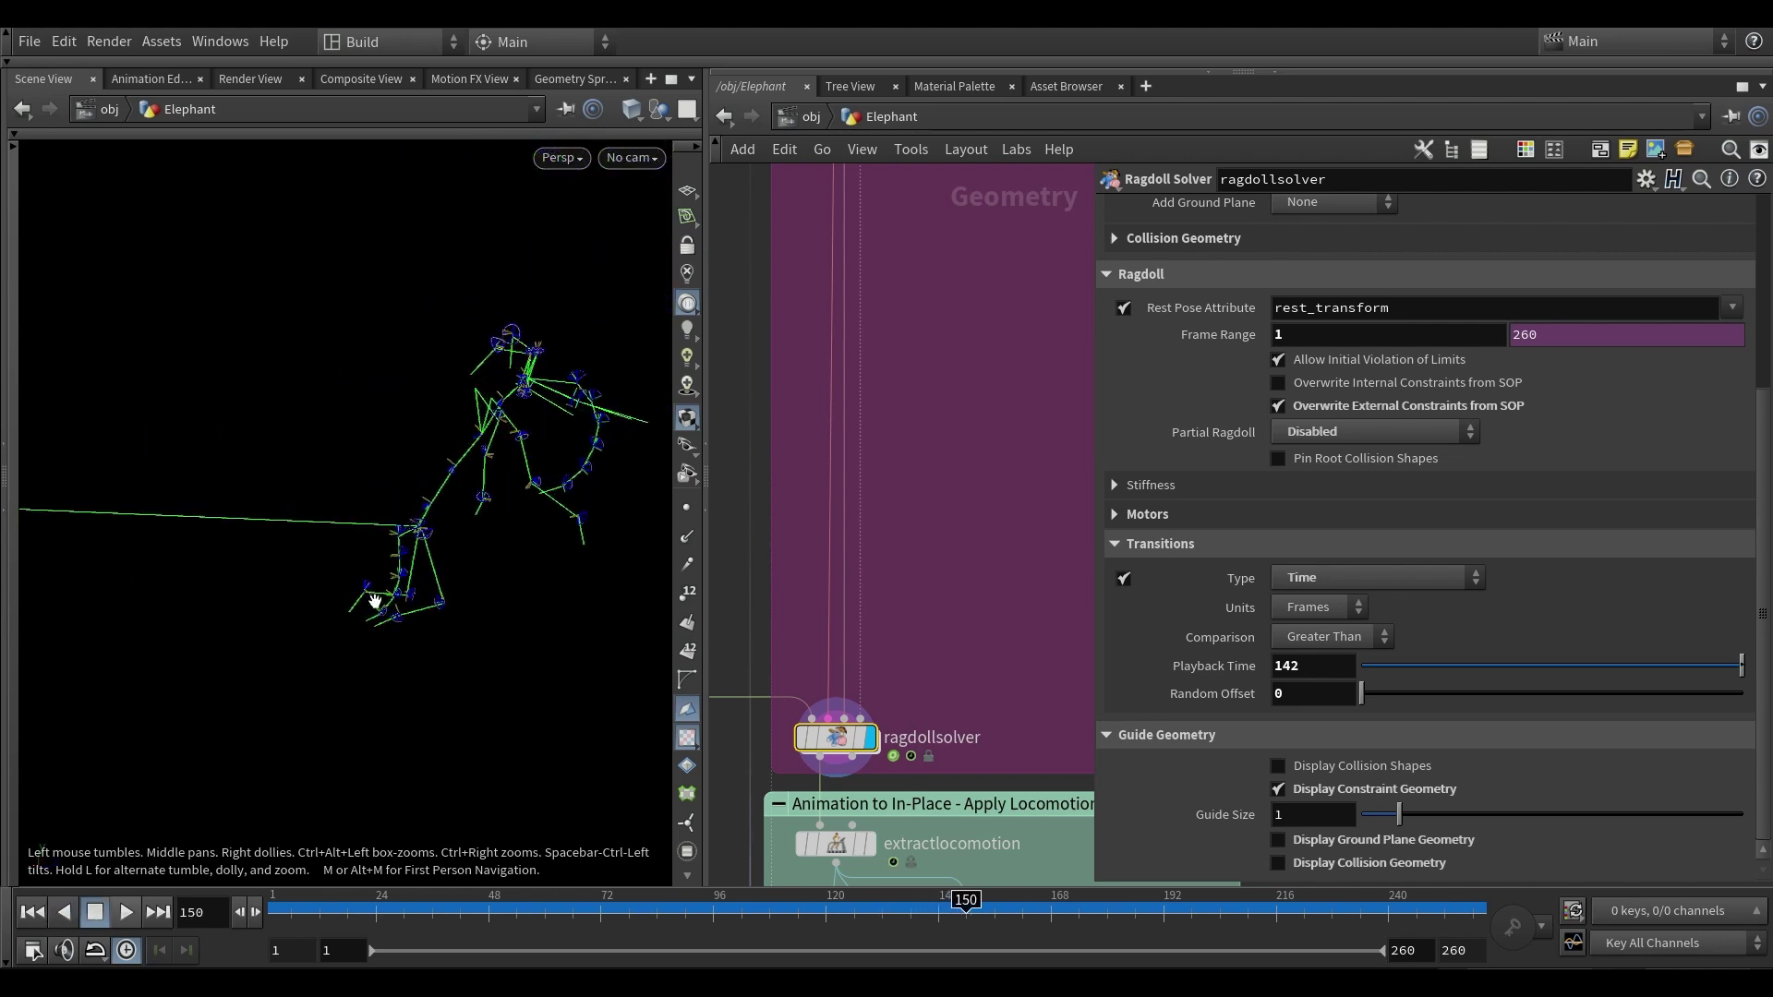
key(Right)
key(Right)
key(Right)
key(Right)
key(Right)
key(Right)
key(Right)
key(Right)
key(Right)
key(Right)
key(Right)
key(Right)
key(Right)
key(Right)
key(Right)
key(Right)
key(Right)
key(Right)
key(Right)
key(Right)
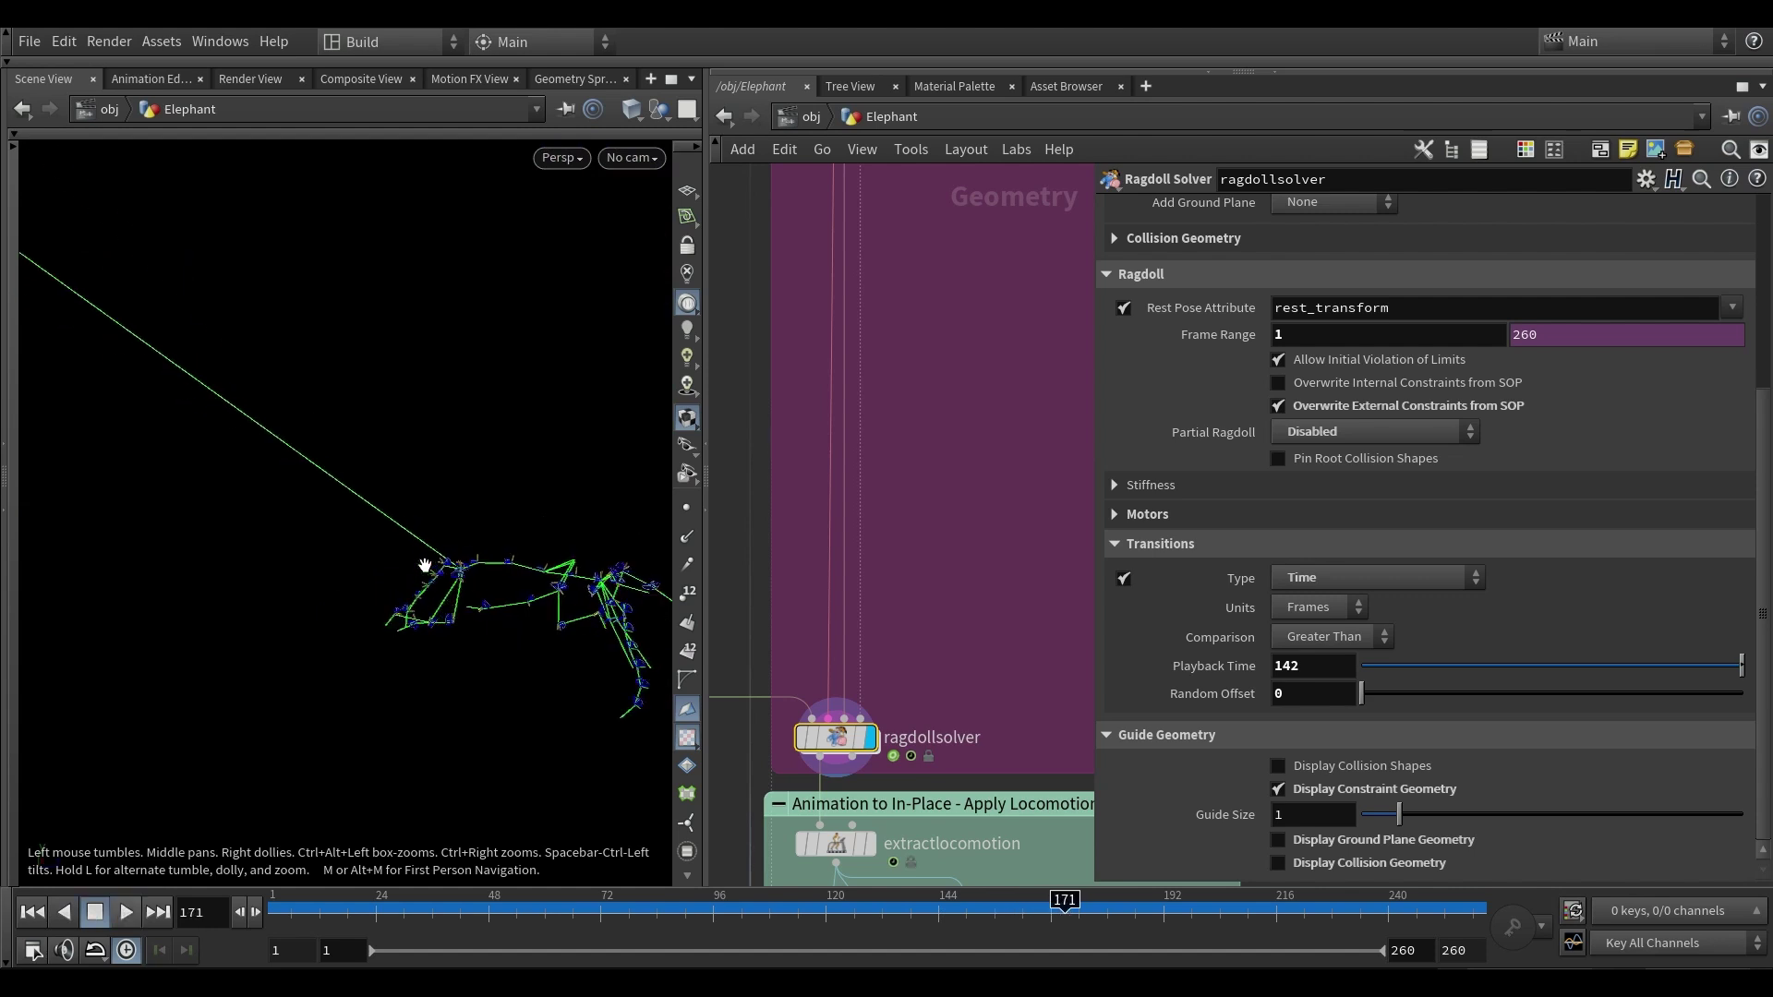
drag(424, 567, 499, 562)
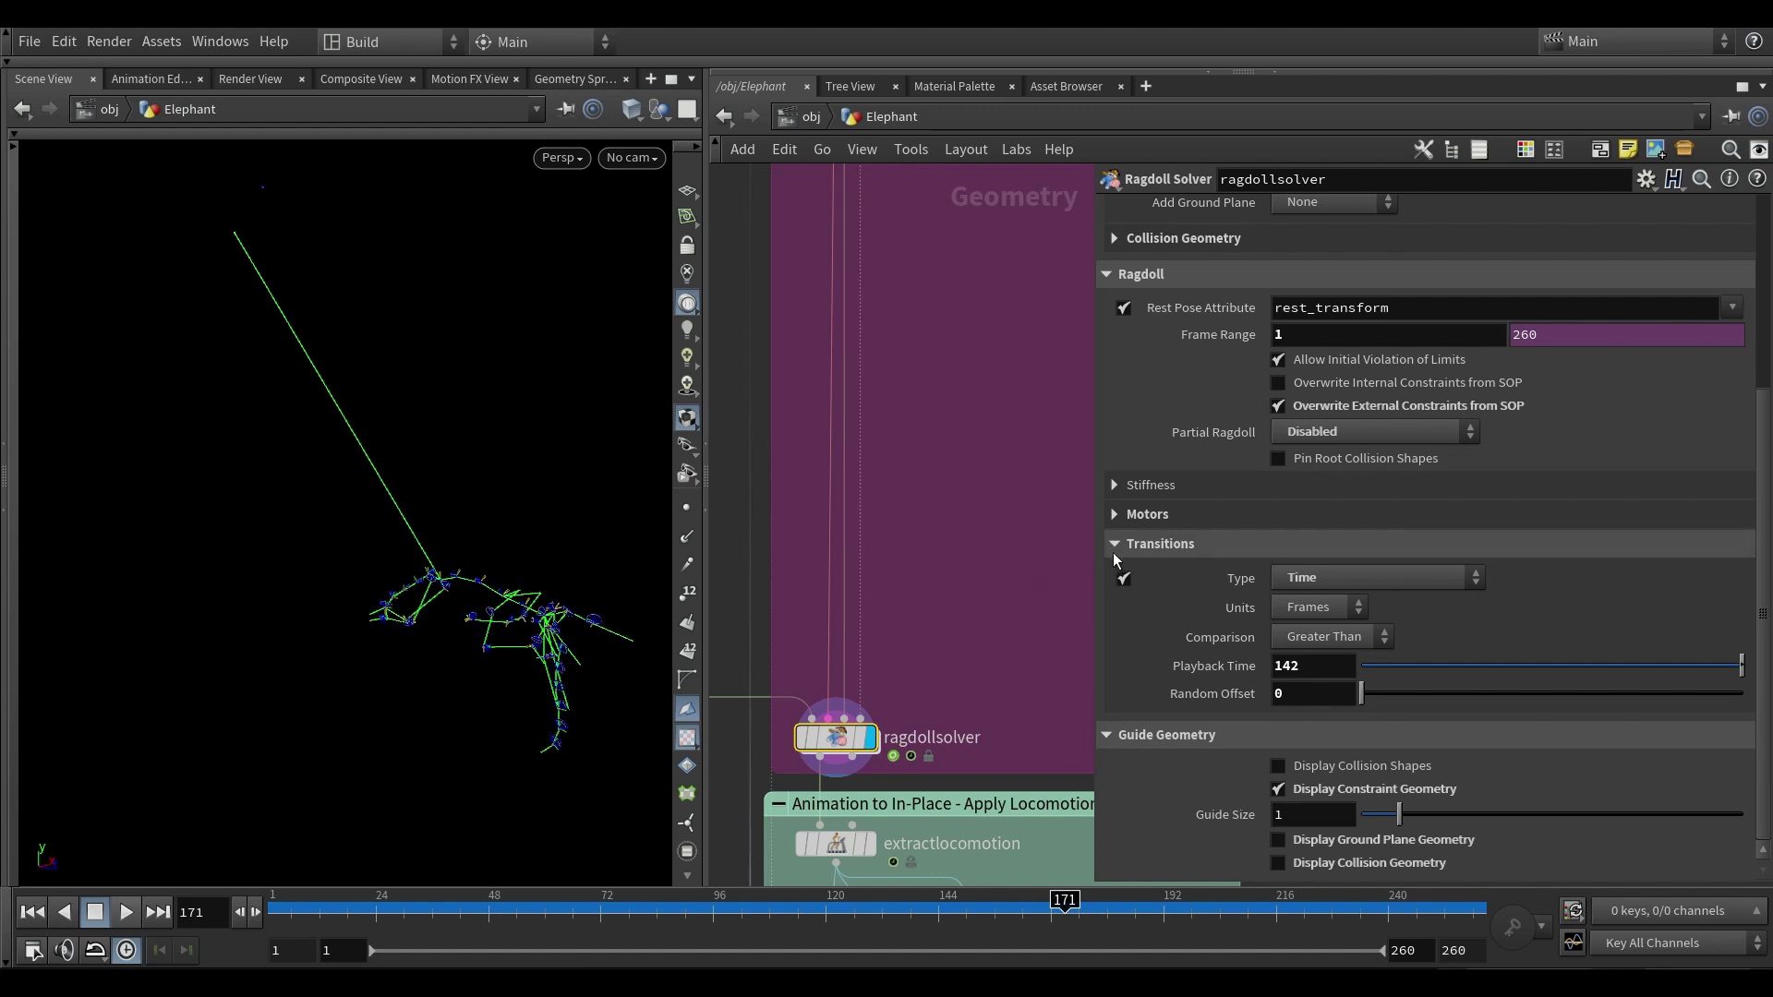
- Expand the ragdollsolver's Collision Geometry settings and review them alongside the Ragdoll section of the network
scroll(1140, 526, up, 3)
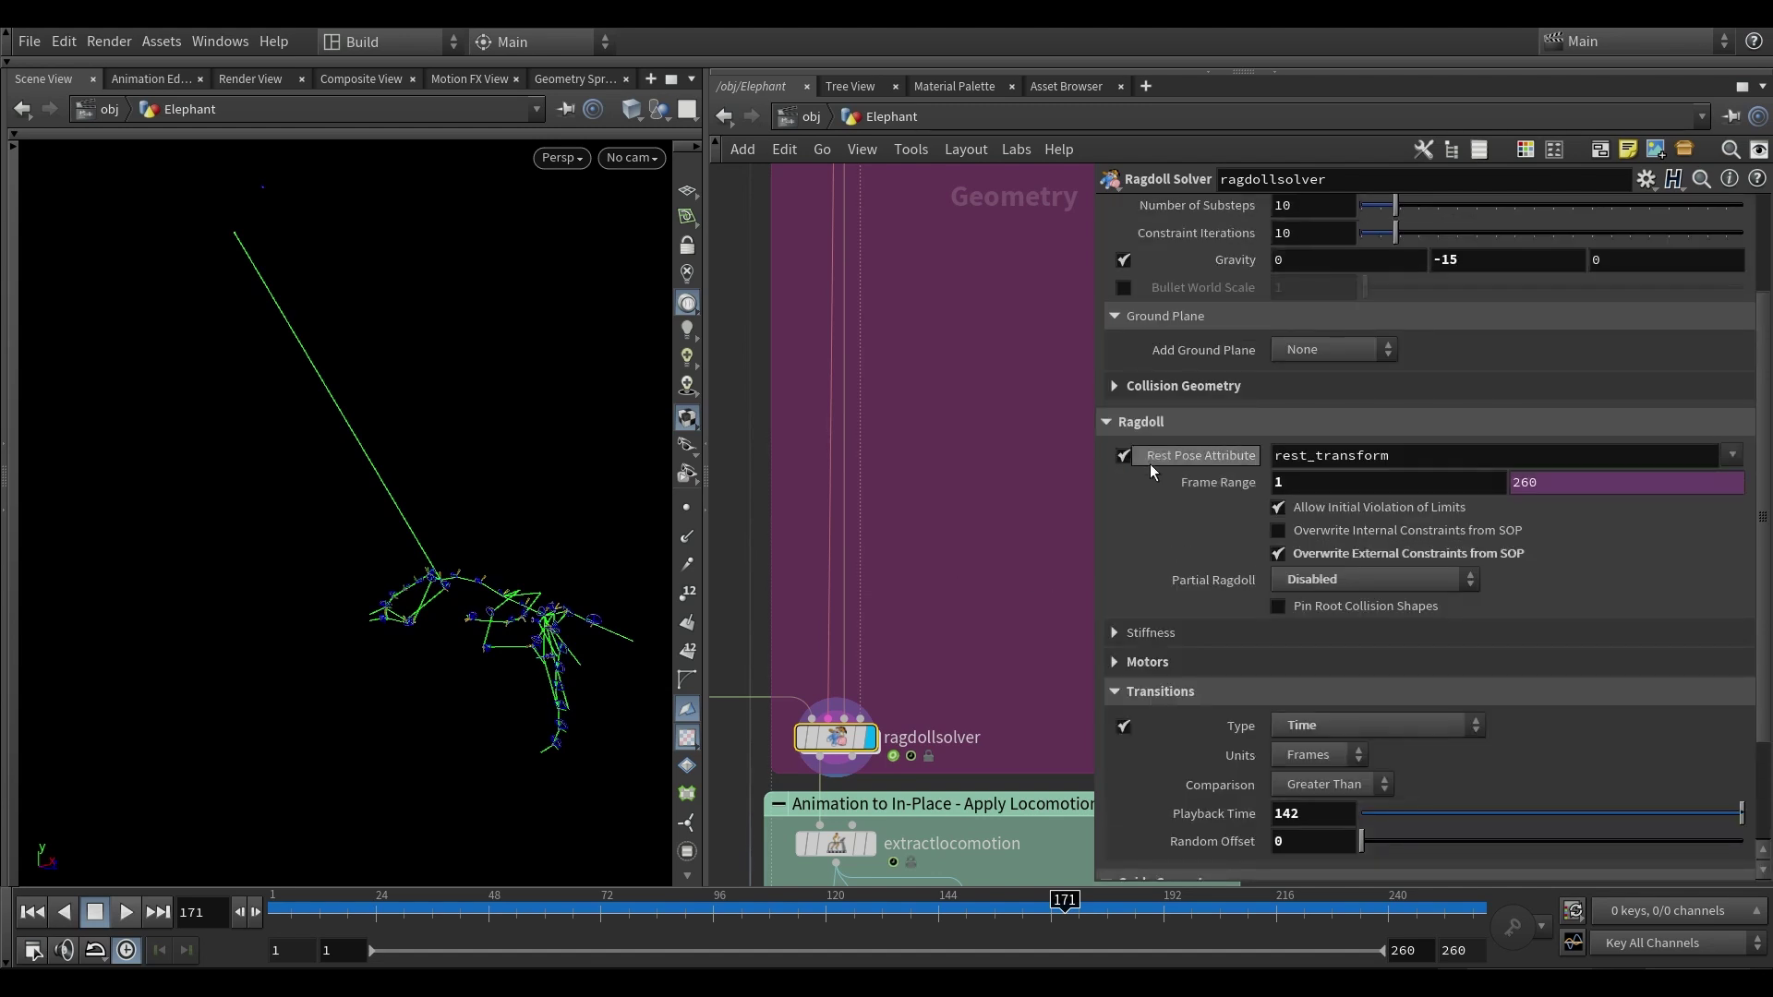
click(1161, 388)
scroll(1016, 544, down, 3)
middle_drag(992, 531, 985, 646)
middle_drag(924, 256, 931, 424)
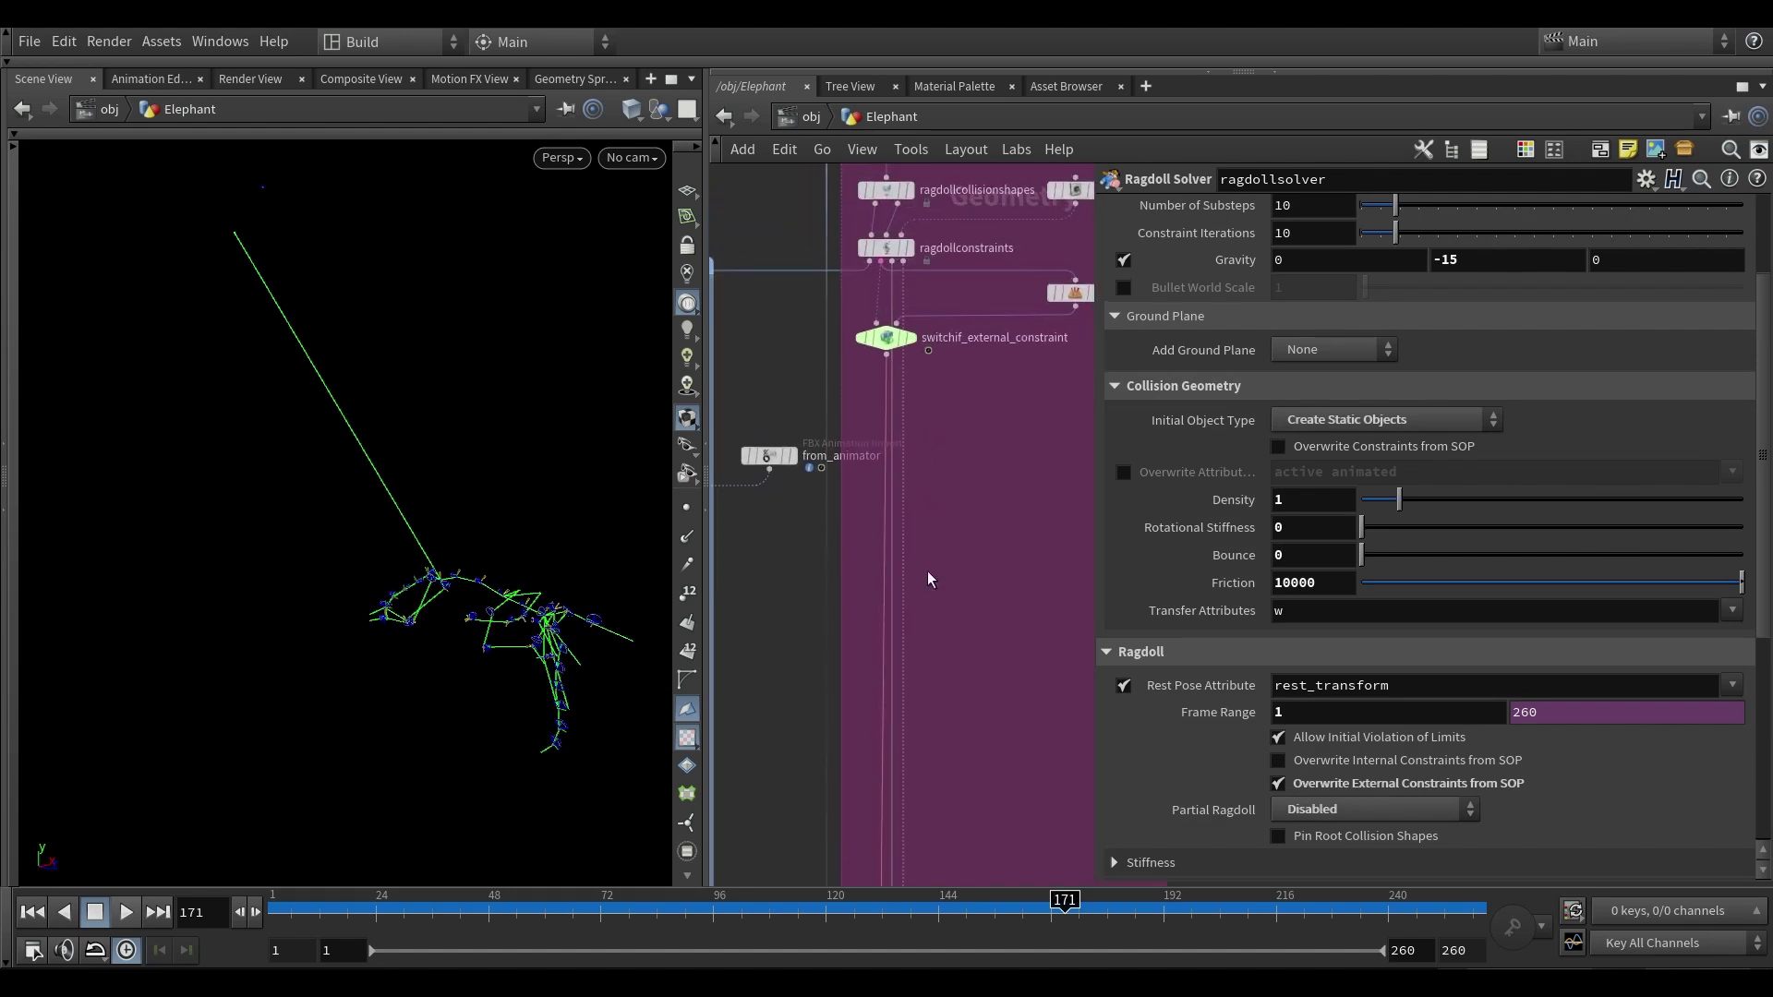
middle_drag(946, 813, 929, 404)
scroll(923, 614, up, 3)
middle_drag(502, 633, 420, 576)
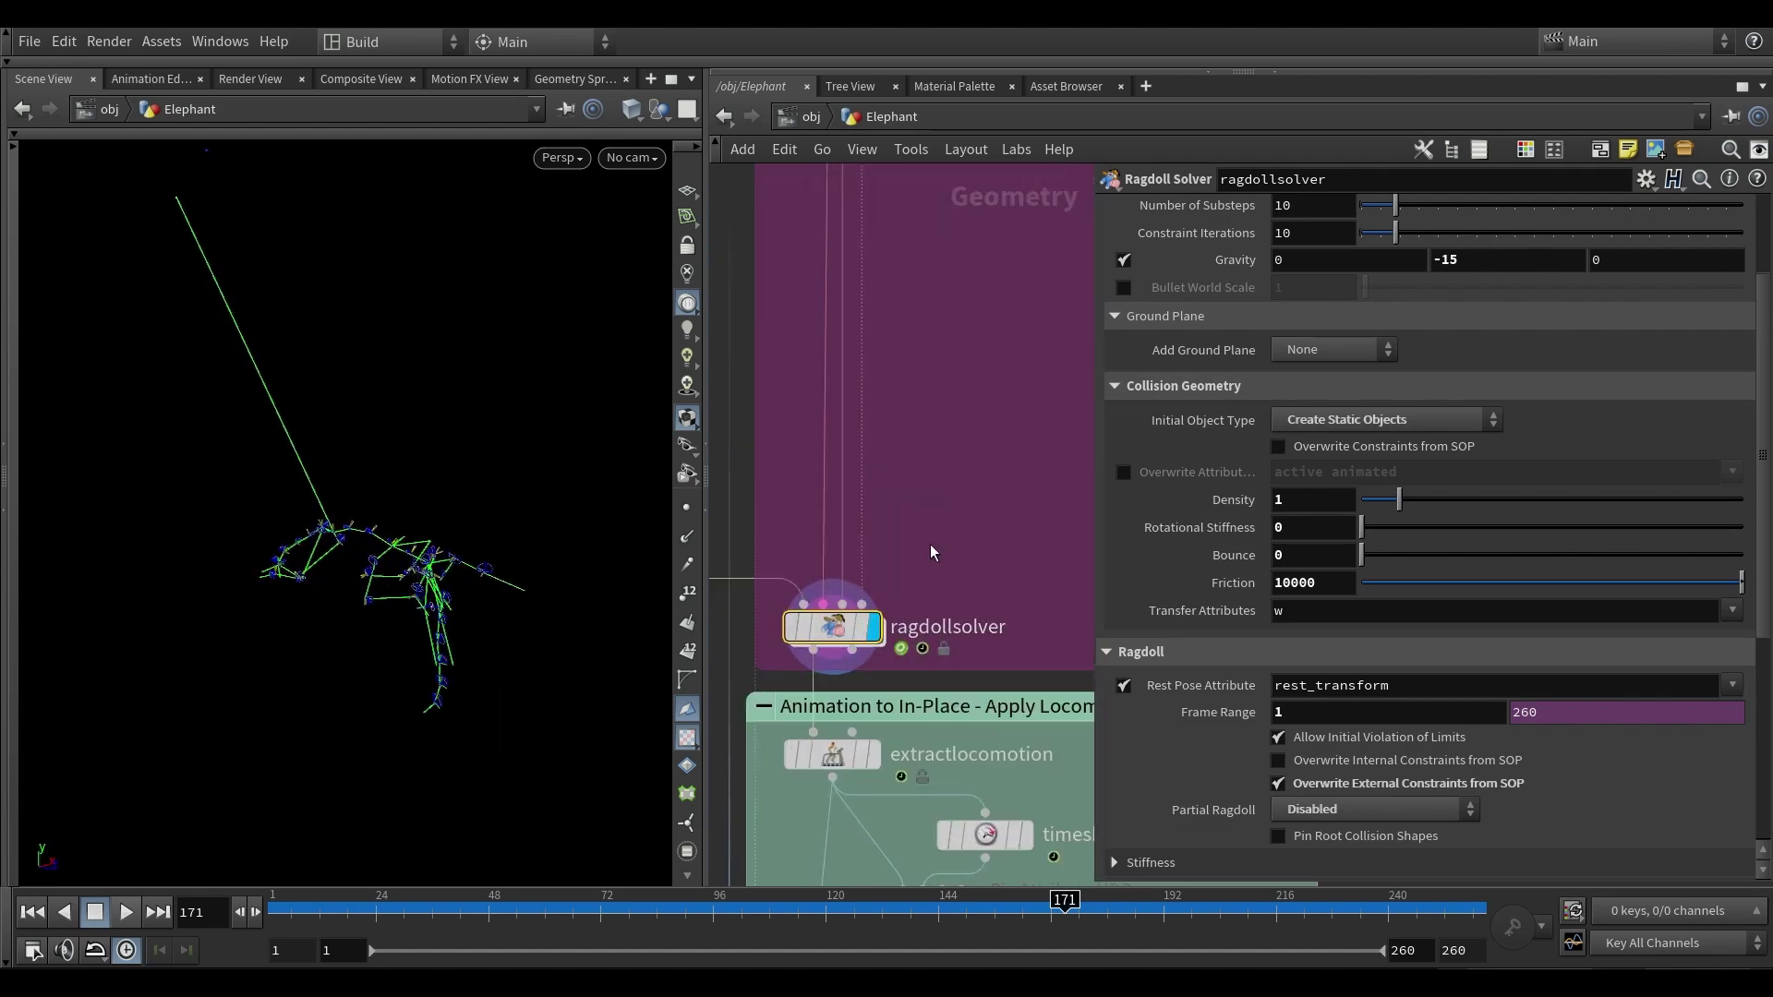
- Show the ground node as template geometry in the viewport and collapse the ragdollsolver's Collision Geometry settings
scroll(933, 545, down, 4)
middle_drag(995, 370, 811, 782)
scroll(885, 297, up, 3)
click(920, 249)
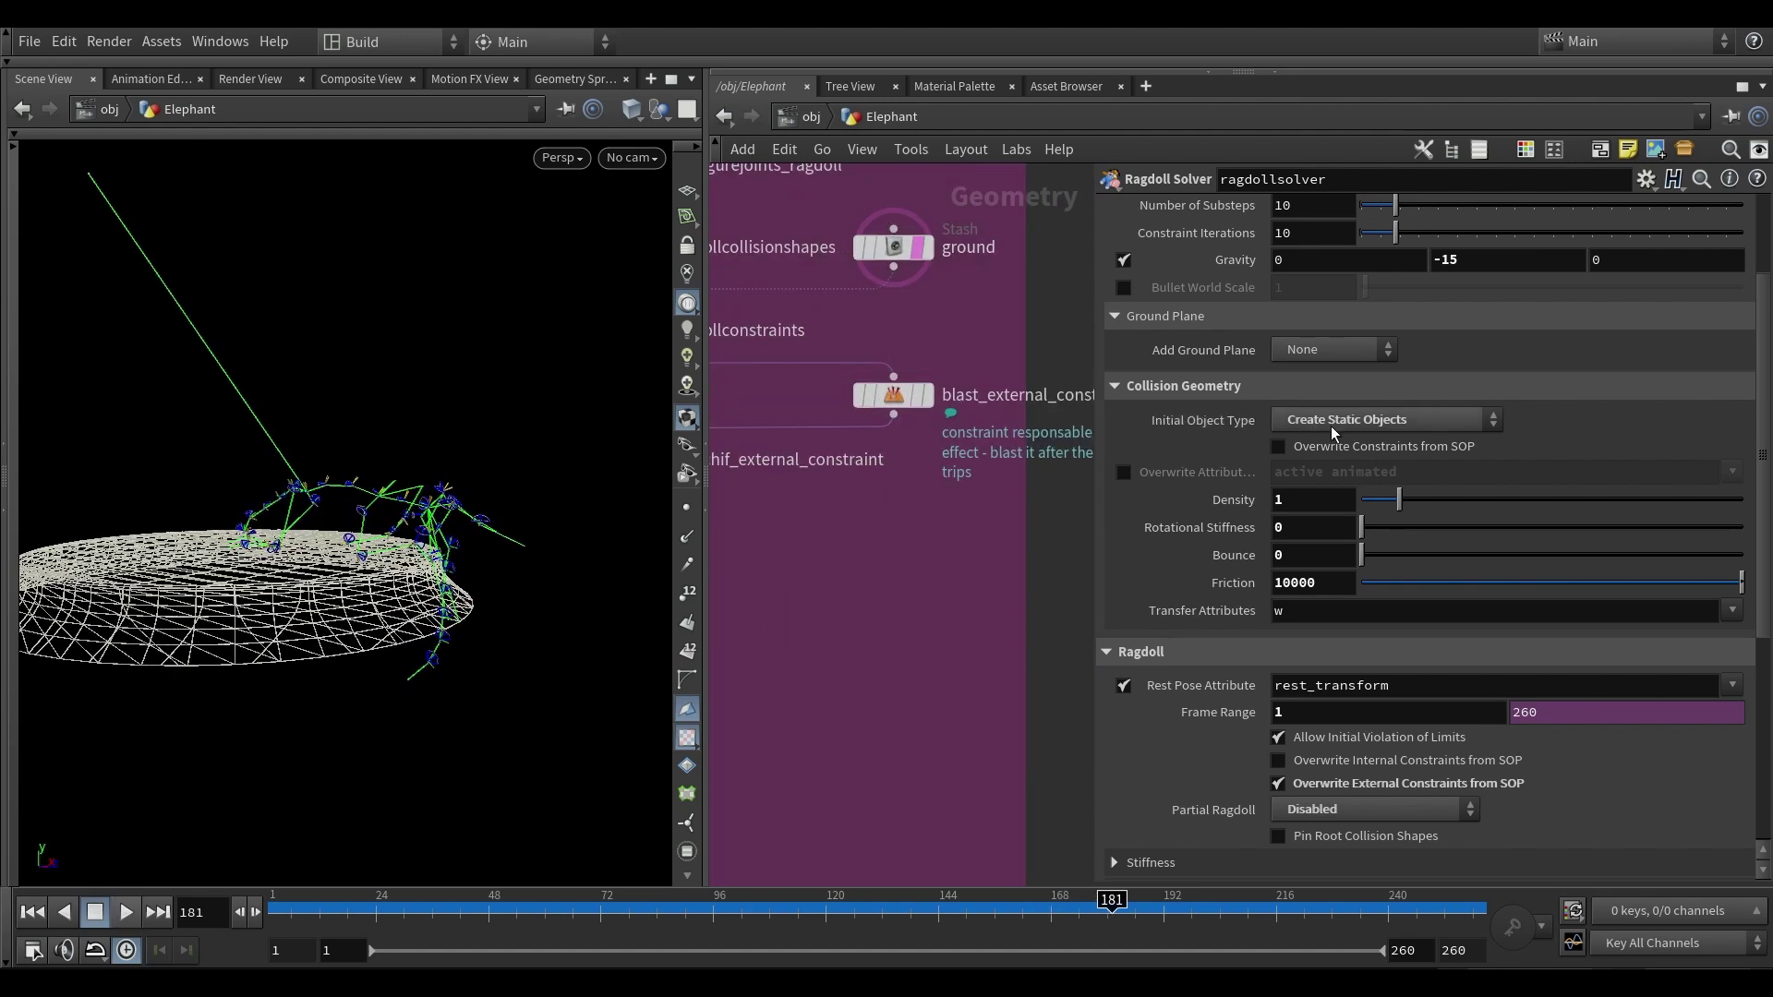
scroll(893, 643, down, 5)
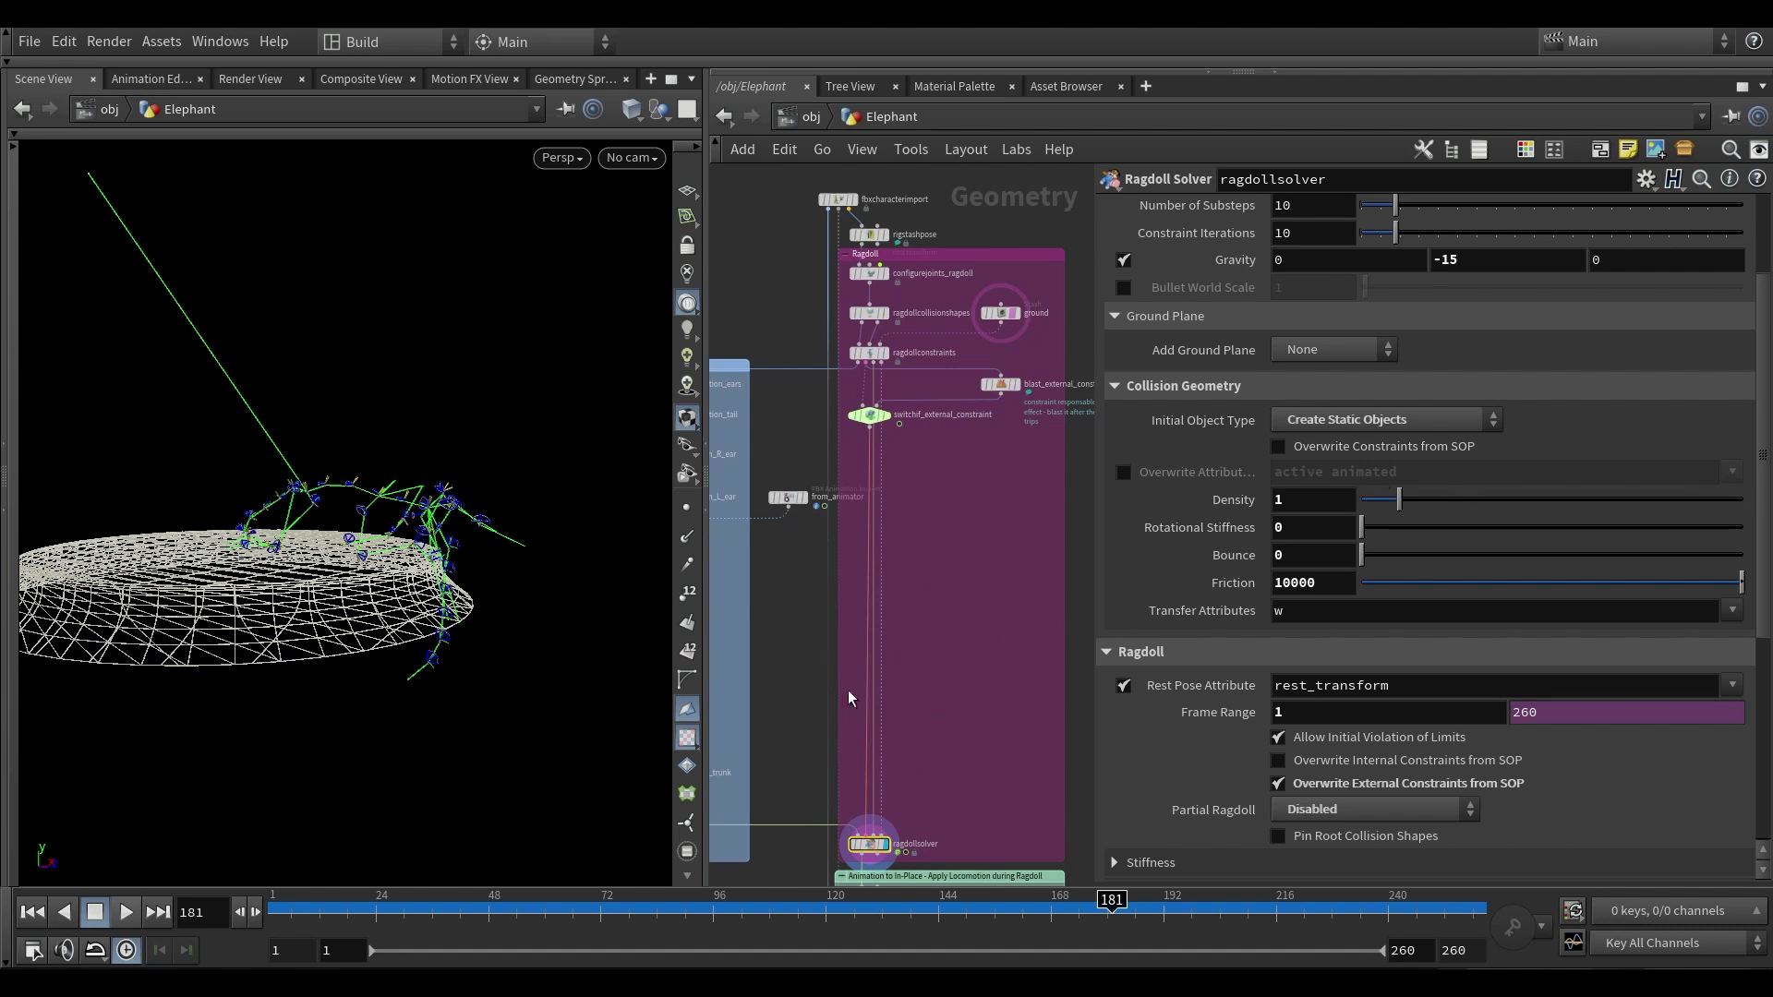
click(1176, 386)
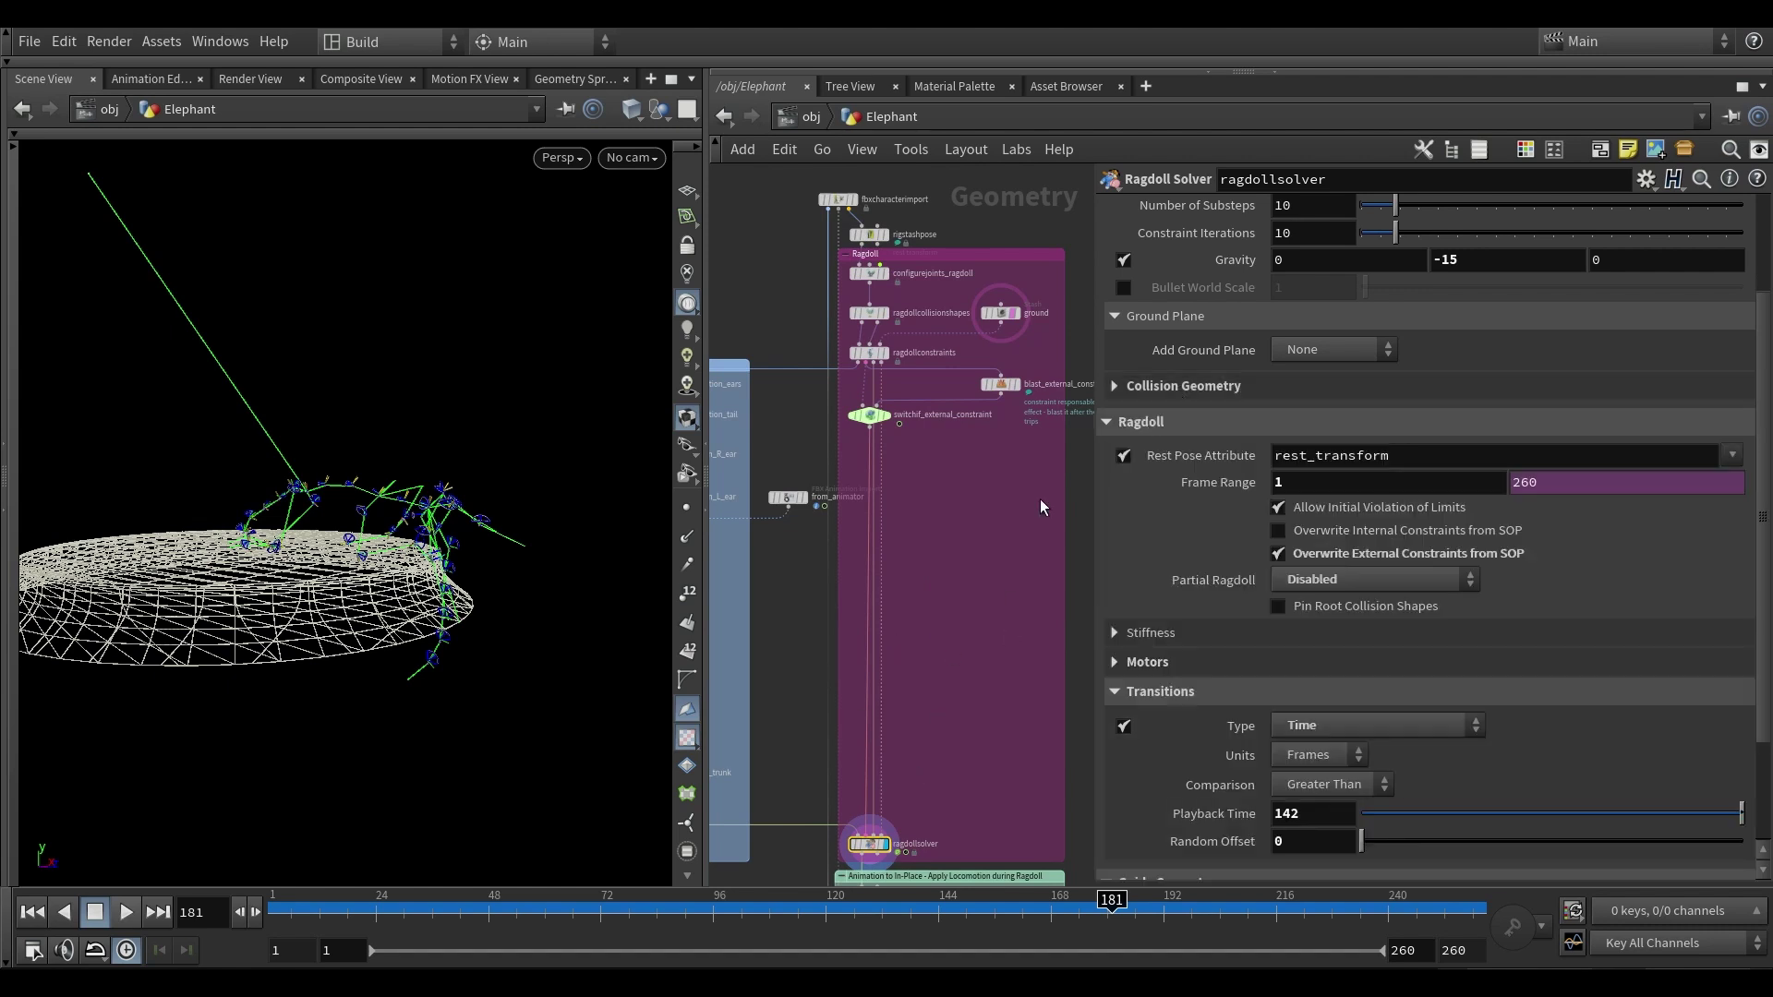
- Inspect the skeleton against the ground mesh and review the parameters of the blast_external_constraint node
scroll(889, 524, down, 3)
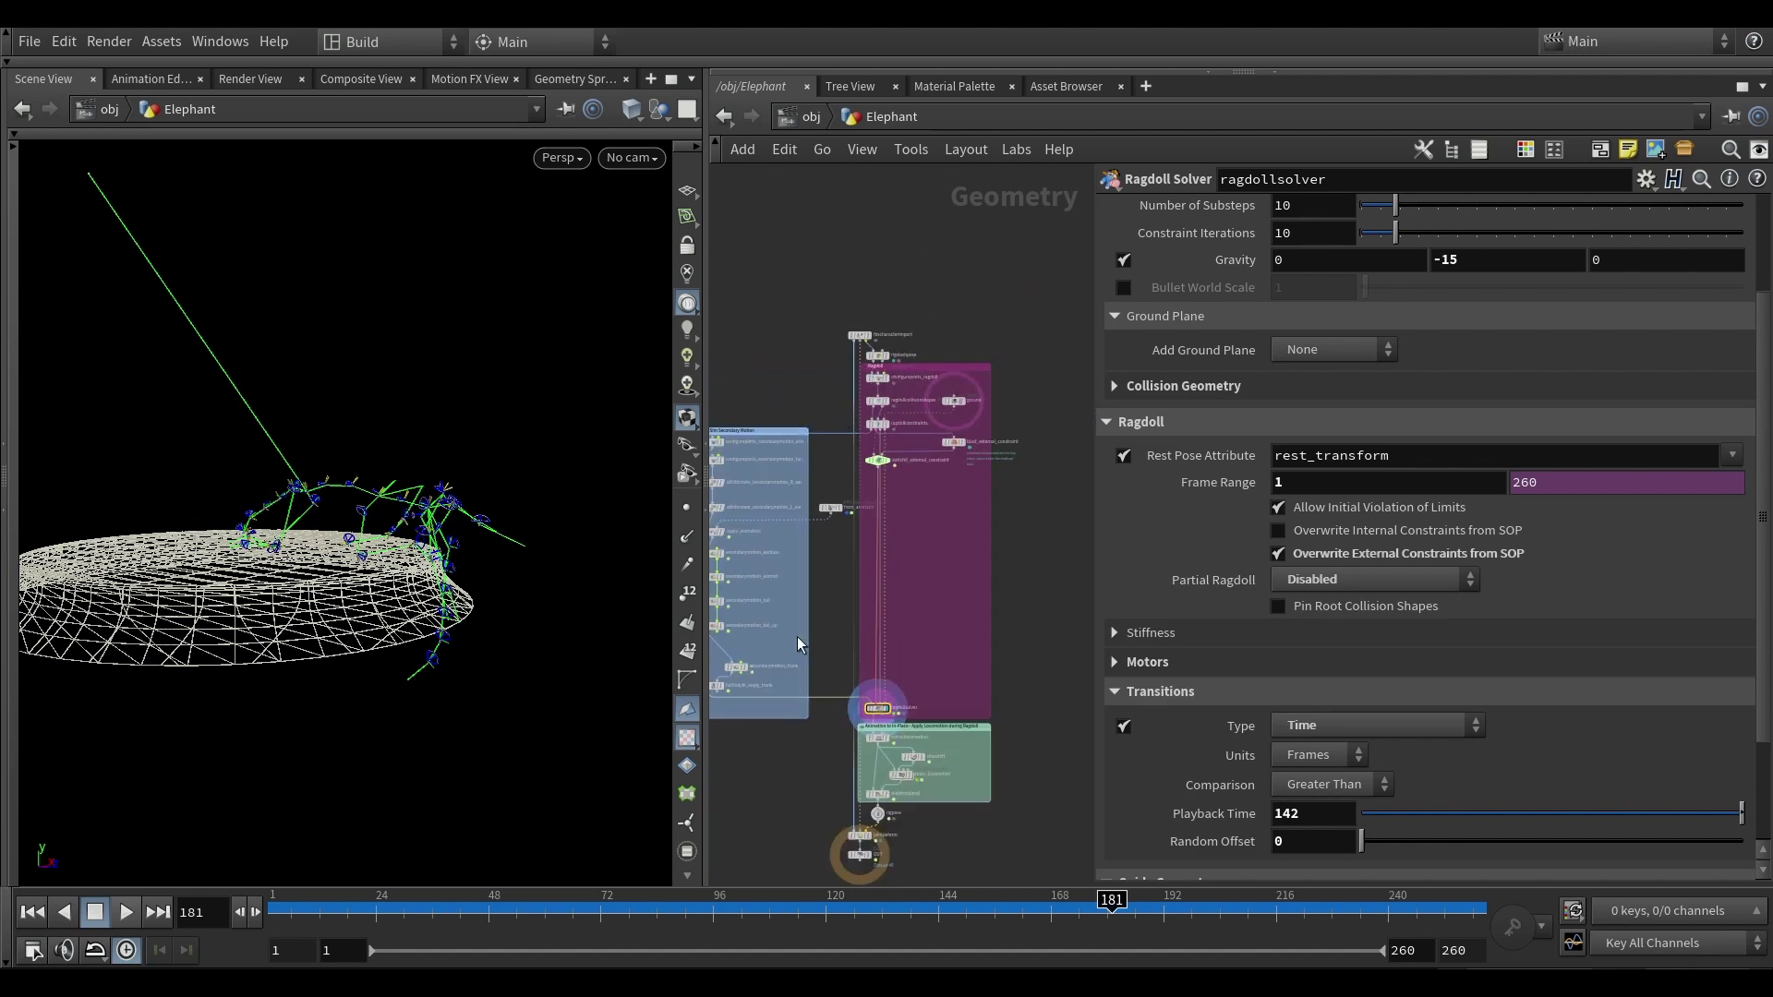
alt+drag(381, 519, 407, 570)
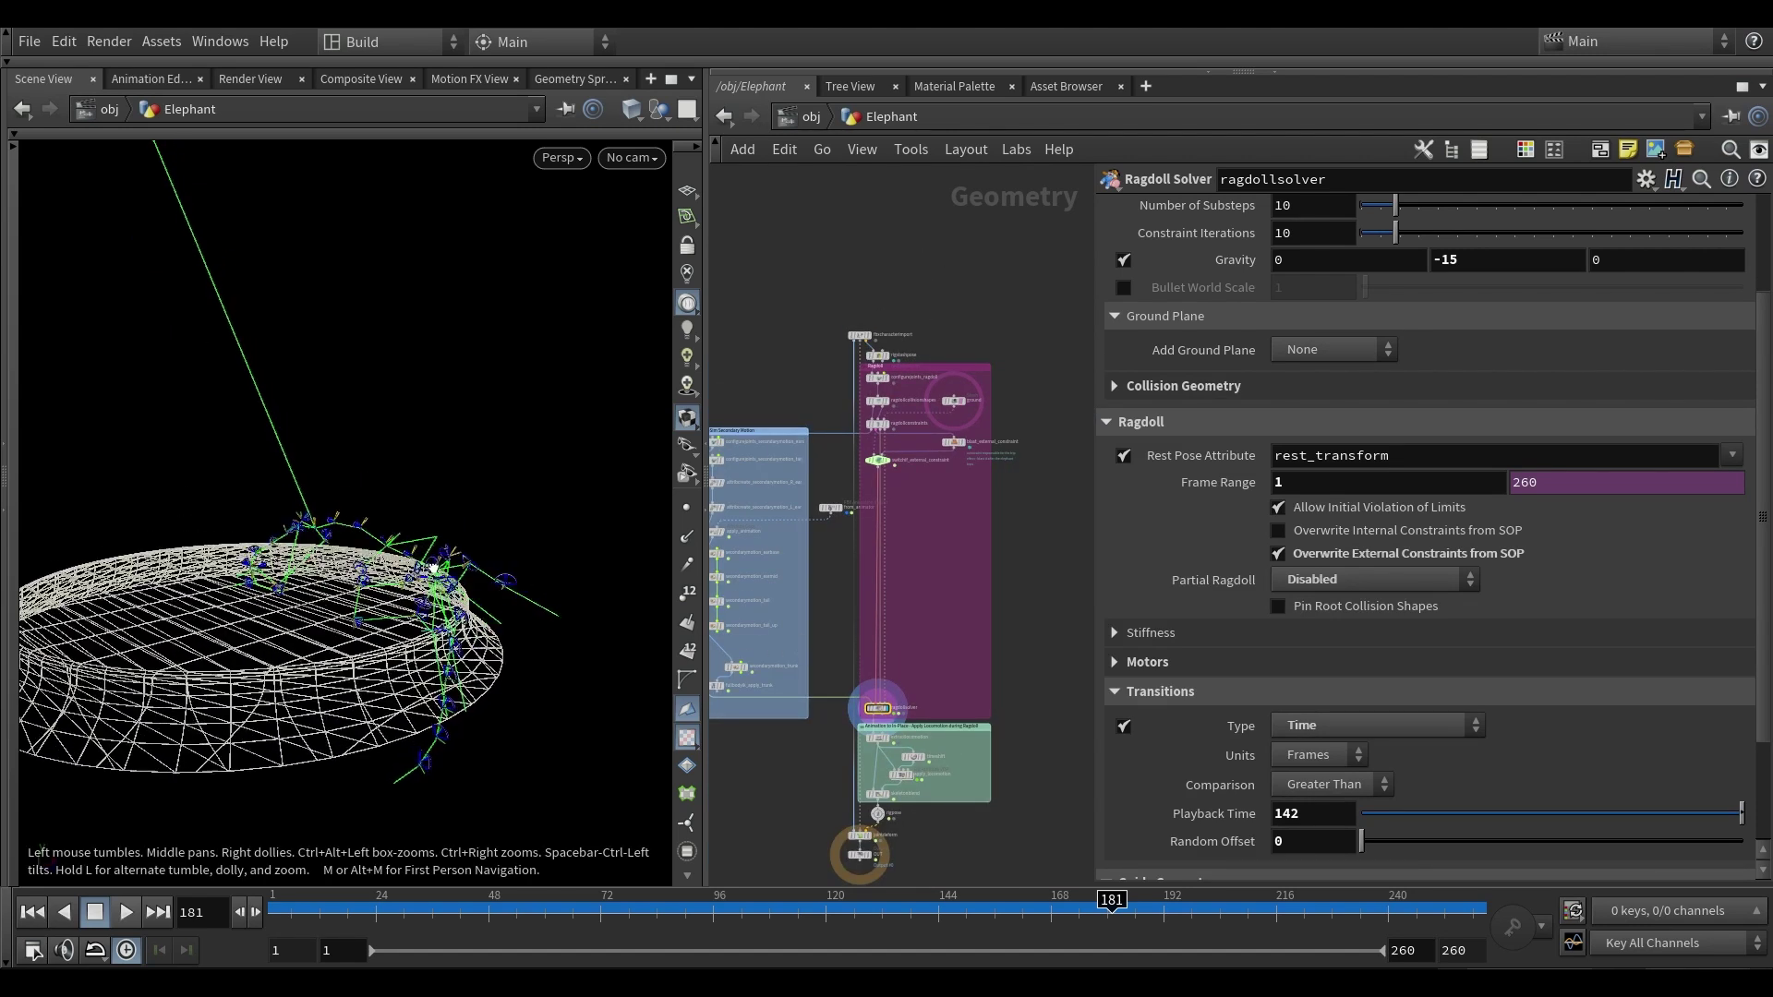
scroll(896, 506, up, 4)
click(1016, 429)
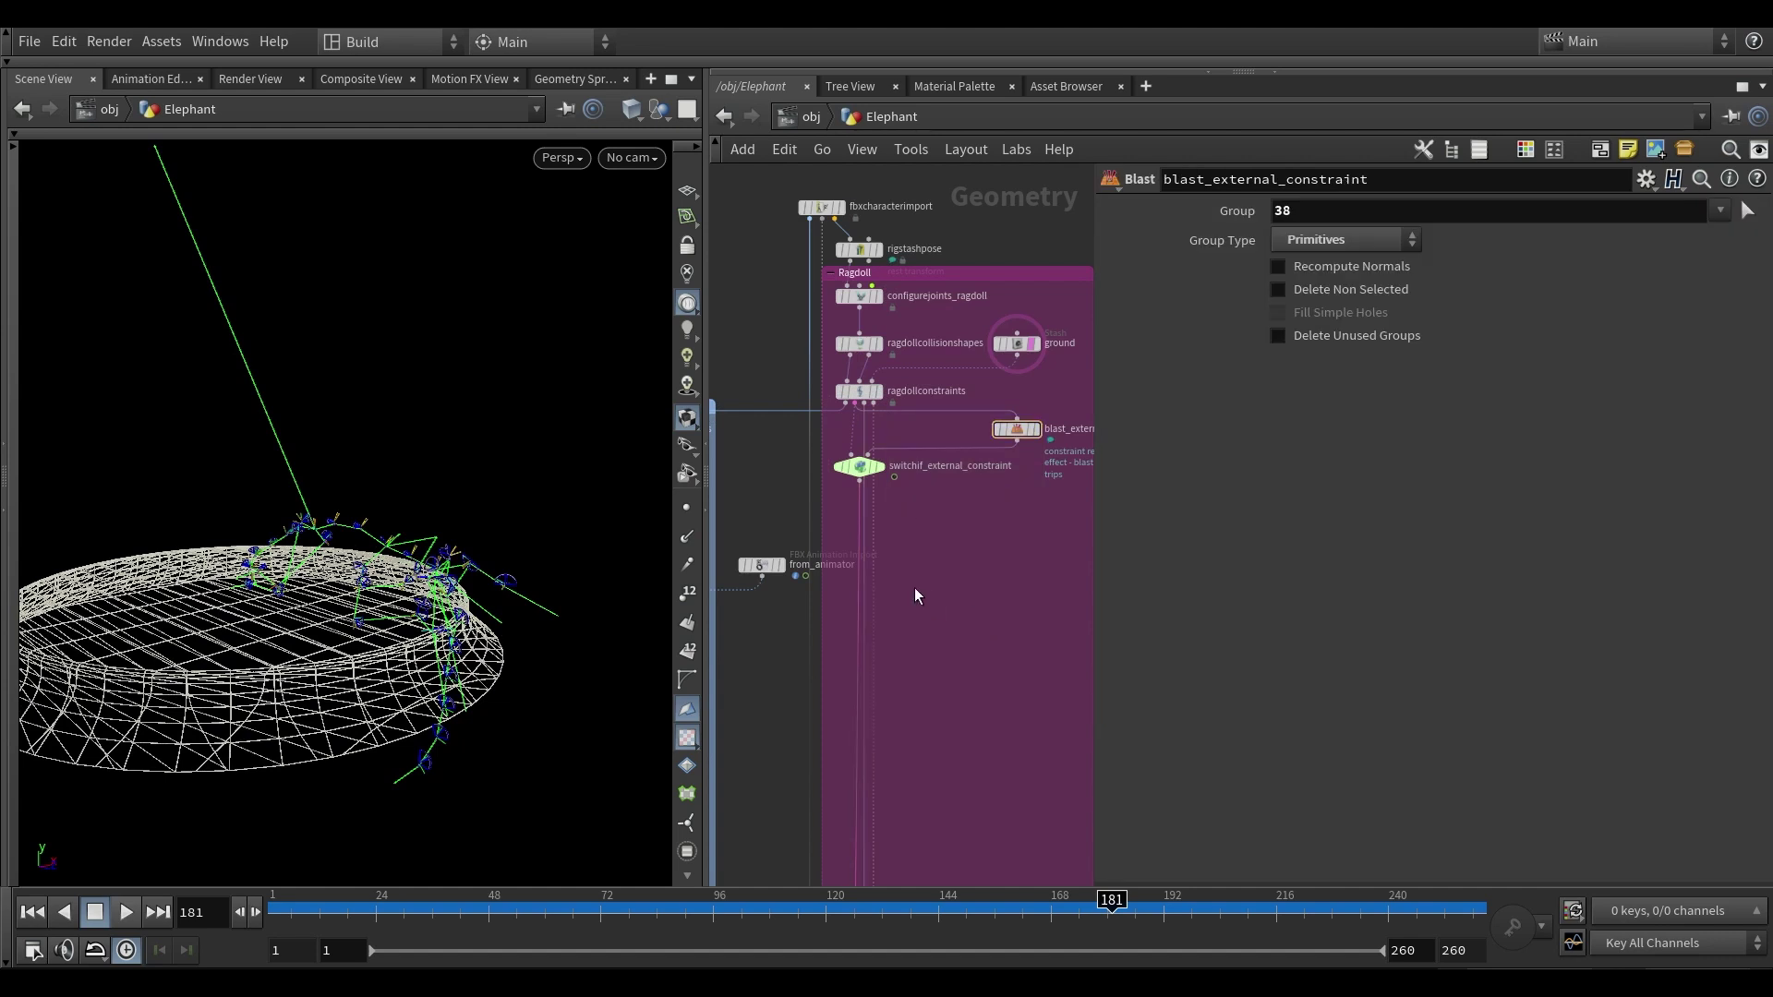
- Display the configurejoints_secondarymotion_ears node in the Non-Sim Secondary Motion section and inspect its skeleton and settings
scroll(926, 569, down, 4)
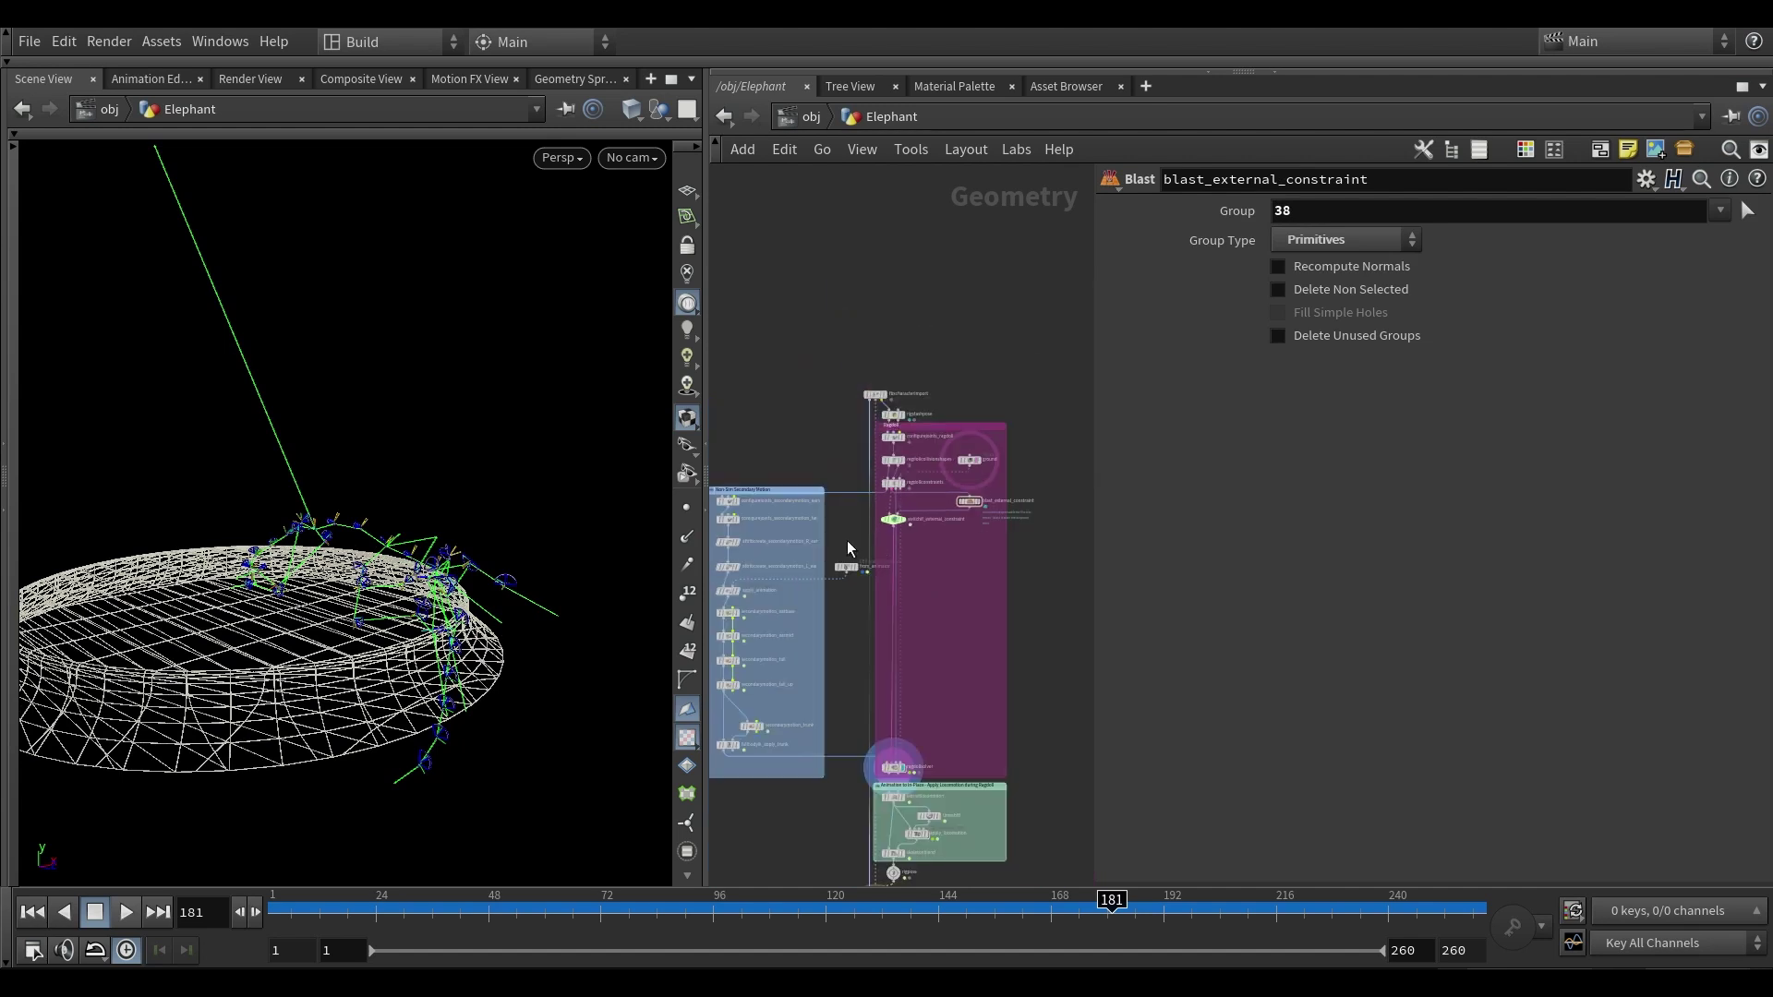
middle_drag(847, 546, 919, 524)
scroll(790, 515, up, 4)
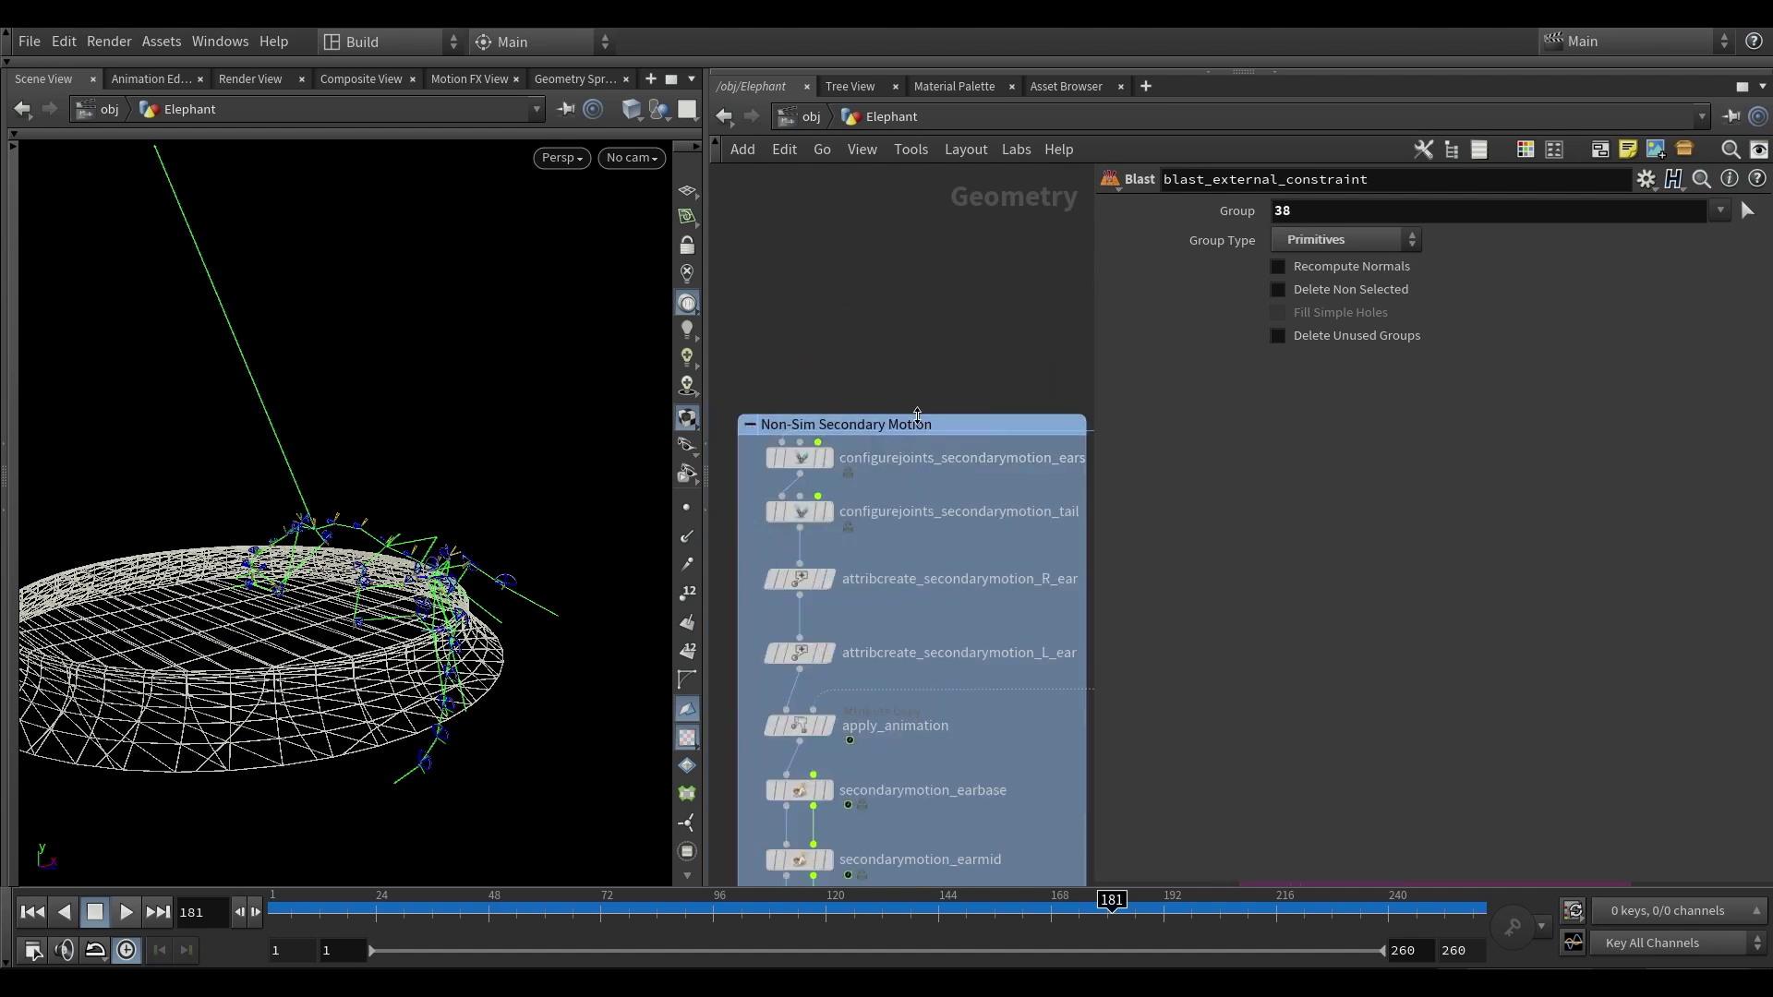
scroll(794, 461, down, 1)
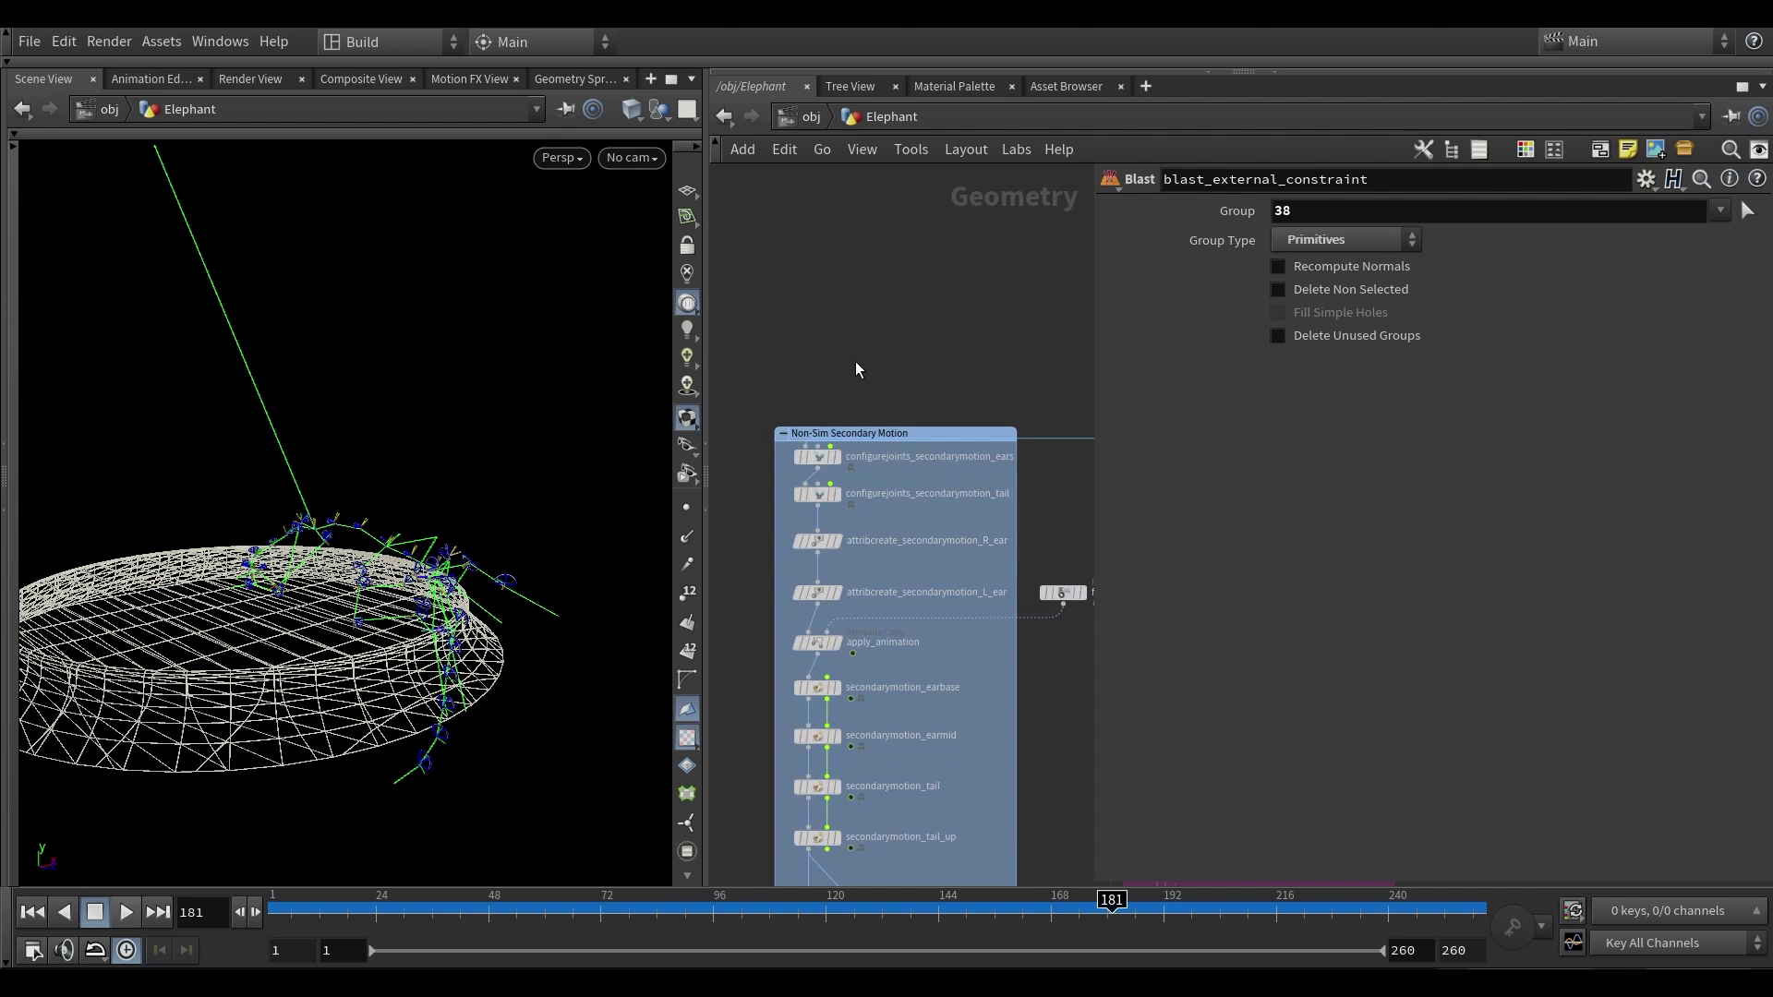
scroll(840, 439, up, 2)
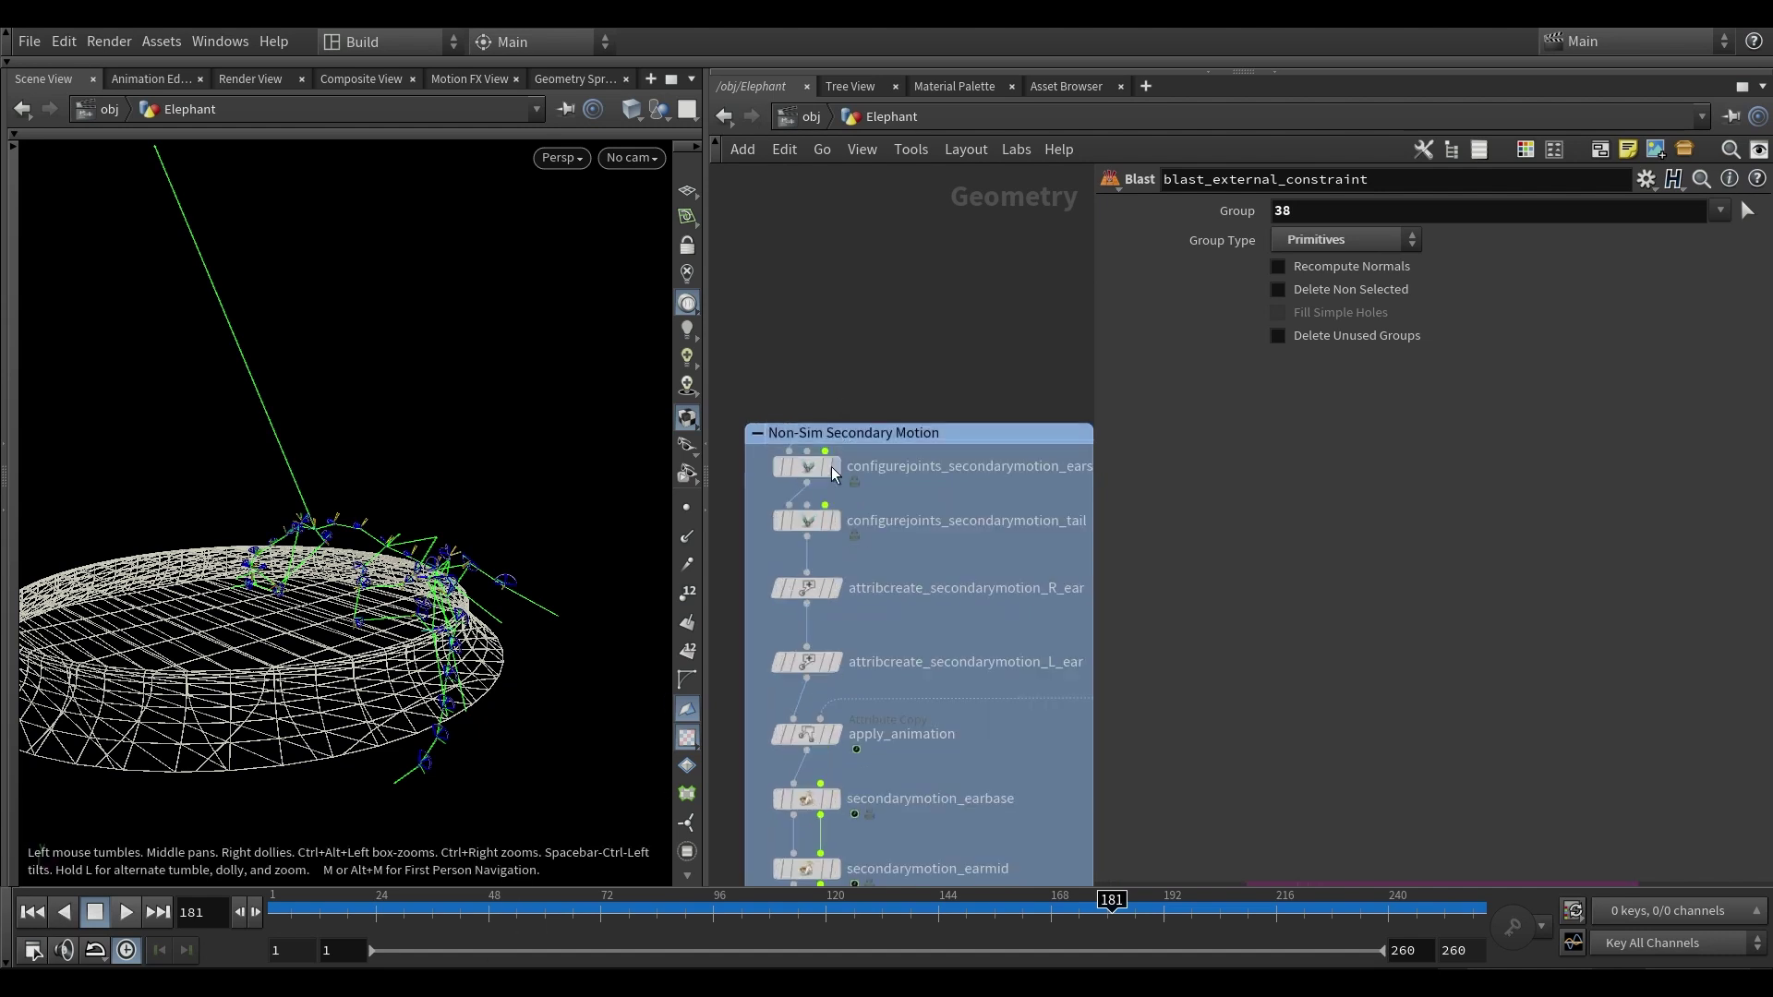
click(834, 472)
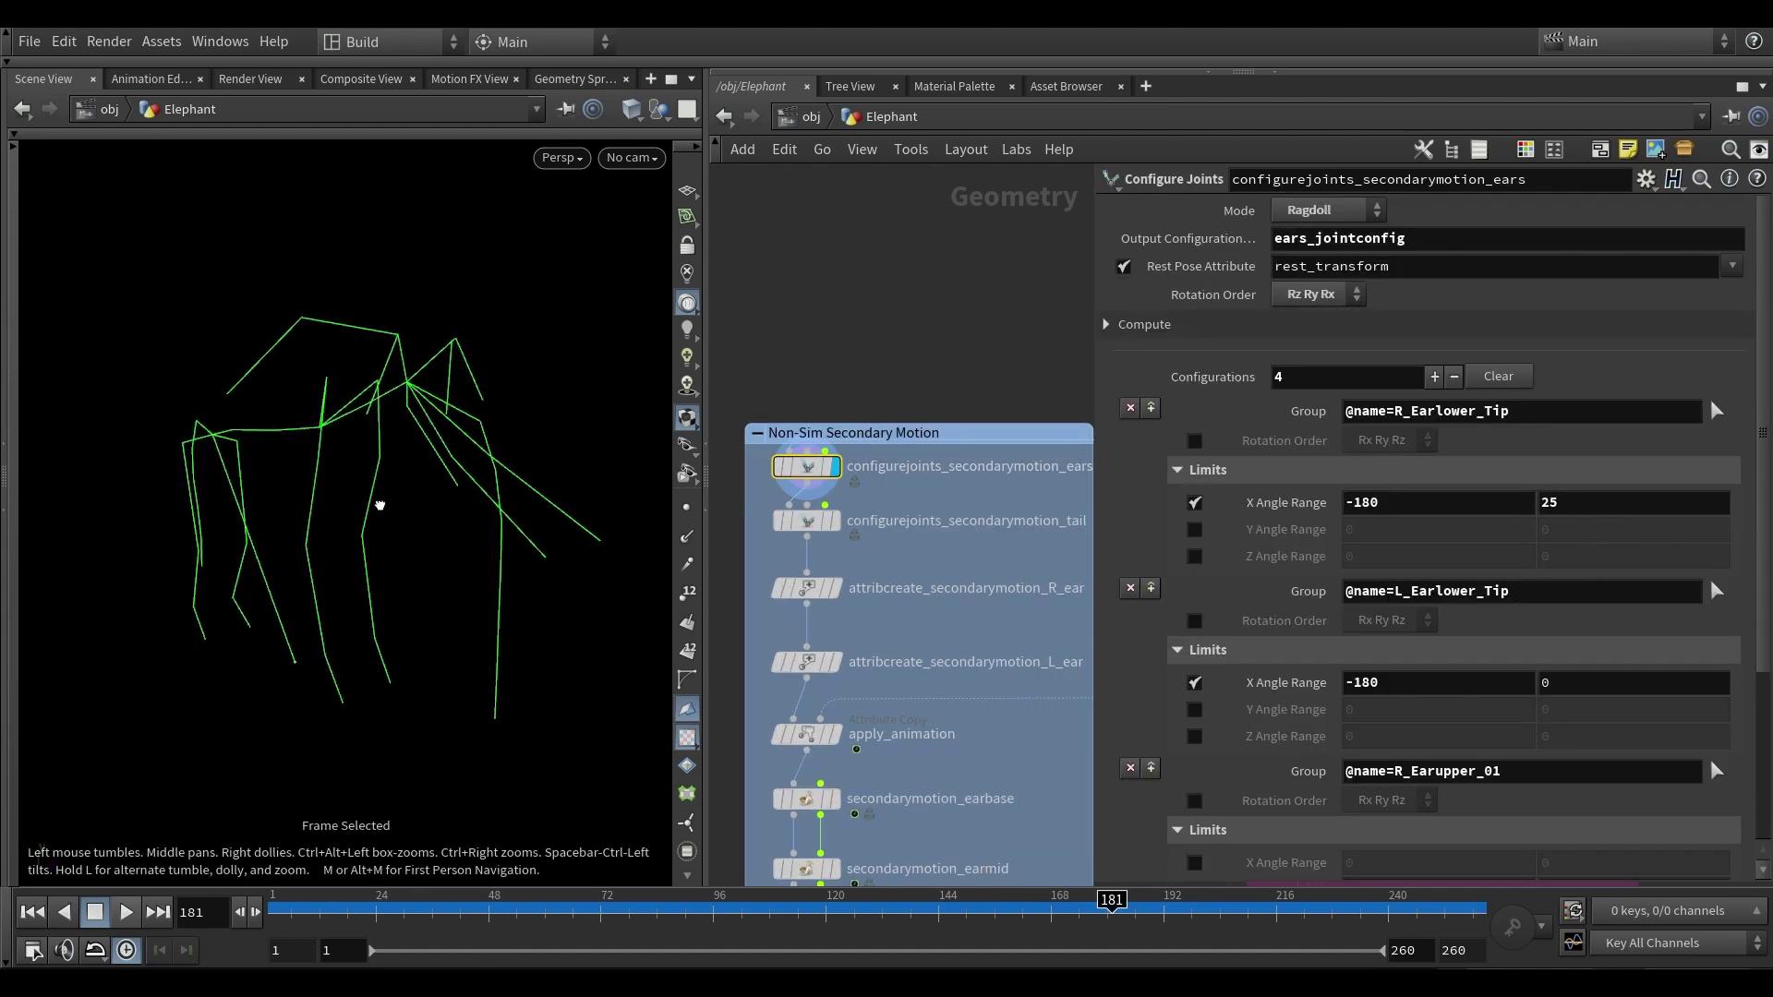
middle_drag(880, 493, 871, 496)
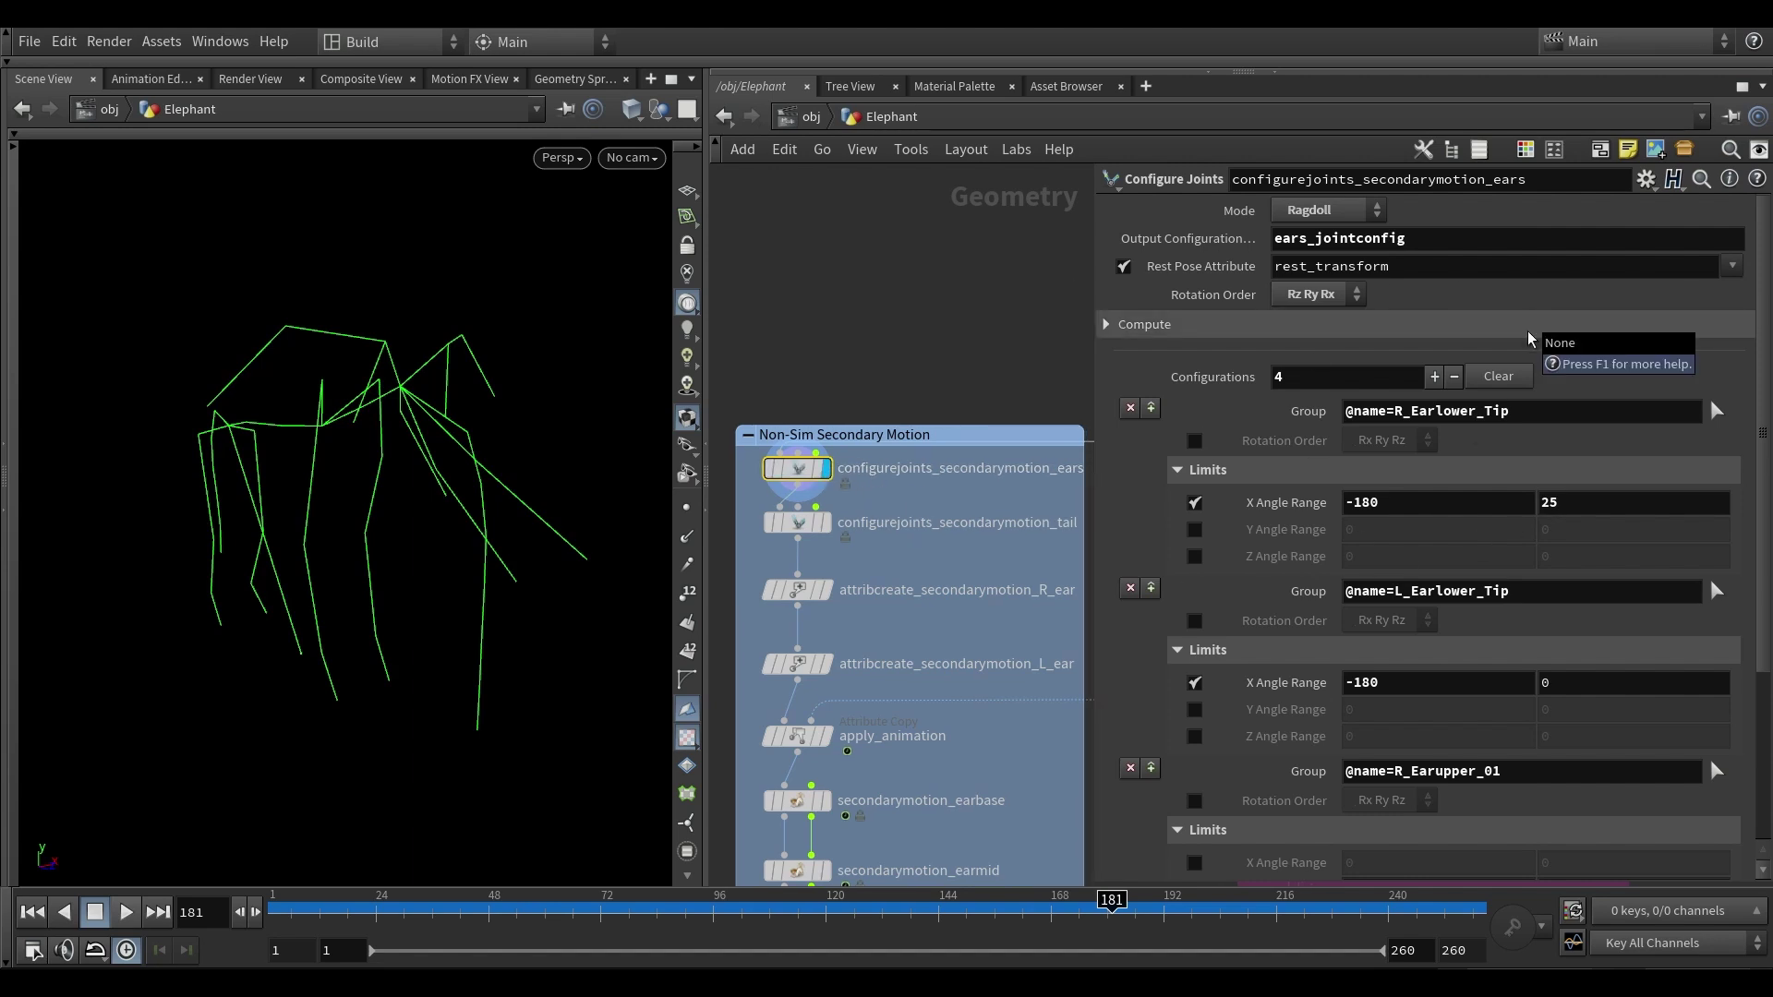
- Review the output configuration of the configurejoints_ragdoll node in the Ragdoll section for comparison with the ear setup
scroll(1033, 329, down, 2)
scroll(1033, 329, down, 1)
middle_drag(1033, 330, 758, 400)
scroll(940, 361, up, 3)
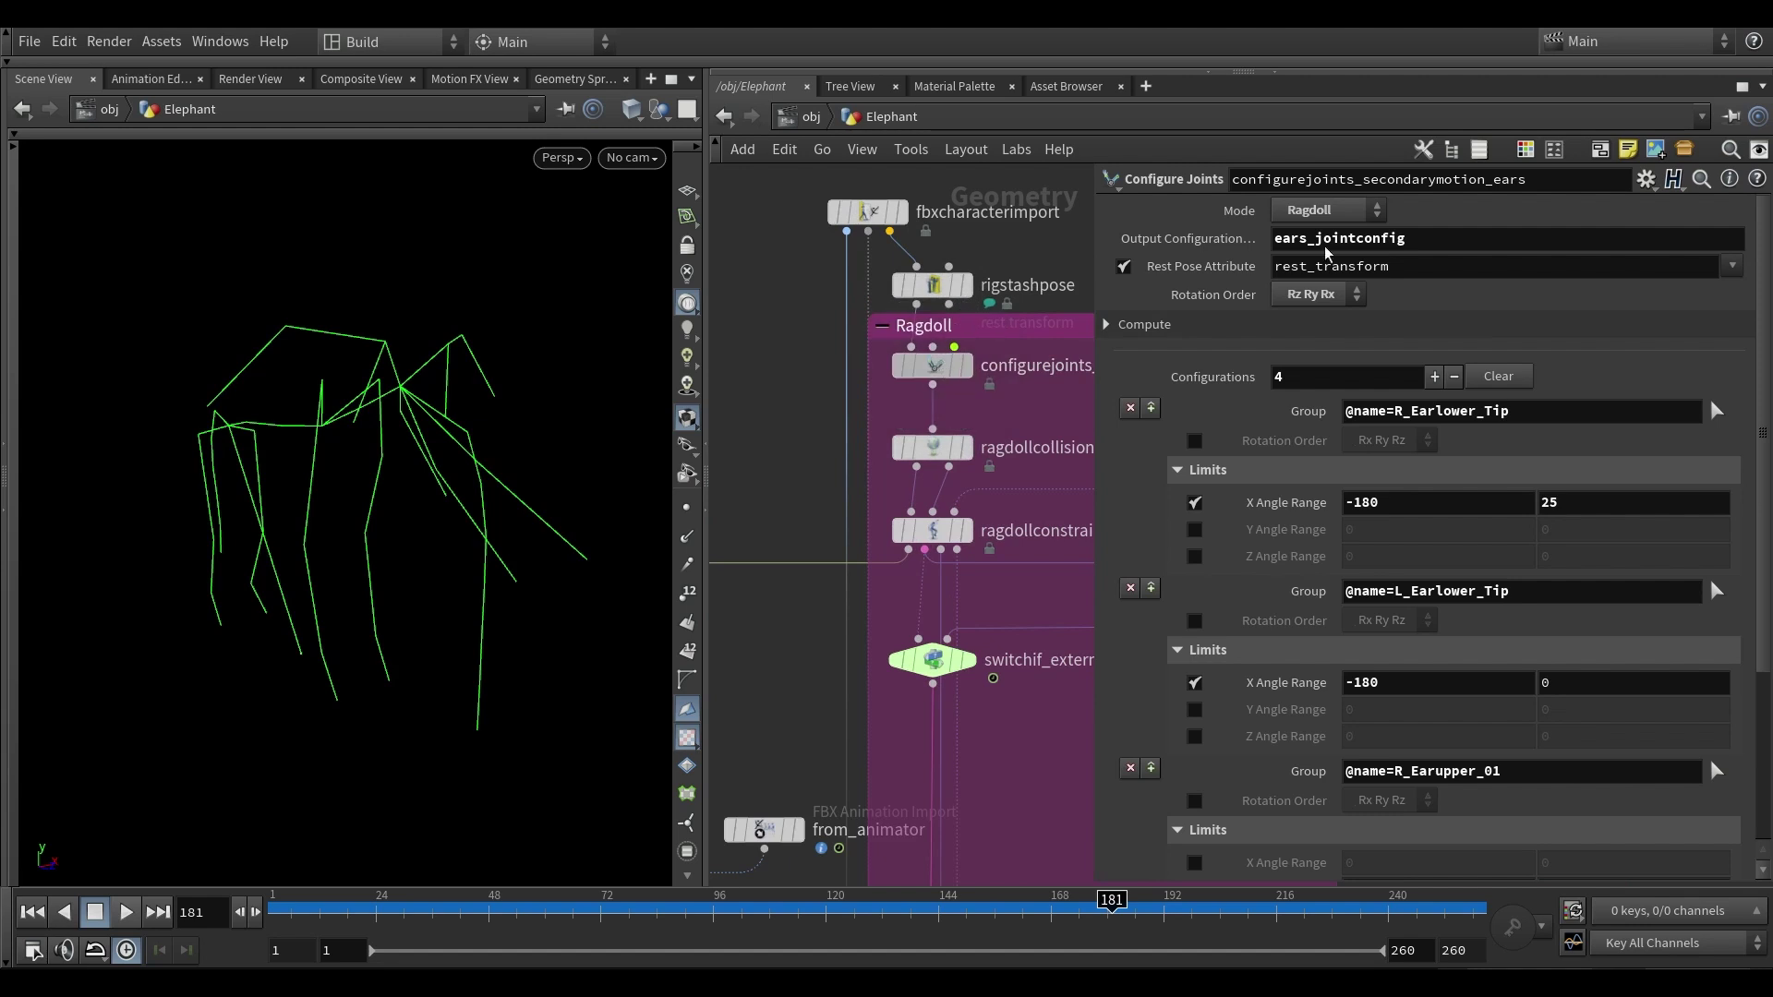
scroll(942, 362, down, 3)
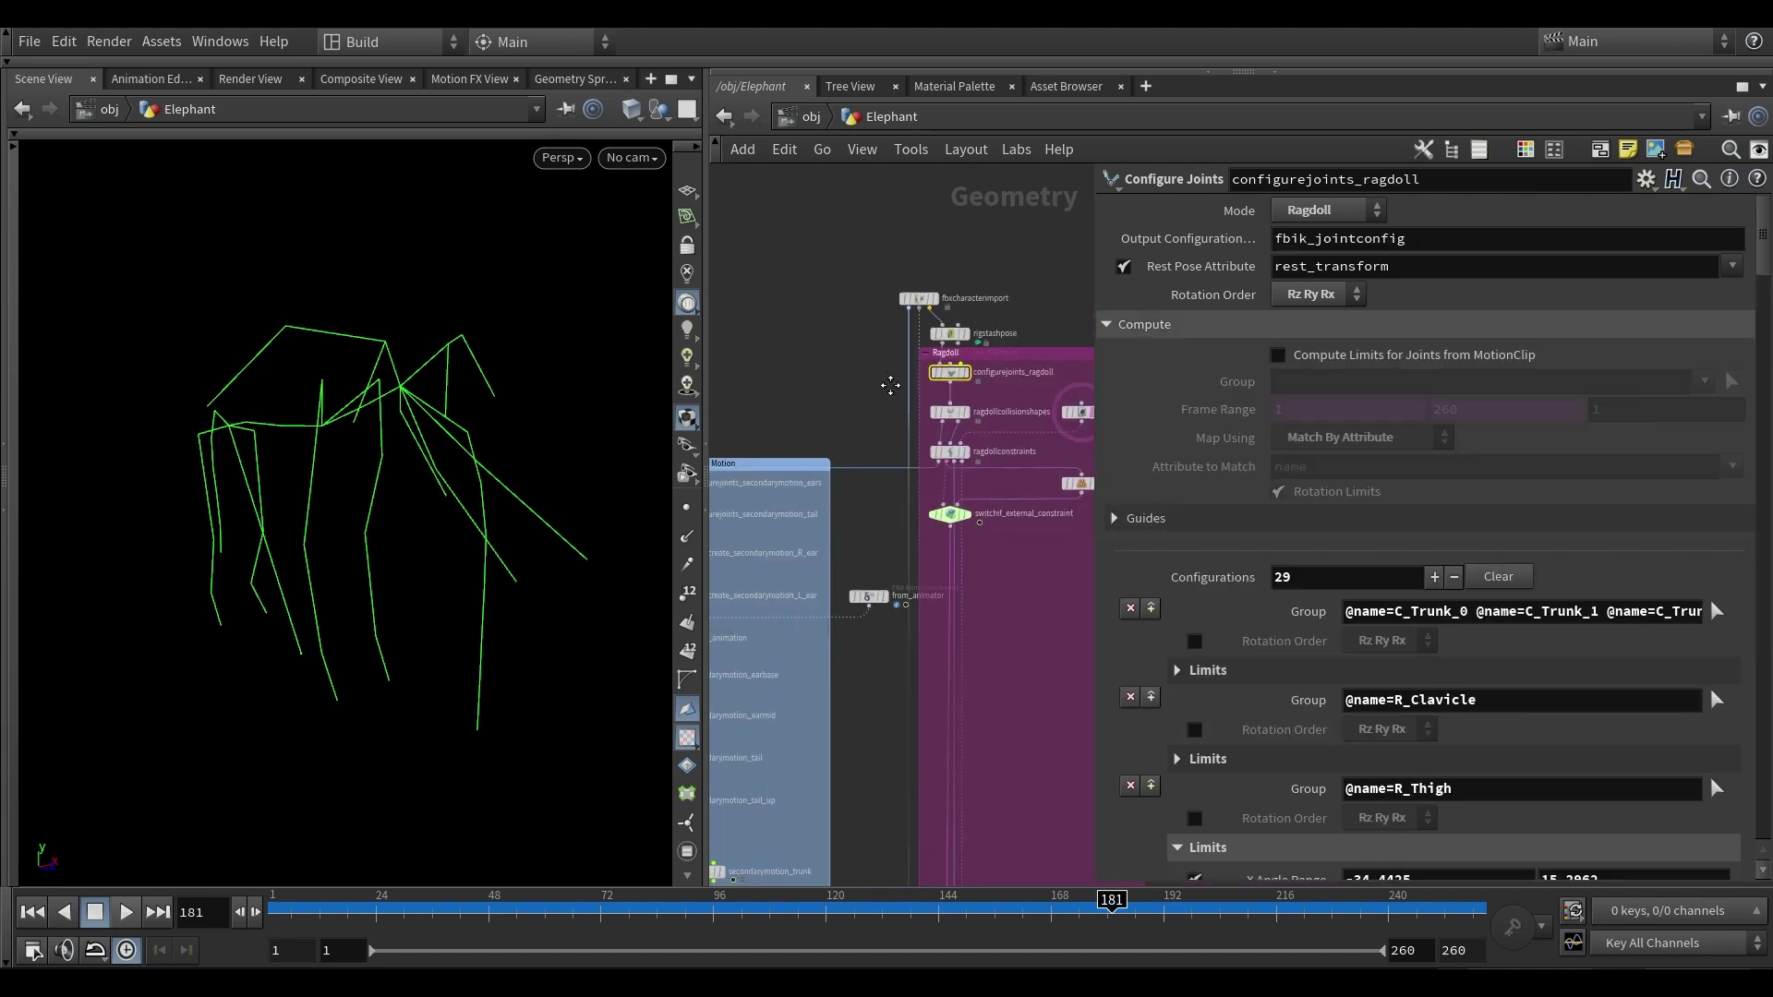
- Review the joint limits of the configurejoints_secondarymotion_ears and configurejoints_secondarymotion_tail nodes
middle_drag(822, 441, 952, 439)
scroll(790, 477, up, 3)
click(792, 480)
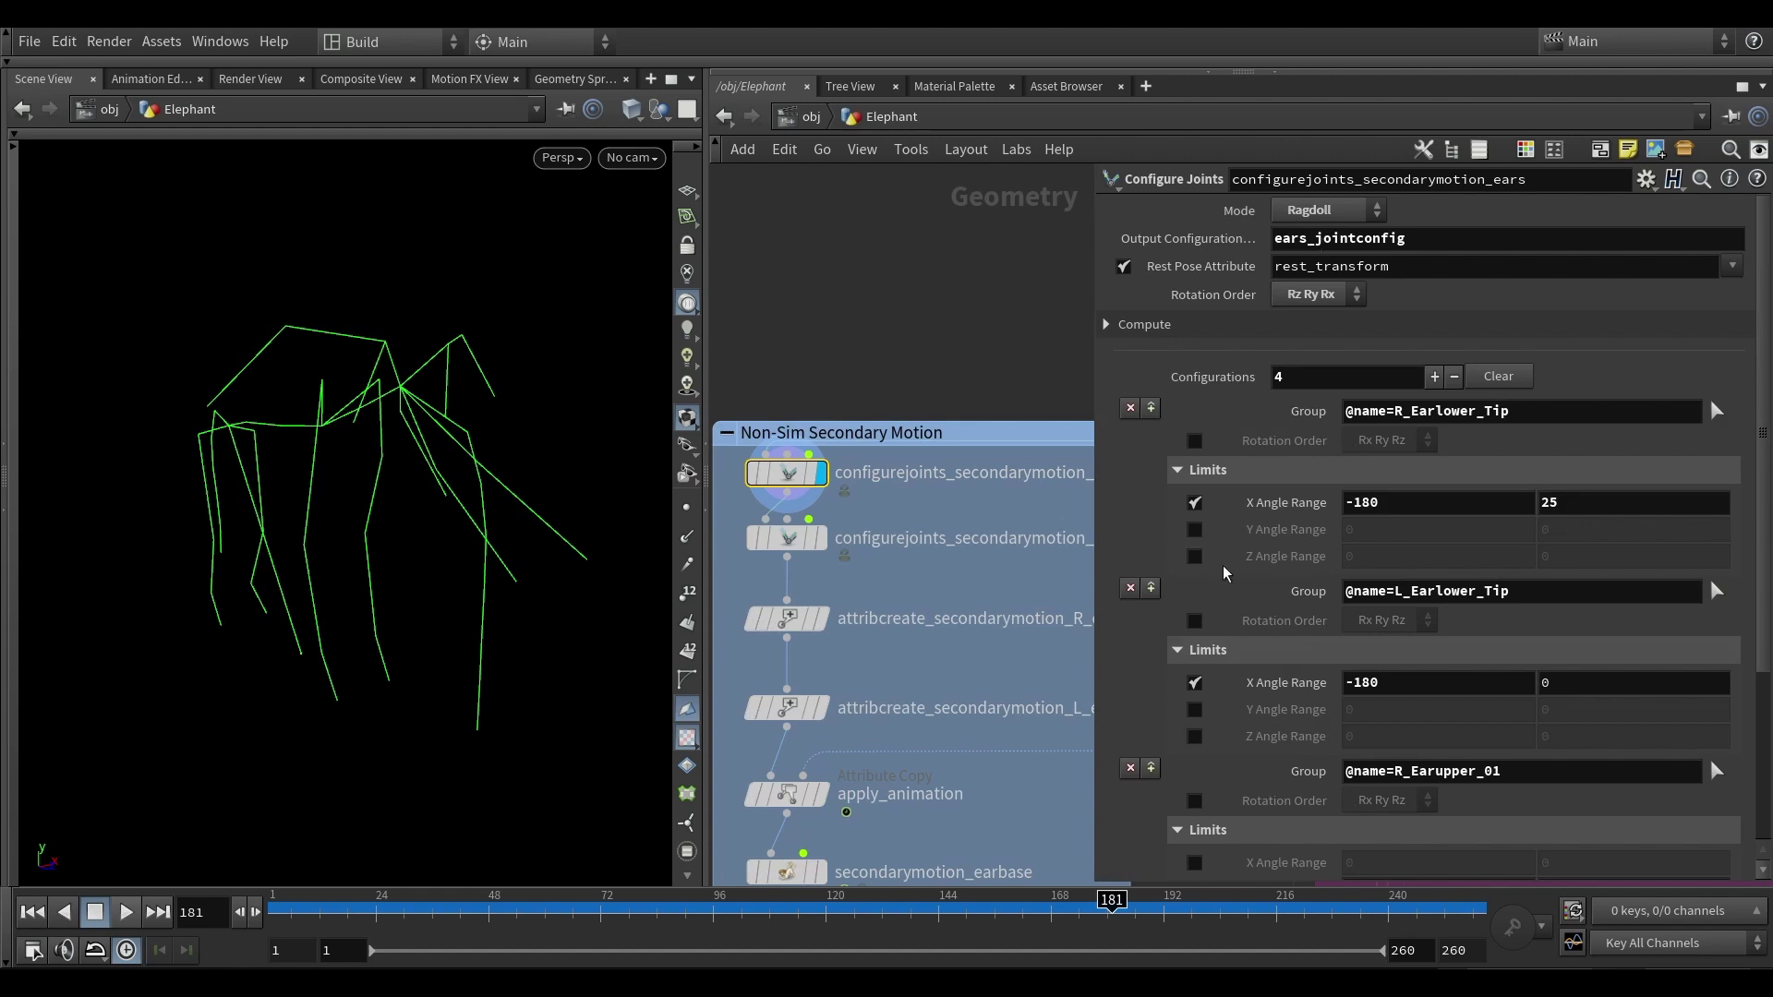
click(788, 538)
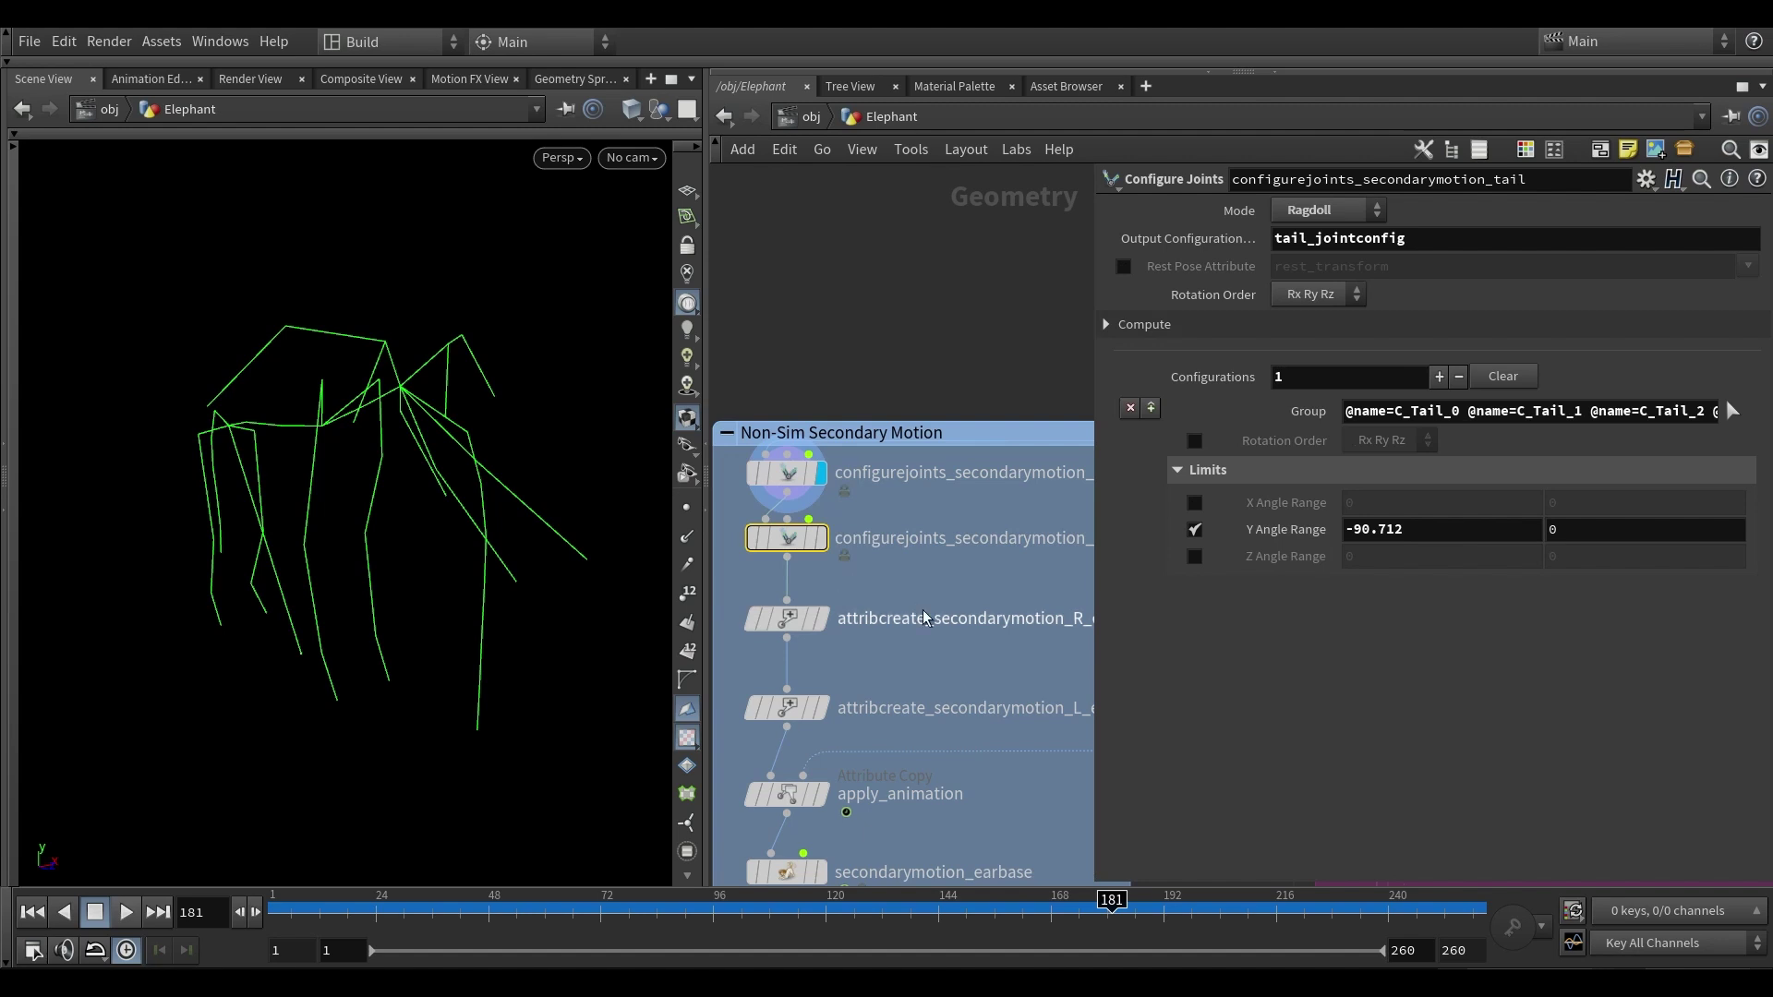
- Display the attribcreate_secondarymotion_R_ear node and review its spring_constant, damping_constant, lag and overshoot attributes
middle_drag(900, 587, 890, 557)
click(809, 587)
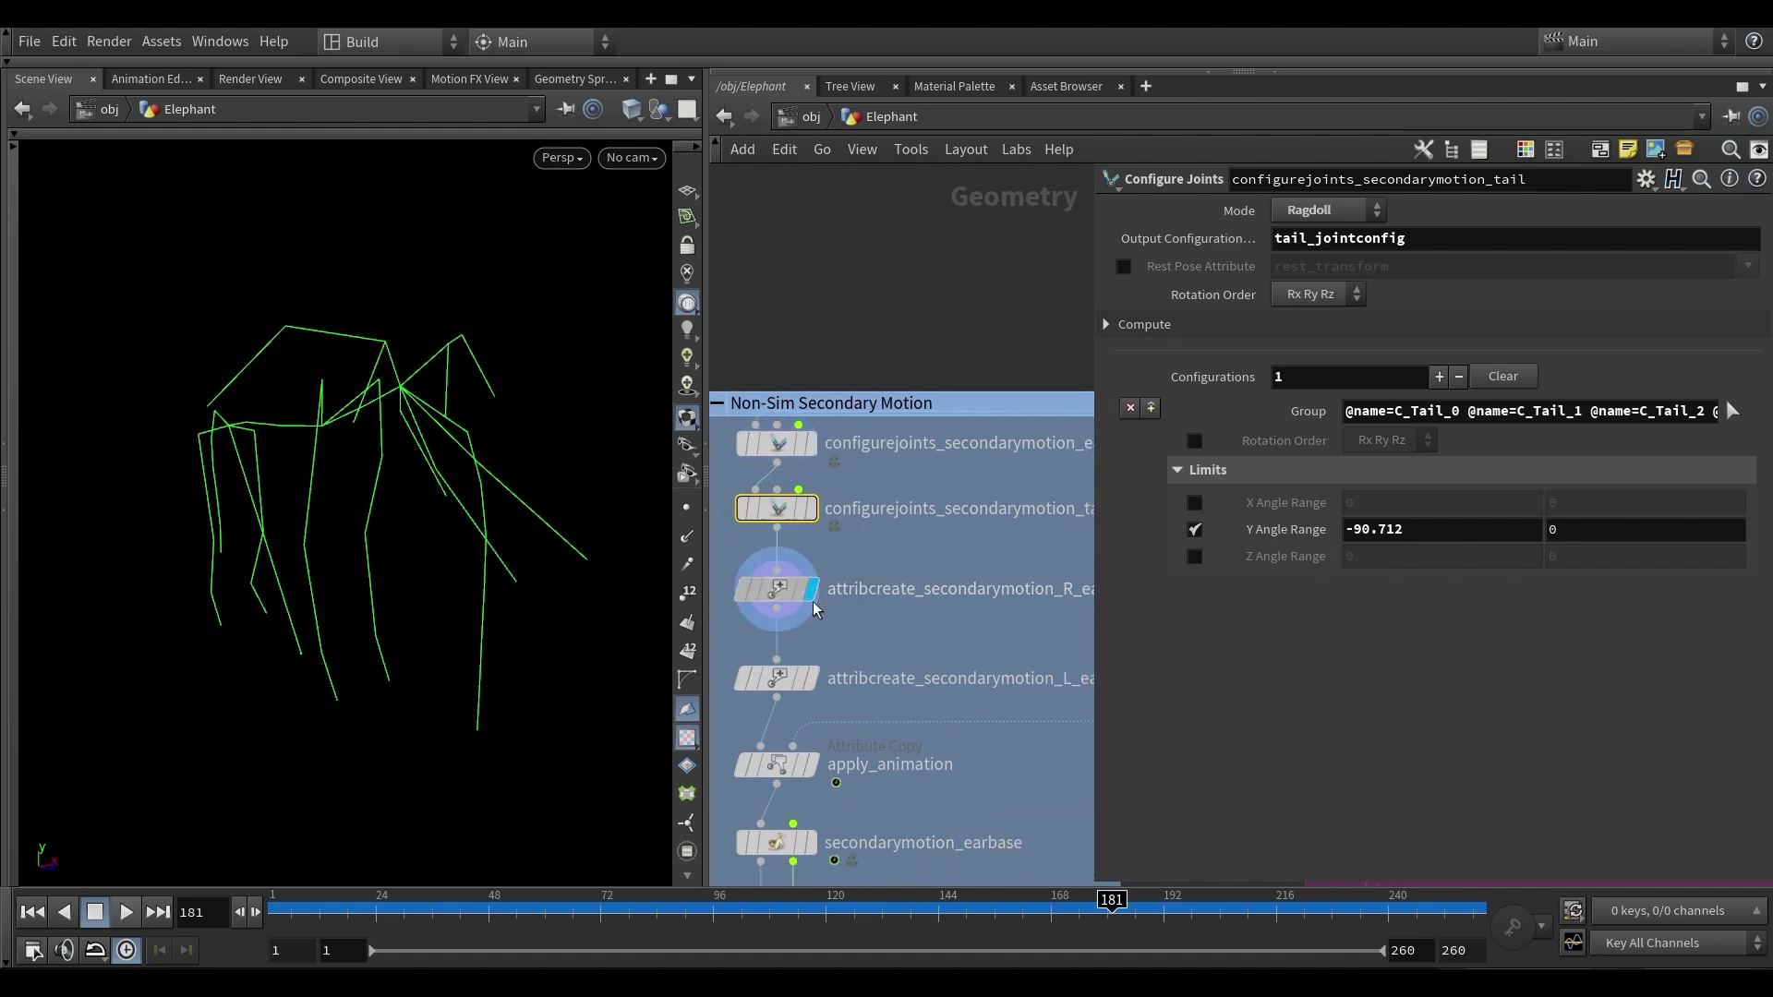
click(785, 589)
scroll(835, 536, down, 2)
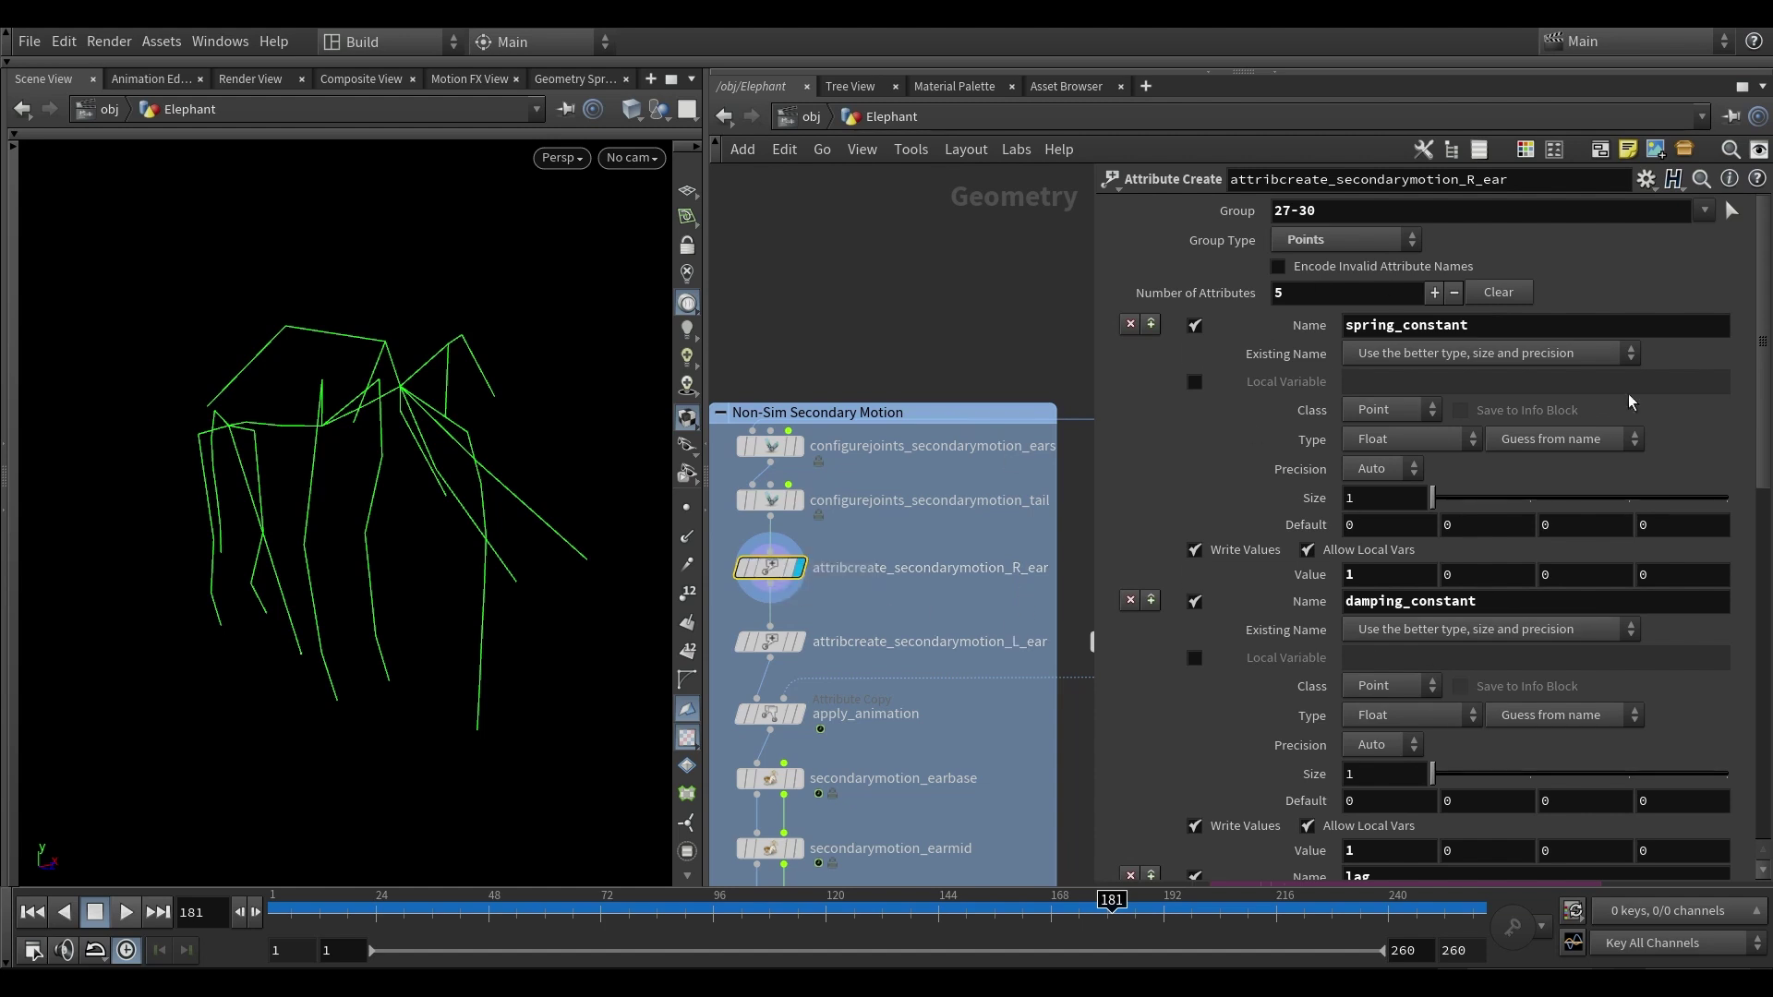
drag(1767, 410, 1757, 589)
drag(156, 375, 561, 447)
click(687, 592)
click(687, 592)
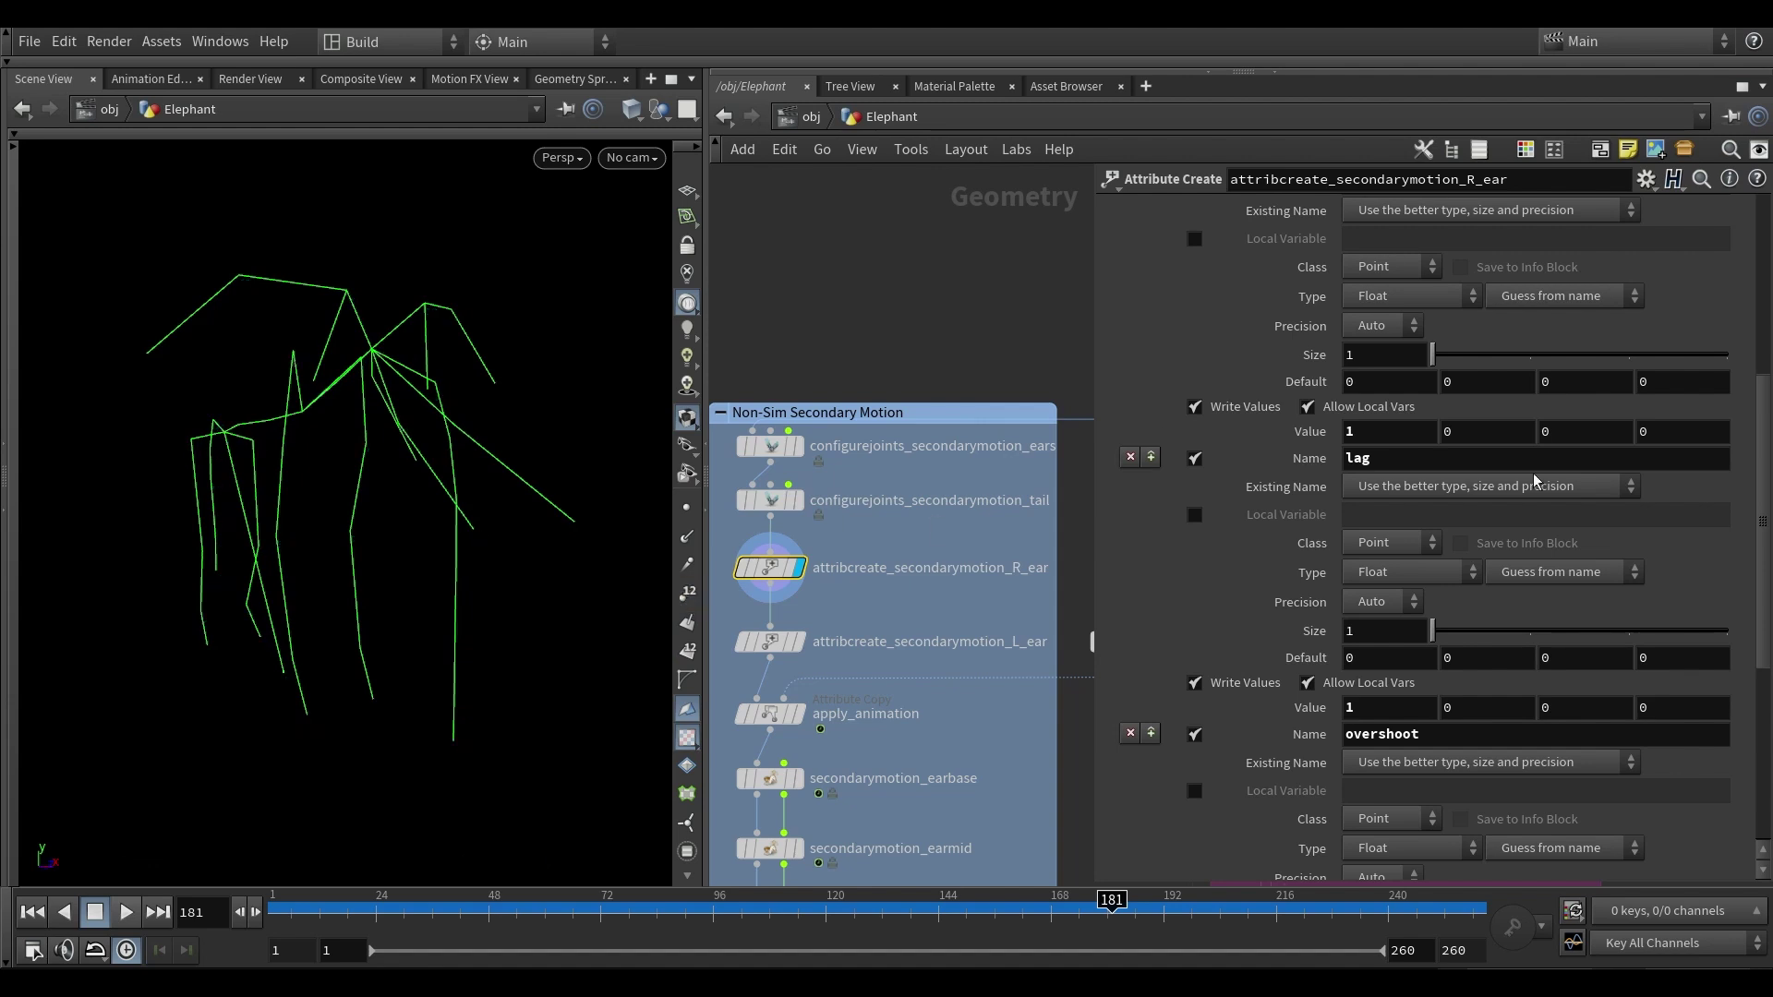
- Display the attribcreate_secondarymotion_L_ear node and review its secondary motion attribute values
click(785, 621)
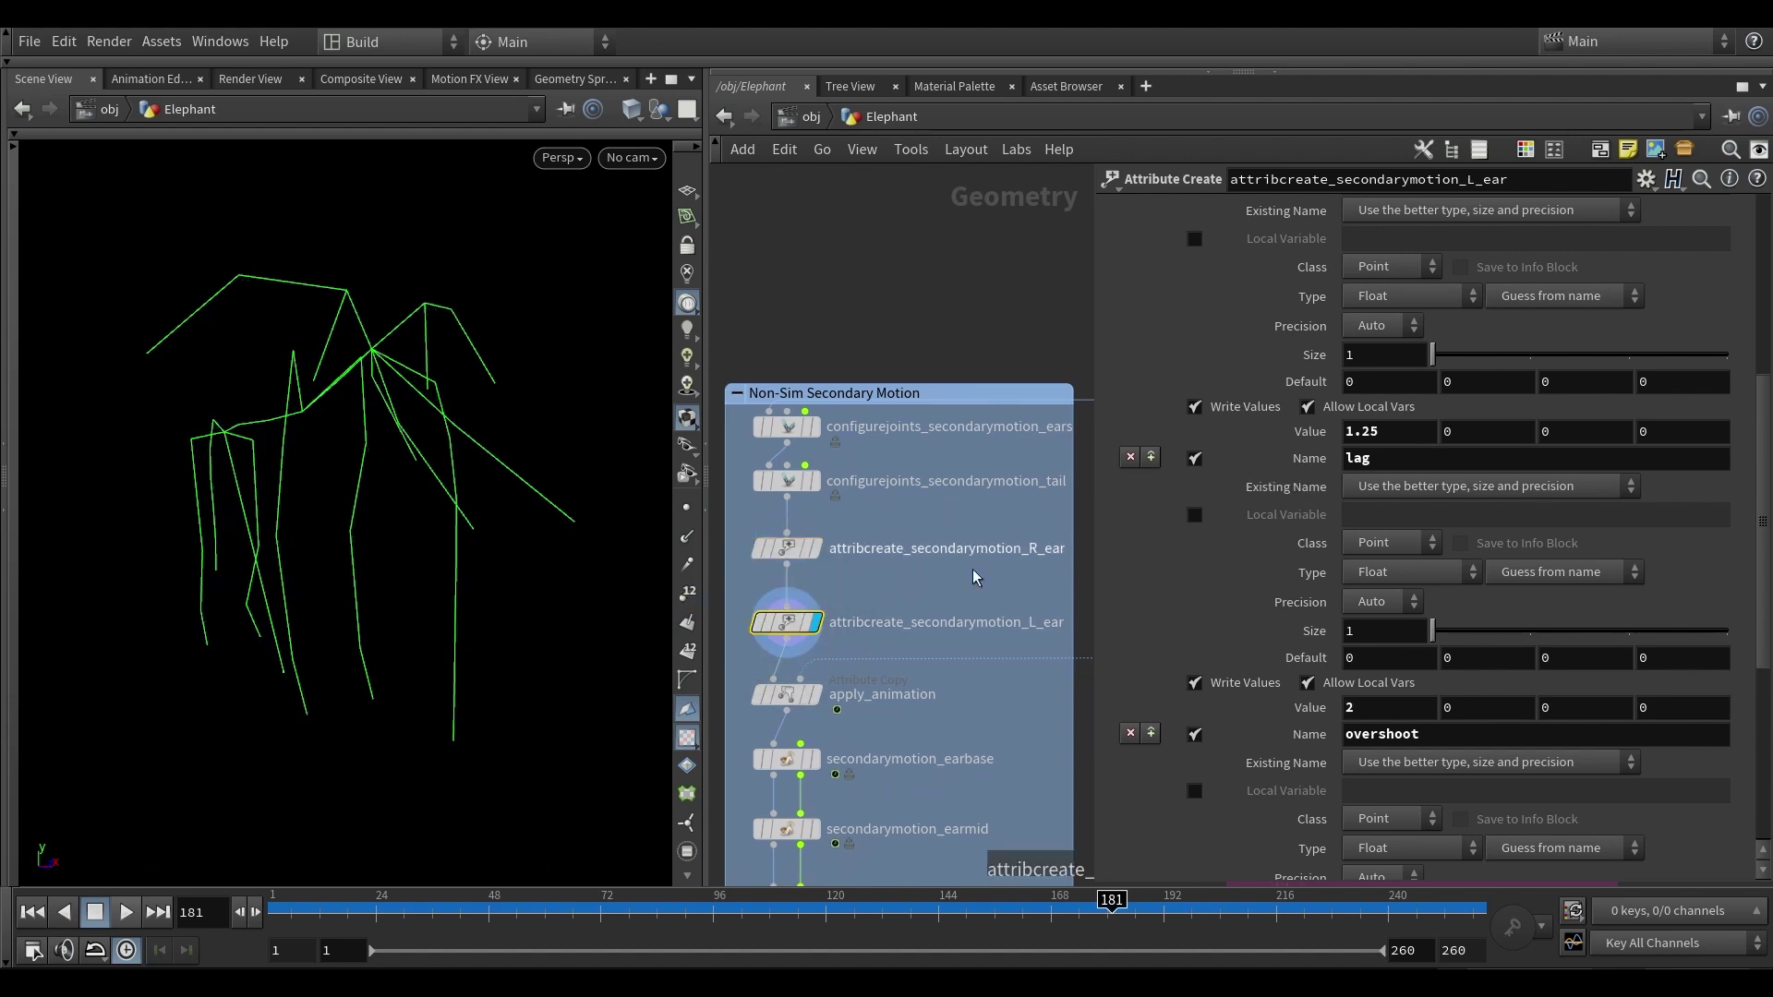
middle_drag(949, 589, 940, 576)
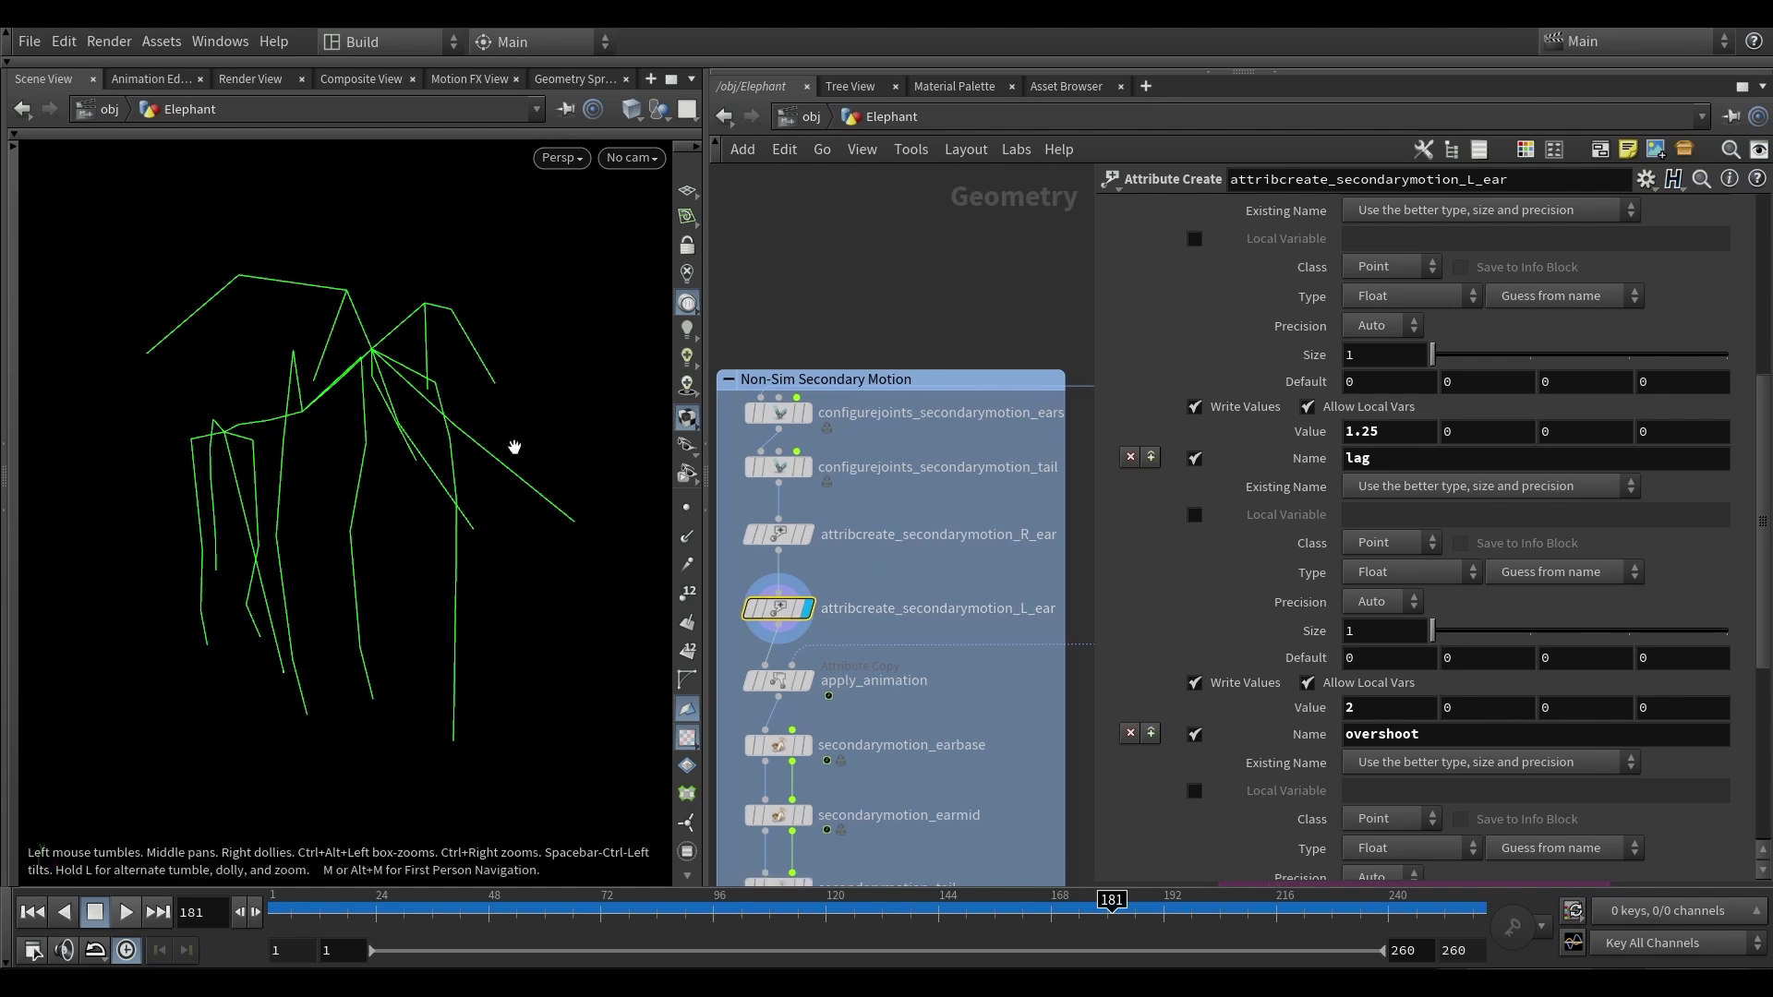
middle_drag(874, 698, 870, 661)
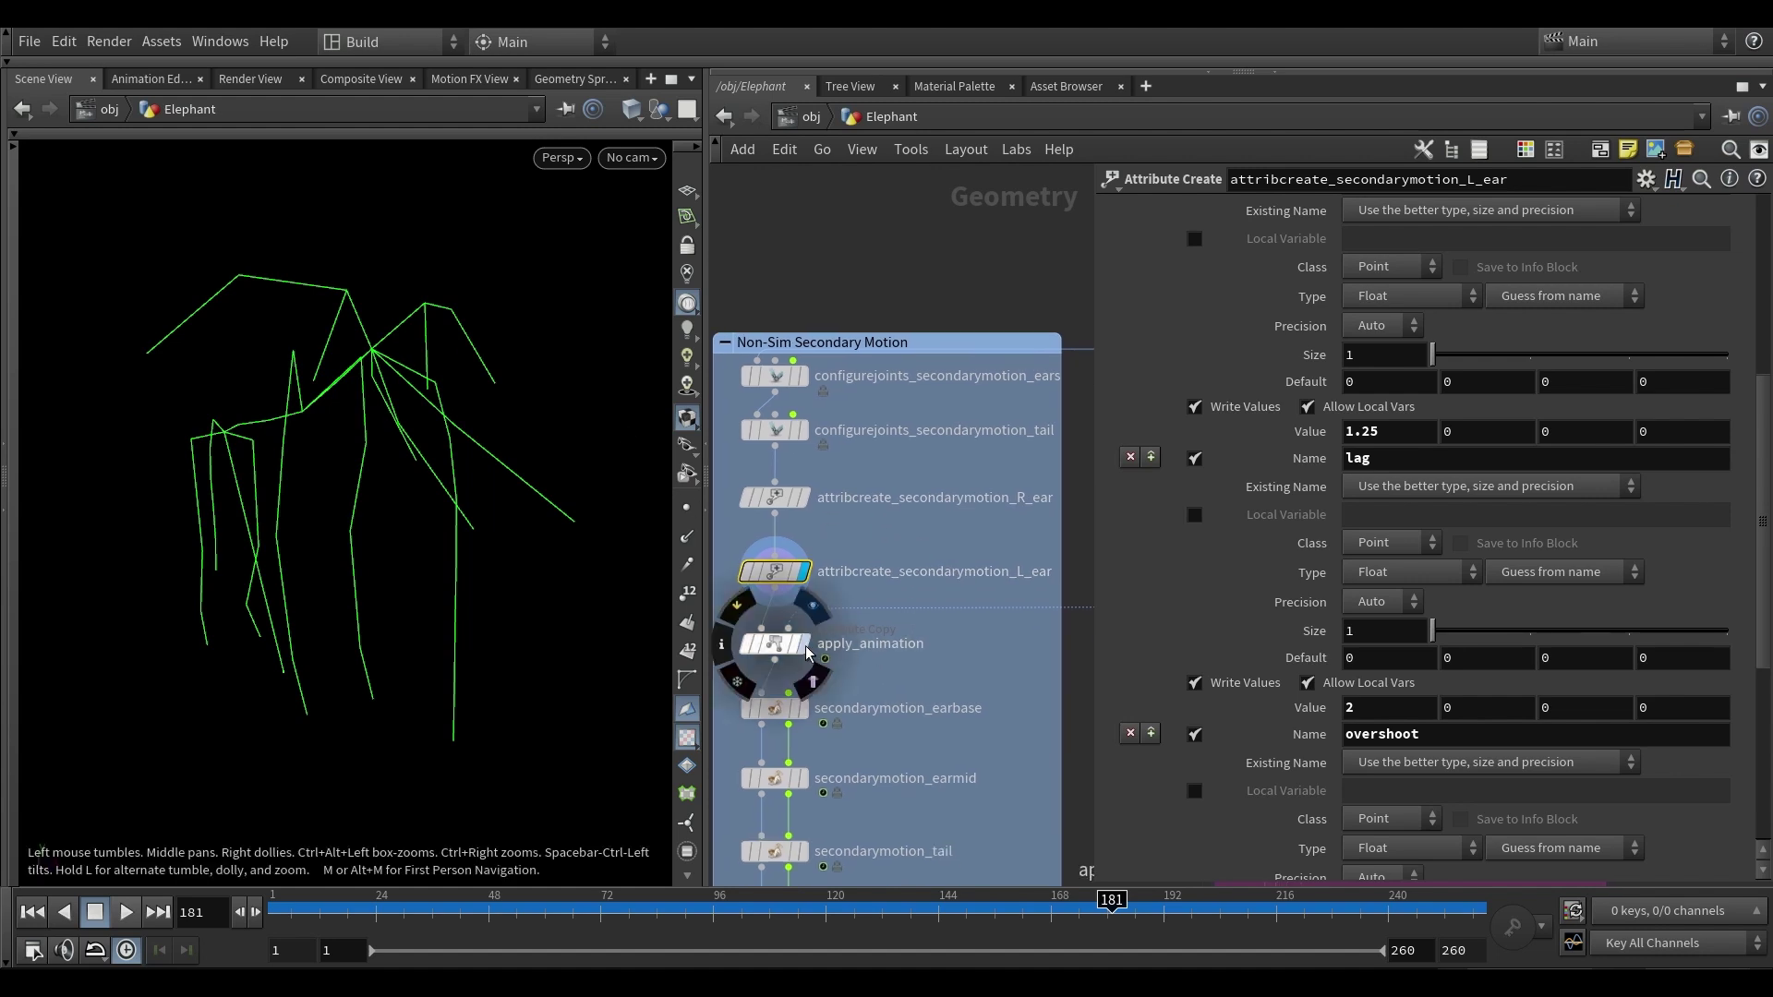
- Display the apply_animation node, review its parameters and move the timeline to frame 28
click(806, 648)
click(776, 649)
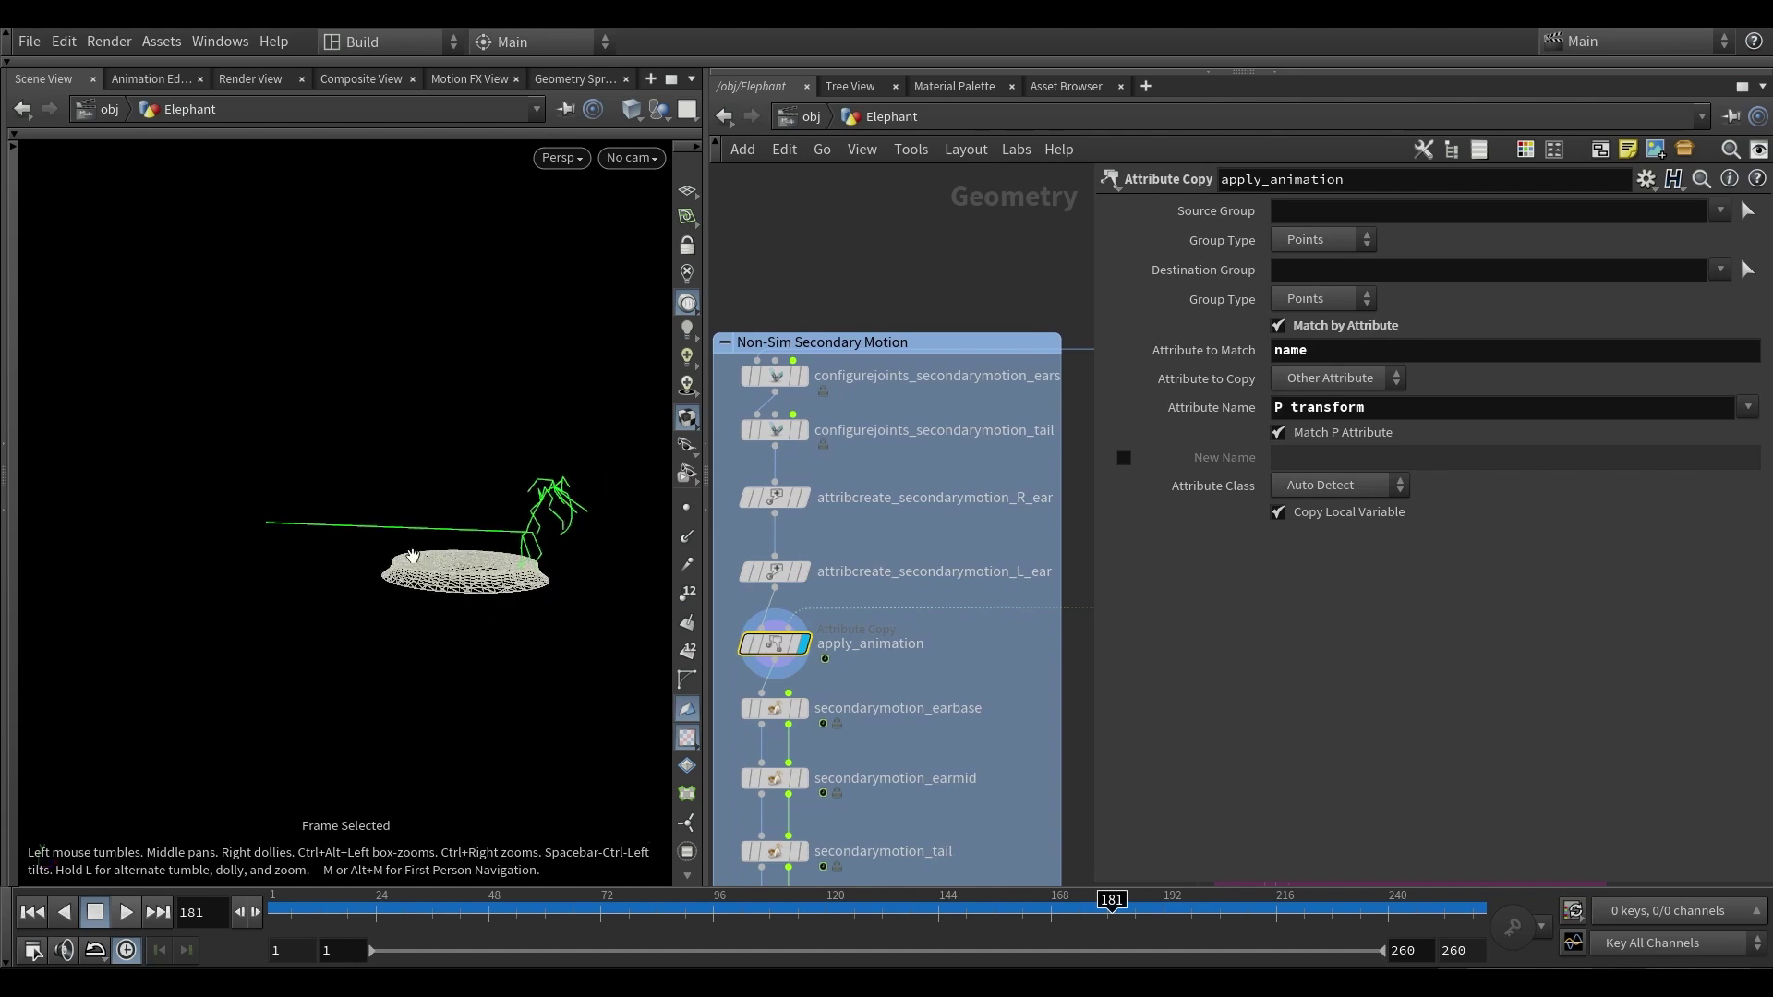
click(474, 912)
drag(474, 912, 394, 912)
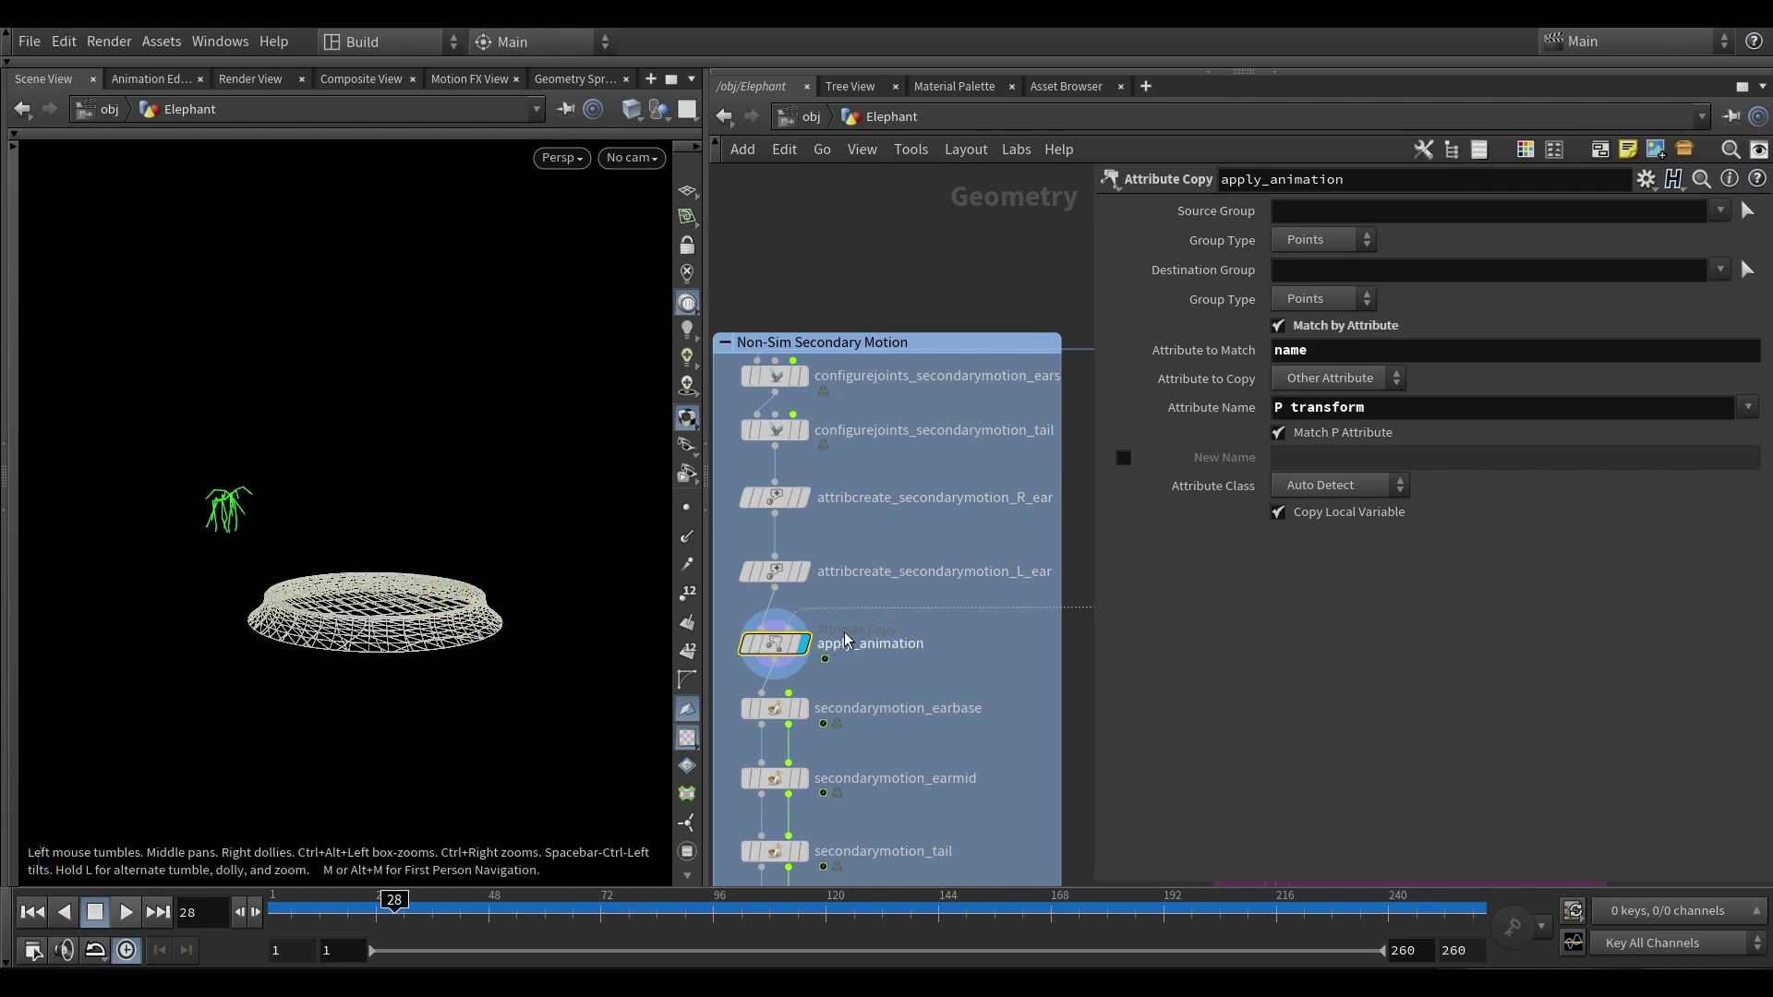
- Select the from_animator node feeding apply_animation and review its FBX import settings
scroll(972, 624, down, 3)
click(975, 571)
scroll(918, 614, down, 1)
middle_drag(918, 614, 922, 612)
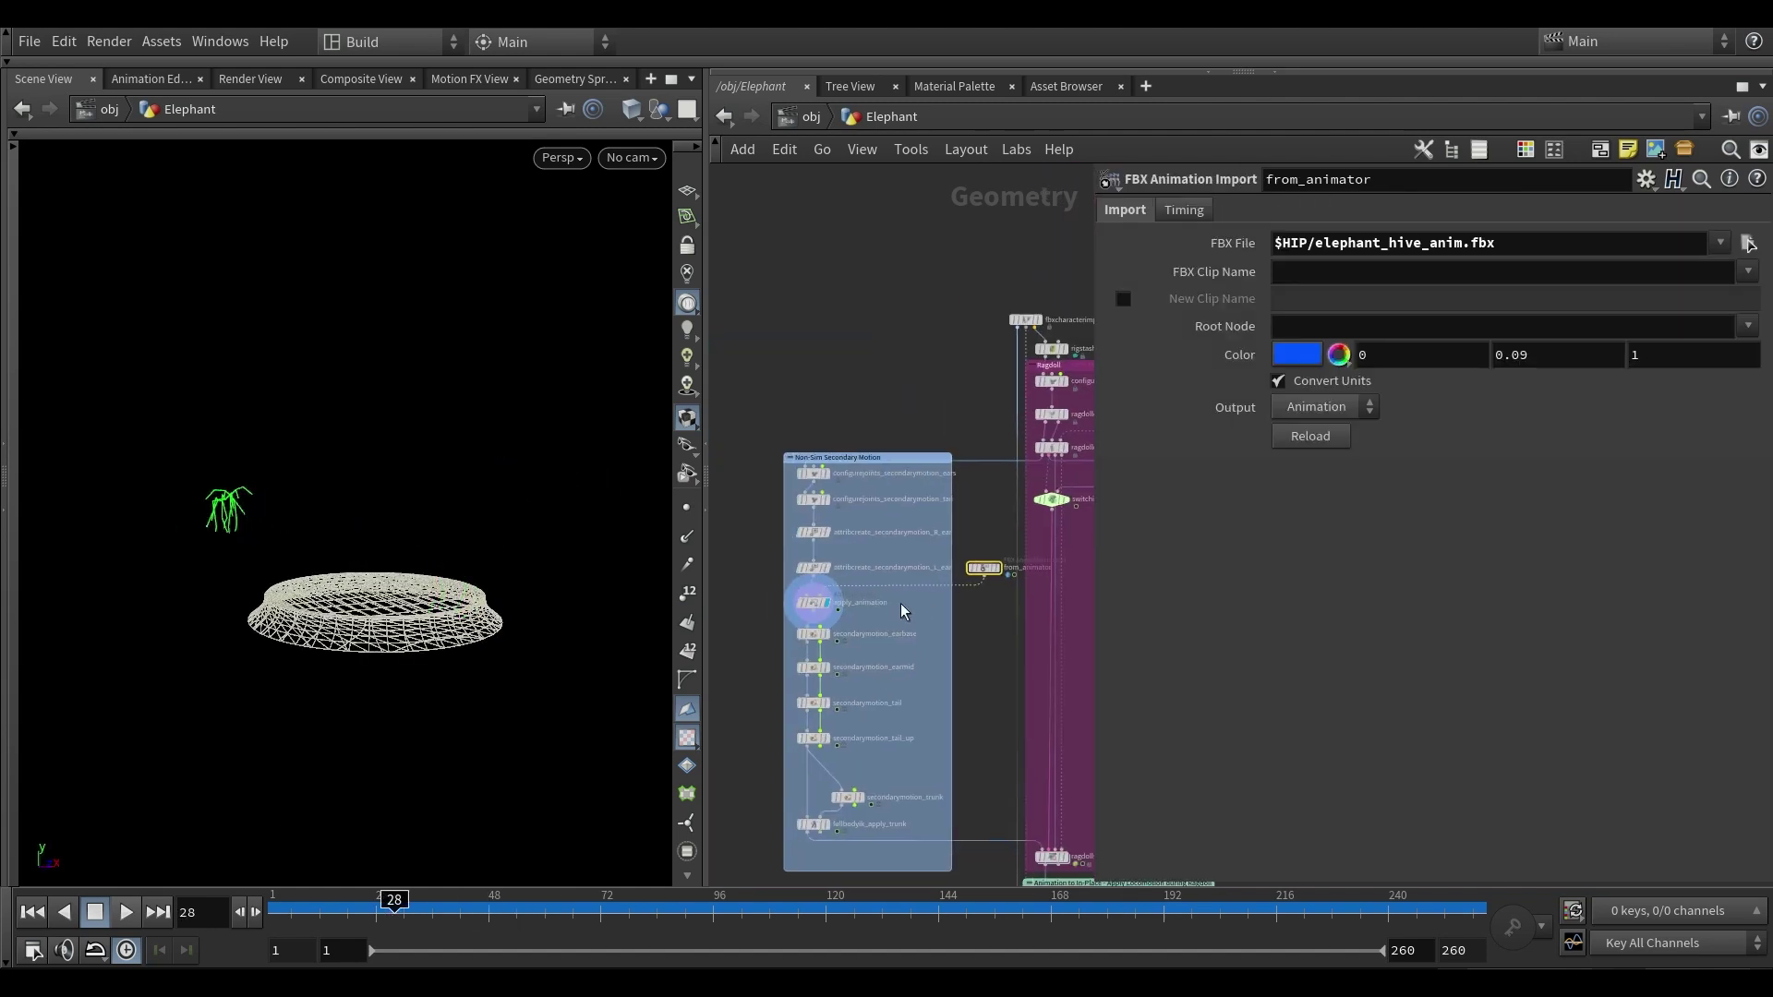
- Play and scrub the applied animation near the start of the timeline, stopping at frame 3 to inspect the elephant's skeleton
scroll(309, 554, up, 5)
middle_drag(322, 547, 308, 530)
key(Up)
drag(497, 912, 281, 912)
scroll(244, 537, down, 5)
key(Up)
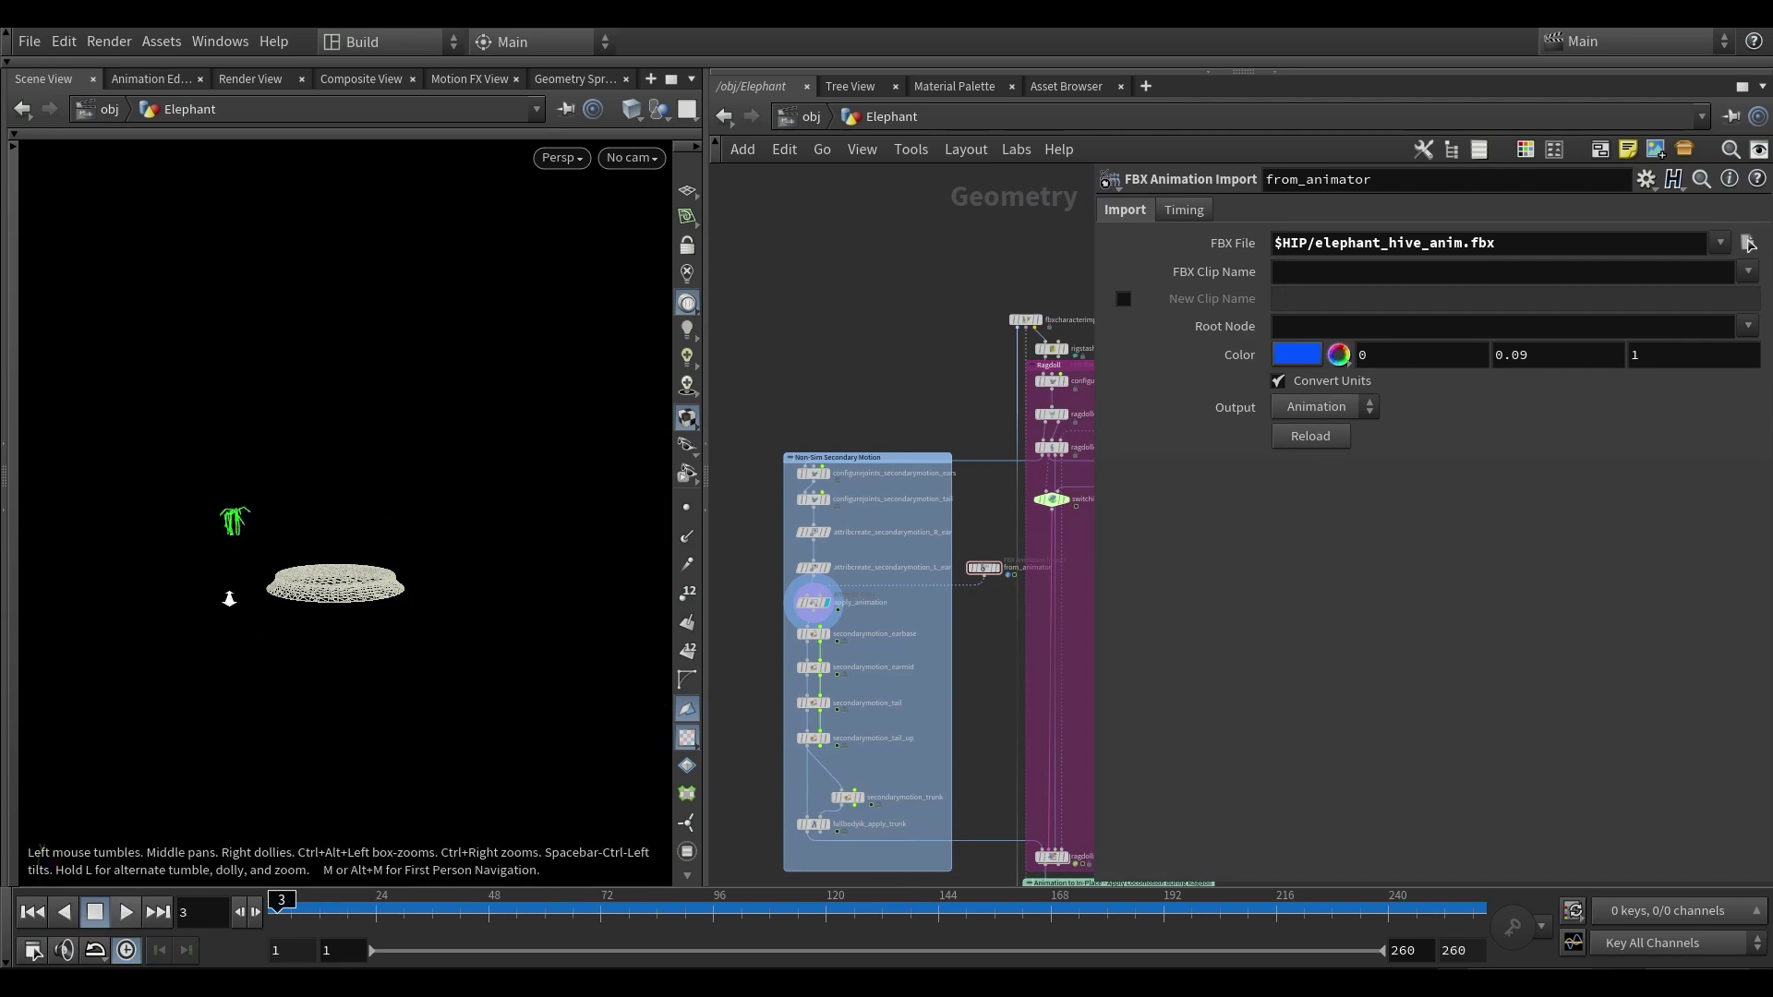
scroll(387, 518, up, 5)
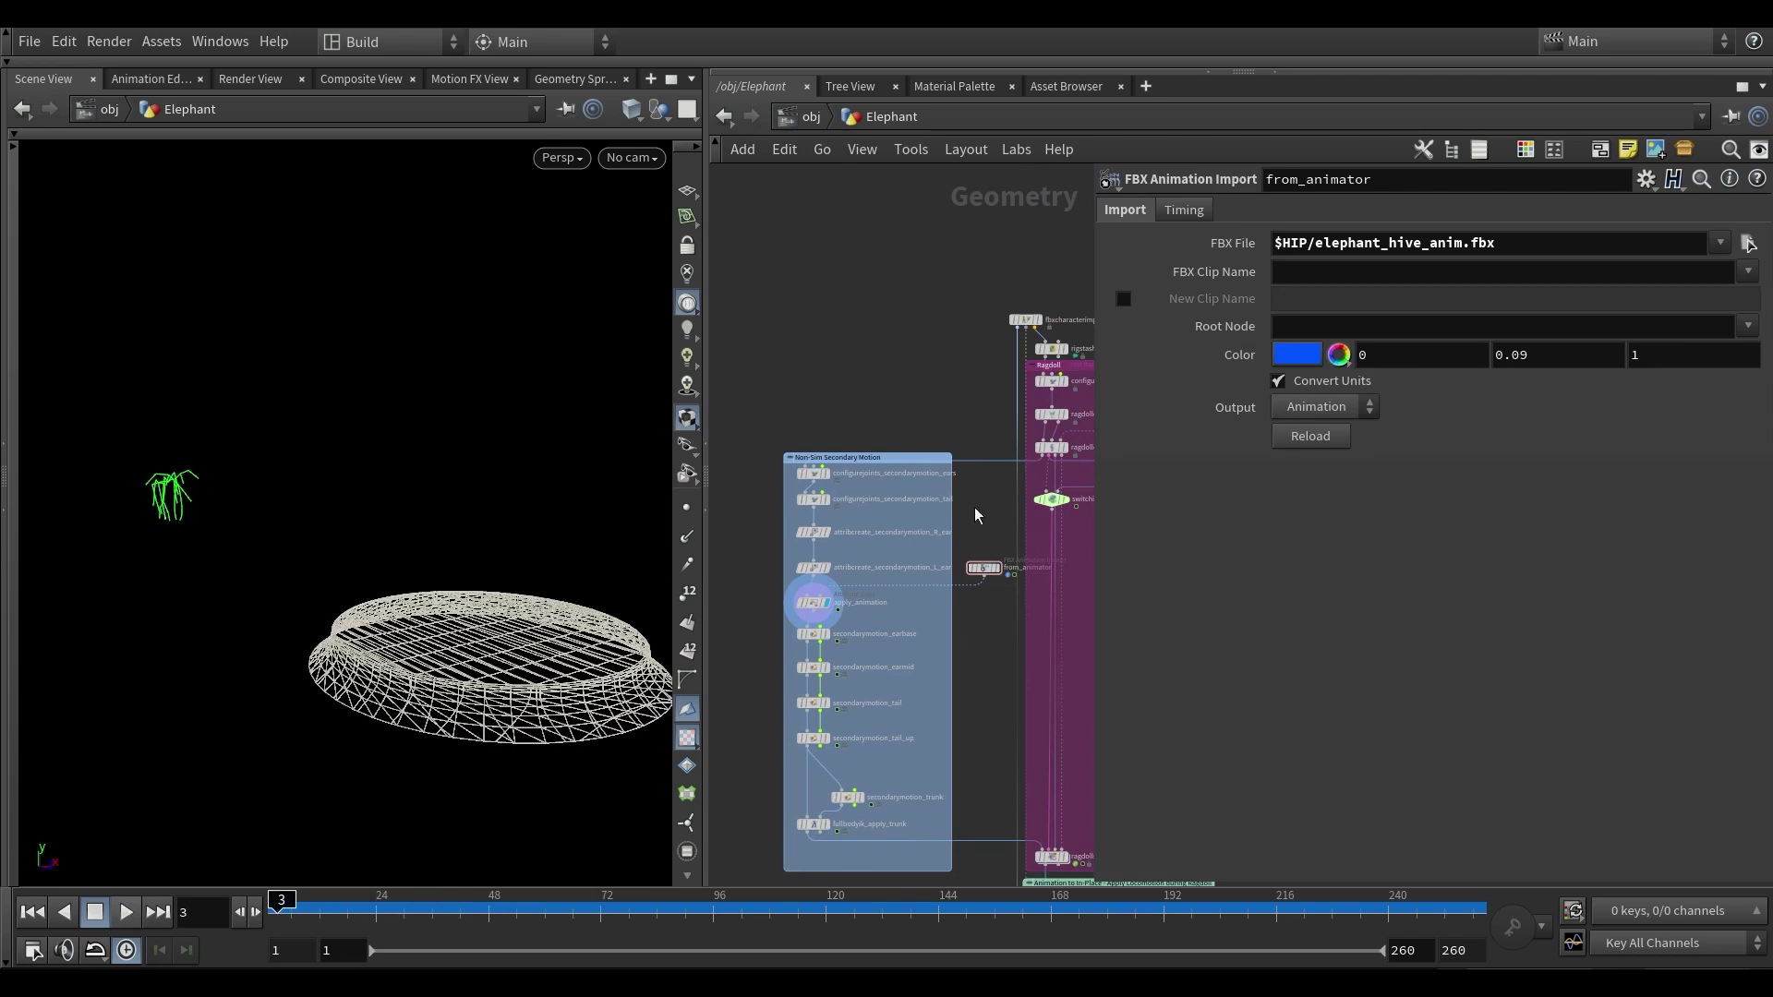
- Display the secondarymotion_earbase node, frame the elephant skeleton and inspect its ears alongside the spring settings
scroll(817, 619, up, 5)
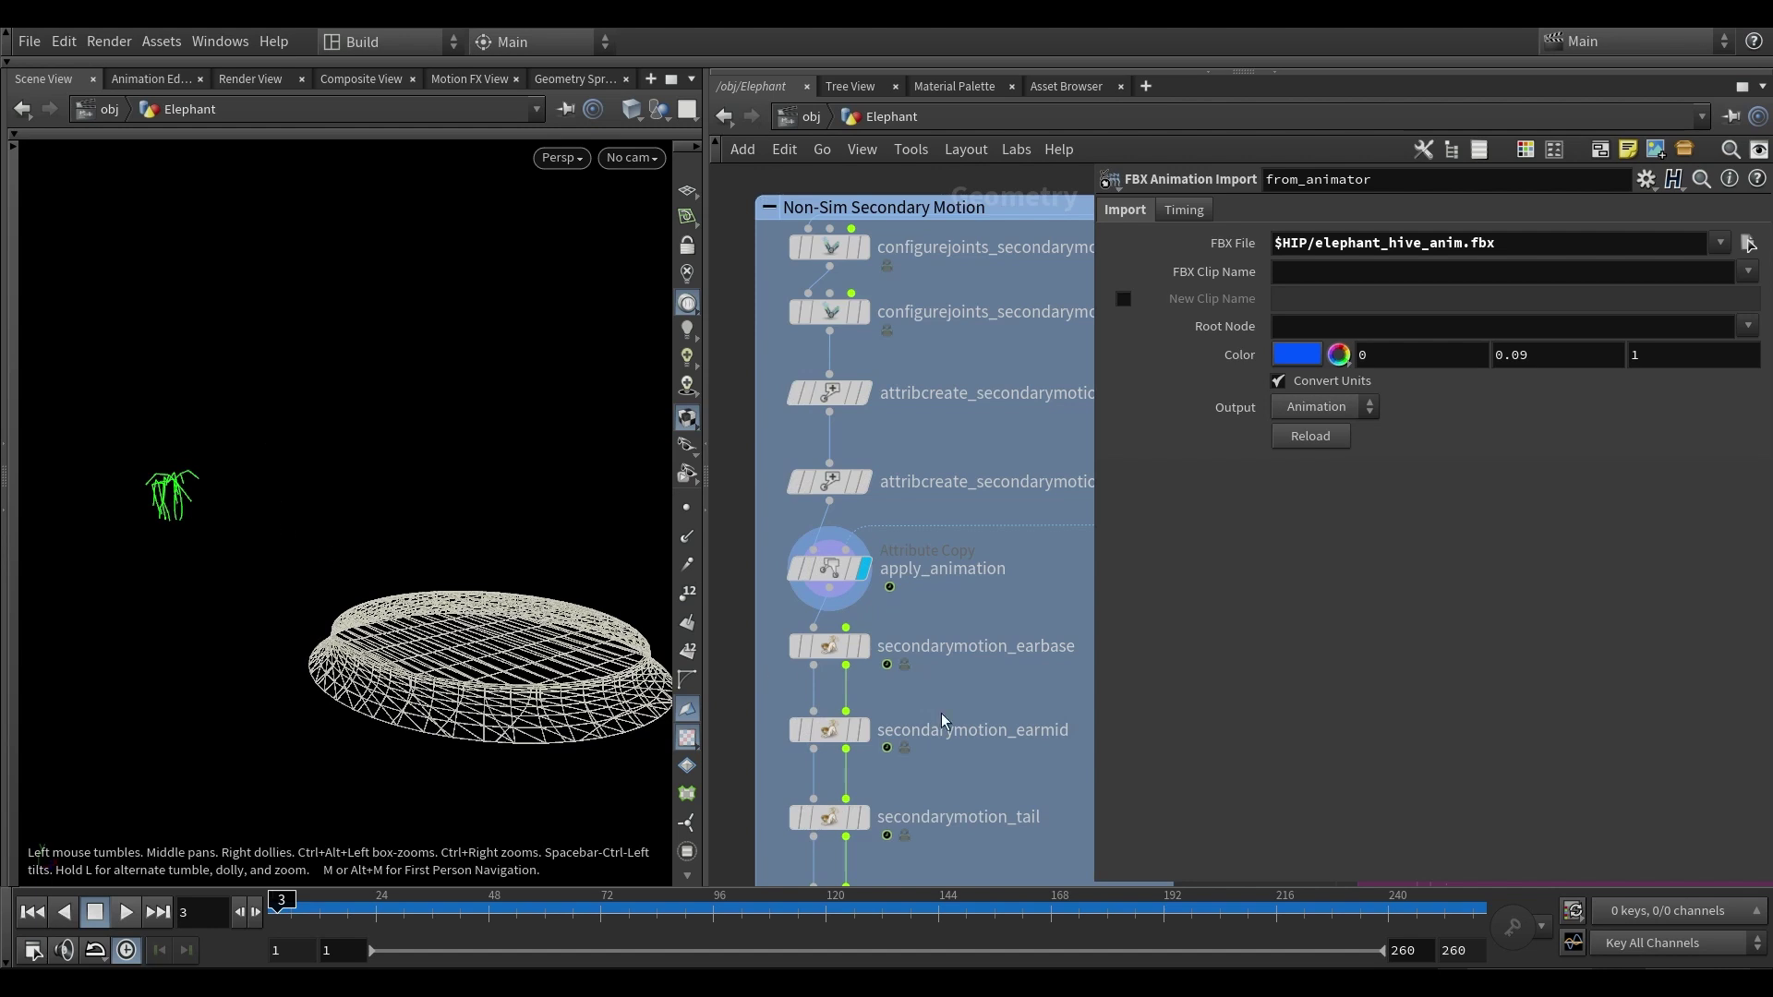
click(841, 646)
click(838, 649)
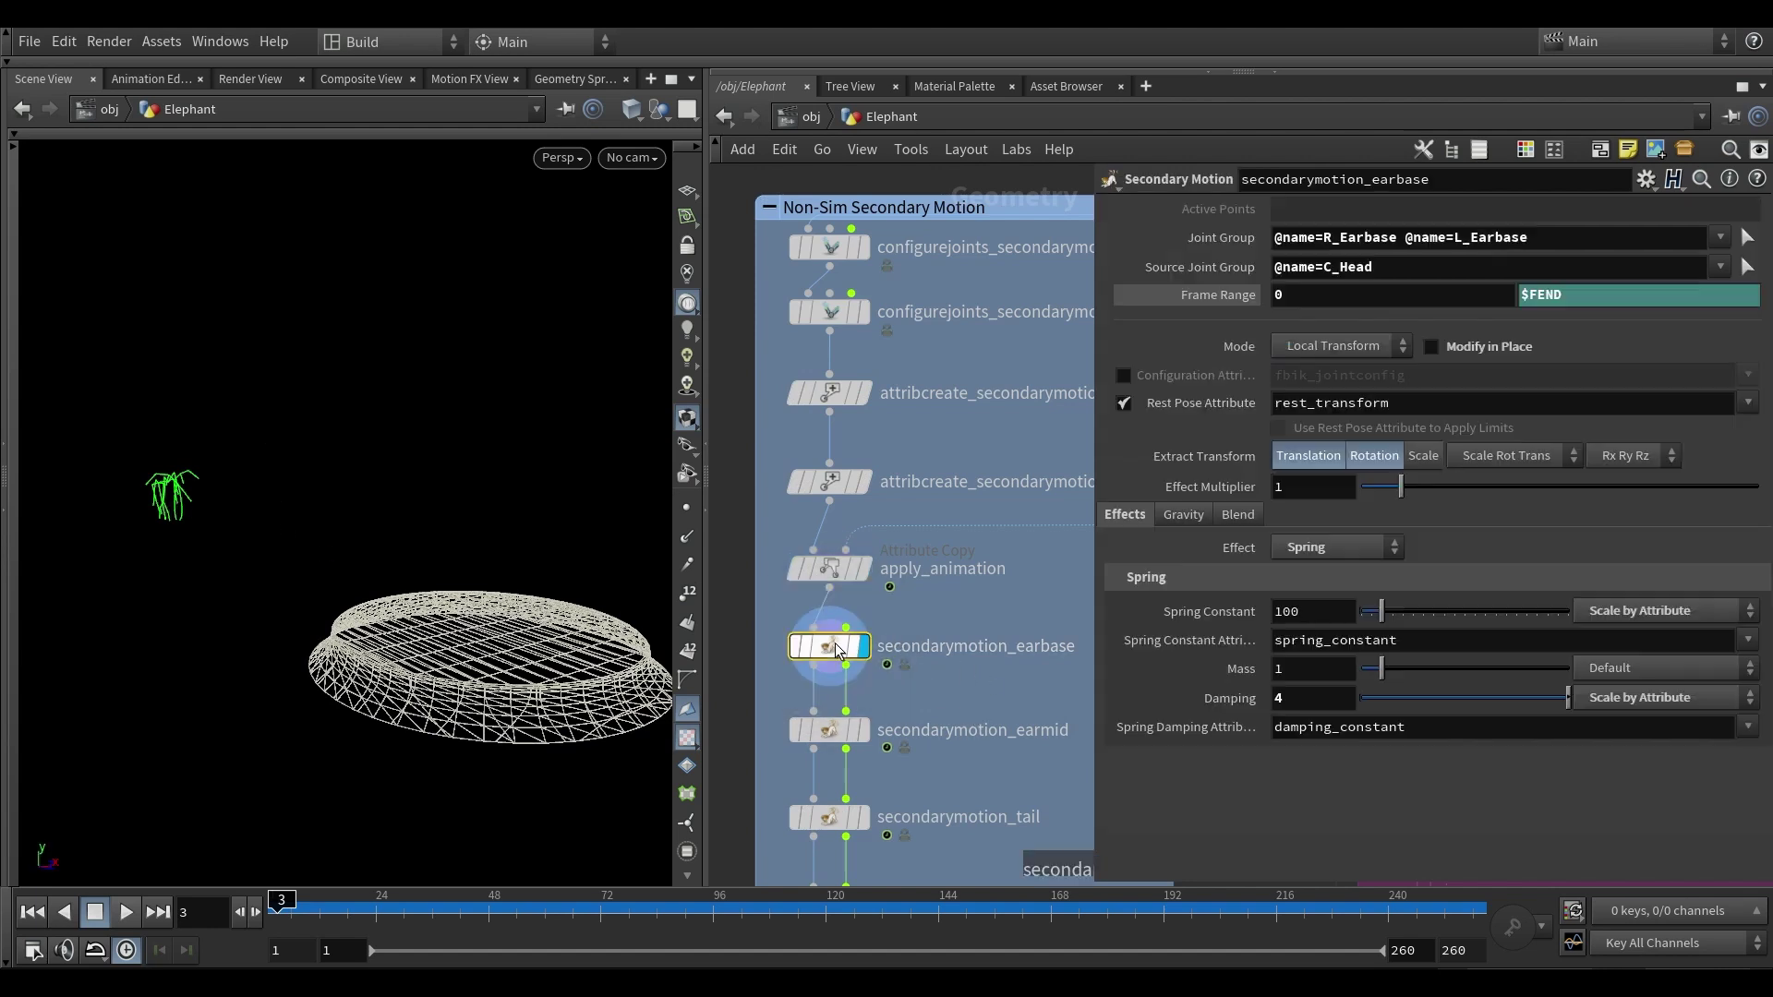
key(space+f)
scroll(305, 469, down, 3)
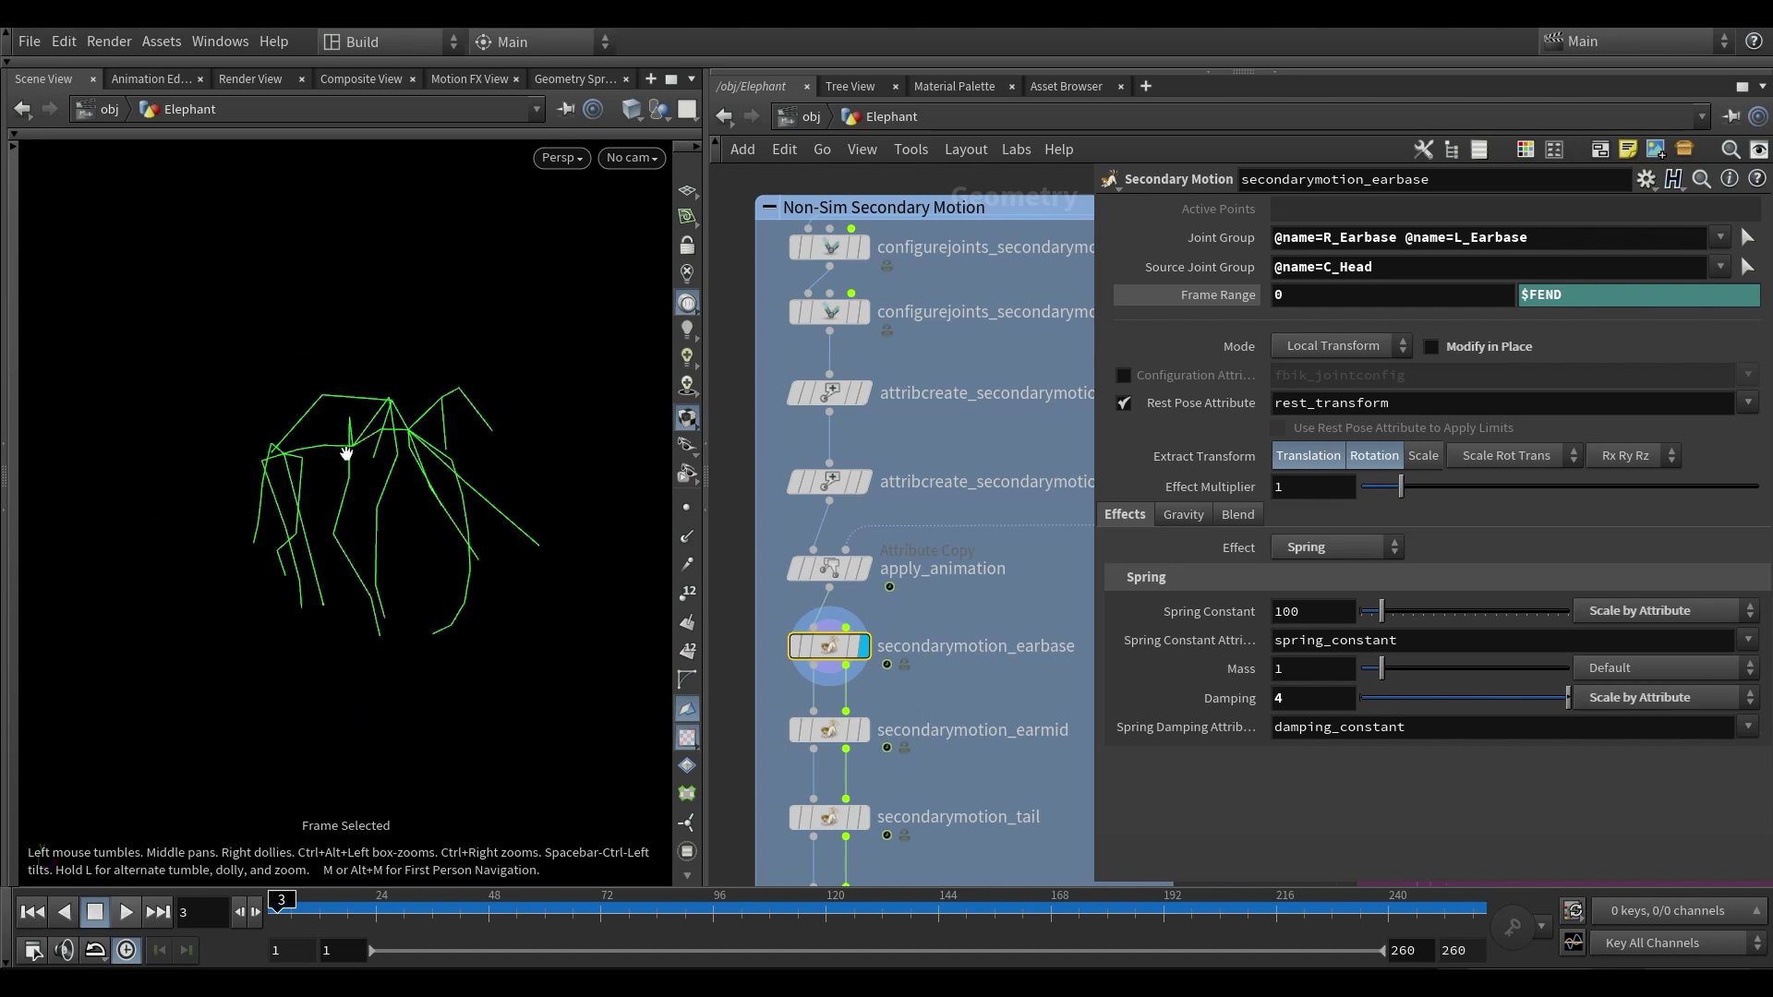
drag(345, 452, 417, 399)
click(687, 594)
scroll(304, 397, up, 2)
click(687, 594)
drag(390, 507, 350, 493)
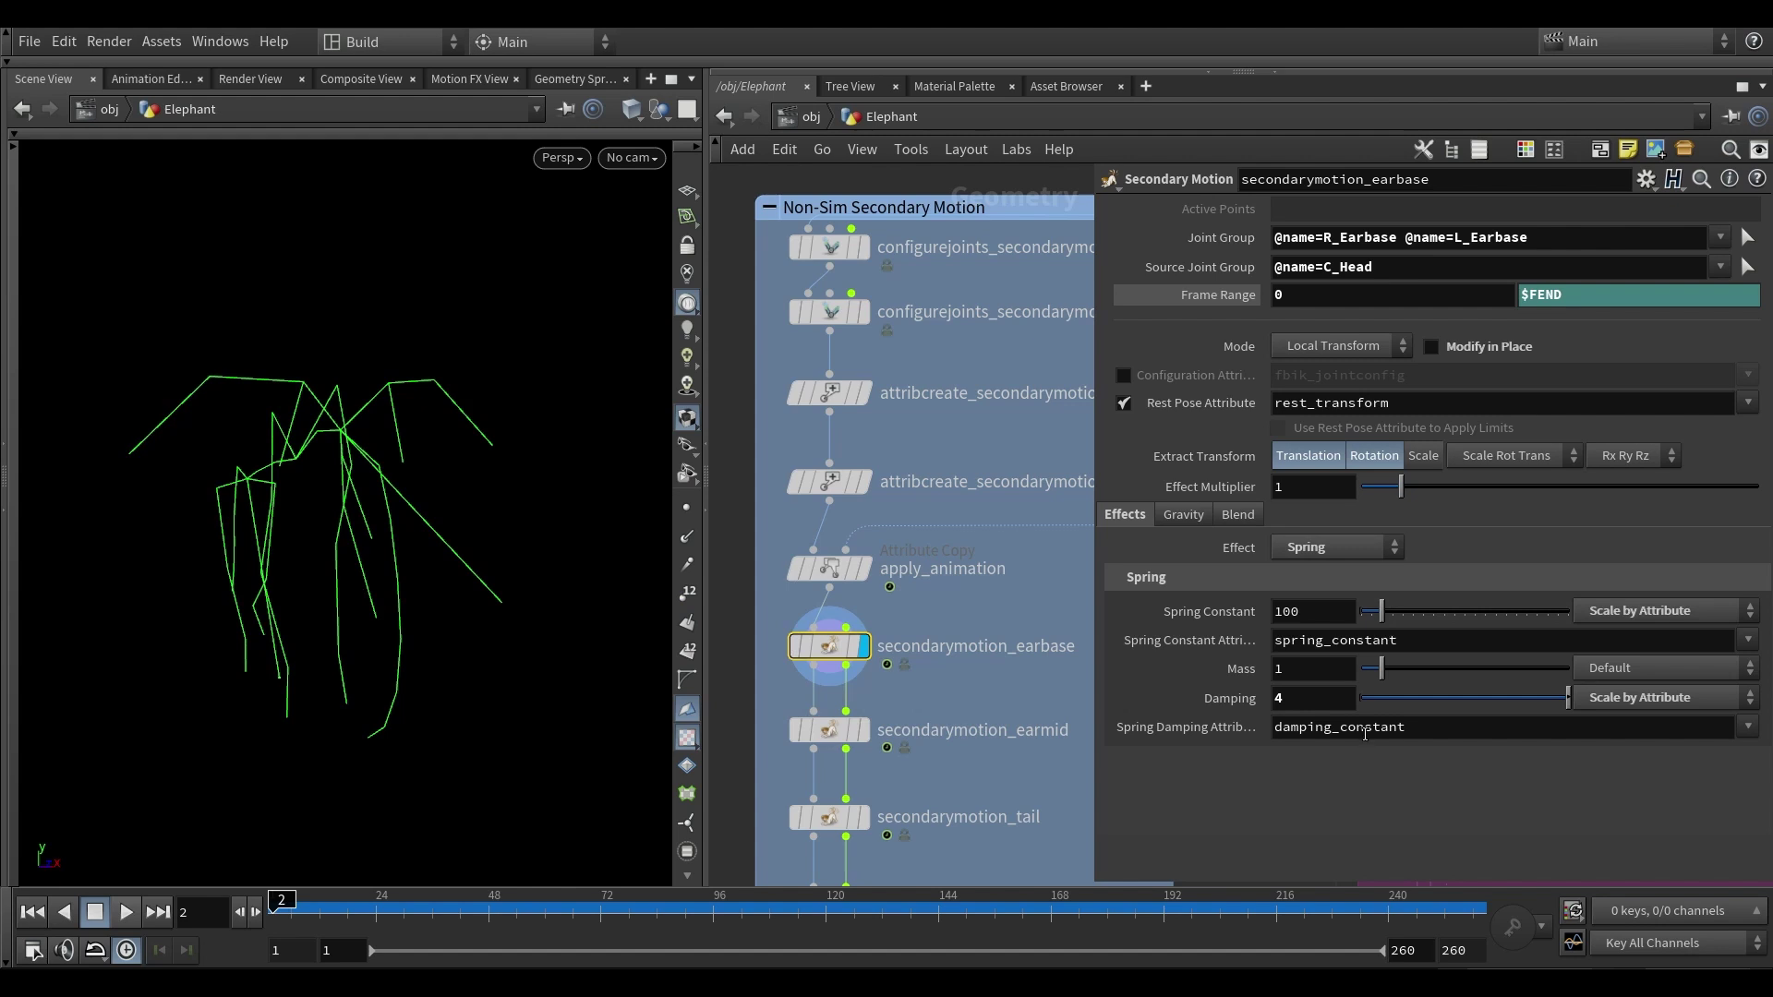
- Display the secondarymotion_earmid node and review its spring settings while inspecting the skeleton's ears
middle_drag(968, 661, 953, 565)
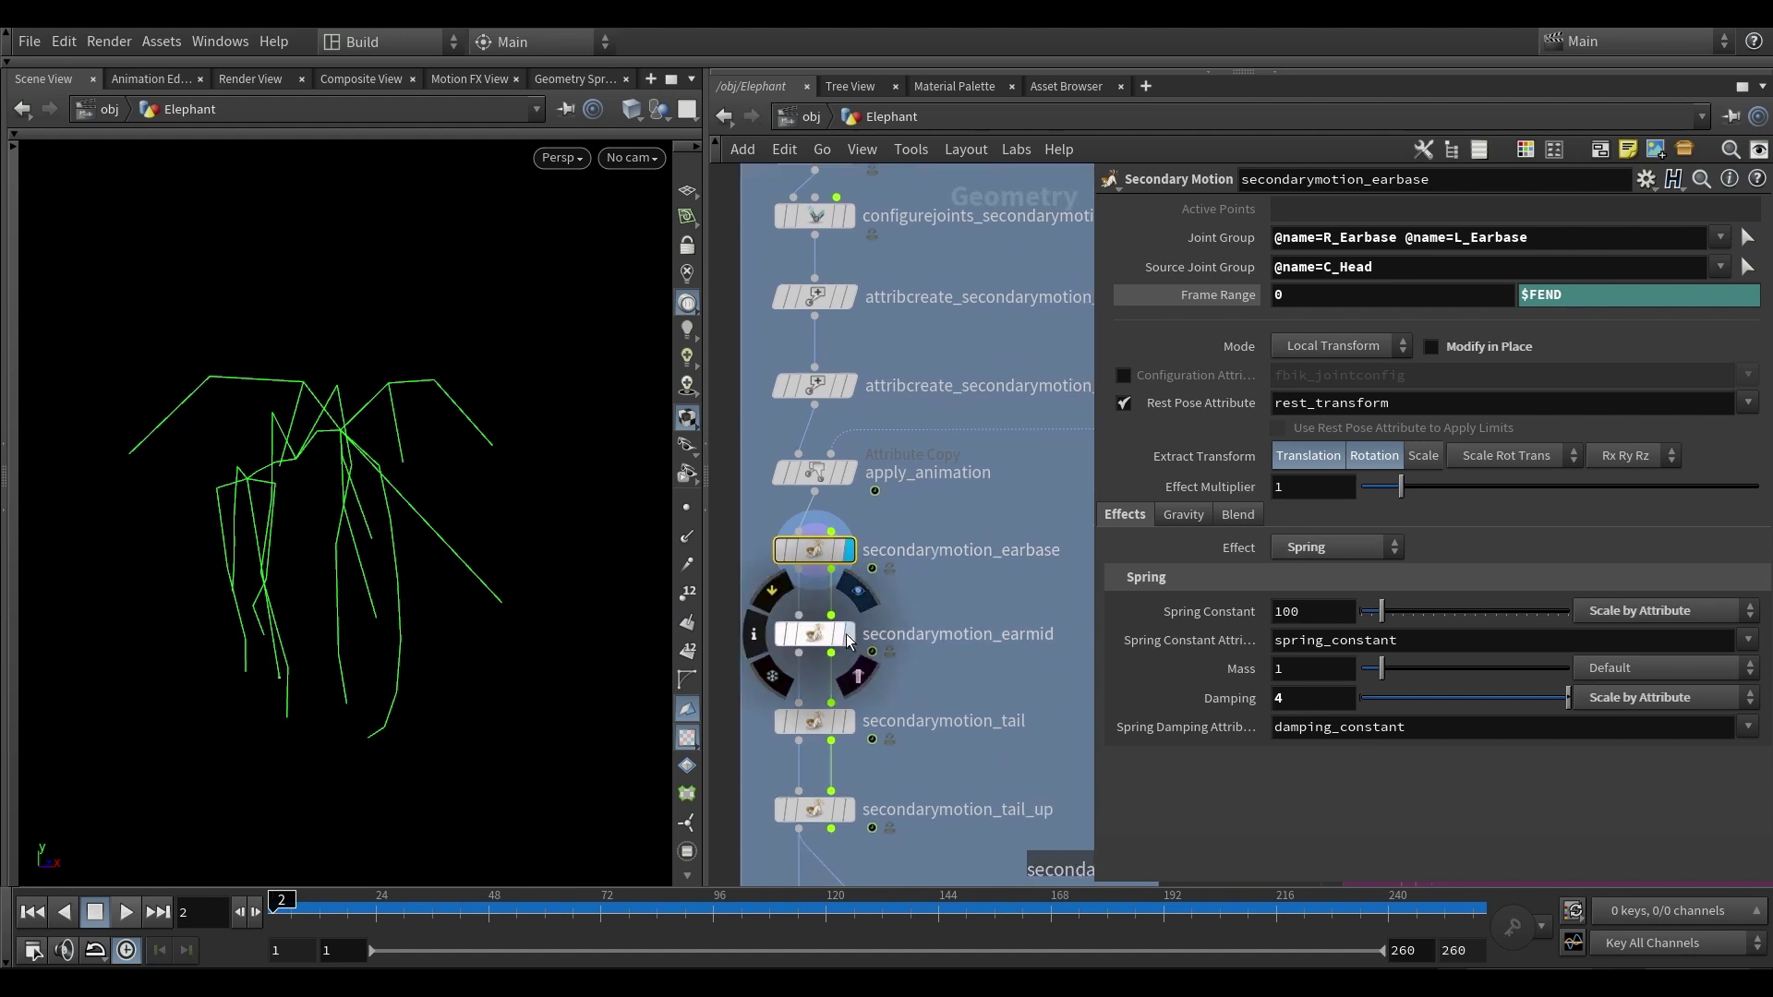
click(849, 635)
click(807, 639)
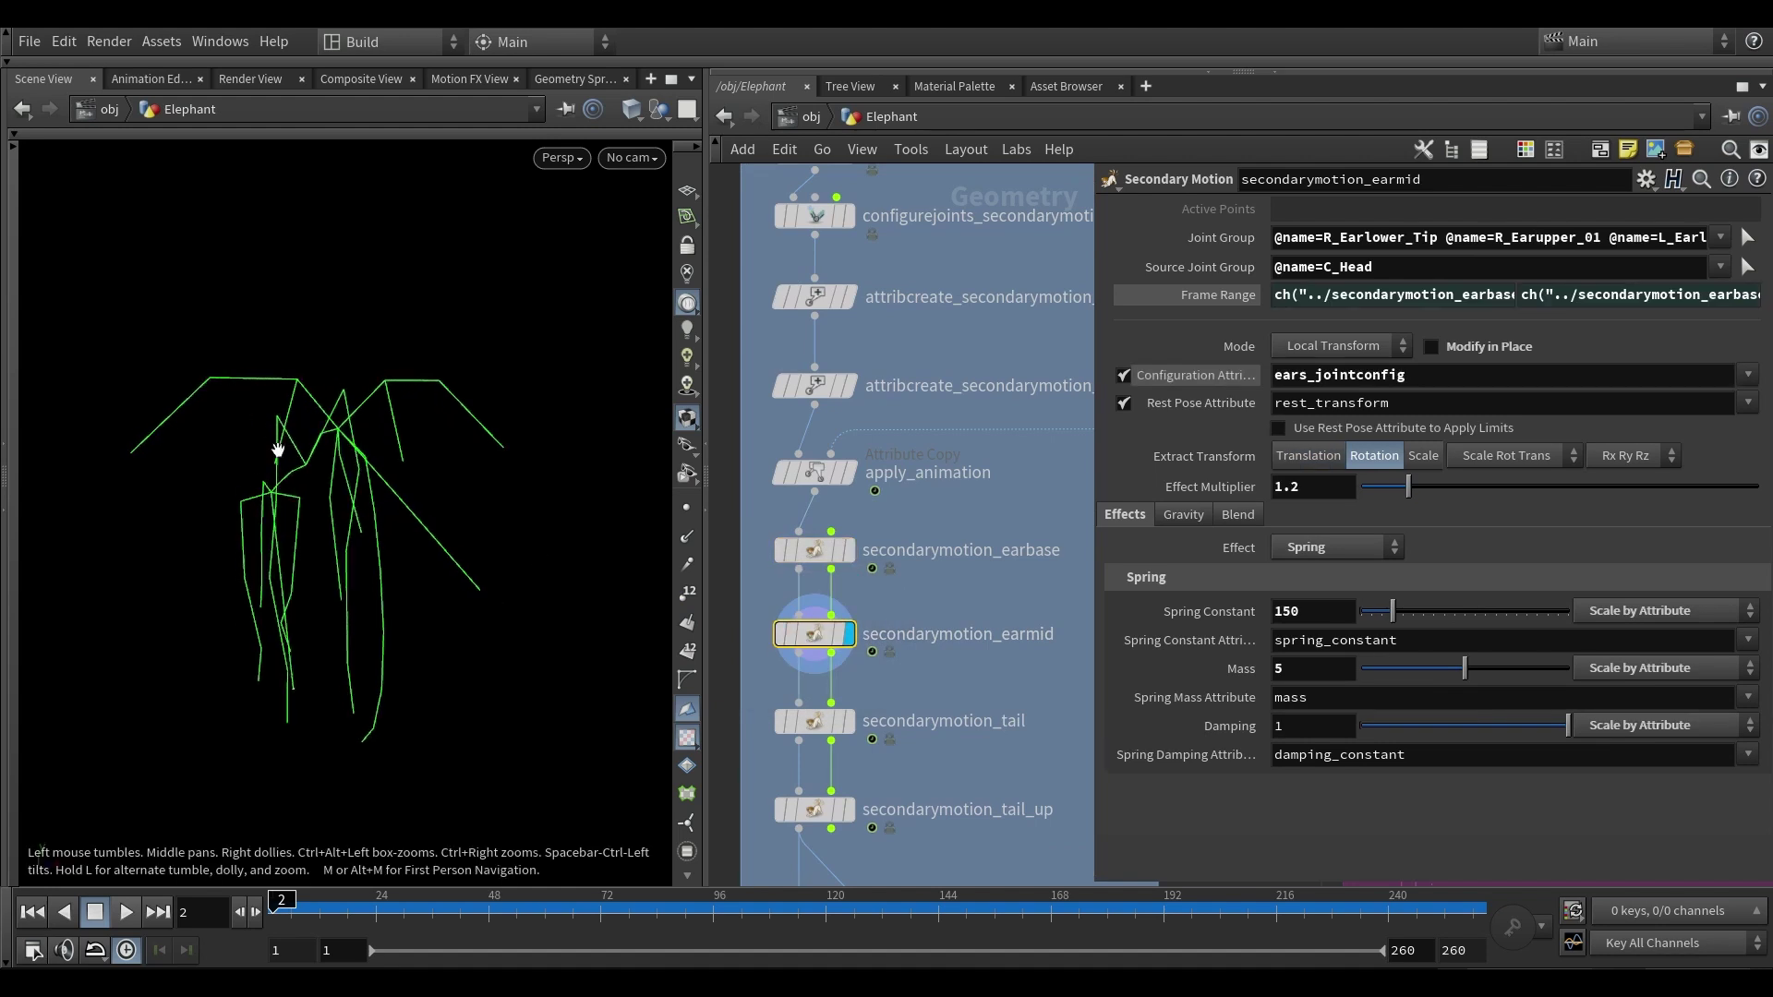
drag(375, 398, 436, 433)
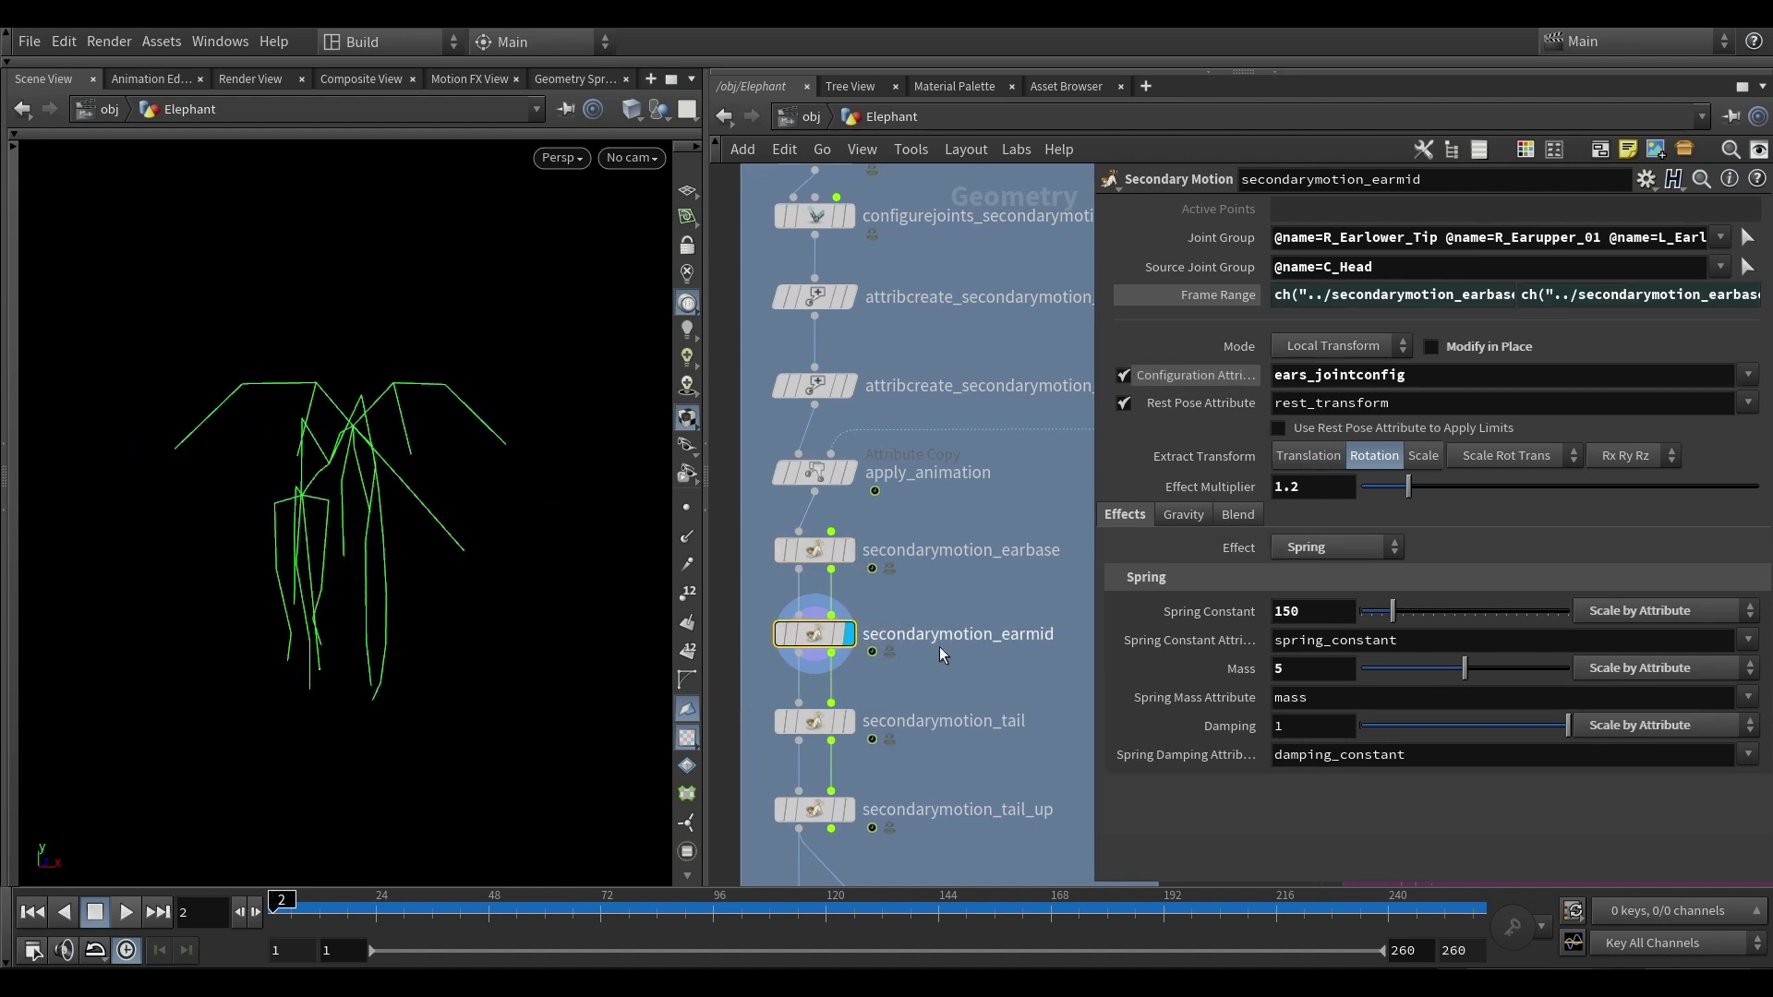
middle_drag(928, 655, 924, 615)
right_drag(282, 421, 263, 423)
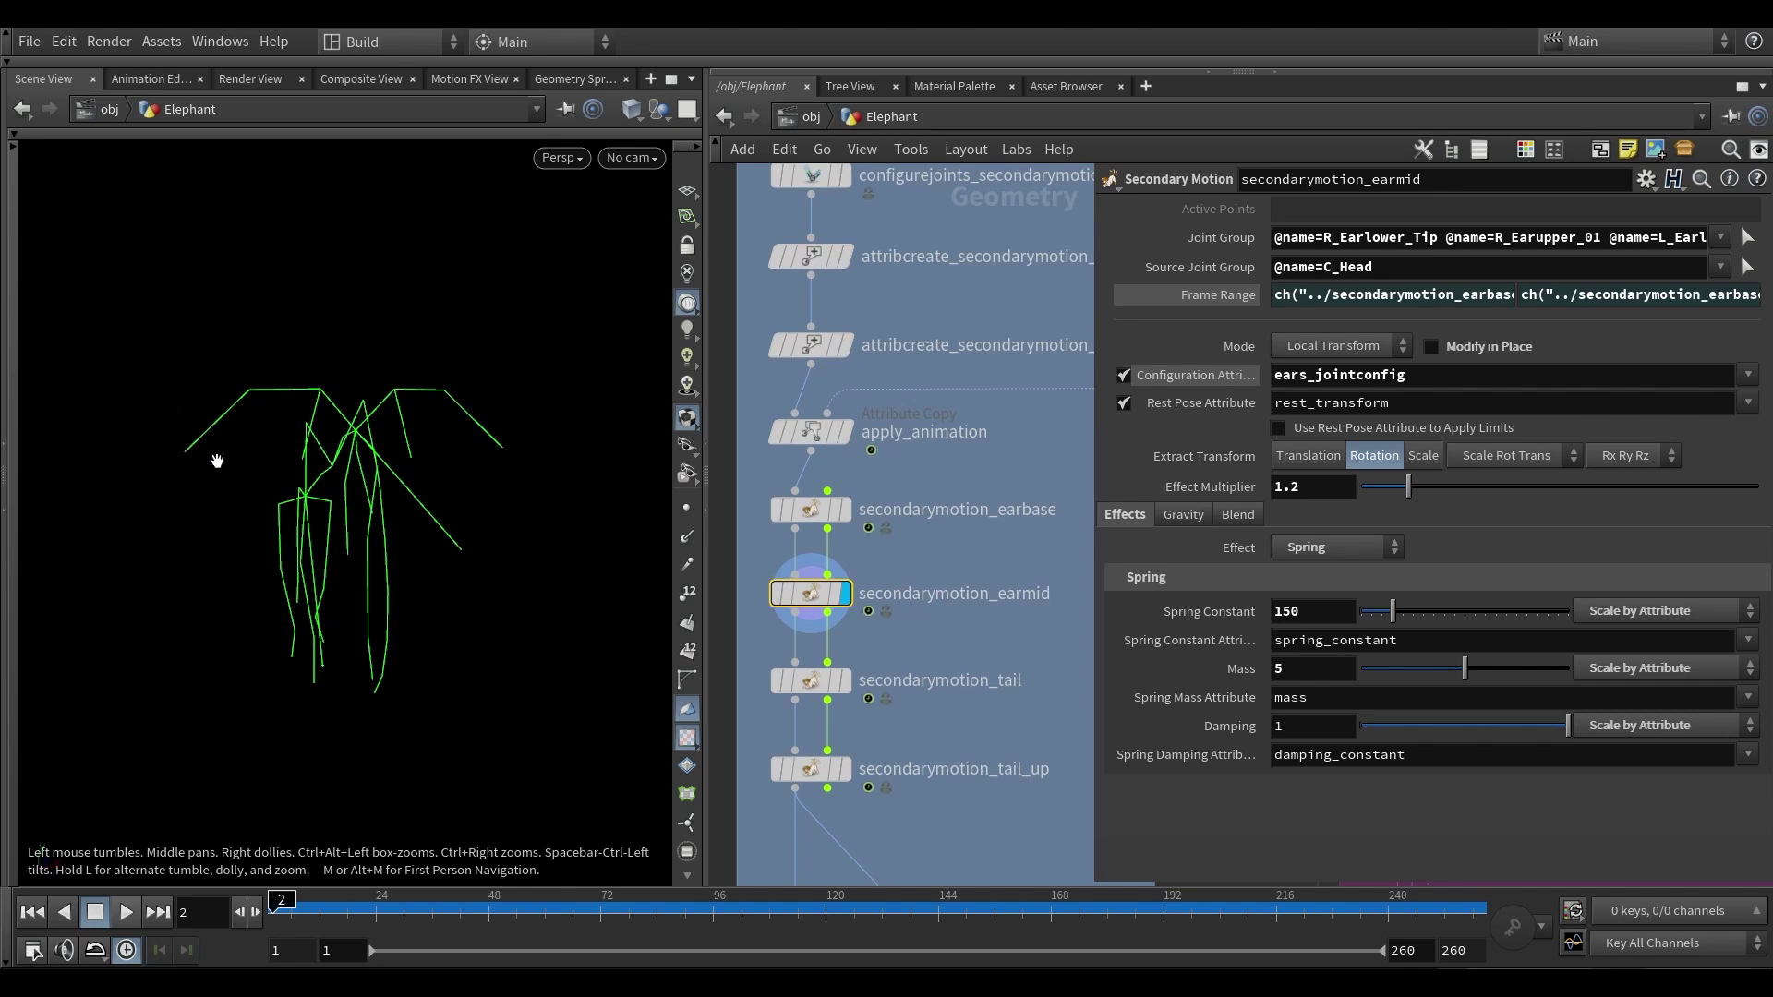
- Display the secondarymotion_tail node and review its parameters with the skeleton viewed from the side
middle_drag(919, 640, 938, 627)
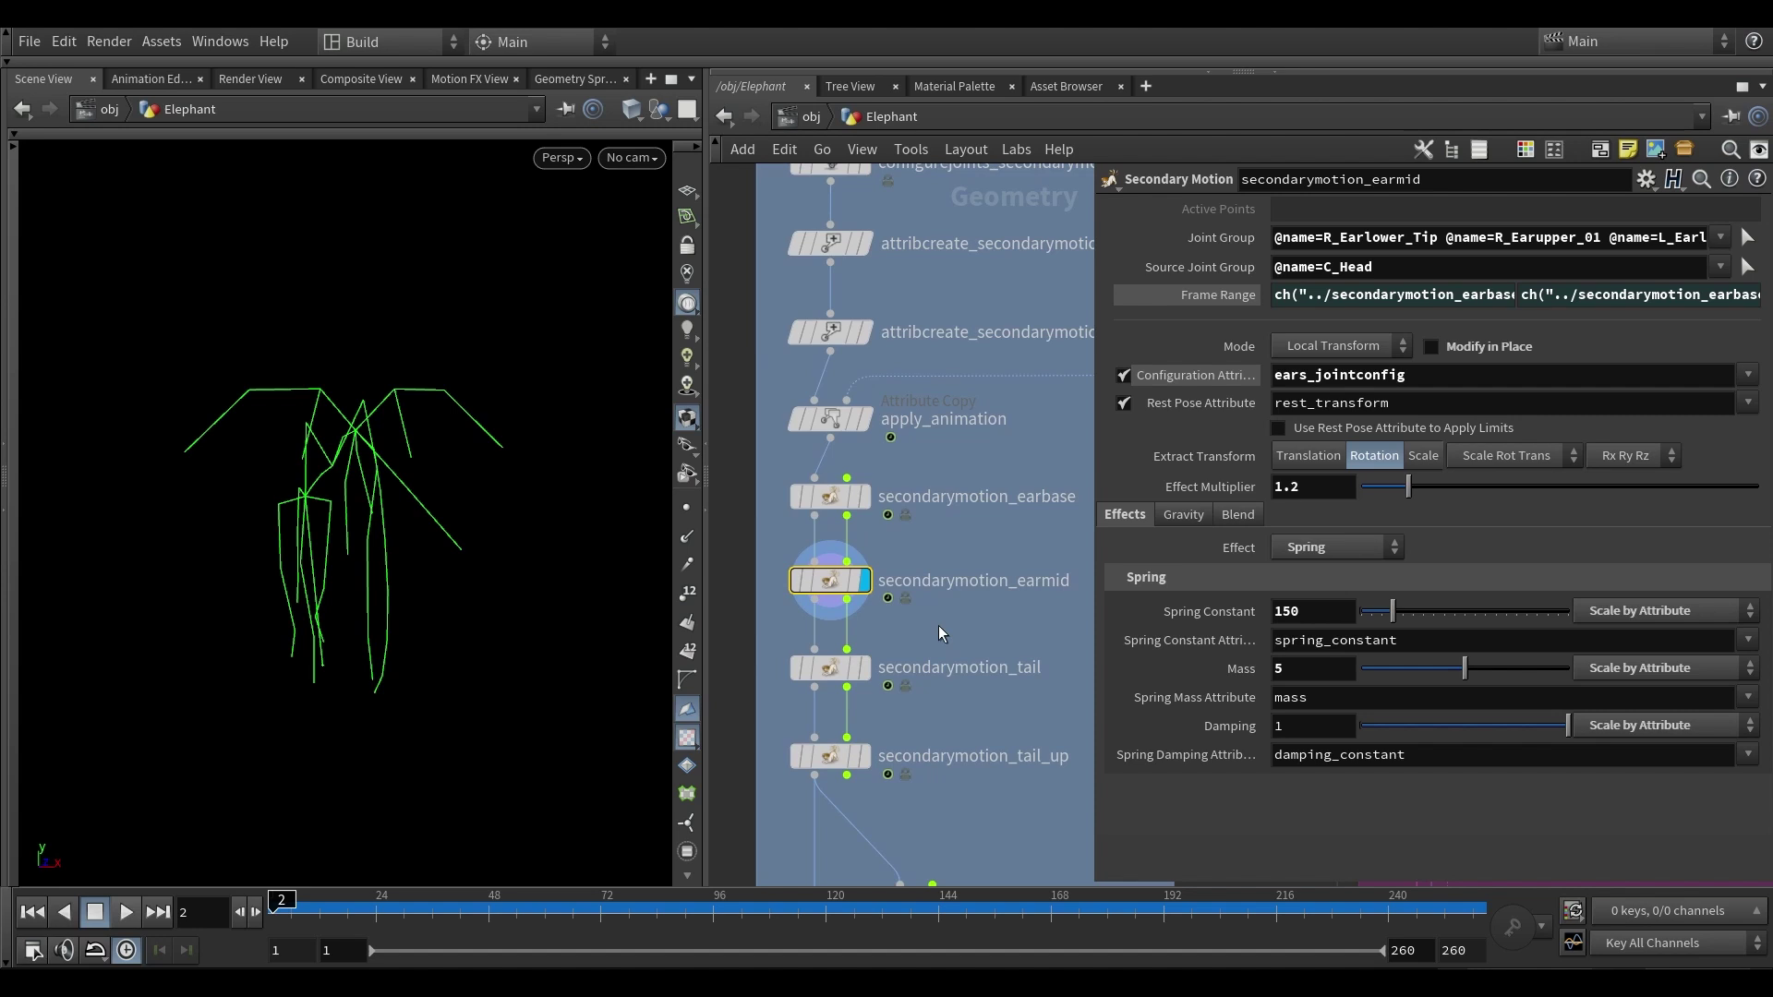
click(830, 667)
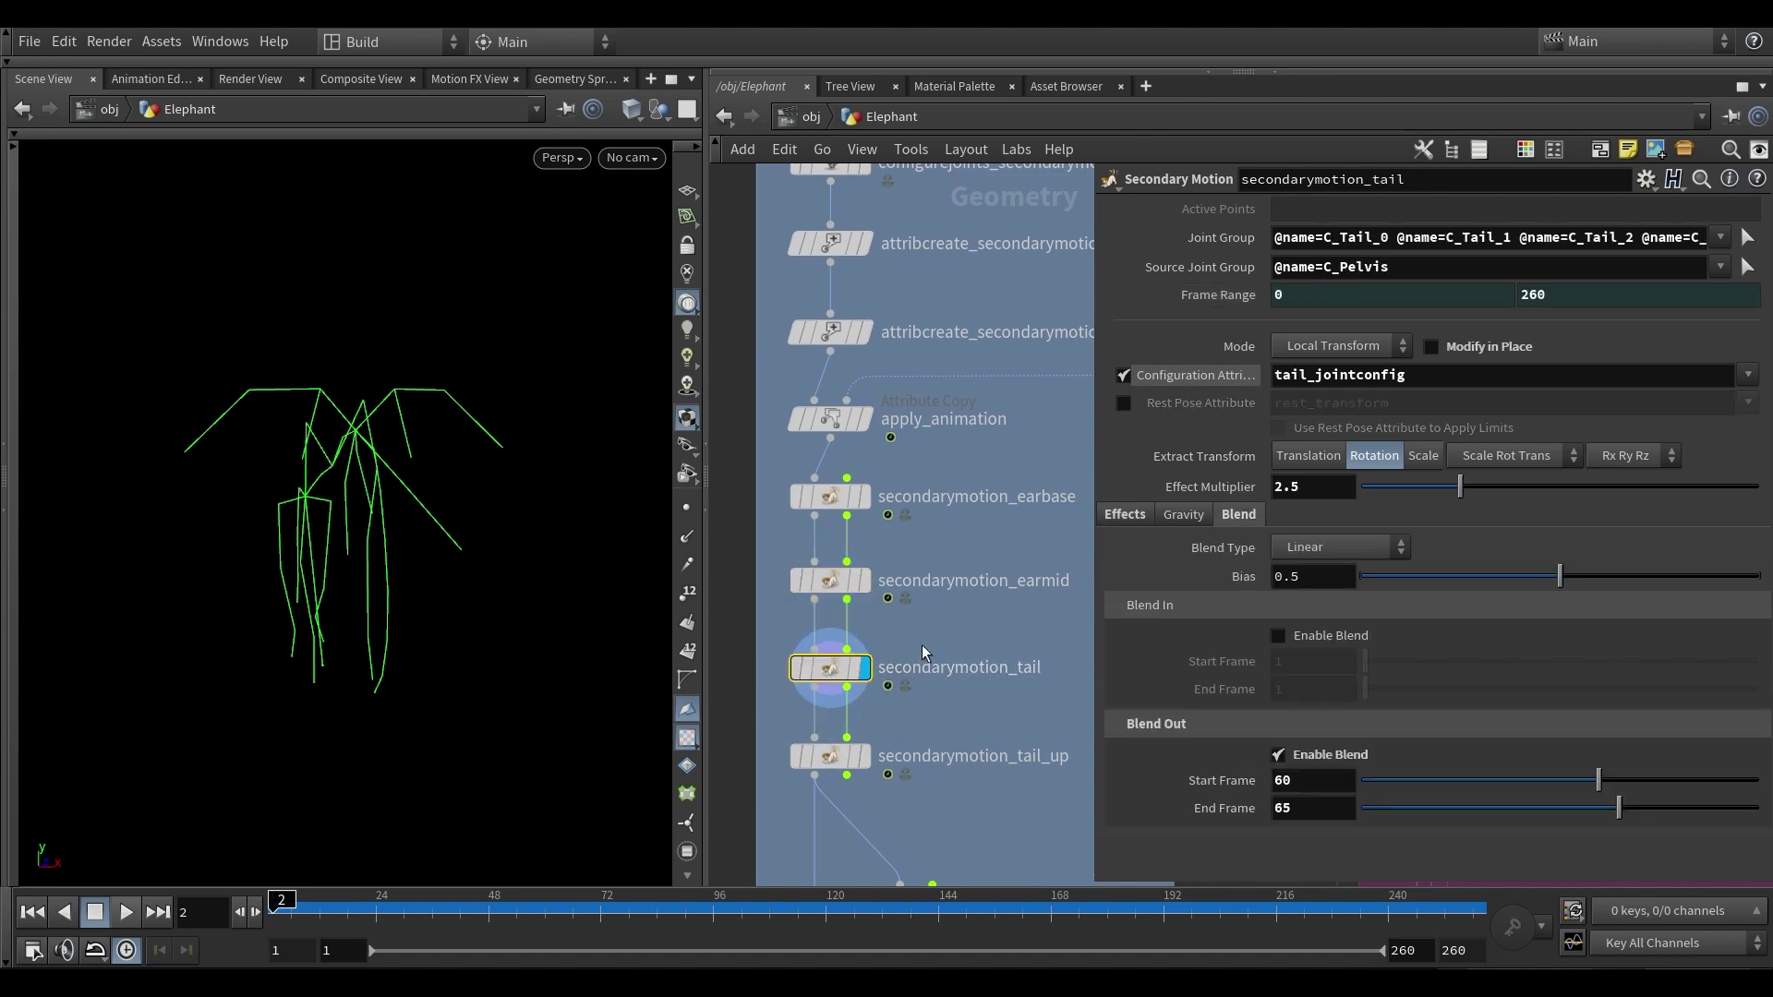
middle_drag(928, 630, 907, 613)
drag(415, 517, 273, 535)
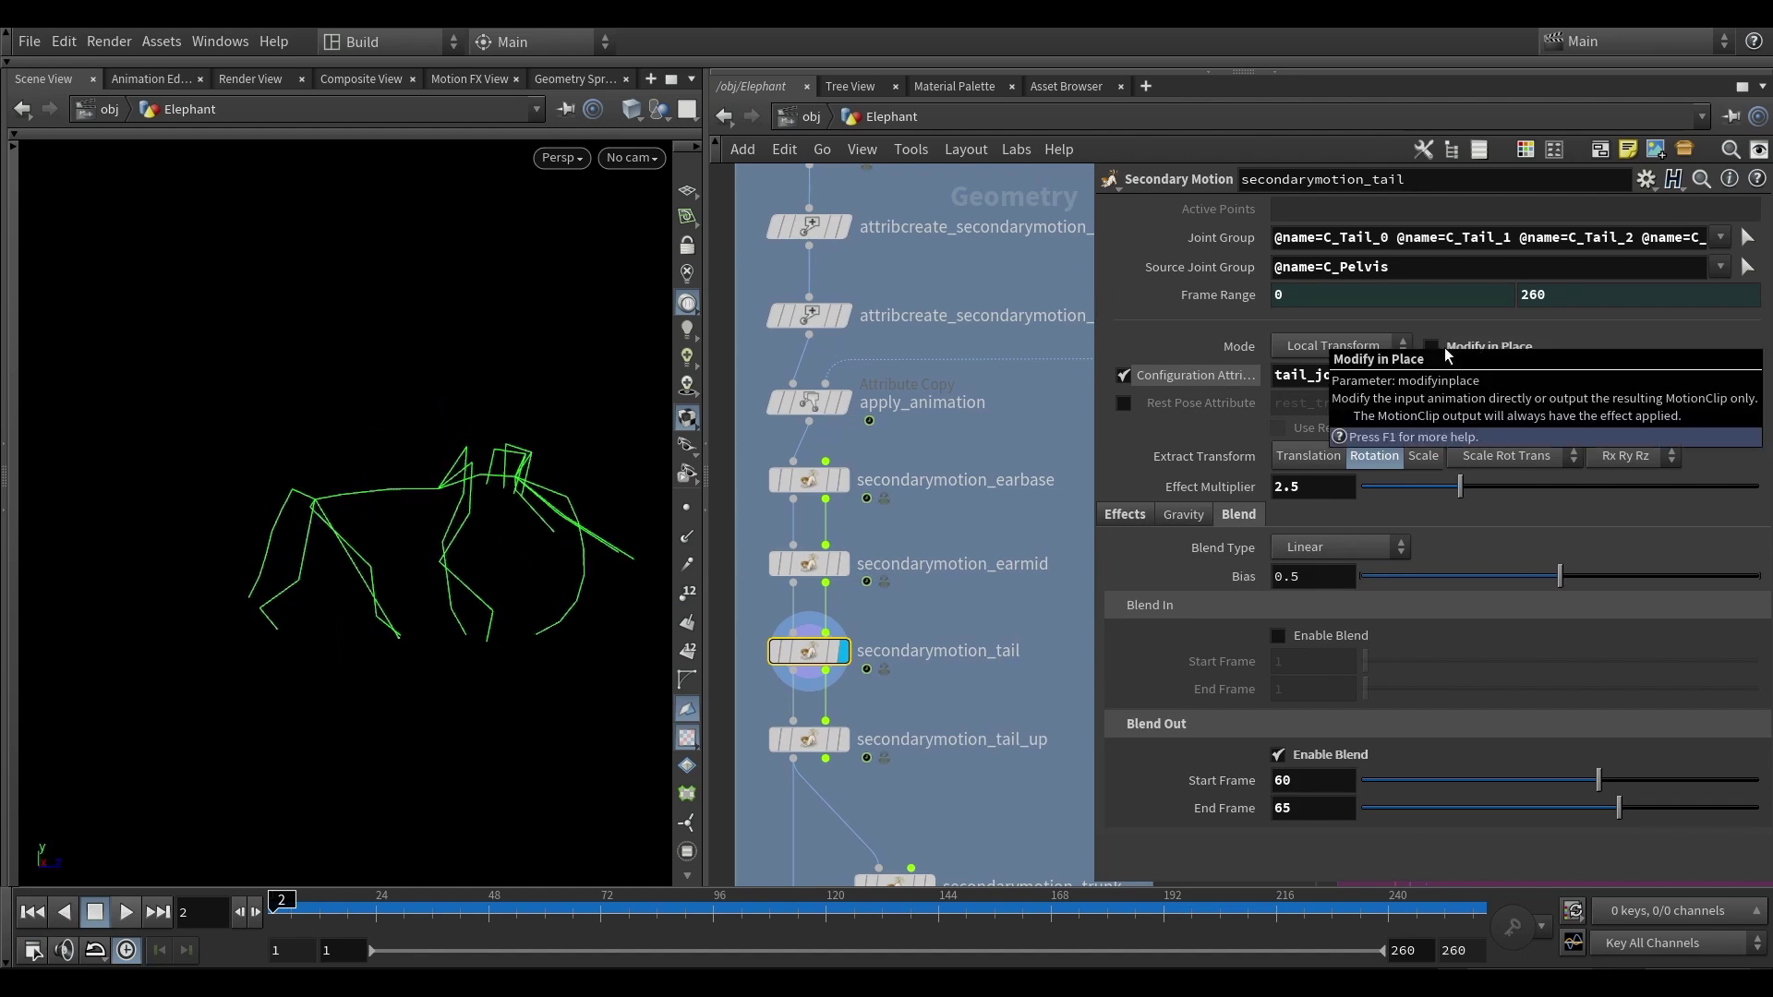
- Compare the Modify in Place option across the secondarymotion_earmid, secondarymotion_earbase and secondarymotion_tail nodes
click(828, 573)
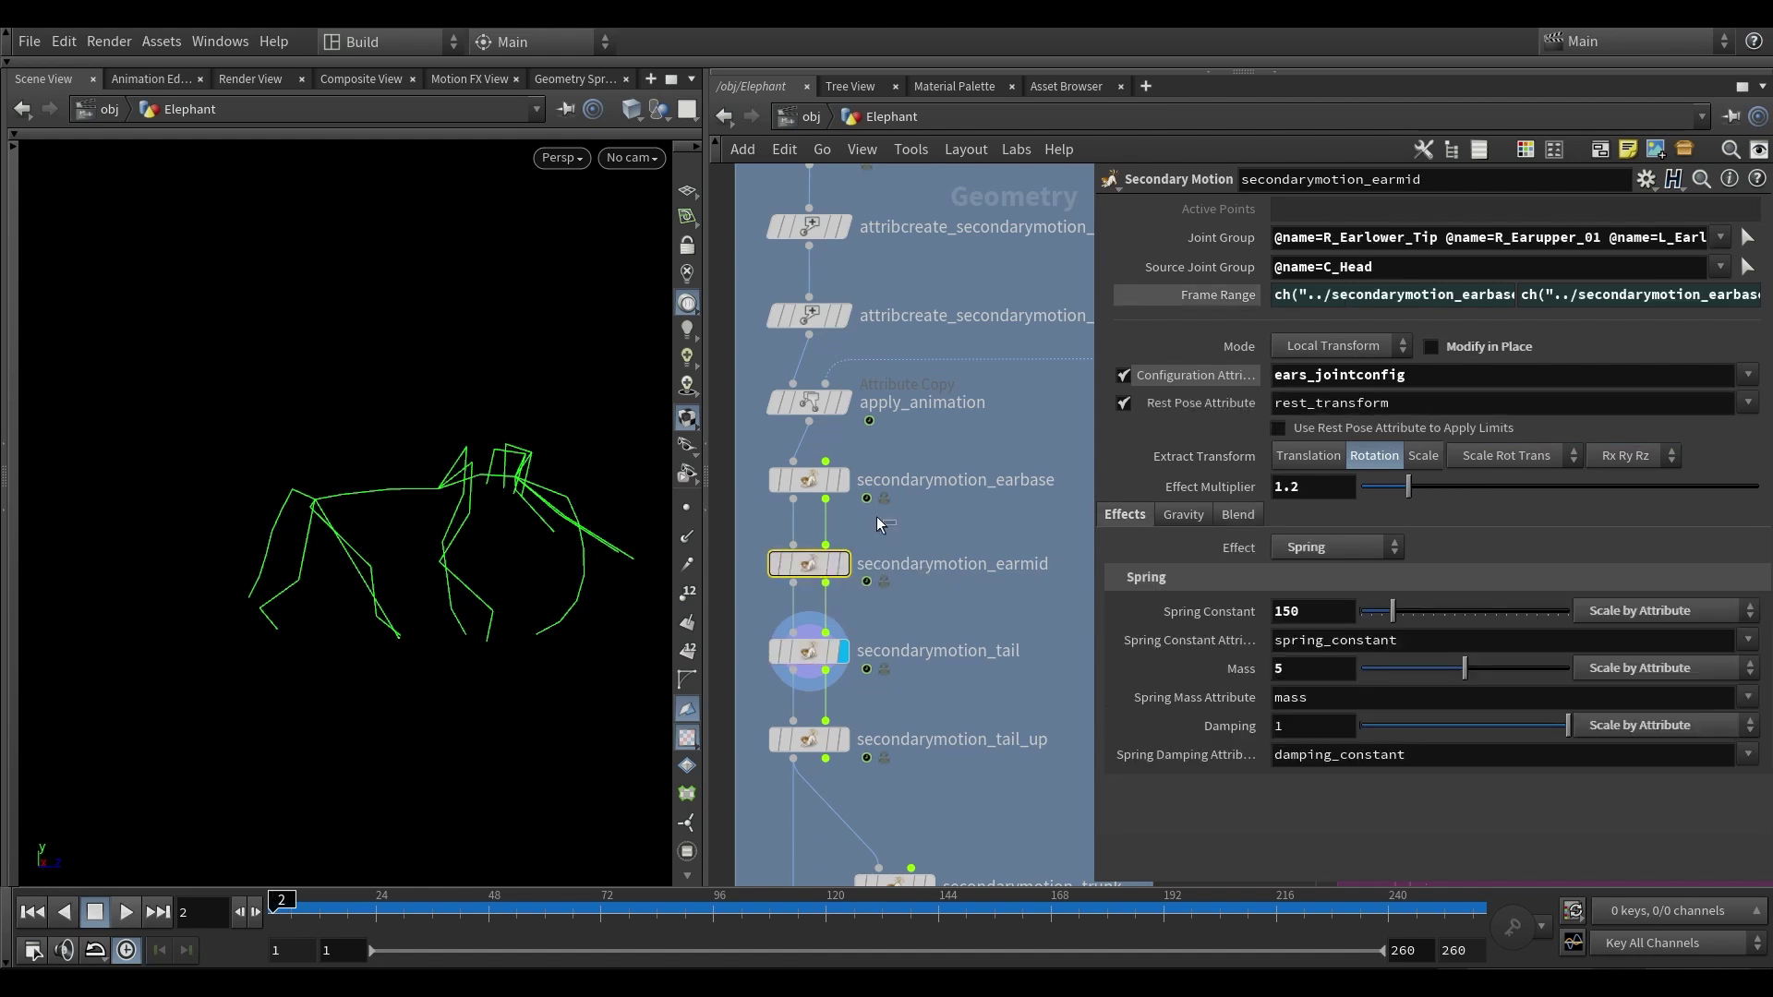
drag(877, 517, 833, 486)
middle_drag(901, 534, 896, 499)
drag(897, 579, 831, 619)
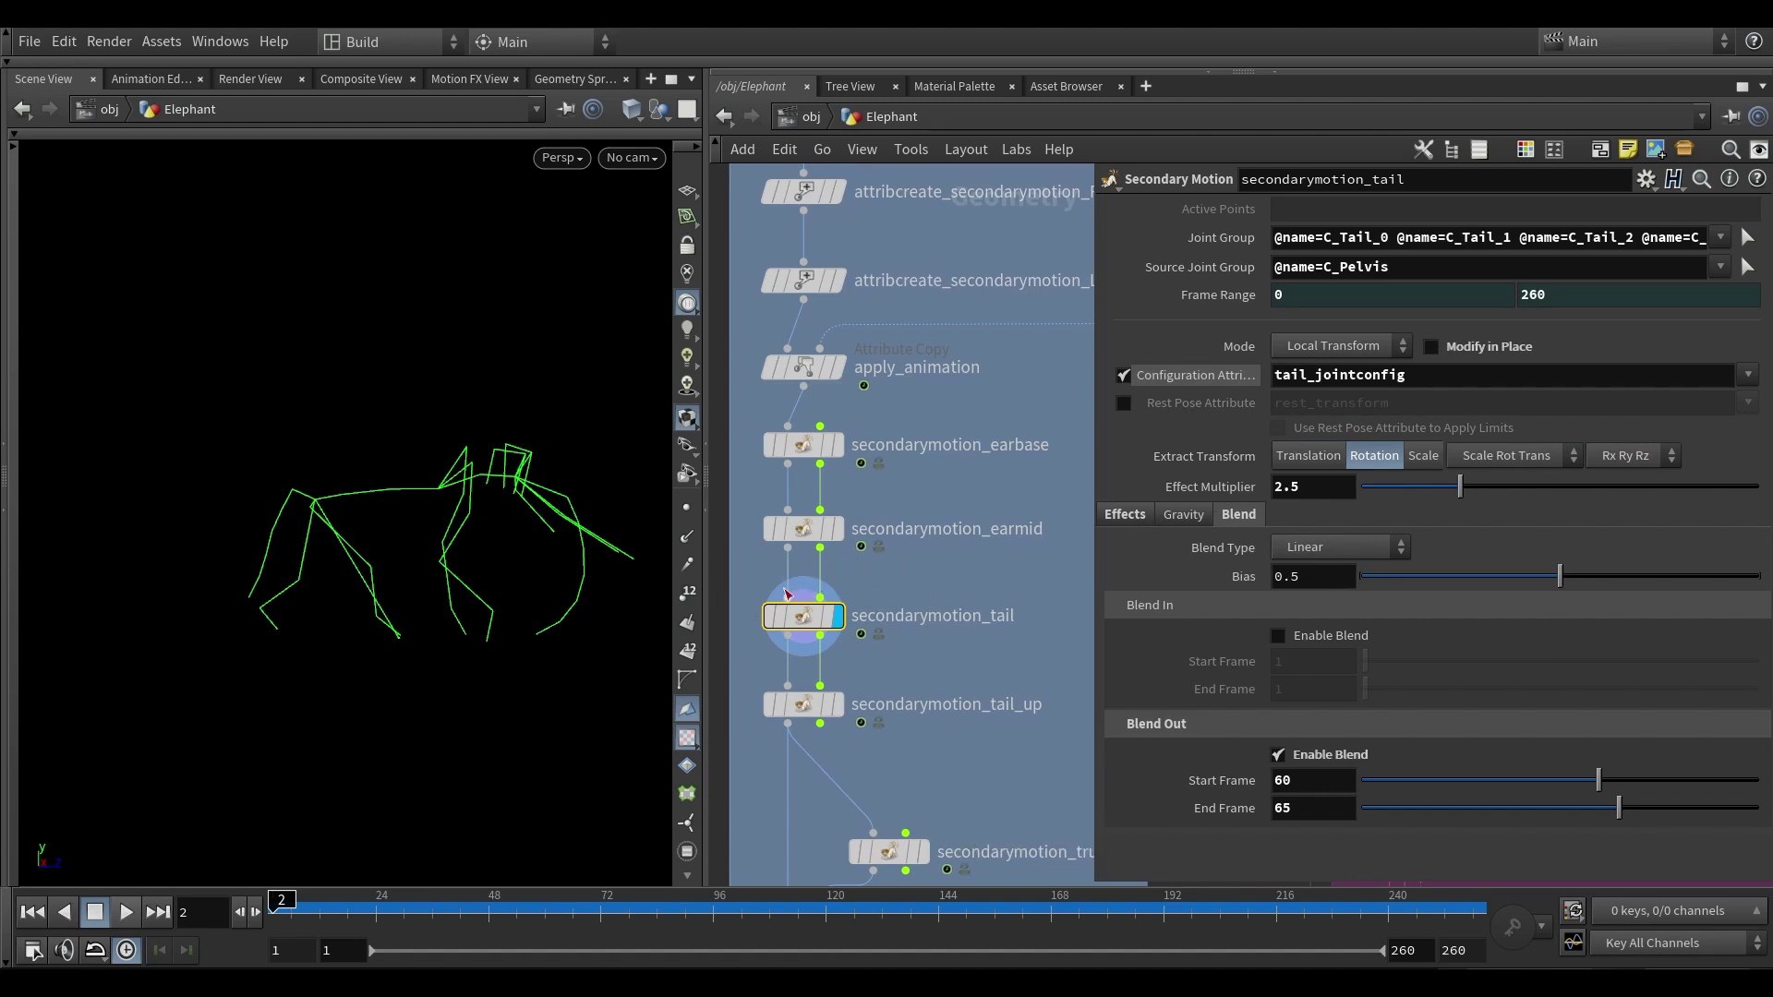
- Display the secondarymotion_tail_up node, step back to frame 1 and inspect the skeleton's tail
click(830, 710)
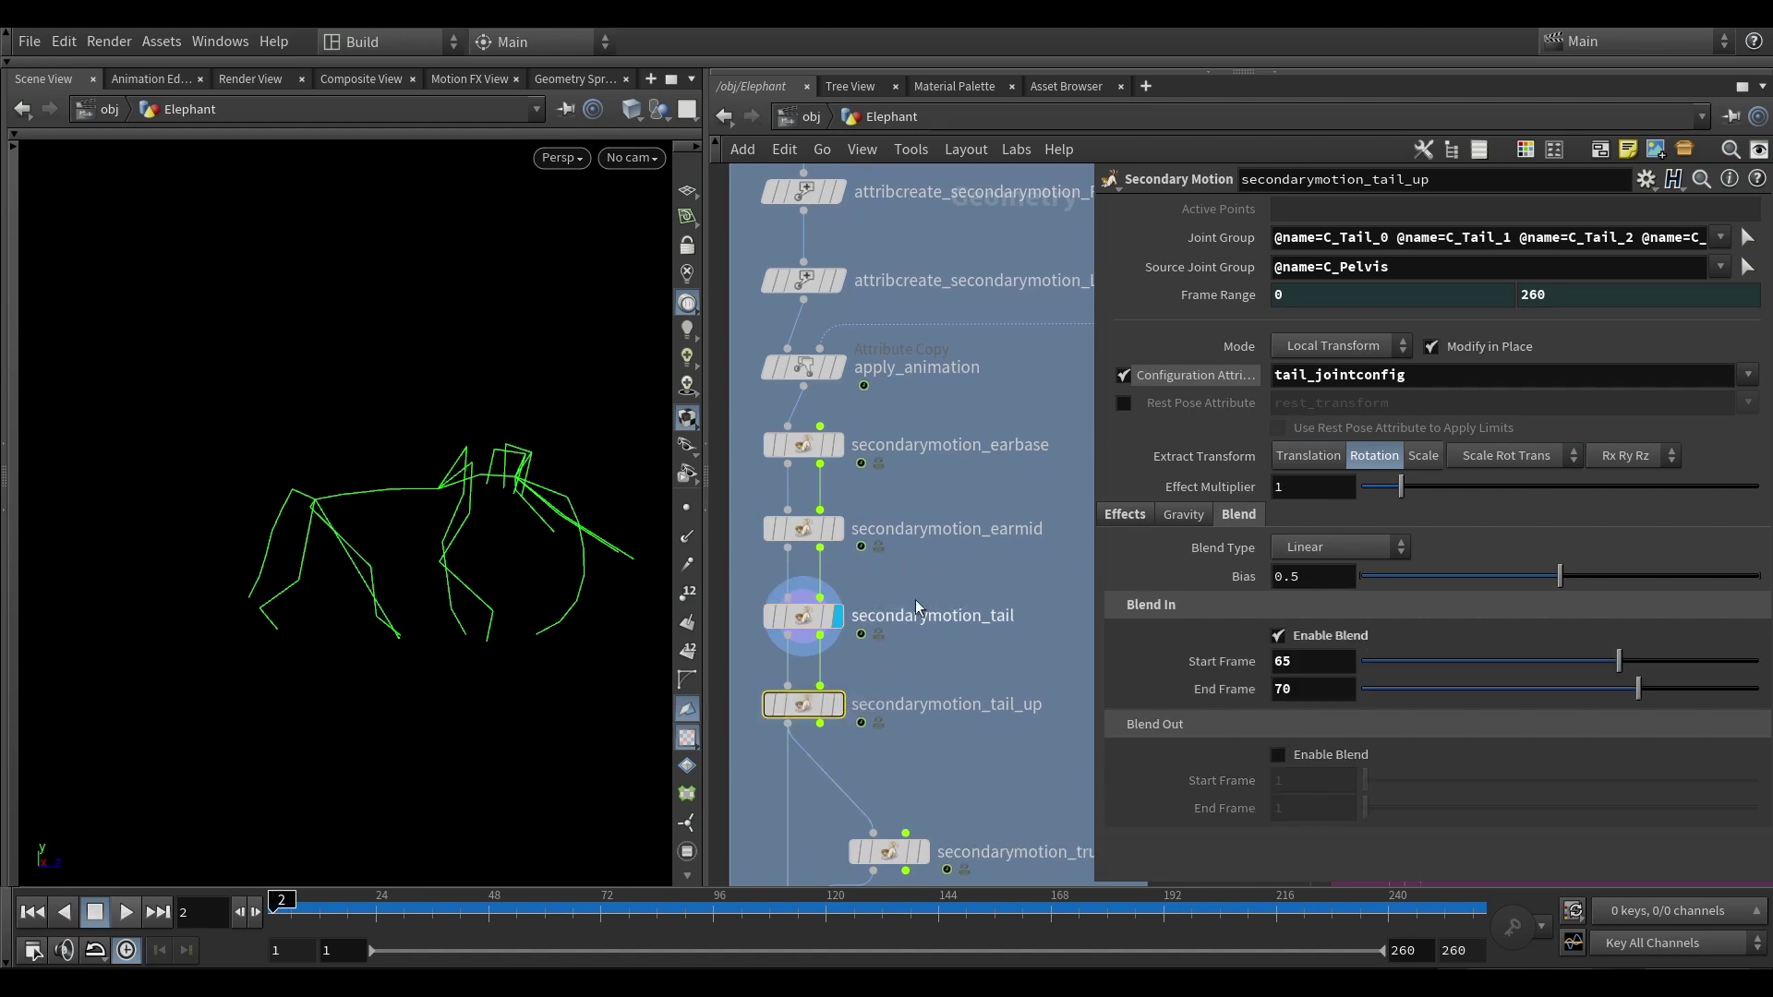
middle_drag(871, 663, 863, 630)
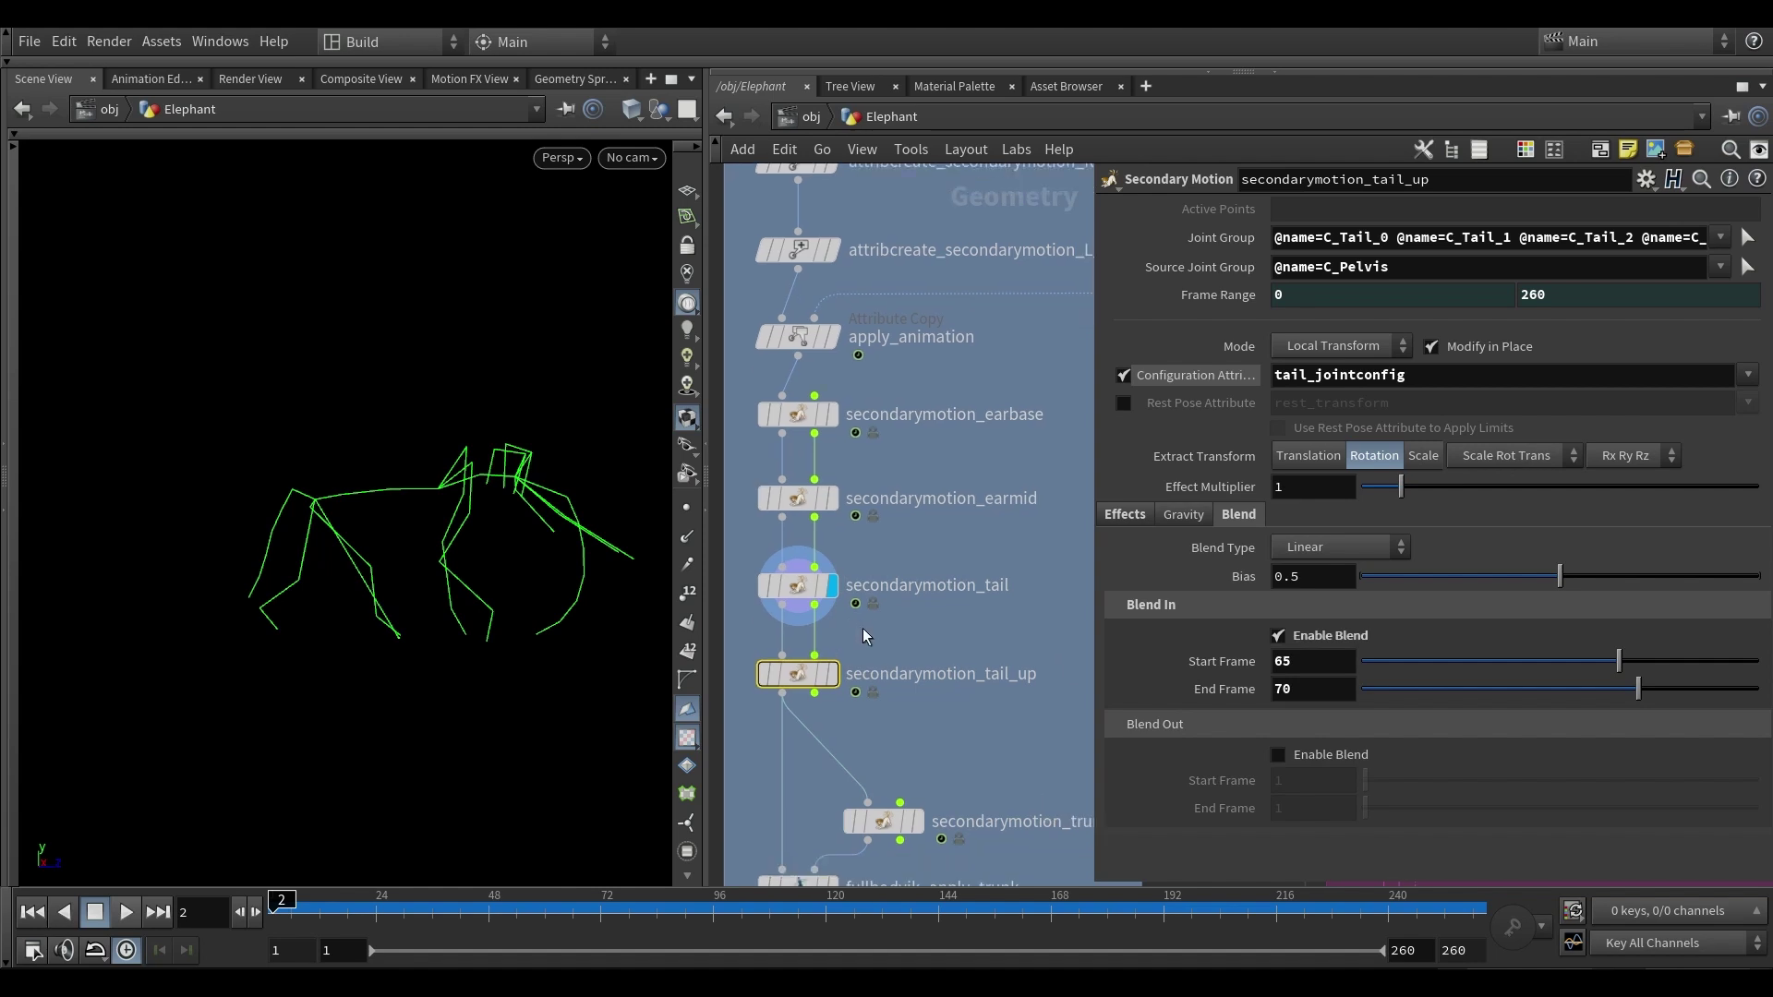
click(833, 675)
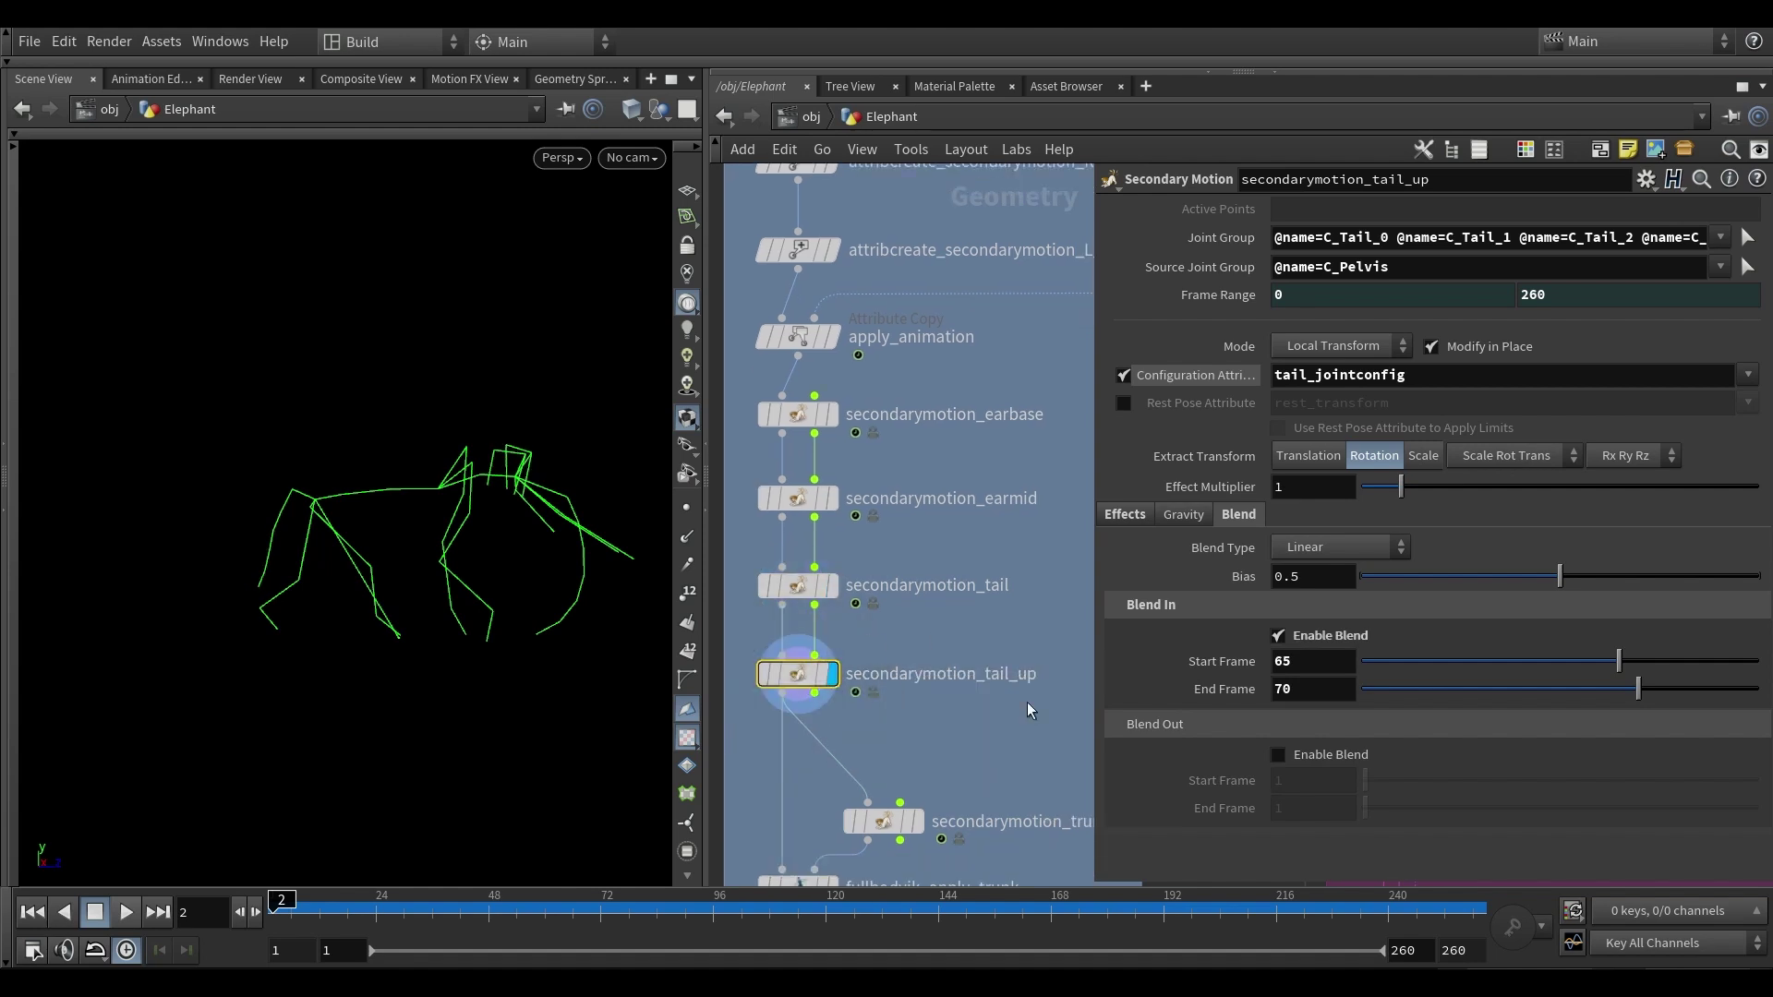
middle_drag(554, 566, 461, 568)
drag(461, 567, 374, 545)
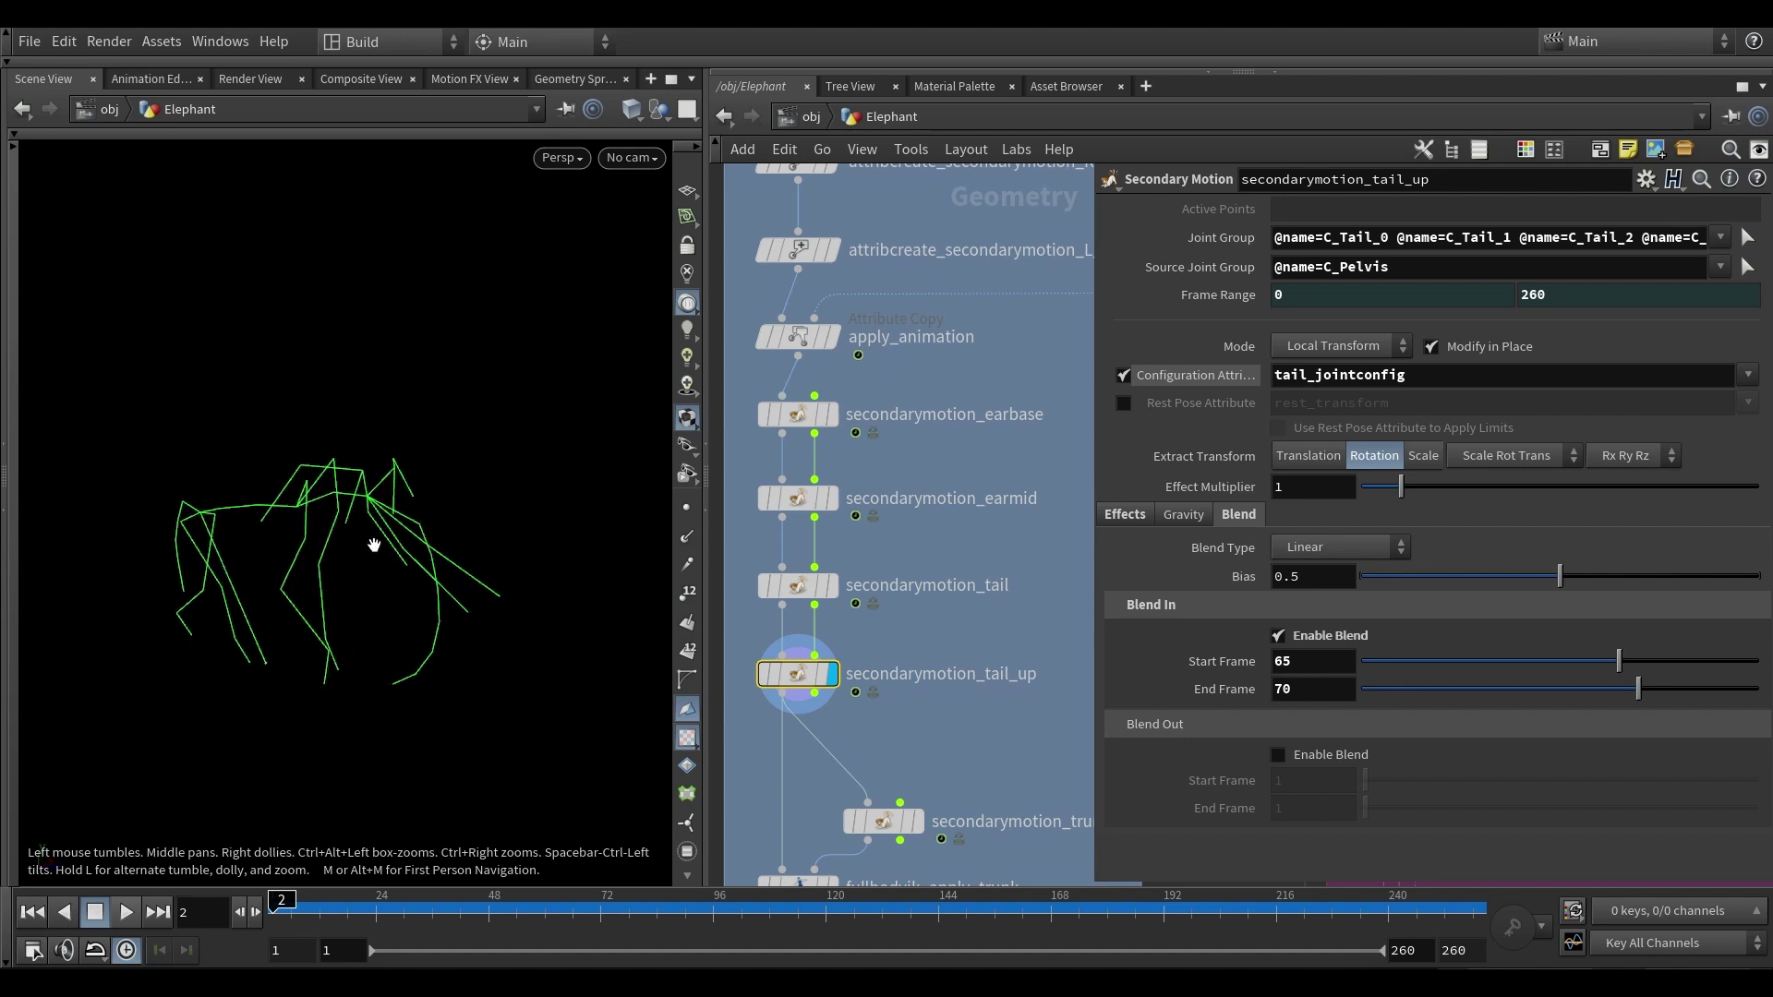
key(Left)
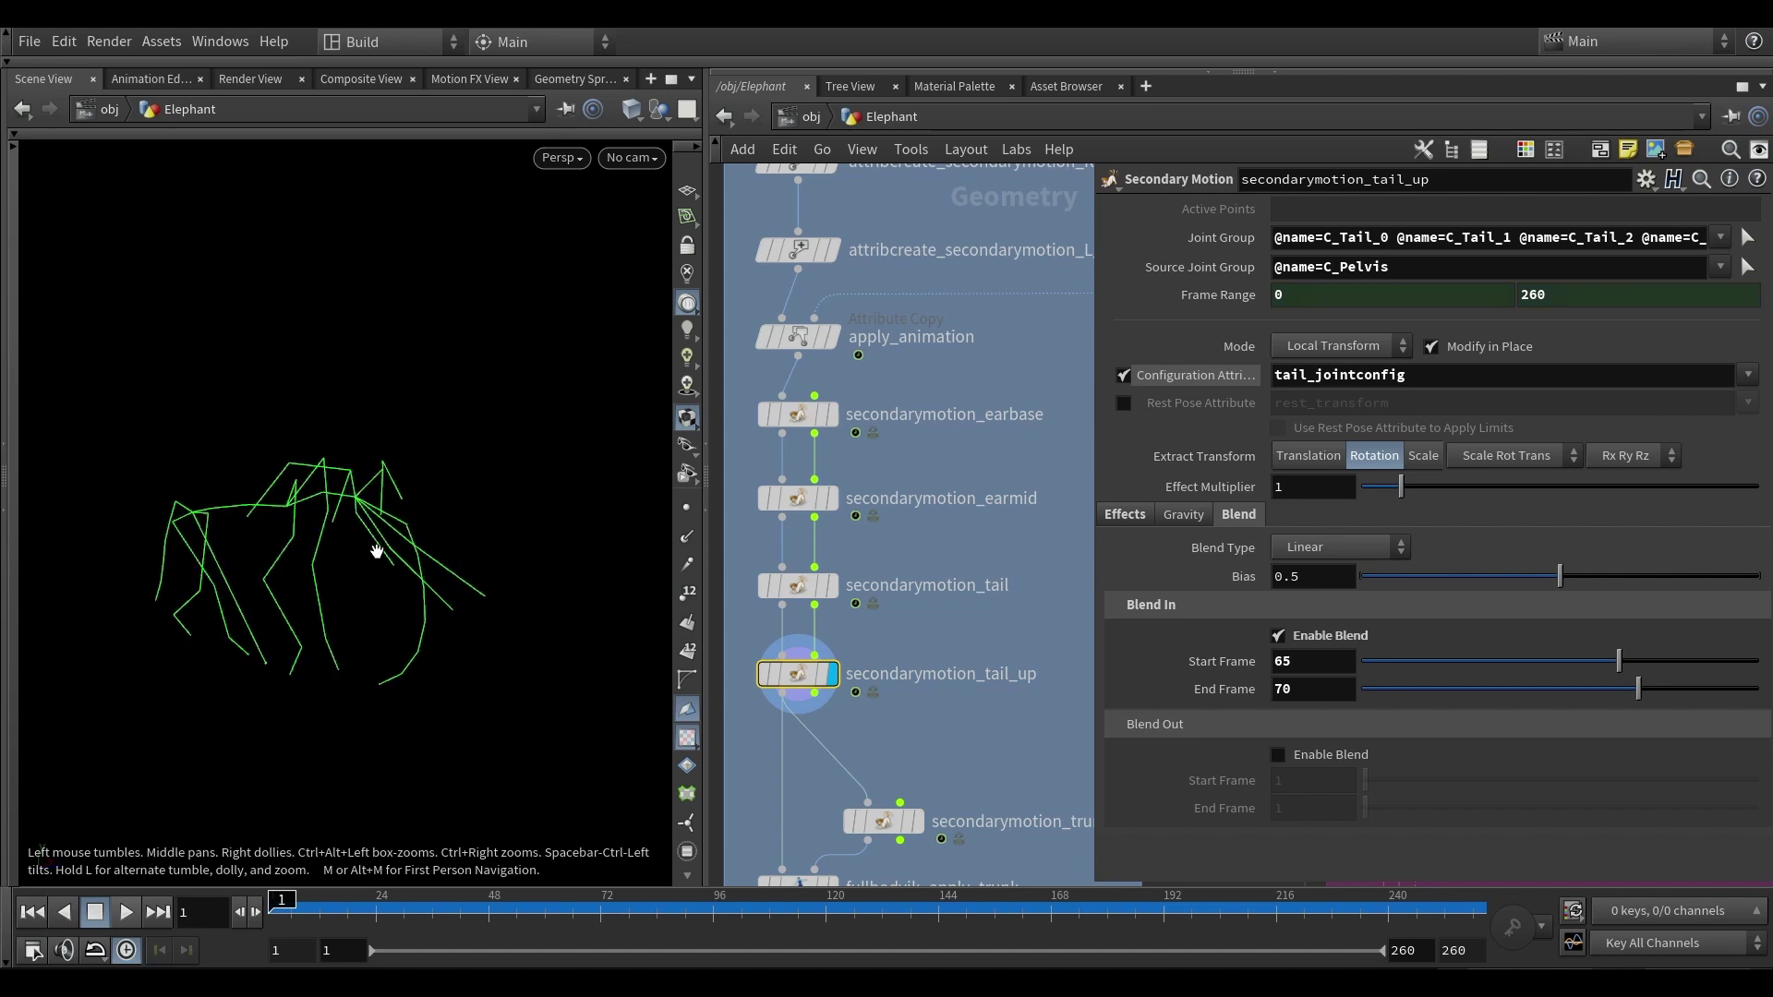
drag(385, 522, 355, 505)
mouse_move(799, 671)
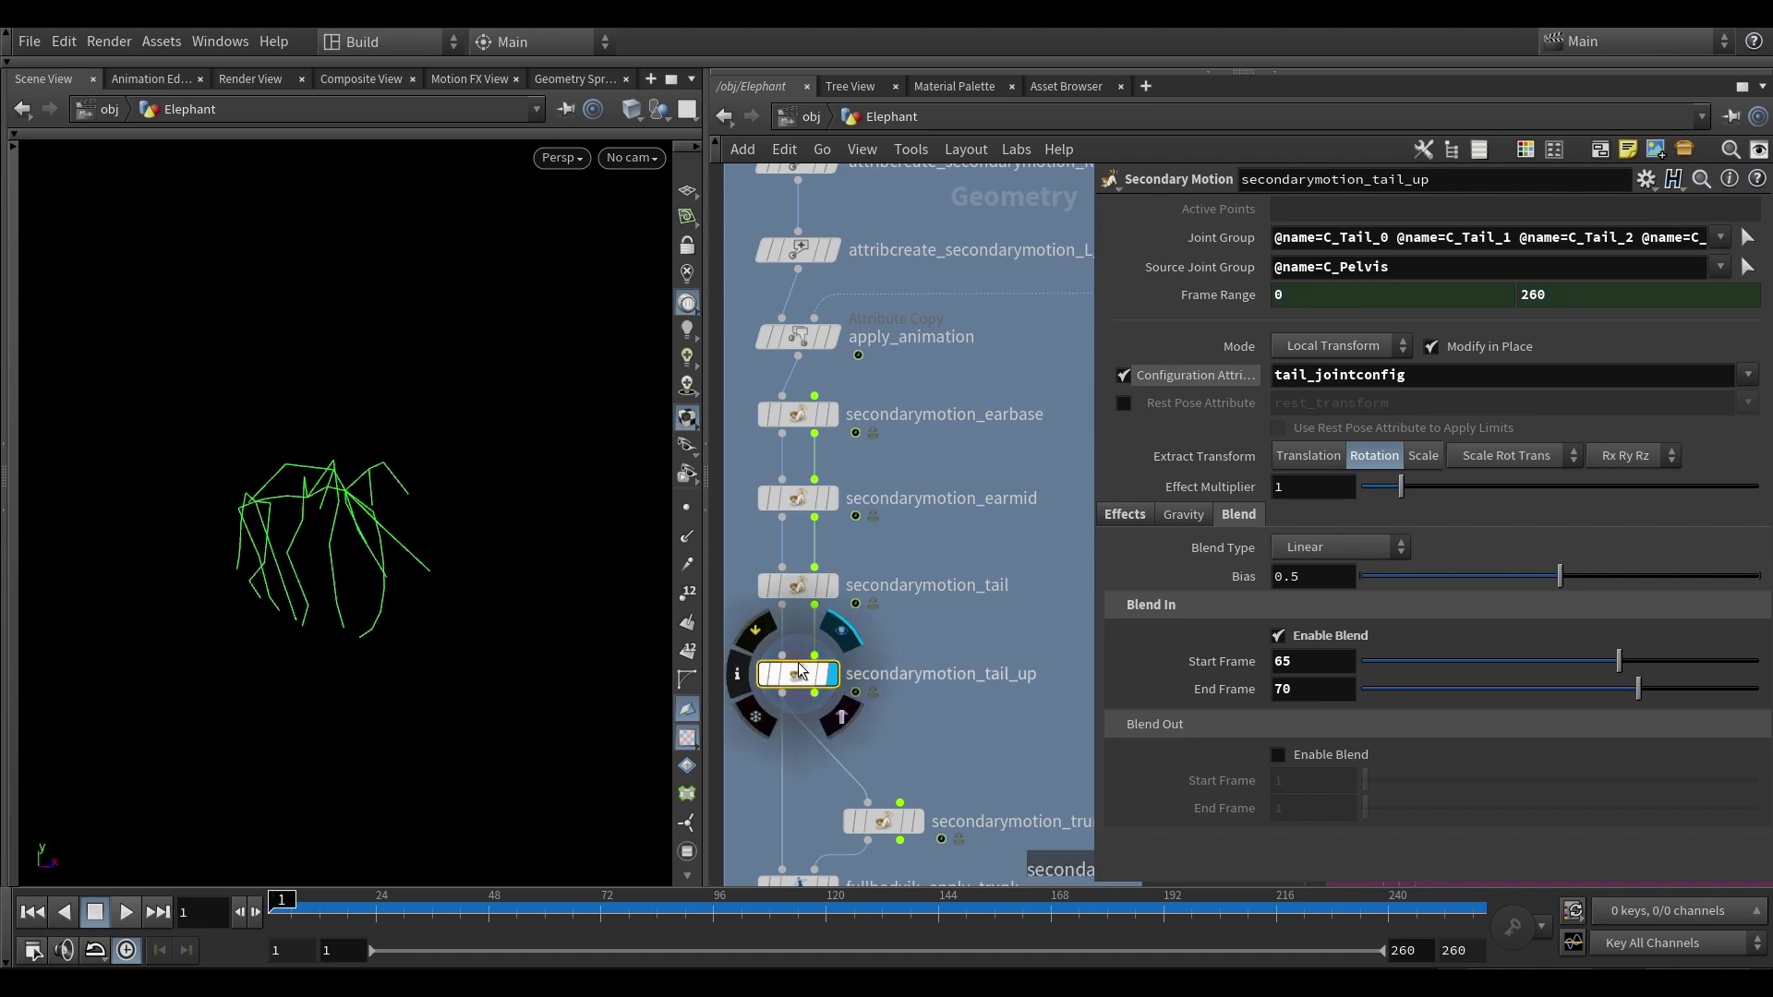
- Compare the effect and blend settings of the secondarymotion_tail and secondarymotion_tail_up nodes
click(1126, 513)
click(802, 582)
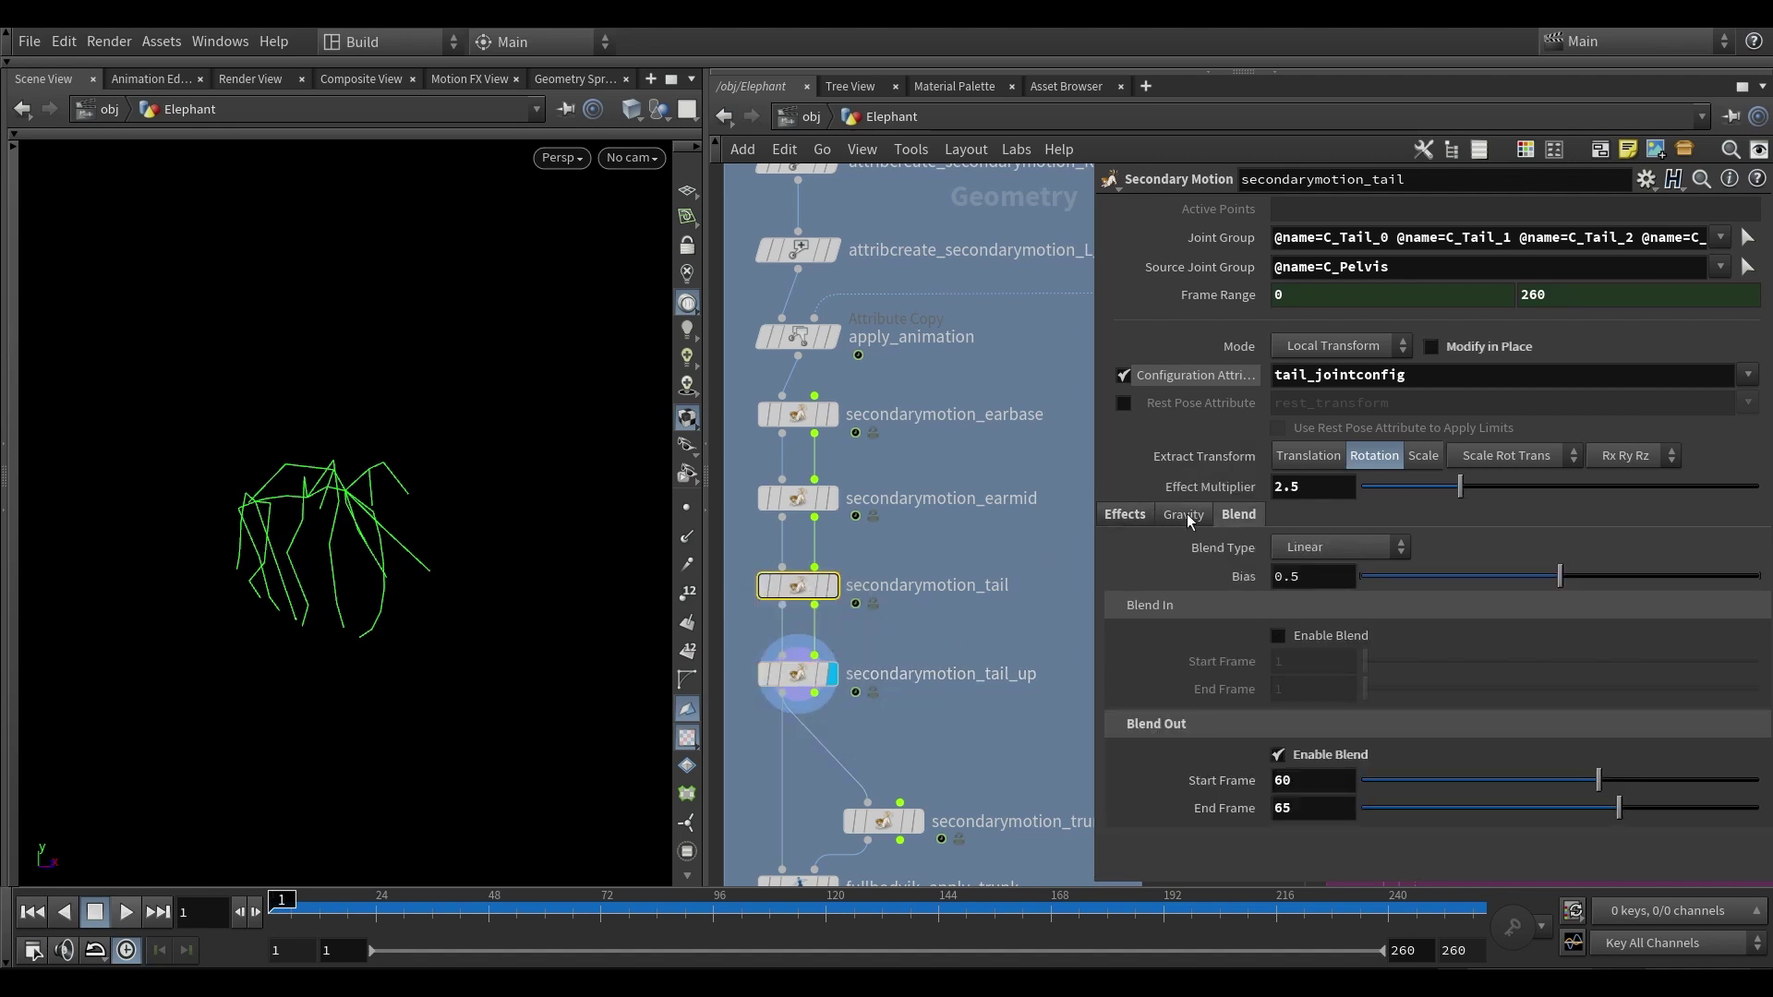
click(1119, 514)
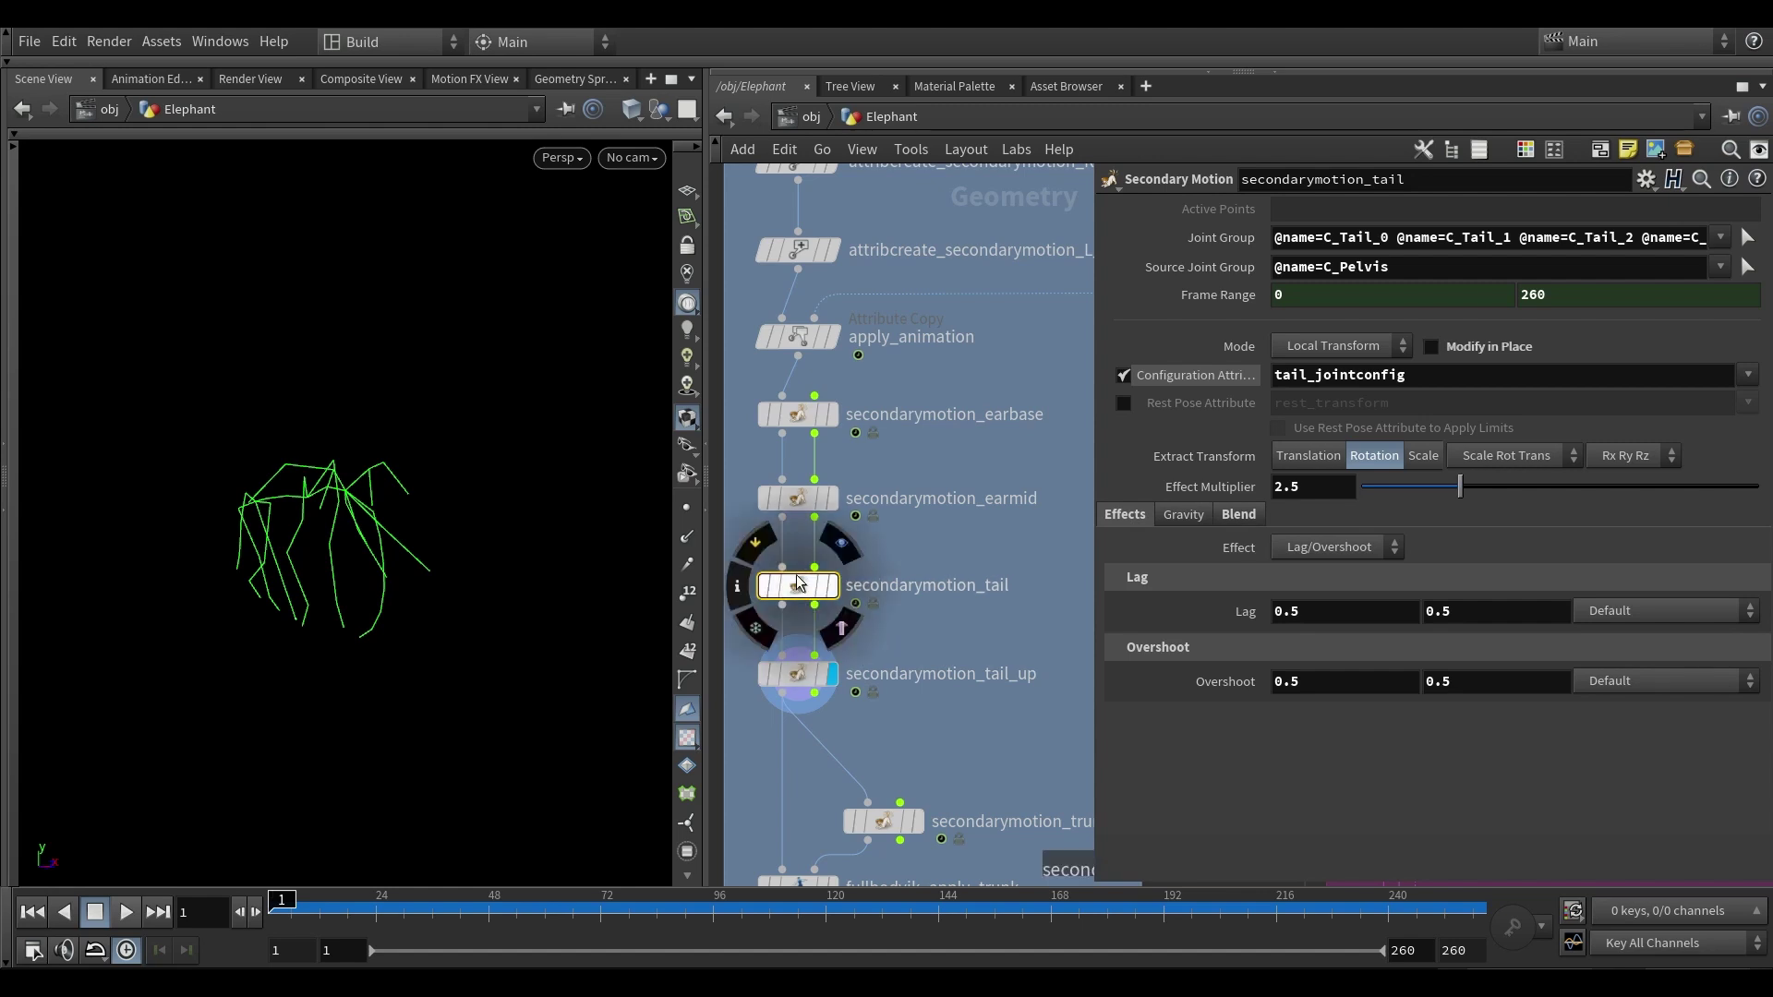
click(811, 679)
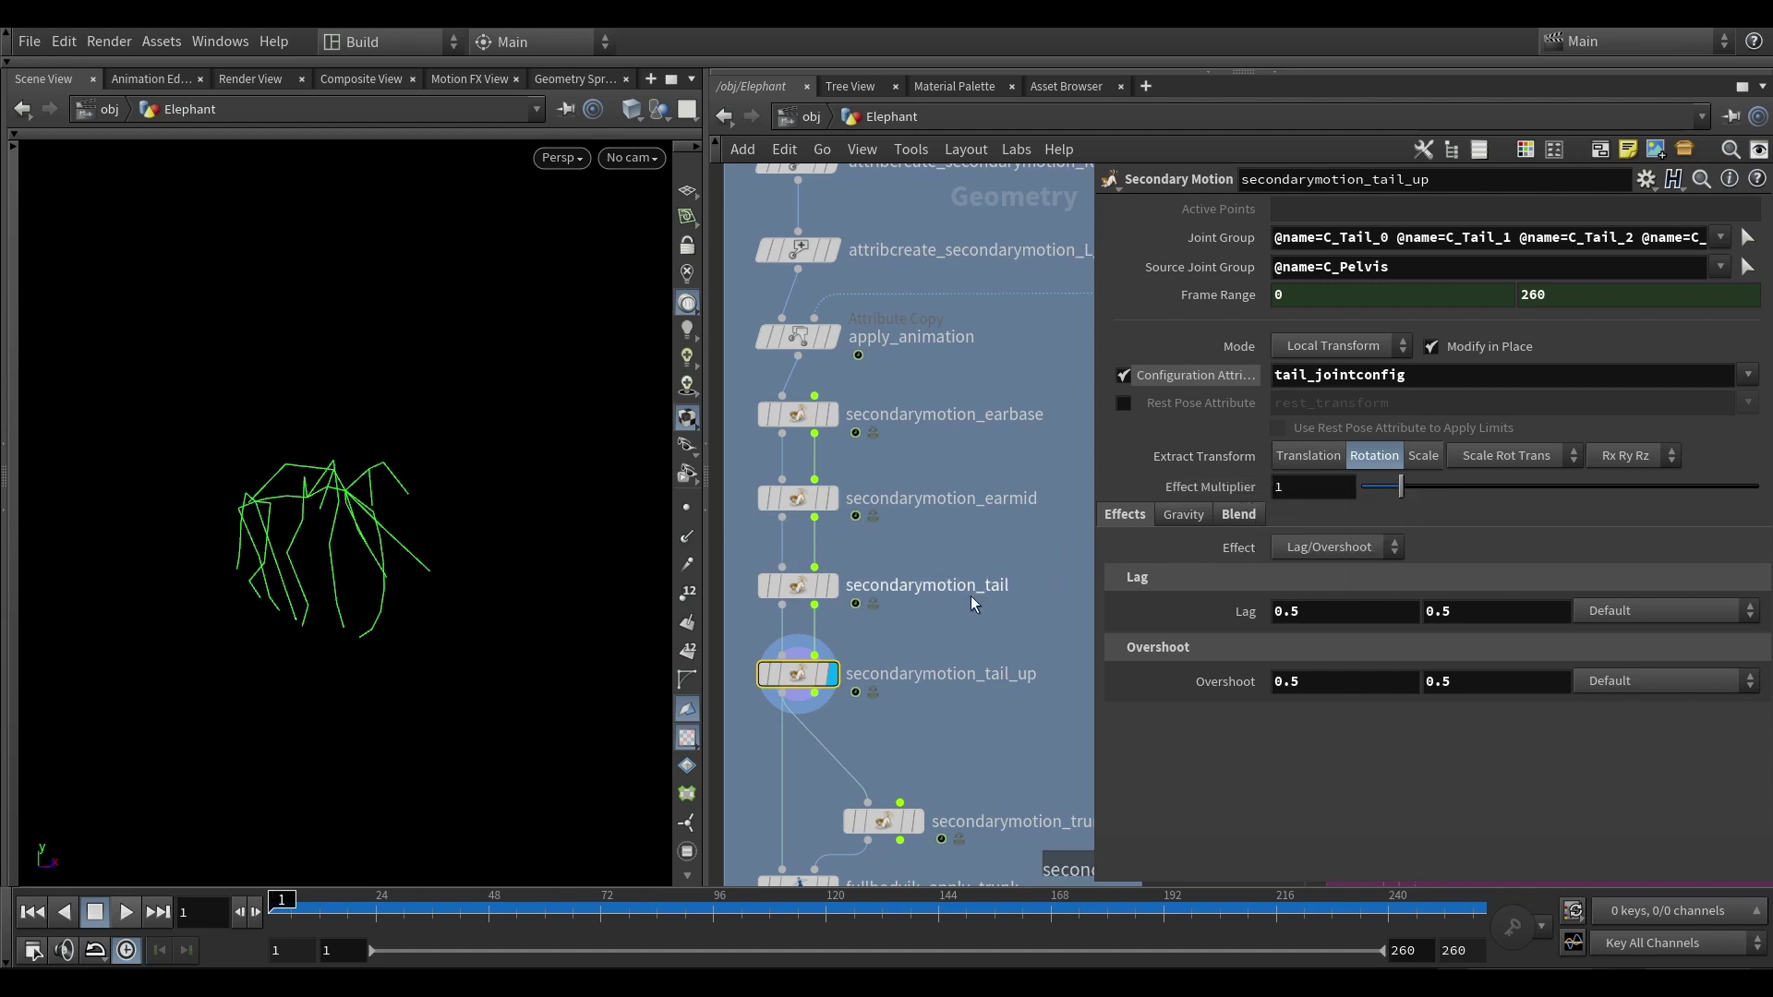
click(809, 587)
click(1236, 515)
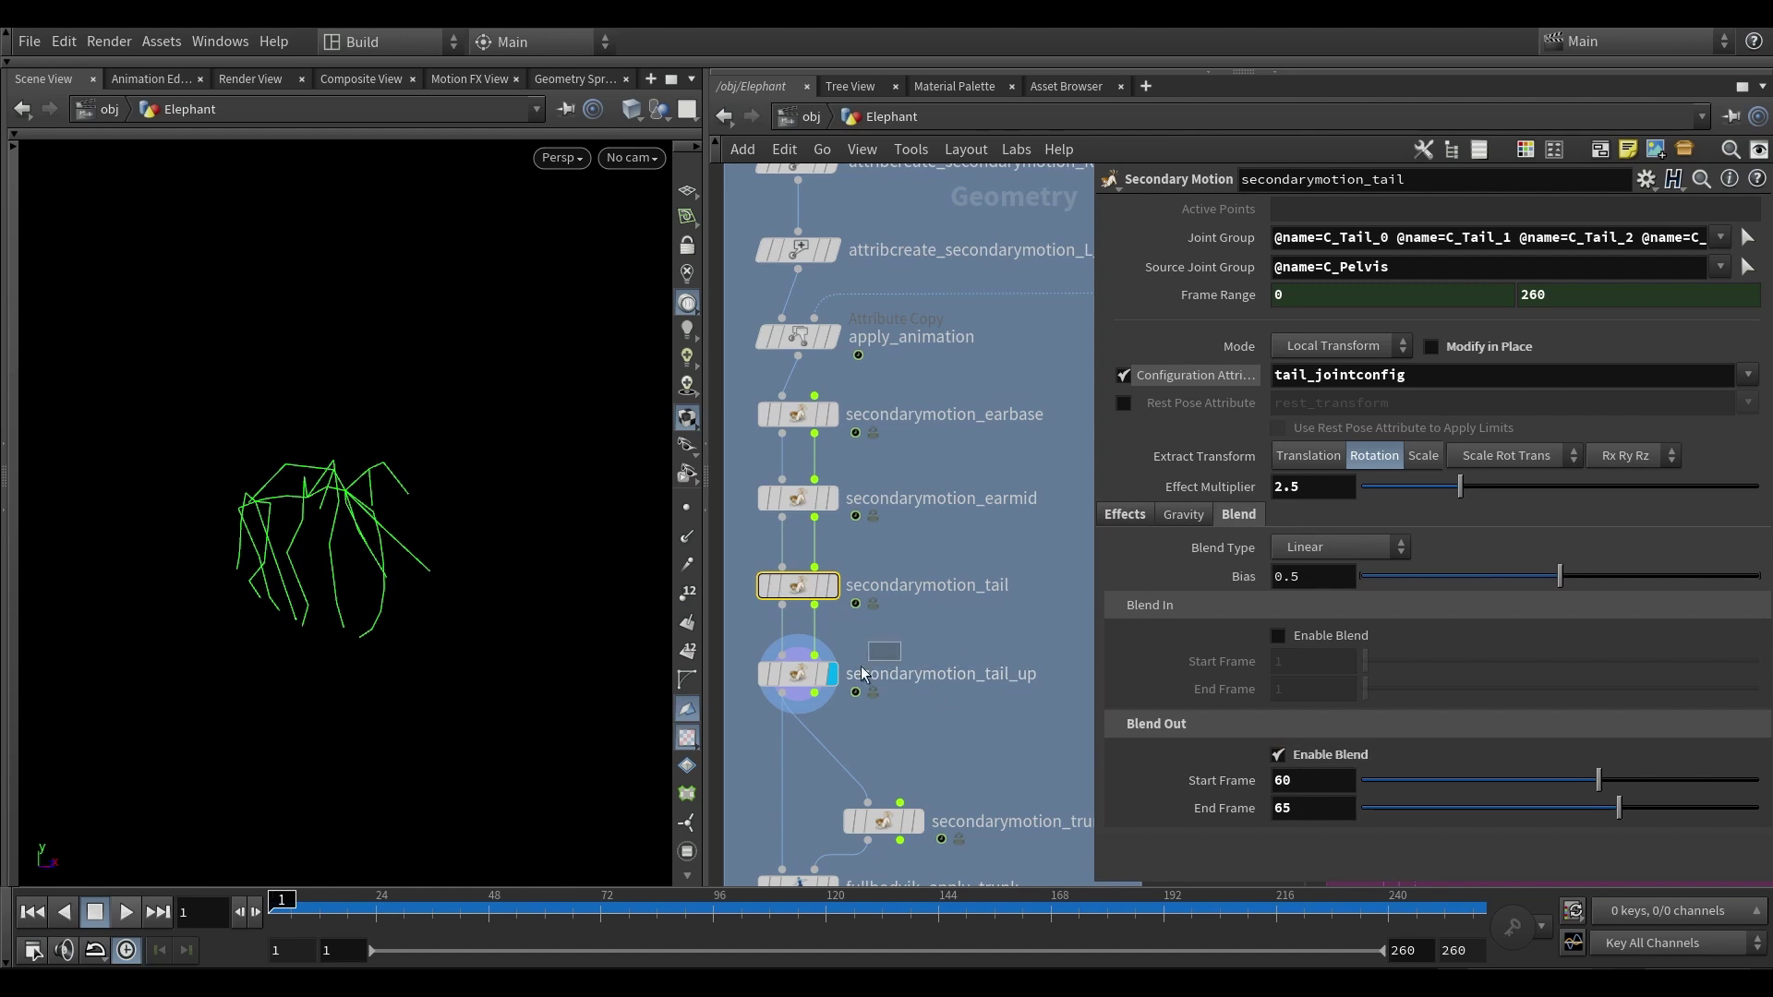
click(798, 679)
click(1241, 514)
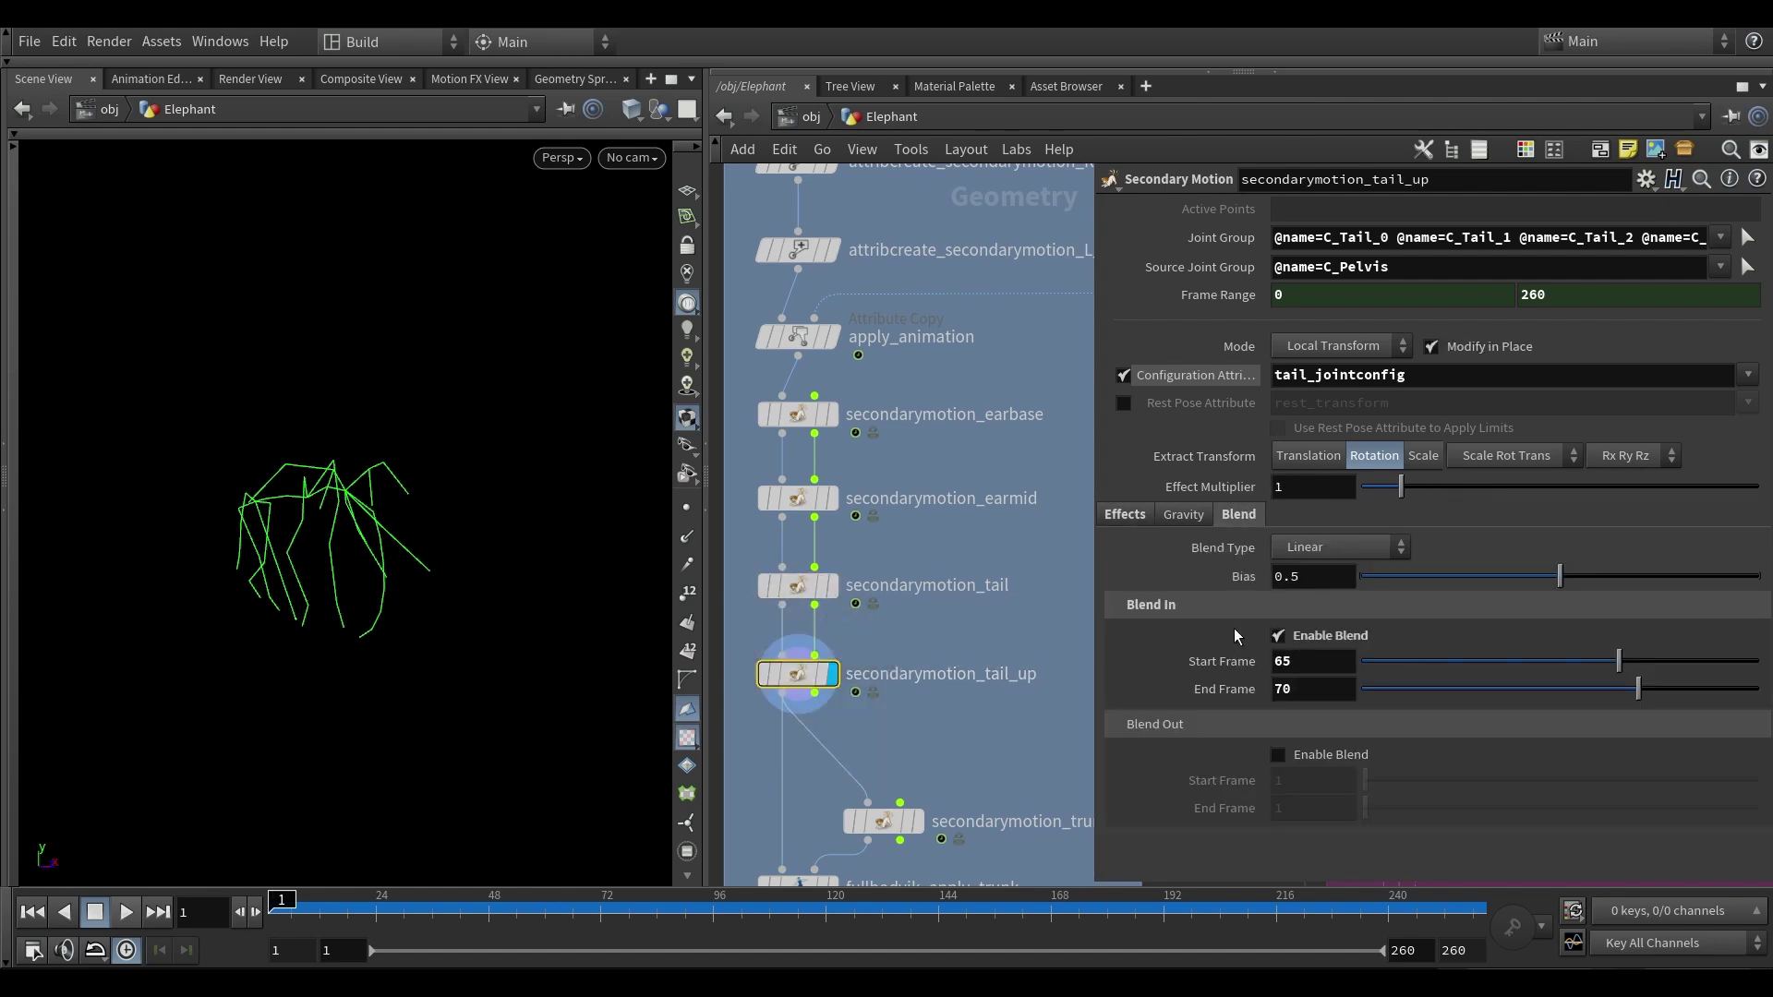
- Display the secondarymotion_trunk node, review its Jiggle settings and scrub to frame 44 to inspect the trunk tip's motion
middle_drag(941, 639, 927, 620)
alt+drag(383, 573, 394, 572)
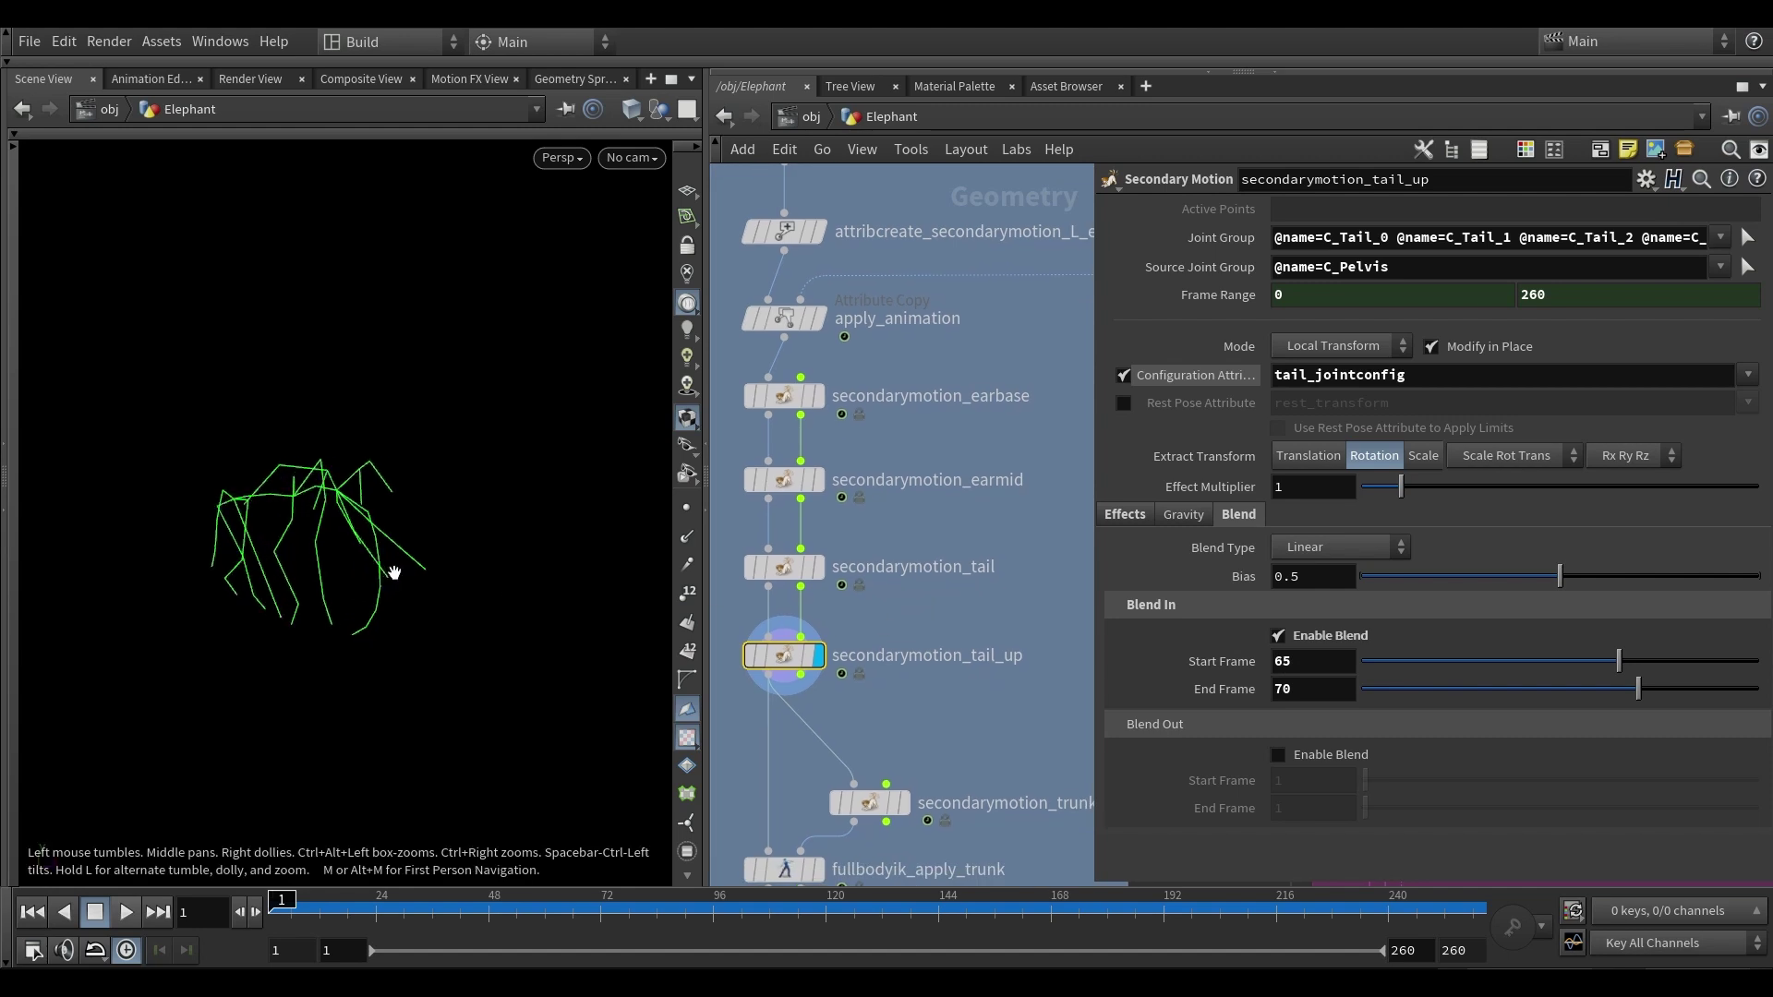
middle_drag(904, 745, 906, 640)
click(873, 698)
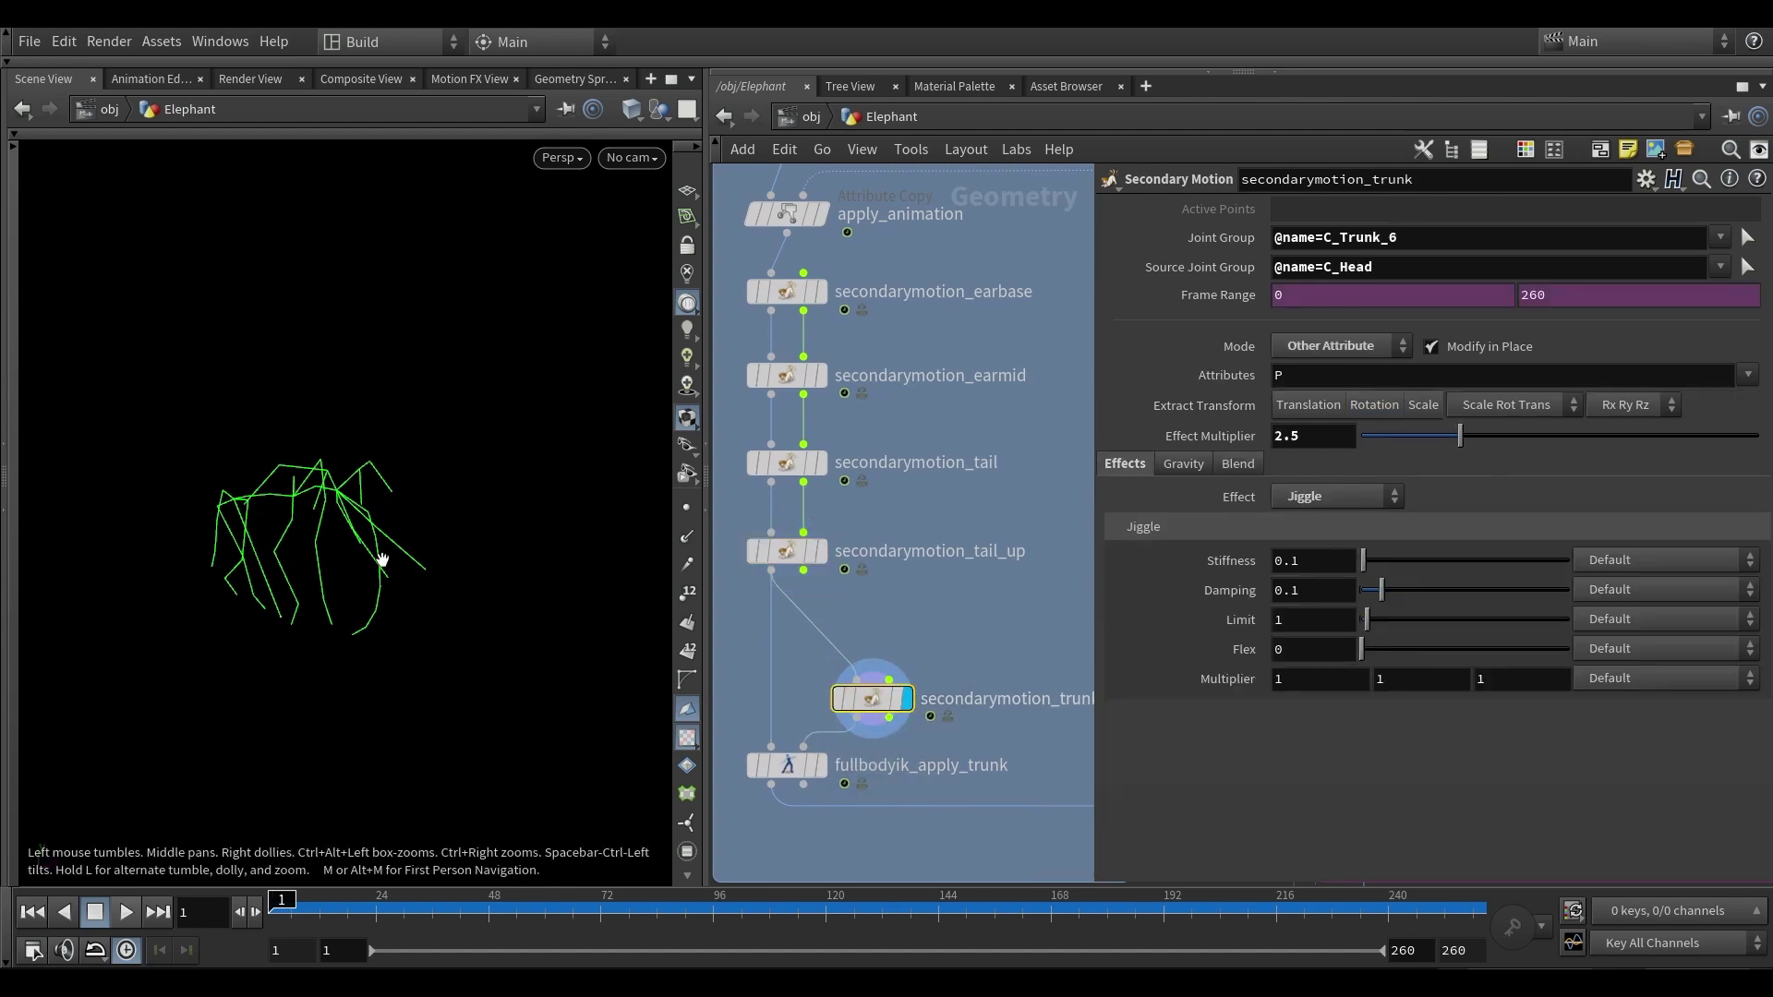
mouse_move(380, 559)
alt+mouse_down()
mouse_move(351, 564)
mouse_move(384, 554)
alt+mouse_up()
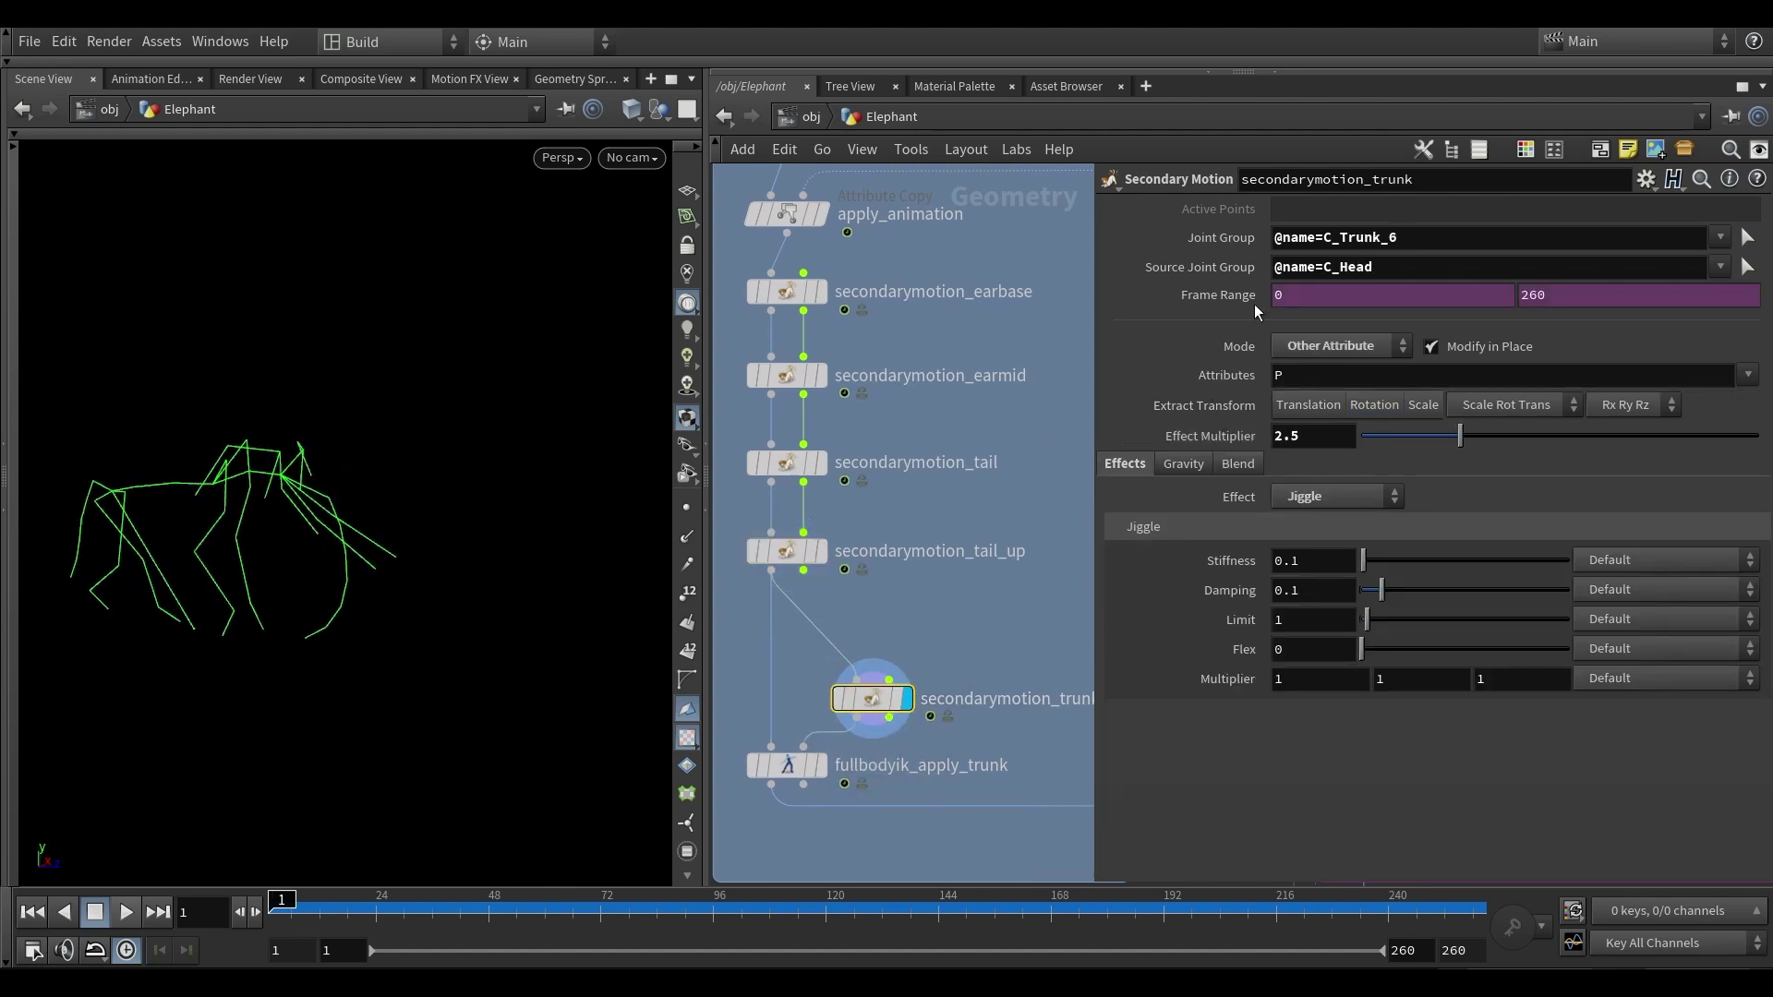
click(688, 507)
mouse_move(307, 639)
alt+mouse_down()
mouse_move(330, 634)
mouse_move(304, 644)
alt+mouse_up()
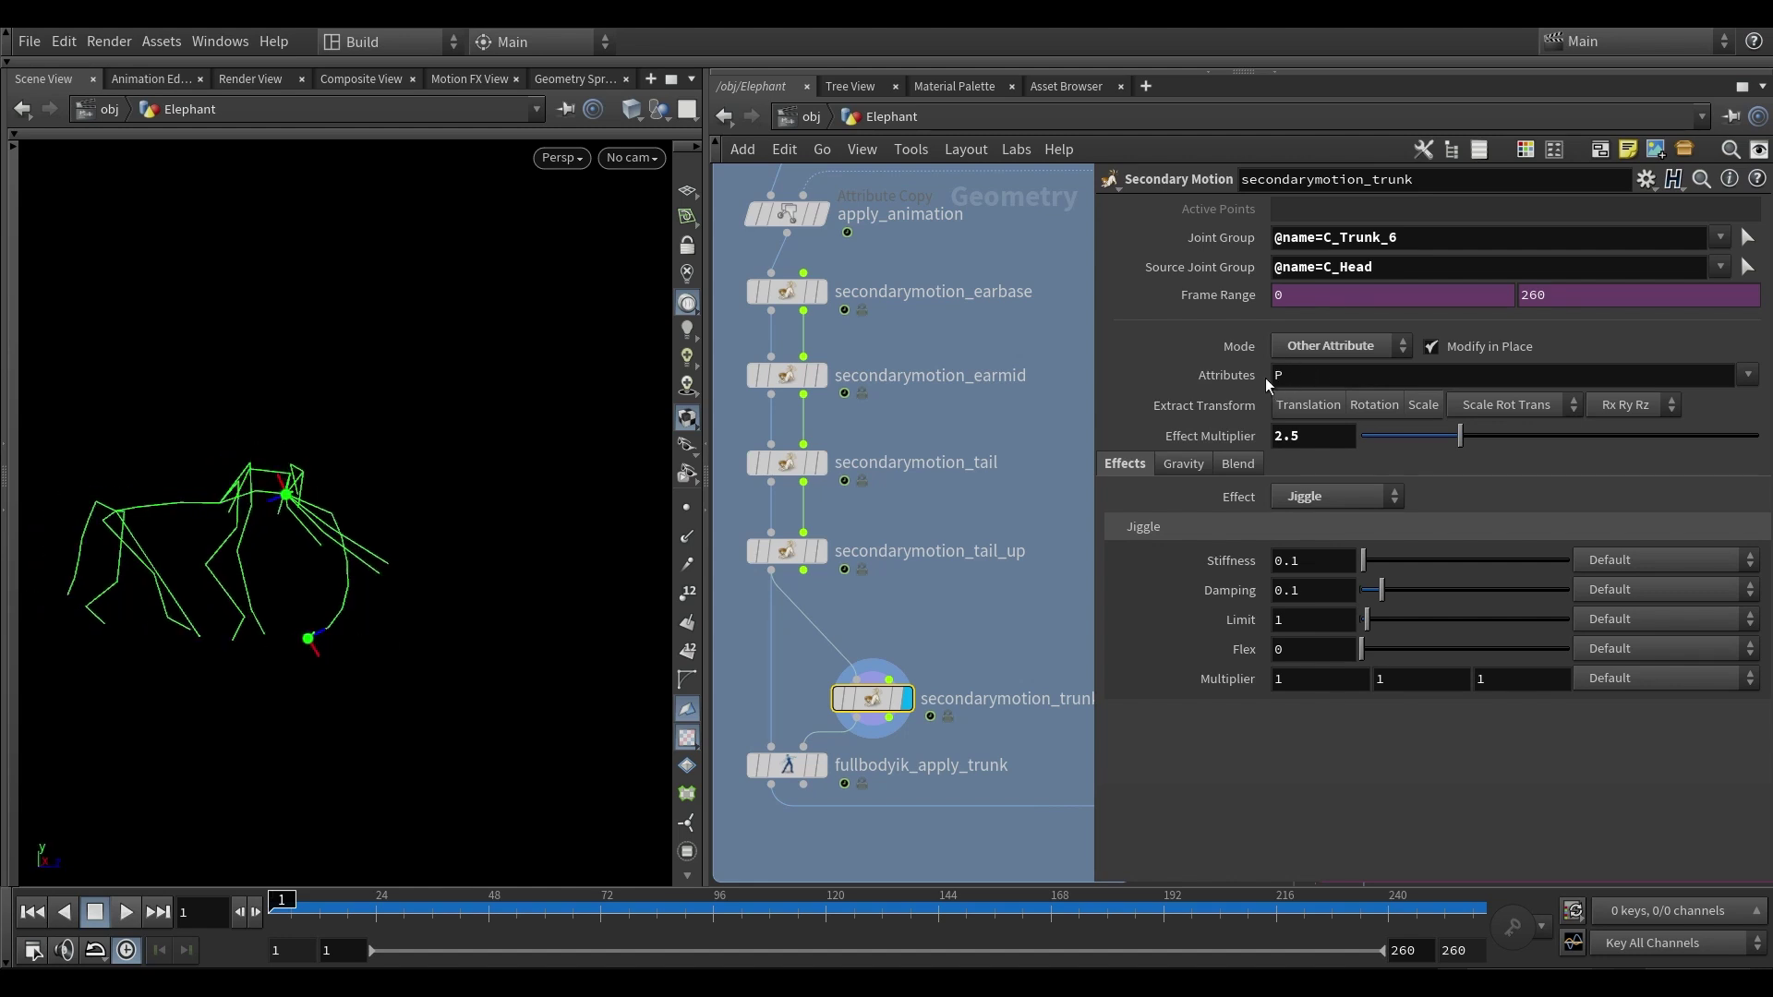
alt+drag(358, 548, 344, 550)
drag(301, 911, 372, 911)
alt+middle_drag(523, 678, 286, 676)
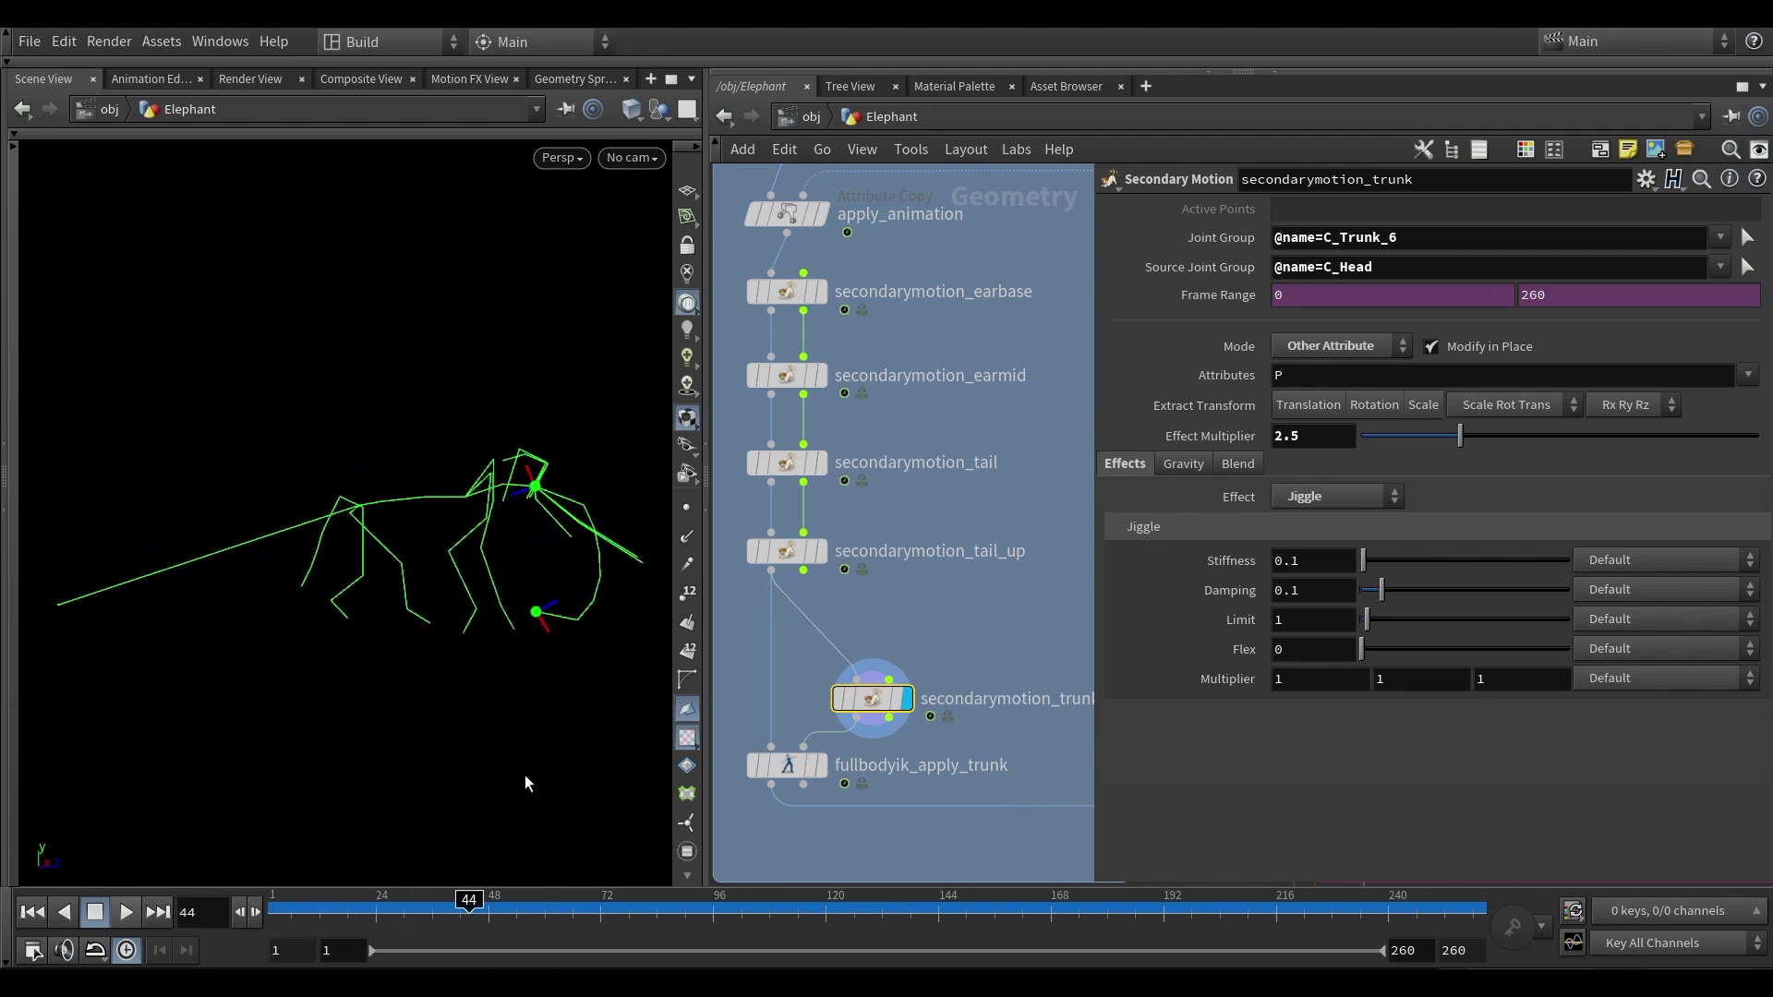
- Display the fullbodyik_apply_trunk node, review its Full Body IK settings and play the animation from frame 1, returning to the start
click(790, 764)
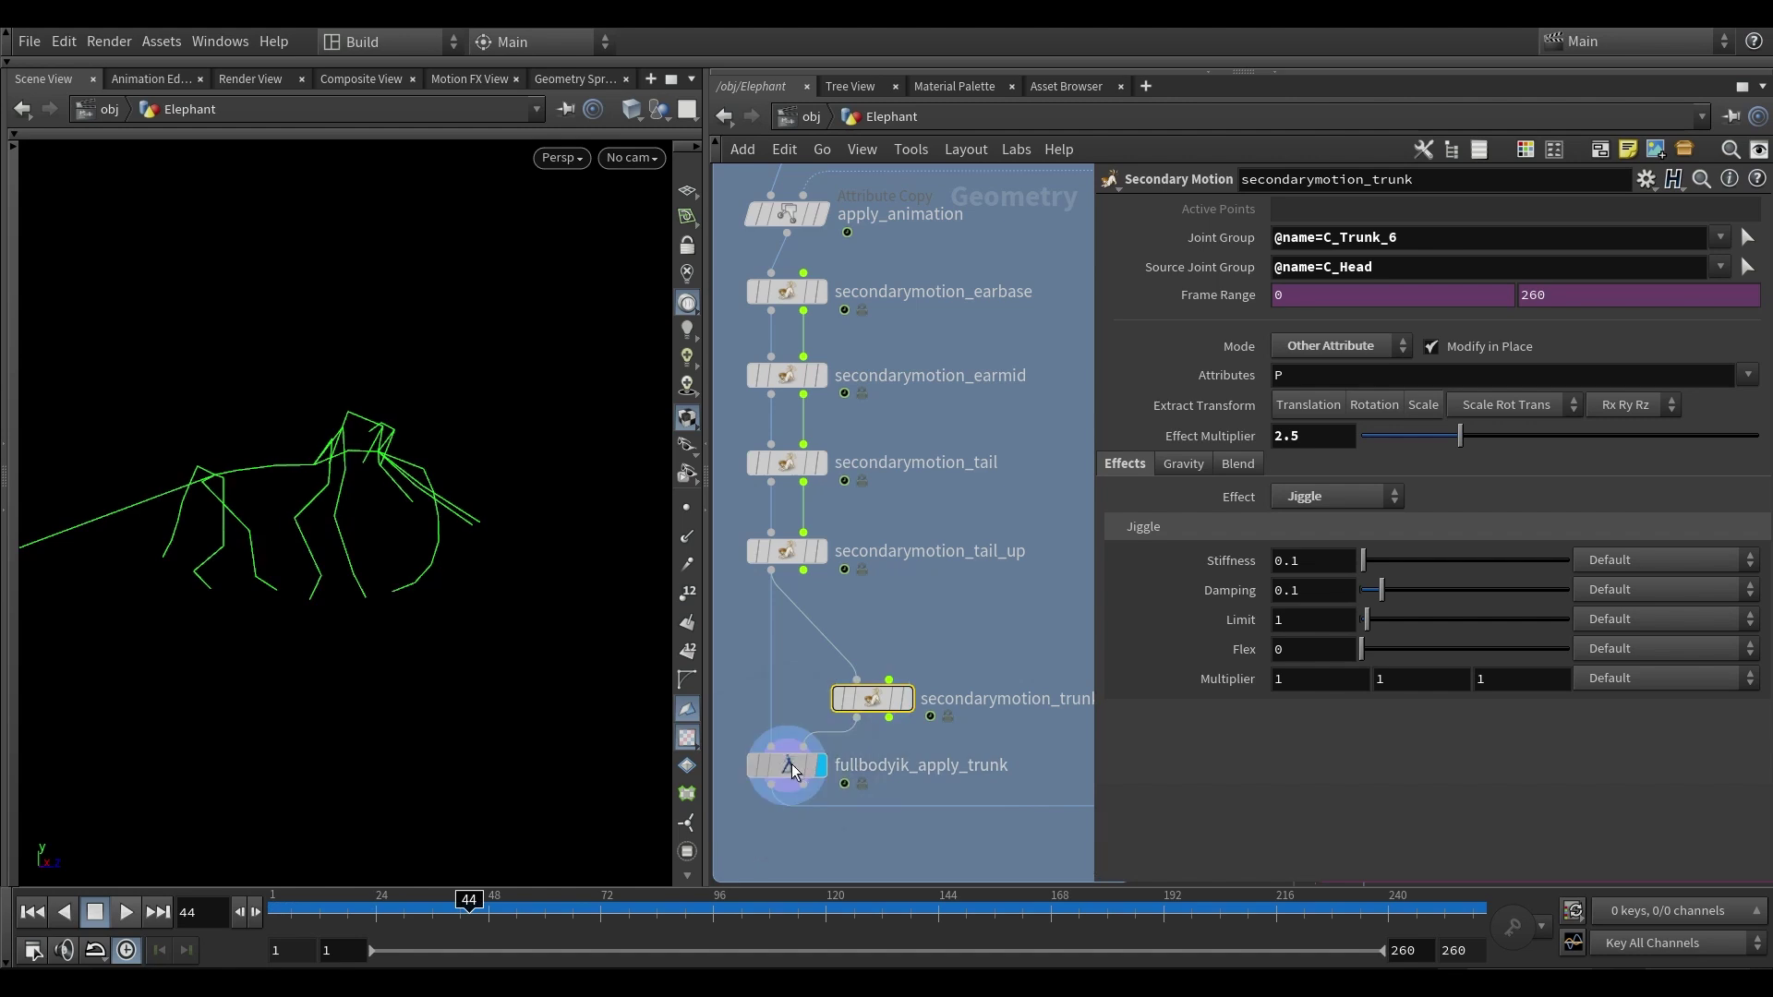
drag(456, 904, 271, 905)
middle_drag(110, 574, 337, 568)
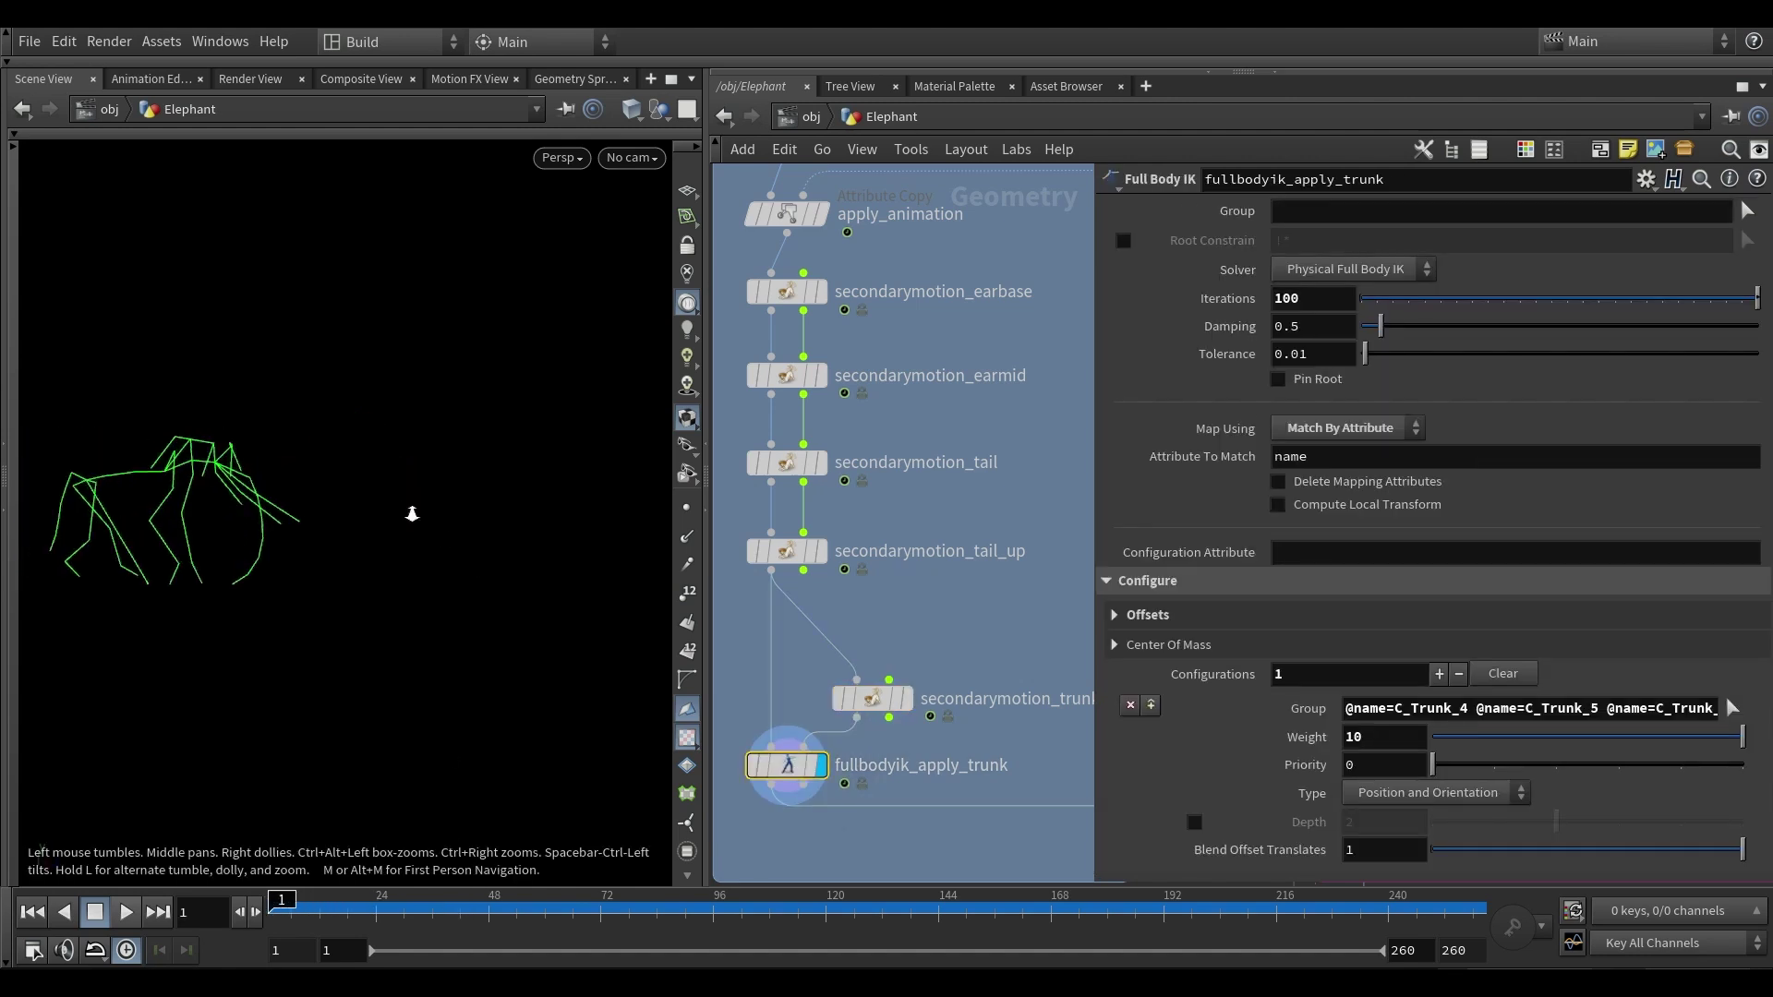
right_drag(412, 514, 162, 507)
middle_drag(231, 510, 301, 514)
right_drag(301, 514, 302, 496)
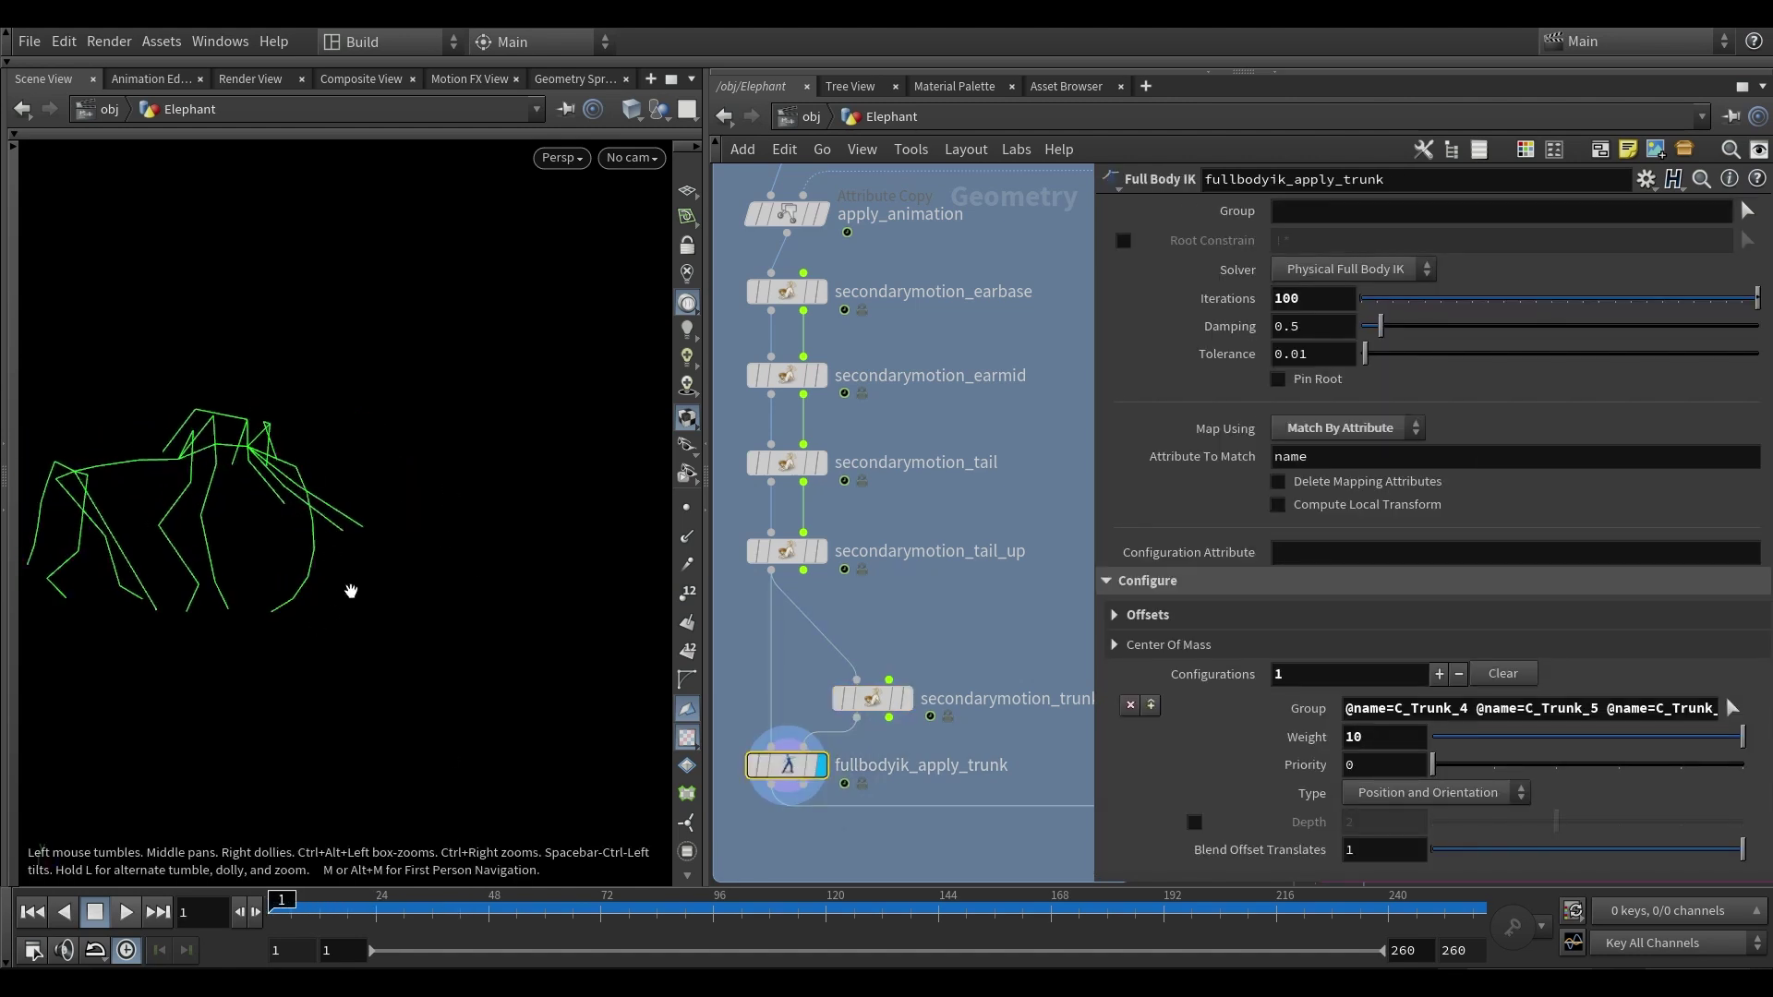
key(Up)
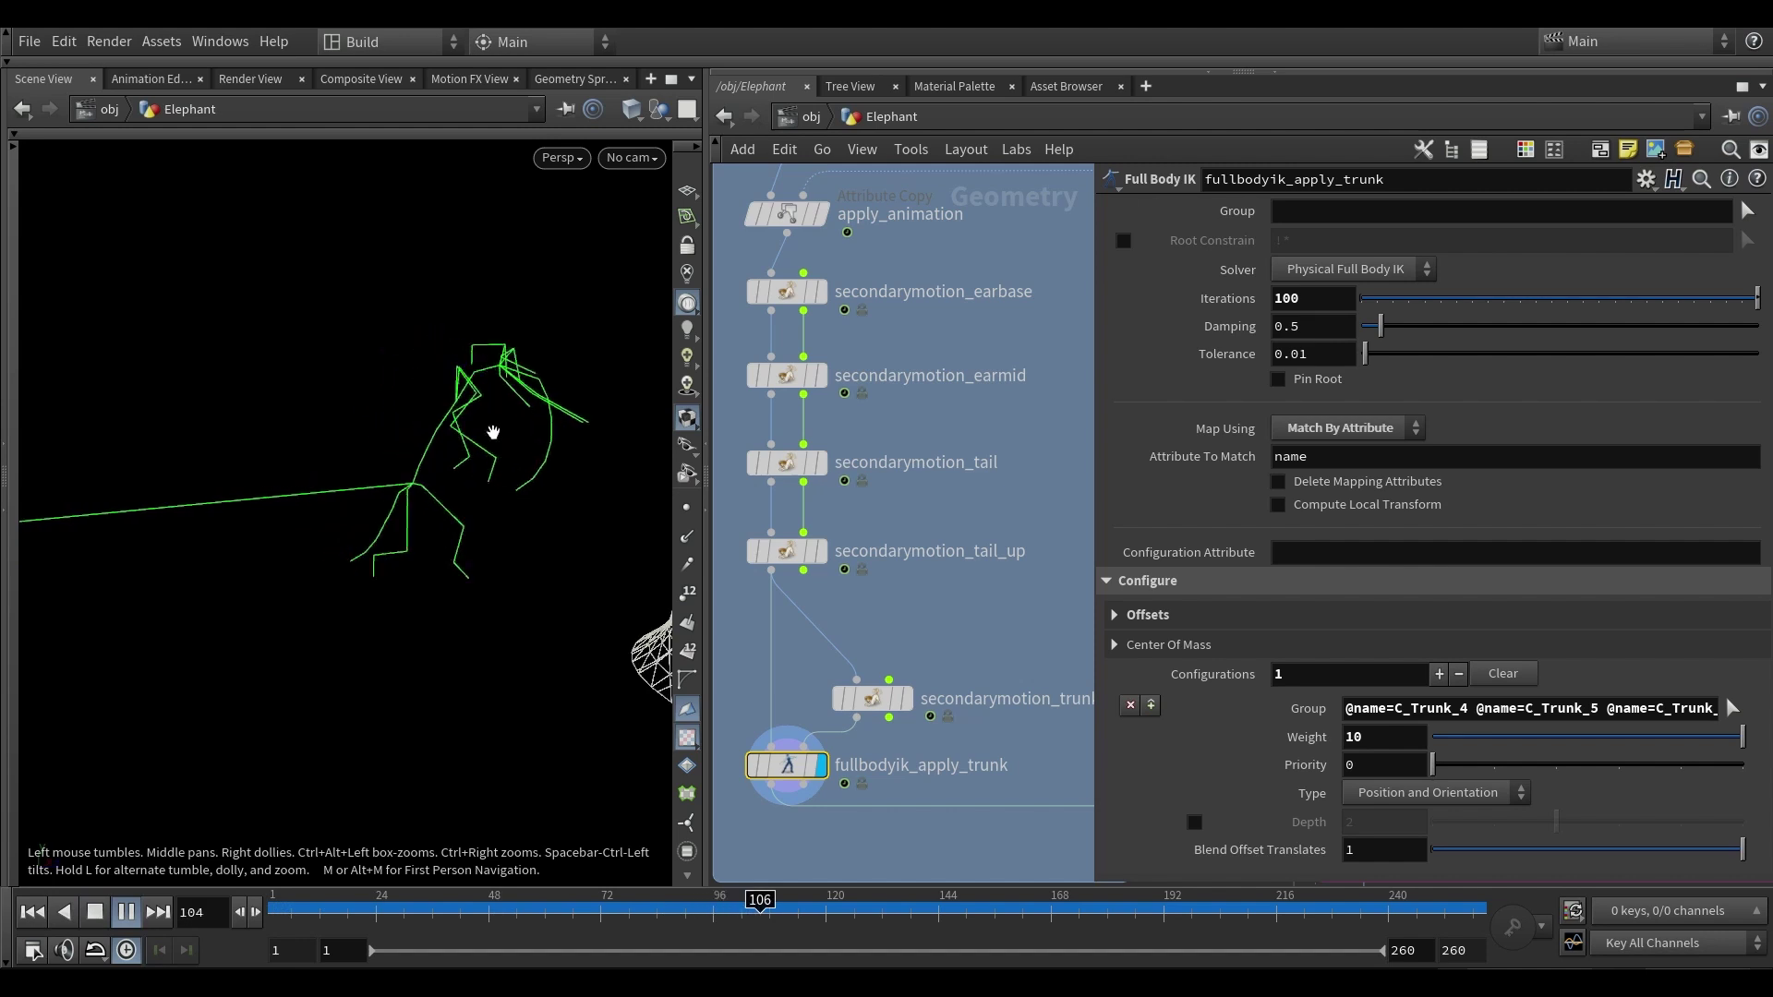
key(Up)
key(ctrl+Up)
scroll(785, 744, down, 5)
scroll(845, 730, up, 3)
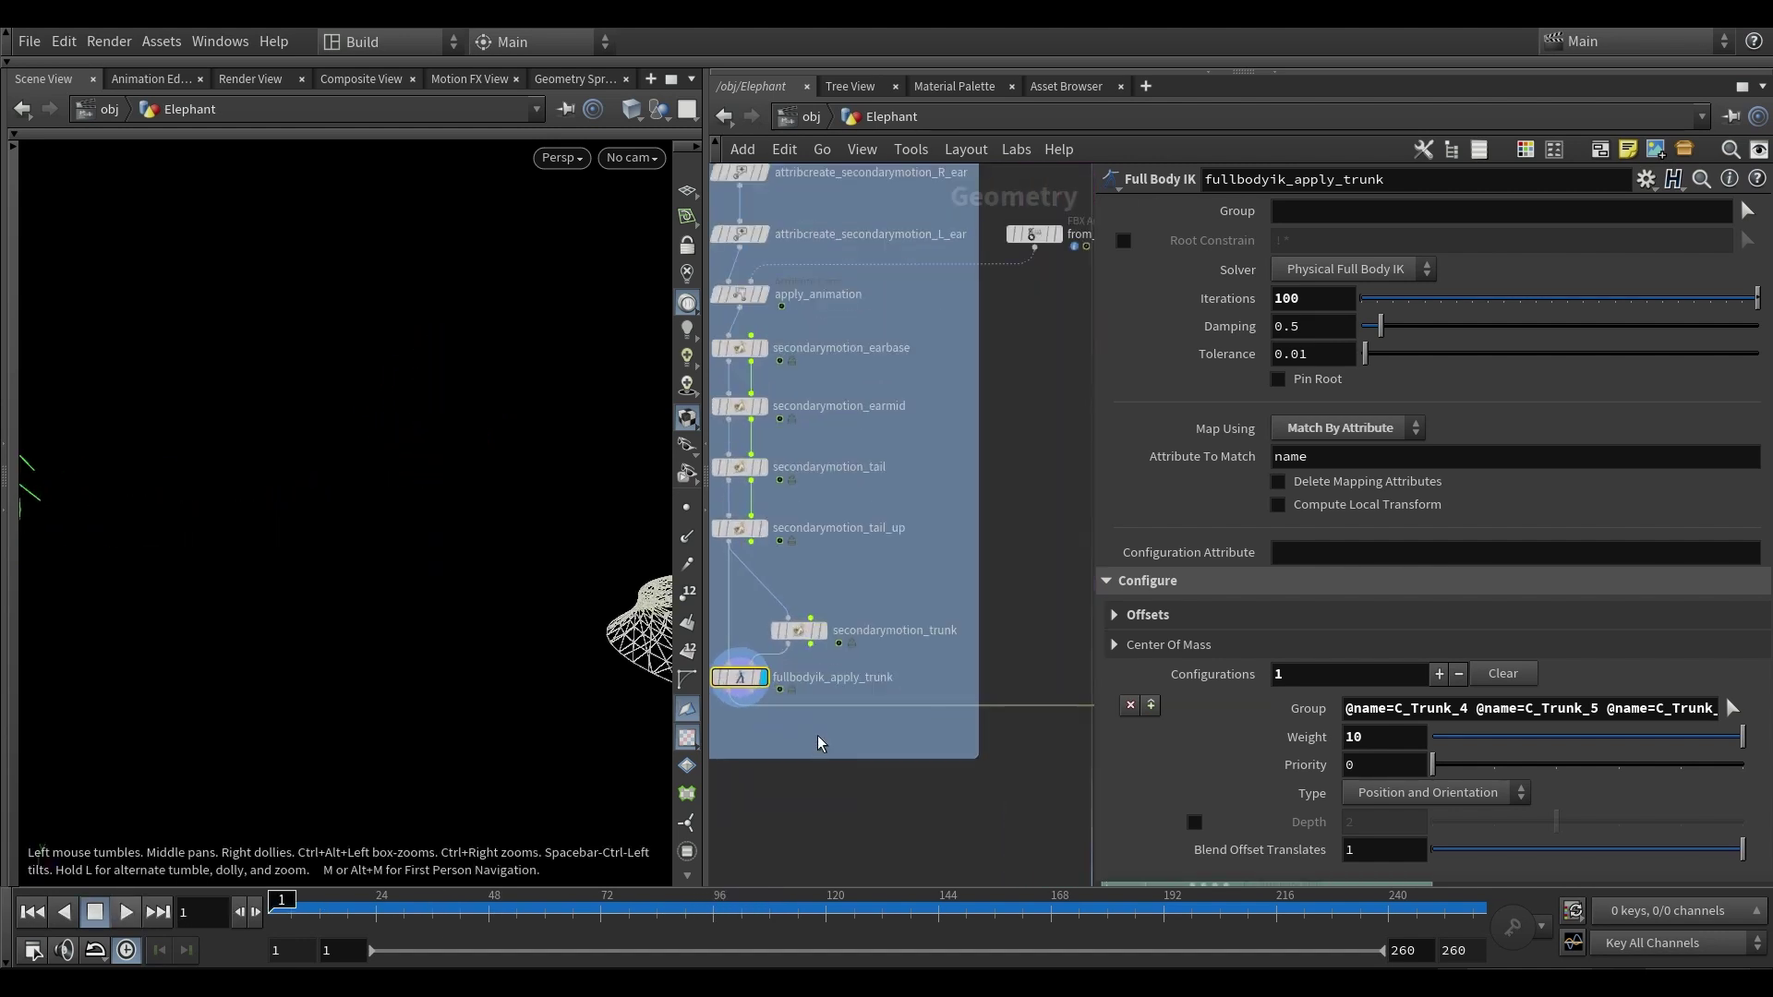
scroll(828, 683, down, 2)
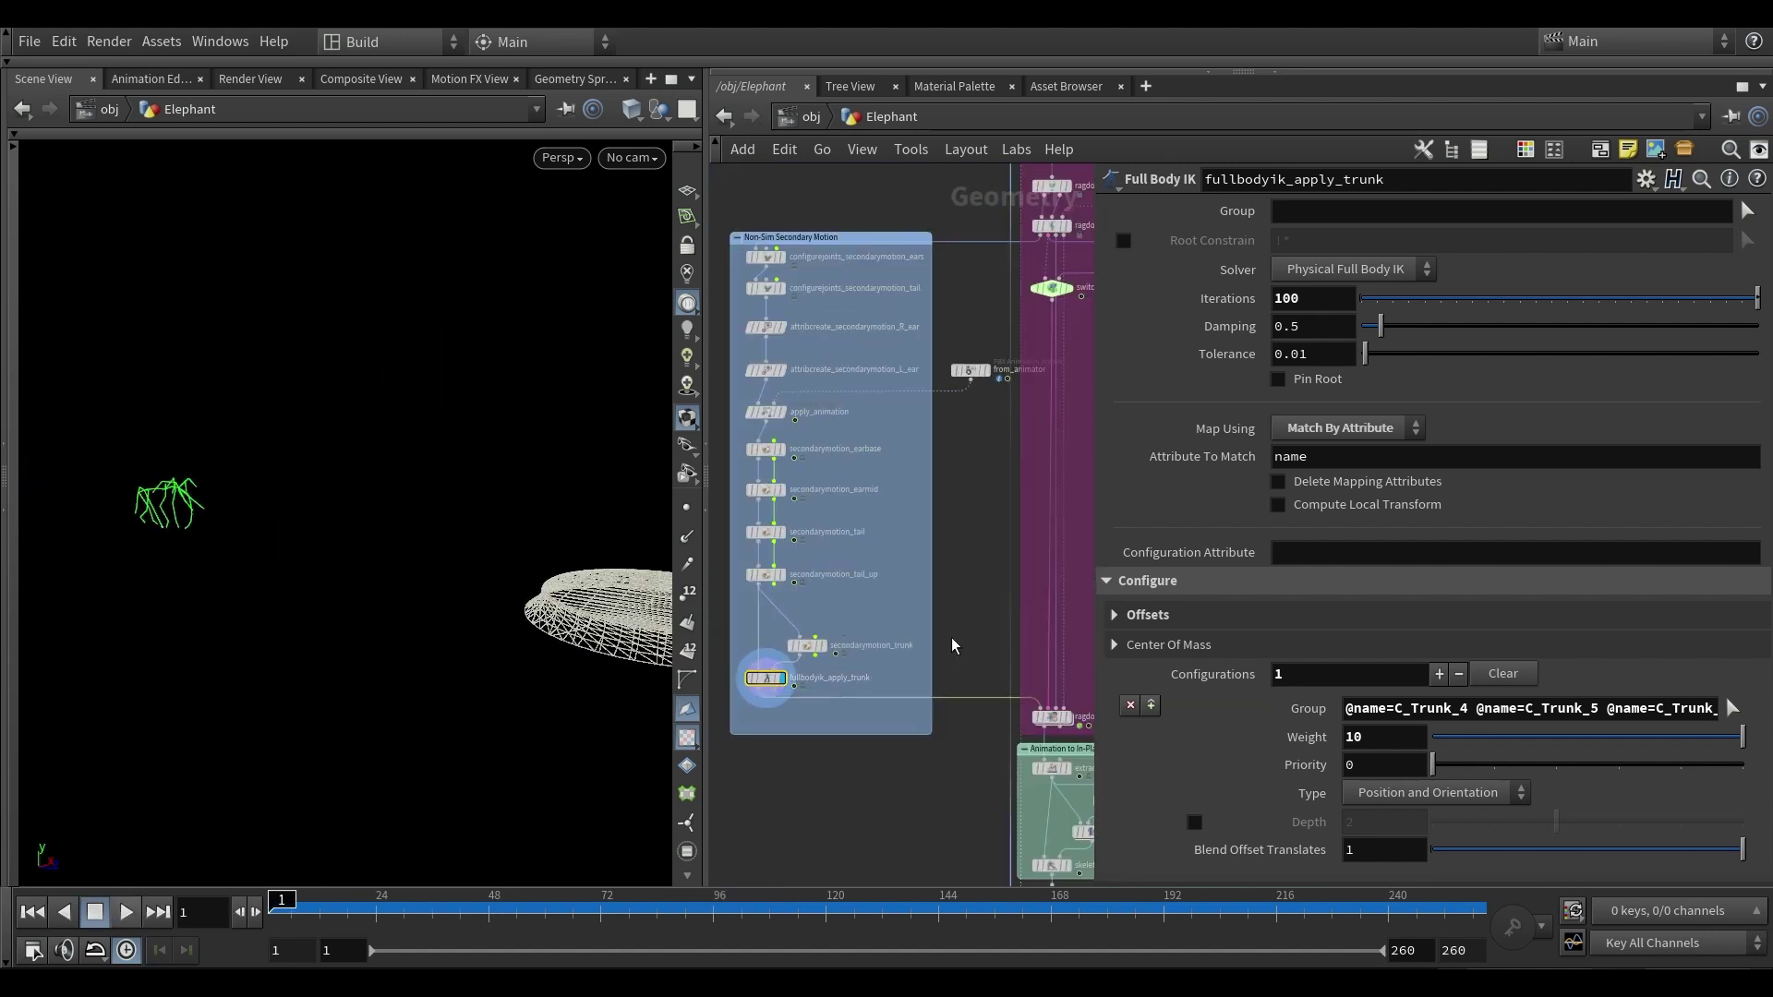
- Display the ragdollsolver node, scrub and play the simulated skeleton's animation, and return to frame 1
scroll(901, 680, up, 5)
click(877, 671)
click(845, 671)
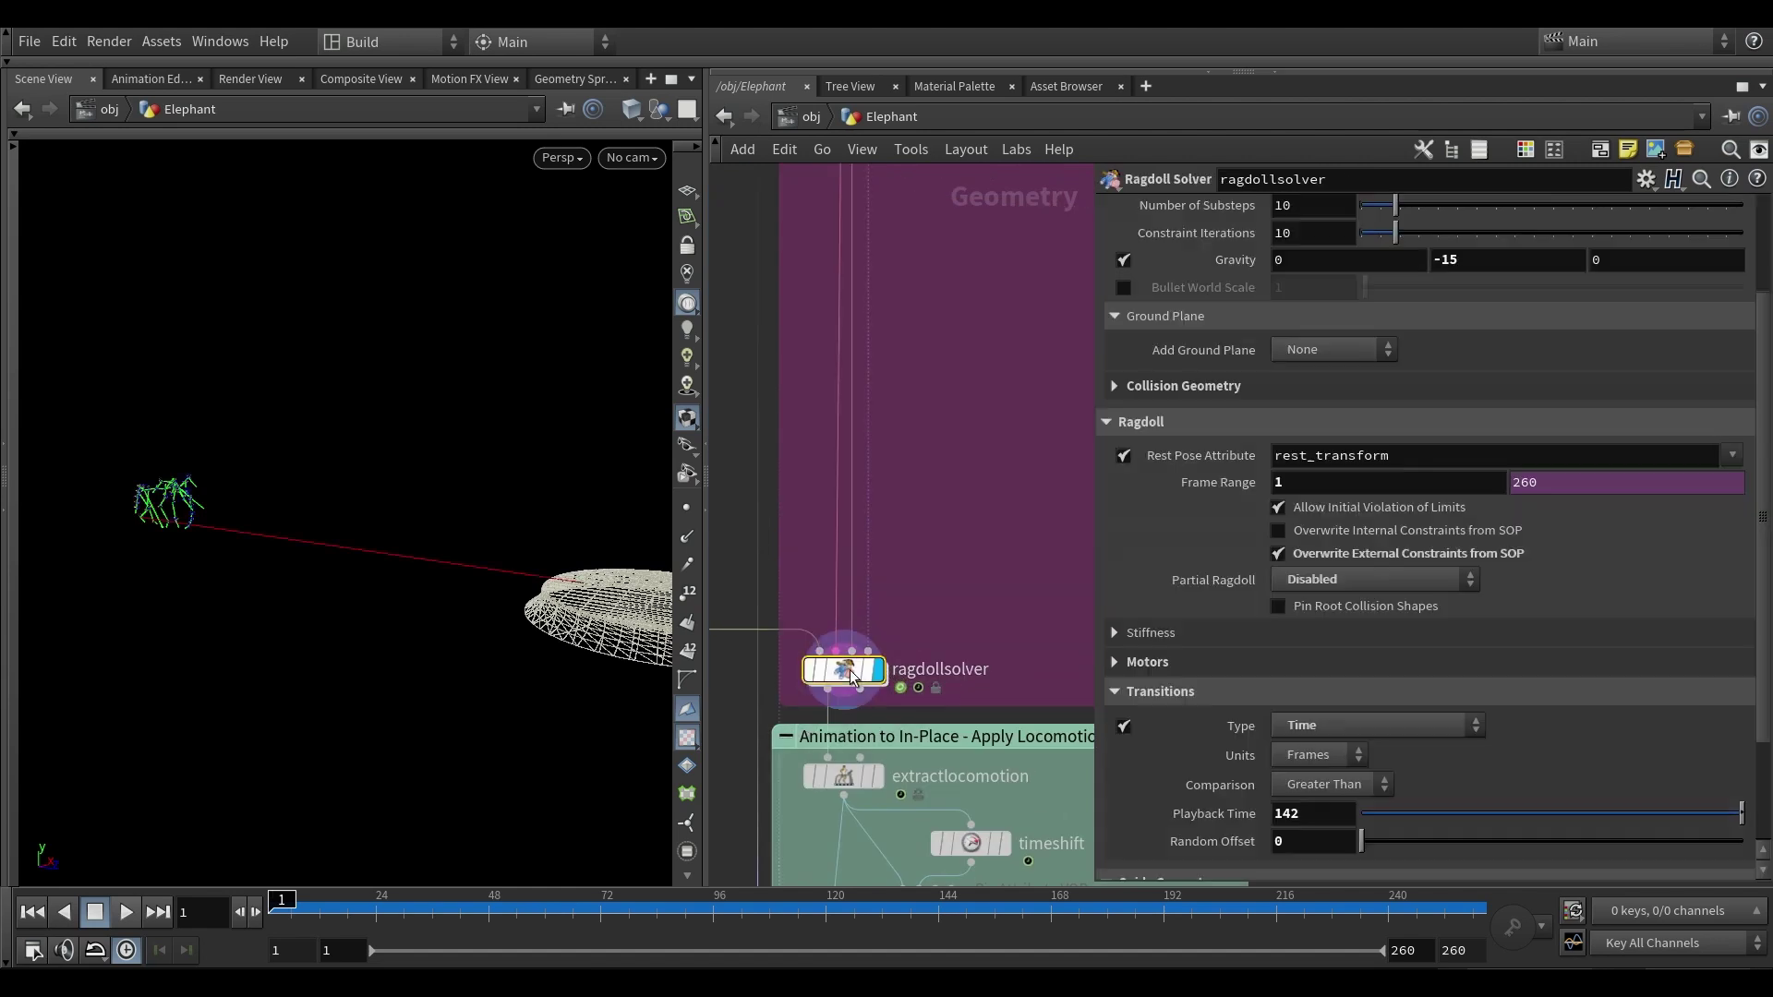
drag(292, 900, 629, 898)
alt+drag(569, 647, 473, 625)
alt+right_drag(473, 625, 566, 618)
alt+middle_drag(566, 619, 483, 581)
key(Up)
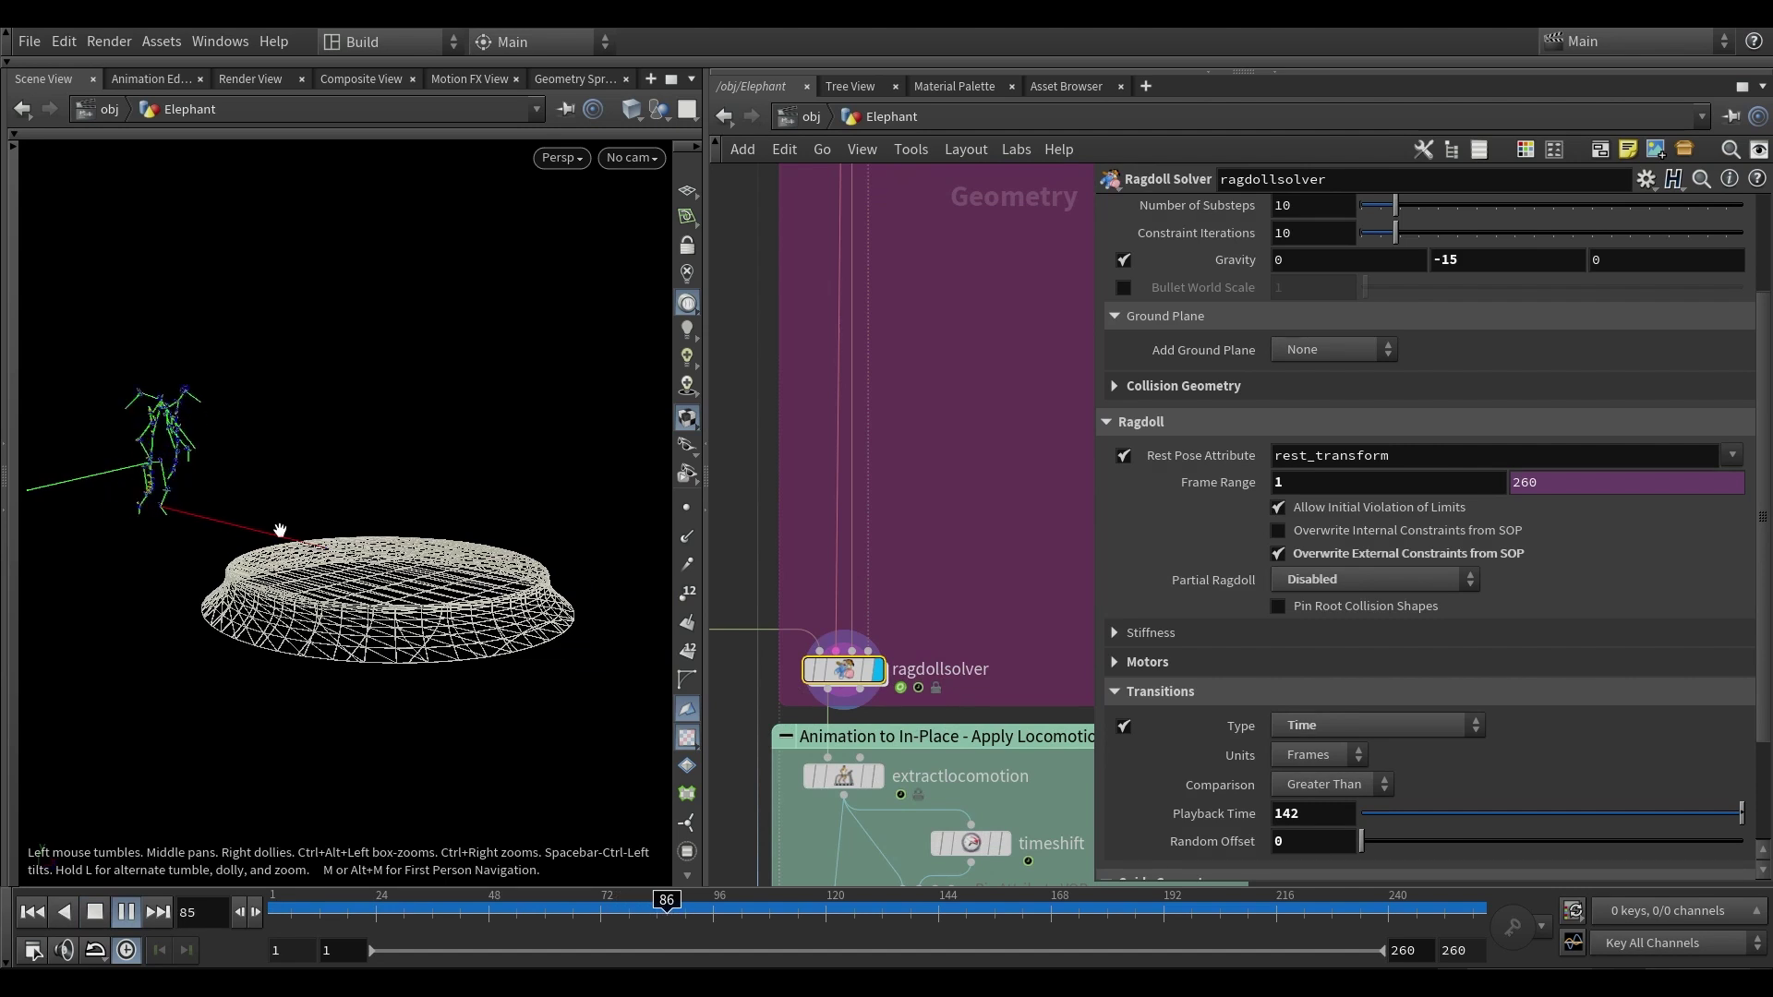
key(Up)
drag(556, 902, 277, 902)
scroll(856, 233, down, 4)
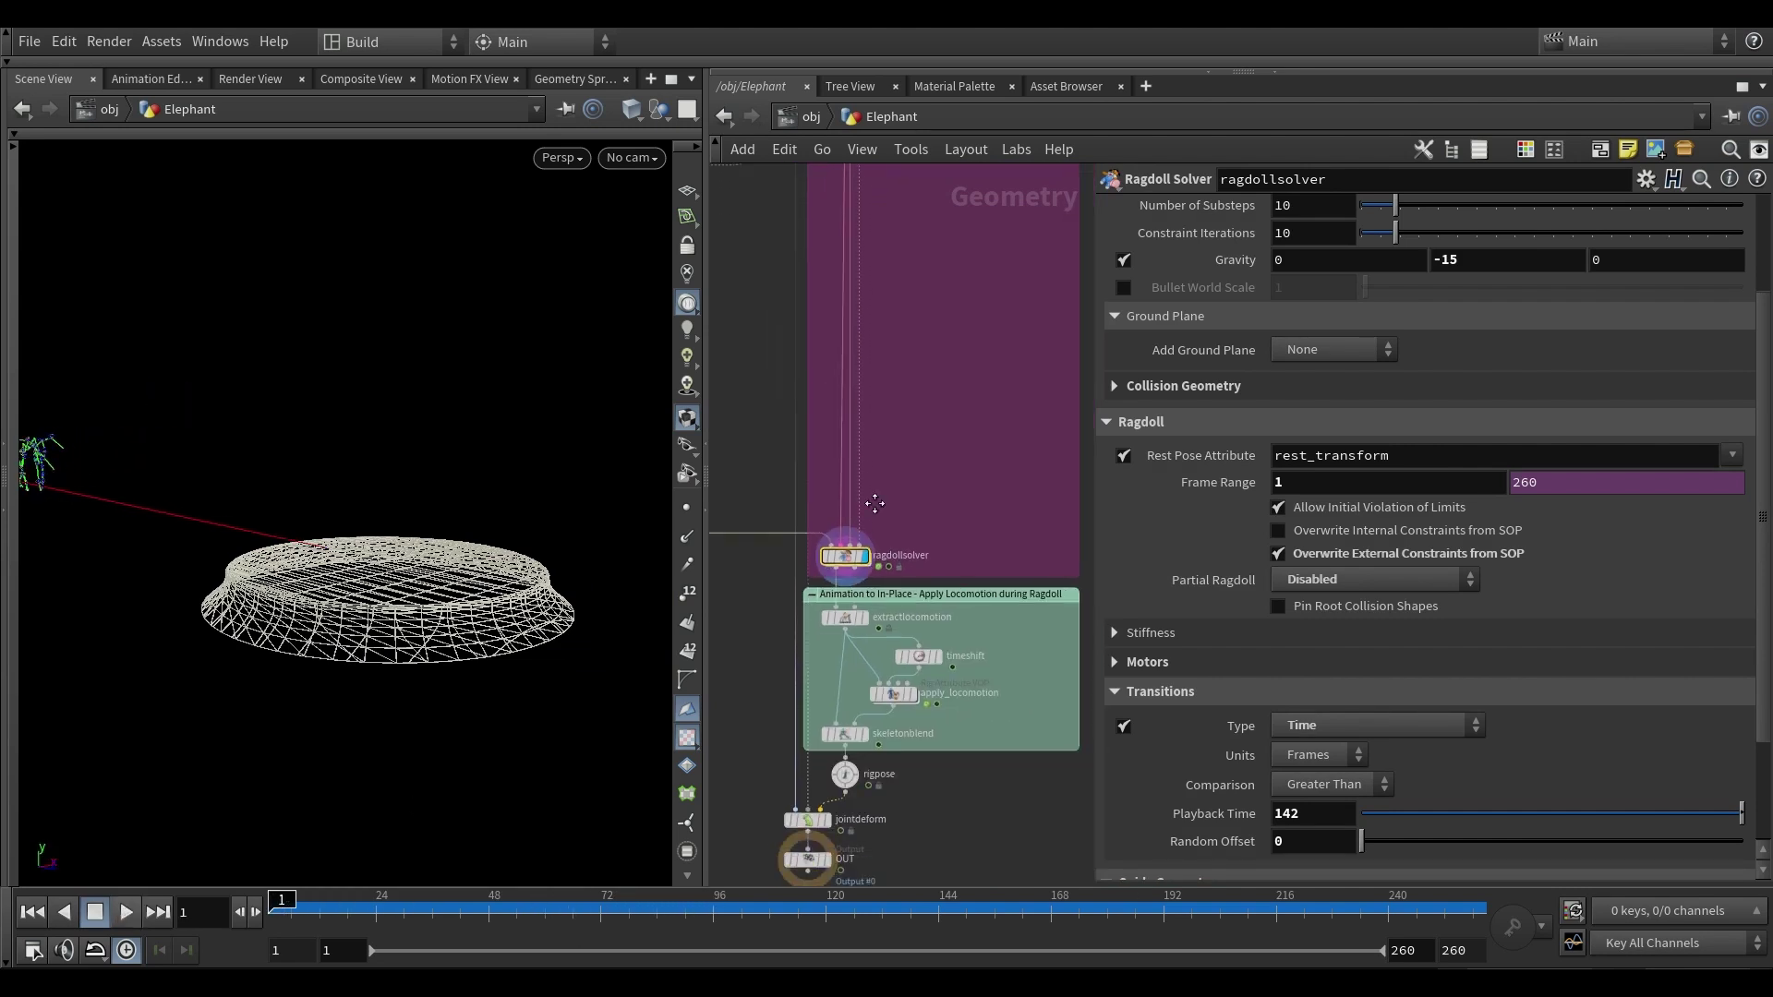
- Locate the nodes in the Animation to In-Place network box and frame the elephant's skeleton in the viewport
drag(1025, 725, 864, 519)
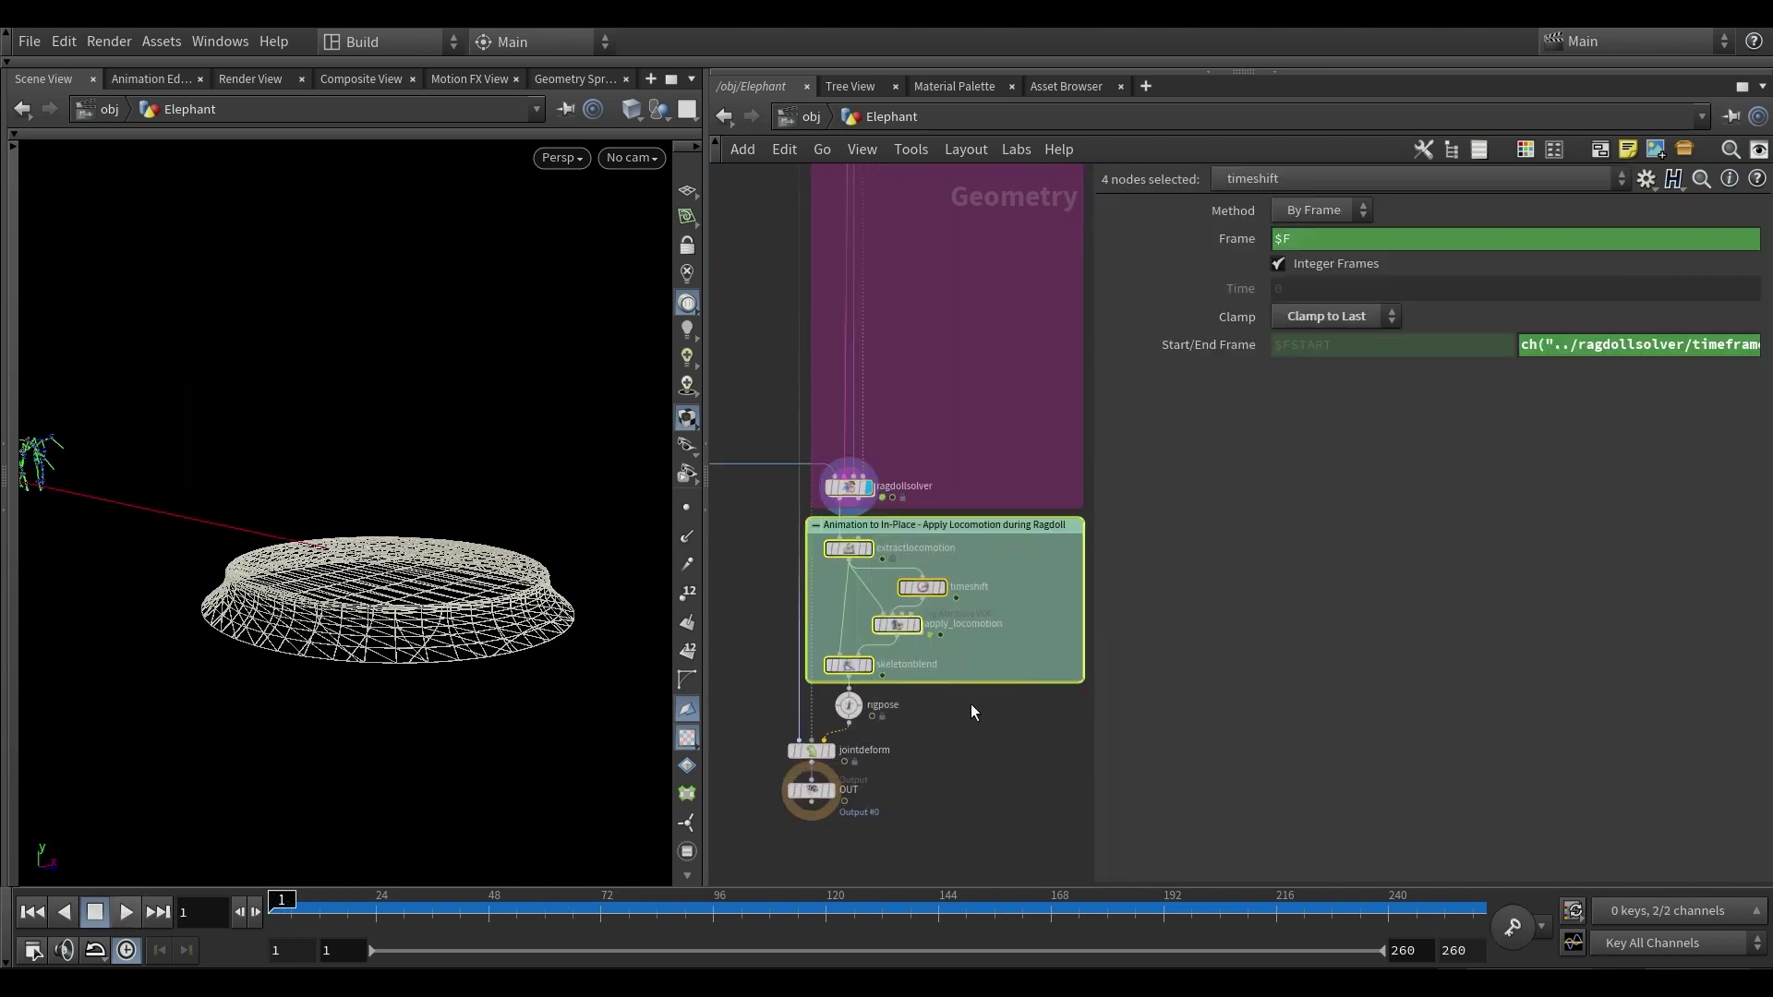
click(972, 705)
alt+middle_drag(340, 574, 404, 590)
scroll(886, 568, up, 3)
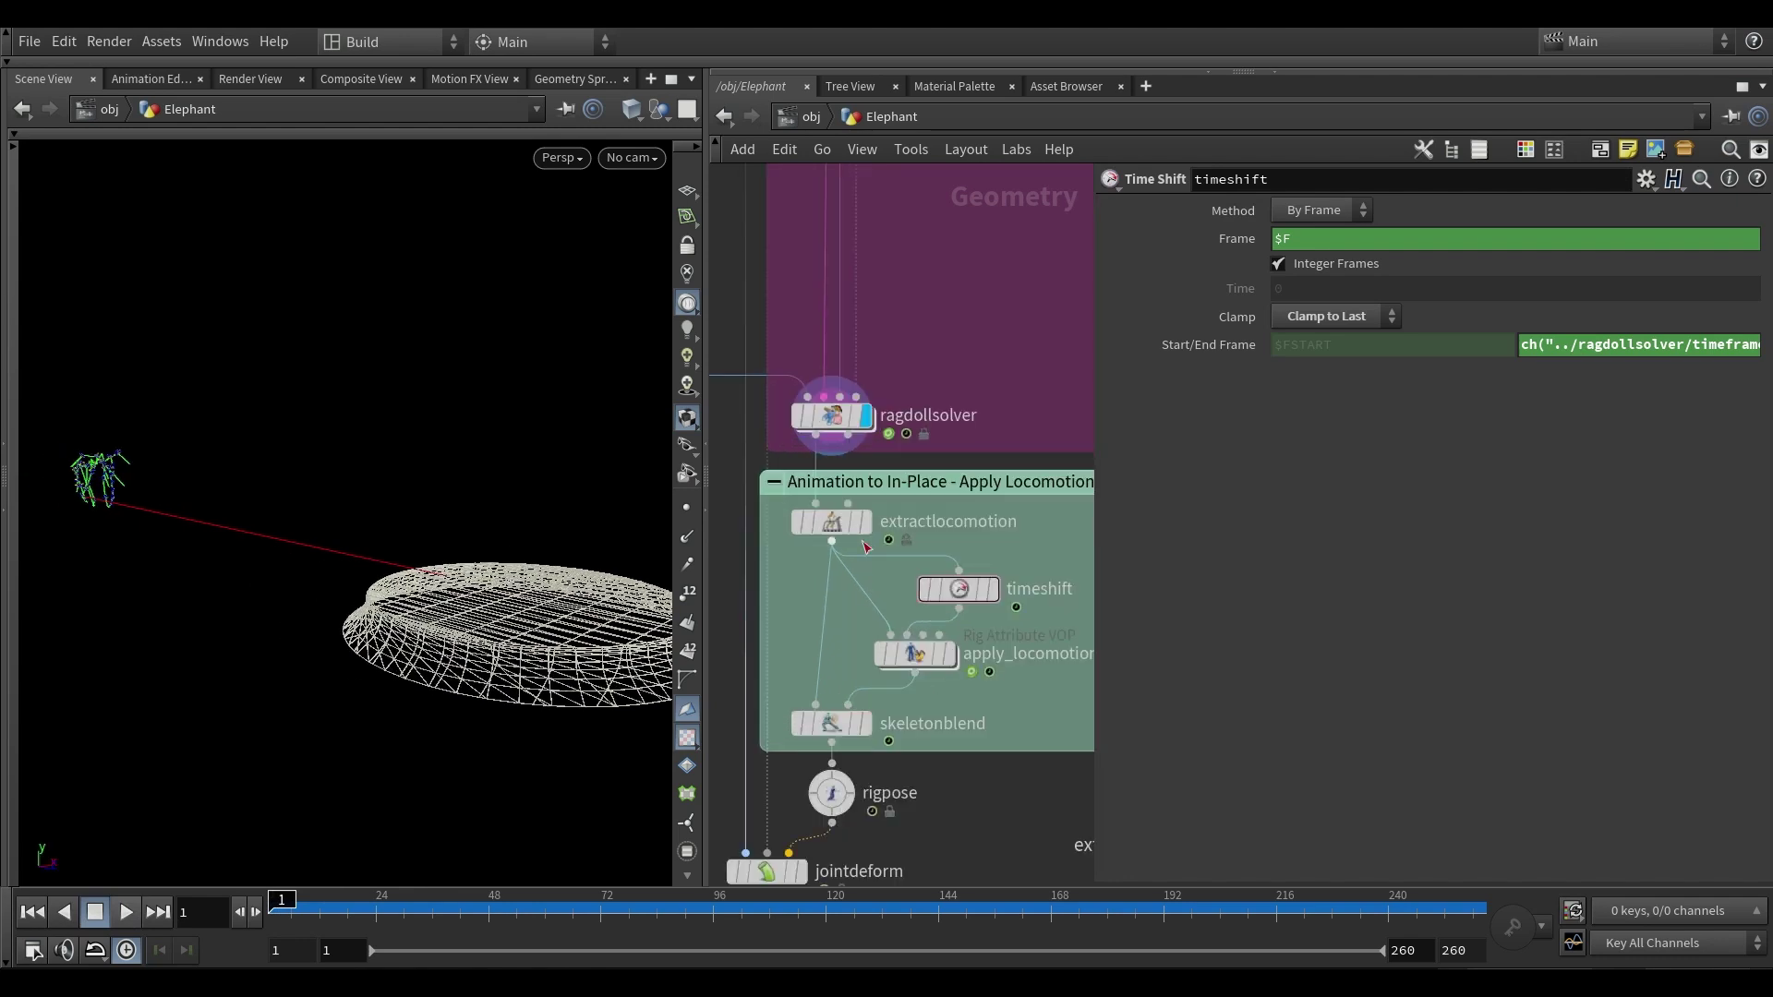
key(space+f)
scroll(221, 541, down, 3)
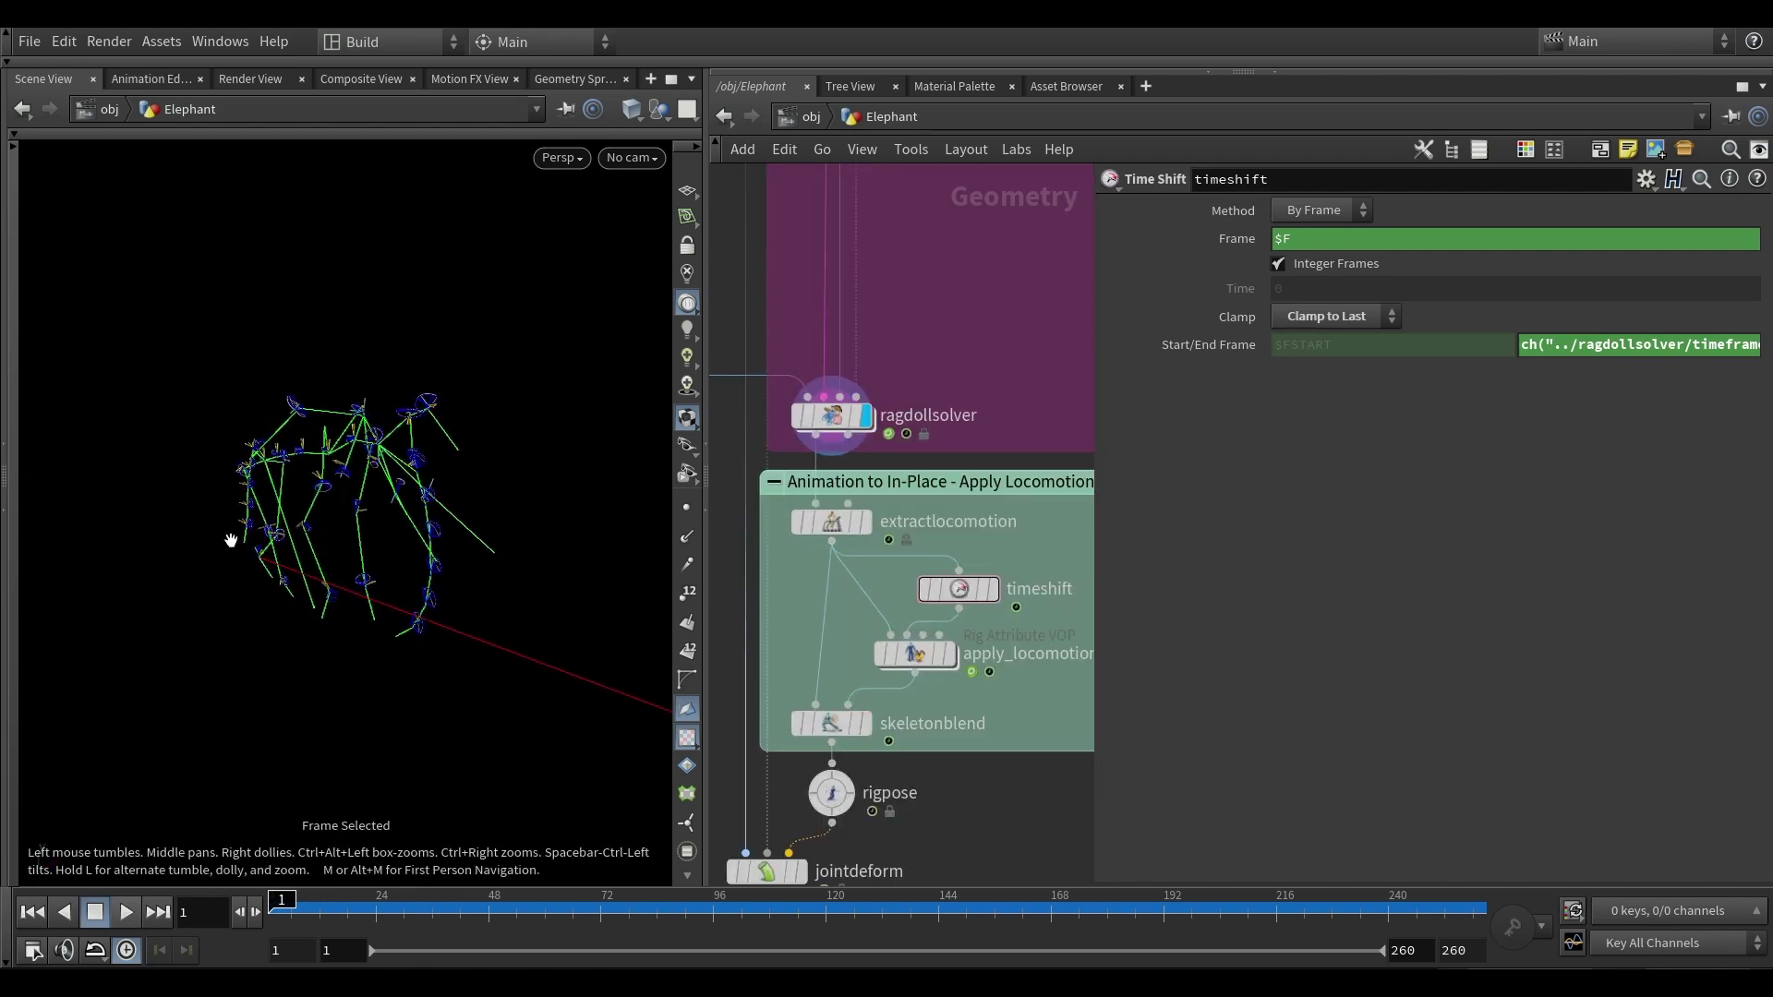
click(650, 158)
click(711, 337)
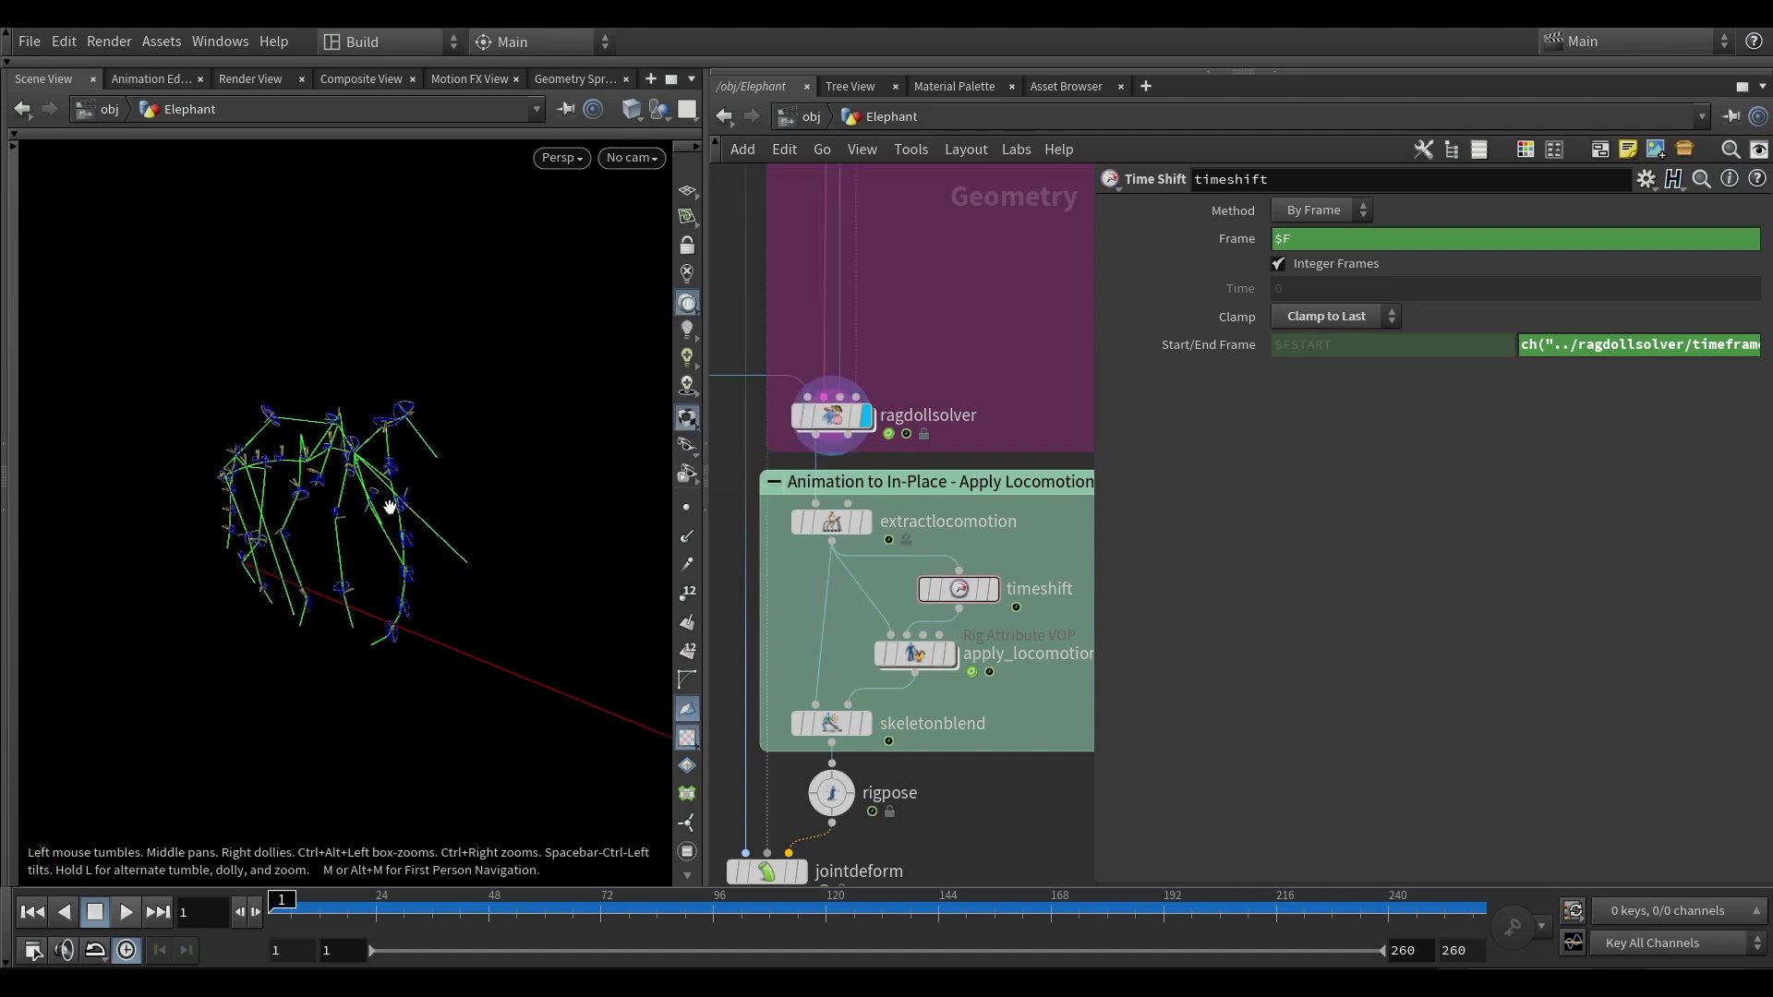
scroll(253, 499, down, 3)
drag(390, 507, 255, 539)
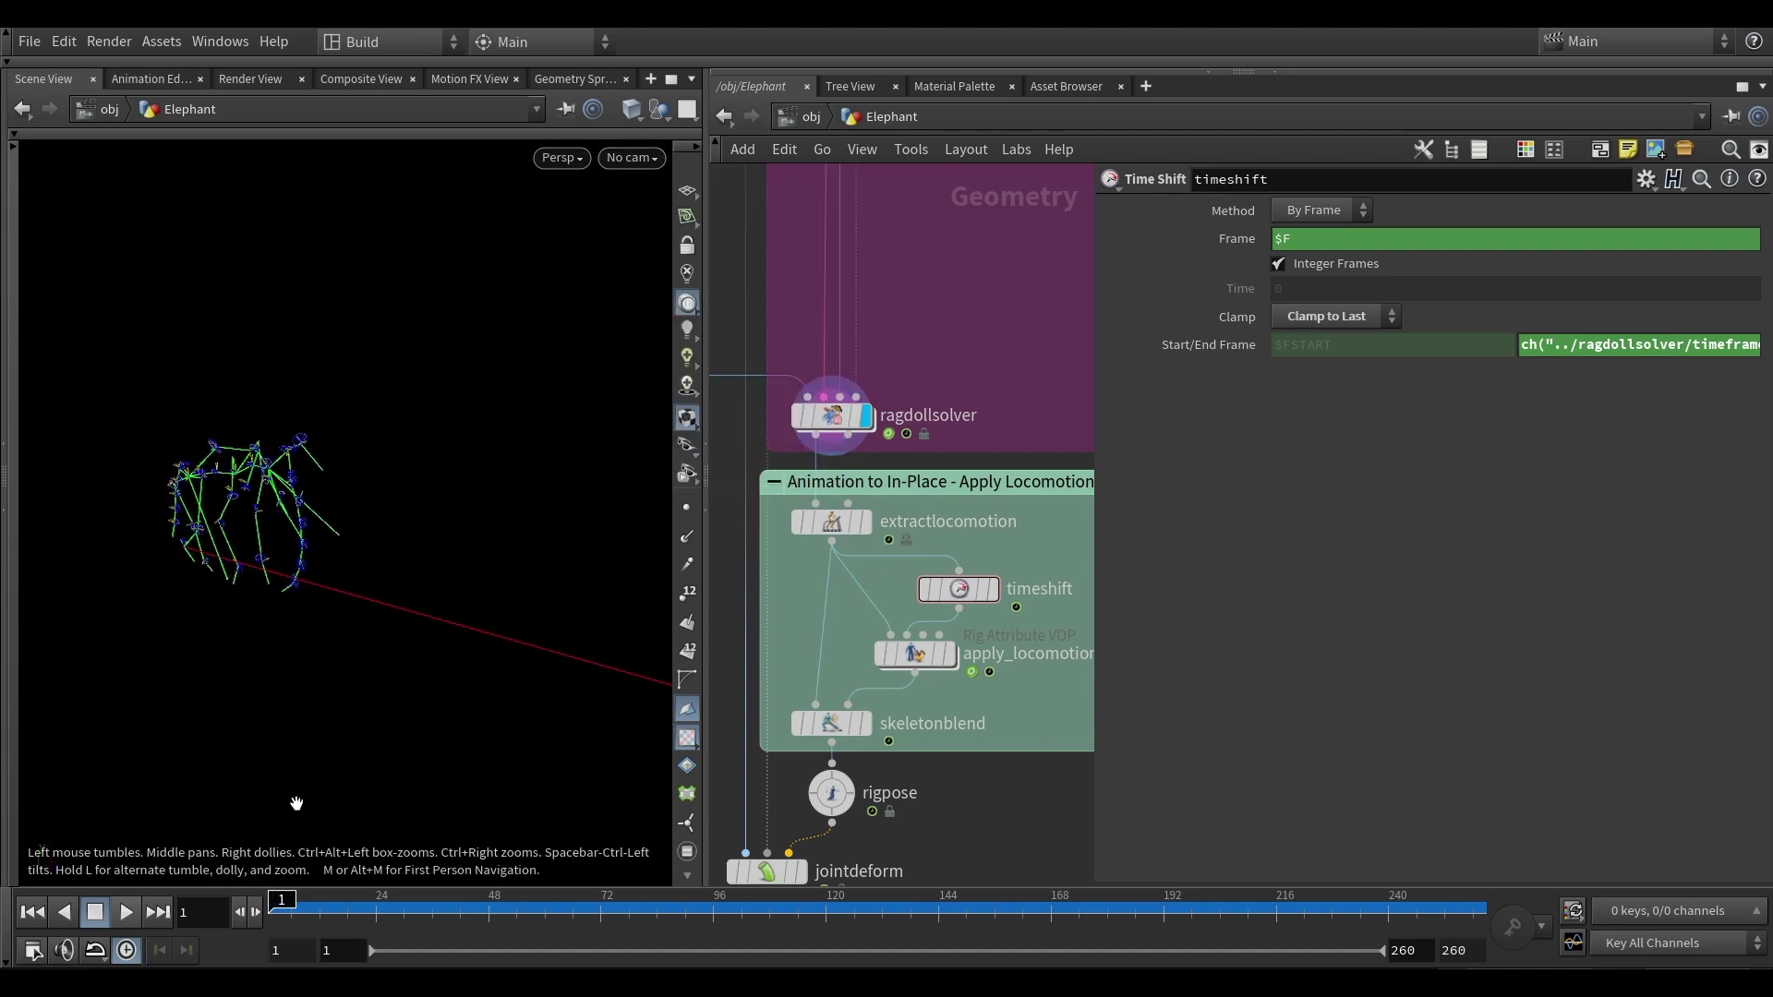
- Display the extractlocomotion node, show the timeshift node's evaluated end frame and scrub to frame 143
click(838, 523)
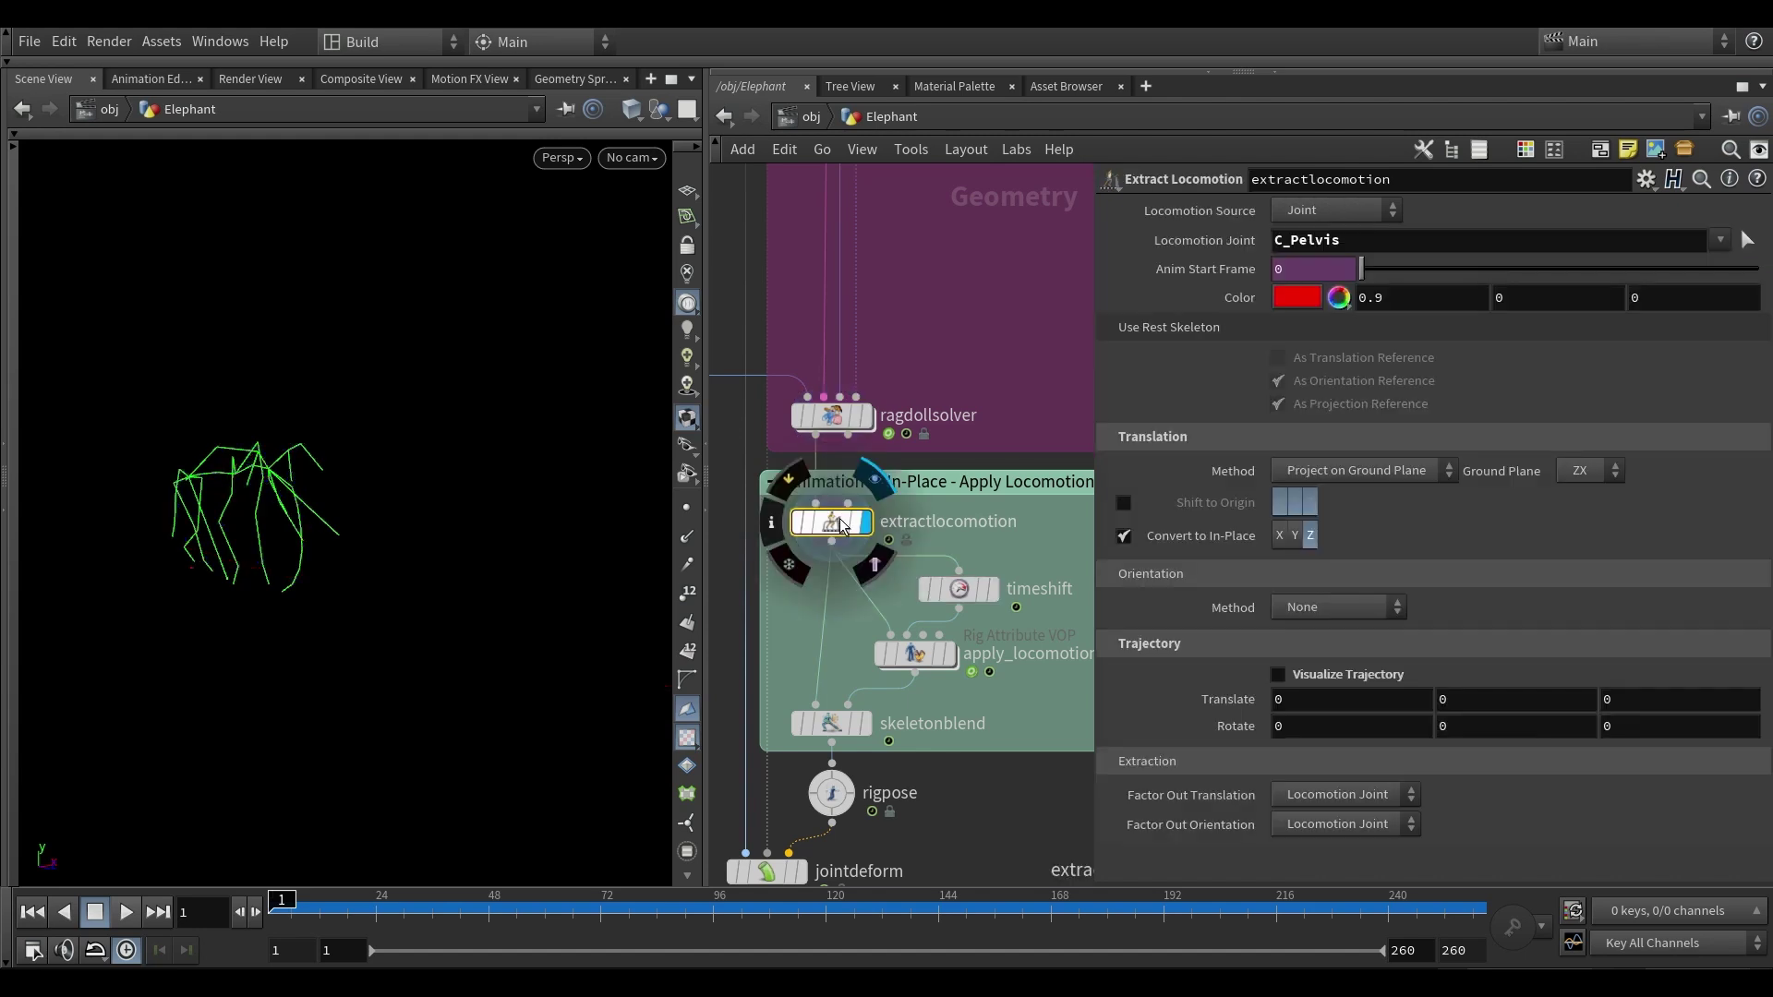
mouse_move(283, 908)
mouse_down()
mouse_move(1111, 908)
mouse_move(1246, 885)
mouse_move(595, 884)
mouse_move(1034, 883)
mouse_up()
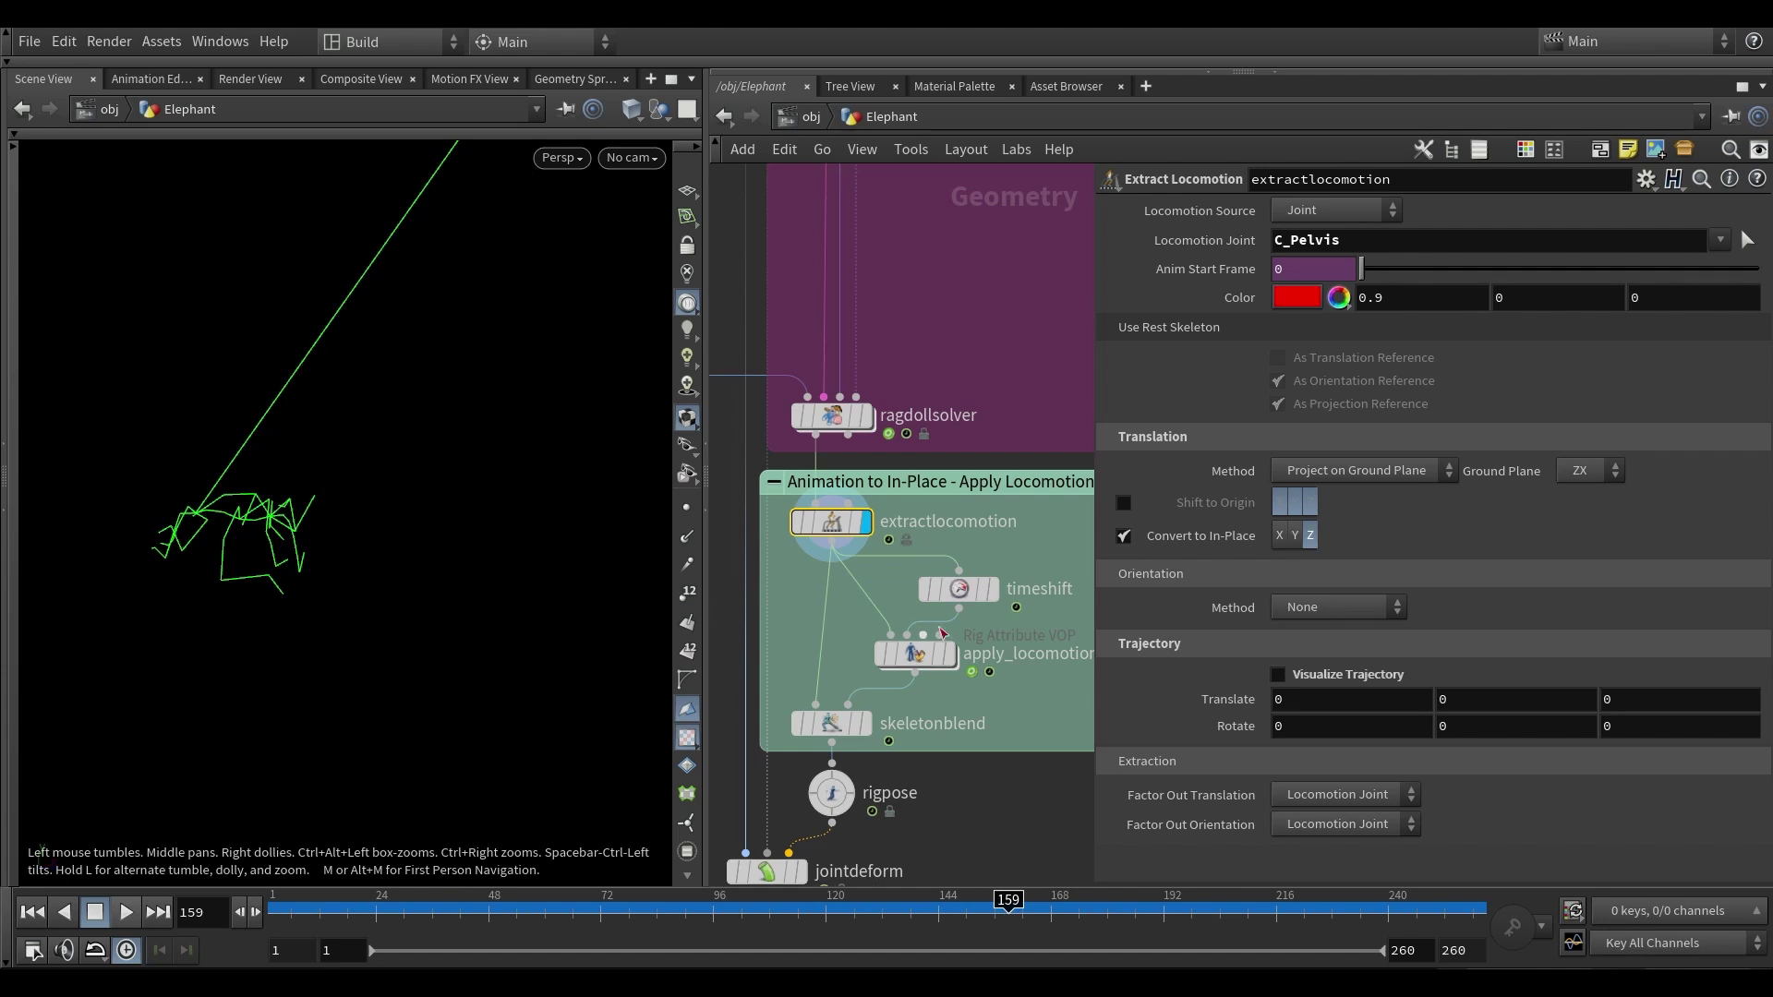
click(958, 590)
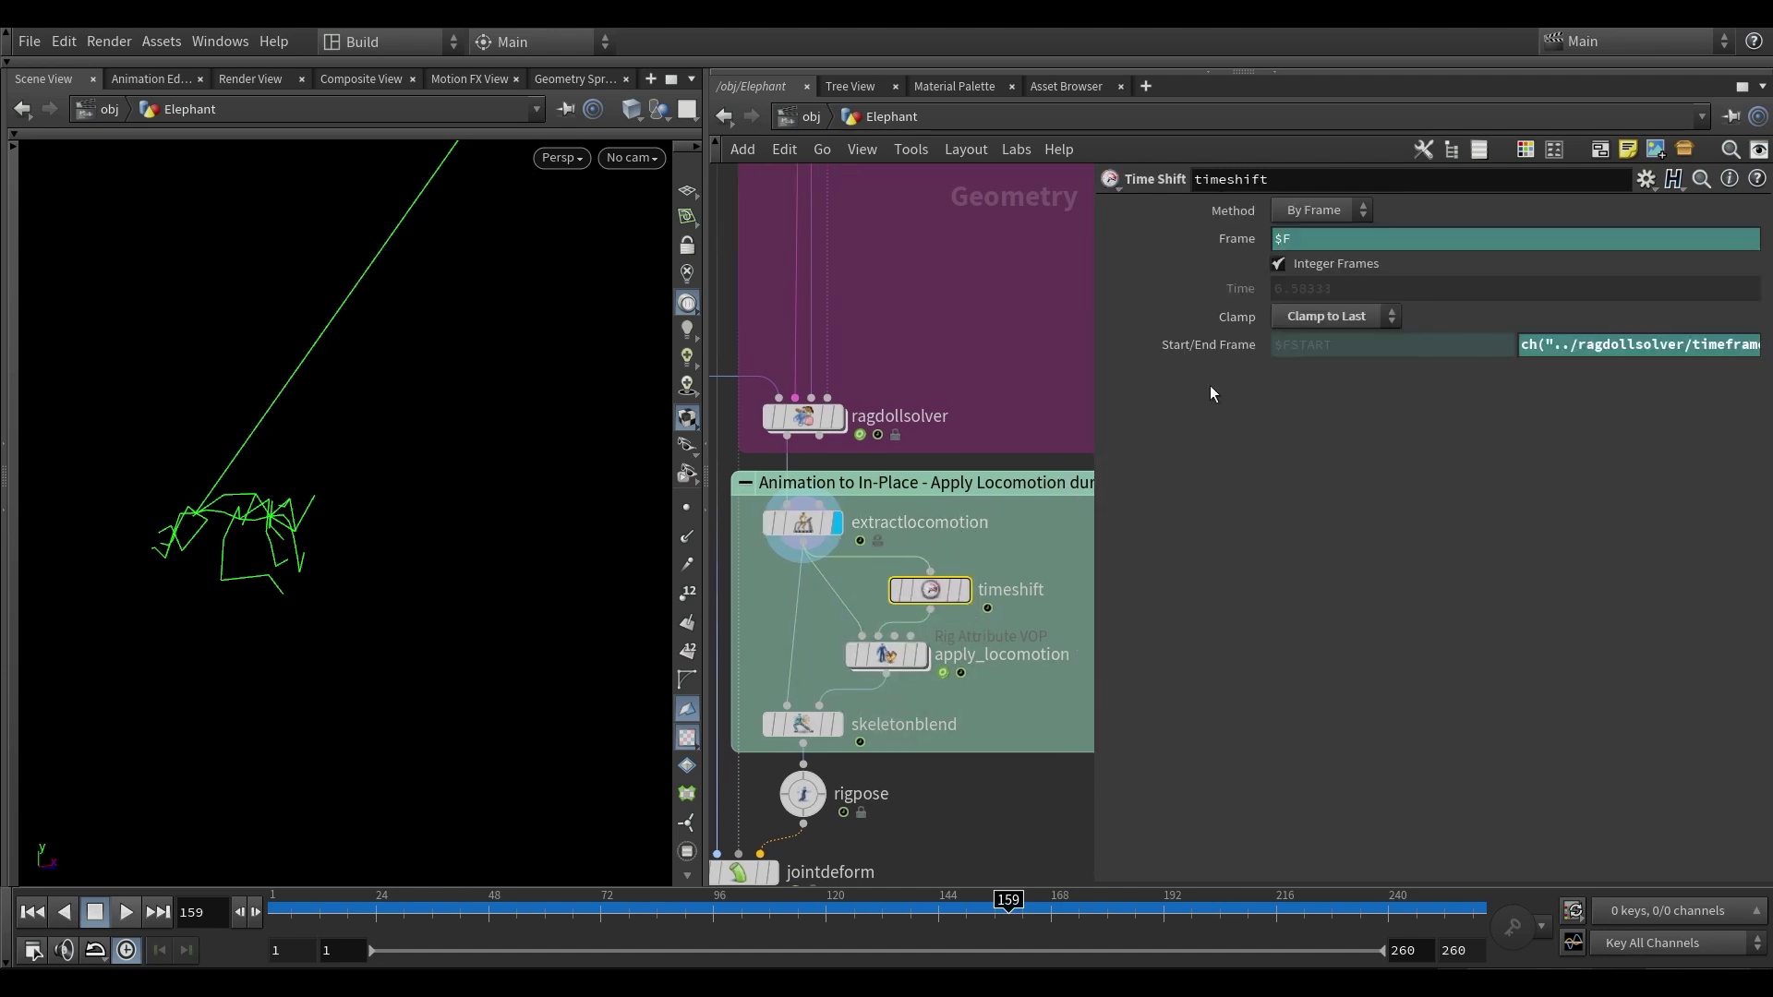
click(1189, 347)
mouse_move(815, 528)
drag(1030, 922, 932, 918)
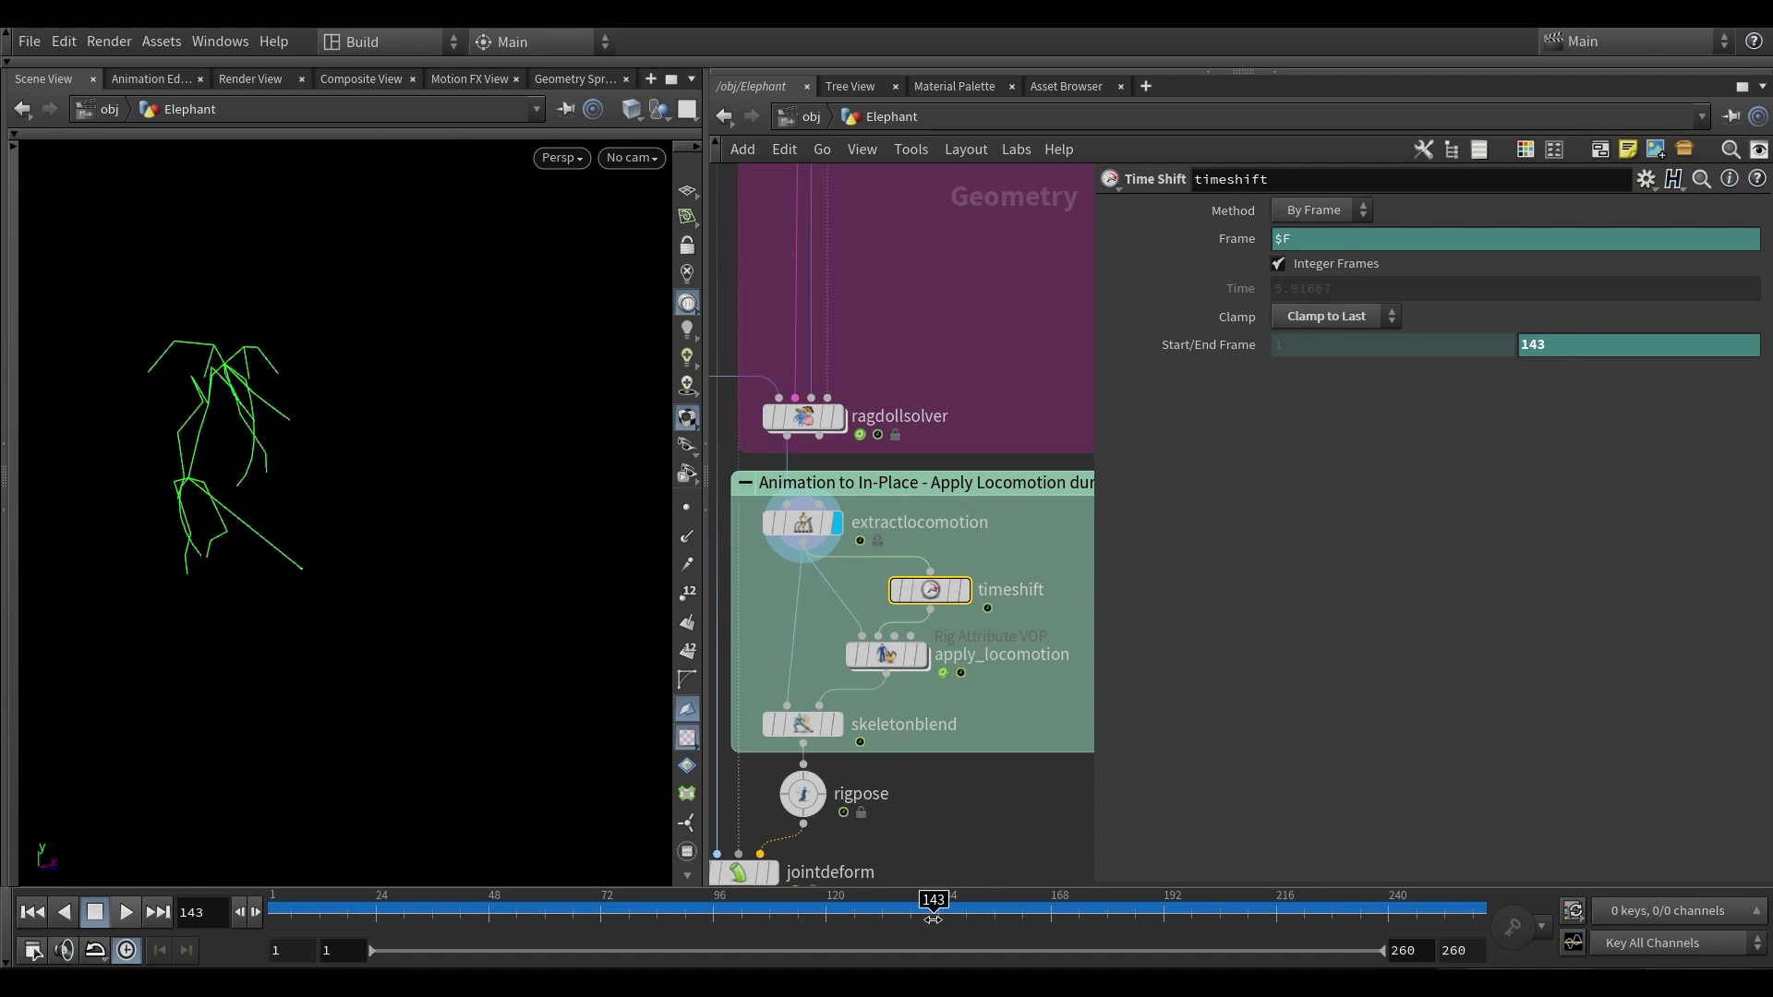
- Inspect the offsettransform1 node inside the apply_locomotion VOP network and return to the Elephant network
double_click(891, 653)
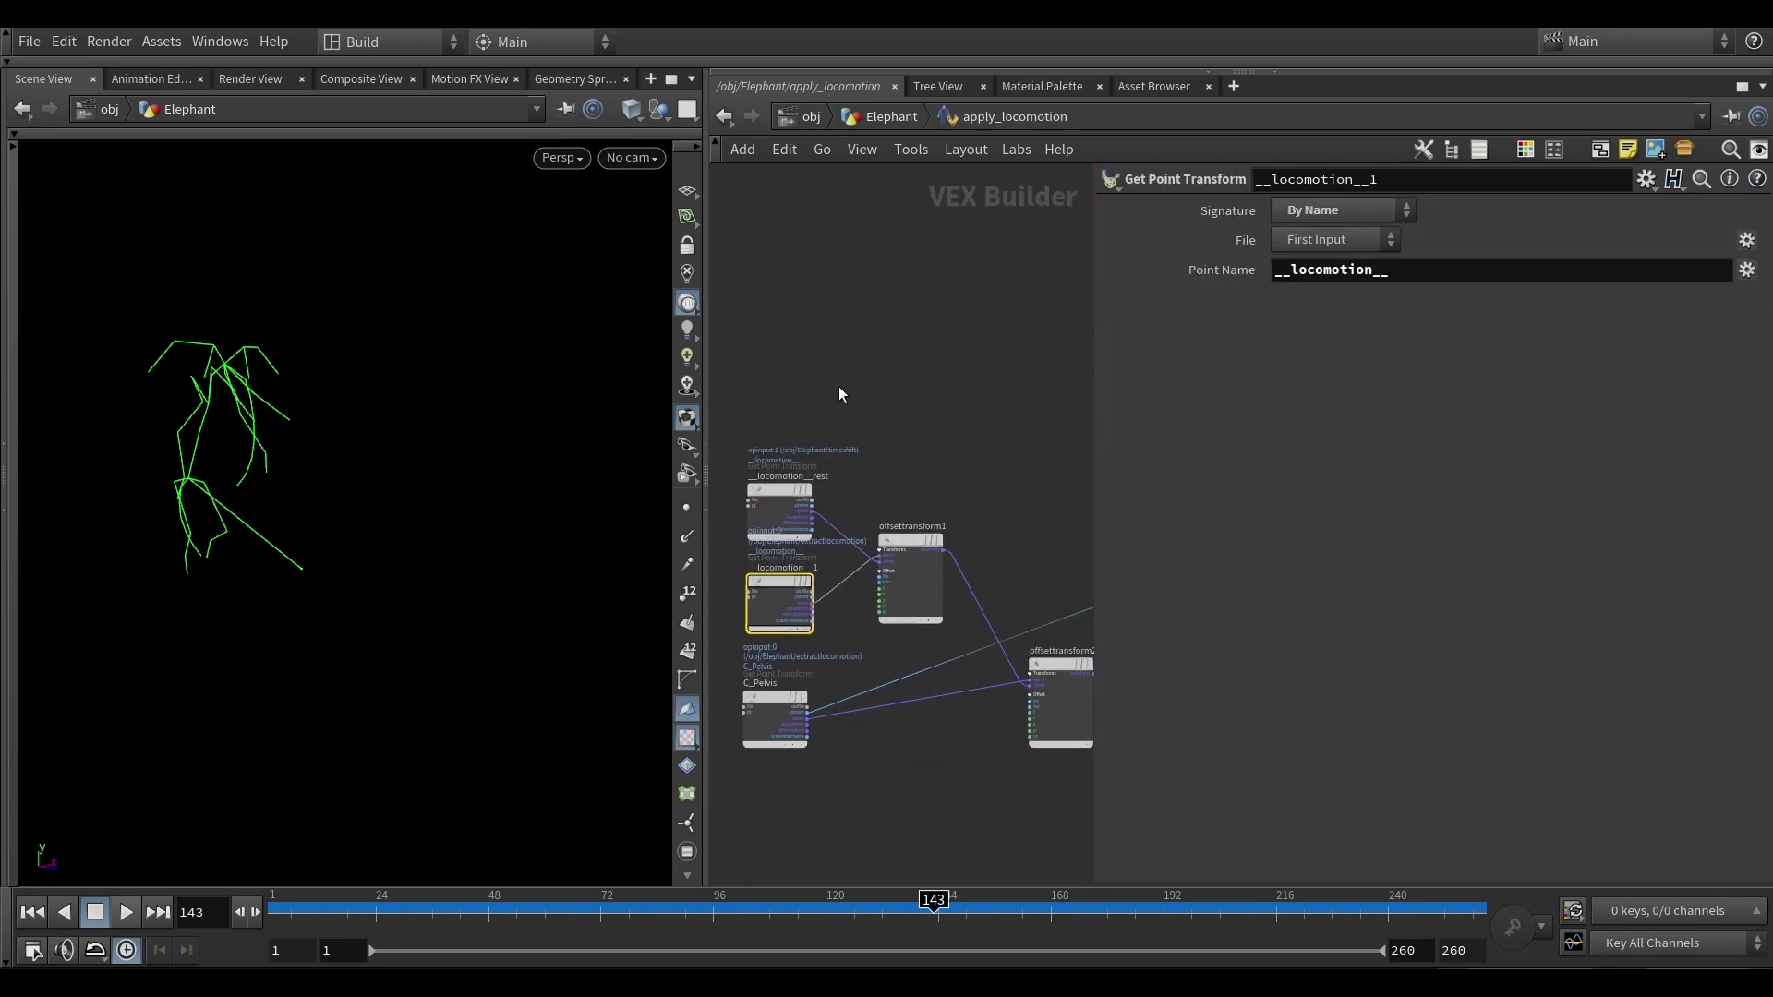
middle_drag(861, 387, 829, 352)
scroll(828, 355, down, 2)
click(885, 503)
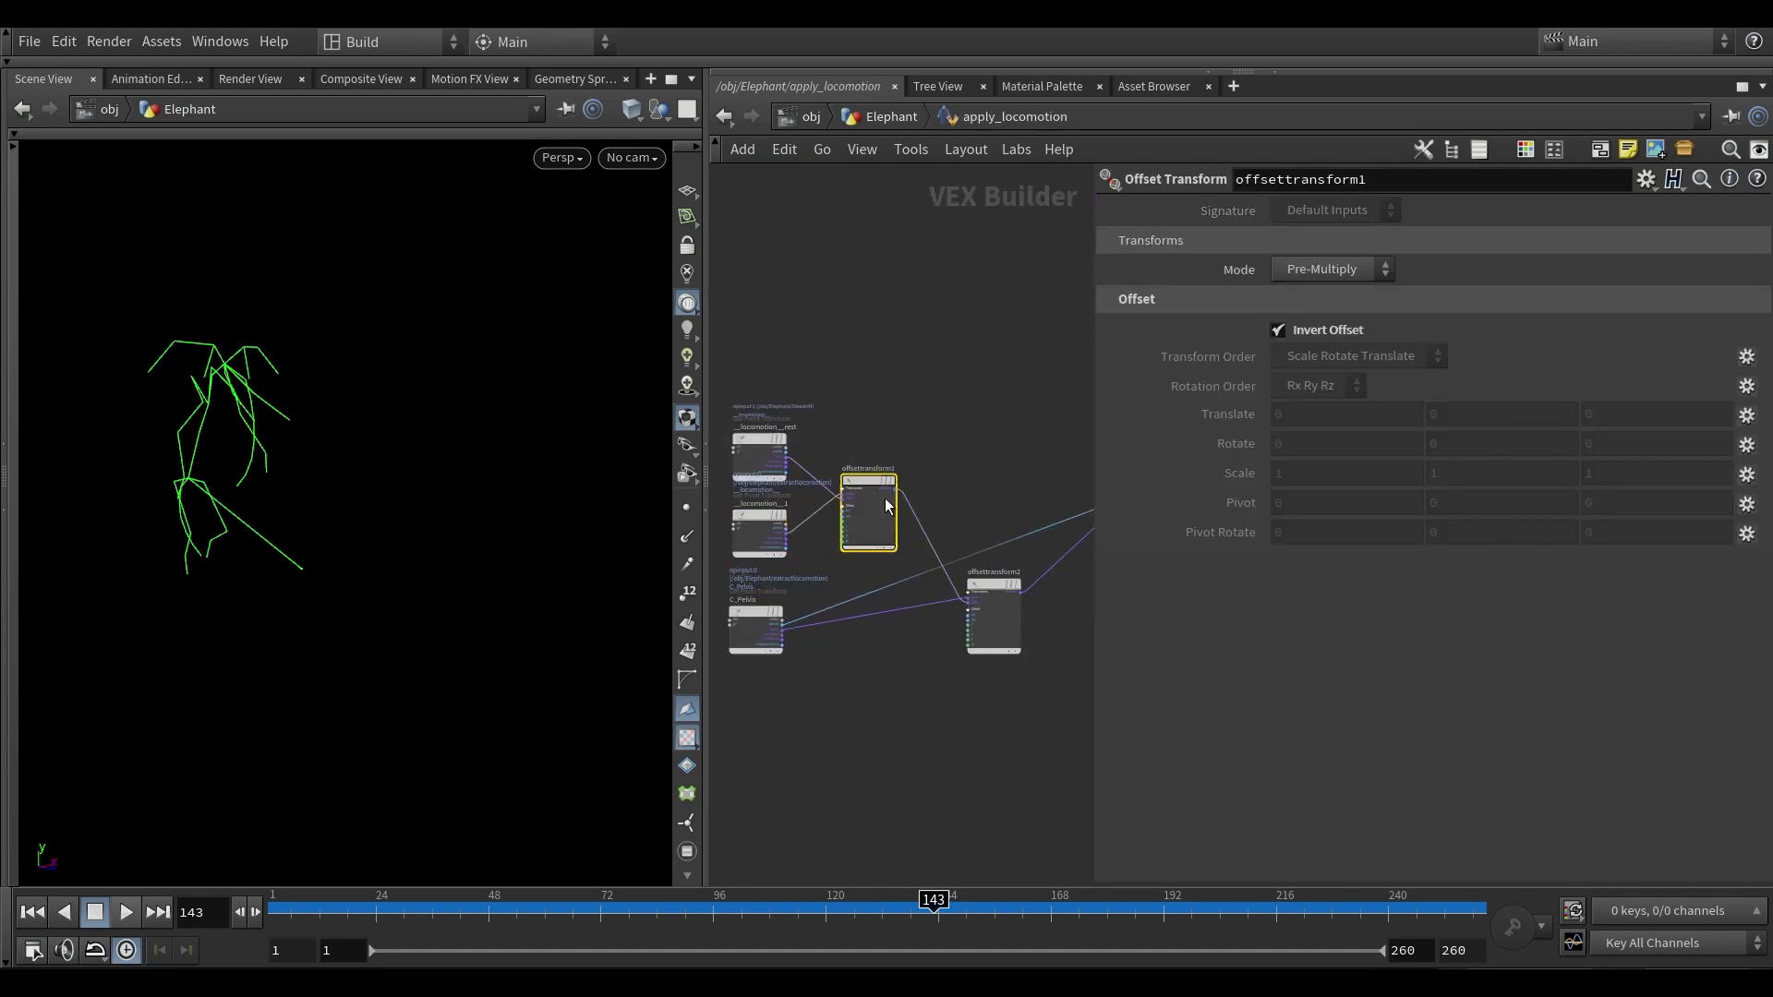
click(899, 118)
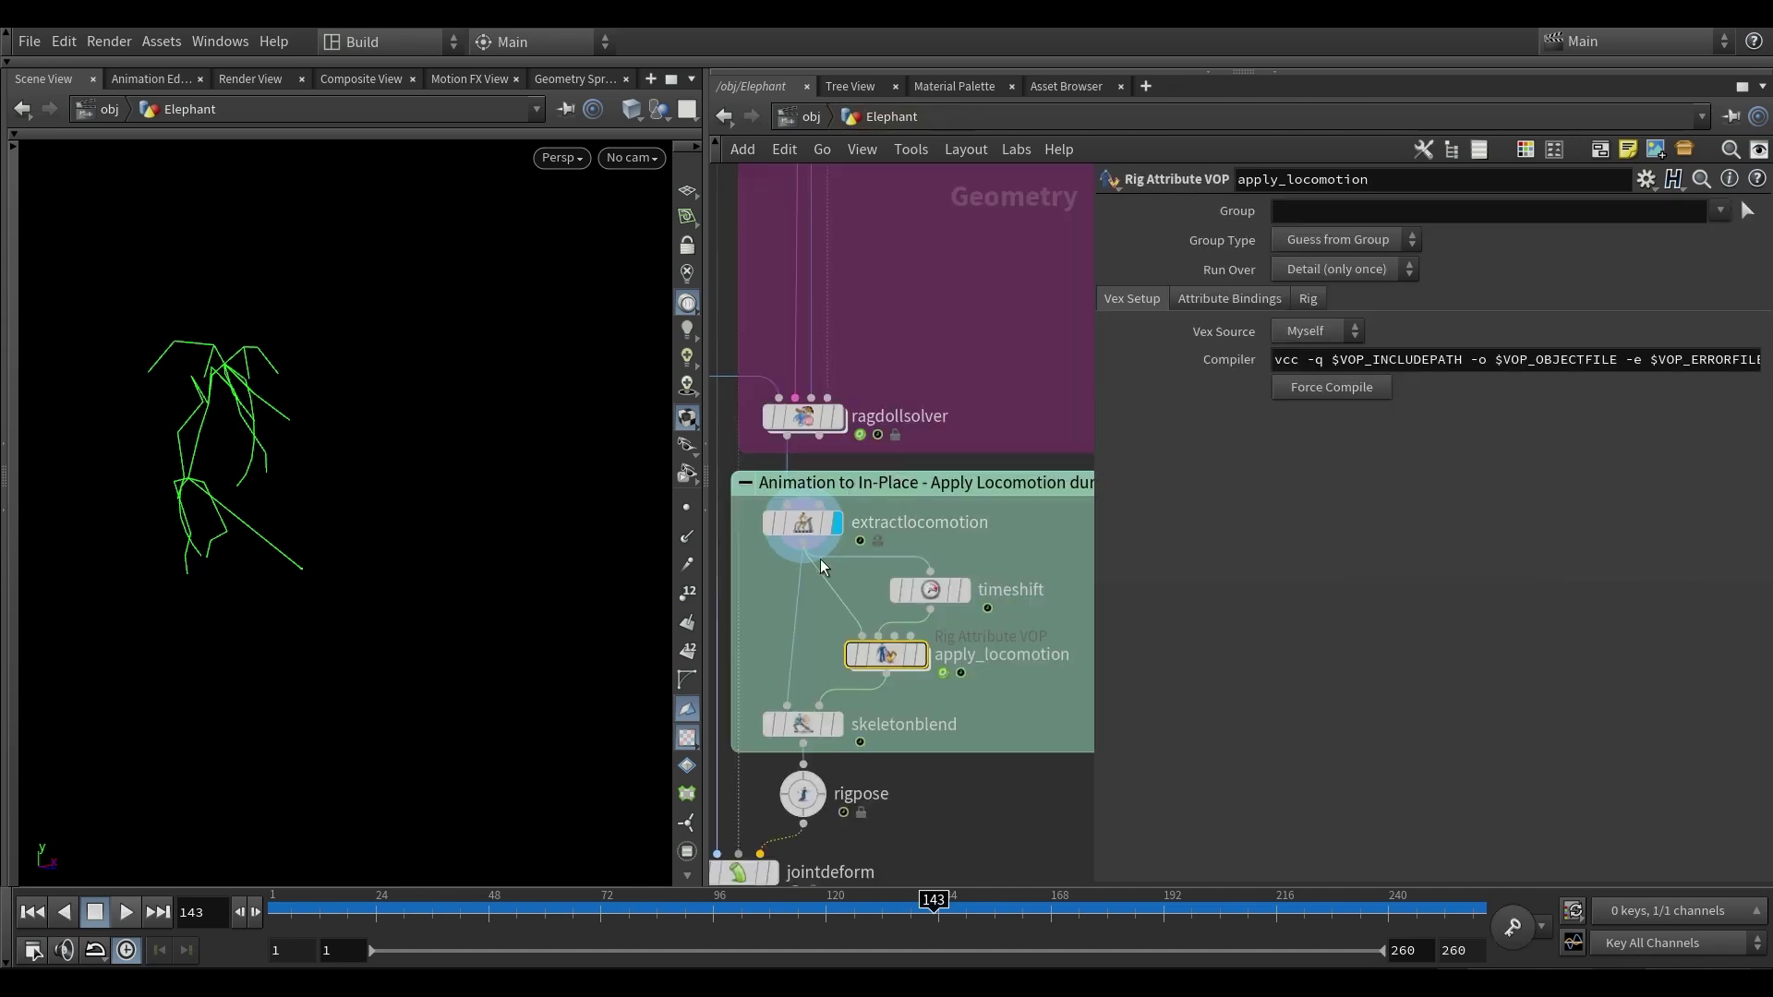
- Template the timeshift node over extractlocomotion's output and scrub to frame 153 to compare the two skeletons
click(806, 521)
click(929, 589)
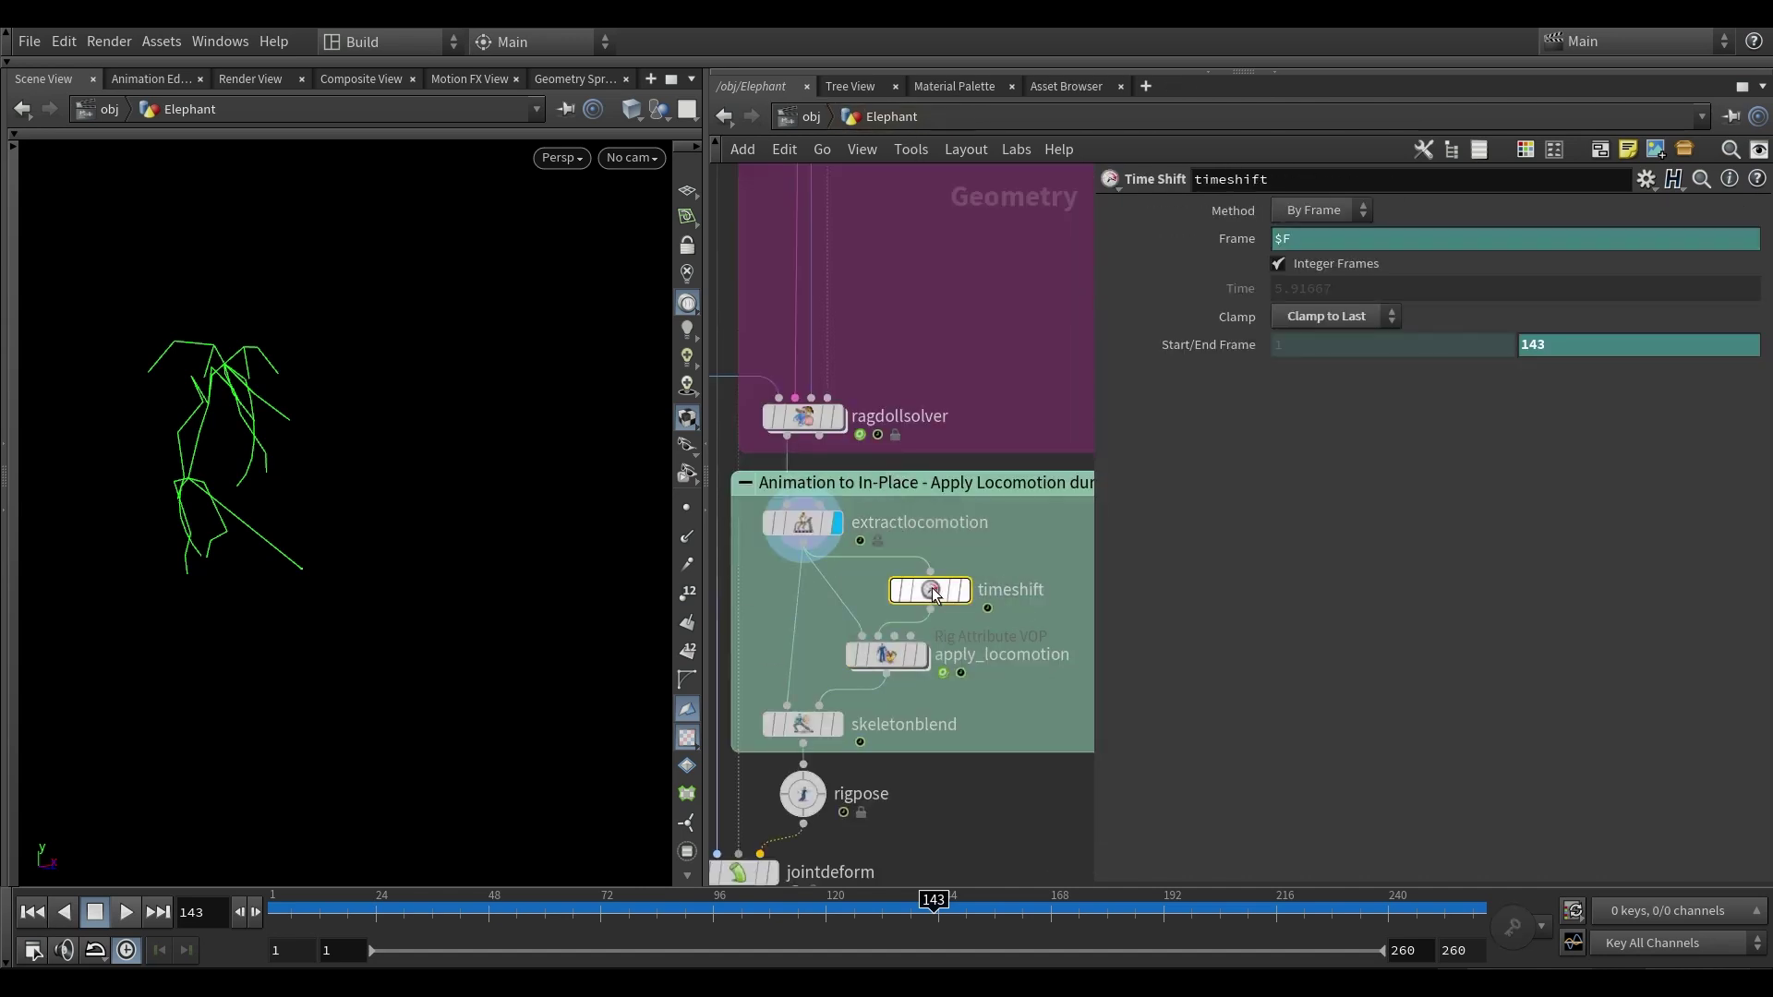
mouse_move(935, 594)
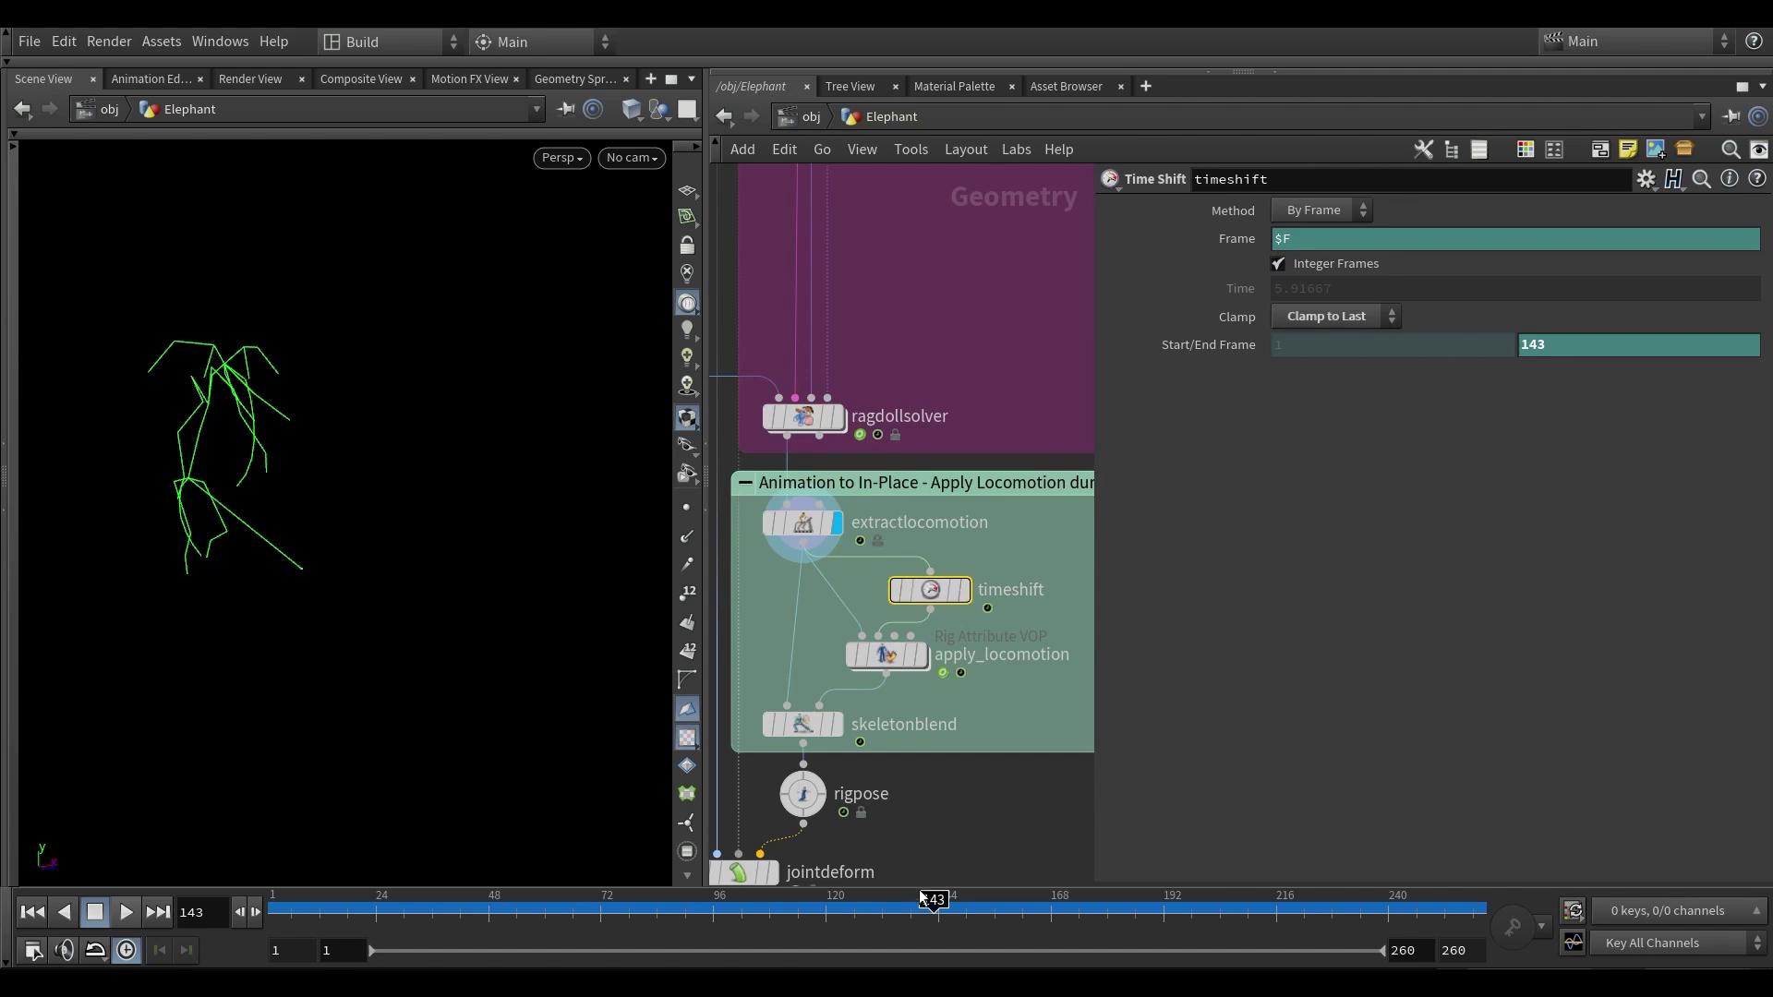
drag(917, 894, 807, 903)
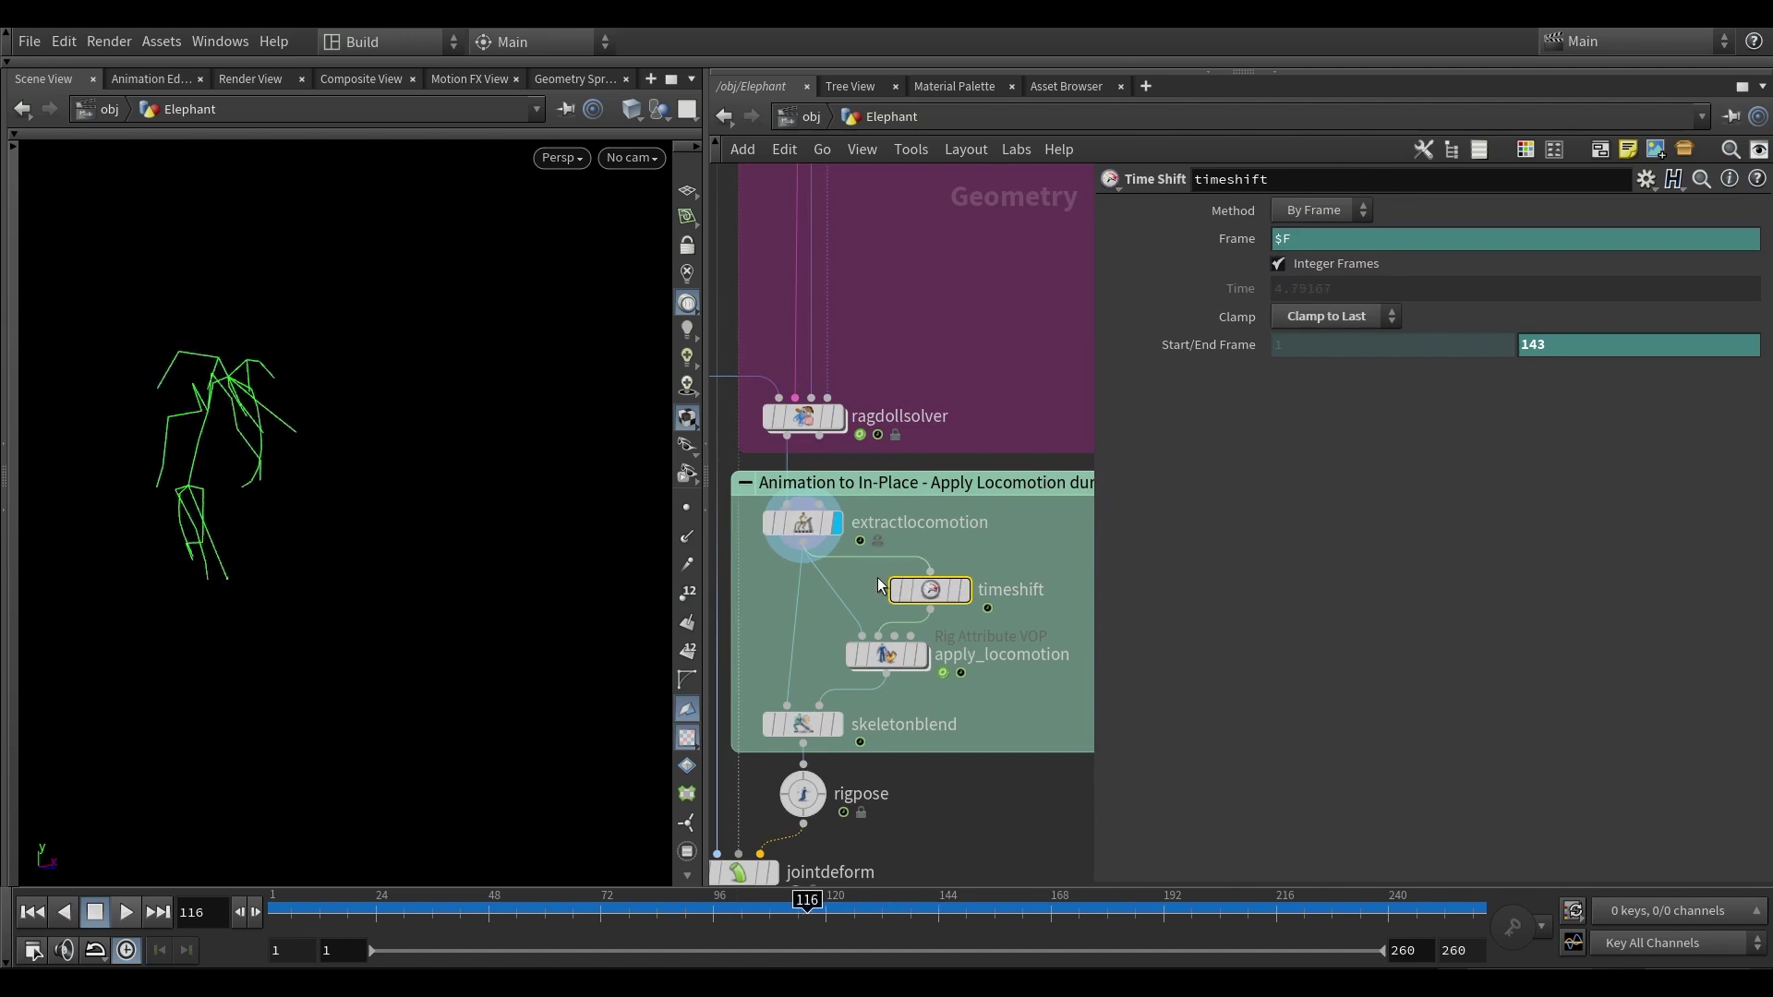
mouse_move(938, 591)
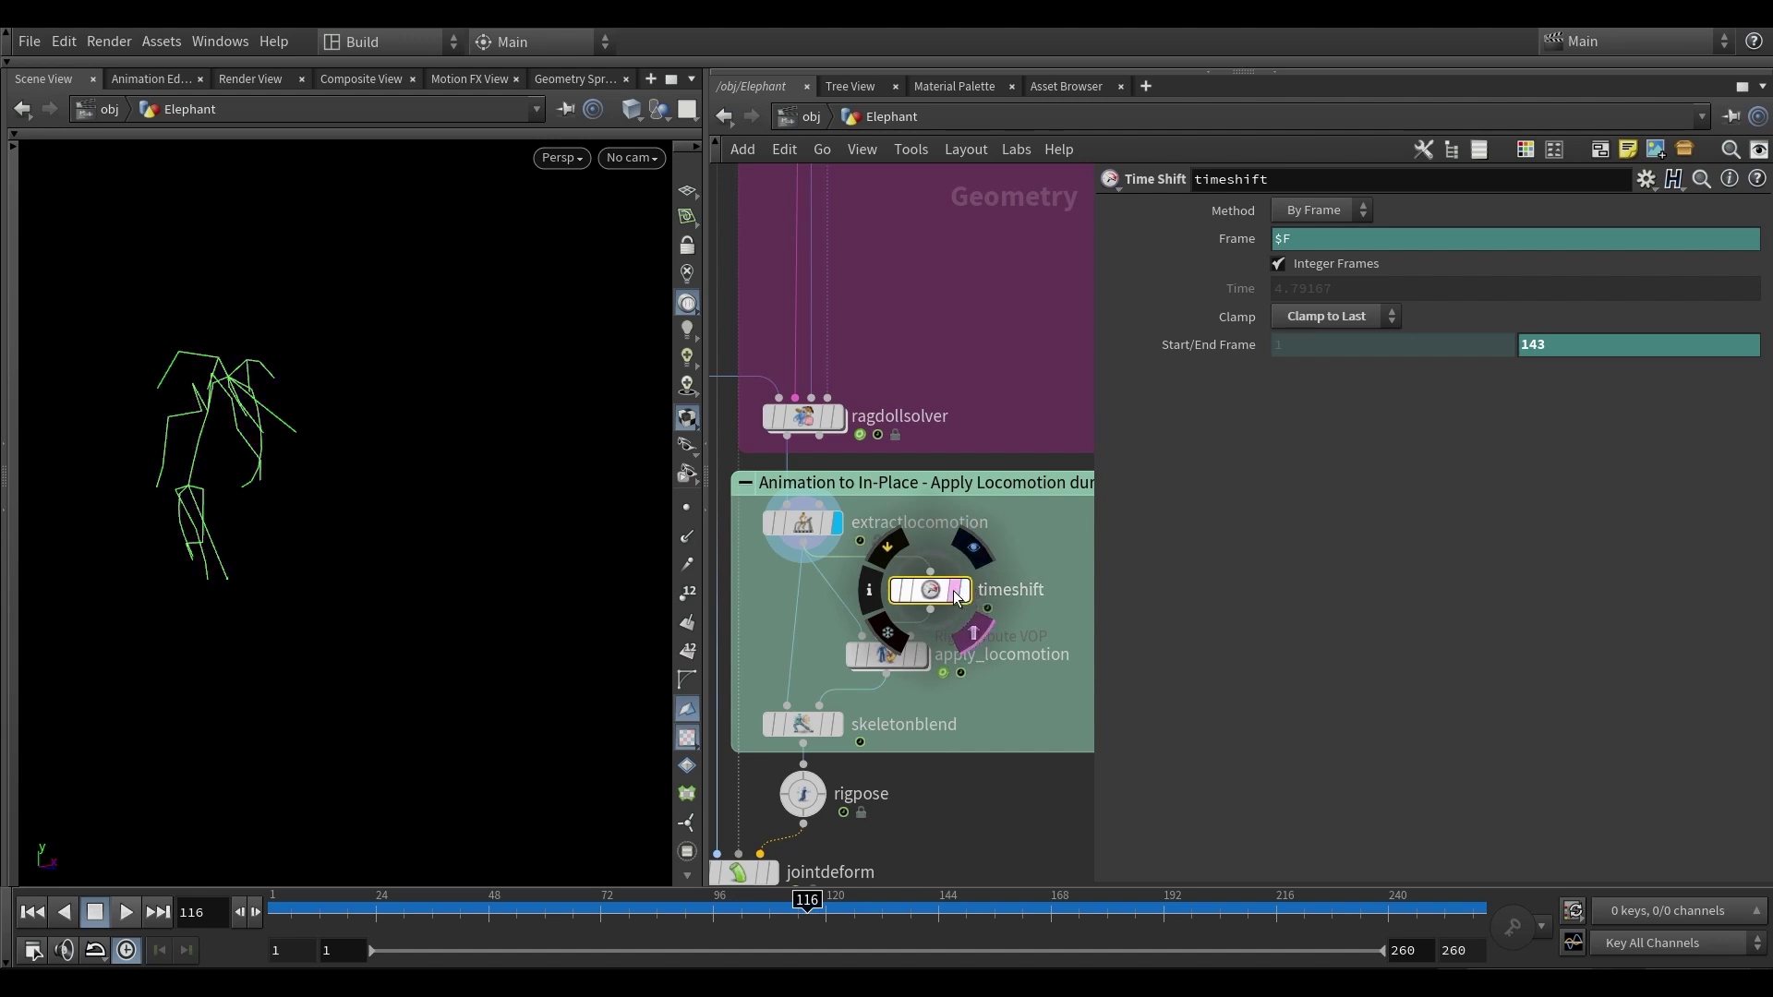
drag(807, 901, 988, 913)
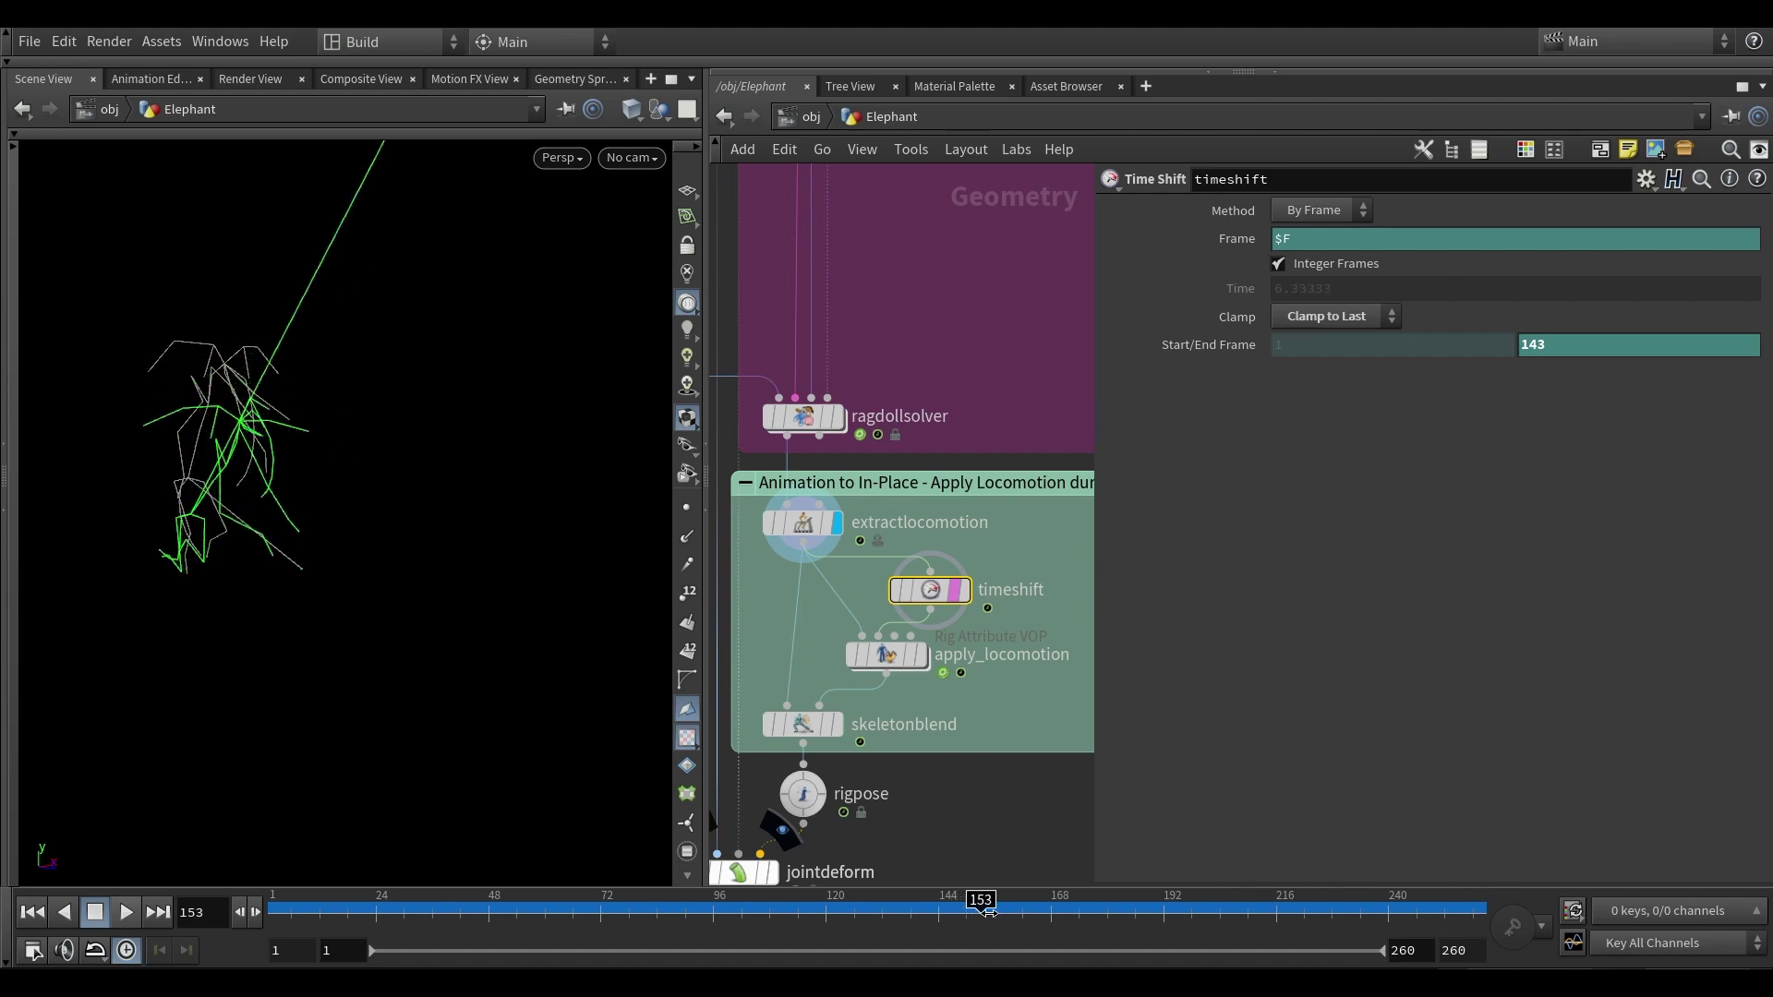
- Turn on point numbers and scrub to frame 162 to examine the locomotion point and the ragdoll against the templated skeleton
drag(207, 527, 252, 388)
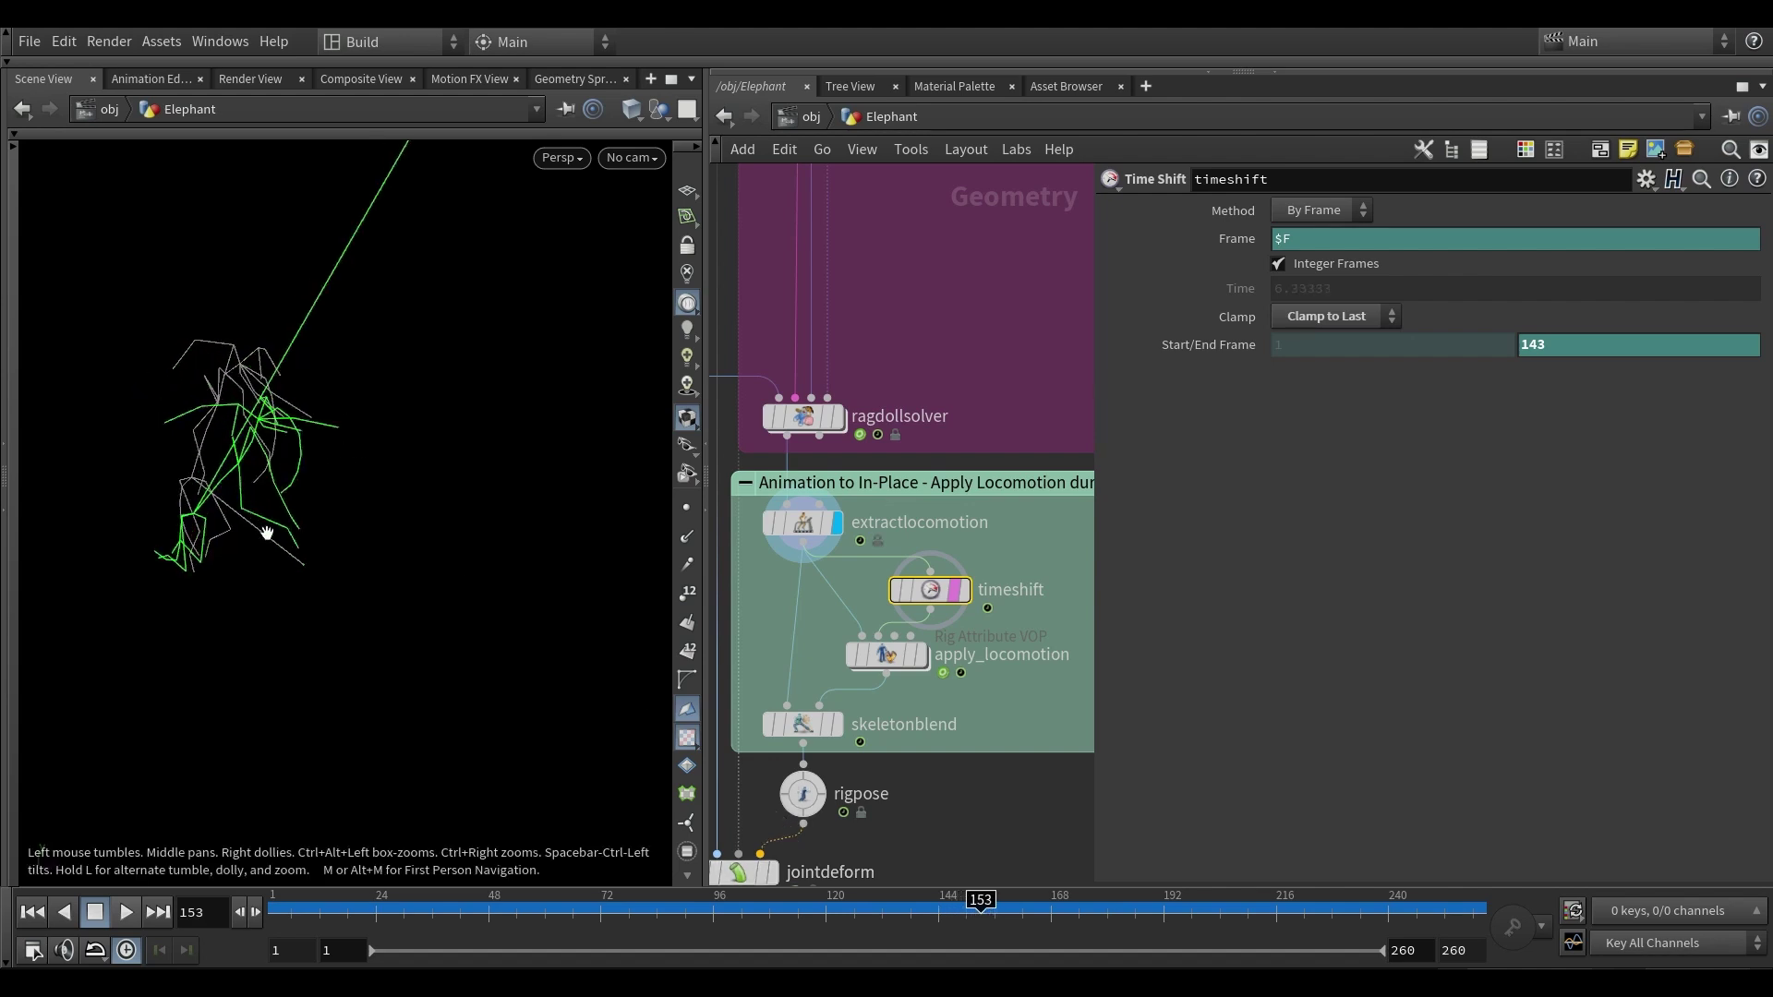
click(687, 592)
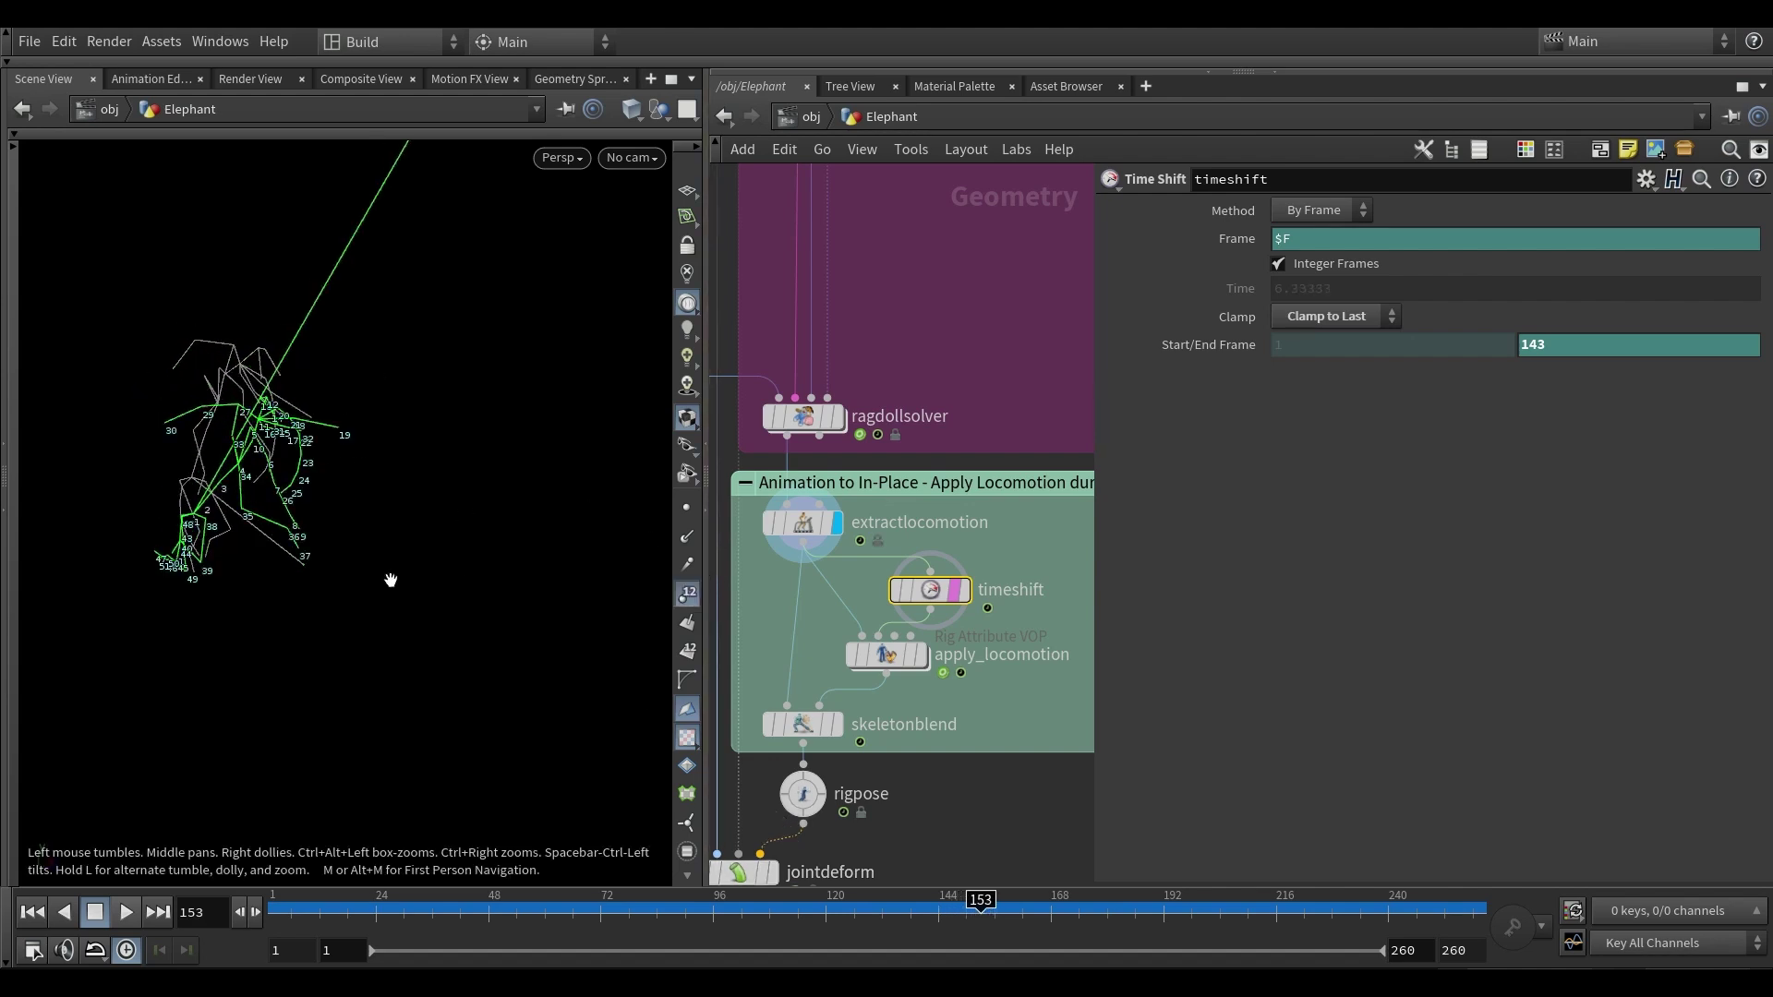
drag(388, 578, 317, 566)
drag(987, 917, 379, 914)
right_drag(257, 673, 305, 595)
middle_drag(318, 592, 28, 474)
drag(408, 914, 1120, 901)
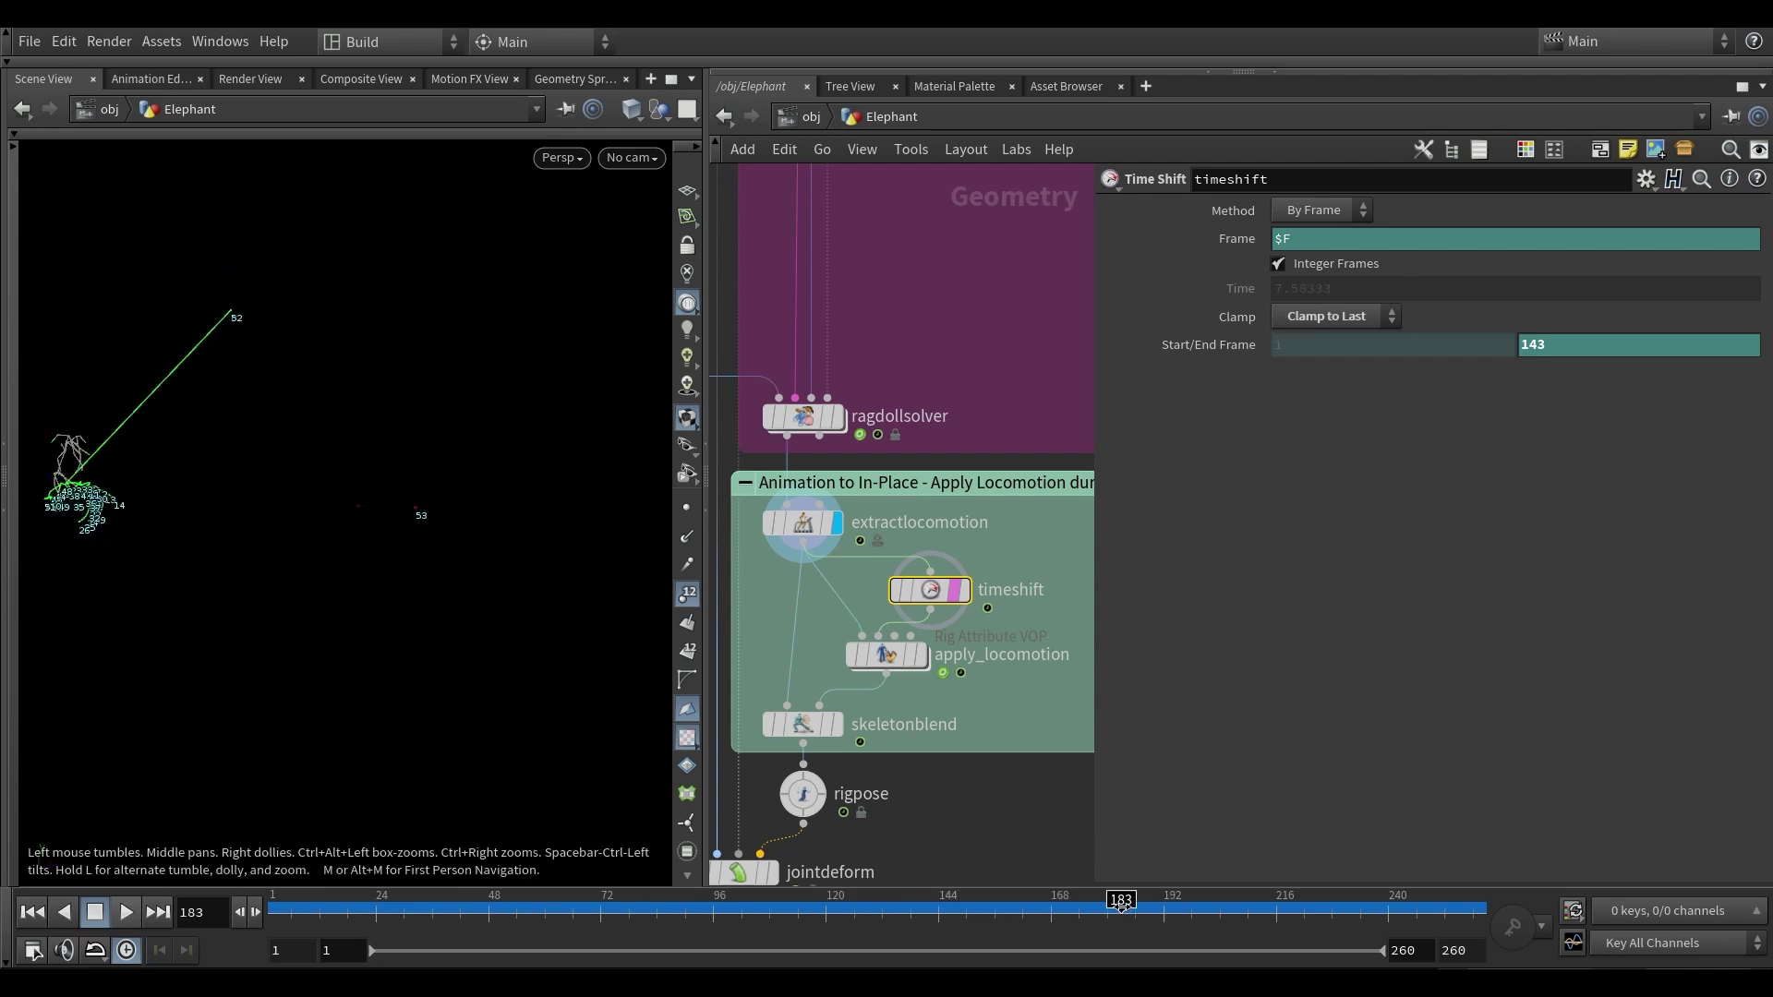
drag(1120, 905, 1020, 908)
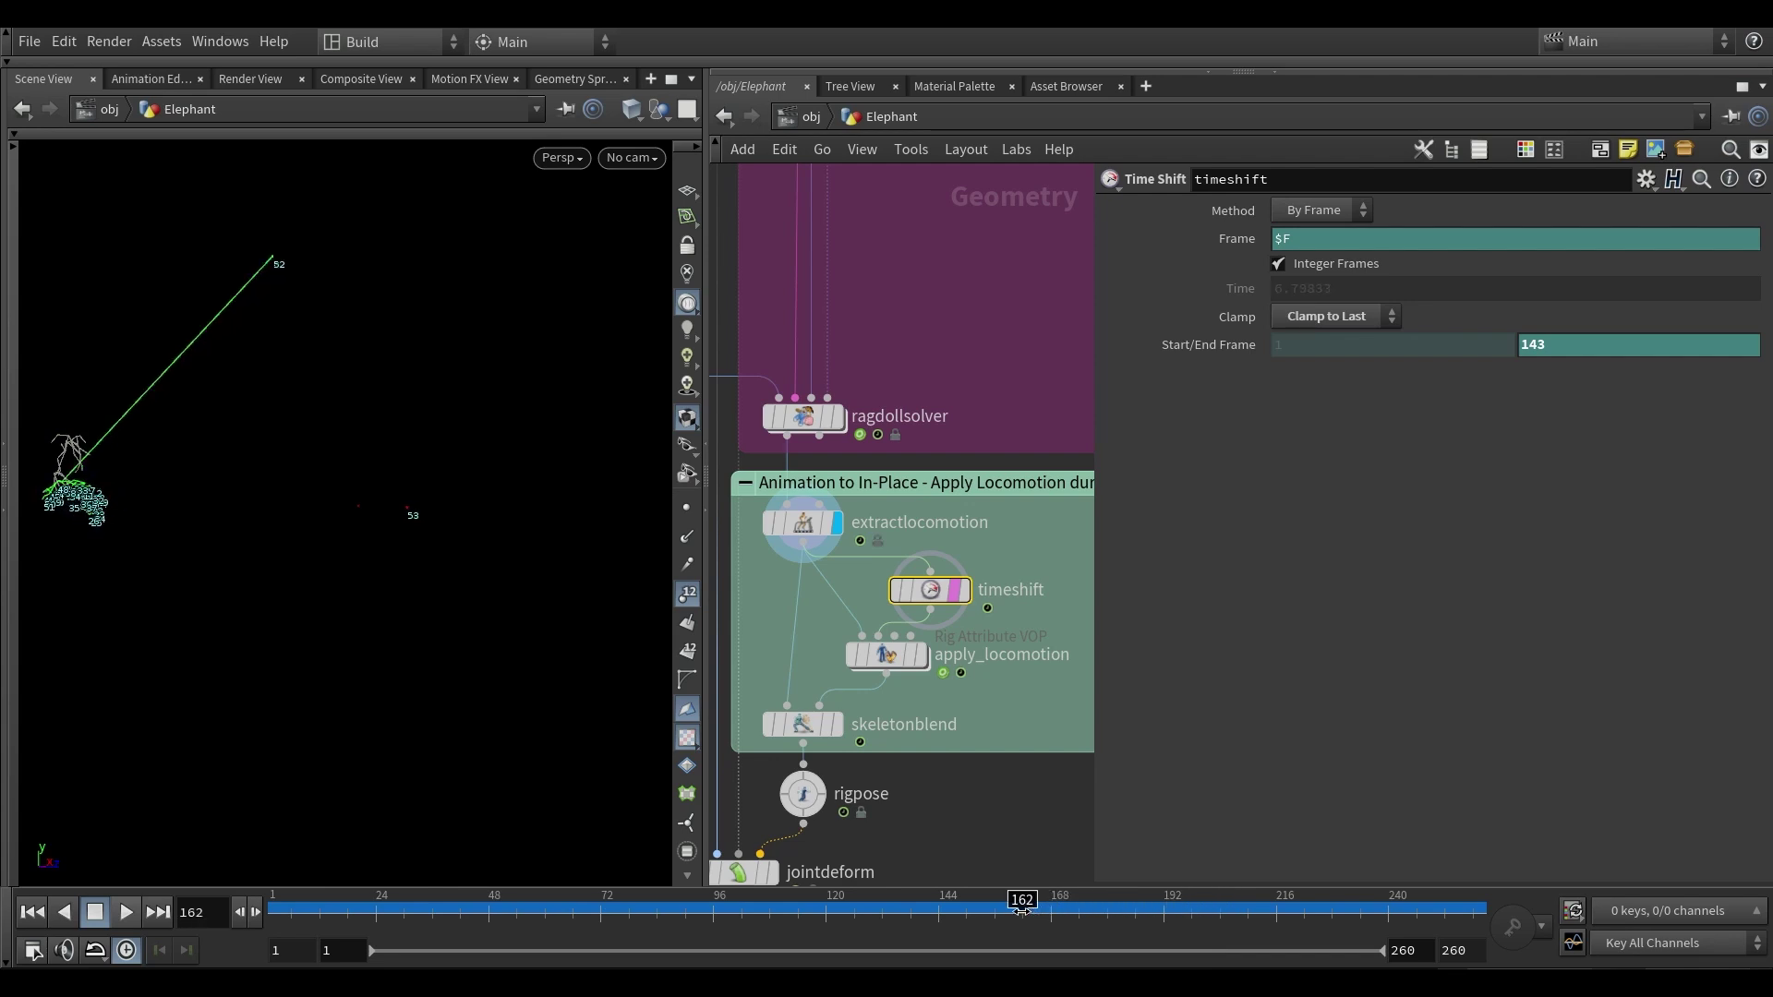
right_drag(194, 412, 364, 440)
right_drag(507, 578, 410, 590)
middle_drag(459, 581, 478, 580)
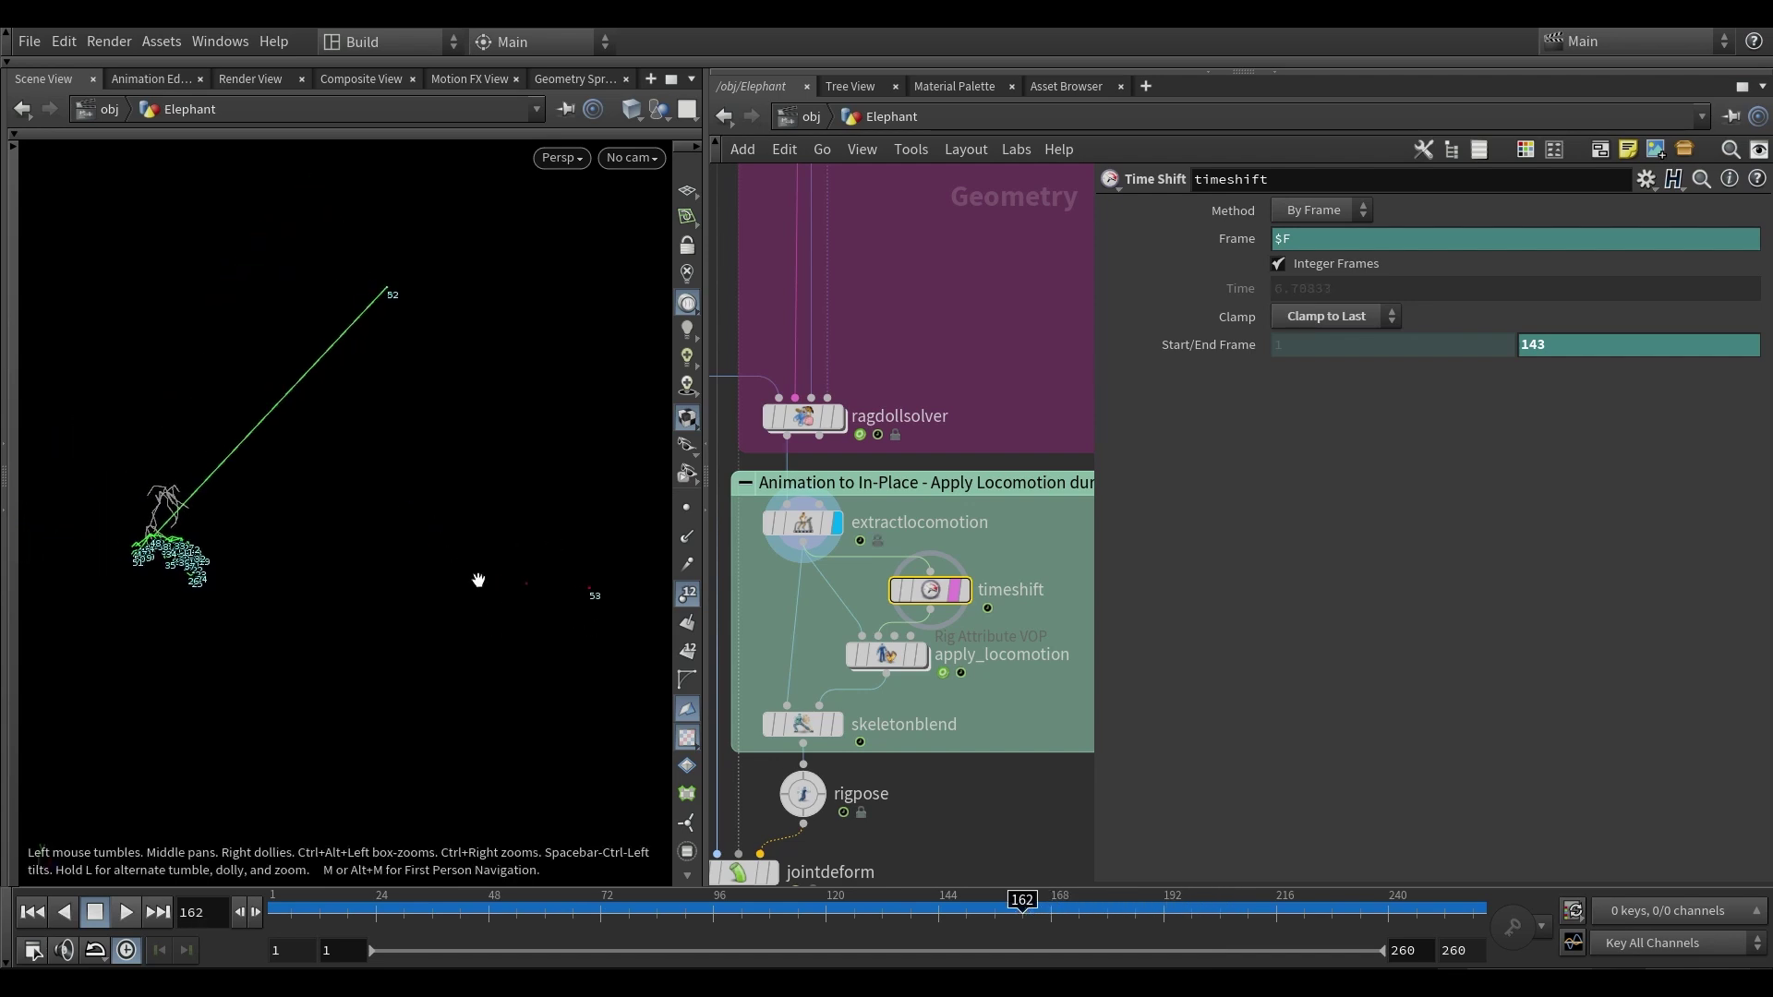
right_drag(130, 562, 277, 544)
middle_drag(225, 510, 252, 549)
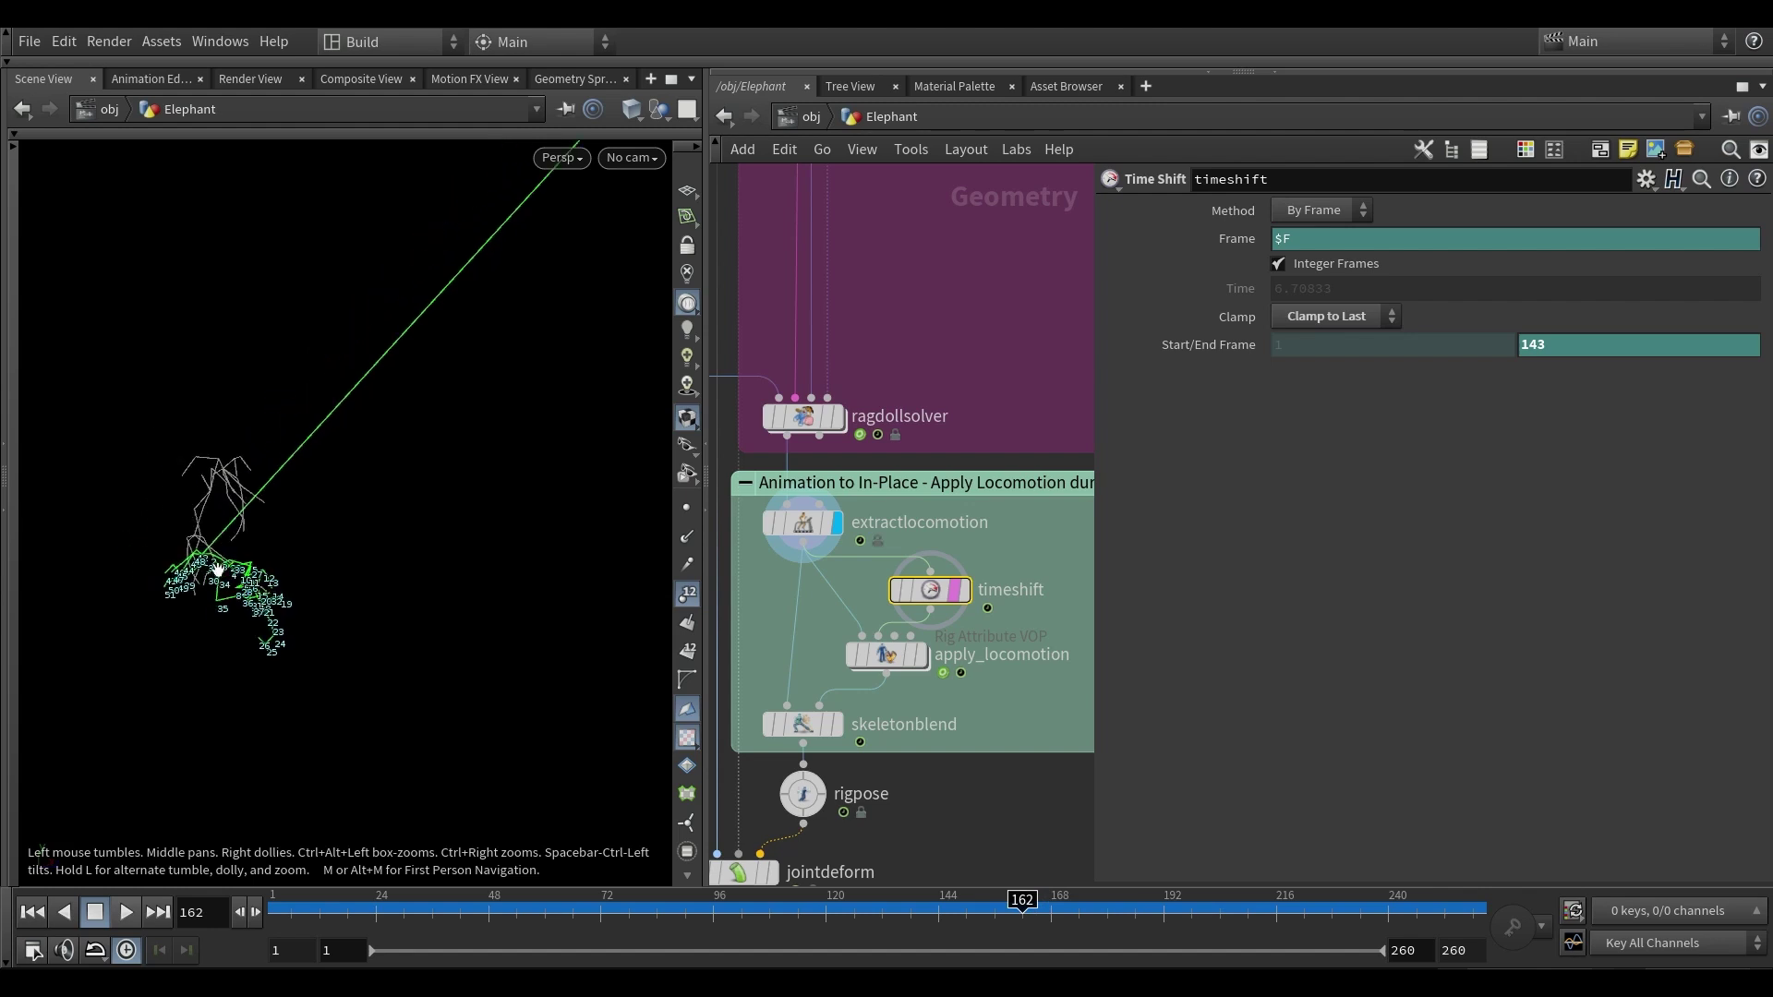
right_drag(213, 566, 254, 559)
mouse_move(255, 560)
middle_down()
mouse_move(261, 542)
mouse_move(281, 563)
middle_up()
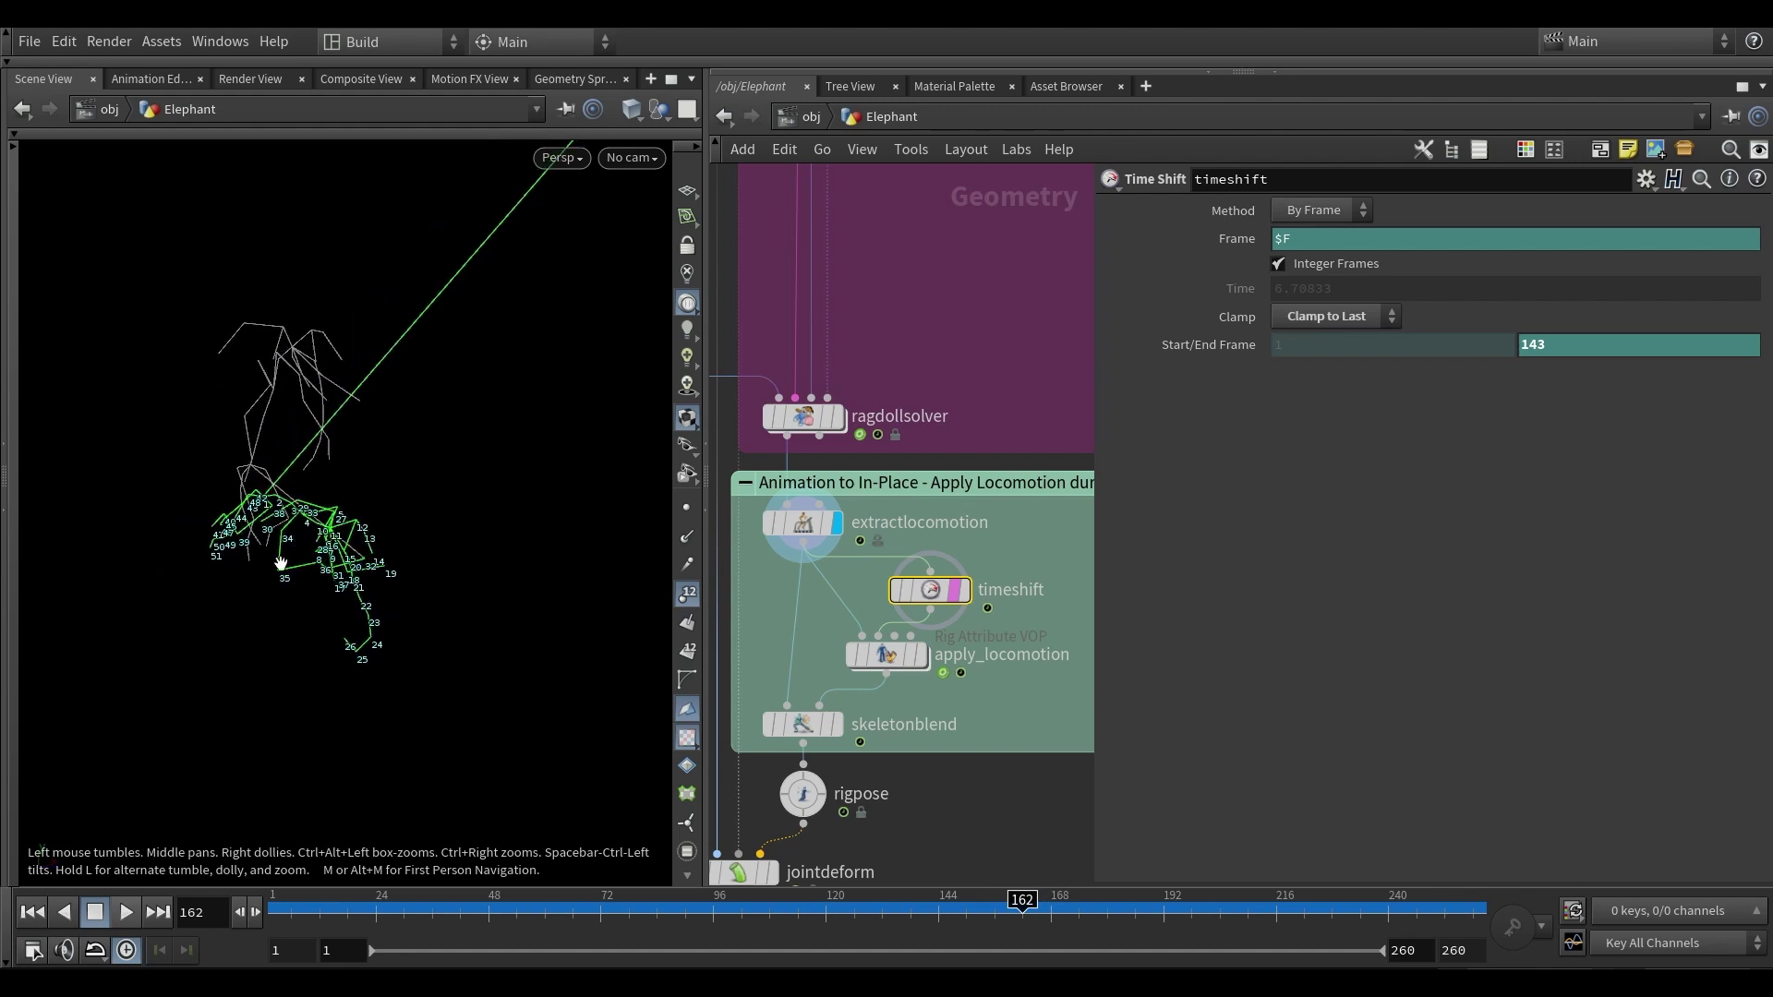
- Turn off the timeshift template and display the skeletonblend node to review its Bias setting
click(955, 598)
middle_drag(886, 693, 937, 660)
click(886, 692)
click(855, 690)
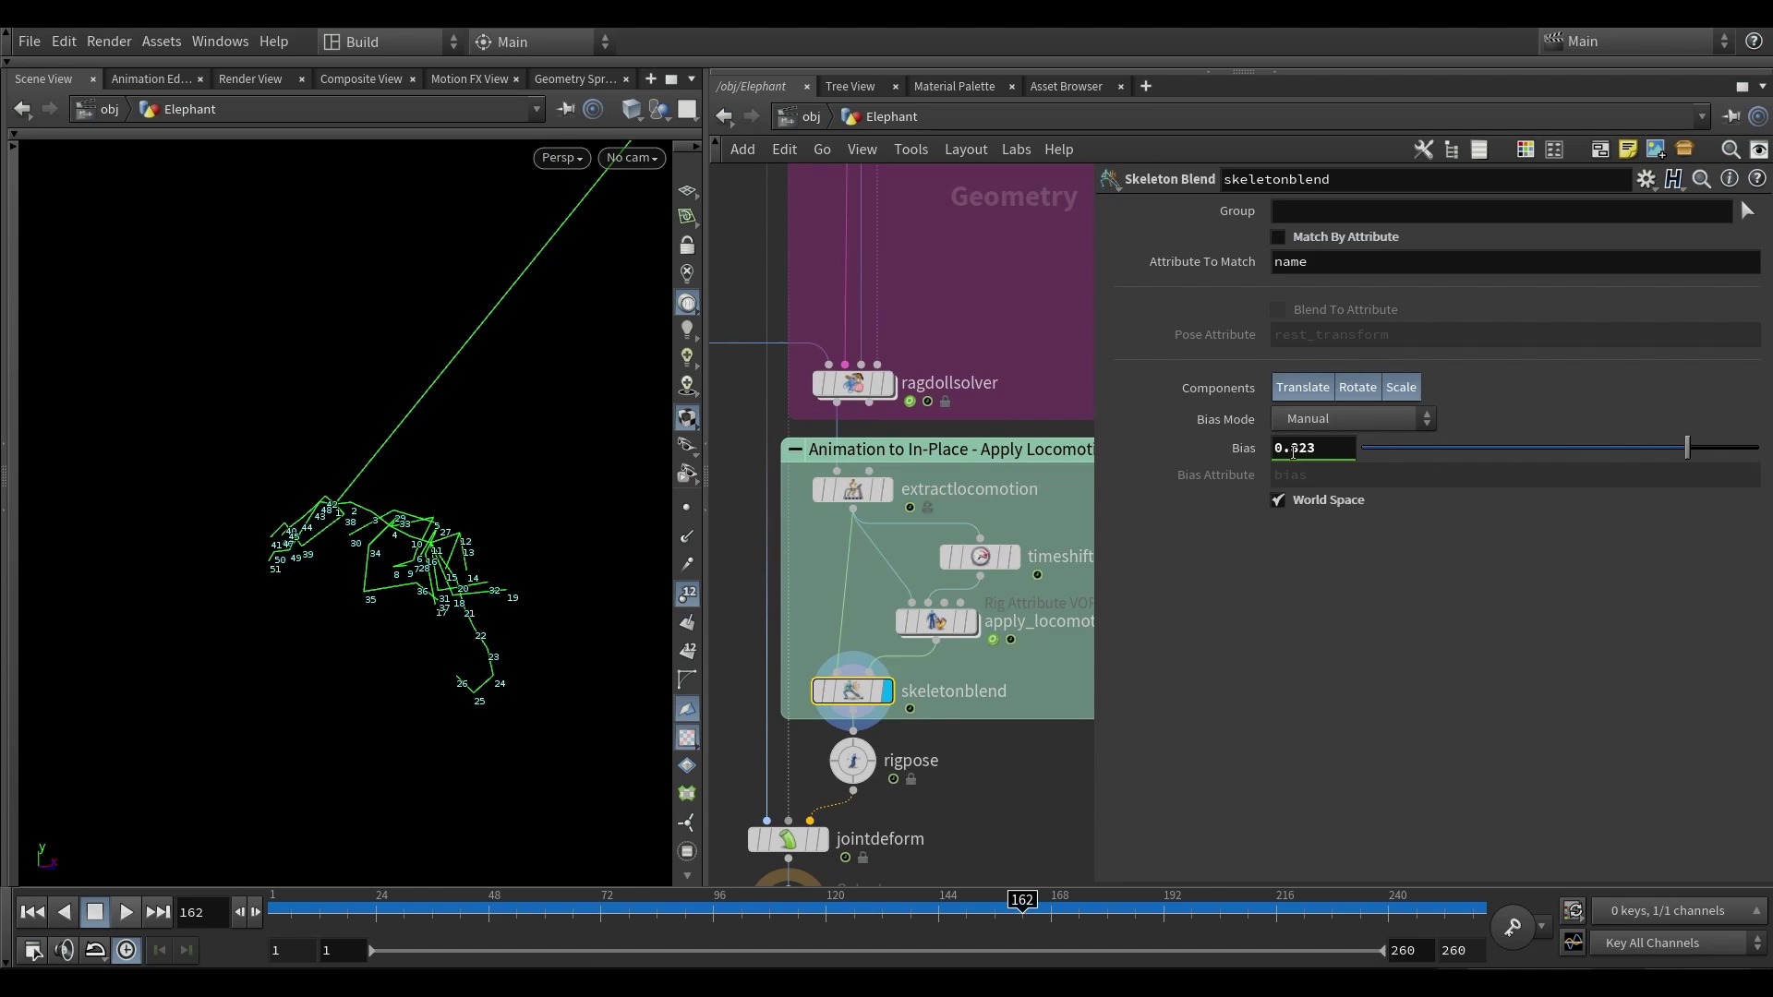
- Review the rigpose node's keyed C_Tail_1 and C_Tail_3 rotations and step through the frames around 86 to inspect the skeleton
middle_drag(944, 742, 980, 731)
click(907, 683)
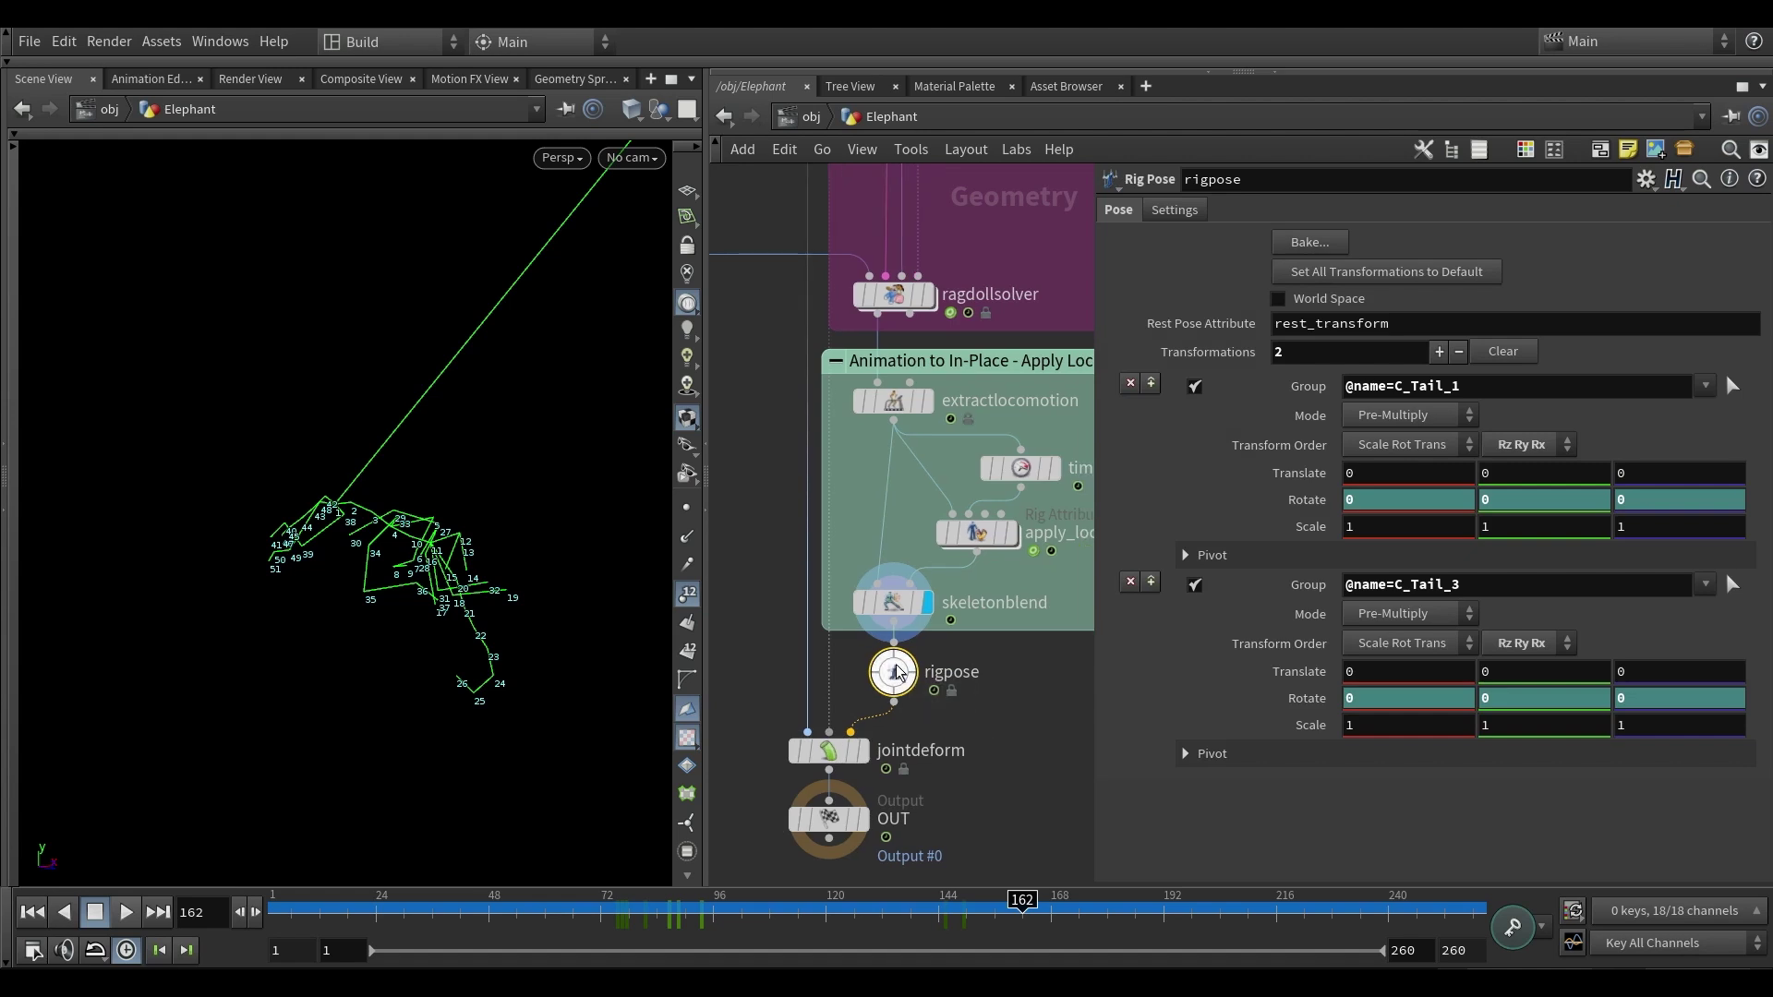
mouse_move(898, 673)
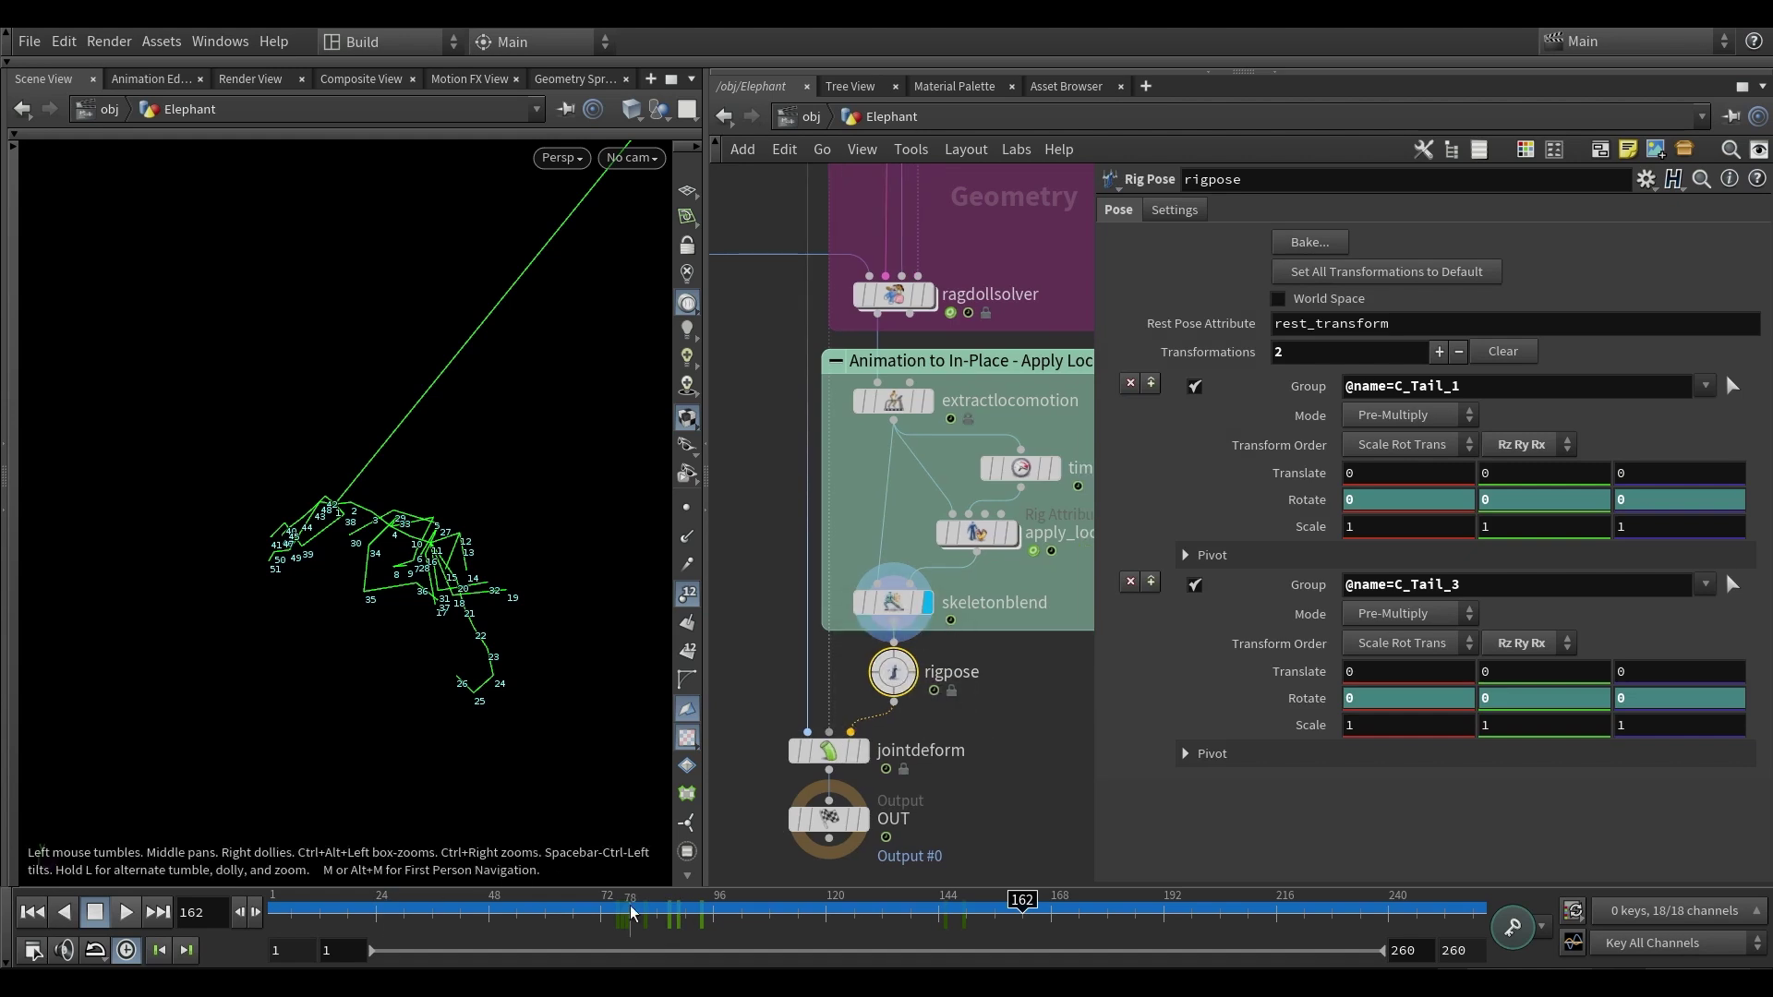
mouse_move(635, 912)
mouse_down()
mouse_move(584, 912)
mouse_move(734, 933)
mouse_move(667, 926)
mouse_up()
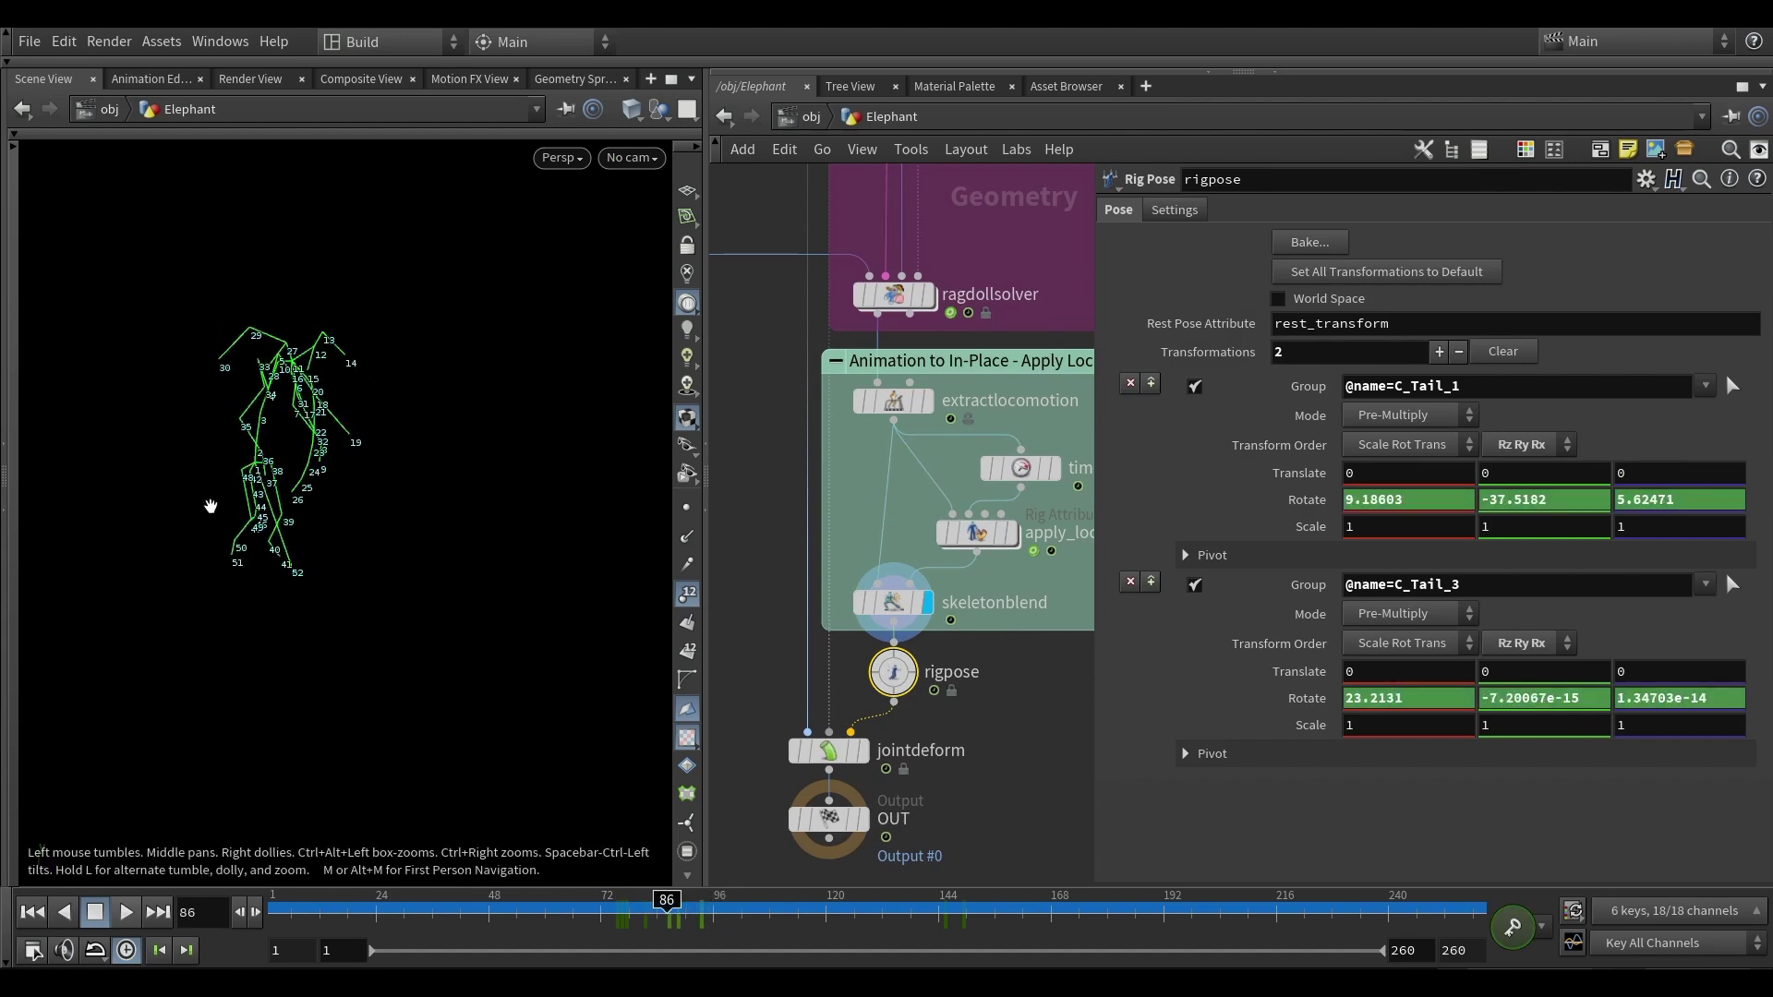
key(Left)
key(Left)
key(Left)
drag(209, 502, 261, 502)
middle_drag(261, 502, 484, 500)
scroll(484, 499, up, 3)
drag(485, 499, 367, 566)
key(Right)
key(Right)
key(Right)
key(Right)
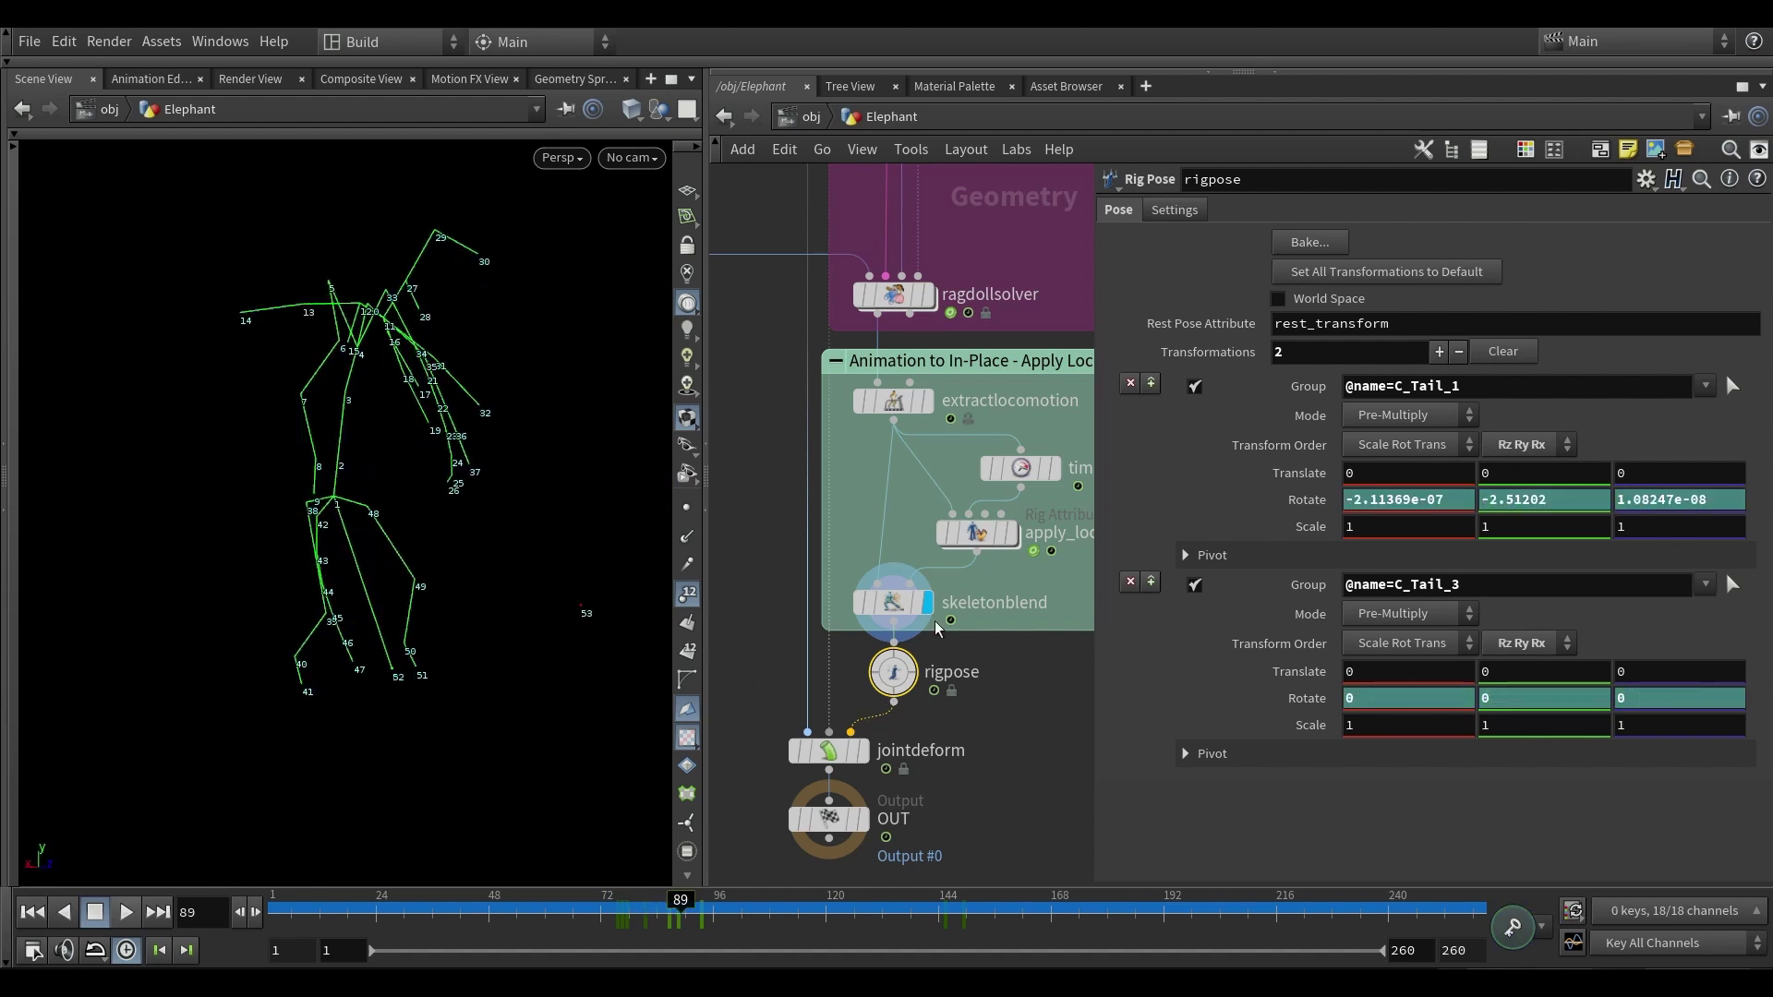
- Bypass the rigpose node, display the OUT node and turn off point numbers
mouse_move(894, 672)
click(859, 627)
mouse_move(828, 819)
click(871, 777)
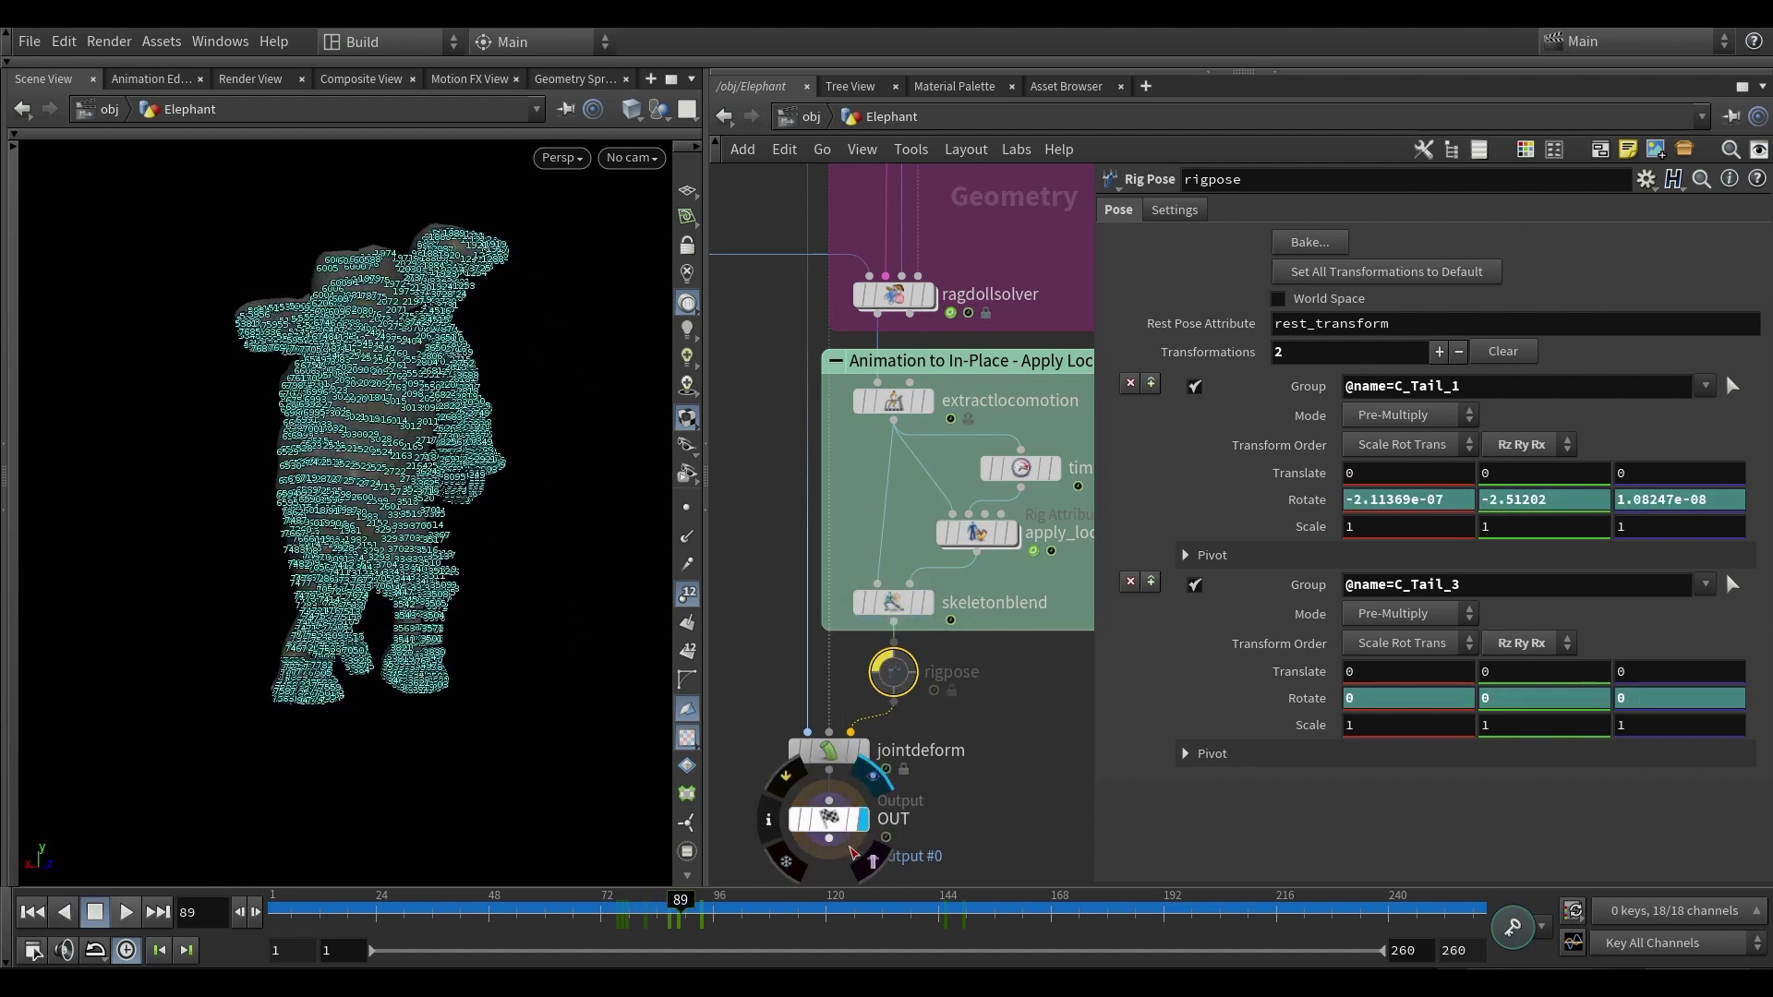
click(685, 602)
- Step to frame 81 to inspect the elephant's tail without the pose correction, then re-enable the rigpose node
drag(692, 924, 621, 923)
key(Right)
key(Right)
key(Right)
key(Right)
key(Right)
drag(453, 697, 467, 629)
middle_drag(467, 629, 425, 612)
mouse_move(895, 676)
click(865, 639)
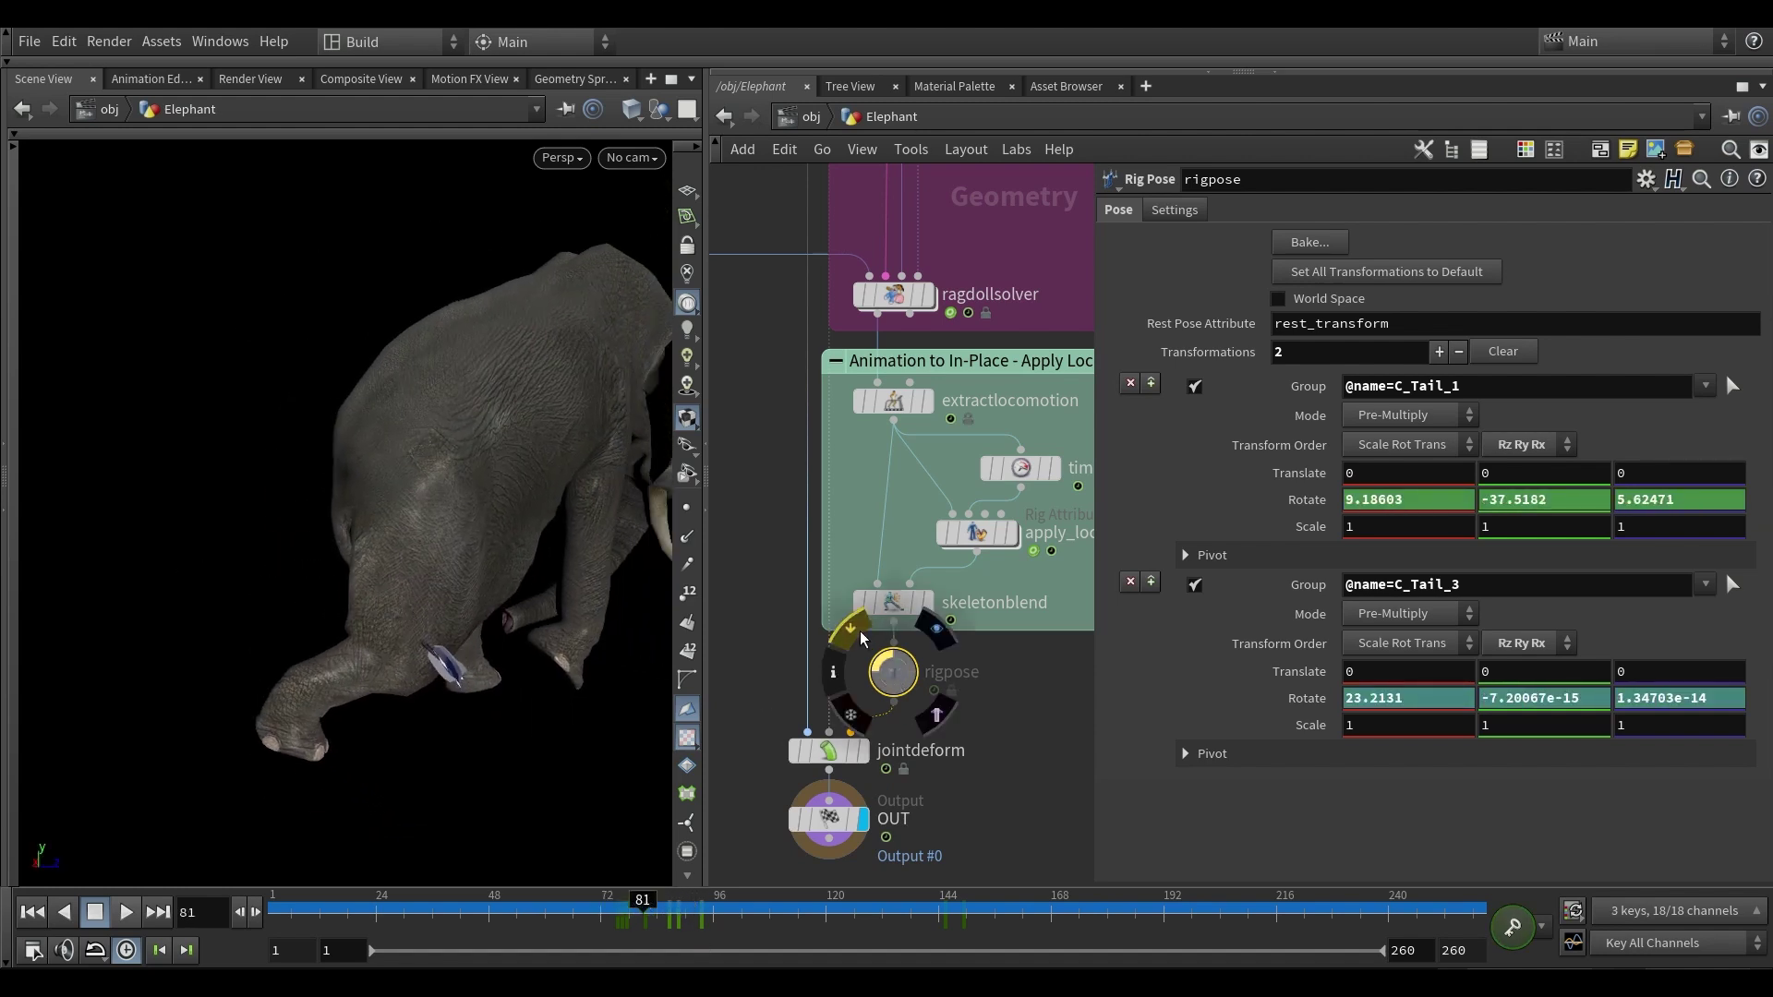
- Scrub and play the final deformed elephant animation with the rigpose tail correction applied
drag(480, 614, 534, 877)
drag(649, 900, 827, 902)
drag(499, 531, 431, 518)
key(Up)
right_drag(432, 518, 341, 509)
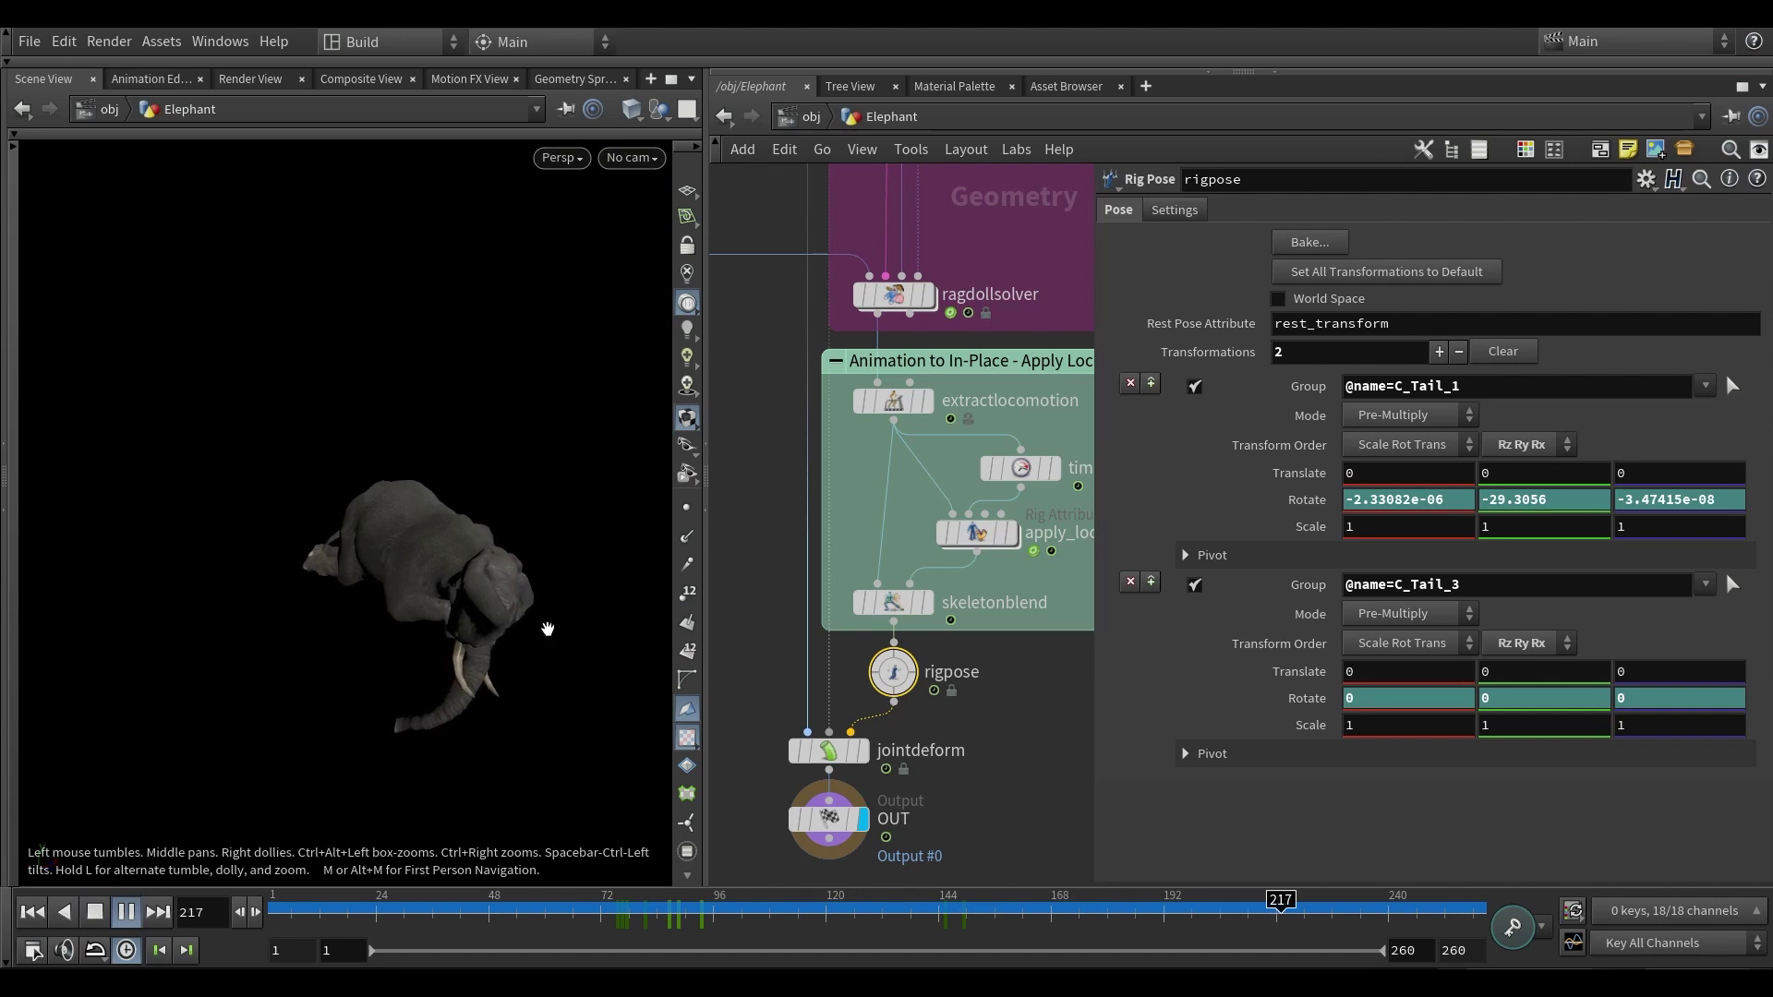
- Stop the playback, go back to frame 26 and inspect the walking elephant's deformed geometry
key(Up)
click(399, 911)
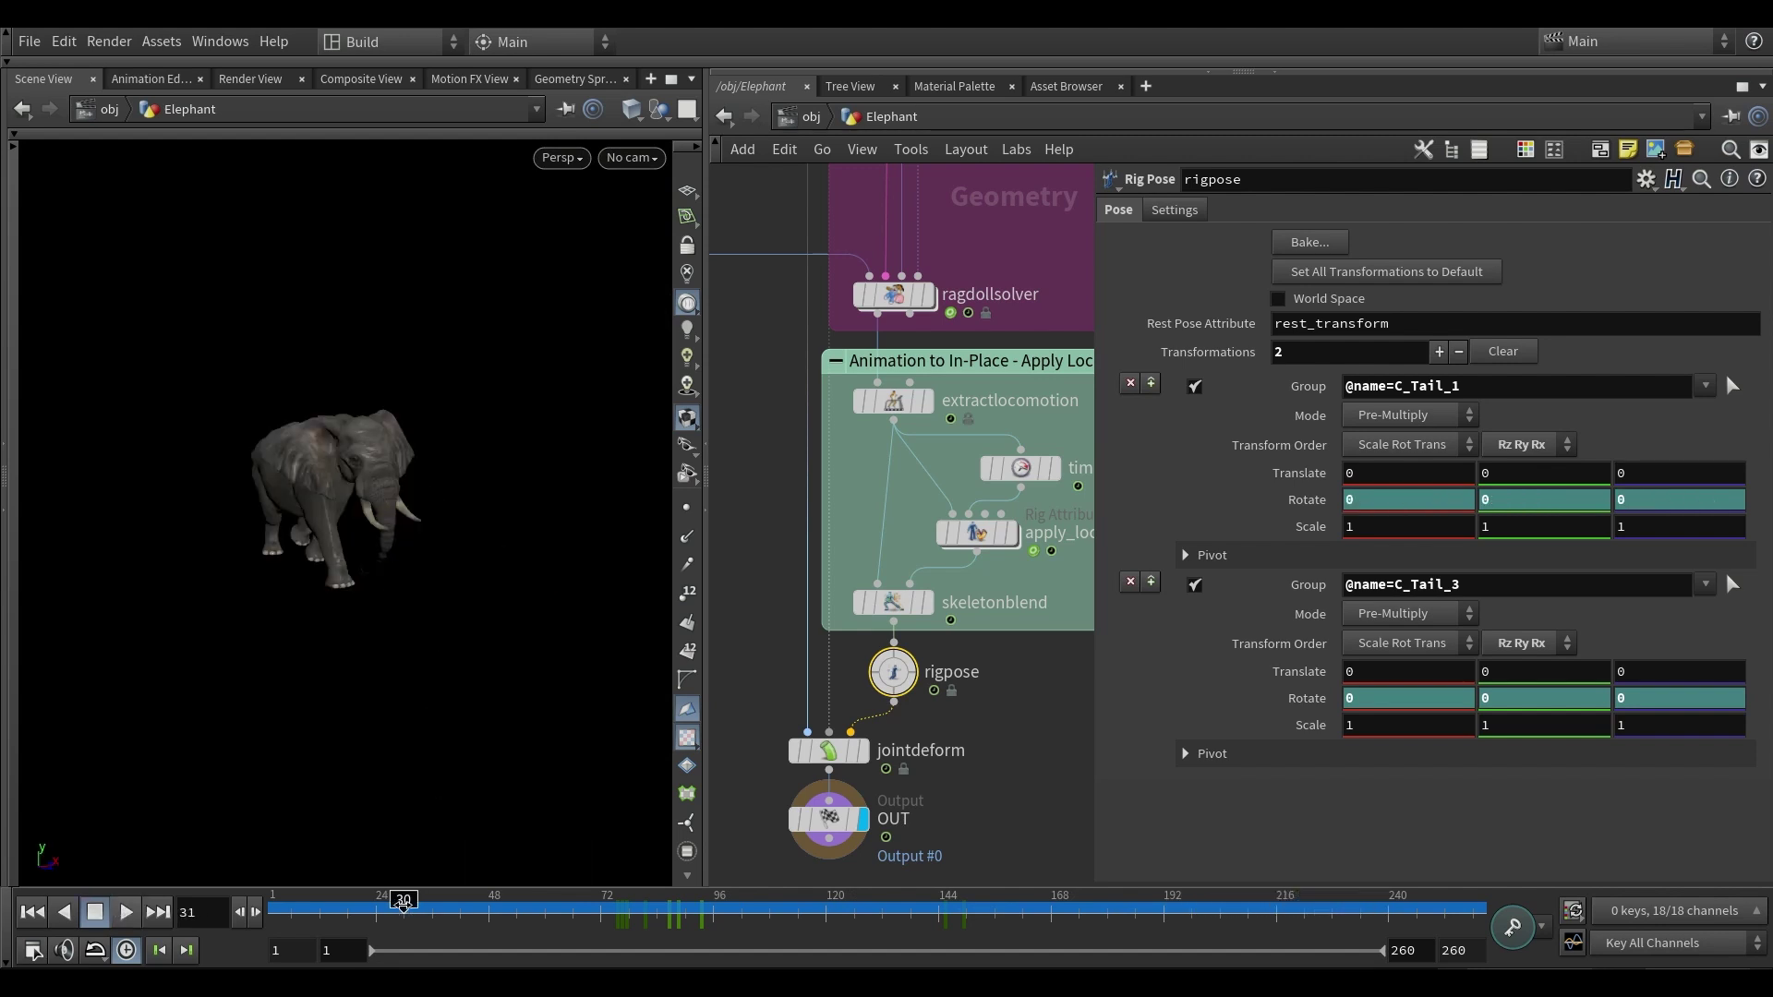
drag(333, 480, 391, 525)
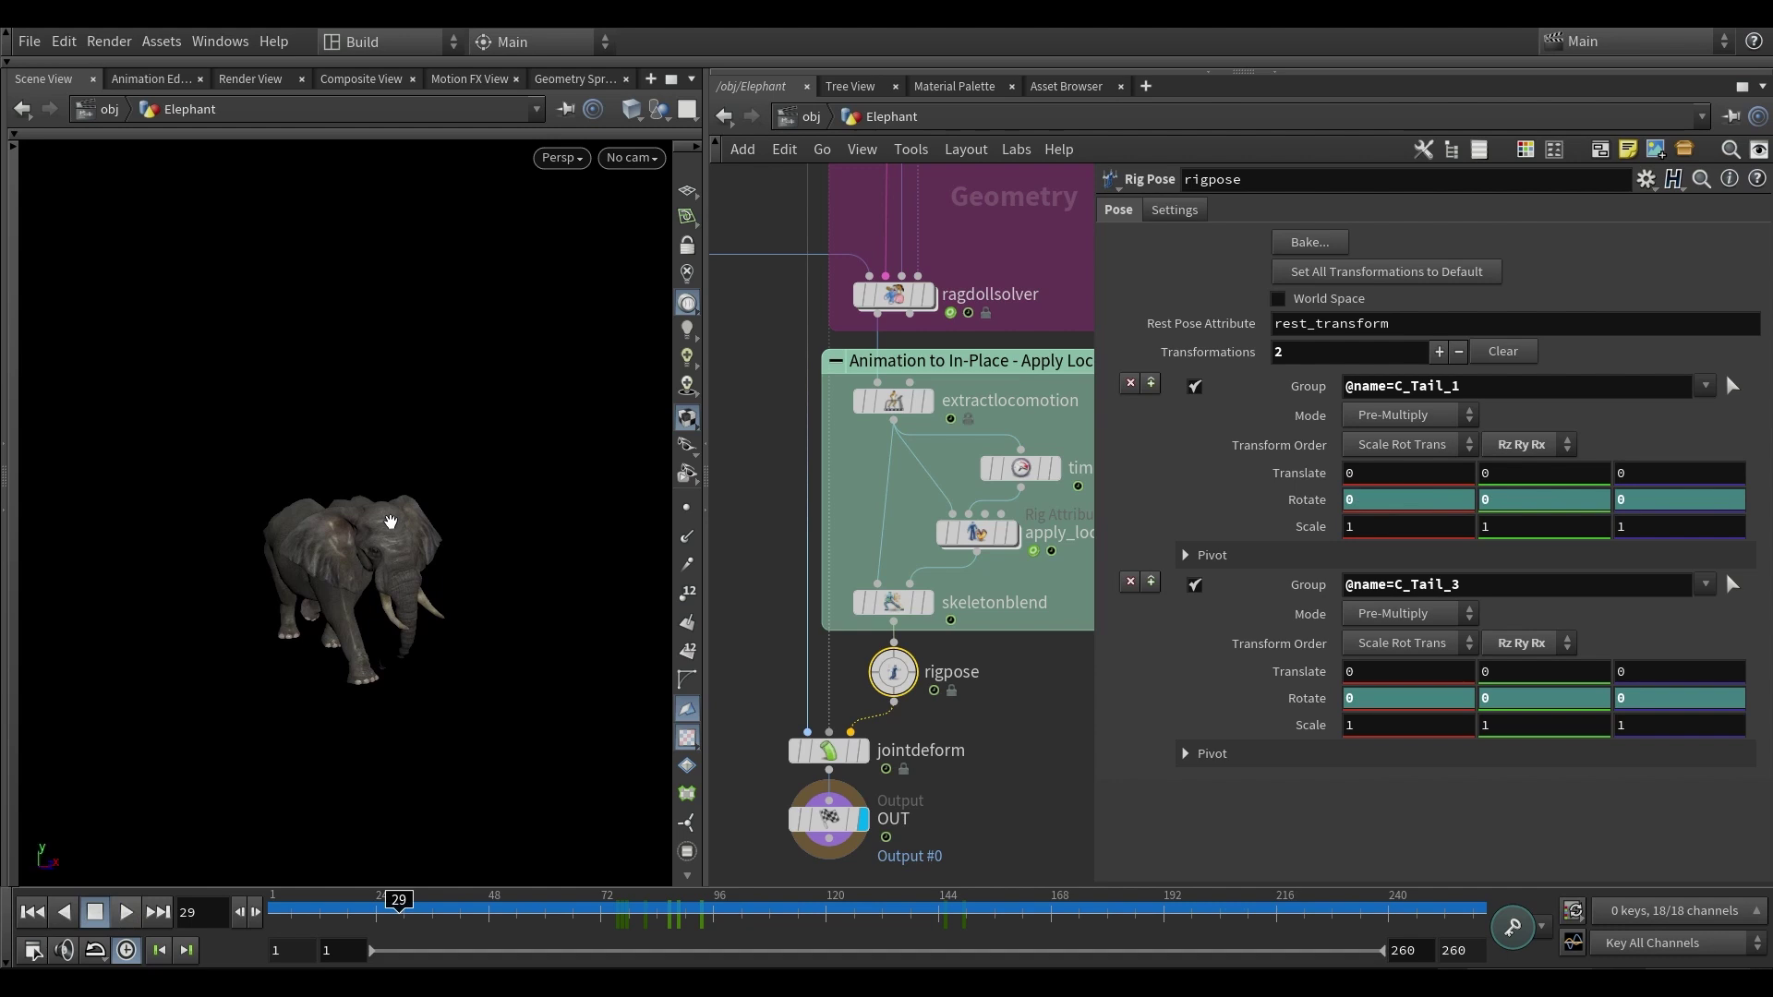
mouse_move(396, 523)
mouse_down()
mouse_move(344, 507)
mouse_move(395, 552)
mouse_up()
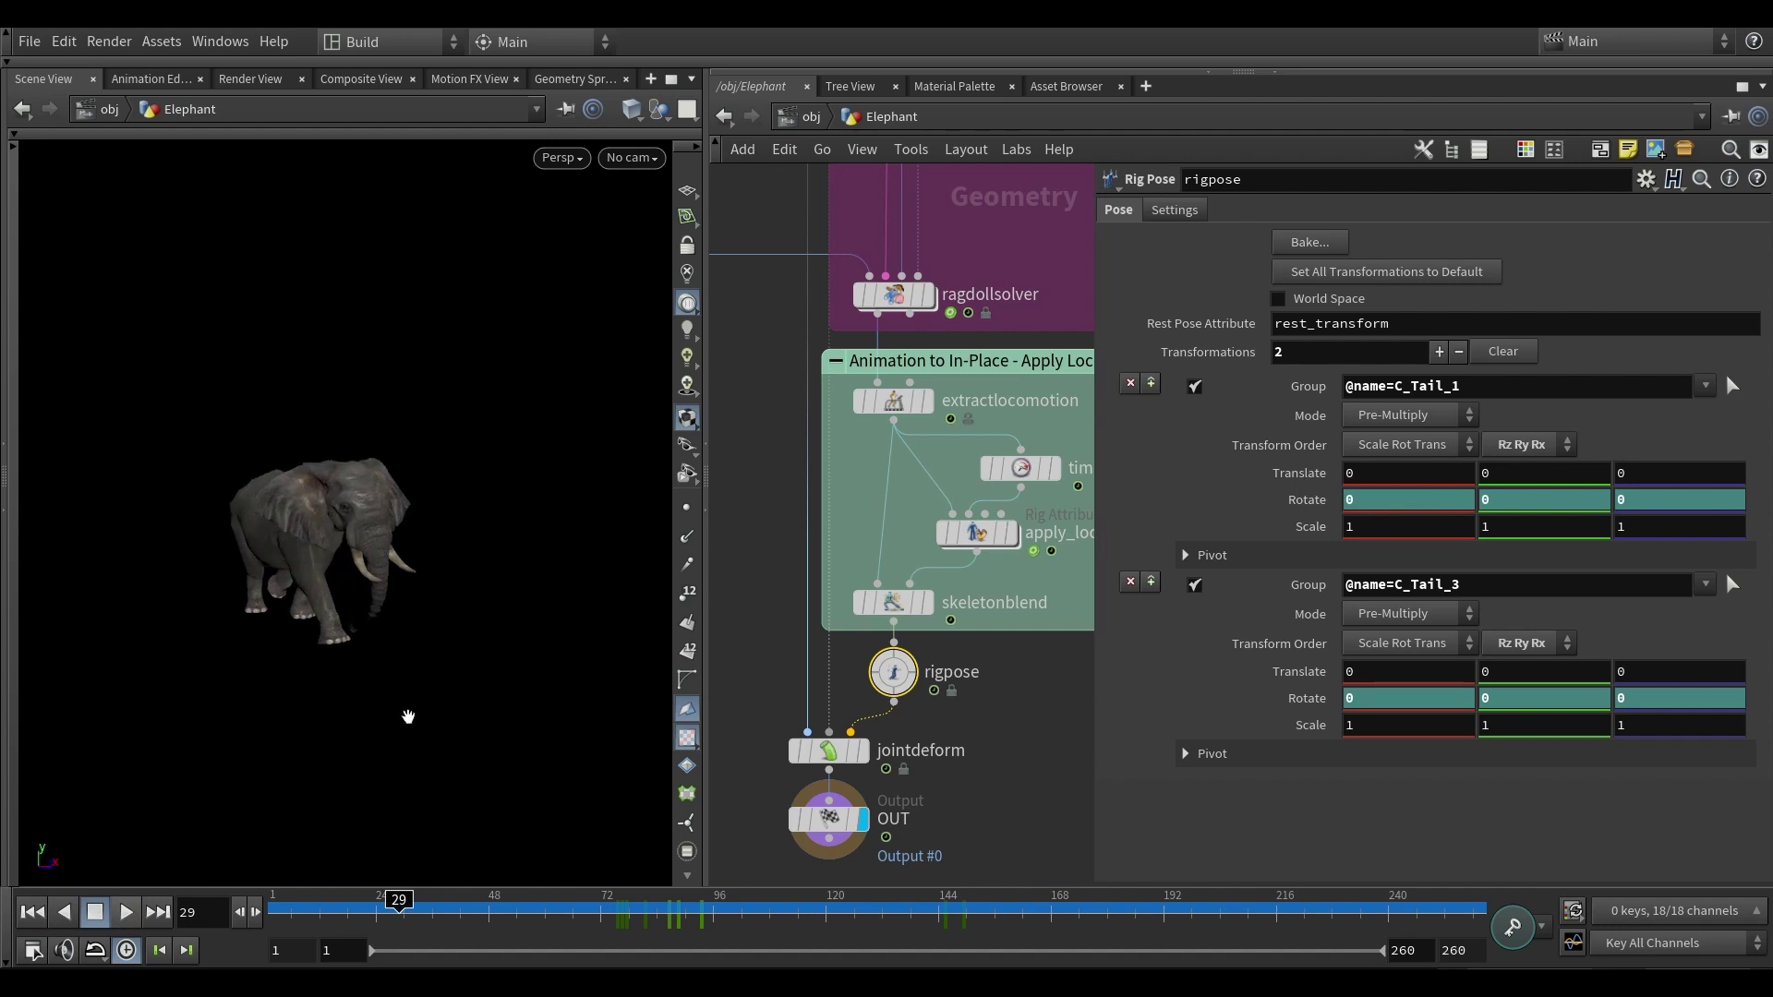
click(385, 905)
scroll(898, 671, down, 5)
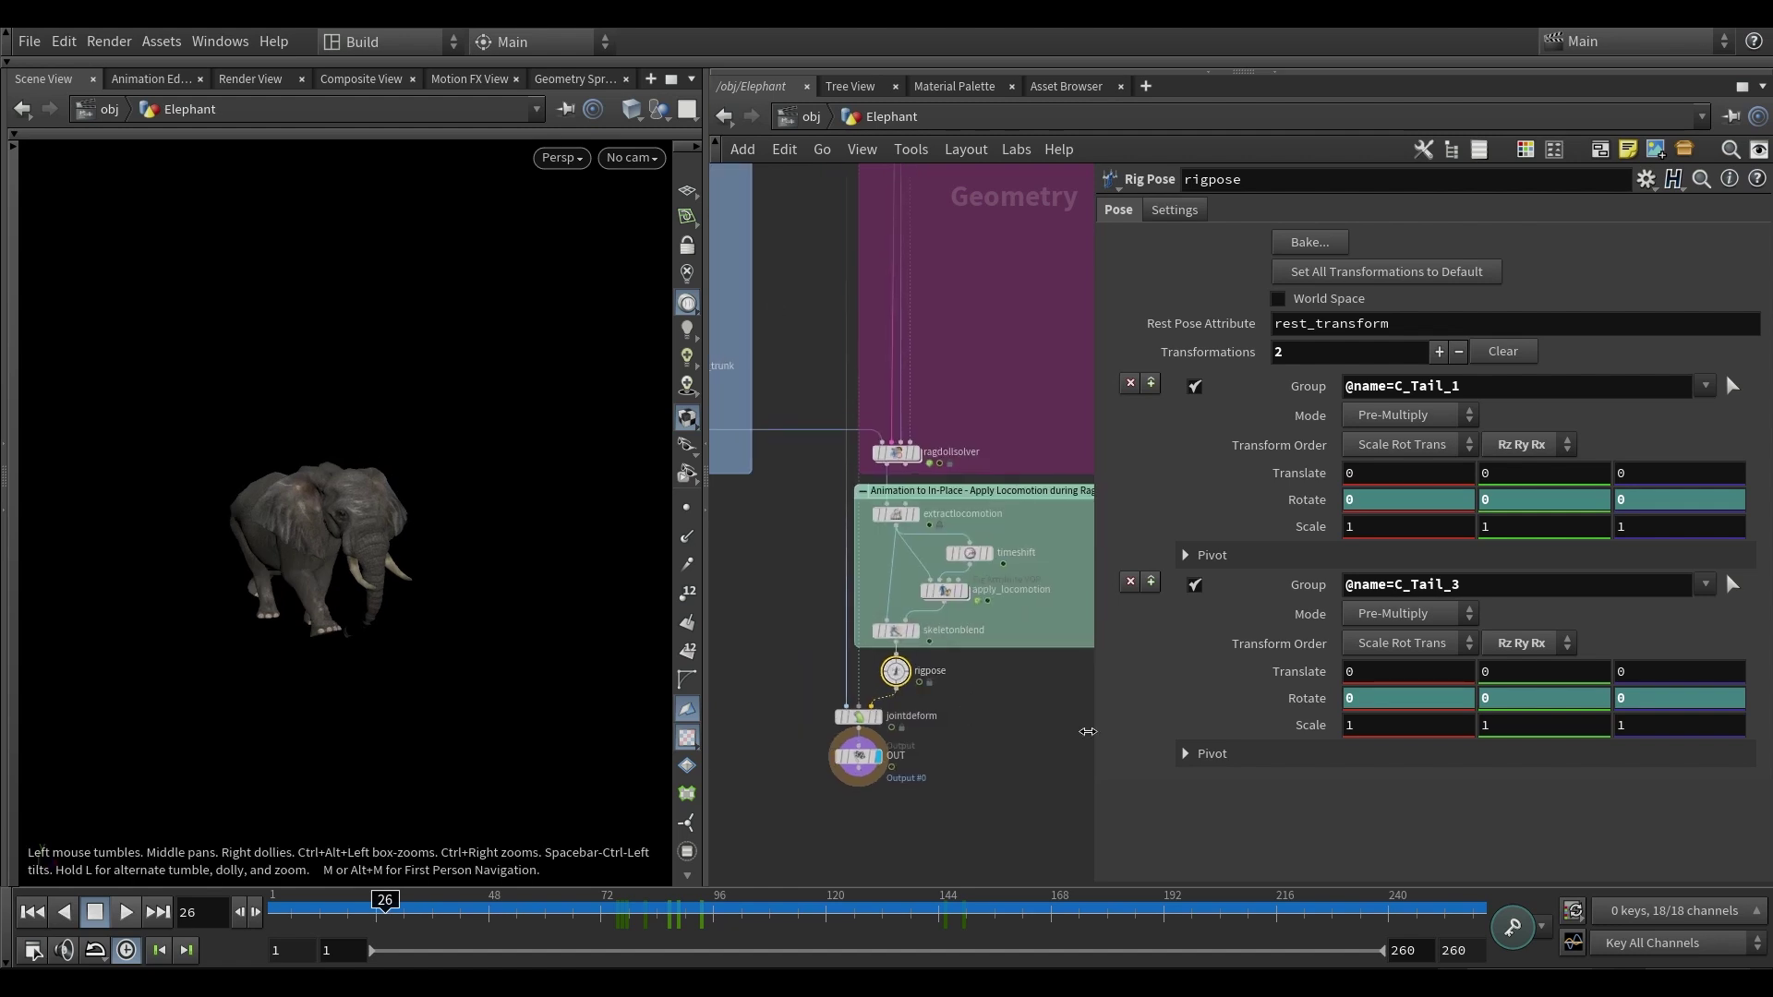
right_drag(428, 613, 417, 644)
- Scrub the animation forward to frame 220 and inspect the fallen elephant's final pose from several angles
drag(406, 910, 1290, 911)
drag(468, 594, 371, 601)
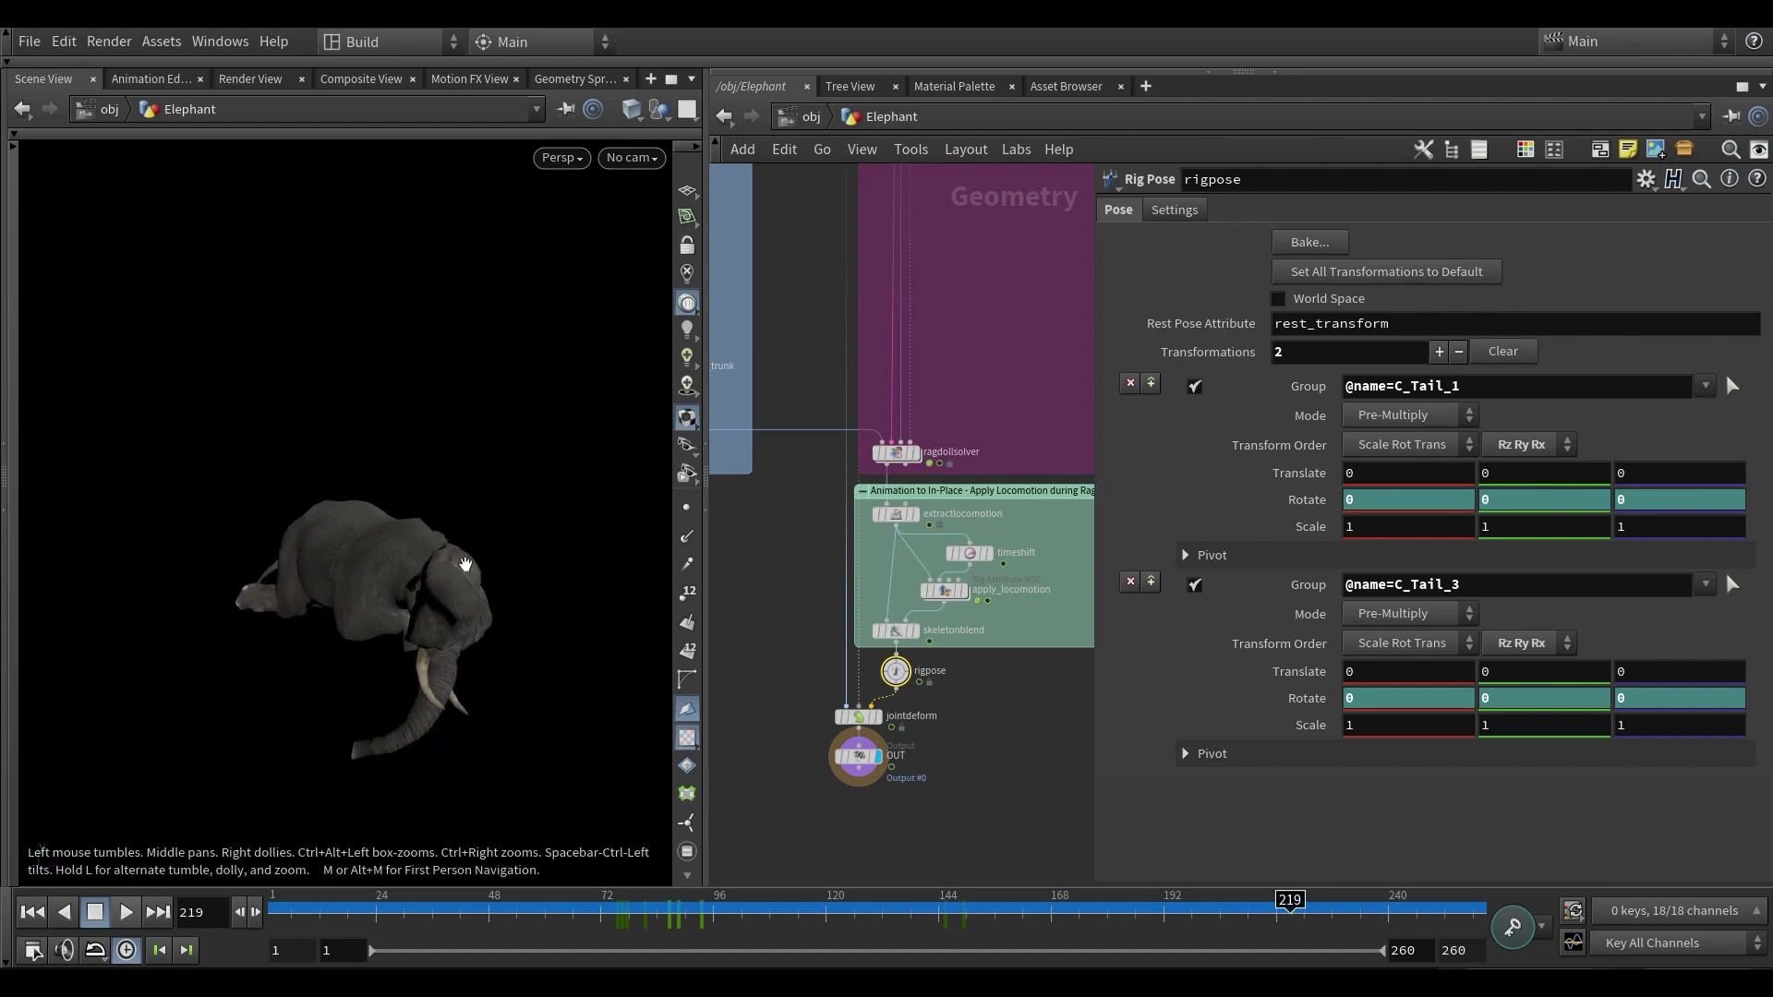
key(Right)
drag(363, 619, 462, 632)
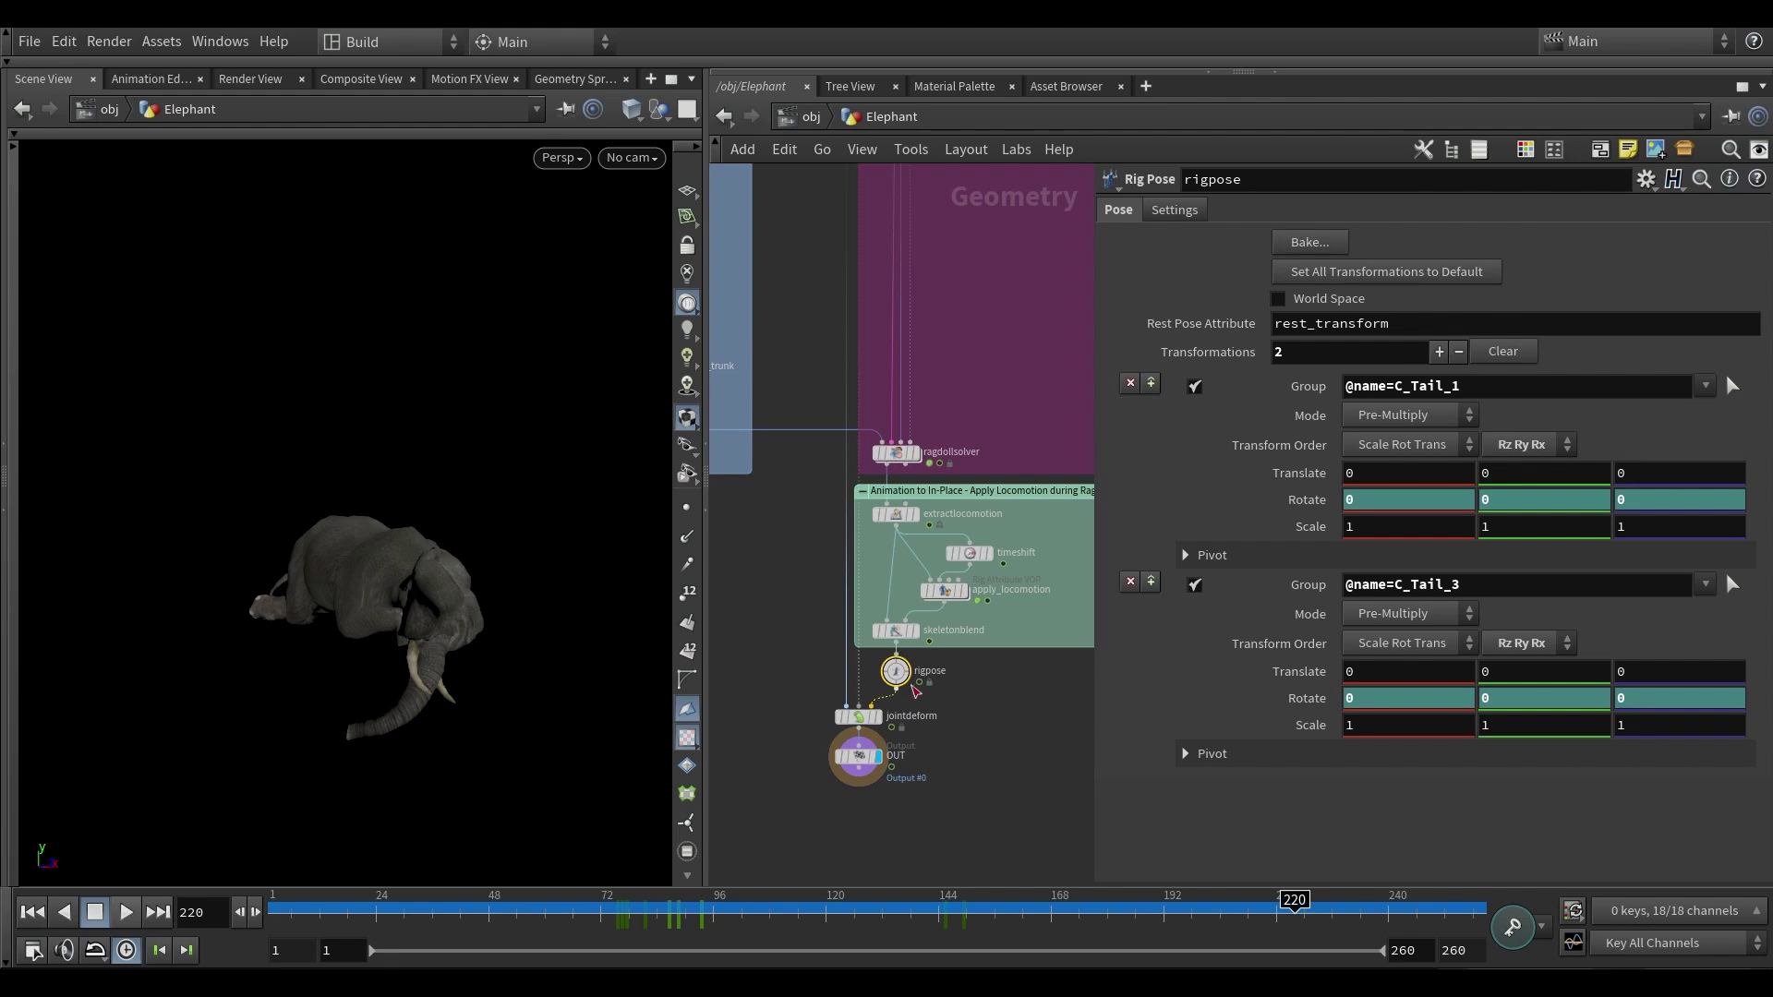
scroll(803, 625, down, 5)
drag(369, 605, 426, 618)
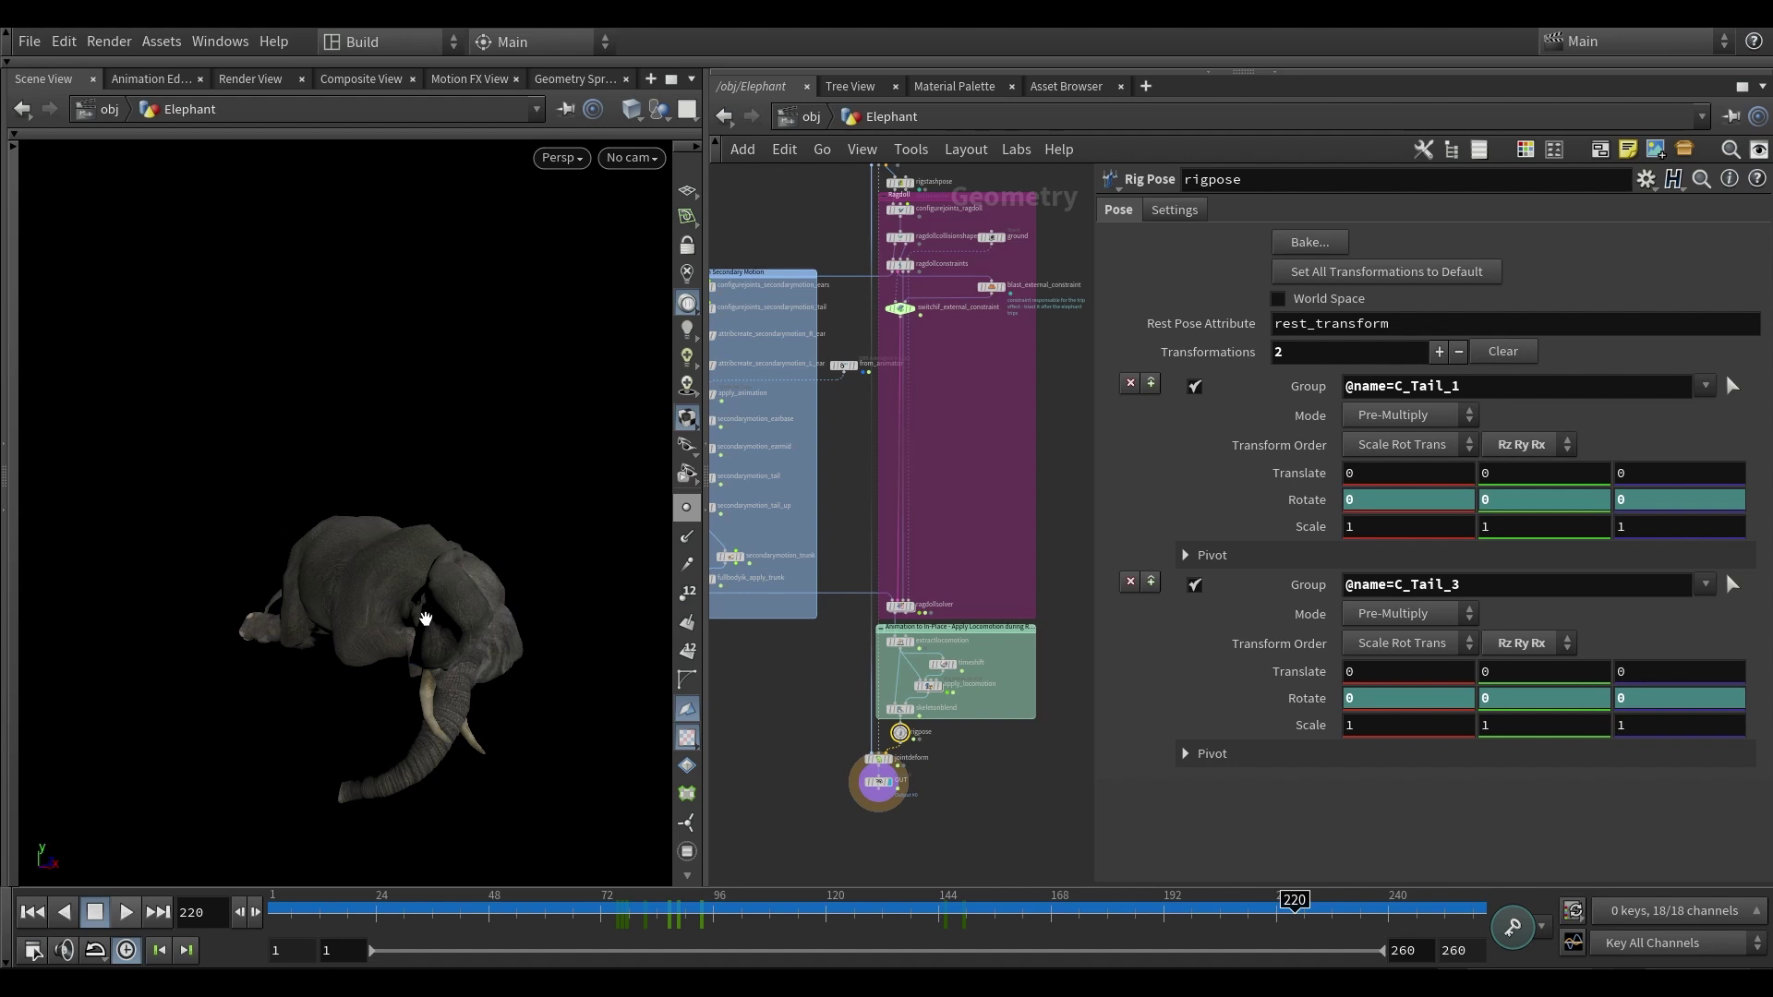
- Frame the complete Elephant node network to review the secondary motion, ragdoll and locomotion sections together
key(h)
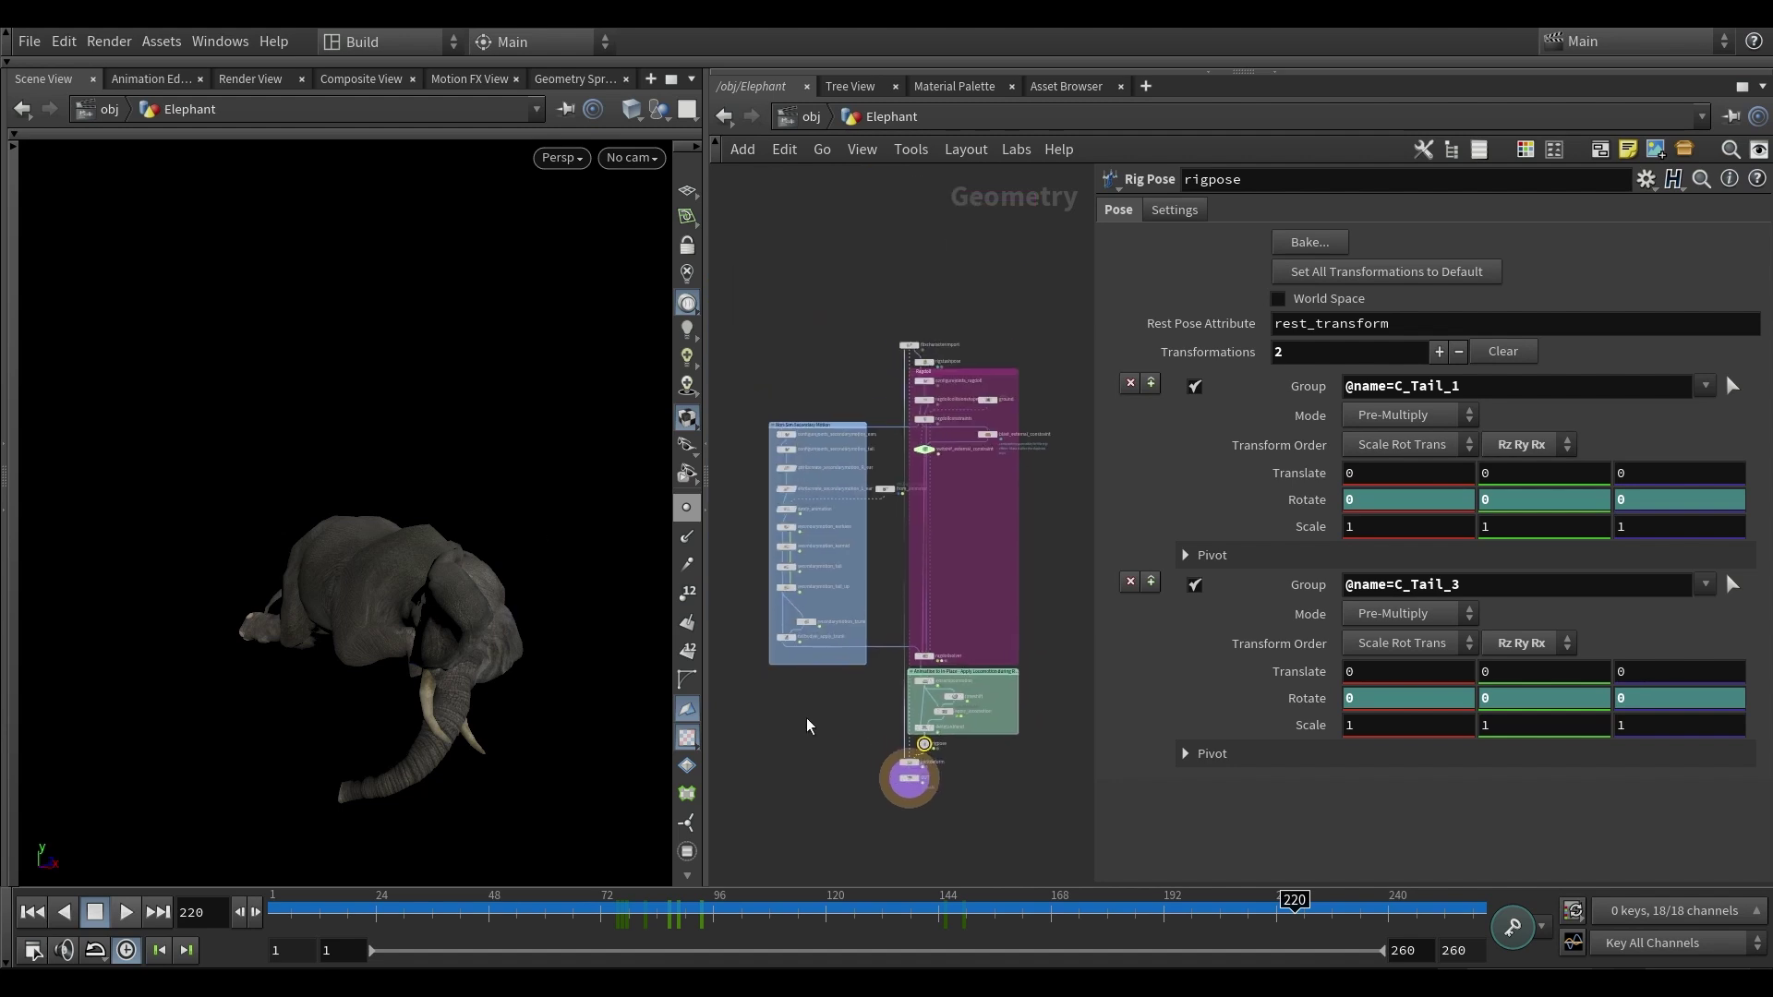
scroll(826, 731, down, 2)
middle_drag(830, 725, 830, 731)
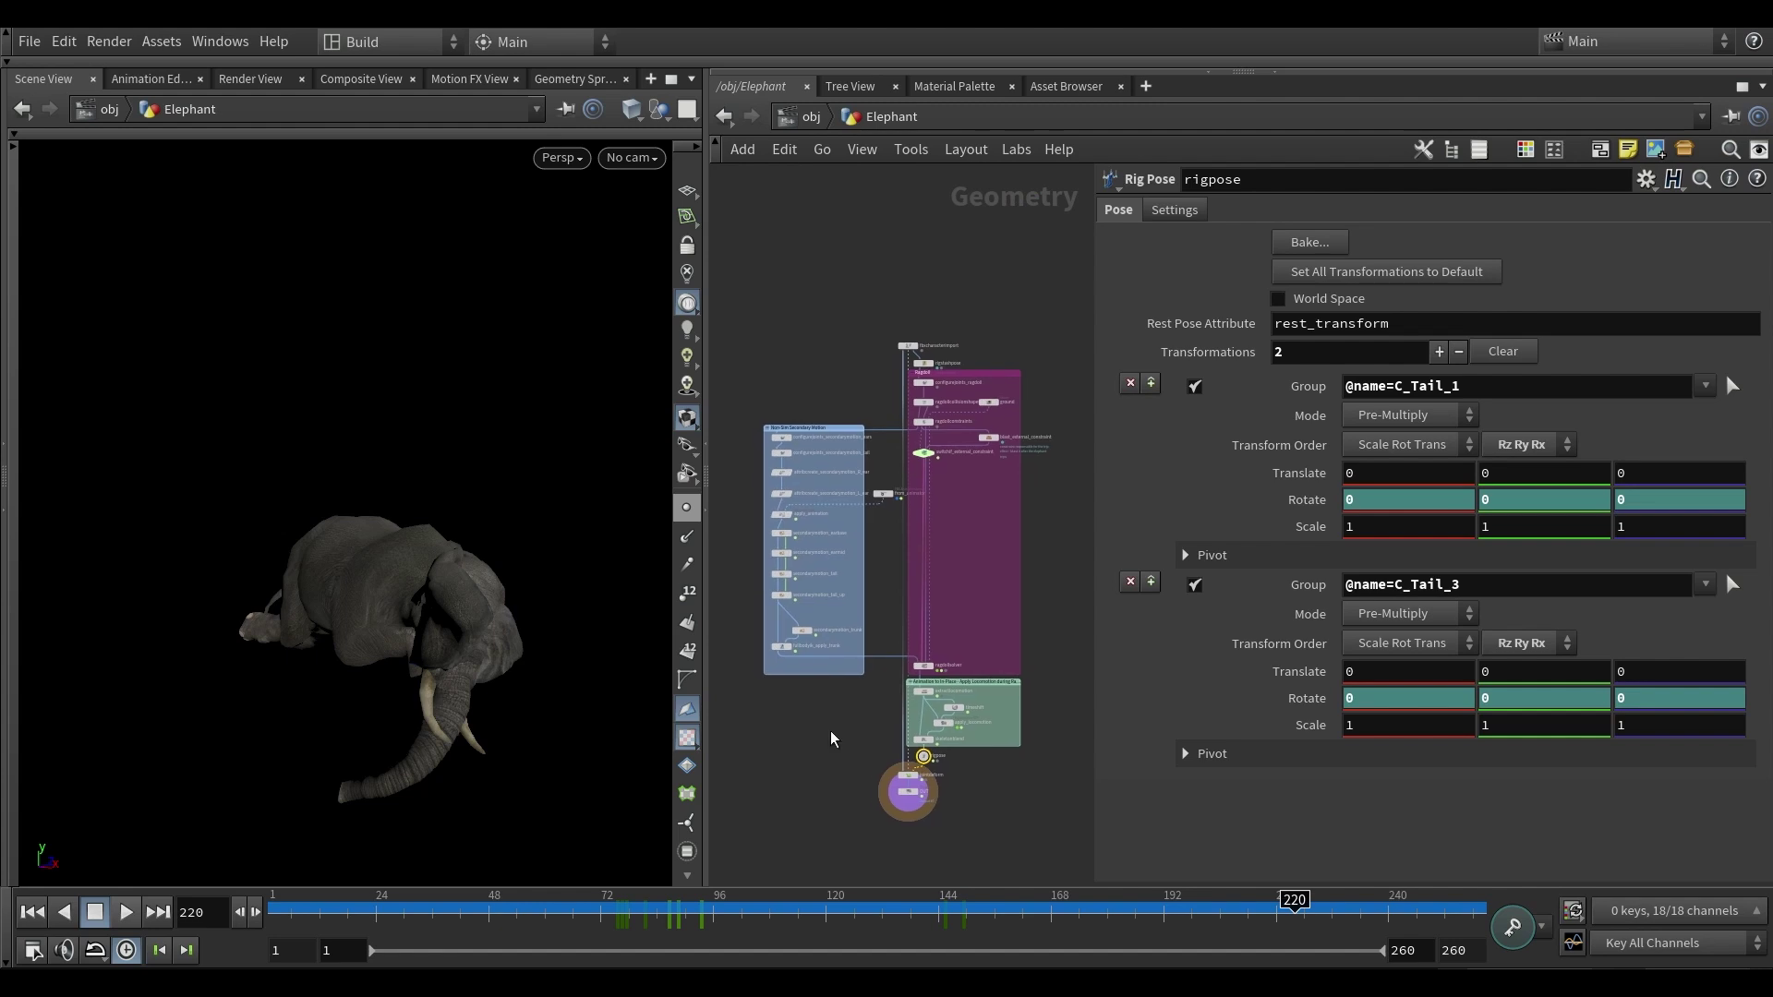